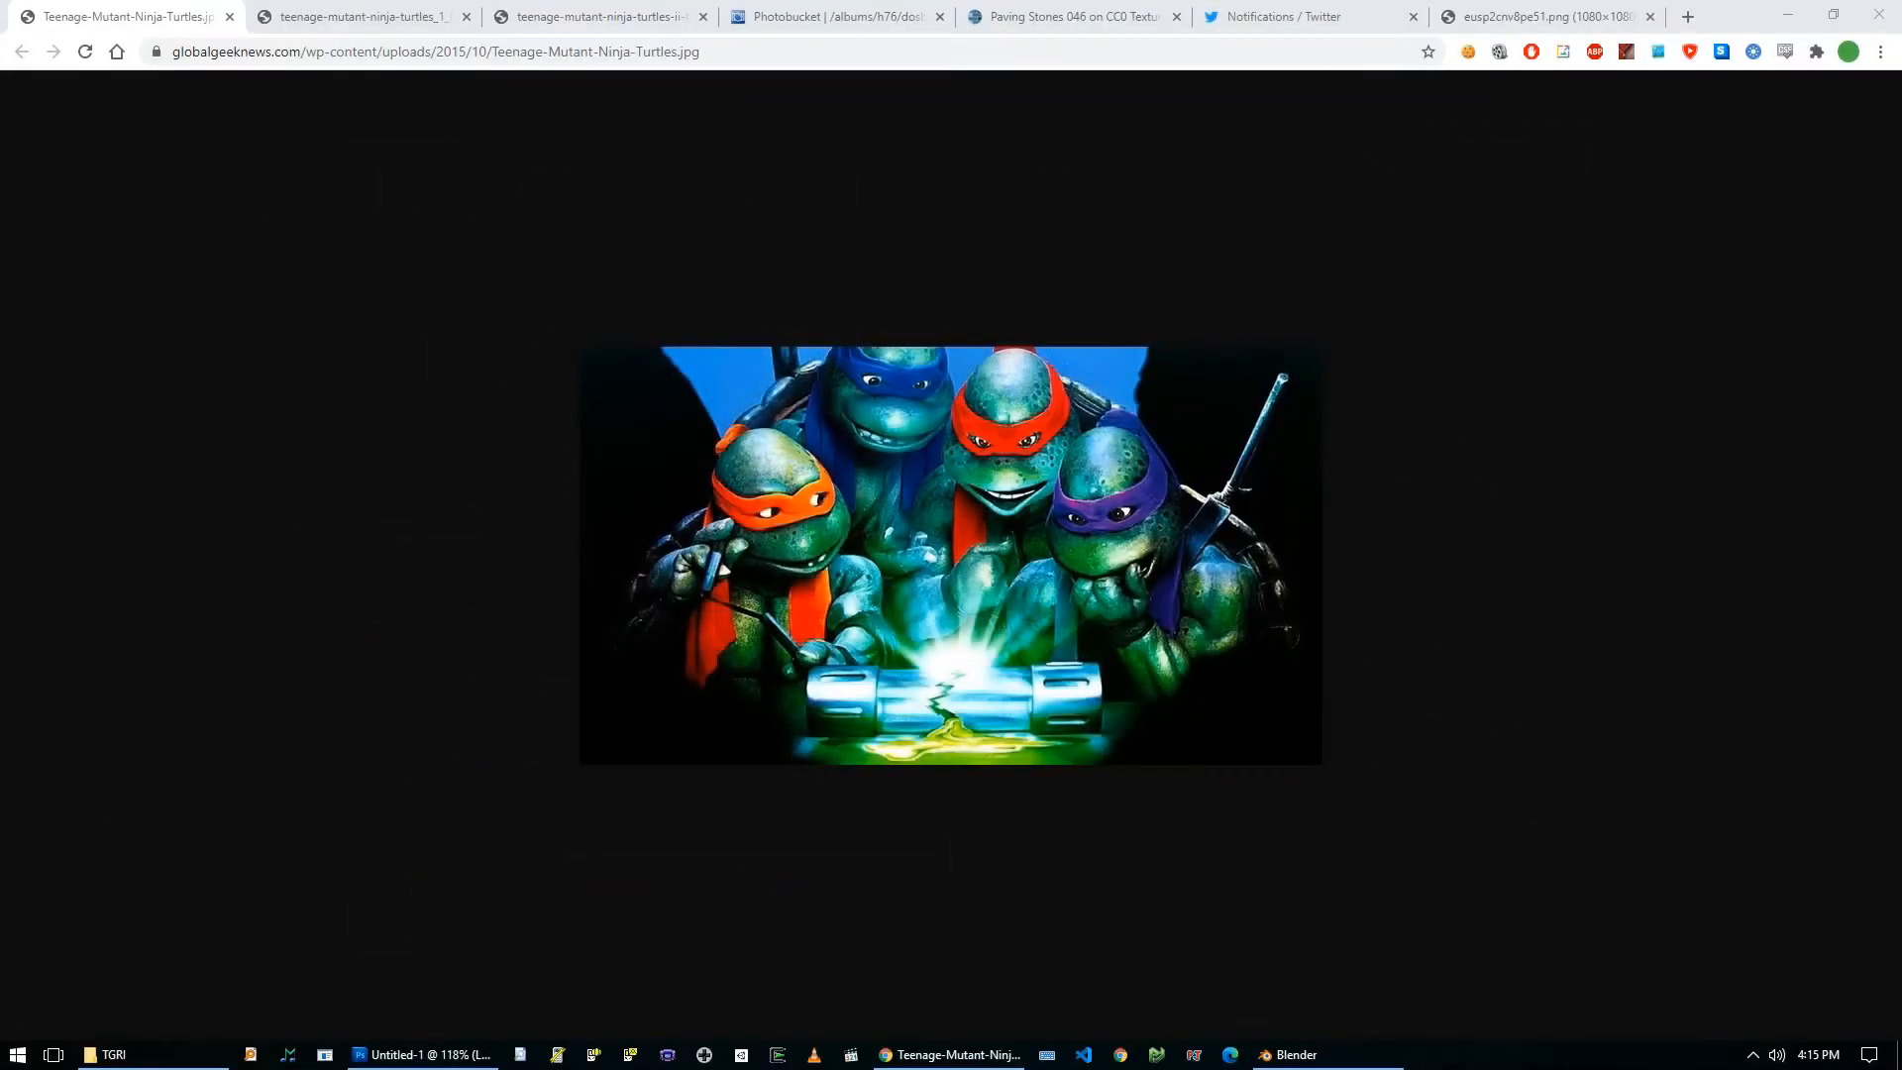
Examine the reference images of the TGRI ooze canister, comparing its slotted end caps, clear tube and label plate.
click(354, 20)
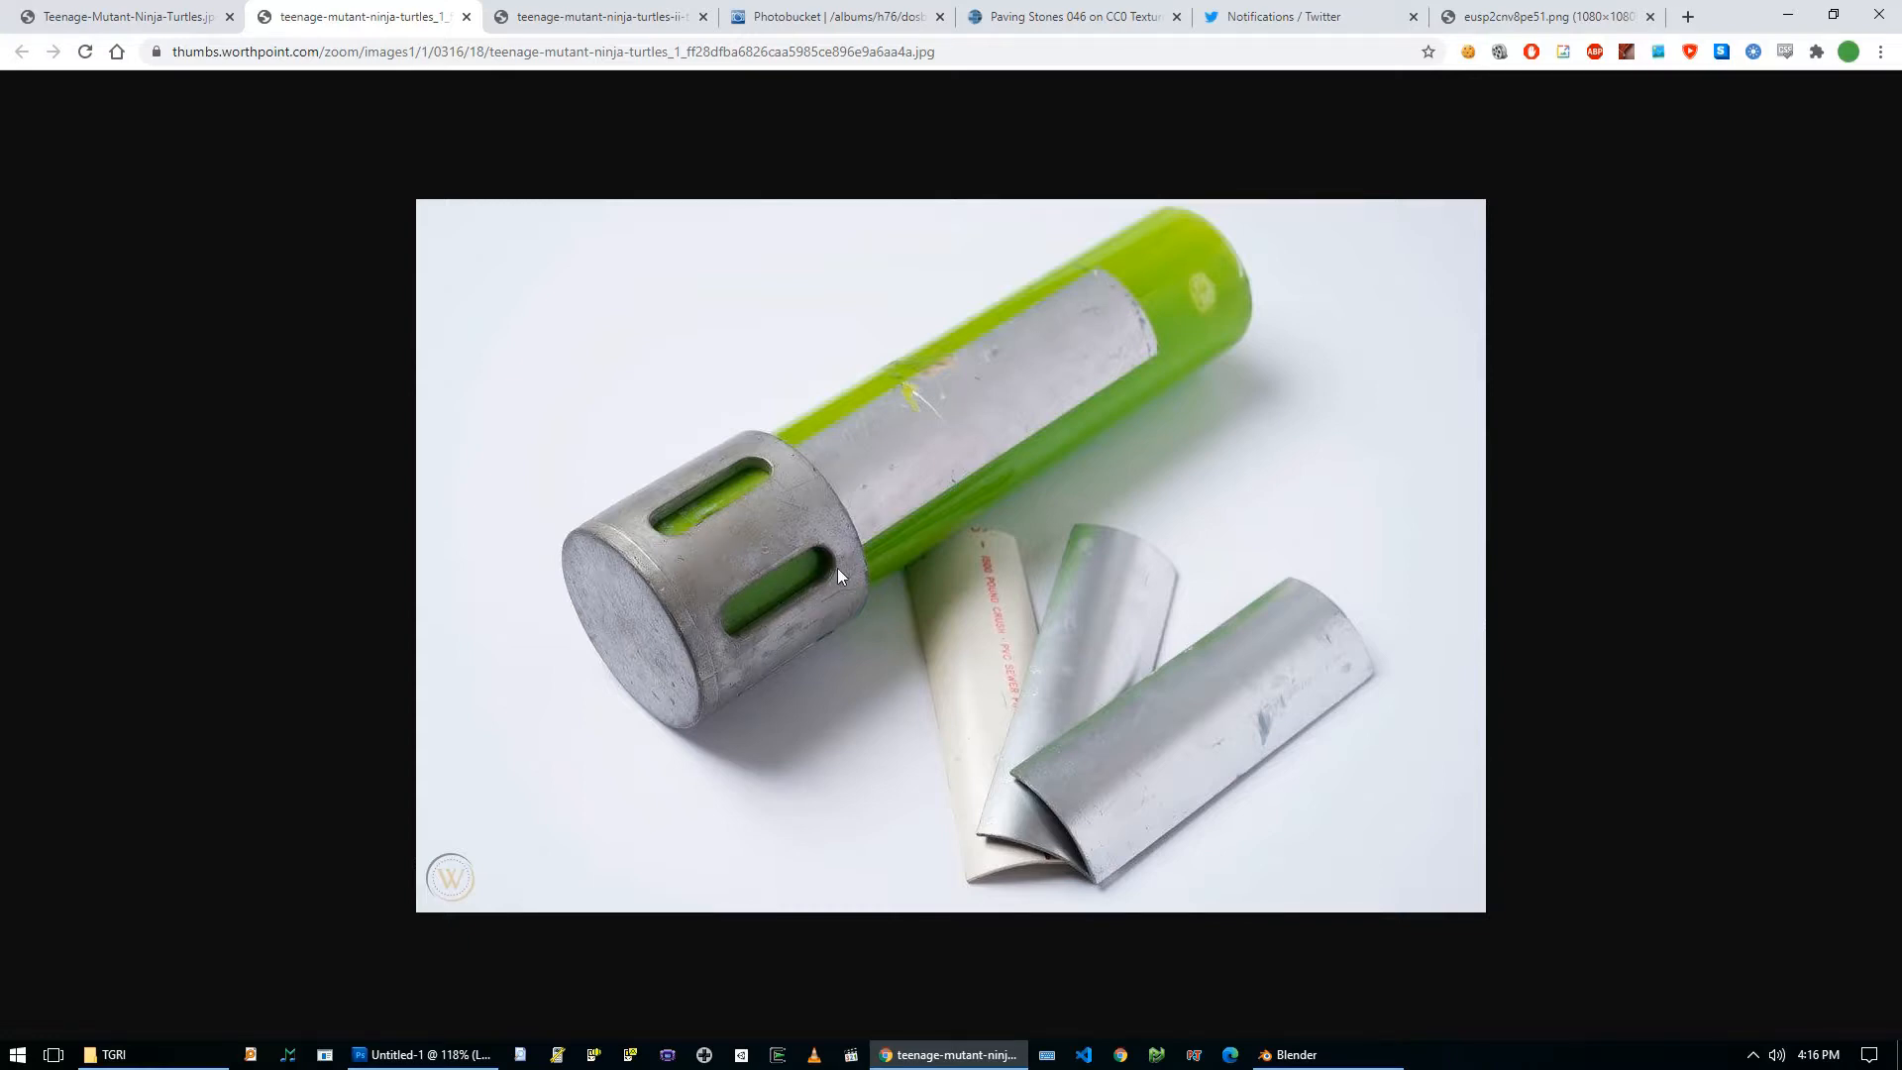
click(593, 14)
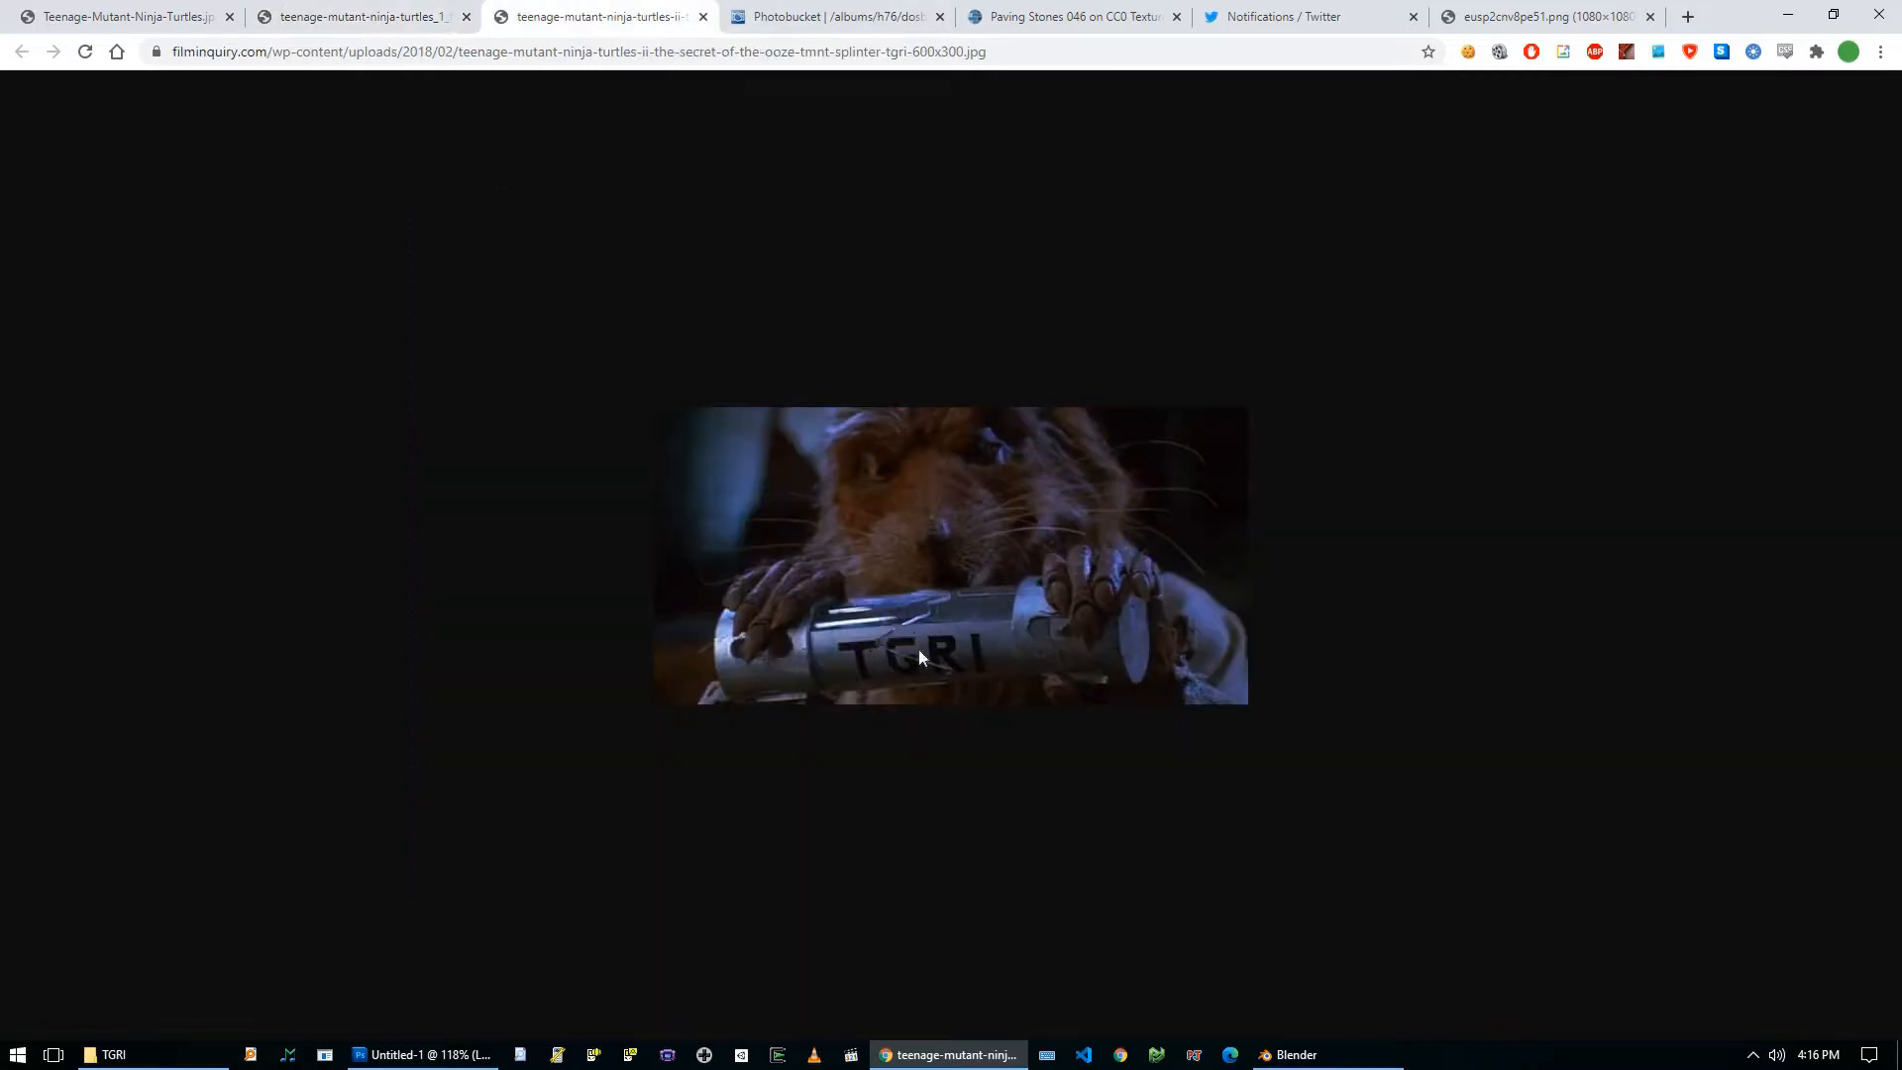
click(148, 16)
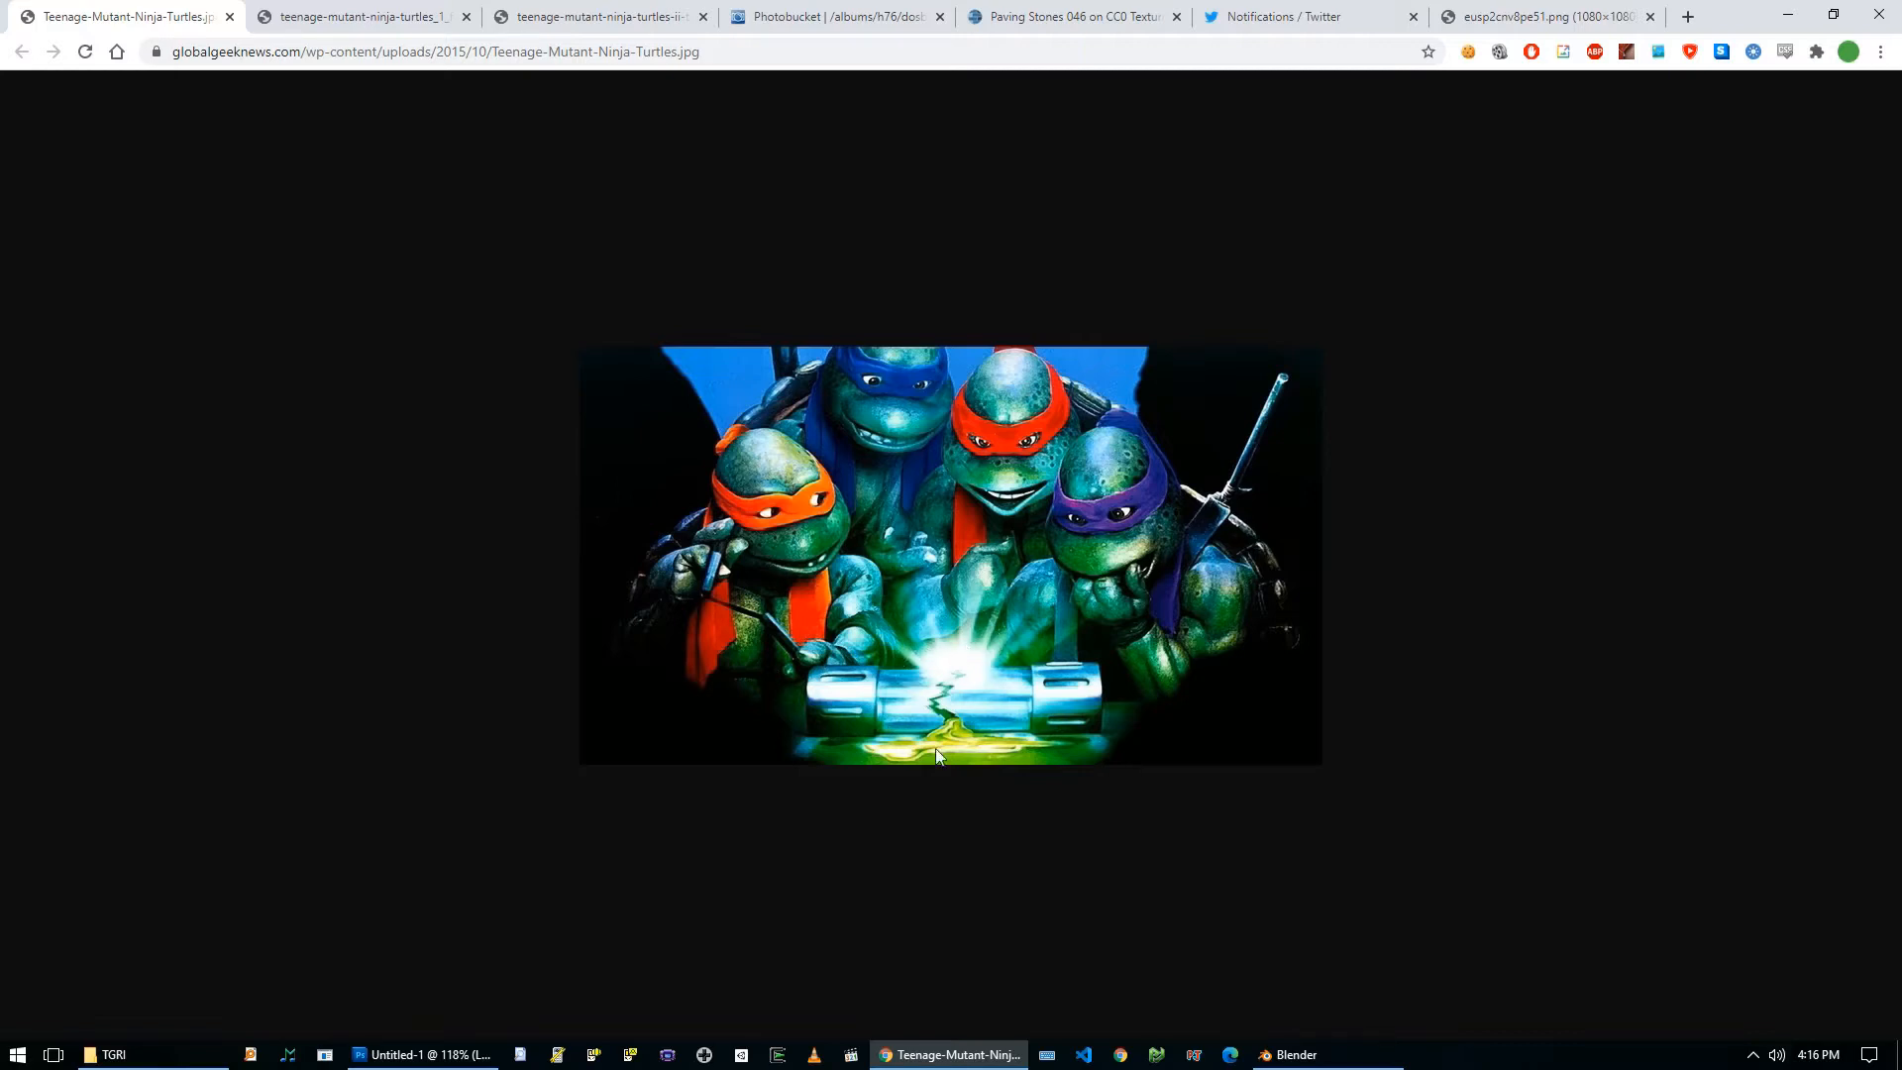
click(806, 14)
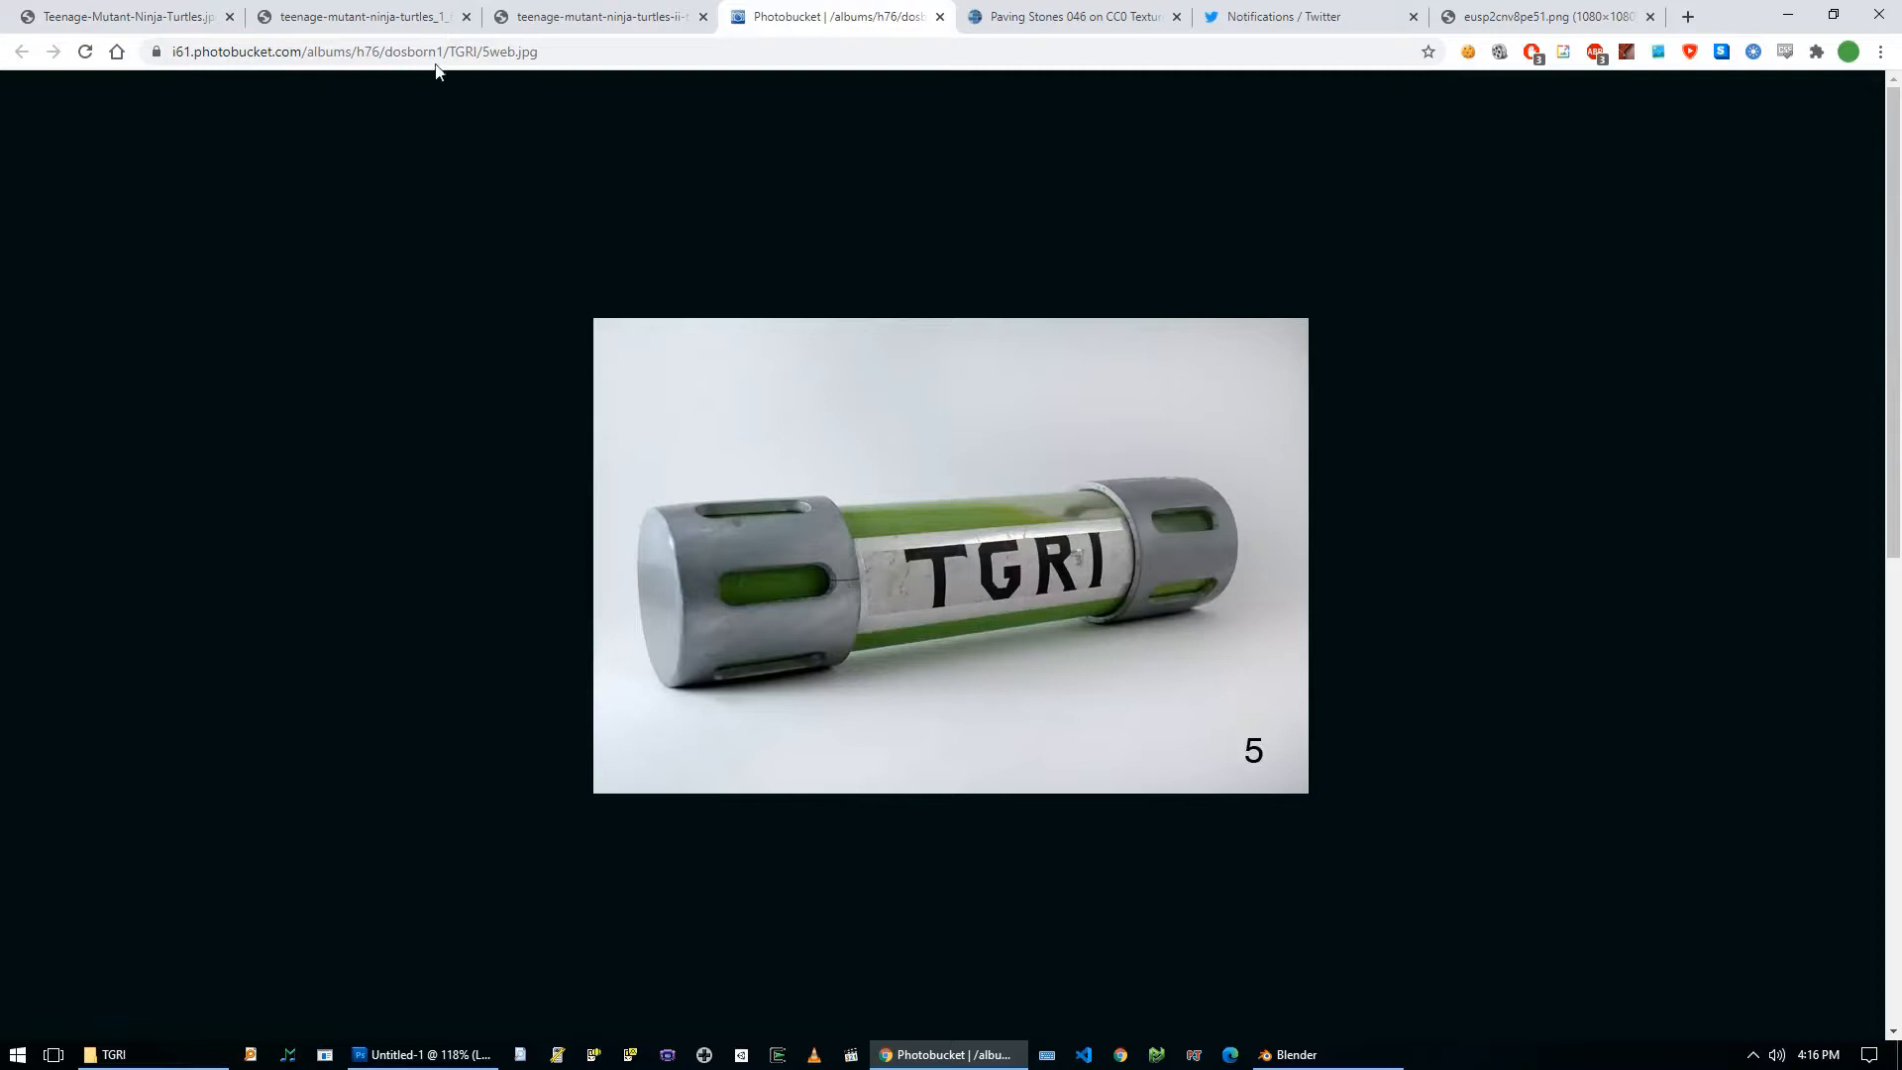
click(369, 14)
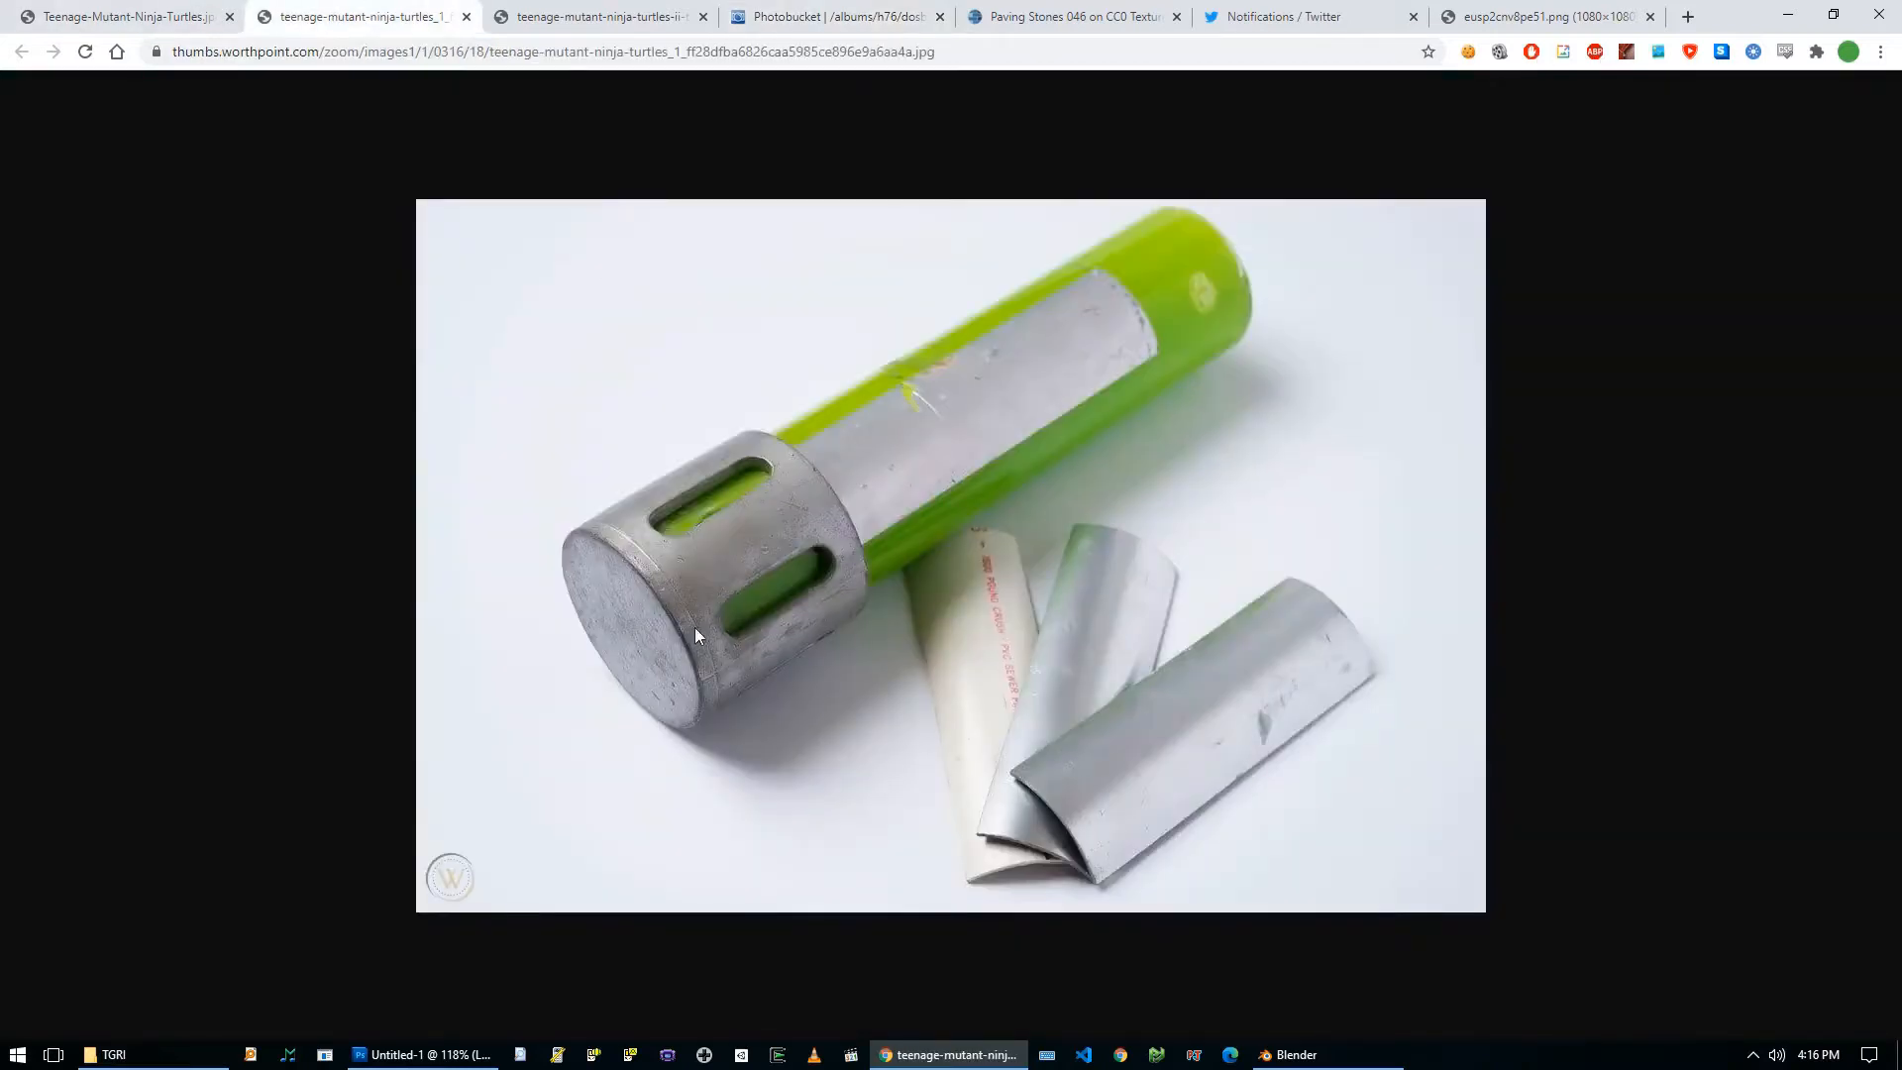
click(806, 14)
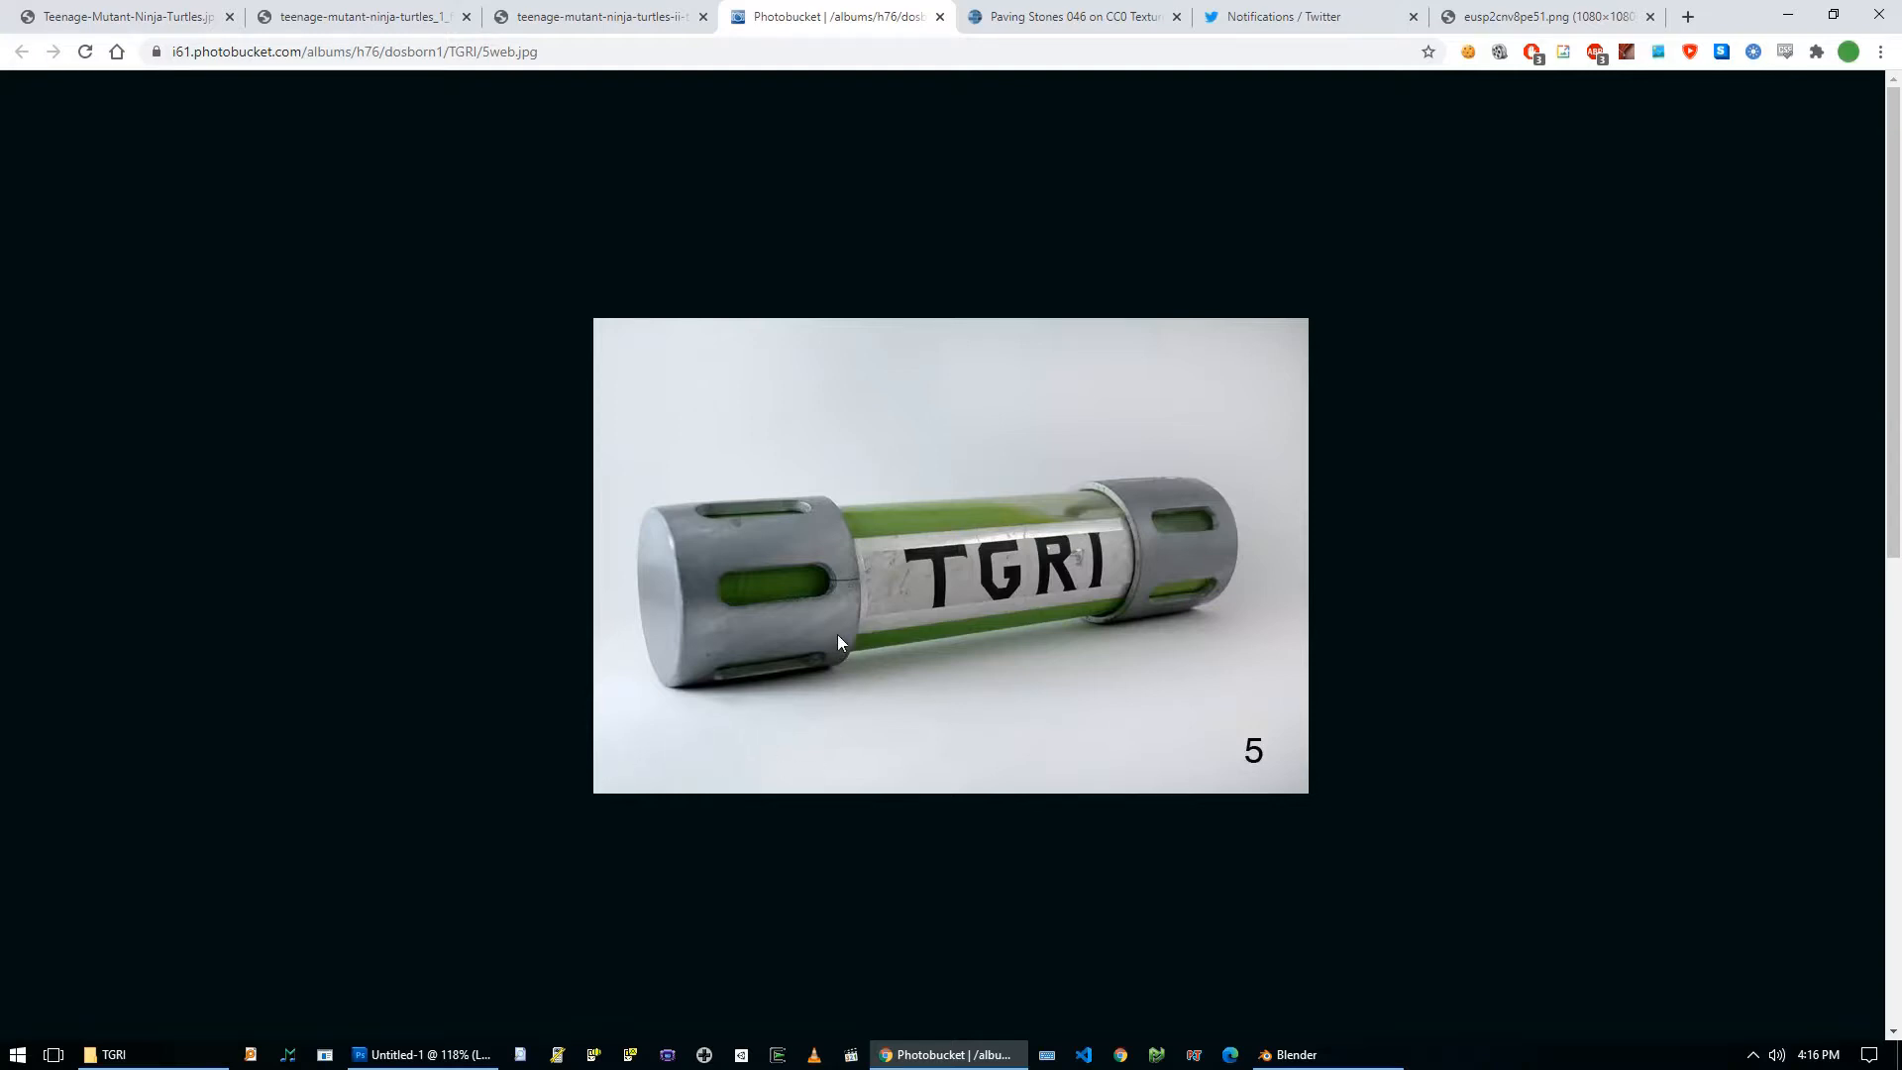
click(197, 8)
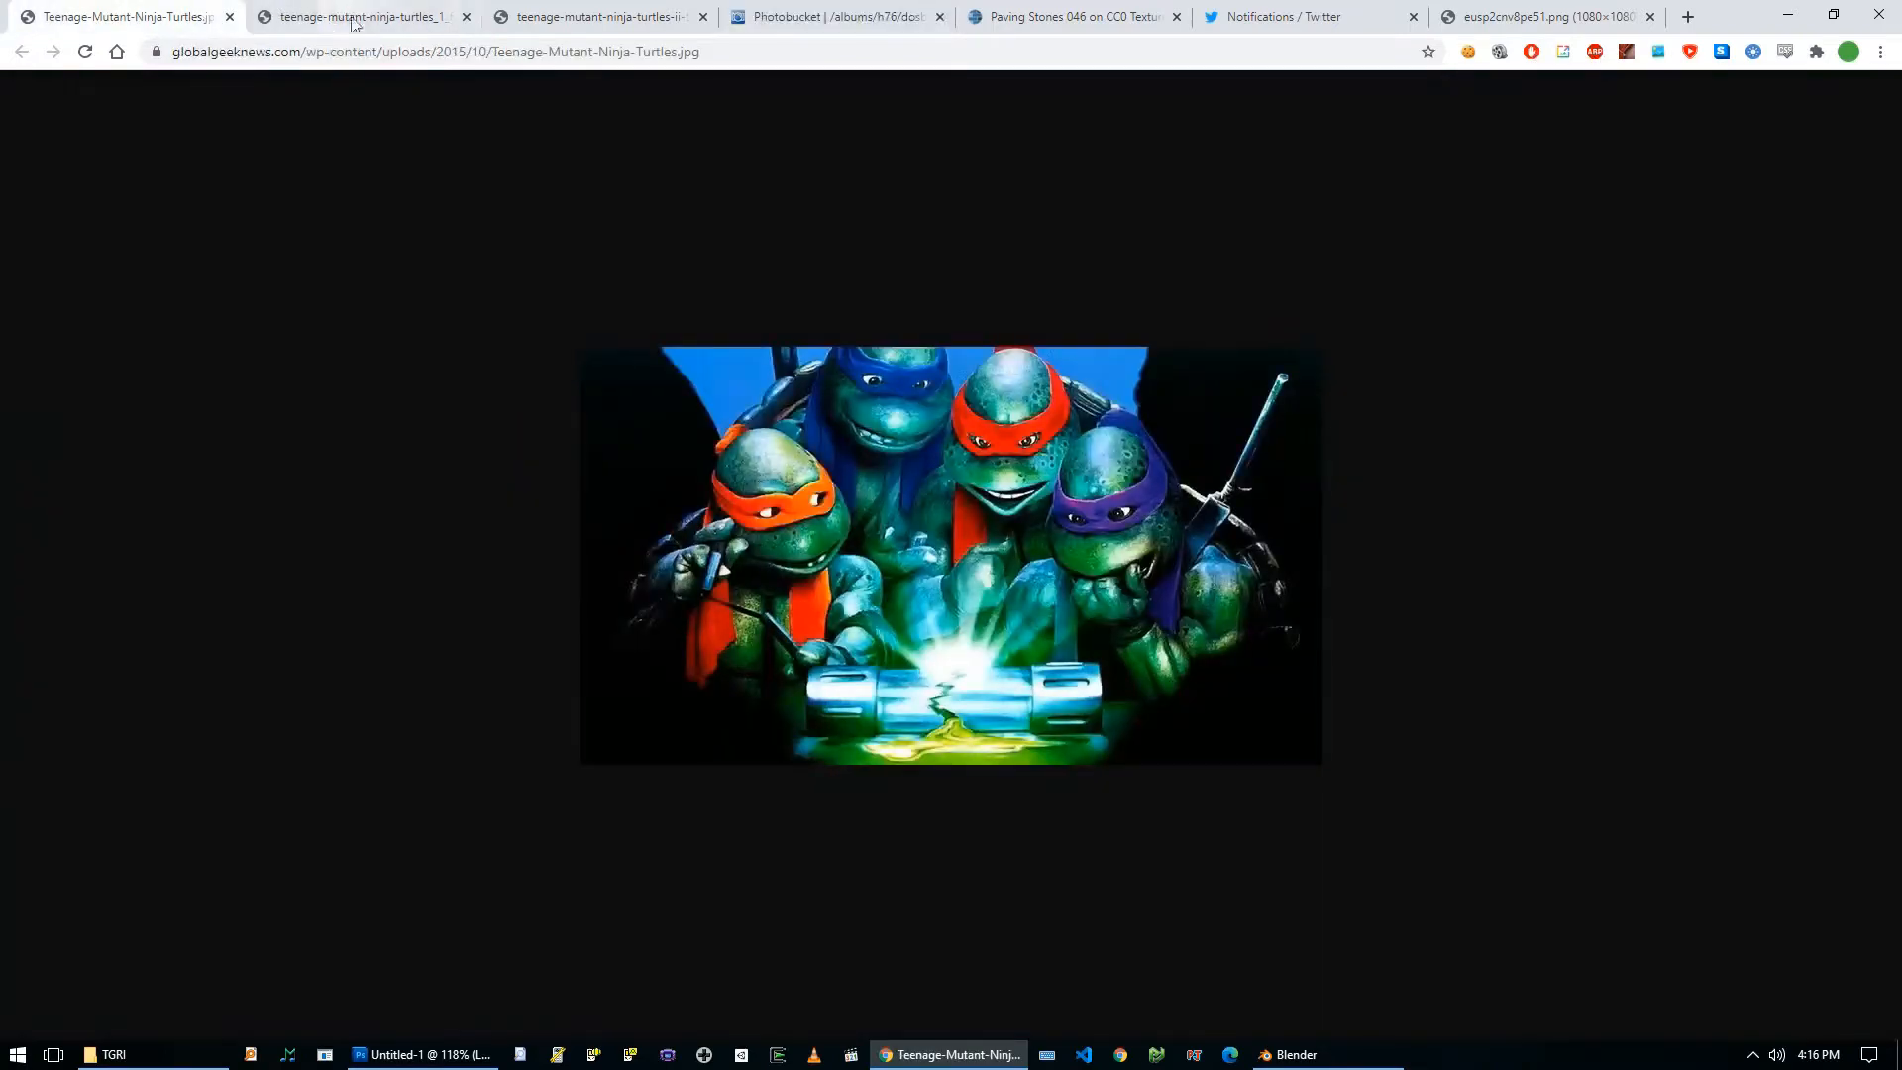
click(329, 19)
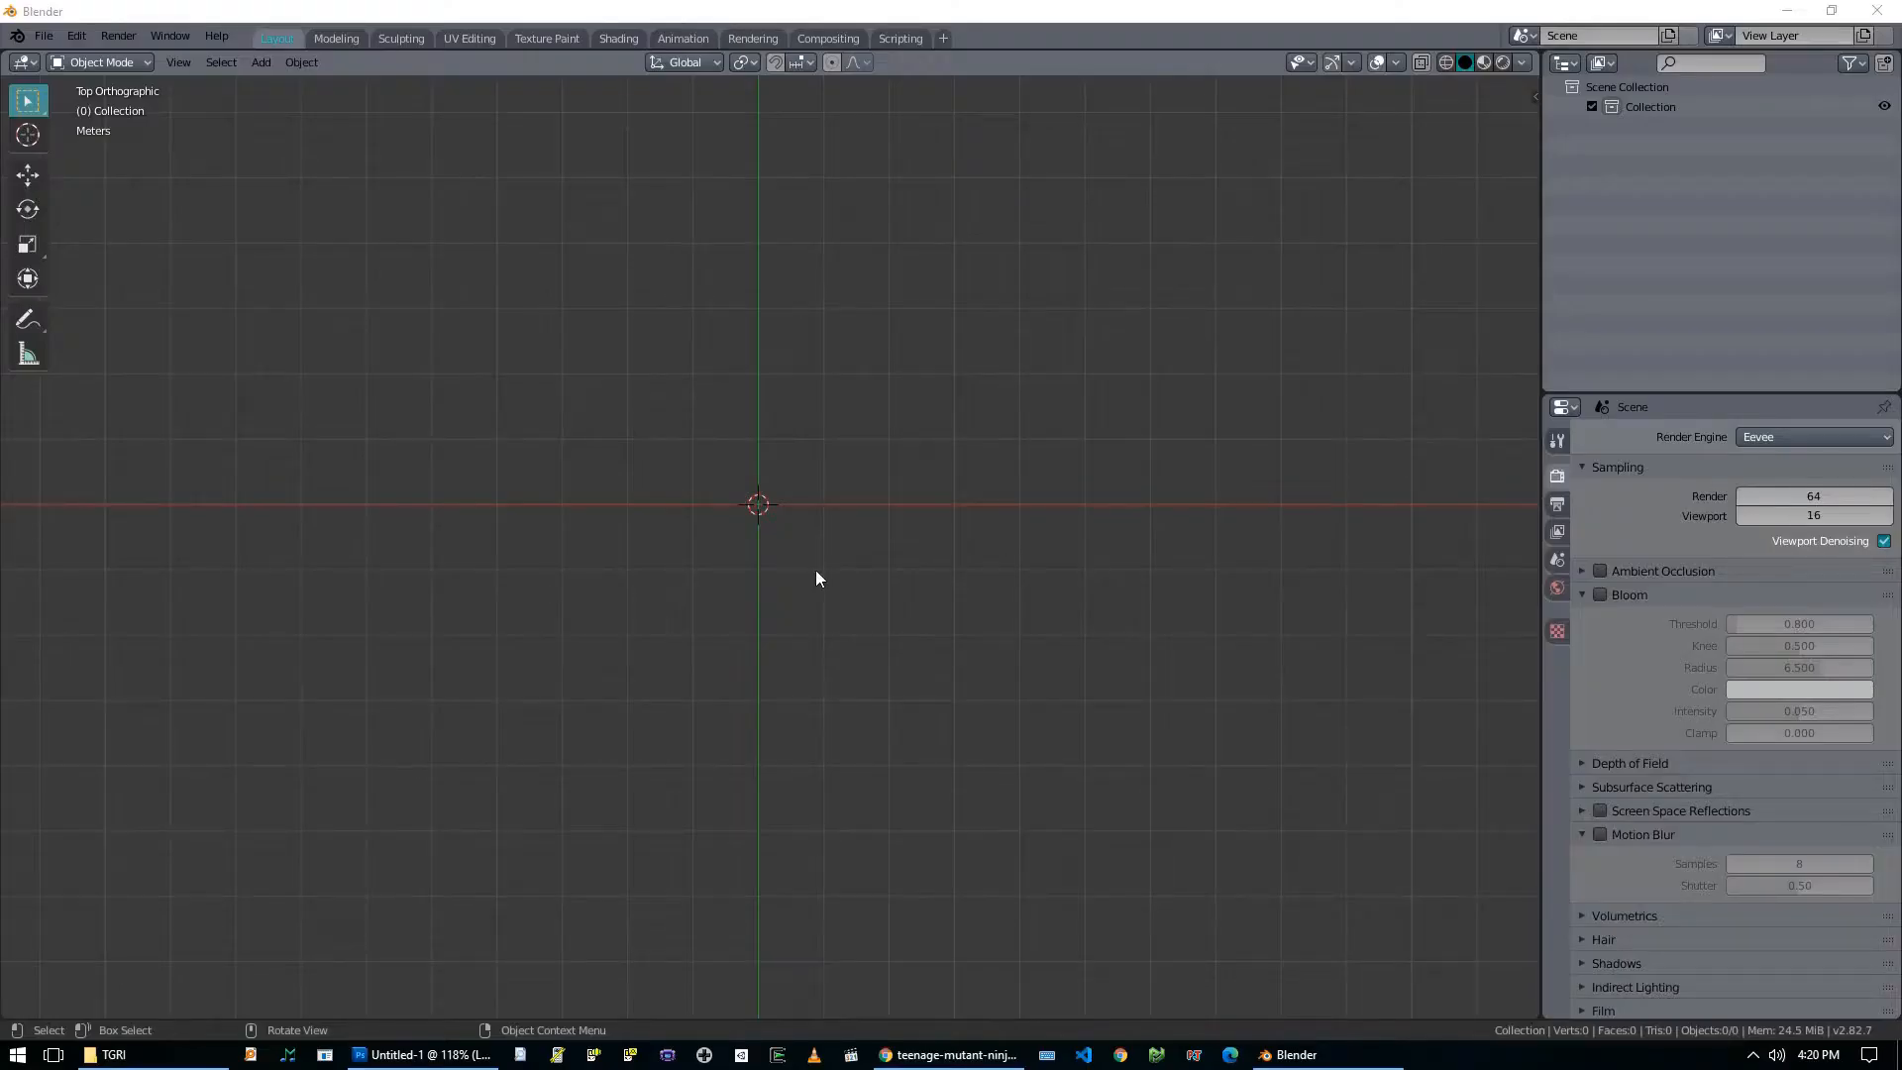
In Blender, add a mesh circle with 30 vertices at the world origin.
key(shift+a)
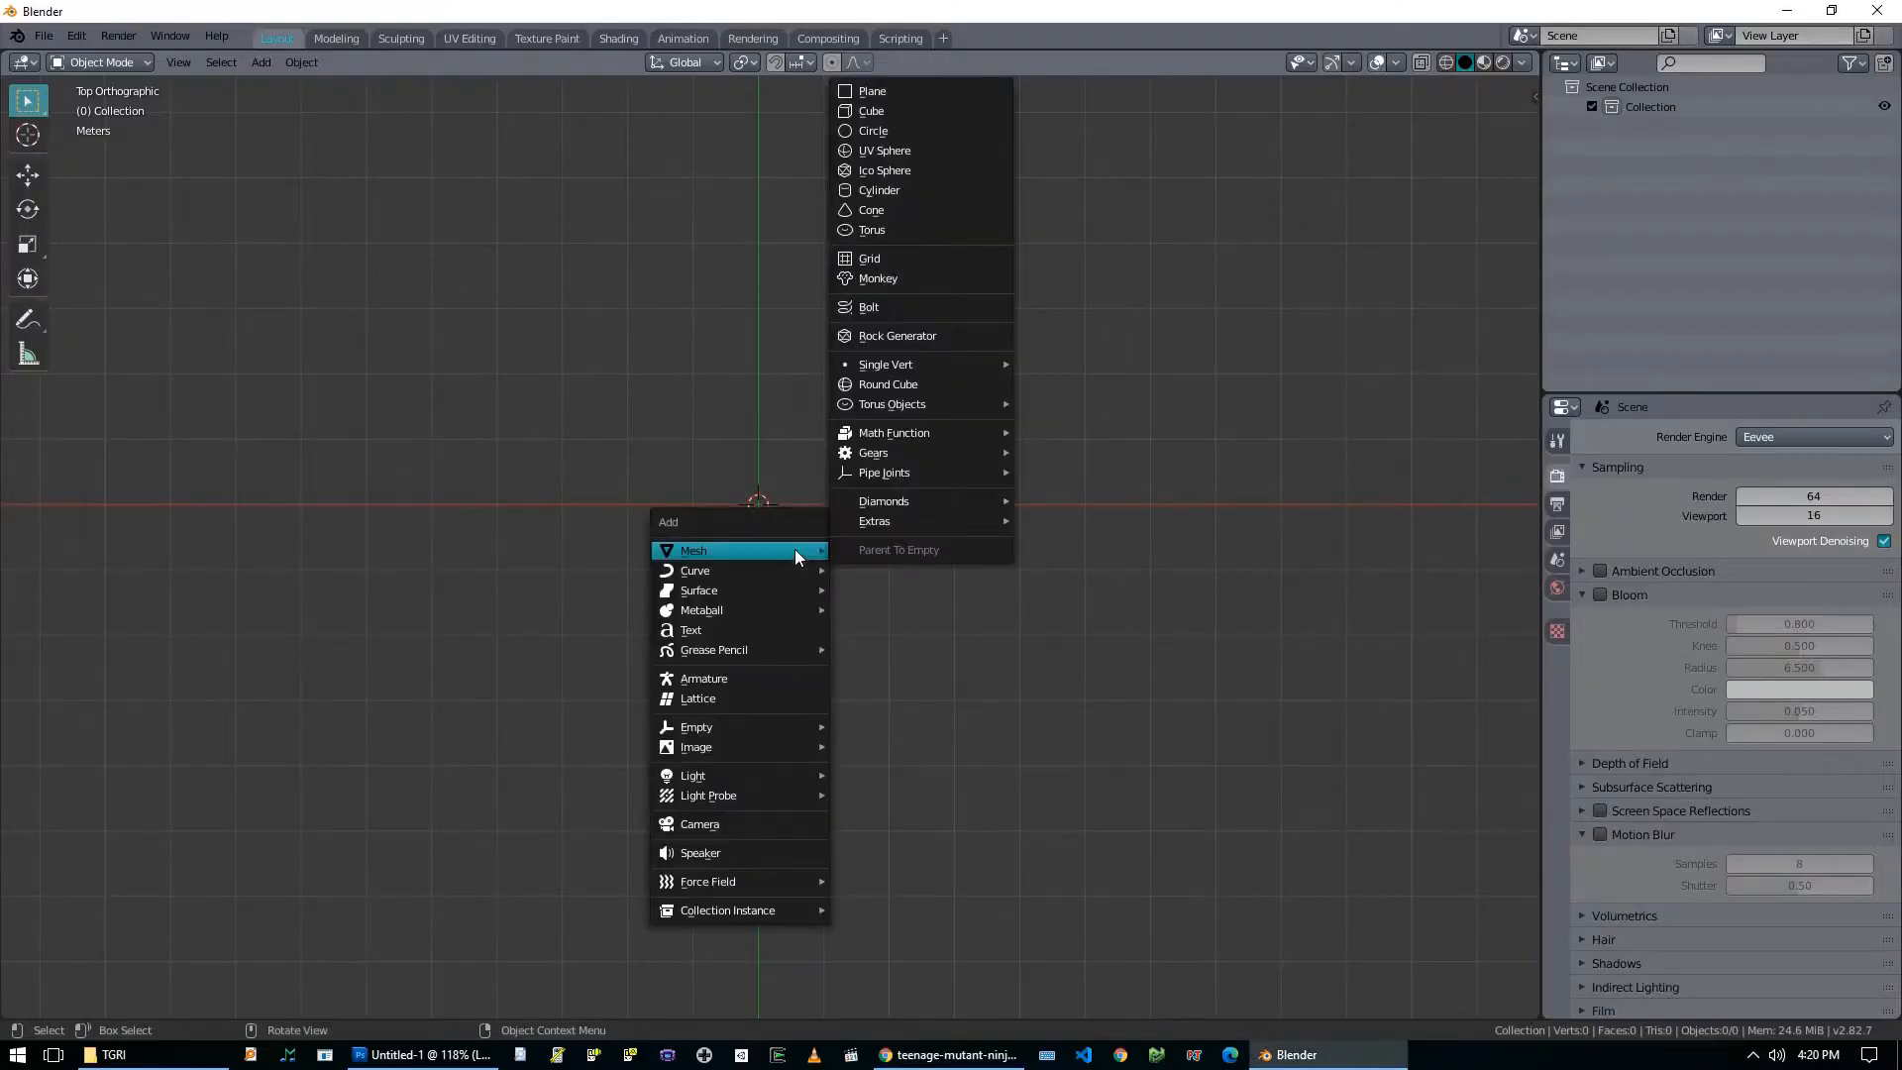
click(933, 117)
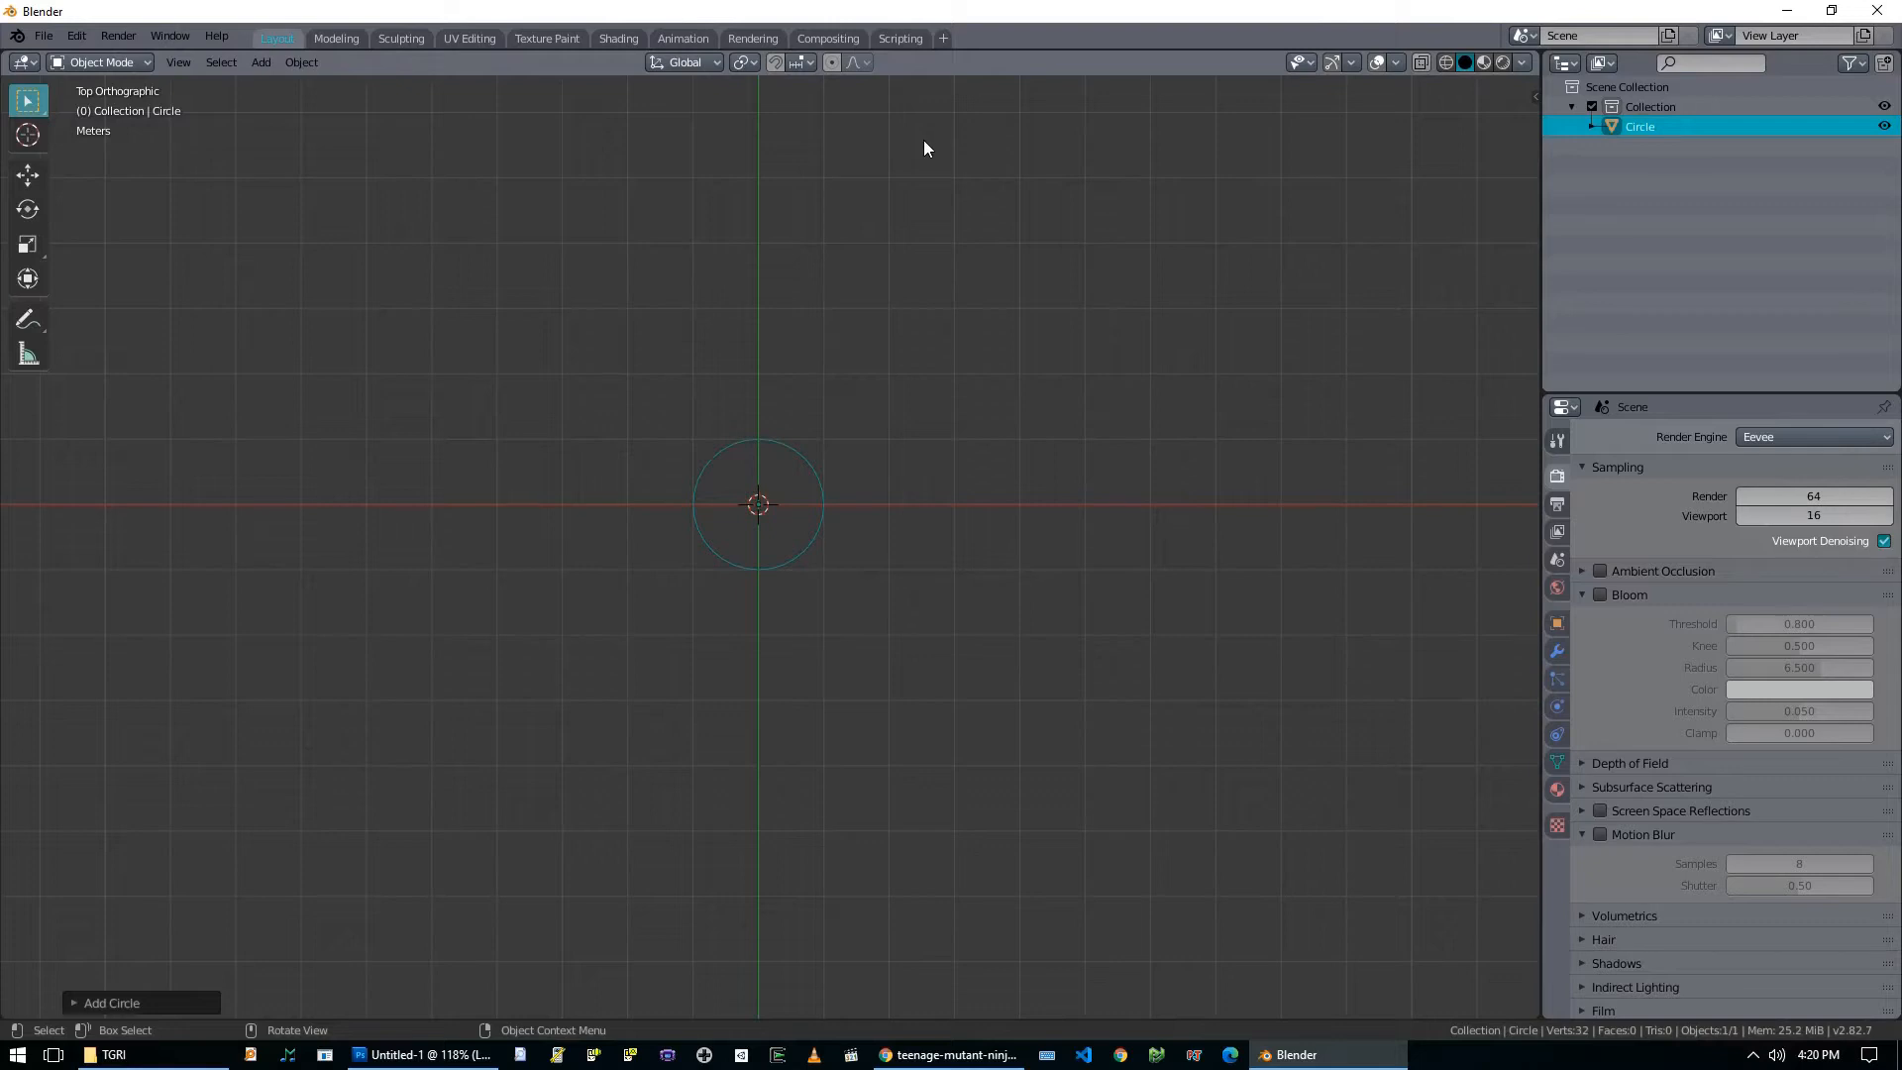
click(119, 1001)
click(271, 788)
text(30)
key(Return)
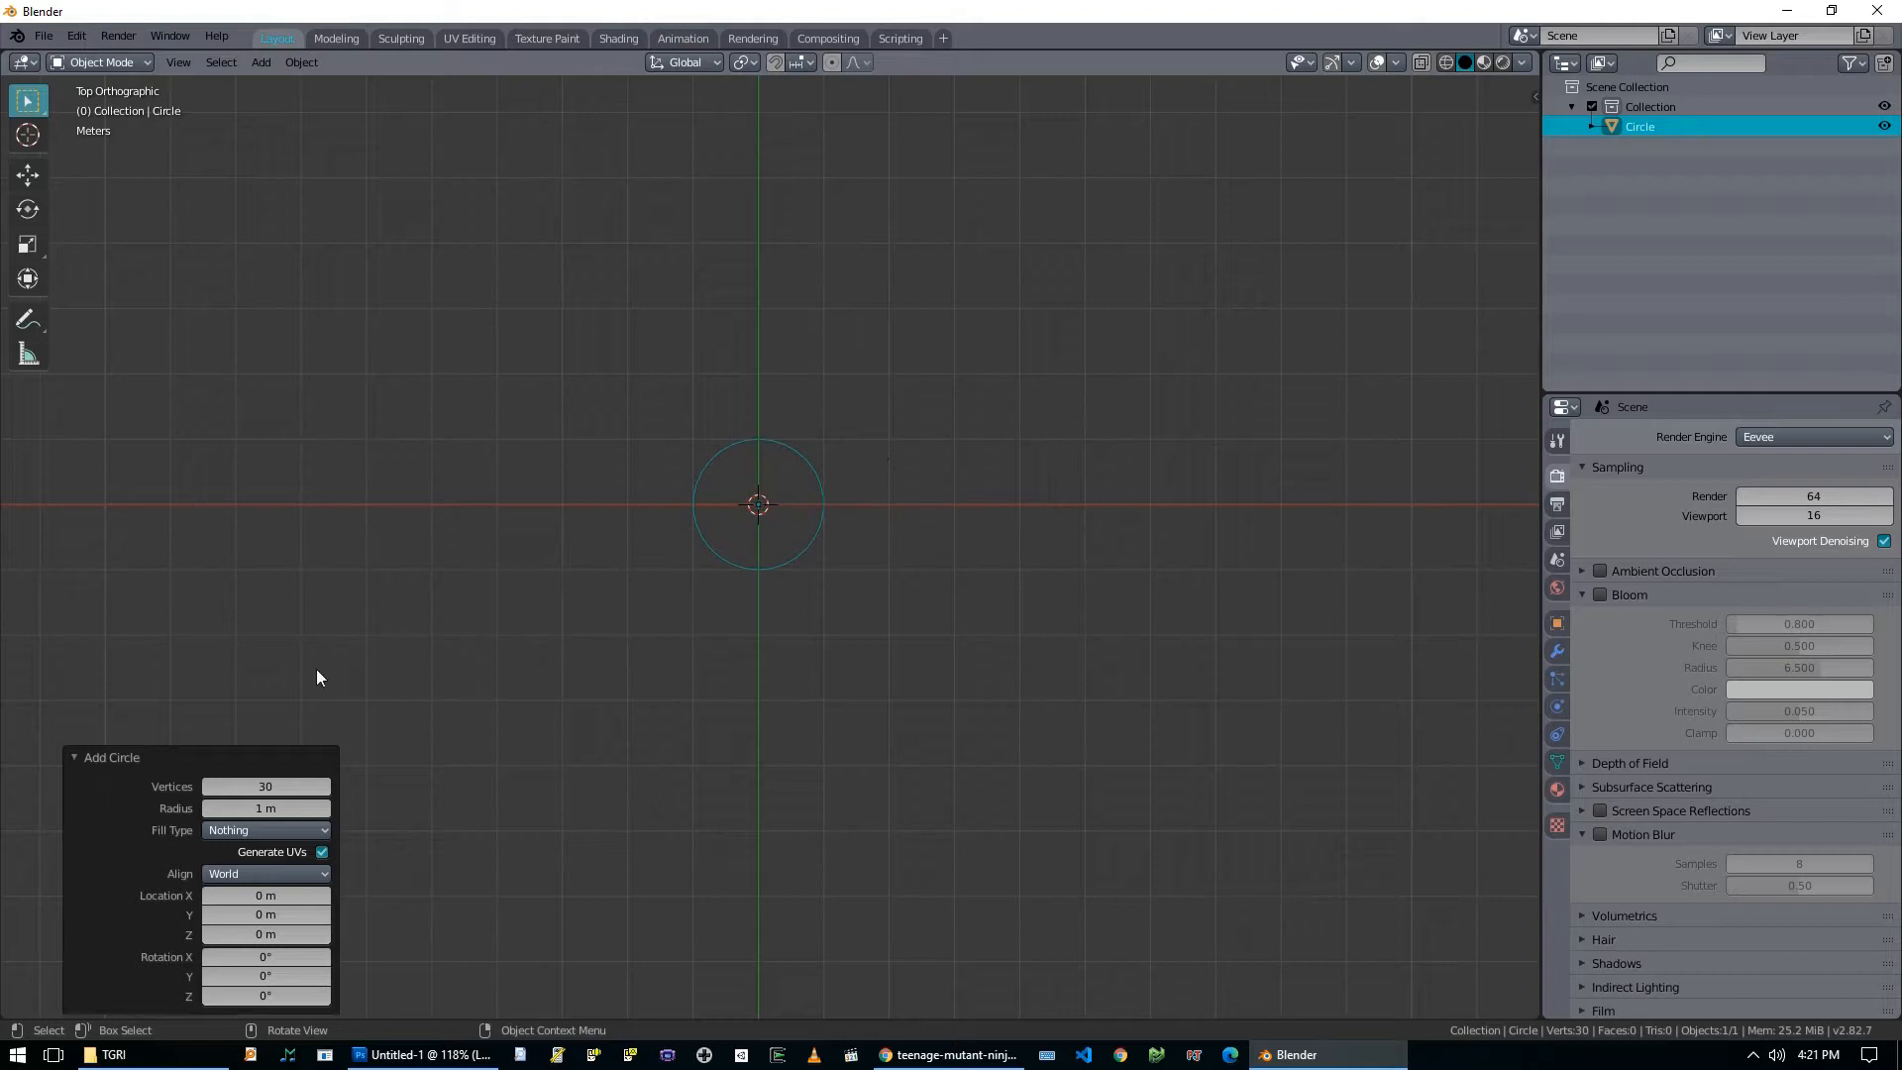
click(77, 758)
Turn on the Screencast Keys overlay for the 3D viewport.
key(n)
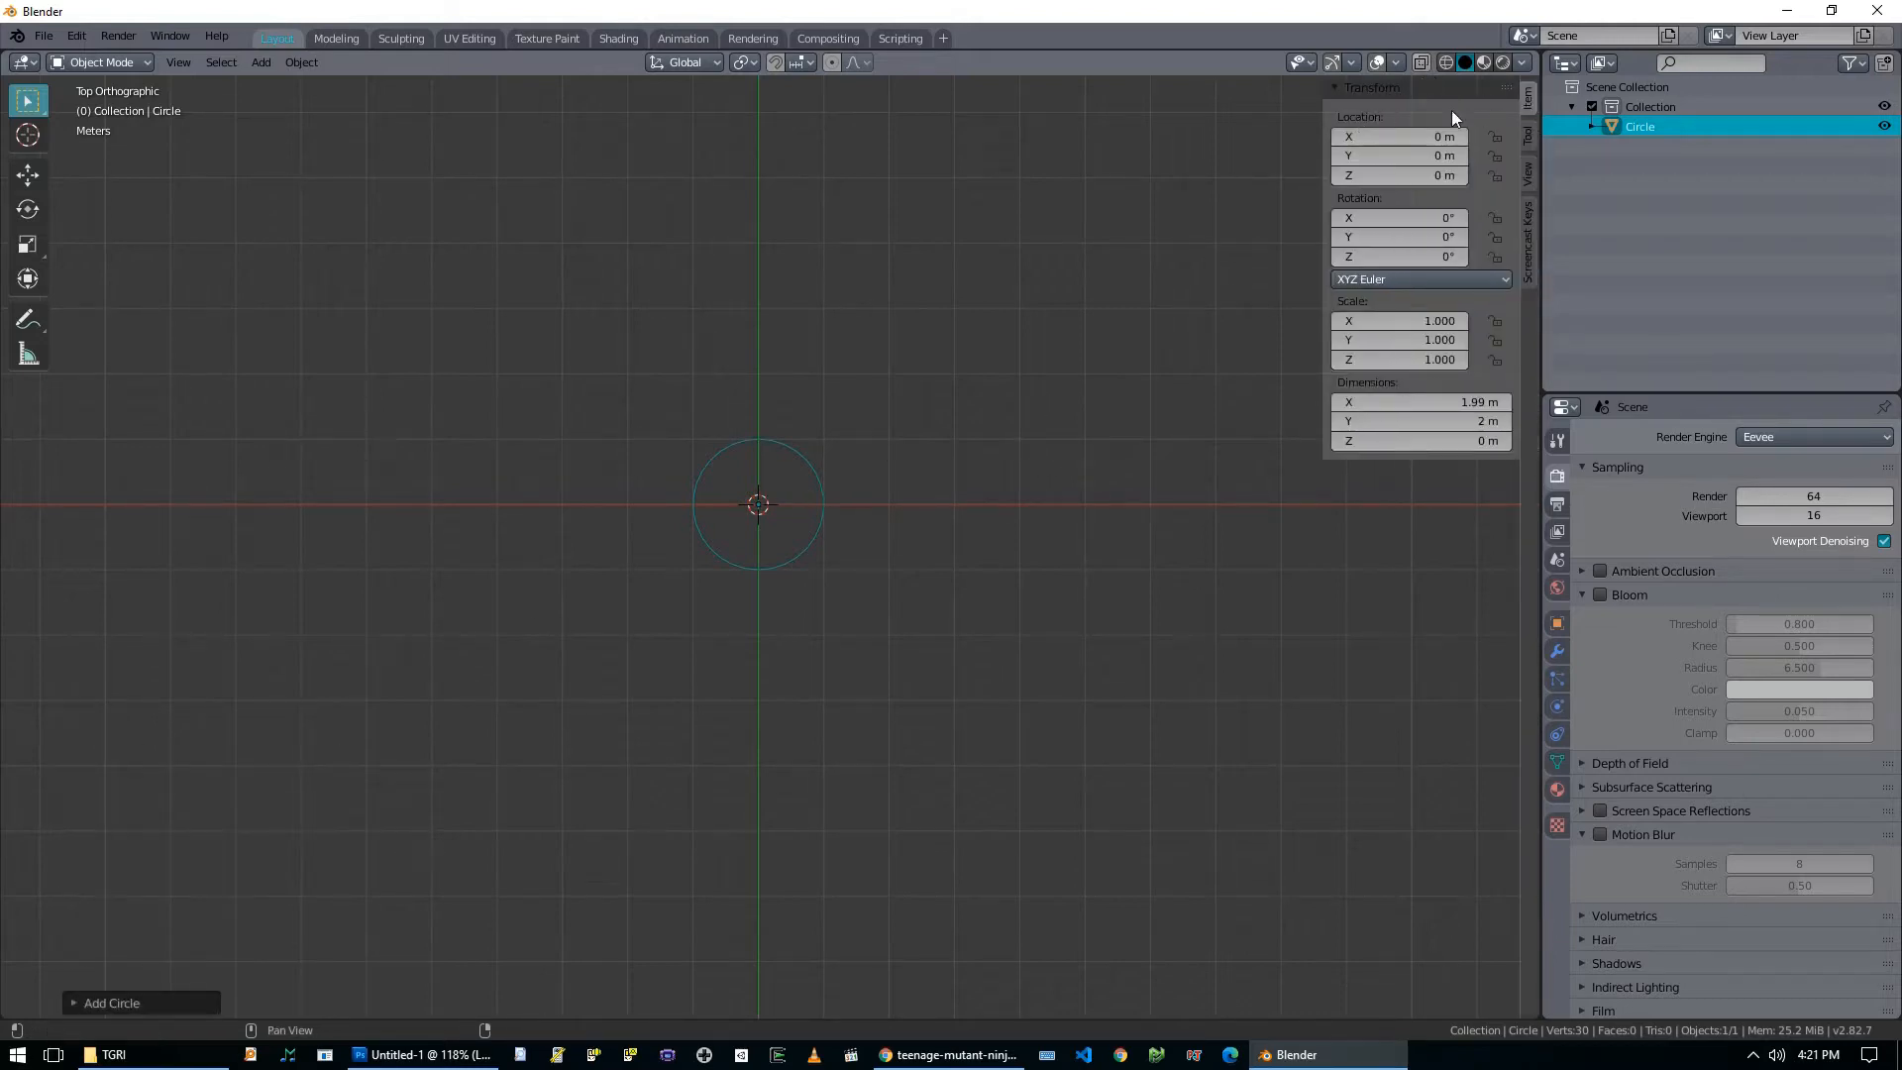
click(1527, 235)
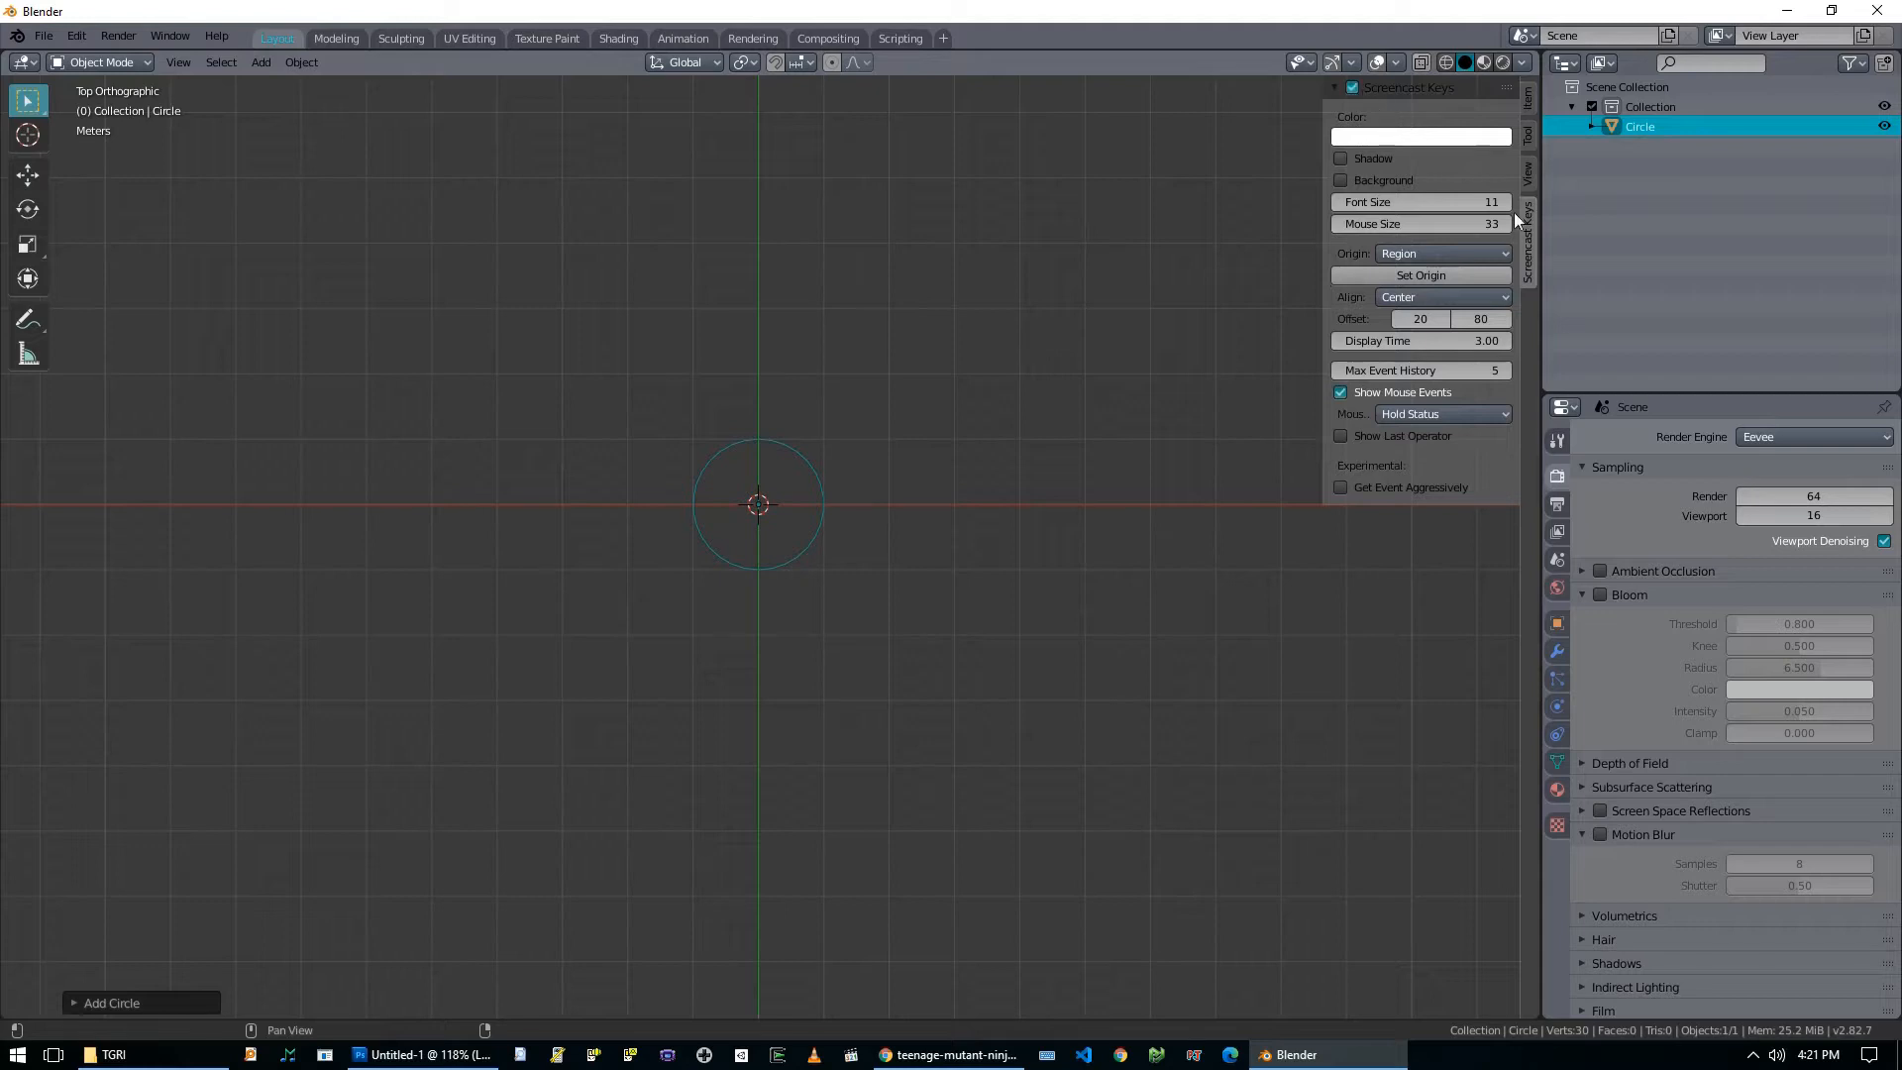
key(n)
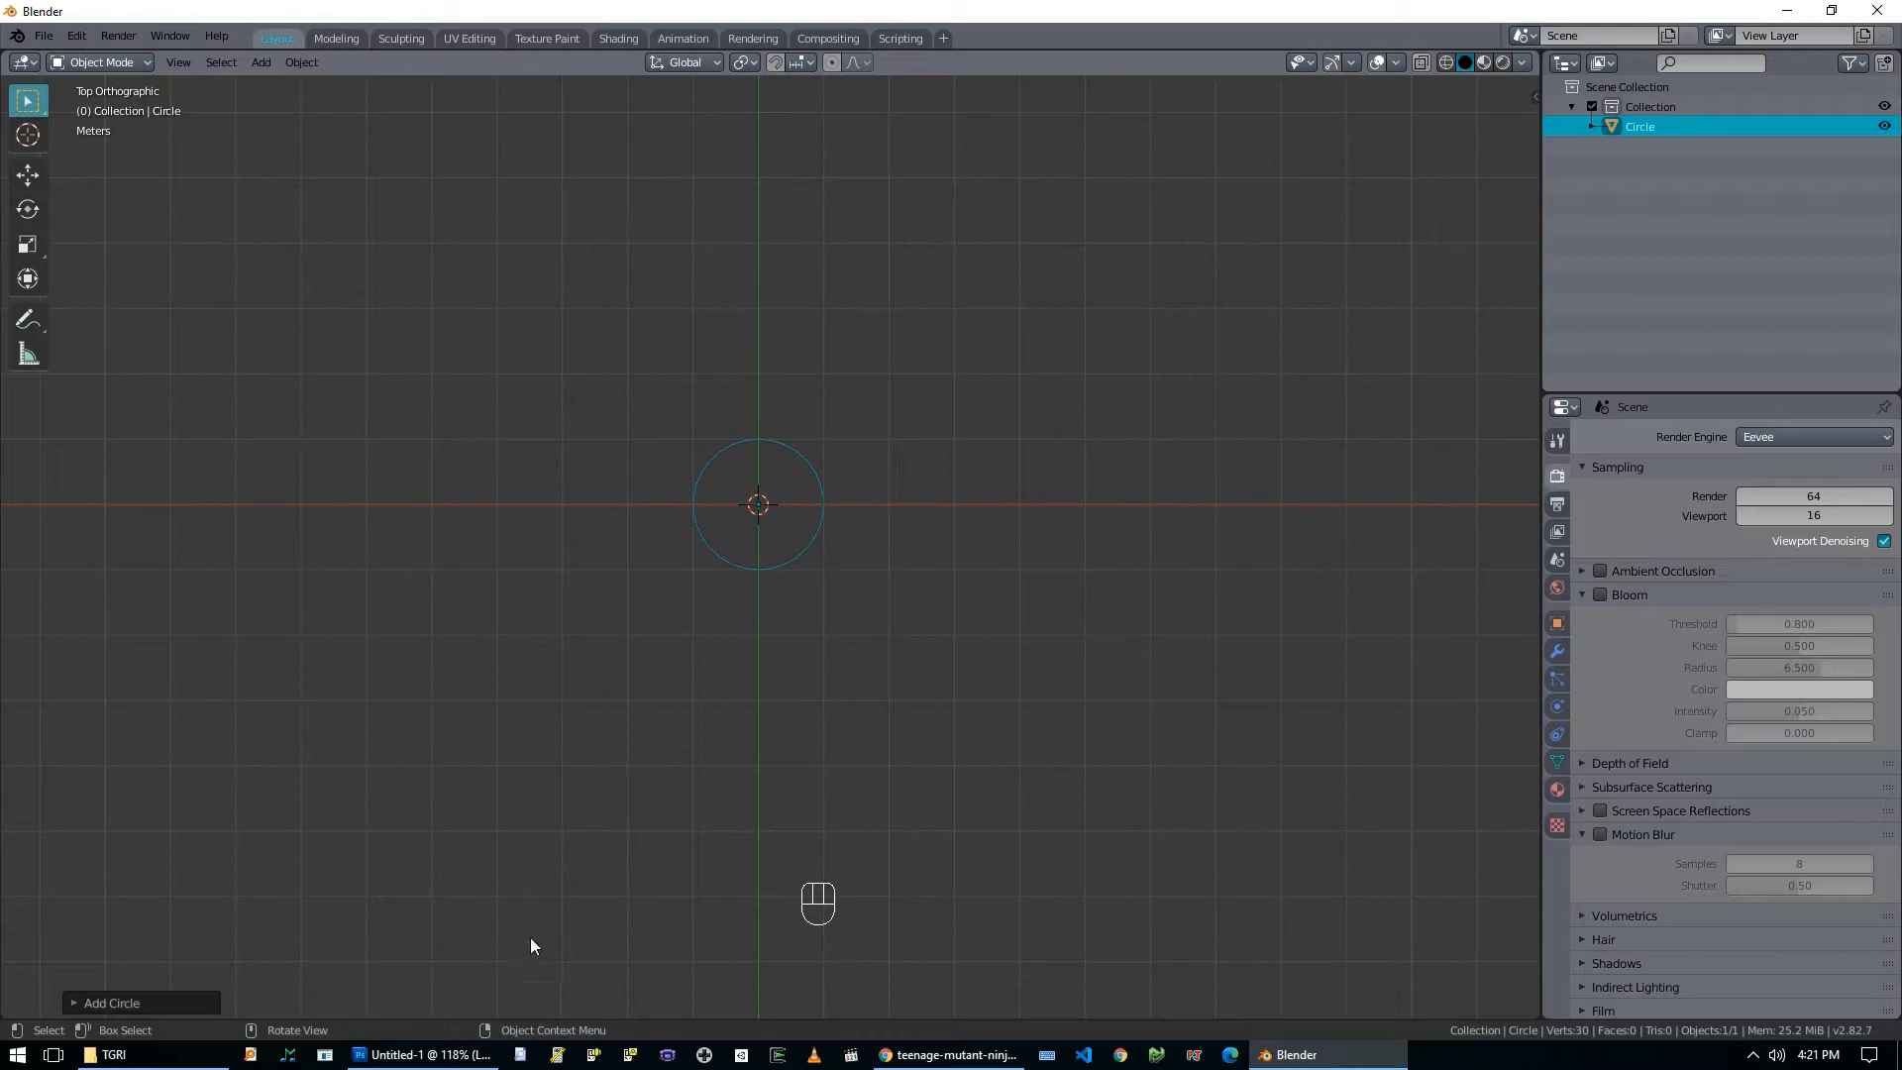
Rotate the circle 90° in the front view so it stands upright across the X axis, and enter Edit Mode.
key(KP_1)
key(r)
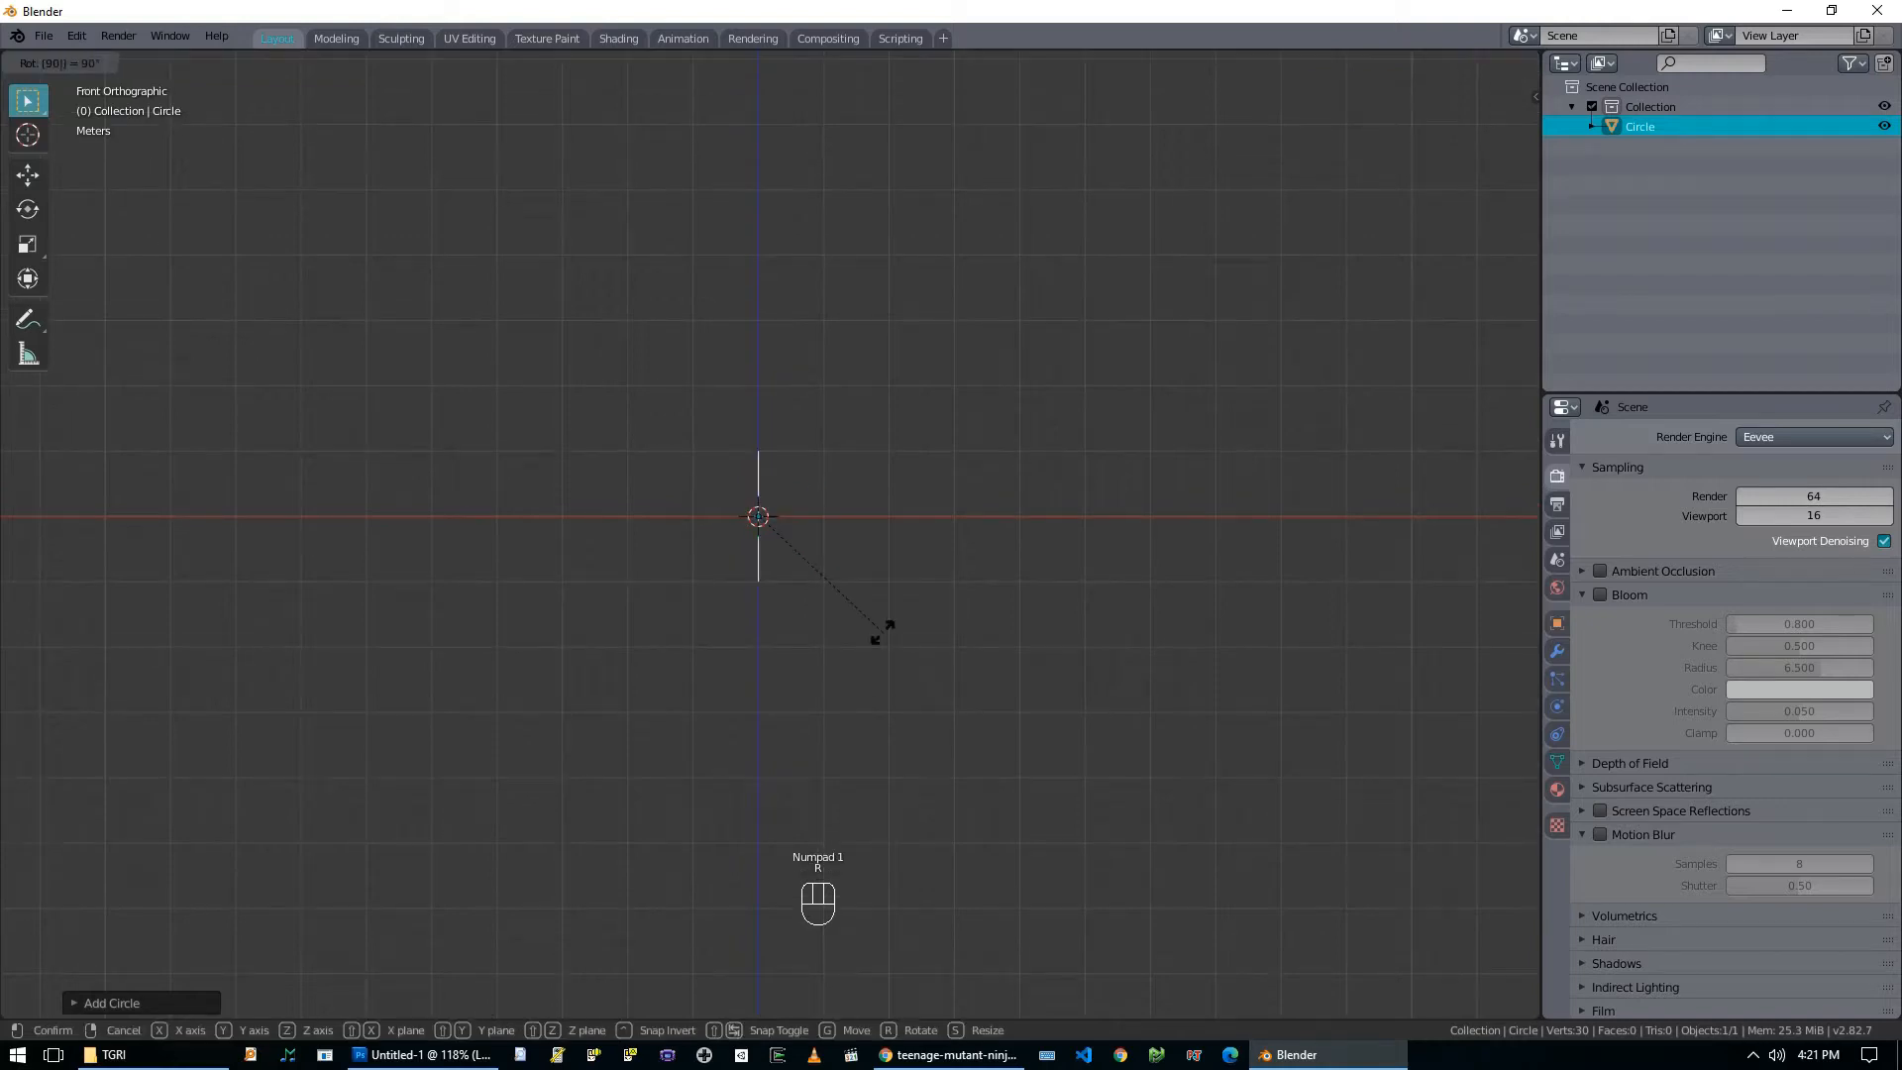
click(883, 639)
key(Tab)
scroll(892, 628, up, 5)
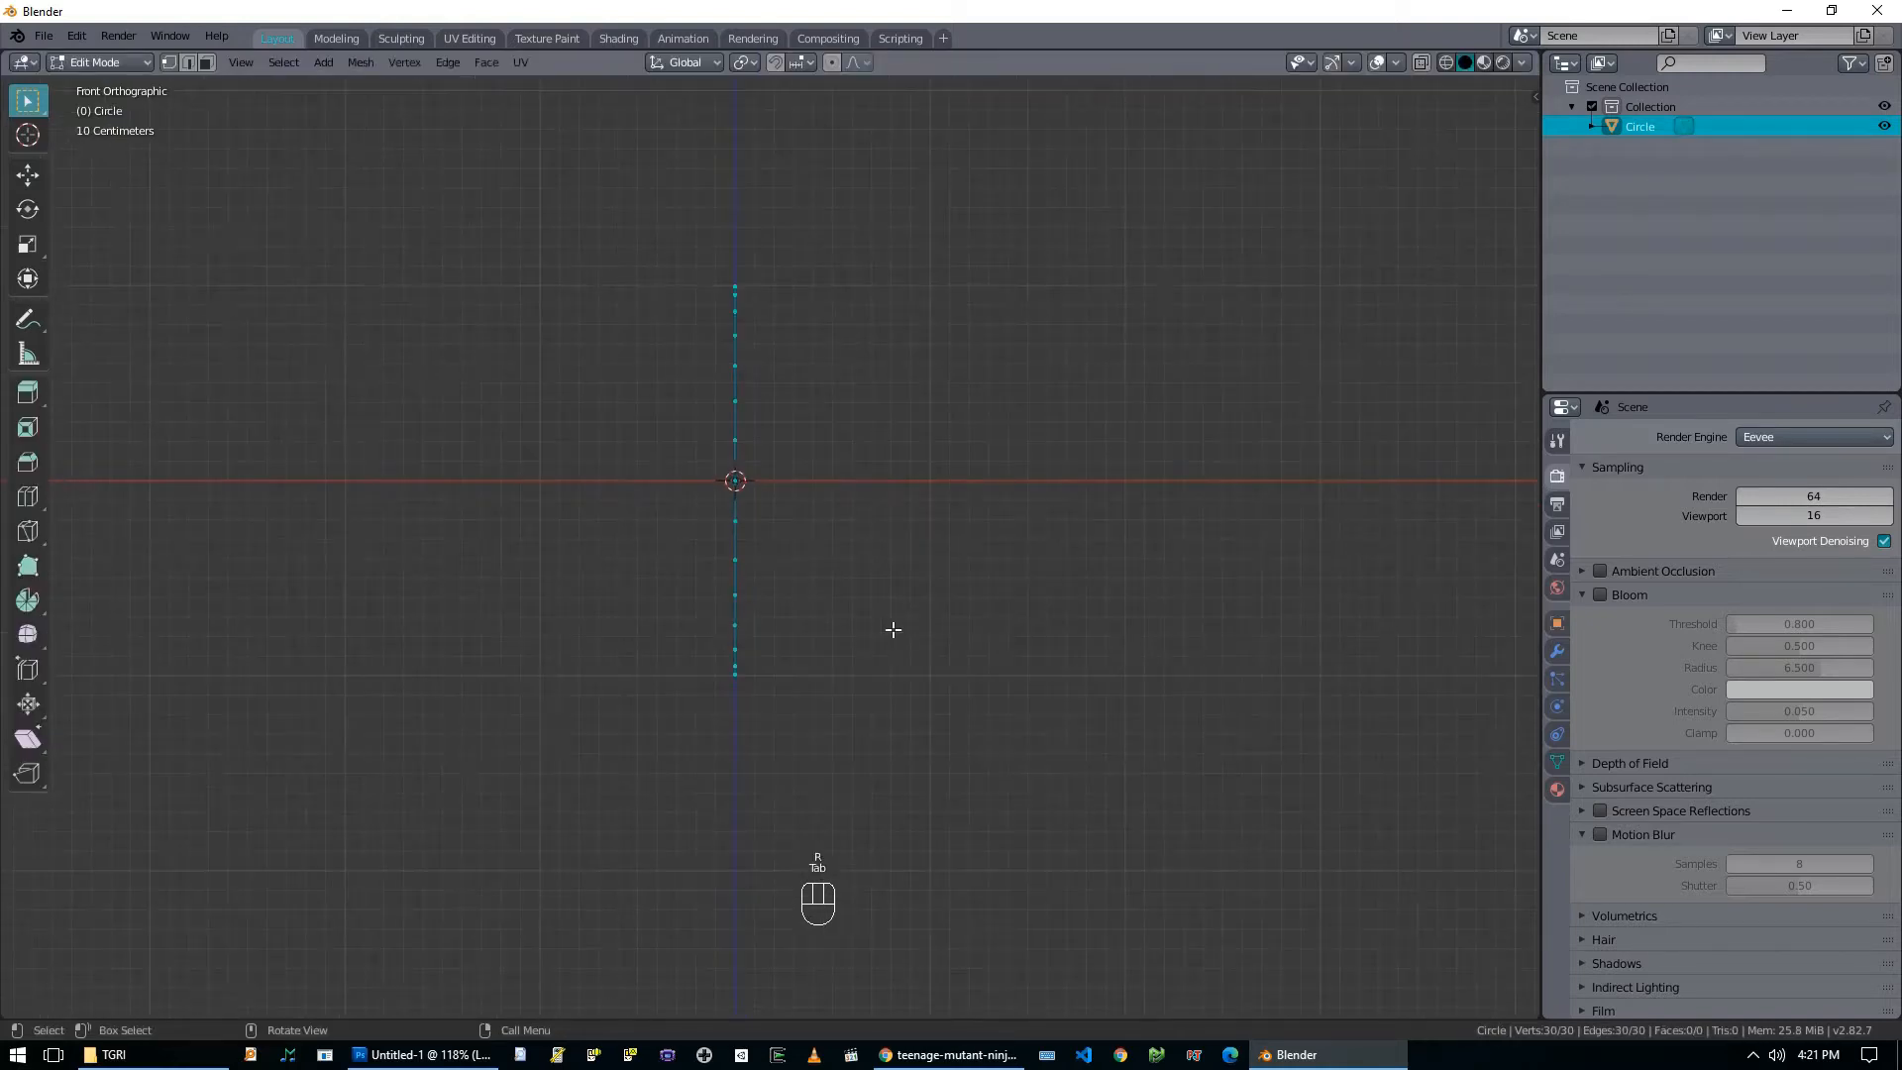
Switch to Photoshop and delete Layer 3 and its three copies from the canister reference image.
key(alt+Tab)
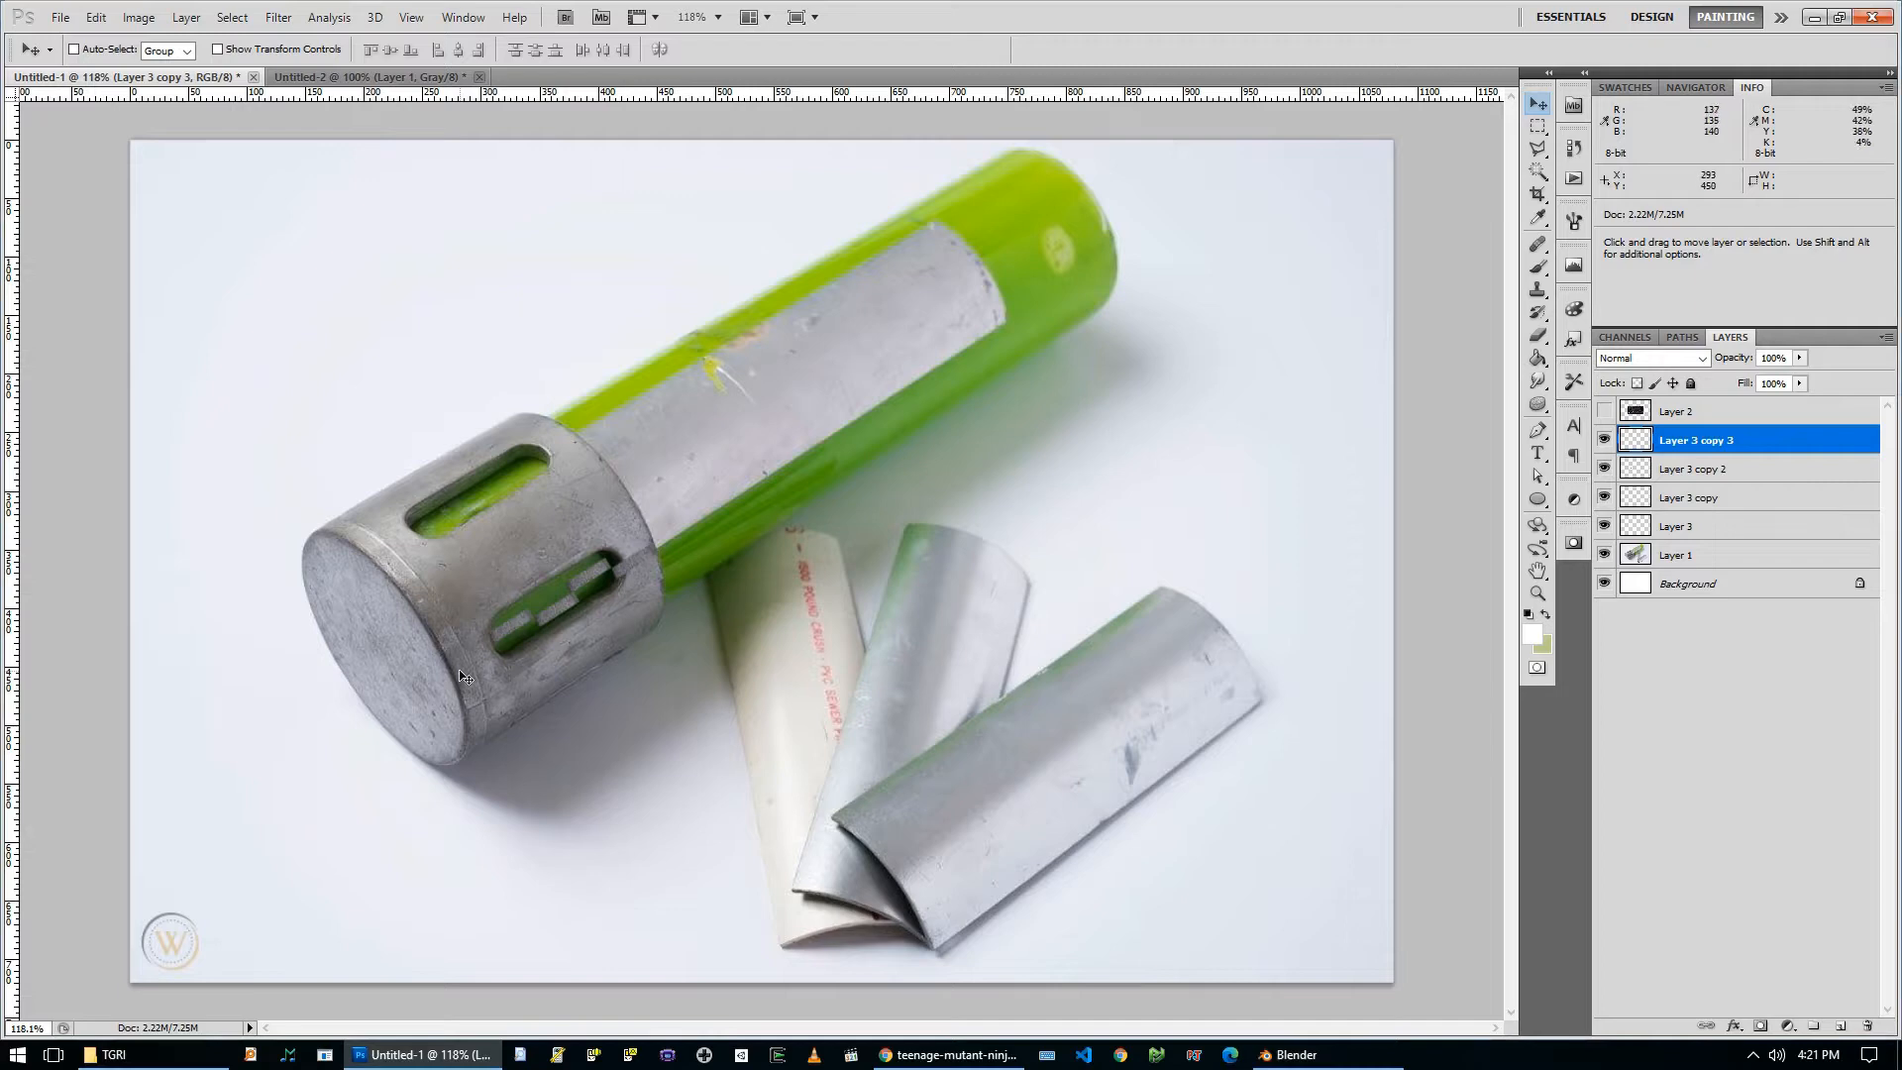
shift+click(1716, 529)
click(1868, 1026)
key(Return)
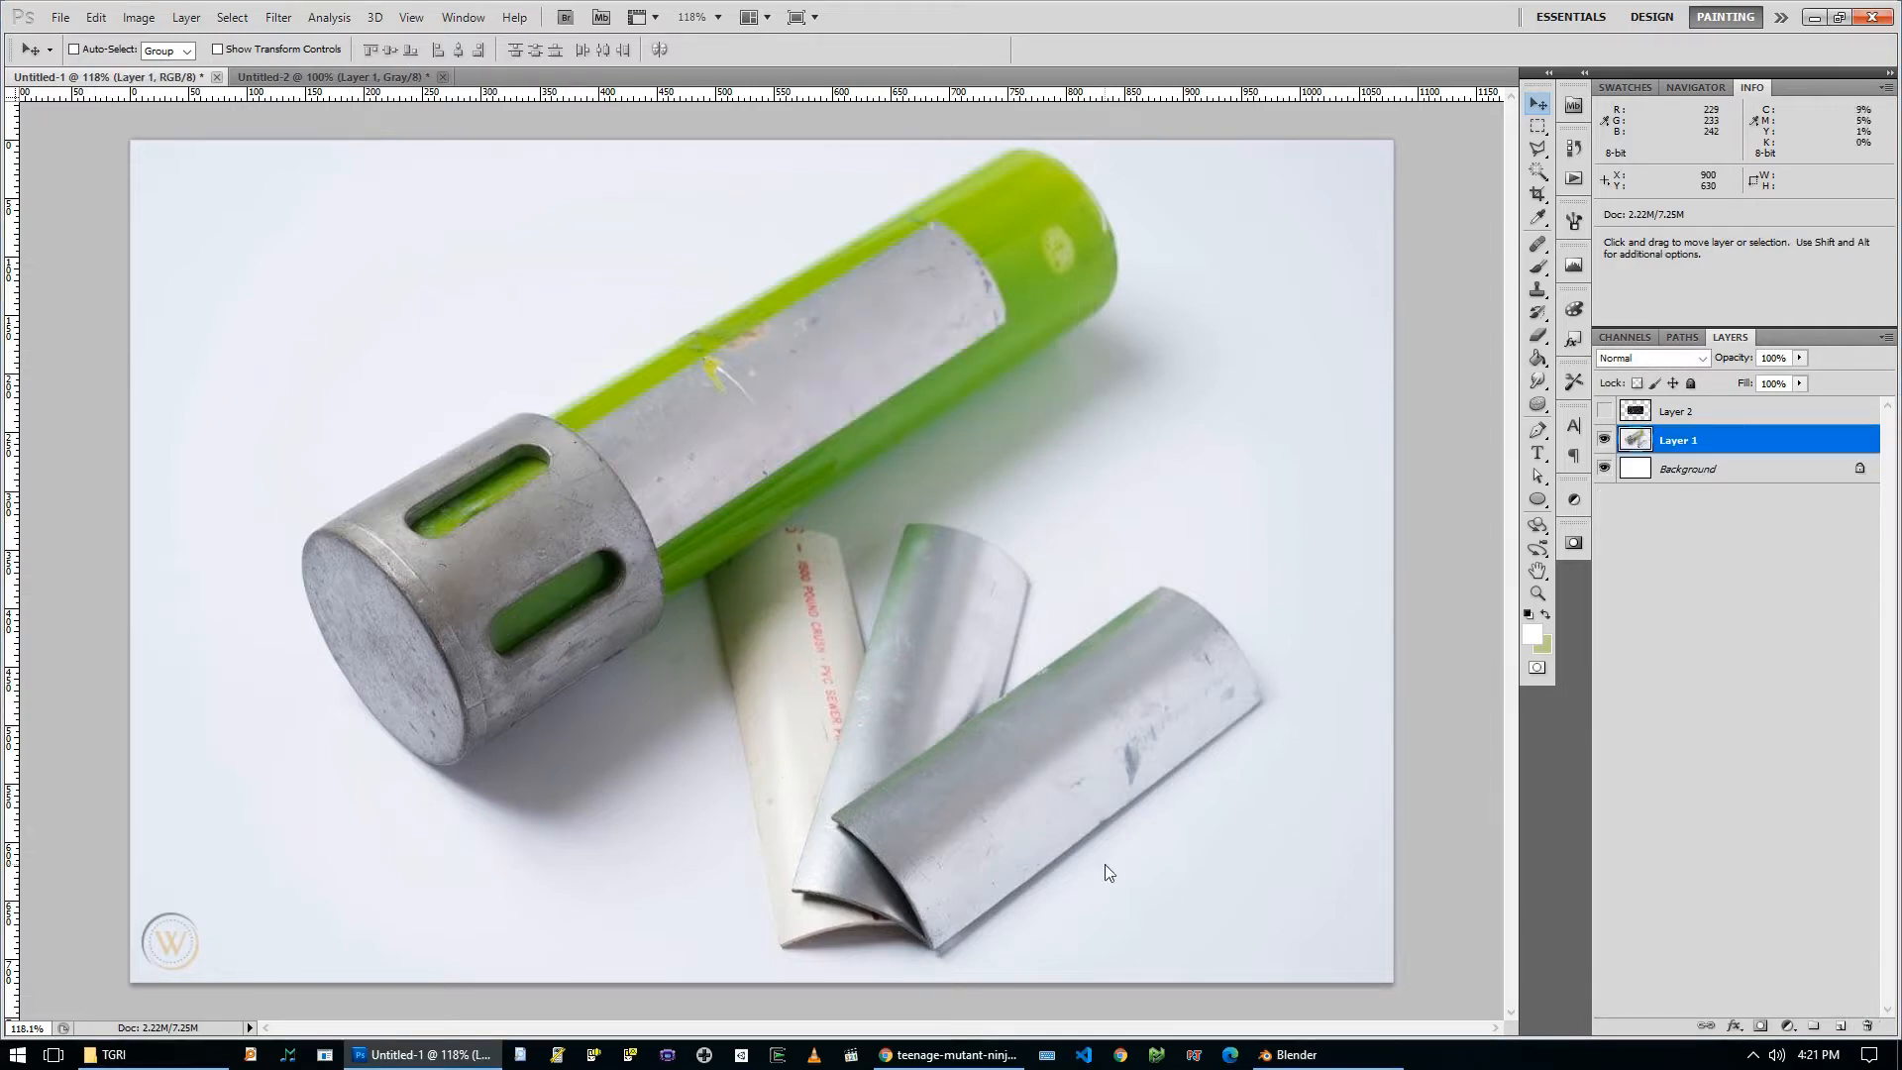
Copy a small strip of the cap between its flat end and the lower slot to a new layer and move it into the slot.
key(l)
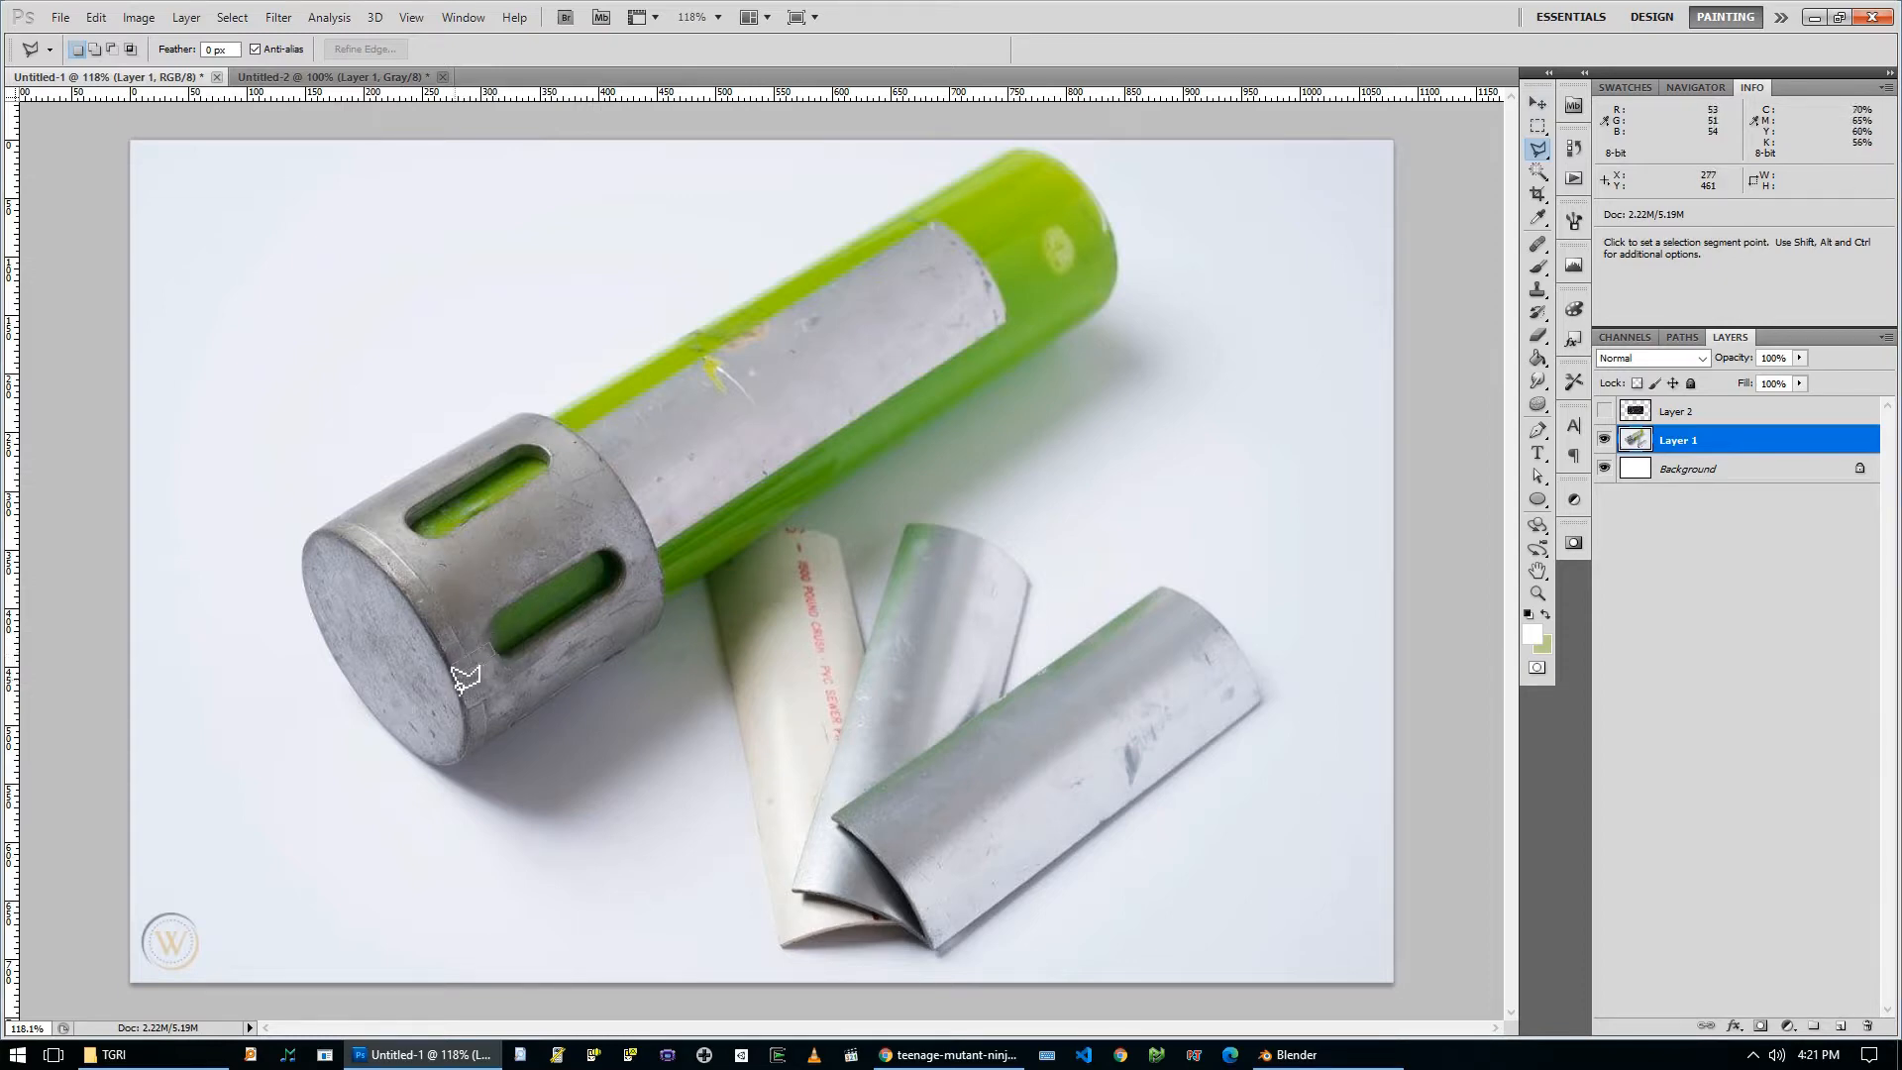
key(ctrl+j)
key(v)
drag(788, 721, 771, 746)
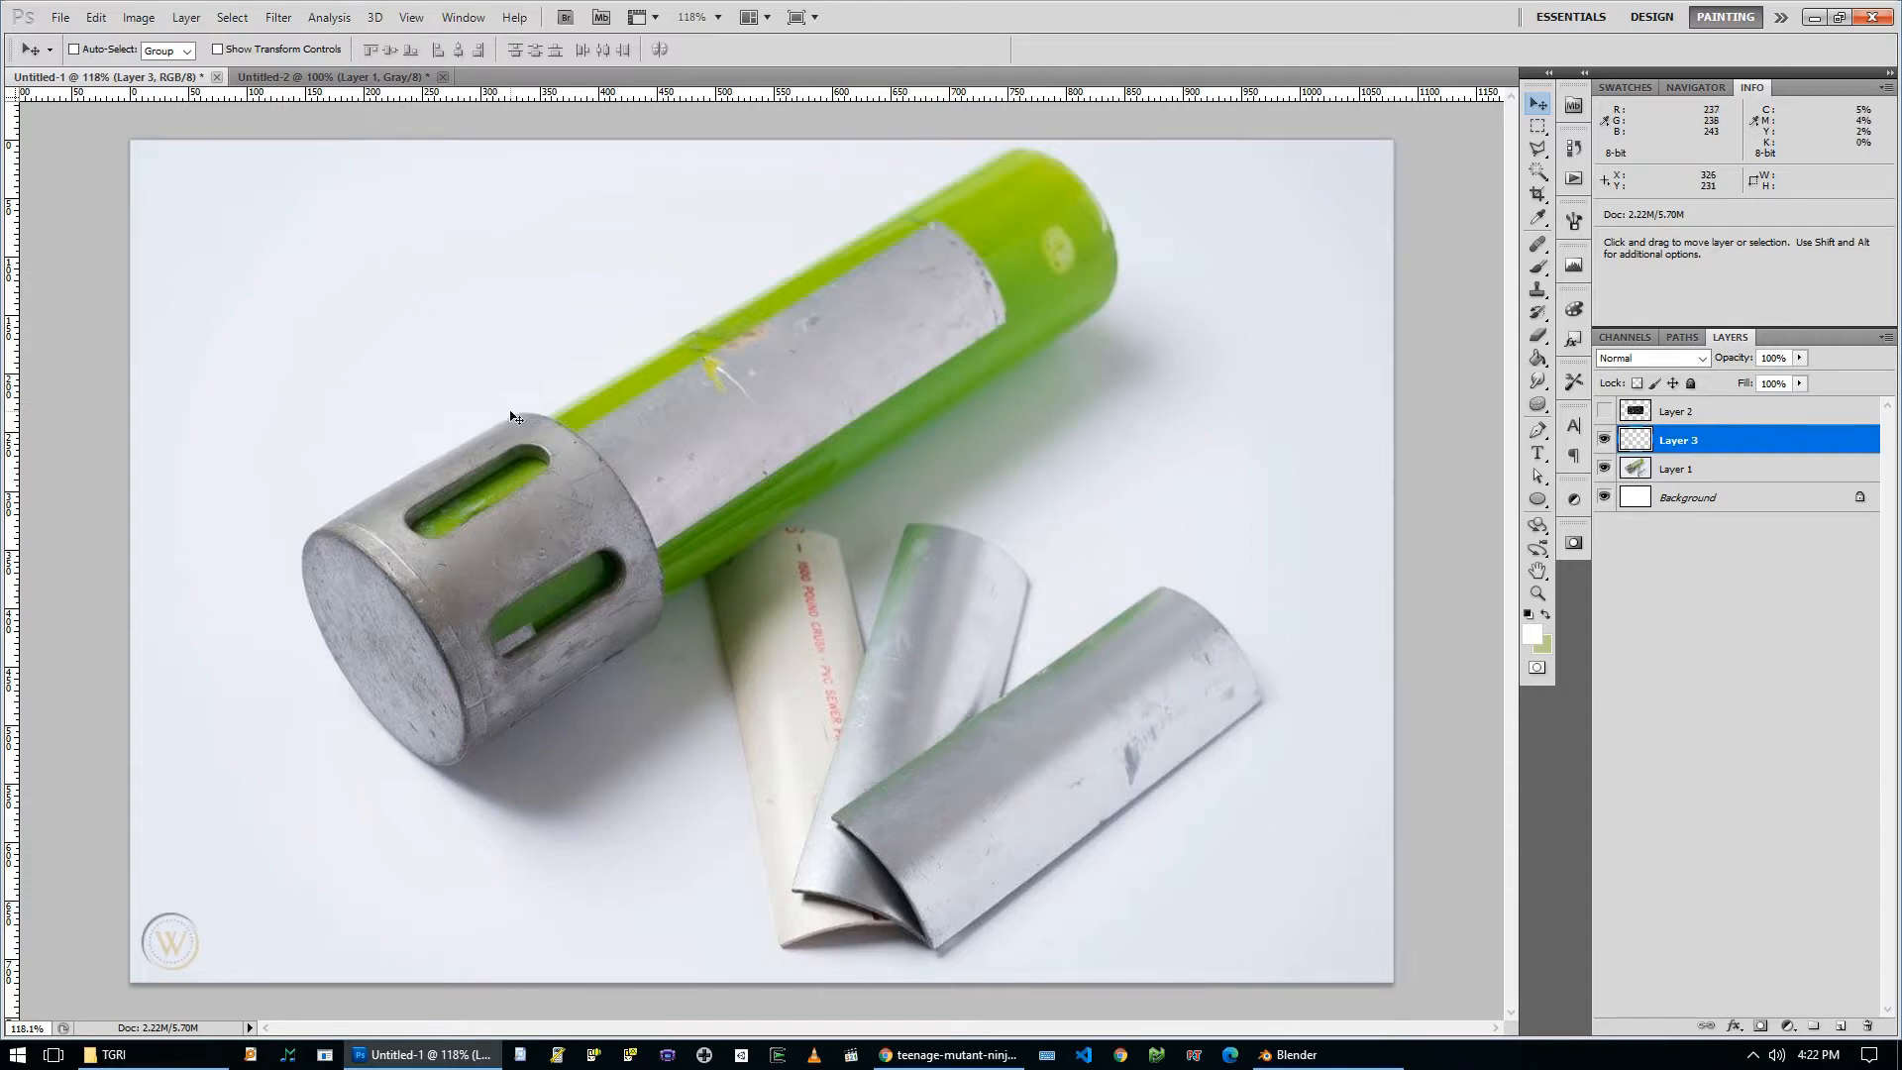
Duplicate the strip three times and line the copies up end to end along the slot as a length gauge.
key(ctrl+j)
drag(574, 771, 699, 666)
key(ctrl+j)
key(ctrl+j)
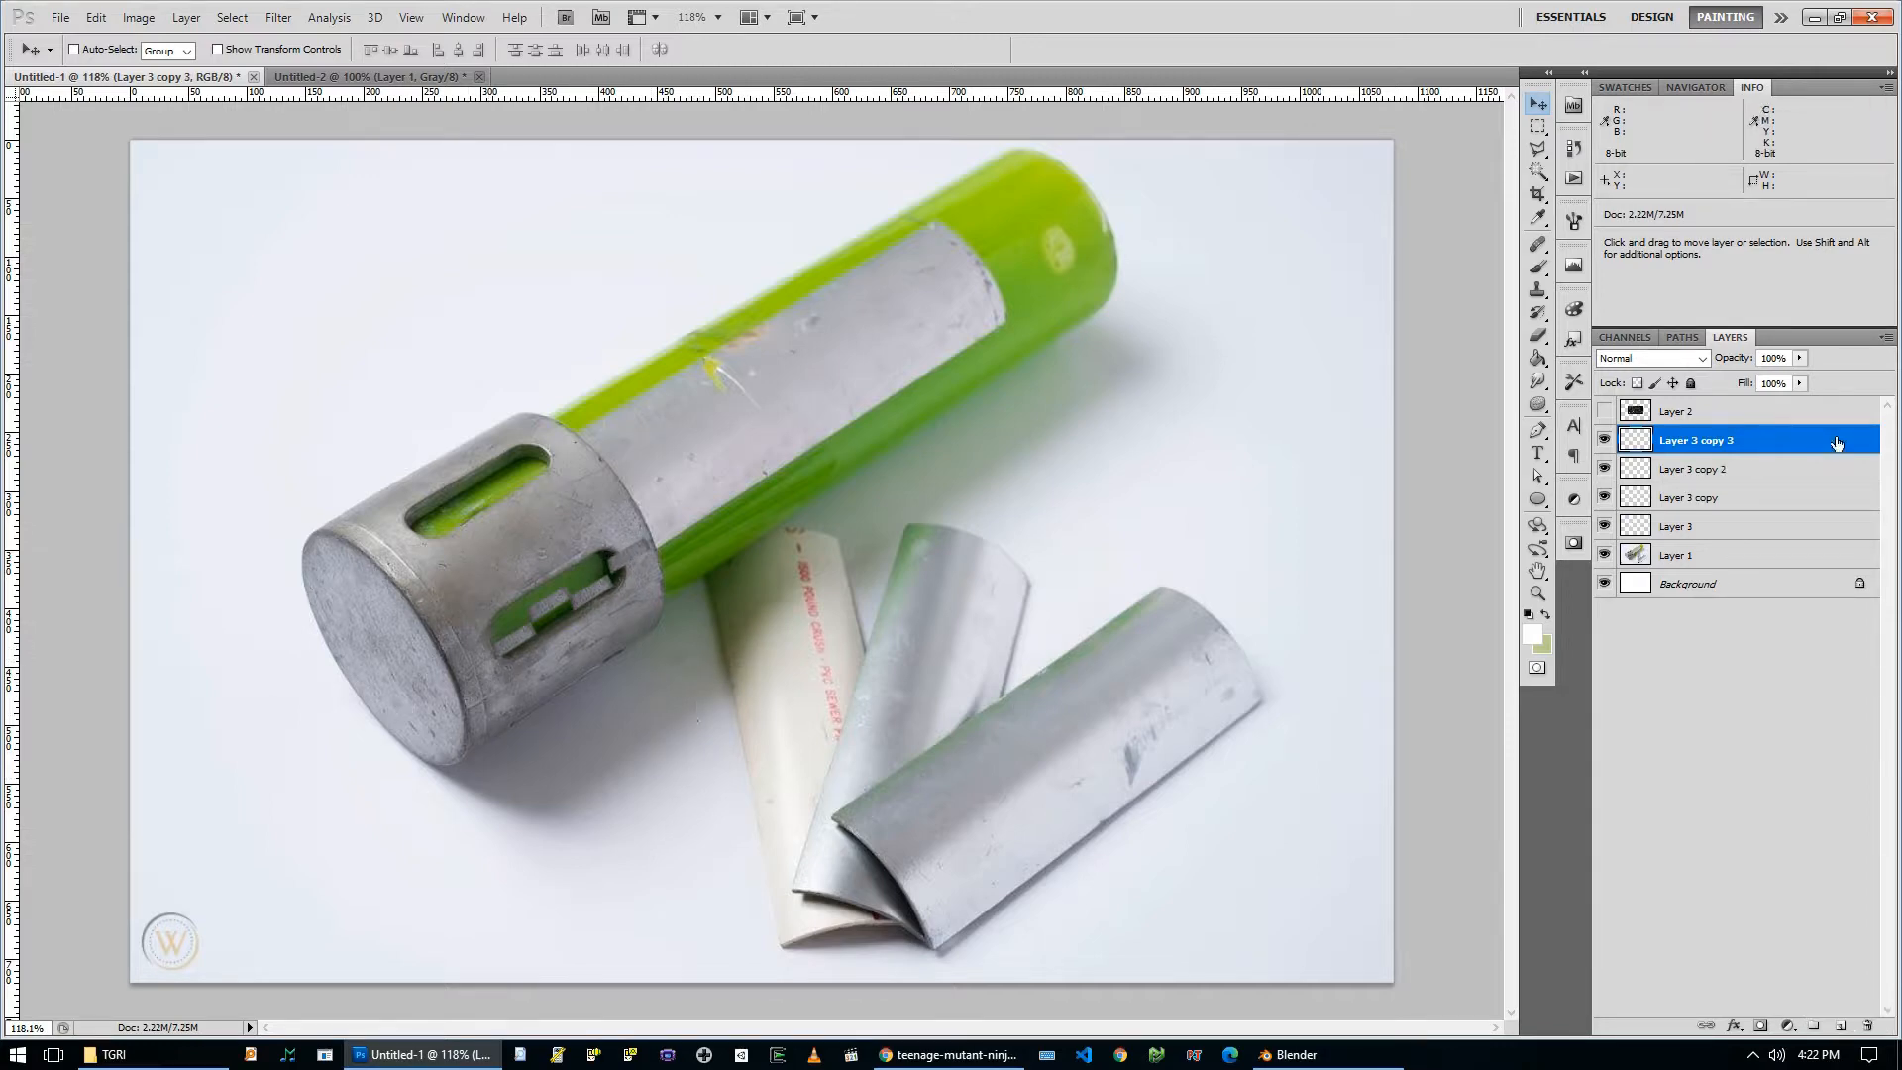
Merge the strip layers into one and nudge the merged row slightly along the slot.
key(ctrl+e)
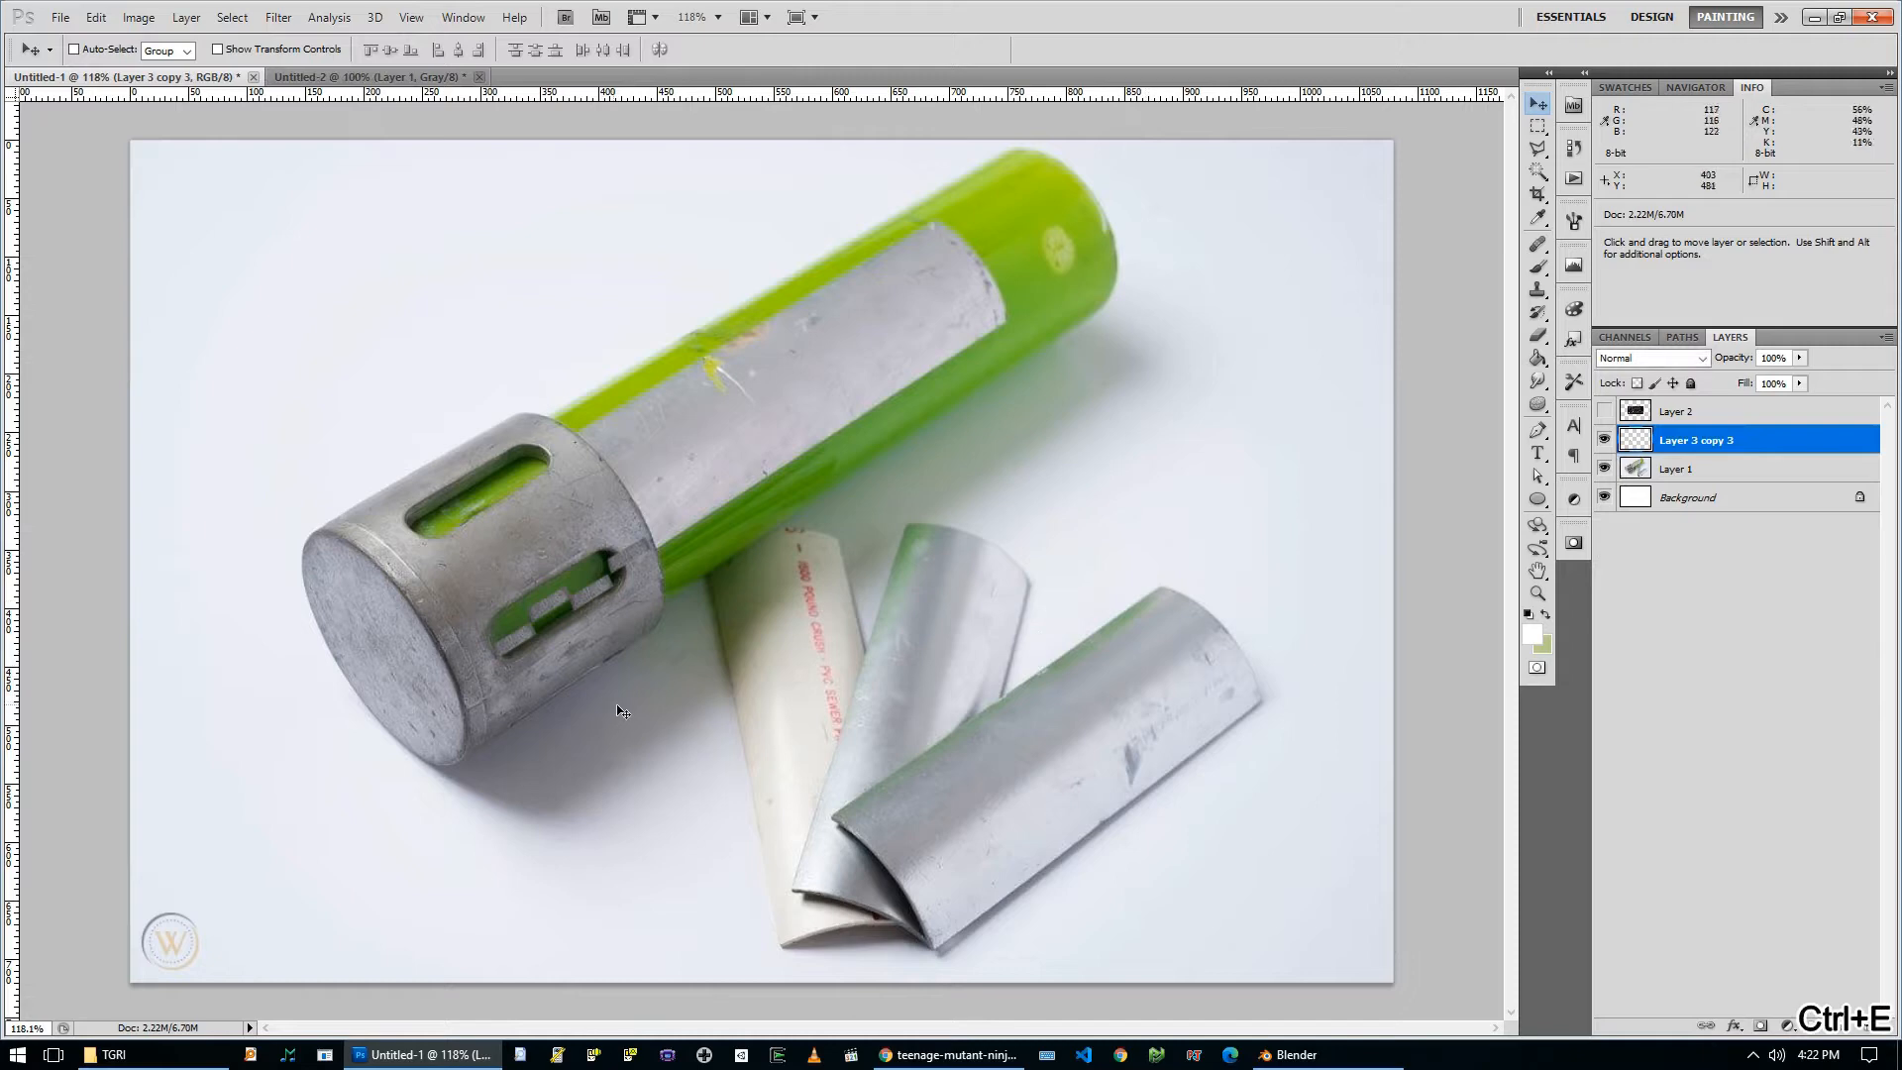
drag(608, 708, 611, 701)
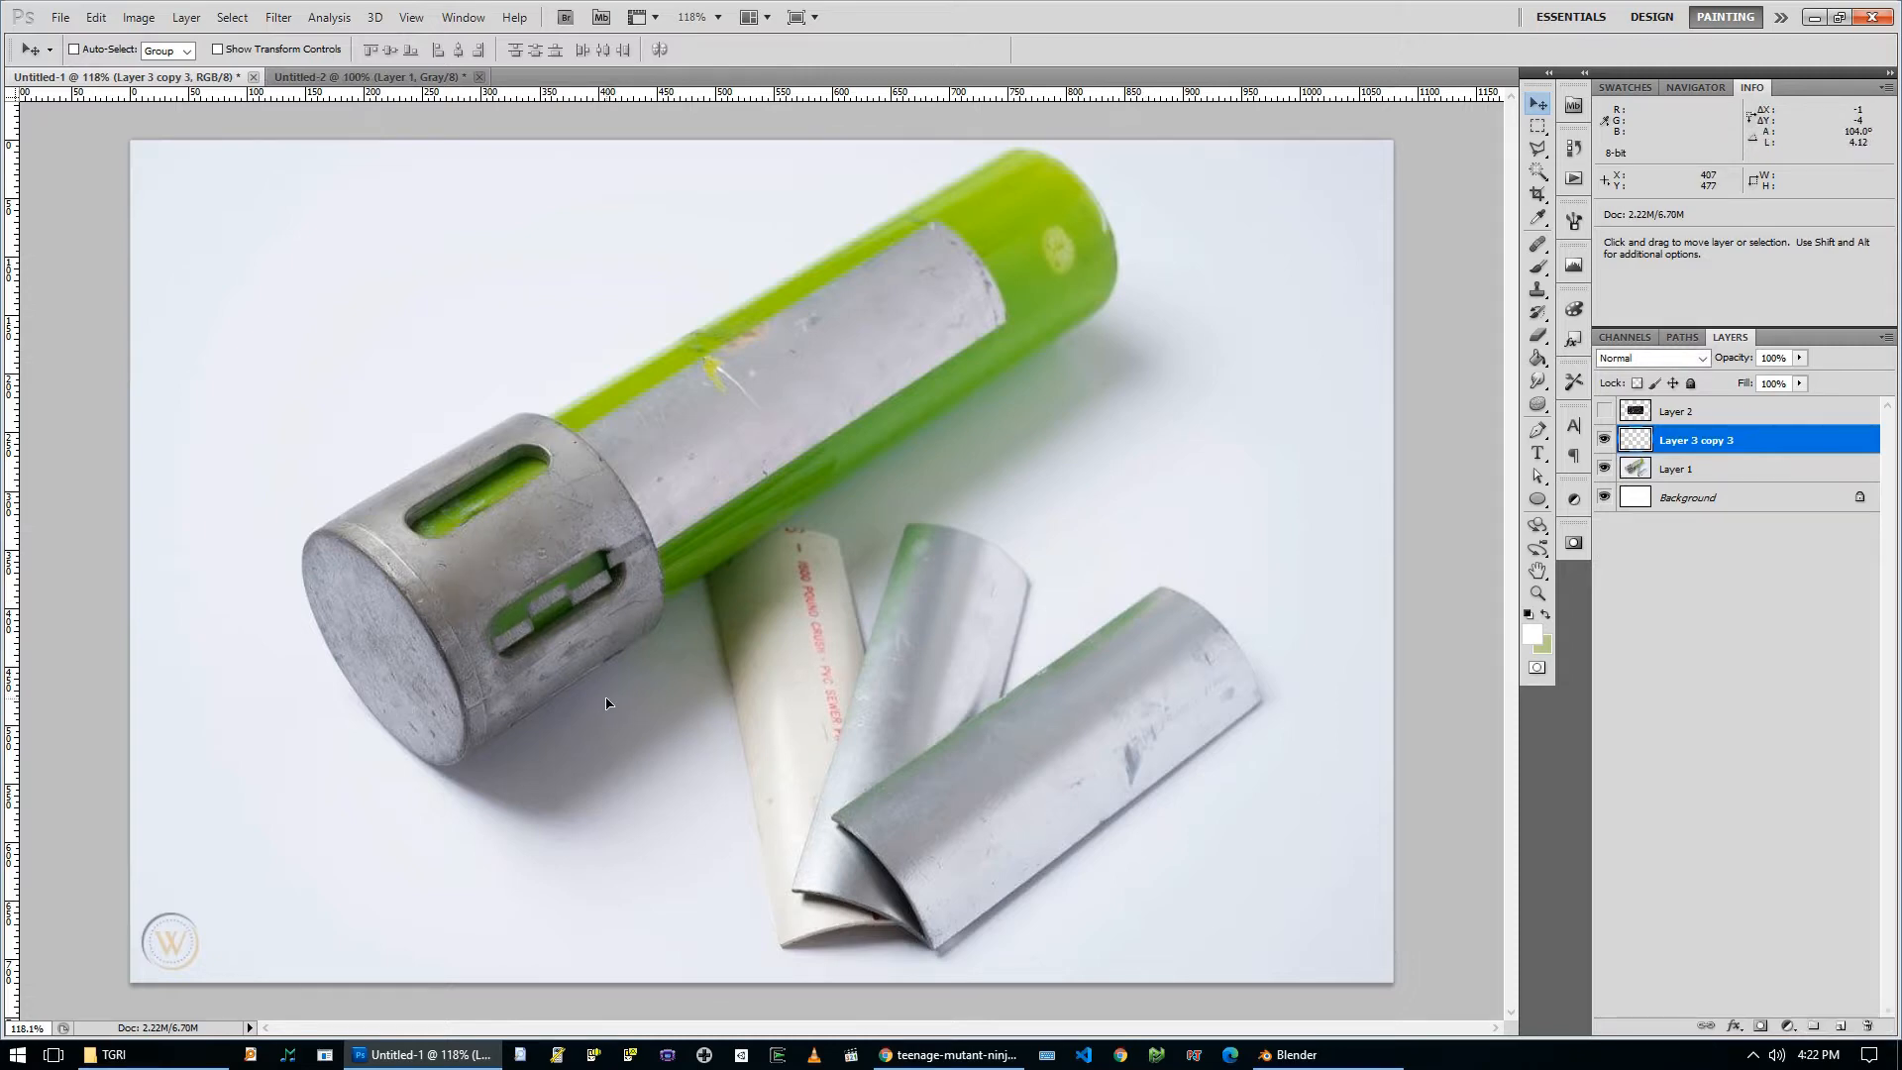
drag(609, 697, 609, 697)
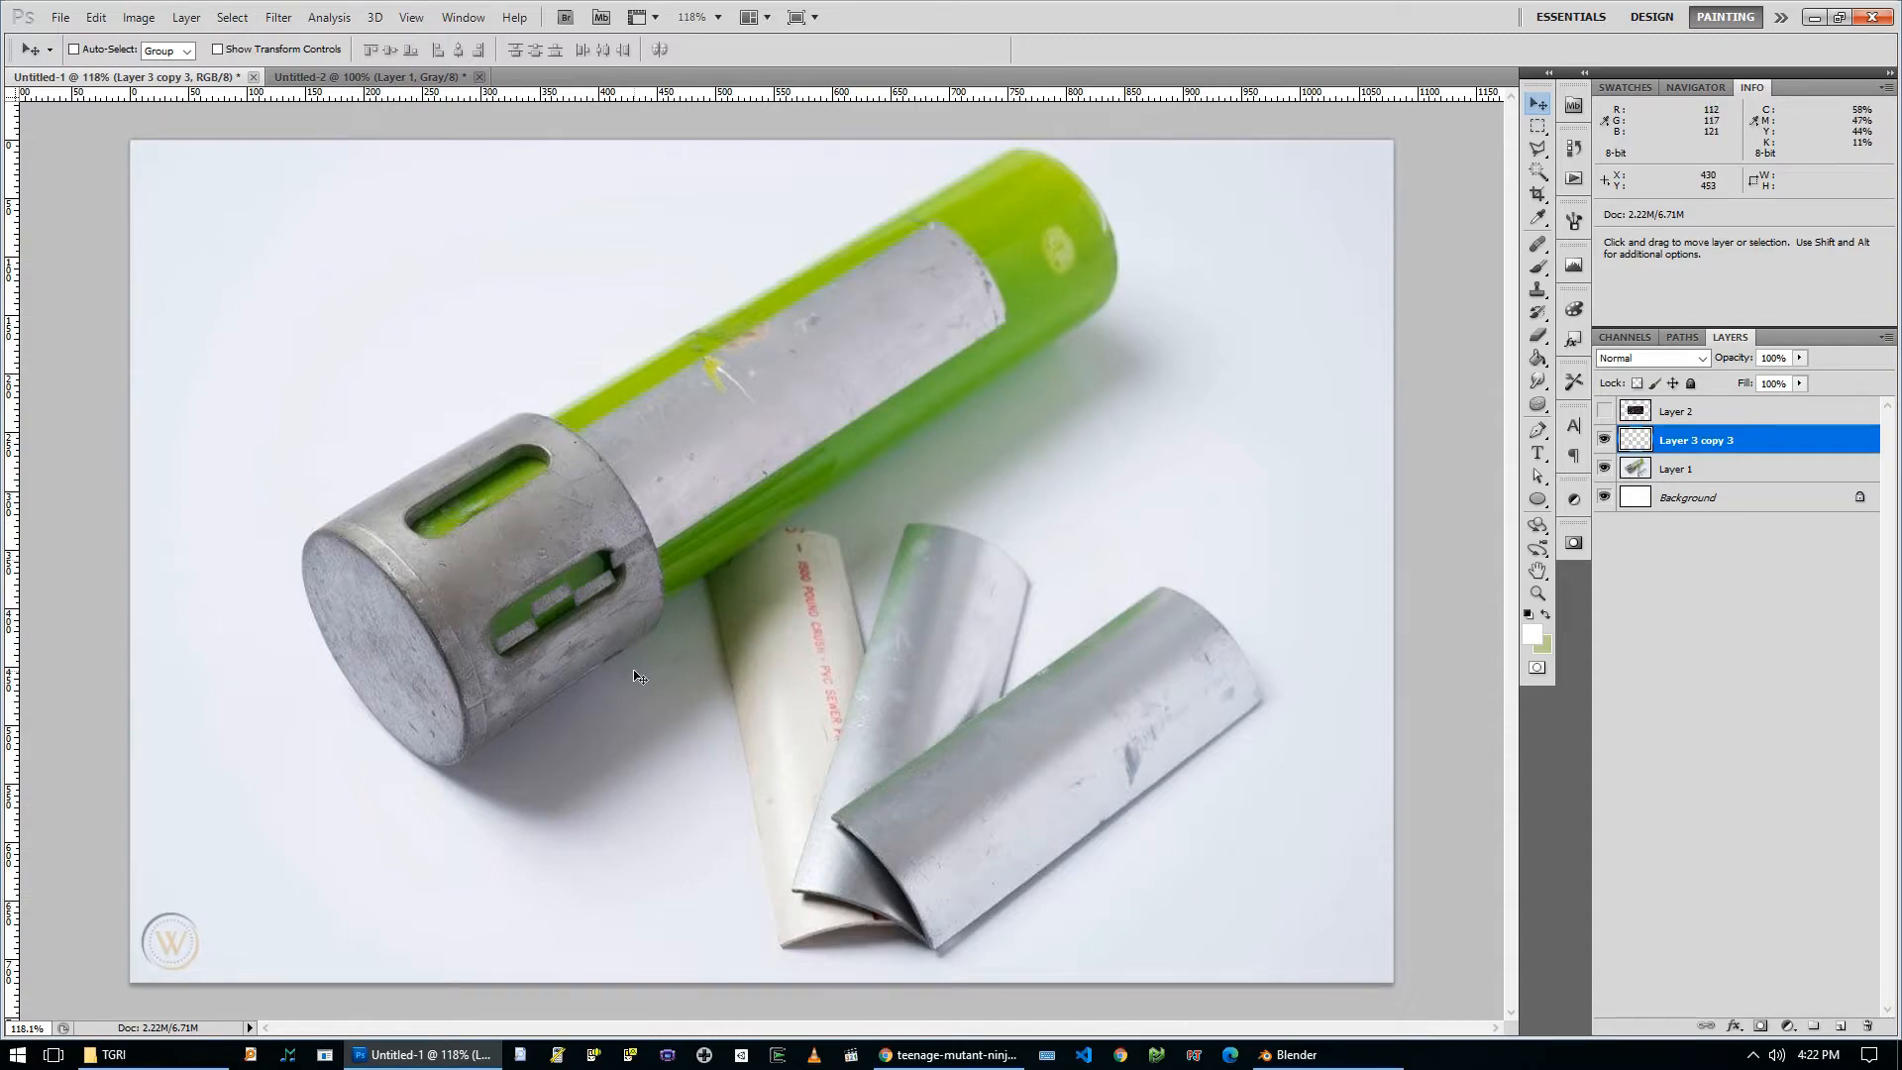
Switch to Blender and extrude the circle along the X axis four times in equal sections of 0.6 m.
click(1287, 1054)
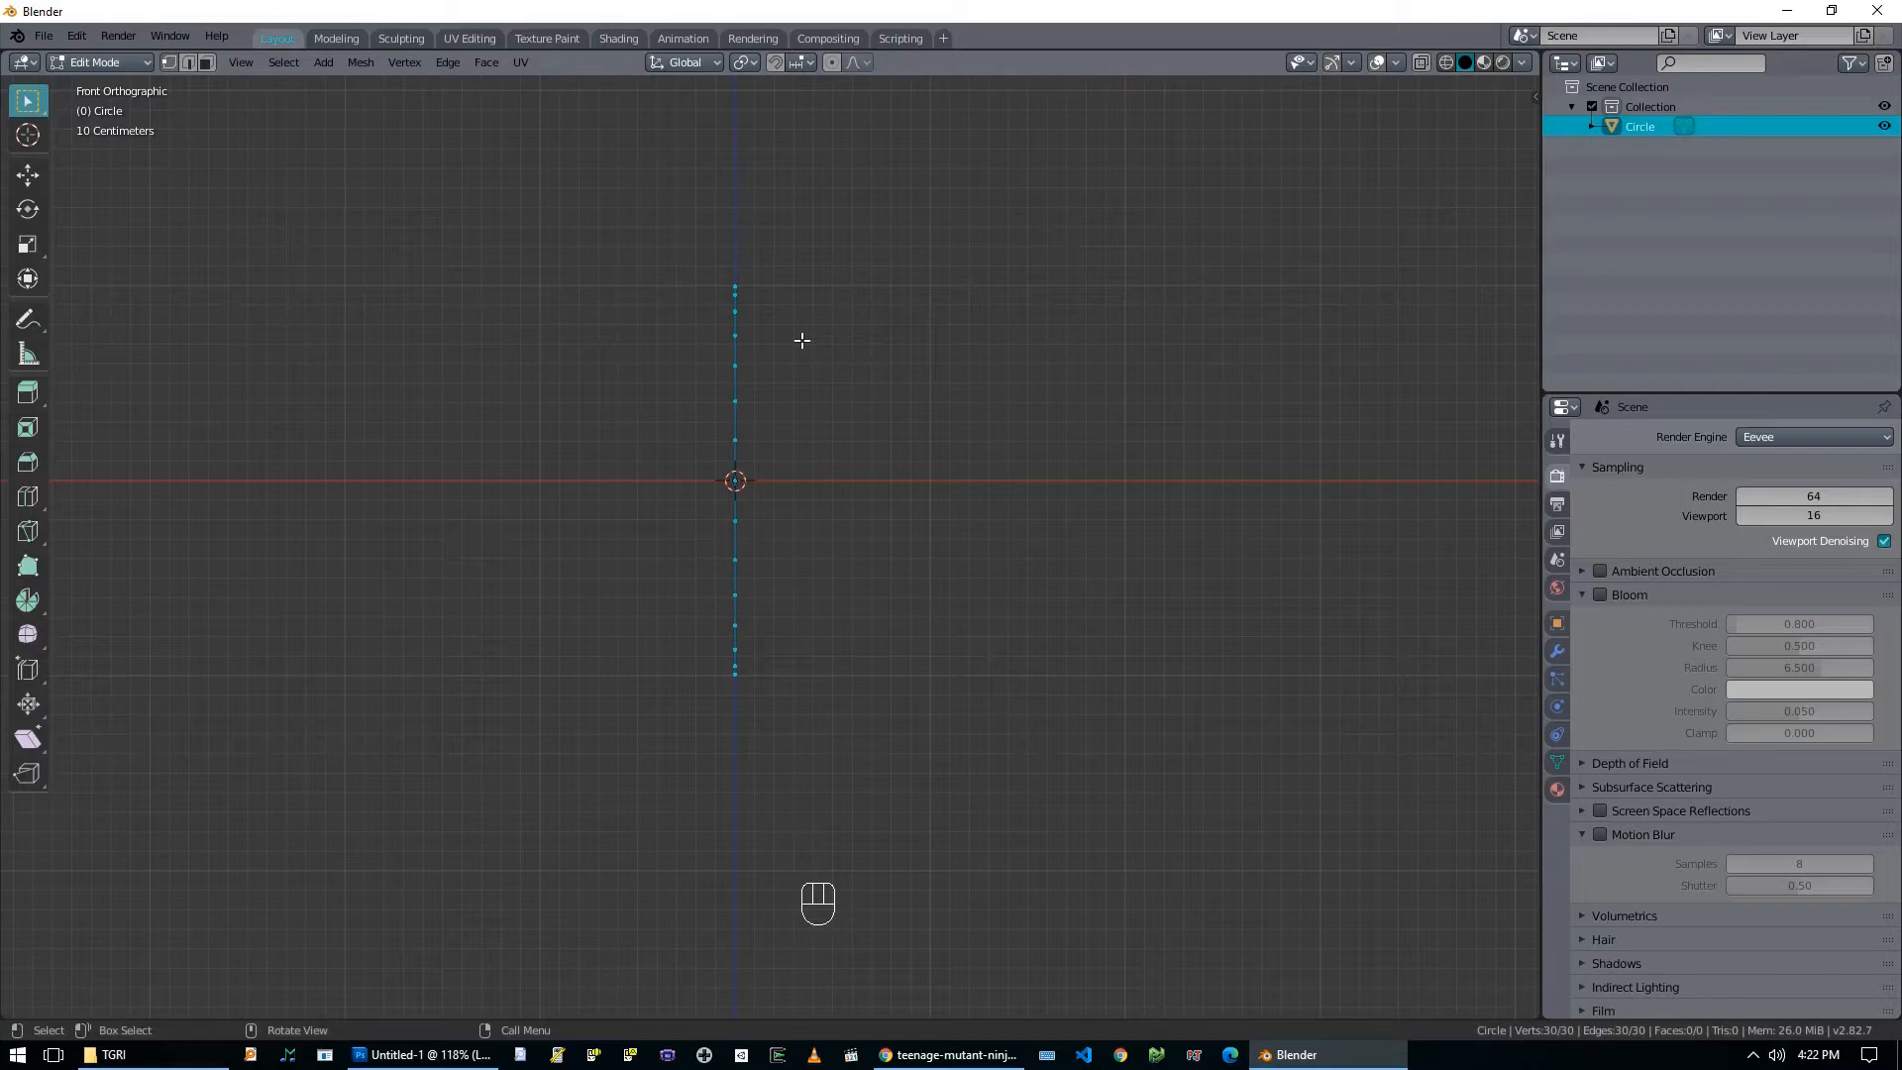
key(e)
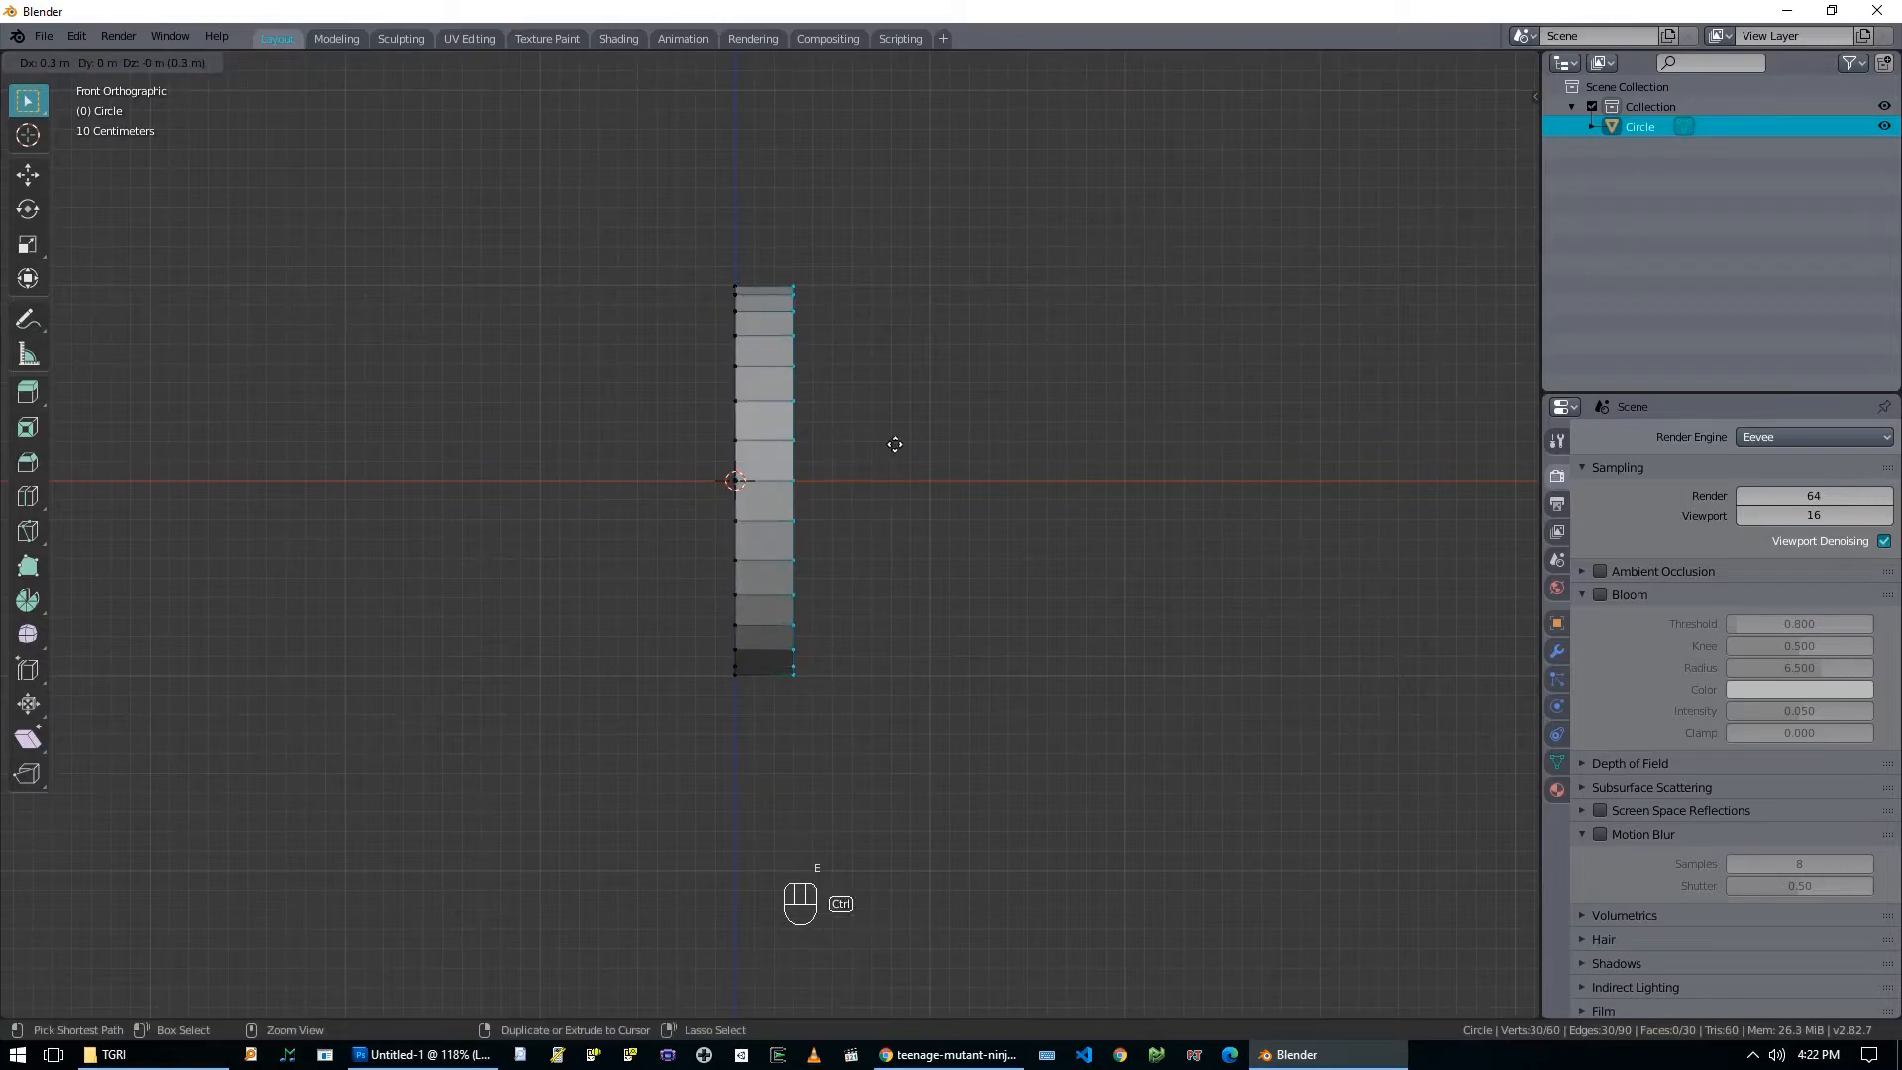
click(949, 438)
shift+middle_drag(981, 446, 702, 464)
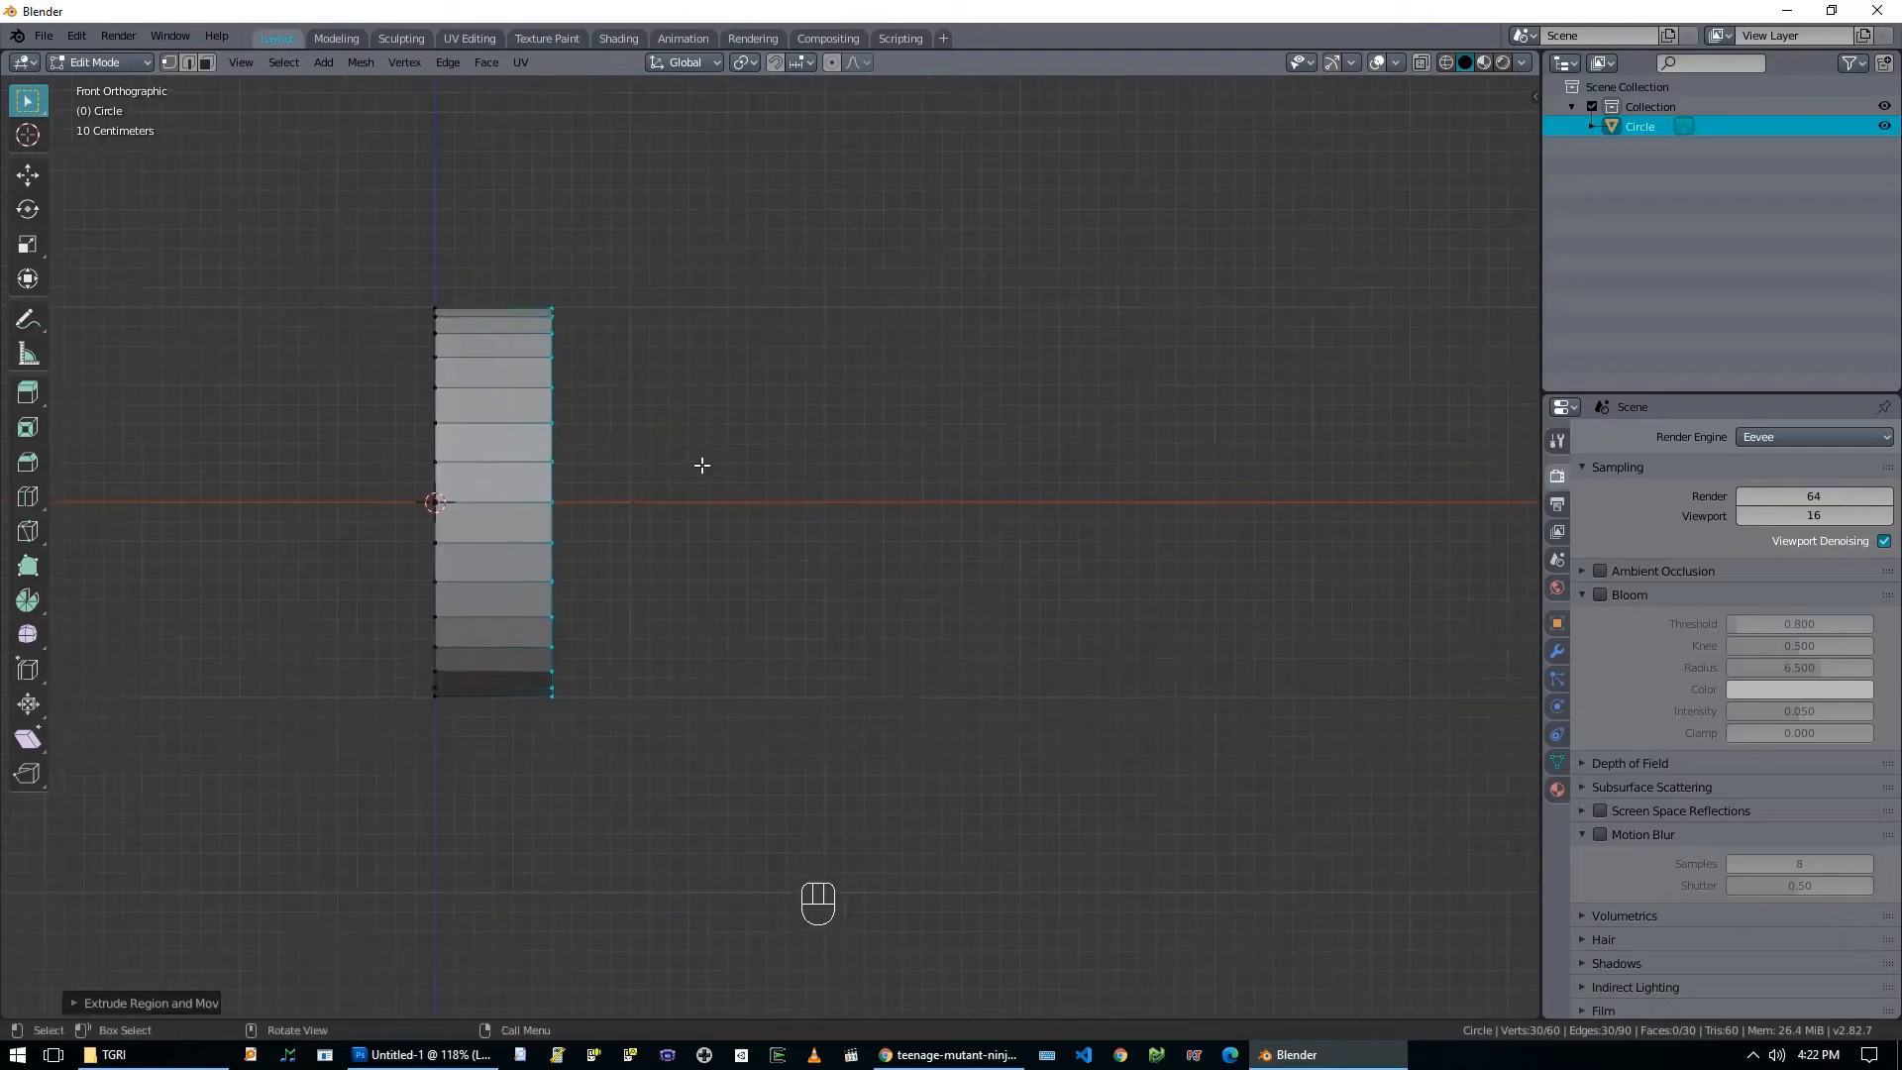
key(e)
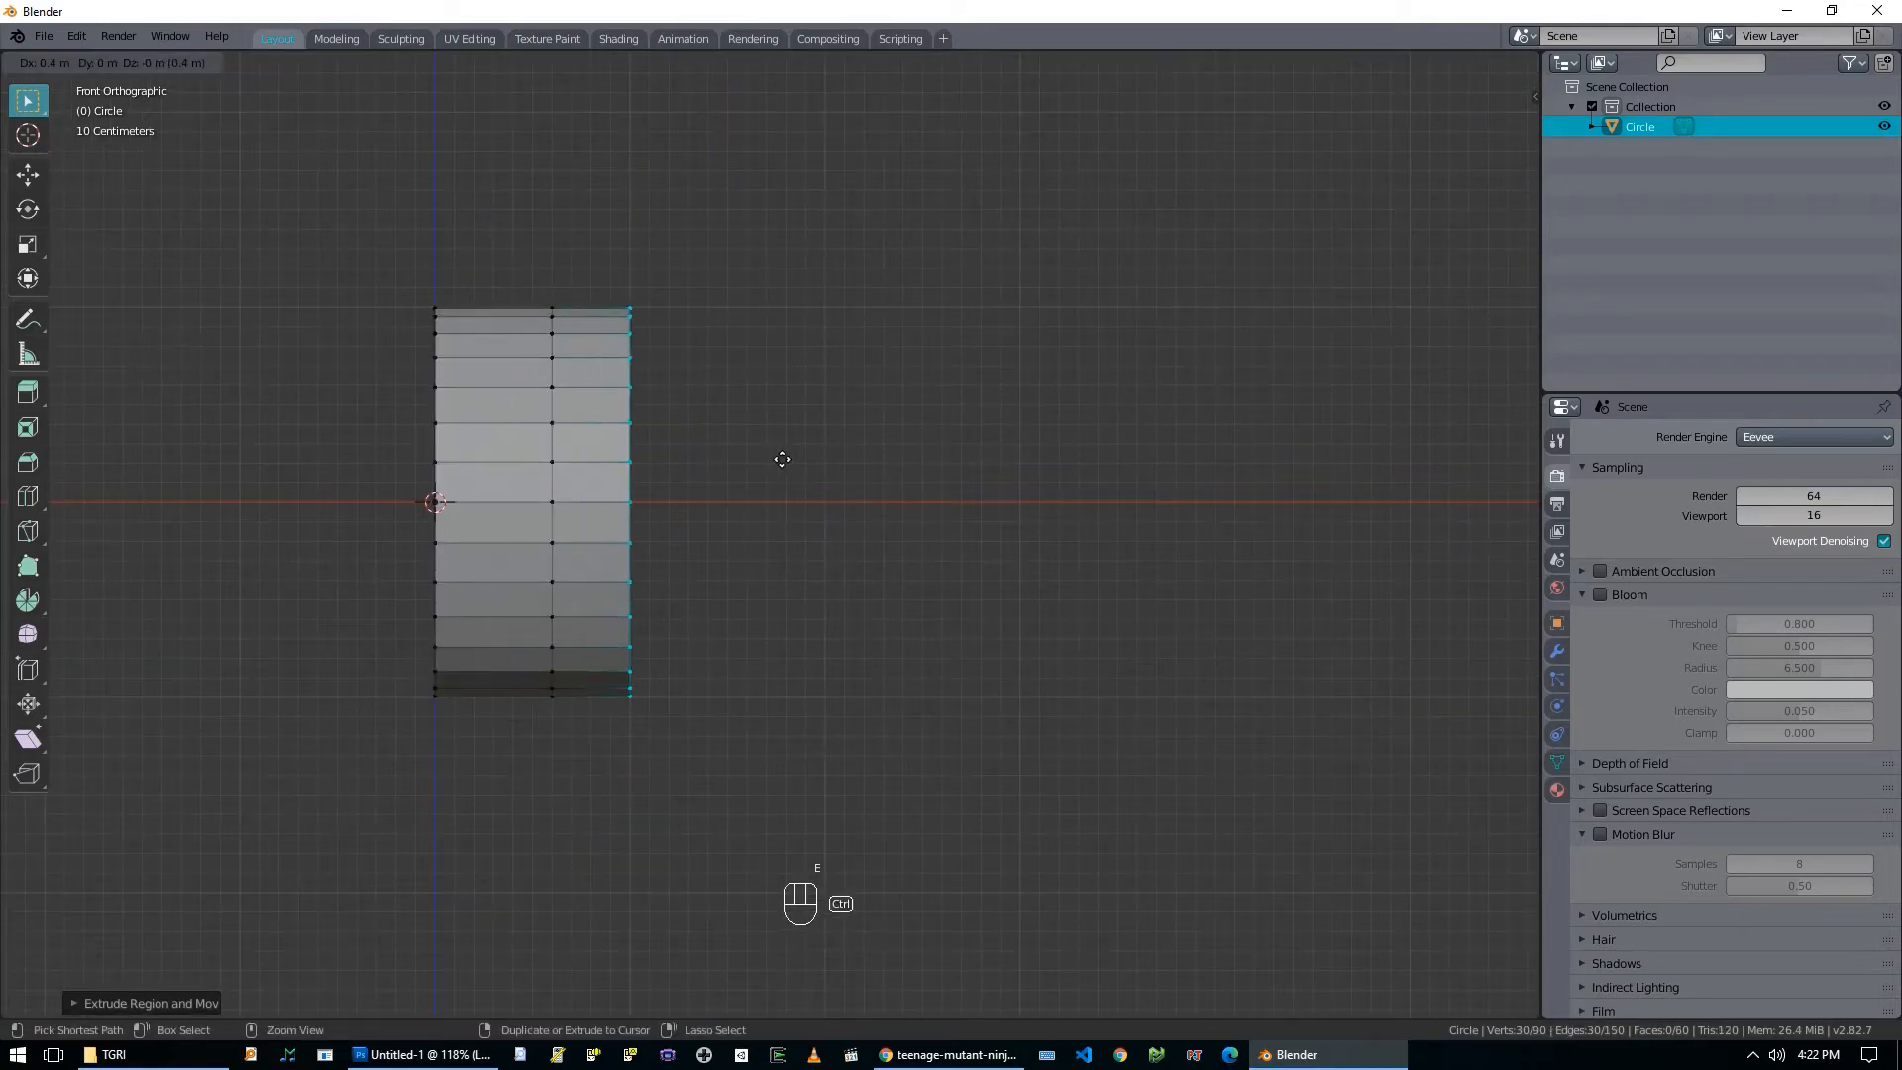
click(812, 459)
key(e)
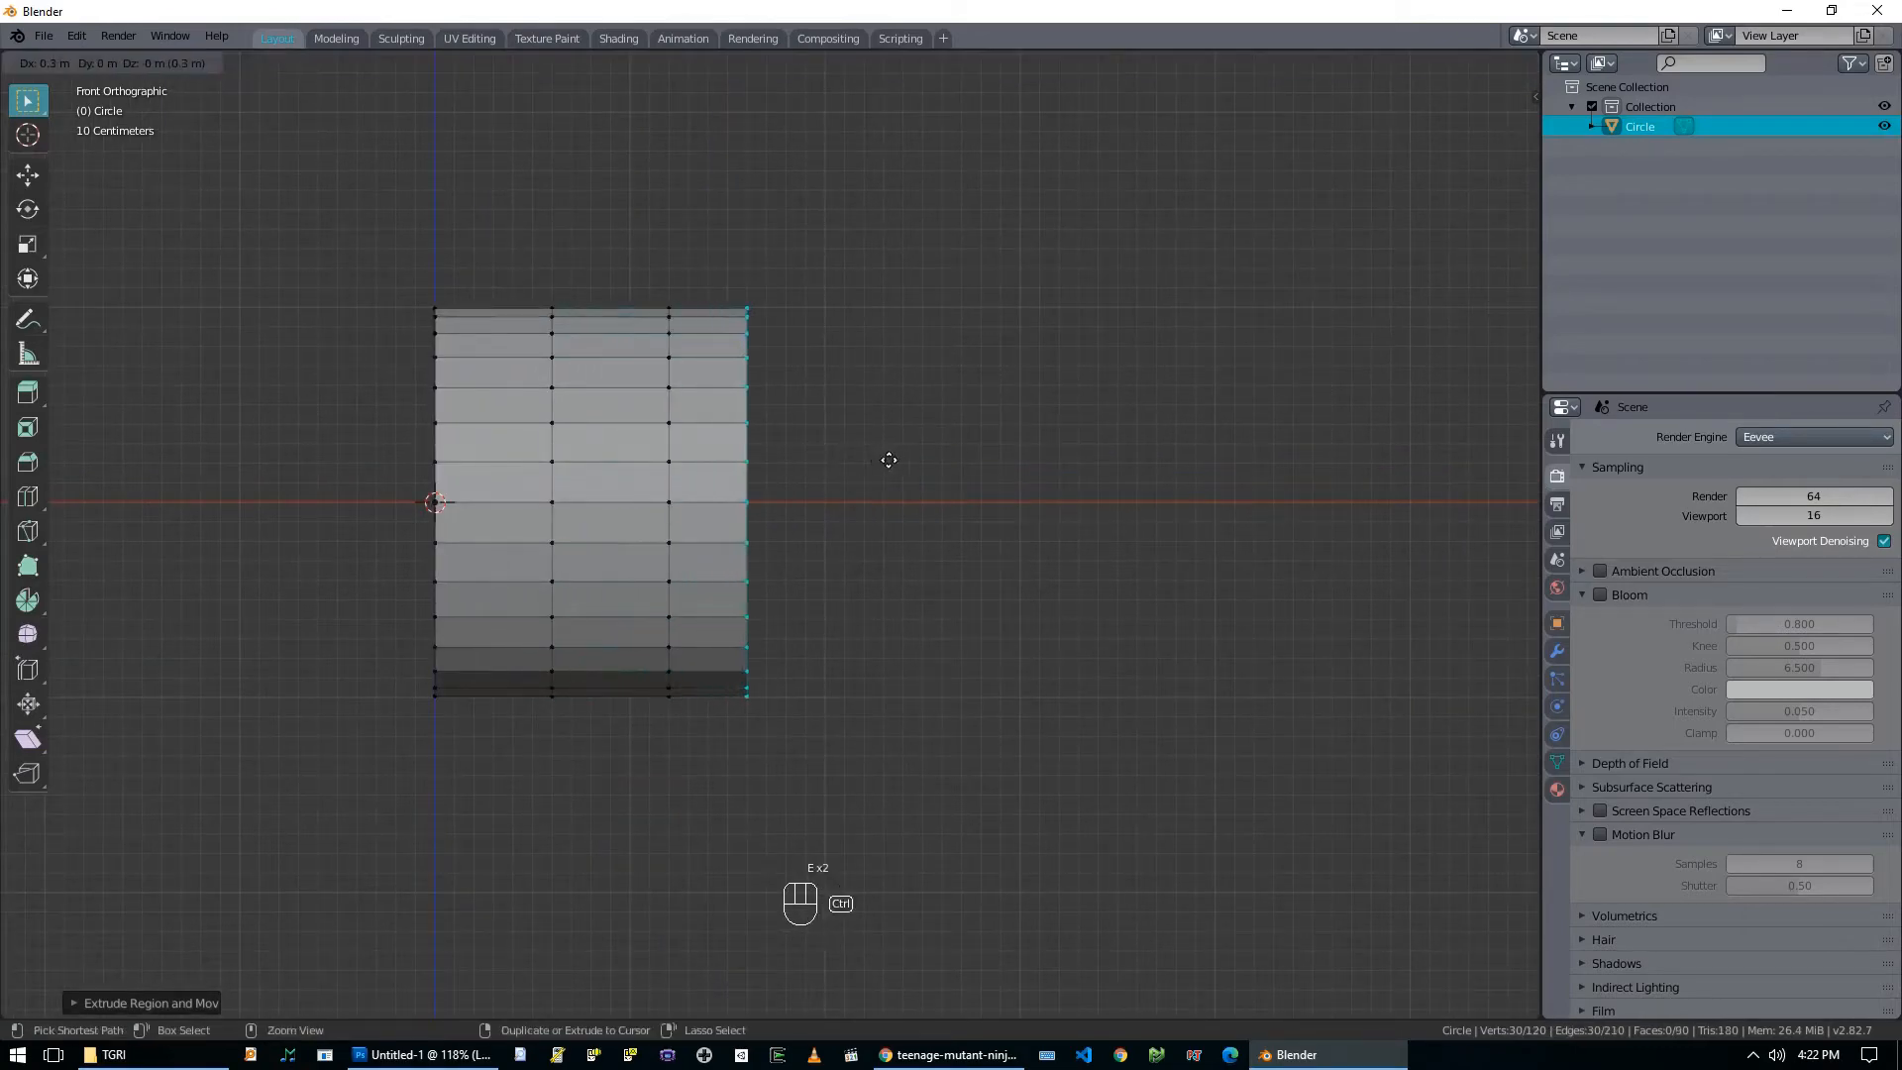
click(925, 459)
key(e)
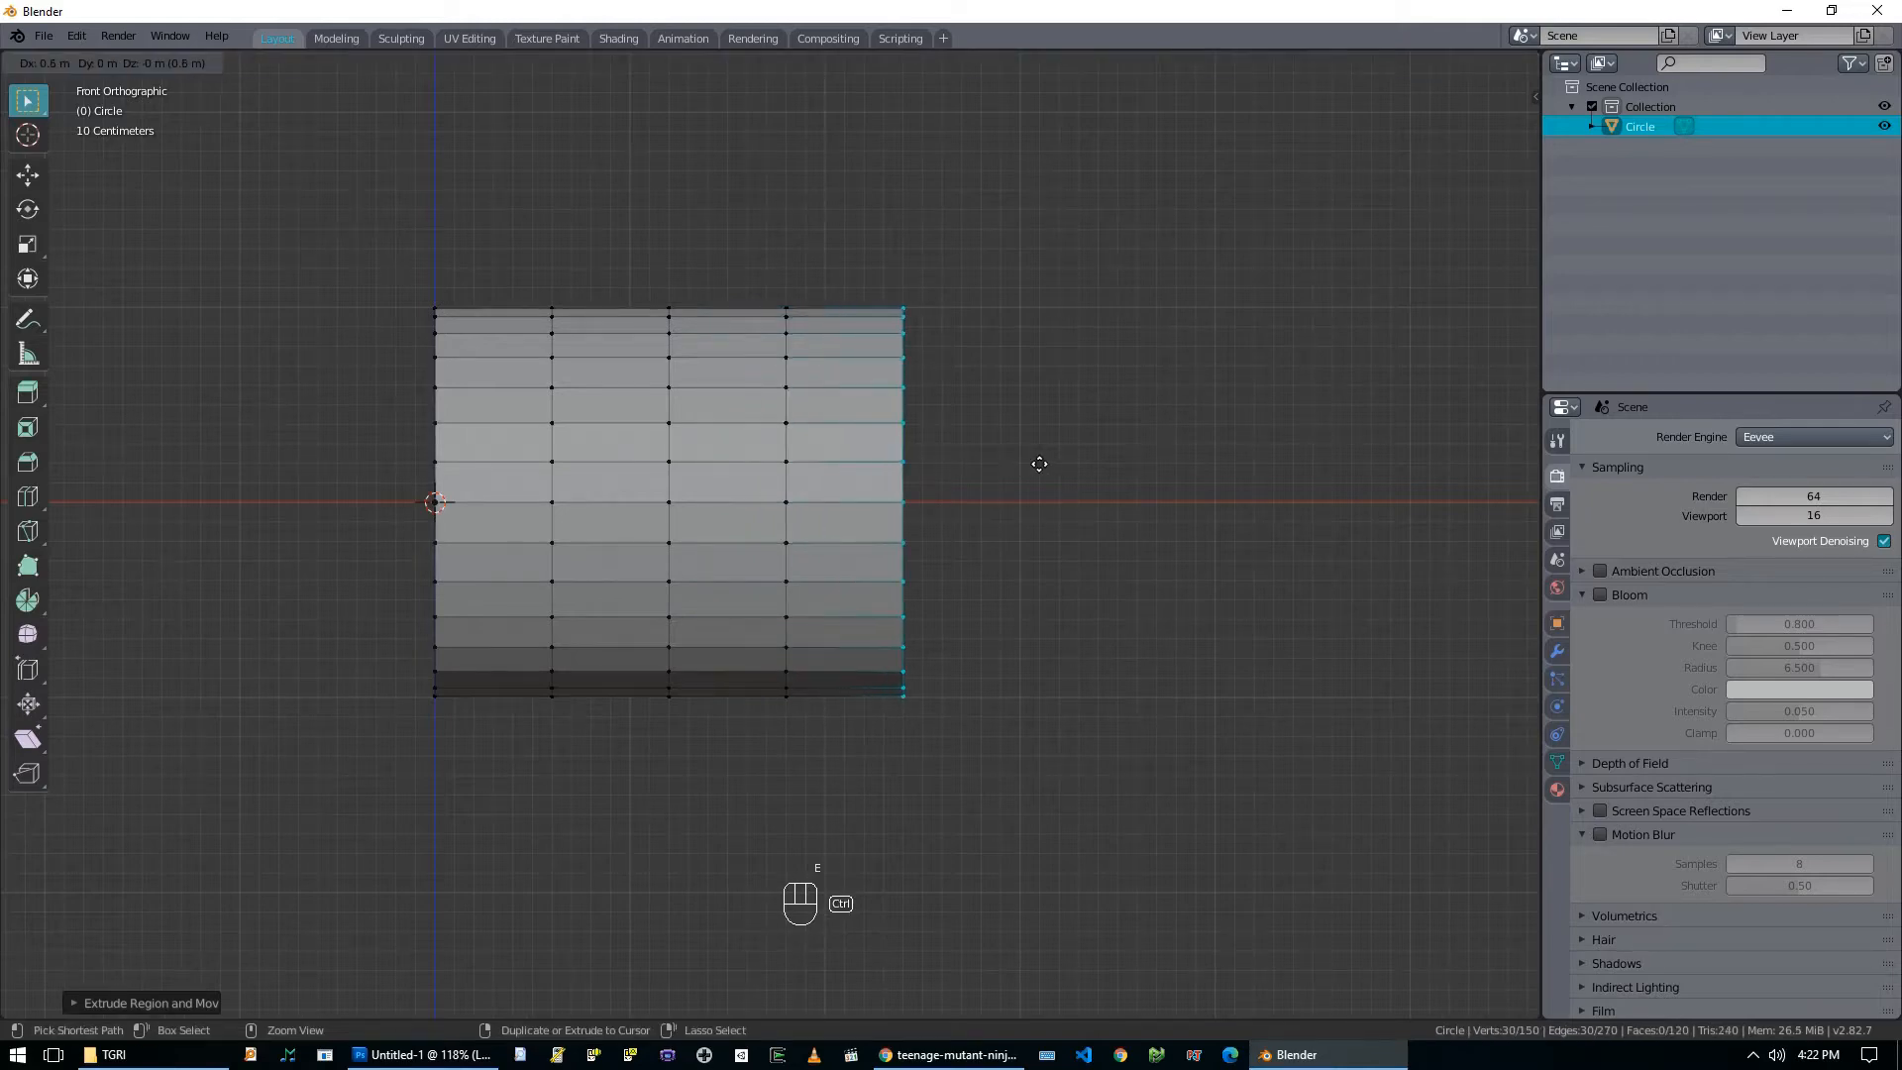
click(1035, 461)
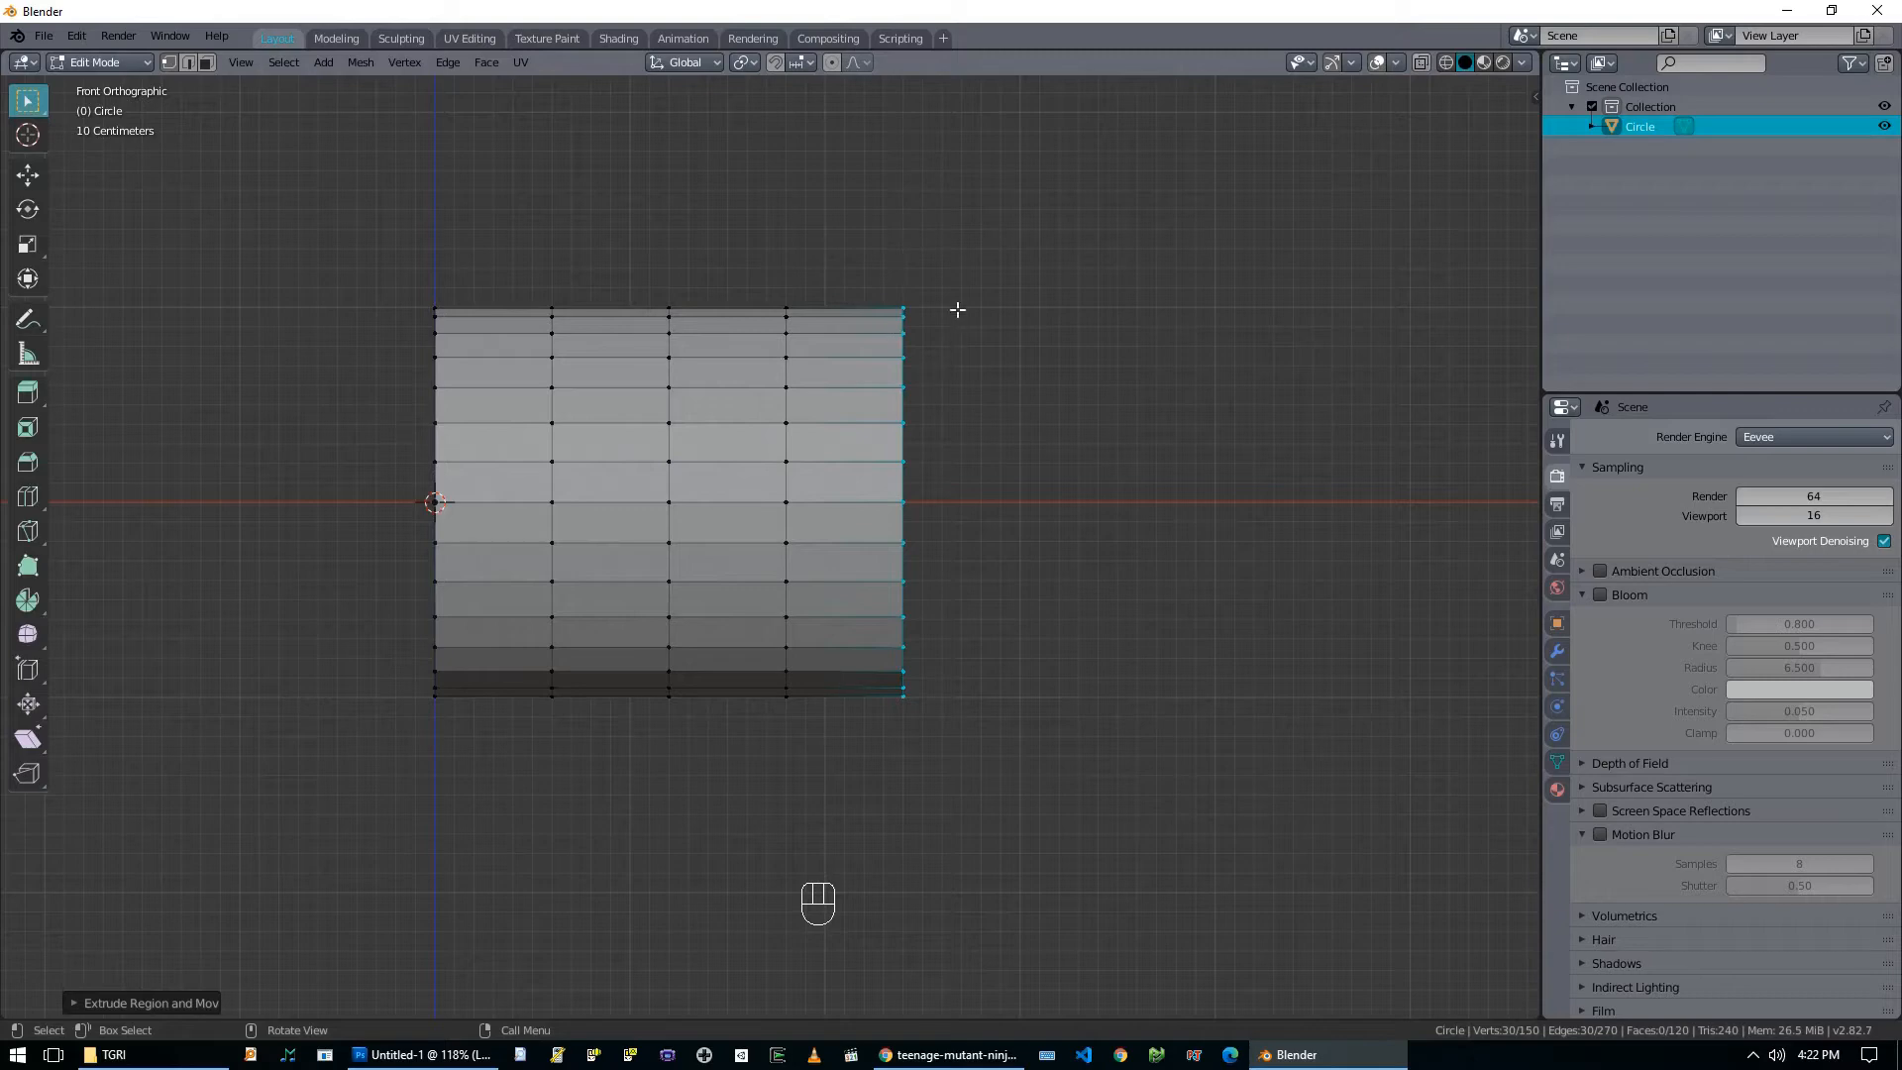
Extrude the open end of the cylinder further along the X axis by about 0.2 m and then about 0.4 m.
key(e)
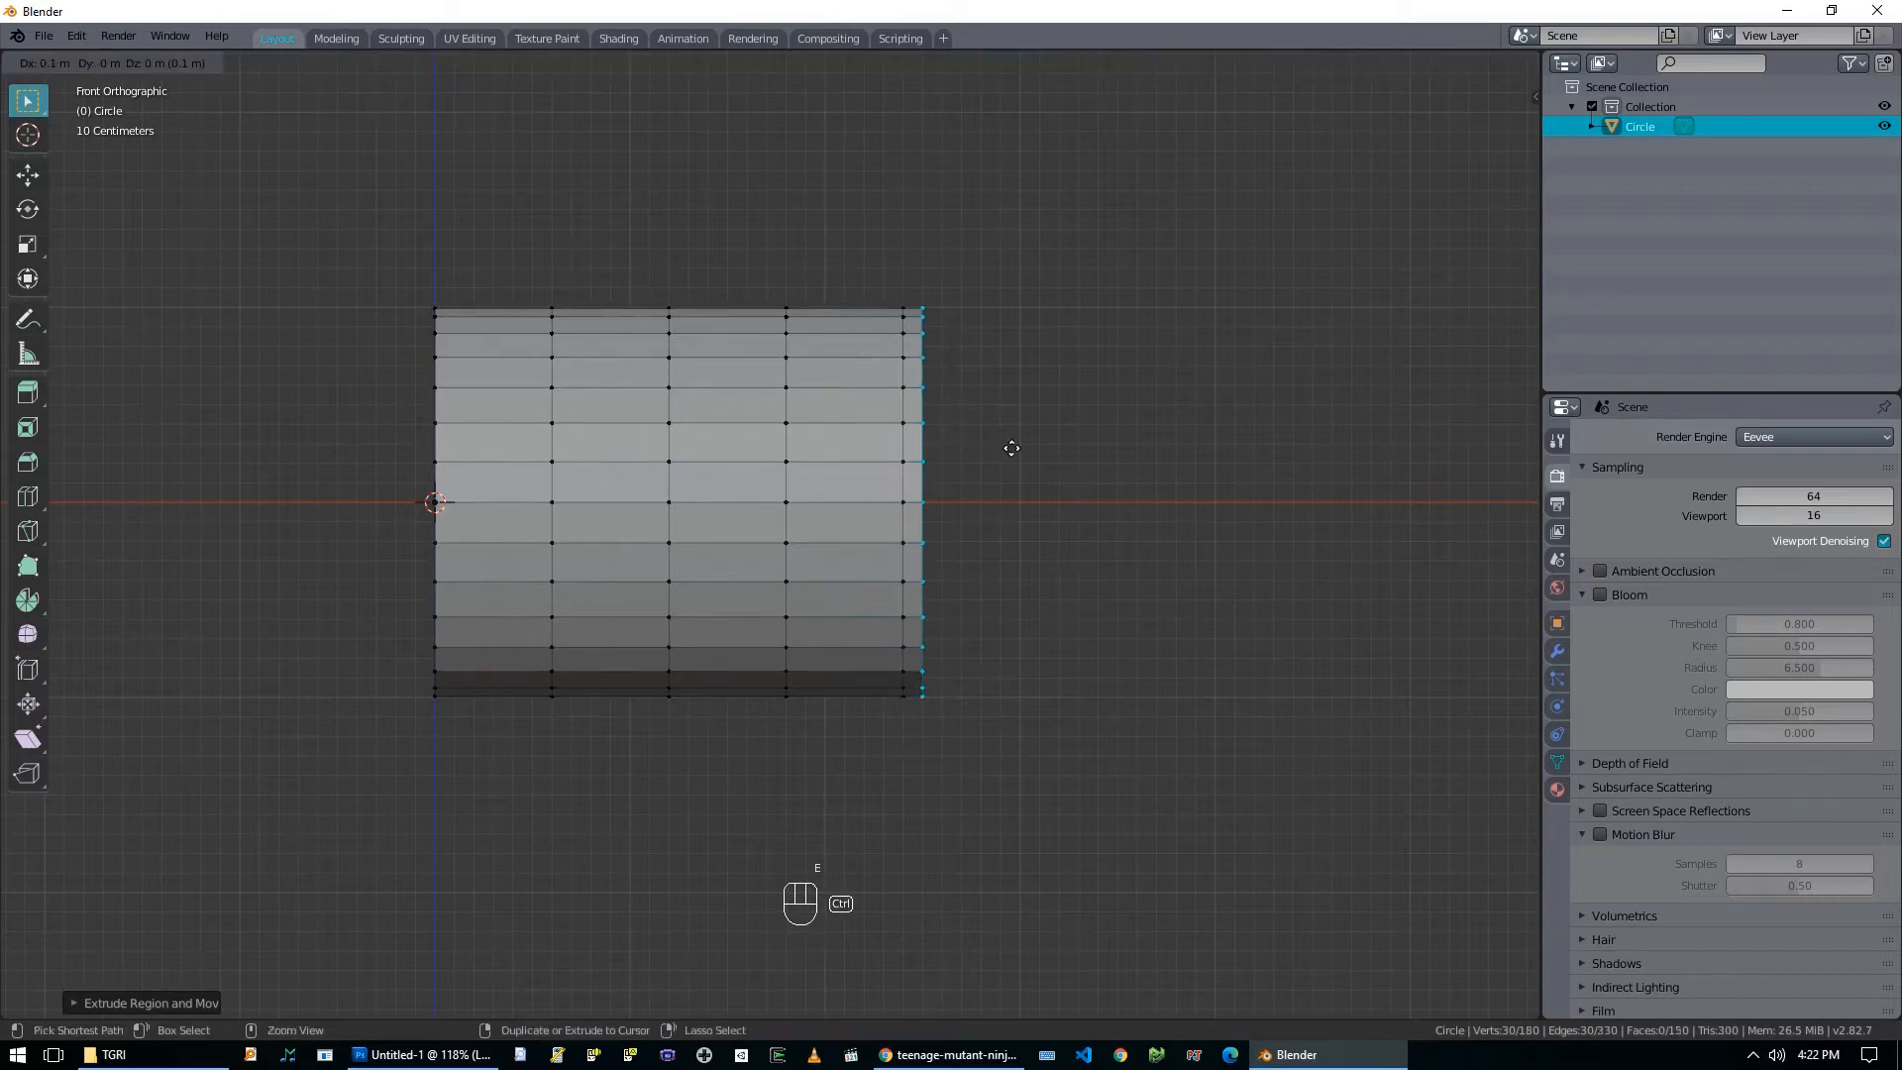
click(1016, 446)
key(e)
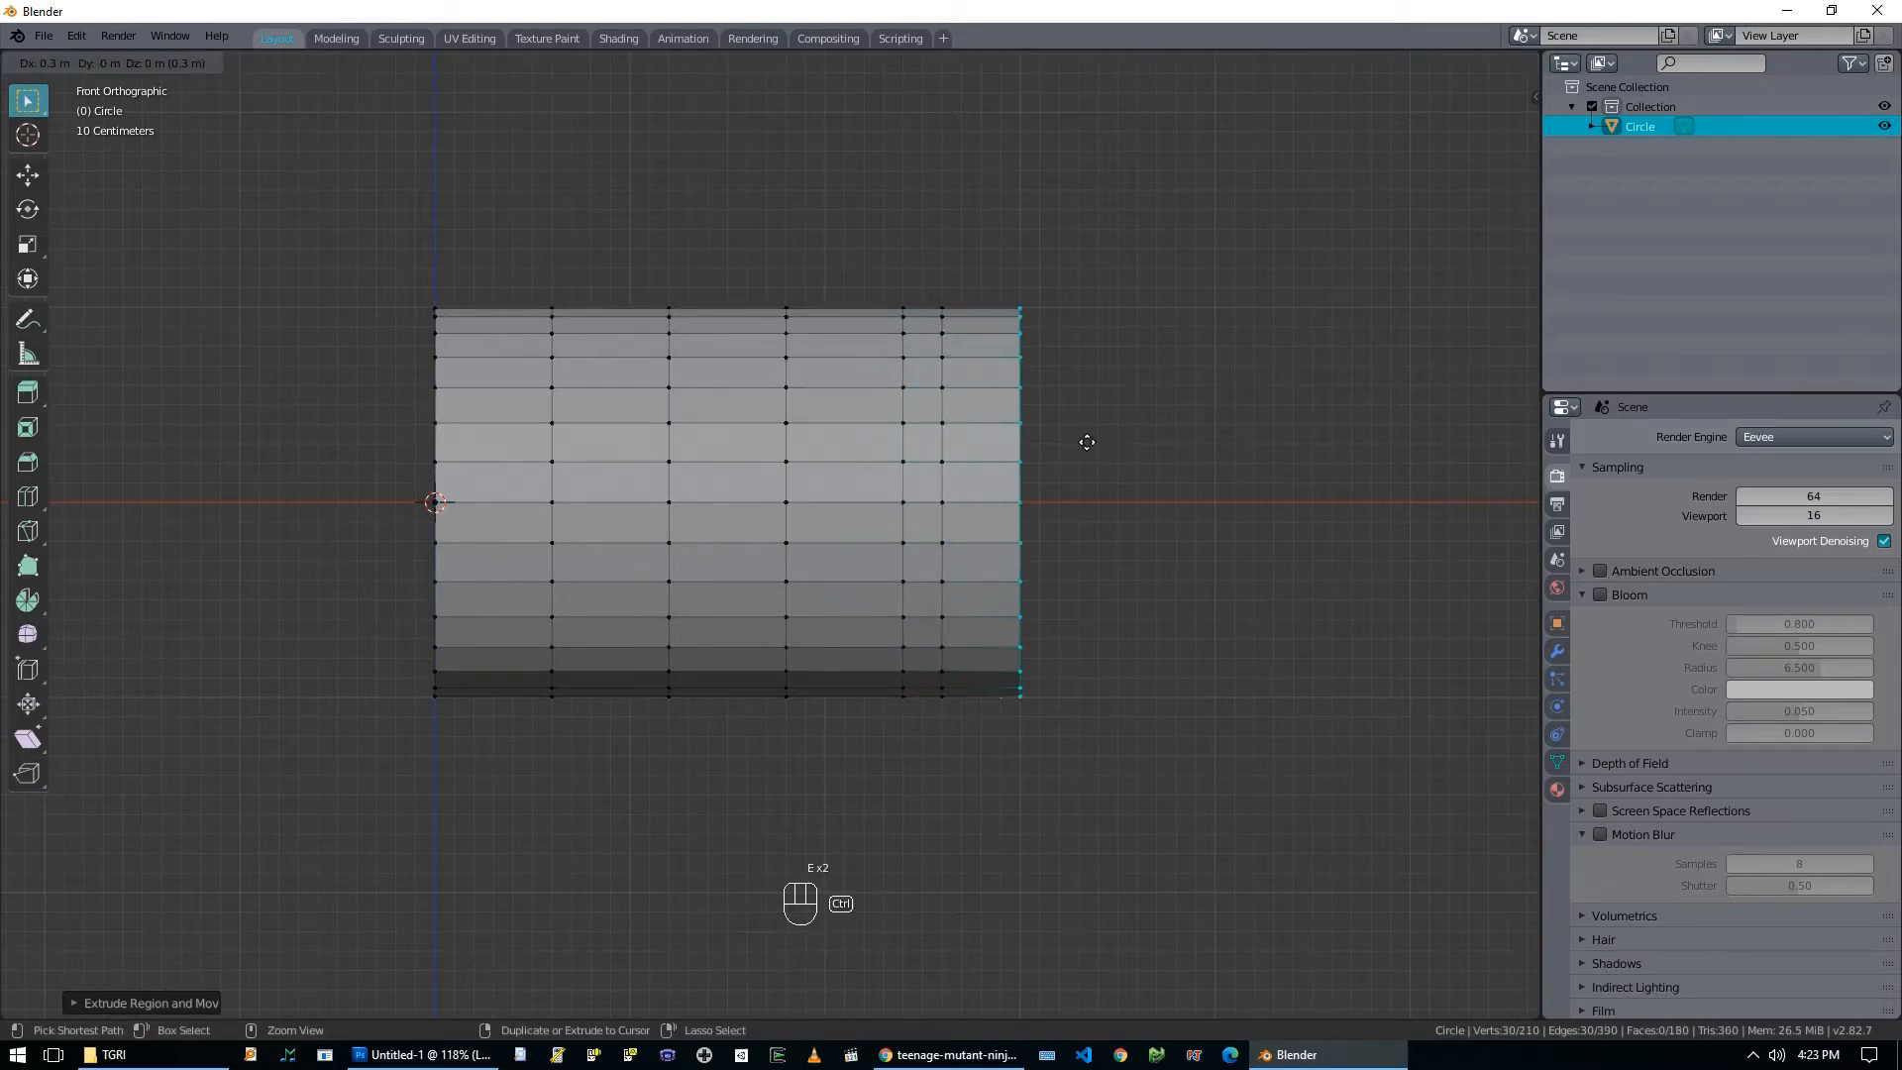
click(1083, 437)
Dissolve three of the cylinder's inner edge loops to leave one undivided middle section between the two end bands.
key(alt+a)
alt+click(893, 433)
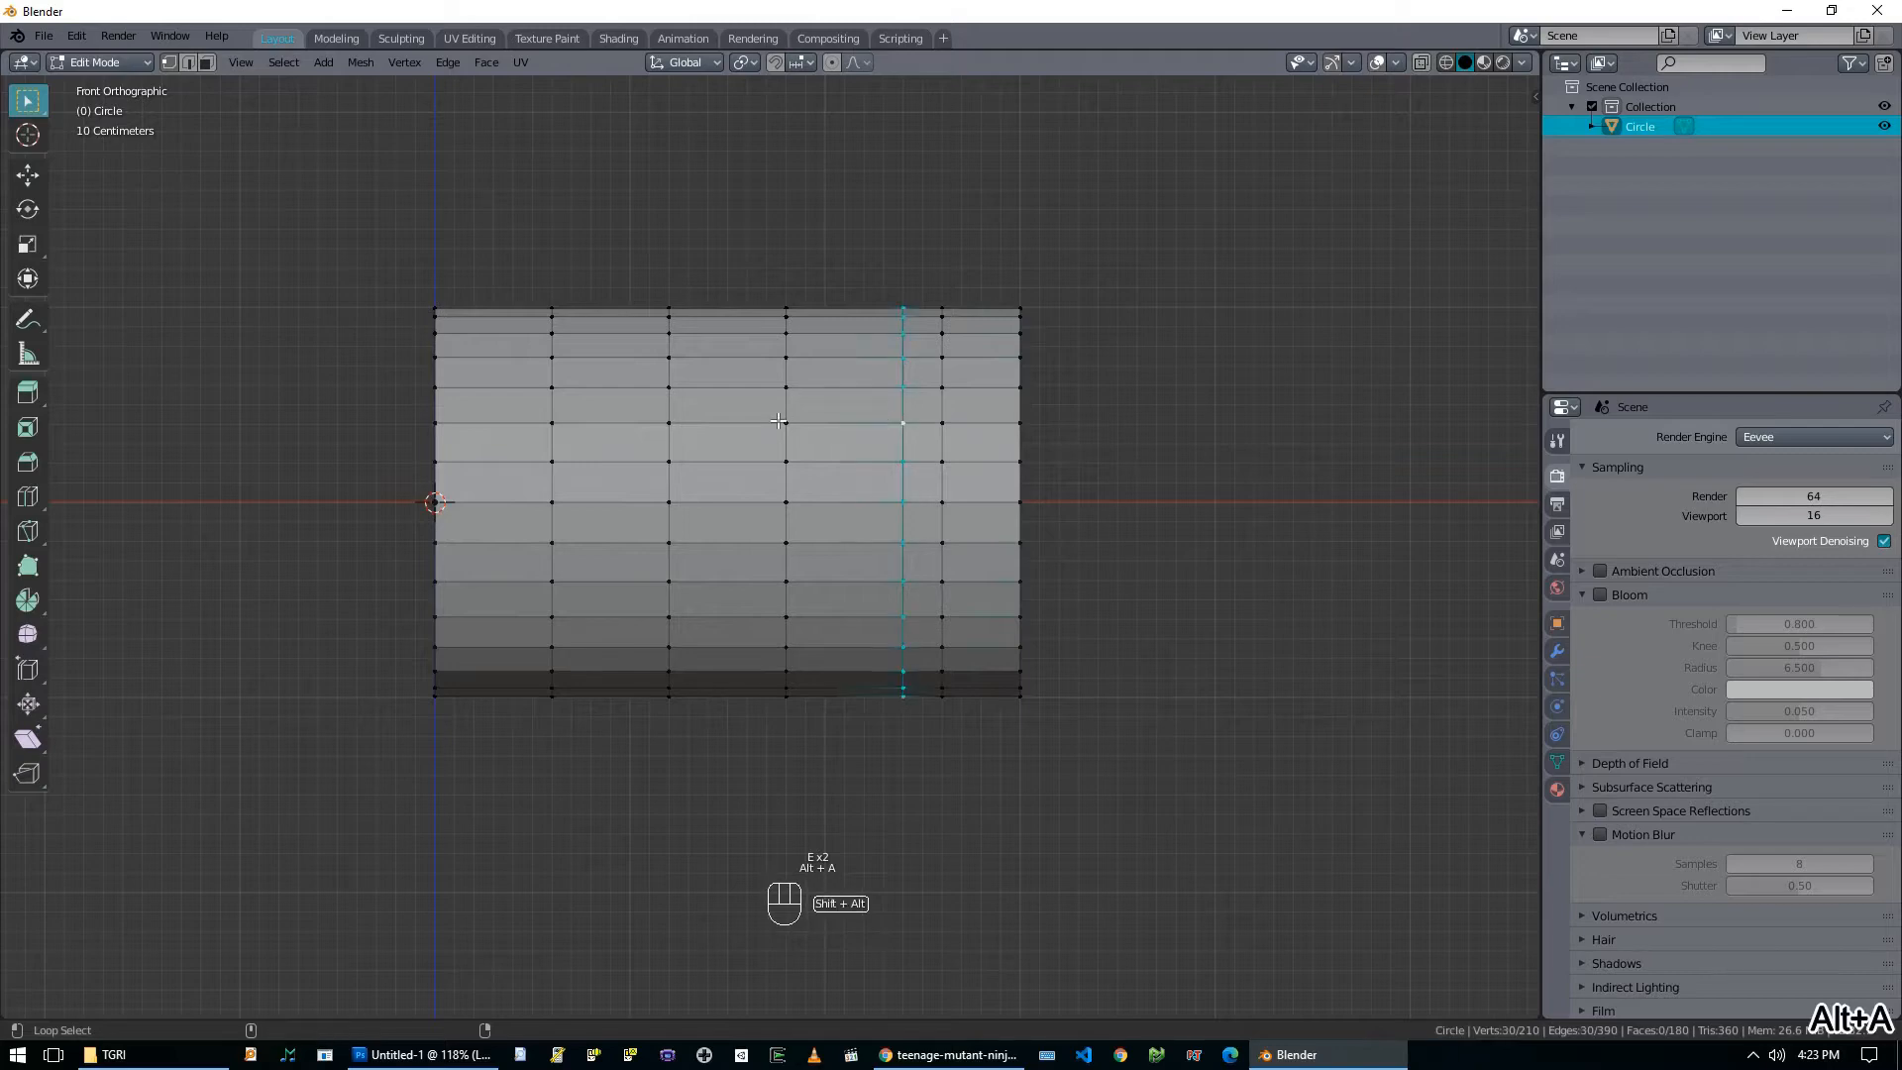
key(2)
alt+shift+click(770, 413)
alt+shift+click(669, 414)
key(x)
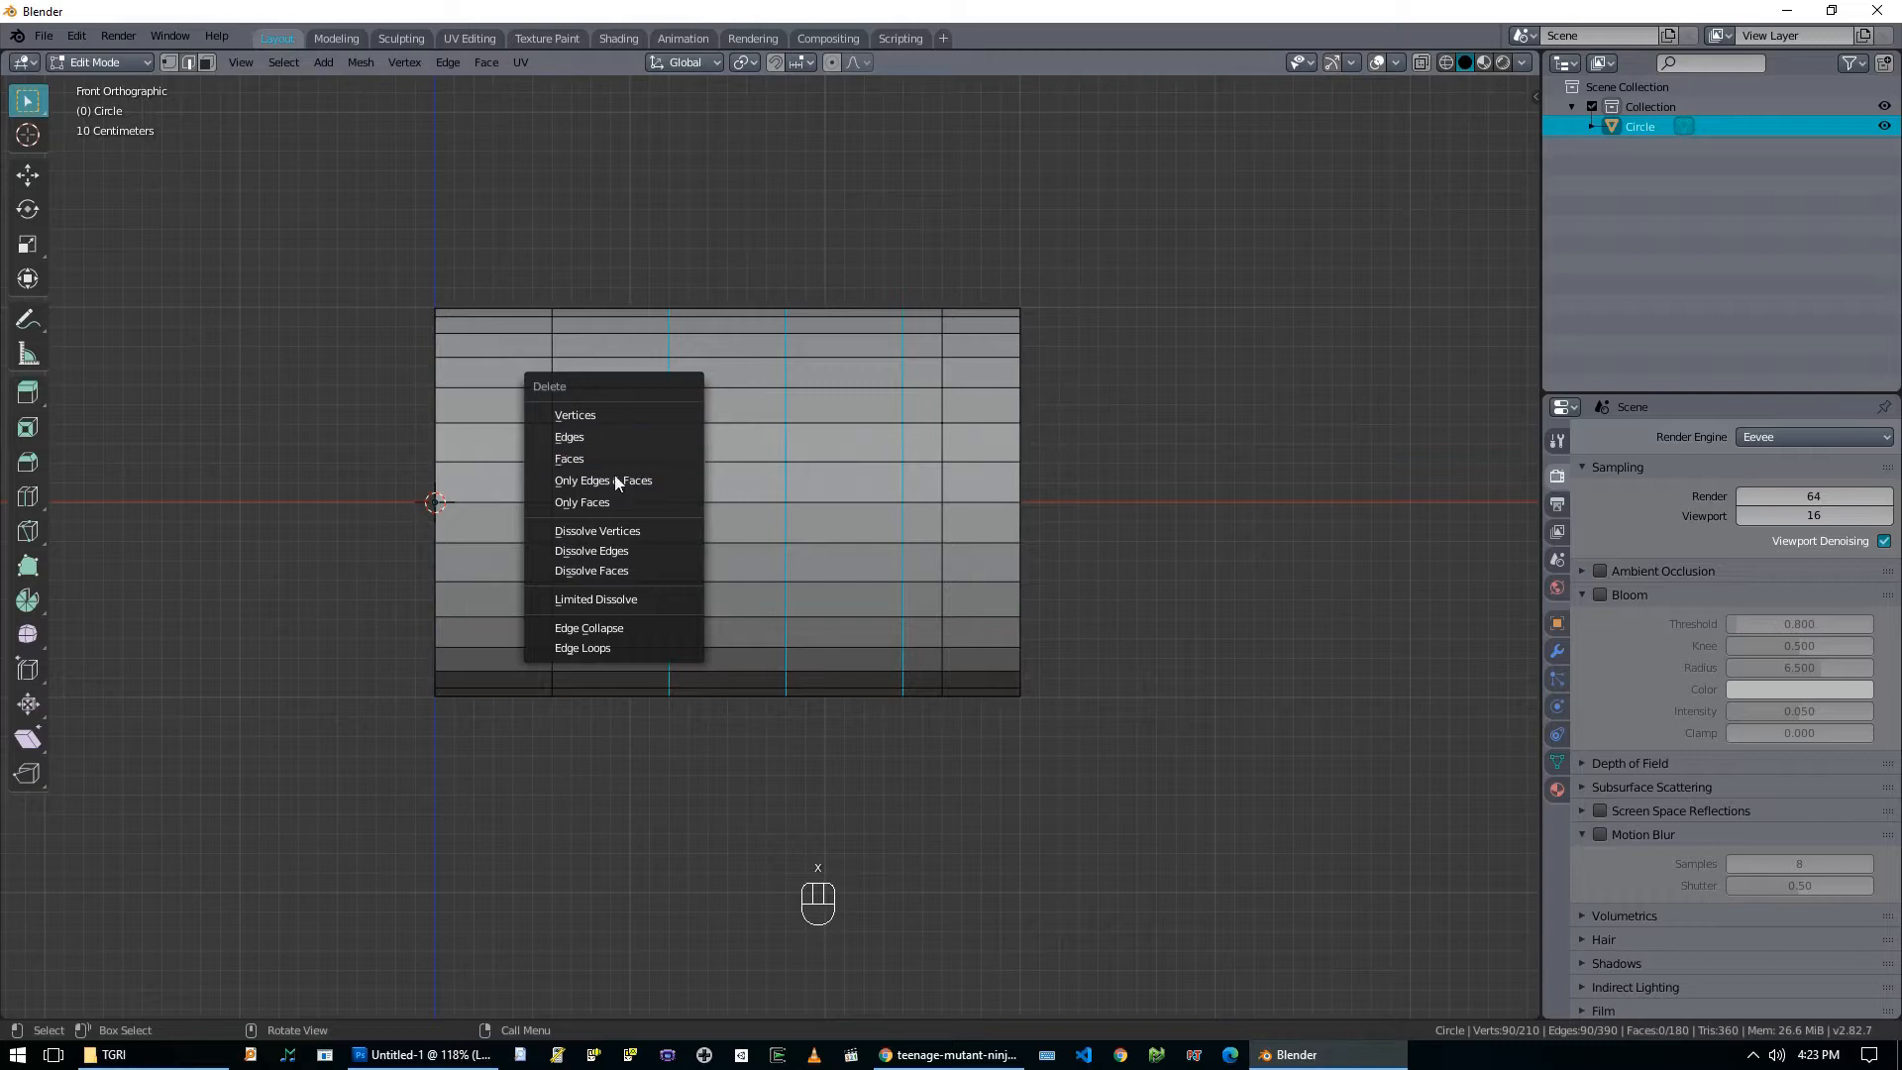
click(608, 550)
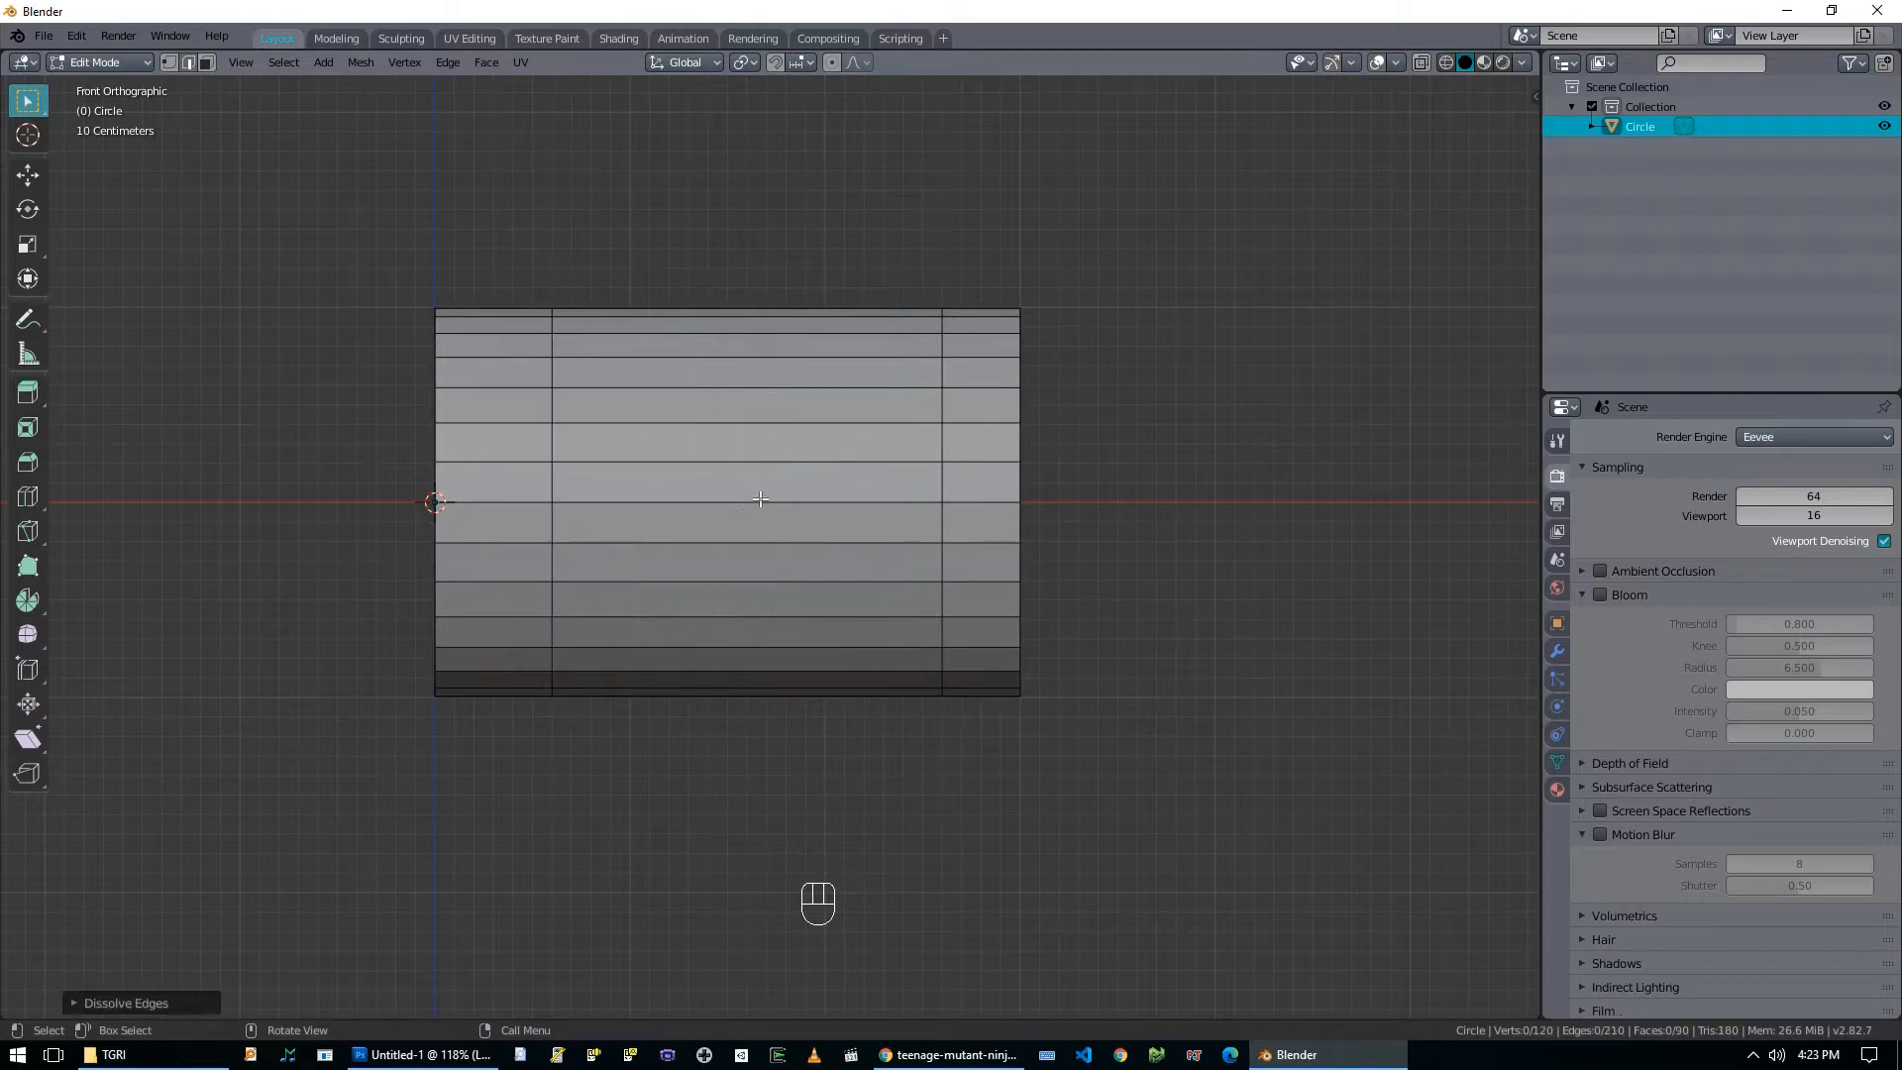
middle_drag(760, 499, 858, 545)
key(Tab)
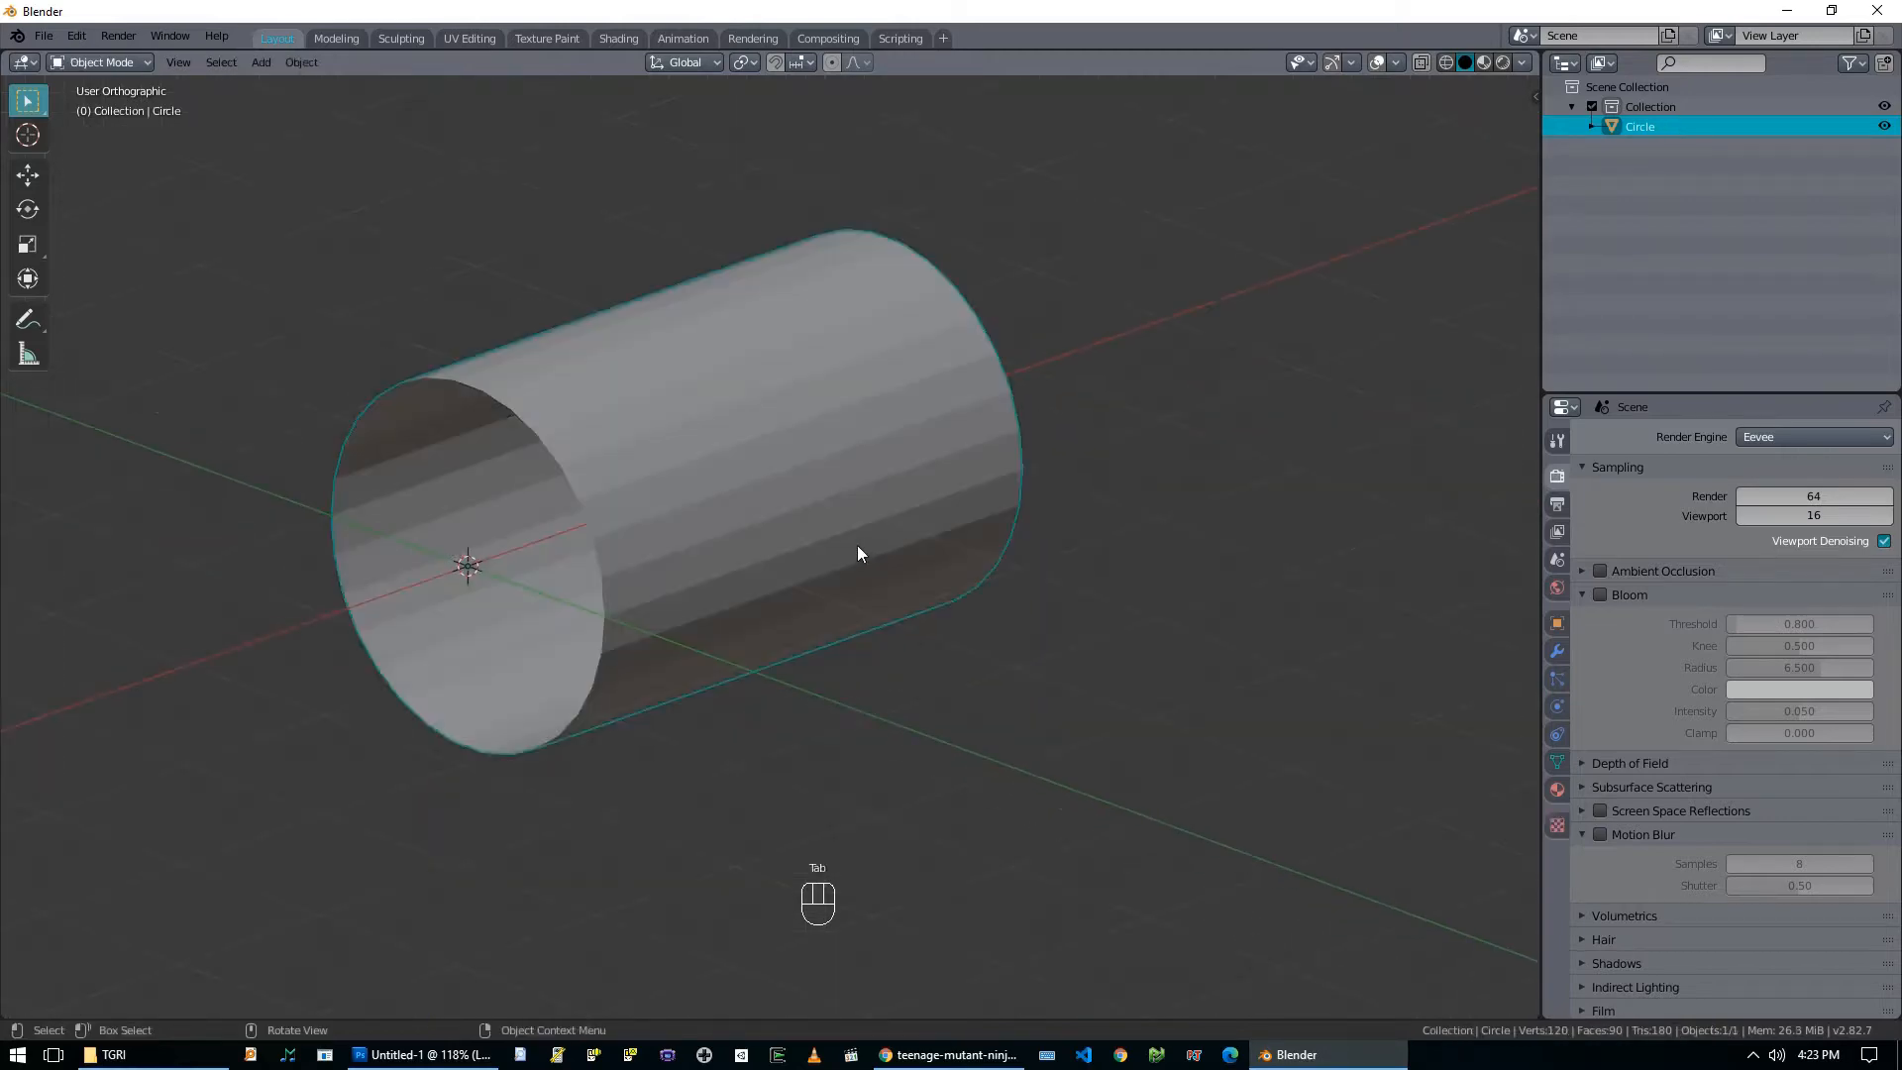
key(alt+z)
key(alt+z)
middle_drag(799, 551, 761, 402)
key(Tab)
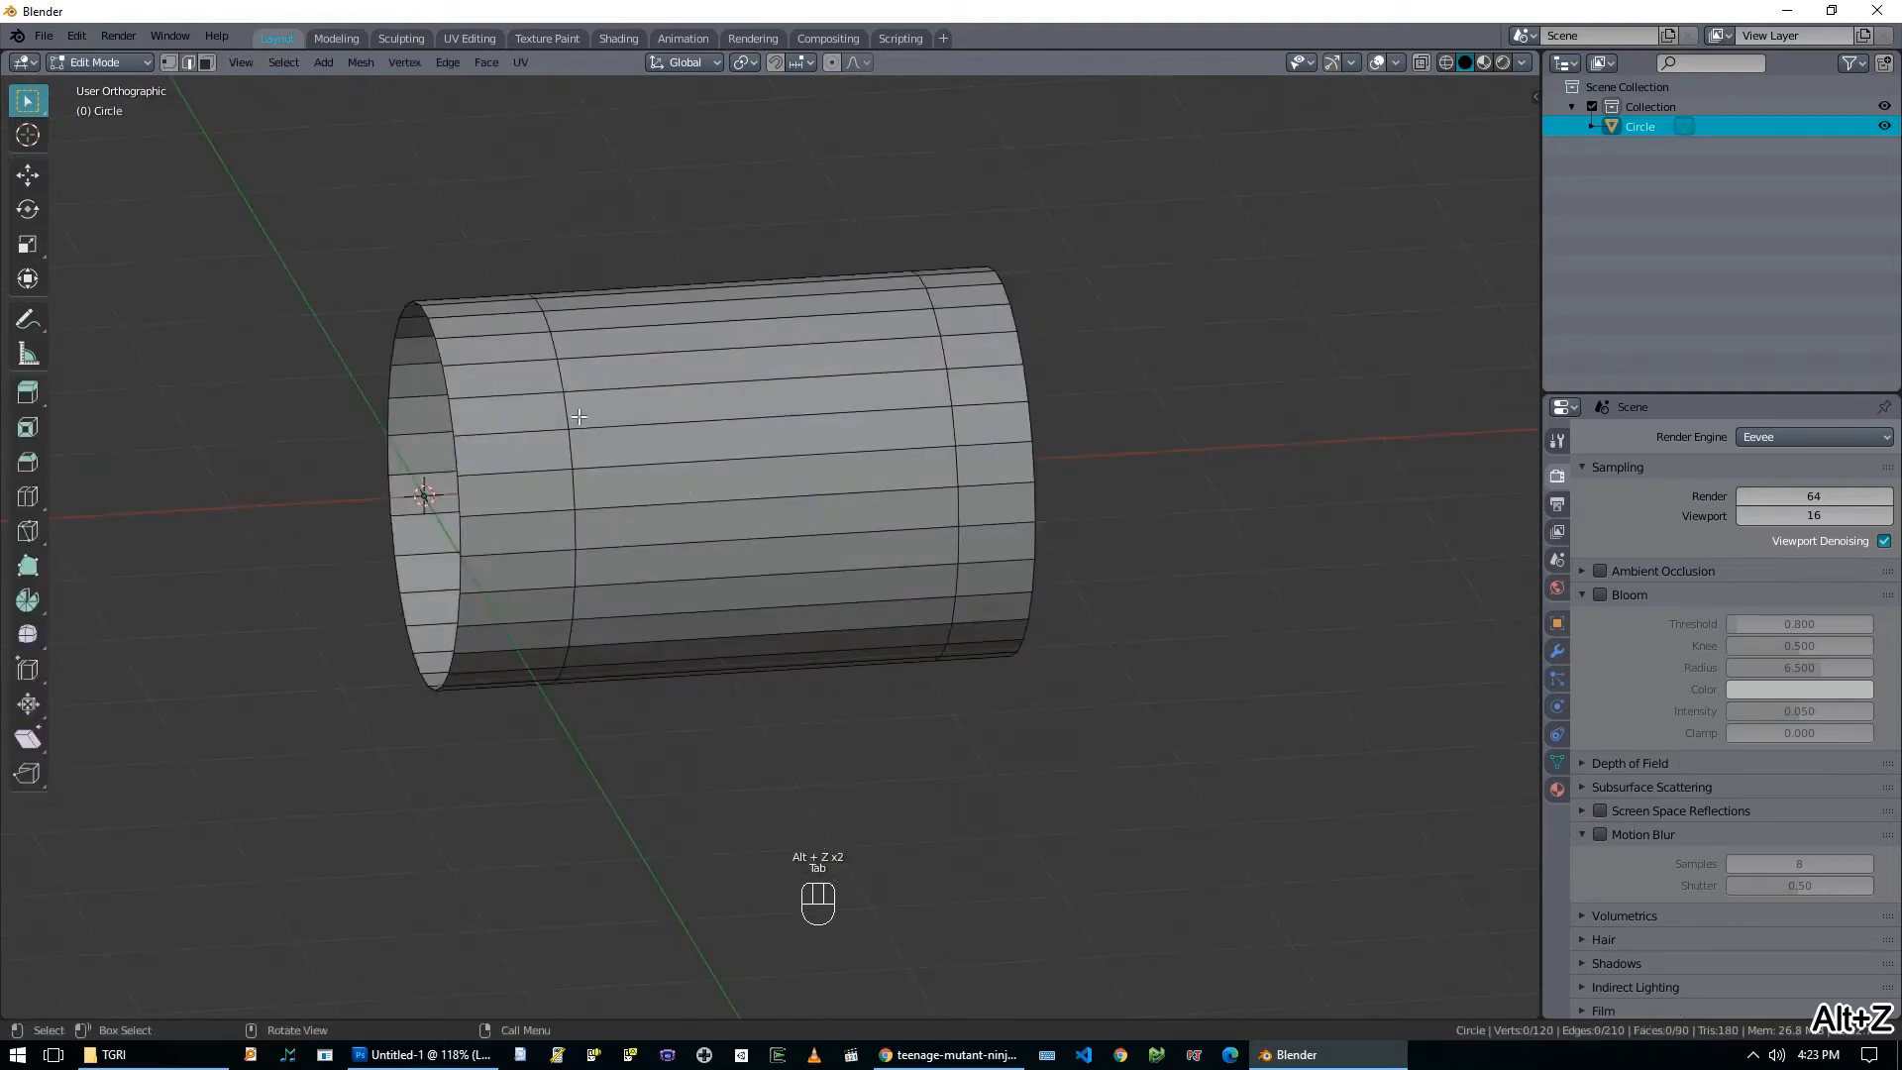
middle_drag(624, 460, 650, 460)
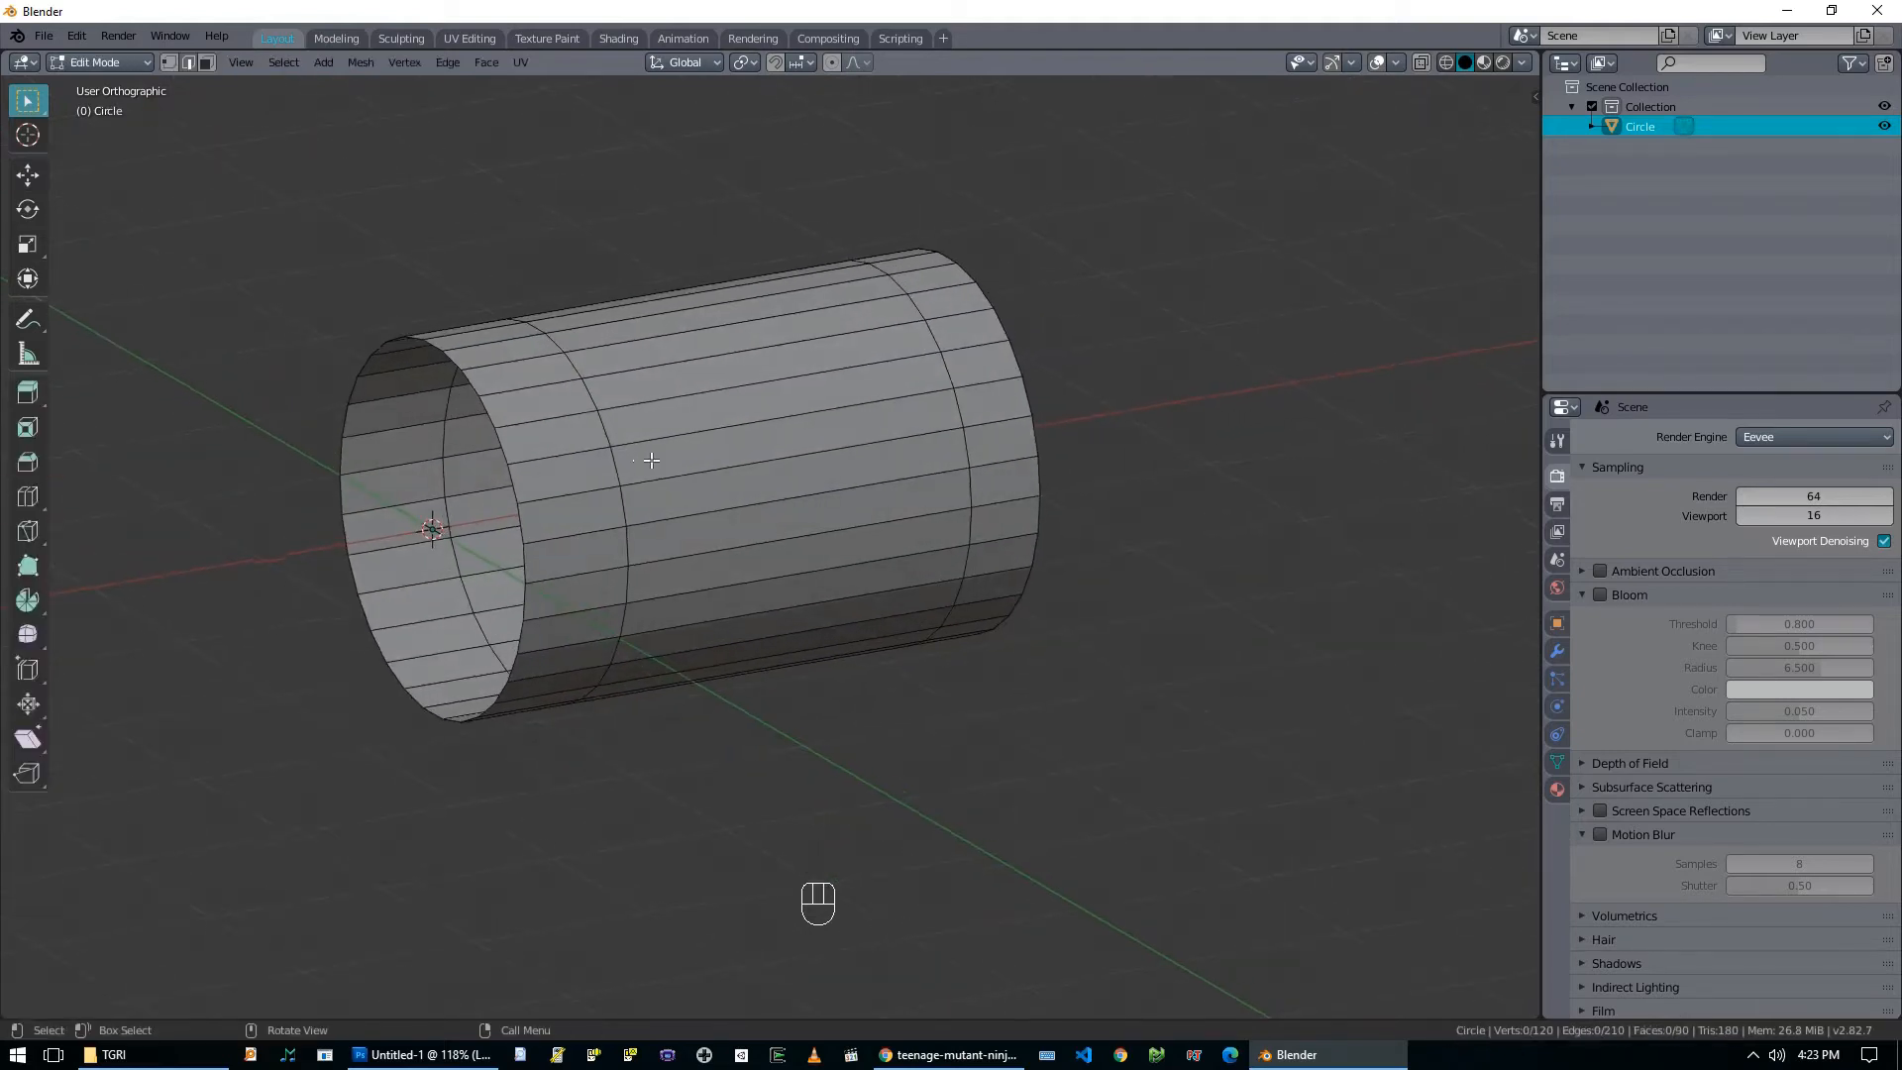
Delete six evenly spaced pairs of adjacent faces around the cylinder's middle section to open lengthwise slots, leaving three faces between pairs.
key(3)
click(748, 419)
shift+click(750, 437)
middle_drag(750, 438, 724, 518)
shift+click(673, 376)
shift+click(654, 384)
shift+click(628, 509)
shift+click(657, 490)
shift+click(658, 517)
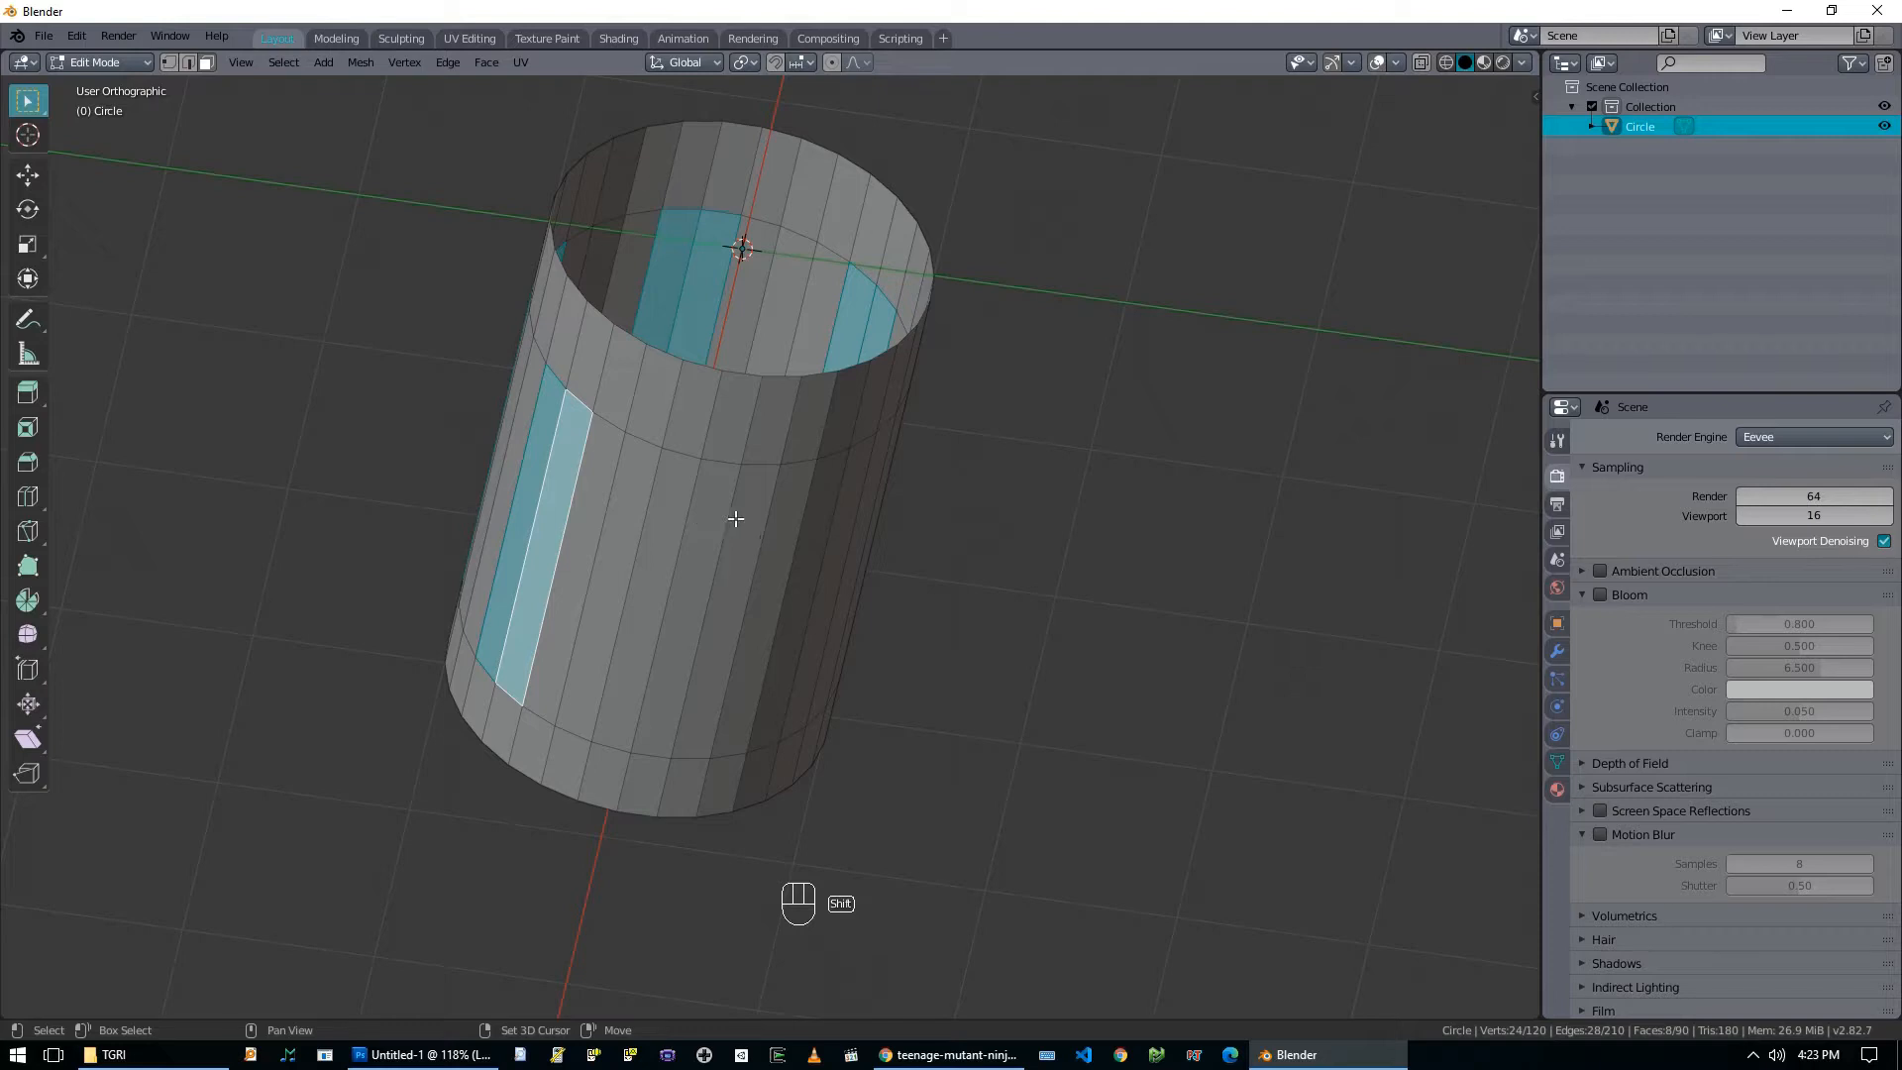
shift+click(735, 520)
shift+click(745, 523)
middle_drag(745, 523, 793, 548)
shift+click(690, 505)
shift+click(690, 487)
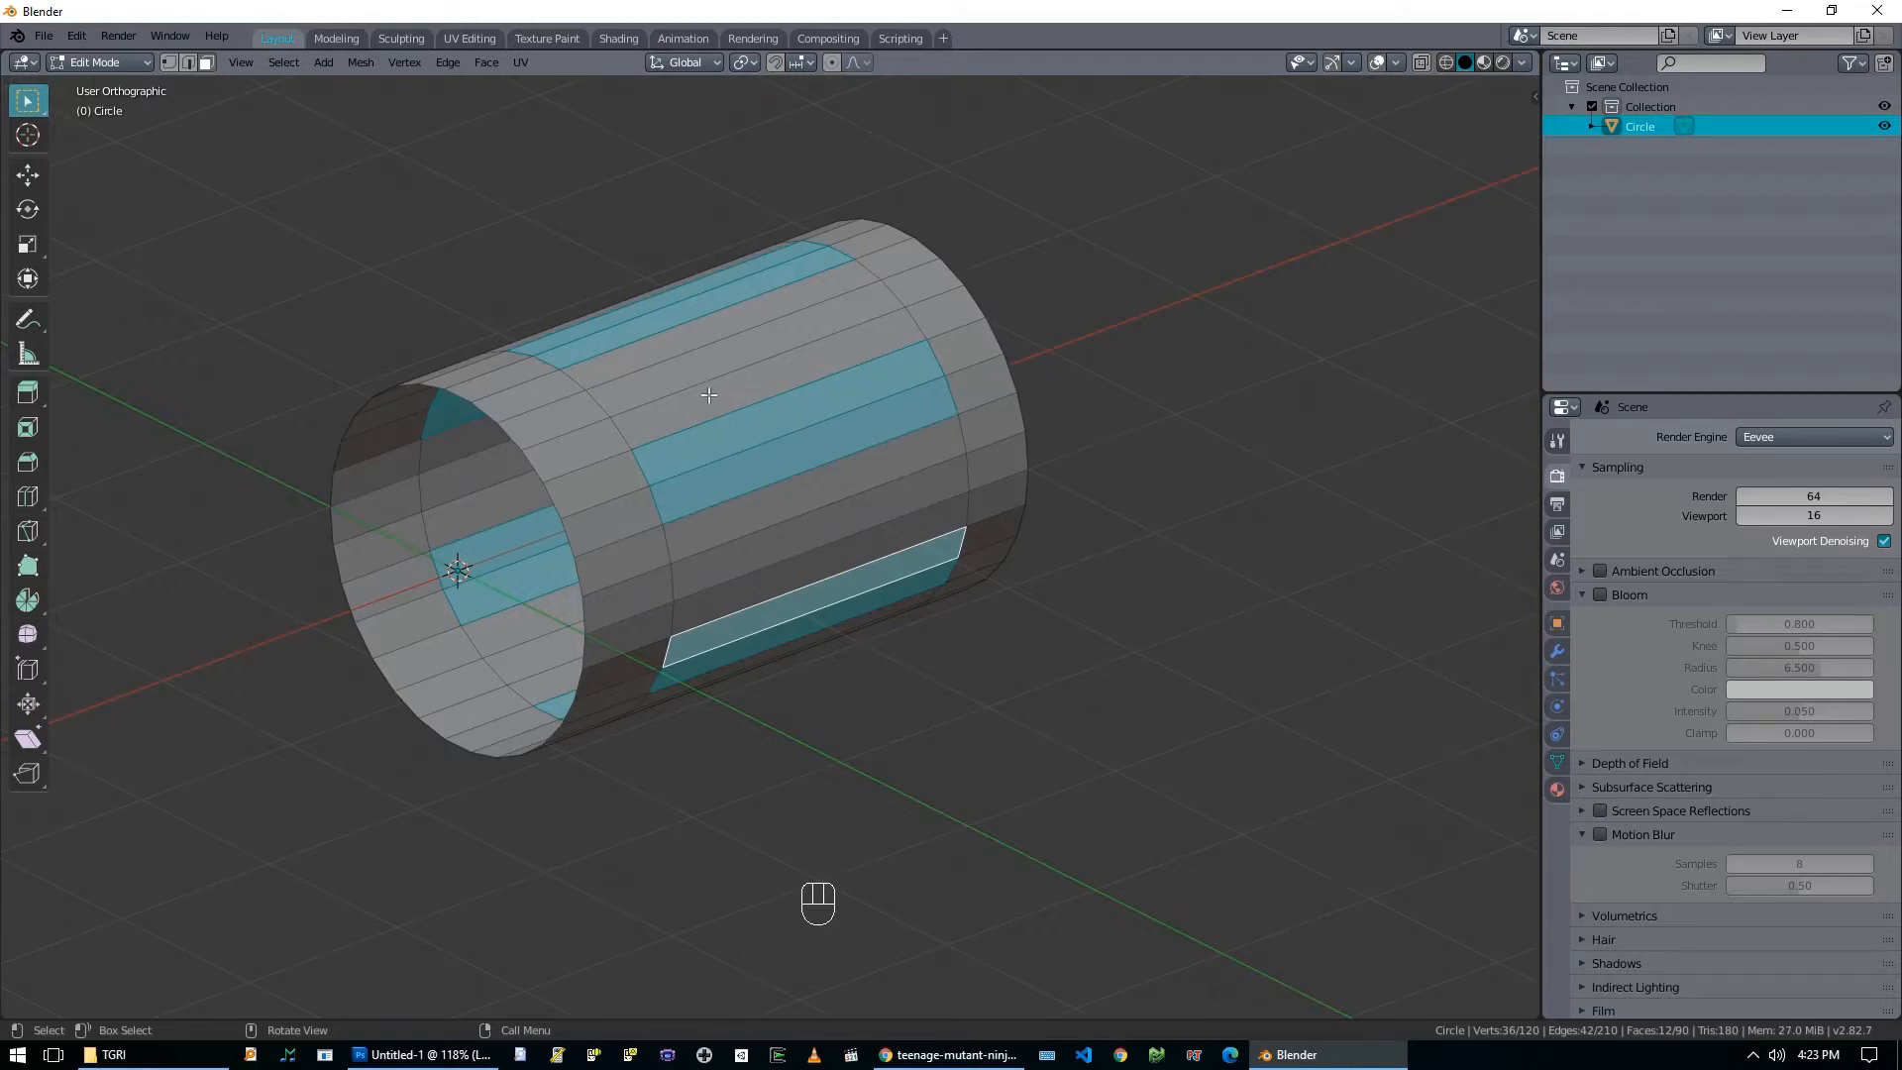
middle_drag(635, 487, 818, 488)
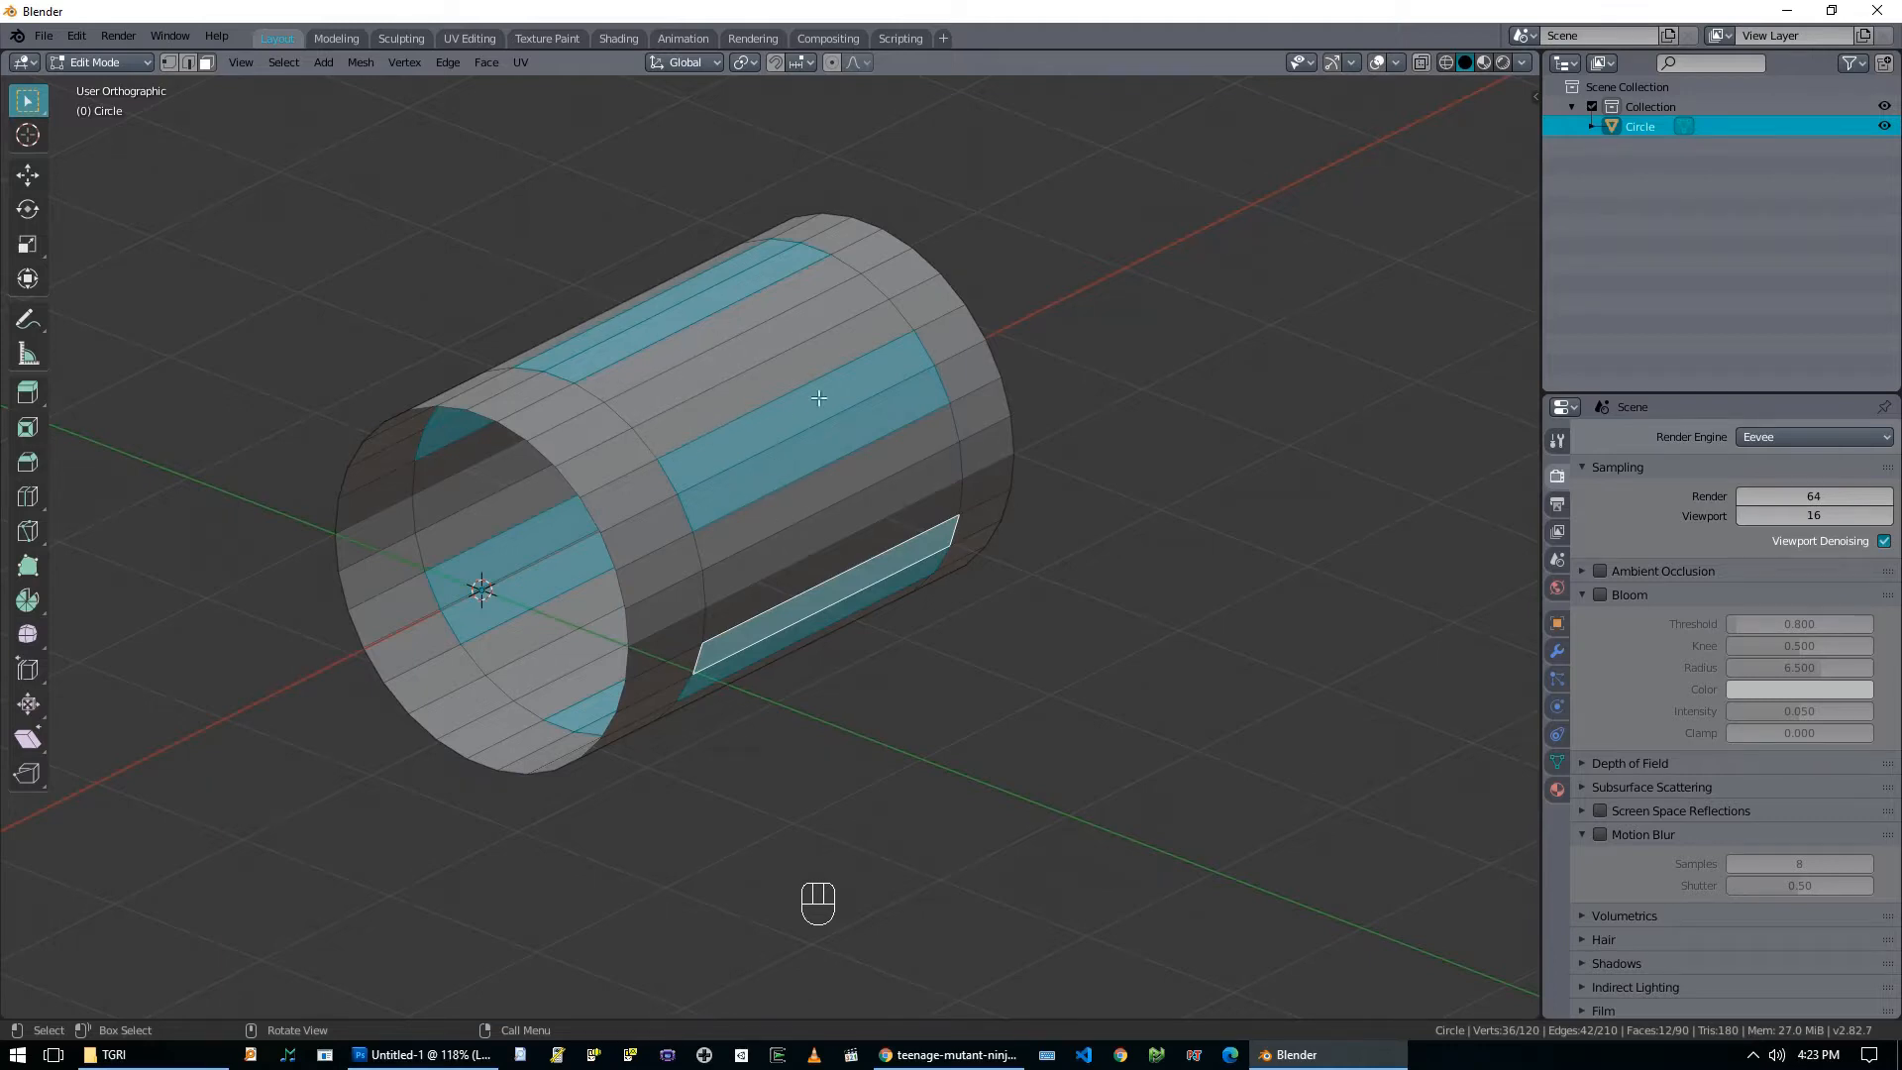
key(x)
click(735, 328)
middle_drag(735, 327, 925, 390)
Apply smooth shading to the slotted cylinder in Object Mode.
key(Tab)
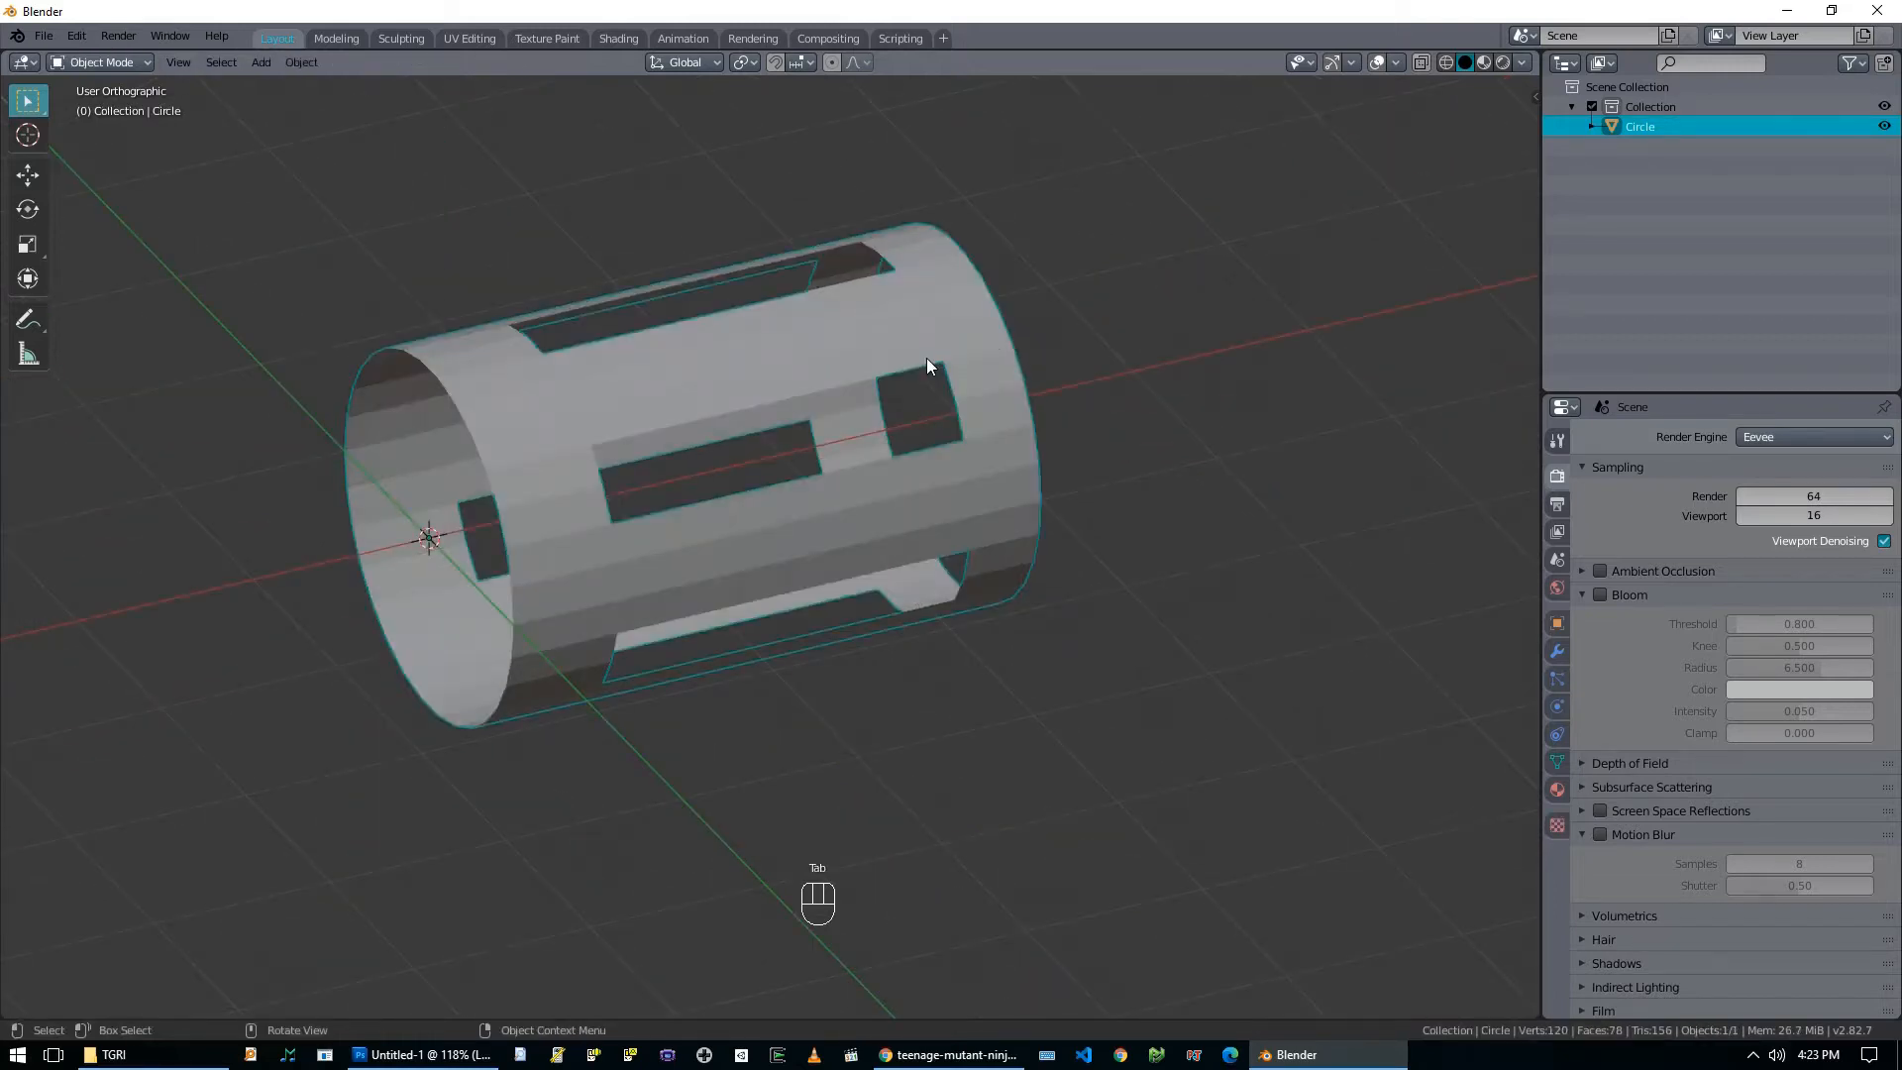
right_click(927, 364)
click(908, 362)
mouse_move(909, 361)
middle_down()
mouse_move(888, 394)
mouse_move(781, 439)
middle_up()
Extrude the border edge loops of all six slots in place and scale them to about 0.99, excluding the X axis.
key(Tab)
scroll(780, 439, up, 2)
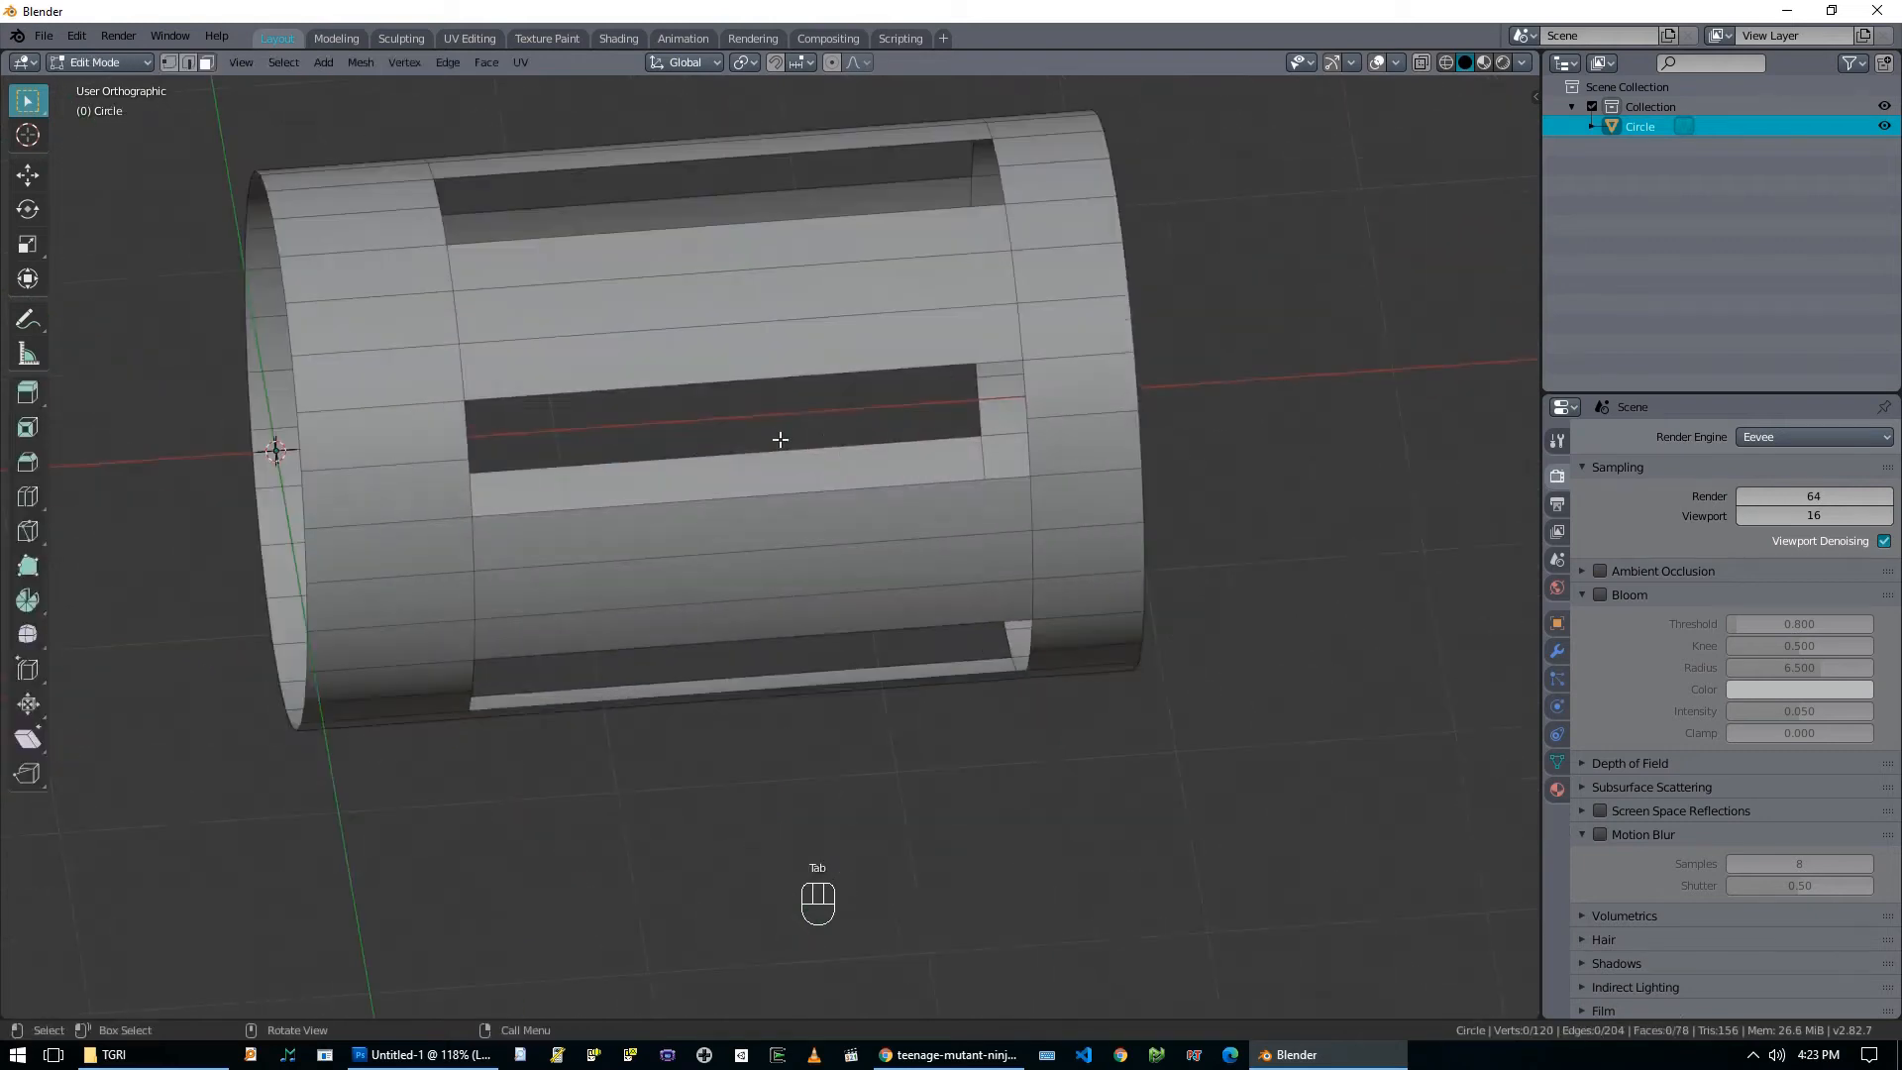
key(2)
alt+click(585, 377)
alt+shift+click(511, 178)
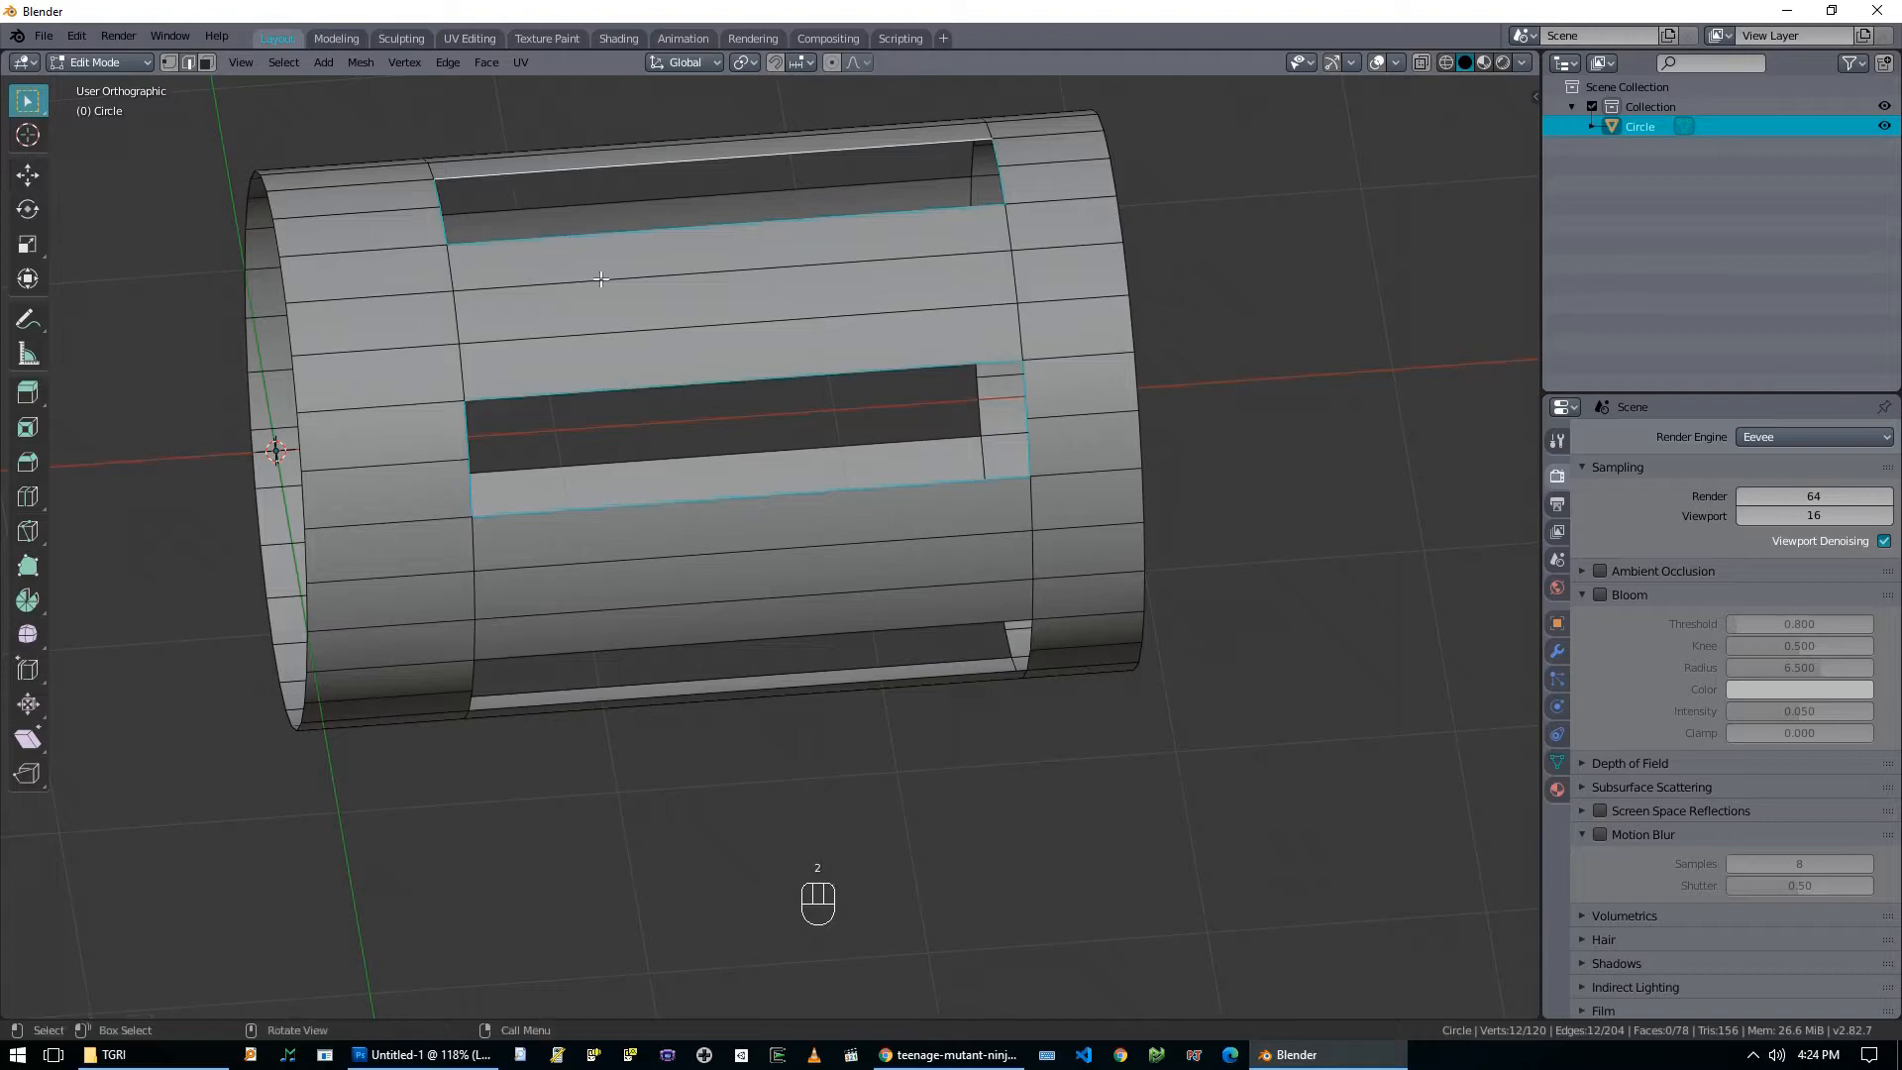
middle_drag(512, 178, 697, 310)
alt+shift+click(425, 472)
middle_drag(425, 472, 366, 539)
alt+shift+click(511, 562)
alt+shift+click(577, 663)
middle_drag(730, 637, 768, 590)
alt+shift+click(772, 642)
key(KP_3)
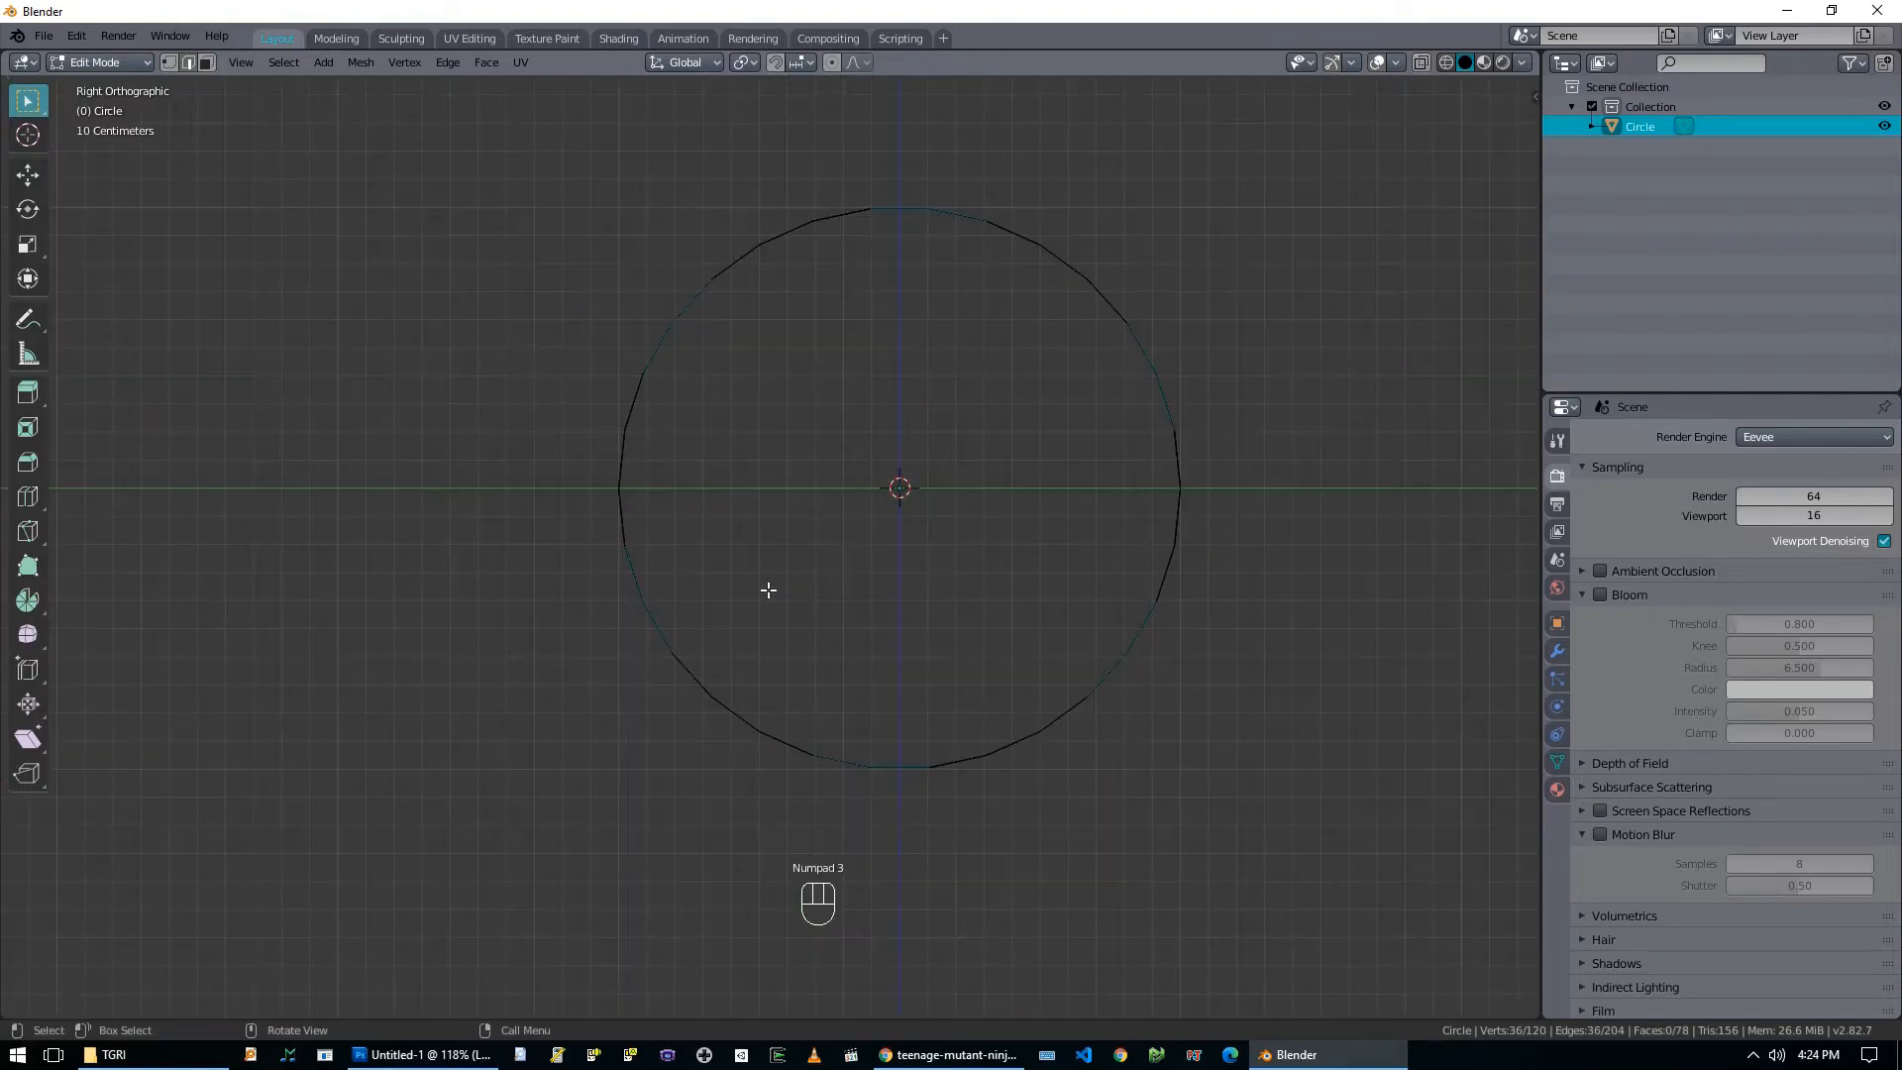
key(e)
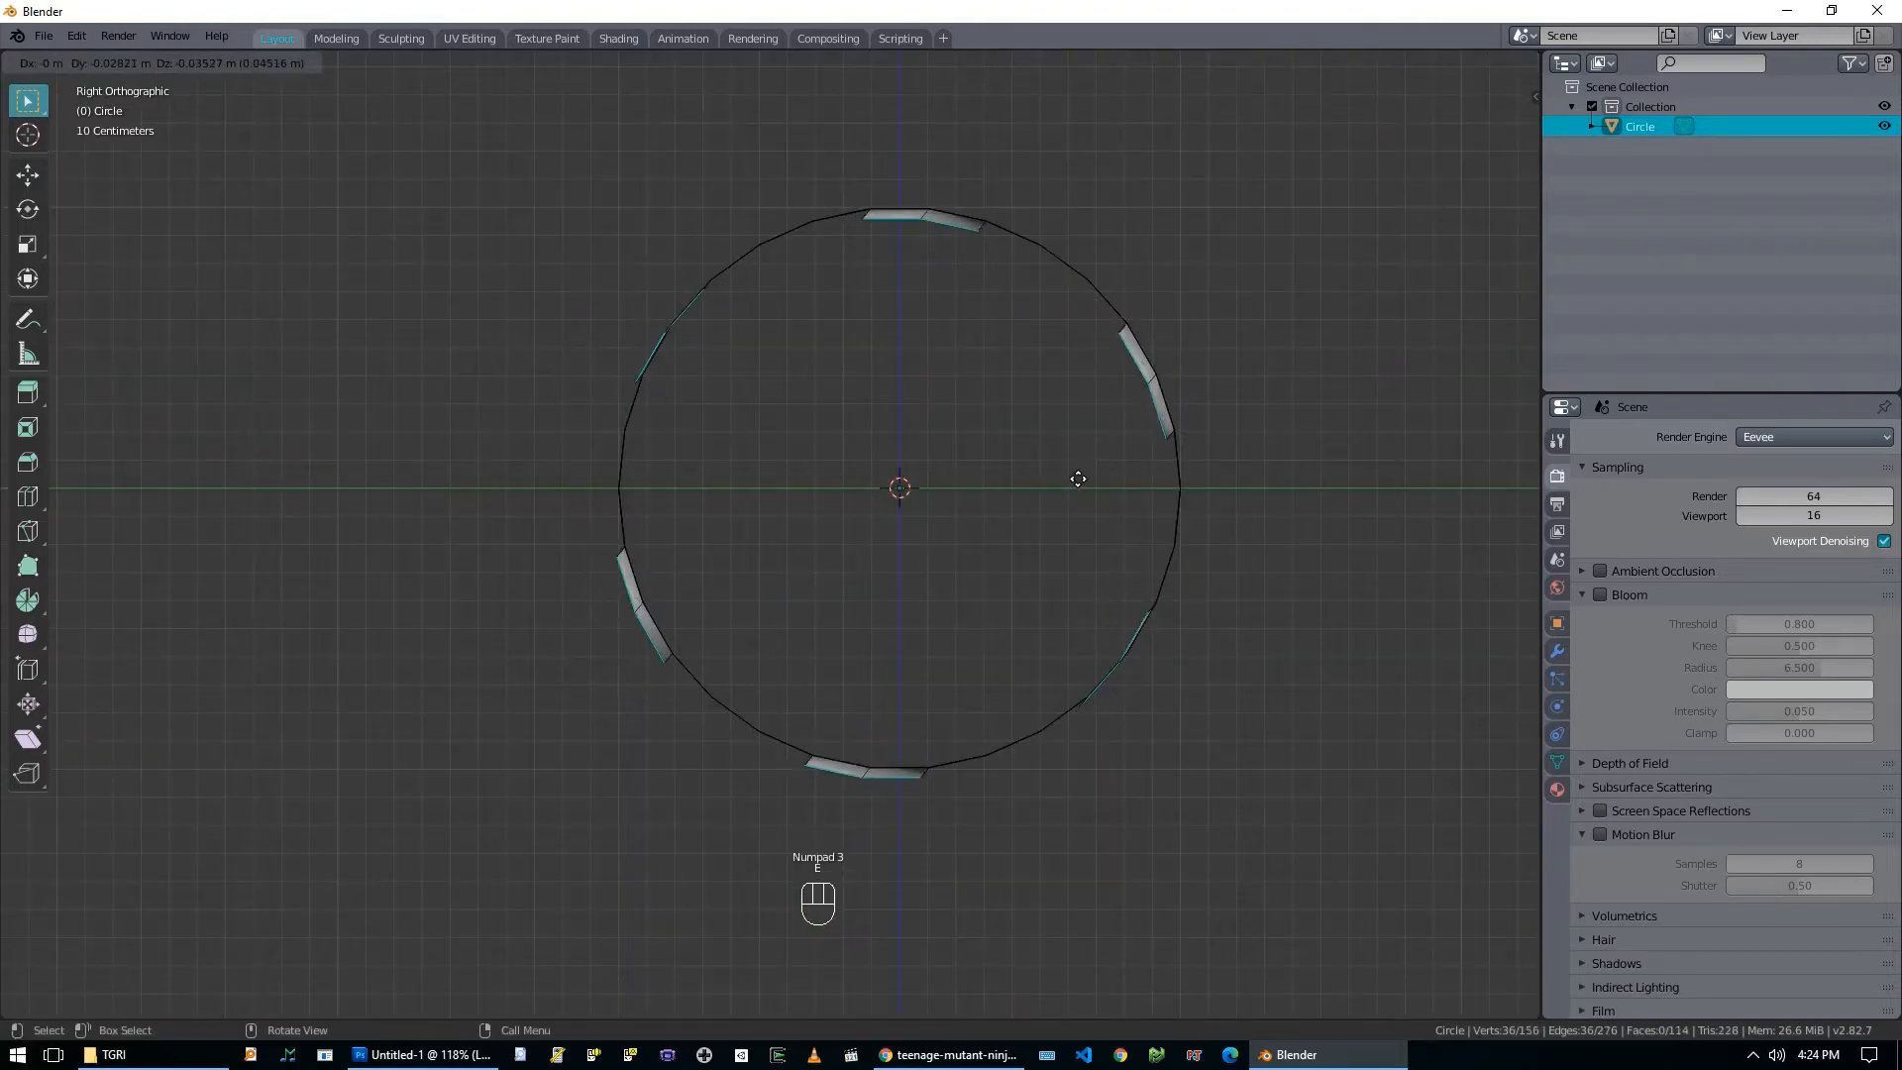
right_click(1078, 479)
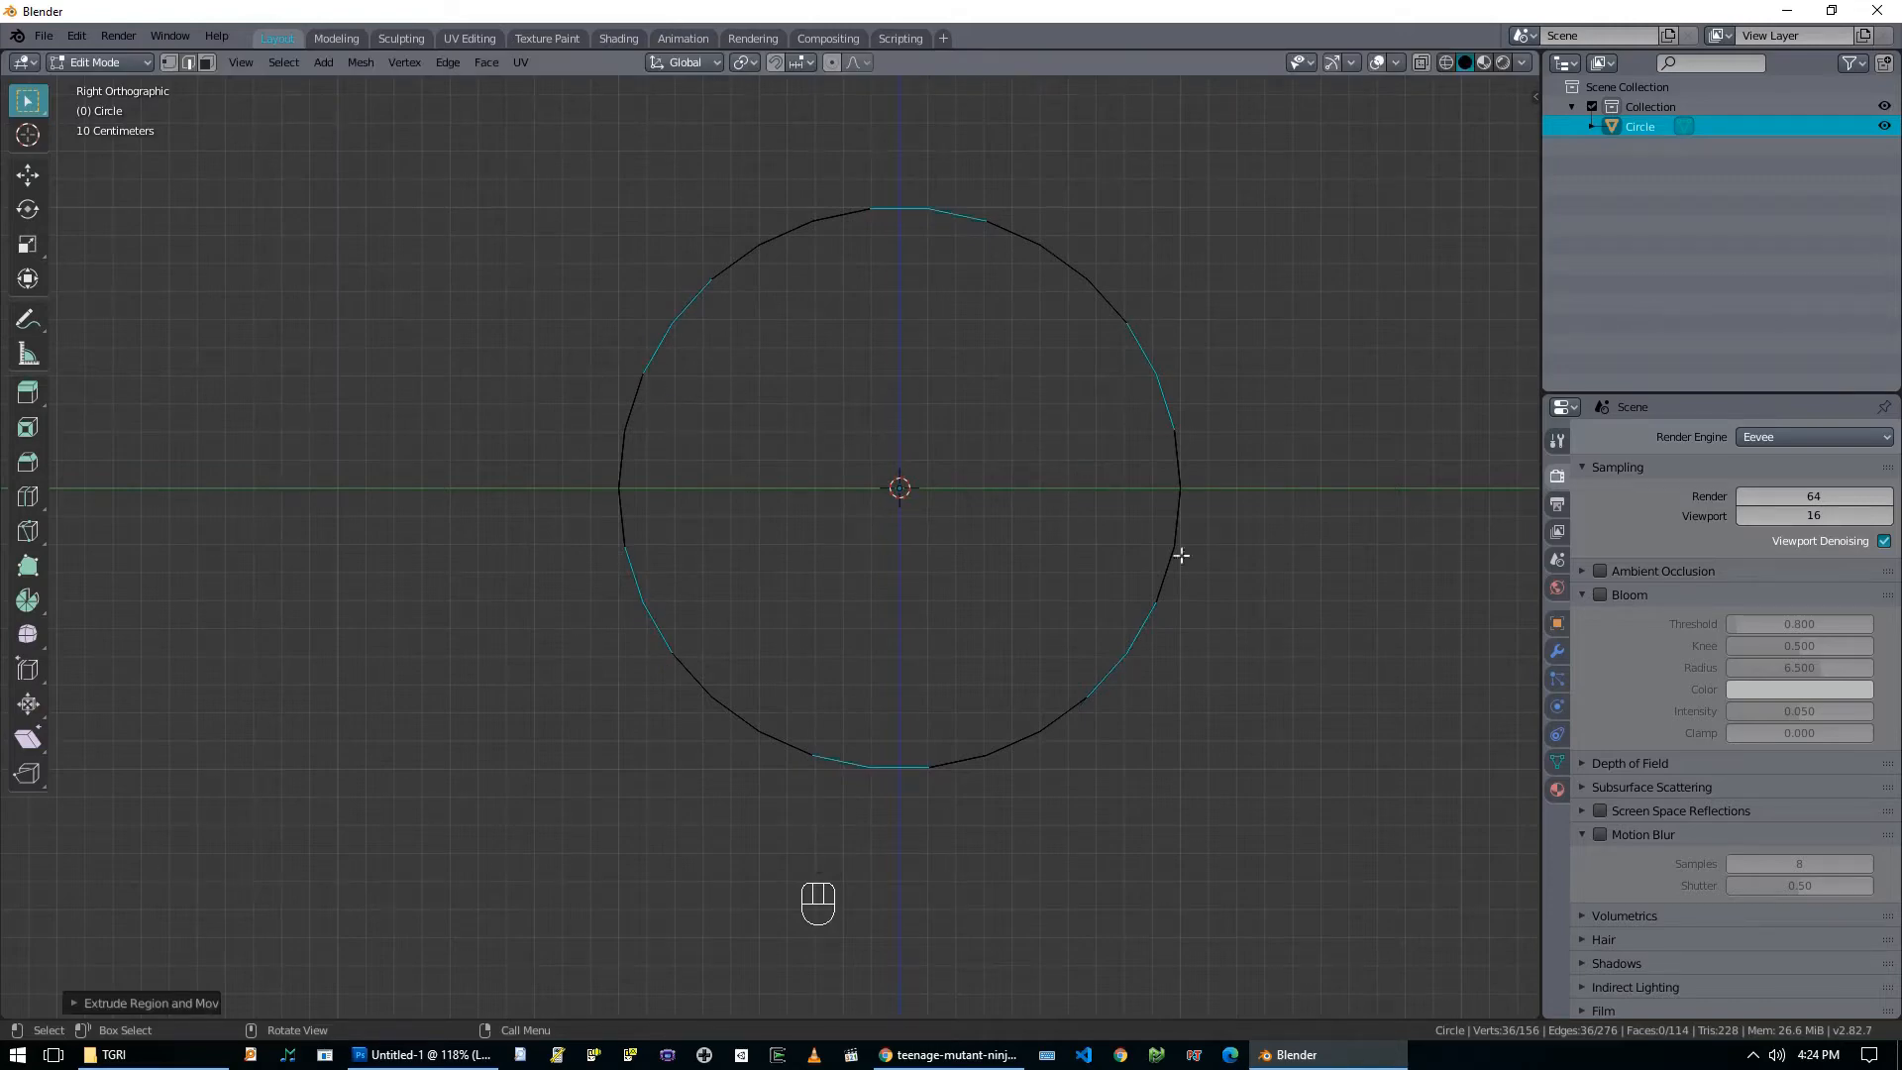
key(s)
key(shift+x)
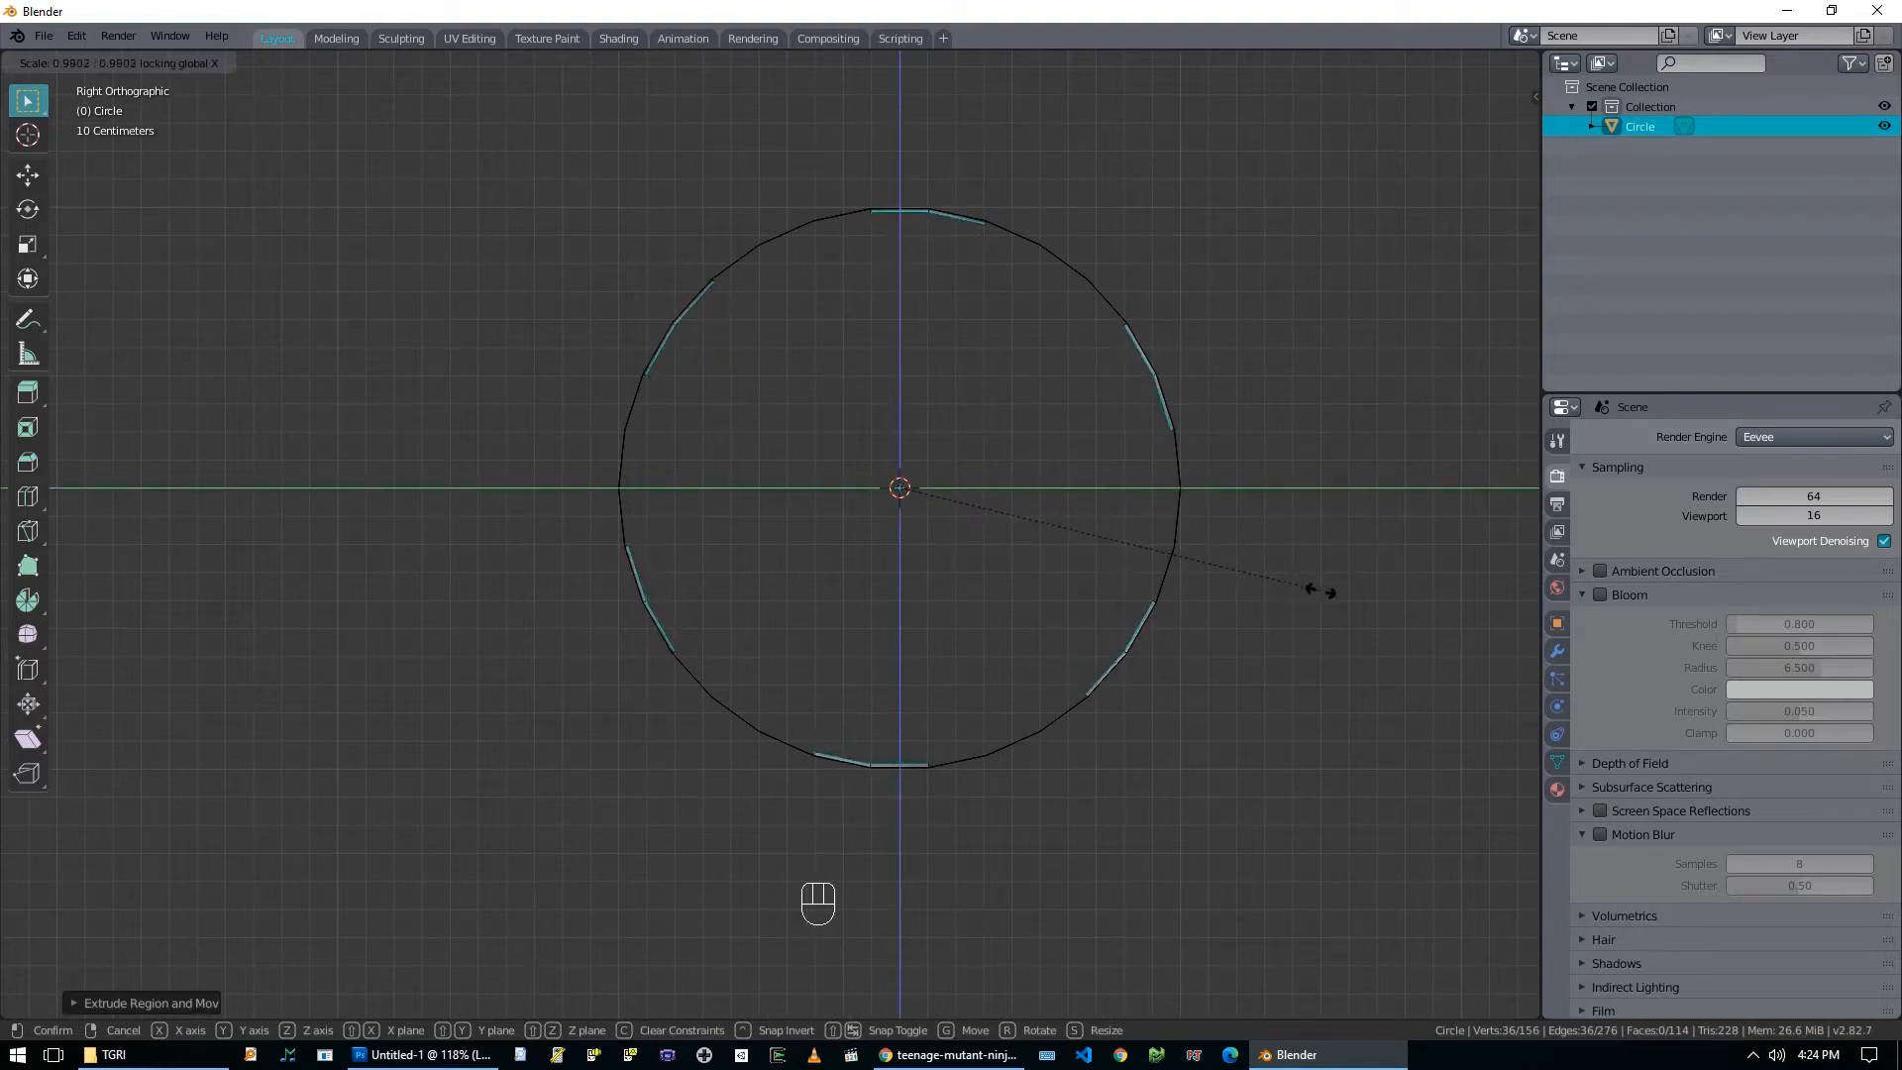
click(1320, 591)
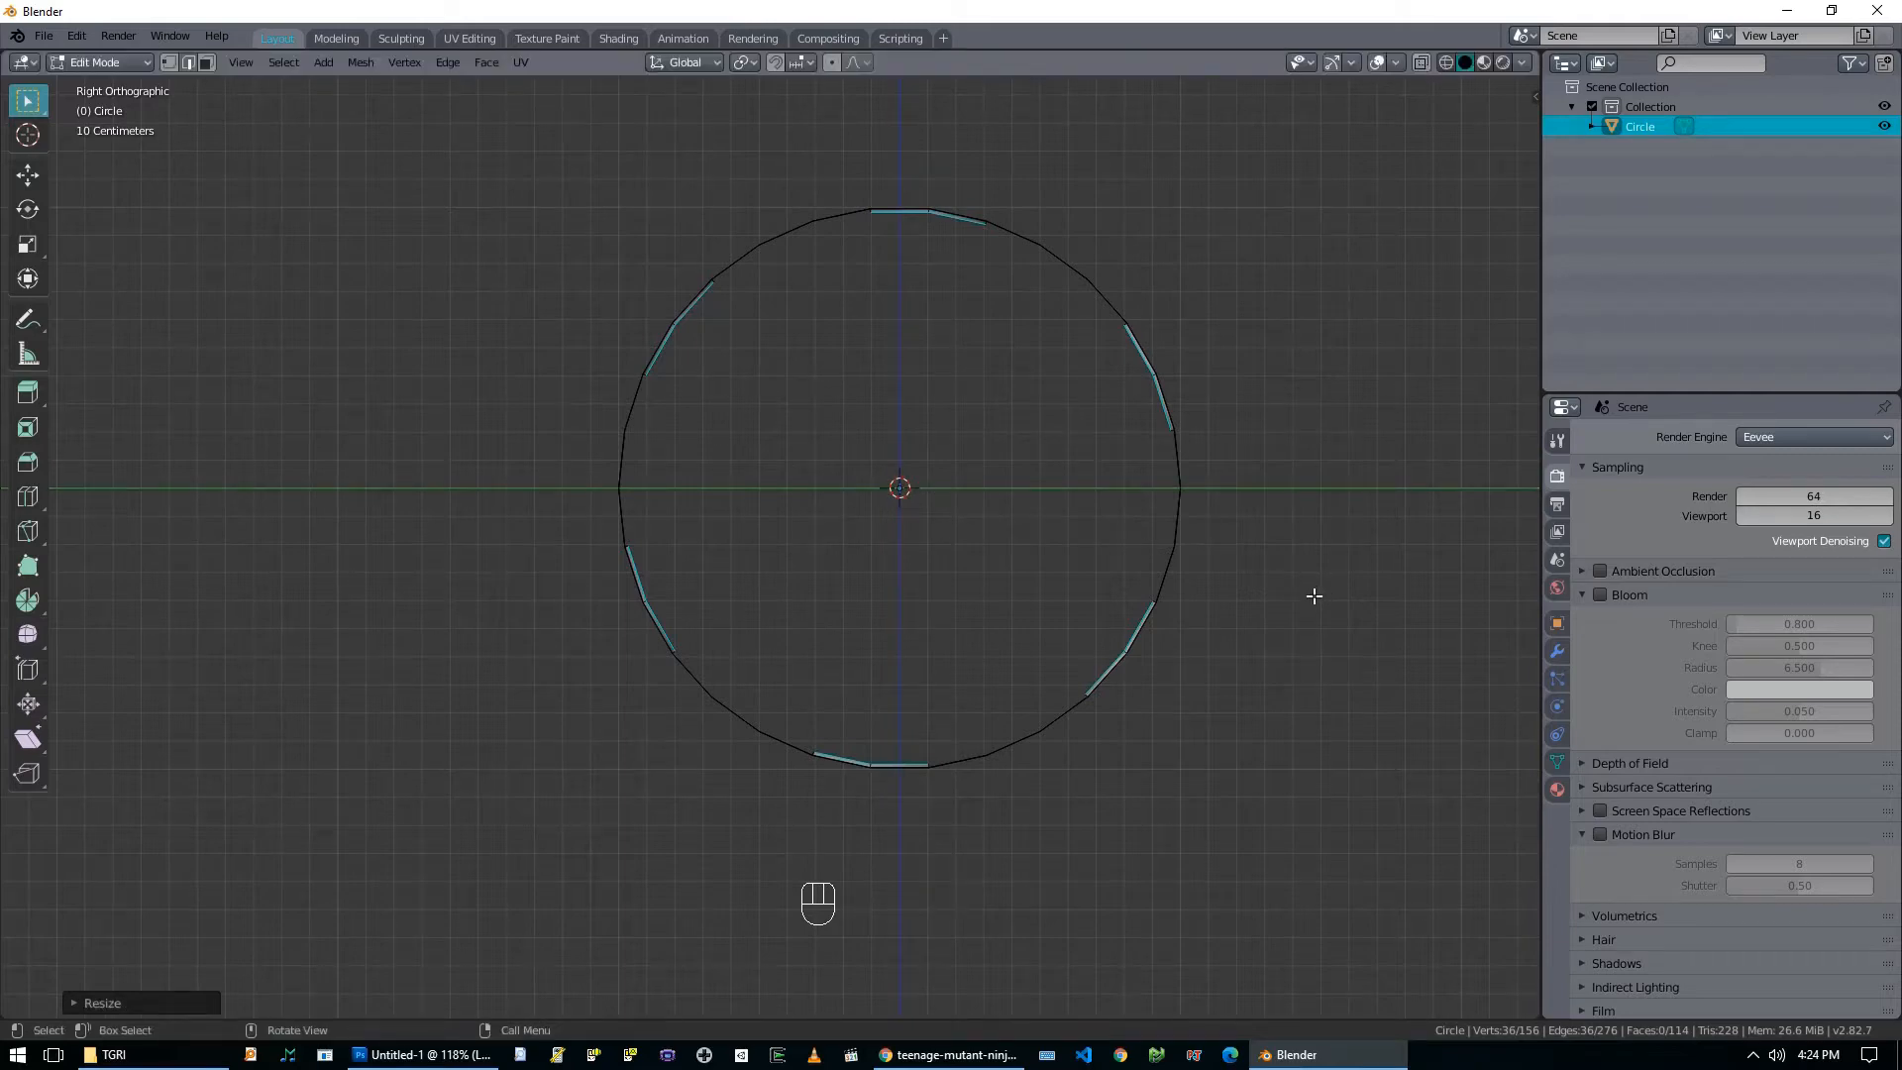
Extrude the slot borders again and scale them inward to about 0.92, excluding the X axis, to form the slot walls.
key(e)
right_click(1313, 616)
key(s)
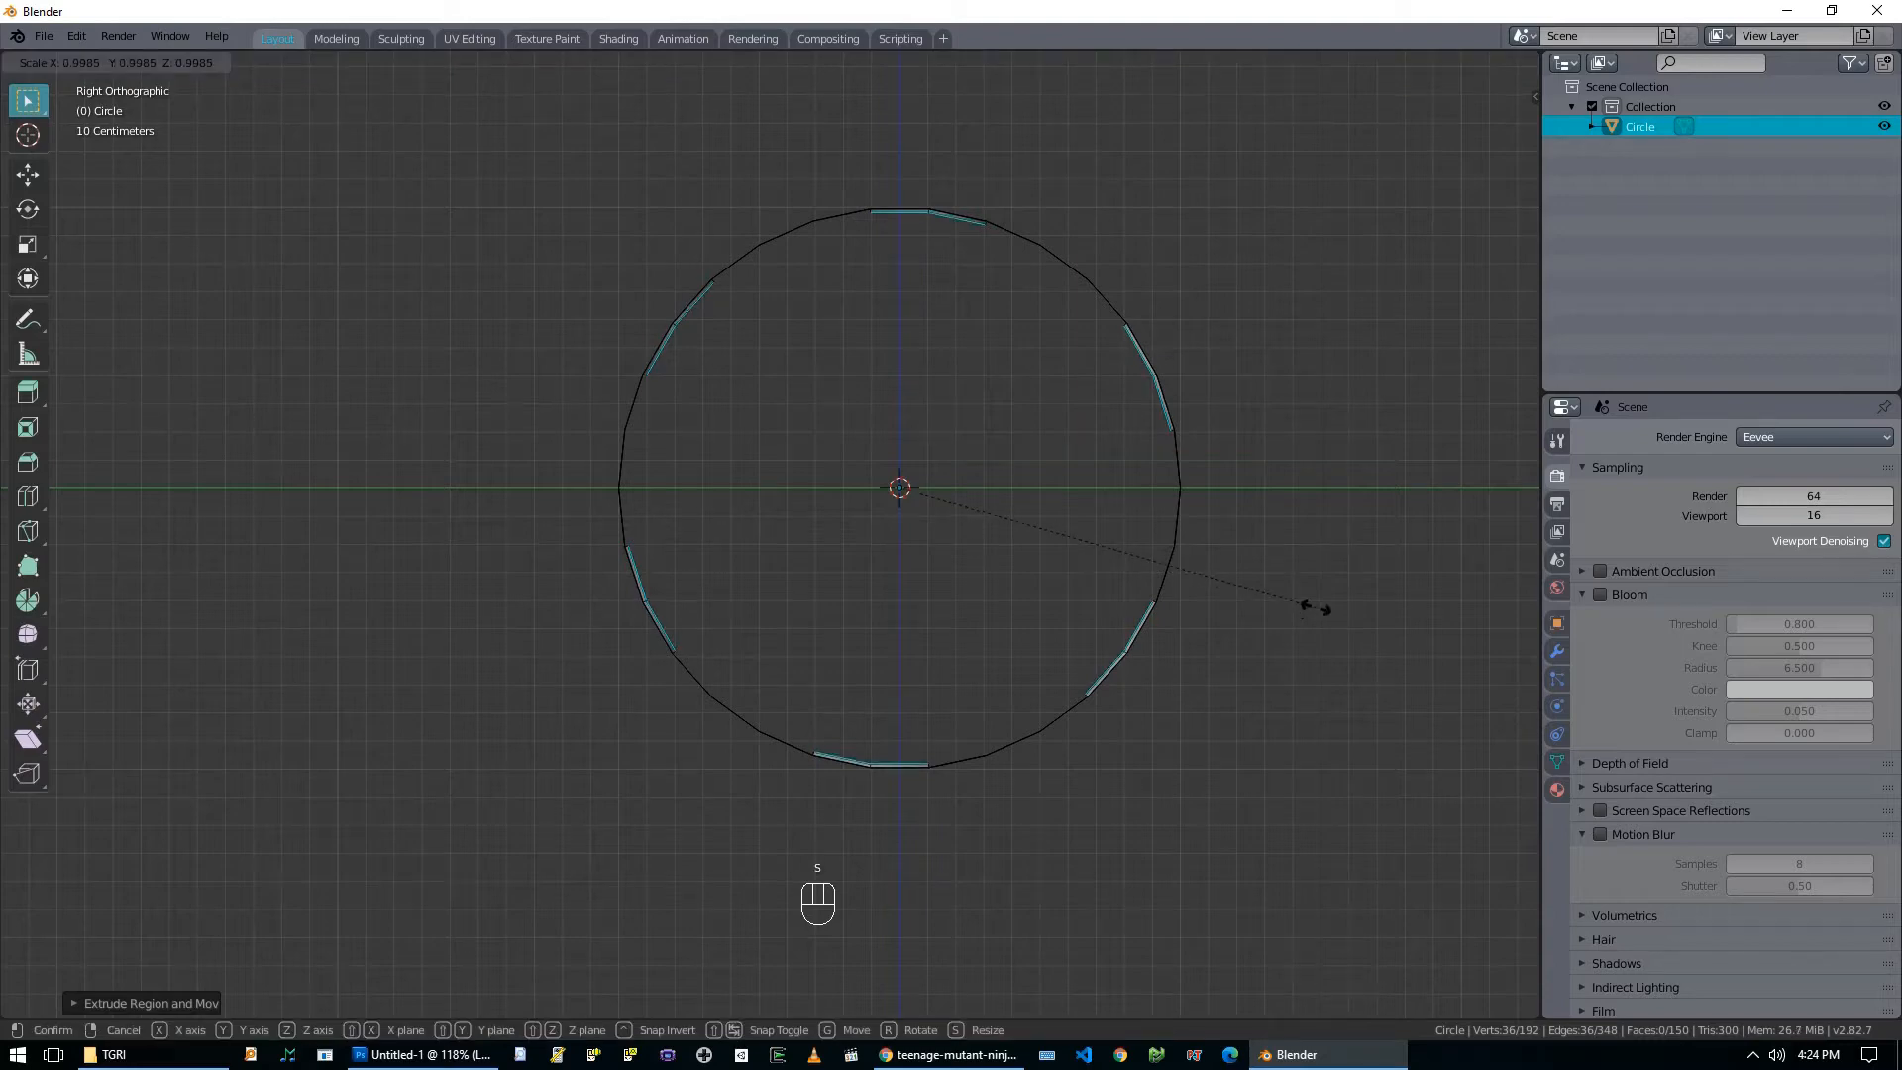
key(shift+x)
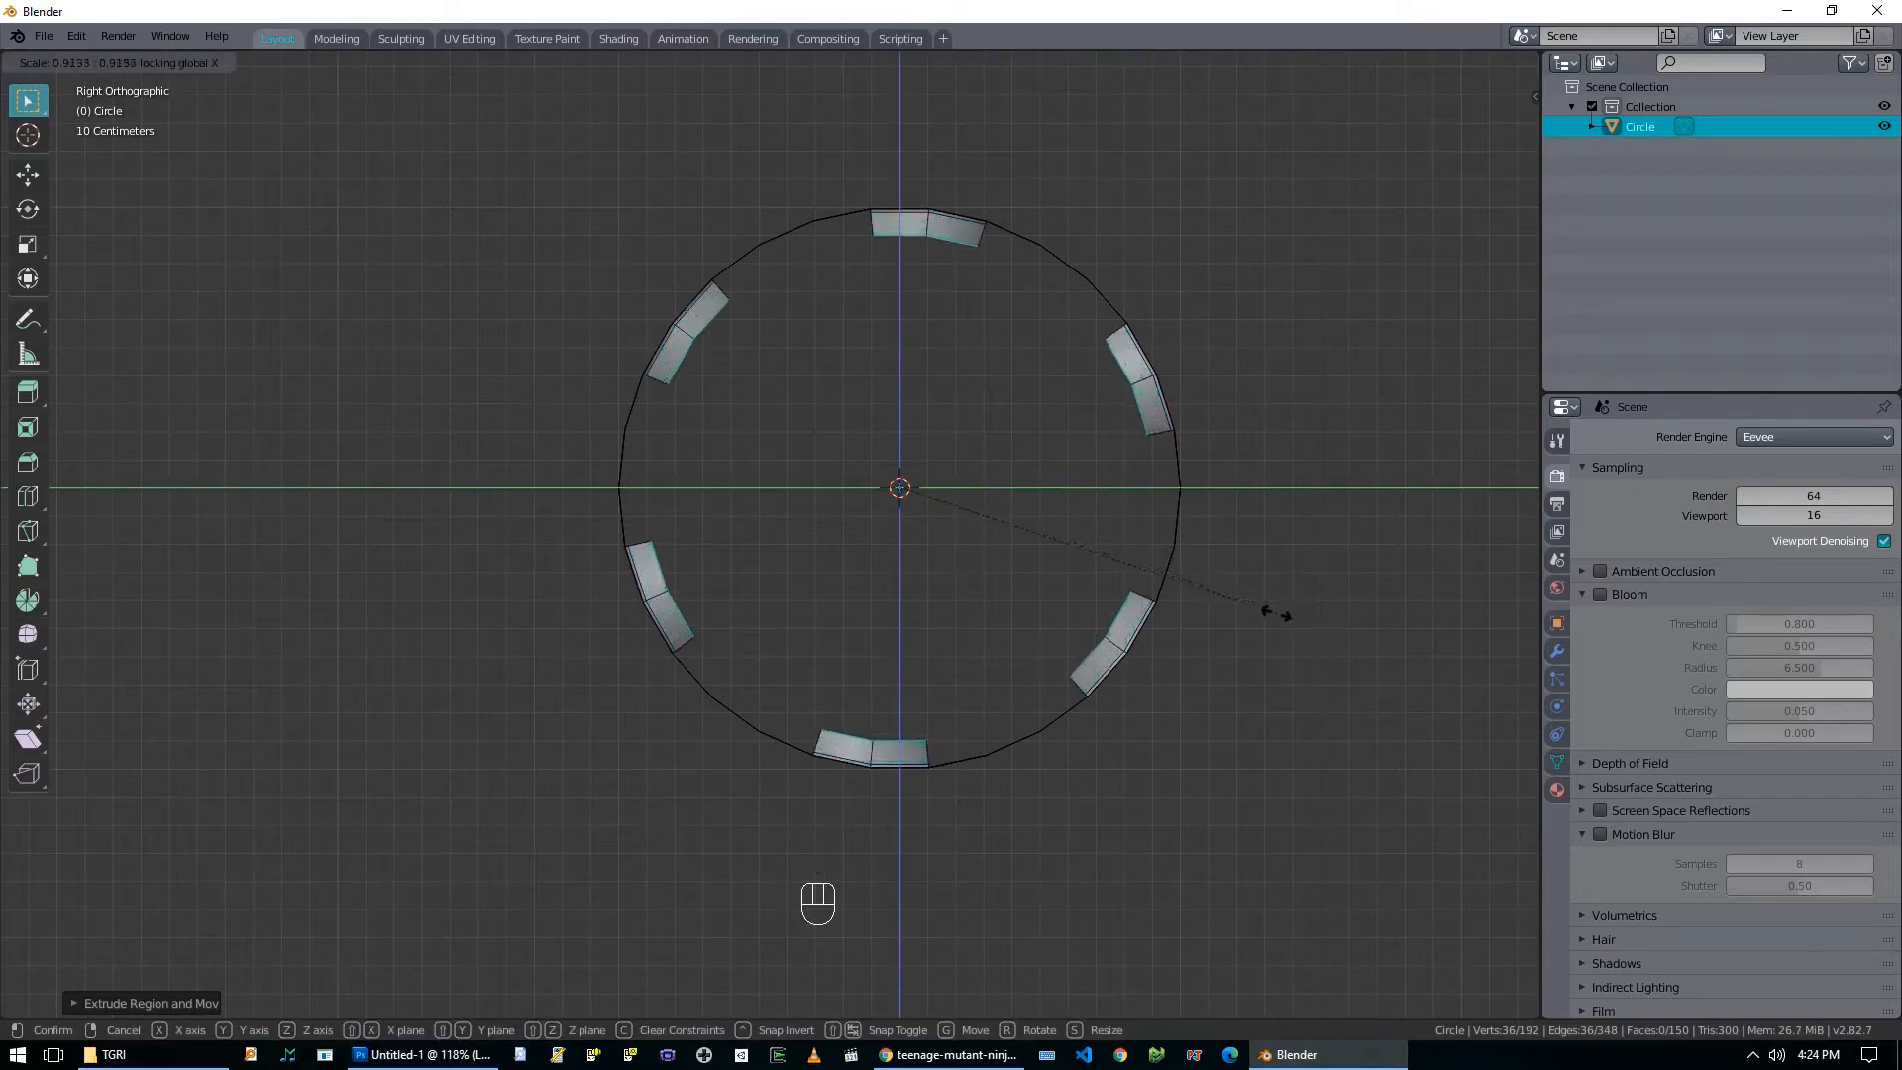
click(1274, 615)
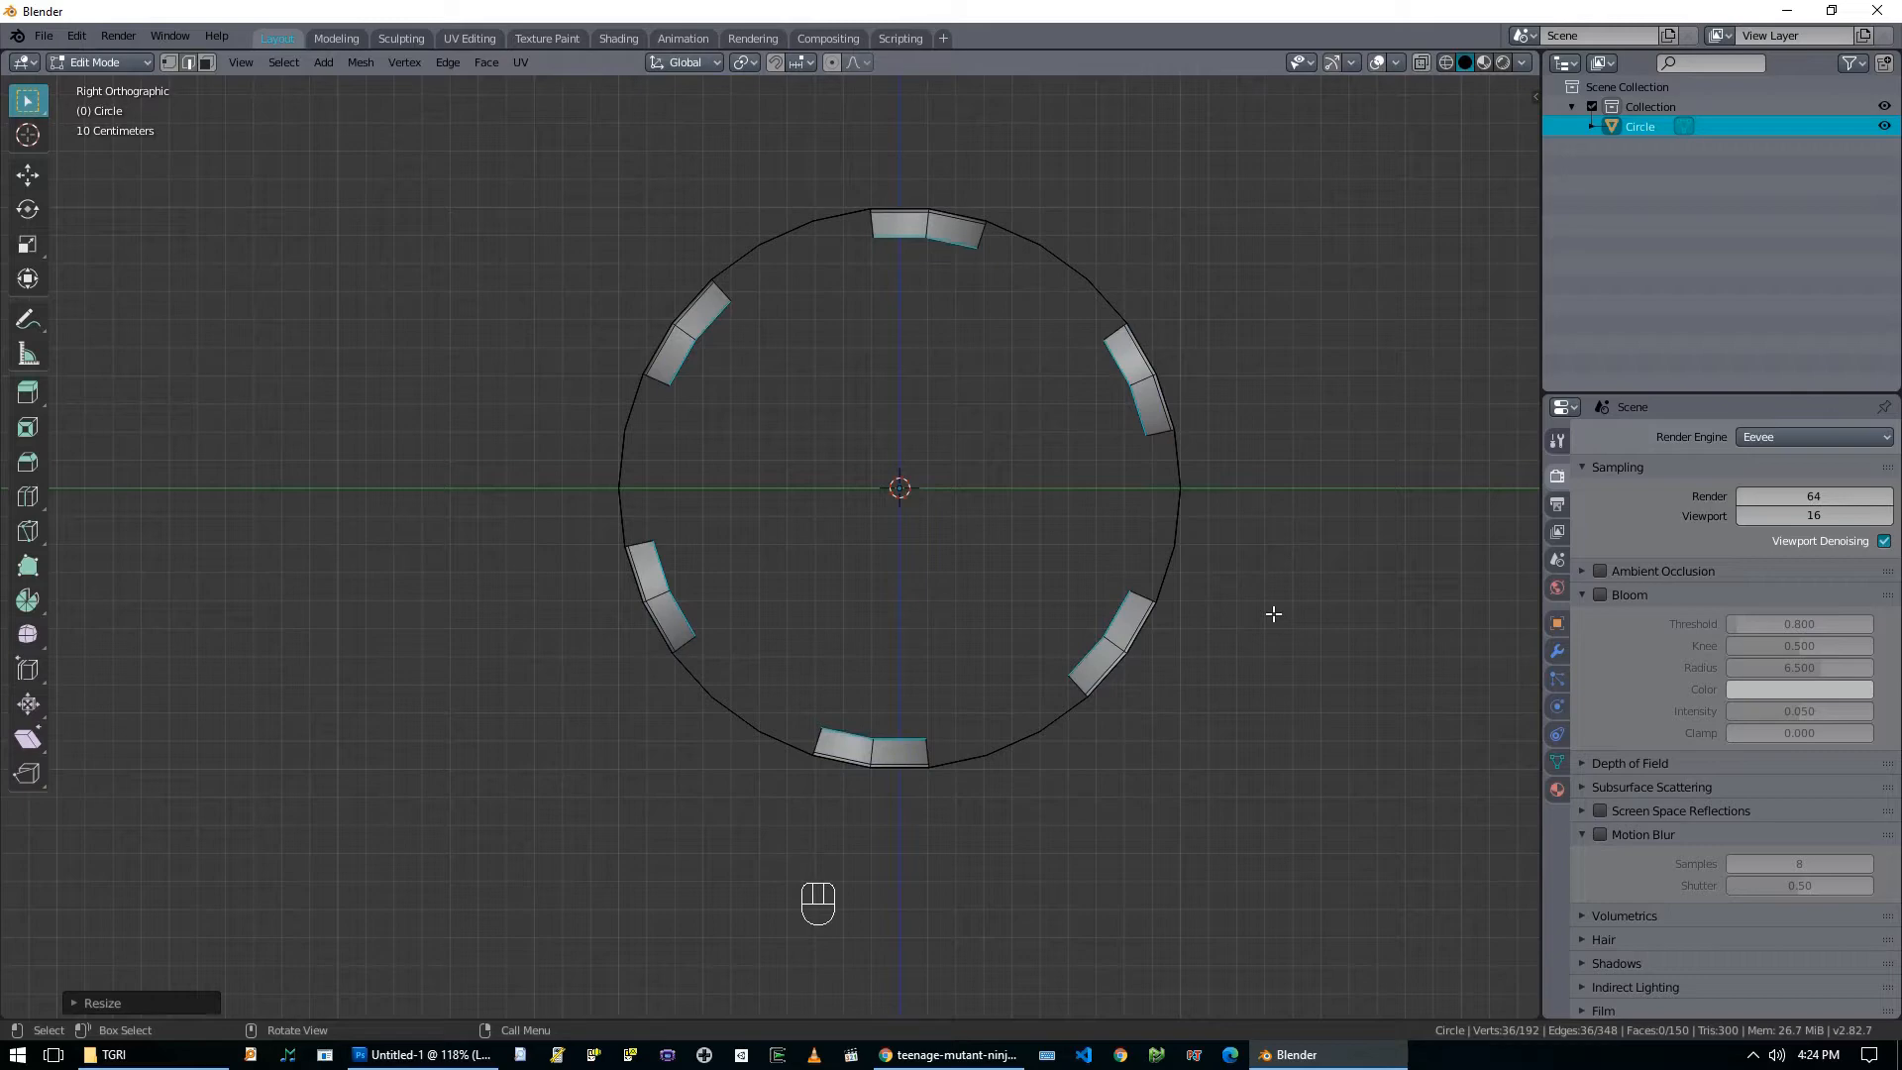
Add a thin supporting extrusion at the slot walls' inner edges, scaled to about 0.99 without the X axis.
key(e)
right_click(1260, 627)
key(s)
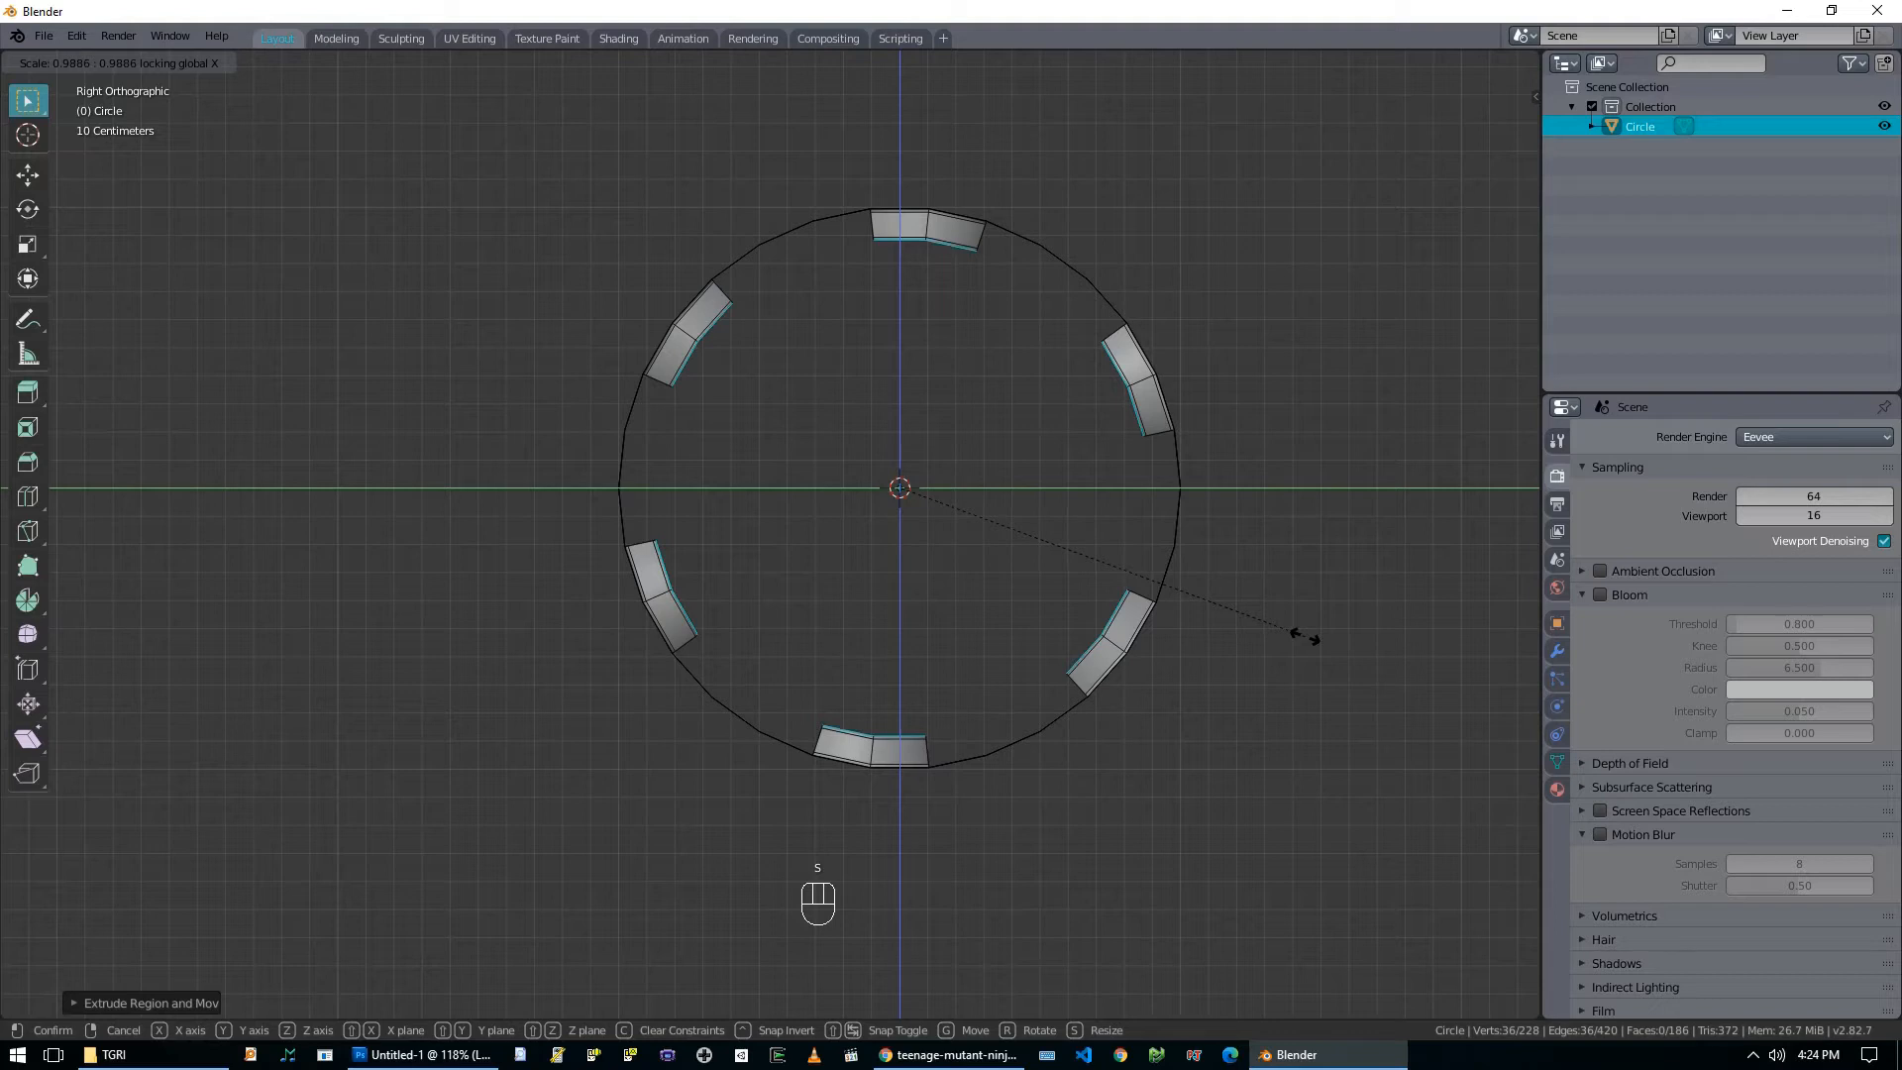
click(1306, 638)
Extrude the inner slot edges once more and enlarge each loop about its individual origin, excluding the X axis.
key(e)
right_click(1313, 644)
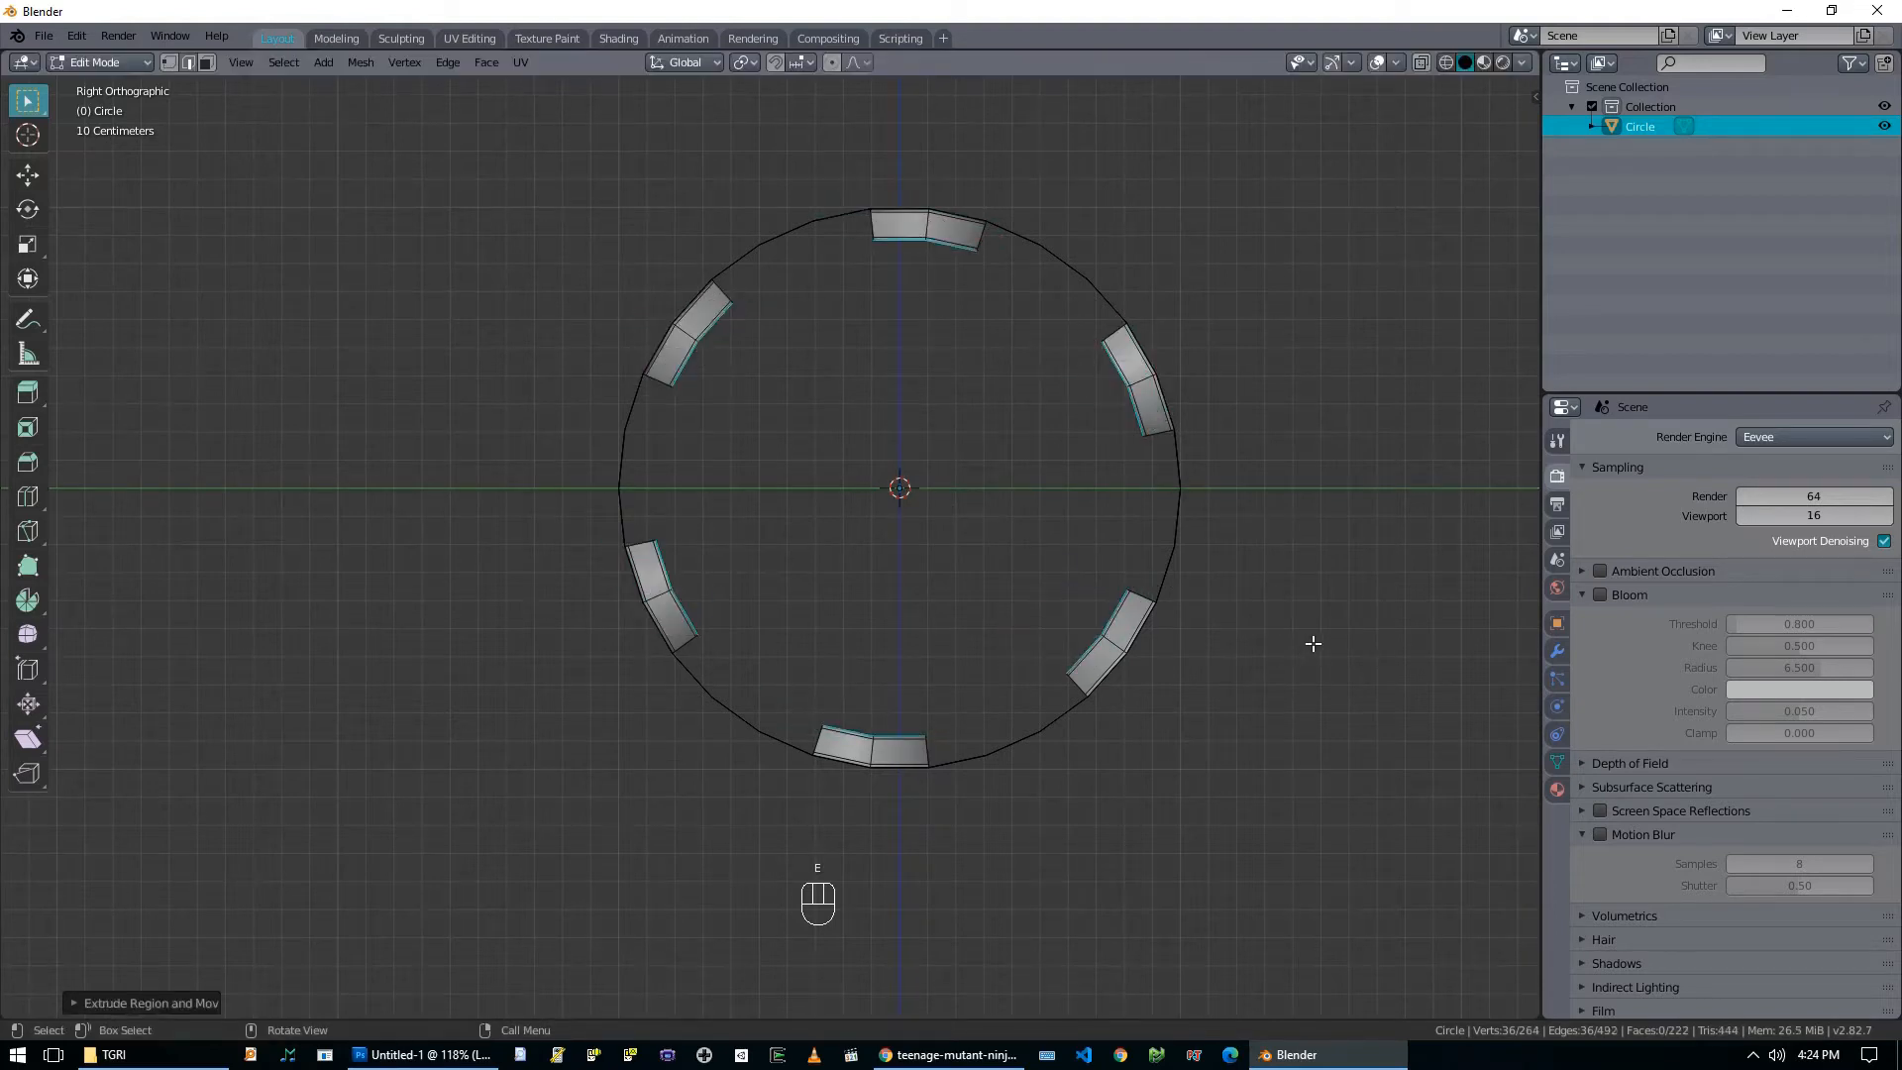
key(s)
key(shift+x)
click(1226, 617)
key(period)
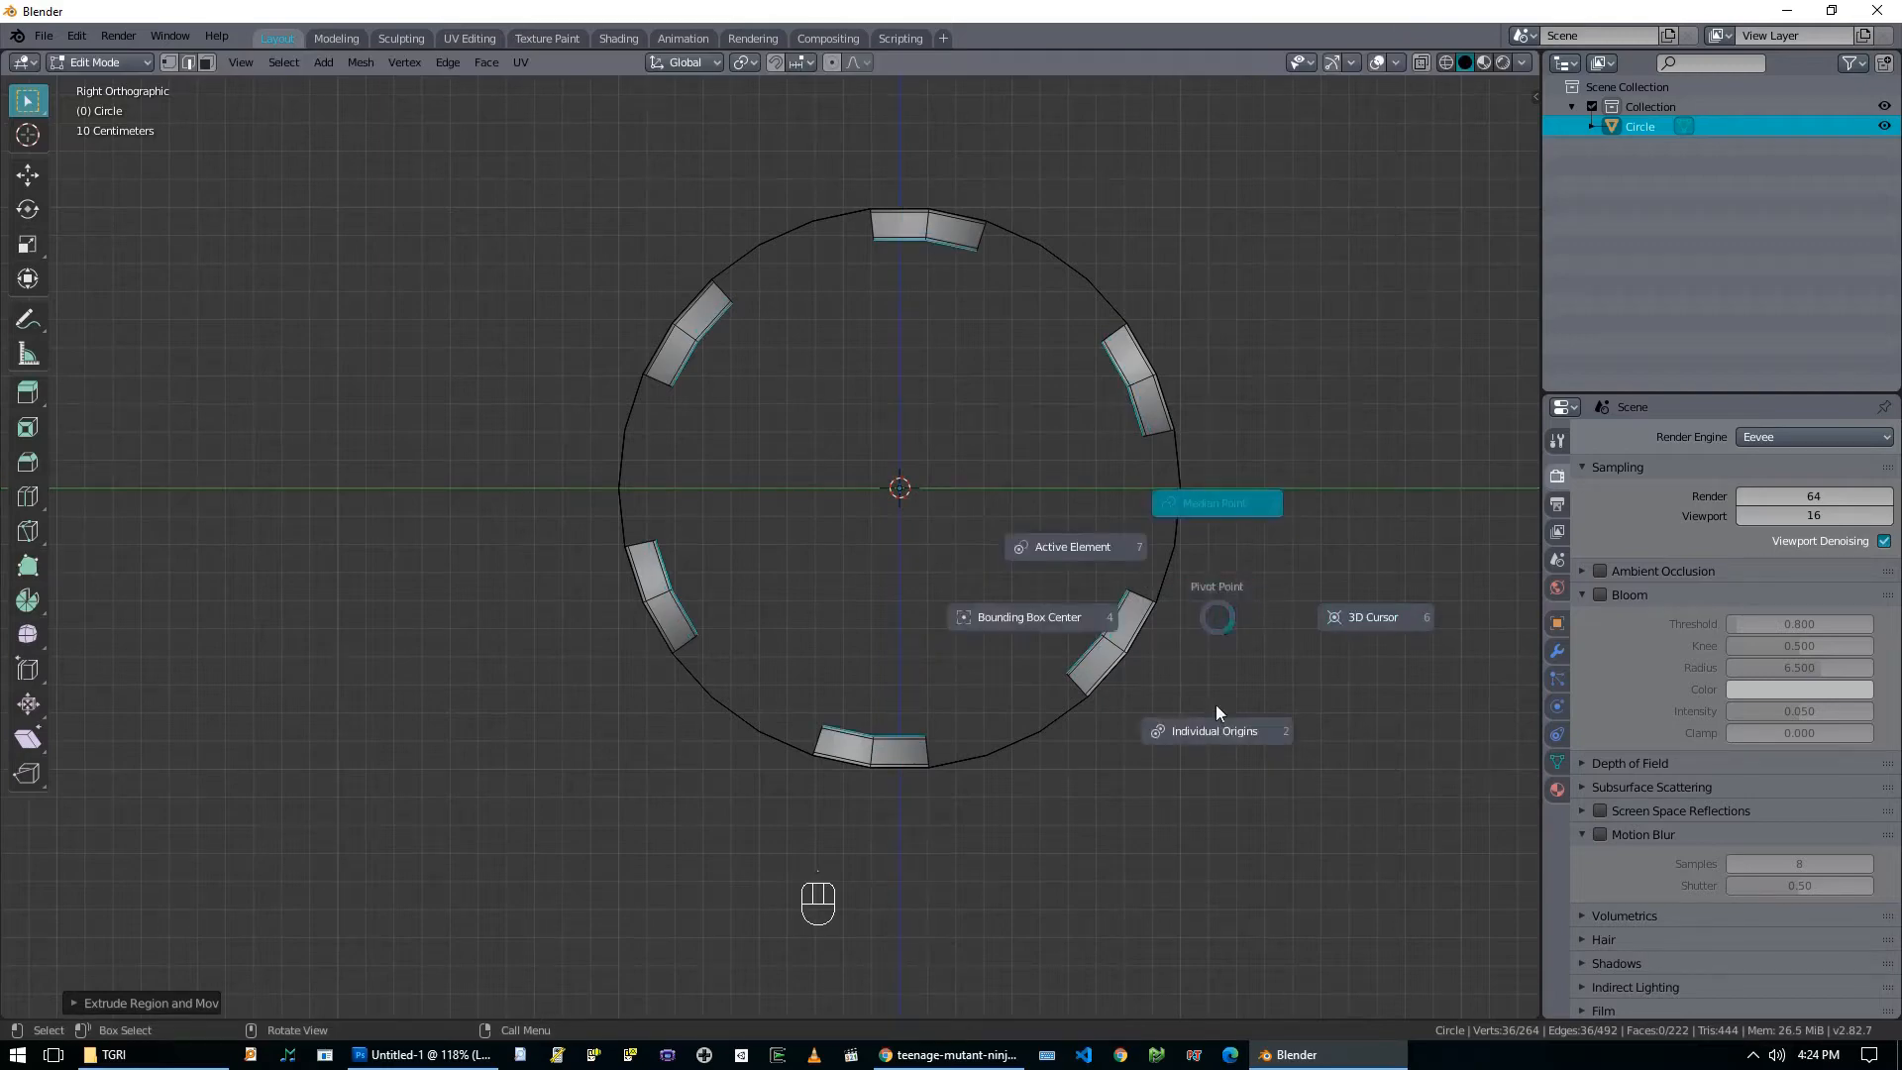
click(1198, 731)
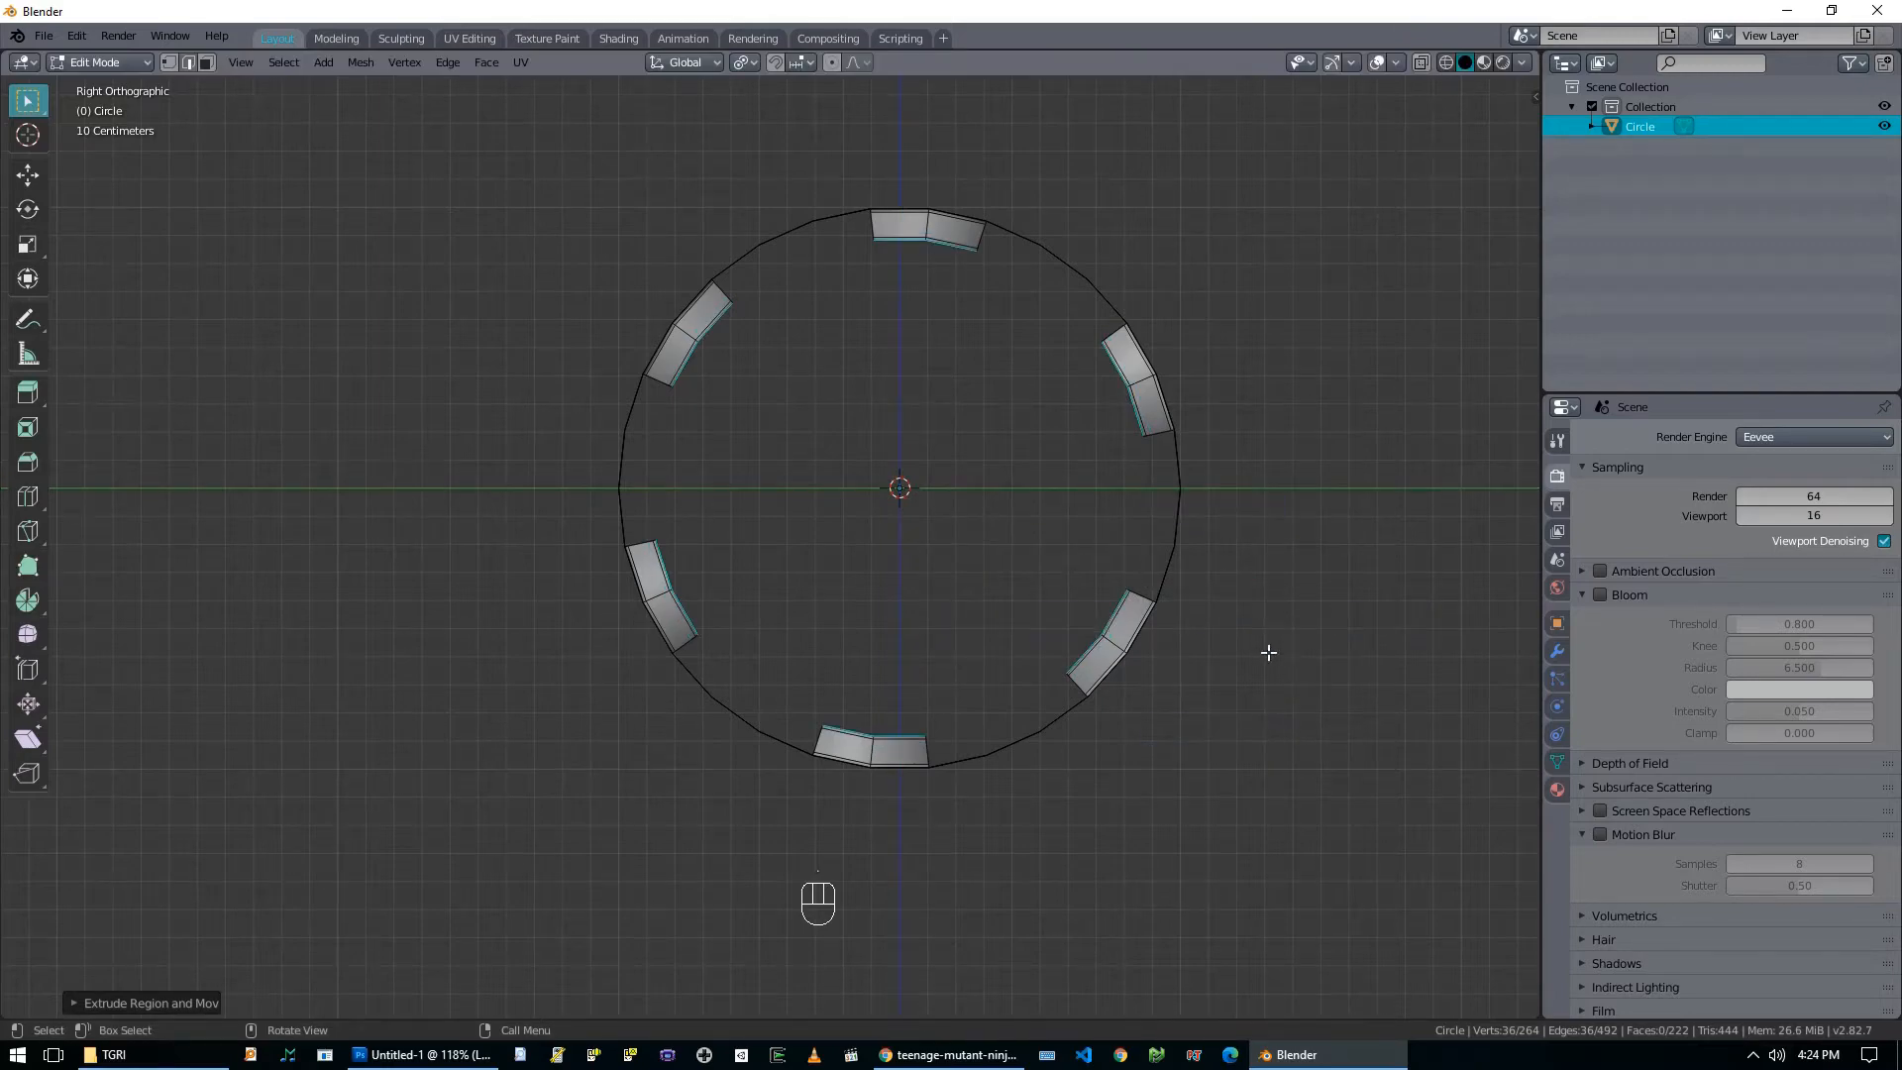
key(s)
key(shift+x)
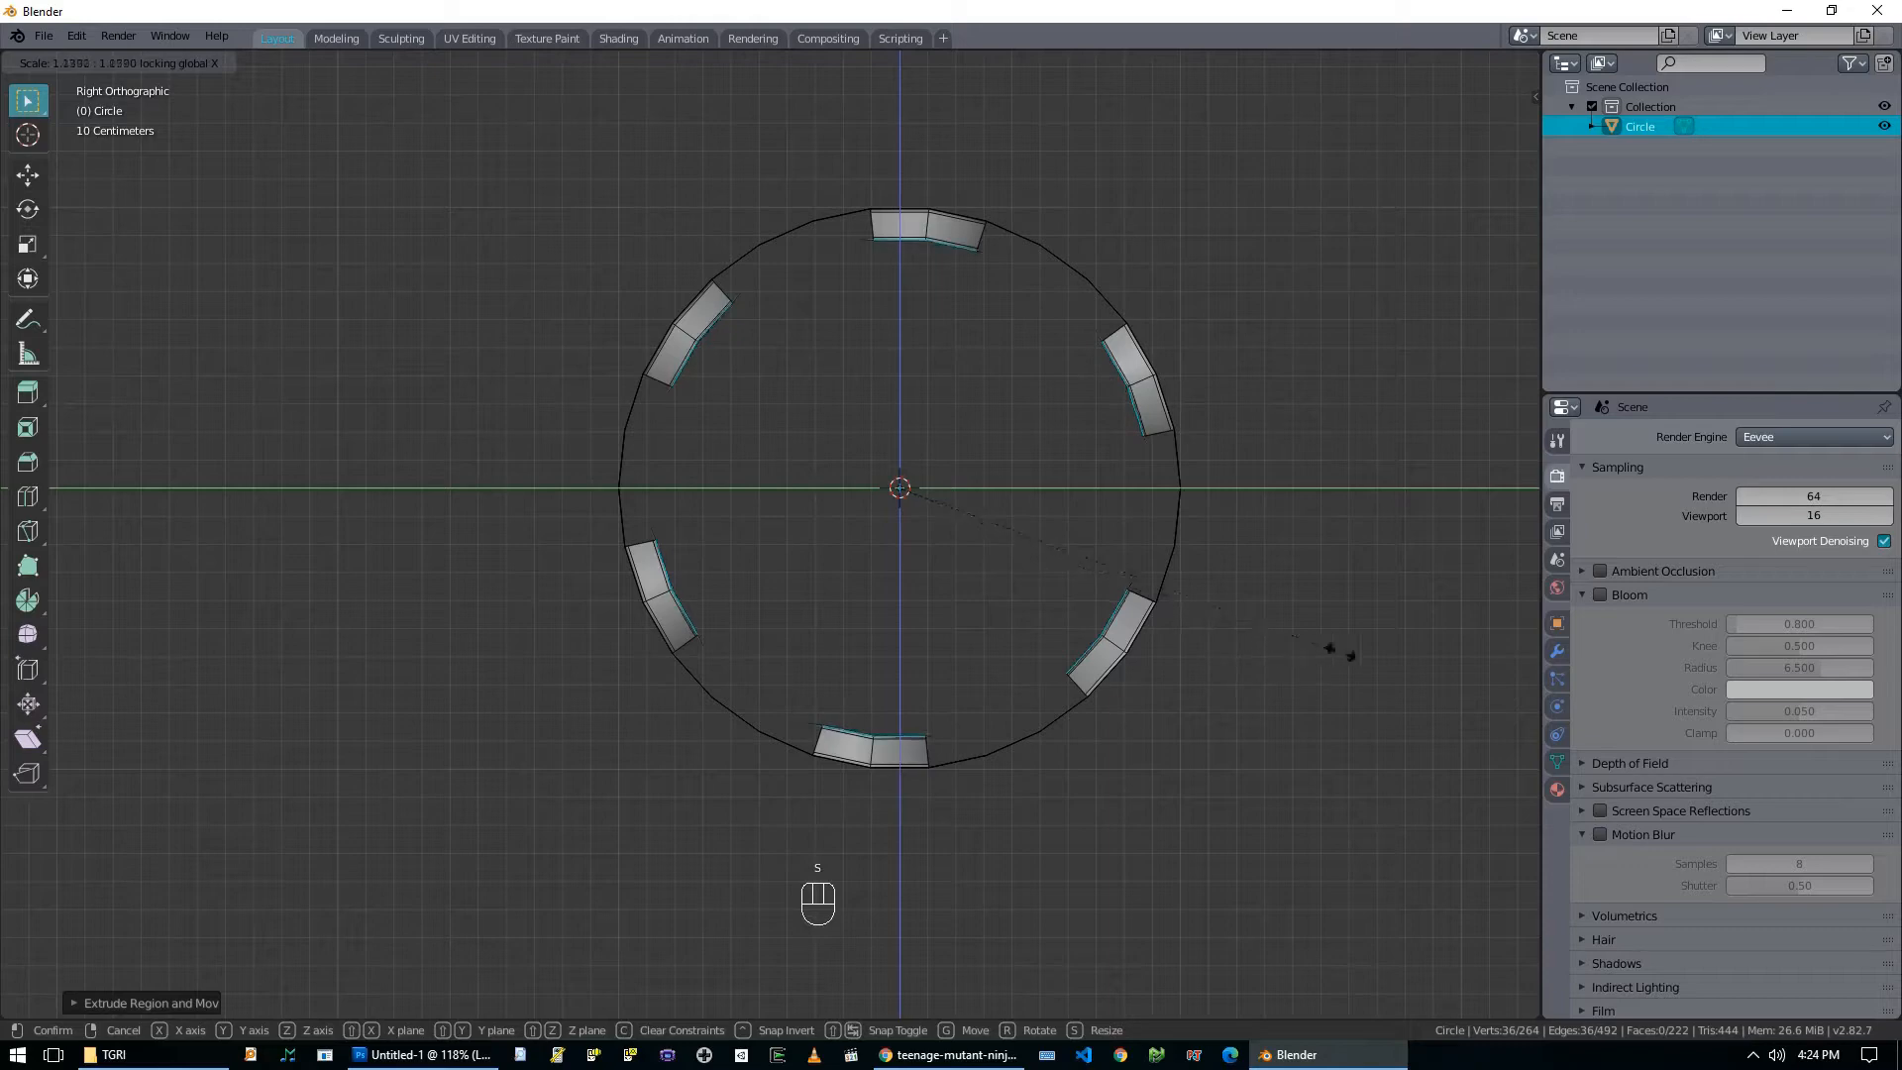
click(1377, 651)
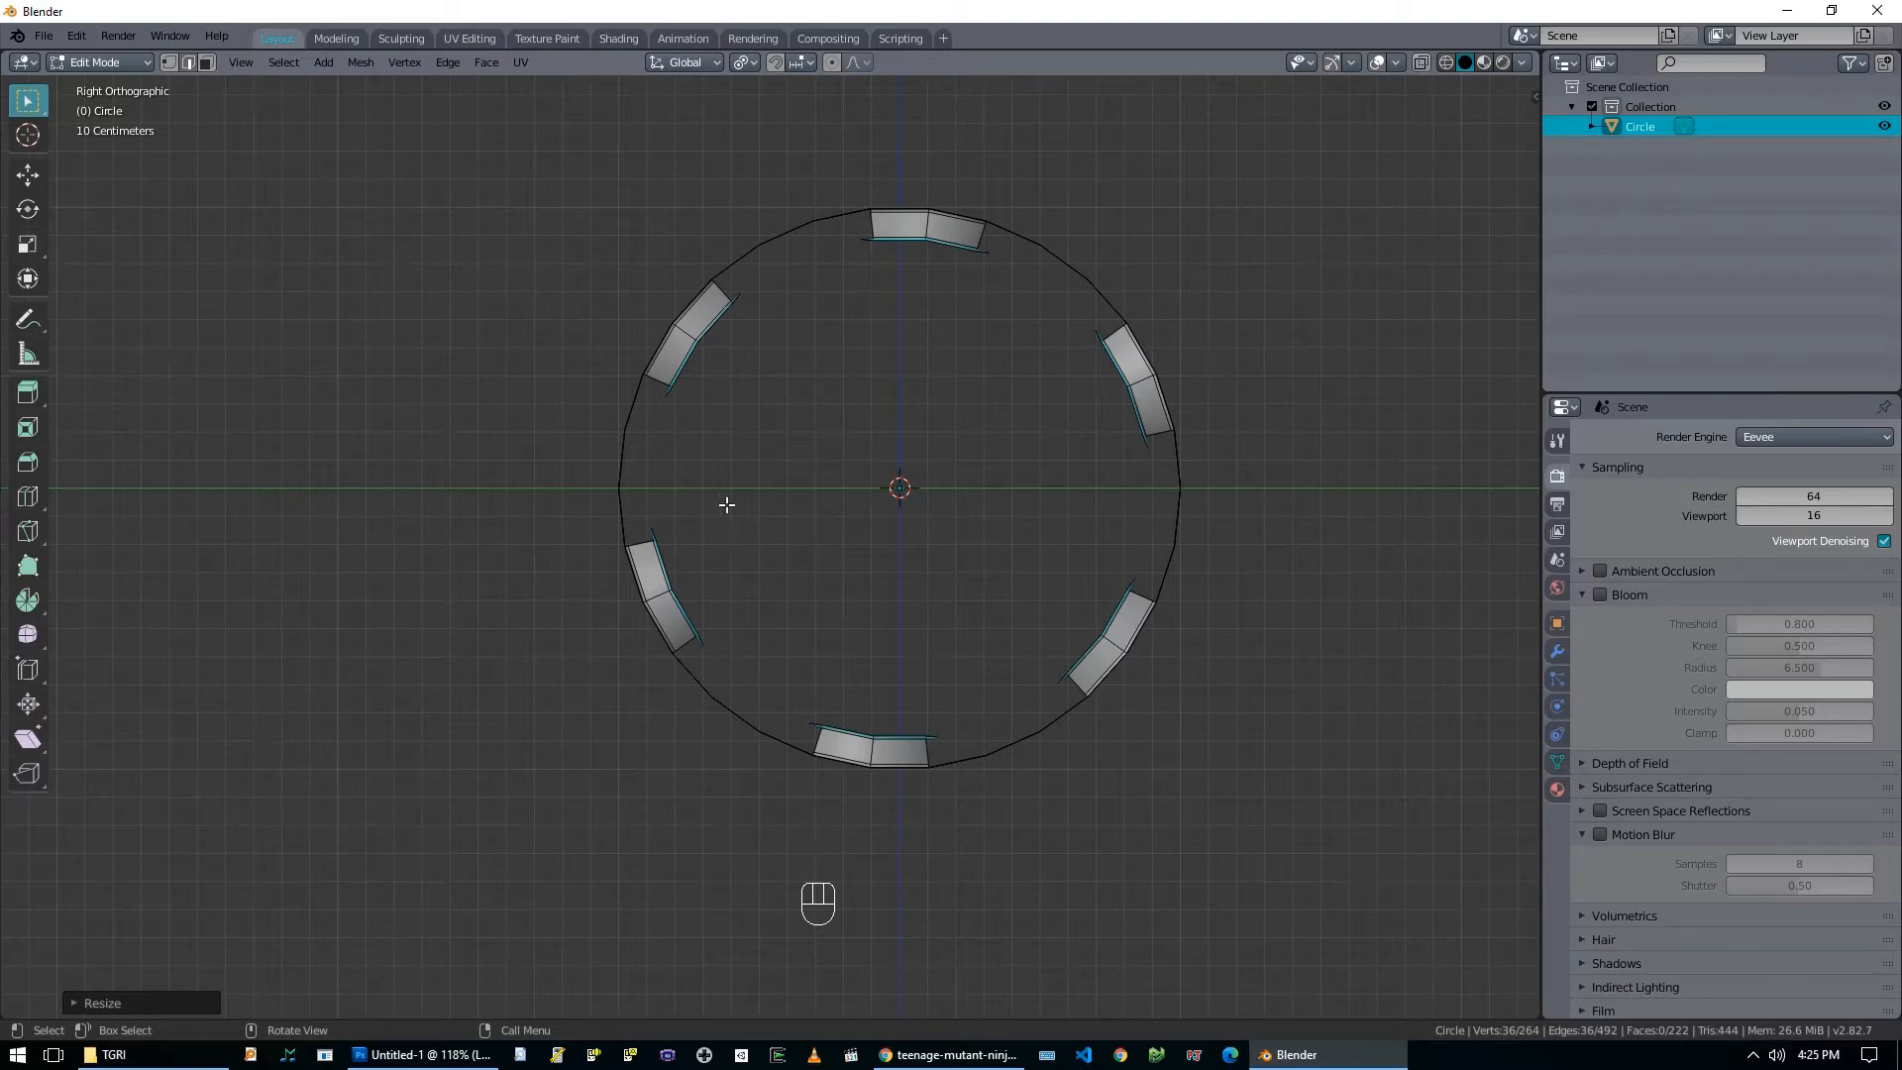
Lengthen the innermost slot loops along the X axis by a factor of about 1.09 in front wireframe view.
key(KP_1)
key(alt+z)
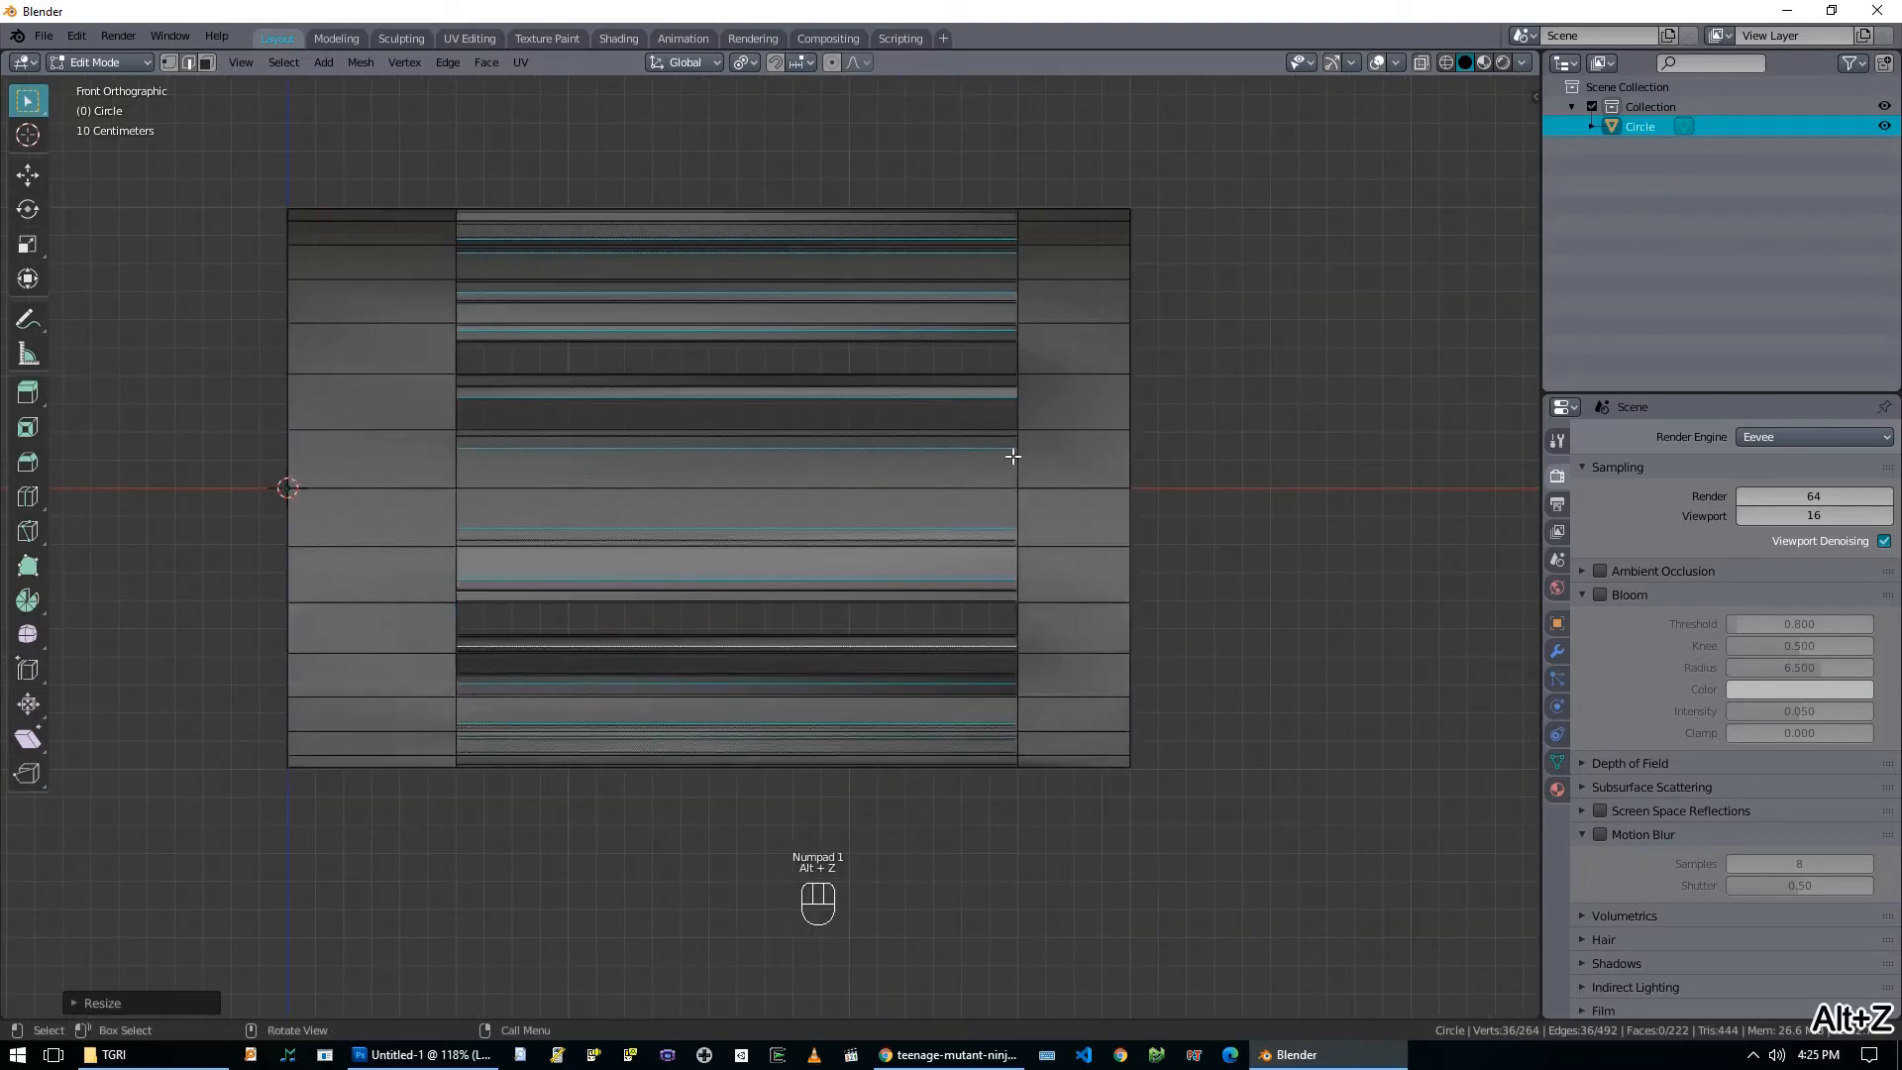
key(z)
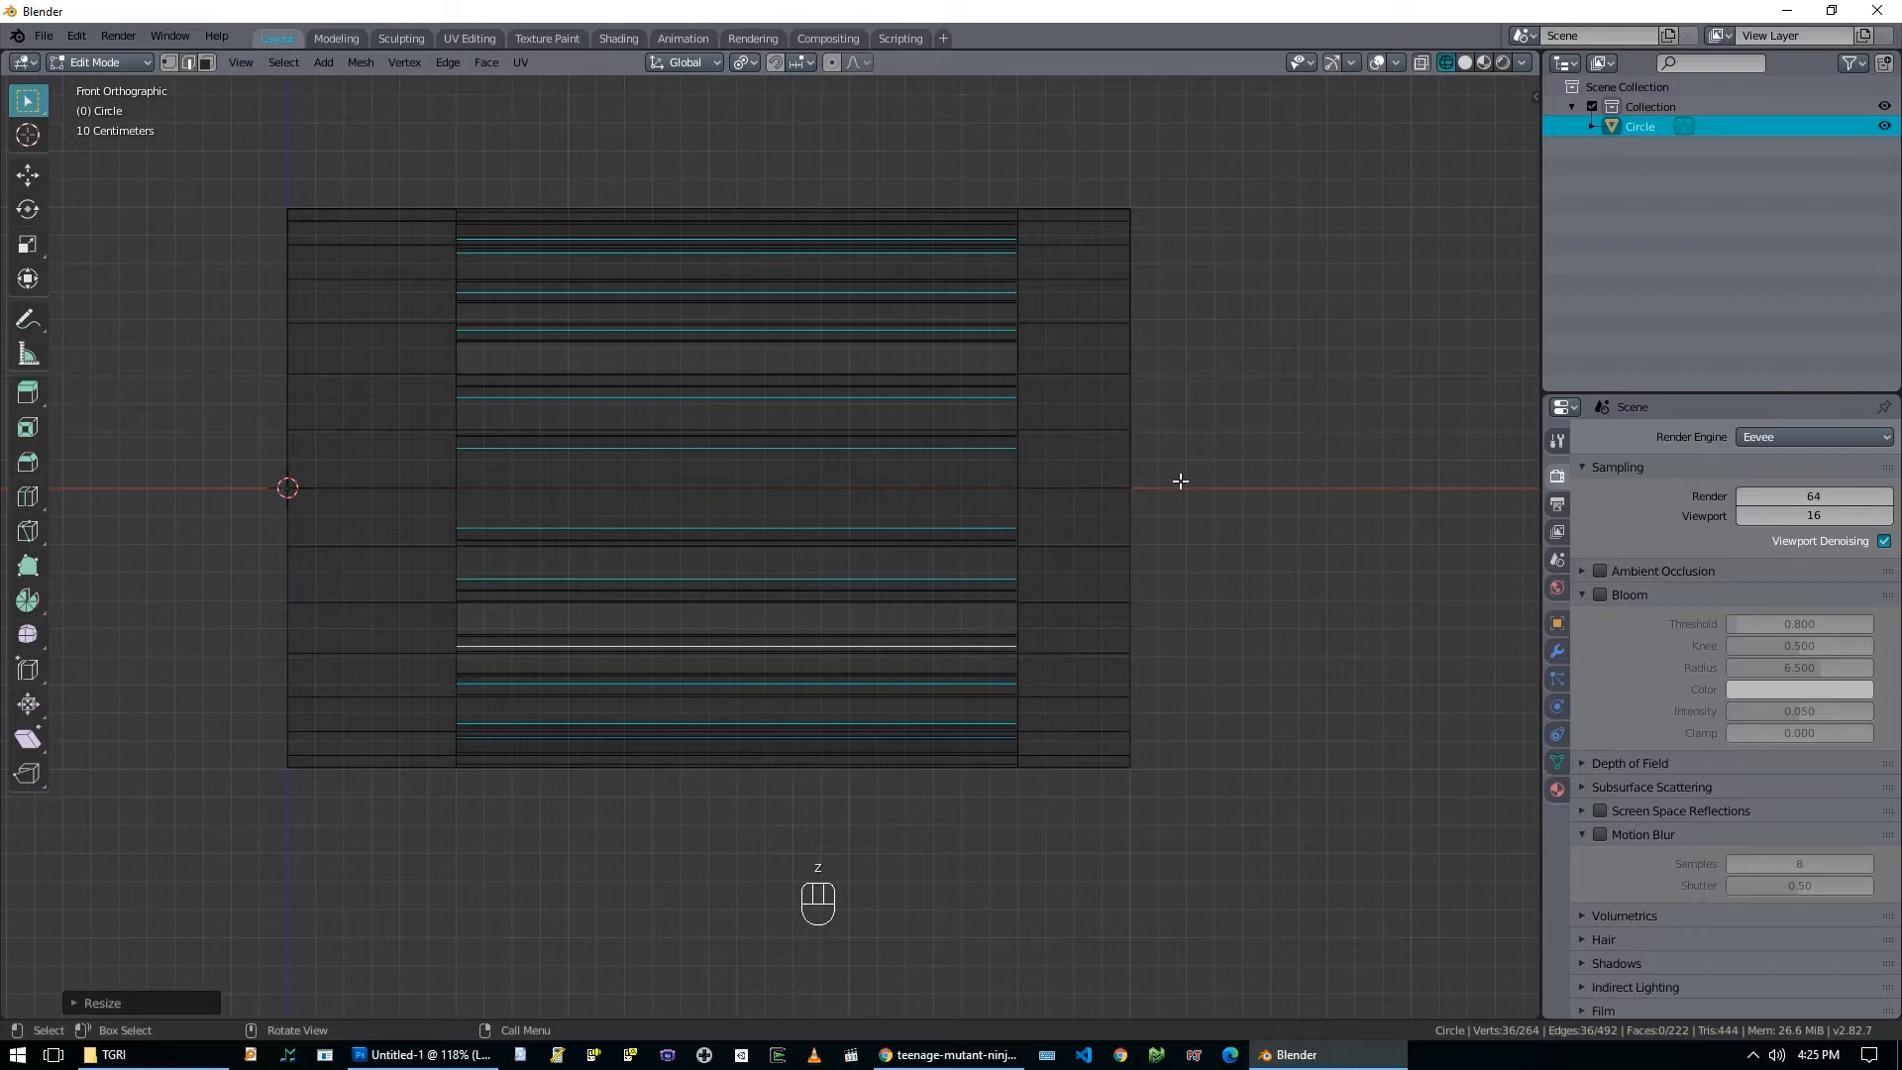
key(s)
key(x)
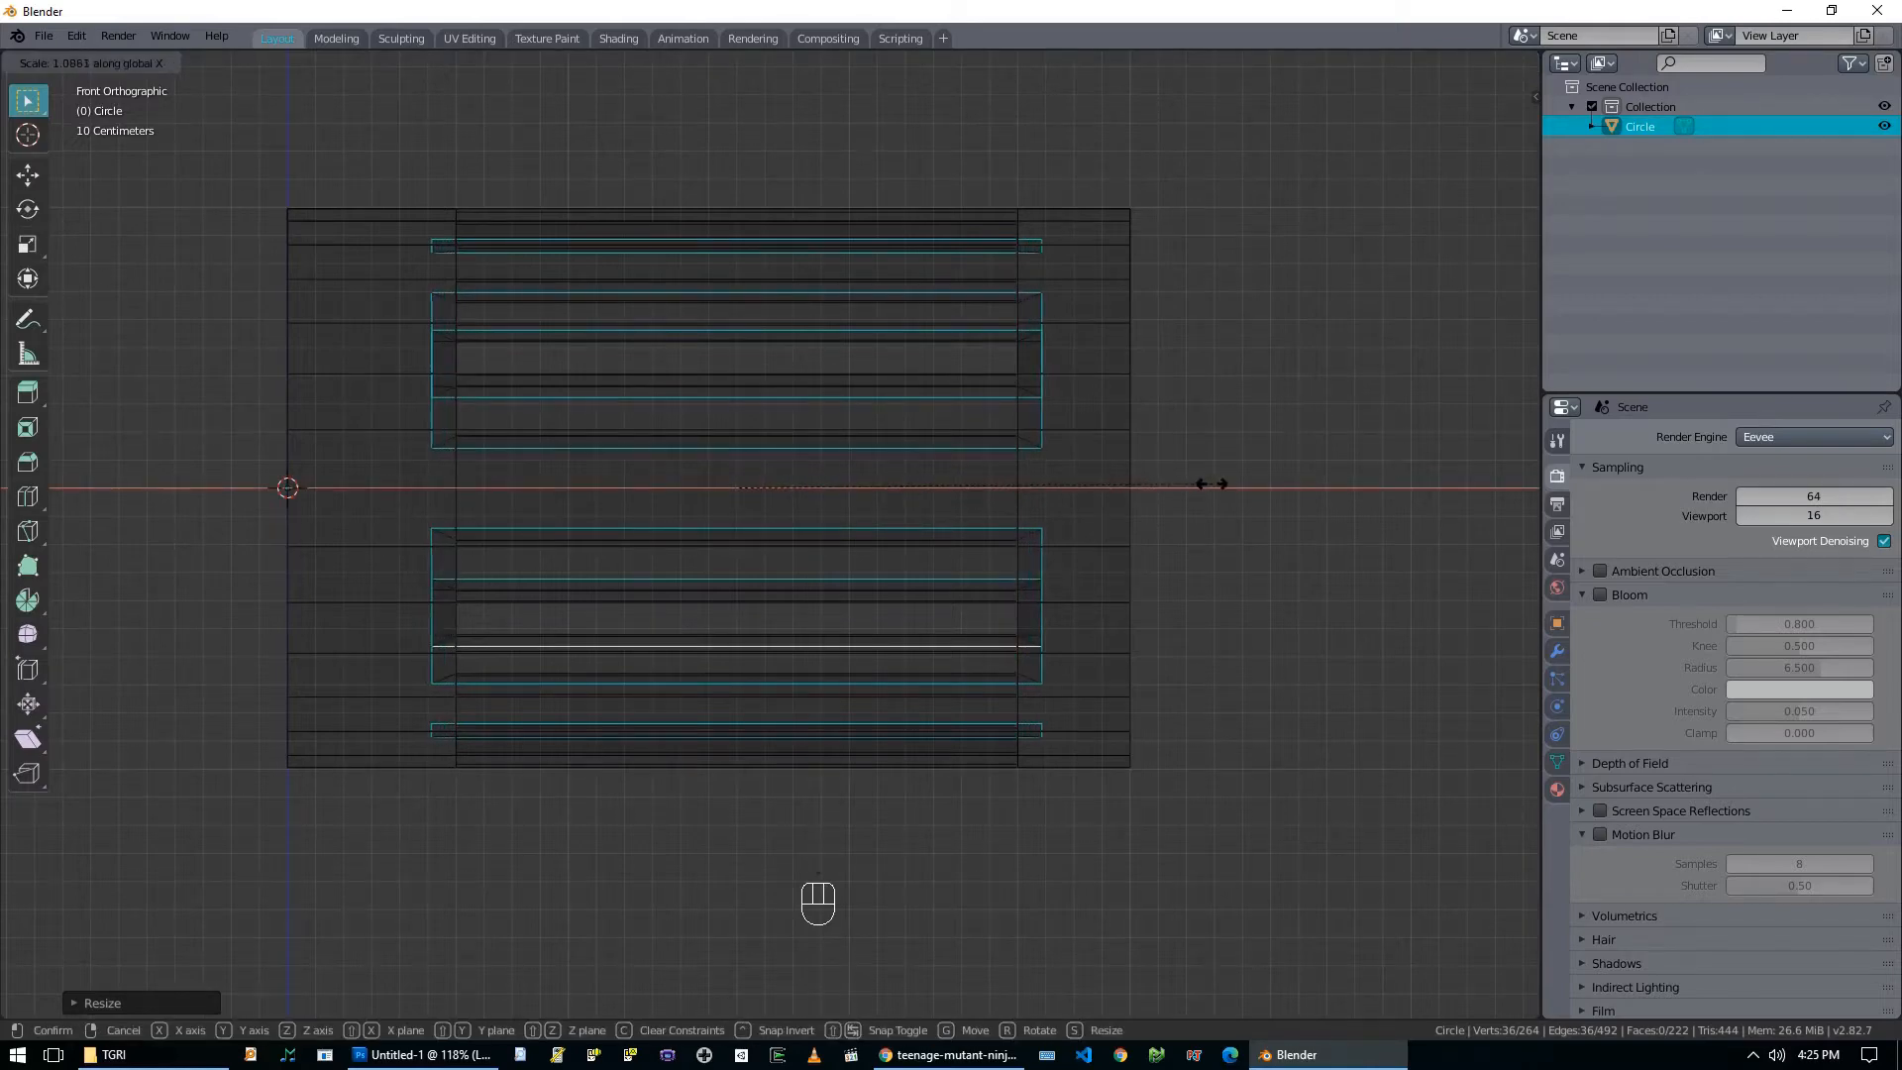
click(1212, 484)
Examine the slot walls and their inner flanges in solid shading from several angles.
key(Tab)
mouse_move(1173, 478)
middle_down()
mouse_move(963, 488)
mouse_move(1018, 495)
middle_up()
key(alt+z)
key(z)
click(1090, 484)
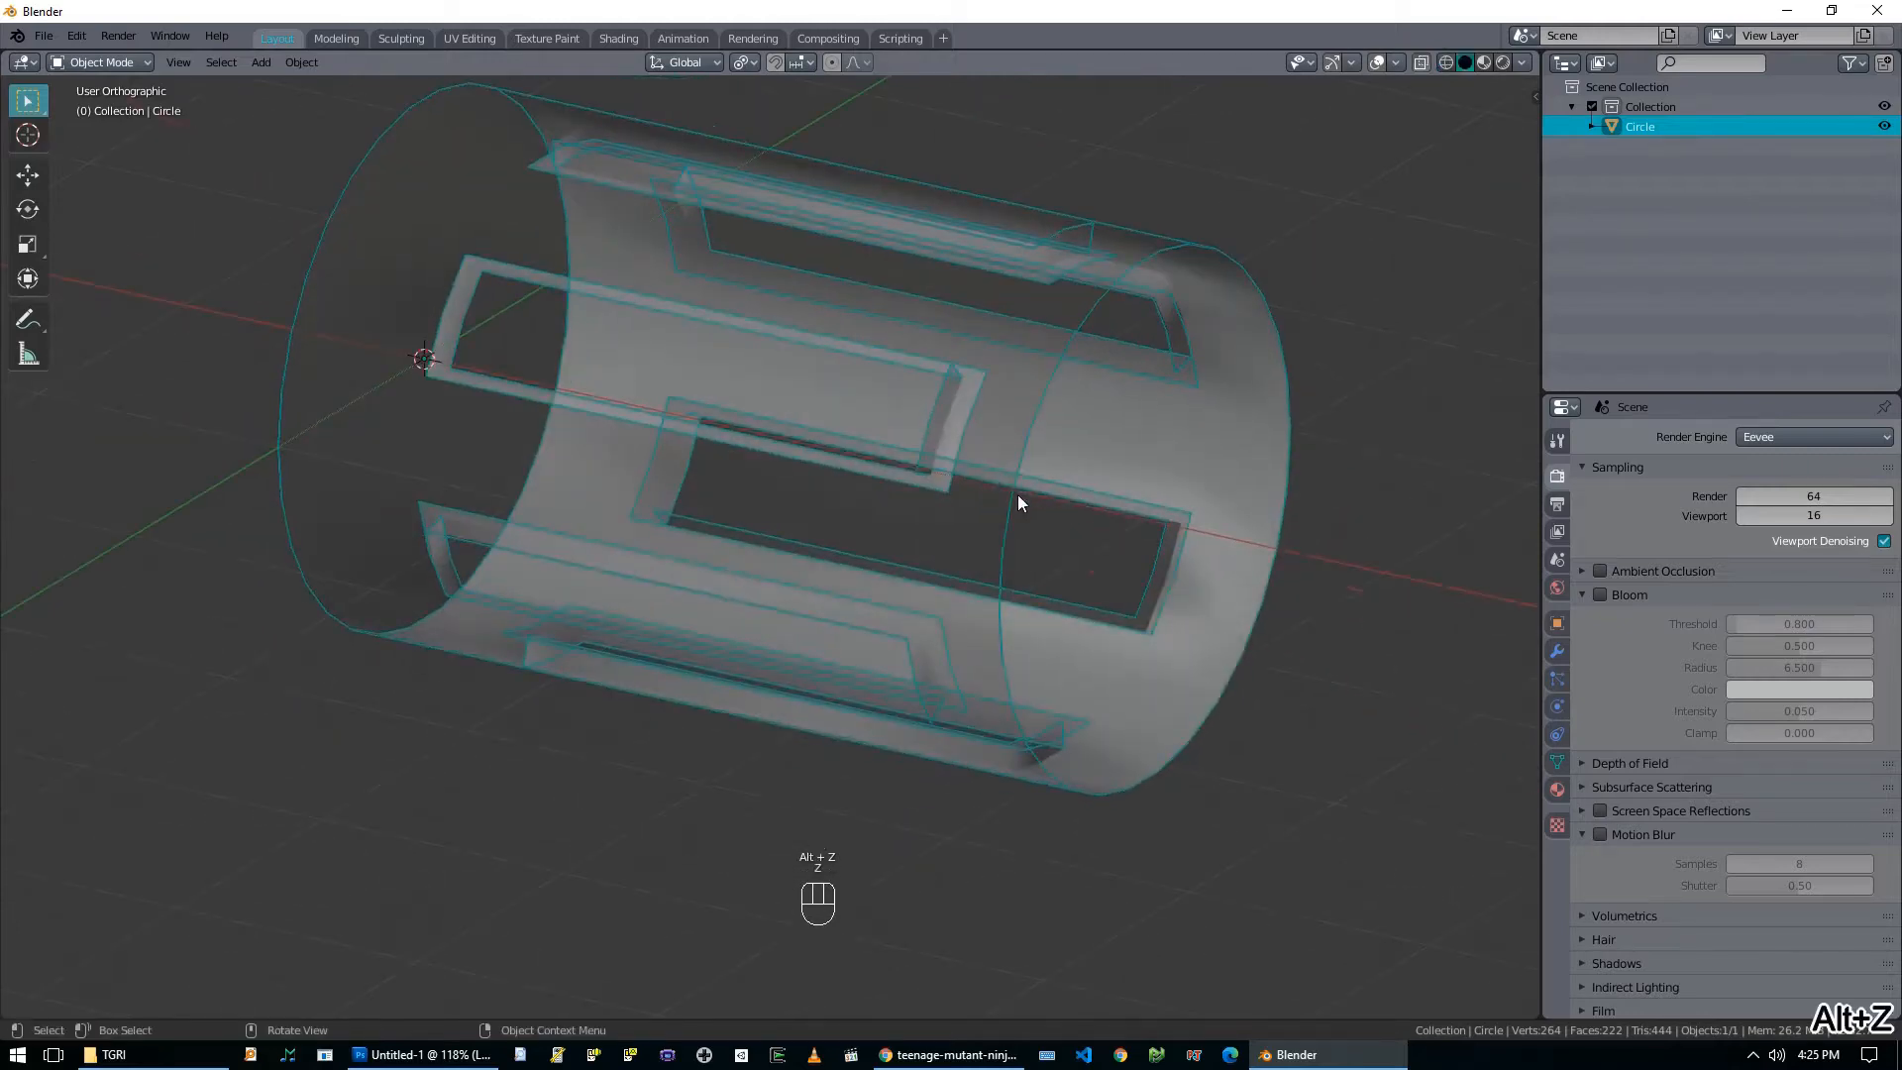
middle_drag(852, 513, 730, 437)
key(alt+z)
key(alt+a)
scroll(746, 418, up, 2)
scroll(470, 311, down, 4)
scroll(730, 437, down, 2)
Try to extrude and scale the edge loop at the cylinder's near open end into a rim, and delete the extruded ring.
key(Tab)
alt+click(520, 466)
middle_drag(520, 465, 786, 438)
key(e)
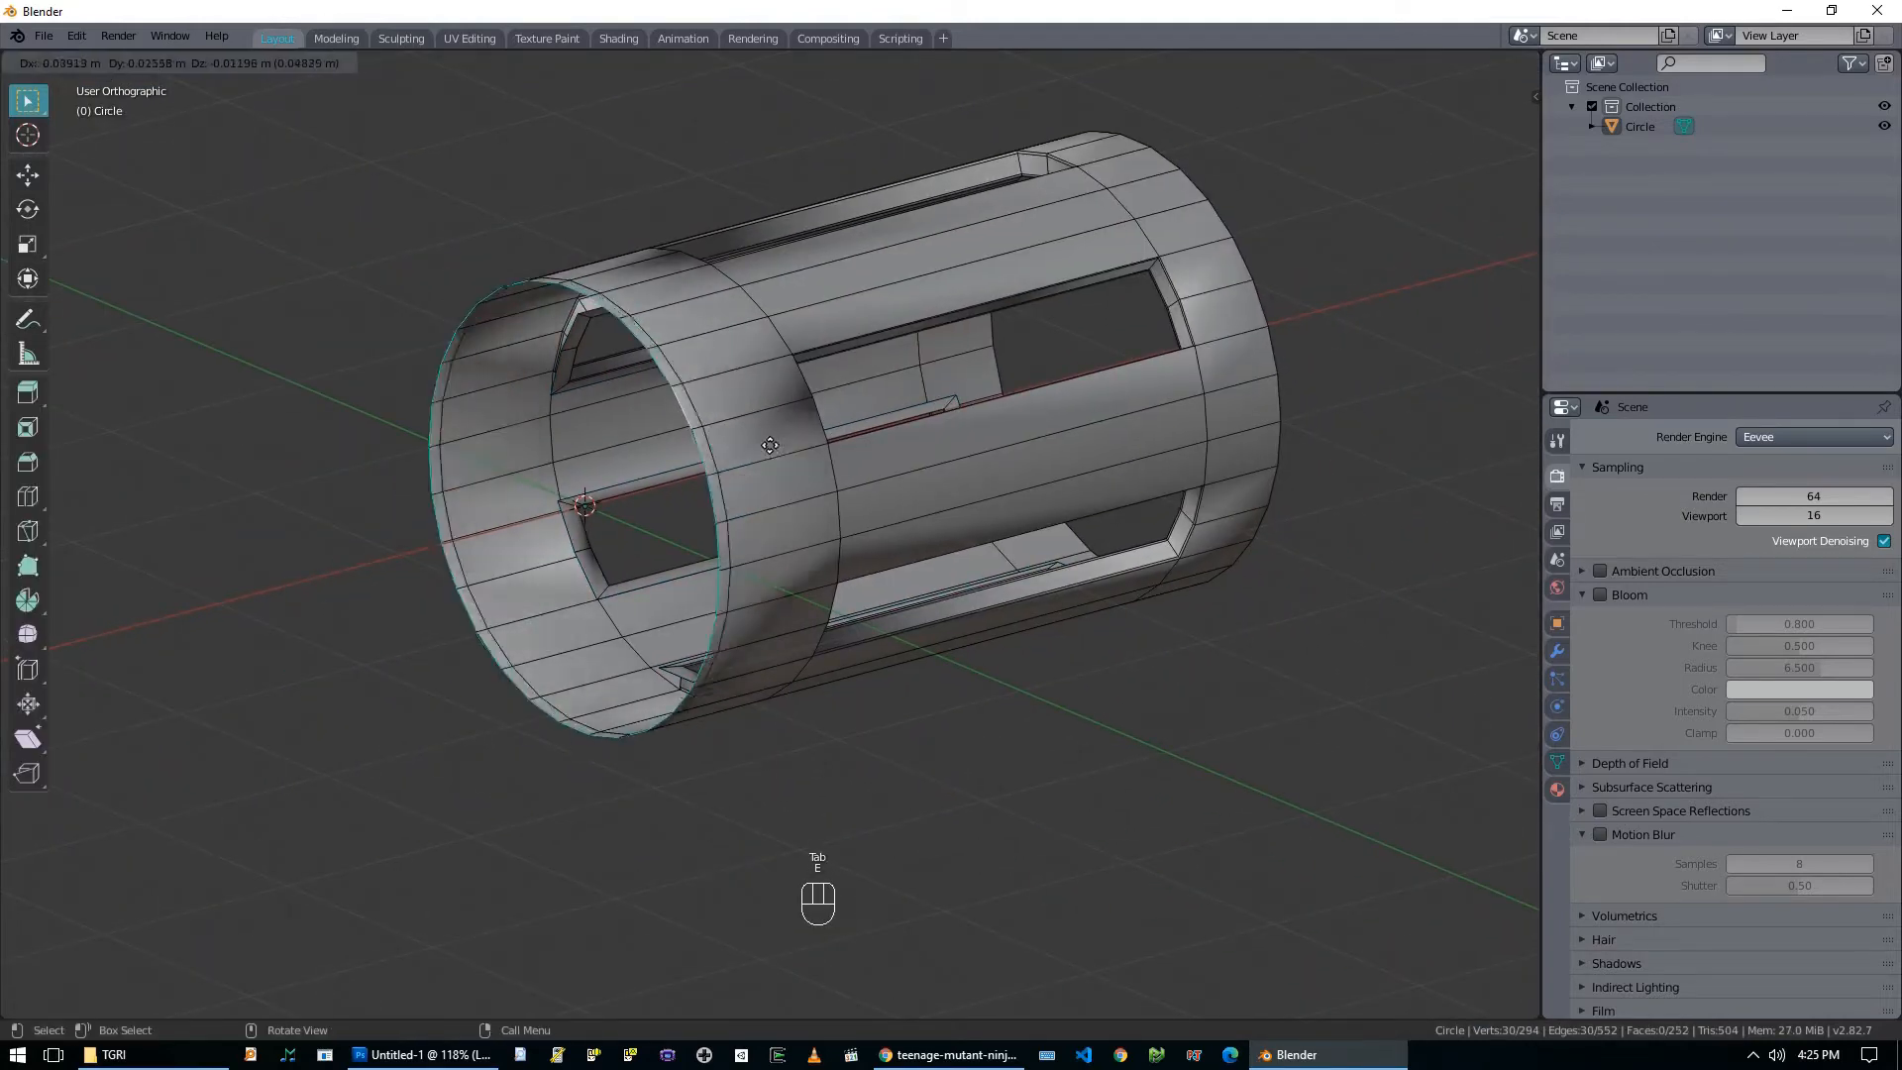
click(770, 446)
key(s)
click(874, 471)
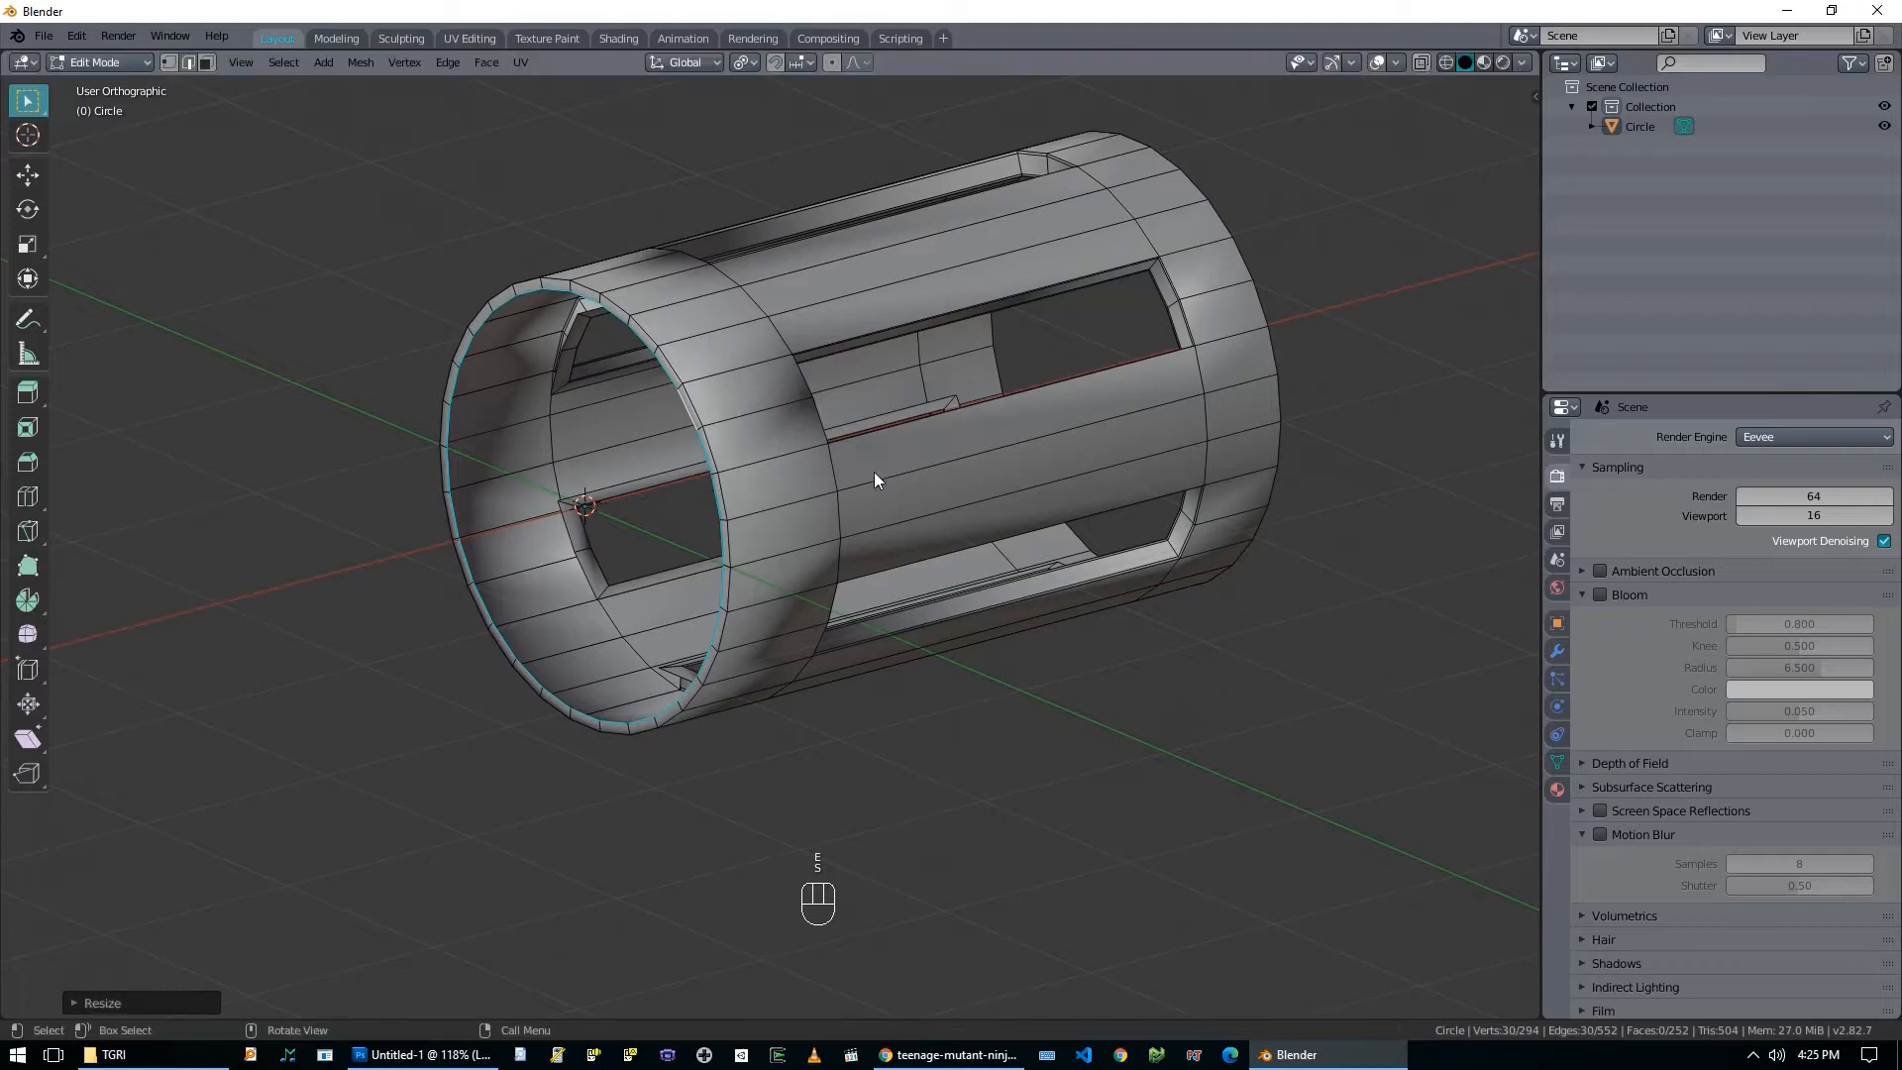
key(z)
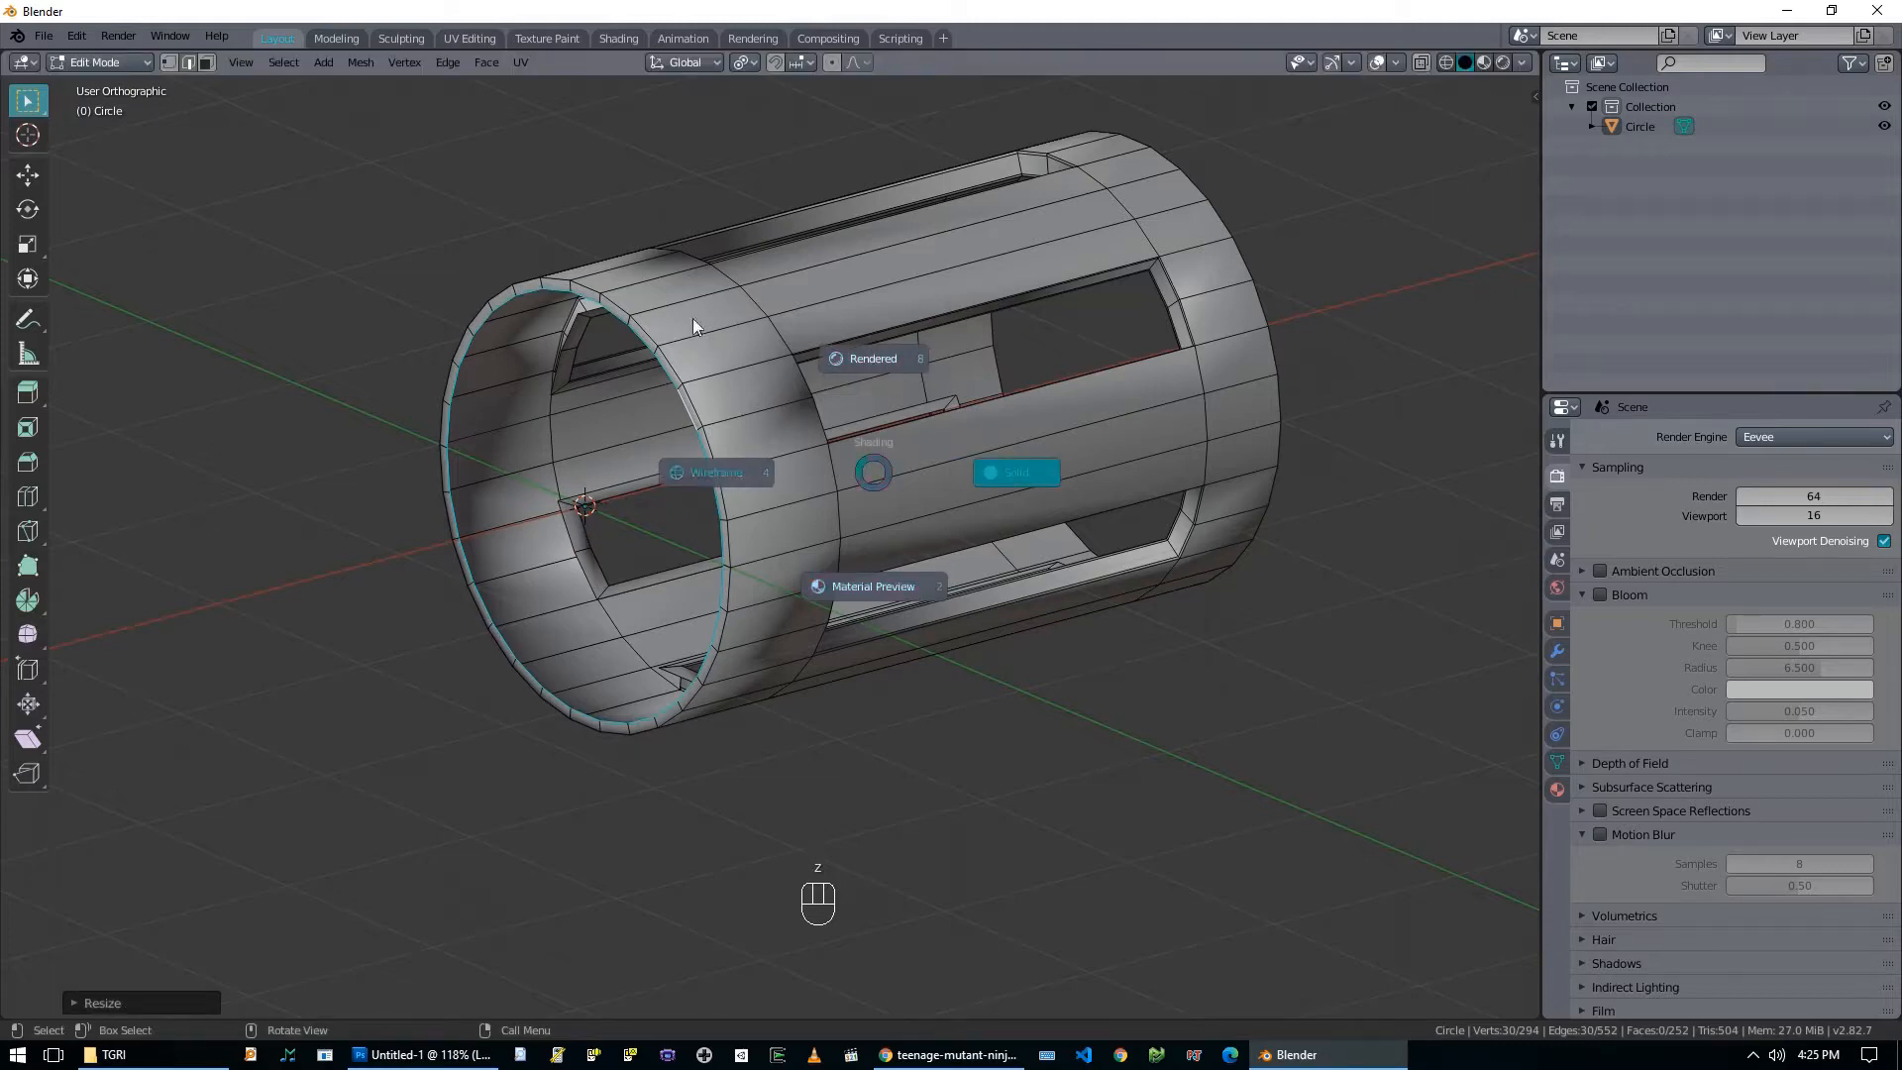
click(897, 521)
key(x)
click(770, 443)
Extrude the edge loops at both open ends of the cylinder and scale them inward to about 0.98, excluding the X axis.
alt+shift+click(682, 394)
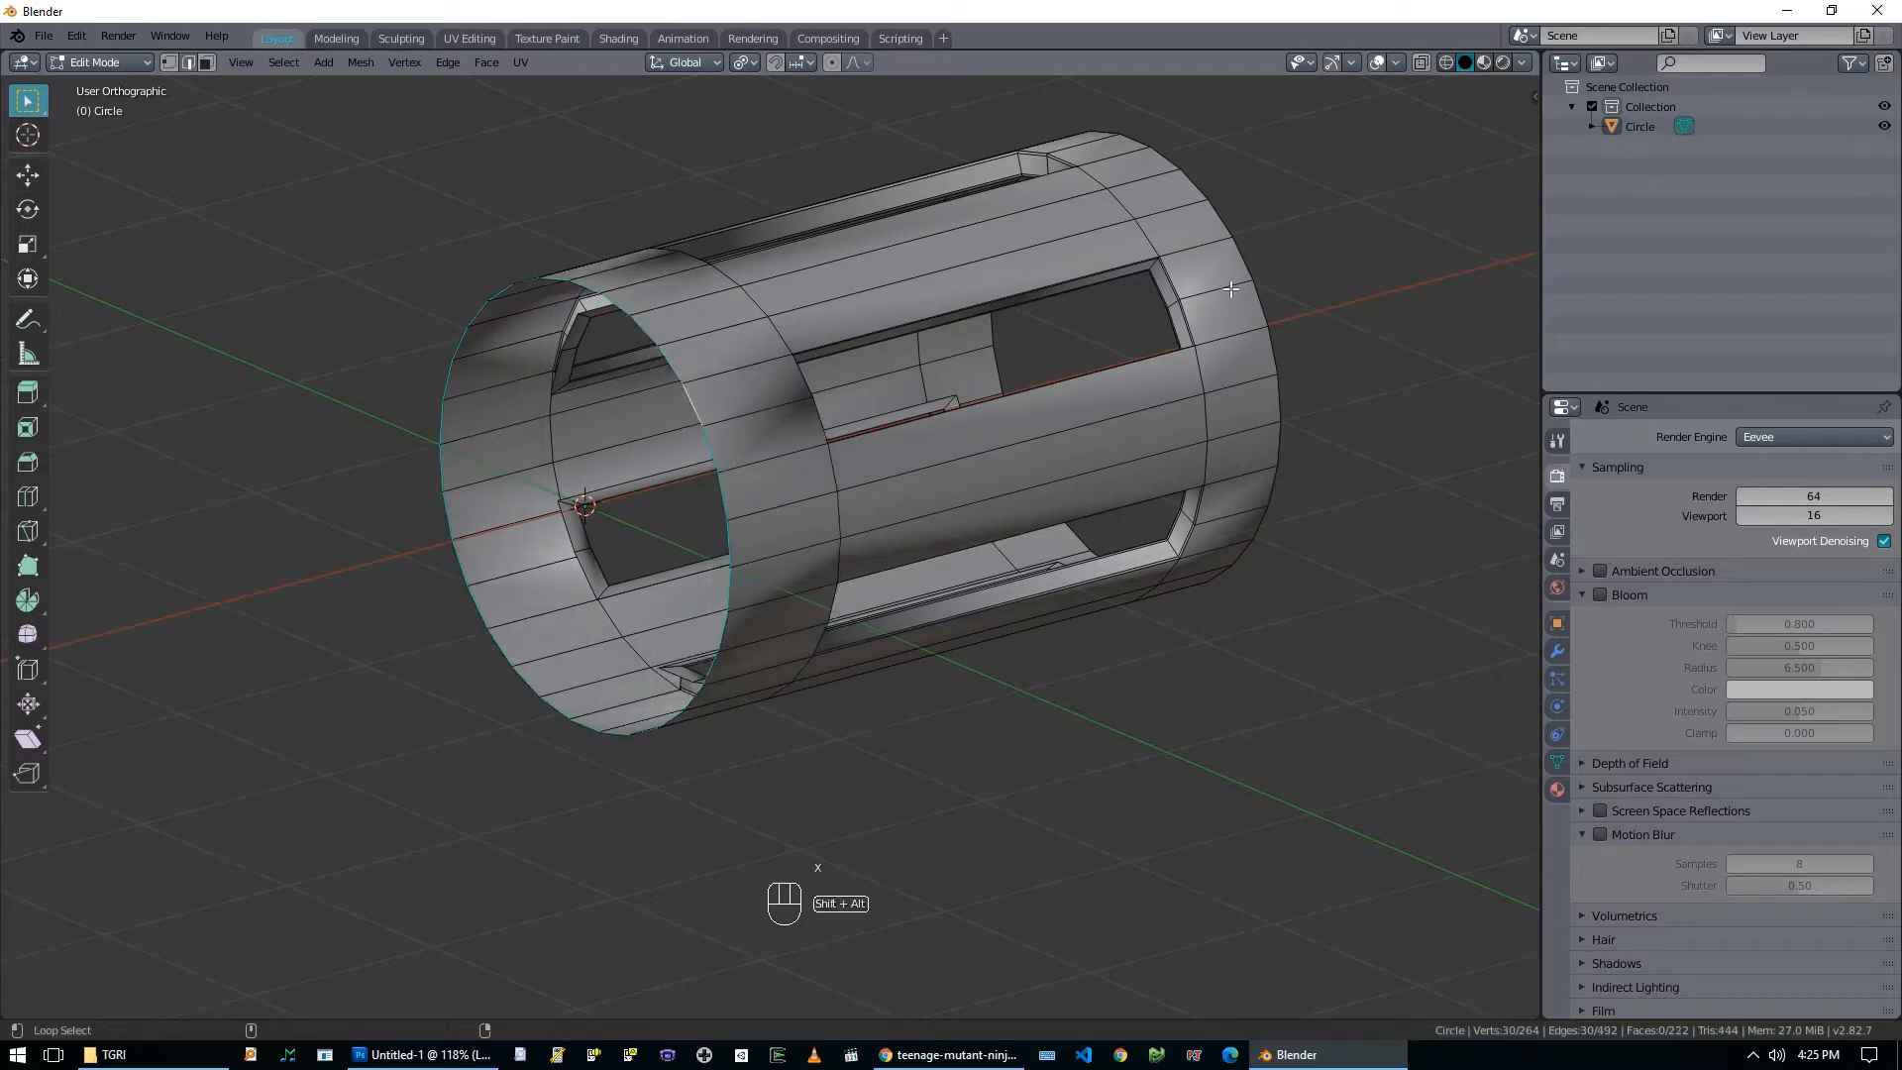
alt+shift+click(1268, 297)
middle_drag(1273, 289, 1175, 296)
key(KP_3)
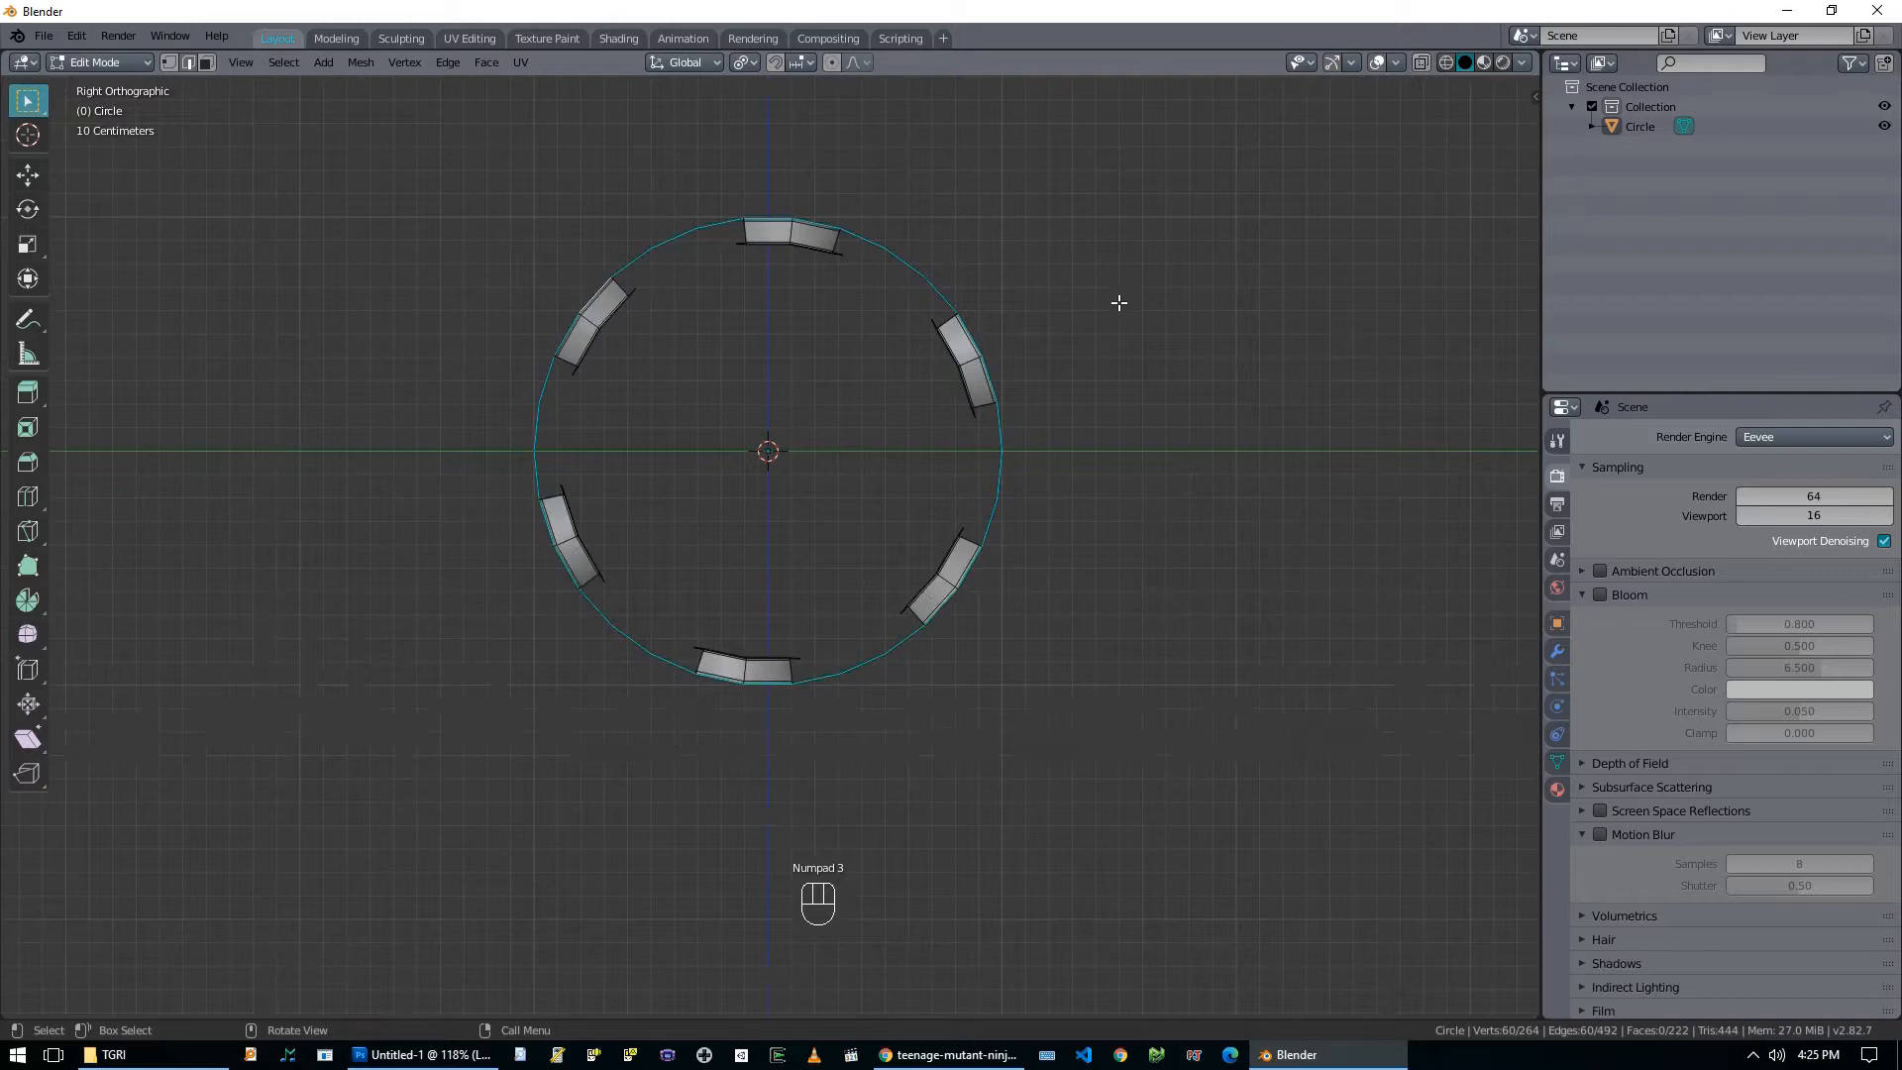
key(e)
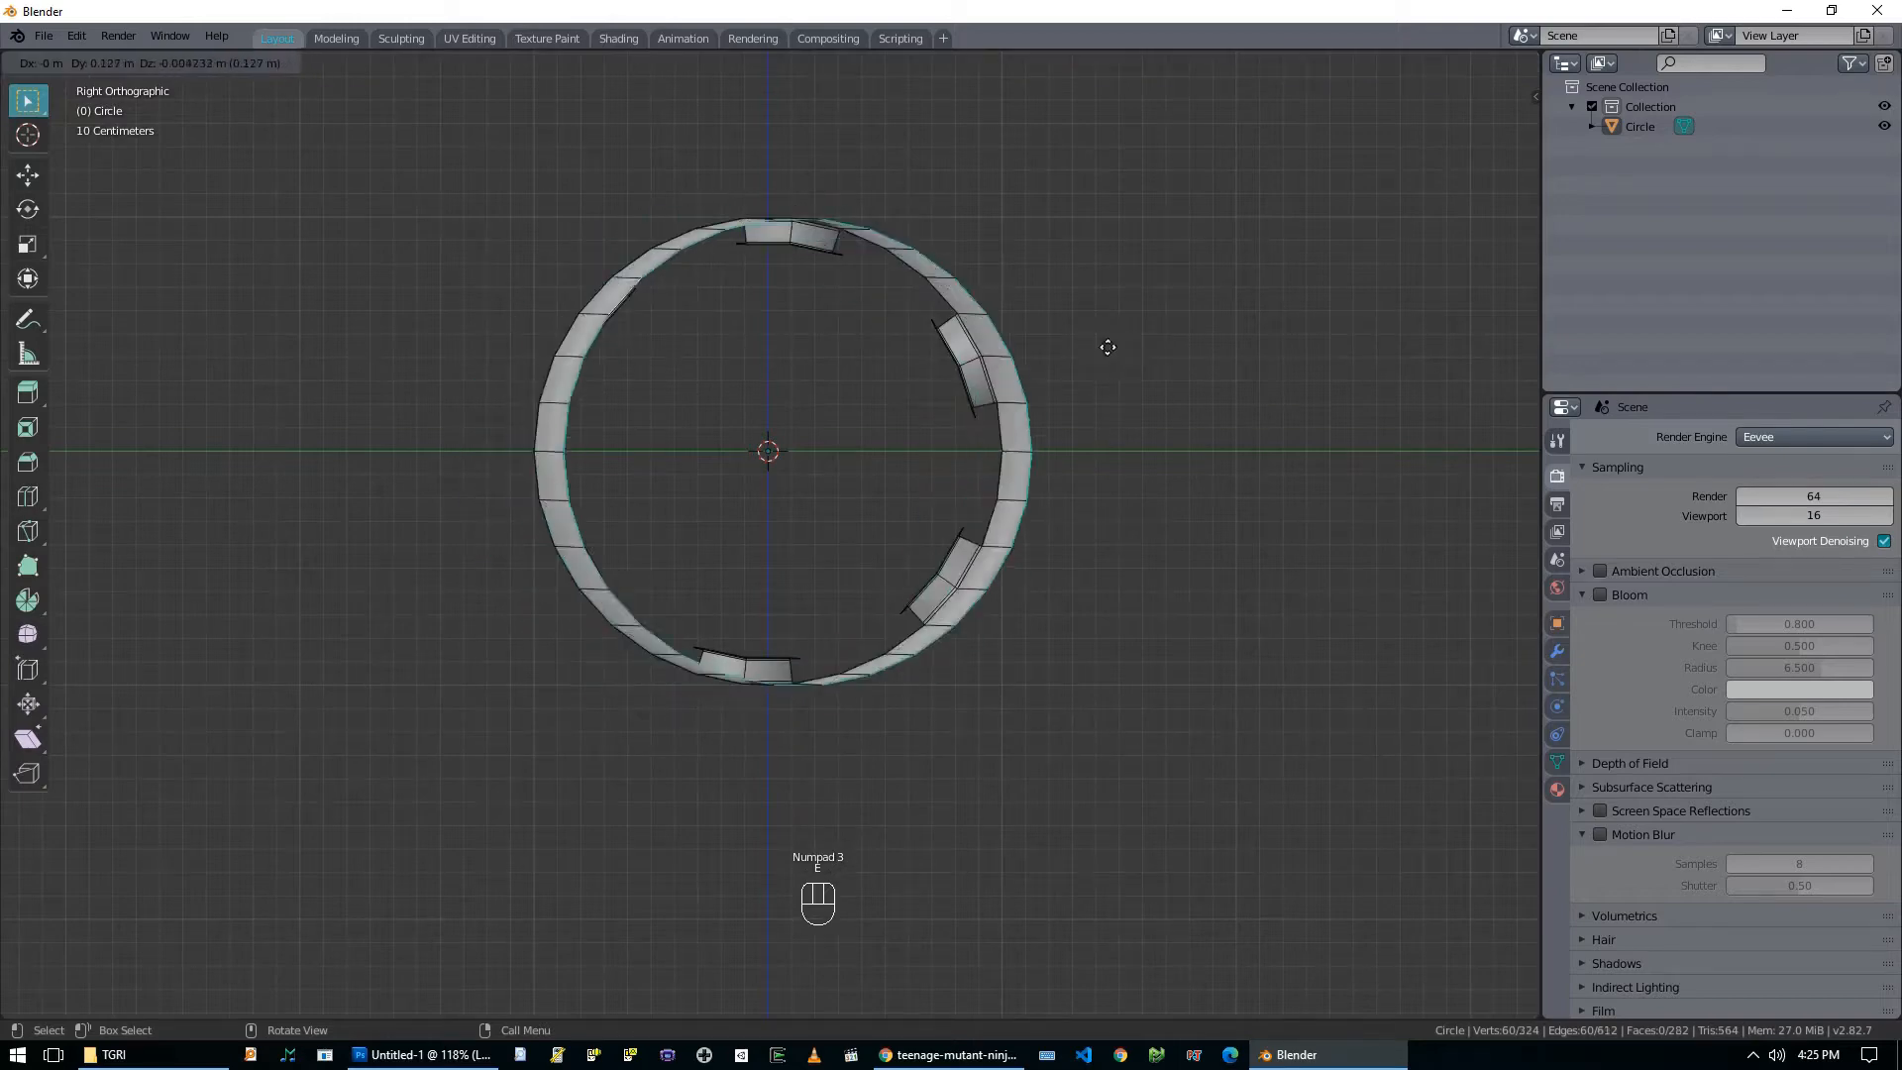
right_click(1107, 362)
key(s)
key(shift+x)
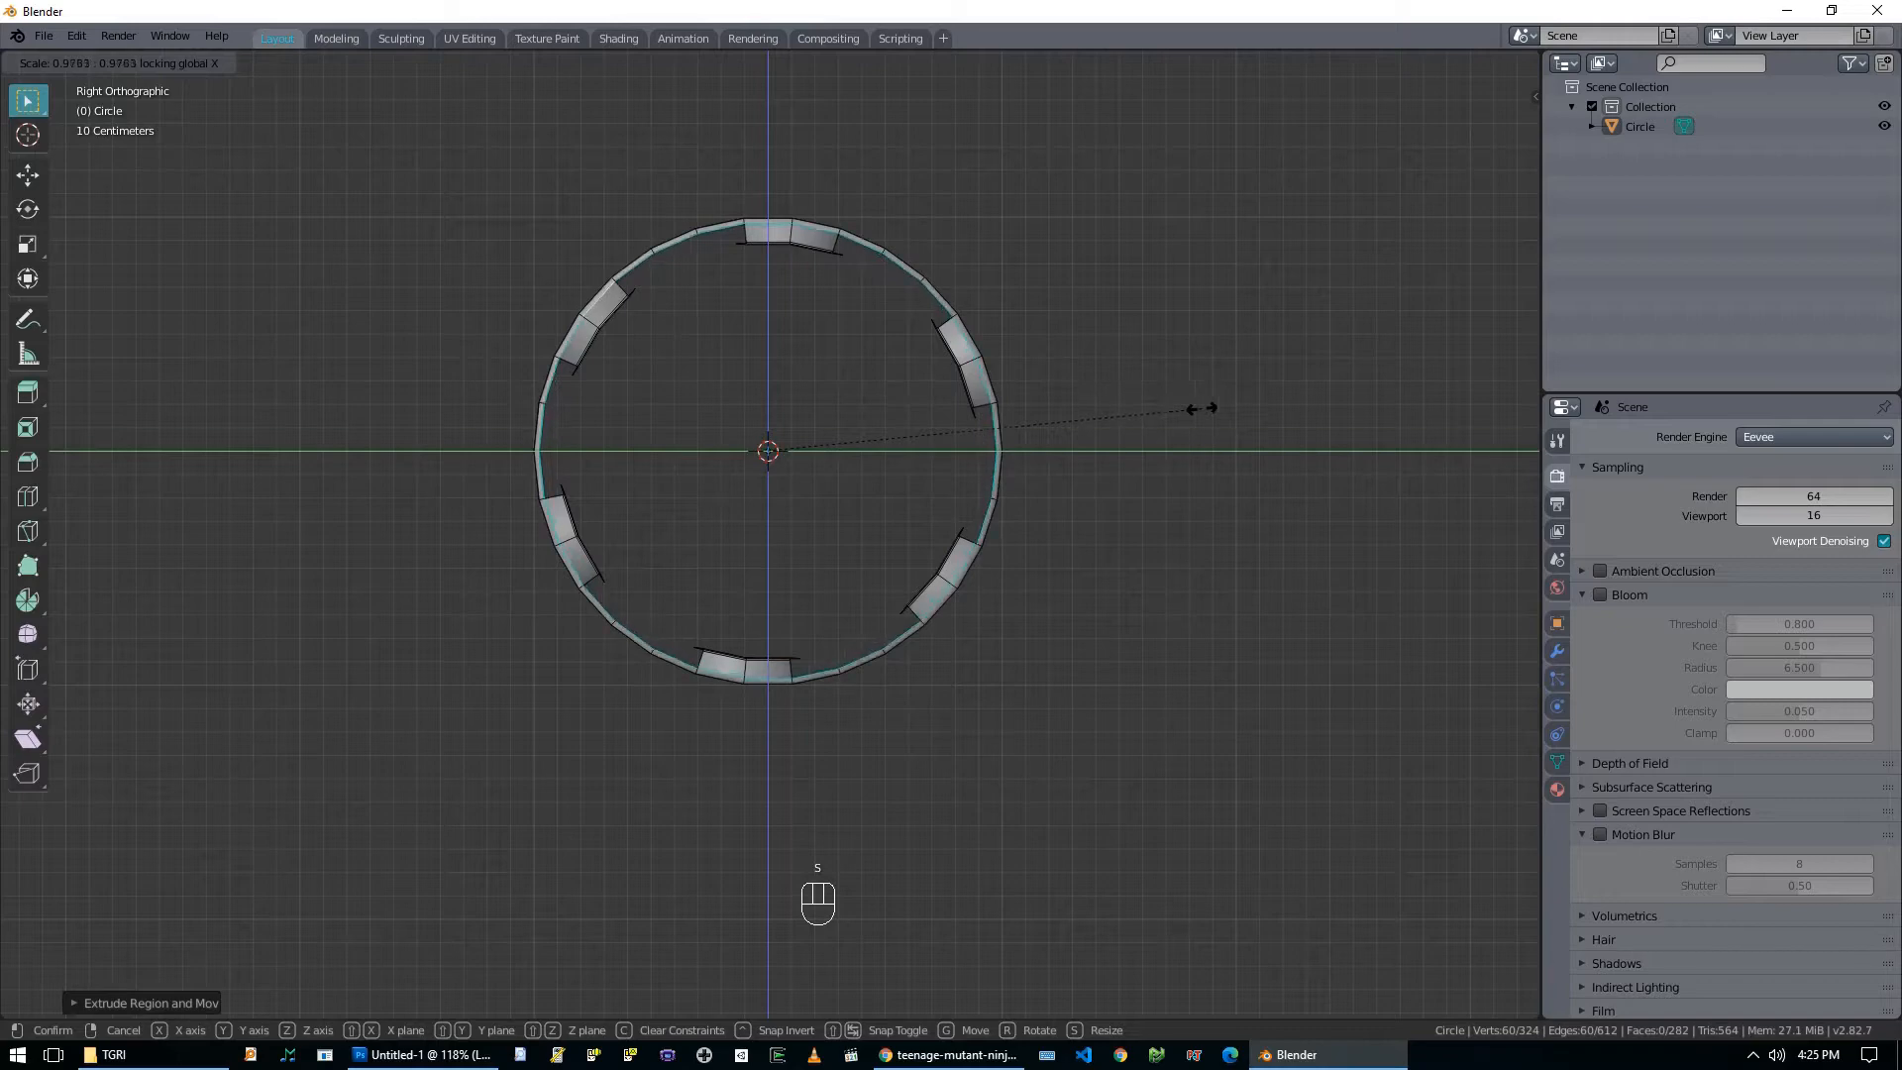
click(1202, 408)
Extrude both end loops again and scale them to about 0.91, excluding X, to form flat rims.
key(e)
right_click(1200, 418)
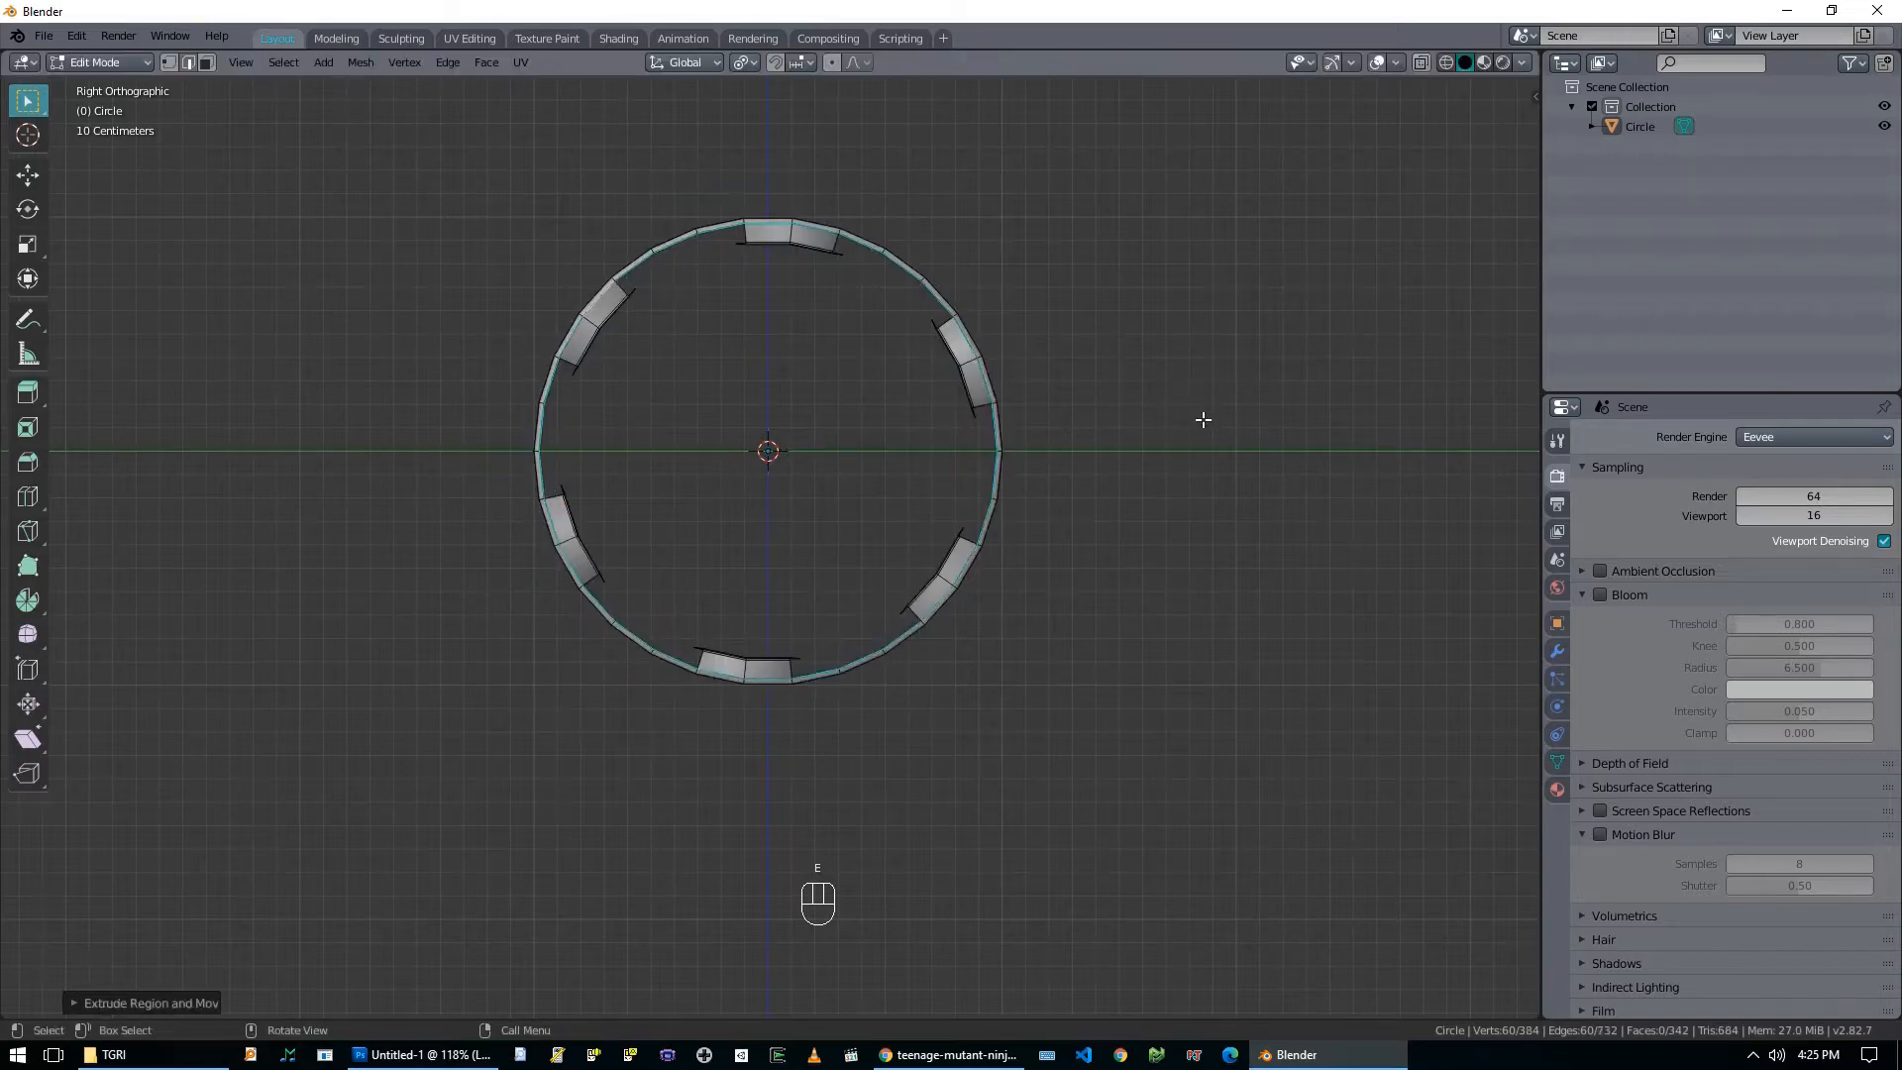
key(s)
key(shift+x)
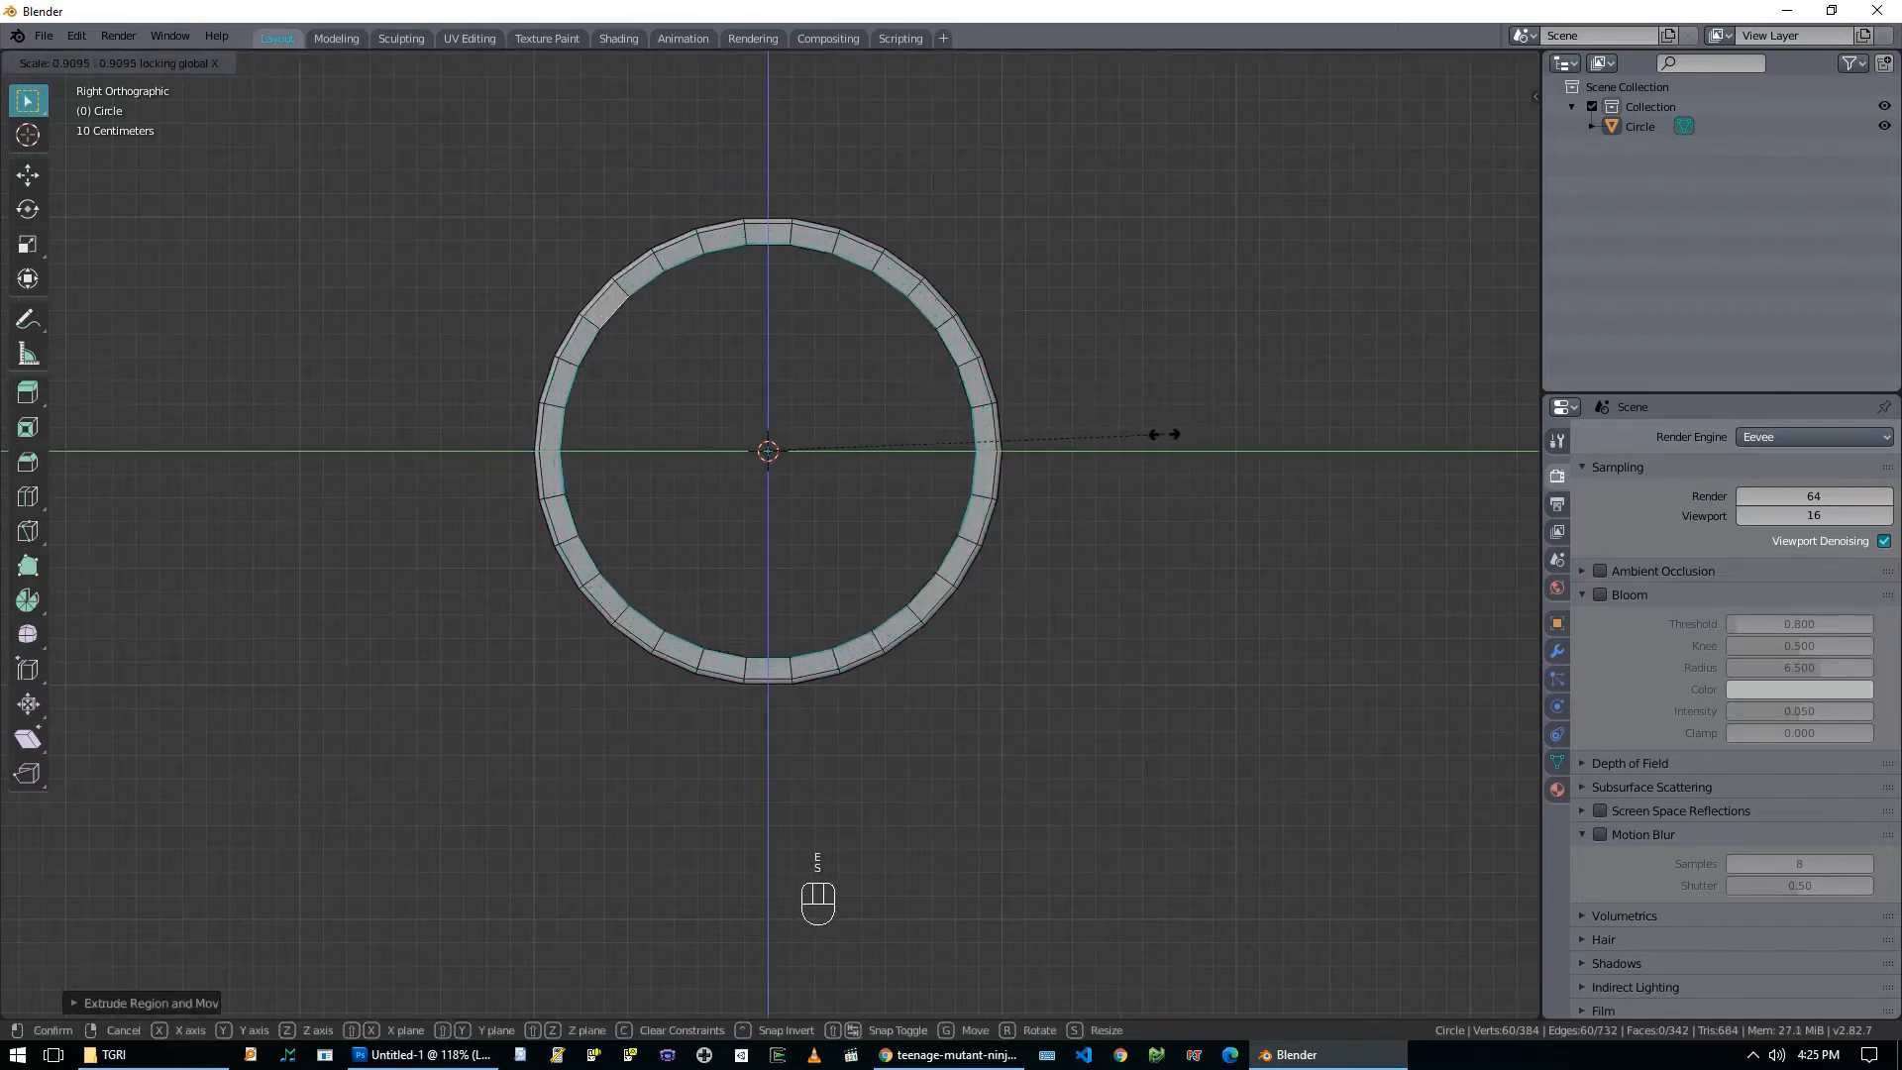
click(1164, 435)
Extrude a third ring from both rim loops and shrink it further toward the cylinder's axis, excluding X.
key(e)
right_click(1203, 418)
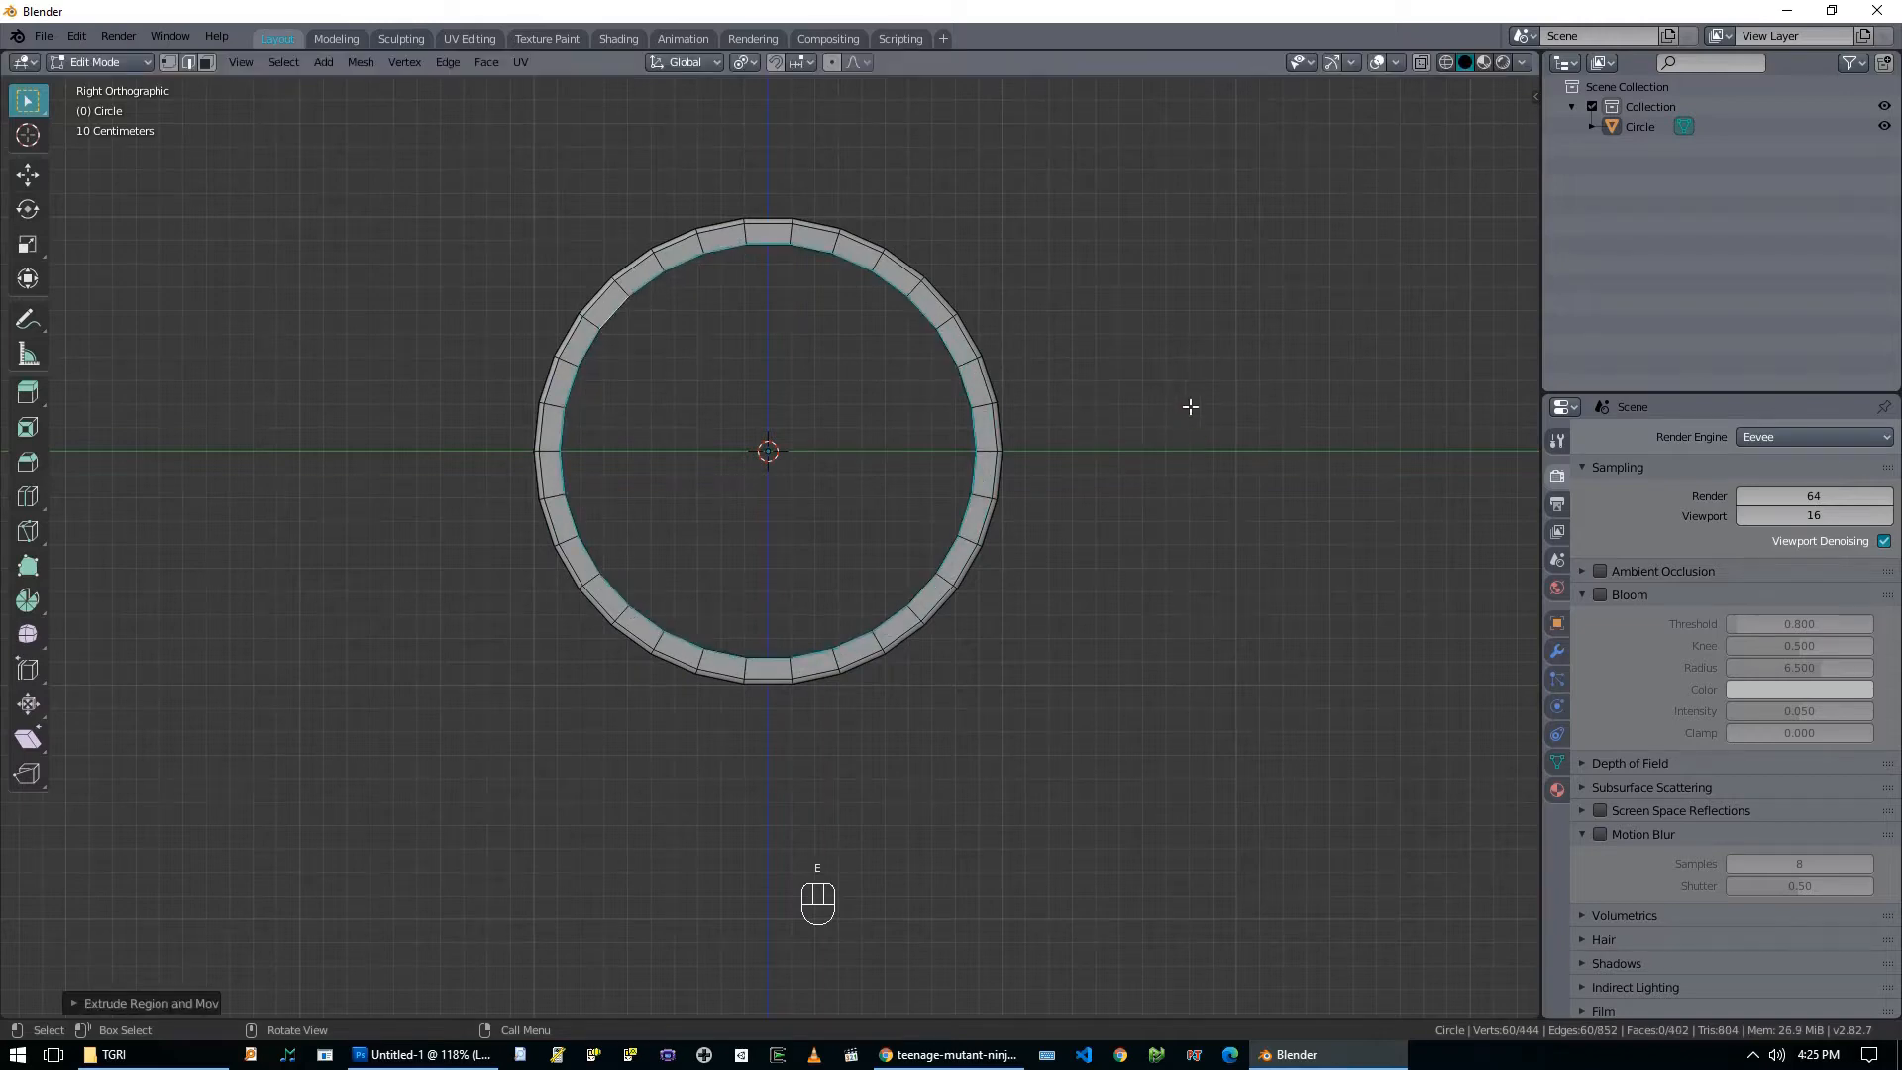
key(s)
key(shift+x)
click(1078, 472)
Delete the innermost extruded ring at the far end of the cylinder, keeping that end open.
middle_drag(1078, 471, 1149, 506)
key(x)
click(1214, 495)
Close the hole in the near end cap by selecting its inner edge loop and applying Grid Fill.
middle_drag(953, 481, 668, 412)
alt+click(655, 375)
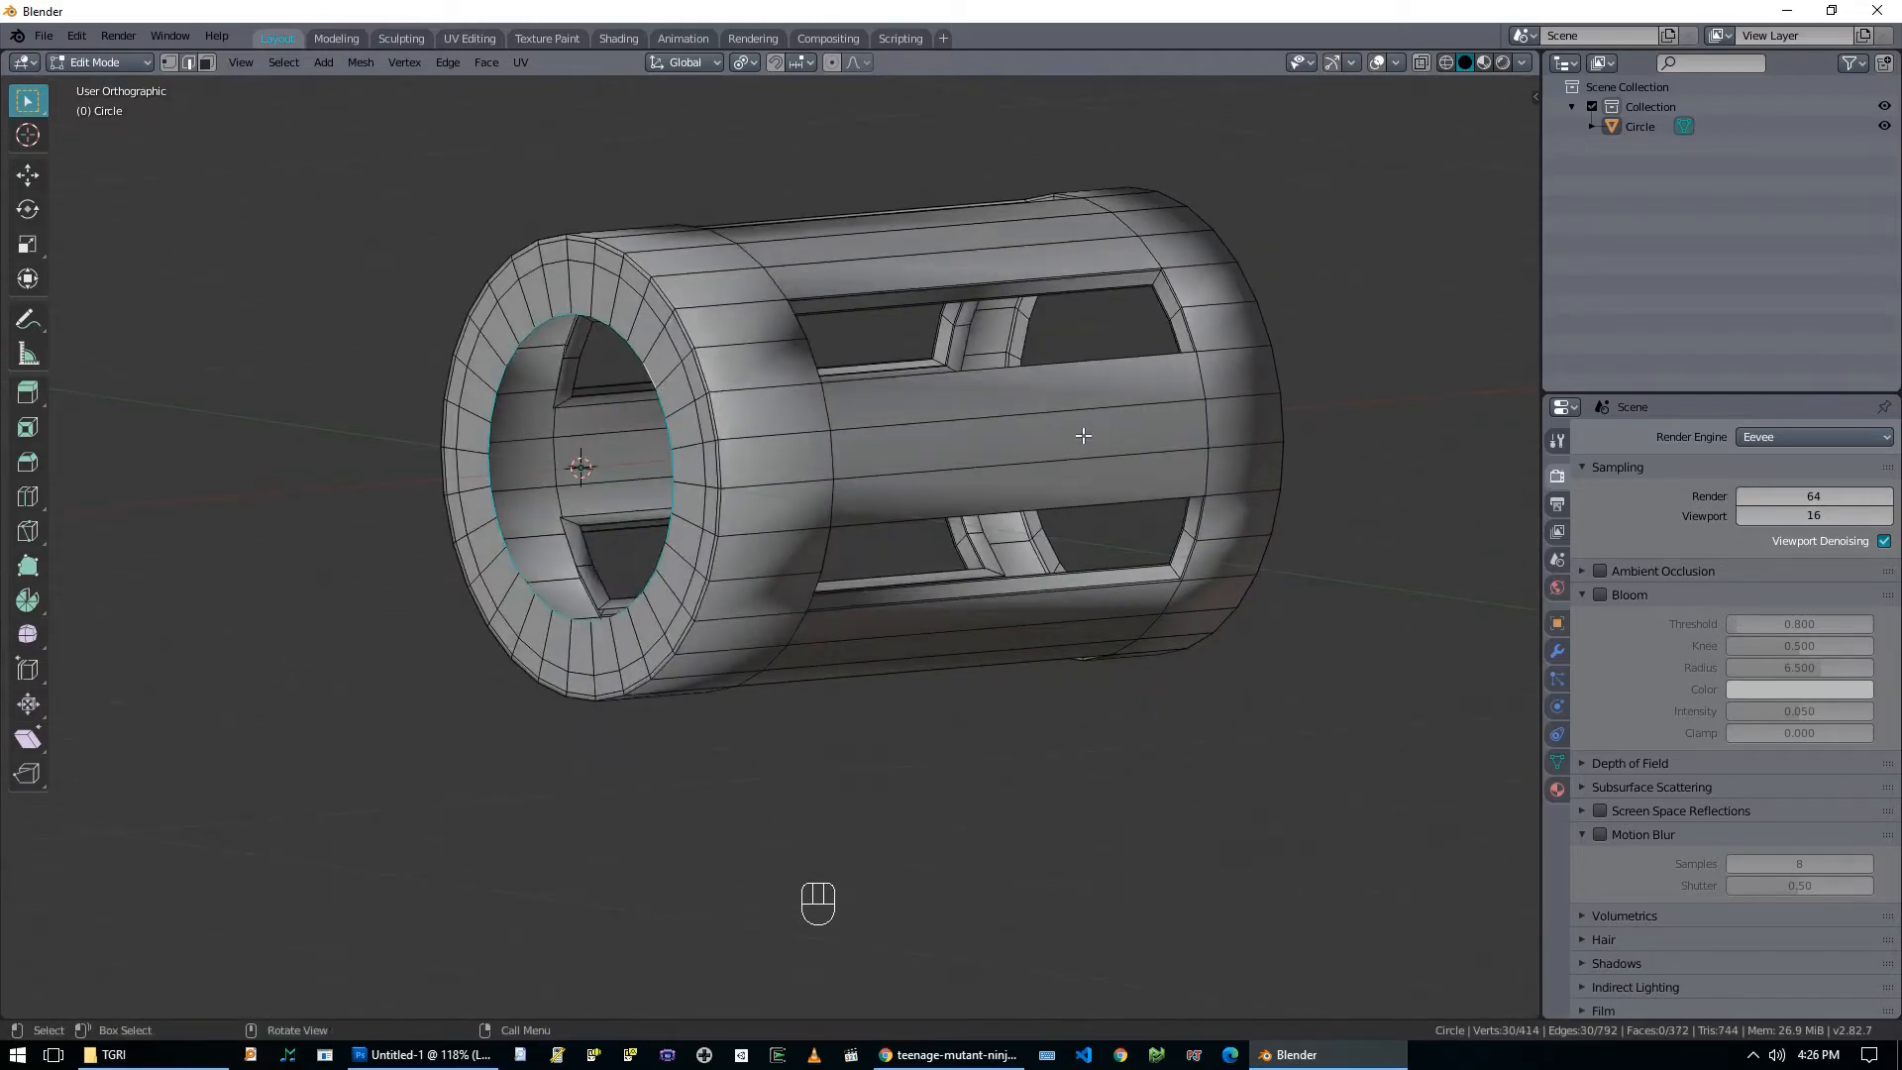
key(ctrl+g)
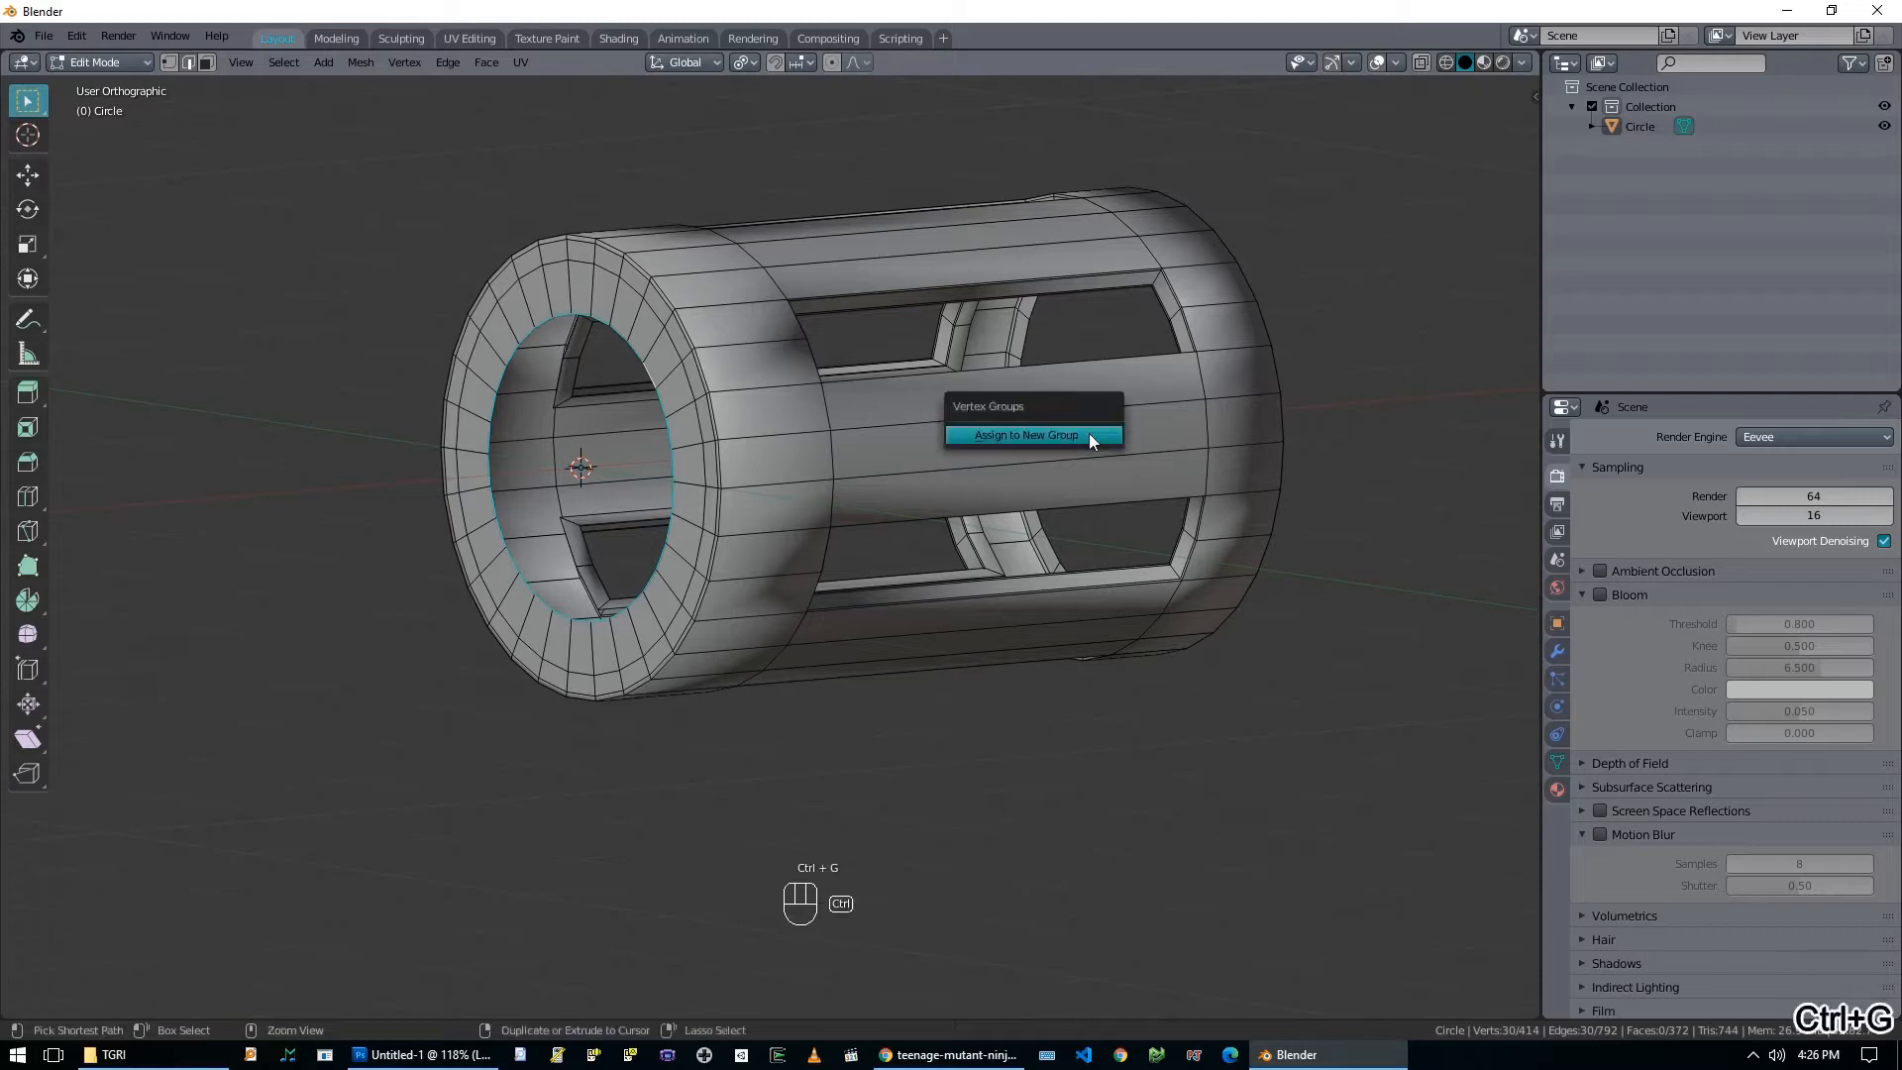
key(ctrl+f)
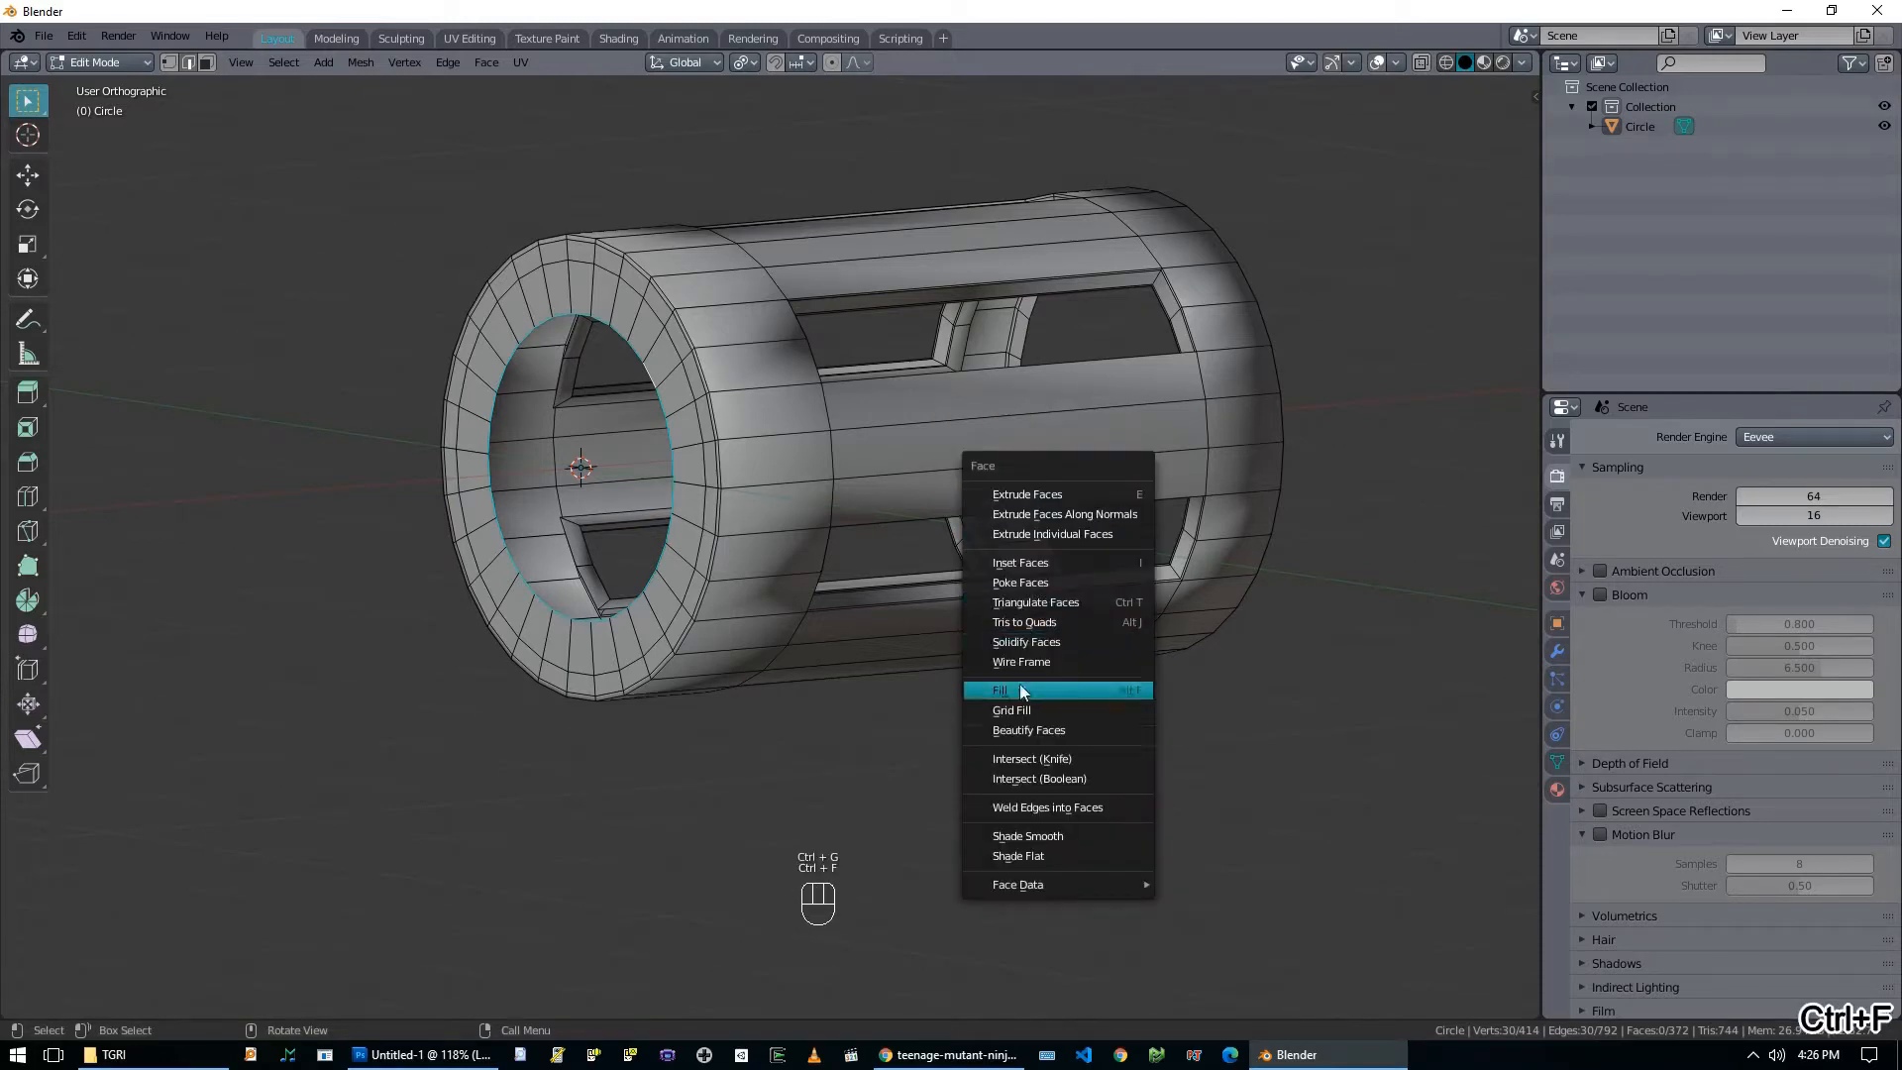
click(1024, 709)
middle_drag(1025, 710, 1129, 561)
Add a Subdivision Surface modifier to the cylinder and set its viewport subdivisions to 2.
key(Tab)
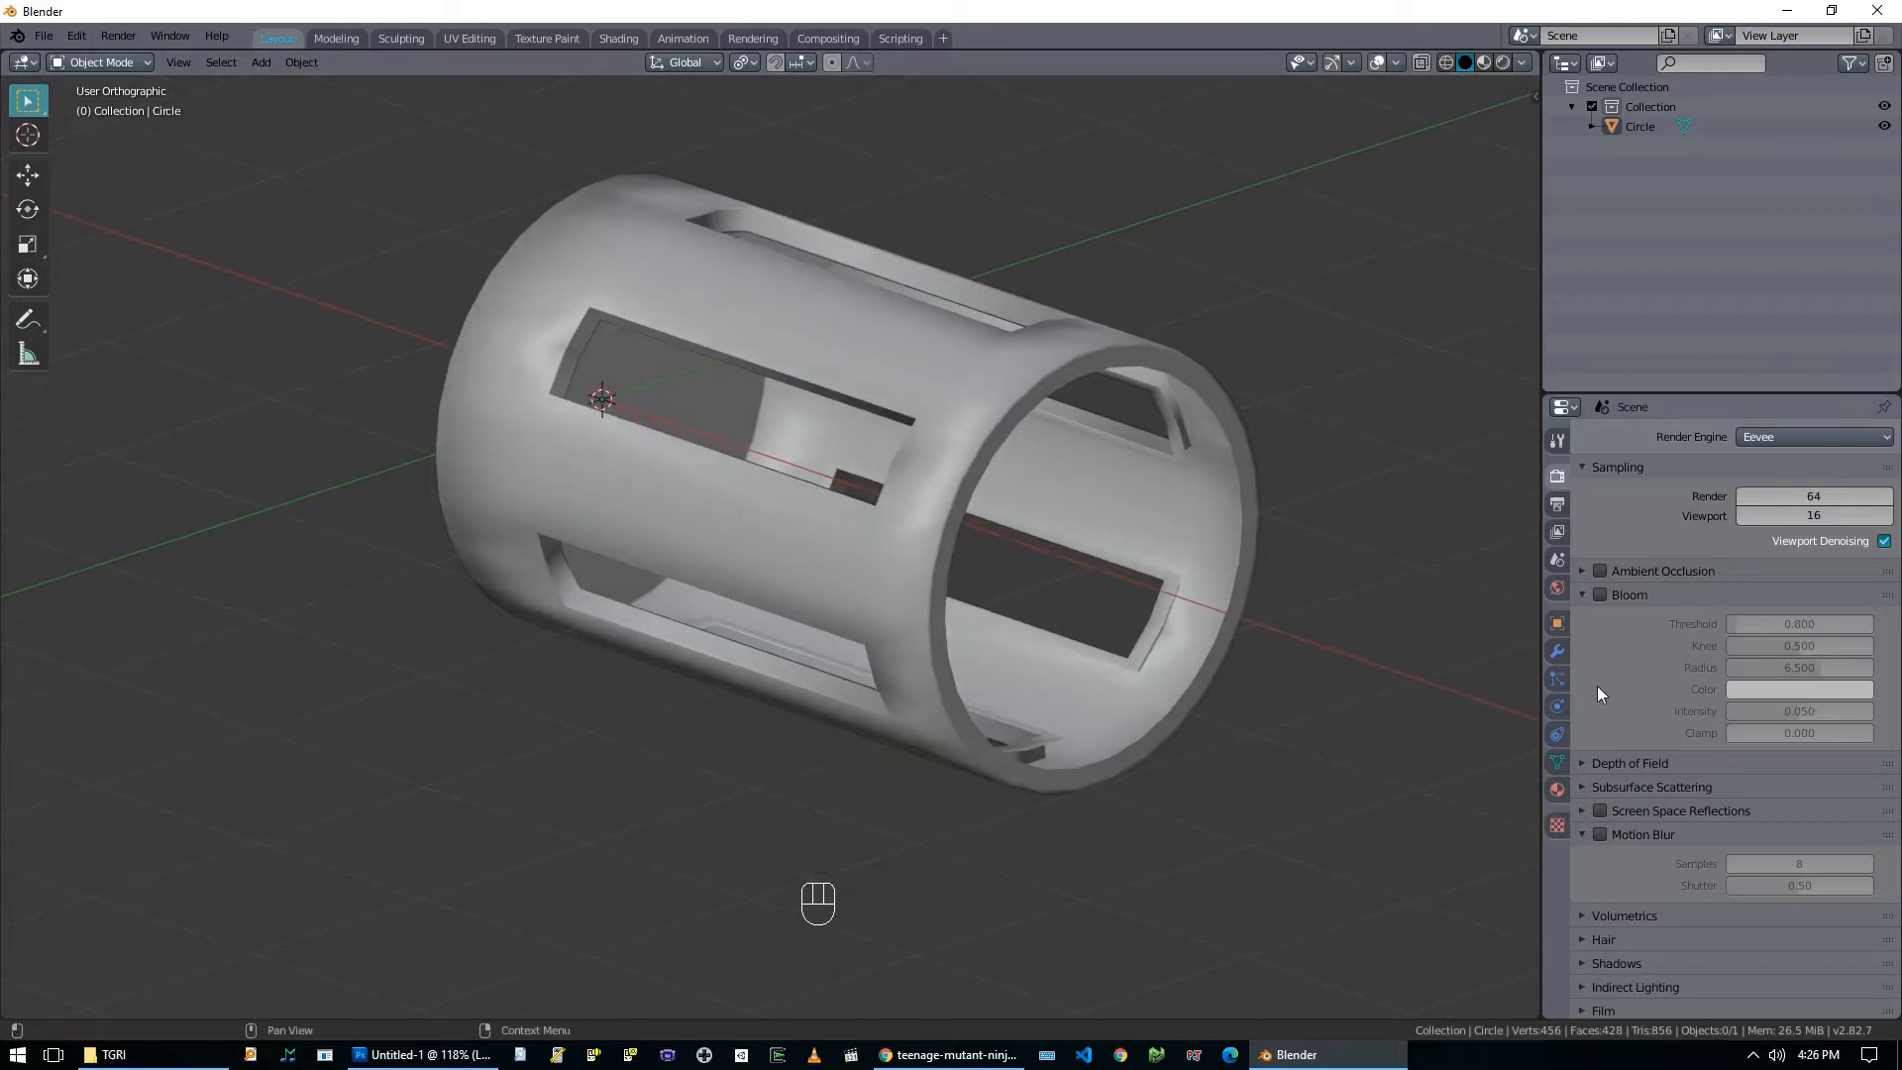
click(1560, 650)
click(1619, 437)
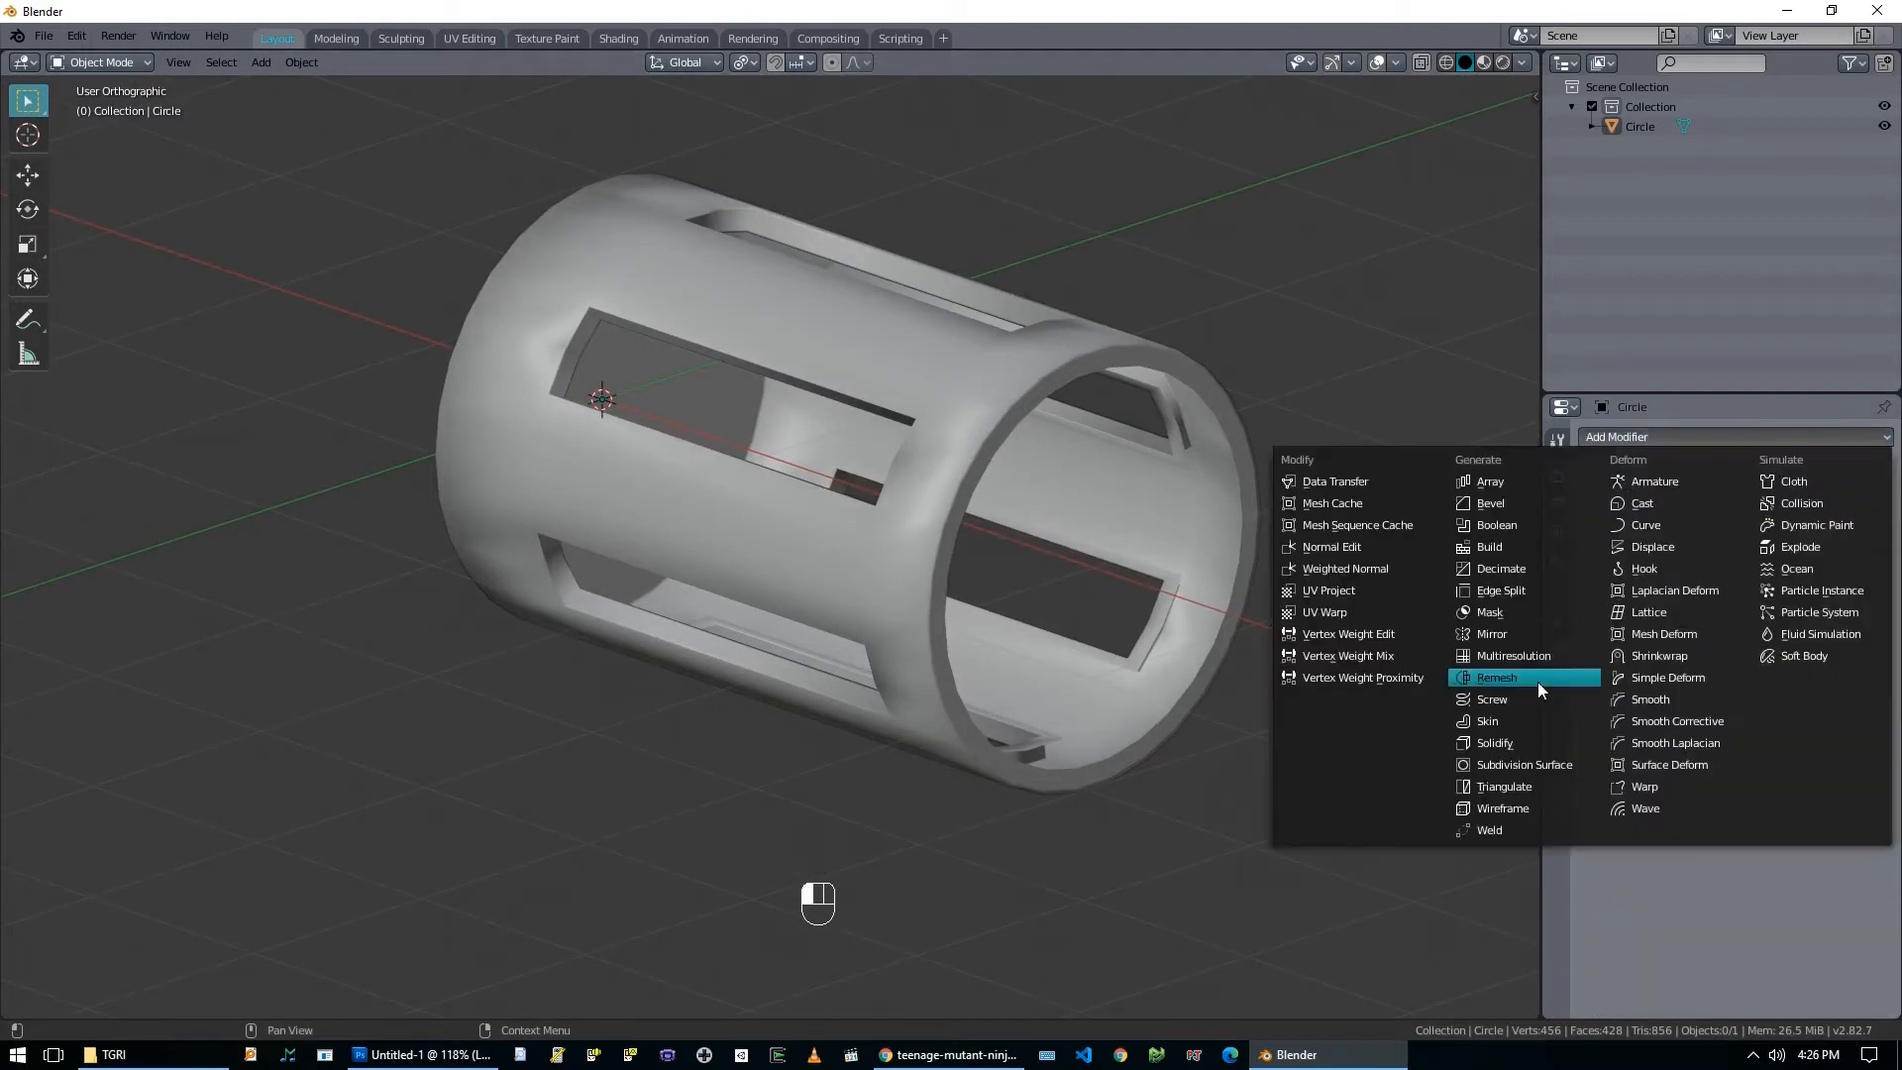
click(1531, 765)
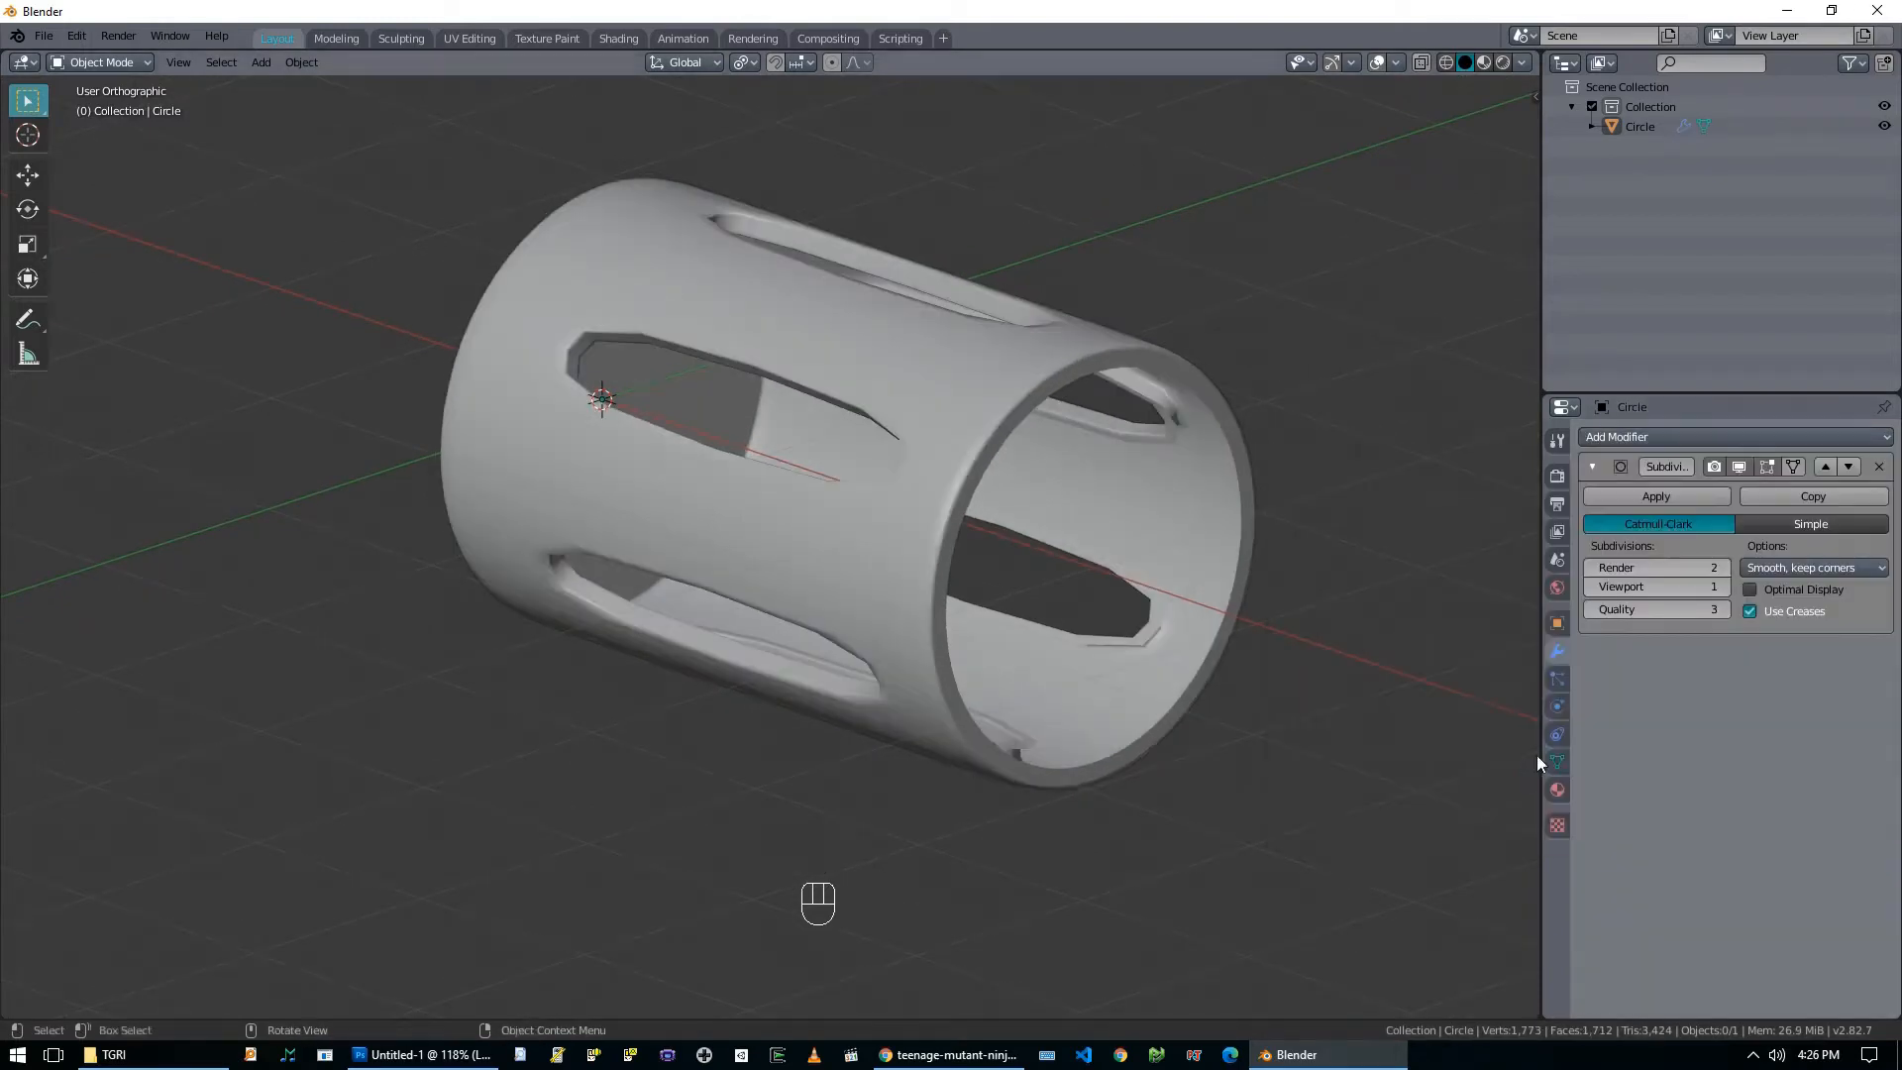
click(1724, 587)
Extrude the inner rim loop of the open end a short distance into the cylinder in front view.
middle_drag(842, 492, 1298, 592)
key(Tab)
key(KP_1)
key(alt+z)
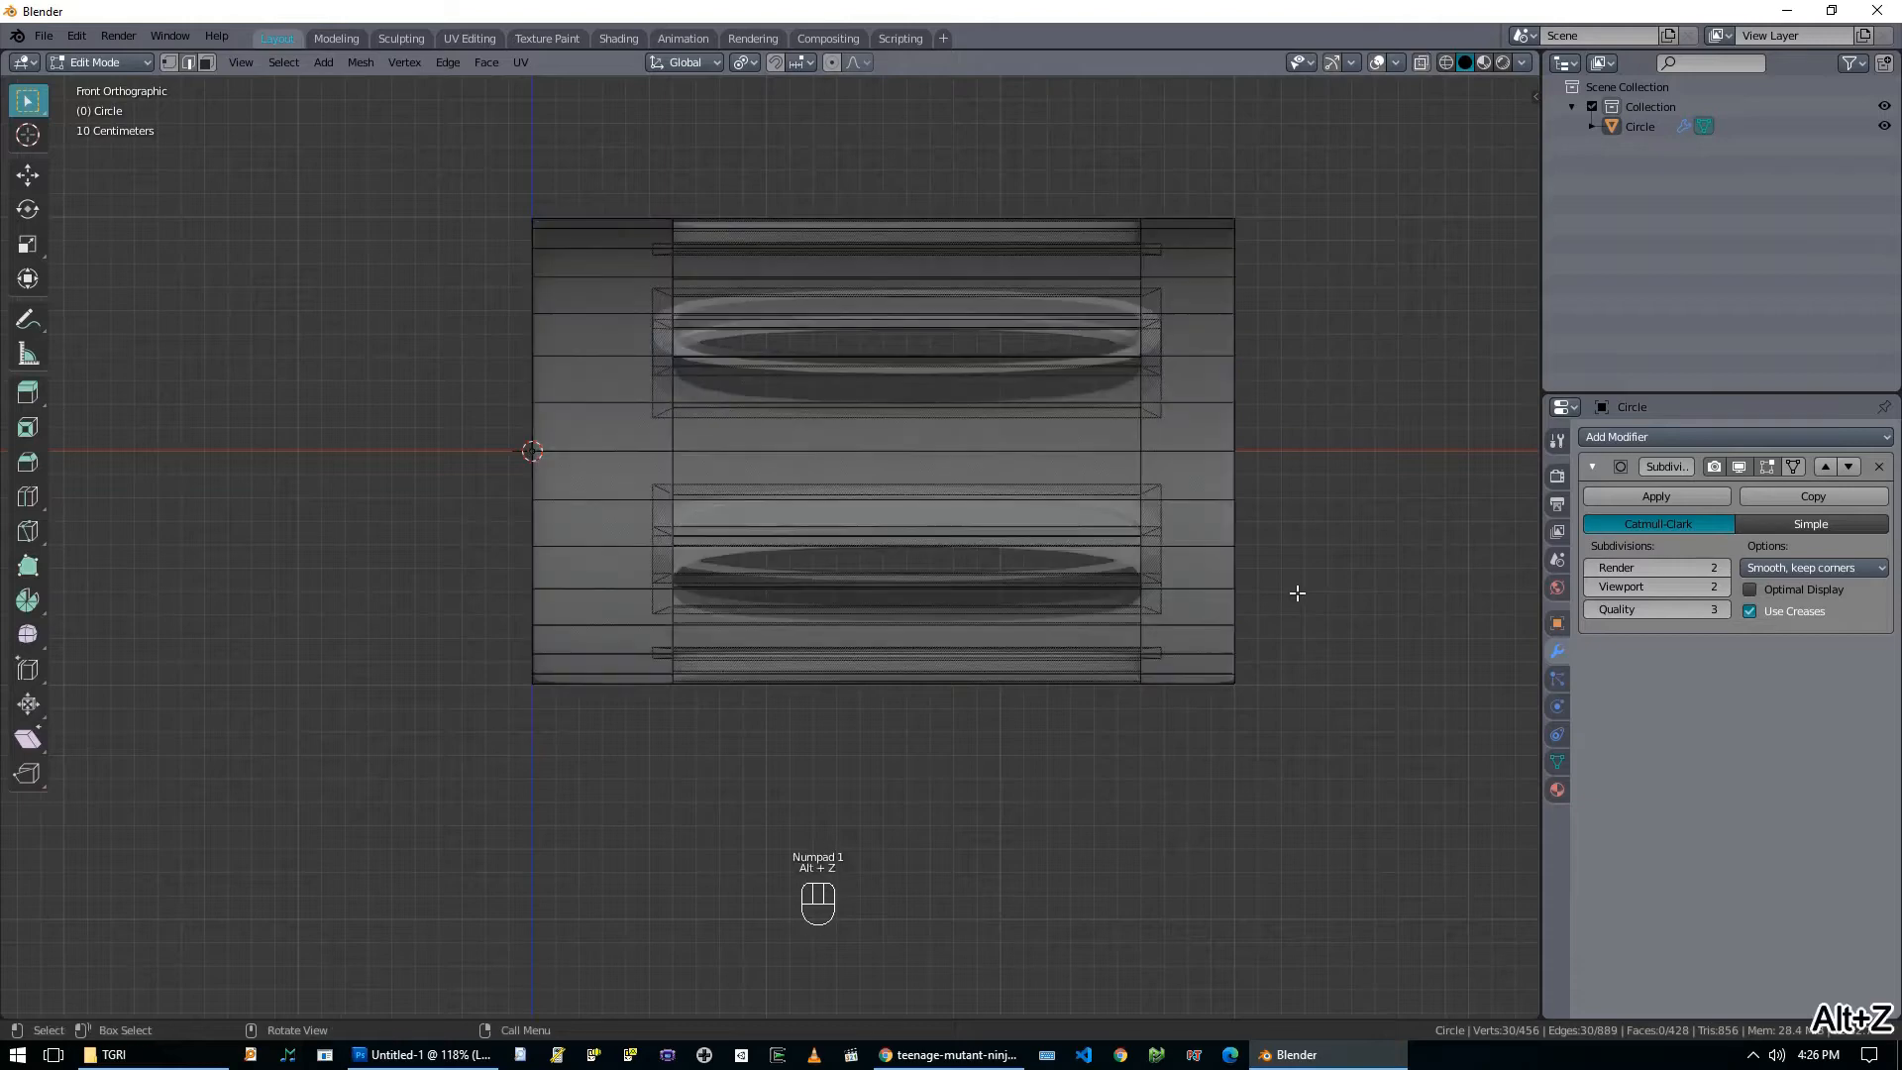
key(e)
click(1209, 603)
middle_drag(1210, 603, 1141, 538)
key(alt+z)
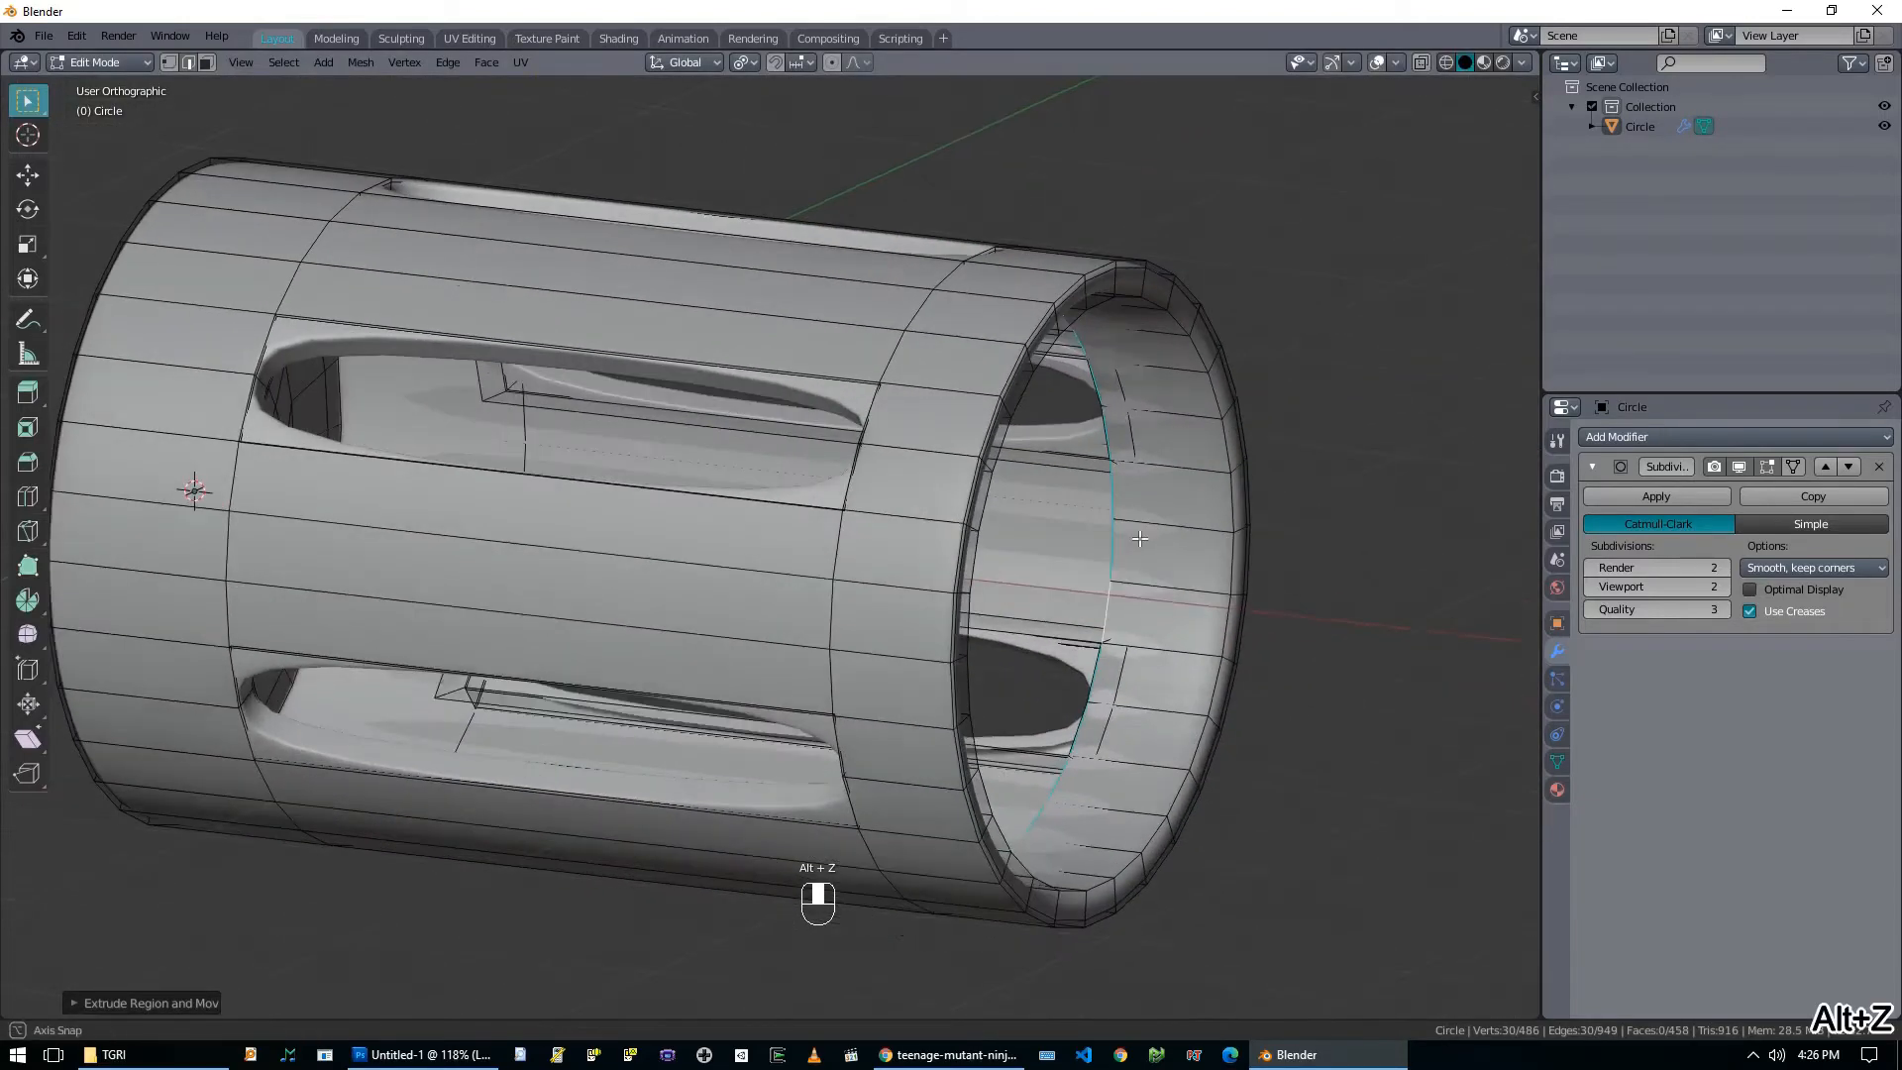
Sharpen the open end by adding loop cuts on its inner and outer walls, each slid close to the rim.
key(ctrl+r)
click(1180, 415)
click(1225, 426)
key(ctrl+r)
click(998, 322)
click(1040, 335)
key(Tab)
Add a supporting loop cut on the outer wall, slid close to the edge of the closed end cap.
middle_drag(1062, 384, 1020, 449)
key(Tab)
key(ctrl+r)
click(712, 211)
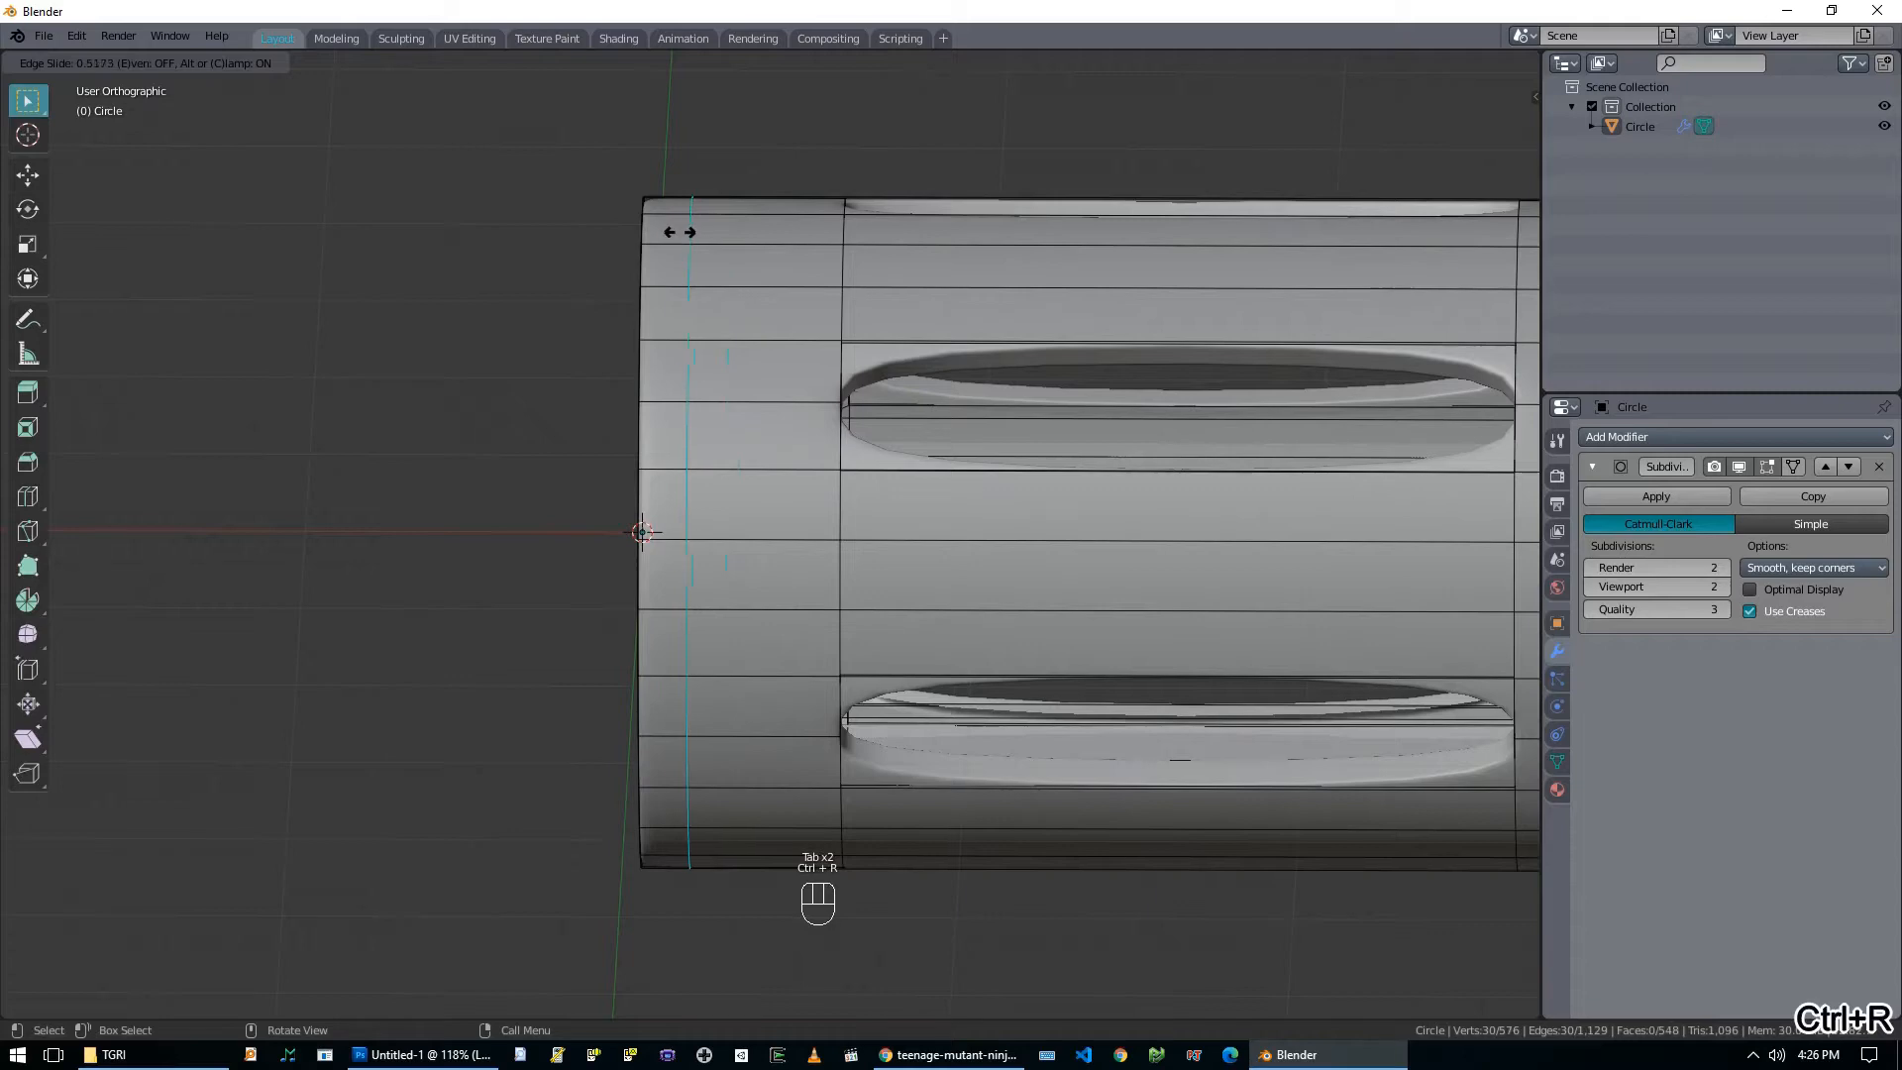
click(647, 243)
middle_drag(649, 248, 840, 308)
key(Tab)
scroll(895, 426, down, 3)
middle_drag(901, 441, 825, 493)
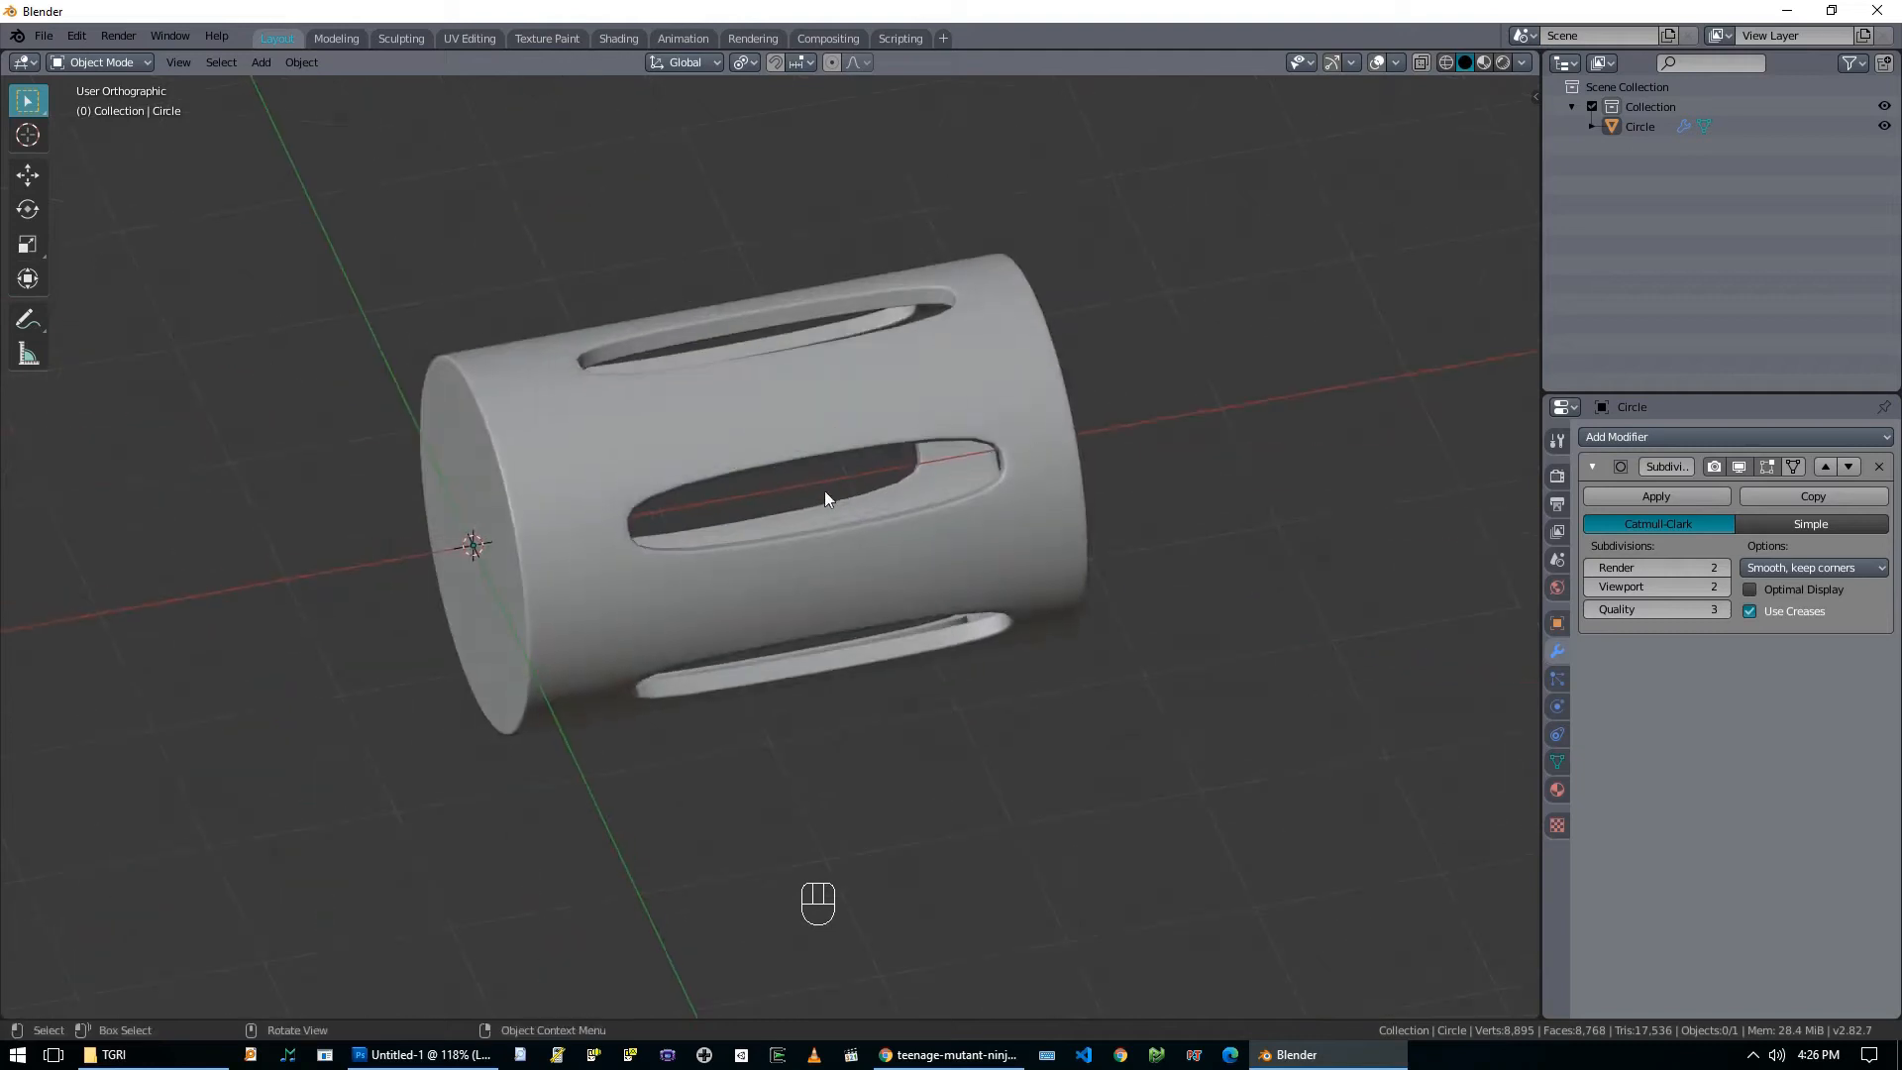
Add two unslid, evenly spaced loop cuts across each of the six wall strips between the slots.
key(Tab)
key(ctrl+r)
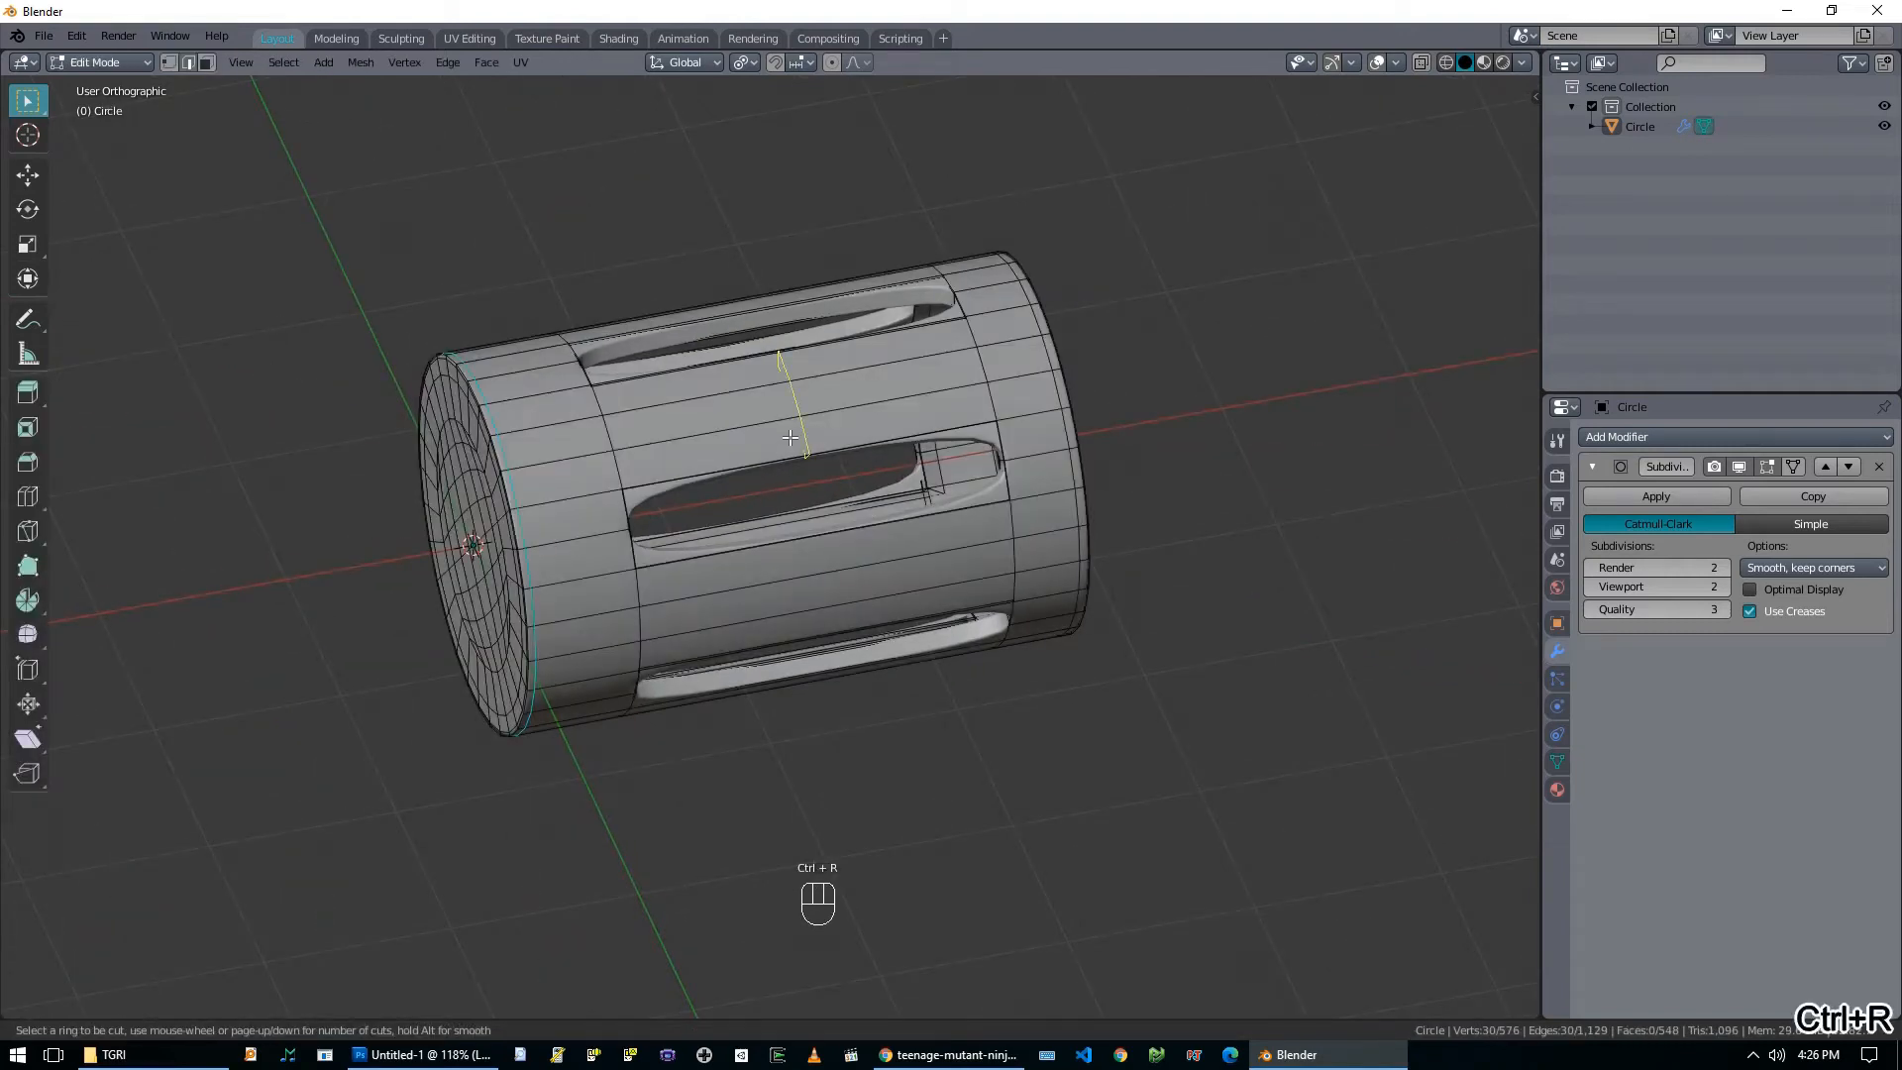
click(790, 437)
right_click(789, 437)
middle_drag(880, 532, 782, 379)
key(ctrl+r)
key(2)
click(776, 415)
key(ctrl+r)
click(770, 419)
right_click(771, 419)
click(753, 498)
right_click(753, 498)
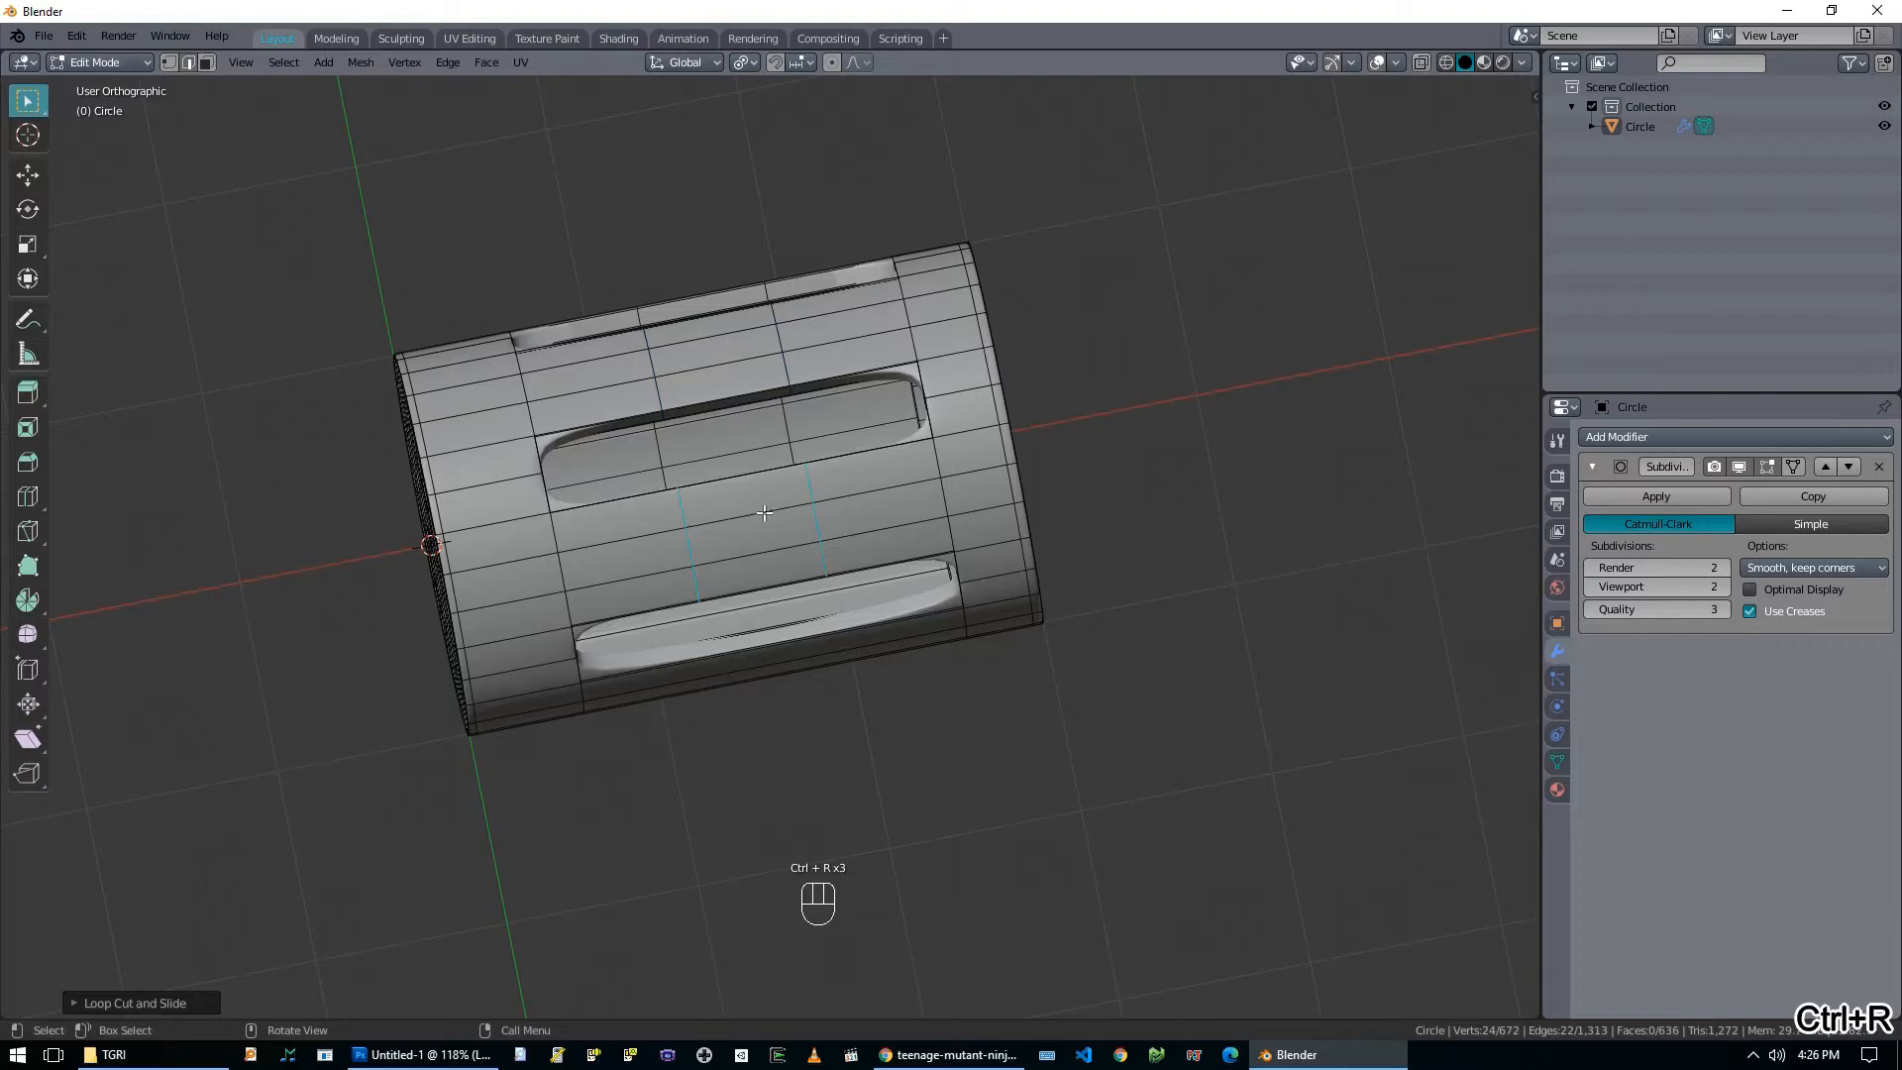
middle_drag(753, 499, 744, 420)
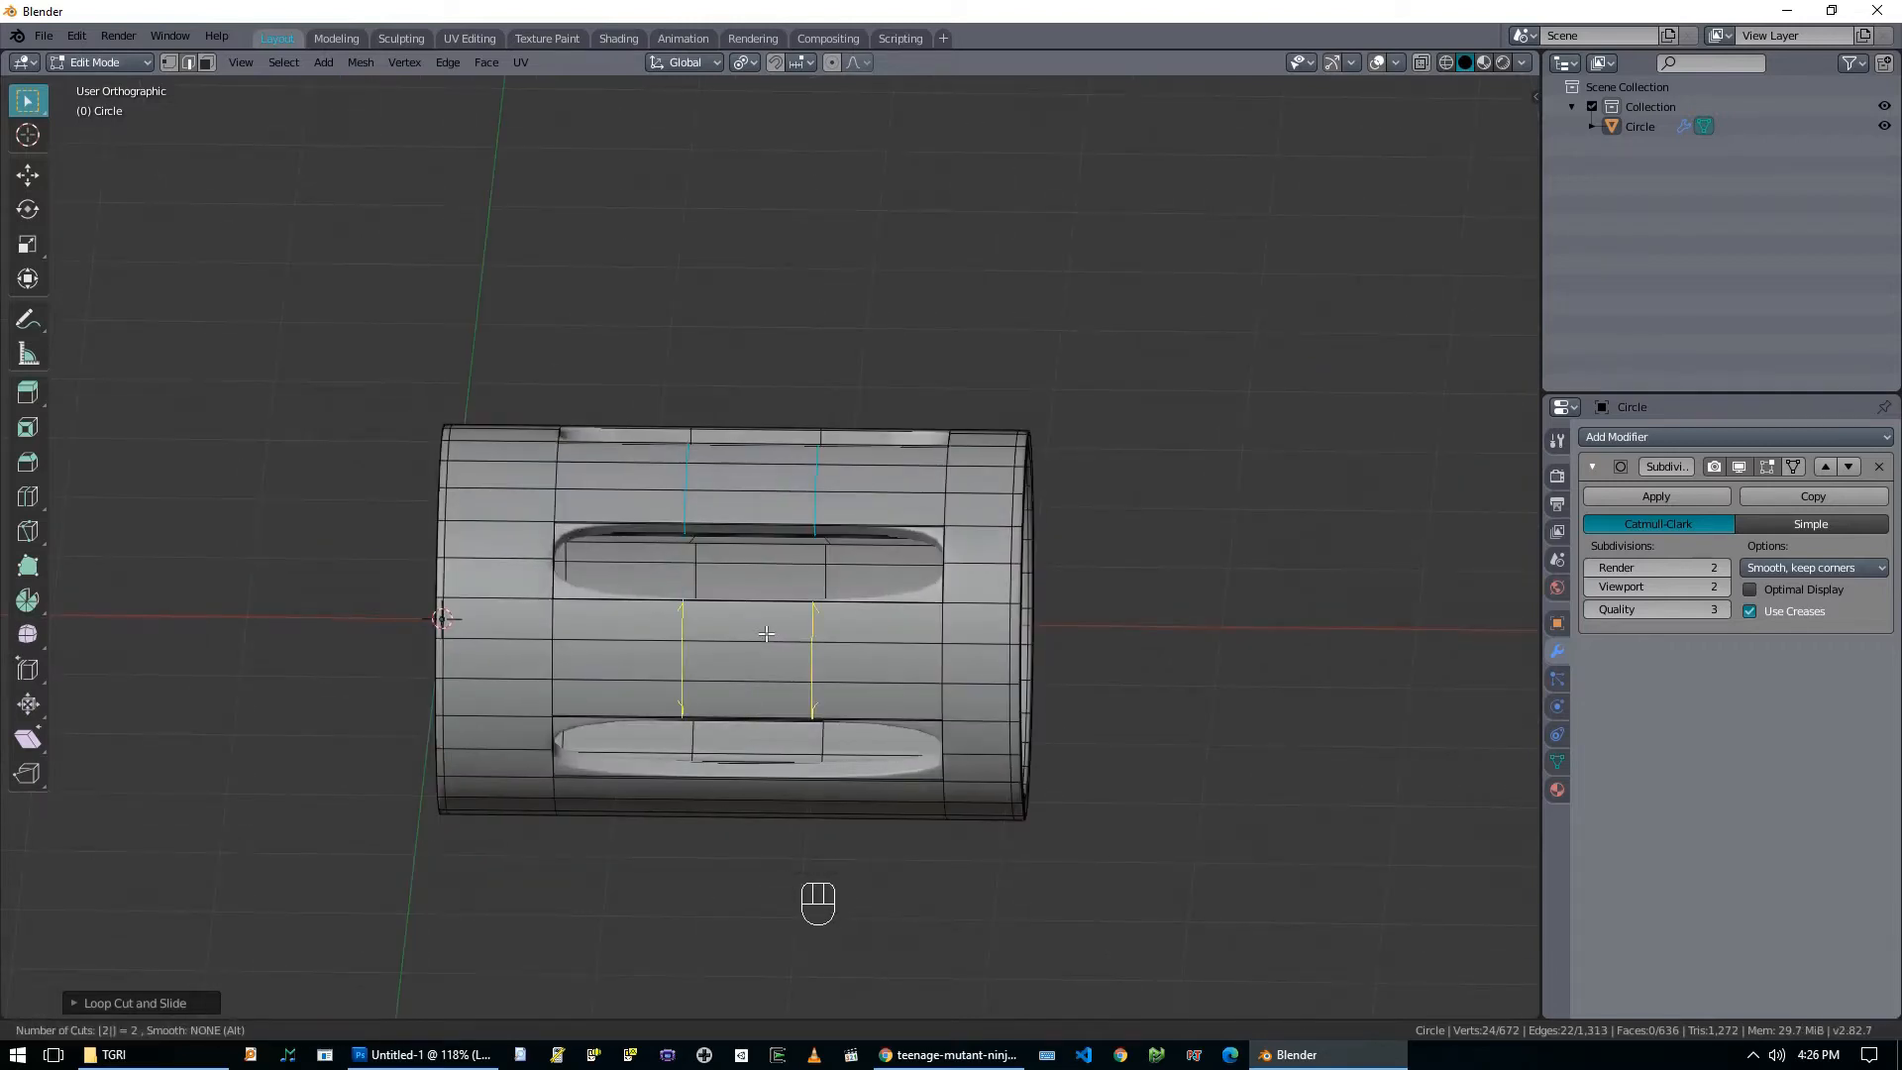
click(766, 634)
right_click(768, 627)
middle_drag(778, 663, 644, 612)
key(ctrl+r)
click(745, 686)
right_click(751, 691)
key(Tab)
scroll(697, 632, down, 3)
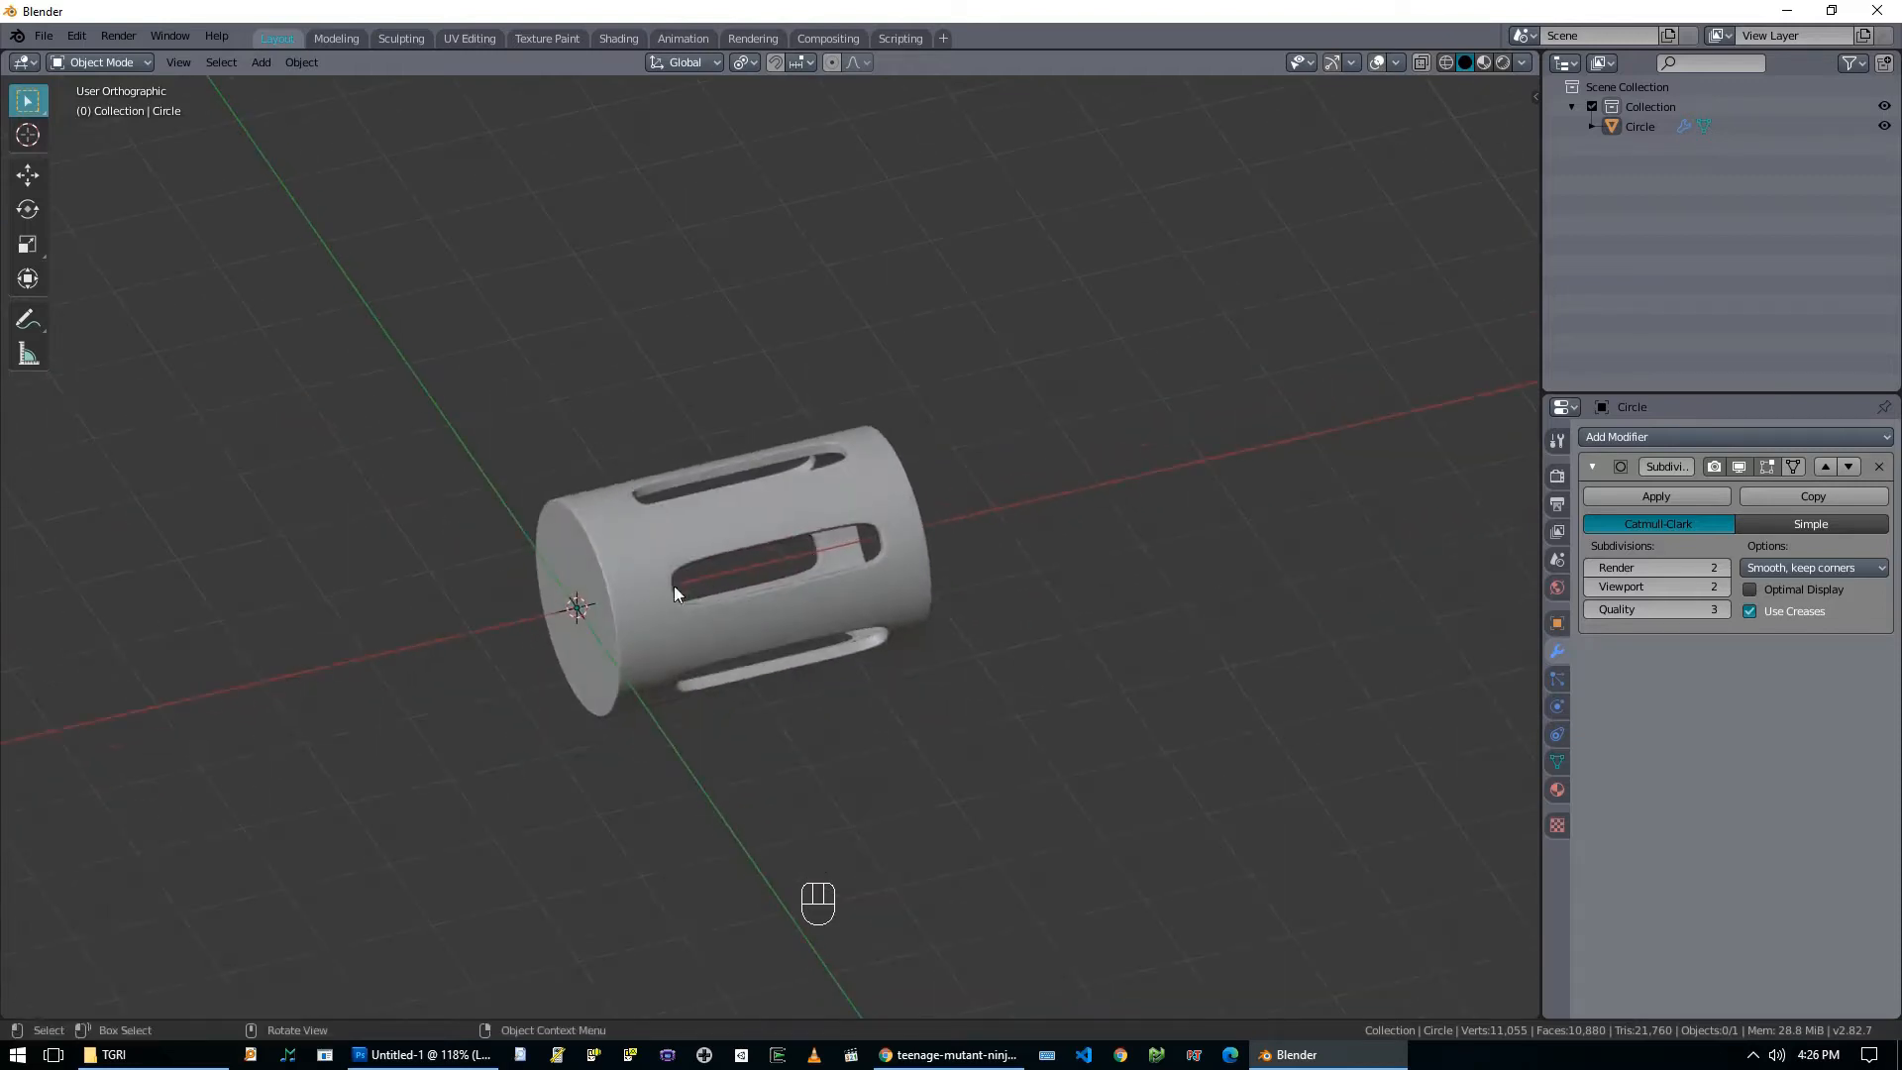
Select the whole mesh and enlarge its diameter by a factor of about 1.49, excluding the X axis.
scroll(582, 637, up, 2)
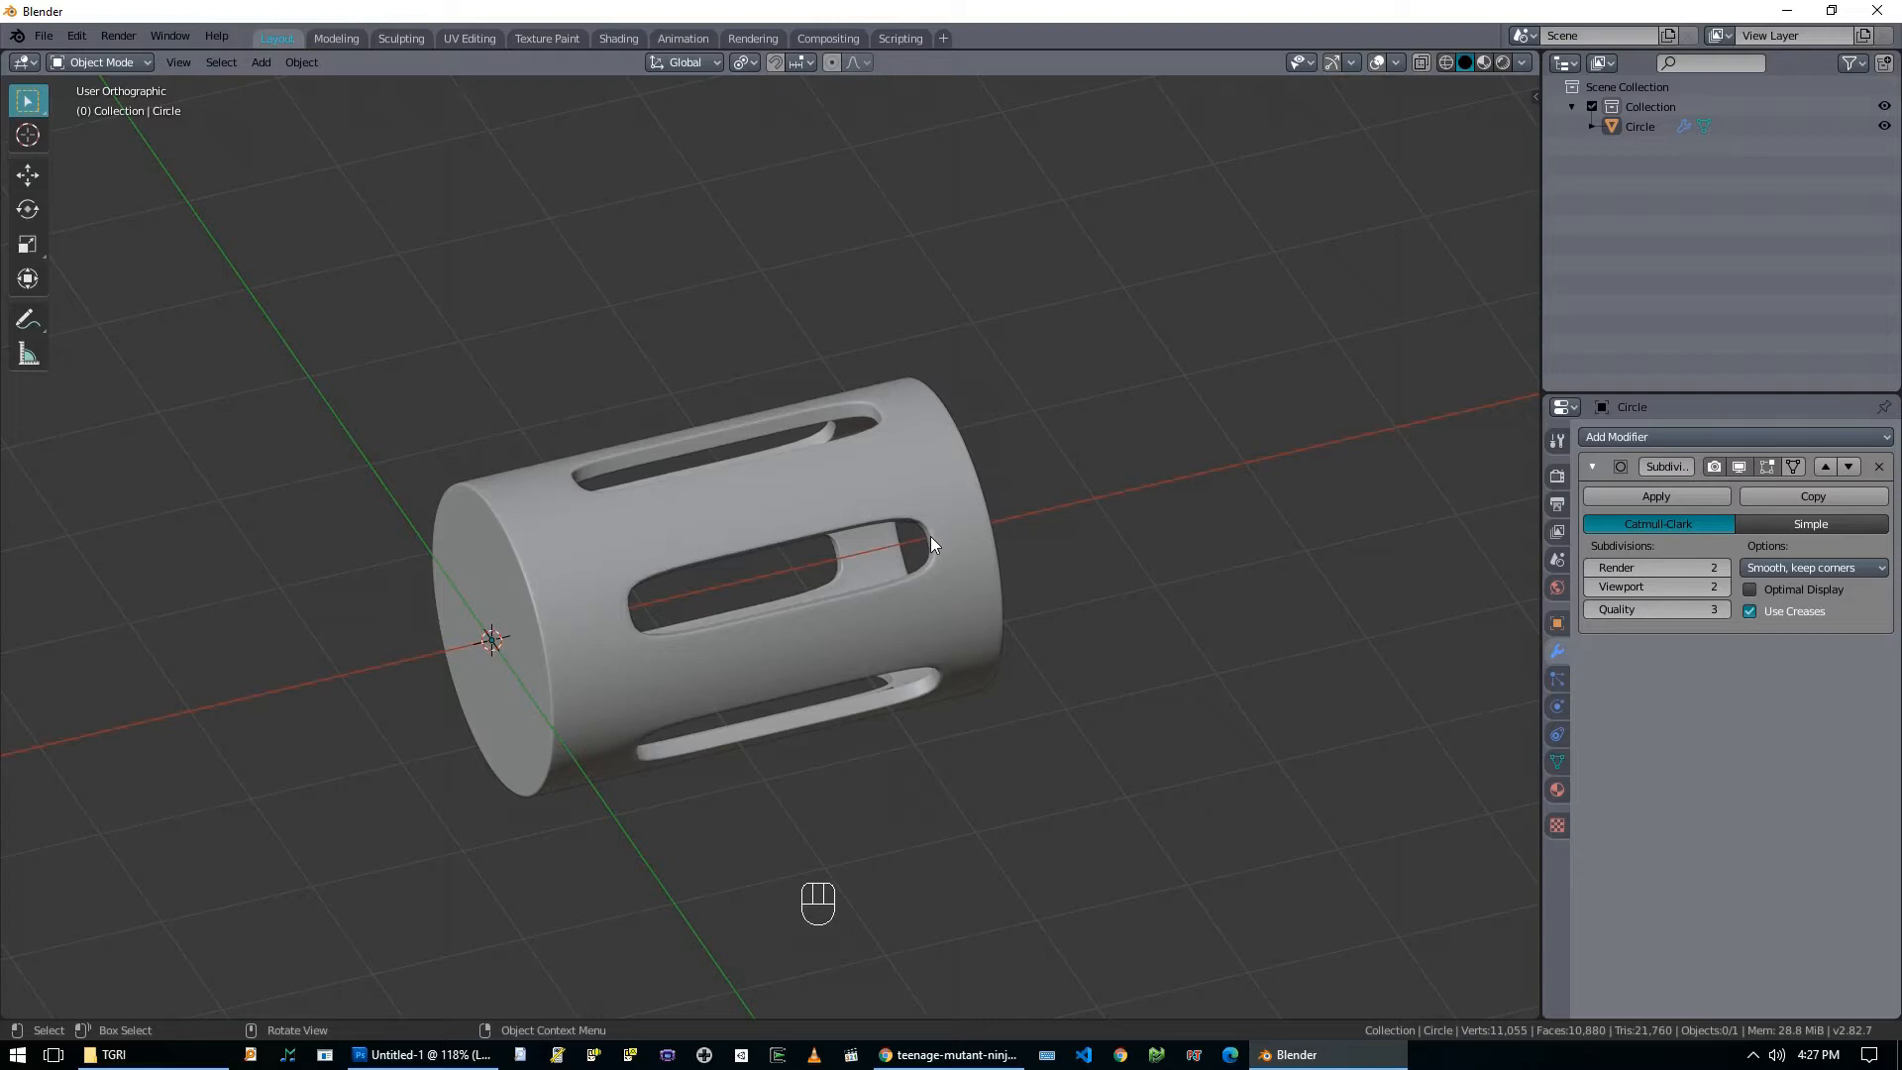
middle_drag(989, 528, 957, 565)
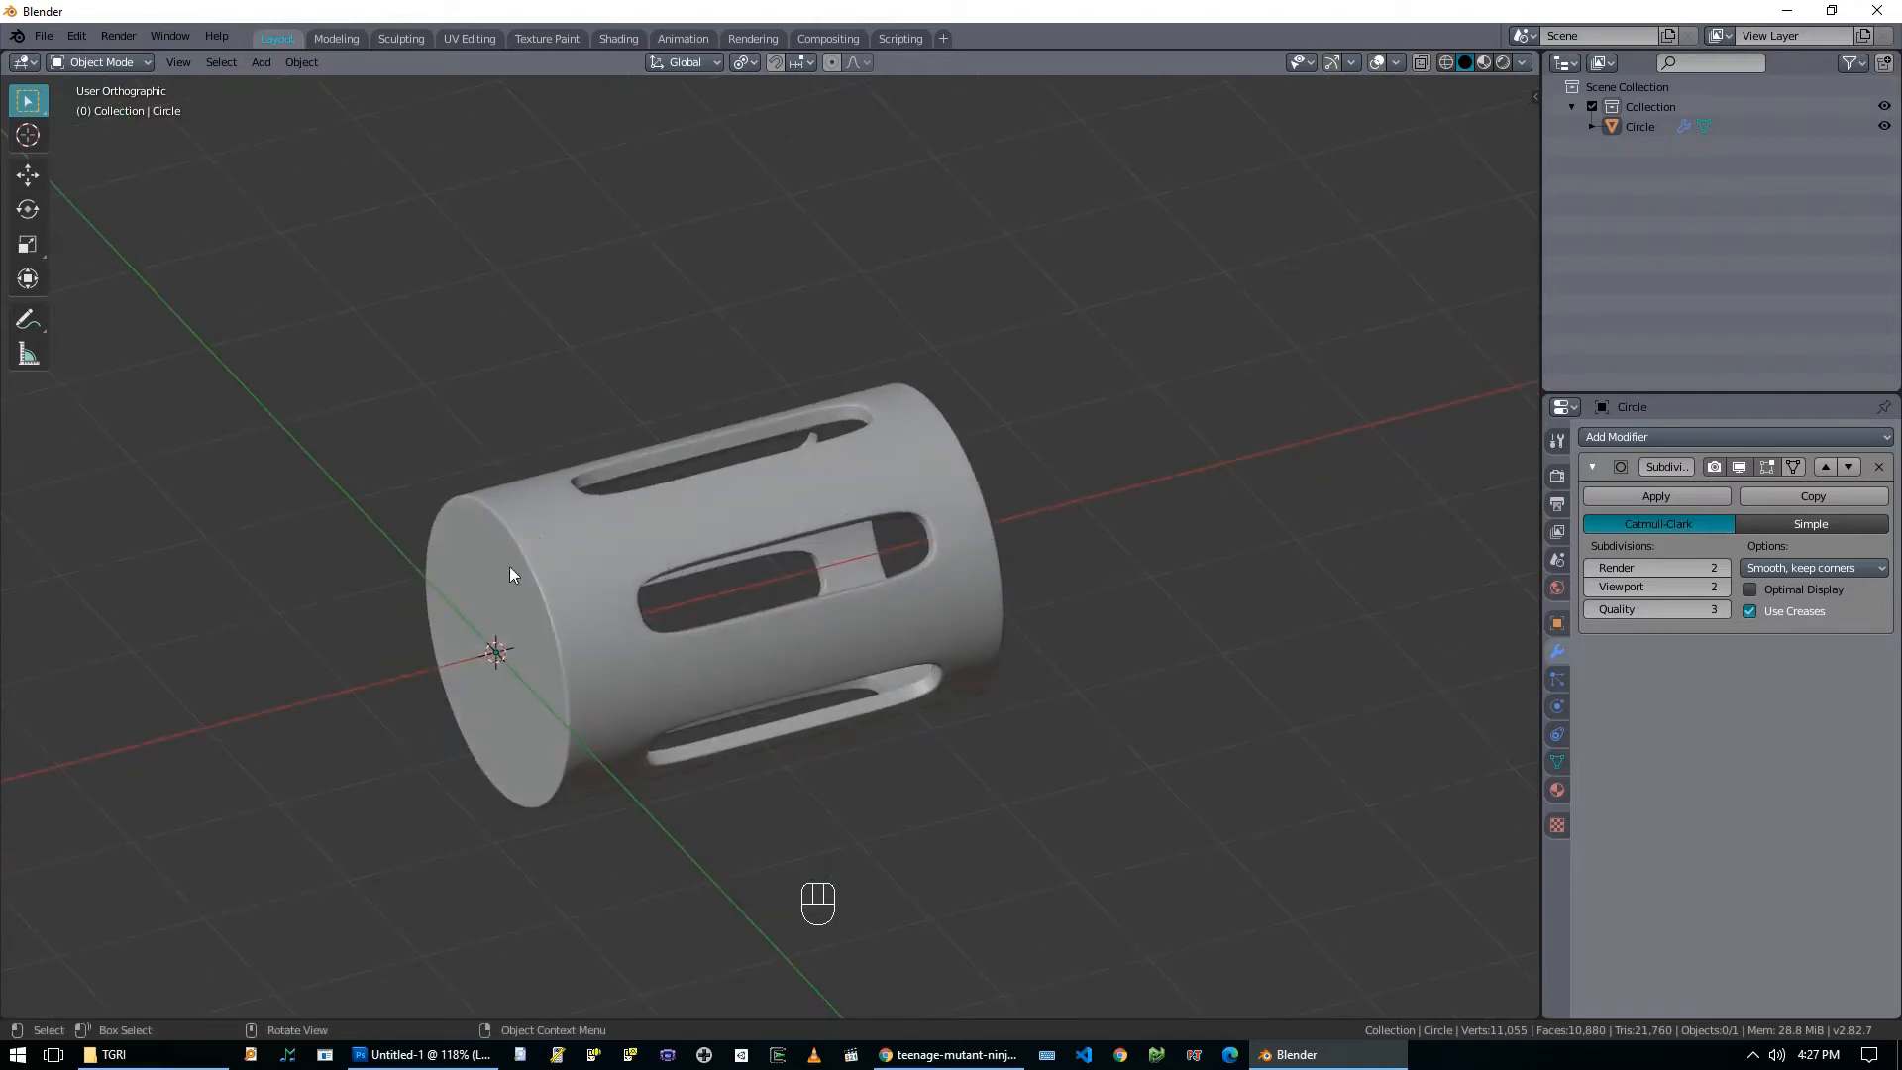
key(Tab)
key(s)
click(672, 685)
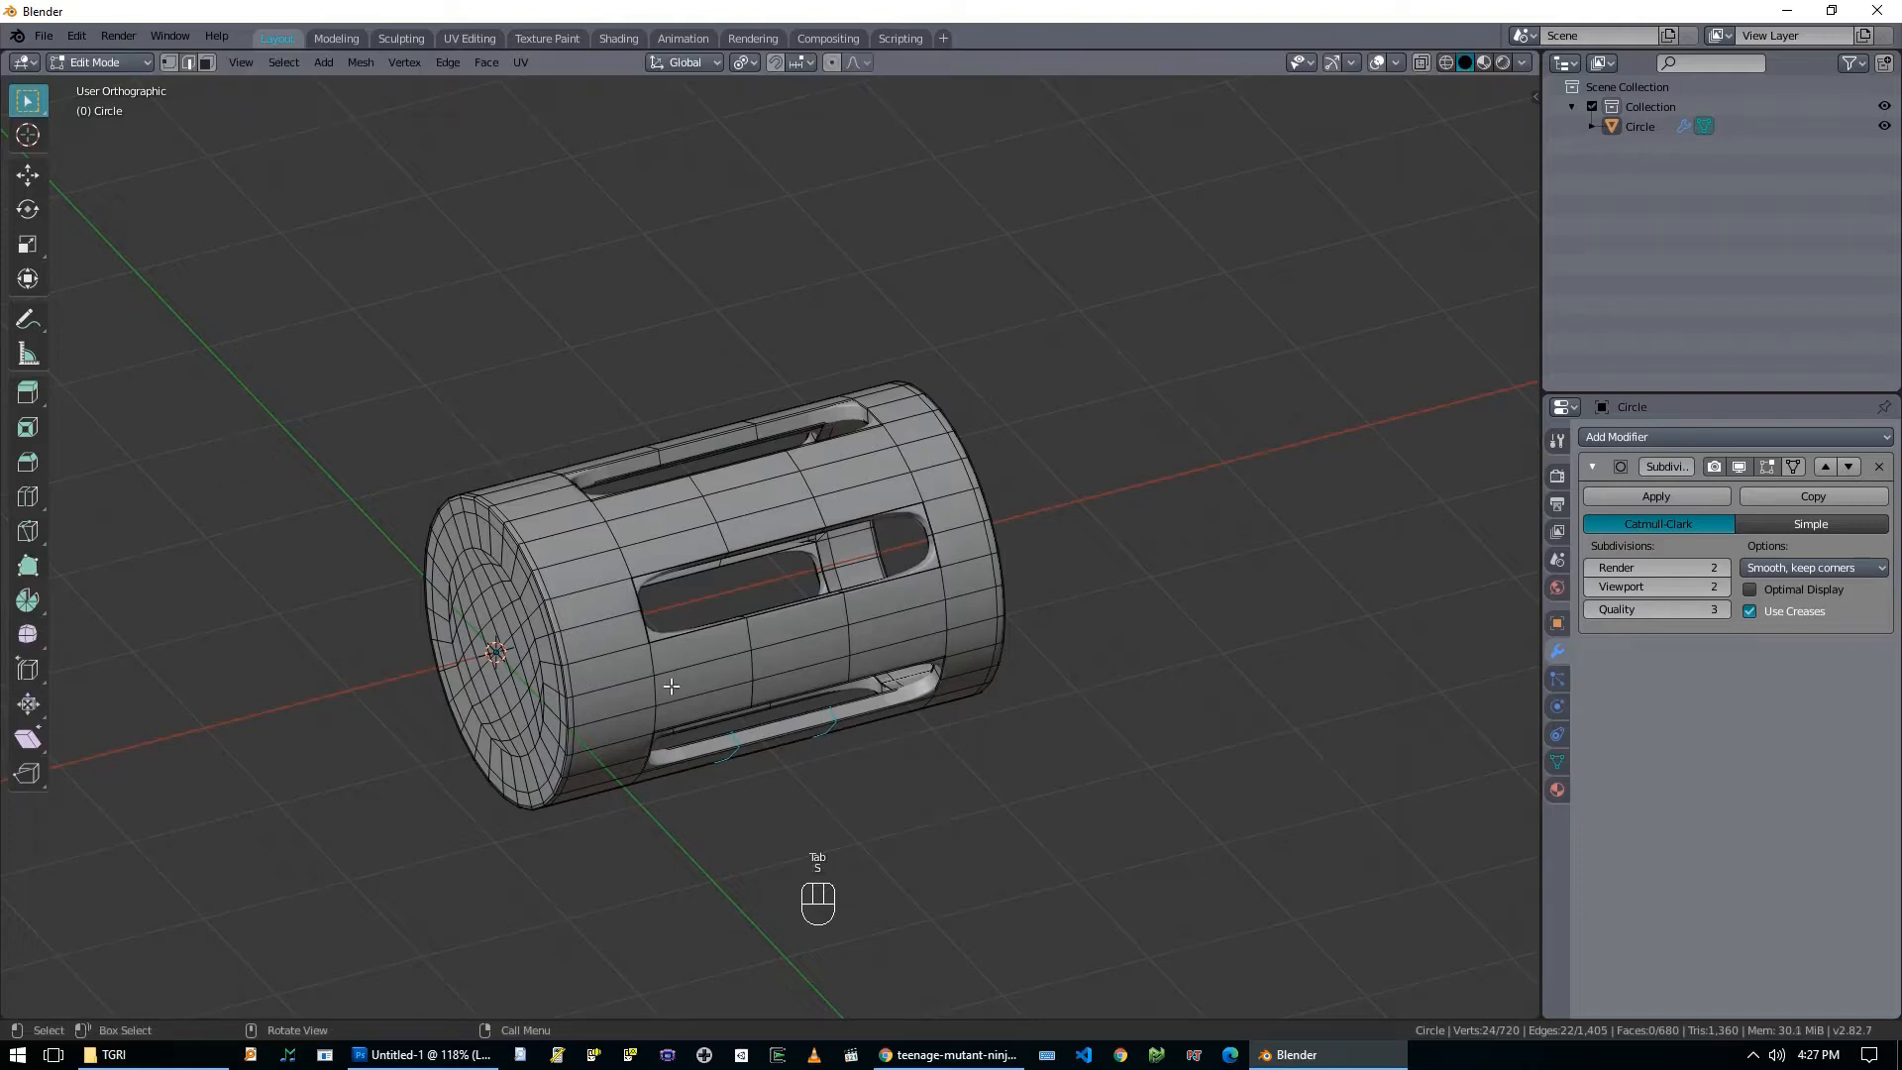
key(a)
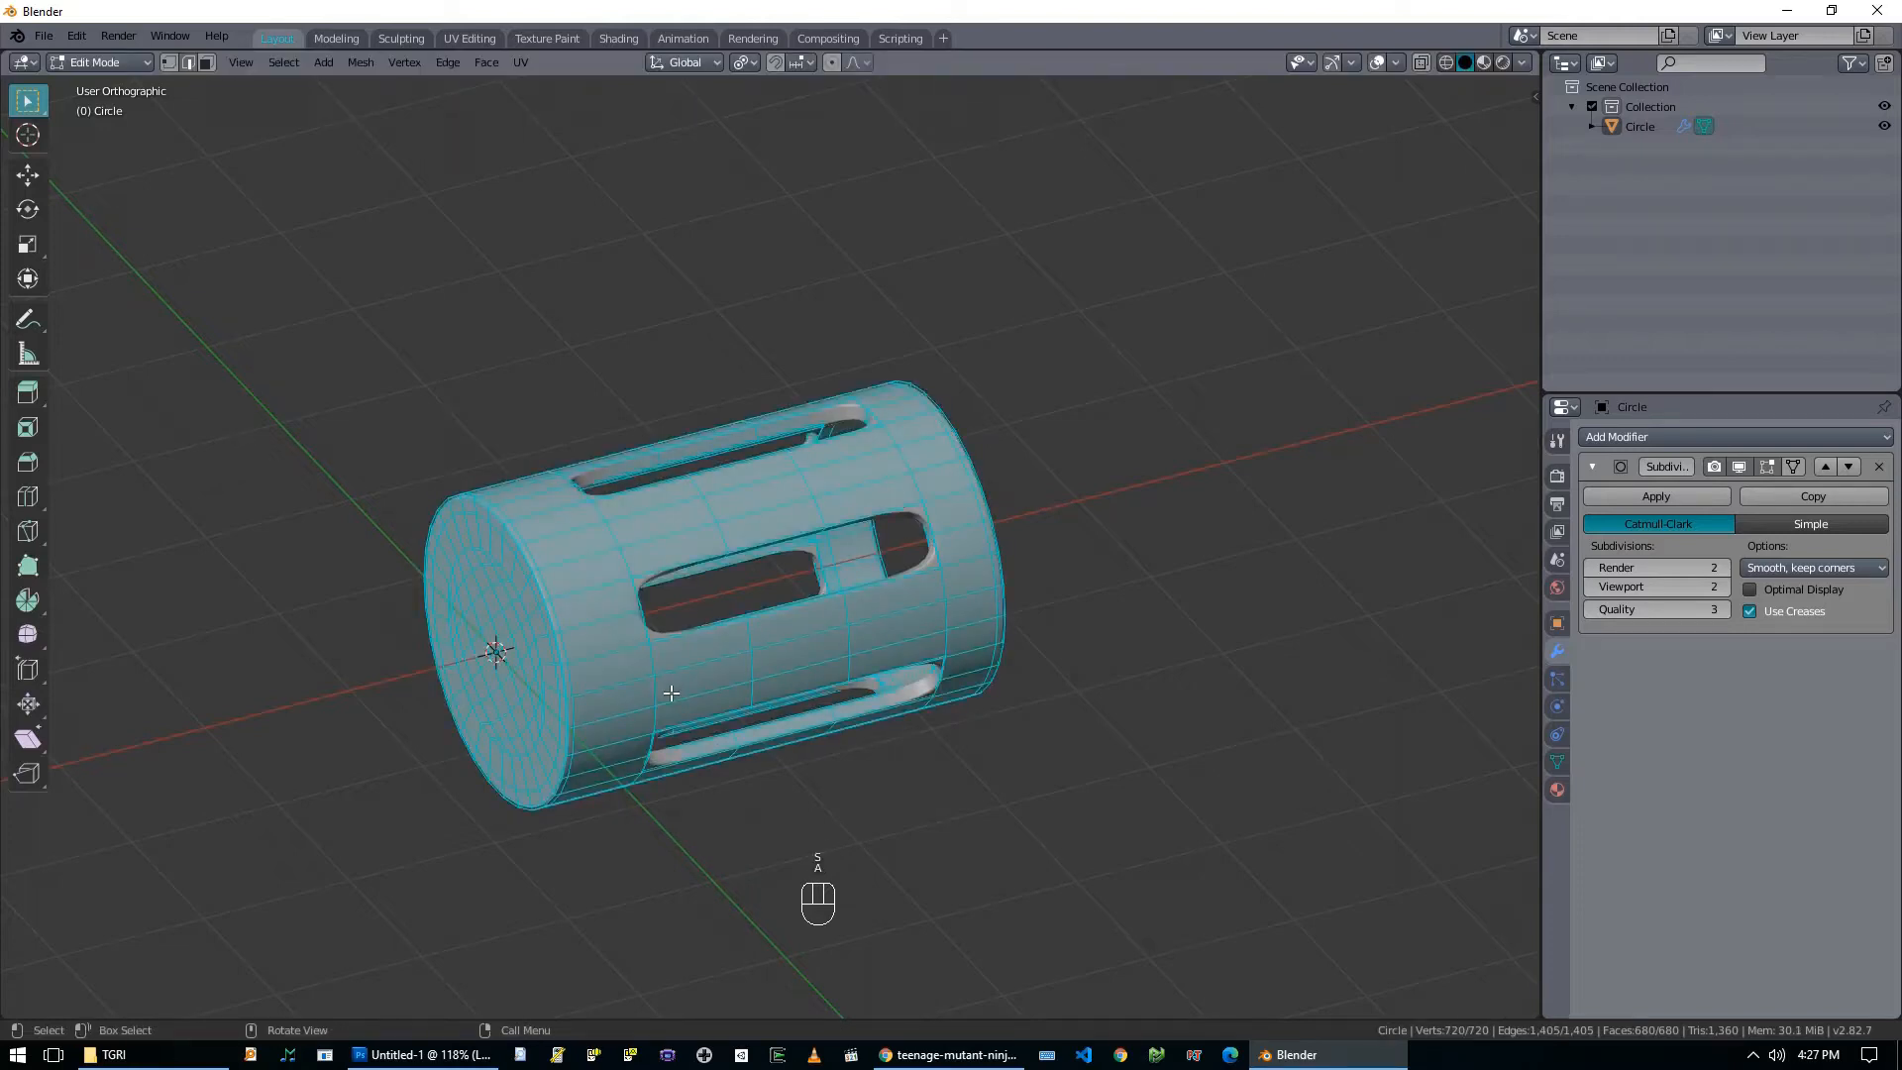
key(shift+s)
click(682, 700)
key(s)
key(shift+x)
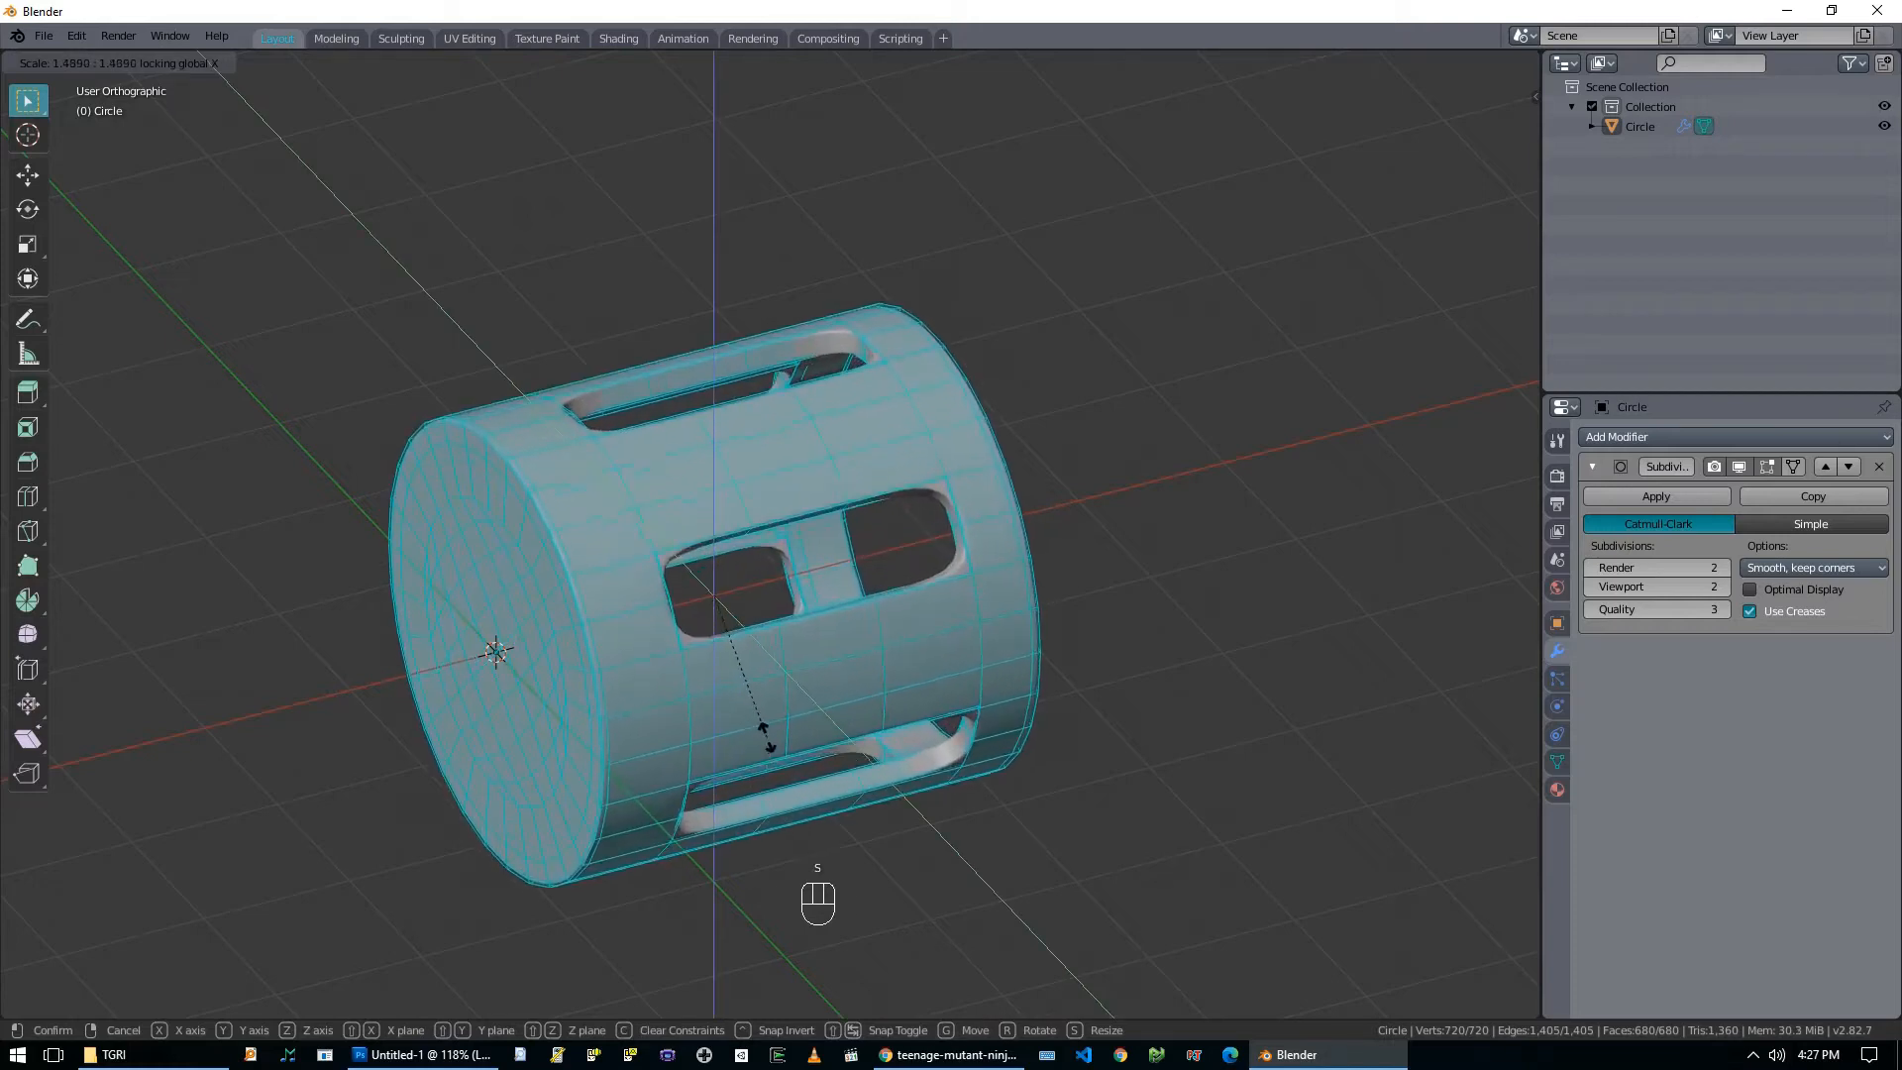
click(765, 735)
Deselect the mesh and examine the shape of the widened cylinder's slots in Object and Edit Mode.
key(Tab)
middle_drag(801, 702, 743, 598)
scroll(753, 694, up, 3)
key(Tab)
key(alt+a)
scroll(738, 595, up, 3)
key(Tab)
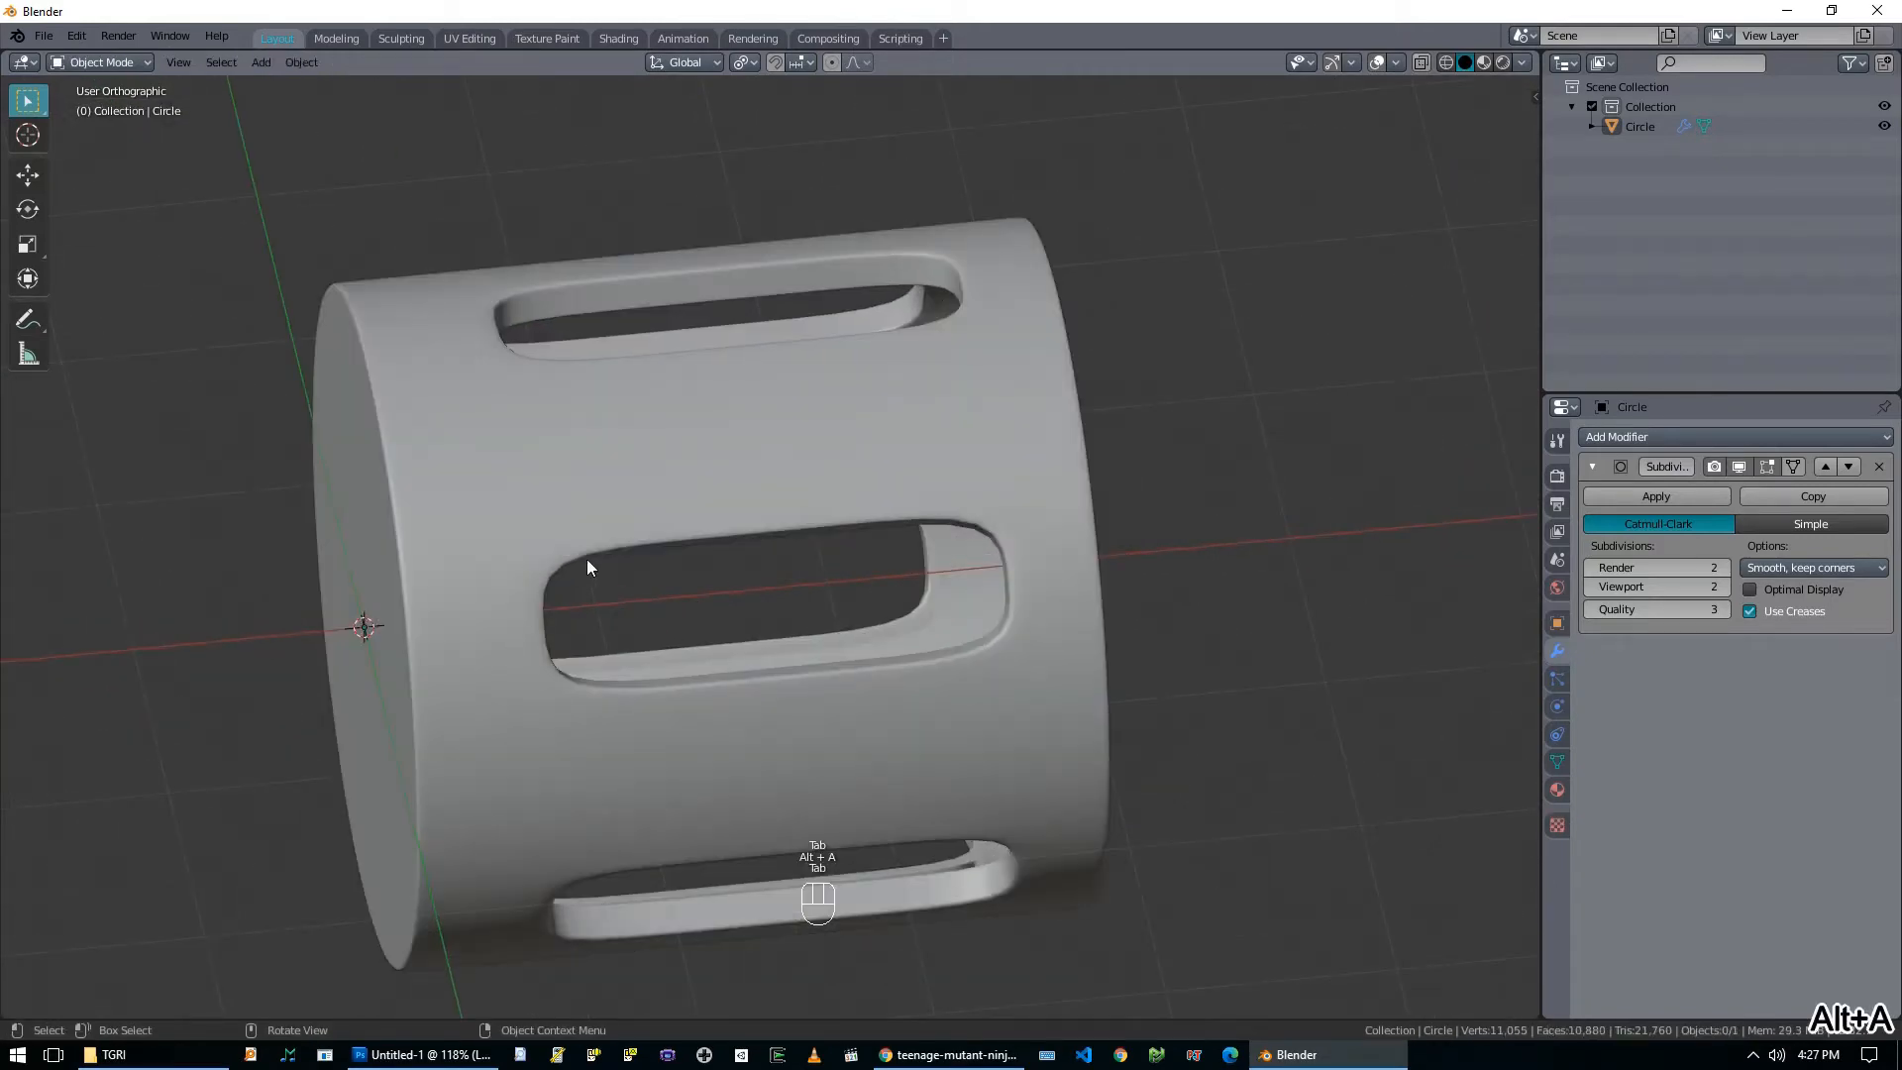
middle_drag(615, 538, 582, 558)
key(Tab)
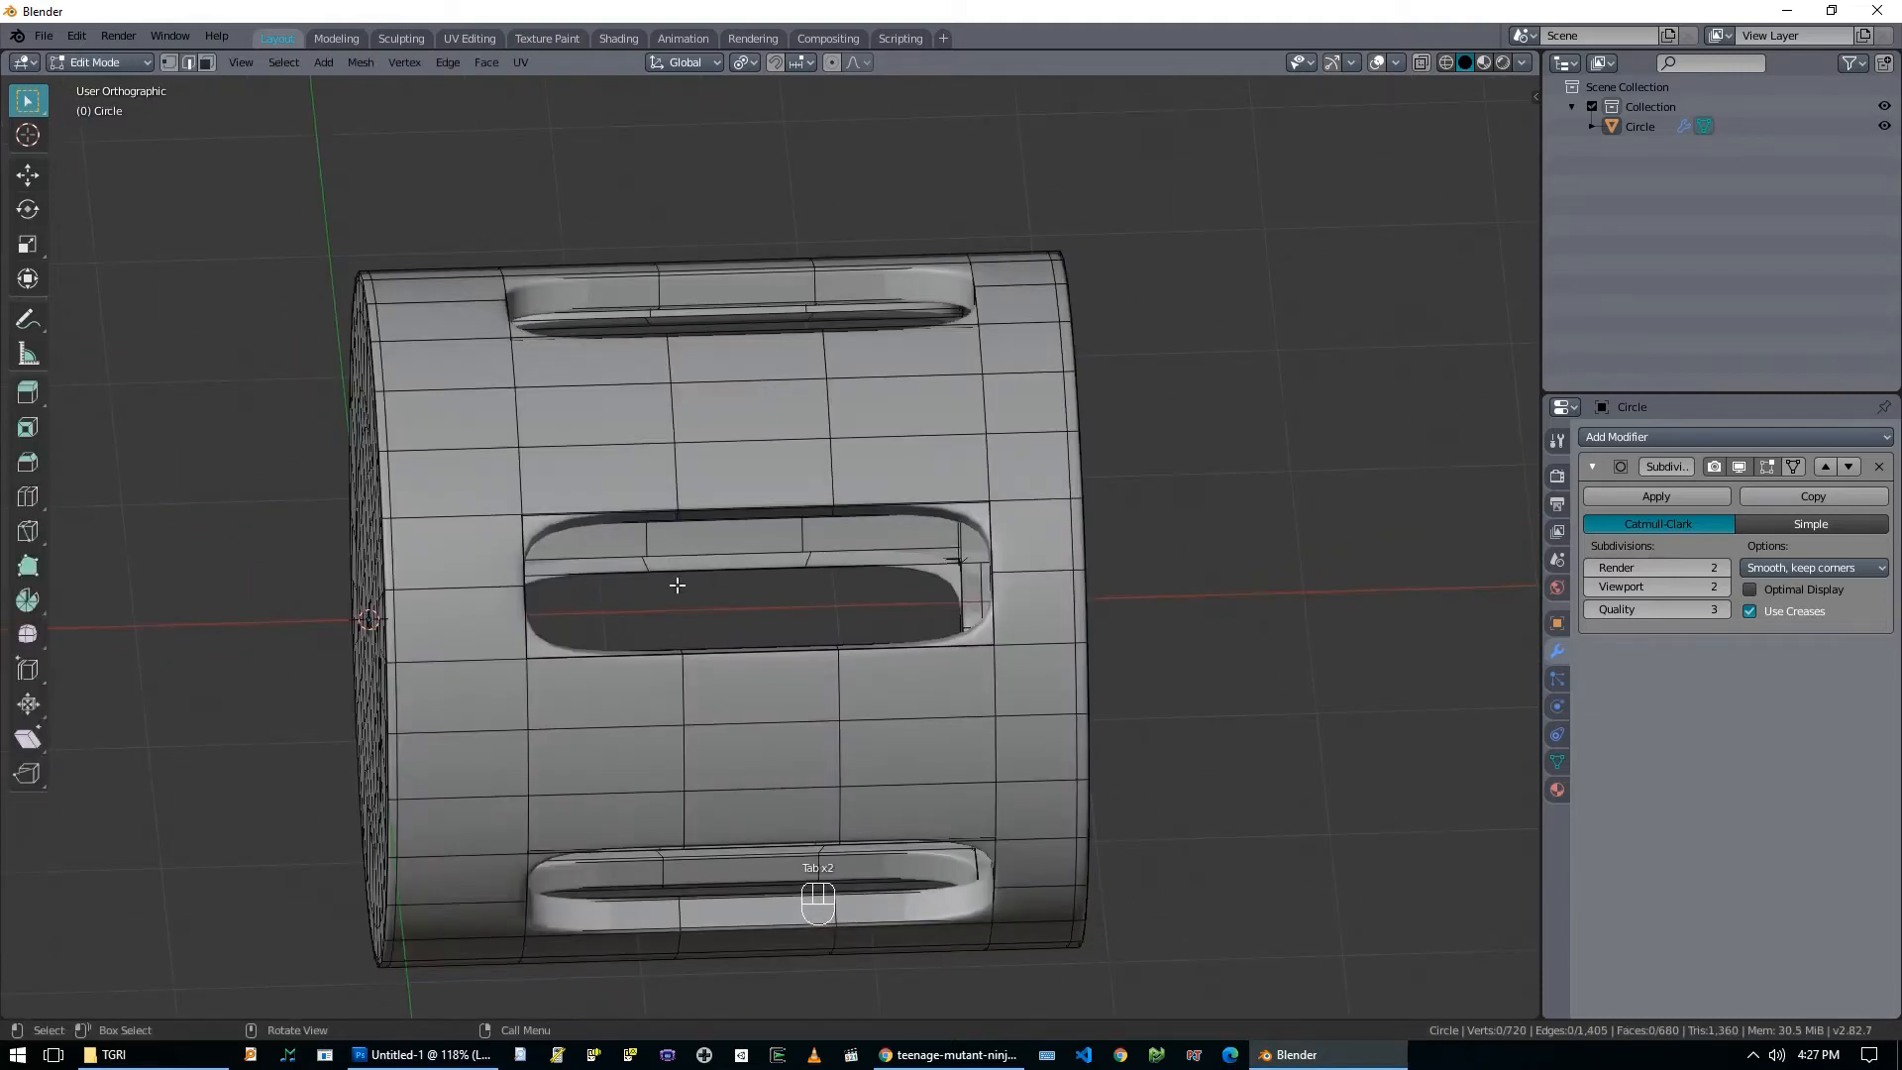
Switch to vertex selection with X-ray display and orient the orthographic view squarely onto one slot.
key(1)
key(KP_1)
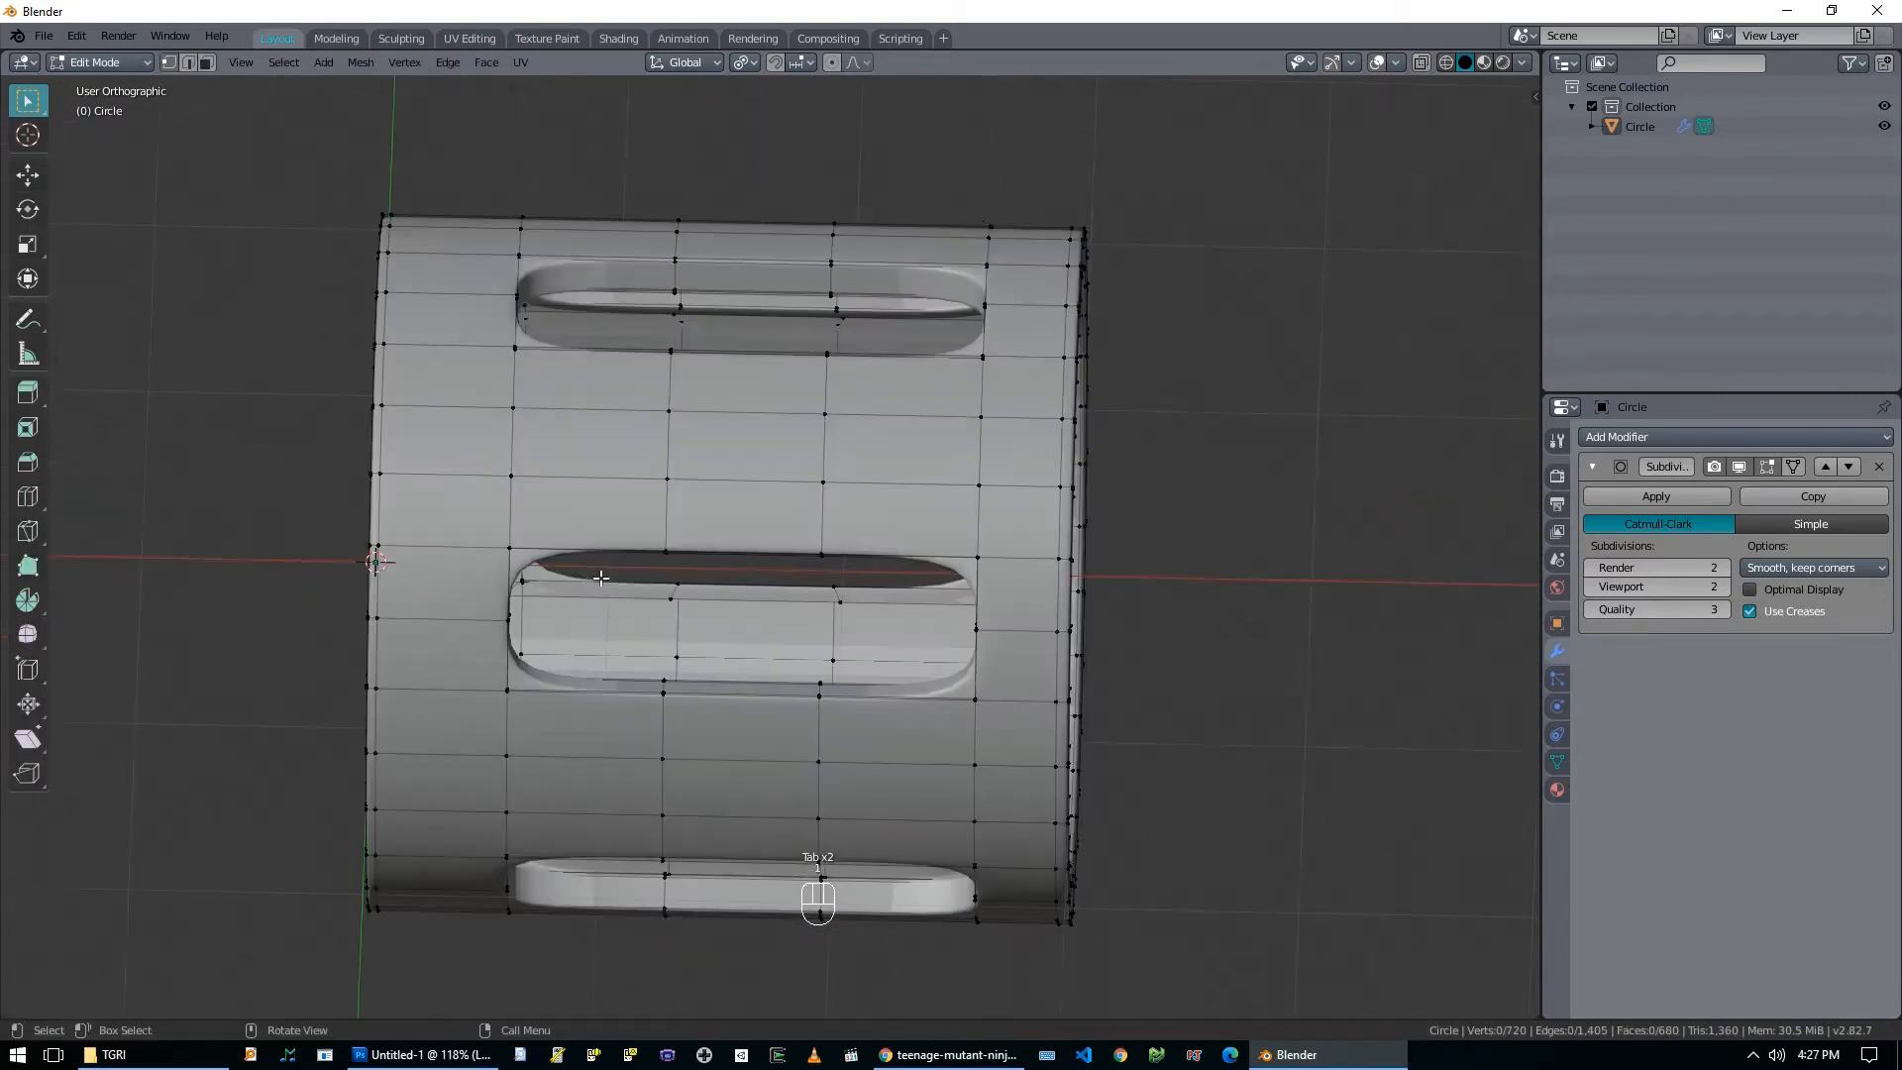
key(KP_2)
key(KP_1)
key(KP_8)
key(KP_8)
key(KP_8)
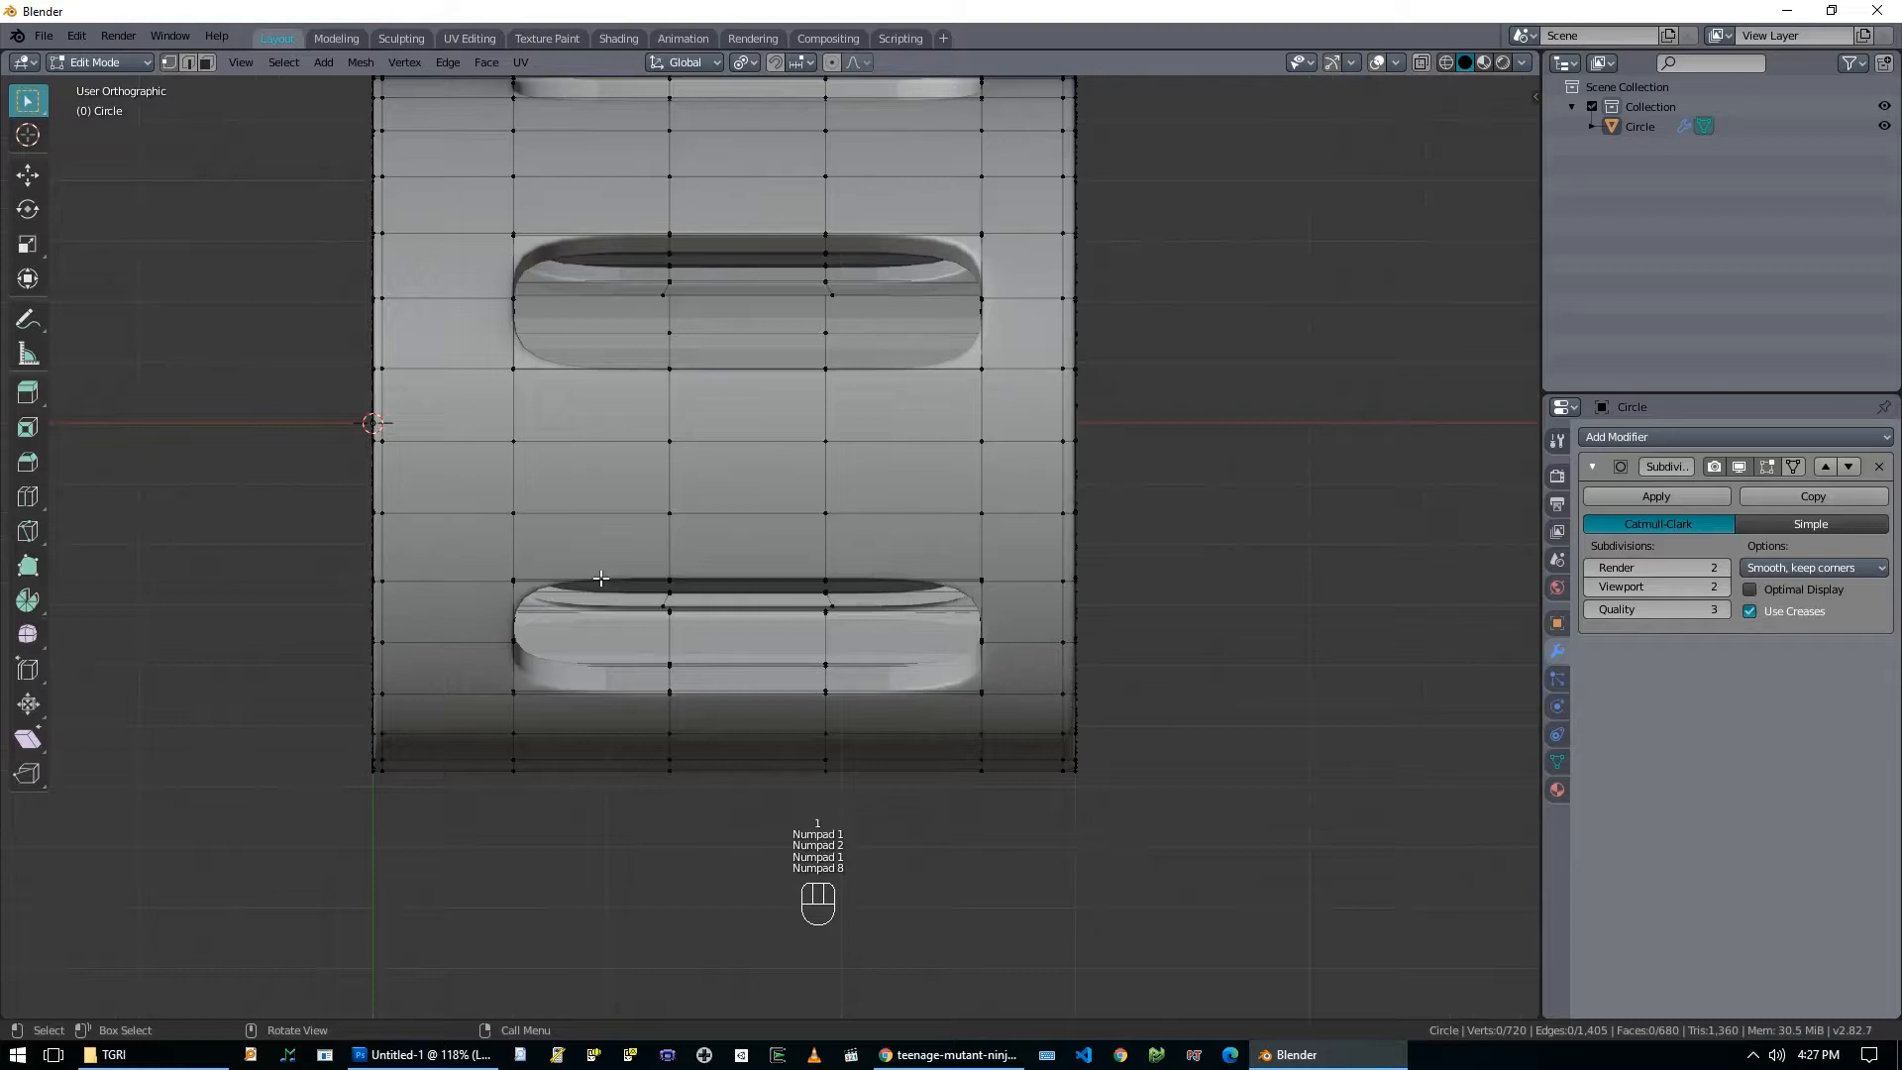
key(alt+z)
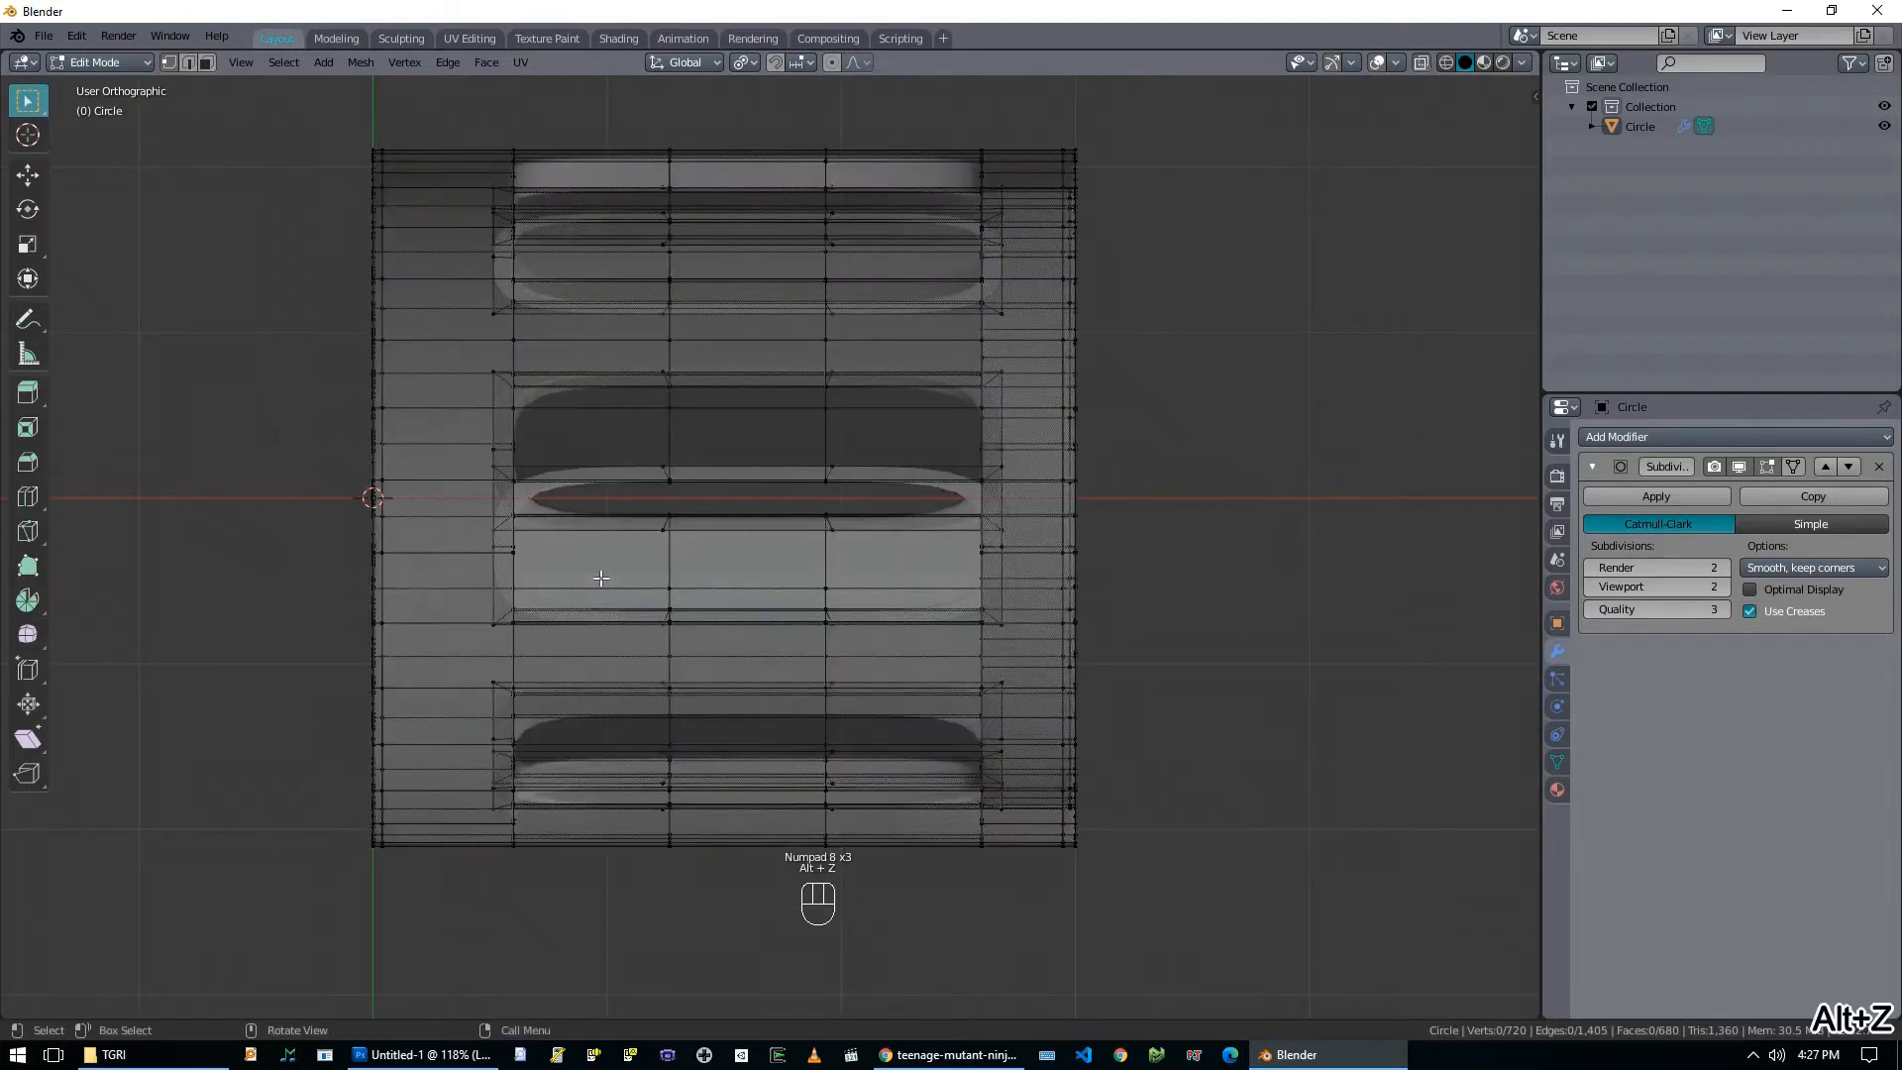
middle_drag(745, 632, 737, 597)
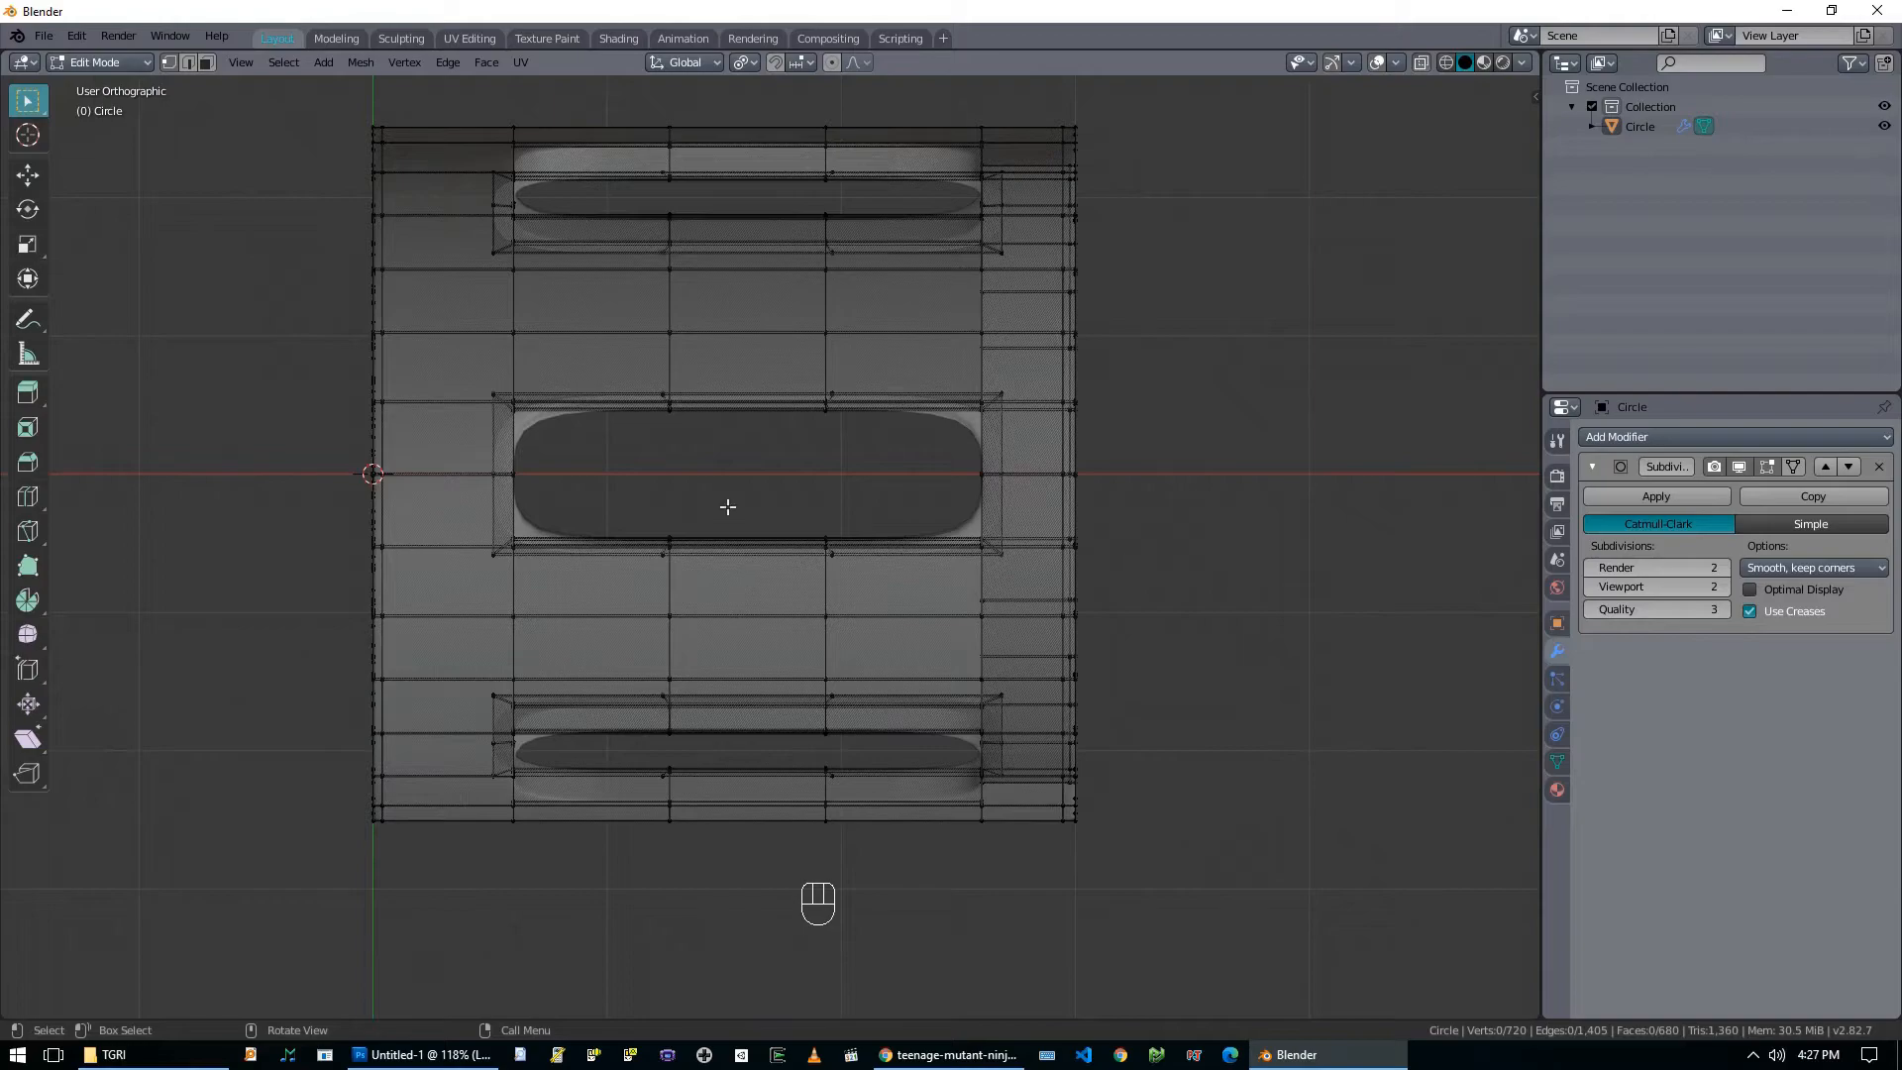
Hide the inner wall ring inside the open end and face the slot squarely again.
middle_drag(864, 436, 1020, 289)
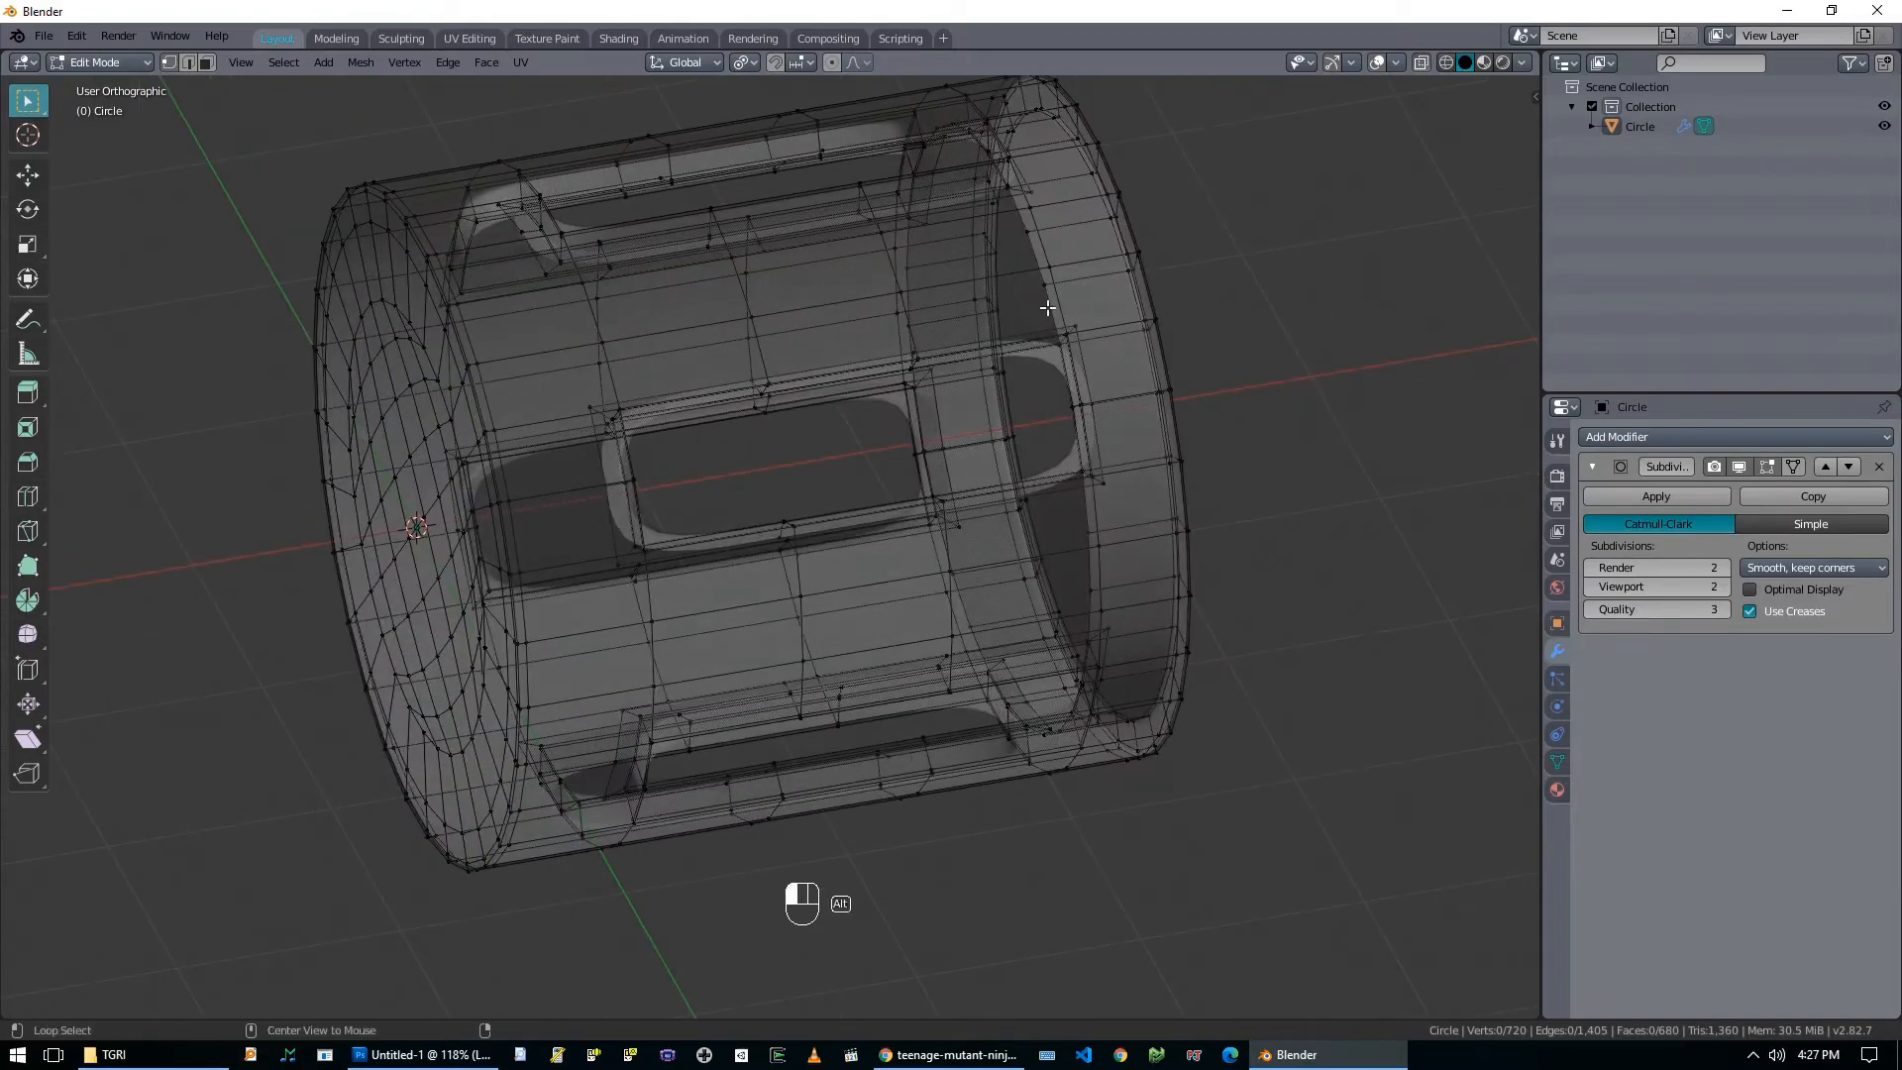
key(h)
middle_drag(1048, 317, 1006, 352)
Box-select the corner vertices of the slot facing the view, including its inner wall vertices.
key(b)
drag(467, 374, 544, 437)
key(b)
drag(466, 538, 555, 594)
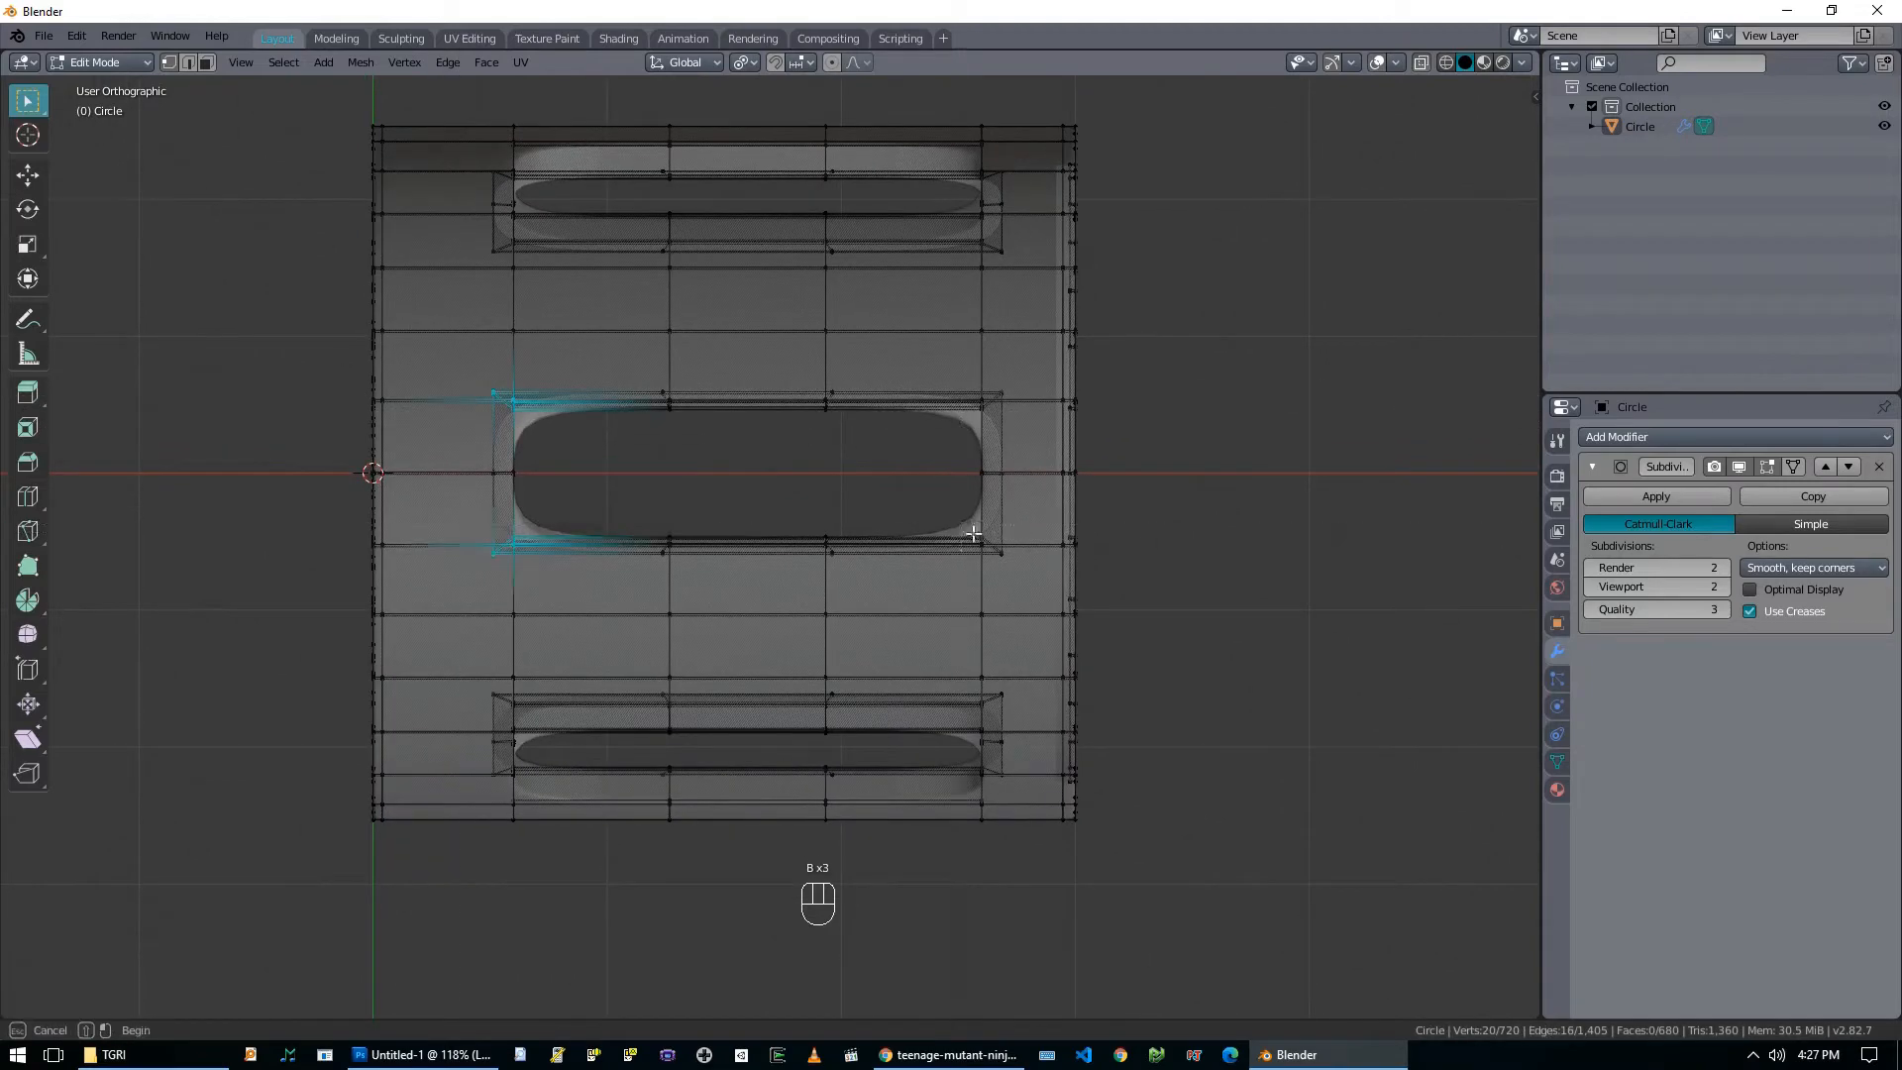
key(b)
drag(954, 368, 1017, 425)
Rotate to the next slot and add its corner vertices, inner wall included, to the selection with box select.
middle_drag(843, 335, 849, 489)
key(b)
key(b)
drag(477, 692, 535, 729)
key(b)
drag(963, 681, 1022, 739)
key(b)
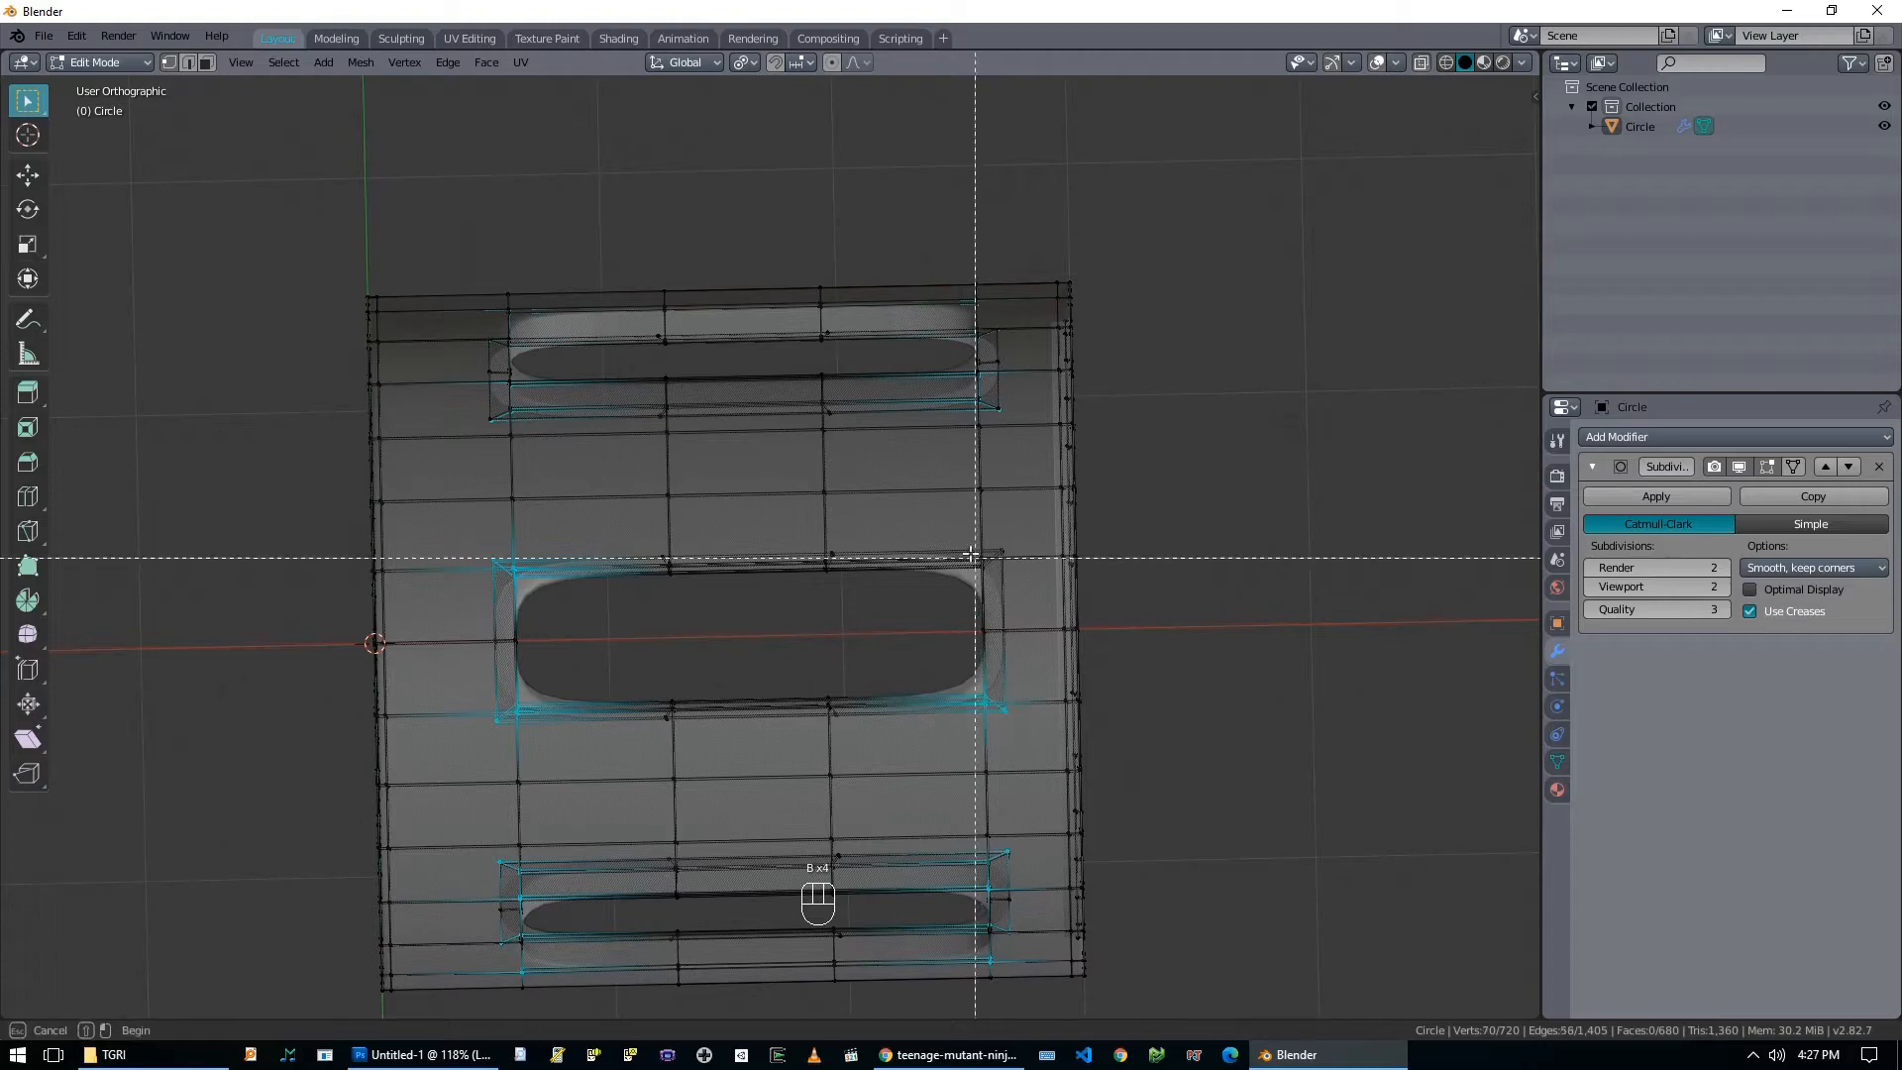
Add the corner vertices of the remaining unselected slot around the cylinder to the selection.
middle_drag(854, 474, 857, 627)
key(b)
drag(469, 601, 543, 650)
key(b)
drag(485, 740, 527, 783)
key(b)
drag(957, 755, 1018, 807)
key(b)
drag(964, 605, 1004, 631)
Turn off X-ray and scale the selected slot corners inward along X to about 0.82 to round the slot ends.
middle_drag(1143, 694, 926, 666)
key(alt+z)
middle_drag(681, 689, 649, 649)
scroll(699, 669, up, 2)
scroll(644, 622, up, 2)
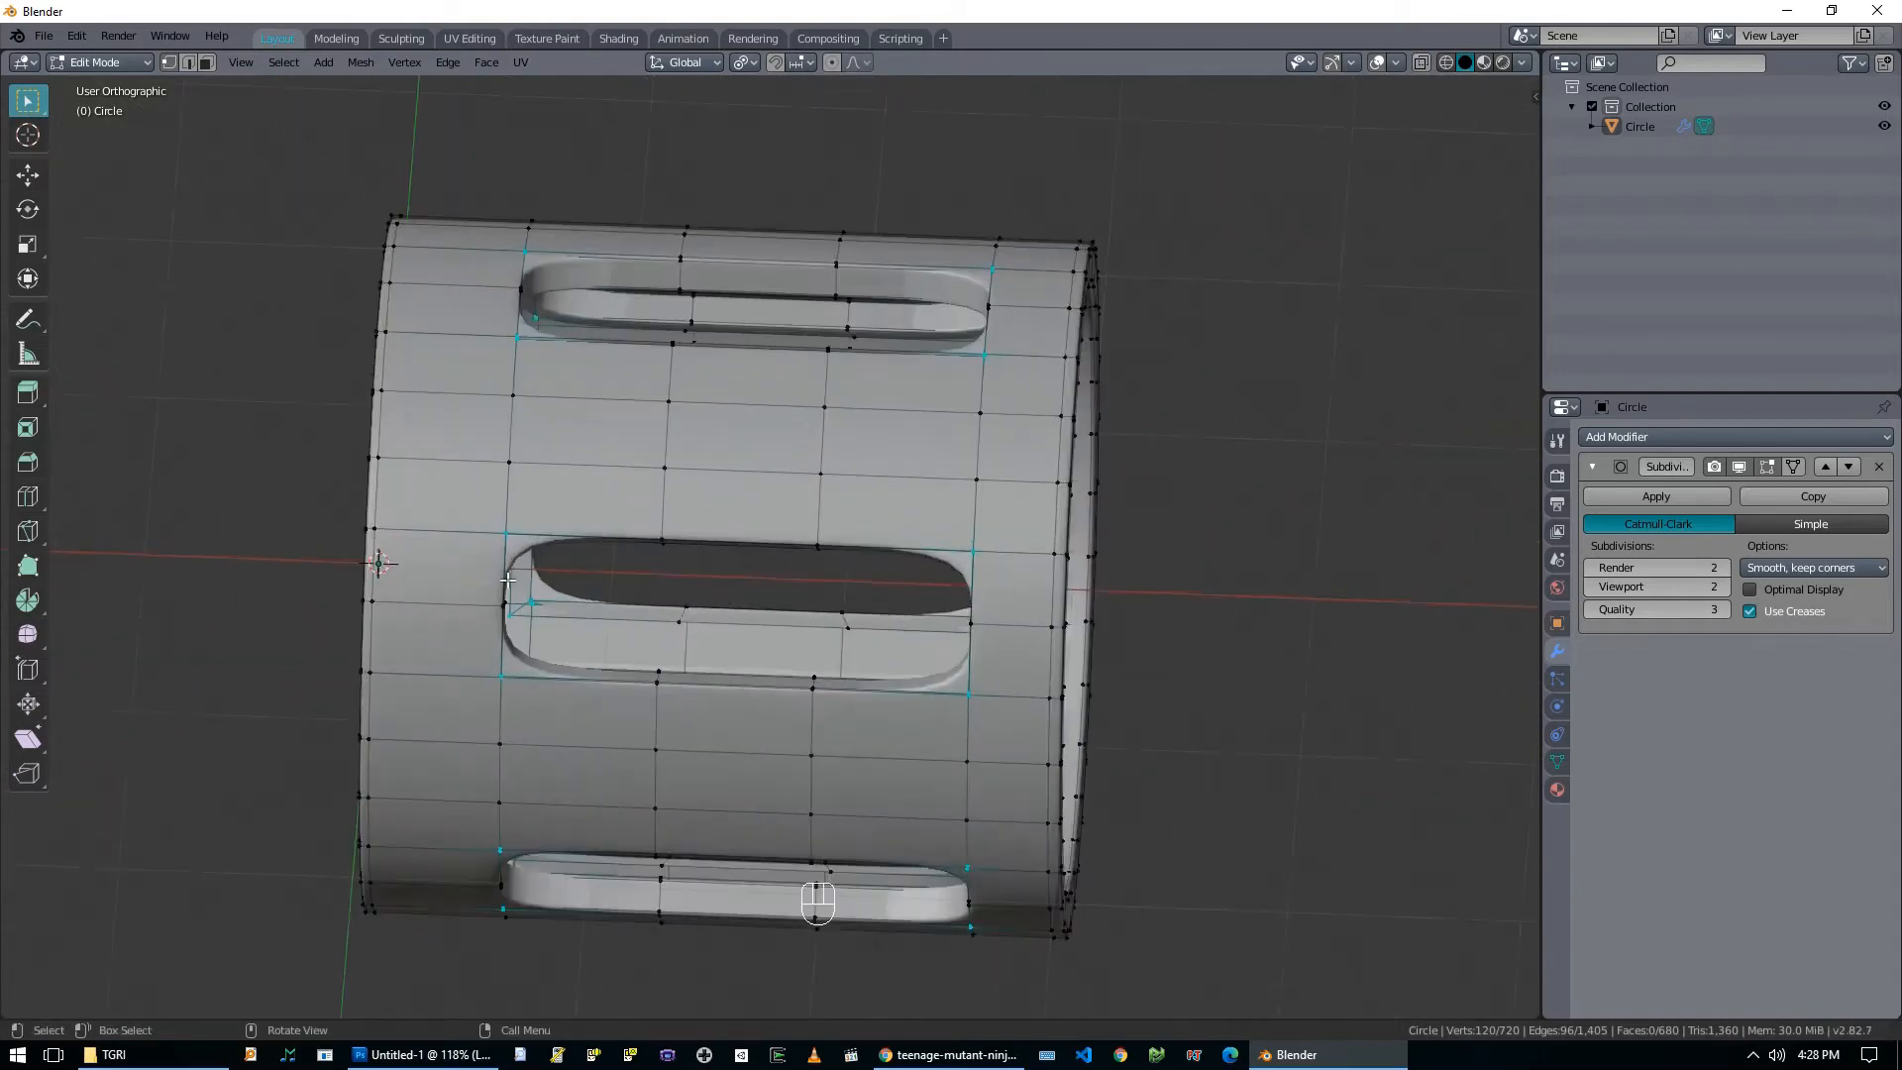
middle_drag(512, 567, 683, 594)
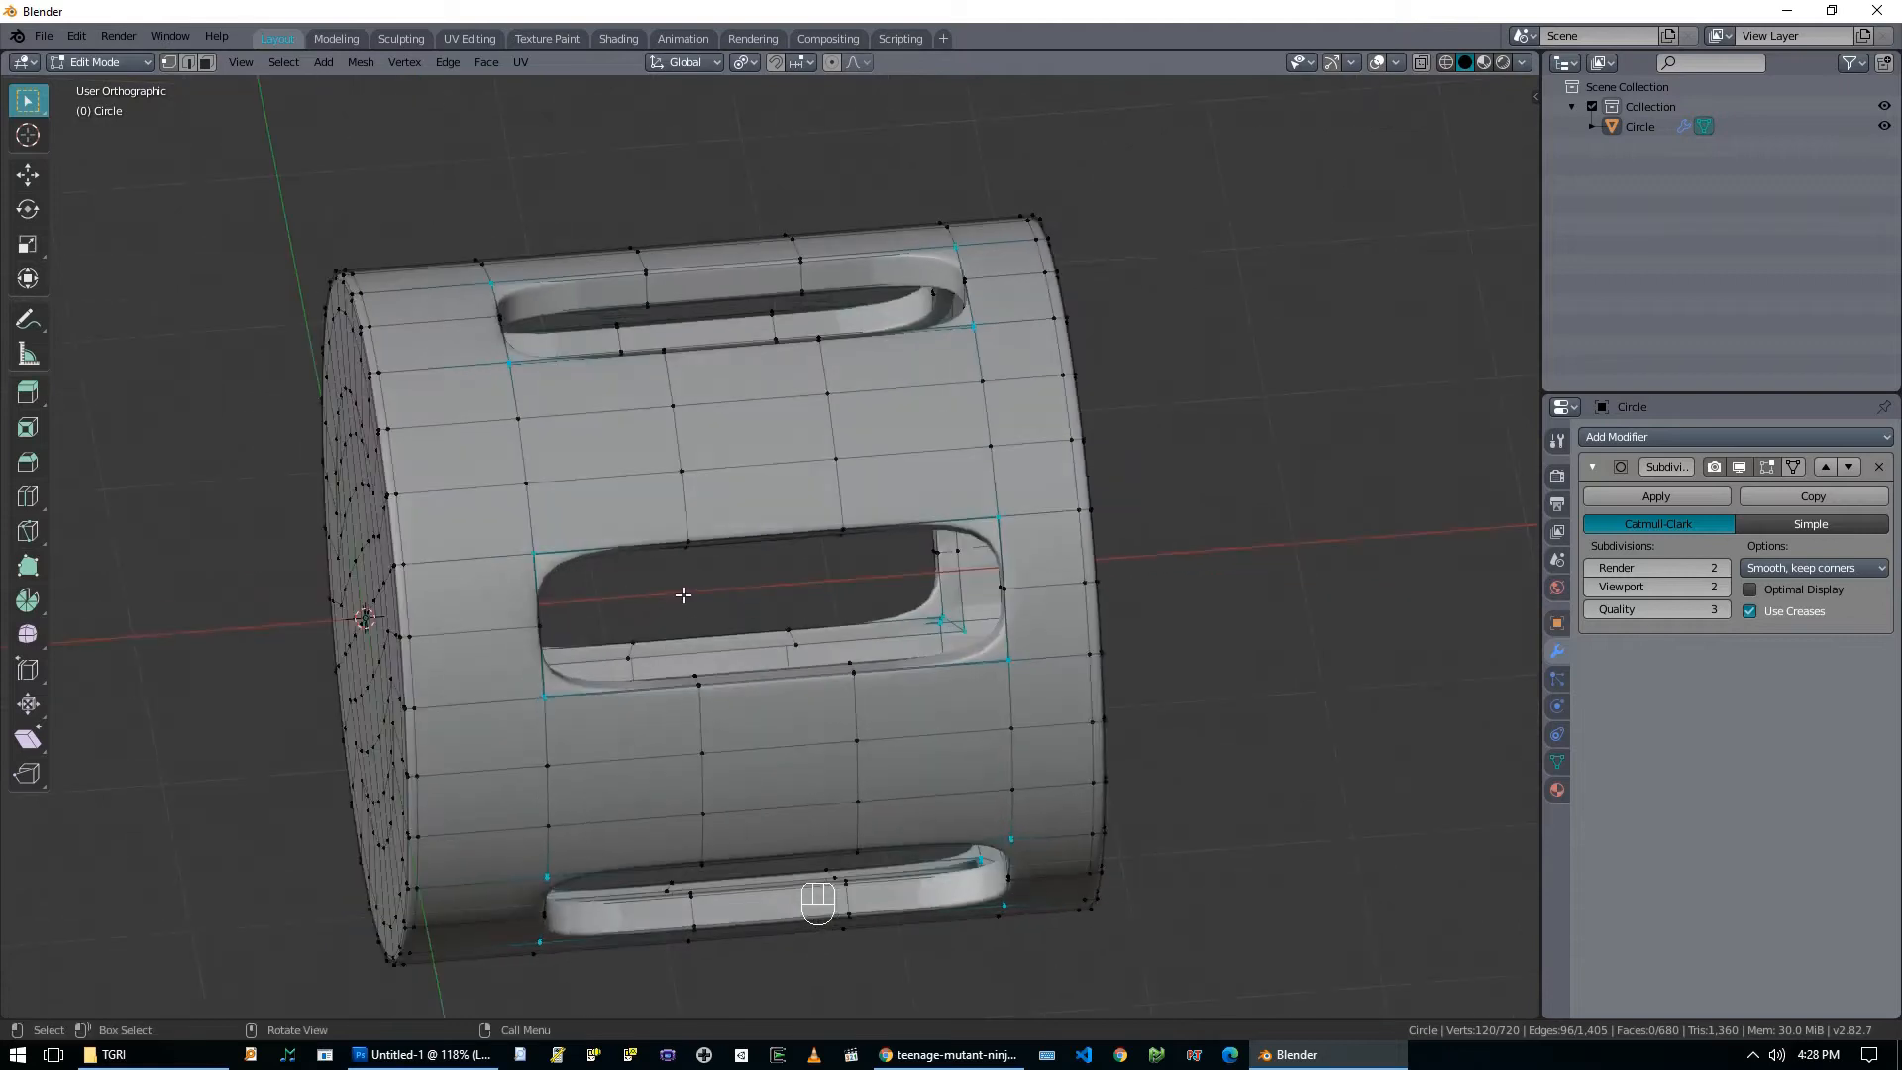
key(alt+x)
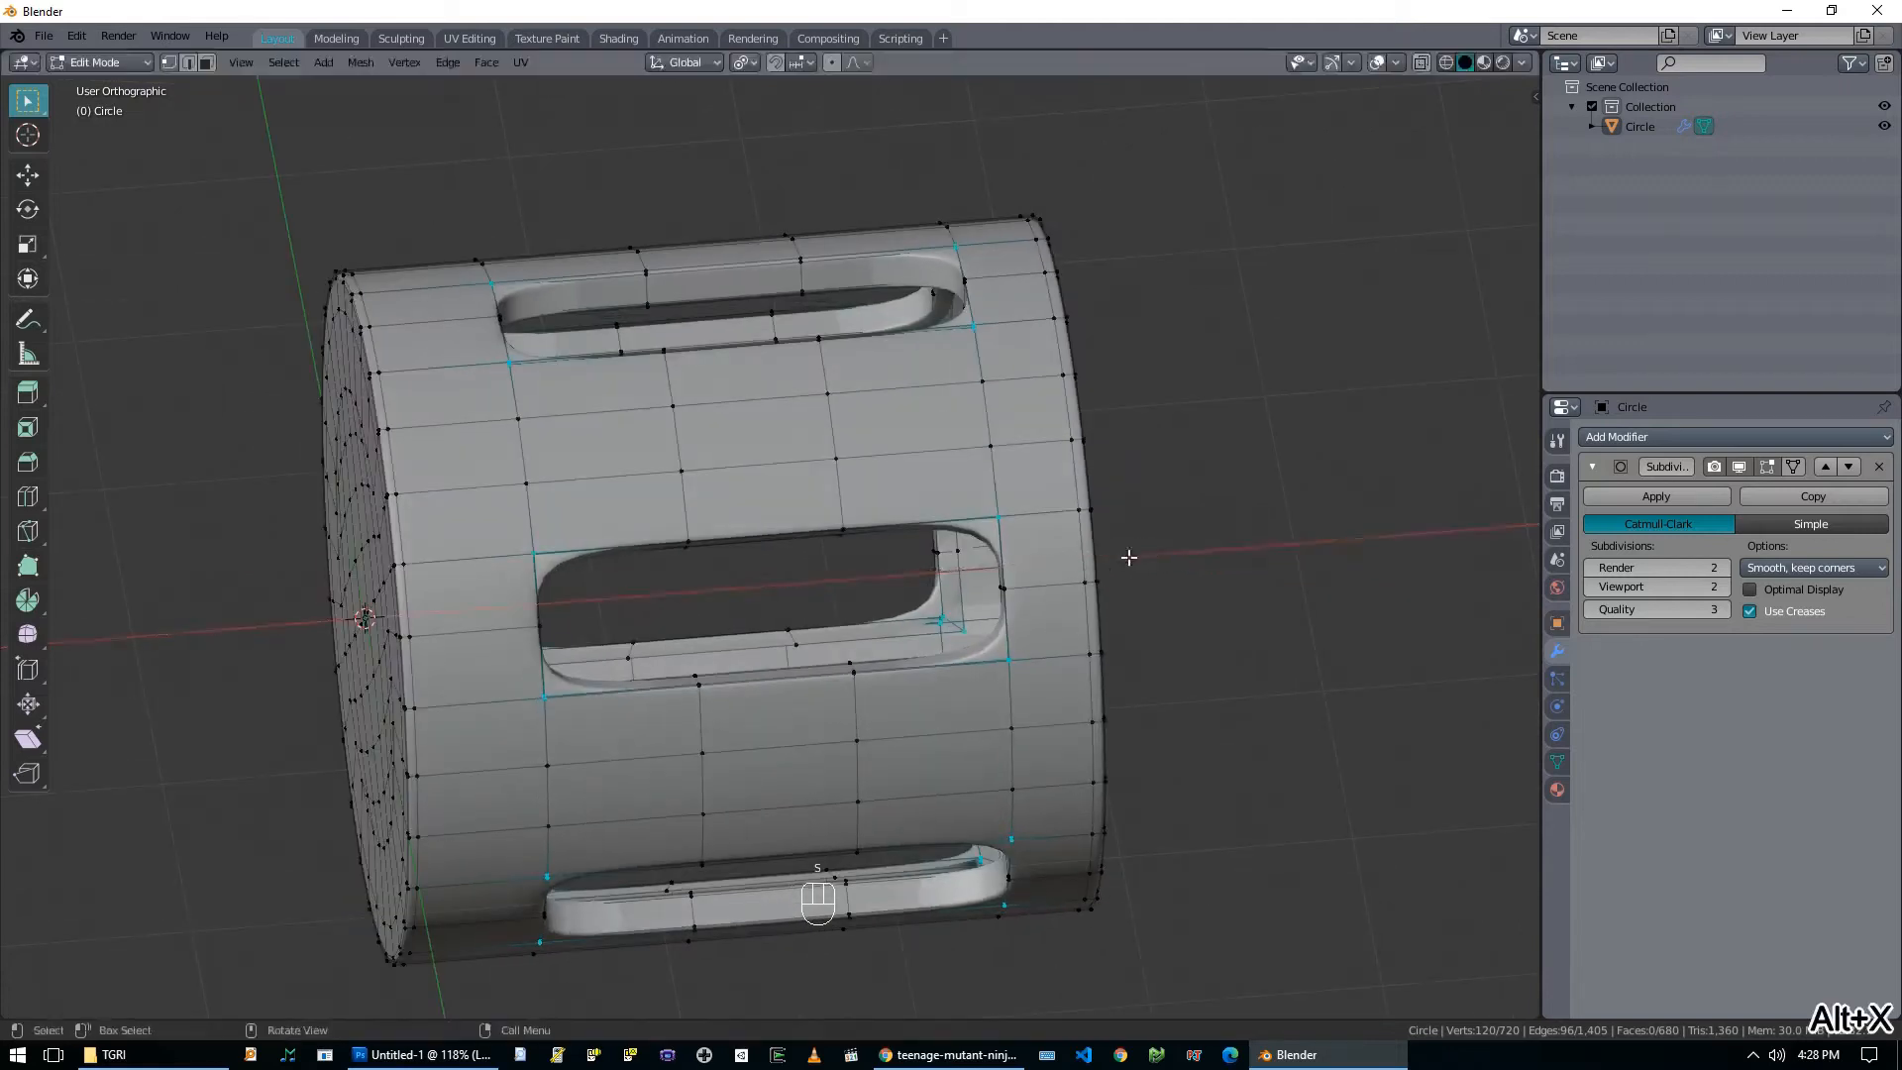
key(period)
click(1144, 465)
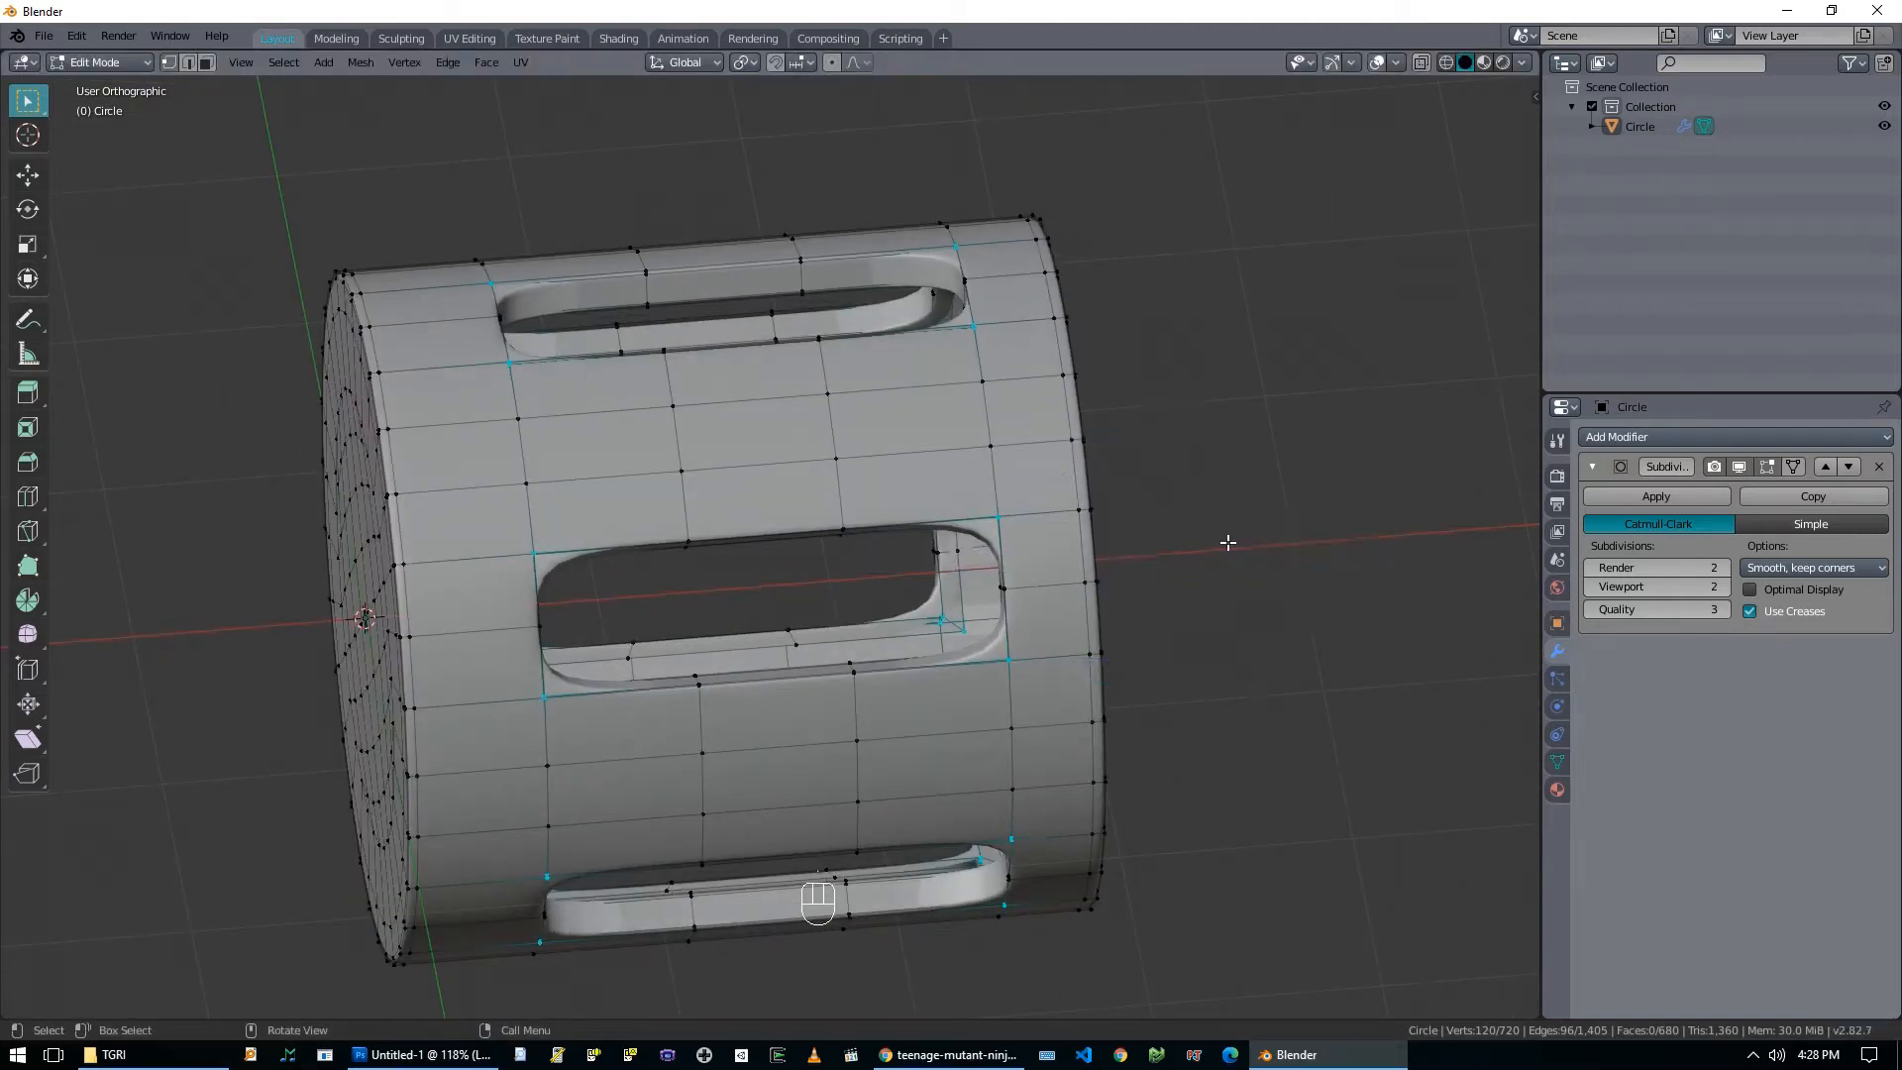
key(s)
key(x)
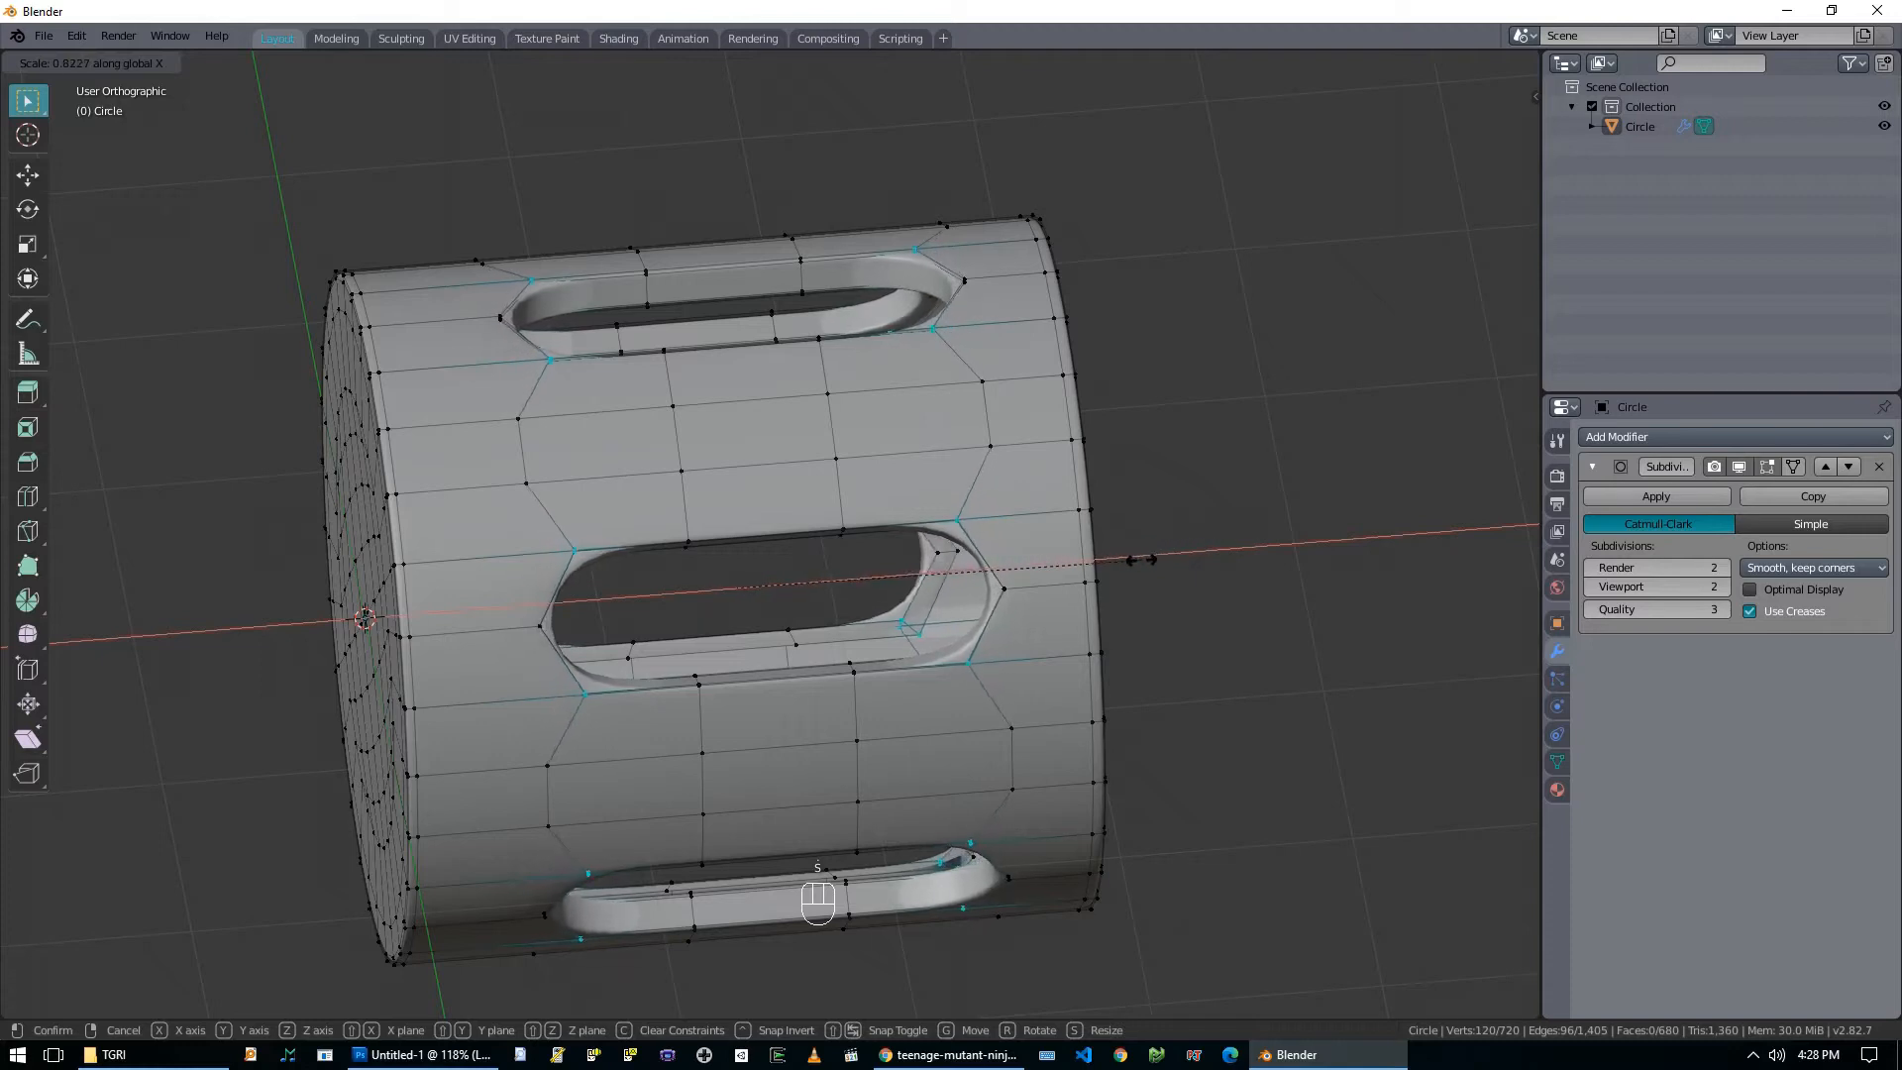
click(1134, 564)
View the smoothed cap in Object Mode and compare its slots with the canister reference photo in the browser.
key(Tab)
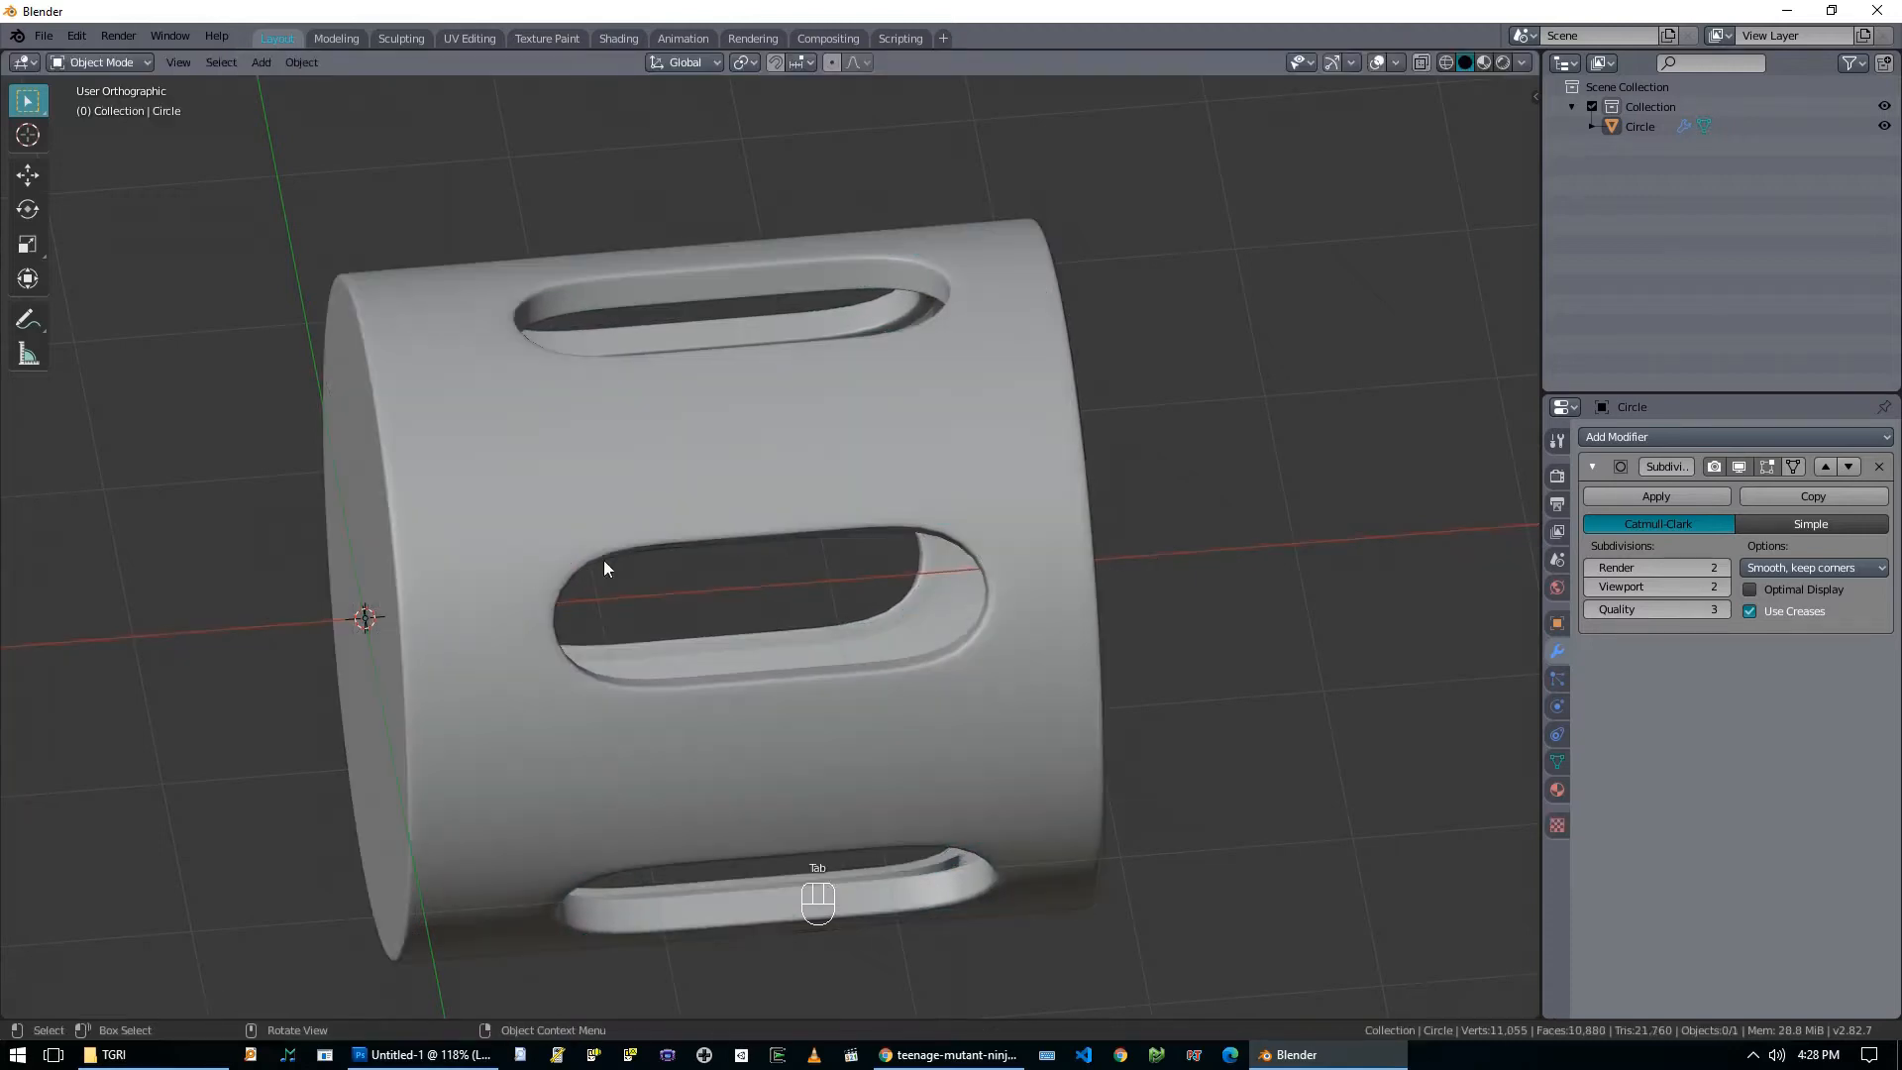
scroll(621, 646, down, 2)
click(949, 1054)
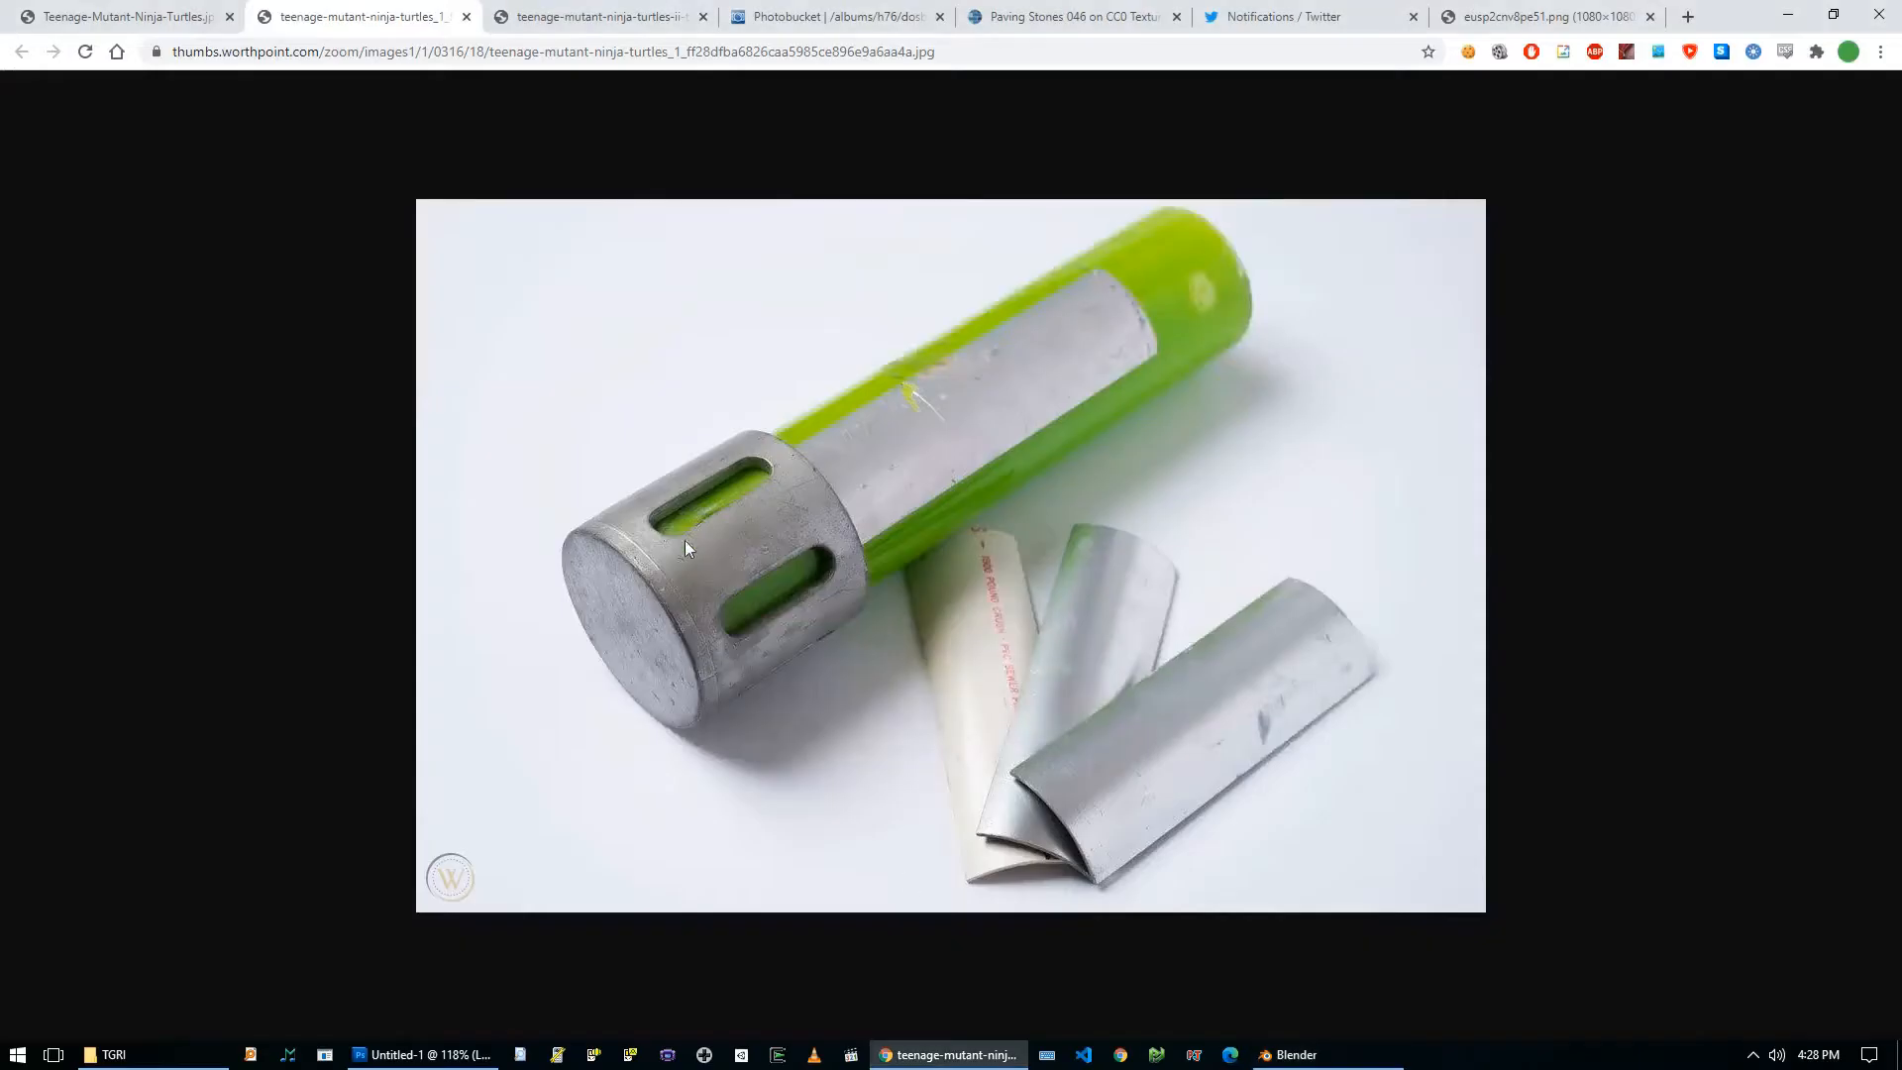
click(966, 1054)
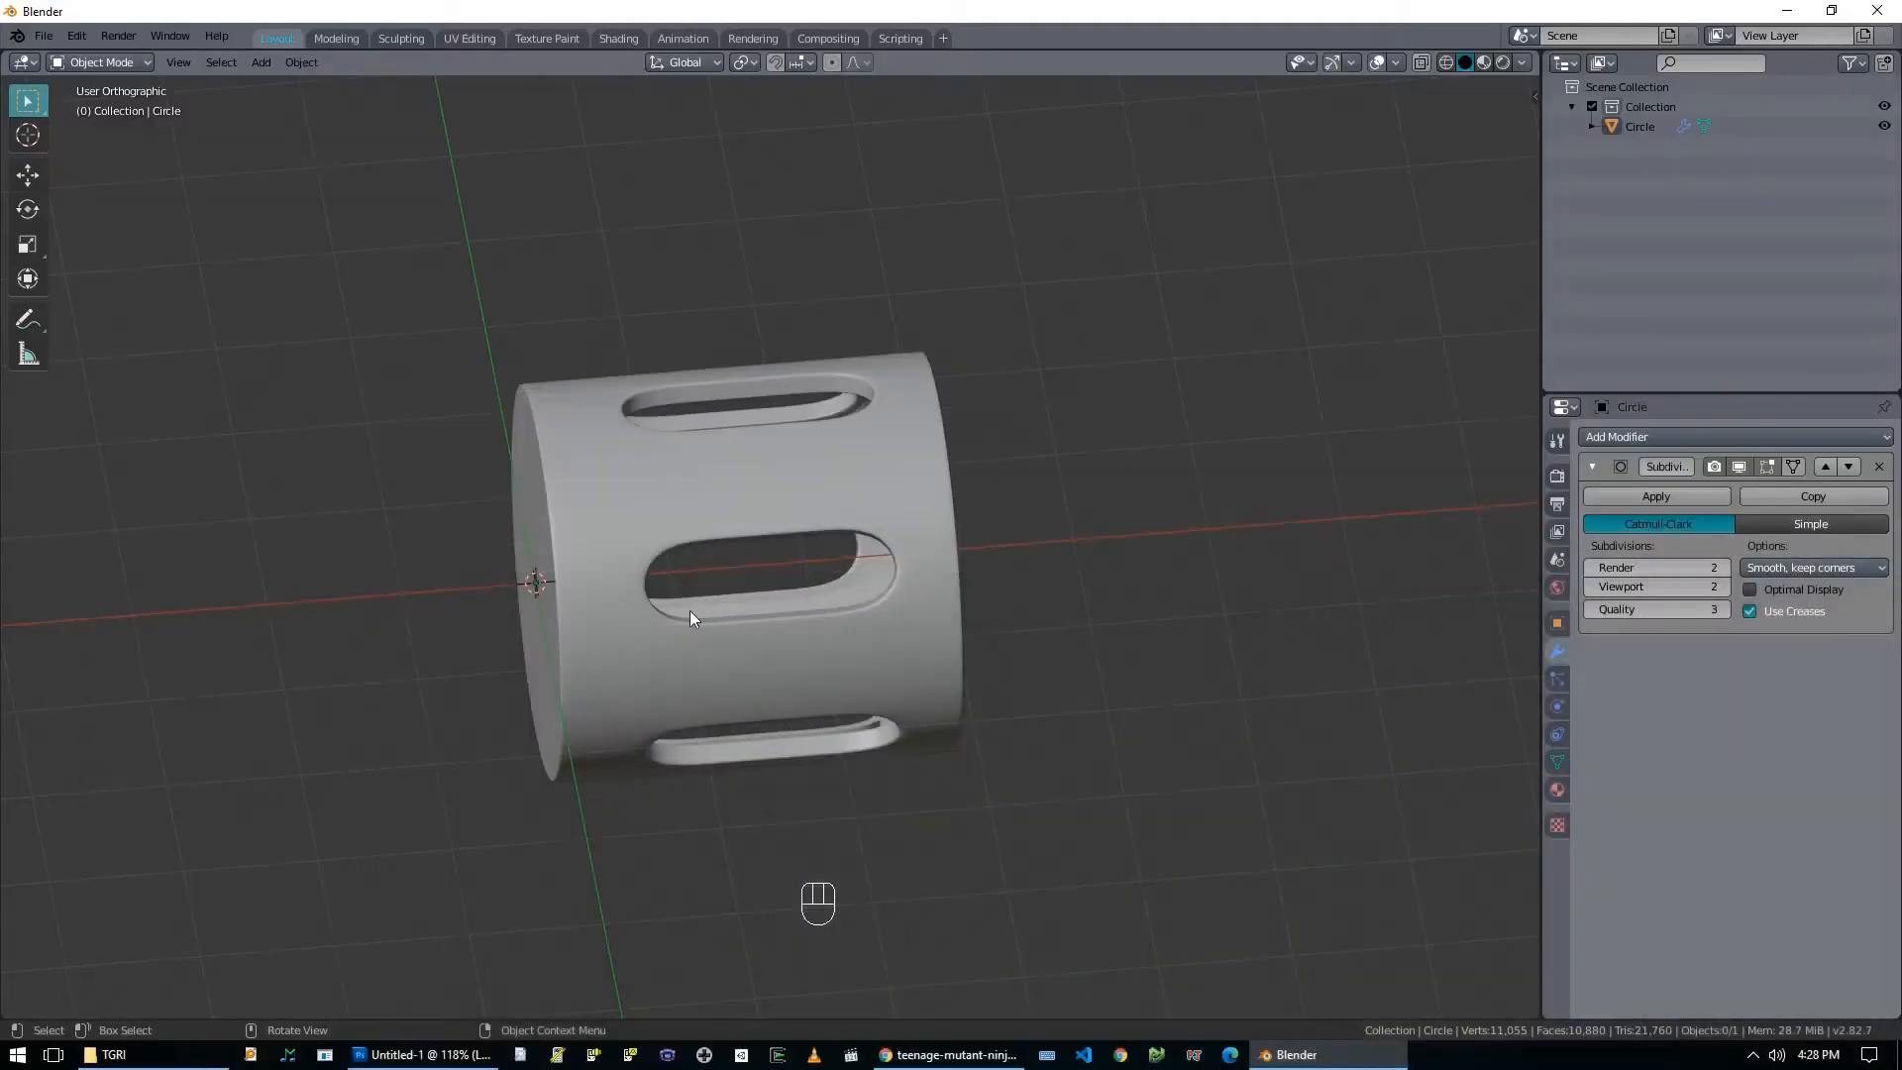
Box-select all slot-end vertices near the closed end in front view and move them about 0.1 m toward that end.
key(KP_1)
key(Tab)
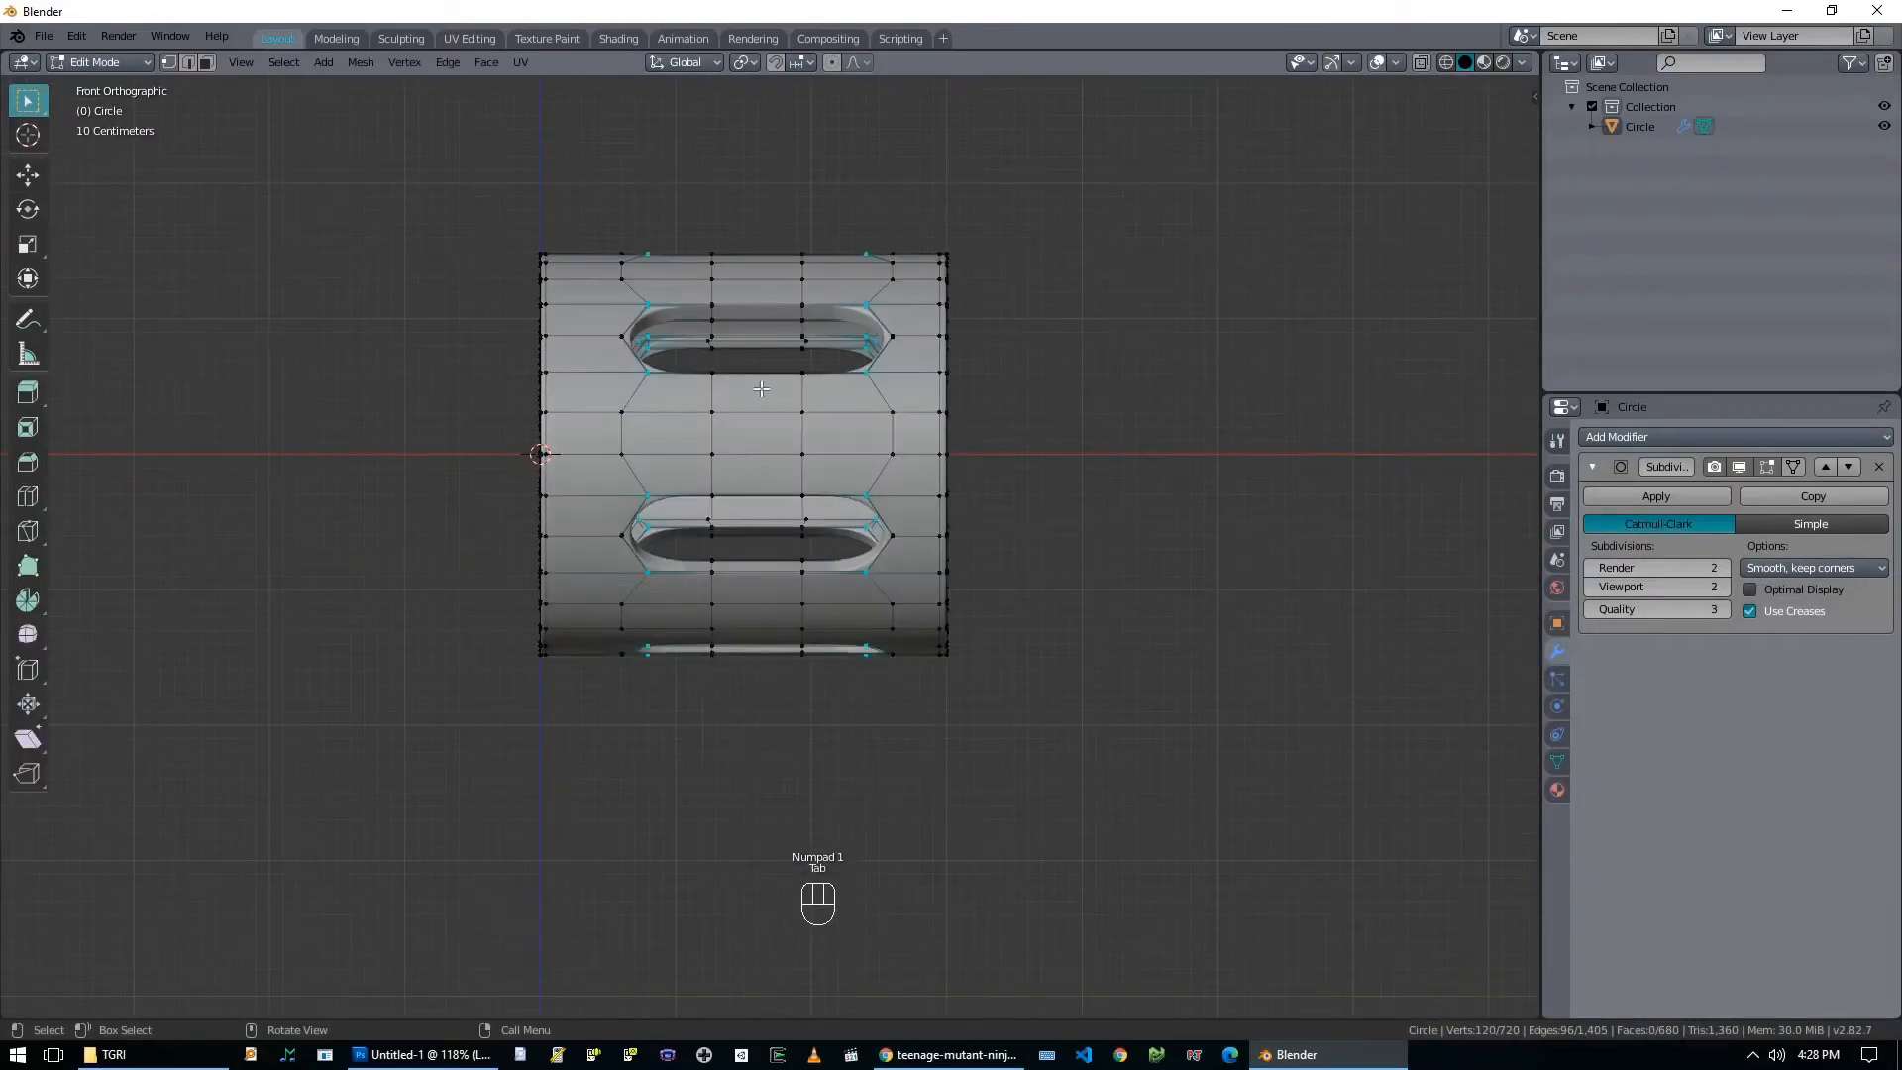
key(alt+a)
key(alt+z)
key(b)
drag(581, 204, 678, 725)
scroll(692, 627, up, 2)
scroll(692, 627, up, 1)
shift+middle_drag(693, 627, 896, 680)
scroll(872, 644, up, 2)
key(g)
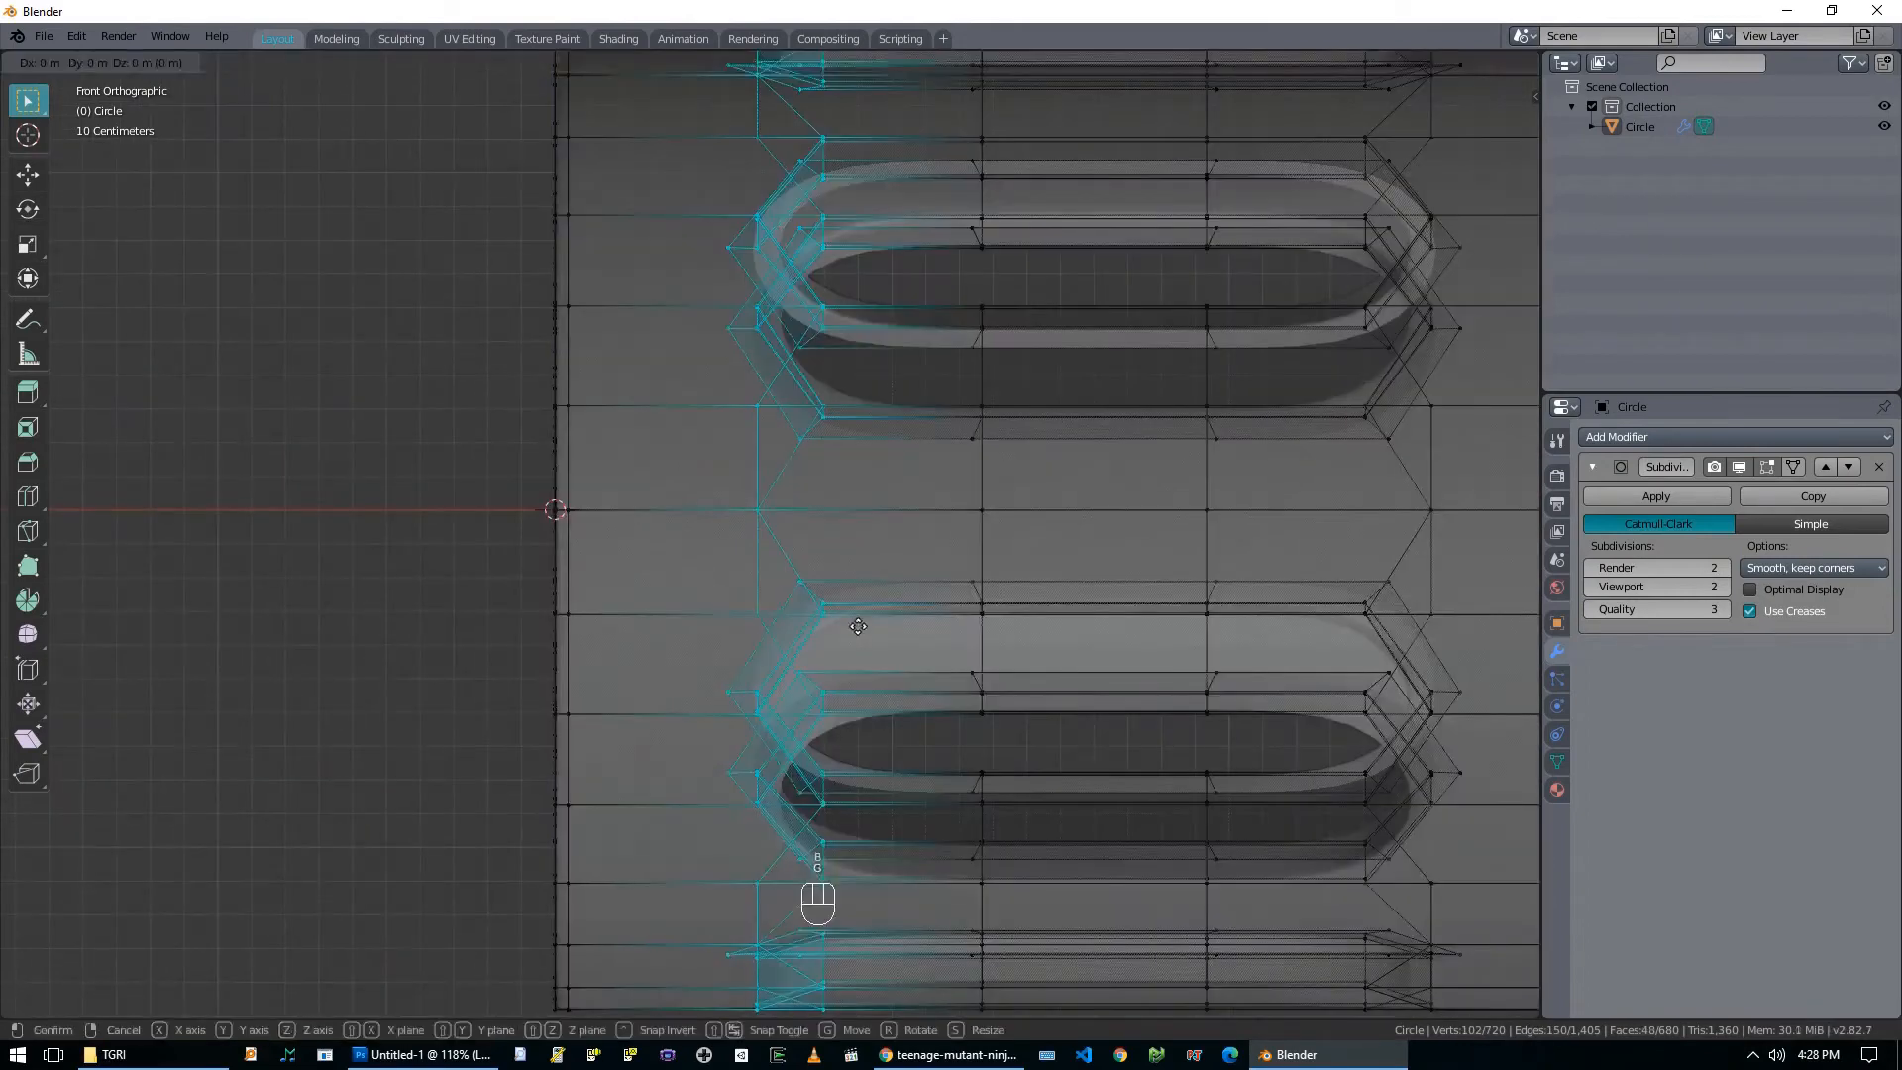
ctrl+click(825, 628)
Box-select all slot-end vertices near the open end and move them about 0.1 m toward the open end.
scroll(842, 627, down, 2)
scroll(842, 627, down, 2)
shift+middle_drag(1003, 577, 862, 573)
key(alt+a)
key(b)
drag(889, 211, 994, 809)
shift+middle_drag(1043, 629, 858, 641)
scroll(858, 641, up, 3)
key(g)
ctrl+click(881, 640)
Inspect the lengthened slots in Object Mode and return to the front view in Edit Mode with X-ray.
scroll(879, 639, down, 5)
key(Tab)
key(alt+z)
middle_drag(772, 564, 775, 662)
key(Tab)
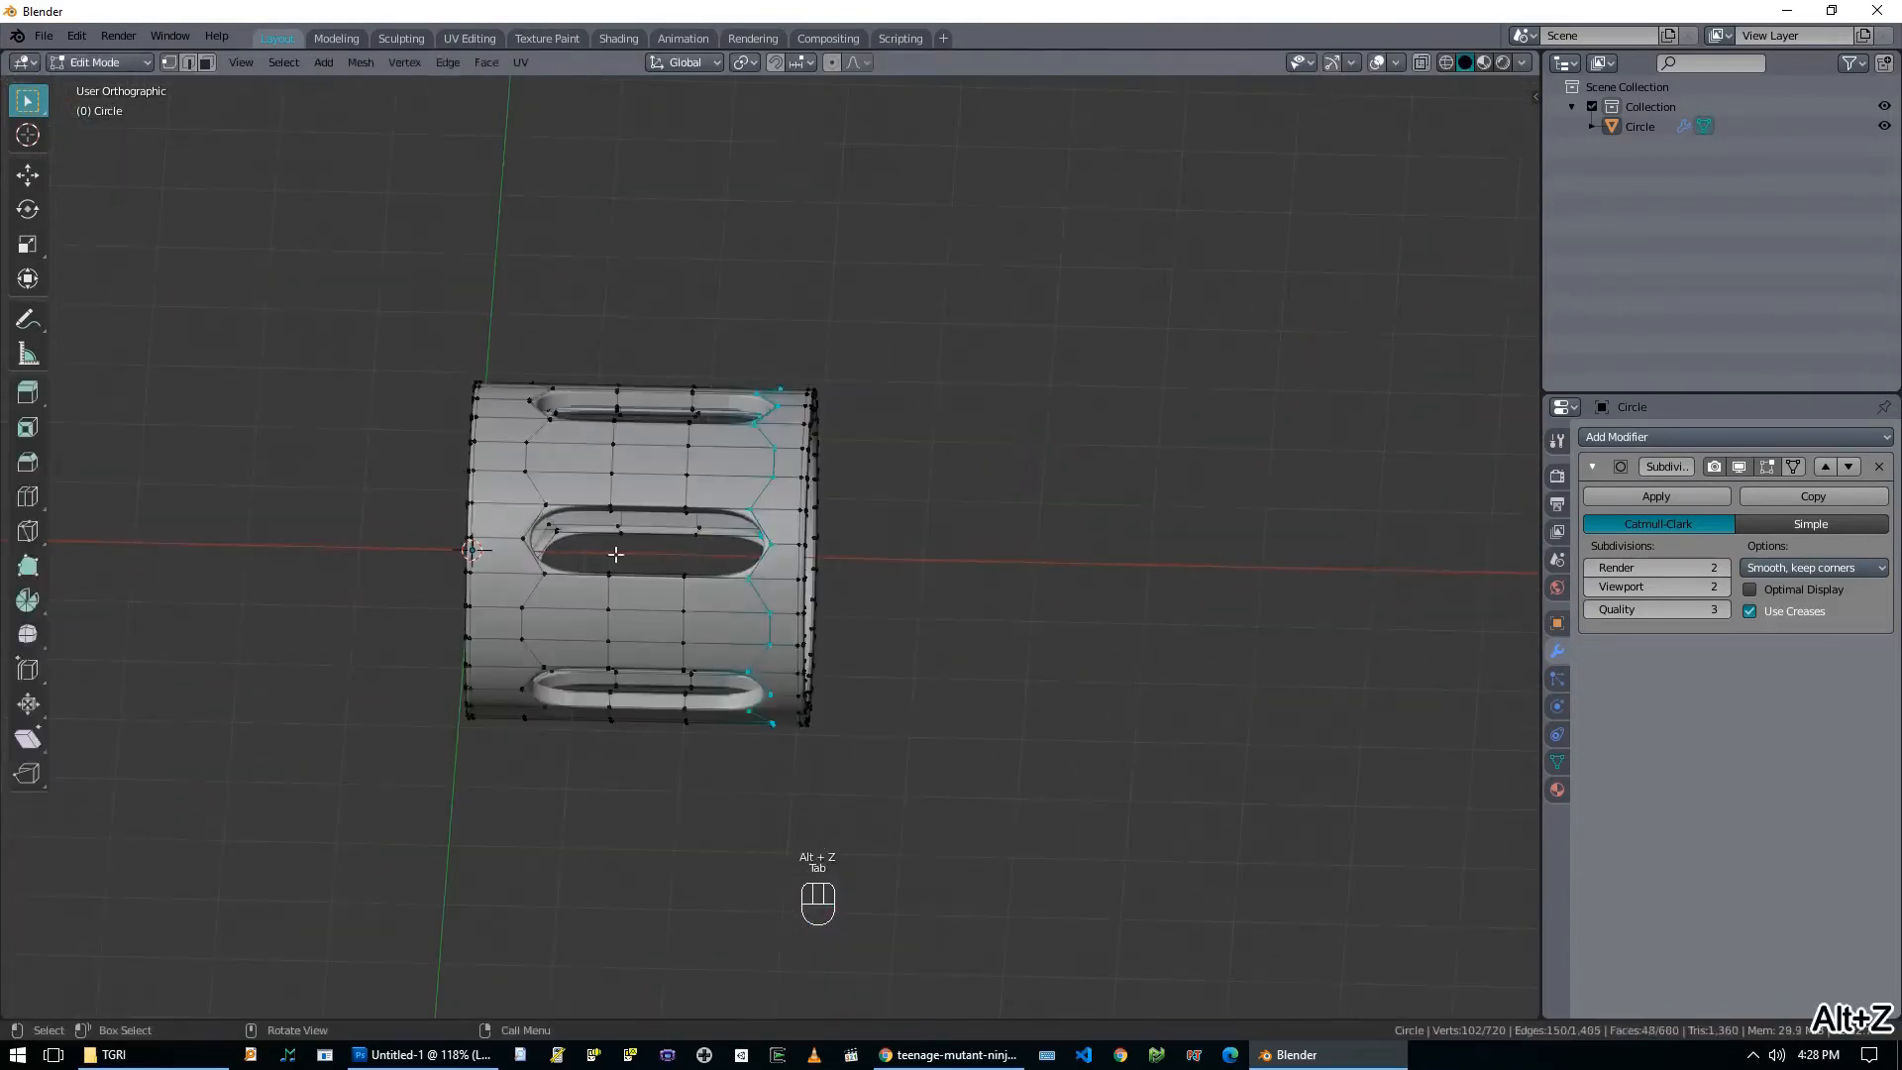
scroll(584, 481, up, 2)
key(KP_1)
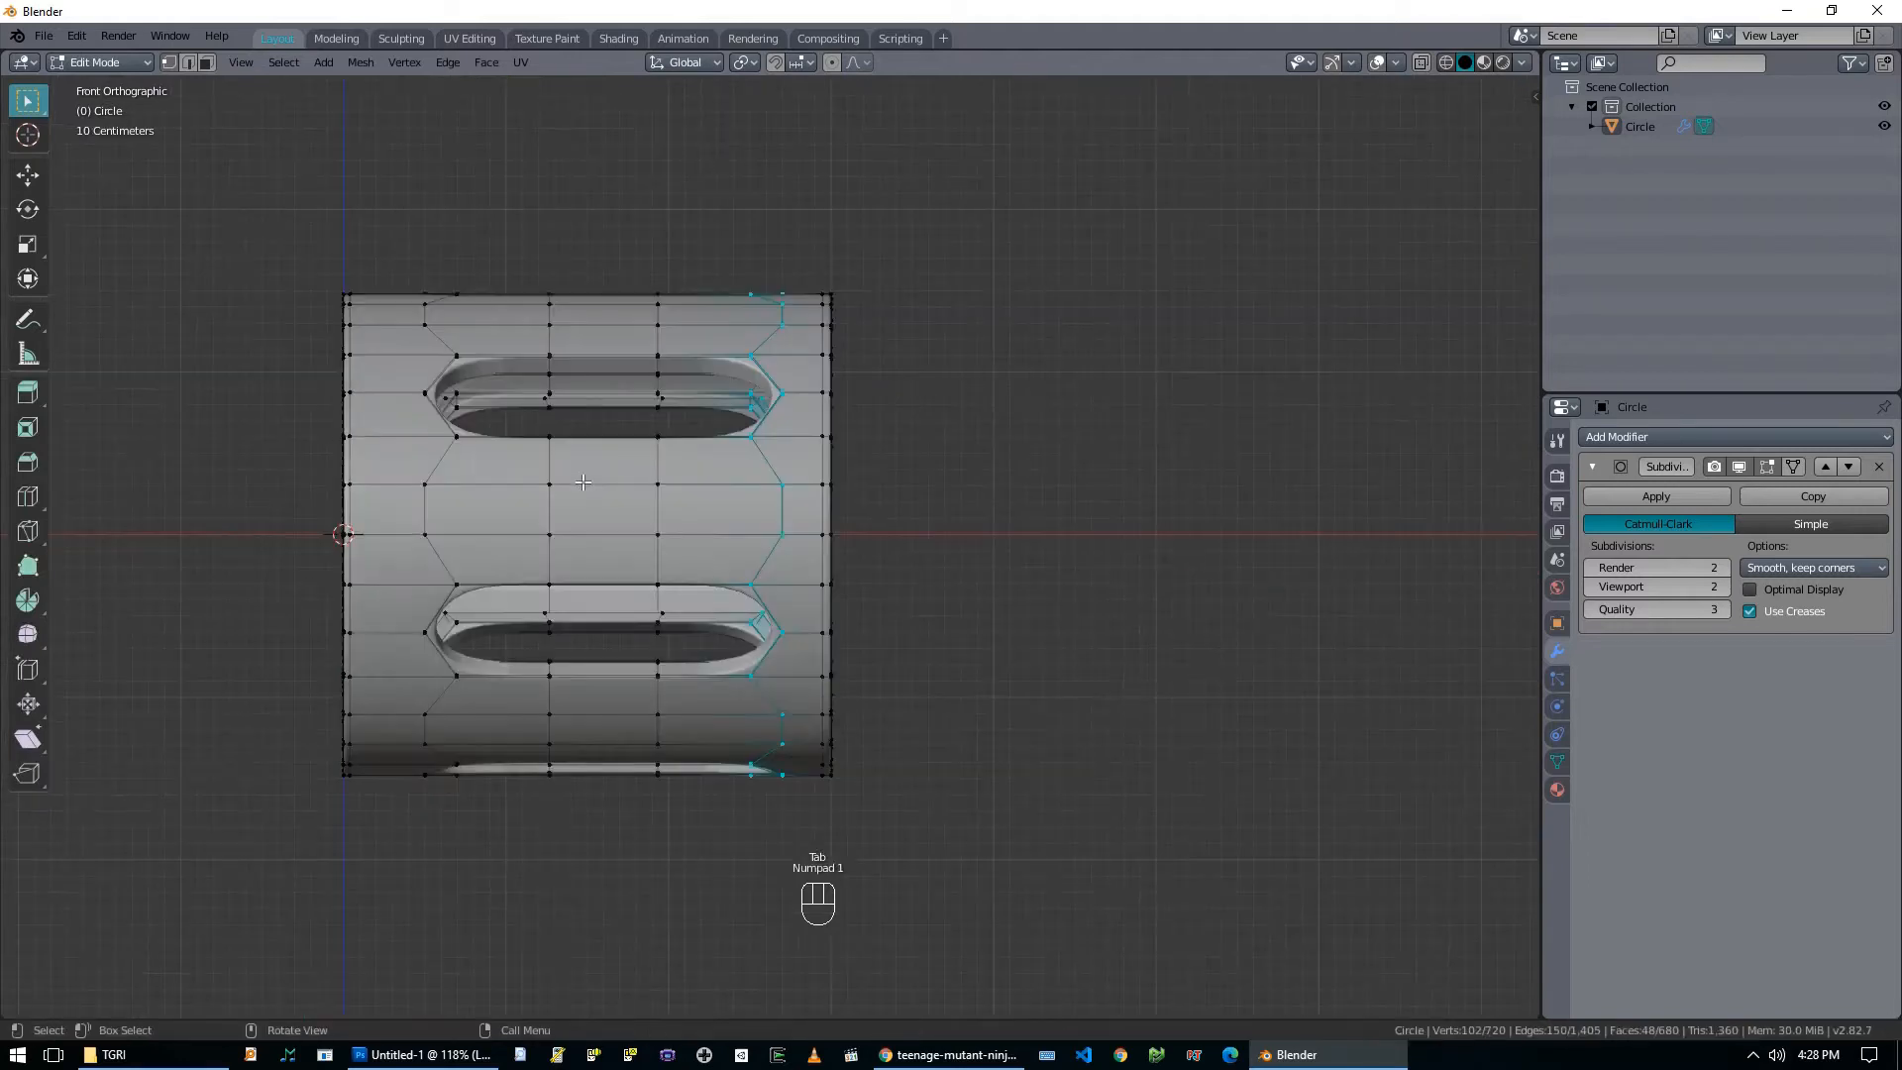
key(alt+z)
key(b)
drag(512, 241, 574, 790)
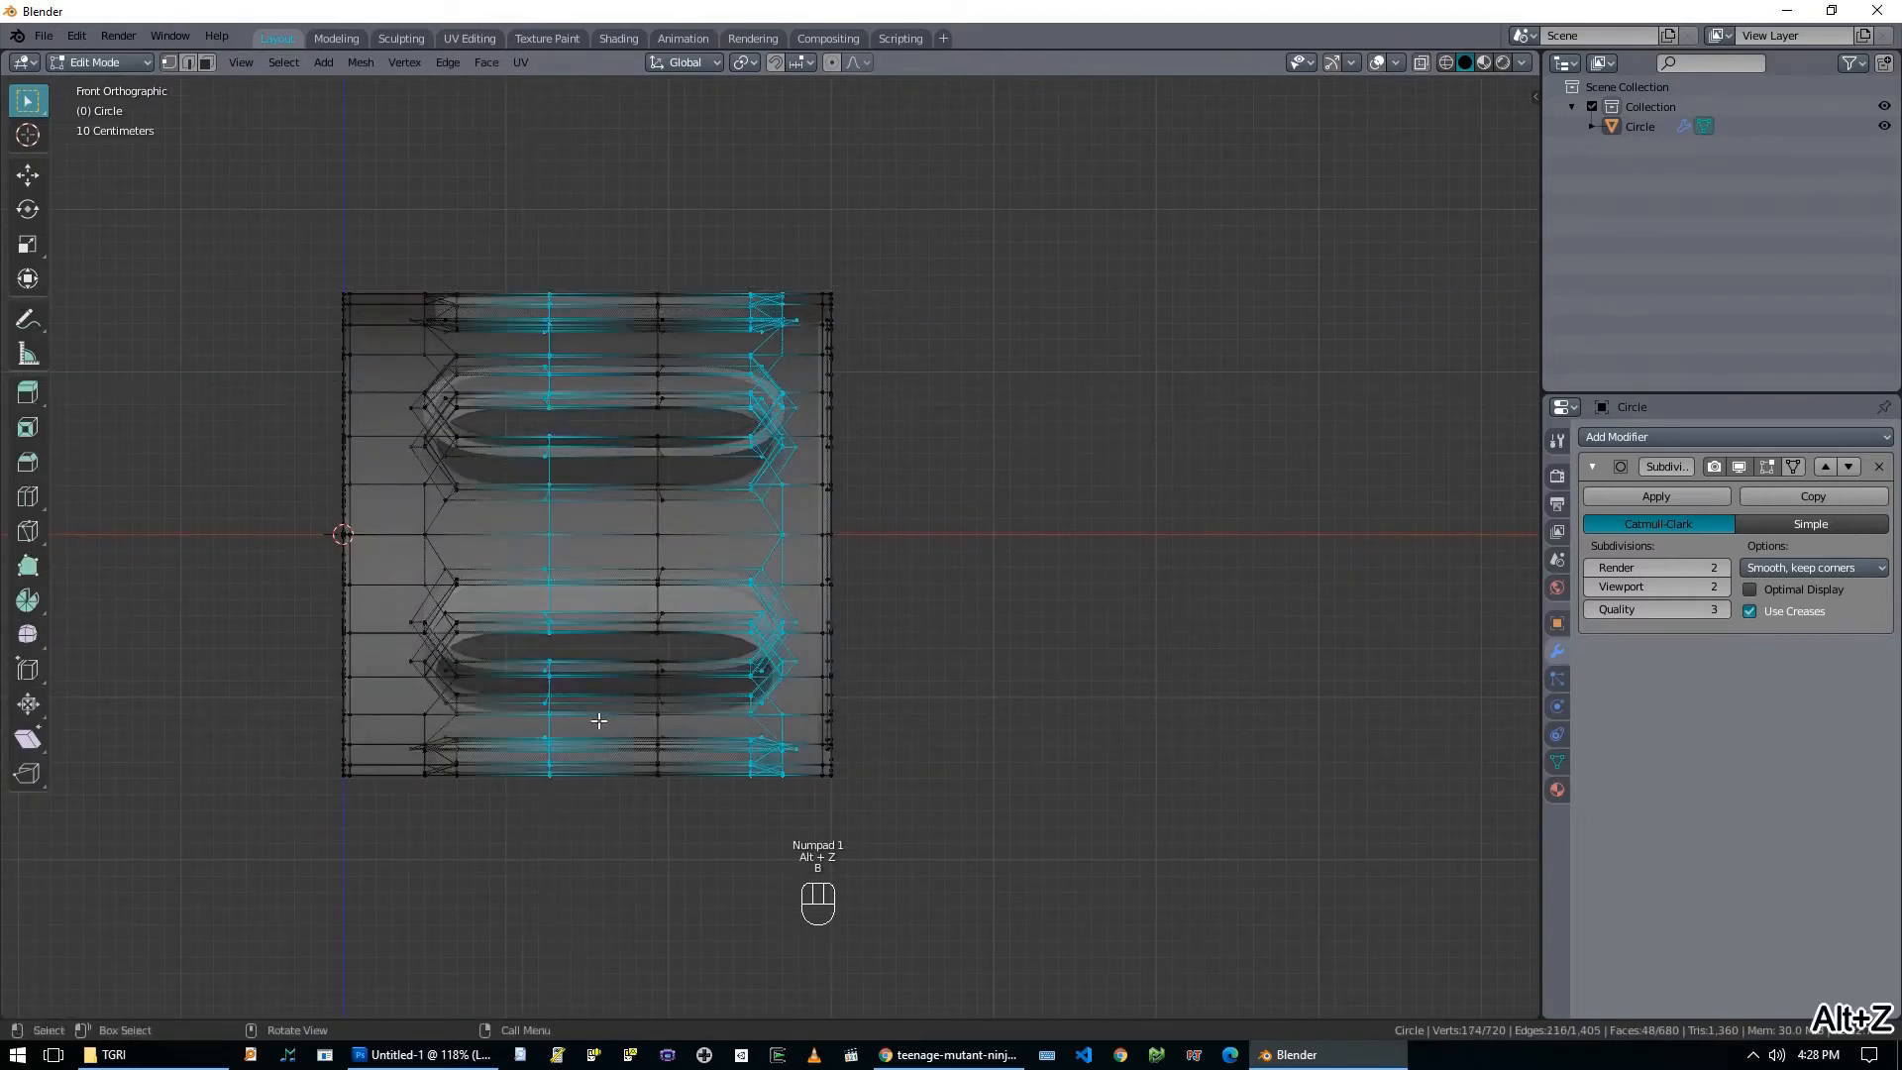
scroll(713, 735, up, 2)
key(g)
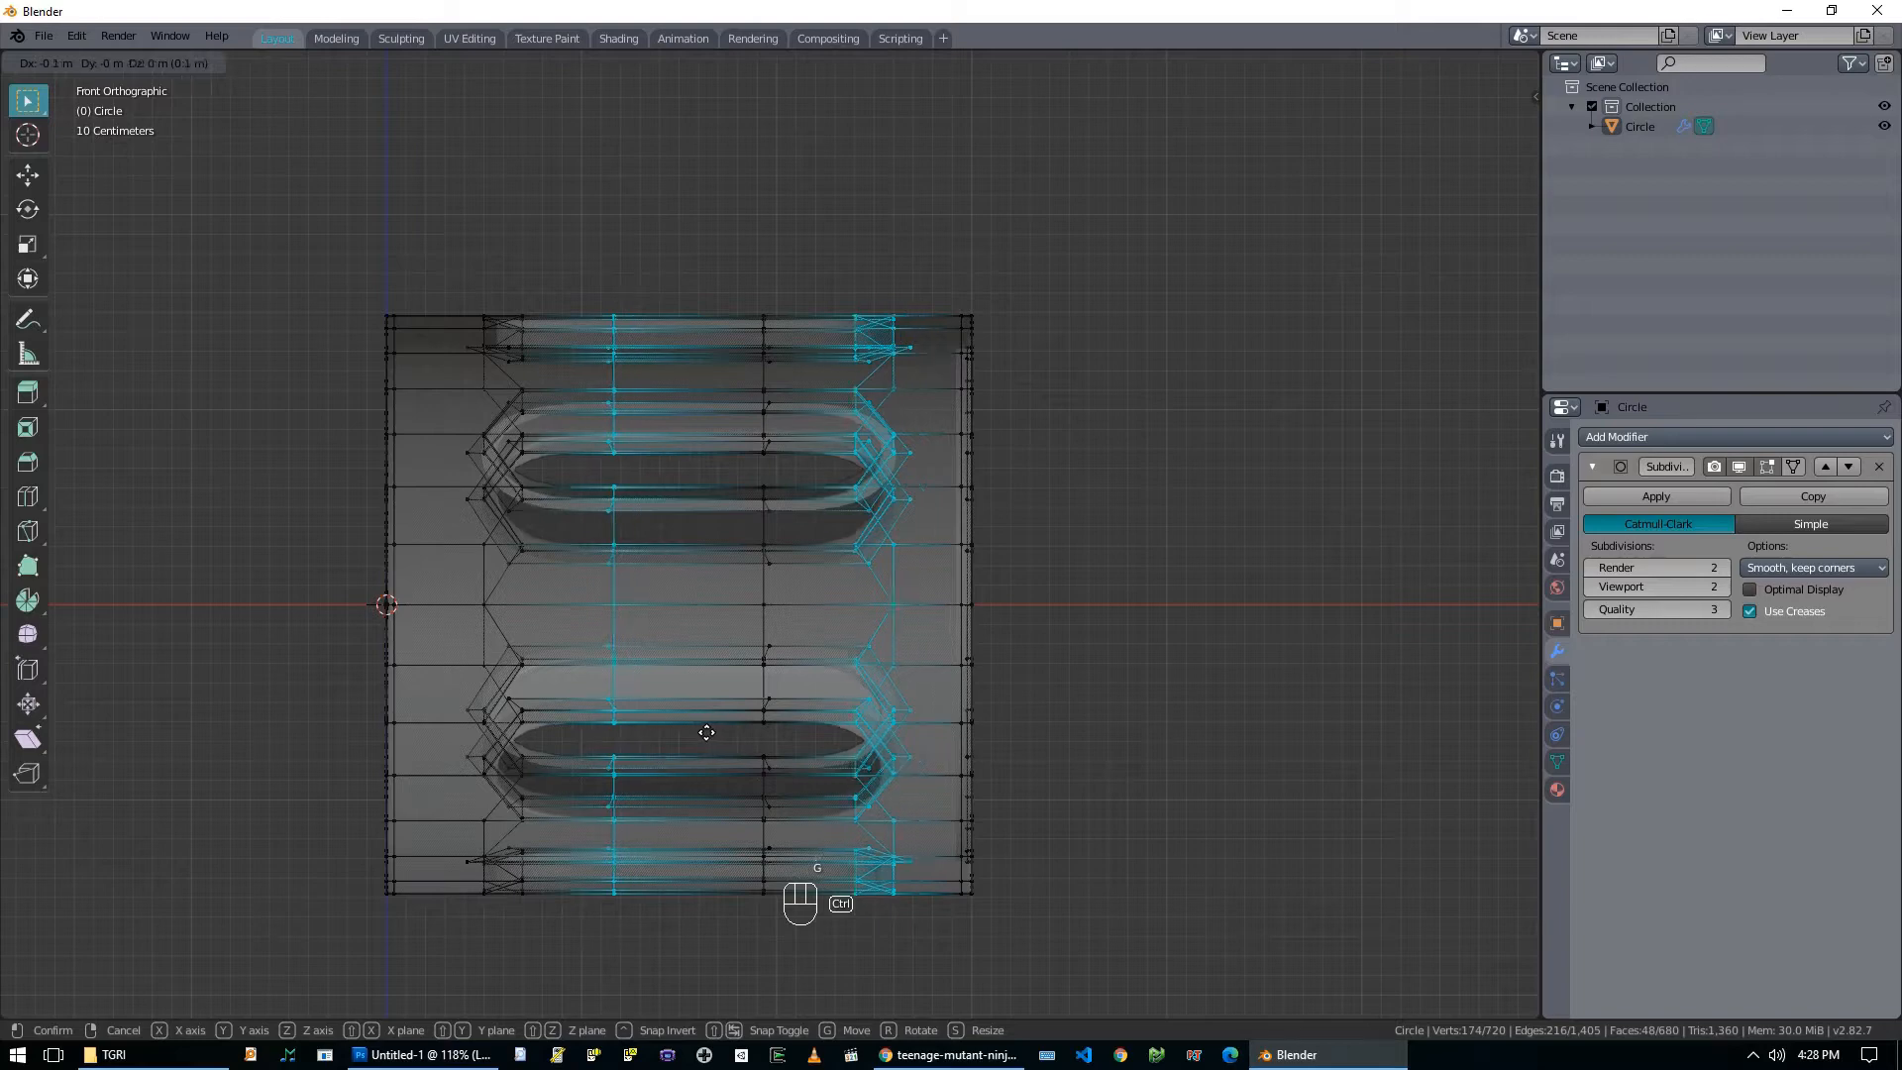
click(706, 731)
key(ctrl+z)
Select only the middle vertex column nearer the closed end and move it about 0.1 m toward that end.
key(alt+a)
key(b)
drag(555, 264, 694, 986)
key(g)
ctrl+click(680, 984)
Move the middle vertex column nearer the open end toward that end with snapping and check the cap in Object Mode.
key(alt+a)
key(b)
drag(734, 281, 797, 989)
key(g)
click(791, 985)
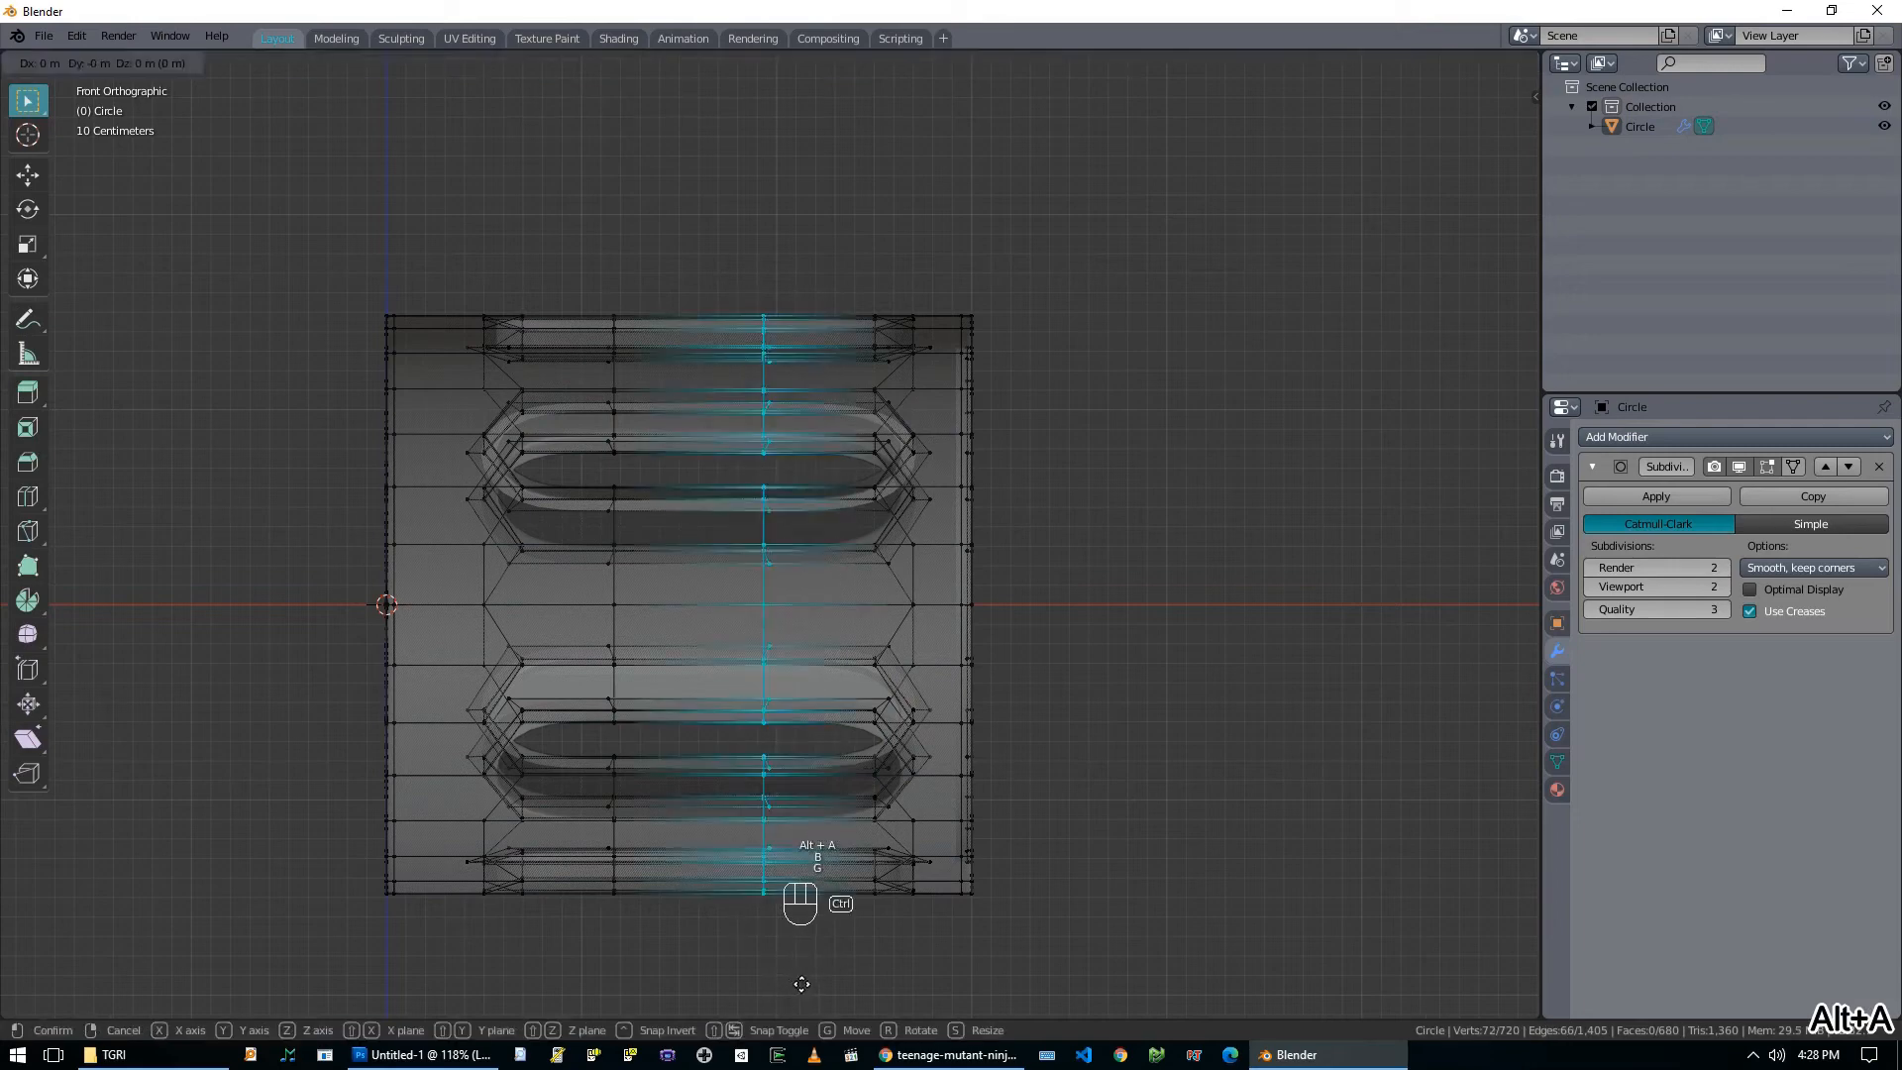
key(Tab)
key(alt+z)
middle_drag(829, 698, 879, 756)
scroll(879, 756, up, 2)
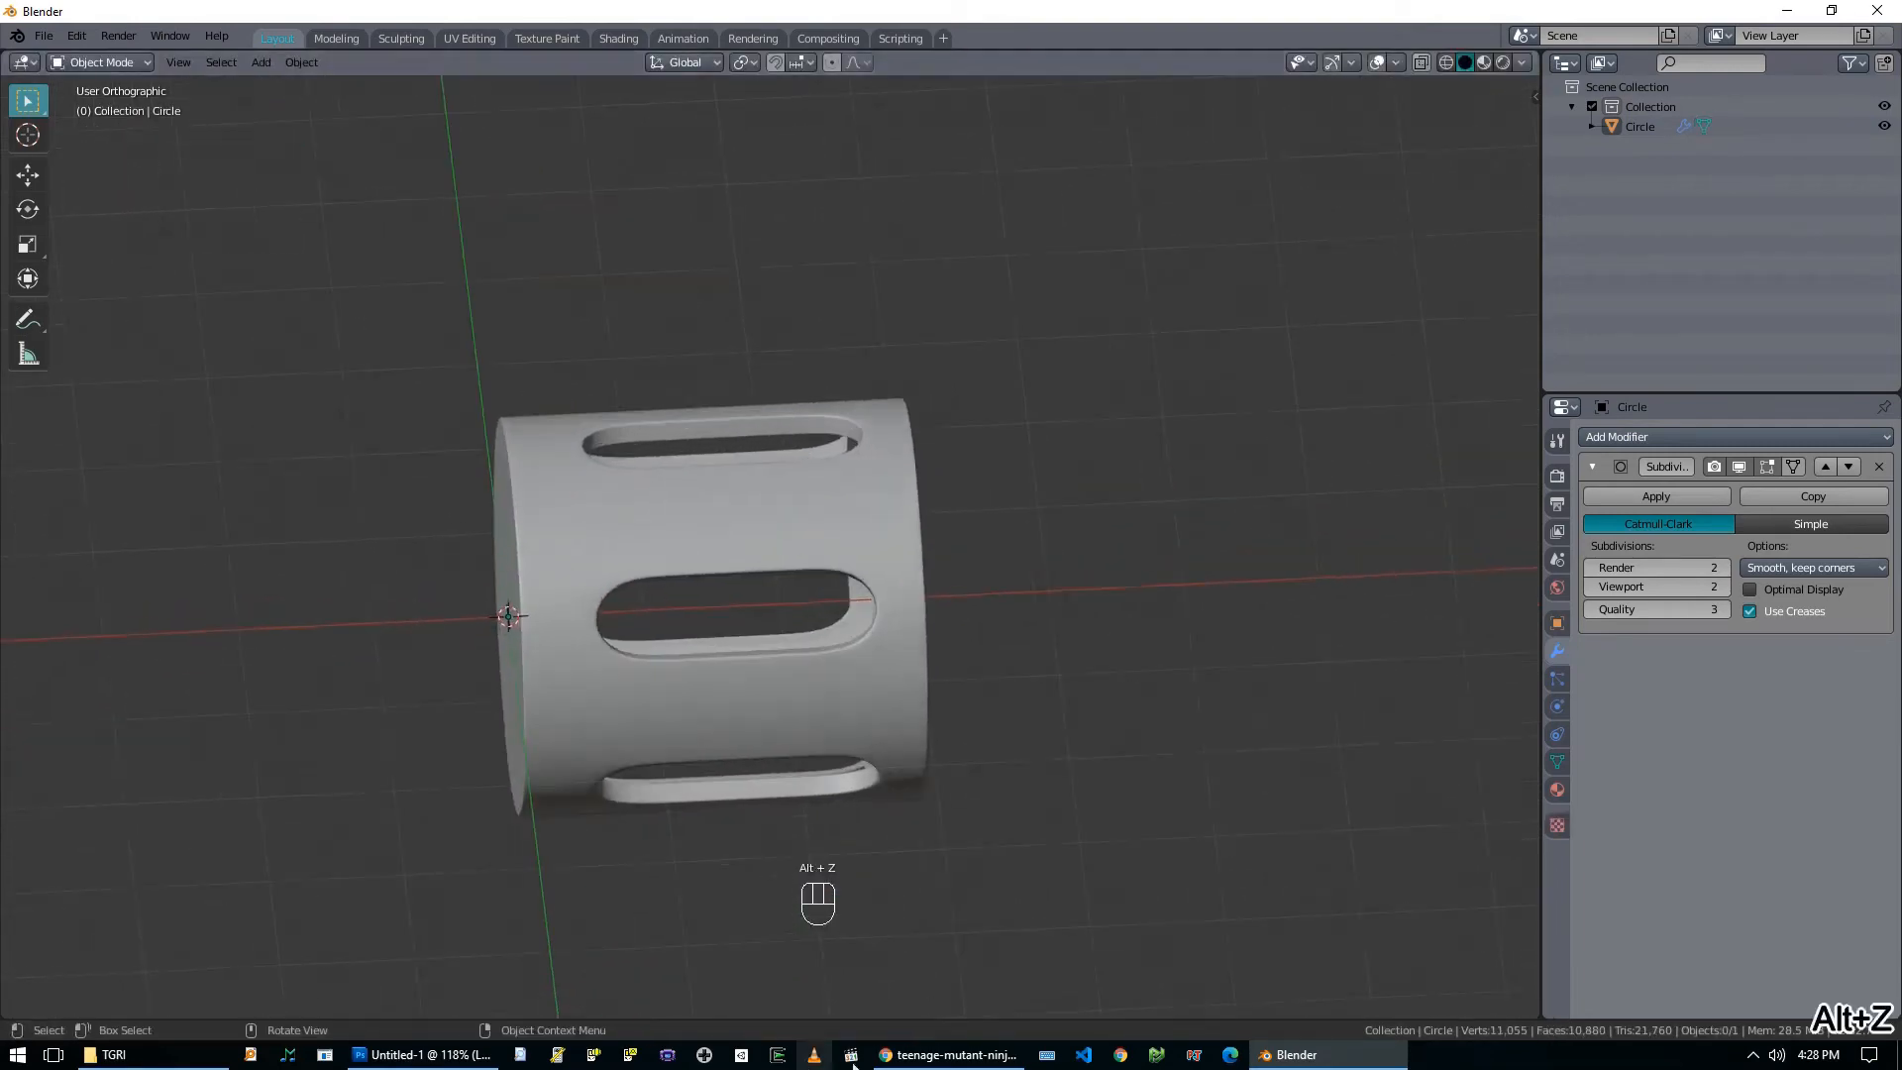
Switch to the browser and study the TGRI canister reference images for the end cap's shape and surface.
click(896, 1054)
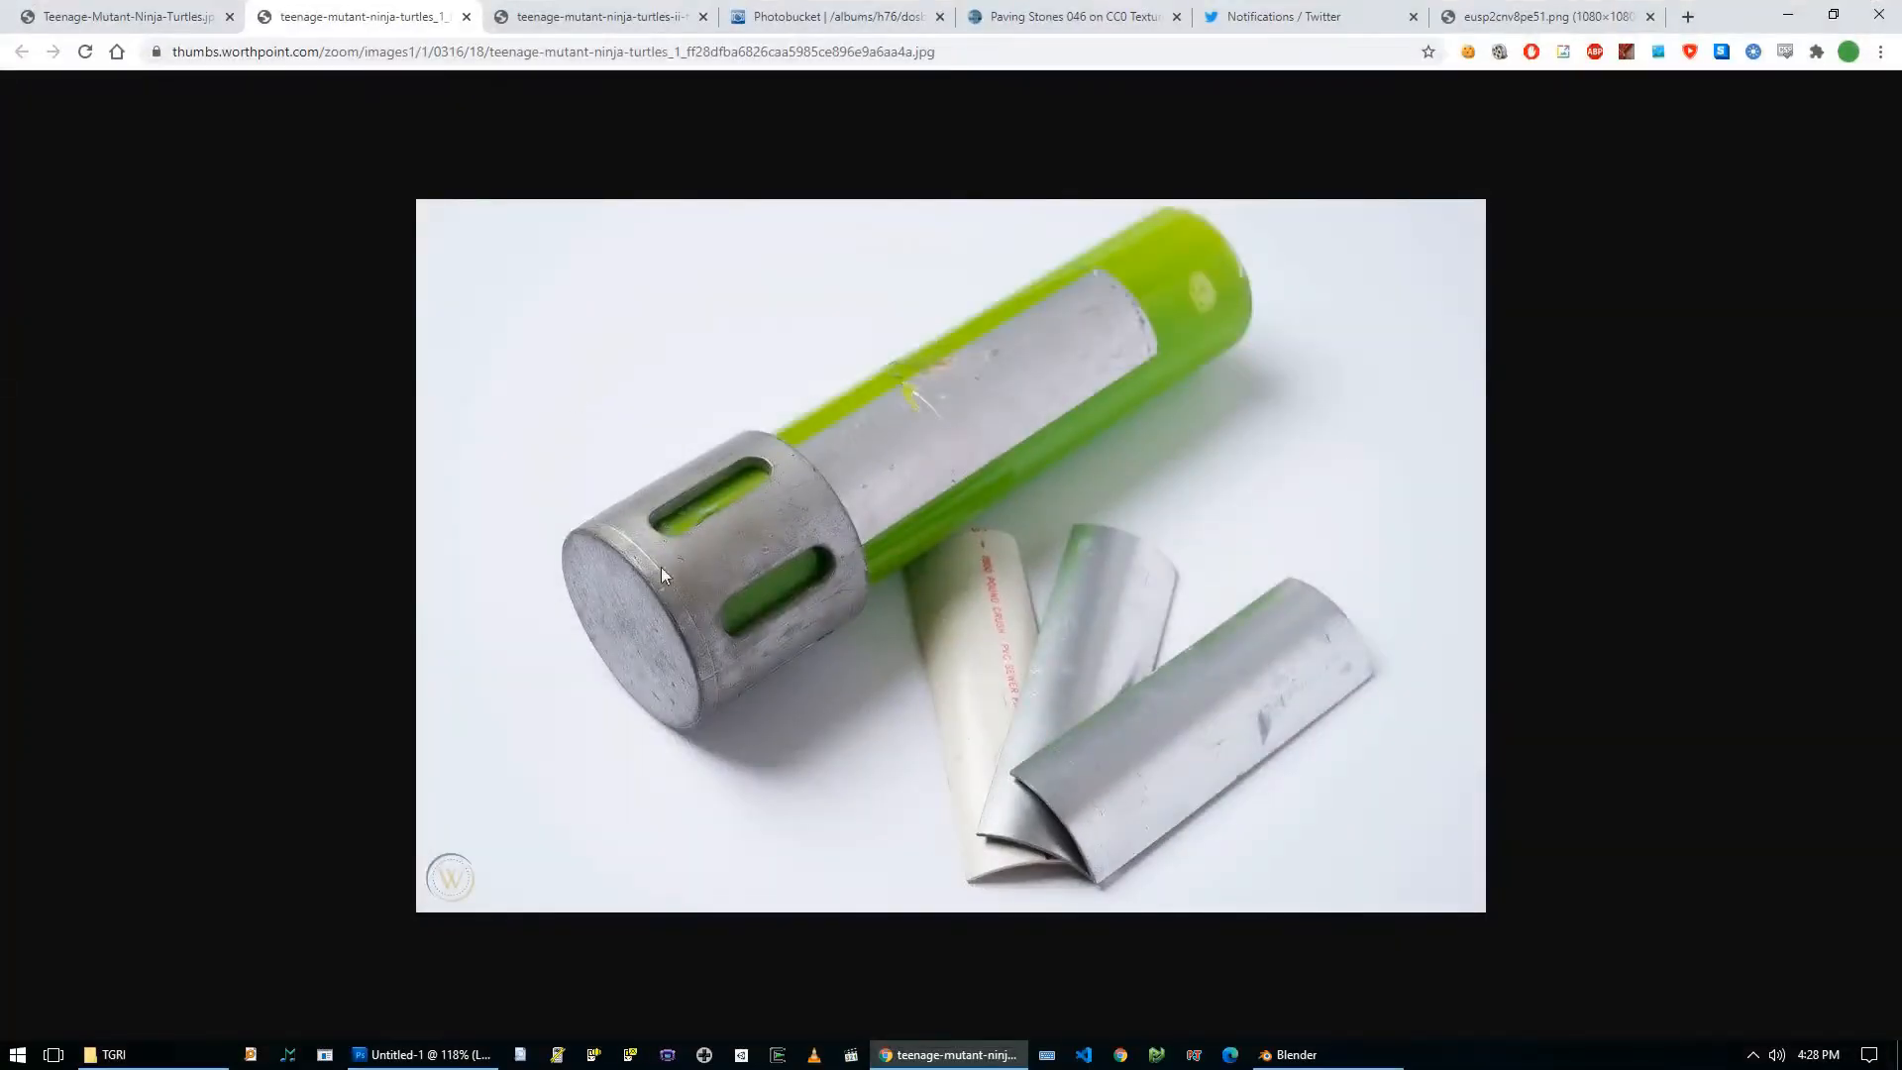
click(640, 12)
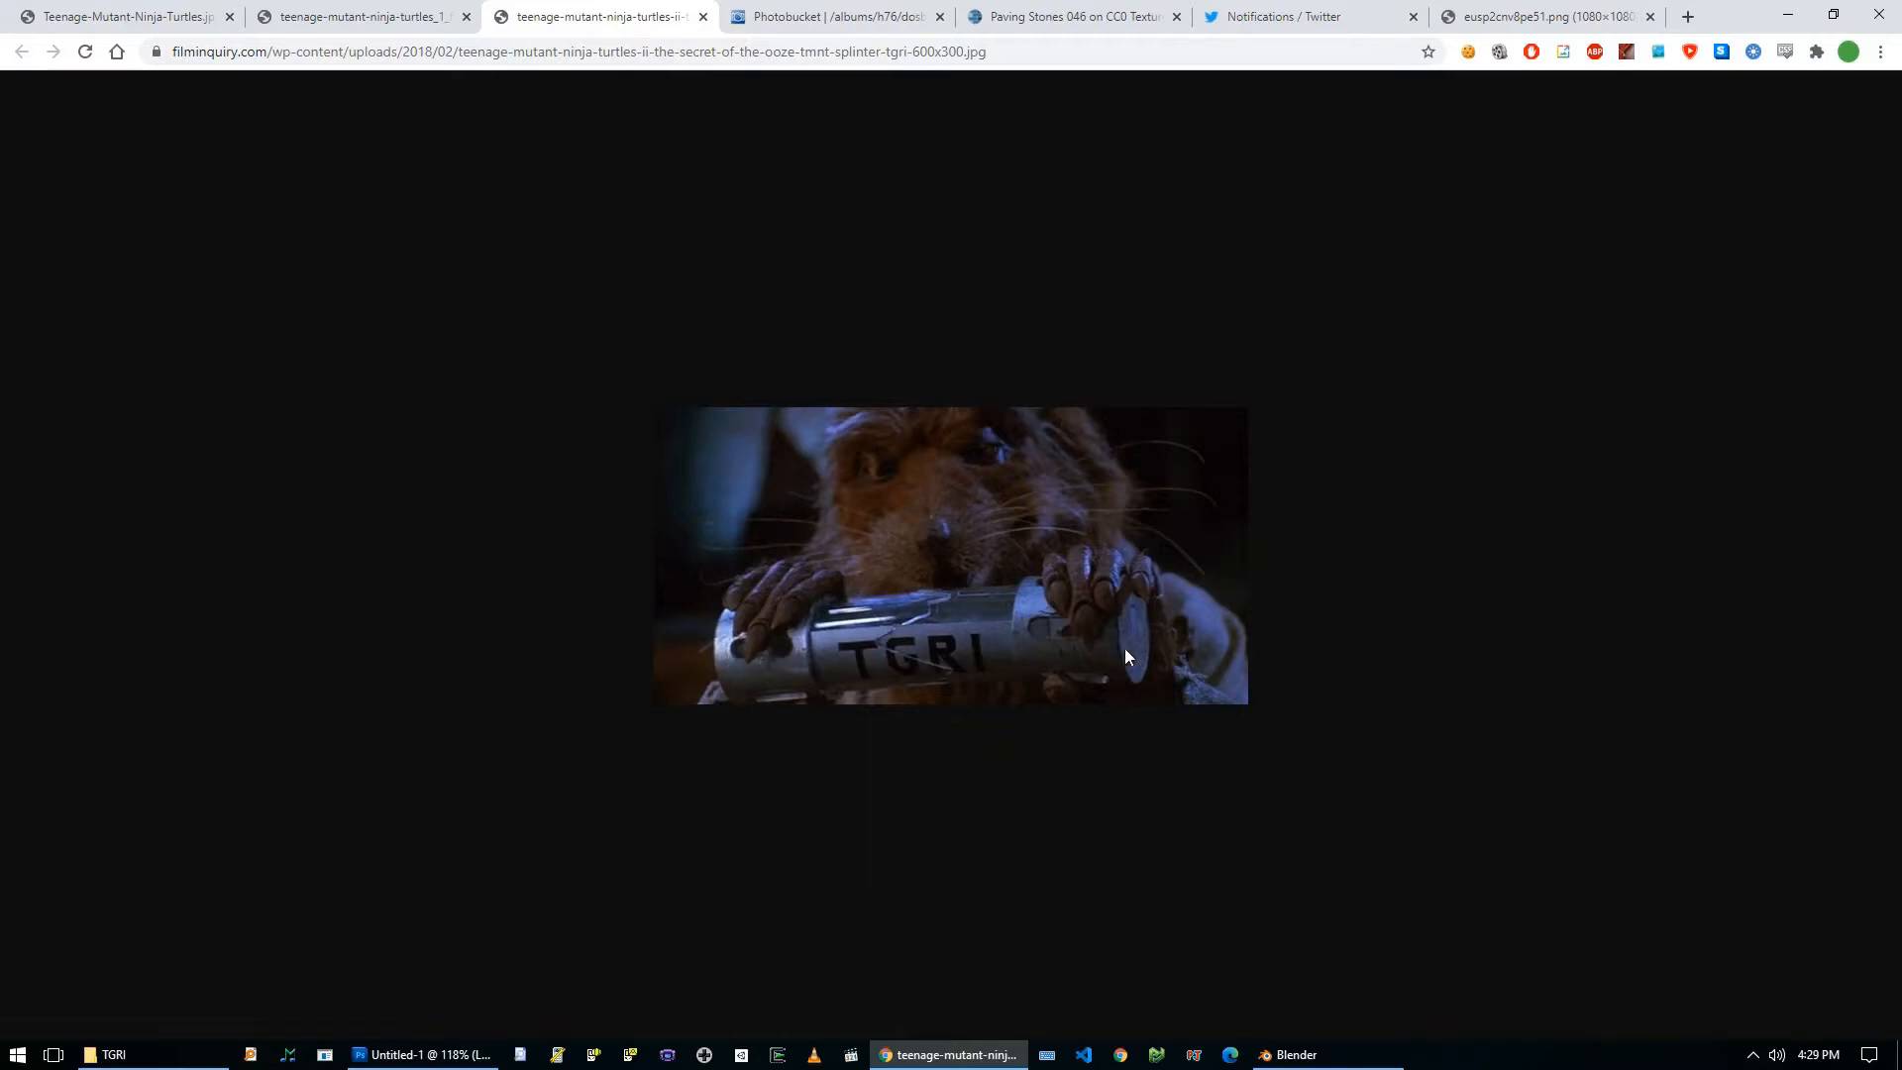
click(761, 18)
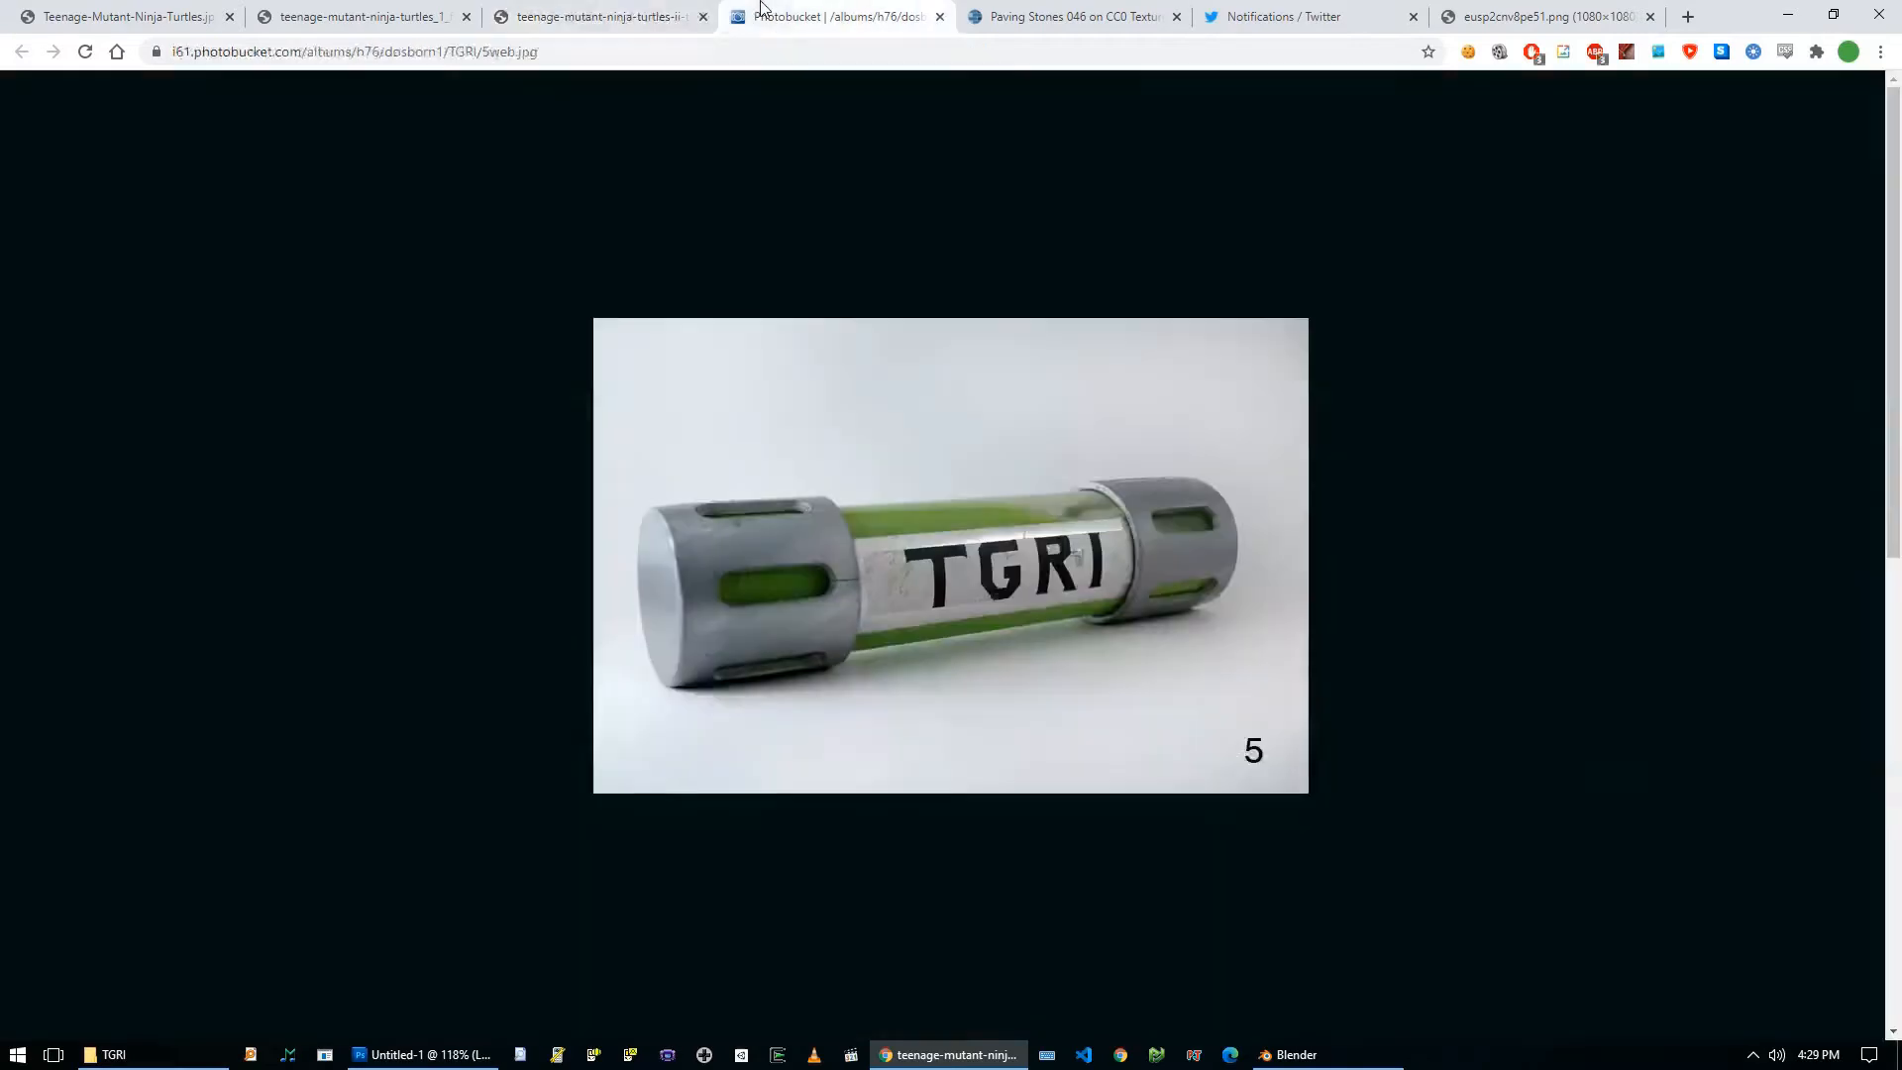
click(265, 8)
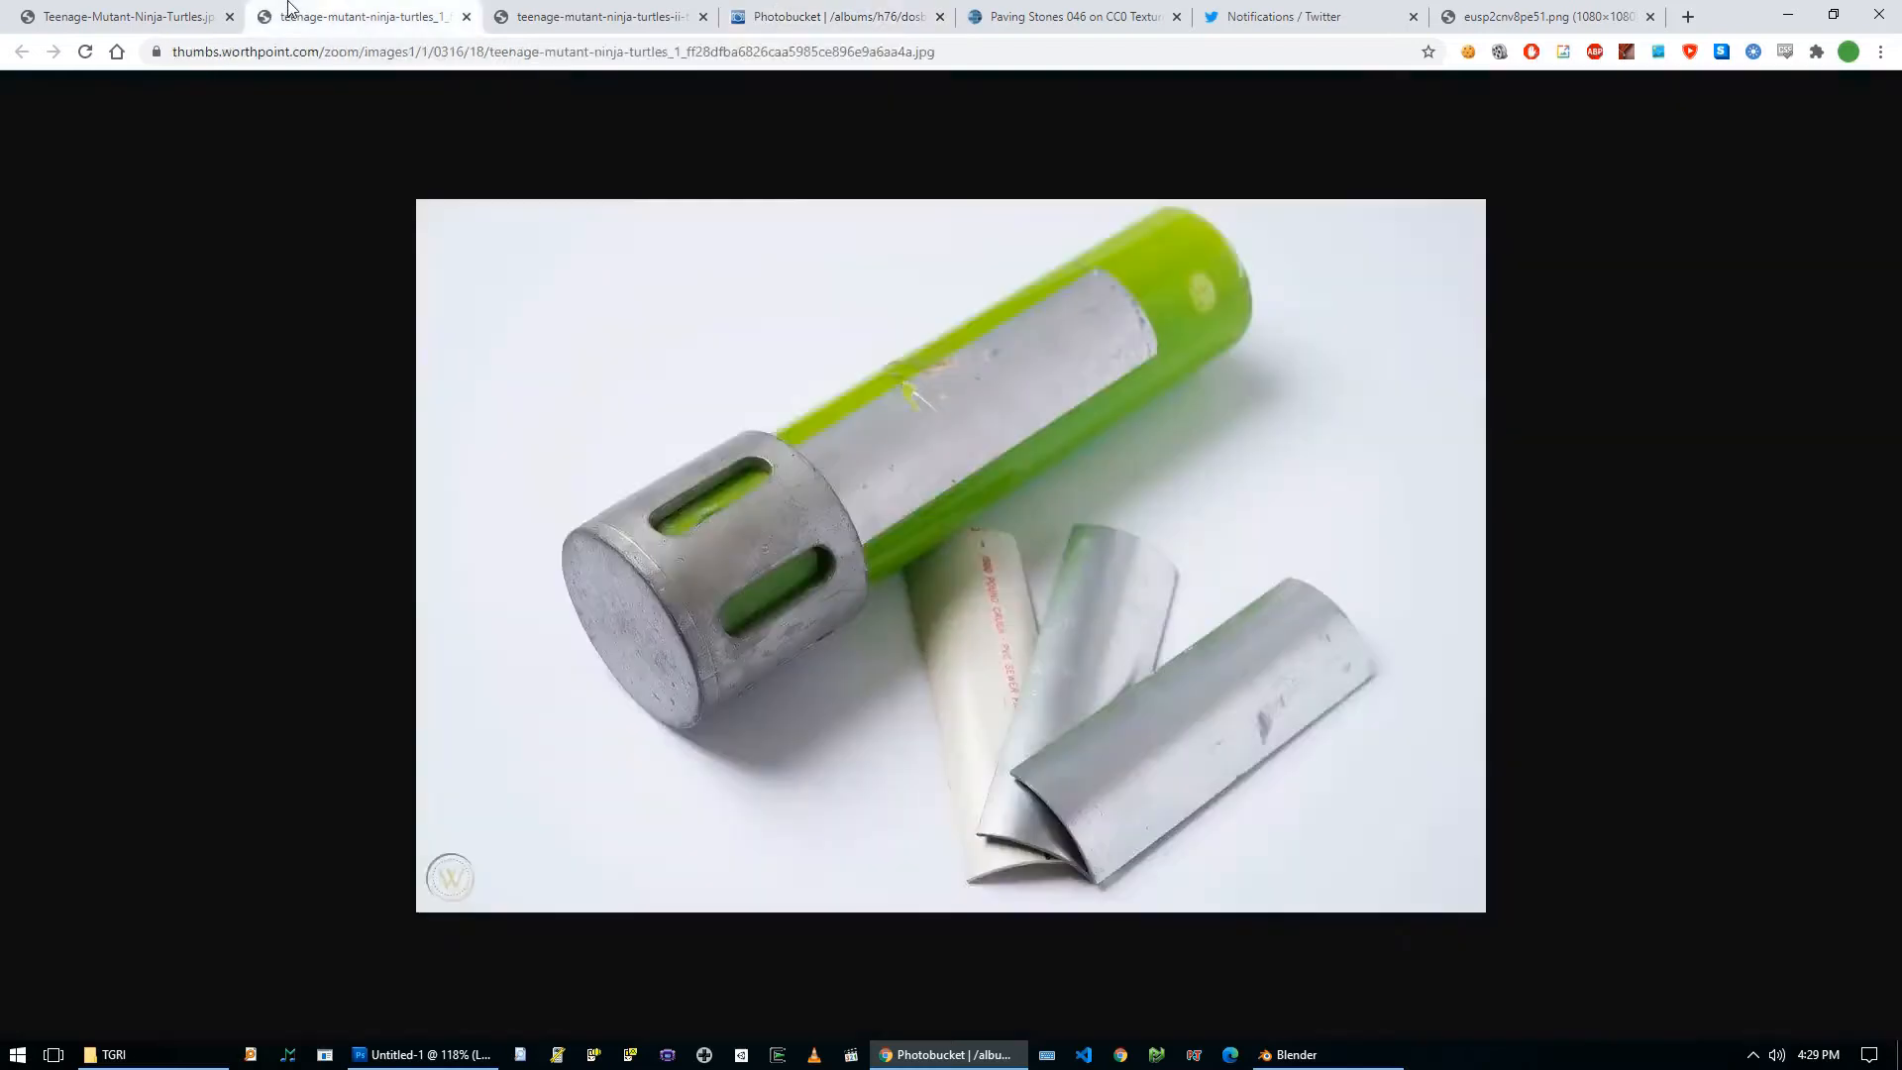
click(181, 10)
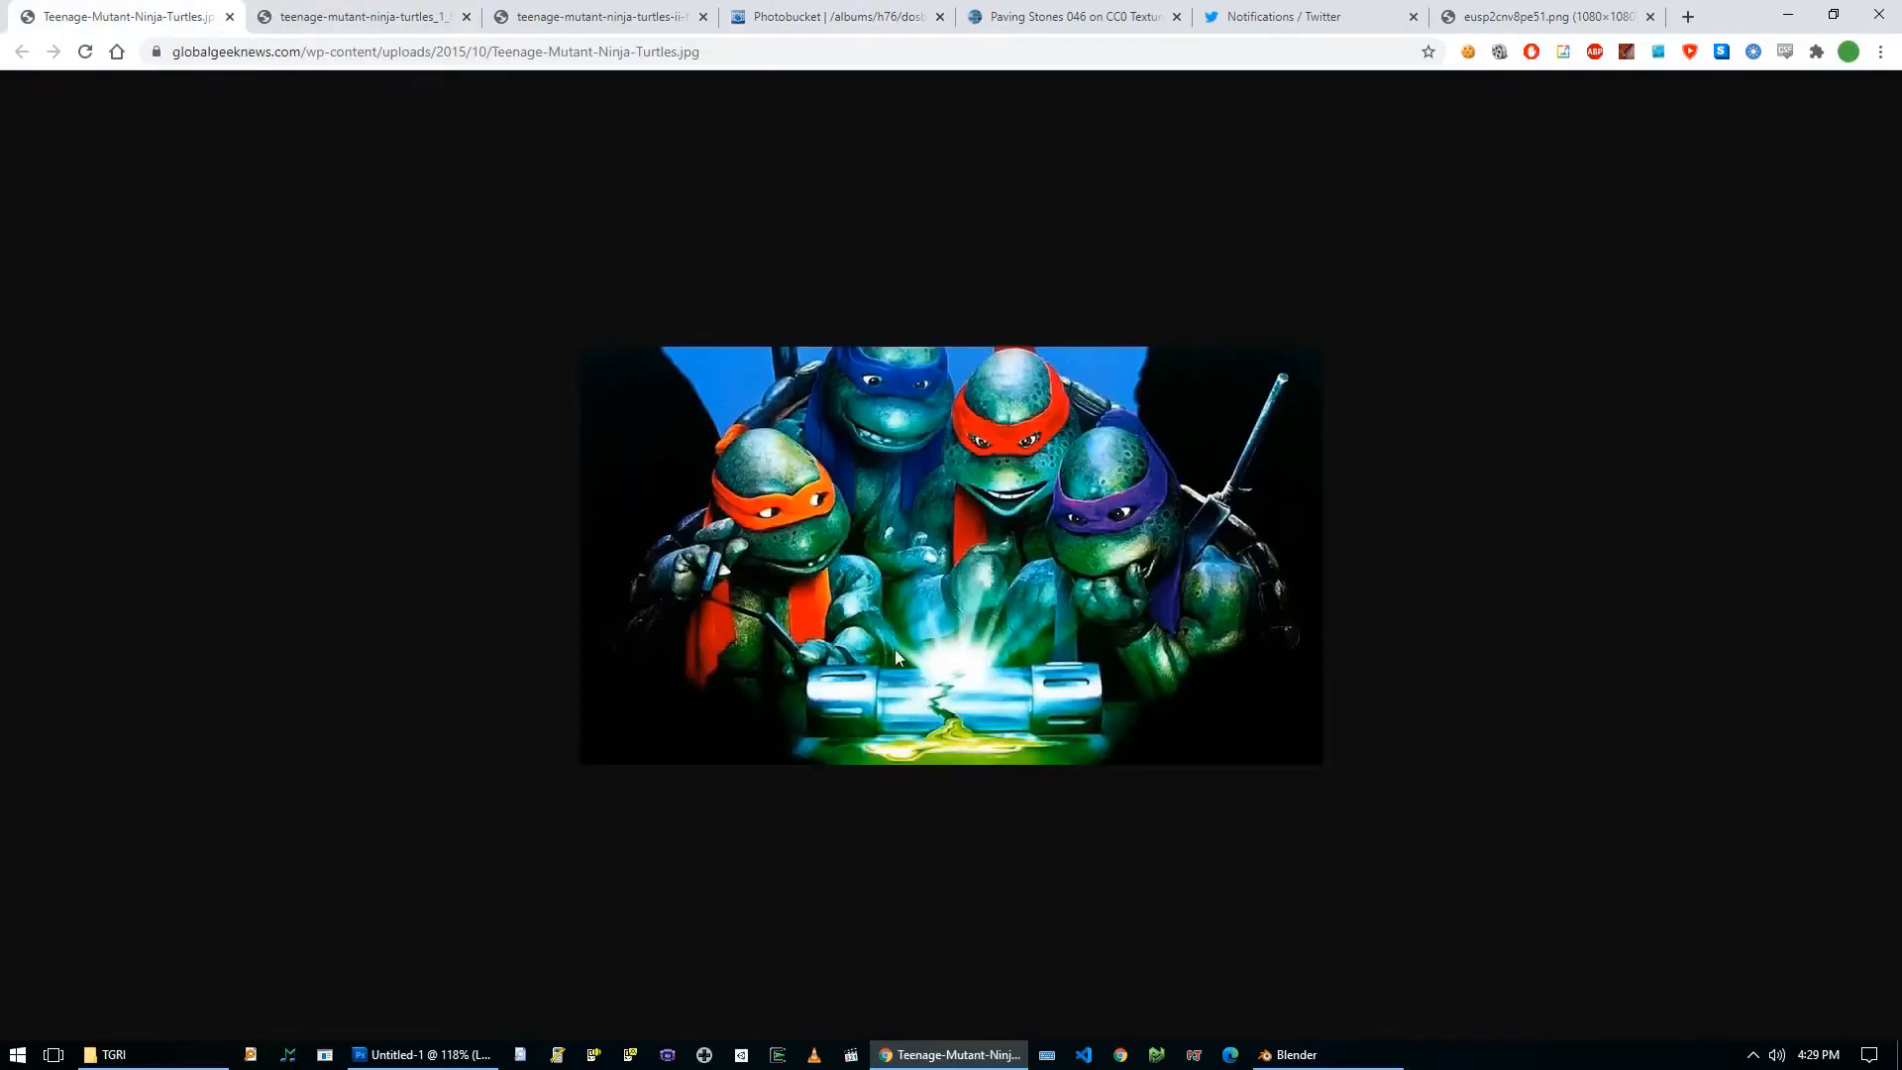
click(398, 8)
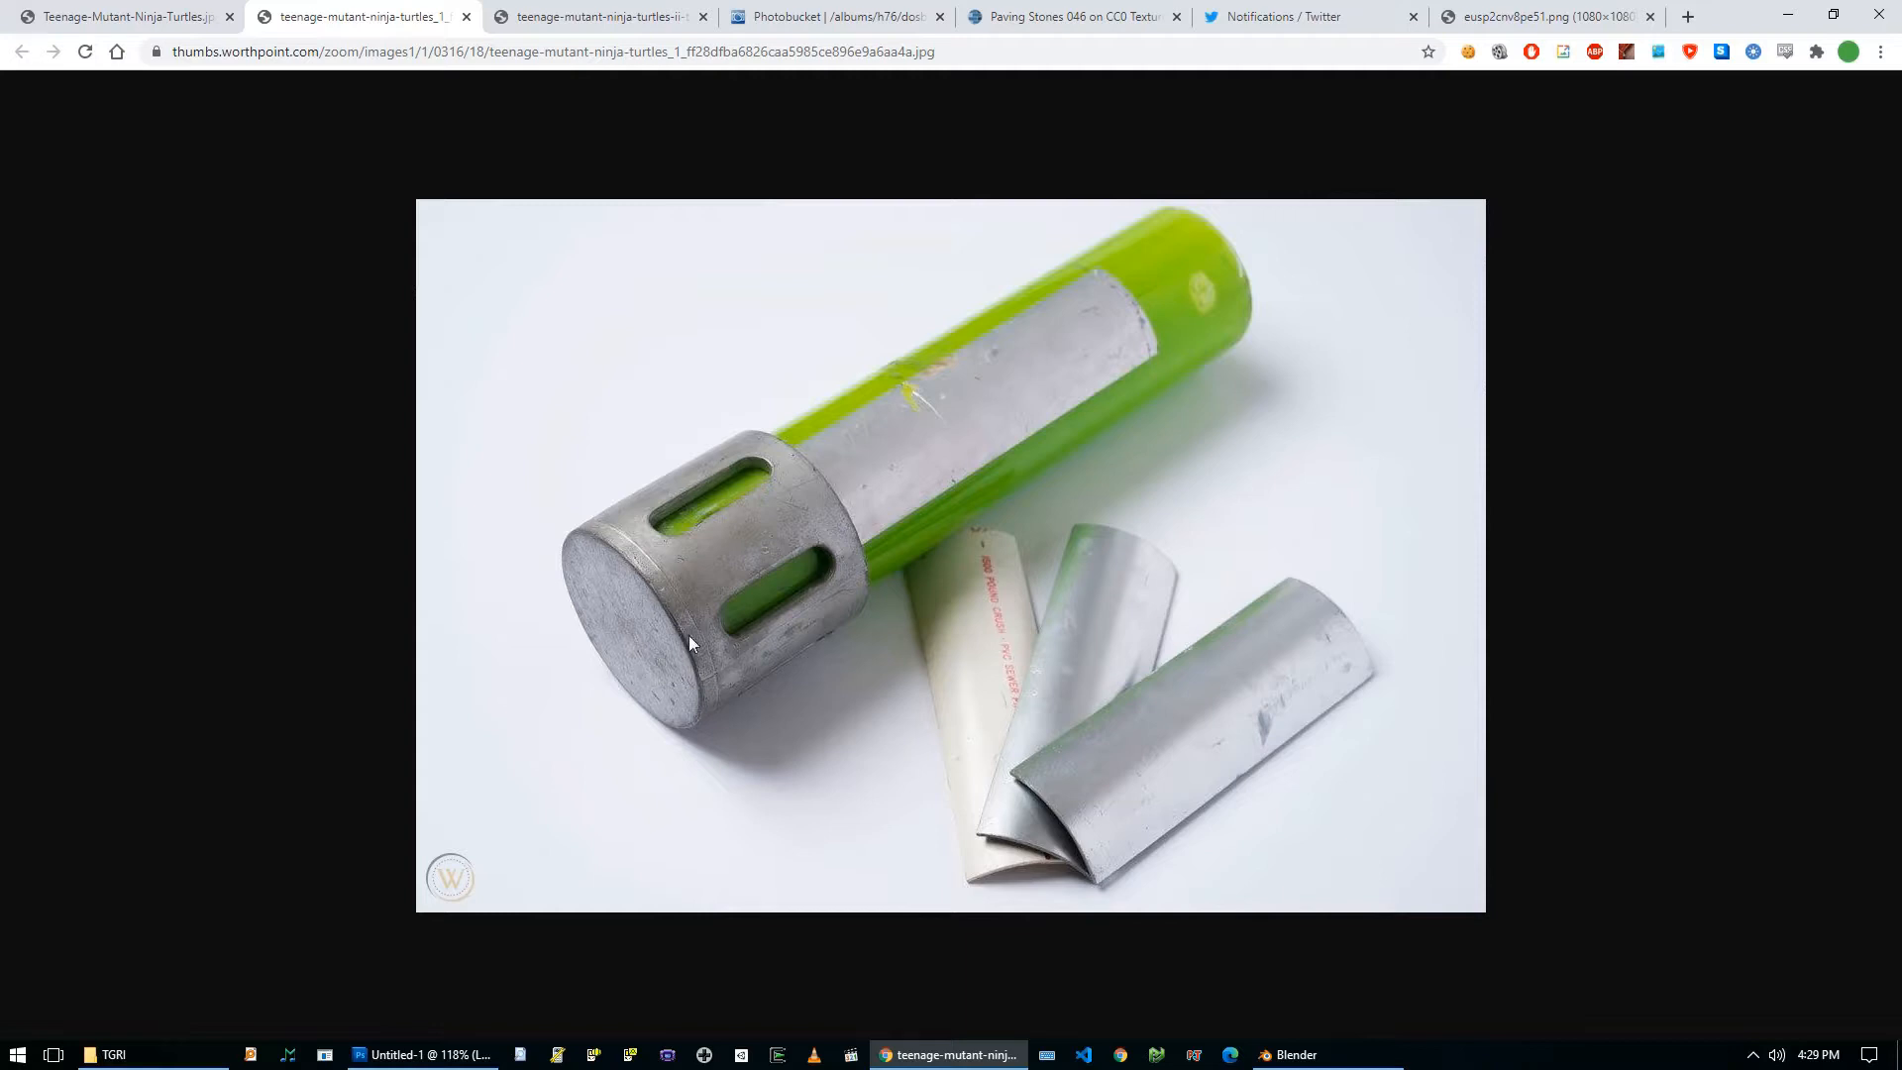
click(611, 18)
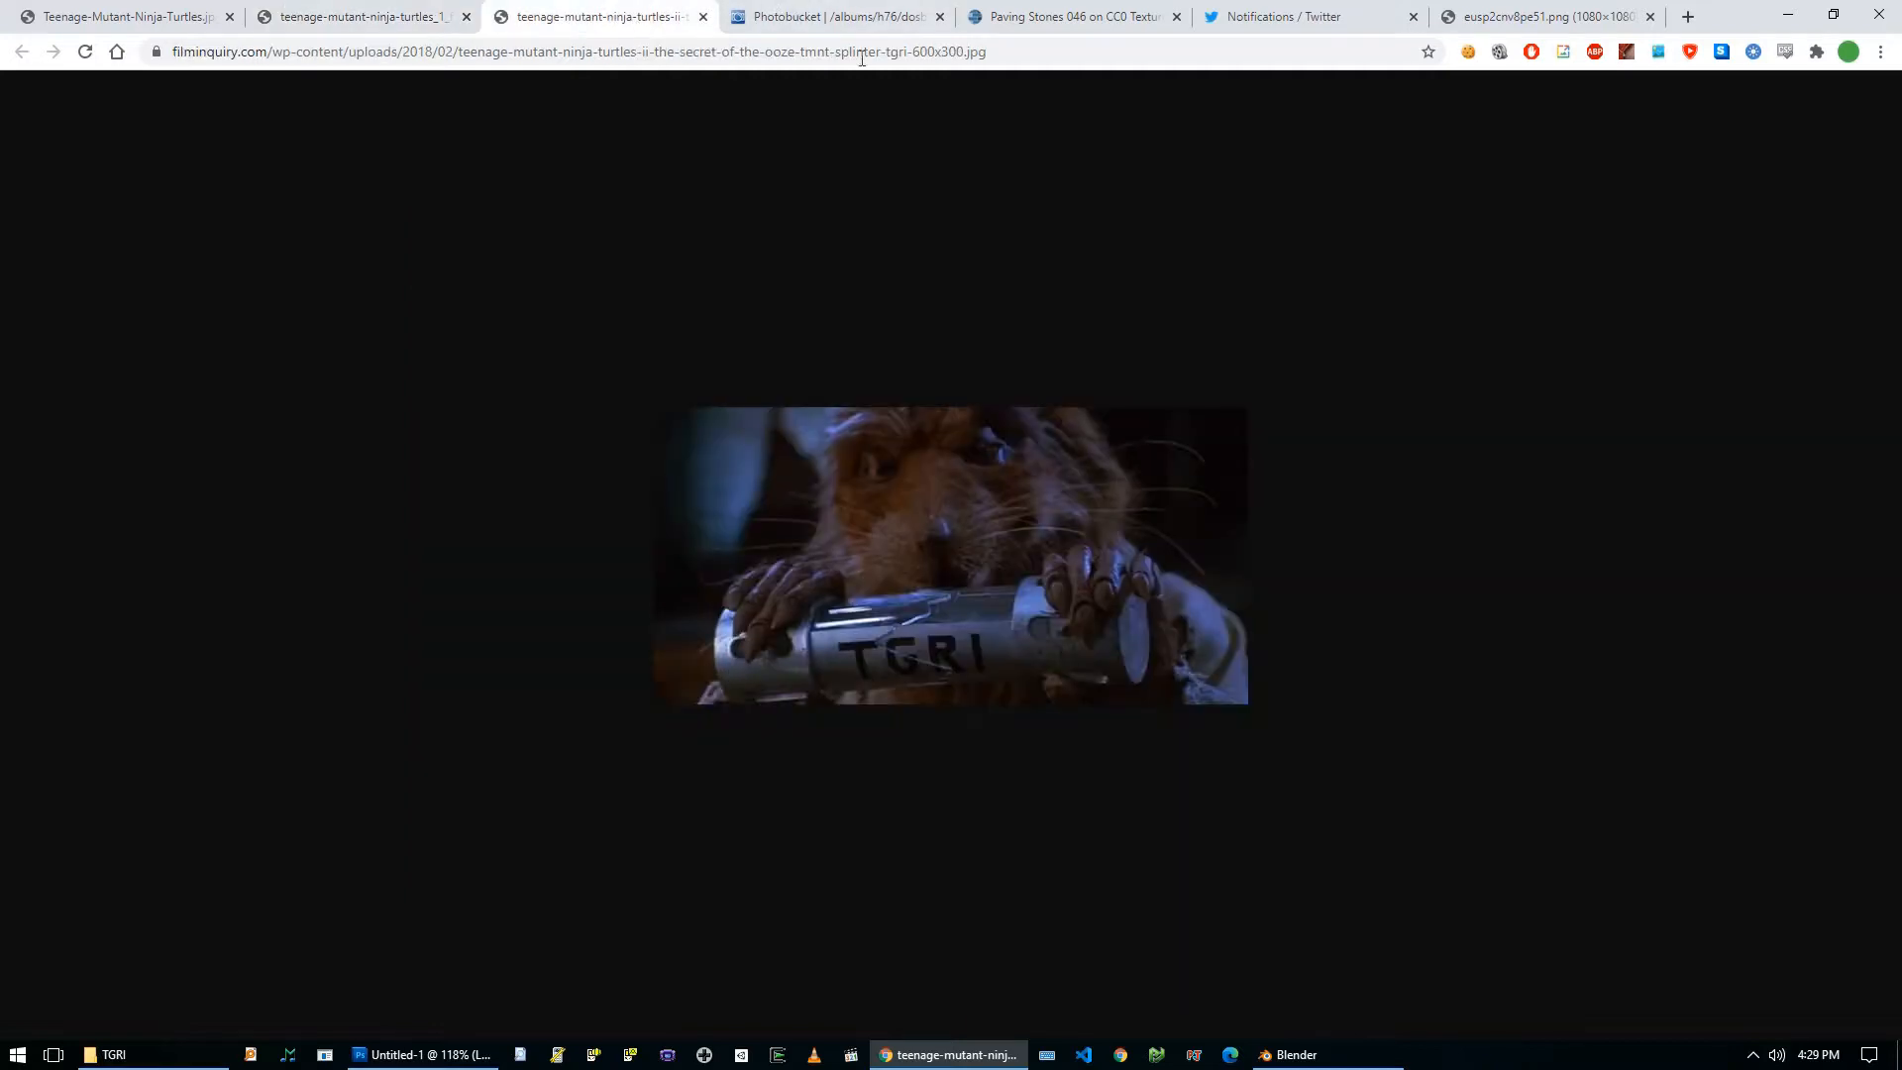
click(840, 17)
click(569, 18)
Switch back to Blender and rename the Circle object to End Cap.
click(1288, 1055)
middle_drag(792, 484, 765, 588)
scroll(728, 562, up, 3)
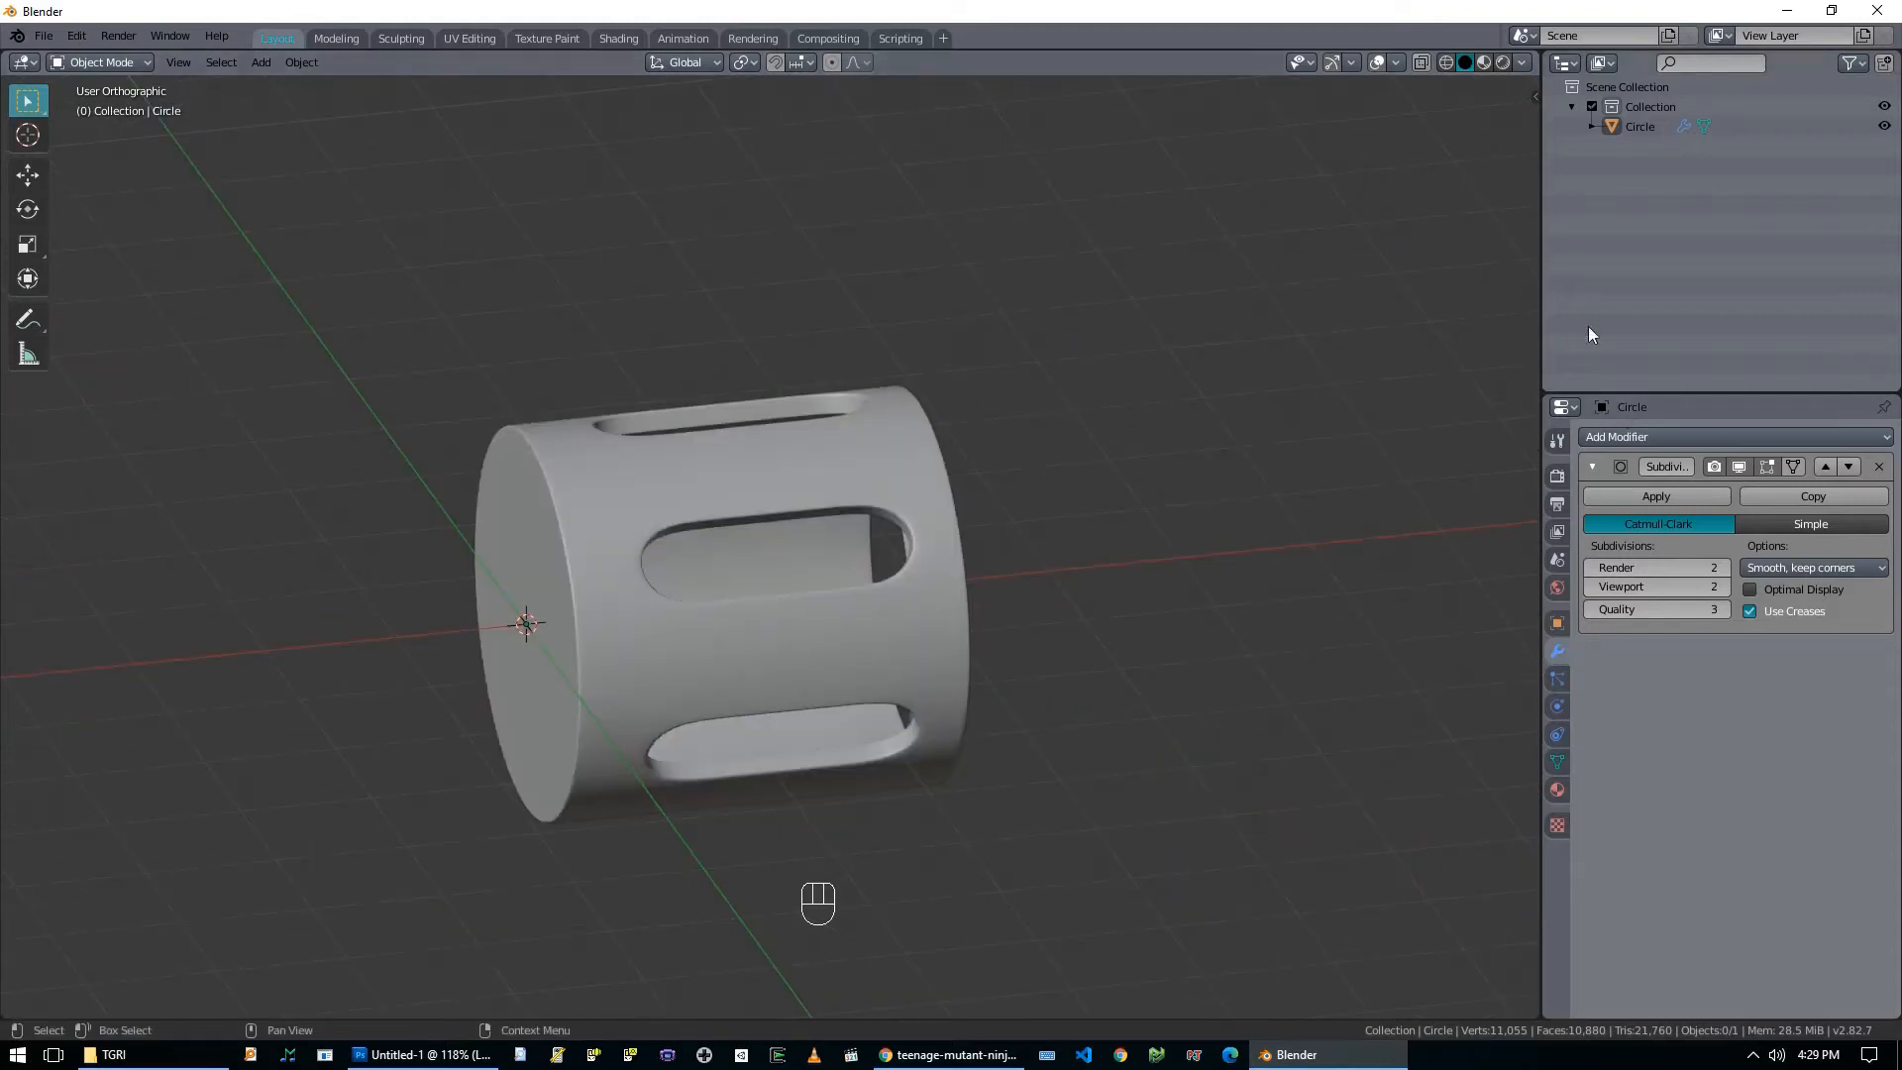
double_click(1639, 126)
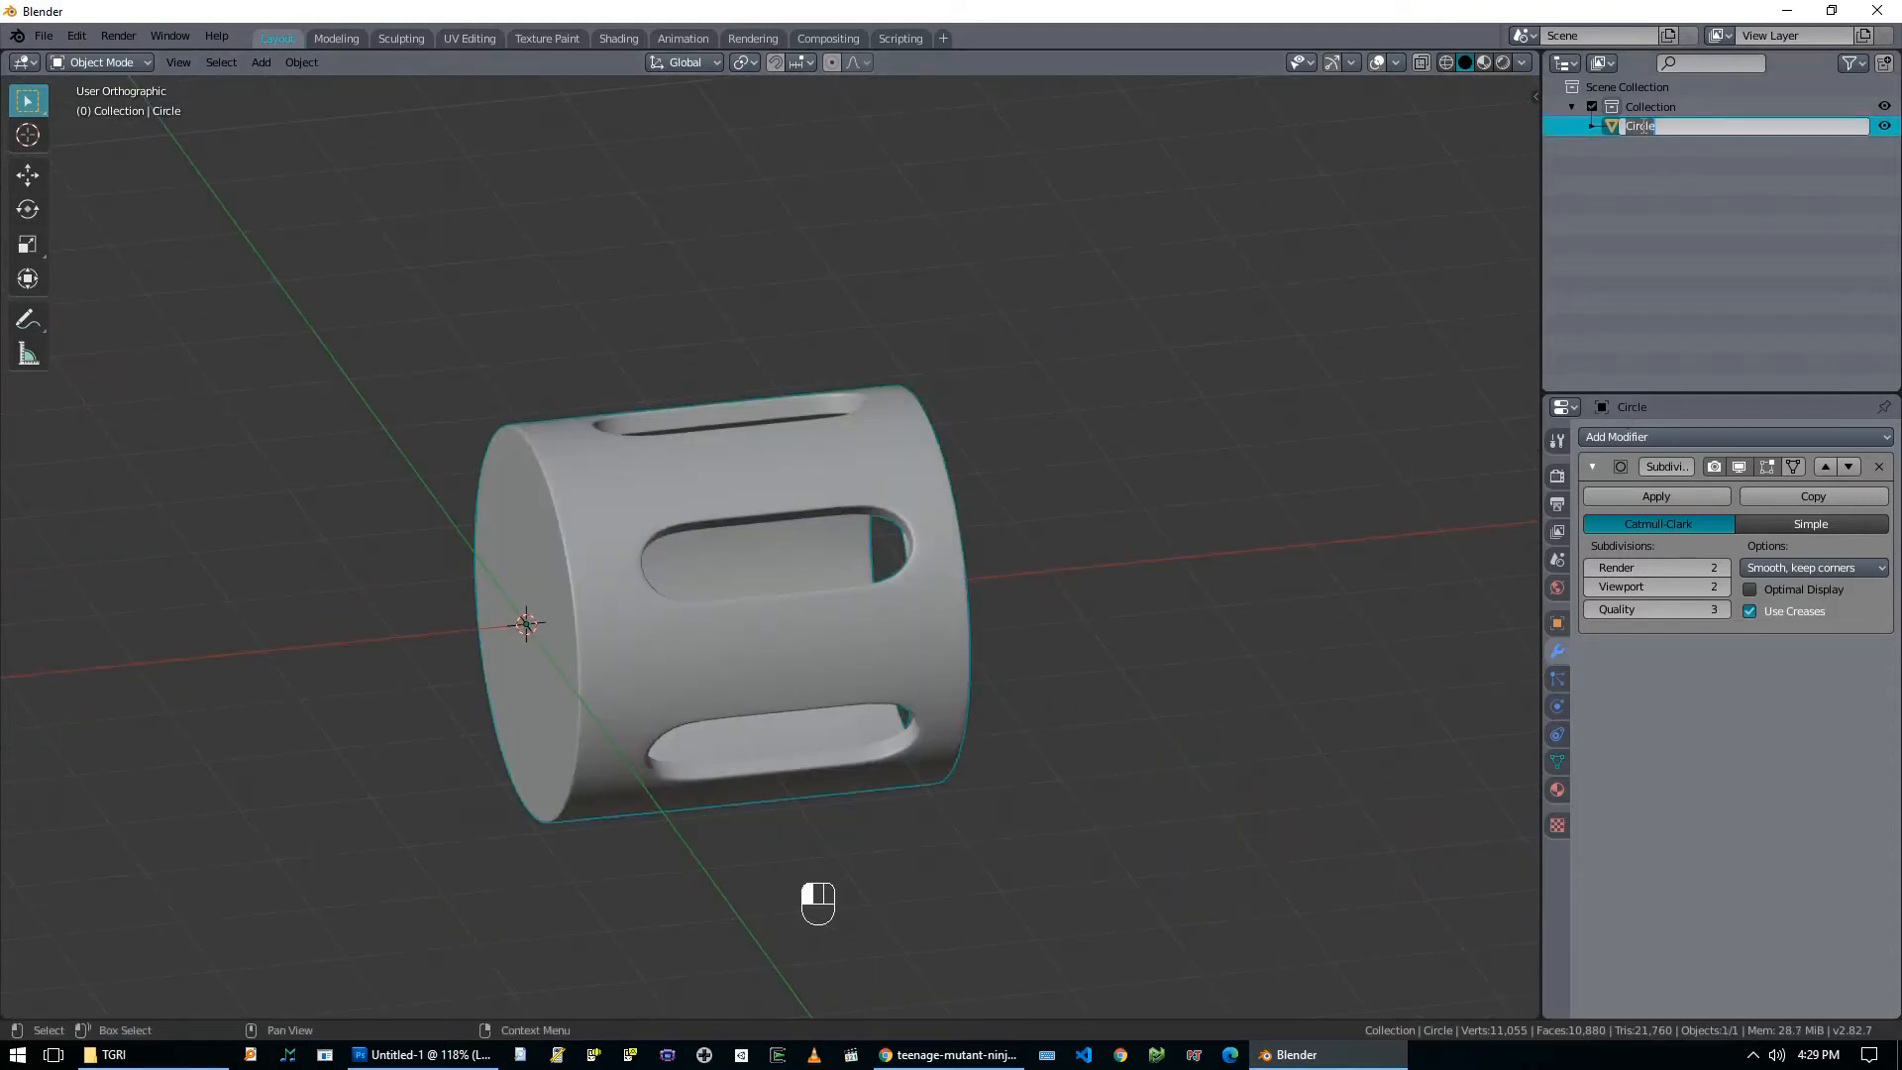
text(End Cap)
key(Return)
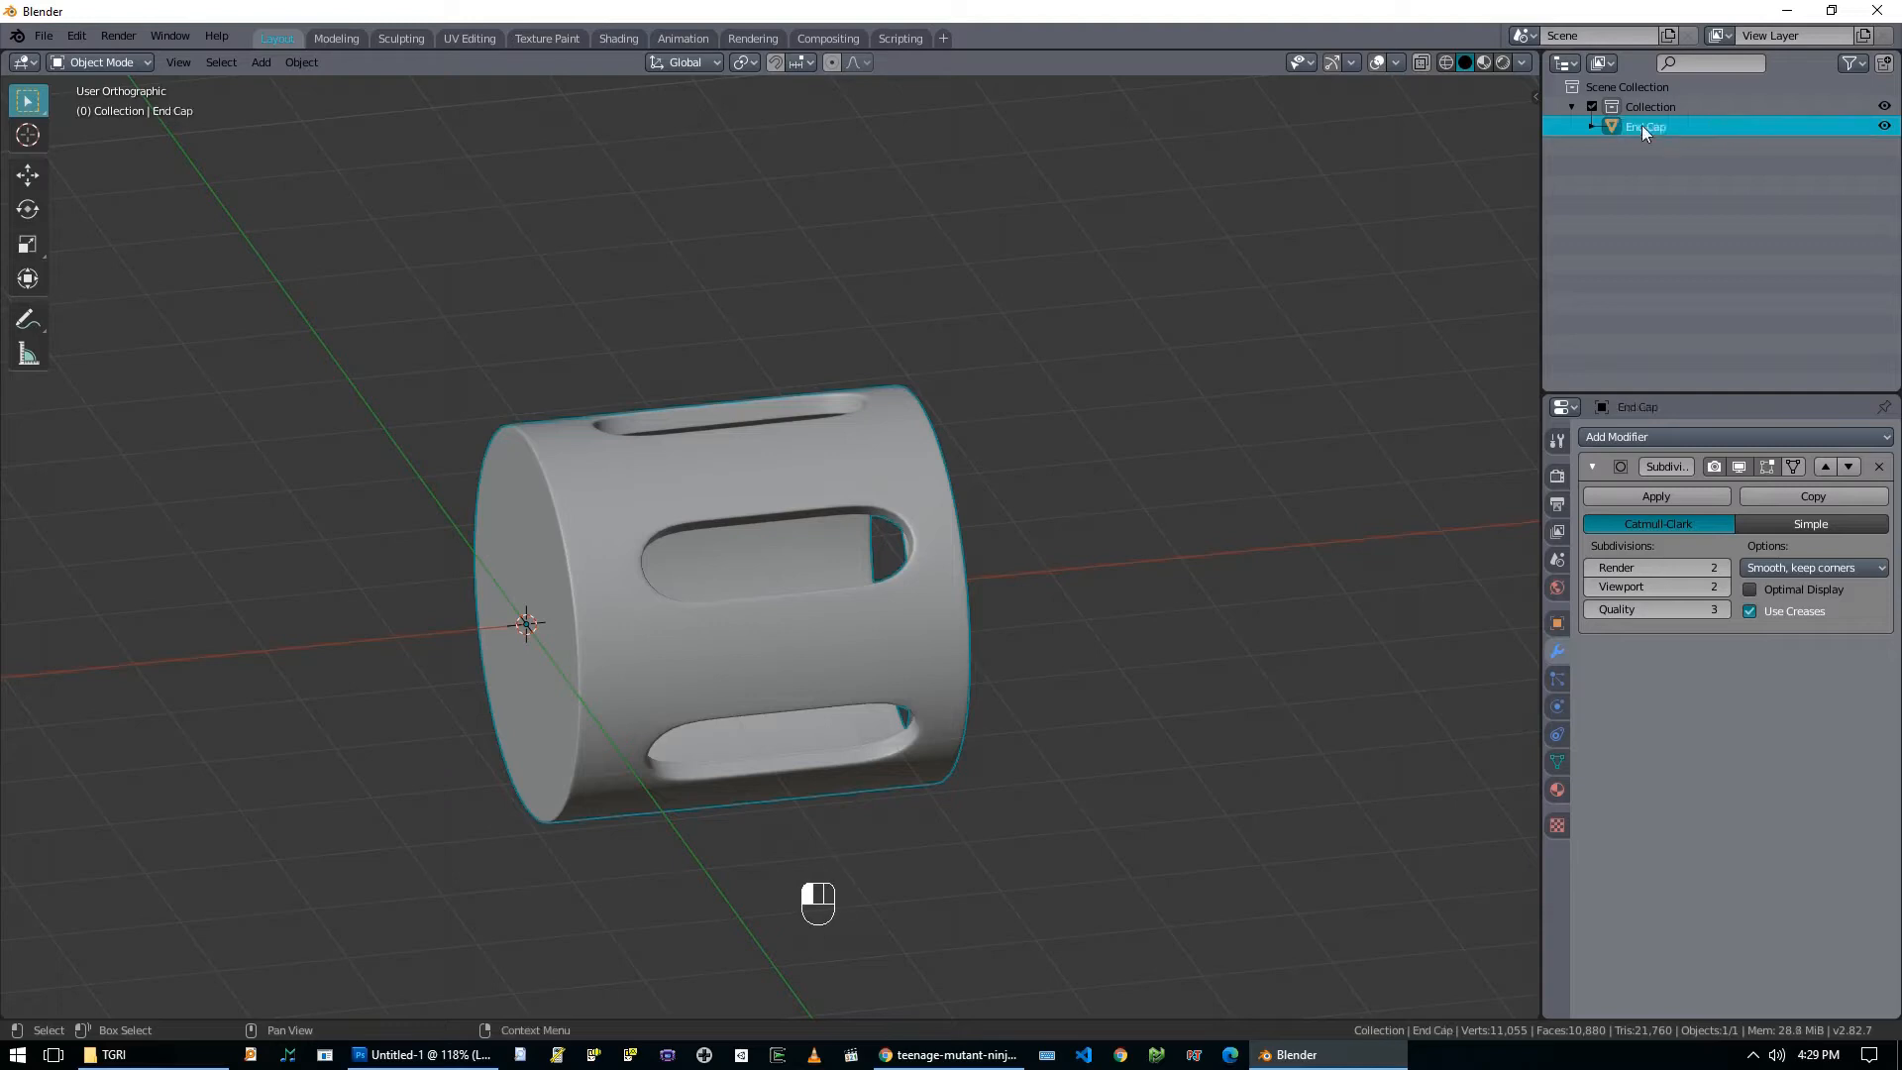
Create a new material for the cap and name it End Cap.
click(1557, 790)
click(1704, 521)
click(1674, 521)
text(End Cap)
key(Return)
Paste the copied colour value in the End Cap material's settings and set Metallic to 1.000.
click(1806, 722)
key(ctrl+c)
click(1793, 636)
key(ctrl+v)
key(Return)
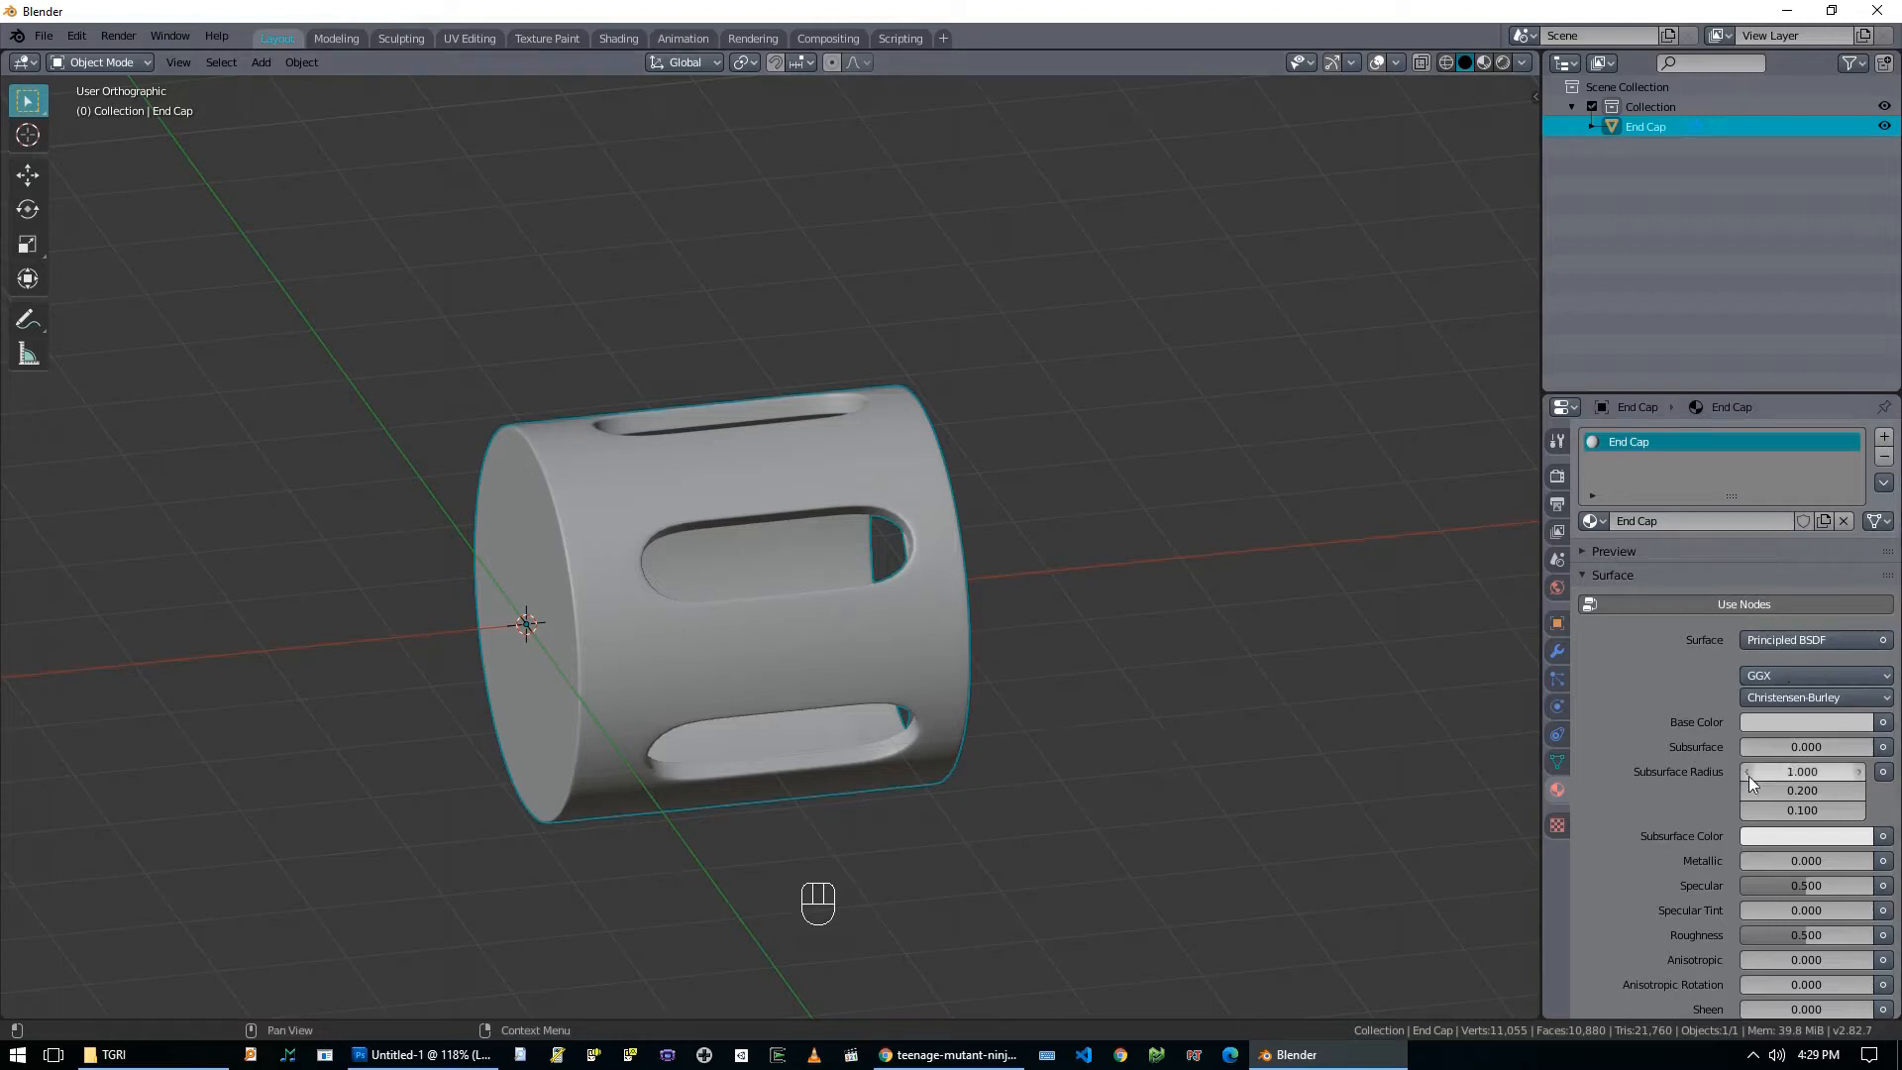
drag(1765, 861, 1875, 861)
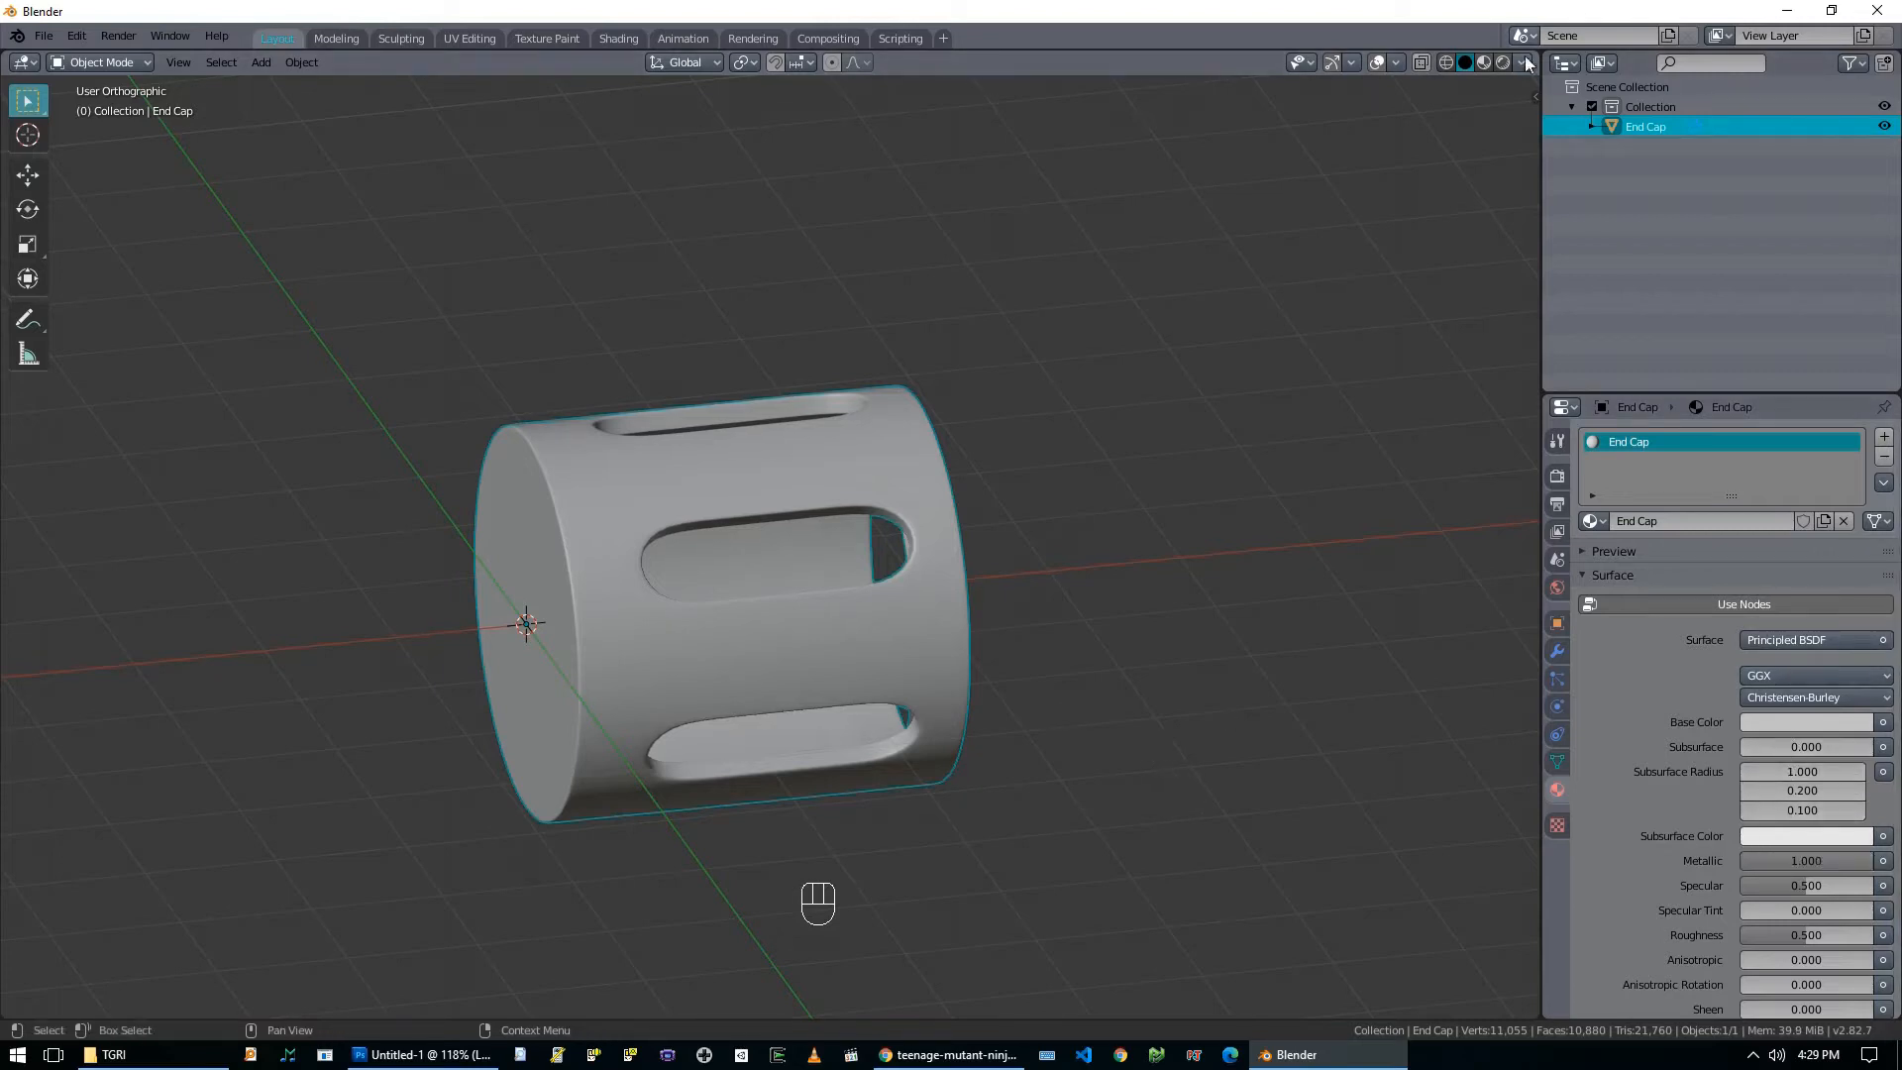
Split the 3D viewport to place a Shader Editor beside it and set the Principled BSDF's Roughness to 0.332.
drag(1536, 55, 841, 128)
click(852, 68)
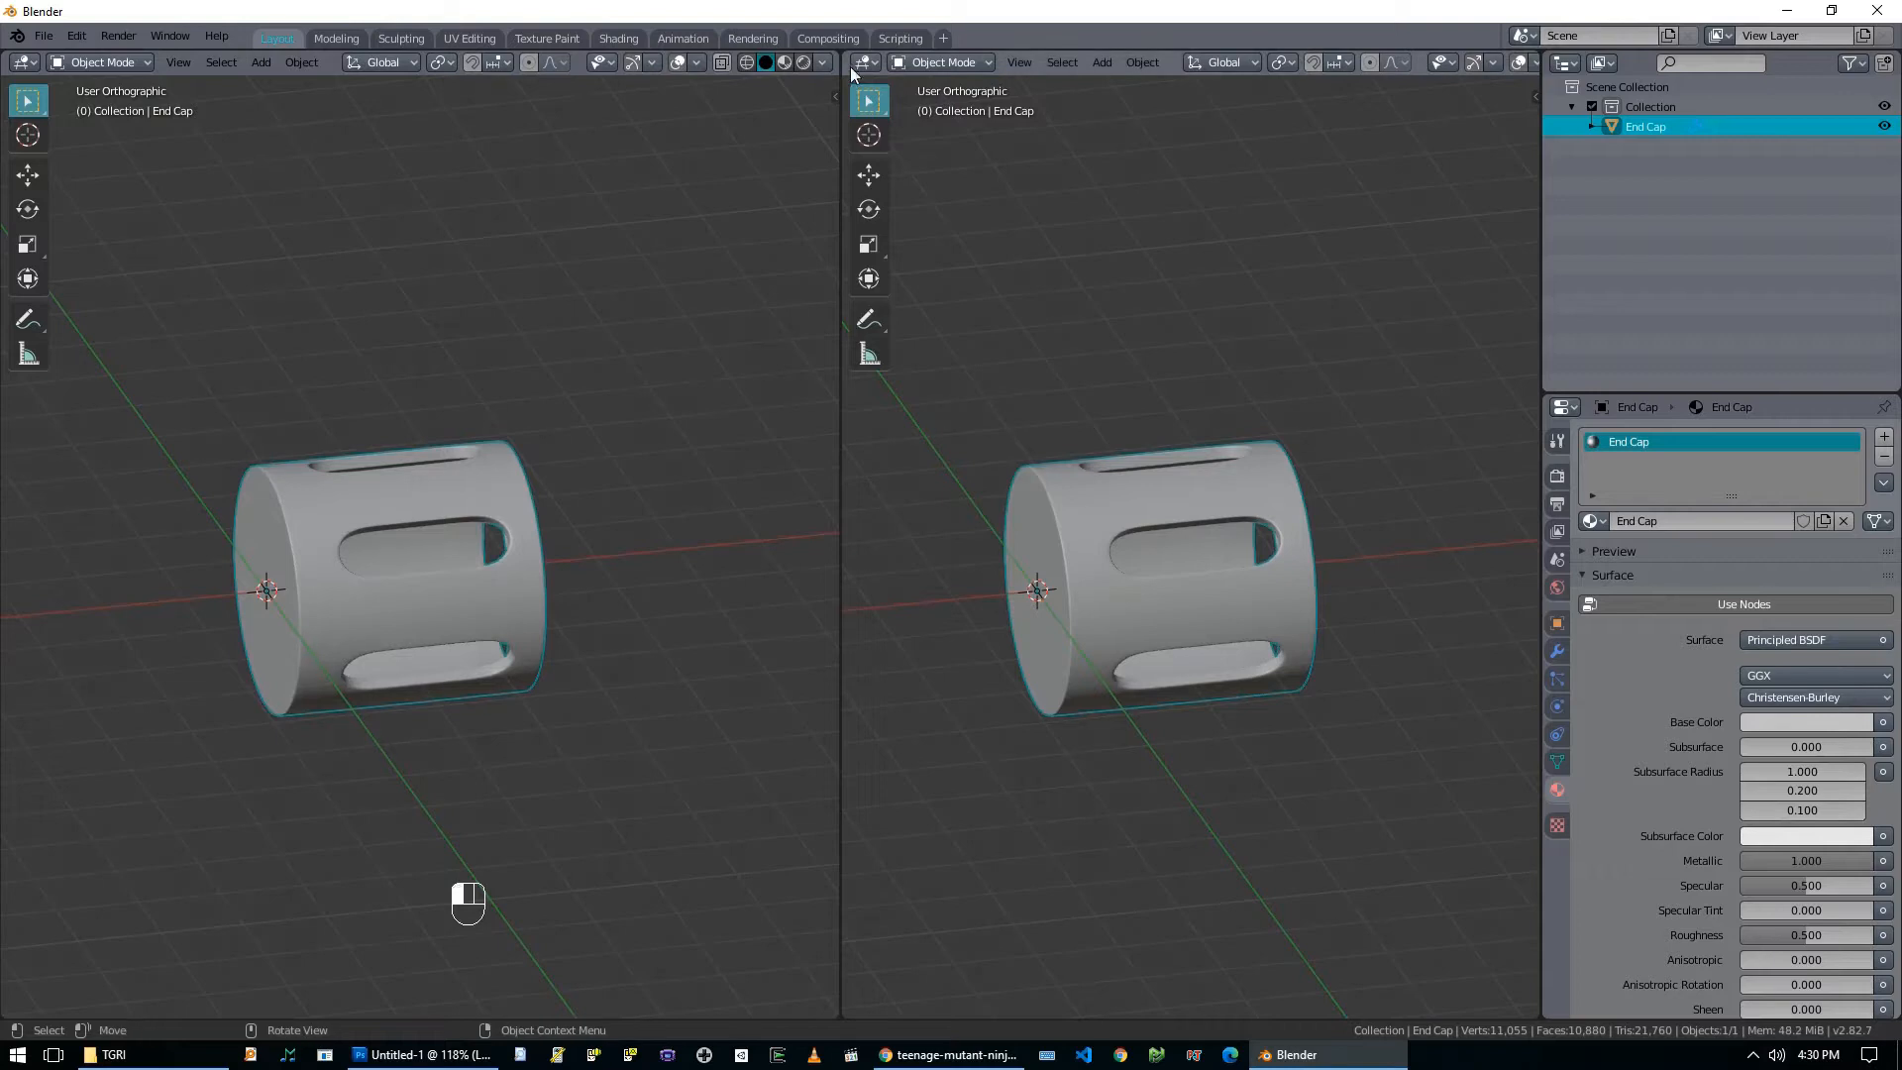
click(923, 200)
scroll(1251, 456, down, 1)
key(n)
middle_drag(1060, 376, 1144, 288)
drag(1173, 638, 1149, 638)
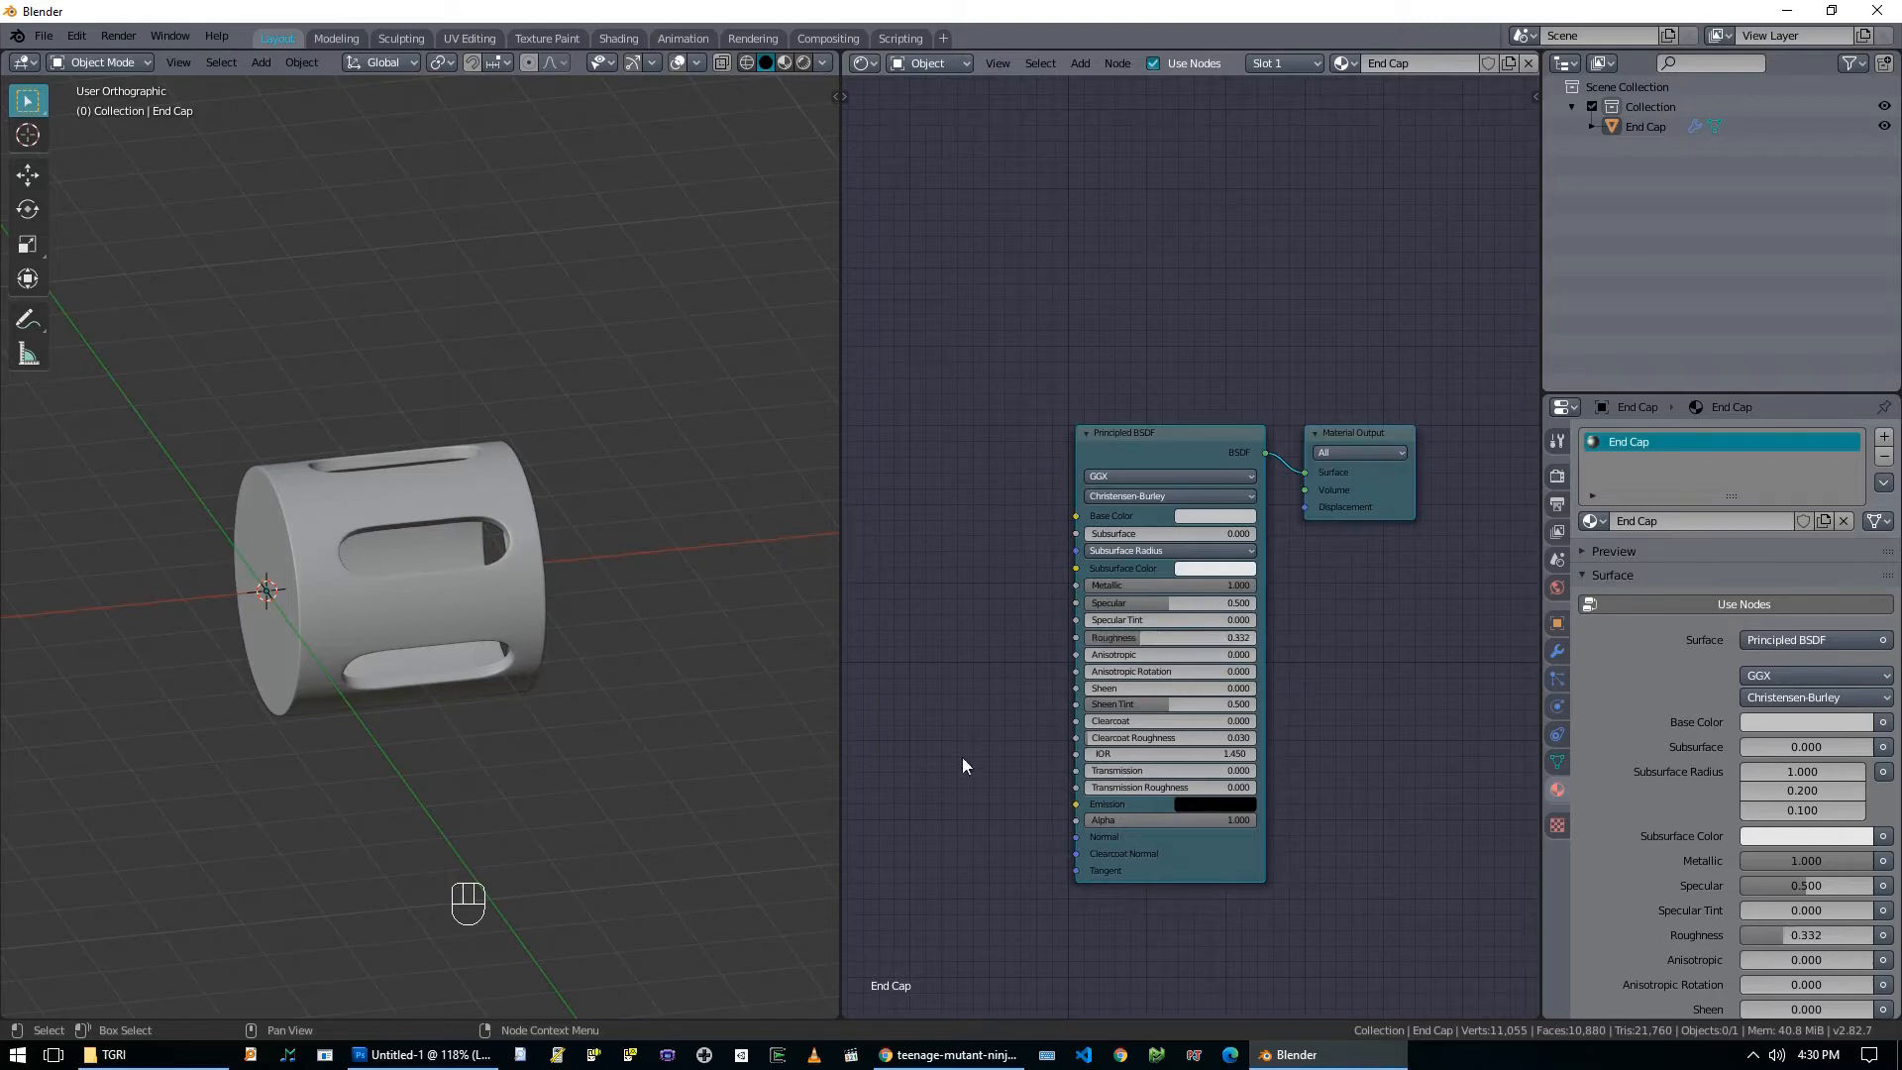
Add a Texture Coordinate node to the End Cap material and place it well before the Principled BSDF.
middle_drag(996, 708, 1219, 614)
middle_drag(1064, 620, 1188, 656)
key(shift+a)
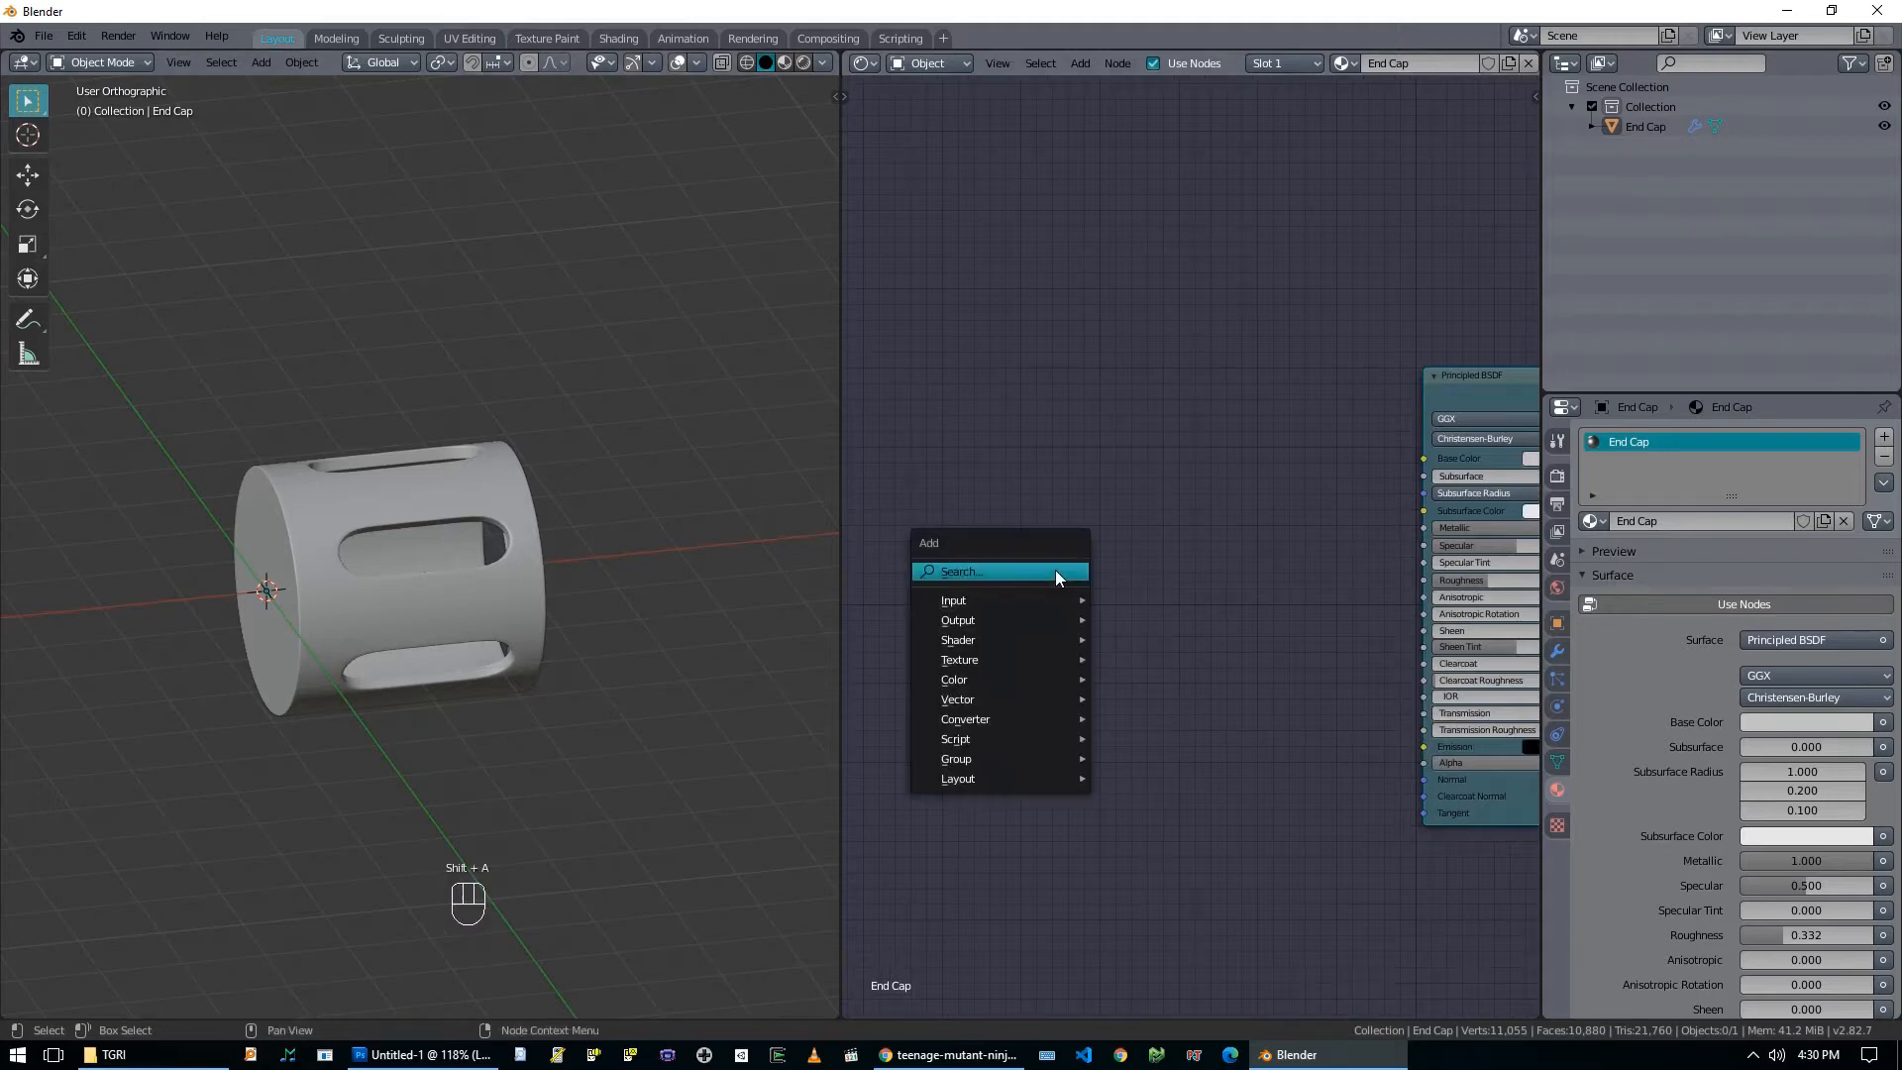
mouse_move(1023, 606)
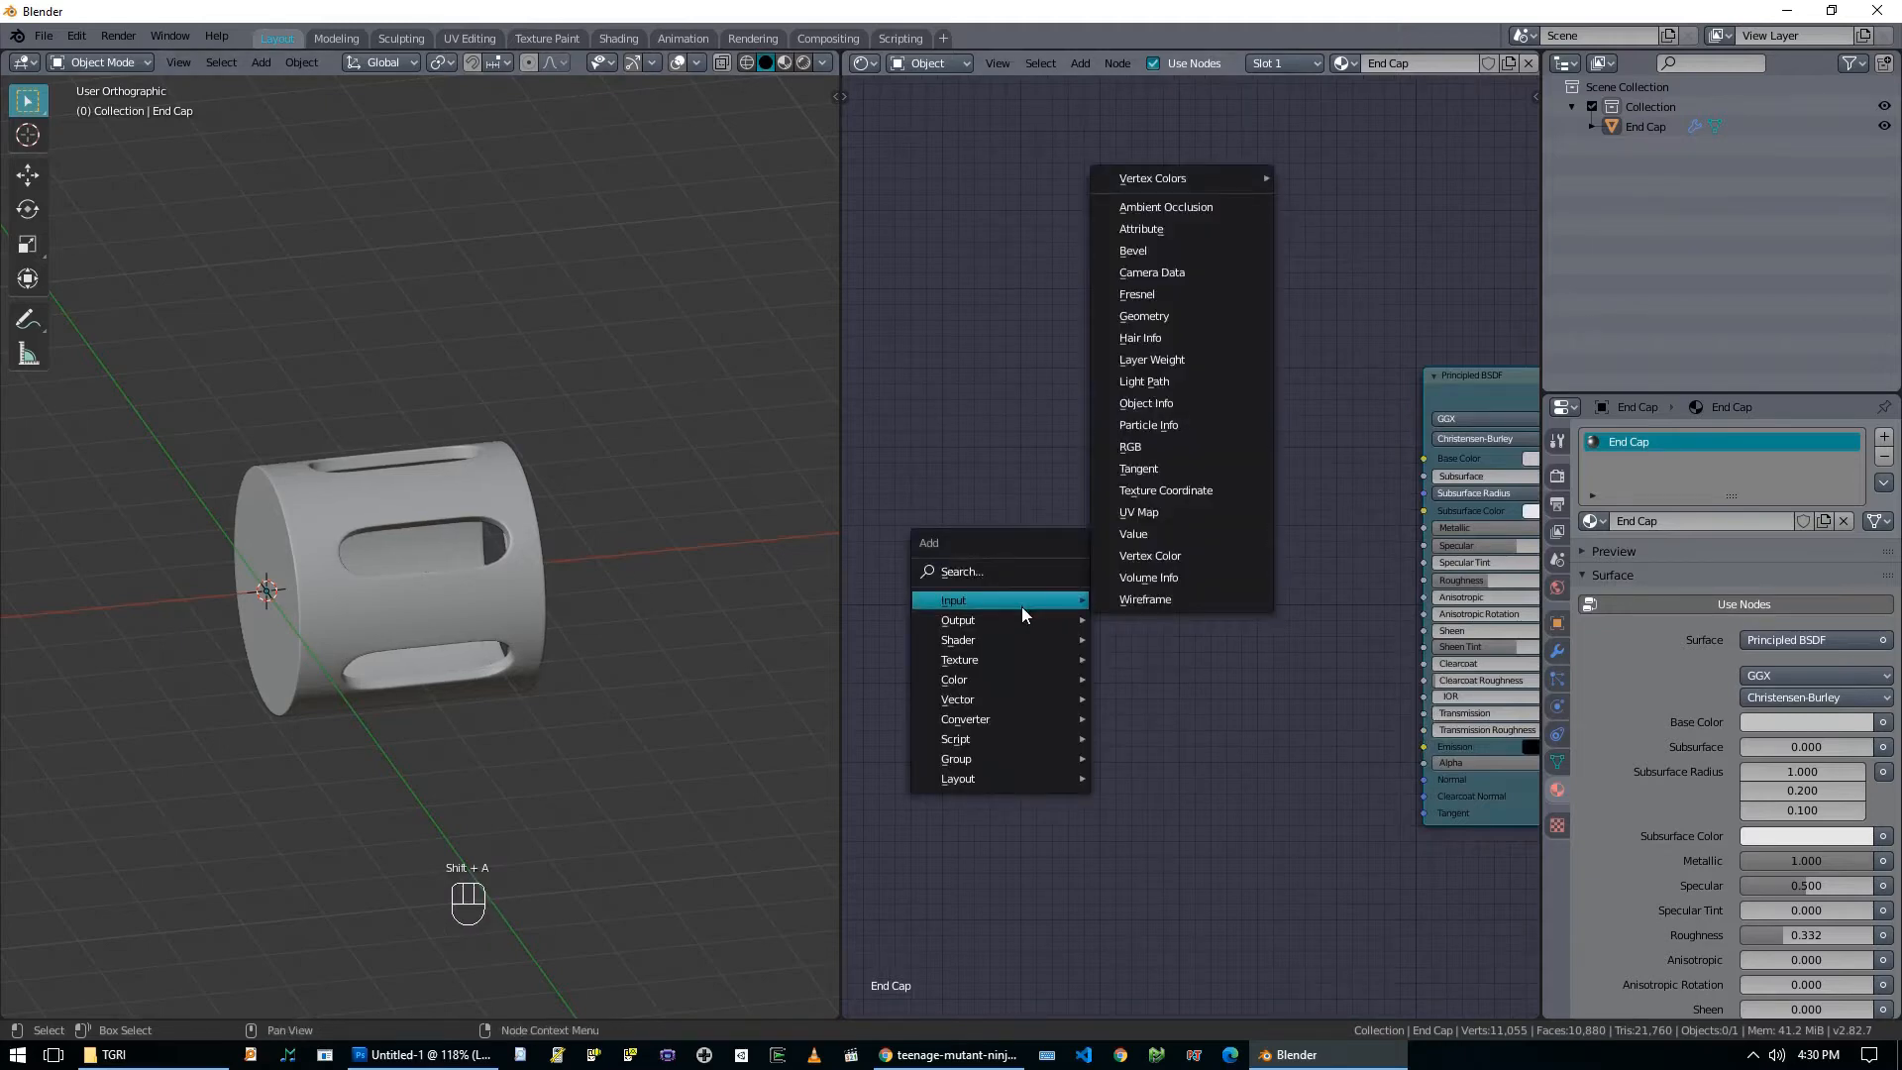
click(1187, 490)
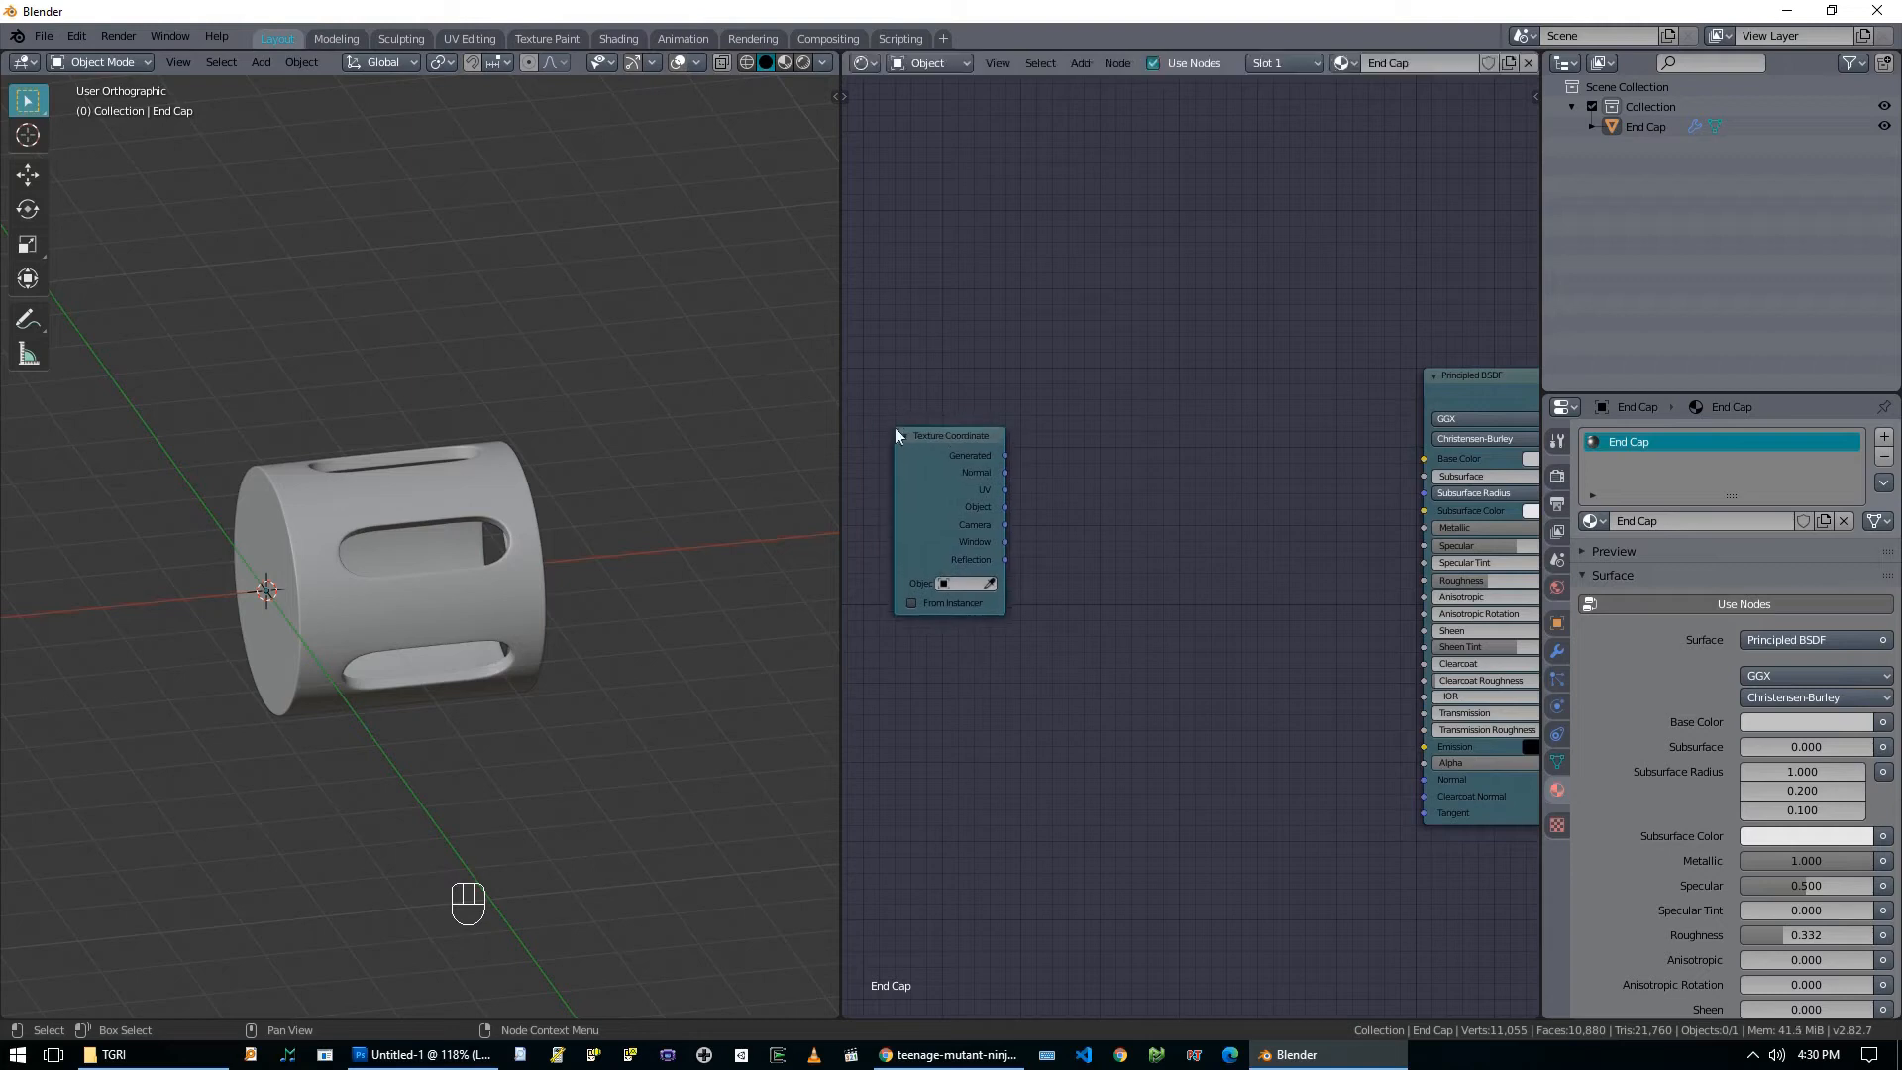
key(g)
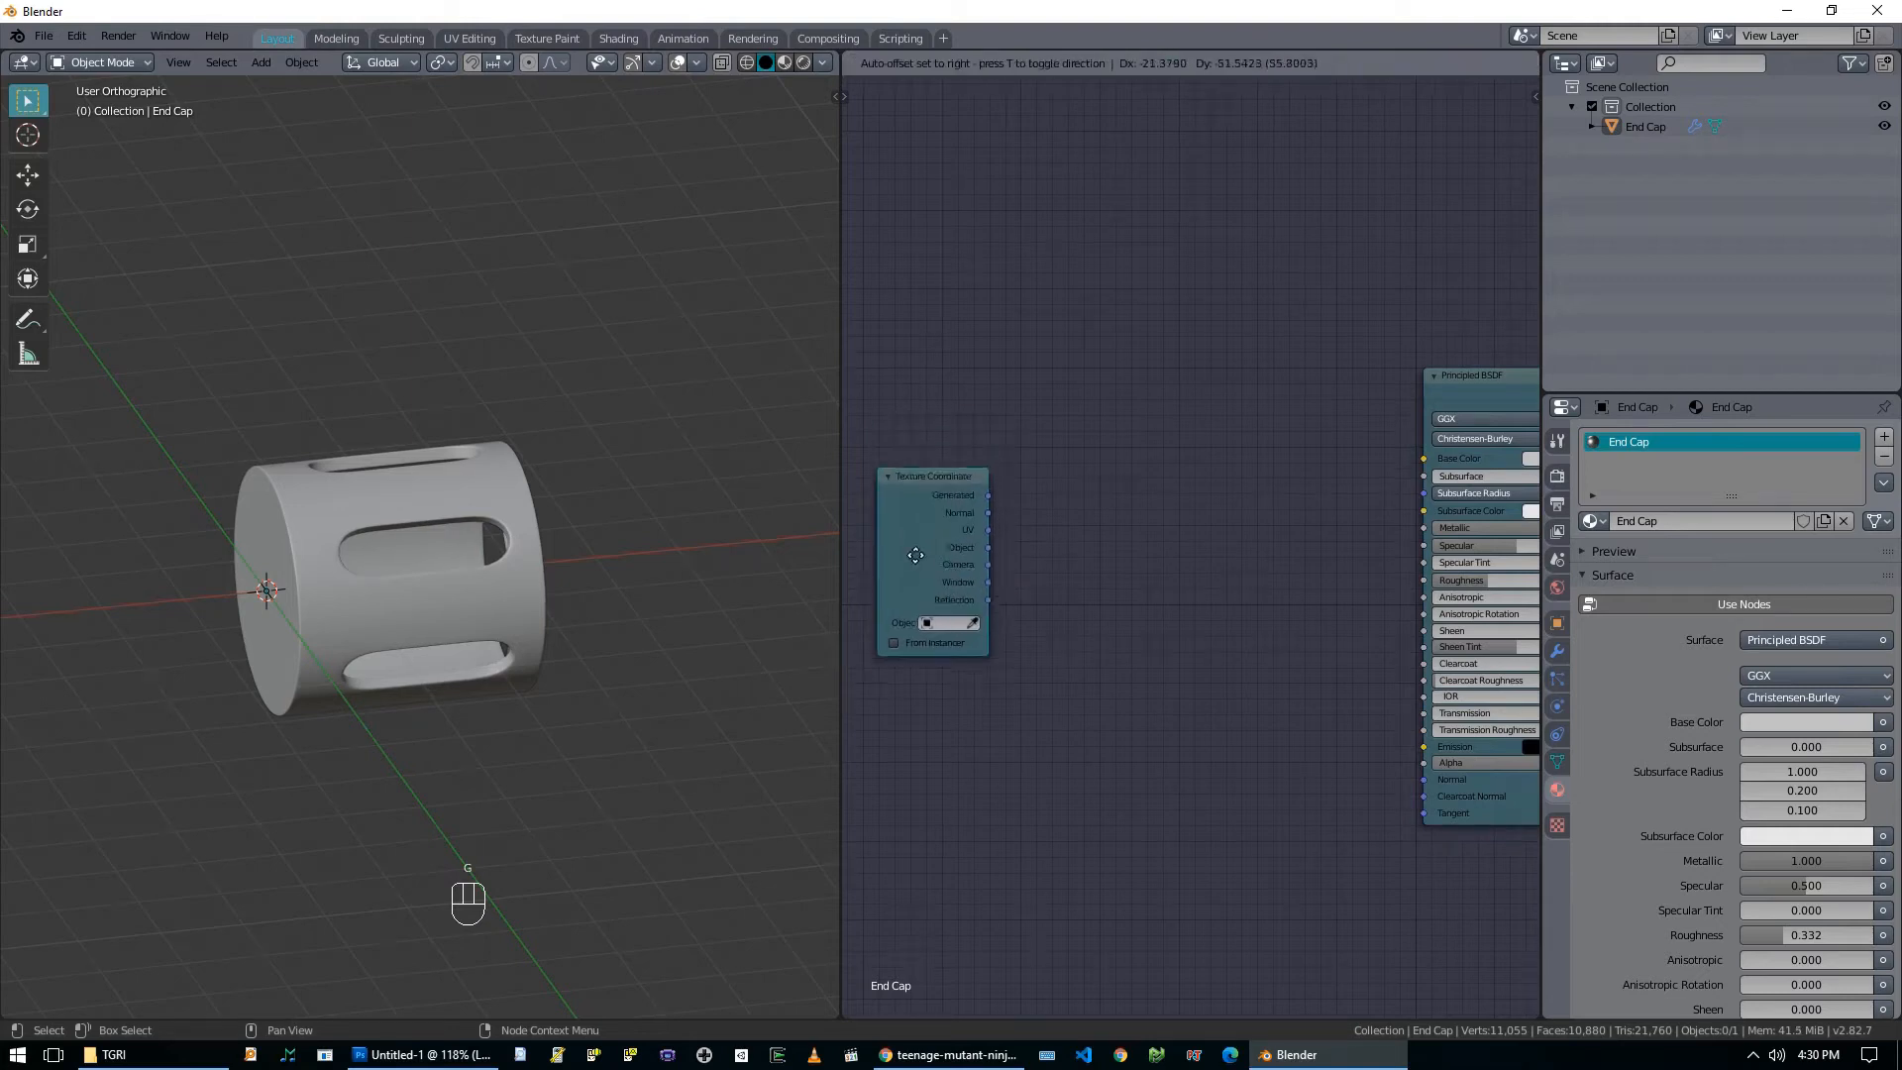
click(919, 584)
Add a Noise Texture node after the Texture Coordinate node and link the Object output to its Vector input.
key(shift+a)
mouse_move(1085, 592)
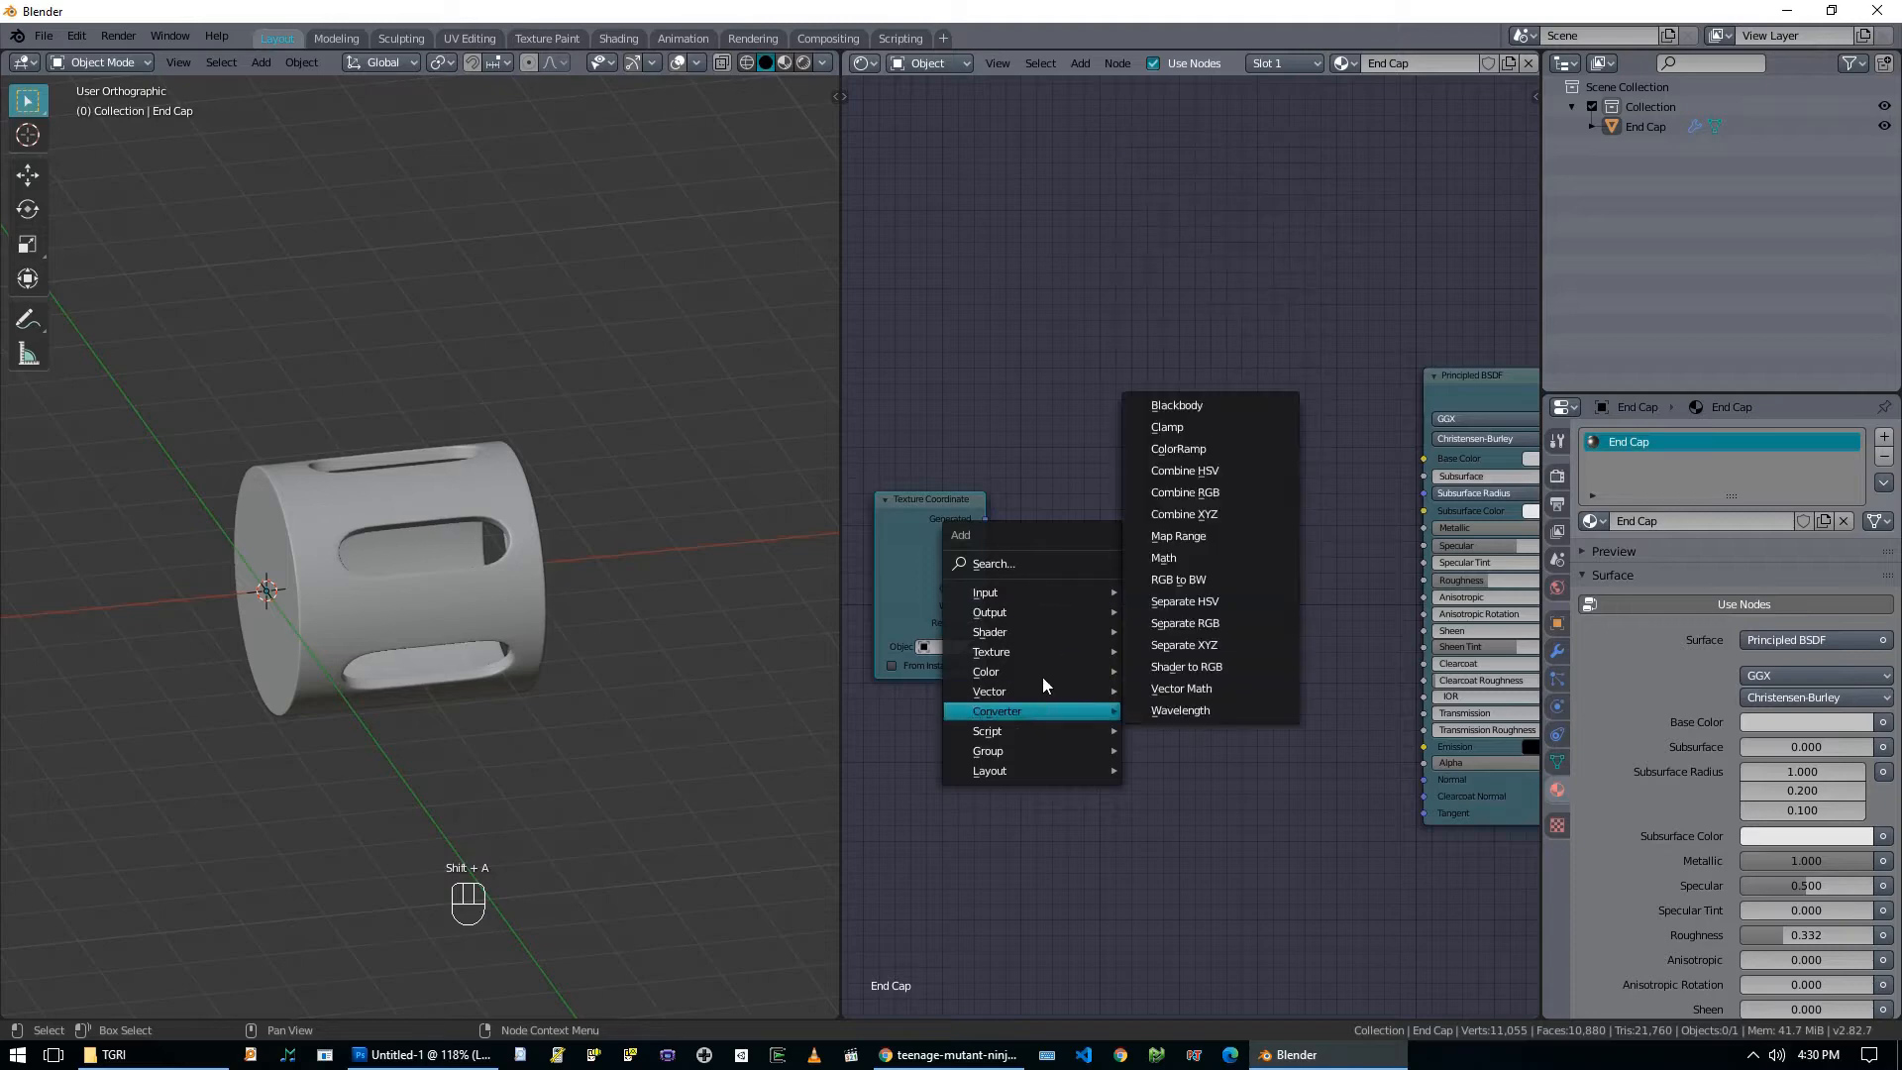
mouse_move(1054, 651)
click(1184, 873)
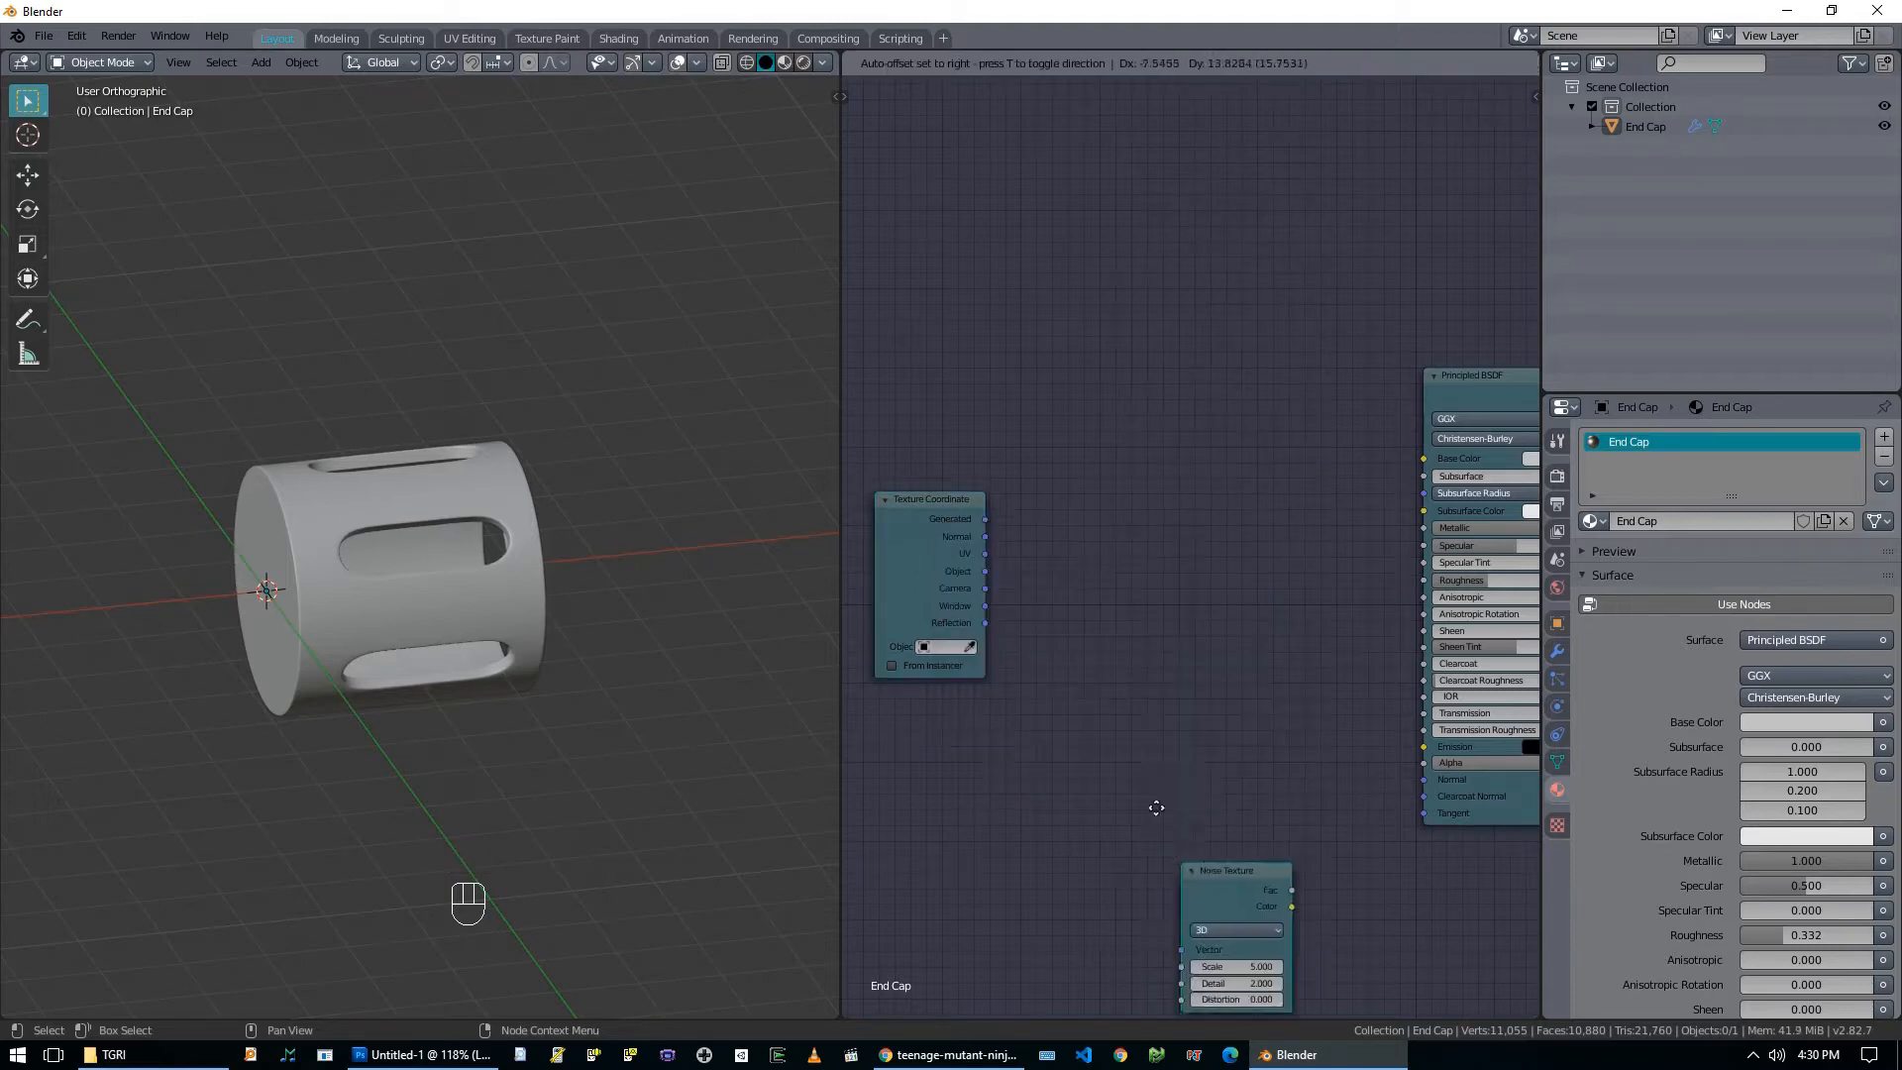
click(1092, 615)
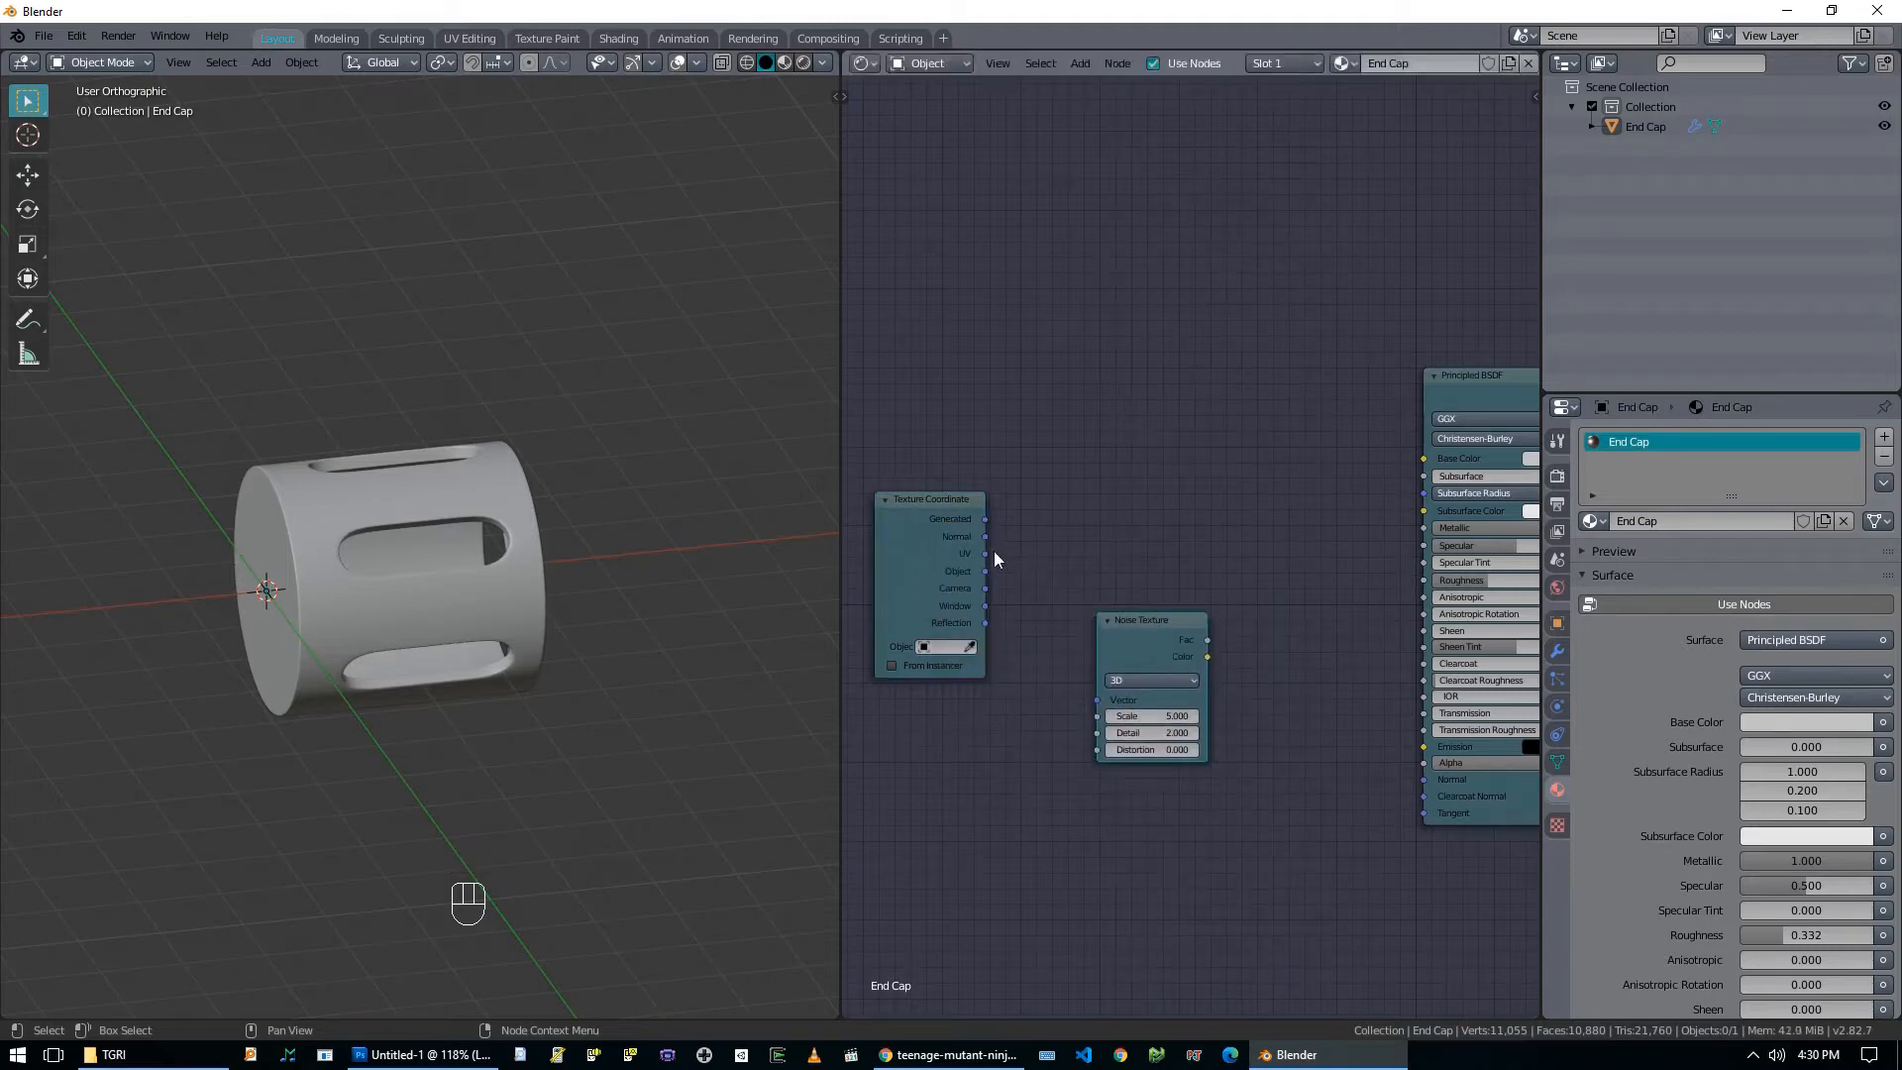
drag(985, 571, 1097, 699)
Show the 3D viewport in material preview shading and preview the Noise Texture directly on the cap.
key(z)
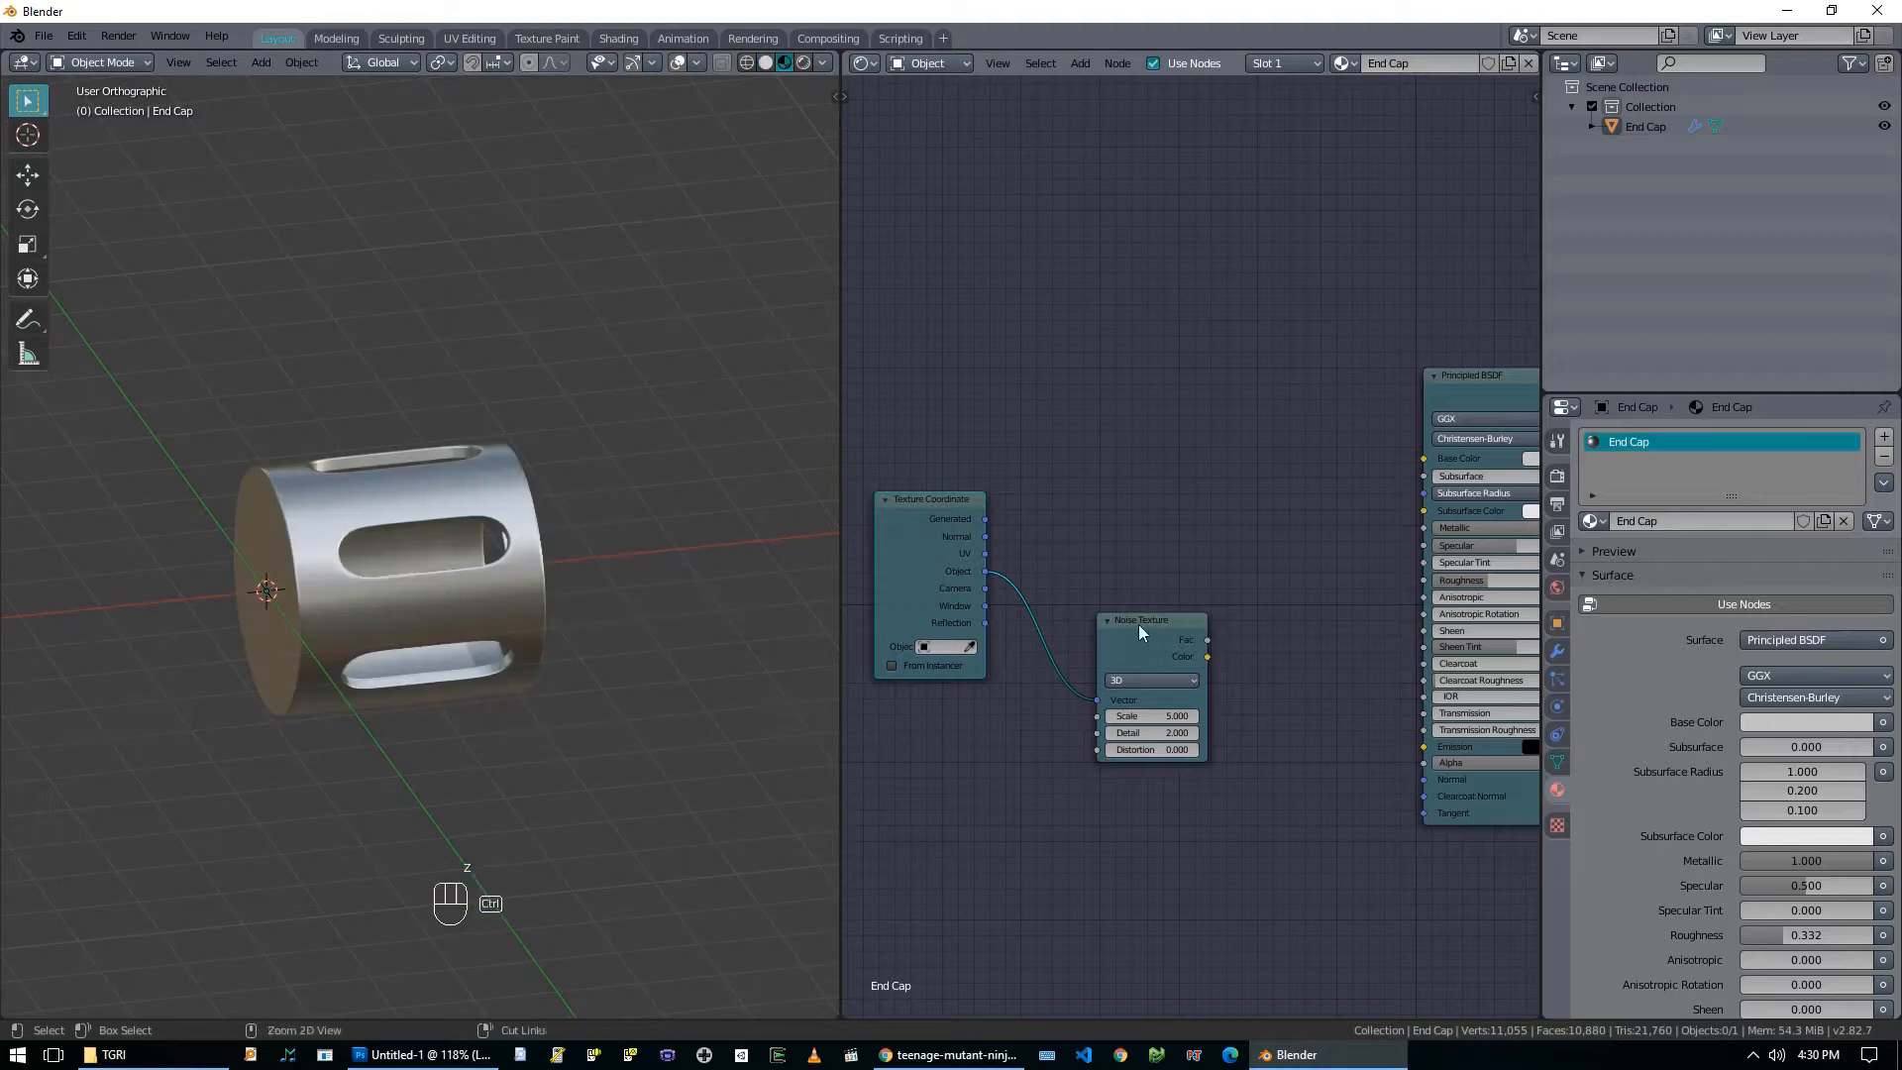
ctrl+shift+click(1134, 634)
middle_drag(337, 626, 382, 633)
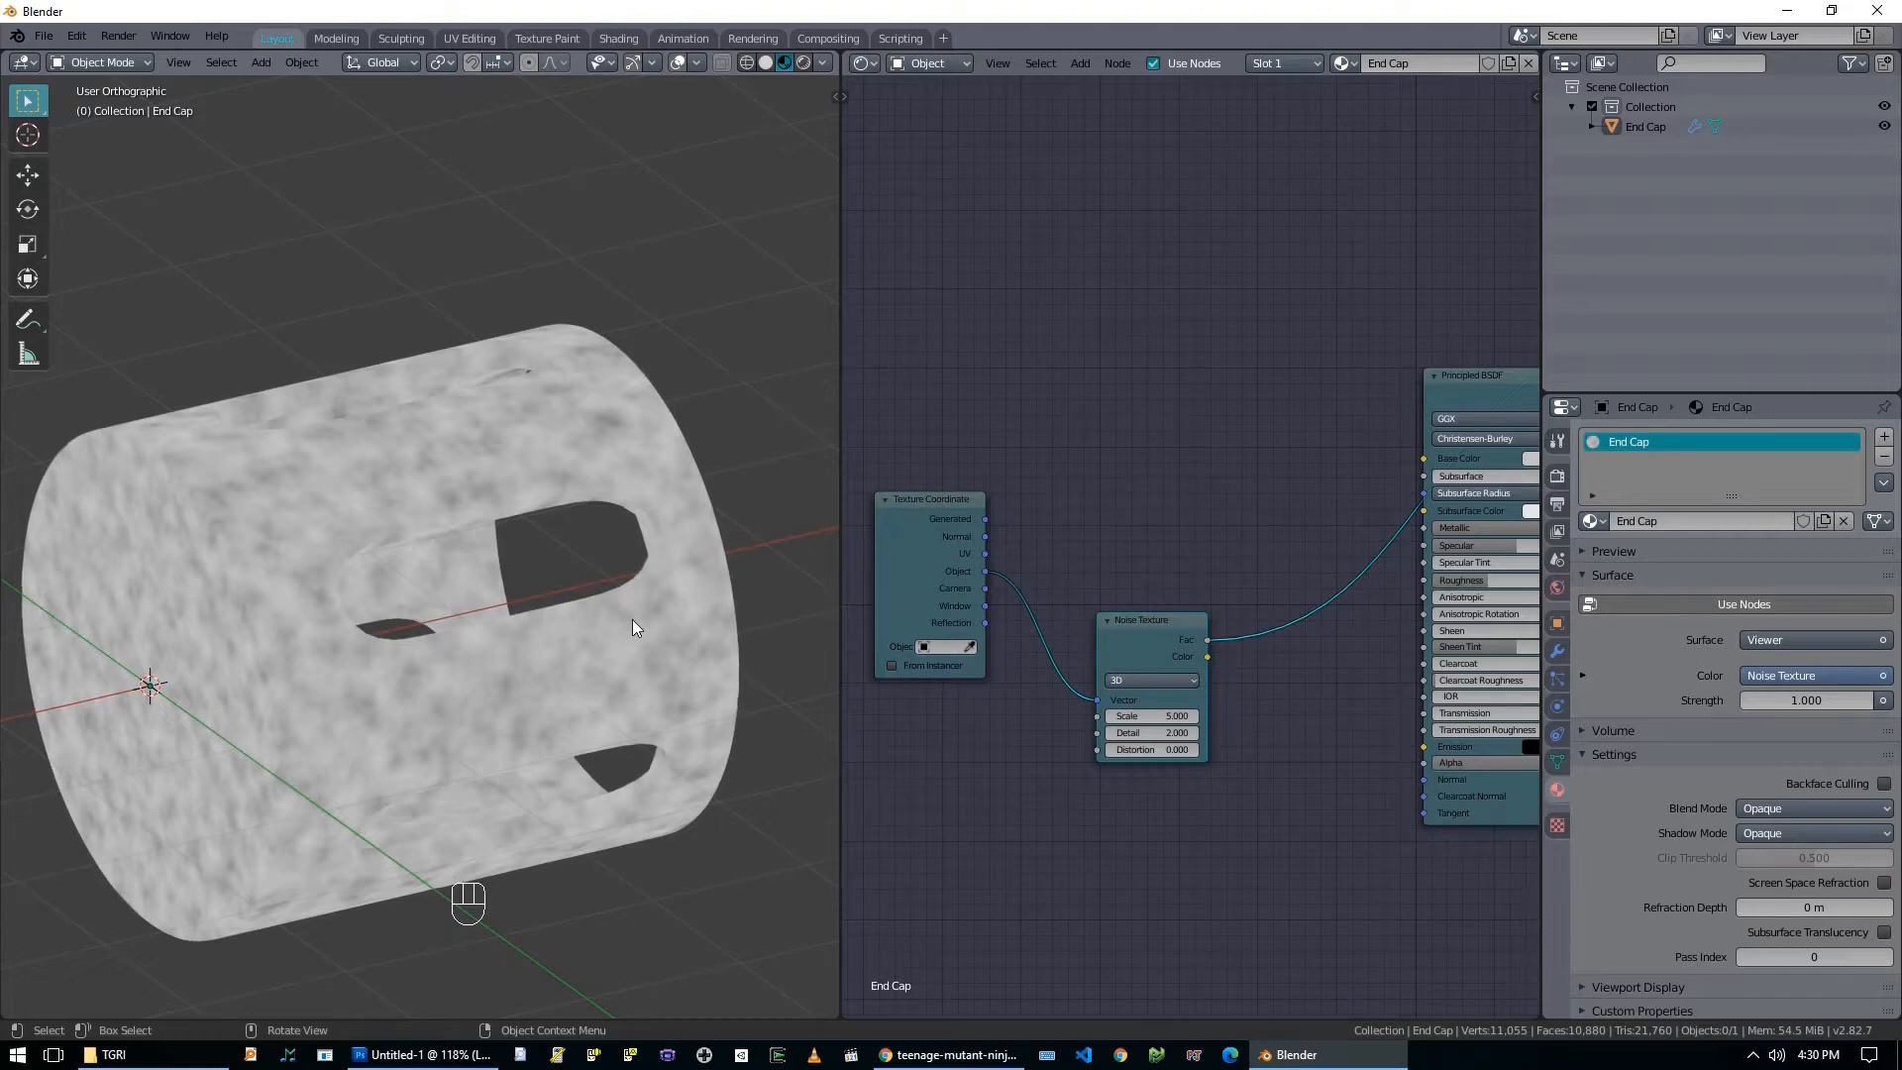
scroll(638, 624, down, 2)
mouse_move(924, 597)
mouse_down()
mouse_move(910, 643)
mouse_move(920, 589)
mouse_up()
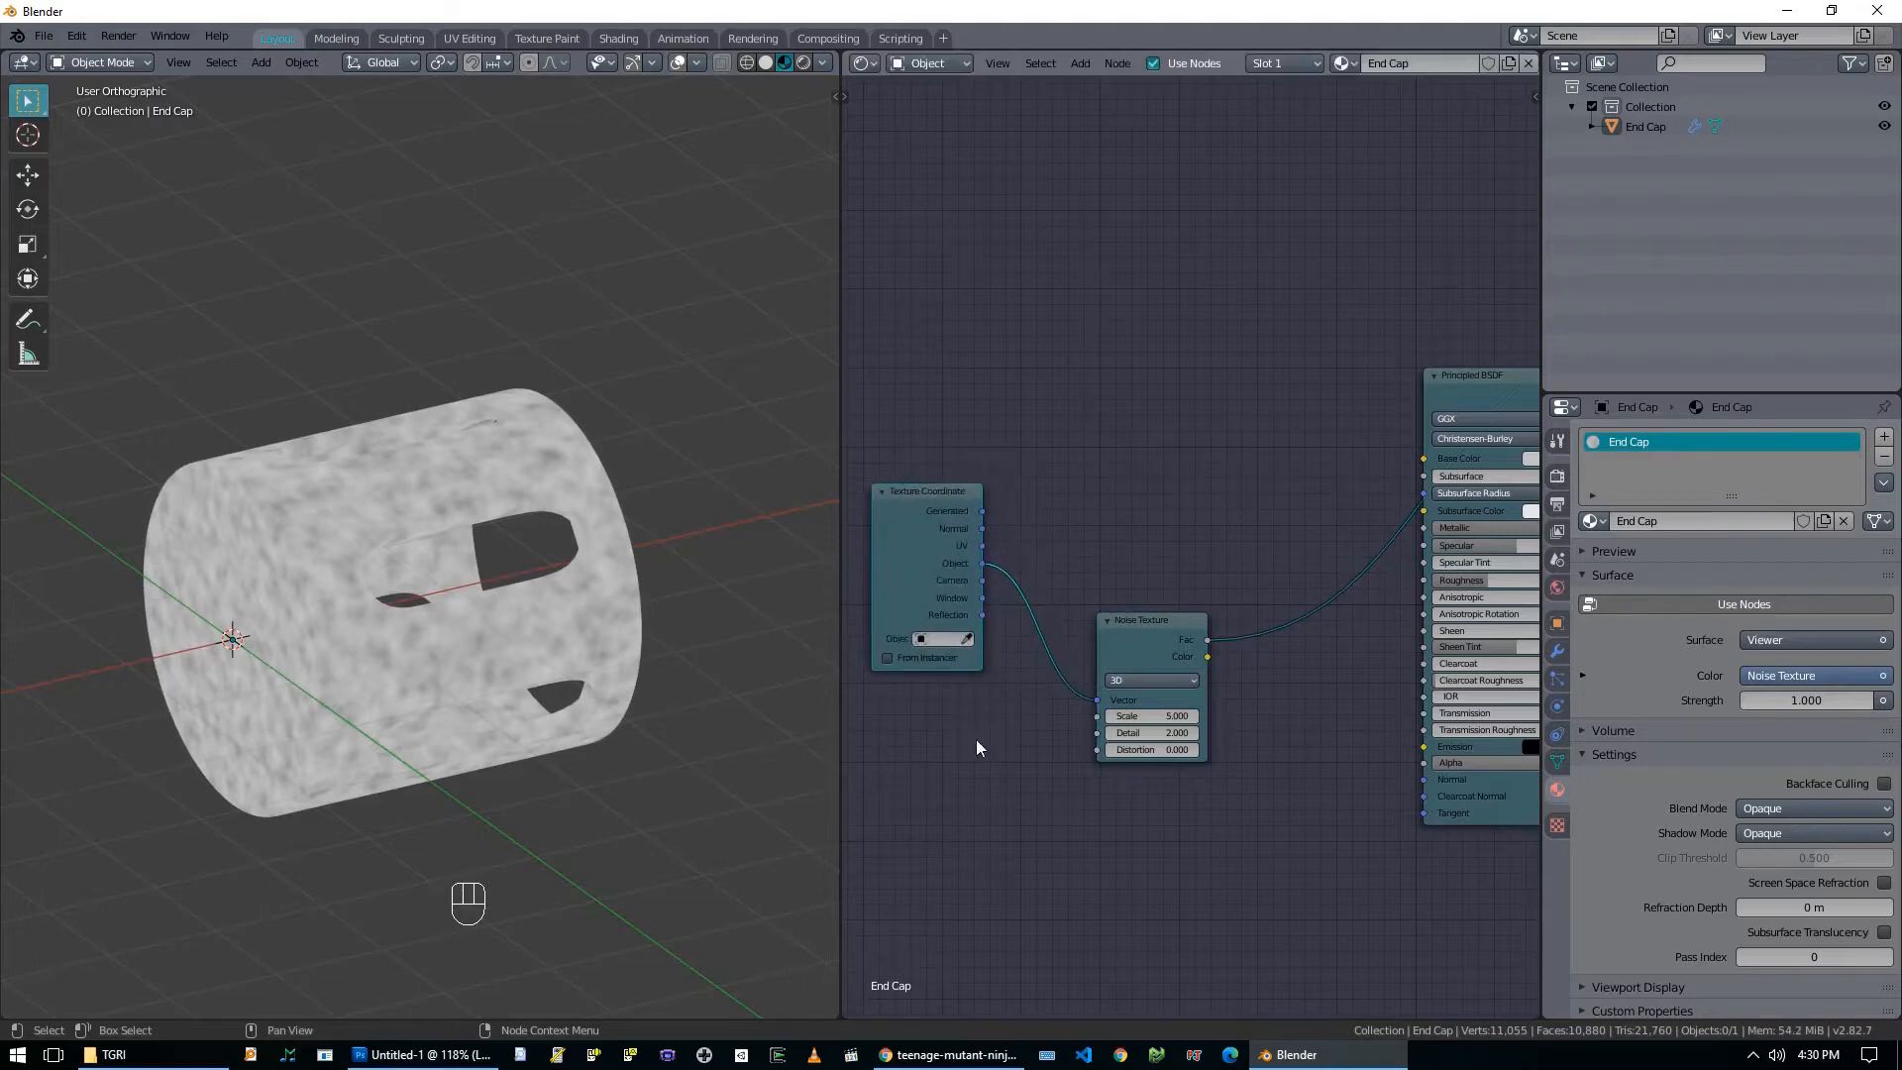
Set the Noise Texture's Scale to 50 and move the node away from the Principled BSDF to make room.
middle_drag(1010, 780, 948, 770)
click(1099, 706)
text(50)
key(Return)
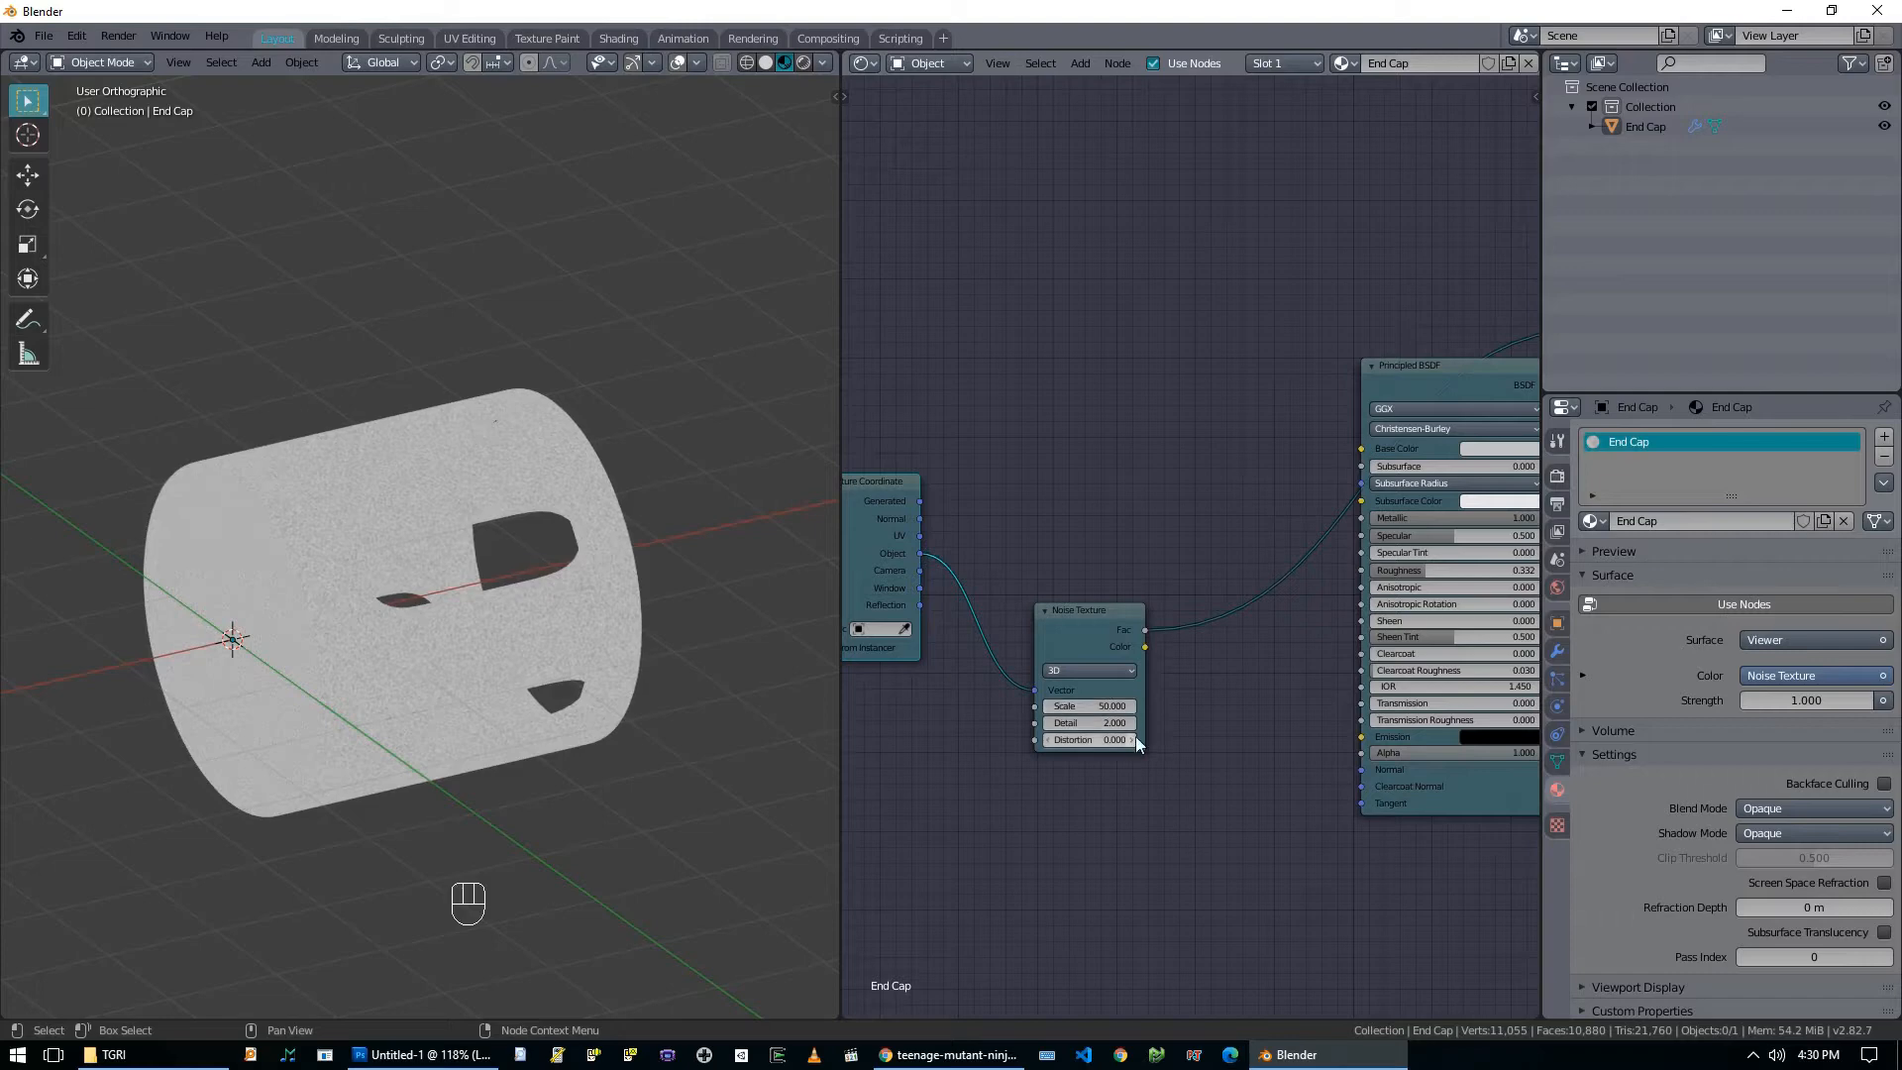
middle_drag(1137, 813, 1085, 805)
click(1076, 603)
key(g)
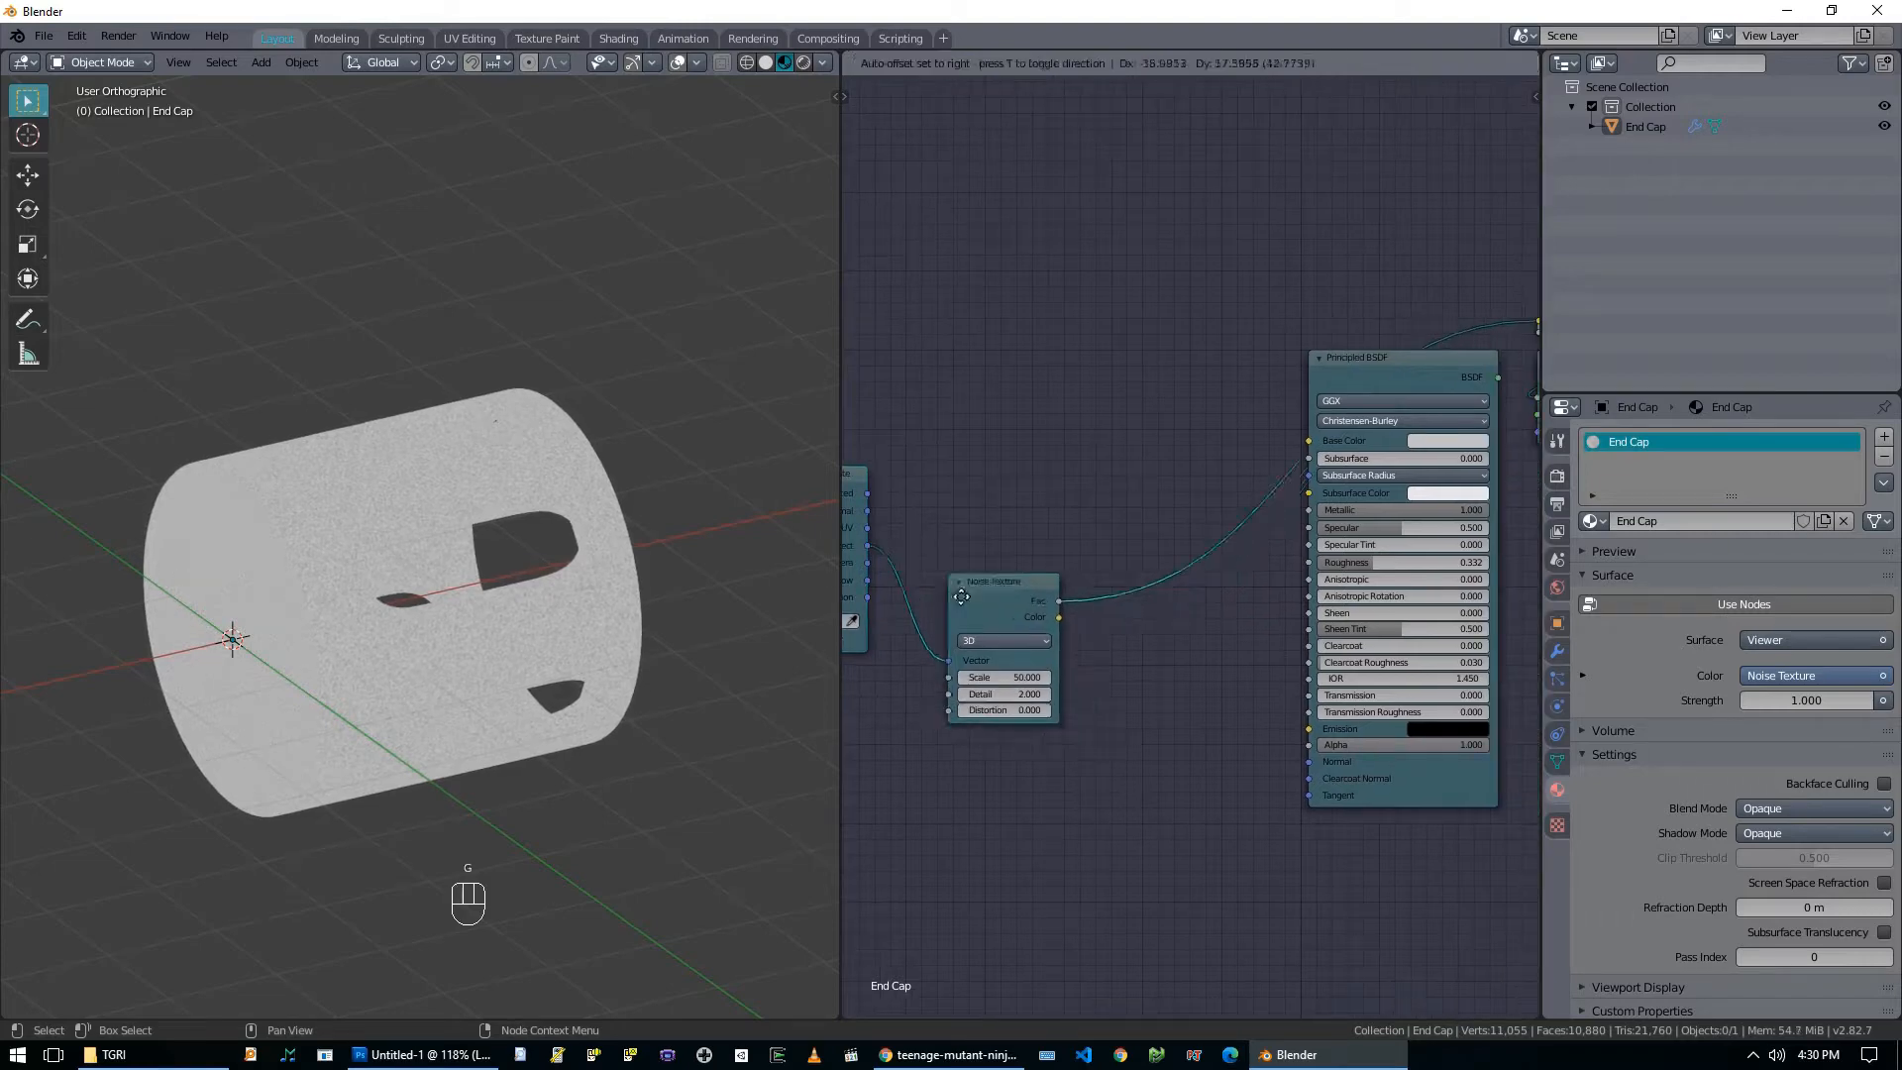
click(1027, 569)
Add a Bump node, linking the noise Fac to its Height and its Normal output to the Principled BSDF's Normal.
key(shift+a)
mouse_move(1061, 793)
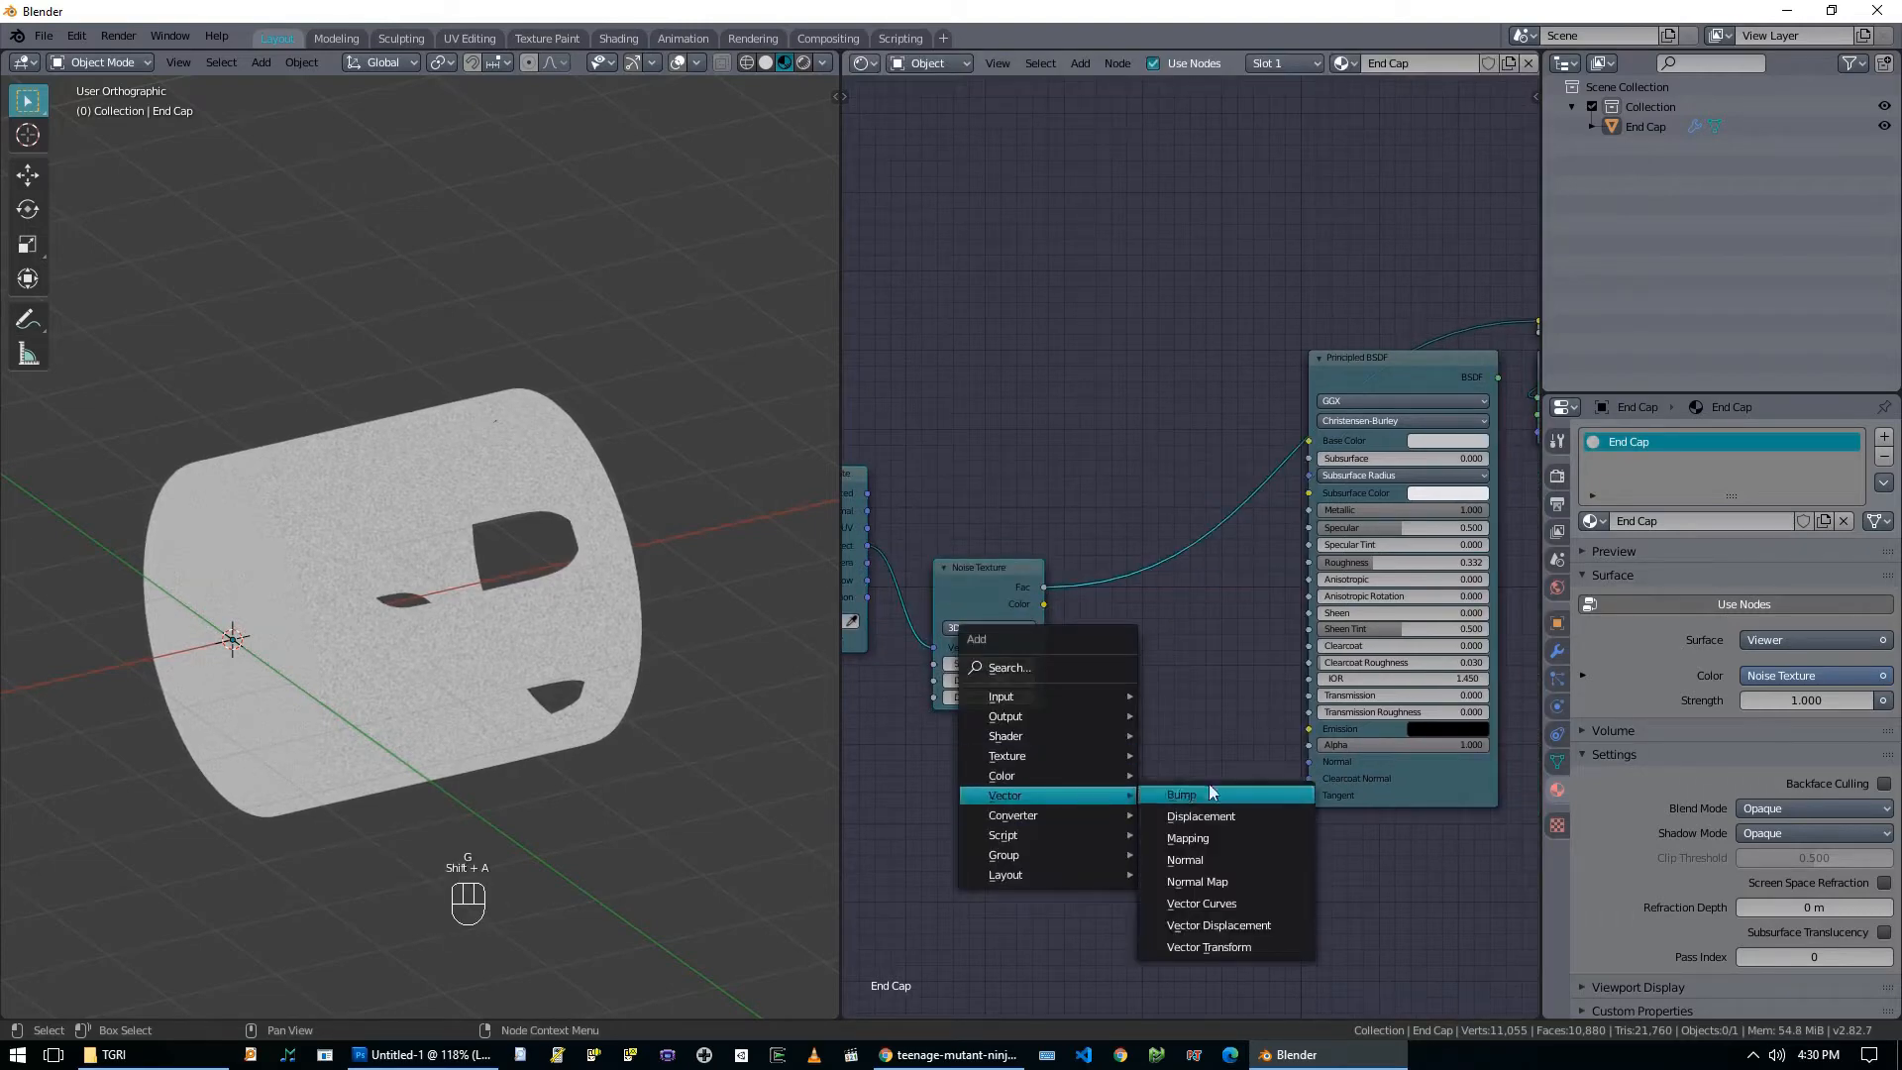
click(1211, 782)
click(1210, 783)
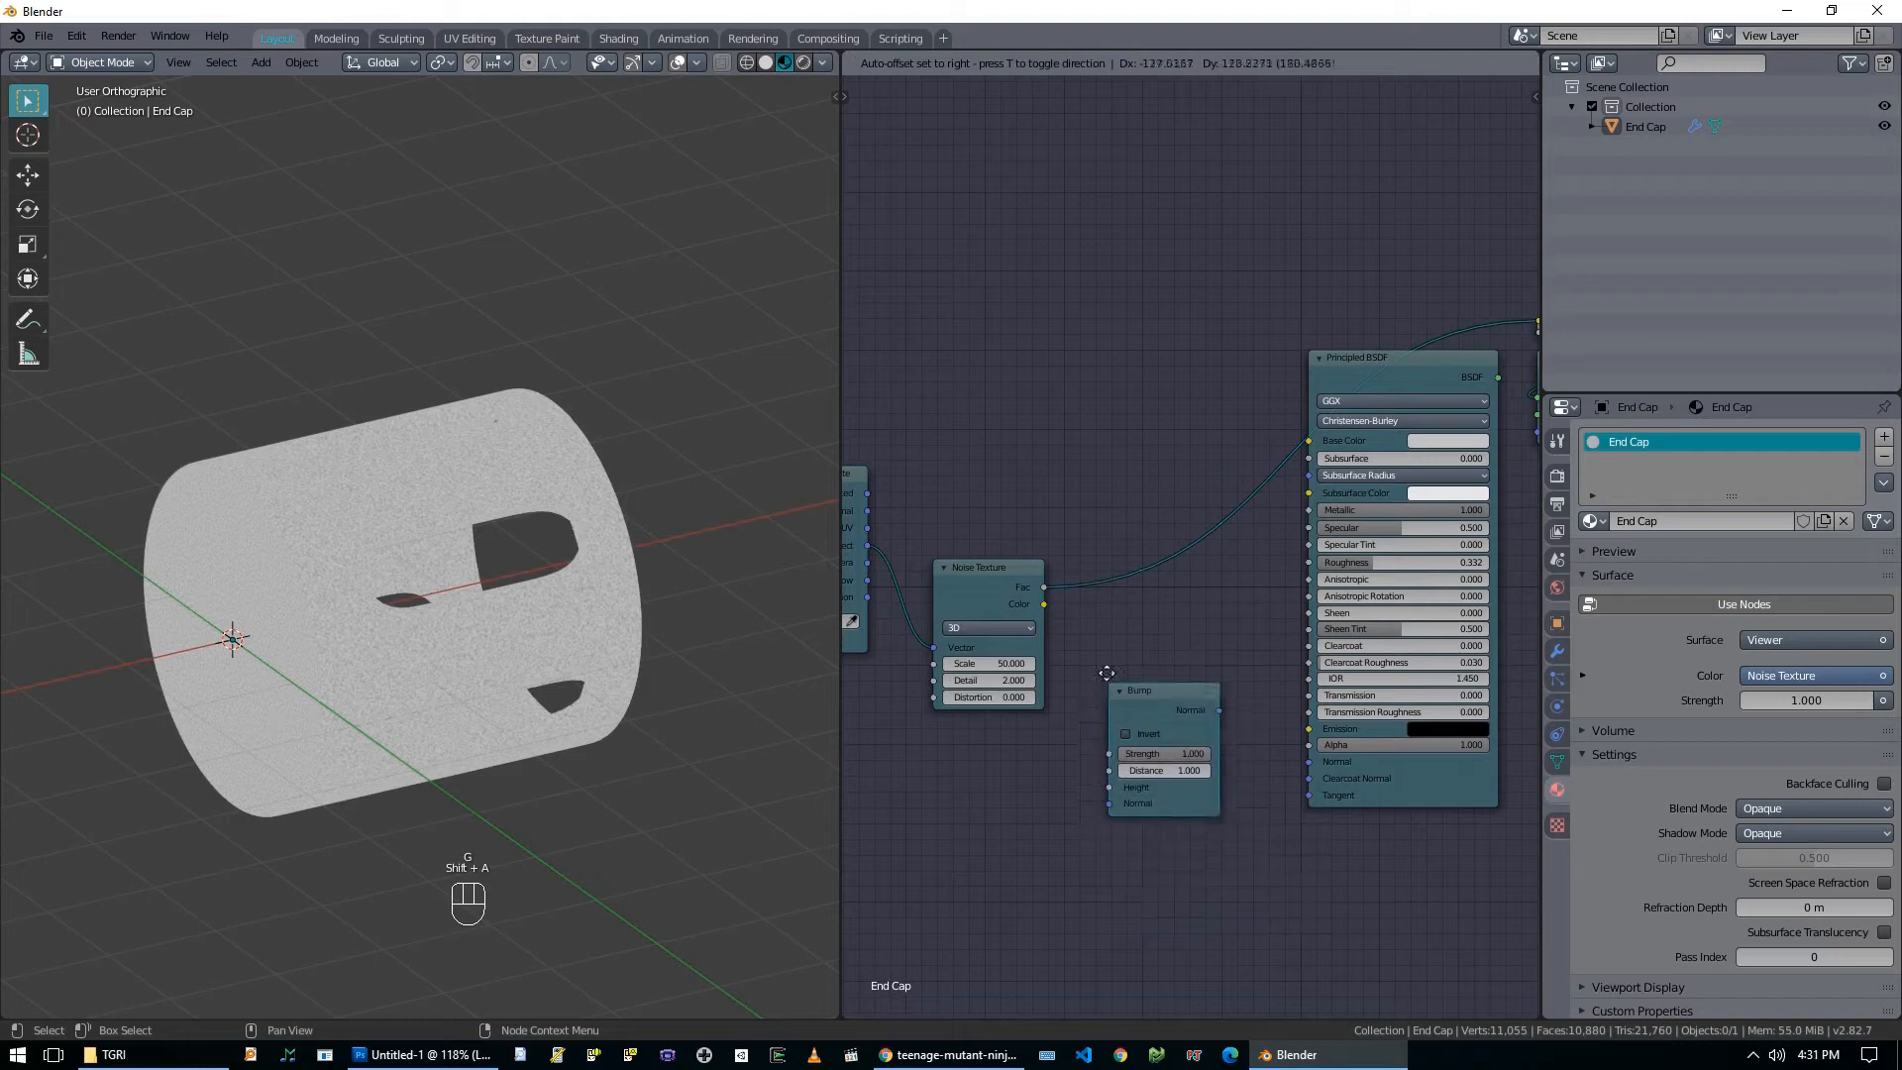
click(1042, 587)
drag(1042, 586, 1114, 780)
drag(1217, 697, 1300, 761)
Set the Bump node's Strength to 0.608 and its Distance to 0.01.
click(1182, 741)
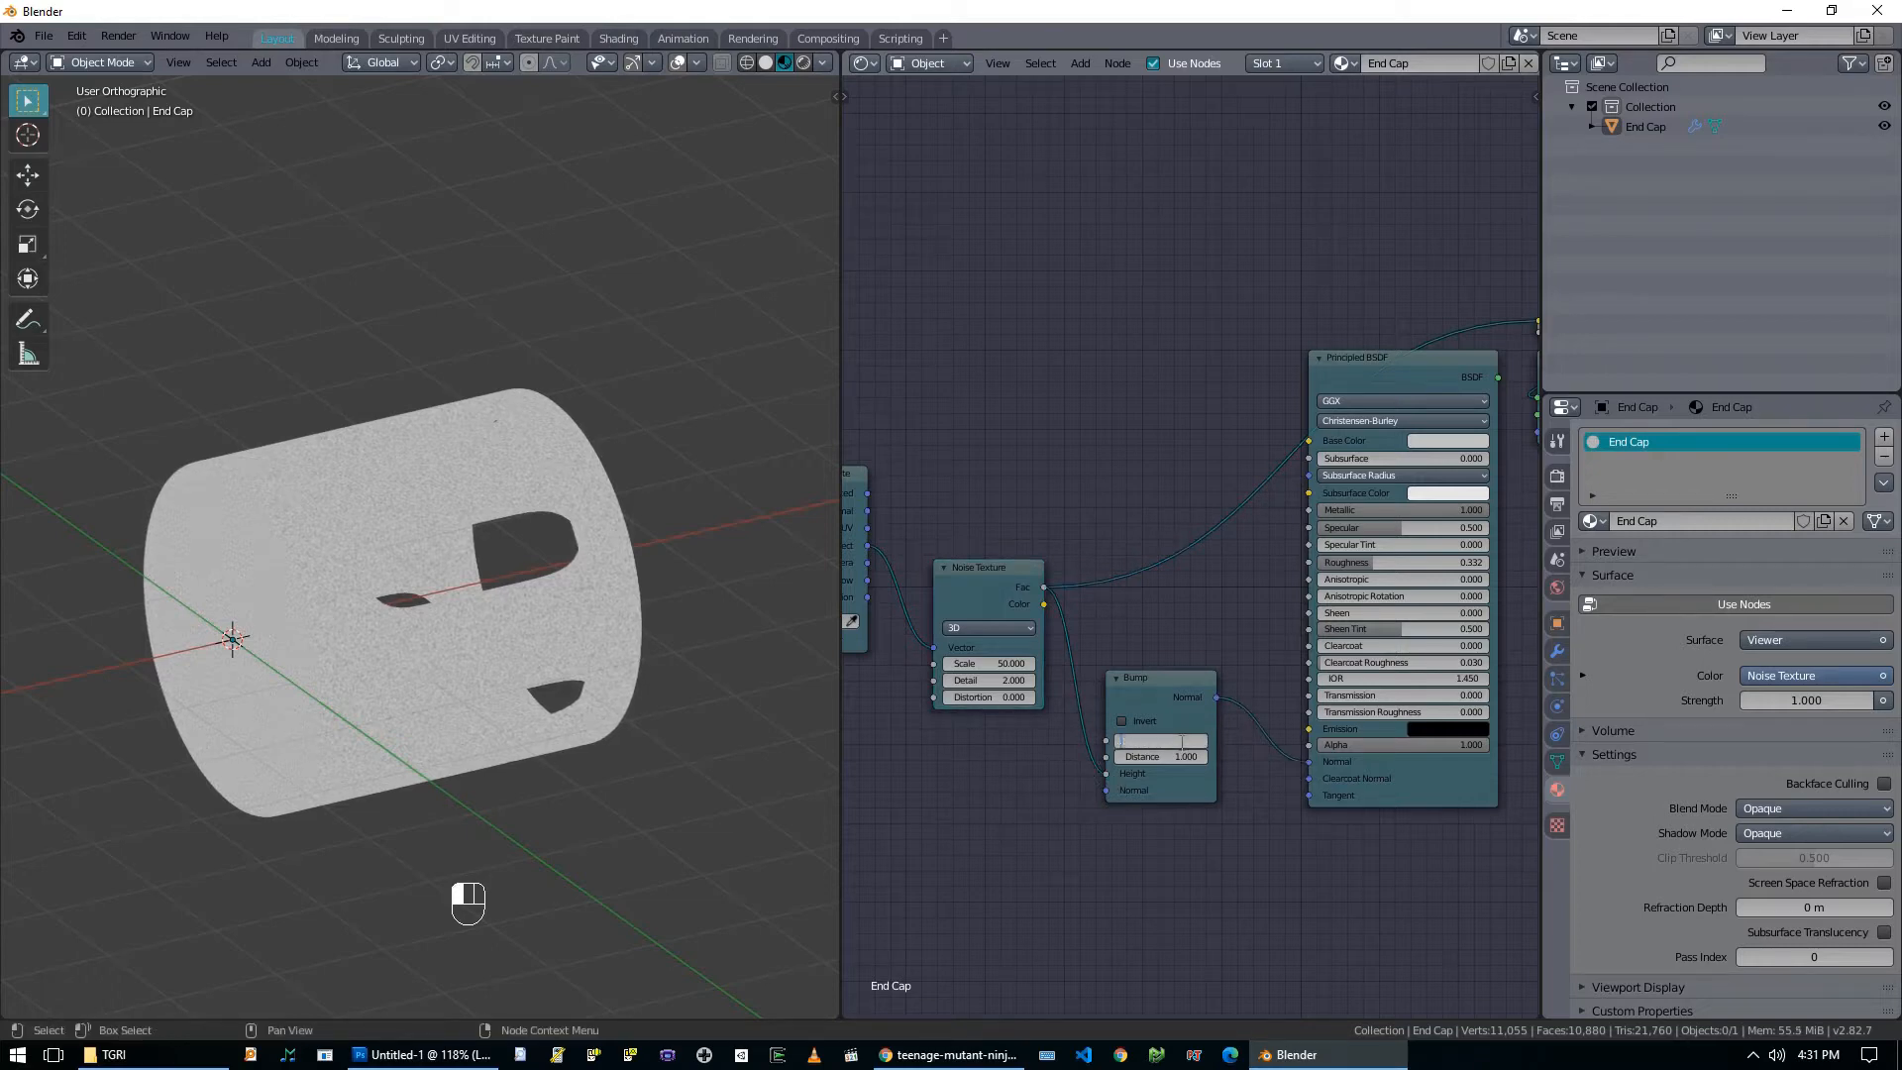
click(1185, 756)
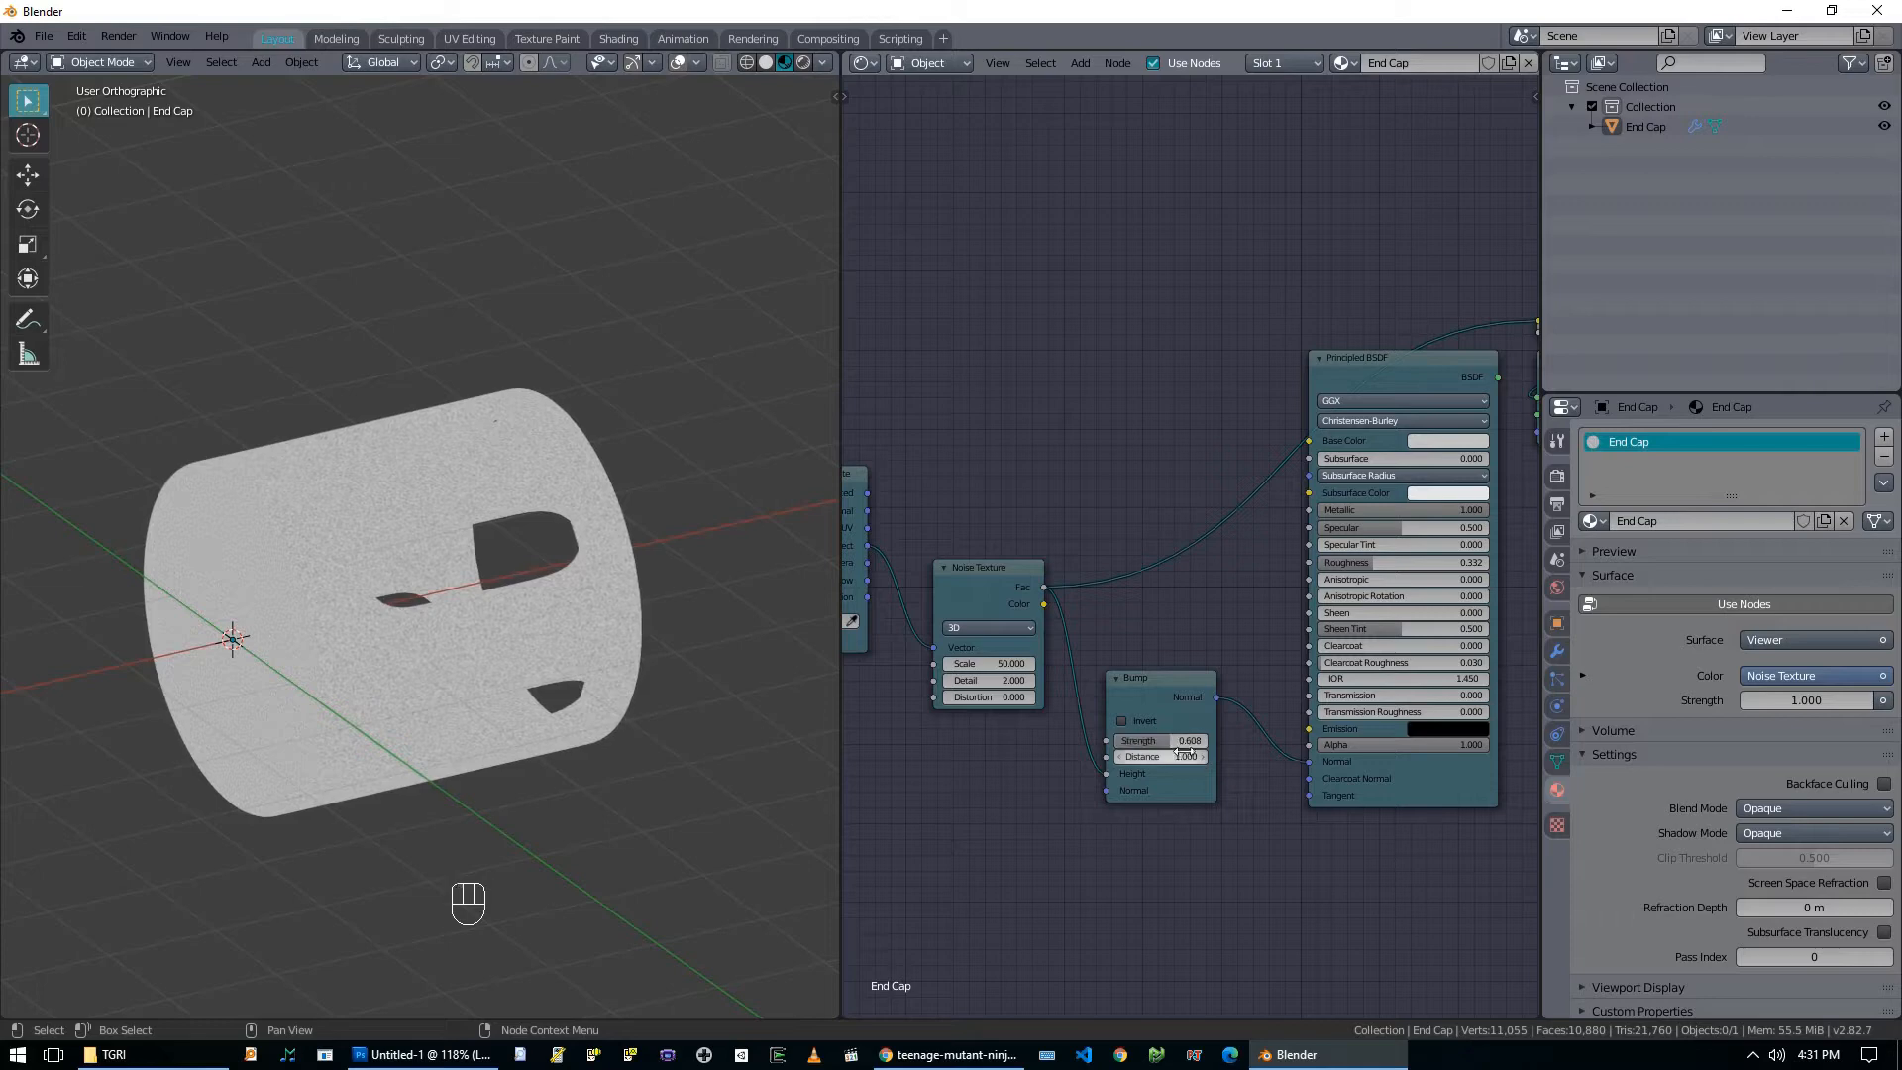
text(0.01)
key(Return)
middle_drag(1170, 616, 1118, 668)
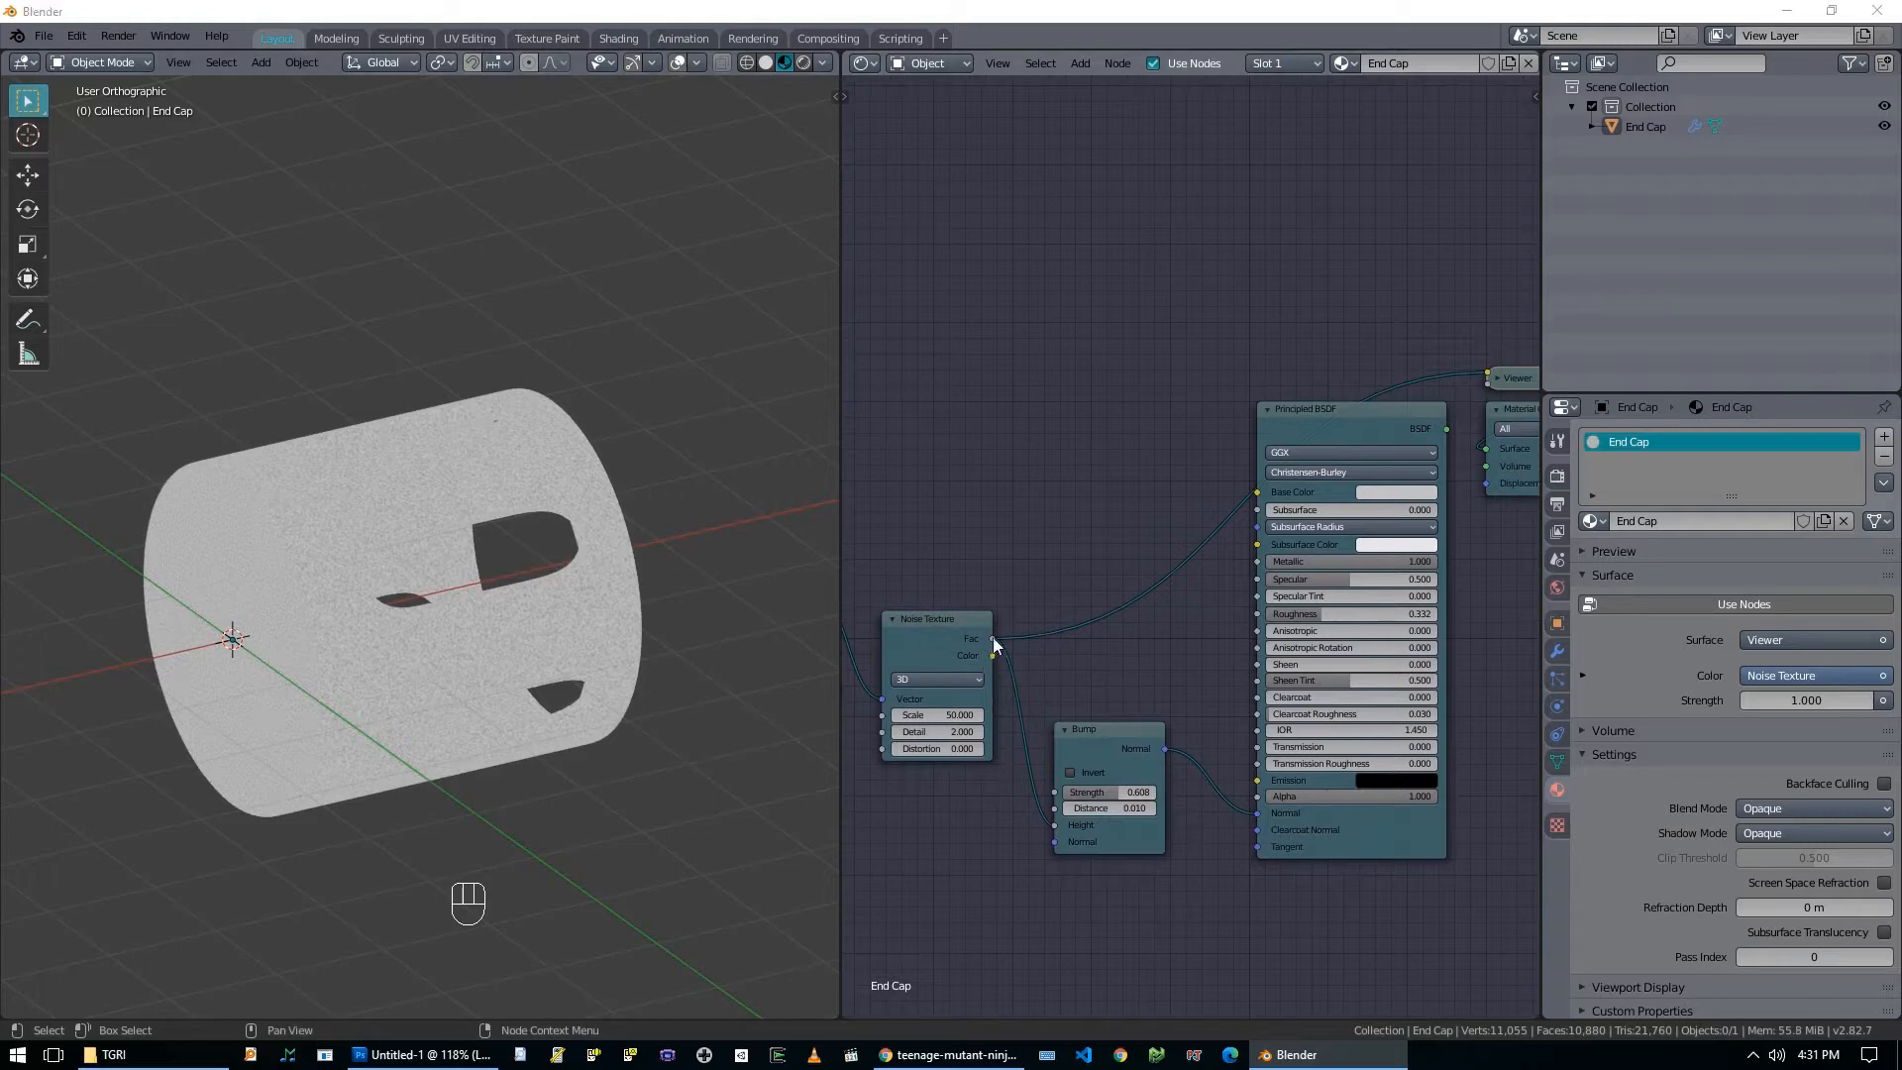
Link the noise Fac to the Principled BSDF's Base Color and preview the full shader on the cap.
drag(992, 638, 1040, 622)
drag(1209, 539, 1257, 492)
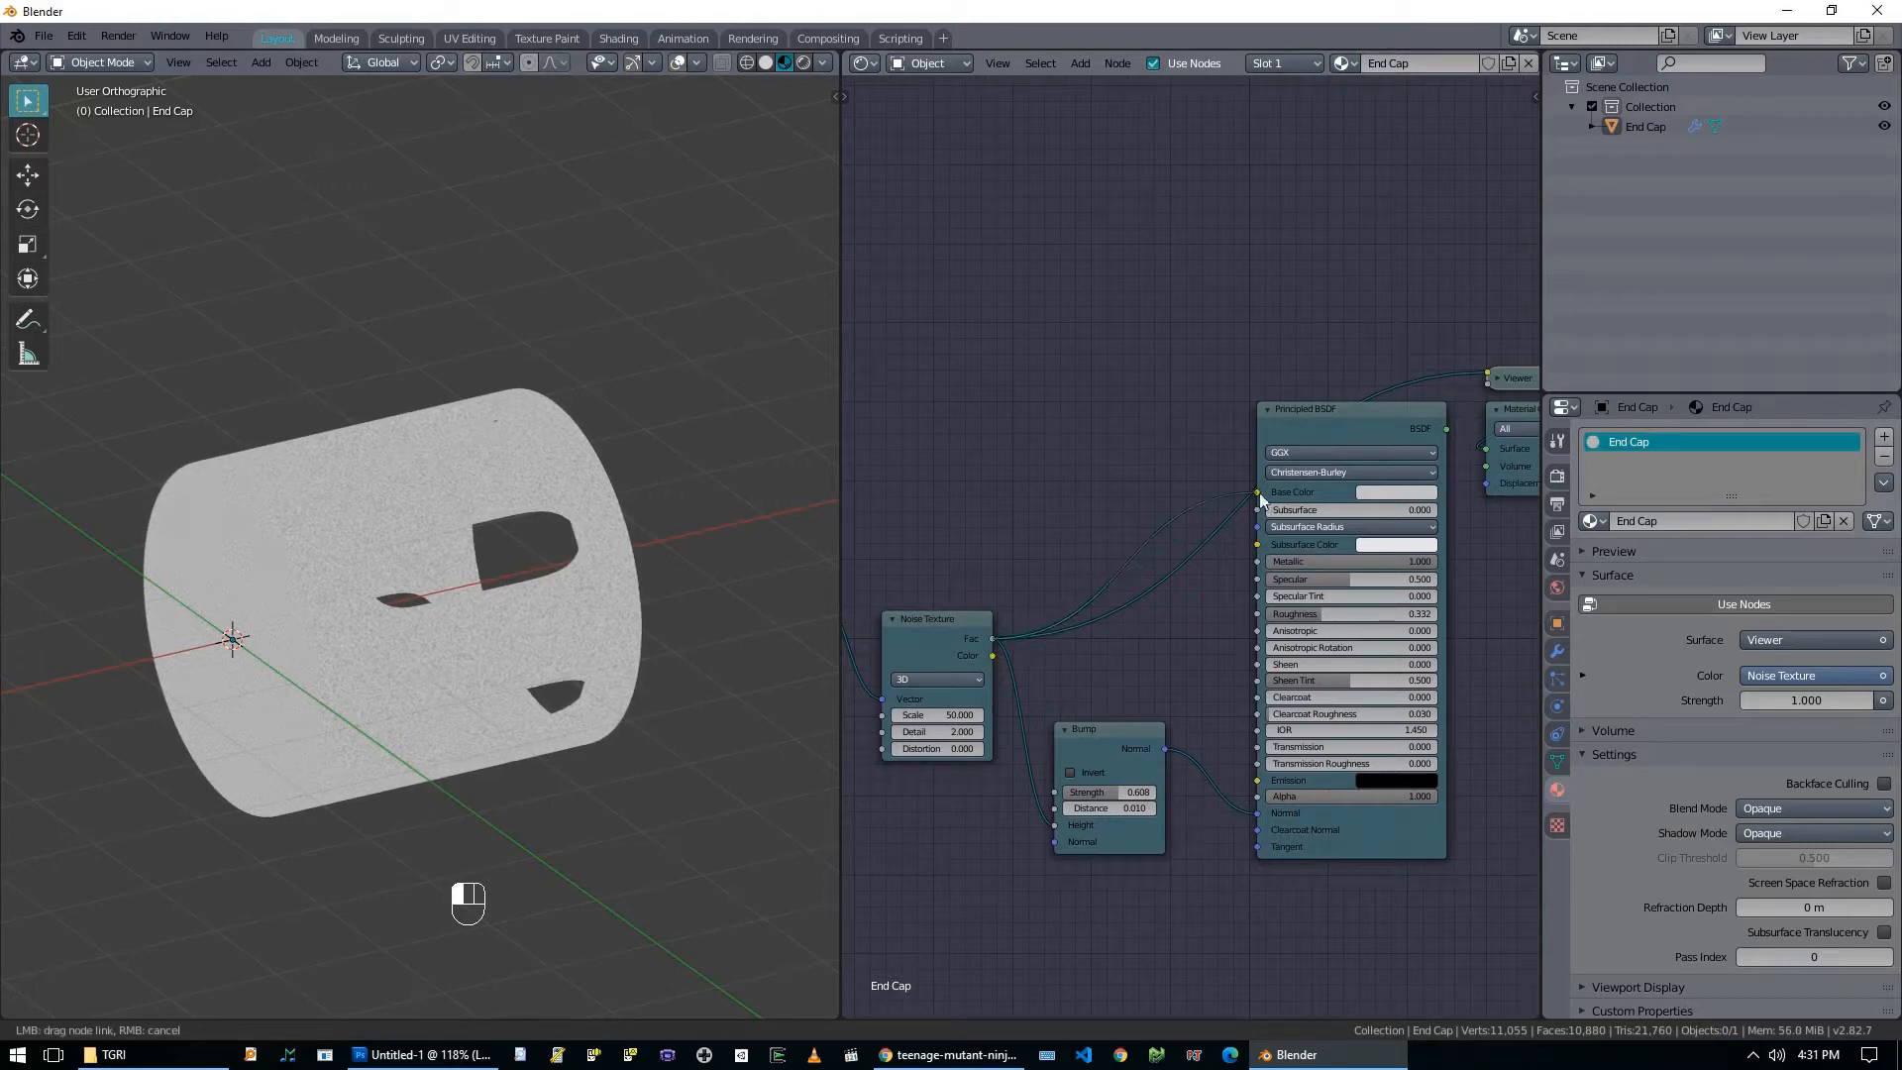
middle_drag(460, 618, 472, 628)
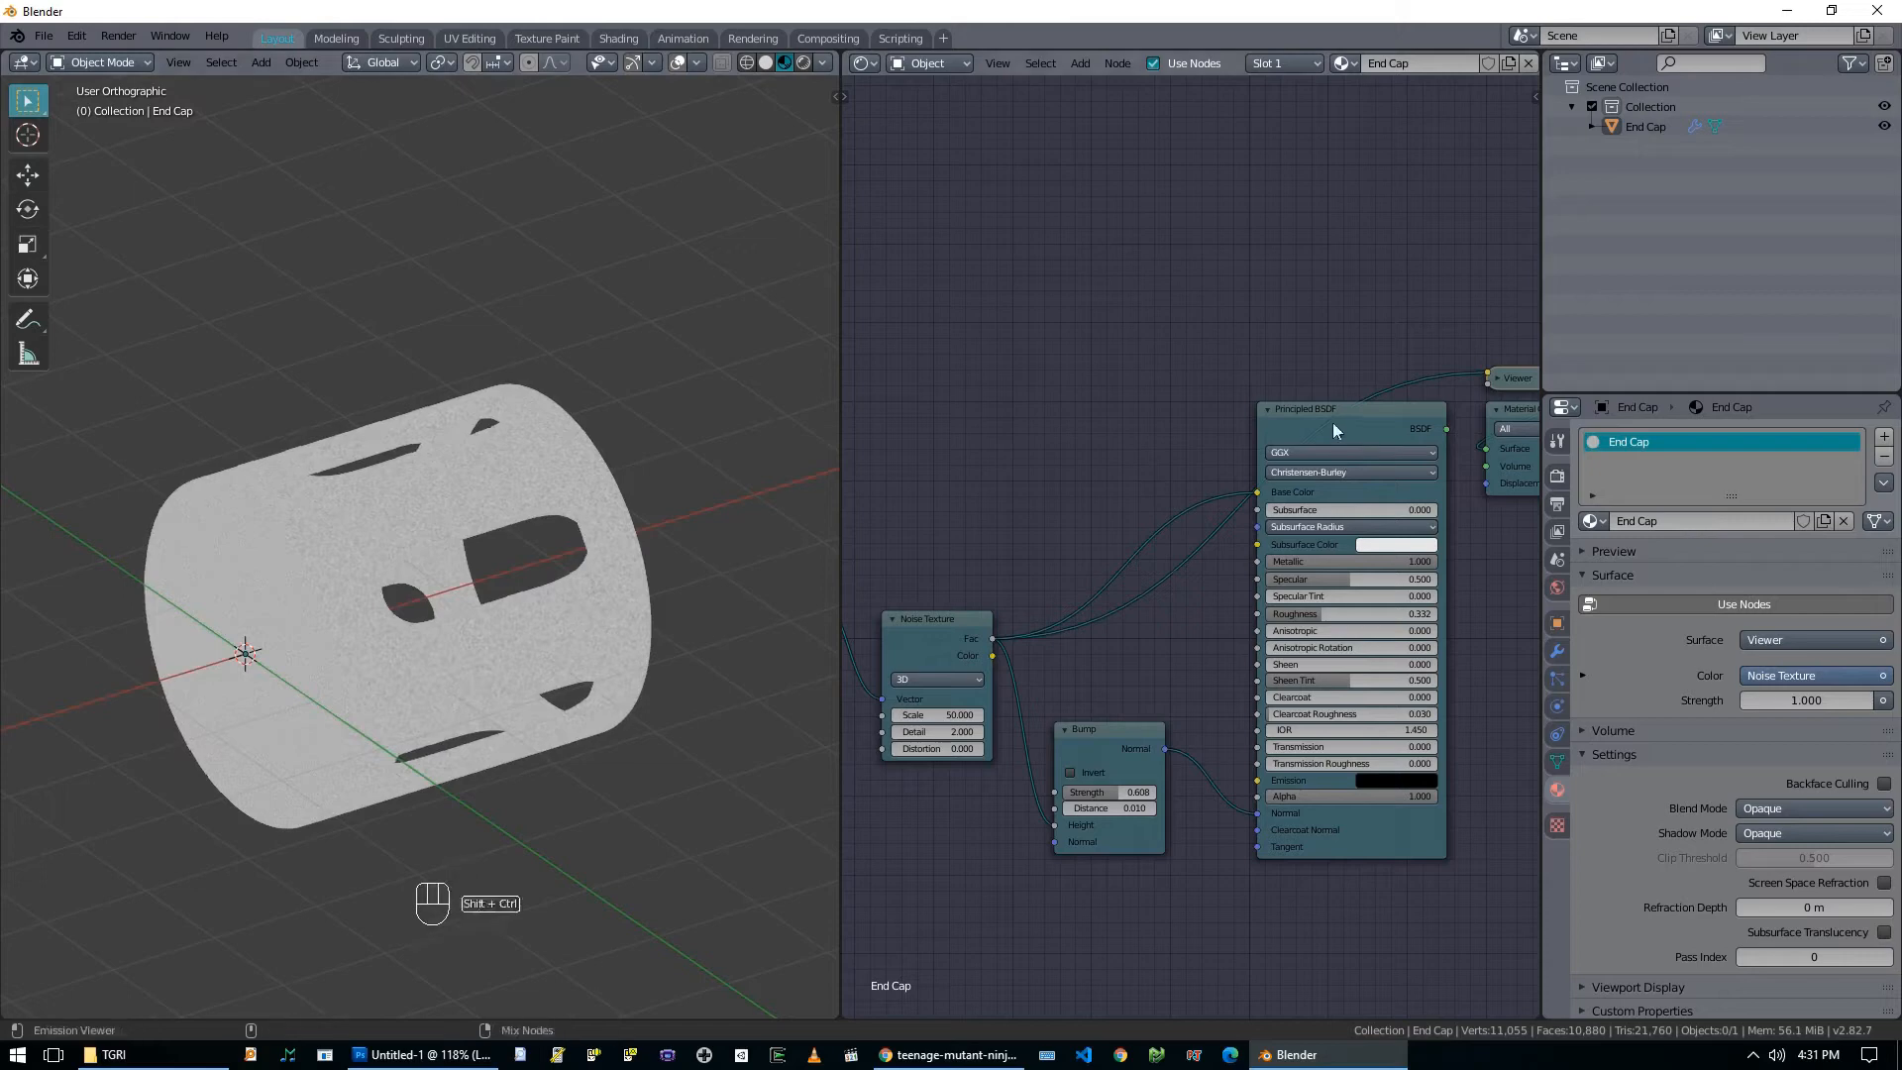
ctrl+shift+click(1334, 422)
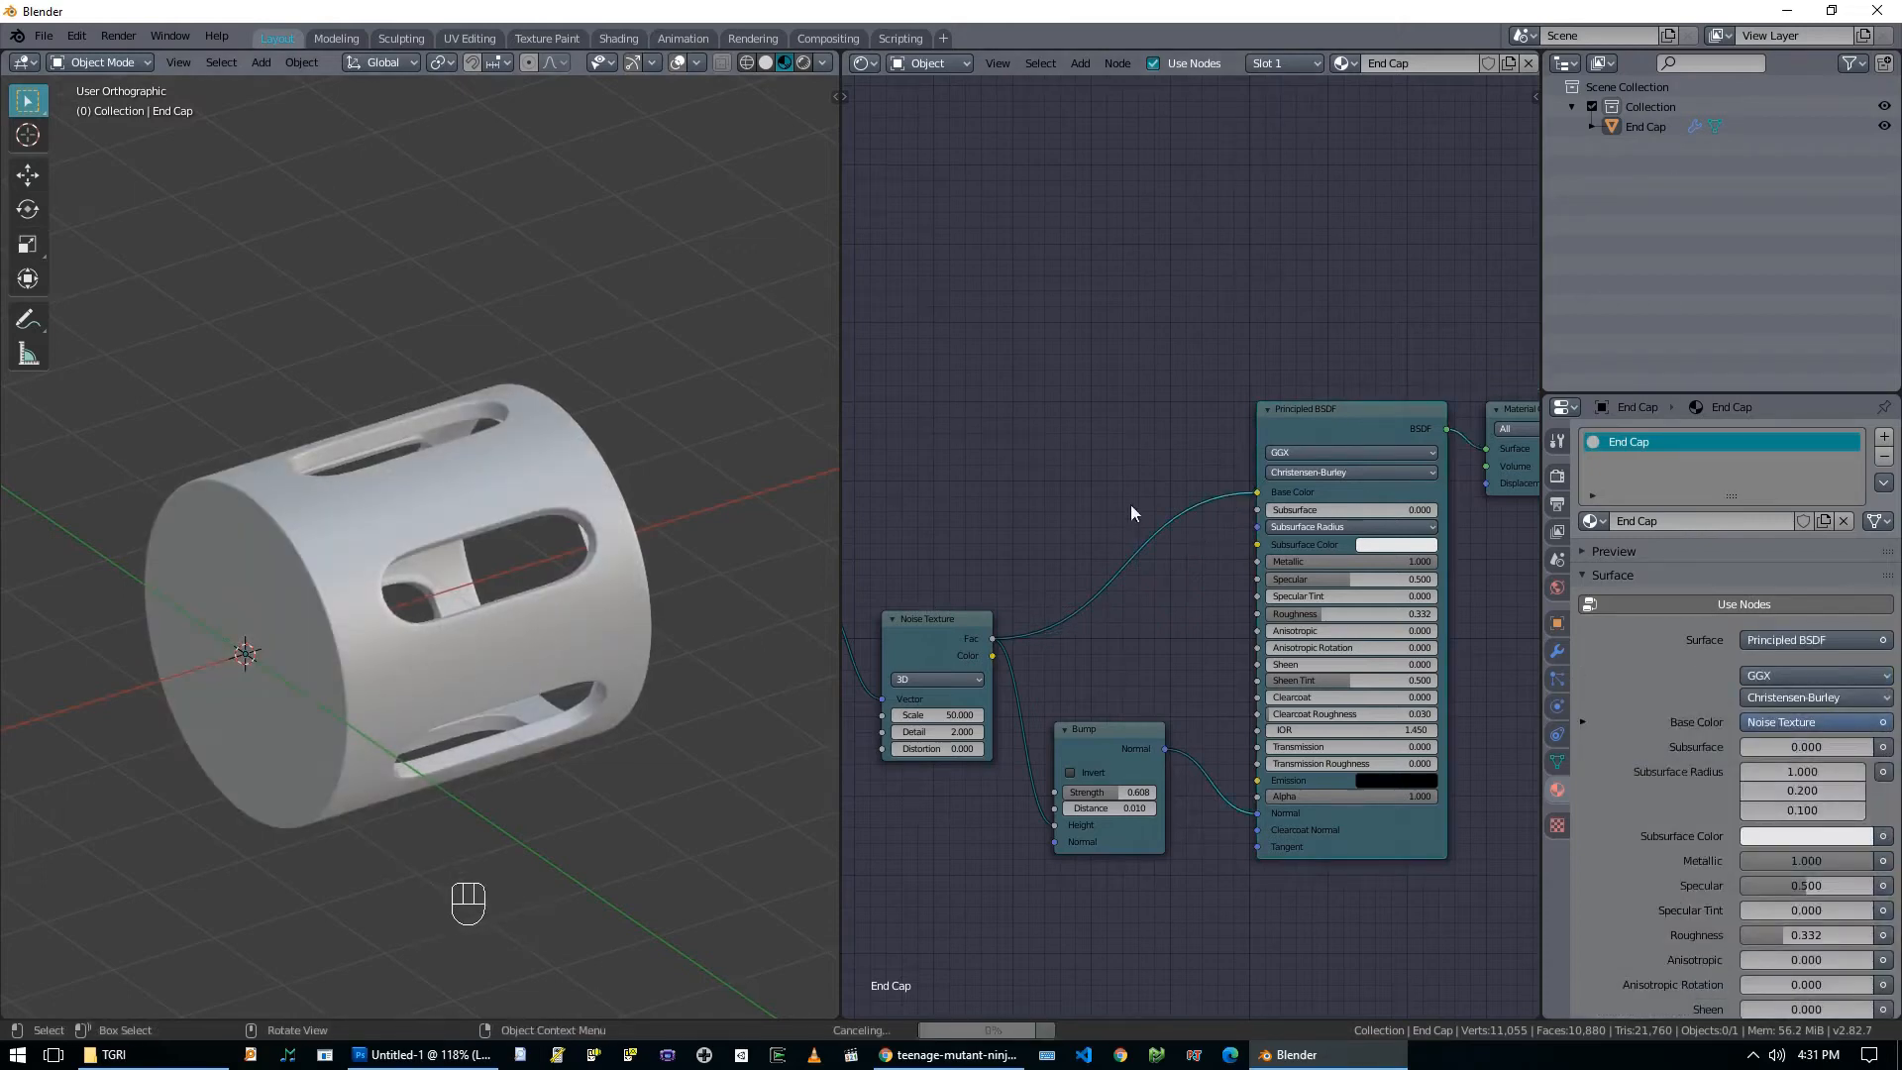
Soften the cap's surface bump by setting the Bump node's Strength to 0.416 and Distance to 0.005.
mouse_move(418, 623)
middle_down()
mouse_move(452, 656)
mouse_move(525, 669)
mouse_move(438, 658)
middle_up()
scroll(466, 649, up, 3)
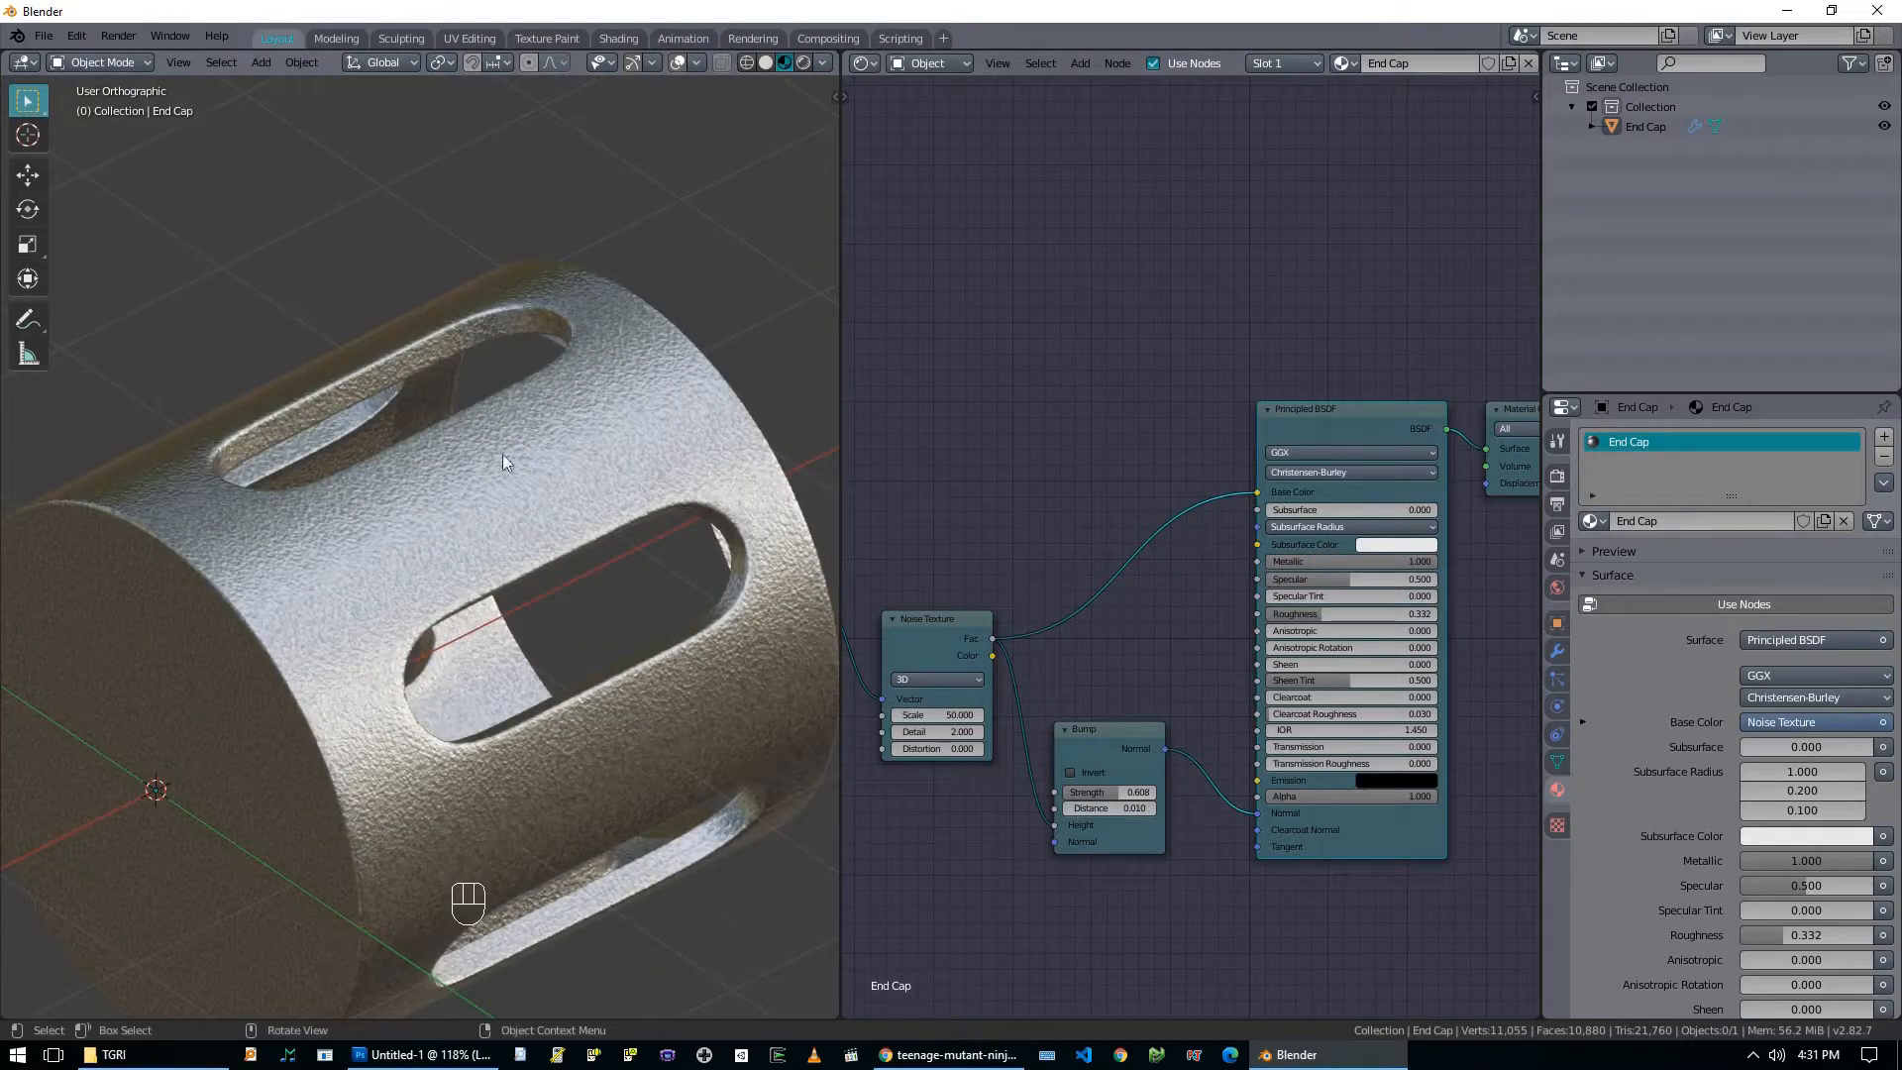
middle_drag(555, 714, 520, 689)
scroll(1084, 822, up, 3)
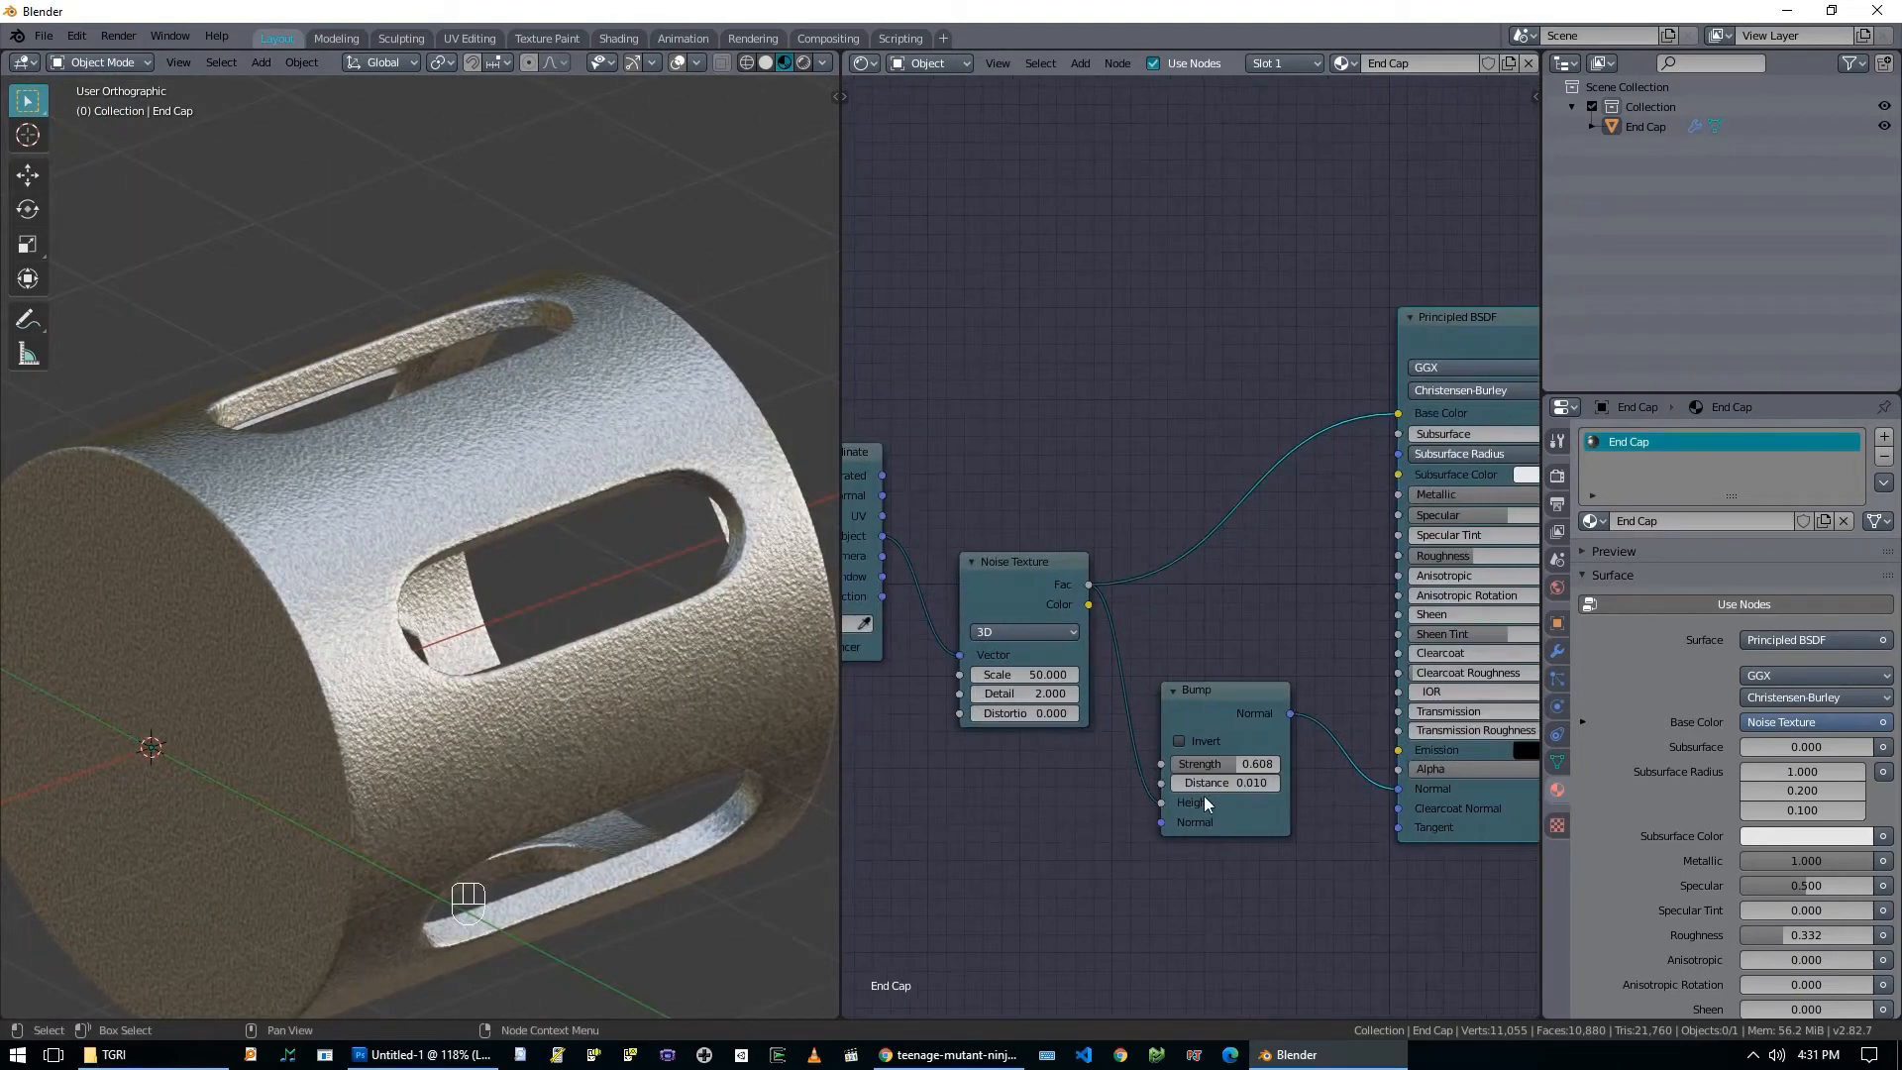
drag(1243, 766, 1211, 766)
click(1244, 785)
key(Return)
click(1240, 786)
click(1250, 782)
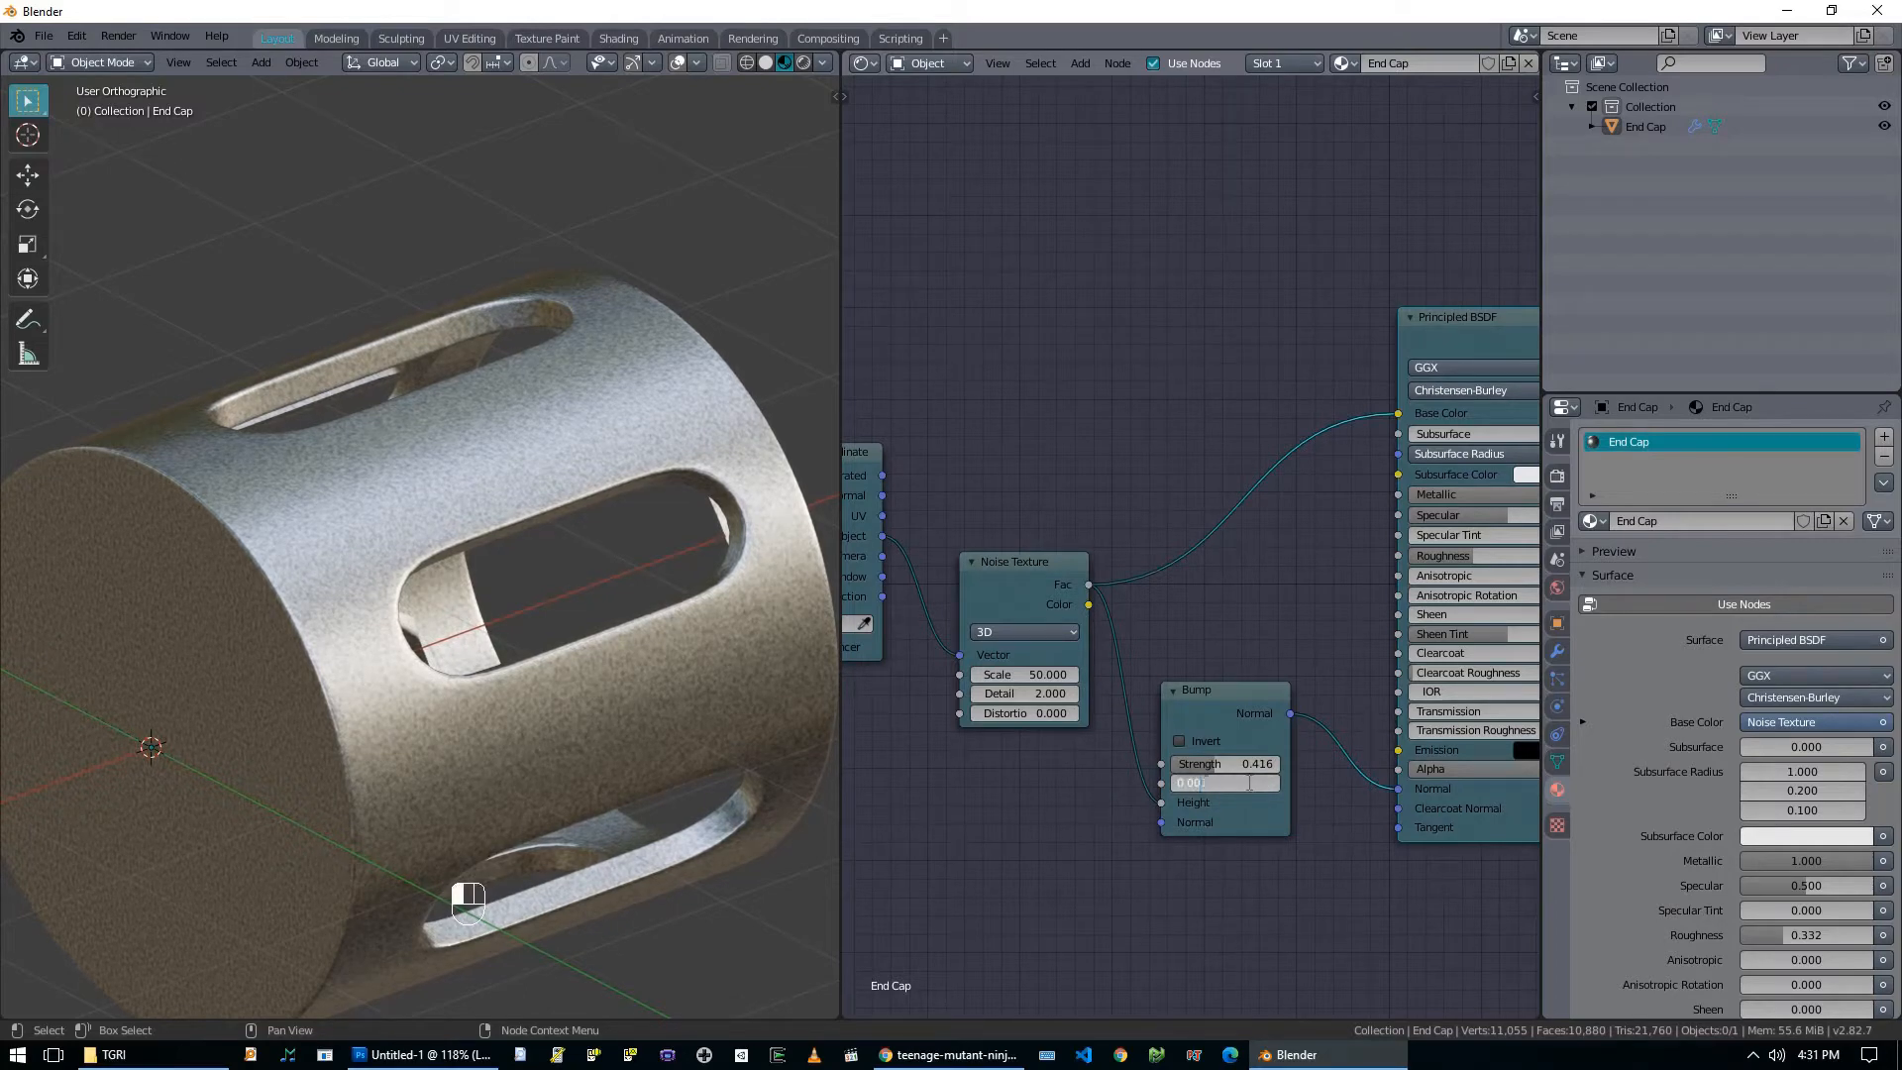
text(0.005)
key(Return)
Examine the cap's metal surface against the canister reference photo in Chrome and return to Blender.
middle_drag(535, 555, 379, 523)
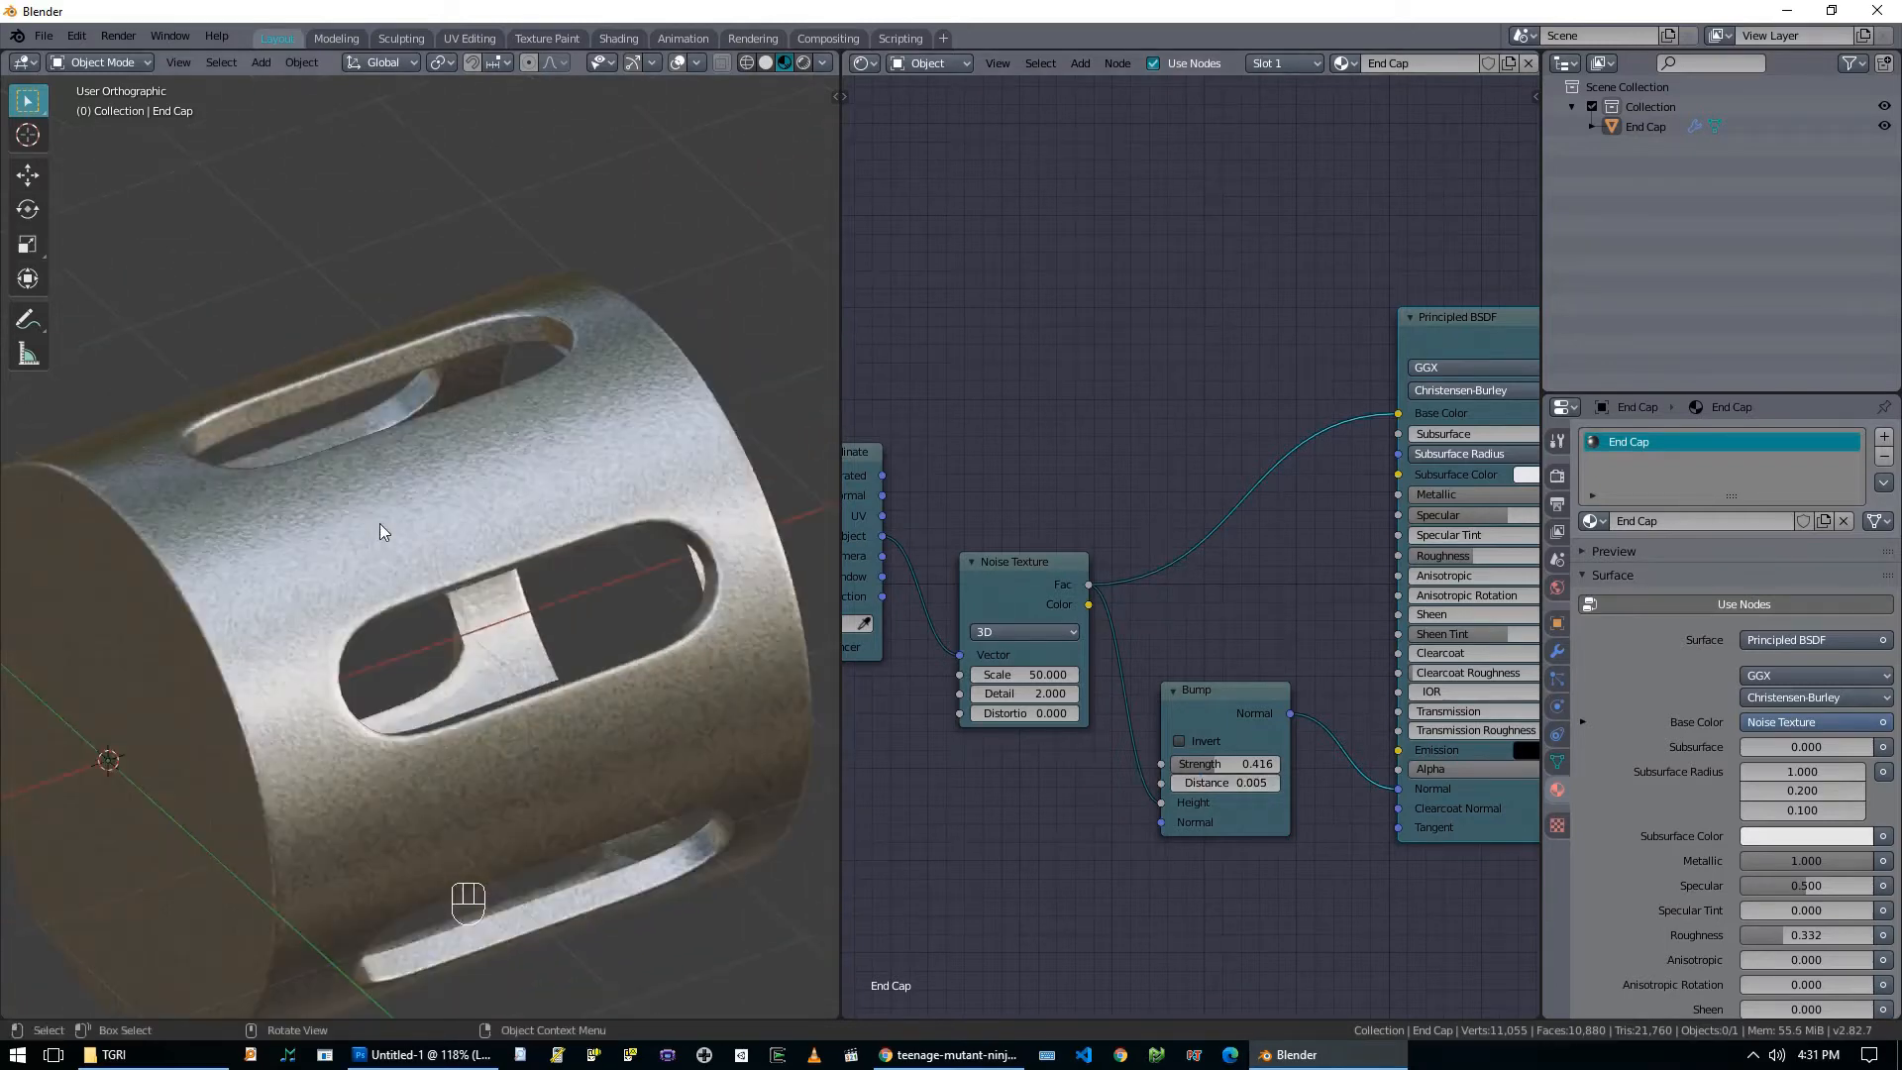
scroll(614, 574, down, 4)
middle_drag(594, 586, 547, 646)
middle_drag(1054, 461, 1107, 476)
middle_drag(335, 557, 436, 555)
click(951, 1055)
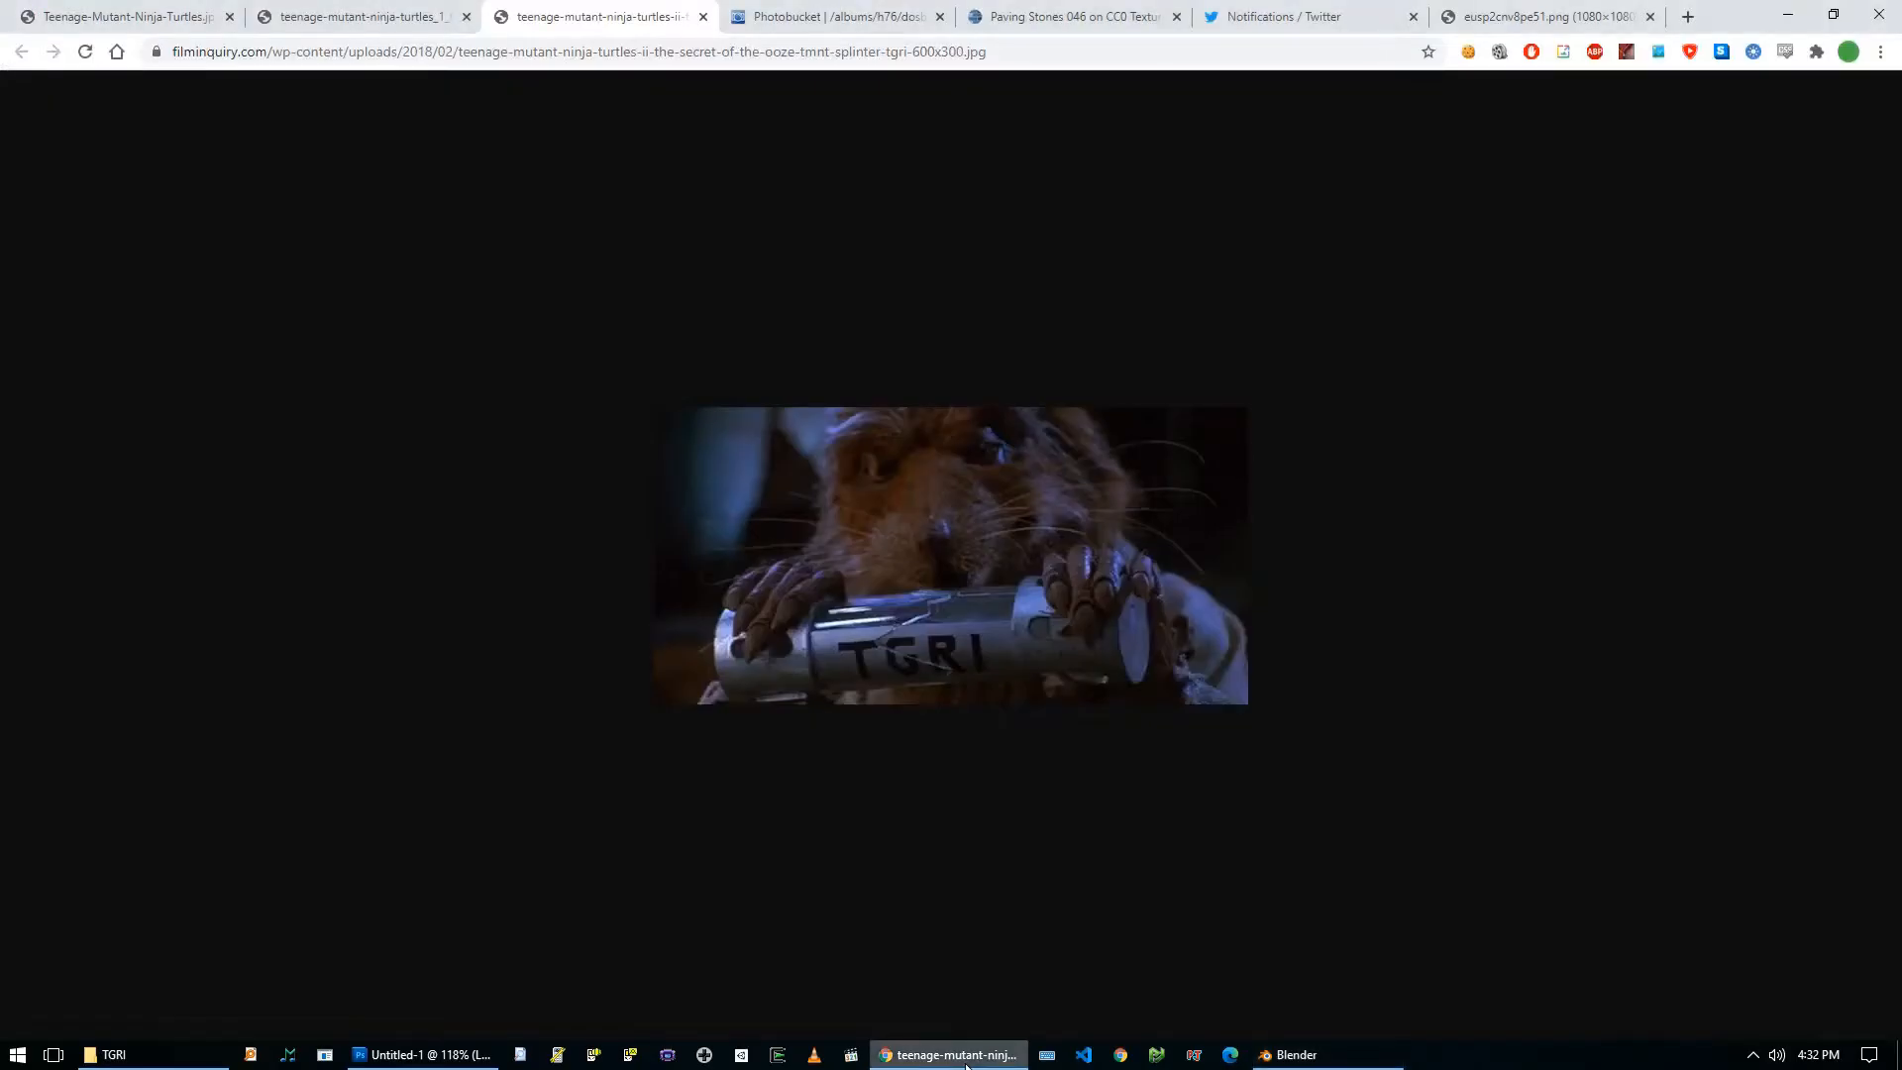
click(389, 18)
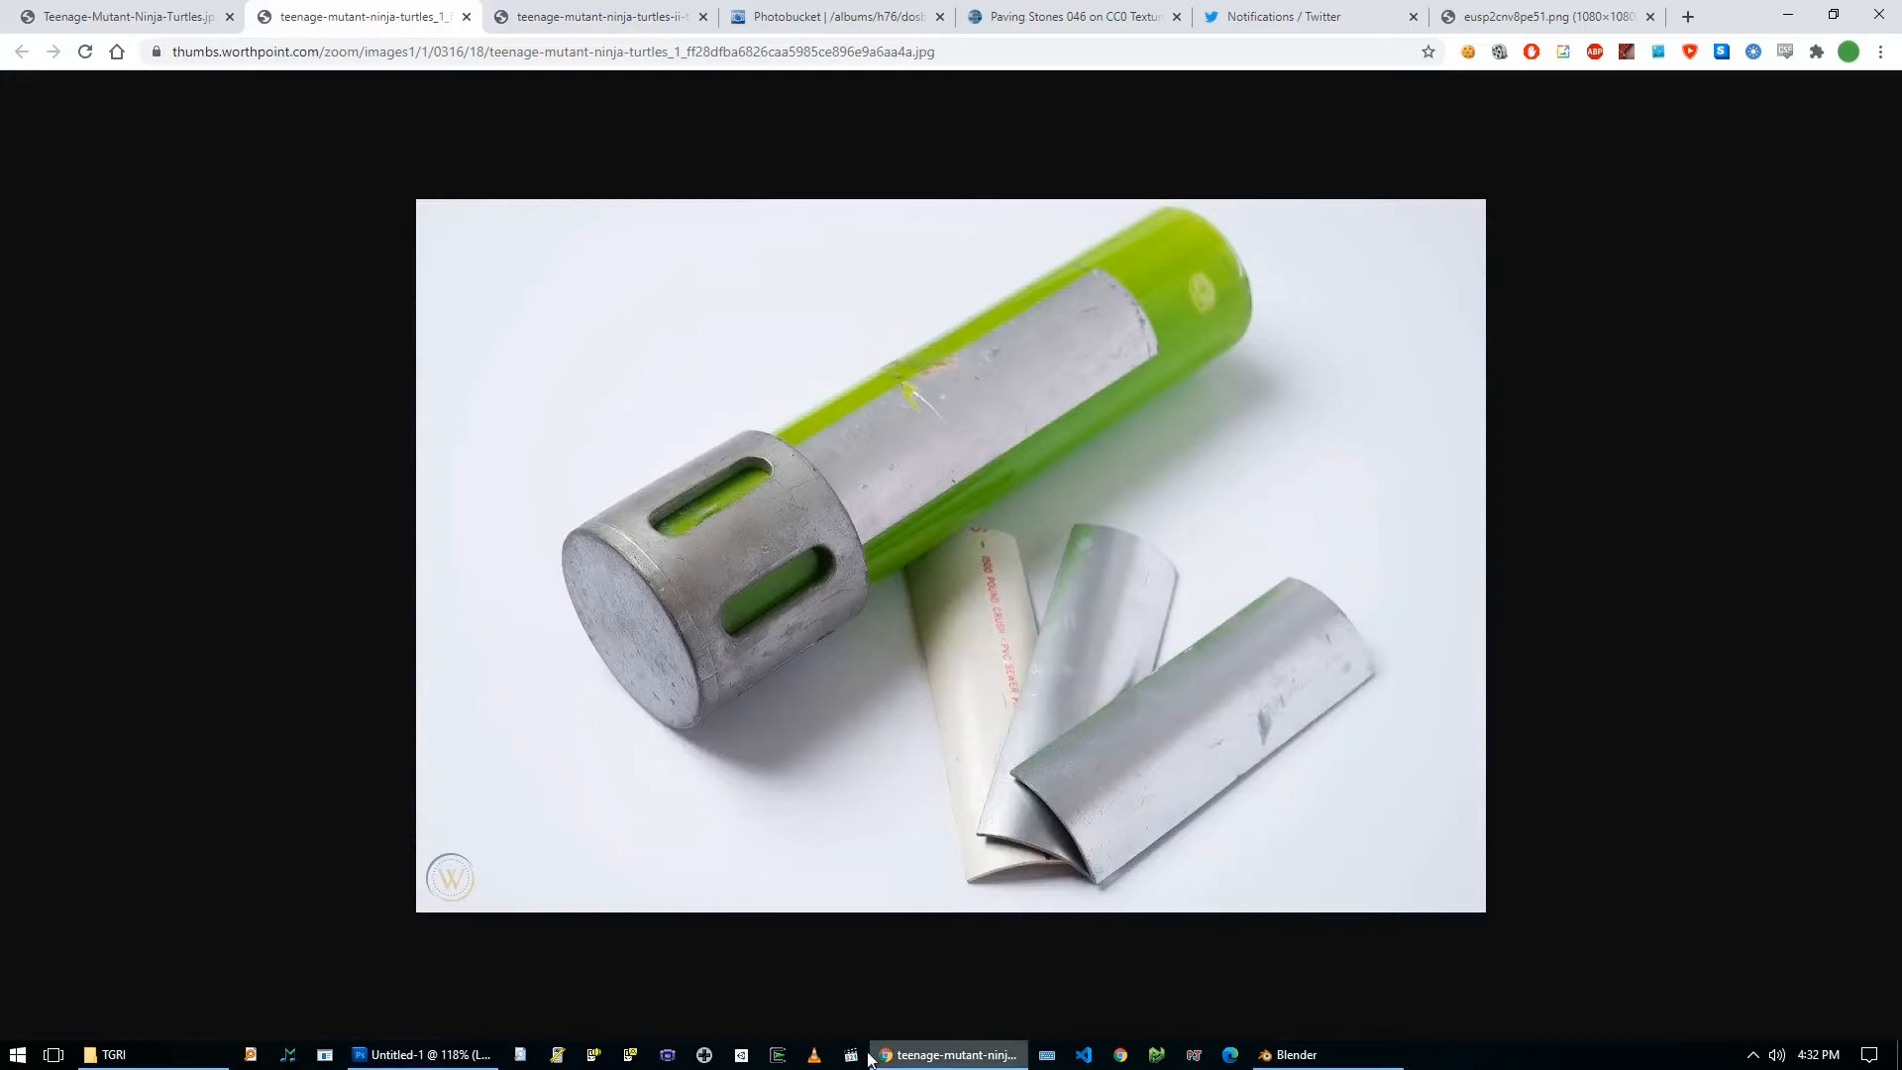
click(951, 1055)
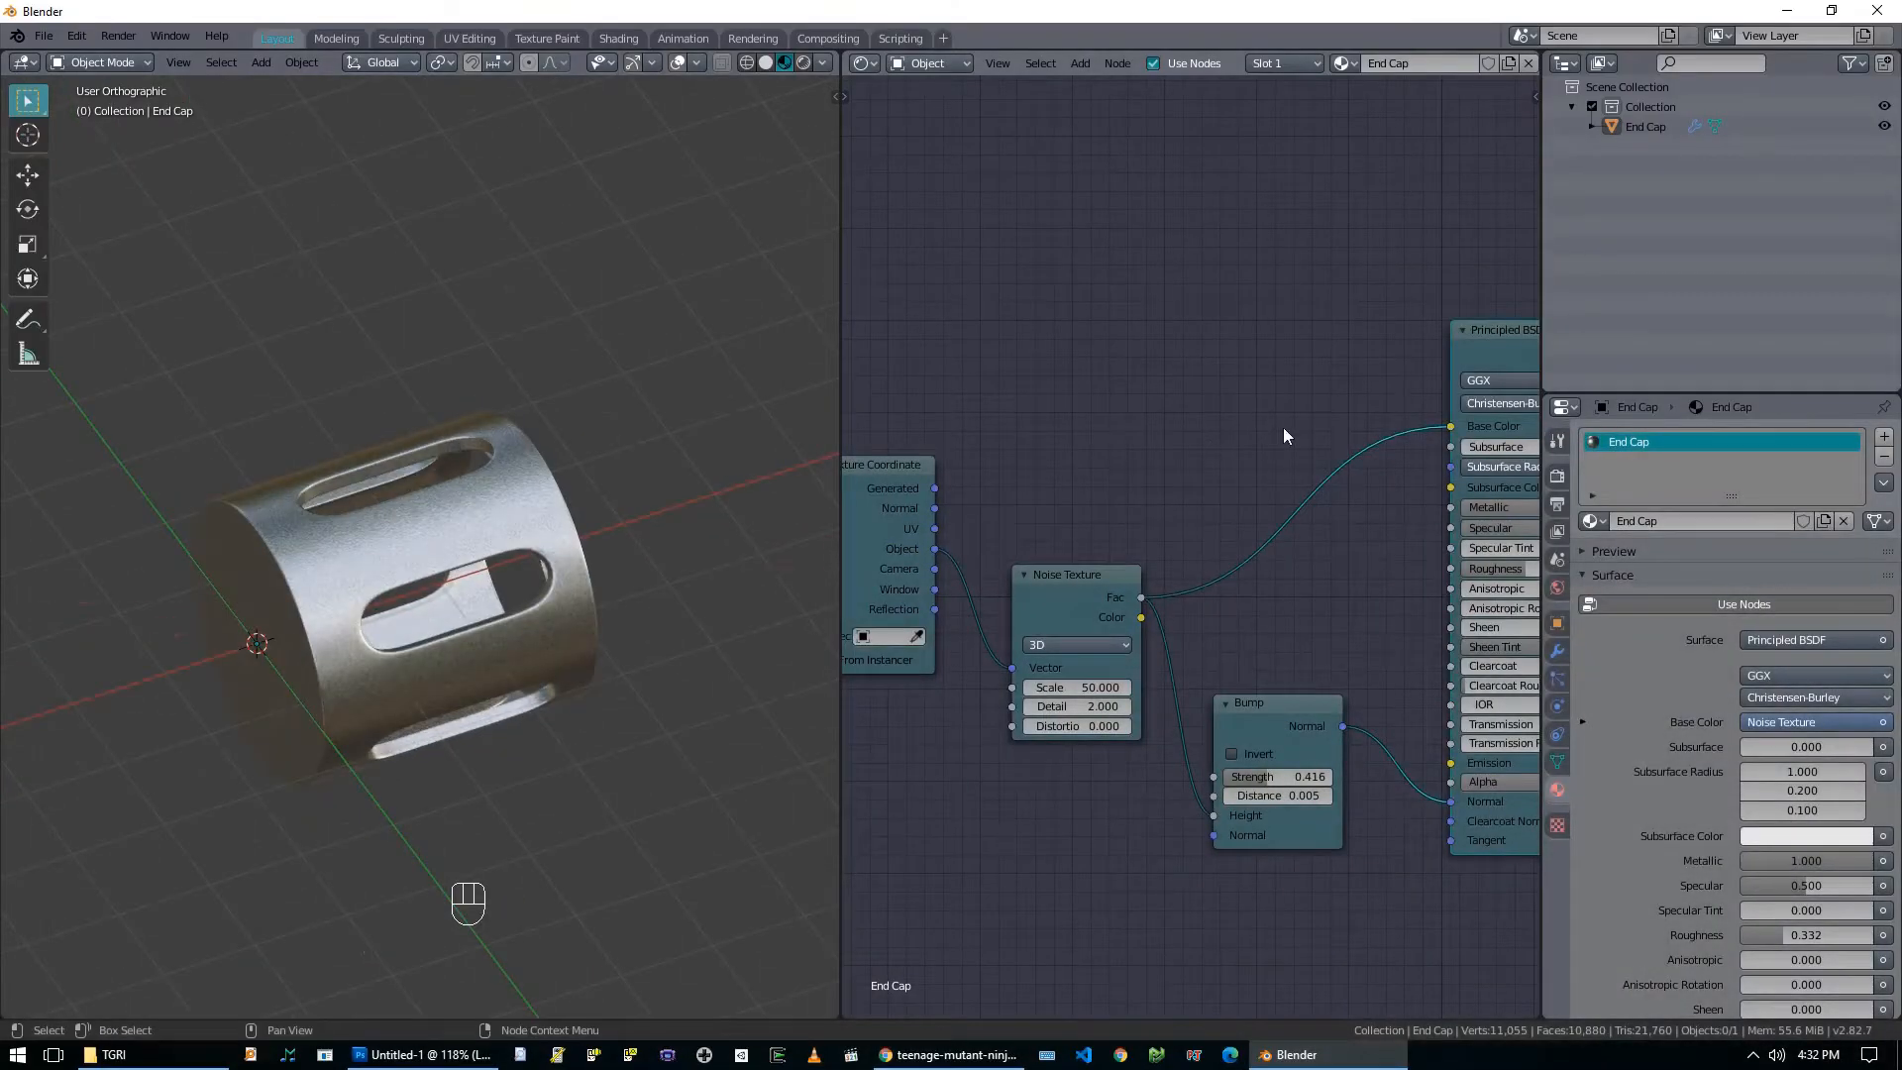
Move the Texture Coordinate and Noise Texture nodes farther from the Bump node to free space for another node.
scroll(1180, 485, down, 1)
scroll(1024, 539, down, 1)
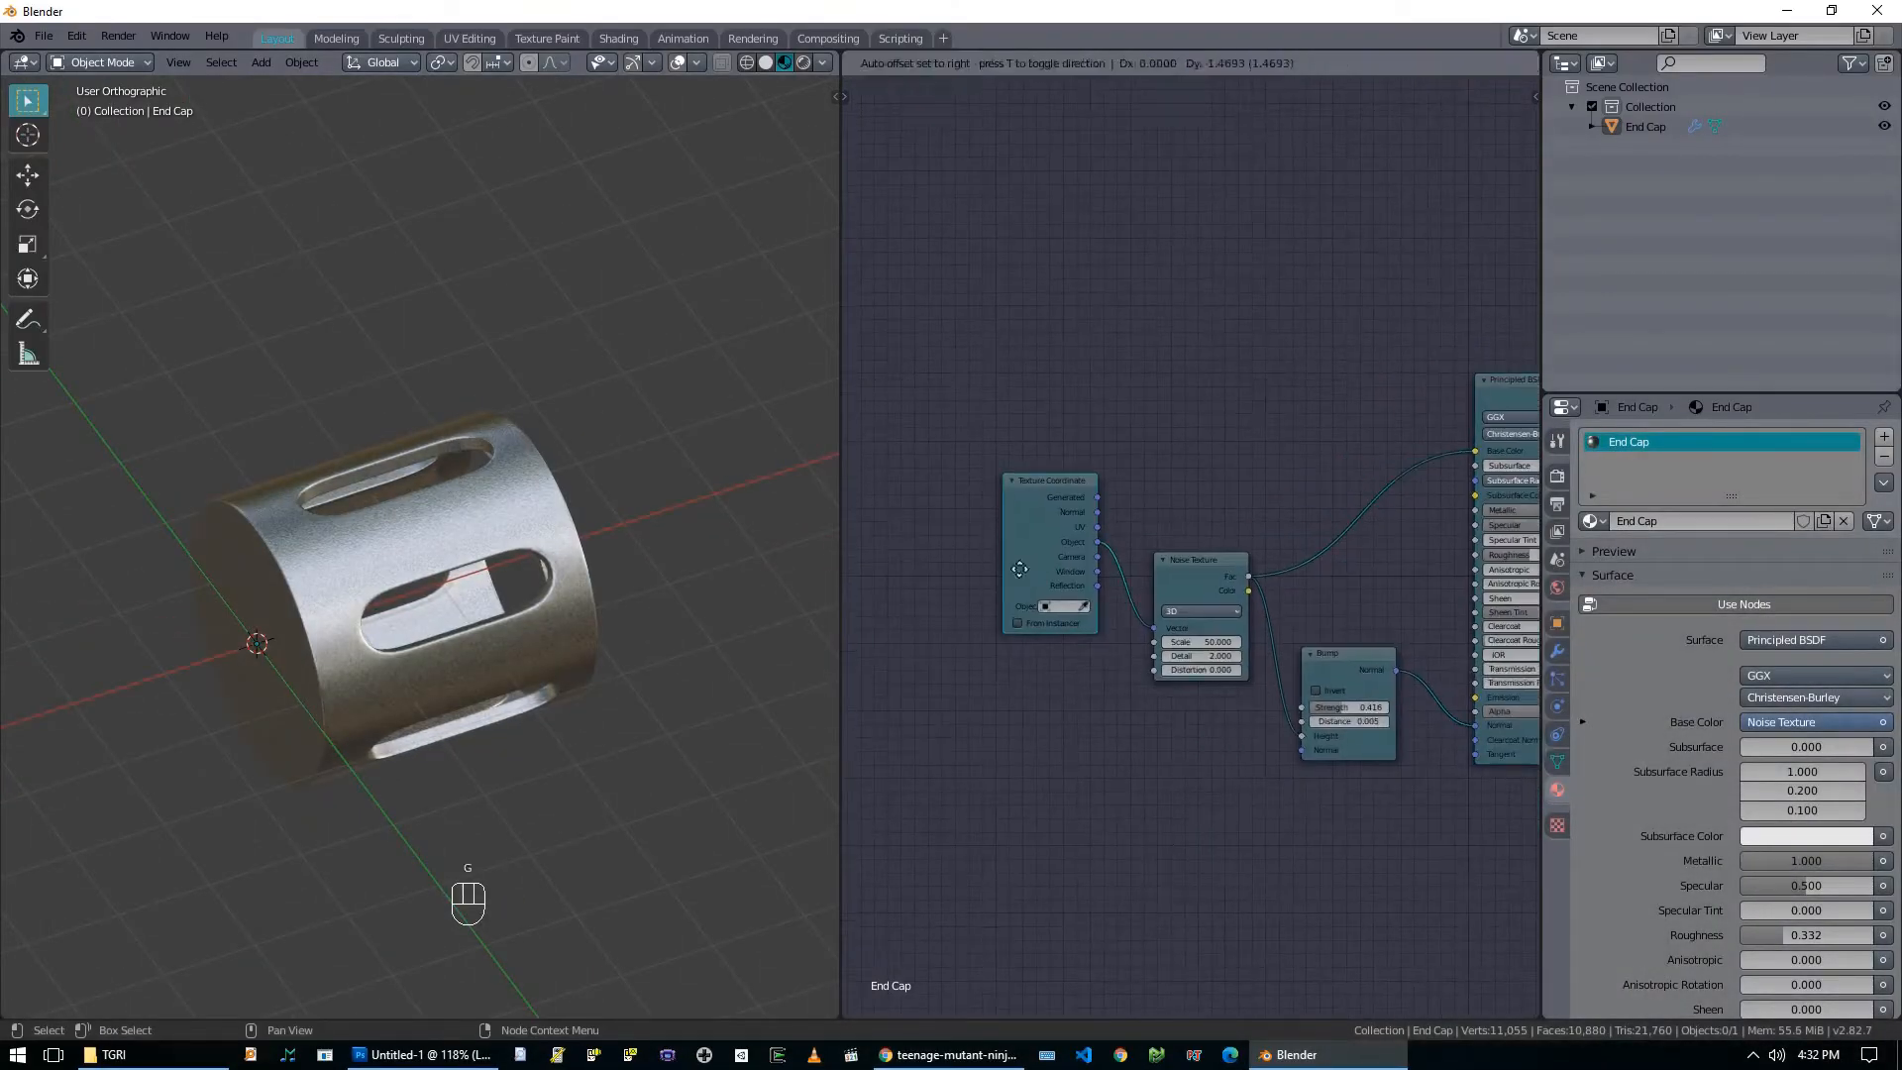
key(g)
key(g)
click(1079, 600)
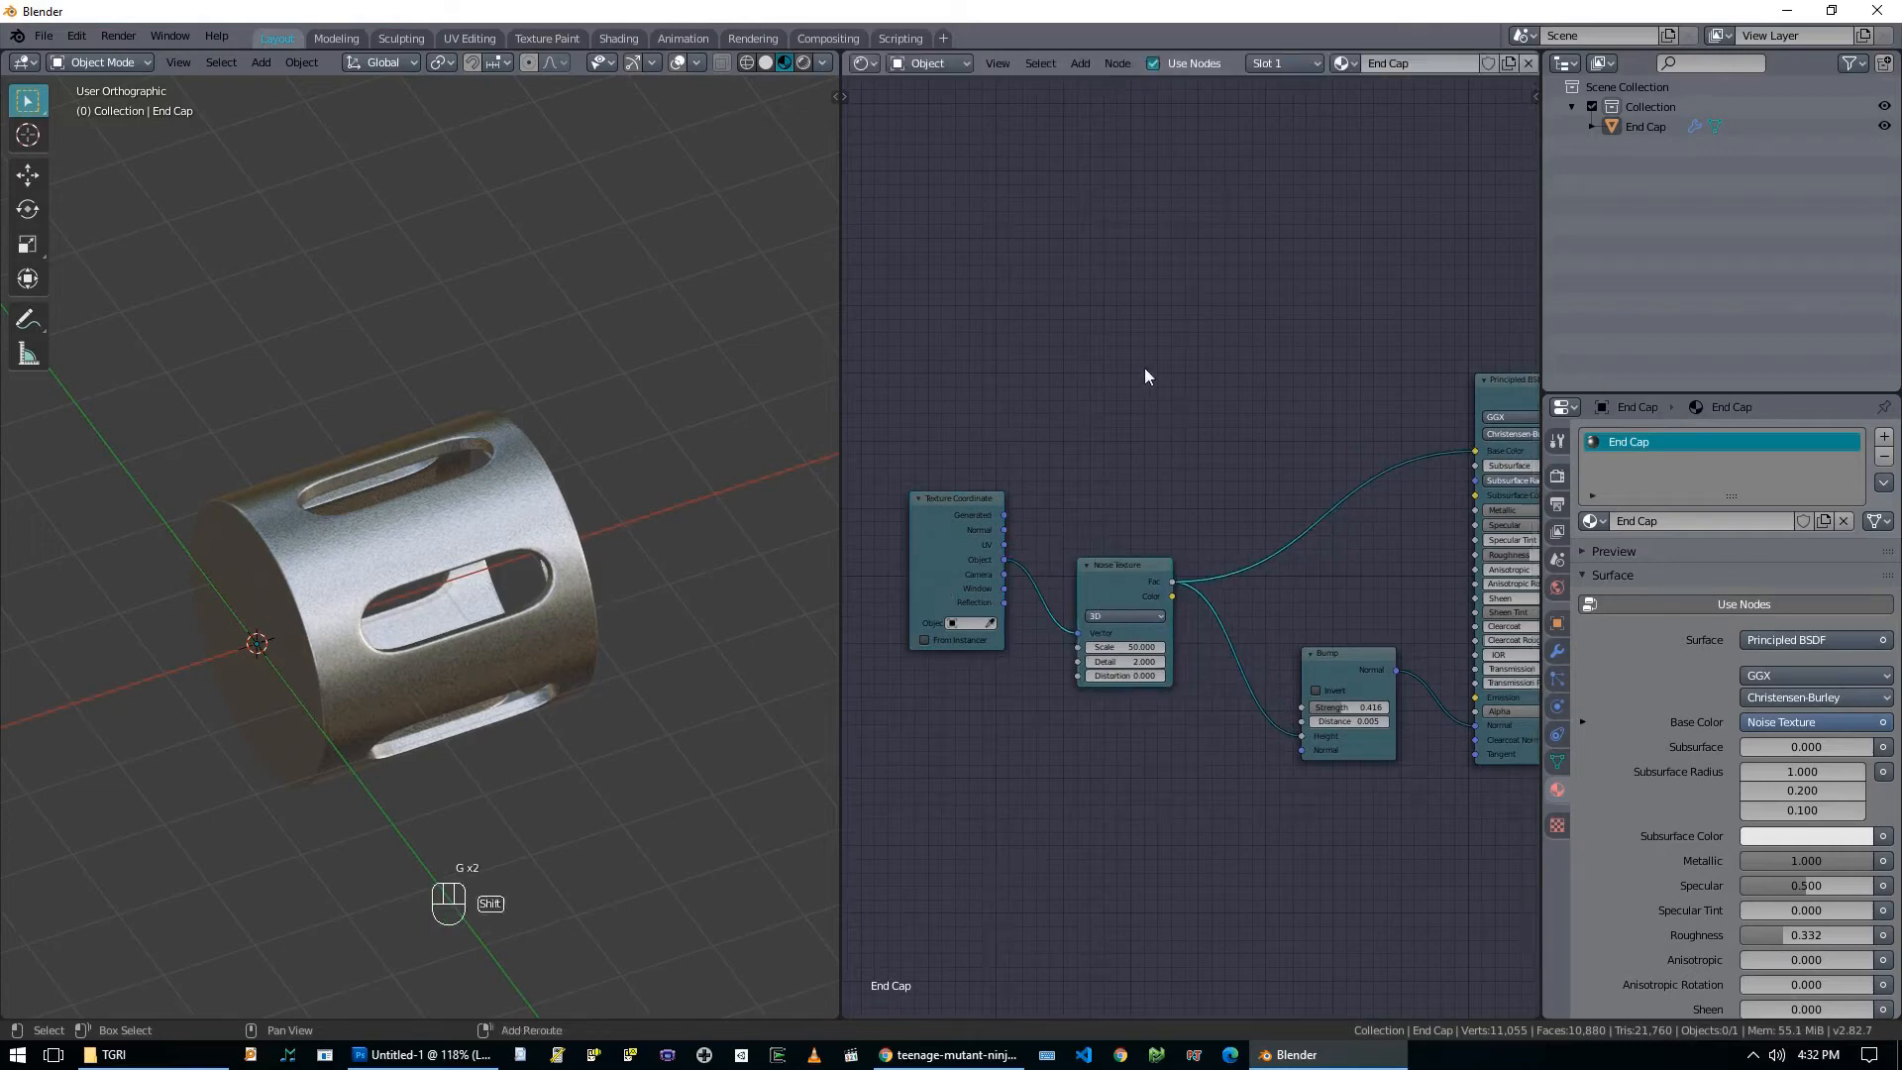
Insert a ColorRamp node into the link between the noise Fac and the Principled BSDF's Base Color.
key(shift+a)
mouse_move(1127, 390)
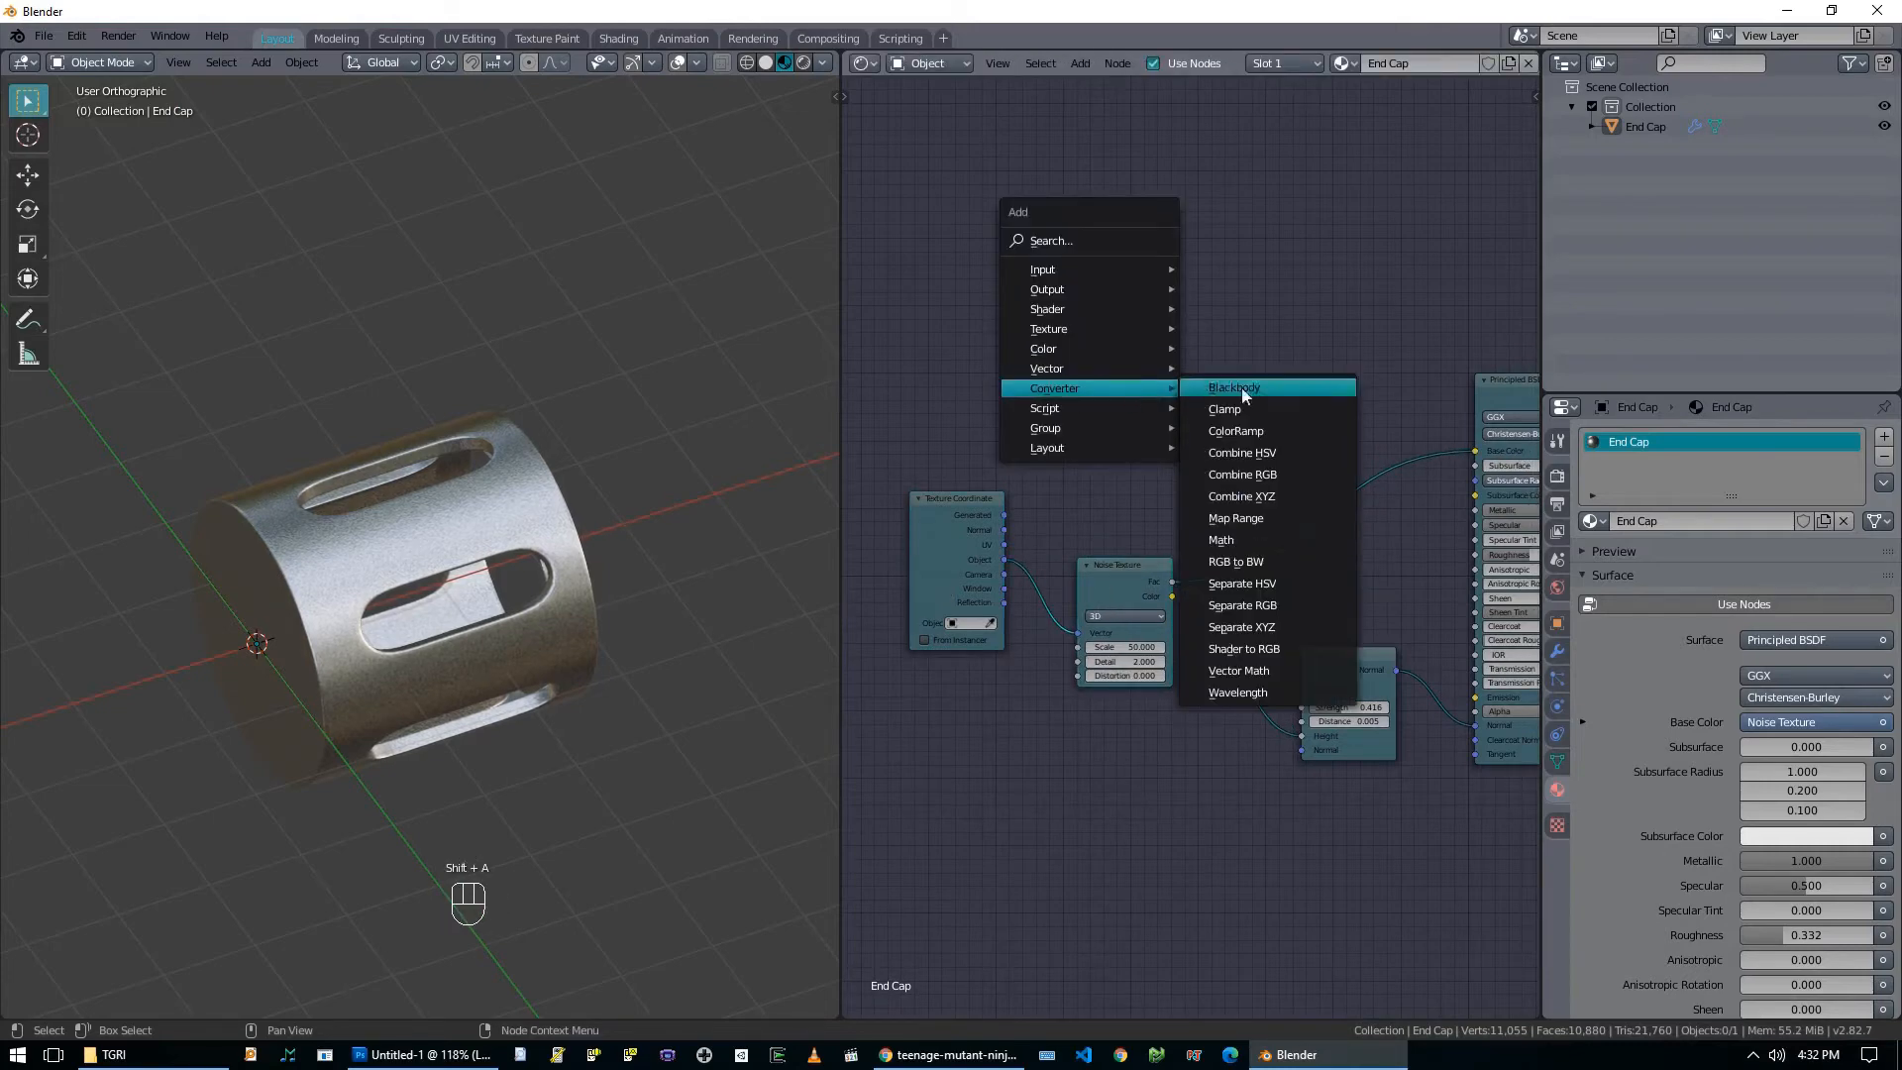
click(1238, 431)
click(1247, 391)
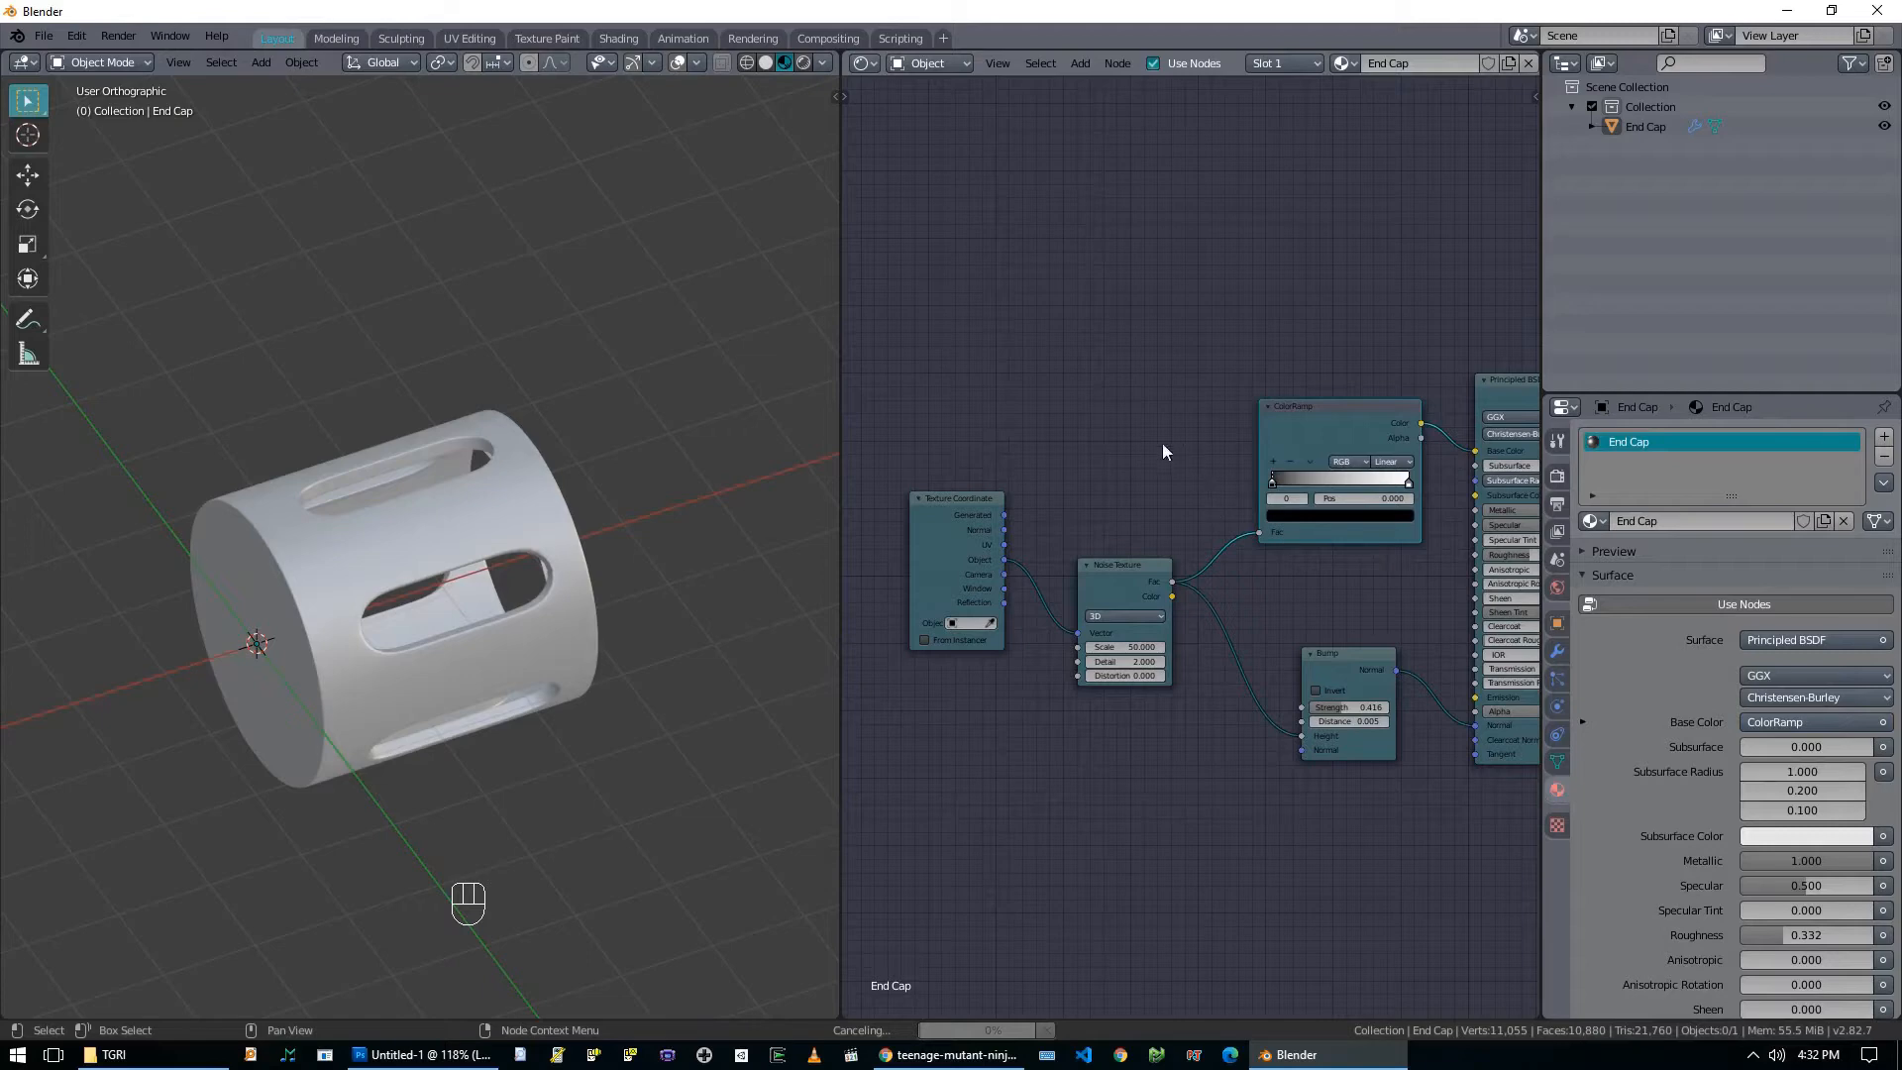
Darken the ColorRamp's white stop to the grey 9D9D9D.
middle_drag(1119, 480, 1114, 489)
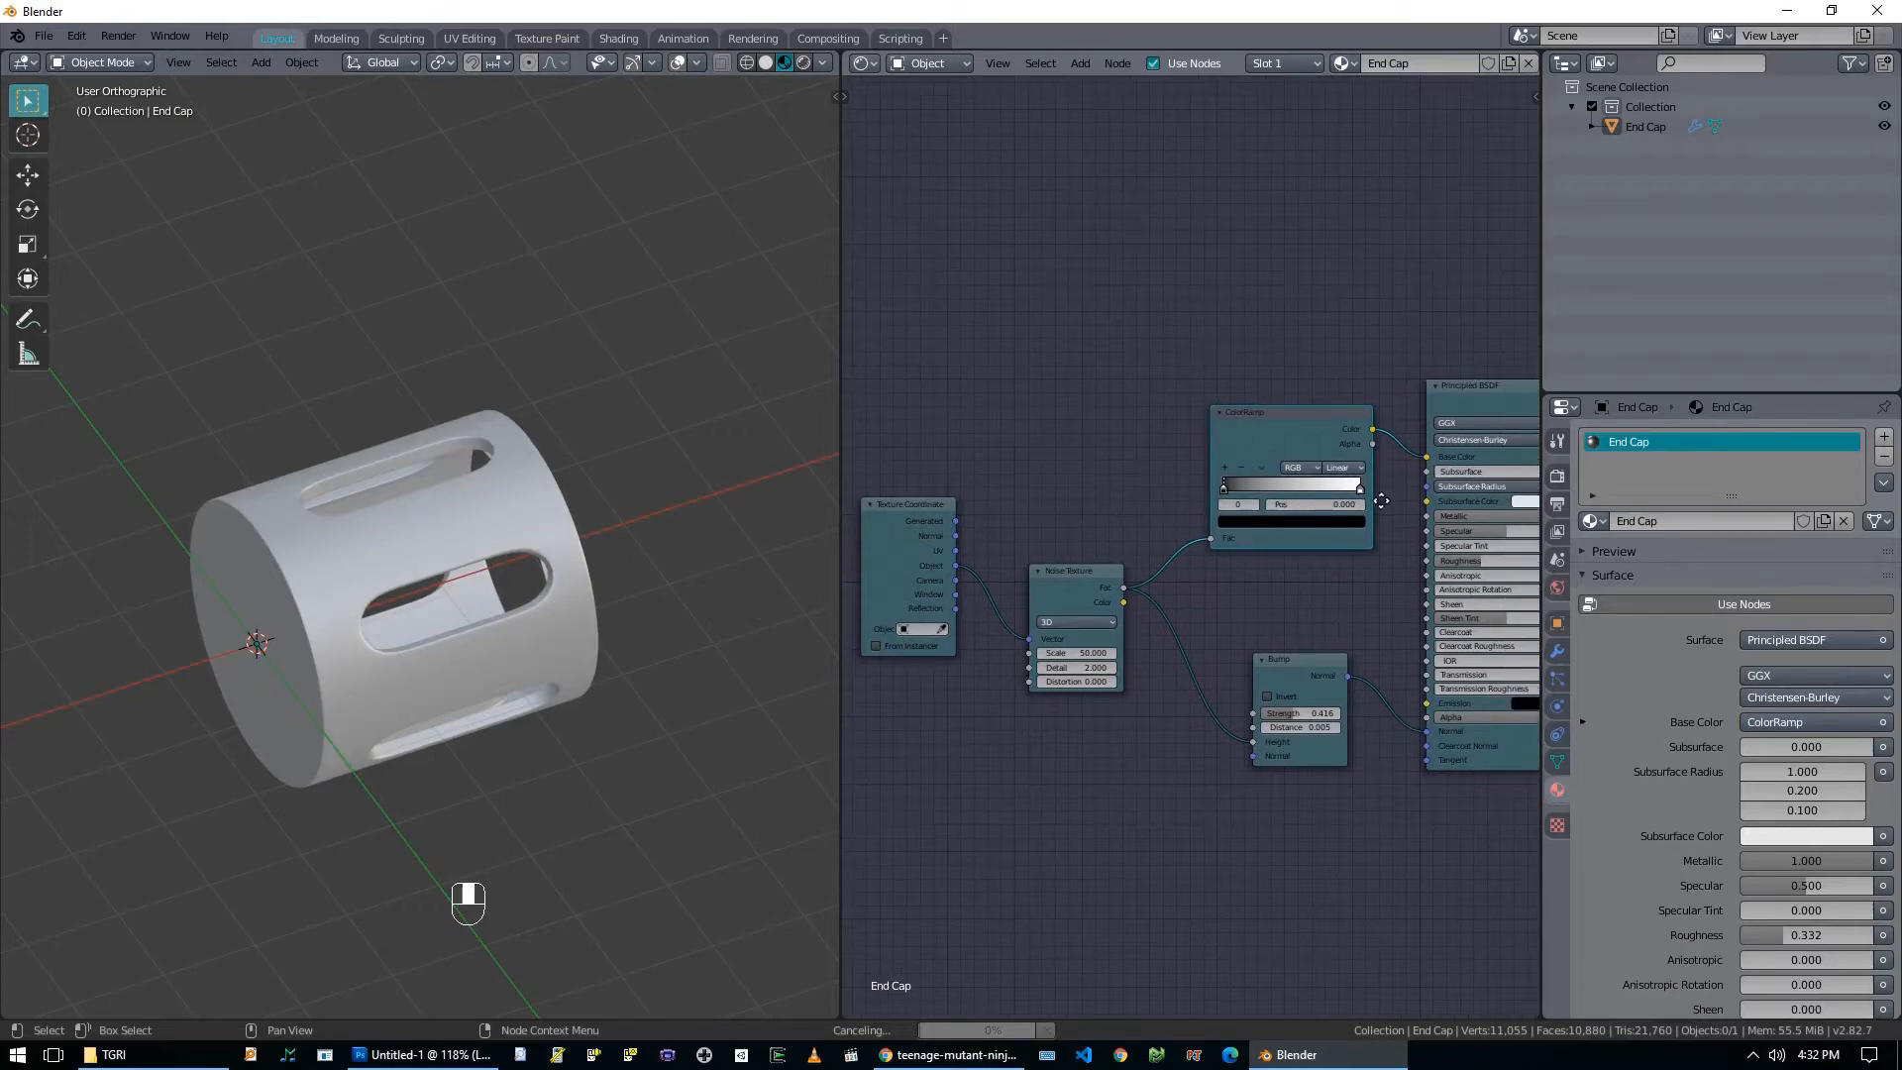
scroll(1266, 495, up, 1)
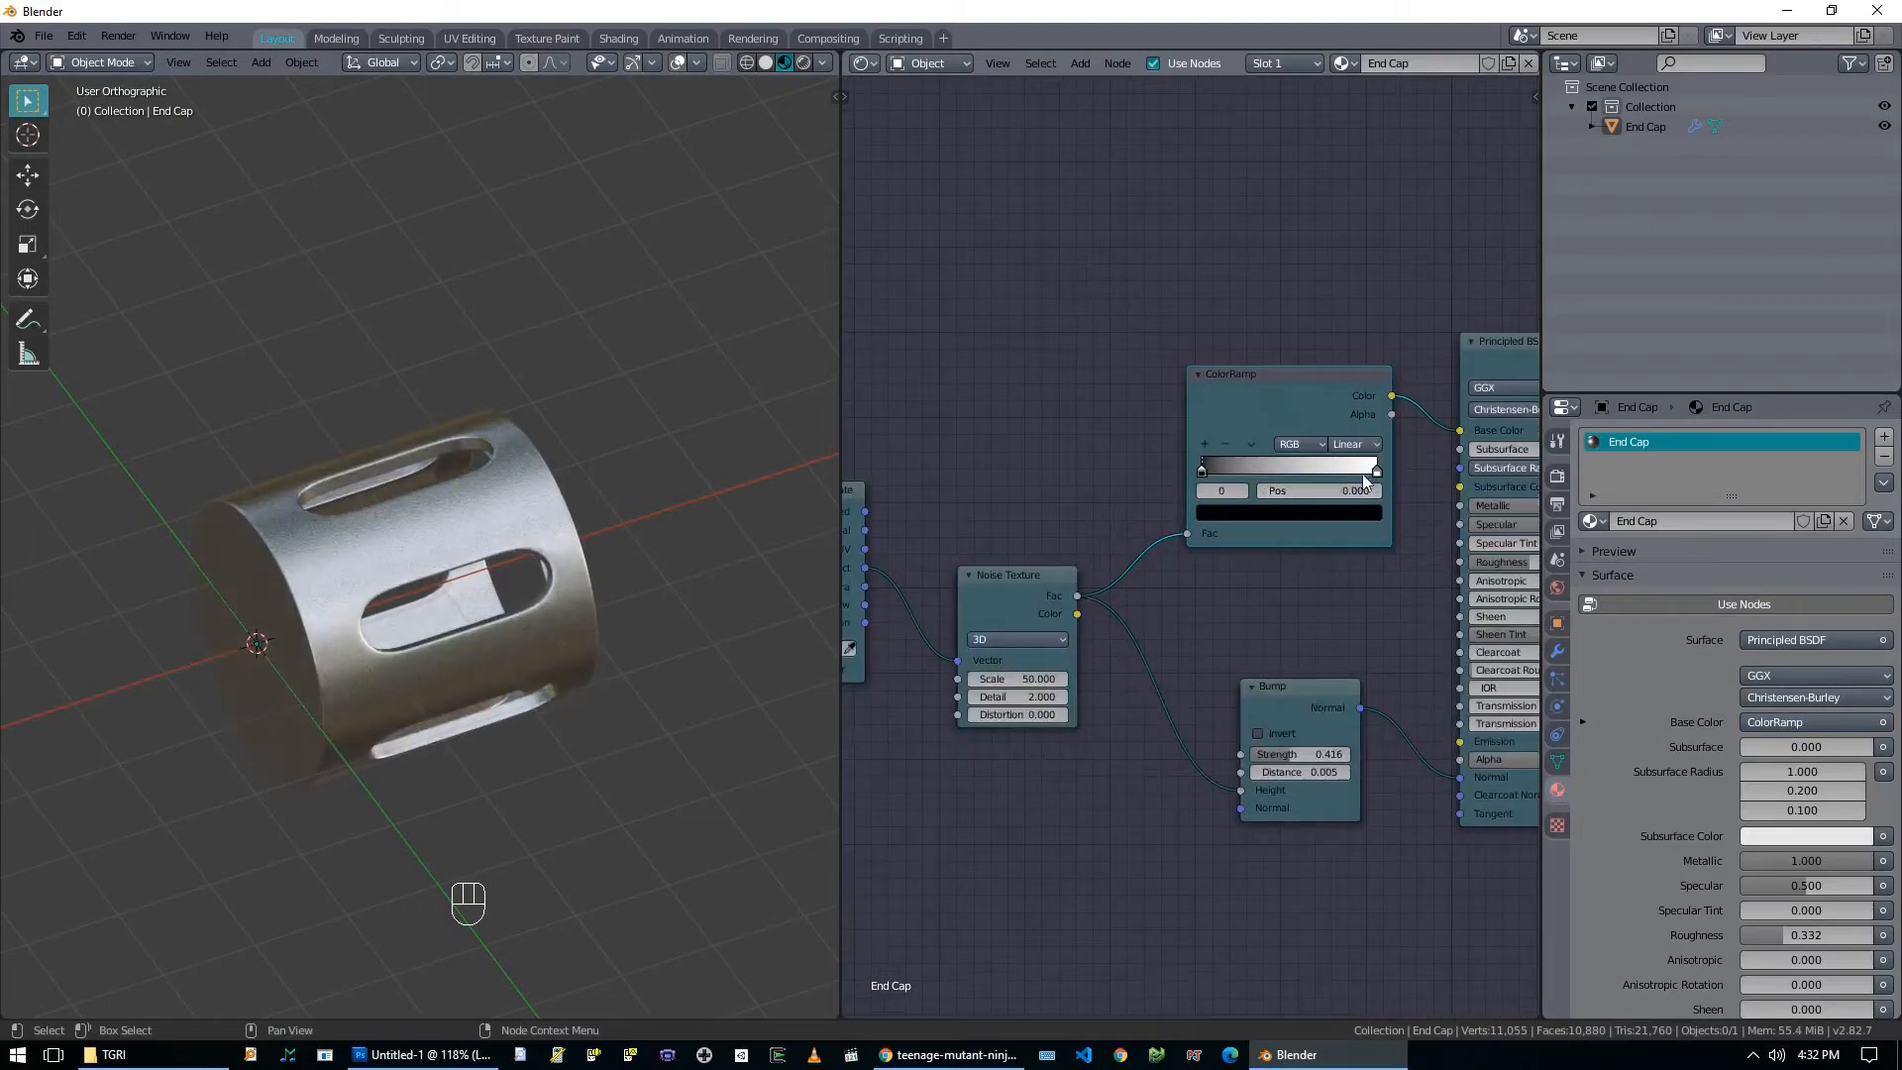
click(1375, 471)
click(1313, 514)
drag(1210, 272, 1207, 297)
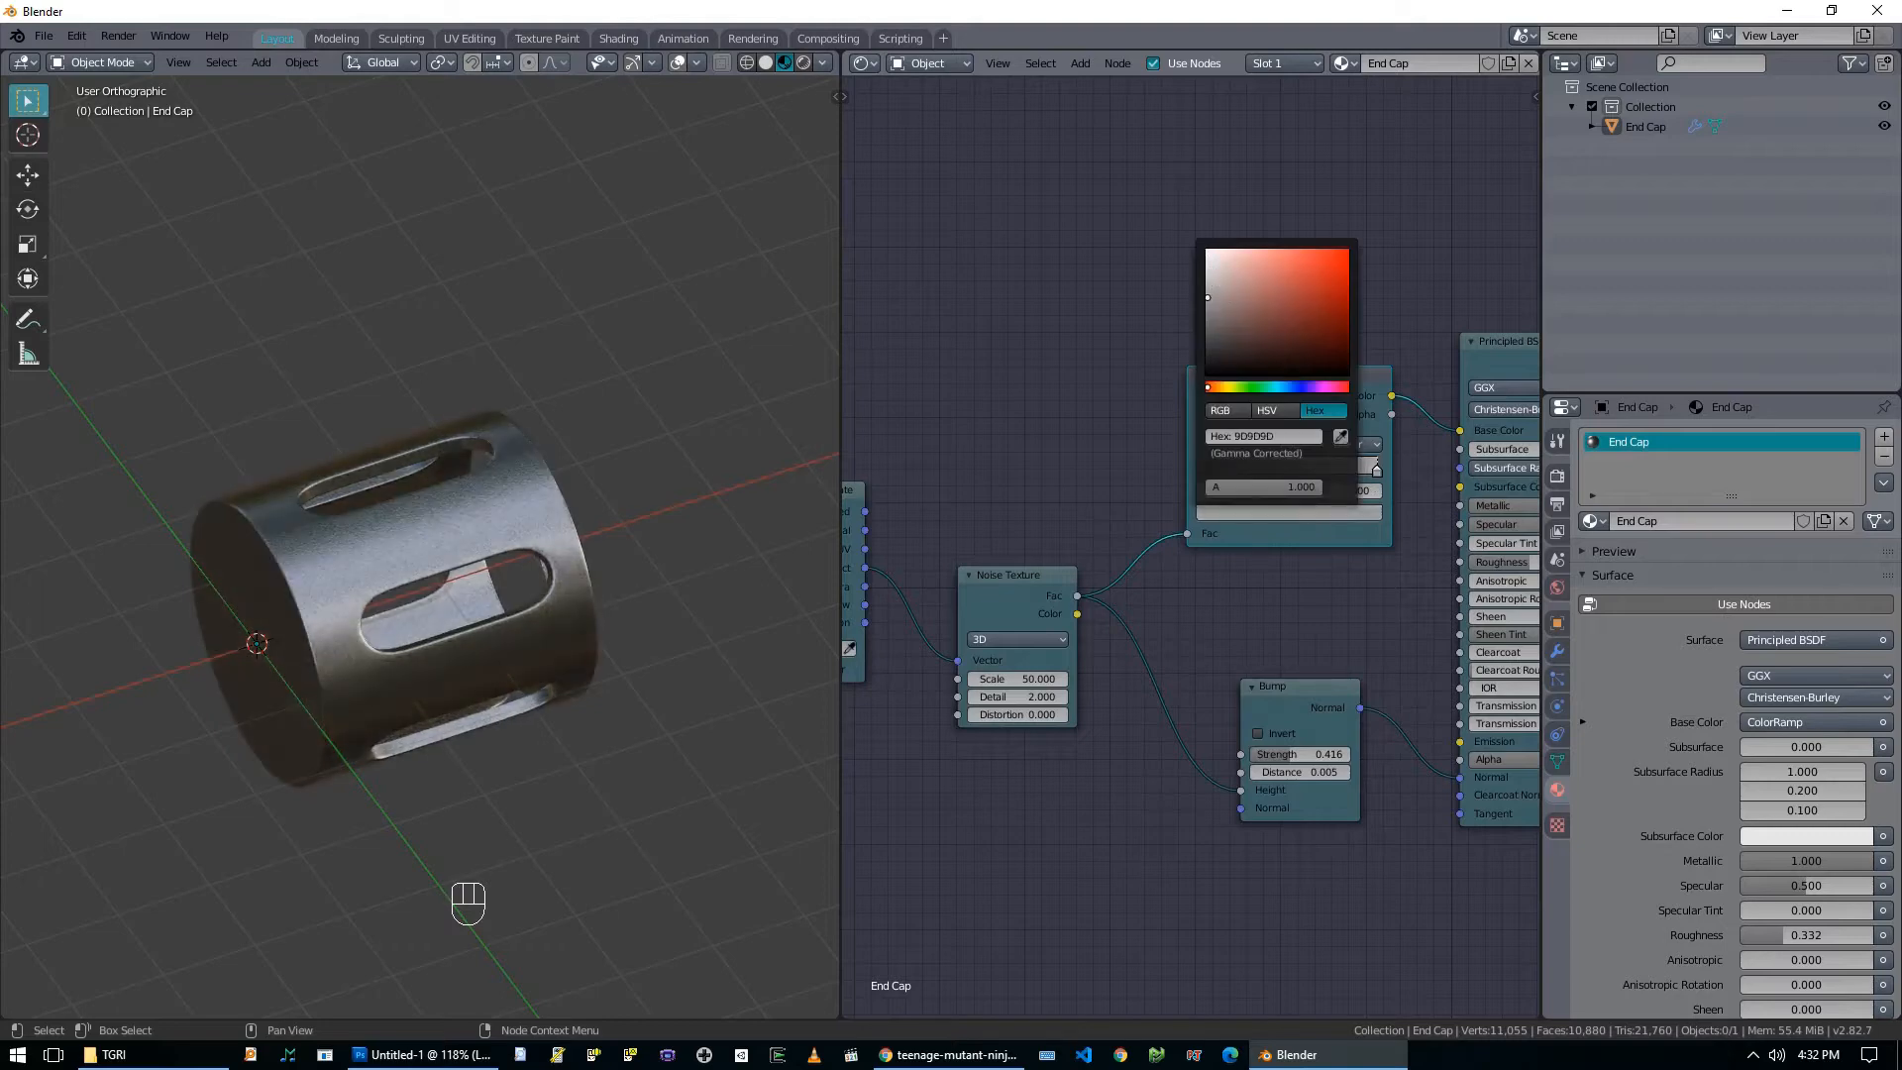
middle_drag(793, 495, 530, 532)
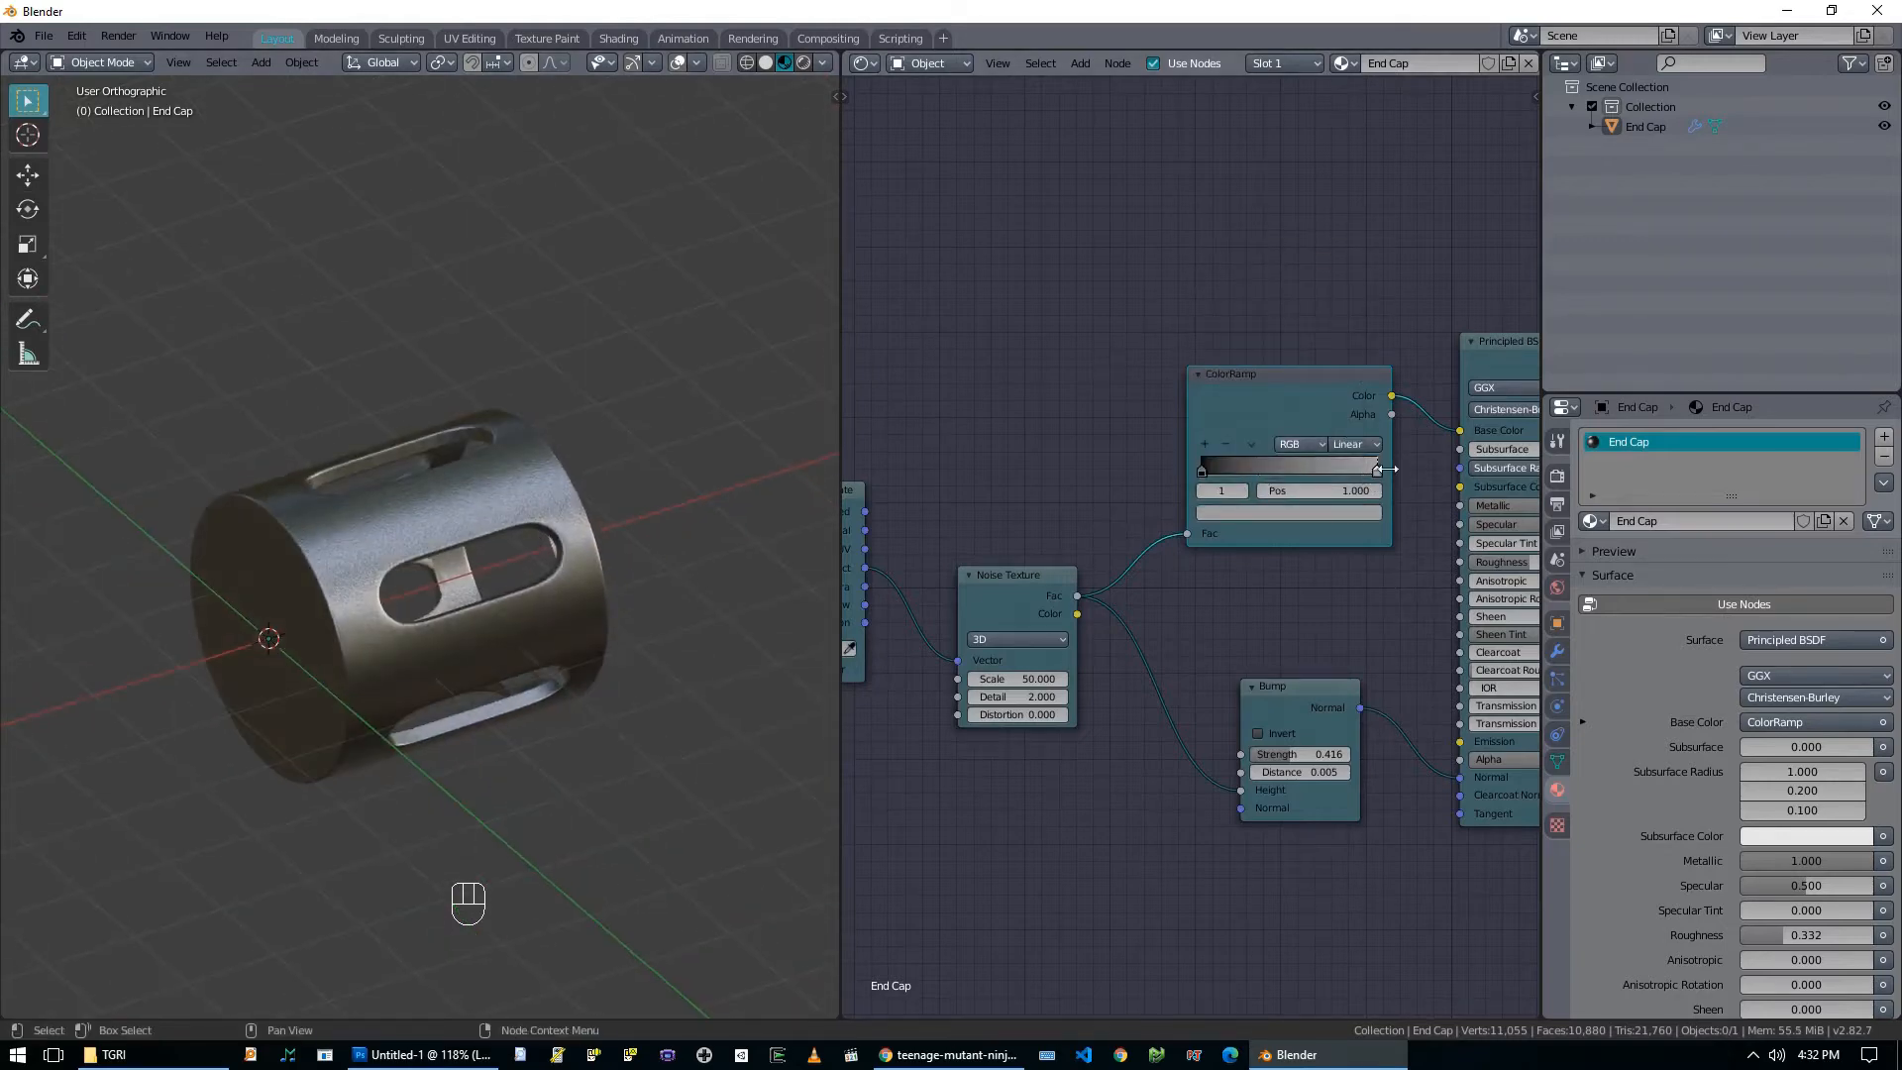
Set the ColorRamp's light stop to the neutral grey A3A3A3 and check the cap's metal from several angles.
click(1298, 513)
drag(1218, 297, 1236, 290)
drag(1212, 387, 1217, 388)
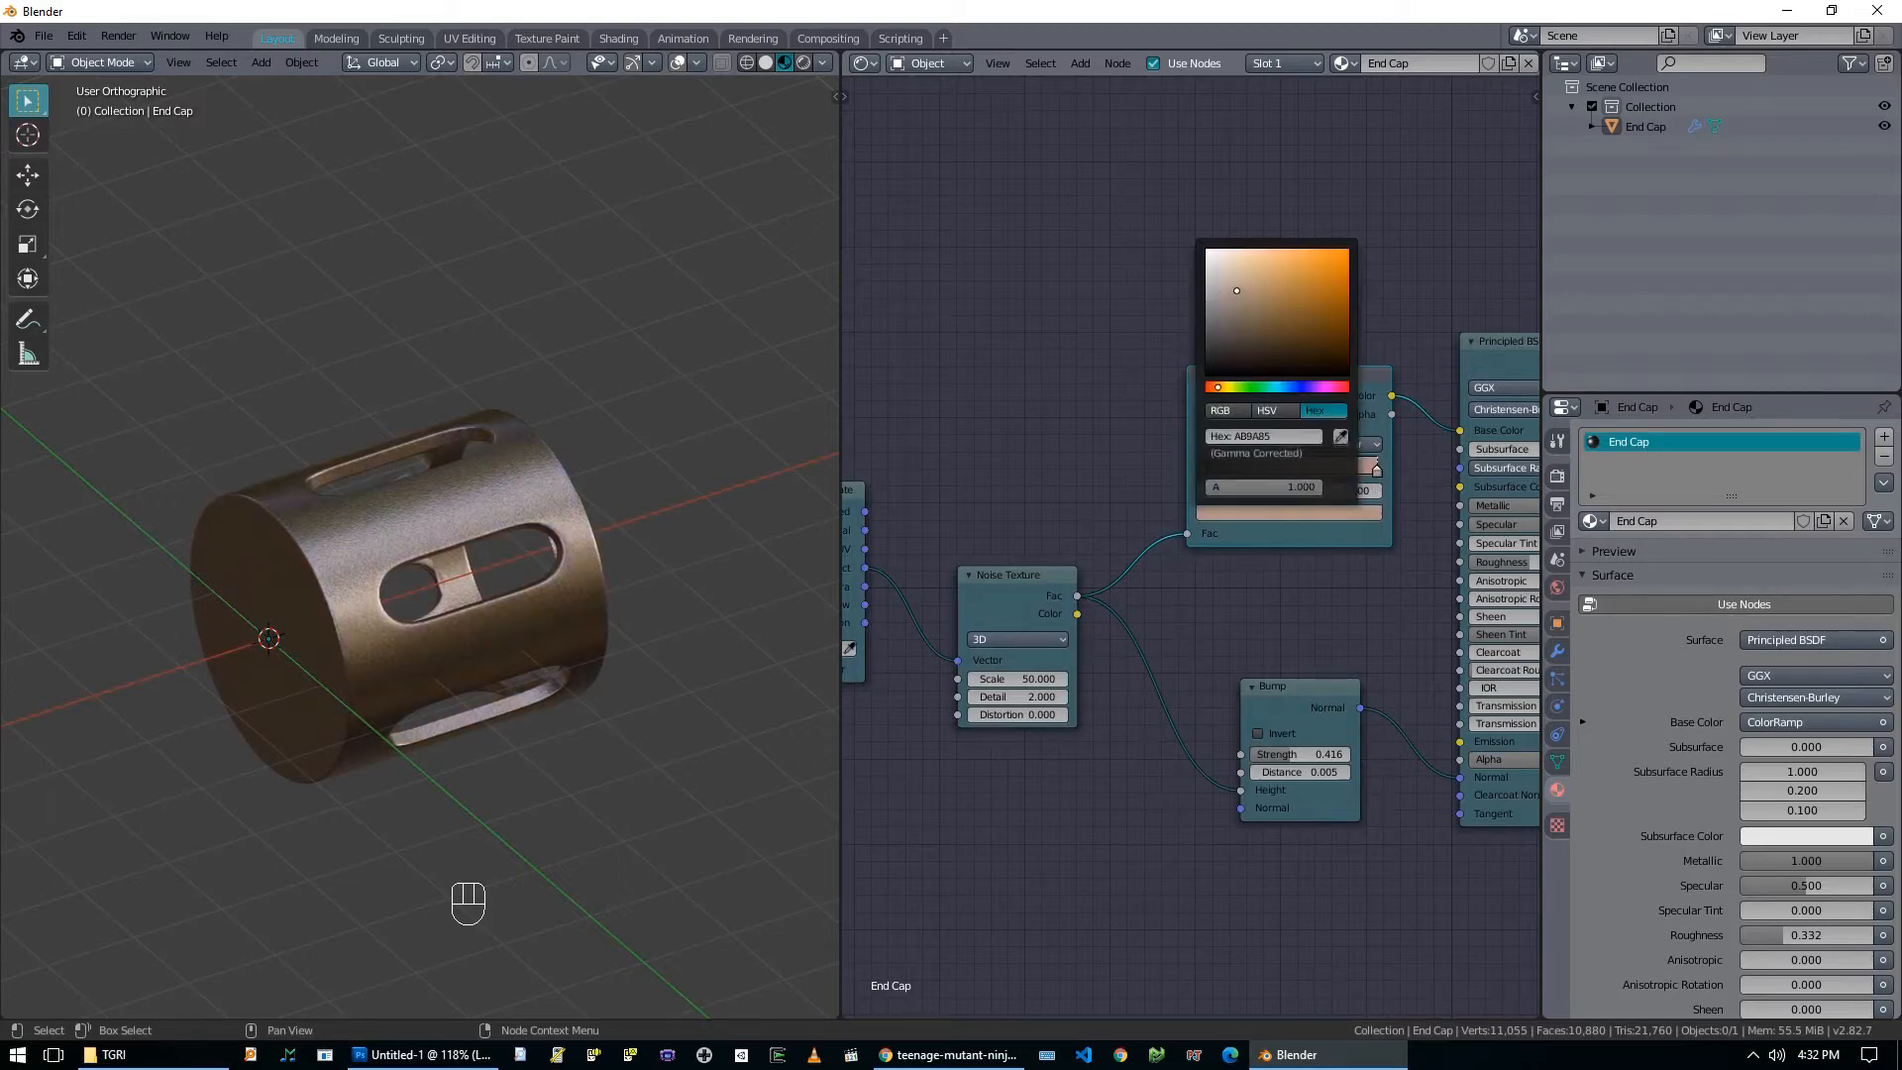
drag(1246, 300, 1207, 293)
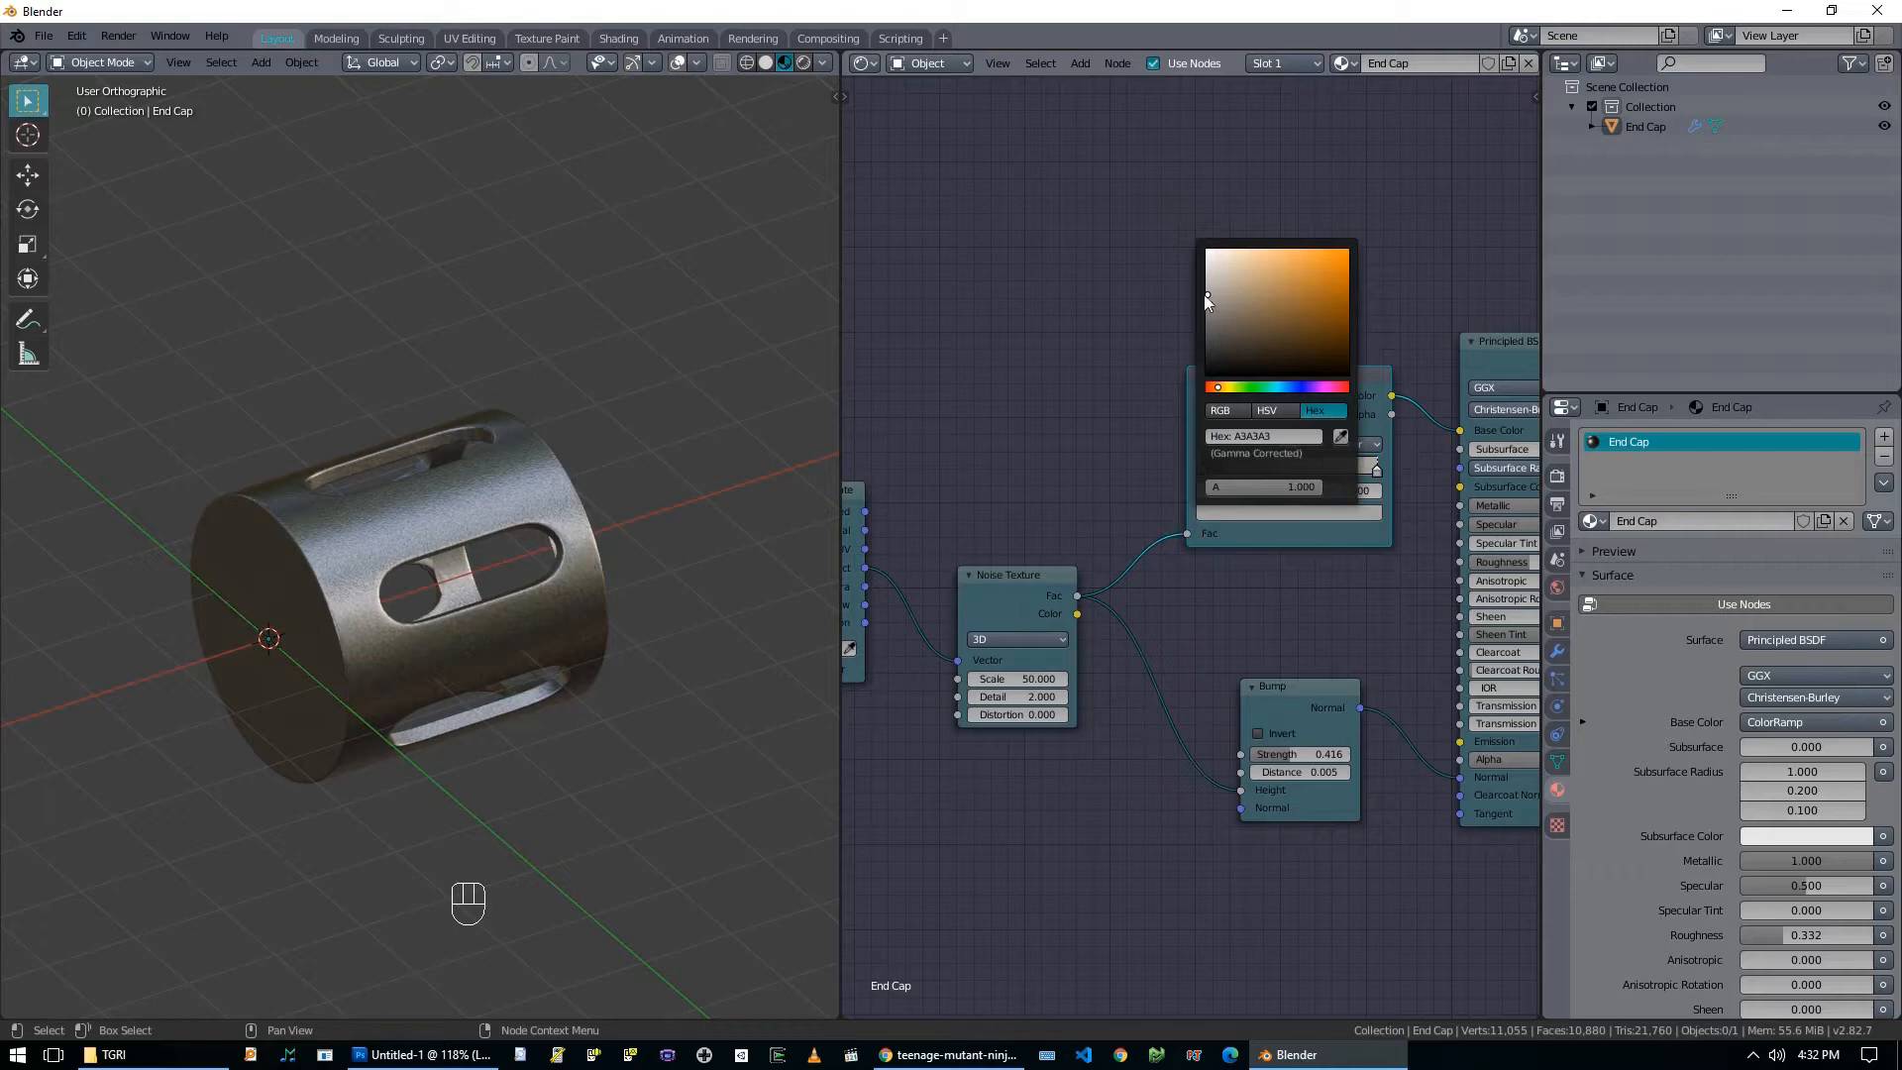
middle_drag(537, 549, 501, 685)
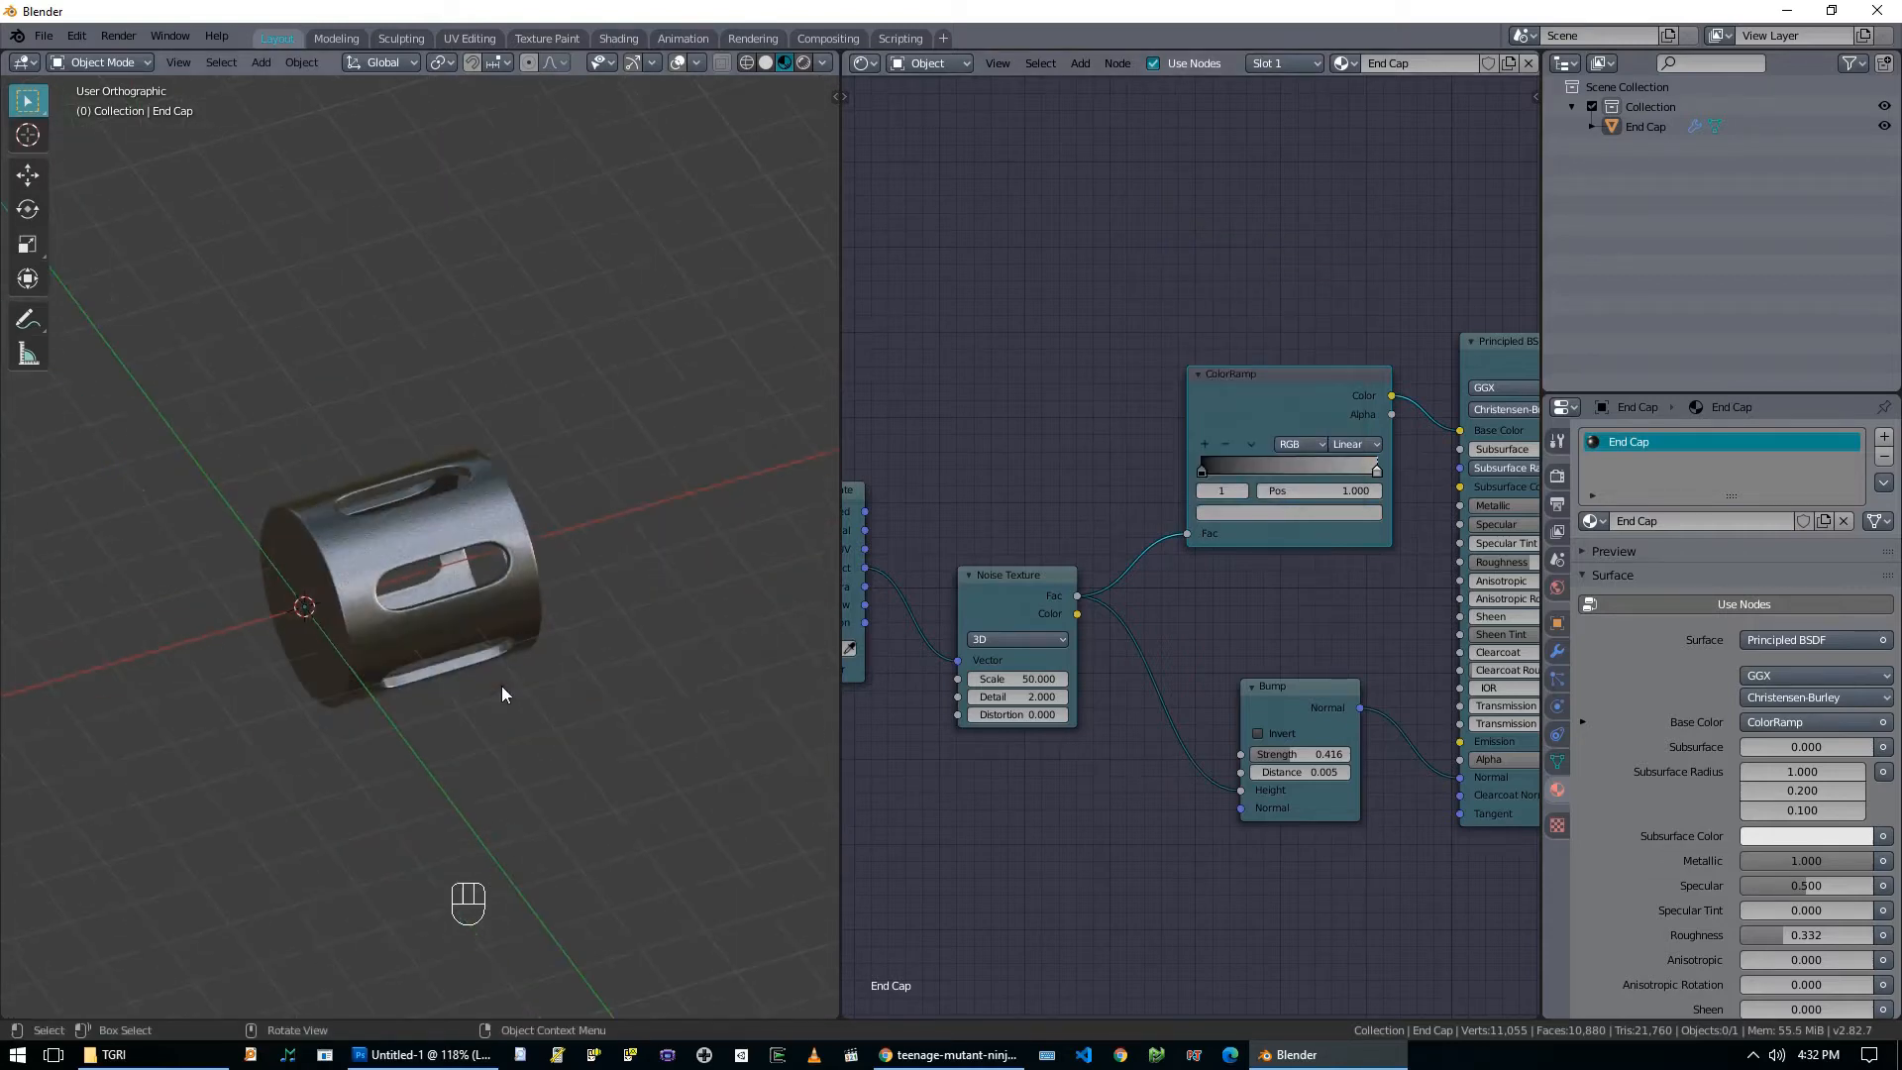
key(KP_1)
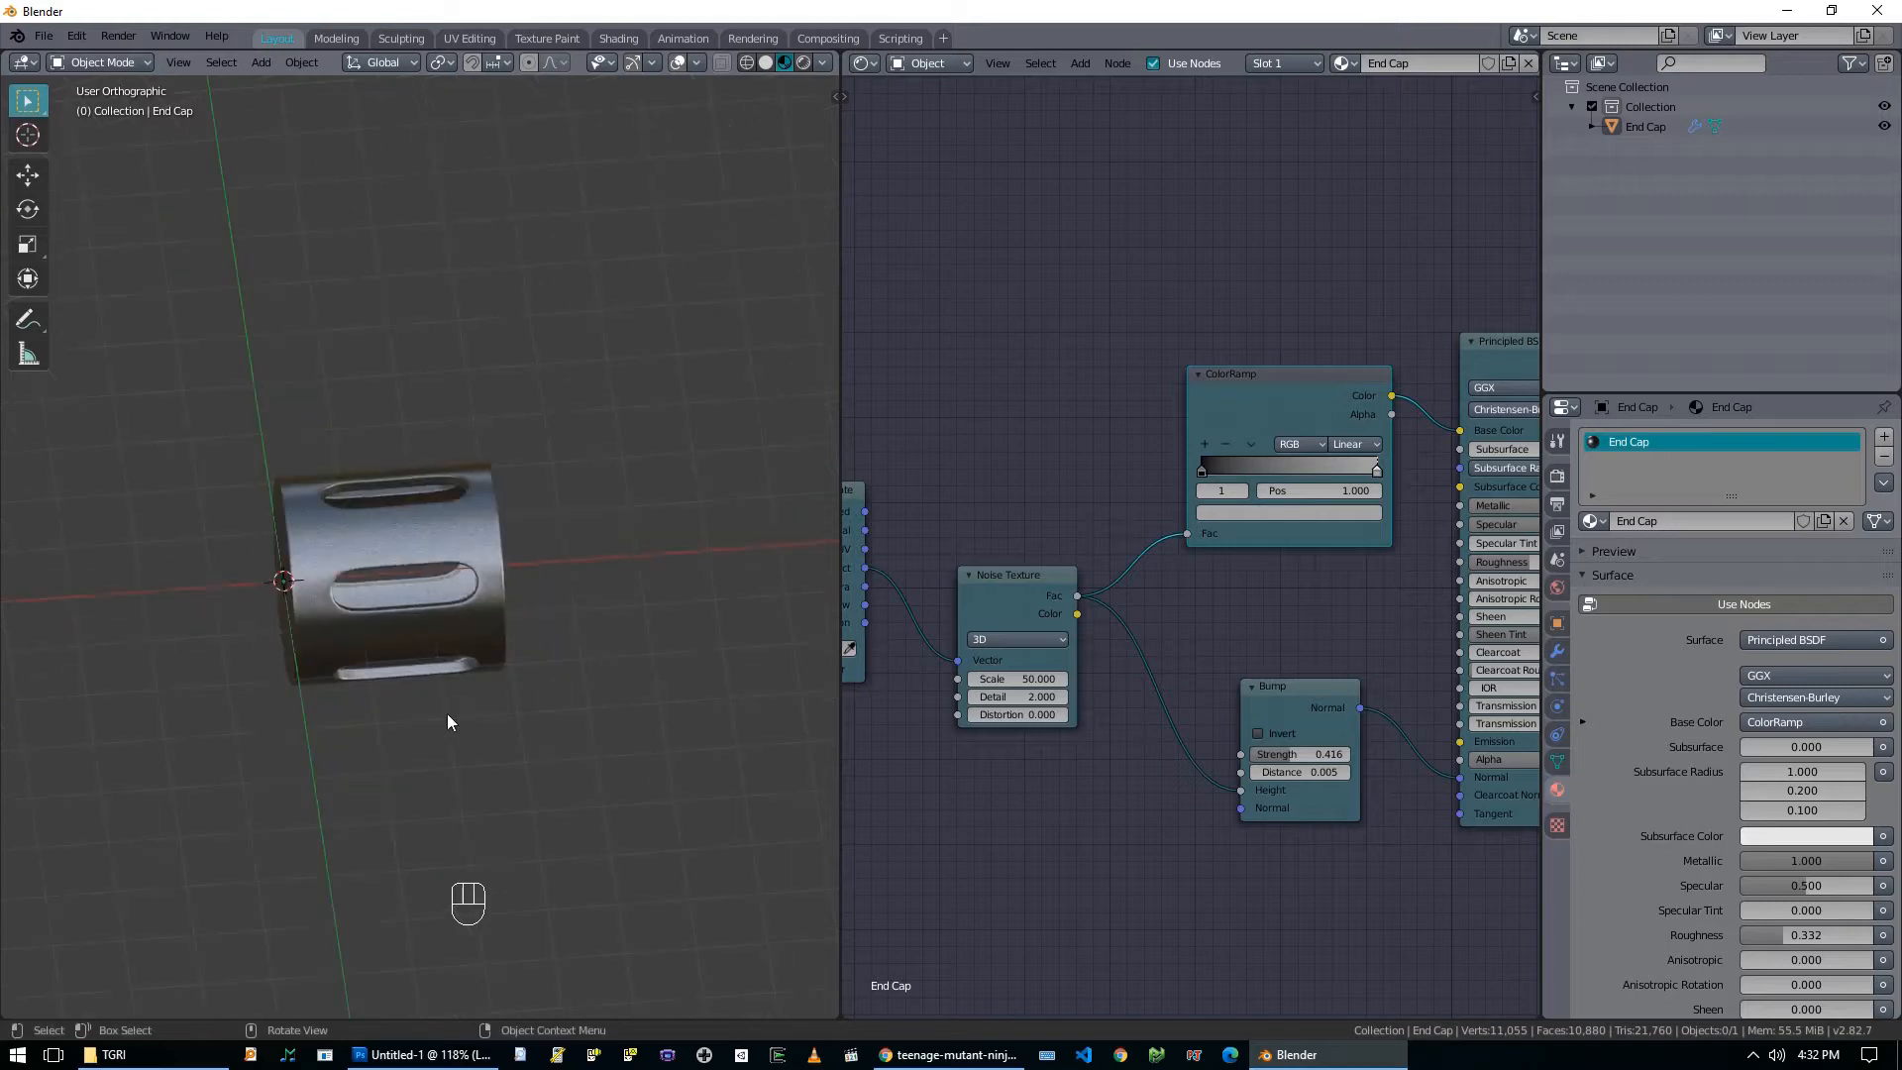
key(KP_7)
mouse_move(447, 713)
middle_down()
mouse_move(362, 632)
mouse_move(467, 614)
mouse_move(400, 513)
middle_up()
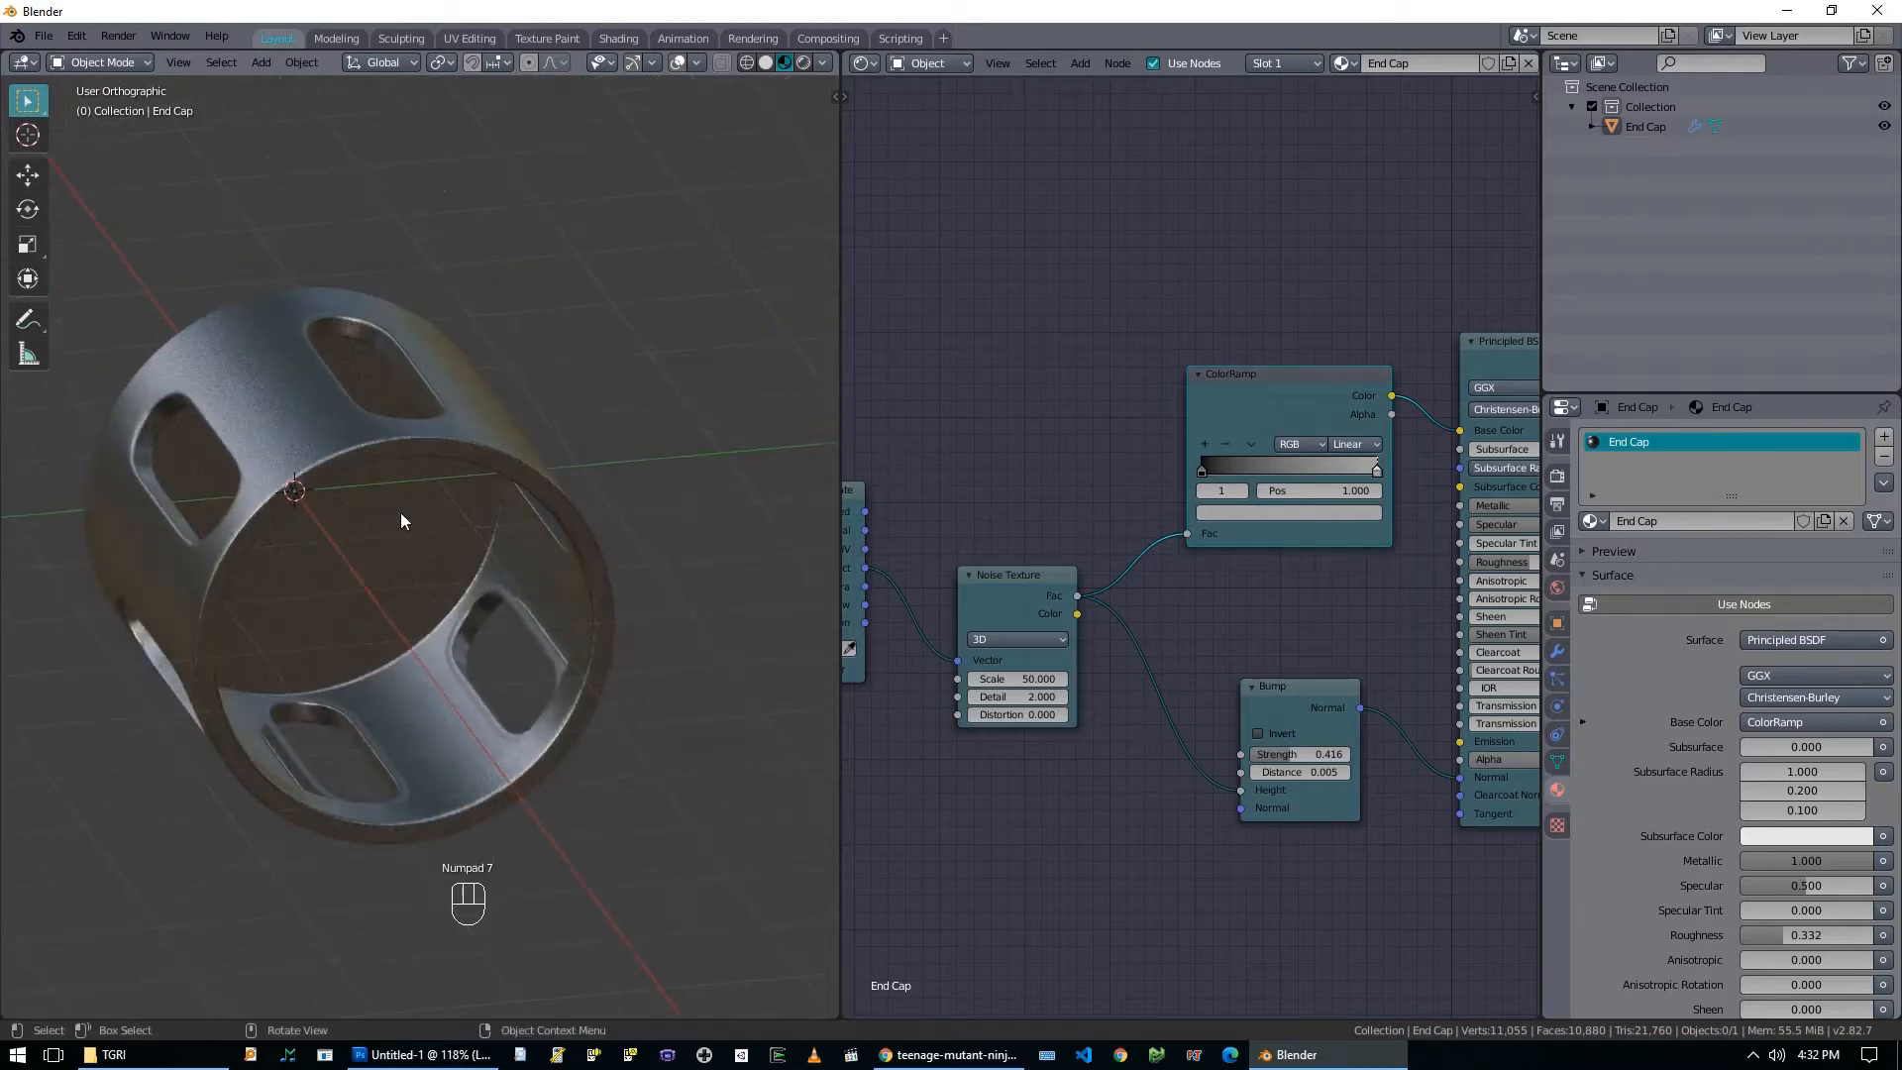
Duplicate the inner rim loop at the cap's open end, place it beyond that end, and separate it into its own object.
key(z)
middle_drag(424, 424, 524, 458)
click(442, 403)
key(Tab)
scroll(454, 452, up, 2)
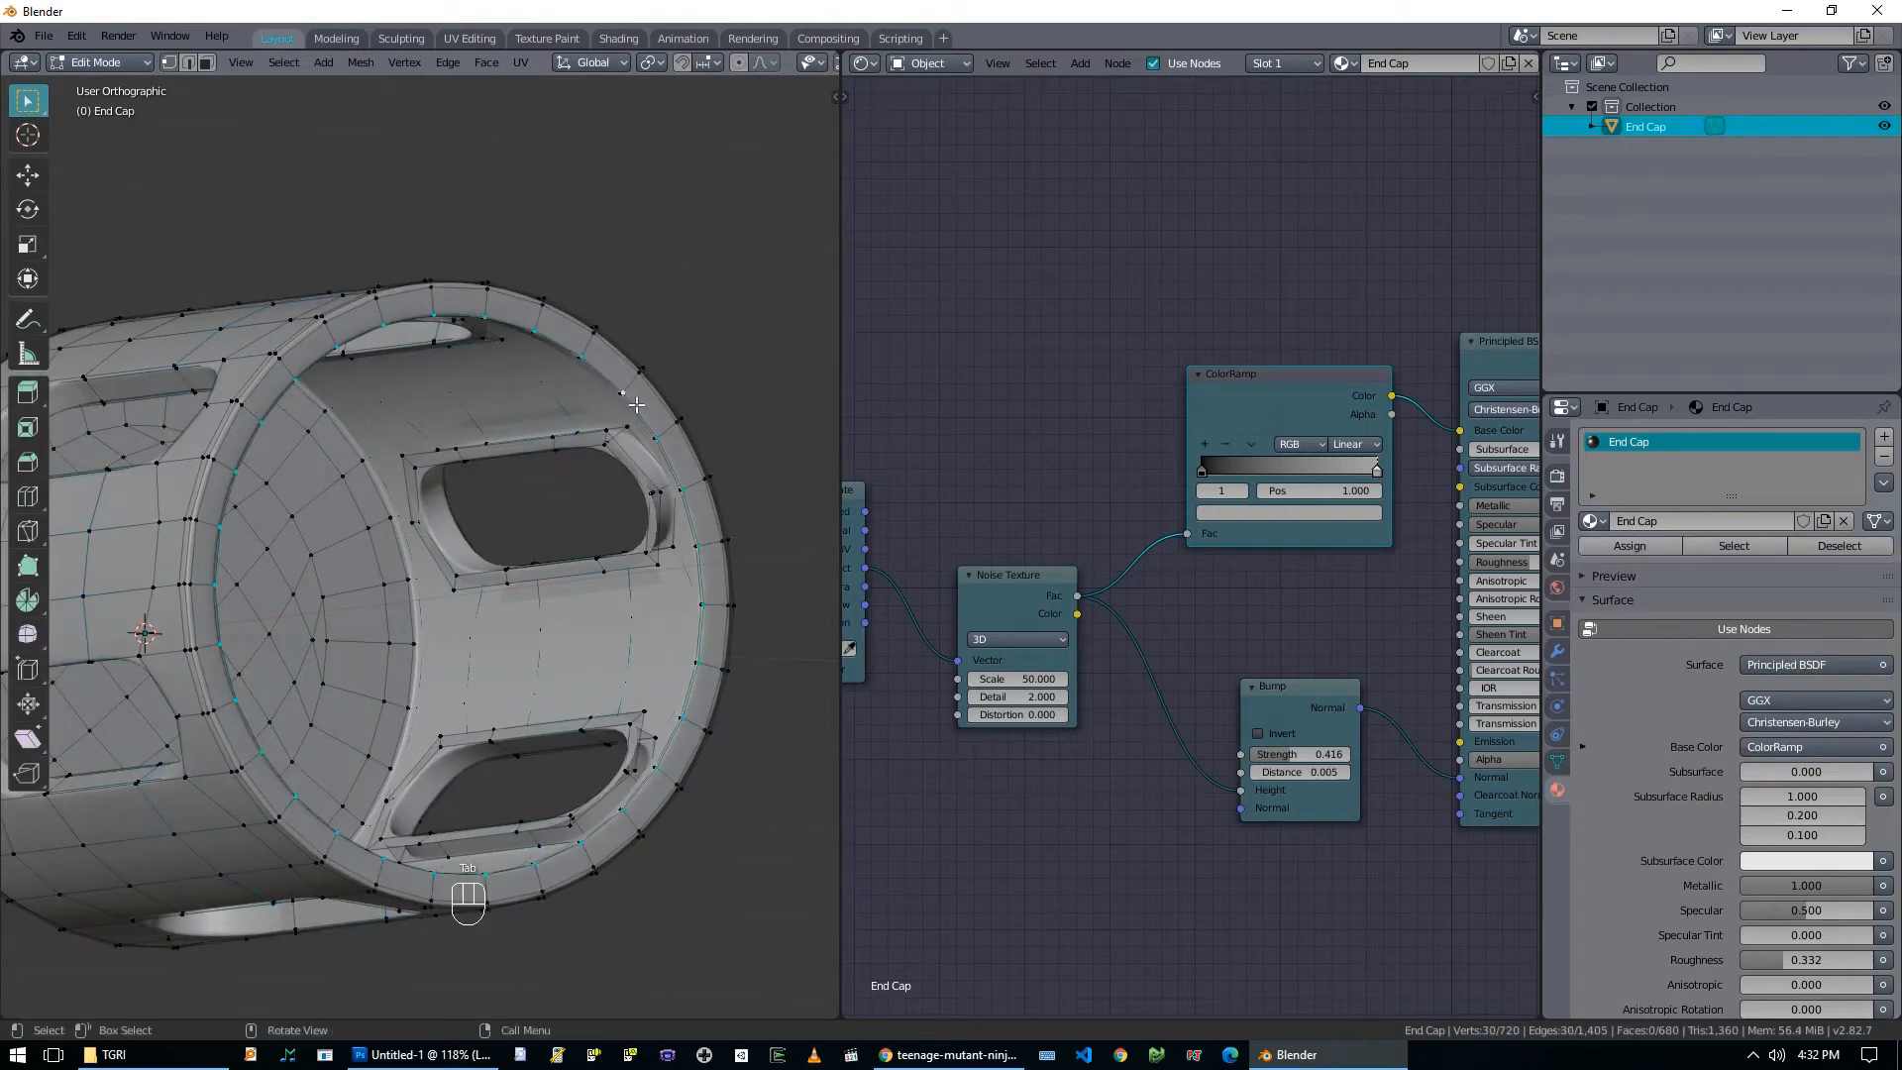
key(KP_1)
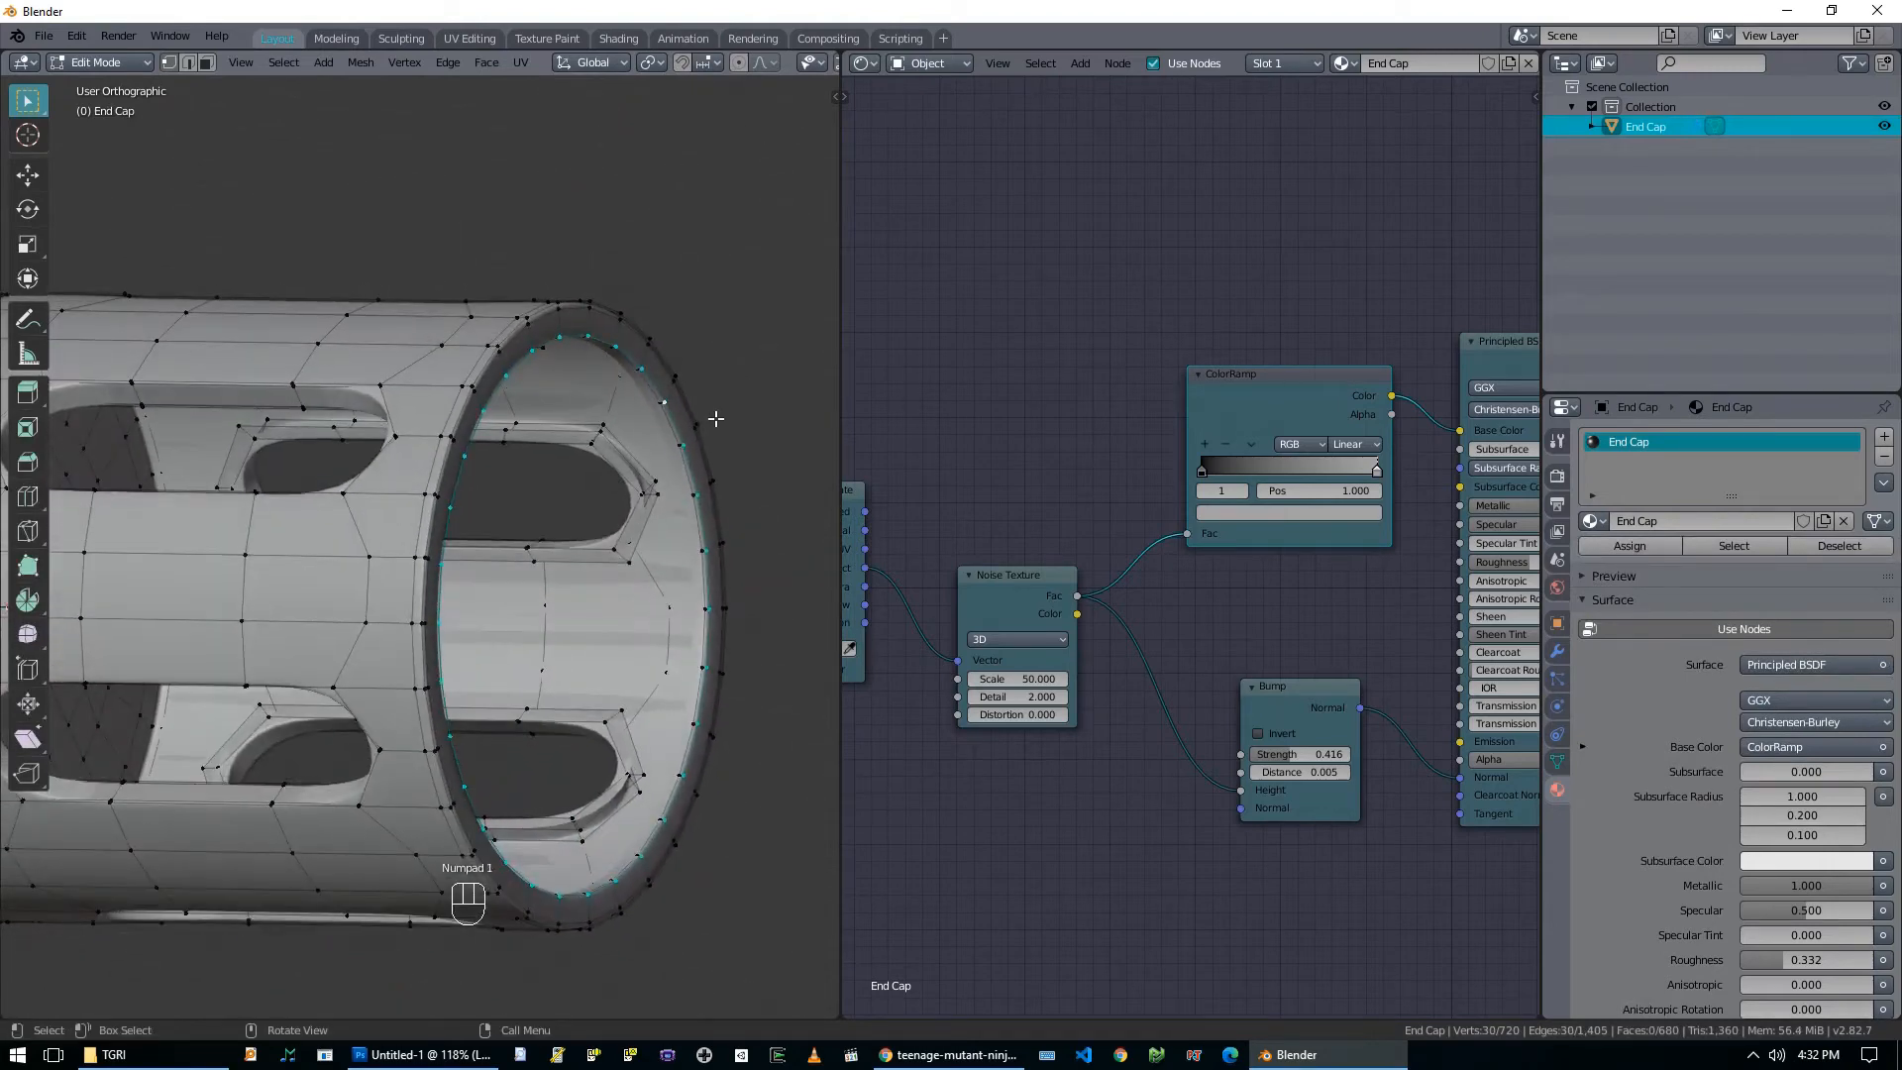
scroll(684, 466, down, 4)
key(shift+d)
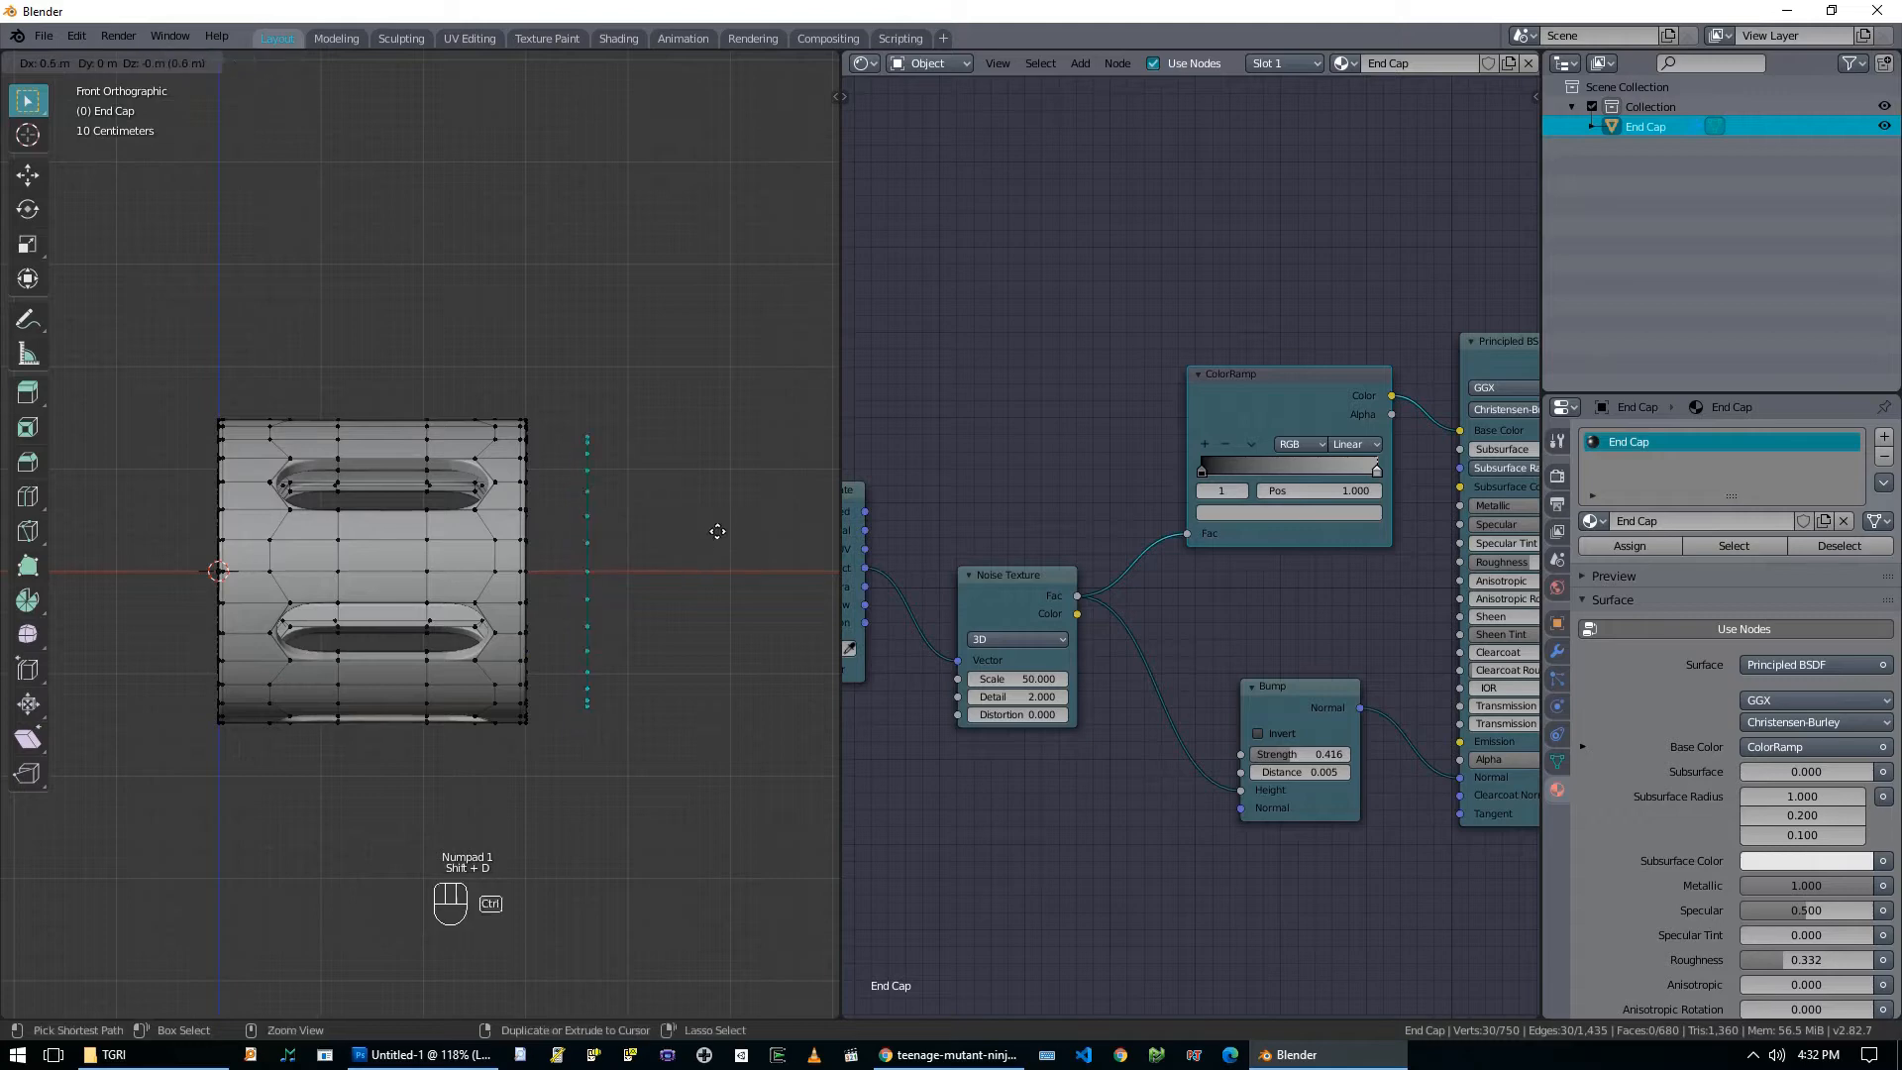
click(737, 529)
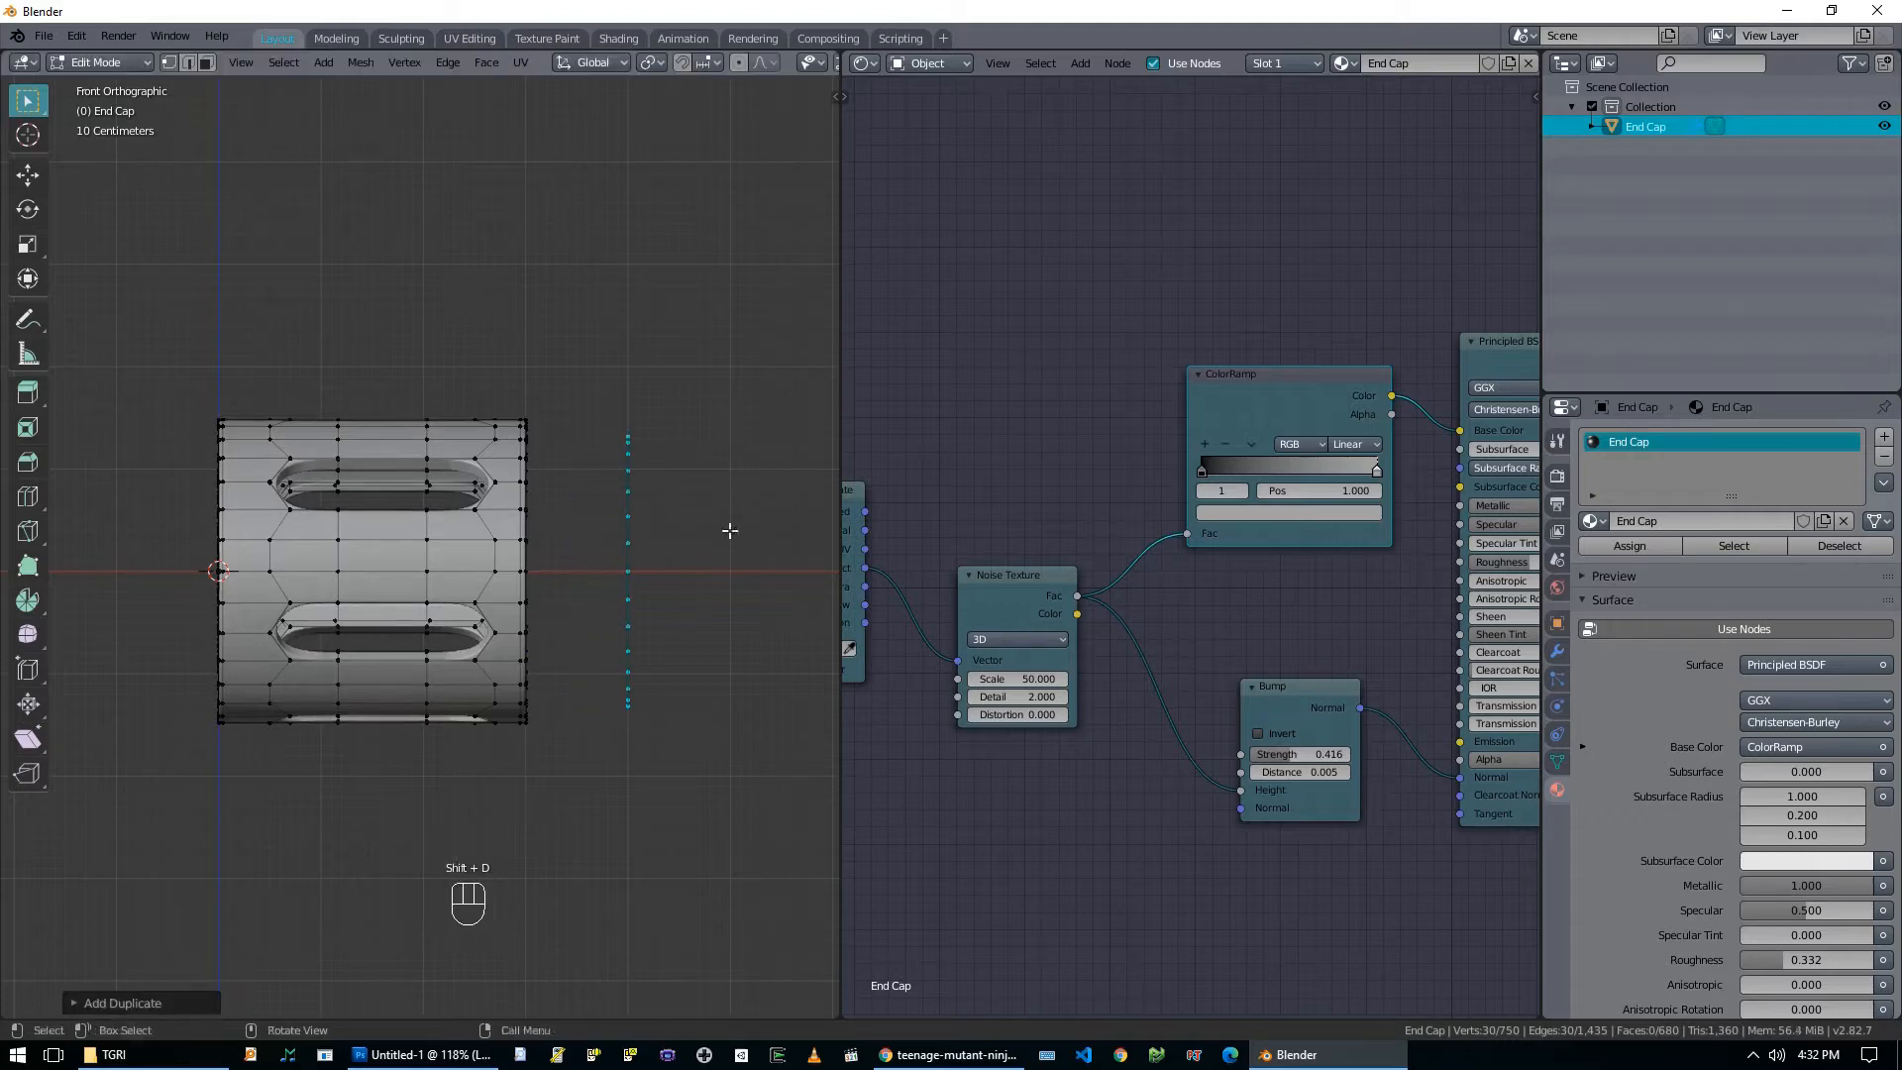
key(p)
click(729, 532)
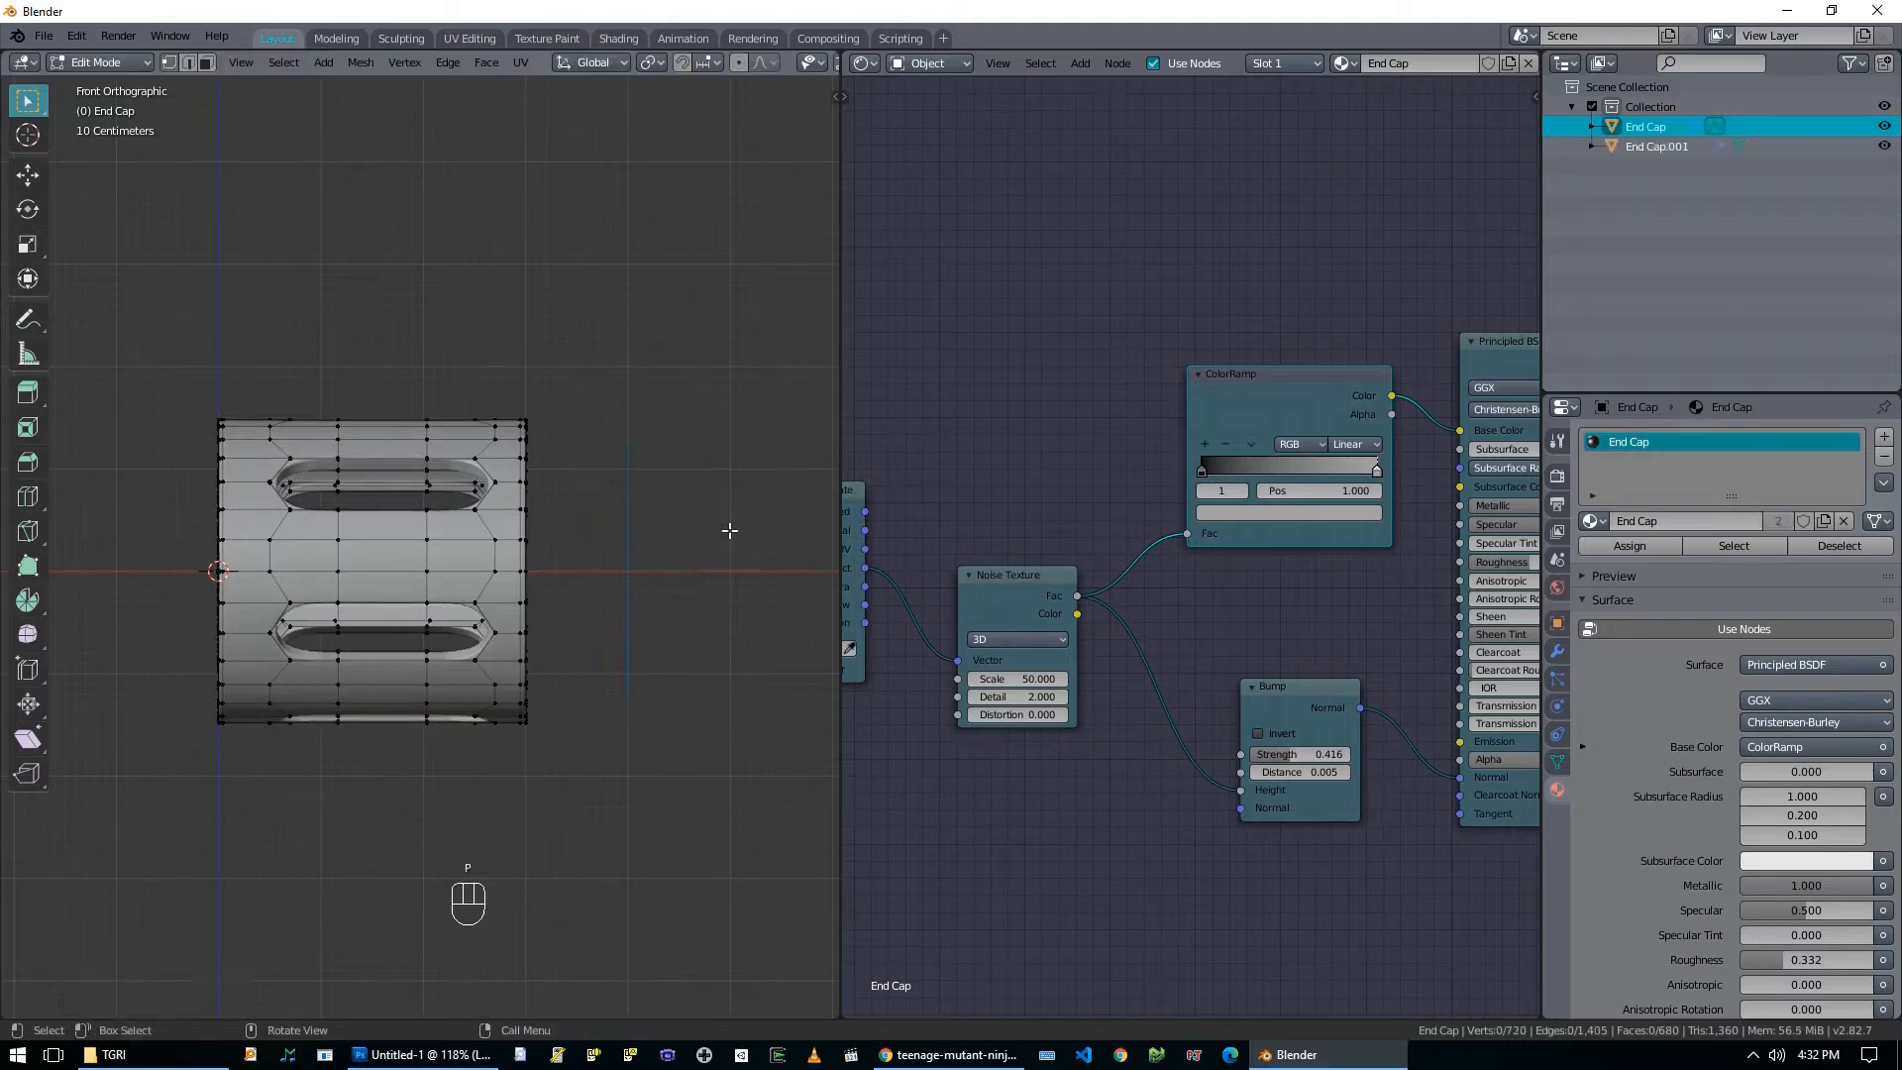
Select the separated rim loop and move all its vertices back into the end cap in front view.
key(Tab)
click(628, 531)
key(g)
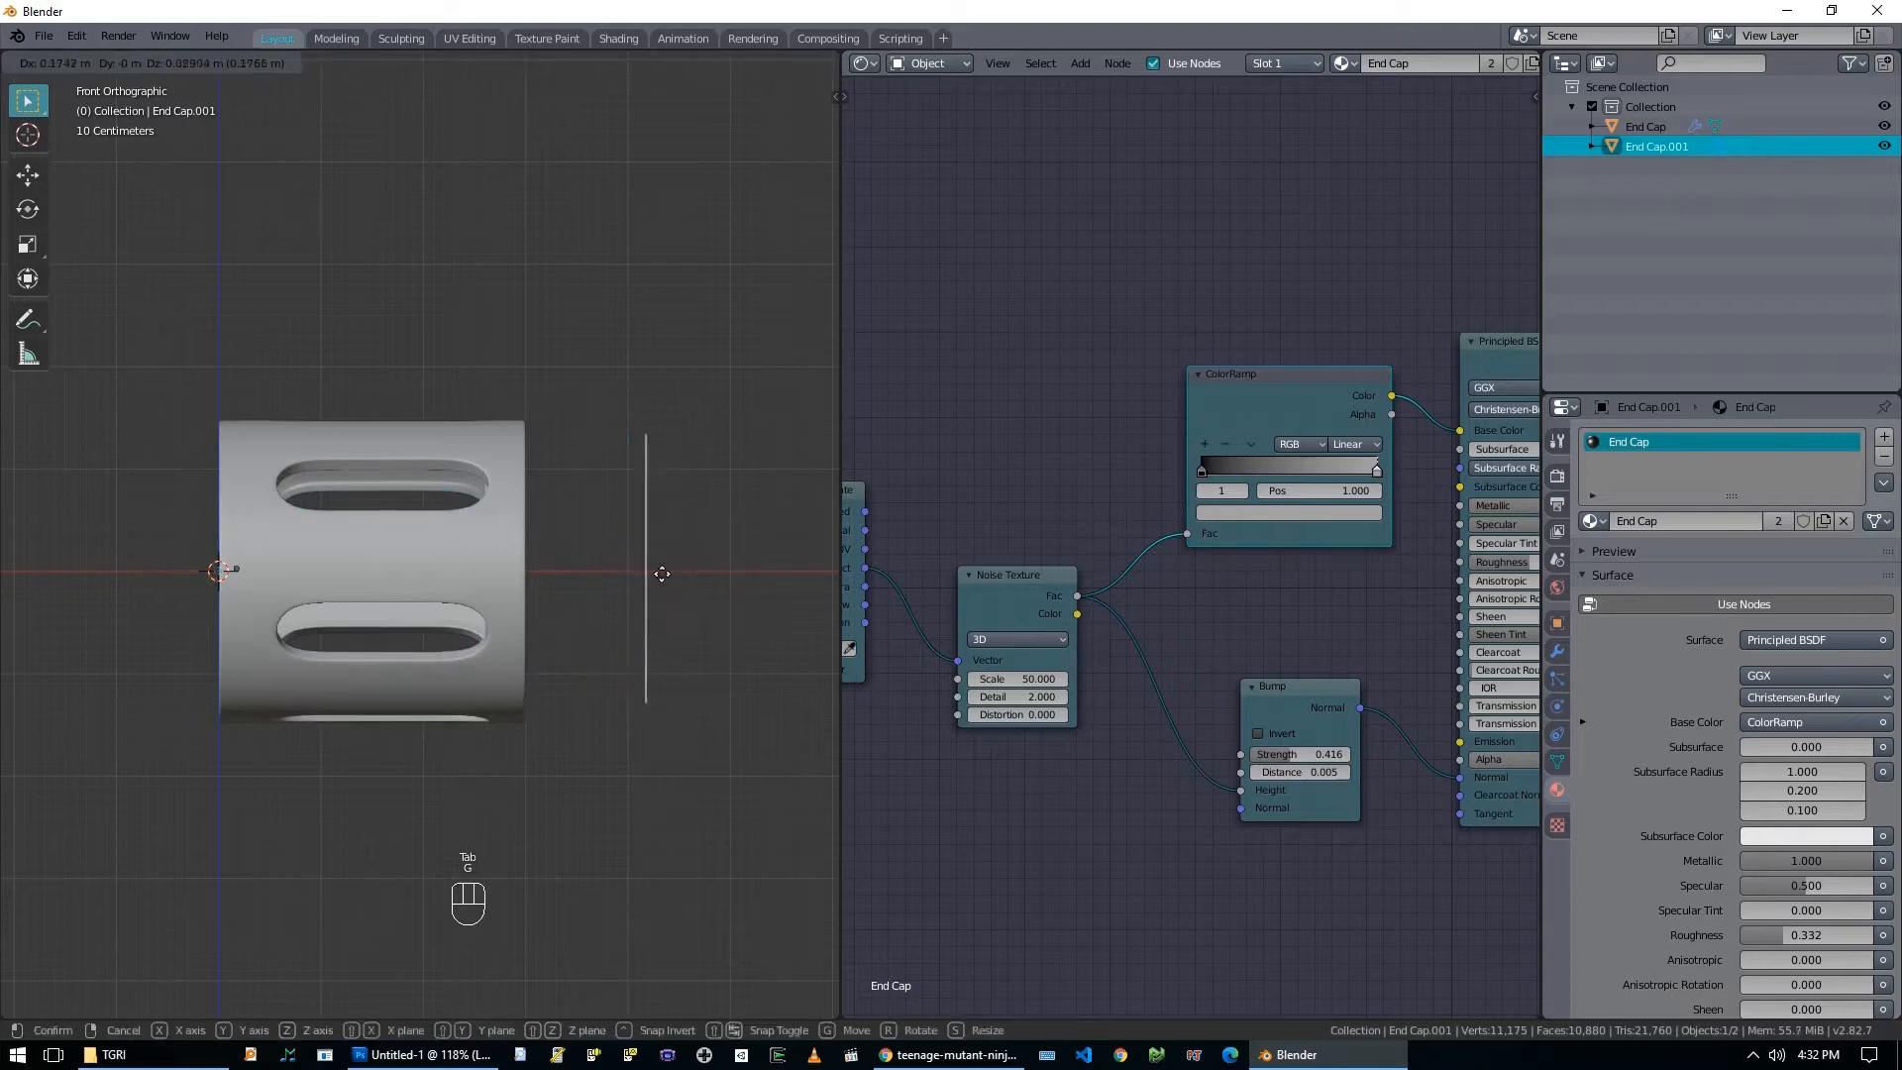
right_click(682, 570)
key(Tab)
key(alt+a)
key(a)
scroll(687, 571, down, 2)
key(g)
click(439, 581)
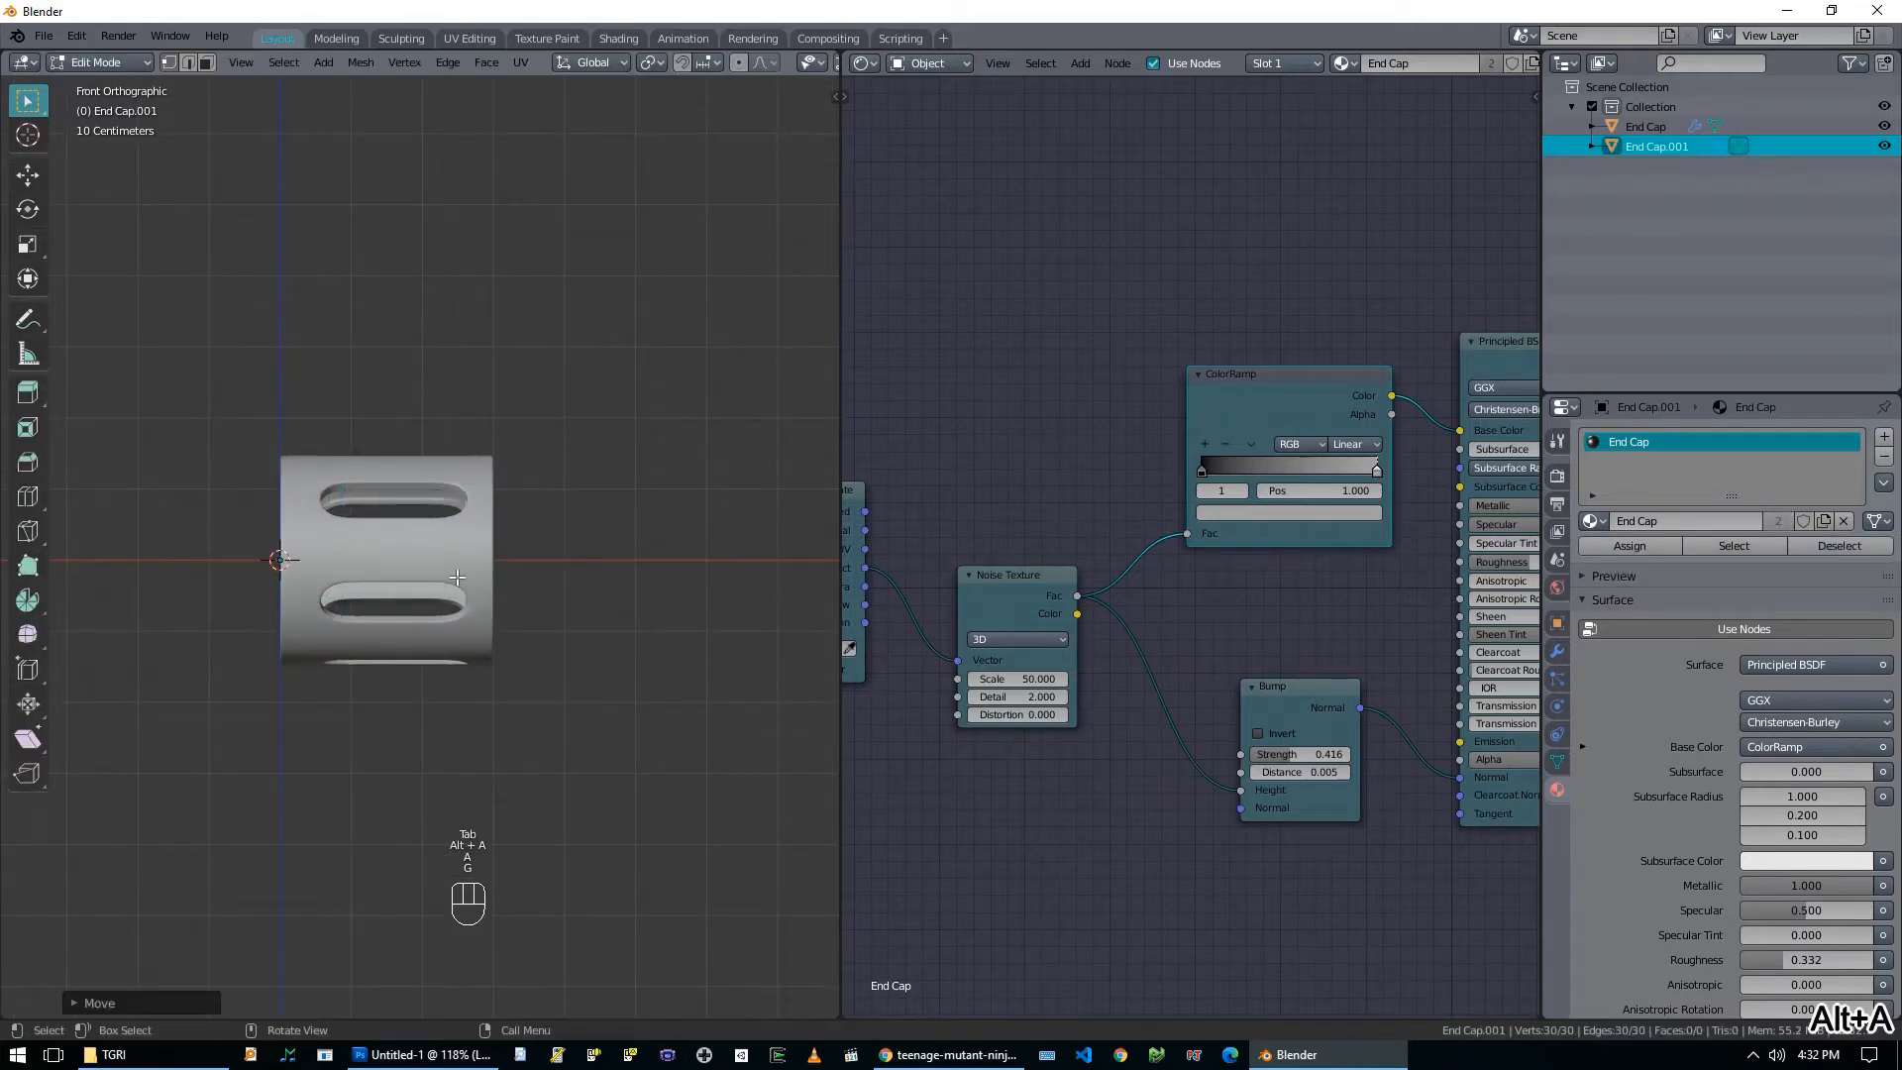
Turn on X-ray and shift the loop's vertices to sit just inside the cap's closed end.
key(alt+z)
scroll(445, 582, up, 3)
key(g)
click(559, 582)
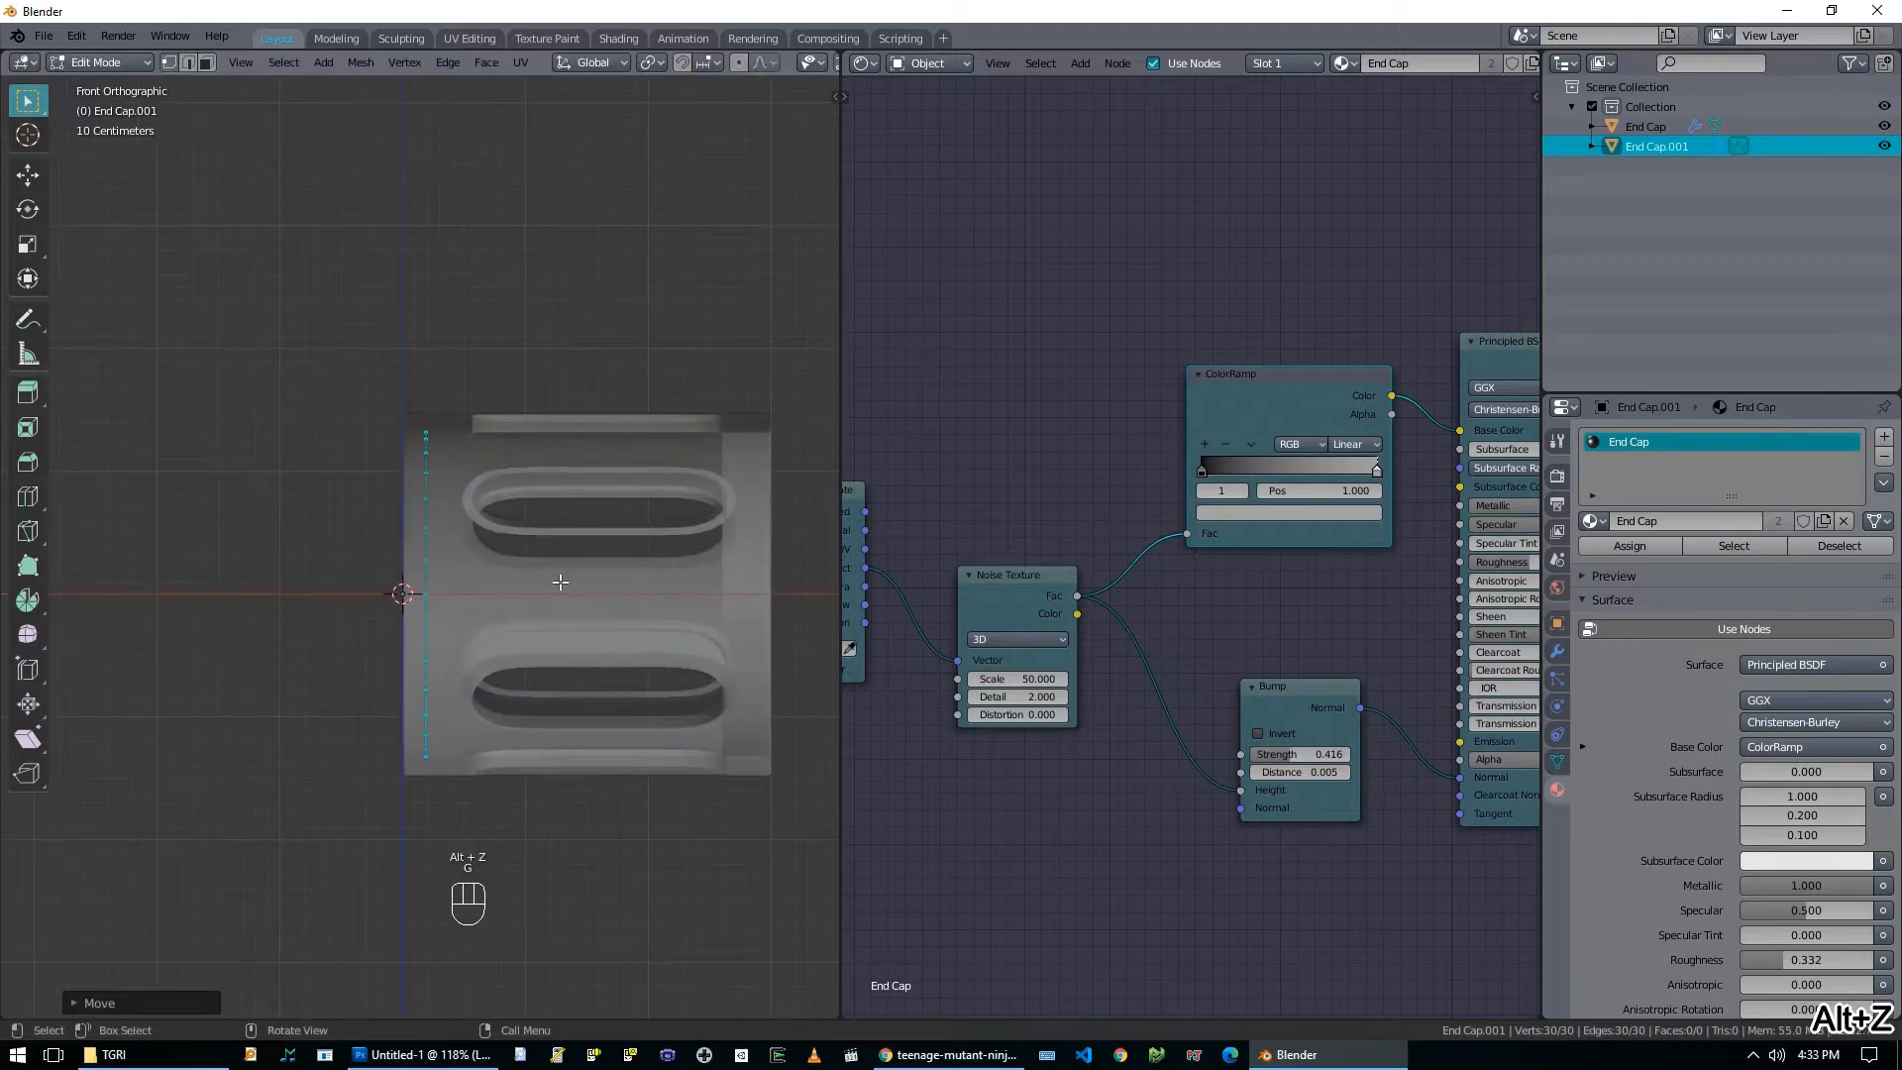
Switch to Photoshop, show the TGRI movie still on Layer 2, and make that layer active for the Polygonal Lasso.
scroll(248, 530, down, 6)
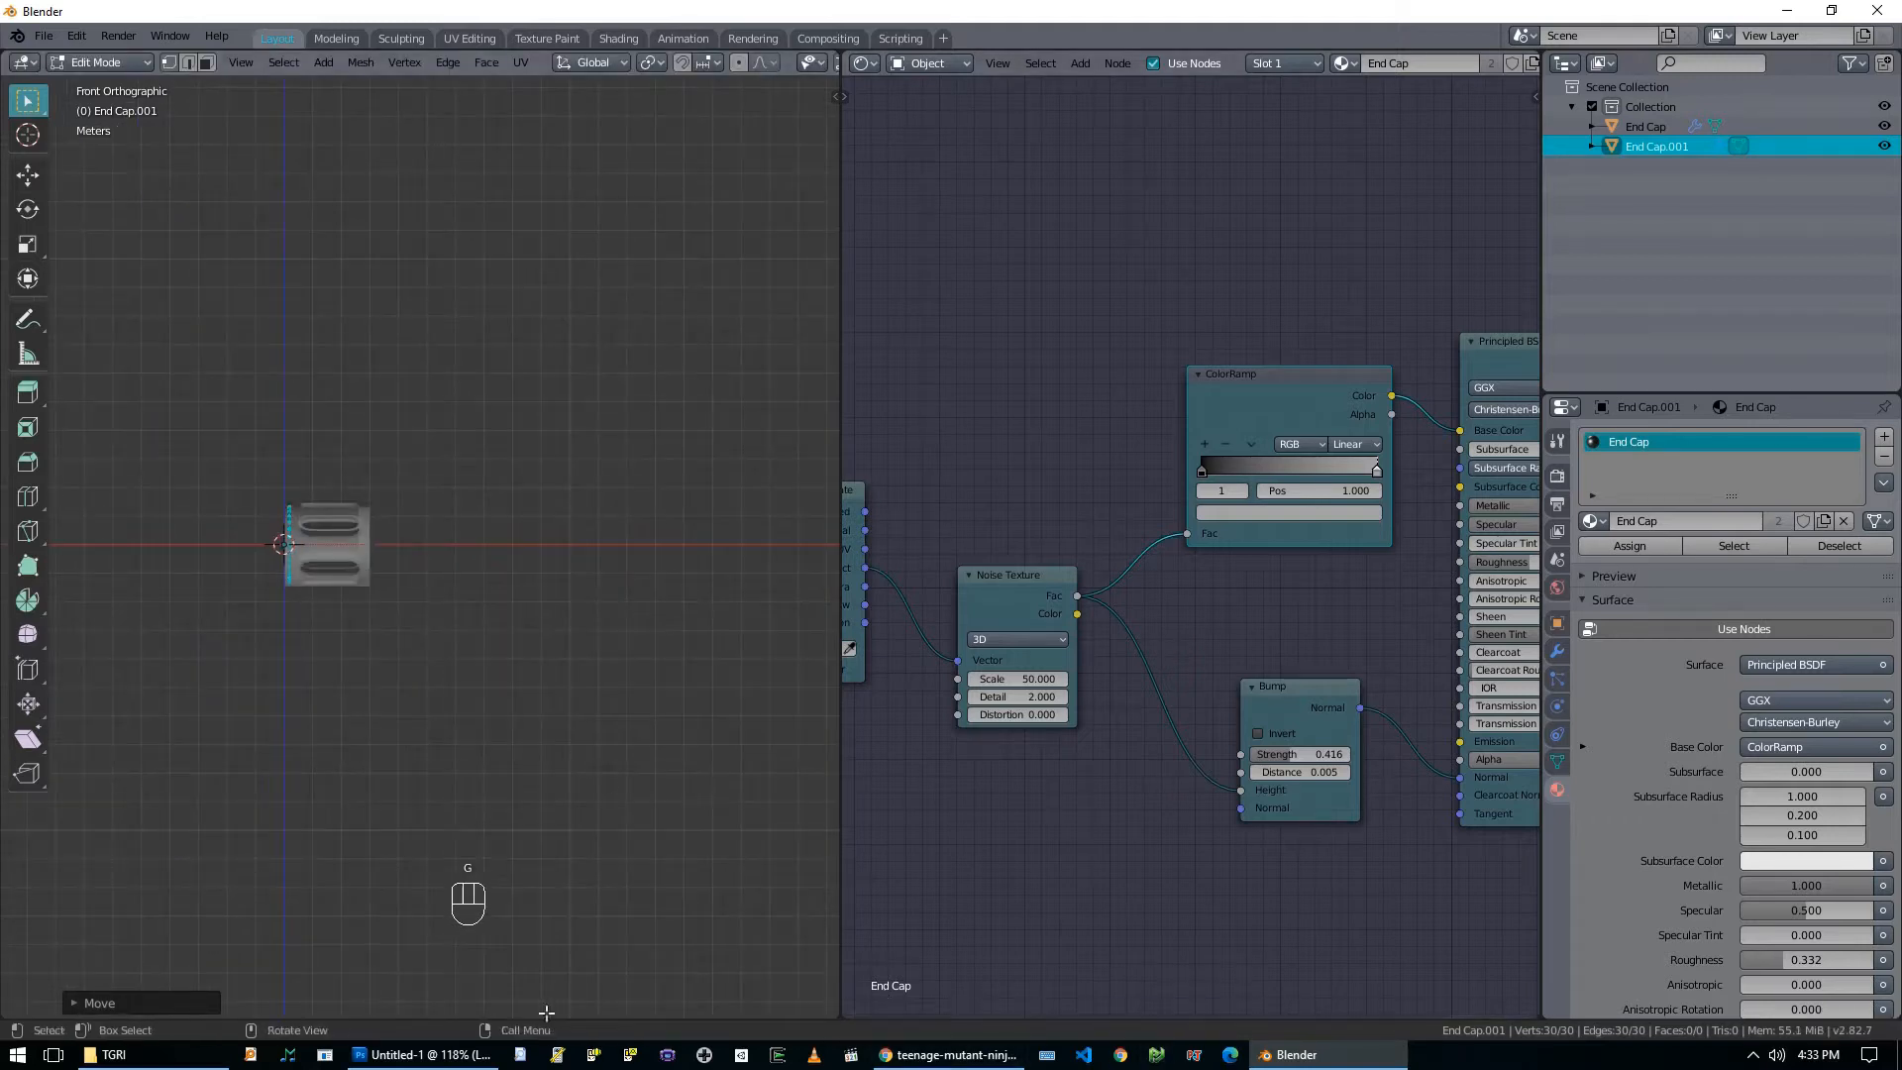
click(418, 1056)
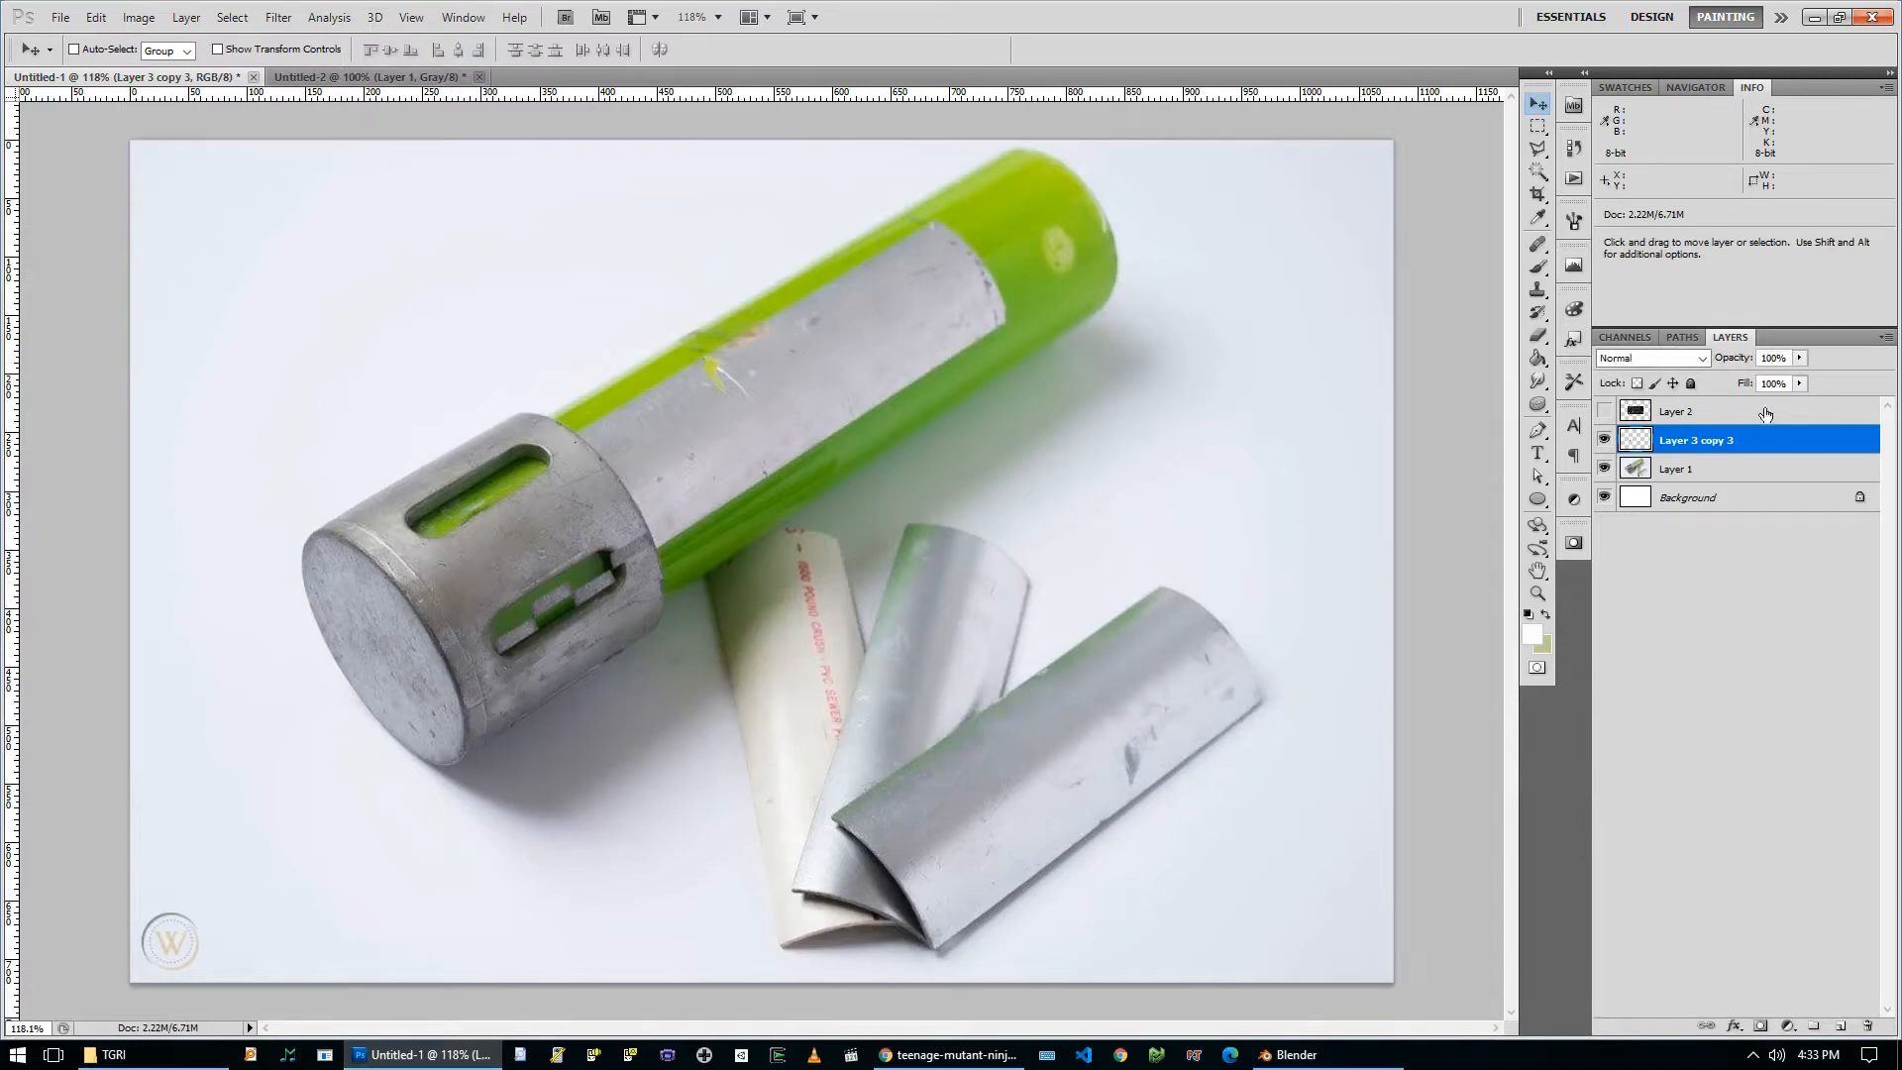
click(1601, 412)
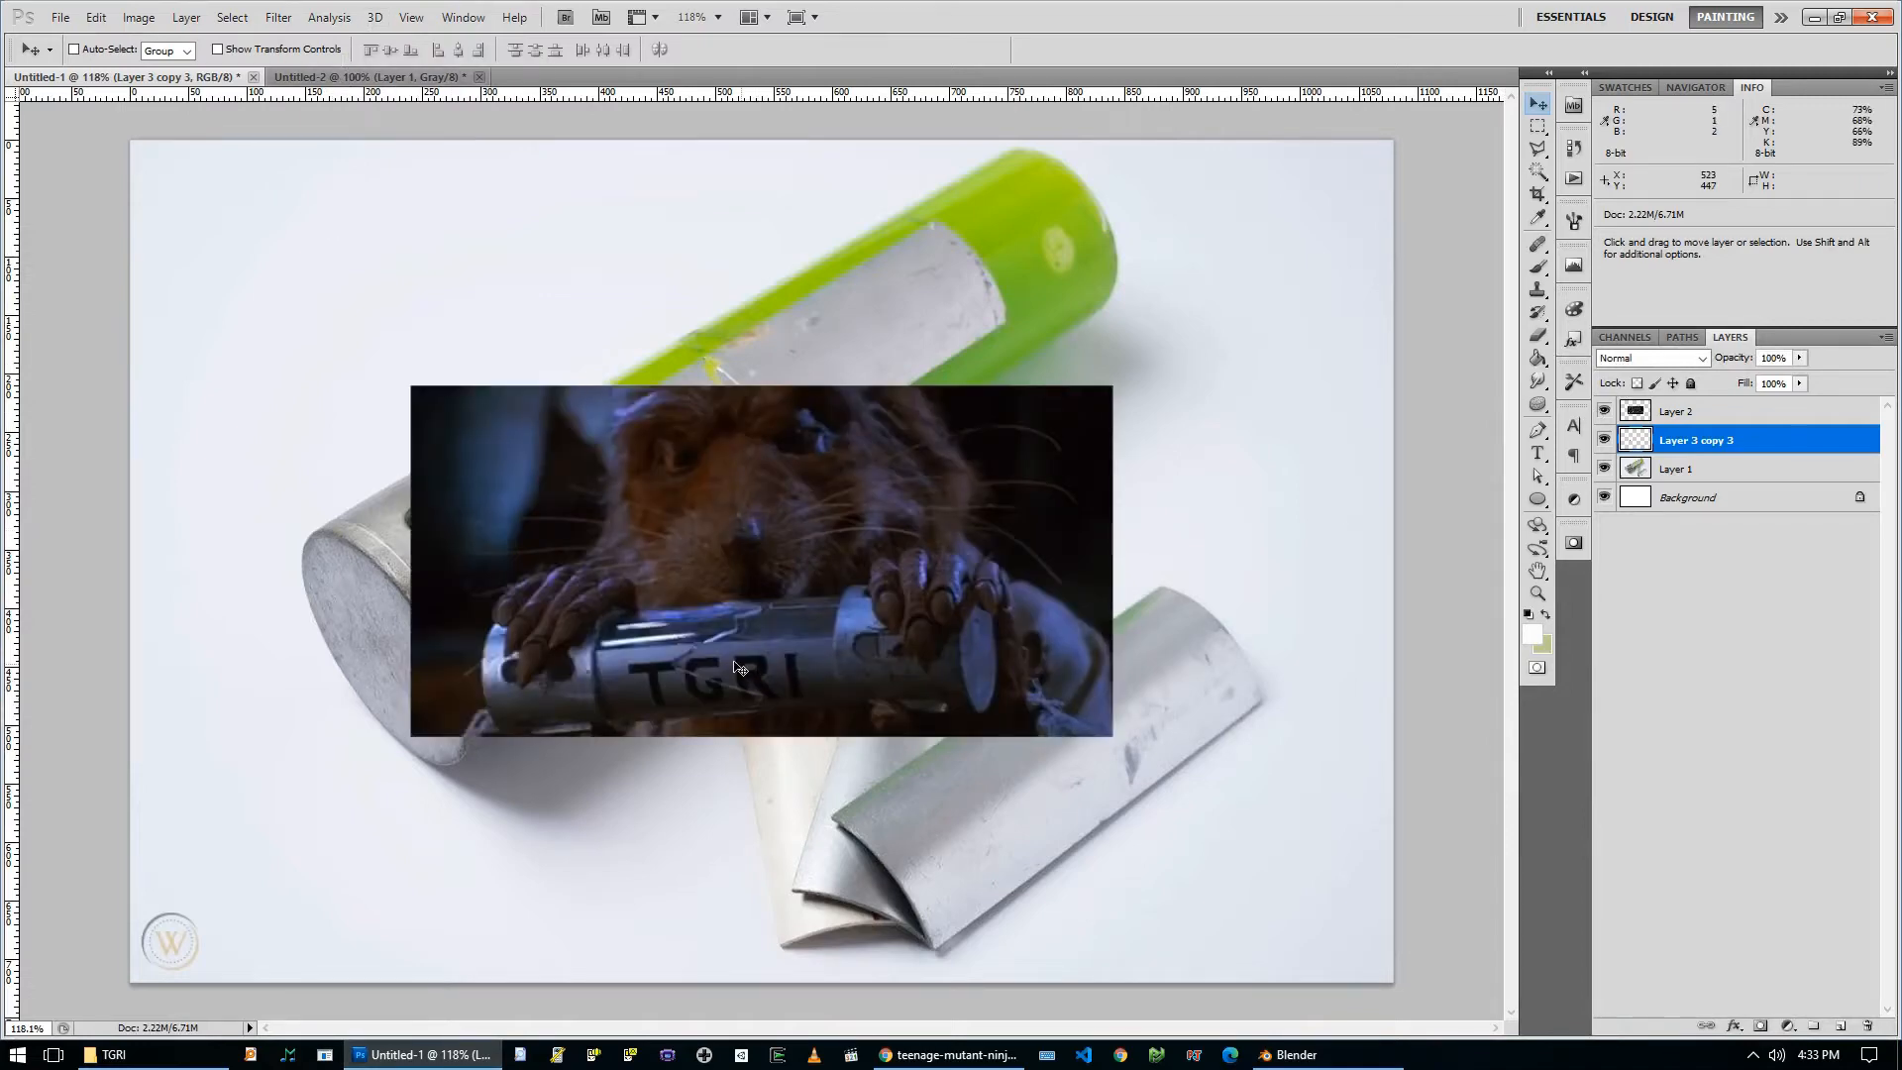
key(l)
click(1680, 410)
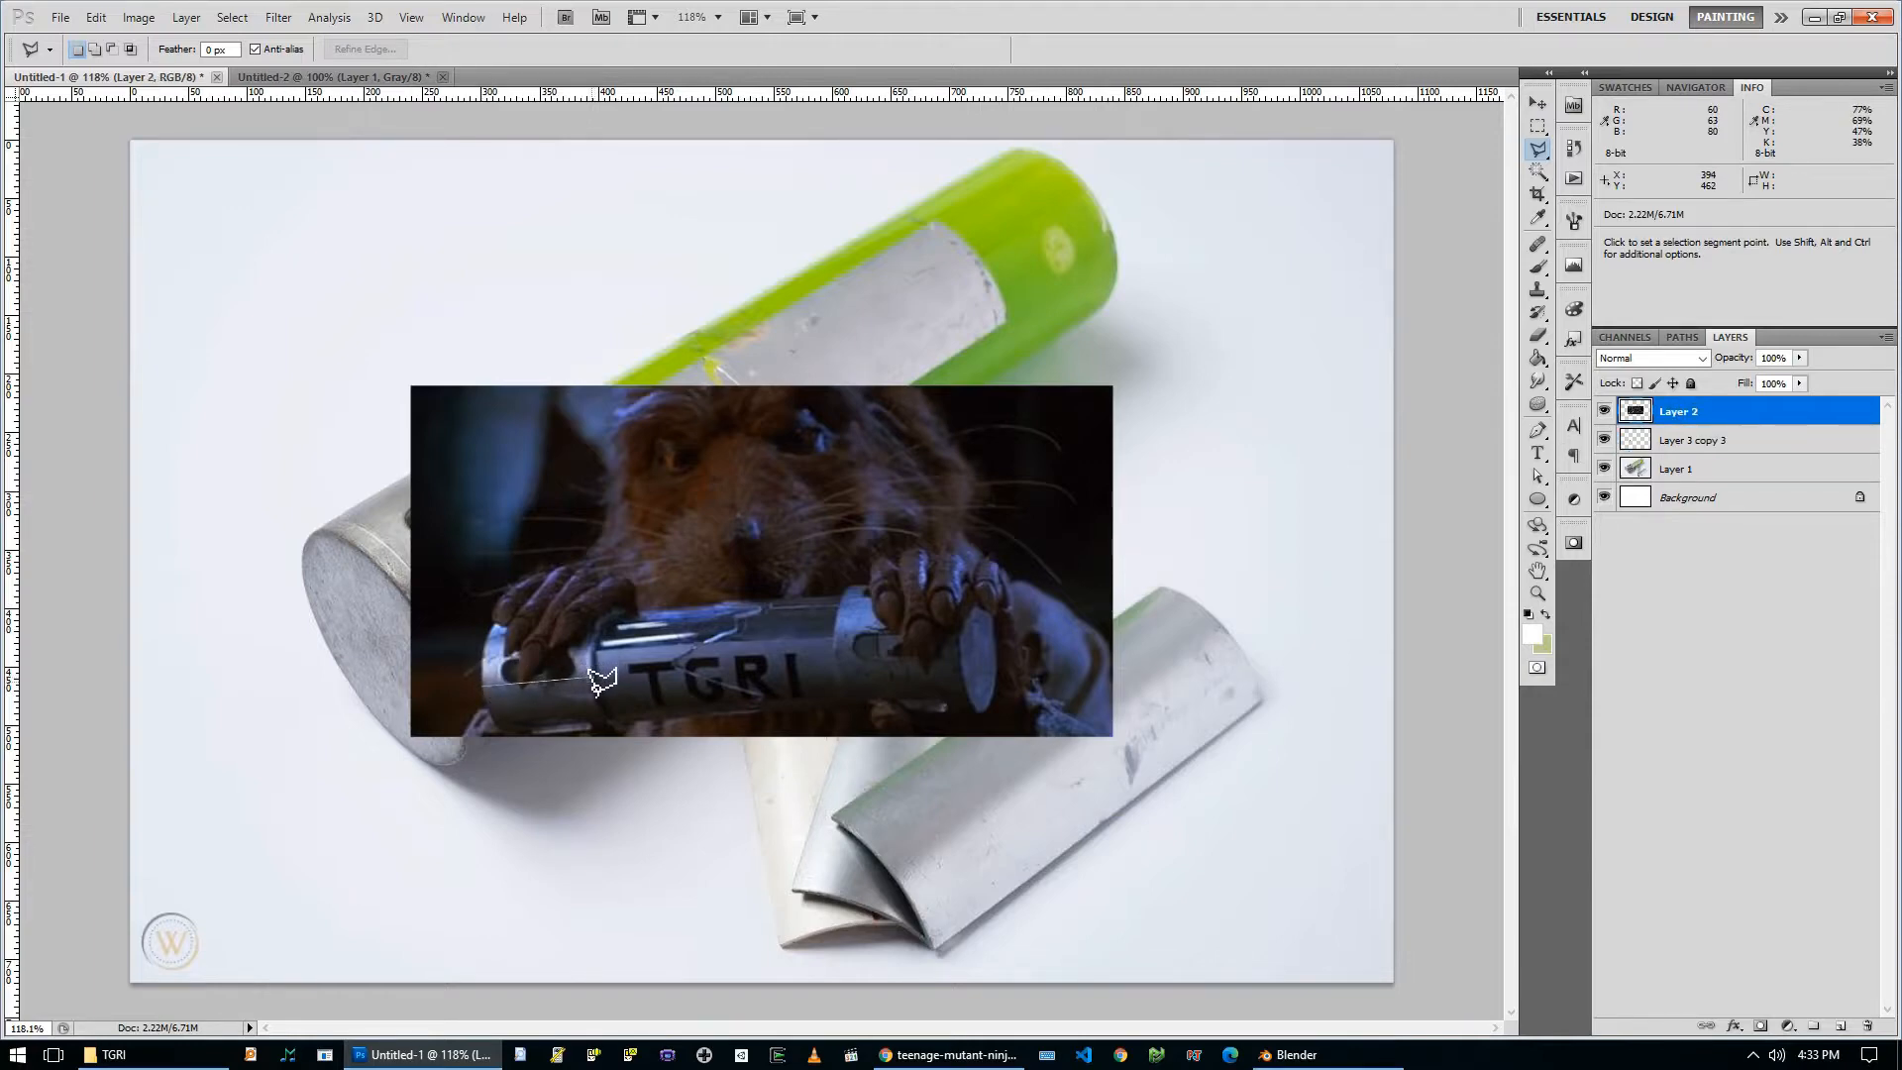
Copy the end cap section of the still to a new layer, lay three copies along the canister, and return to Blender.
double_click(532, 709)
key(ctrl+j)
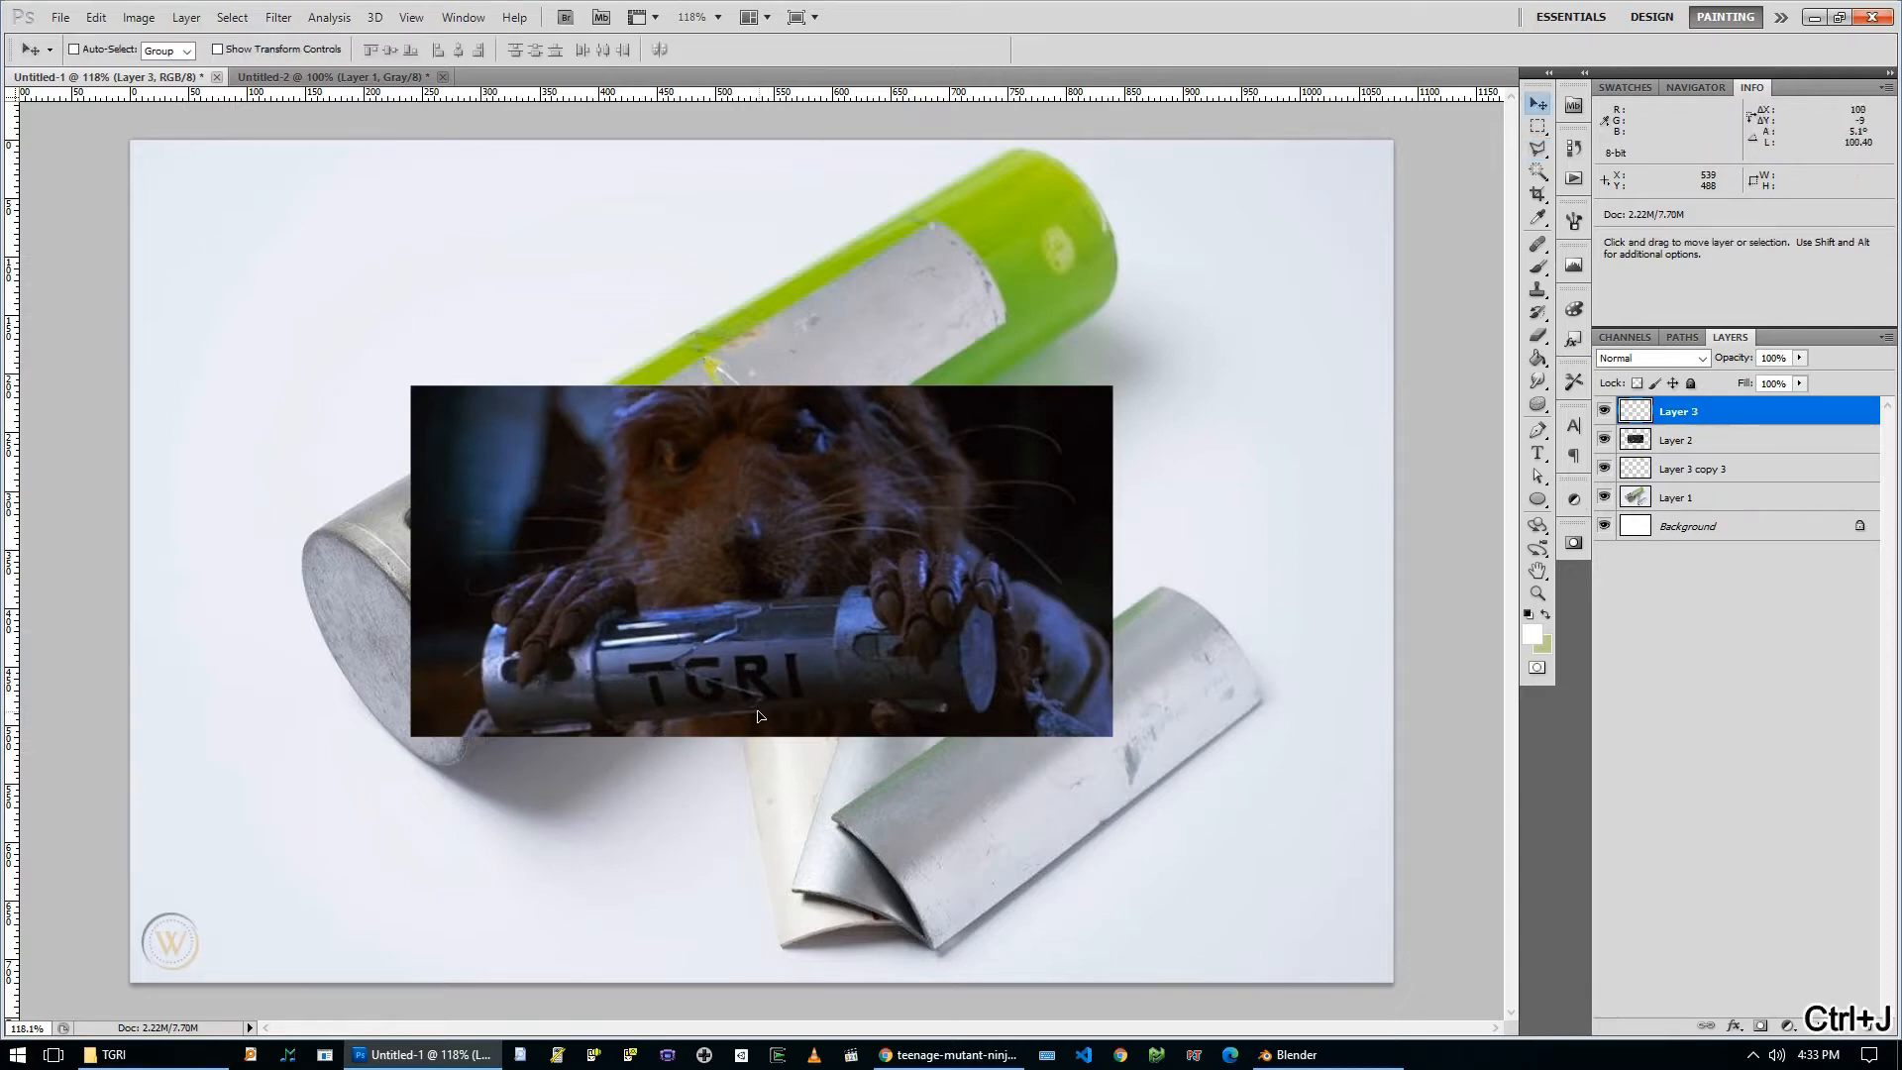
key(ctrl+j)
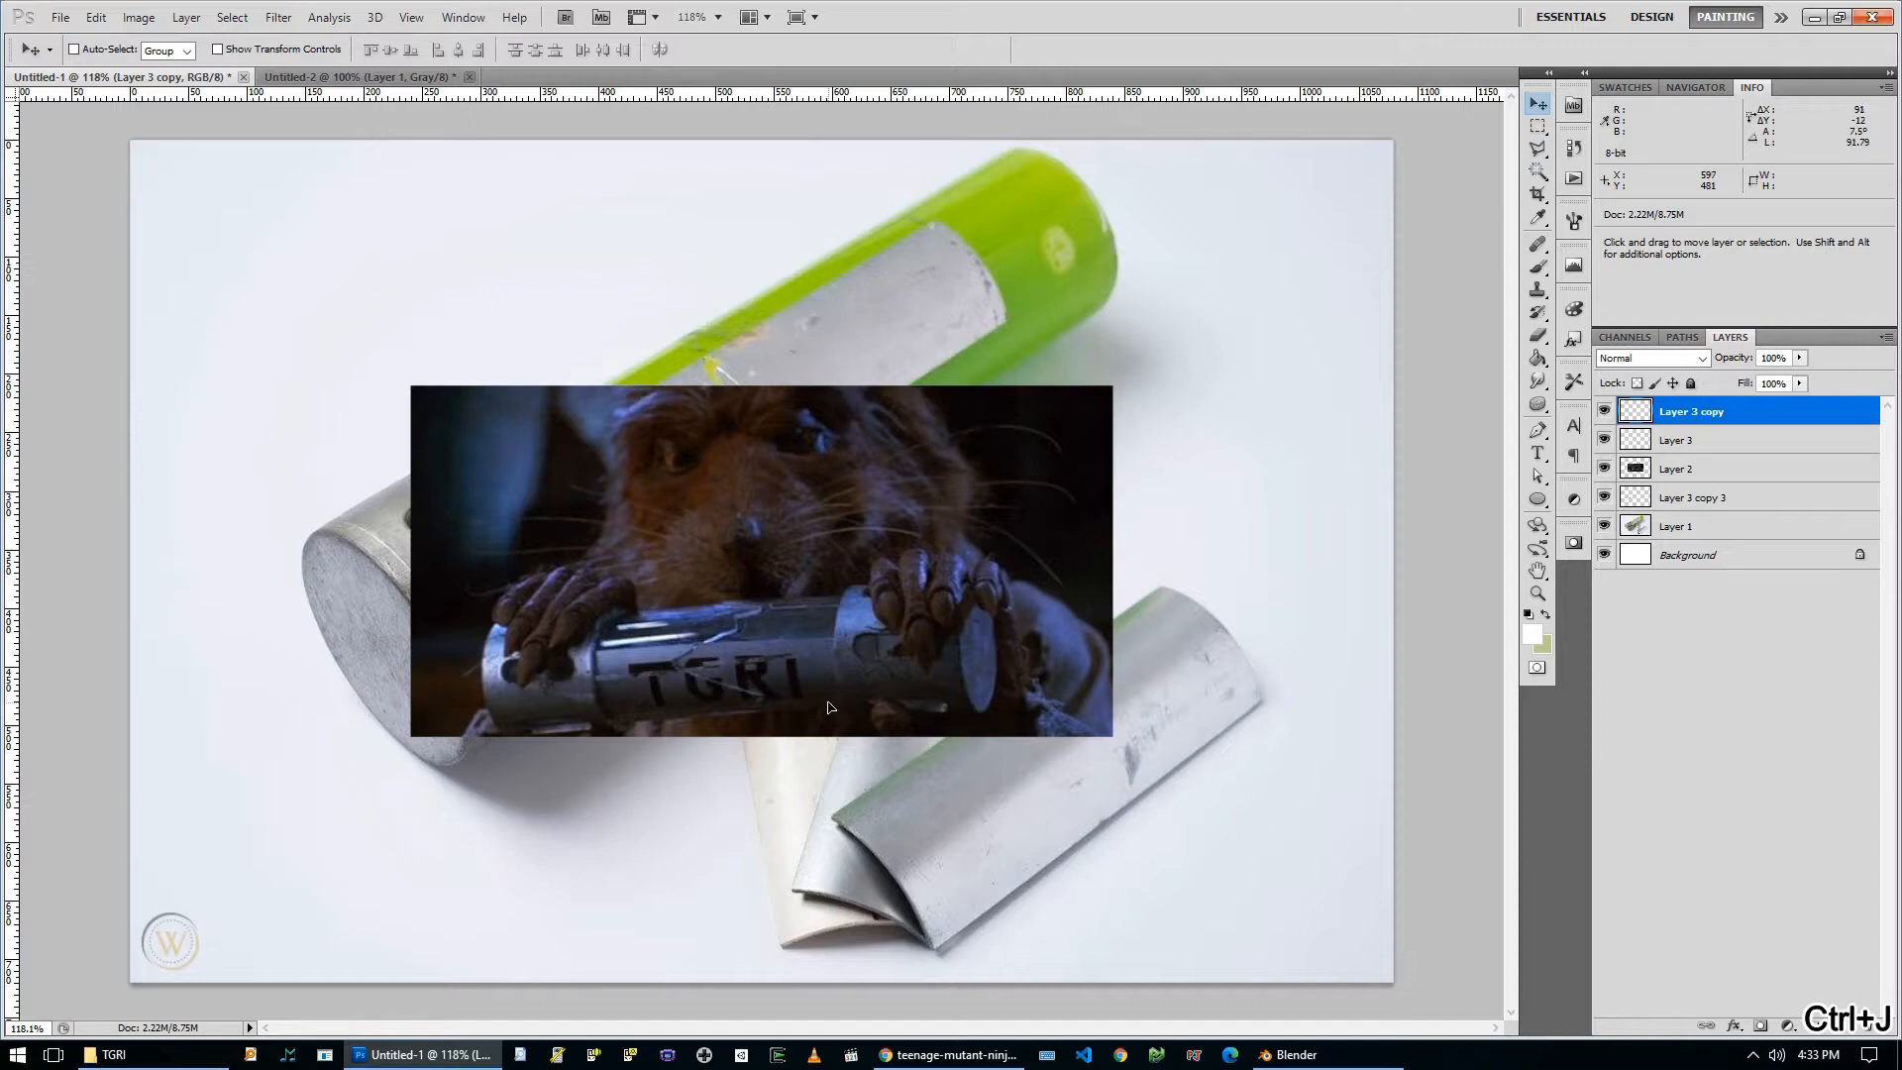
key(ctrl+j)
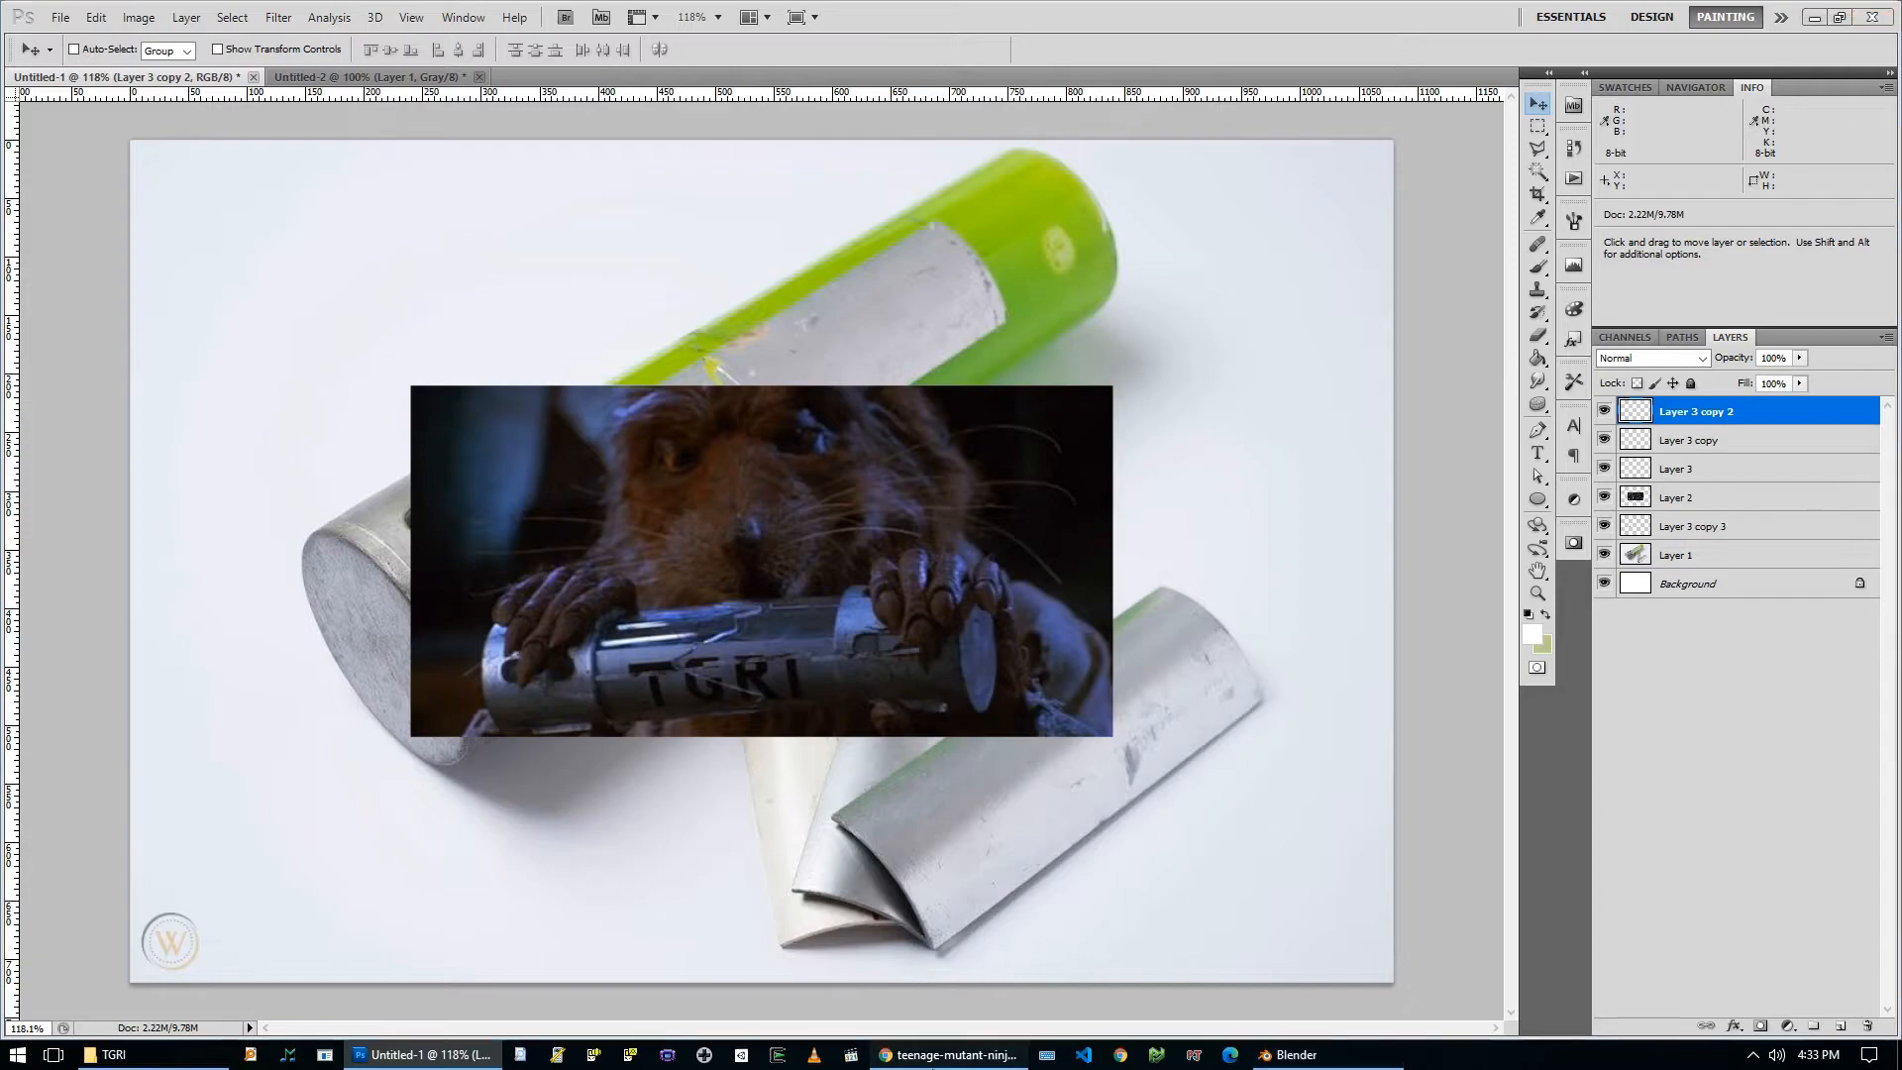
click(932, 1056)
click(931, 1056)
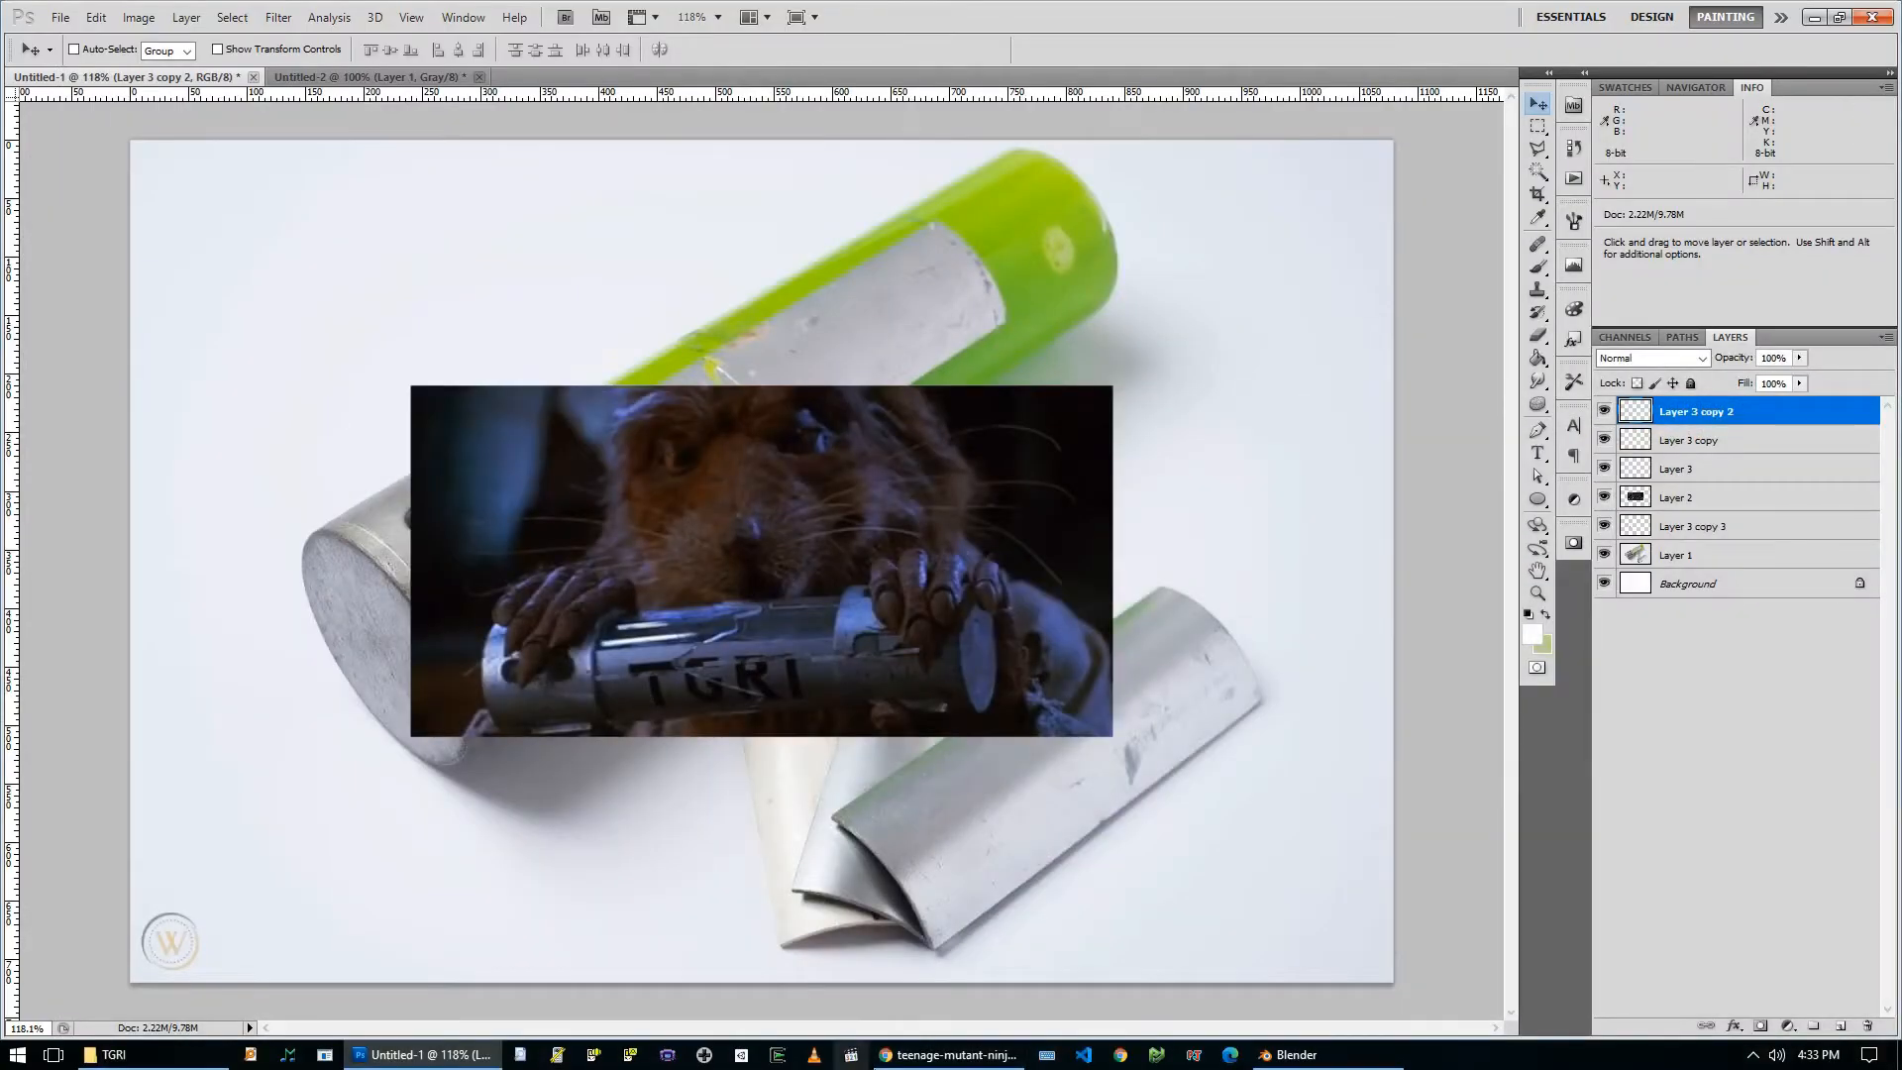
click(949, 1056)
click(1293, 1056)
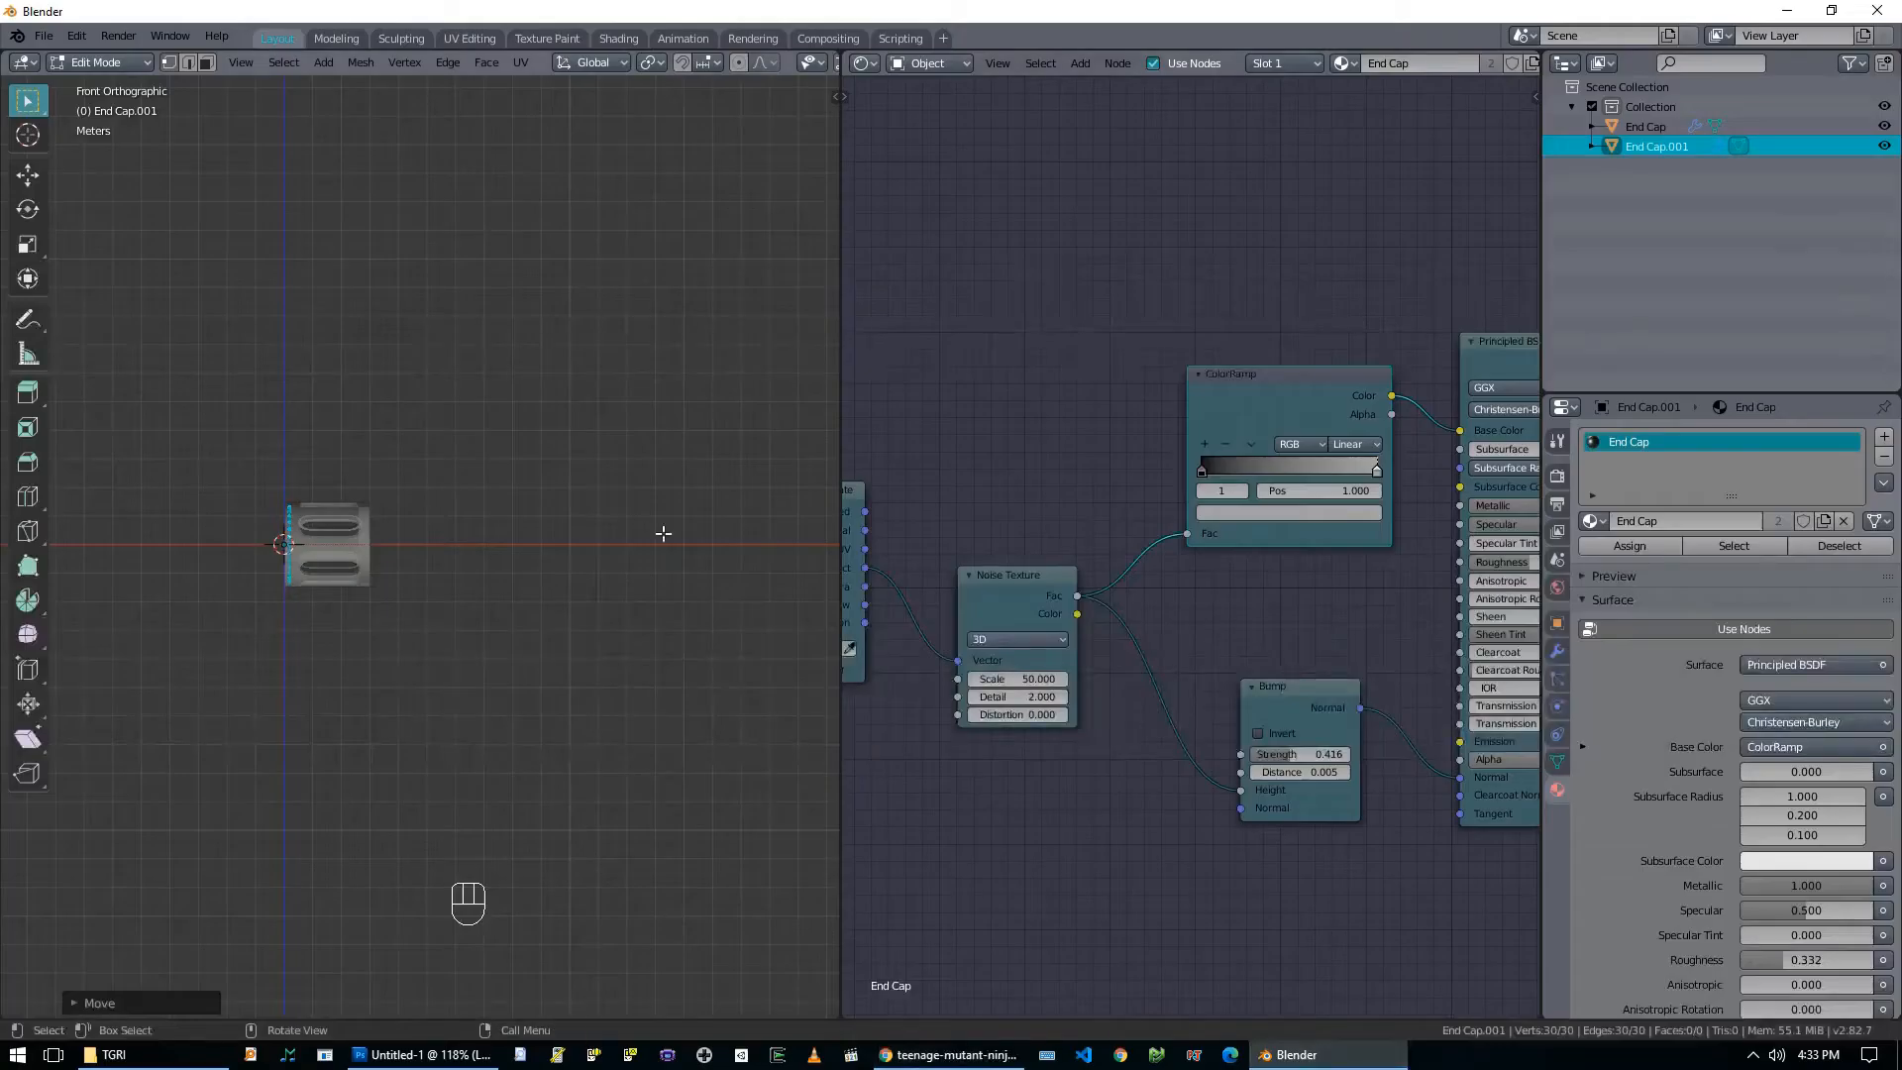
Duplicate the end cap as a length guide, snapping the copy diagonally above and beyond the original's open end.
scroll(300, 555, up, 8)
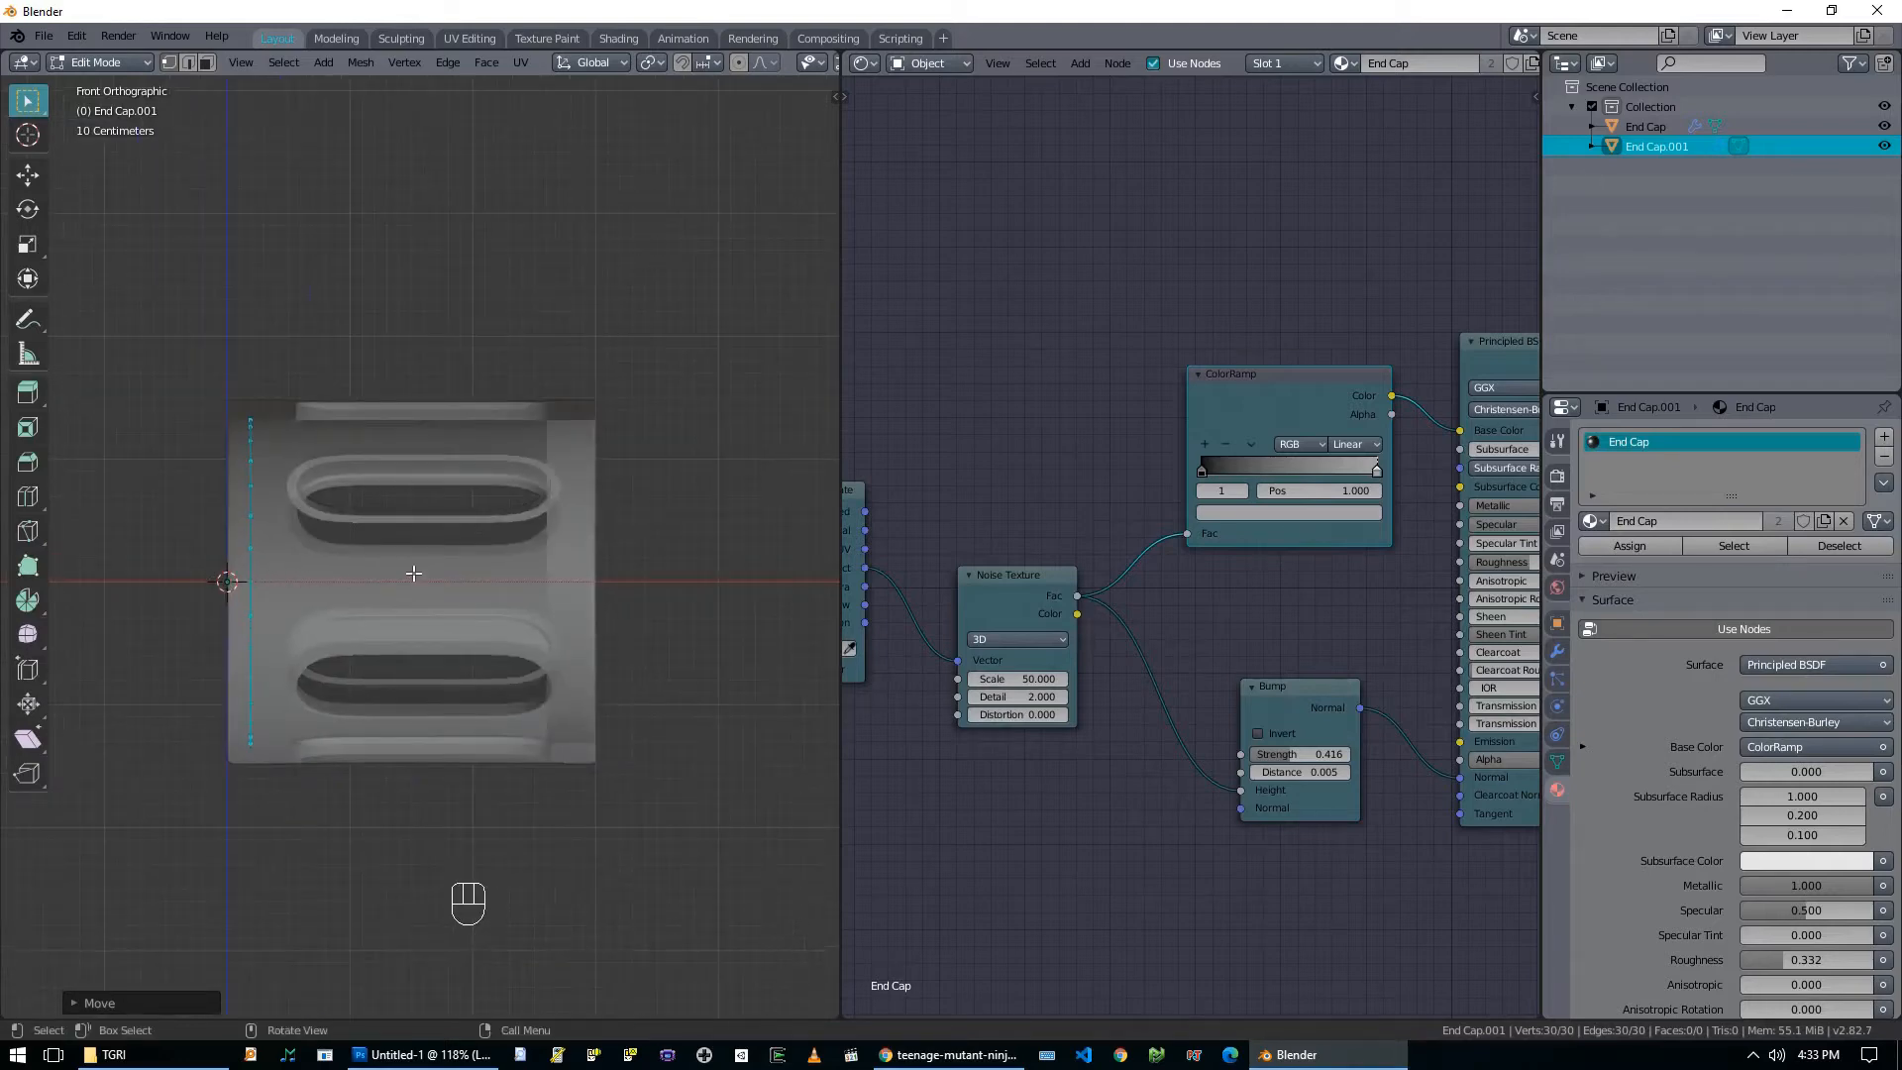
key(Tab)
click(592, 551)
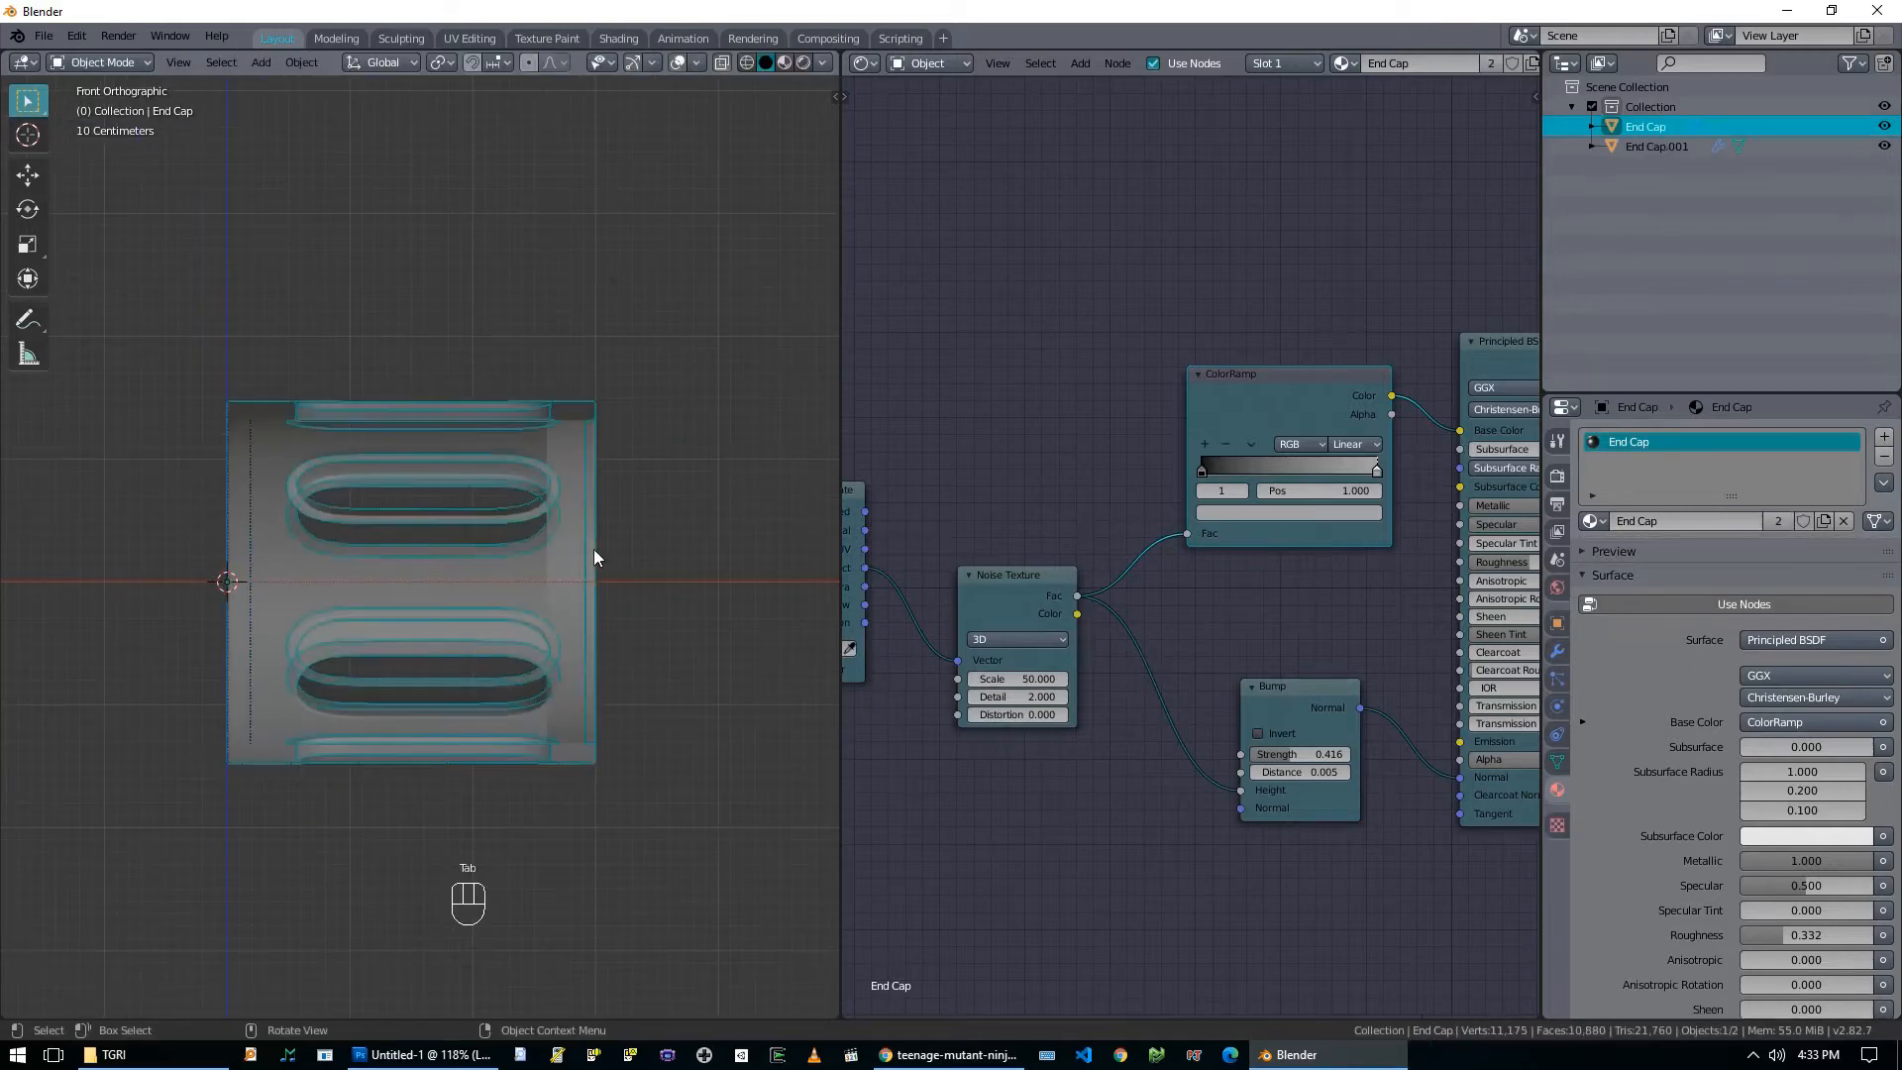
key(alt+z)
scroll(592, 553, down, 4)
shift+middle_drag(458, 589, 332, 622)
scroll(325, 632, up, 2)
key(shift+d)
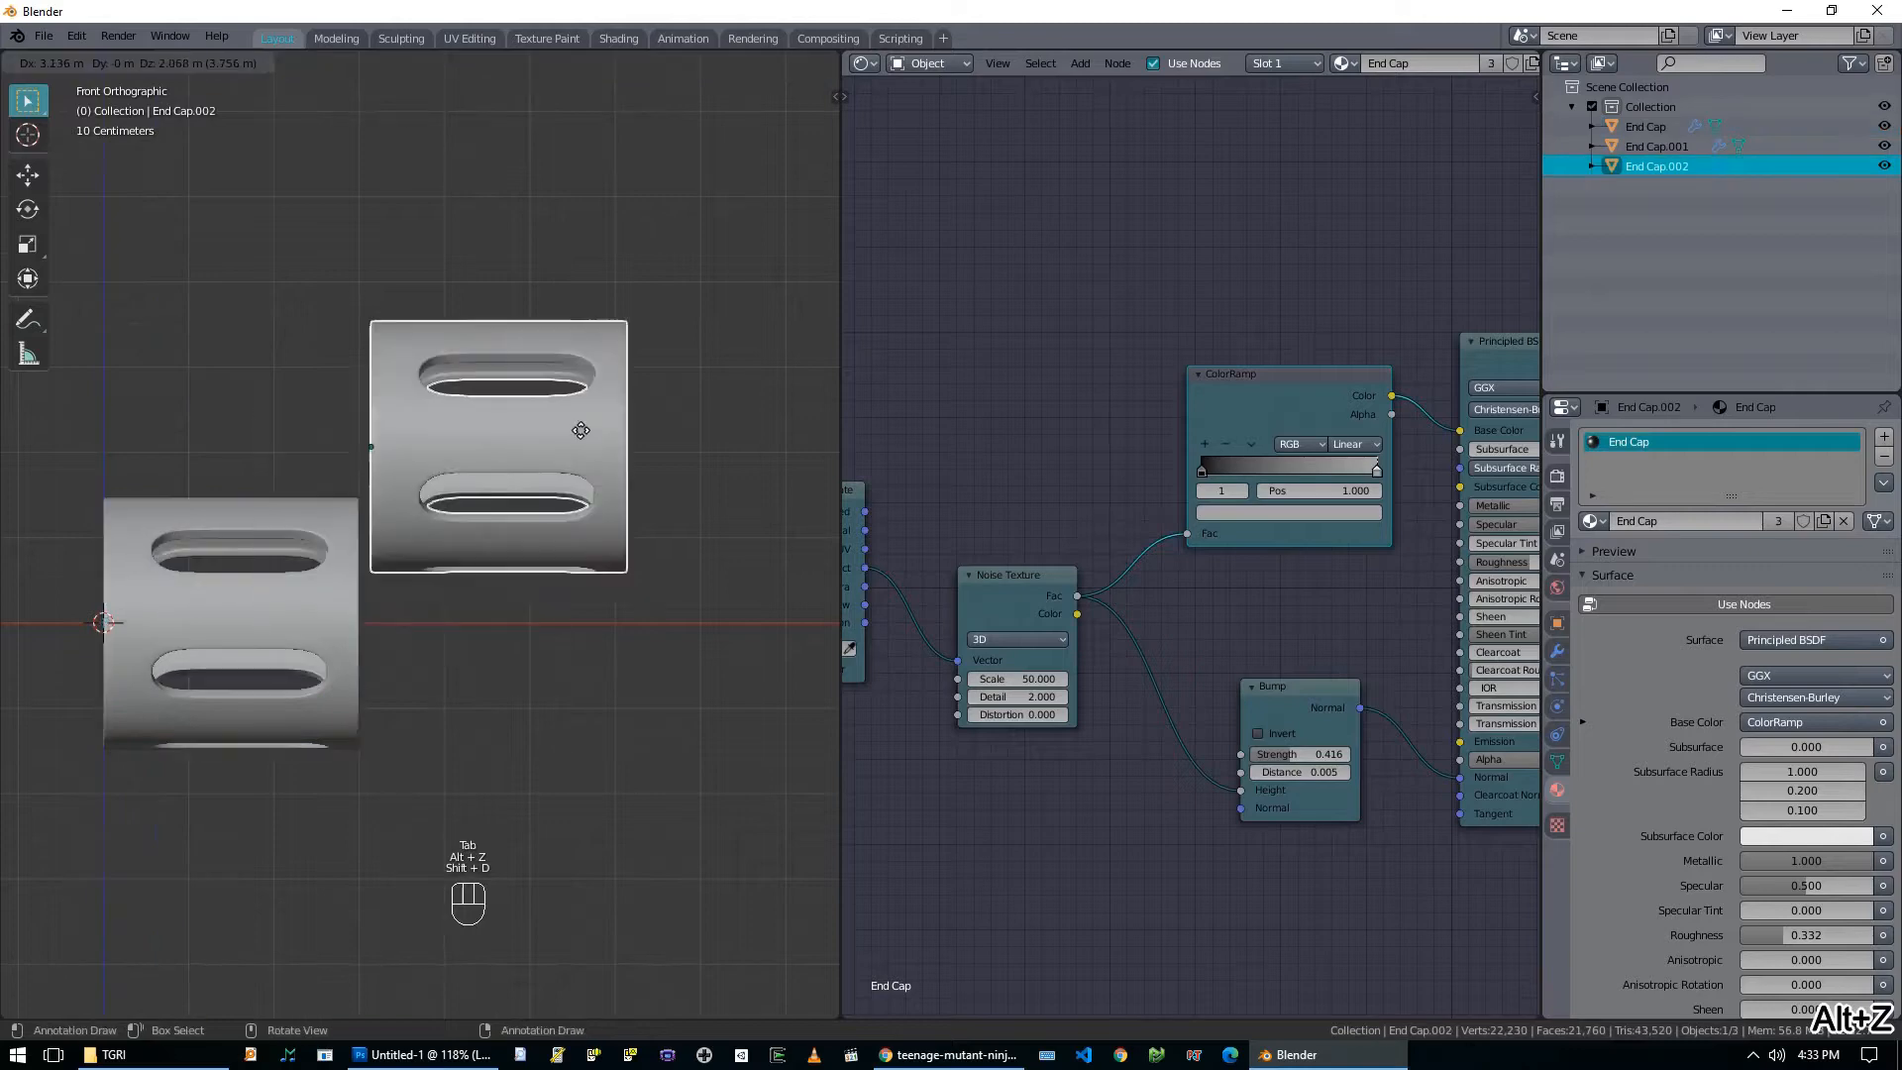
ctrl+click(557, 388)
scroll(595, 446, down, 2)
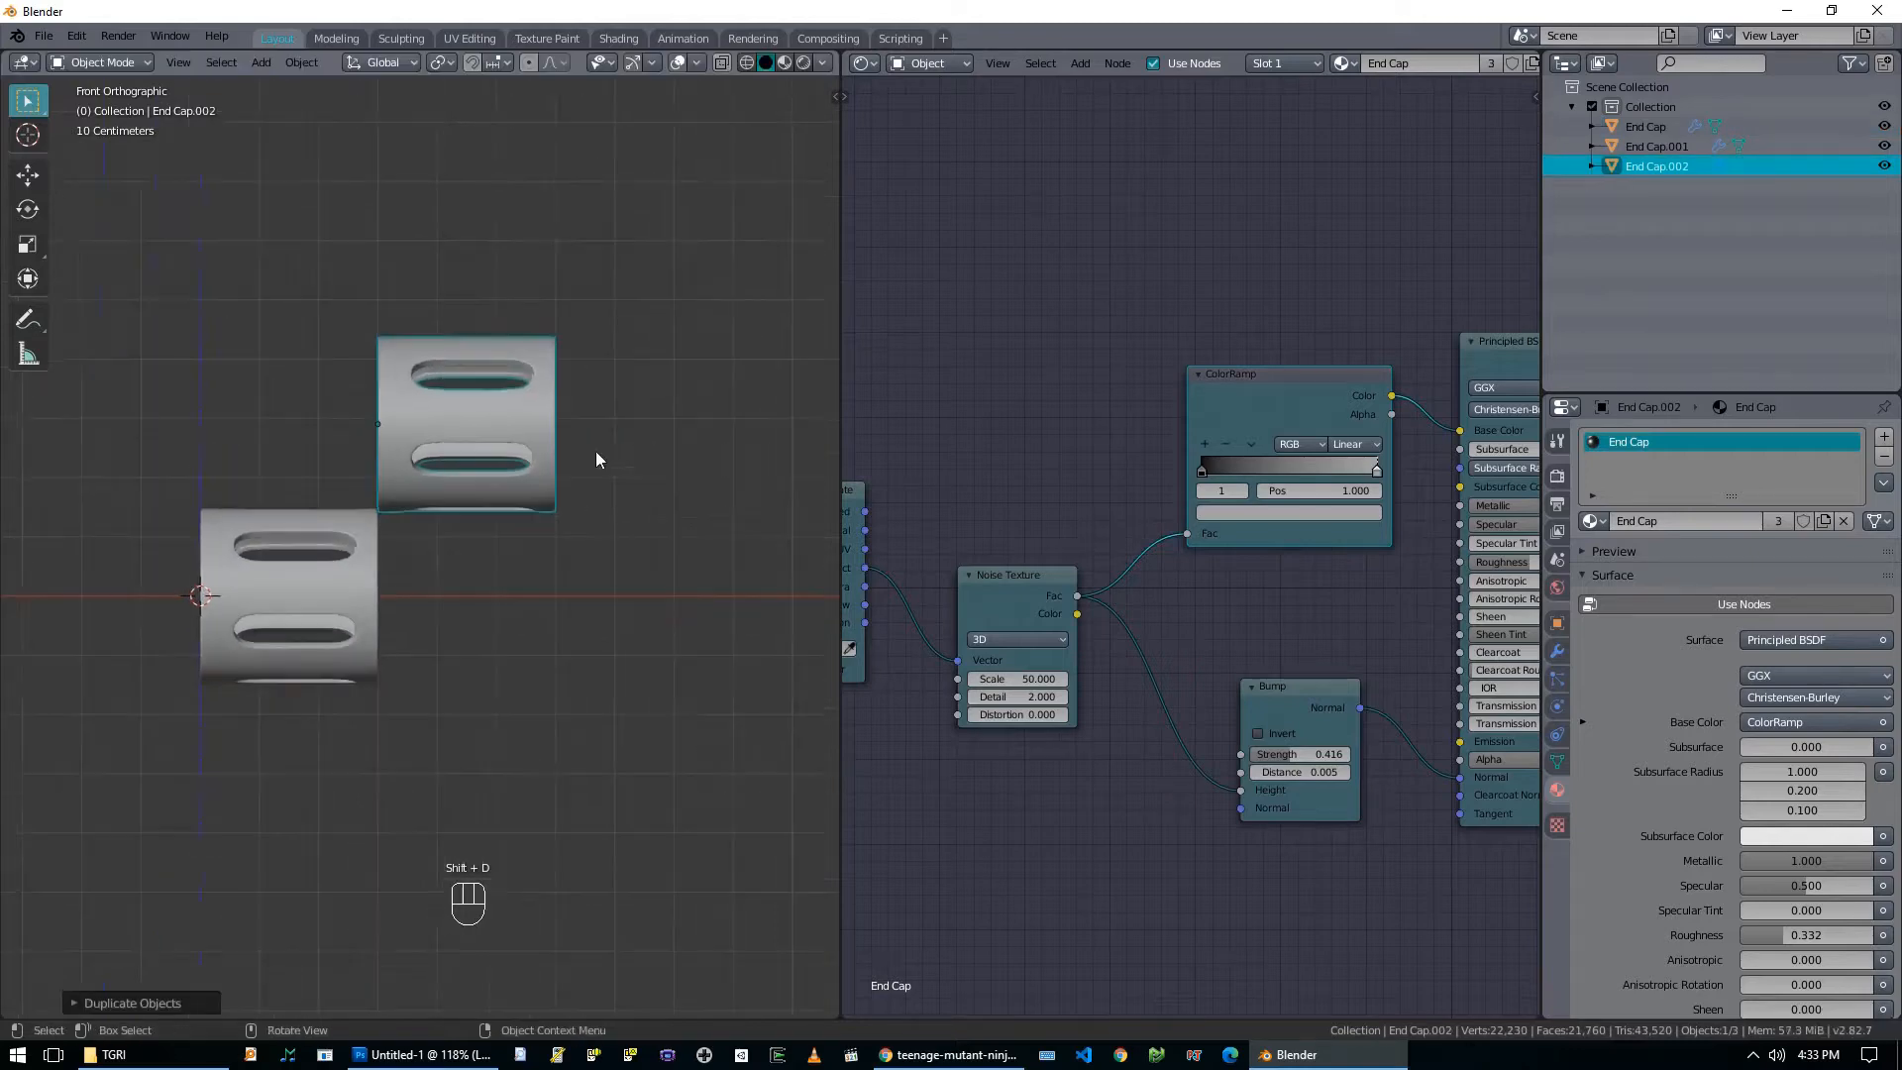
Duplicate the guide cap along X and snap the second copy end to end with the first.
shift+middle_drag(597, 450, 451, 464)
scroll(441, 473, up, 2)
key(shift+d)
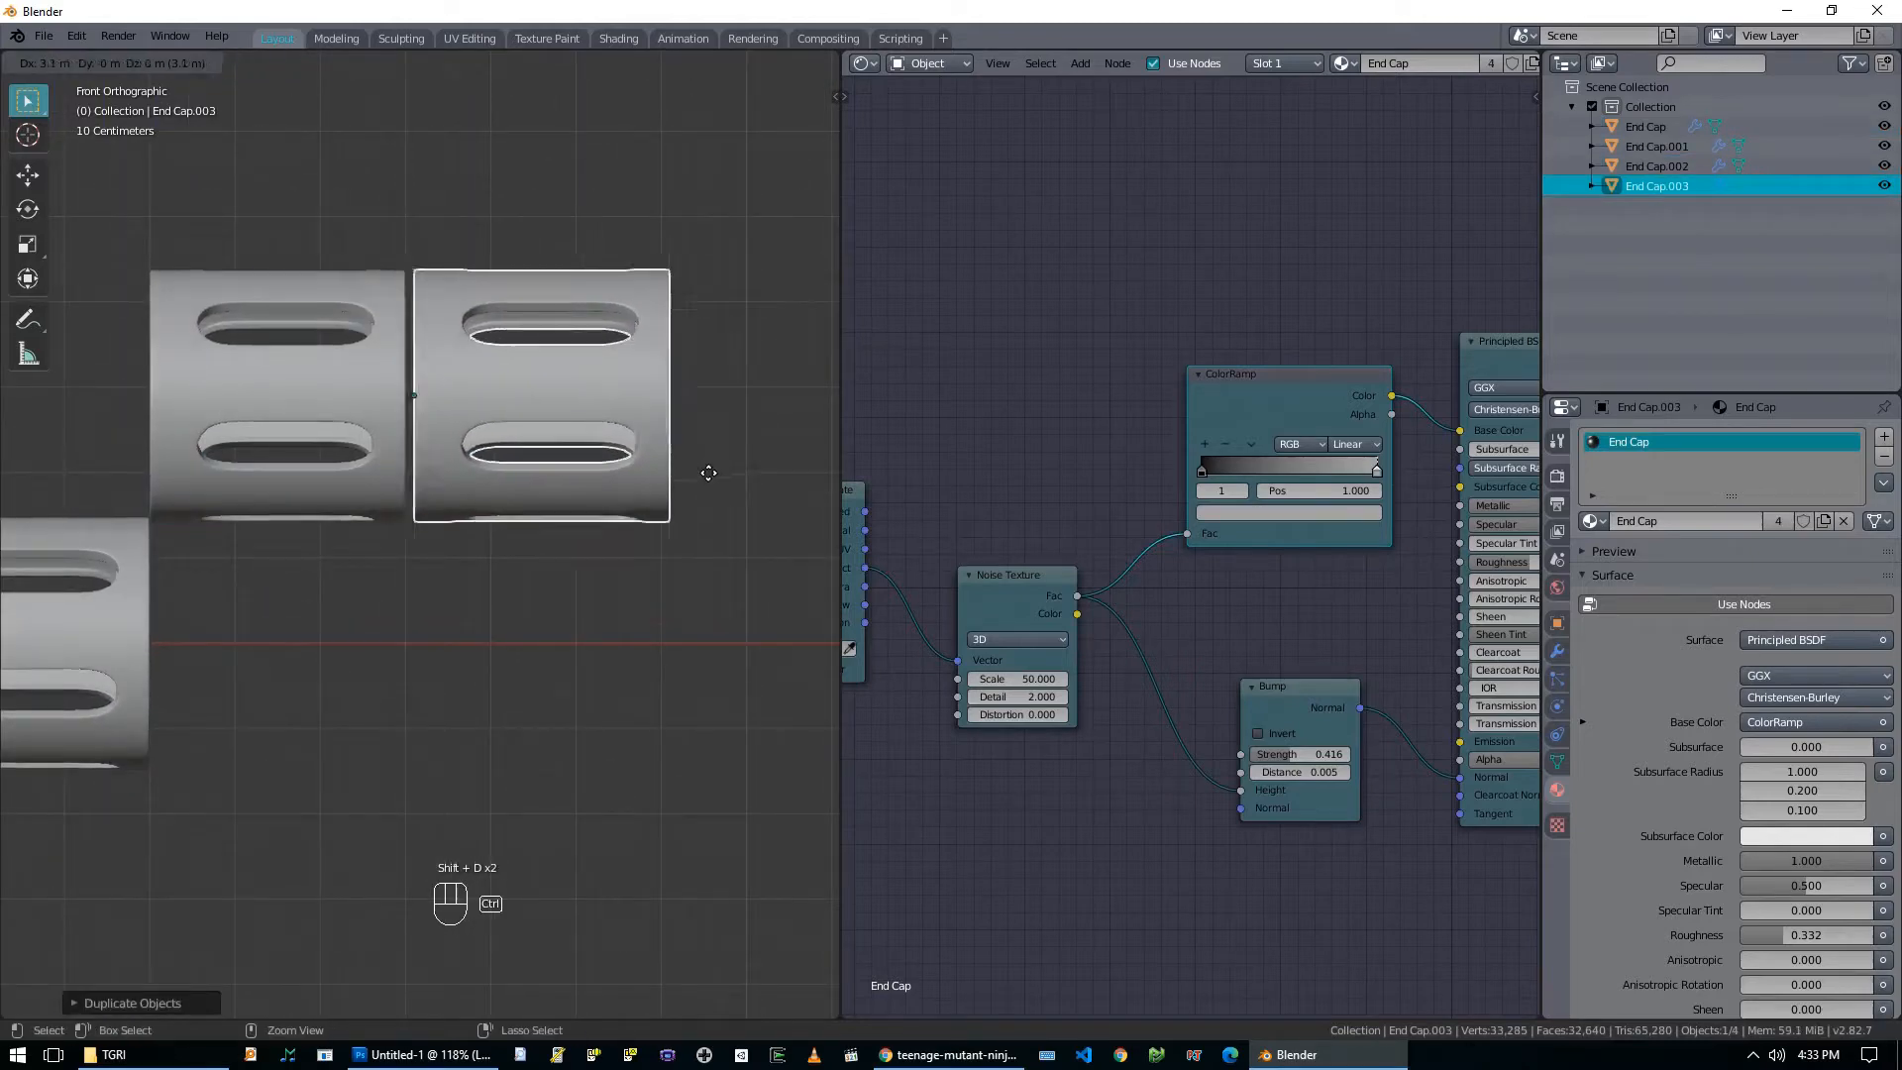
ctrl+click(699, 473)
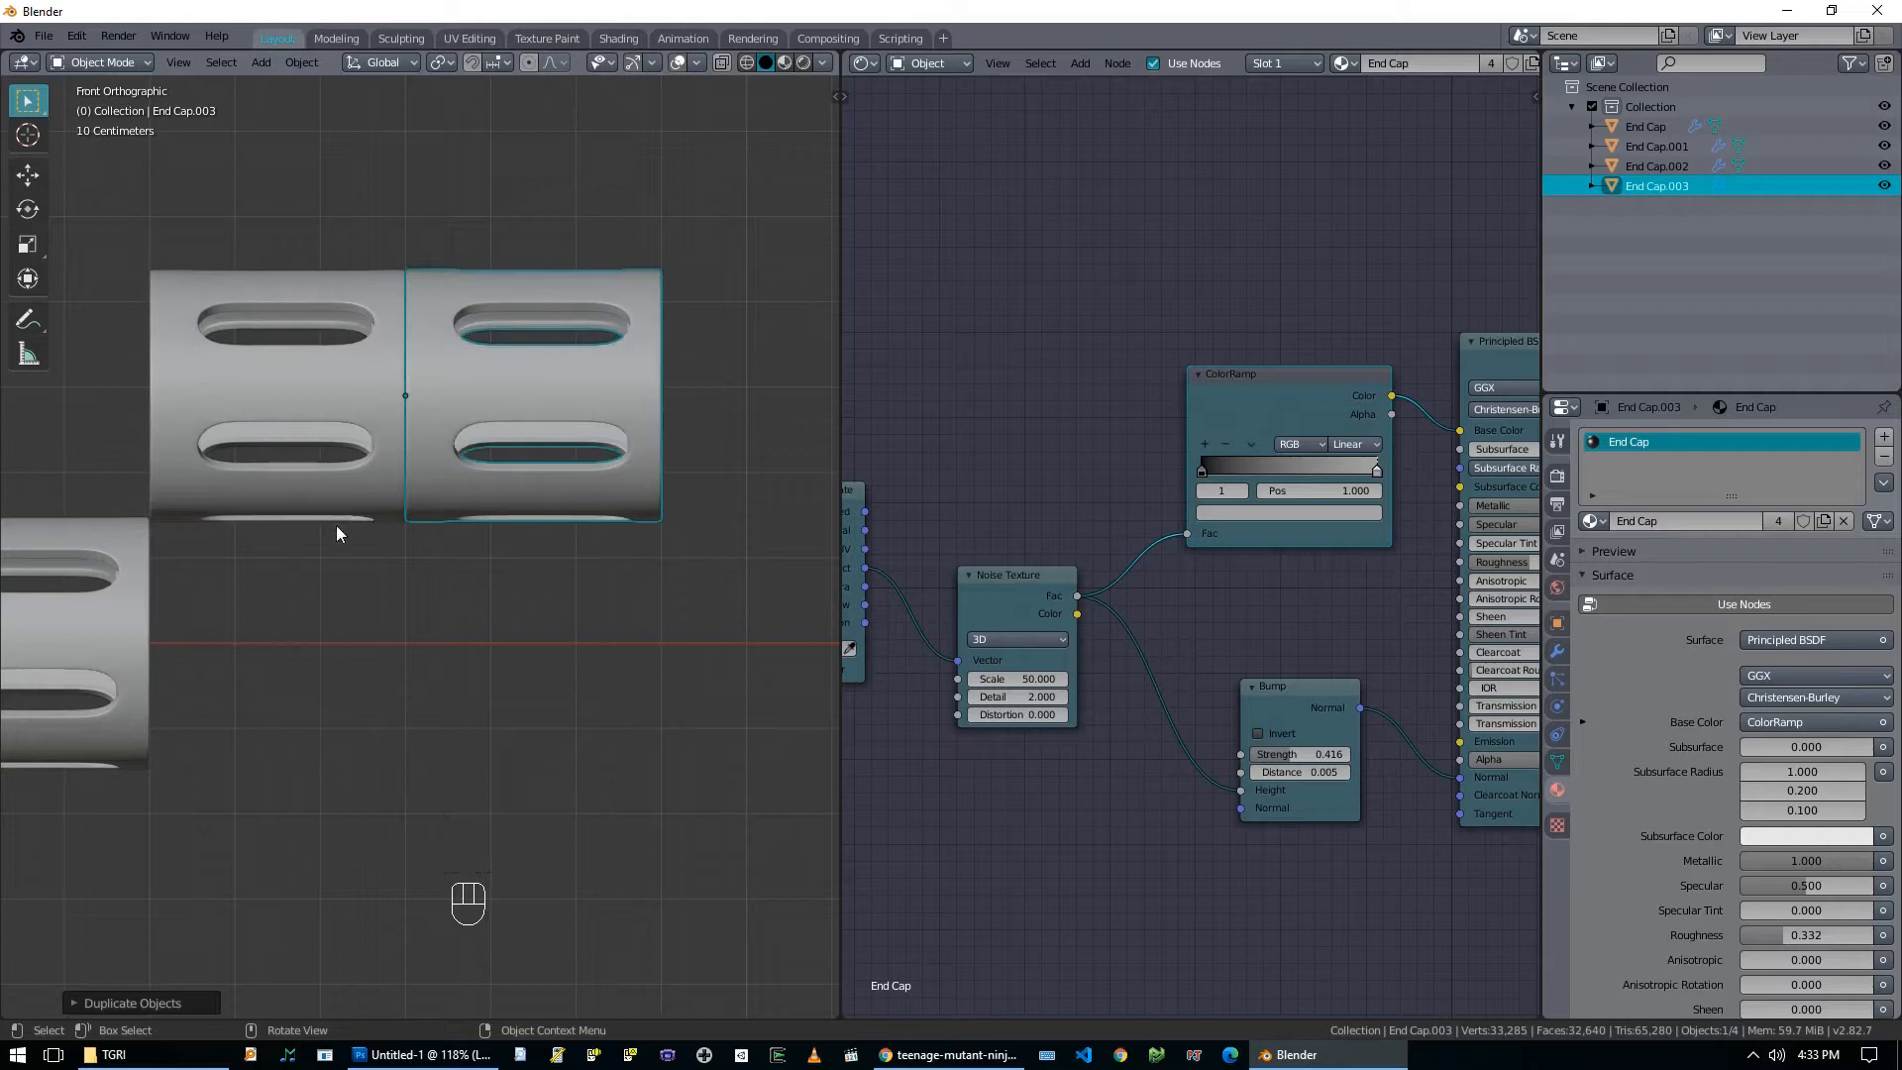
shift+middle_drag(275, 527, 495, 529)
scroll(416, 542, up, 1)
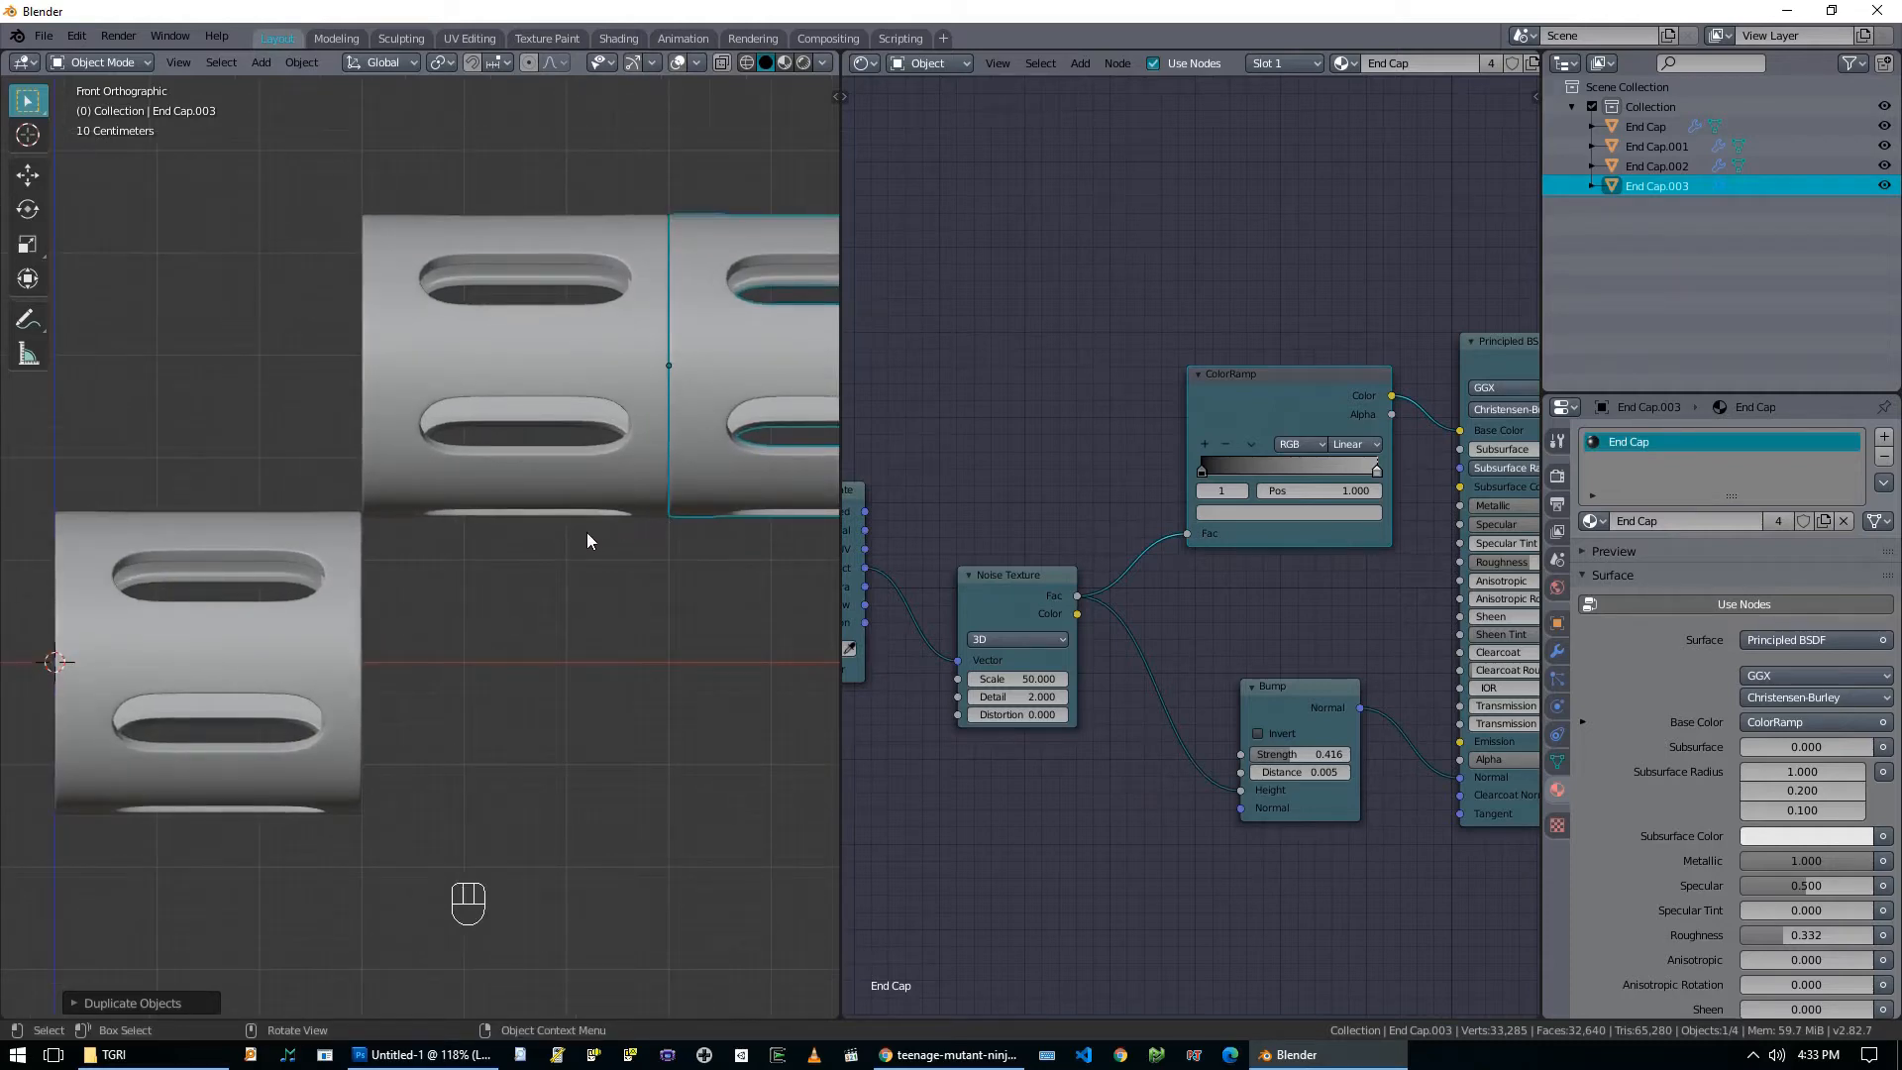
scroll(578, 543, down, 3)
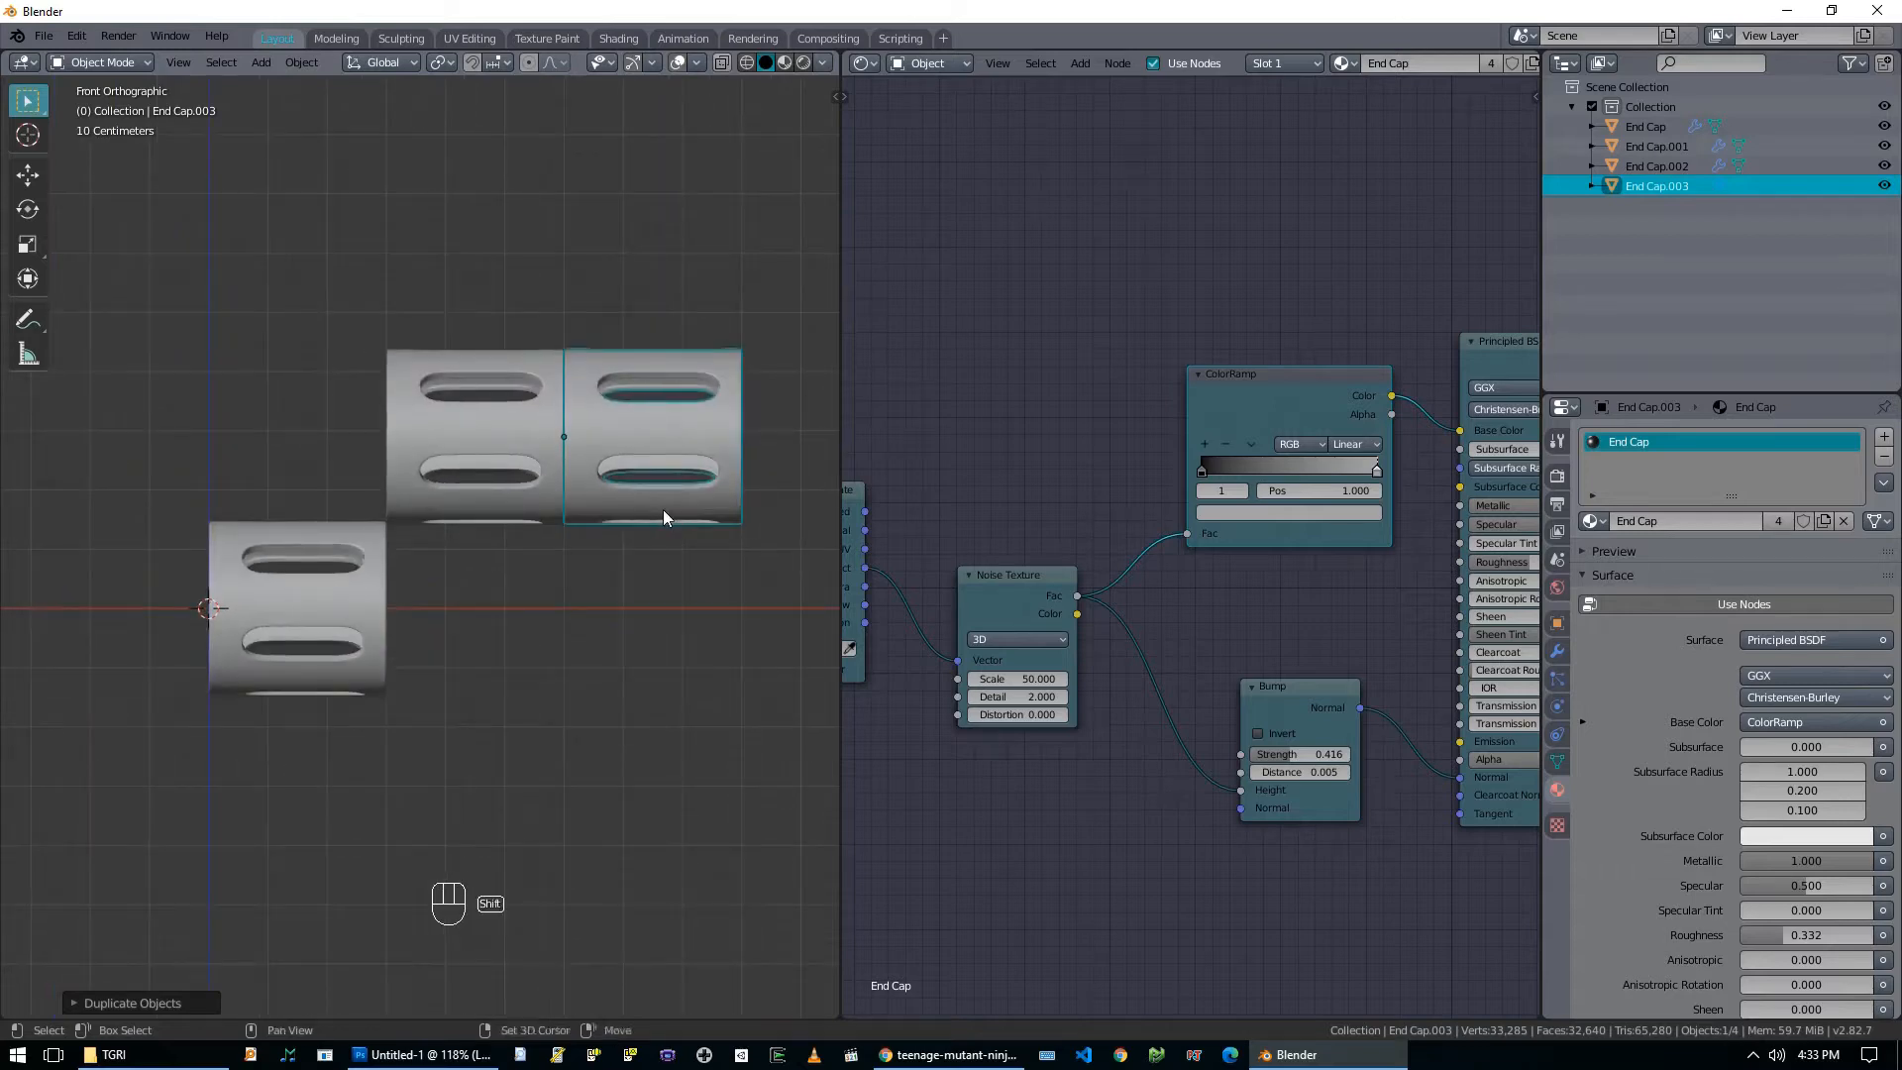
Turn on X-ray to expose the separated rim loop inside the original end cap.
shift+middle_drag(662, 509, 504, 504)
click(223, 585)
key(Tab)
shift+middle_drag(225, 584, 557, 563)
scroll(434, 567, up, 2)
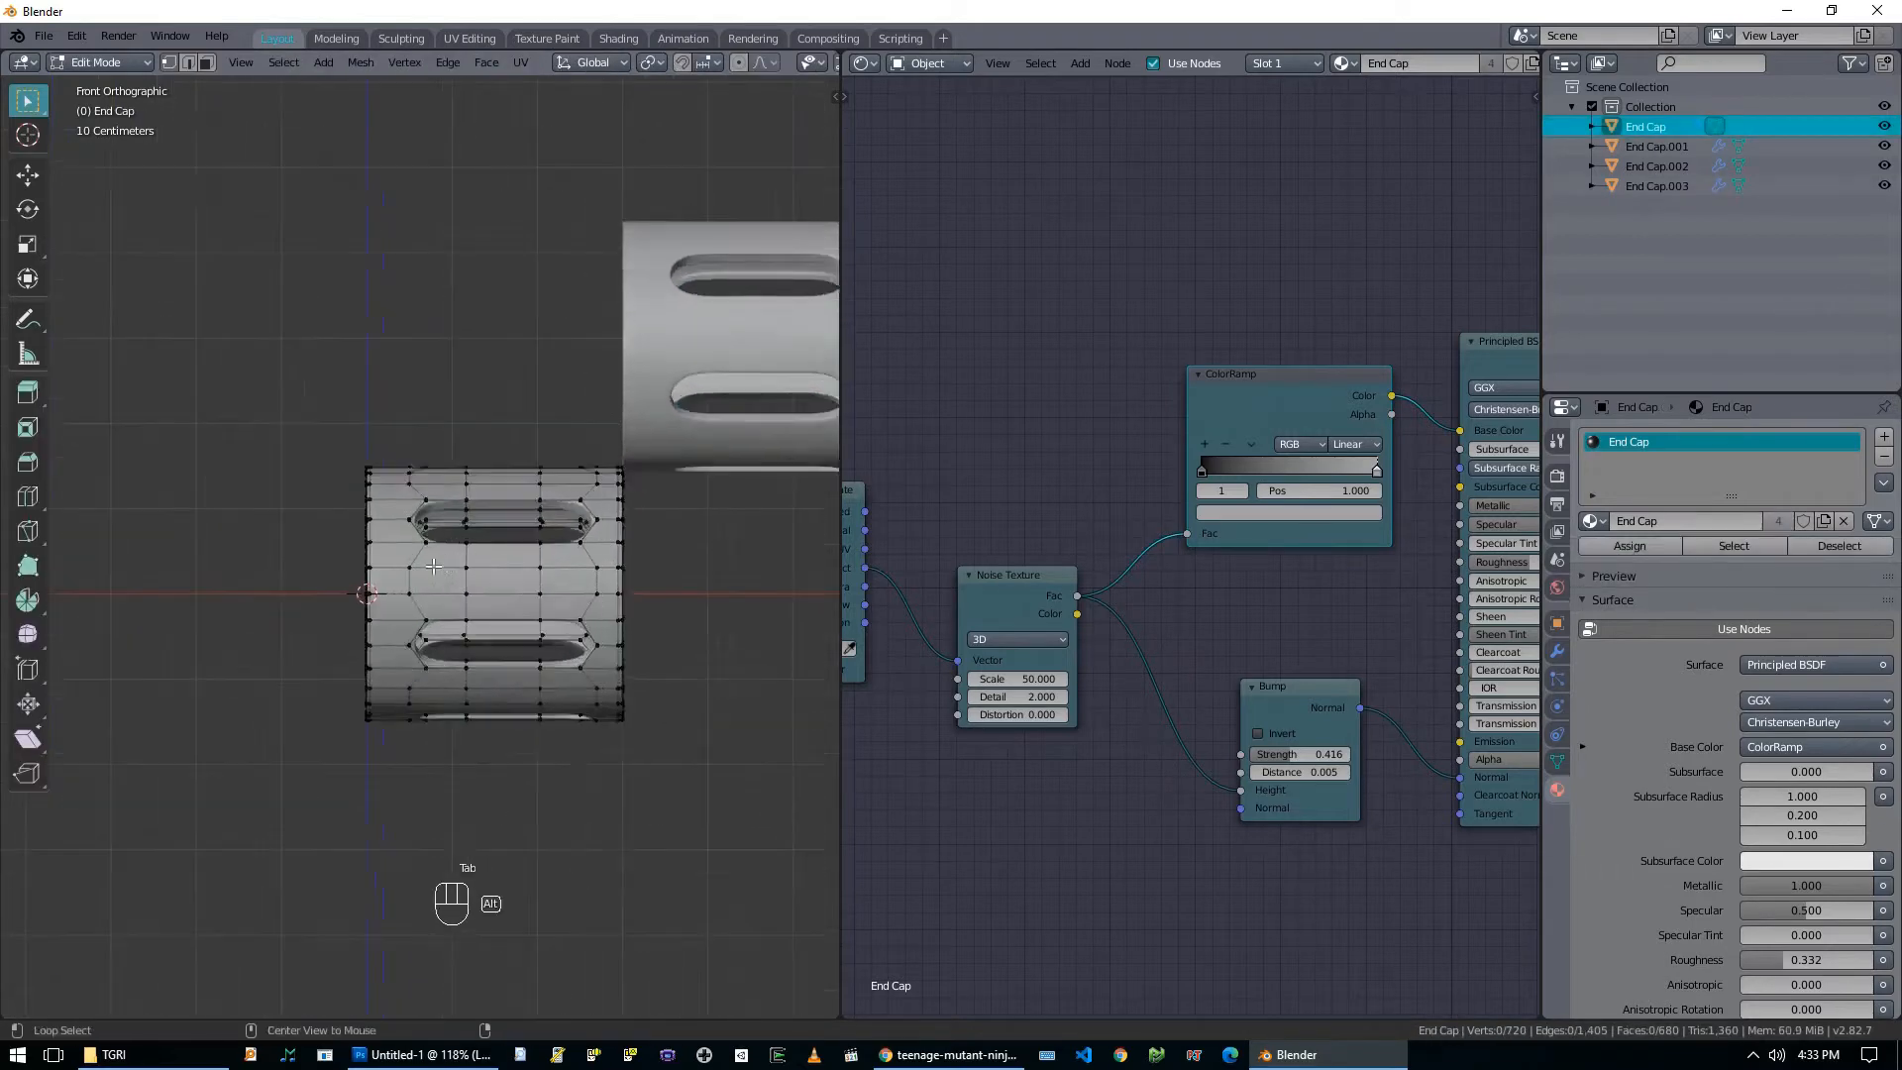
key(alt+z)
key(Tab)
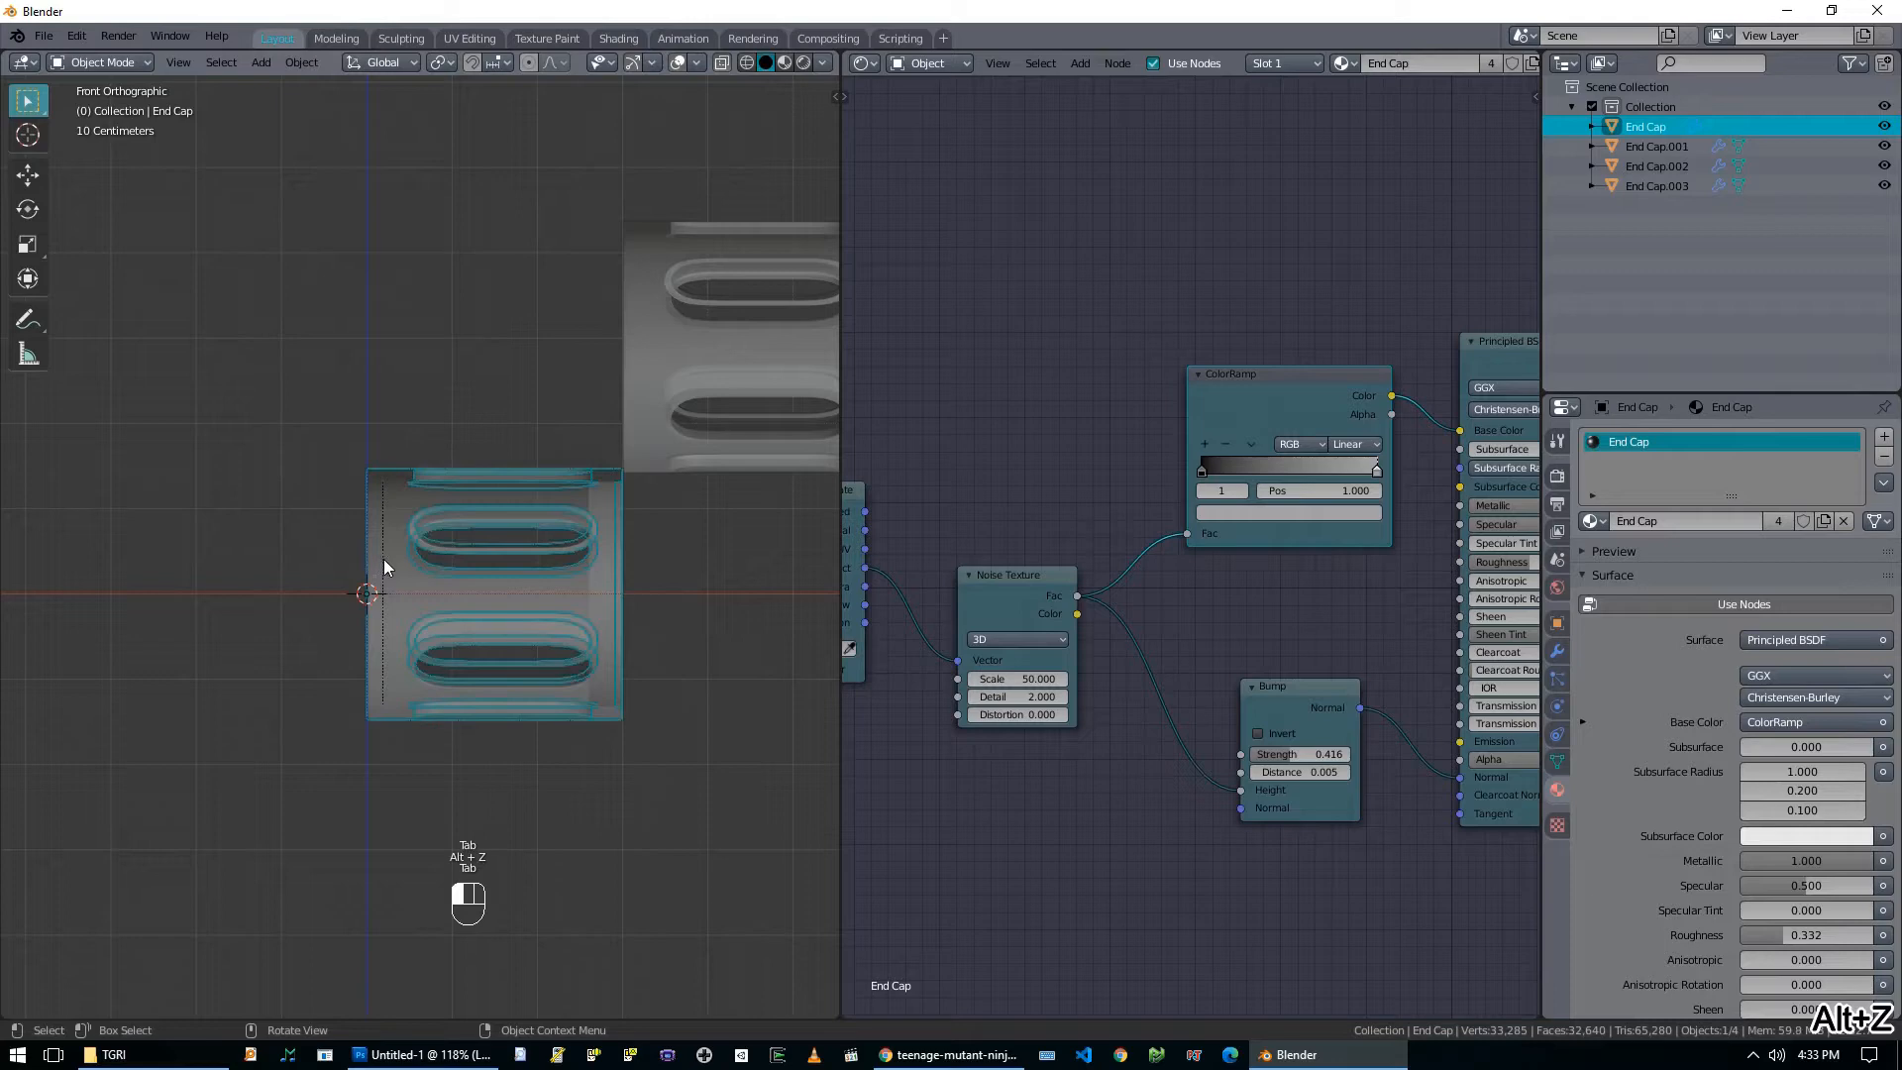
key(alt+z)
key(alt+z)
middle_drag(460, 573, 337, 575)
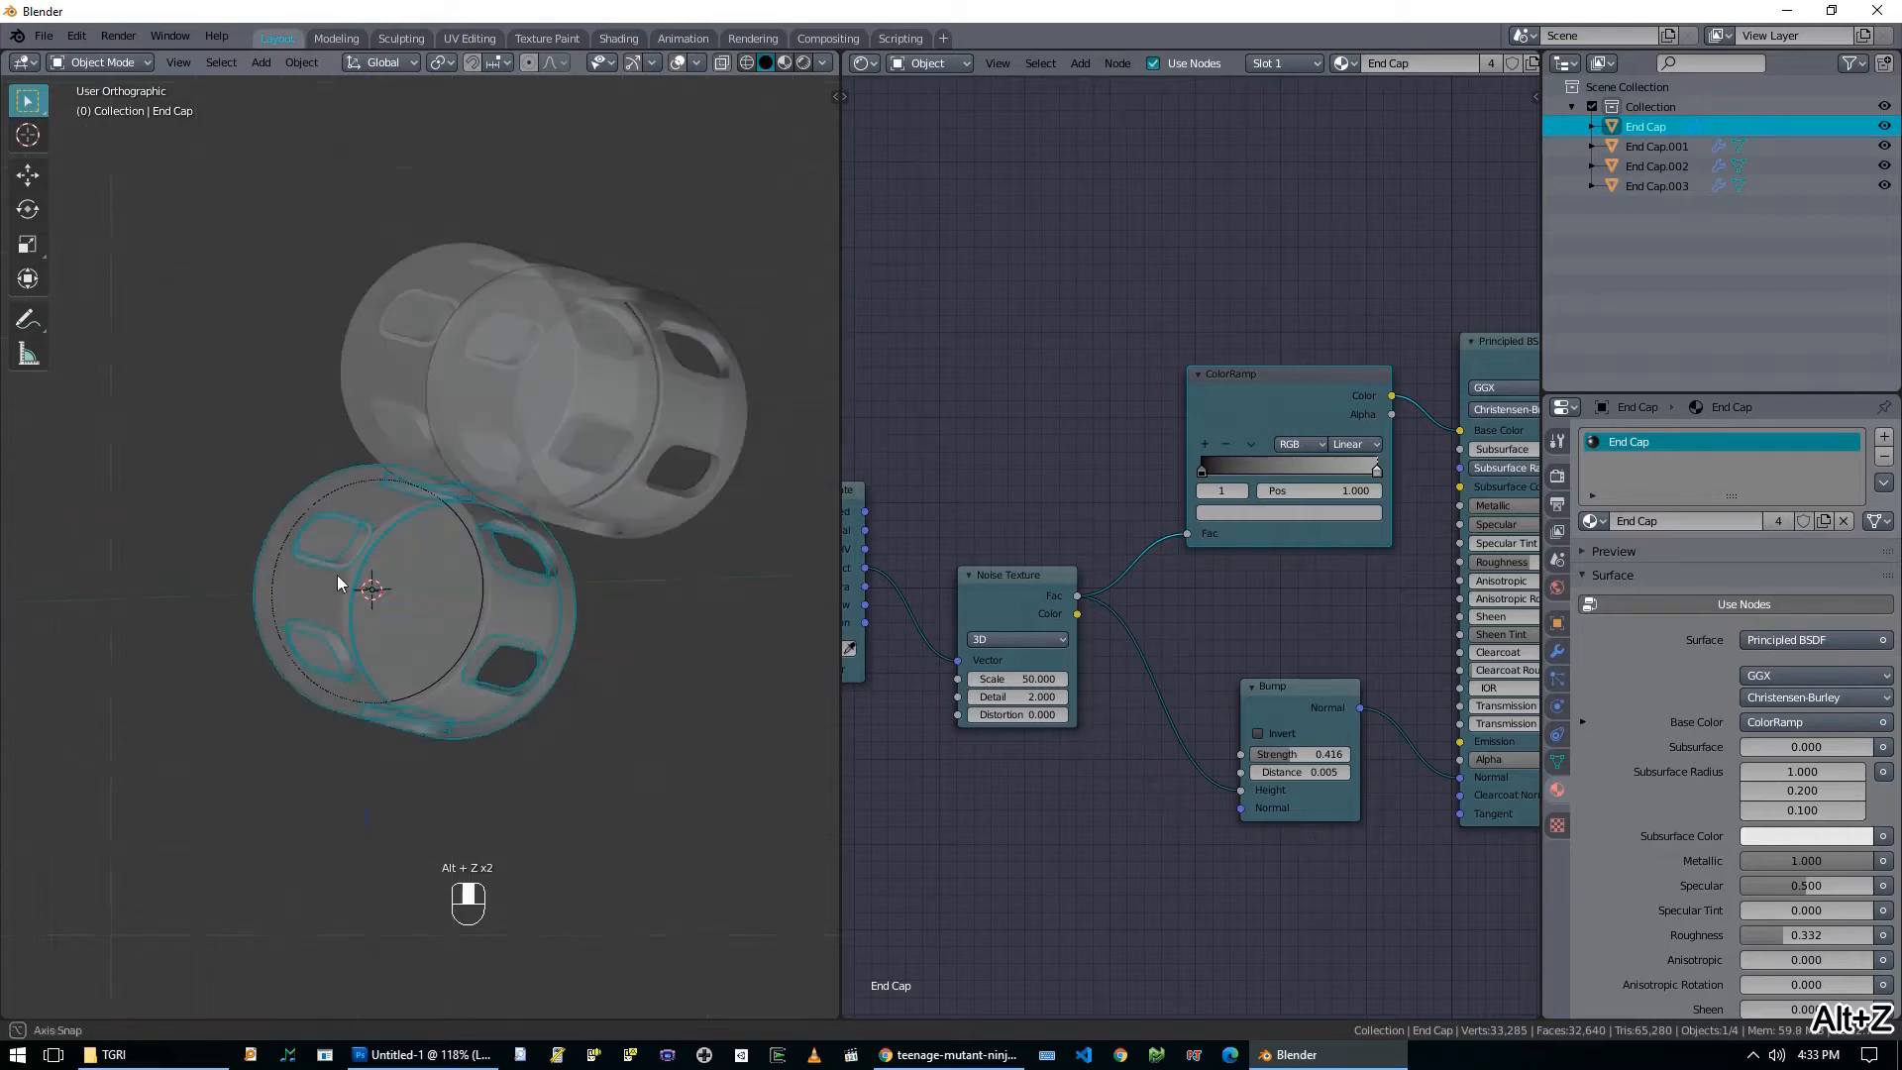
Extrude the separated rim loop along X to the end cap's open end.
click(483, 612)
key(KP_1)
key(Tab)
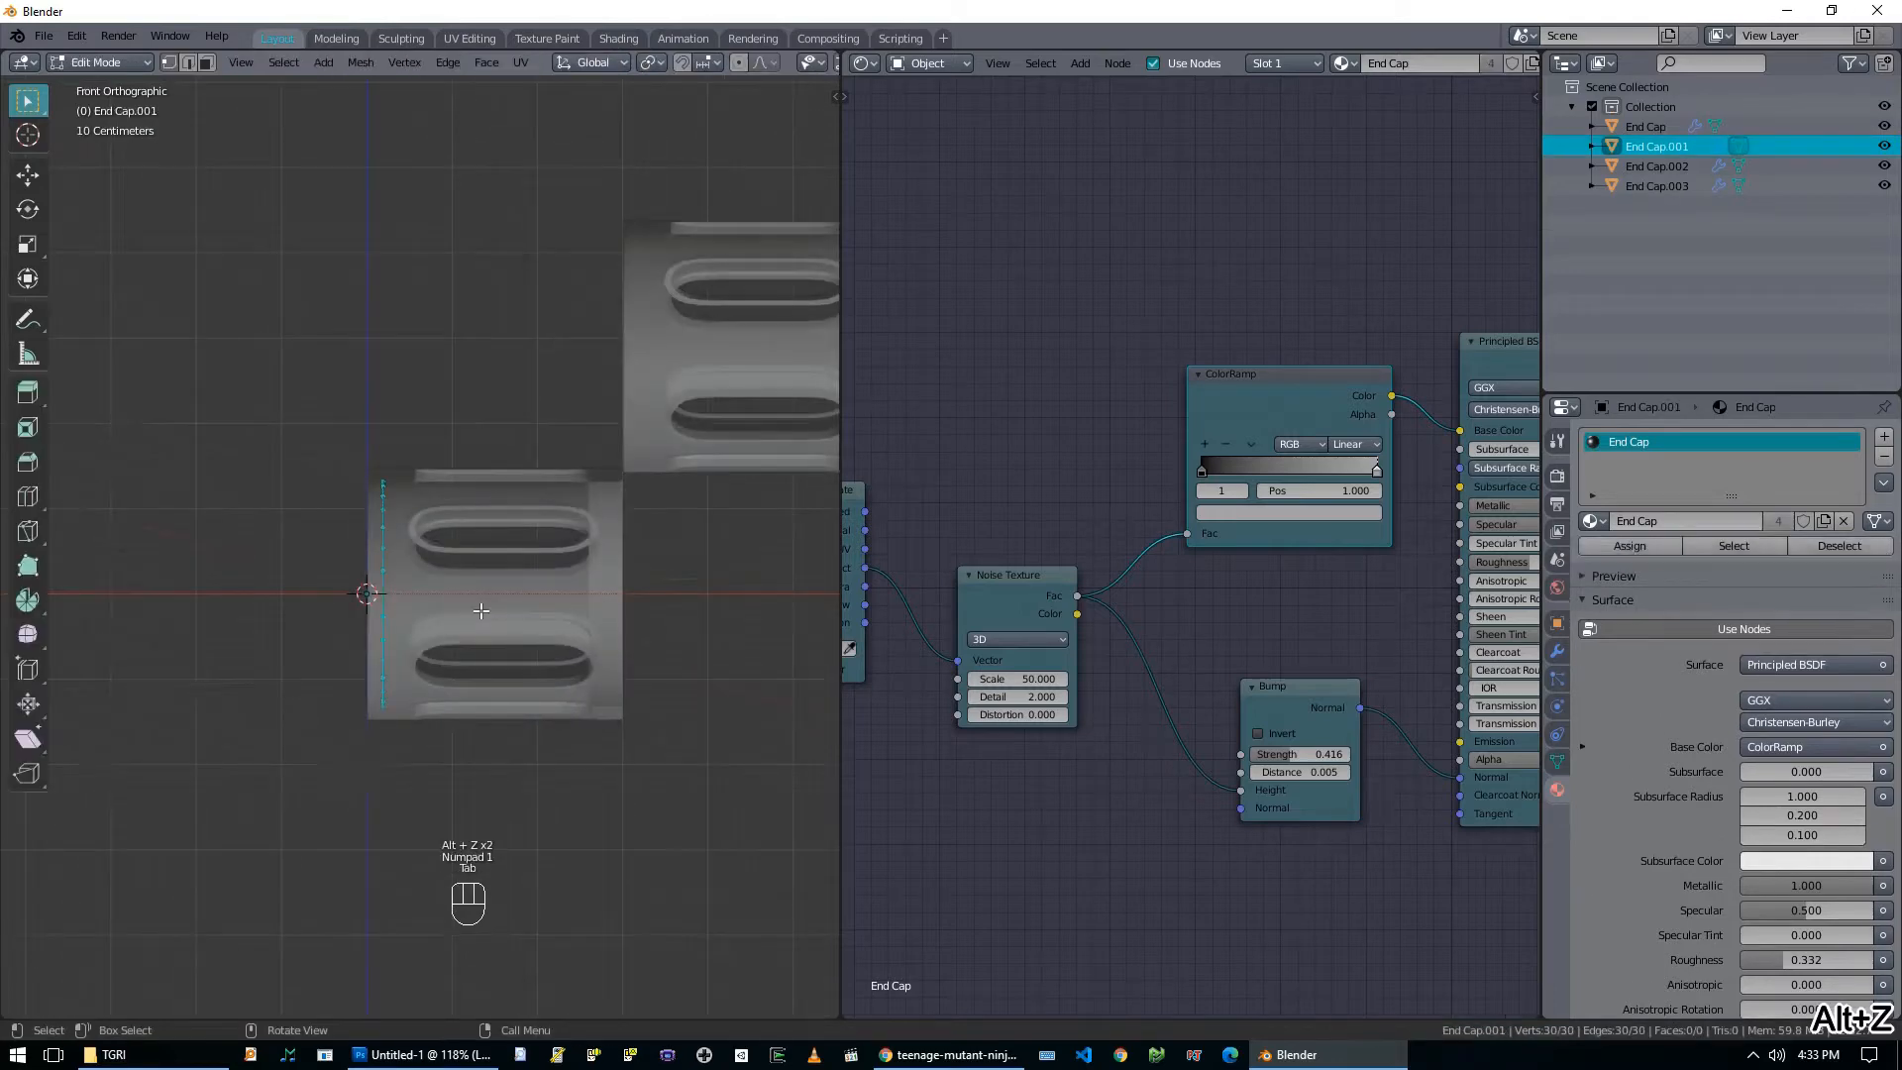
scroll(500, 618, down, 3)
shift+middle_drag(550, 605, 275, 621)
scroll(276, 621, up, 4)
shift+middle_drag(415, 575, 493, 572)
scroll(493, 572, up, 2)
key(e)
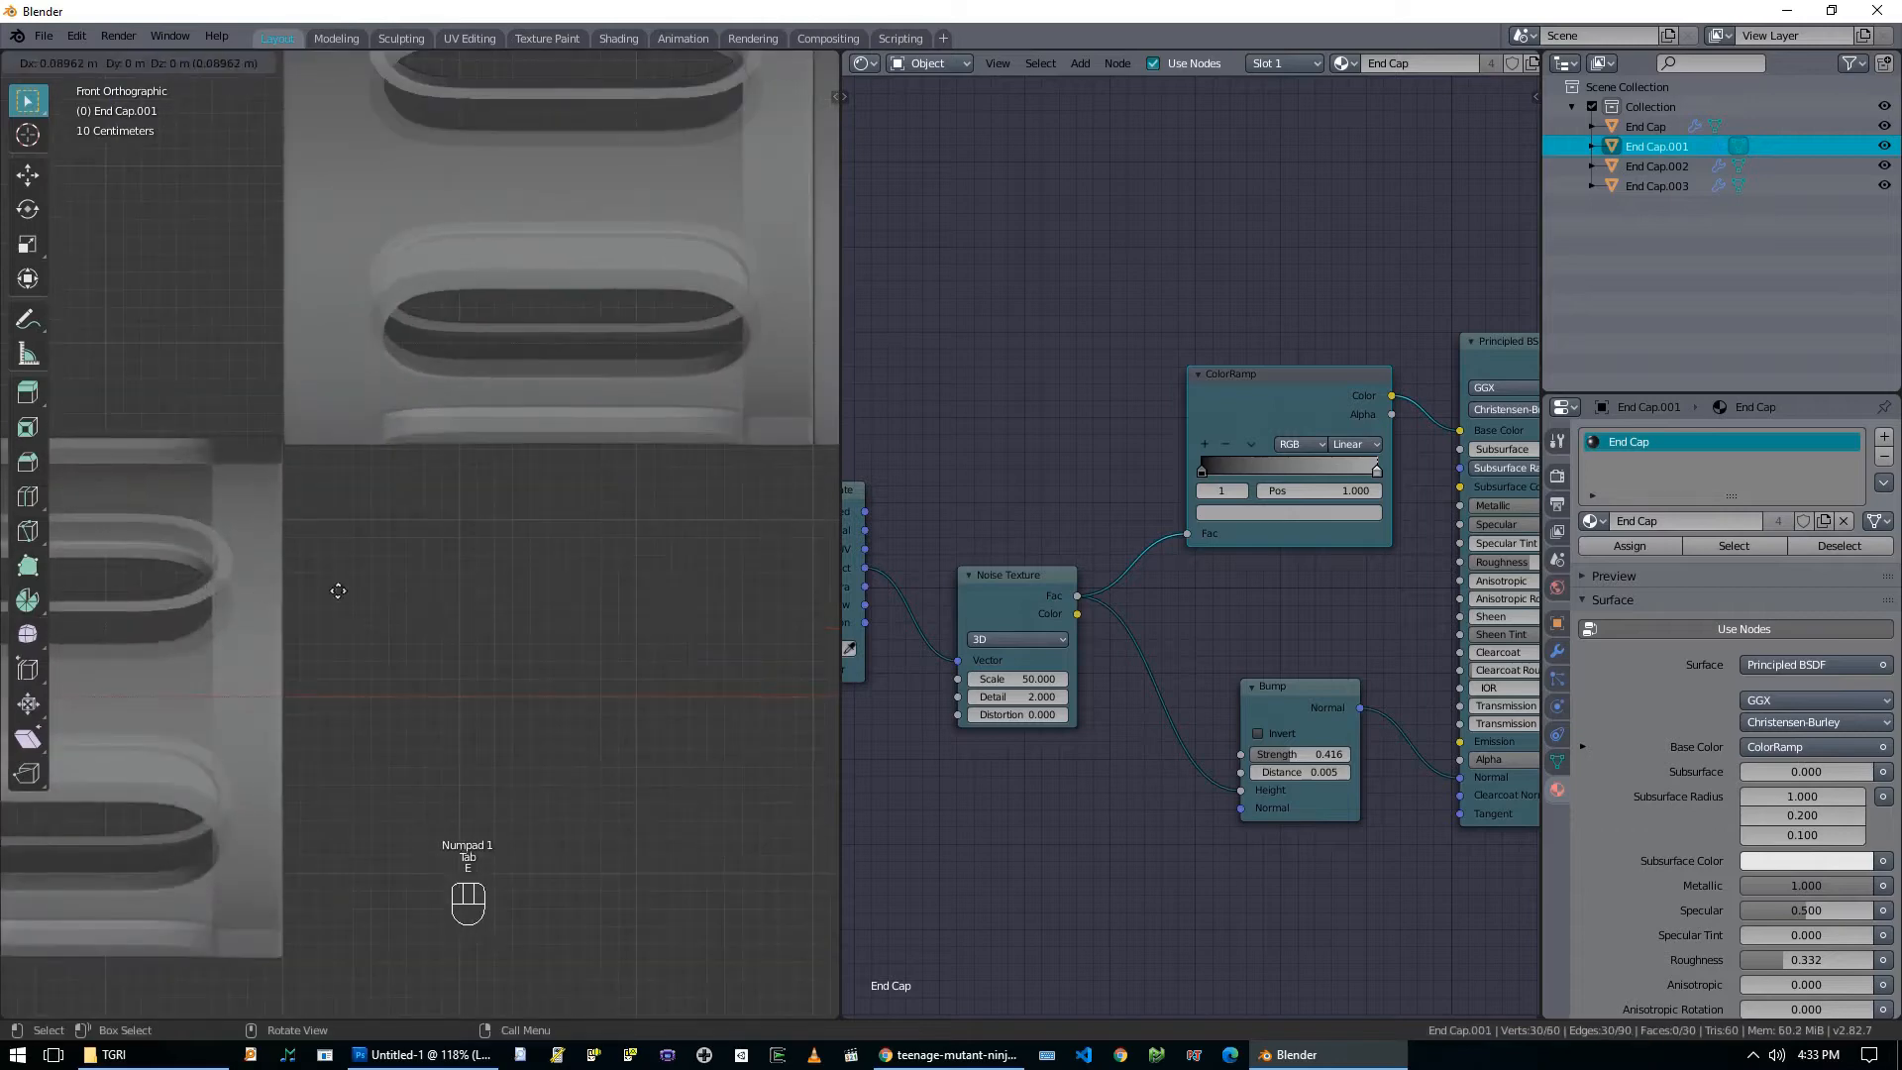
click(756, 609)
Extrude the tube's end loop about 5.95 m along X, level with the far end of the guide caps.
scroll(644, 619, down, 5)
shift+middle_drag(654, 617, 340, 608)
key(e)
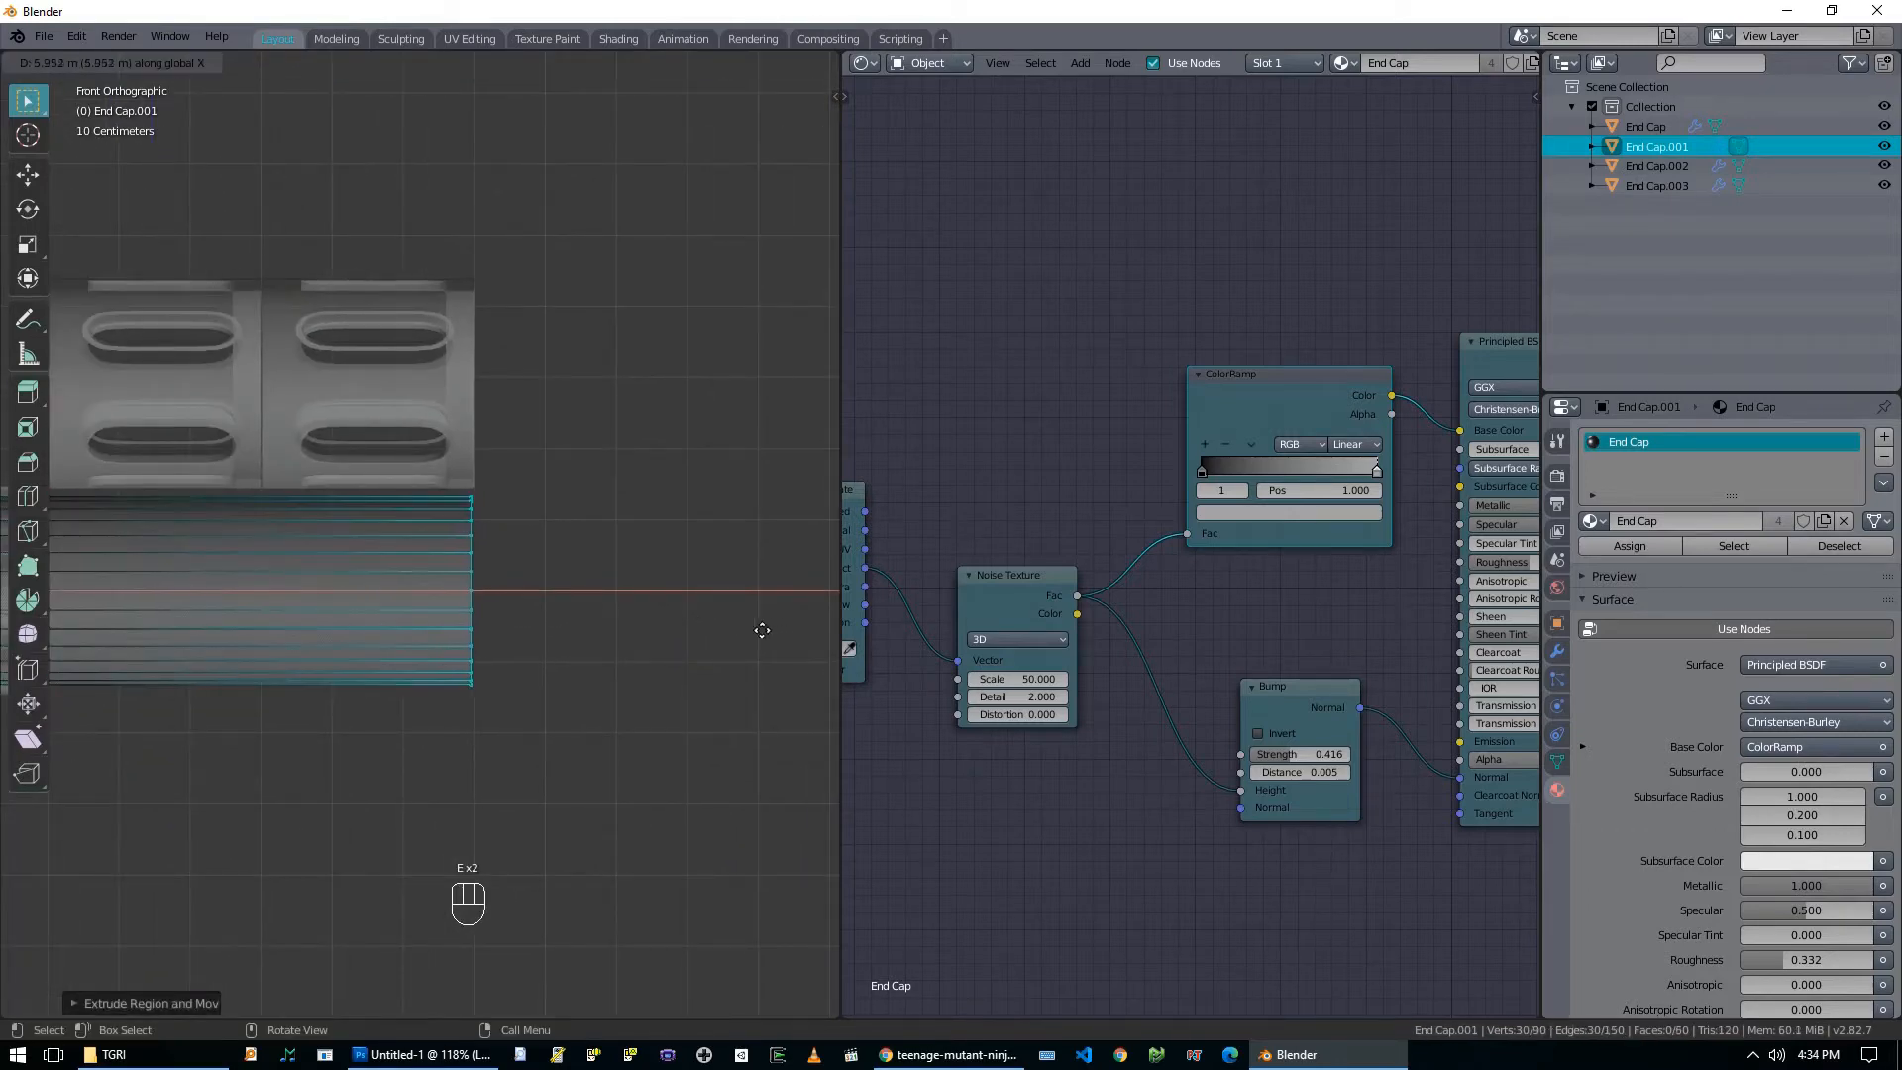
click(757, 624)
Undo a further extrusion of the tube and move its end loop about 0.6 m outward along X.
scroll(526, 590, up, 2)
key(e)
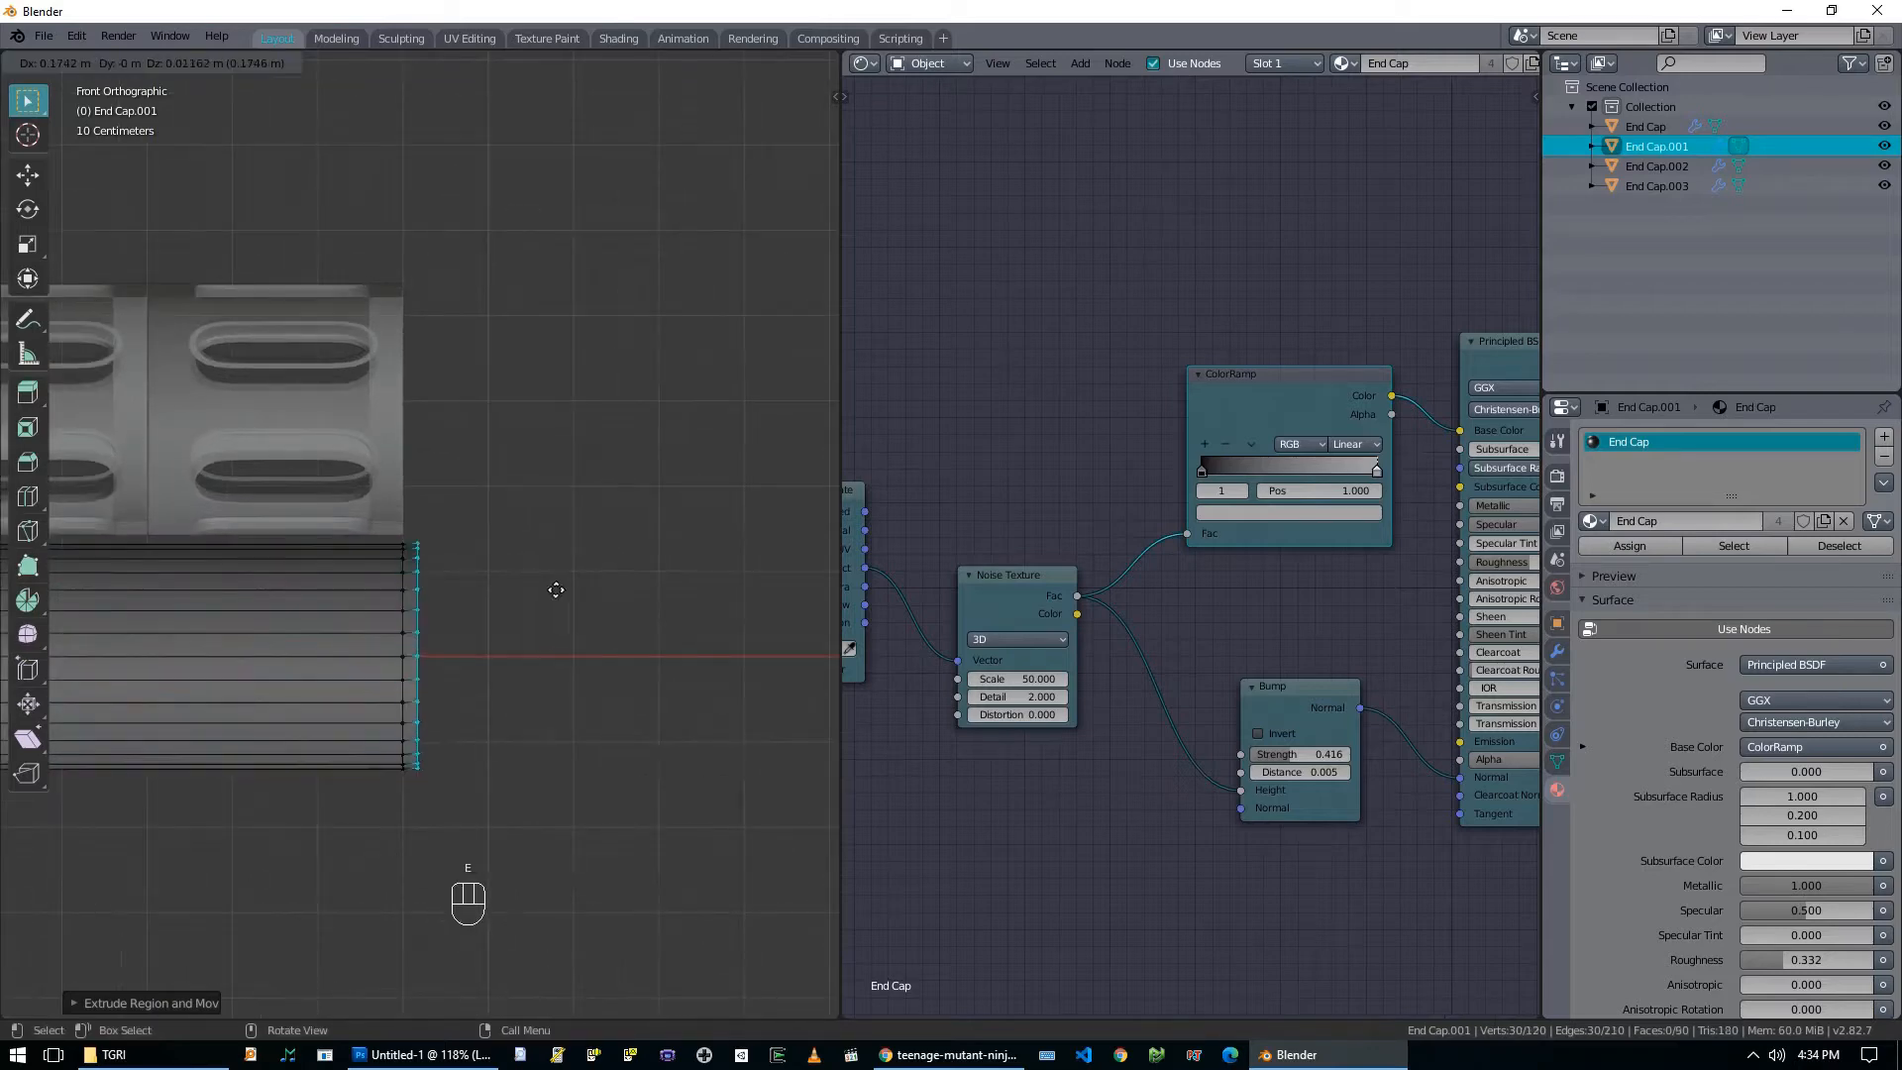
key(ctrl+z)
key(g)
key(x)
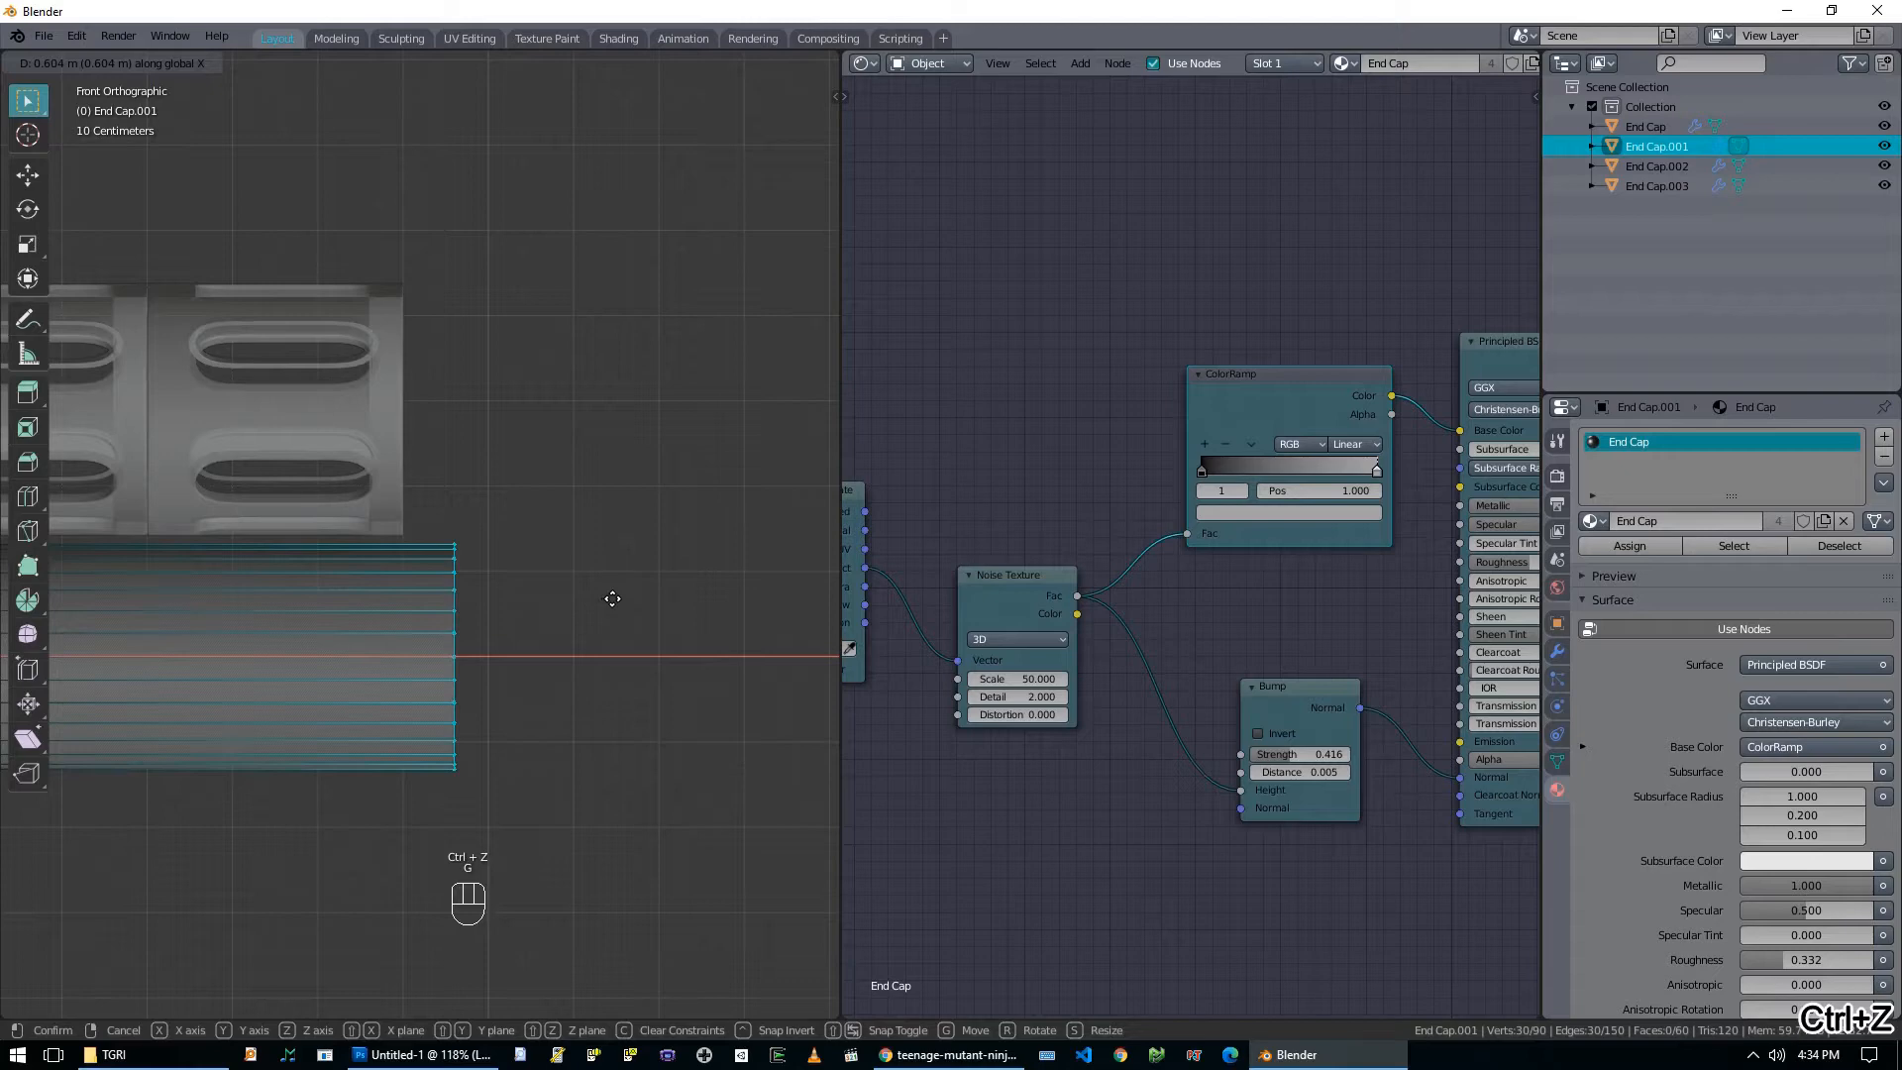
click(614, 598)
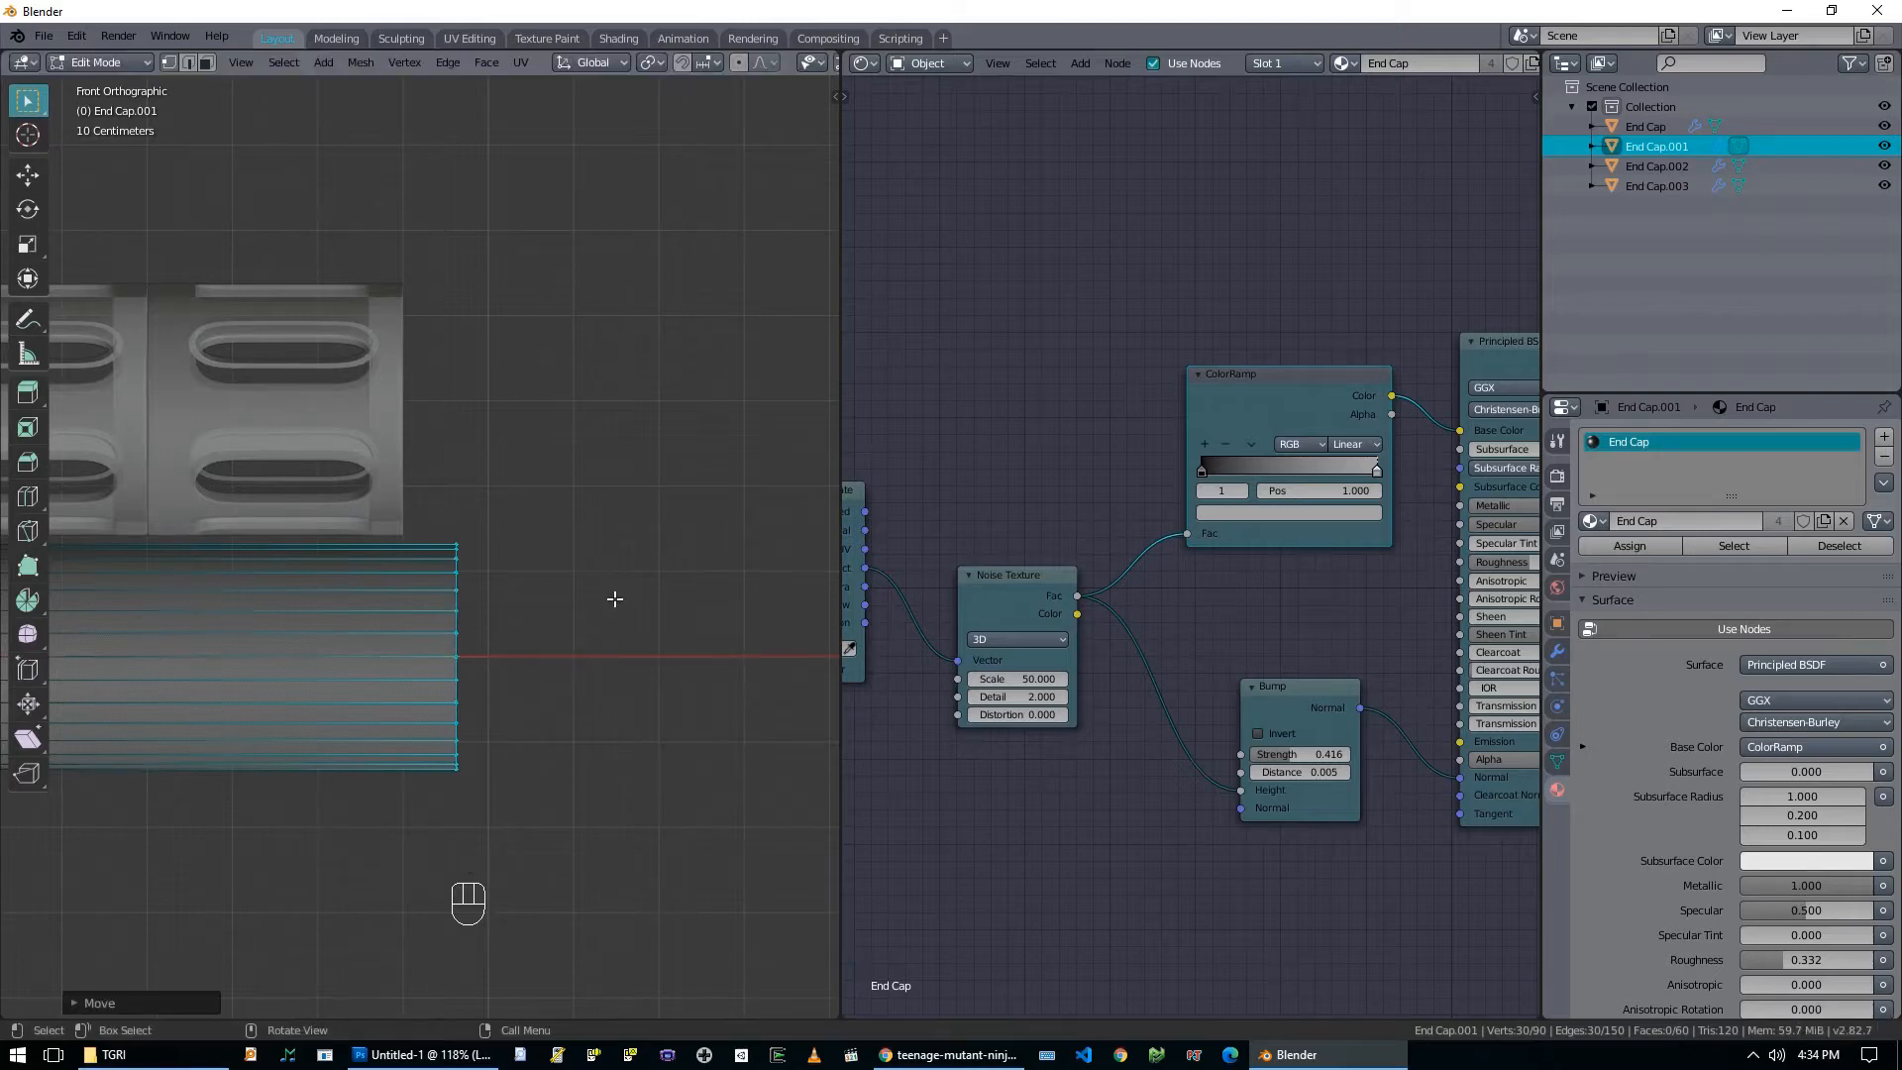
Extrude the tube's end loop about 2.8 m along X as the section for the second end cap.
scroll(560, 600, down, 4)
key(e)
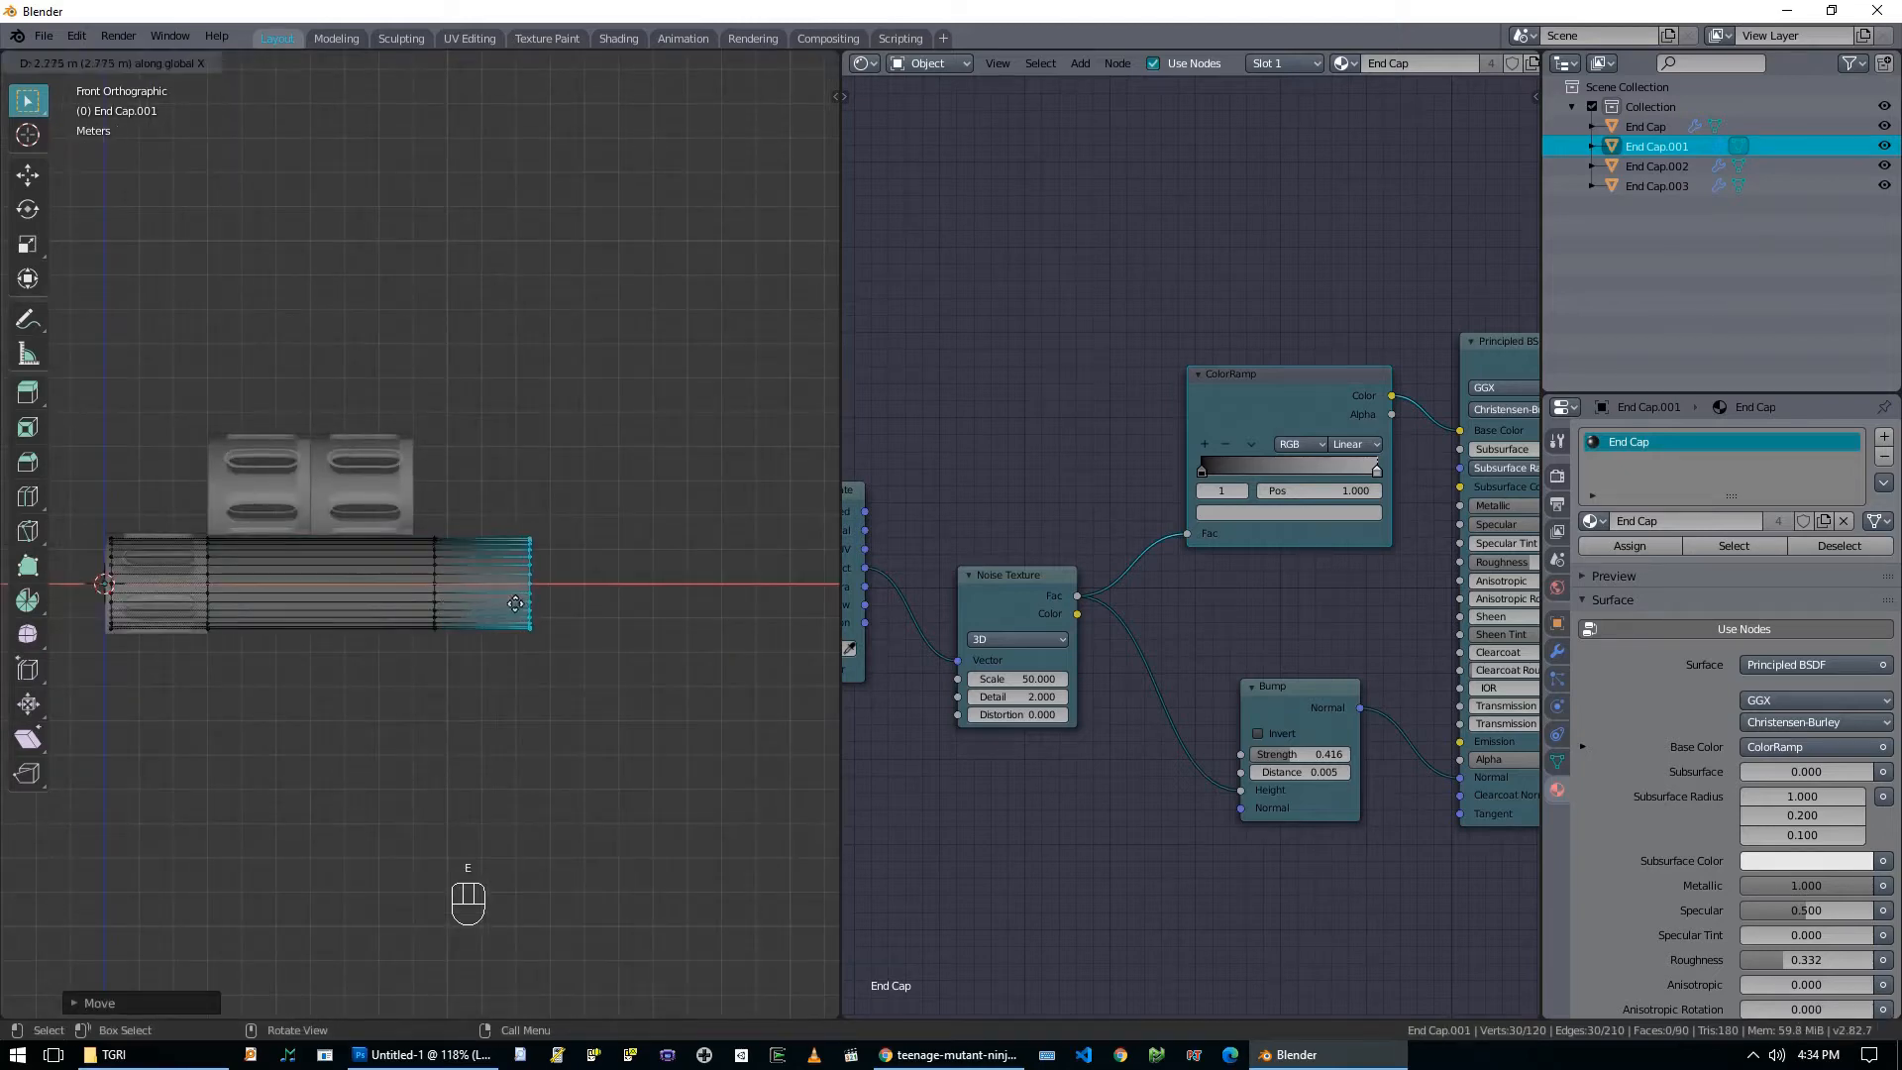
click(509, 606)
key(Tab)
Delete both guide caps above the tube.
click(226, 578)
click(239, 523)
key(x)
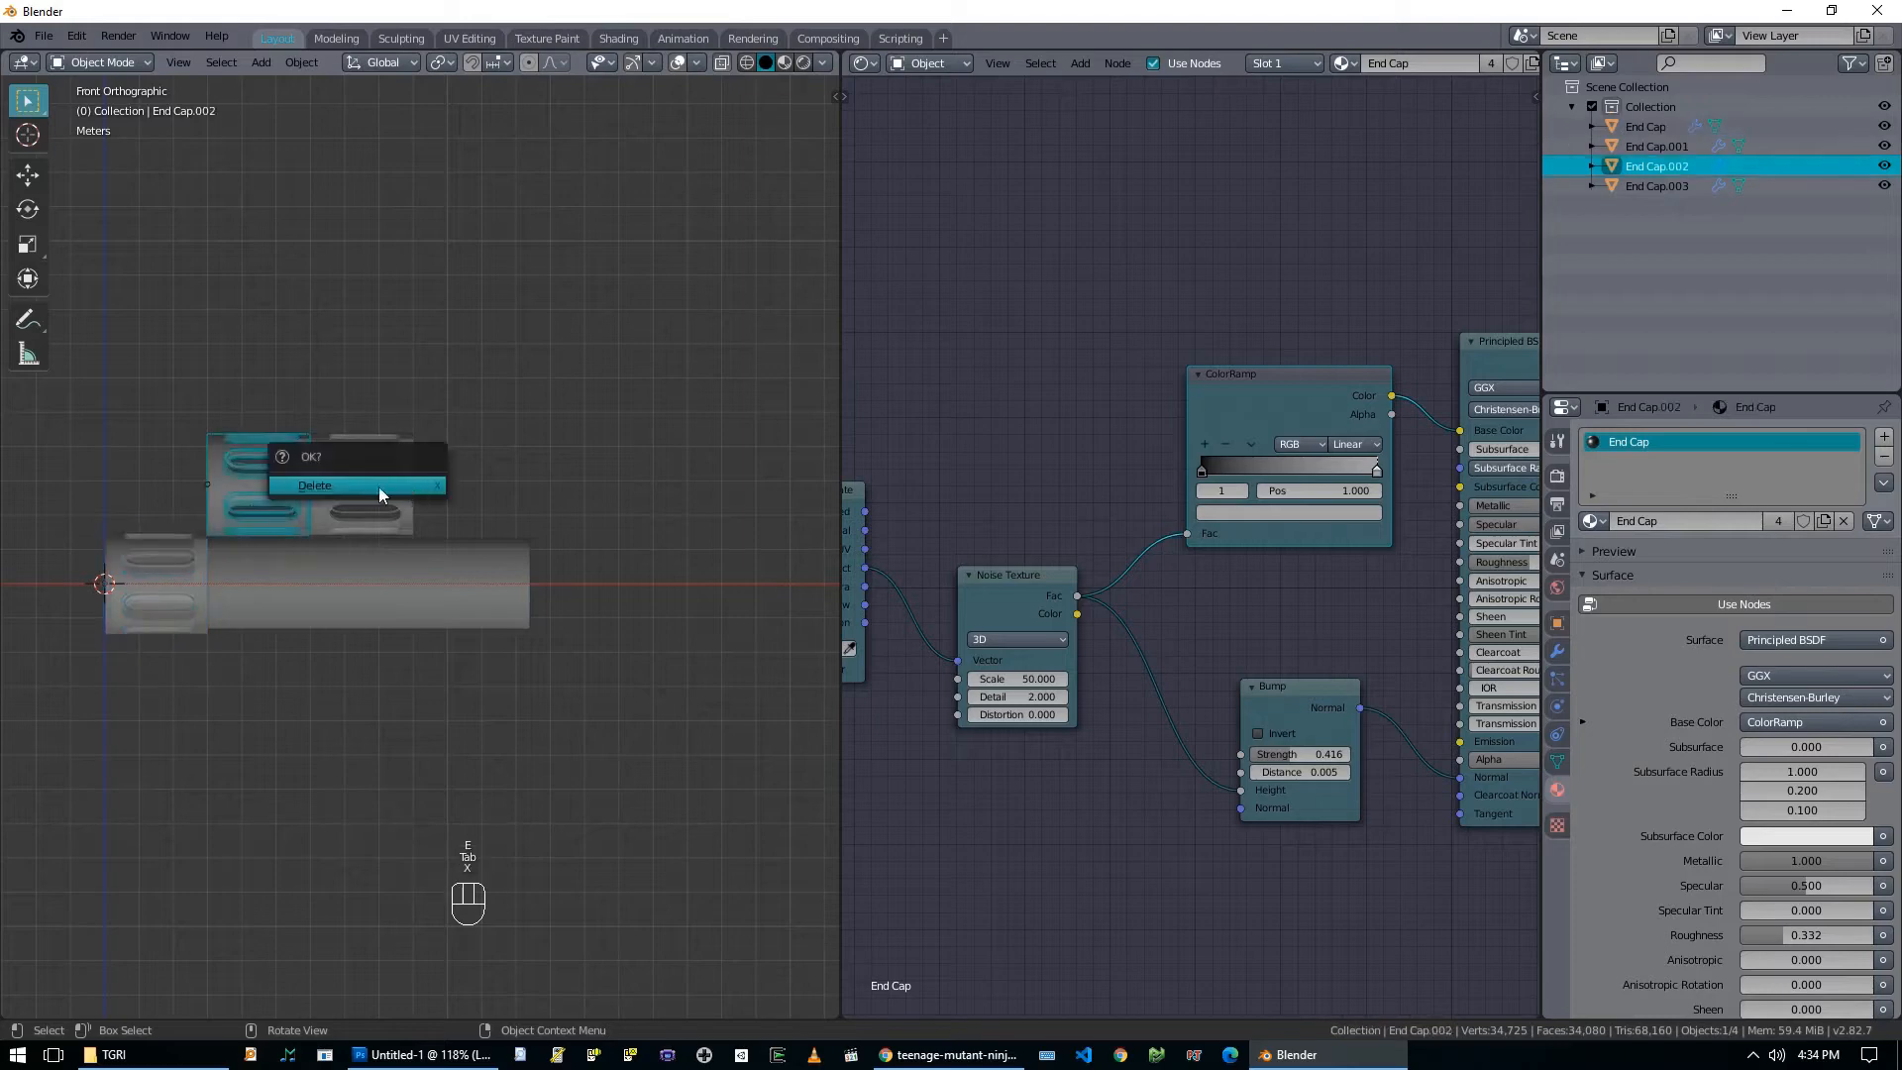
shift+click(400, 485)
key(x)
click(376, 487)
Duplicate the end cap at the tube's far end and mirror the copy's geometry along X.
click(174, 532)
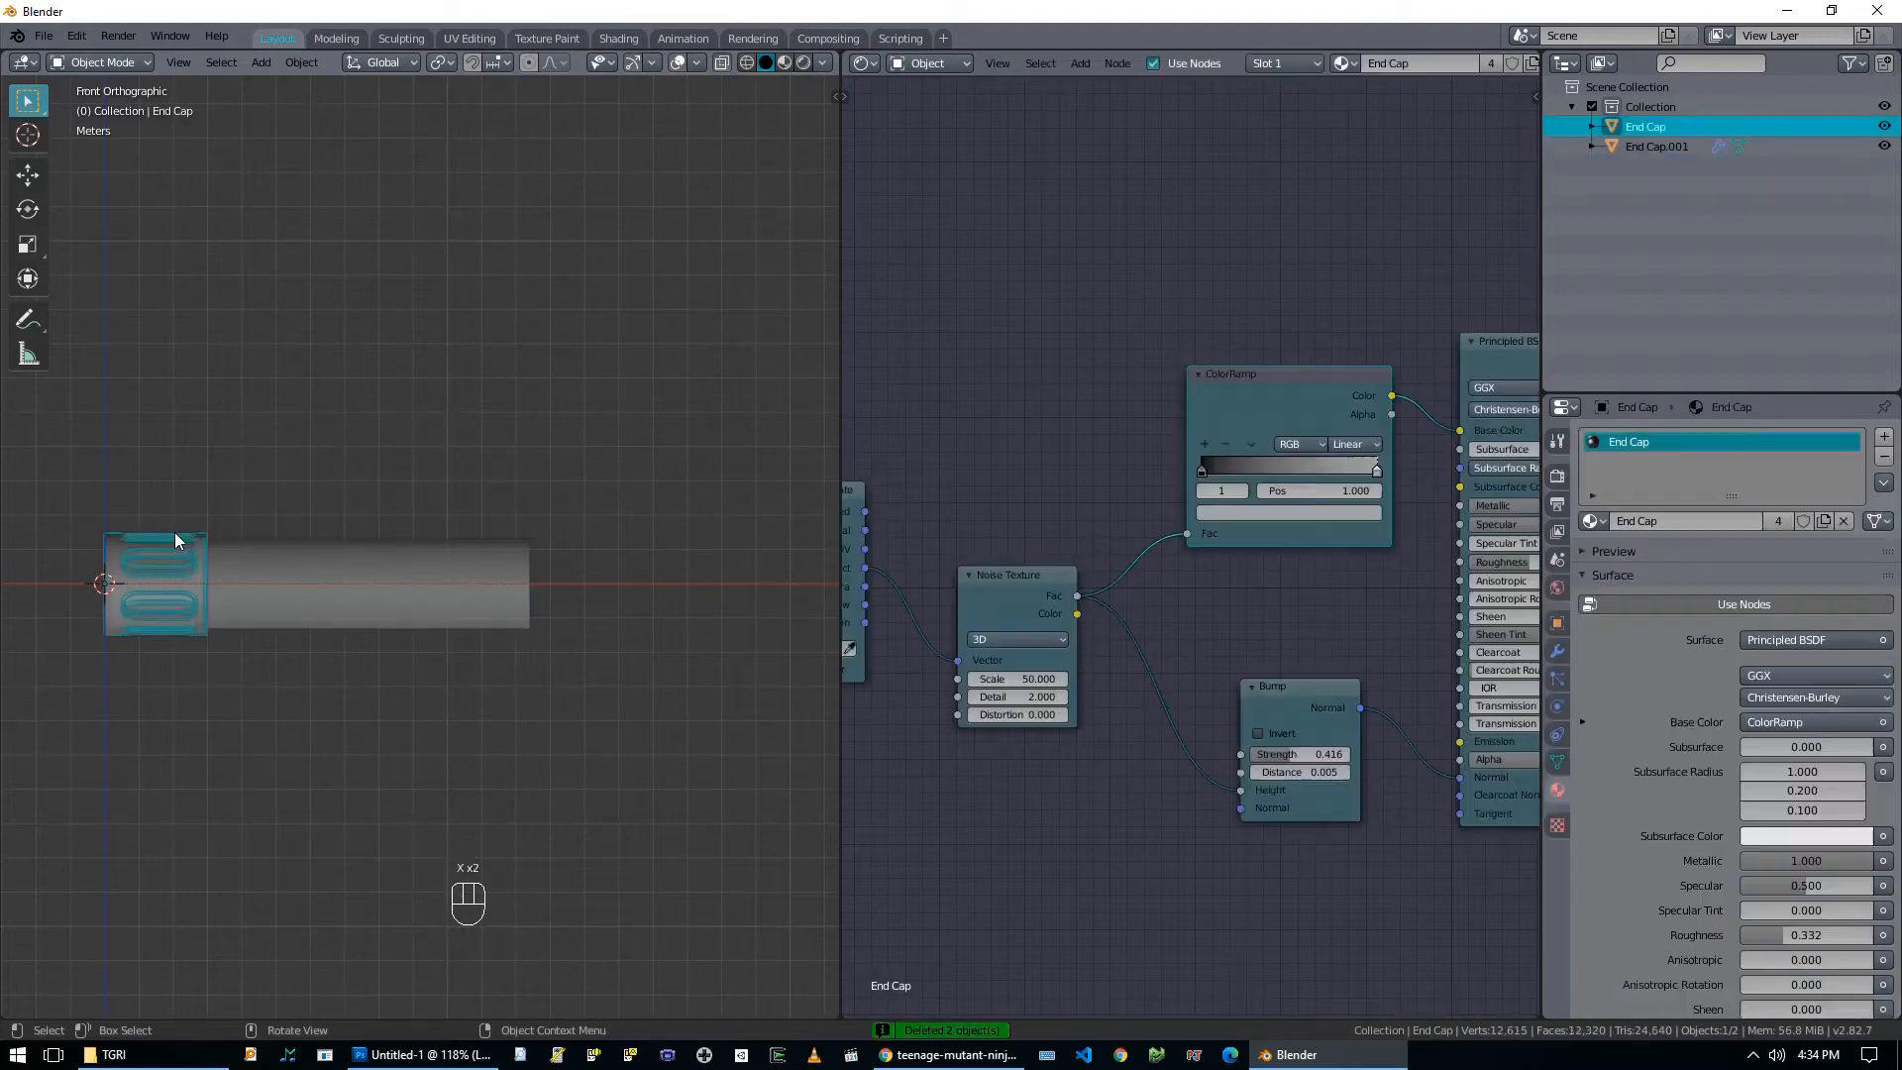
key(shift+d)
click(582, 558)
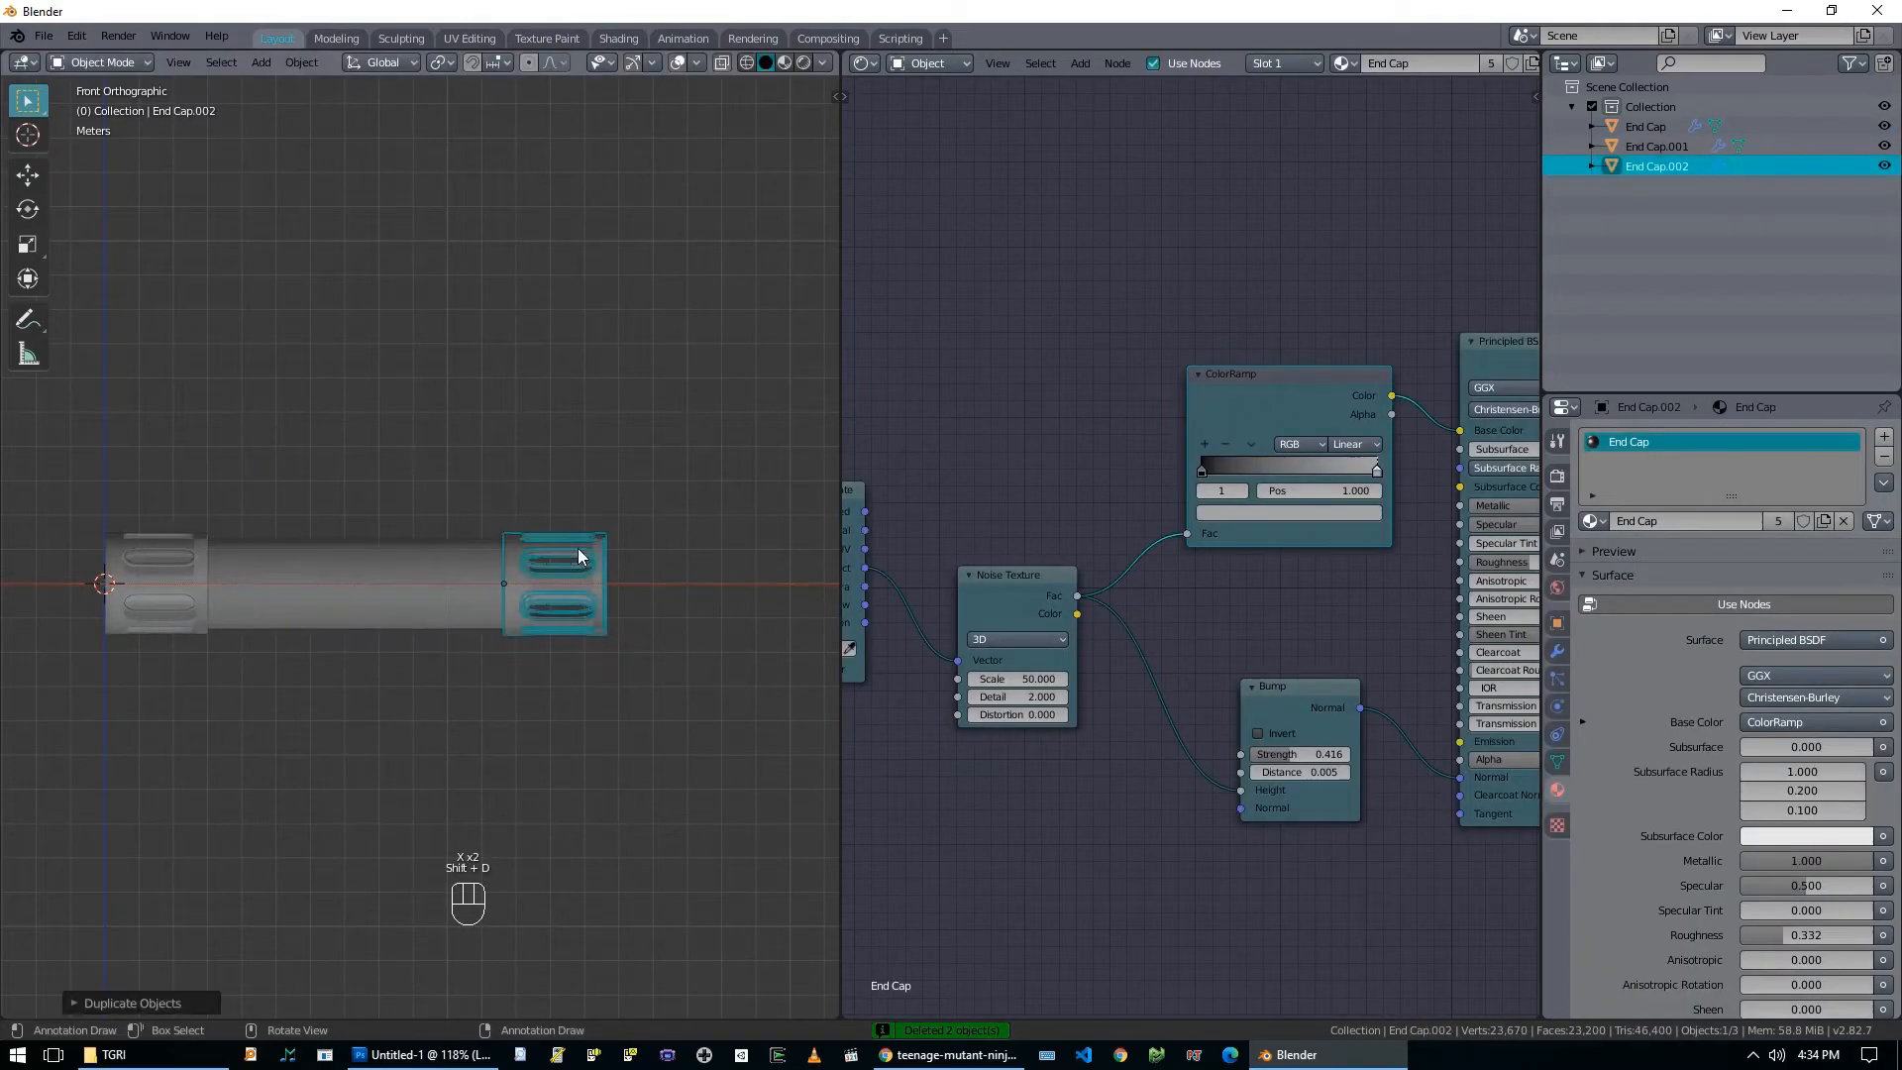
key(Tab)
key(a)
key(ctrl+m)
click(577, 547)
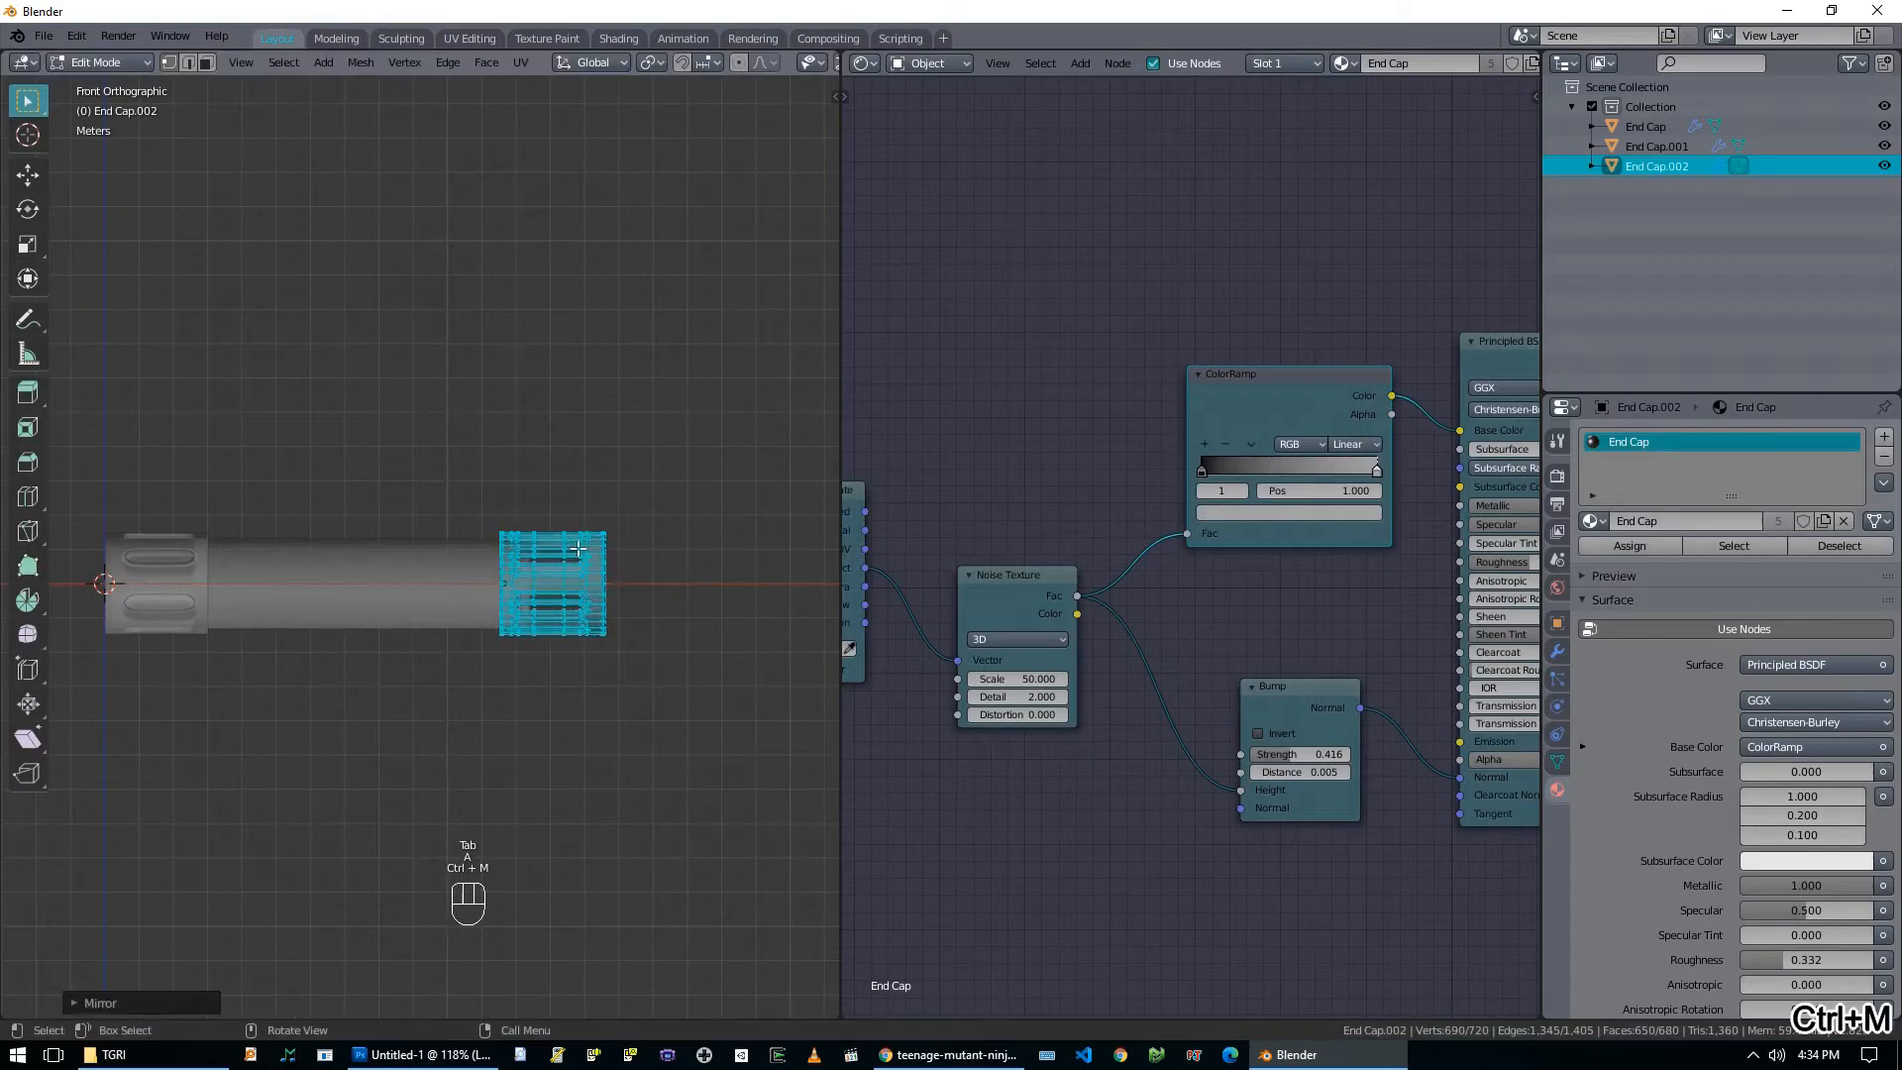
scroll(578, 549, up, 4)
key(Tab)
Move the mirrored end cap inward along X over the tube's end section.
shift+middle_drag(641, 571, 507, 549)
scroll(508, 548, up, 2)
key(g)
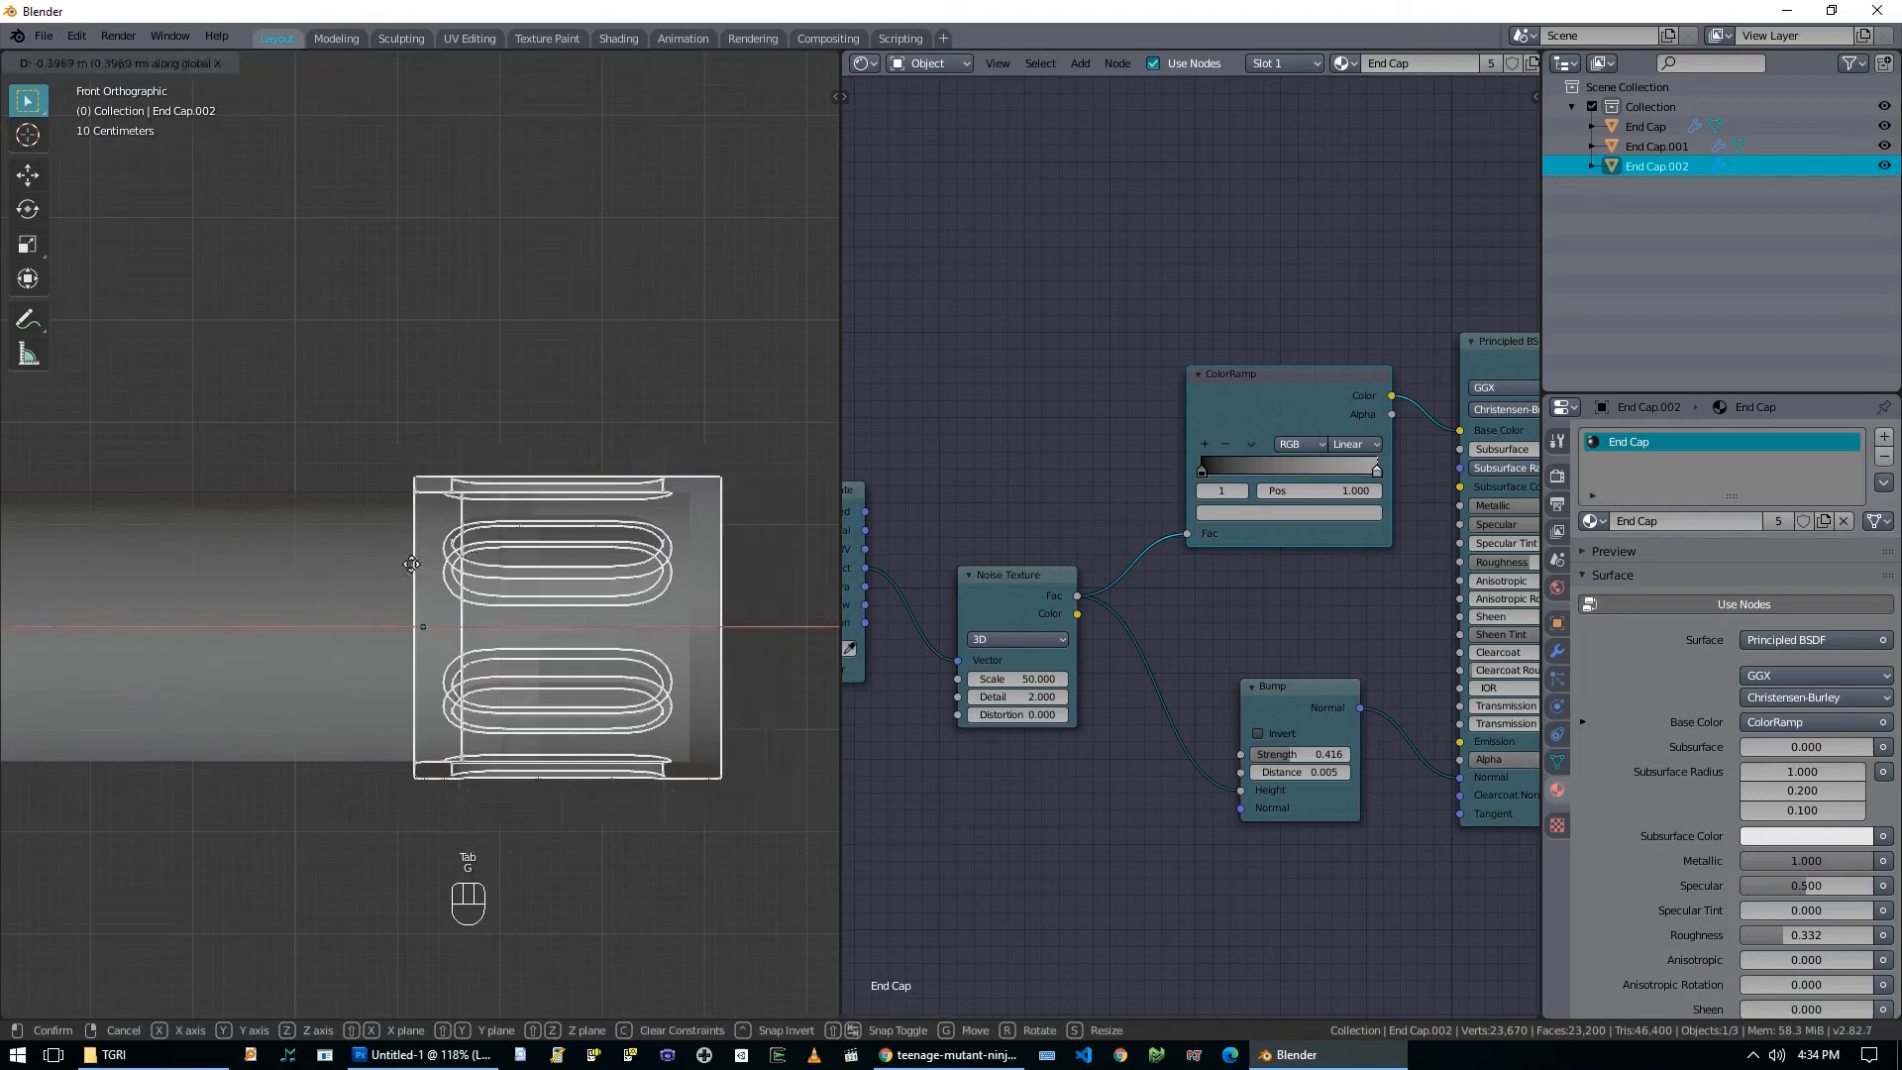
click(327, 593)
Delete the vertices of the tube's end loop to remove its last section.
key(Tab)
key(Tab)
click(281, 597)
key(Tab)
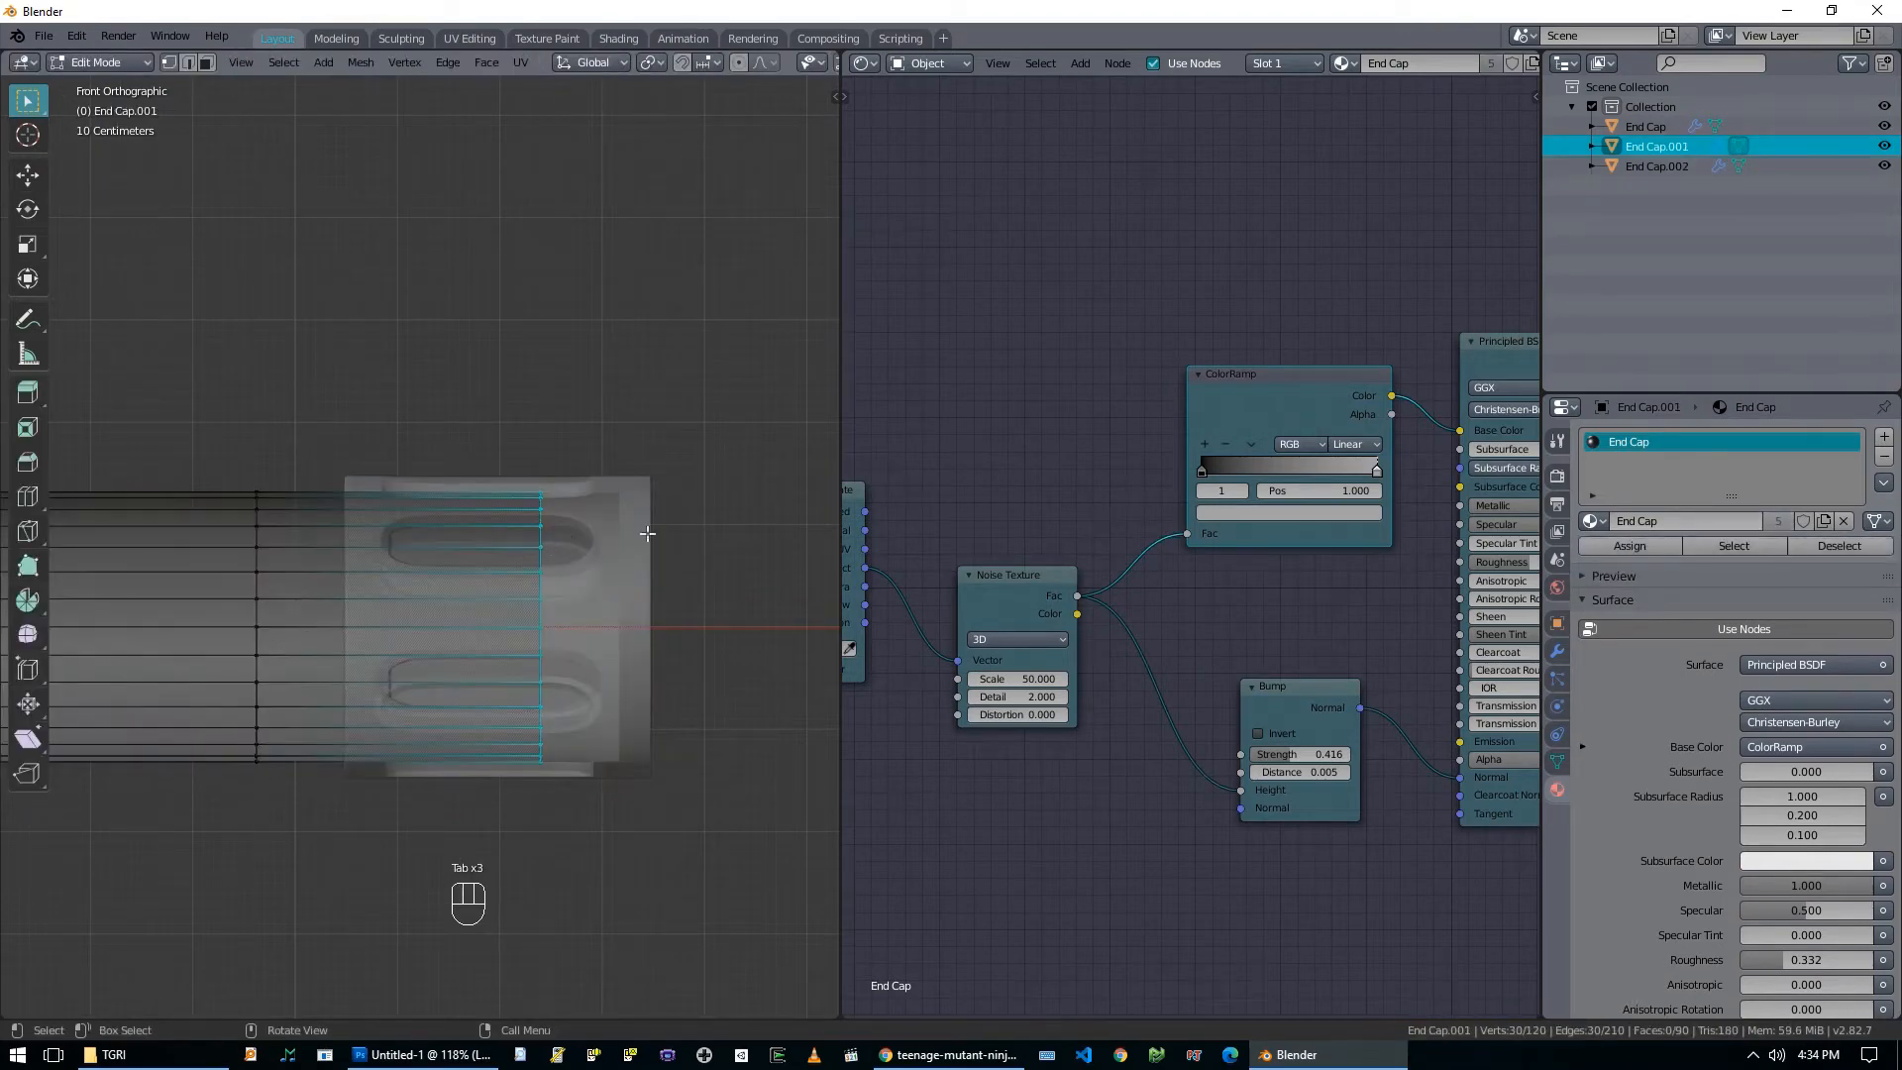
key(x)
click(554, 531)
key(Tab)
Move the mirrored end cap about 0.85 m along X until it meets the tube's end.
click(624, 556)
key(g)
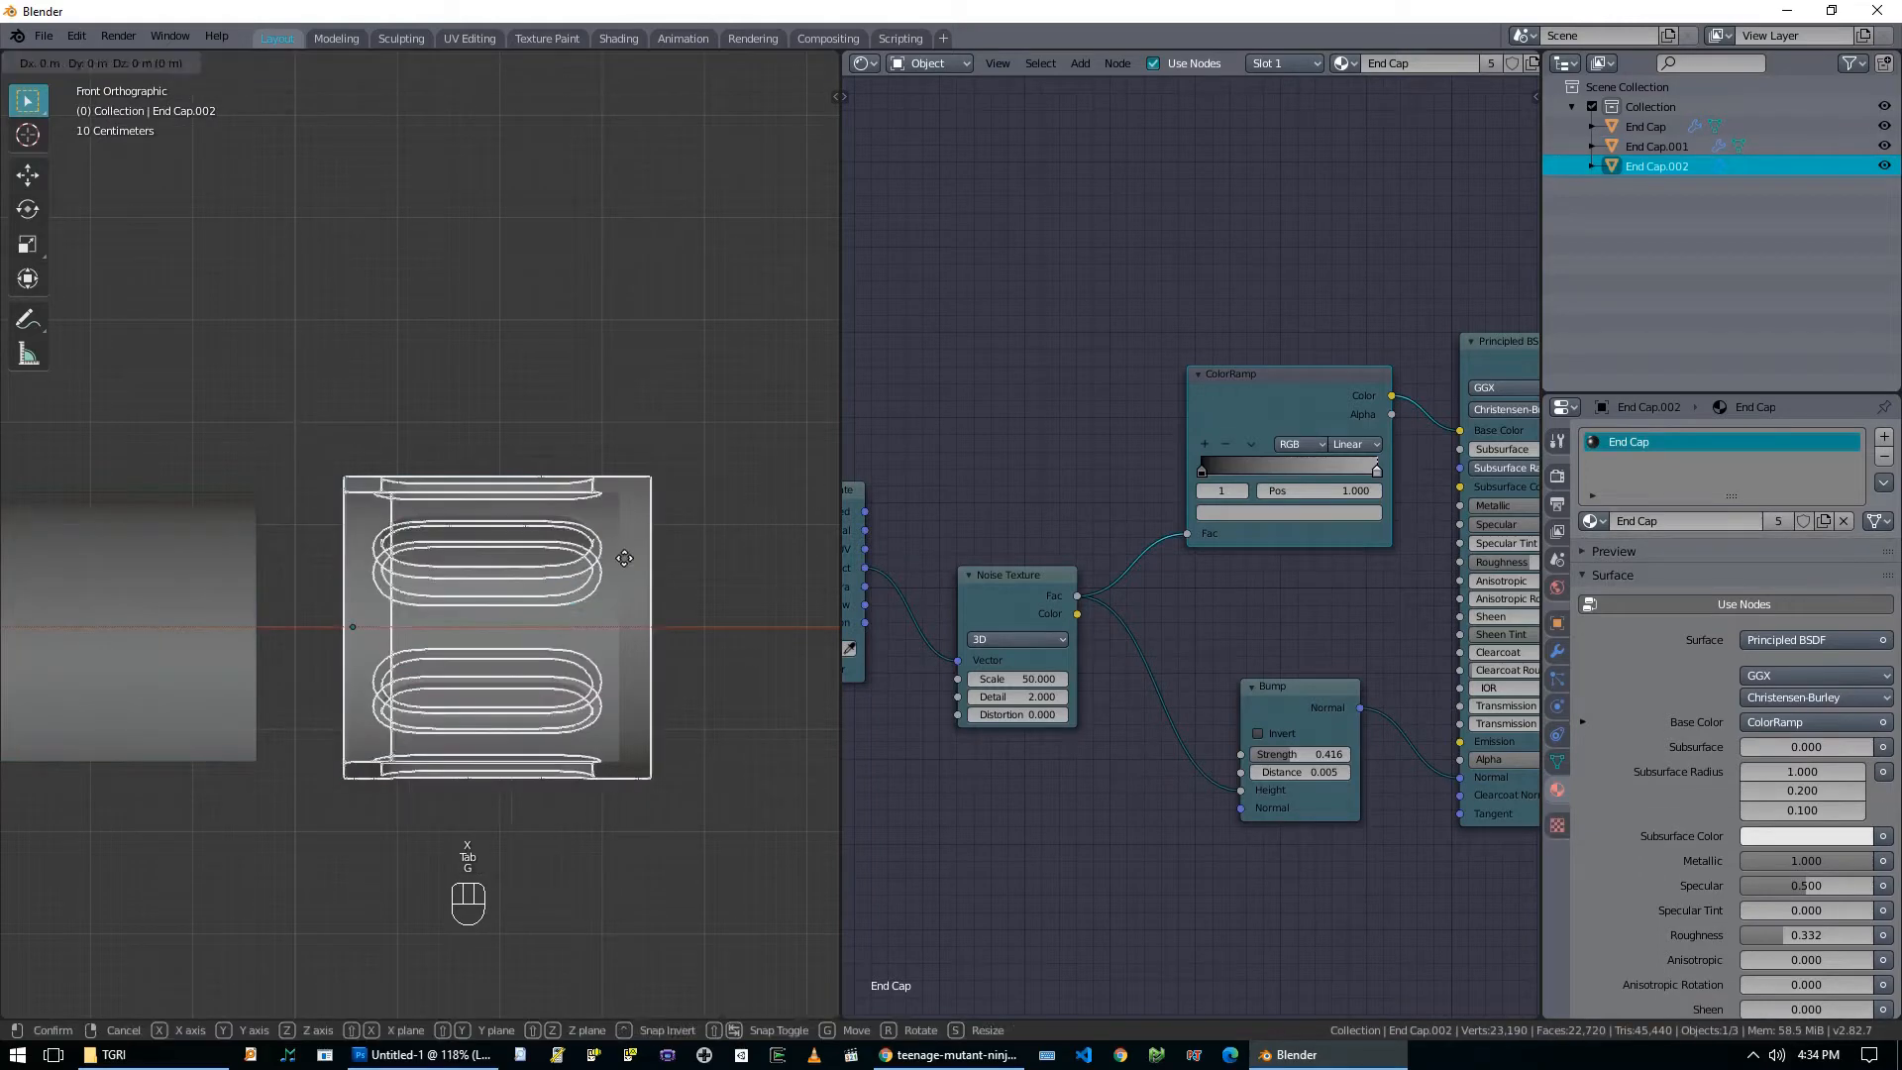
key(x)
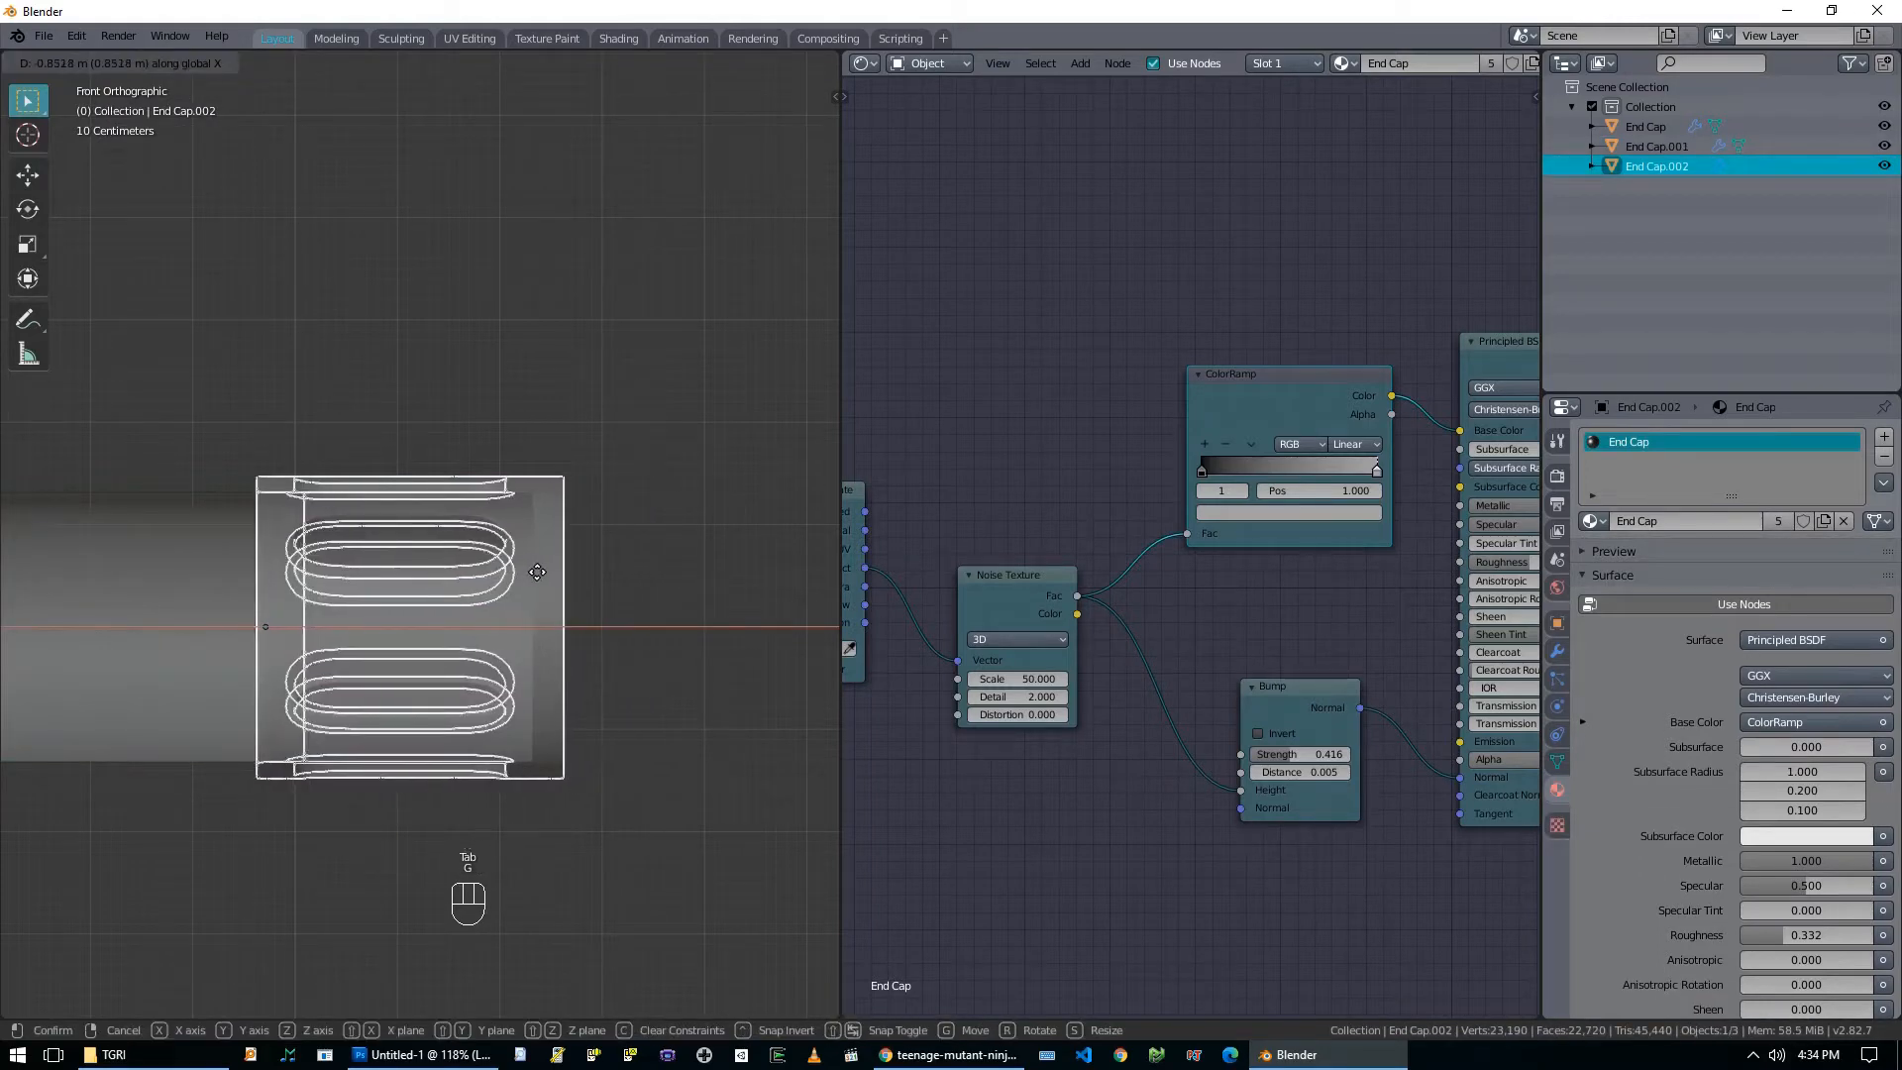
click(537, 572)
Extrude the tube's end loop along X into the mirrored end cap and turn off X-ray.
click(238, 586)
key(Tab)
key(alt+a)
key(b)
drag(225, 437, 342, 793)
key(e)
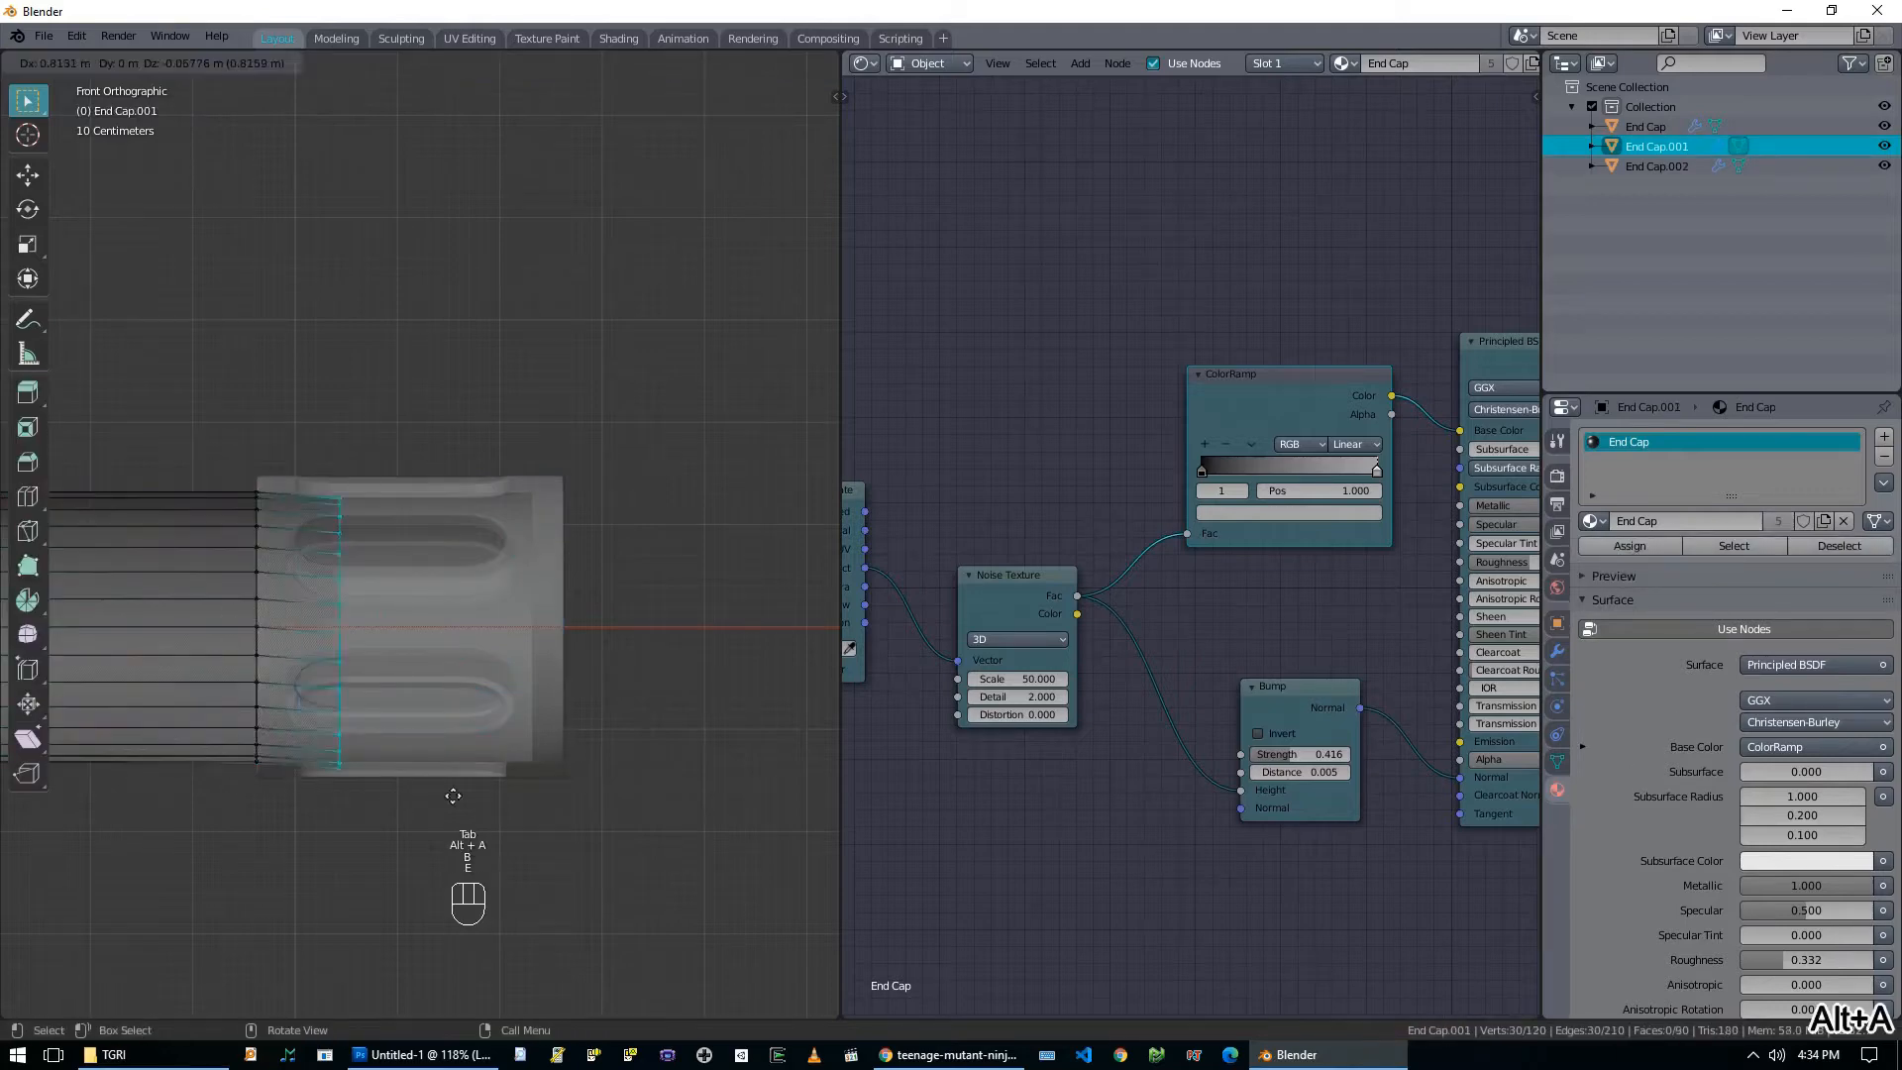
click(595, 794)
key(Tab)
key(alt+z)
Examine how the mirrored end cap fits over the tube's end, trying temporary shifts of the cap.
middle_drag(604, 802, 285, 745)
scroll(603, 685, up, 3)
scroll(298, 739, up, 2)
click(460, 657)
key(g)
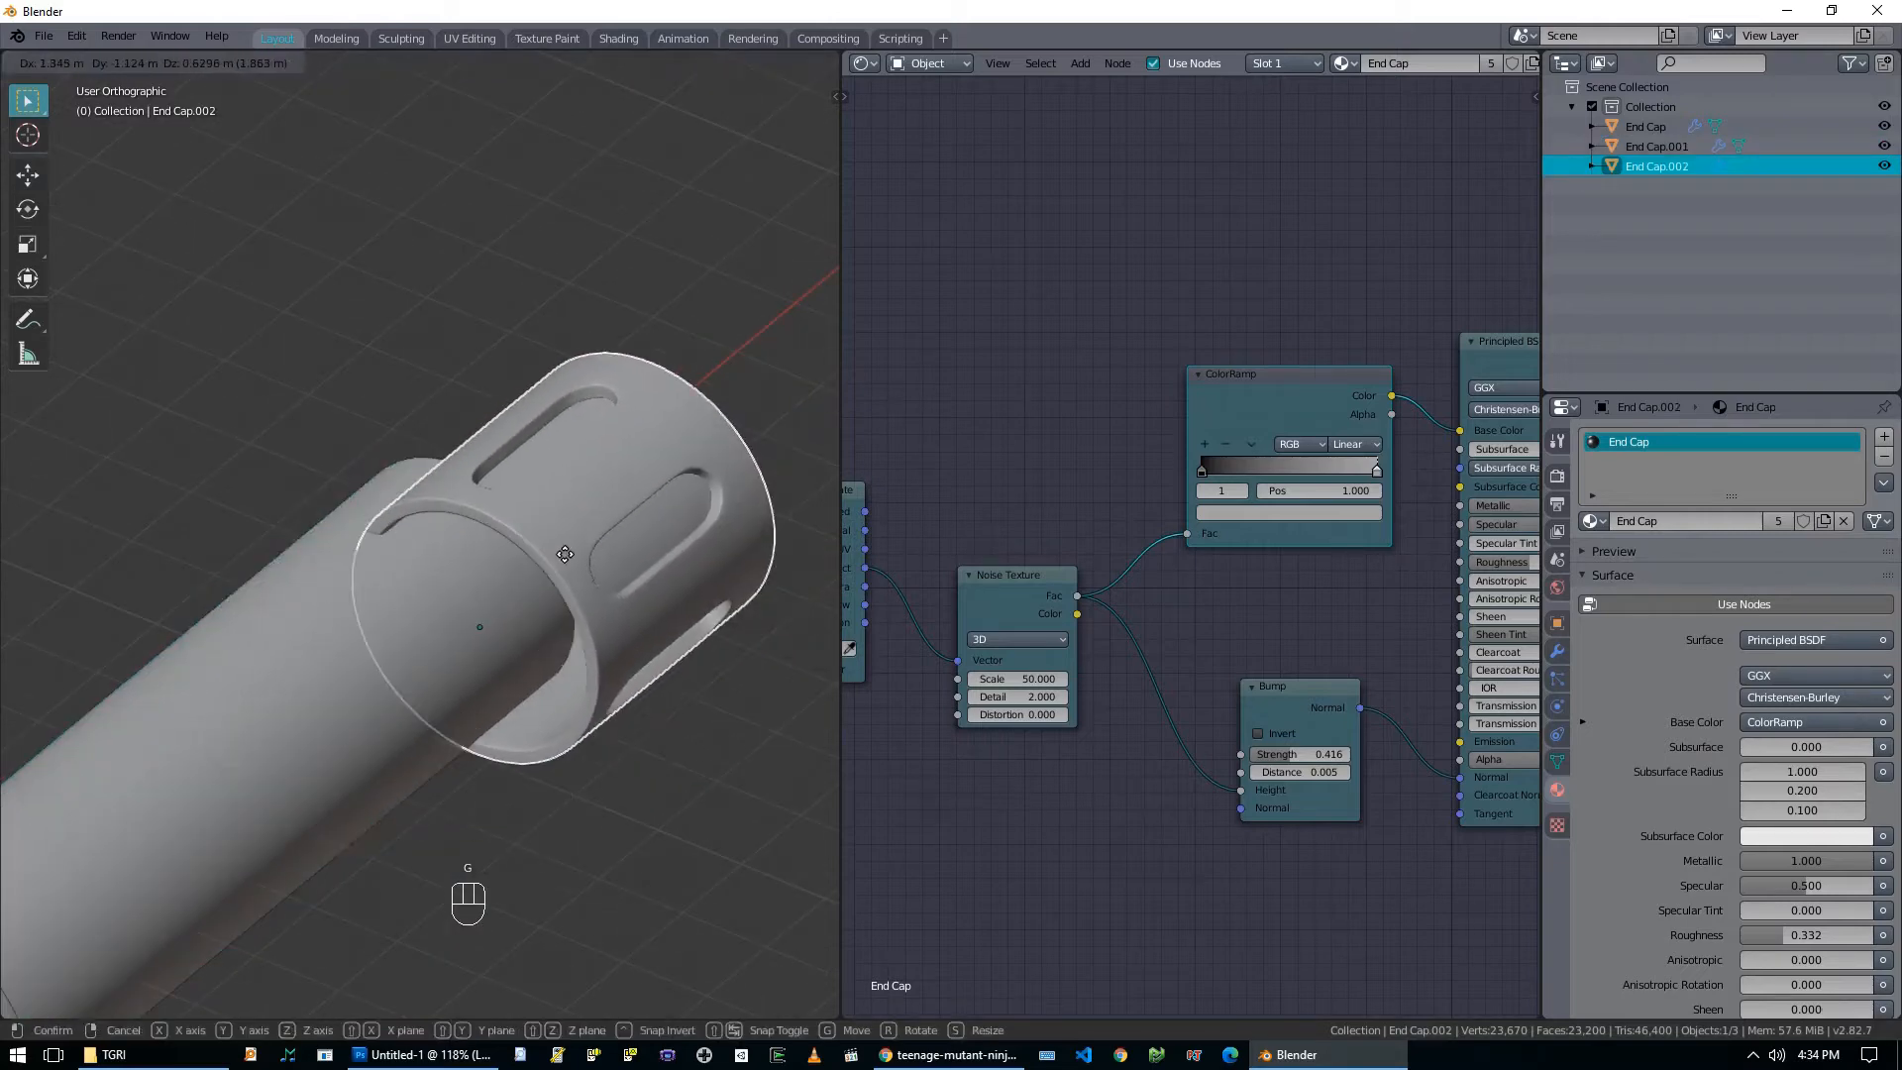
right_click(555, 559)
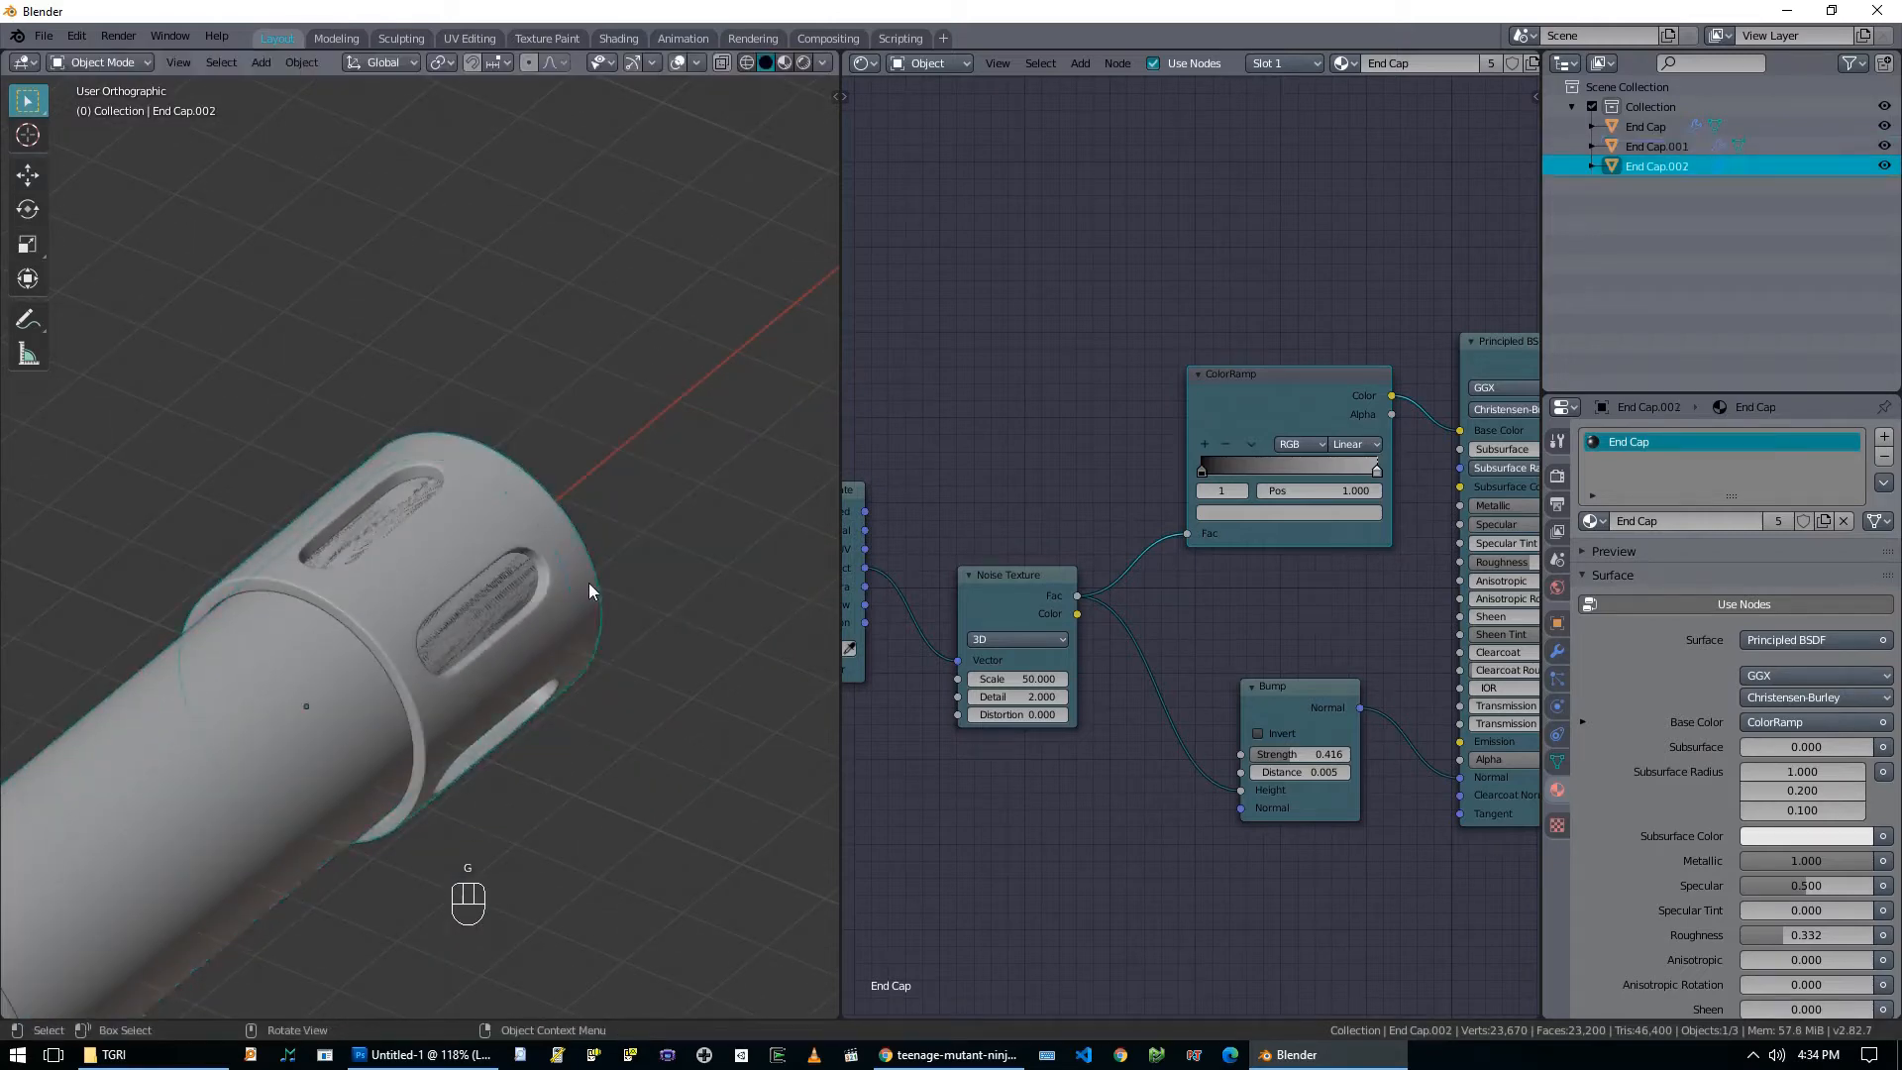
scroll(590, 593, down, 2)
key(g)
right_click(695, 552)
scroll(470, 652, down, 4)
scroll(491, 646, up, 5)
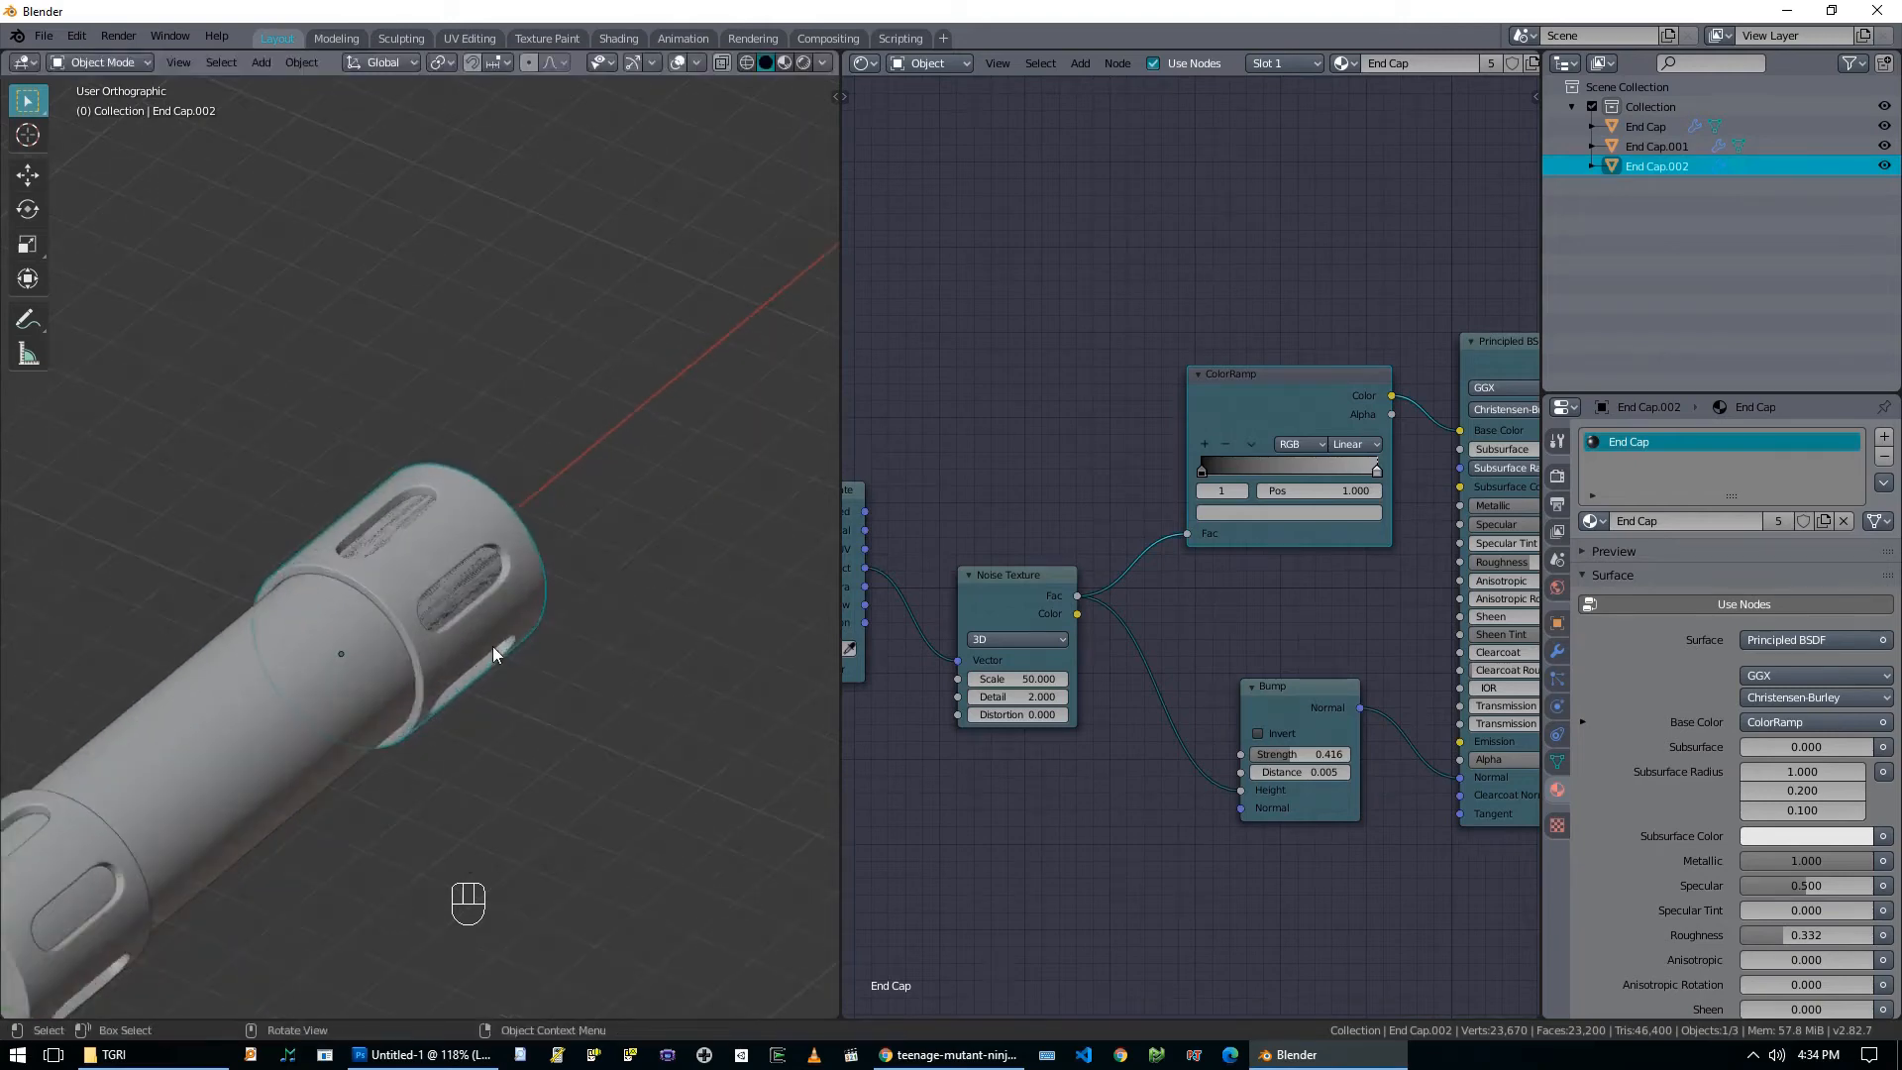
Isolate the mirrored end cap in local view and reveal its hidden geometry.
key(KP_Divide)
scroll(492, 646, up, 3)
key(Tab)
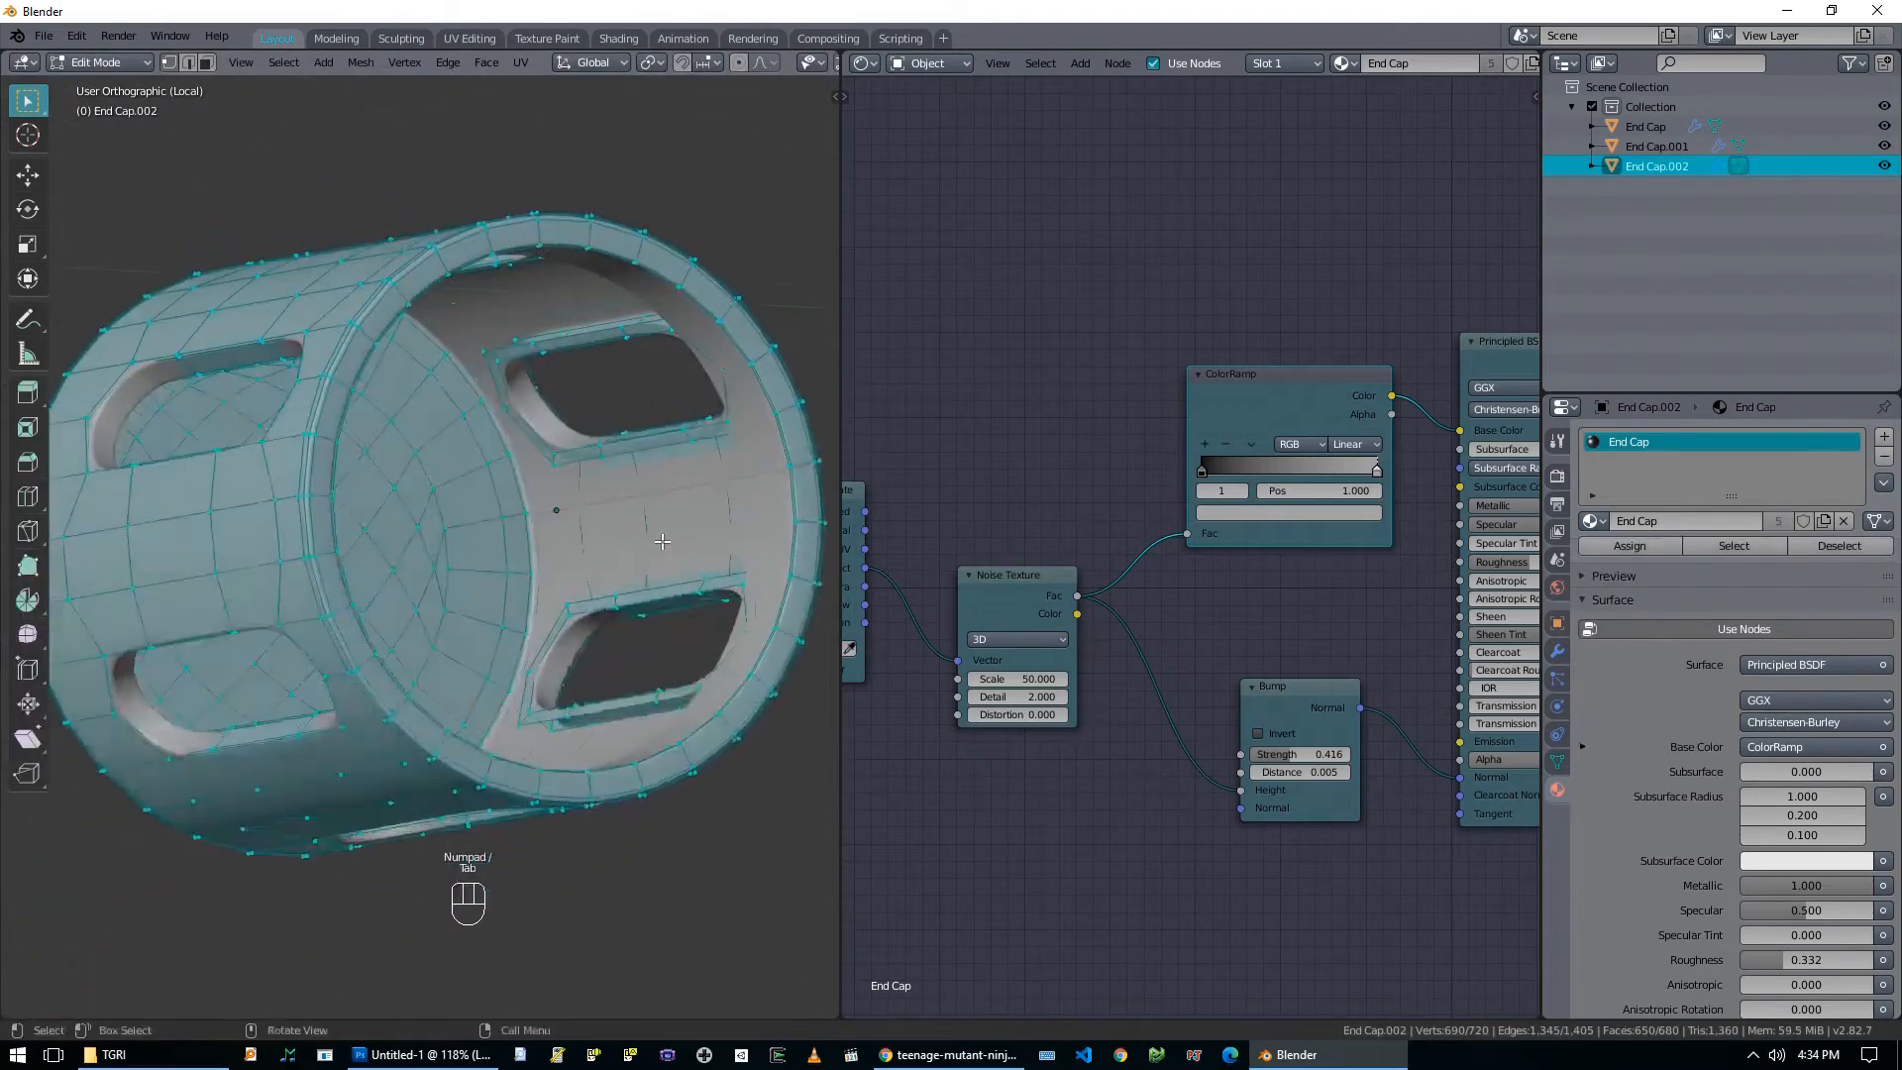
key(alt+a)
key(alt+h)
middle_drag(661, 543, 446, 592)
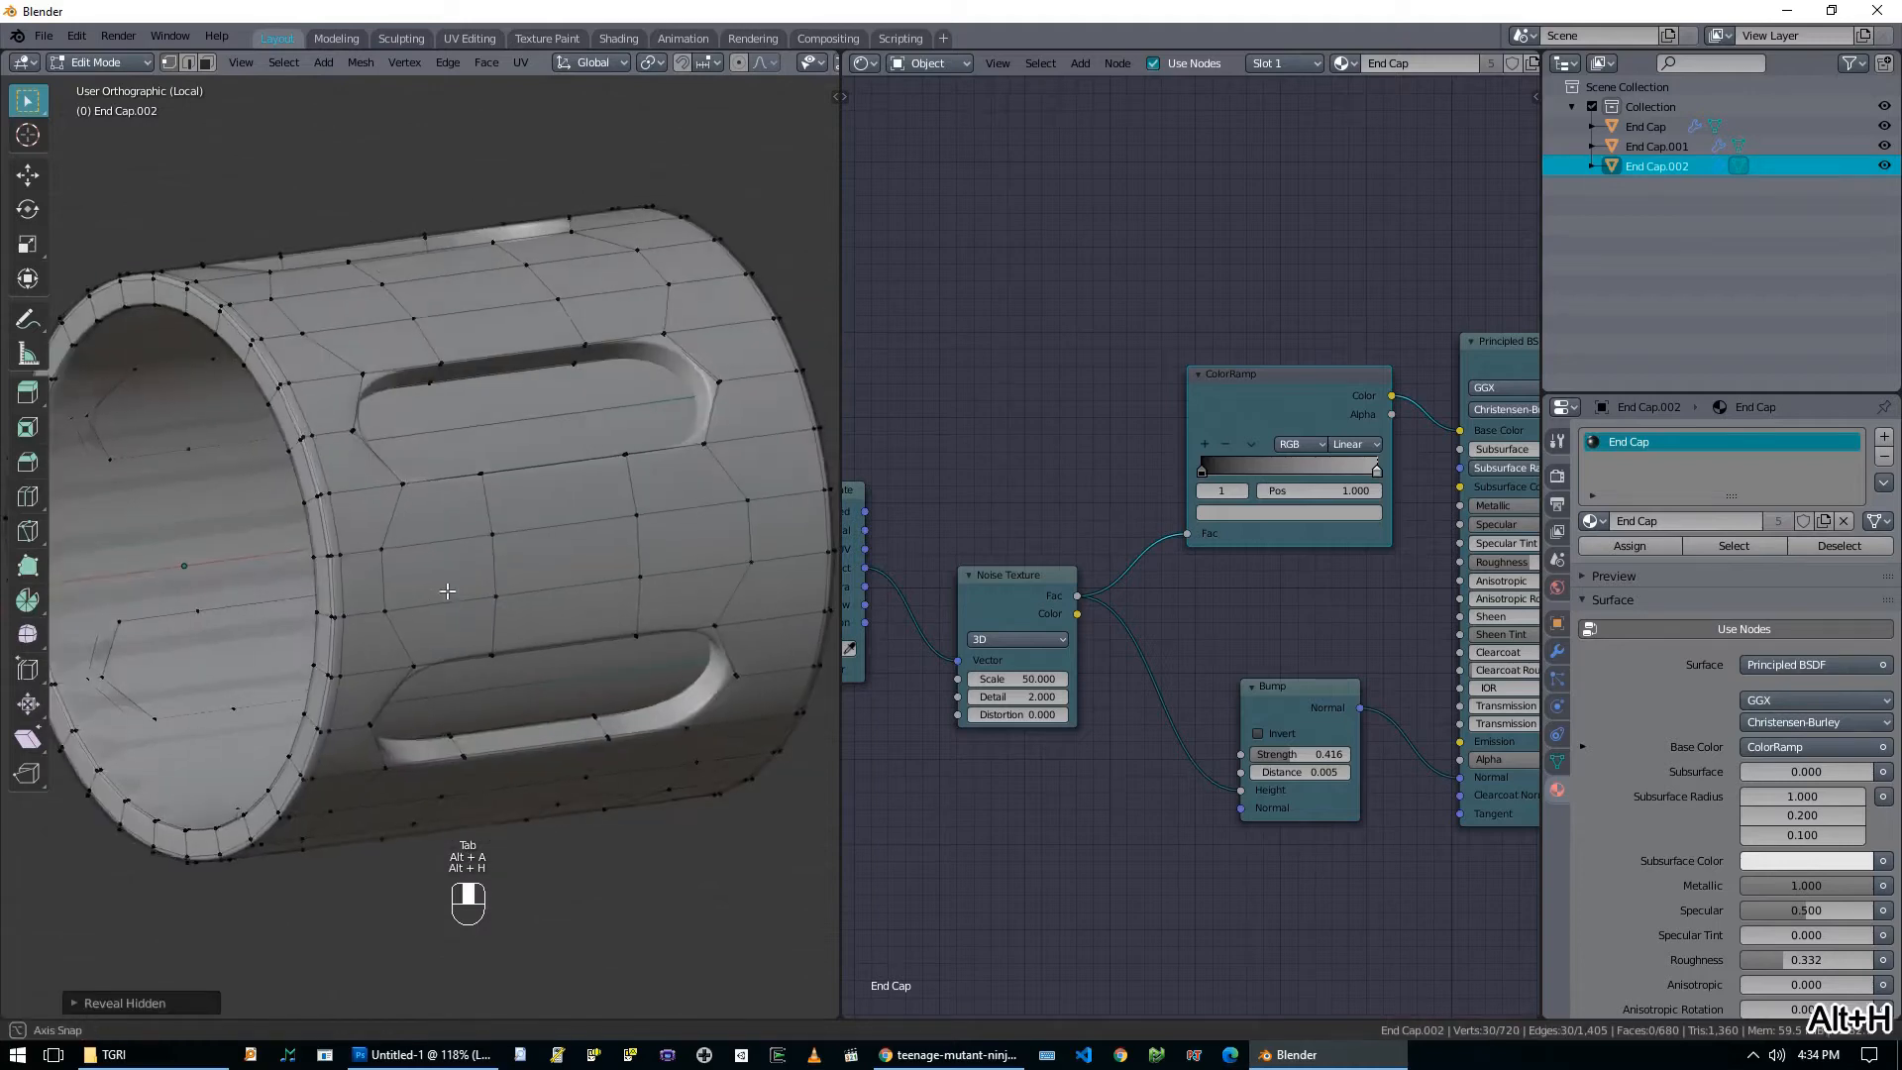
Inspect the isolated cap's mesh for missing inner faces, using linked selection and X-ray.
key(Tab)
key(Tab)
key(alt+a)
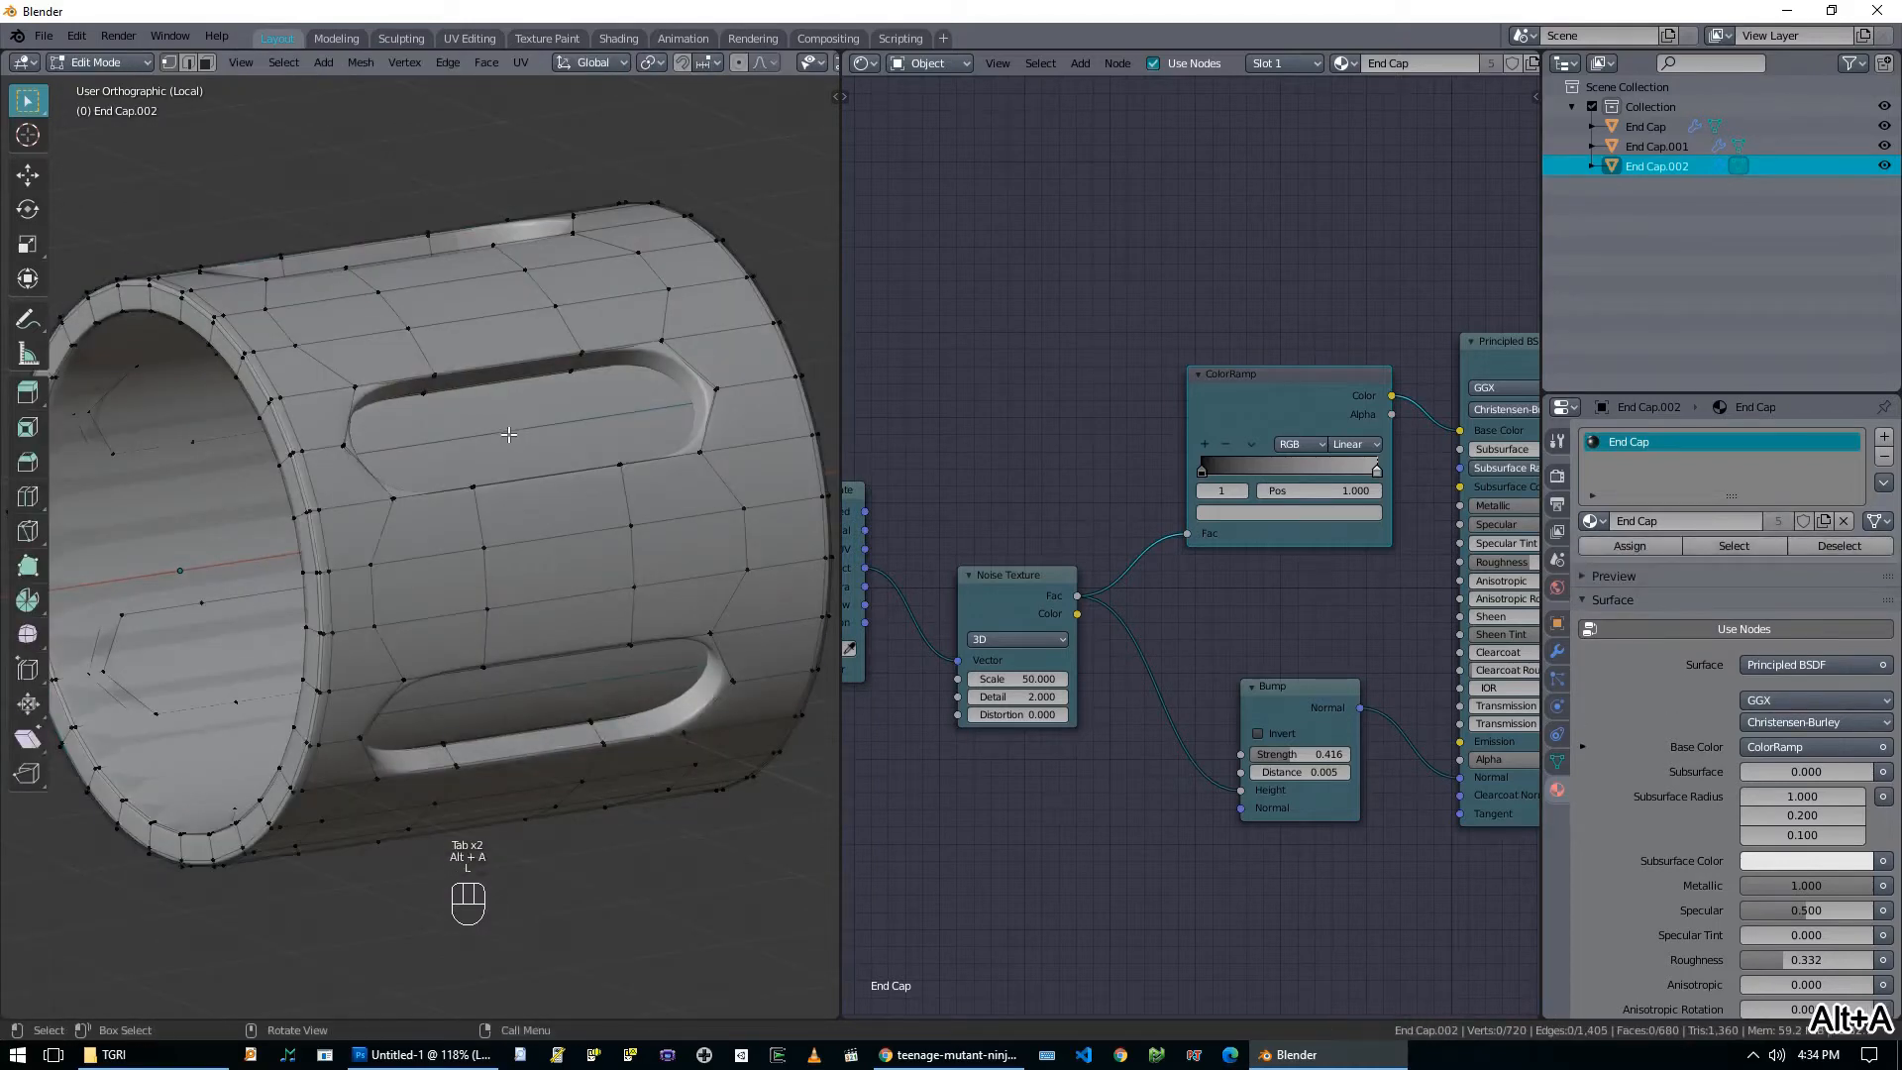
scroll(492, 443, down, 3)
middle_drag(491, 442, 447, 503)
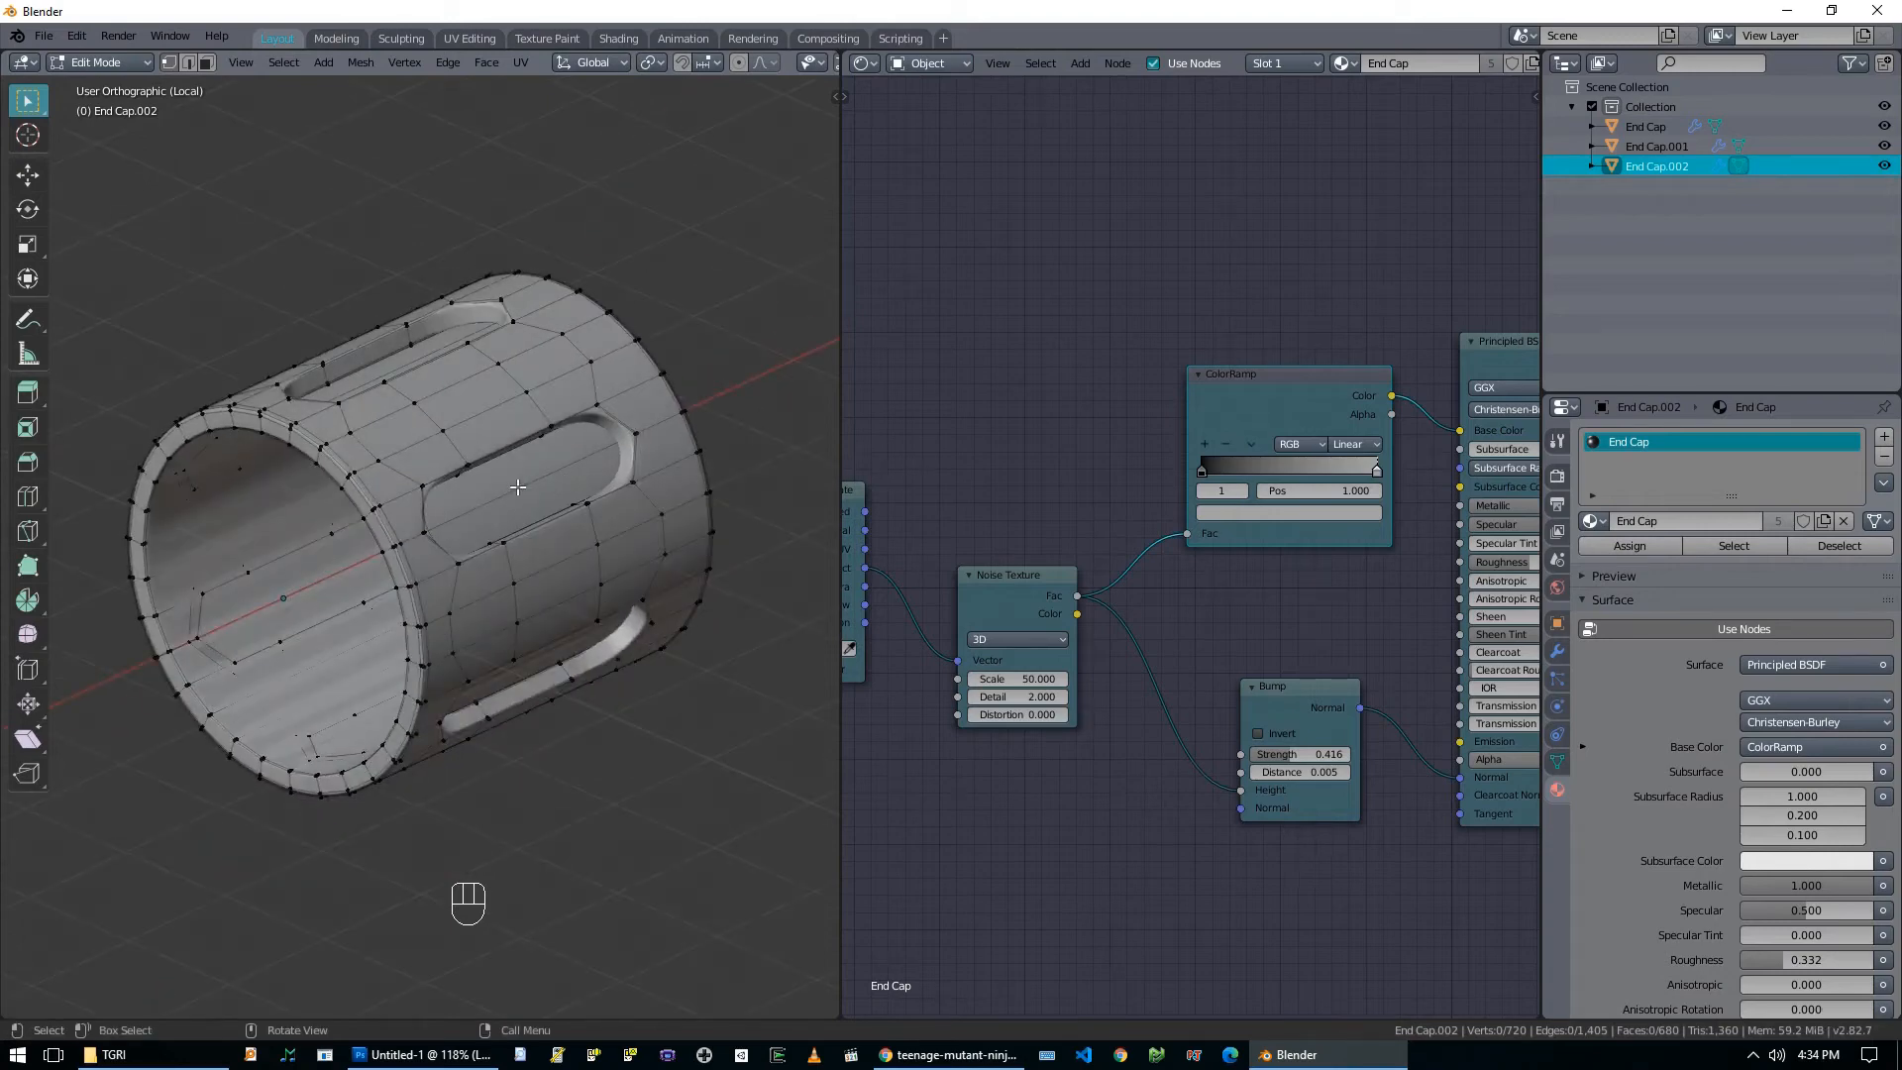
key(l)
key(alt+z)
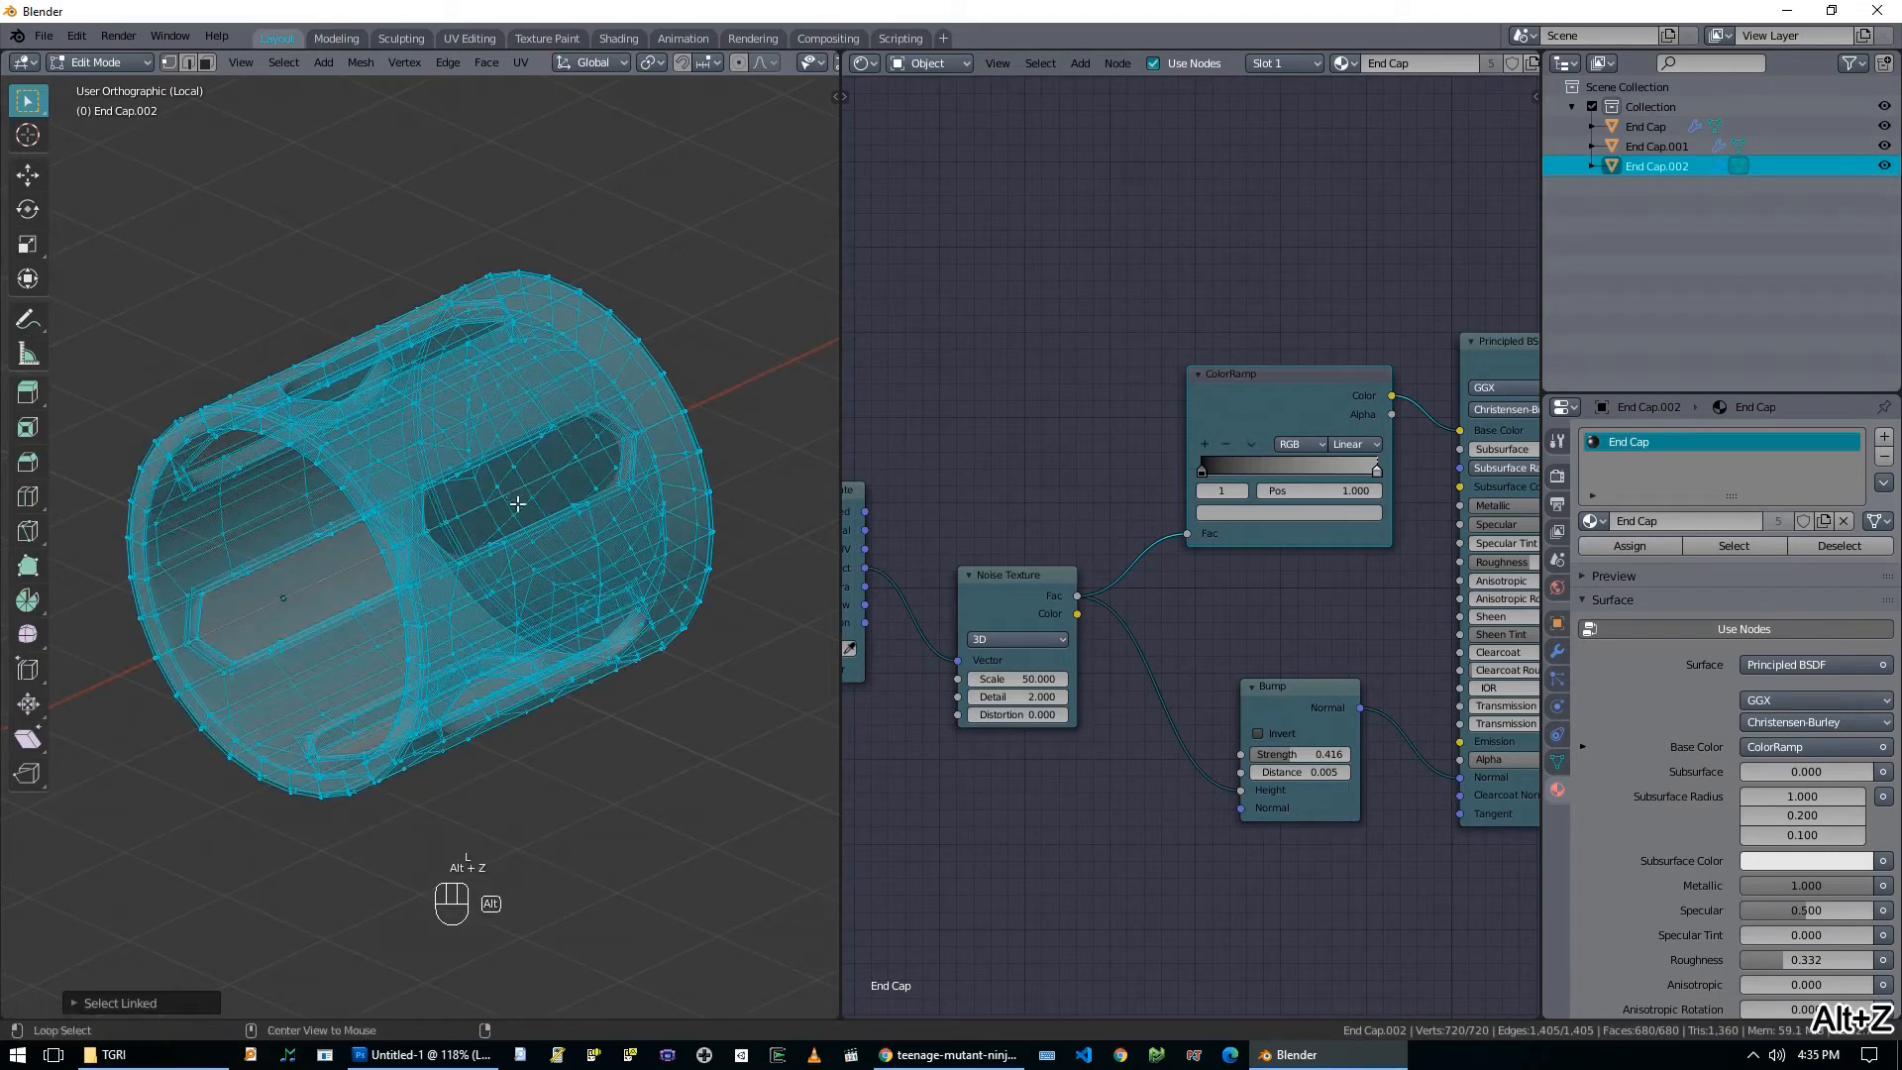
key(alt+z)
scroll(613, 456, up, 2)
key(Tab)
scroll(535, 465, down, 4)
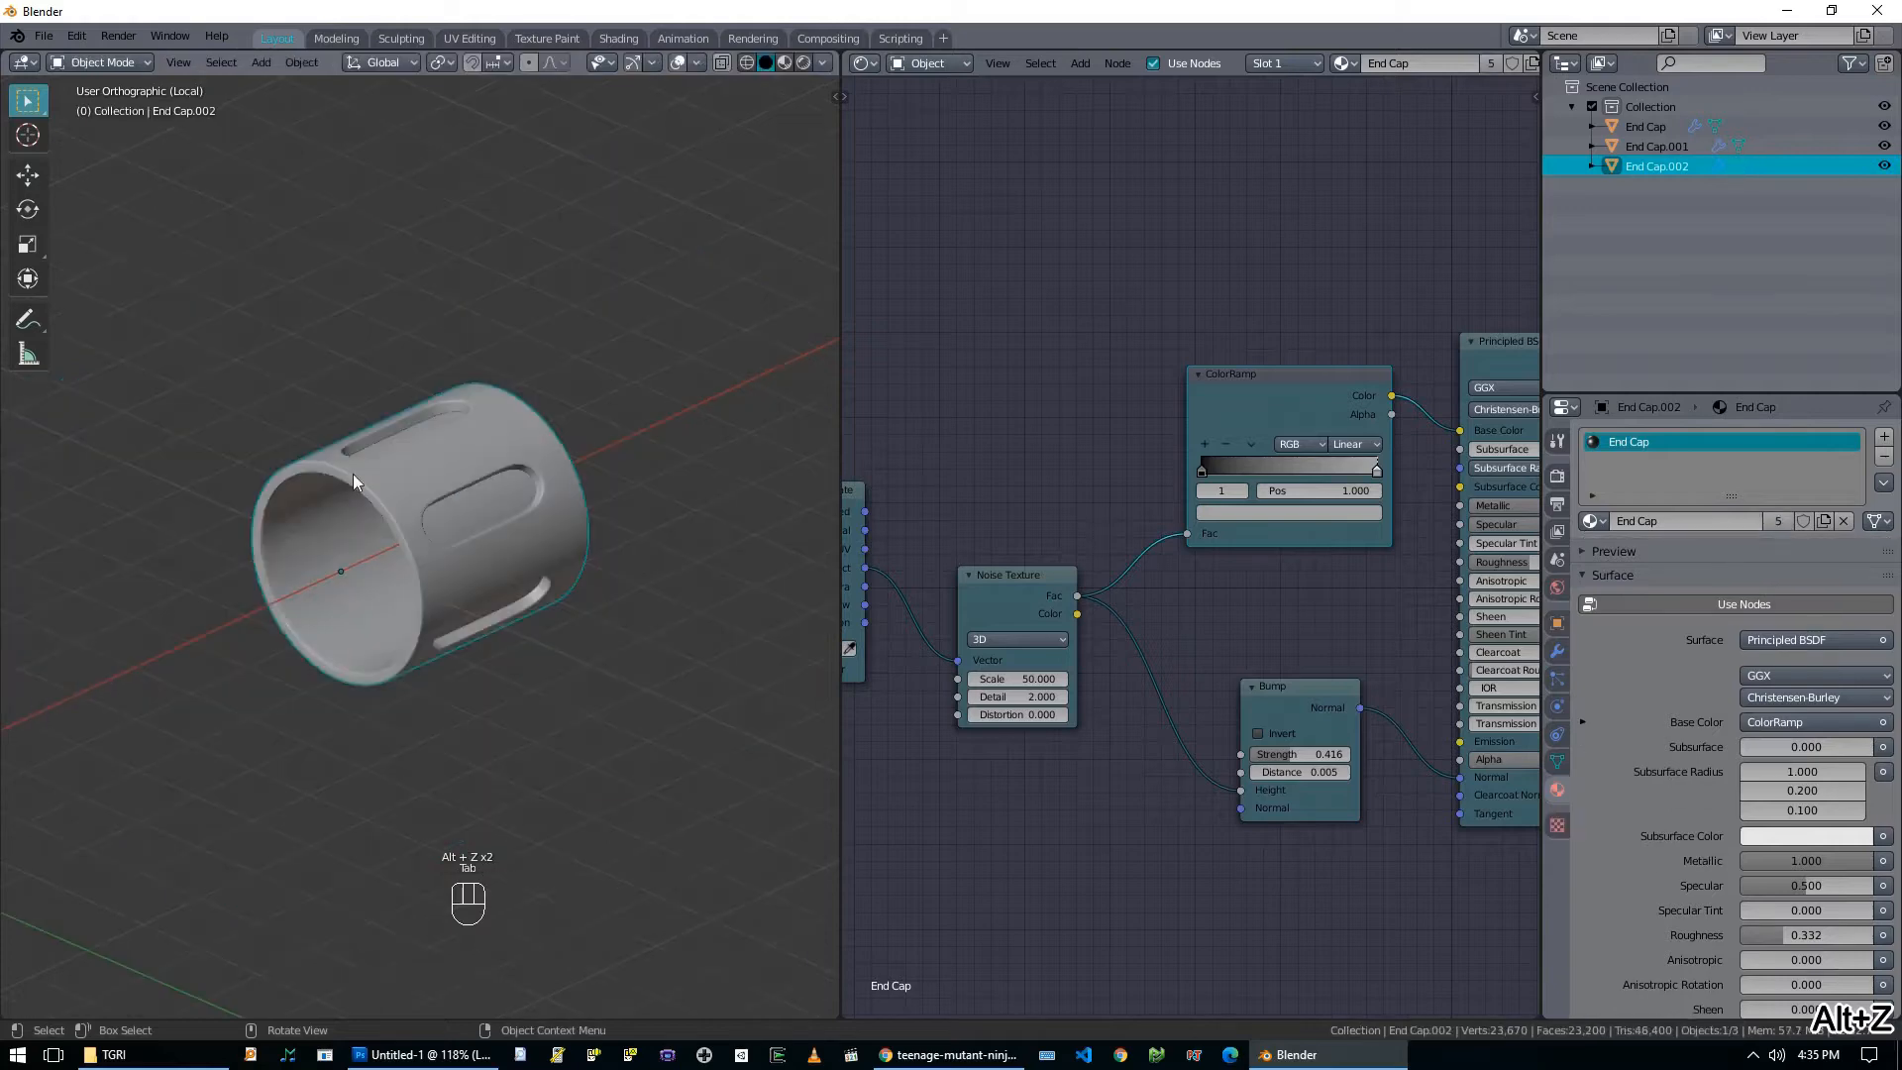
Delete the faulty mirrored end cap and leave local view.
key(x)
click(384, 495)
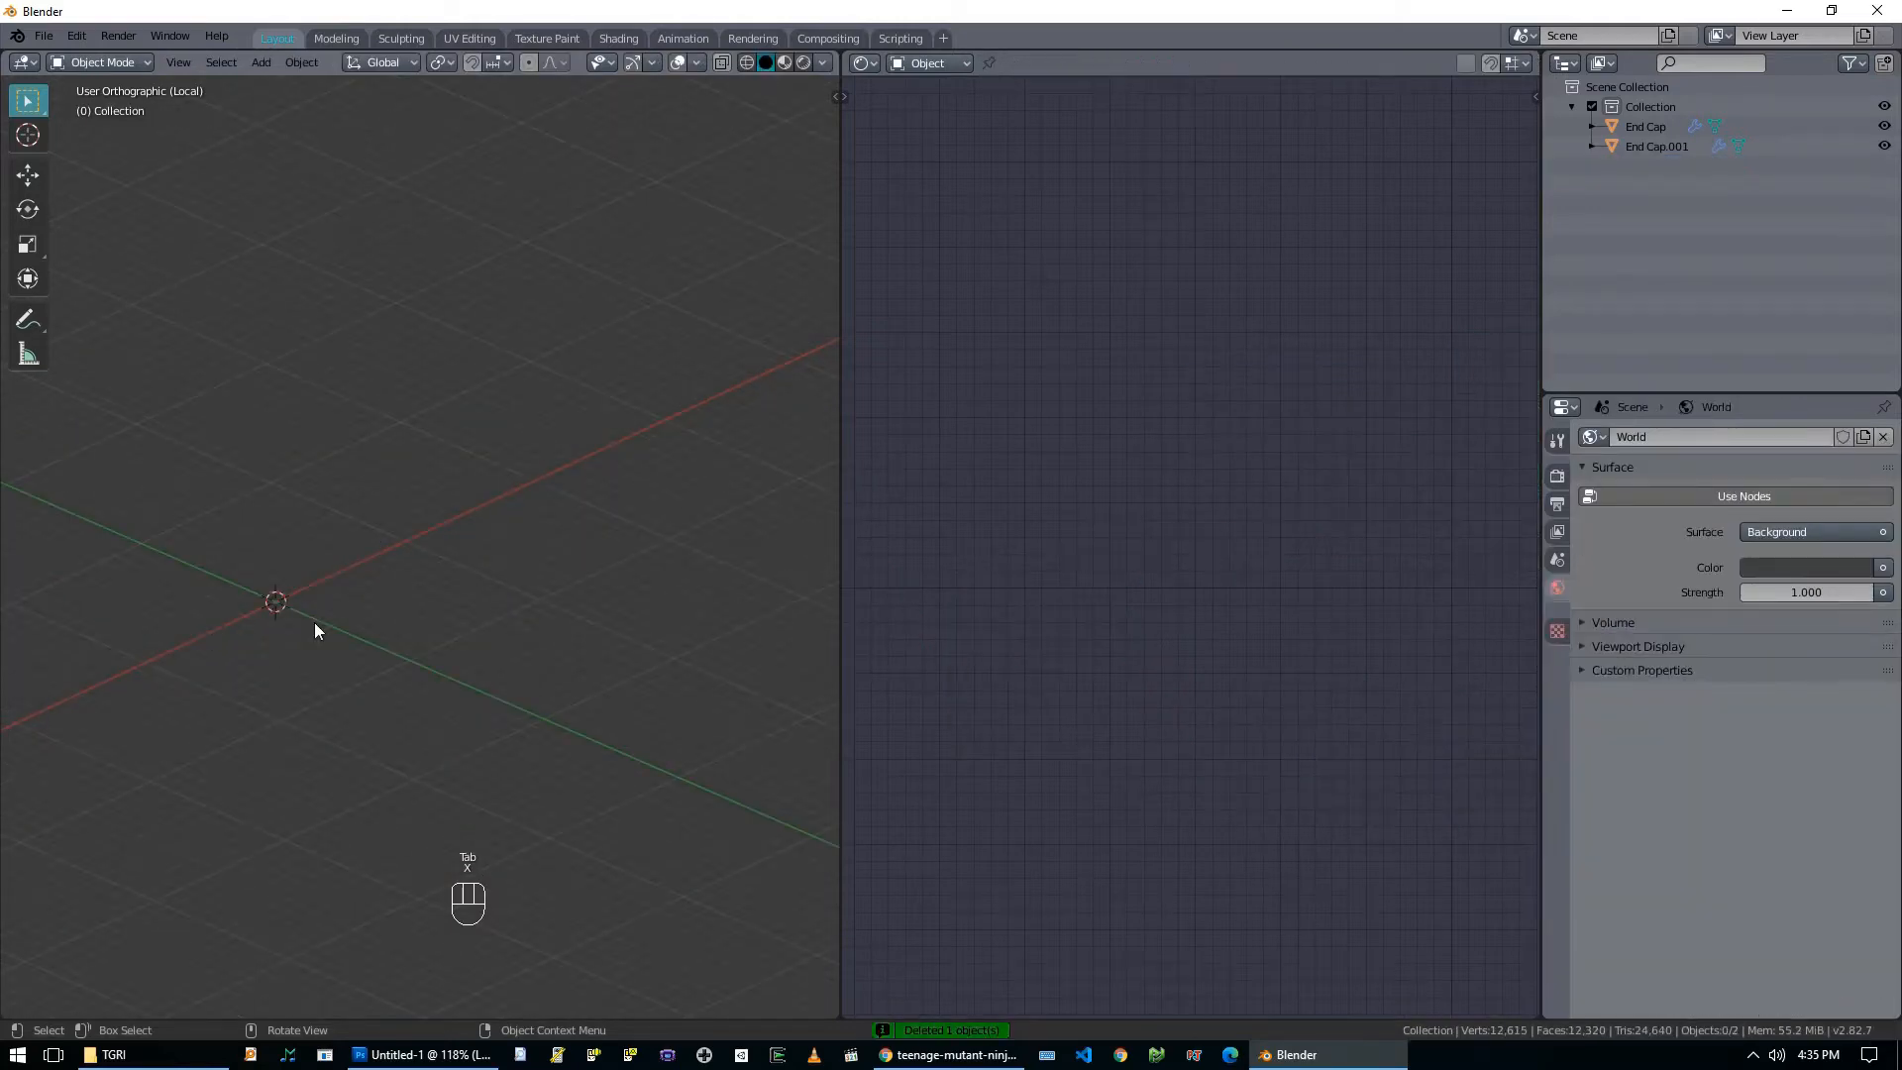
key(KP_Divide)
scroll(313, 622, down, 2)
Reveal all hidden geometry in the original end cap's mesh and clear the selection.
click(188, 753)
key(g)
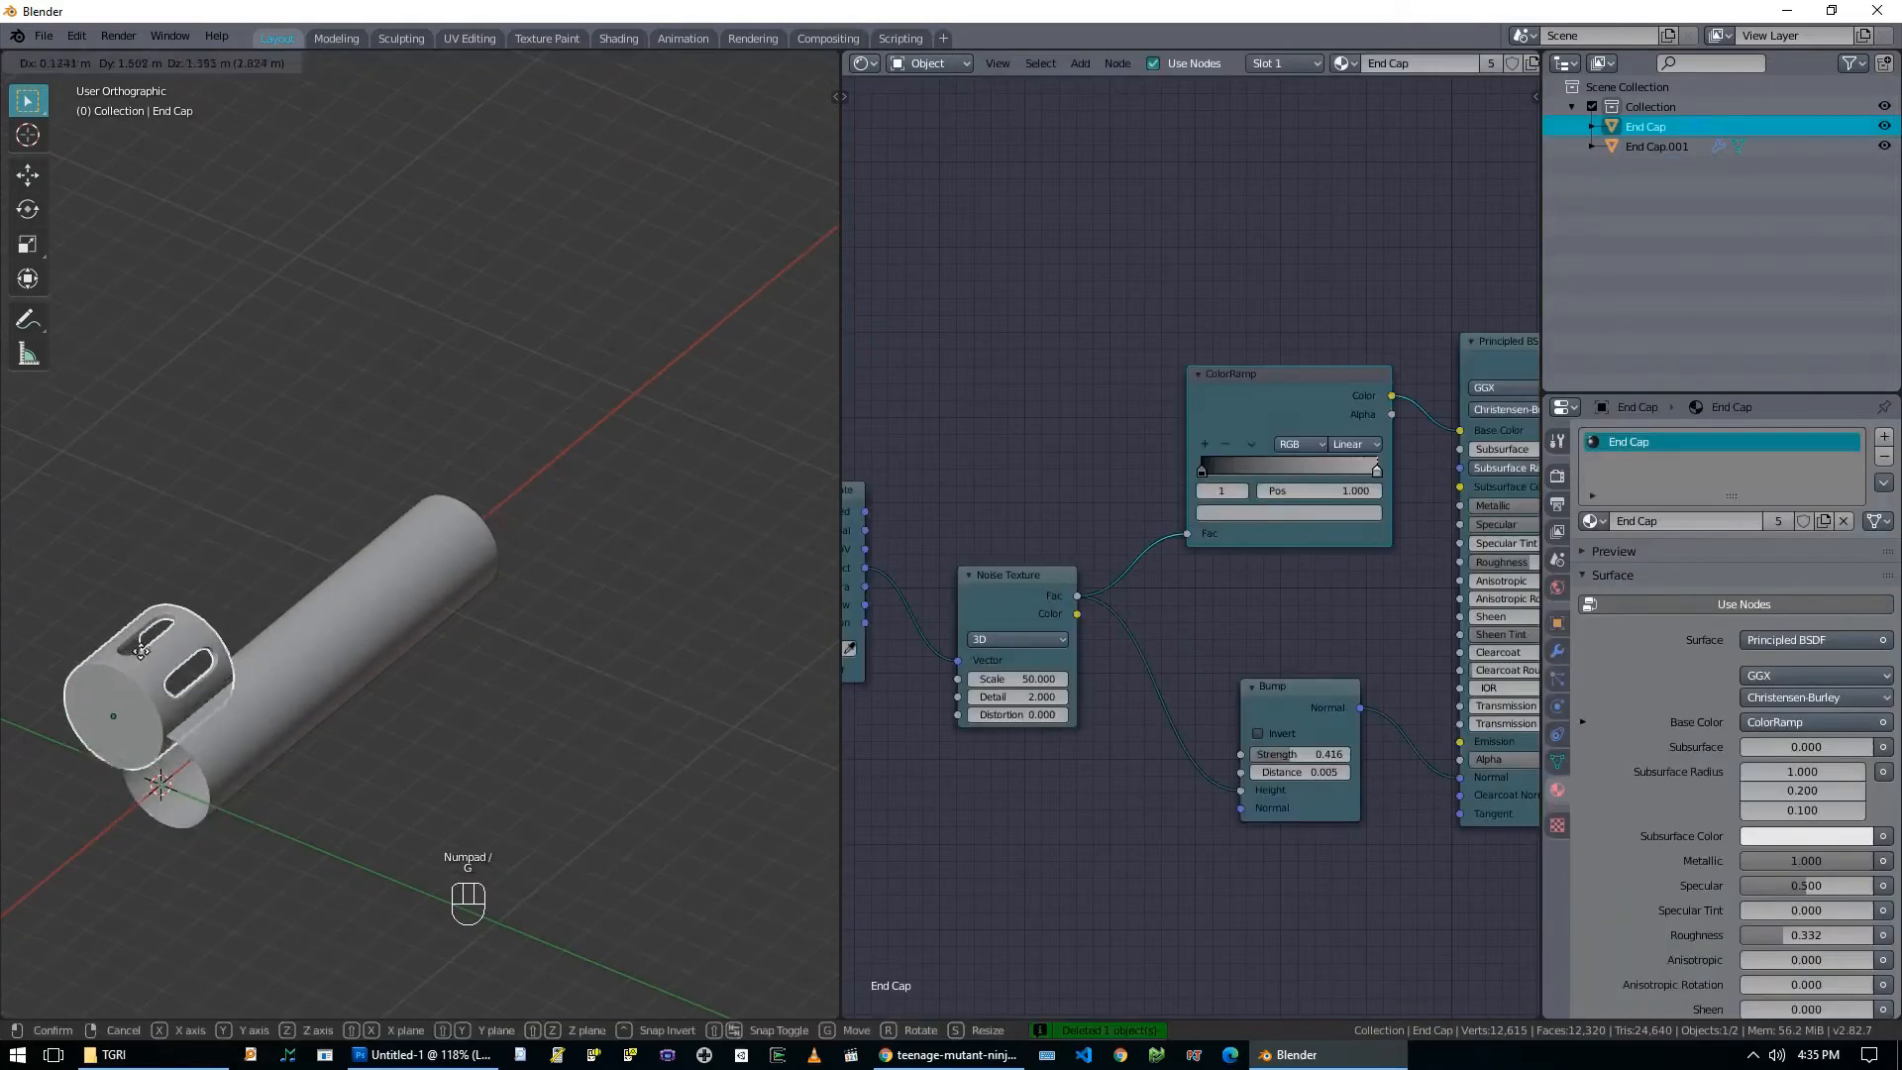
right_click(142, 645)
key(Tab)
key(a)
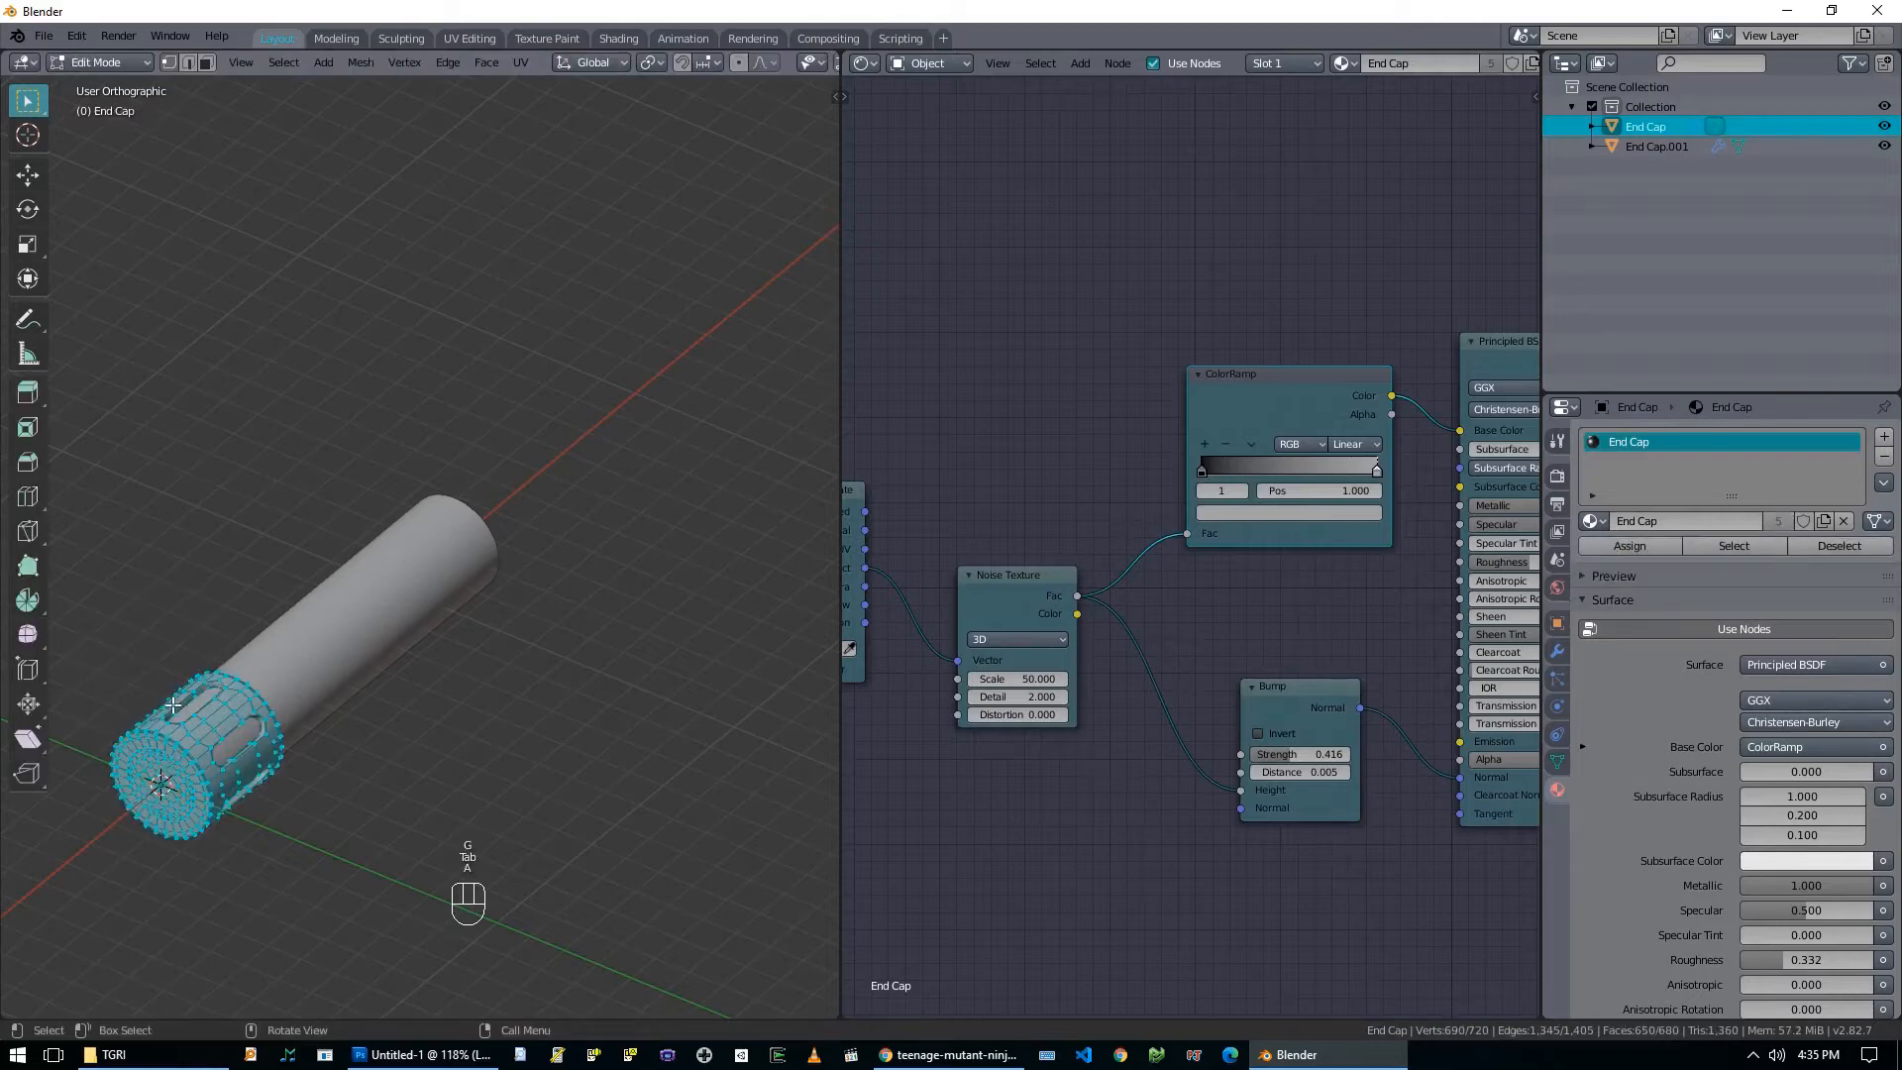
key(alt+h)
key(alt+a)
middle_drag(174, 705, 194, 696)
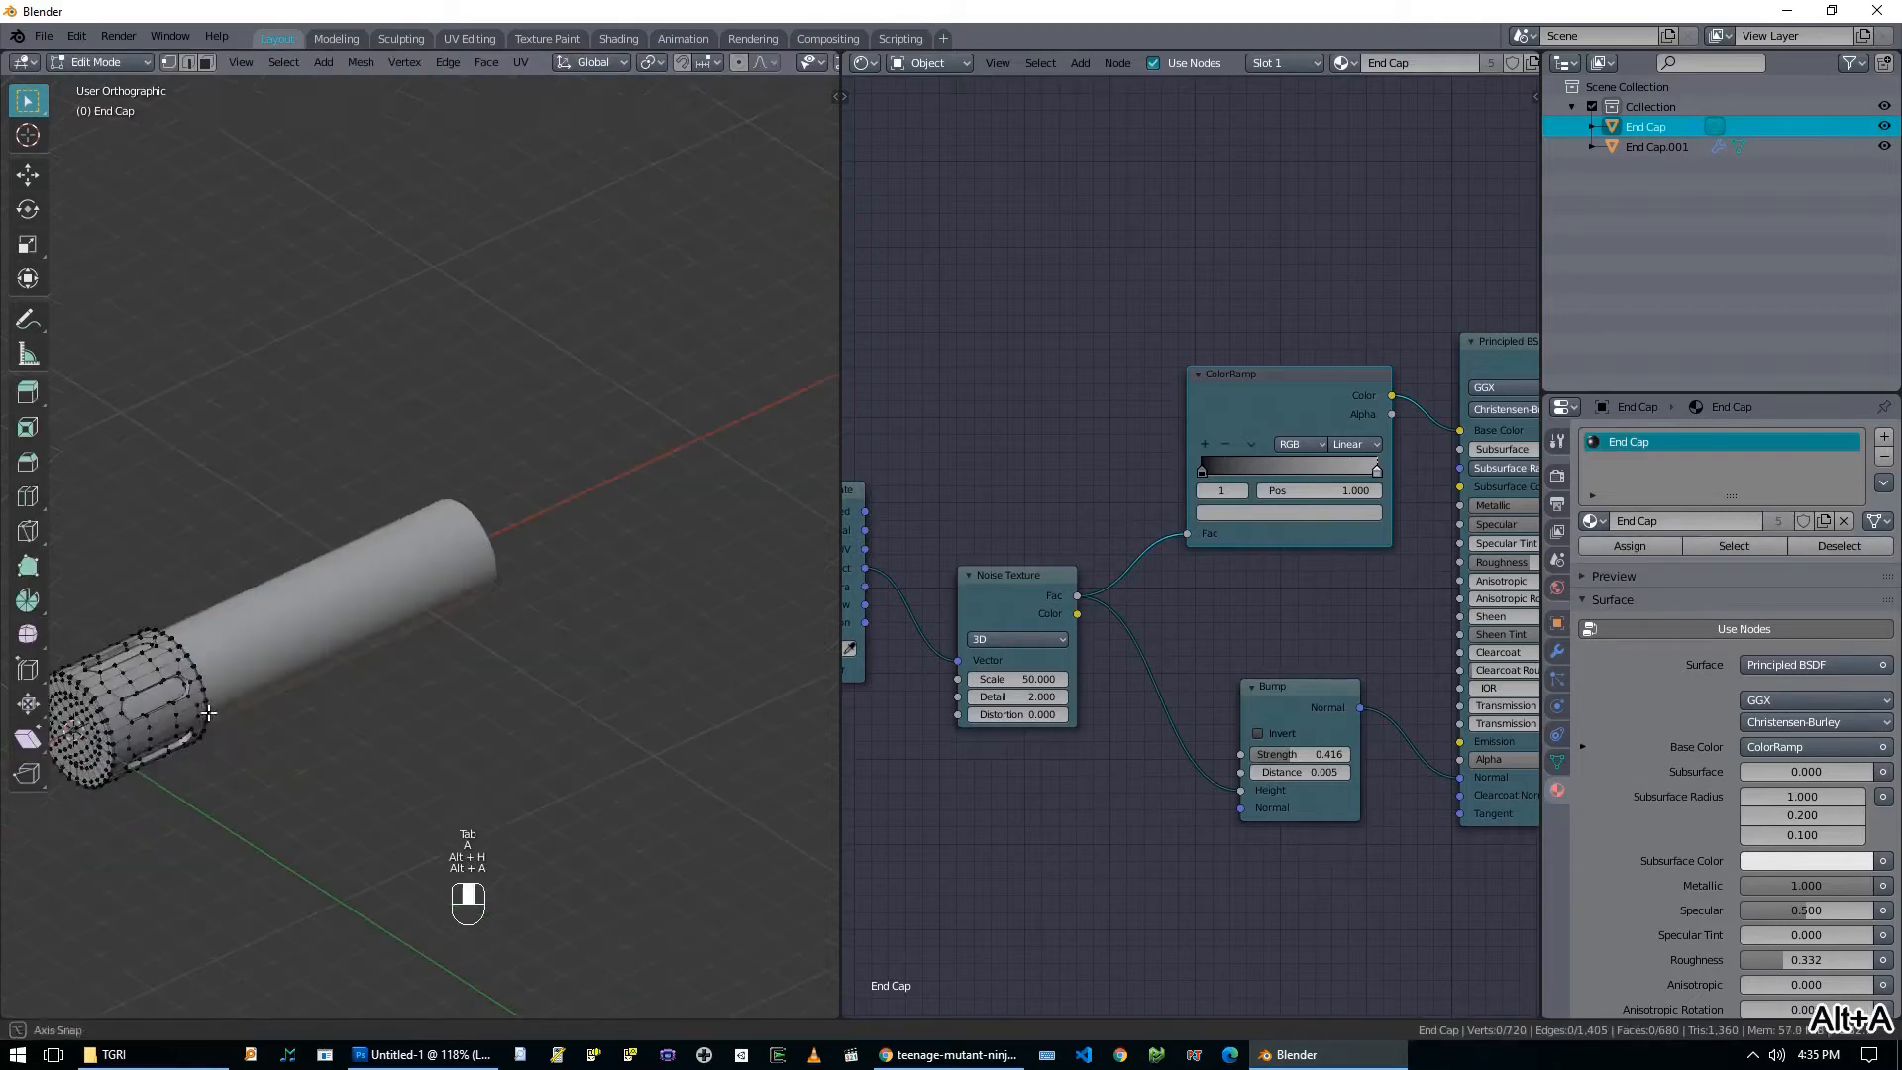
key(Tab)
Duplicate the complete end cap near the tube's far end and mirror the copy's whole mesh along X.
key(KP_1)
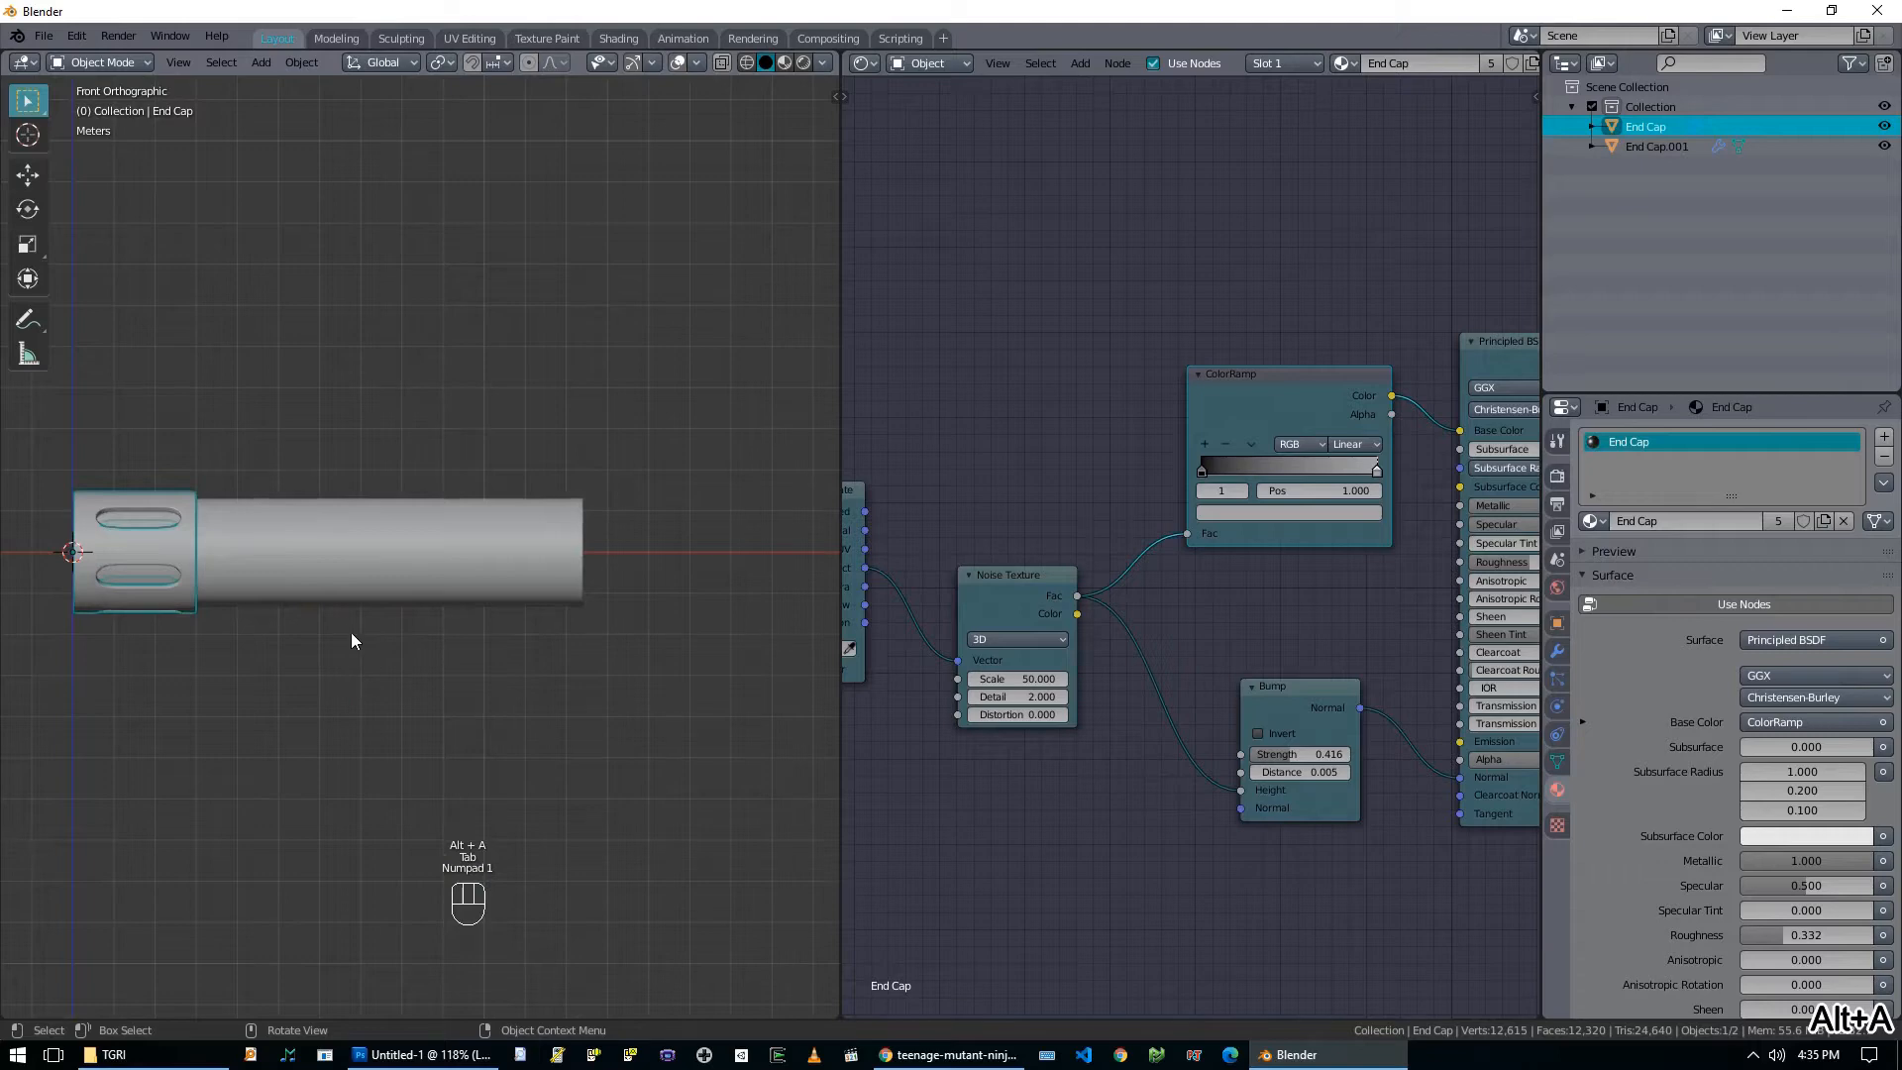
key(shift+d)
click(686, 634)
key(Tab)
key(a)
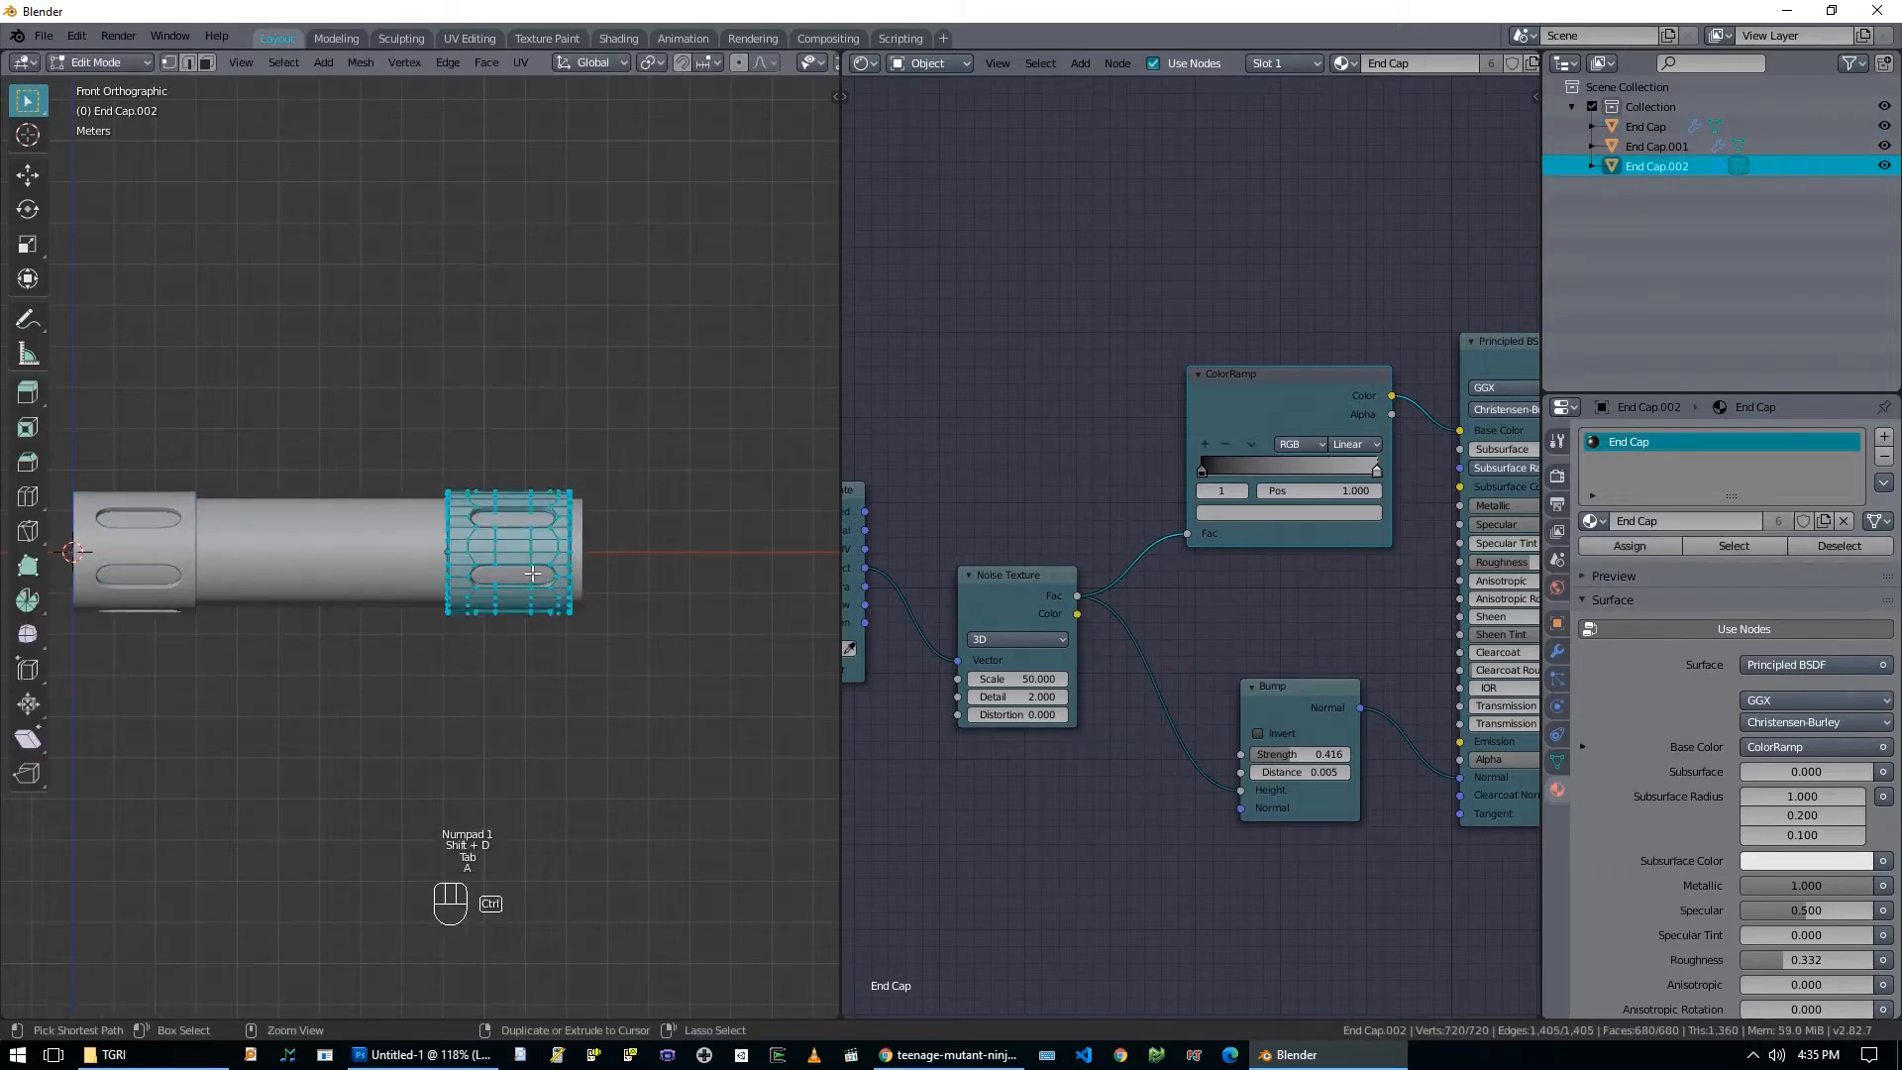
key(ctrl+m)
key(x)
scroll(540, 570, up, 5)
key(Tab)
Move the new mirrored cap along X clear of the tube's far end.
scroll(567, 561, down, 4)
key(g)
key(x)
click(808, 574)
Box-select the tube's outermost end loop with X-ray on and delete its vertices.
click(598, 562)
key(Tab)
key(alt+a)
key(b)
drag(598, 442, 635, 682)
key(alt+z)
key(b)
drag(574, 403, 645, 697)
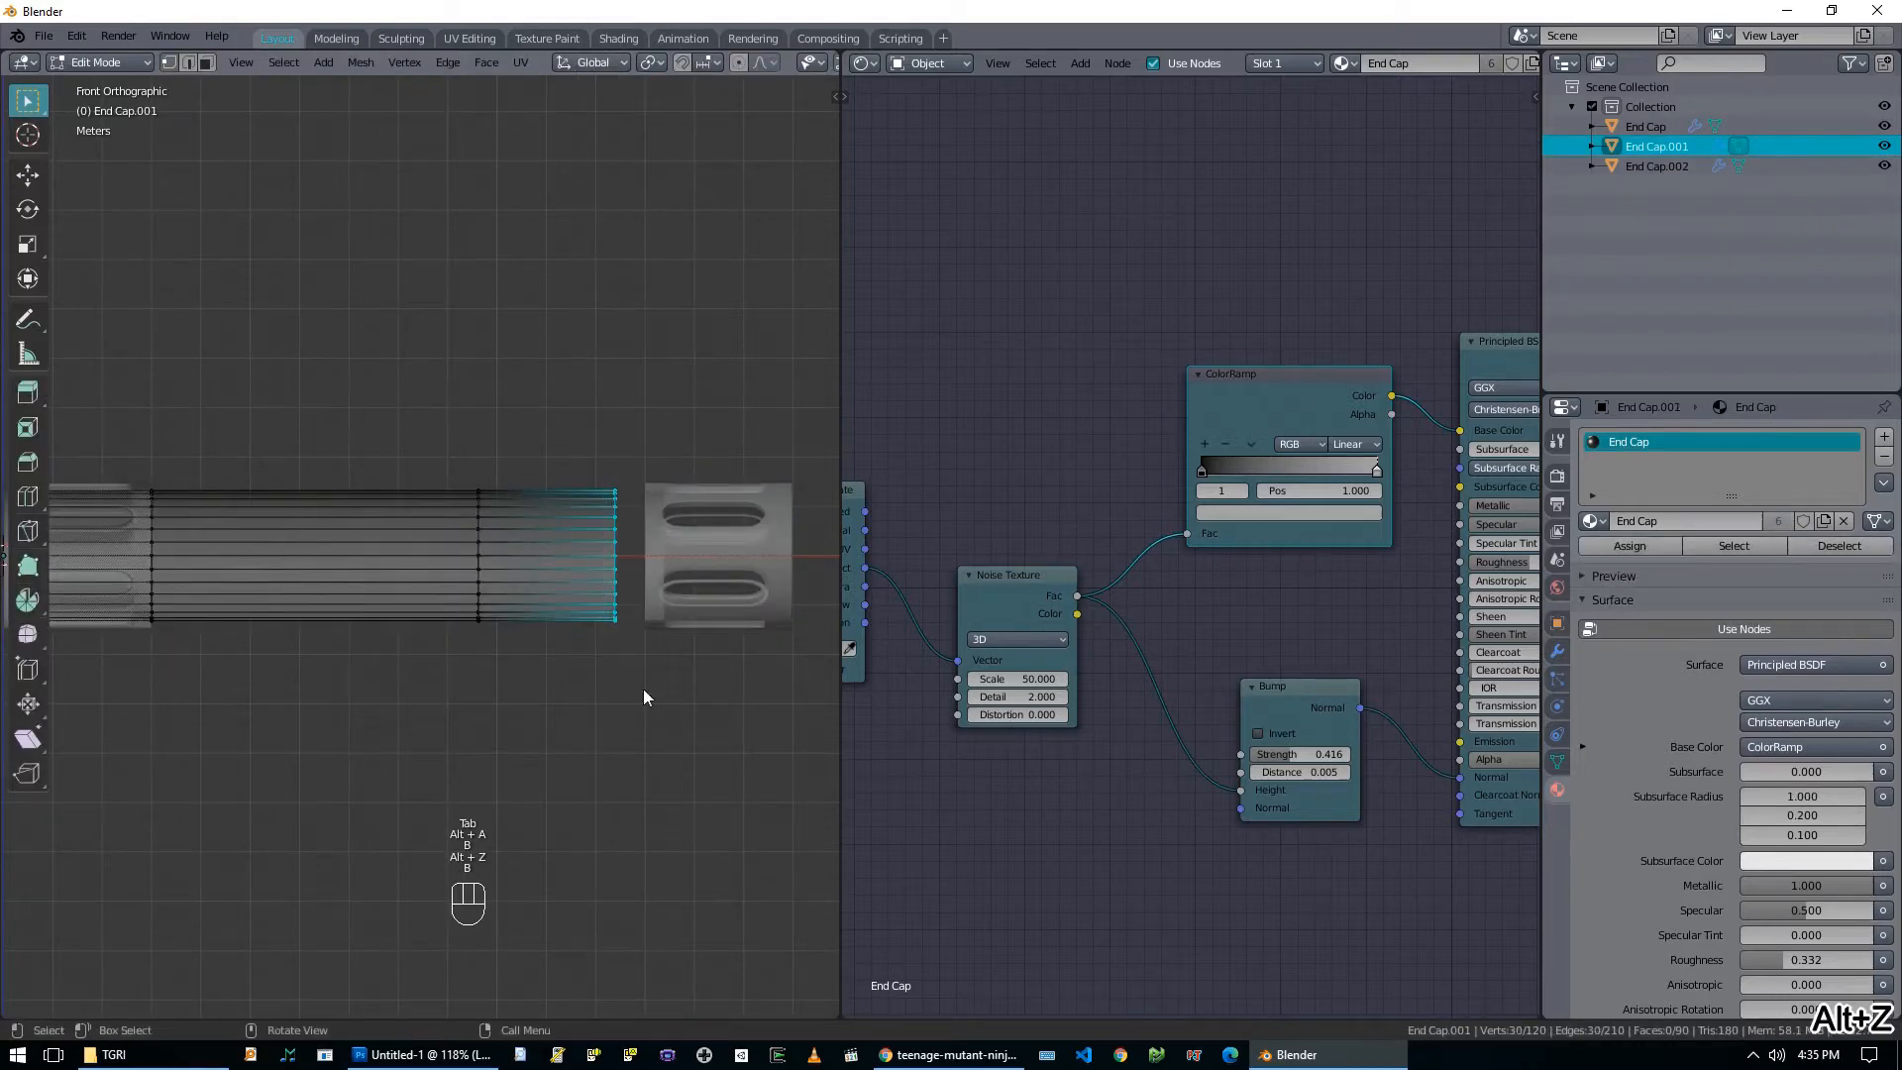
key(x)
click(635, 680)
key(Tab)
Slide the new mirrored cap along X until it sits flush against the shortened tube's end.
click(719, 575)
key(g)
key(x)
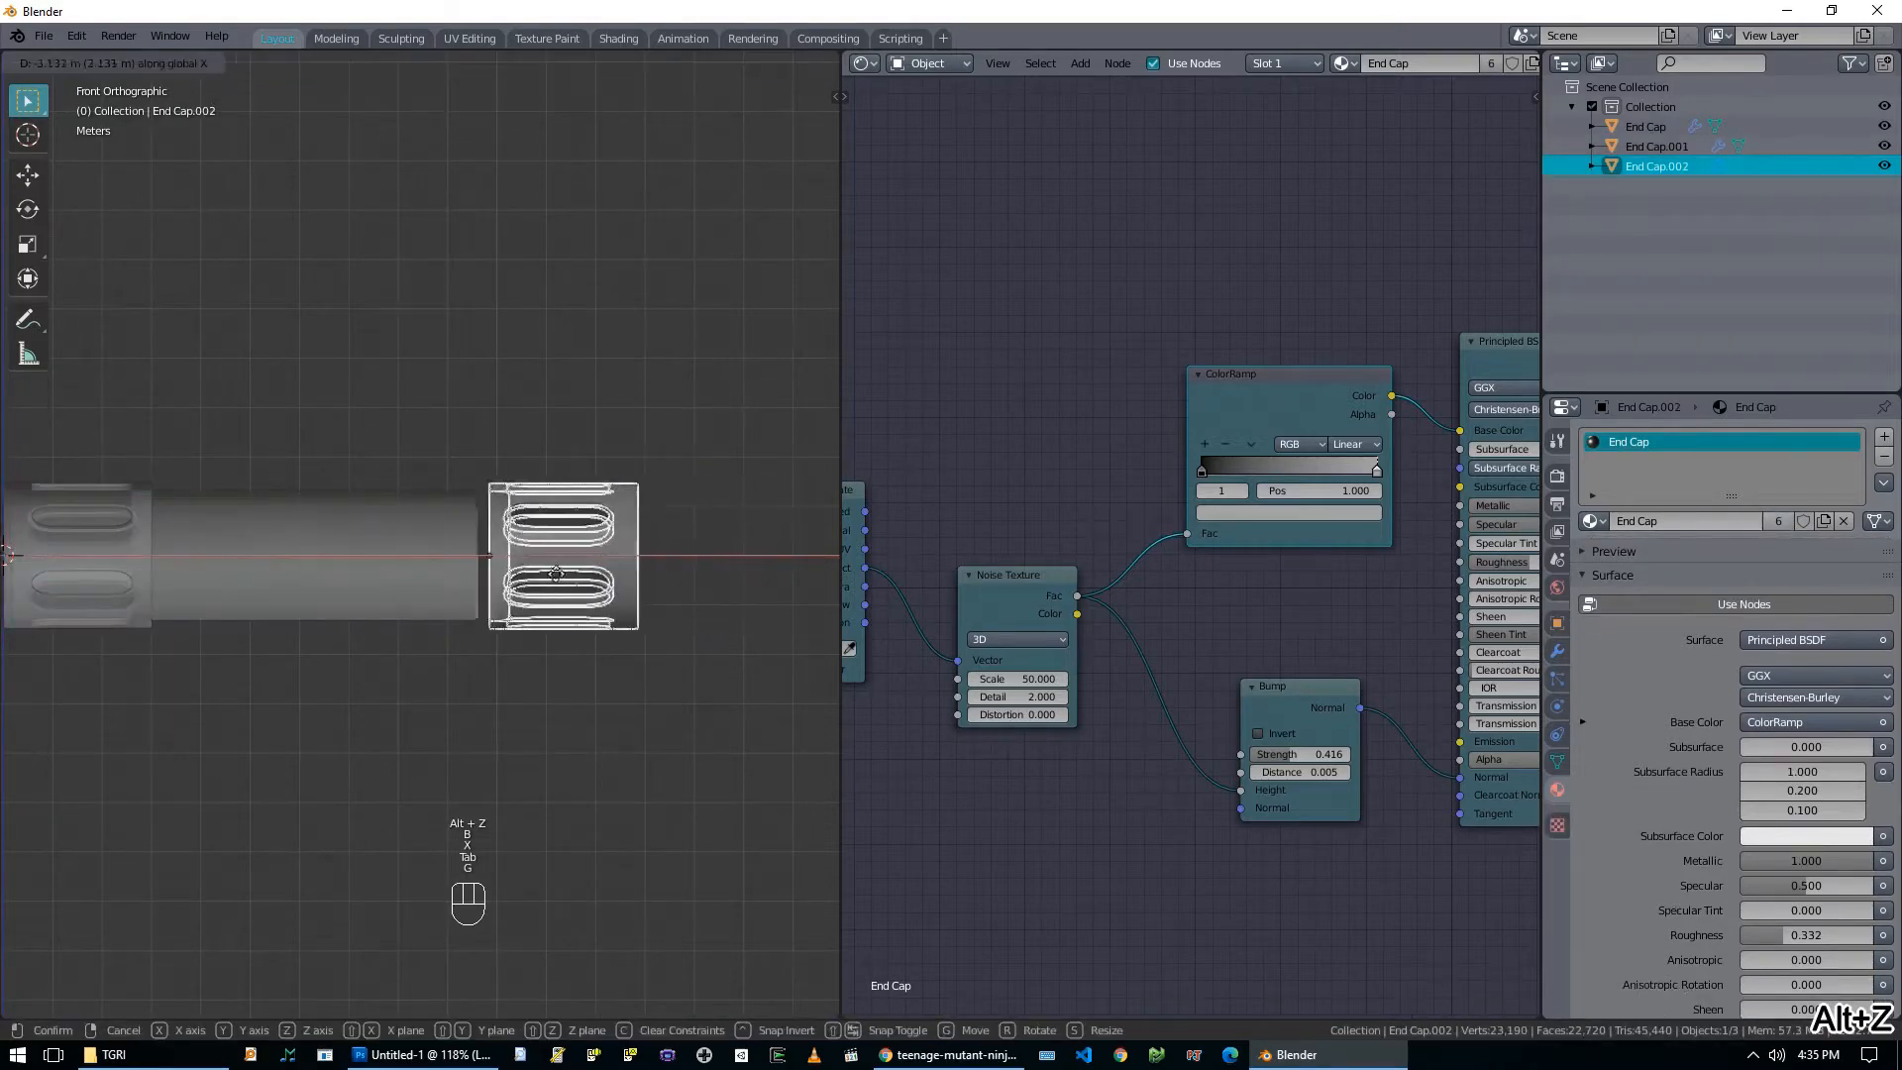
click(580, 566)
click(564, 565)
key(Tab)
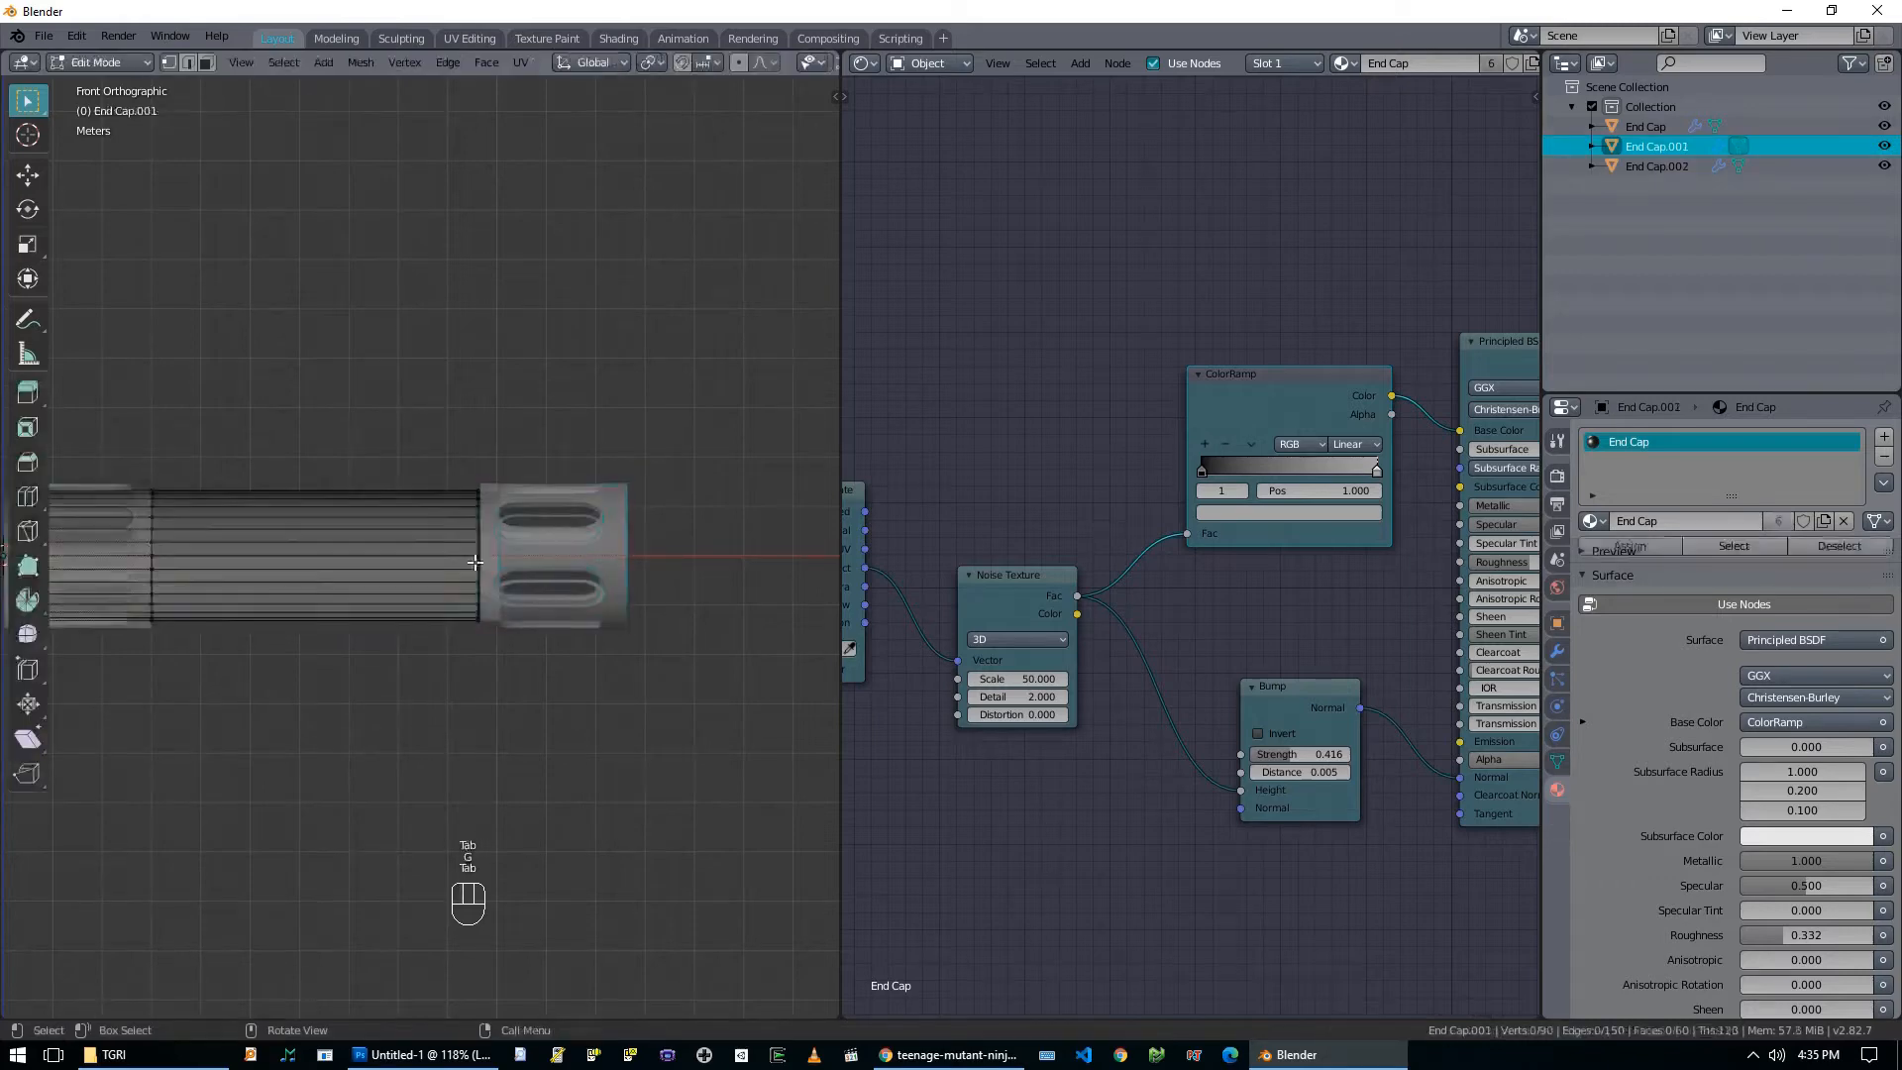
scroll(554, 560, up, 4)
key(Tab)
key(g)
Box-select the tube's open end loop, extrude it through to the second cap's outer end, and turn X-ray off.
key(Tab)
scroll(548, 566, down, 3)
key(alt+a)
key(b)
drag(504, 463, 540, 693)
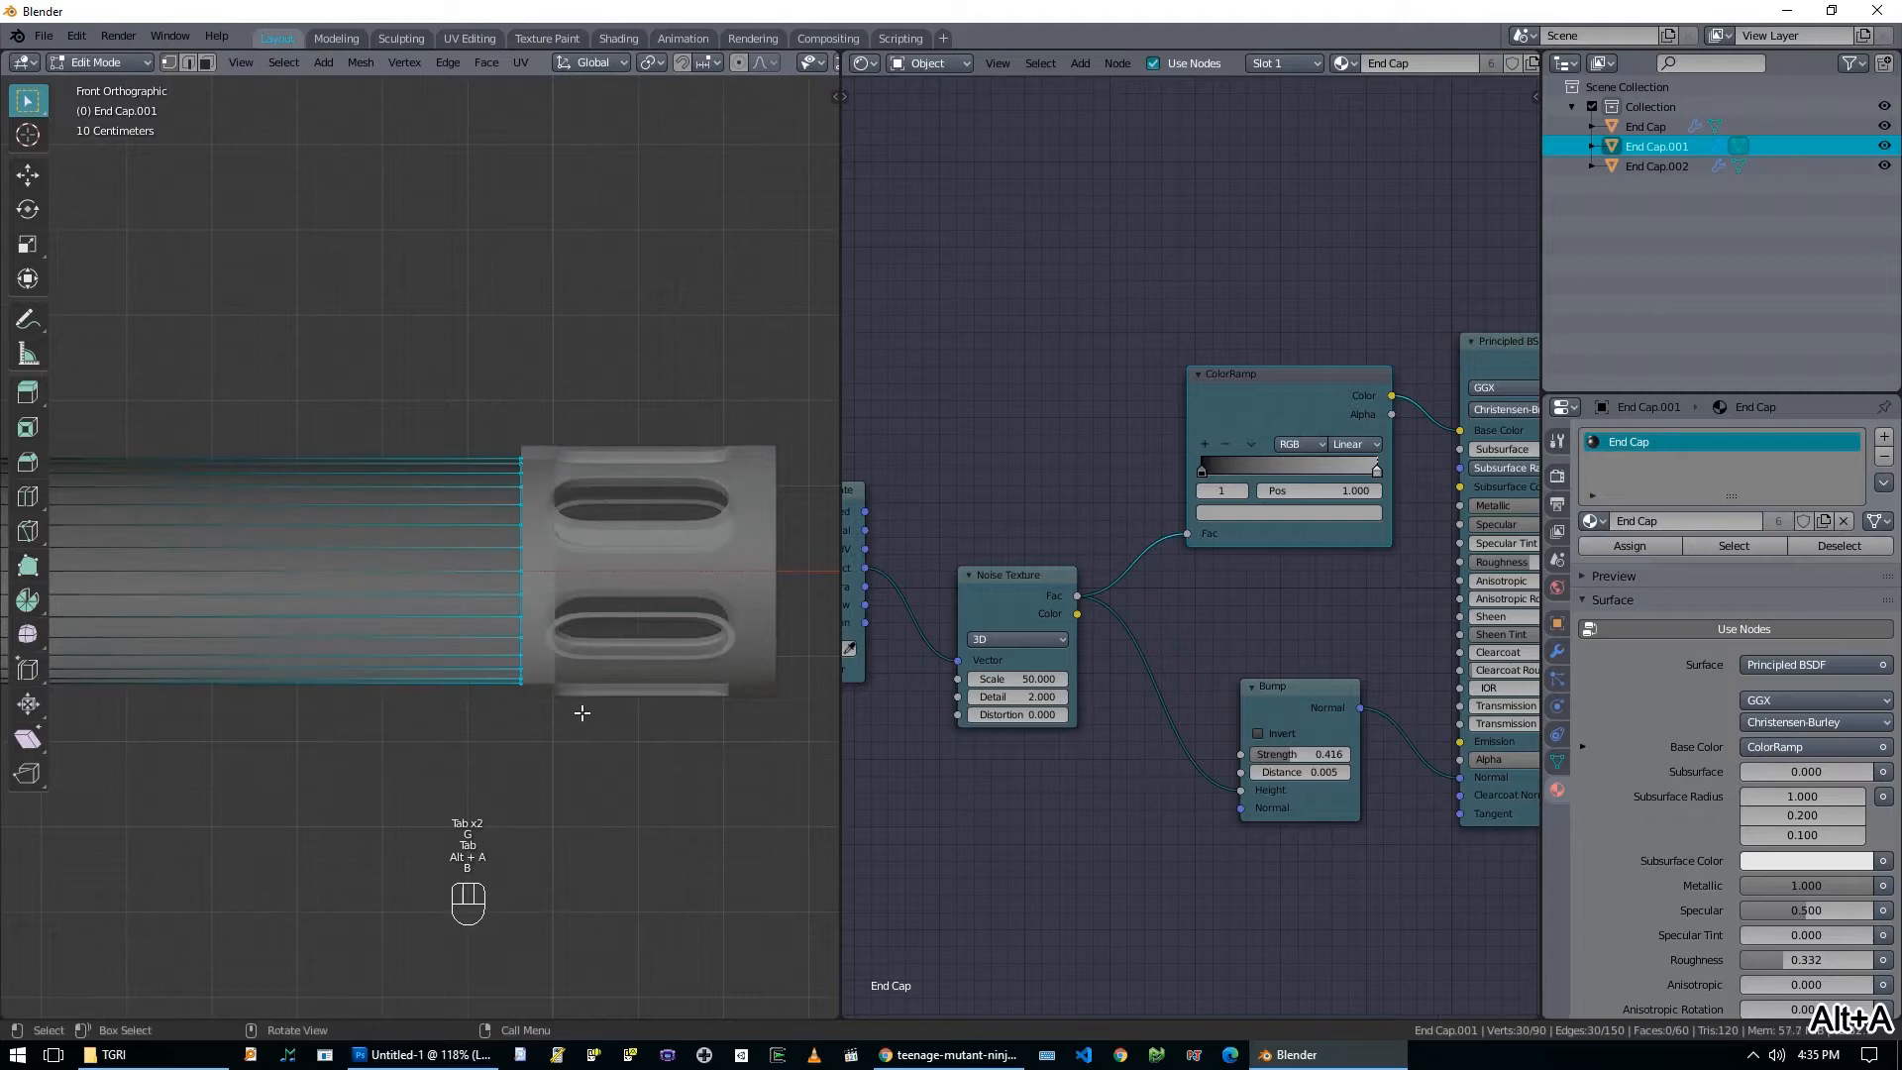
key(e)
click(775, 733)
key(Tab)
scroll(675, 683, down, 3)
mouse_move(674, 684)
middle_down()
mouse_move(657, 668)
mouse_move(678, 711)
middle_up()
key(alt+z)
scroll(678, 710, up, 2)
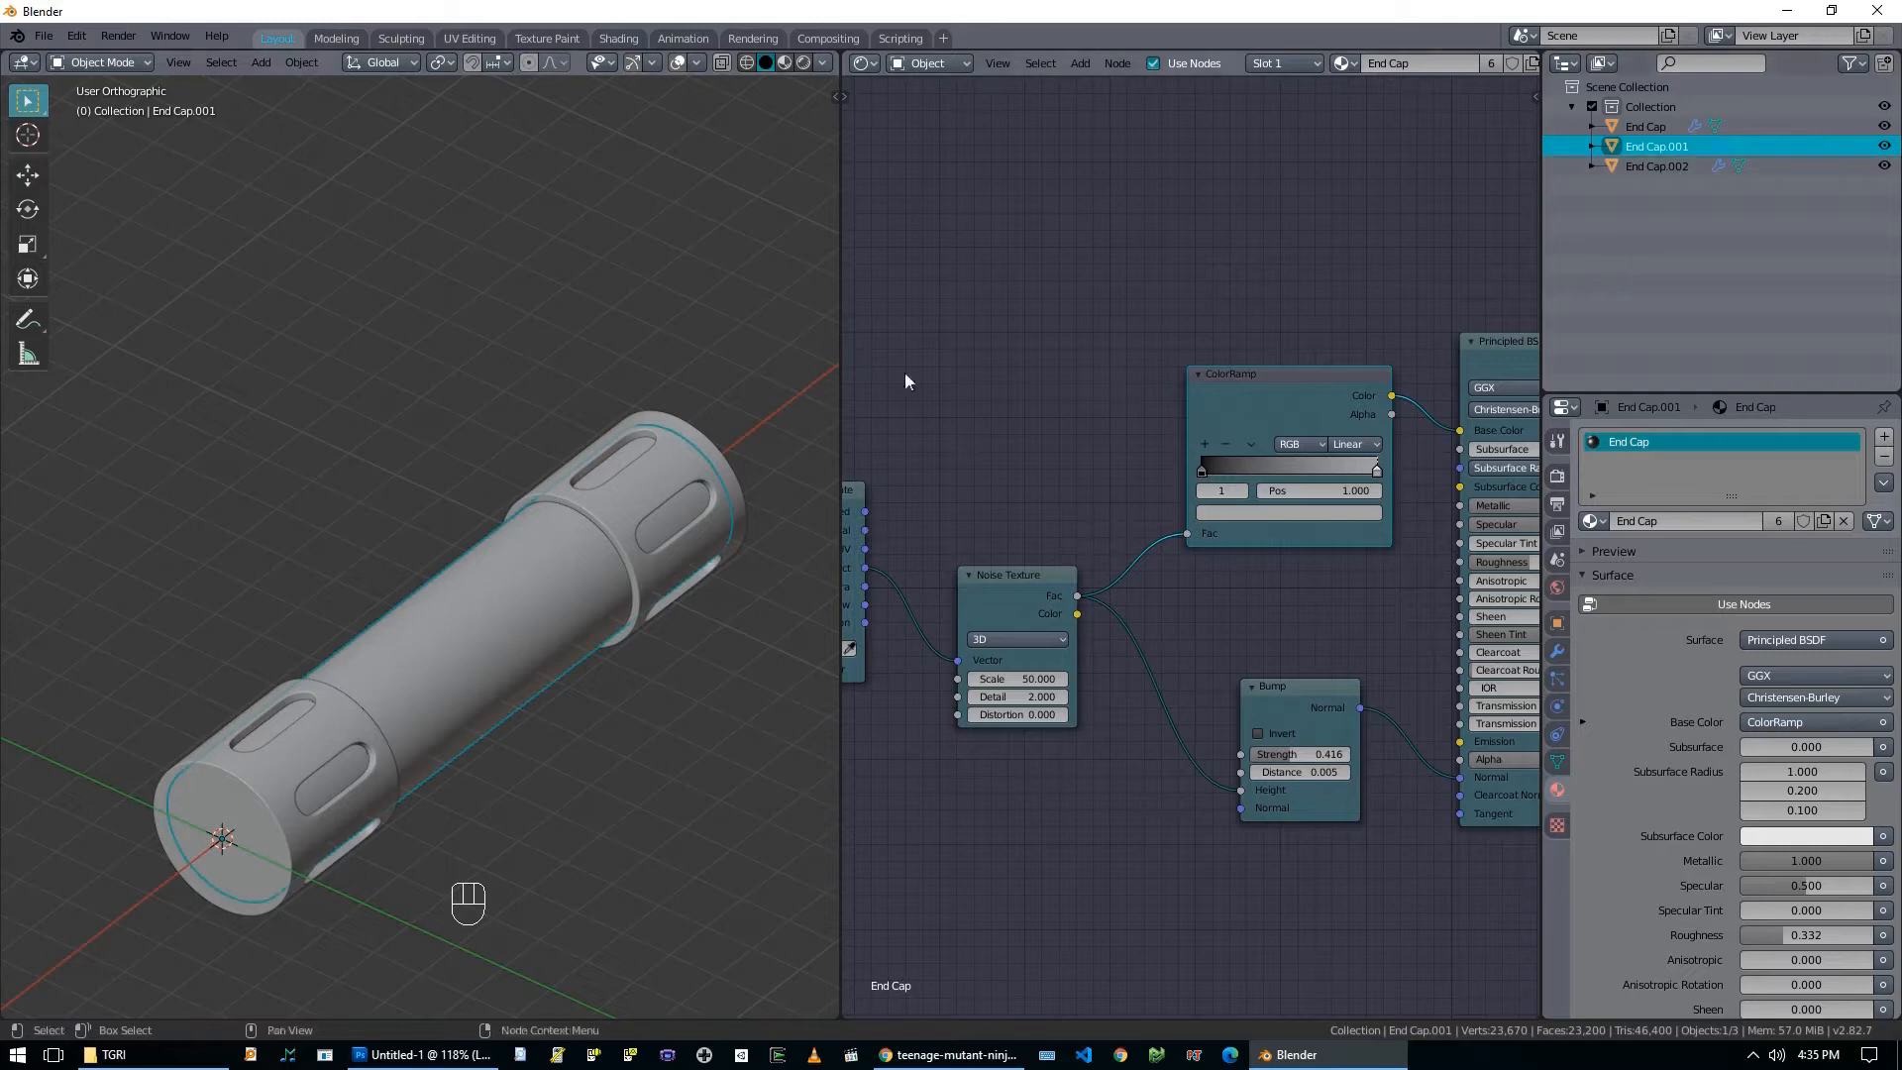
Rename the original cap object as End Cap Left and the mirrored cap as End Cap Right.
click(1754, 127)
double_click(1678, 127)
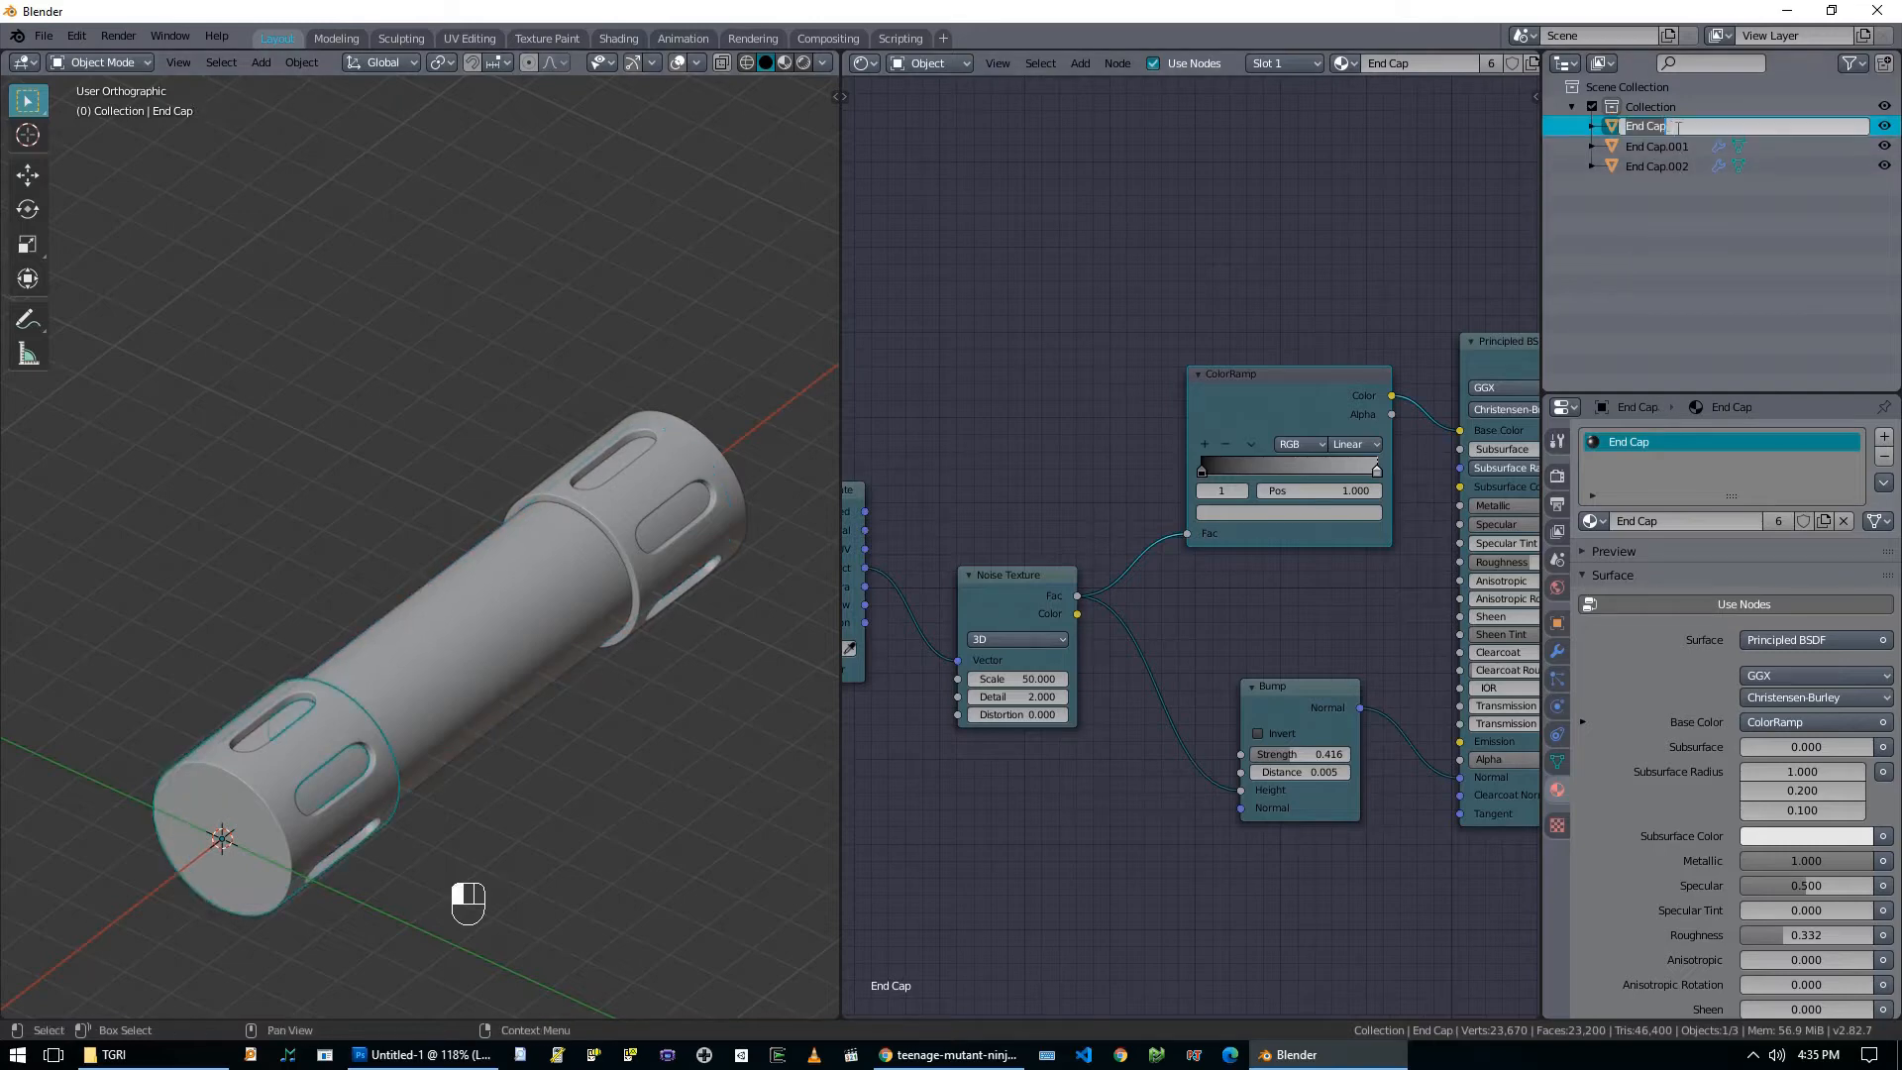
text(Left)
key(Return)
click(1665, 145)
double_click(1665, 146)
text(Rip)
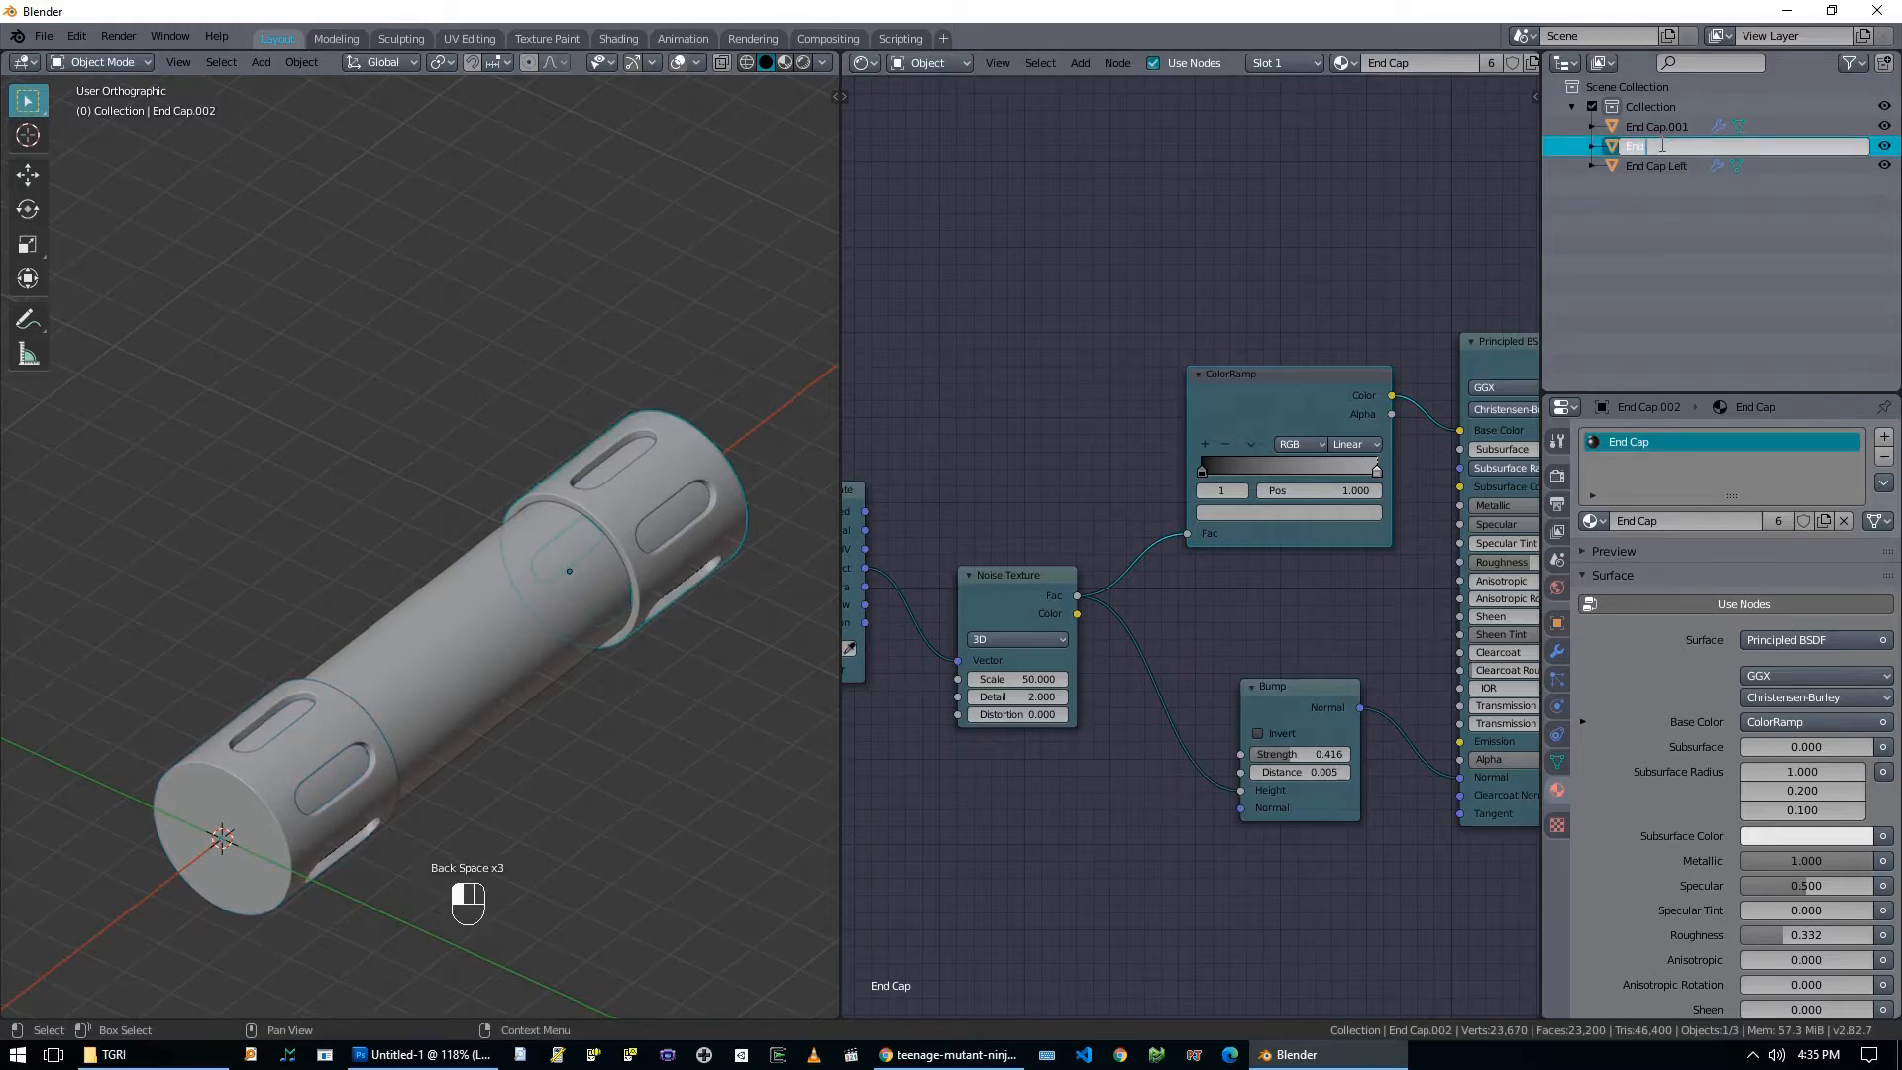
text(ht)
key(Return)
Rename the tube object as Glass Tube.
click(1605, 126)
double_click(1656, 126)
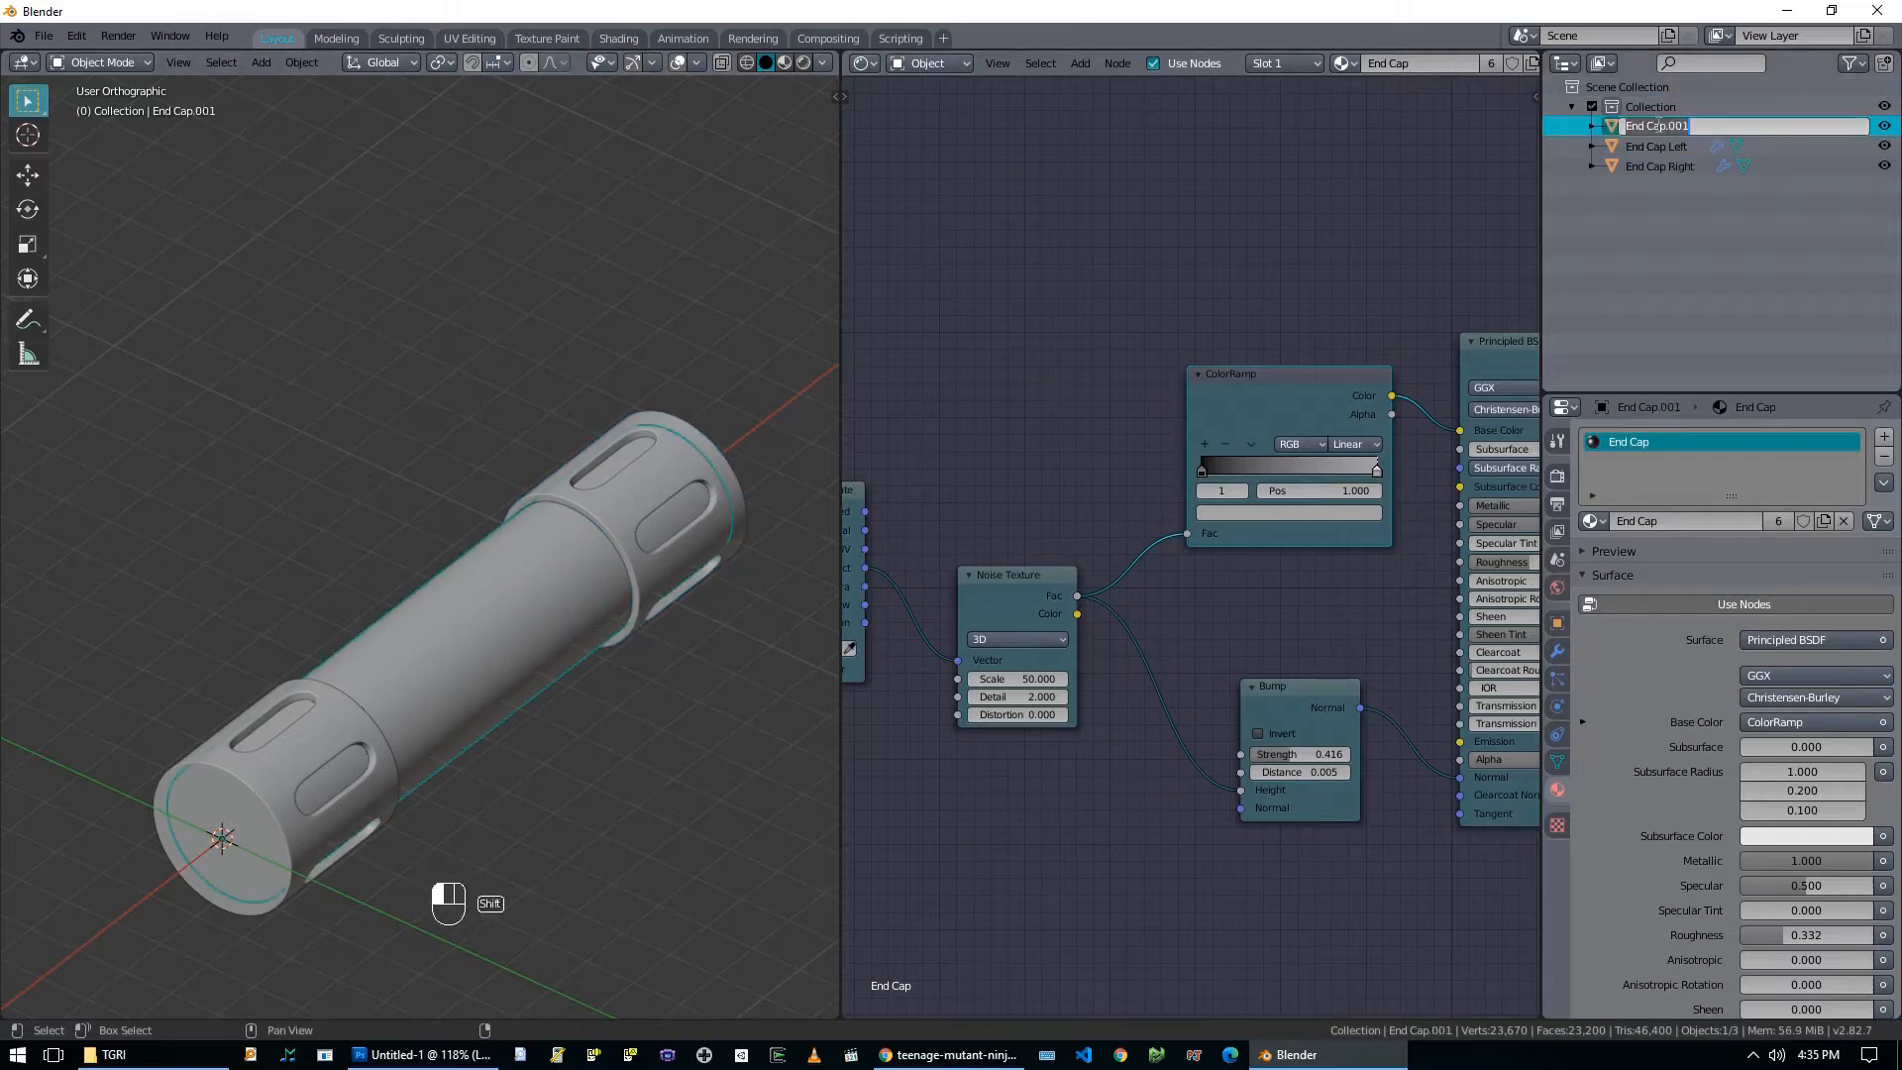
text(Clas)
text(s Tube)
key(Return)
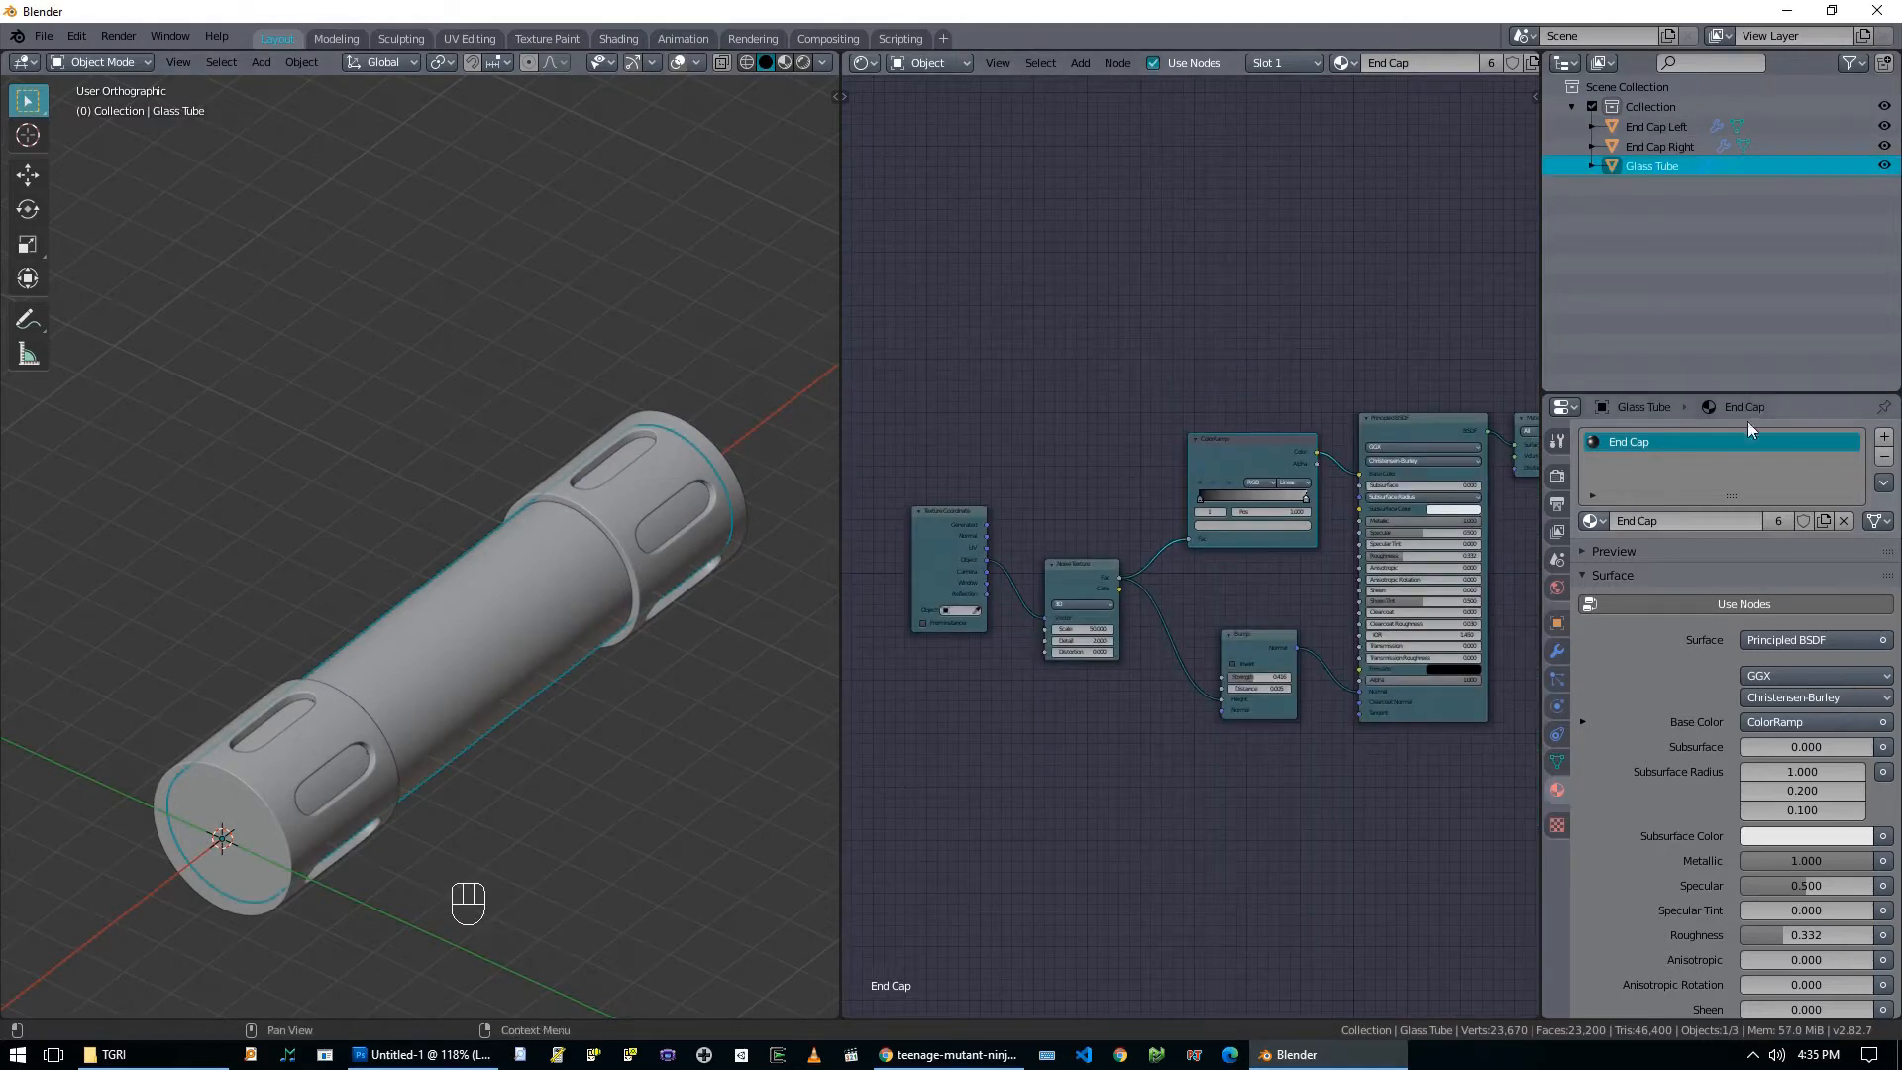
Replace the tube's End Cap material with a new material named Glass Tube.
click(1885, 458)
click(1778, 522)
click(1670, 519)
text(Glass Tube)
key(Return)
key(Home)
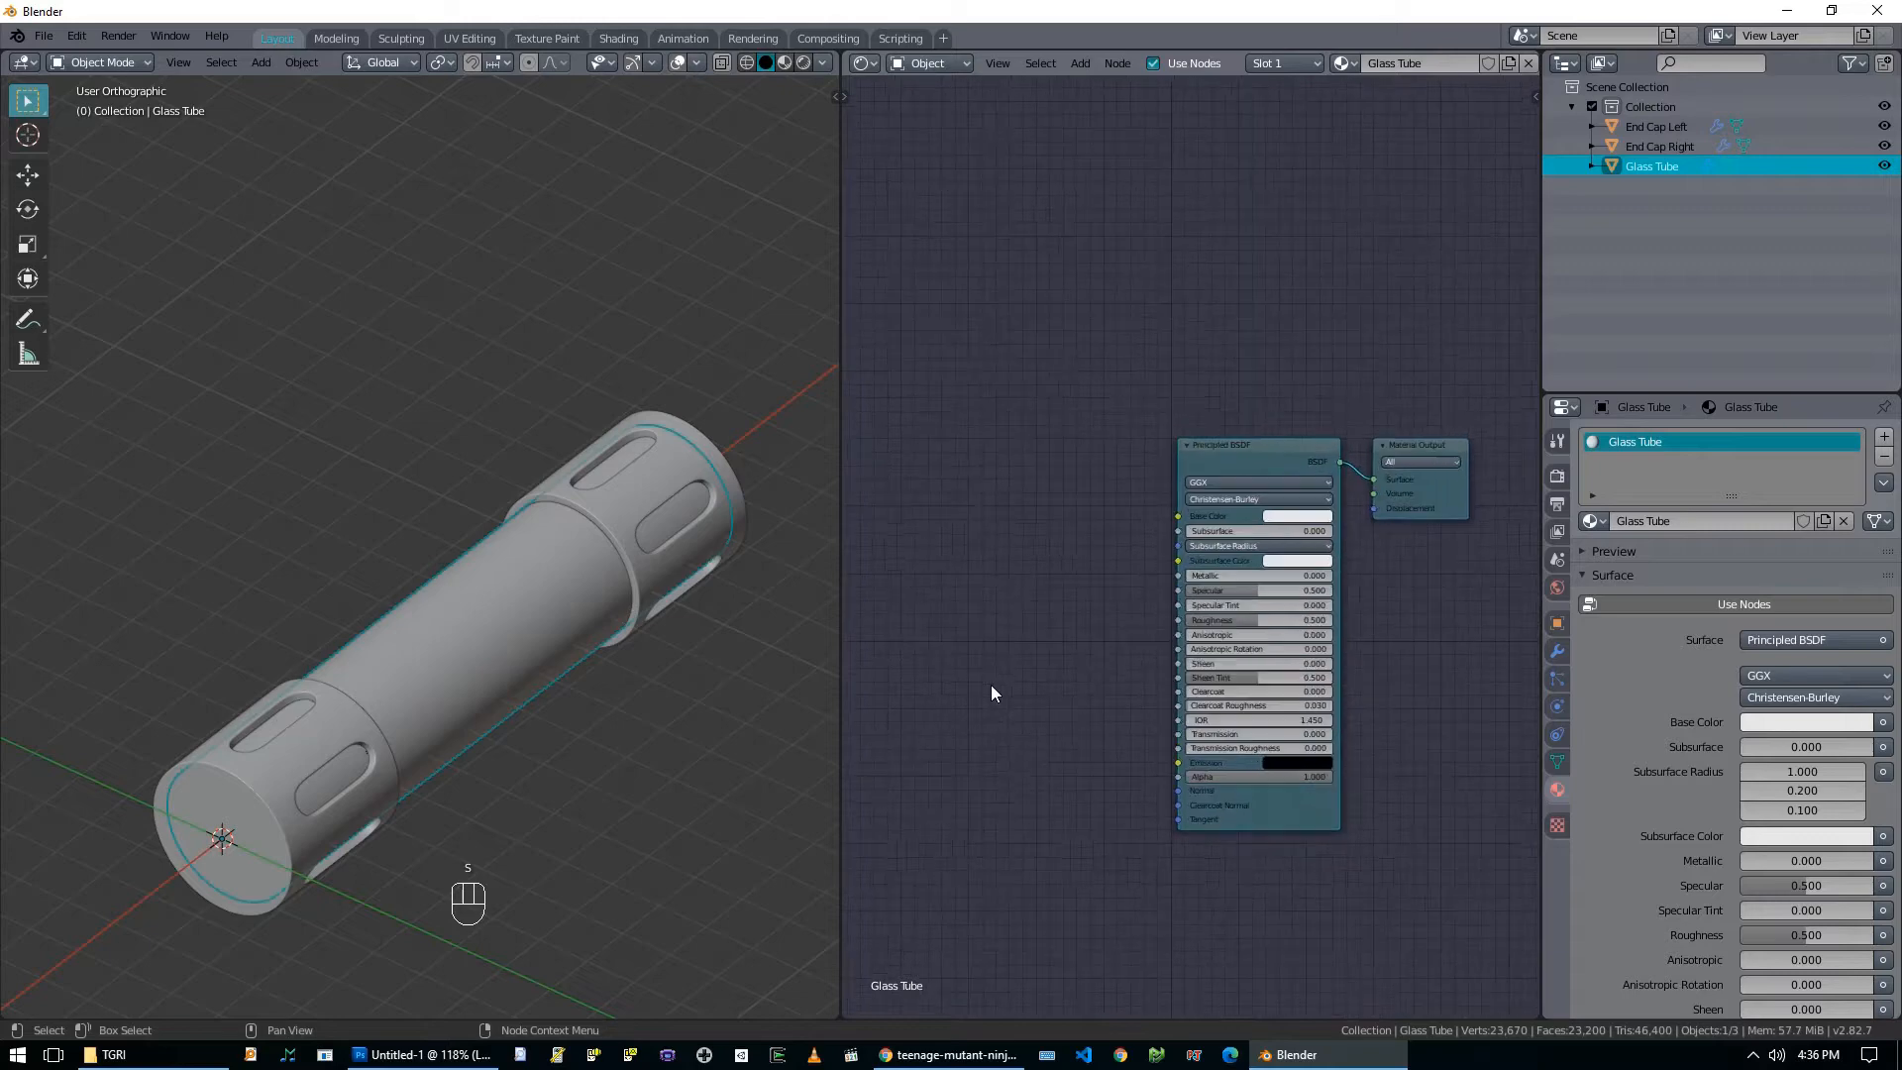
Make the Glass Tube shader's base color mid grey, with roughness 0 and transmission 1.
middle_drag(1070, 669, 1015, 654)
click(1238, 503)
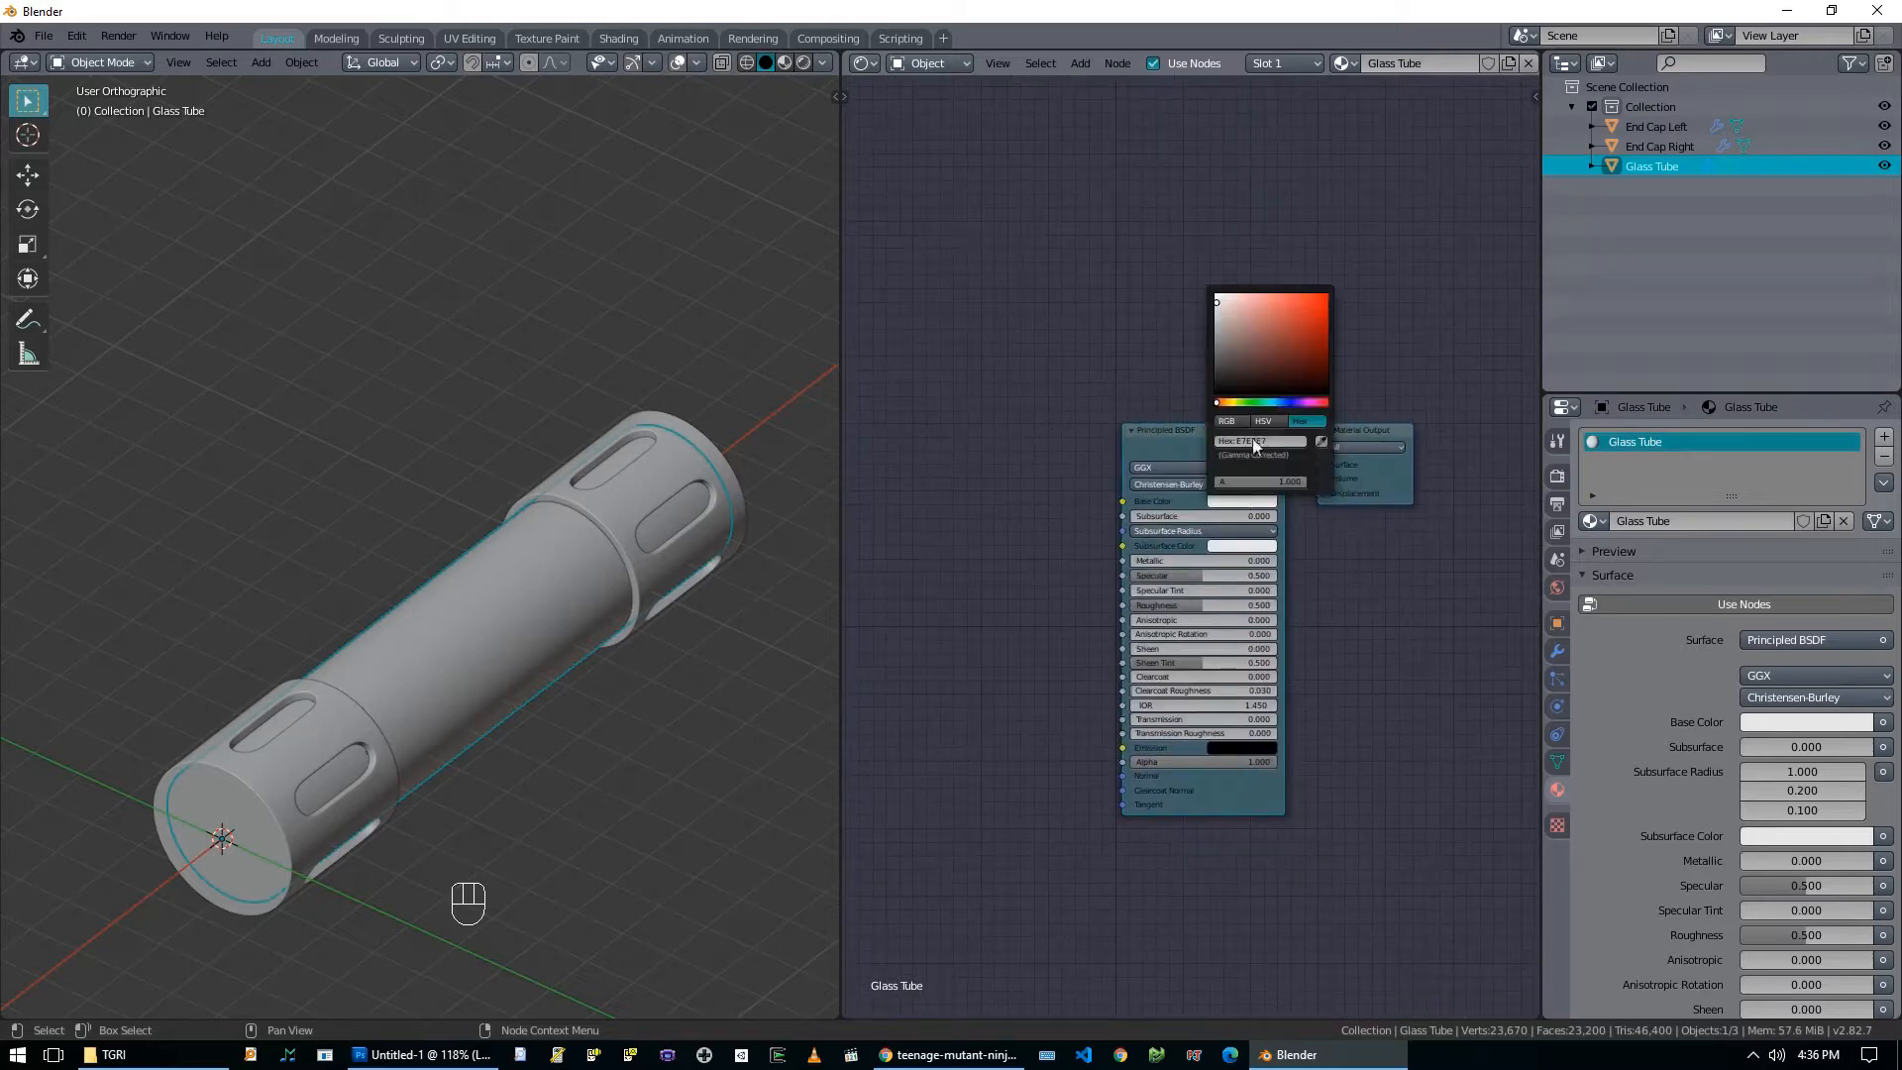
drag(1217, 328, 1217, 340)
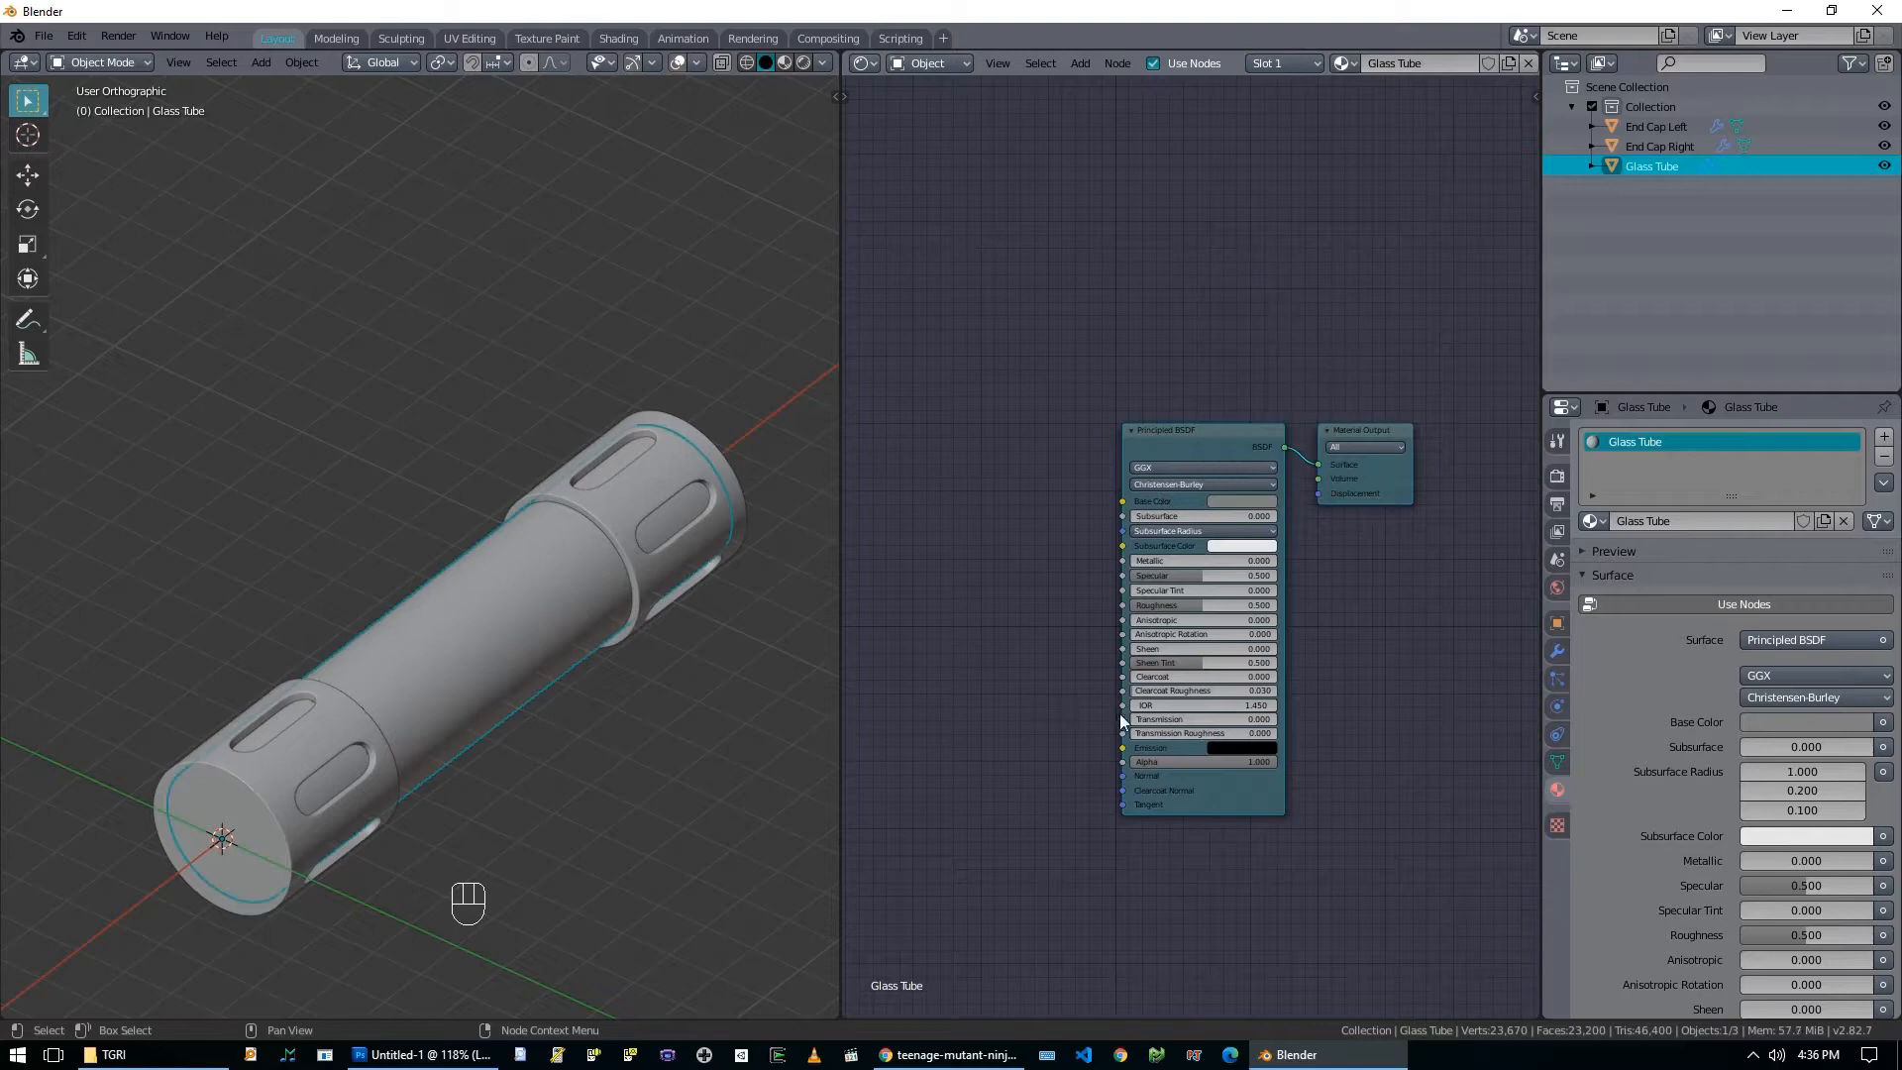
drag(1207, 607, 1130, 611)
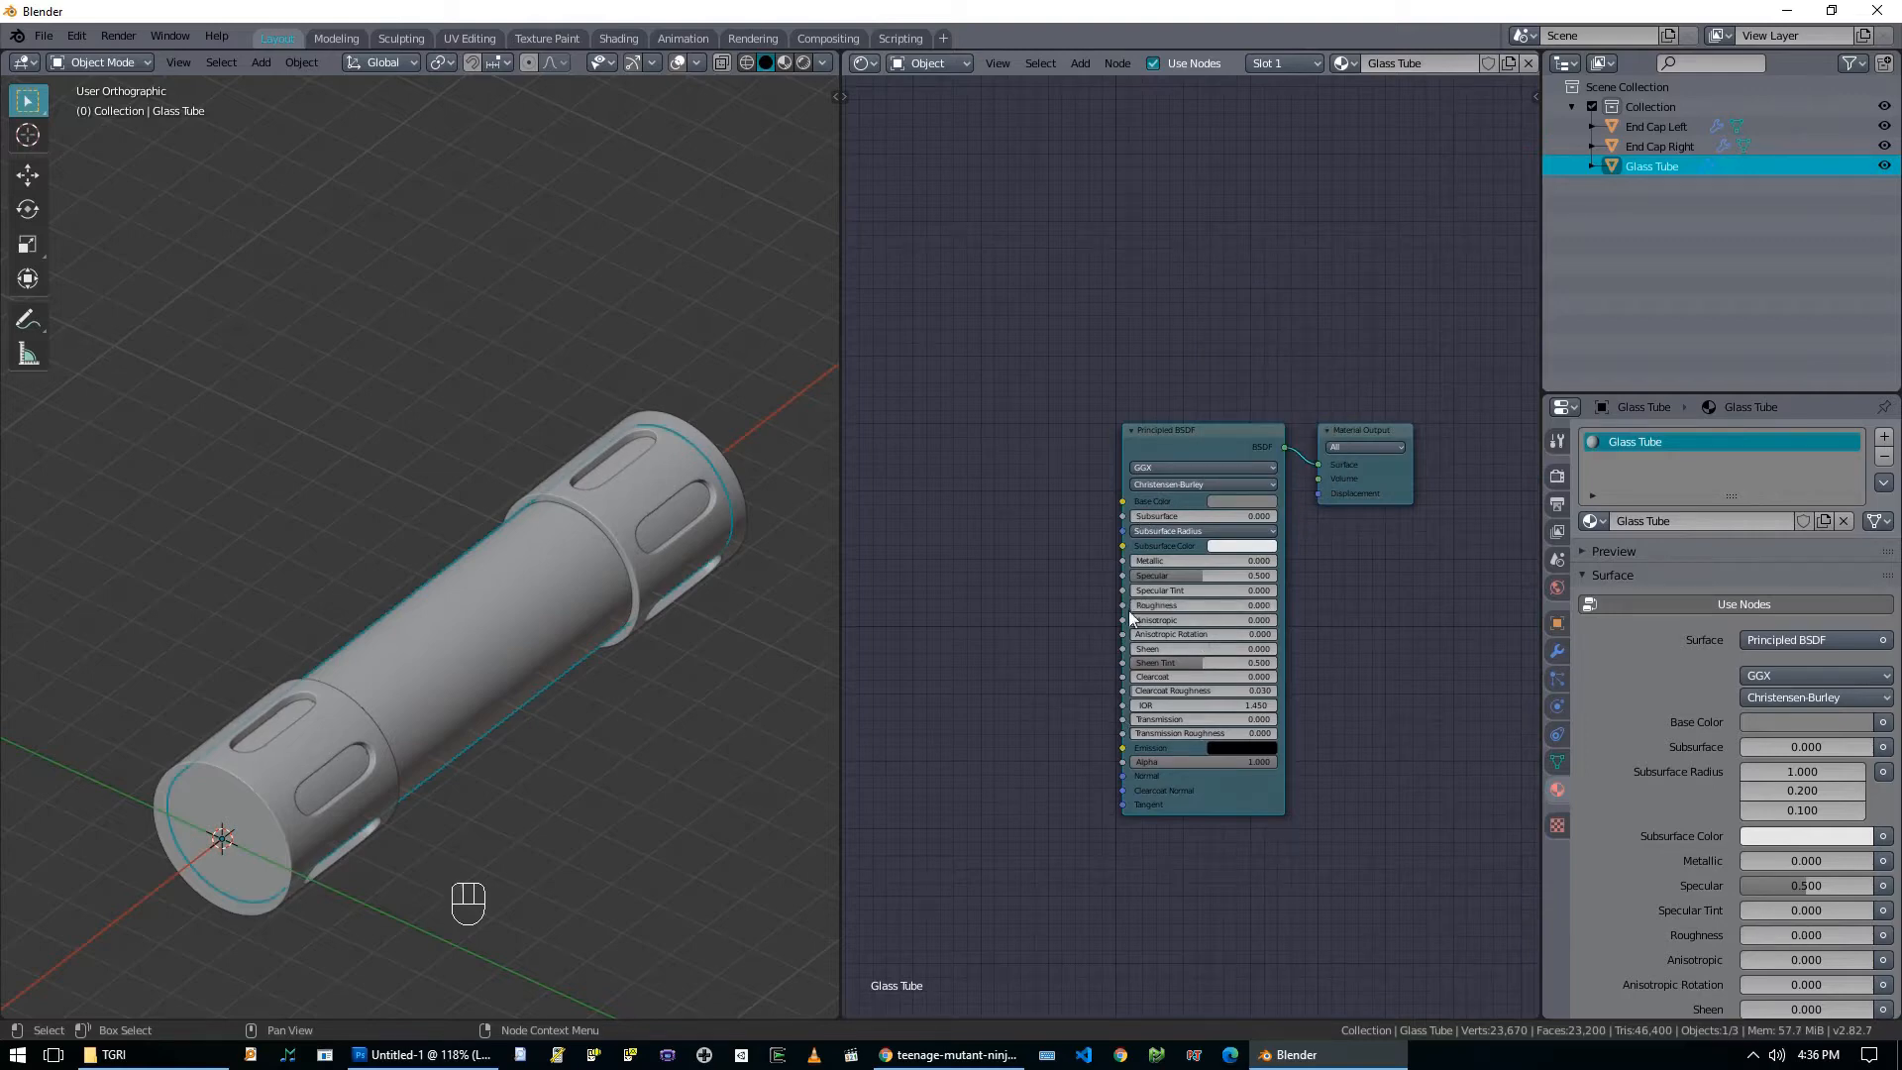
middle_drag(1067, 788, 1106, 683)
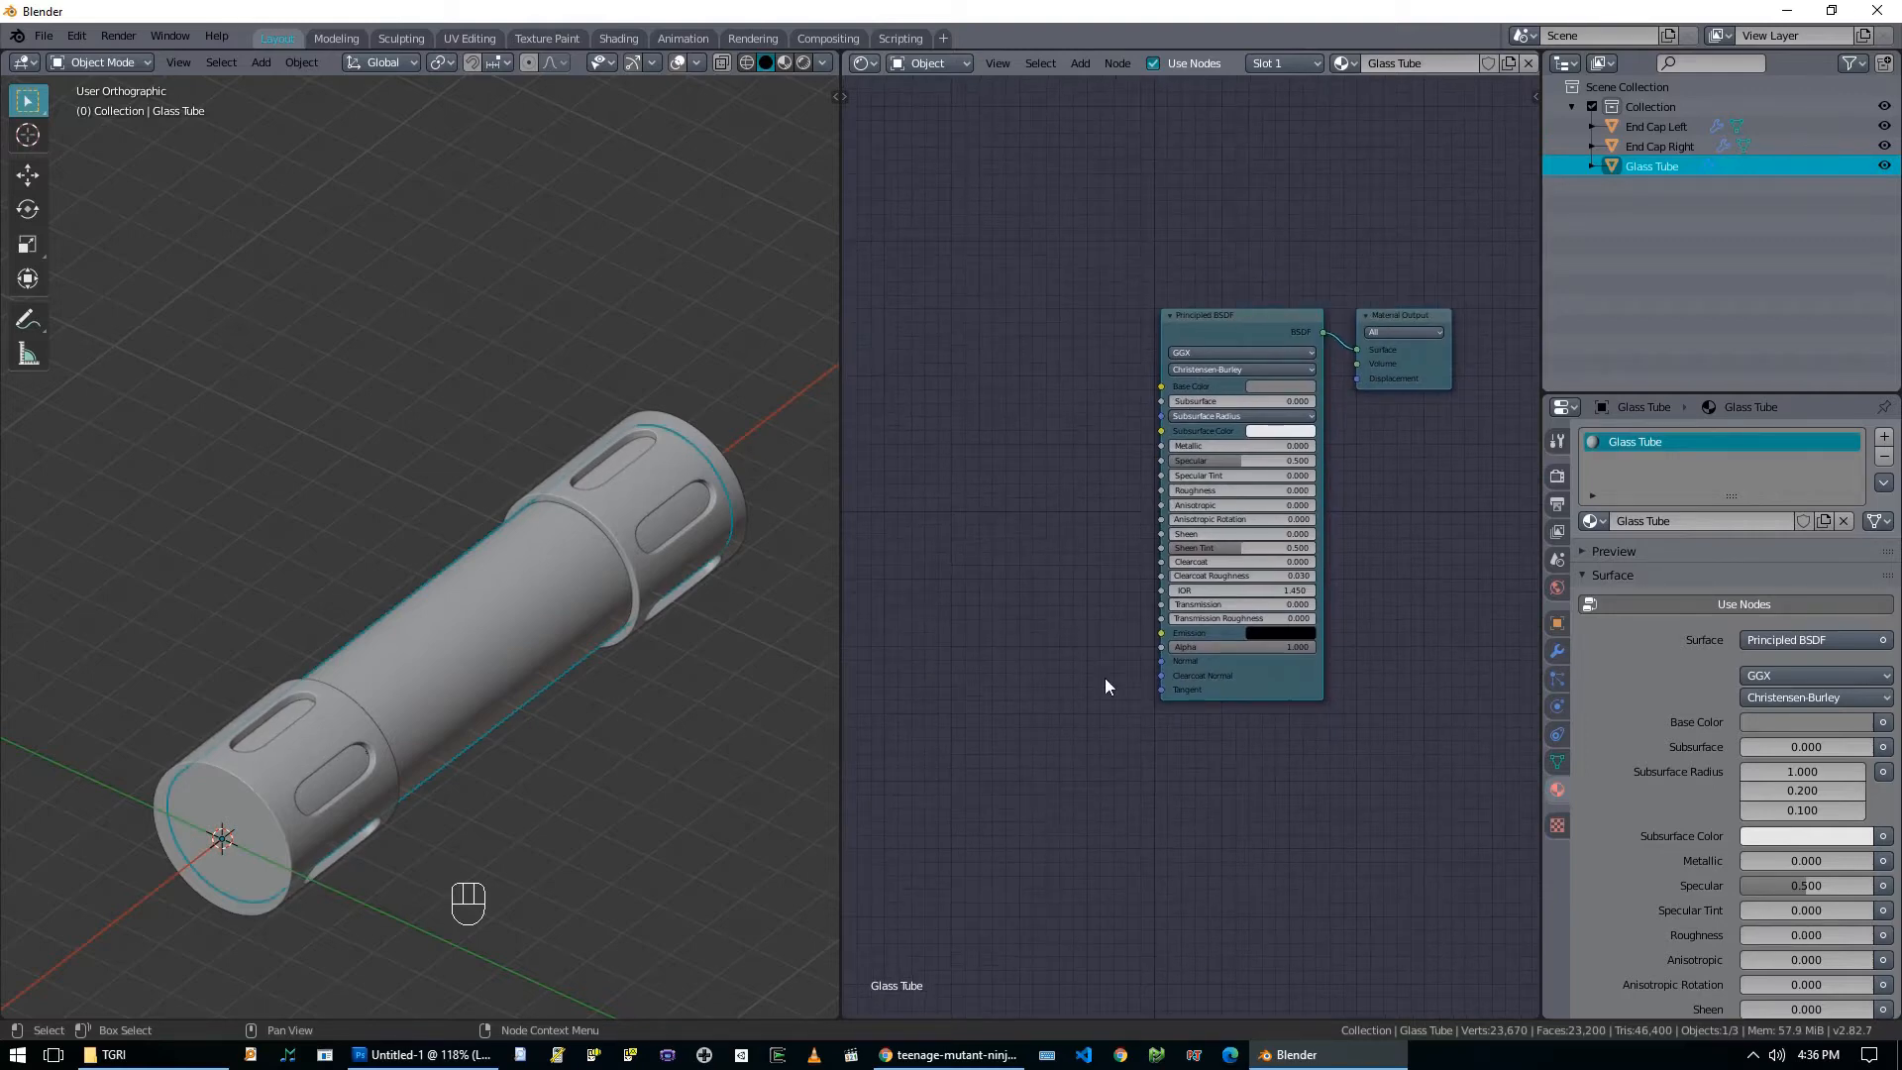
drag(1227, 602, 1315, 604)
middle_drag(1048, 683, 1192, 680)
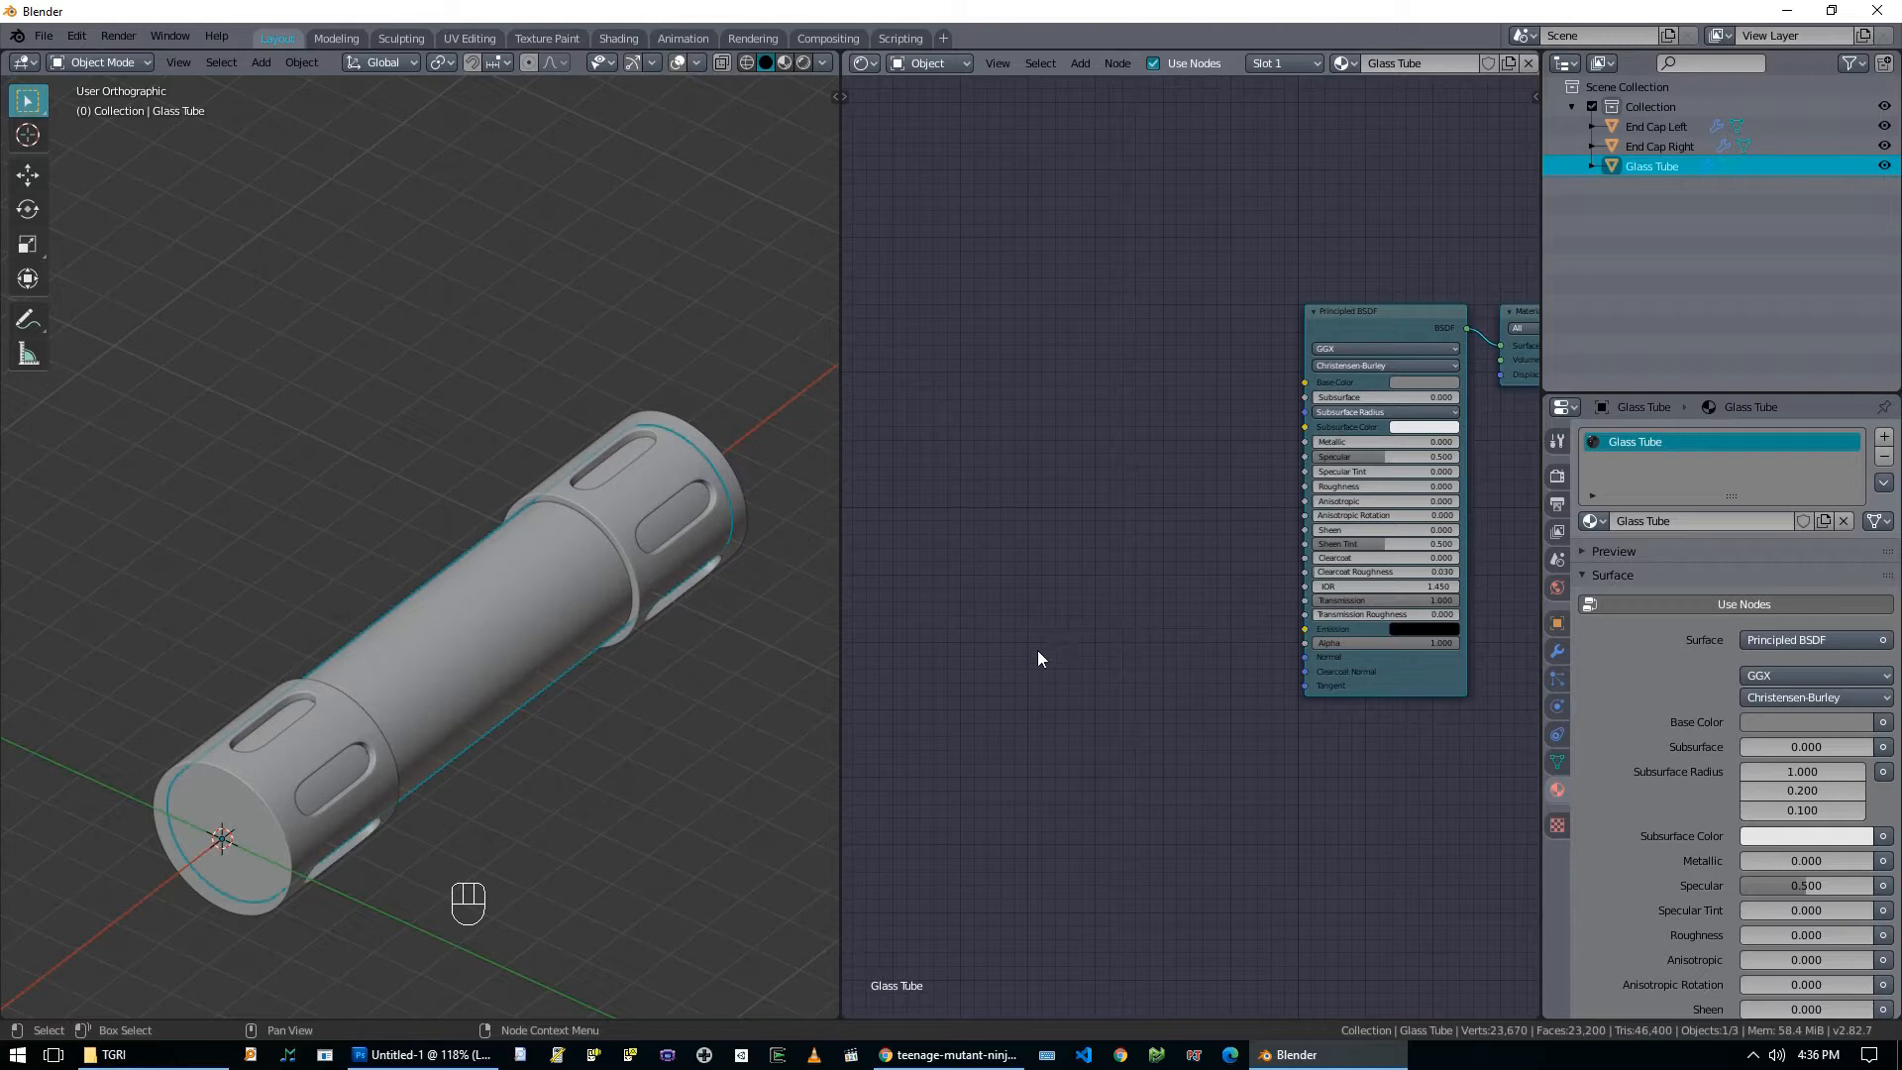
Copy the Texture Coordinate, Noise Texture and Bump nodes from the End Cap material into the Glass Tube material.
key(shift+a)
click(699, 551)
middle_drag(1356, 677, 1355, 673)
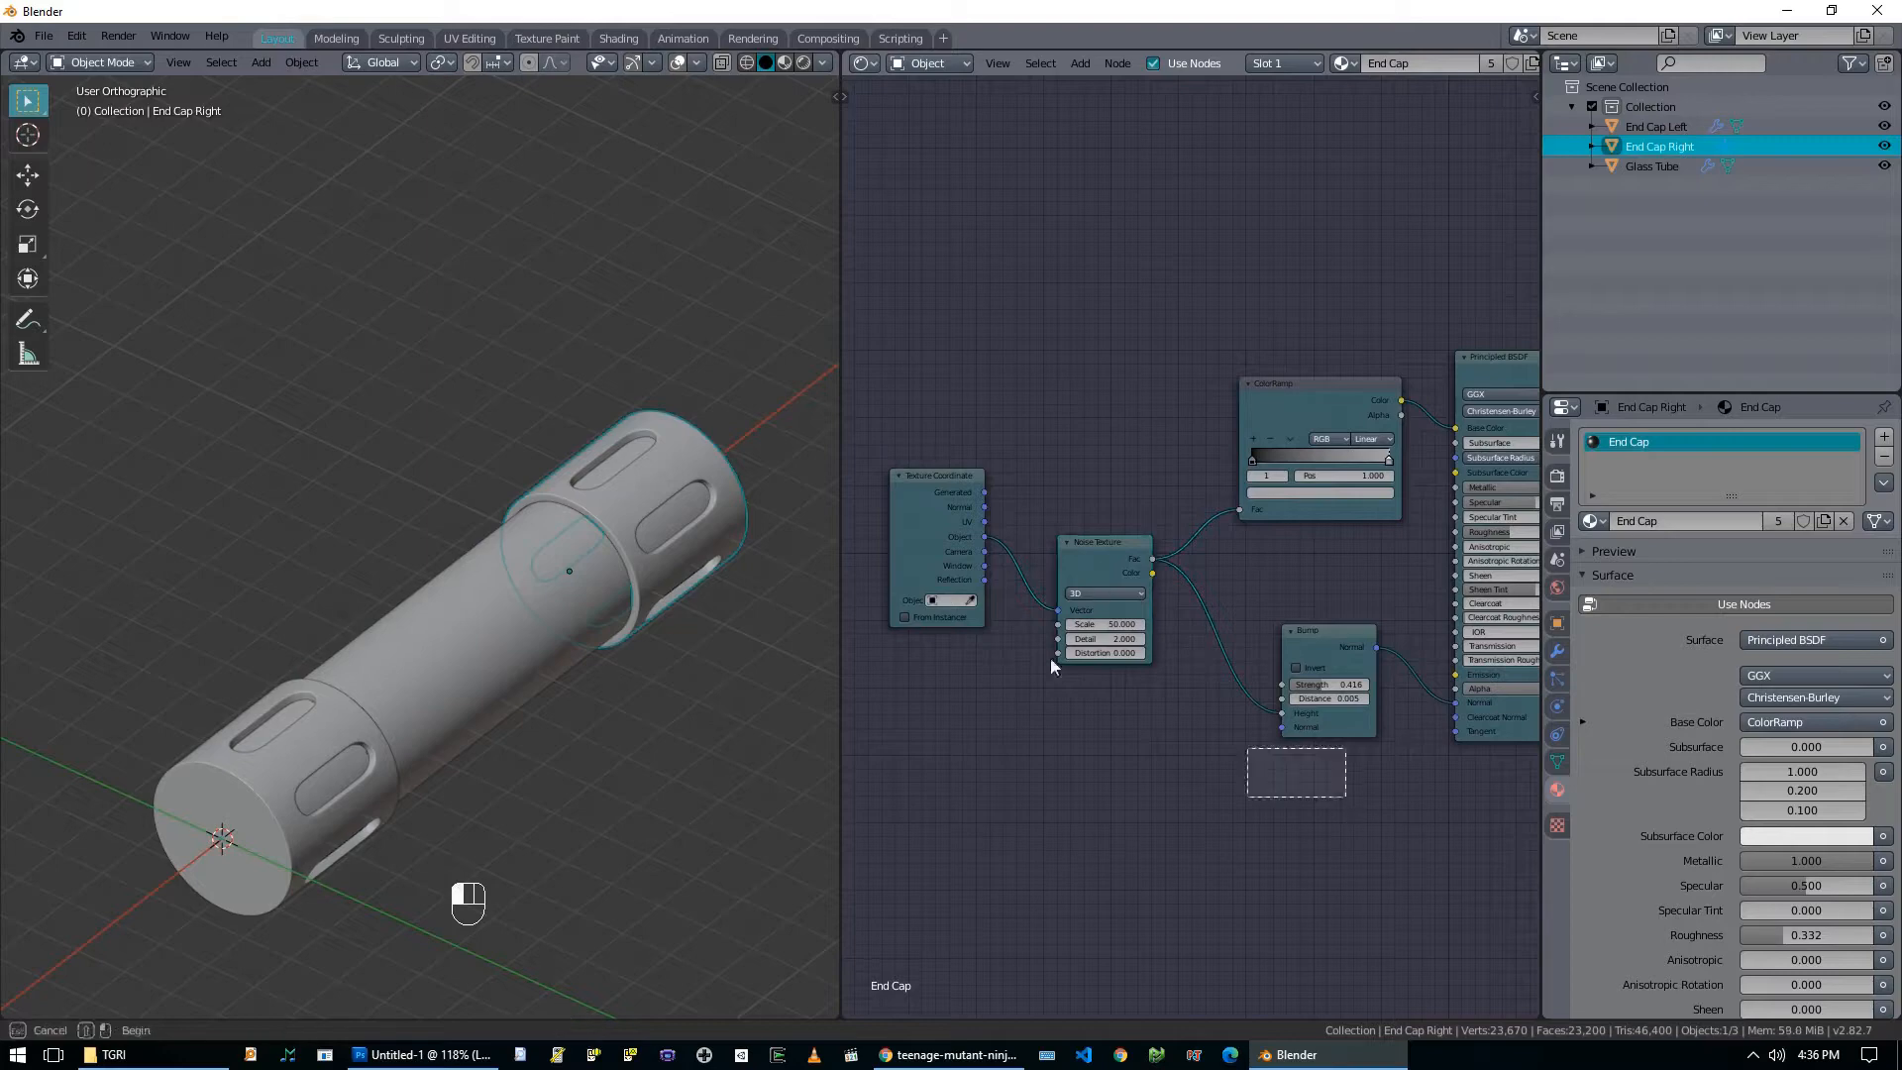
key(ctrl+c)
key(ctrl+c)
key(ctrl+c)
key(ctrl+c)
key(ctrl+c)
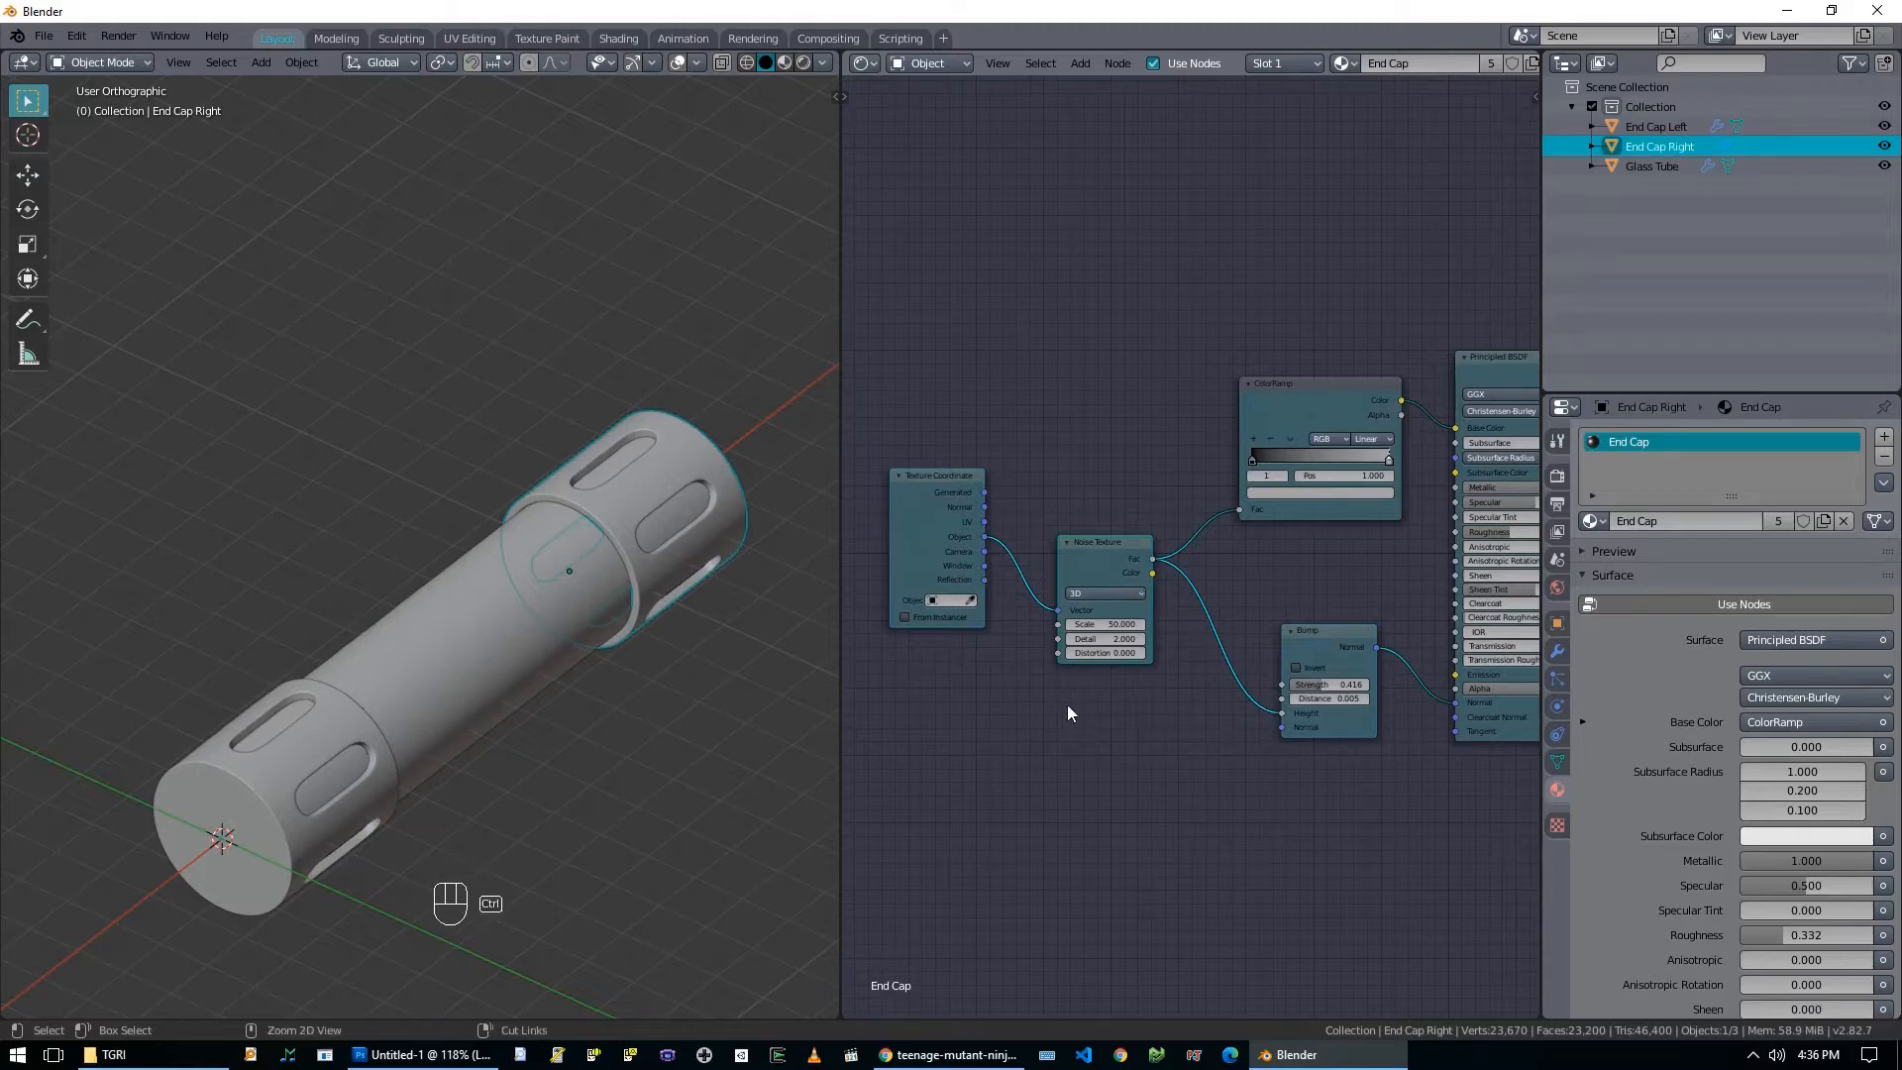
key(ctrl+c)
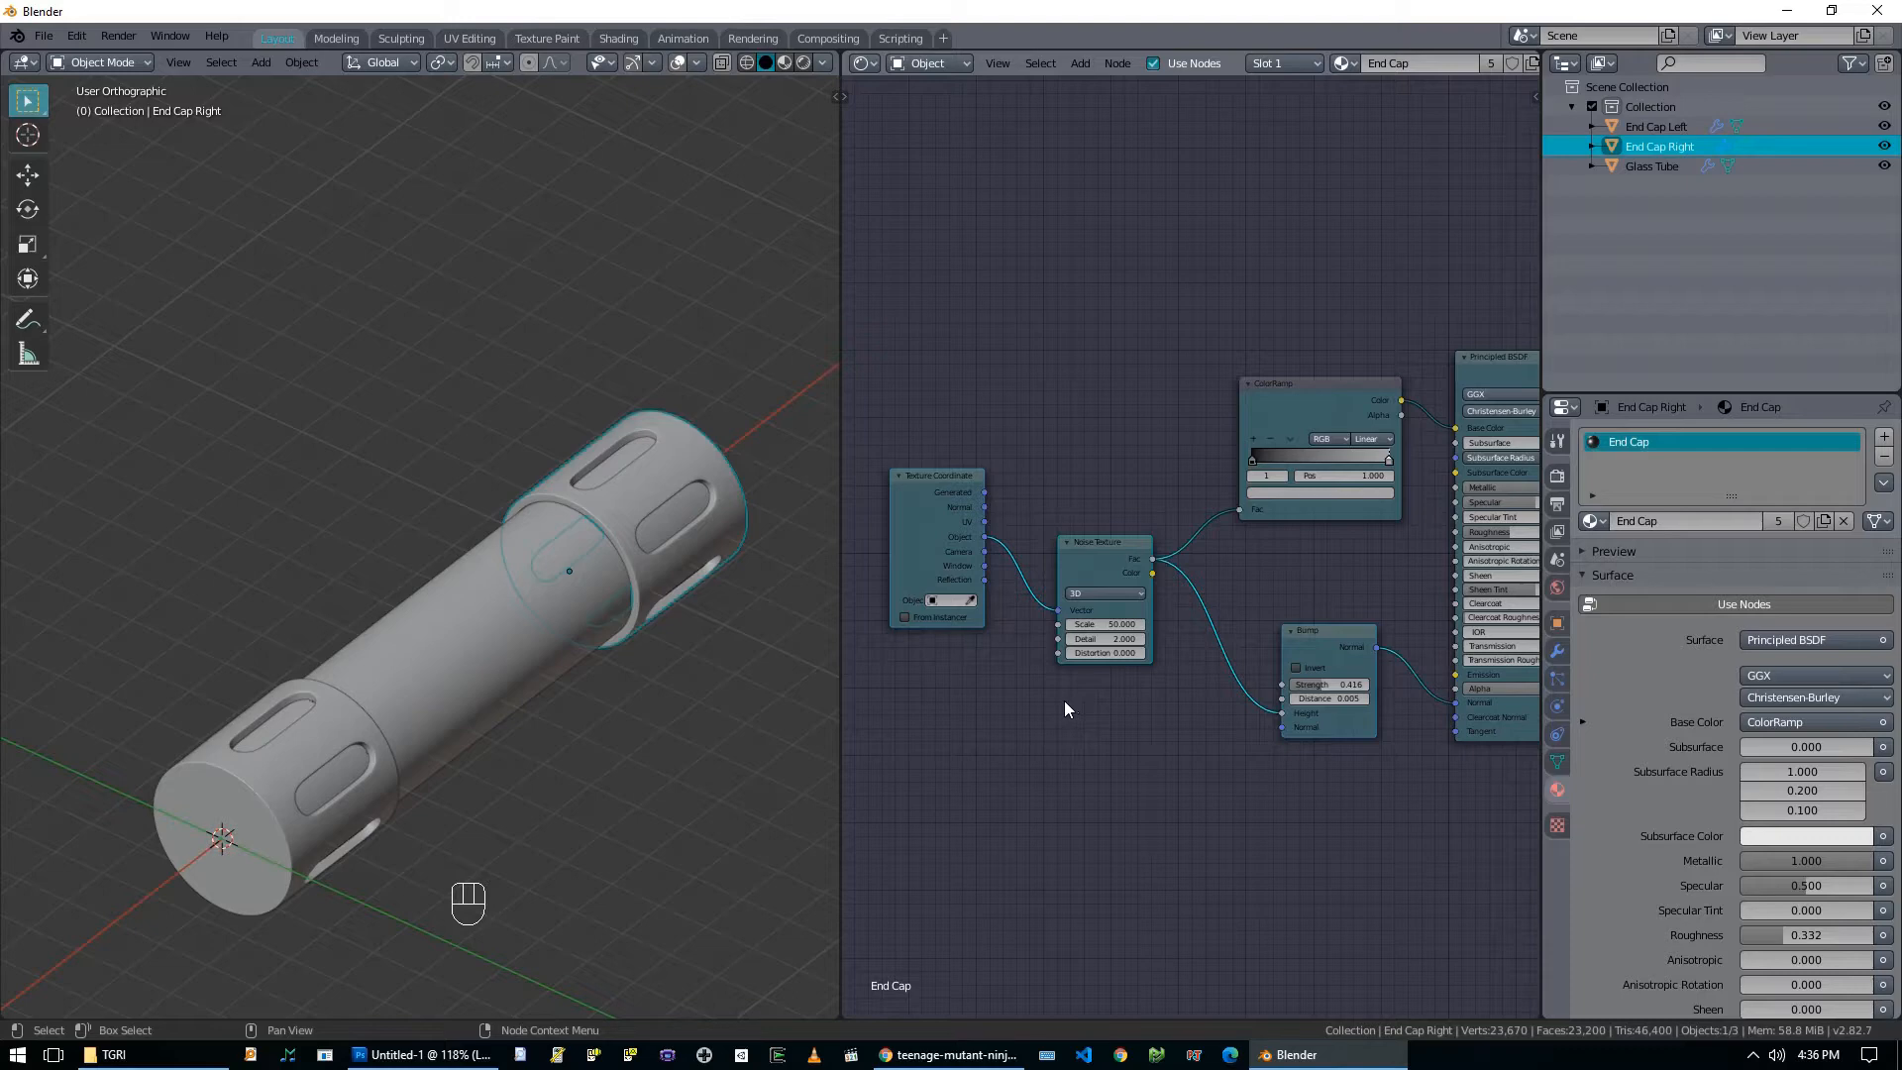
key(ctrl+c)
key(ctrl+c)
key(ctrl+c)
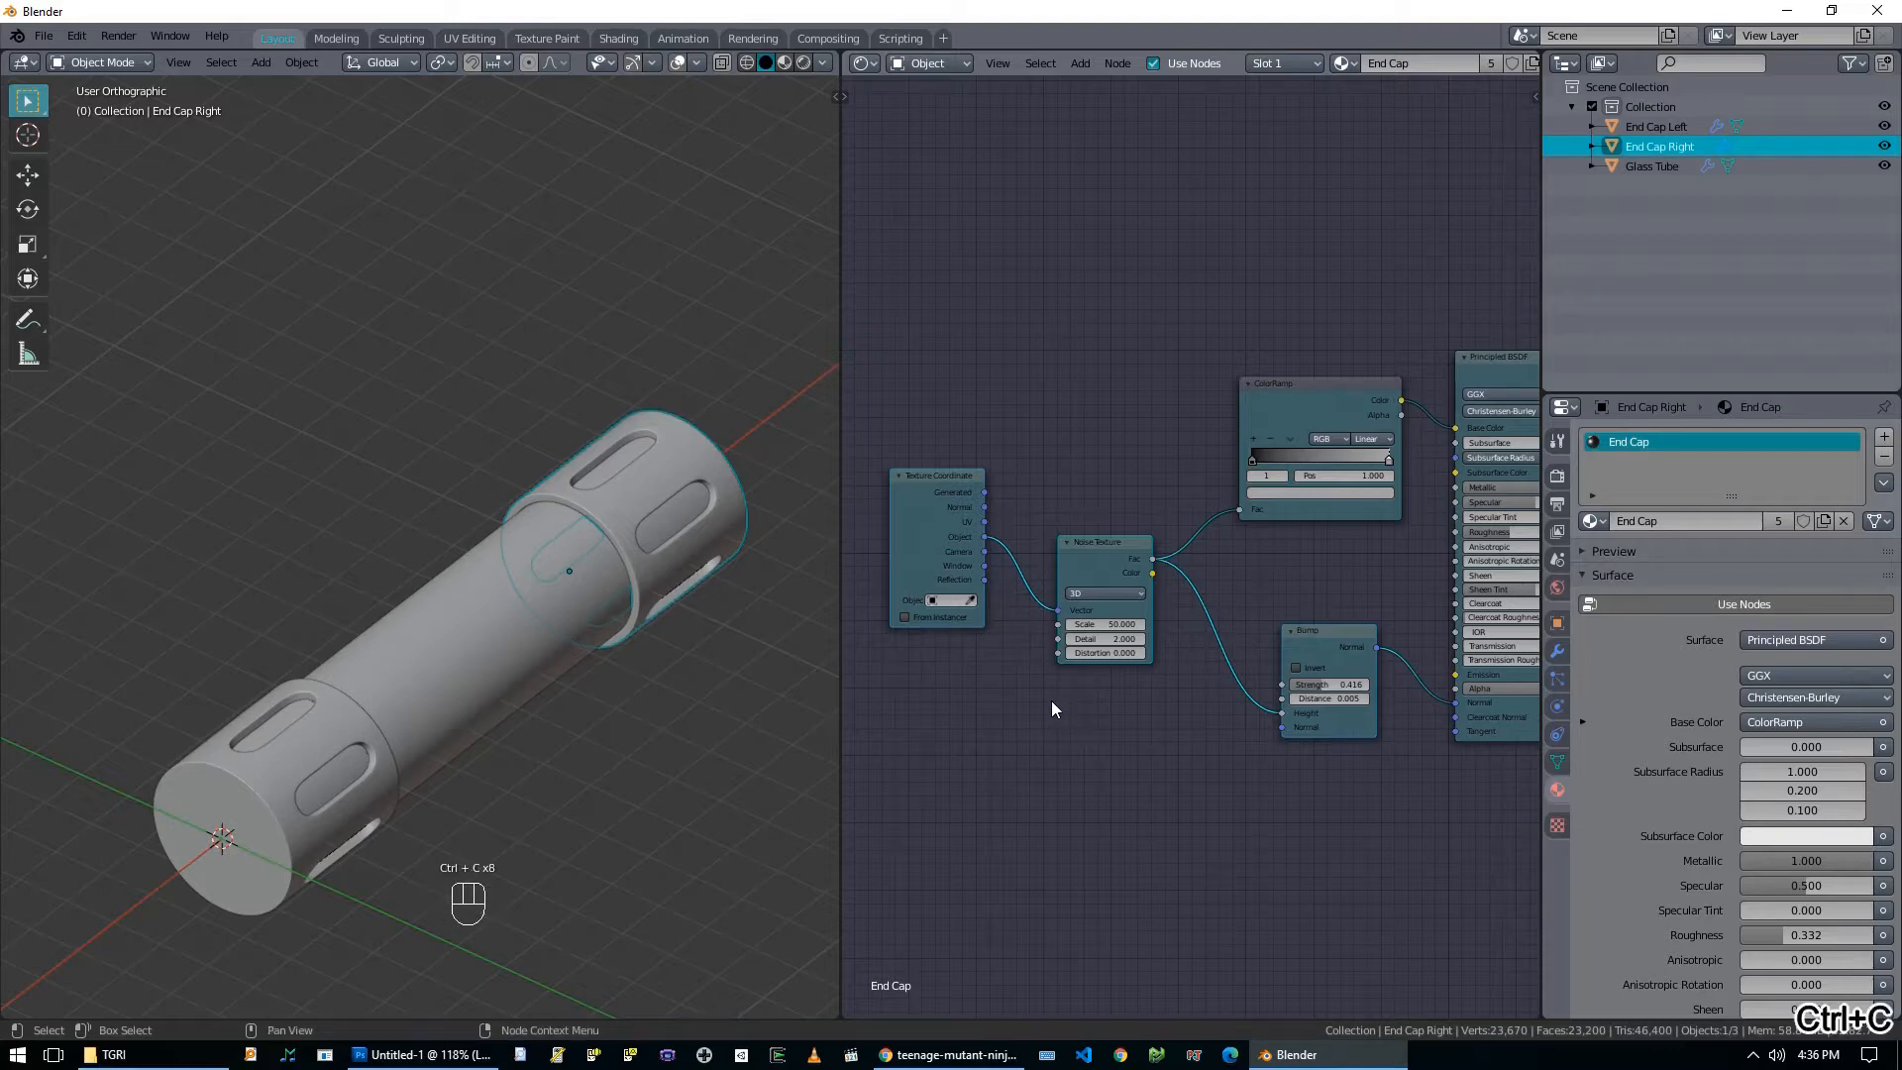
click(1652, 165)
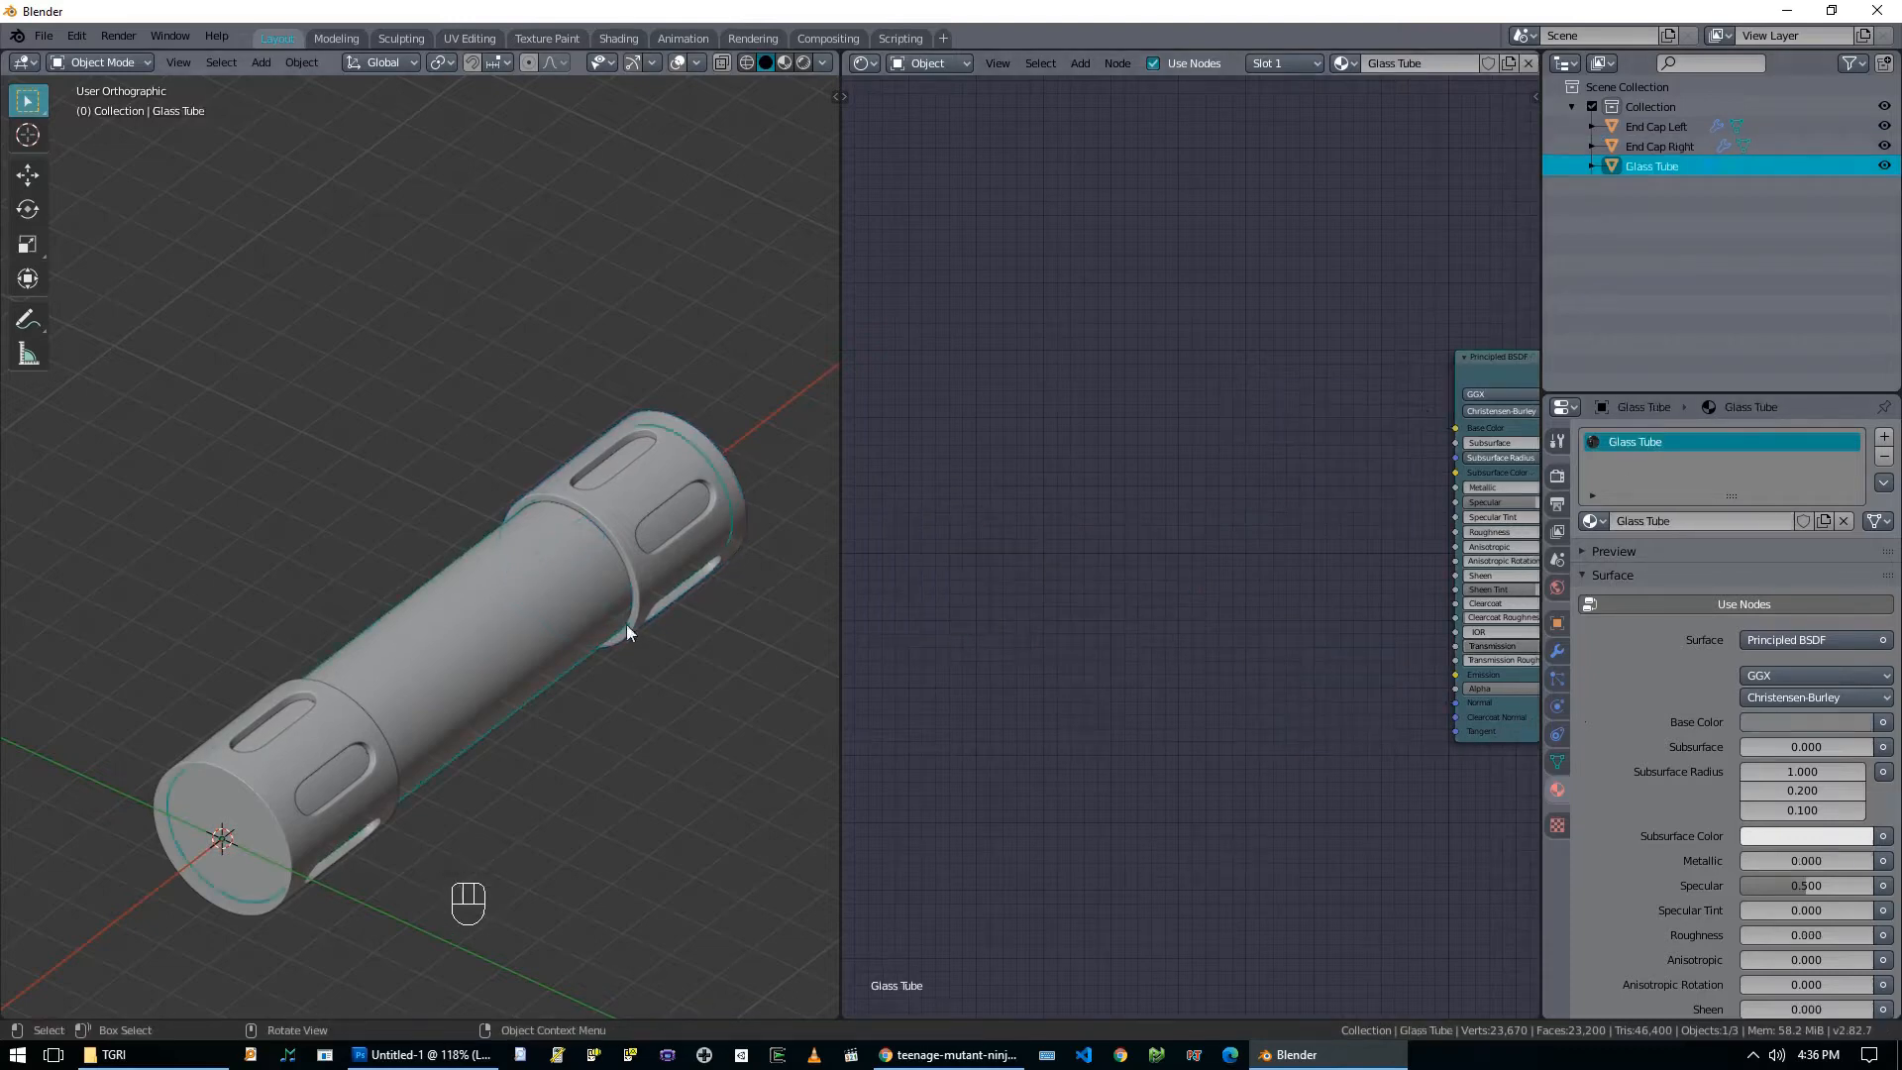
key(ctrl+v)
Line up the pasted Noise Texture and Texture Coordinate nodes in a row beside the Bump node.
key(g)
key(g)
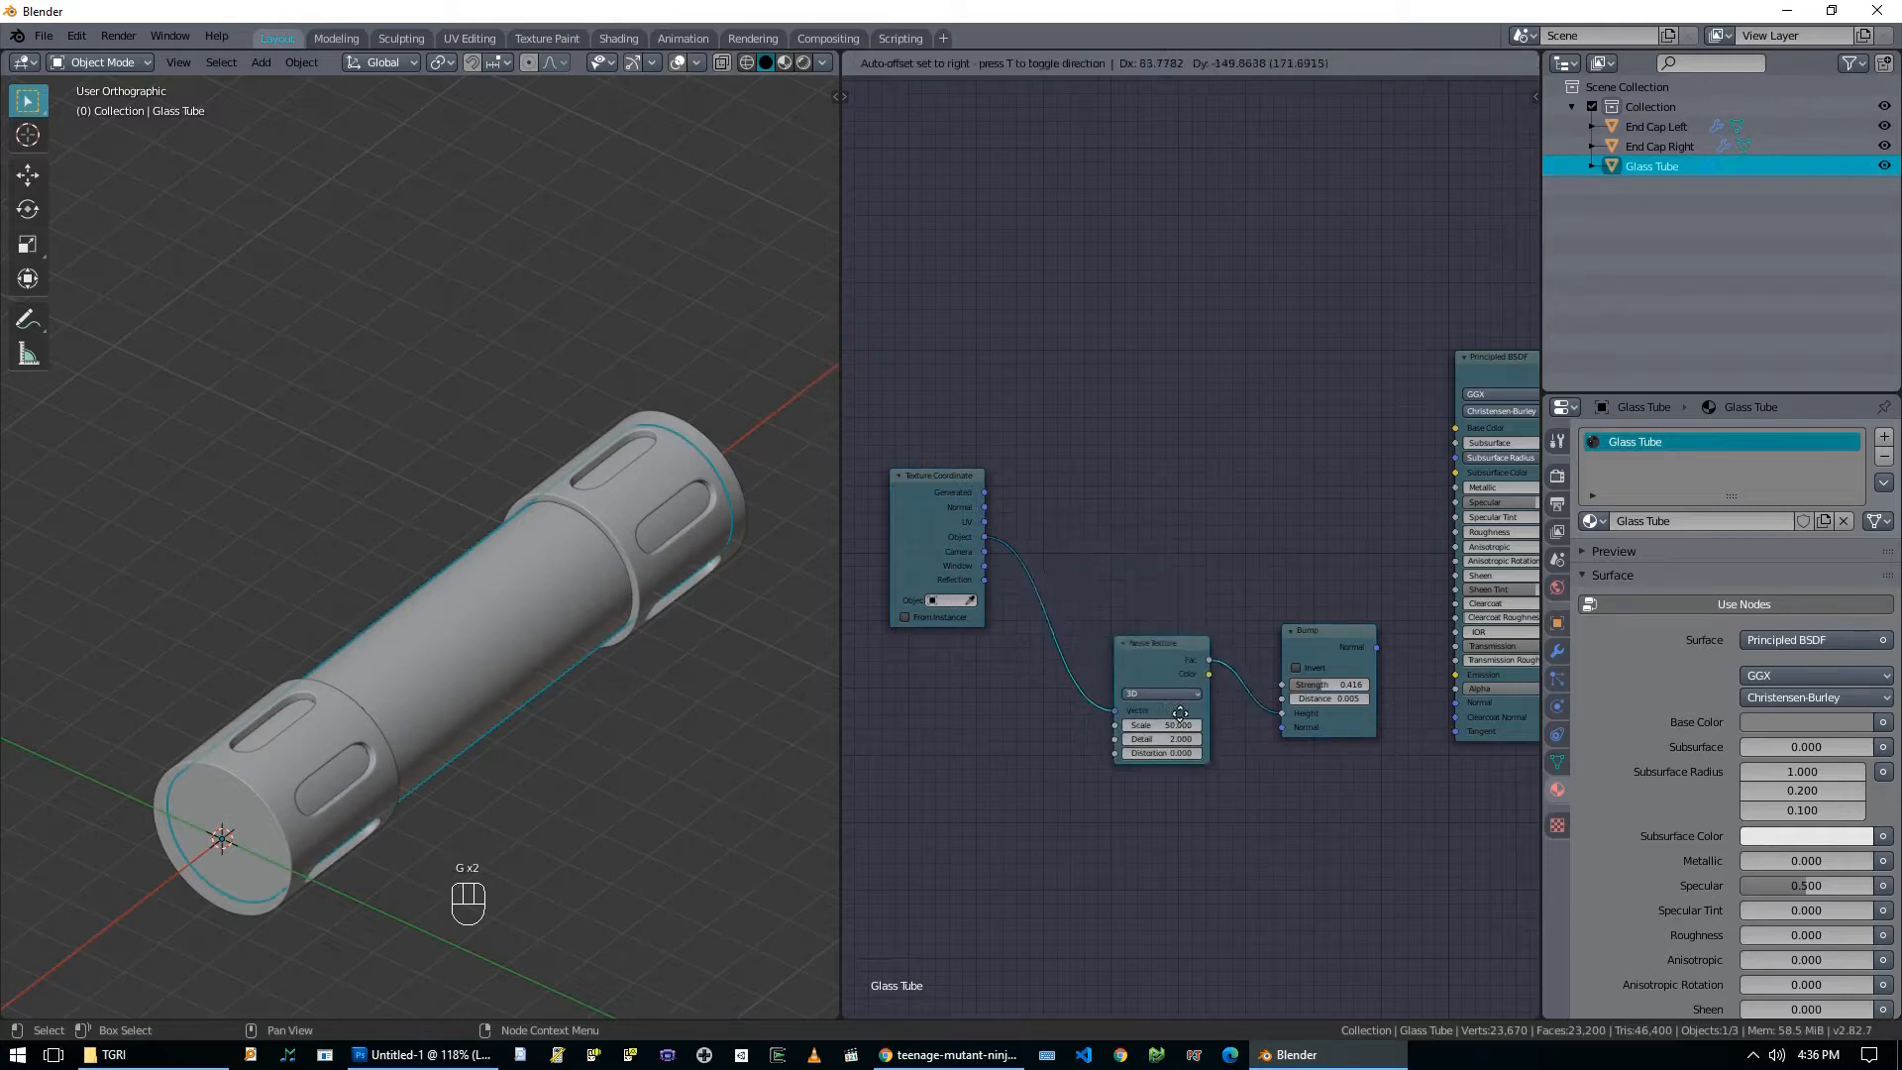
ctrl+click(1186, 703)
click(914, 524)
key(g)
click(994, 671)
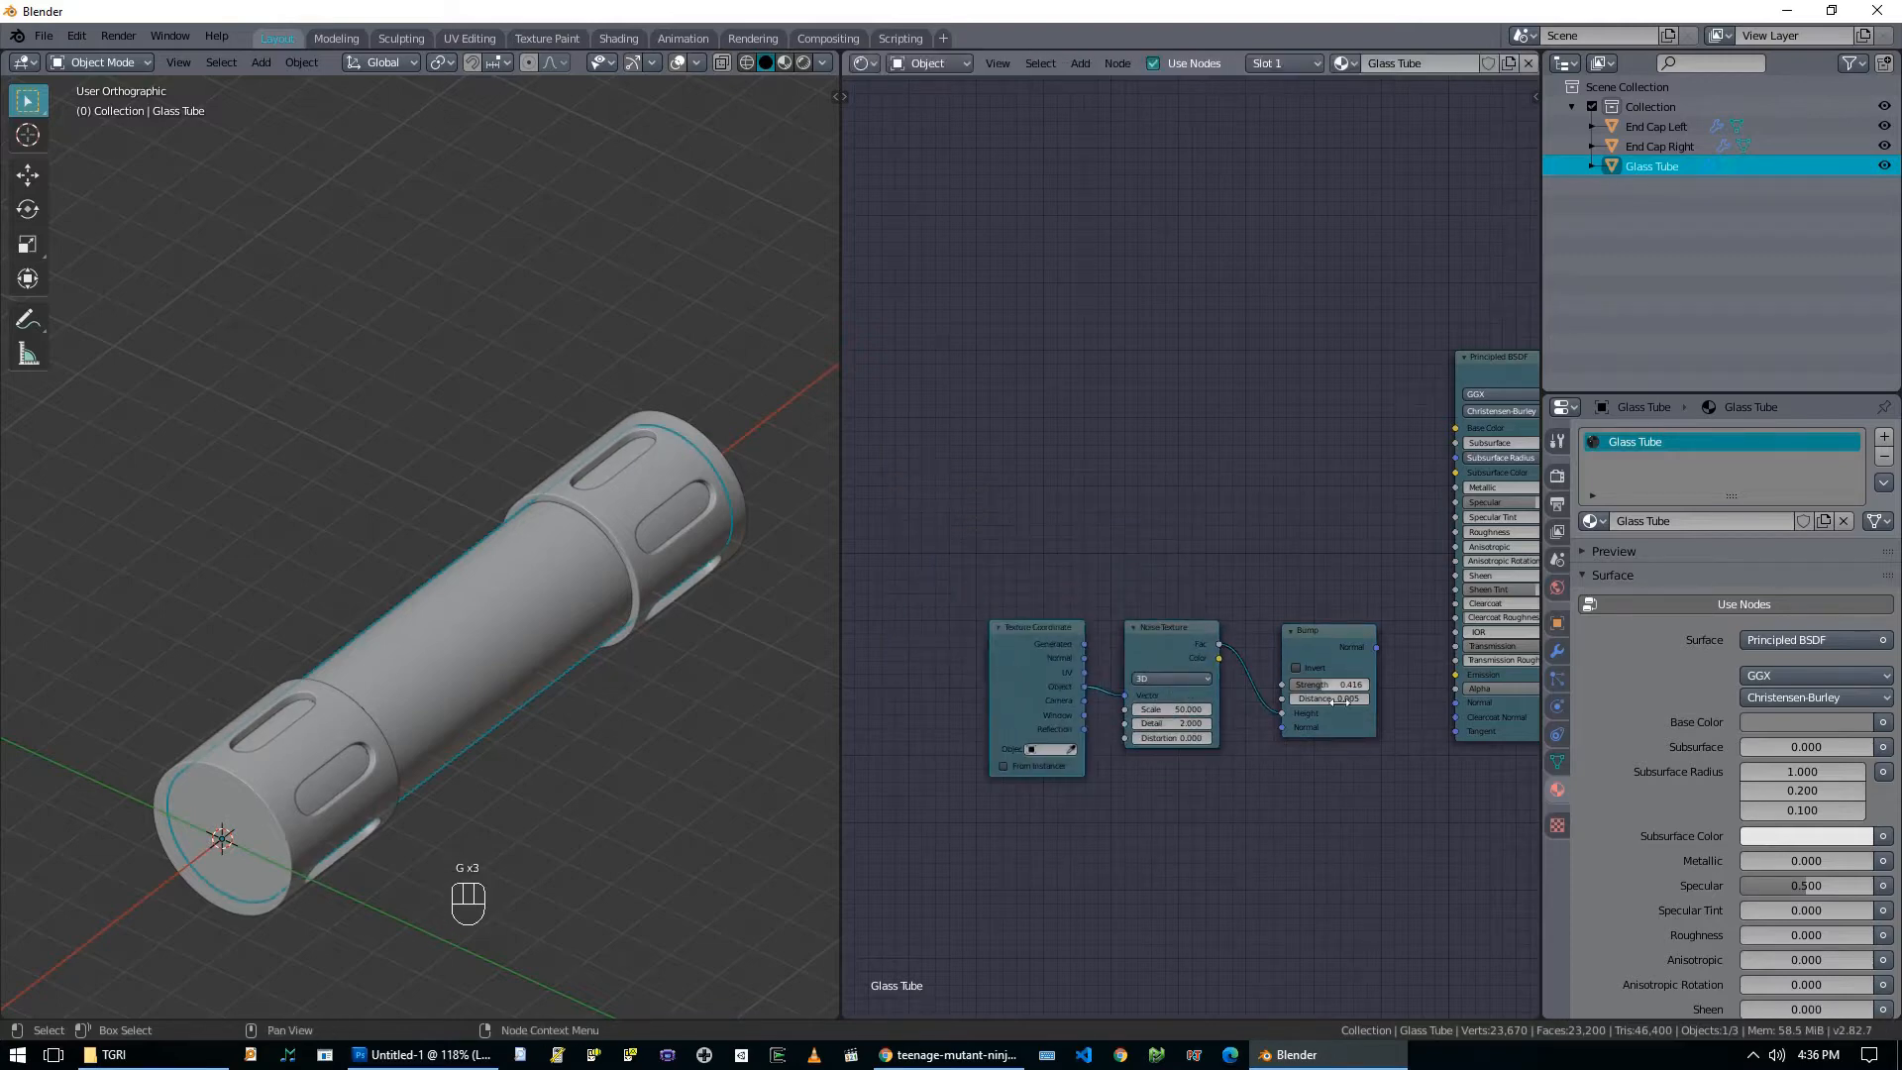
Connect the Bump node to the Principled BSDF's Normal input, using bump strength 0.692 and noise scale 10.
middle_drag(1383, 684, 1226, 676)
drag(1229, 645, 1299, 694)
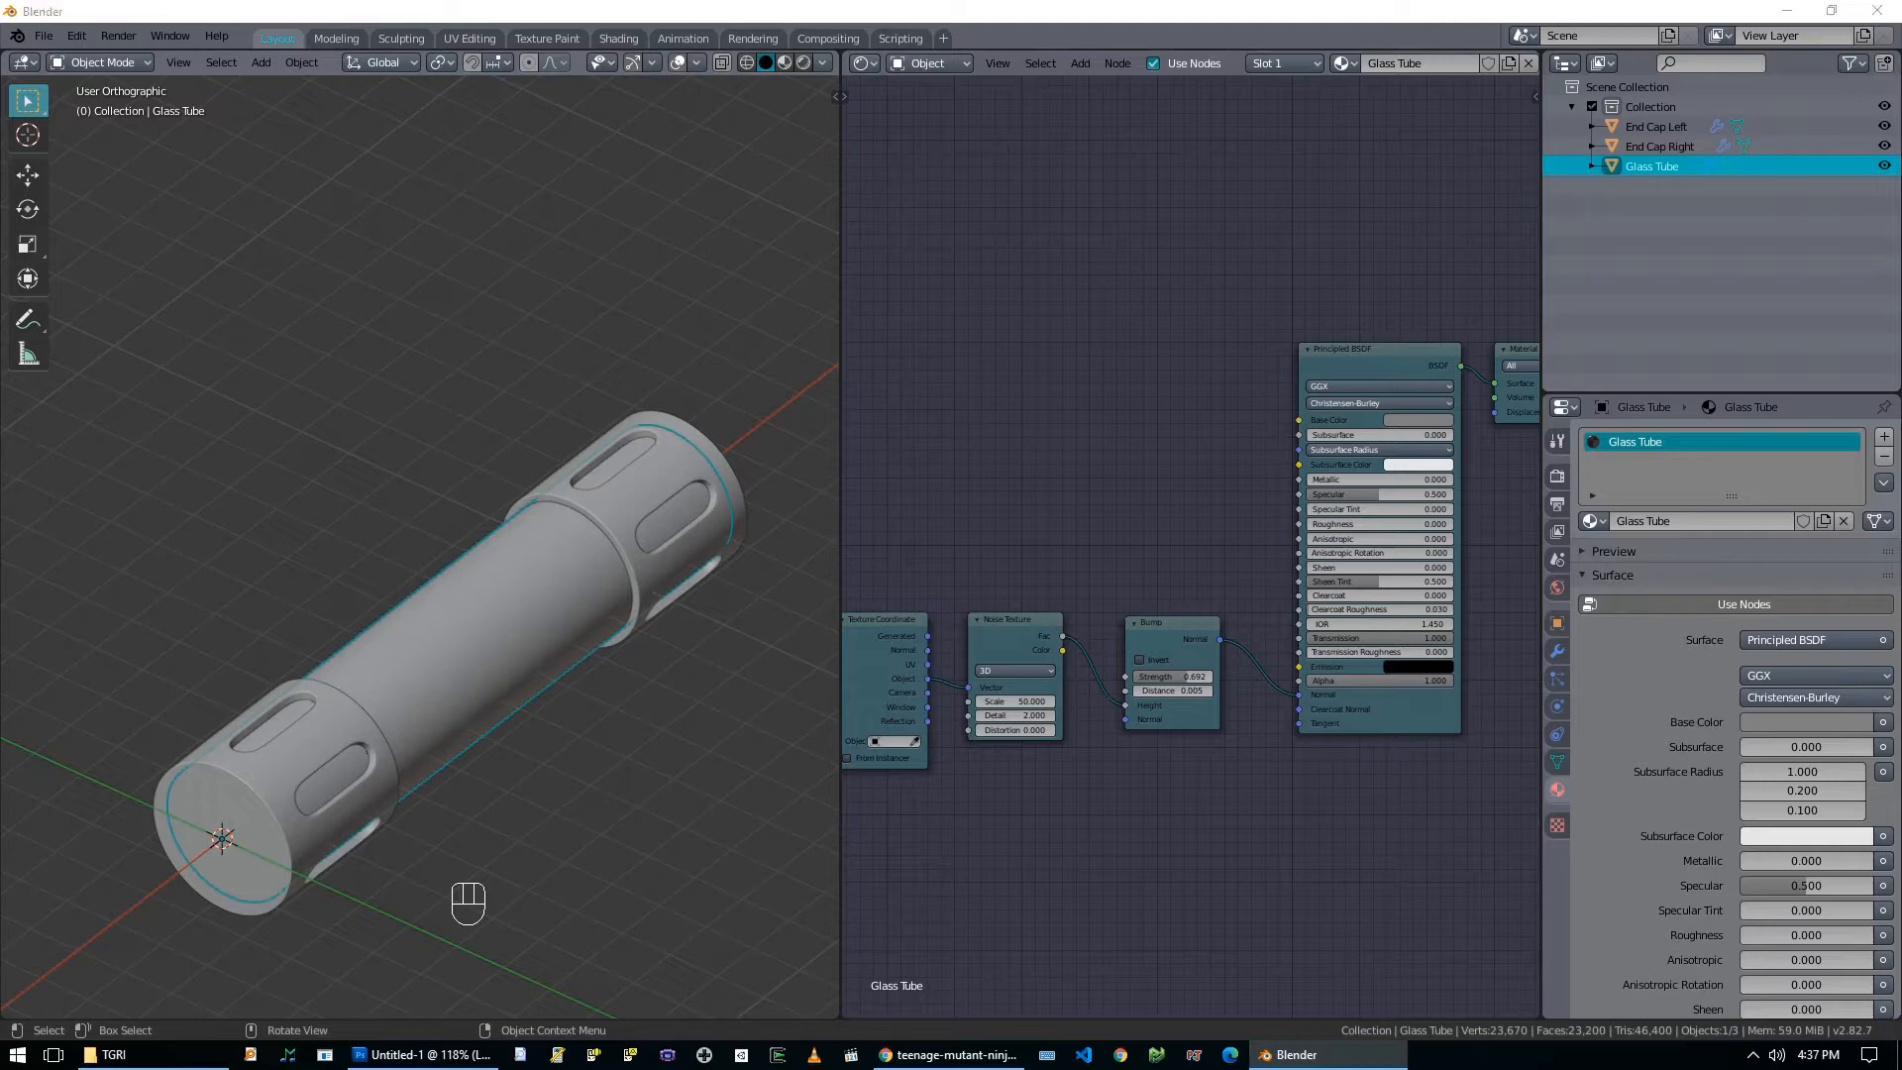
click(1029, 701)
text(10)
key(Return)
middle_drag(1054, 828, 1159, 858)
scroll(611, 685, down, 3)
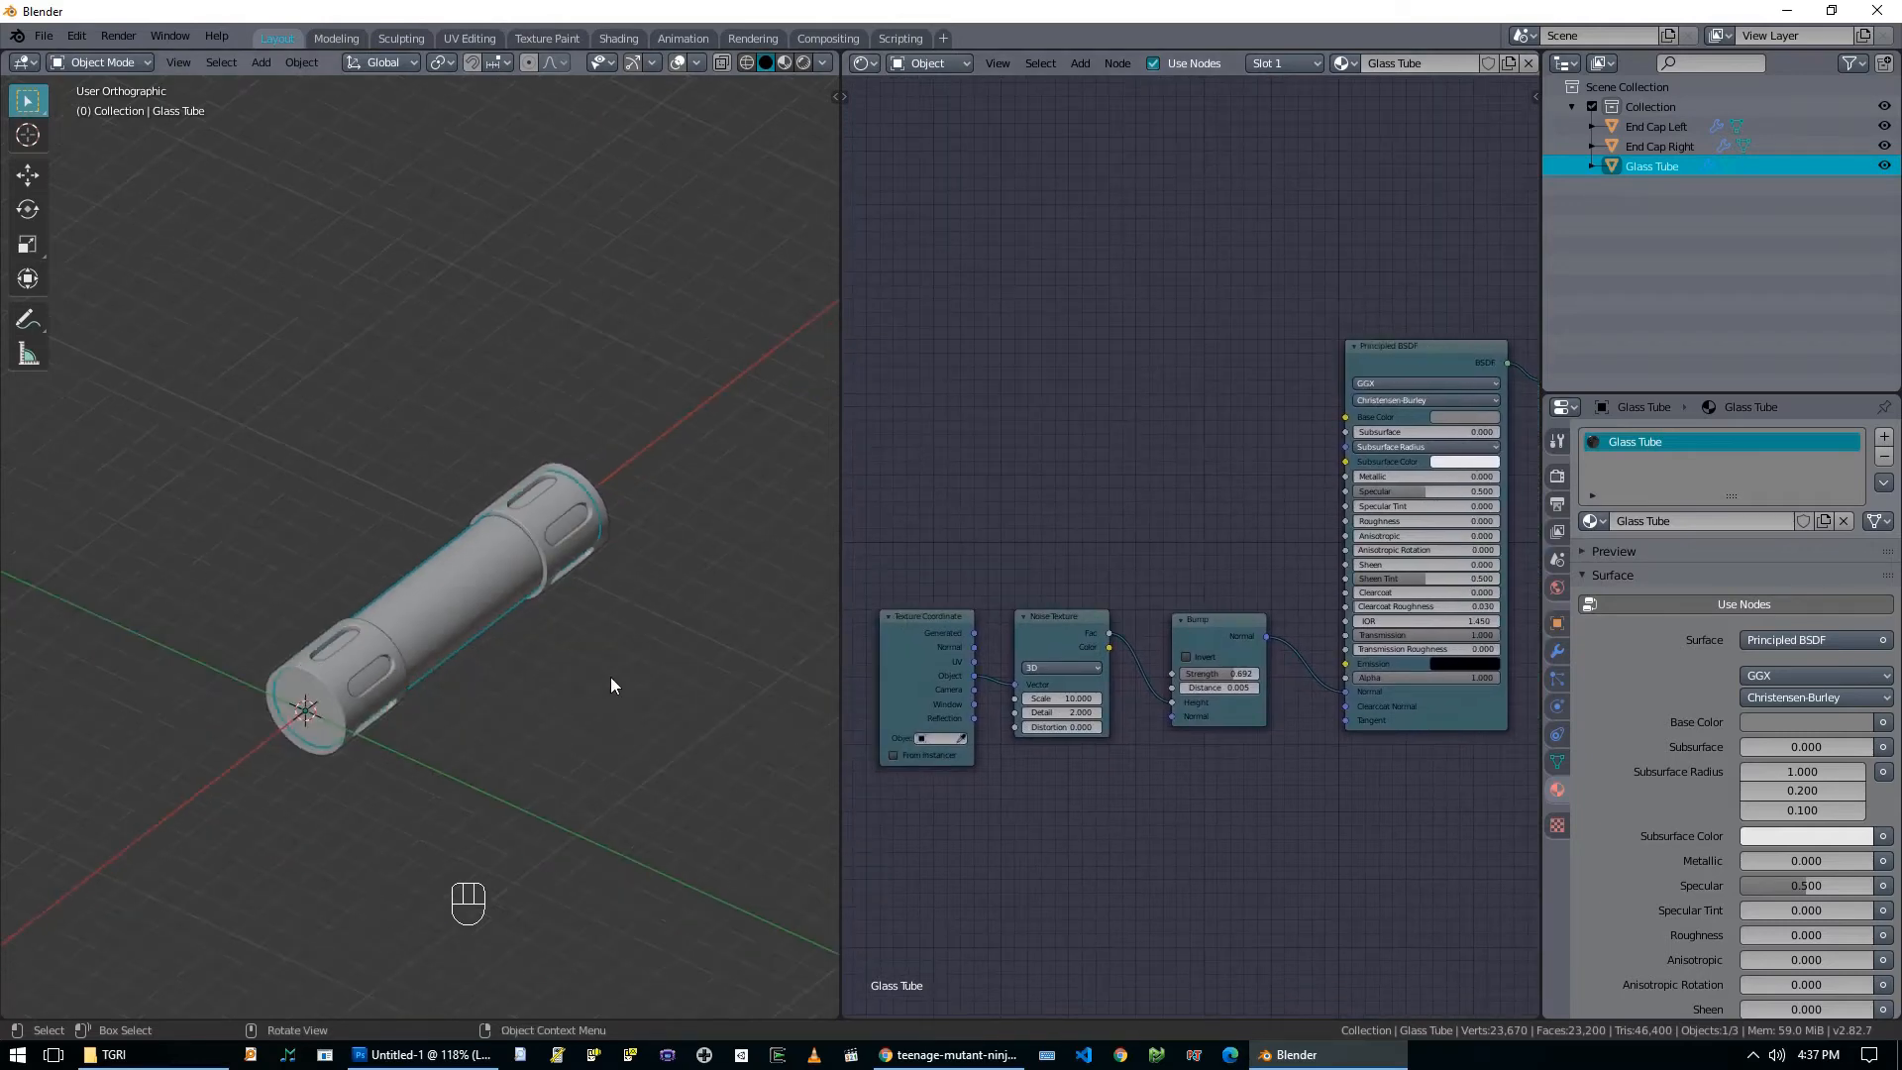
Give the world background color an Environment Texture using Basic_2K_02.jpg from the Archive folder.
click(1557, 587)
click(1882, 533)
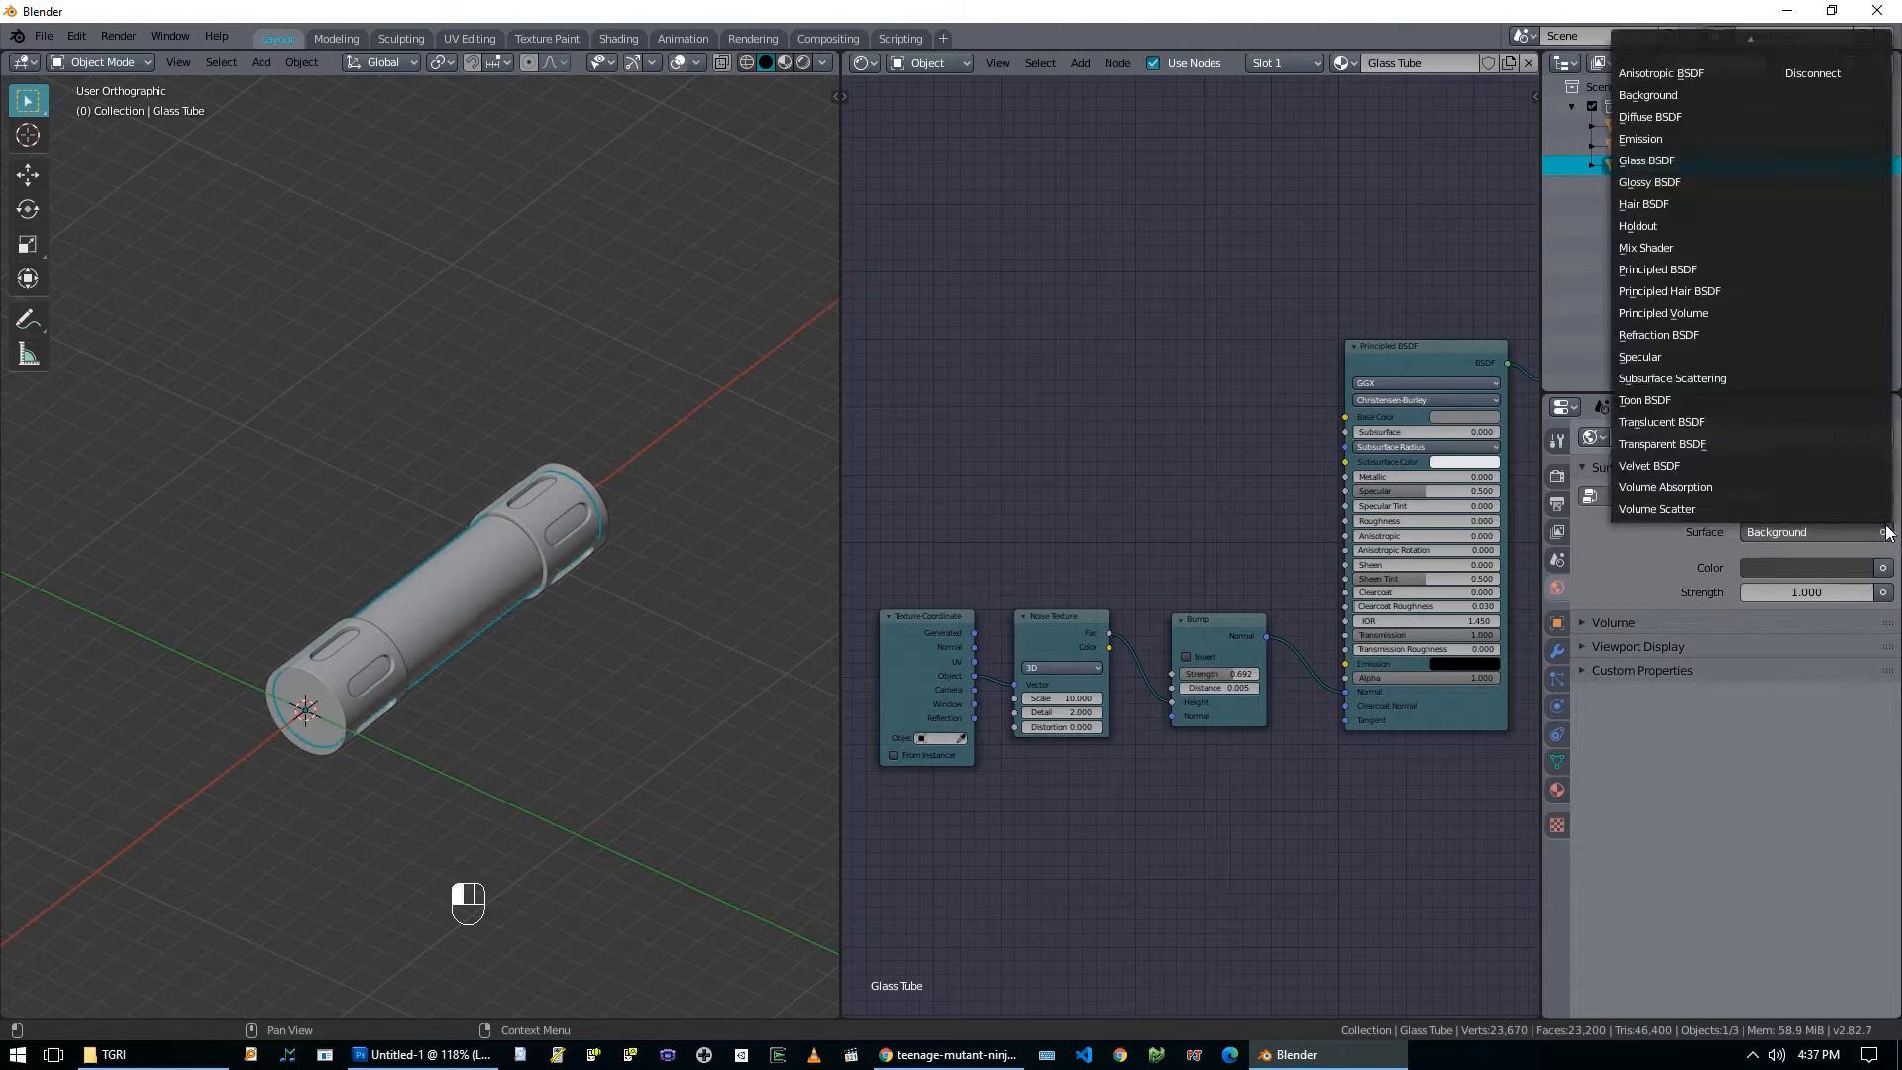
click(1886, 530)
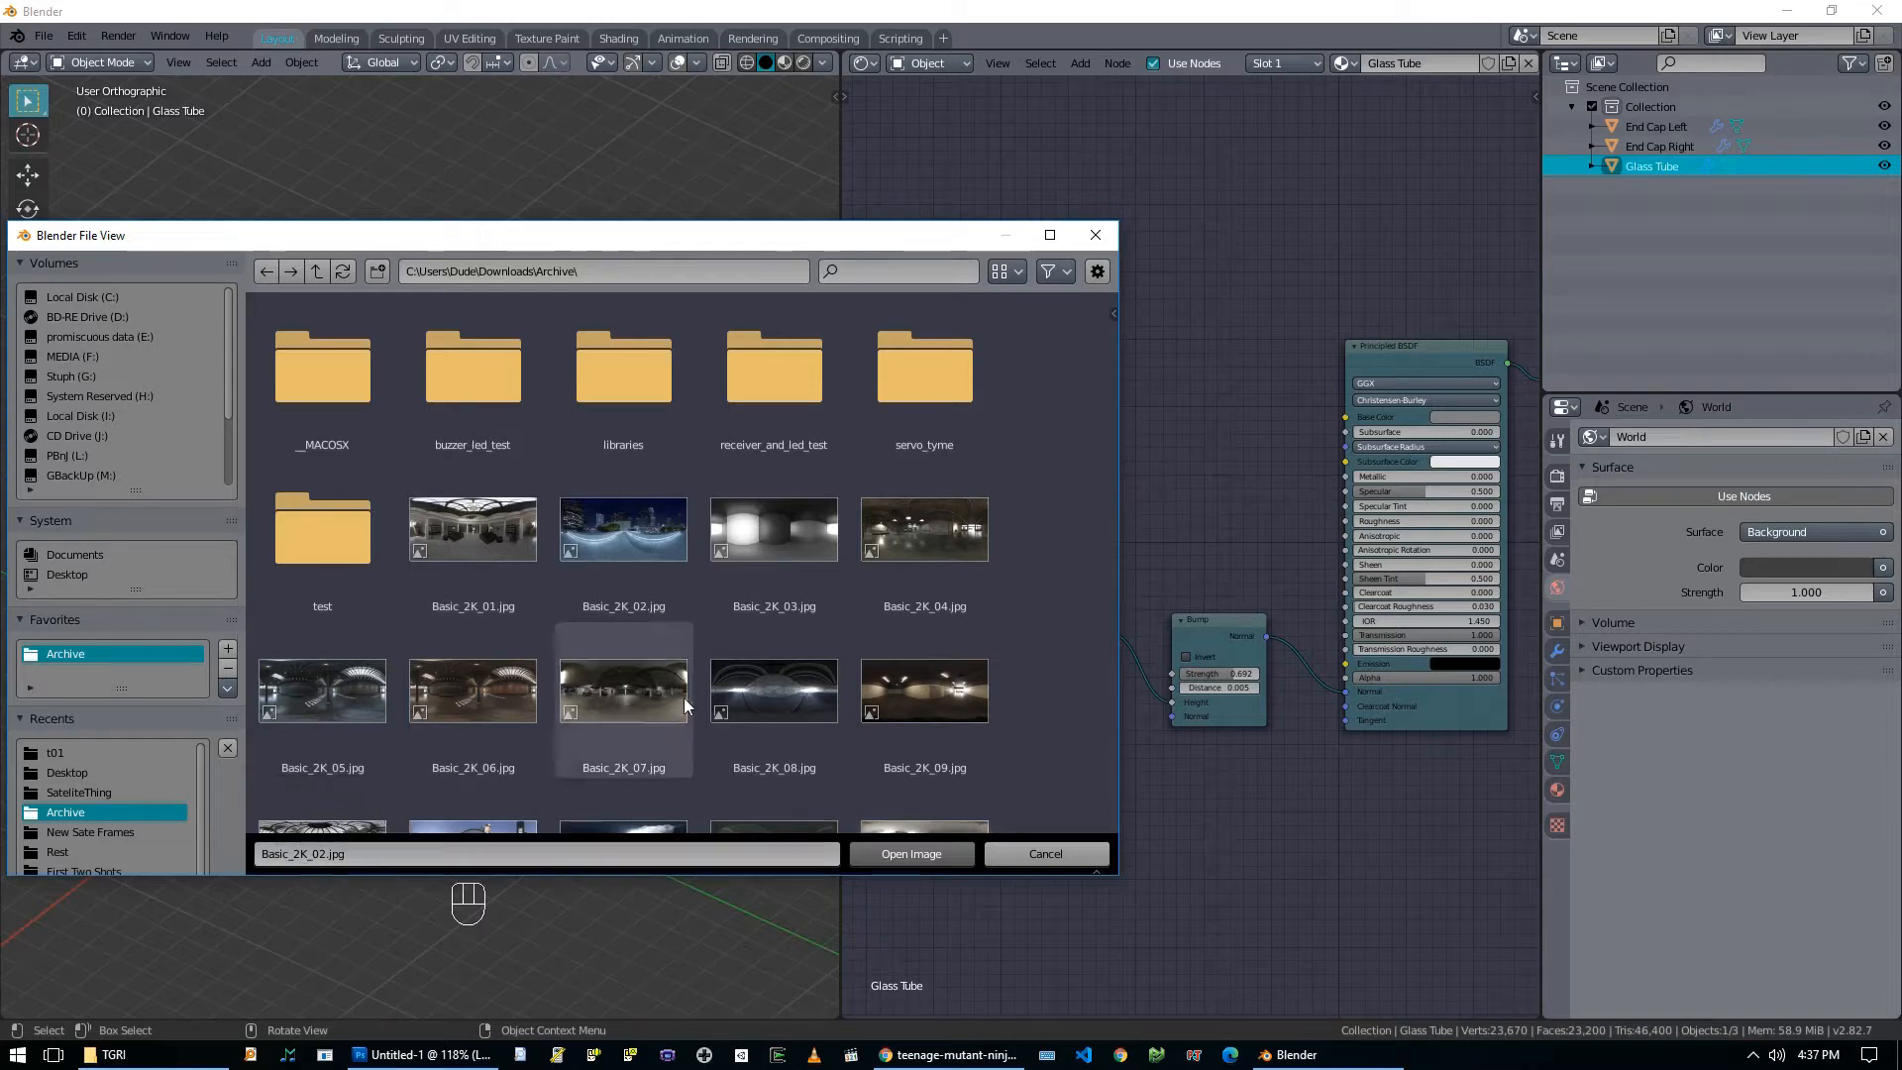
double_click(612, 545)
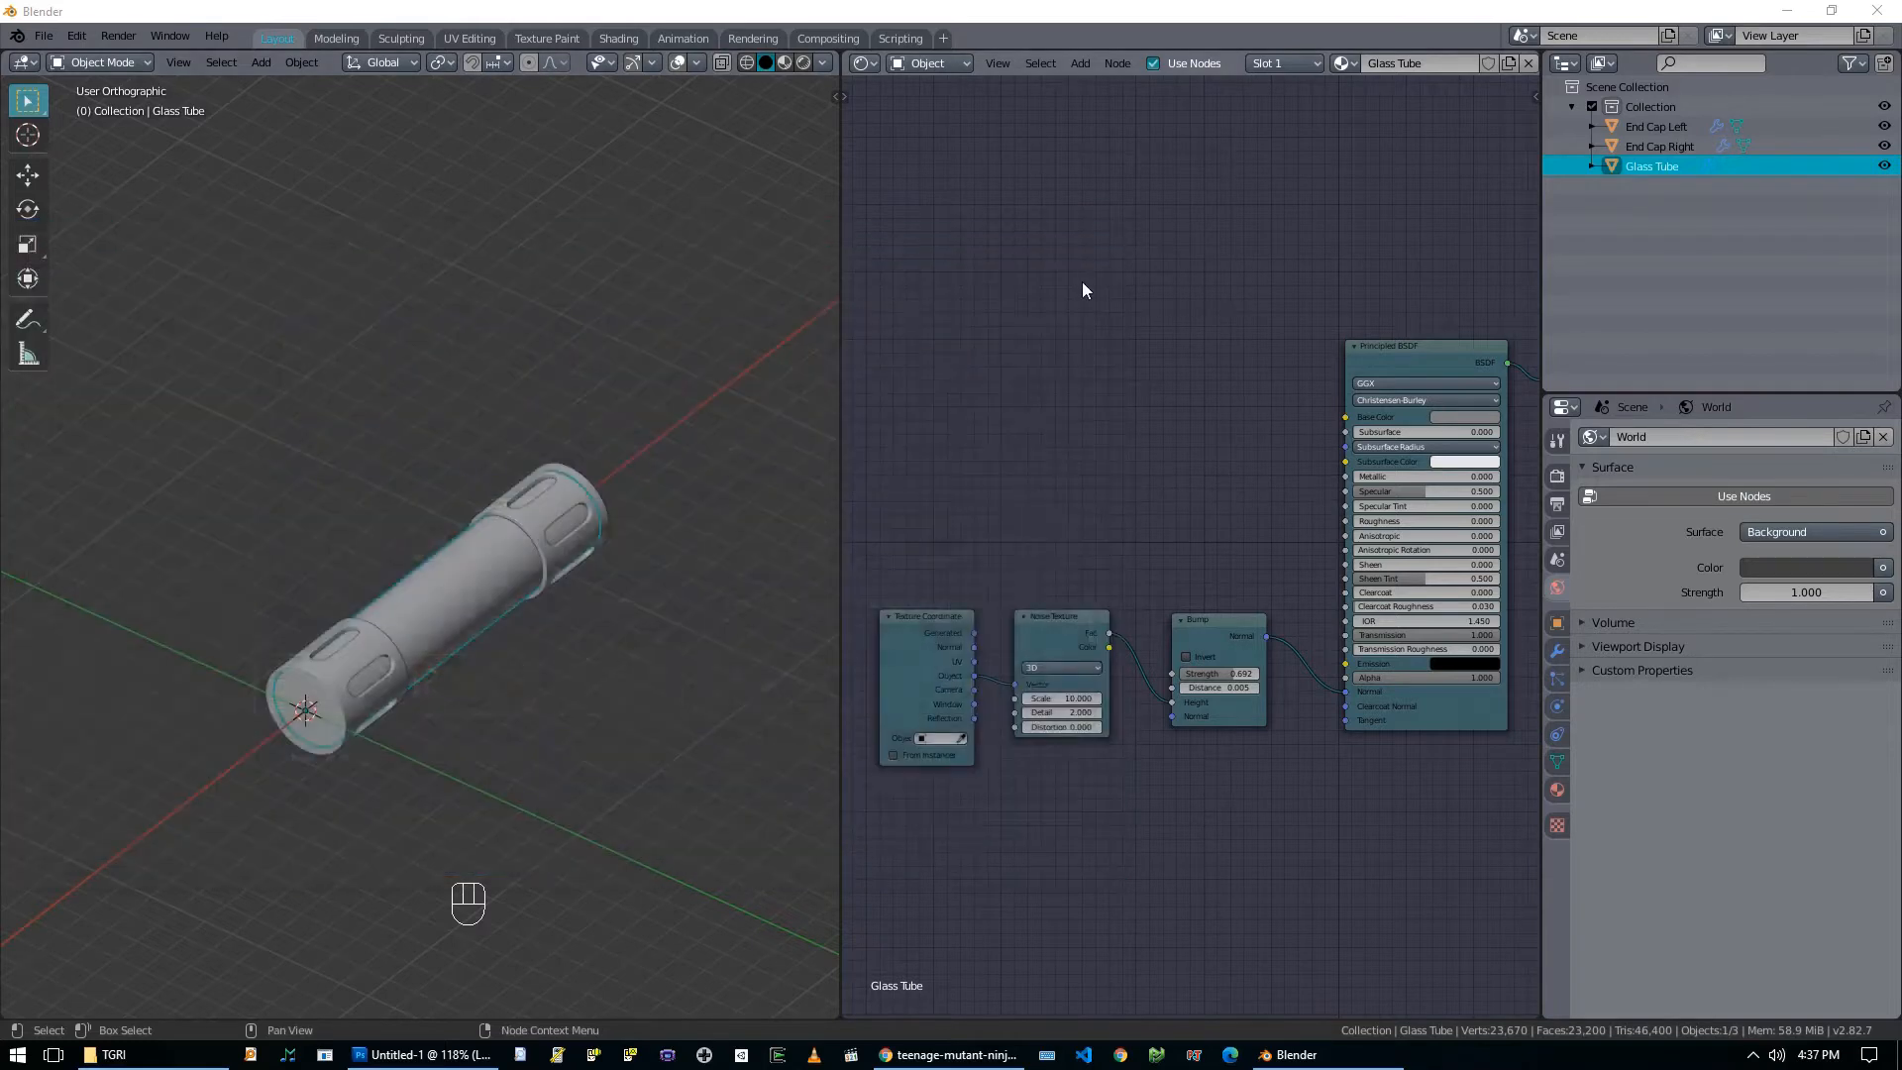
click(1884, 568)
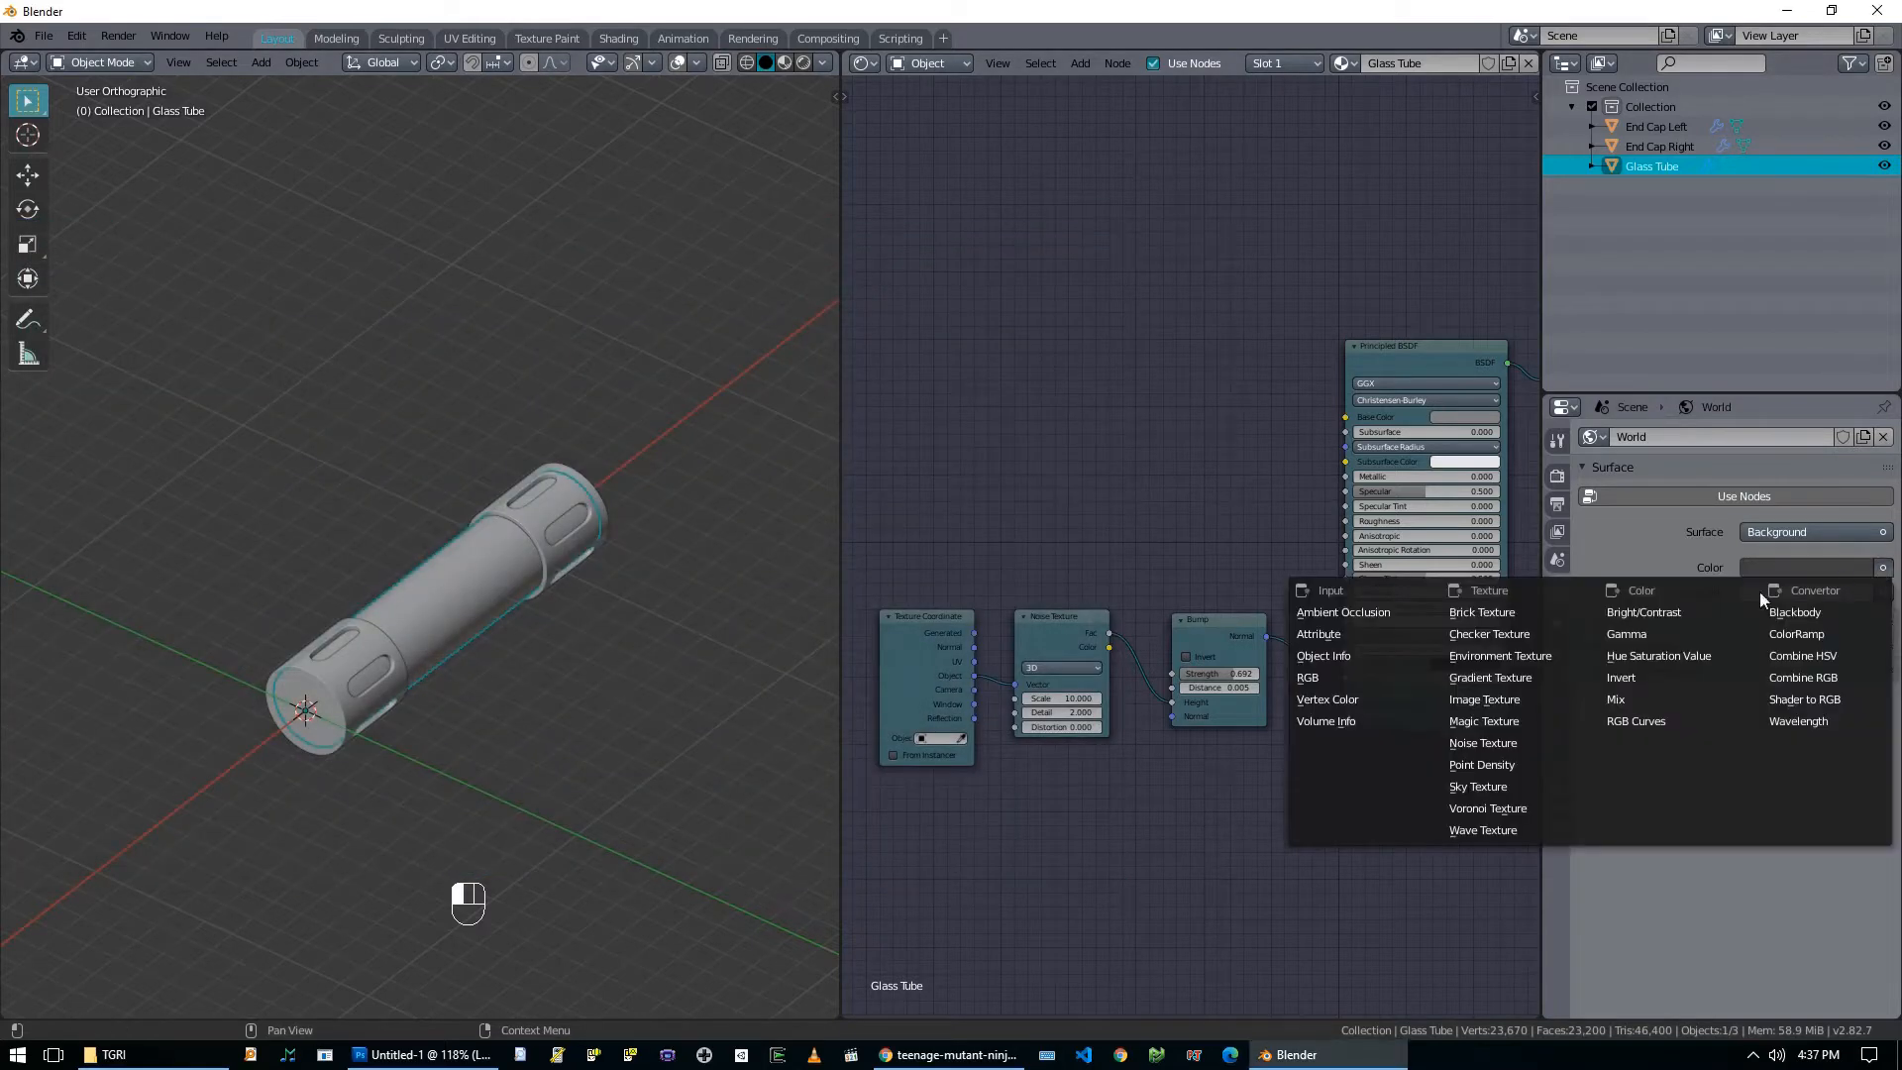
click(1505, 649)
click(1864, 592)
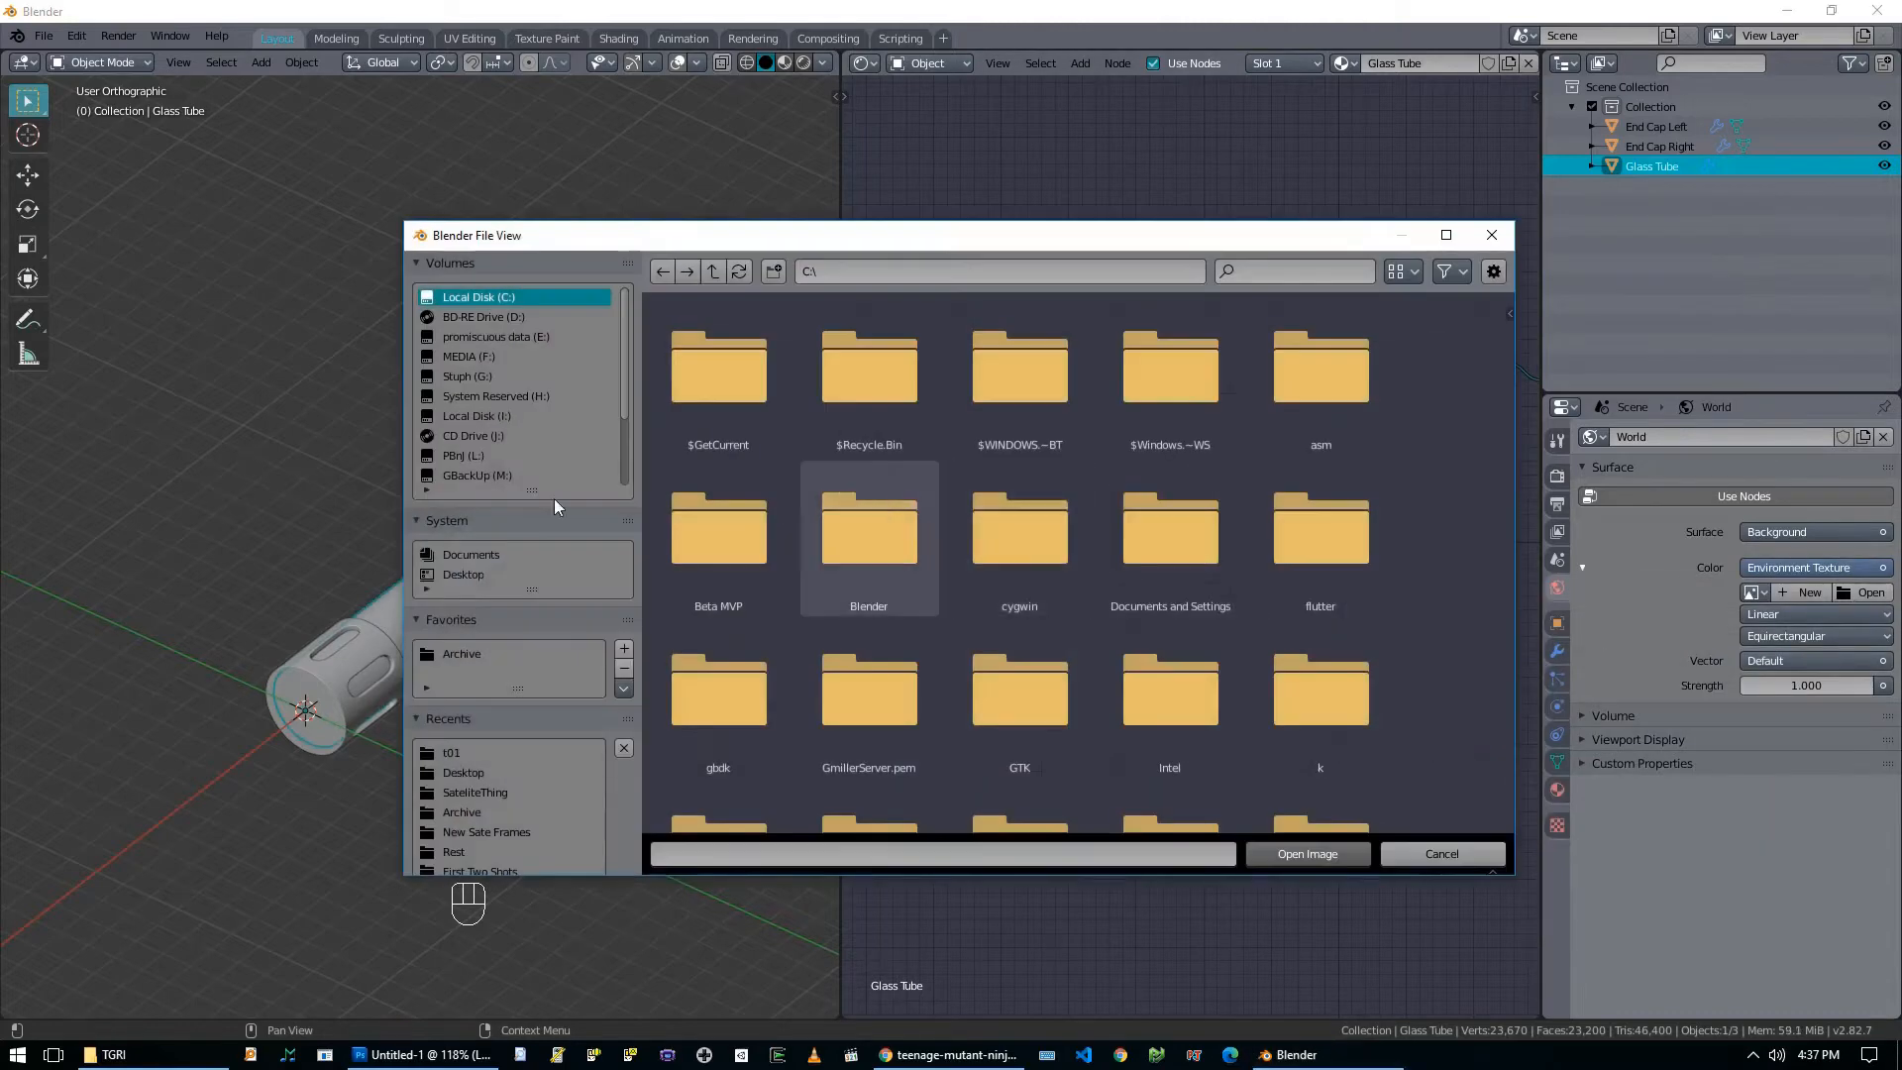
click(461, 654)
click(1020, 523)
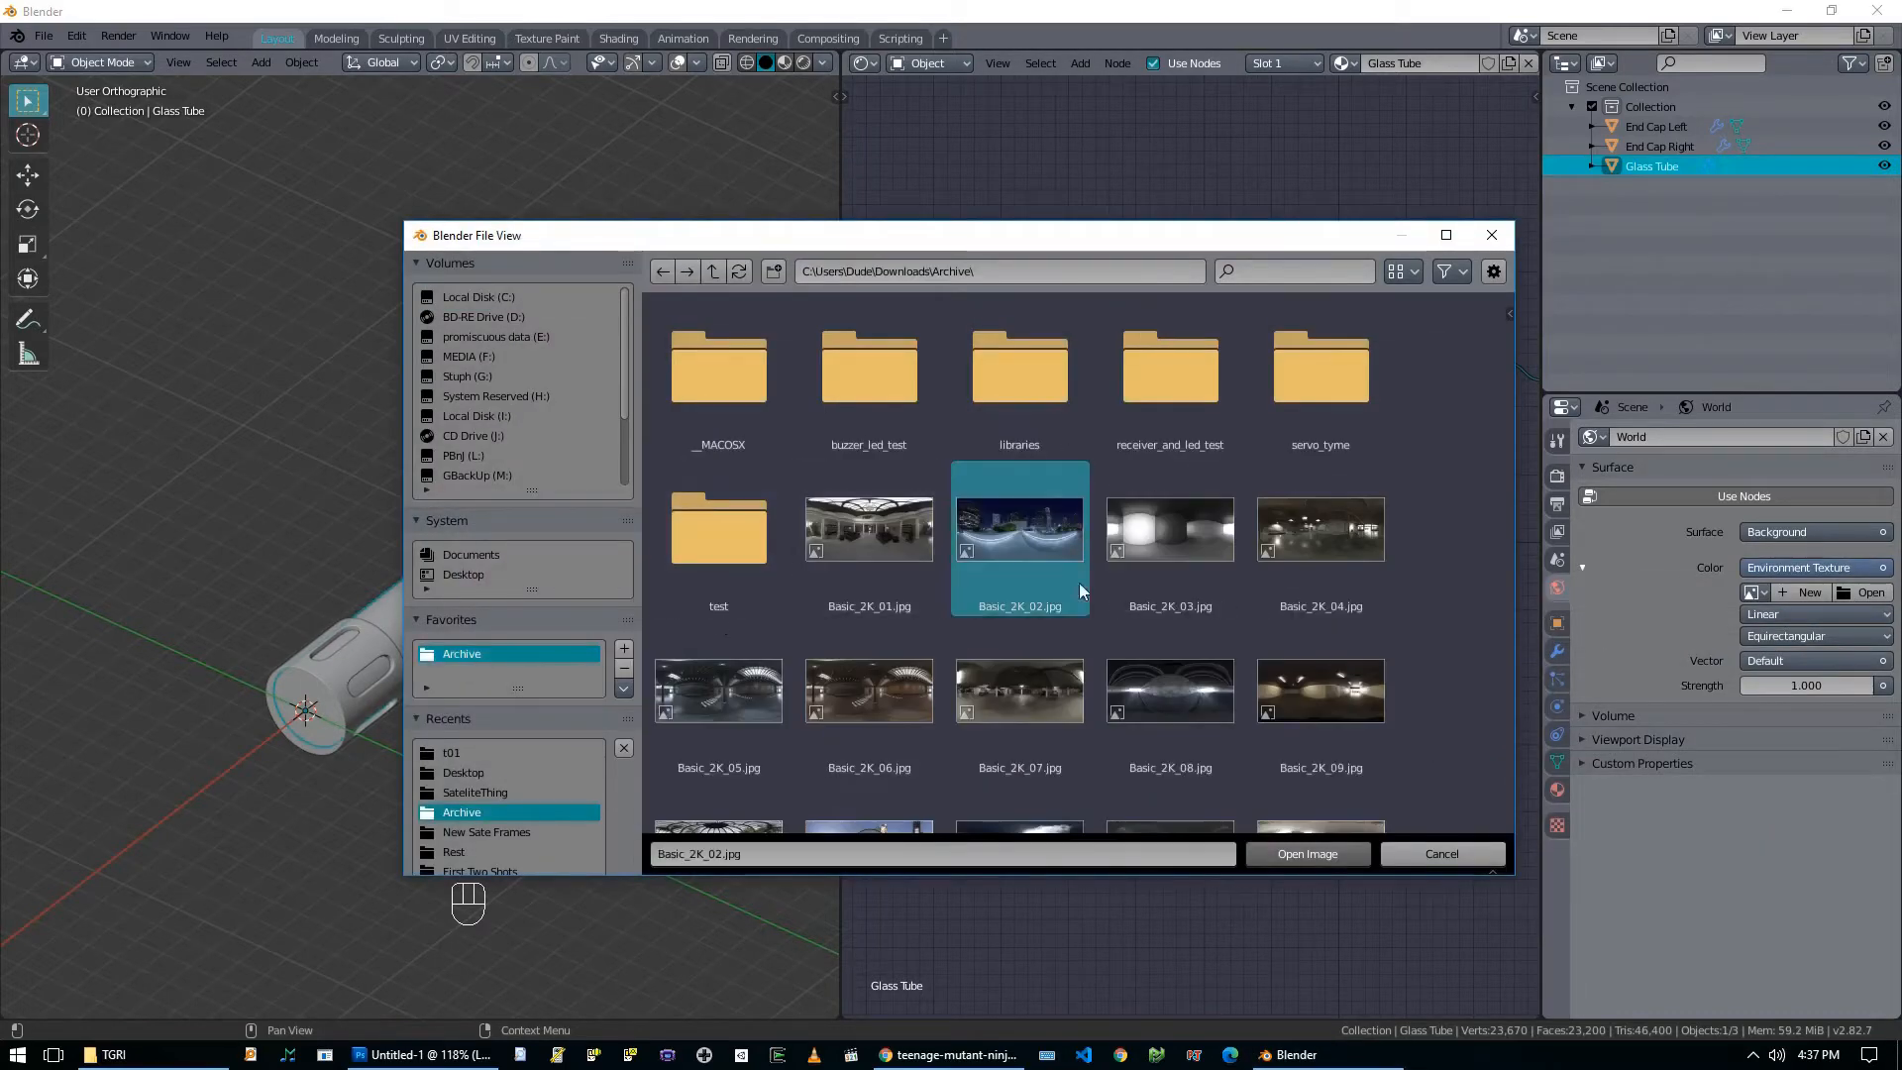
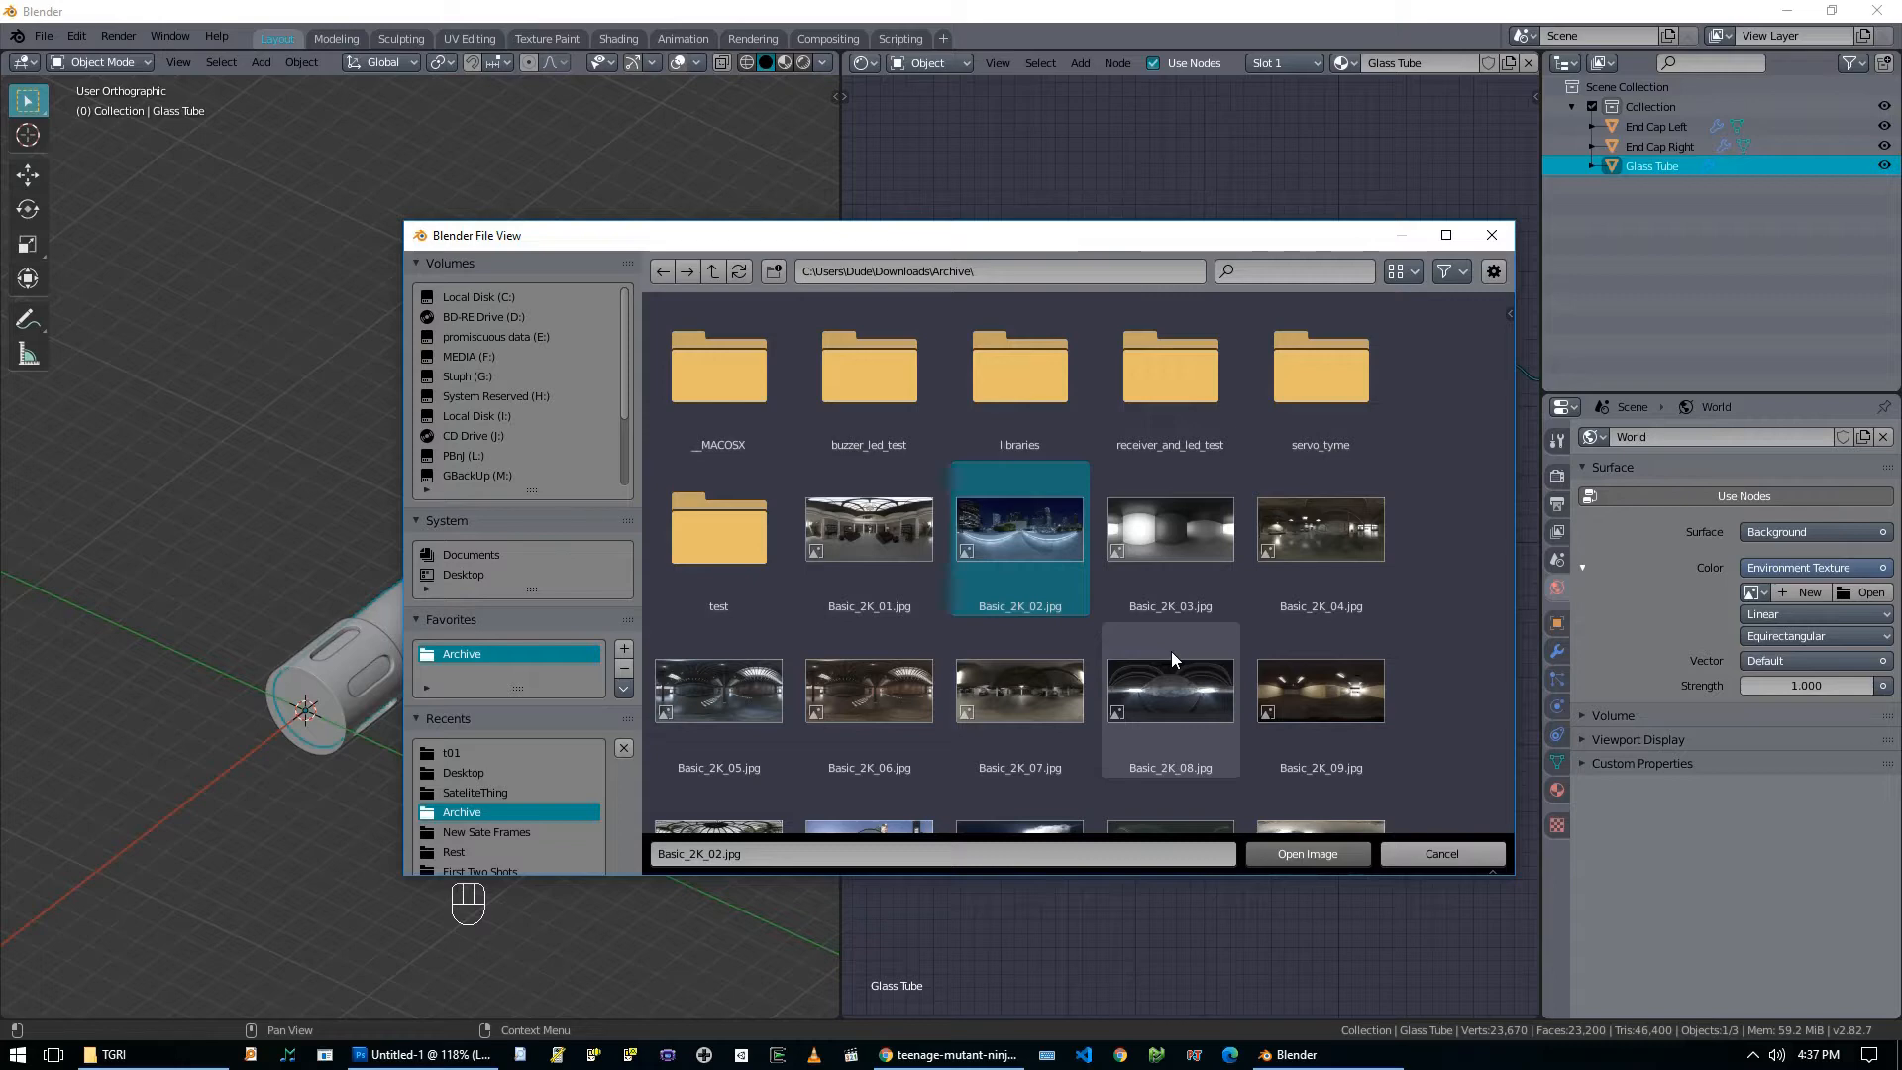
click(1282, 856)
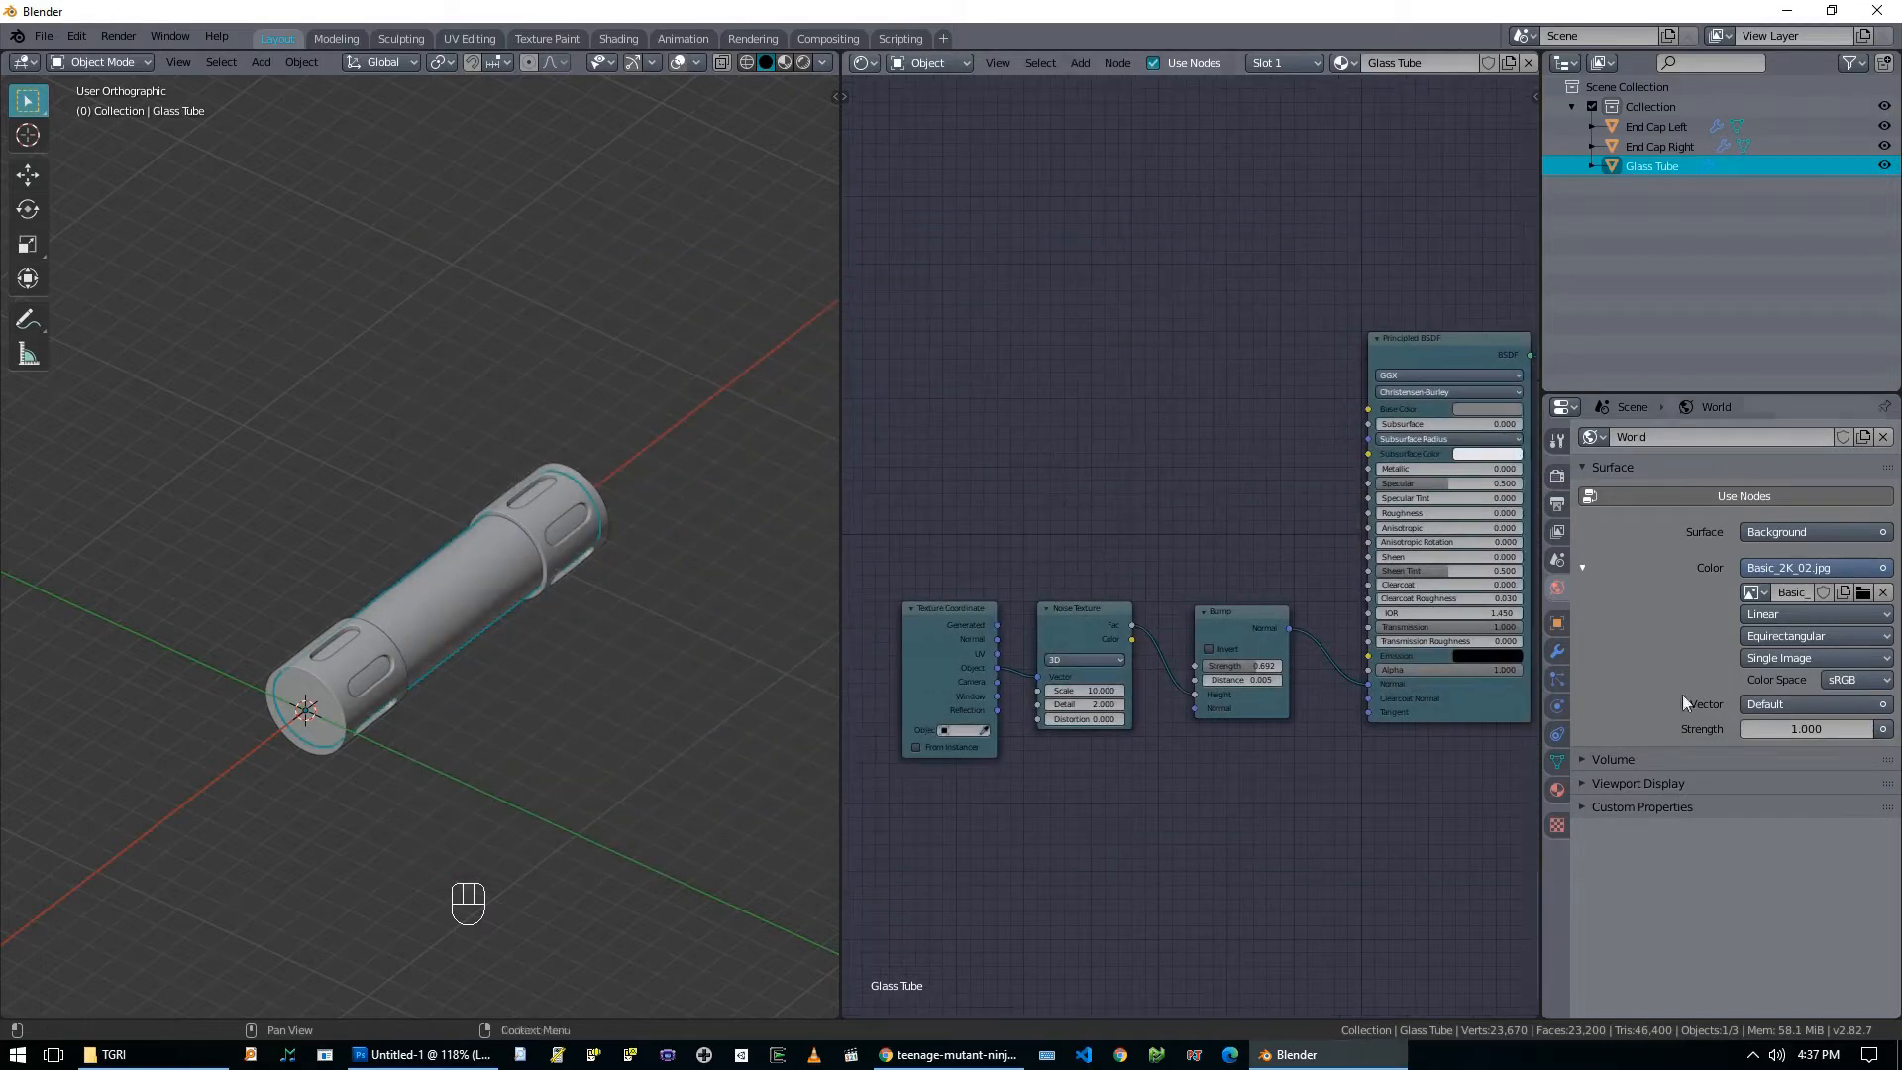
click(1821, 729)
key(Return)
Set the render engine to Cycles with GPU Compute as the device.
click(1557, 476)
click(1818, 441)
click(1771, 509)
click(1807, 487)
click(1812, 530)
Show the canister in the 3D viewport with Rendered shading.
scroll(370, 614, up, 3)
mouse_move(418, 594)
middle_down()
mouse_move(370, 615)
mouse_move(552, 541)
middle_up()
key(z)
click(599, 644)
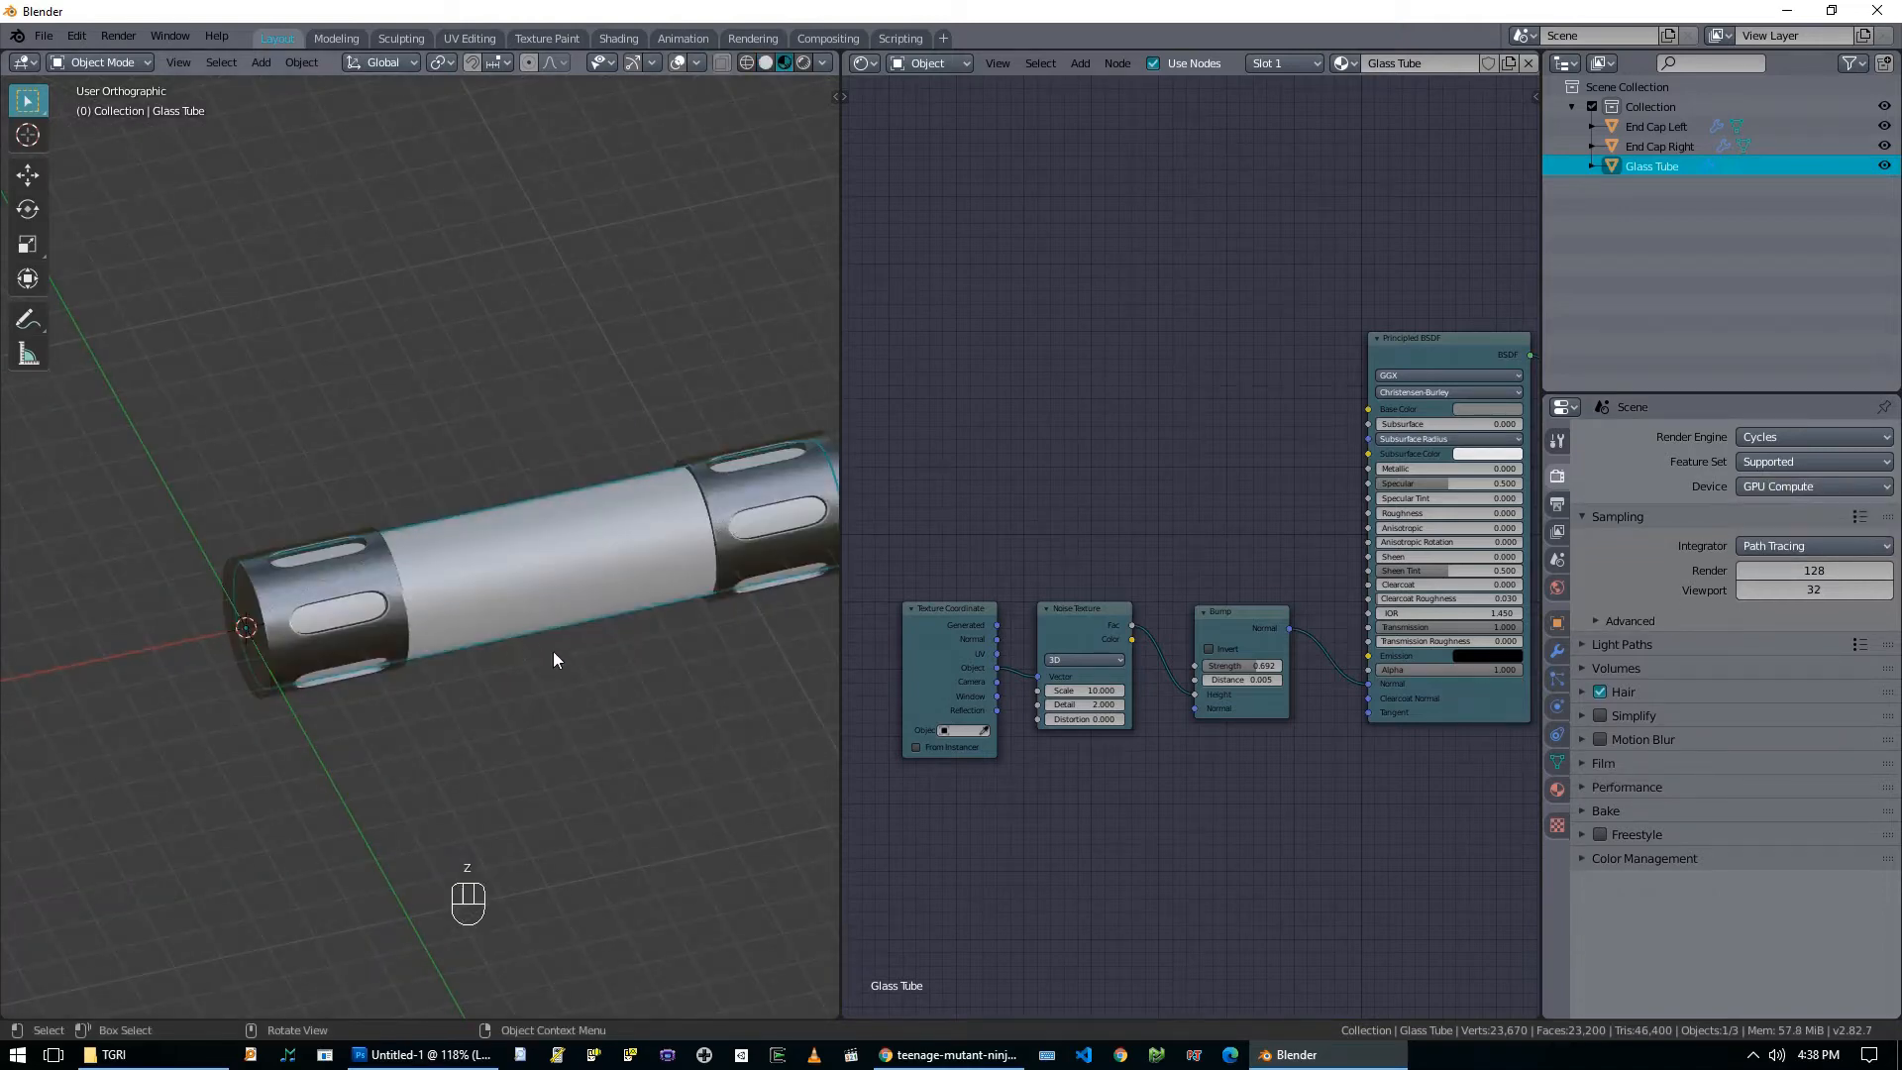
key(z)
click(550, 557)
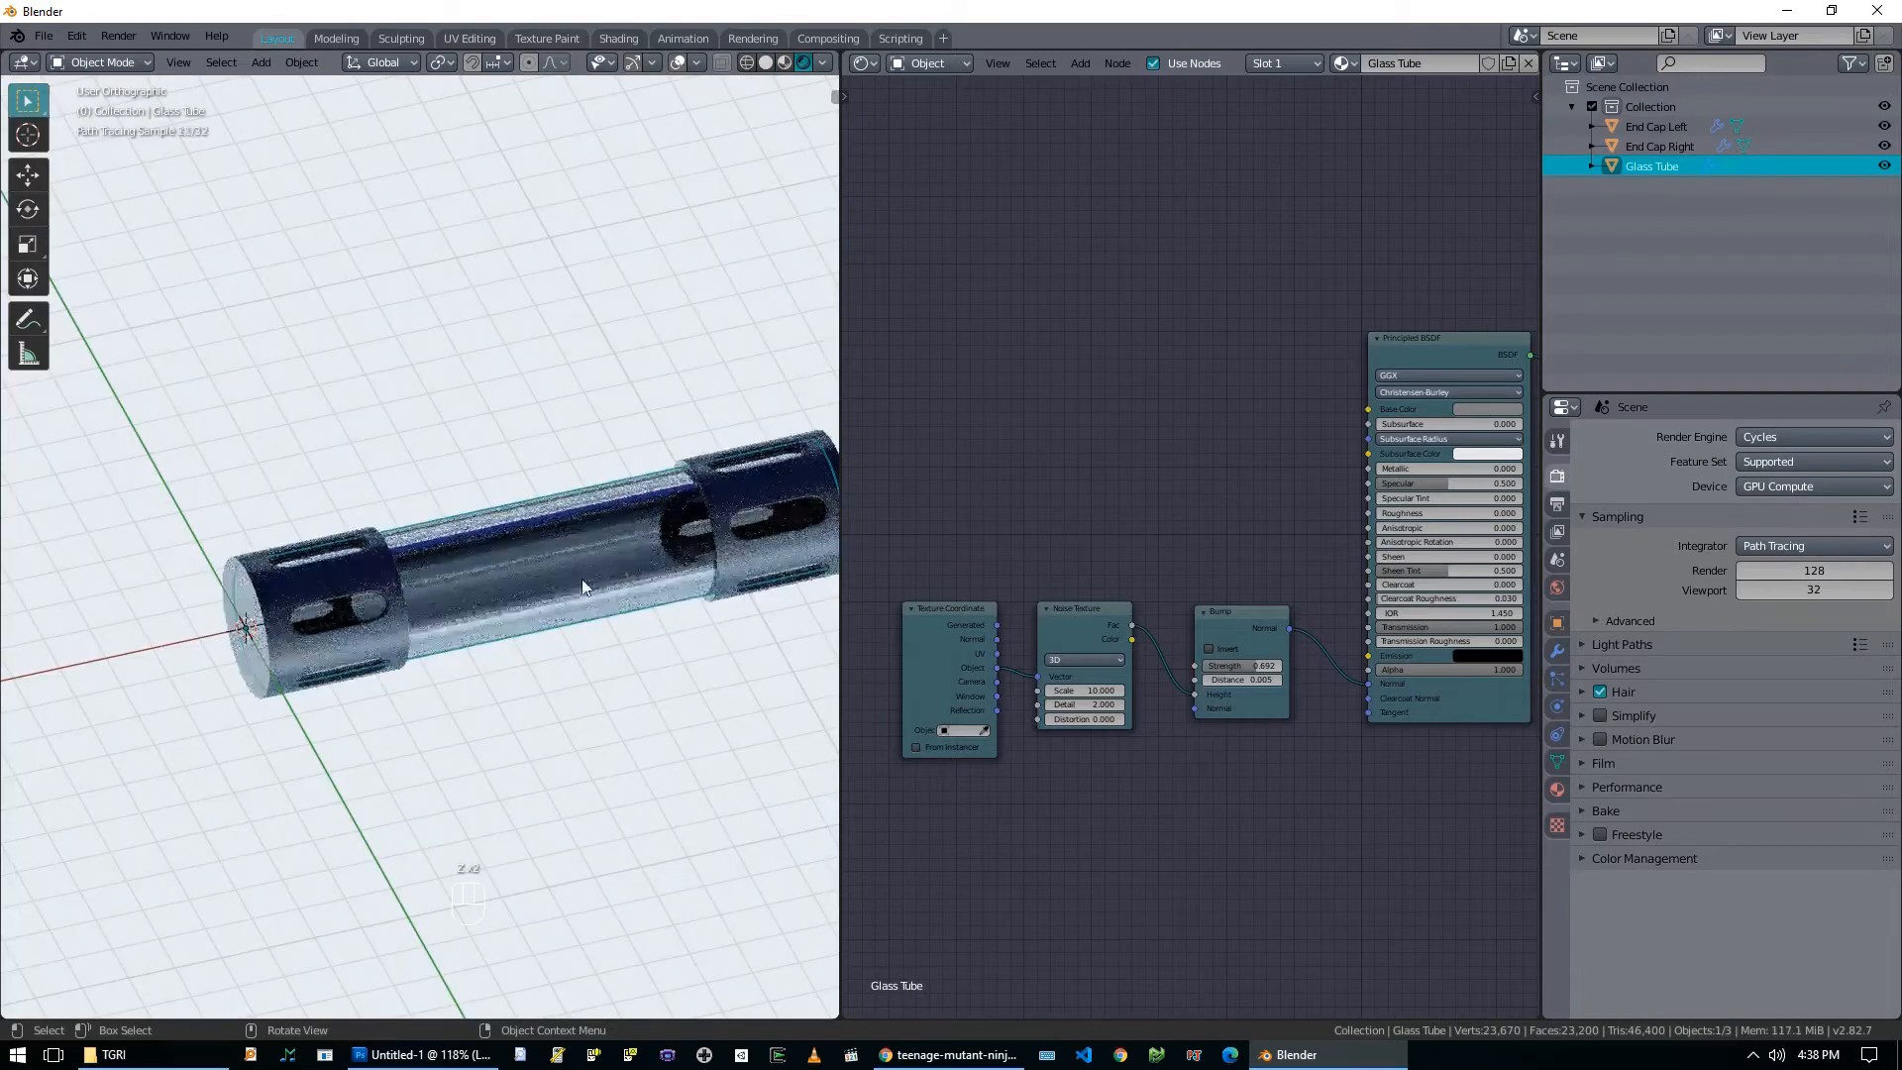
Examine the rendered glass tube and end caps from several angles and distances.
scroll(536, 597, up, 2)
mouse_move(496, 607)
middle_down()
mouse_move(537, 598)
mouse_move(416, 602)
mouse_move(501, 579)
middle_up()
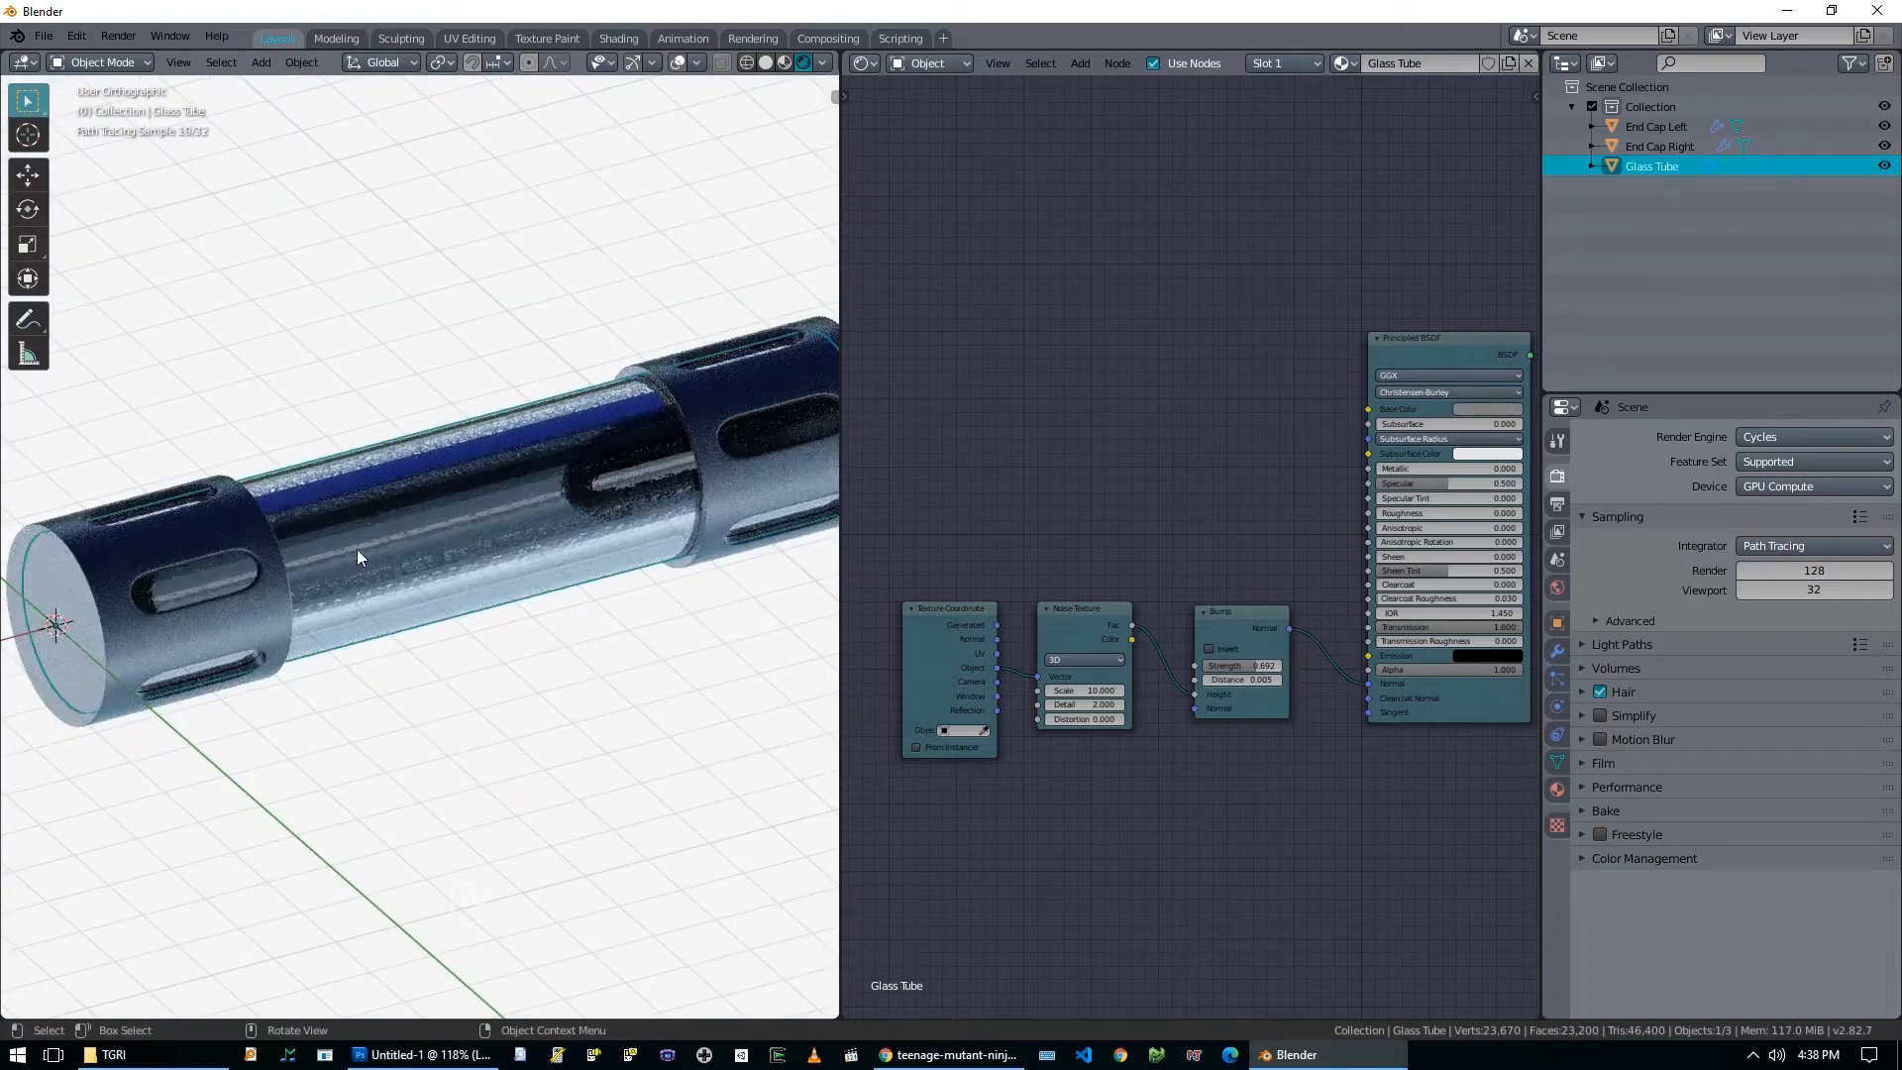
scroll(357, 548, down, 3)
scroll(442, 537, up, 2)
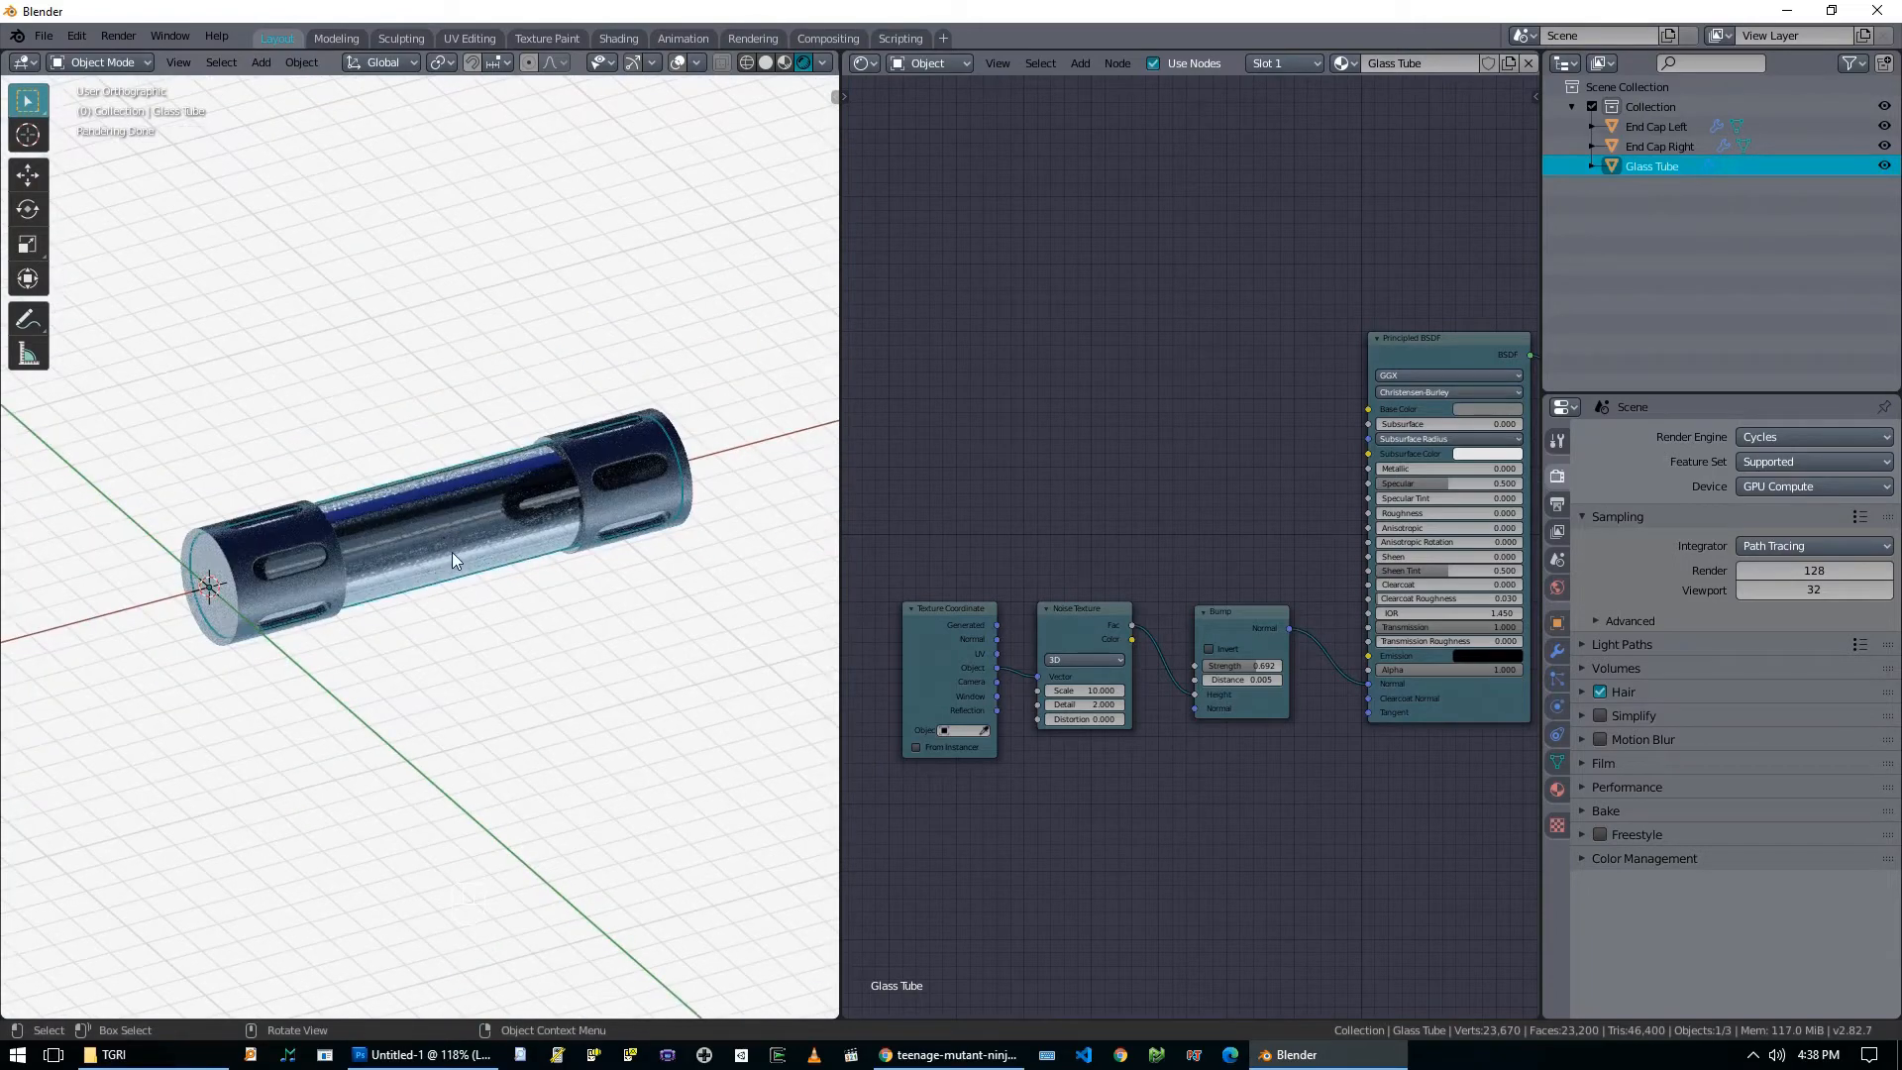
mouse_move(539, 583)
middle_down()
mouse_move(454, 579)
mouse_move(523, 579)
middle_up()
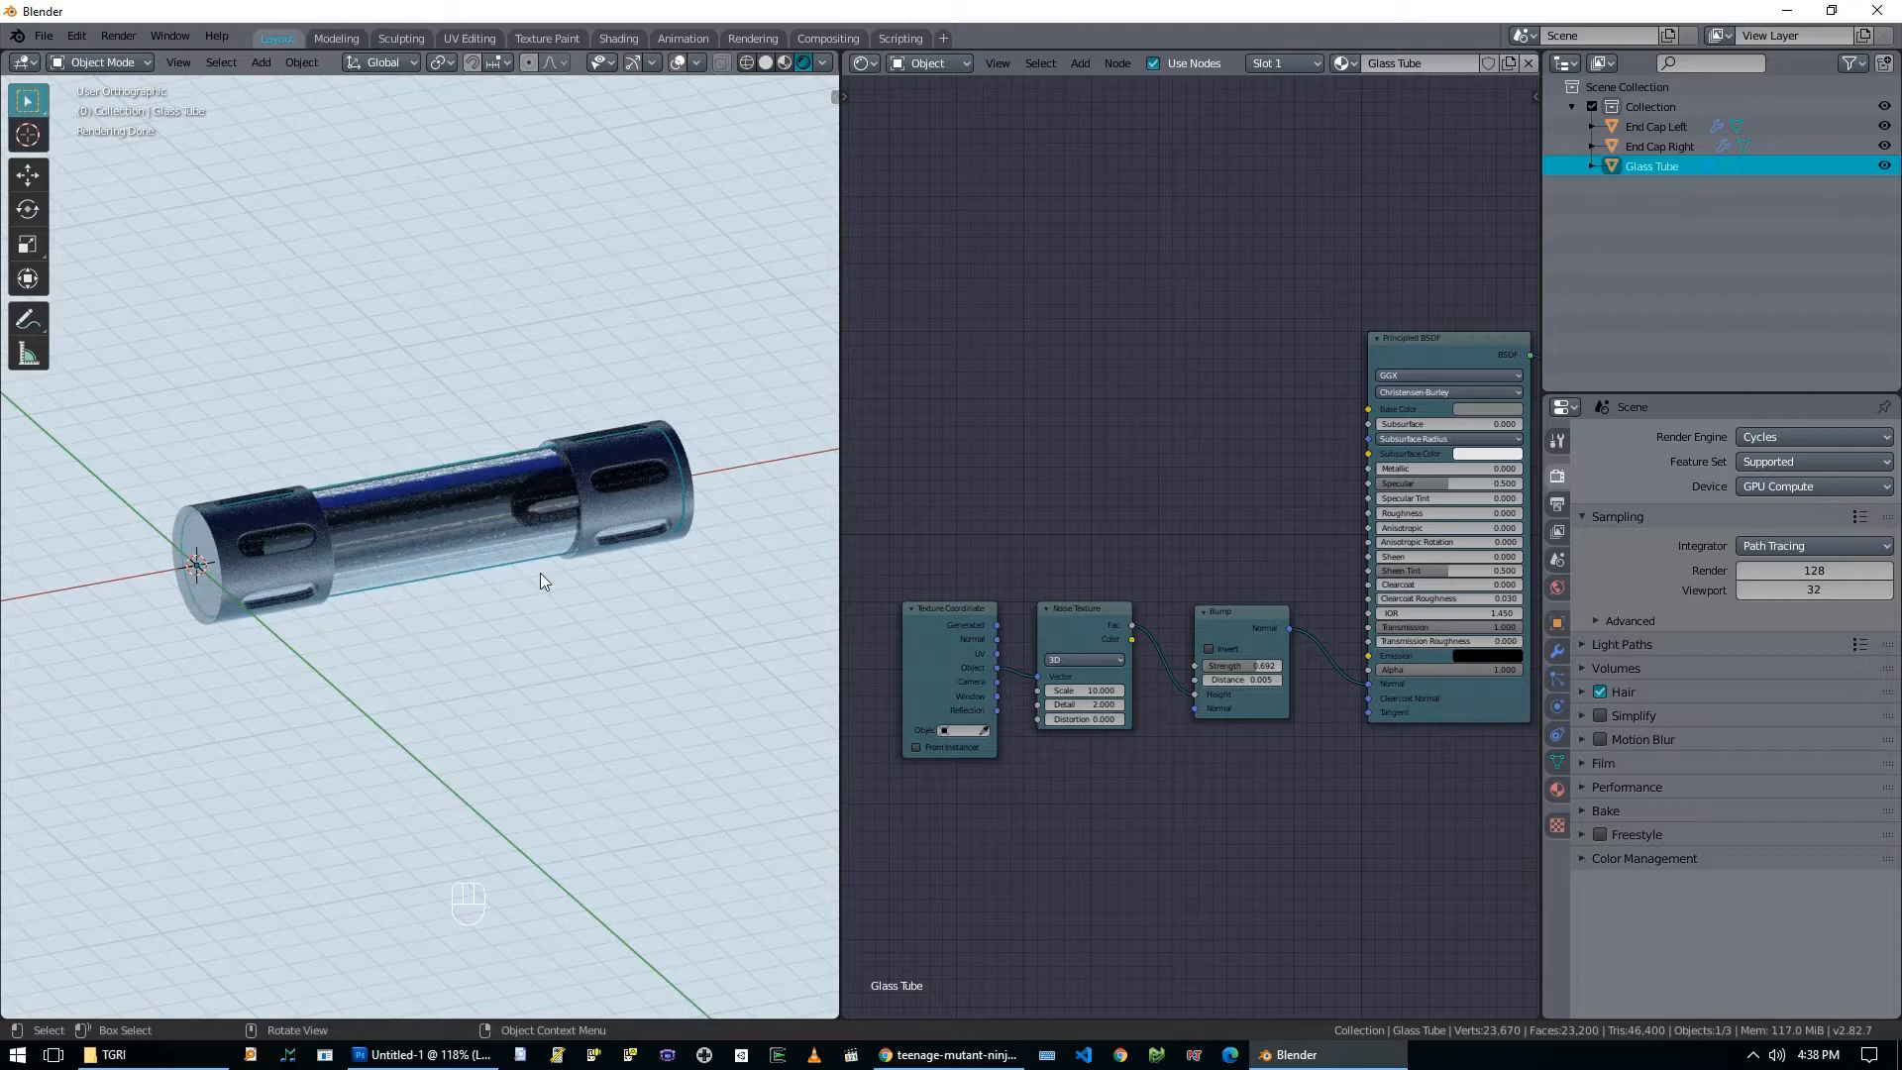
middle_drag(503, 498, 578, 554)
scroll(578, 555, up, 2)
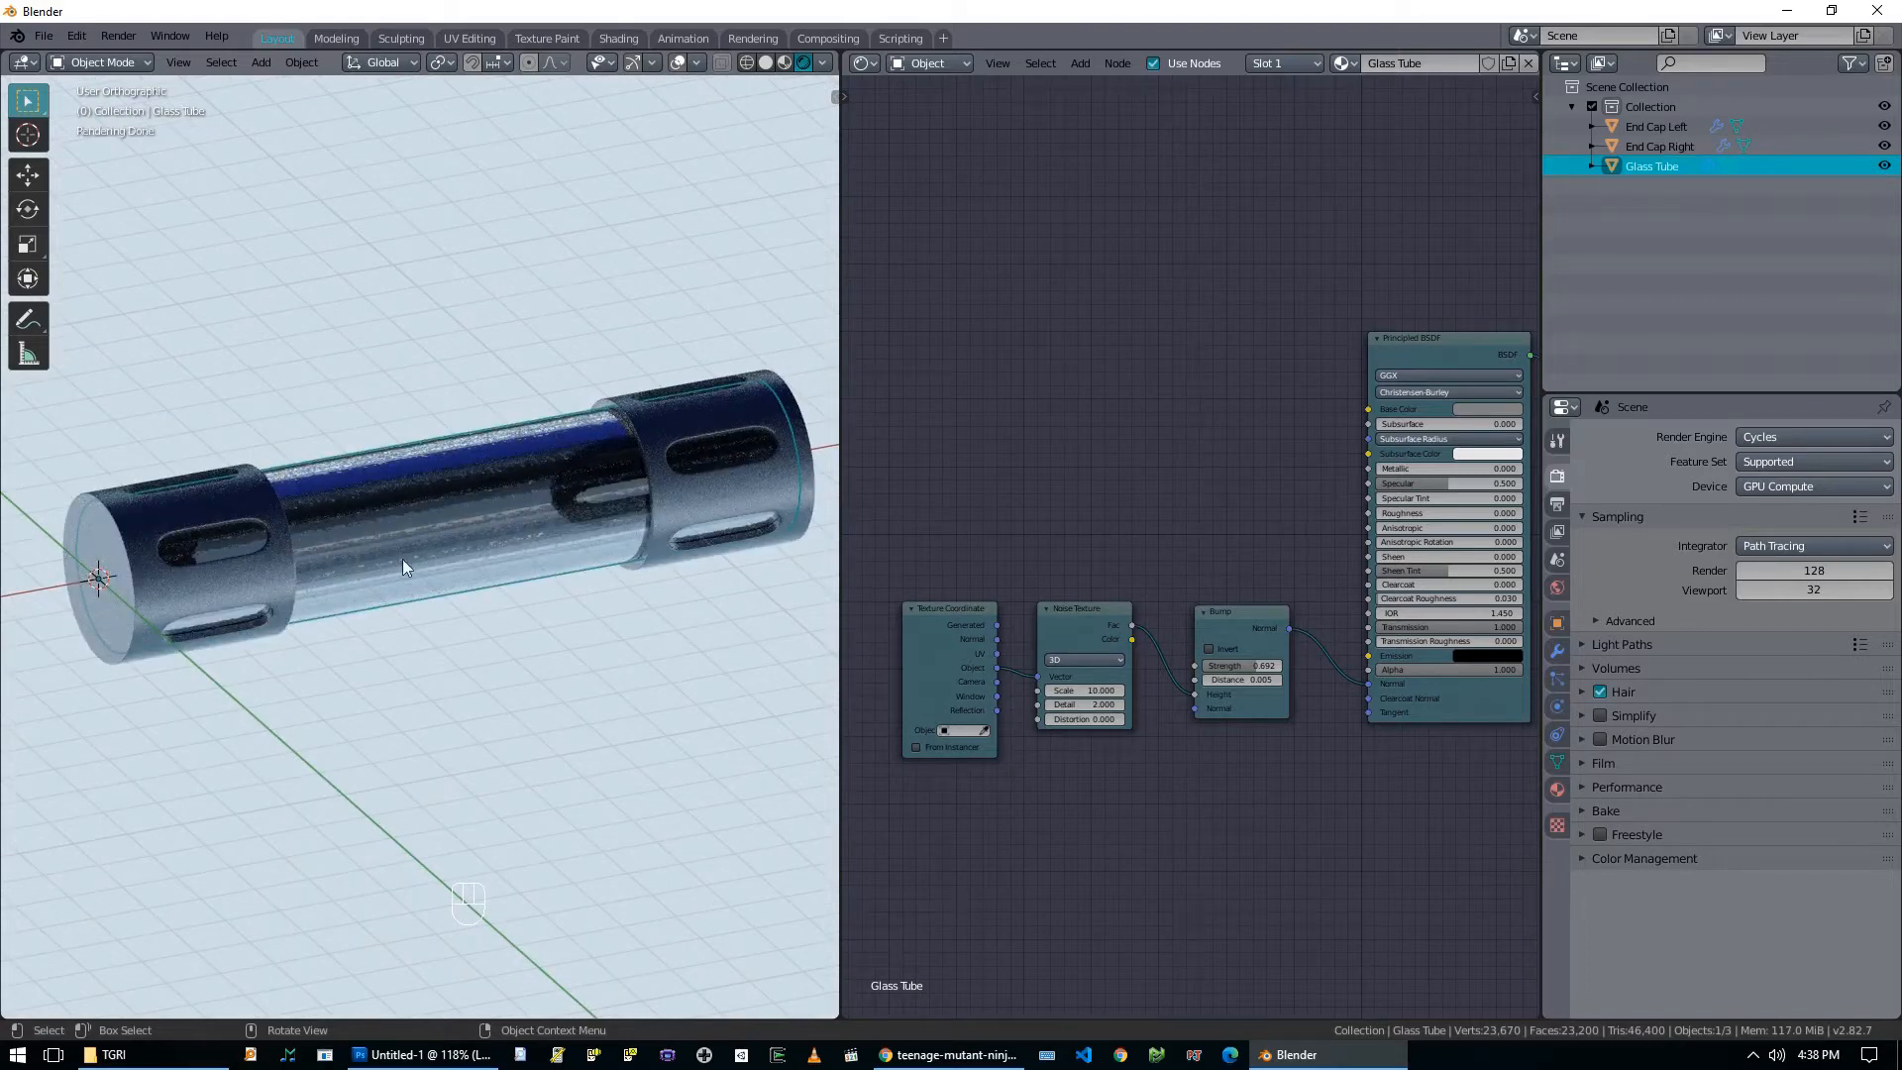
Deselect the glass tube and show the canister in Solid shading with X-ray off.
middle_drag(507, 549, 535, 557)
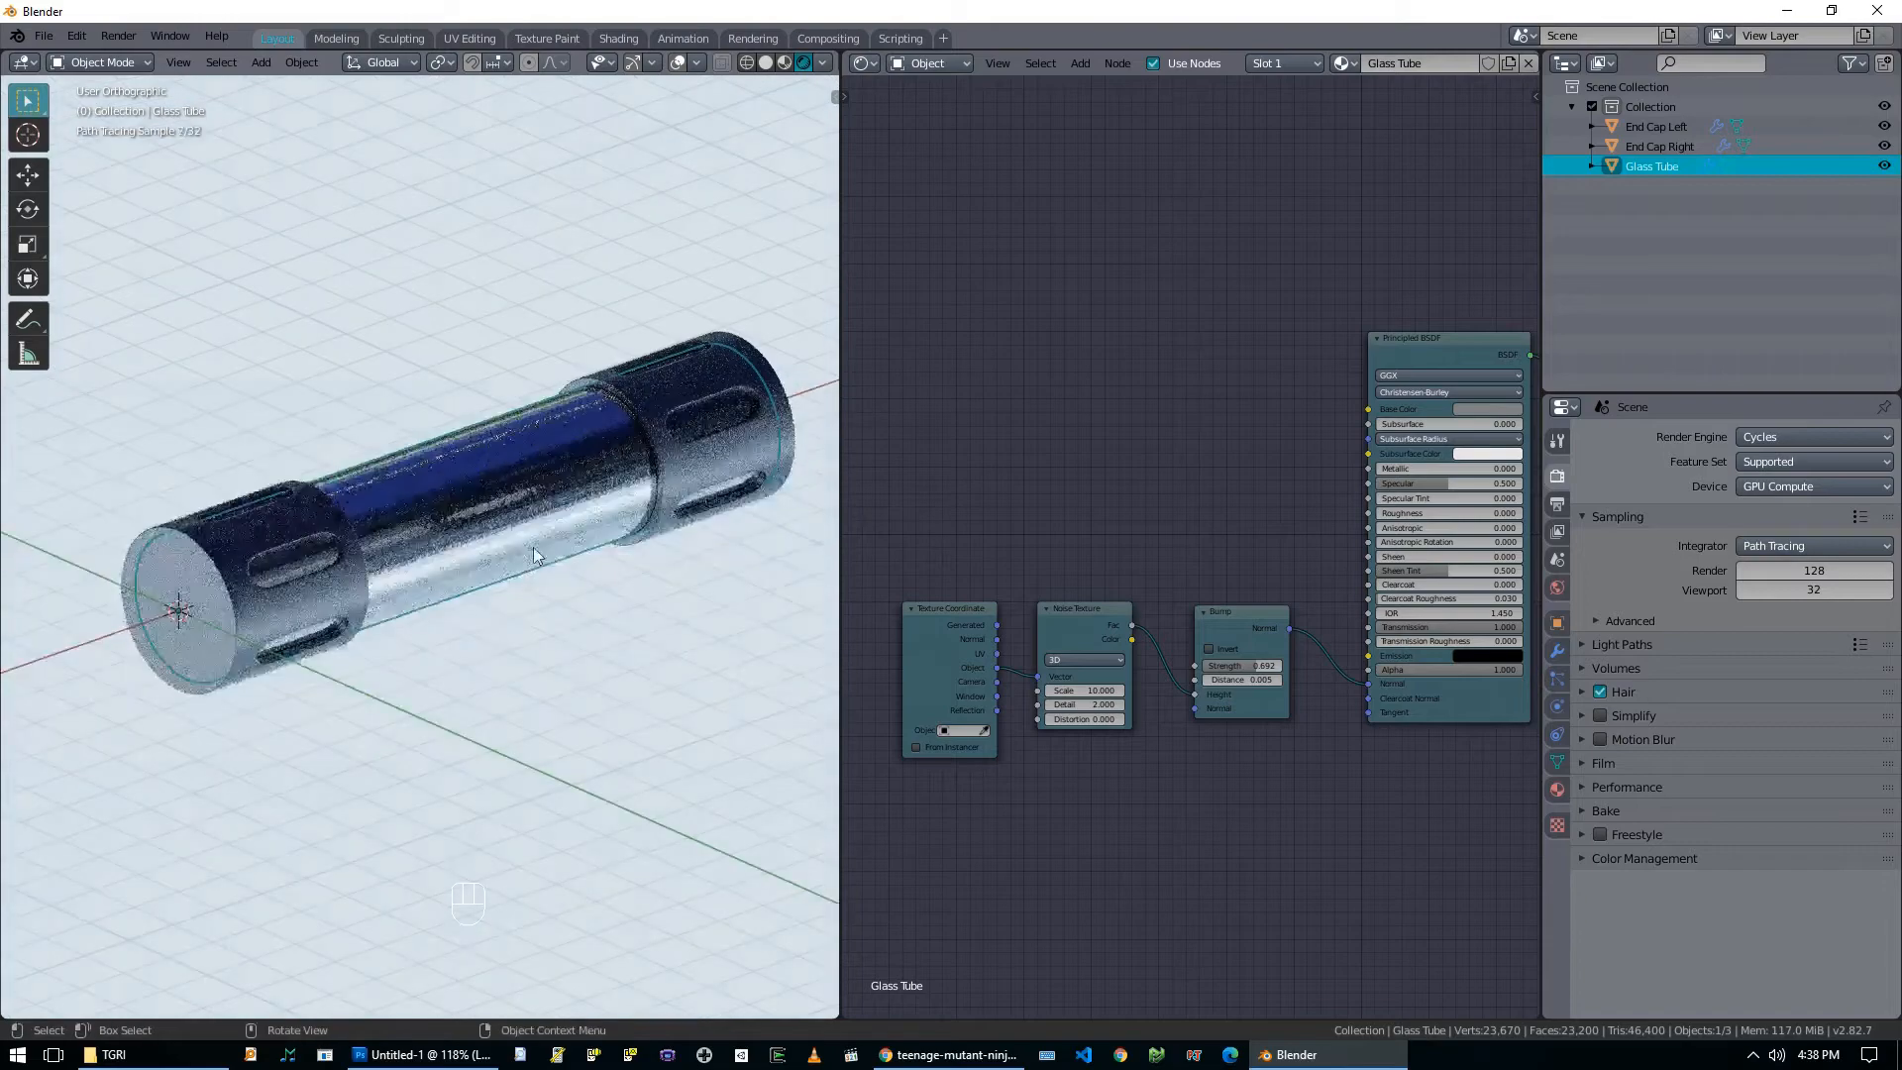
scroll(541, 560, up, 2)
middle_drag(593, 500, 508, 550)
key(Escape)
key(Escape)
key(Escape)
scroll(531, 548, down, 3)
key(z)
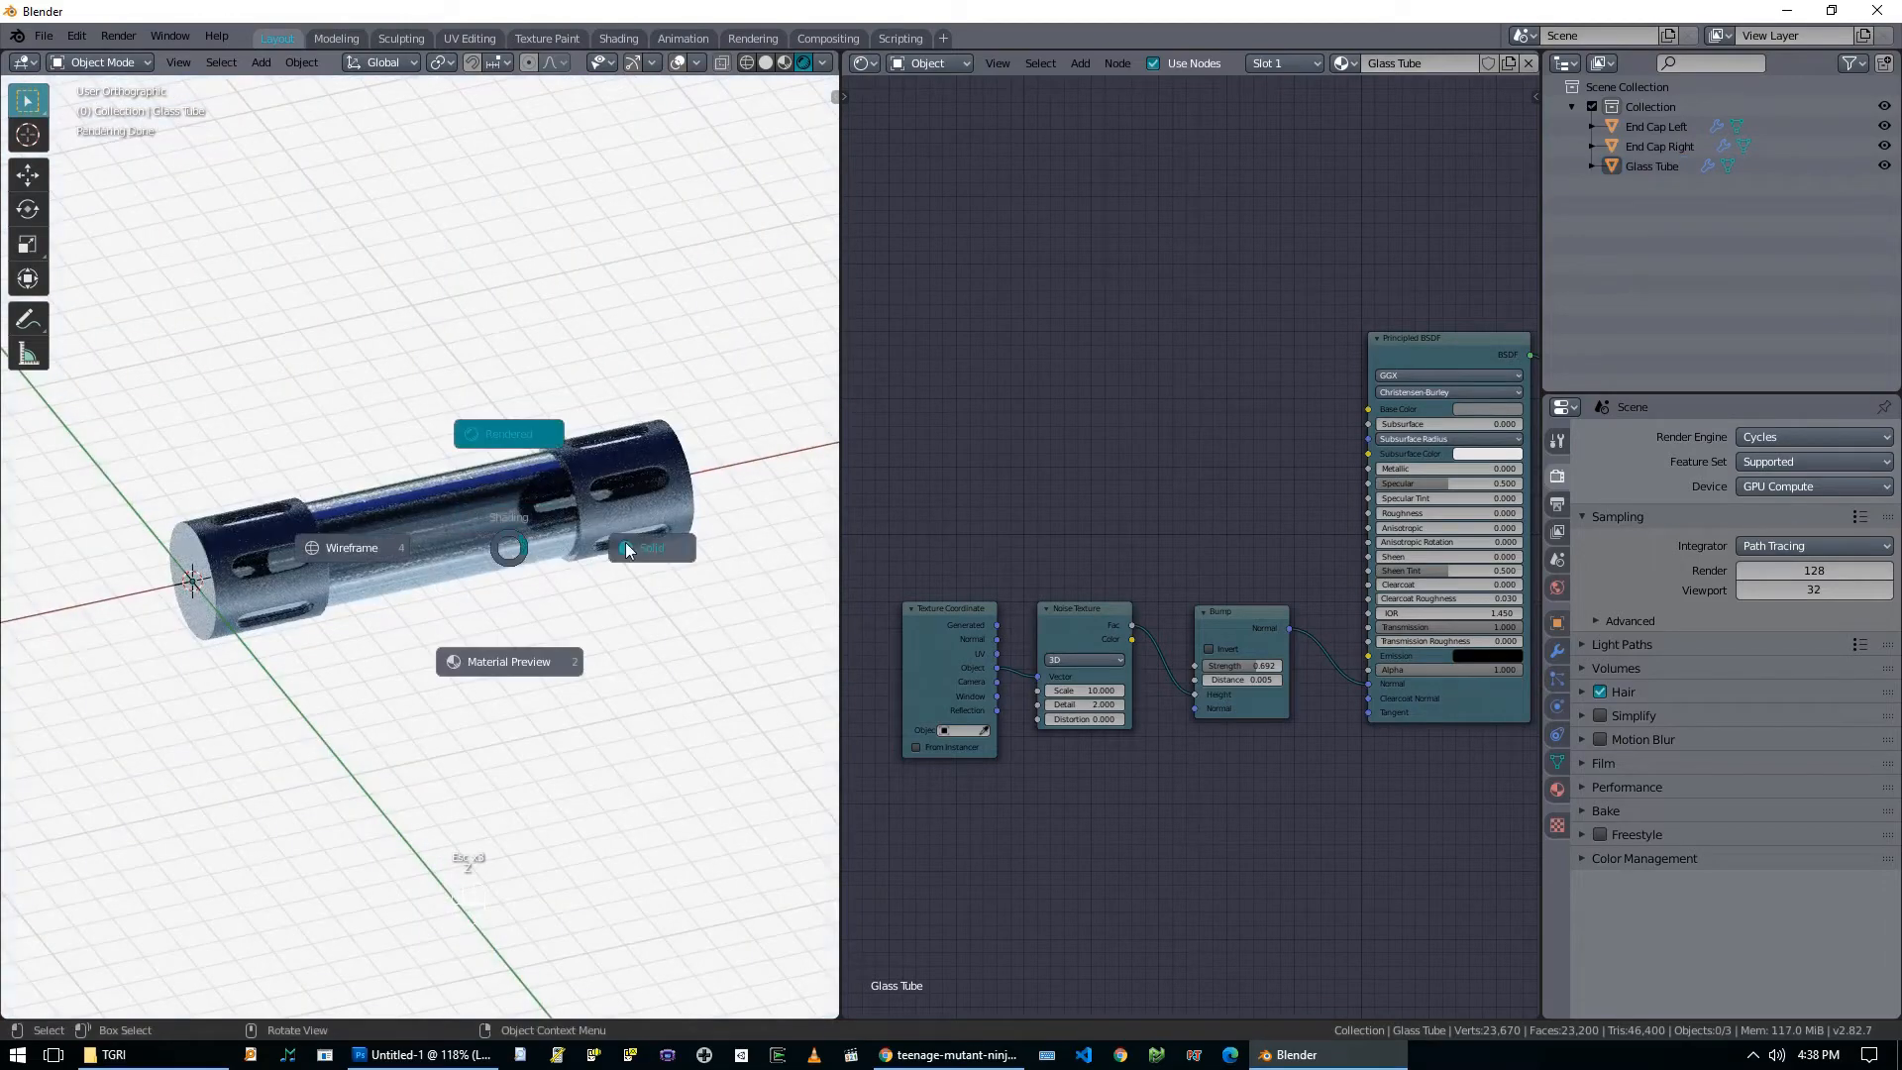
click(614, 531)
scroll(466, 553, up, 2)
key(alt+z)
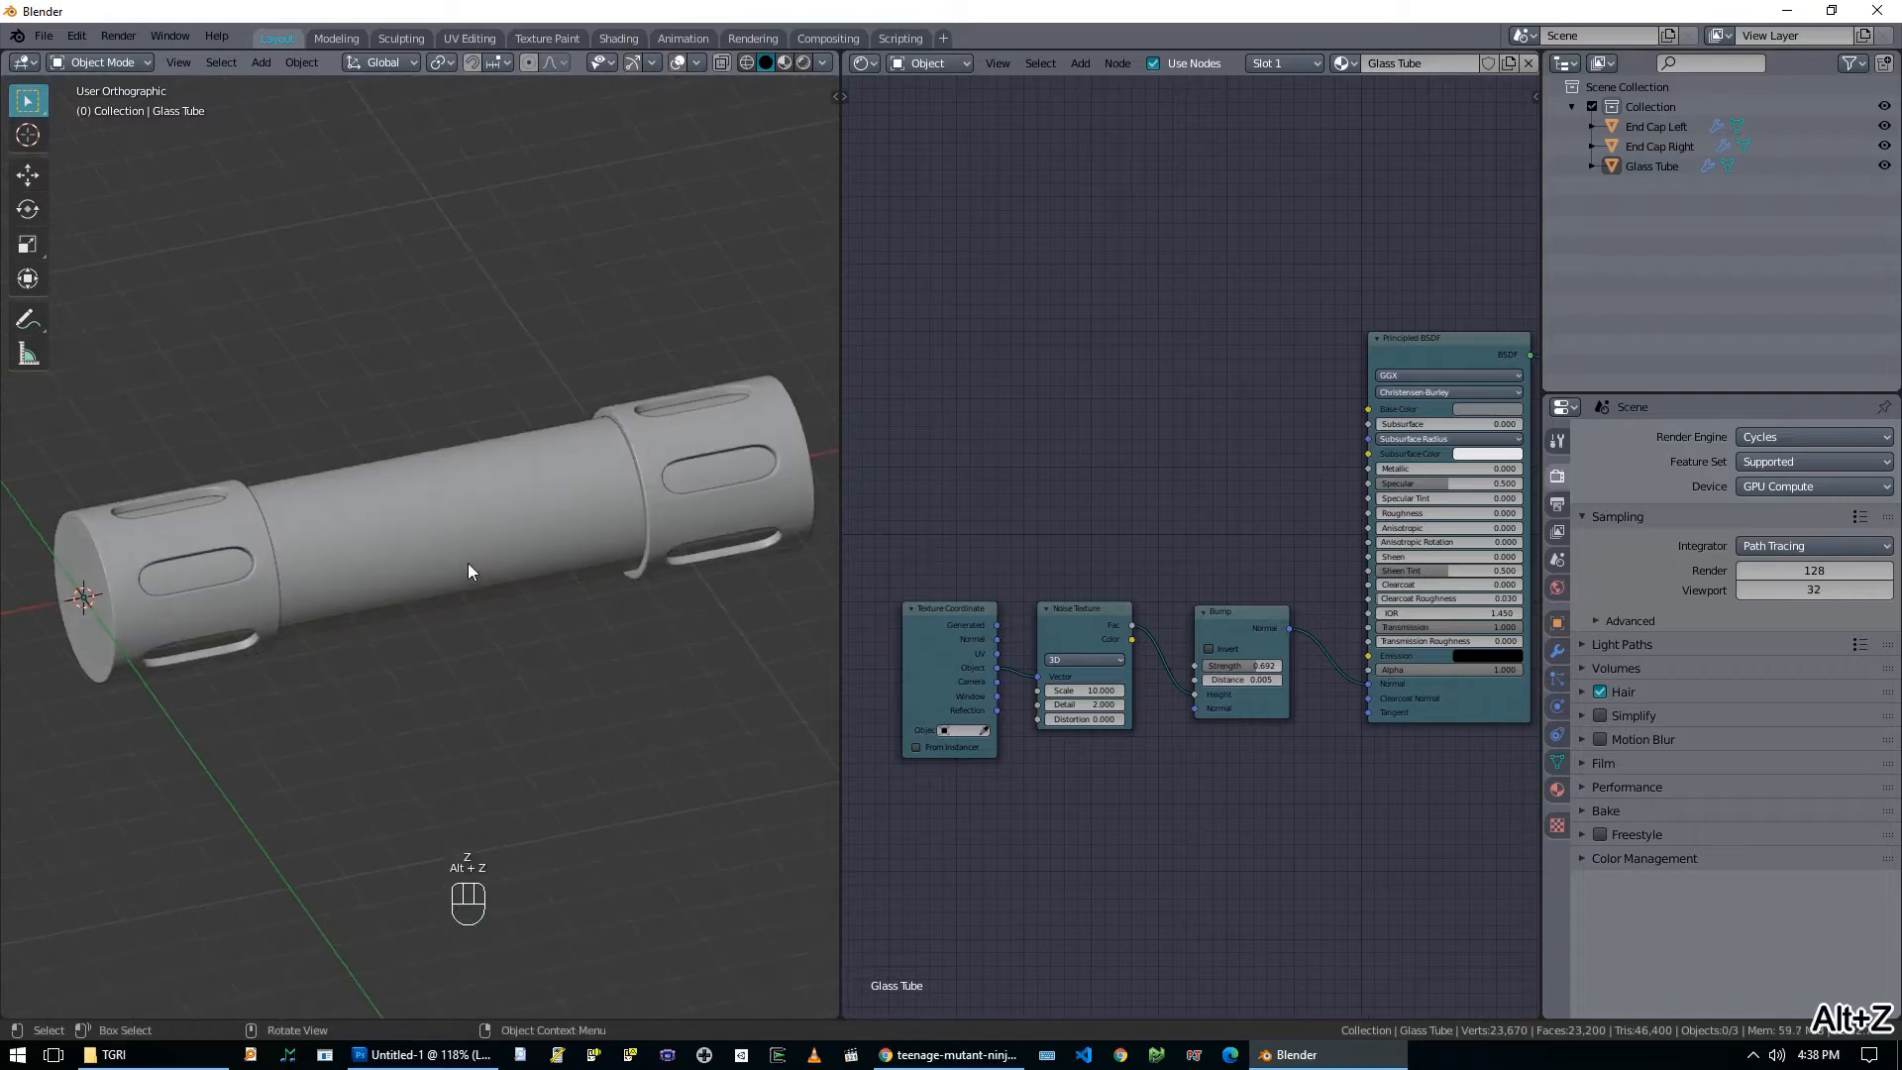
Add a centred loop cut around the middle of the glass tube in front view.
click(445, 560)
key(Tab)
middle_drag(445, 560, 447, 541)
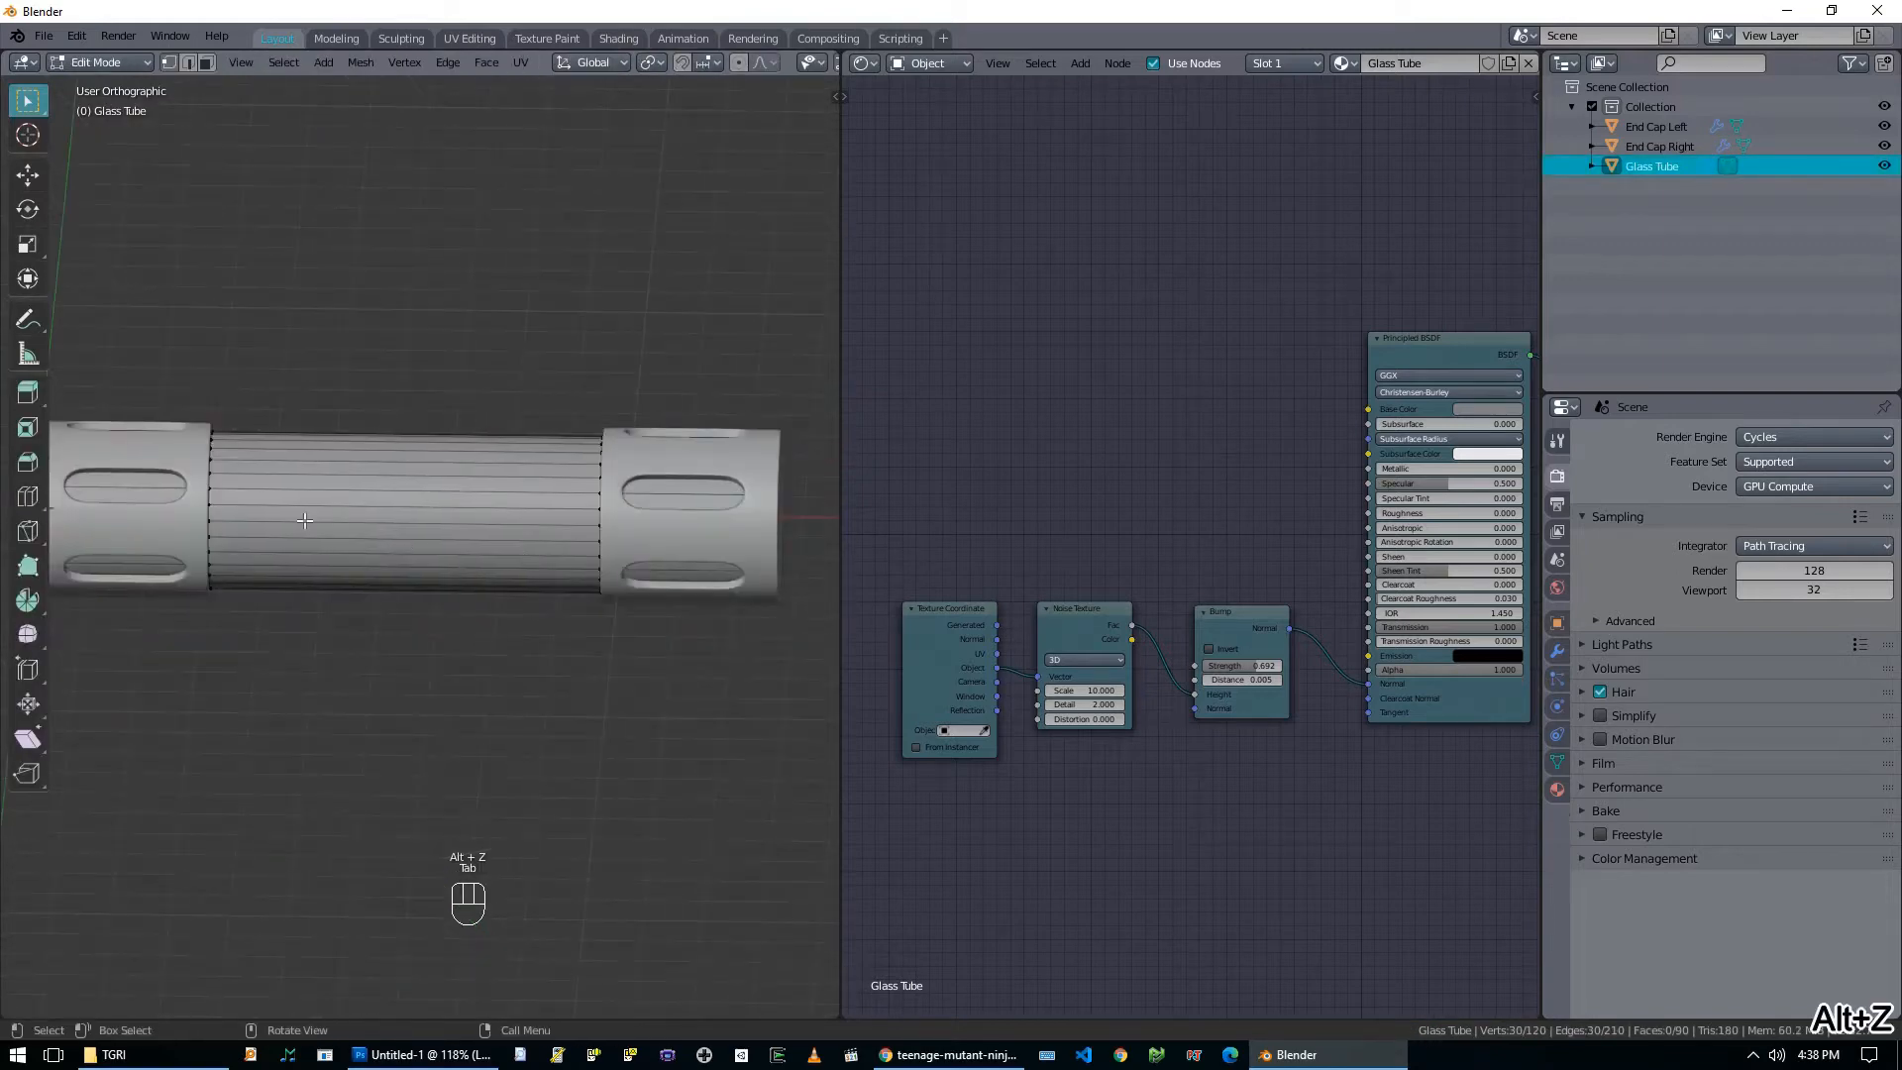
key(KP_1)
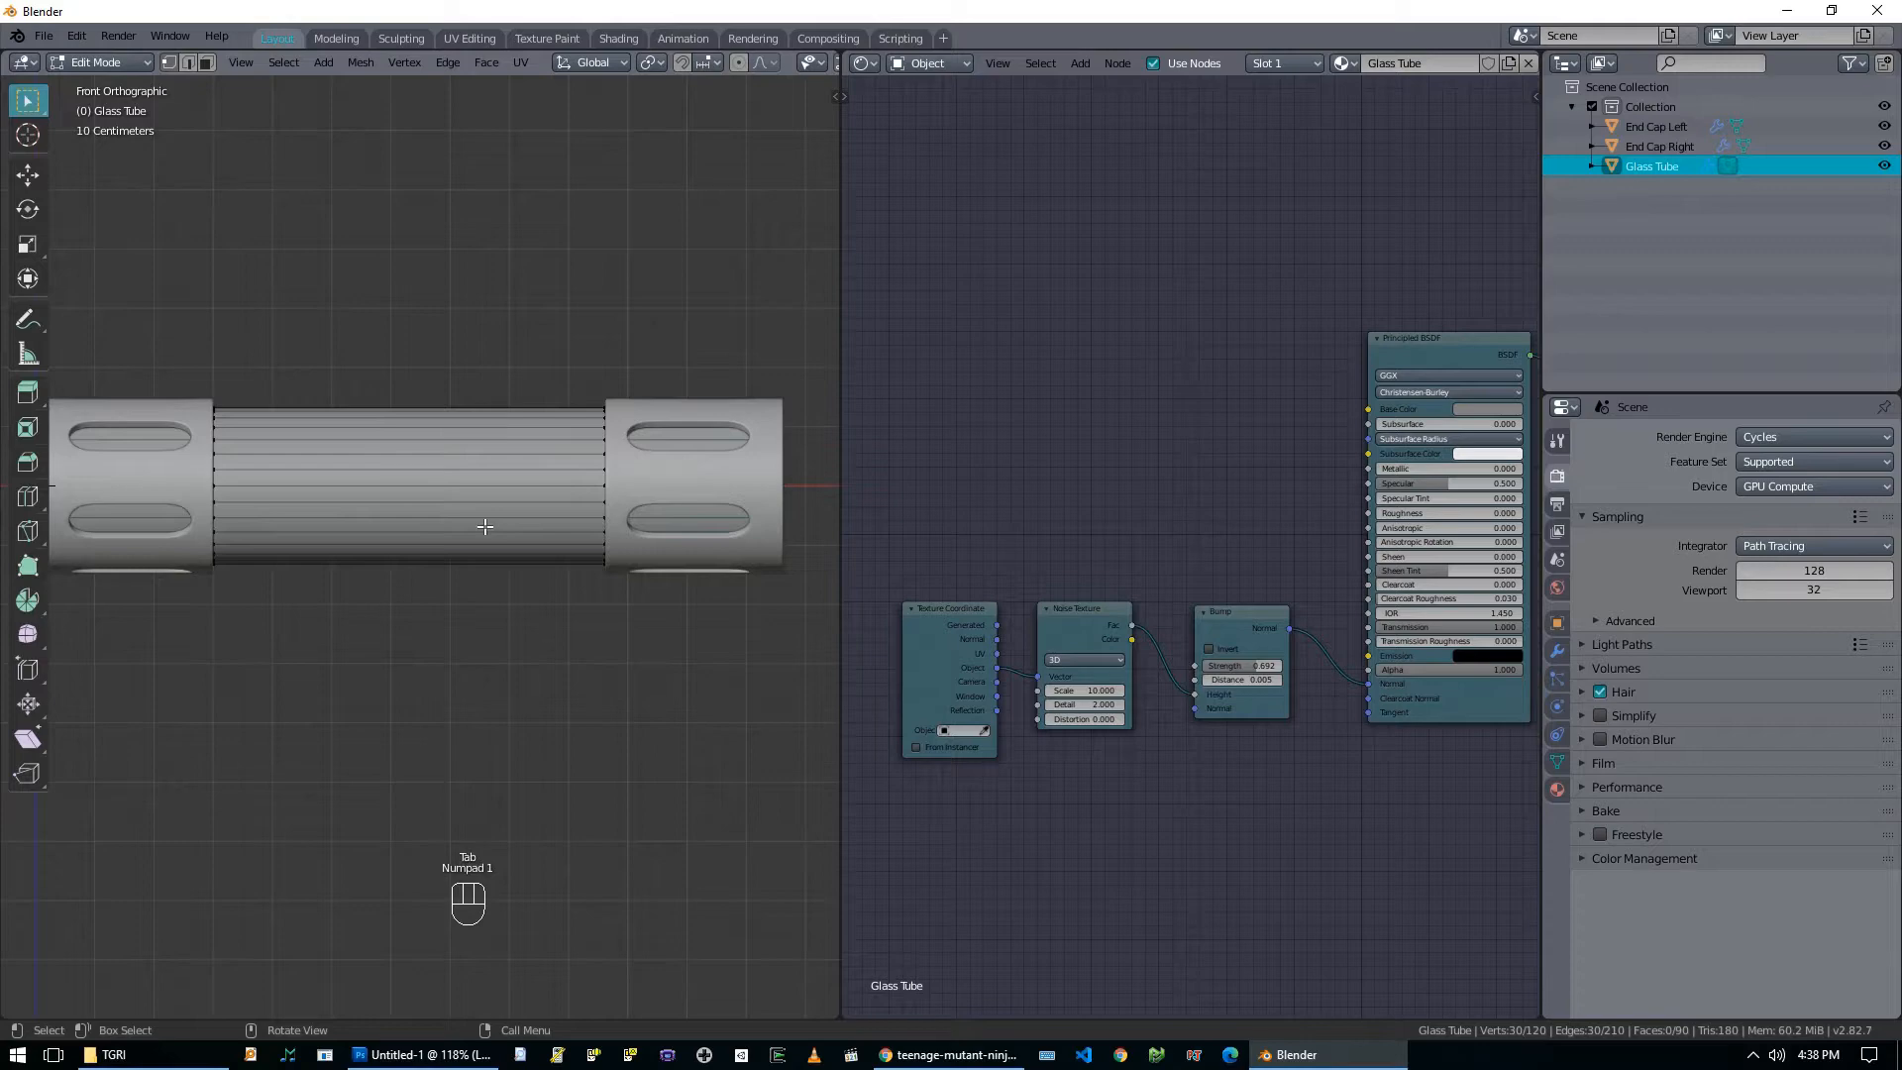
scroll(485, 526, up, 4)
key(ctrl+r)
click(585, 495)
right_click(595, 490)
shift+middle_drag(607, 530, 459, 551)
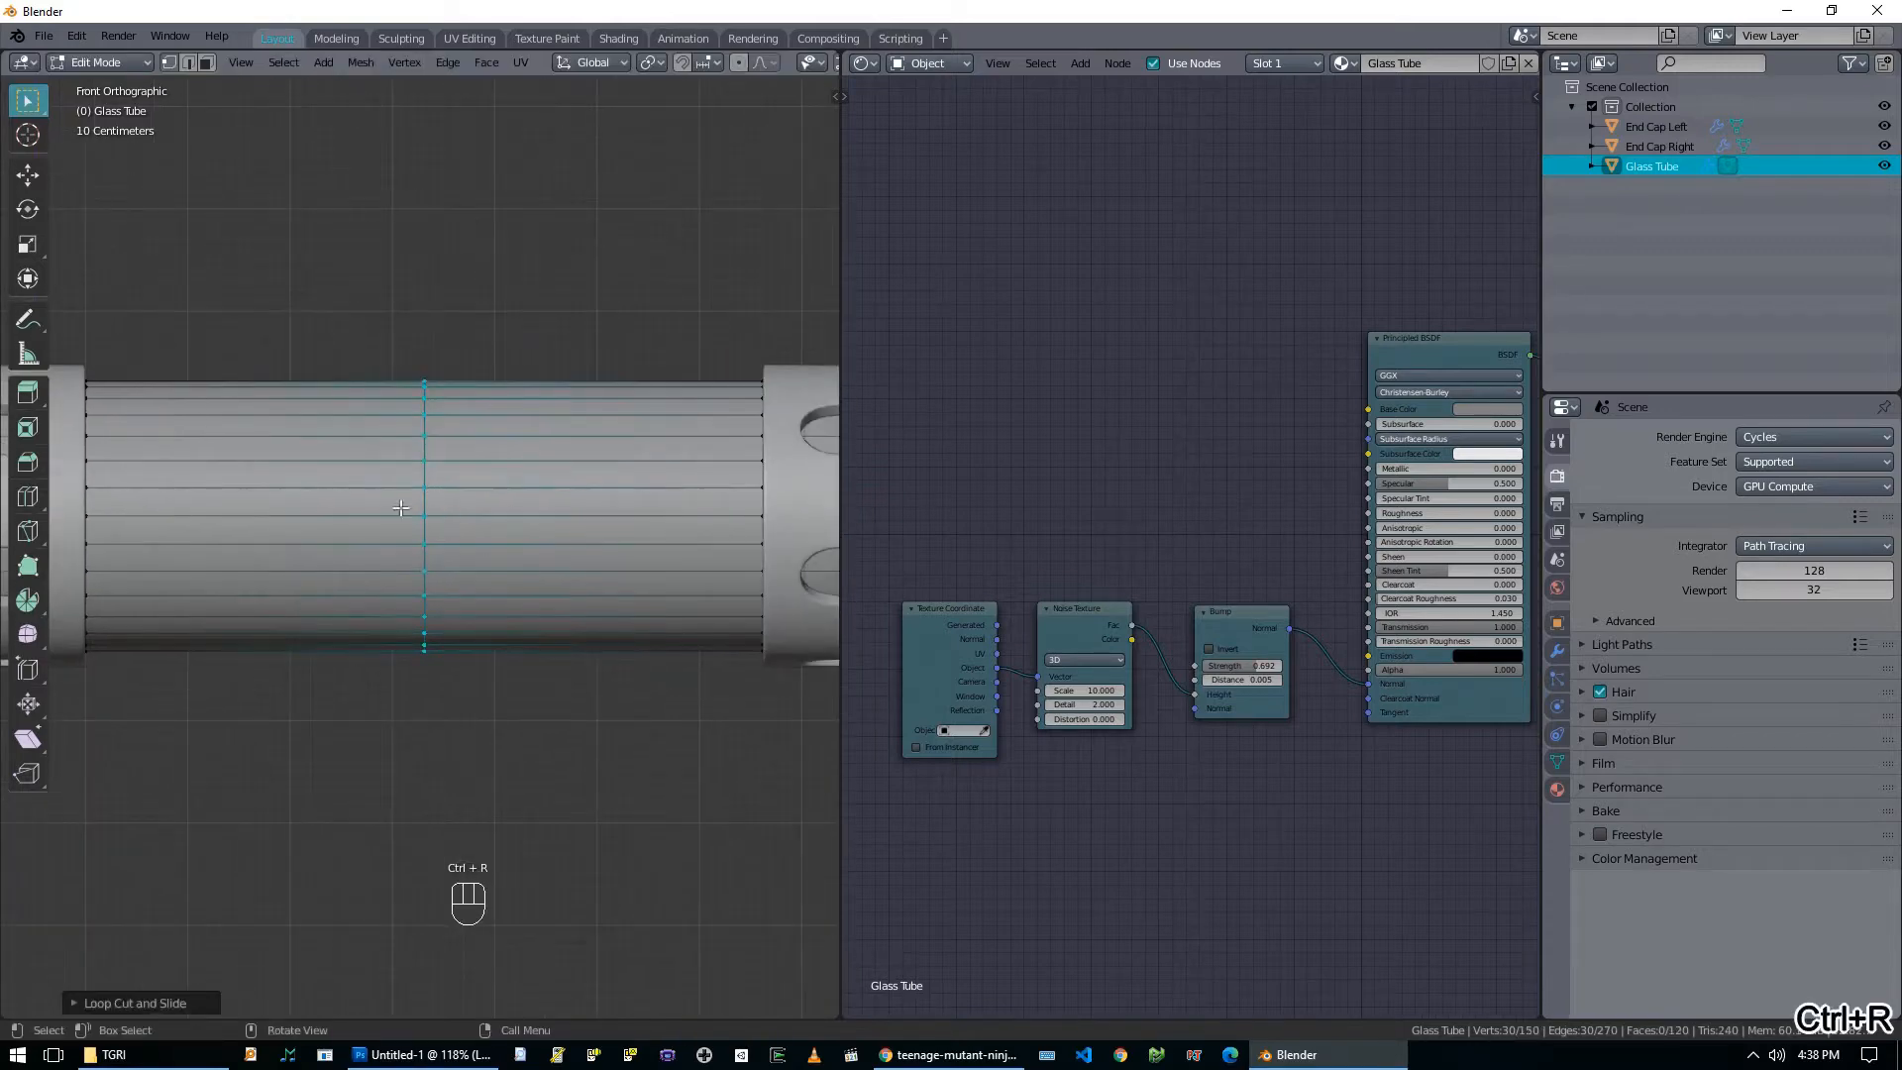
Shift front vertices of the glass tube's middle loop along its length in alternating directions to form jagged crack points.
click(436, 546)
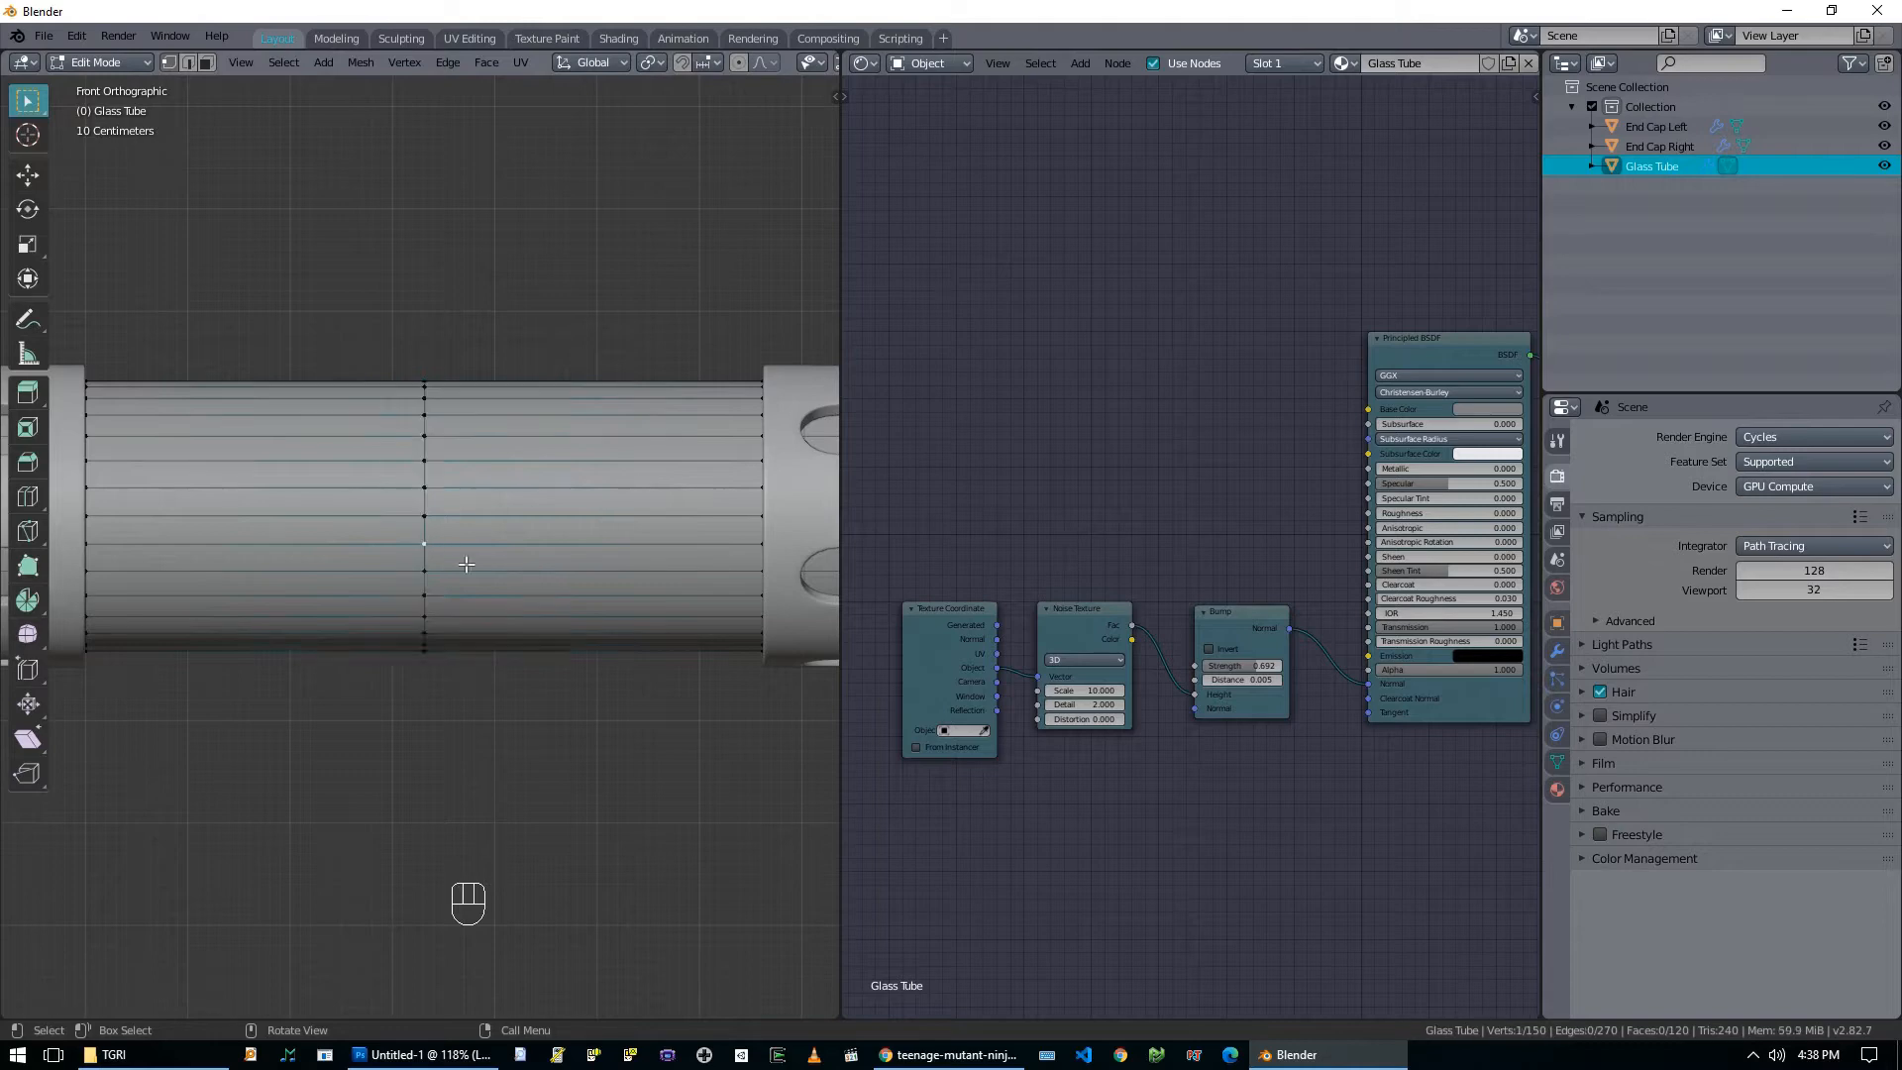
key(g)
click(566, 566)
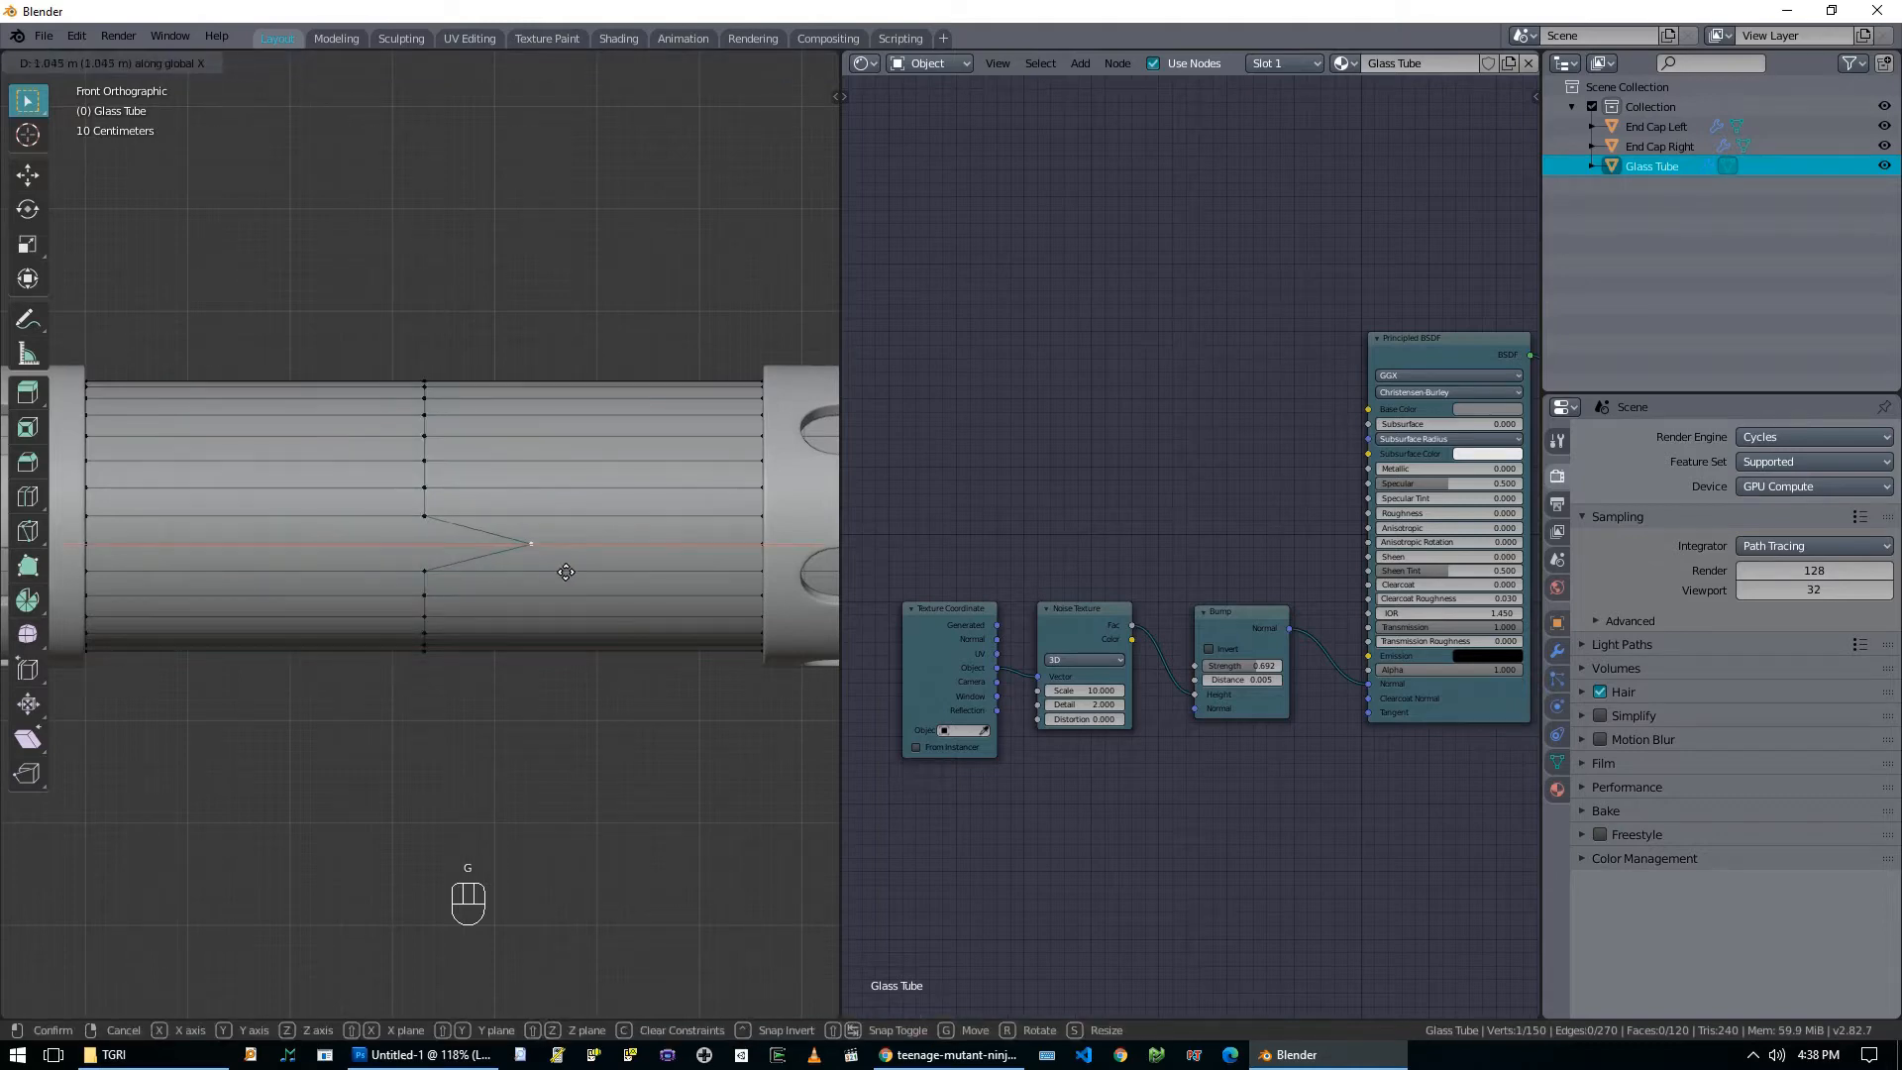
click(426, 487)
key(g)
click(467, 510)
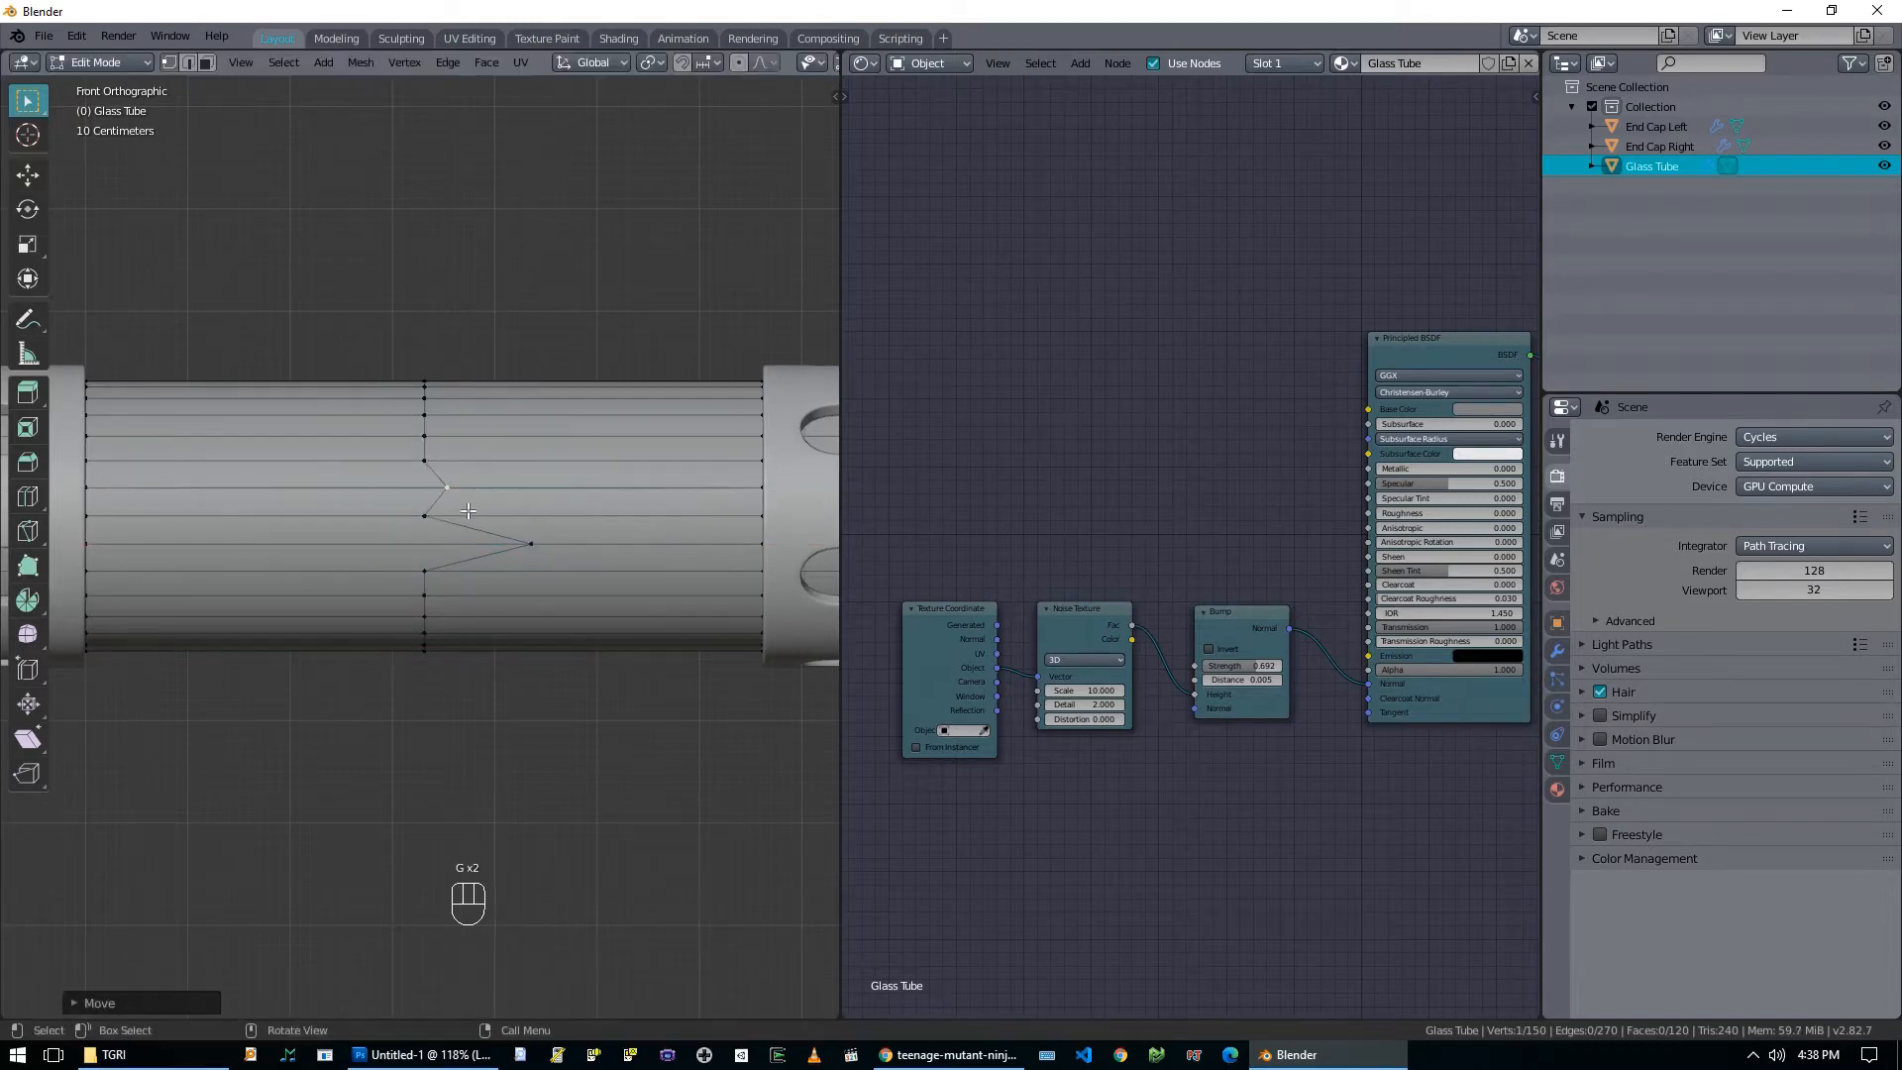
click(425, 436)
shift+click(425, 399)
key(g)
click(364, 402)
Continue the jagged line over the tube's upper side by sliding the loop's vertices lengthwise by differing amounts.
middle_drag(447, 456, 446, 546)
shift+click(439, 551)
key(g)
click(493, 547)
click(496, 547)
key(g)
click(483, 547)
key(g)
click(452, 600)
Move alternate loop vertices on the tube's upper rear side along X toward the left end cap.
mouse_move(452, 600)
middle_down()
mouse_move(507, 747)
mouse_move(423, 595)
middle_up()
shift+click(425, 605)
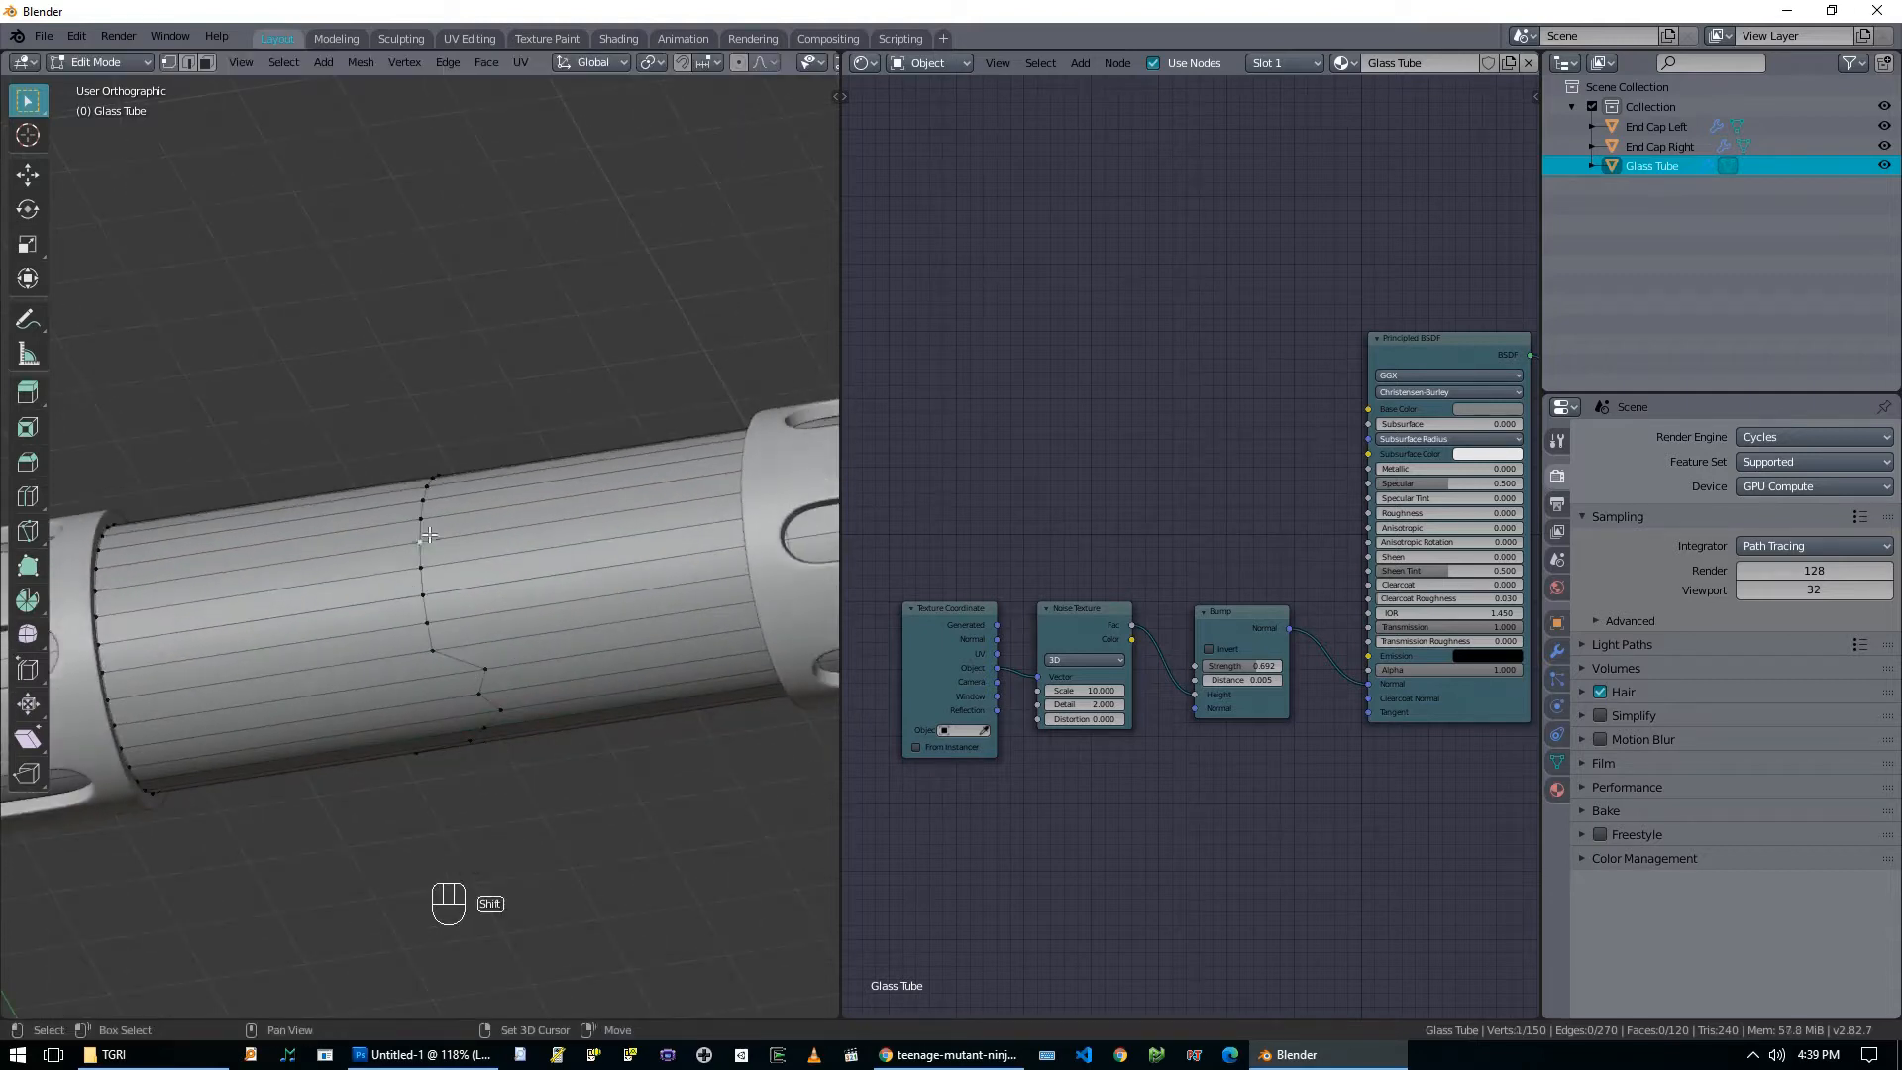
shift+click(429, 503)
key(g)
click(392, 509)
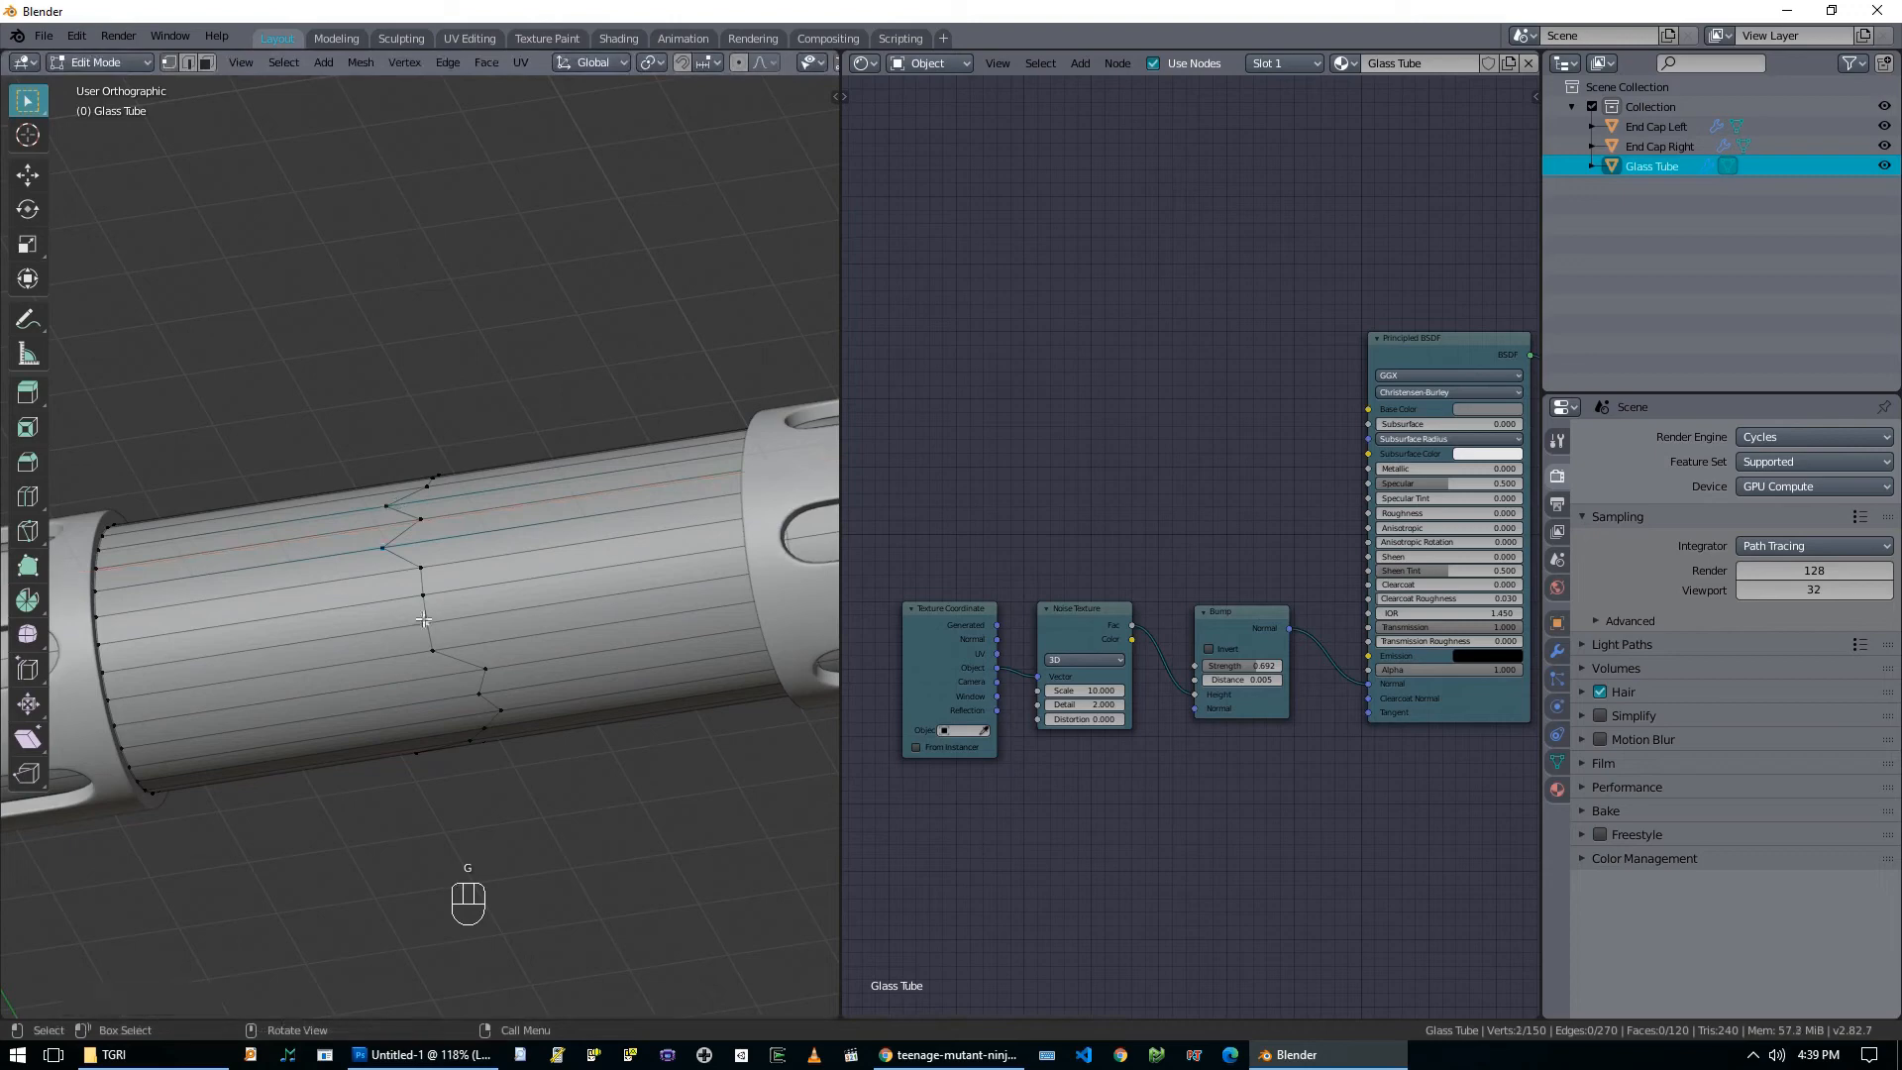
key(g)
click(382, 591)
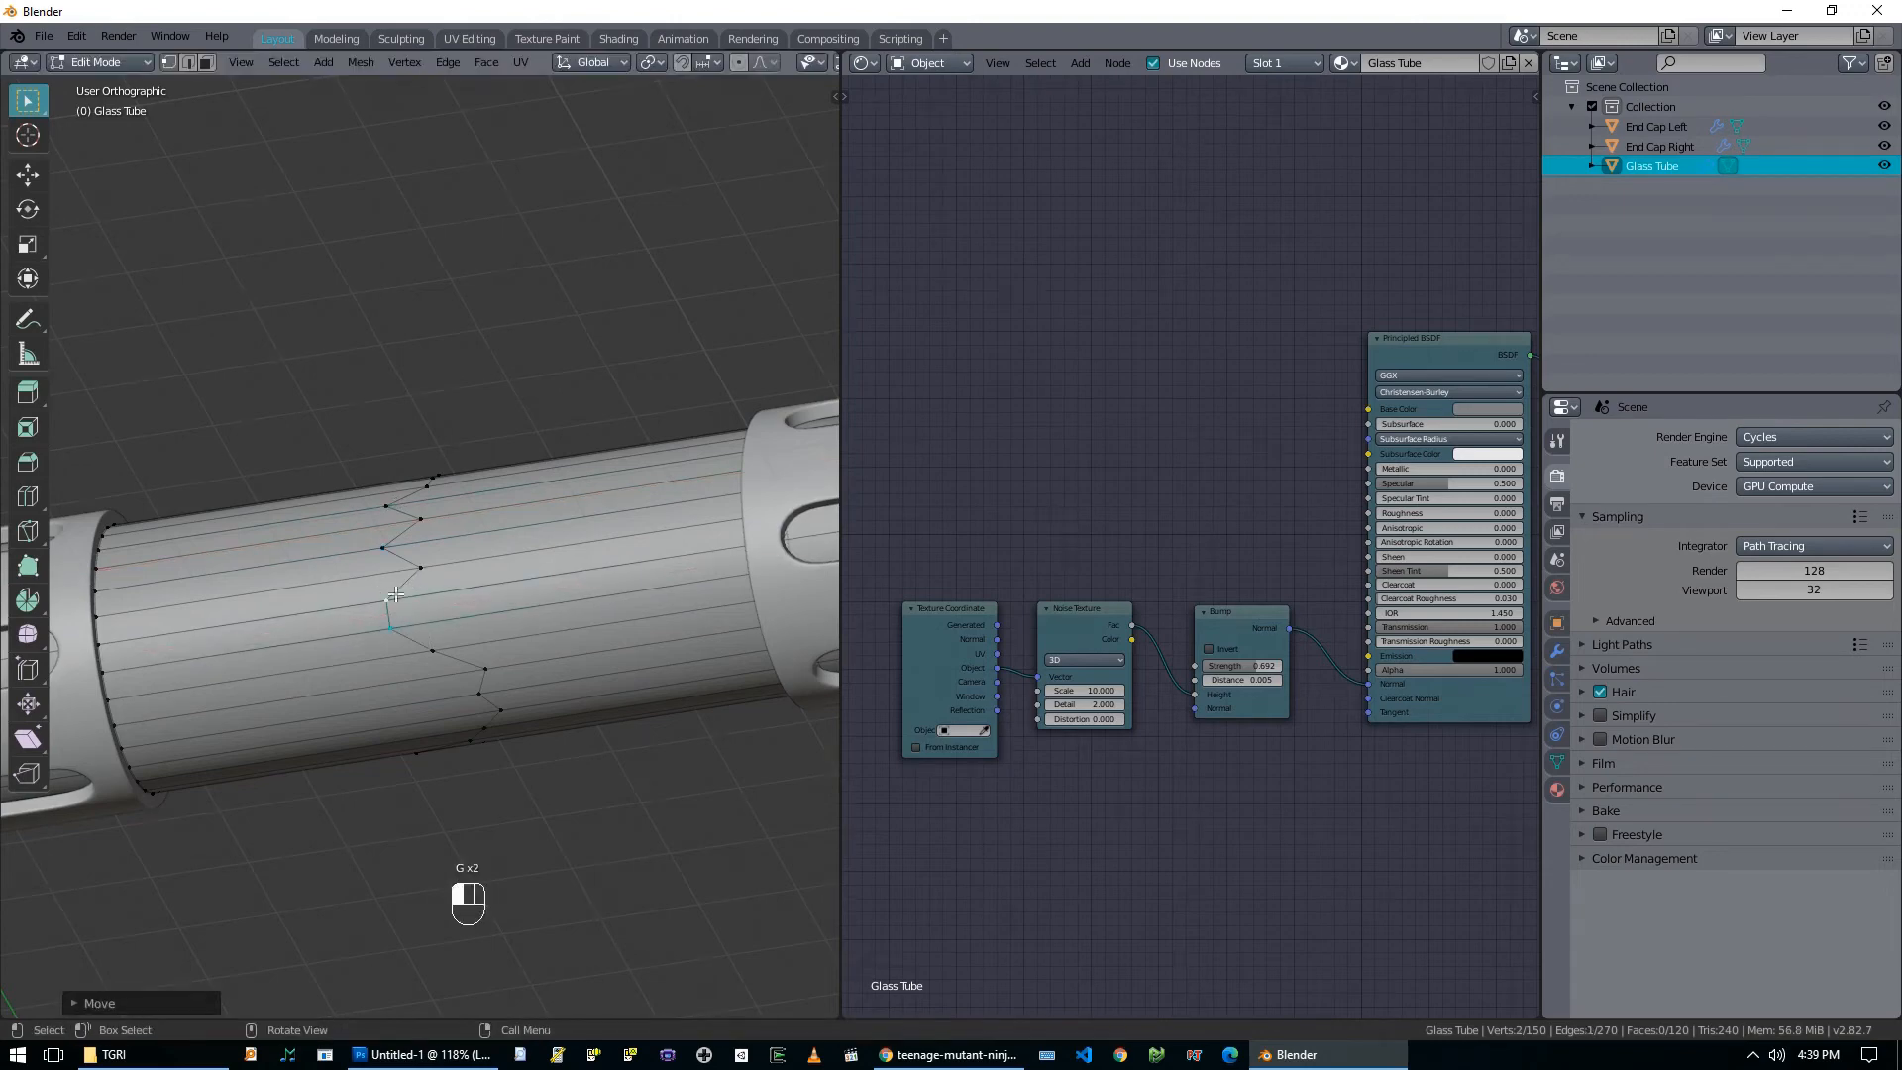
Adjust individual upper rear vertices of the loop along X so the crack points become uneven.
click(396, 594)
key(g)
key(x)
click(418, 593)
key(g)
key(x)
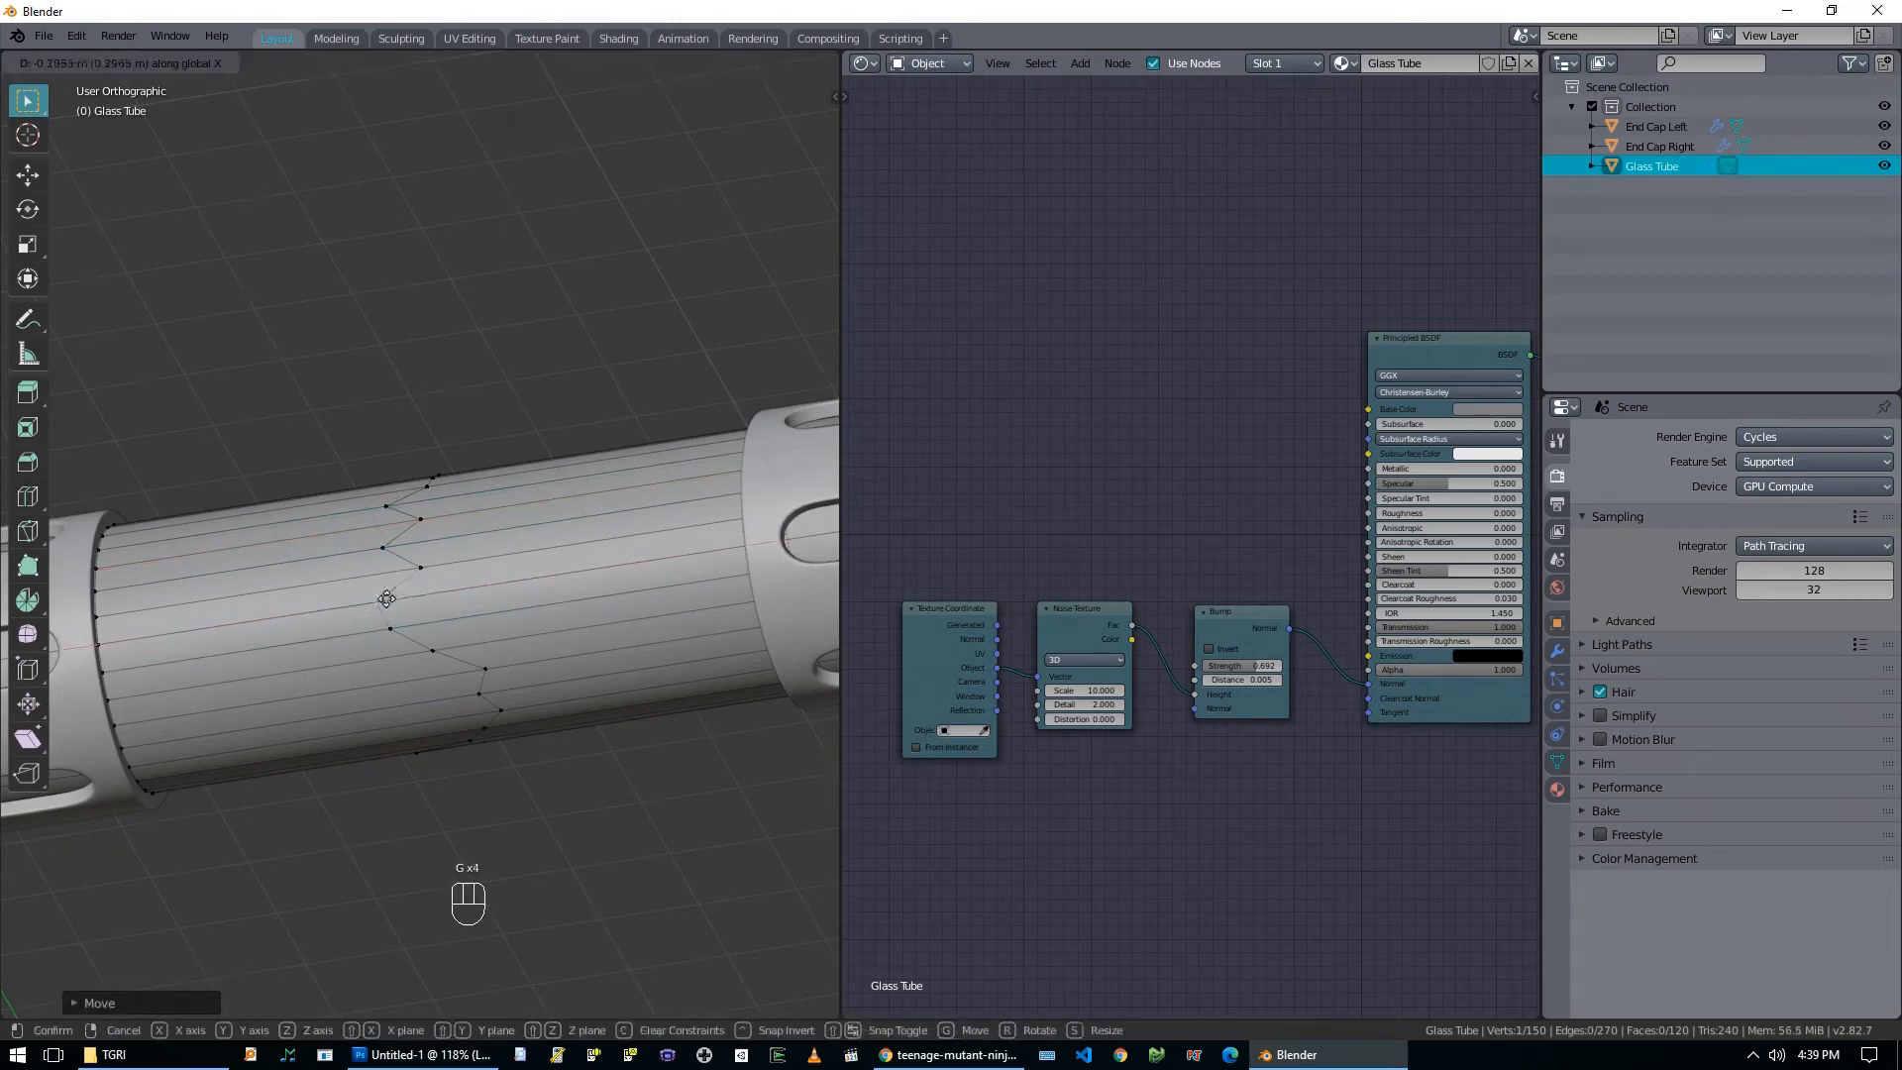
click(388, 610)
key(g)
key(x)
click(434, 616)
click(434, 646)
key(g)
key(x)
click(416, 643)
Move two straight-line loop vertices on the tube's rear side along X toward the right end cap.
middle_drag(462, 436, 428, 526)
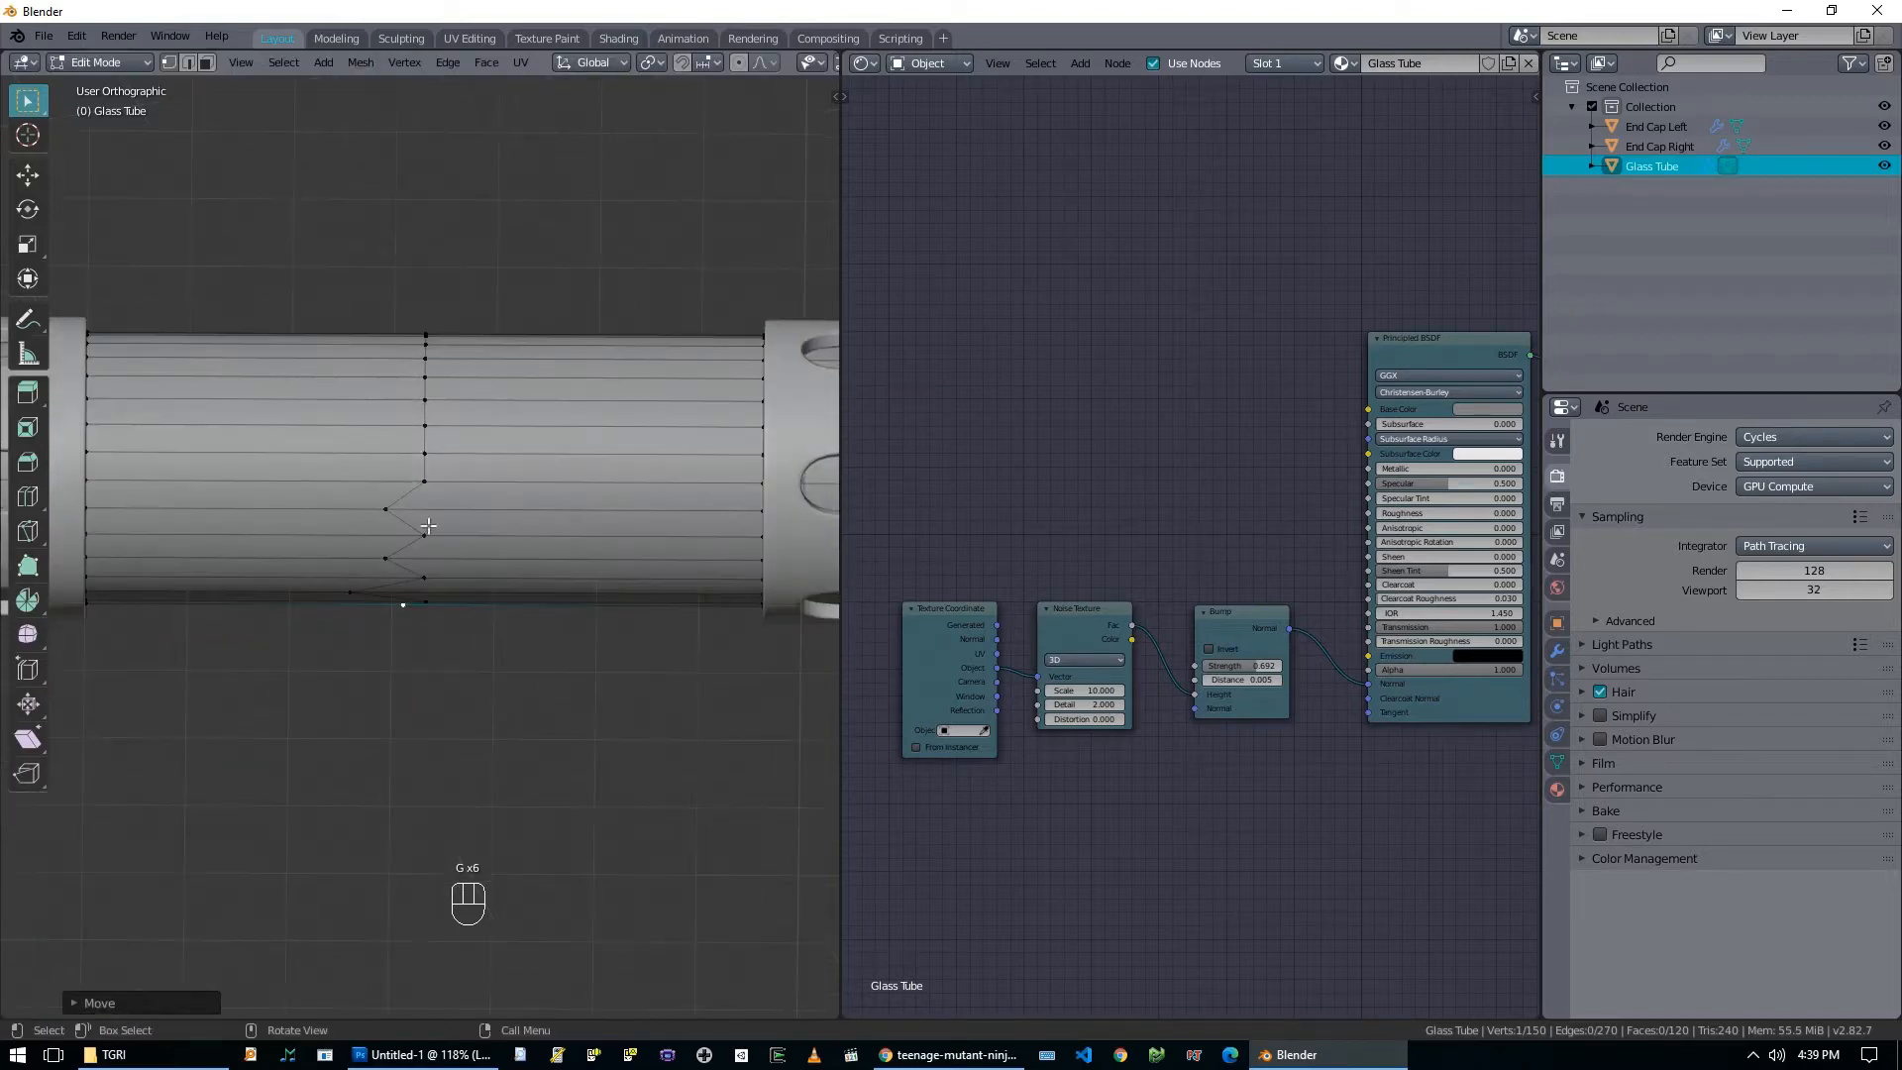
click(425, 457)
shift+click(425, 374)
key(g)
key(x)
click(472, 387)
Move three loop vertices on the tube's underside along X toward the left end cap and vary their offsets.
middle_drag(473, 390, 489, 574)
click(472, 479)
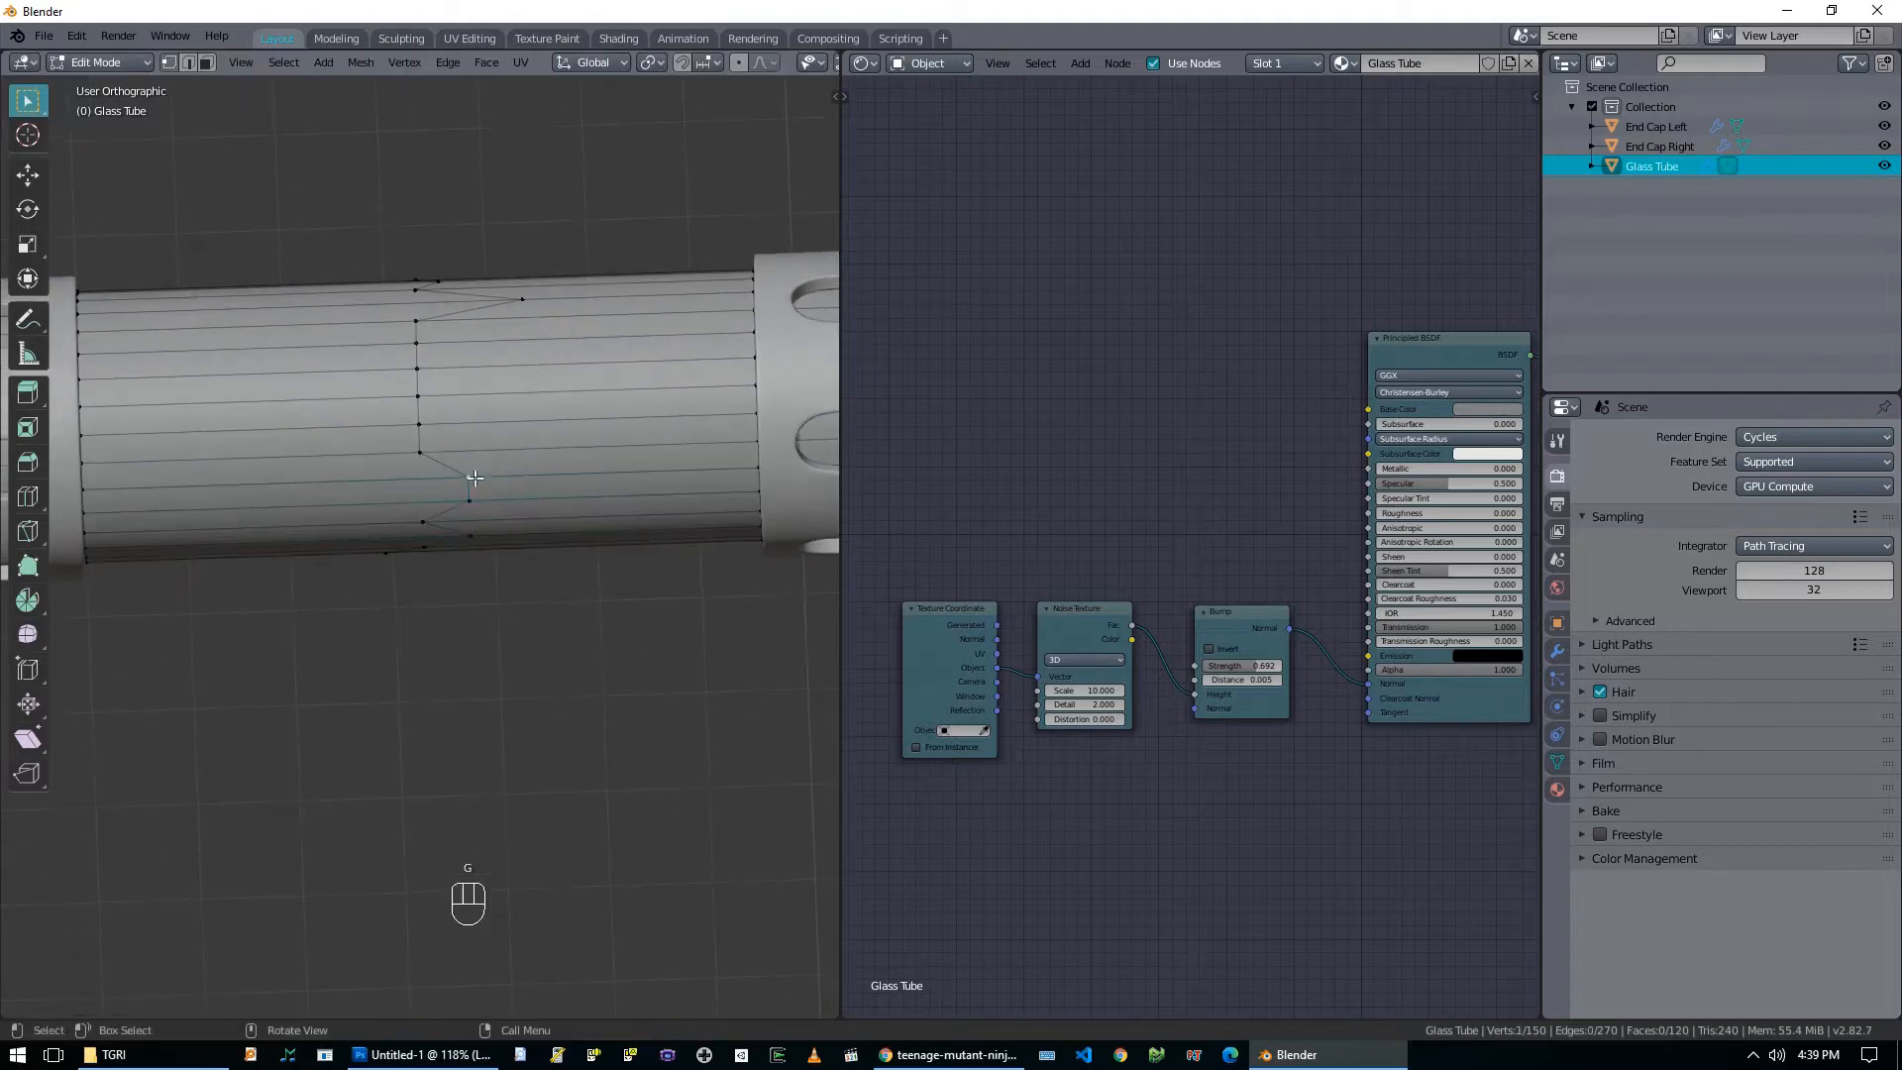
shift+click(422, 421)
shift+click(422, 345)
key(g)
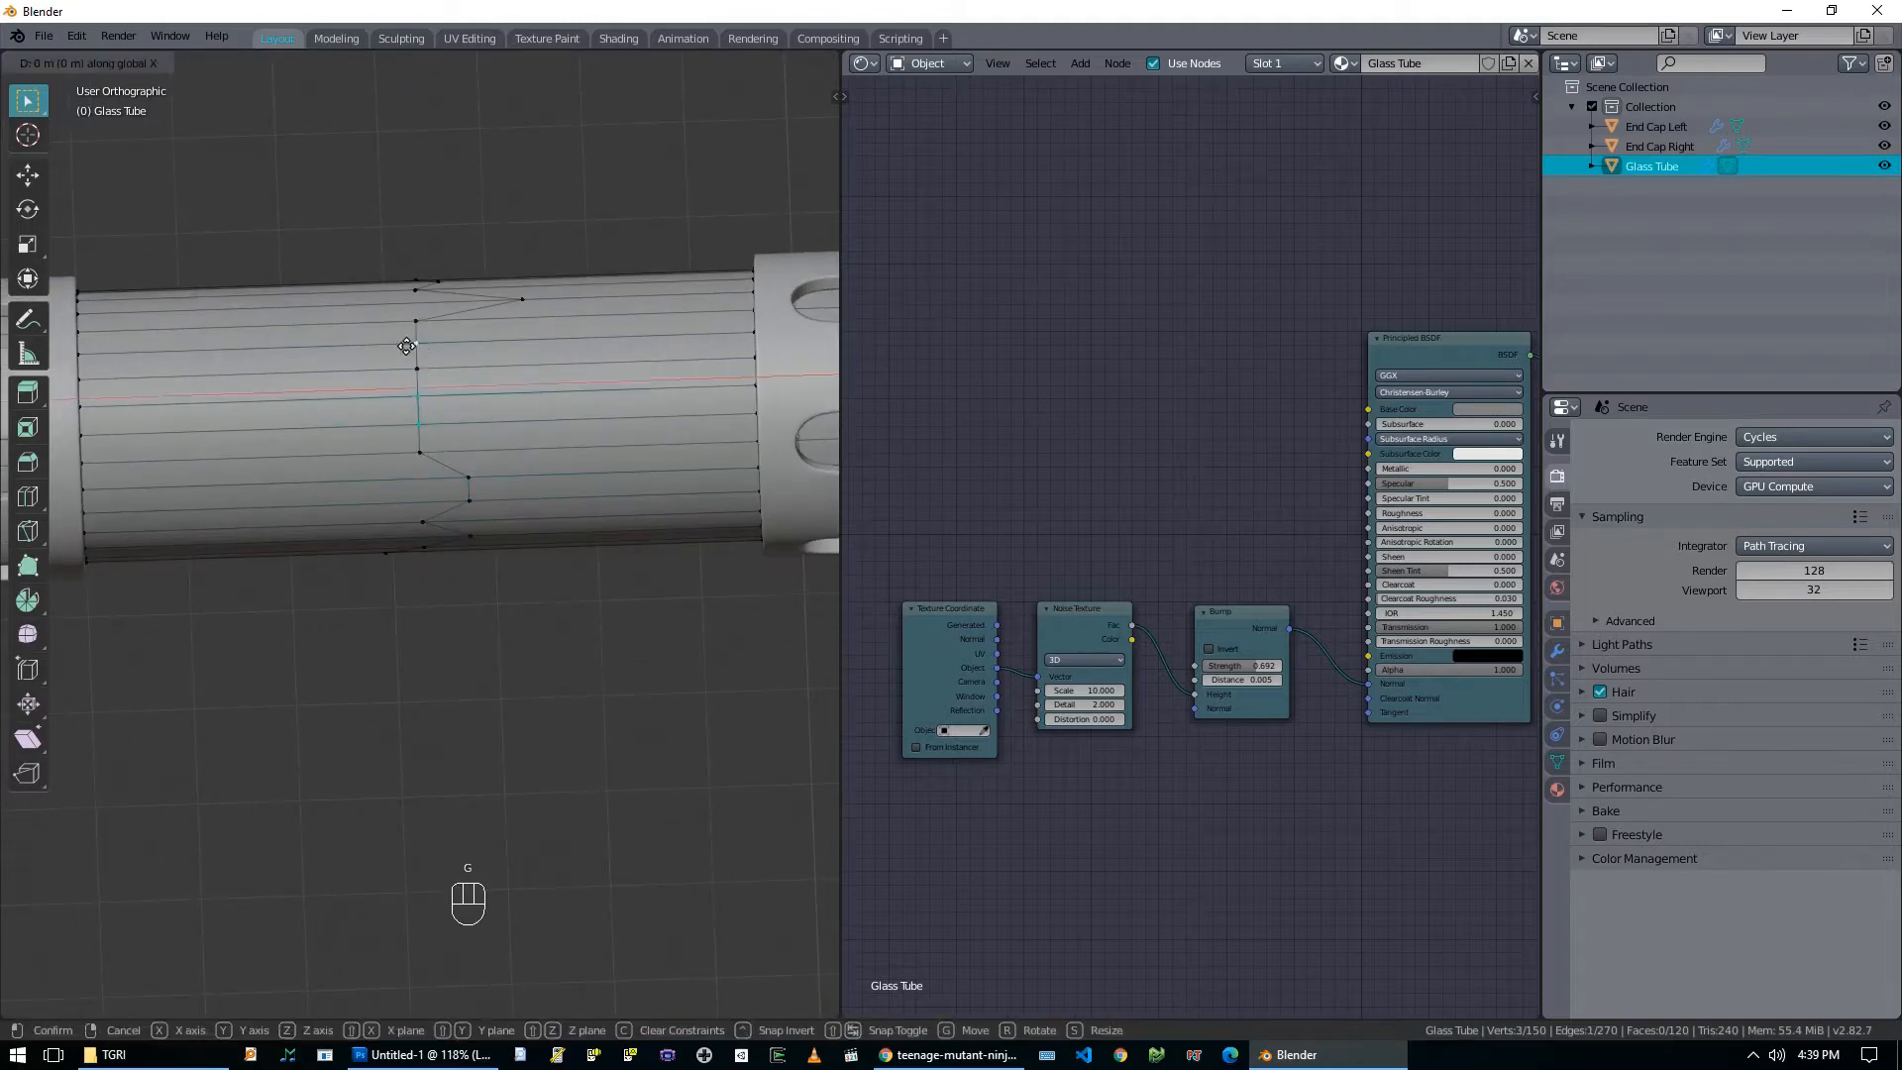
click(386, 352)
click(392, 407)
key(g)
key(g)
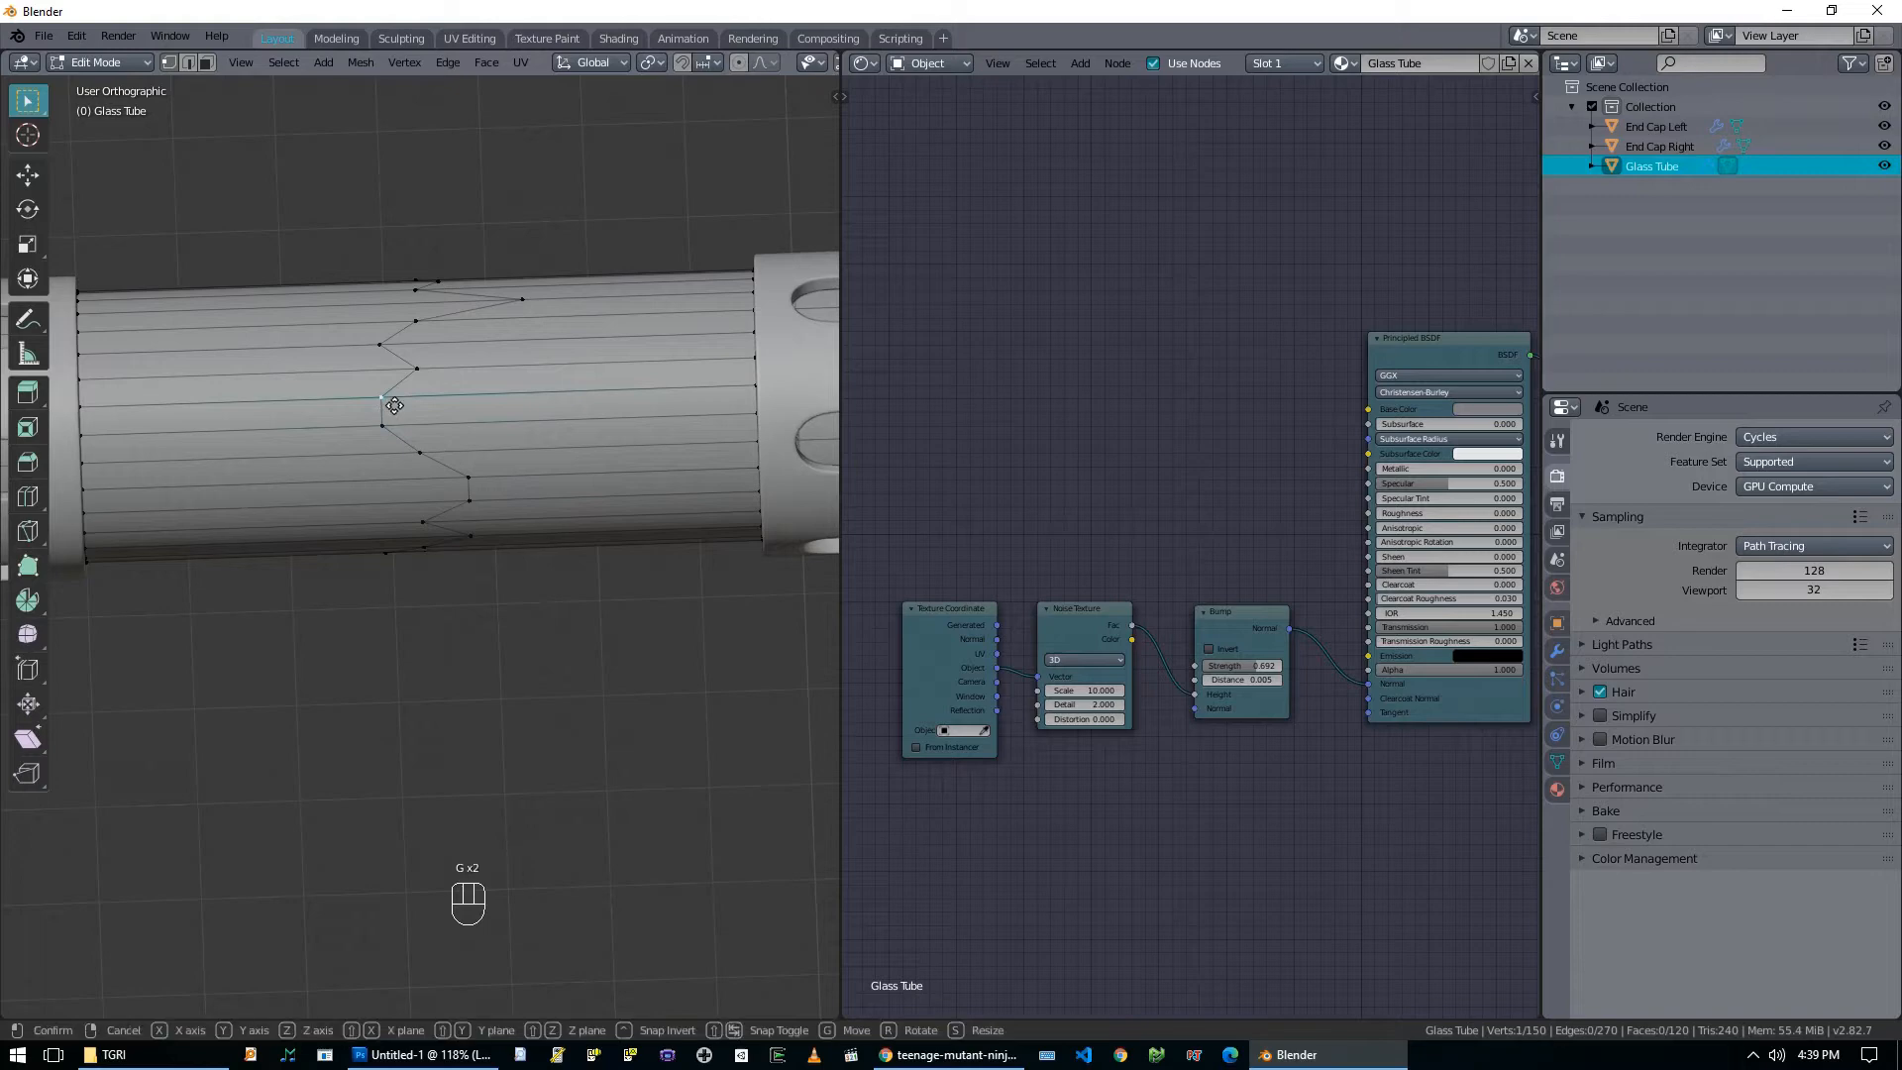
click(379, 424)
key(g)
click(365, 425)
Shift the two remaining vertices at the tube's lower front toward the right end cap to close the jagged line.
click(413, 395)
shift+click(421, 372)
key(g)
click(453, 375)
middle_drag(451, 376, 472, 627)
Add a loop cut close to each side of the jagged loop, sliding the second by about 0.95.
key(KP_1)
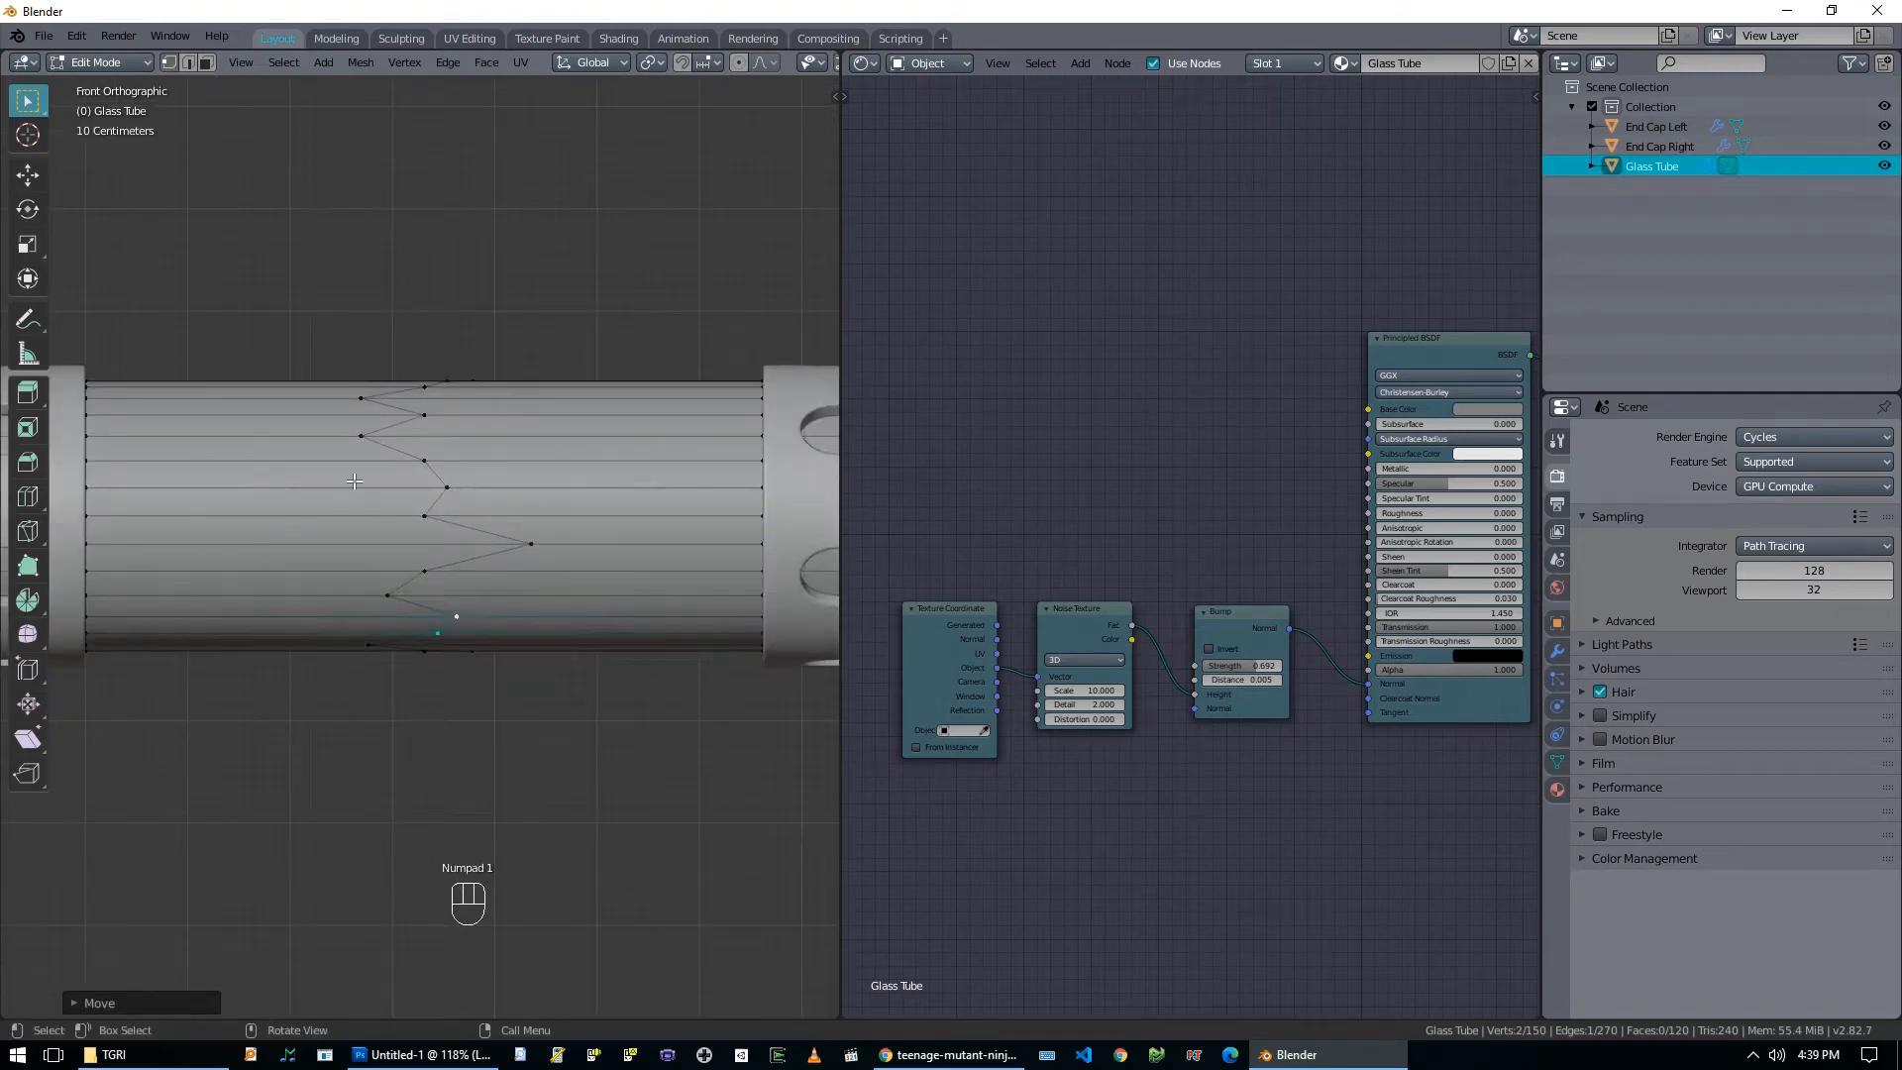
key(ctrl+r)
click(384, 463)
click(403, 473)
key(ctrl+r)
click(405, 438)
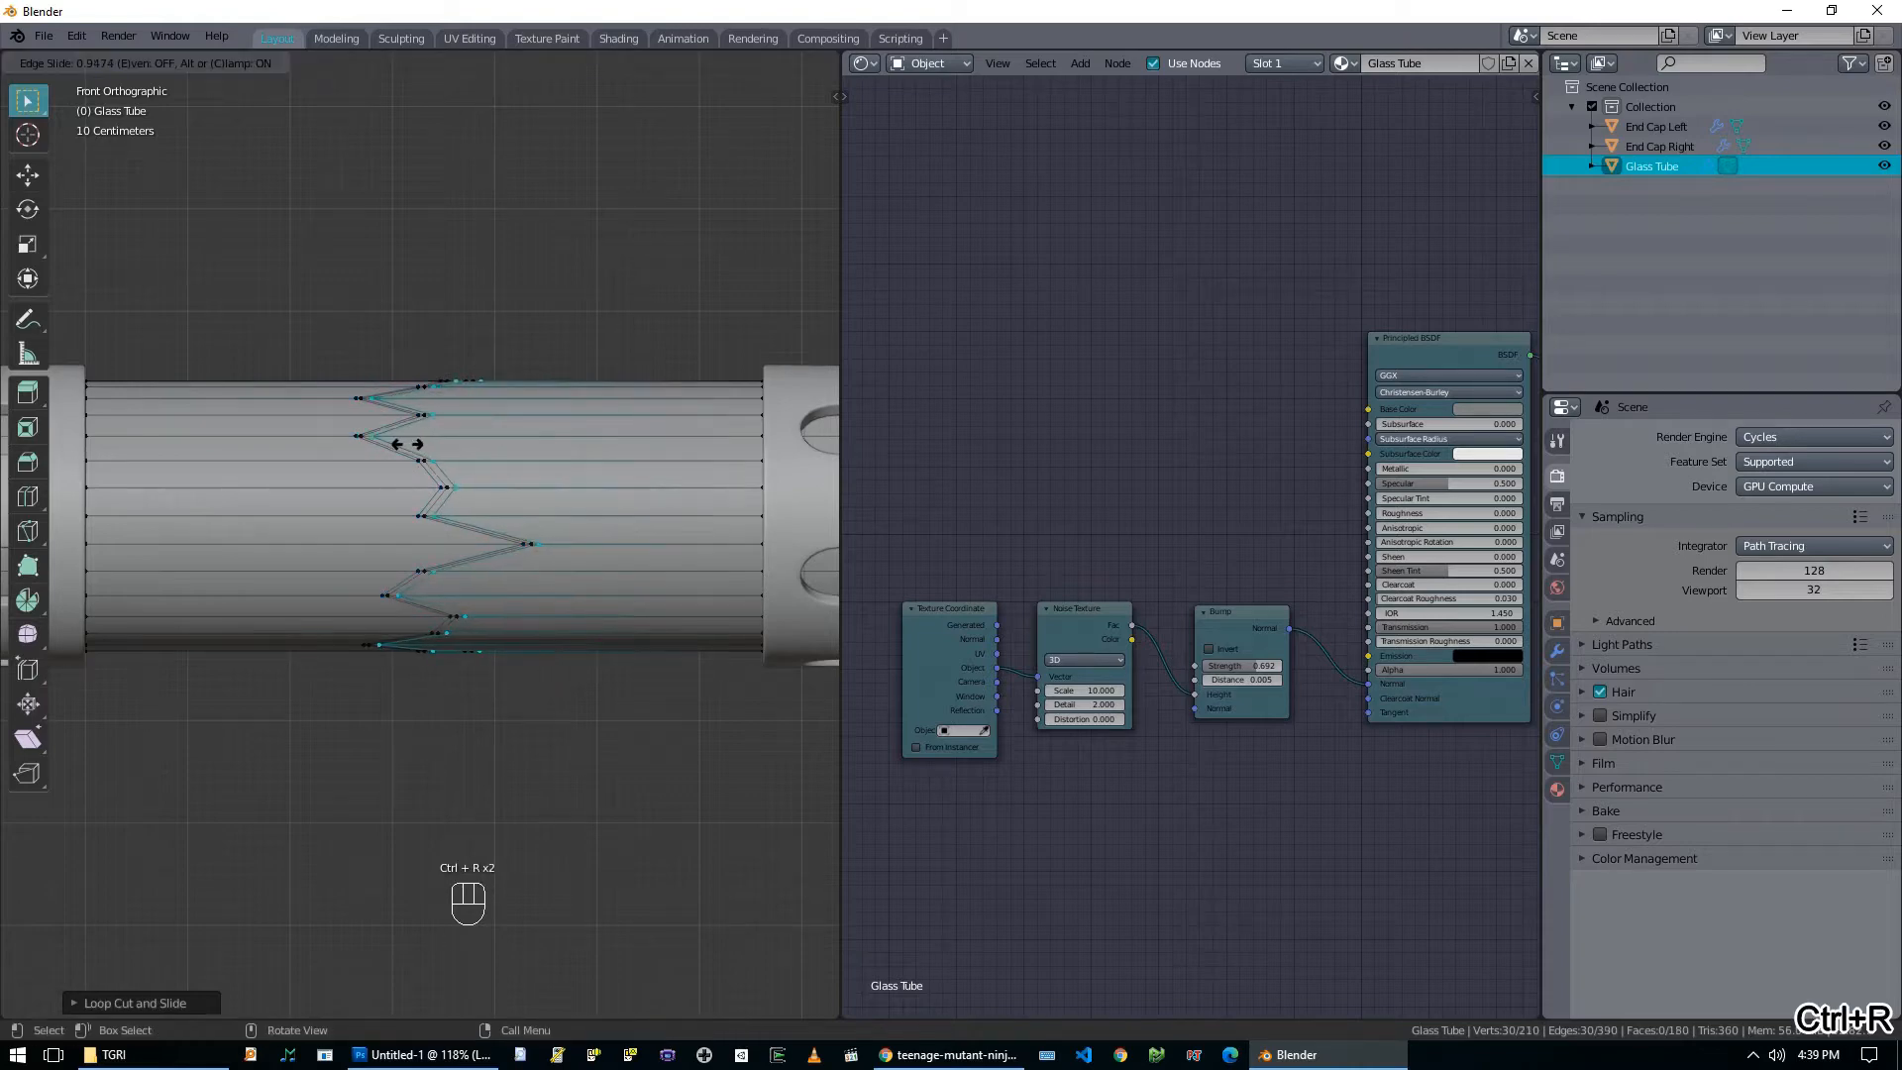
click(407, 446)
scroll(431, 473, down, 1)
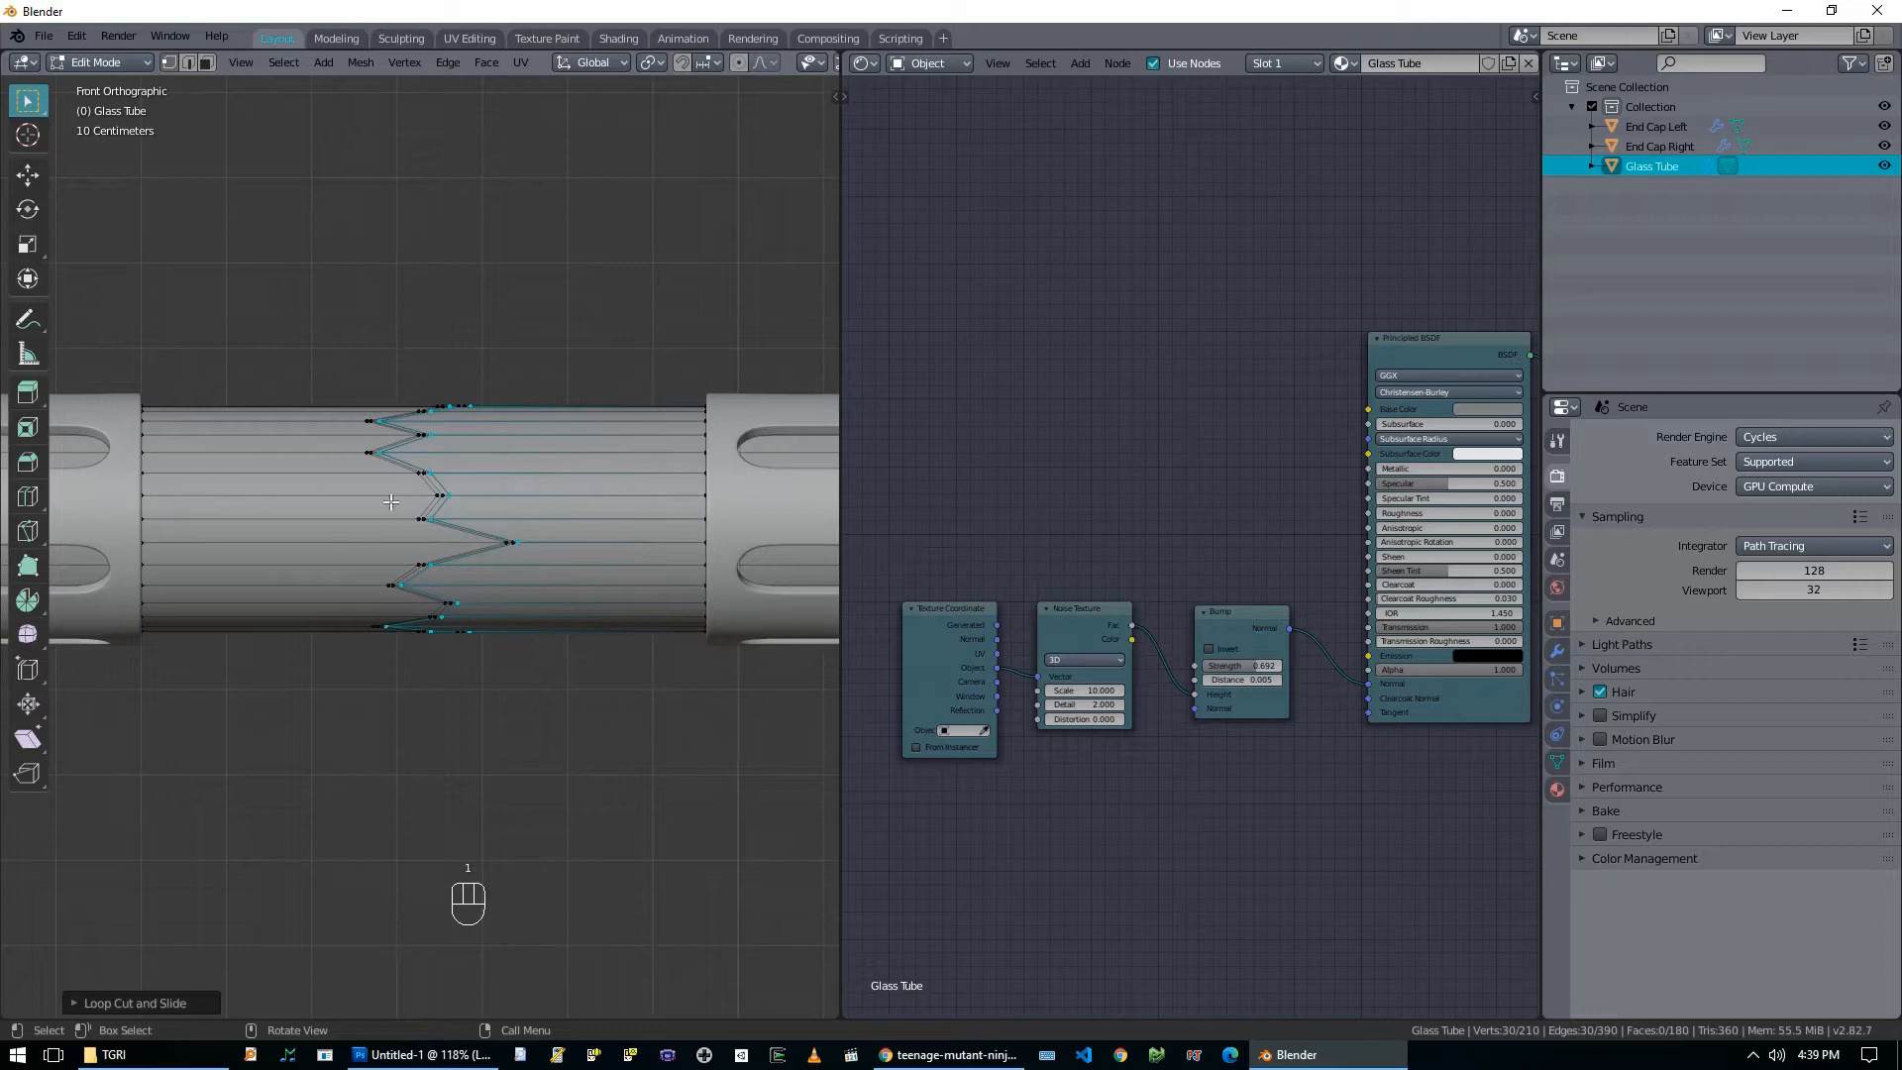
Select only the front band of faces along the full length of the glass tube in front view.
key(alt+a)
key(b)
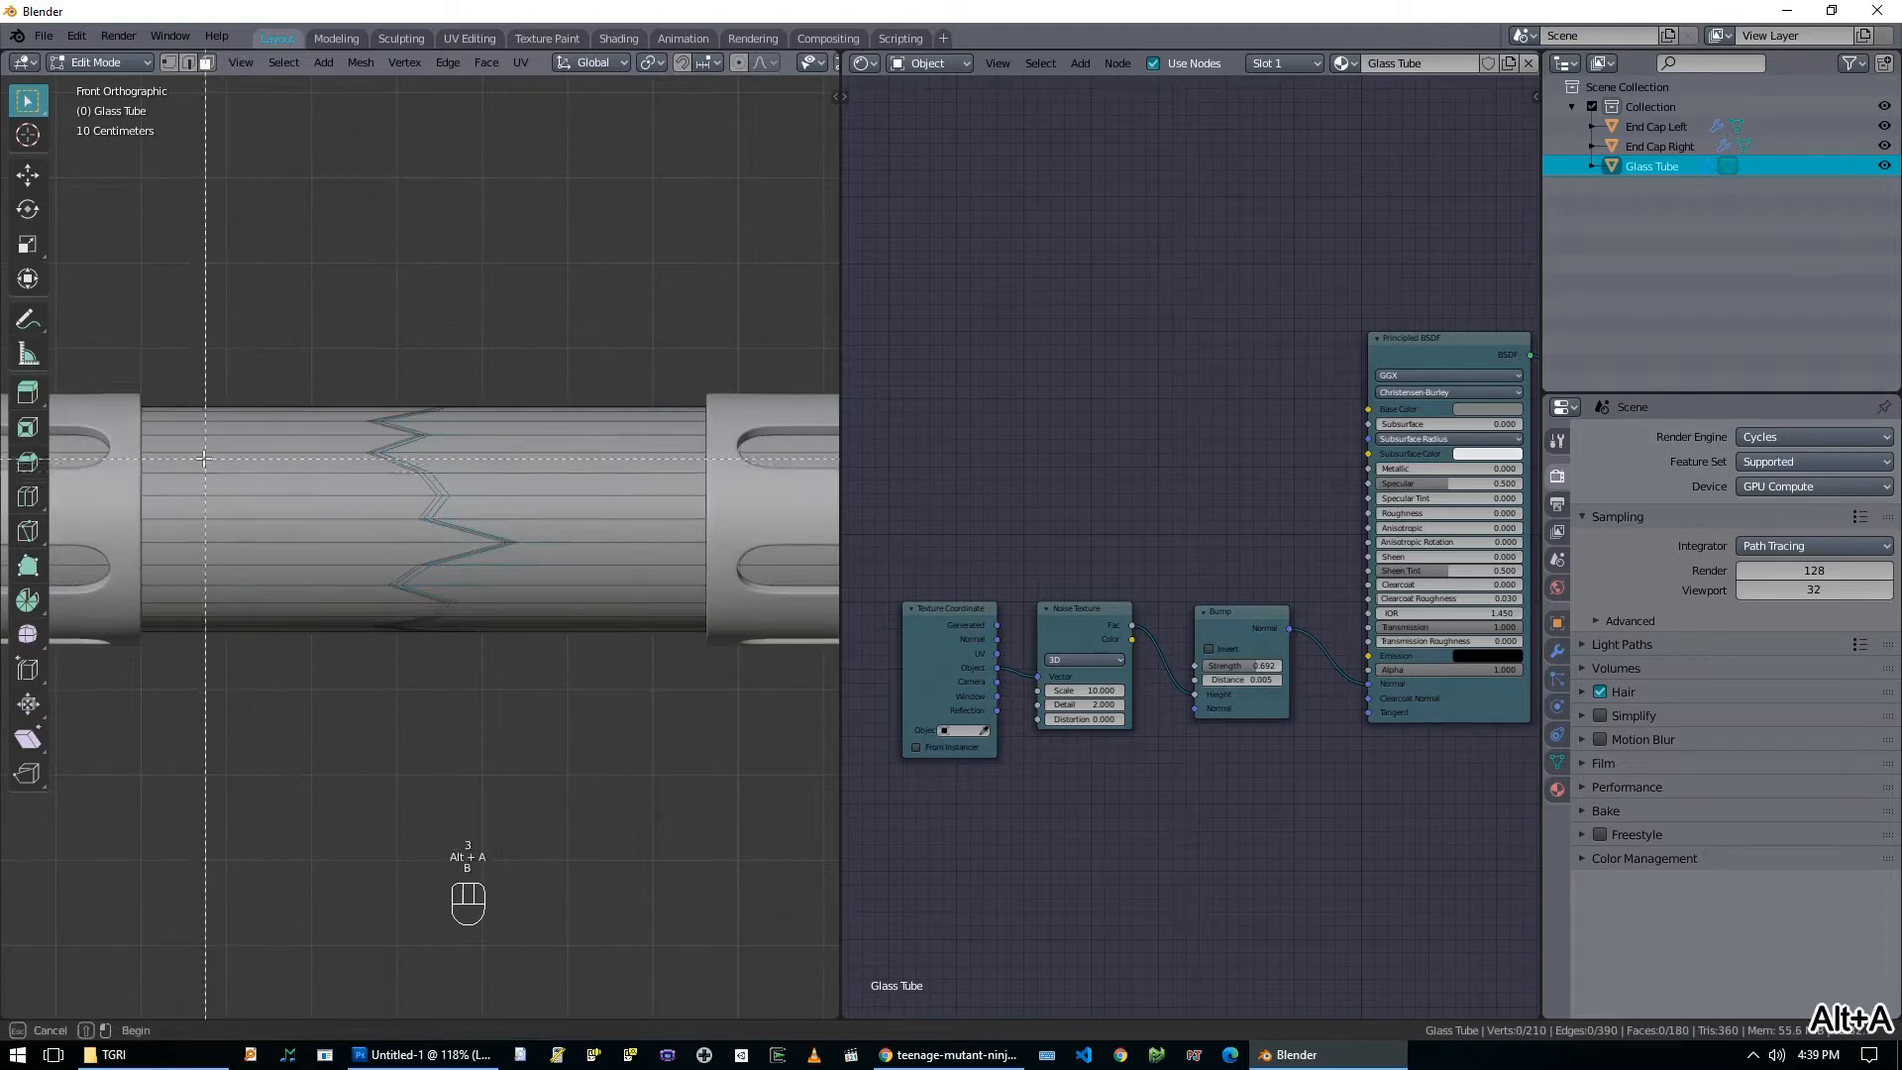
drag(194, 462, 513, 533)
drag(626, 570, 629, 574)
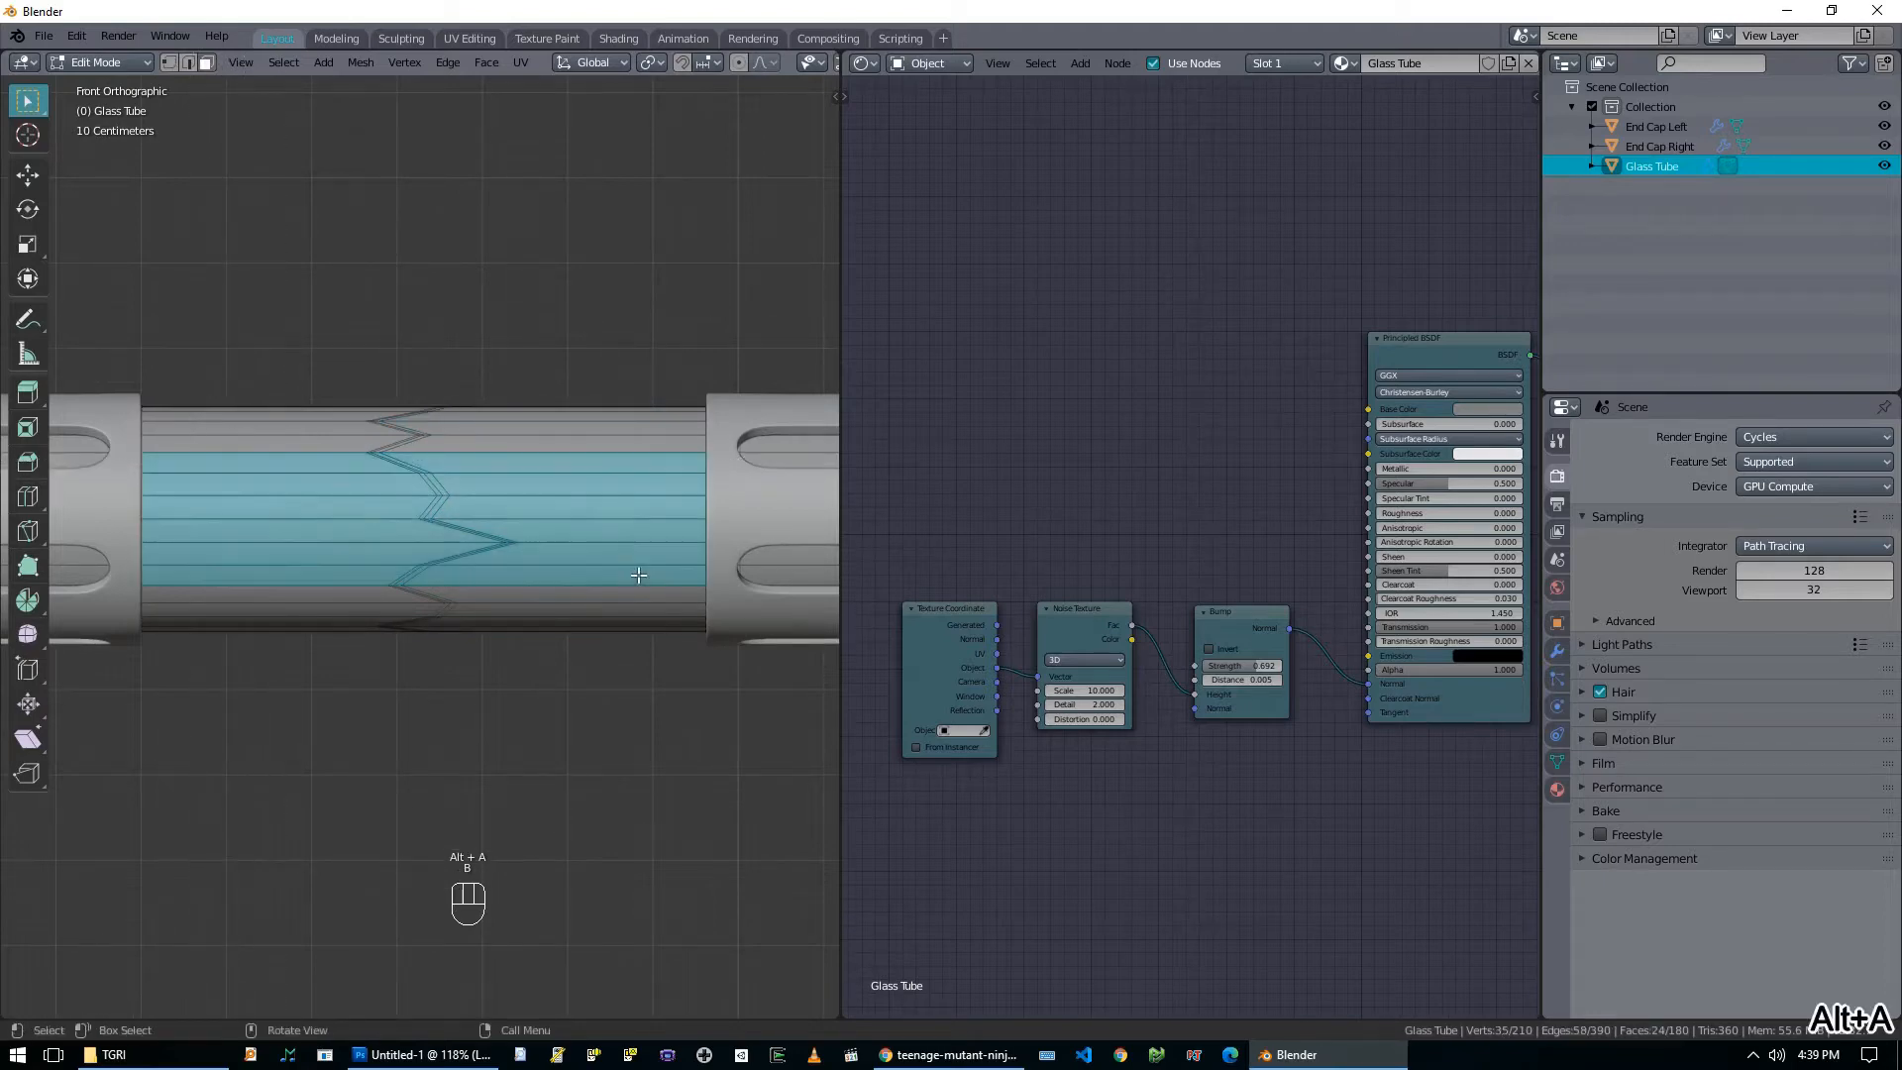
scroll(626, 570, down, 3)
mouse_move(414, 555)
middle_down()
mouse_move(506, 606)
mouse_move(435, 581)
middle_up()
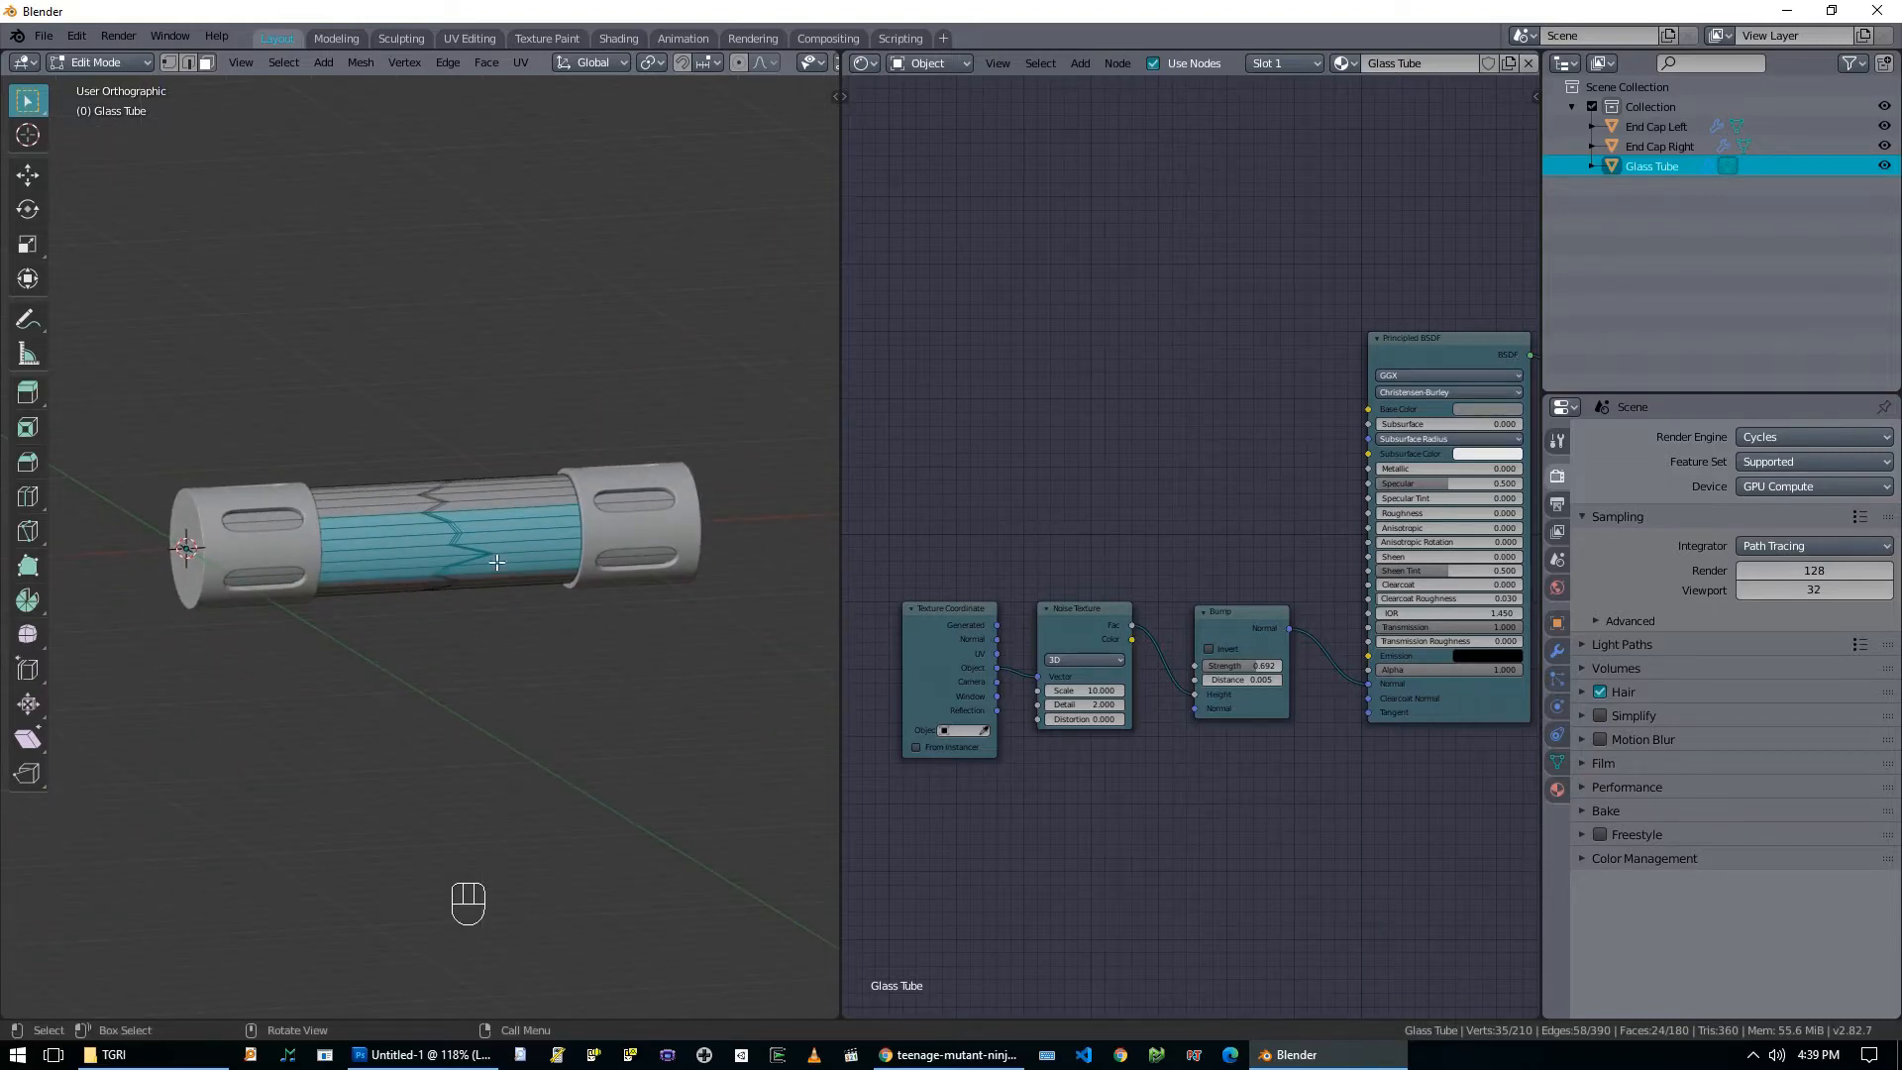
scroll(351, 479, up, 2)
scroll(350, 479, down, 3)
middle_drag(351, 480, 393, 524)
key(KP_1)
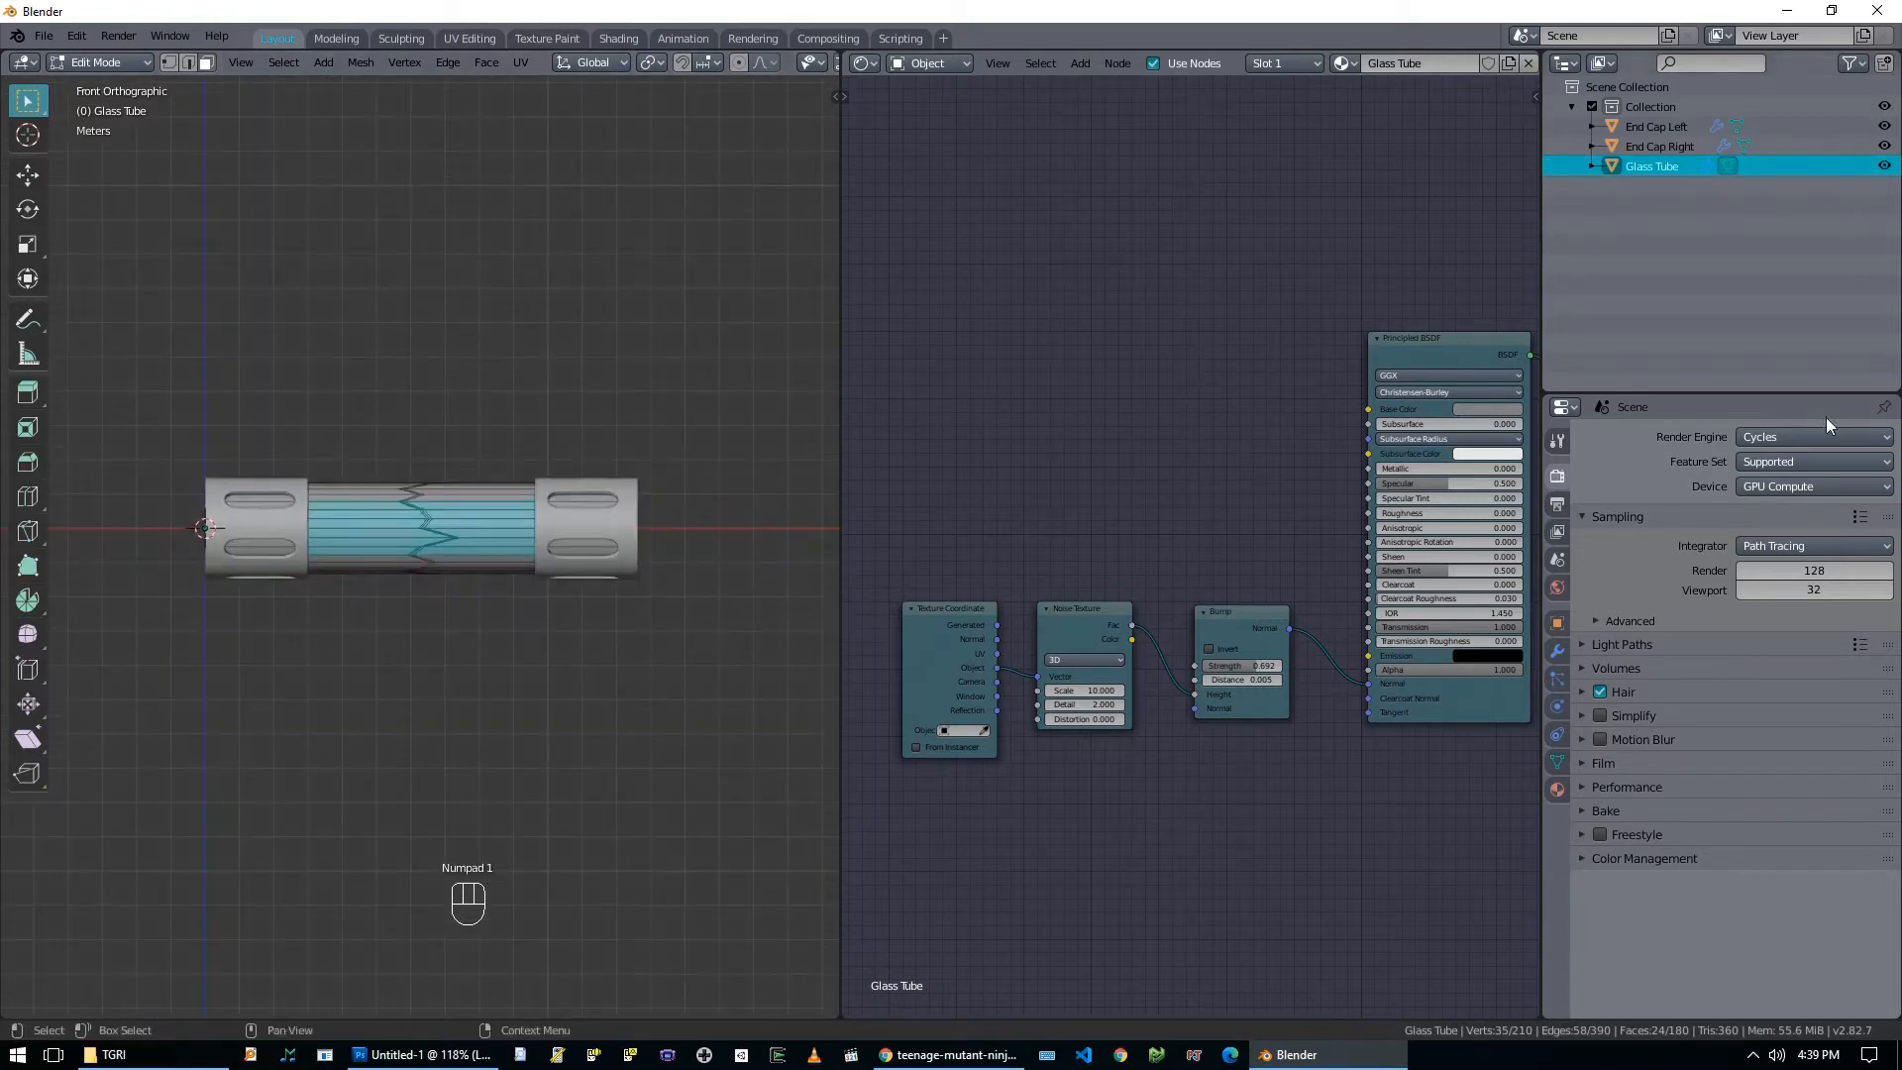
Add a second material slot to the glass tube with a new material named TGRI.
click(1558, 789)
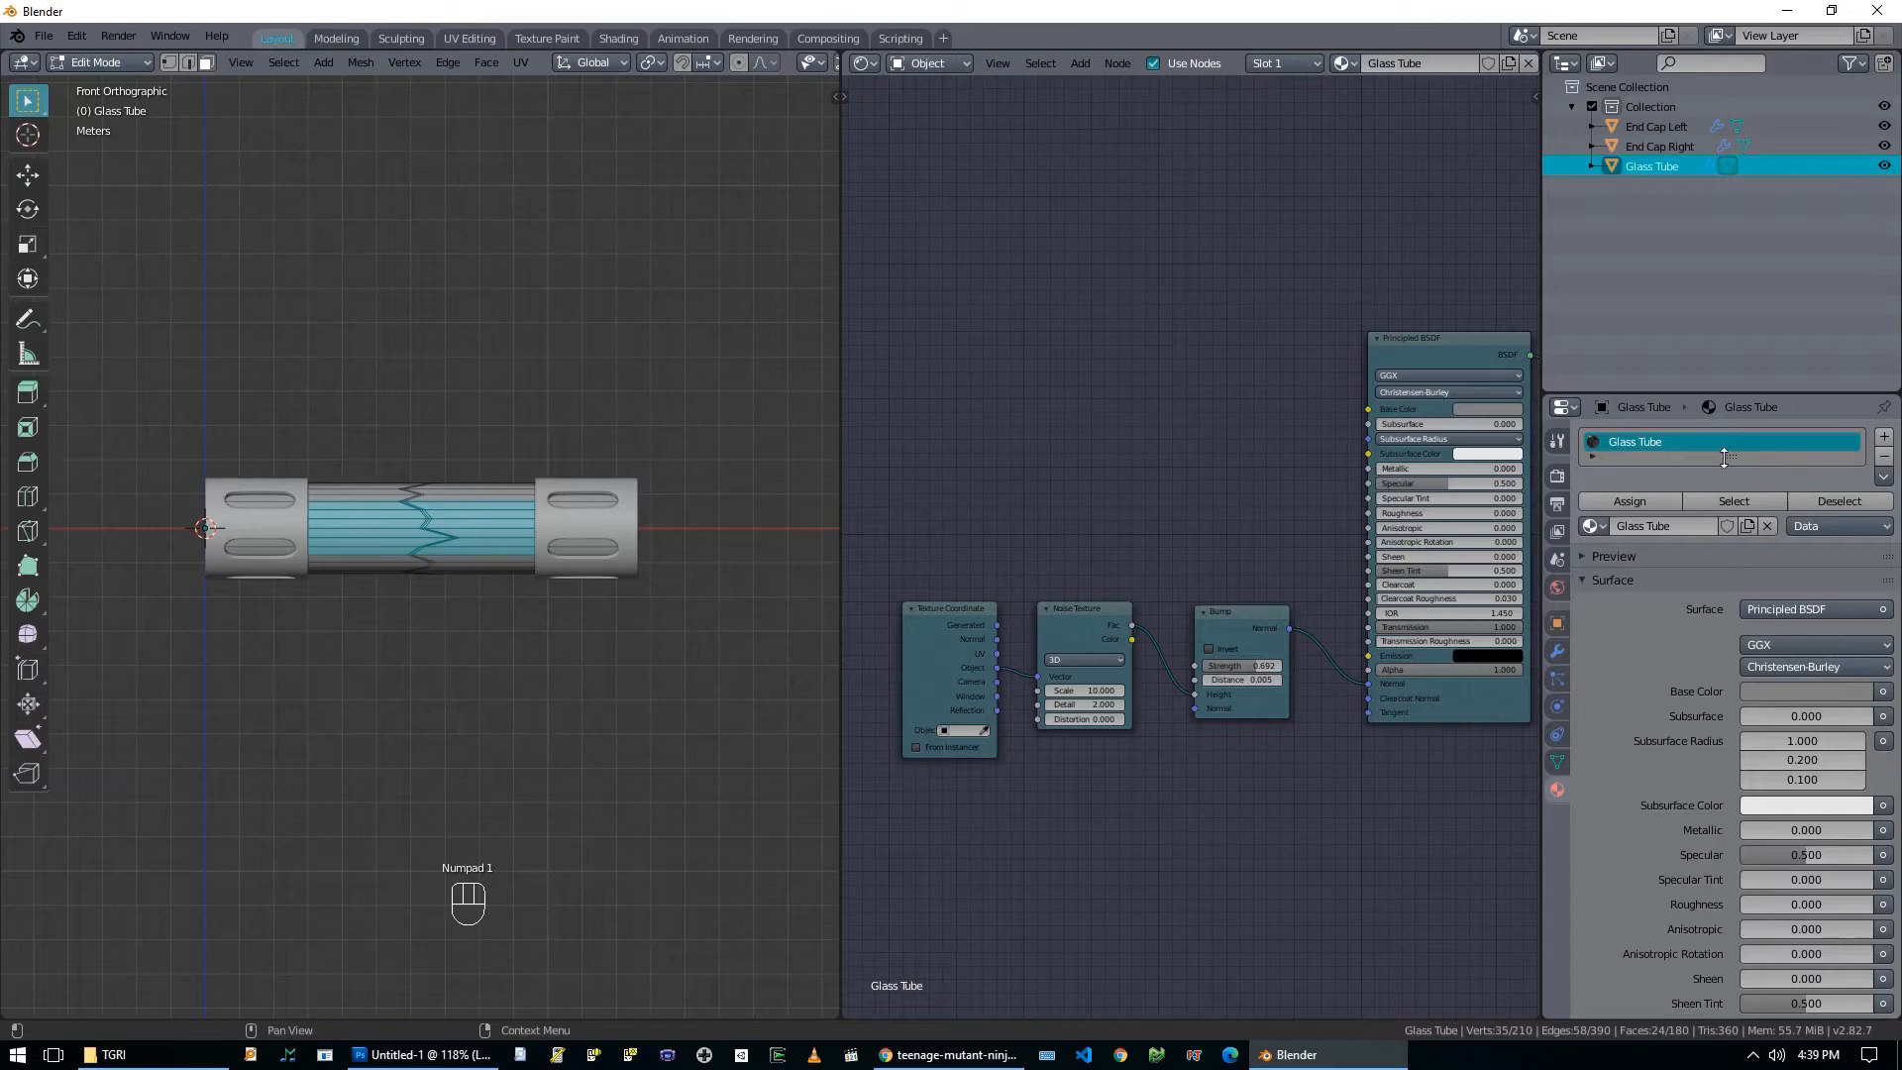
click(1883, 436)
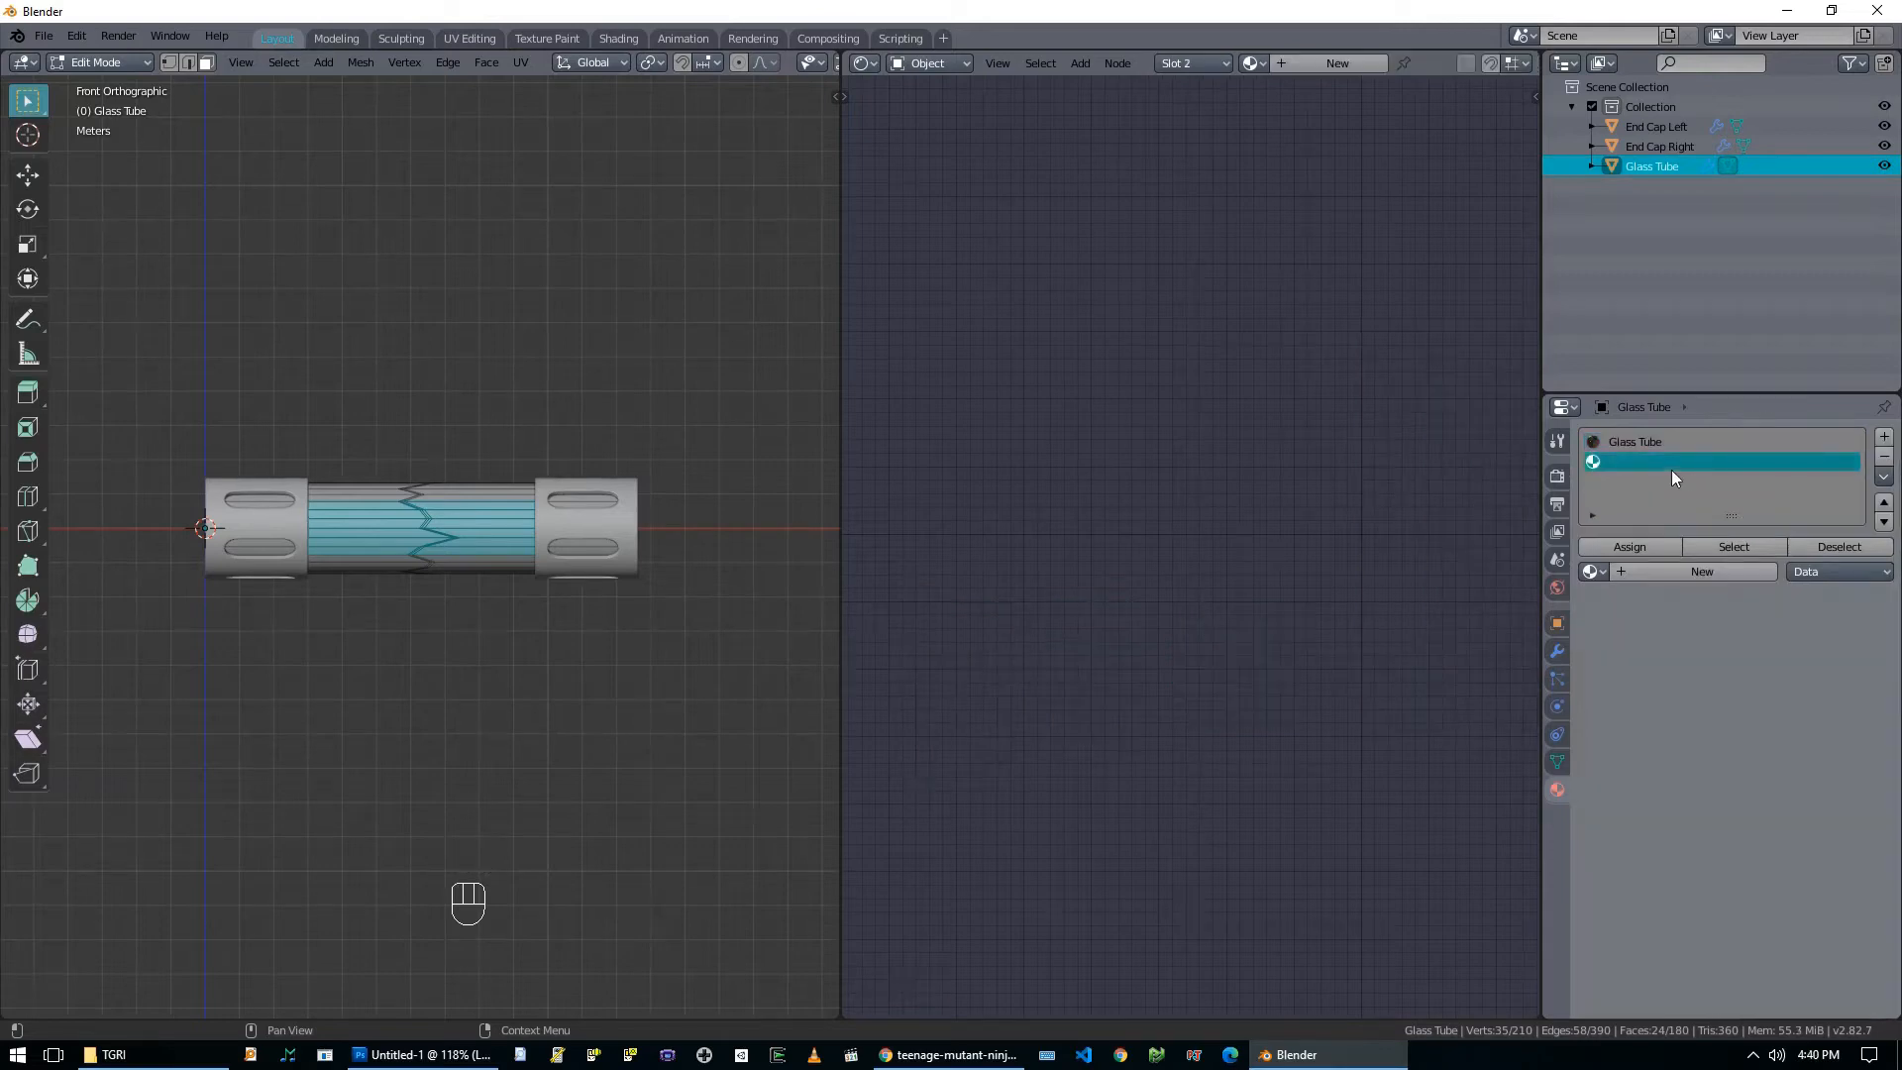
click(1652, 571)
double_click(1653, 570)
text(TGRI)
key(Return)
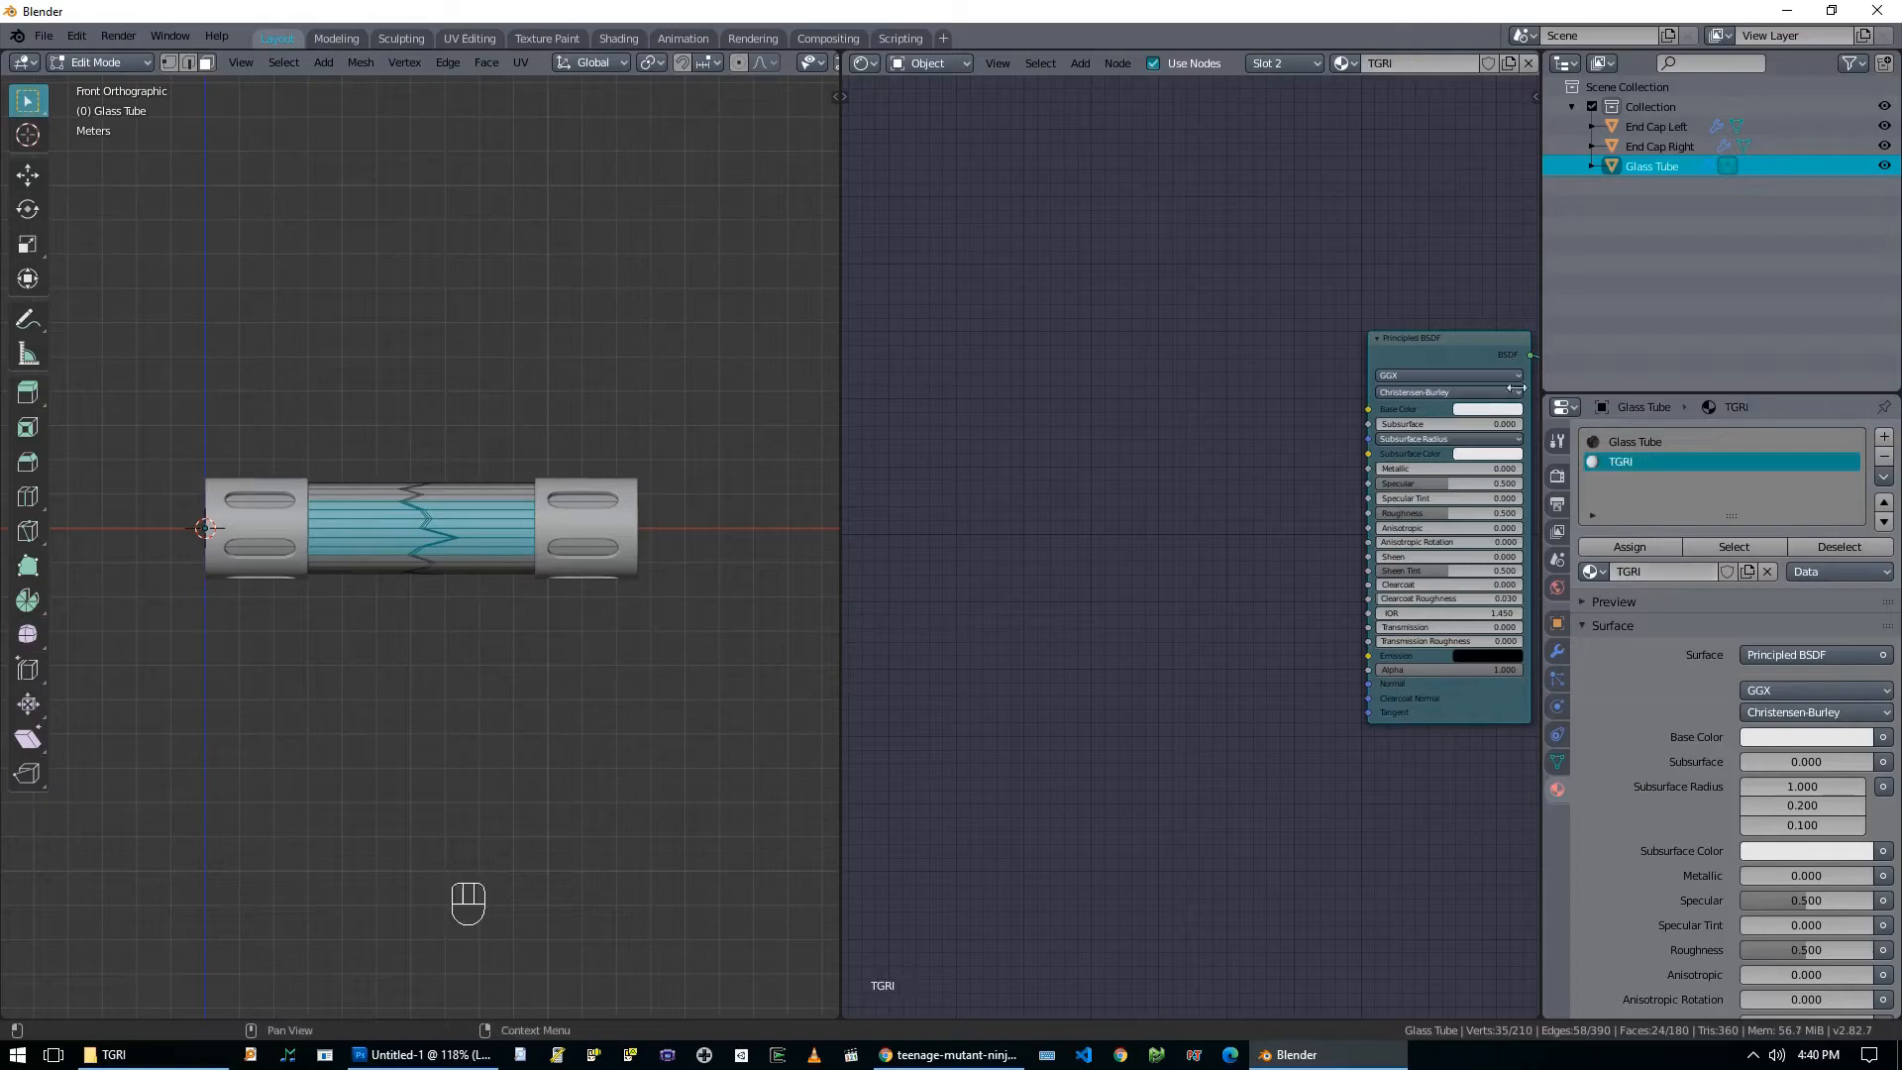
Switch to File Explorer, preview TGRI.png from the Tex folder, and return to Blender.
click(109, 1054)
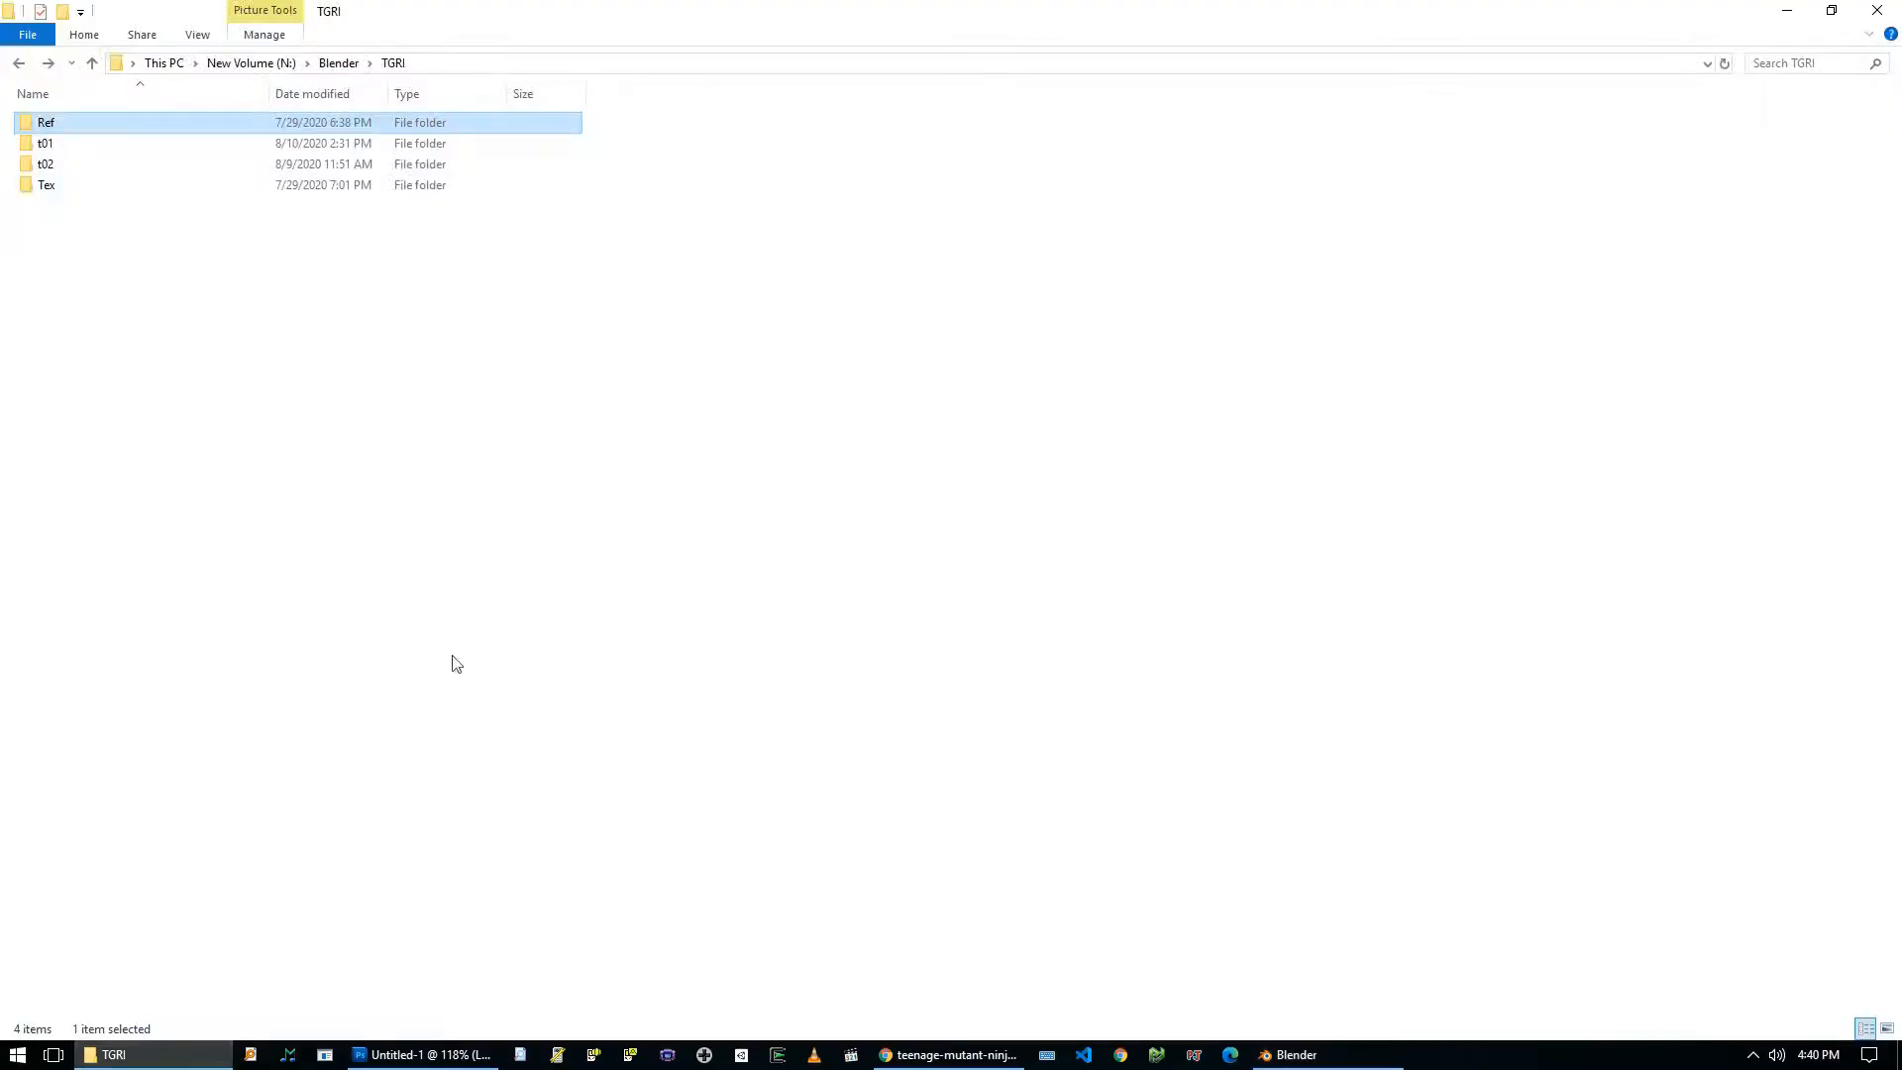
double_click(47, 184)
double_click(176, 139)
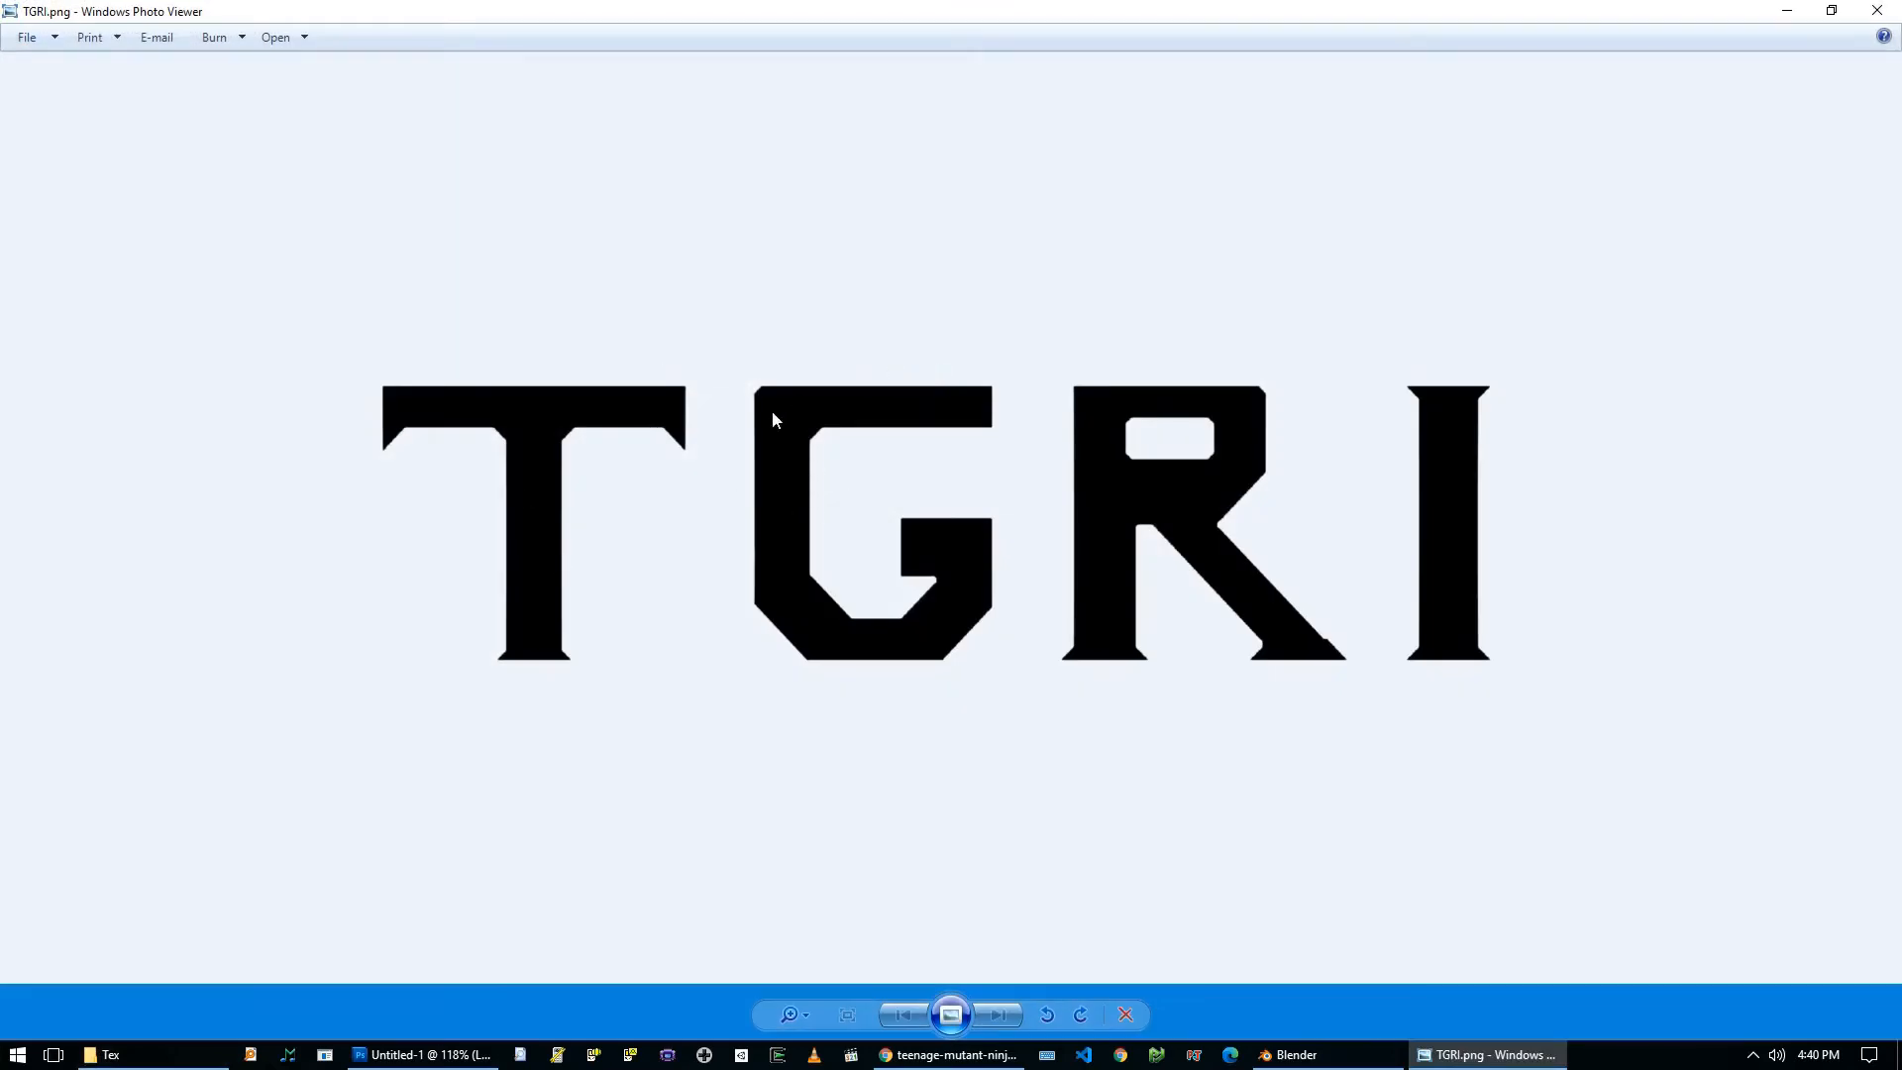
click(1872, 18)
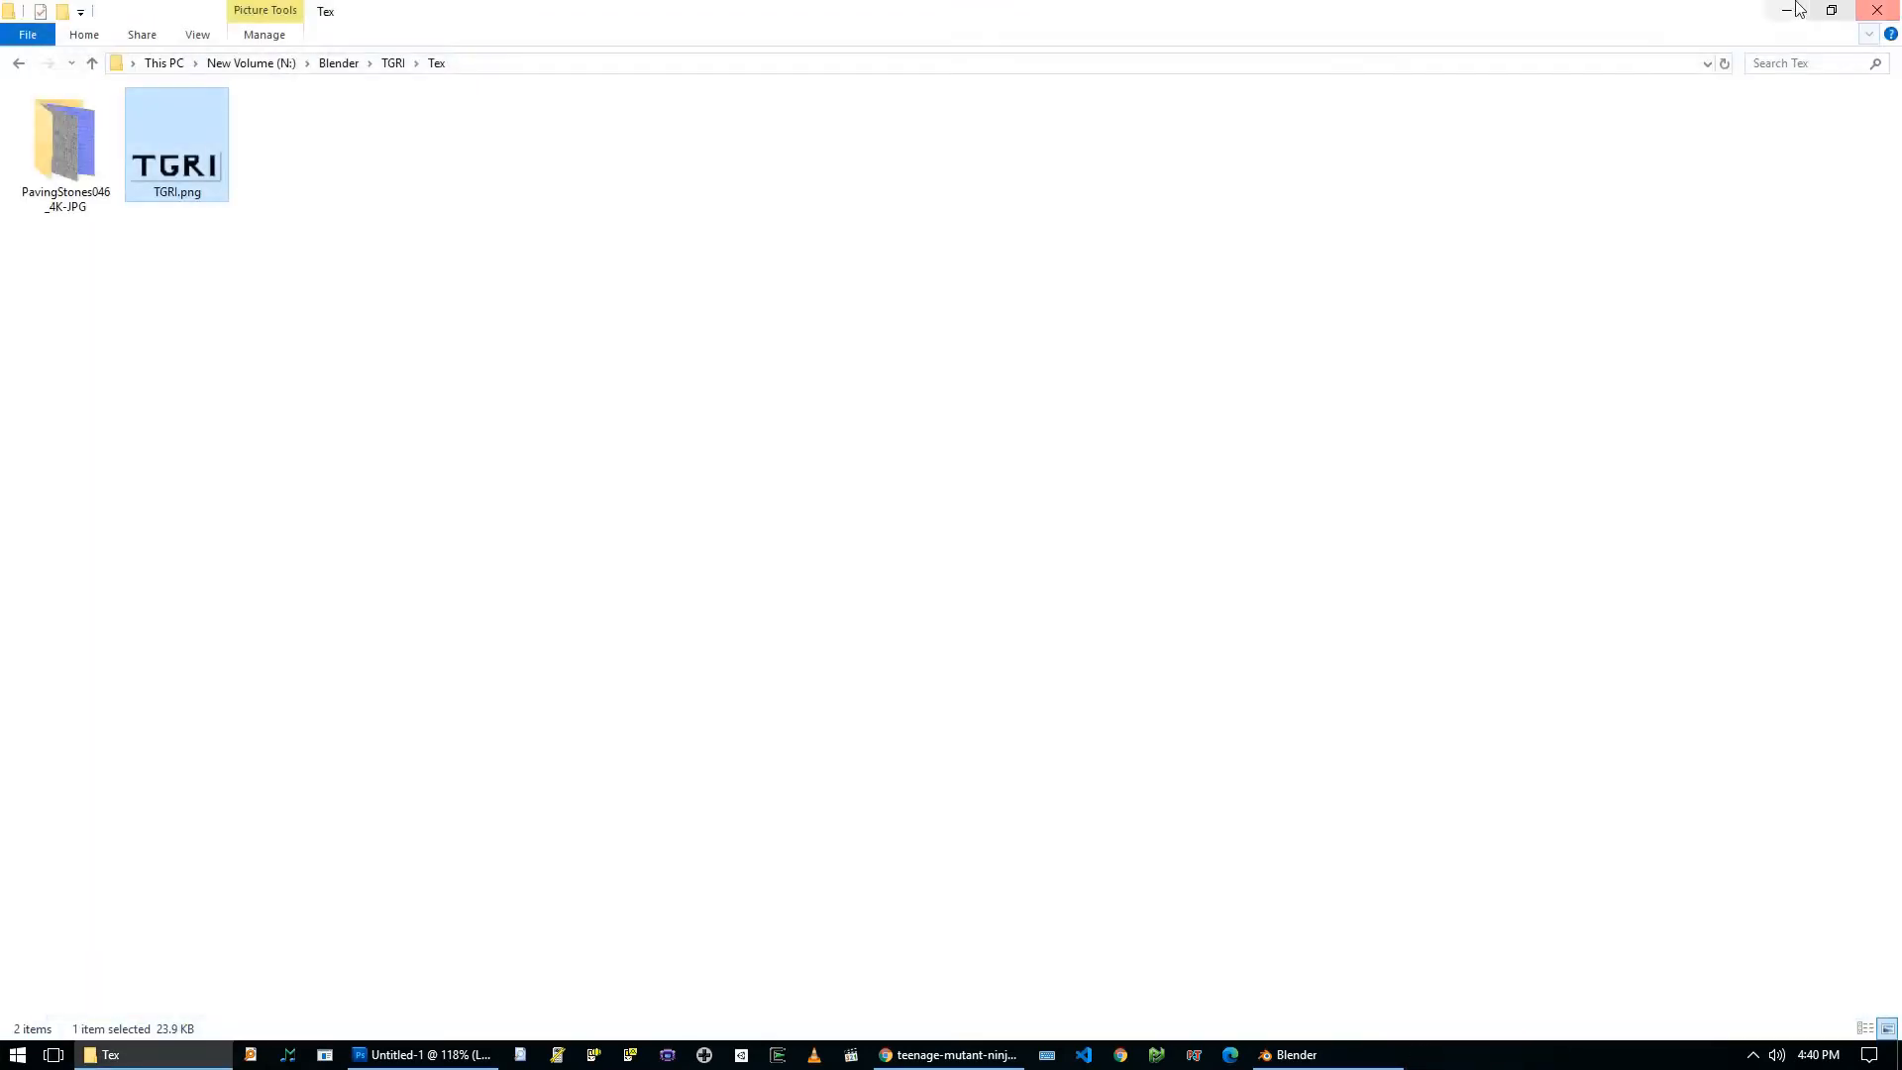
click(1787, 10)
Add an Image Texture node to the TGRI material and load TGRI.png into it.
scroll(535, 208, up, 2)
middle_drag(1006, 400, 1072, 451)
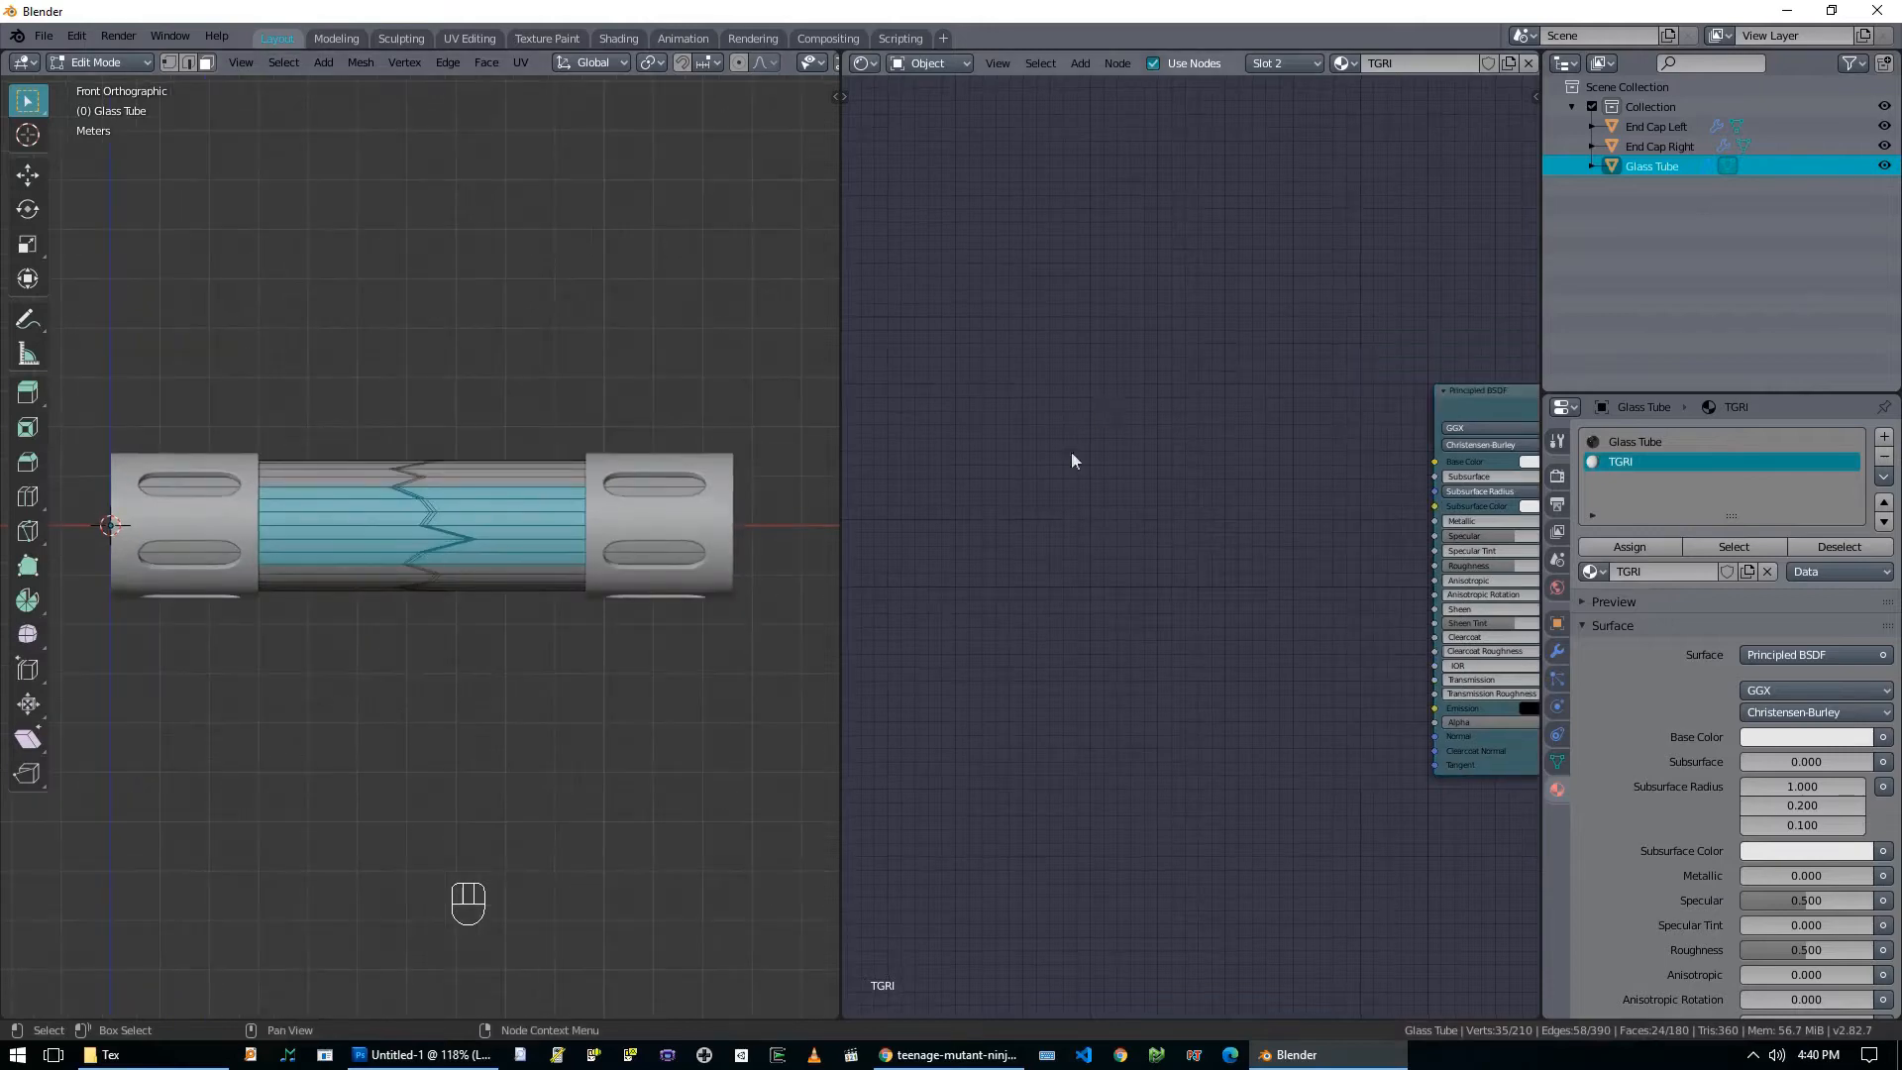
key(shift+a)
mouse_move(958, 501)
mouse_move(944, 447)
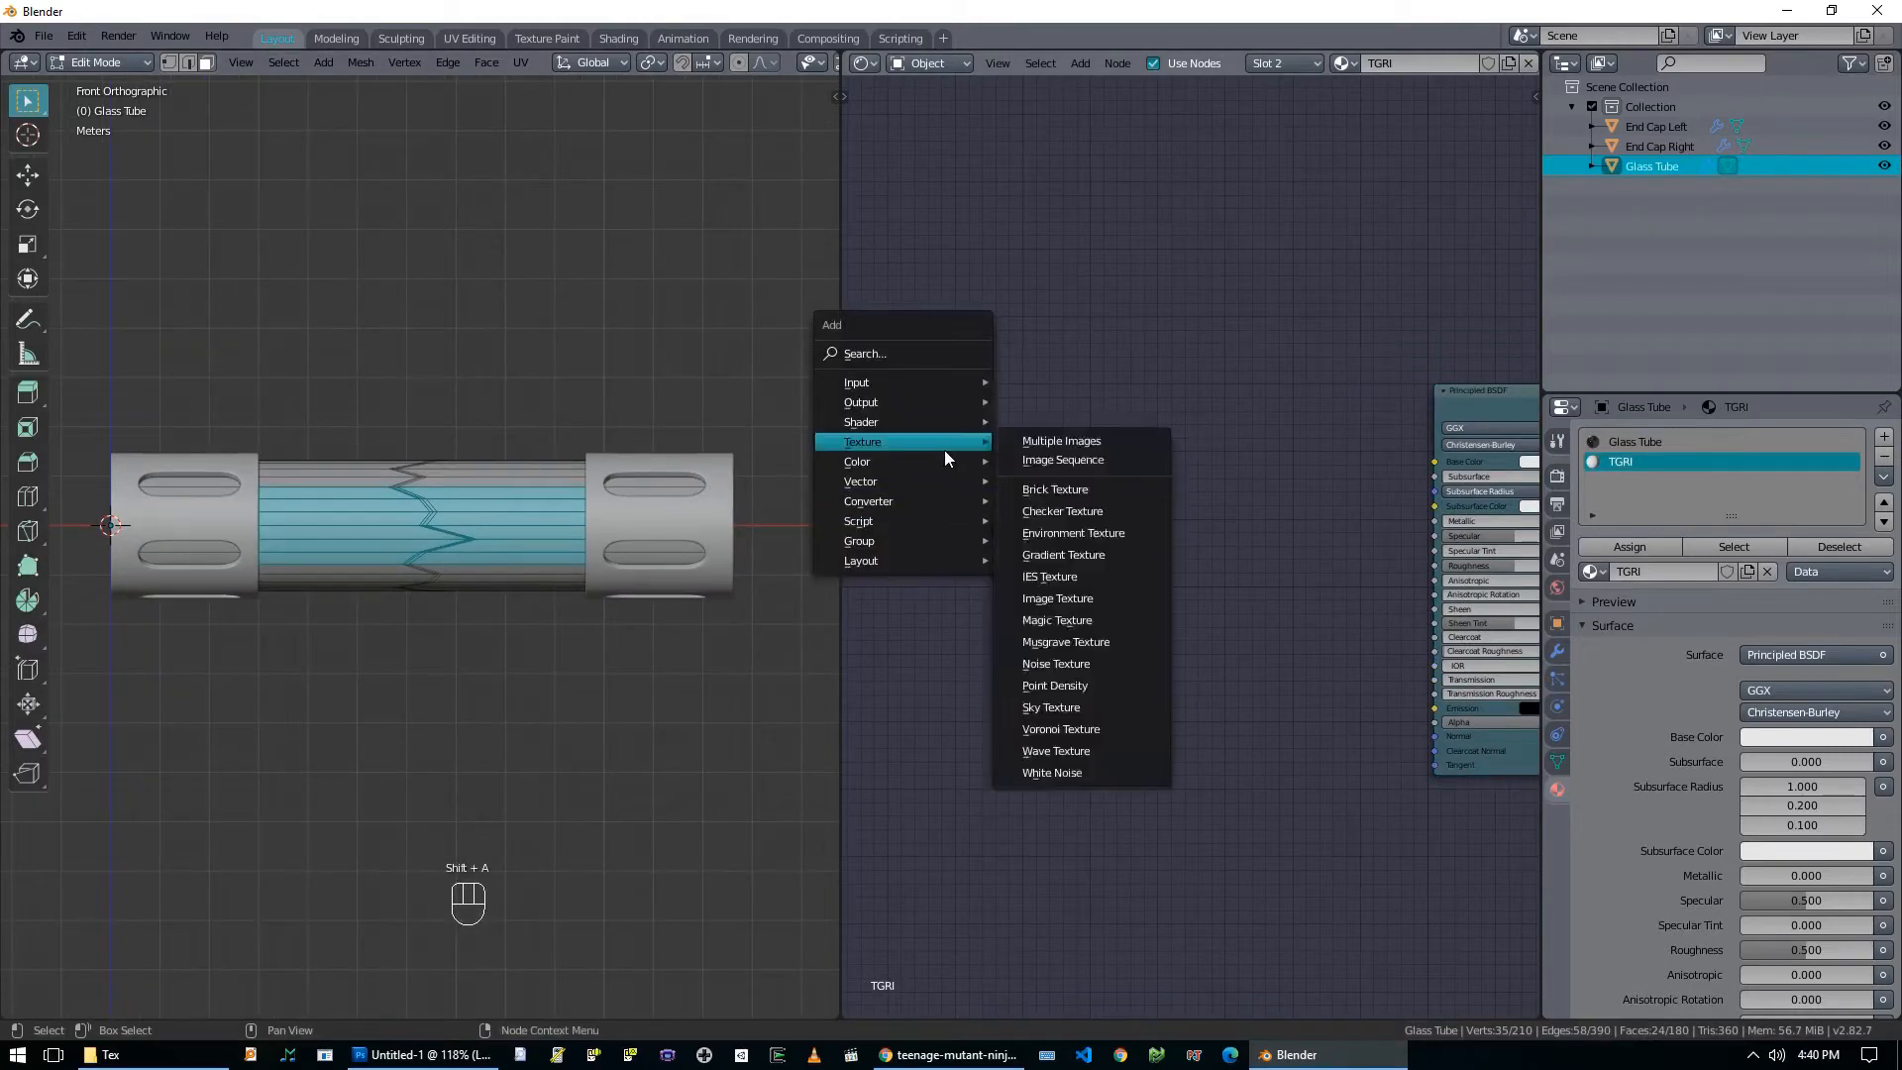
click(1076, 598)
click(934, 454)
click(1035, 533)
double_click(900, 370)
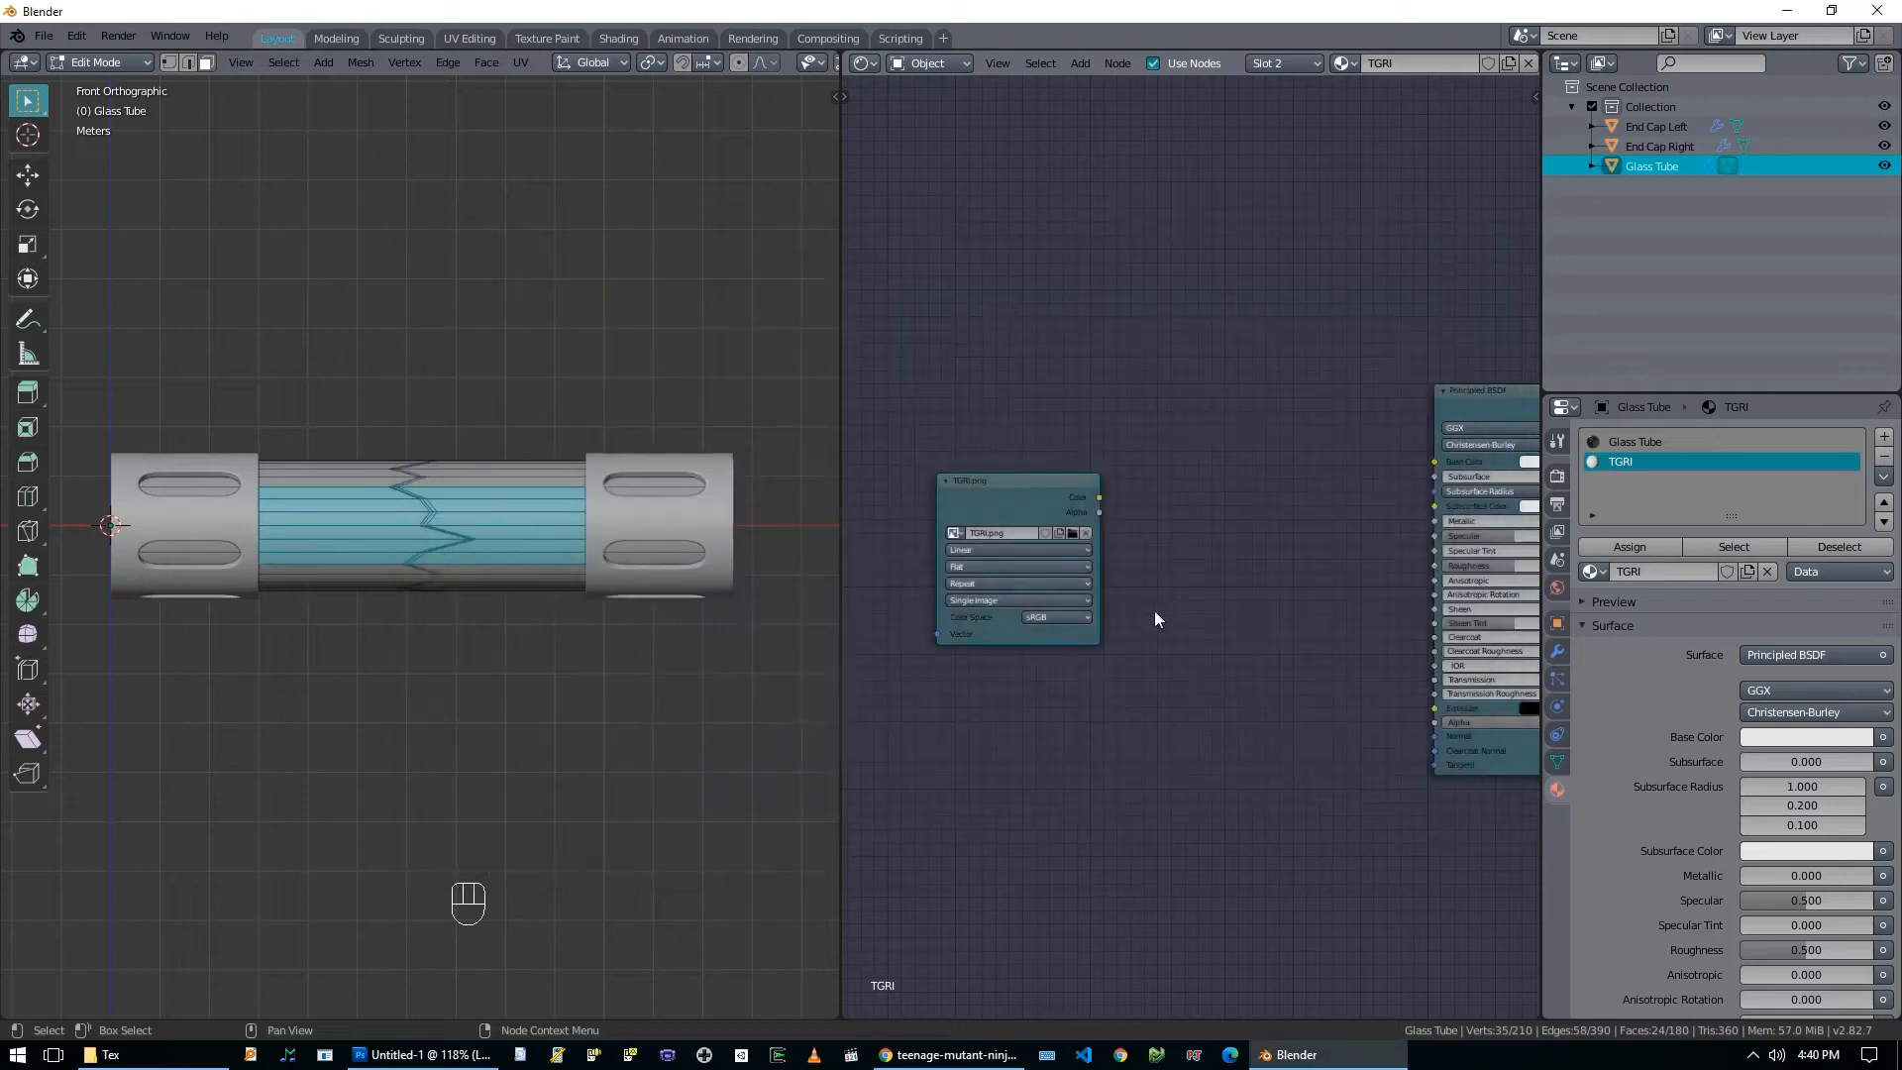
Split the shader editor horizontally into a smaller upper area and a larger lower area.
middle_drag(1155, 610, 1059, 625)
key(shift+a)
middle_drag(949, 774, 1115, 766)
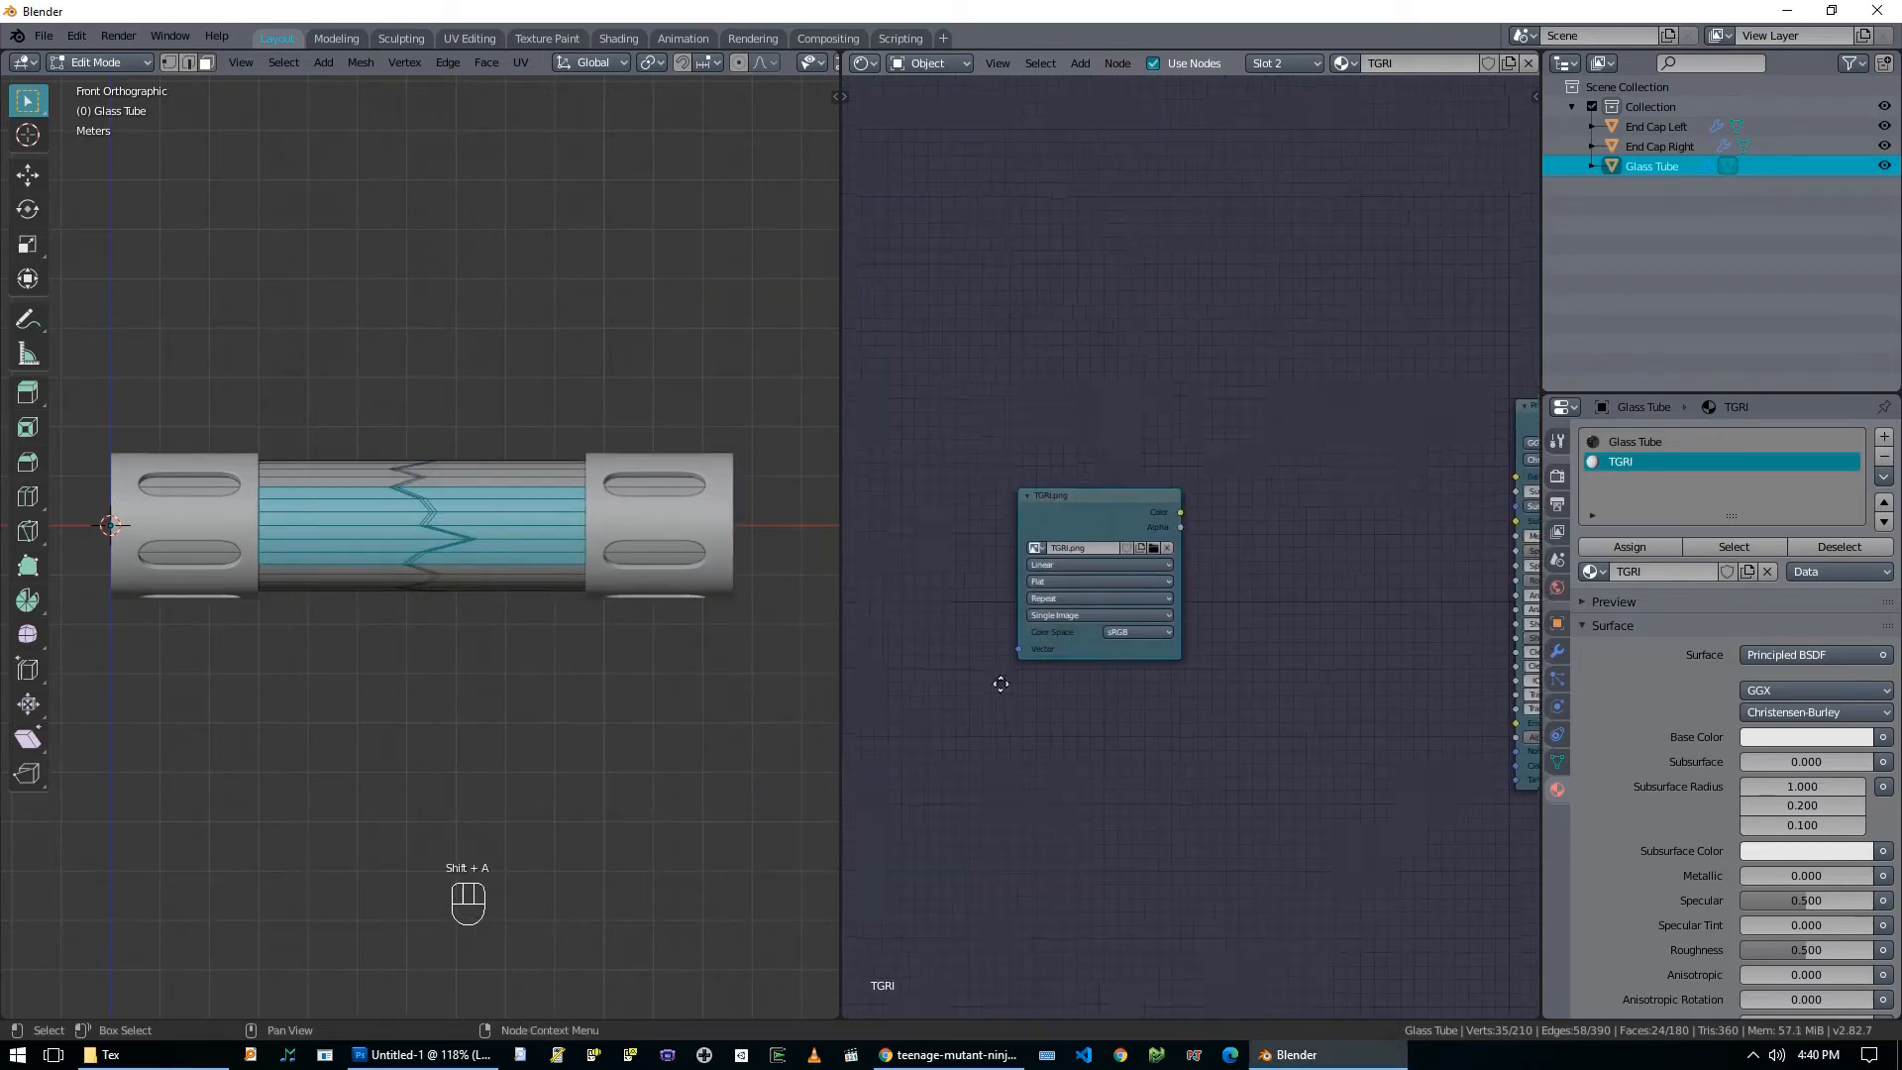
middle_drag(967, 673, 1041, 680)
drag(844, 54, 951, 368)
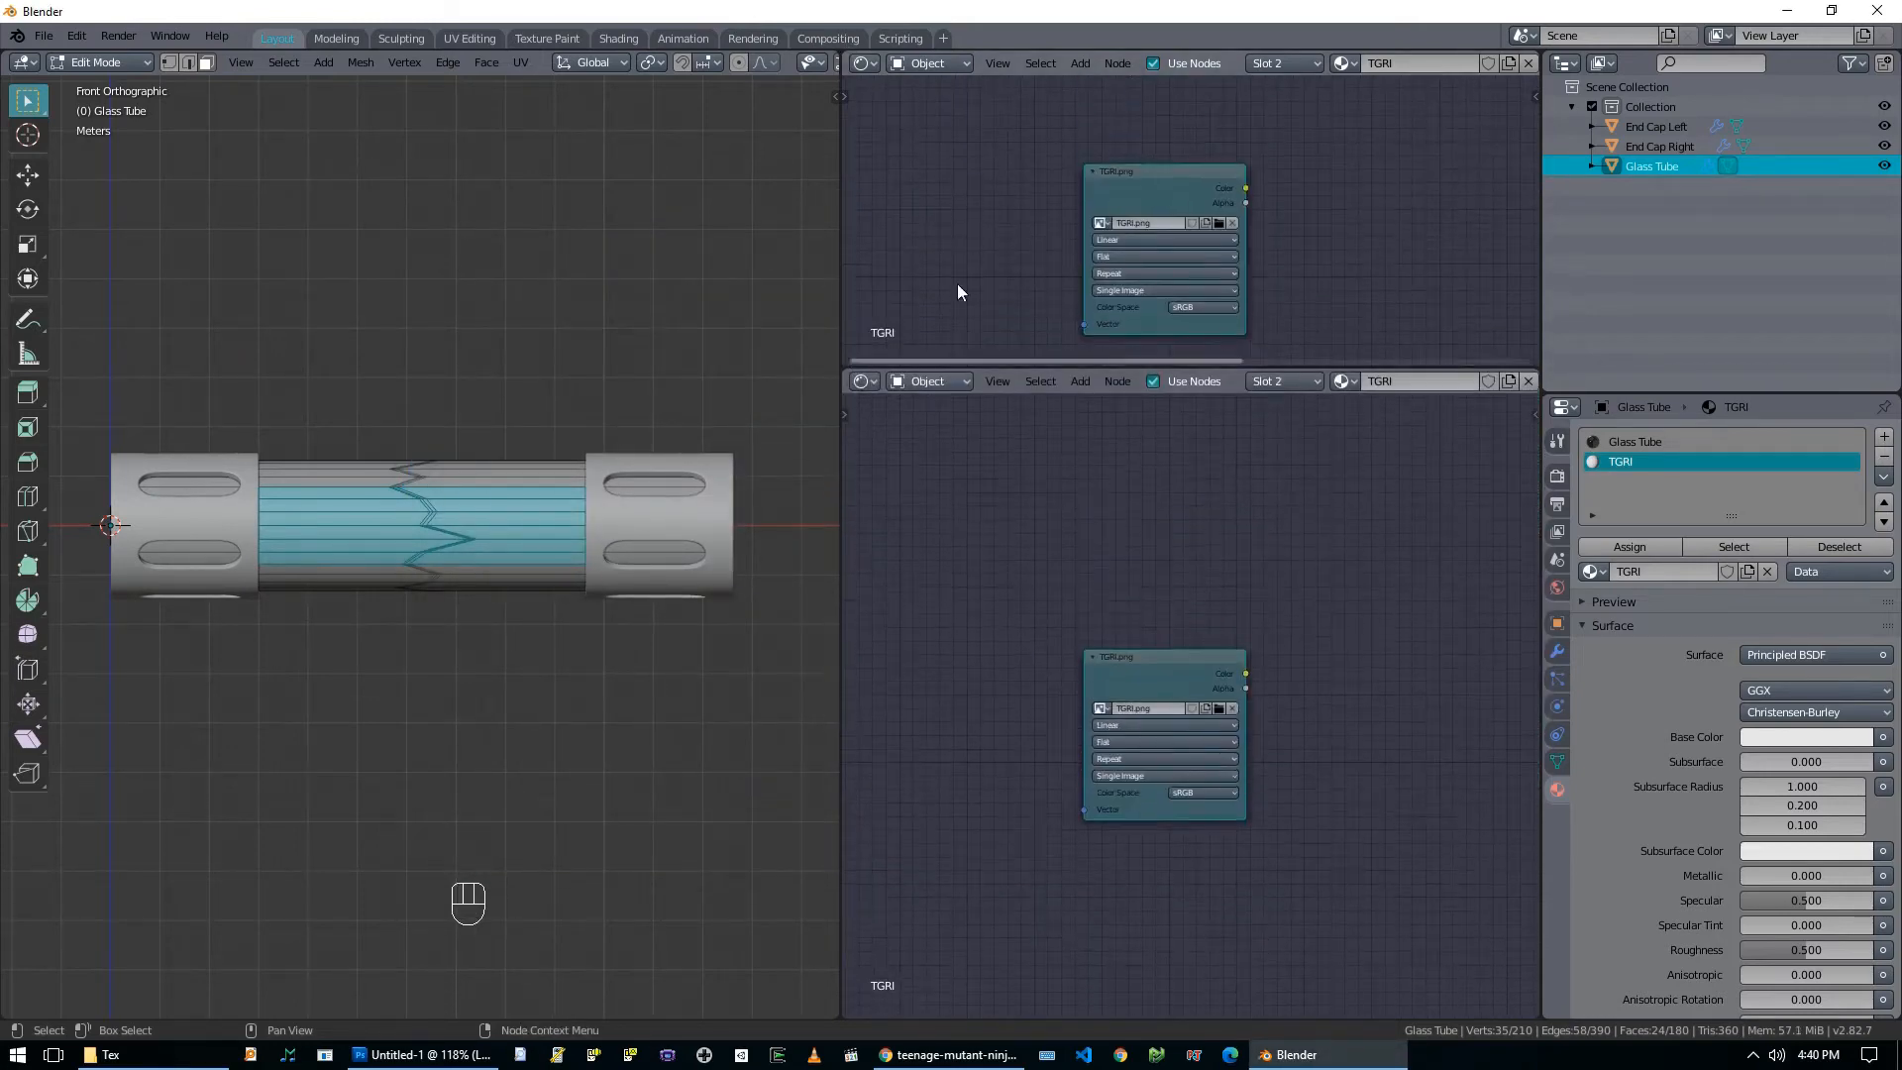
Change the upper node editor area into a UV Editor and fit the whole TGRI.png image in view.
click(862, 63)
click(910, 181)
scroll(1231, 288, down, 5)
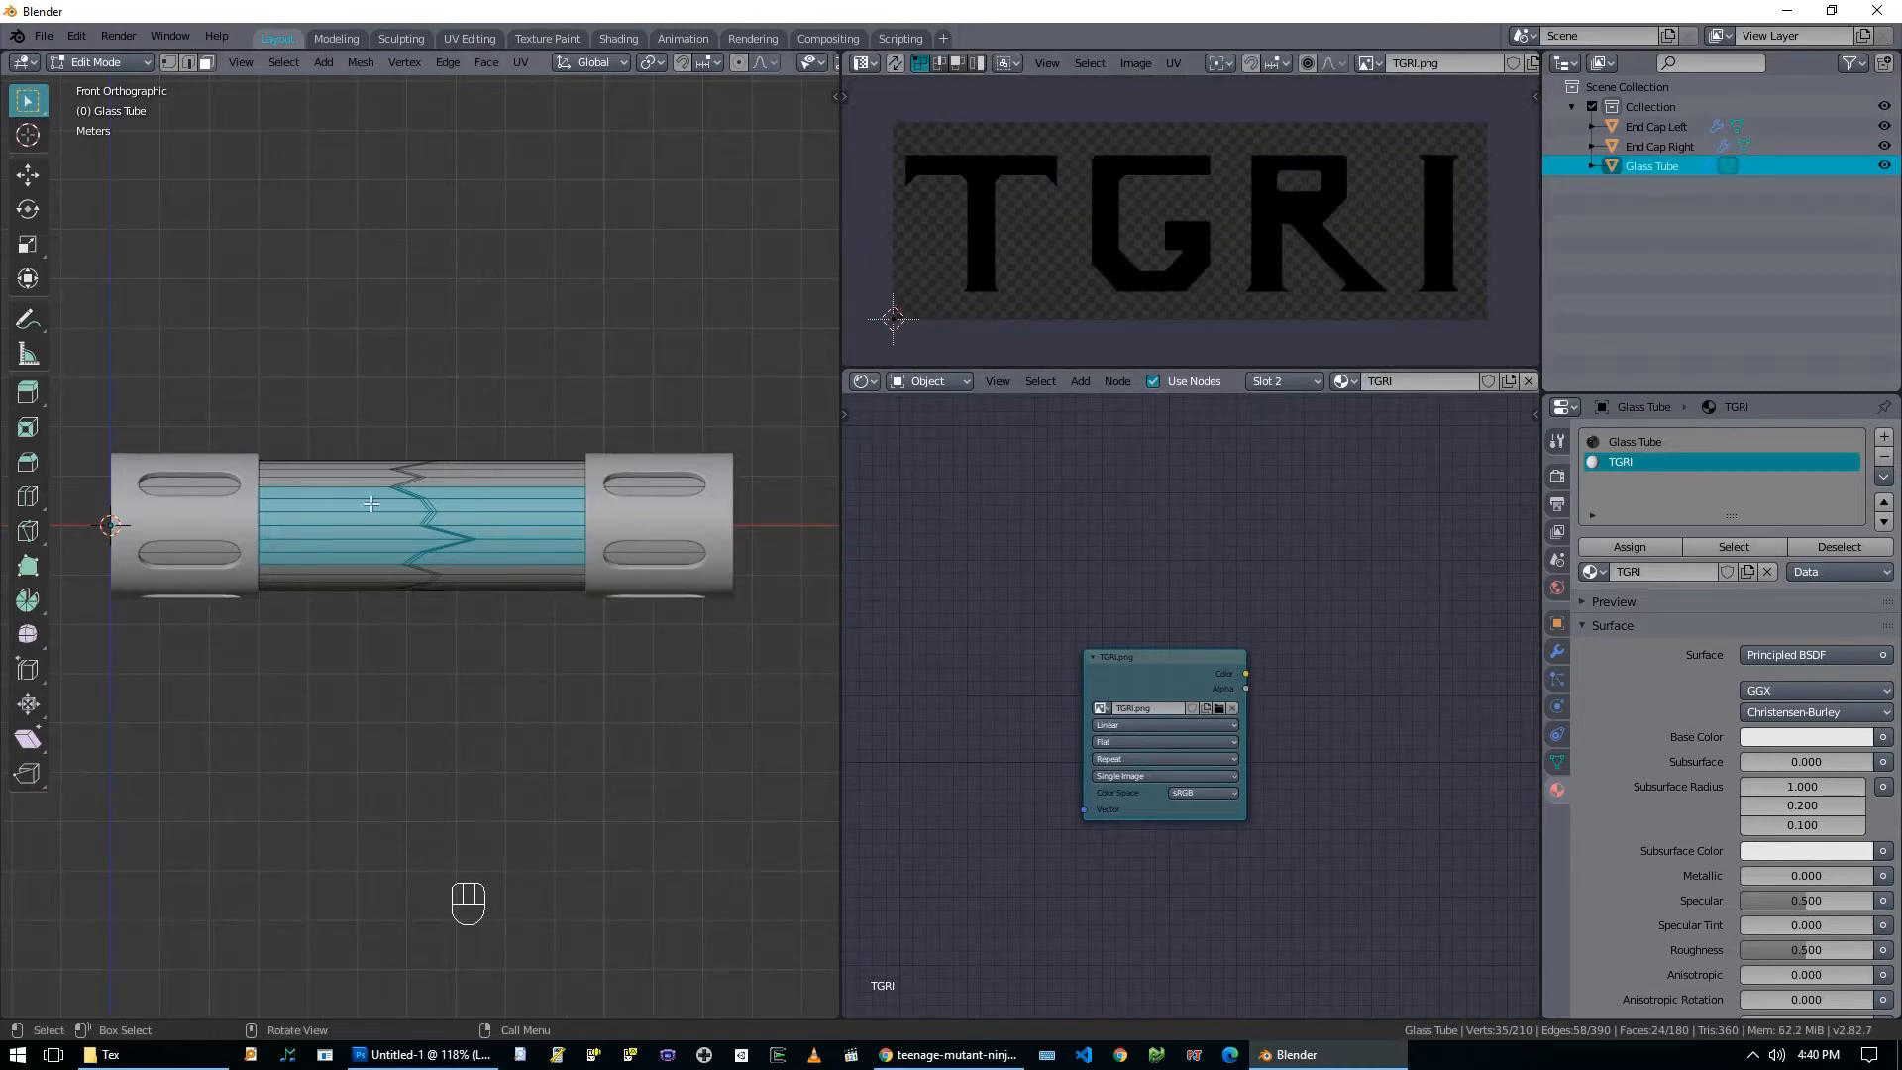
Try UV-mapping the selected glass tube faces from an angled view with Project from View (Bounds).
middle_drag(332, 533, 450, 614)
key(i)
right_click(448, 616)
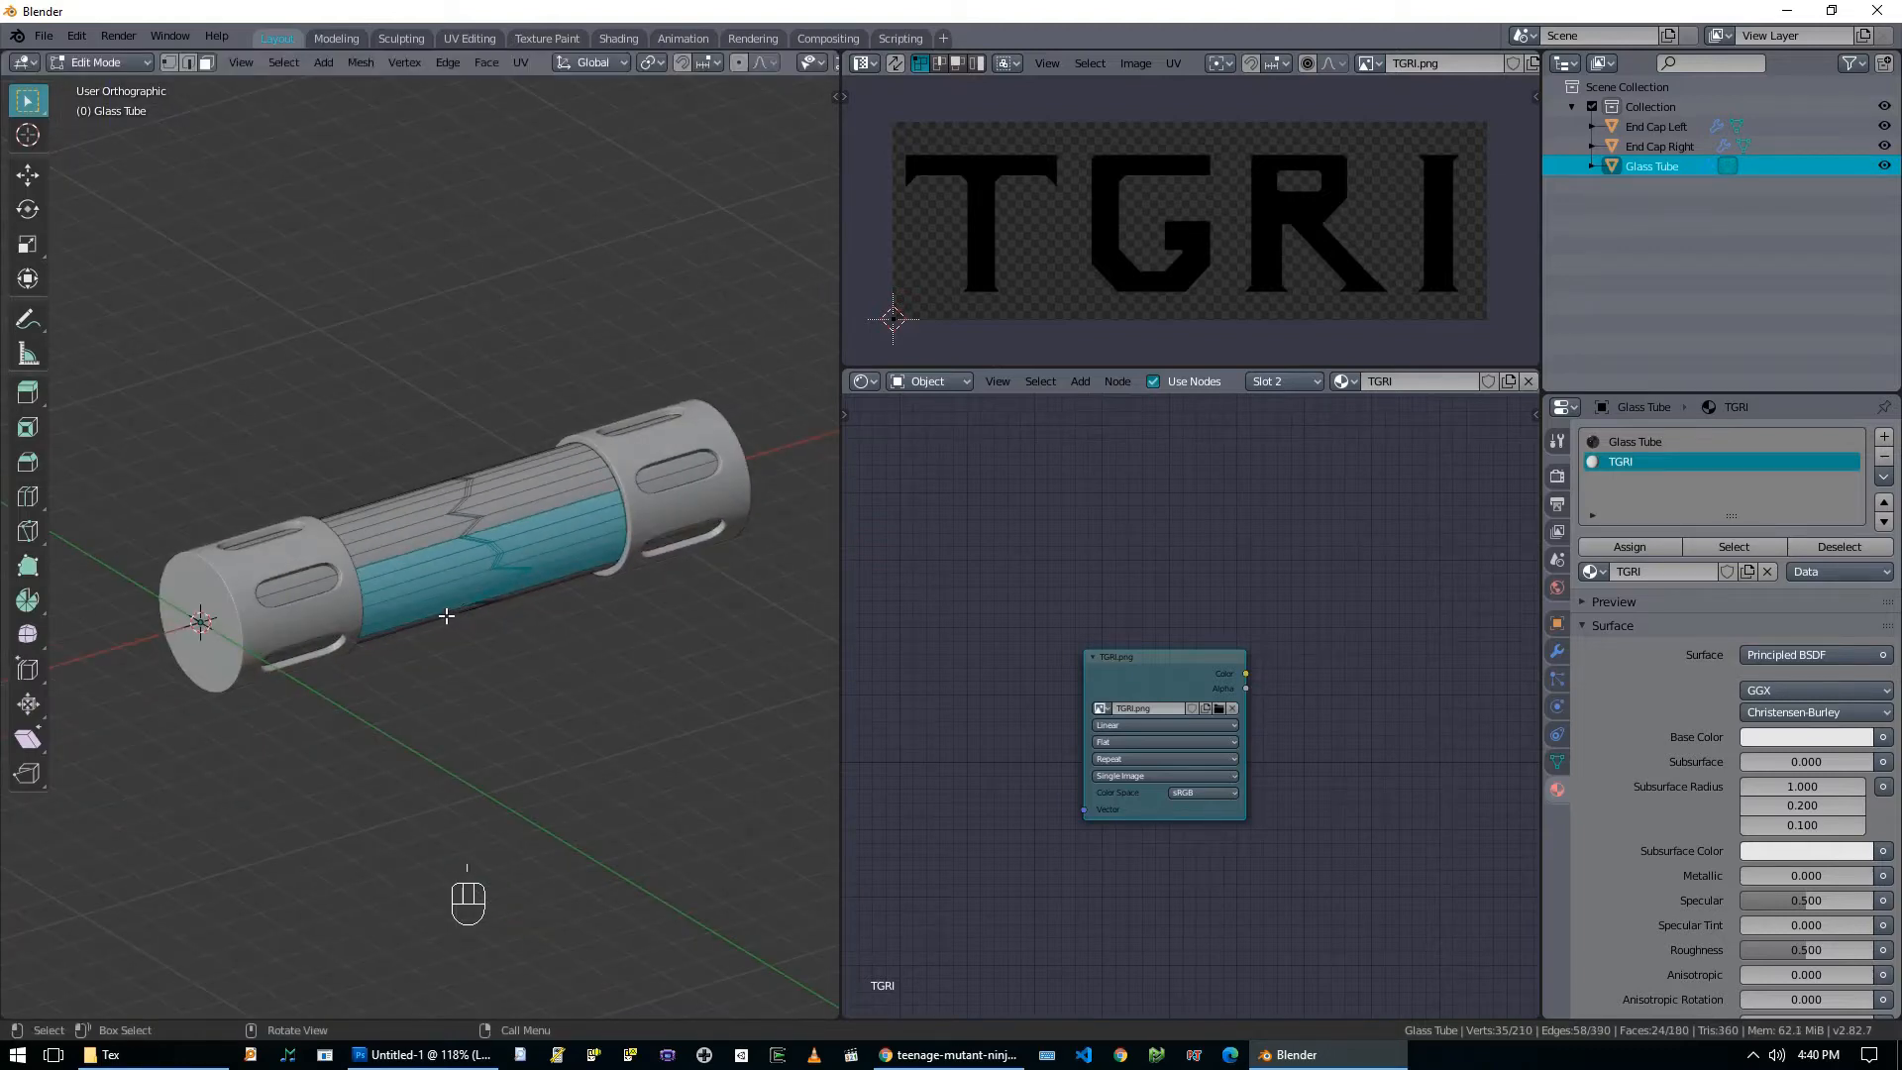
key(u)
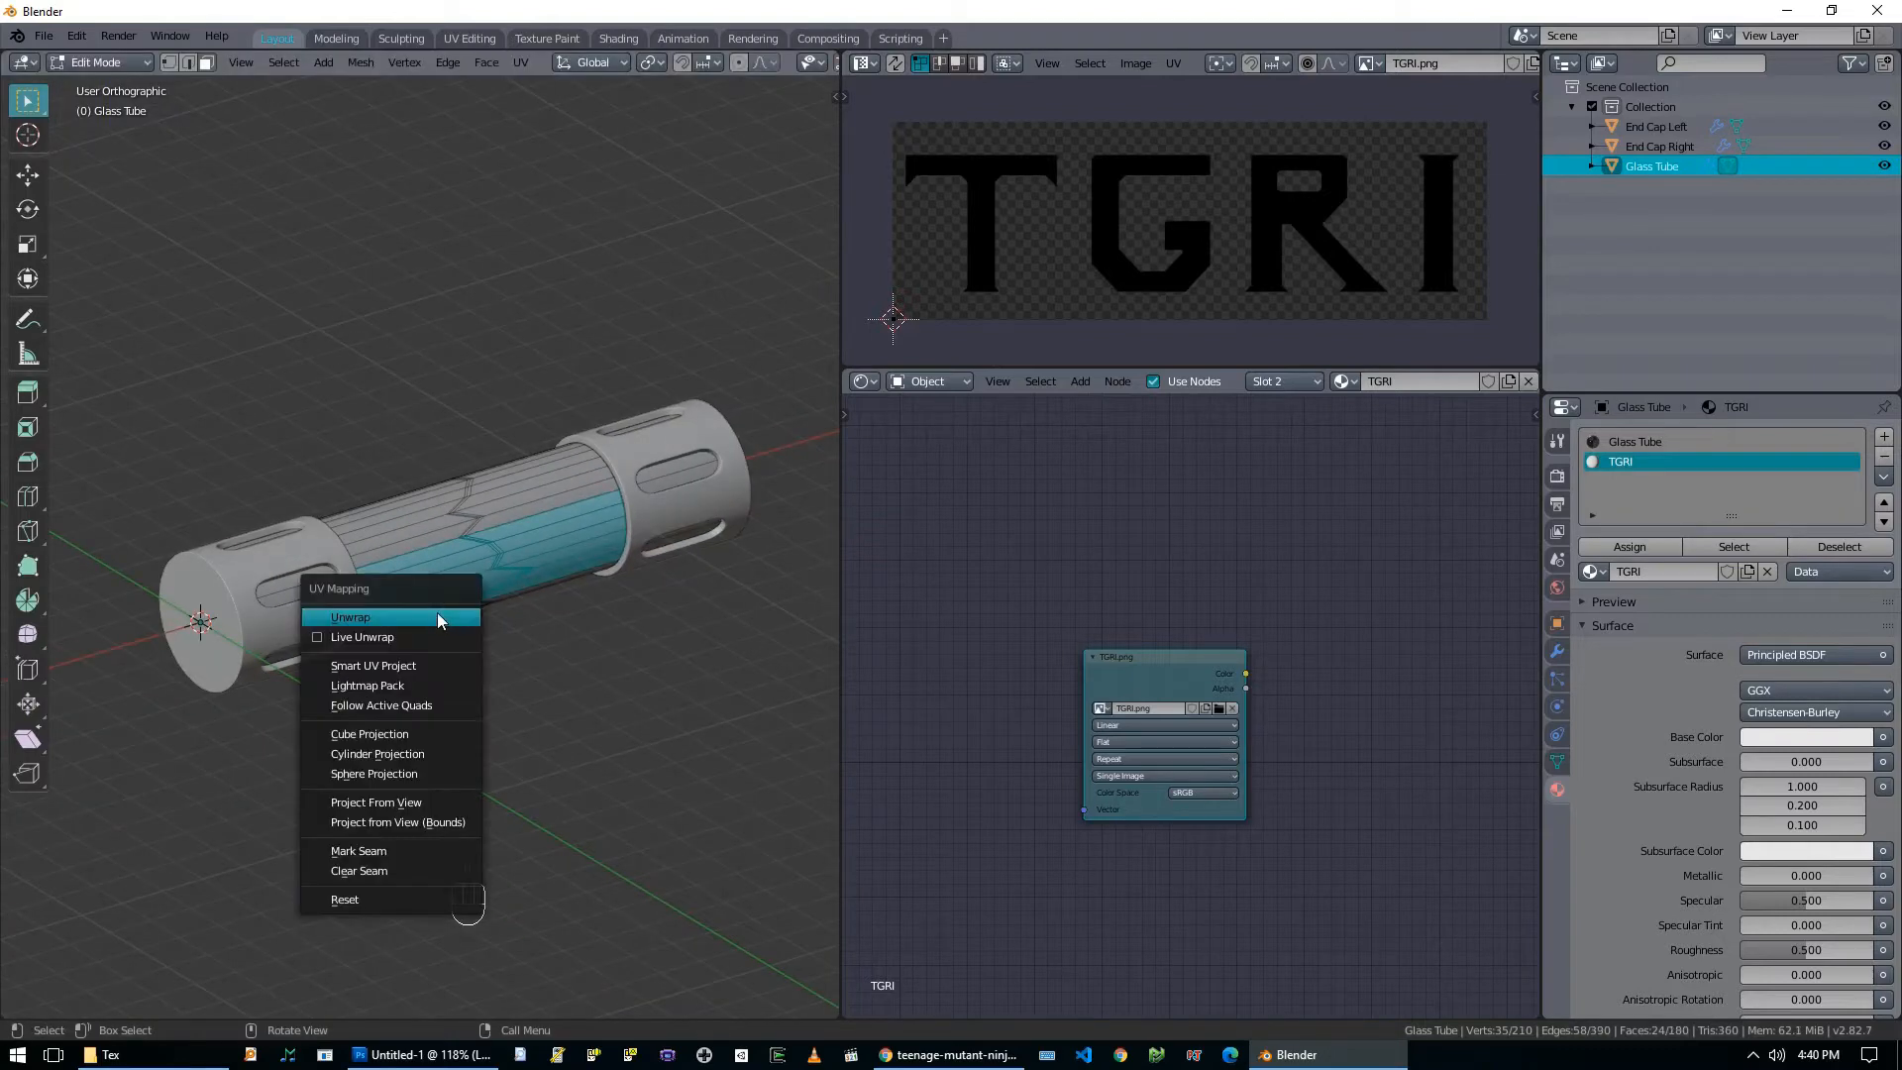
click(389, 828)
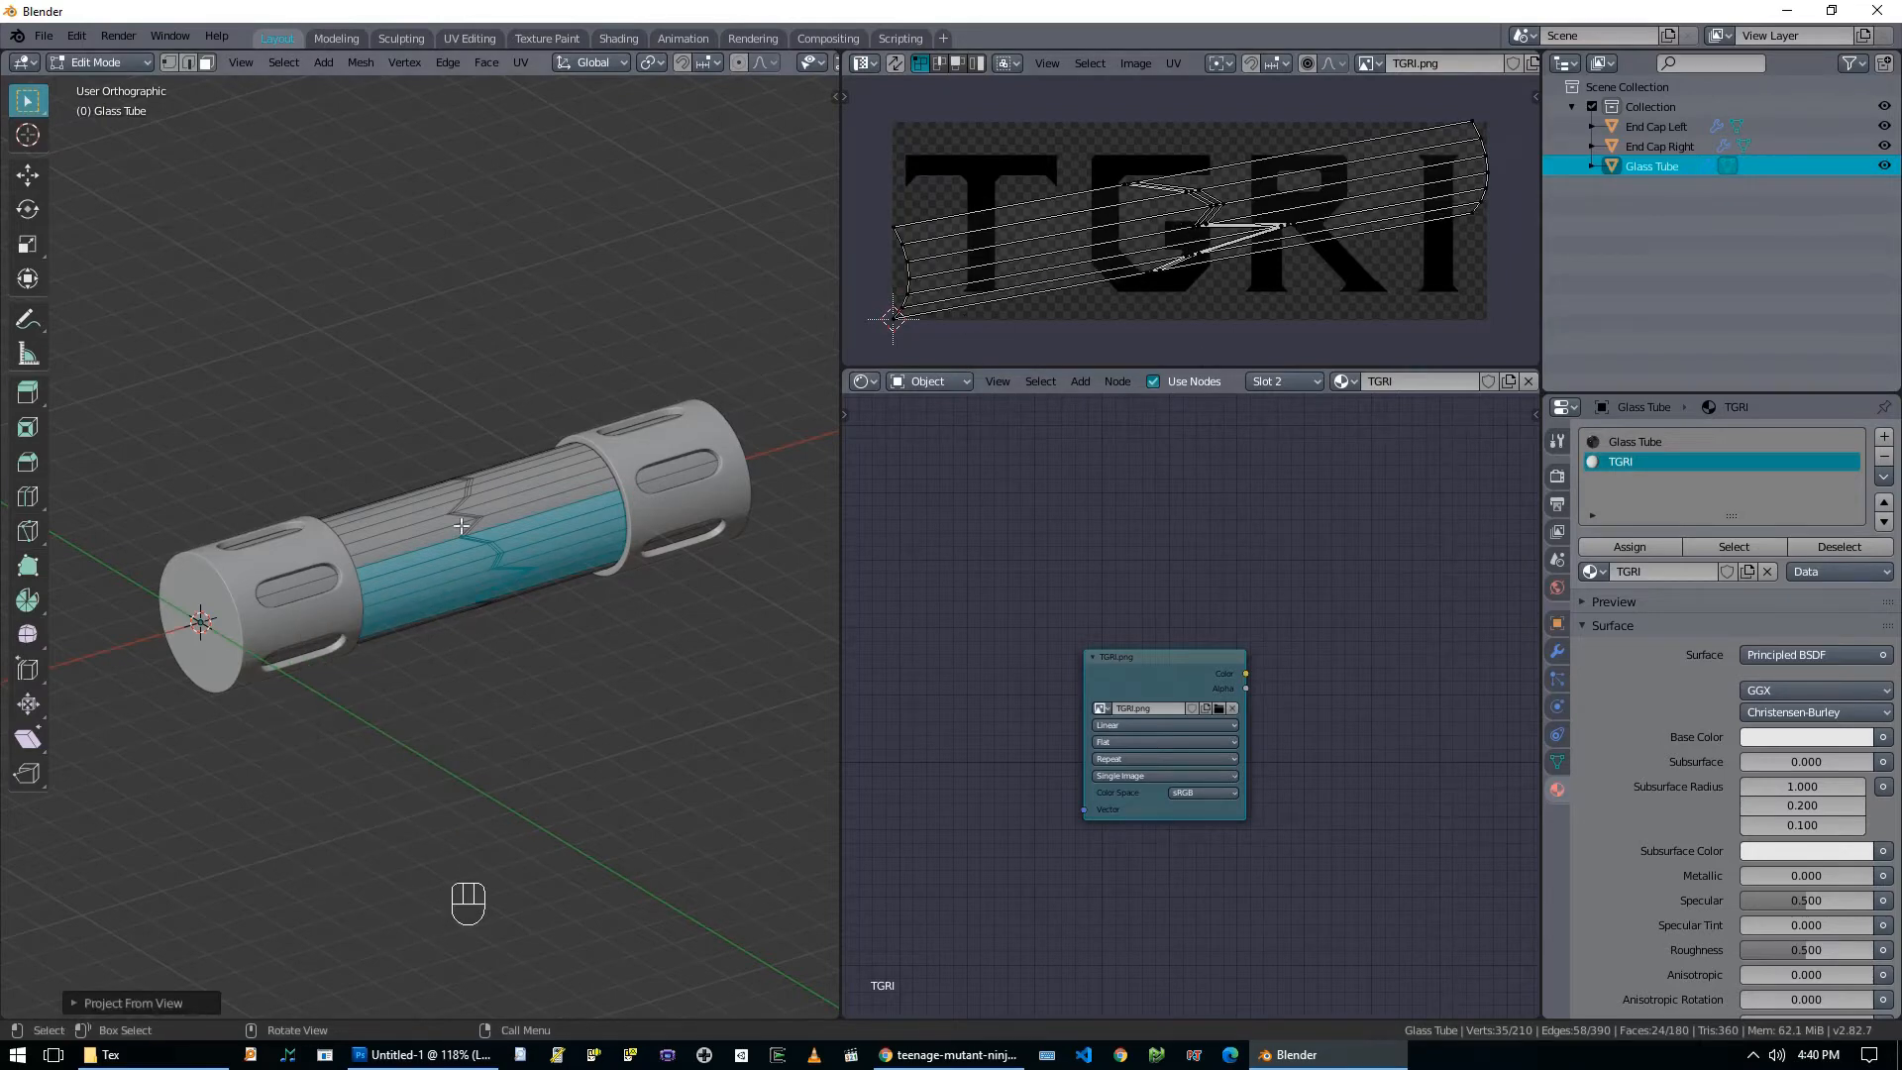
Unwrap the selected glass tube faces from the front view with Project from View (Bounds).
key(KP_1)
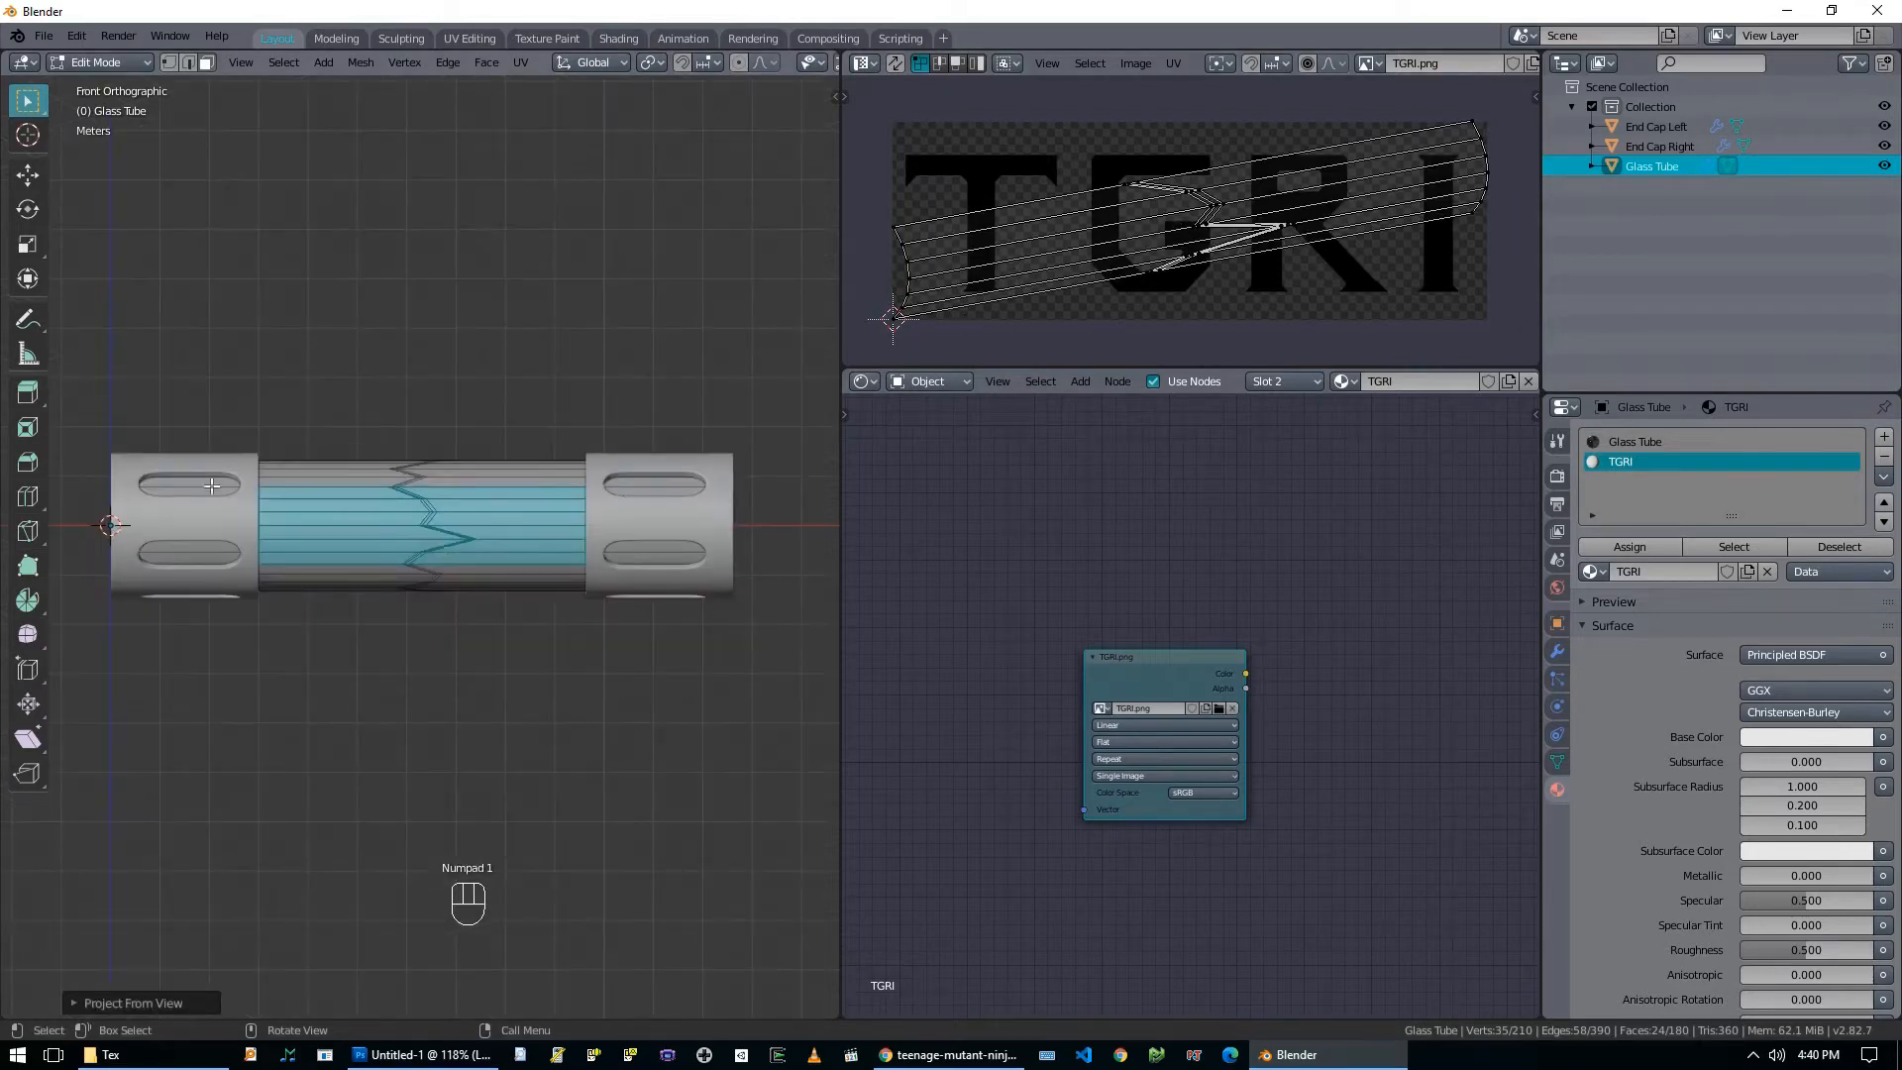
key(u)
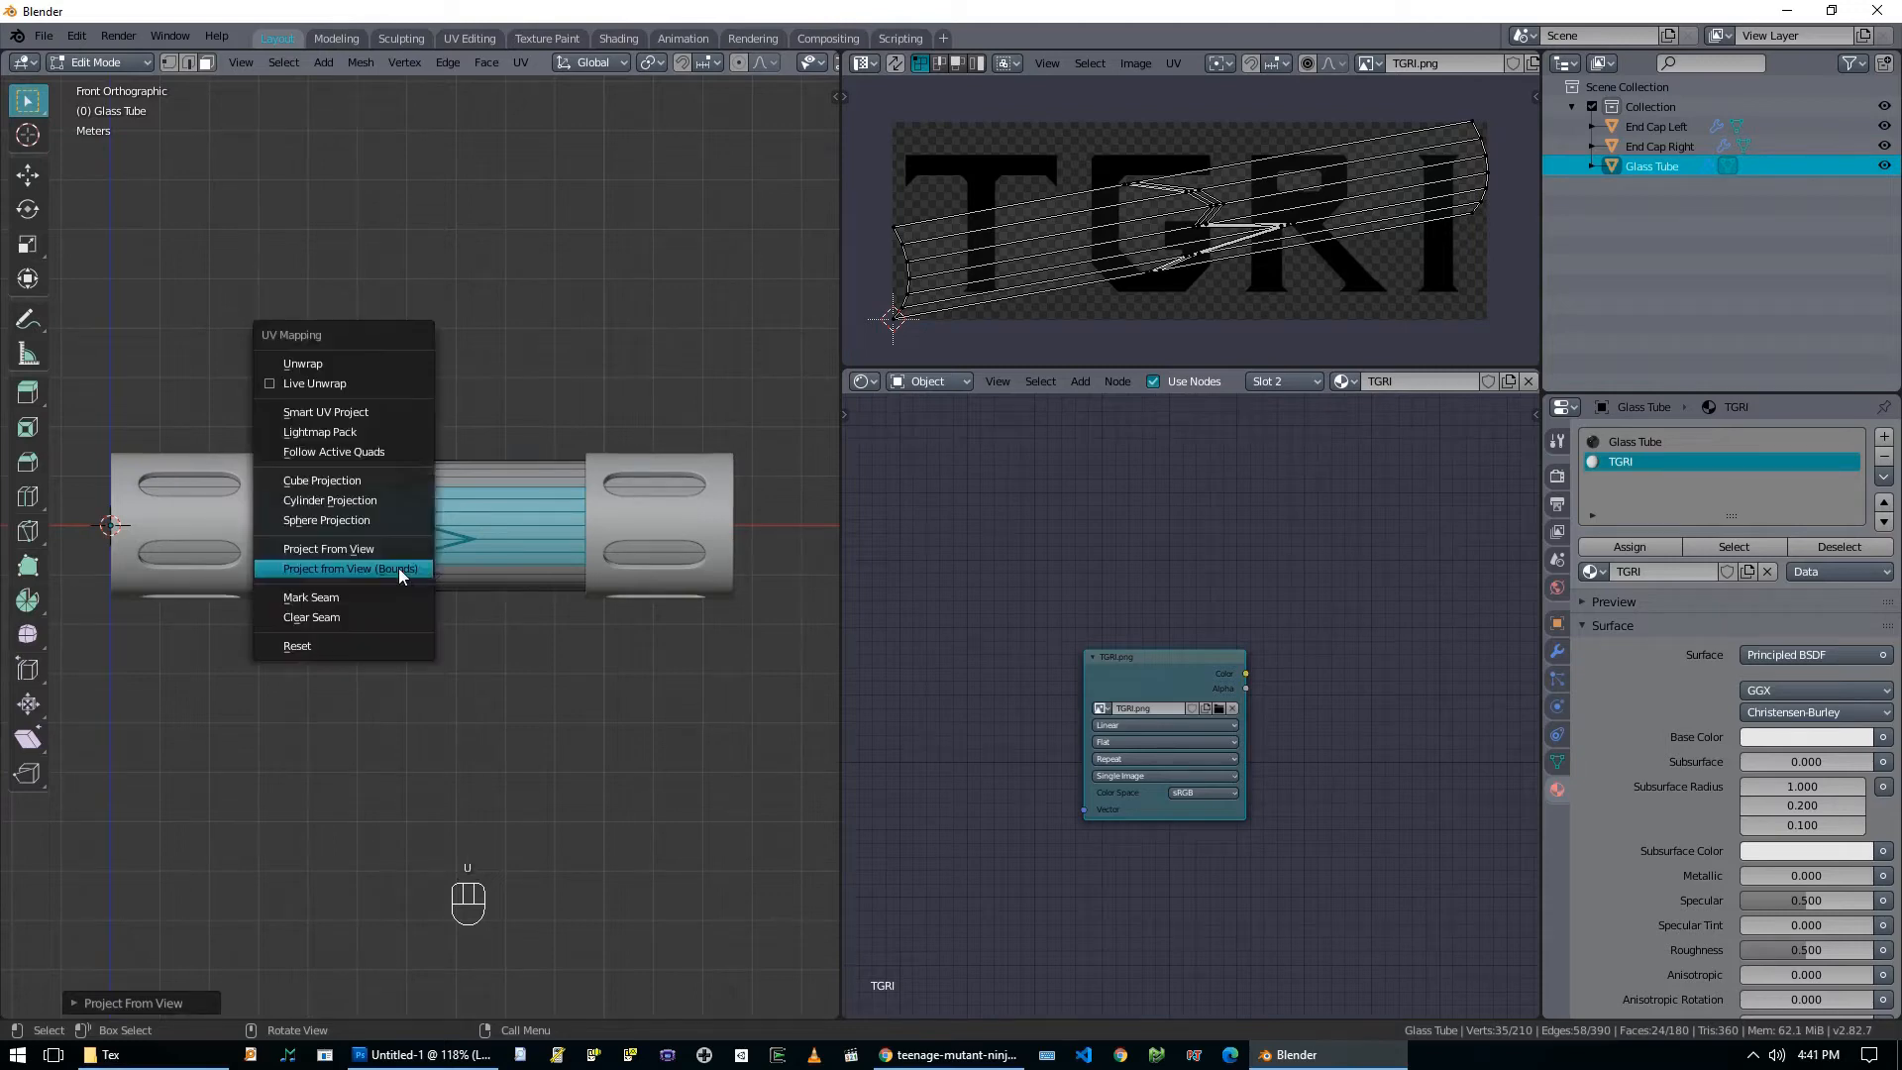
click(398, 568)
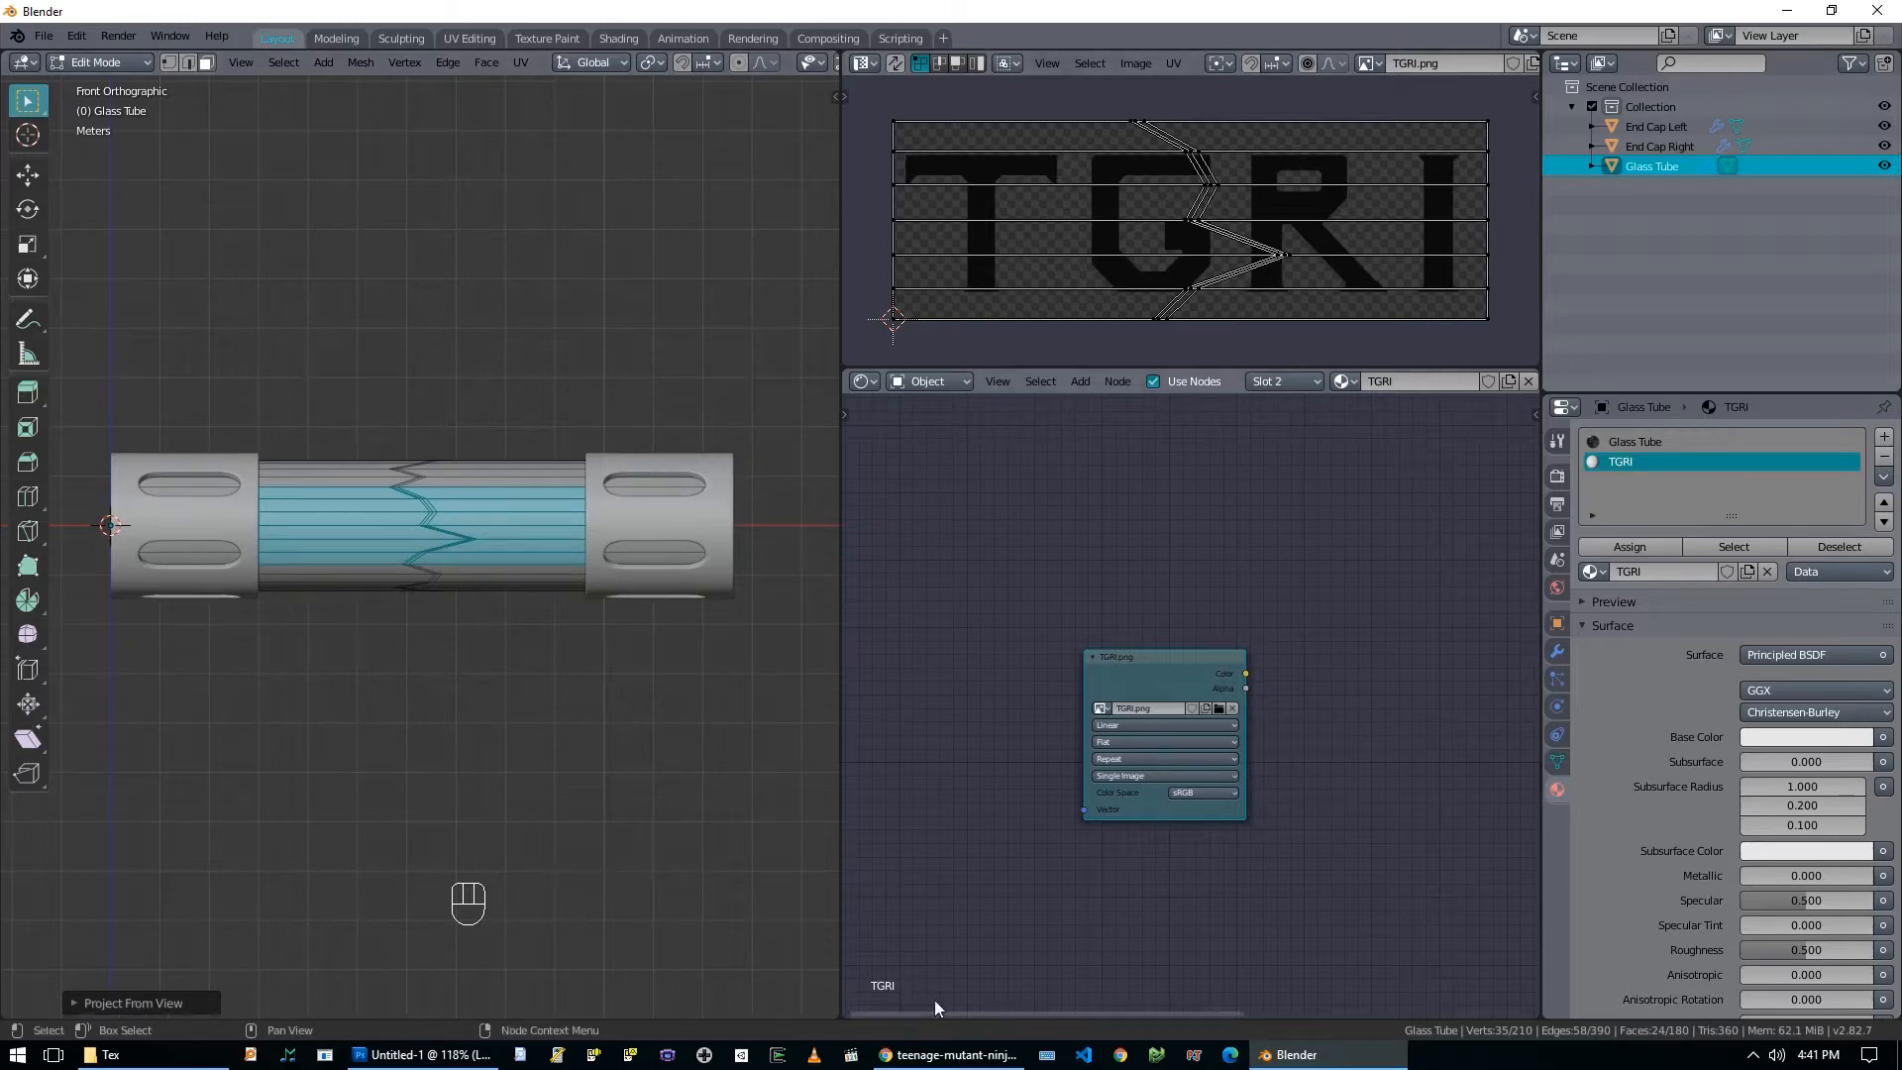
Switch to Chrome, examine the TGRI lettering on the canister in the movie reference photo, and return to Blender.
click(943, 1054)
click(560, 20)
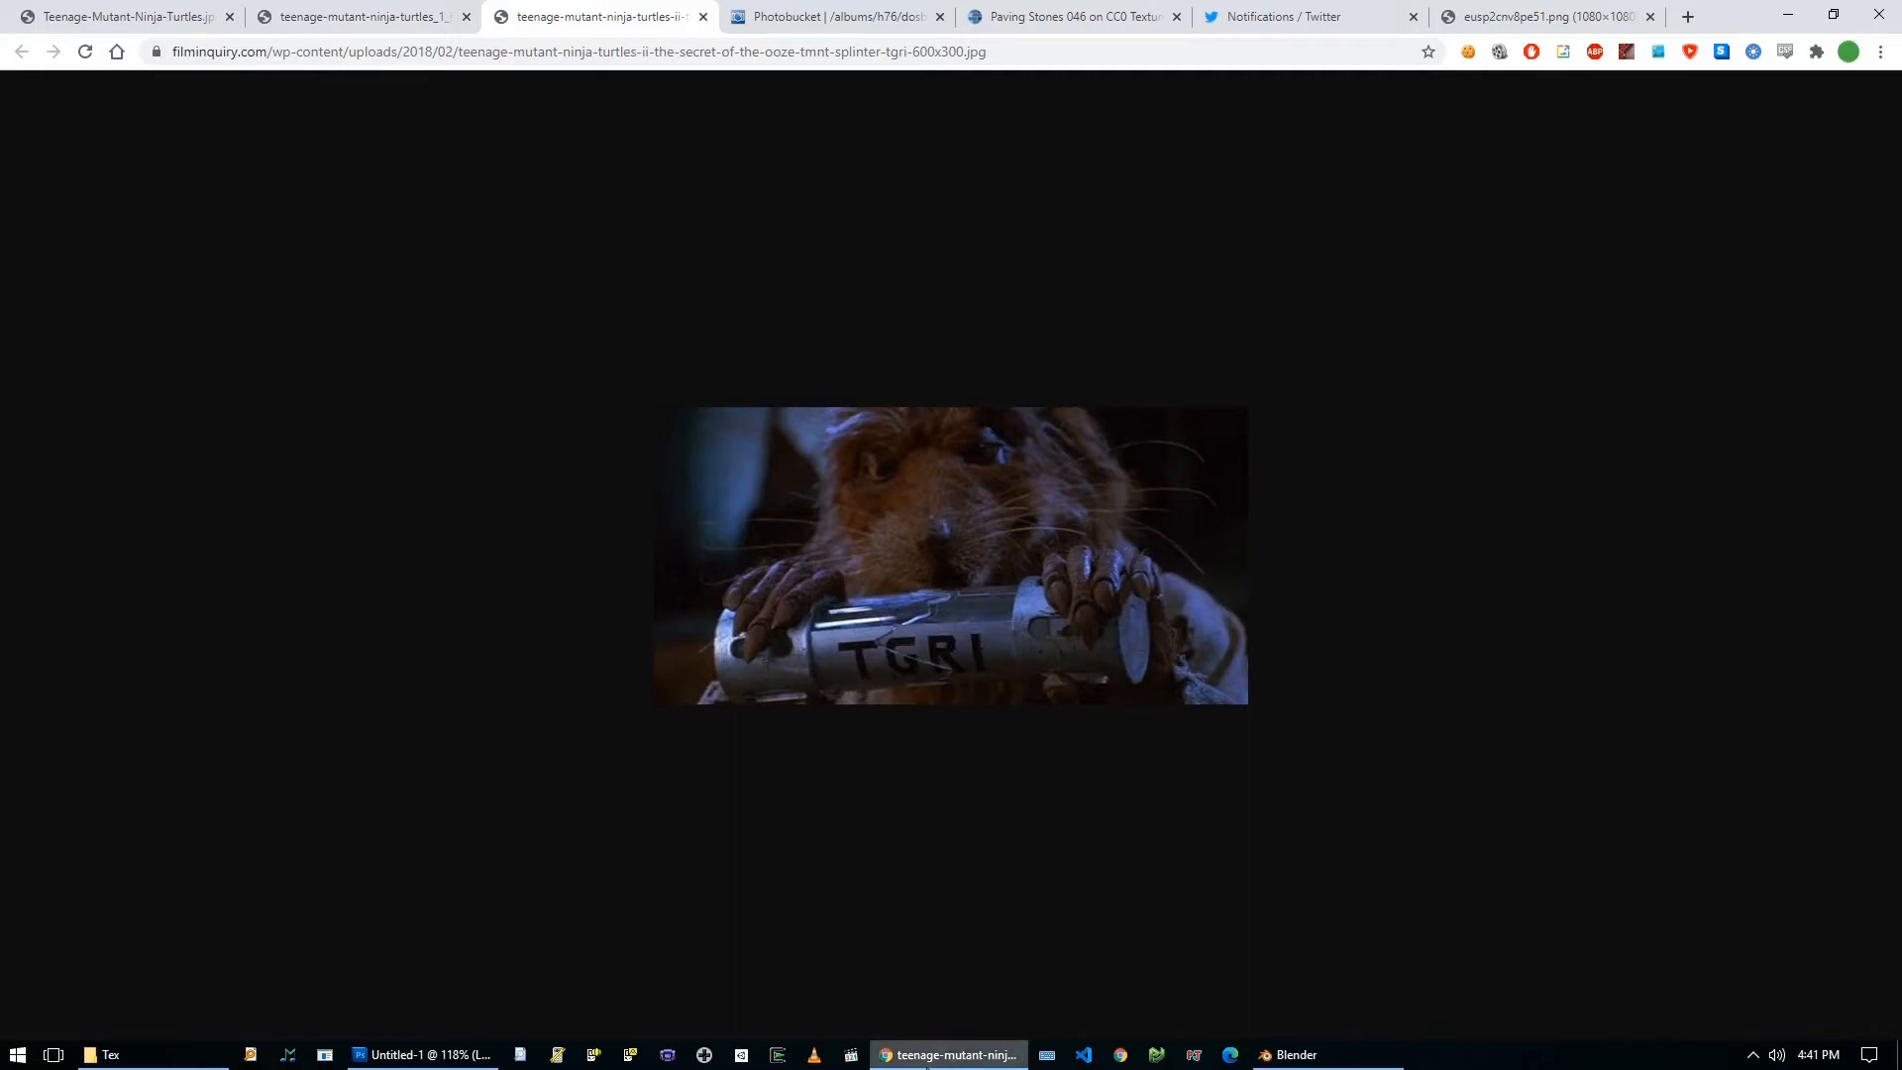
click(923, 1056)
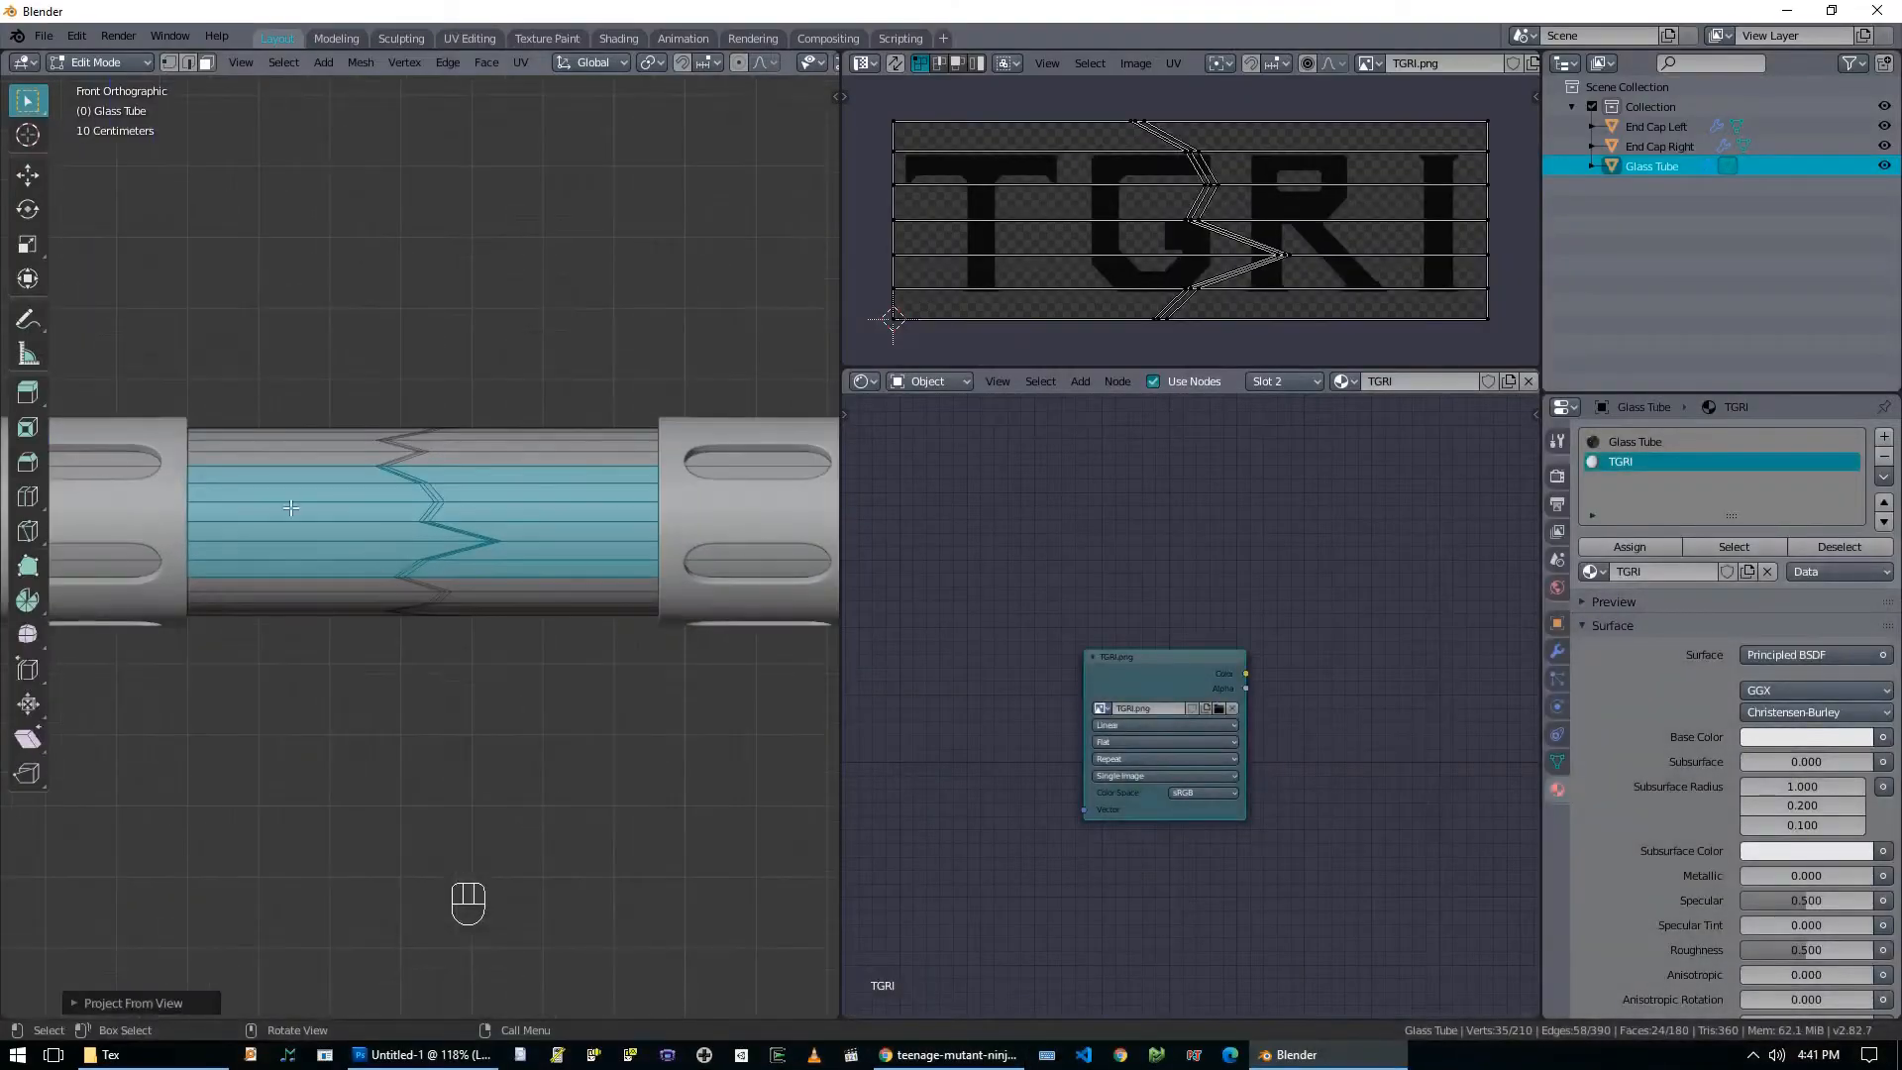
Add two loop cuts around the Glass Tube, one on each side of the jagged crack.
key(ctrl+r)
click(265, 451)
right_click(266, 451)
right_click(273, 454)
key(ctrl+r)
click(597, 440)
right_click(596, 440)
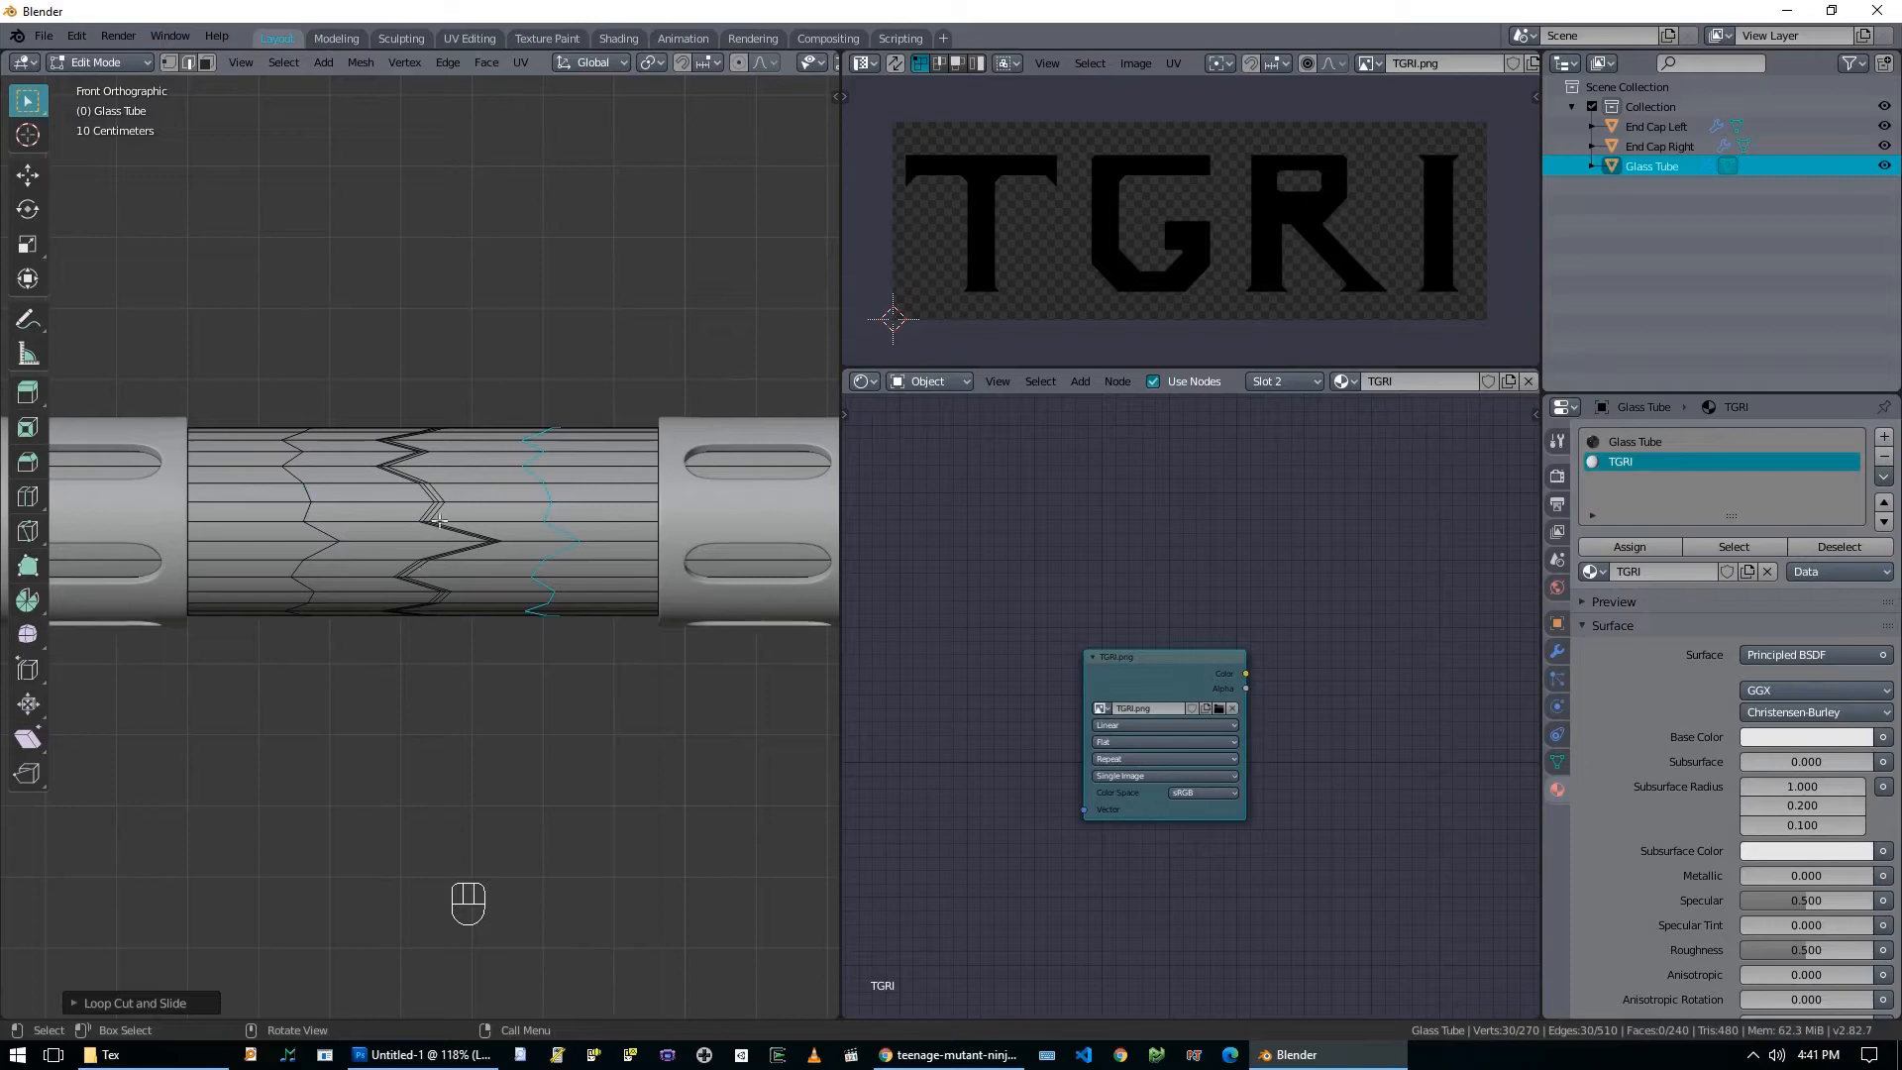
Flatten each of the two new edge loops into a straight ring by scaling it to 0 along X.
alt+click(309, 516)
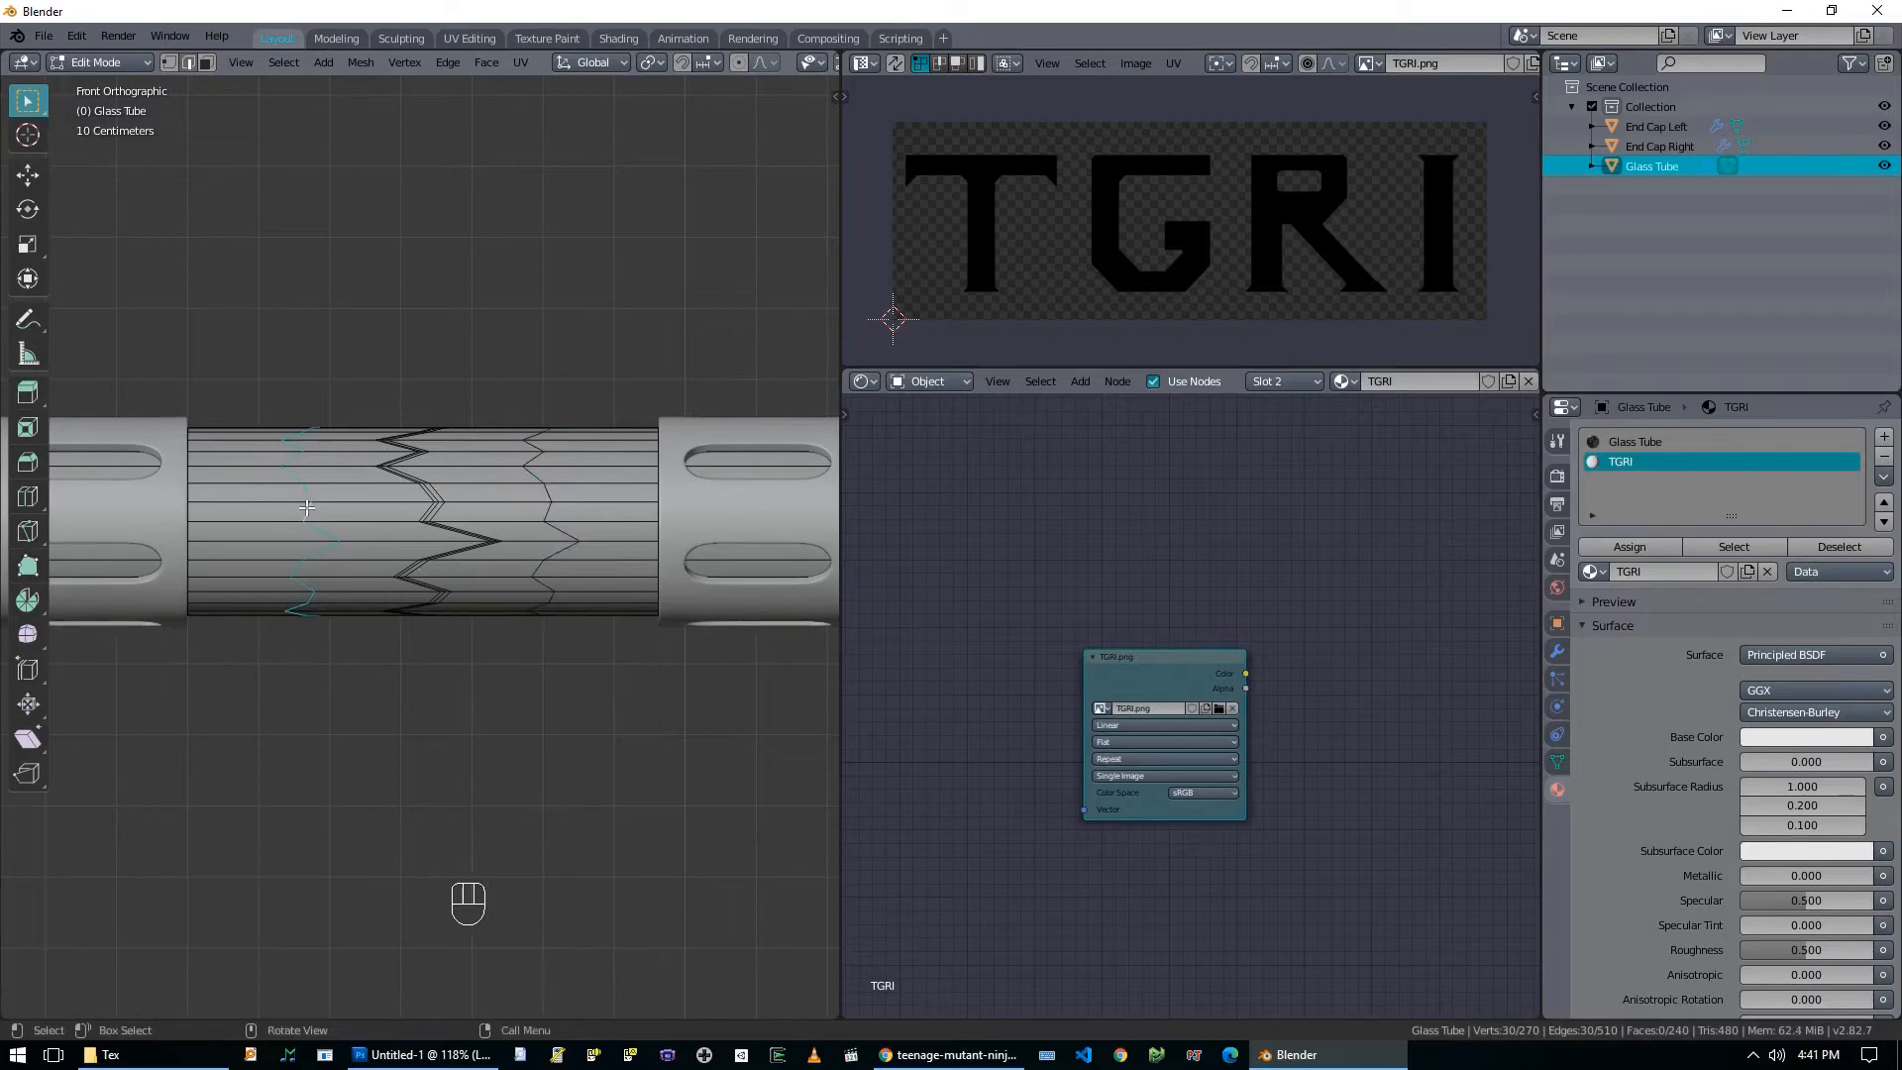
text(sx)
text(0)
click(305, 507)
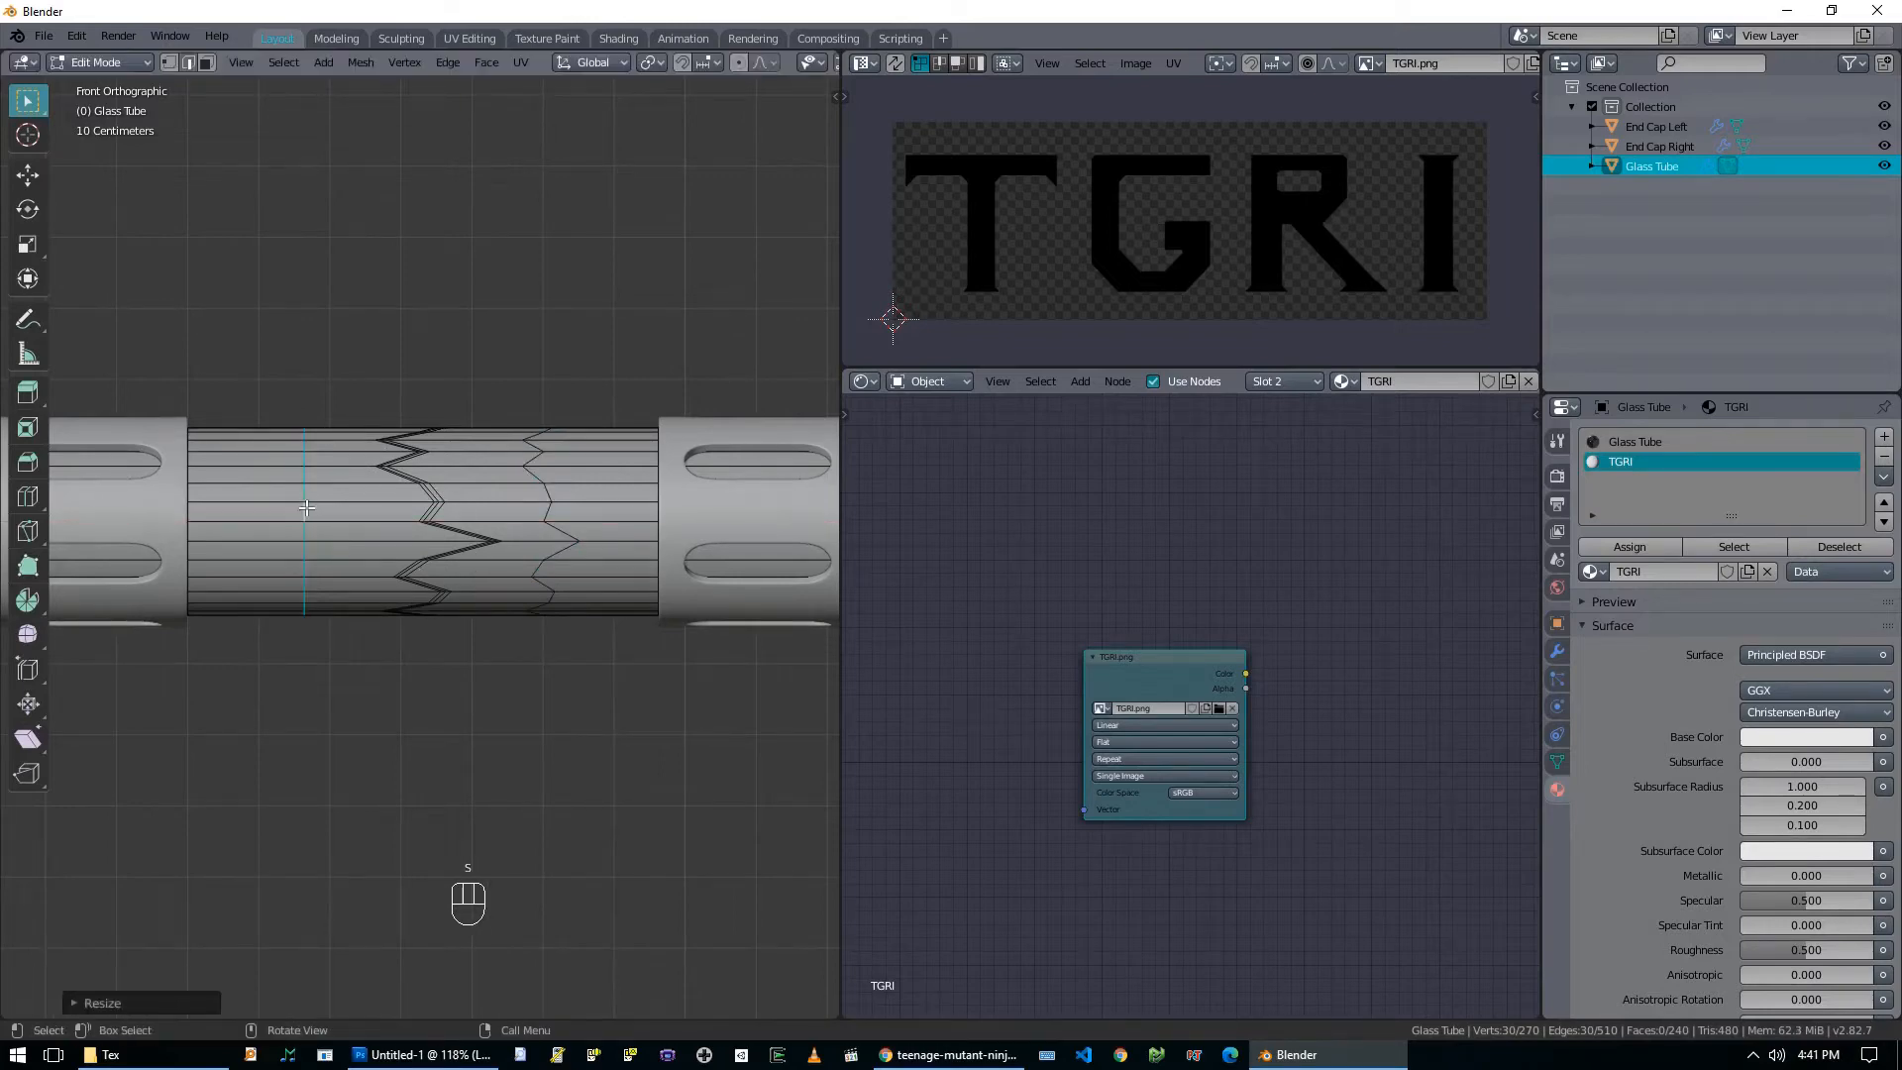
alt+click(545, 498)
text(sx0)
click(545, 497)
click(544, 497)
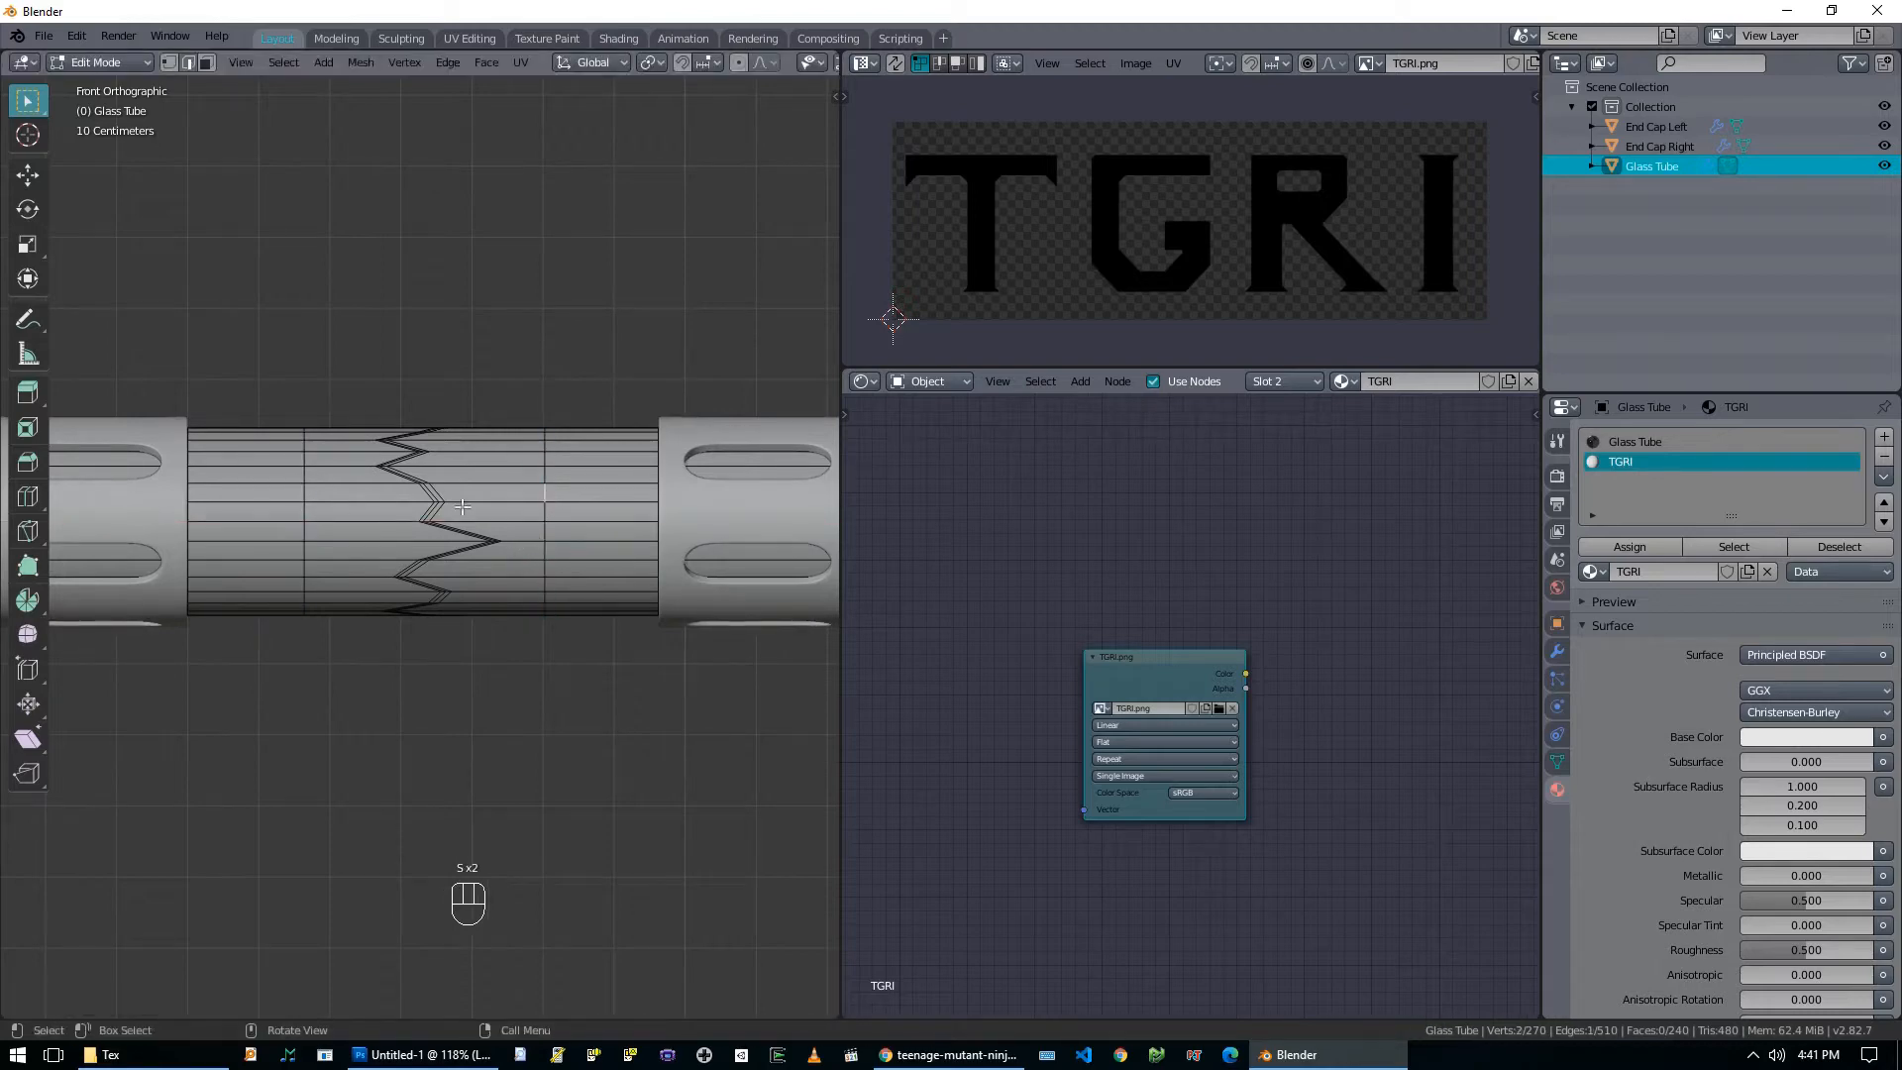
Slide the right edge loop to the tube's right end and offset it slightly inward from the end cap.
alt+click(544, 493)
key(g)
key(g)
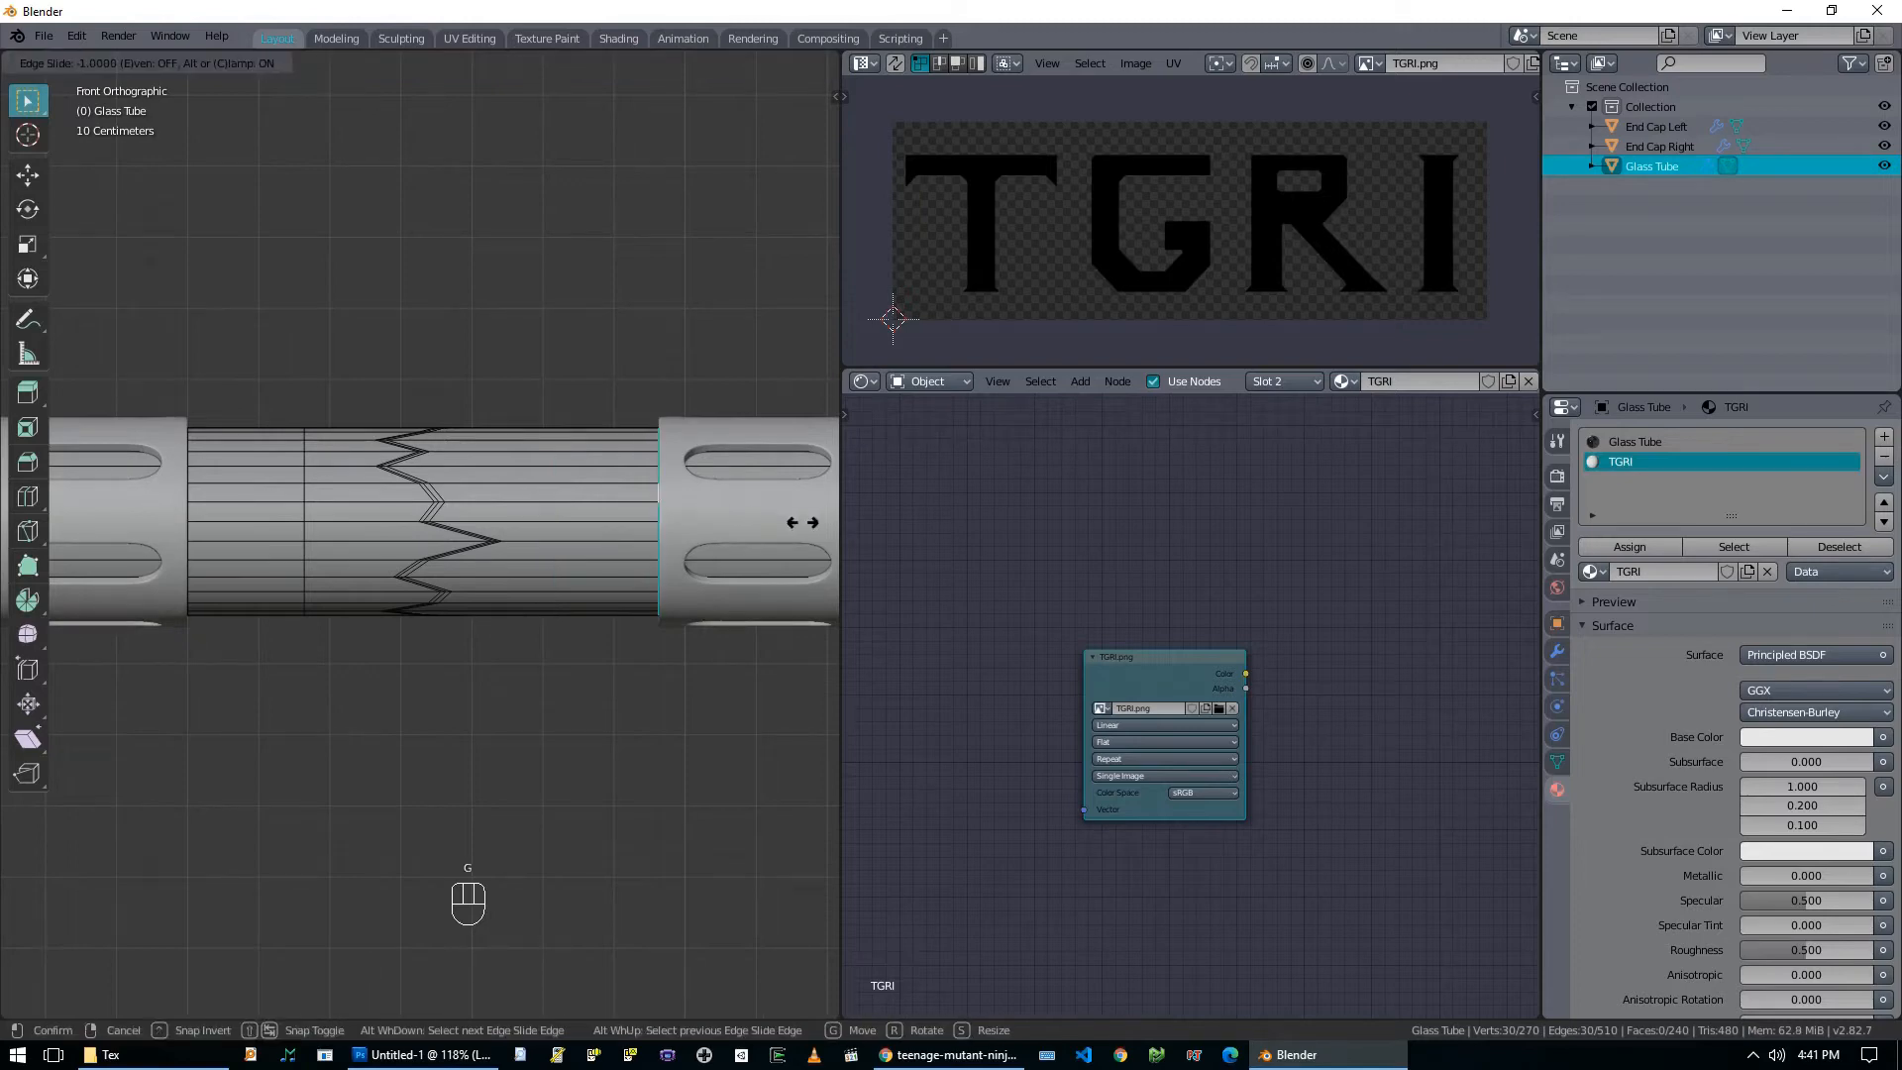
click(802, 523)
key(g)
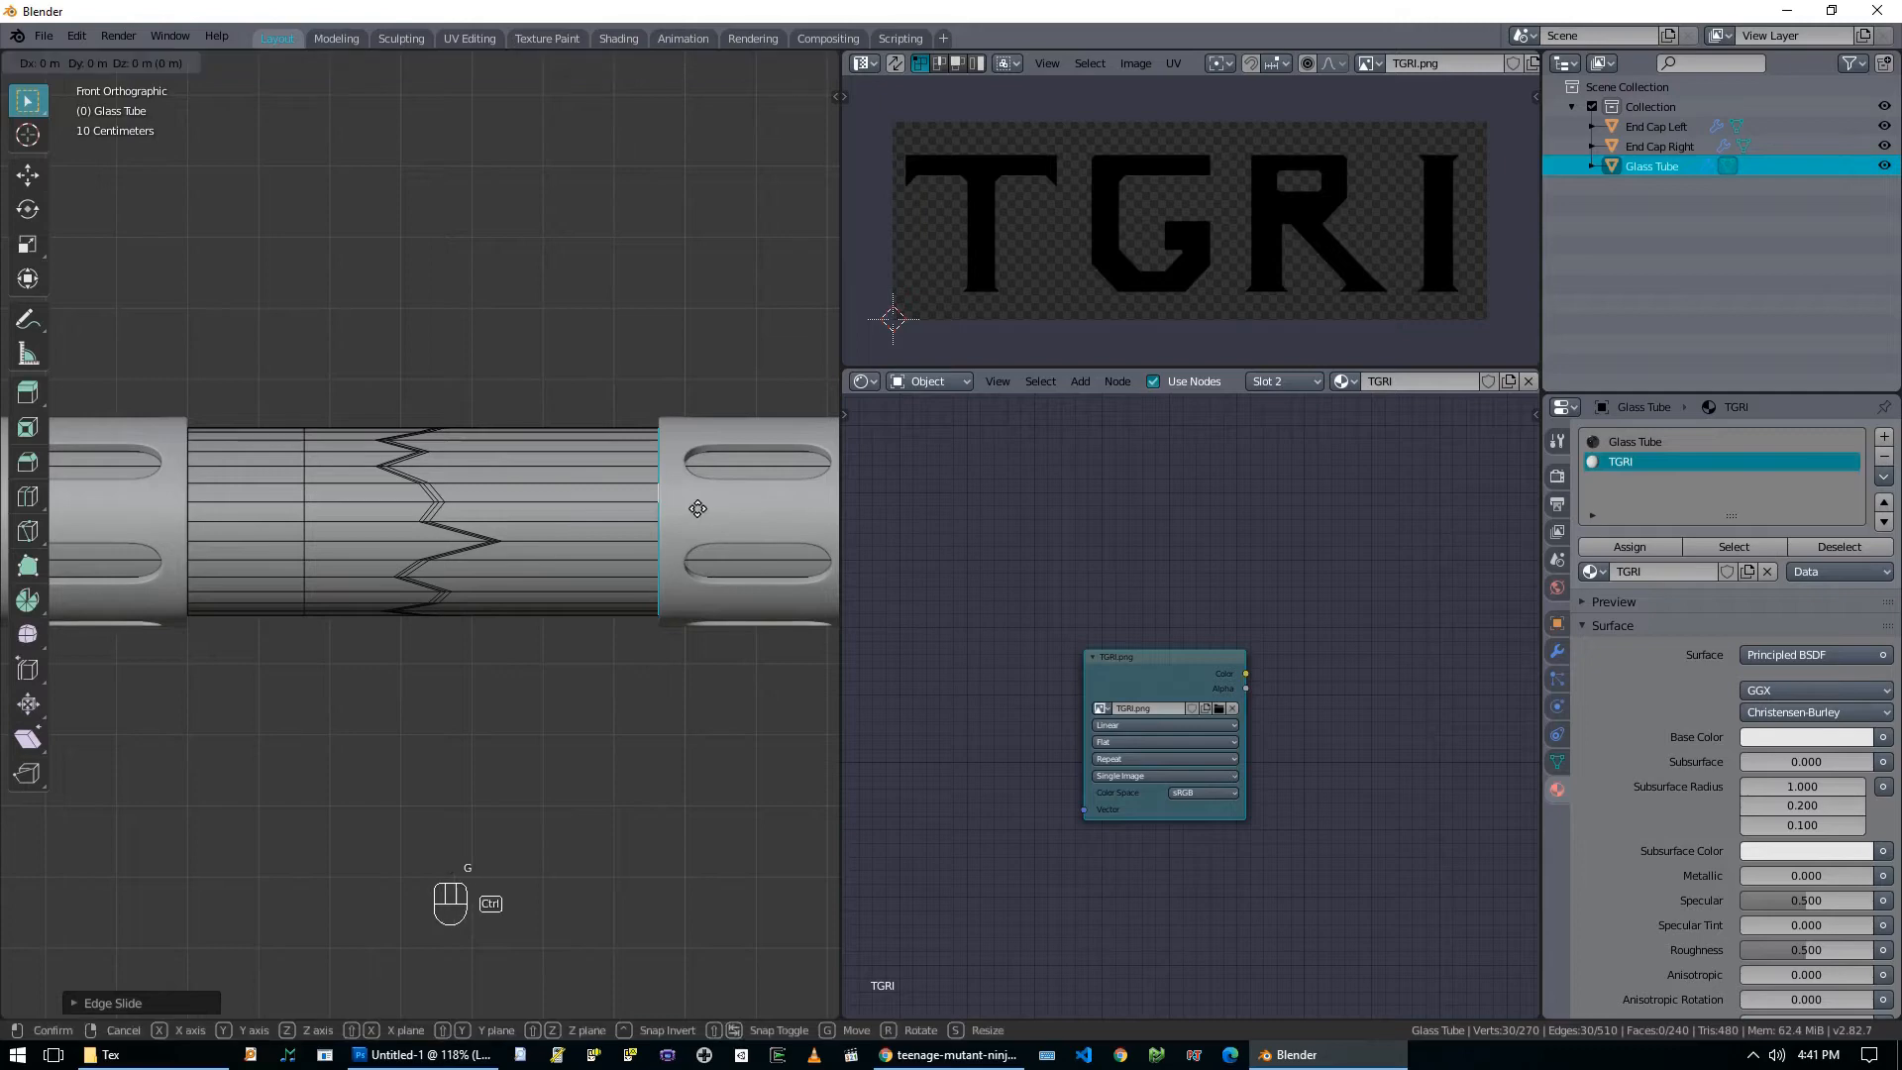
click(692, 506)
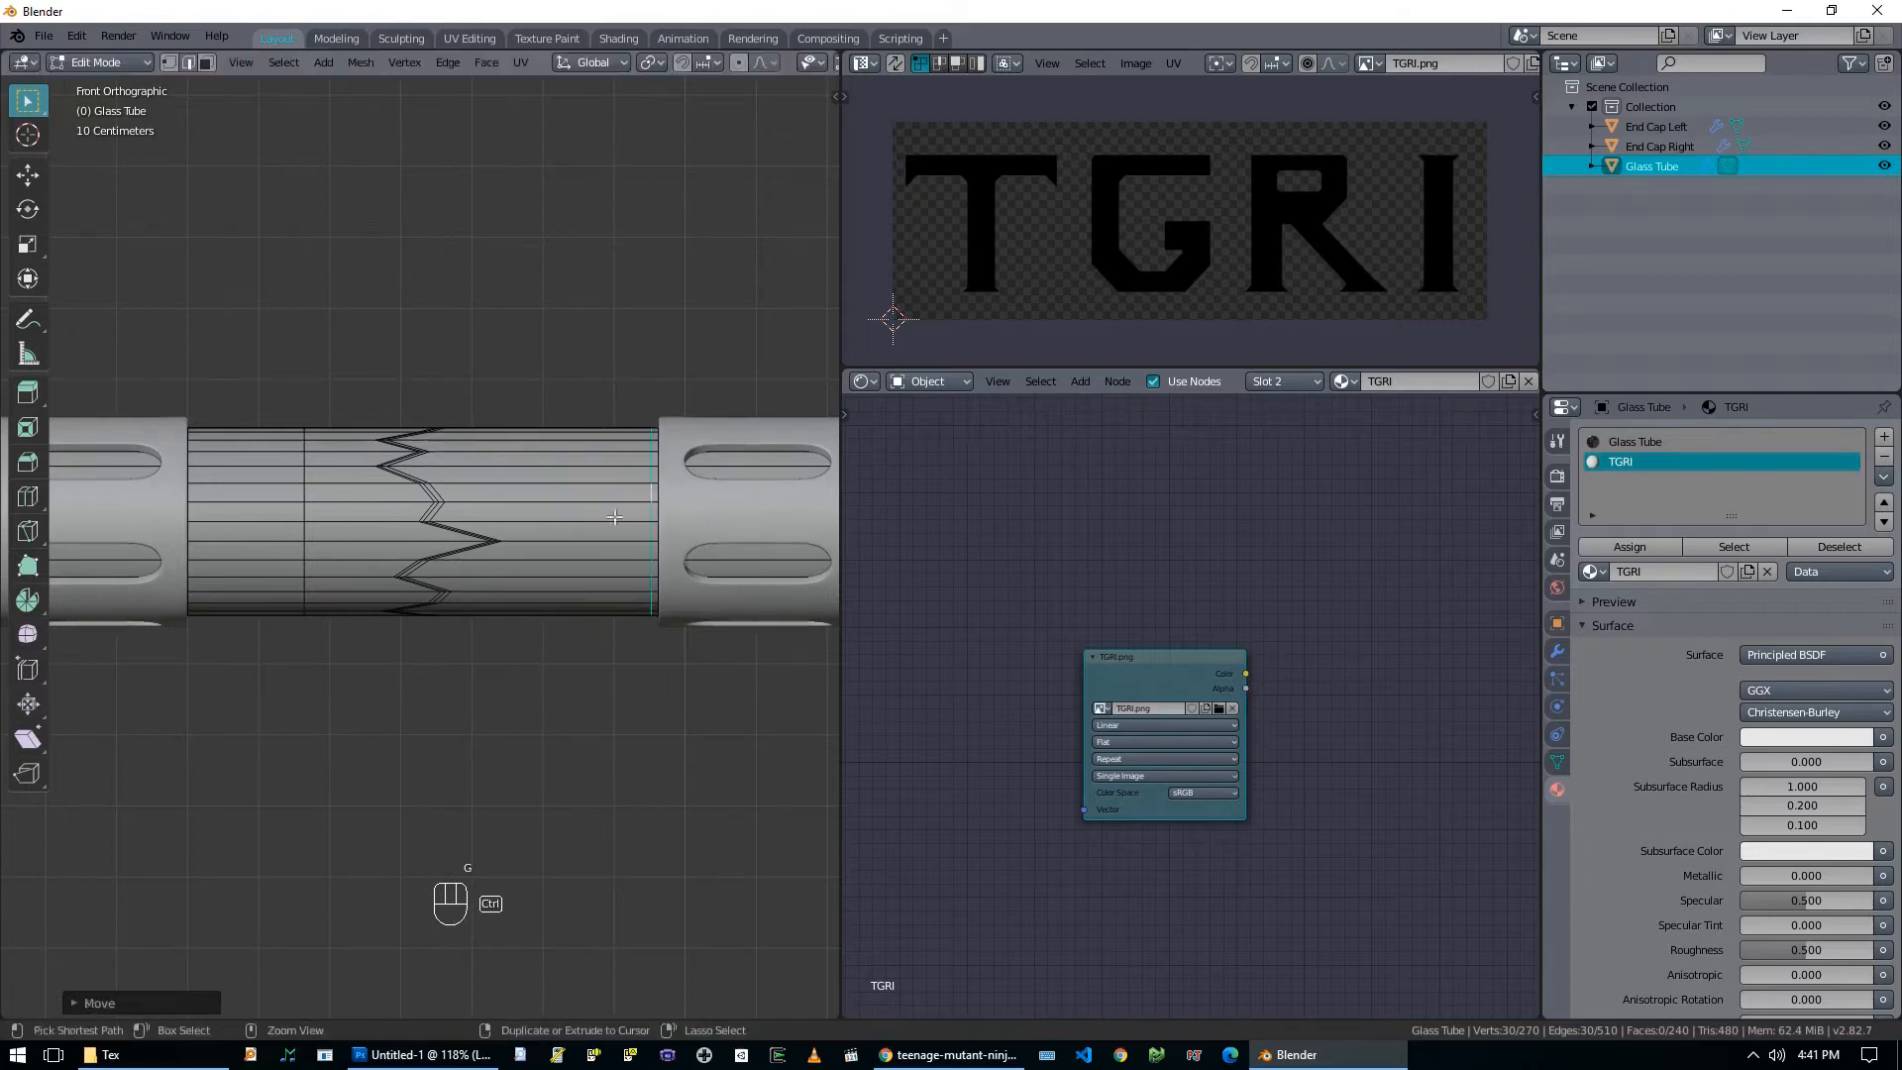
Slide the left edge loop to the tube's left end and offset it slightly inward from the end cap.
alt+click(307, 494)
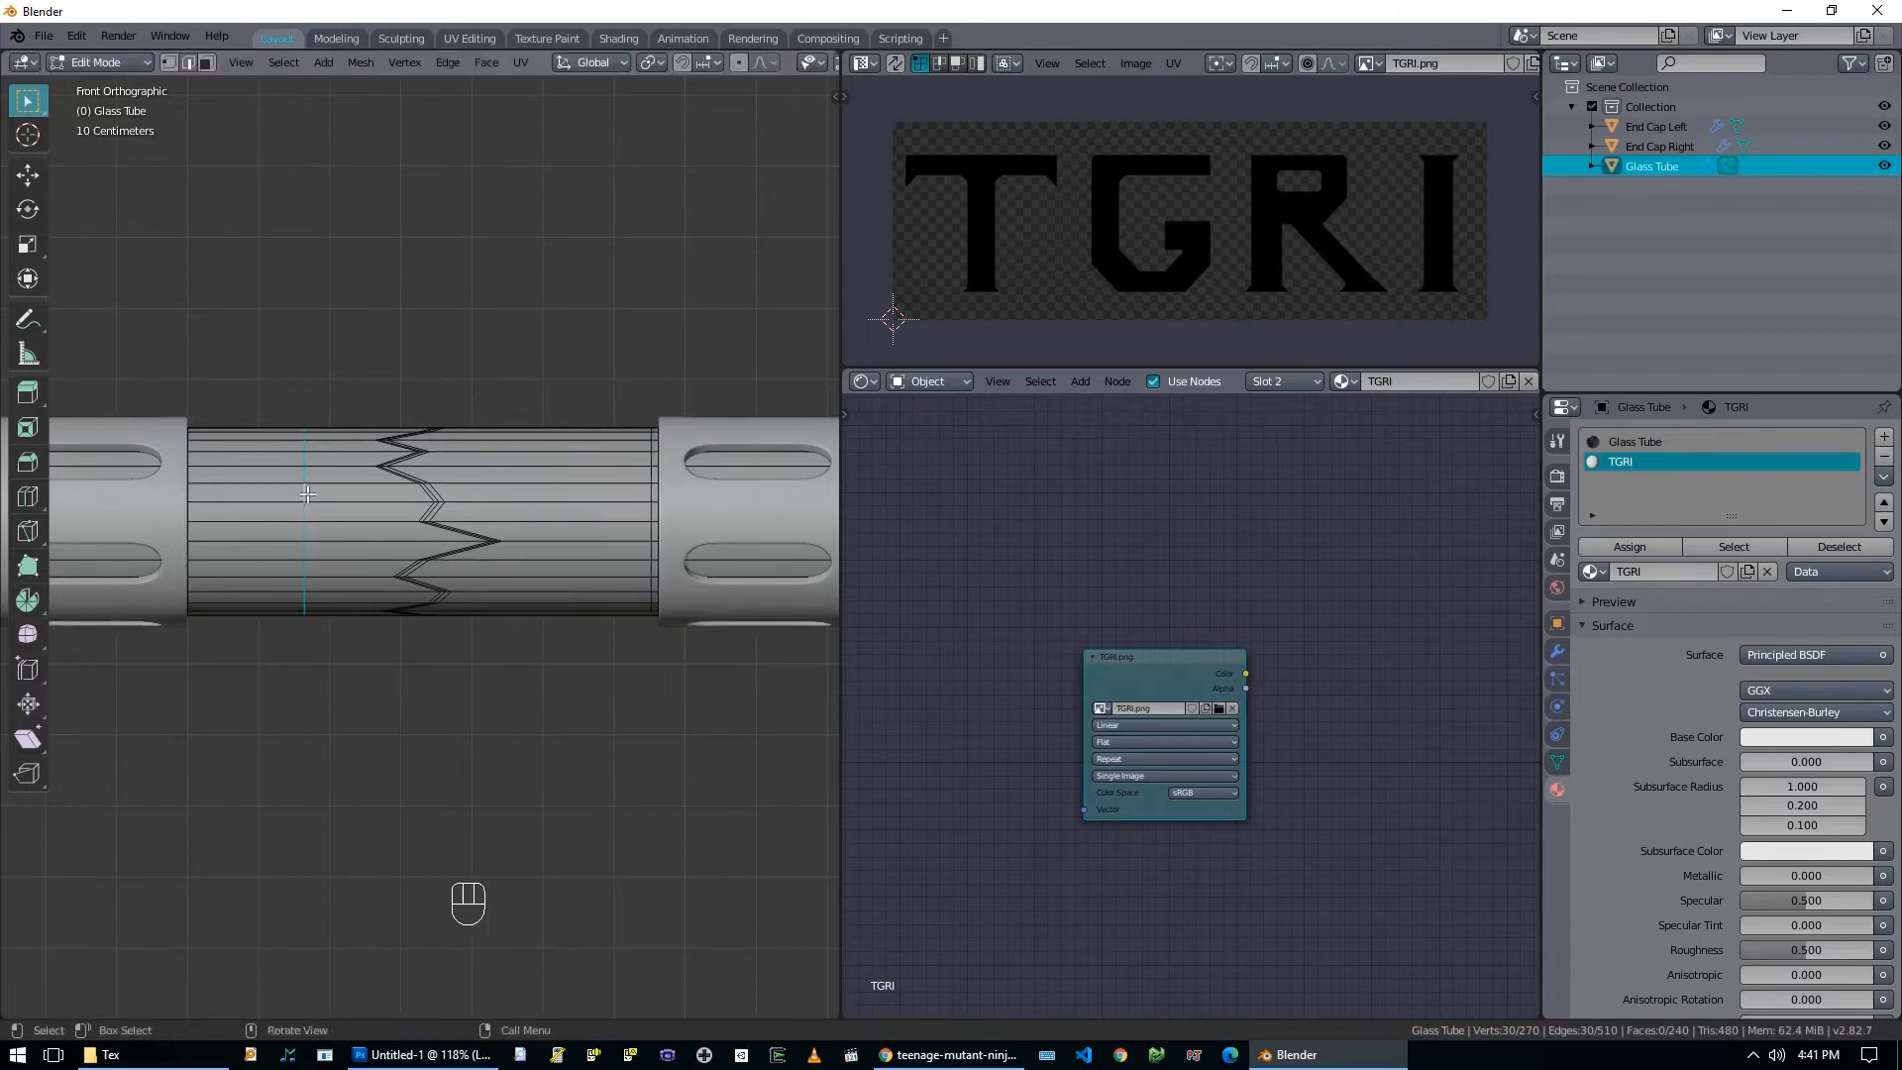
click(113, 487)
key(g)
click(337, 508)
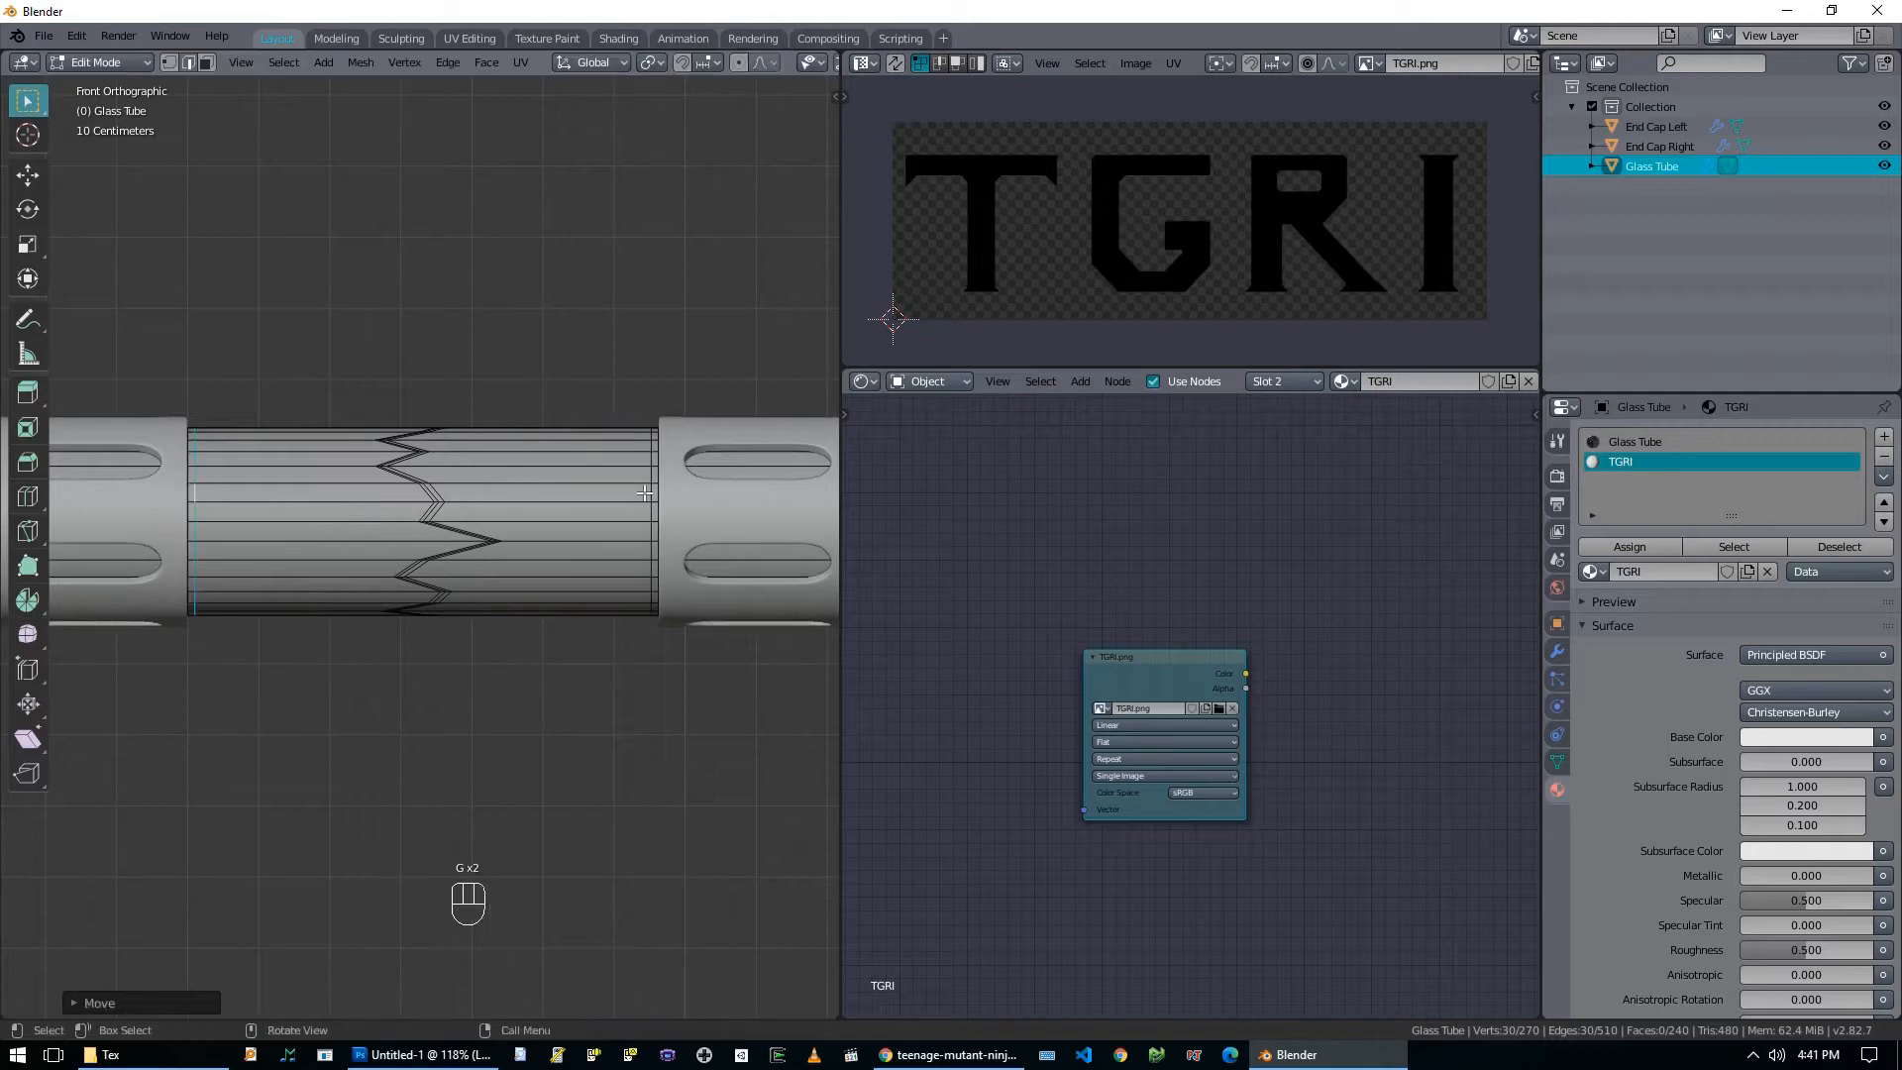
Select both end loops together and scale them toward the middle of the tube to about 0.74 along X.
alt+shift+click(656, 520)
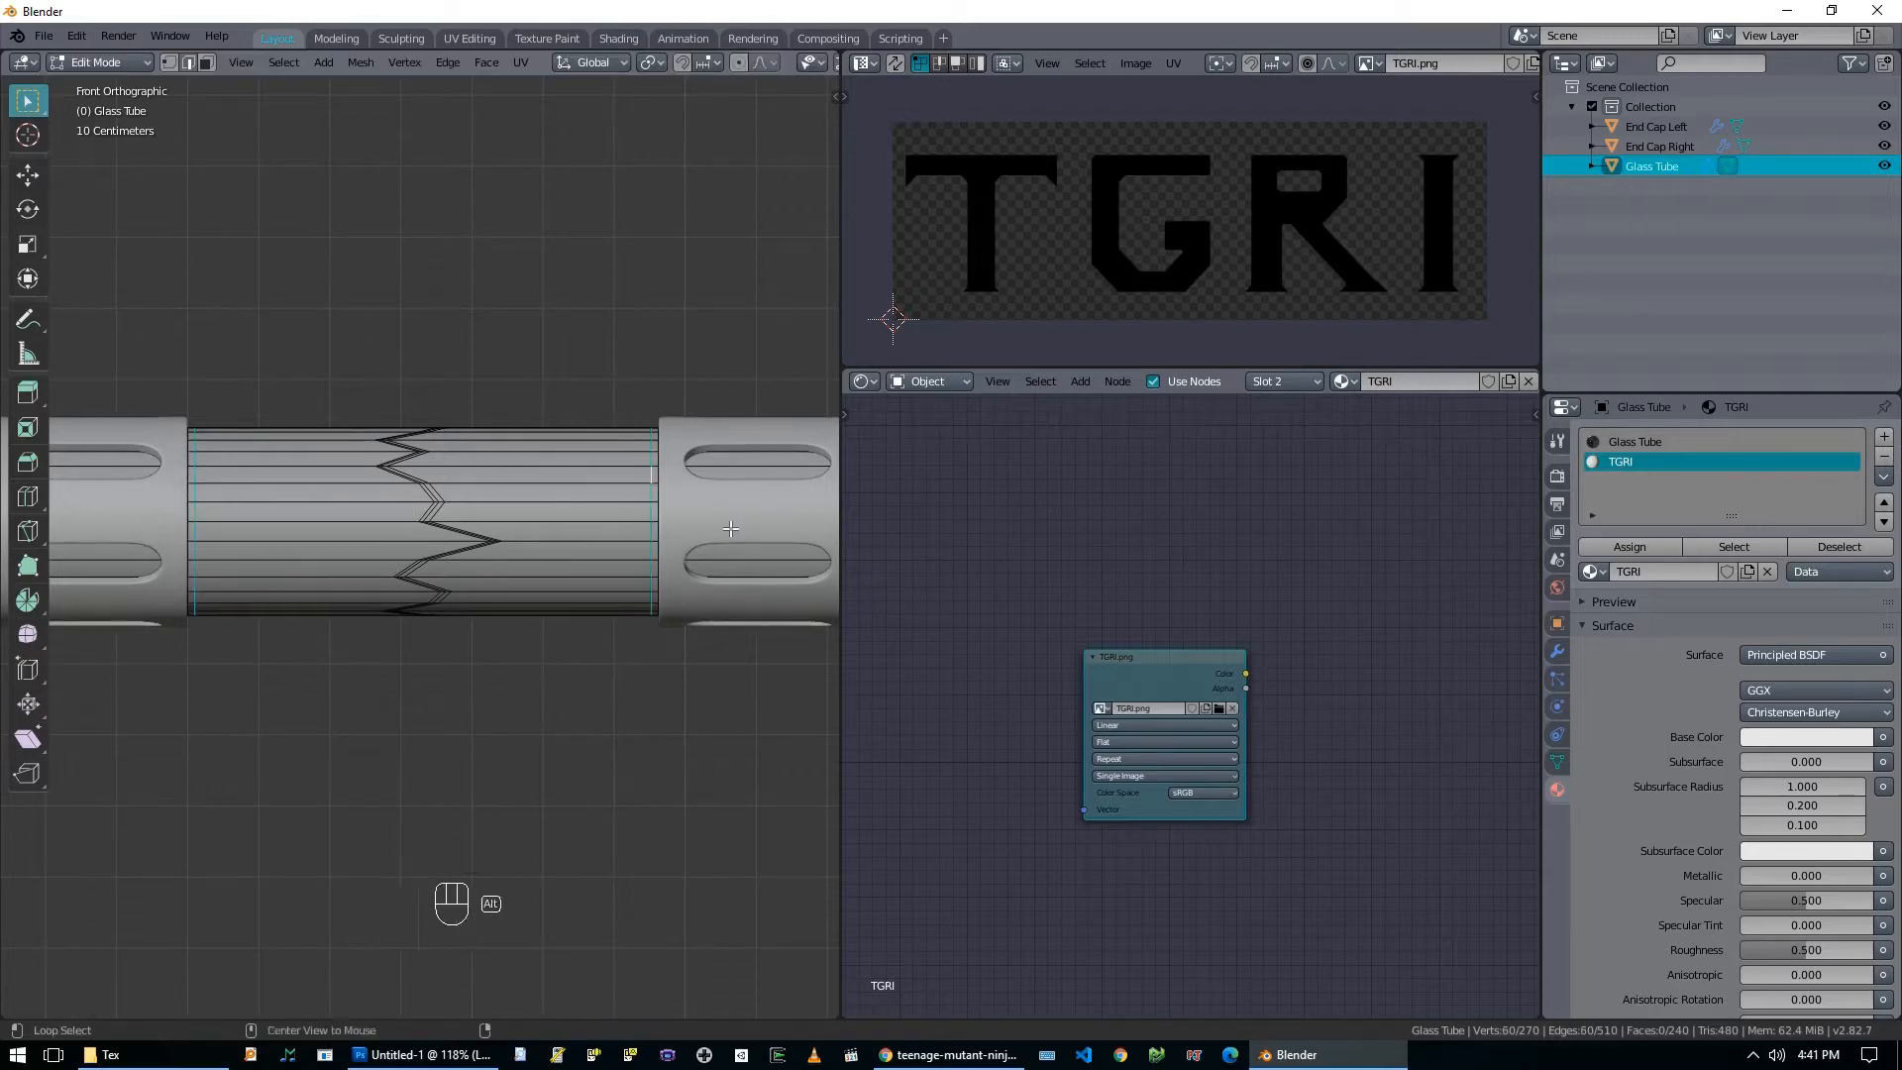
key(s)
key(x)
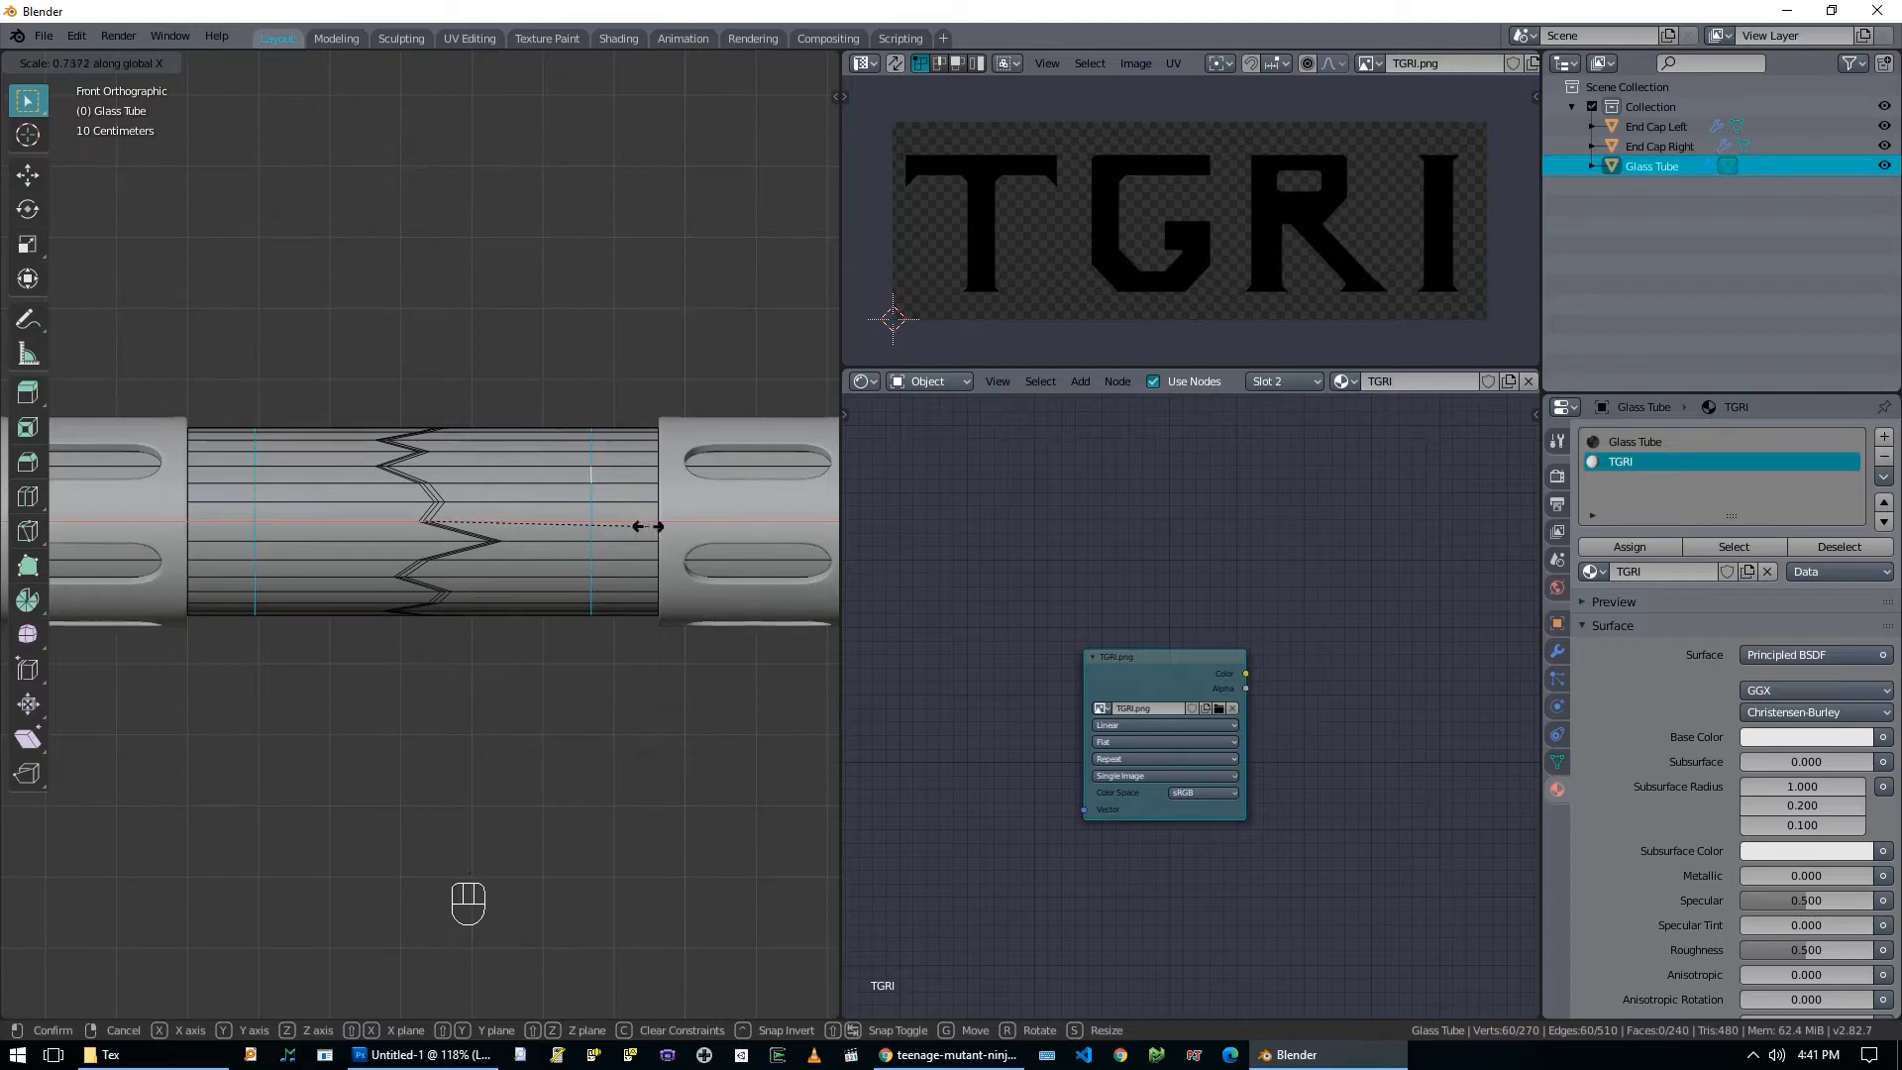
click(648, 526)
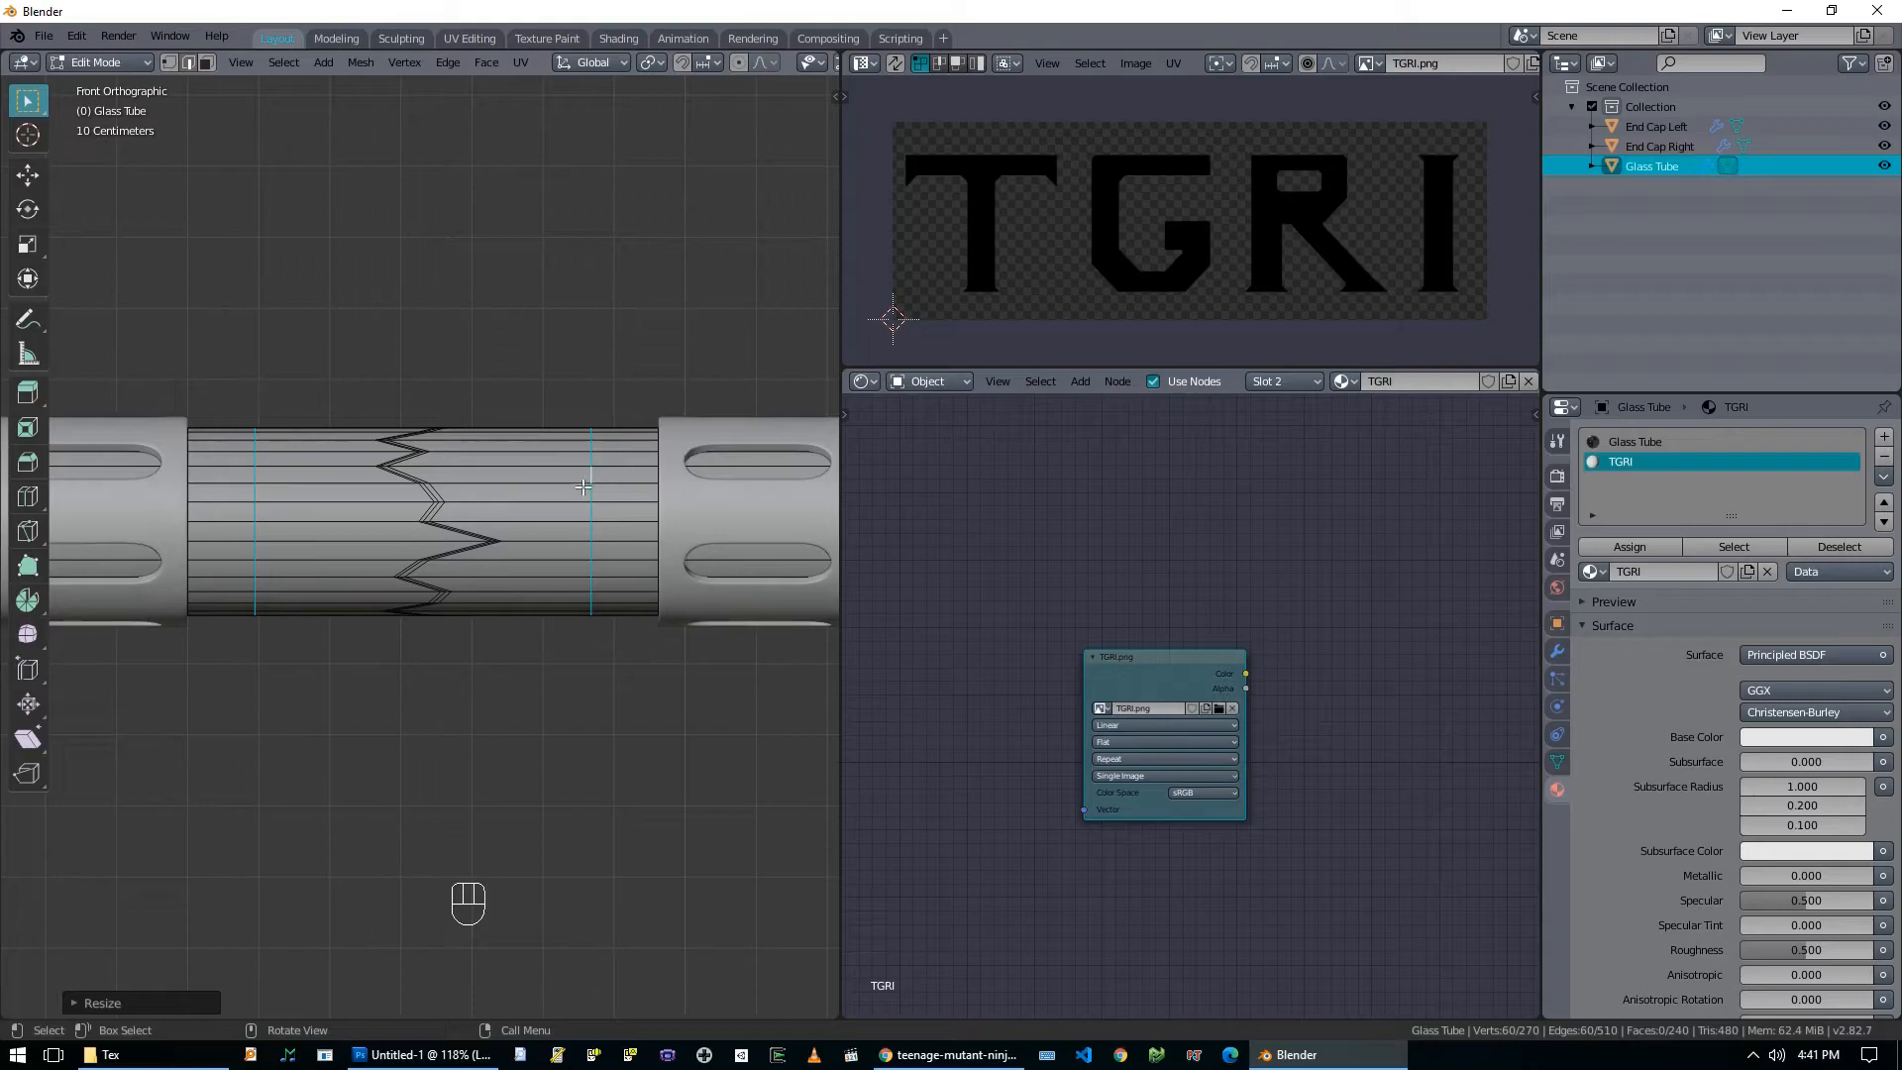
Check the TGRI canister reference photo in the browser, and scale both loops further inward by about 0.95 along X in Blender.
click(949, 1054)
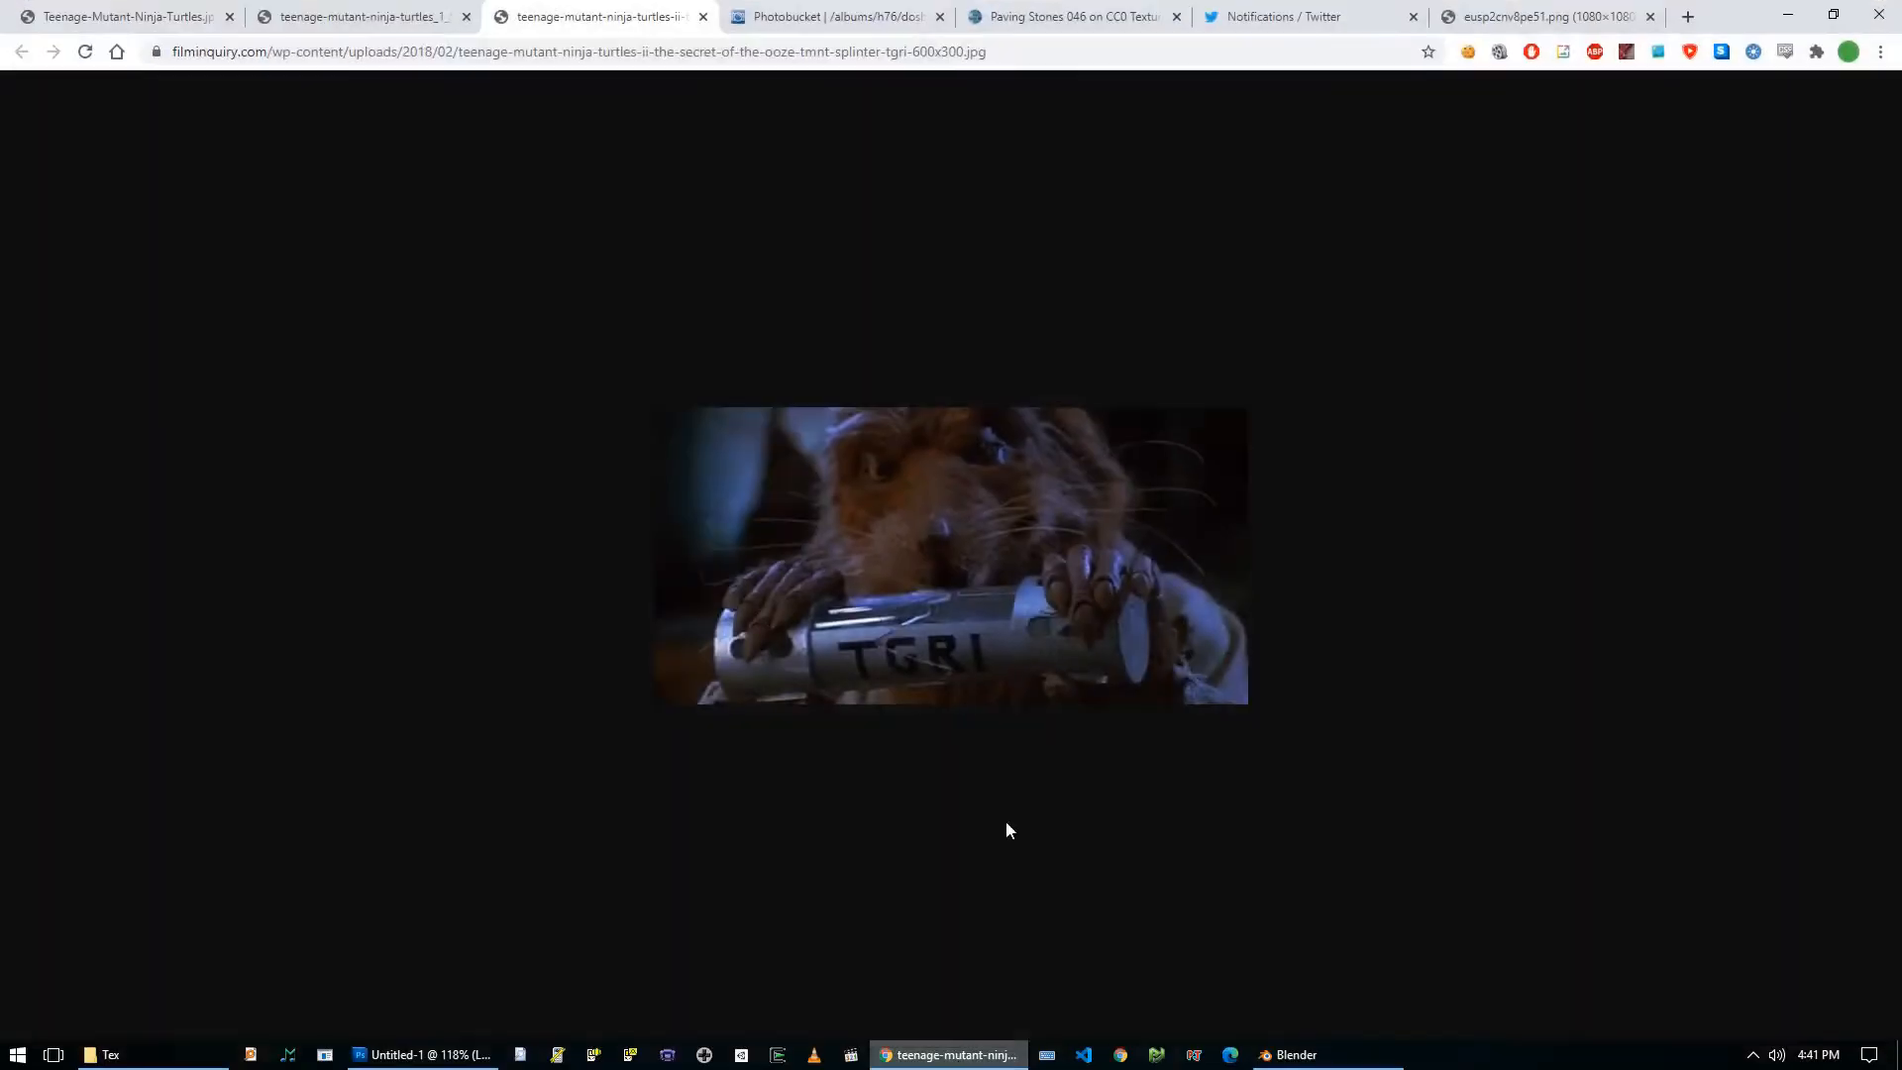
click(922, 1053)
key(s)
key(x)
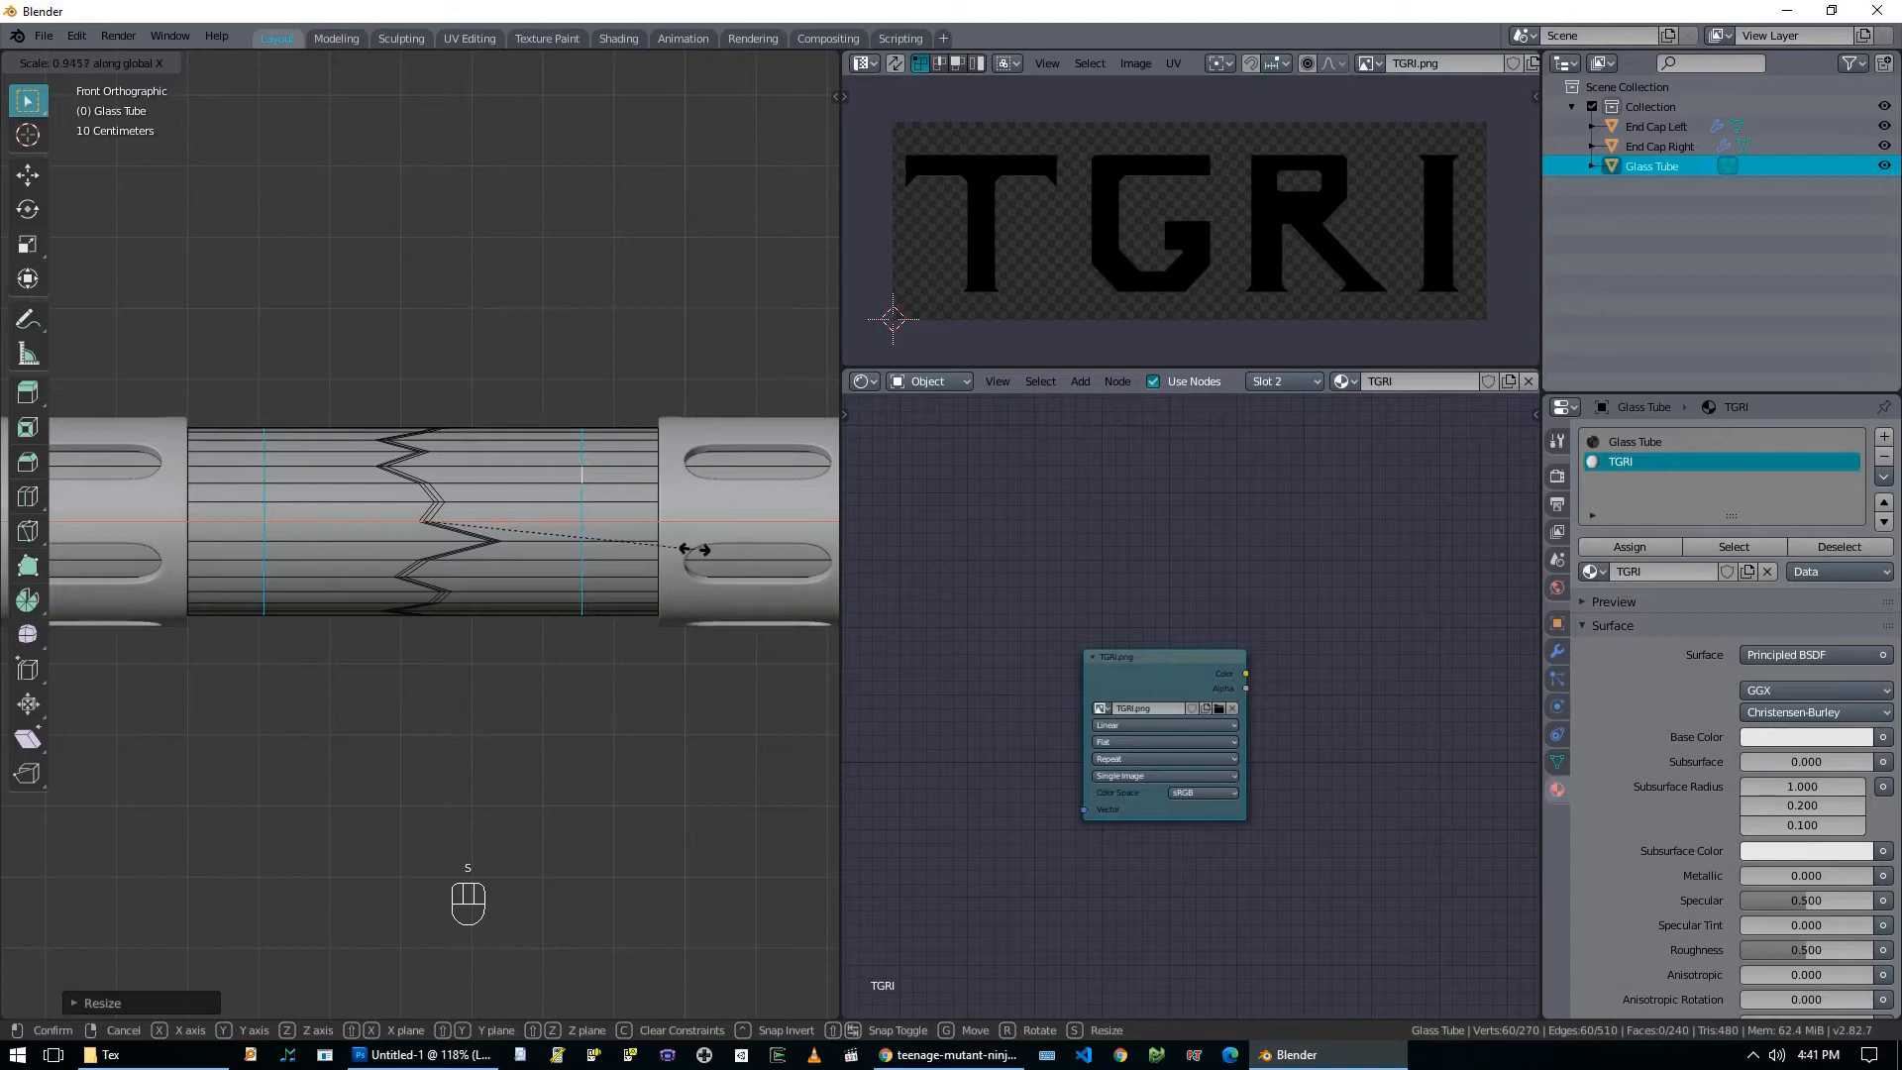
click(690, 548)
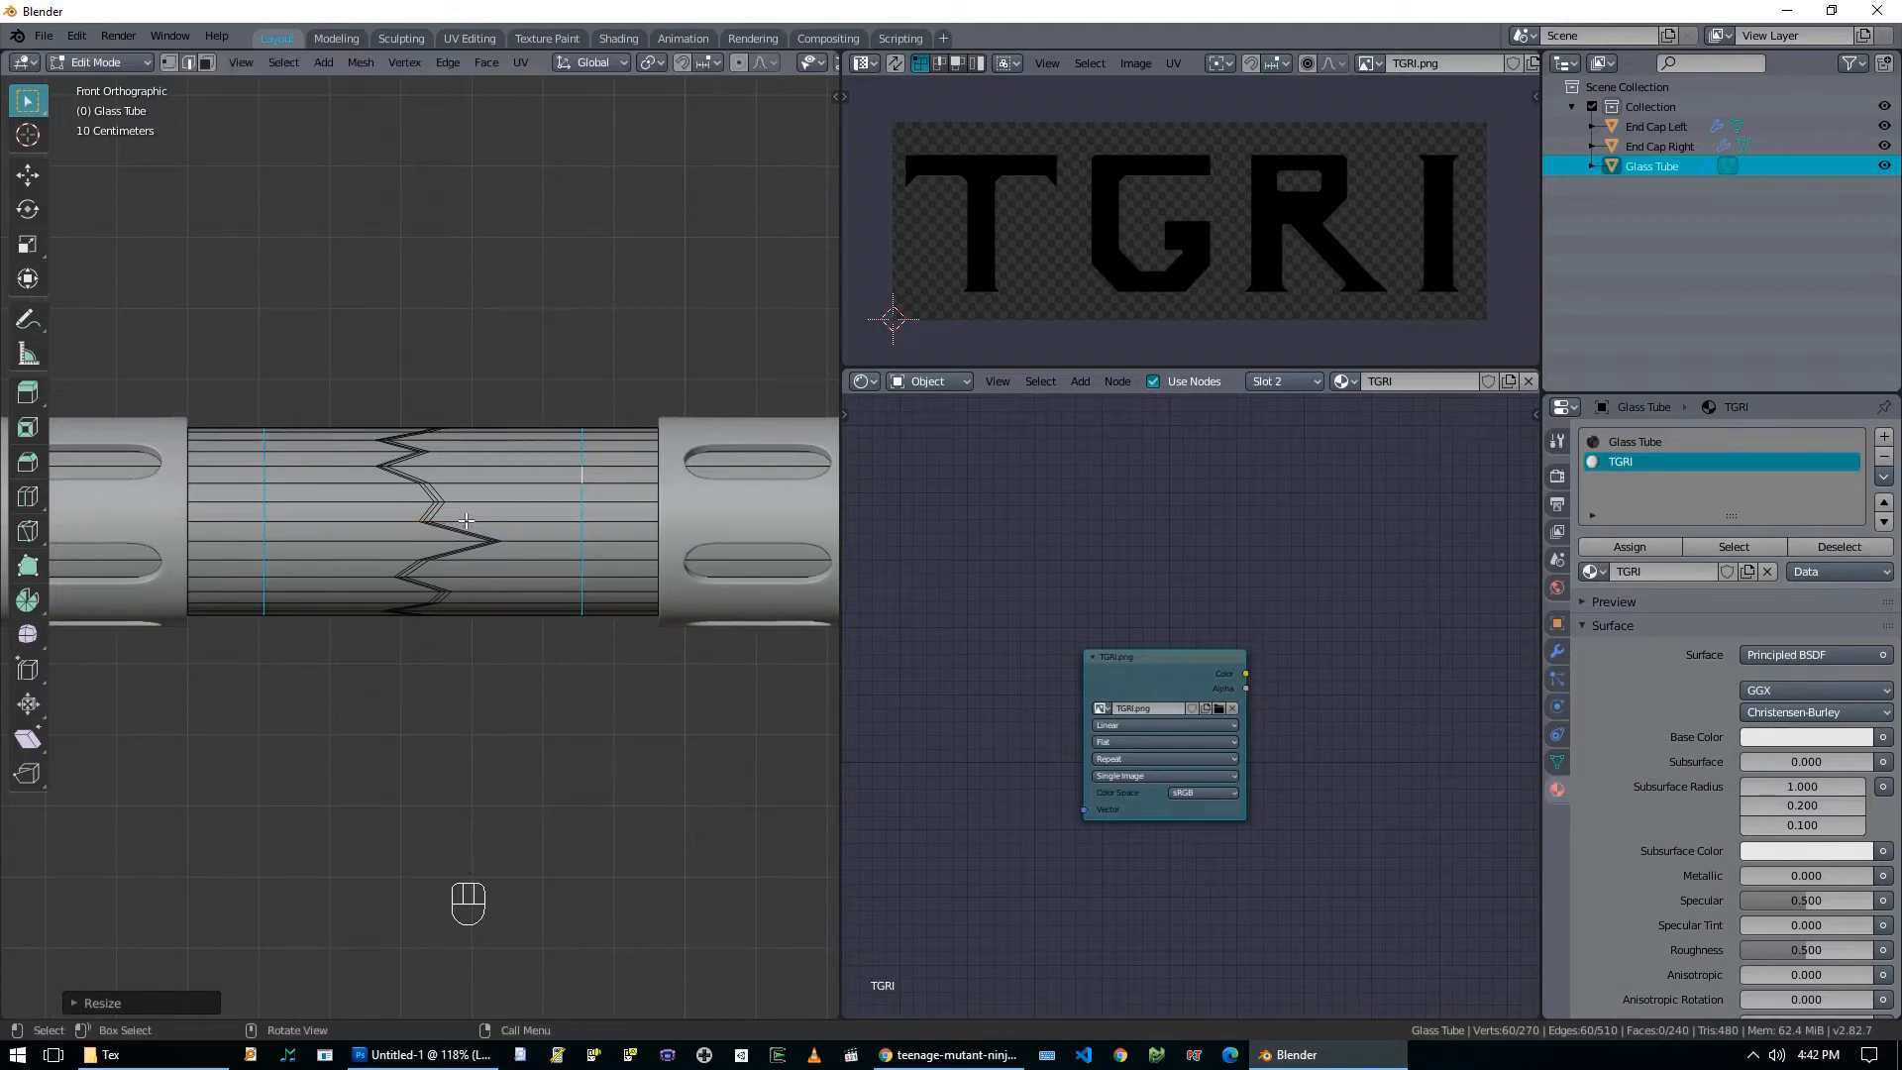
Select the faces assigned to the TGRI material and those assigned to Glass Tube in turn to examine both assignments.
click(1730, 544)
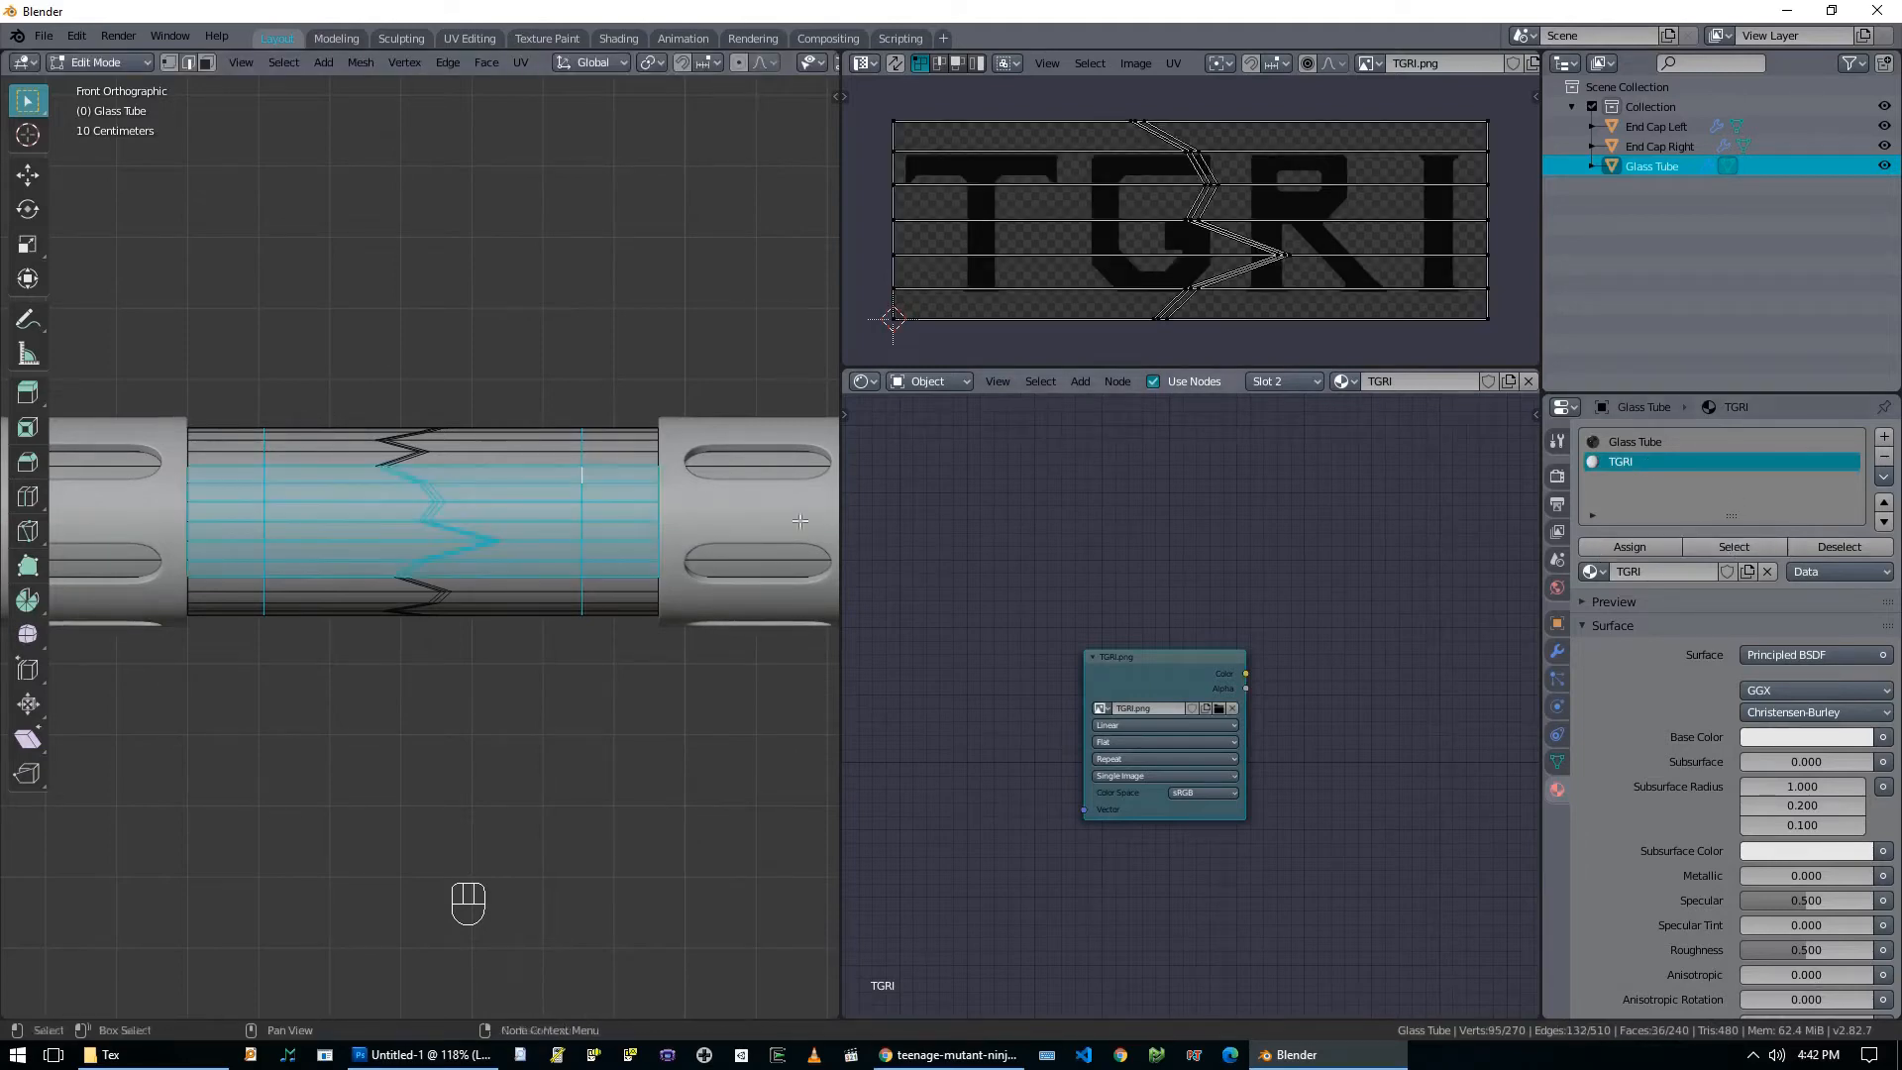
key(alt+a)
click(1734, 545)
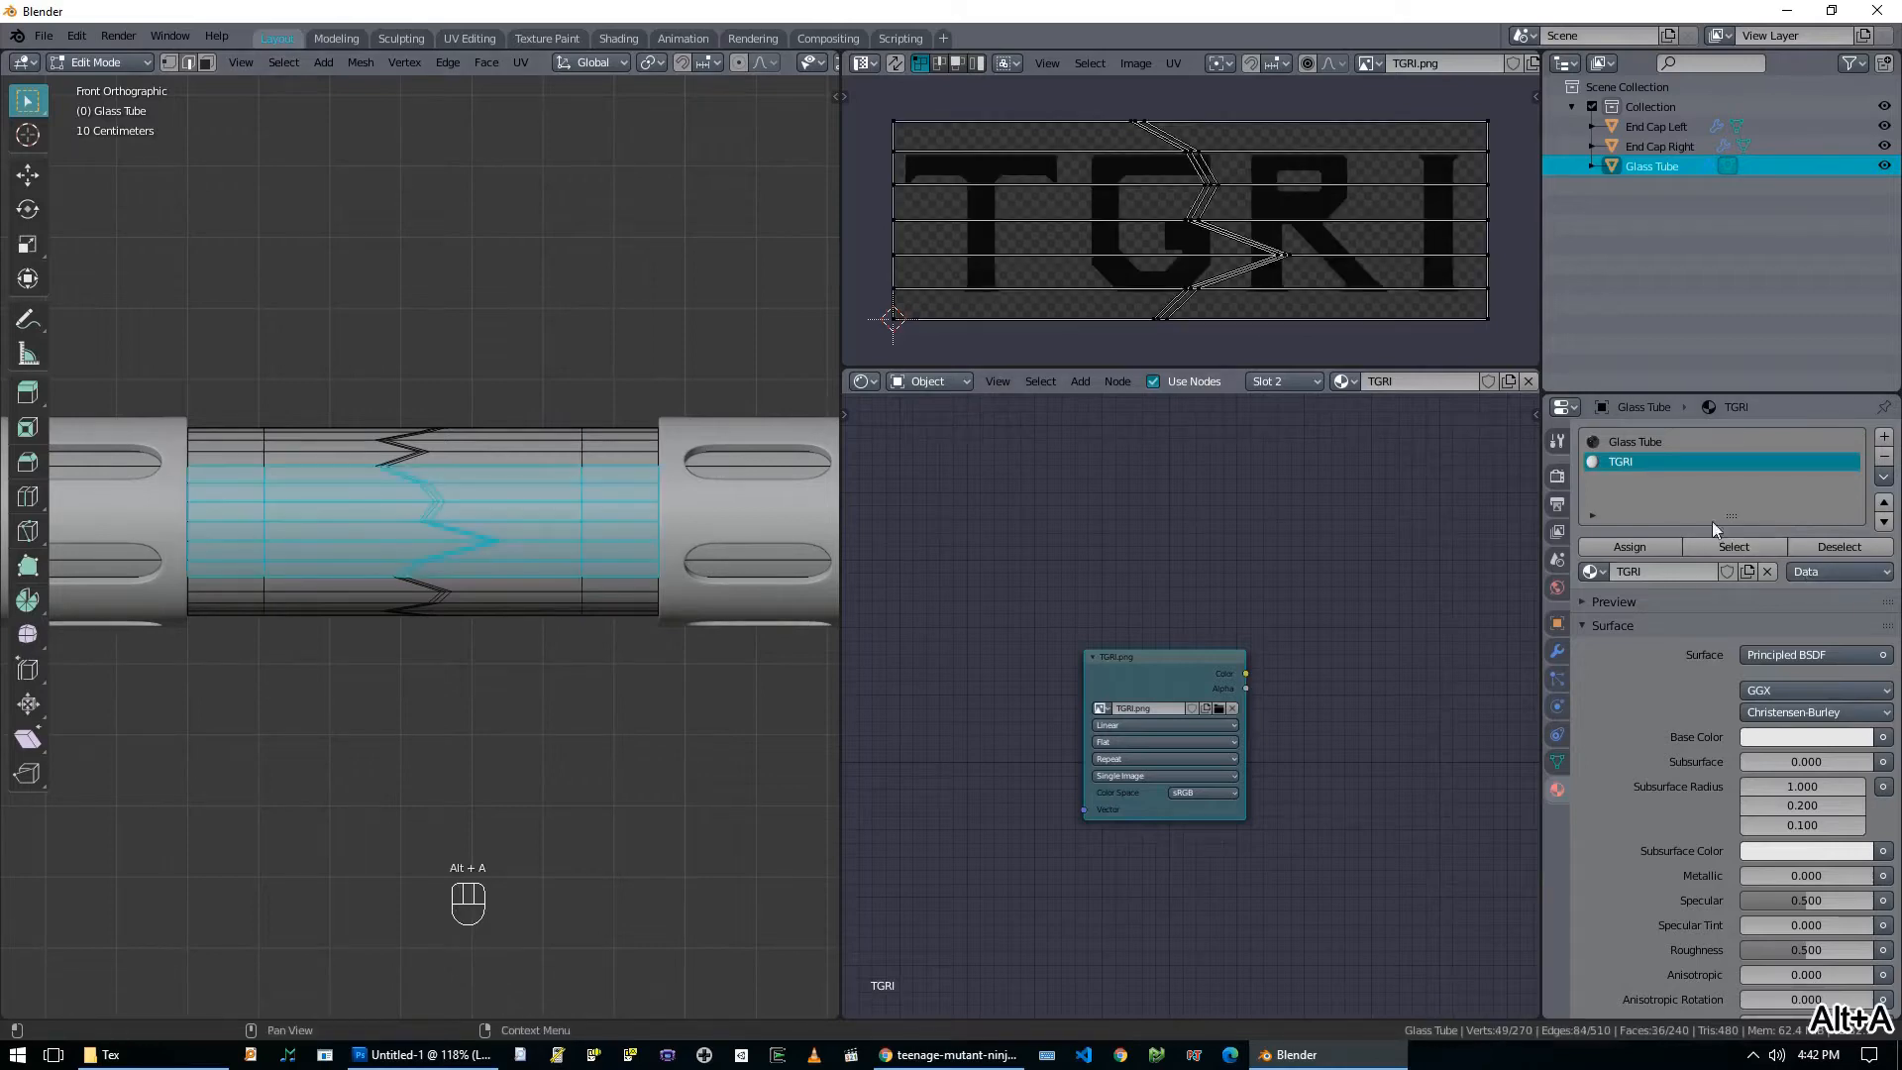
click(1632, 442)
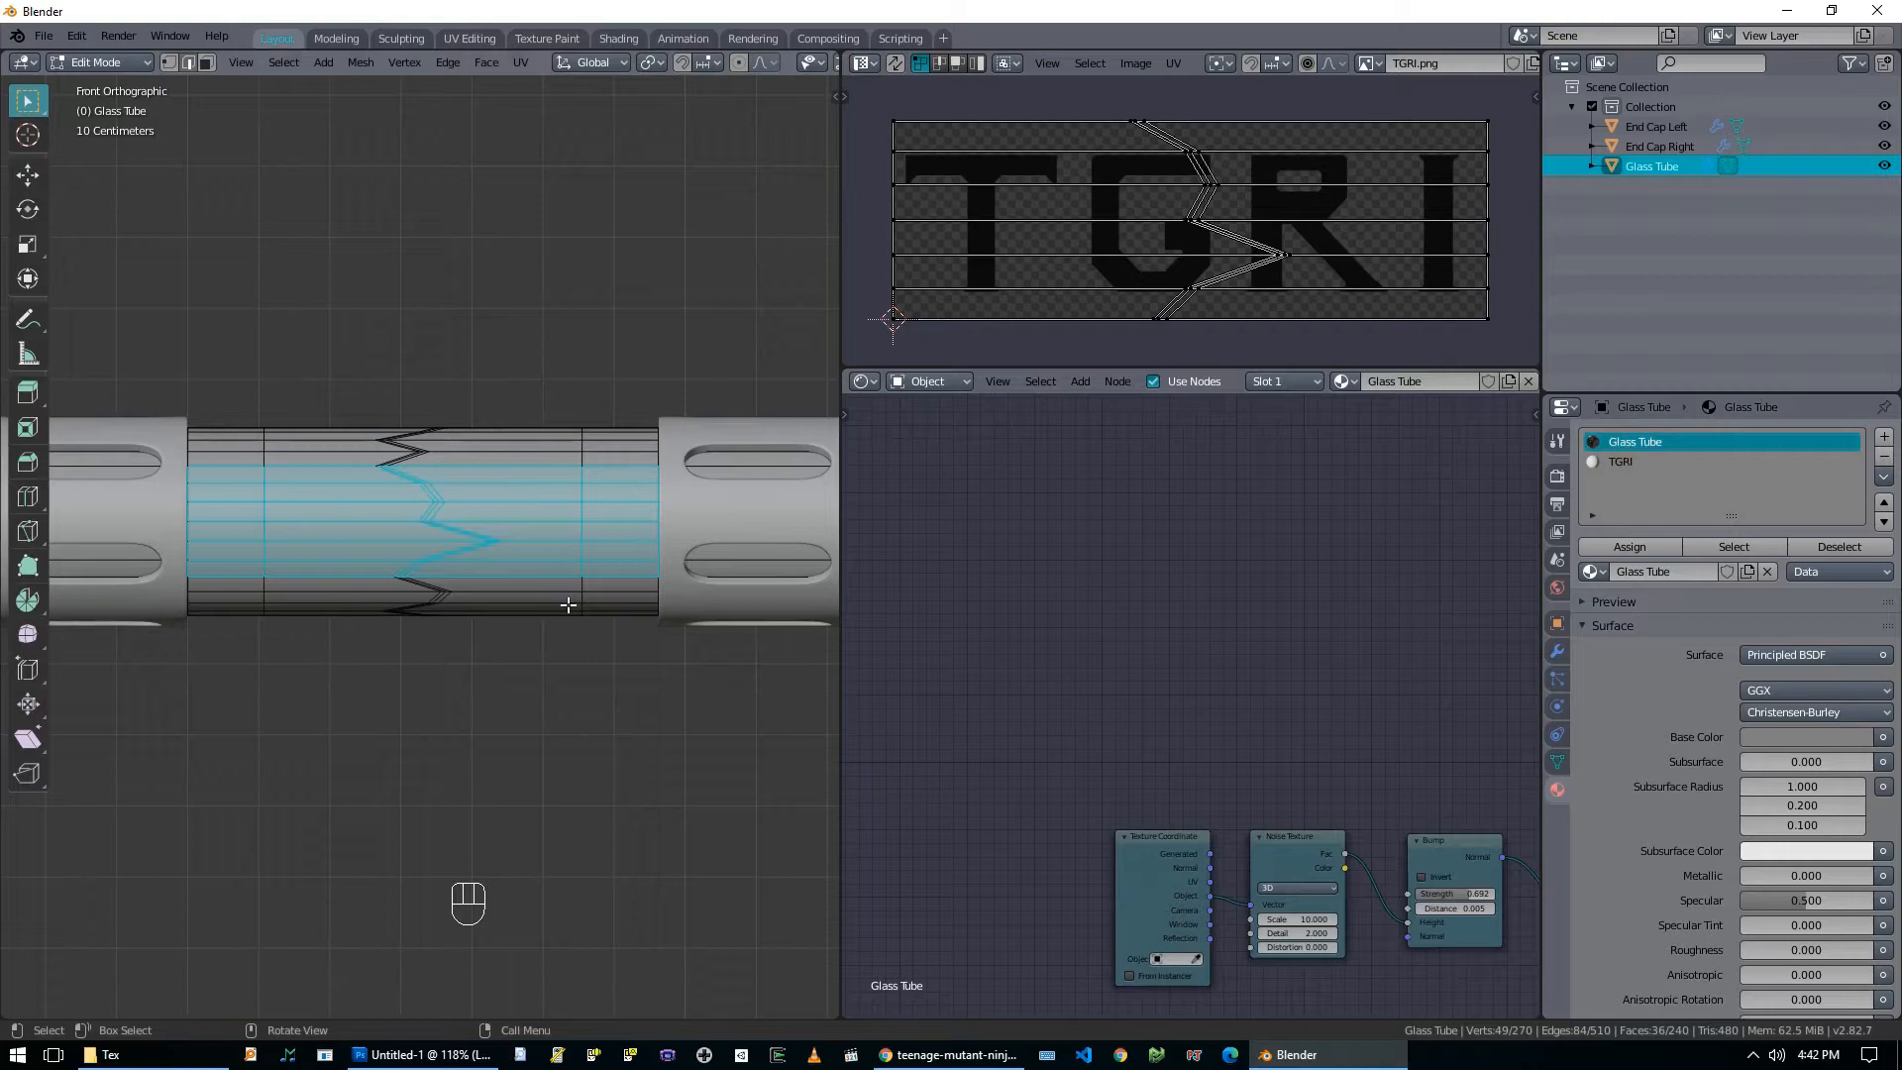
key(alt+a)
click(1734, 546)
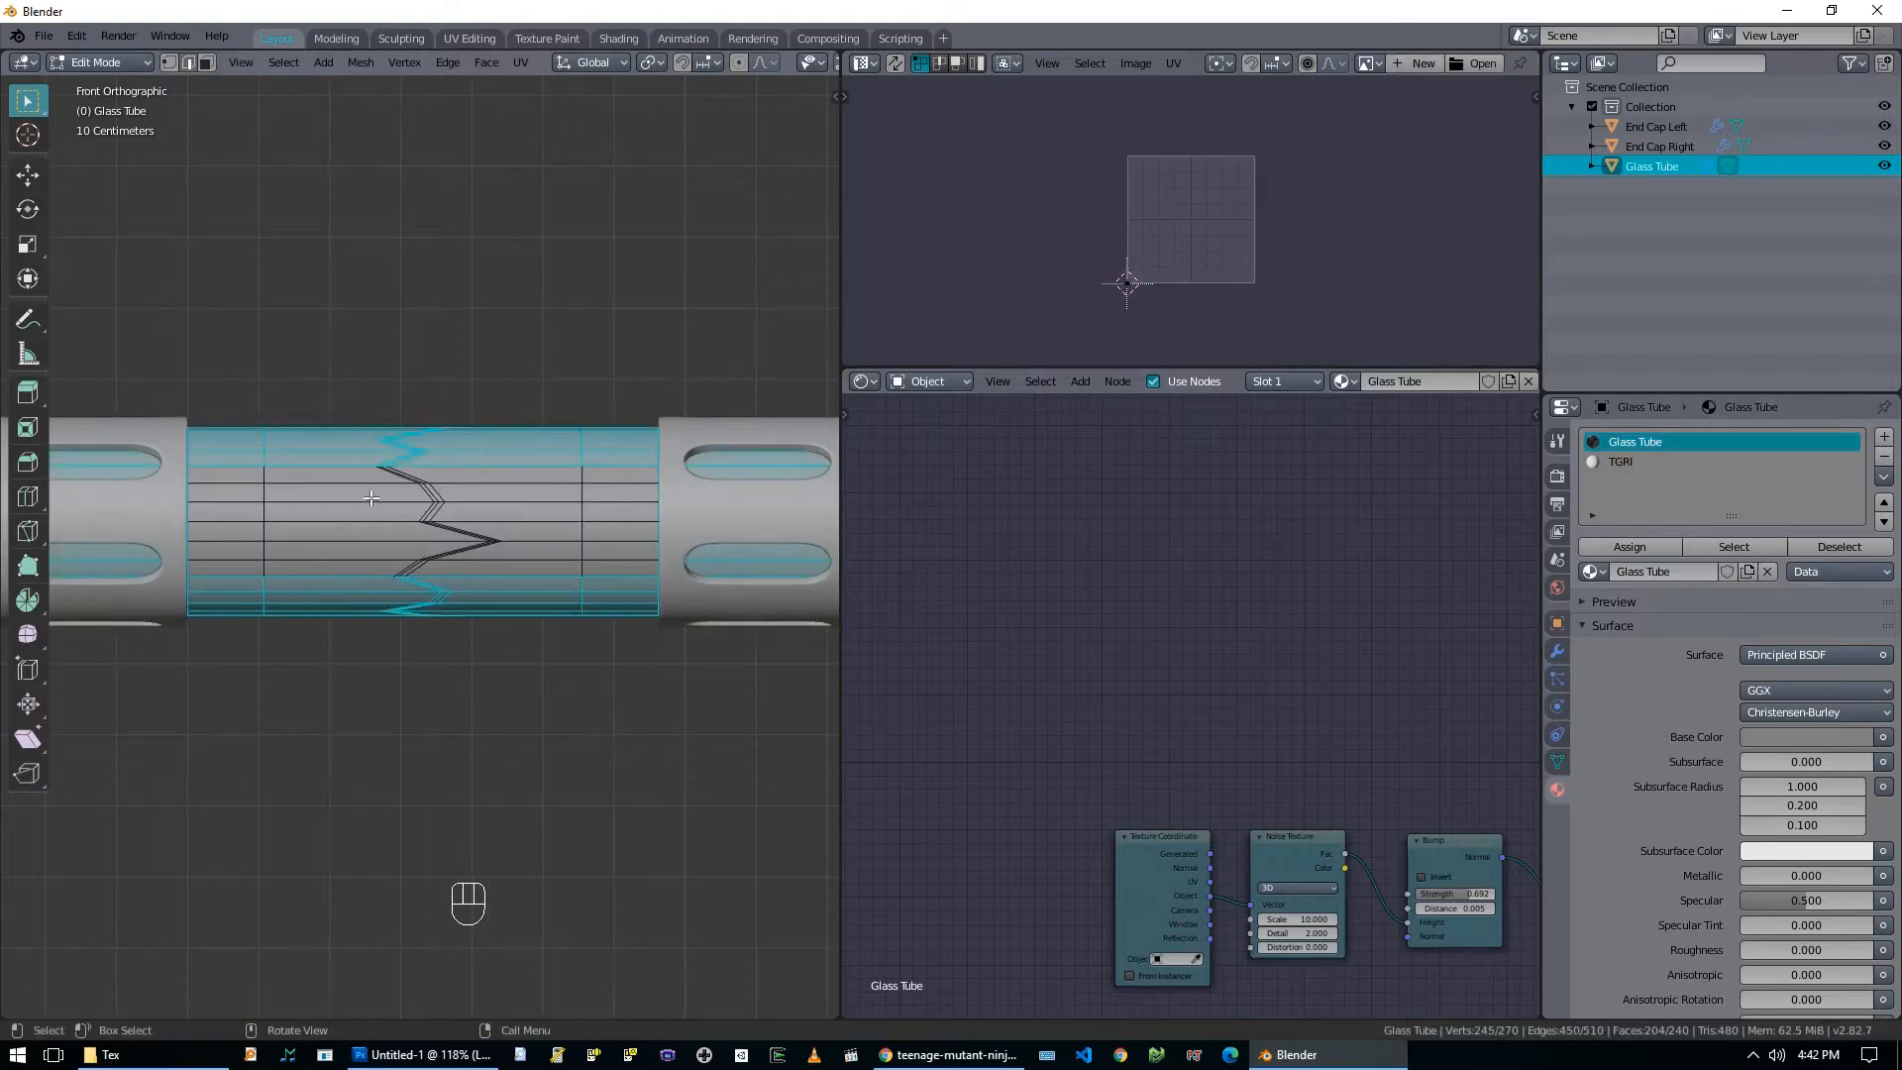
Select only the faces assigned to the TGRI material and unwrap them with Project from View (Bounds).
key(alt+a)
click(1634, 461)
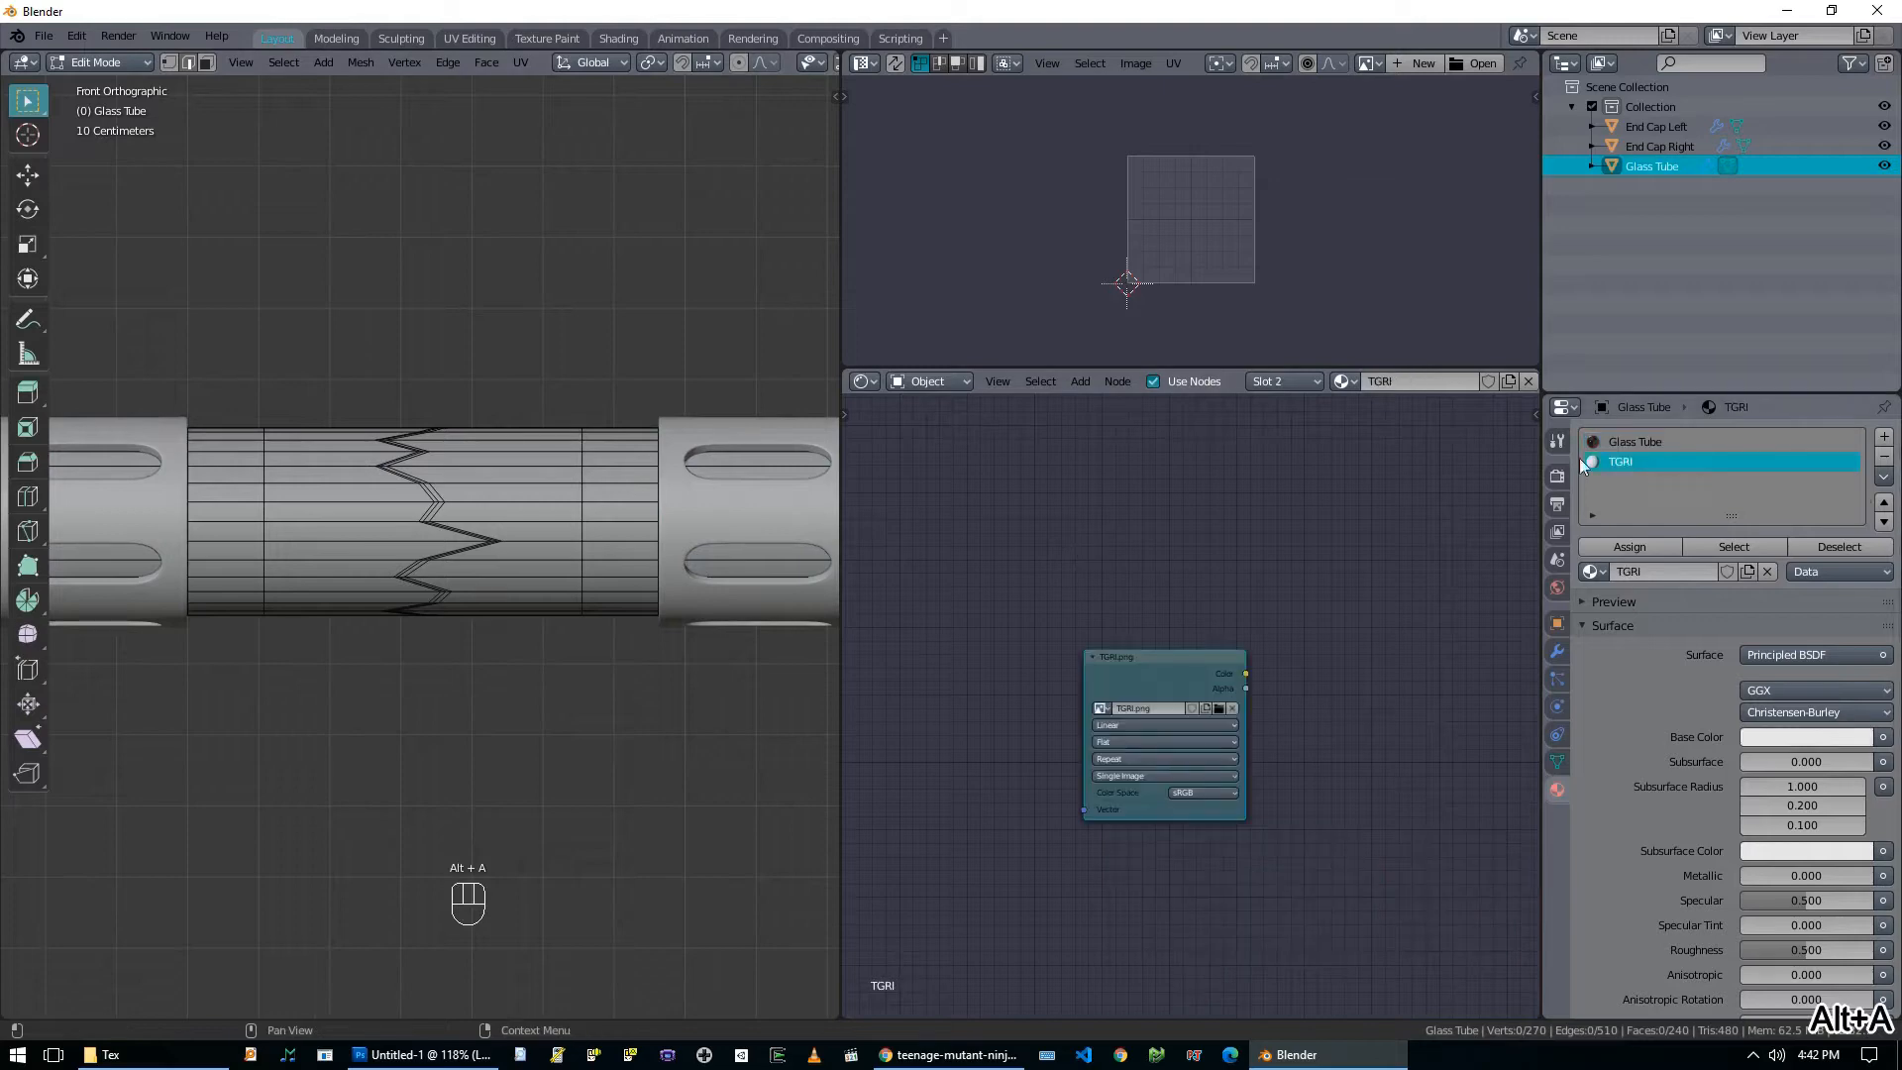
click(1741, 543)
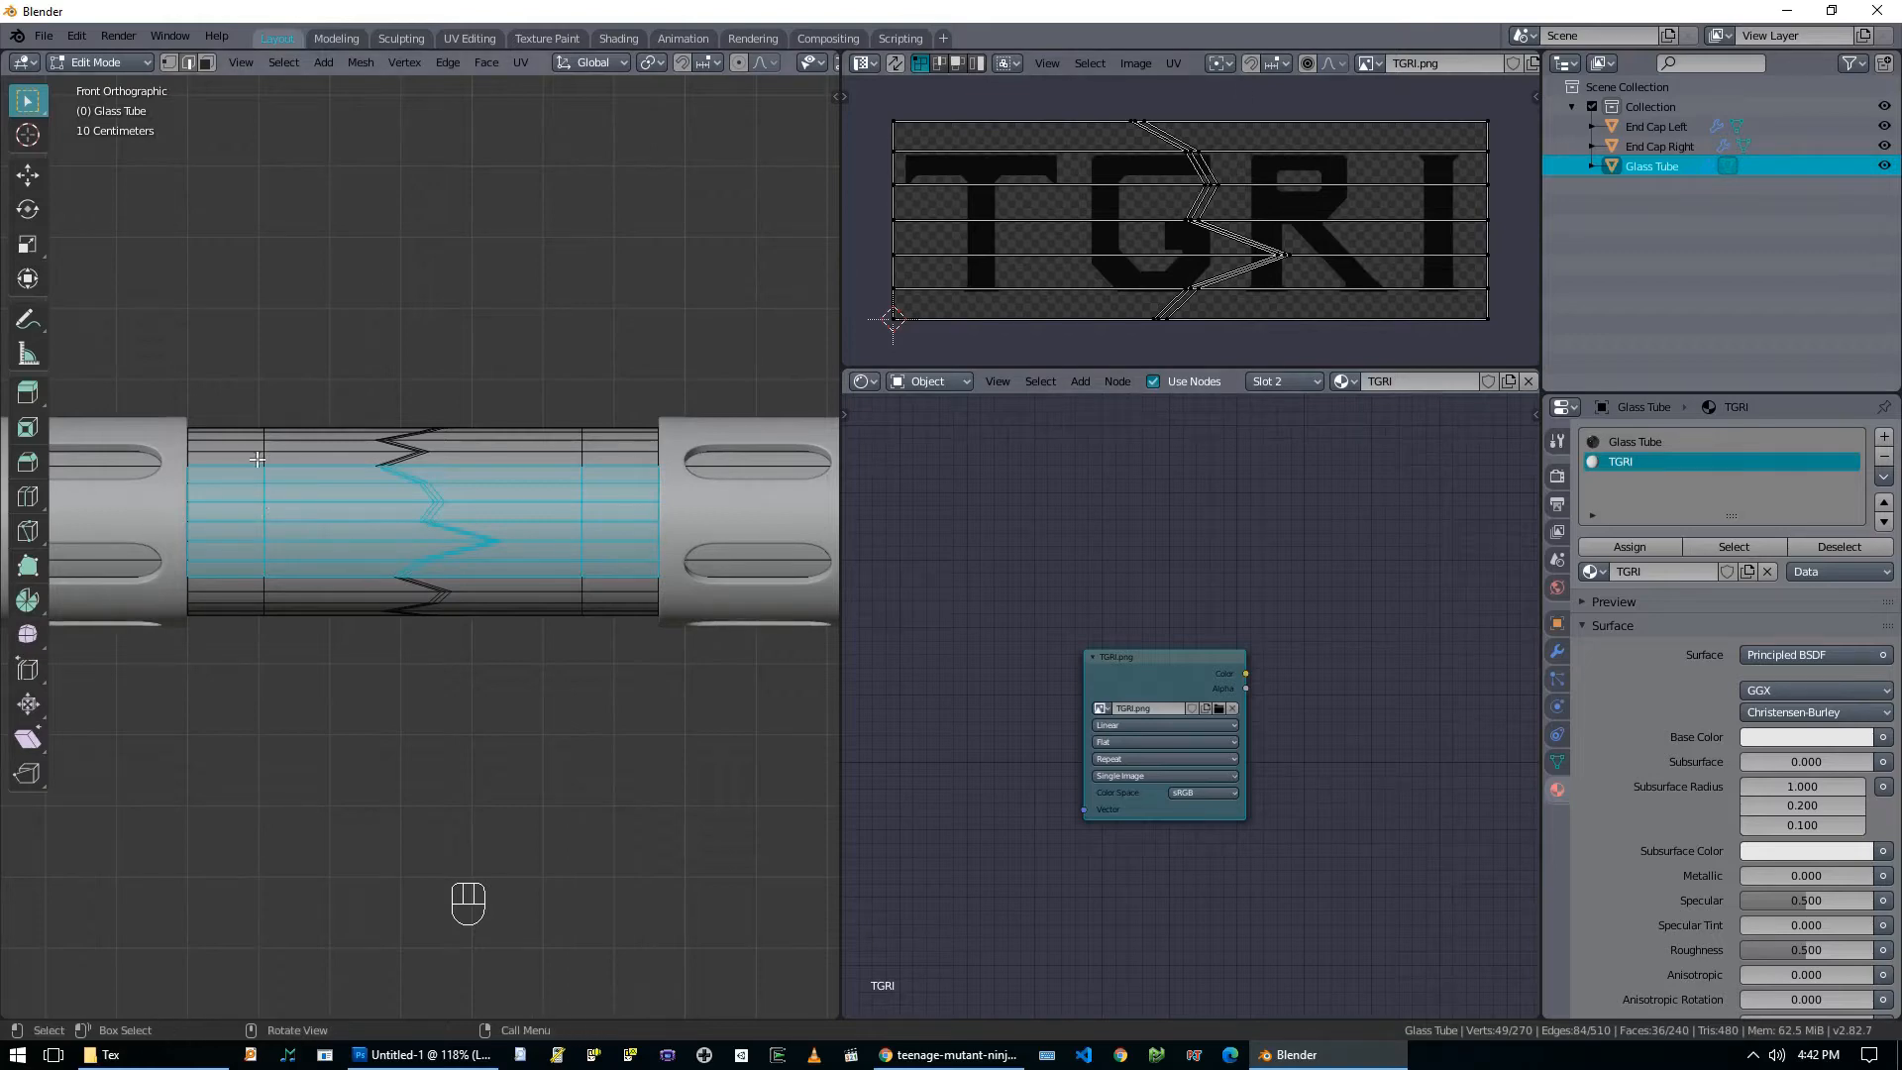
key(i)
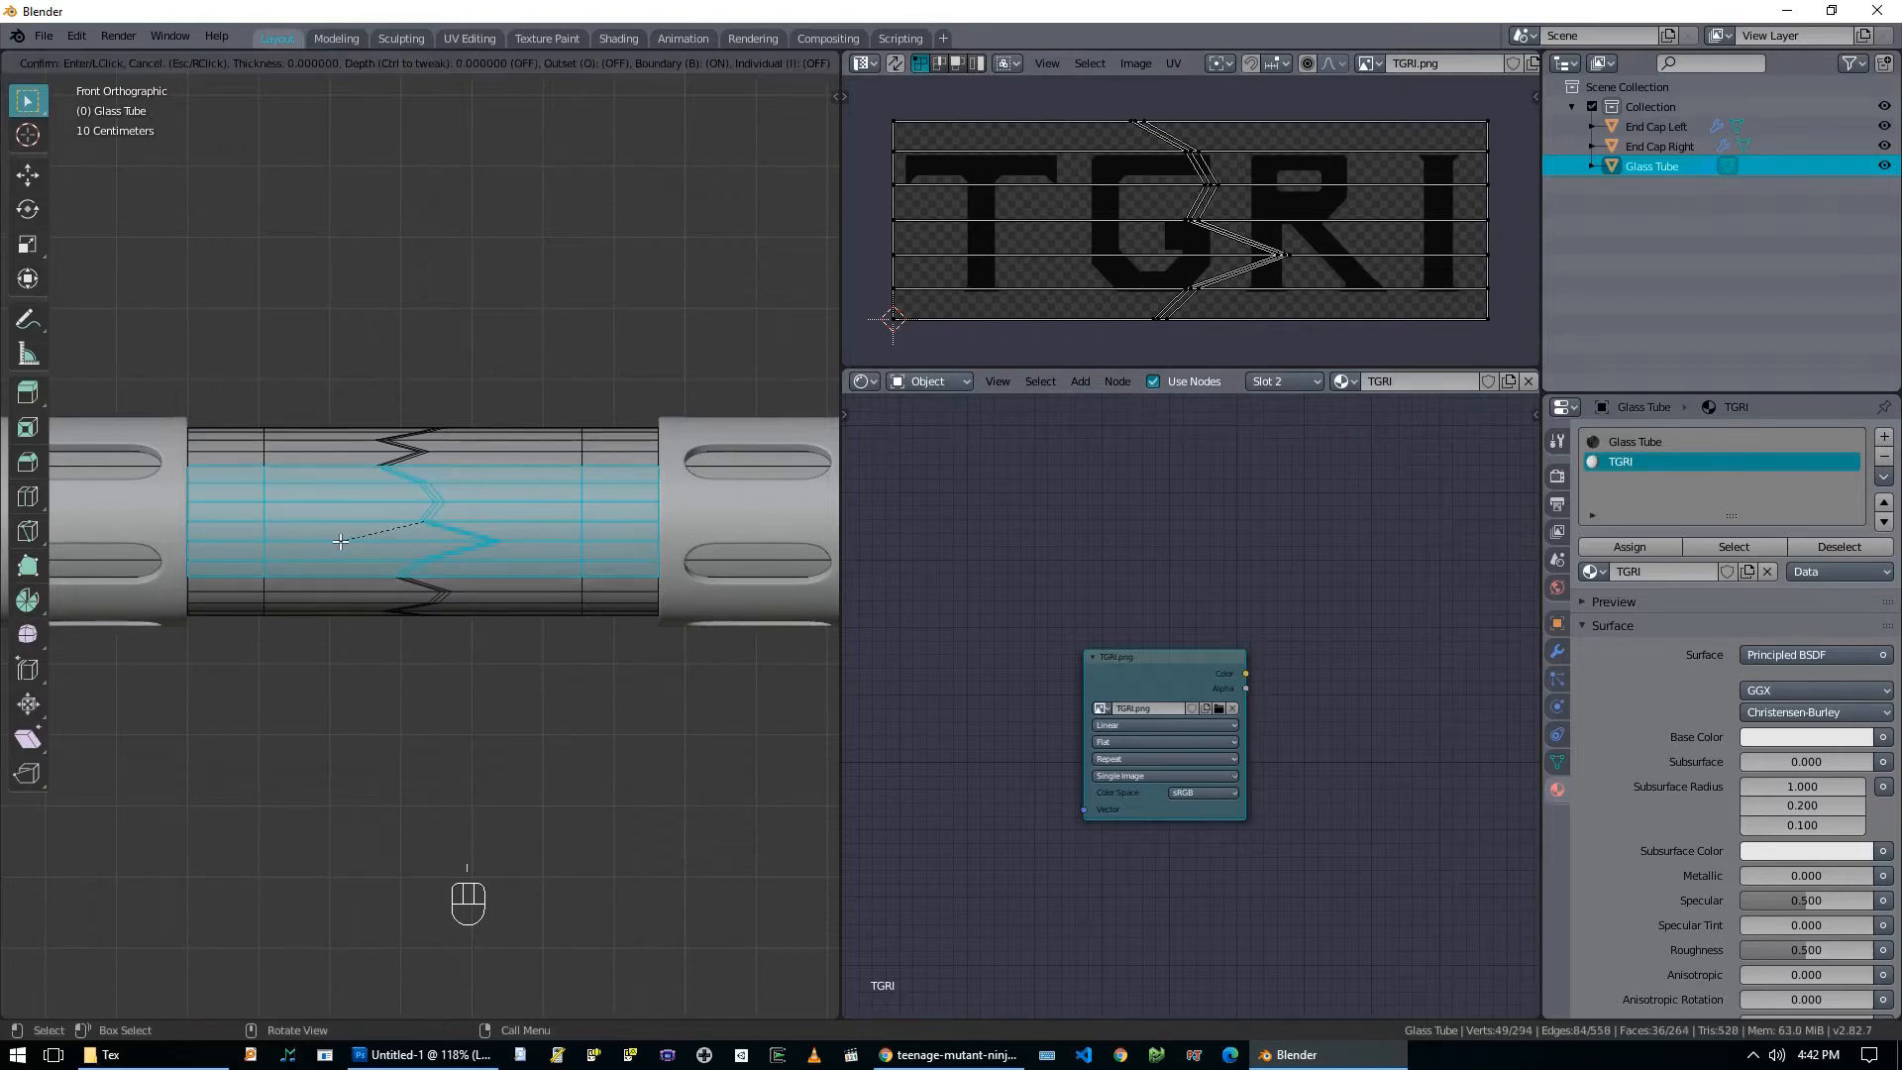
key(Escape)
key(u)
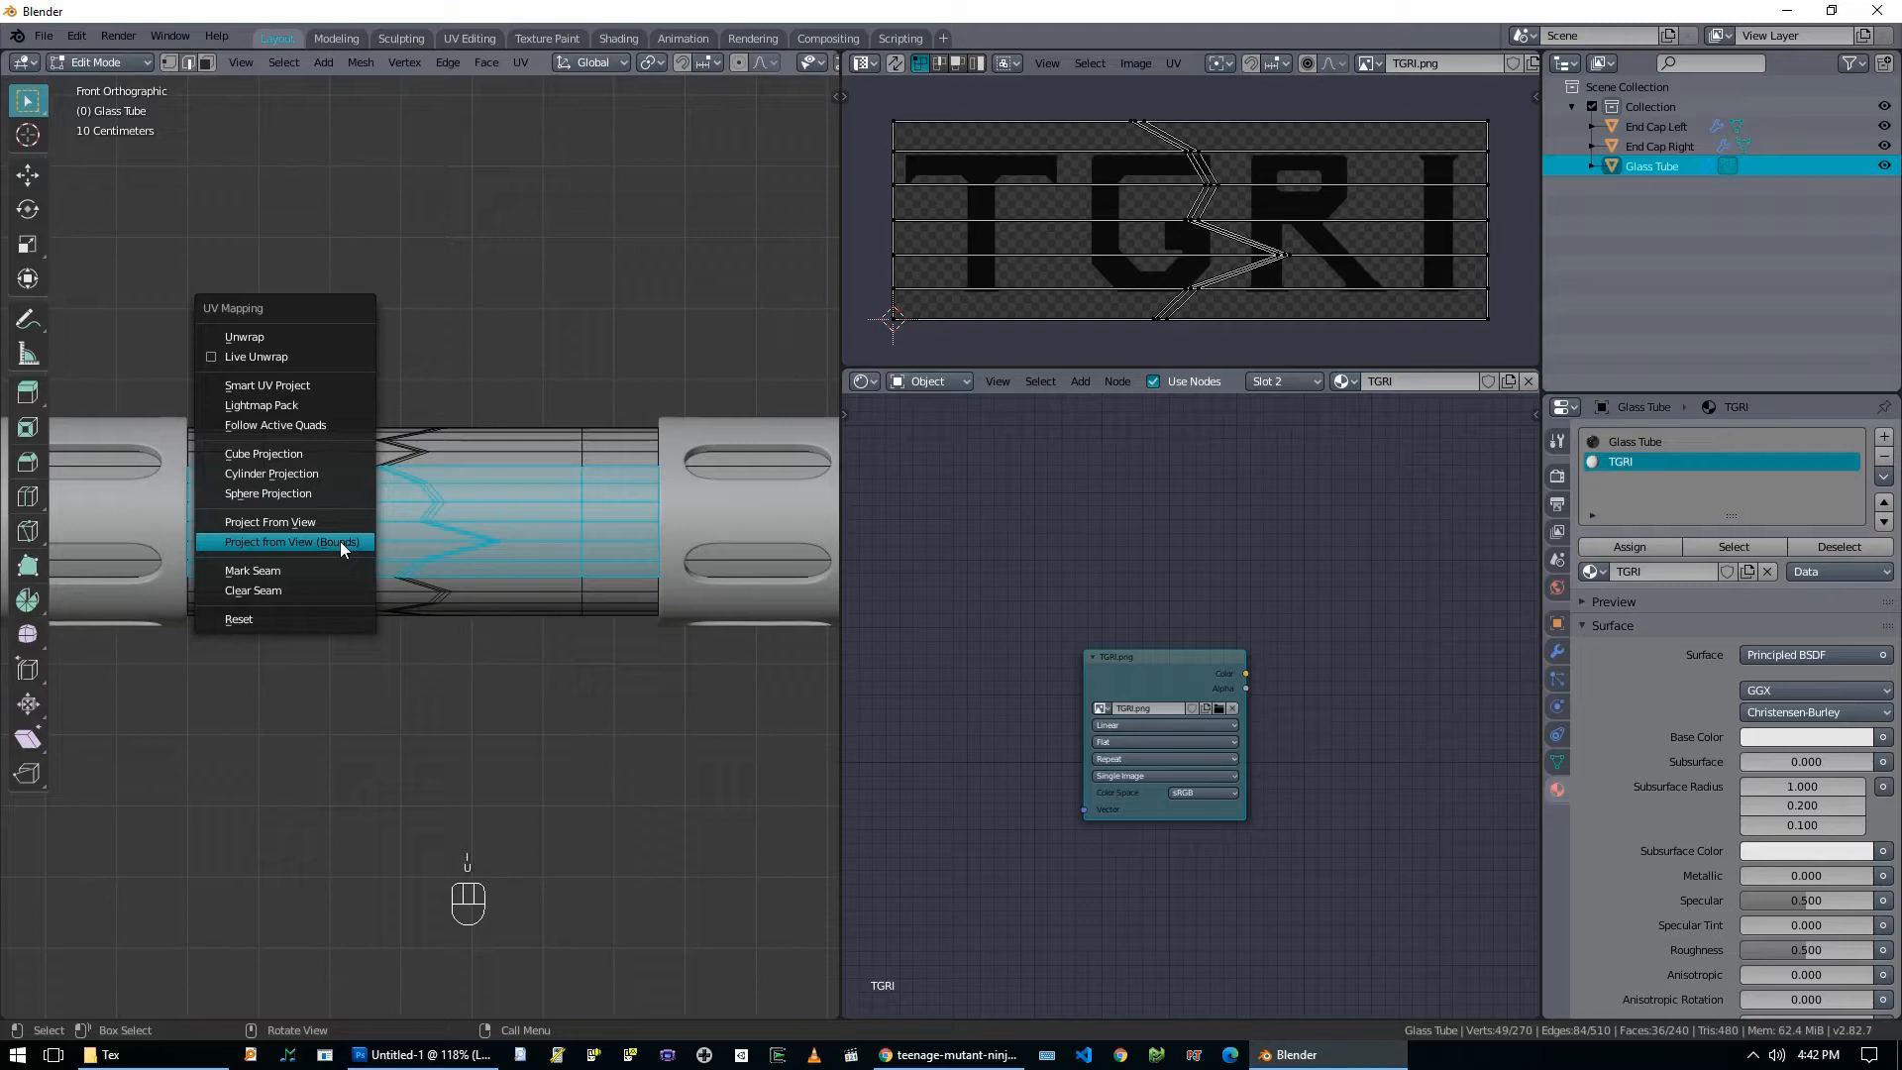
click(341, 540)
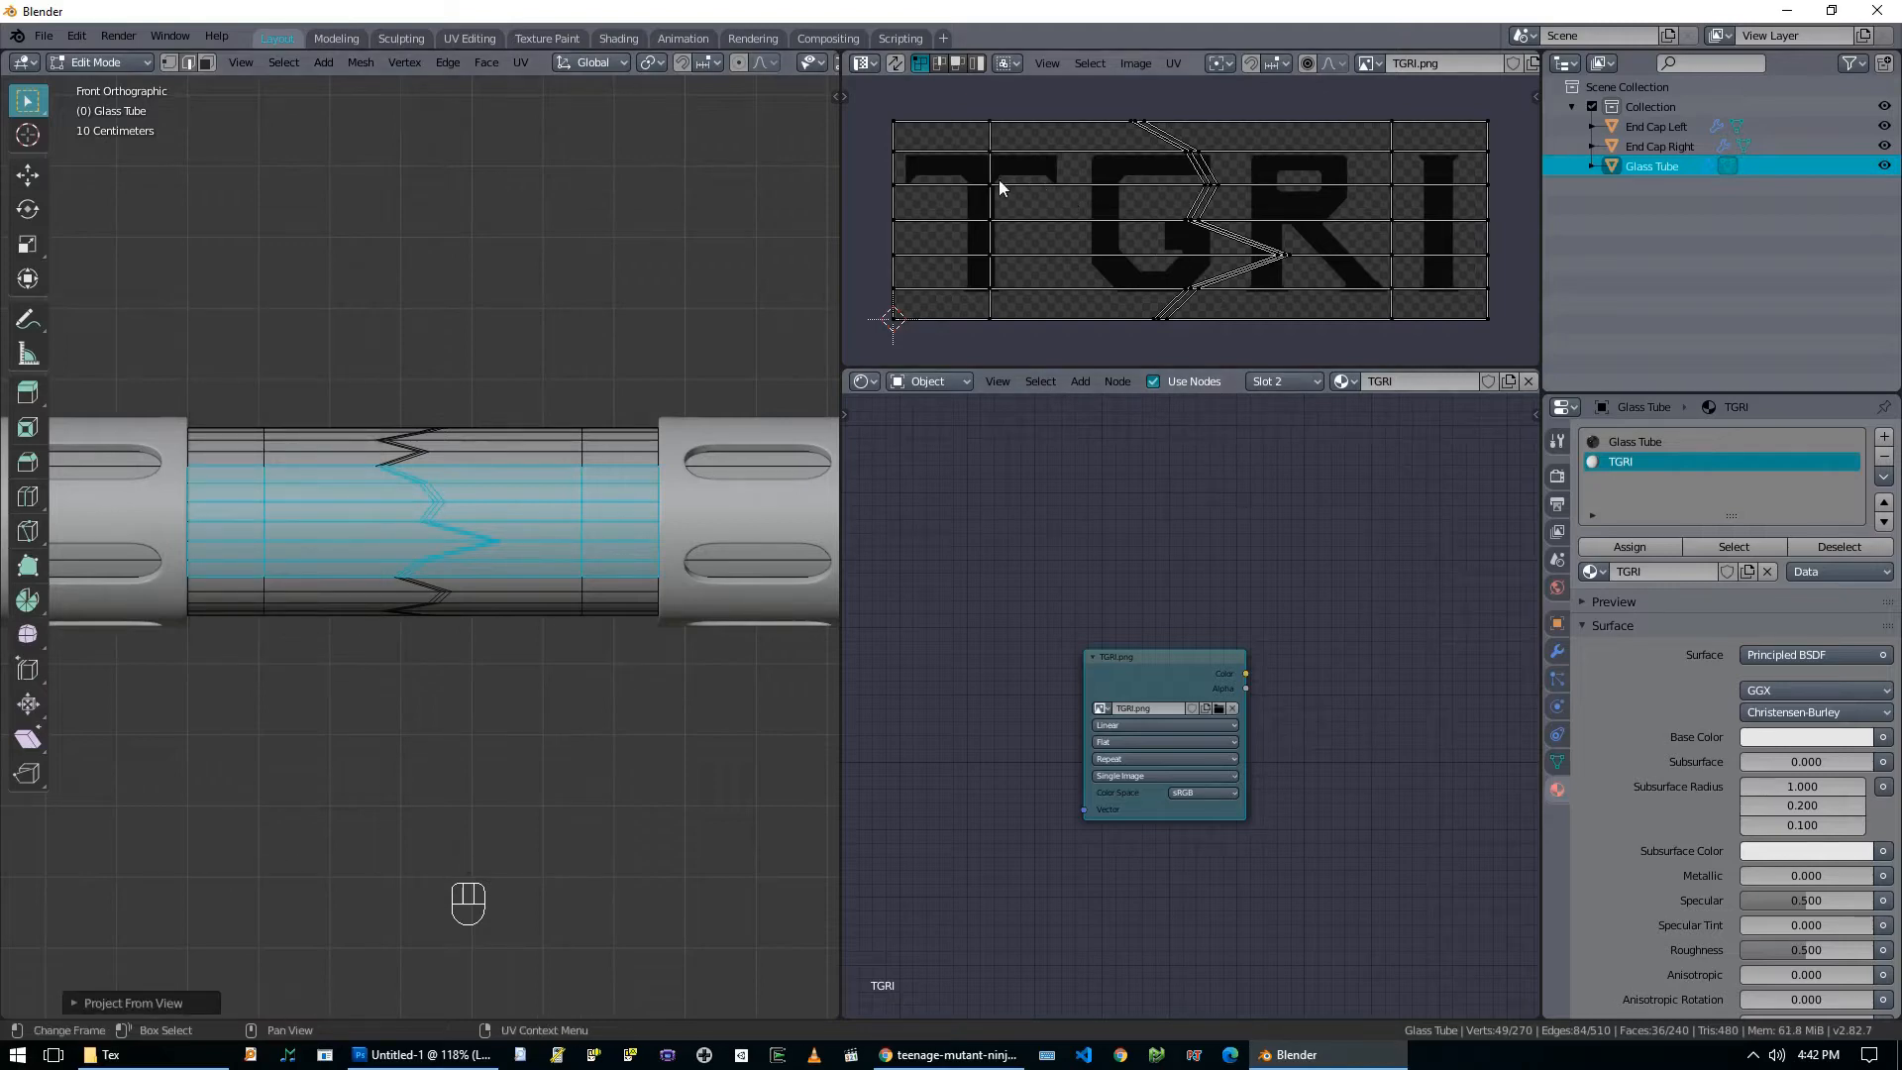
Scale all the label UVs by about 1.3 along X and switch the viewport to display the shaded materials.
key(a)
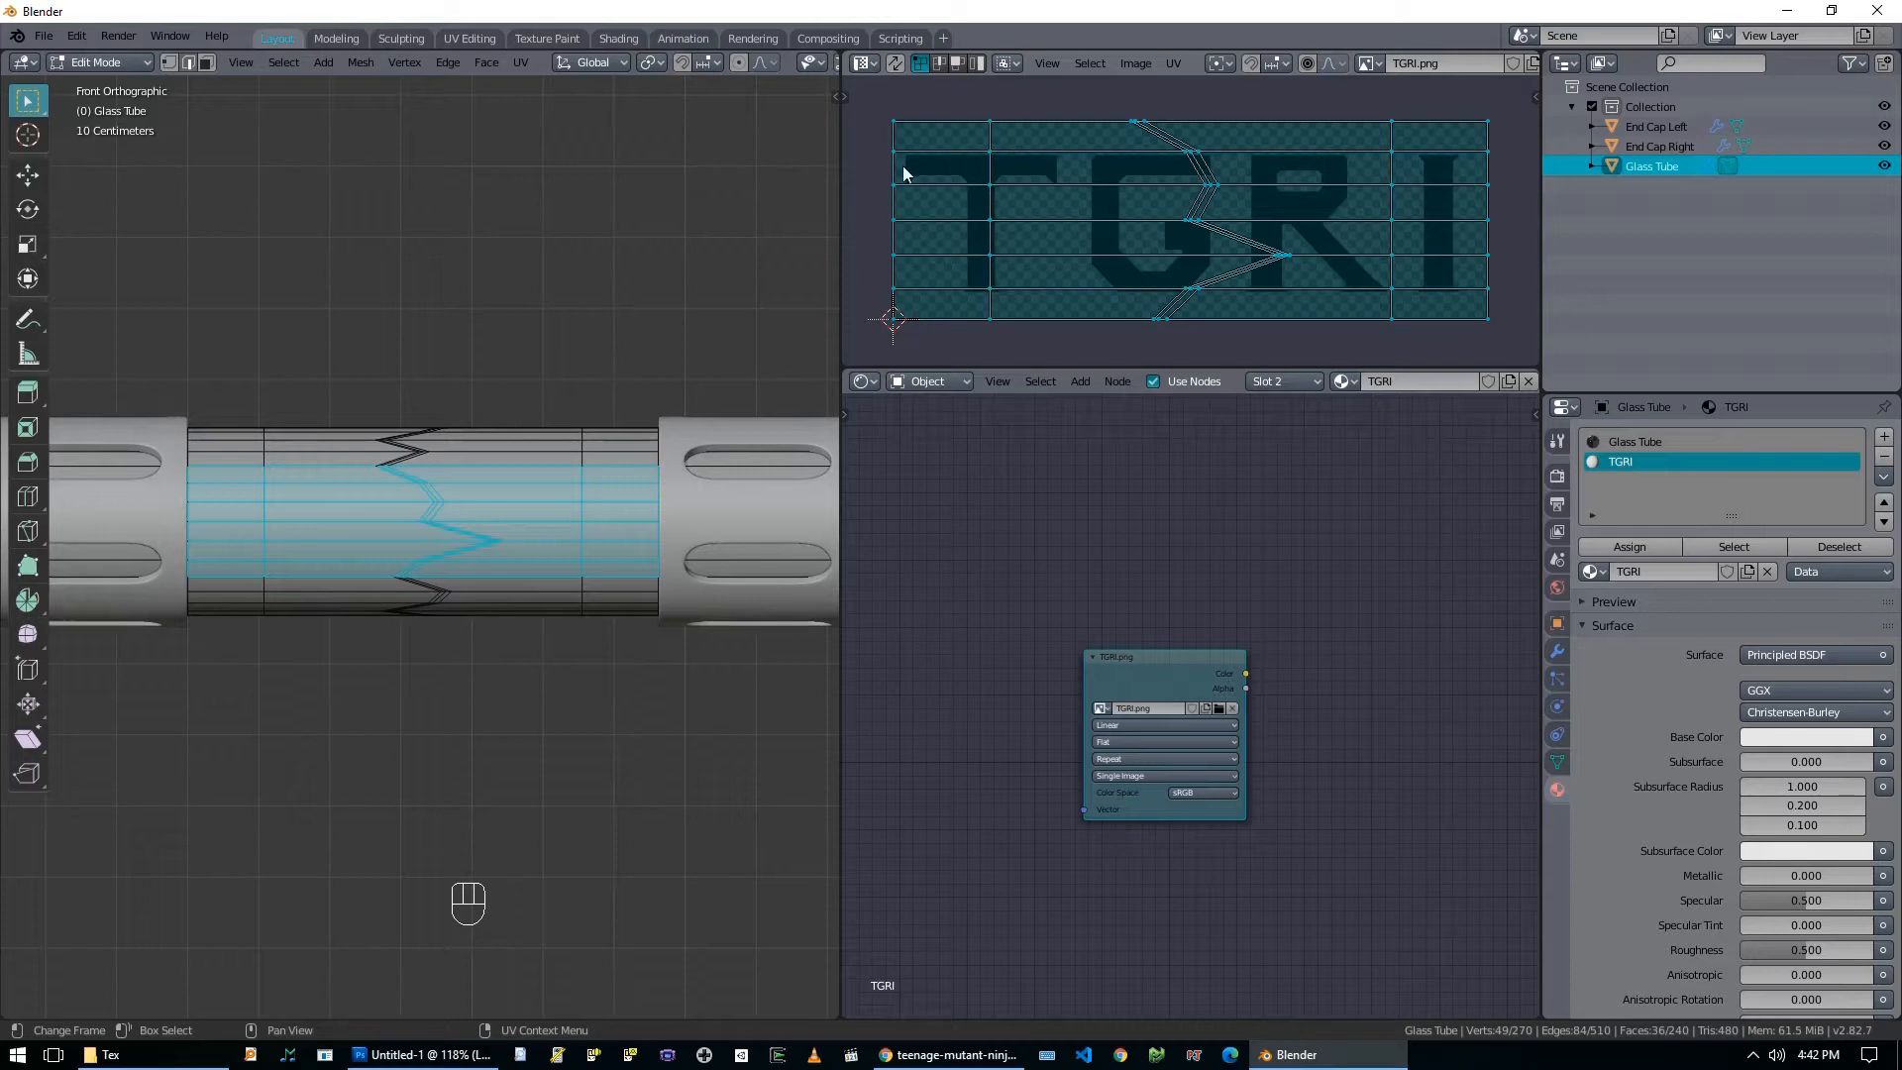
key(s)
key(x)
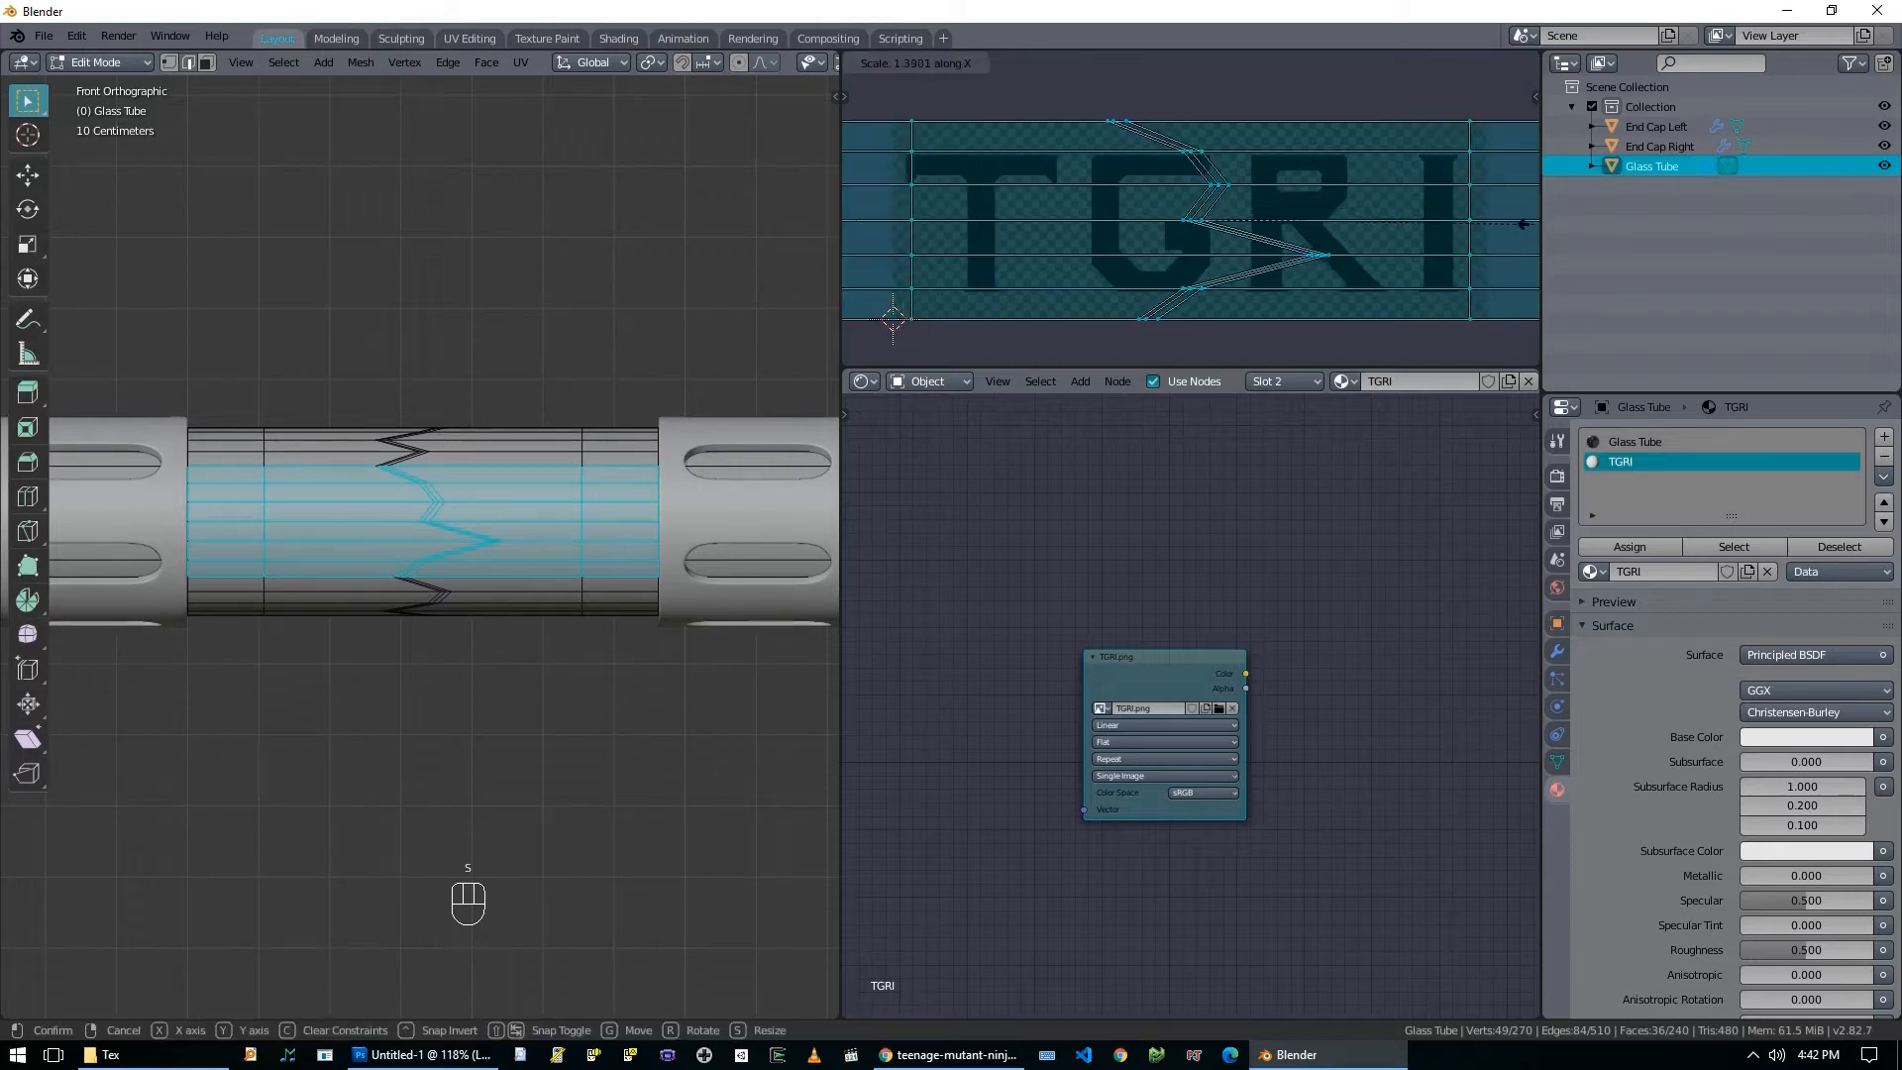
click(864, 224)
key(alt+z)
key(alt+z)
key(z)
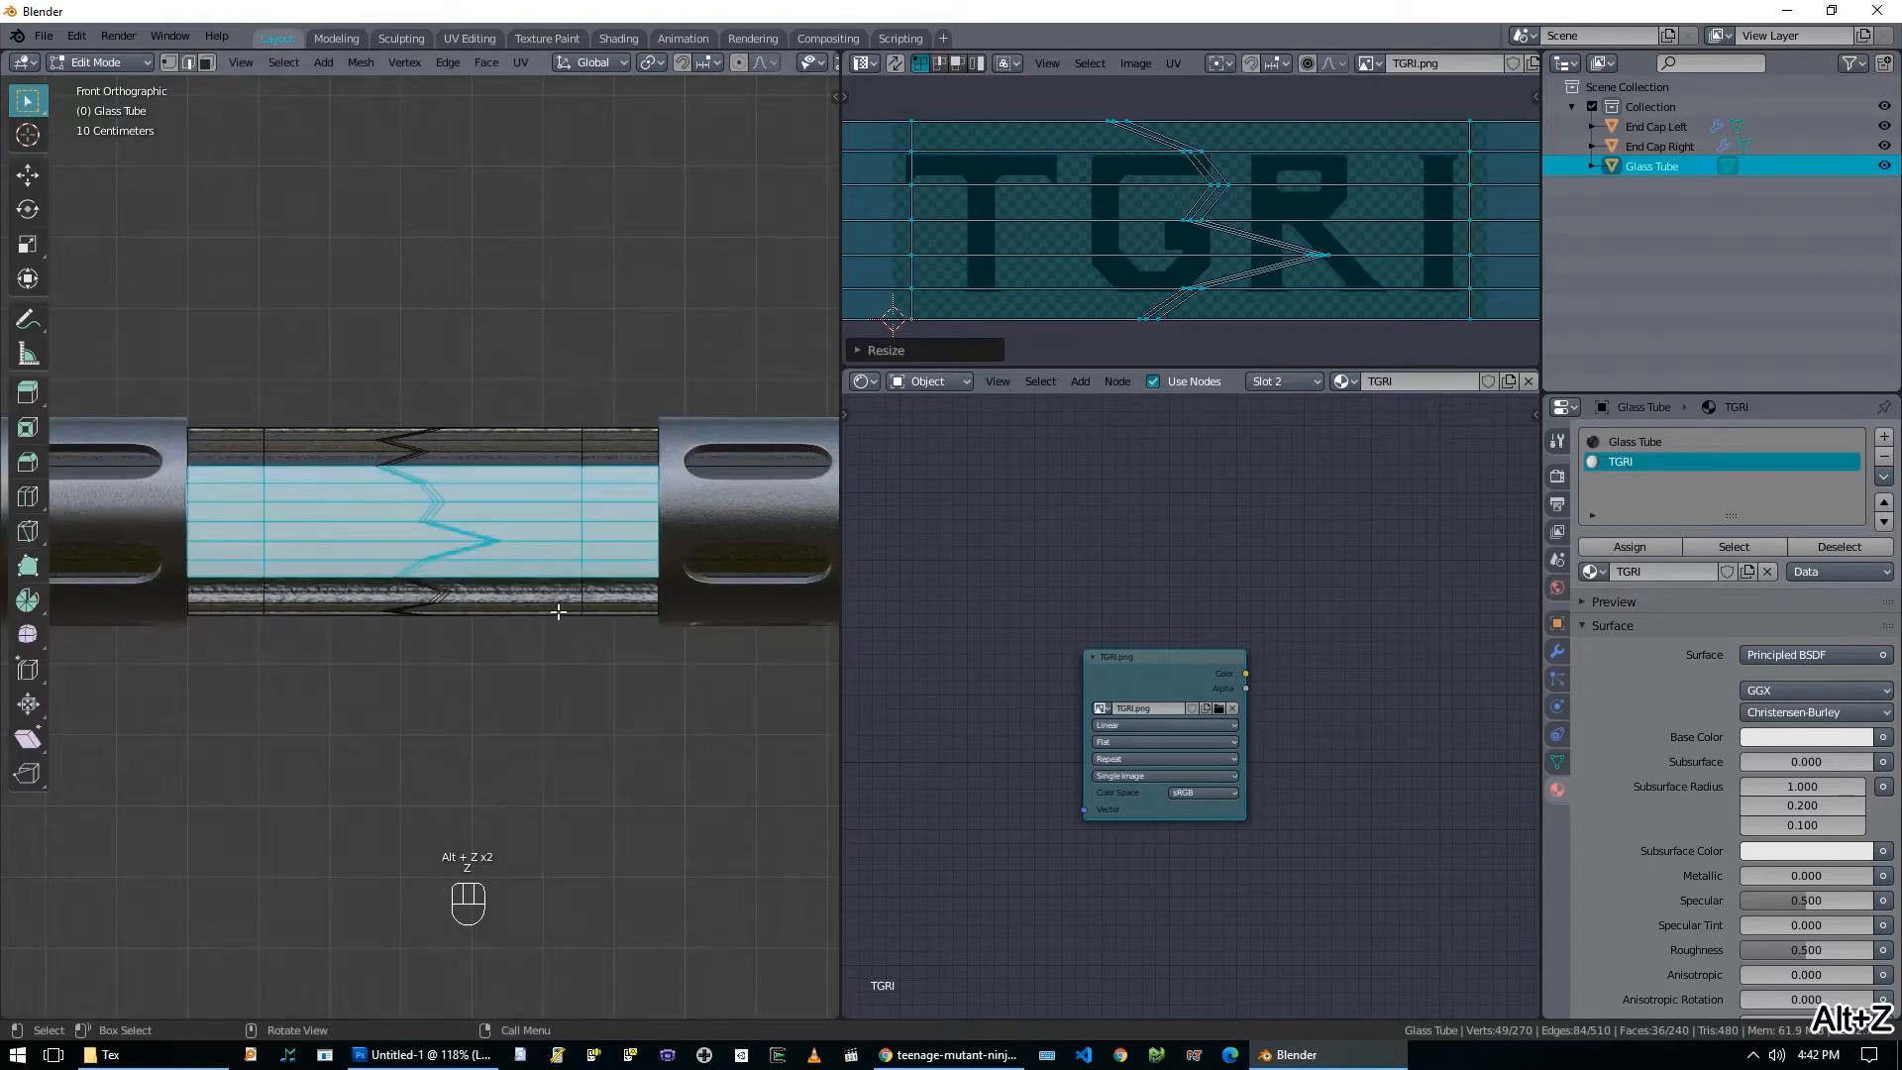
Connect the TGRI.png image's Color output to the Principled BSDF's Base Color.
middle_drag(1113, 579, 1044, 518)
middle_drag(1268, 565, 994, 658)
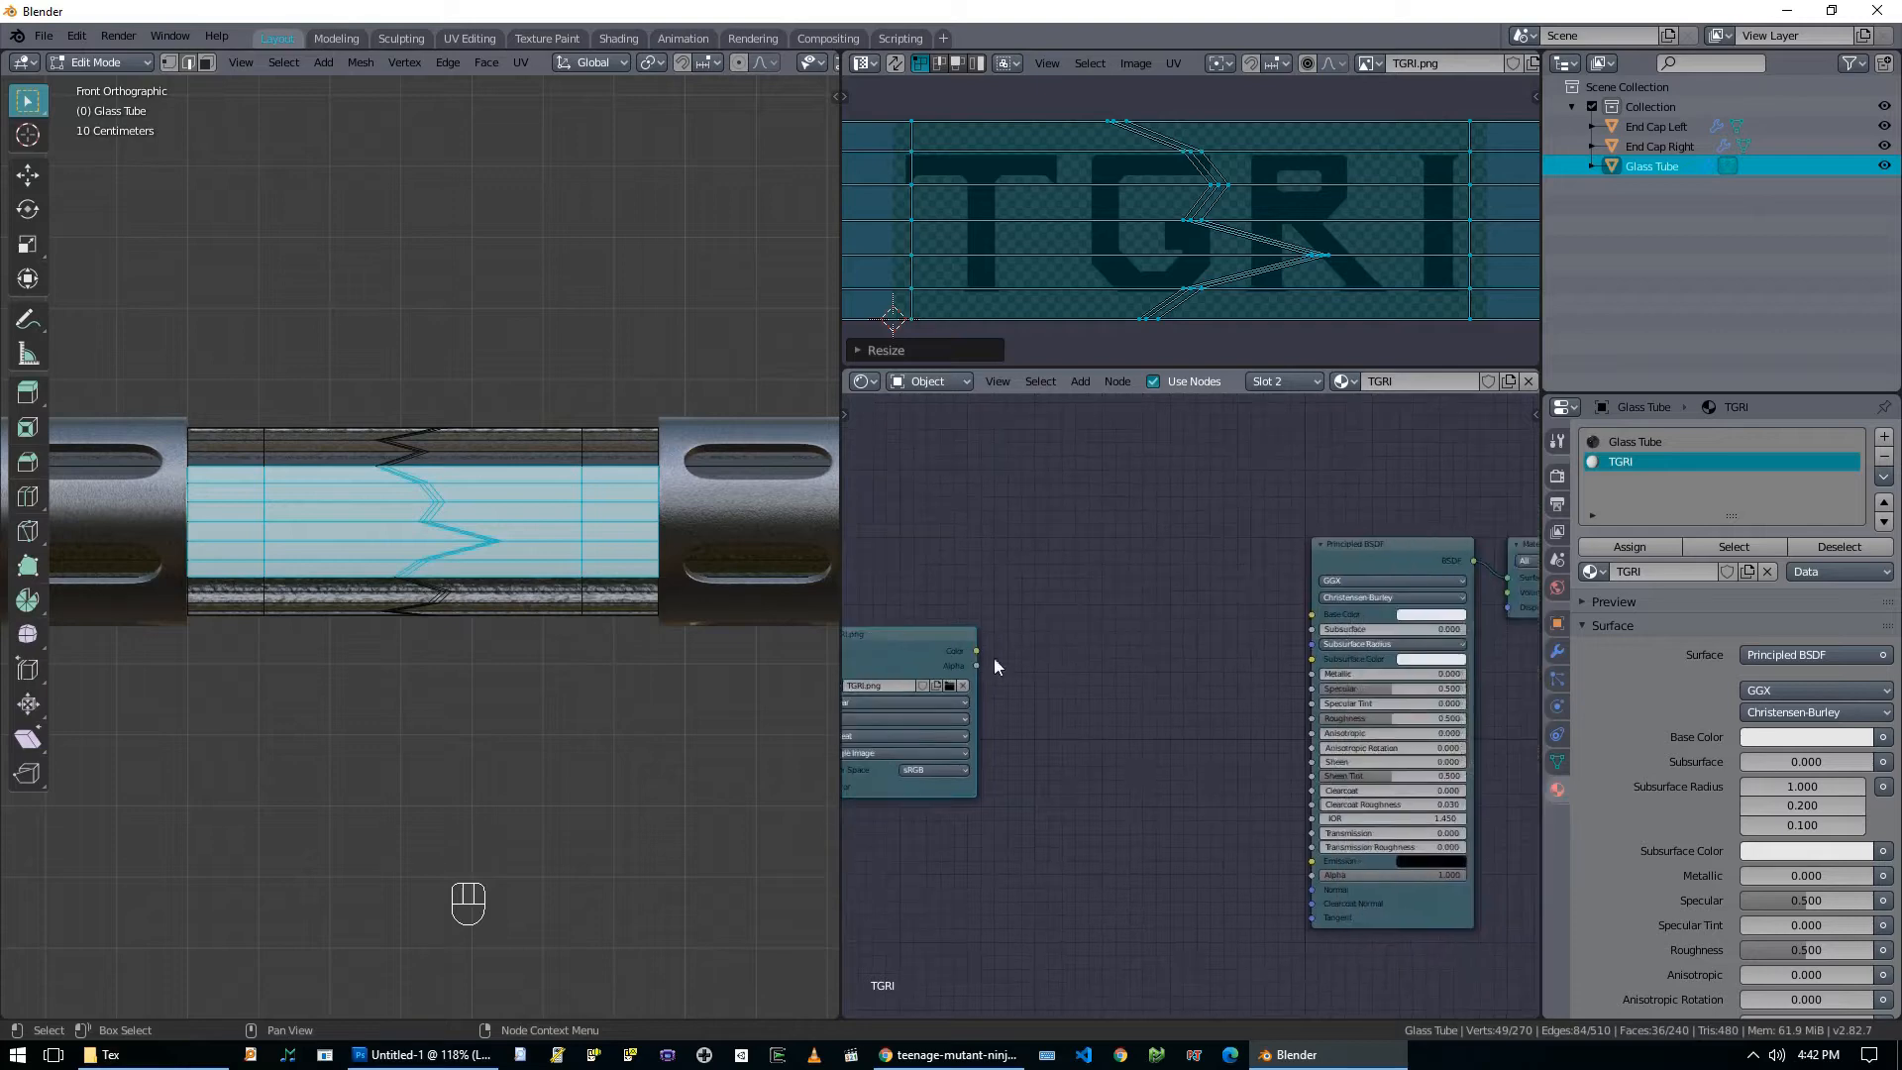
drag(977, 651, 1324, 618)
Move the TGRI.png image node farther from the Principled BSDF to make room between them.
middle_drag(1008, 563, 1218, 537)
drag(1069, 611, 1093, 599)
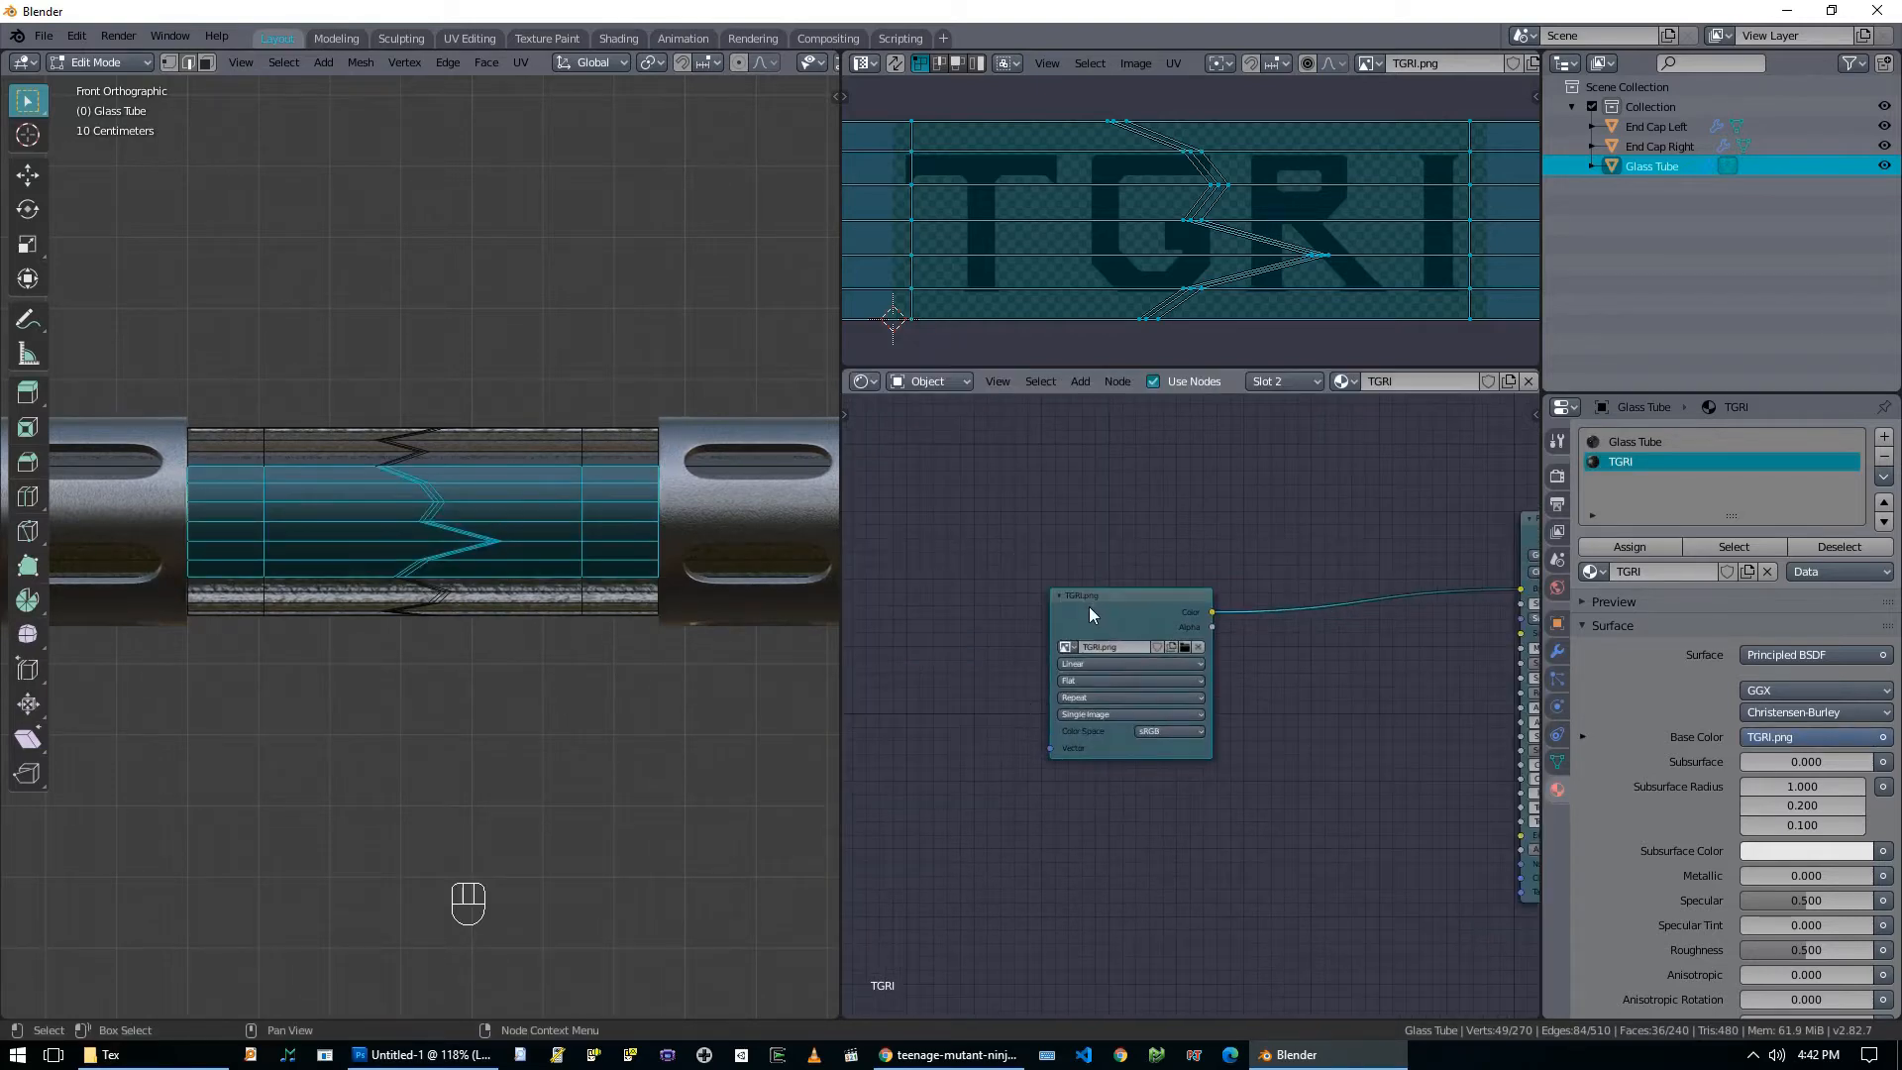
key(g)
click(1114, 563)
scroll(1141, 546, down, 1)
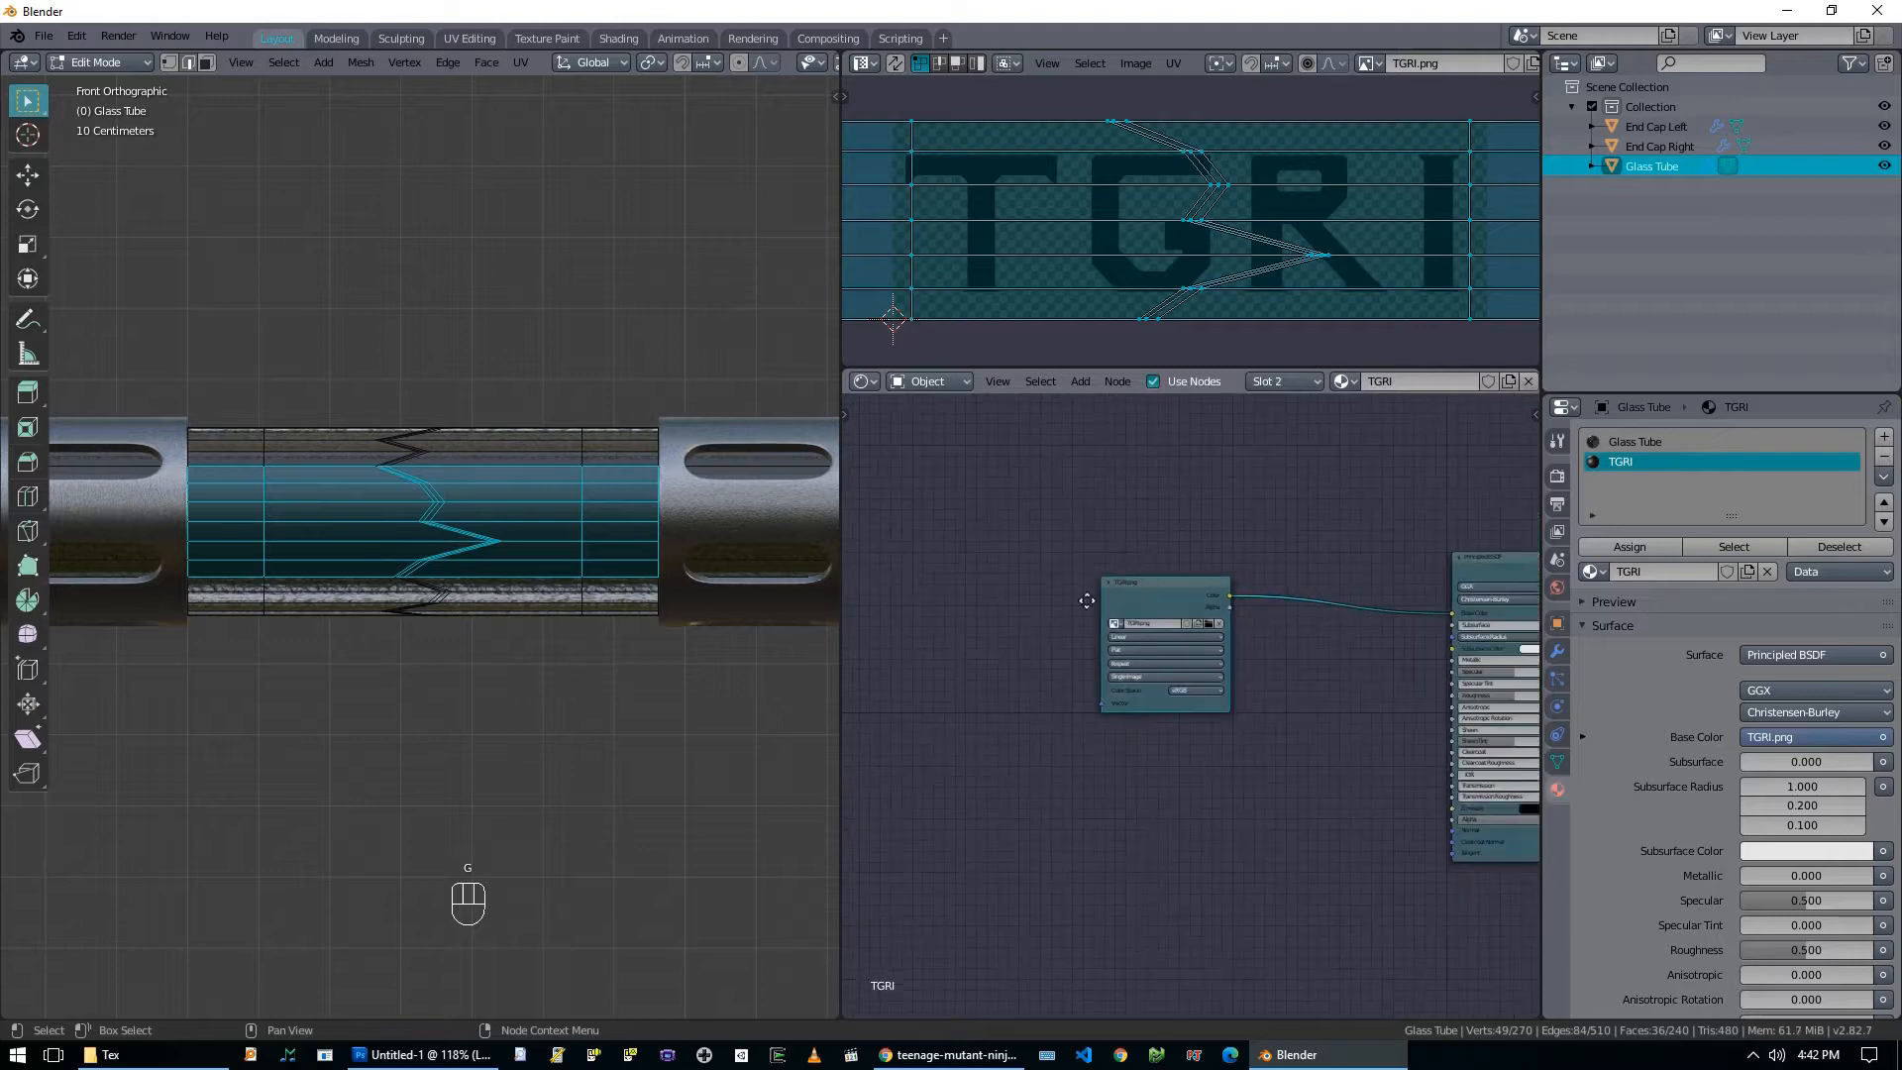
key(g)
click(992, 608)
middle_drag(1250, 574, 1175, 572)
scroll(1174, 571, up, 2)
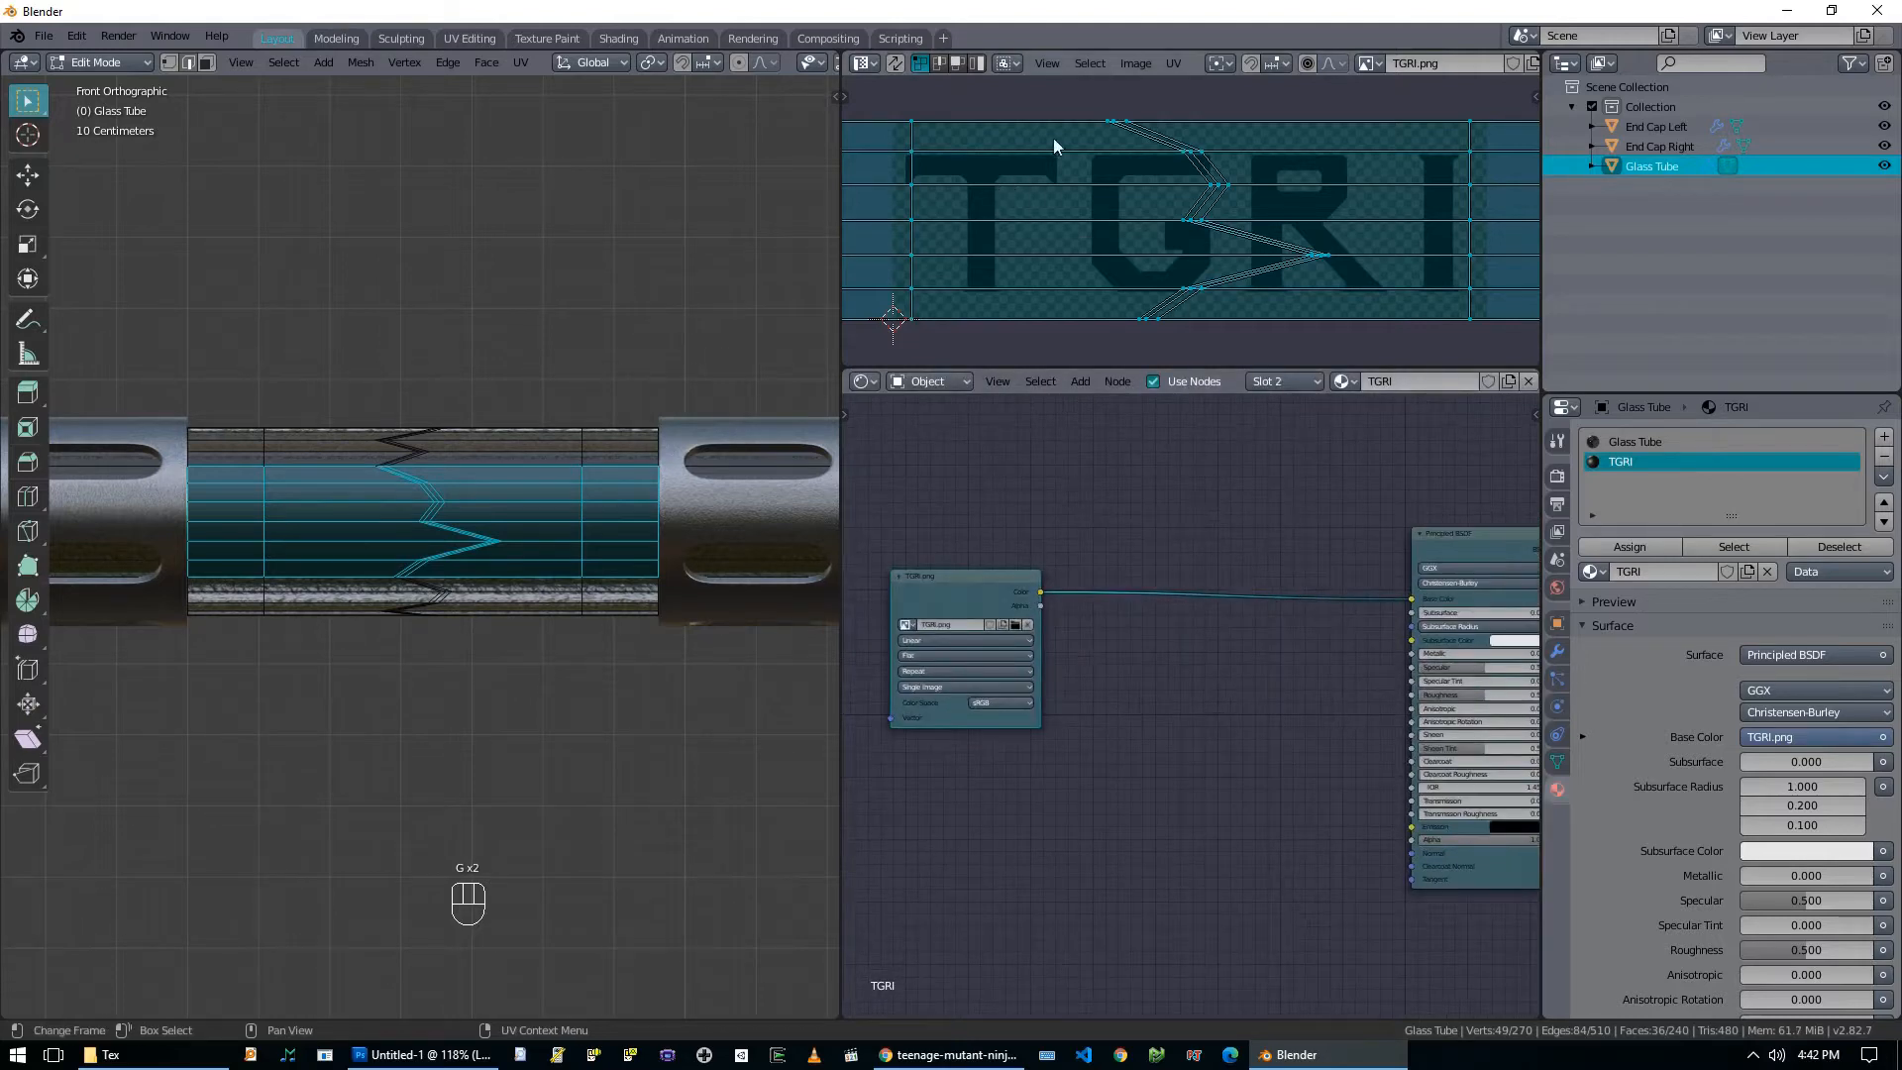
Disconnect the image from Base Color and place a color Mix node between the TGRI.png and Principled BSDF nodes.
drag(1412, 599, 1258, 604)
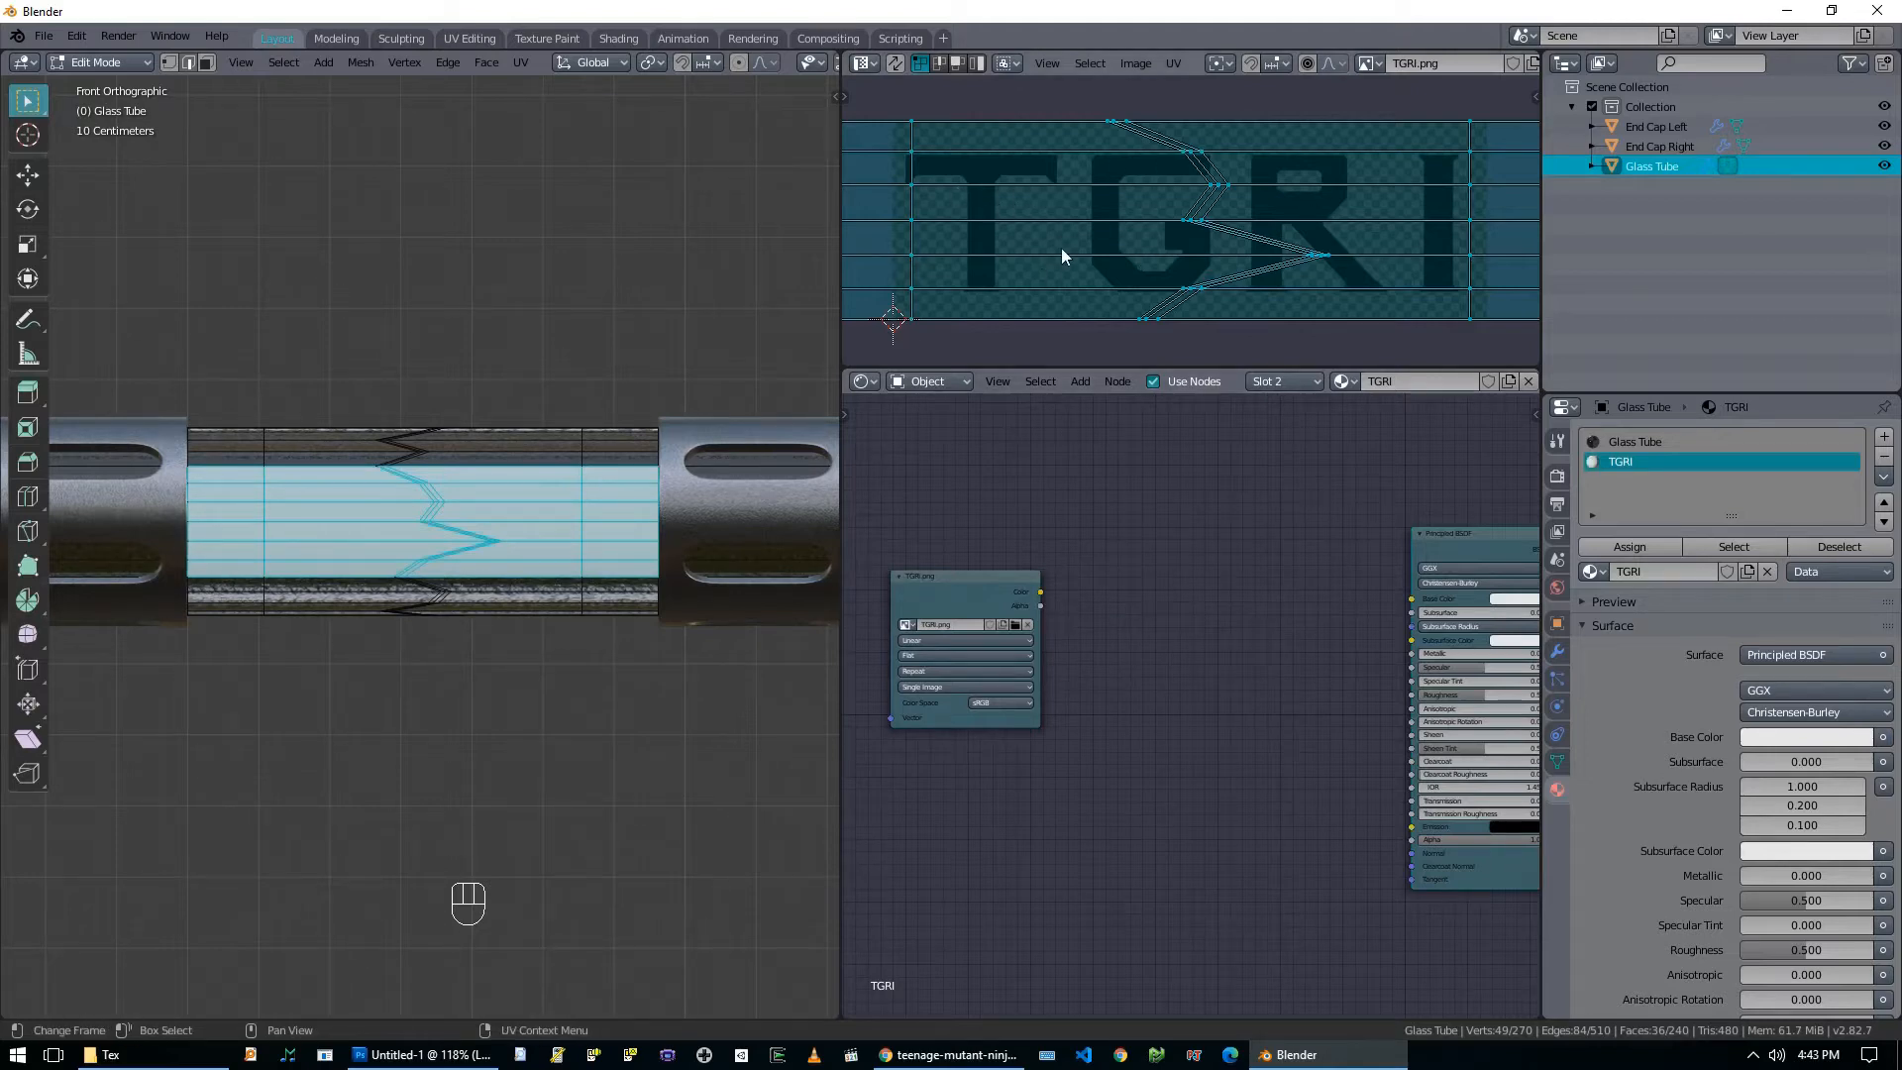
key(shift+a)
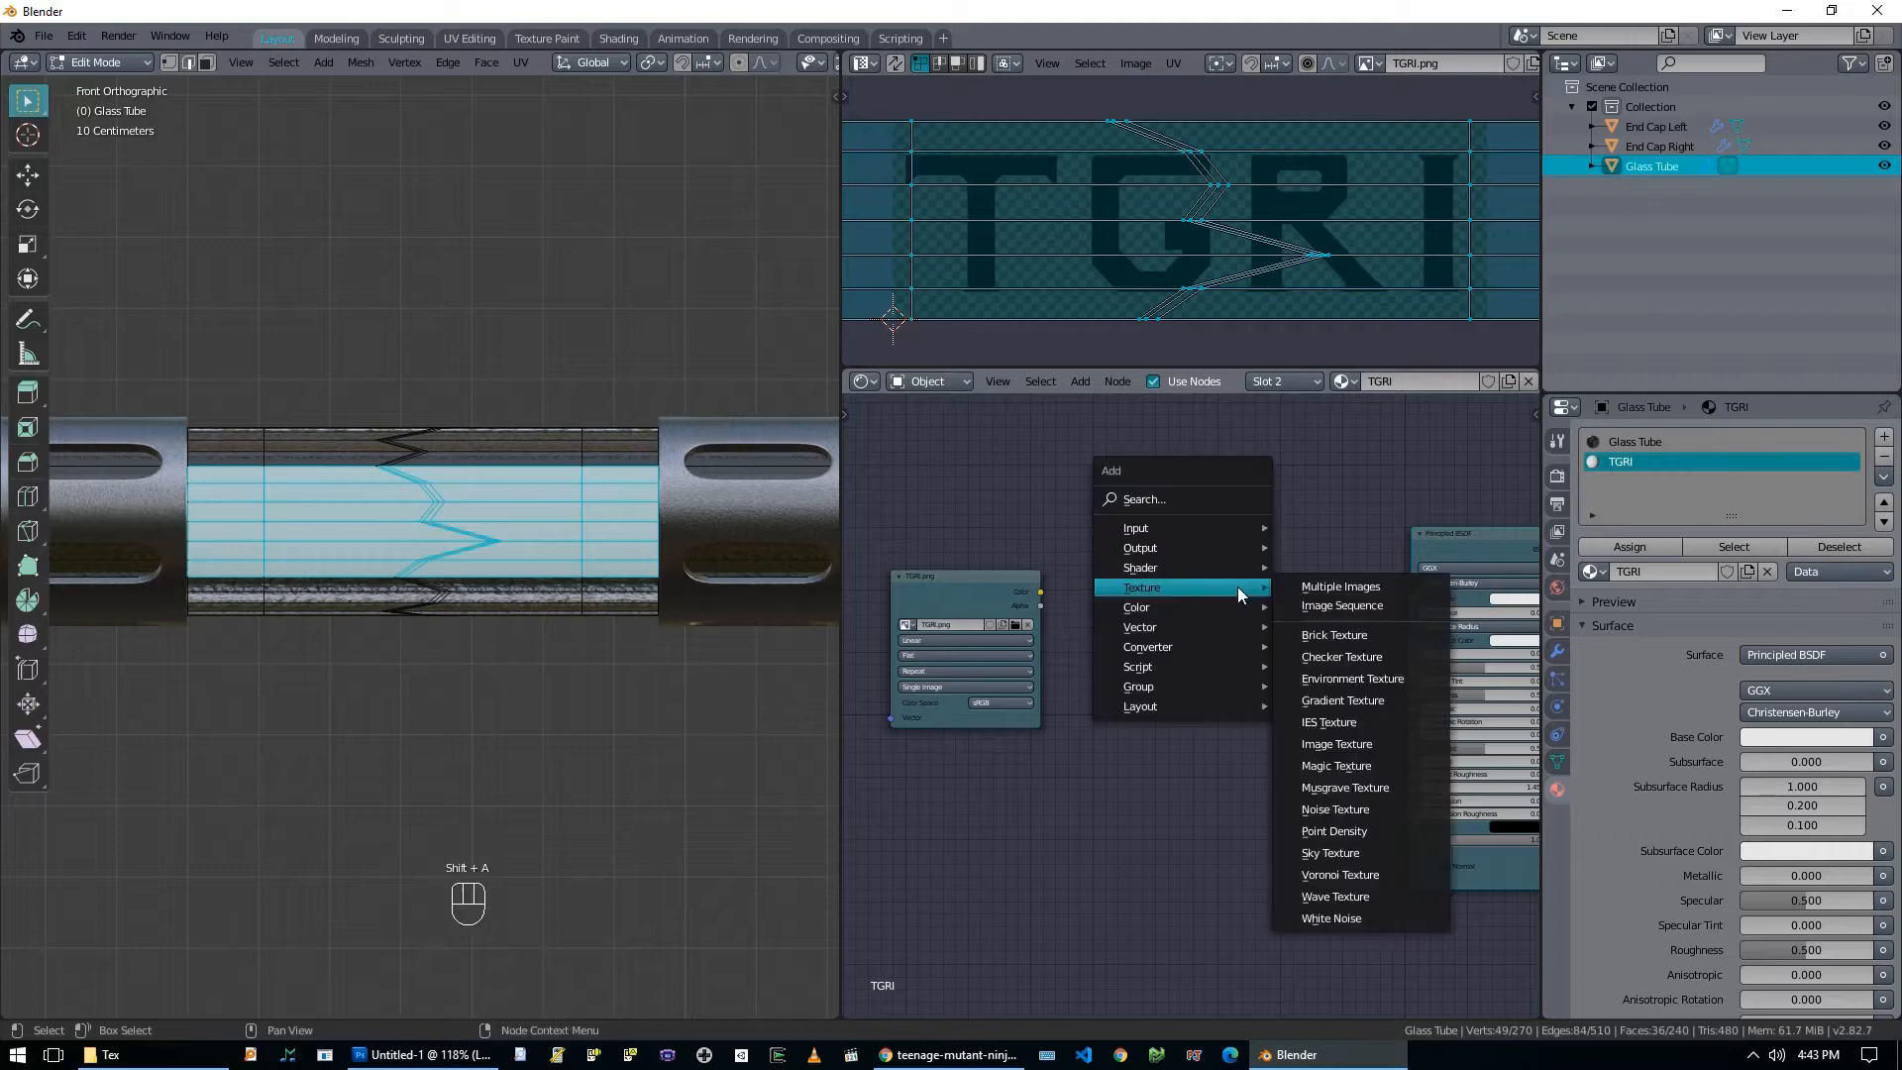
mouse_move(1214, 607)
click(1326, 714)
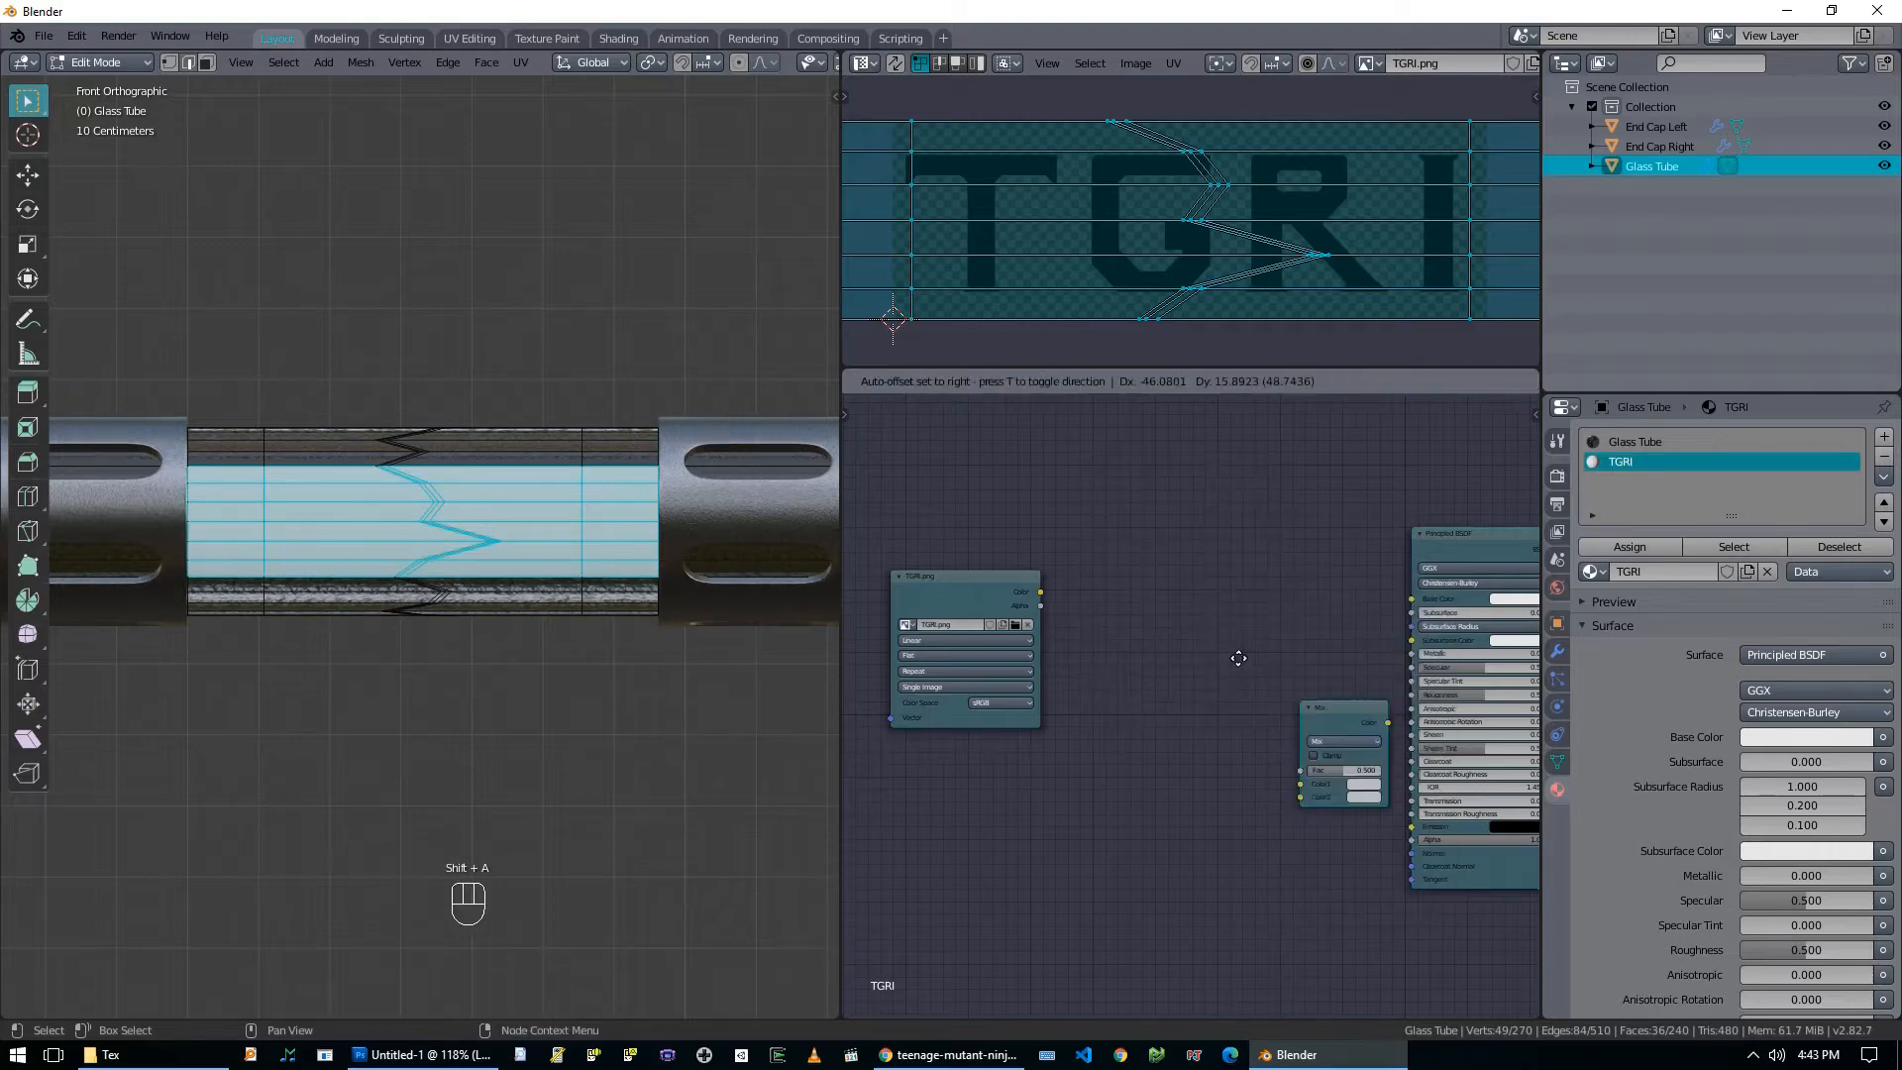
click(1209, 560)
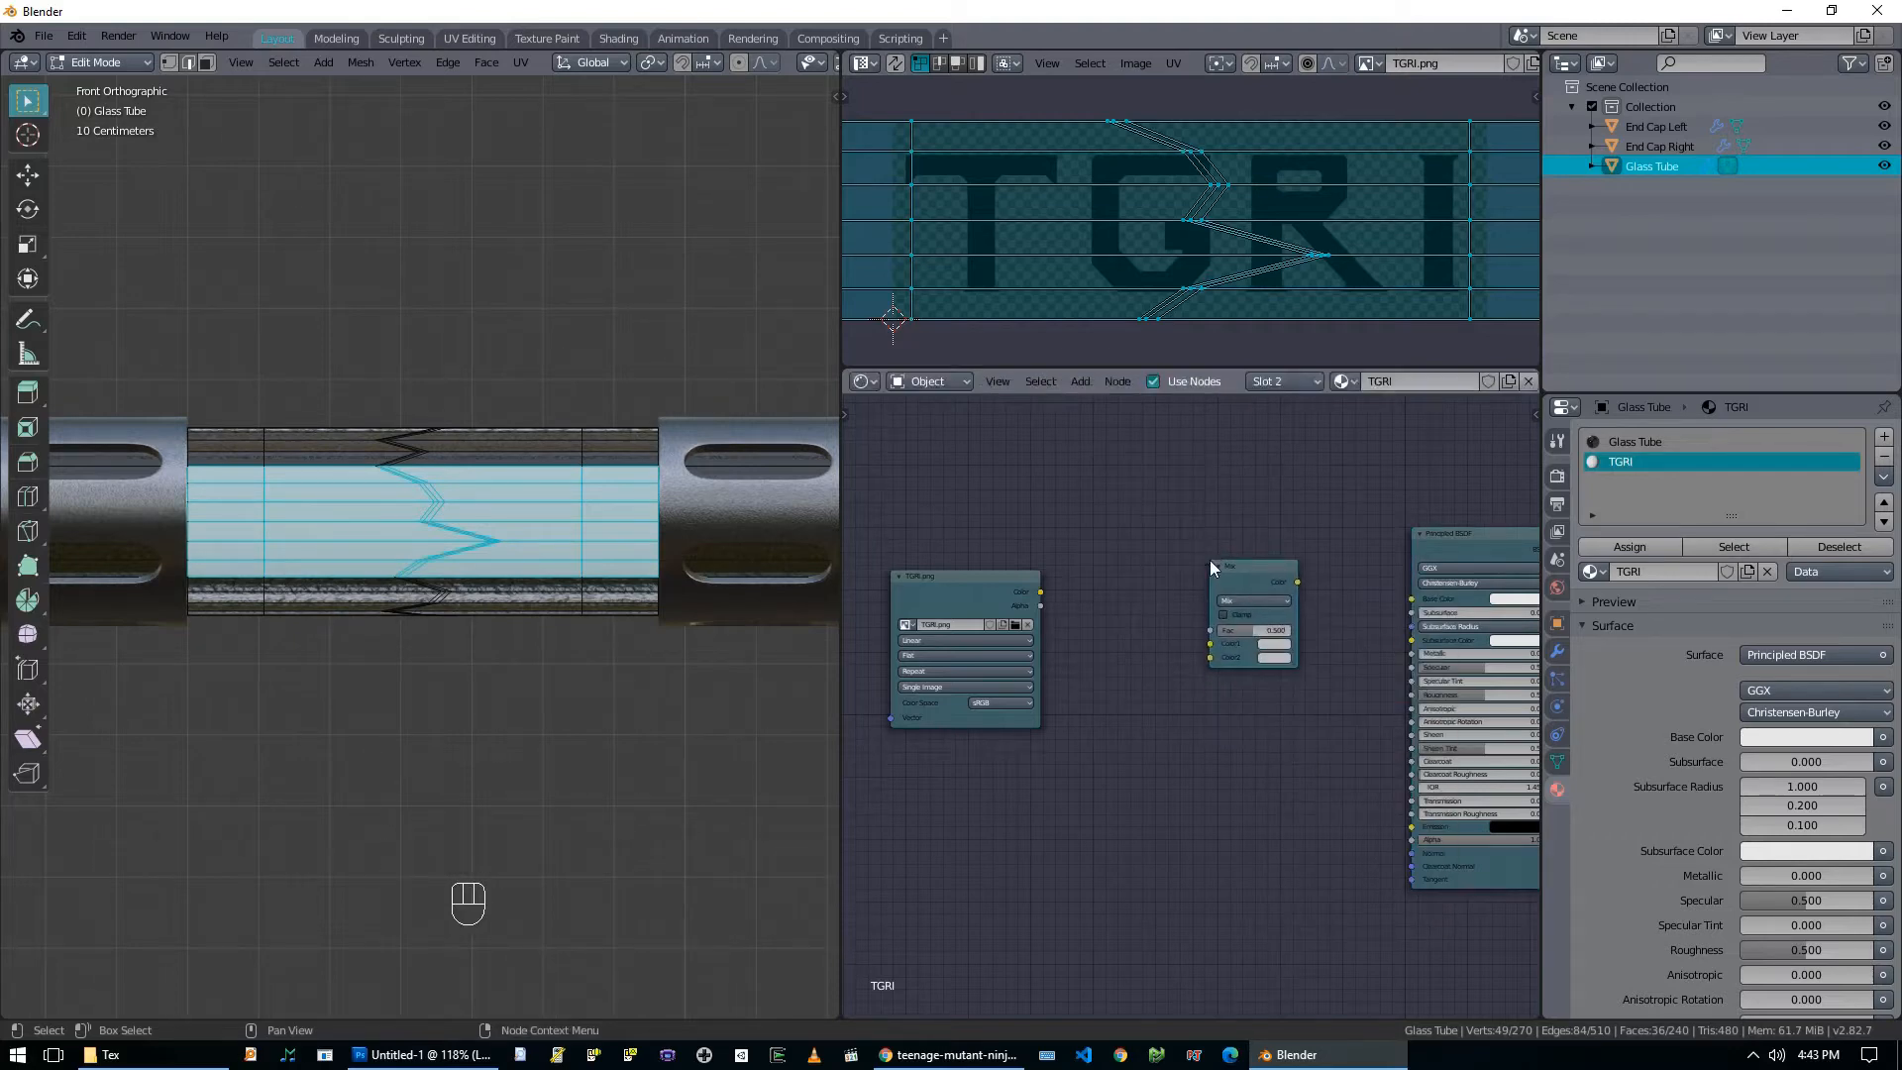
Set the Mix node's Color1 to light grey and its Color2 to a dark, nearly black grey.
click(1276, 645)
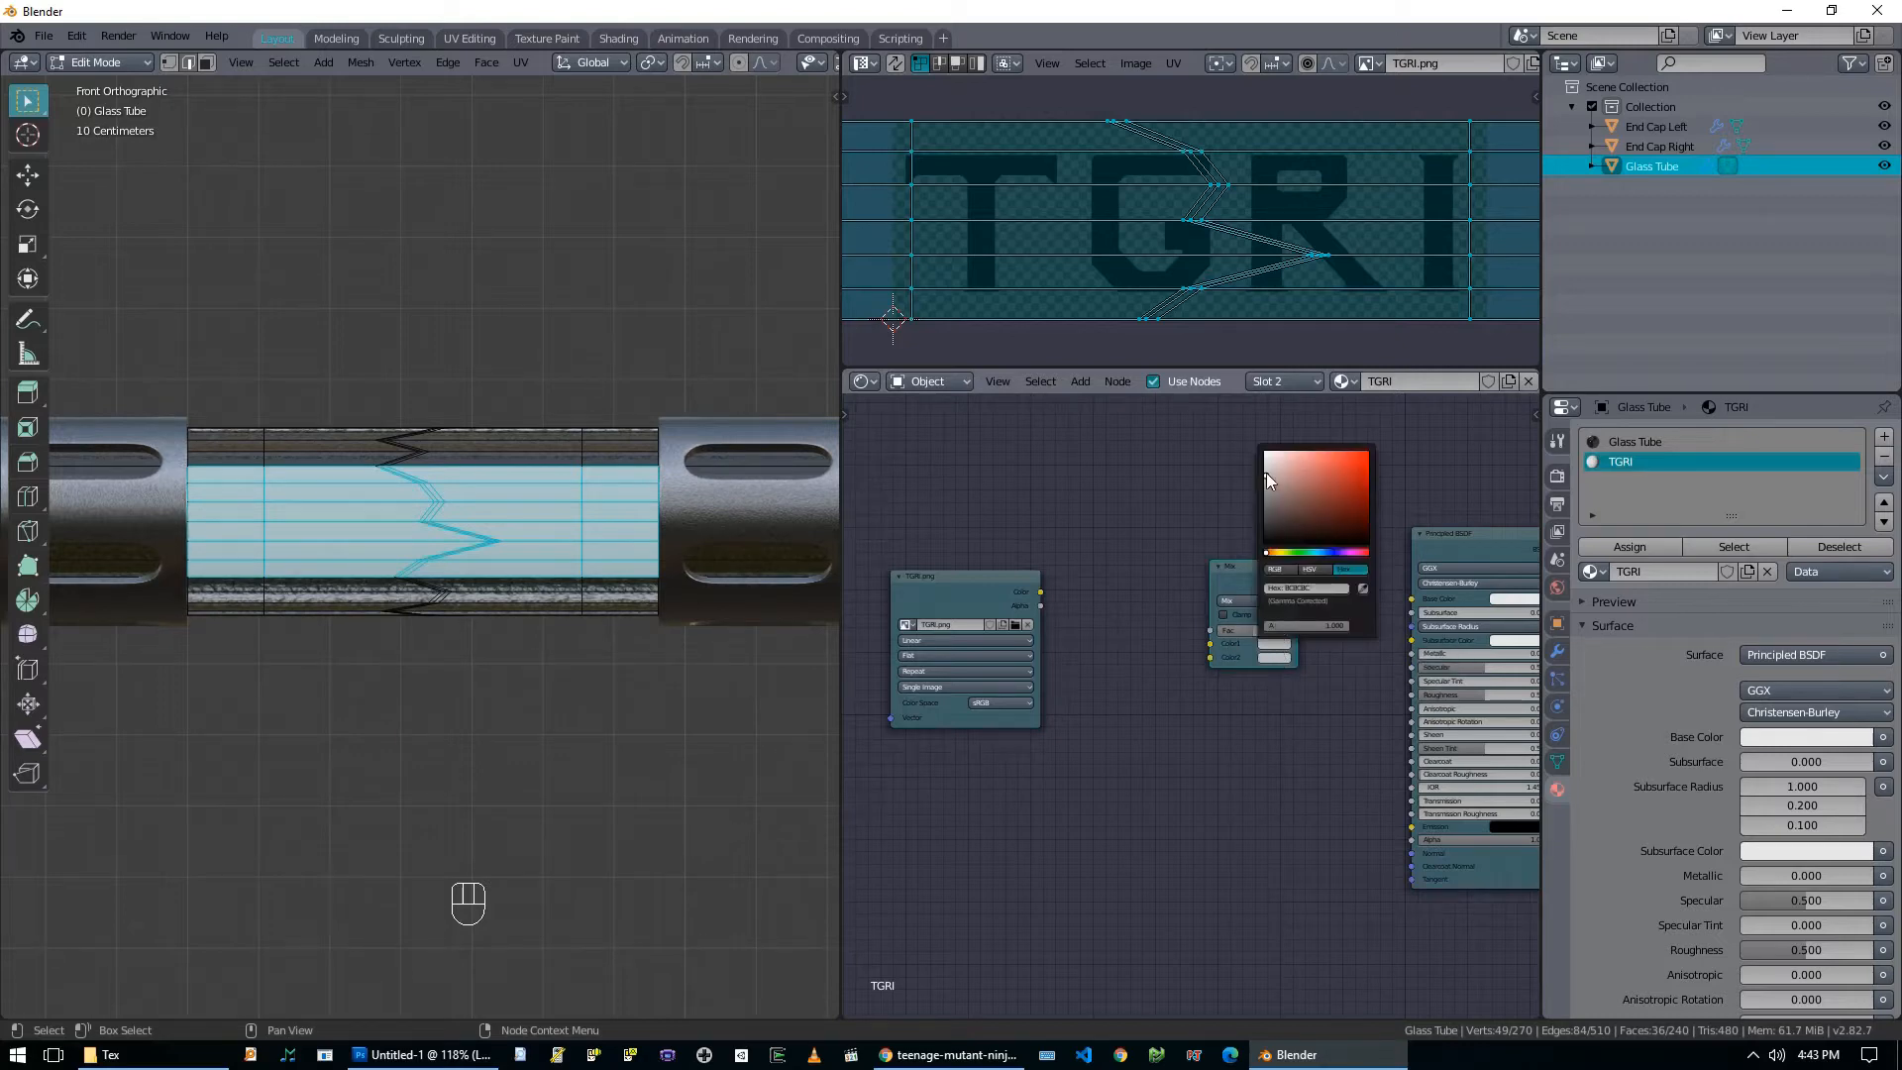
click(1269, 660)
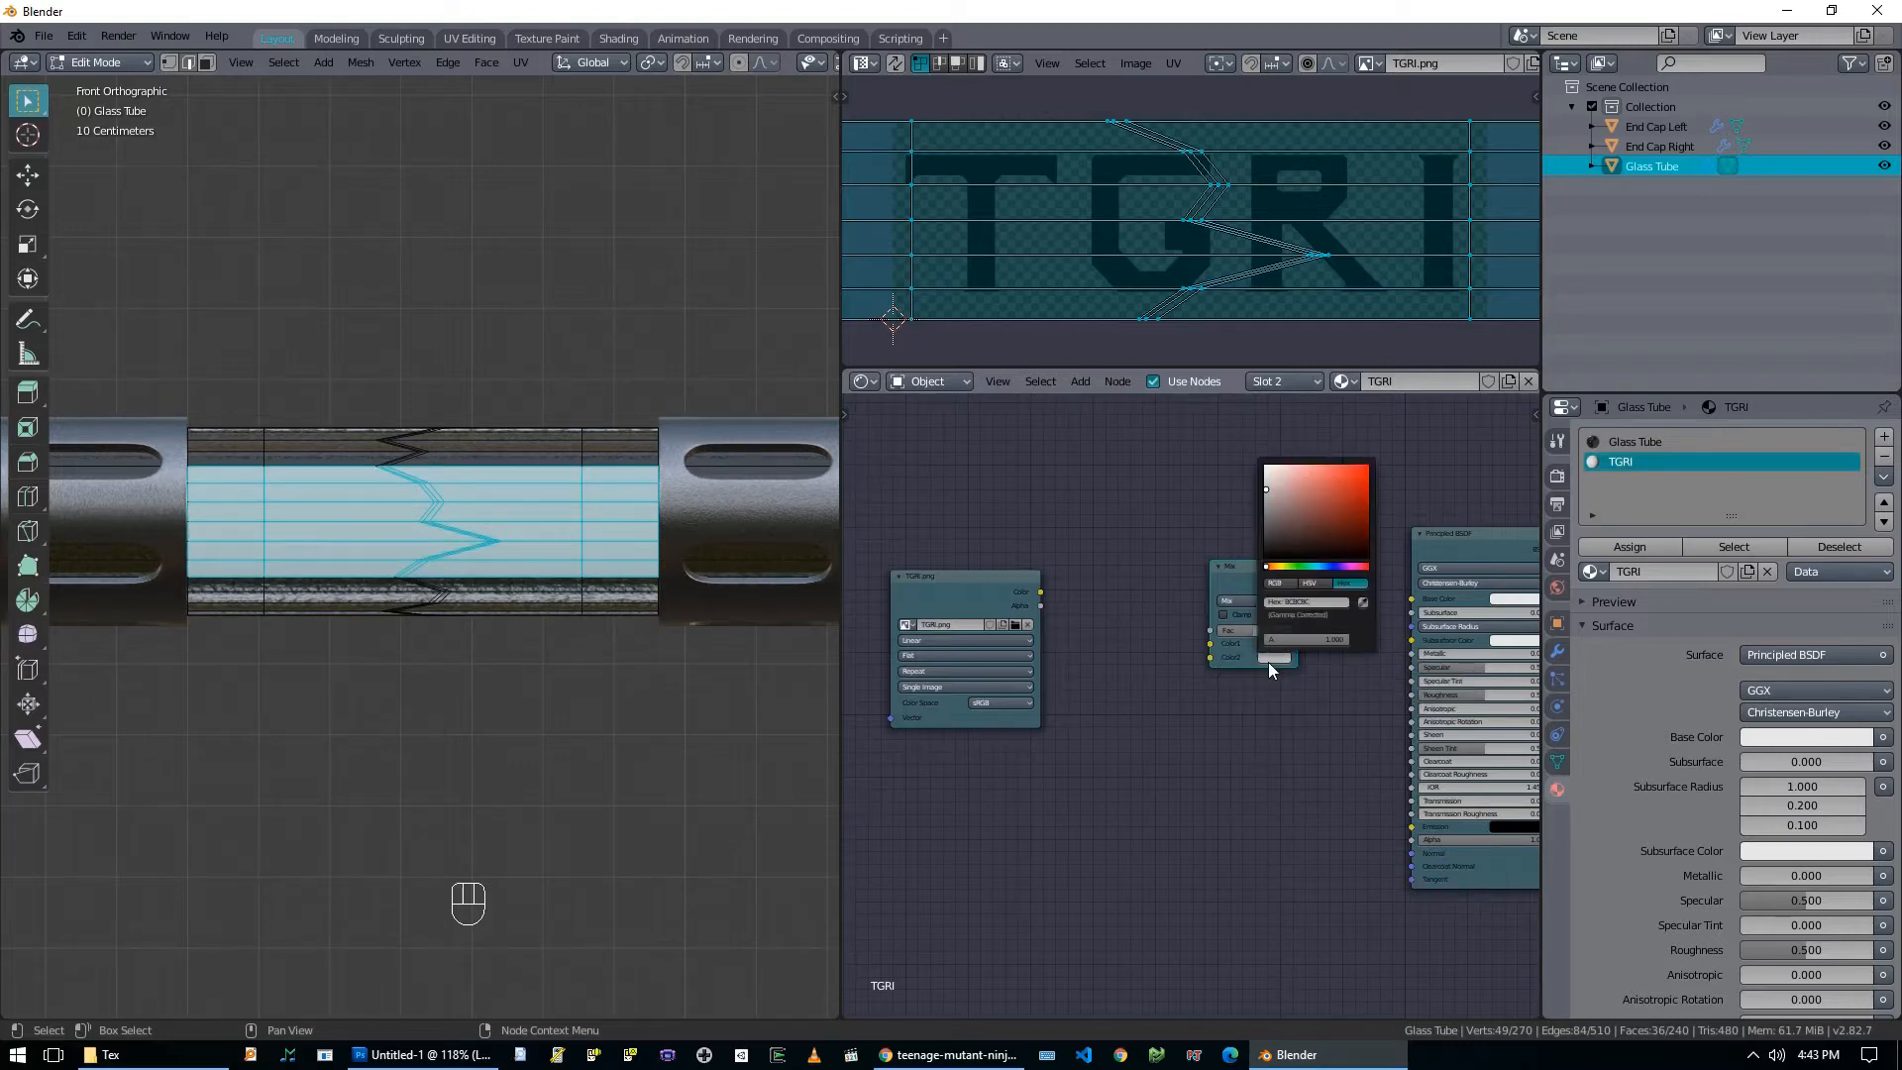
drag(1268, 493, 1266, 535)
Switch to Chrome, compare the TGRI canister reference images for the label's look, and return to Blender.
click(976, 1056)
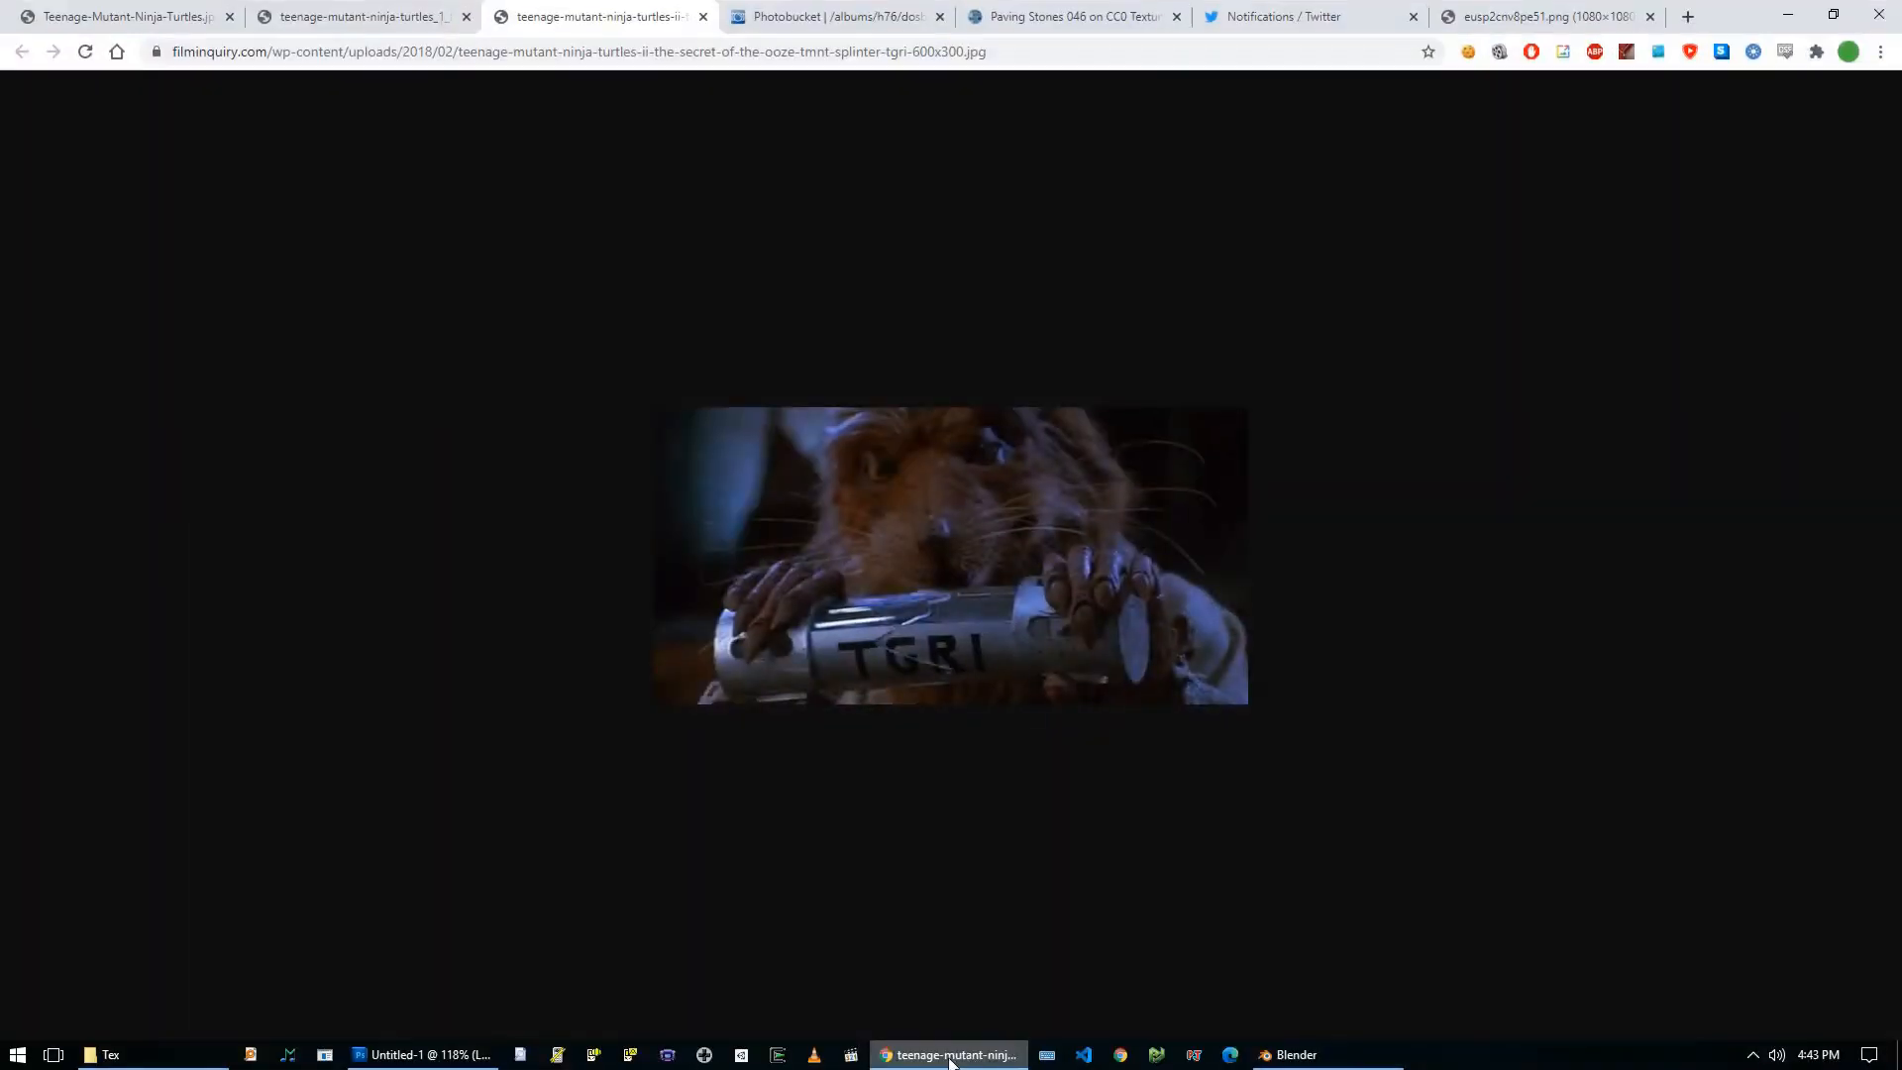
click(318, 14)
click(198, 16)
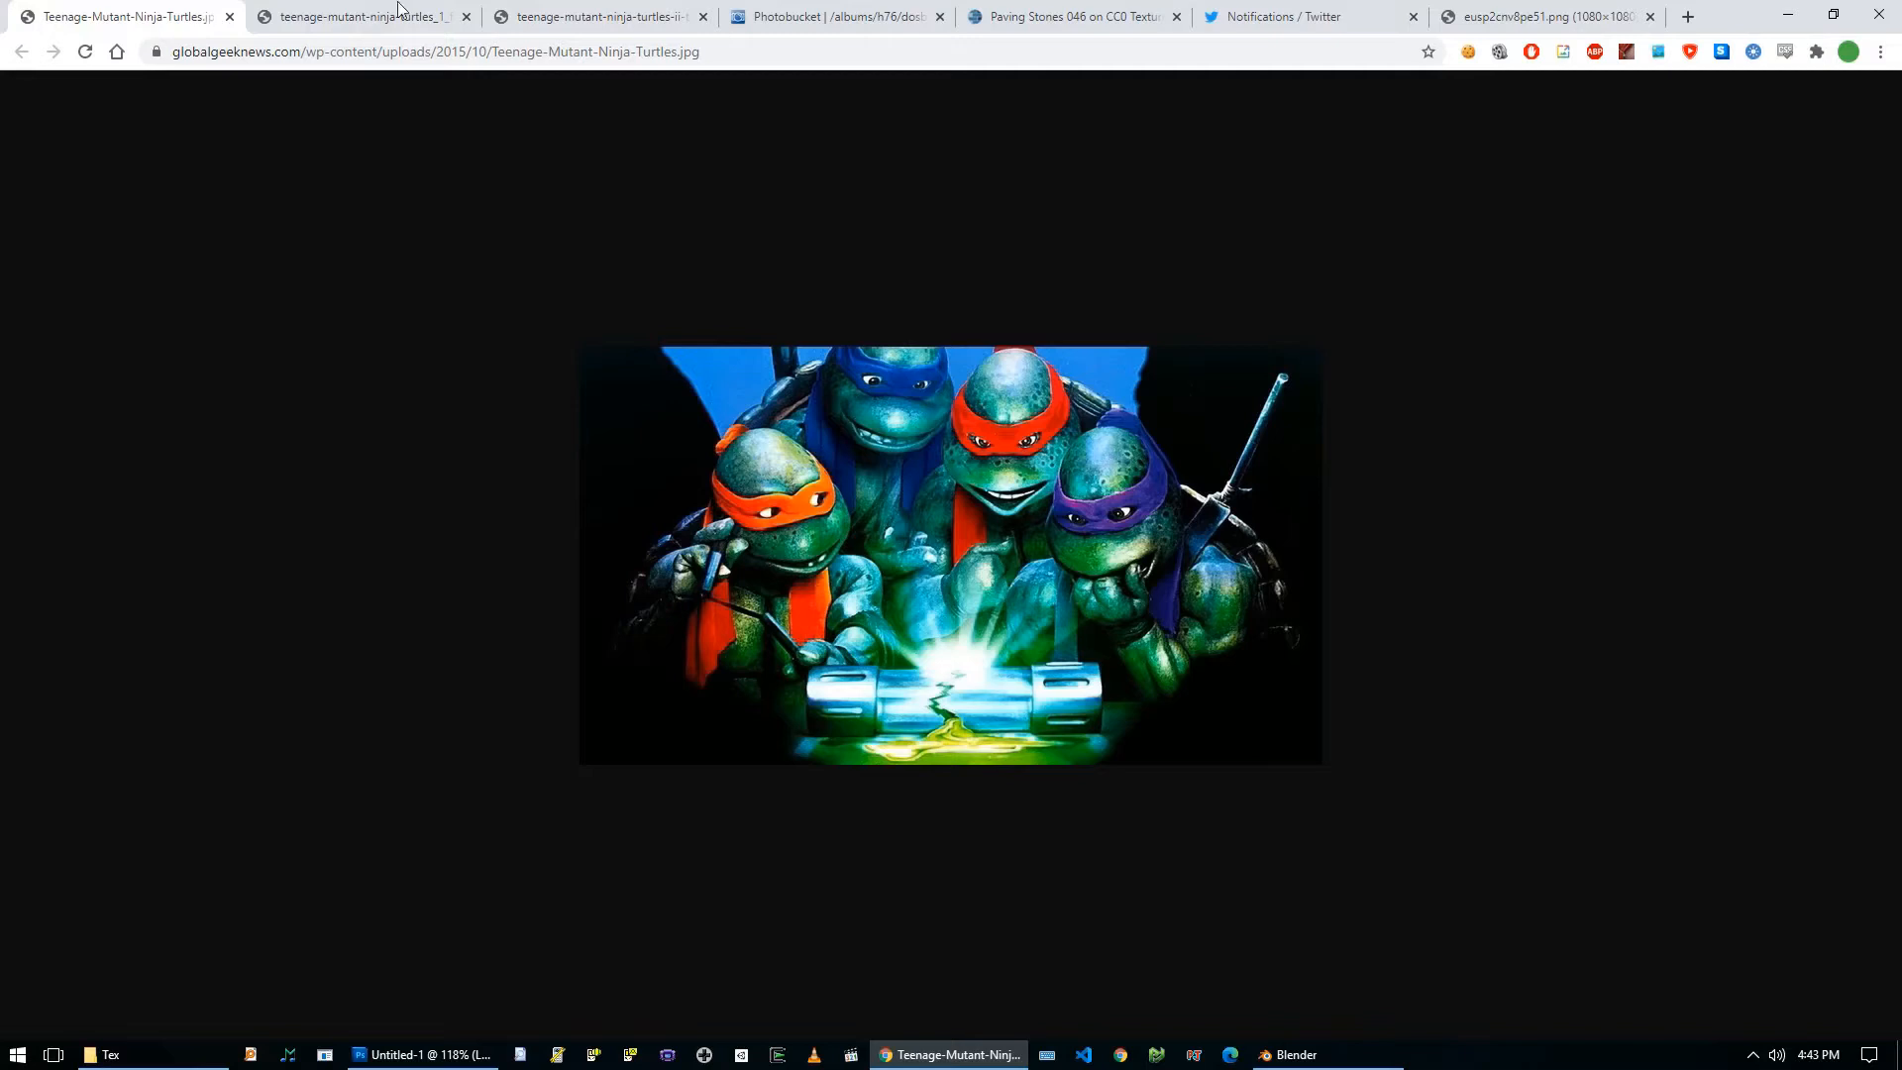
click(773, 13)
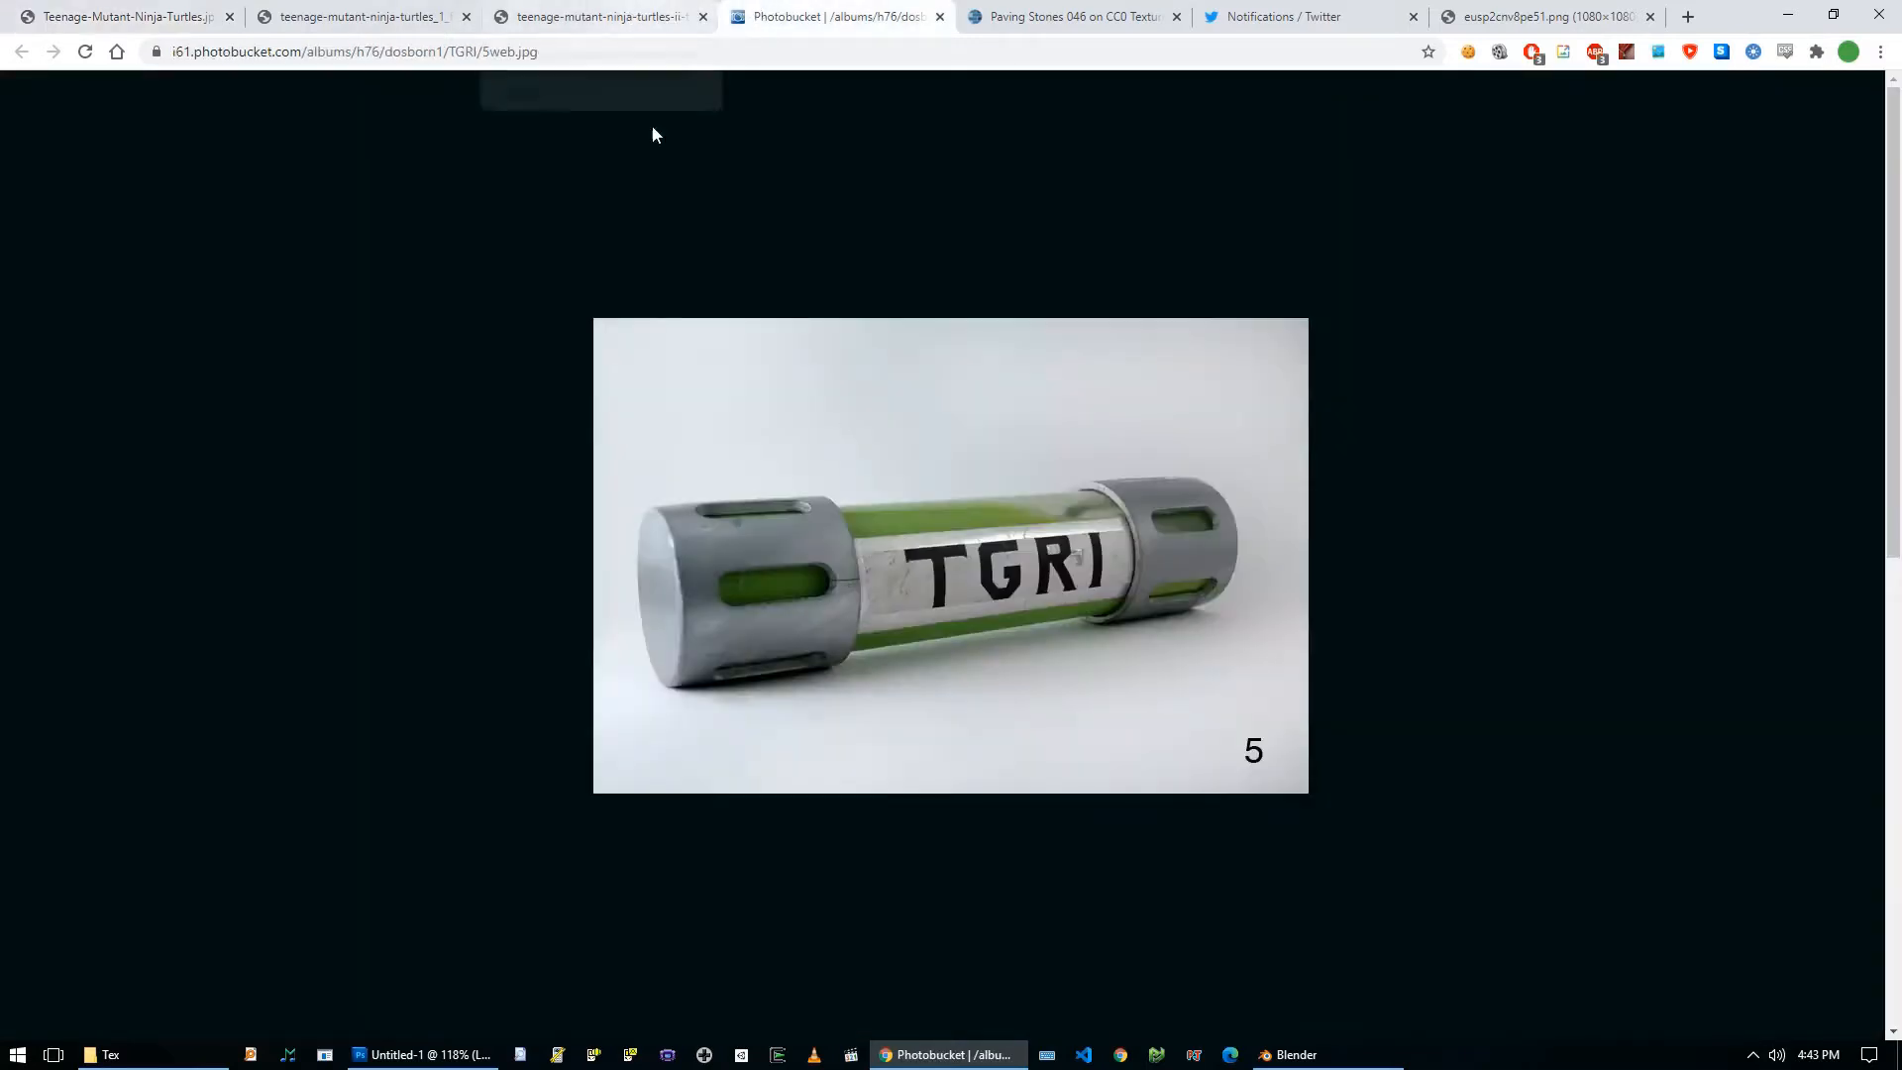
click(599, 16)
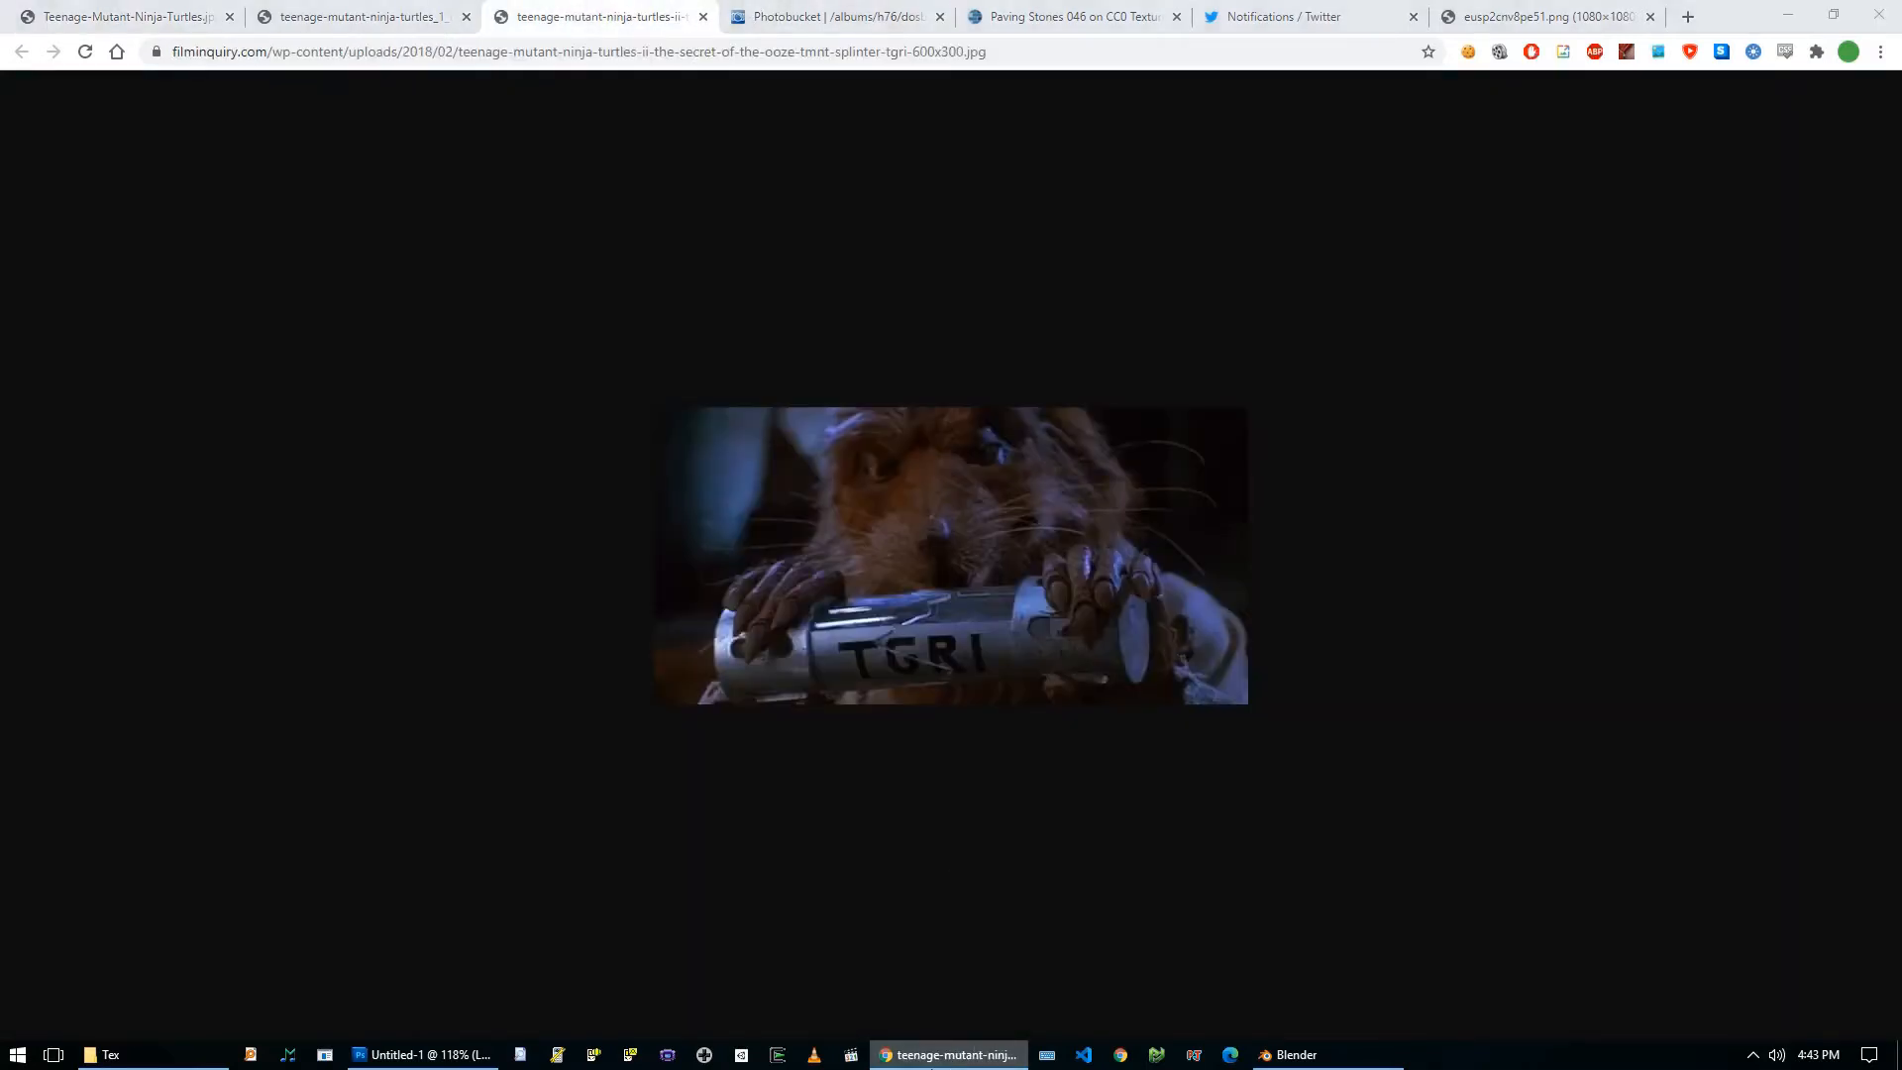
click(1287, 1054)
Connect the TGRI.png Alpha output to the Mix node's Fac and the Mix Color output to the Principled BSDF's Base Color.
click(1278, 657)
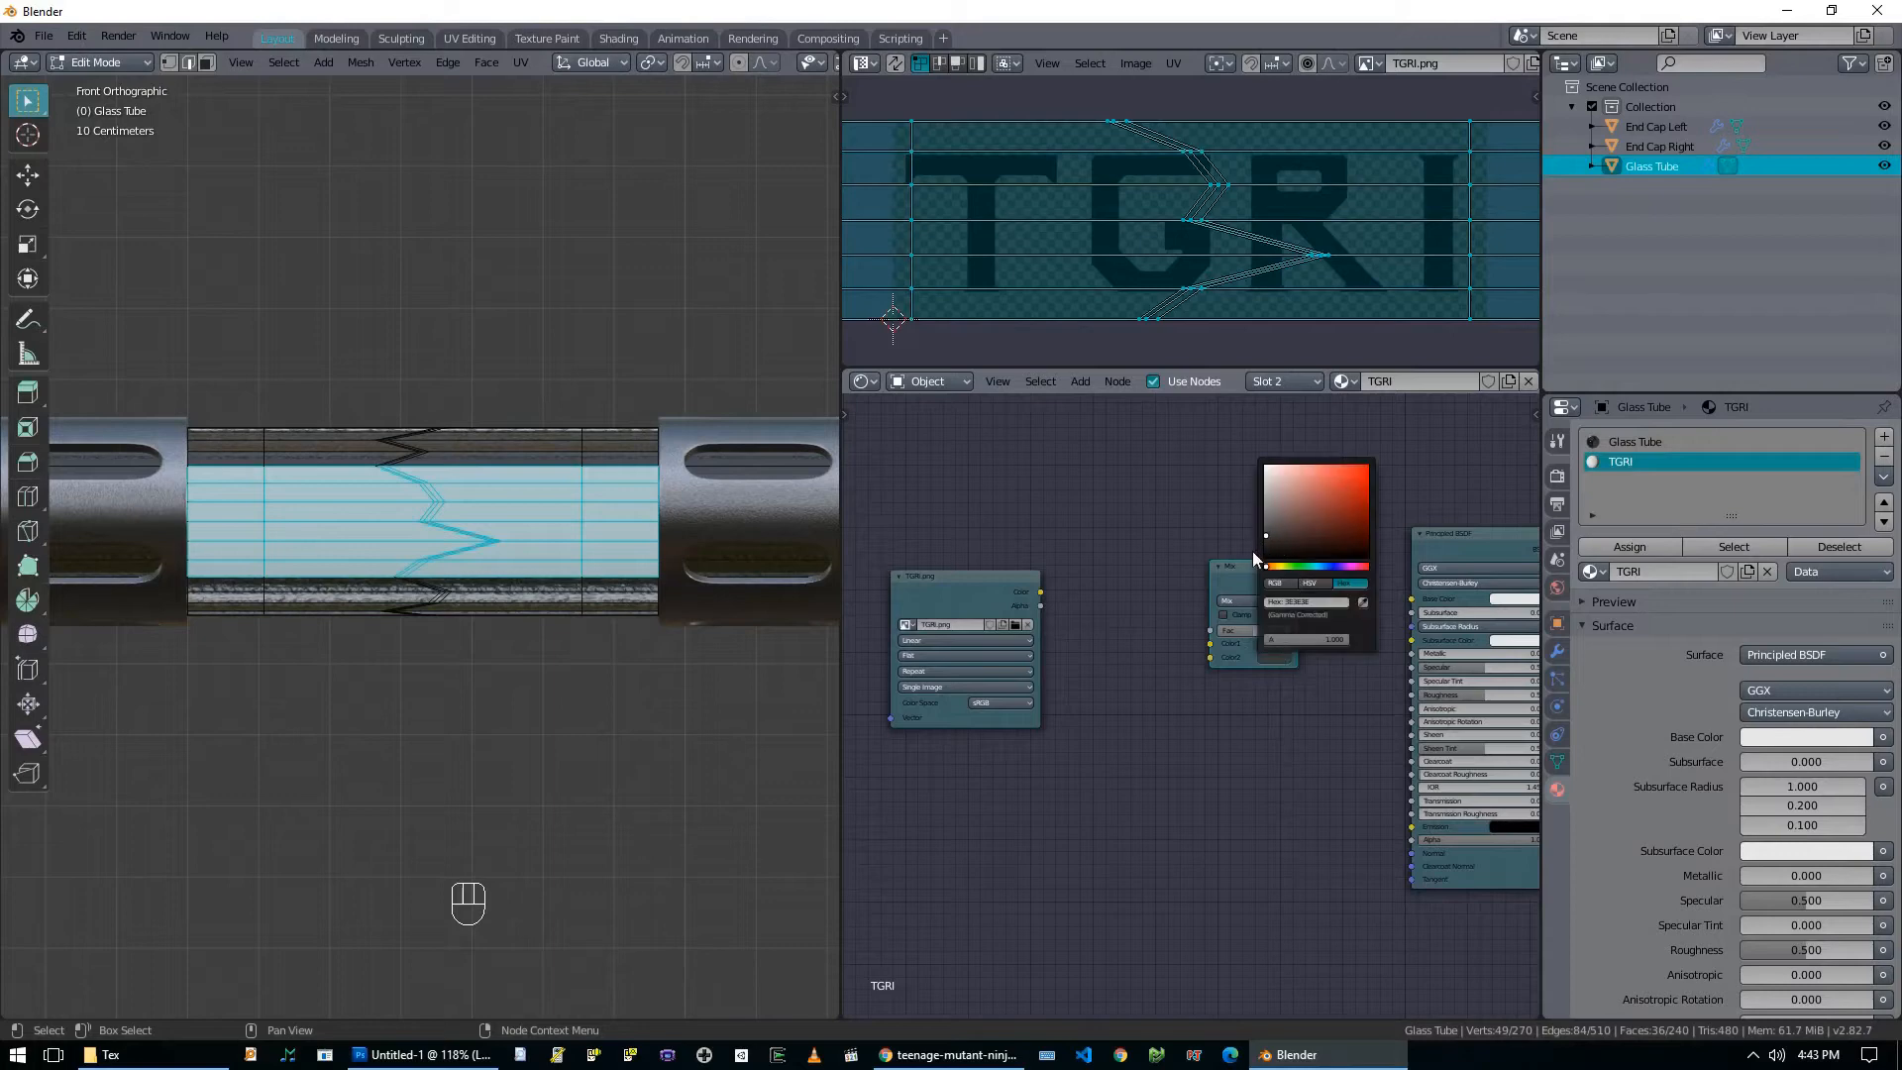
drag(1041, 604, 1070, 561)
drag(1189, 616, 1204, 634)
drag(1298, 582, 1418, 602)
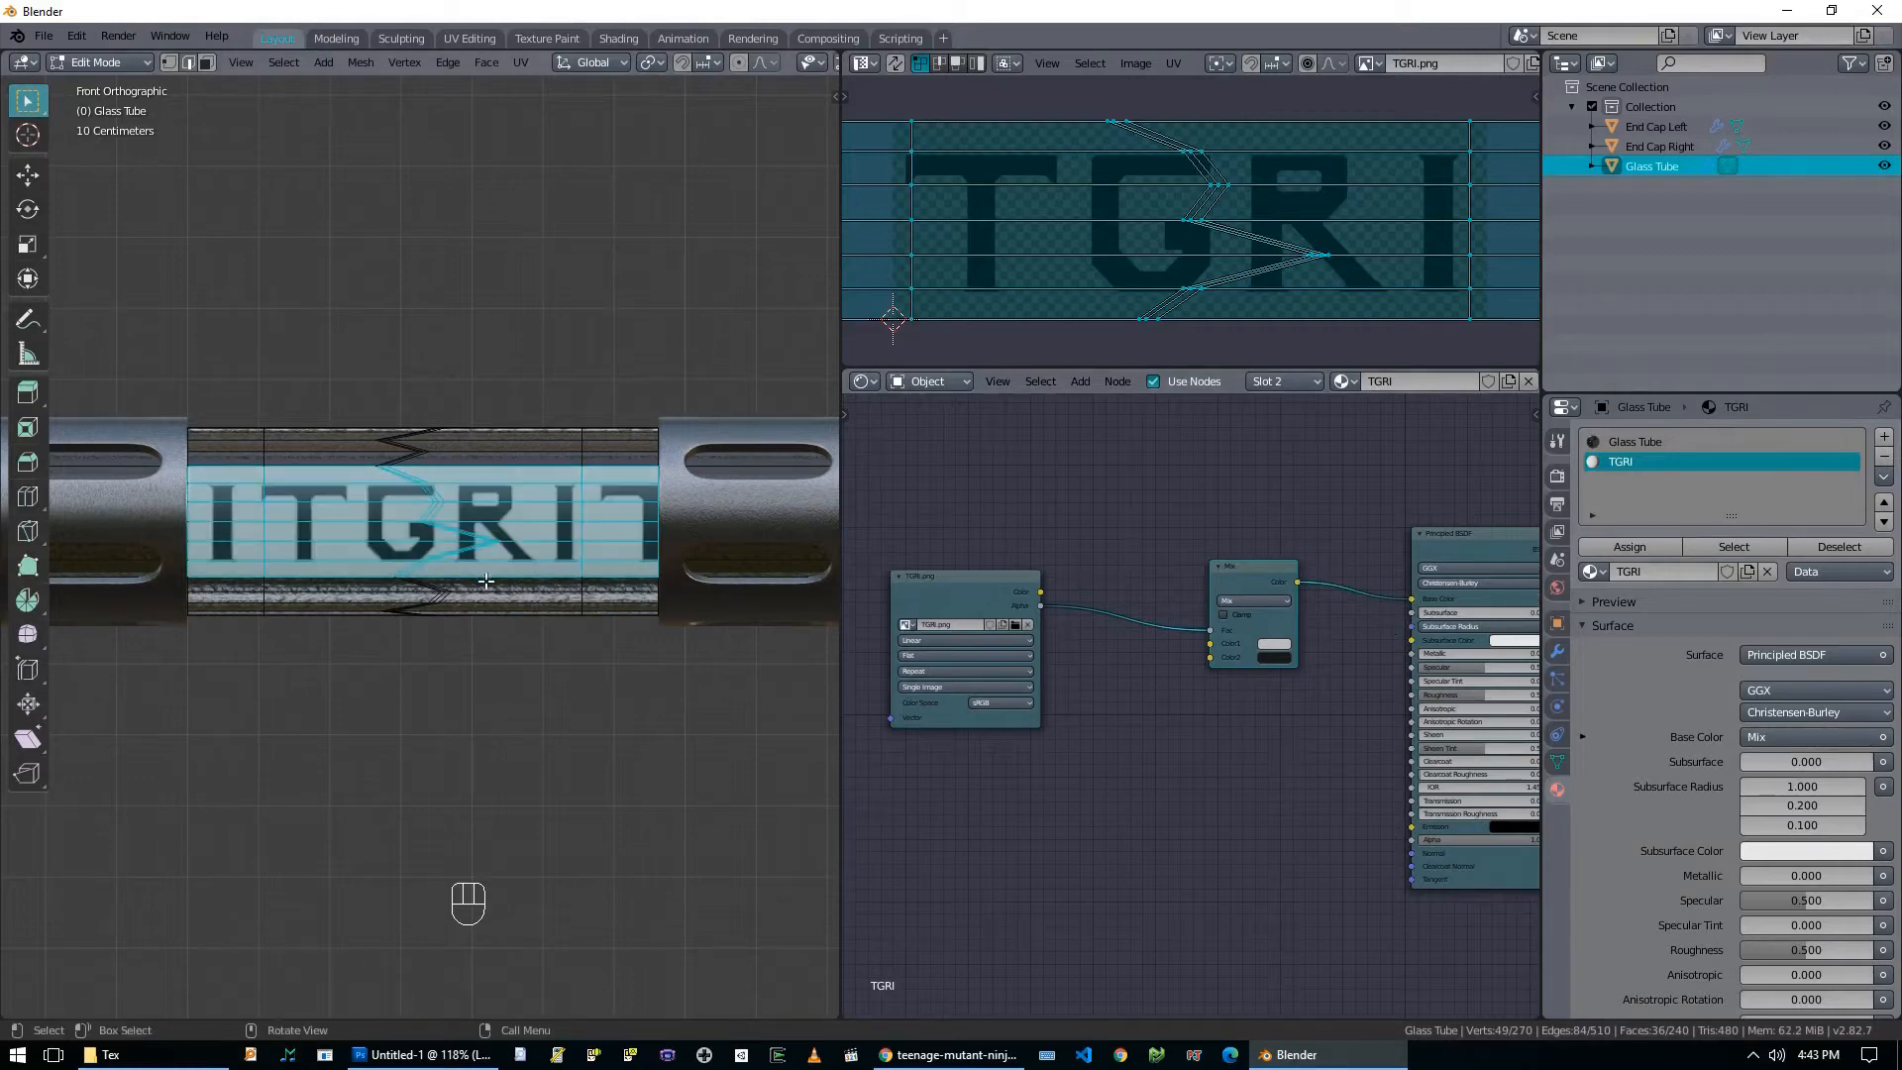
Shift all the label UVs by about -0.012 along X and check the lettering in Object Mode.
middle_drag(406, 558, 434, 570)
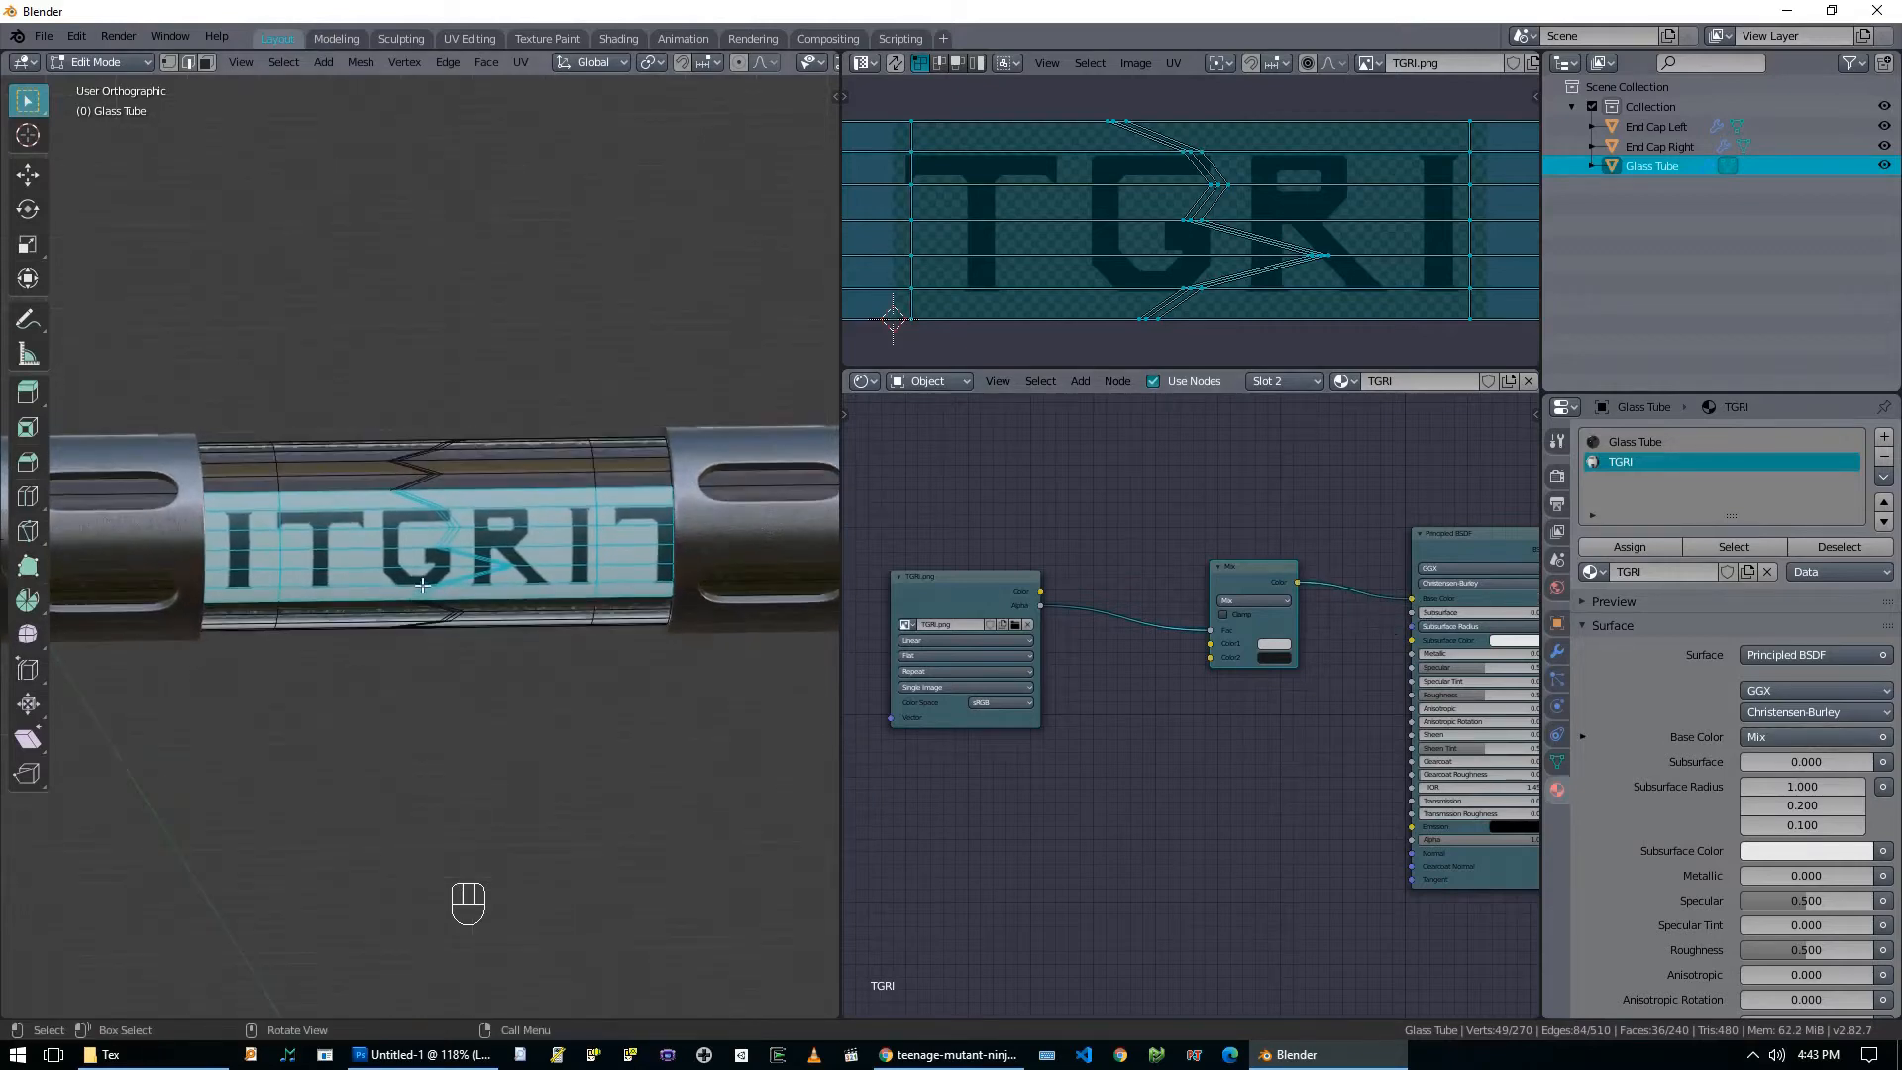
click(1460, 267)
key(a)
key(g)
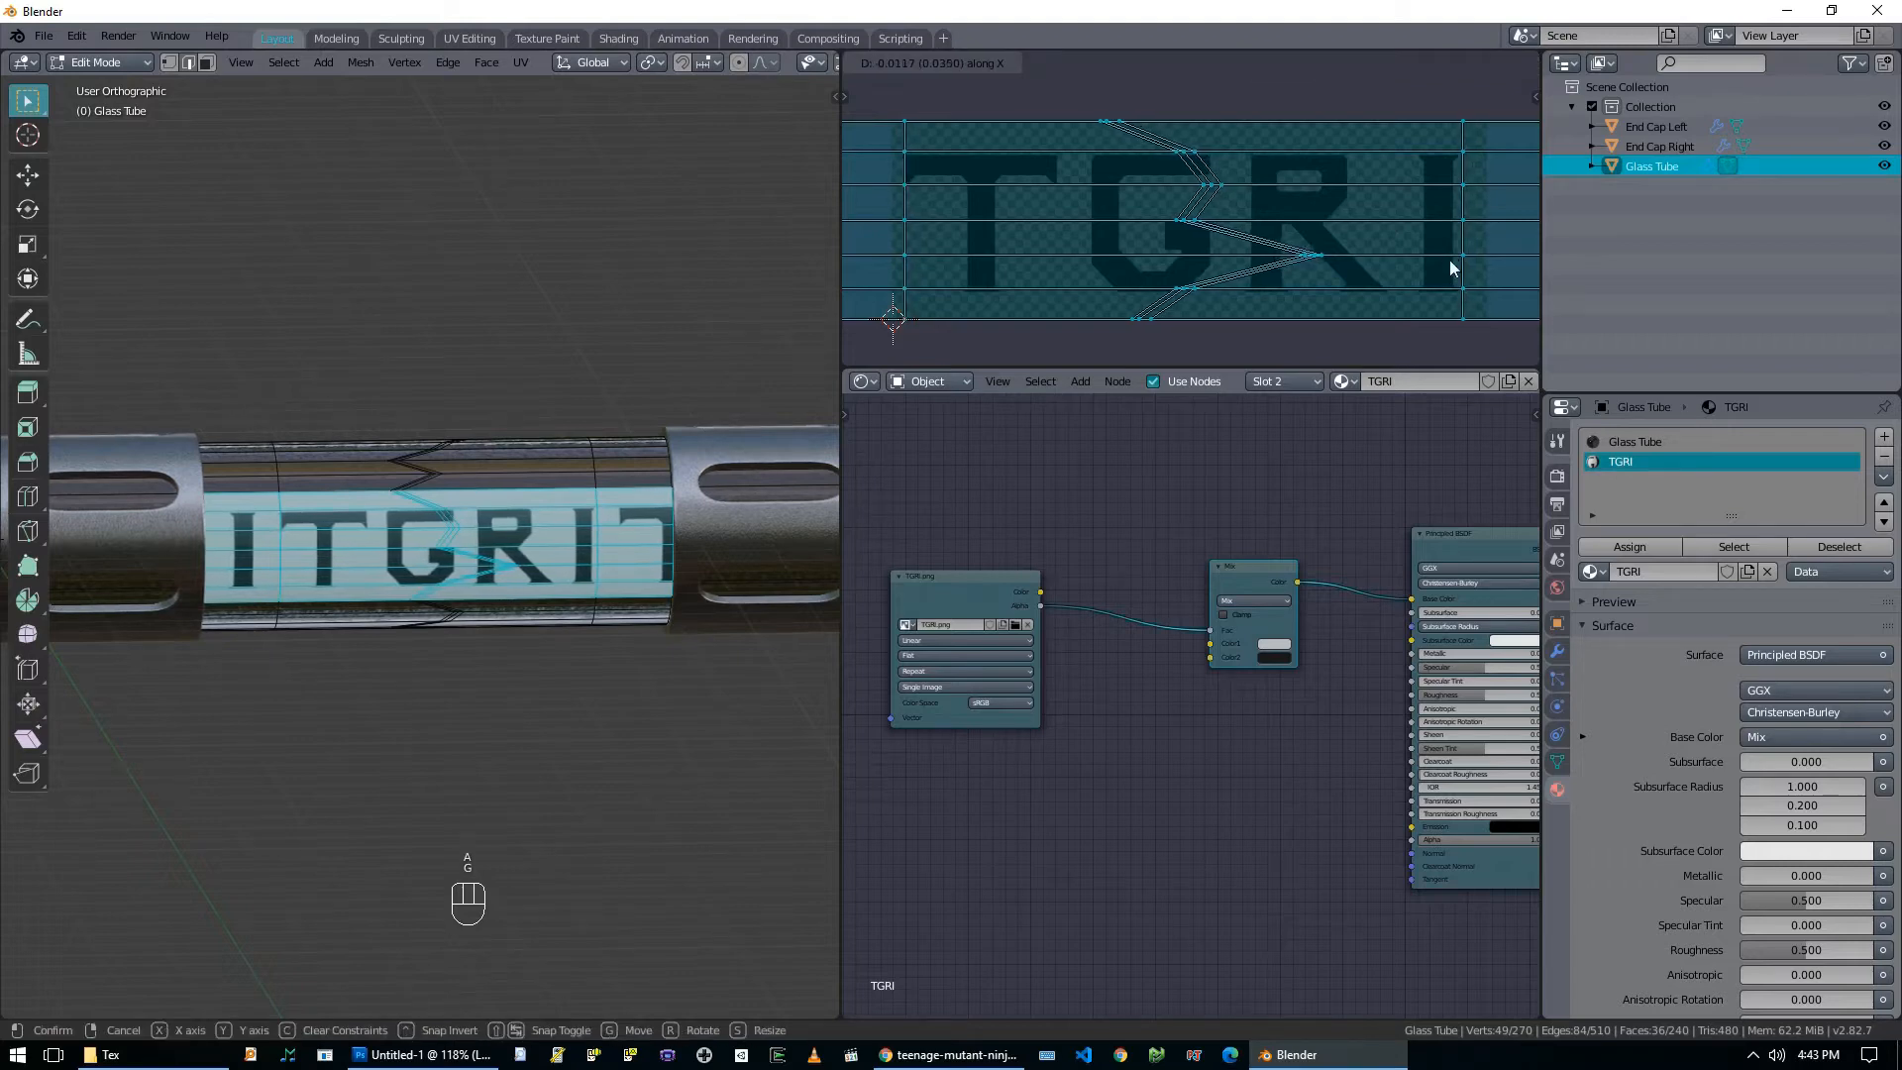
click(1448, 261)
key(Tab)
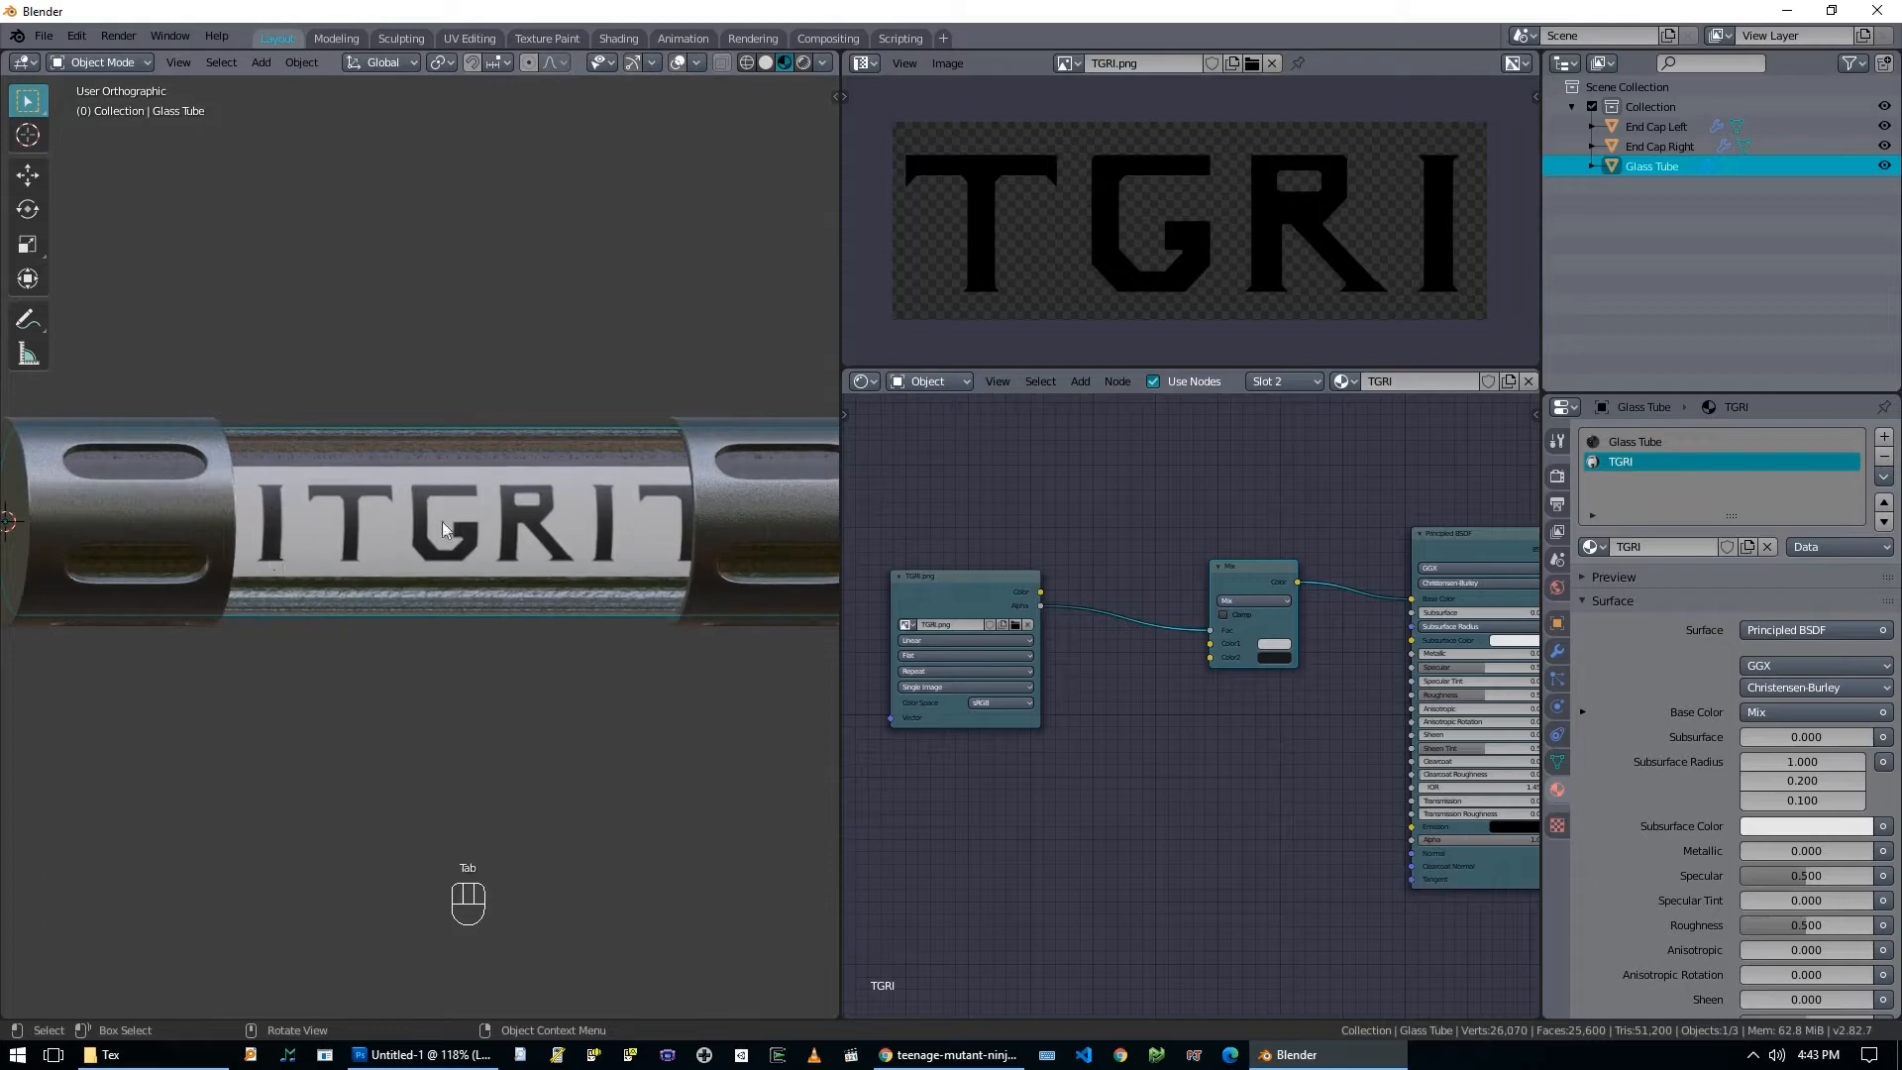
key(Tab)
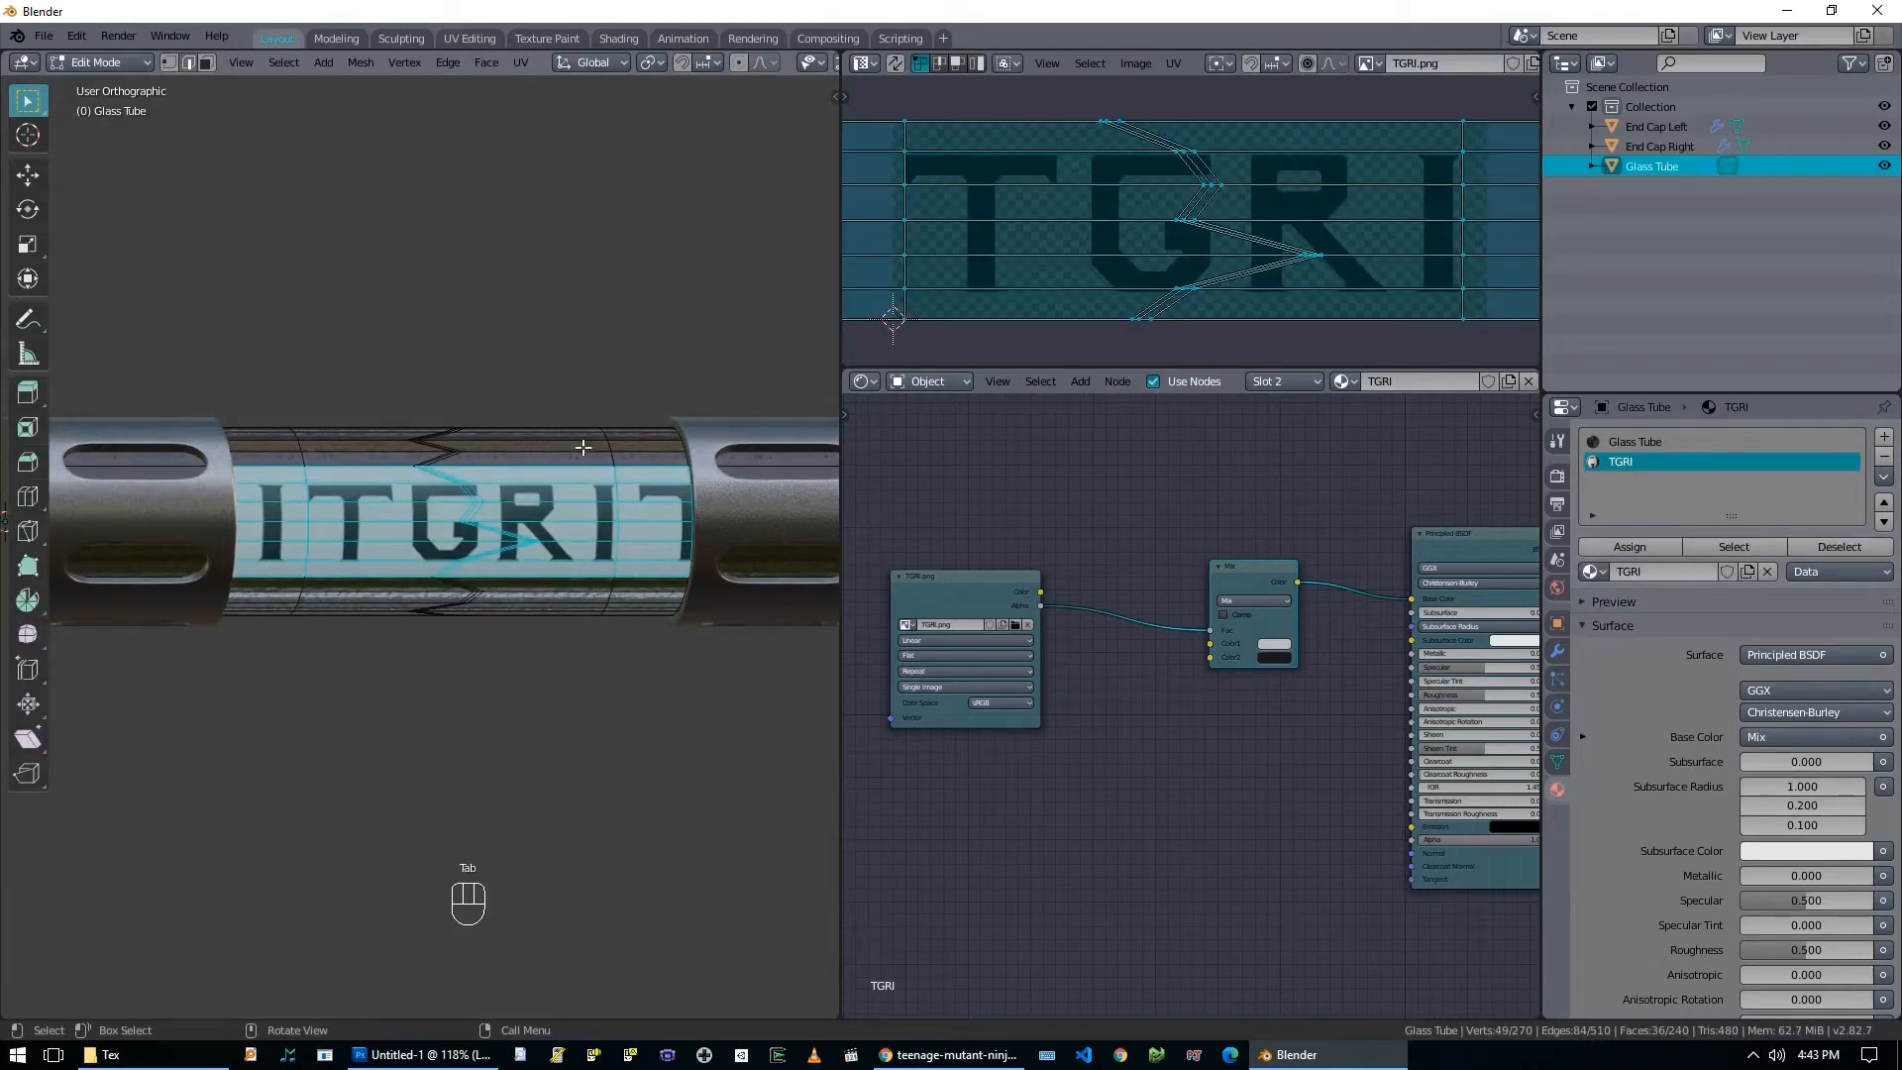
Select the label faces at both ends of the tube, scale their UVs to about 0.55, and move them within the image.
key(alt+a)
key(KP_1)
key(b)
drag(243, 484, 268, 562)
key(3)
key(b)
drag(256, 492, 283, 565)
key(b)
drag(563, 486, 600, 567)
scroll(1198, 222, down, 2)
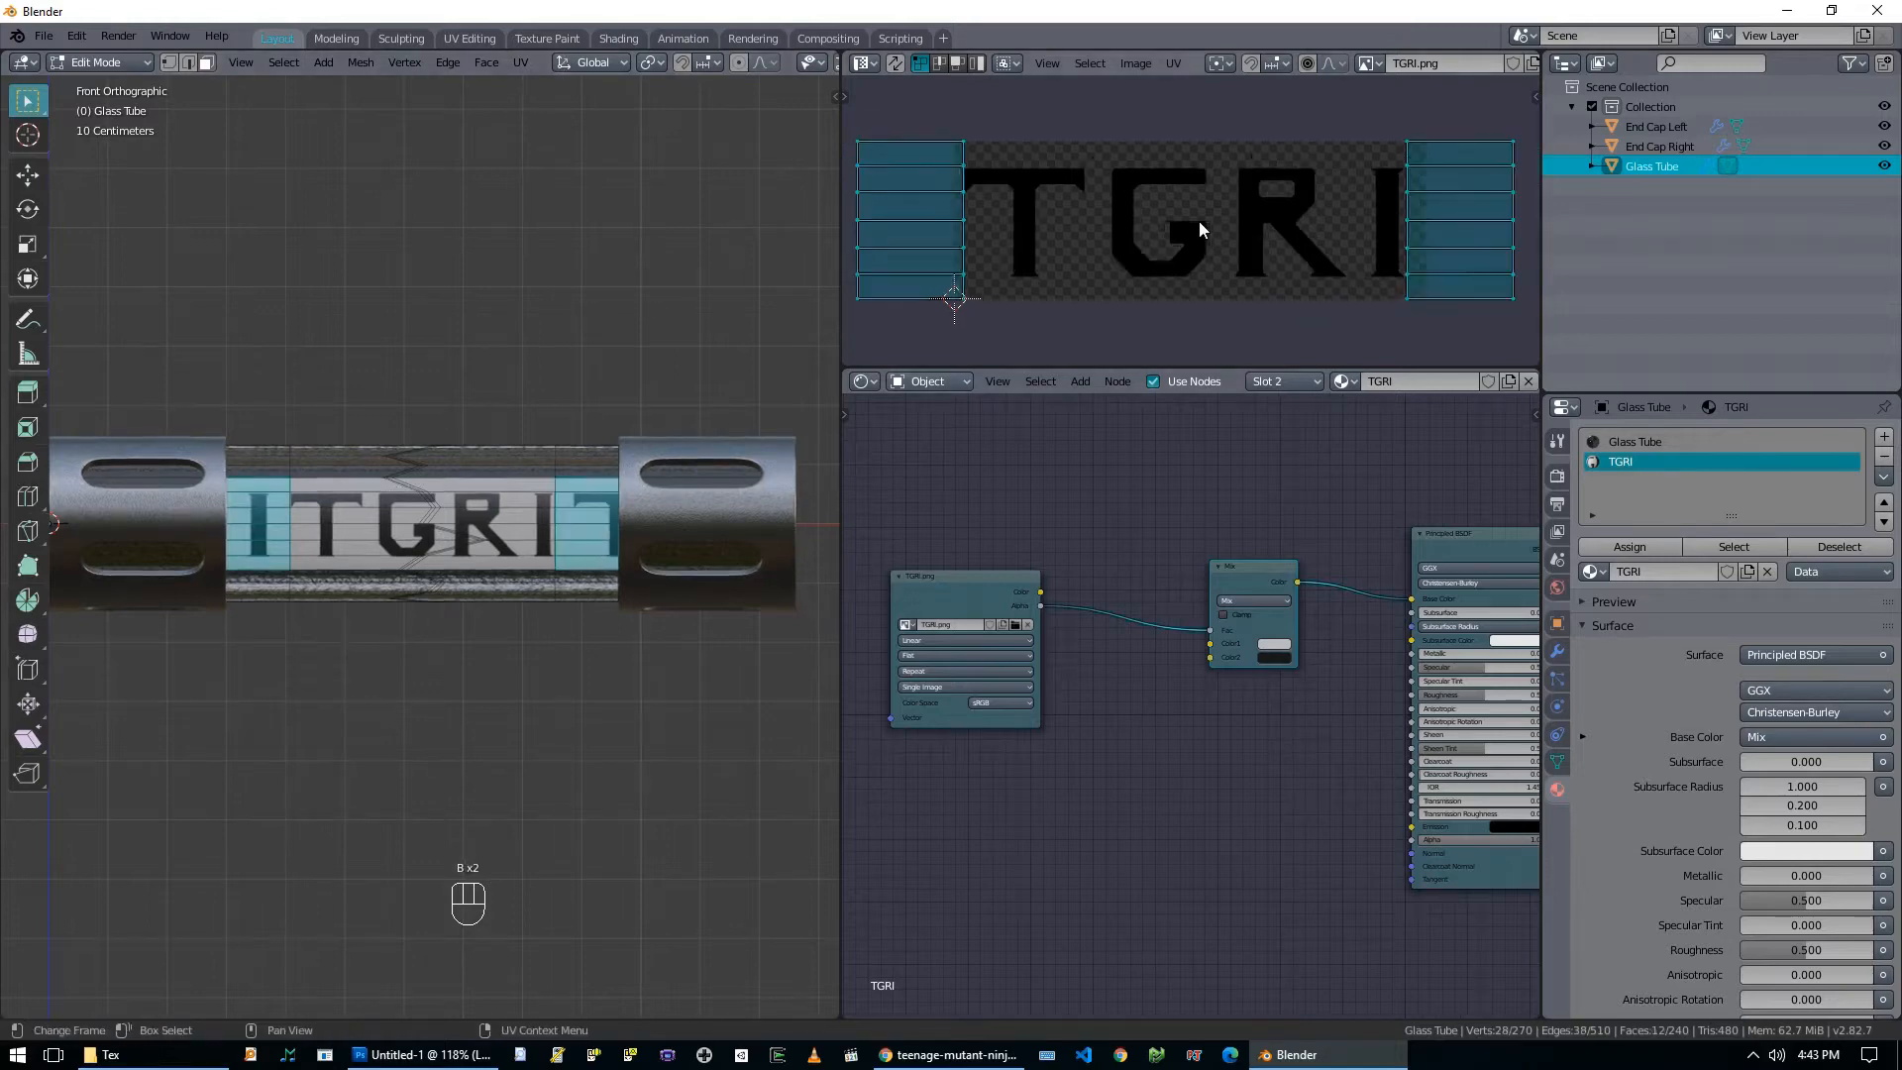
key(s)
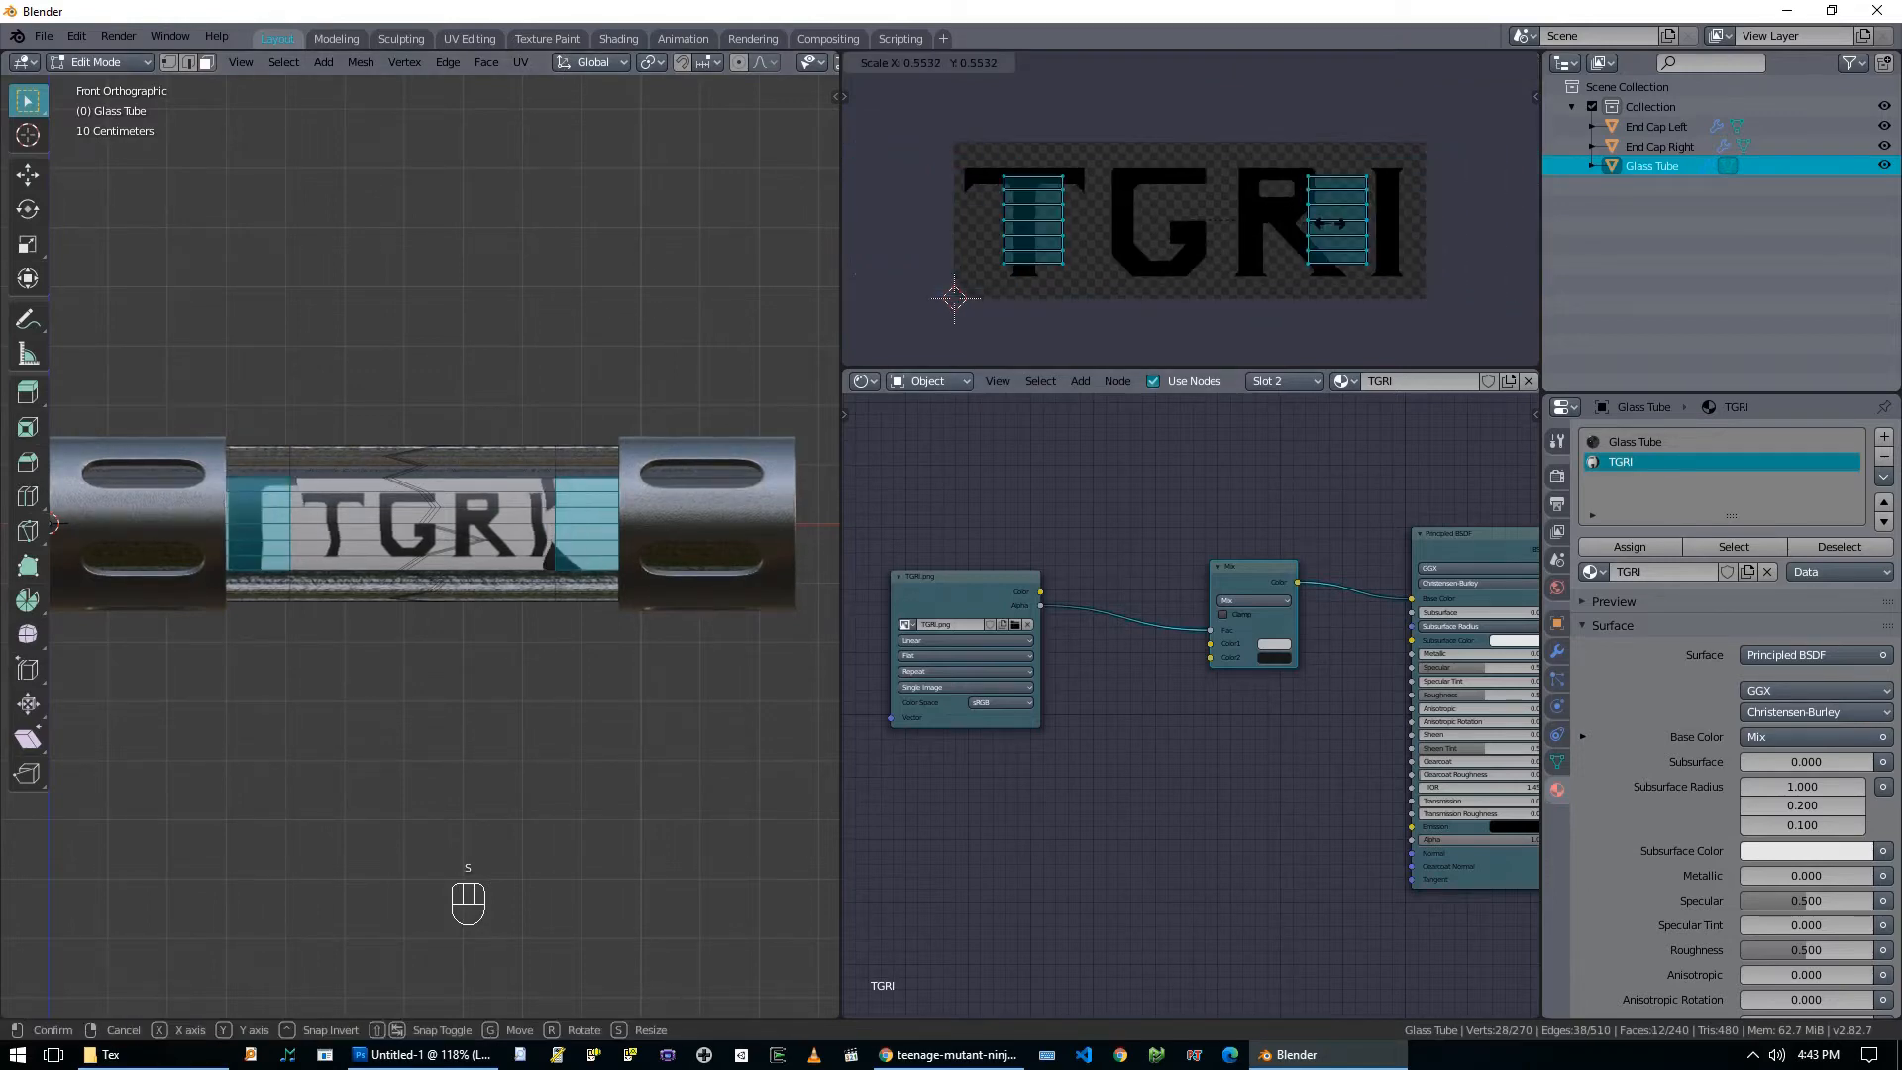
click(1337, 228)
key(g)
click(1375, 246)
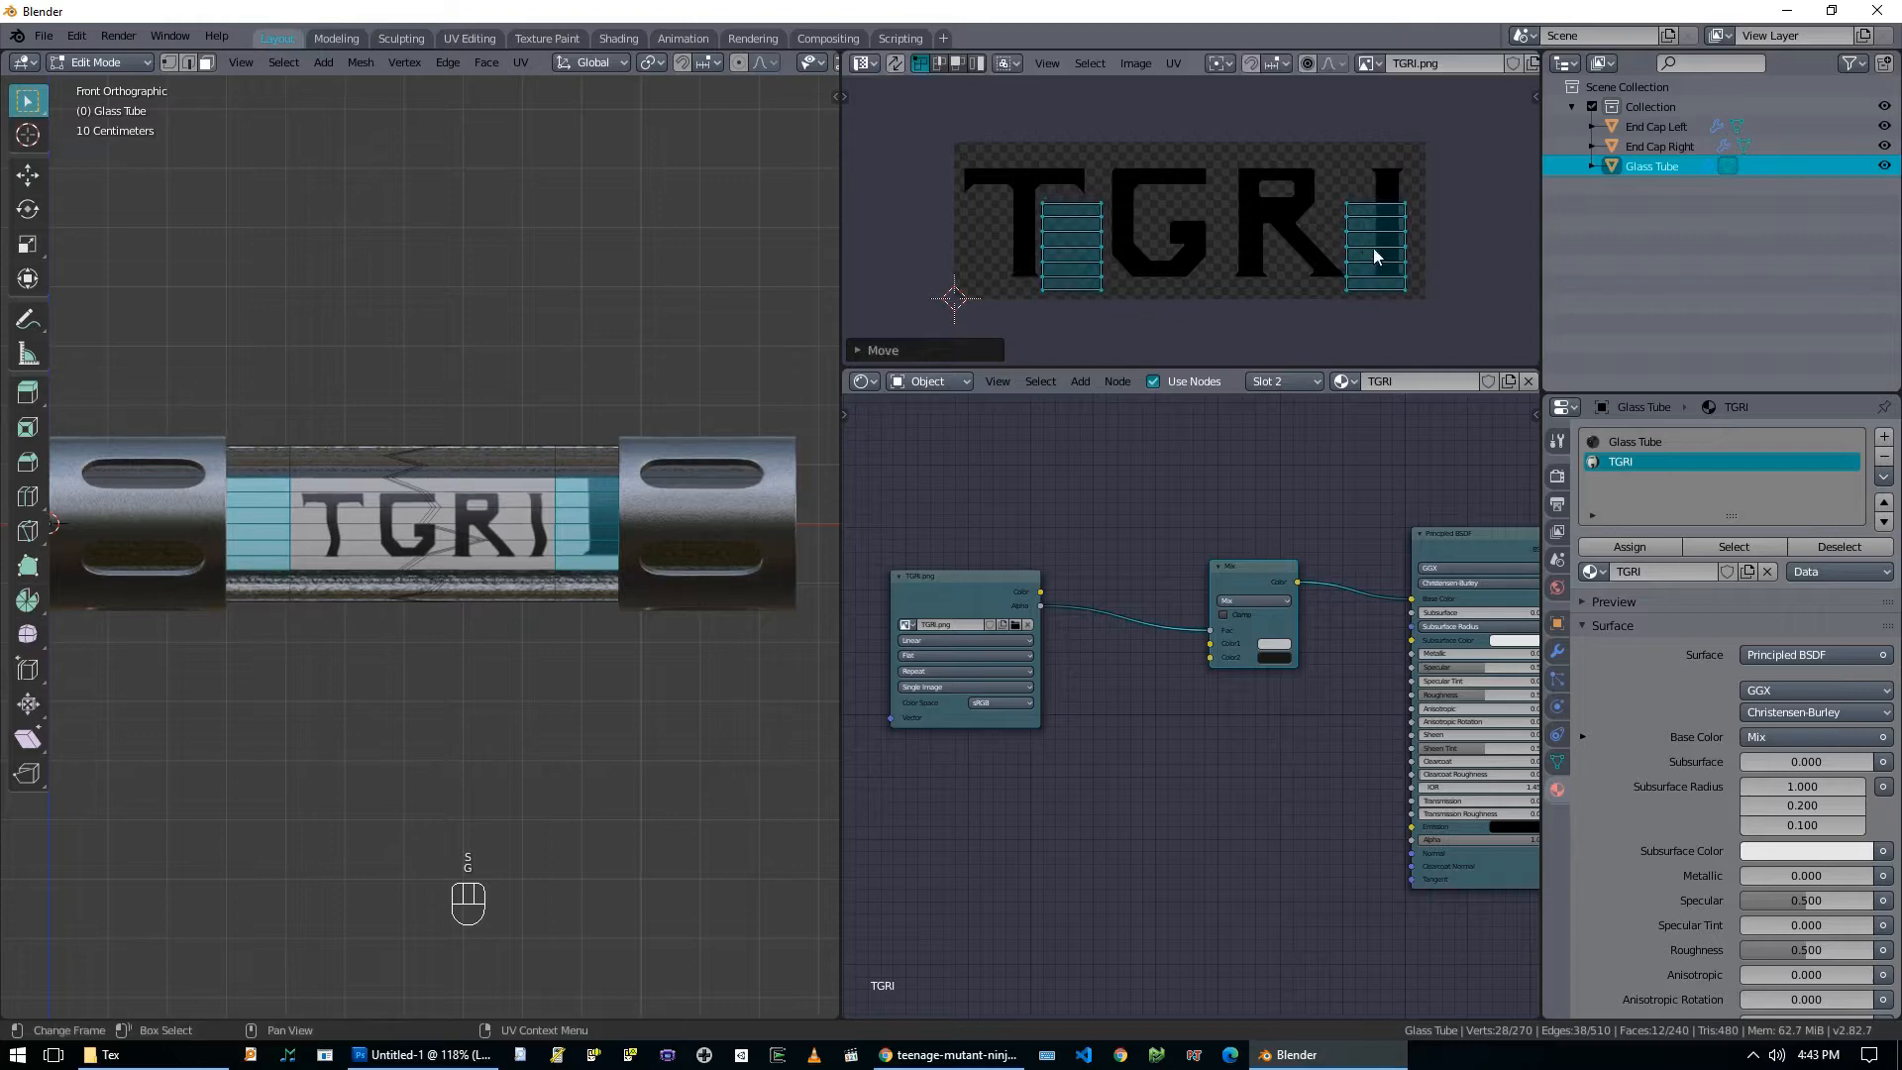
Stack the end faces' two UV islands together and place them in the blank gap between the letters T and G.
key(alt+a)
key(b)
drag(1316, 178, 1426, 309)
key(g)
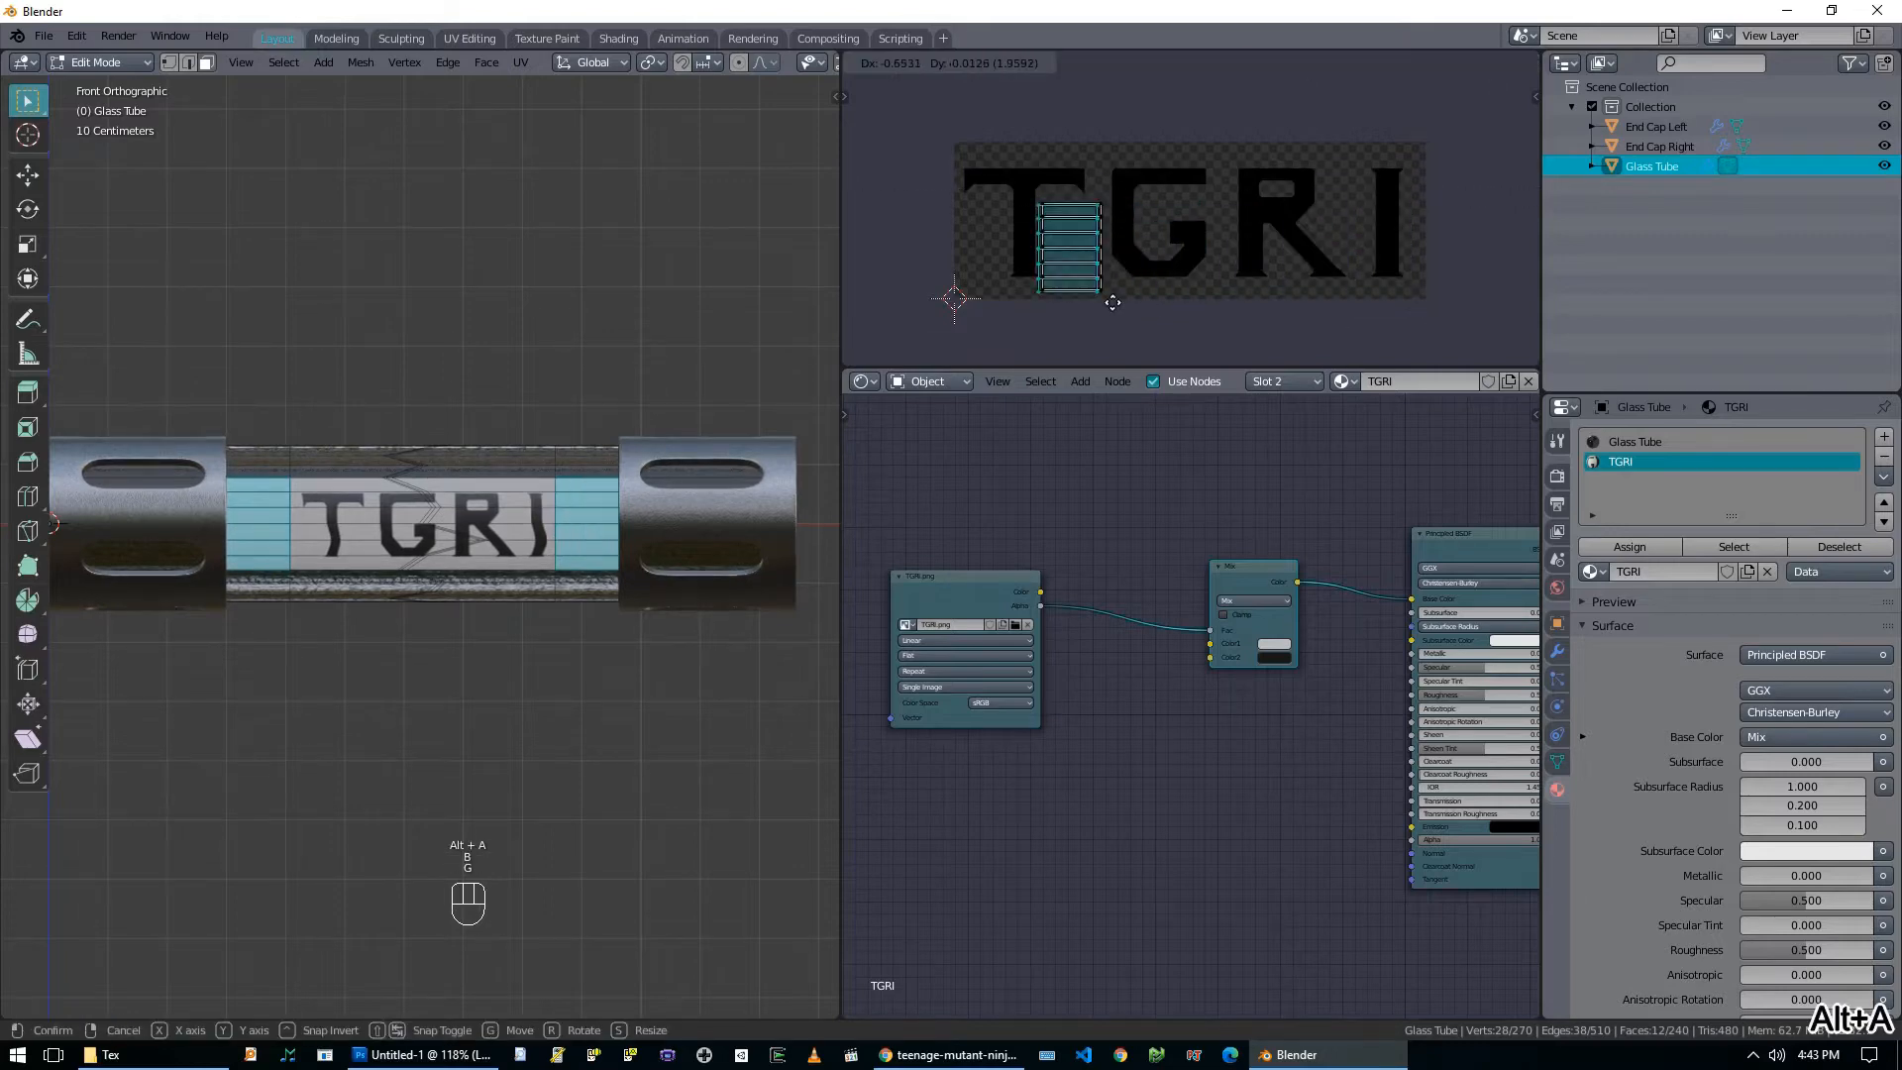
click(1120, 297)
scroll(1122, 283, up, 2)
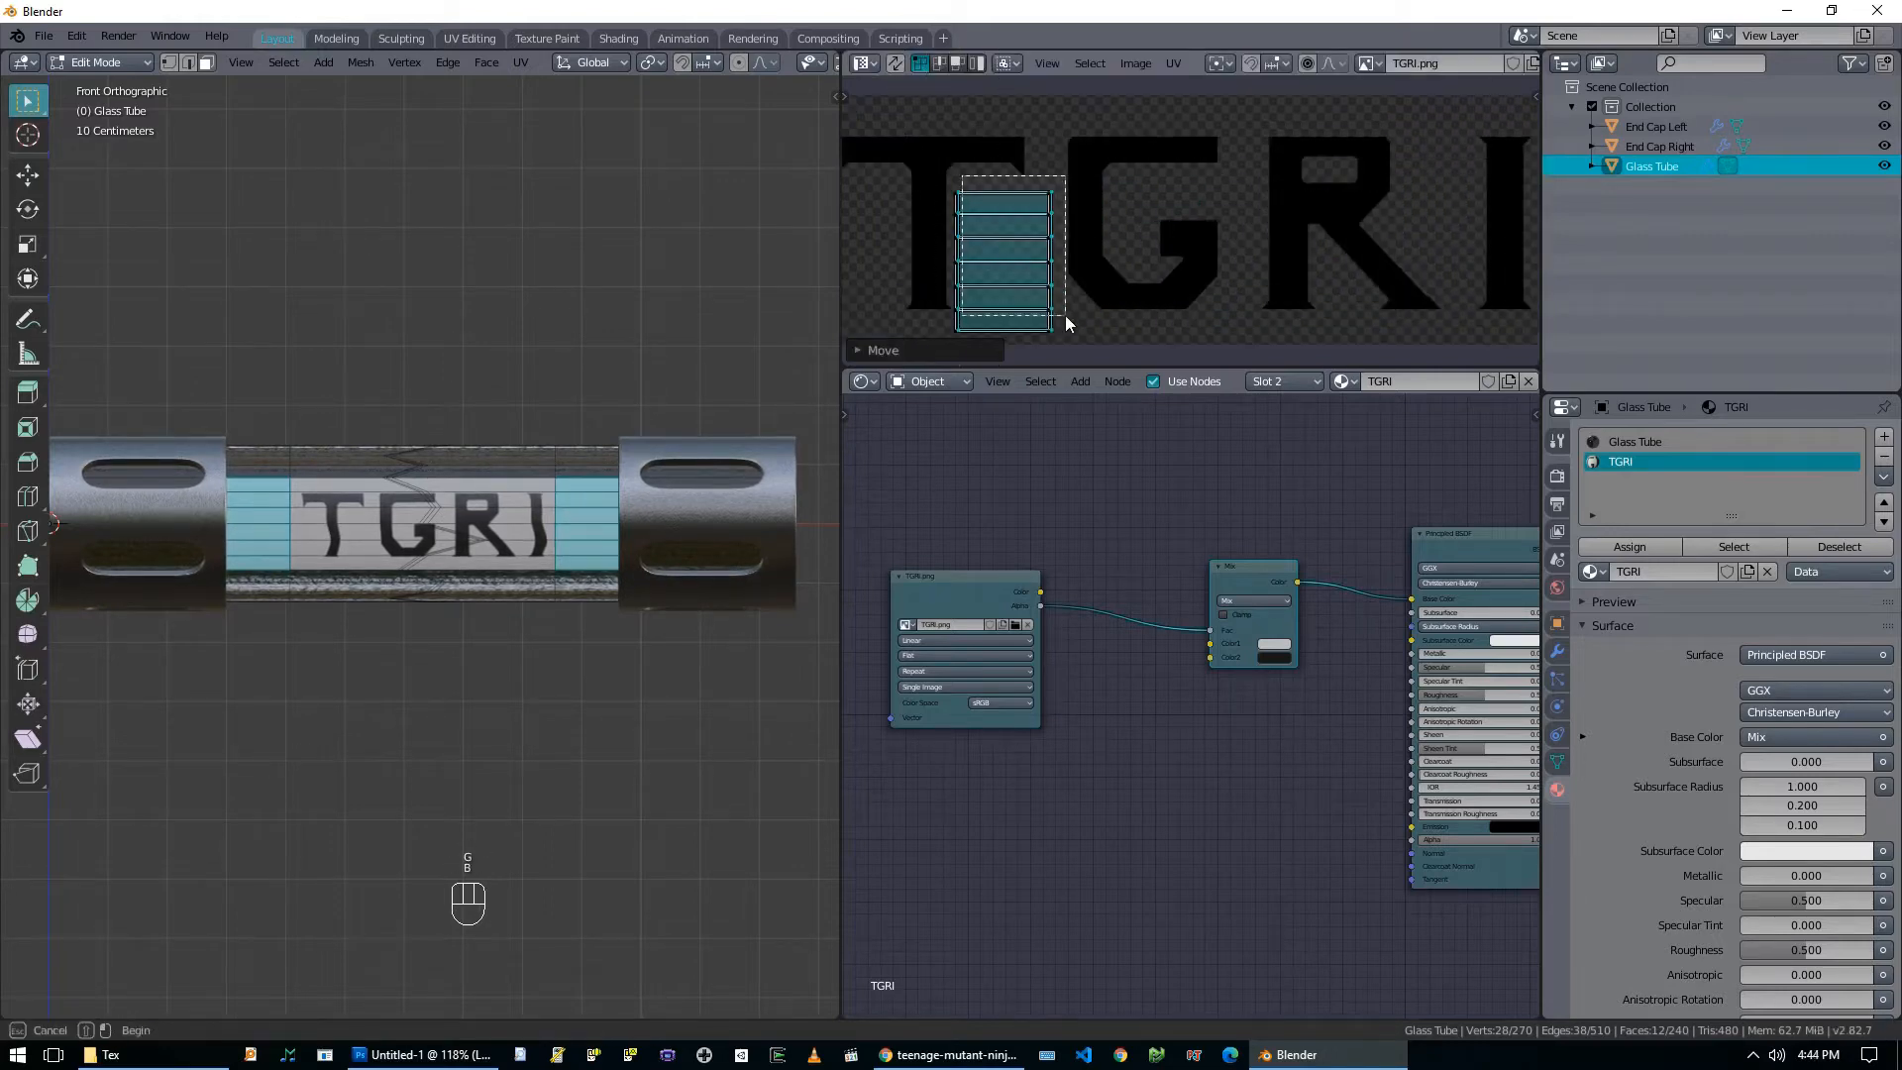
scroll(1073, 311, down, 2)
key(b)
key(b)
drag(996, 198, 1090, 310)
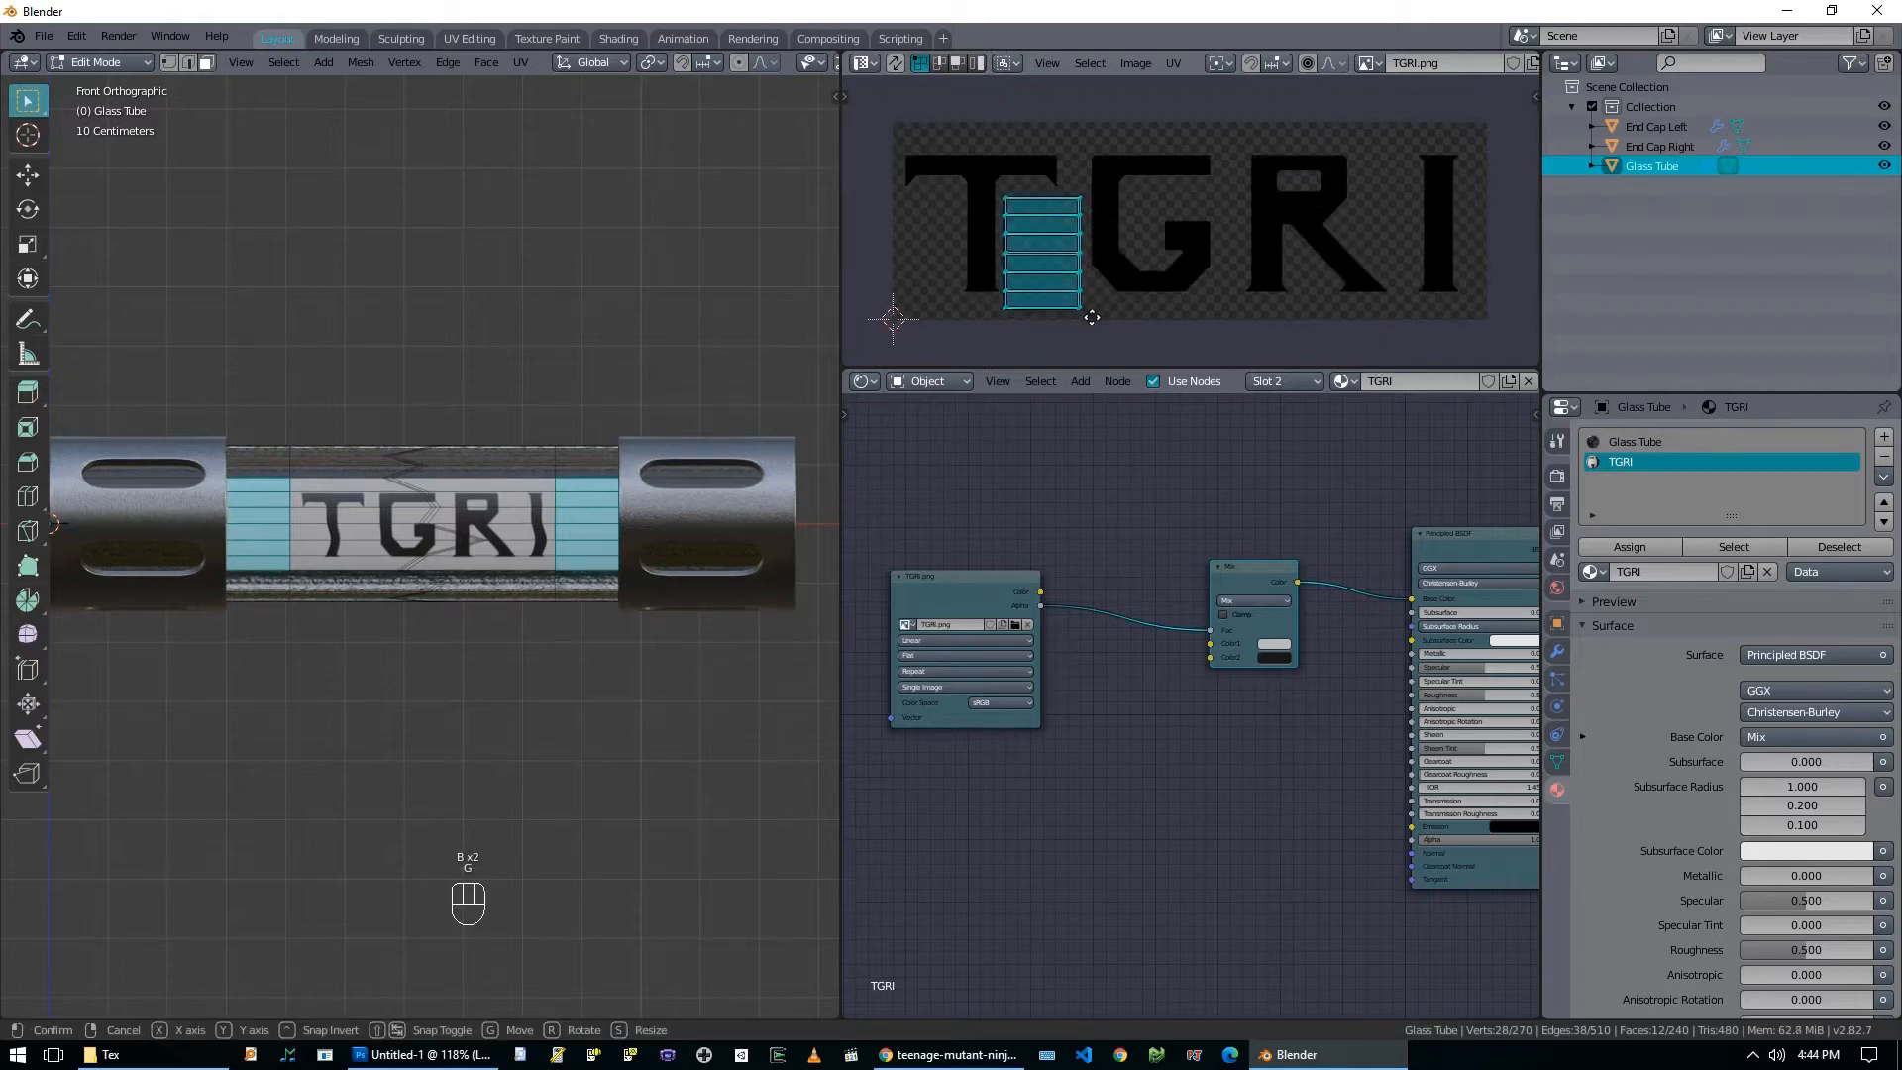
key(g)
click(1092, 309)
Move the Mix and TGRI.png image nodes closer to the Principled BSDF to tidy the node layout.
scroll(1100, 555, down, 2)
click(1213, 592)
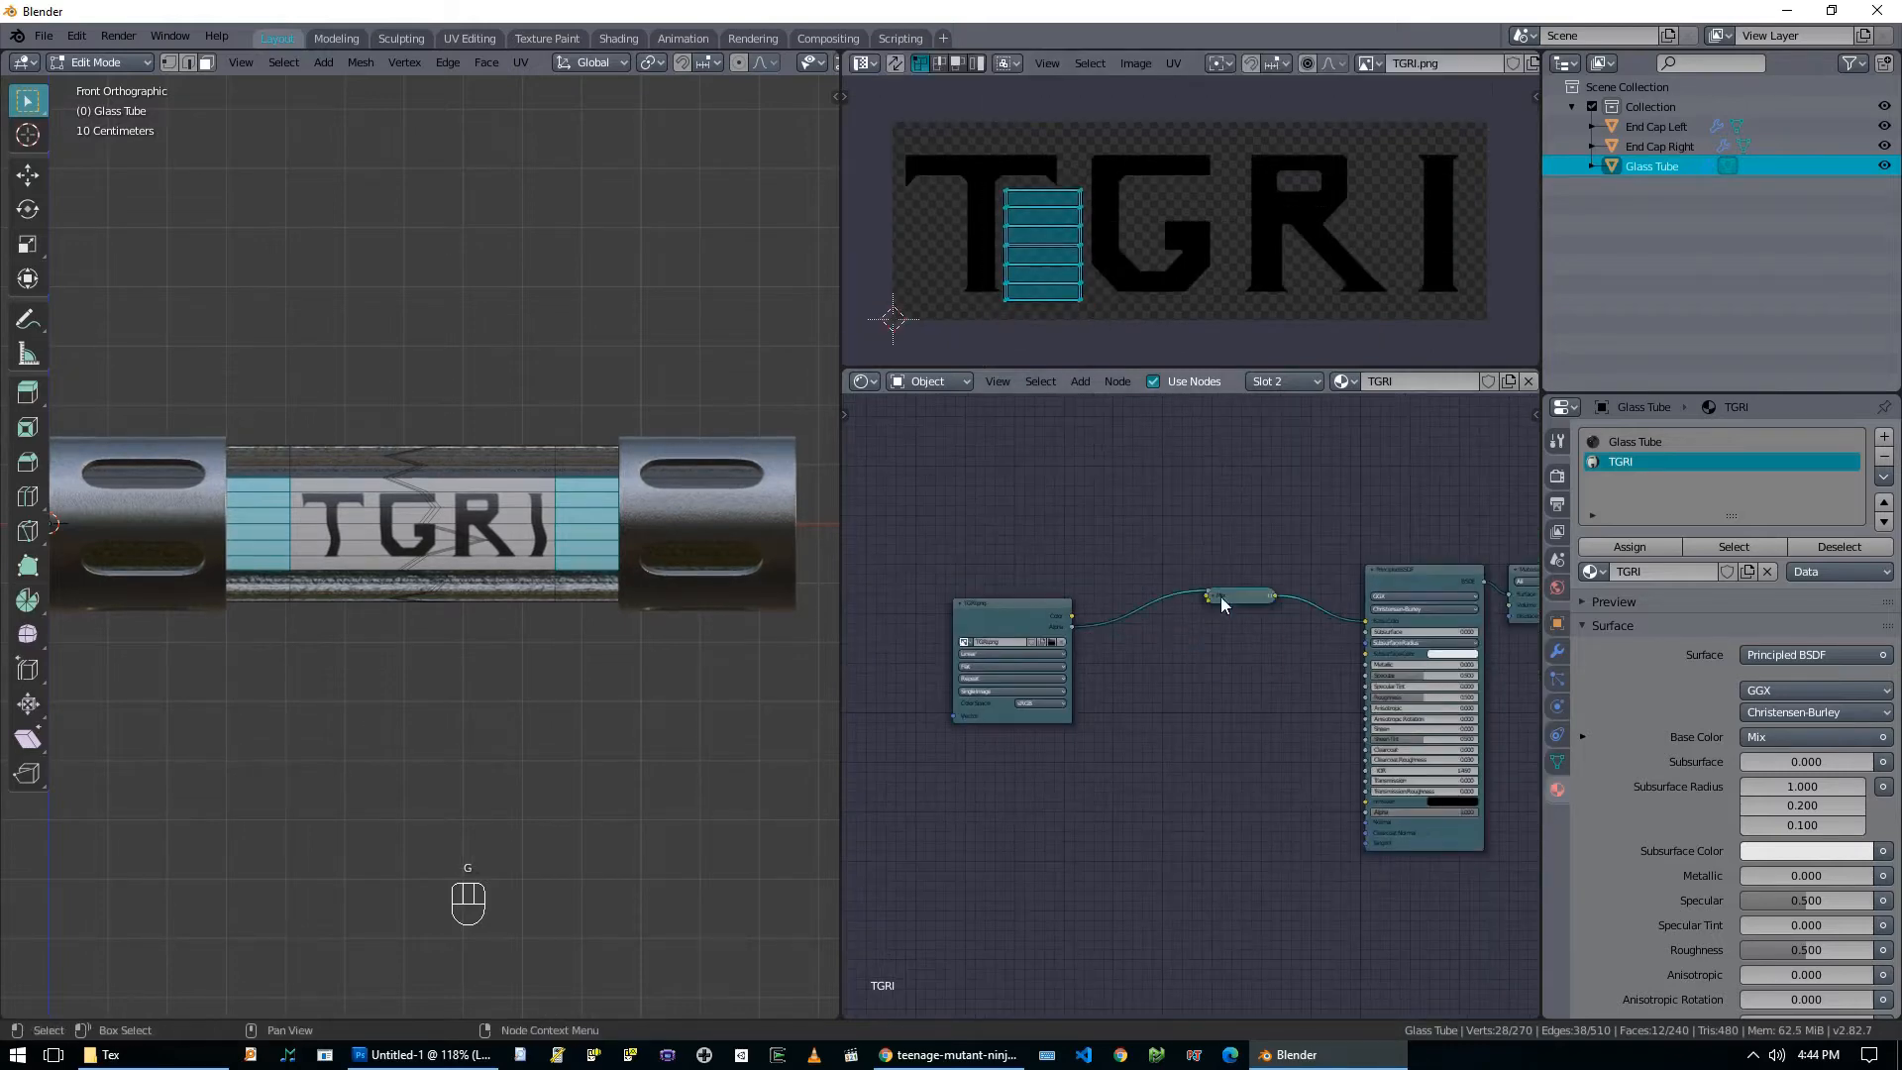
key(g)
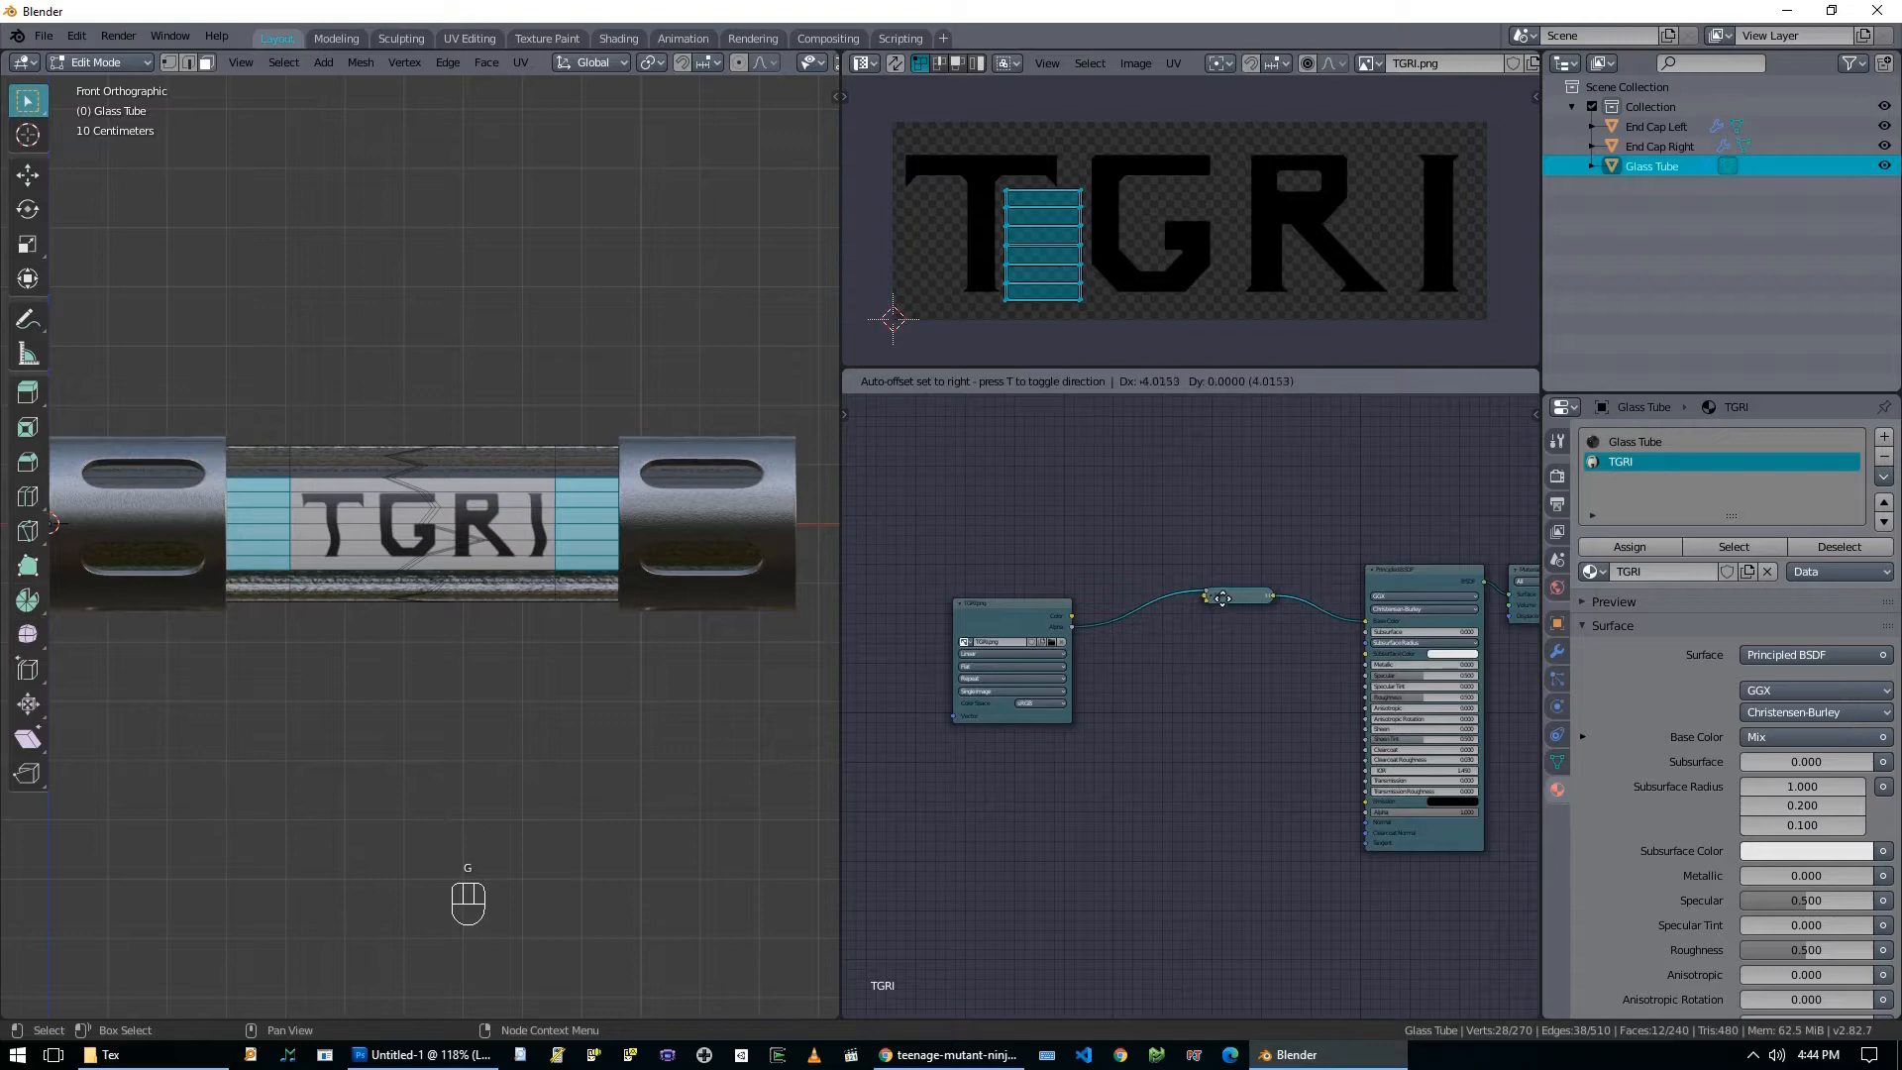
click(1297, 630)
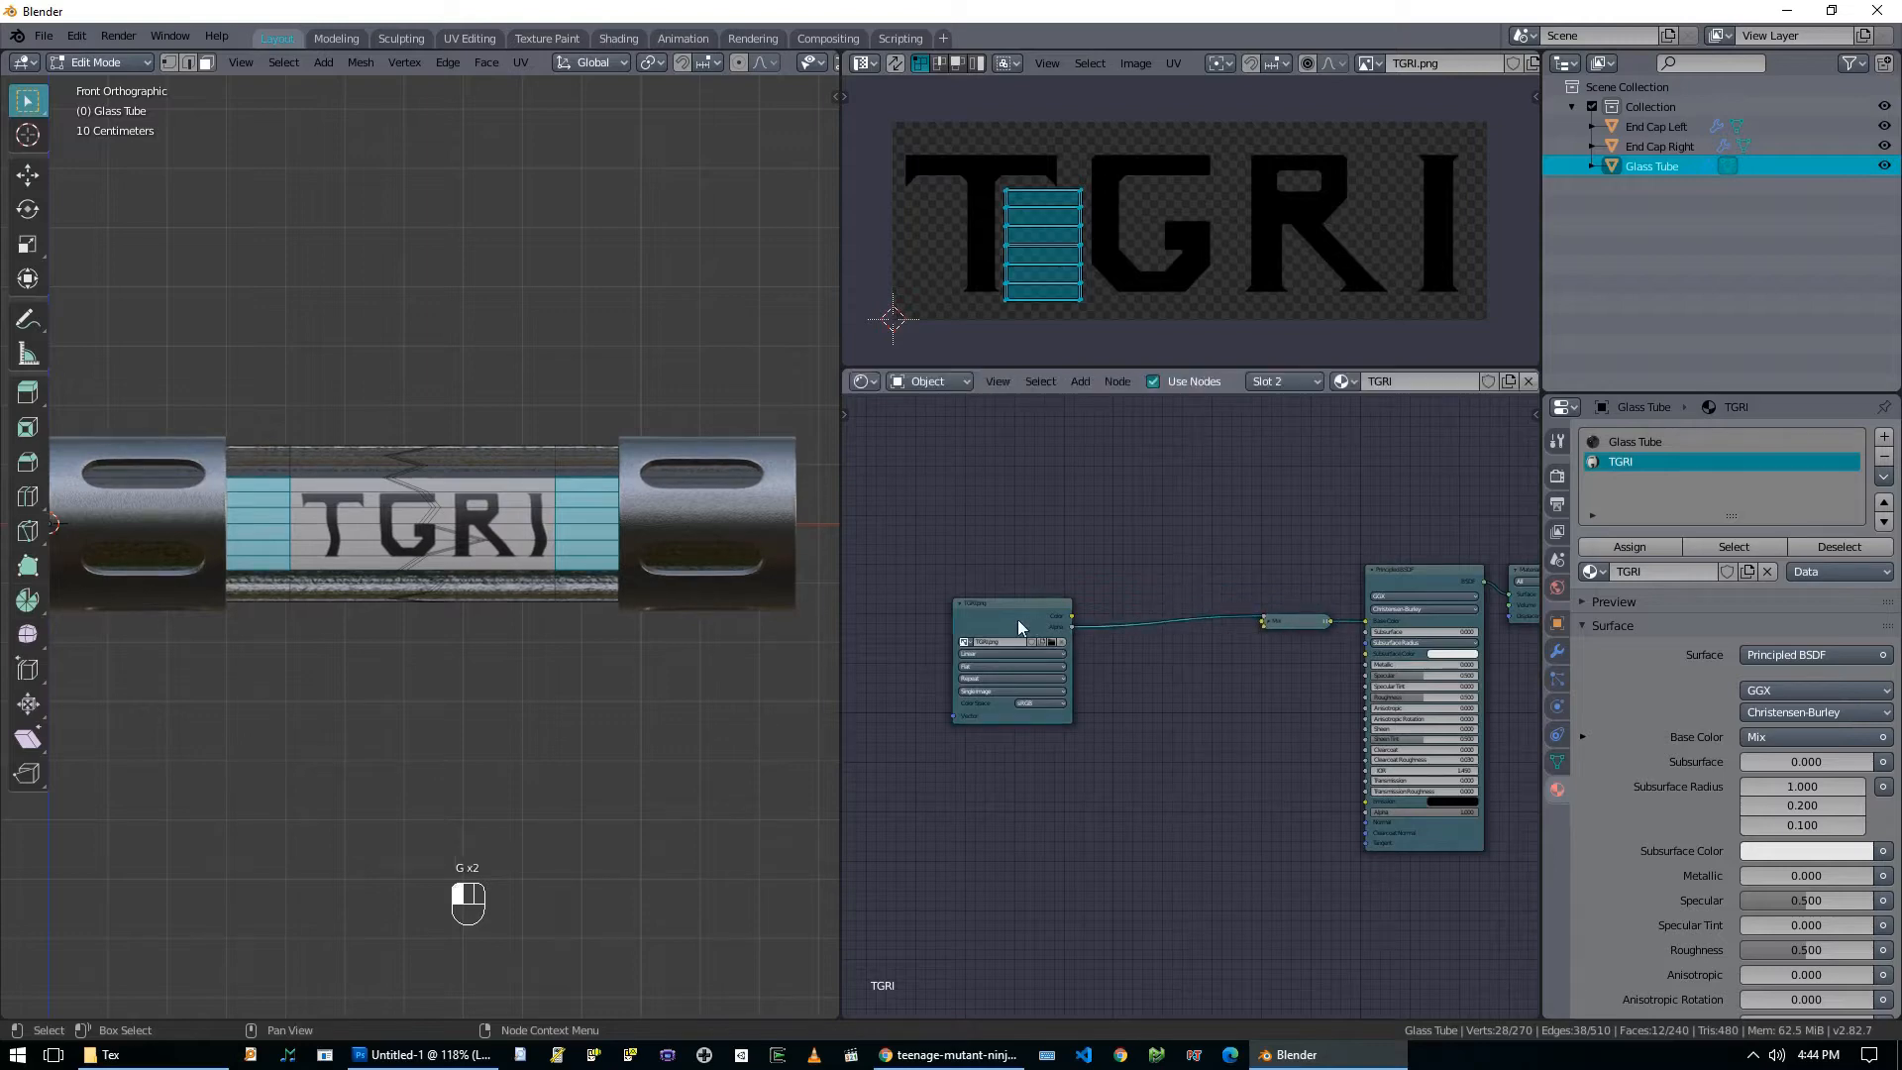
click(1019, 629)
key(g)
click(1166, 622)
click(1266, 621)
scroll(1300, 745, up, 3)
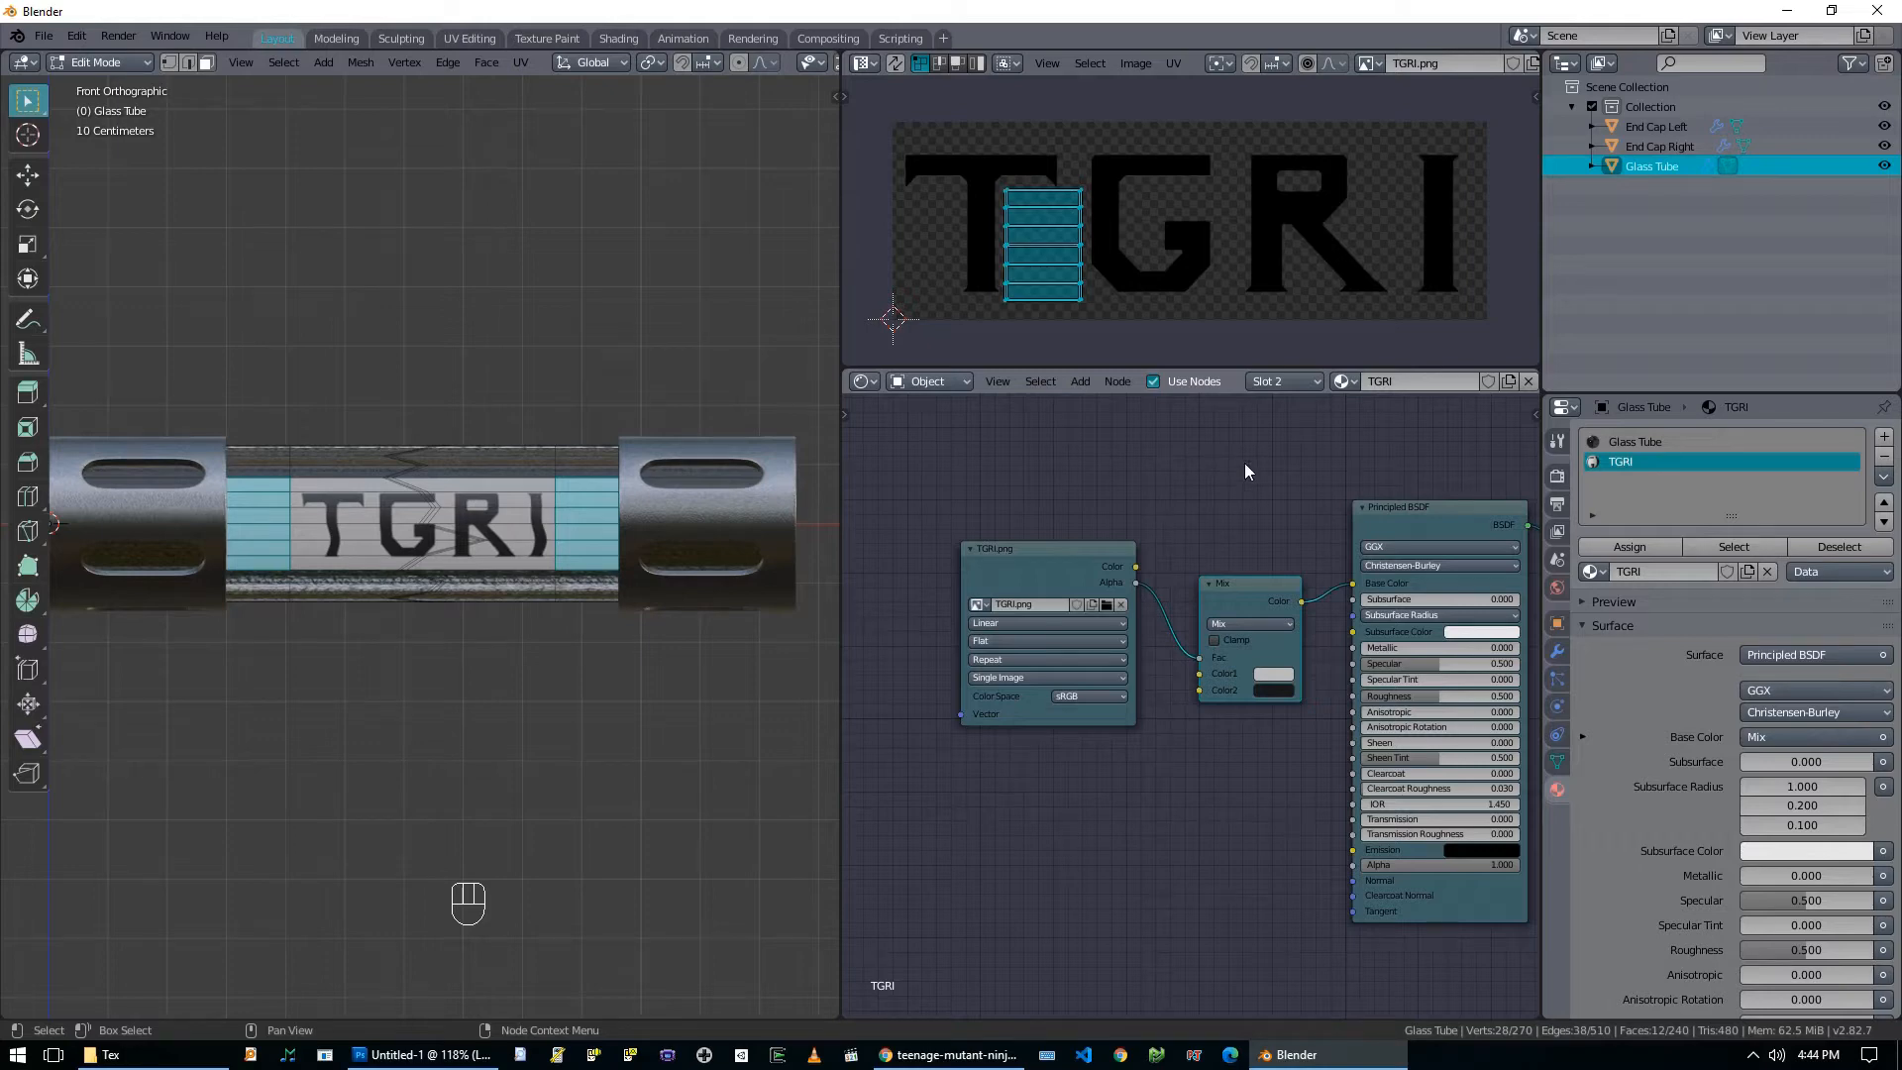
Select the middle label faces in front view and reproject their UVs with Project from View (Bounds).
key(Tab)
middle_drag(398, 531, 349, 523)
key(KP_1)
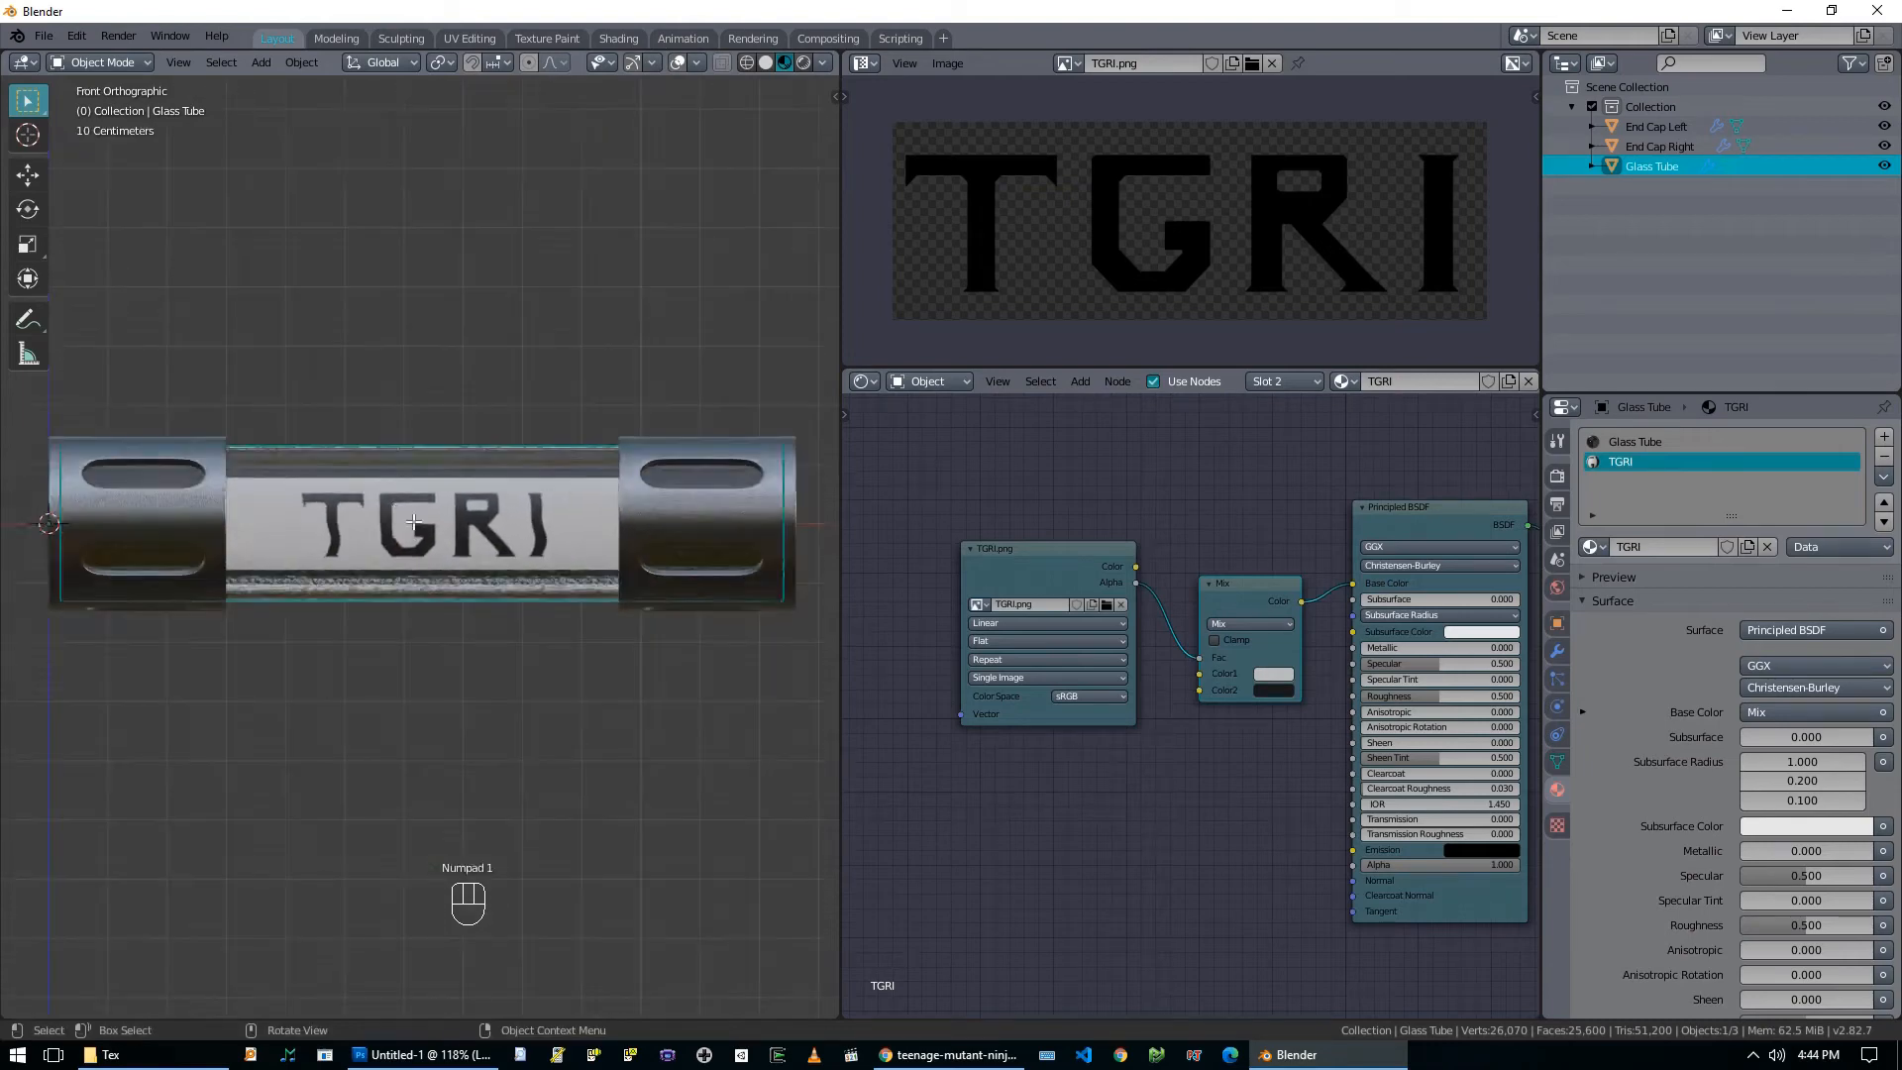
key(Tab)
key(alt+a)
key(b)
drag(317, 487, 532, 565)
key(u)
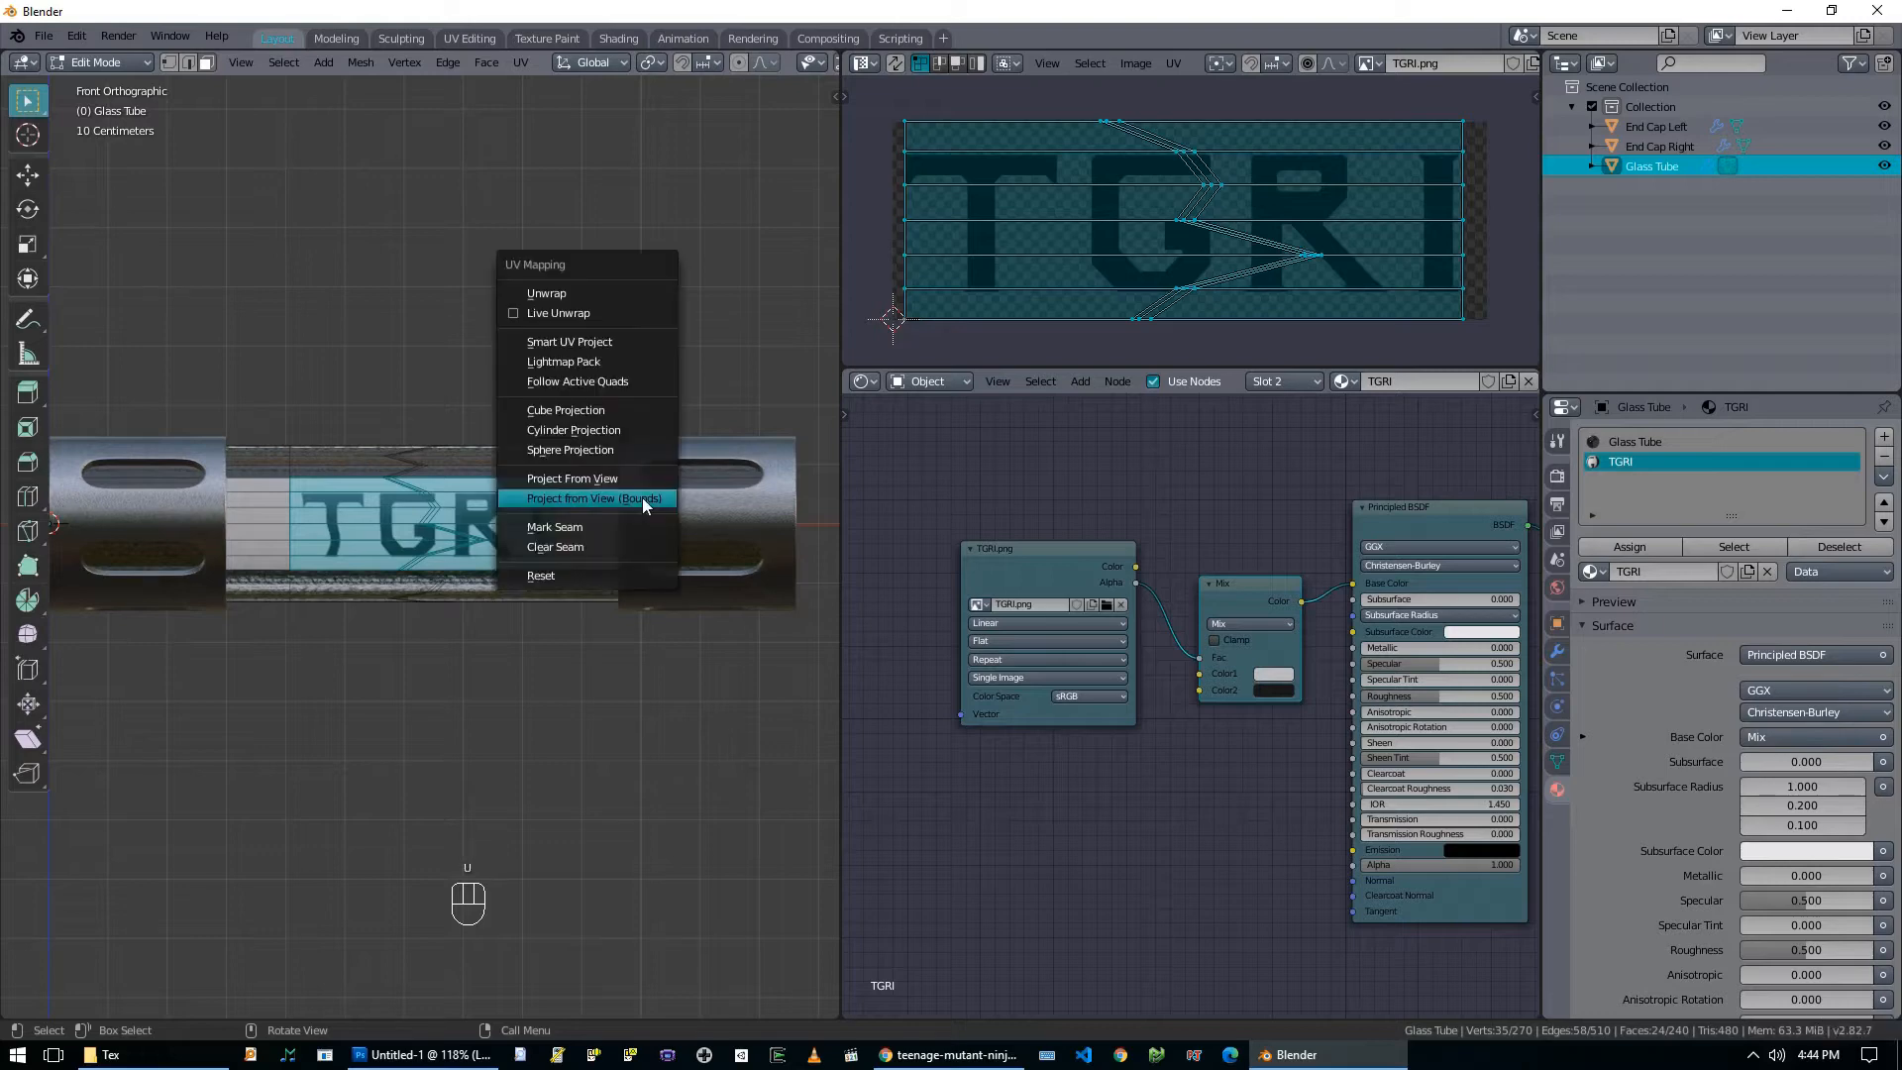
click(642, 498)
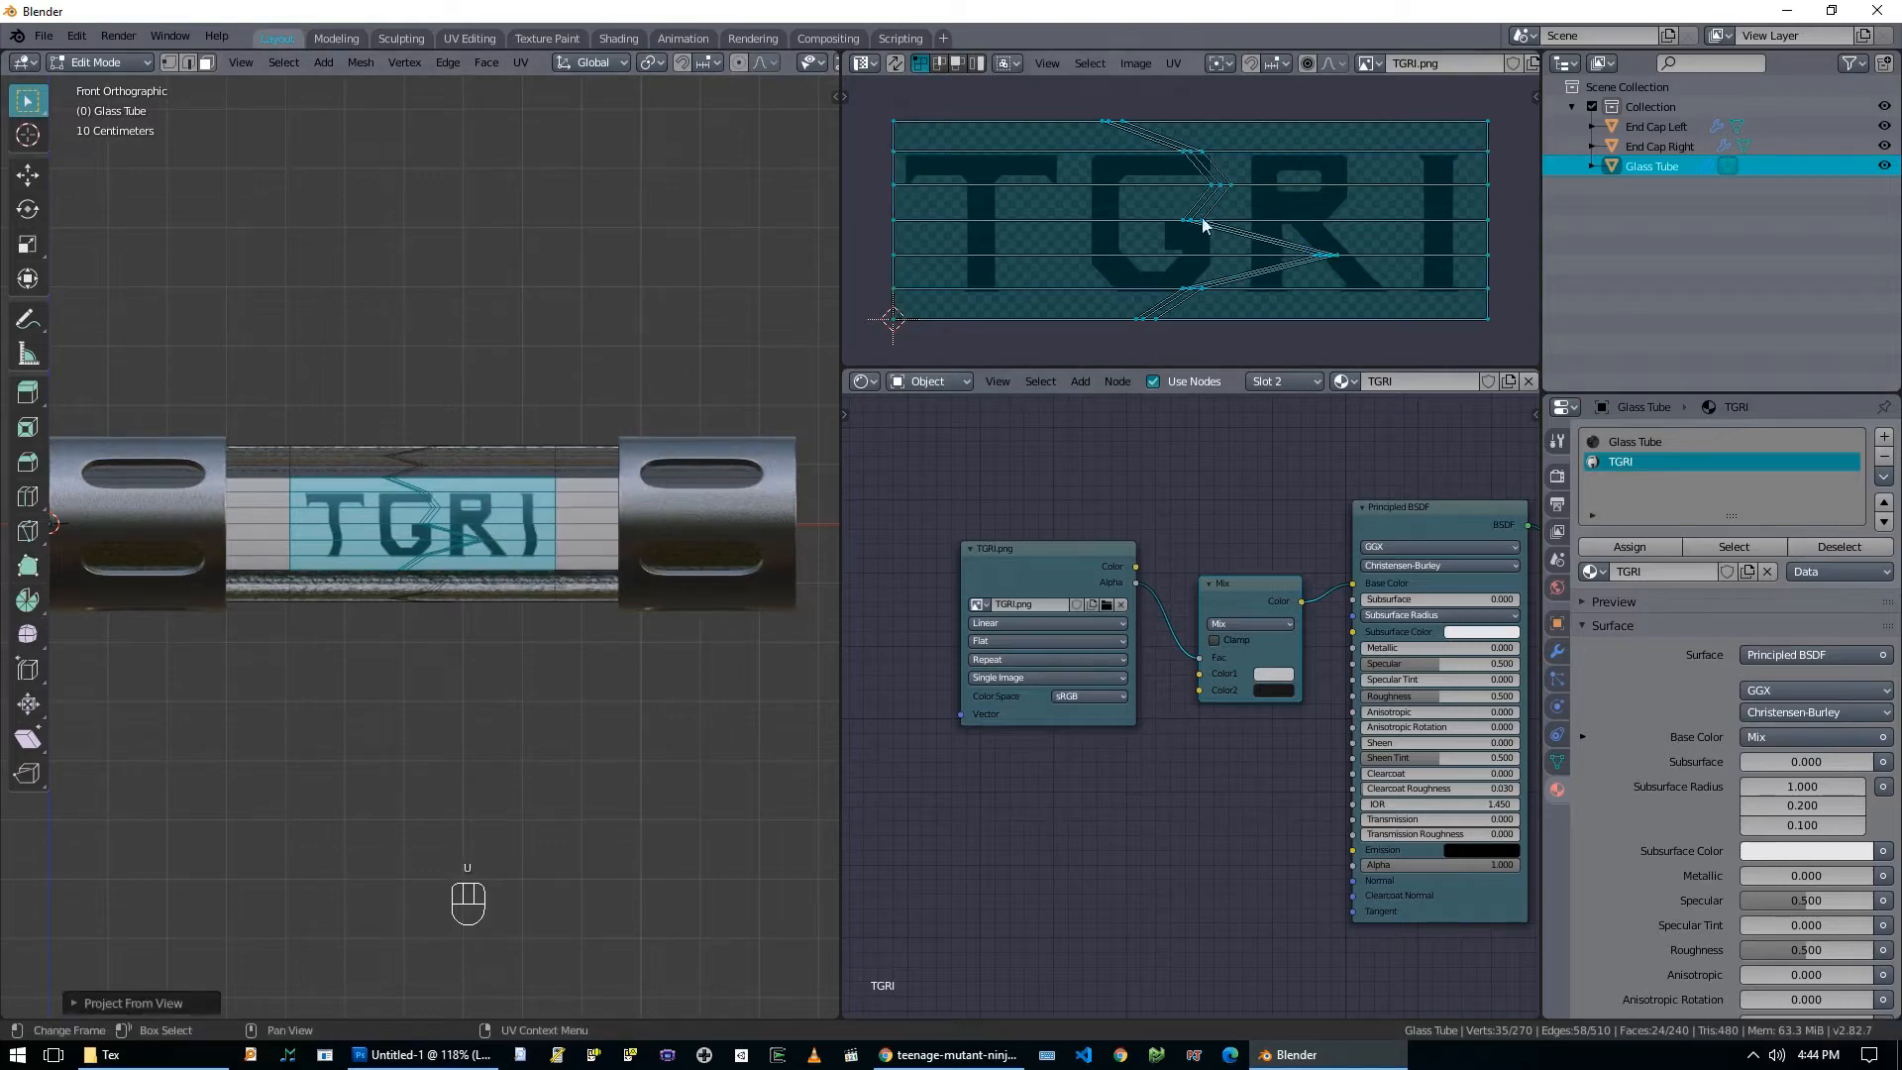
Add four loop cuts around the glass tube across the lettering, on both sides of the crack.
scroll(331, 575, up, 2)
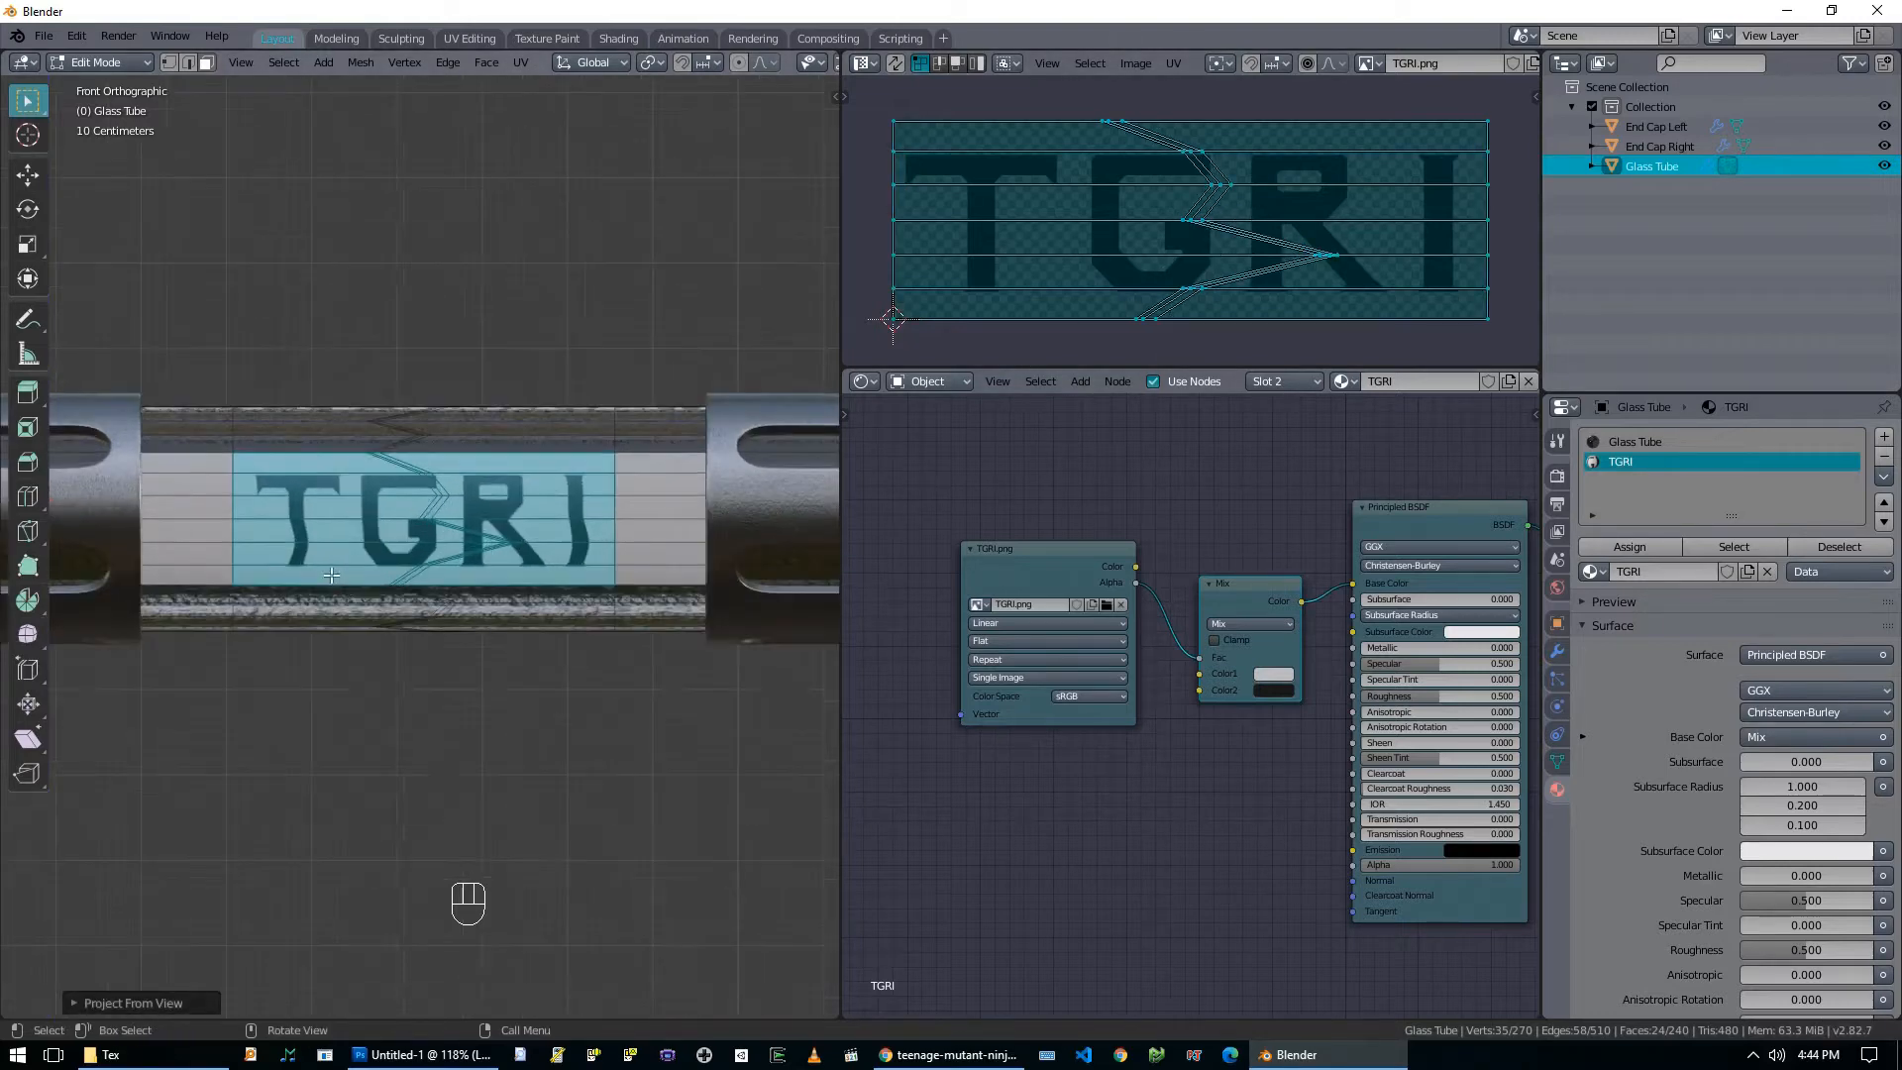
scroll(361, 573, up, 1)
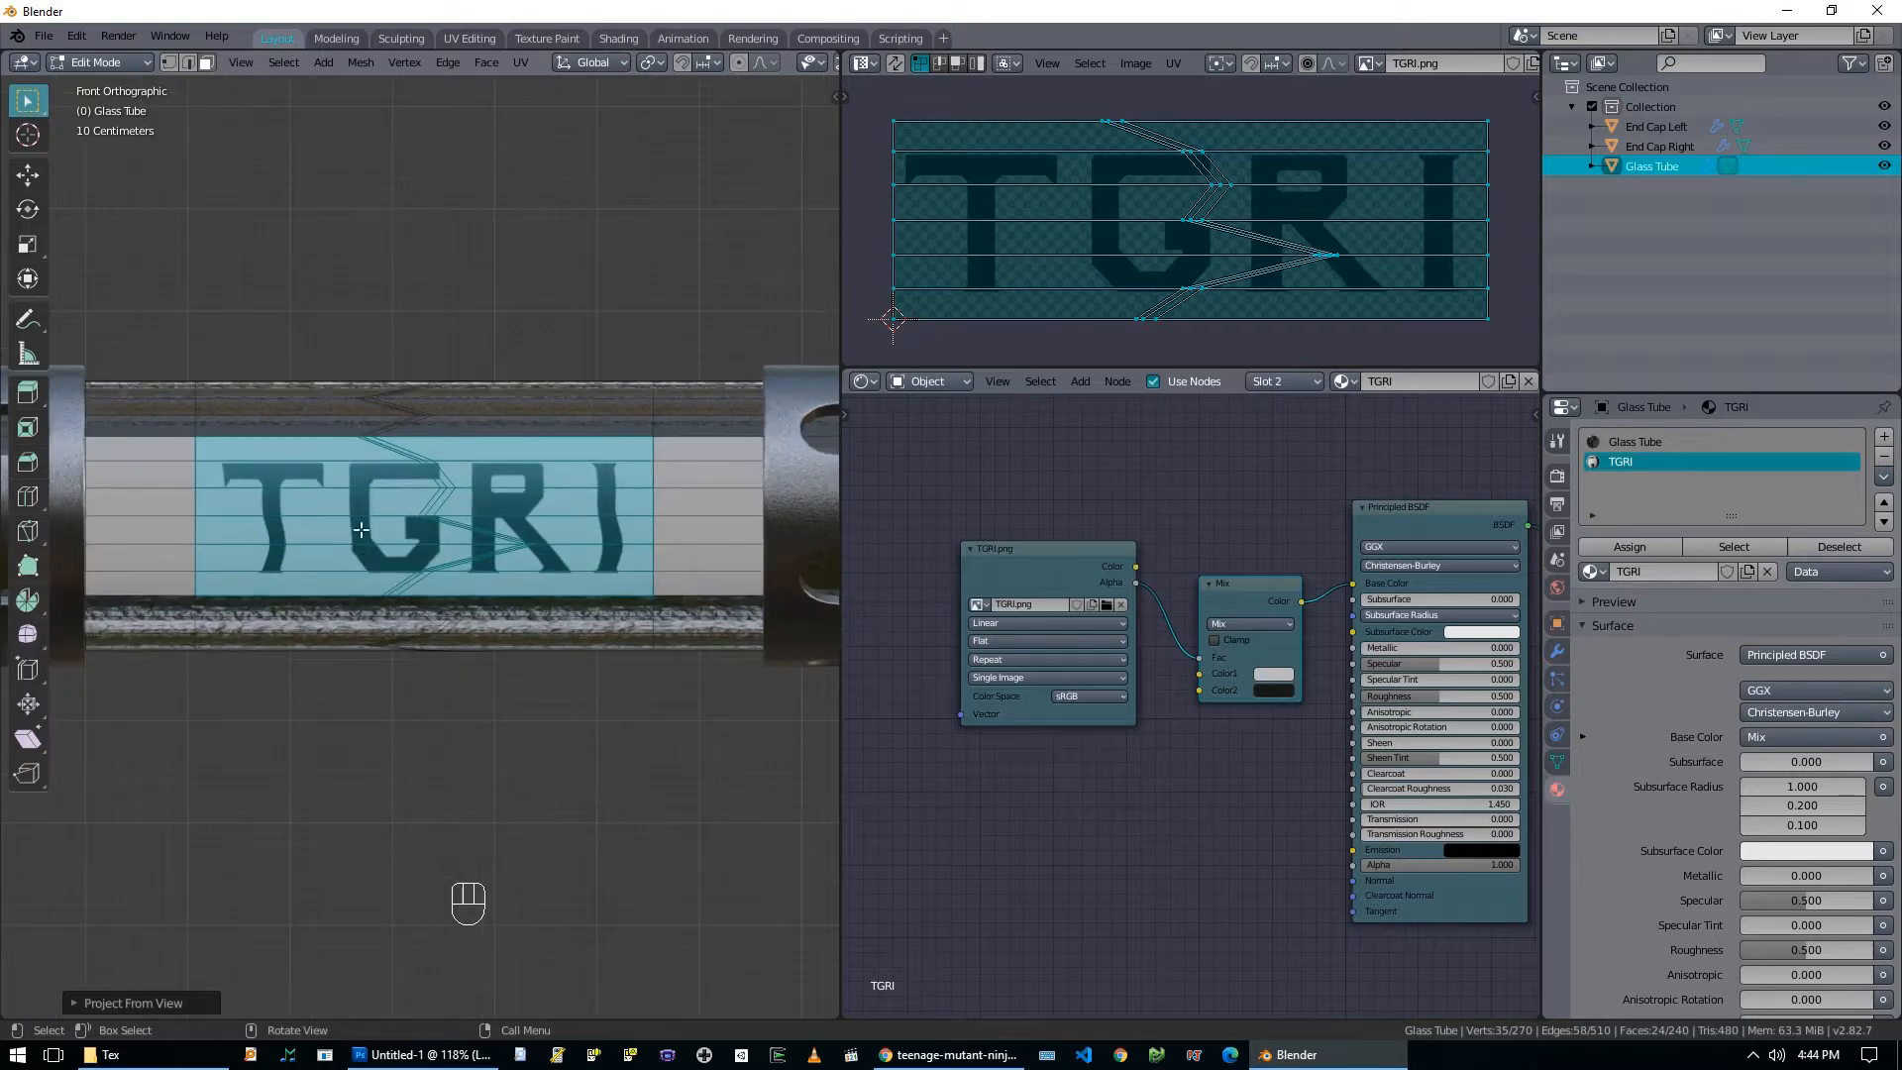
key(ctrl+r)
click(328, 461)
key(ctrl+r)
key(ctrl+r)
key(ctrl+r)
Inspect the TGRI lettering on the tube from several angles for distortion, with and without the mesh edges displayed.
key(Tab)
mouse_move(626, 574)
middle_down()
mouse_move(664, 574)
mouse_move(626, 583)
middle_up()
key(Tab)
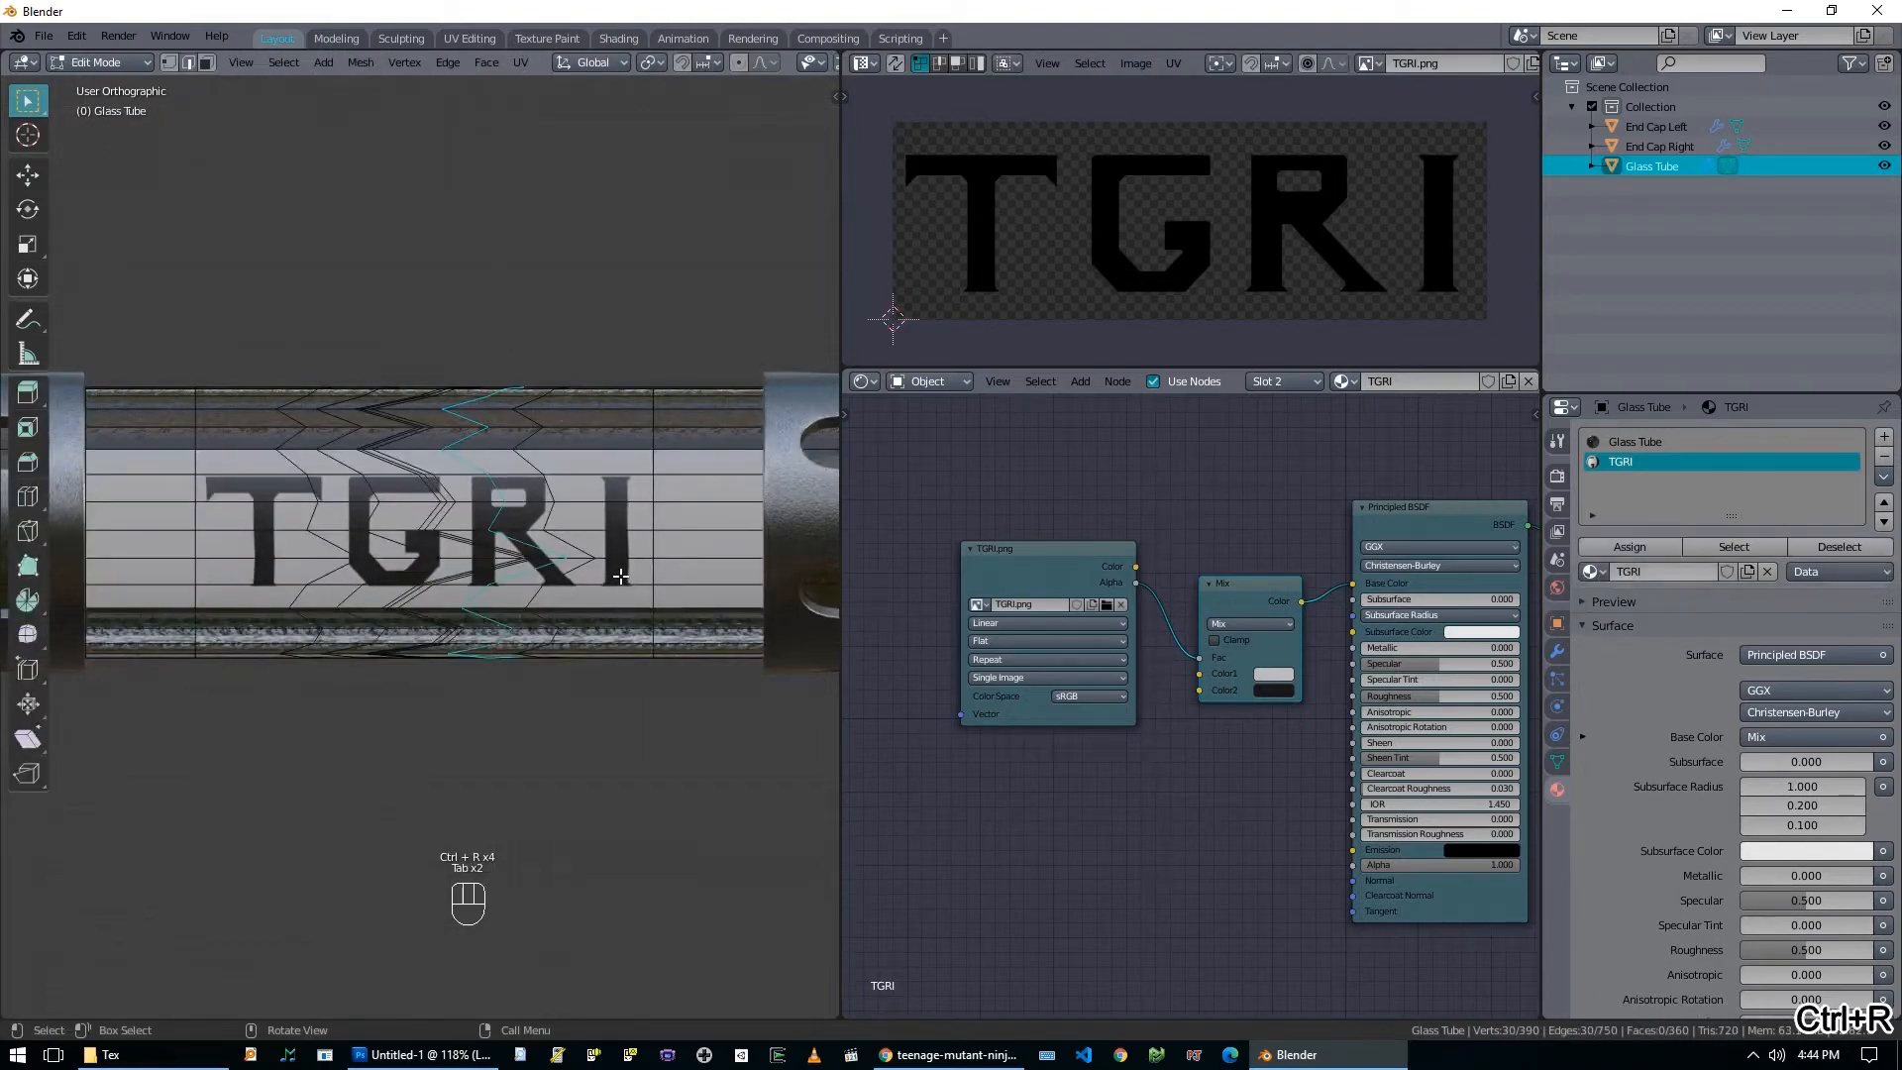
key(Tab)
key(Tab)
scroll(620, 577, down, 4)
middle_drag(547, 584, 473, 598)
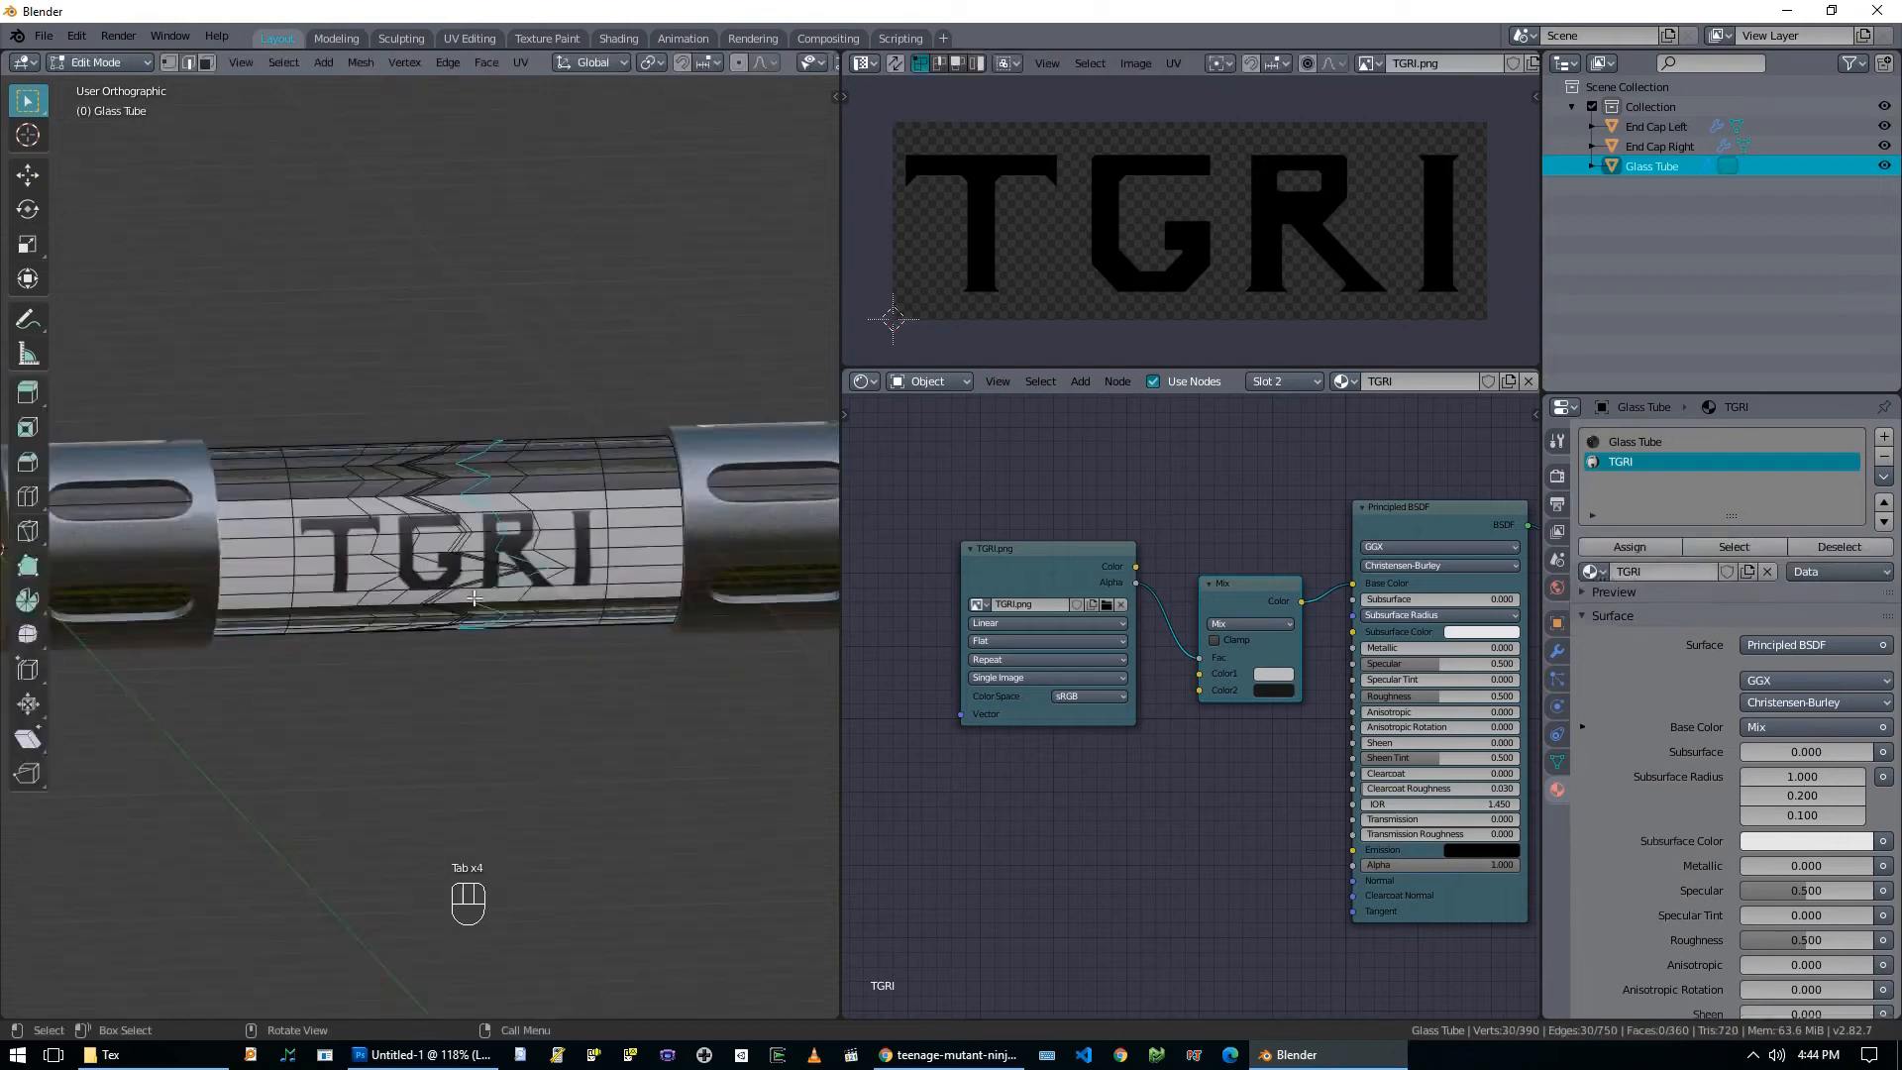
scroll(455, 598, up, 3)
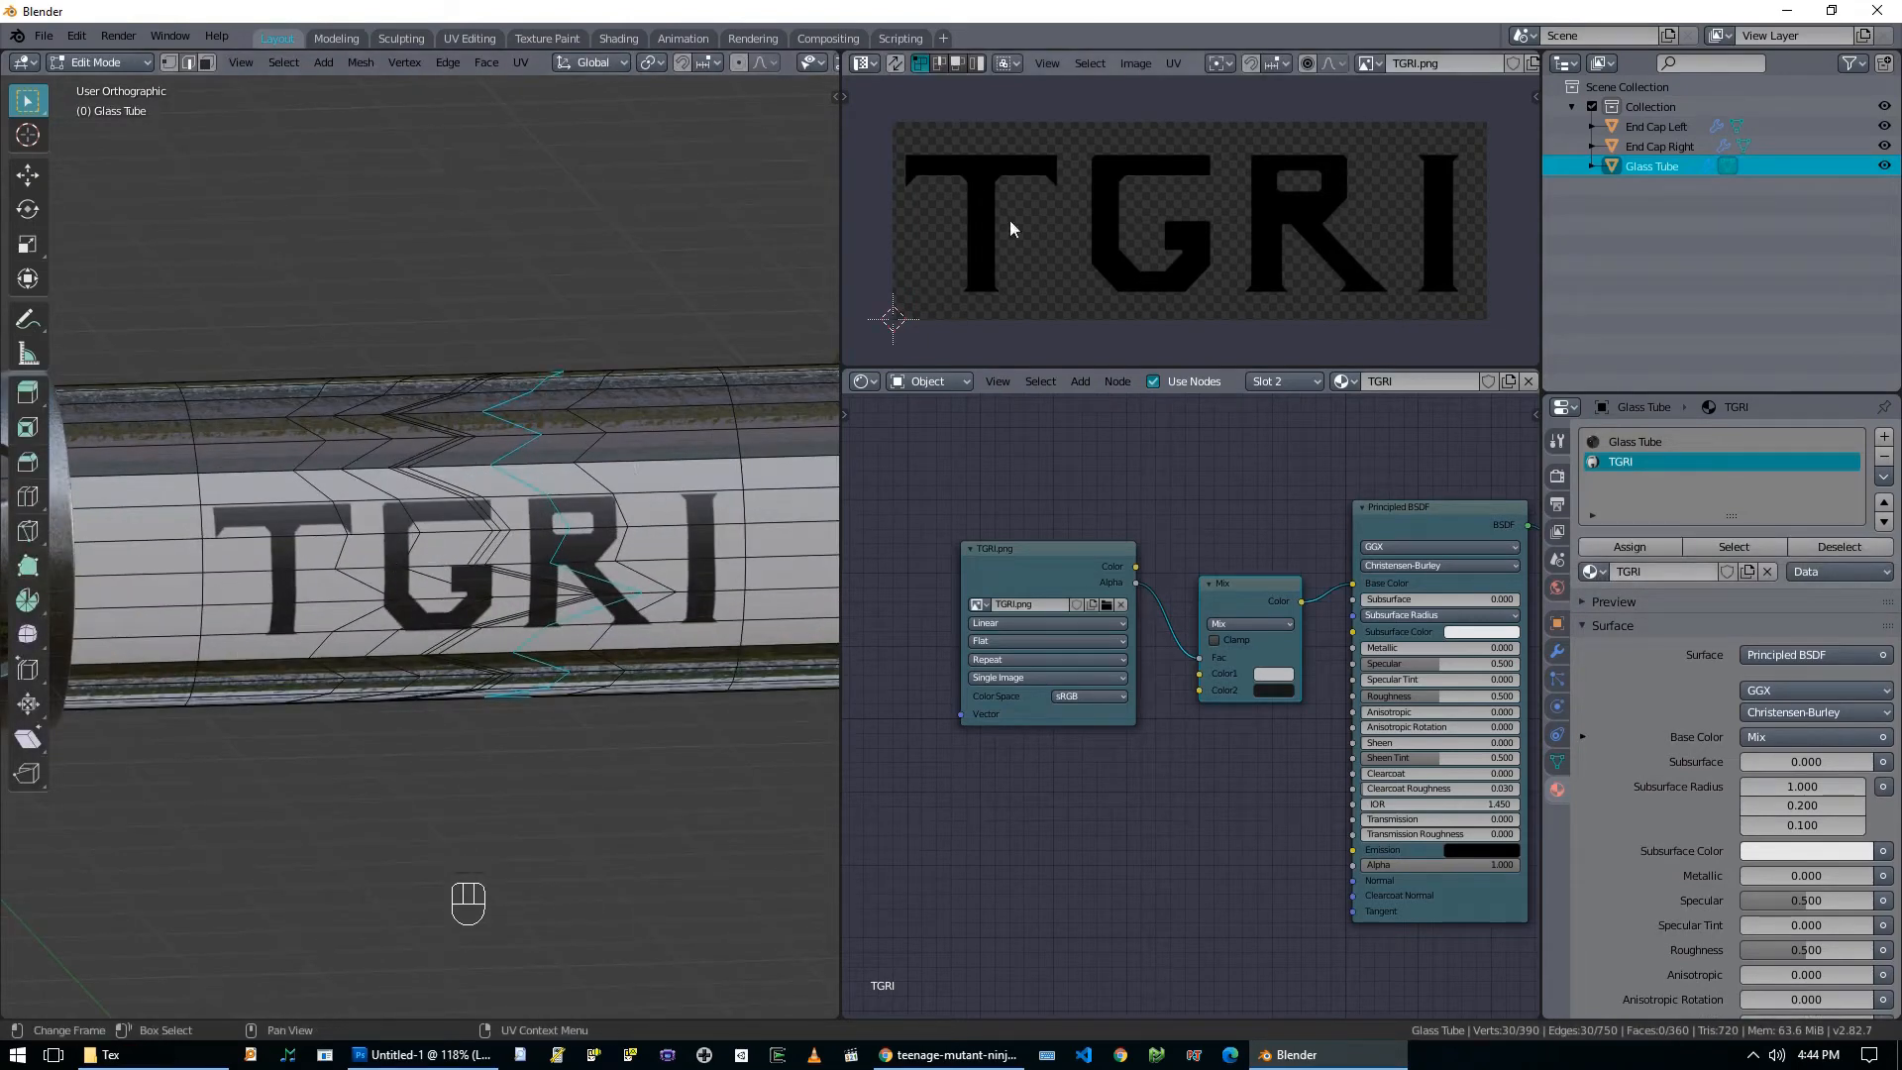
middle_drag(436, 550, 356, 576)
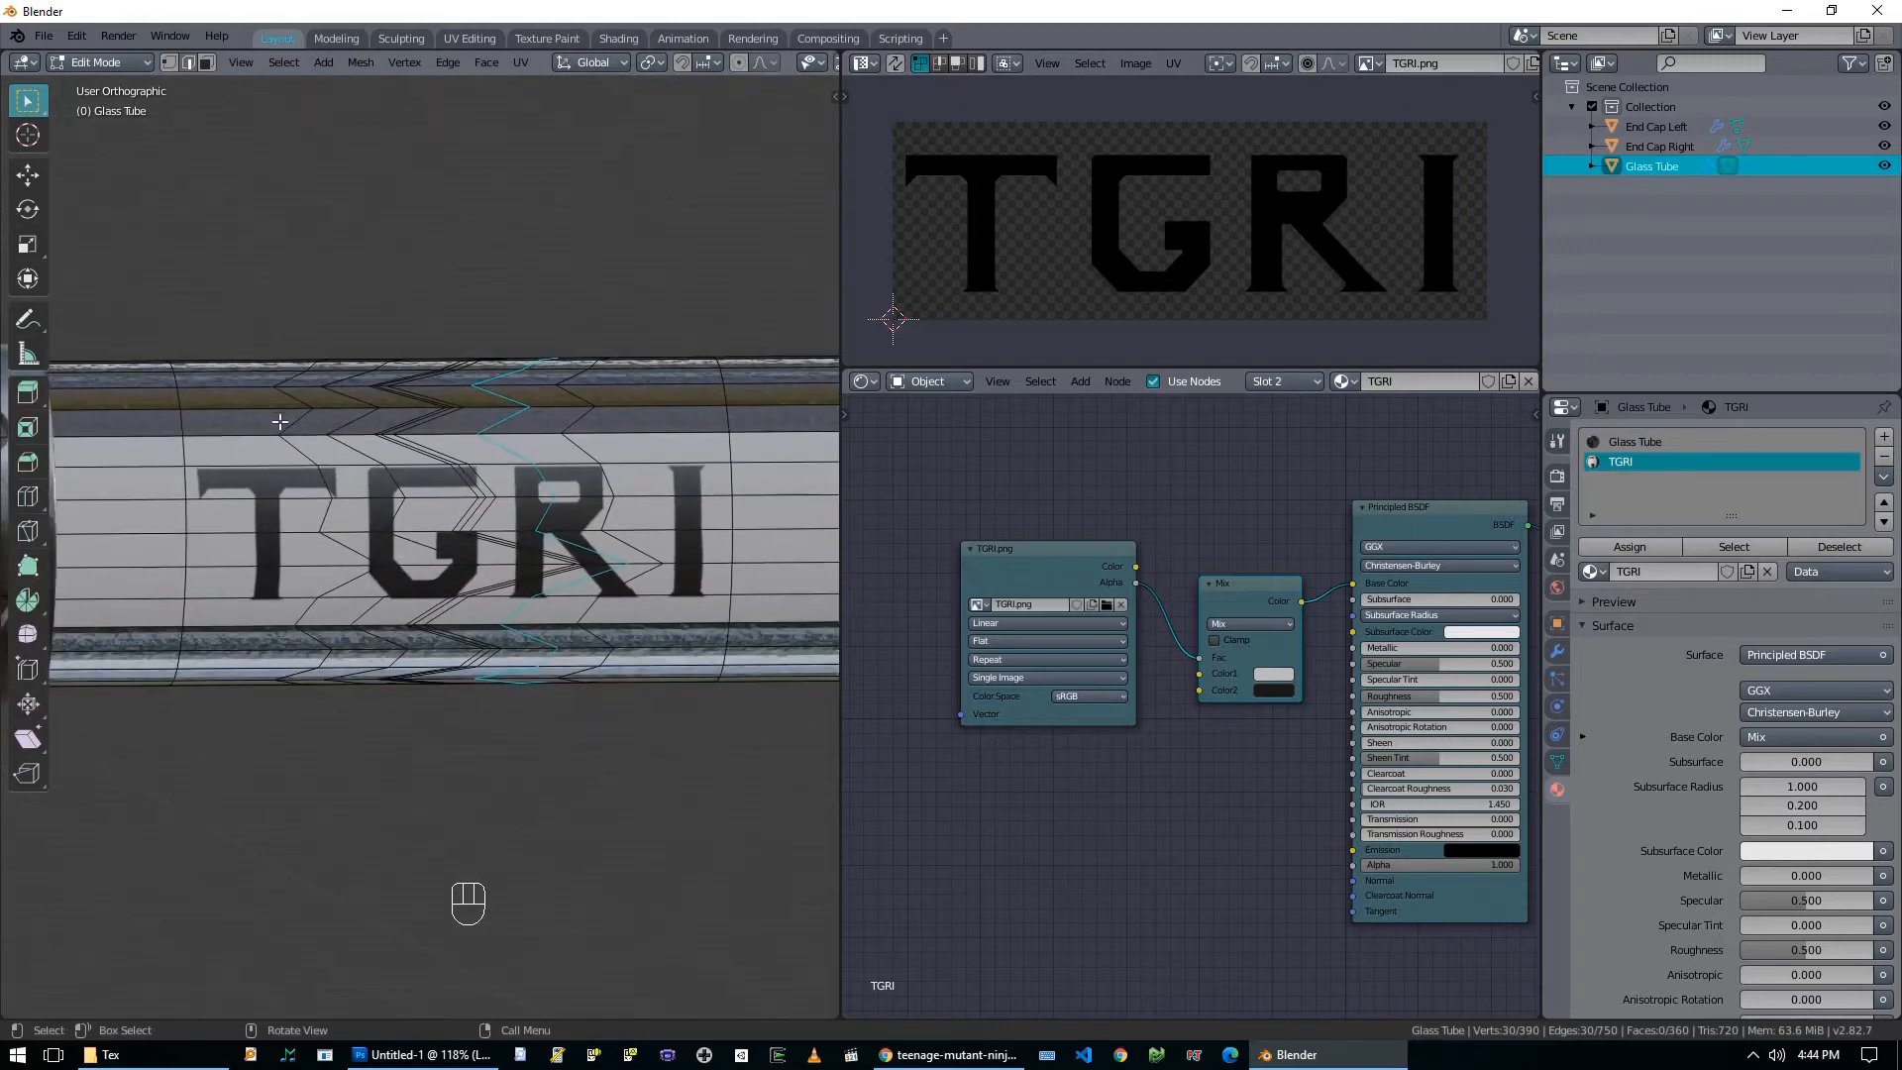
Flatten the edge loop beside the T by scaling it to 0 along X and enable Proportional Editing for the resize.
alt+click(338, 491)
key(s)
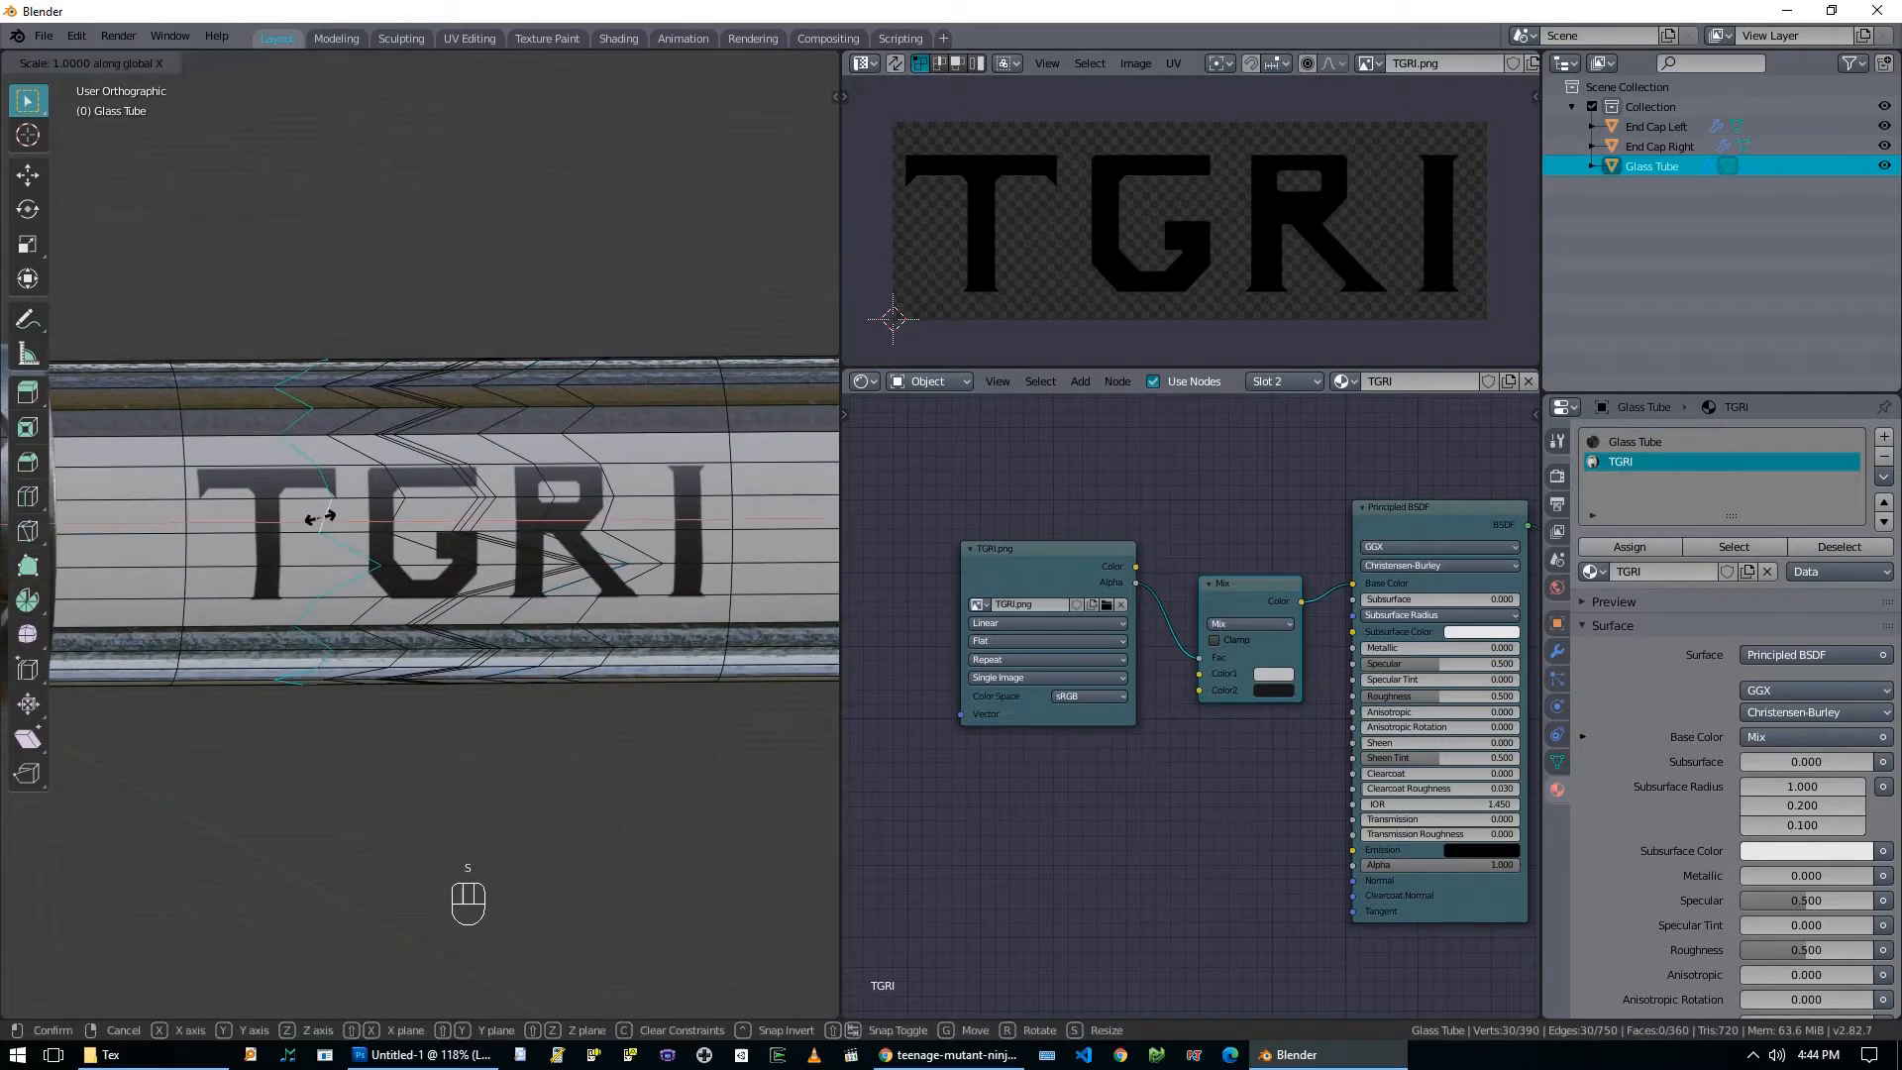
key(x)
key(0)
key(Return)
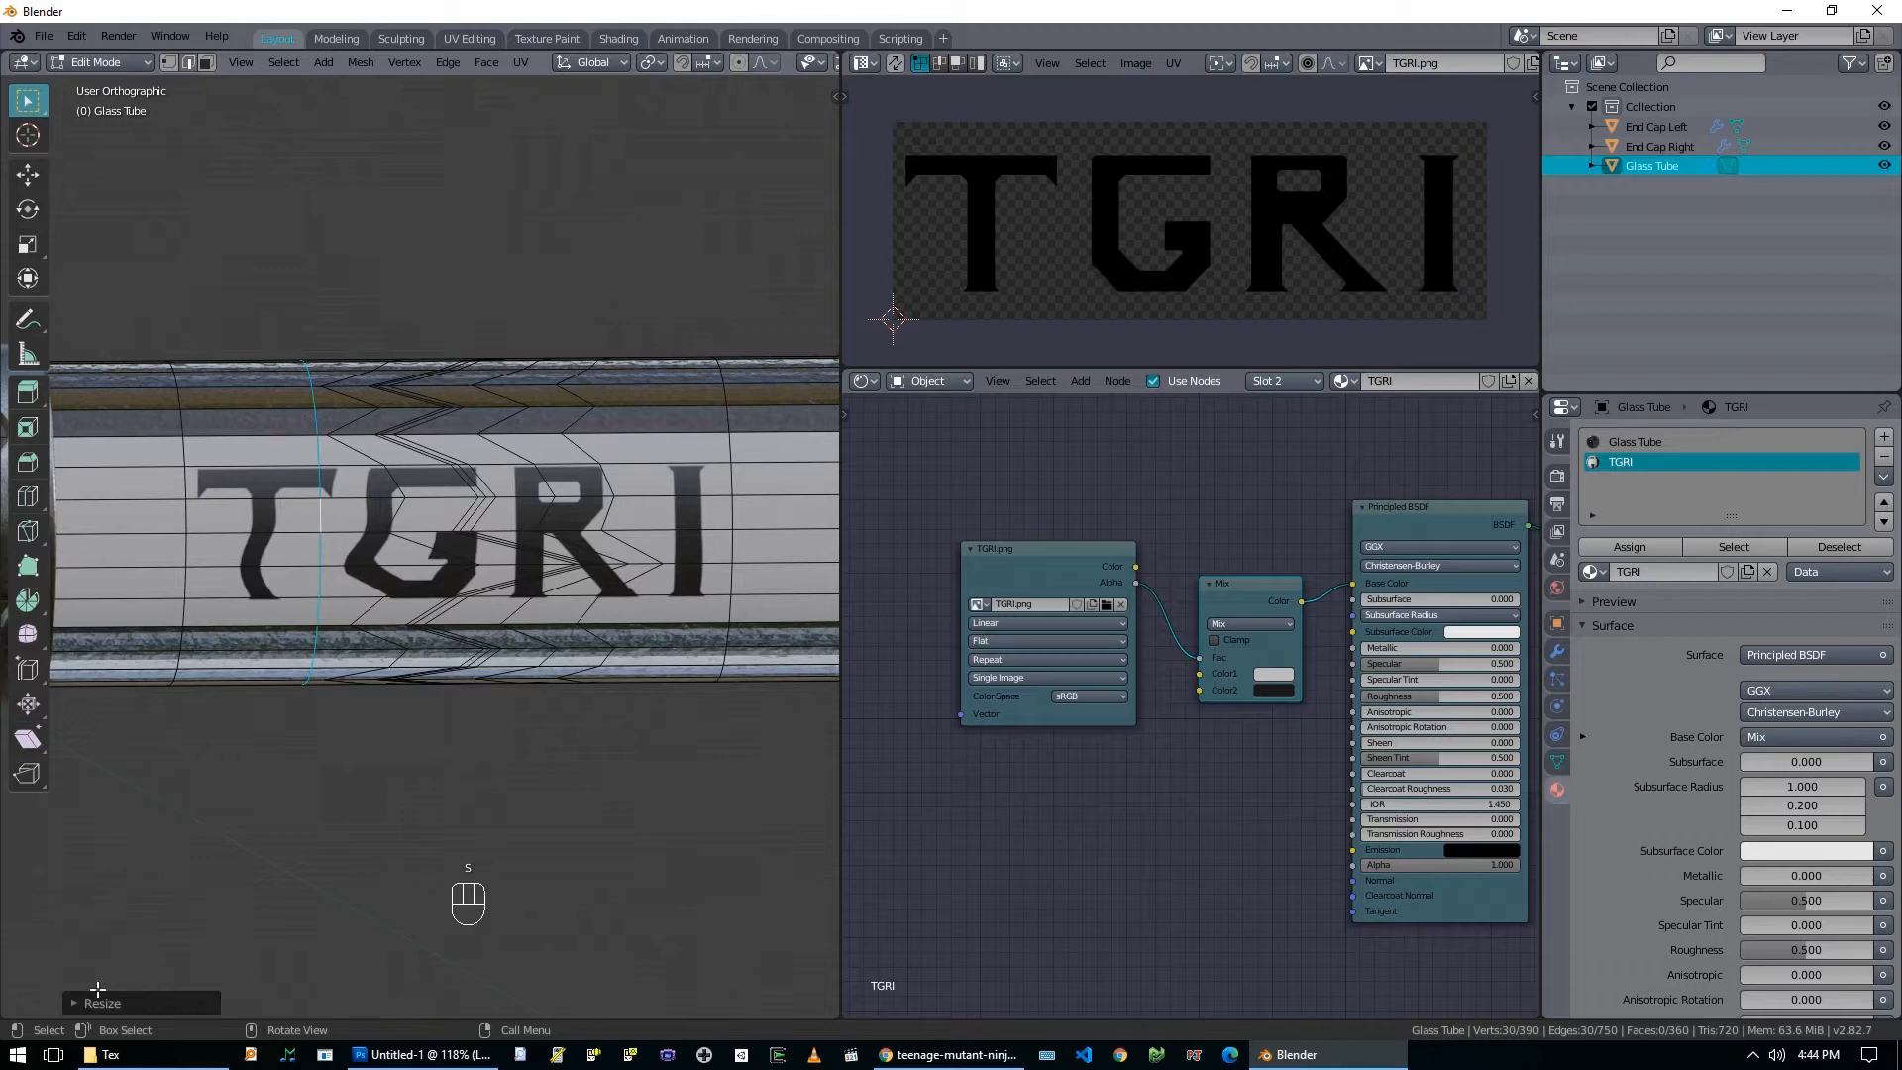
click(79, 1004)
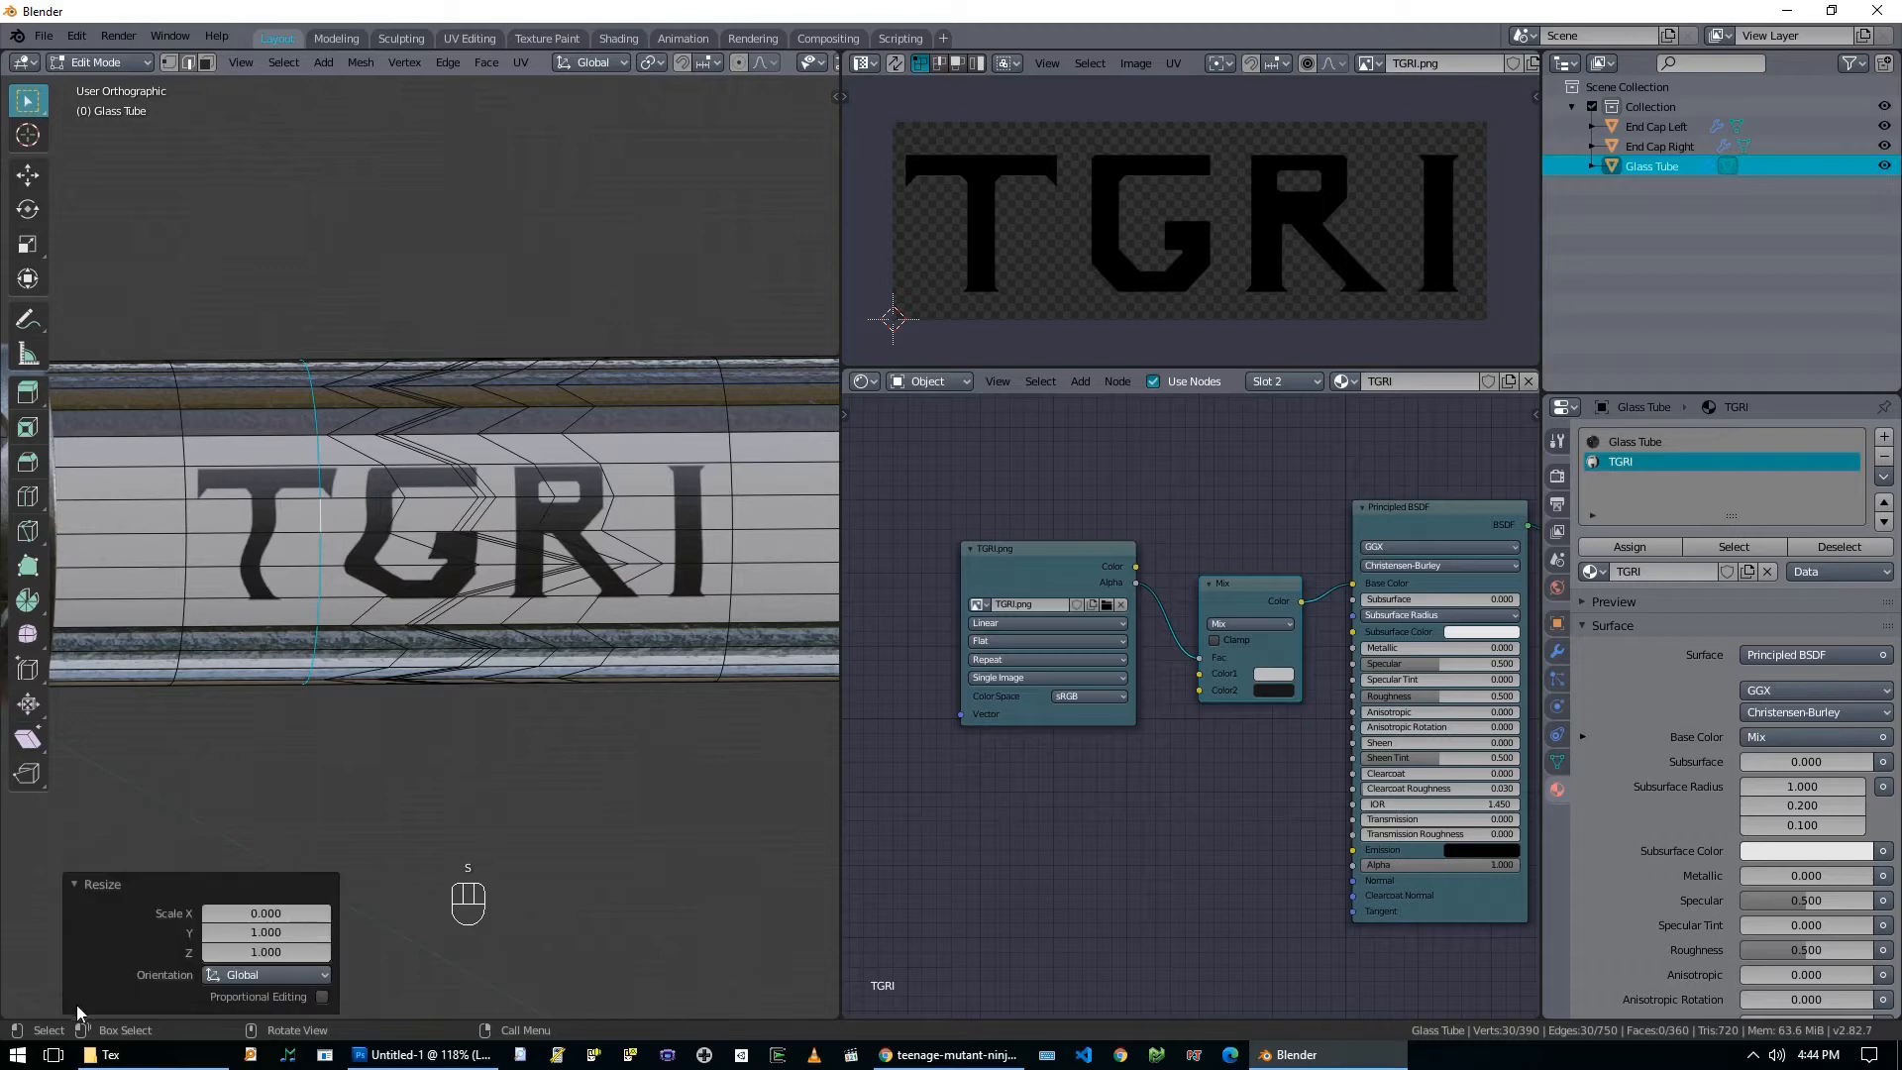
click(315, 996)
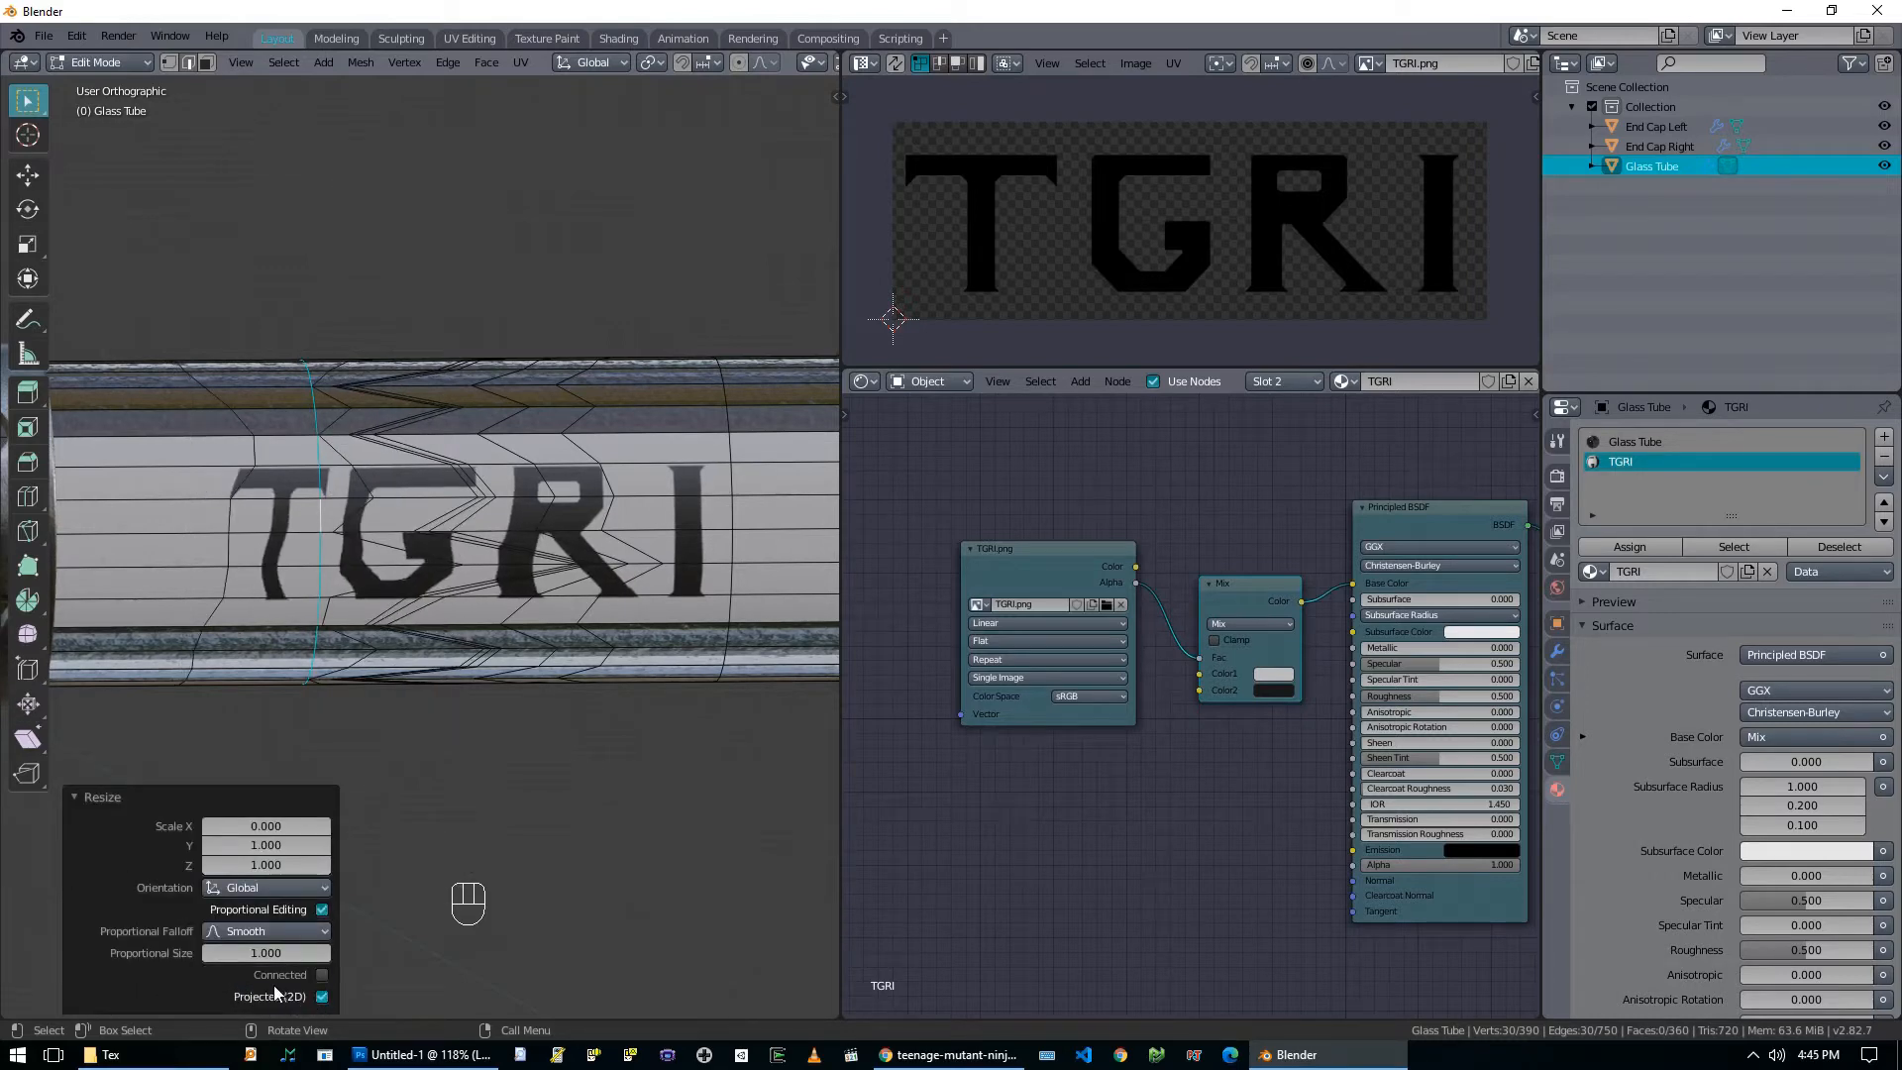
Undo the proportional resize and flatten the edge loop beside the T to a scale of 0 along X.
key(ctrl+z)
key(s)
key(x)
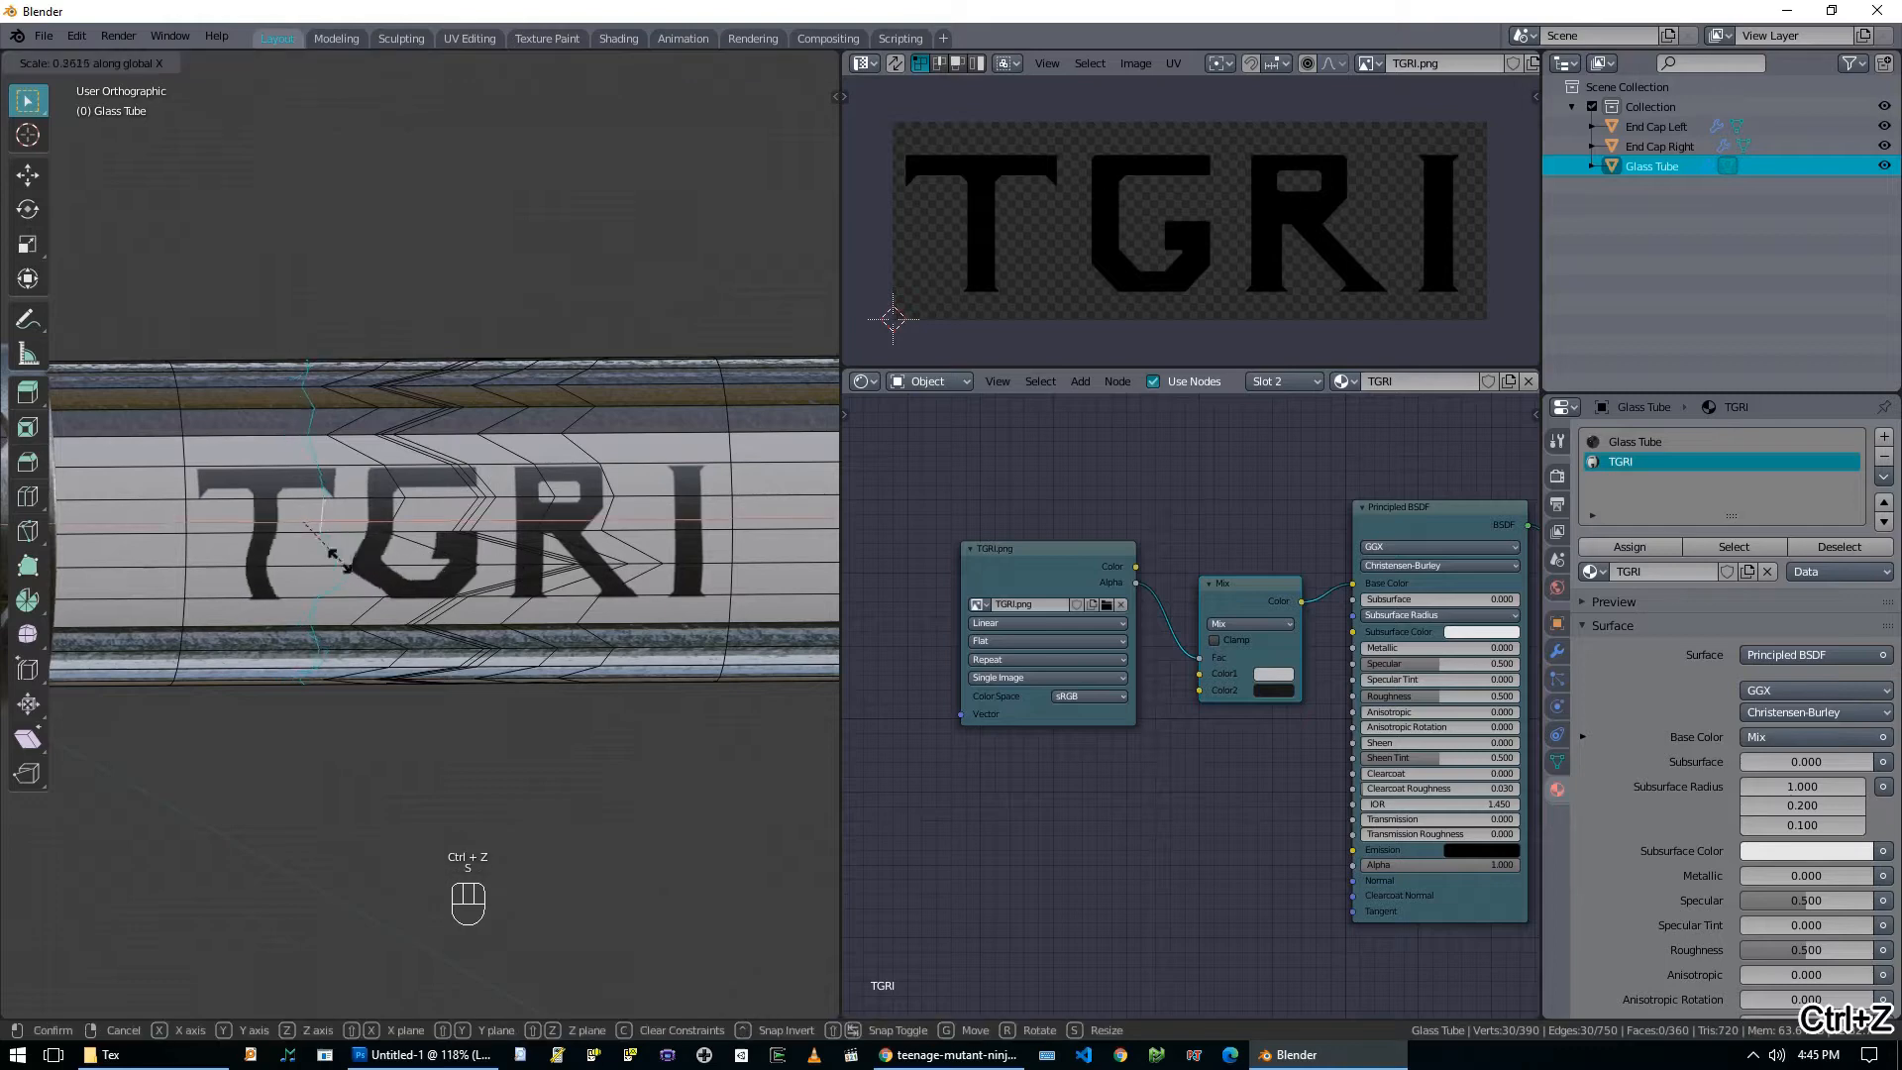
key(0)
key(Return)
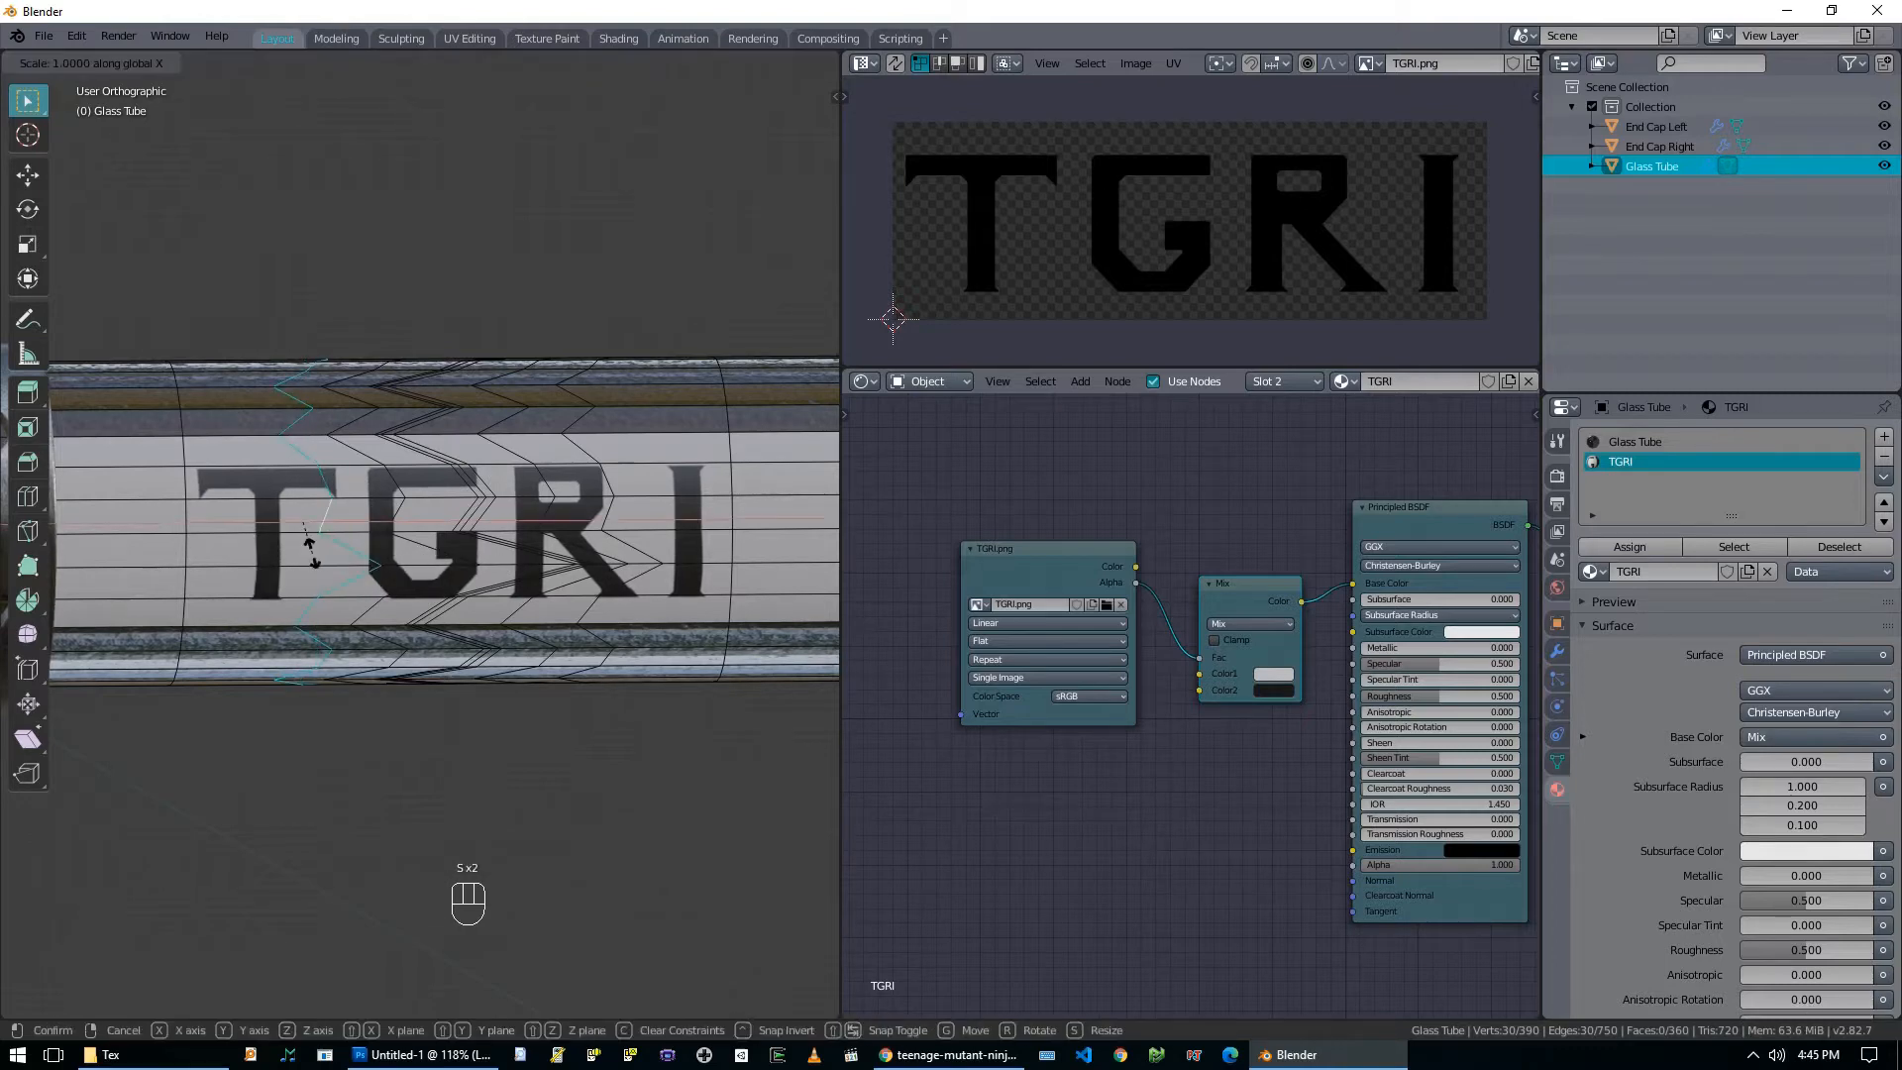
Flatten the edge loop beyond the R to 0 along X and shift it 0.282 m along X in front view.
key(s)
right_click(601, 515)
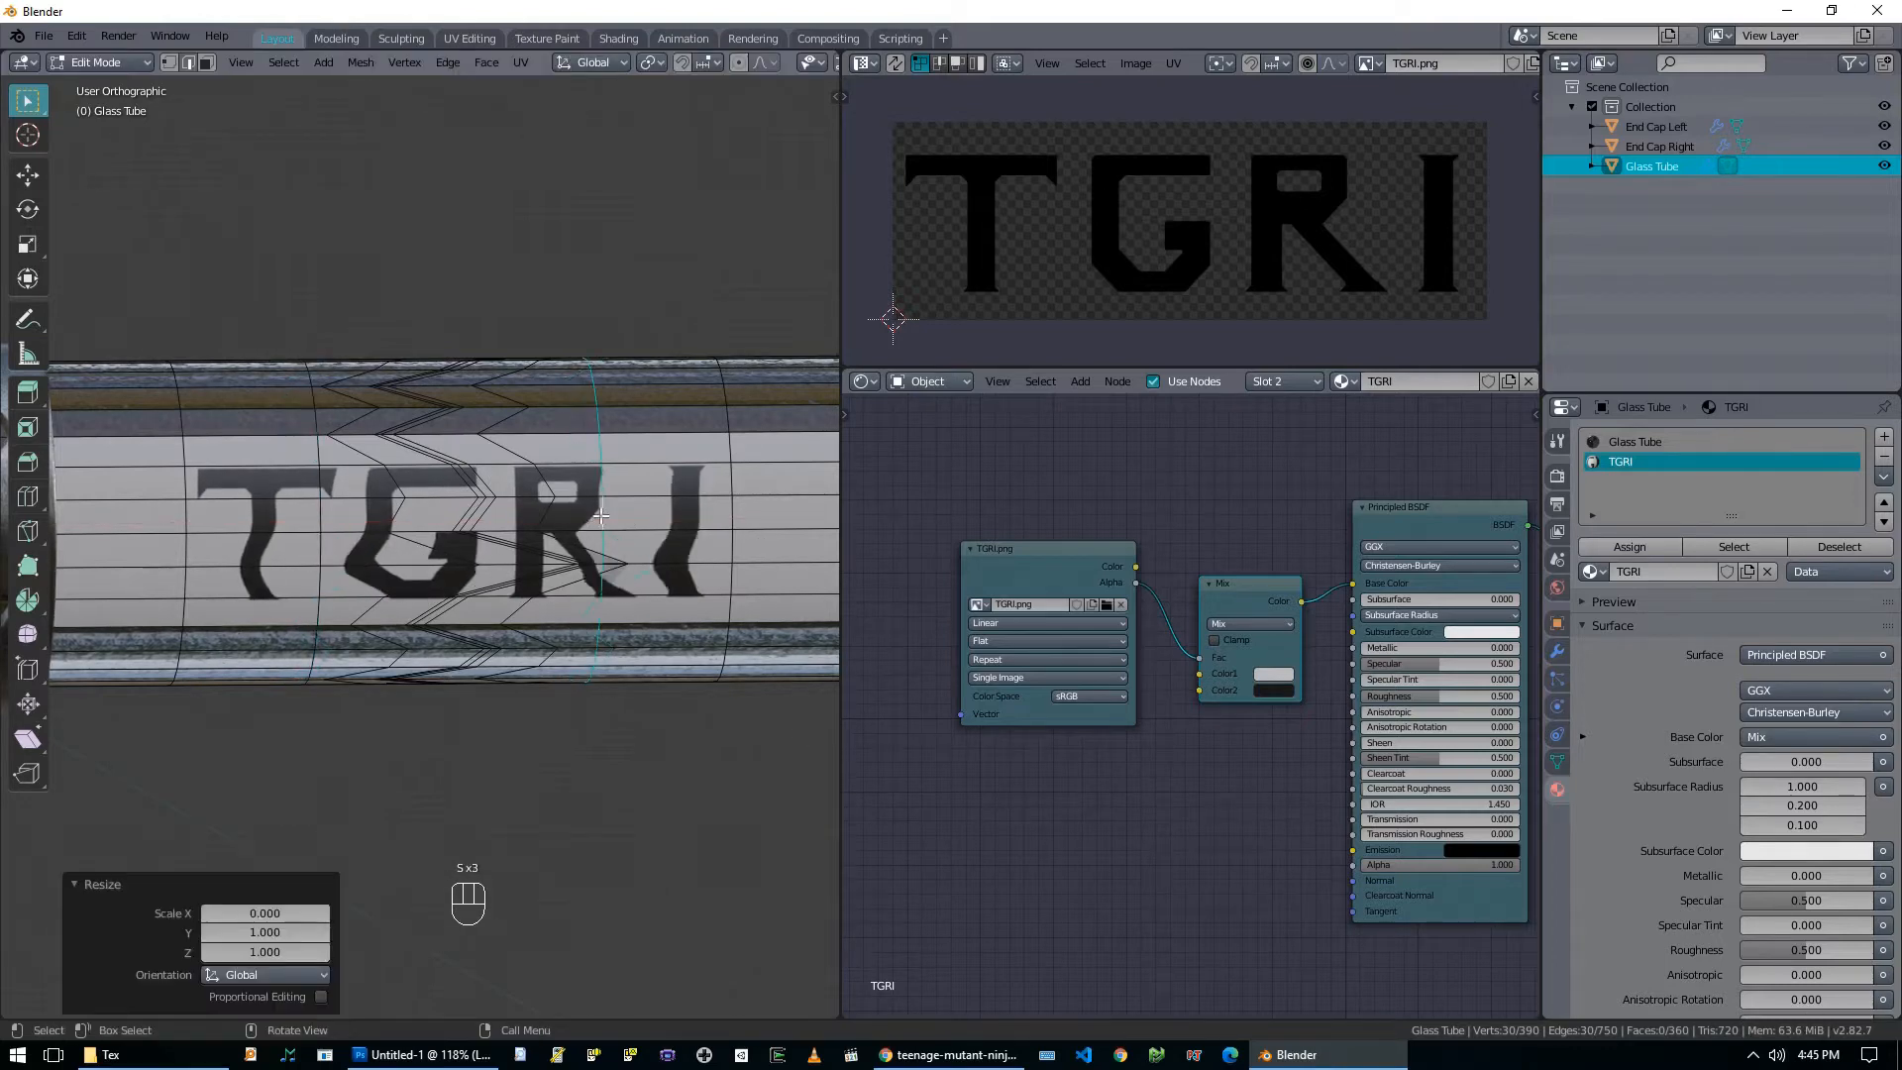
key(KP_1)
key(g)
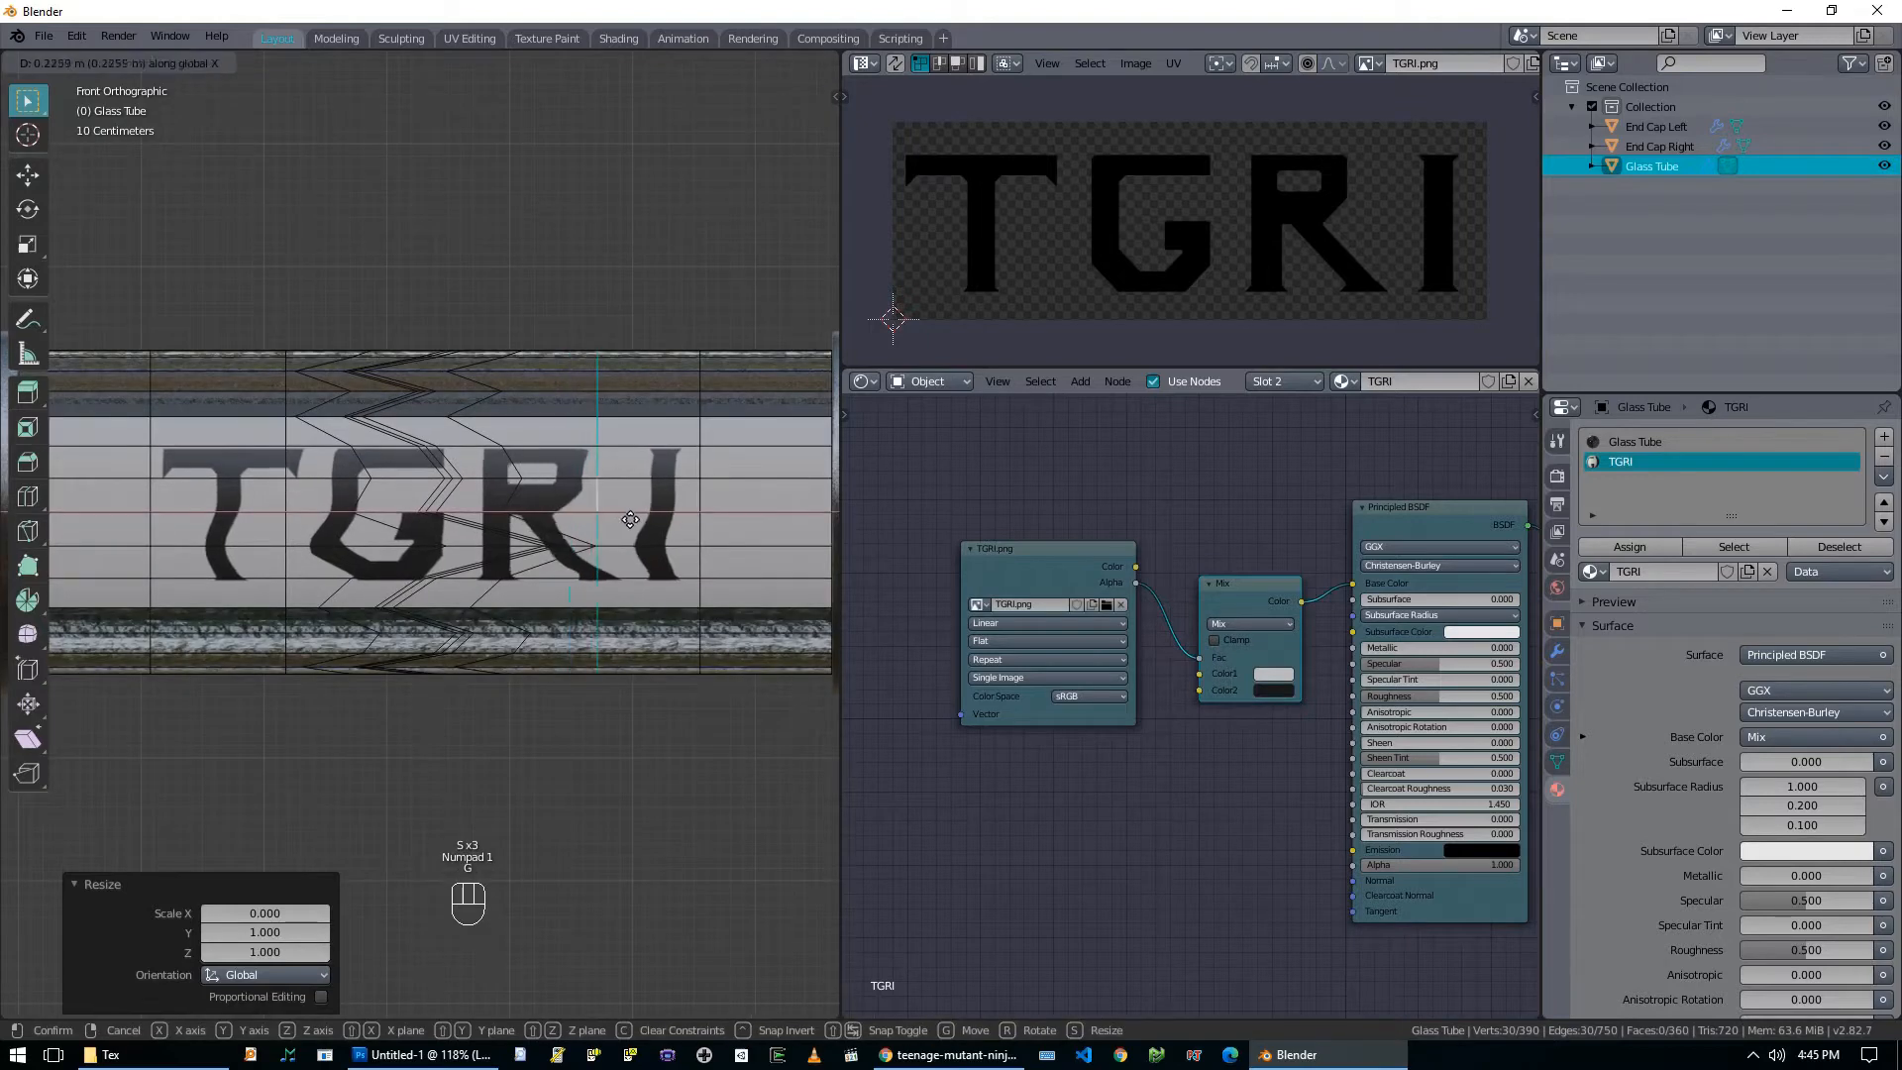
click(635, 522)
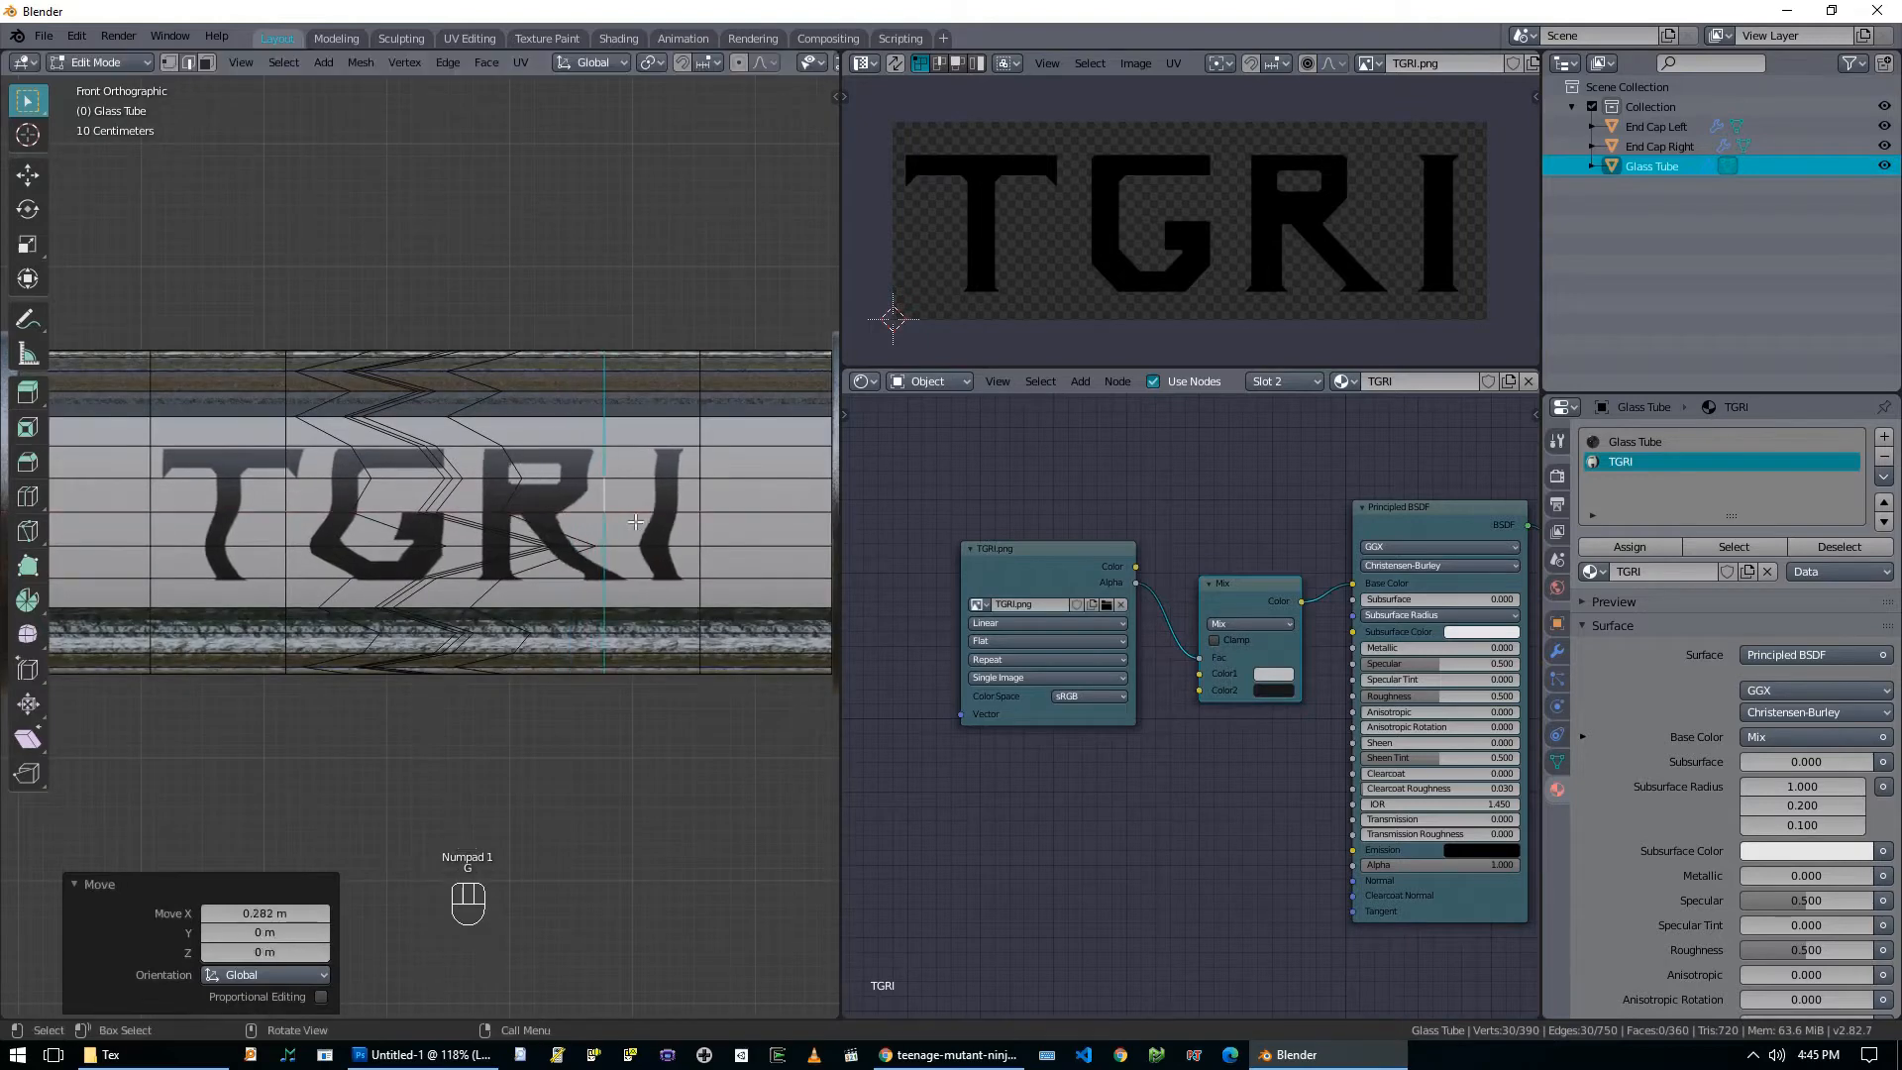
Edge-slide the jagged loop running through the R by a factor of about -0.524.
alt+click(519, 495)
key(g)
key(g)
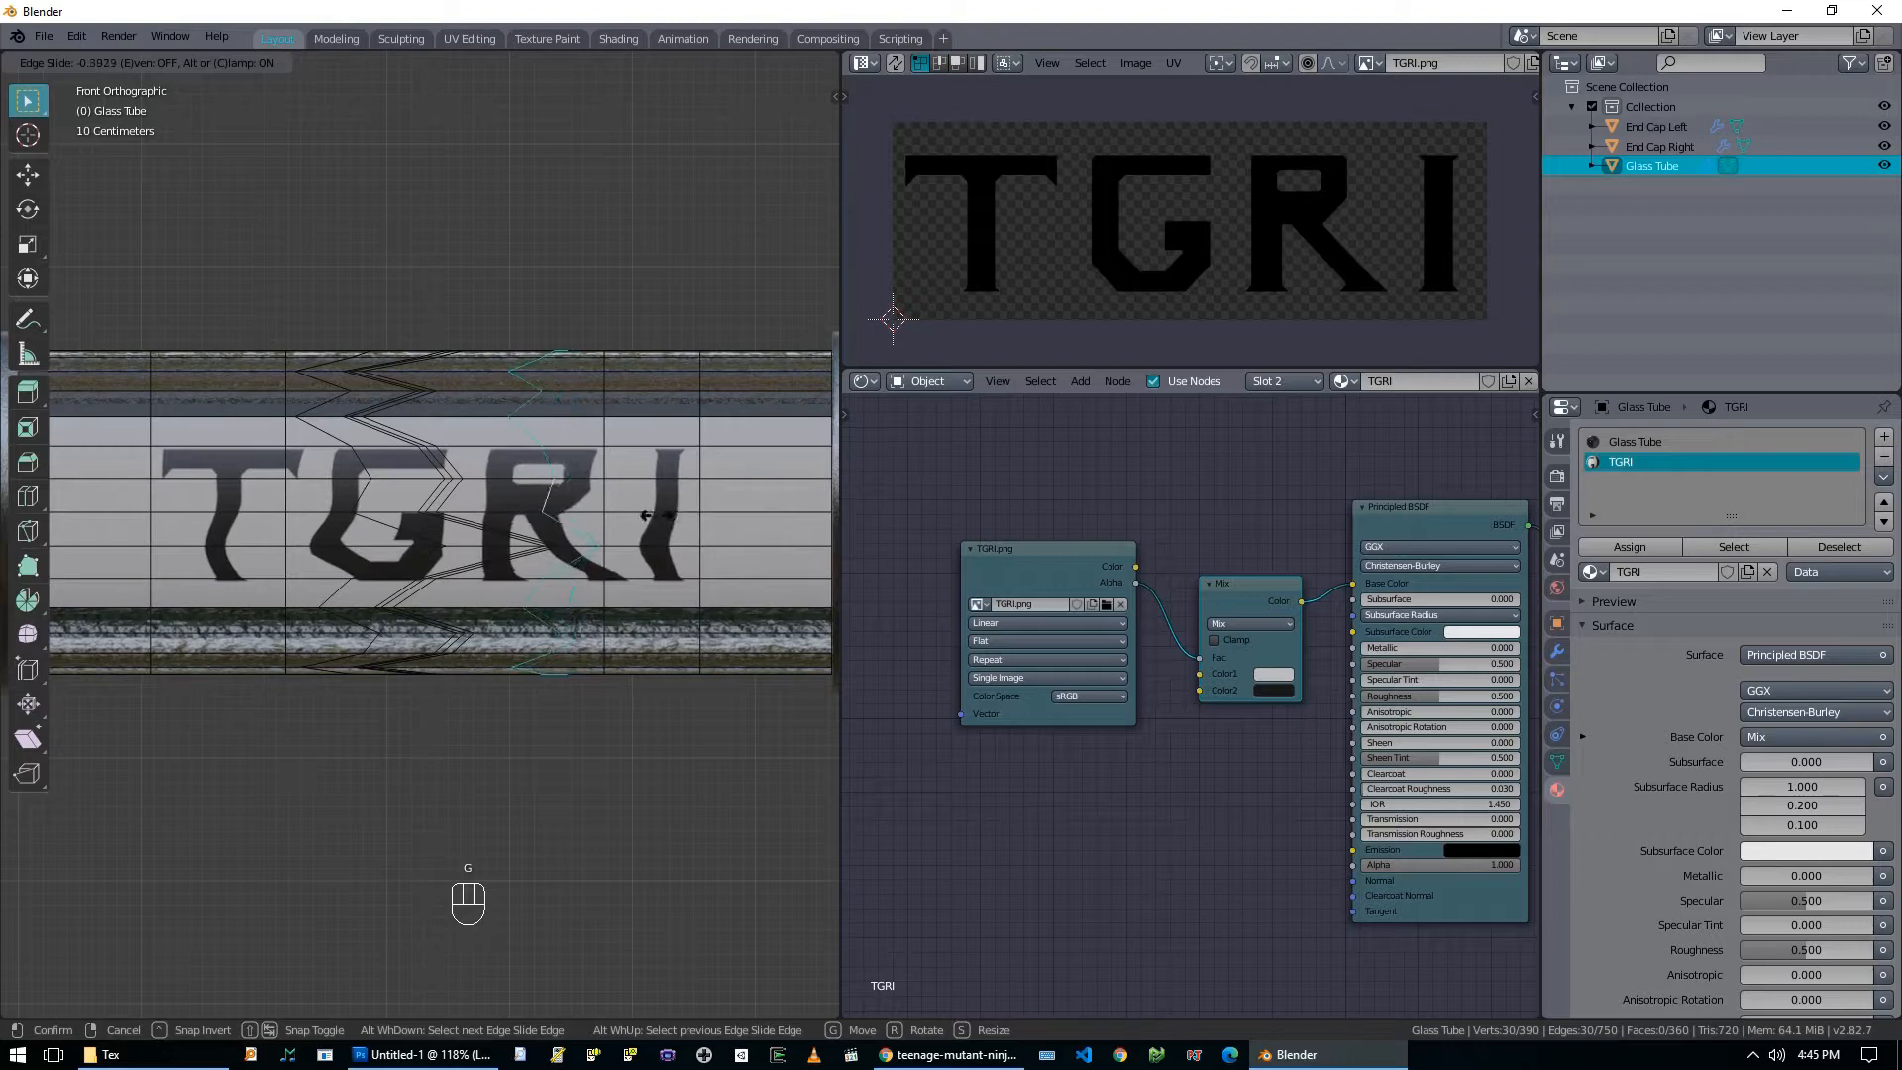
click(666, 517)
key(g)
key(x)
key(x)
key(g)
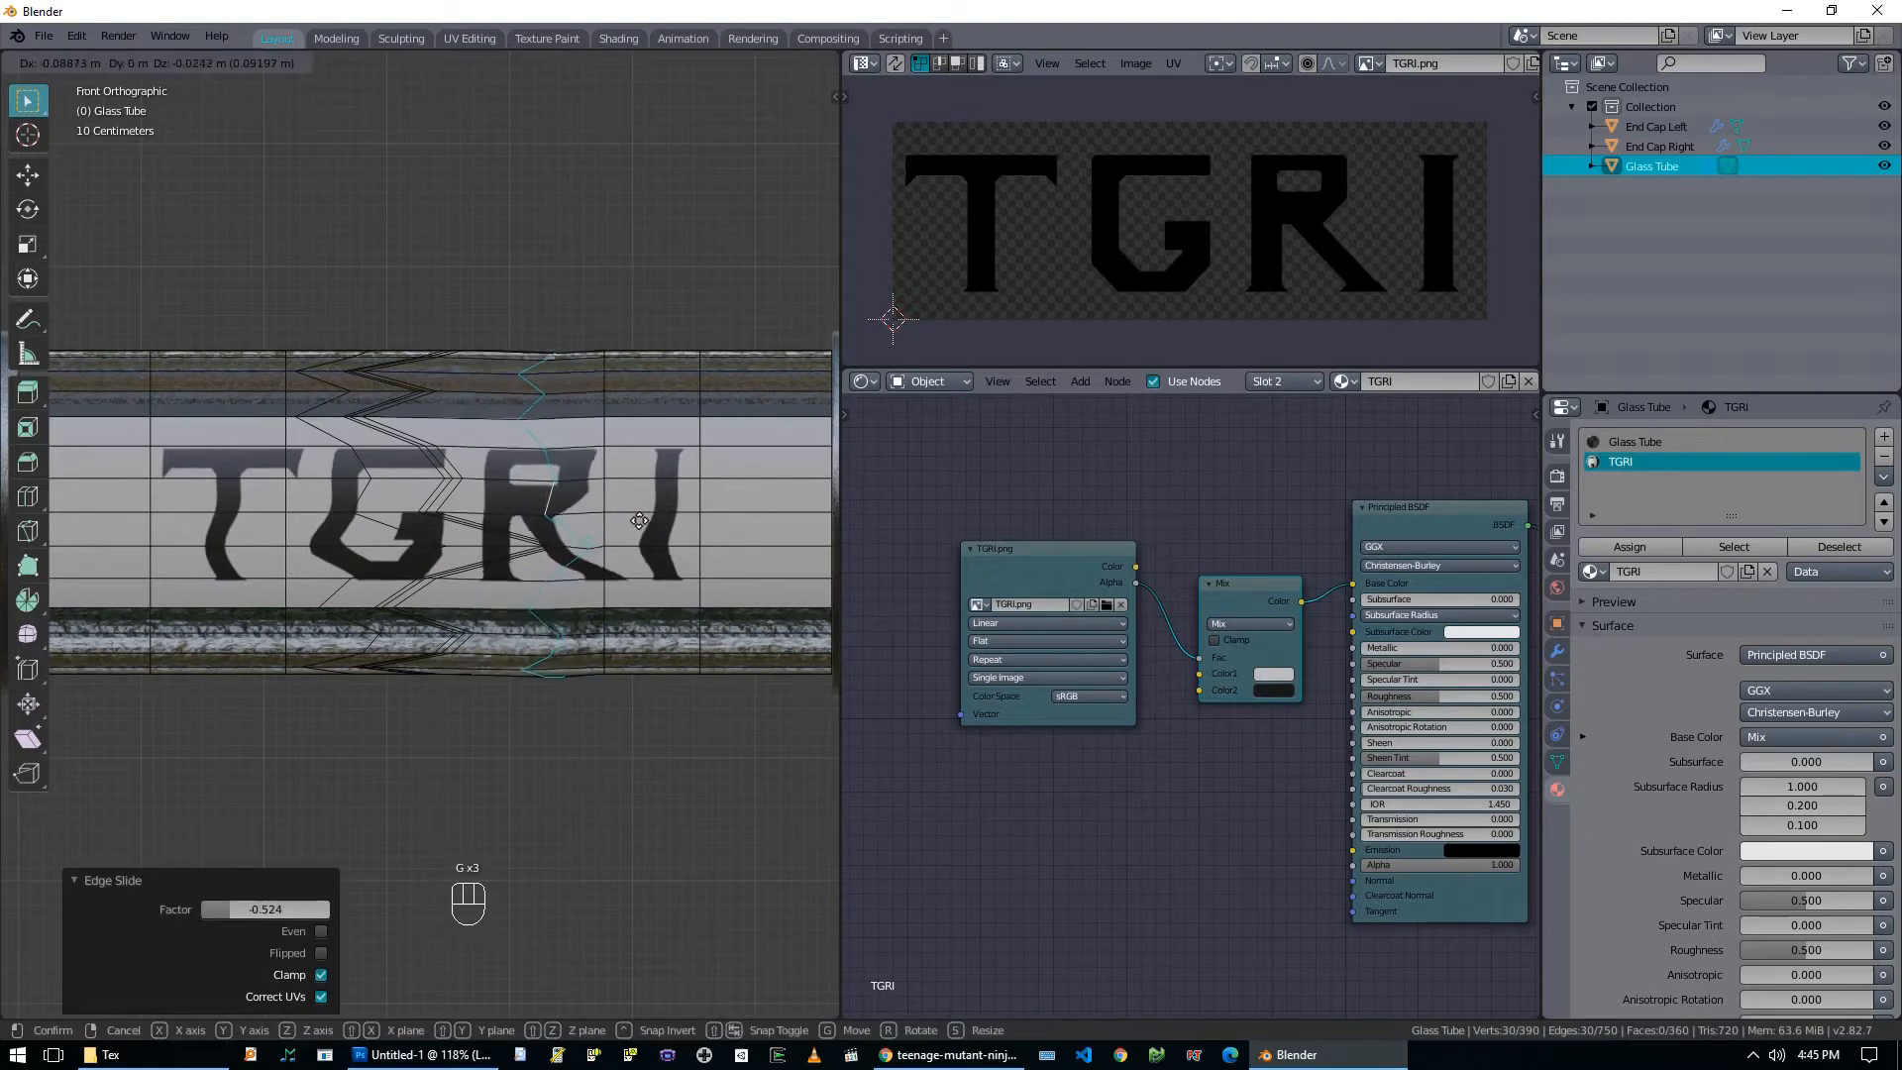
right_click(642, 528)
Undo the stray loop selection and shift the jagged loop through the G with an edge slide and a 0.186 m move along X.
key(ctrl+z)
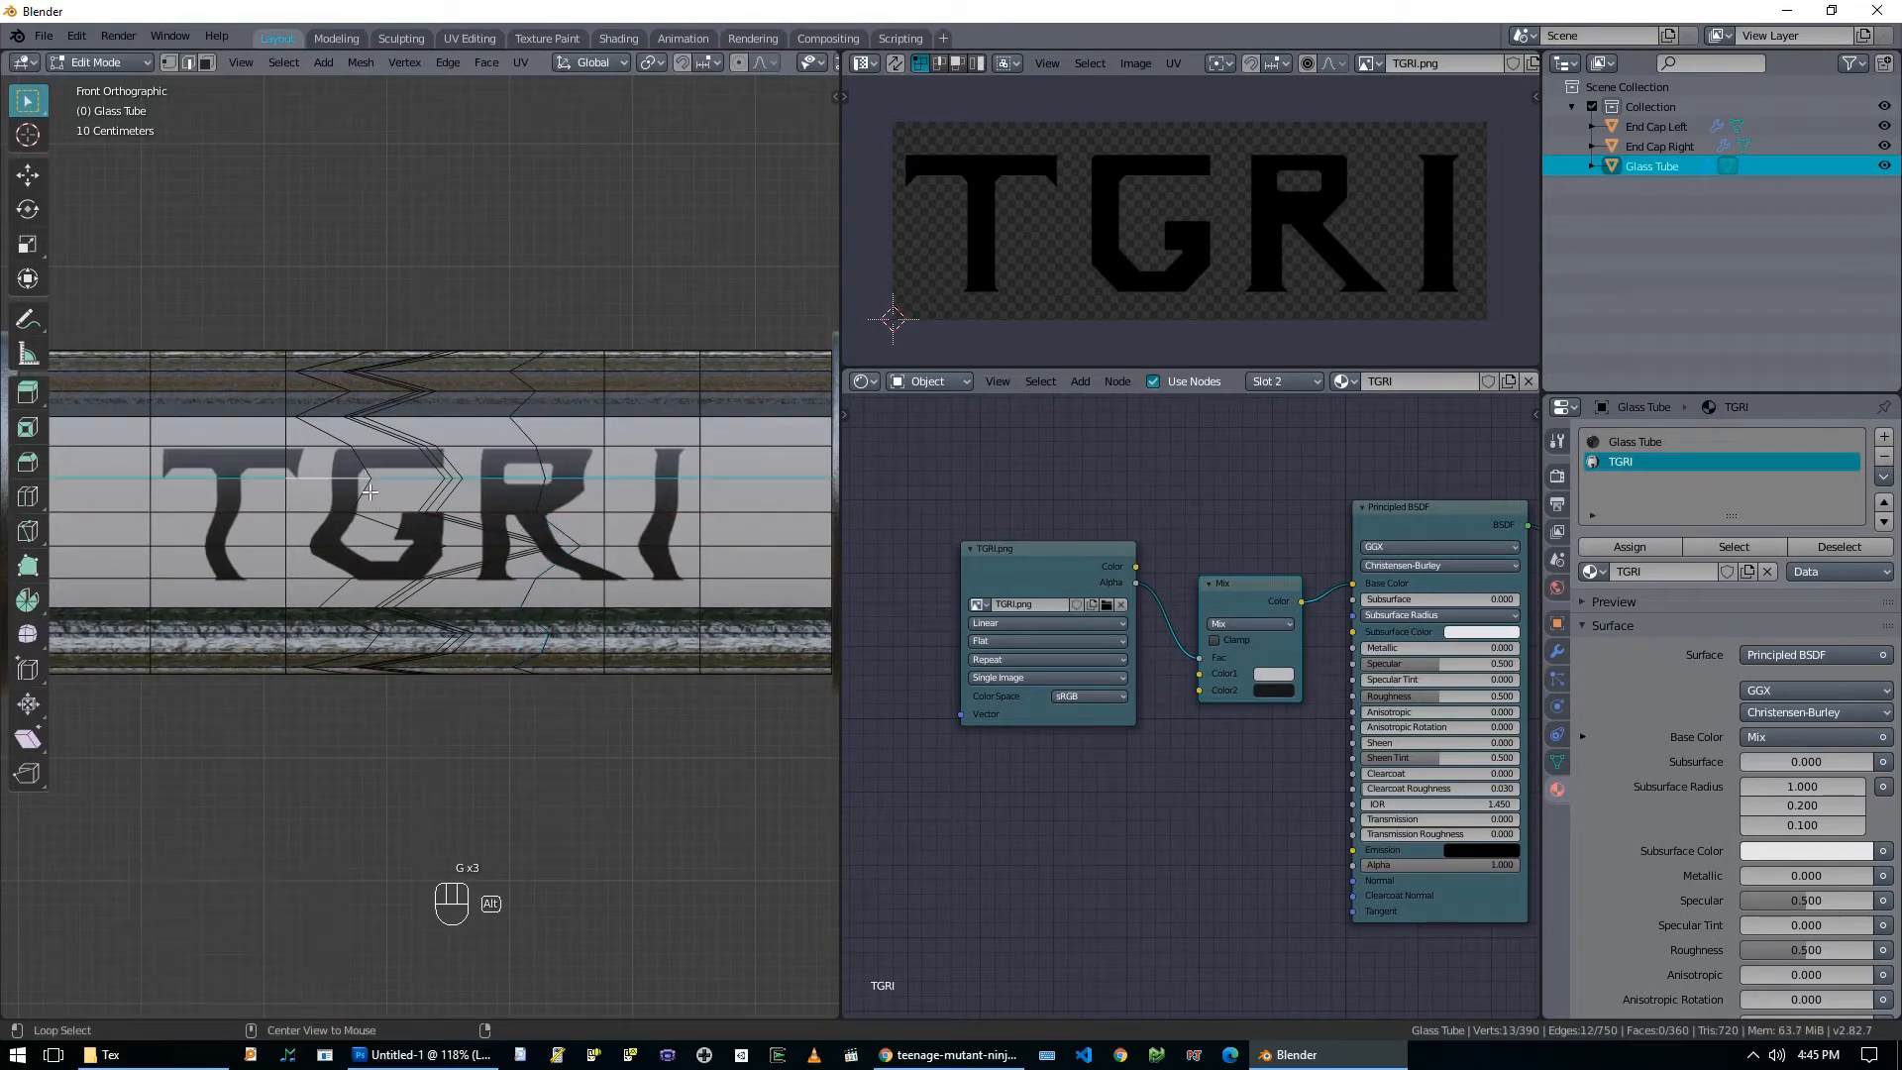
key(ctrl+z)
key(g)
key(g)
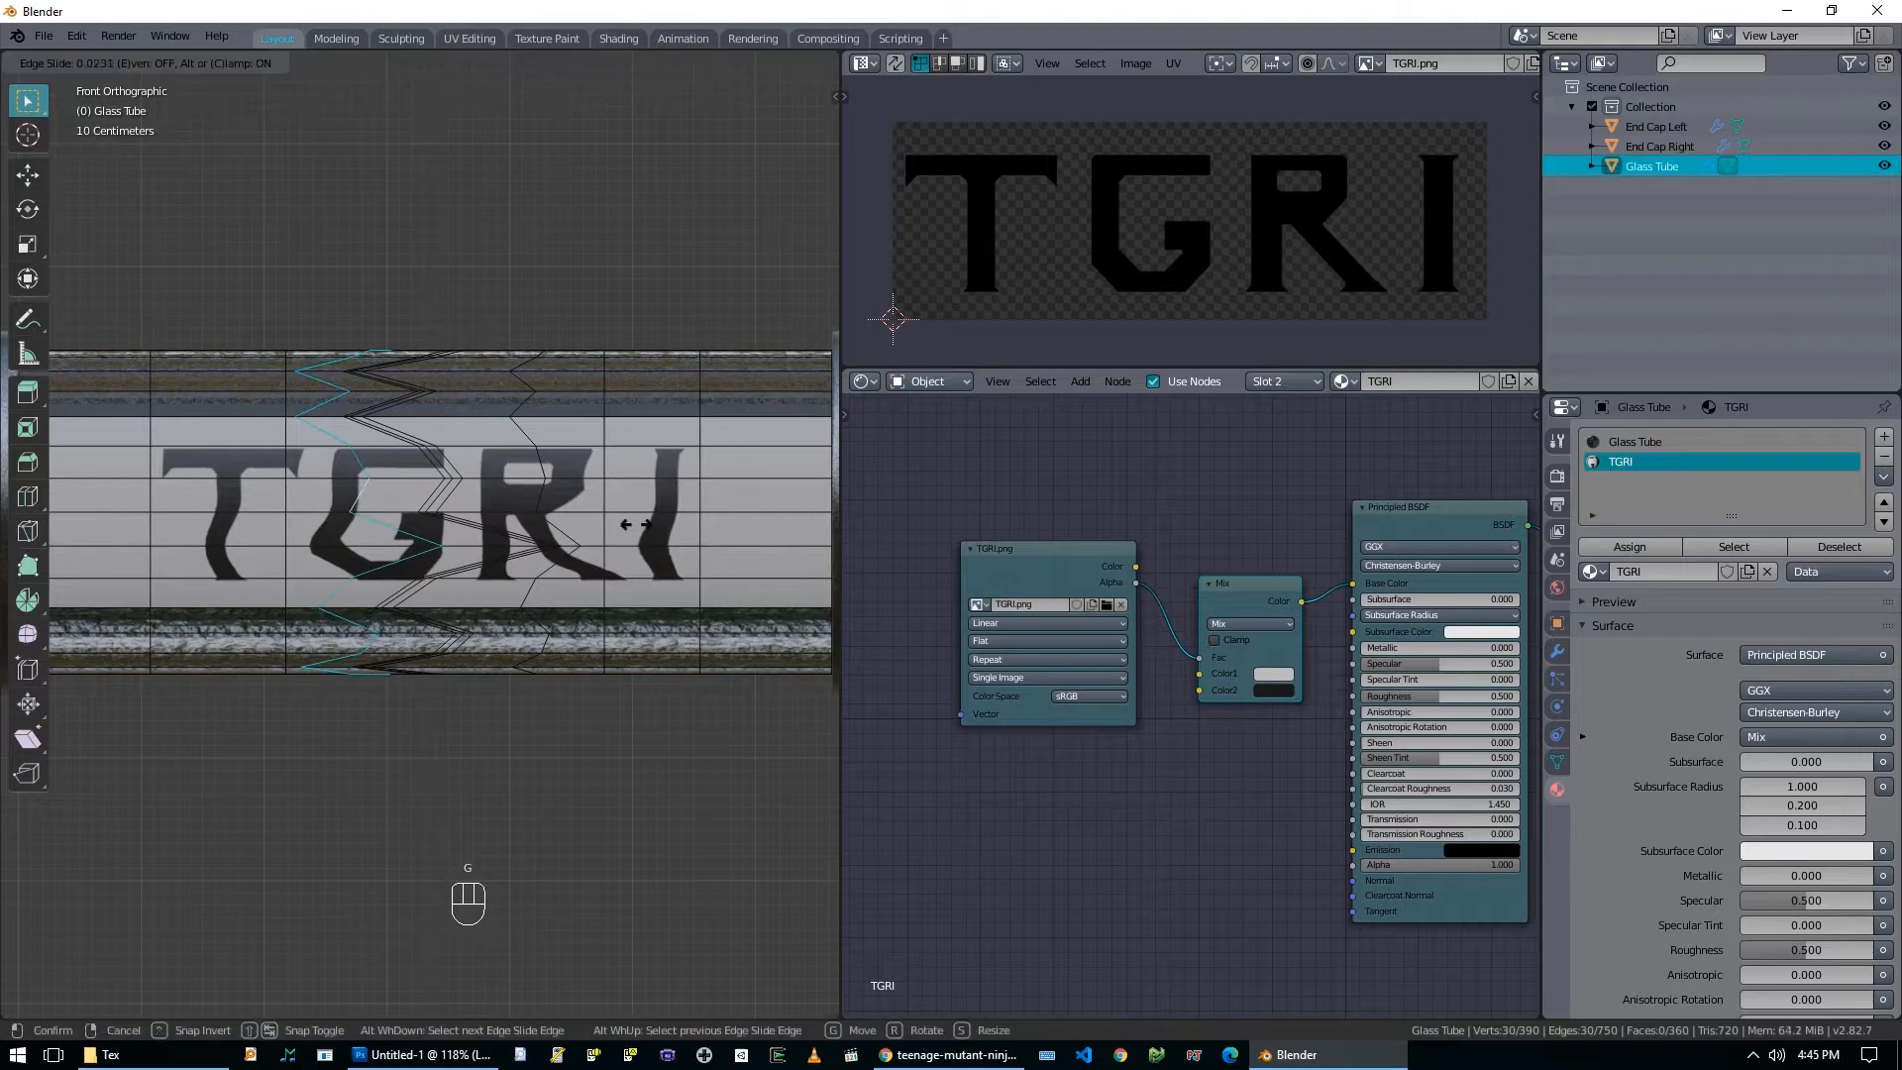
click(564, 528)
key(g)
right_click(600, 524)
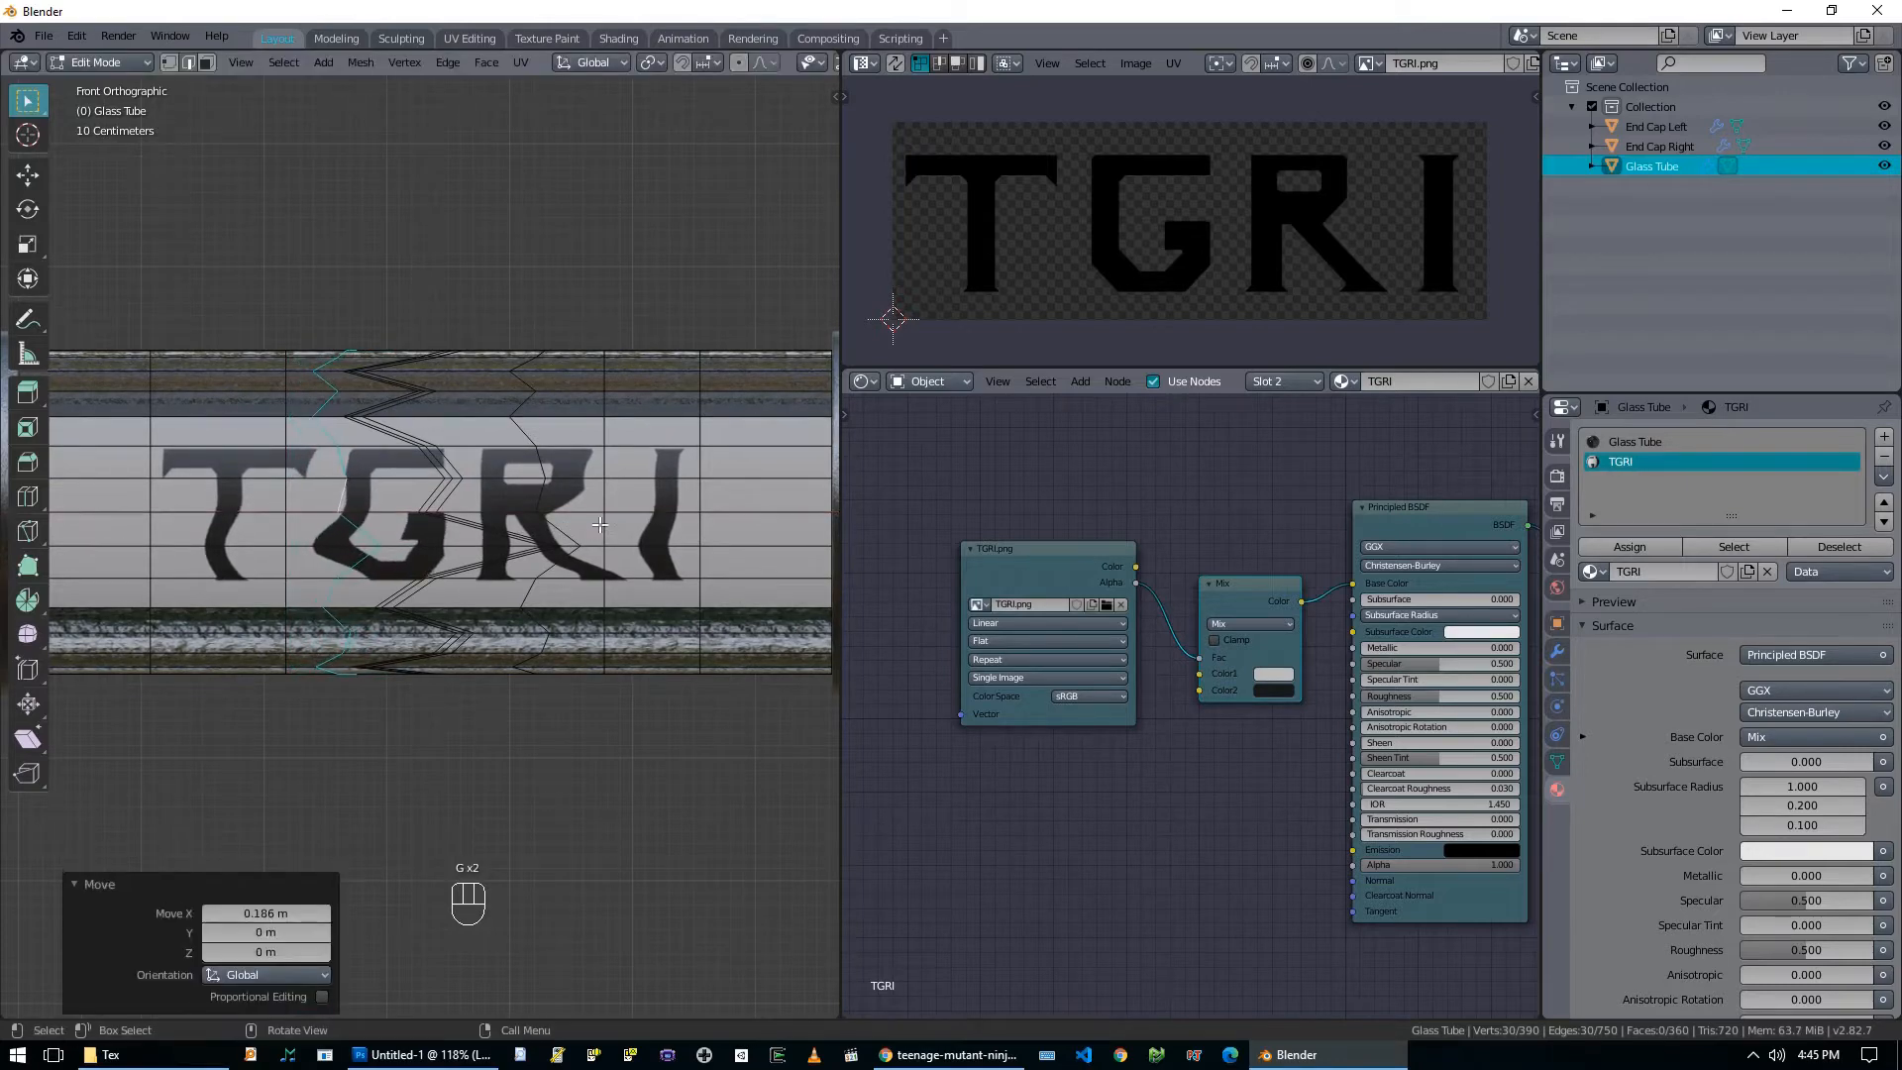
Switch to face selection and box-select the label faces around the G and R in front view.
key(Tab)
key(Tab)
scroll(533, 527, down, 2)
key(b)
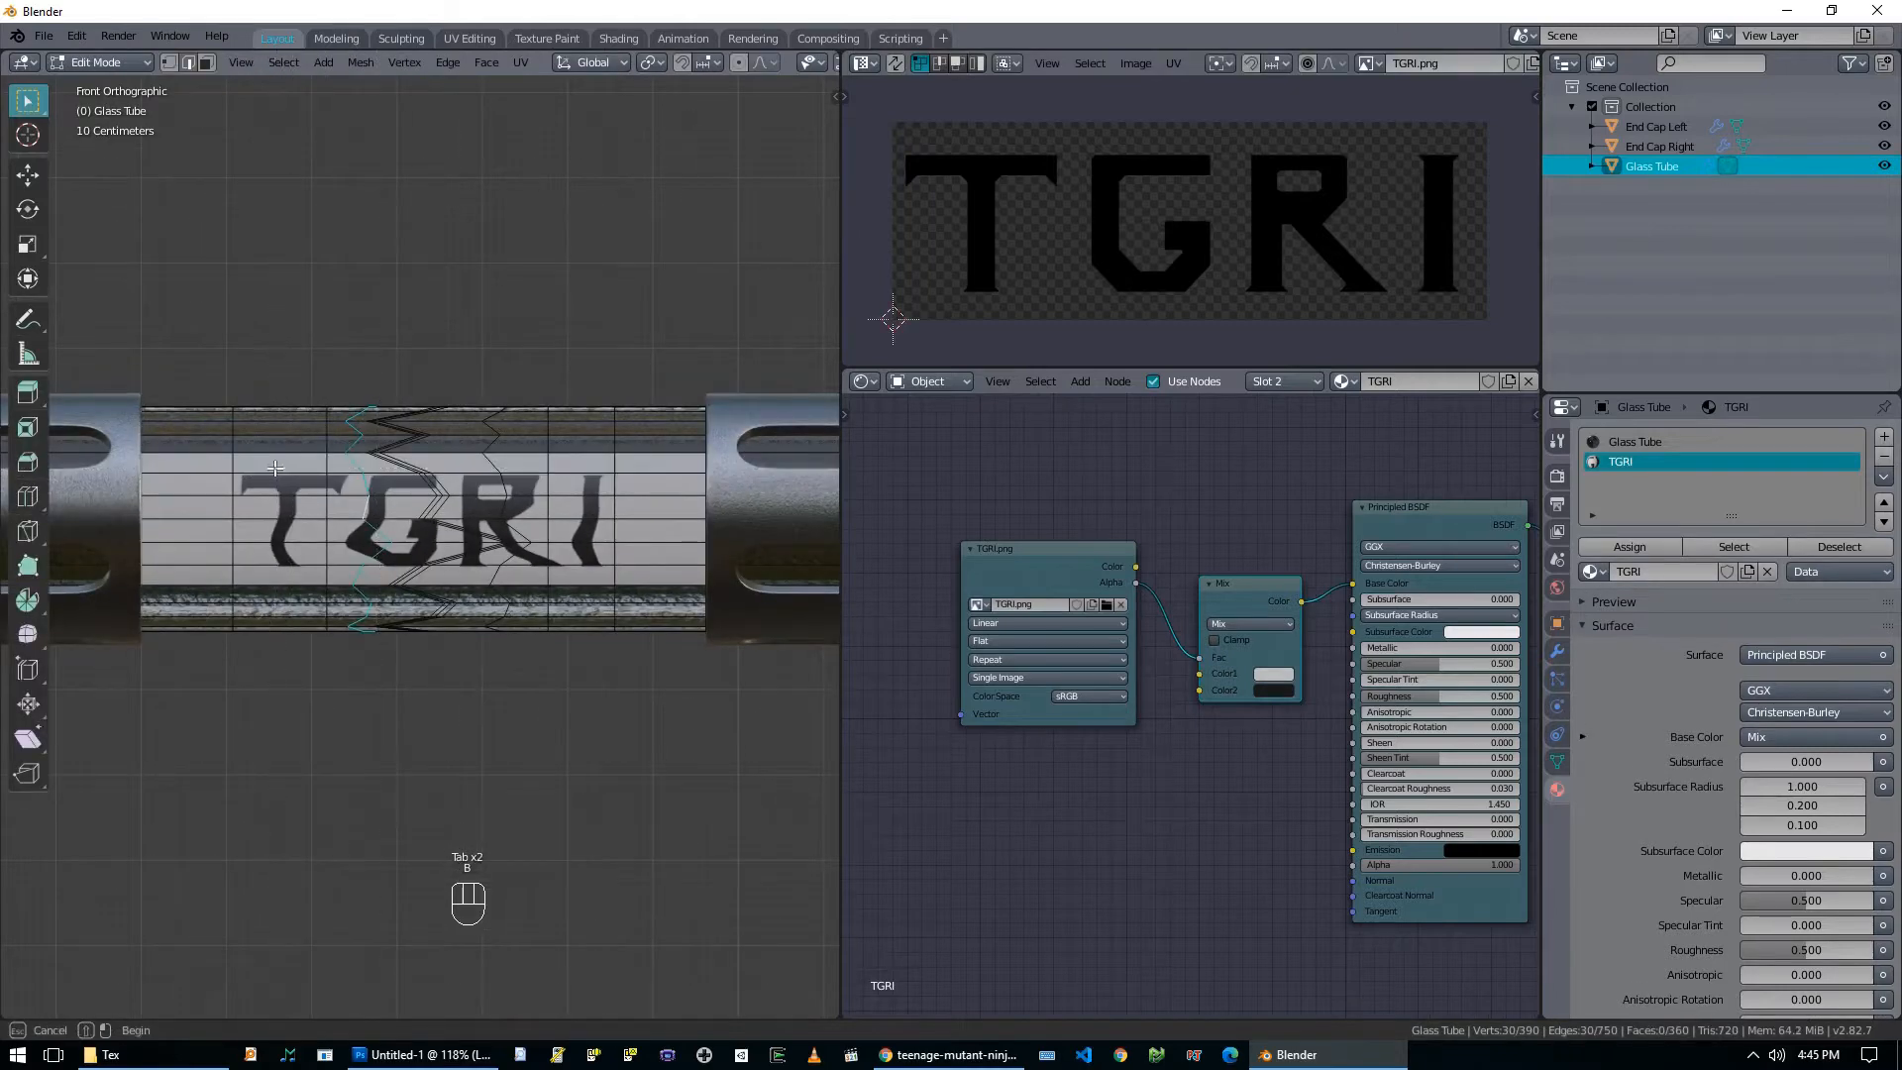
key(alt+a)
key(b)
mouse_move(323, 471)
mouse_down()
mouse_move(580, 578)
mouse_move(308, 487)
mouse_up()
key(b)
key(3)
key(v)
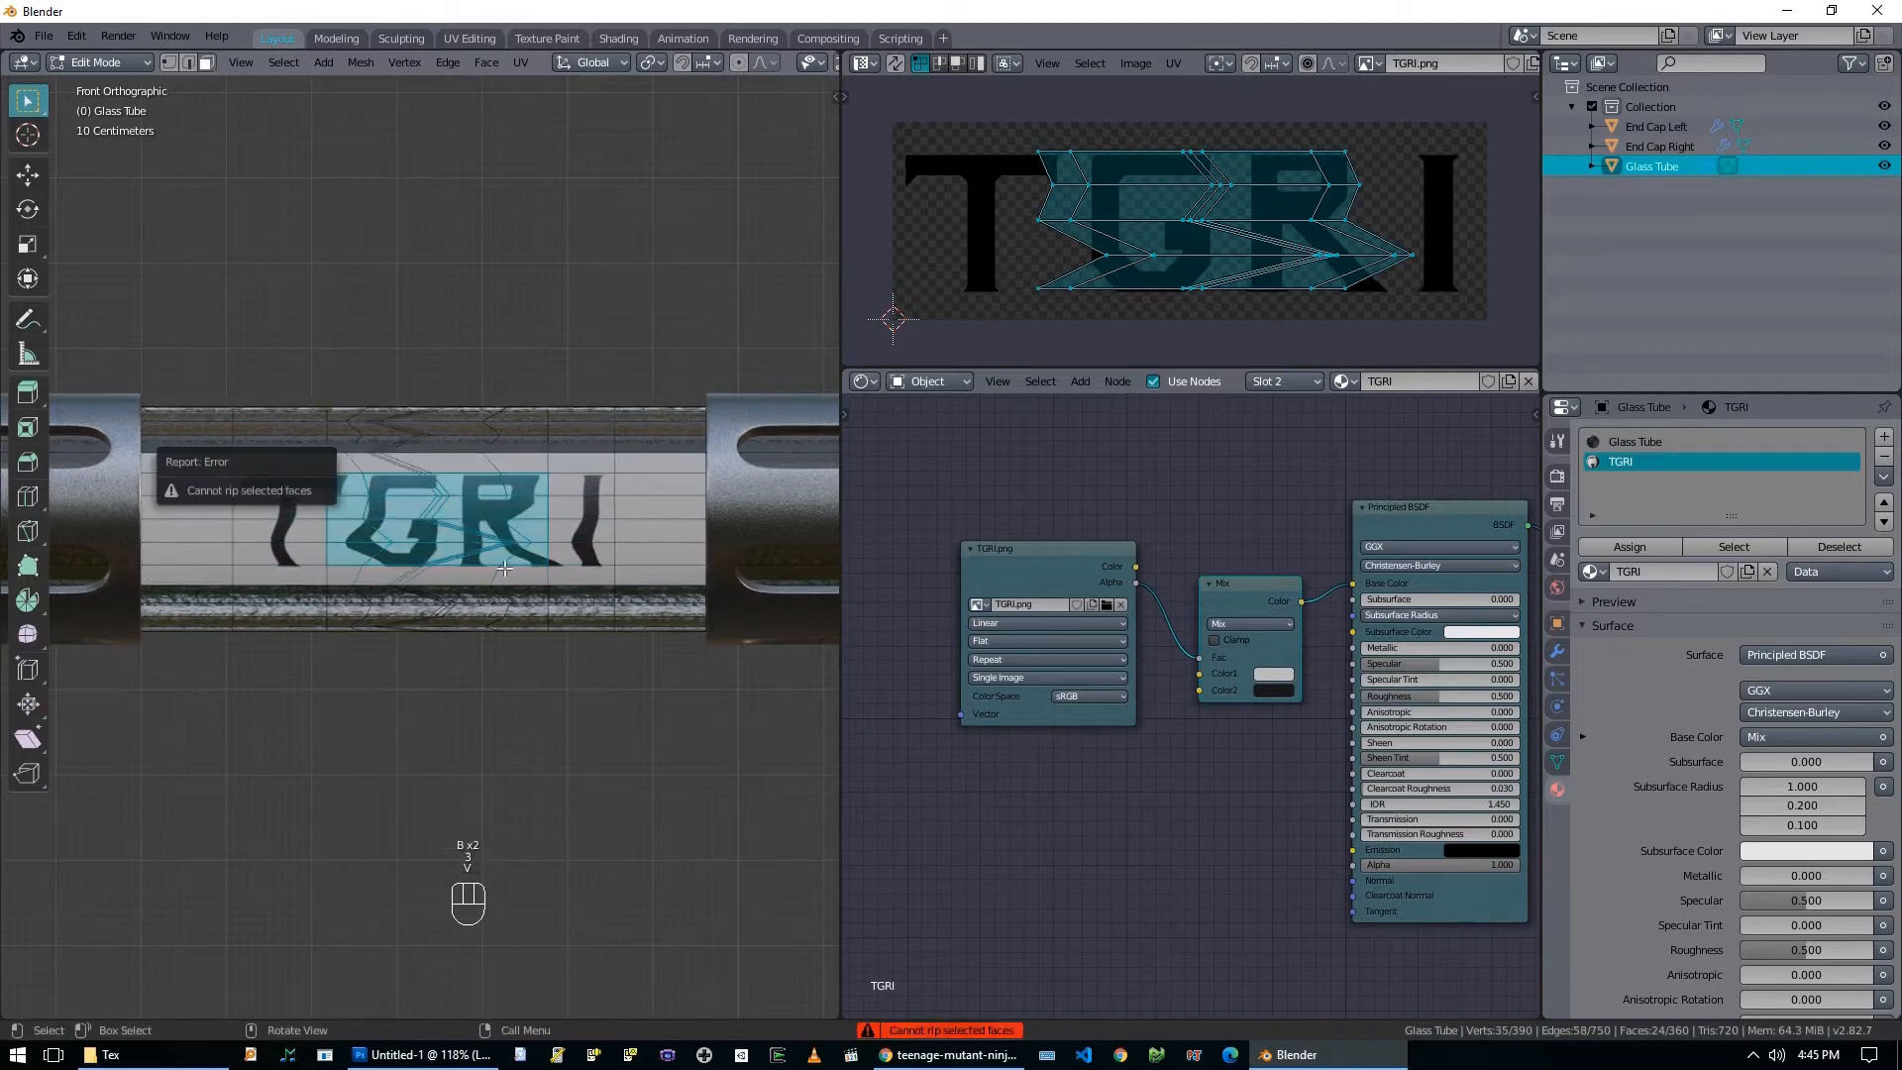
Select all label faces carrying the TGRI lettering and reproject their UVs with Project from View (Bounds), then return to Object Mode.
key(b)
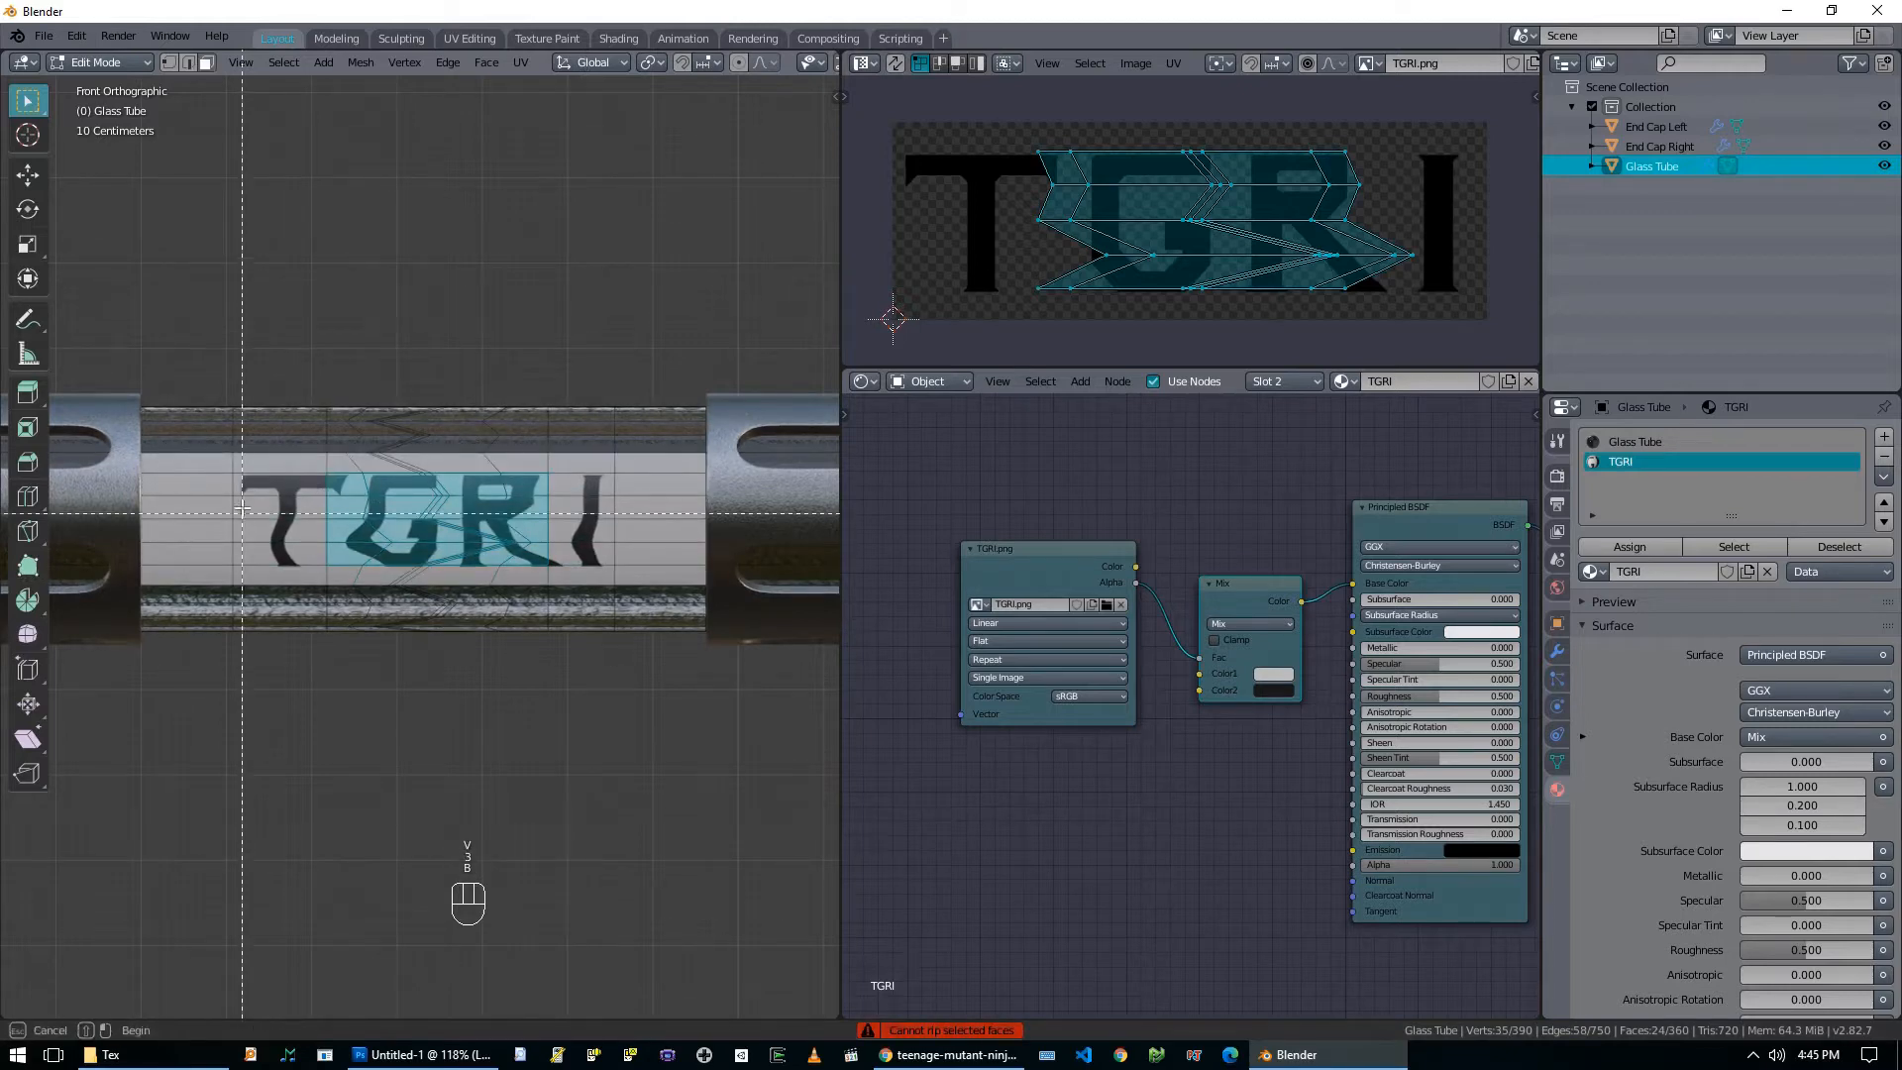
drag(273, 458, 585, 577)
key(g)
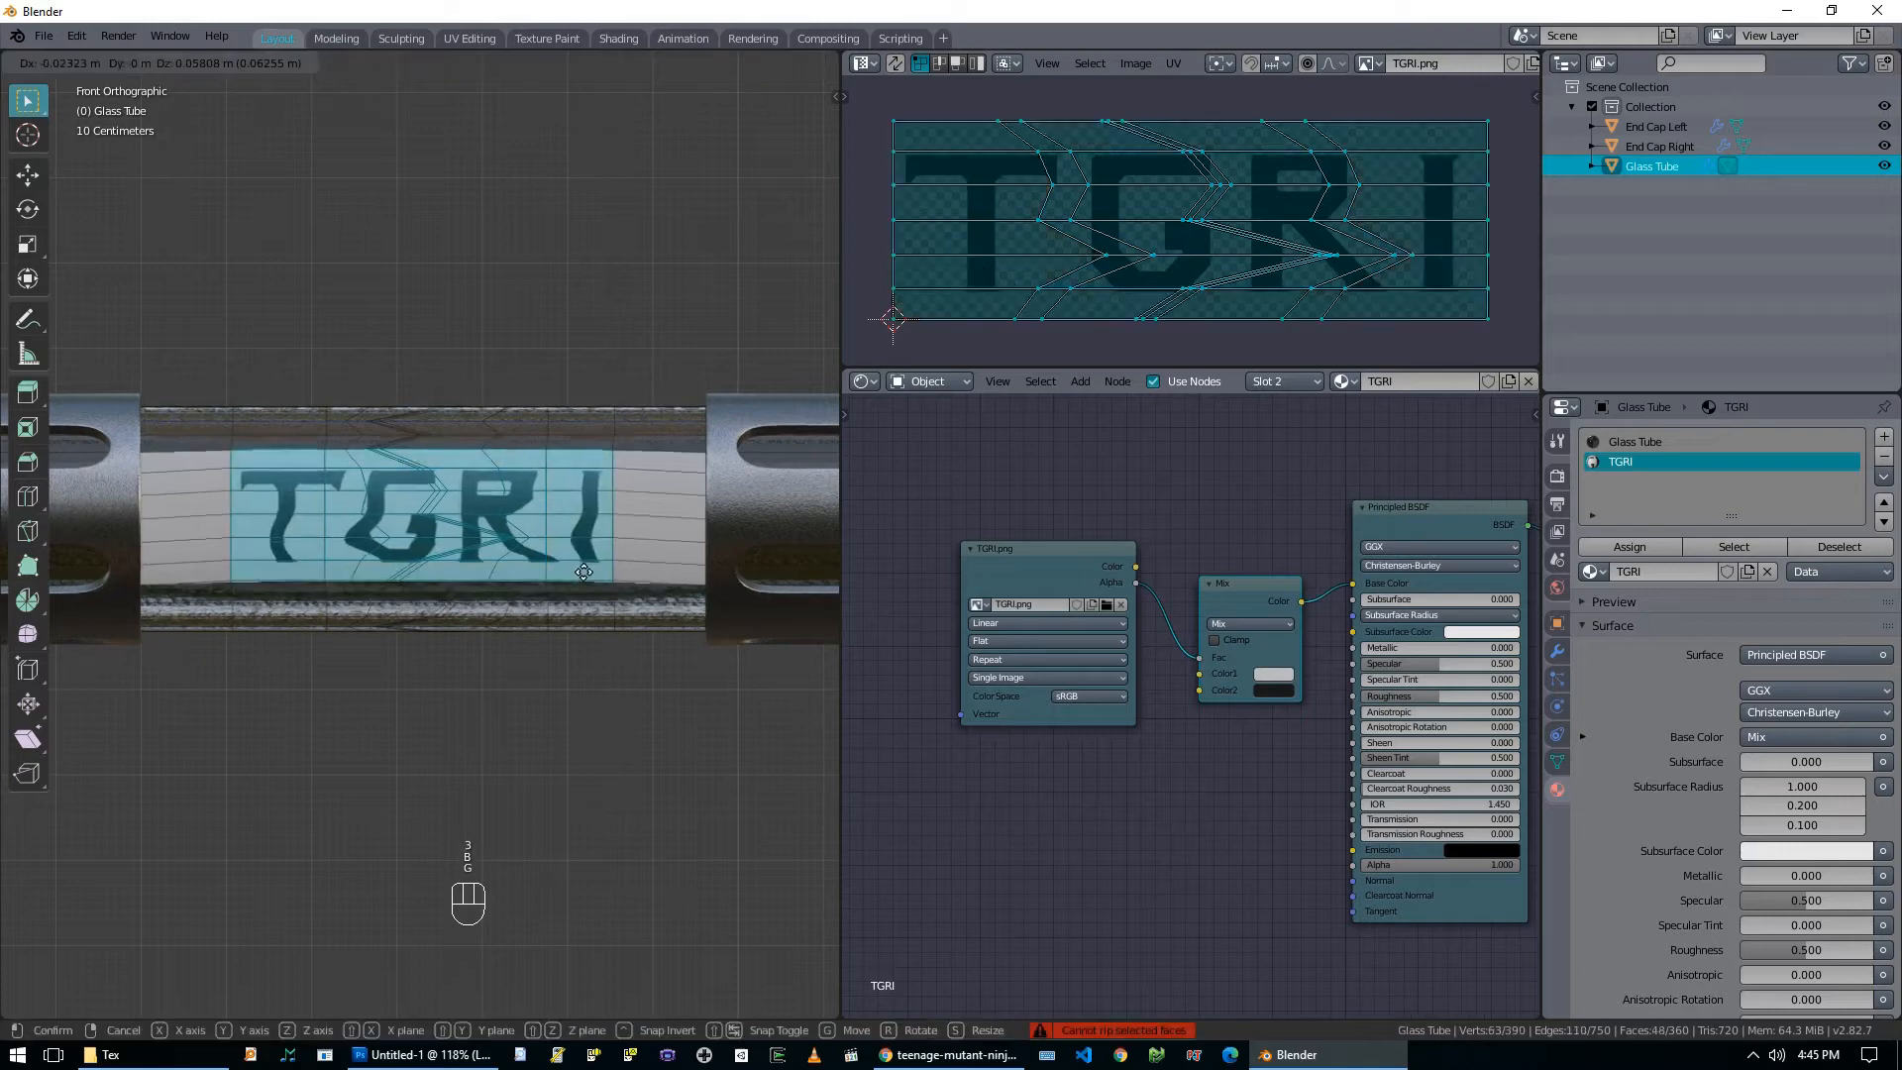
right_click(572, 577)
key(u)
click(561, 579)
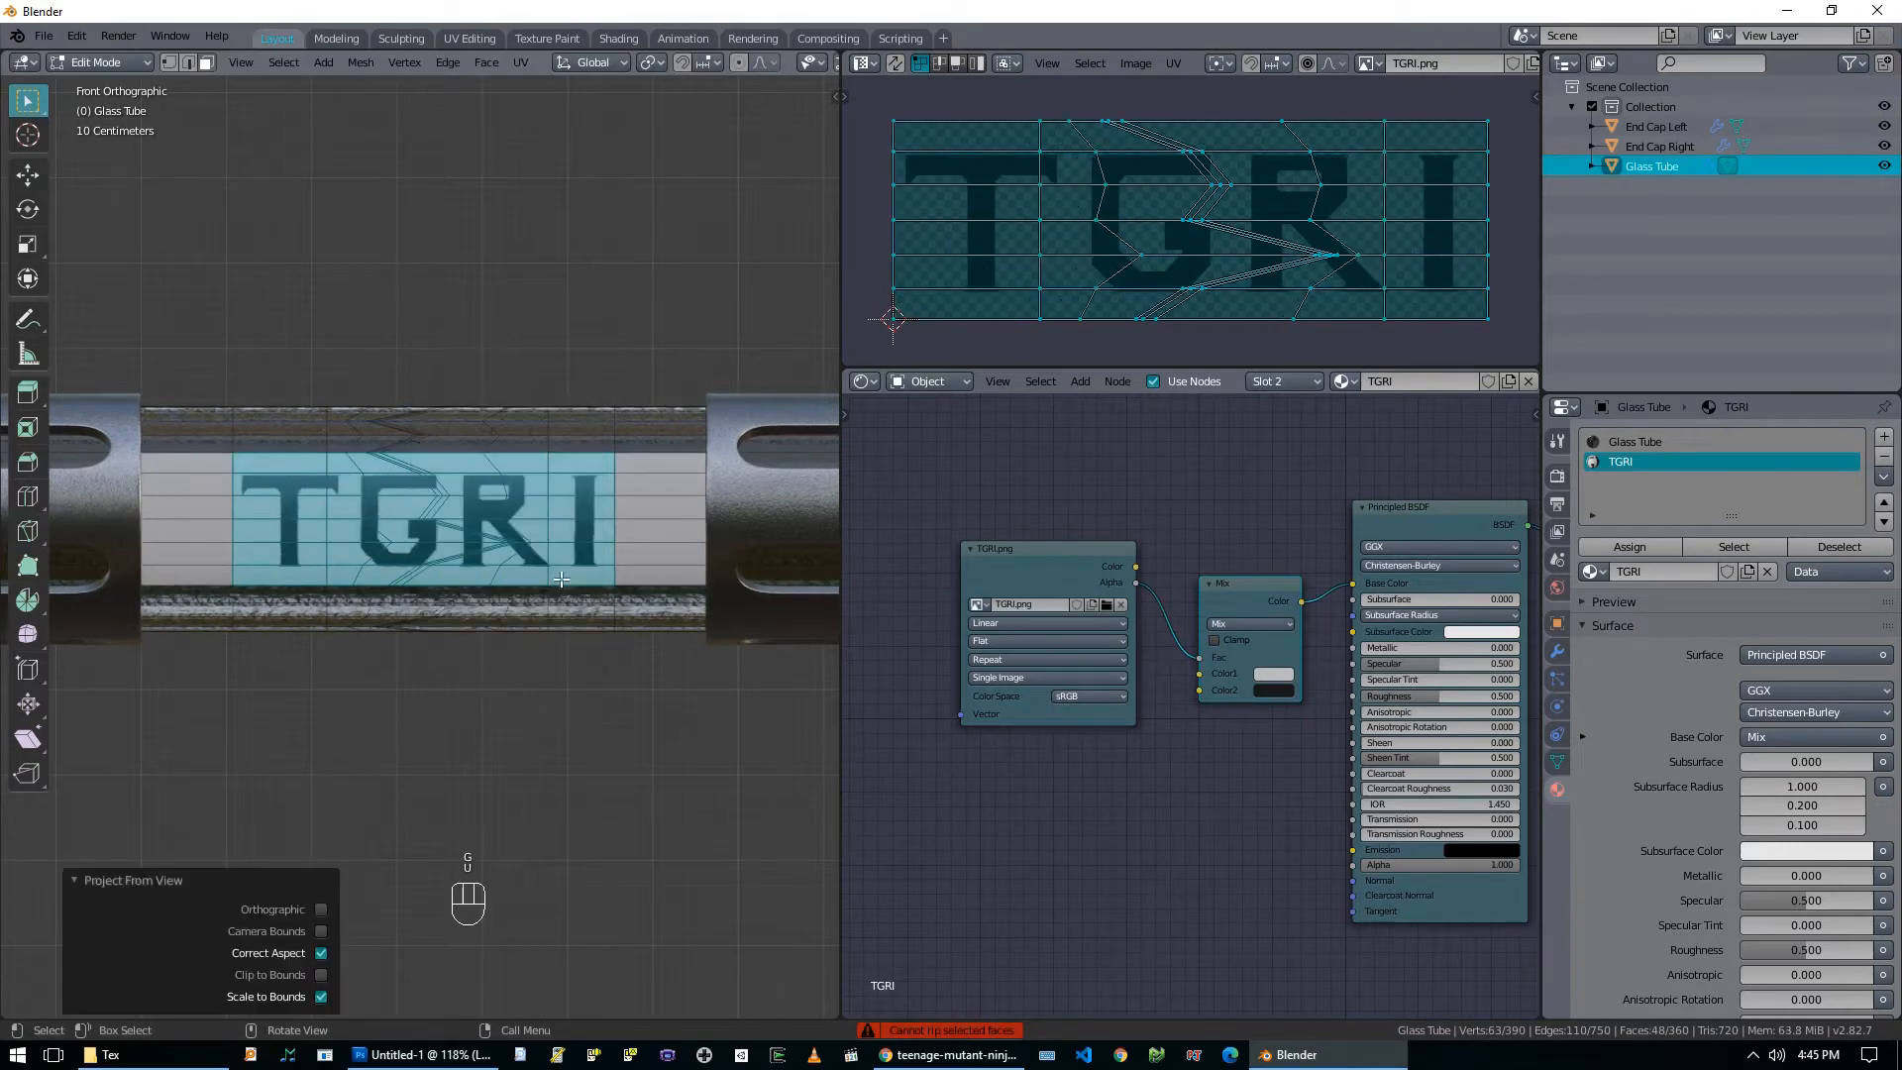
key(Tab)
middle_drag(517, 592, 634, 624)
Try to copy the Texture Coordinate, Noise Texture and Bump nodes from the Glass Tube material into the TGRI material.
middle_drag(1011, 751, 976, 662)
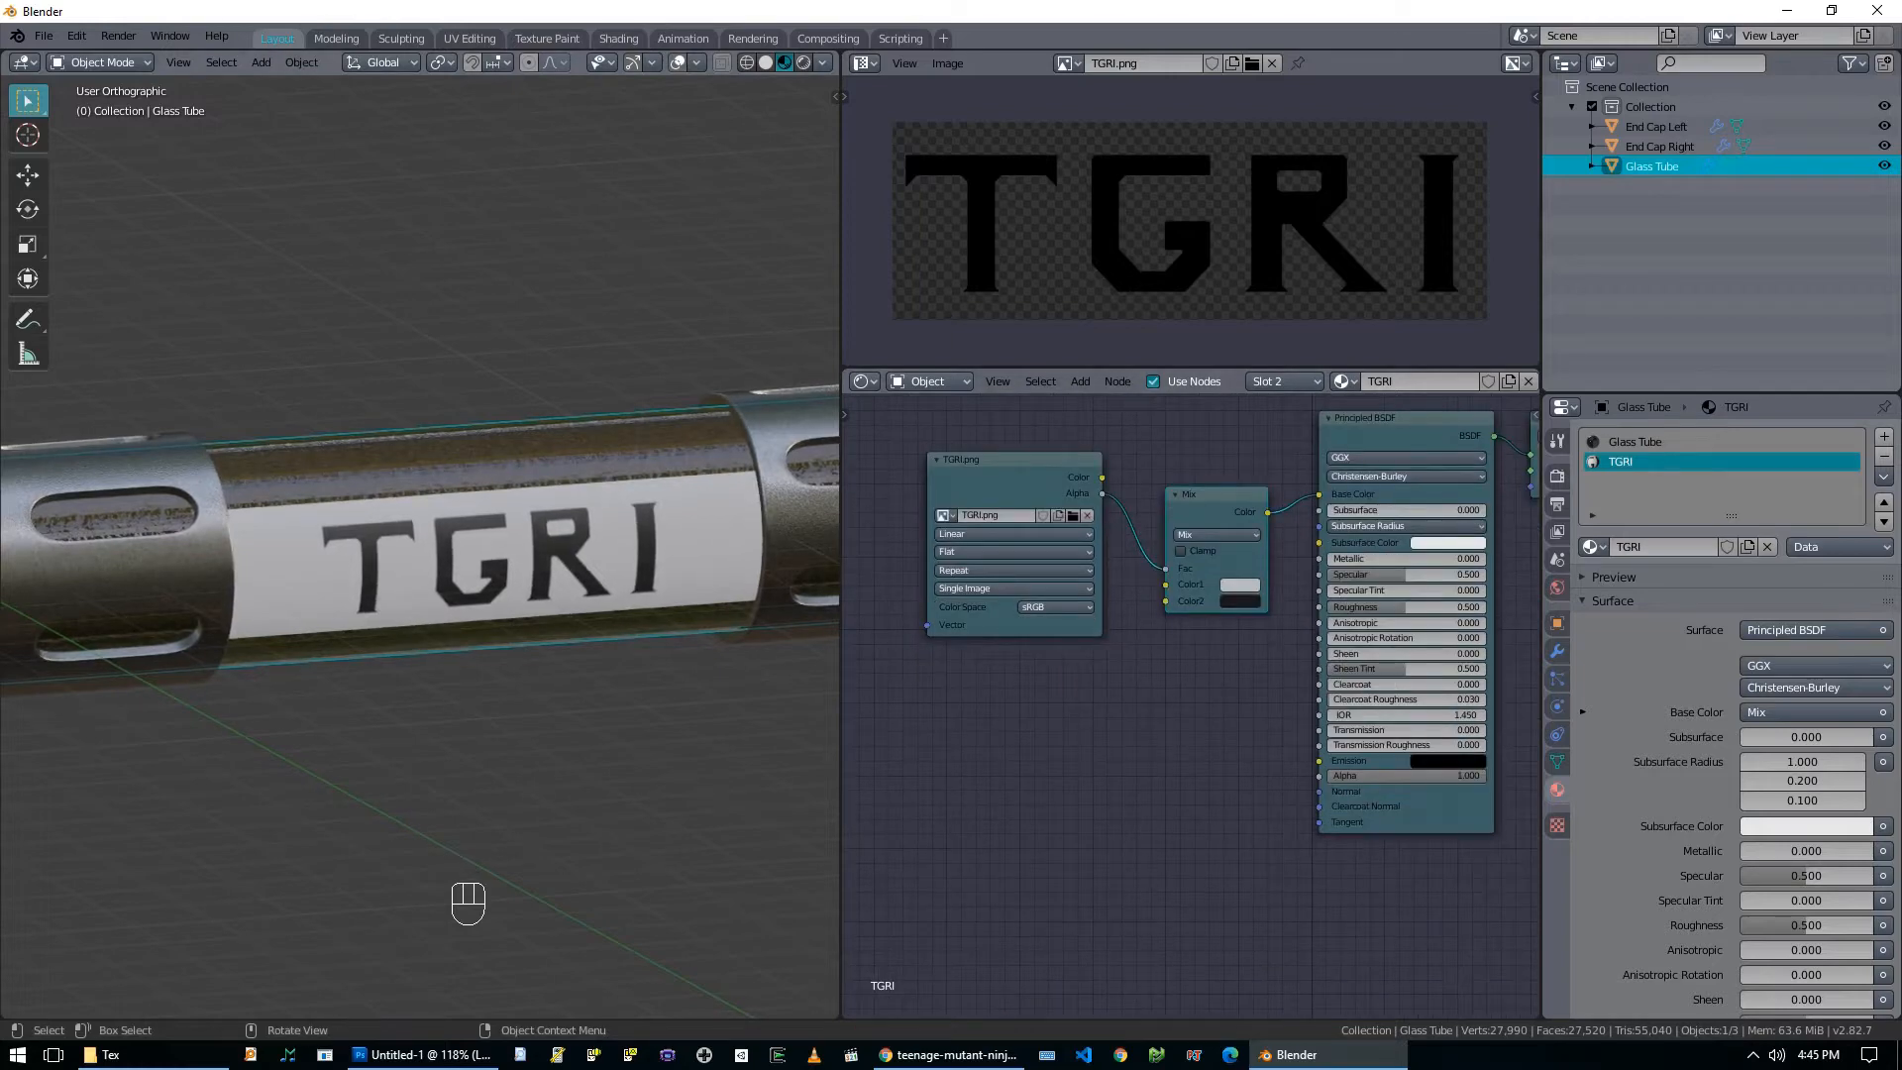
click(1630, 444)
scroll(1121, 709, down, 4)
key(b)
drag(911, 645, 1189, 762)
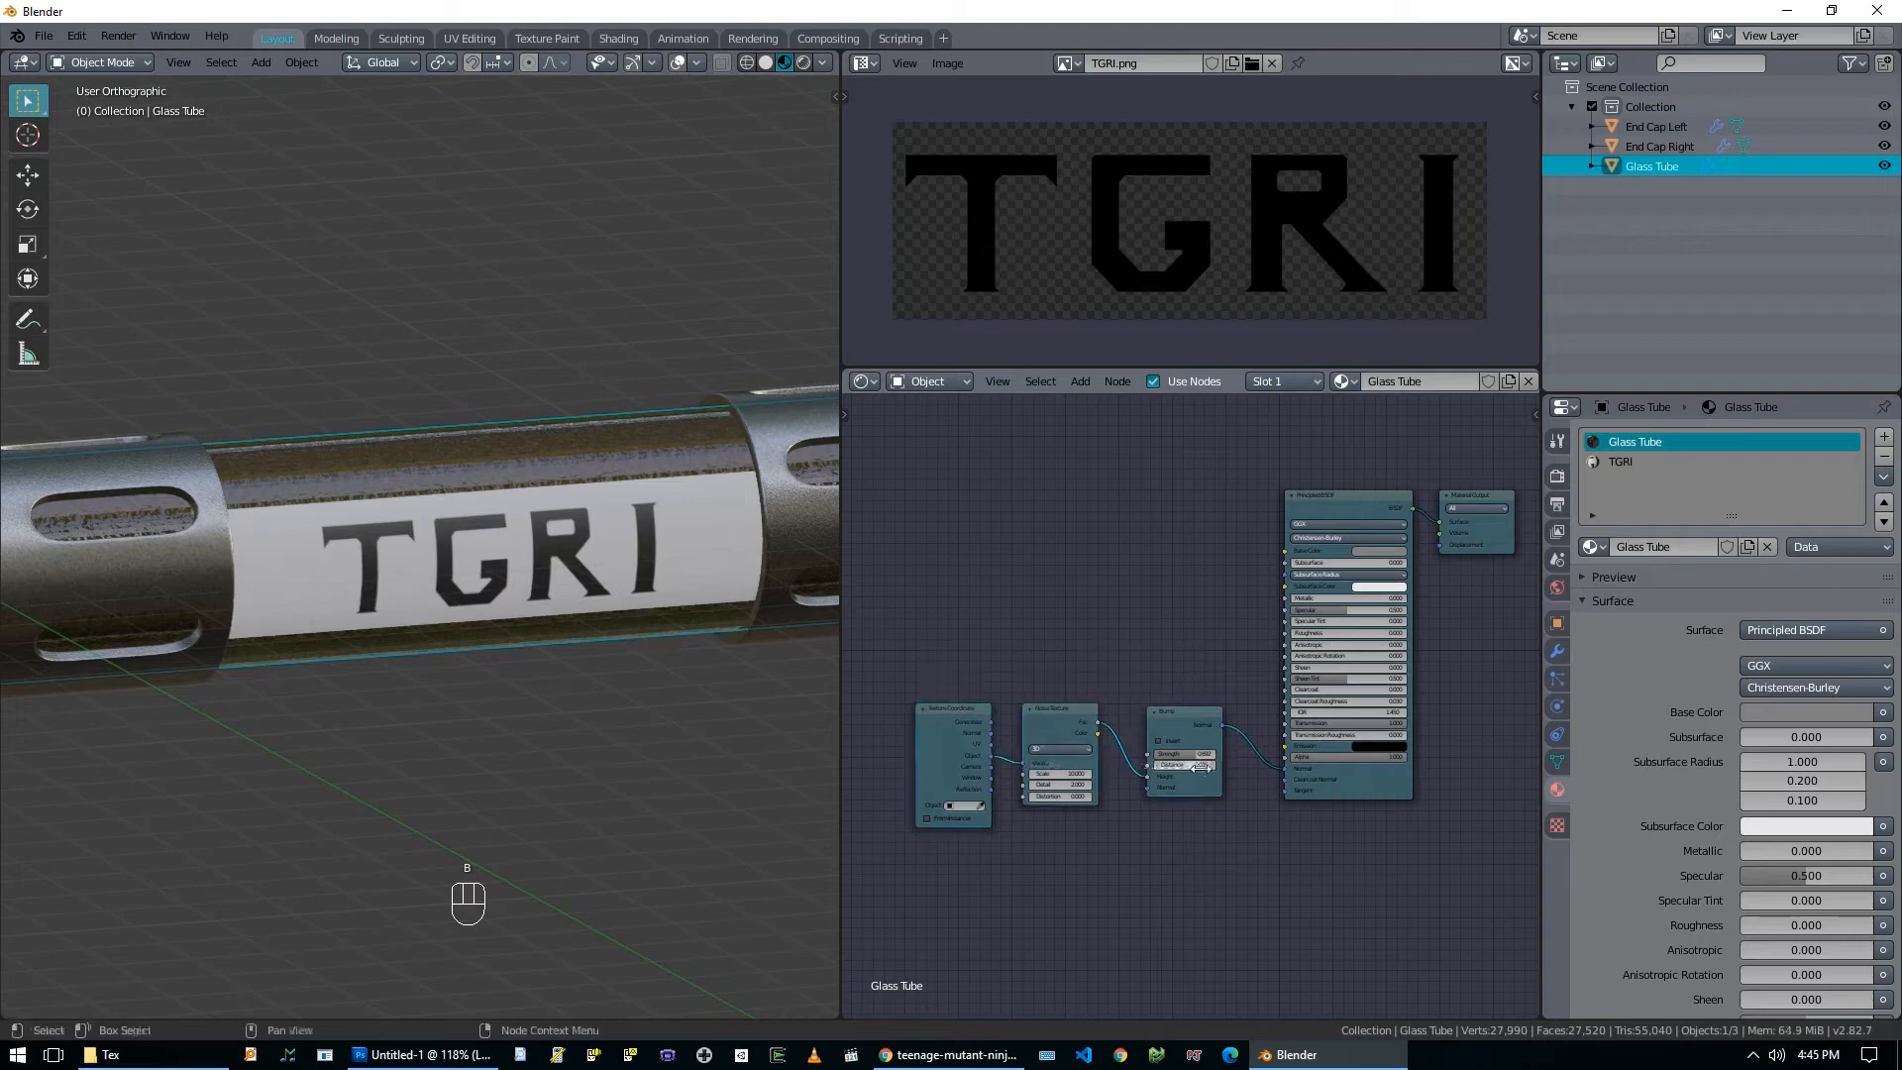
key(ctrl+c)
key(ctrl+c)
key(ctrl+c)
key(ctrl+c)
key(ctrl+c)
key(ctrl+c)
key(ctrl+c)
key(ctrl+c)
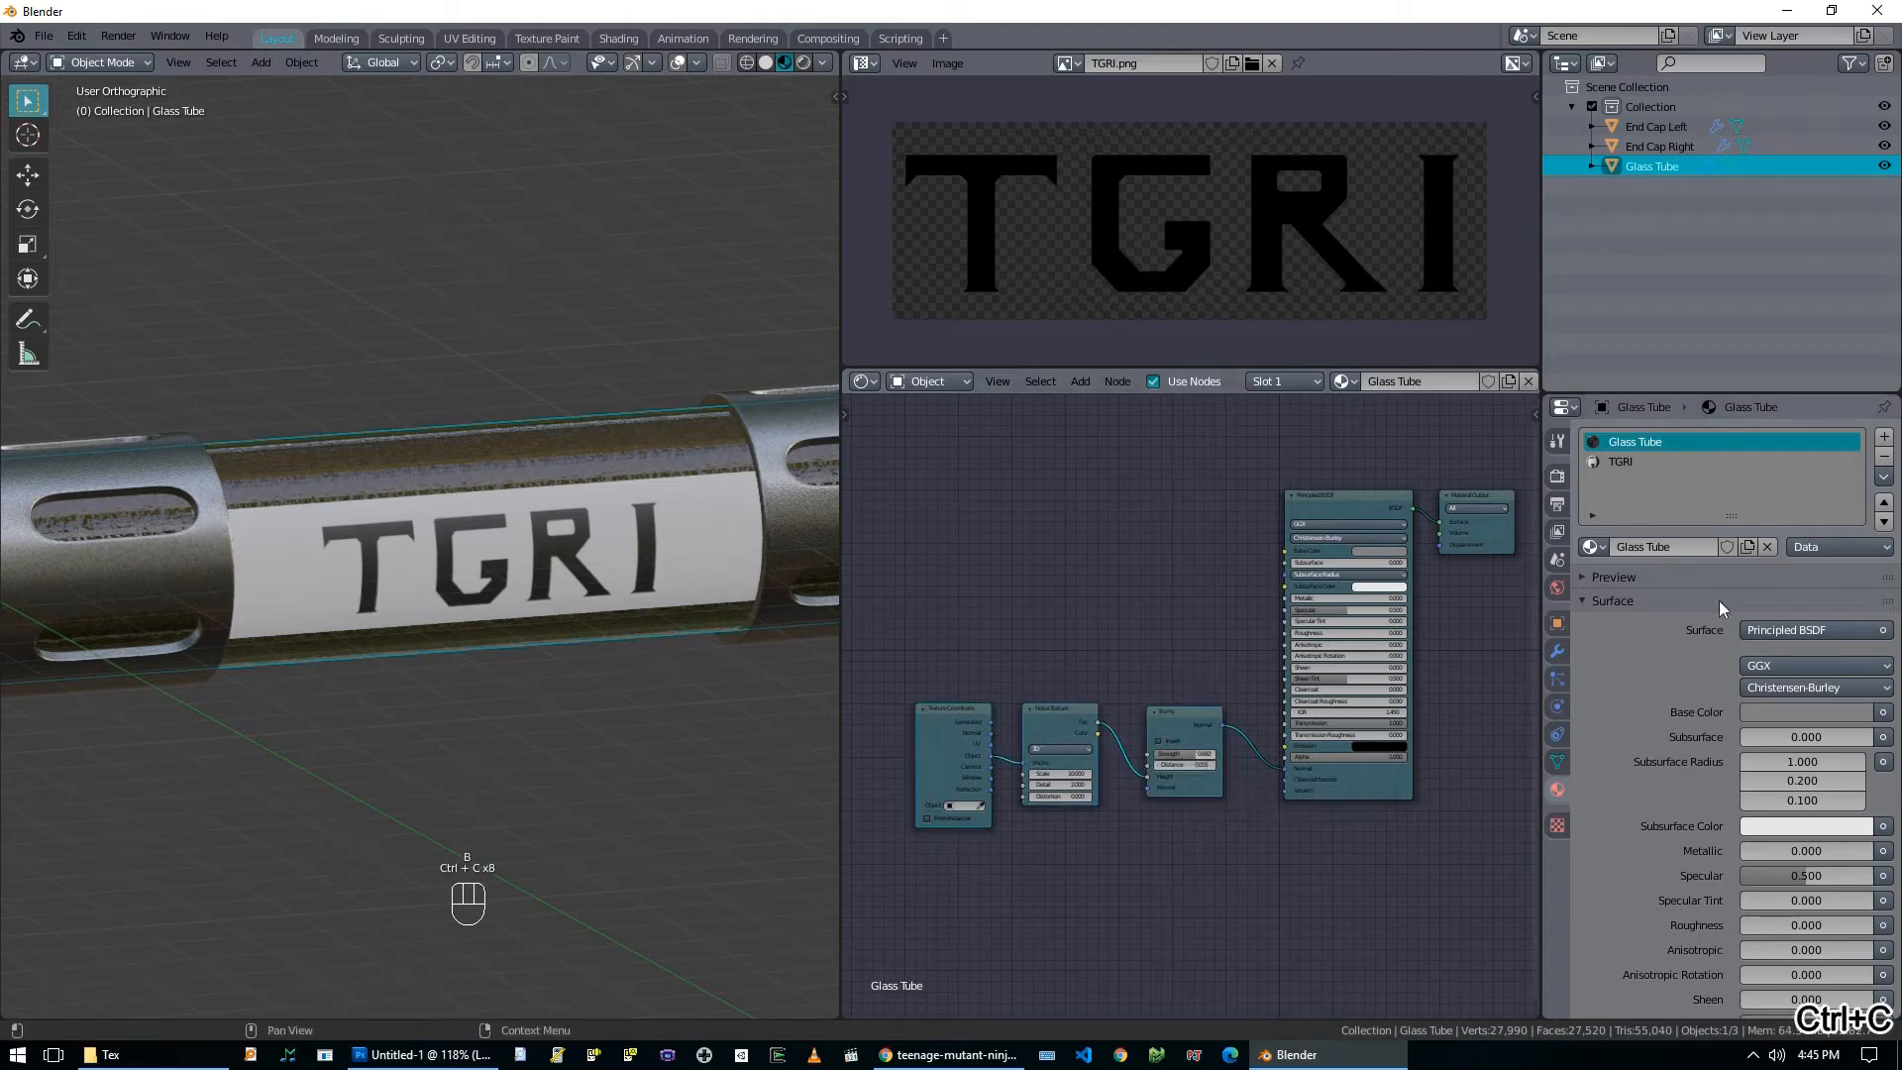
click(1624, 463)
key(ctrl+v)
click(1001, 644)
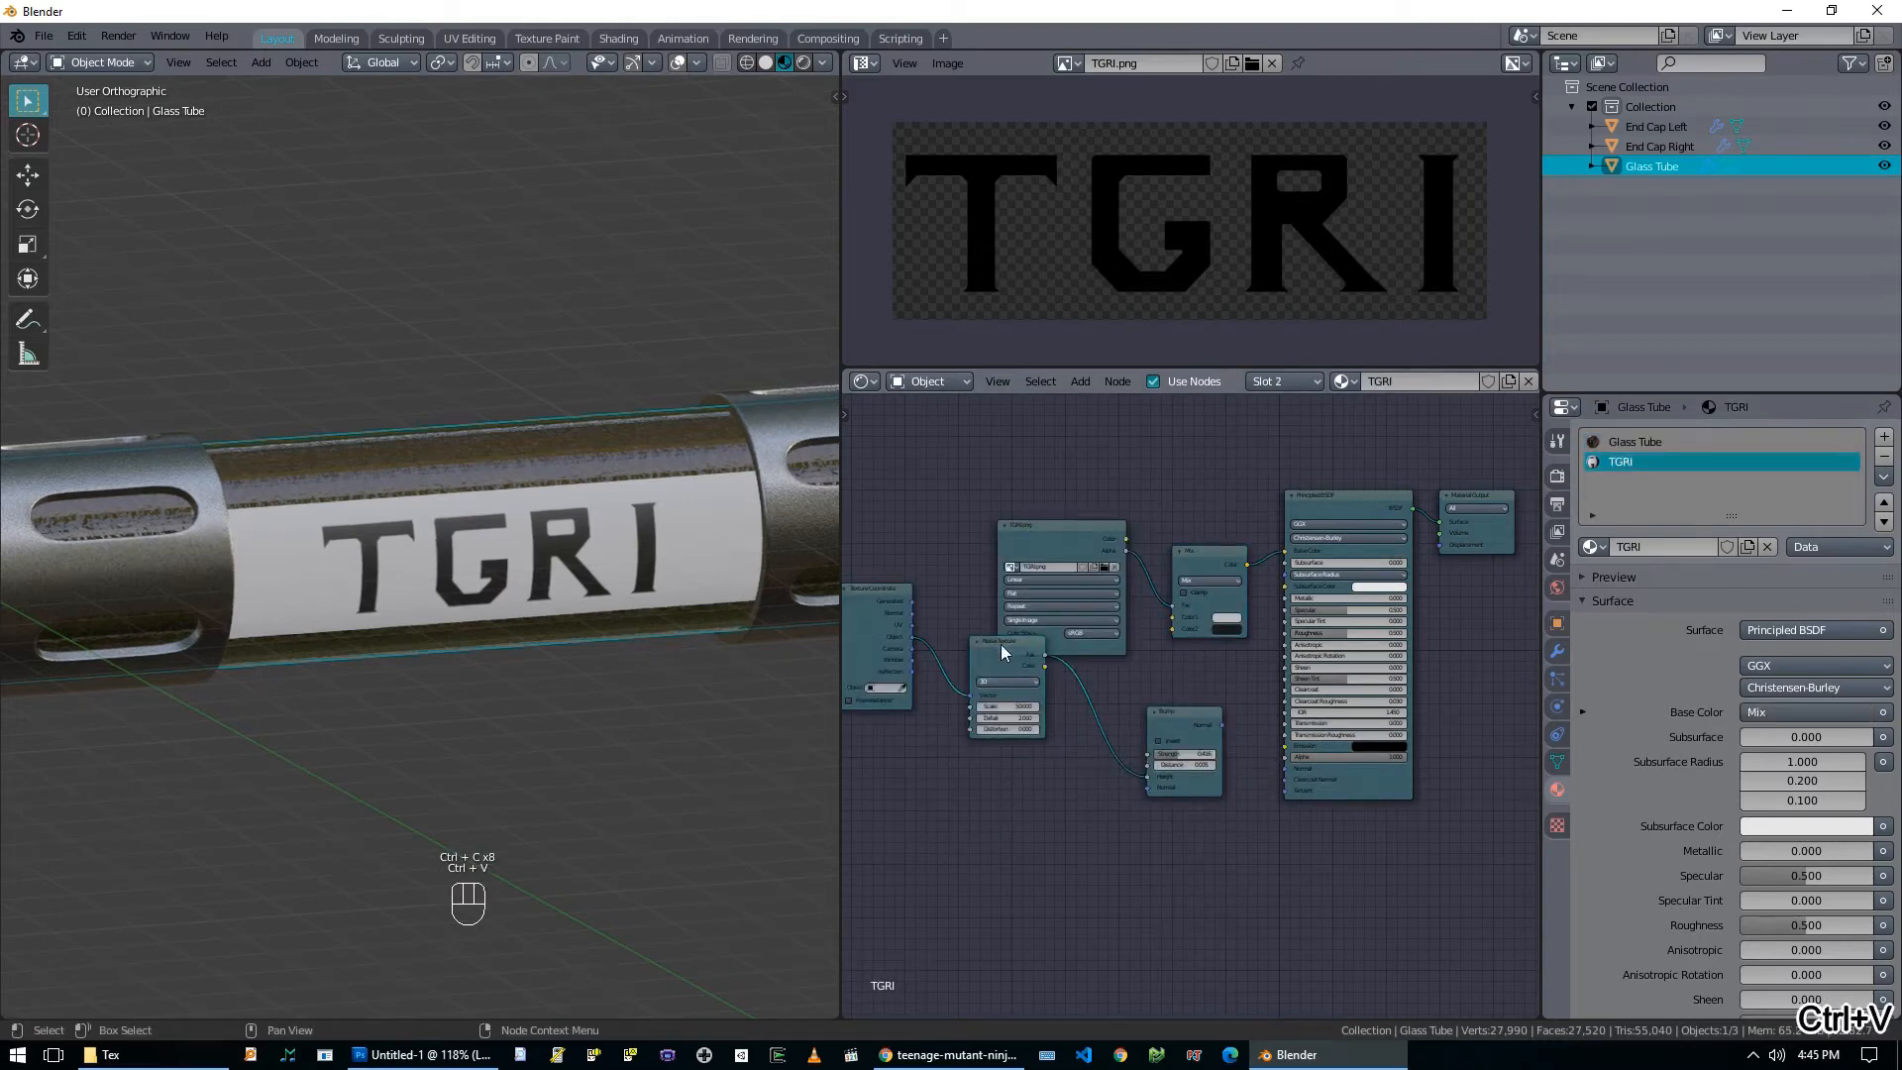
Compare the pasted nodes with the Glass Tube material and delete them from the TGRI material.
click(1635, 442)
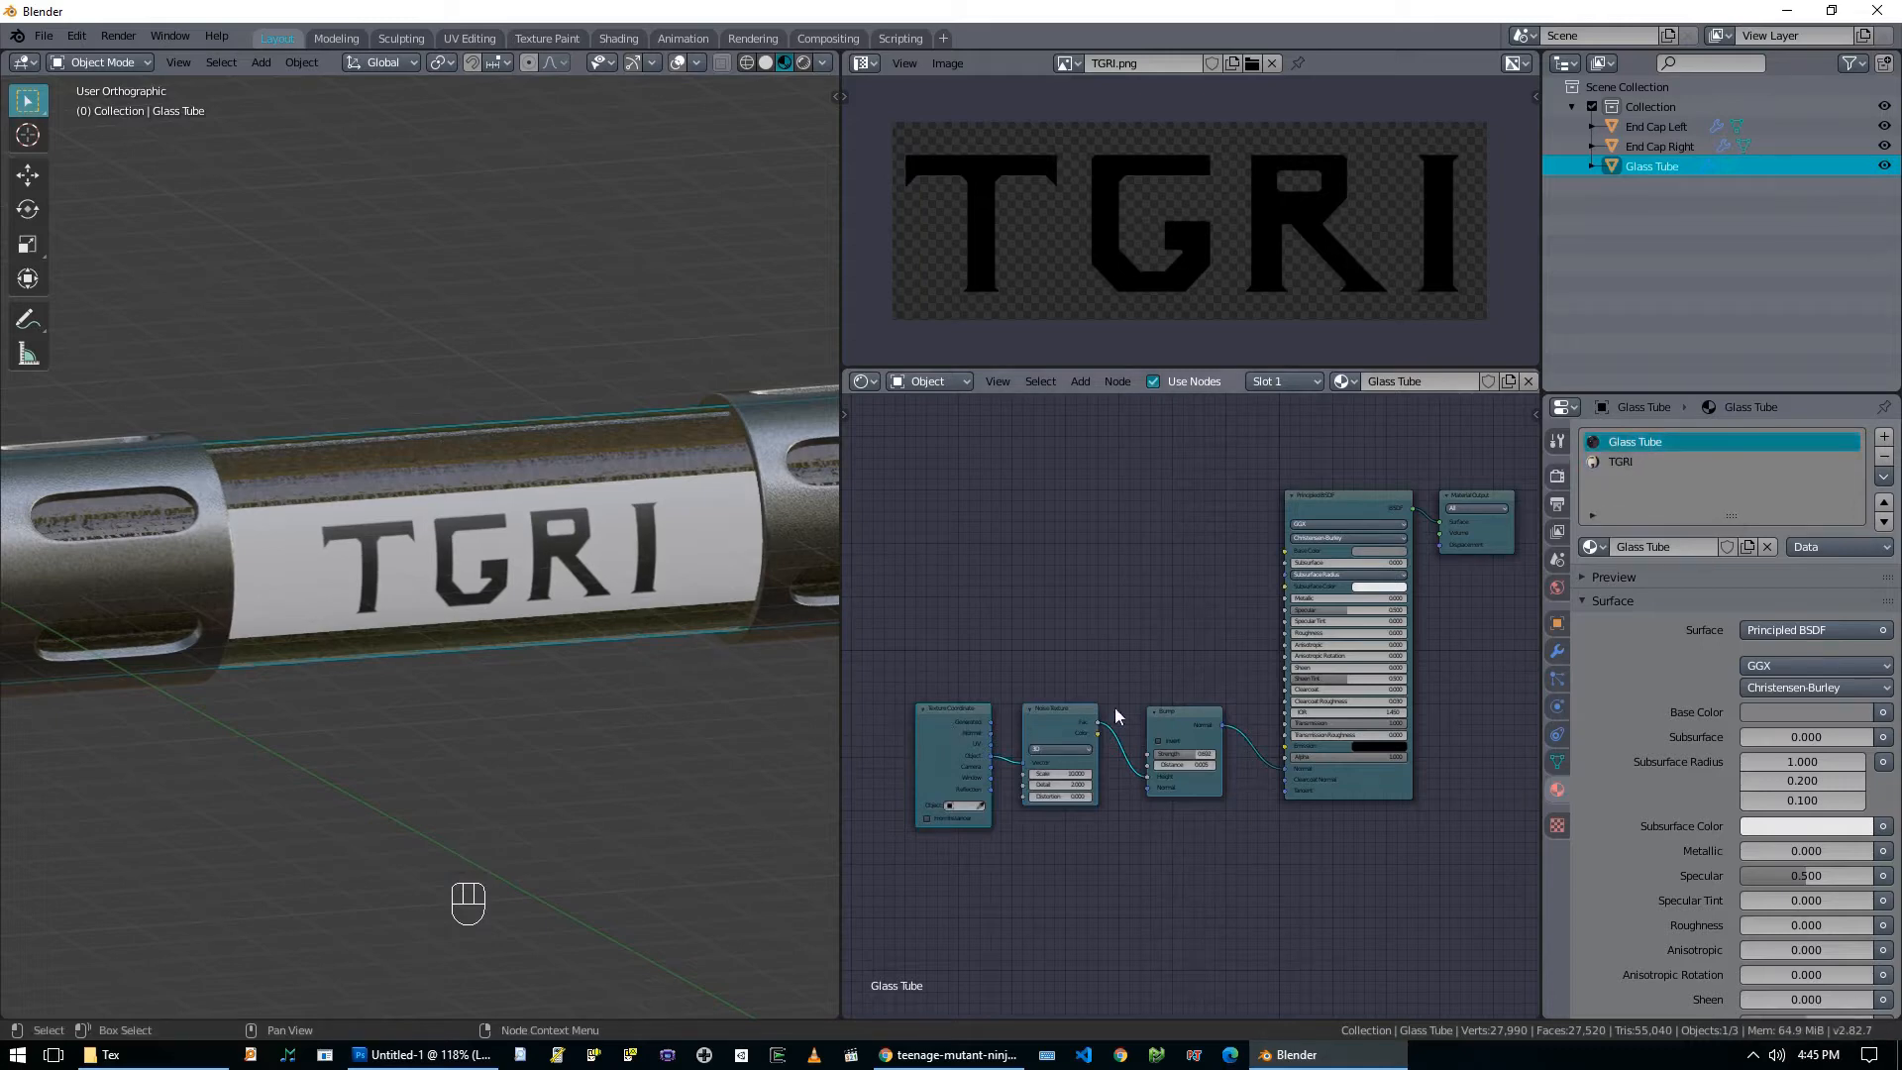
click(1627, 477)
click(1620, 462)
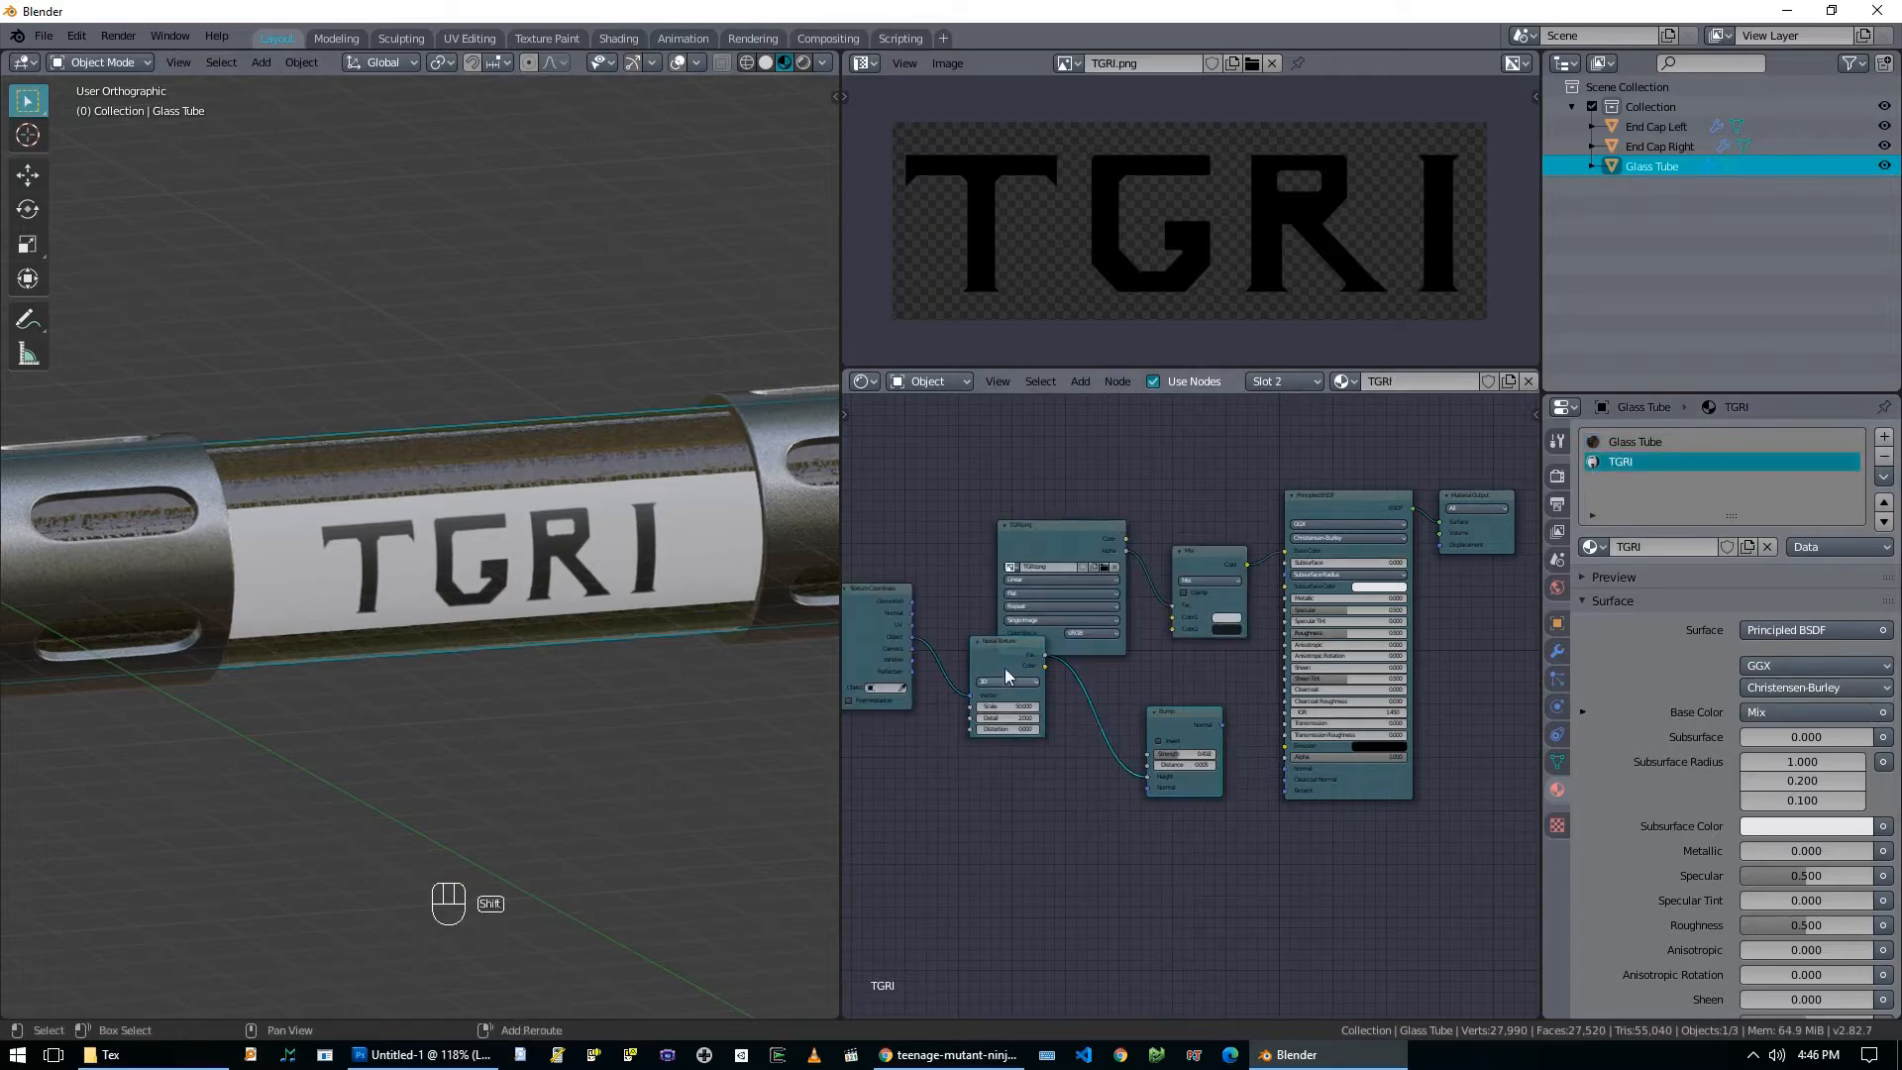
key(x)
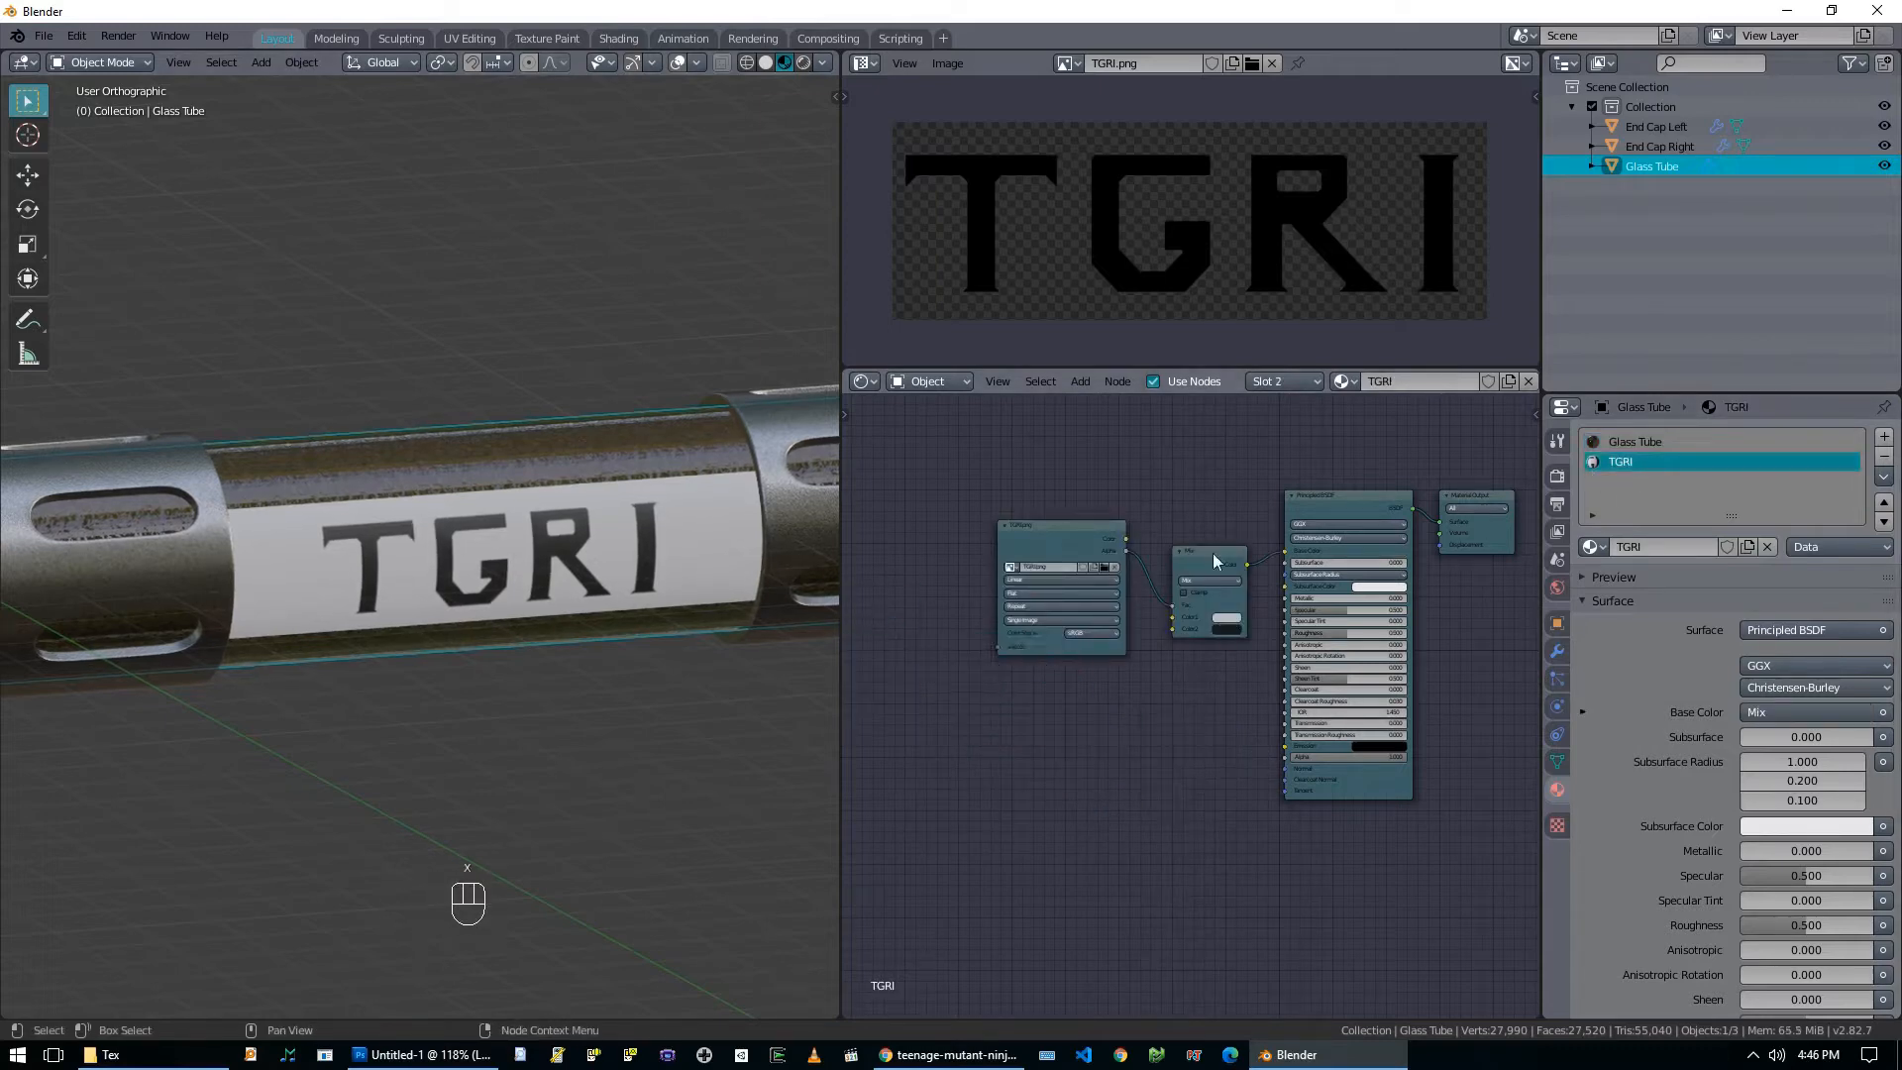
Try again to paste the Glass Tube bump node chain into the TGRI material and compare its values with the original.
click(1654, 443)
drag(893, 640, 1185, 765)
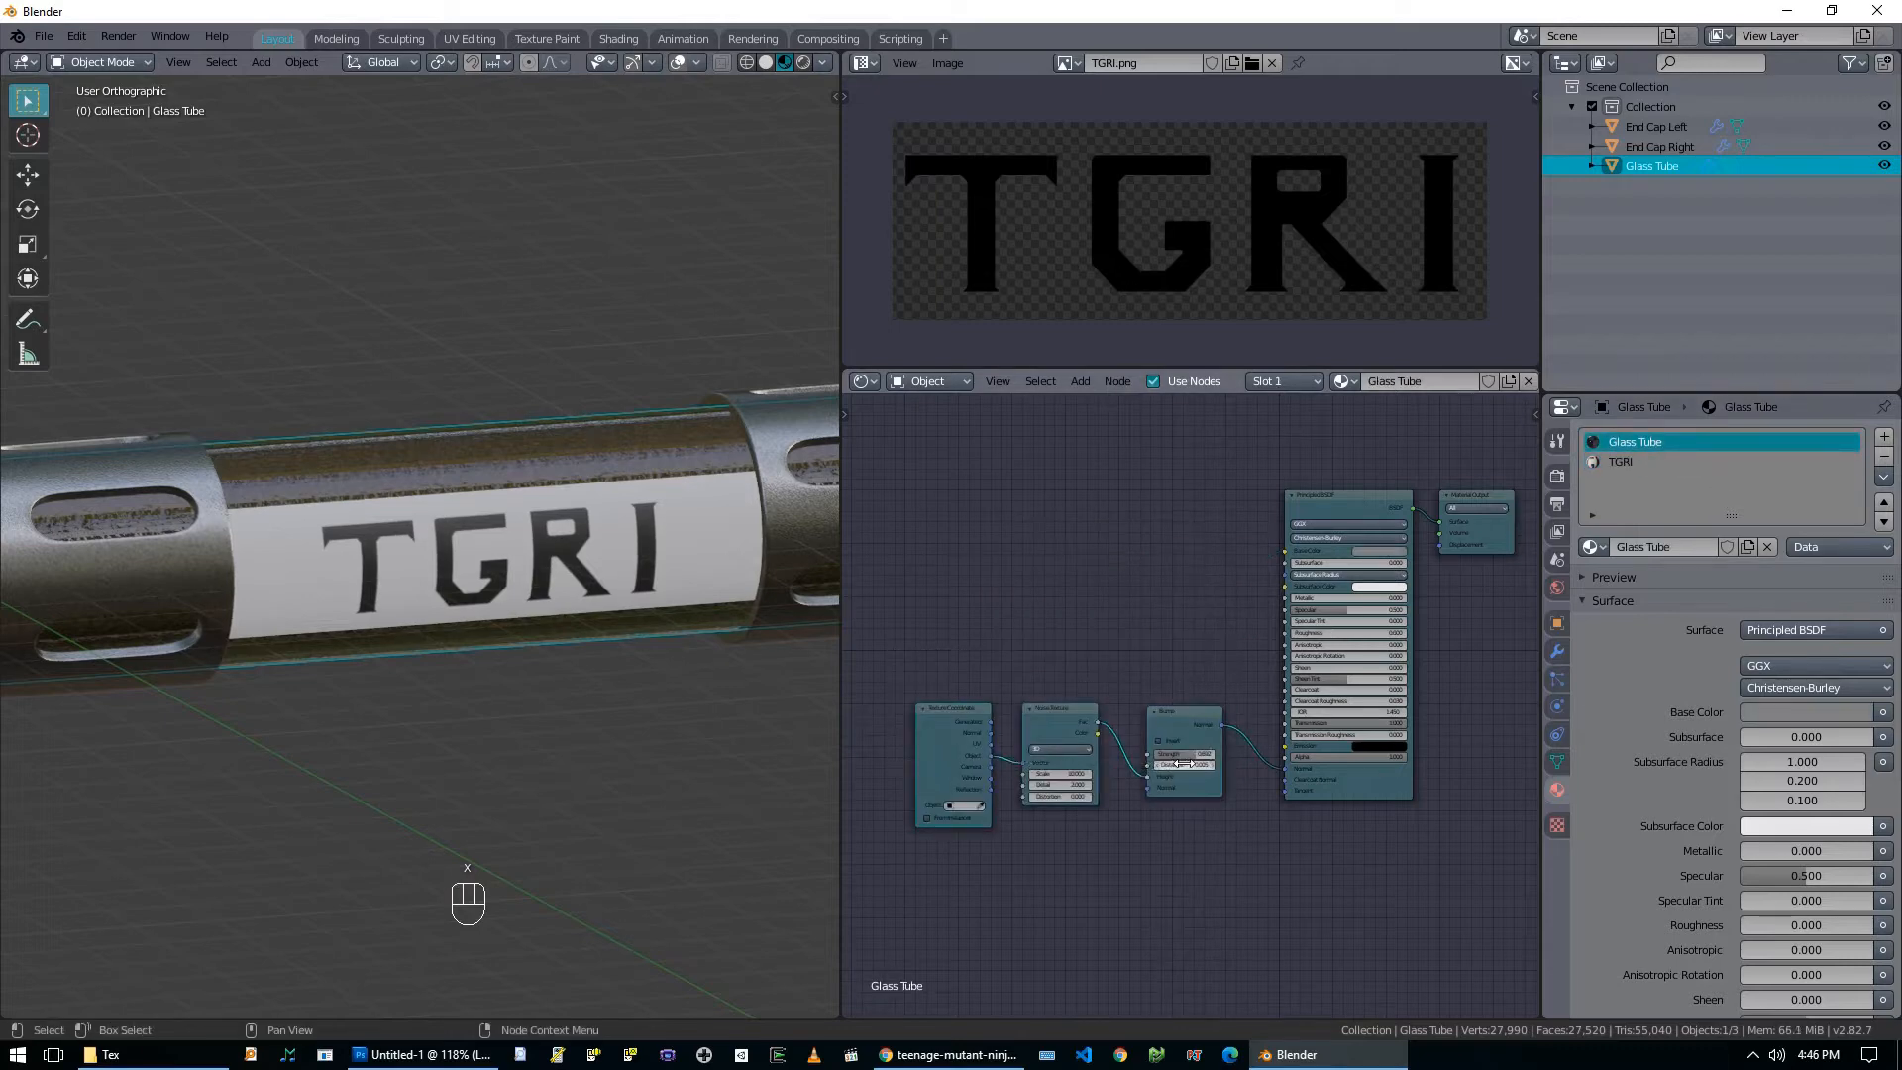
key(ctrl+c)
key(ctrl+c)
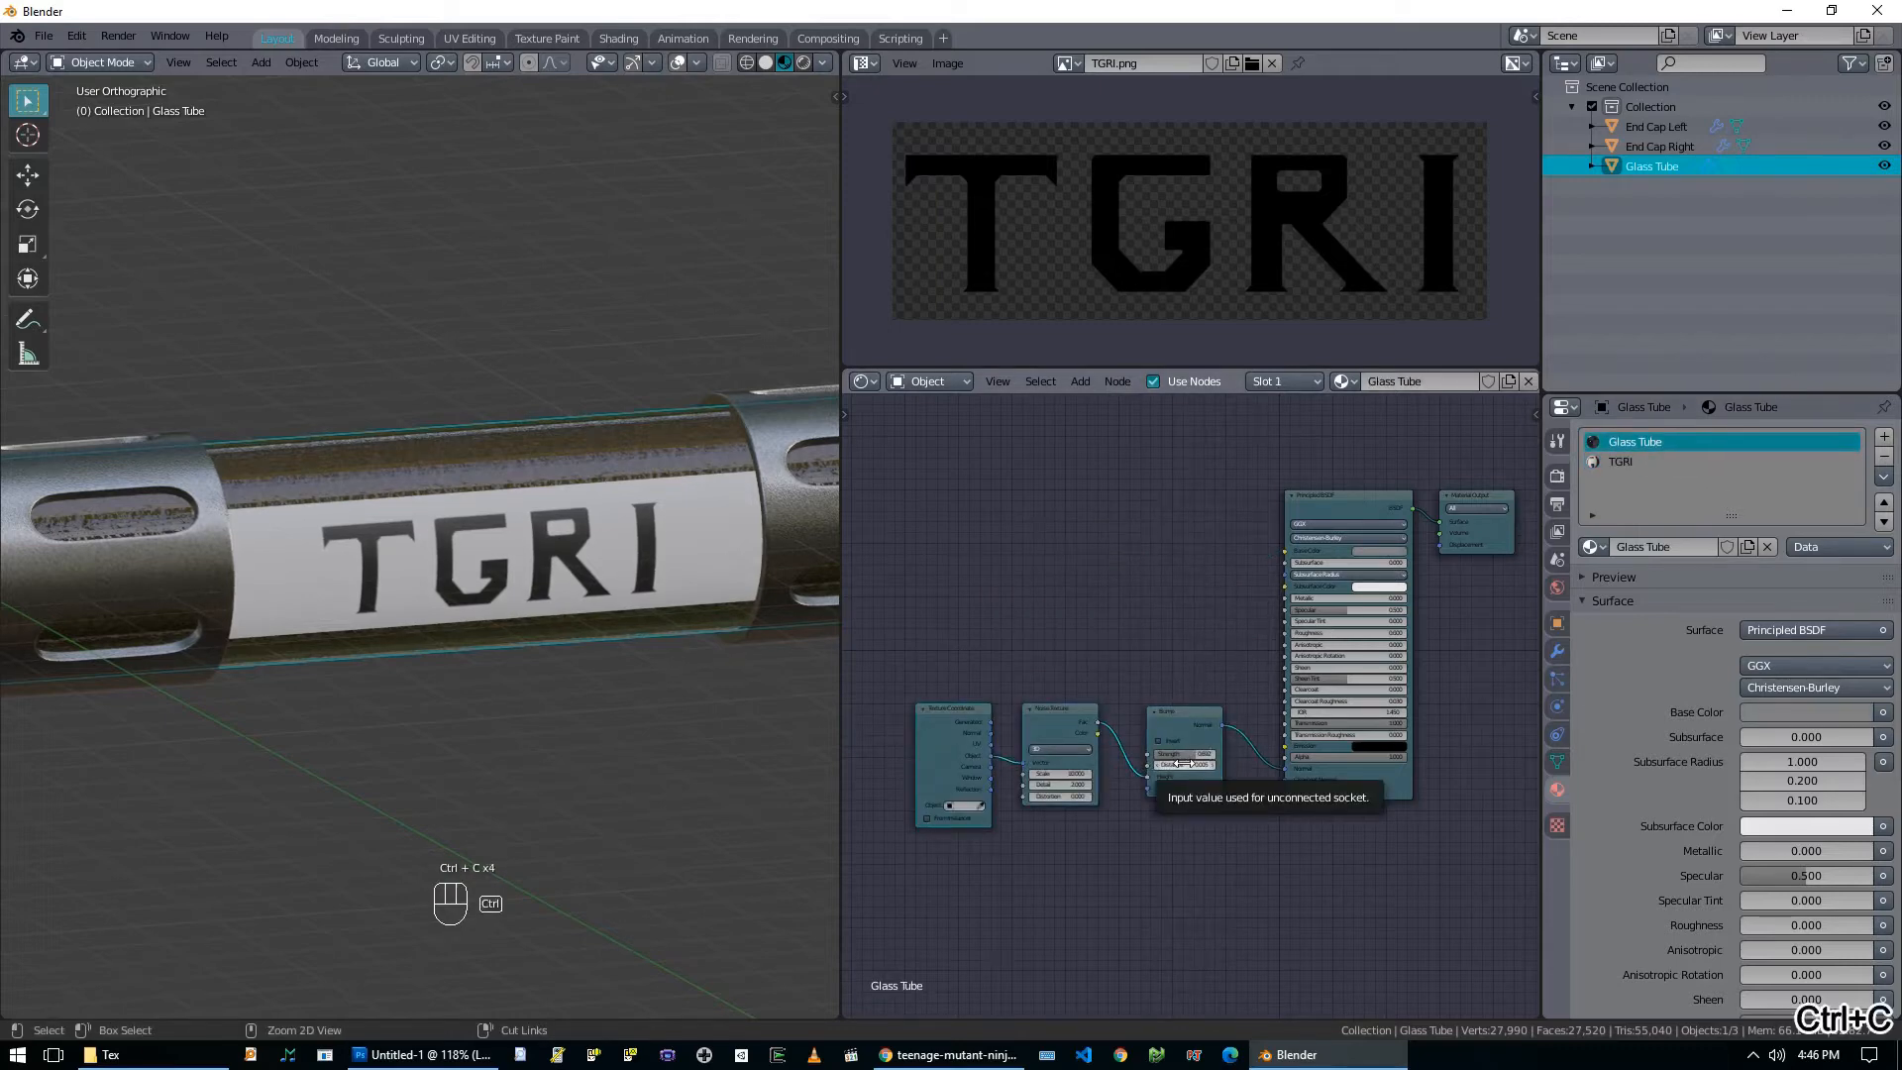
key(ctrl+c)
click(1626, 463)
key(ctrl+v)
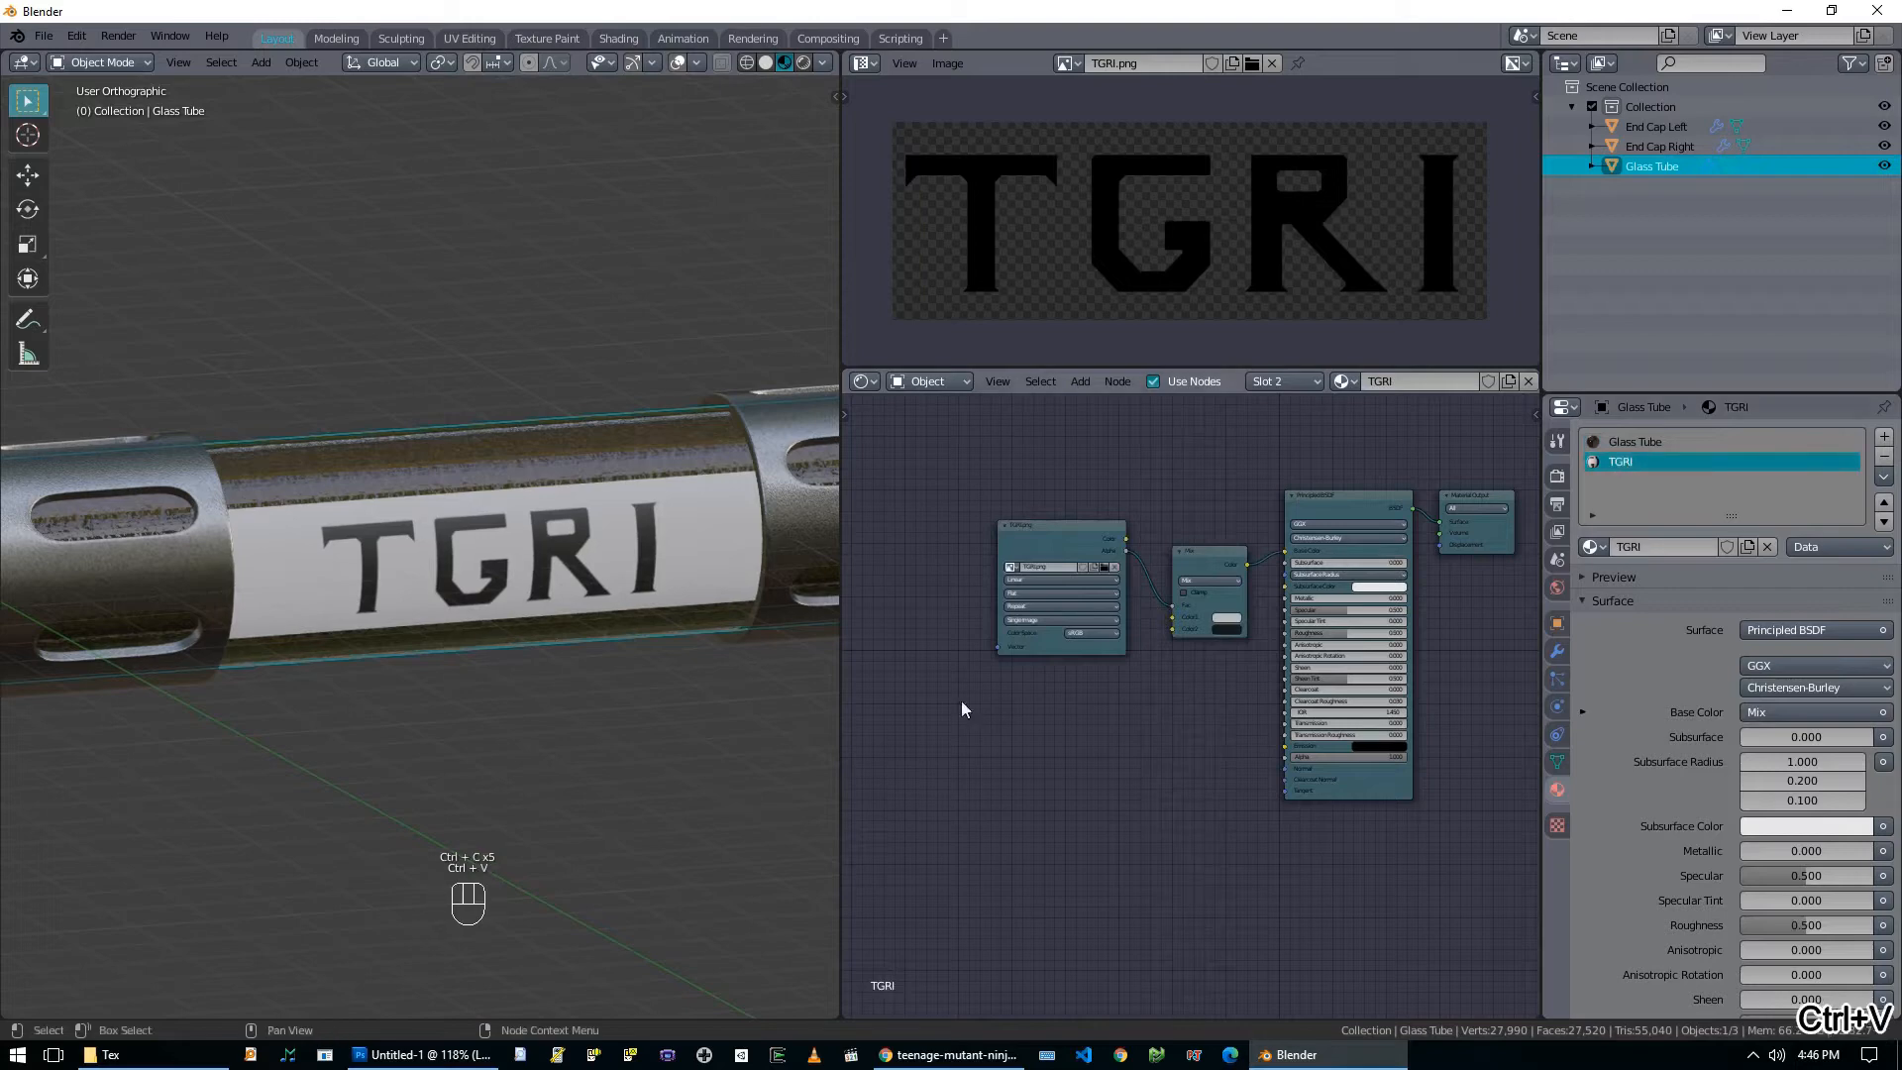
key(ctrl+v)
middle_drag(1056, 788, 1128, 791)
scroll(1123, 808, up, 3)
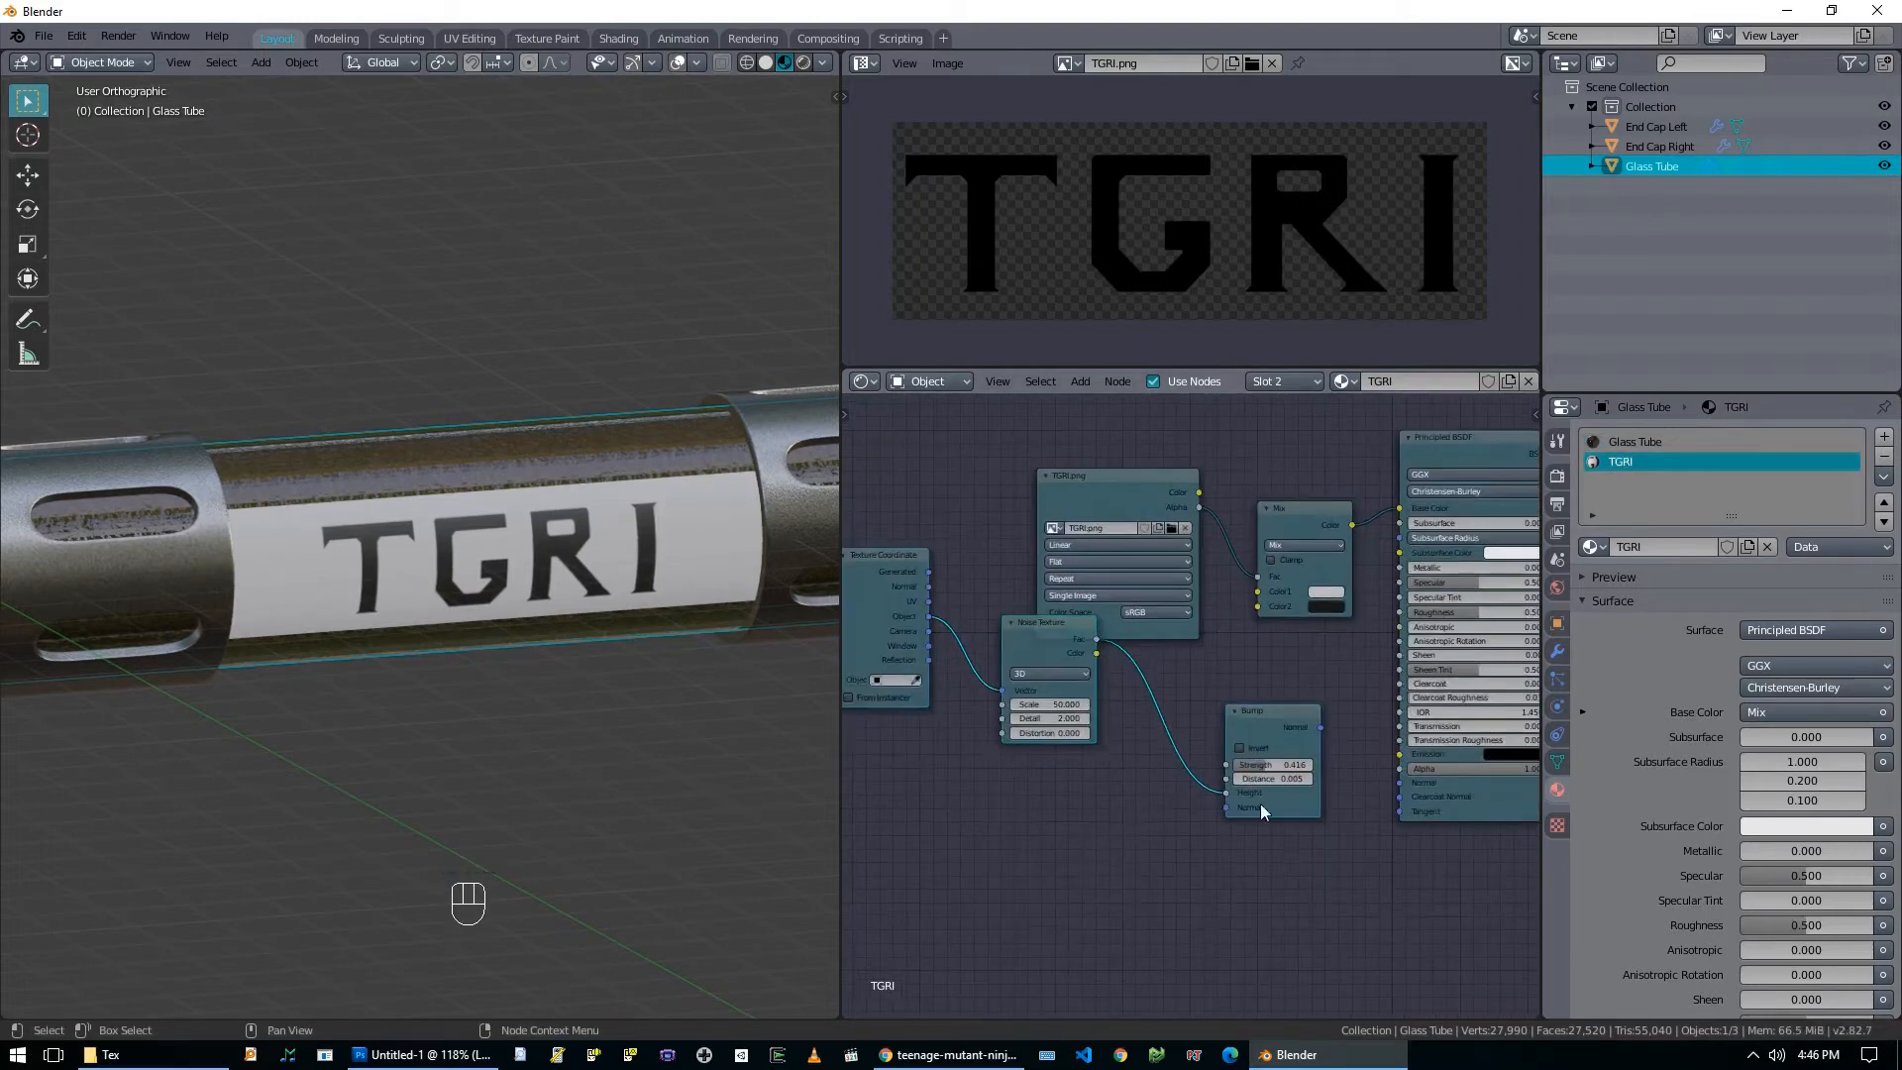
click(1662, 444)
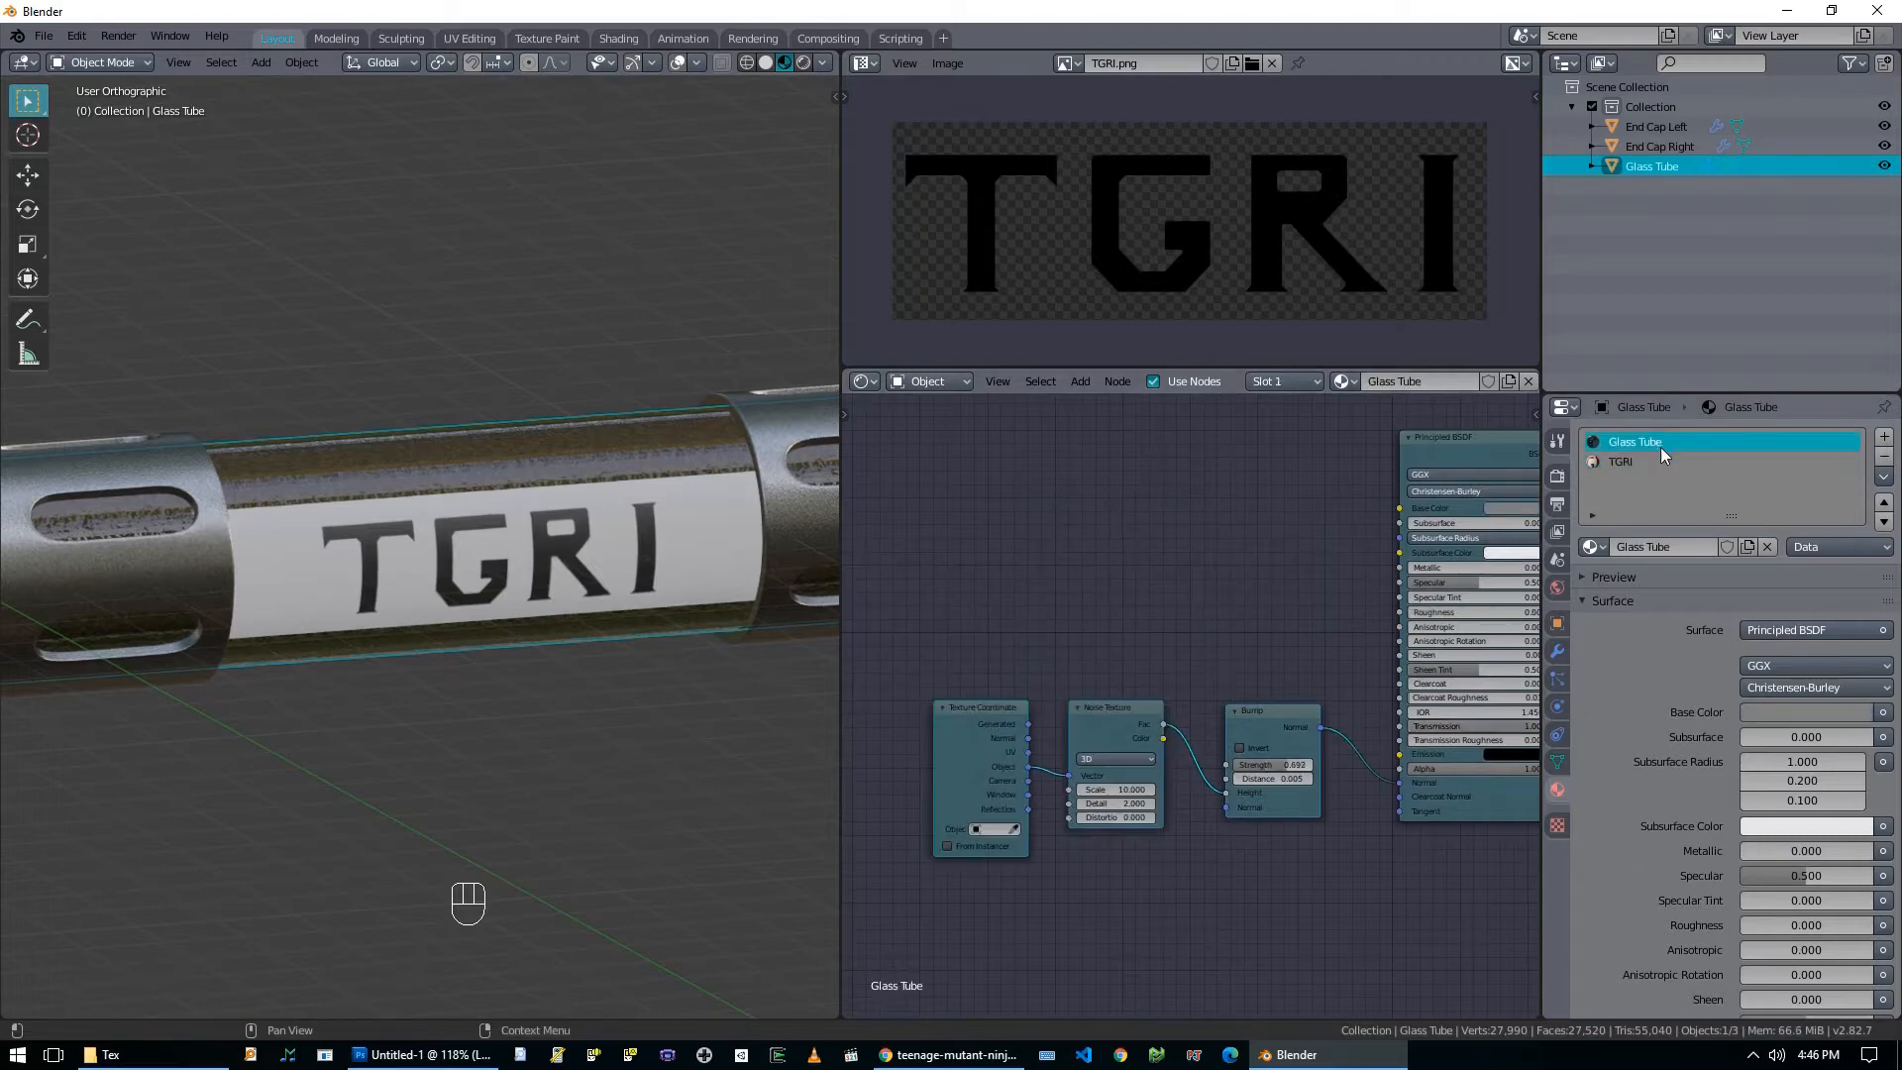
click(1621, 460)
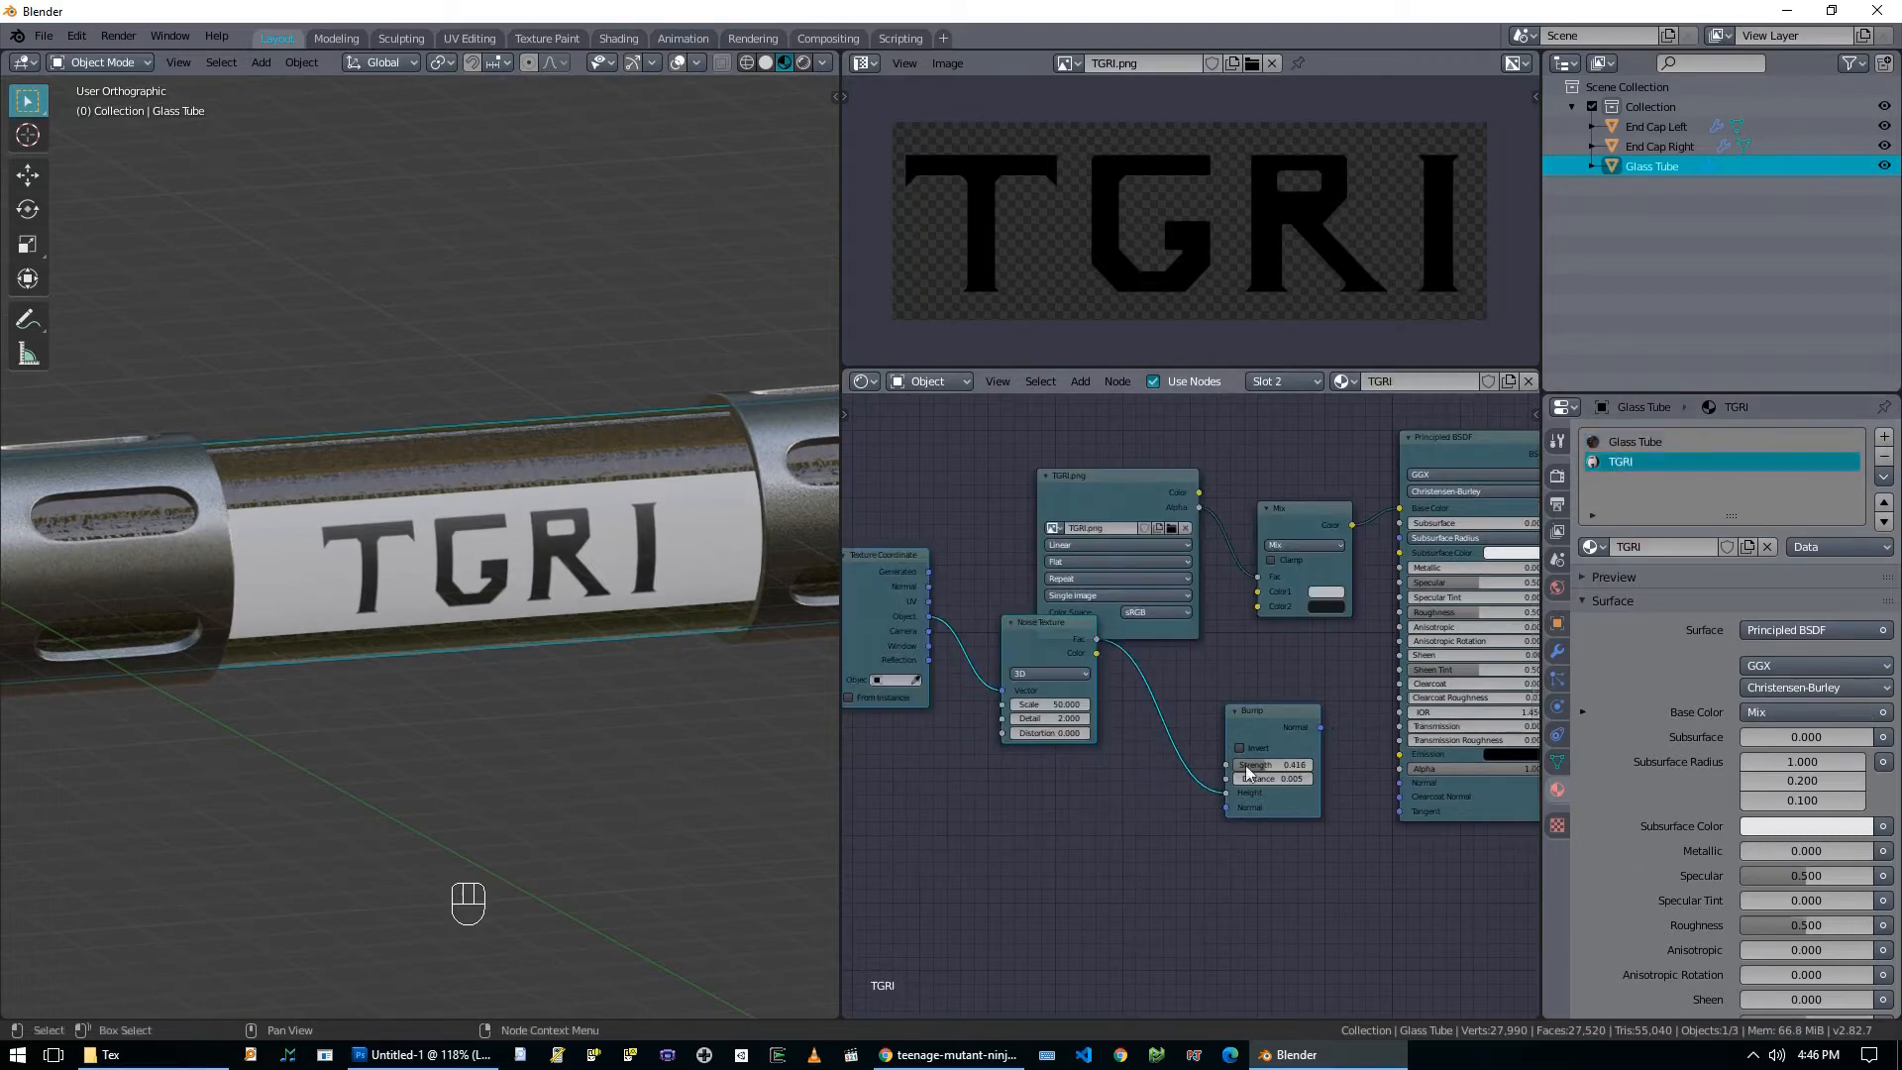
Copy the Glass Tube's Texture Coordinate, Noise Texture and Bump nodes into the TGRI material and connect Bump to the Principled BSDF's Normal.
click(1624, 444)
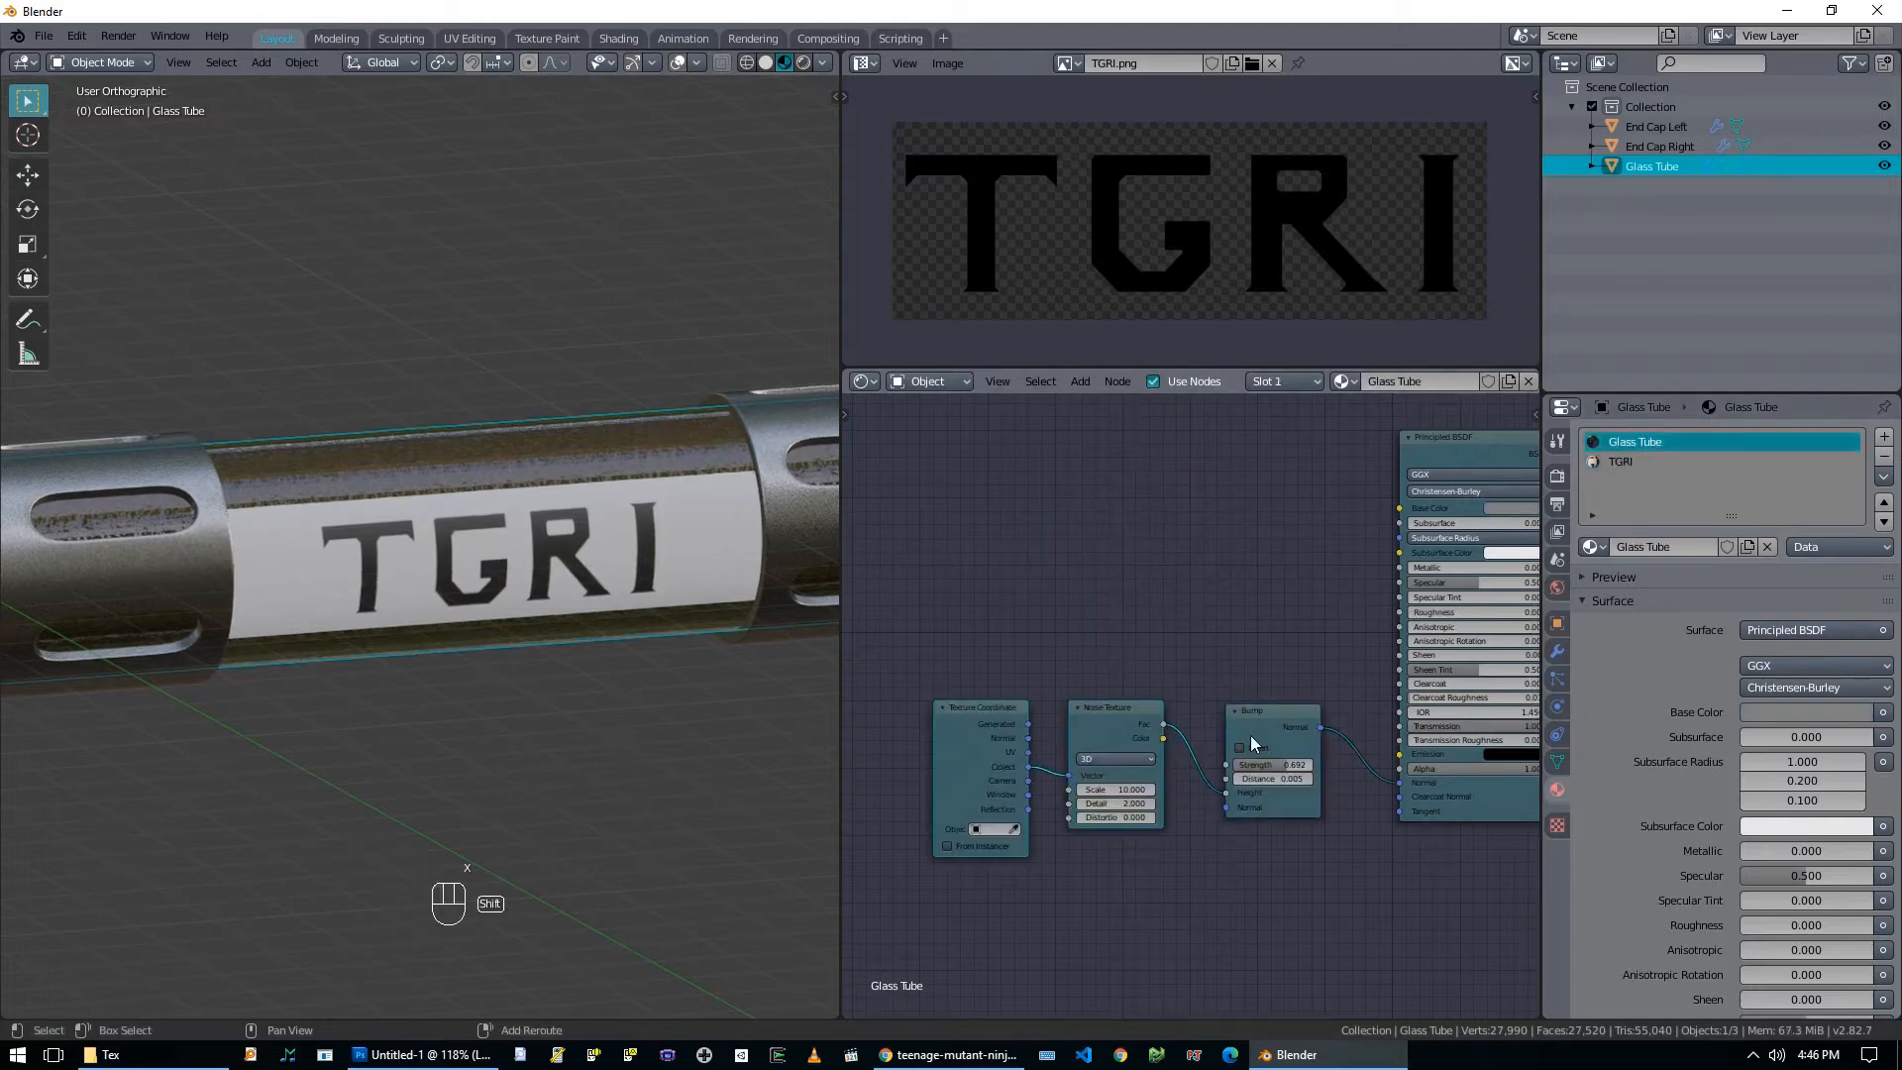
key(ctrl+c)
key(ctrl+c)
key(ctrl+c)
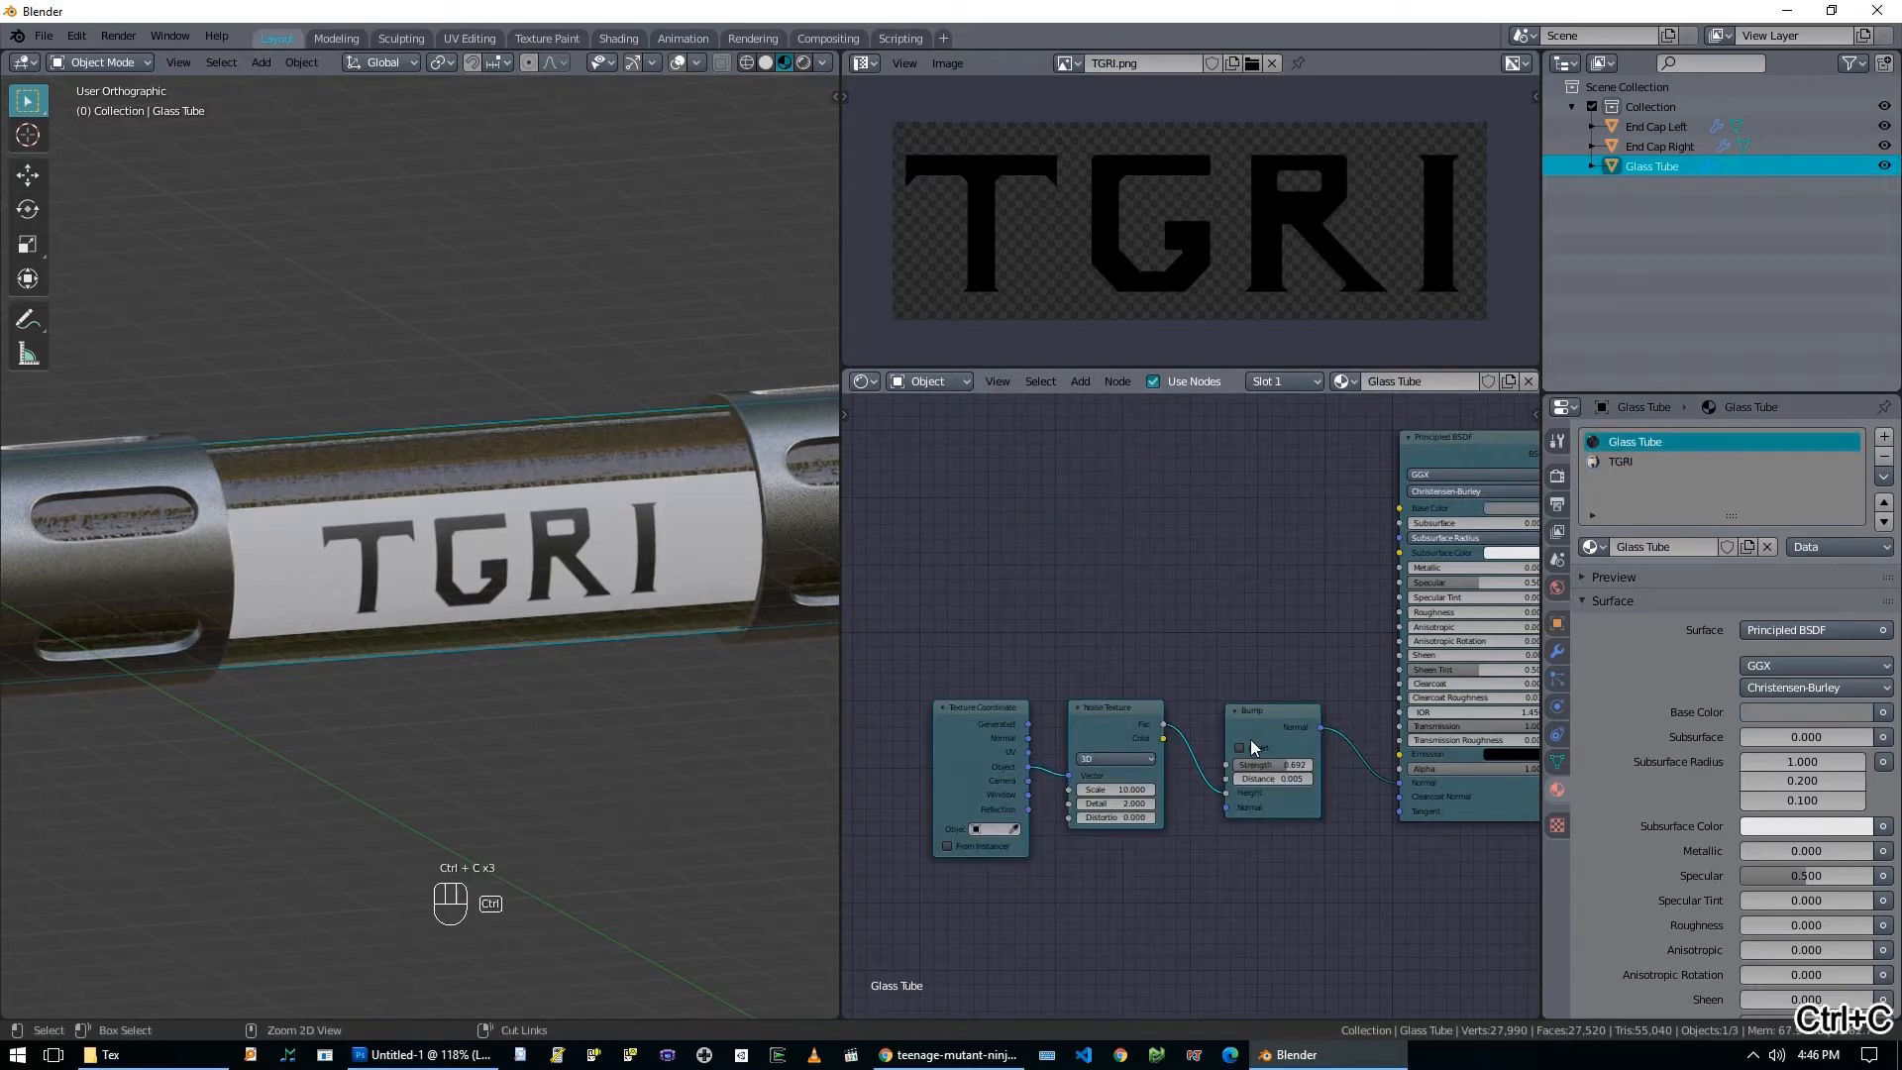
click(1620, 461)
key(ctrl+v)
drag(1322, 727, 1397, 784)
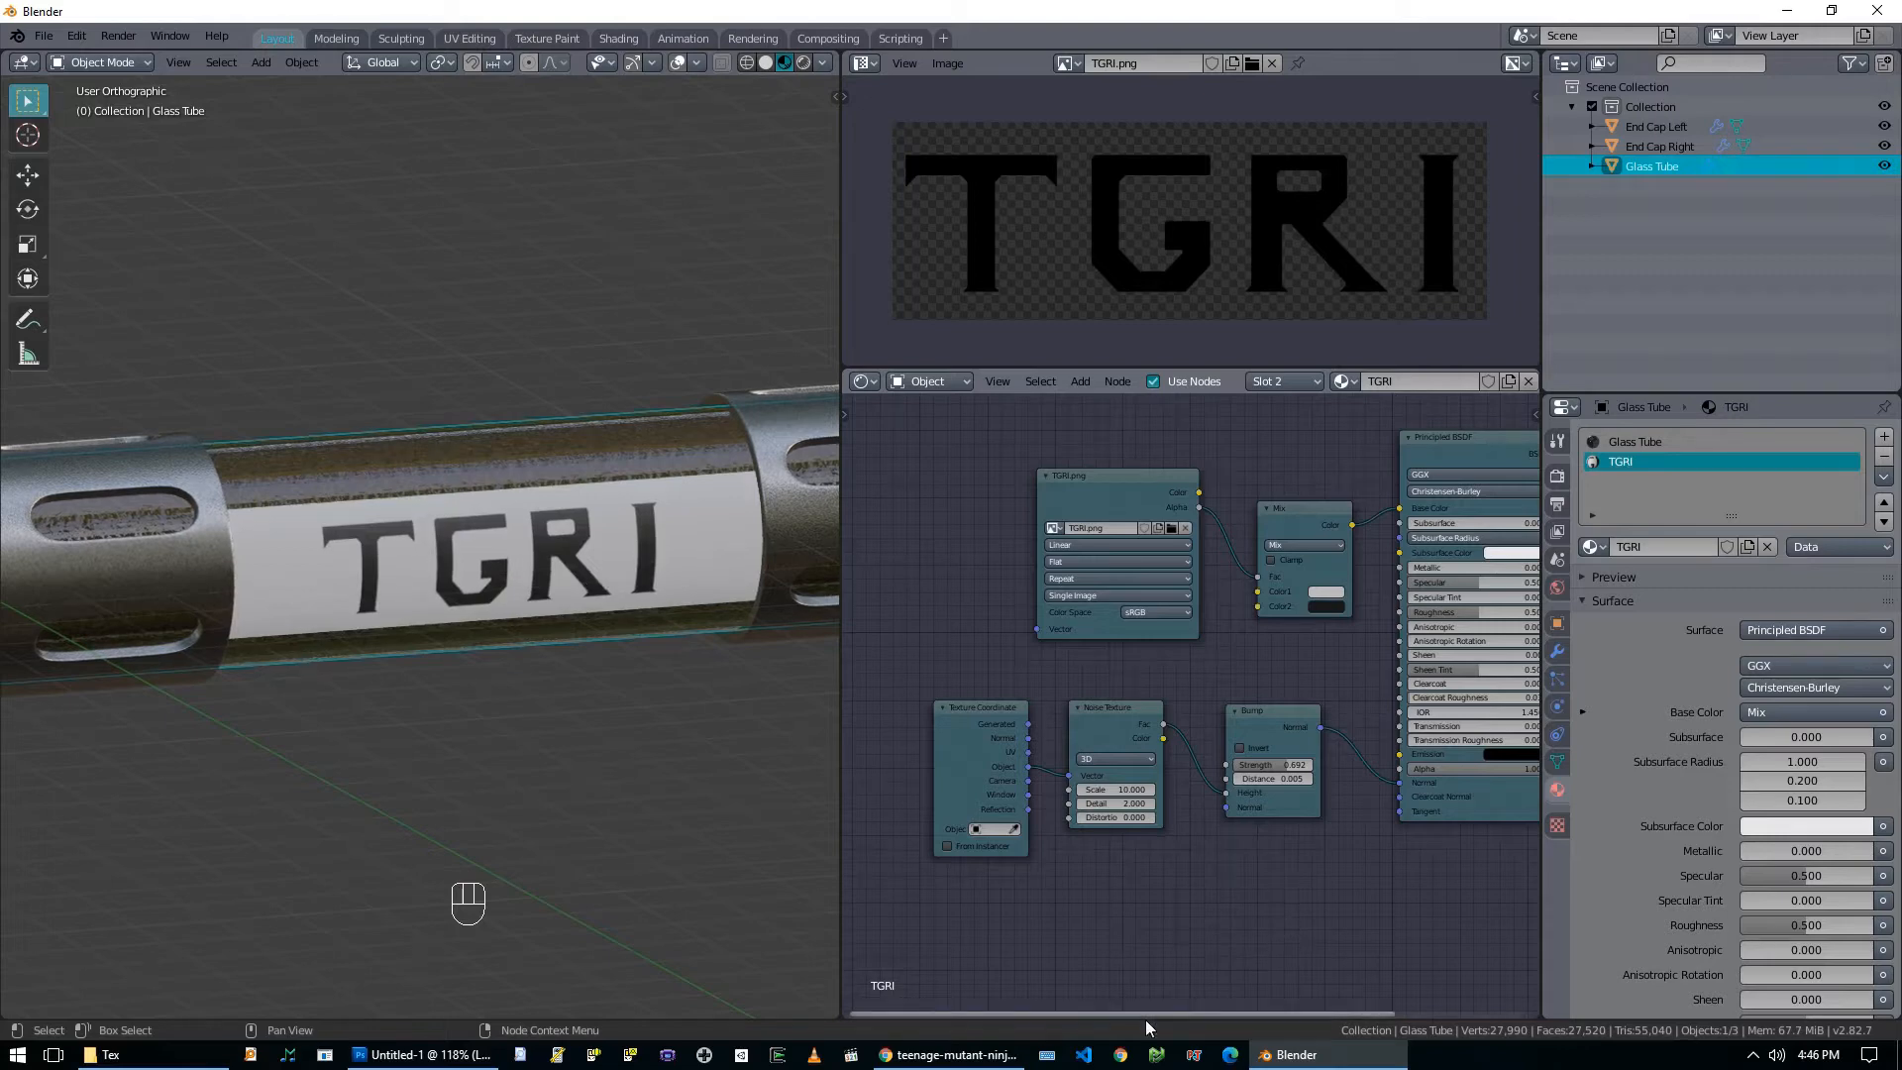
Add a UV Map node set to UVMap and connect its UV output to the TGRI.png texture's Vector input.
middle_drag(967, 597, 1009, 617)
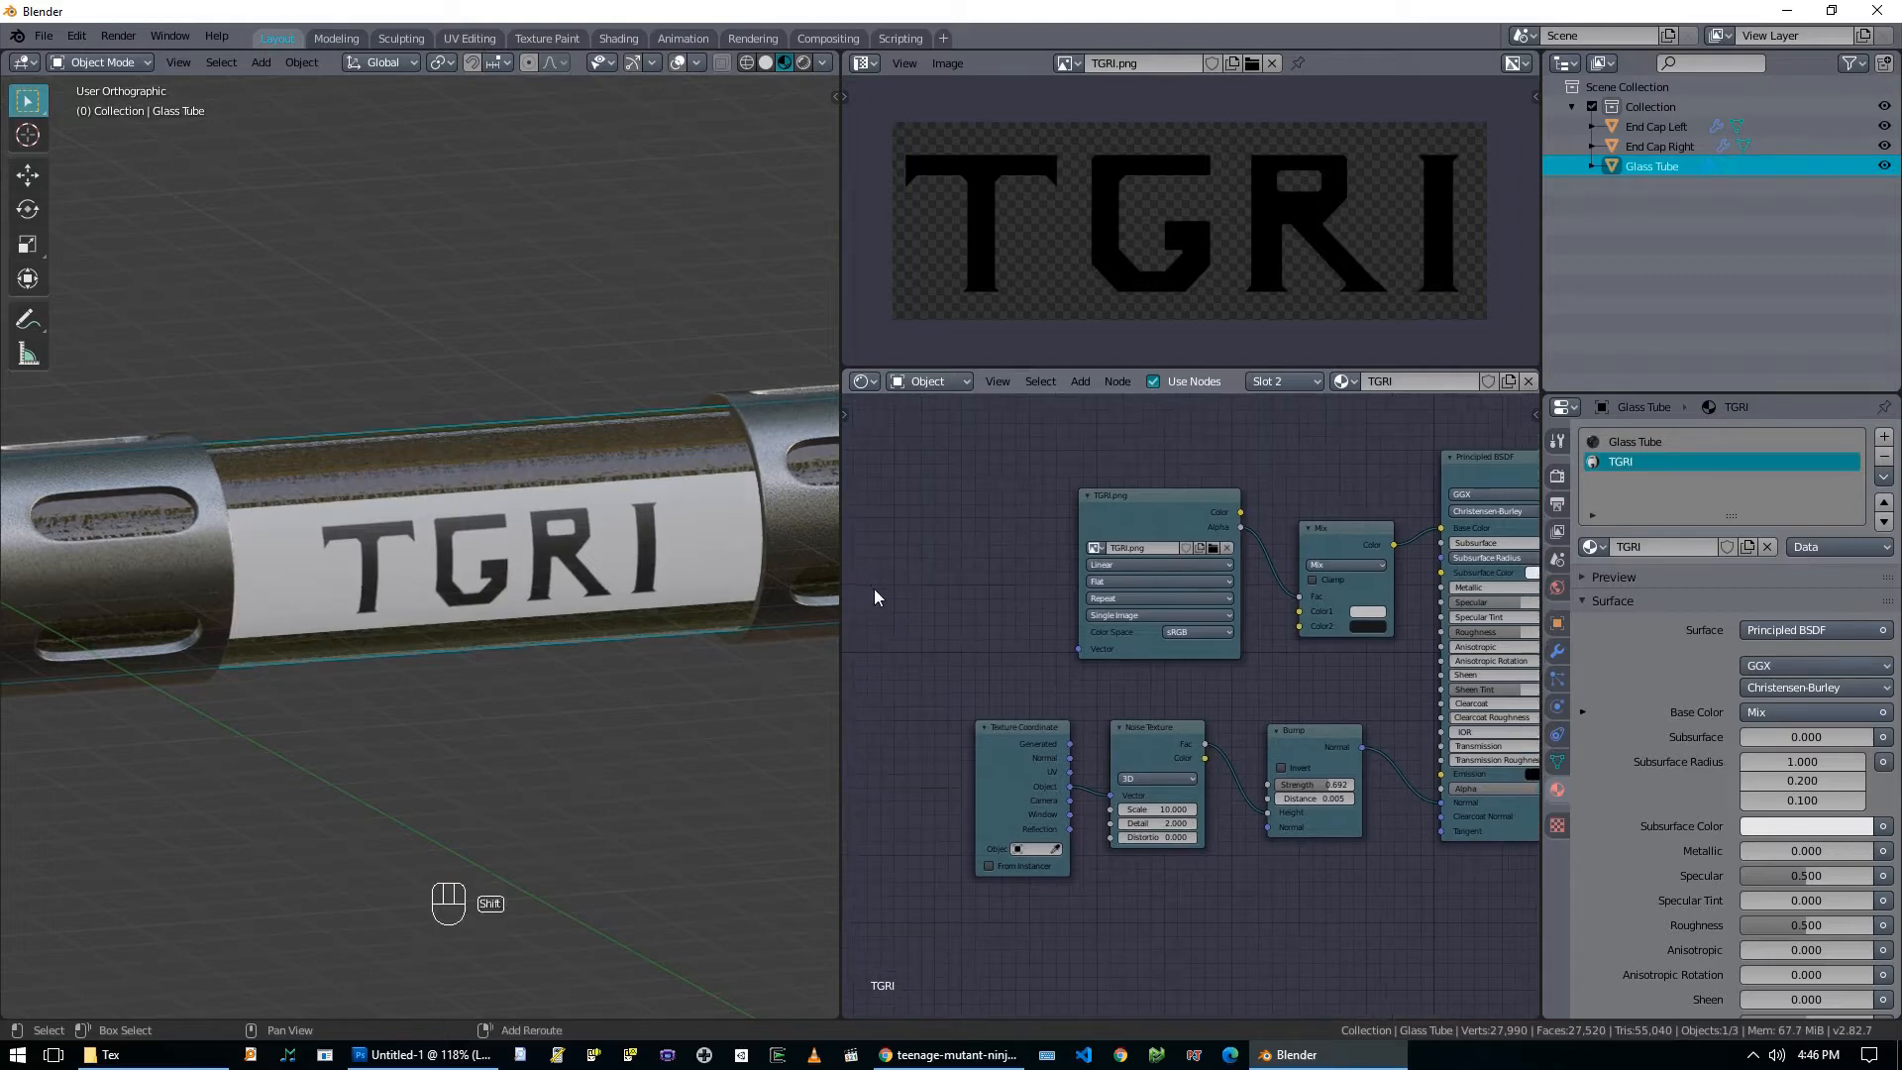
key(shift+a)
mouse_move(862, 510)
click(981, 864)
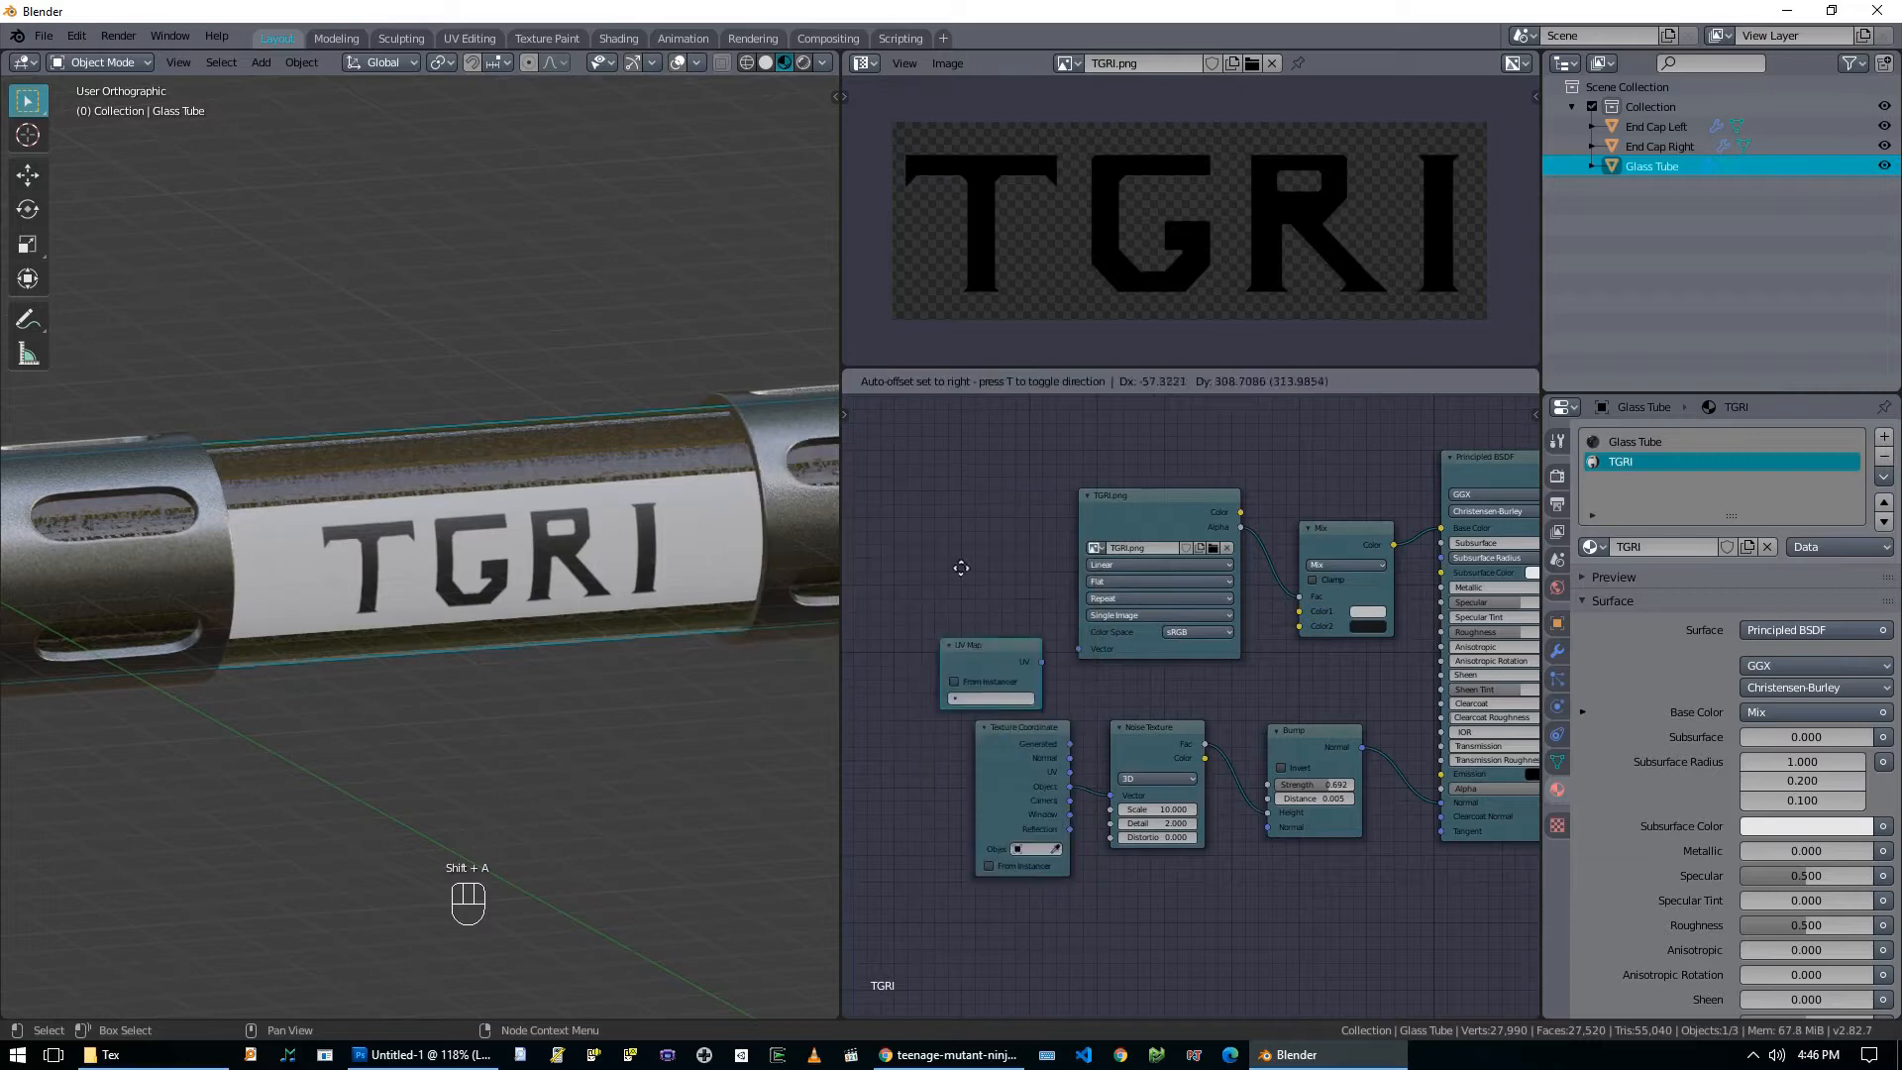
click(926, 495)
click(951, 627)
click(951, 649)
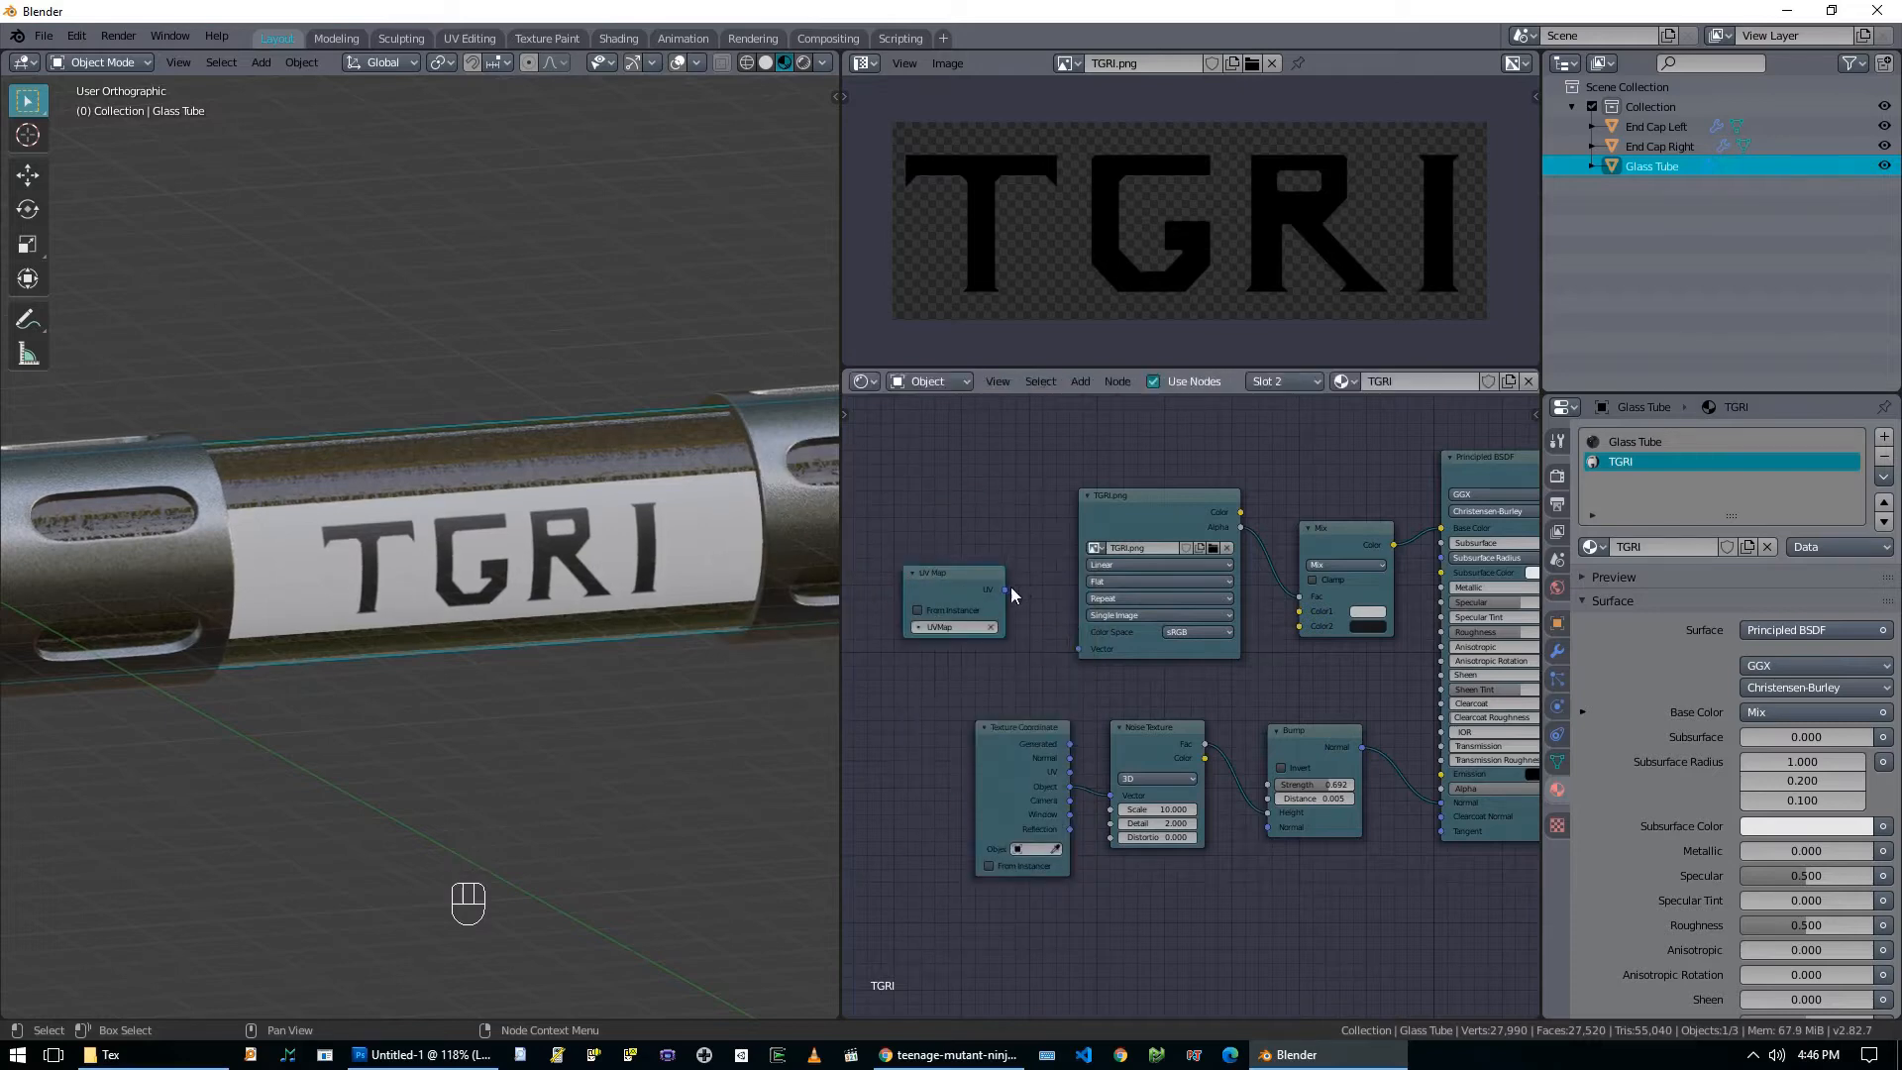
drag(1014, 583, 1079, 648)
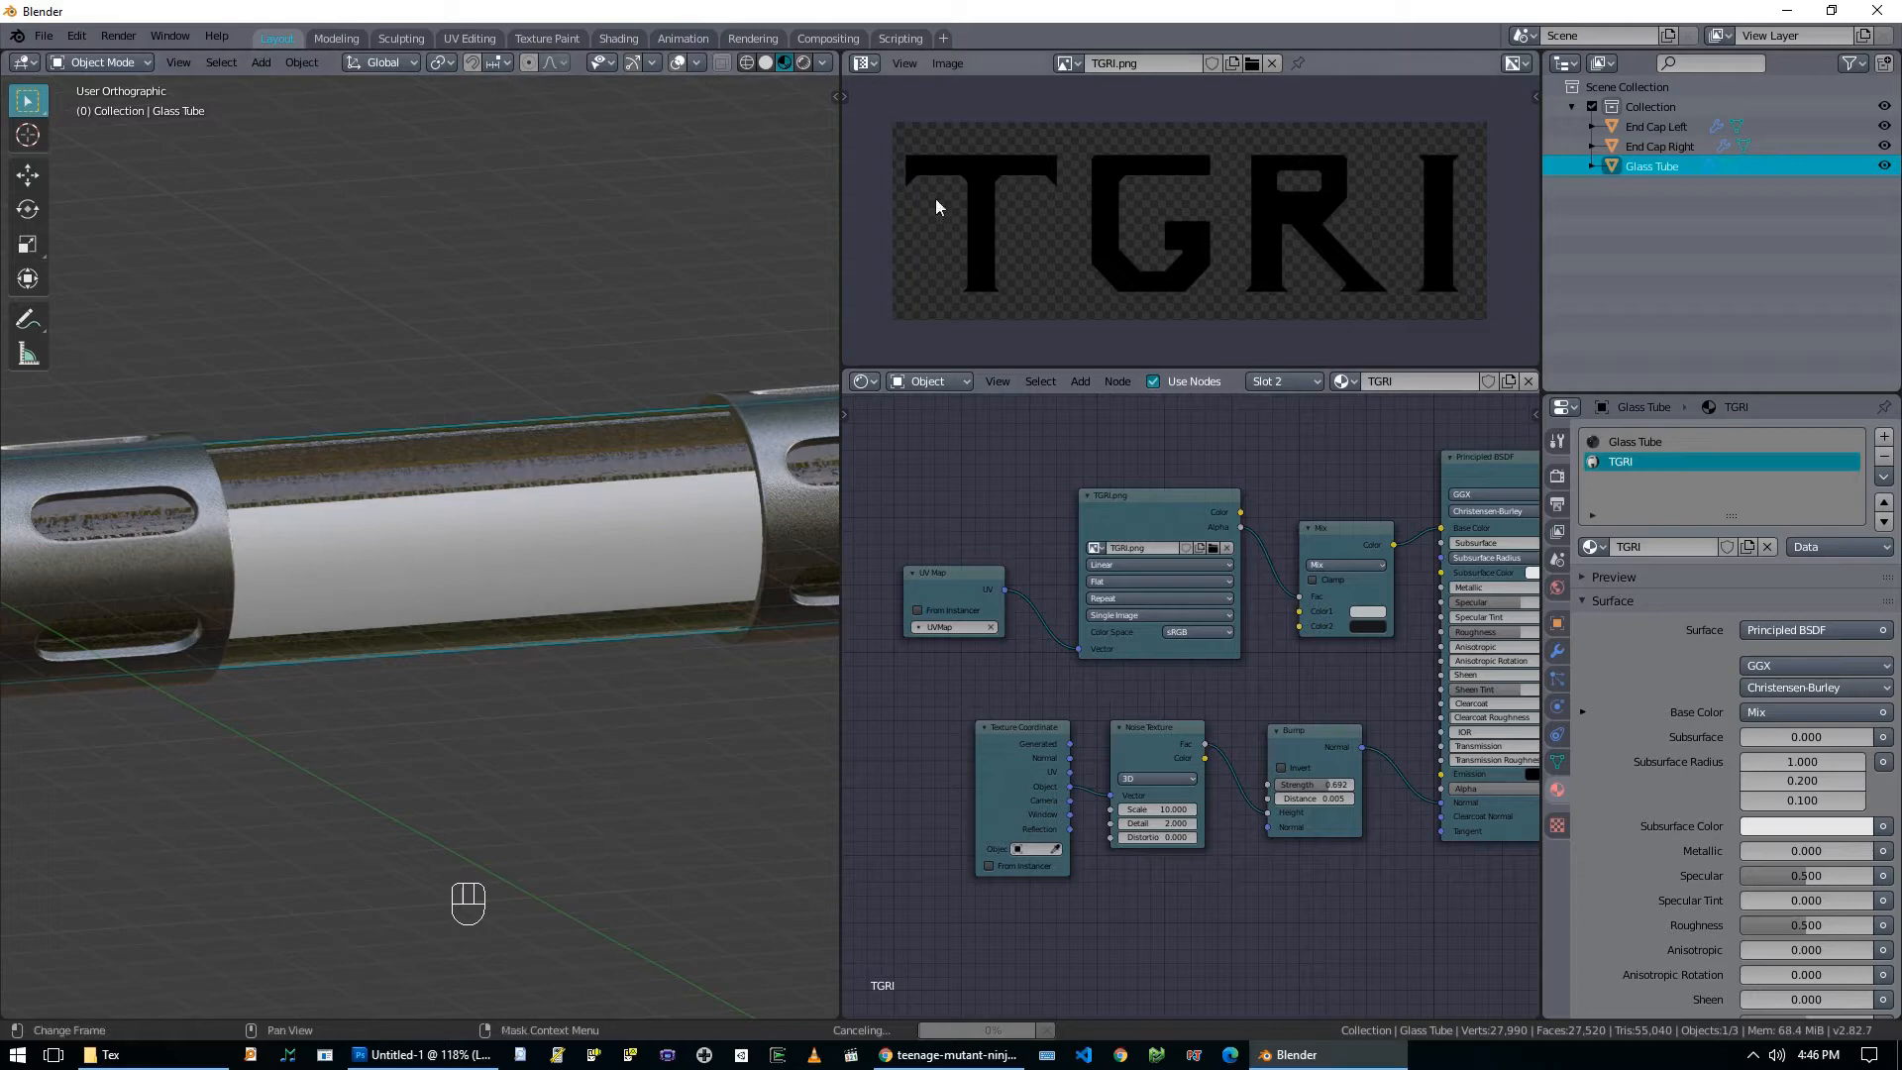
Lower the Strength of the TGRI material's Bump node to 0.533.
middle_drag(984, 665, 946, 616)
drag(972, 717, 963, 717)
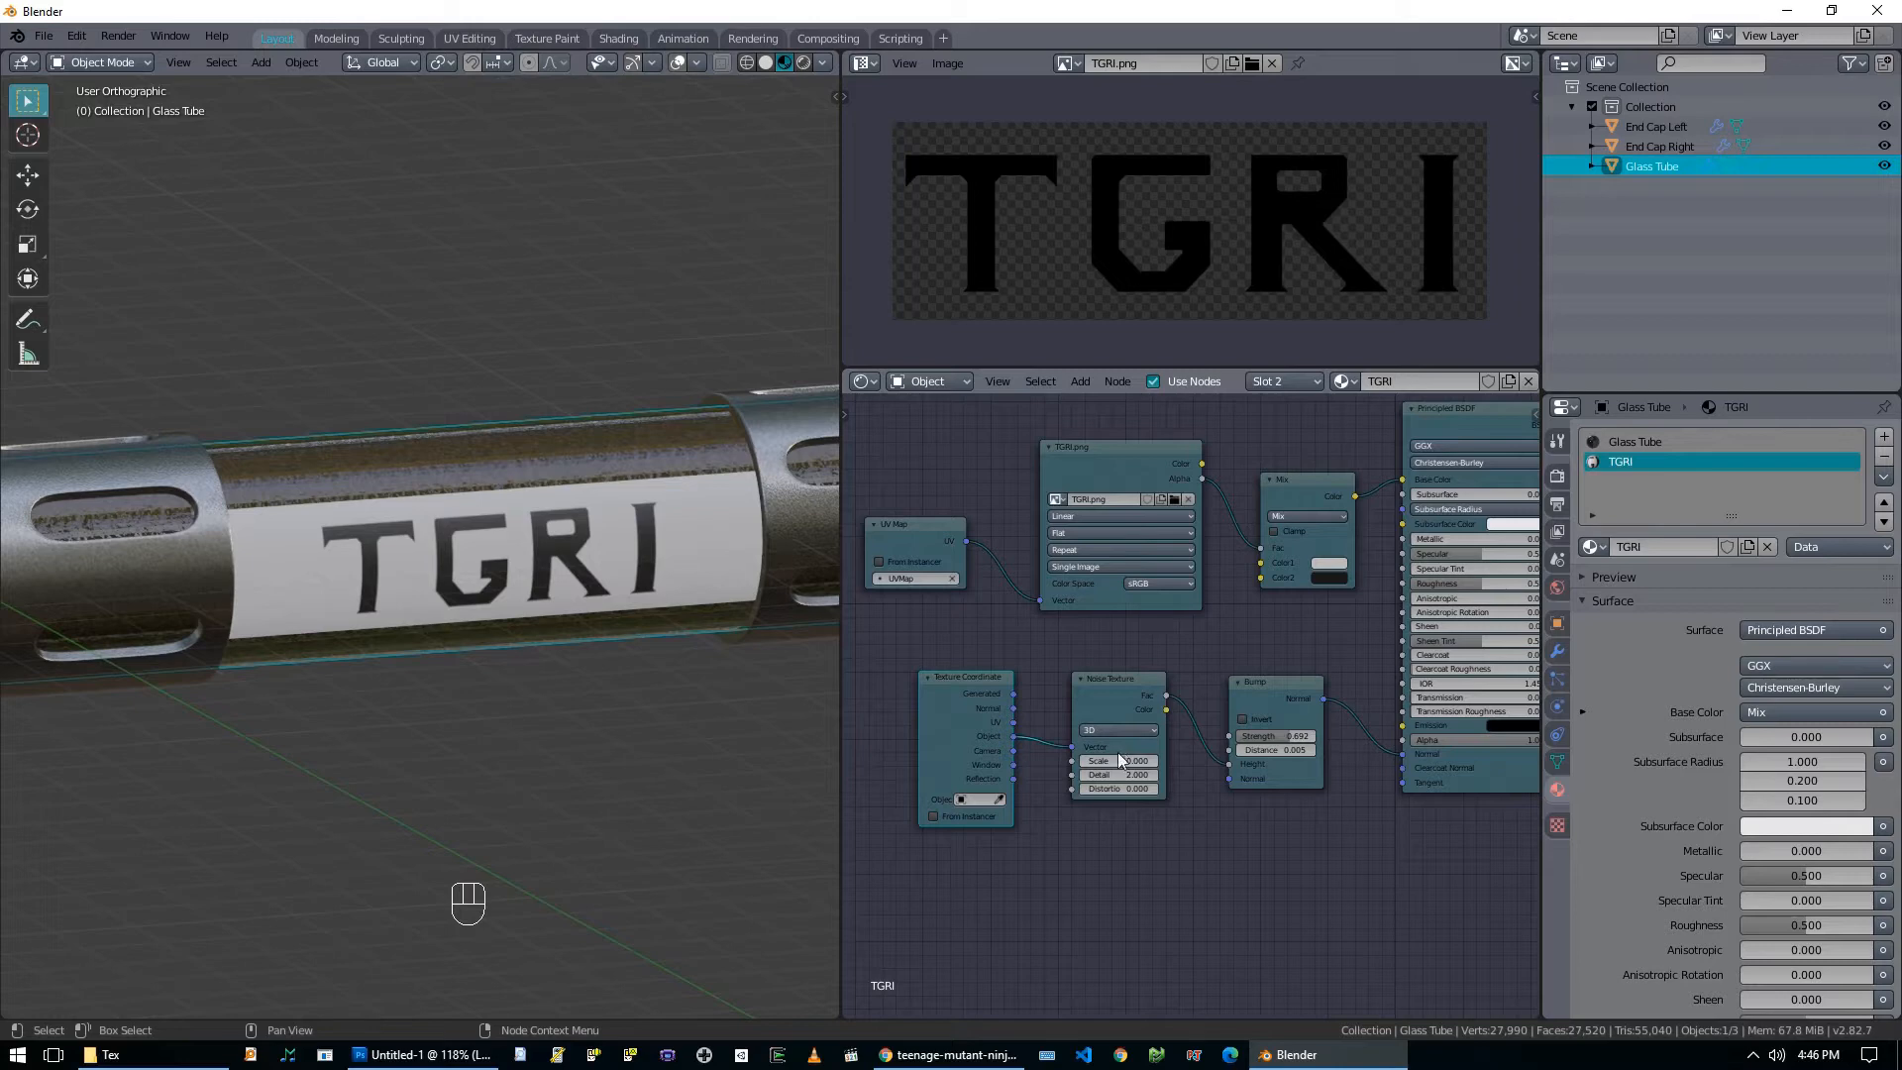
click(1278, 736)
Set the TGRI Principled BSDF's Metallic to 1.000 and Roughness to 0.409, and shade the Glass Tube smooth.
middle_drag(1265, 846, 1029, 917)
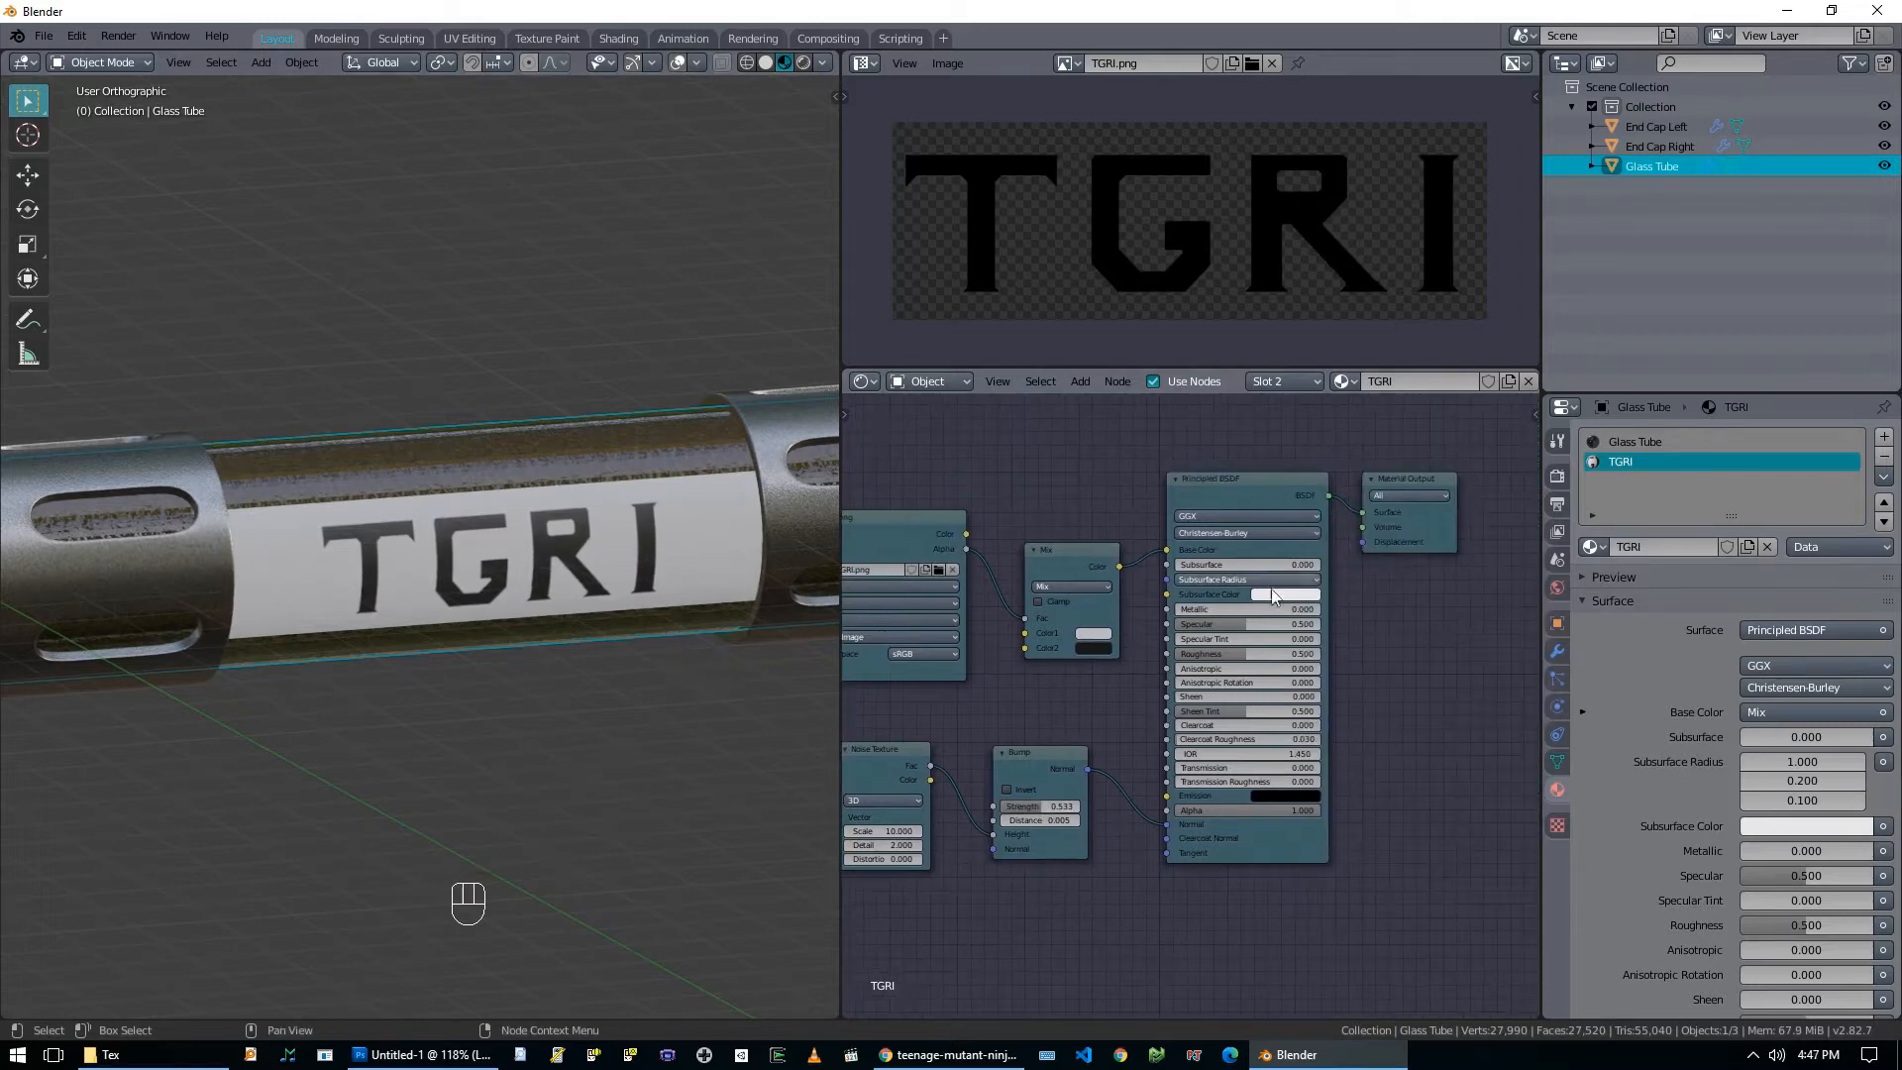
drag(1211, 610, 1359, 610)
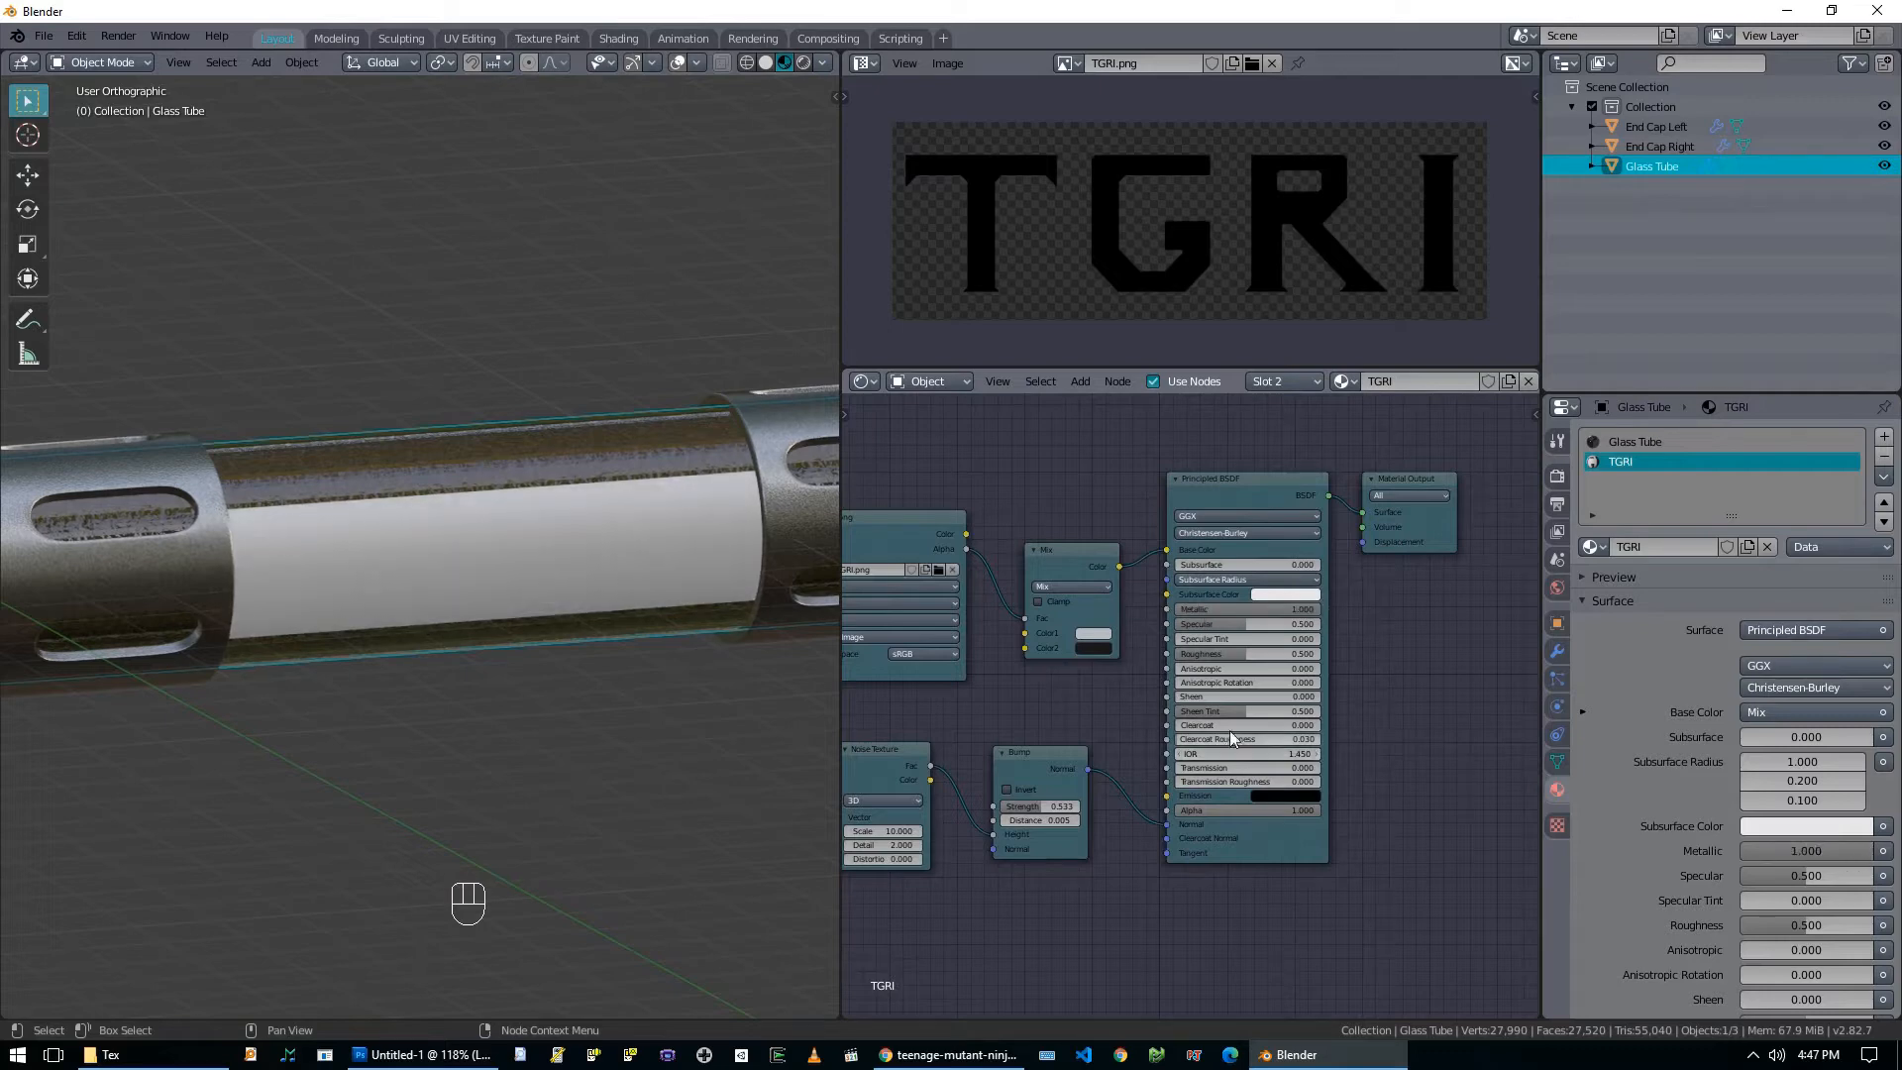
drag(1237, 658, 1223, 658)
right_click(729, 530)
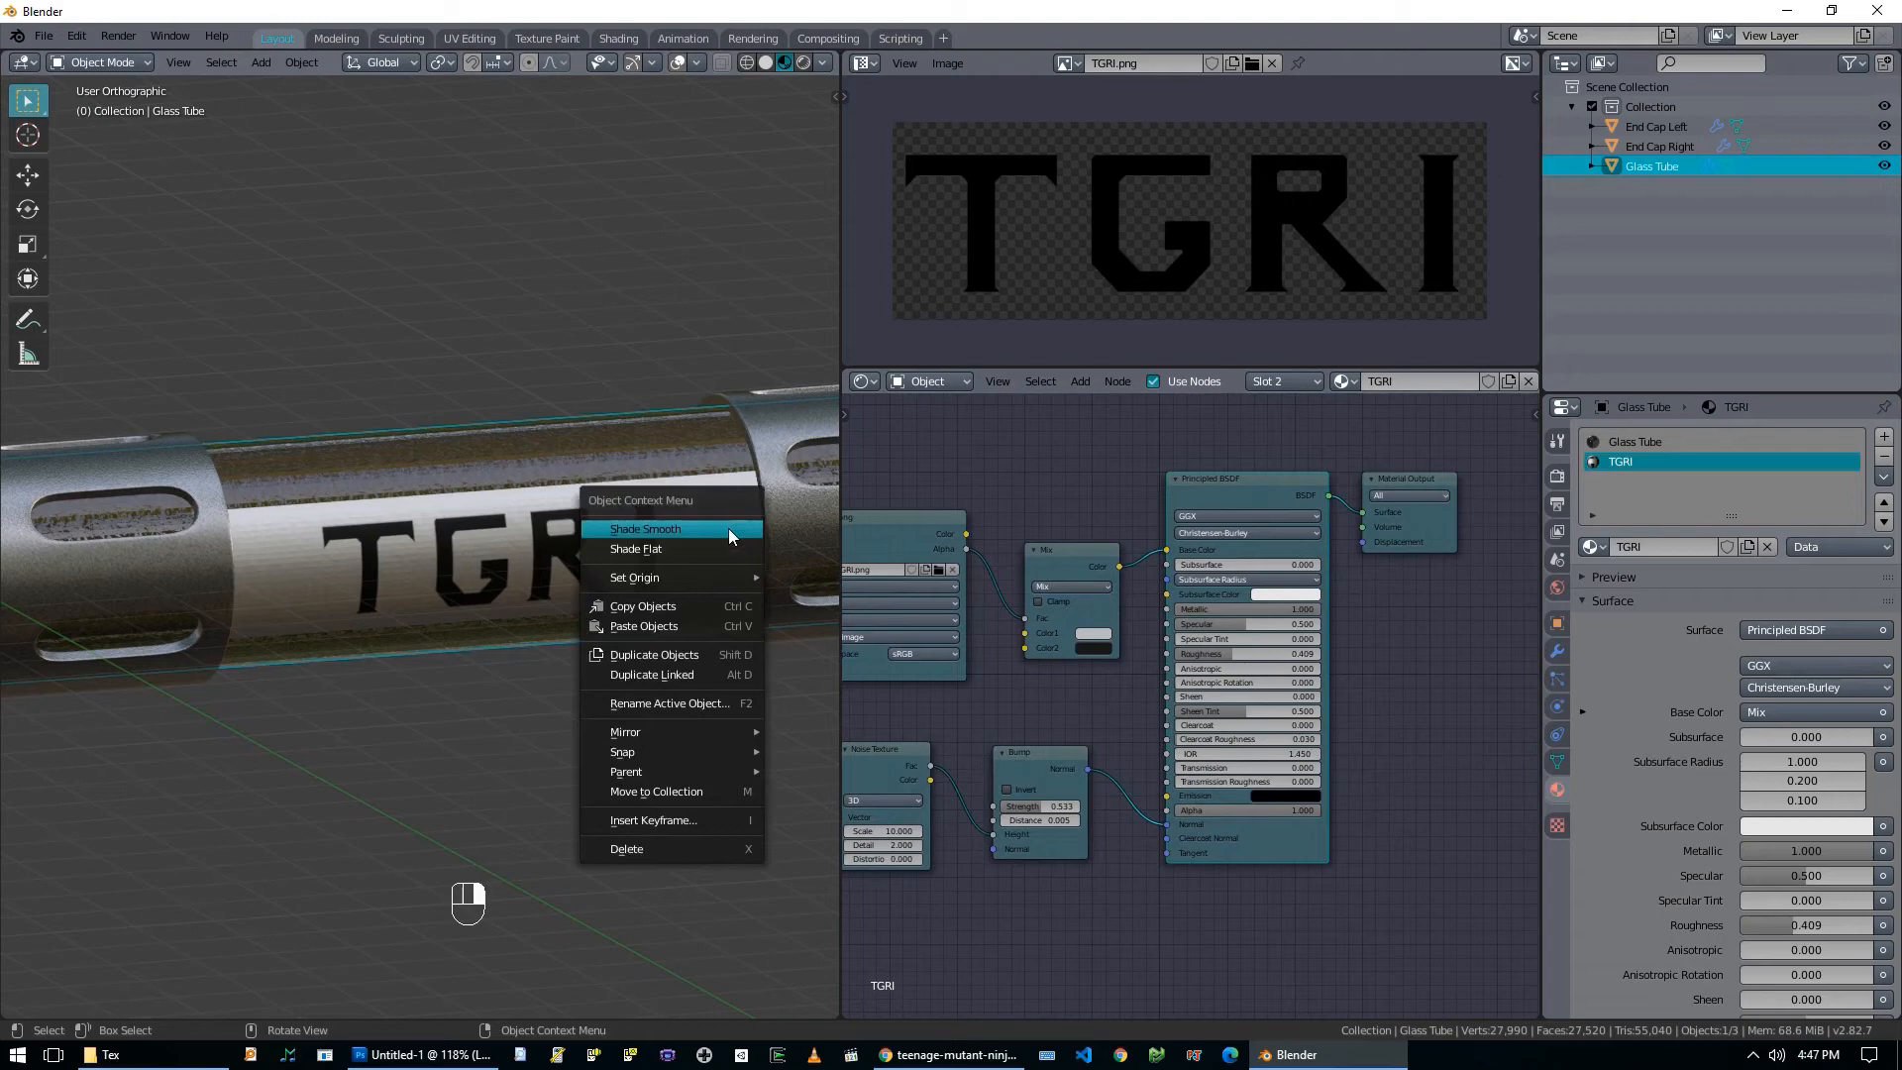
click(728, 533)
Inspect the lettering up close and darken the Mix node's Color1 to a mid grey.
scroll(606, 585, up, 2)
middle_drag(606, 585, 288, 597)
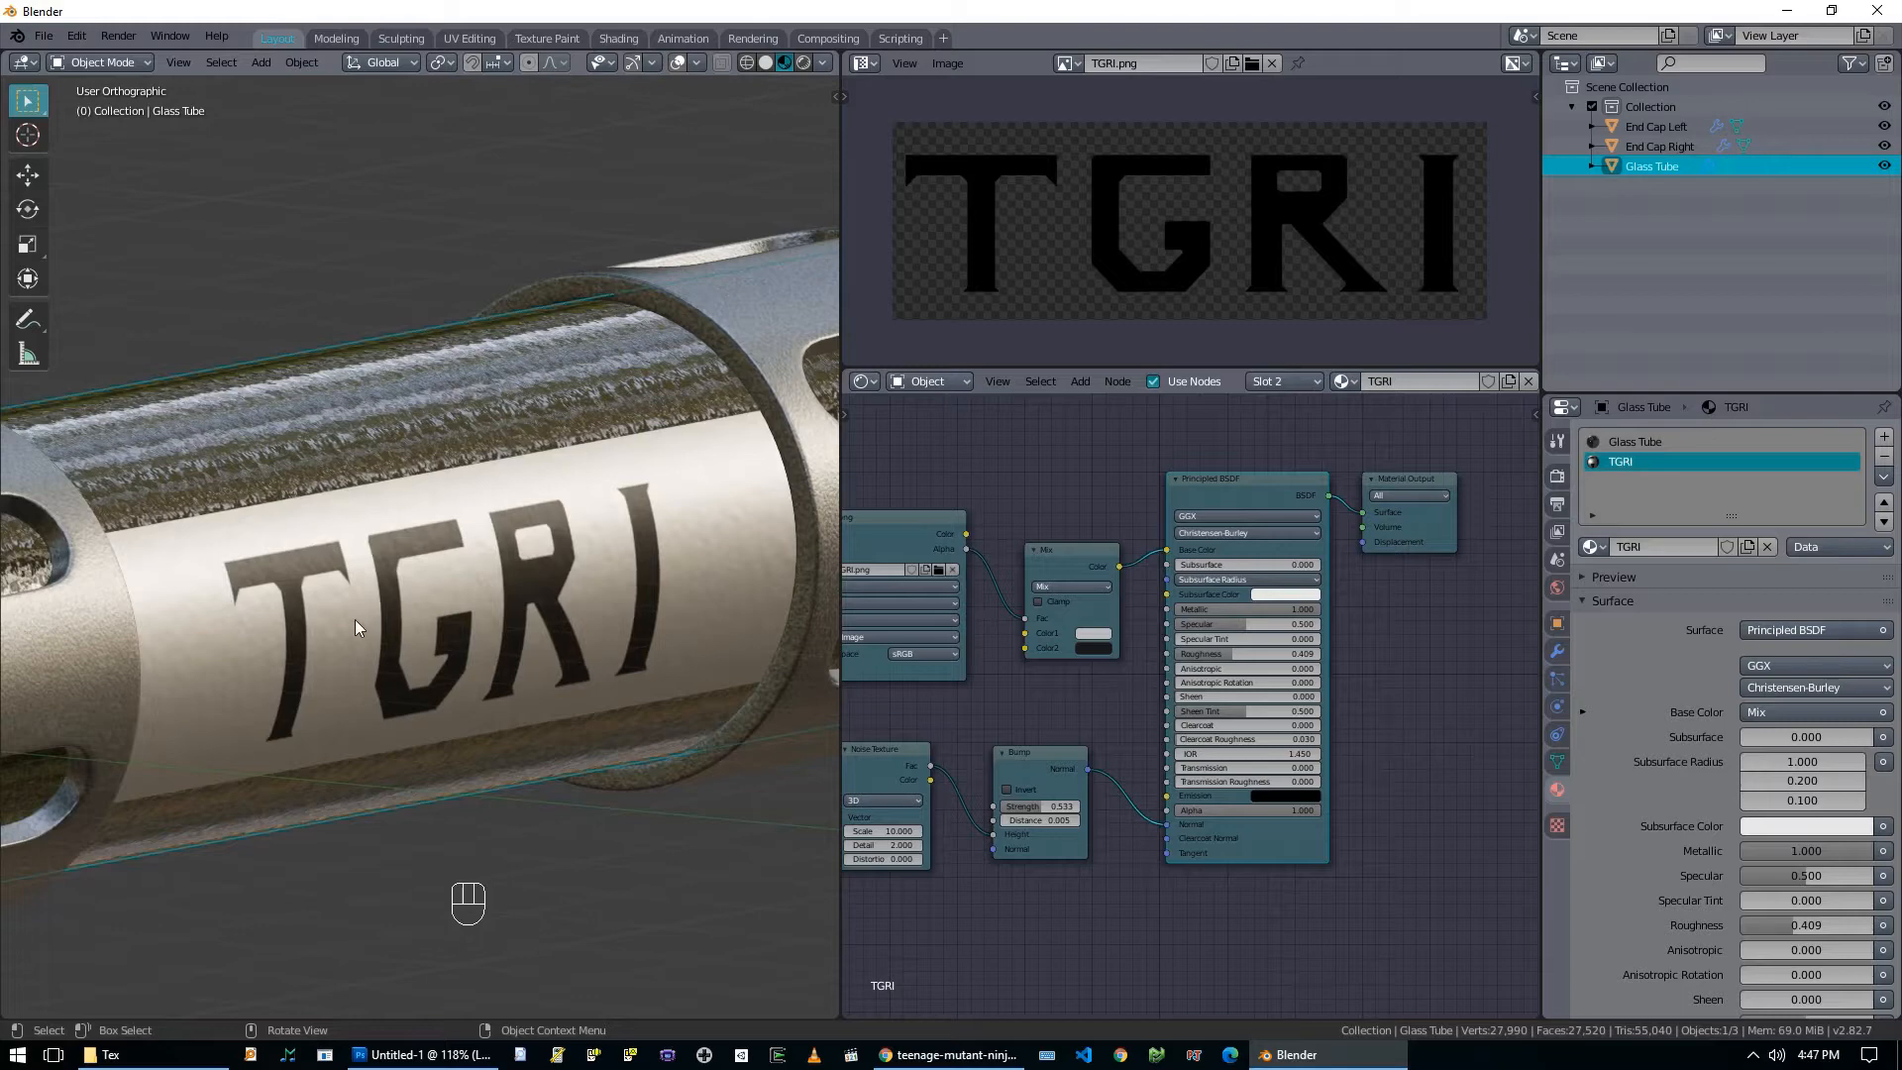
middle_drag(355, 620, 307, 574)
scroll(402, 539, up, 2)
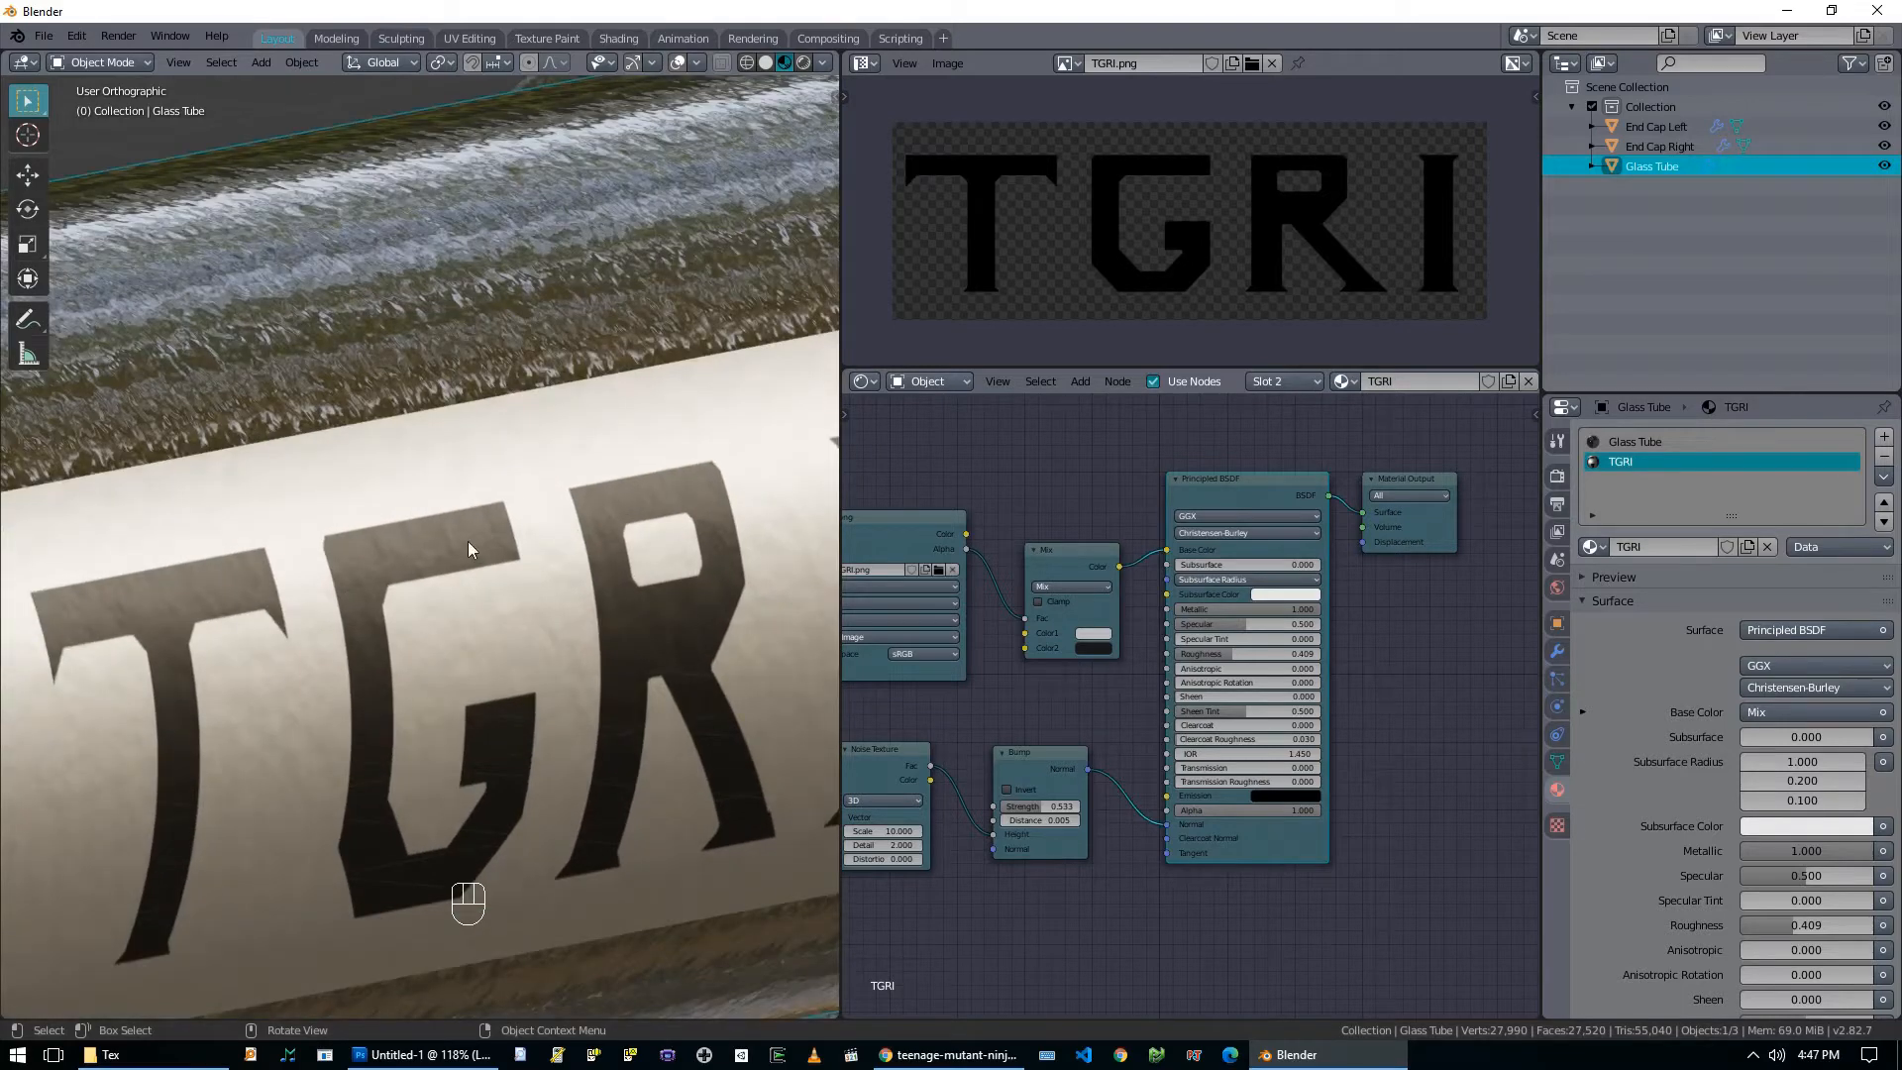
scroll(467, 541, down, 3)
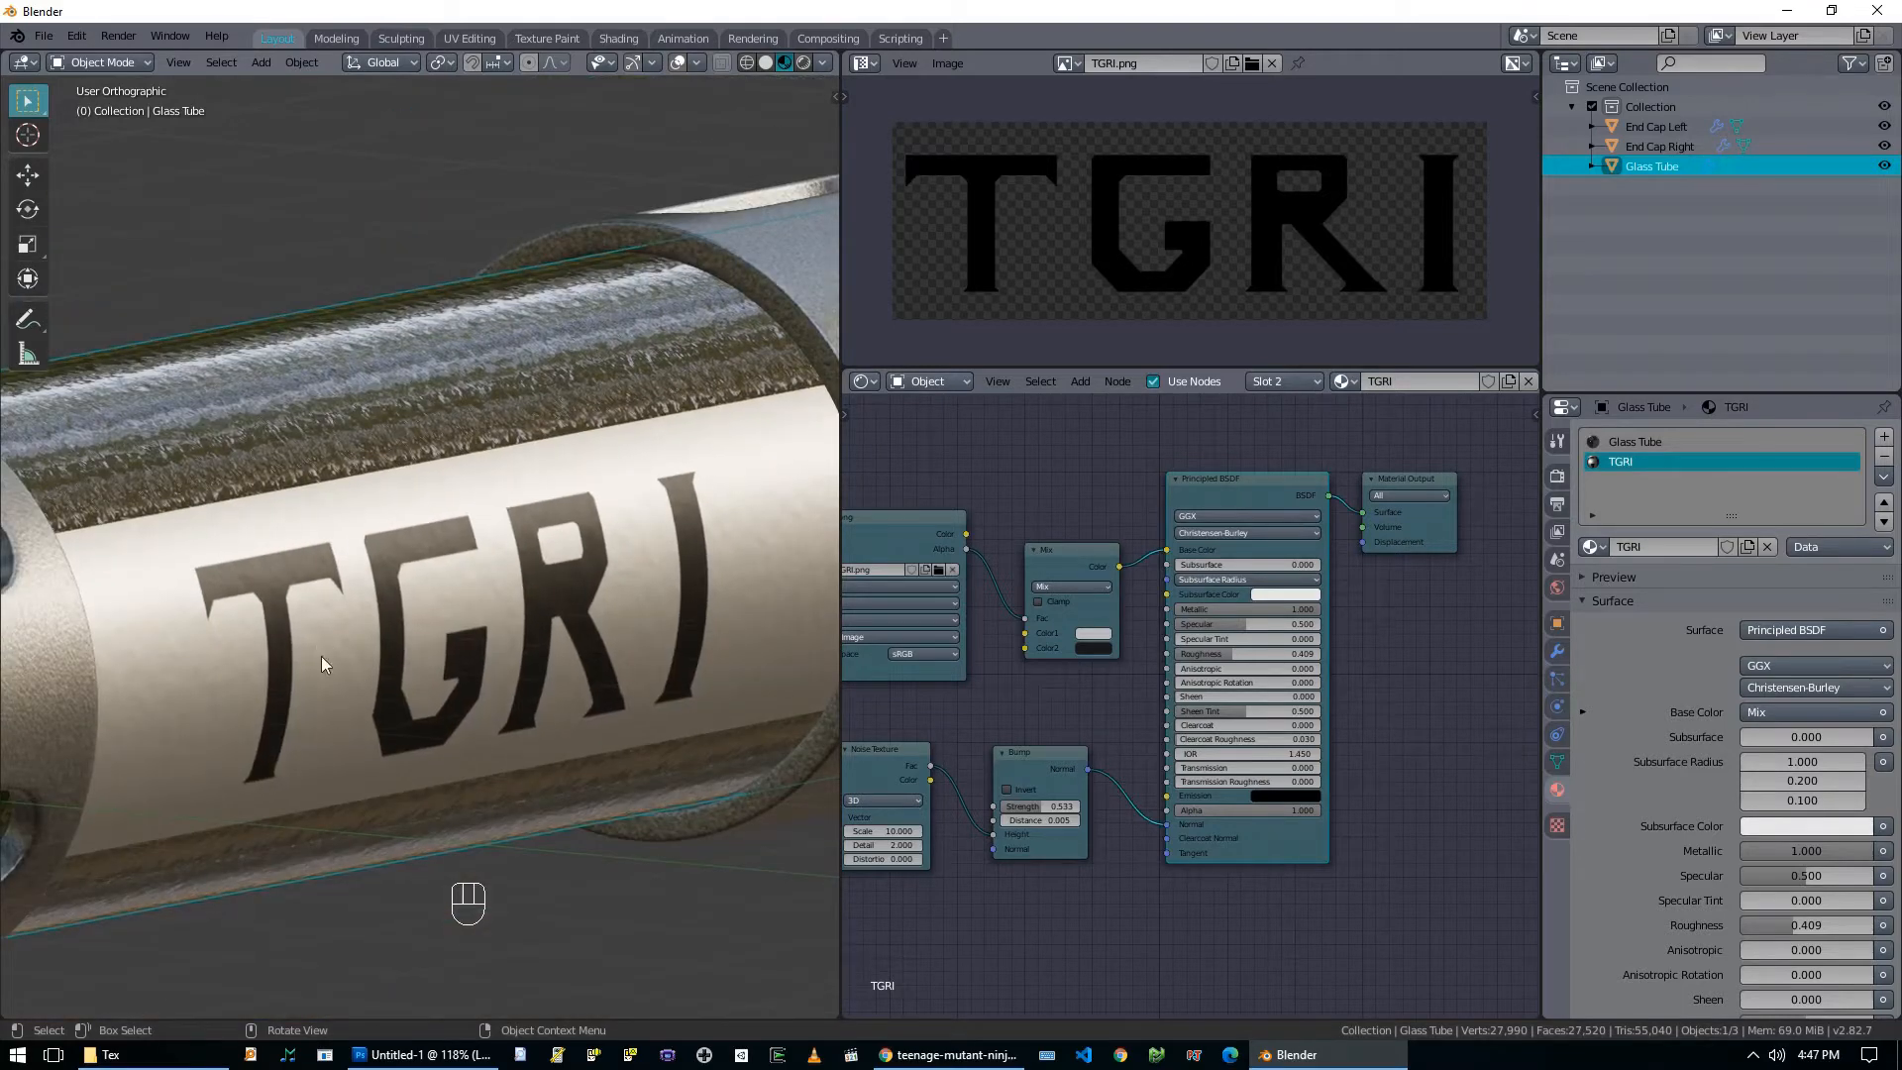
click(1090, 634)
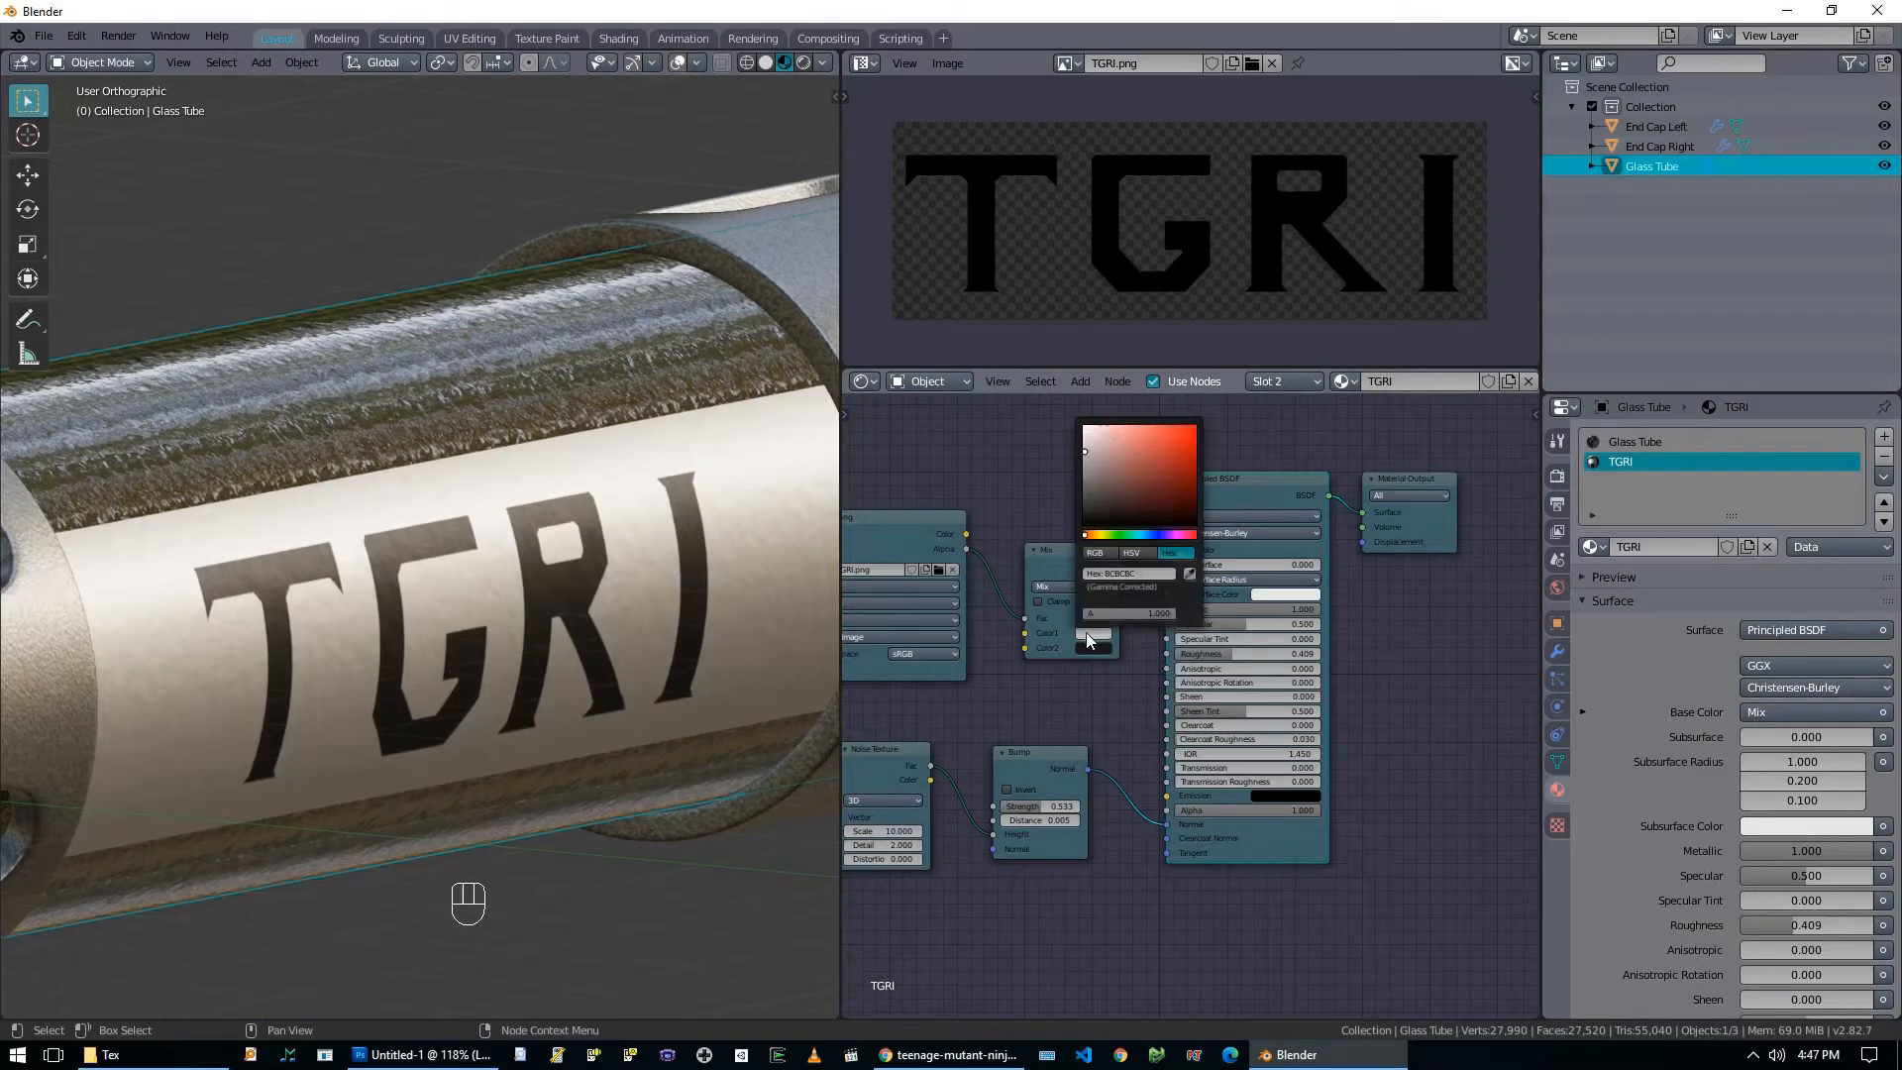
middle_drag(555, 683, 582, 649)
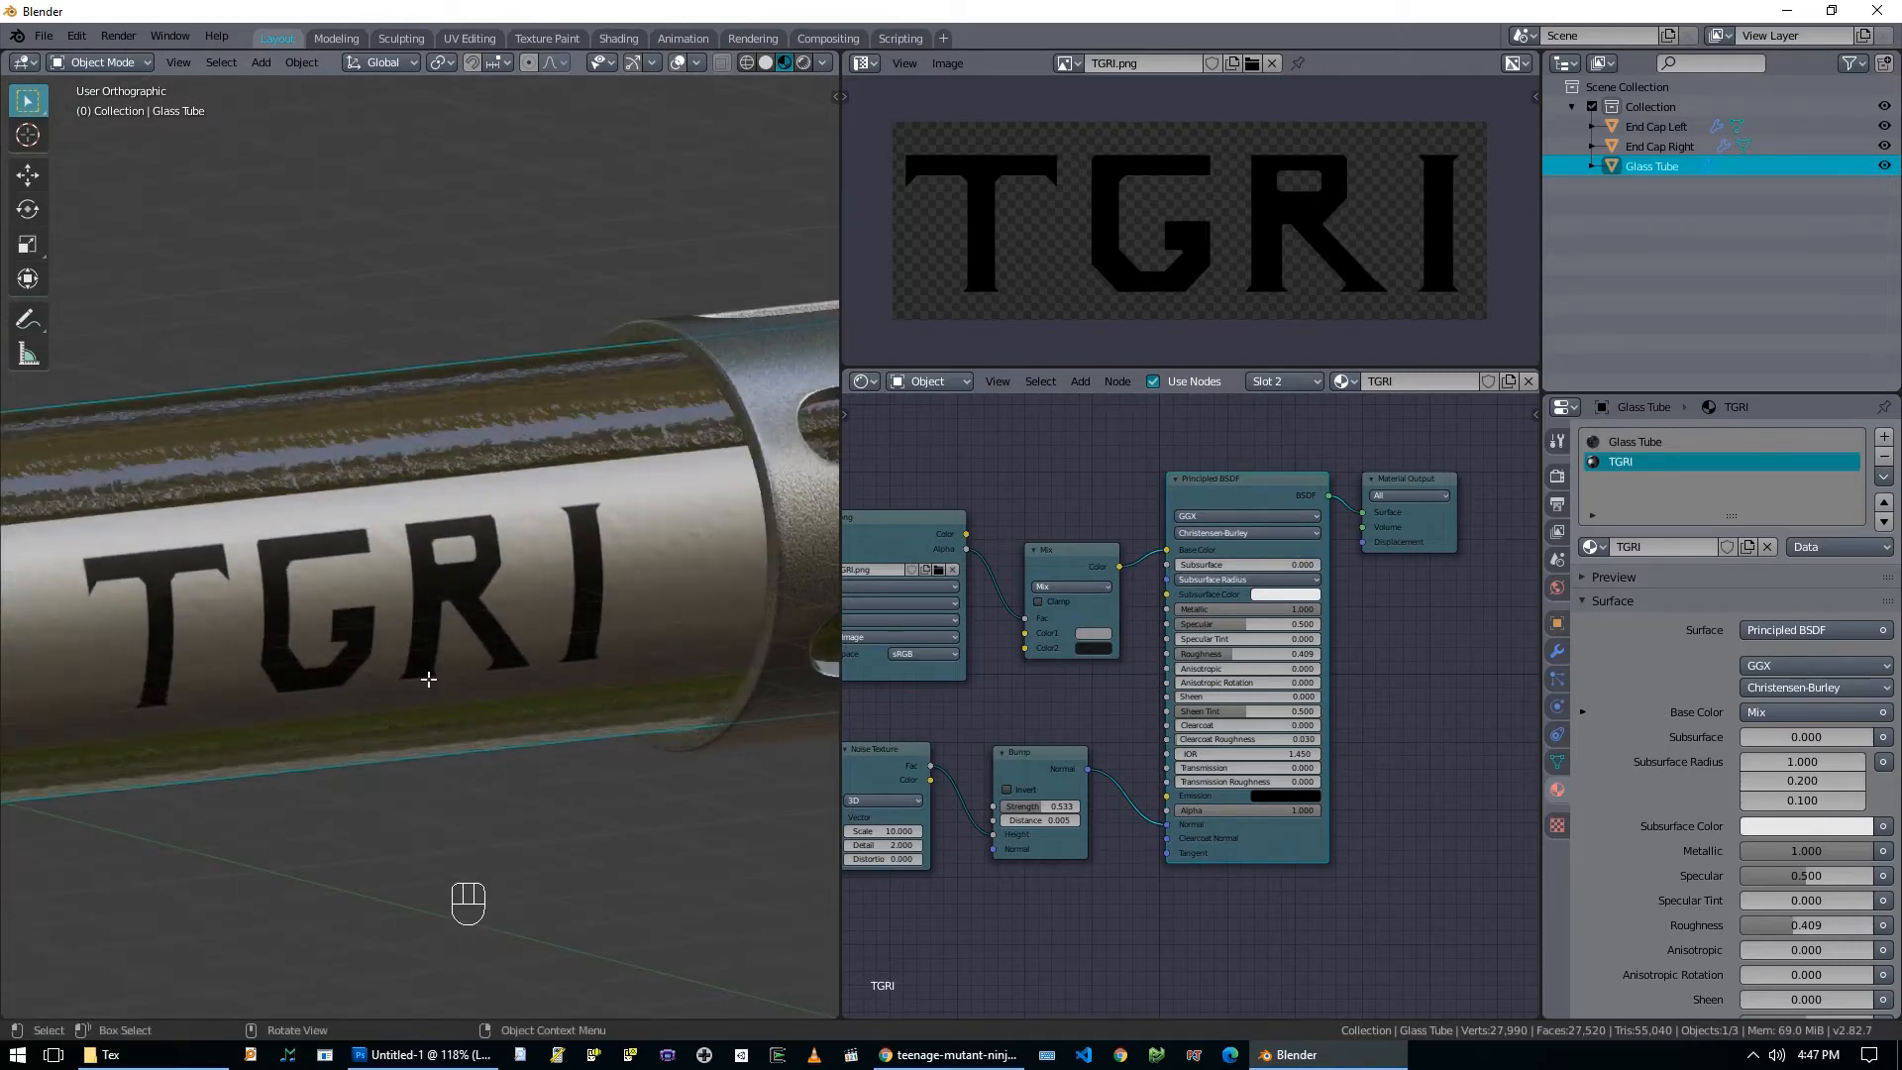
Select the whole band of label faces on the Glass Tube in Edit Mode and examine their UV layout.
key(Tab)
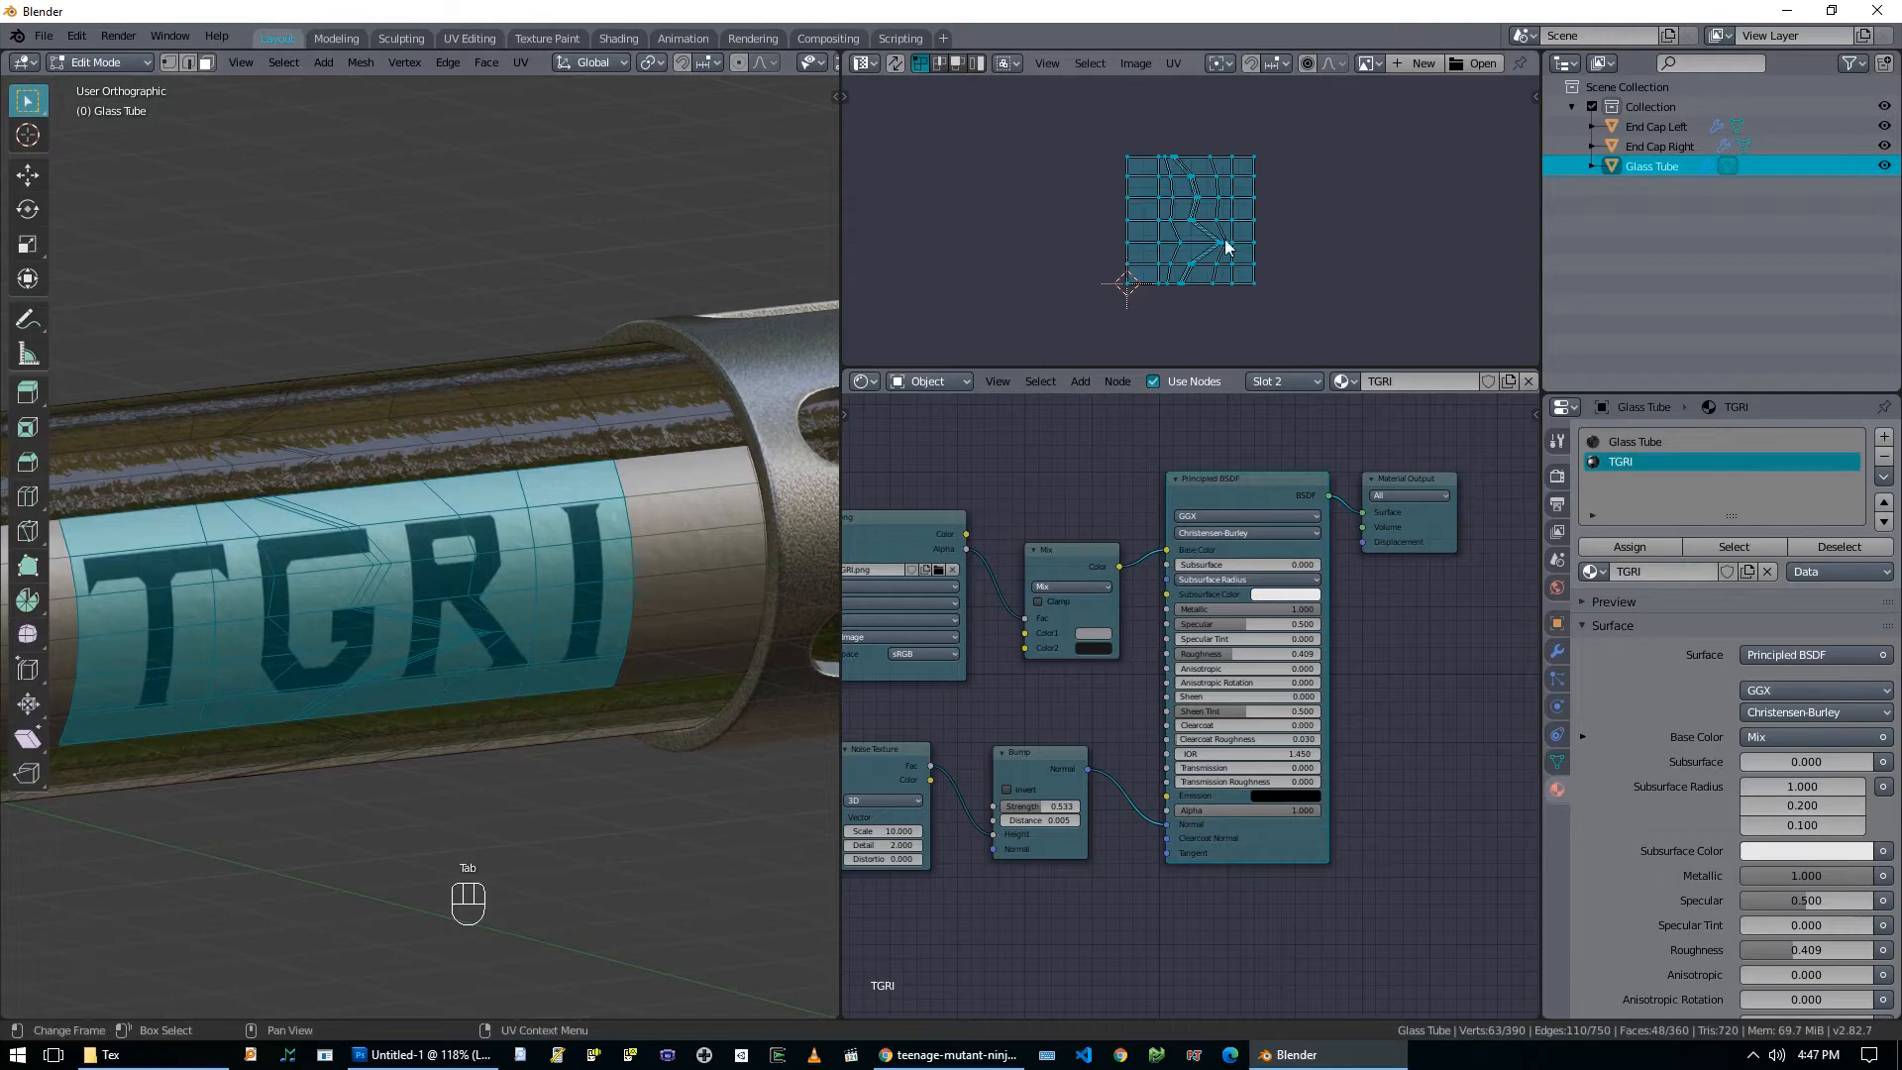
scroll(1227, 246, up, 6)
scroll(1227, 246, down, 5)
scroll(199, 616, down, 2)
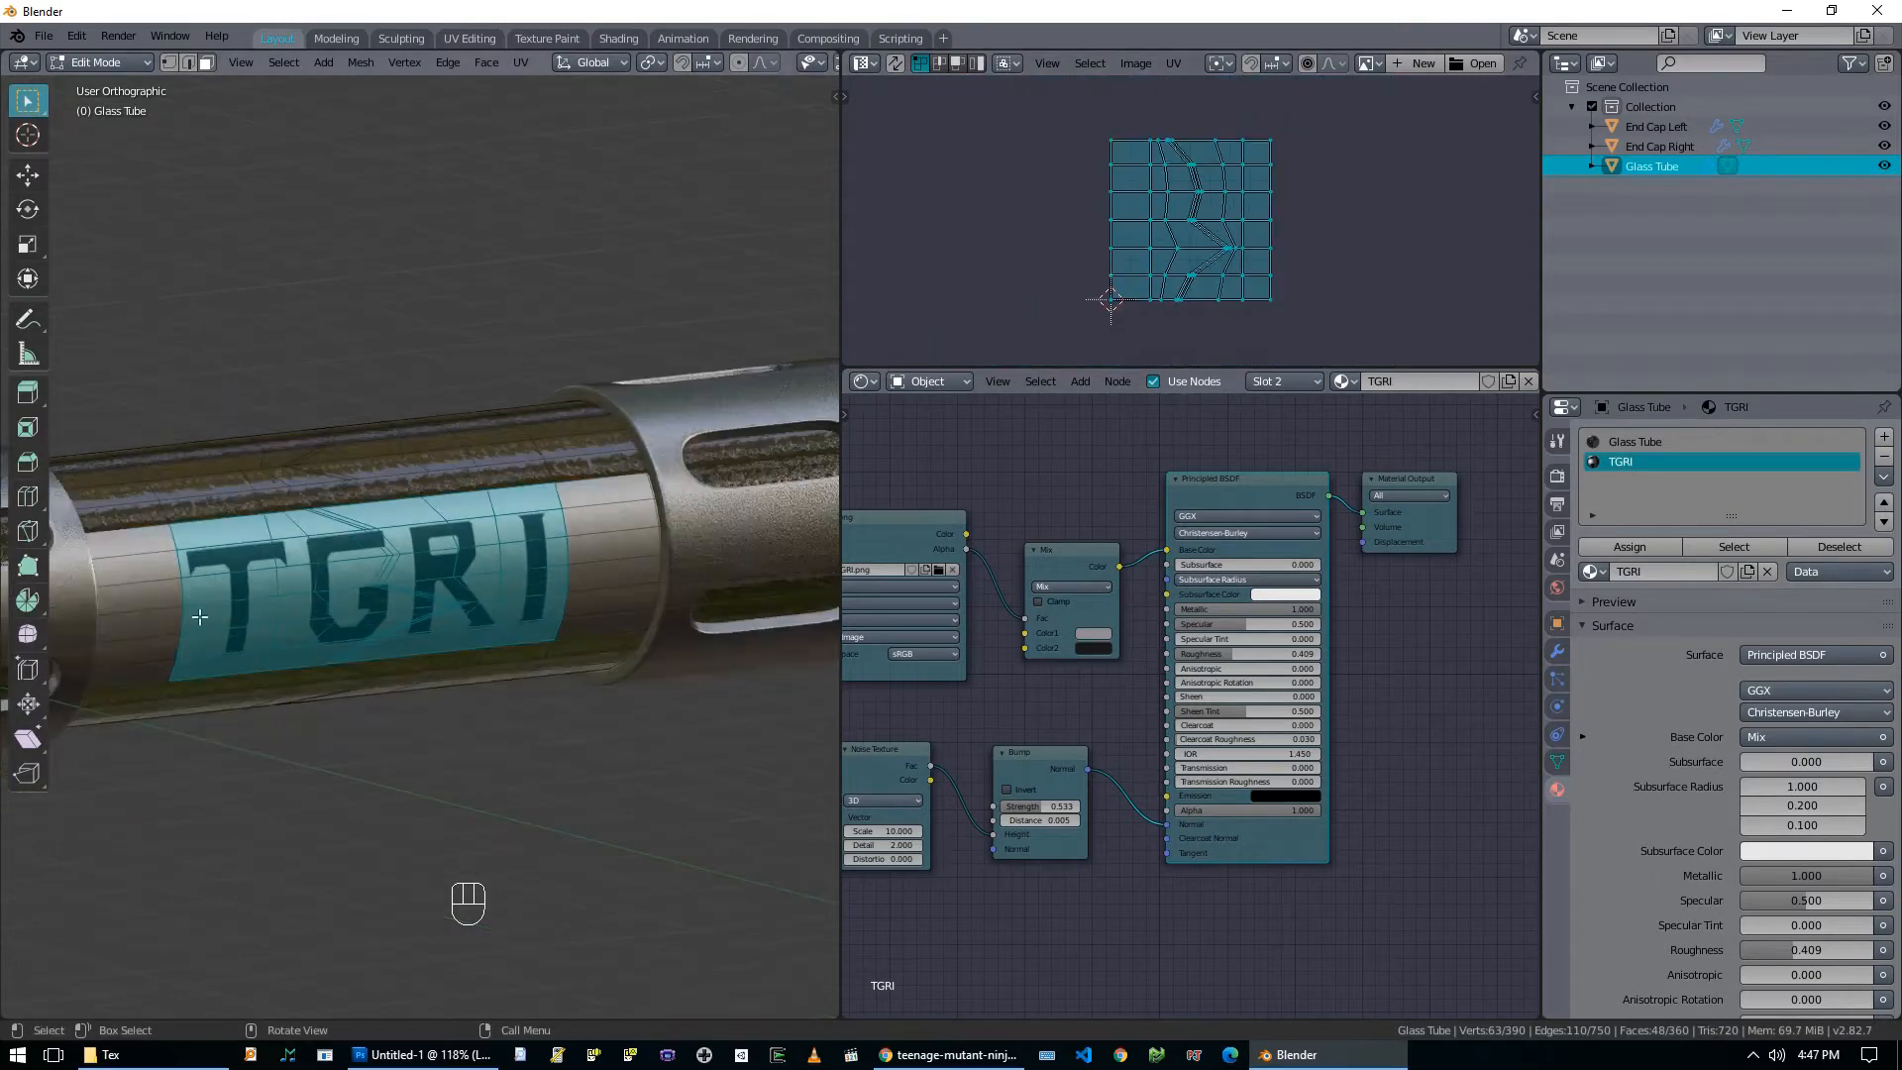
key(n)
click(128, 544)
key(n)
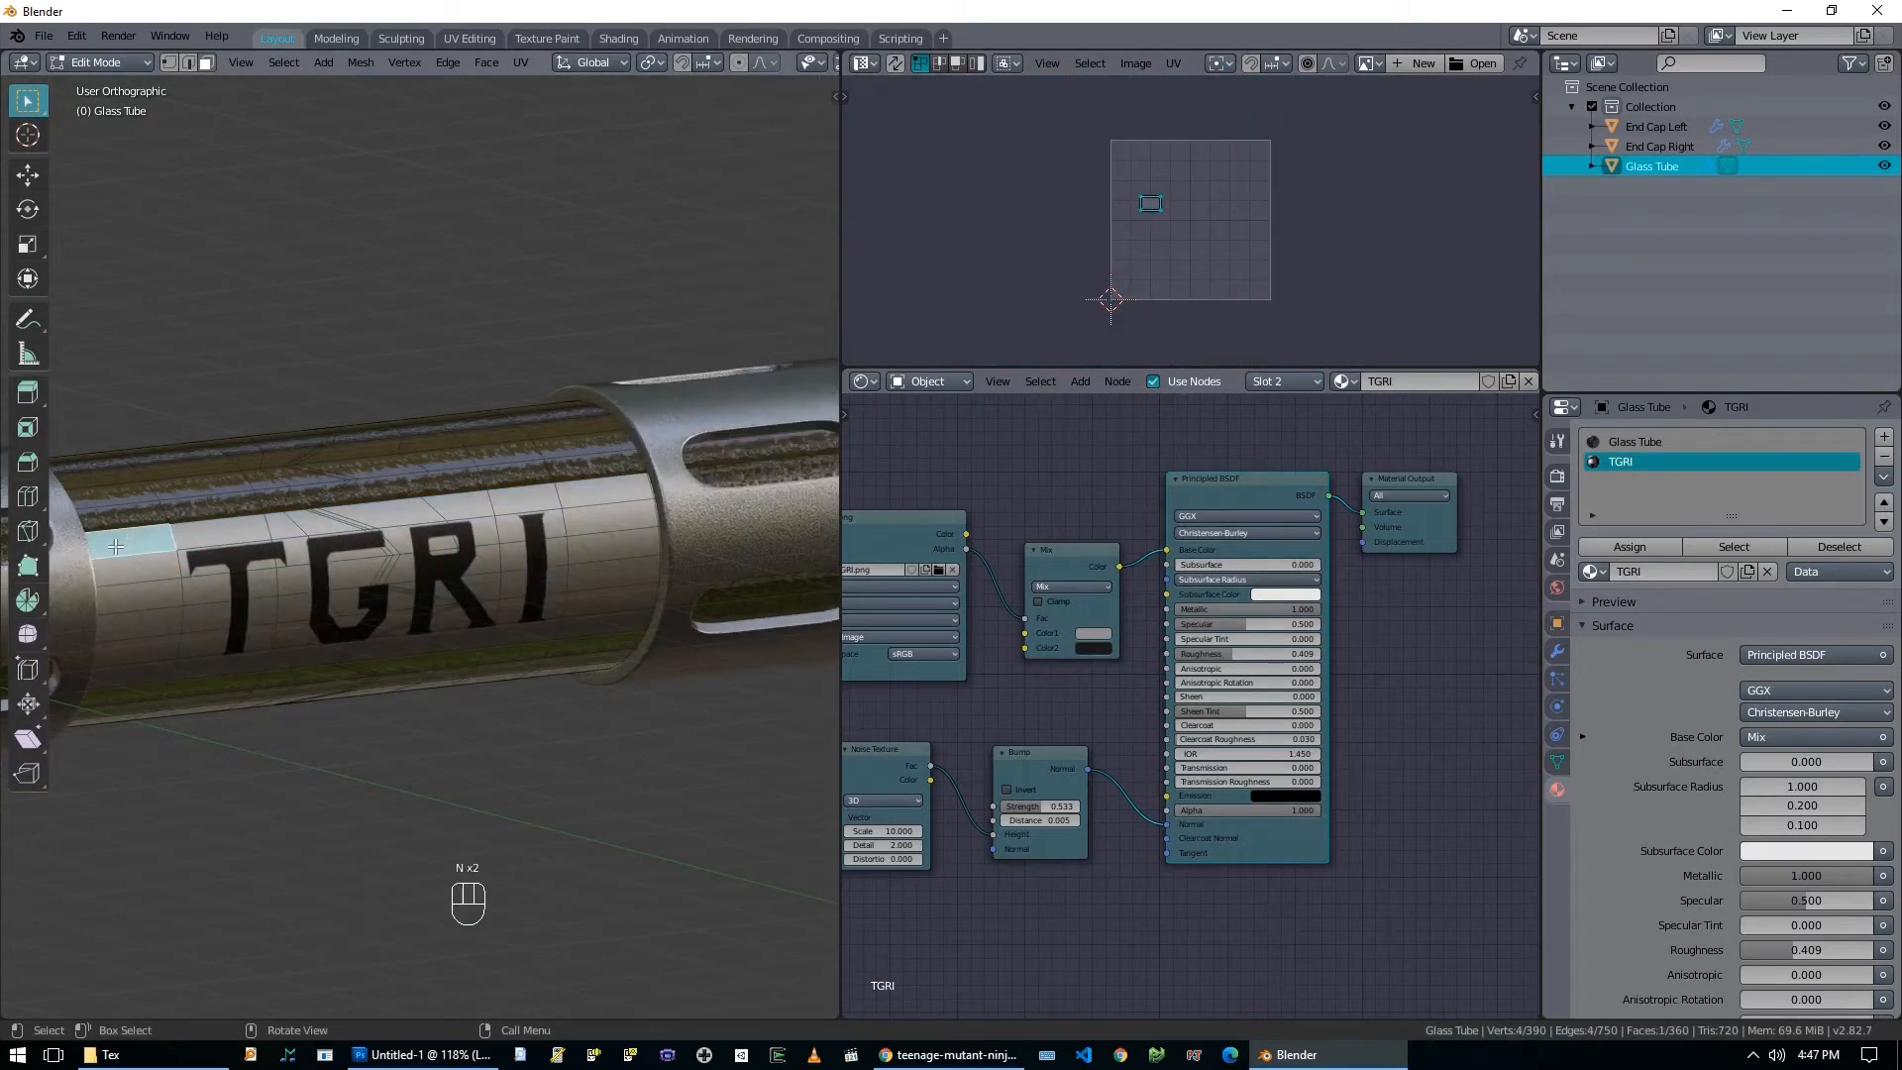
key(b)
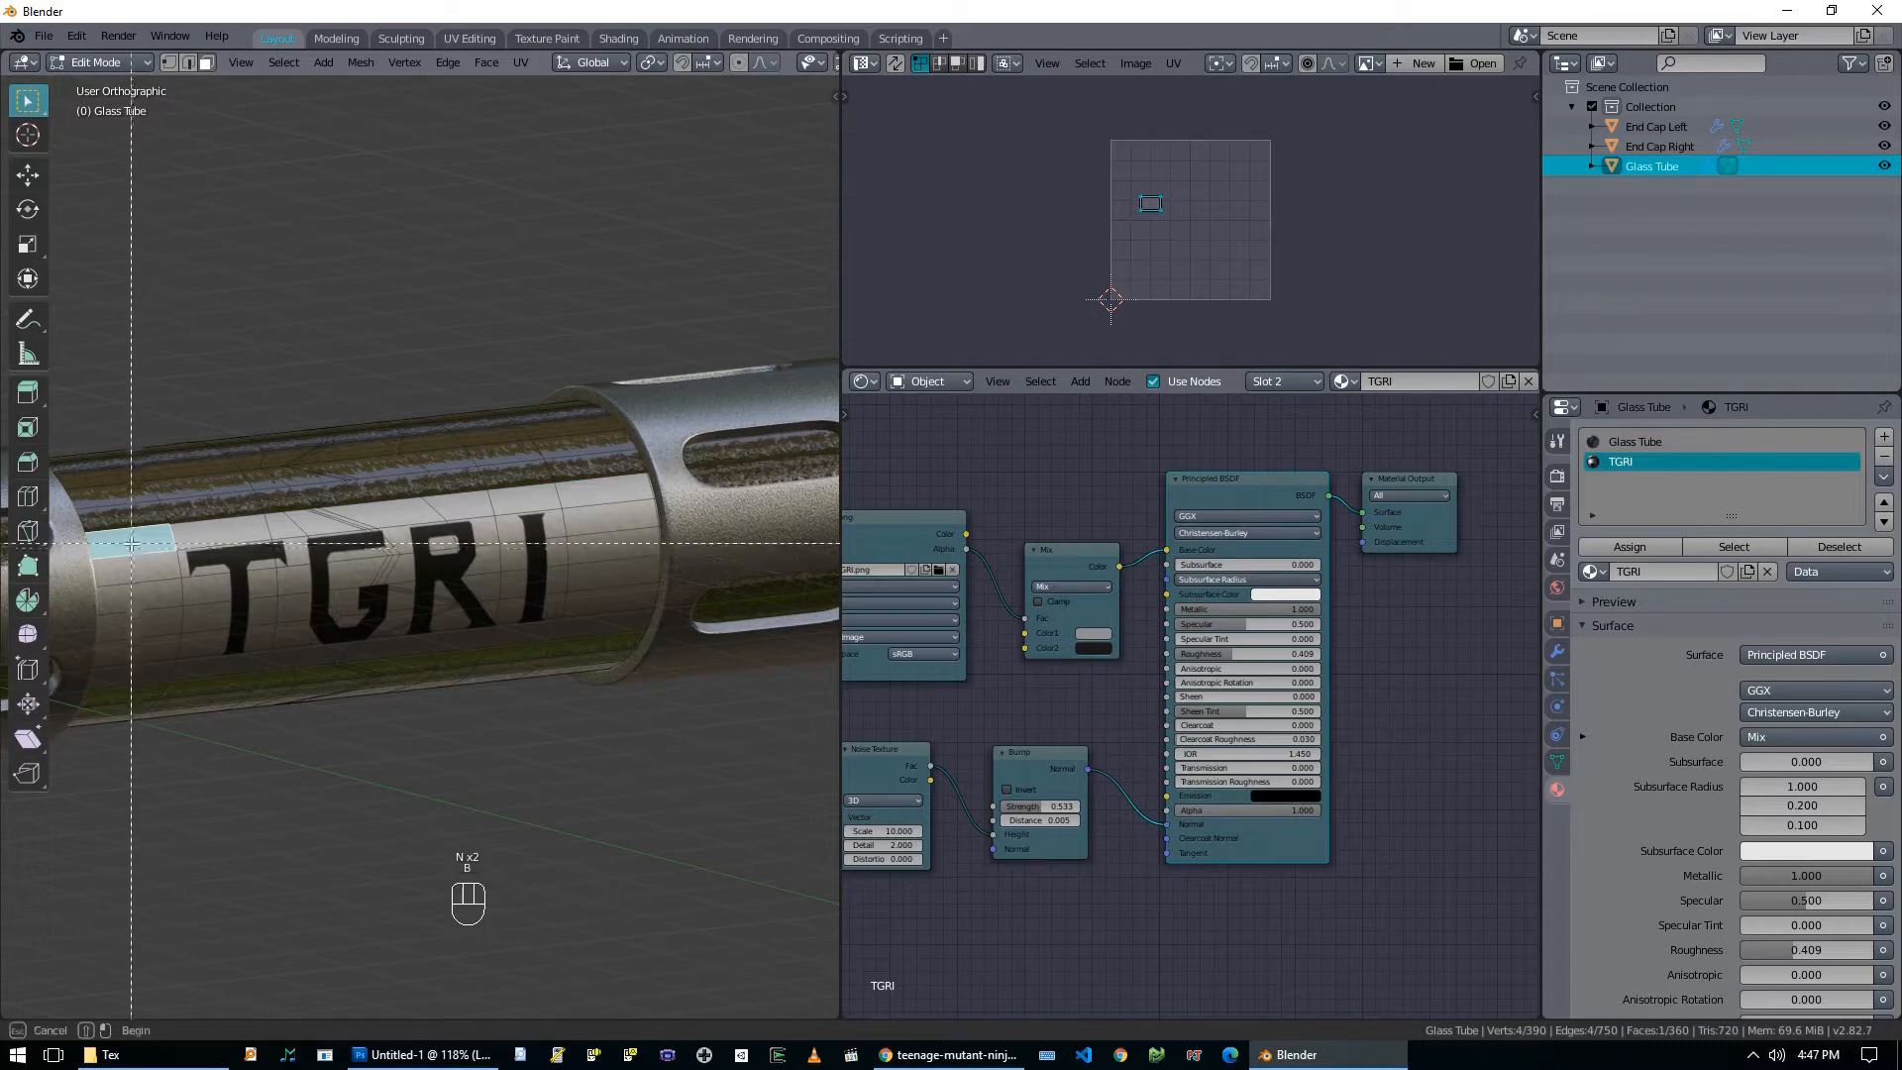
drag(134, 547, 148, 682)
key(b)
drag(617, 625, 194, 523)
middle_drag(526, 538, 441, 519)
key(b)
drag(143, 622, 570, 501)
scroll(1190, 236, up, 3)
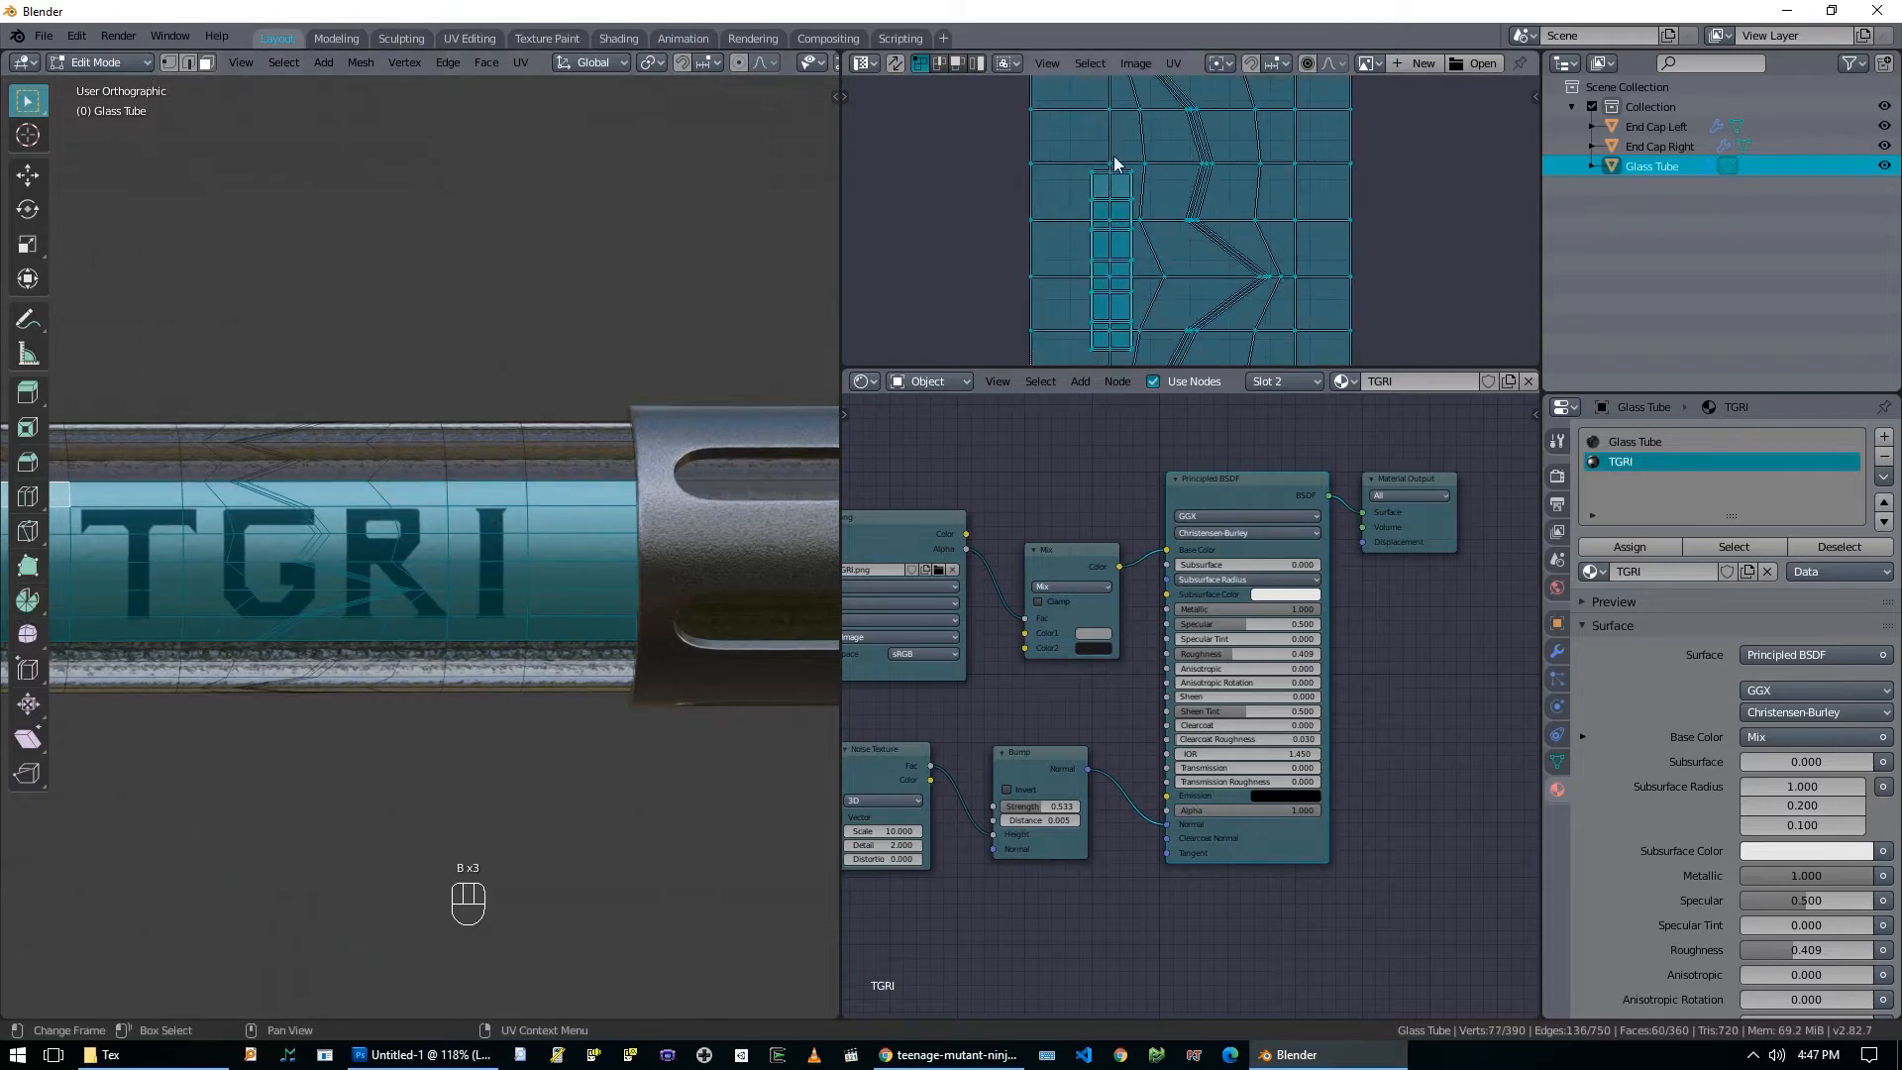
Return to Object Mode and examine the TGRI material's nodes and the canister's lettering from several angles.
middle_drag(382, 594, 462, 598)
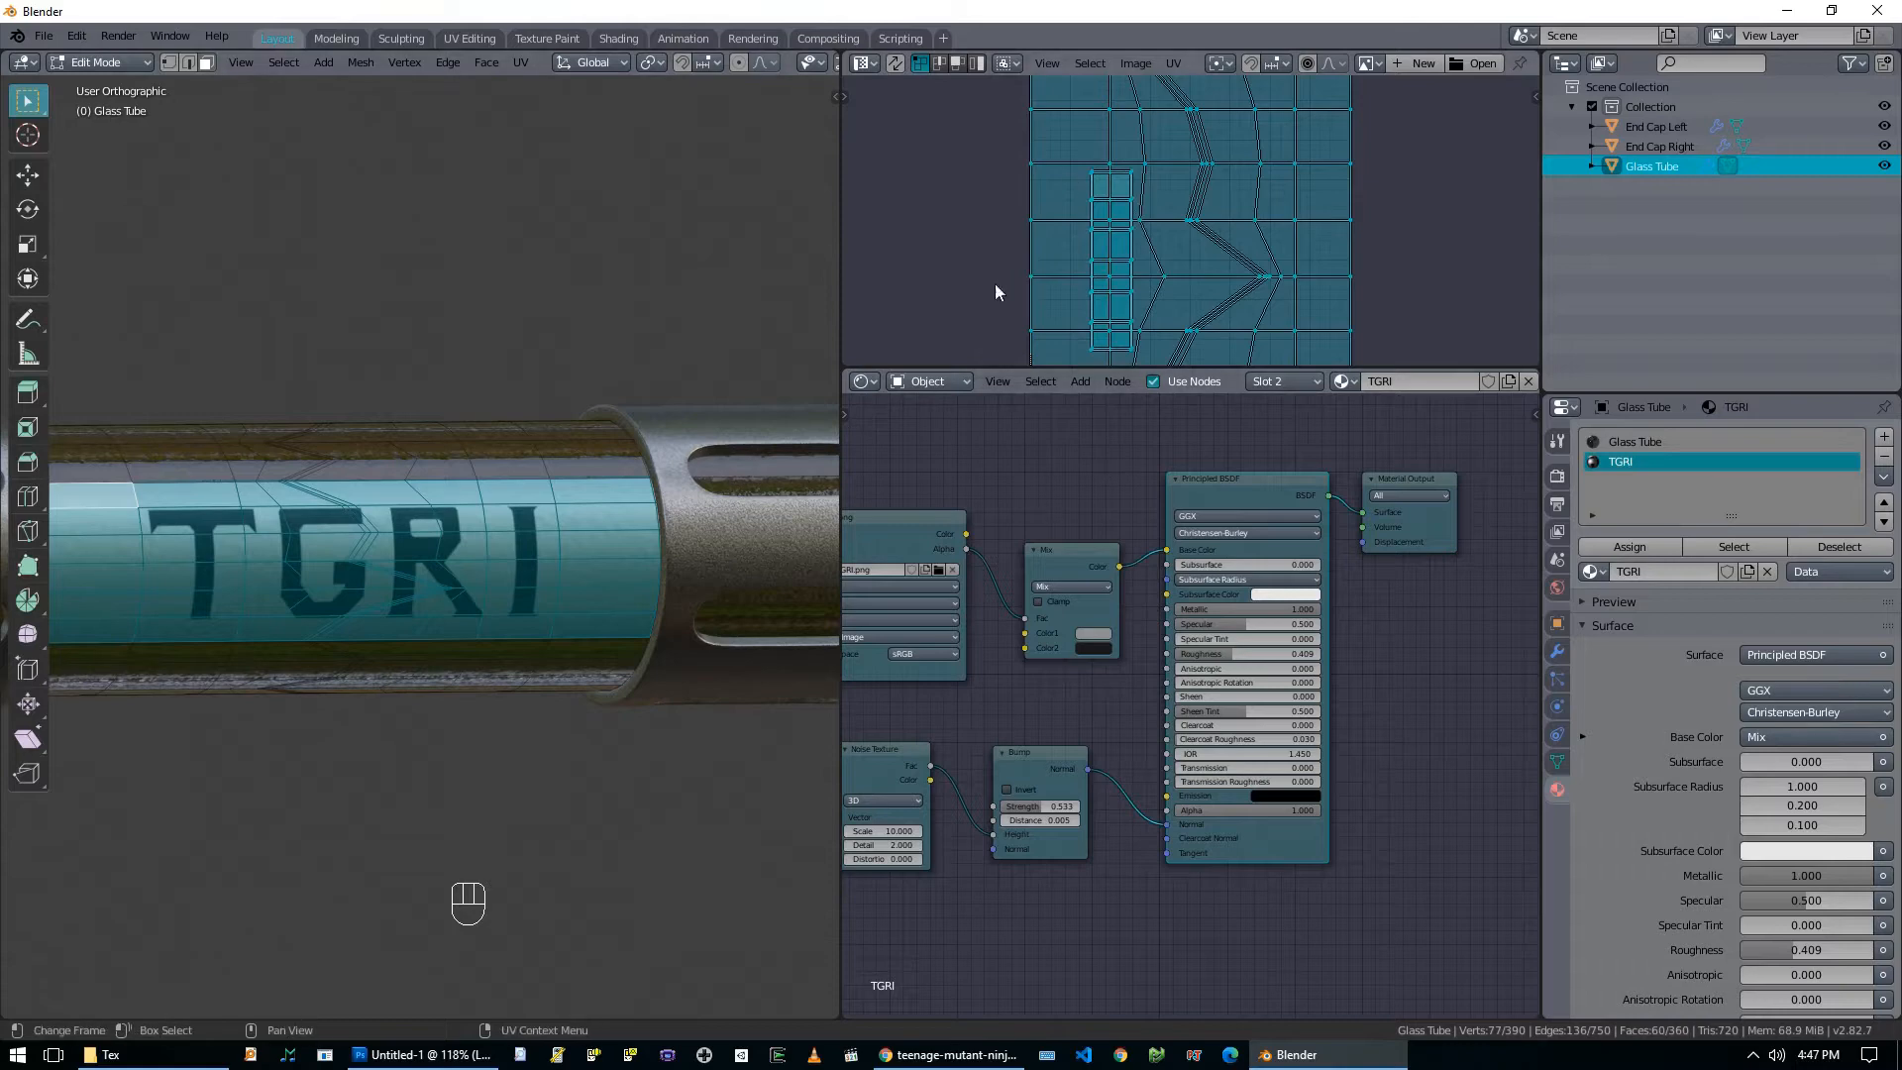
scroll(1193, 574, up, 4)
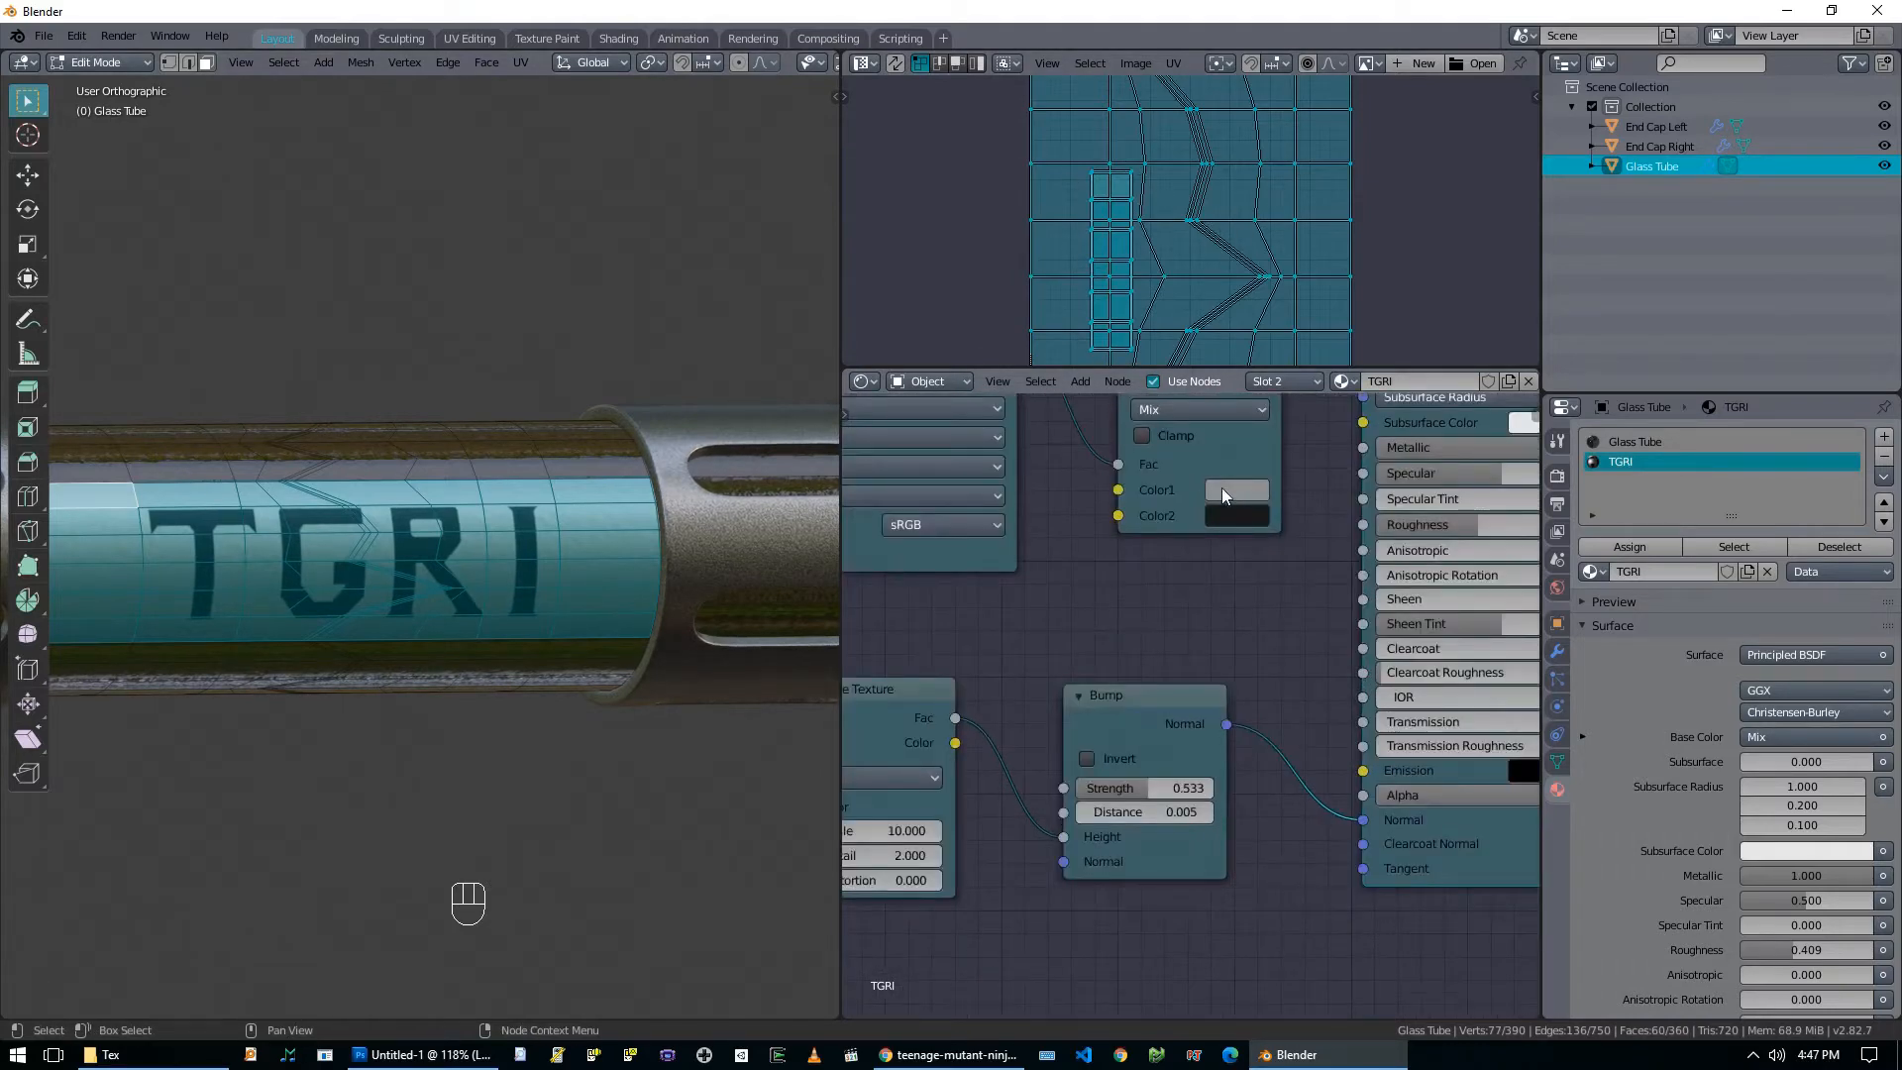
middle_drag(473, 571, 552, 626)
key(Tab)
scroll(1216, 581, down, 5)
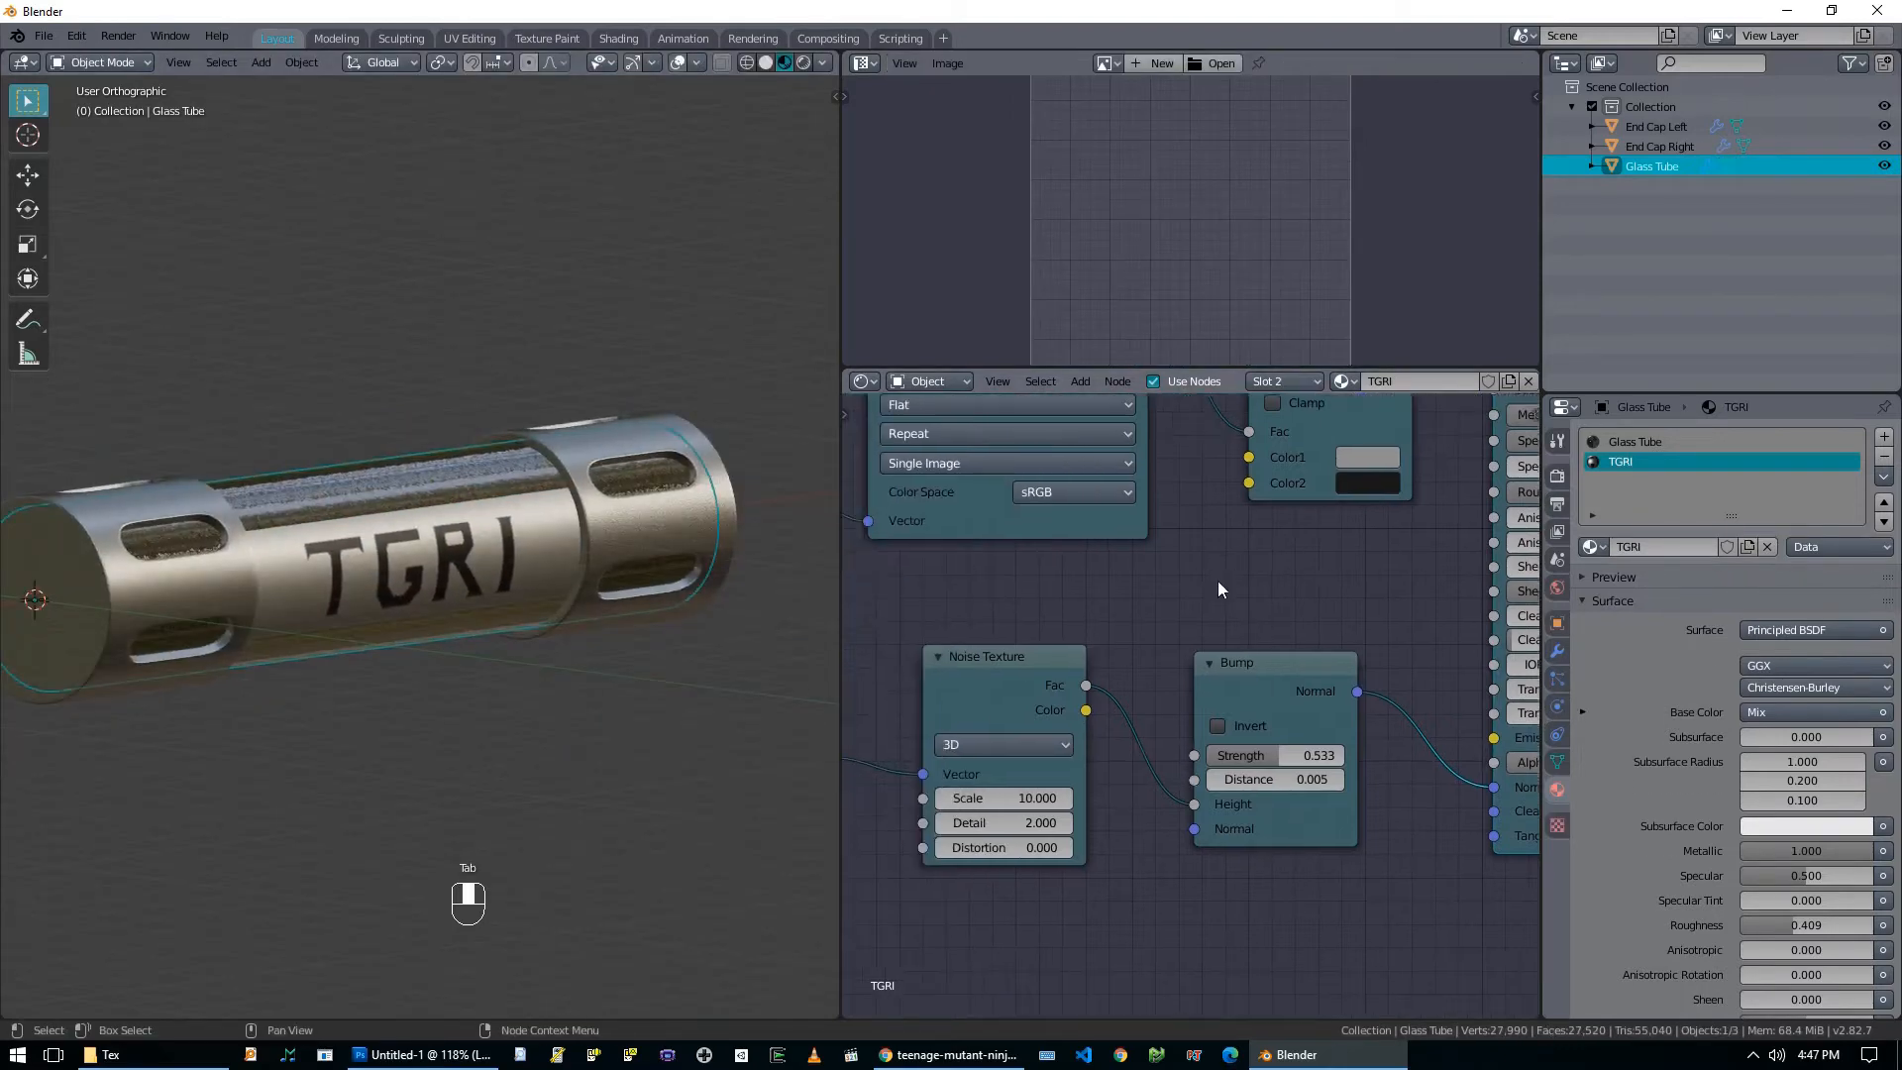
scroll(1027, 649, up, 3)
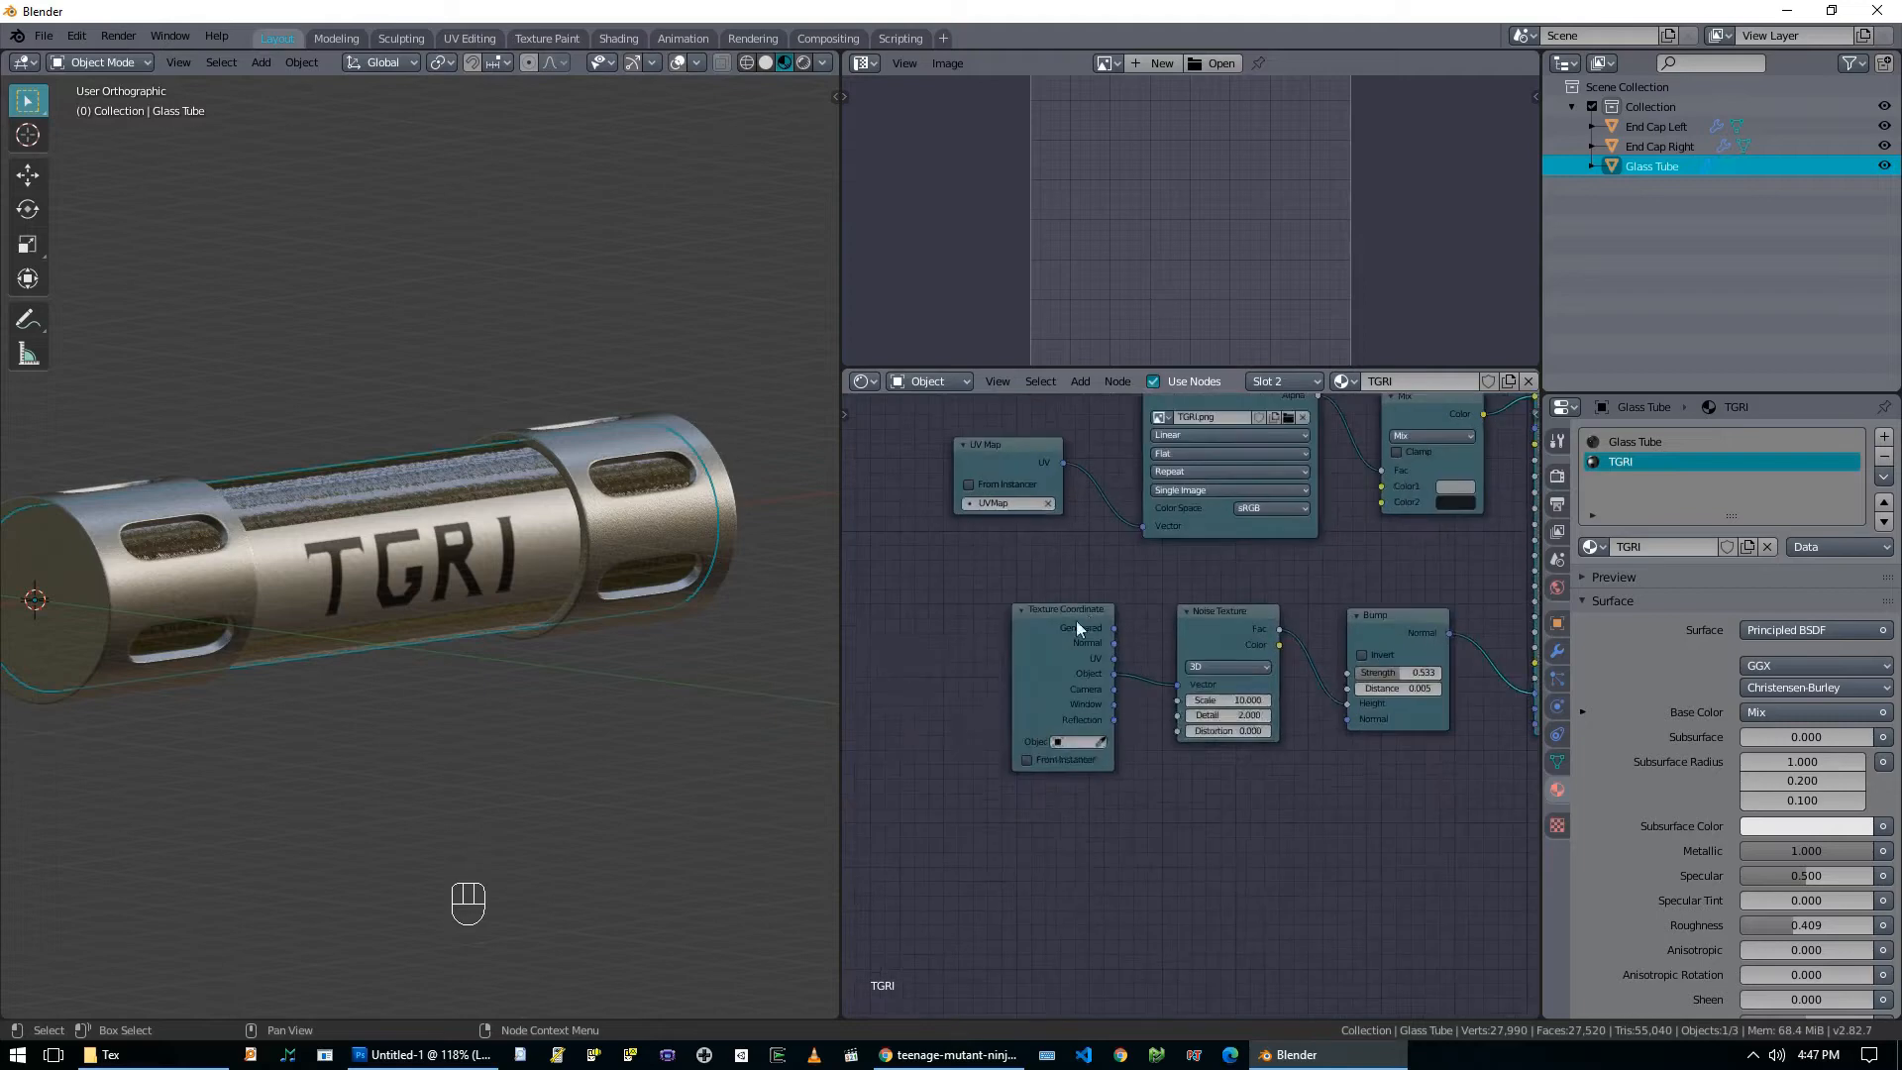
scroll(293, 614, up, 8)
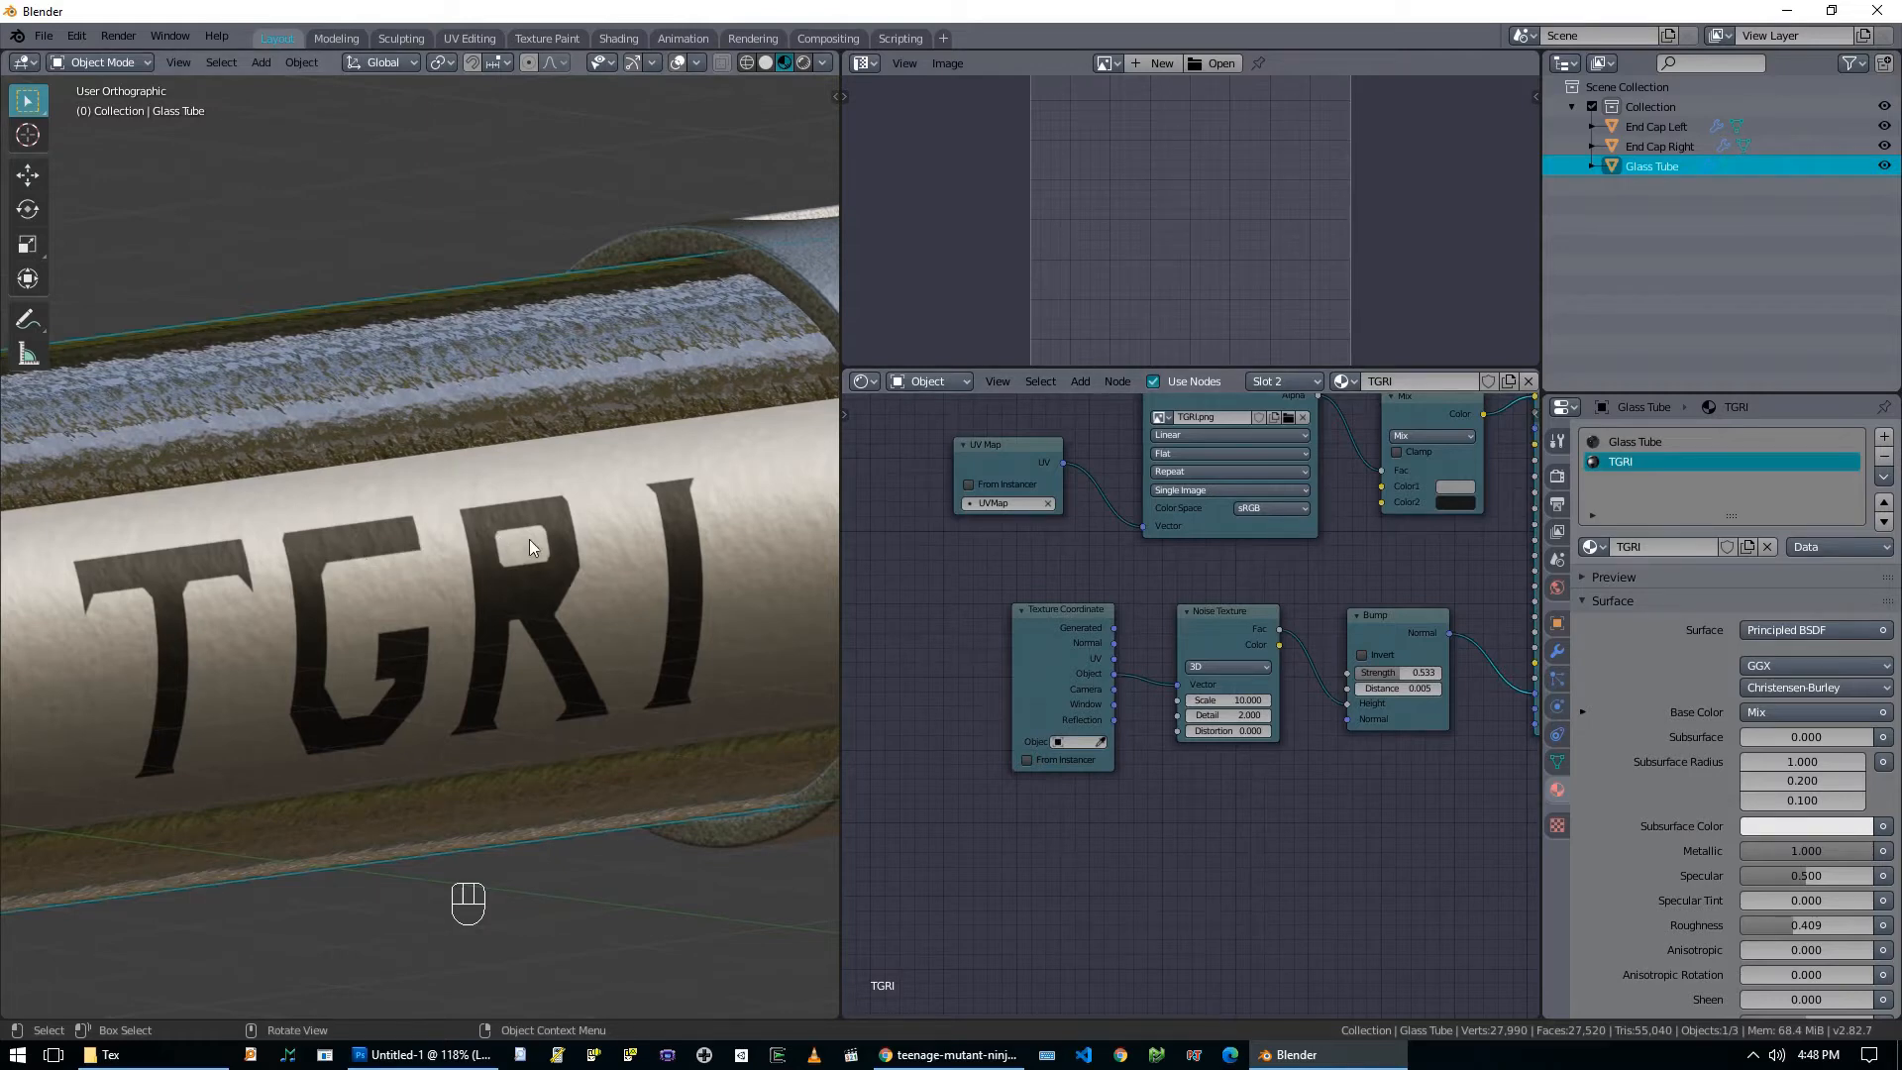
scroll(596, 533, down, 4)
middle_drag(596, 539, 541, 597)
scroll(460, 554, down, 3)
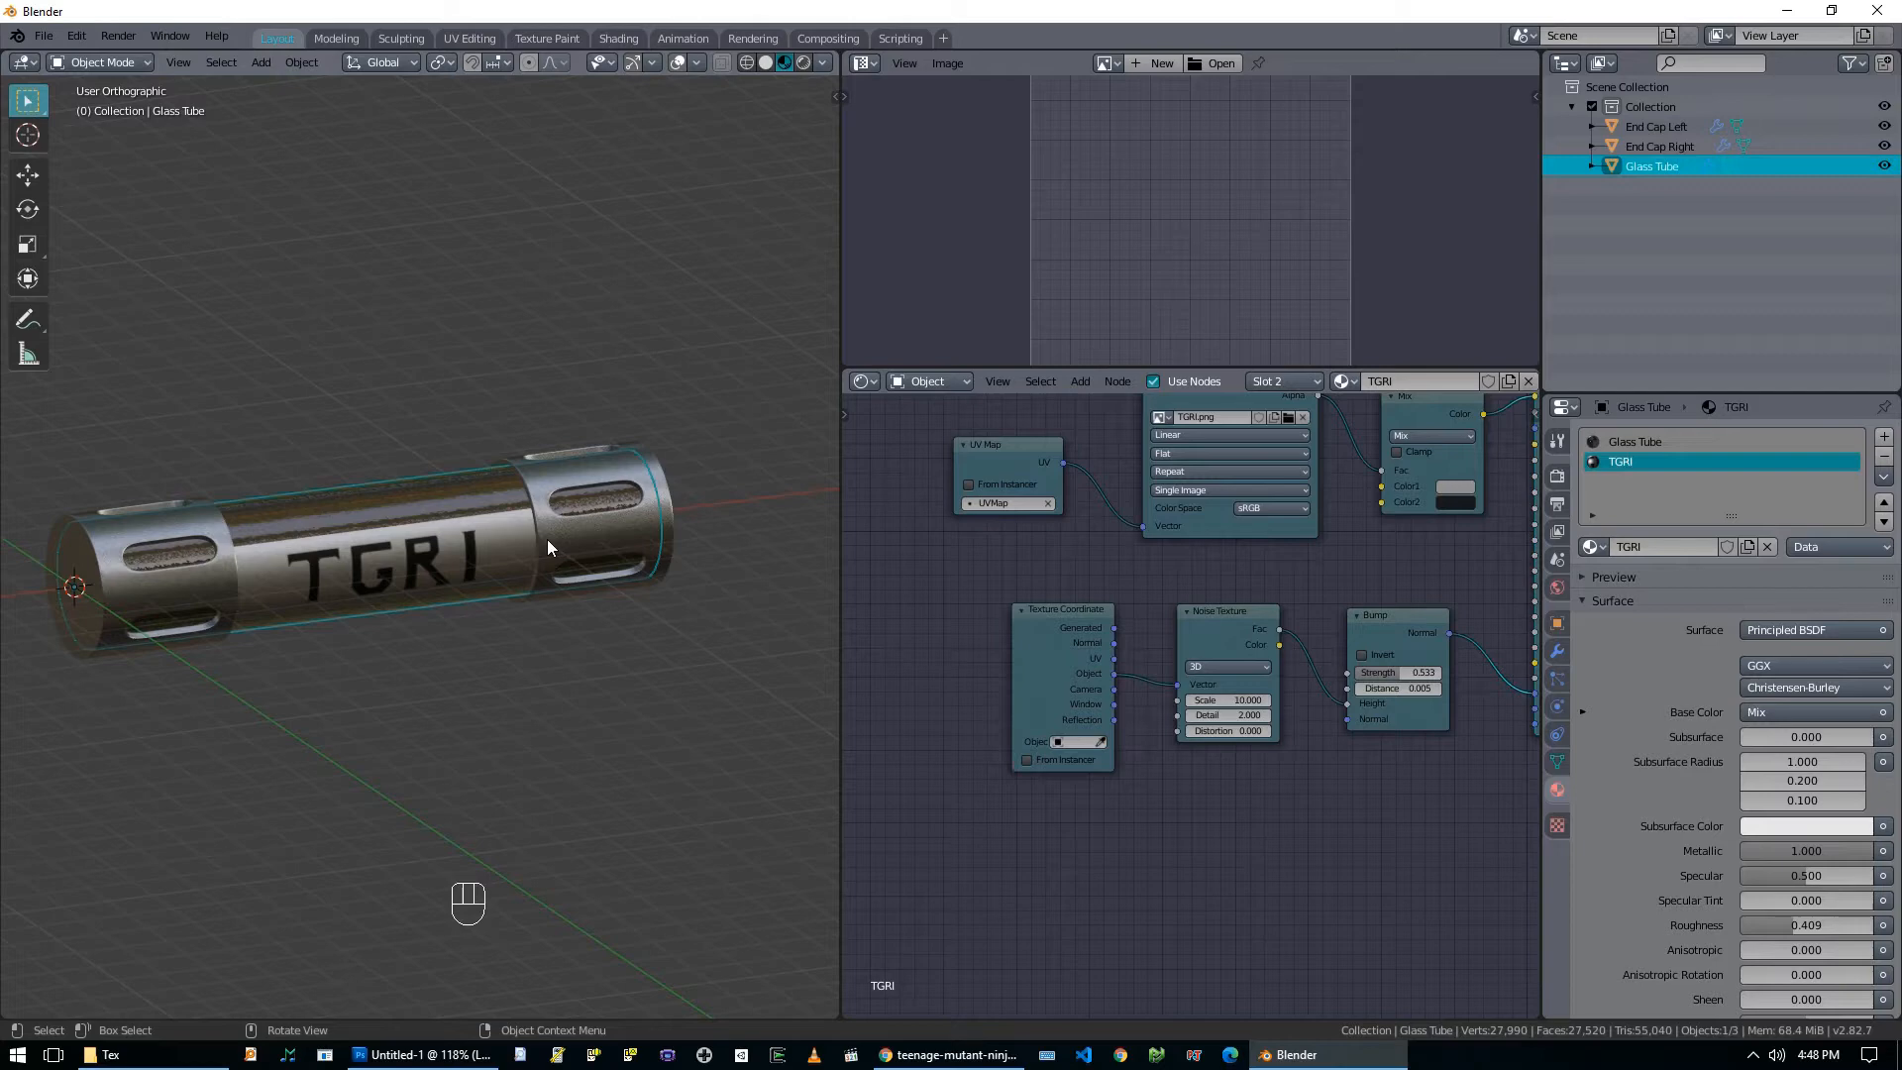
key(KP_1)
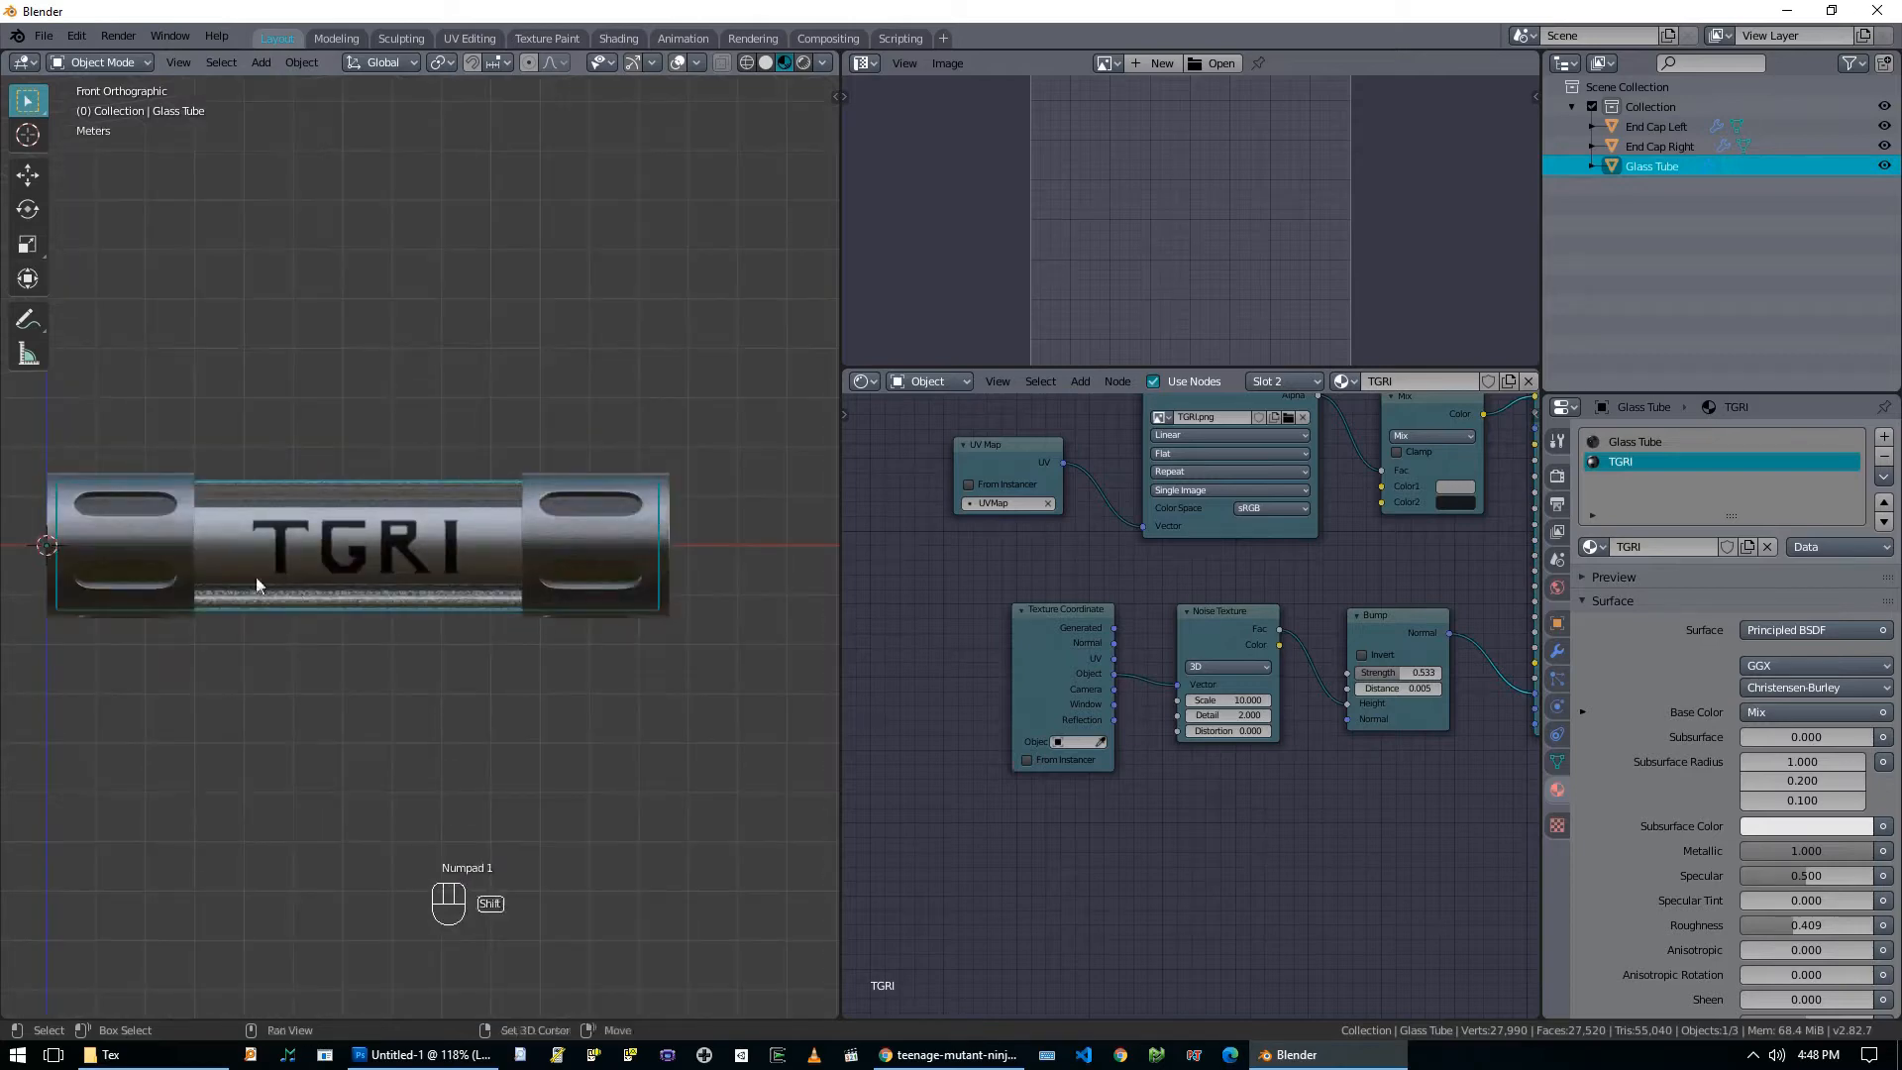
scroll(604, 561, up, 3)
scroll(632, 585, down, 3)
middle_drag(632, 585, 537, 645)
scroll(542, 630, up, 3)
scroll(561, 567, down, 3)
middle_drag(426, 620, 329, 504)
Select the Glass Tube's entire mesh, return to Object Mode and set the tube's origin to its geometry.
key(Tab)
scroll(441, 546, up, 4)
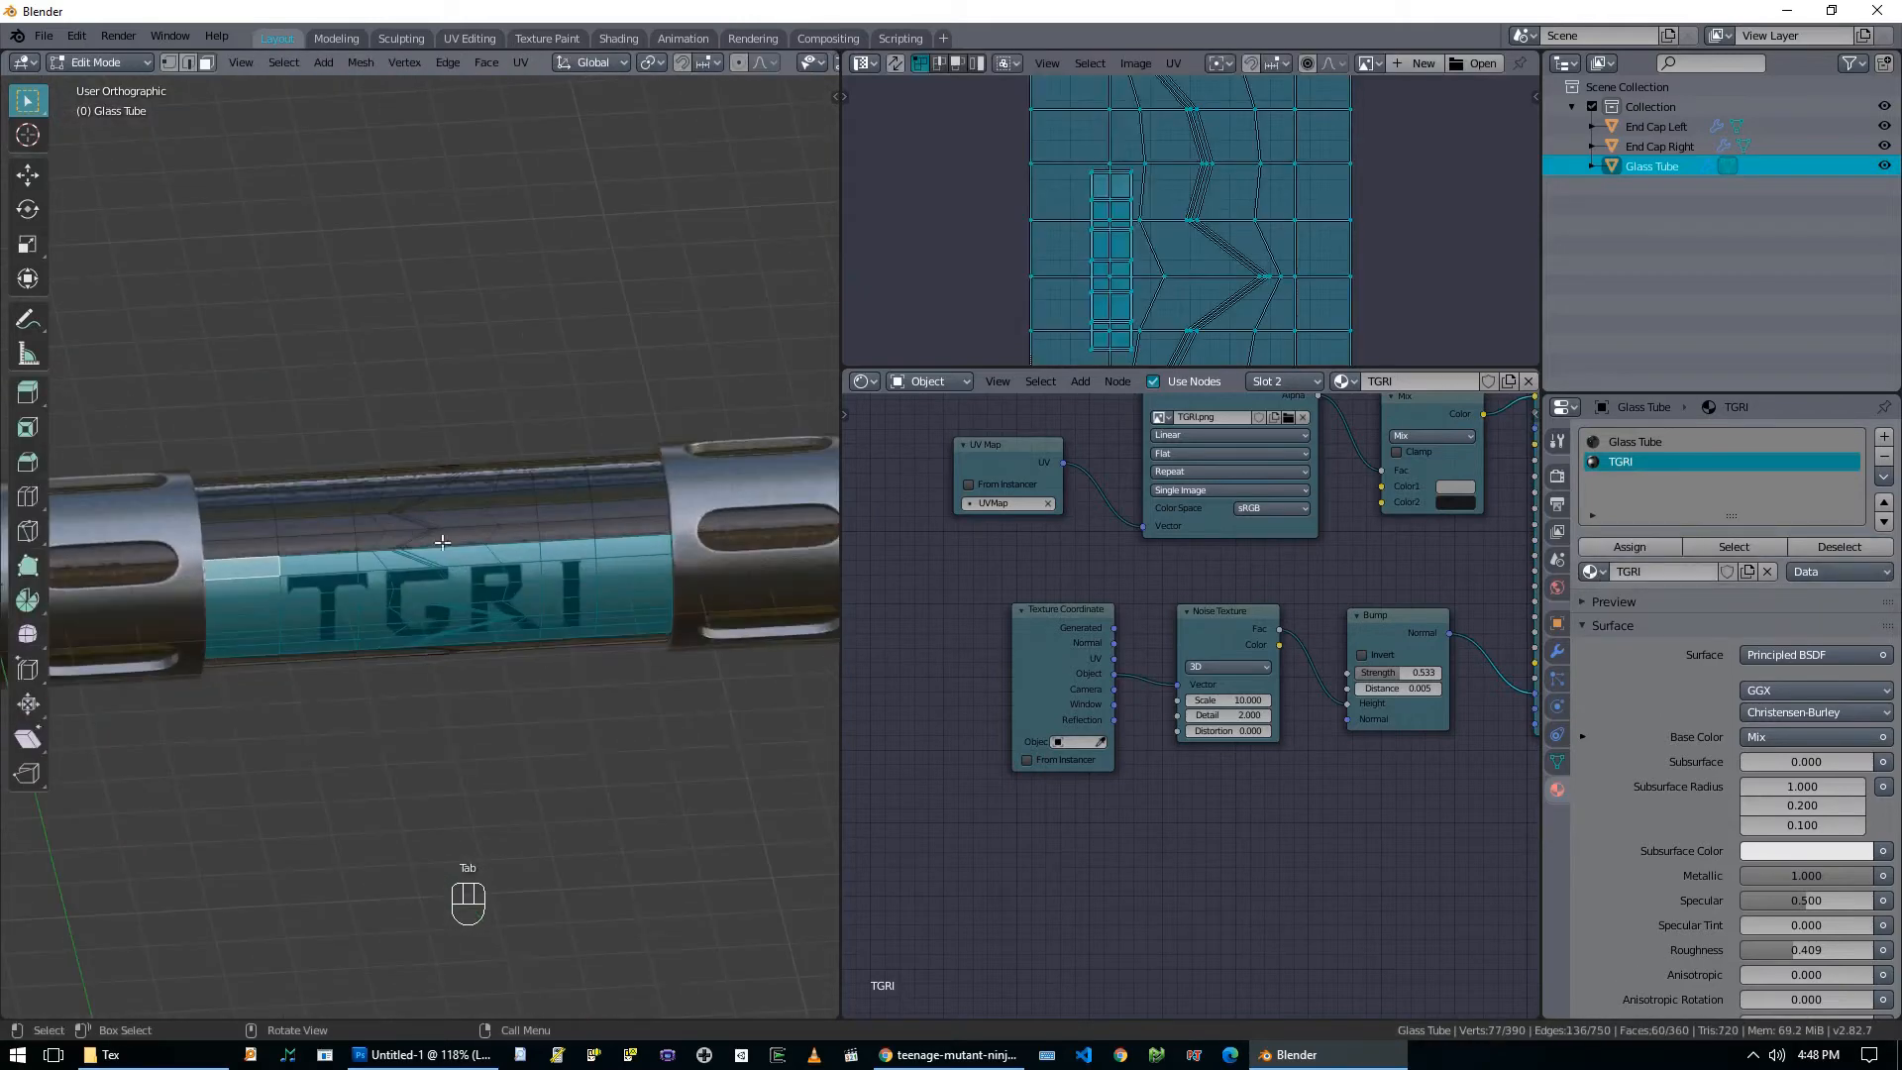
key(a)
scroll(446, 555, down, 5)
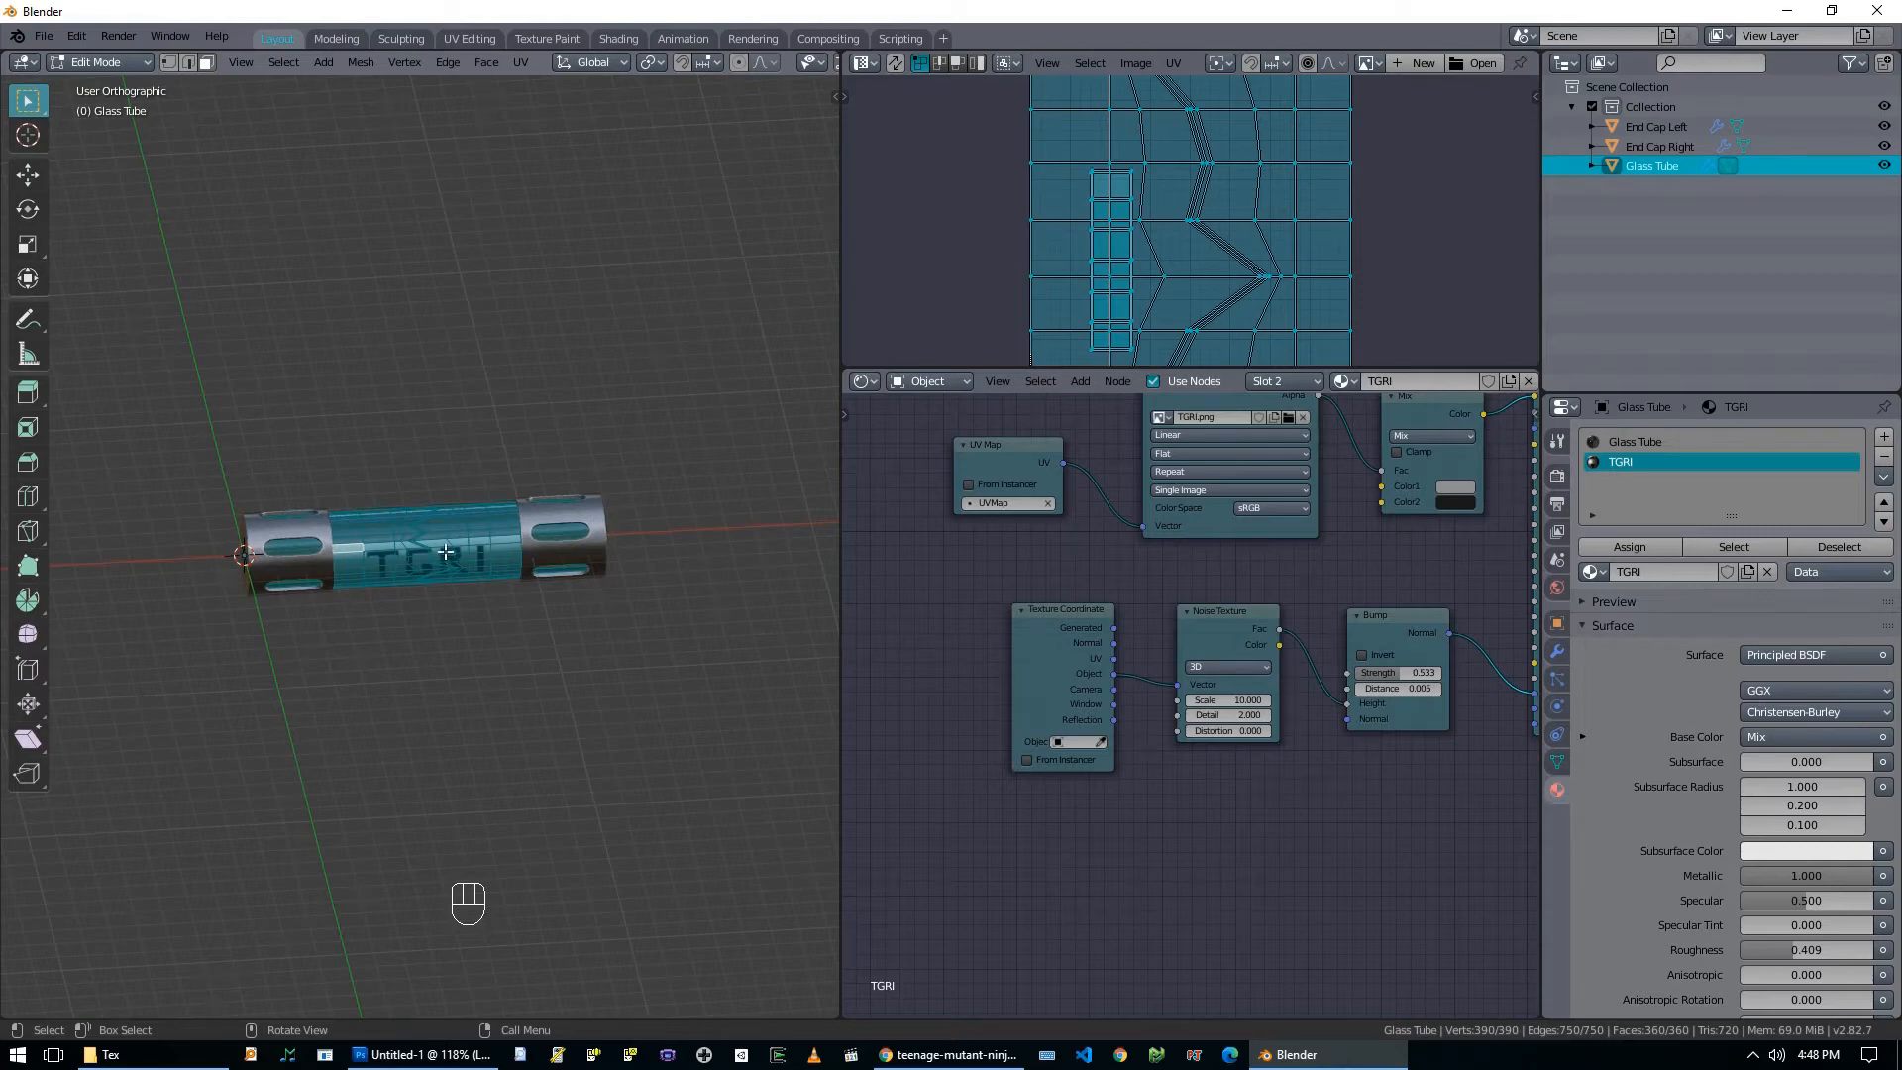
key(Tab)
right_click(444, 550)
mouse_move(436, 594)
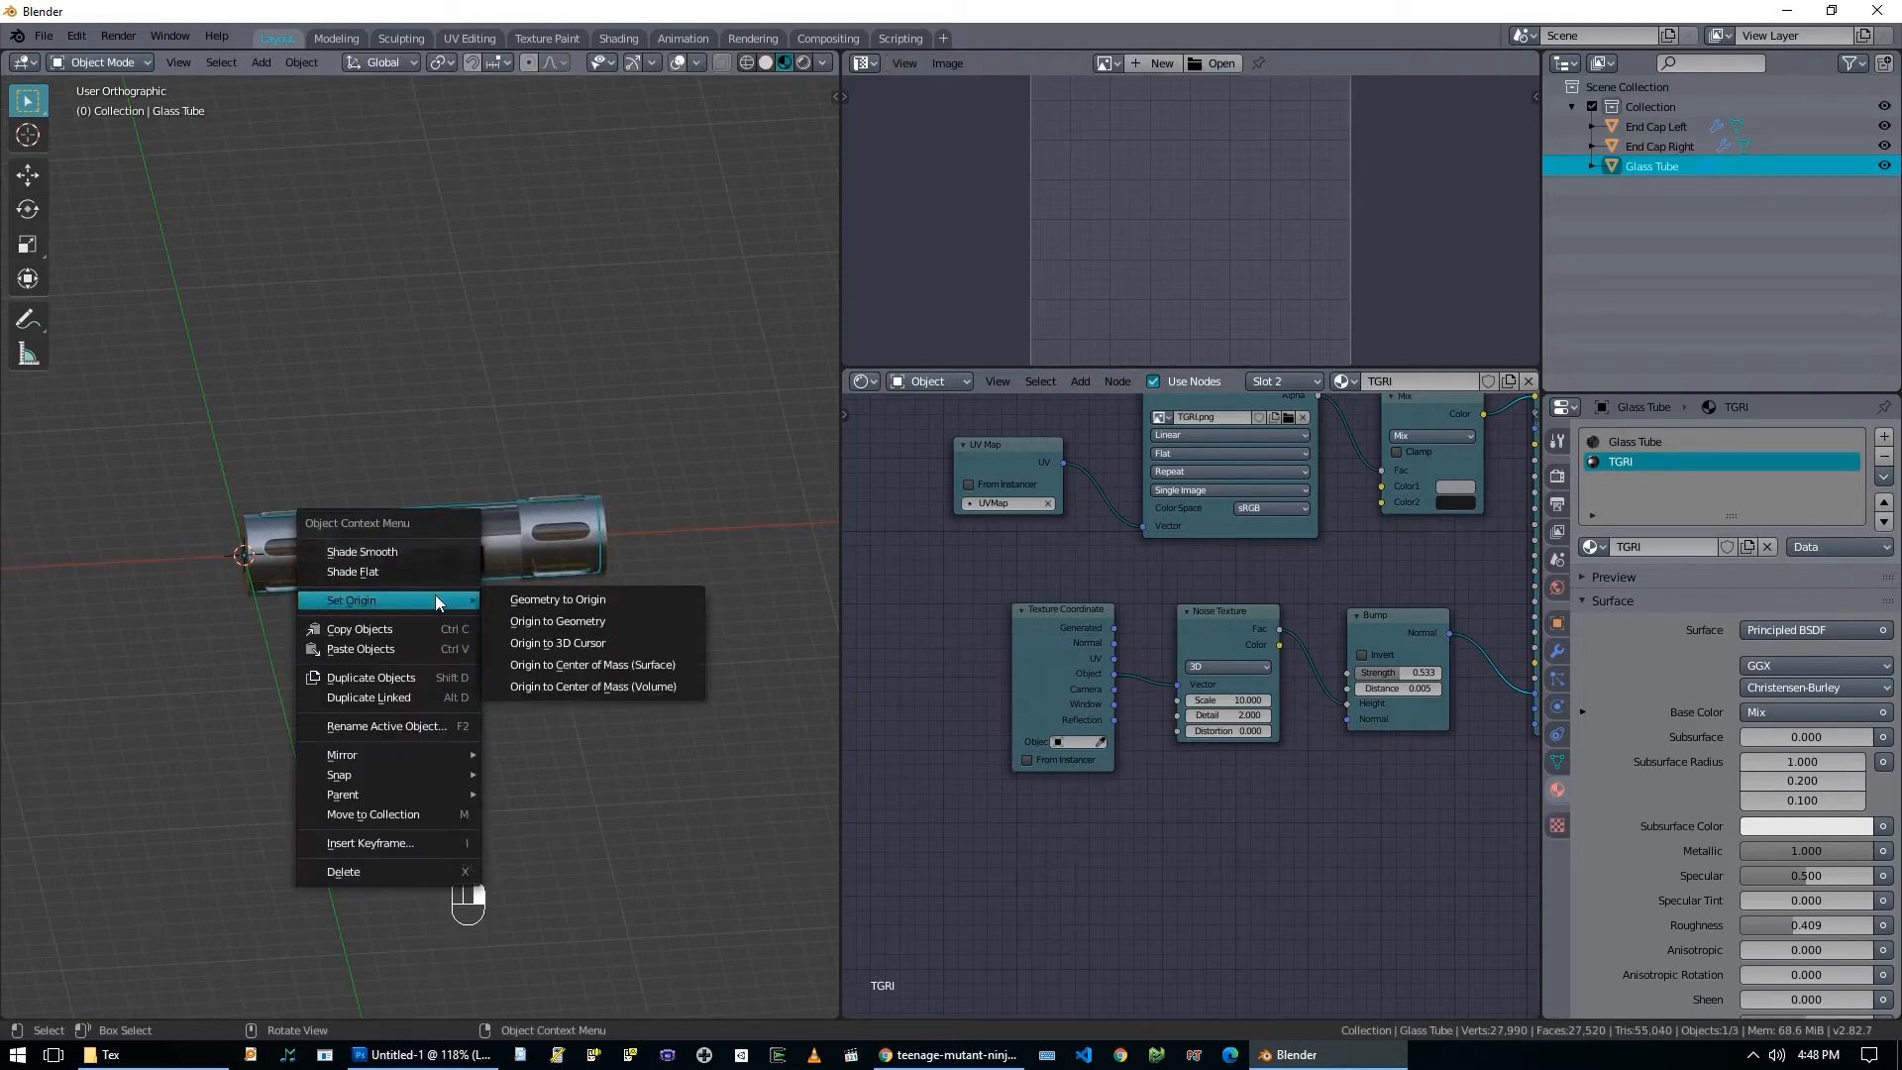
click(566, 621)
Parent End Cap Left and End Cap Right to the Glass Tube as Object (Keep Transform).
middle_drag(574, 626, 531, 621)
scroll(315, 567, up, 3)
click(206, 564)
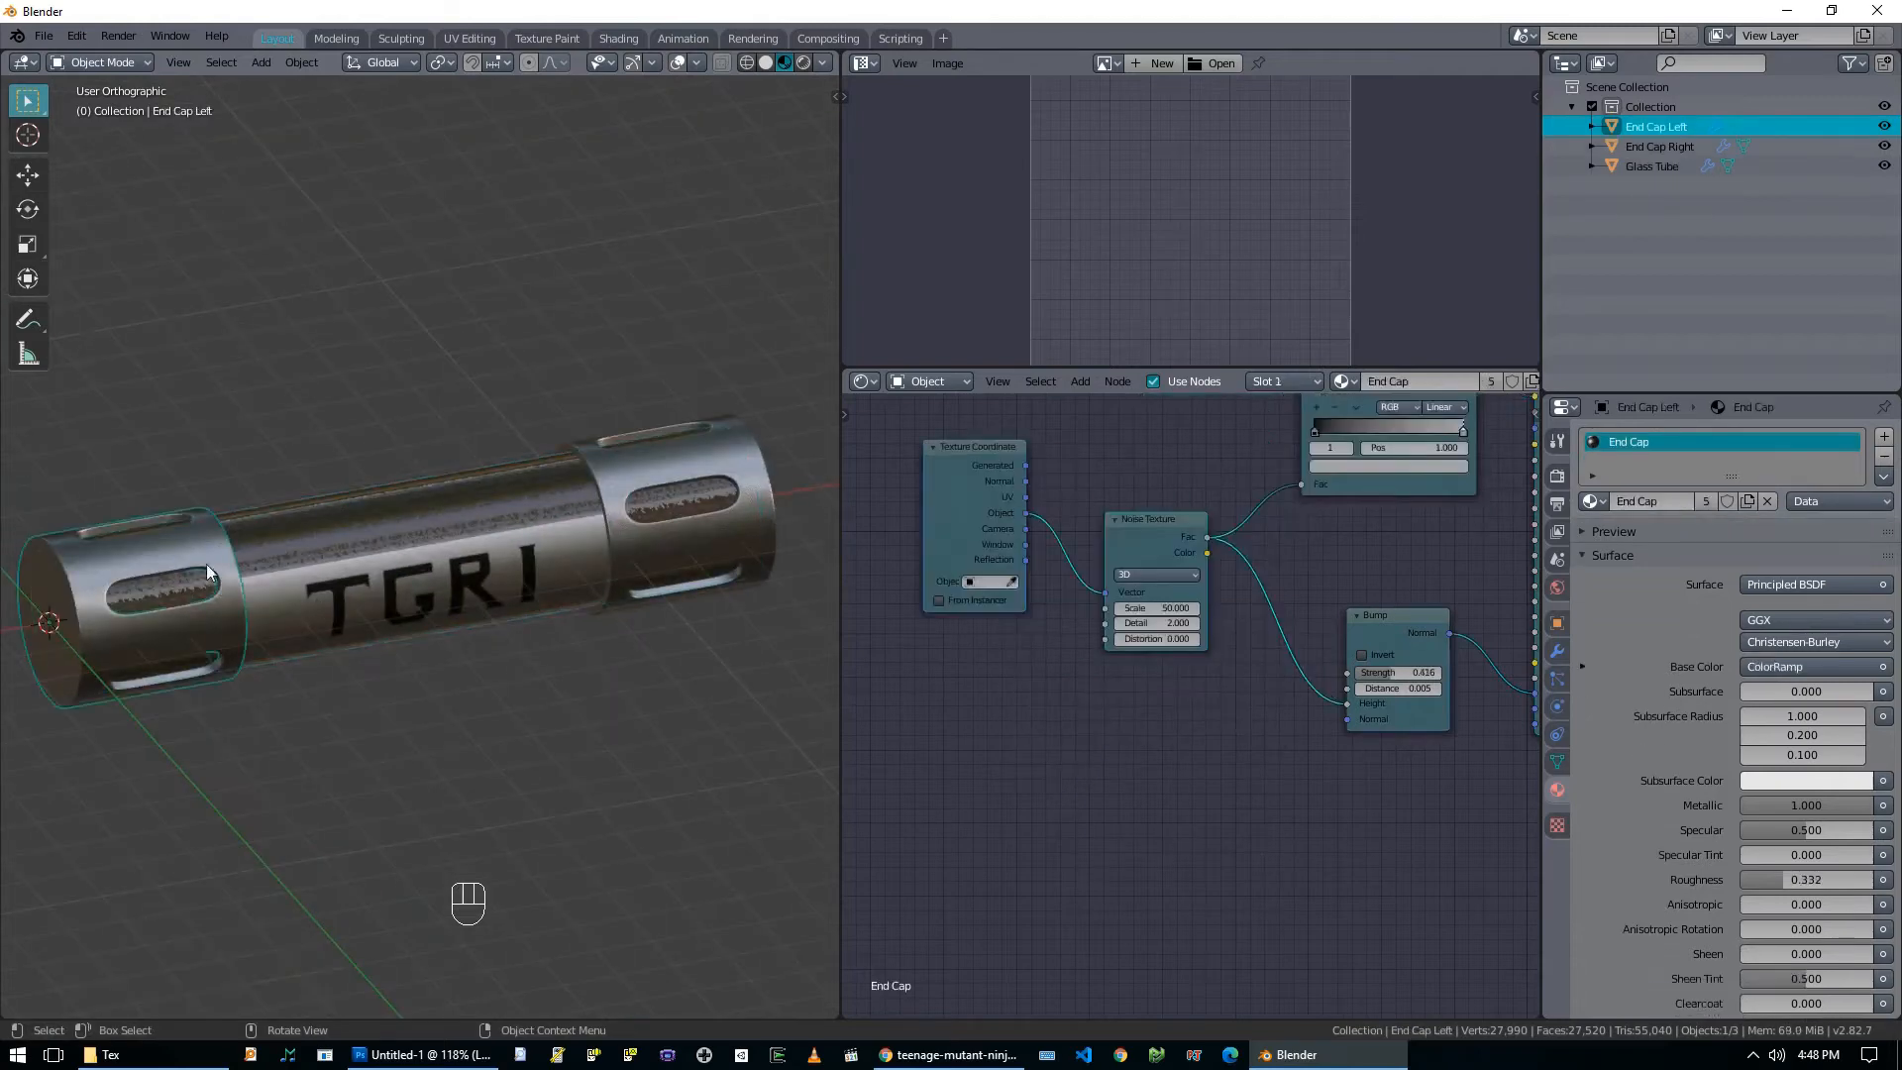
shift+click(608, 487)
shift+click(436, 558)
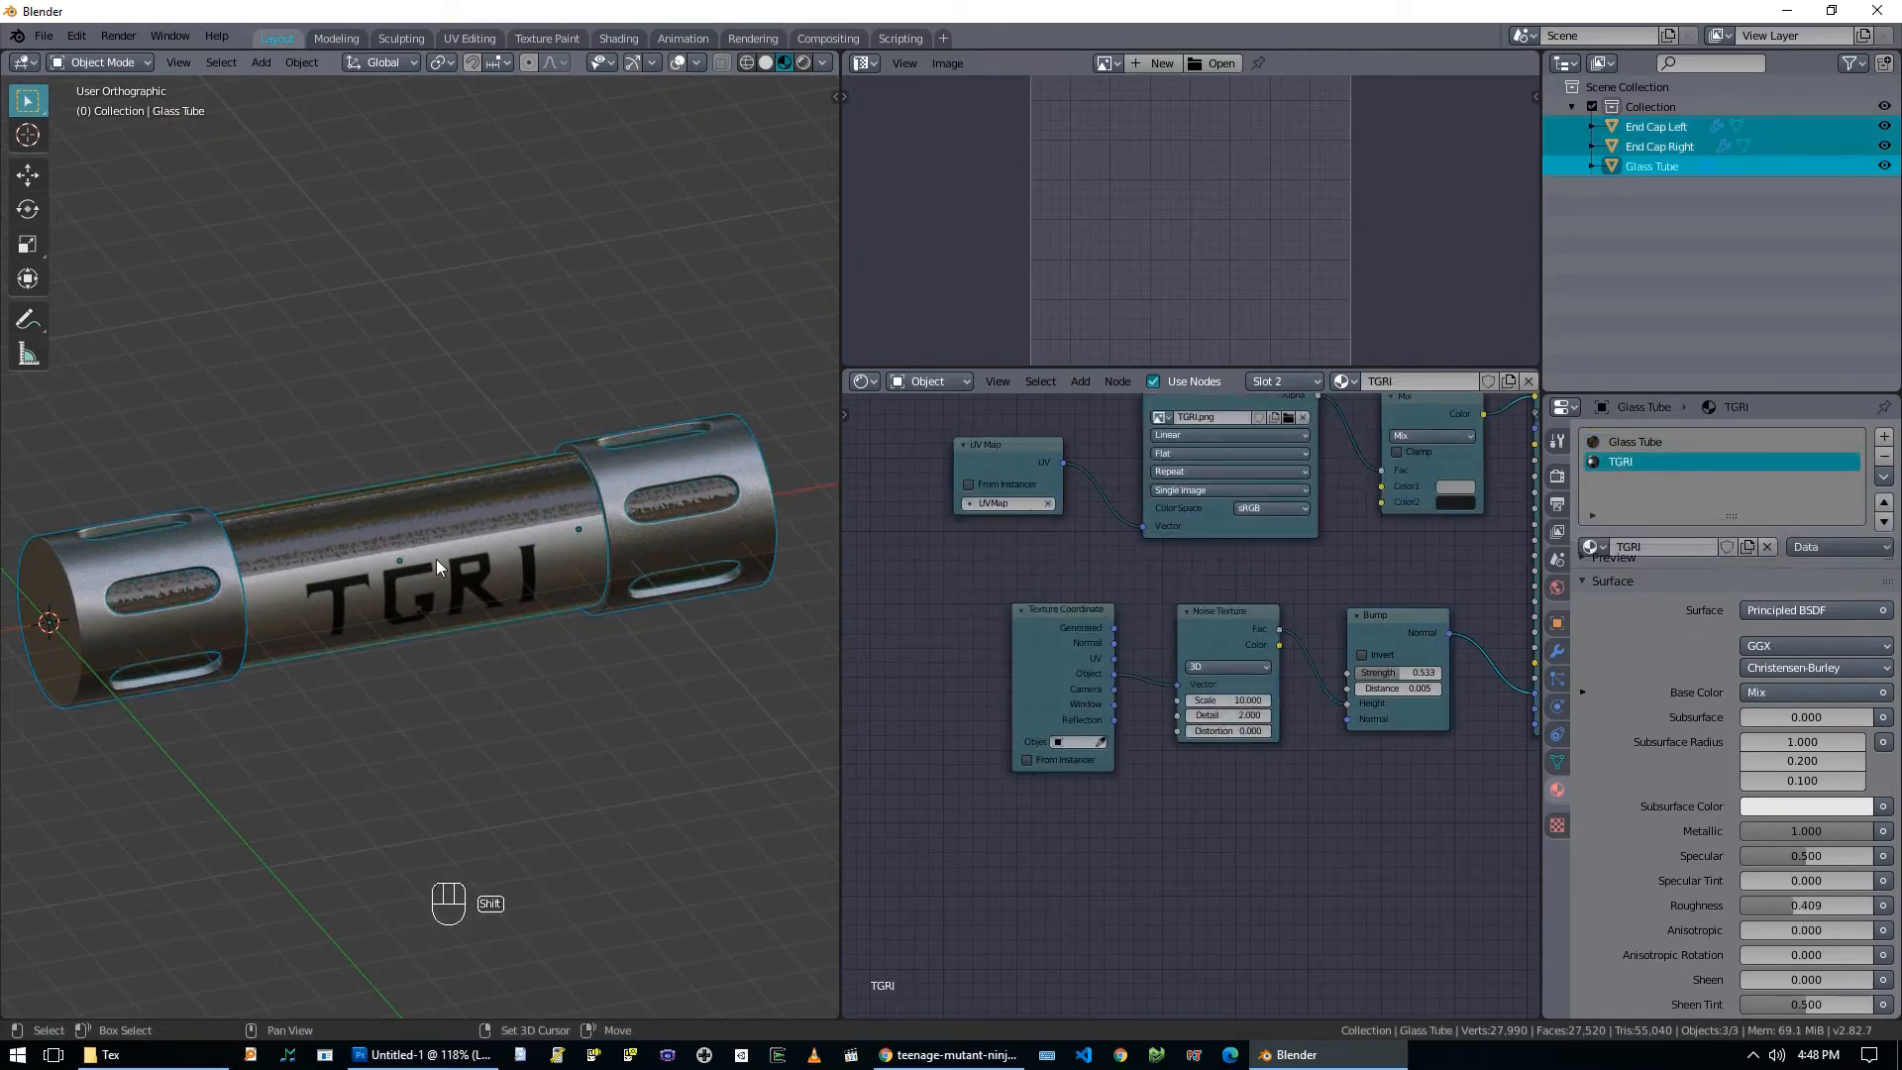
key(ctrl+p)
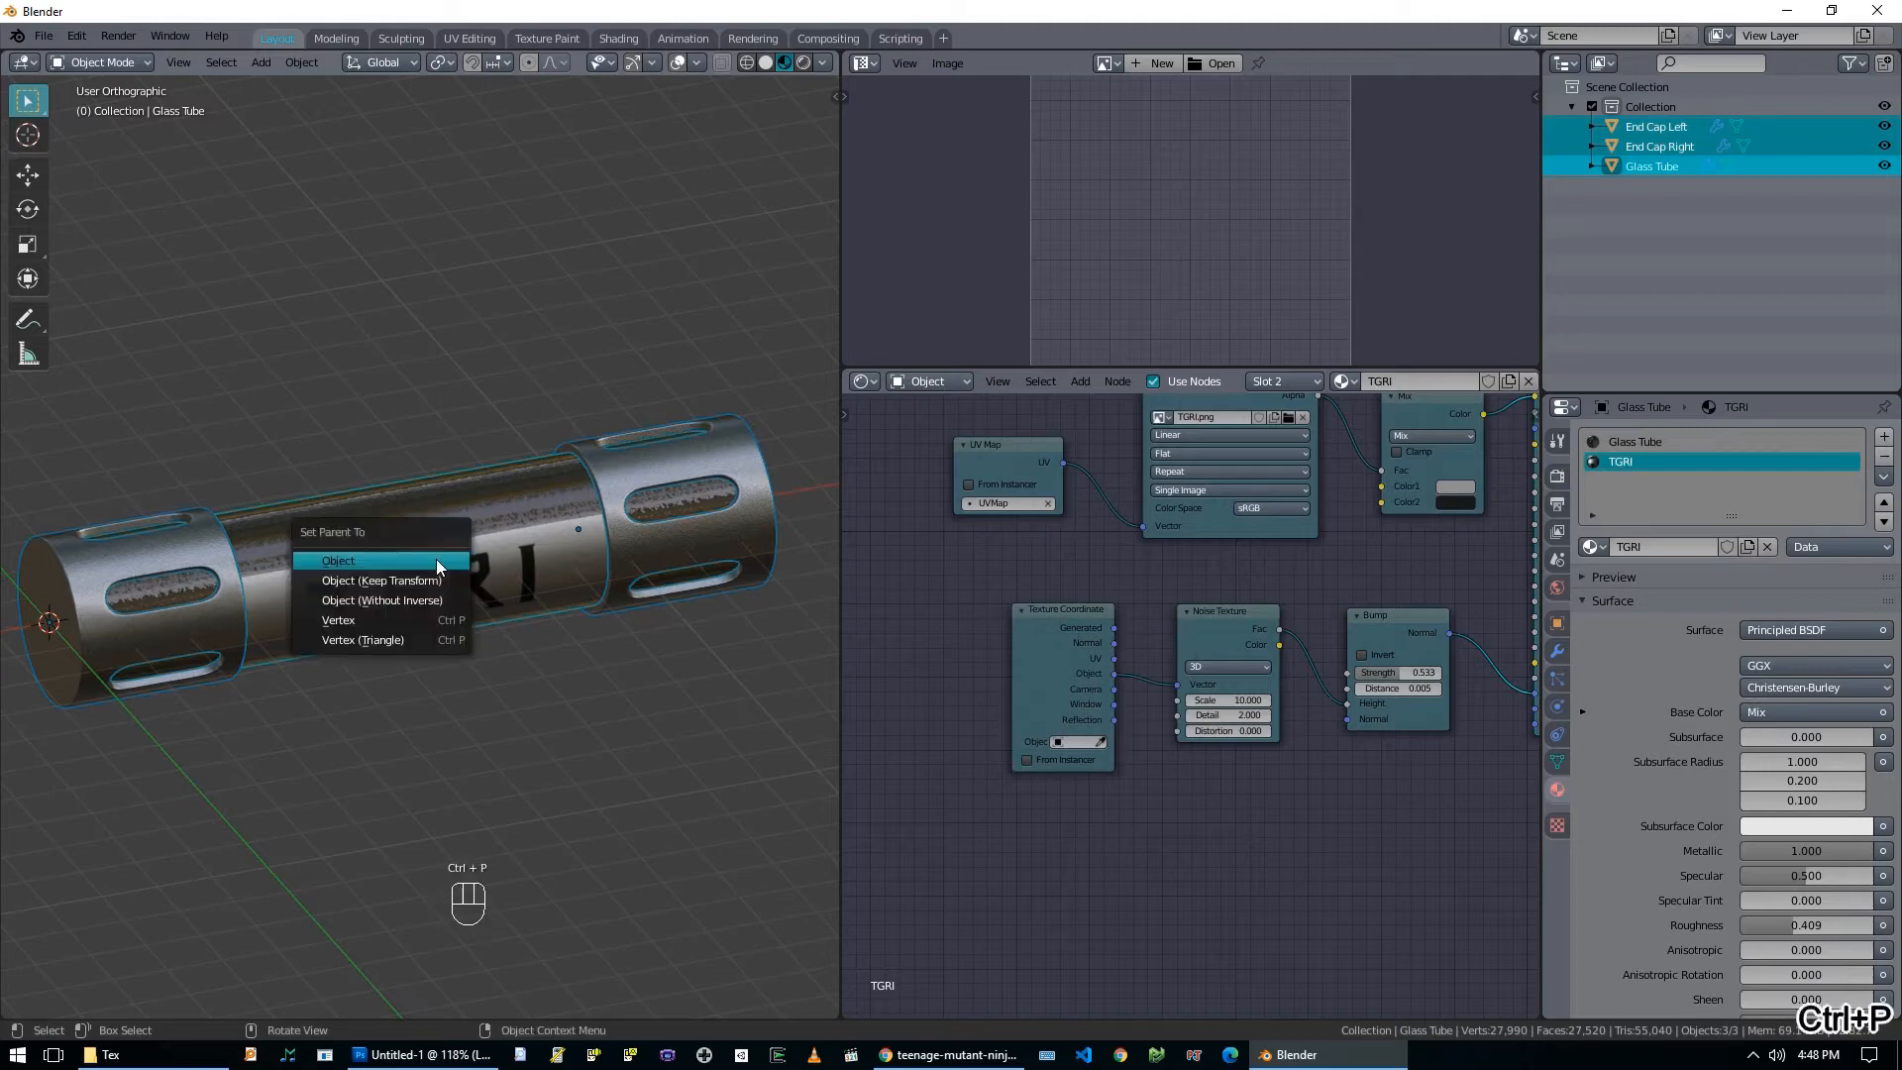
click(435, 578)
Set the Glass Tube's X, Y and Z location to 0 m.
scroll(432, 584, down, 3)
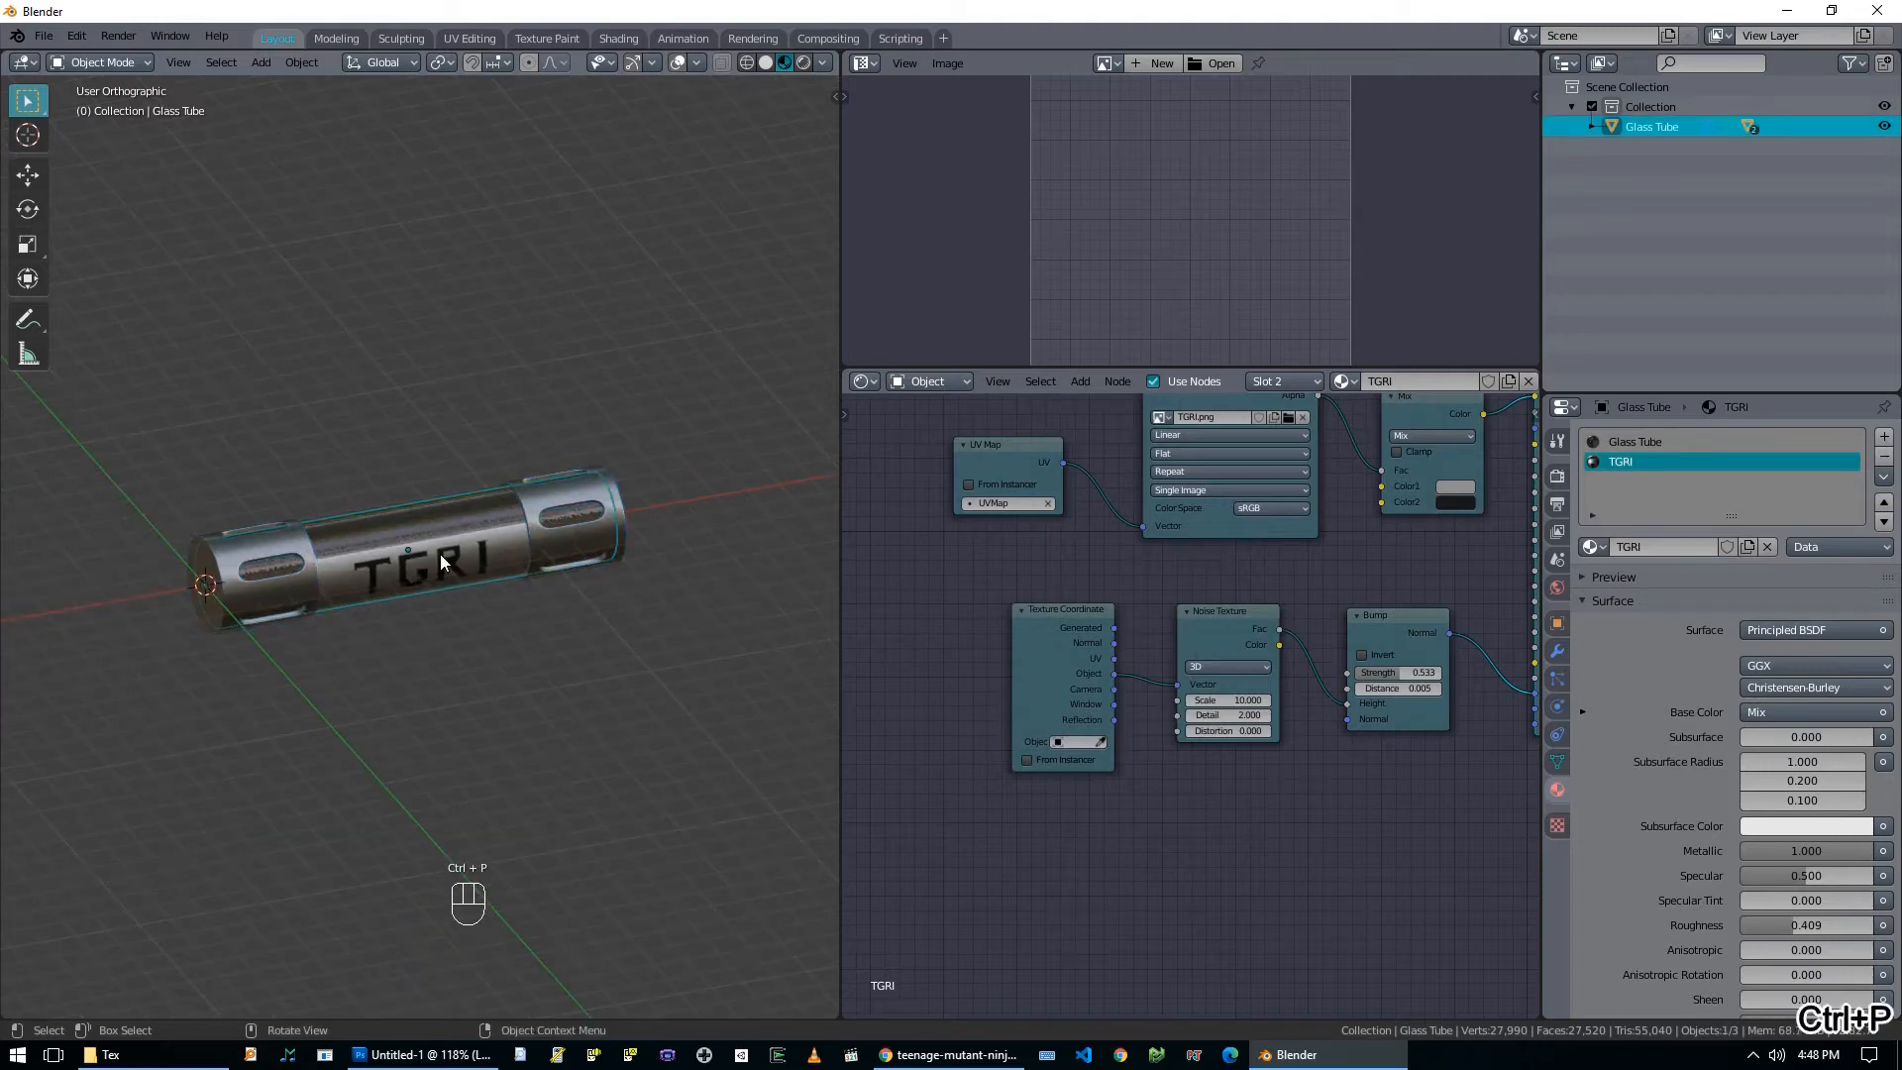
key(n)
key(g)
right_click(388, 476)
click(830, 100)
drag(738, 155, 722, 175)
click(723, 134)
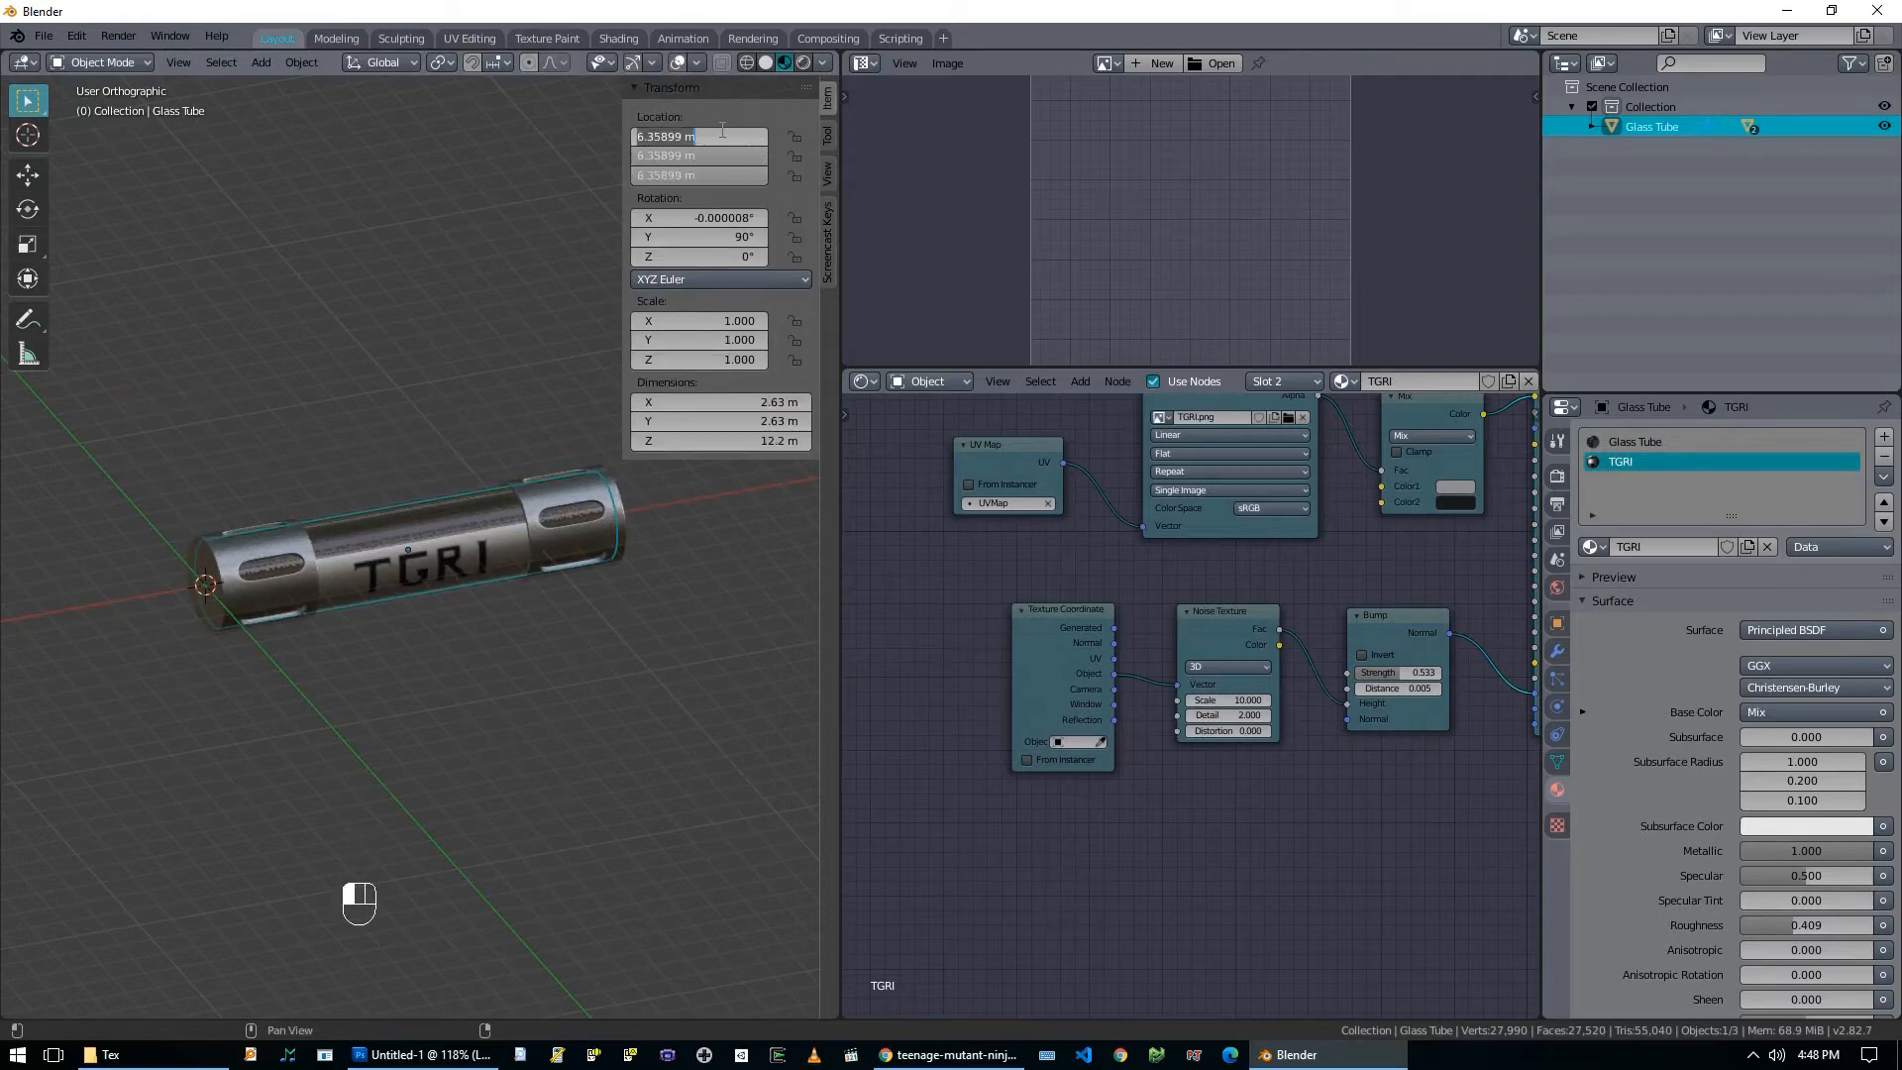
text(0)
key(Return)
Move the canister up 1 m along Z in front view with incremental snapping.
key(KP_1)
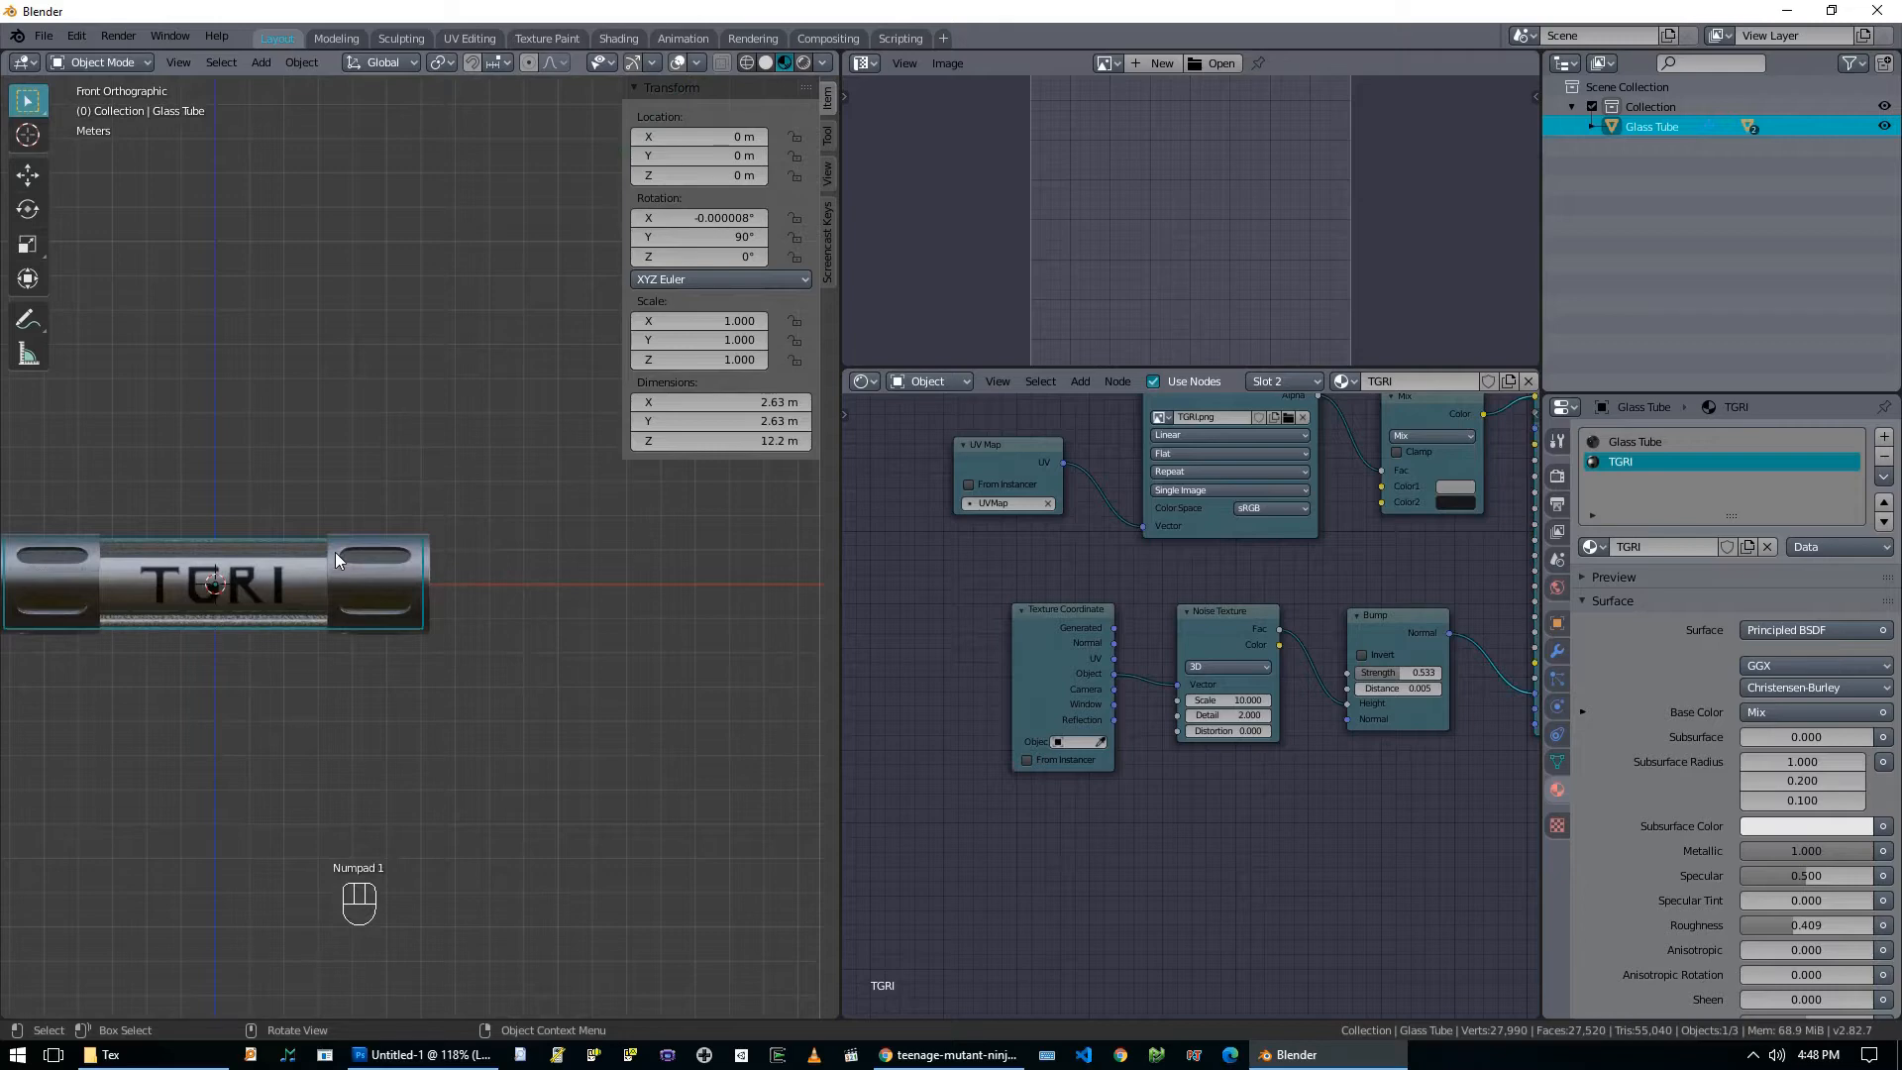
key(n)
shift+middle_drag(217, 641, 506, 619)
scroll(513, 616, up, 2)
key(g)
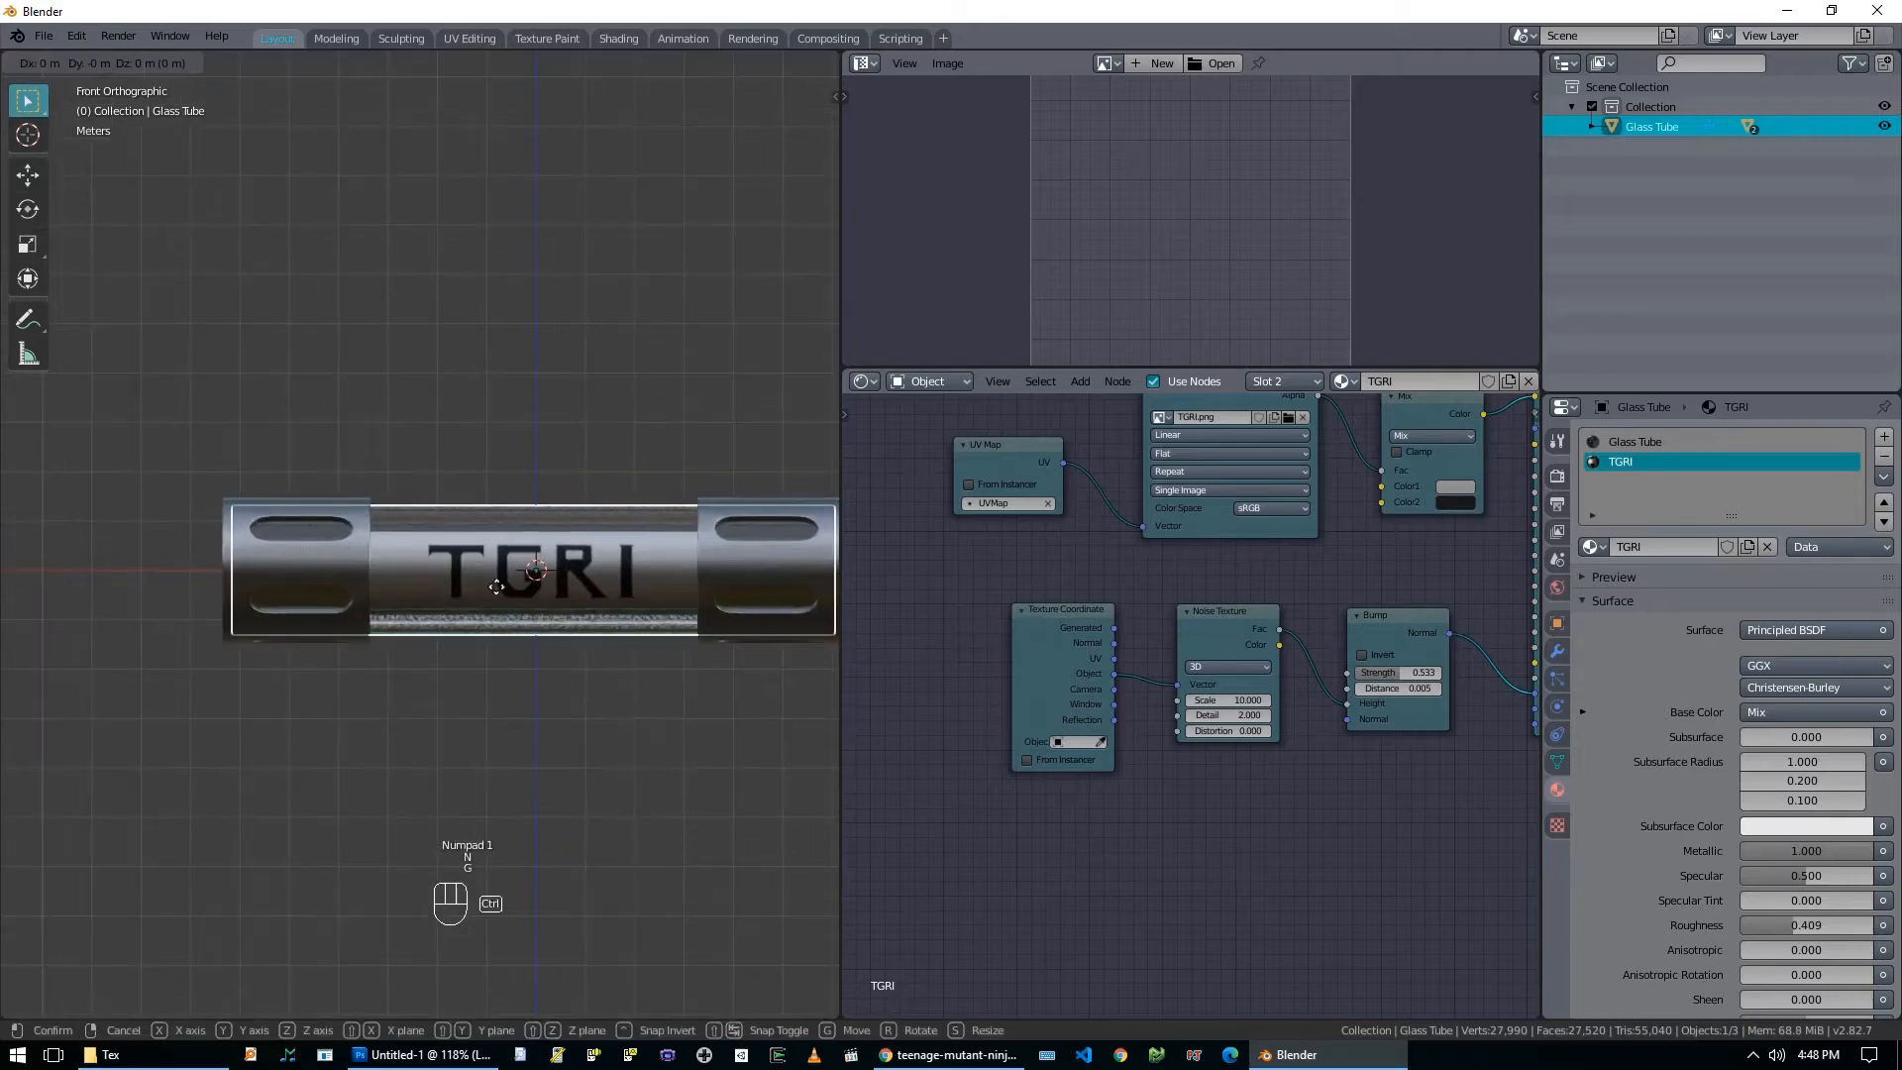
ctrl+click(501, 548)
Widen the 3D viewport and switch it to wireframe shading with the canister's underside in view.
scroll(431, 603, up, 3)
scroll(566, 576, up, 1)
key(alt+z)
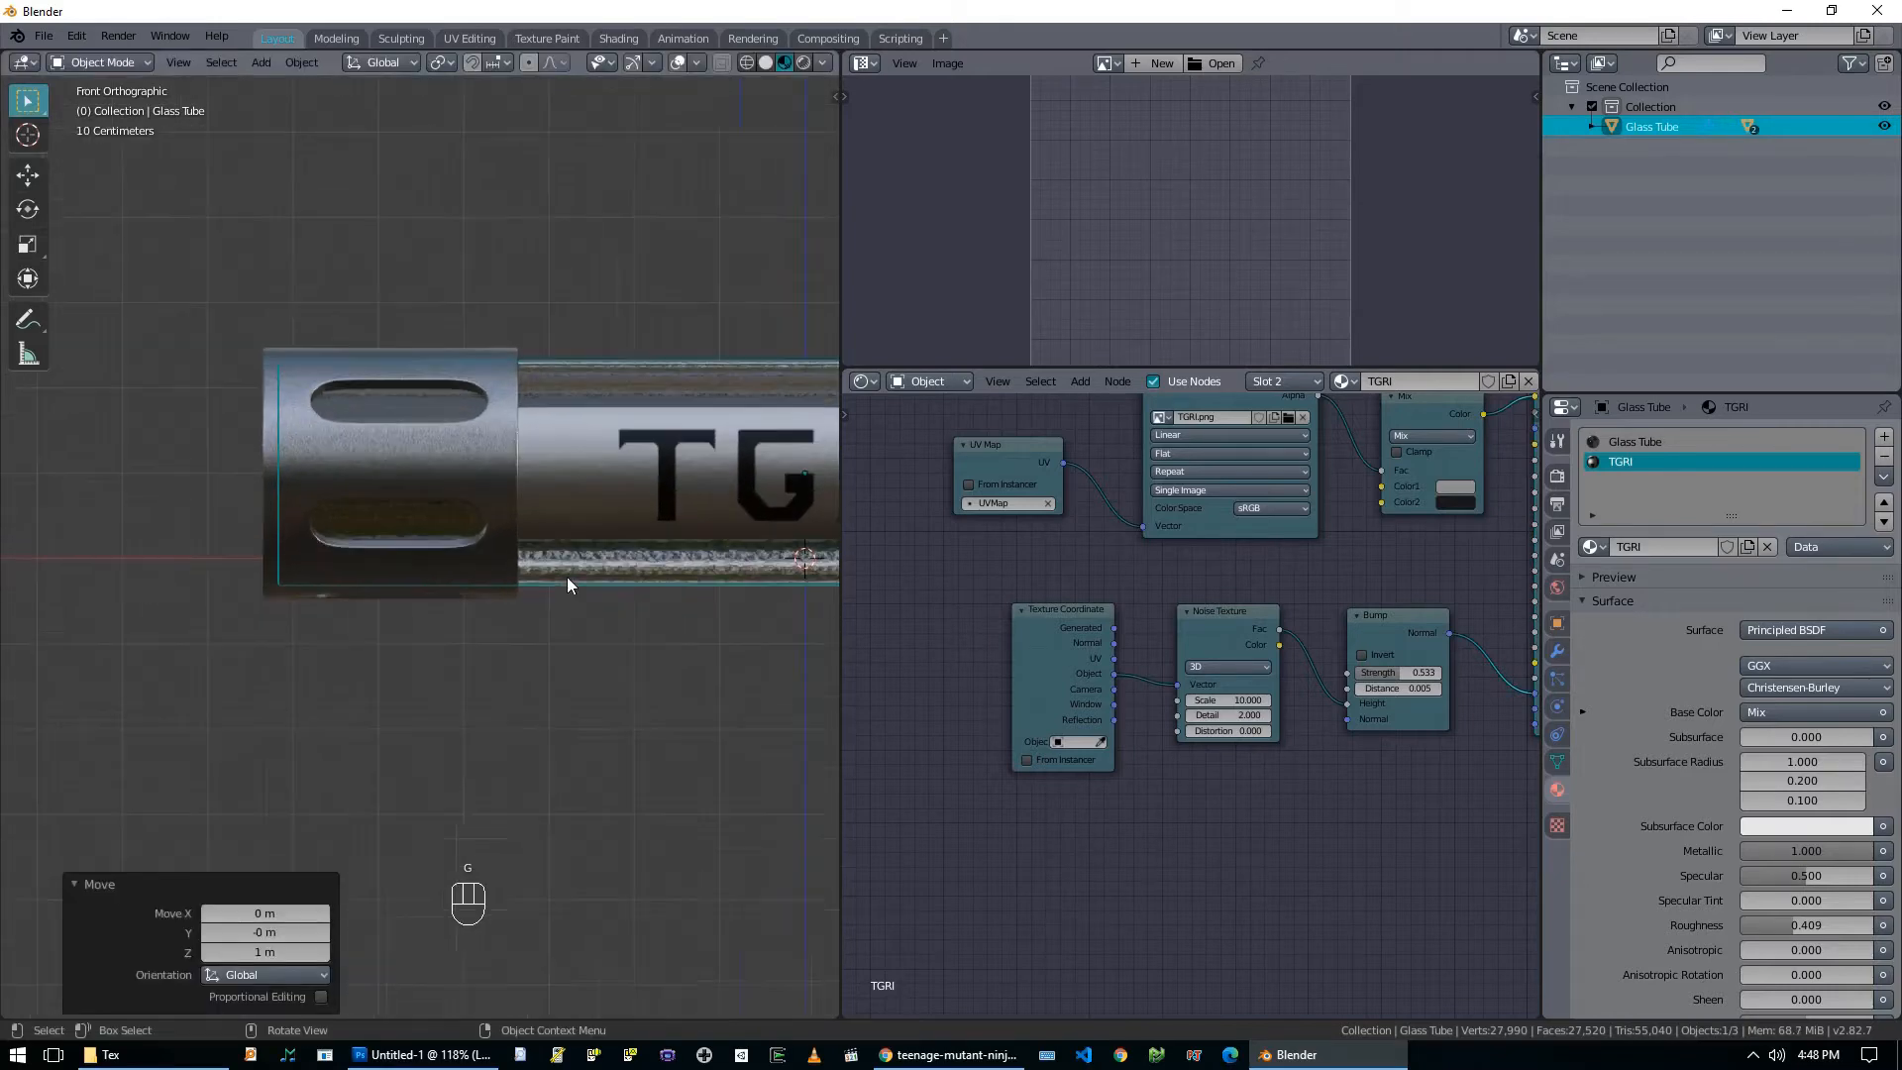
shift+middle_drag(660, 602, 434, 598)
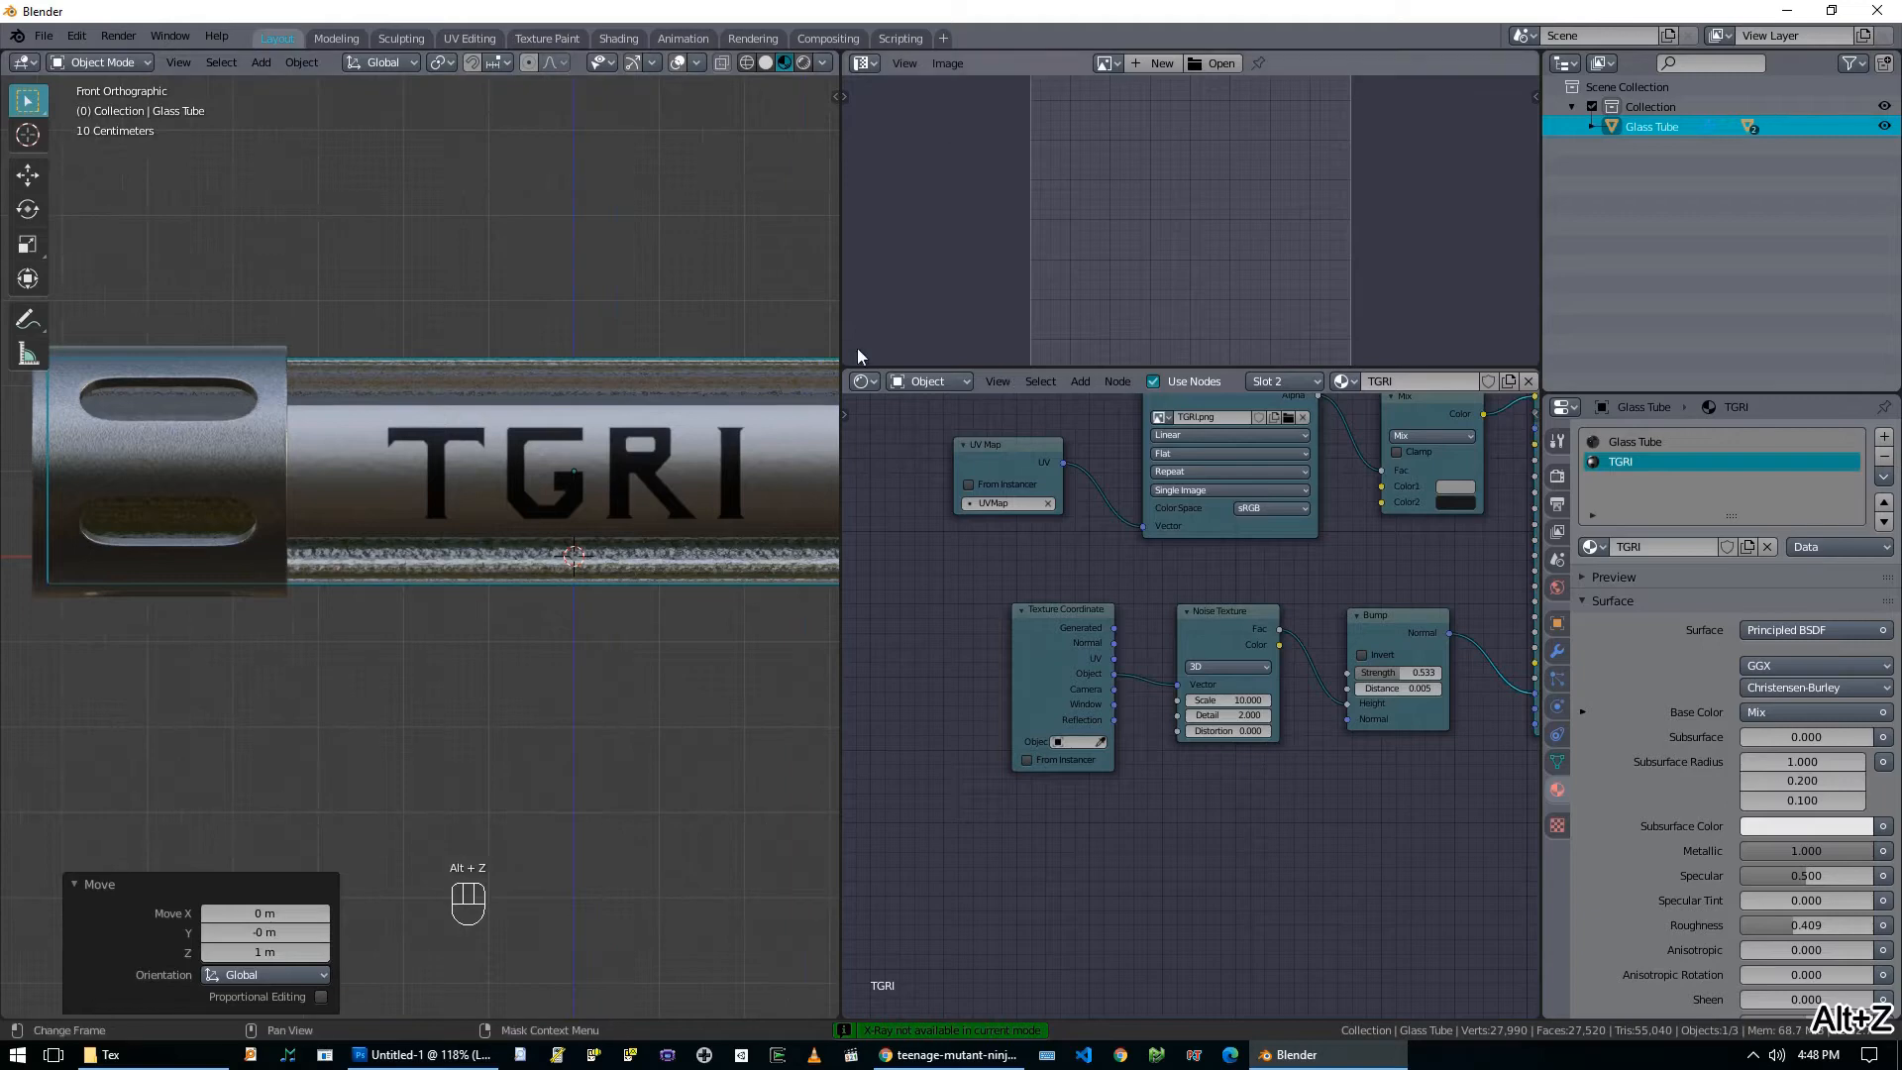
drag(842, 277, 1097, 287)
key(z)
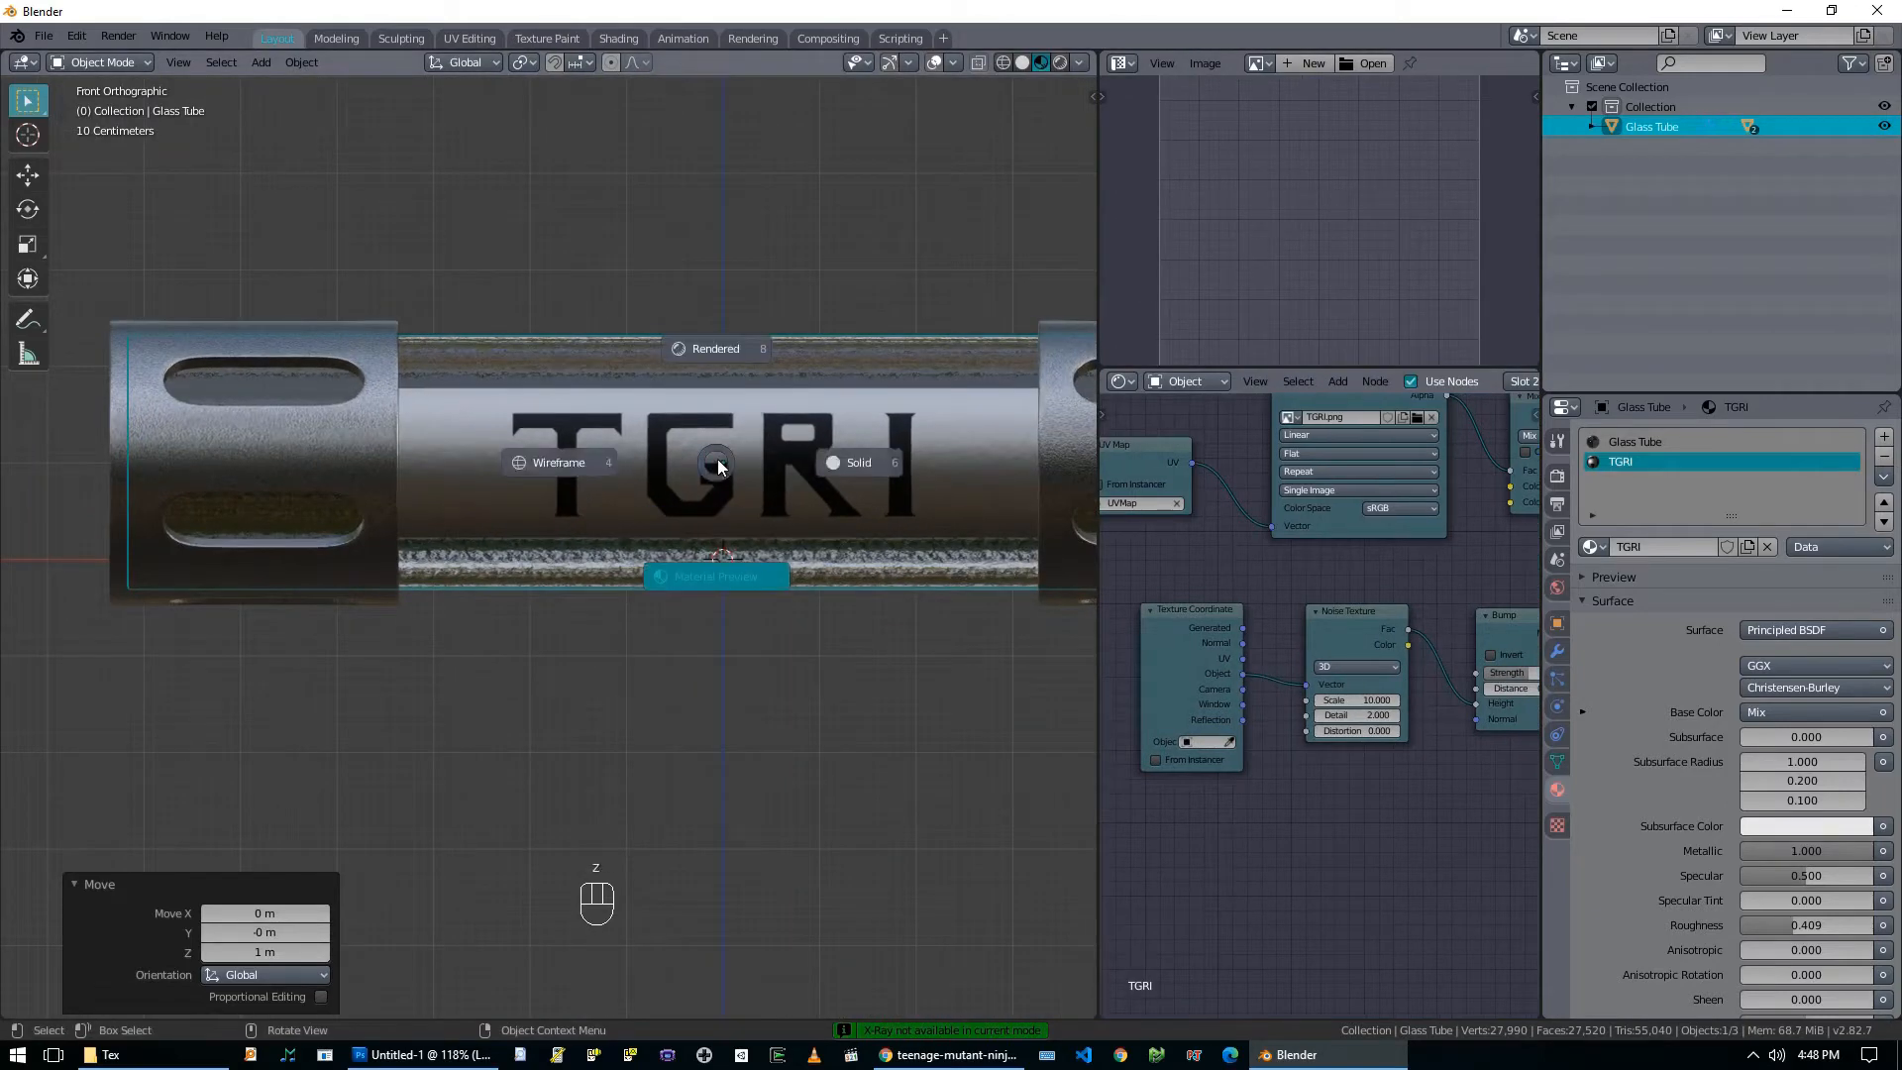
click(637, 476)
Raise the canister about 0.503 m along Z so its underside rests on the ground line.
key(g)
key(z)
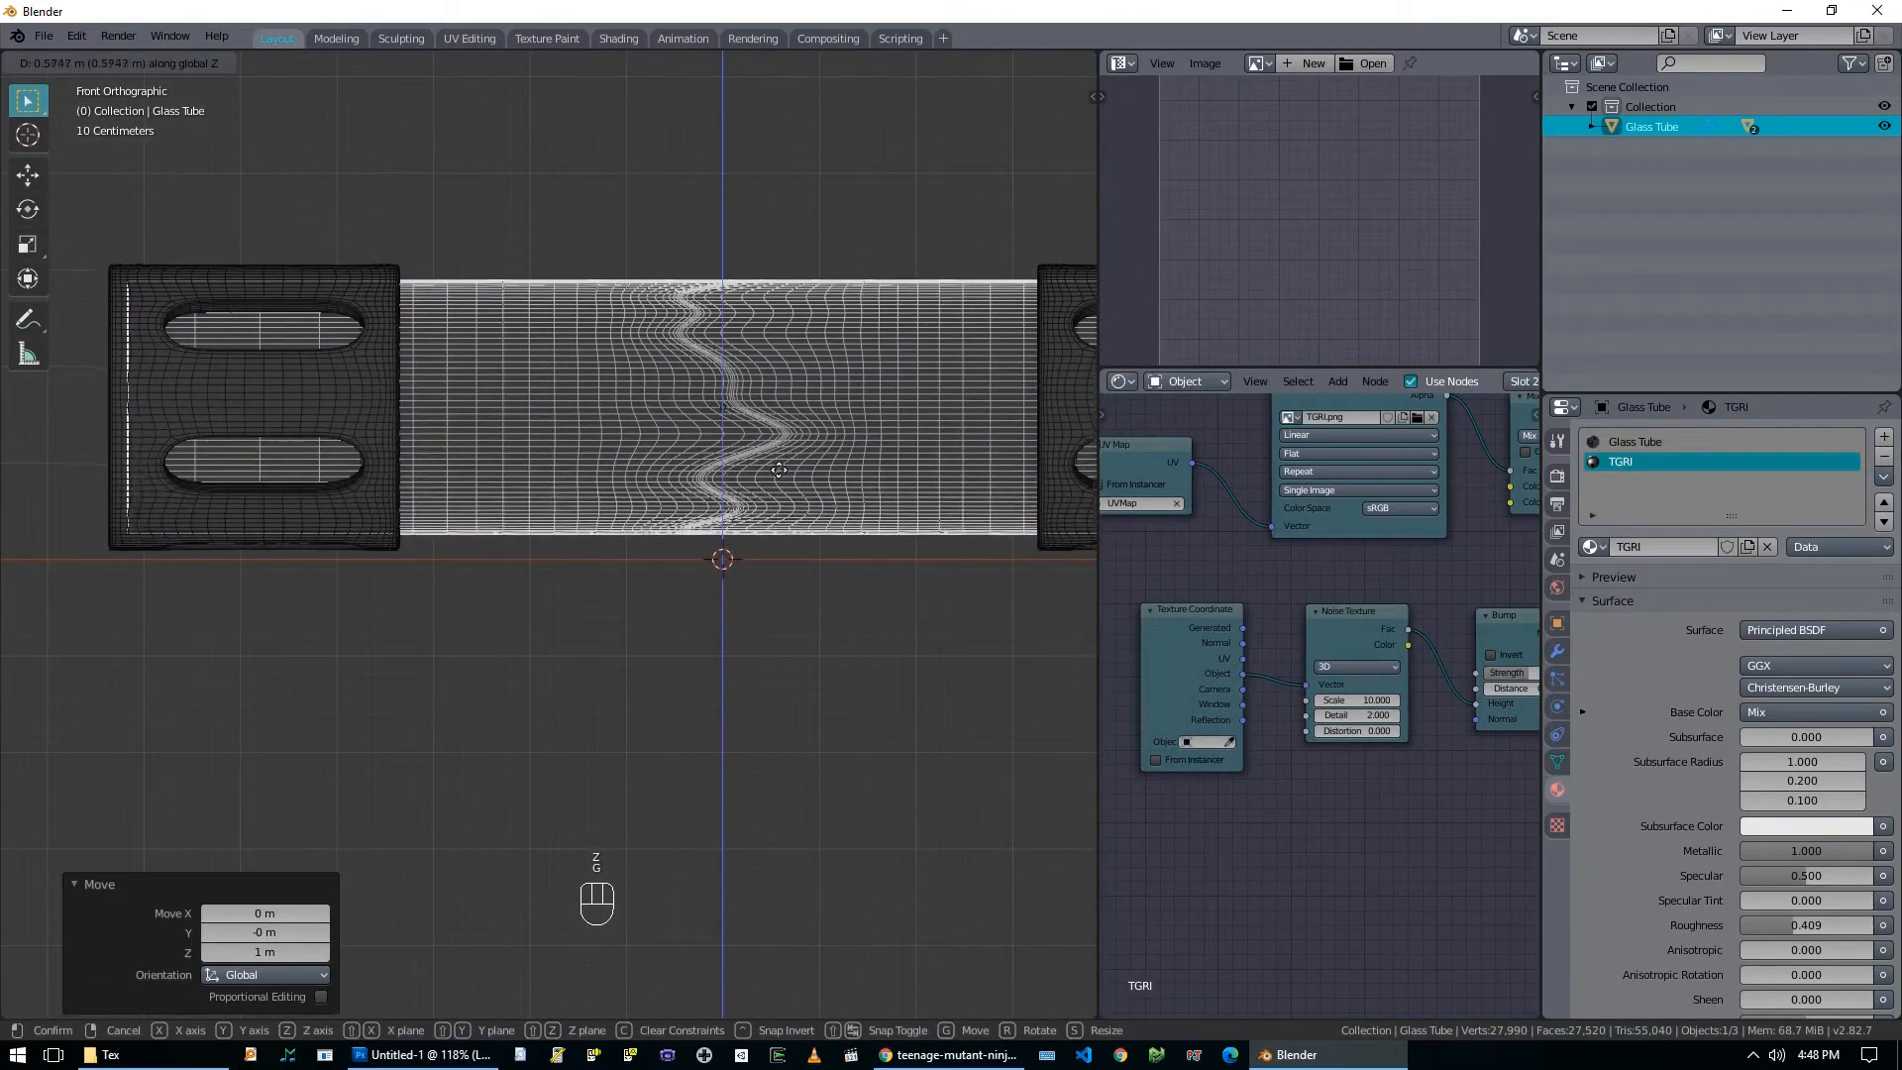
click(778, 483)
scroll(609, 564, down, 4)
middle_drag(609, 564, 728, 591)
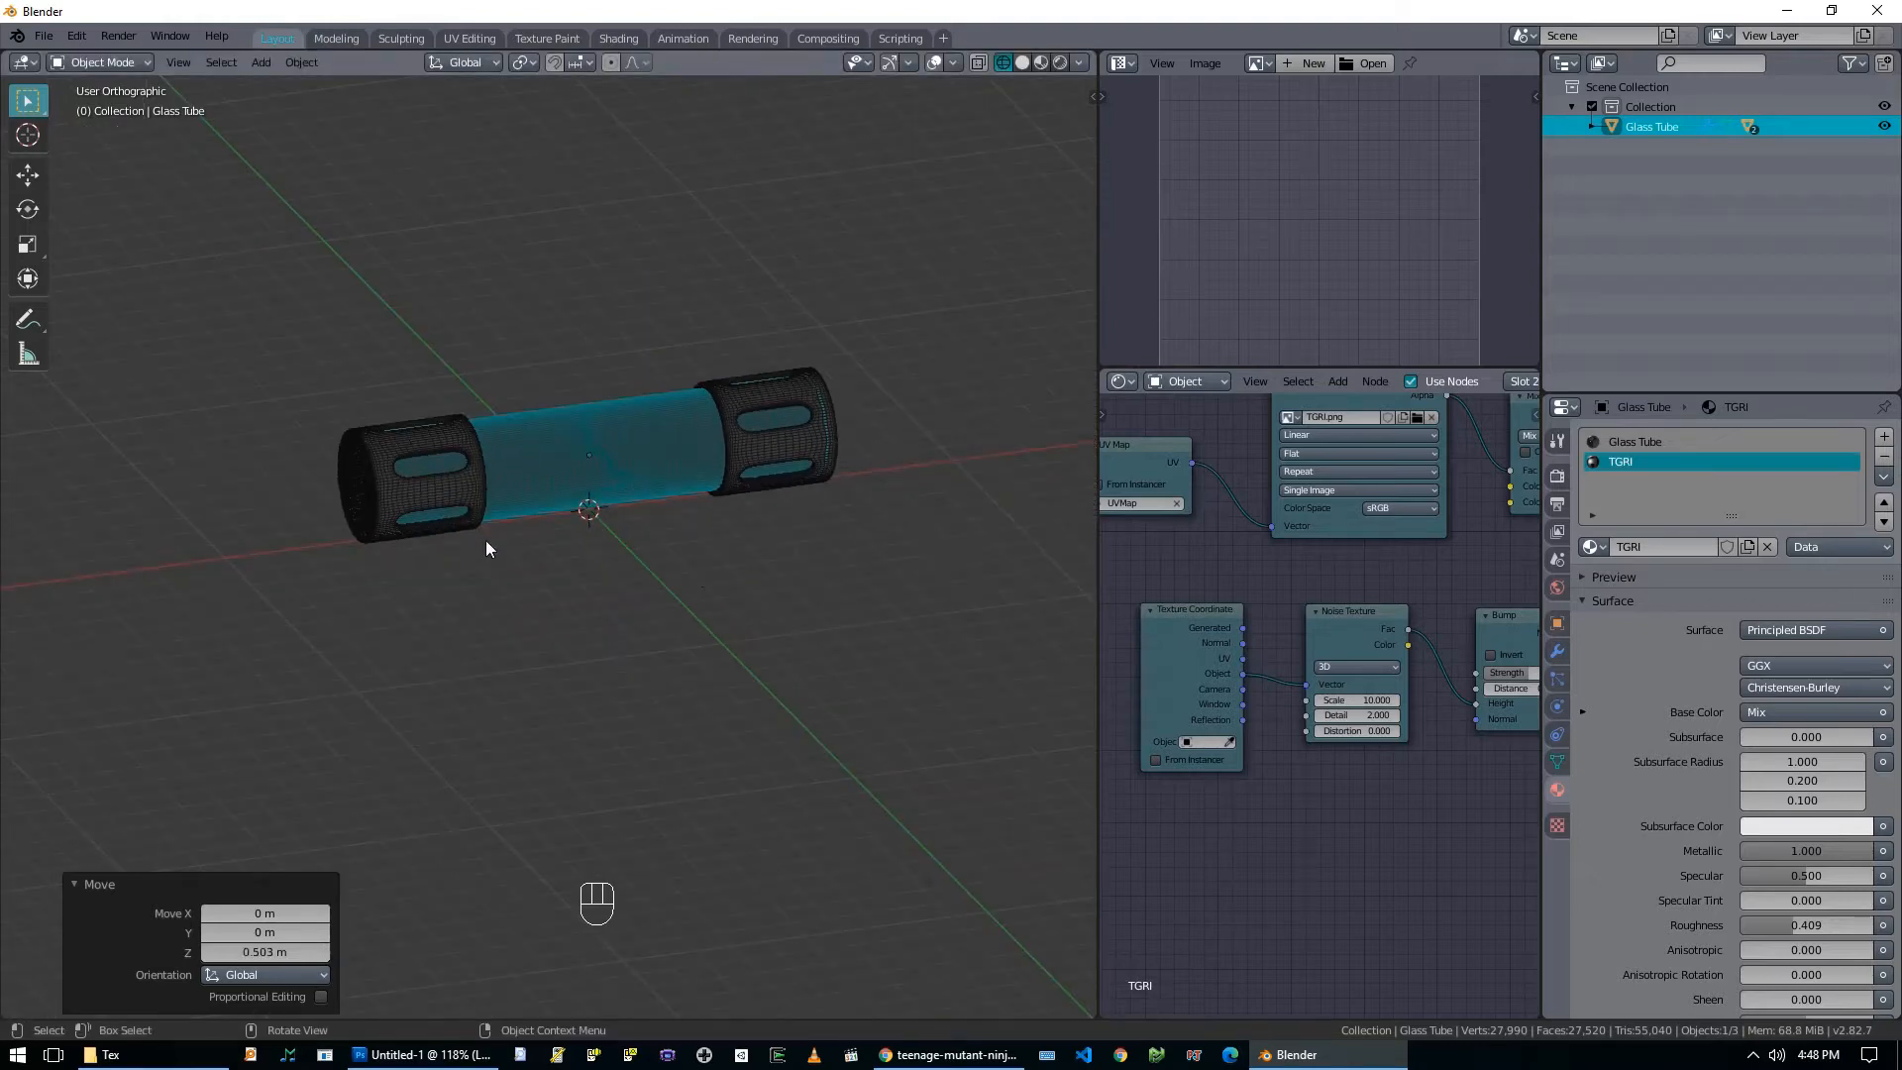
In the Glass Tube's mesh, select the single circular edge loop running around the glass near End Cap Left.
scroll(628, 513, up, 4)
middle_drag(634, 511, 784, 424)
scroll(527, 376, up, 2)
key(Tab)
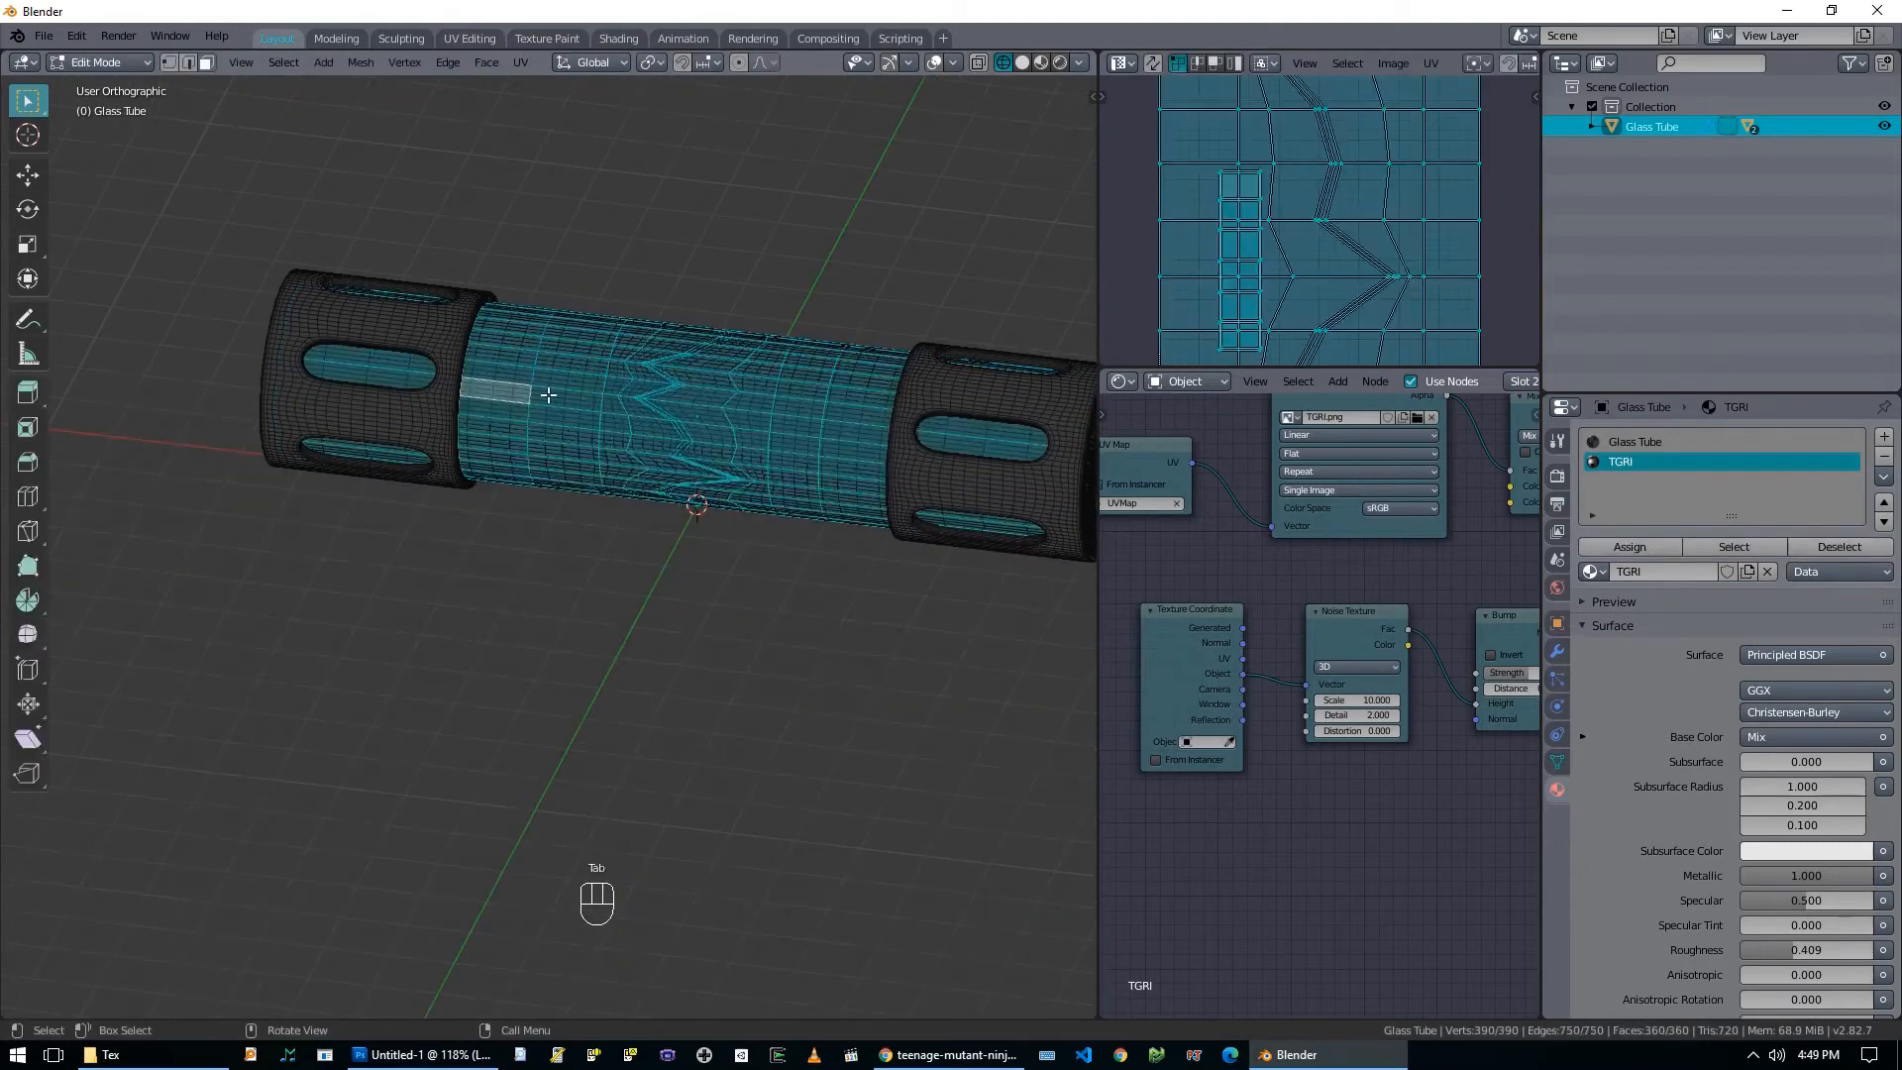
scroll(555, 387, up, 3)
key(alt+a)
shift+middle_drag(552, 293, 606, 498)
scroll(605, 499, up, 1)
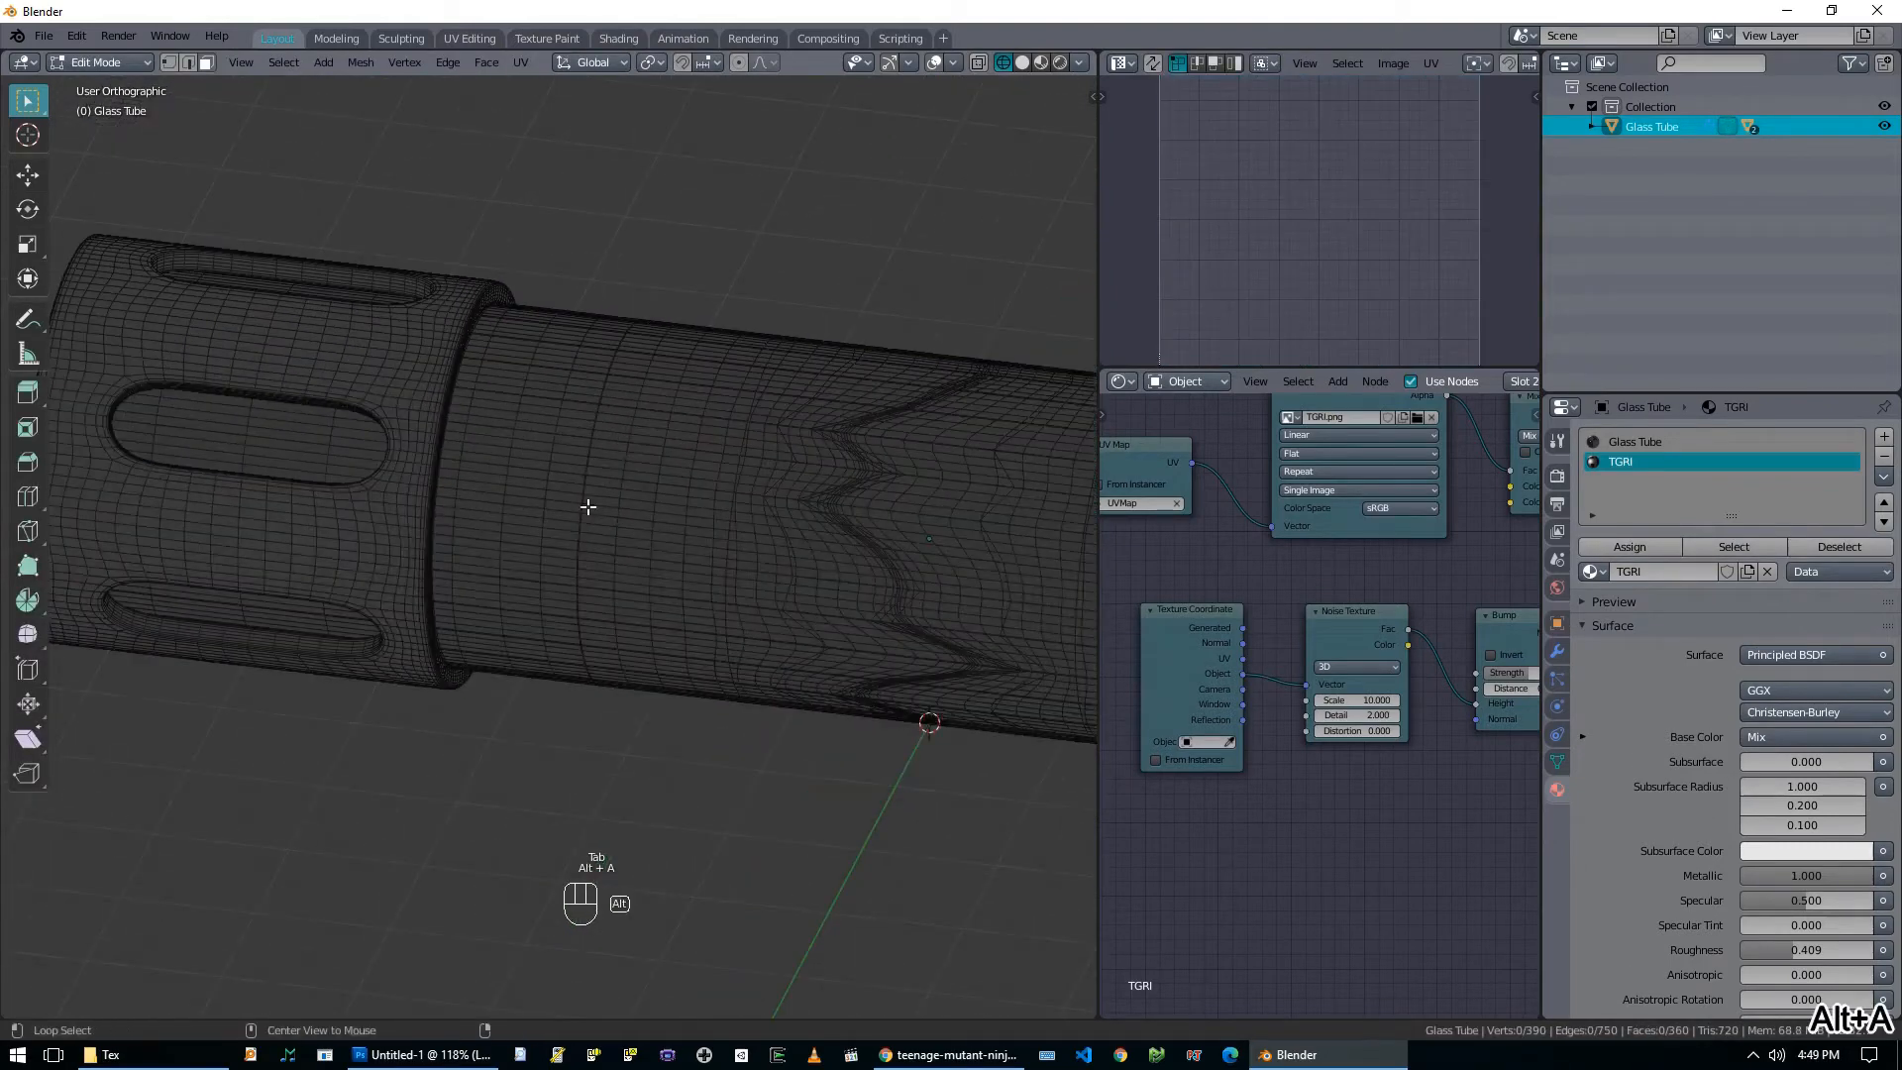
alt+click(589, 483)
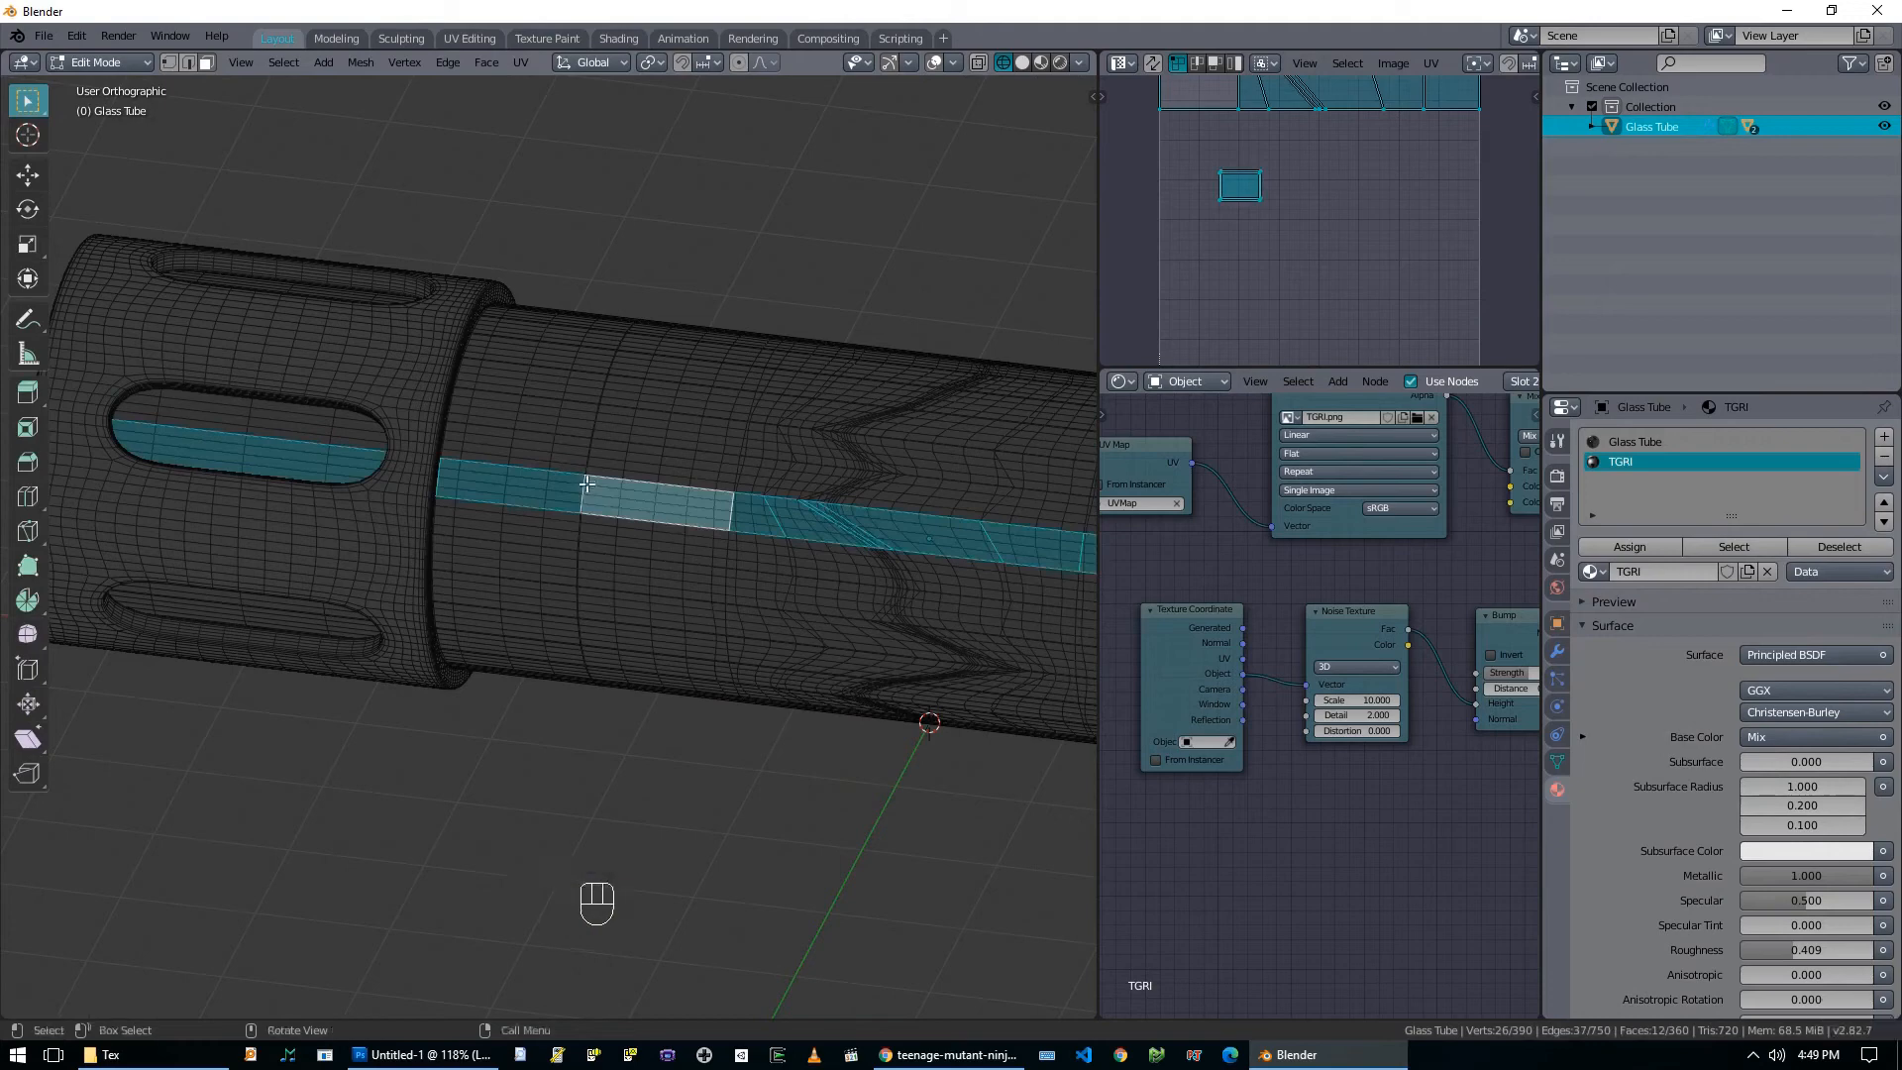
alt+click(584, 489)
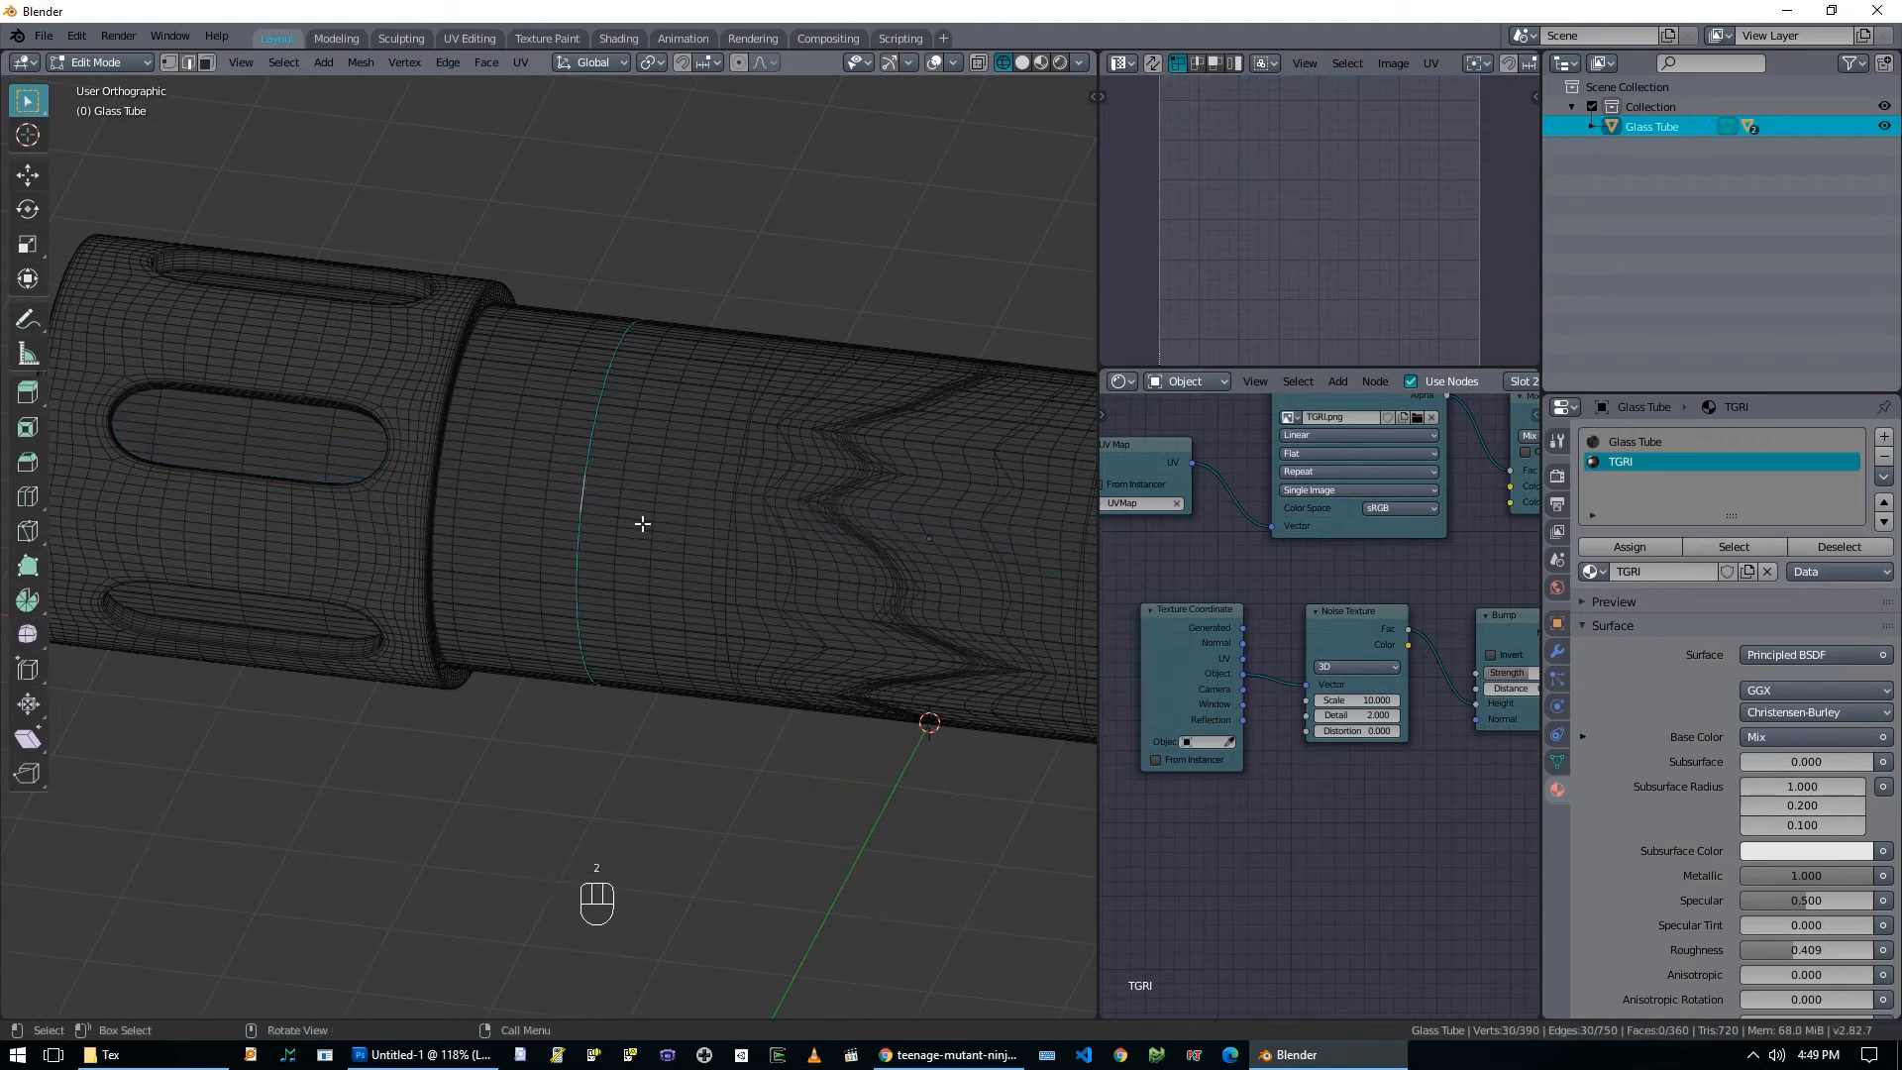
Duplicate the edge loop in place, separate it into its own object and select that ring in Object Mode.
key(shift+d)
click(618, 514)
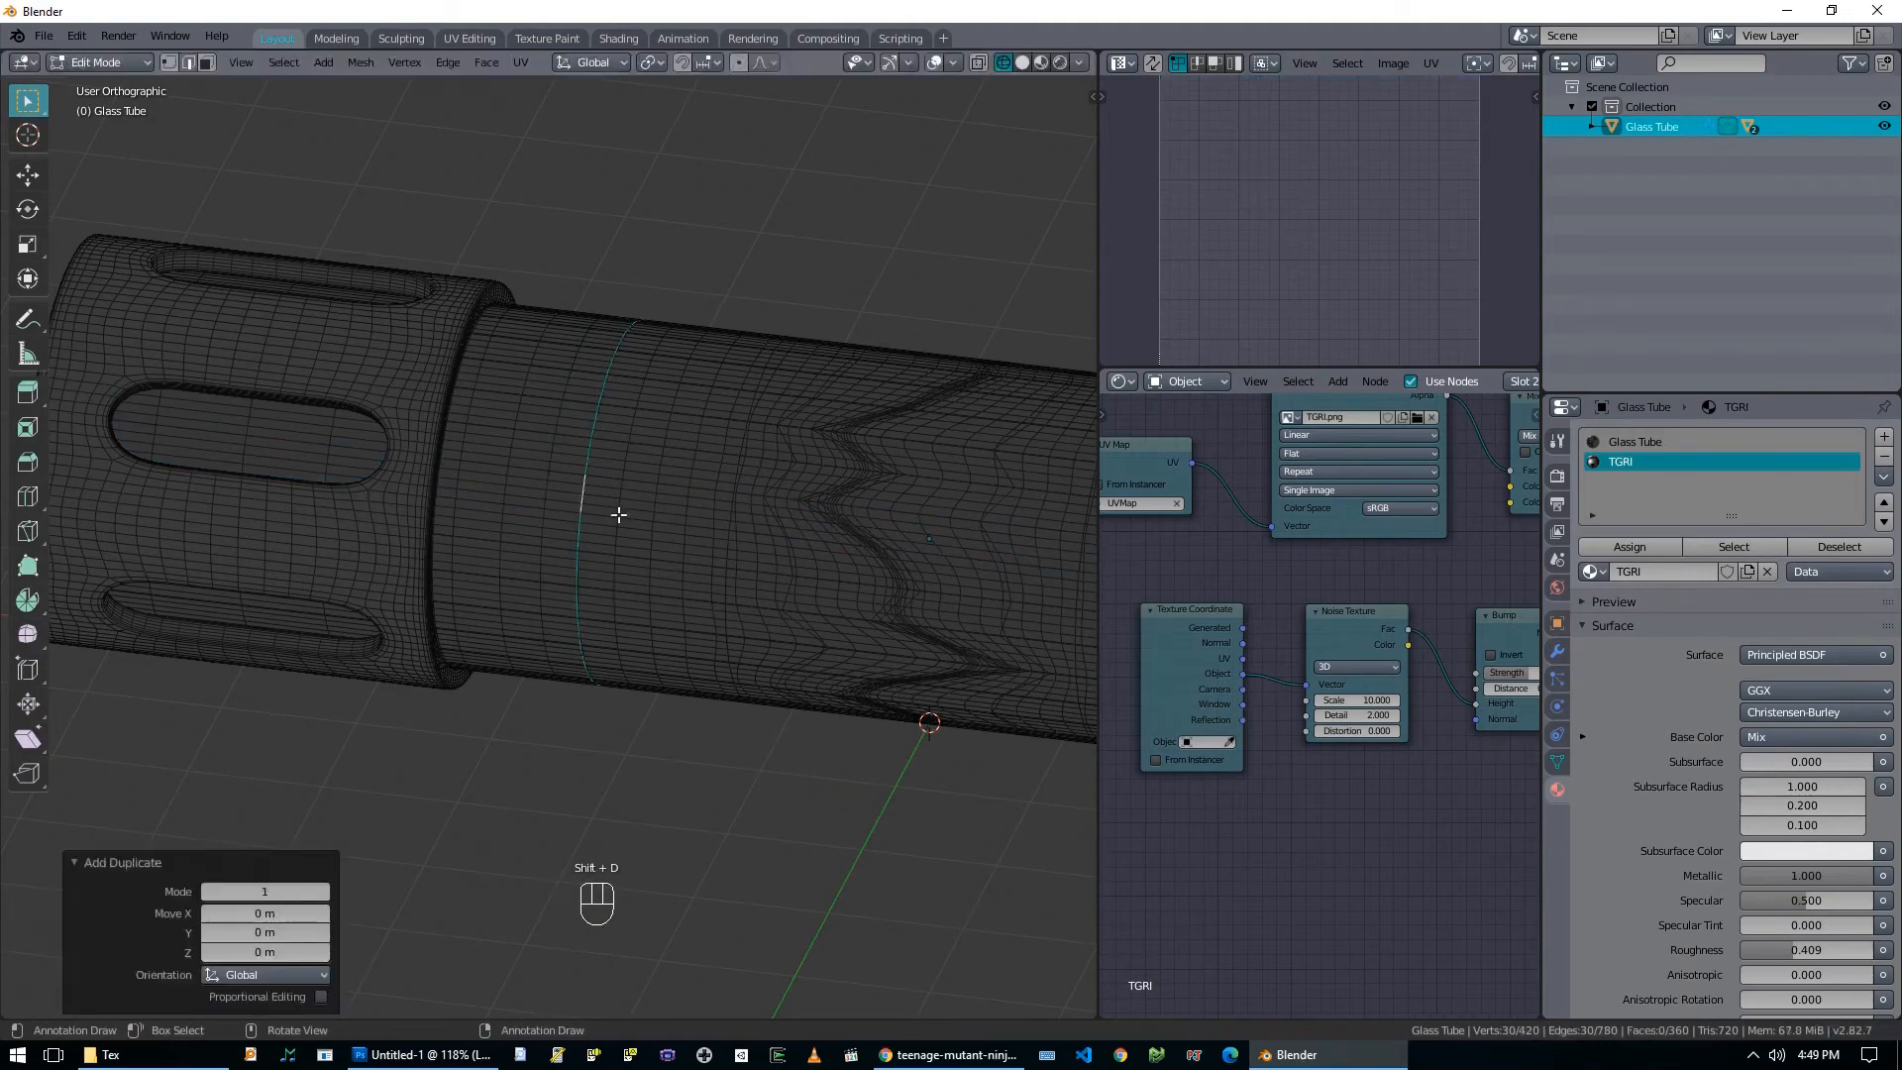
key(p)
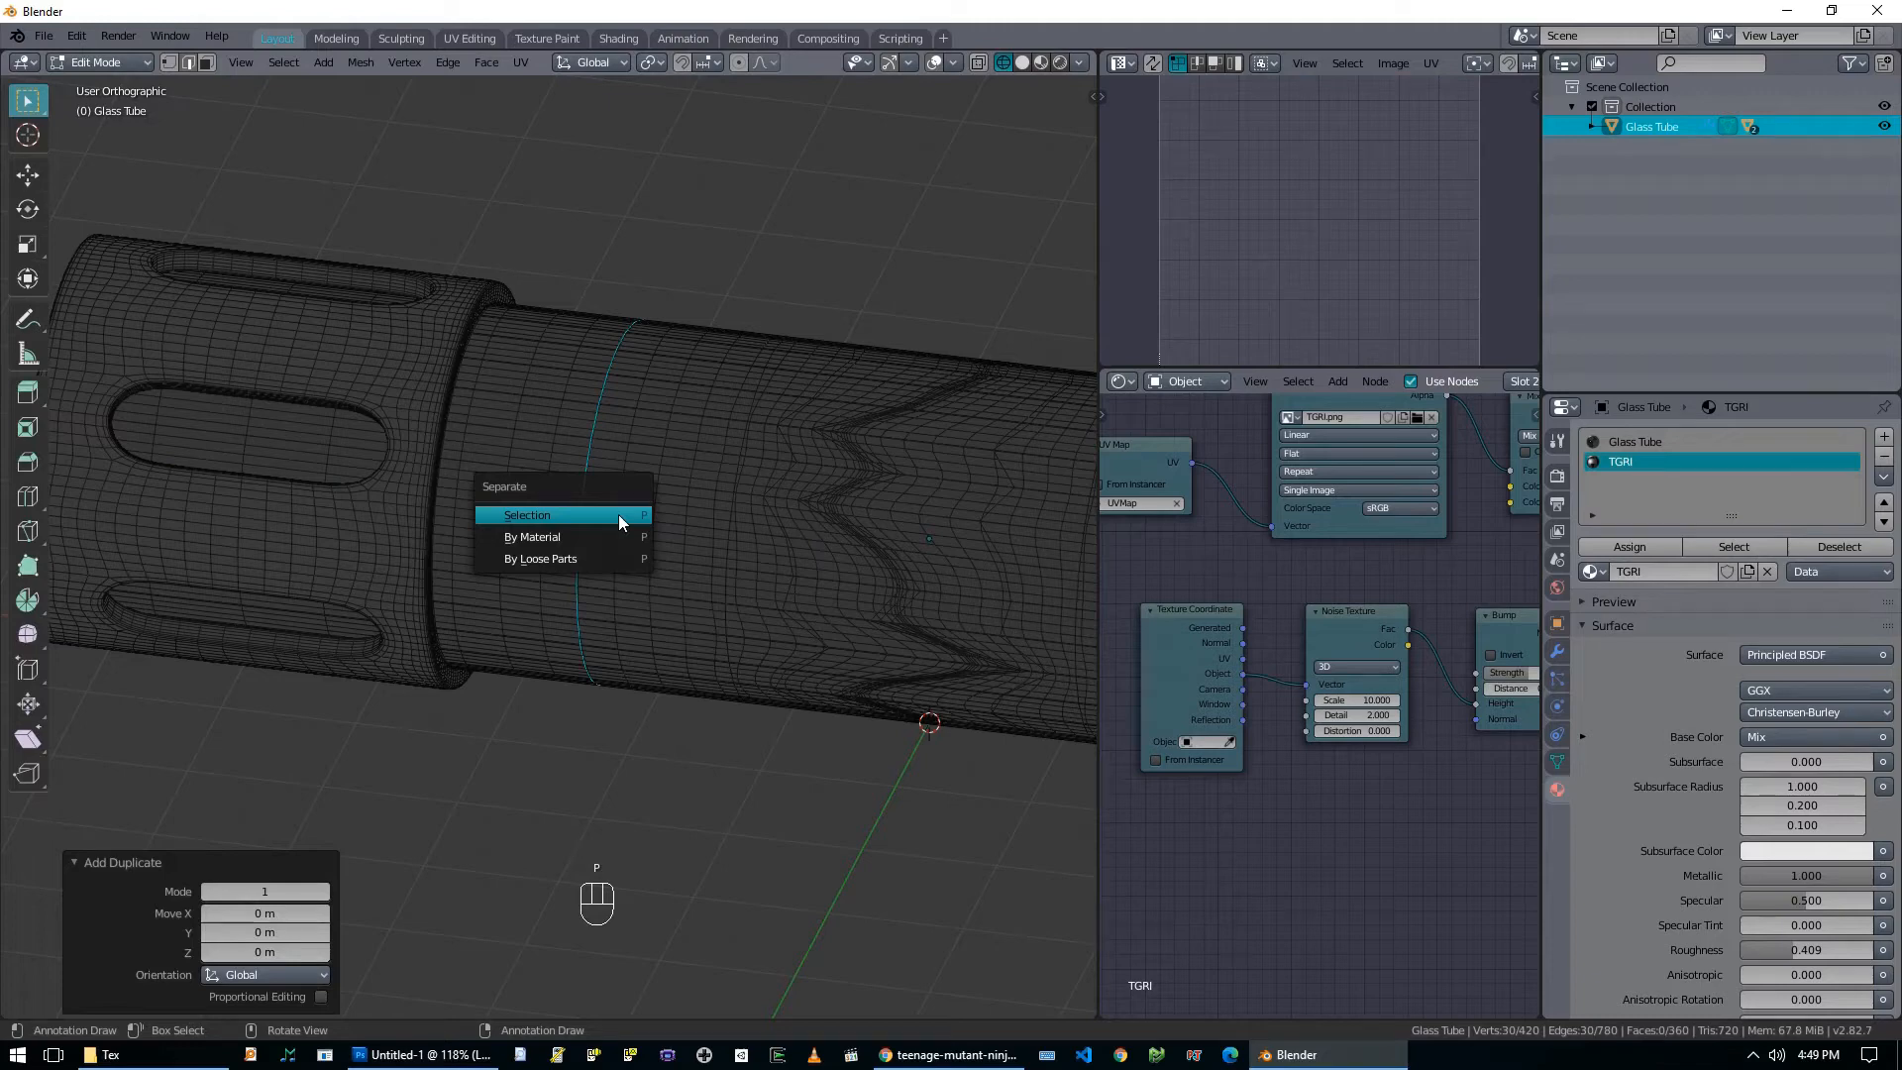
click(618, 514)
key(Tab)
click(591, 478)
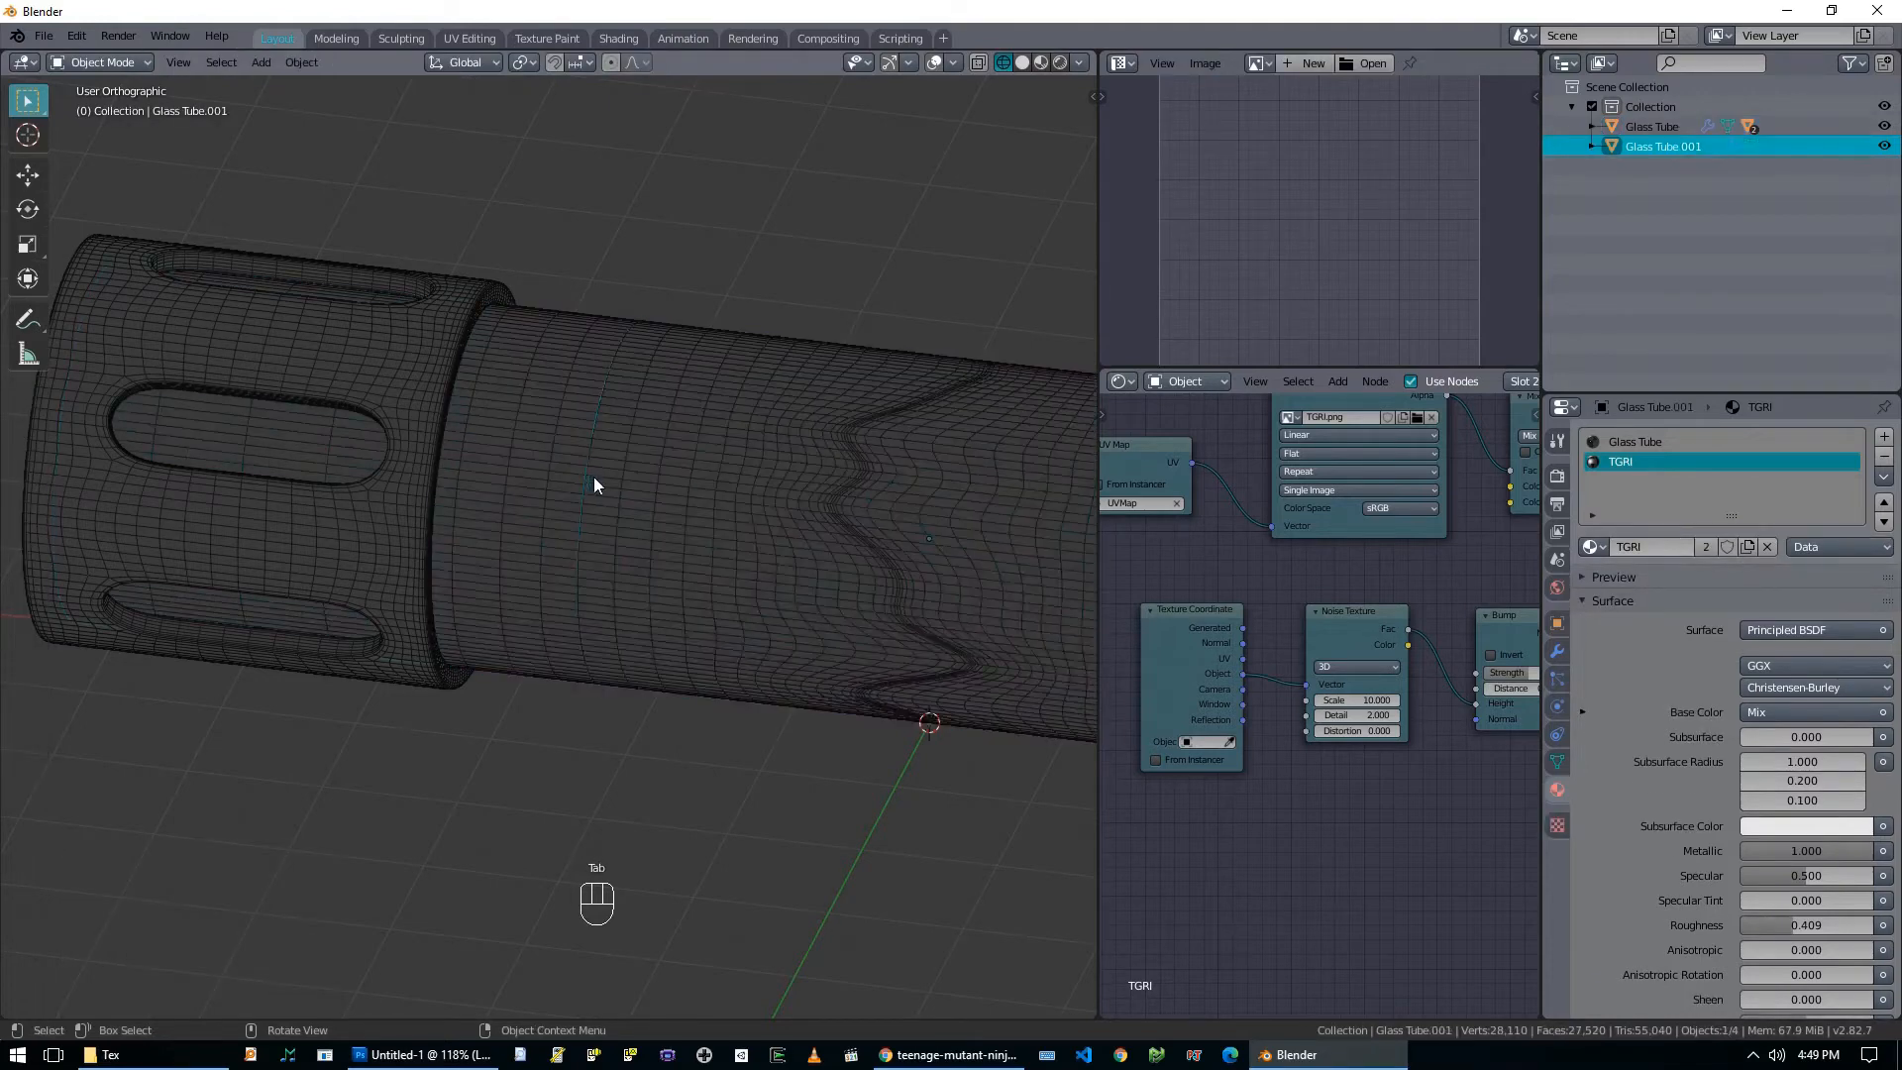
scroll(591, 467, down, 4)
key(g)
right_click(627, 301)
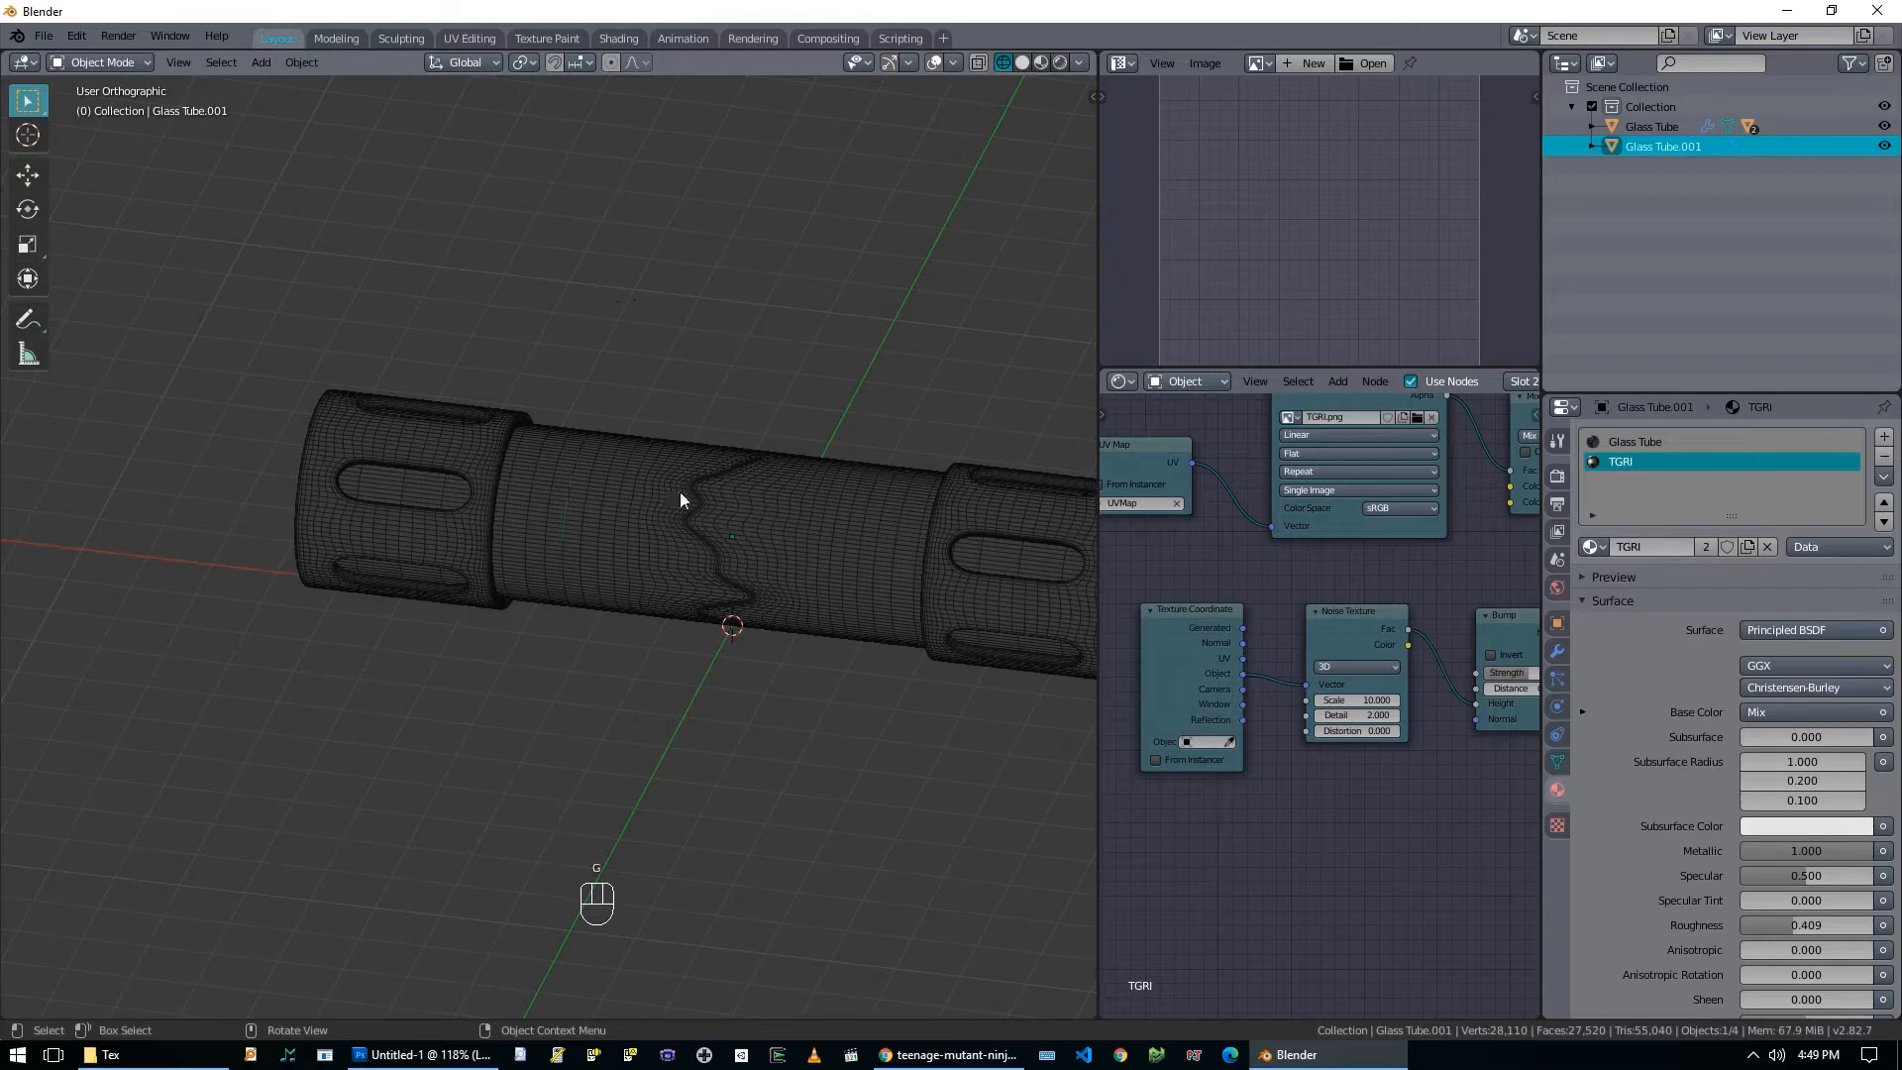
Hide End Cap Left and End Cap Right in front view.
key(KP_1)
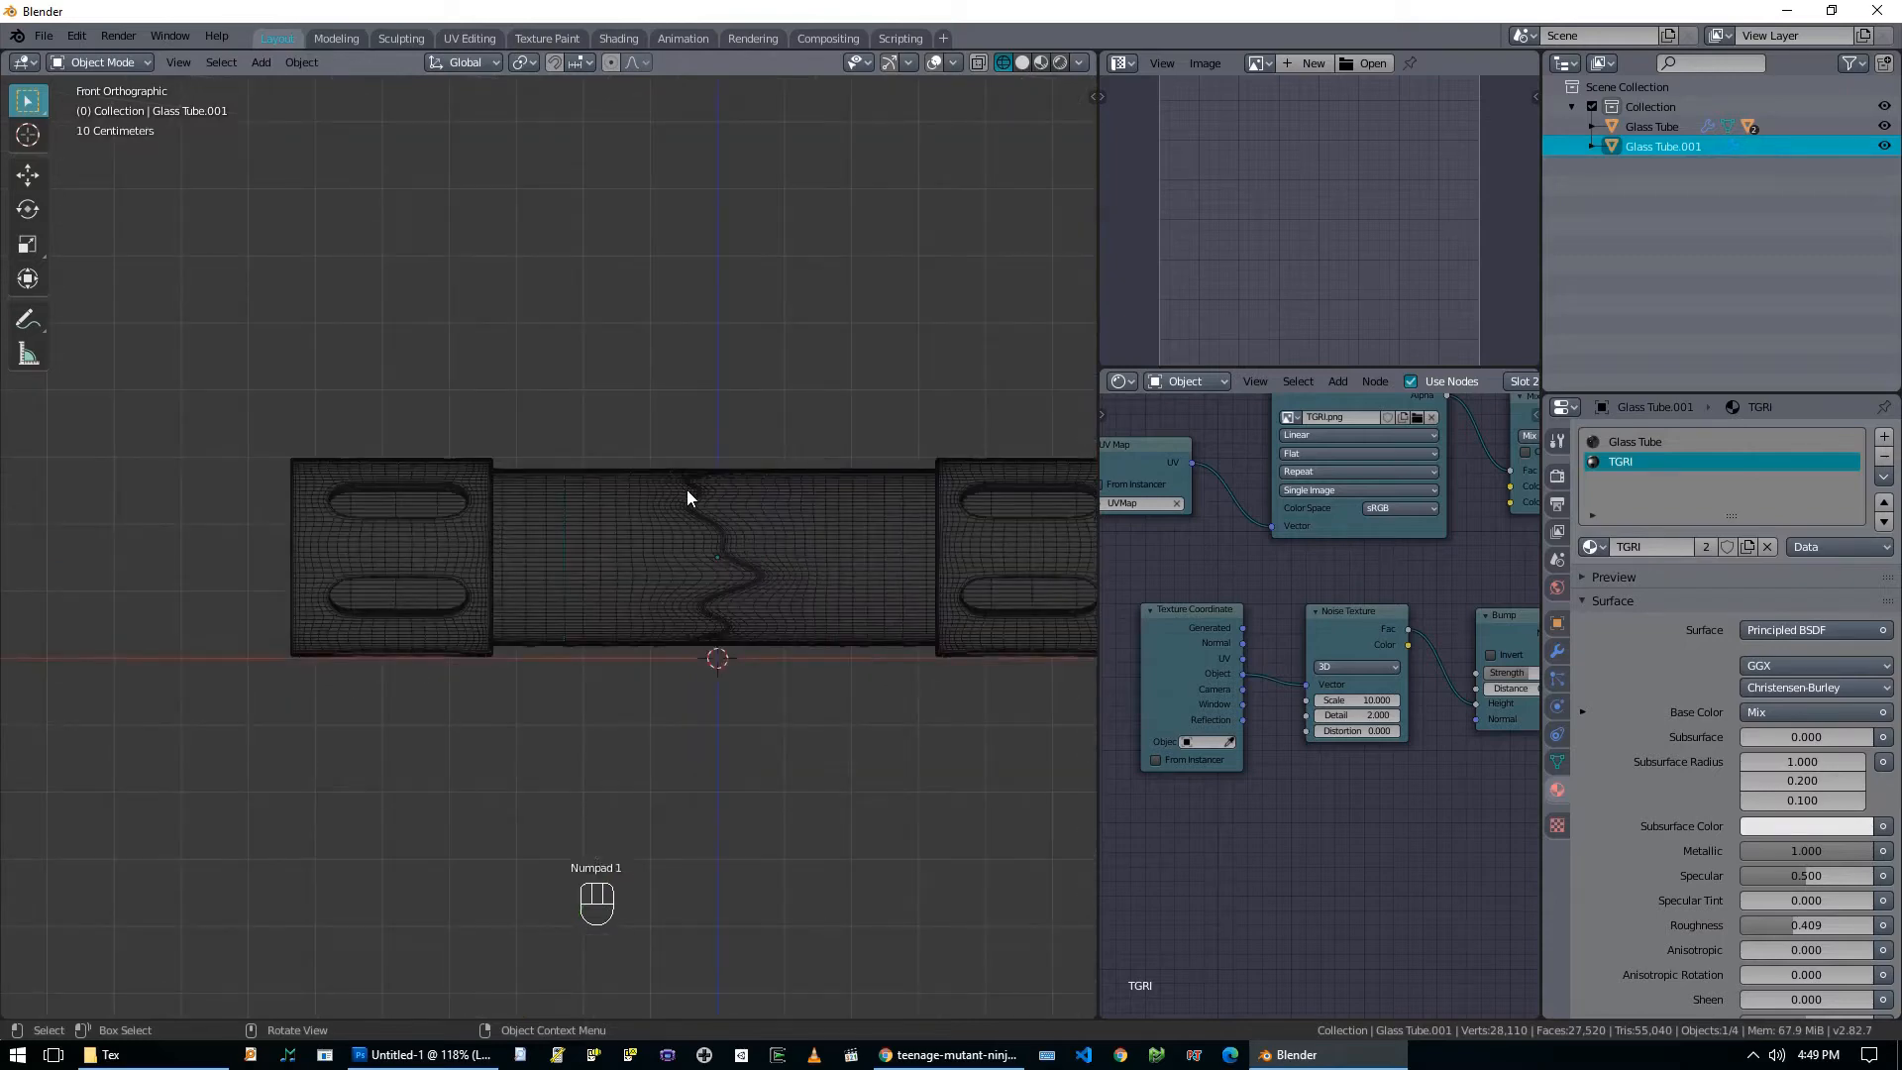
scroll(644, 654, down, 2)
click(404, 512)
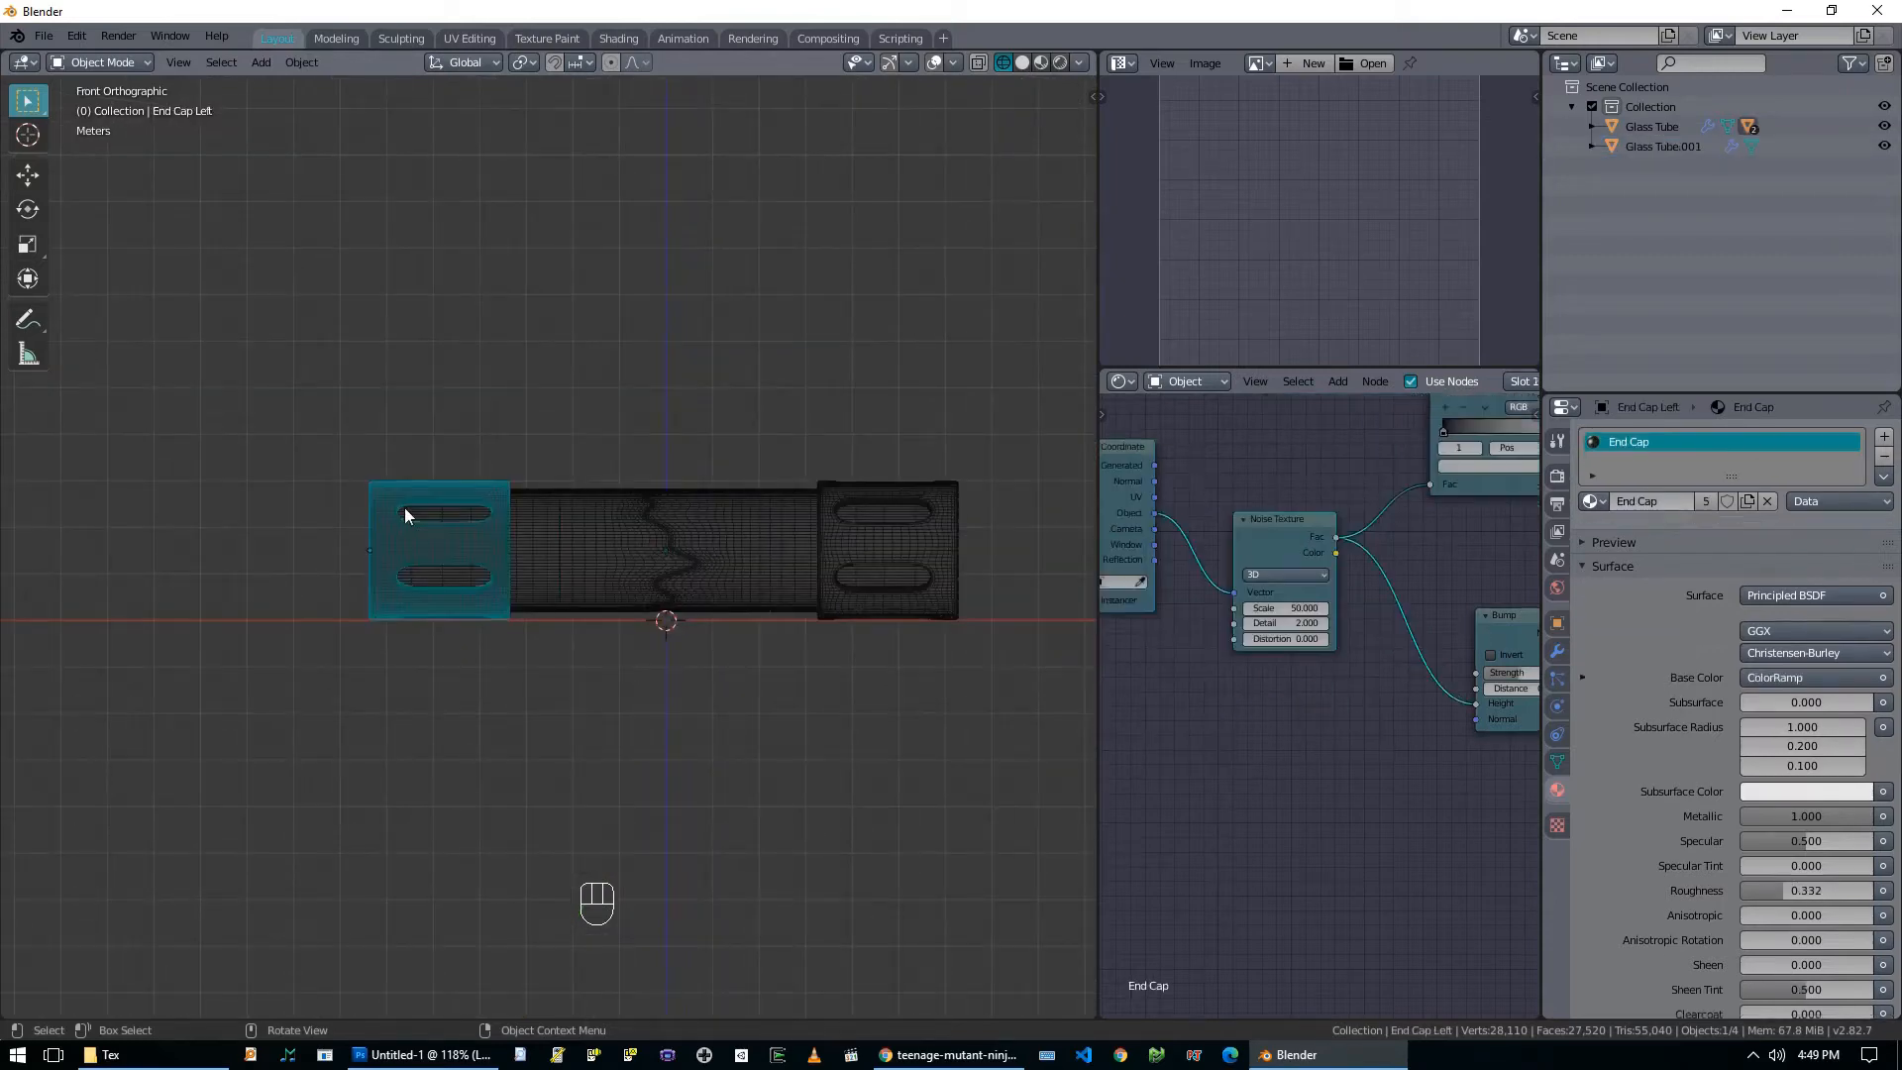
shift+click(847, 490)
key(h)
scroll(693, 535, up, 6)
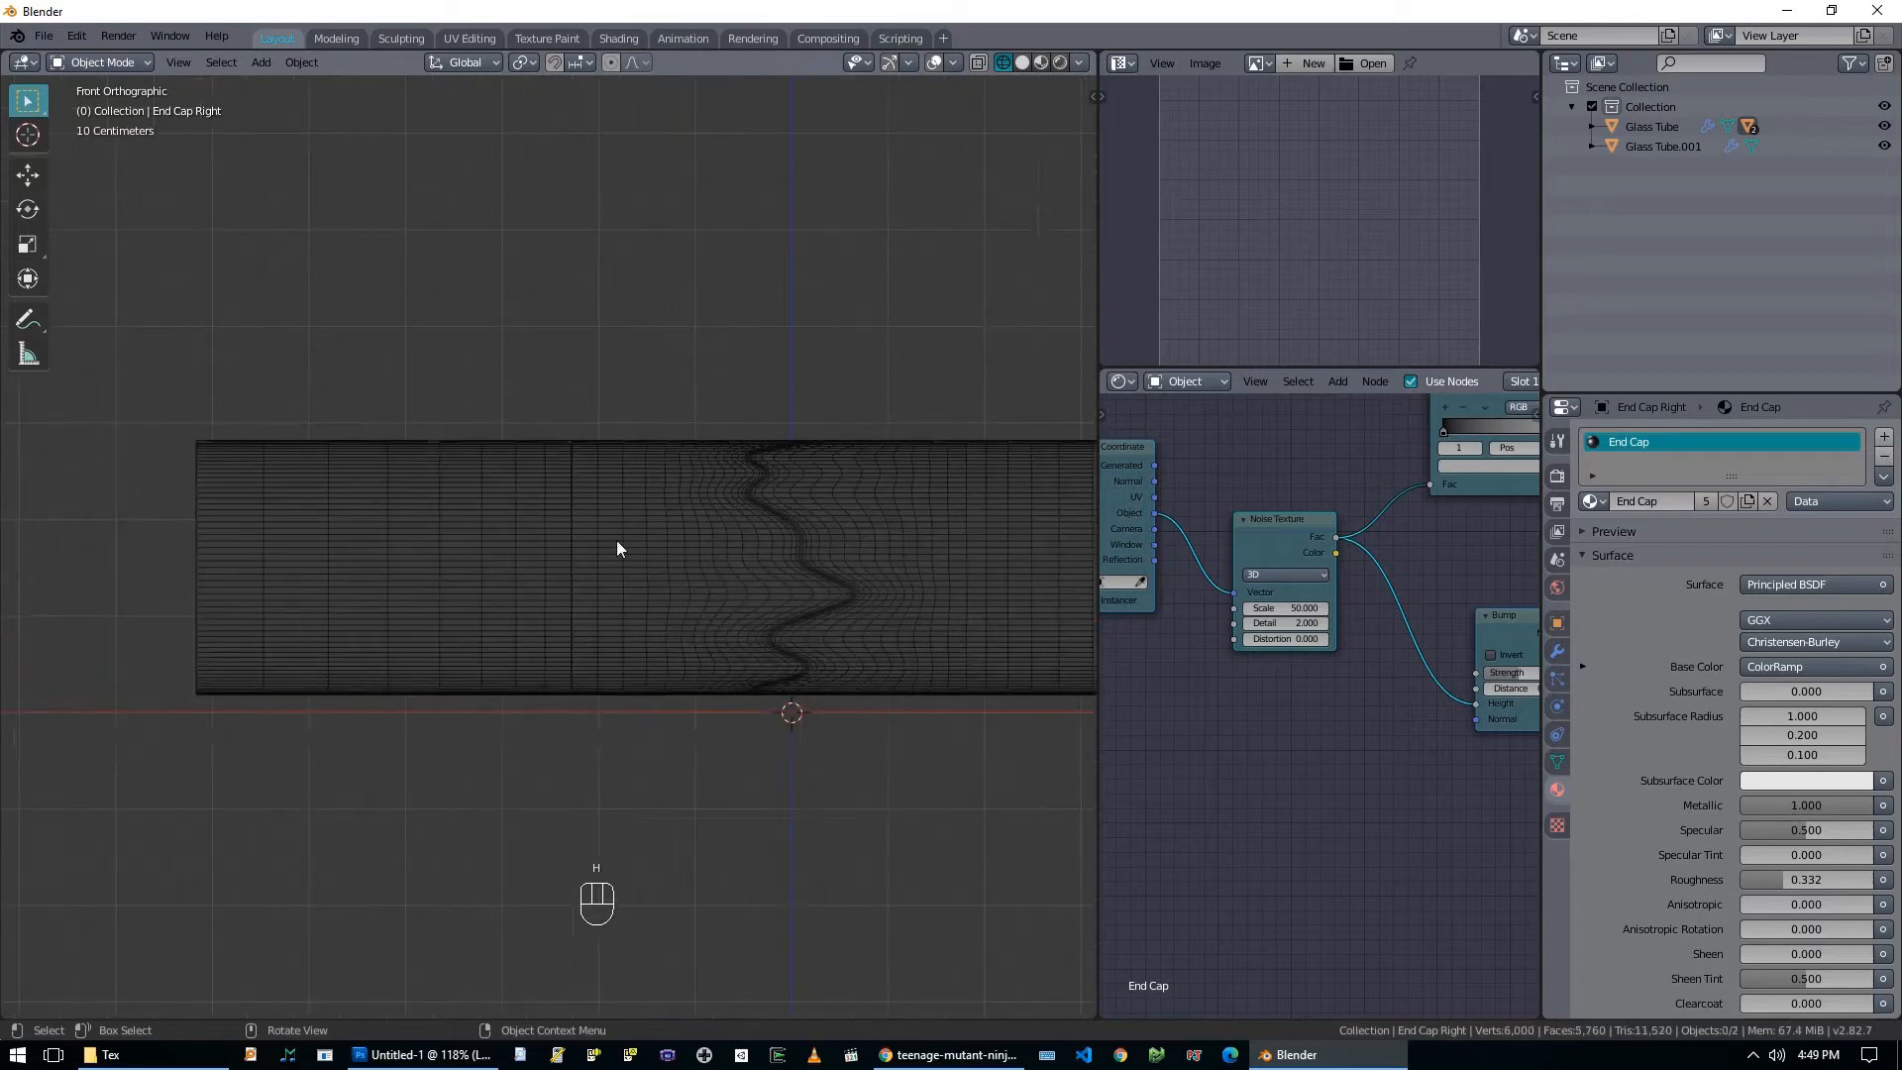
Select the separated ring and scale it to about 0.968 in right view so it fits inside the glass.
click(634, 549)
click(572, 550)
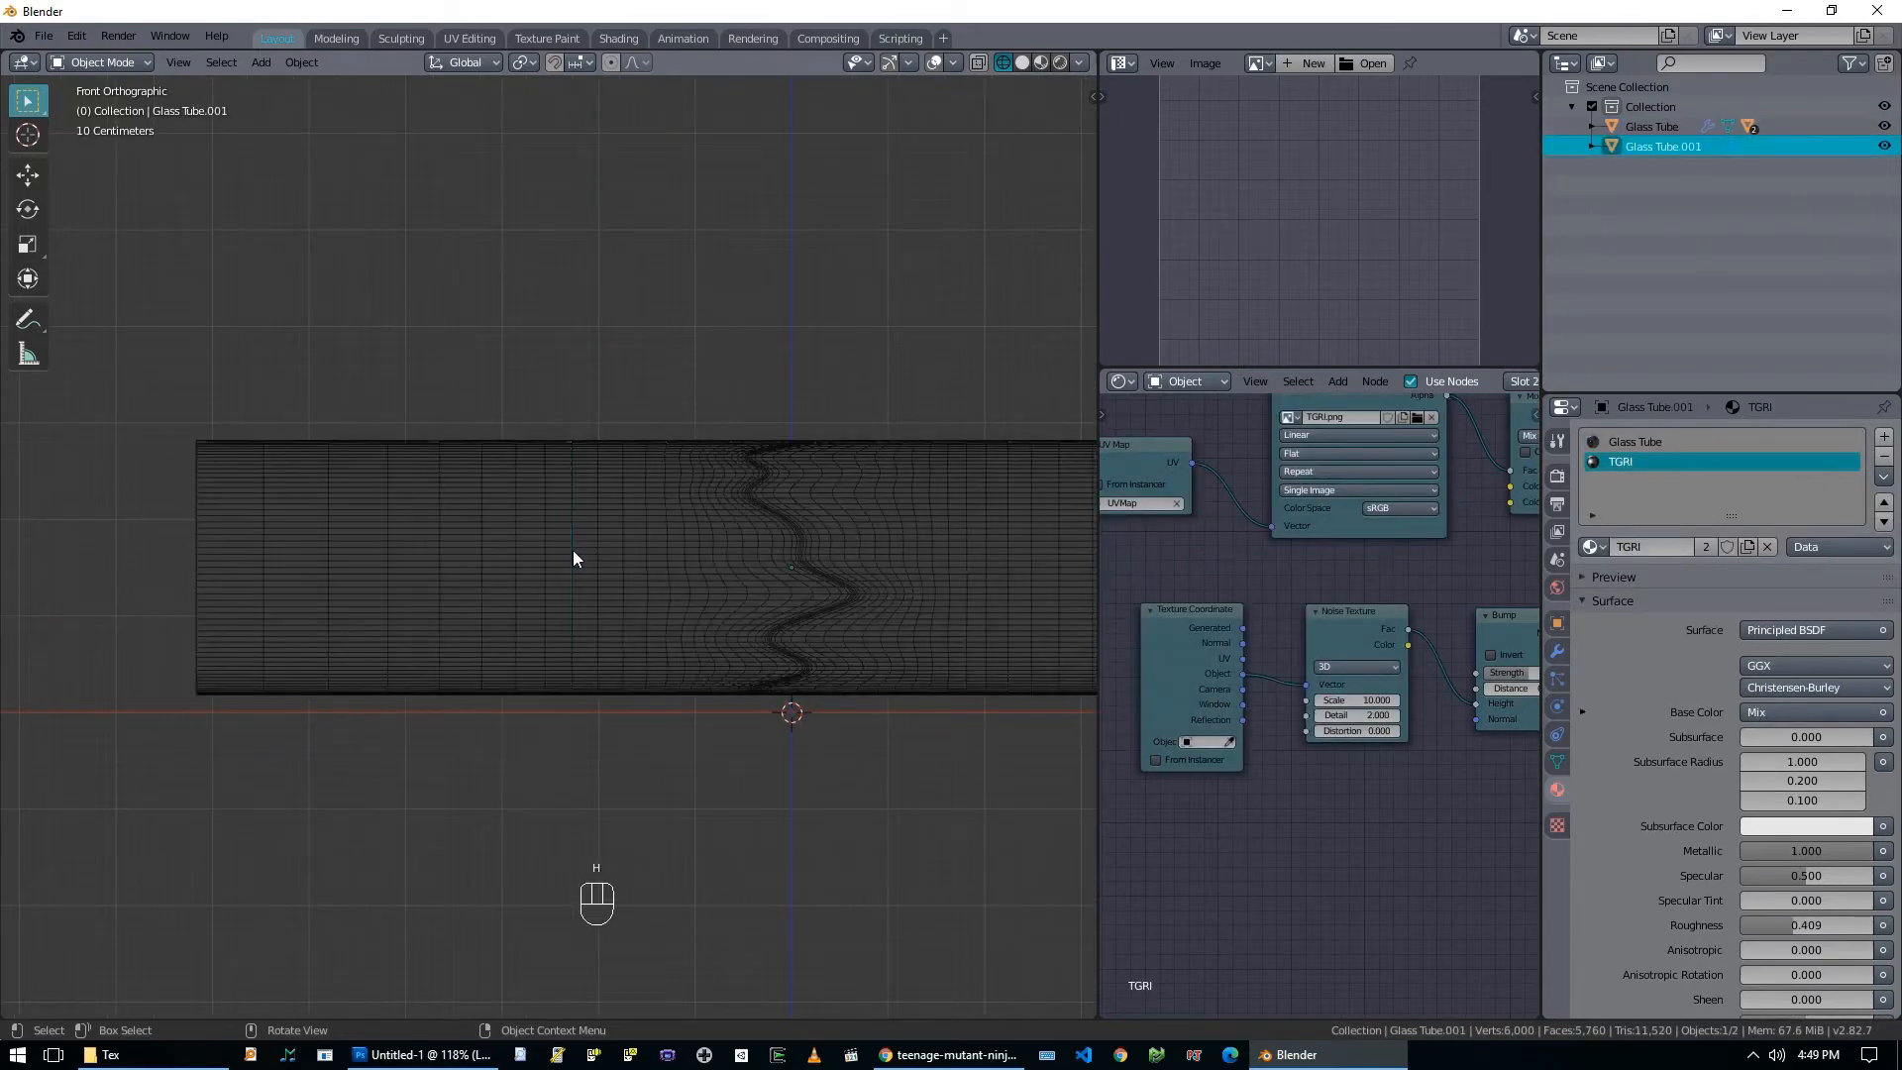
key(KP_3)
scroll(595, 551, up, 2)
shift+middle_drag(649, 551, 368, 564)
scroll(369, 573, up, 2)
key(s)
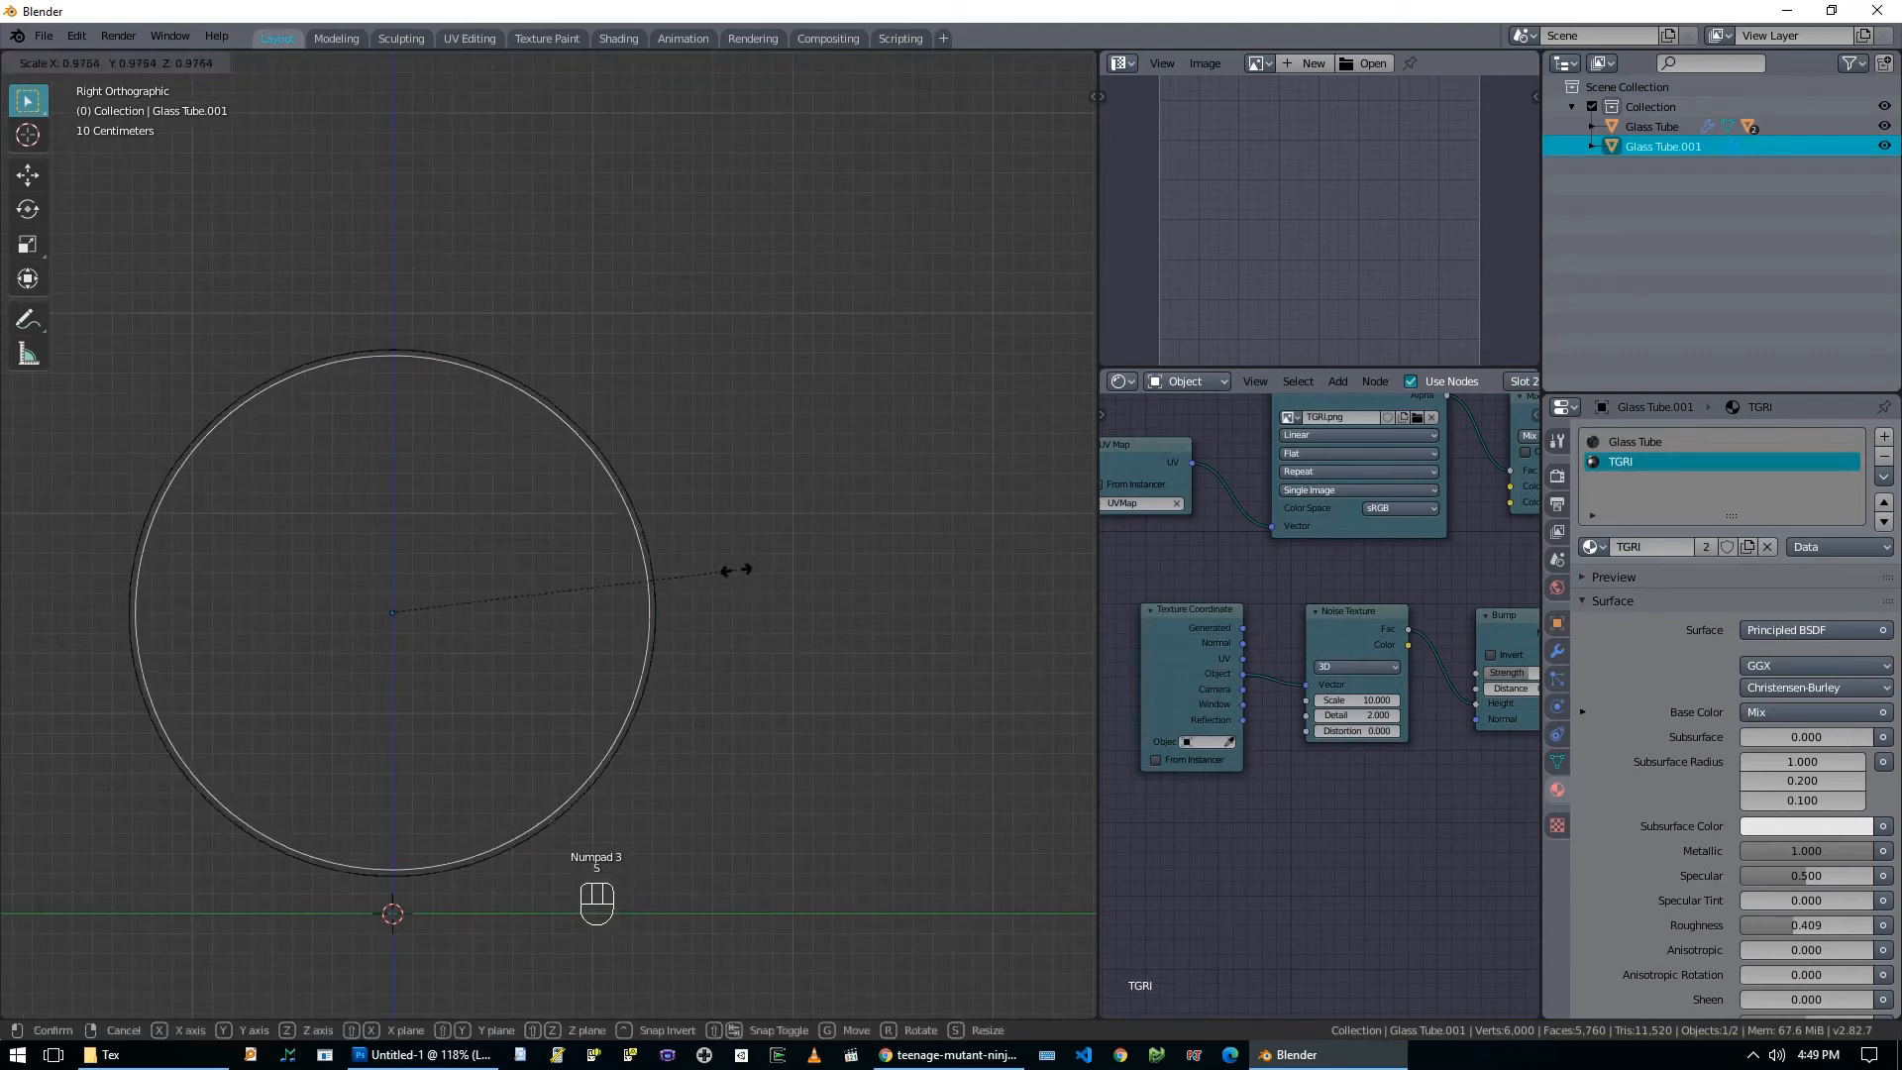
click(733, 570)
Move the ring about -3.88 m along X in front view to the tube's left end.
scroll(684, 580, down, 3)
key(KP_1)
scroll(731, 572, down, 3)
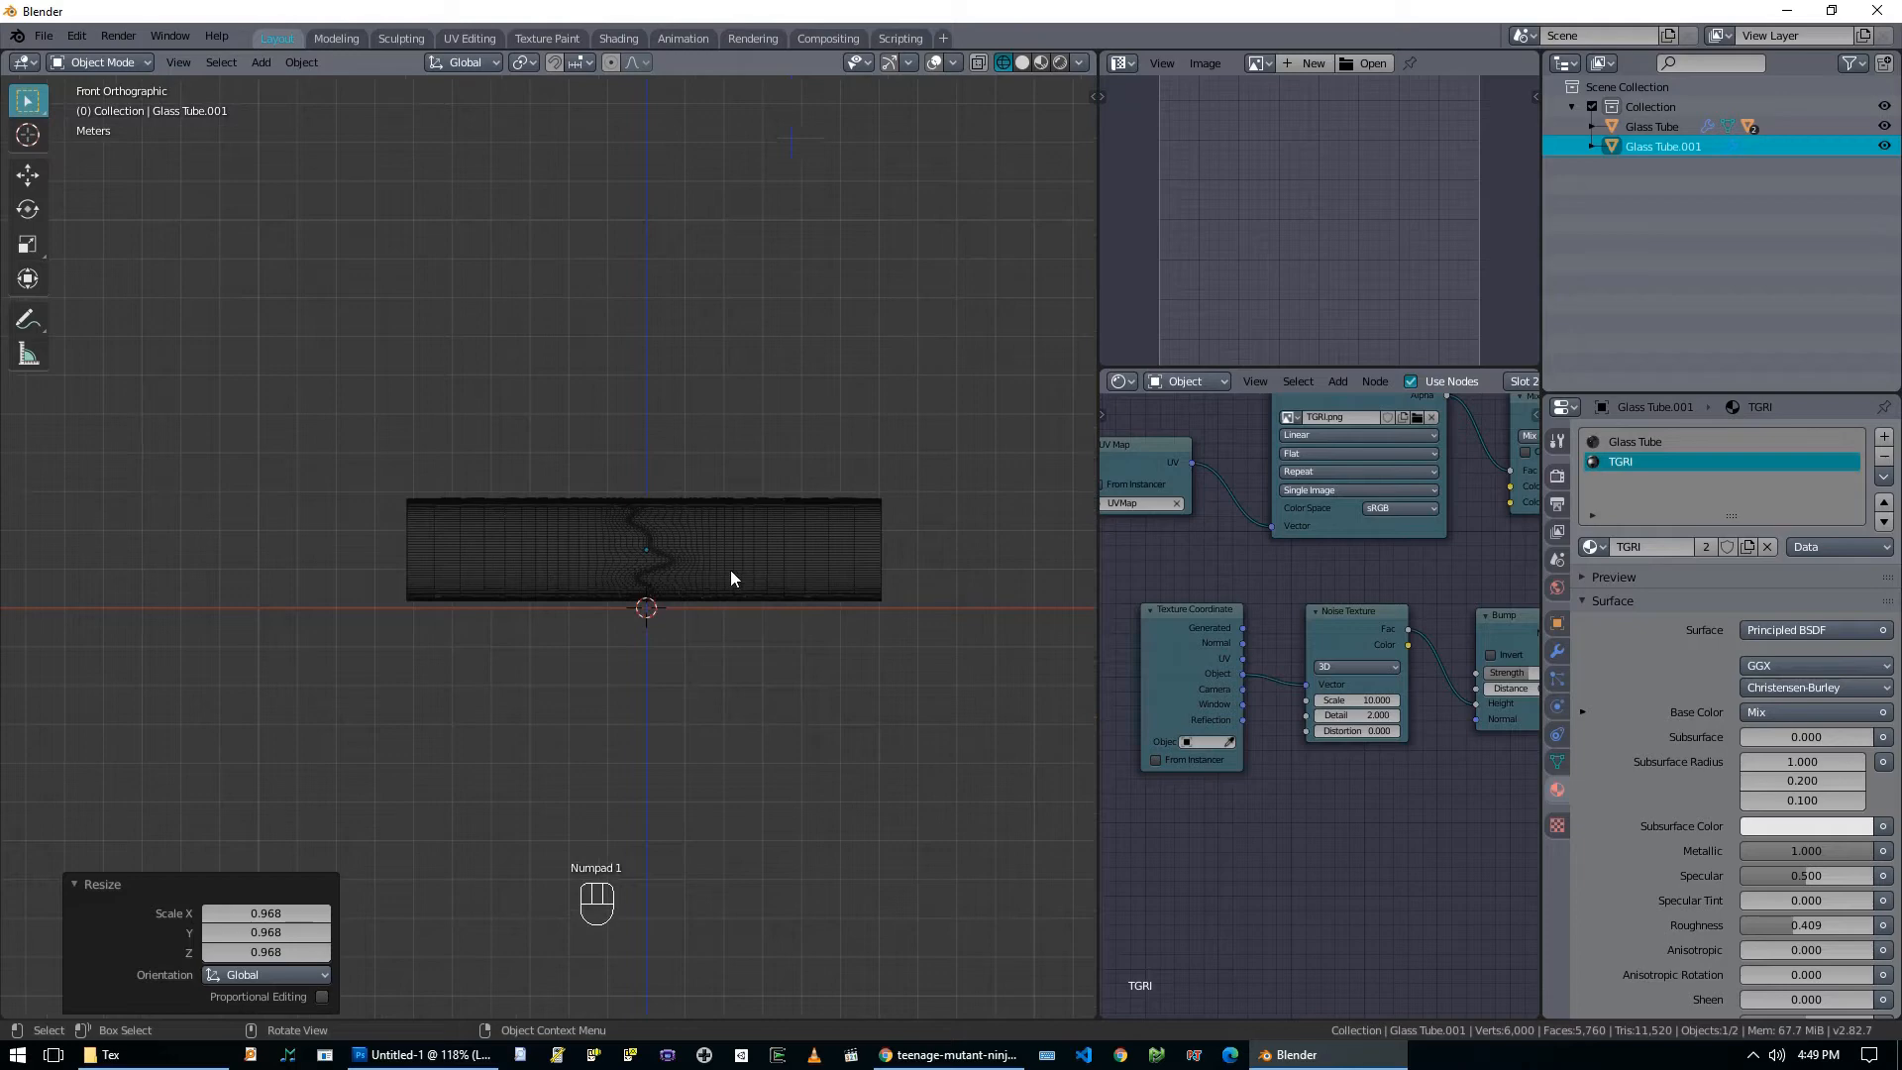
key(g)
key(x)
click(580, 587)
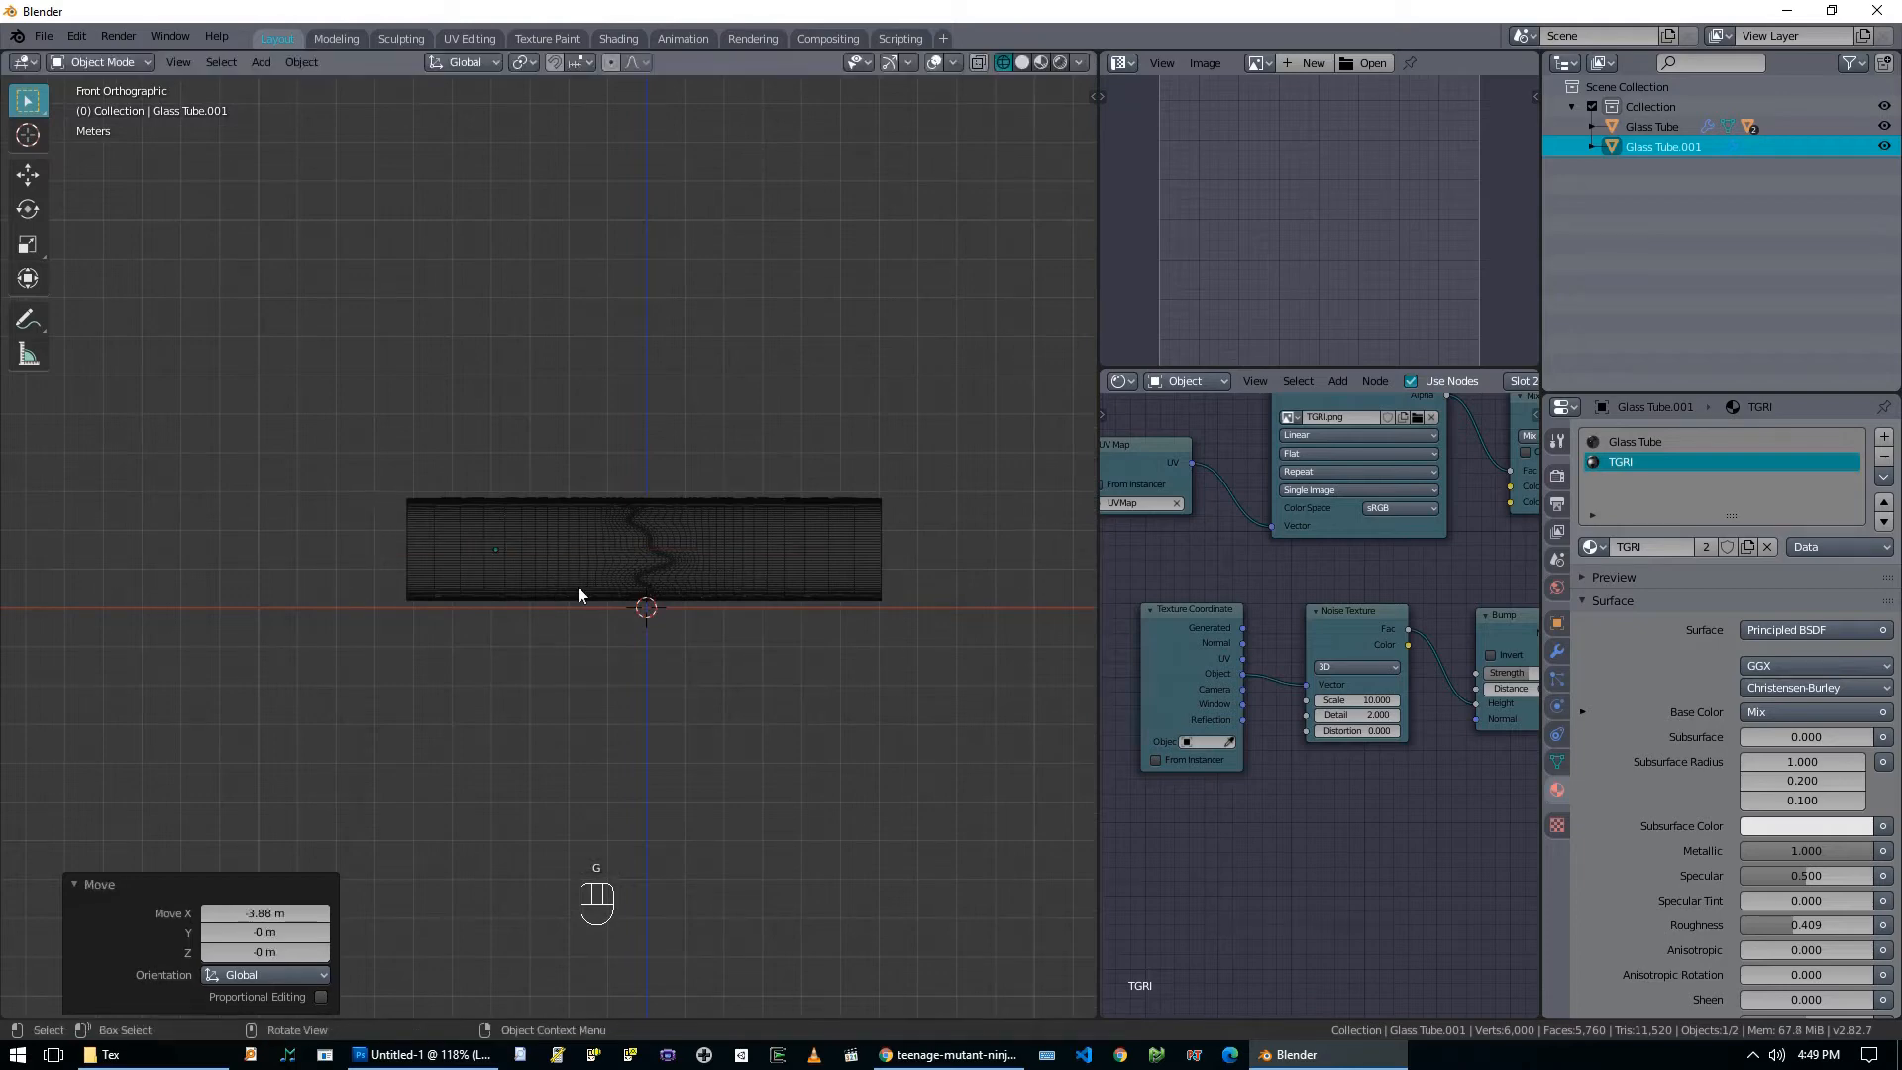
Extrude all of the ring's vertices about 5.28 m along X inside the glass tube.
key(Tab)
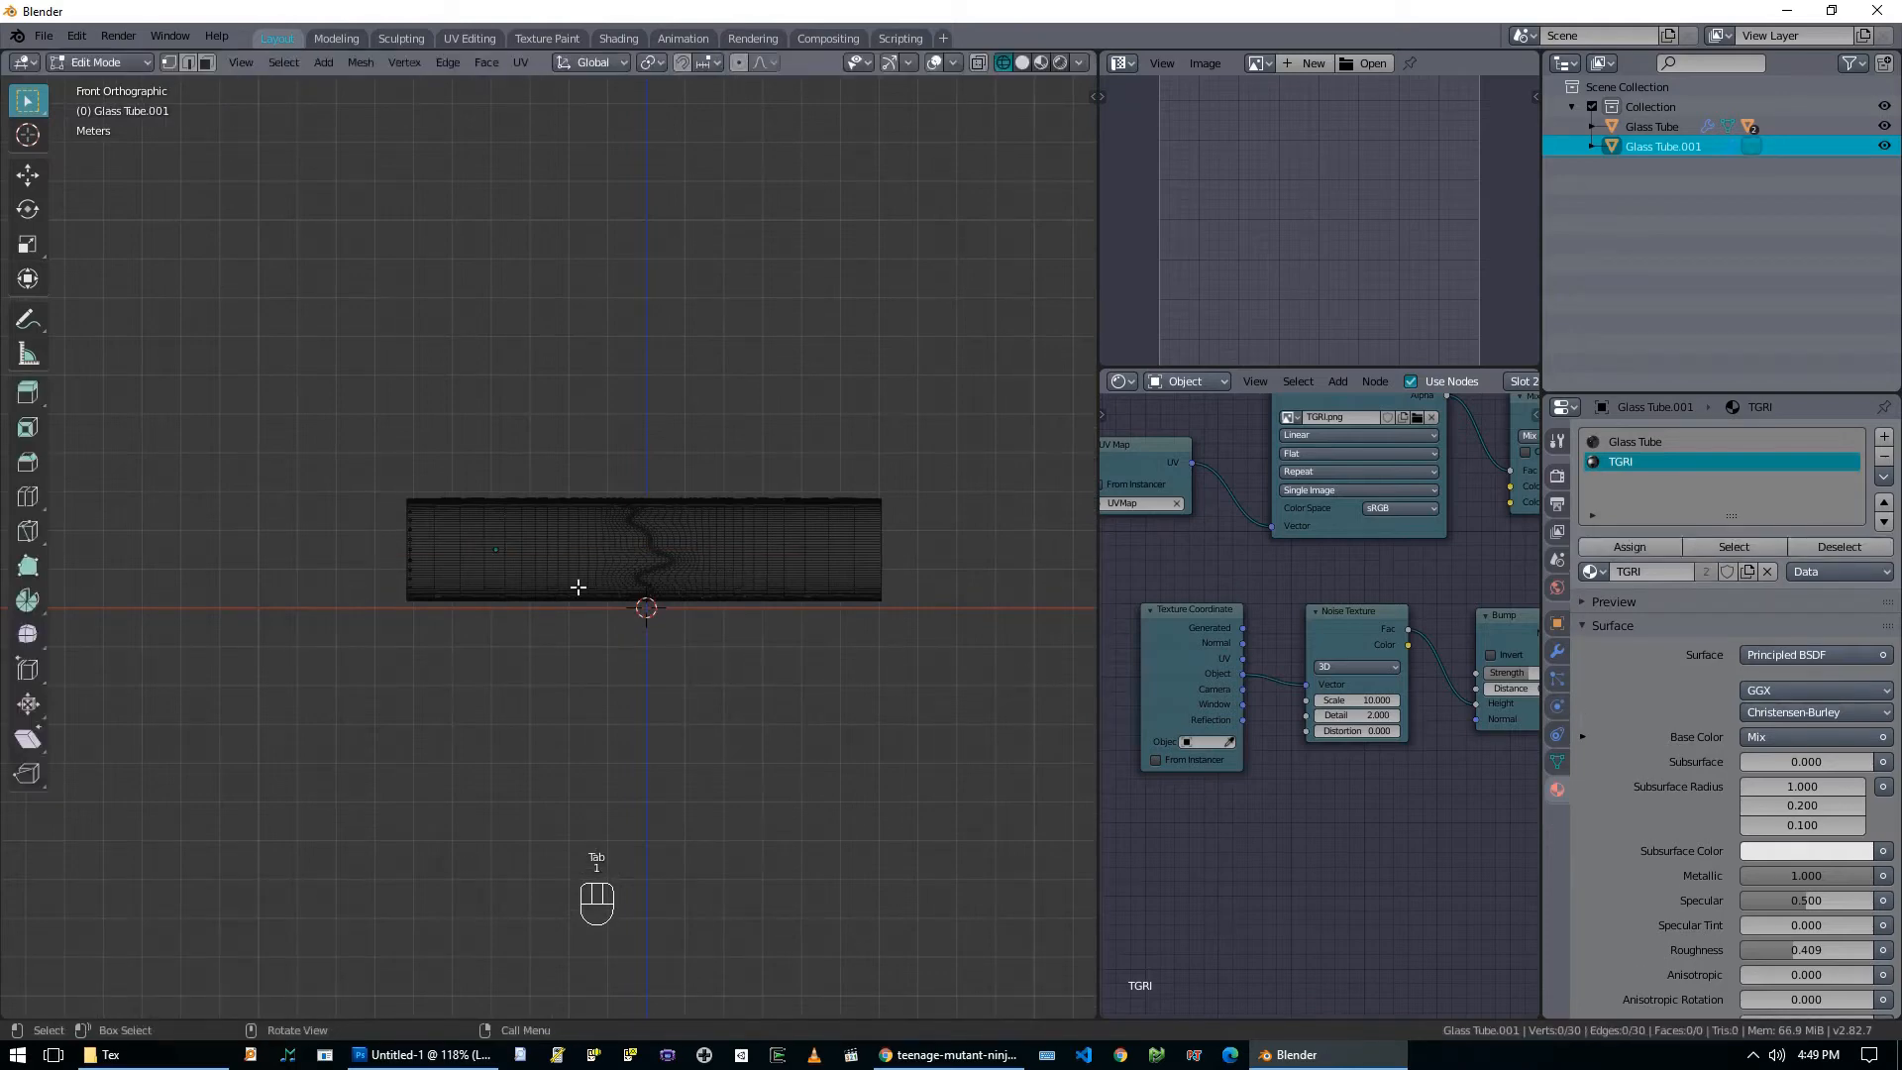
scroll(615, 590, up, 2)
shift+middle_drag(615, 590, 425, 607)
key(a)
key(e)
key(x)
click(719, 608)
scroll(565, 603, up, 3)
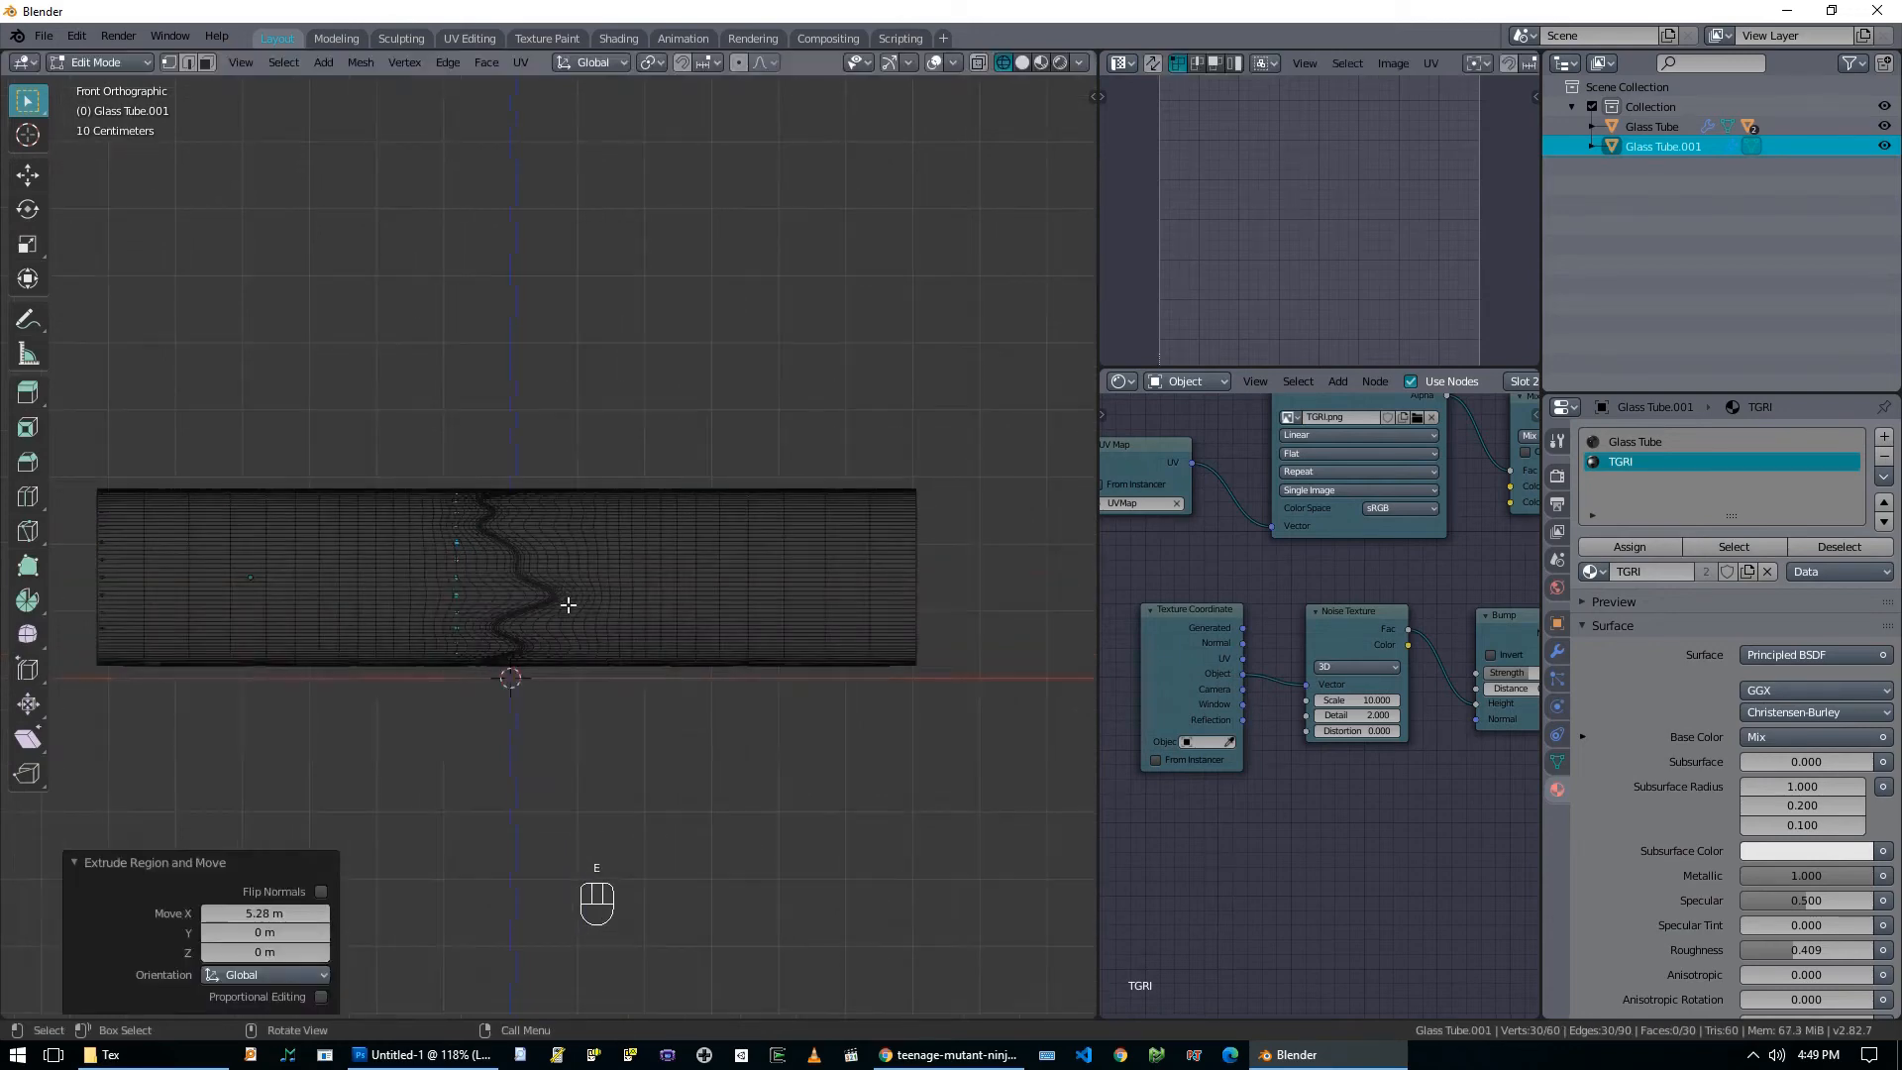
With X-ray on, extrude the ring another 2 m and then about 4.78 m along X to the tube's right end.
scroll(511, 631, down, 3)
key(alt+z)
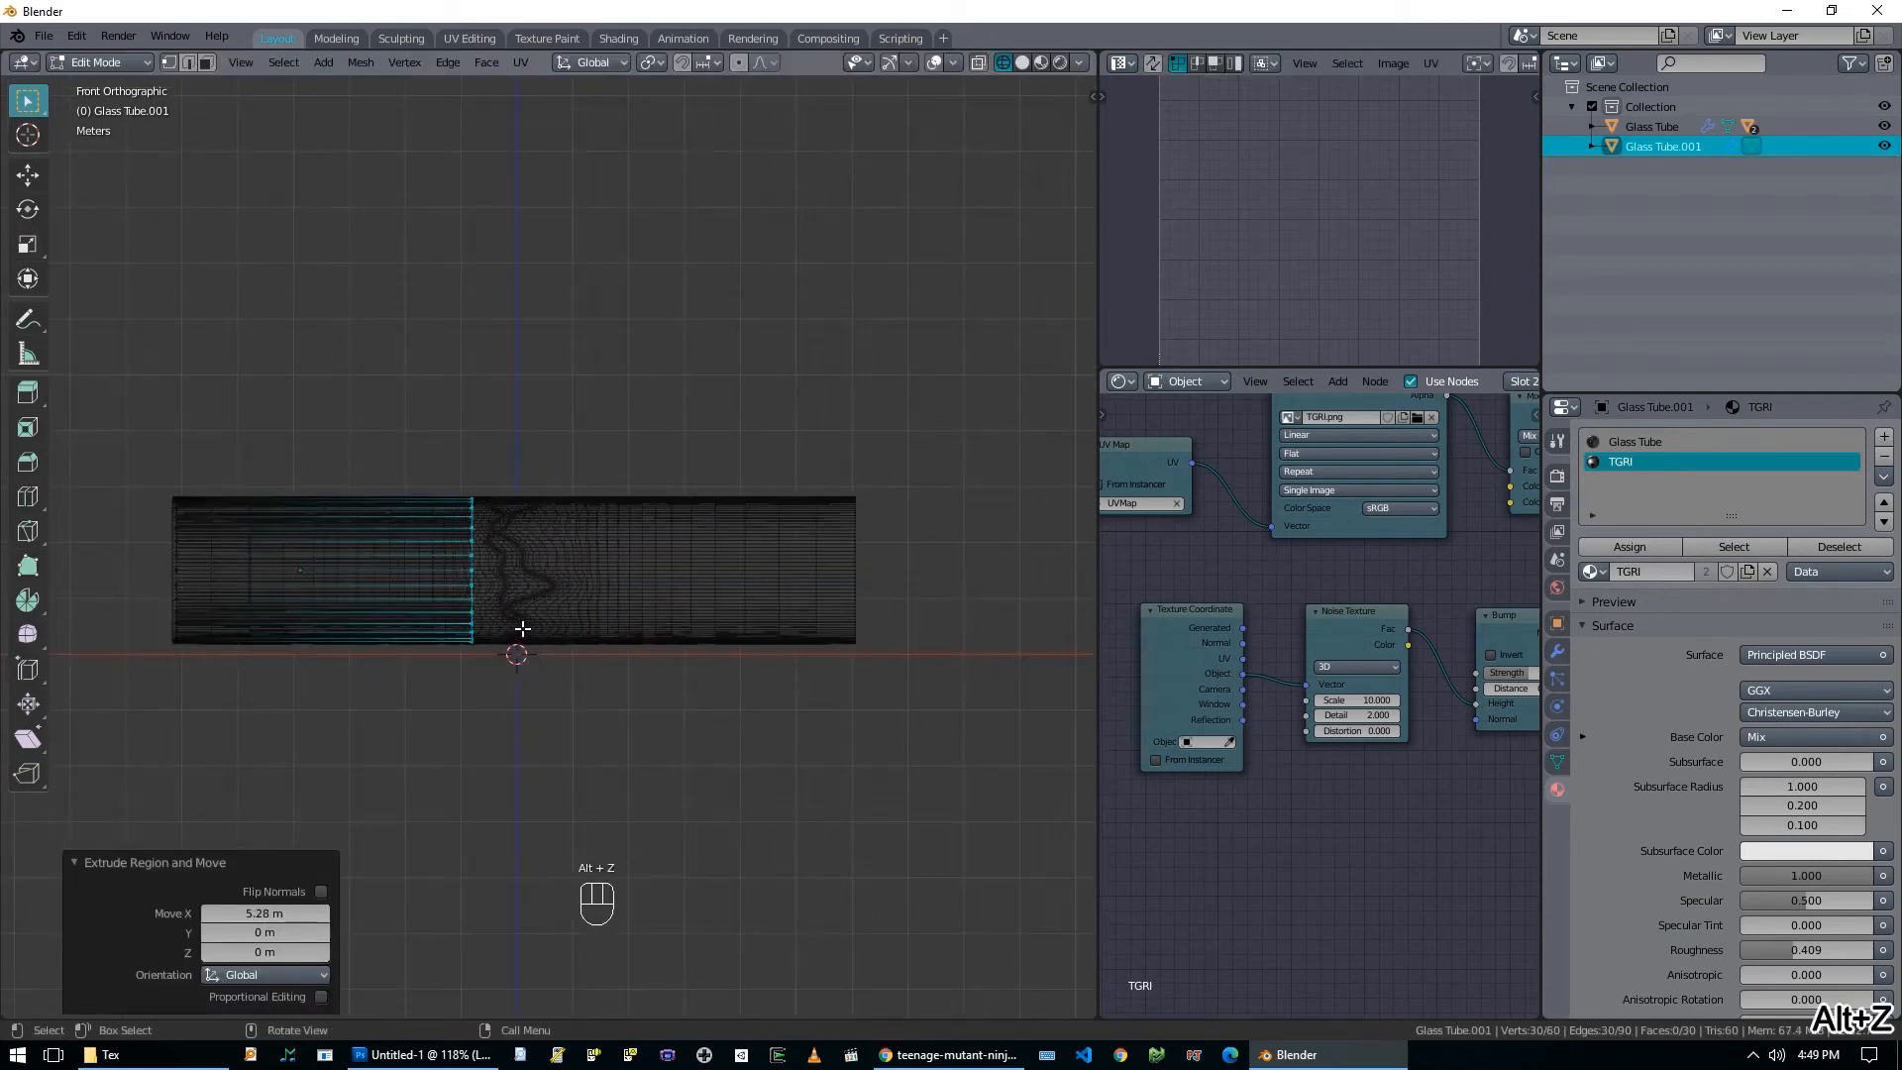
scroll(519, 632, up, 2)
key(e)
key(x)
click(684, 626)
key(e)
key(x)
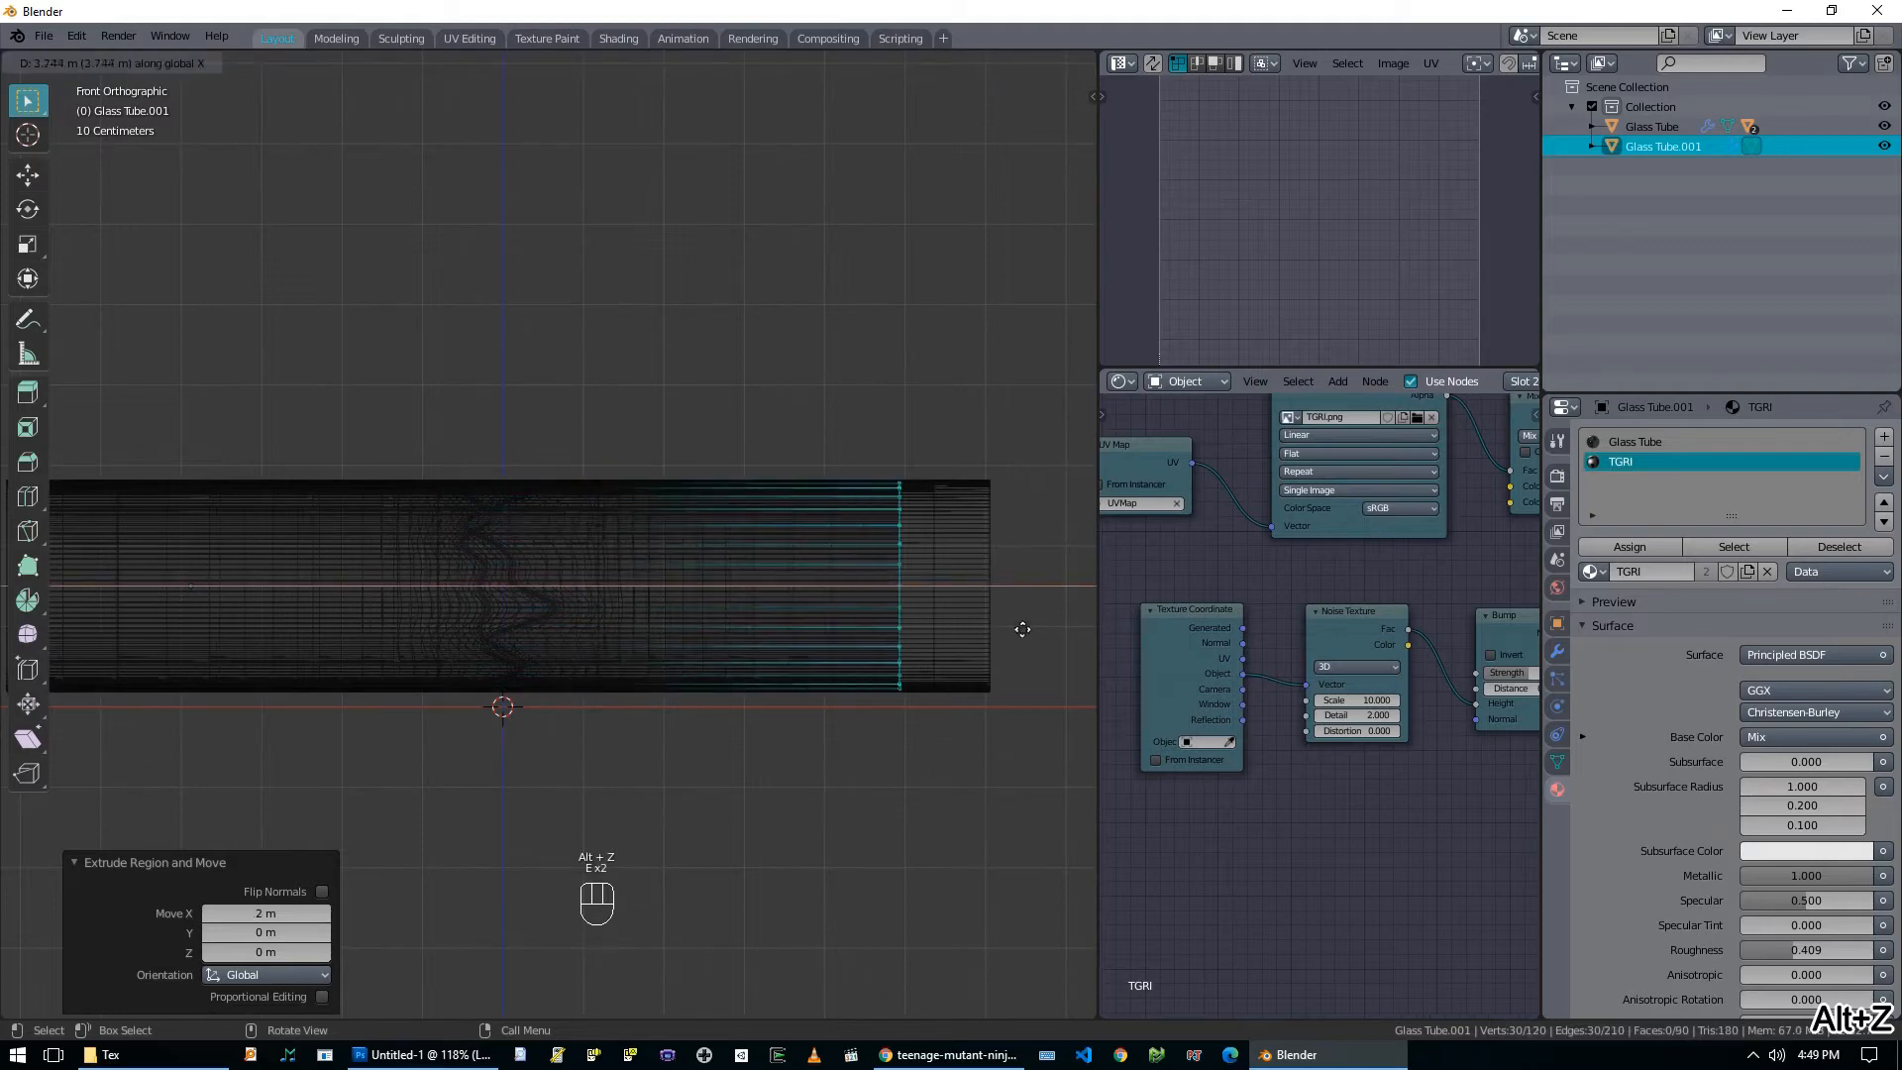
click(1068, 627)
middle_drag(620, 582, 607, 626)
middle_drag(496, 659, 607, 628)
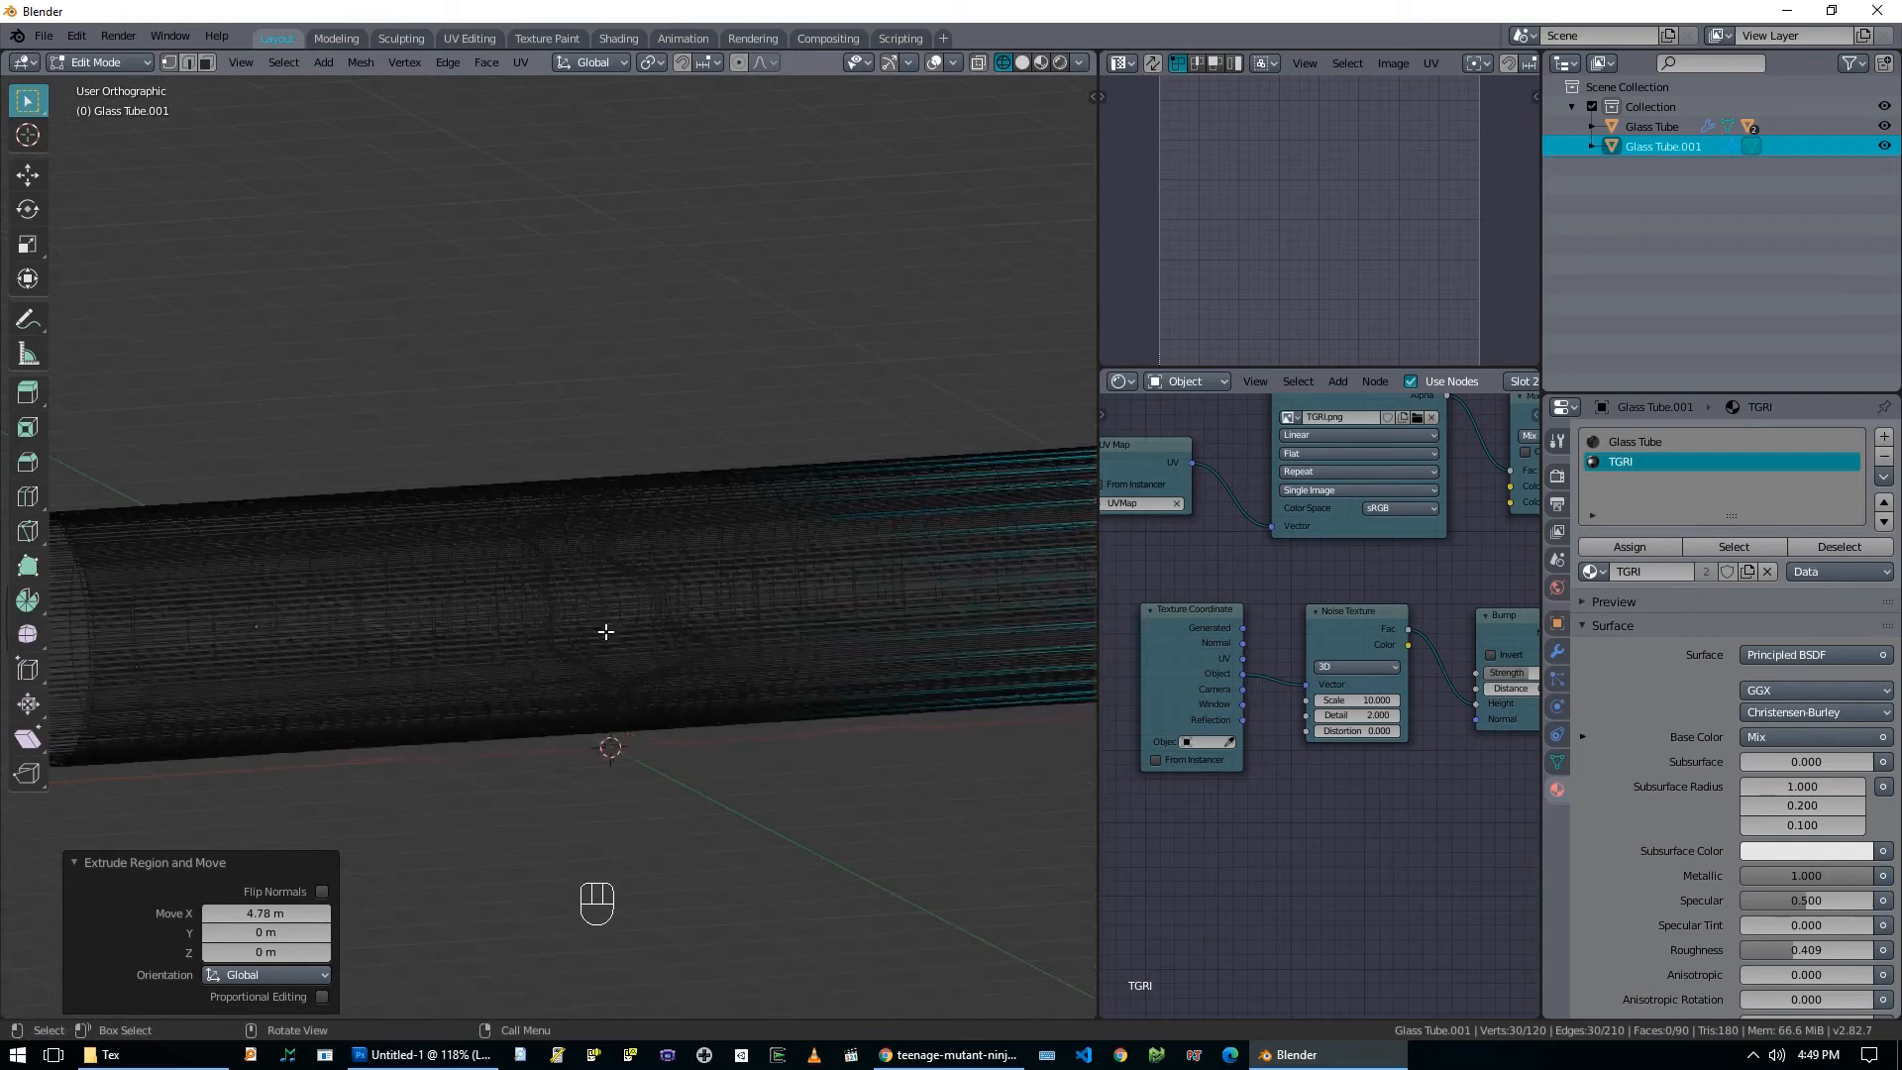
Add two centred loop cuts around the inner tube's short middle section in front view.
key(alt+a)
key(a)
scroll(594, 622, down, 2)
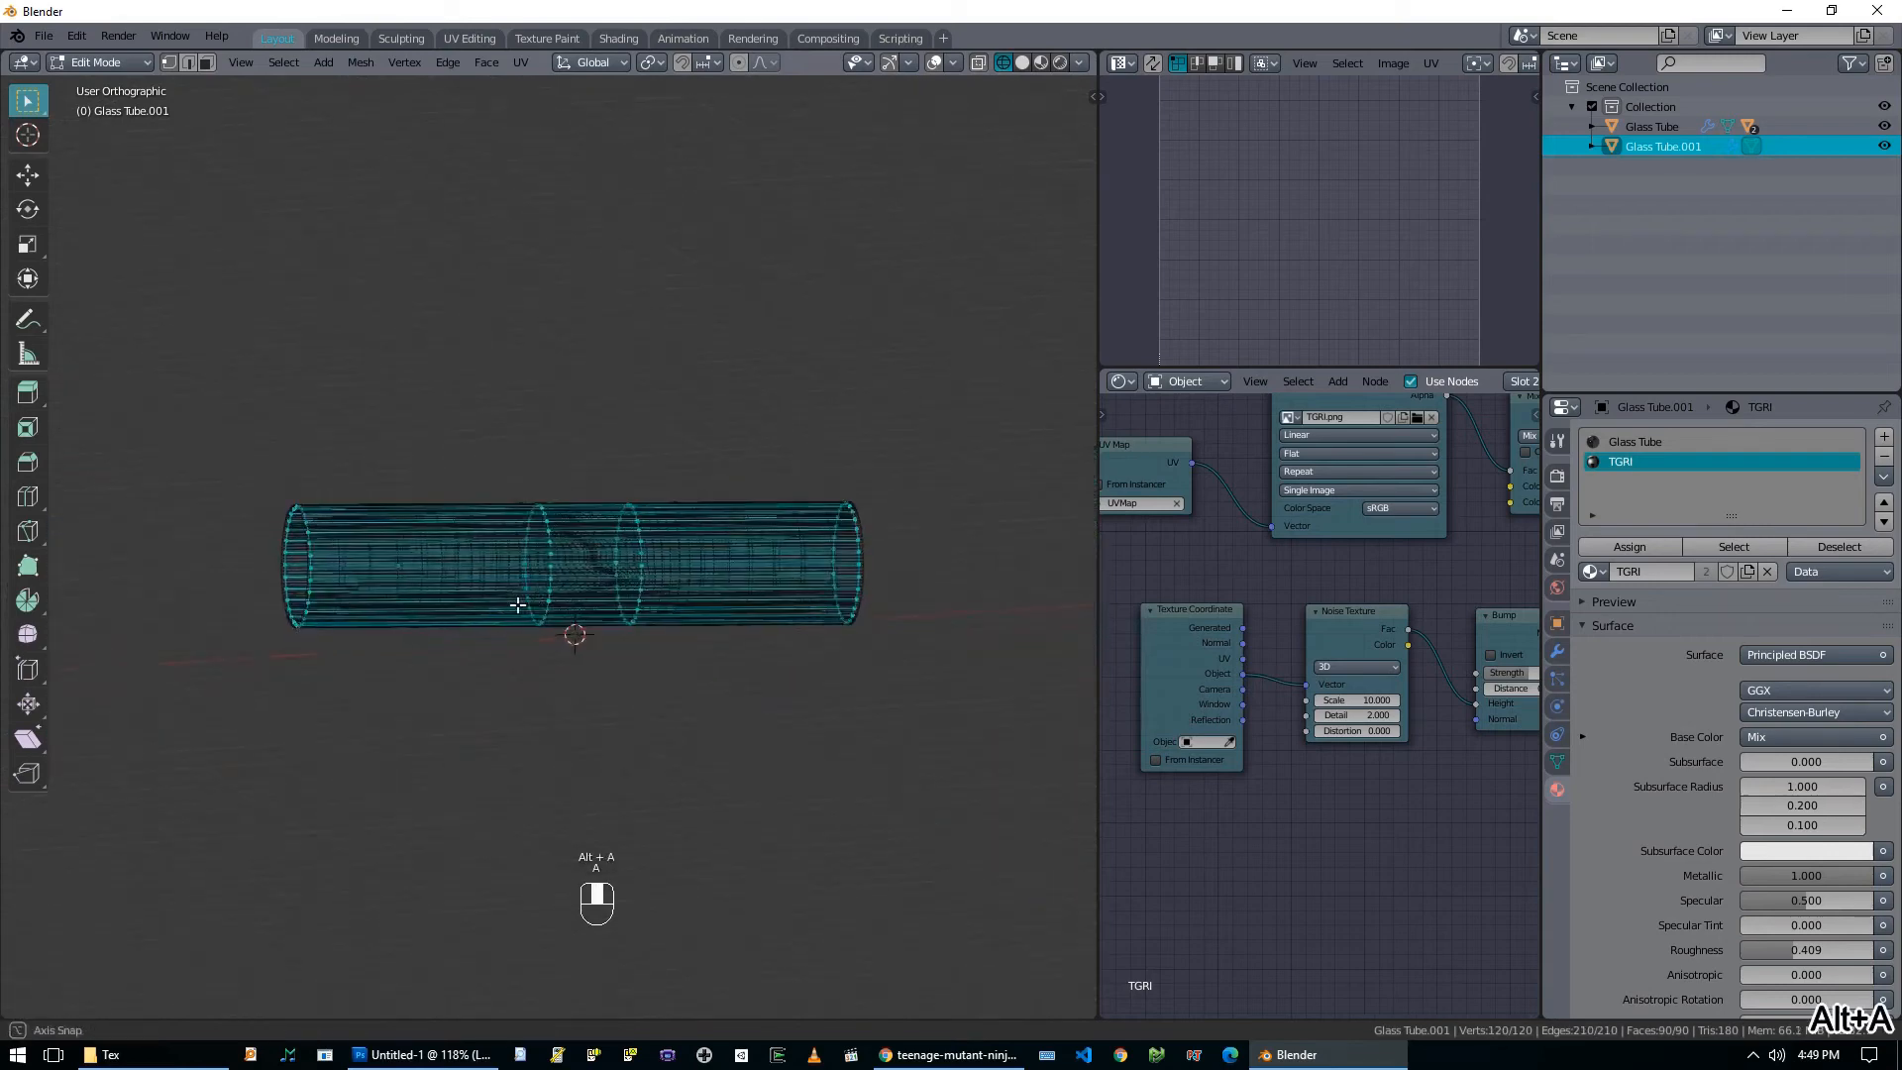
scroll(634, 604, up, 2)
key(KP_1)
scroll(610, 600, up, 2)
key(ctrl+r)
scroll(607, 460, up, 1)
click(607, 464)
right_click(608, 463)
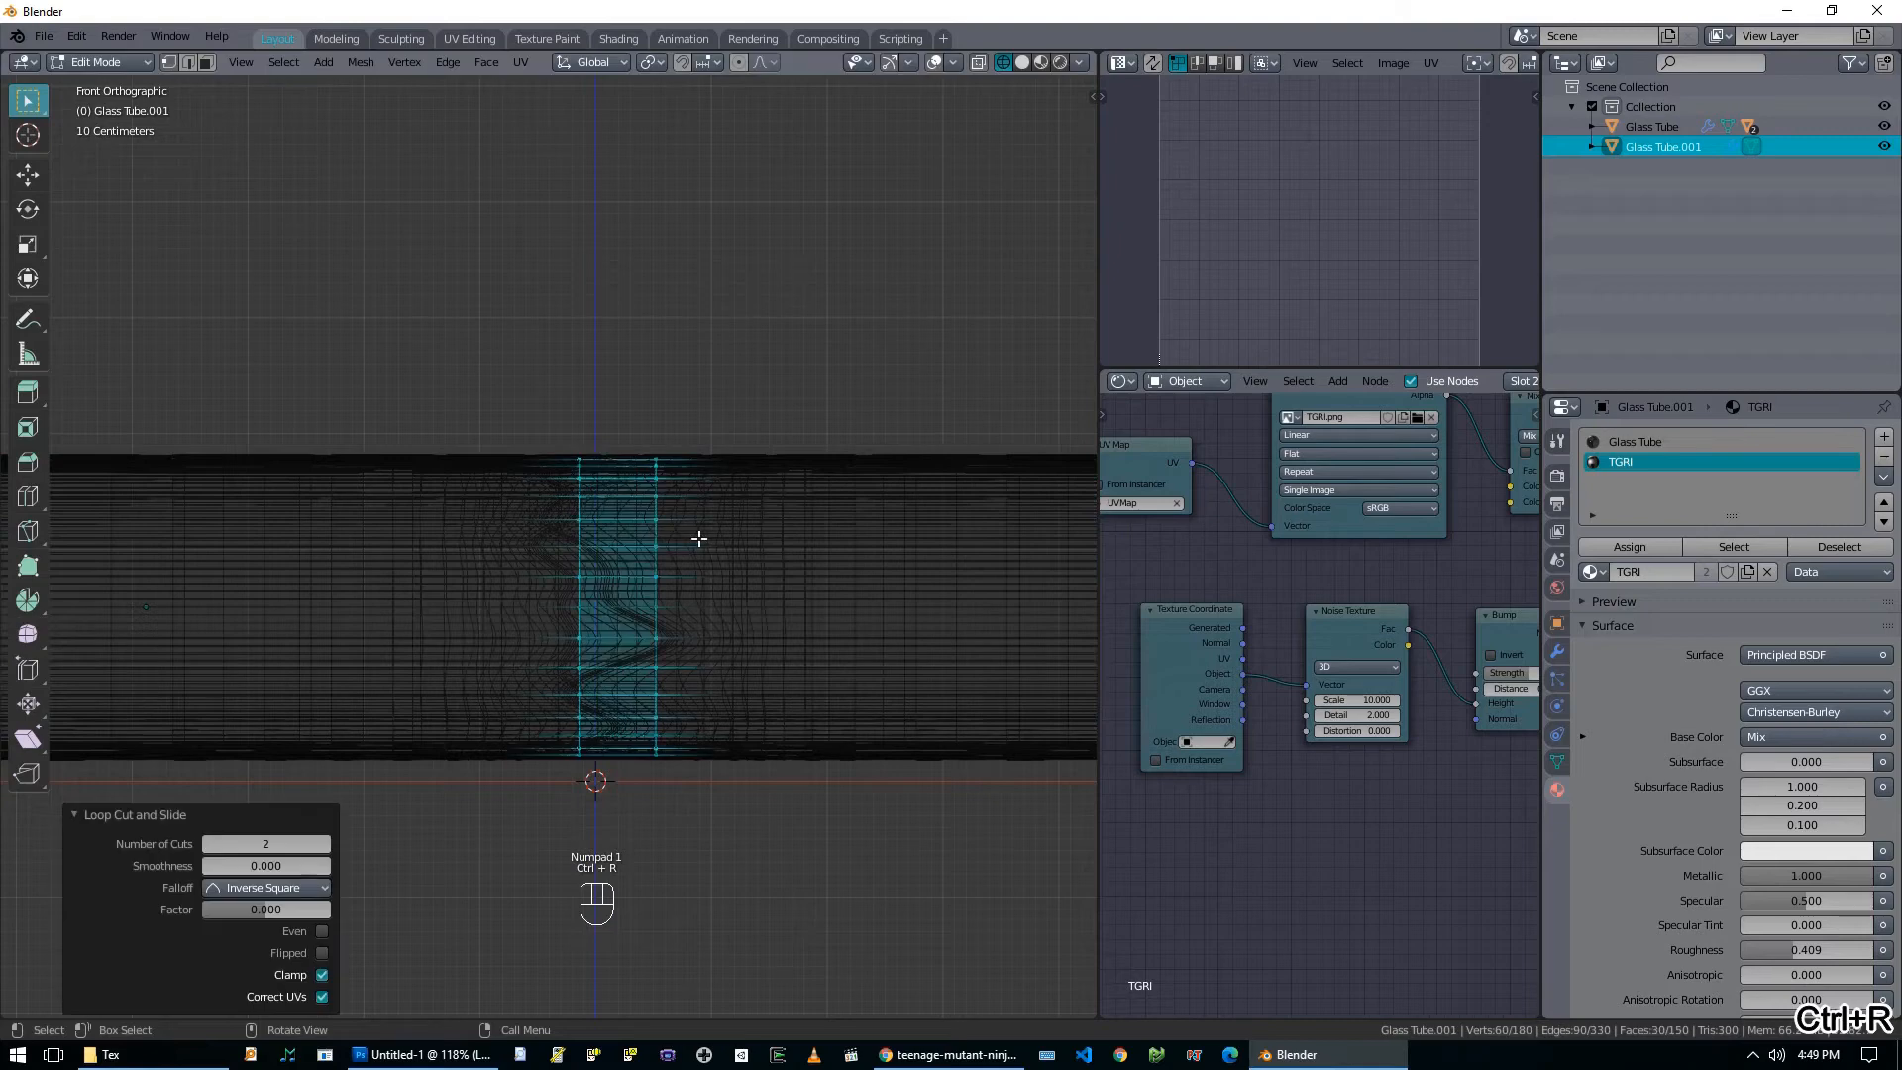
Add two more centred loop cuts between the new loops at the inner tube's middle, then select the whole mesh.
key(alt+a)
key(ctrl+r)
click(616, 472)
right_click(713, 496)
key(alt+a)
key(a)
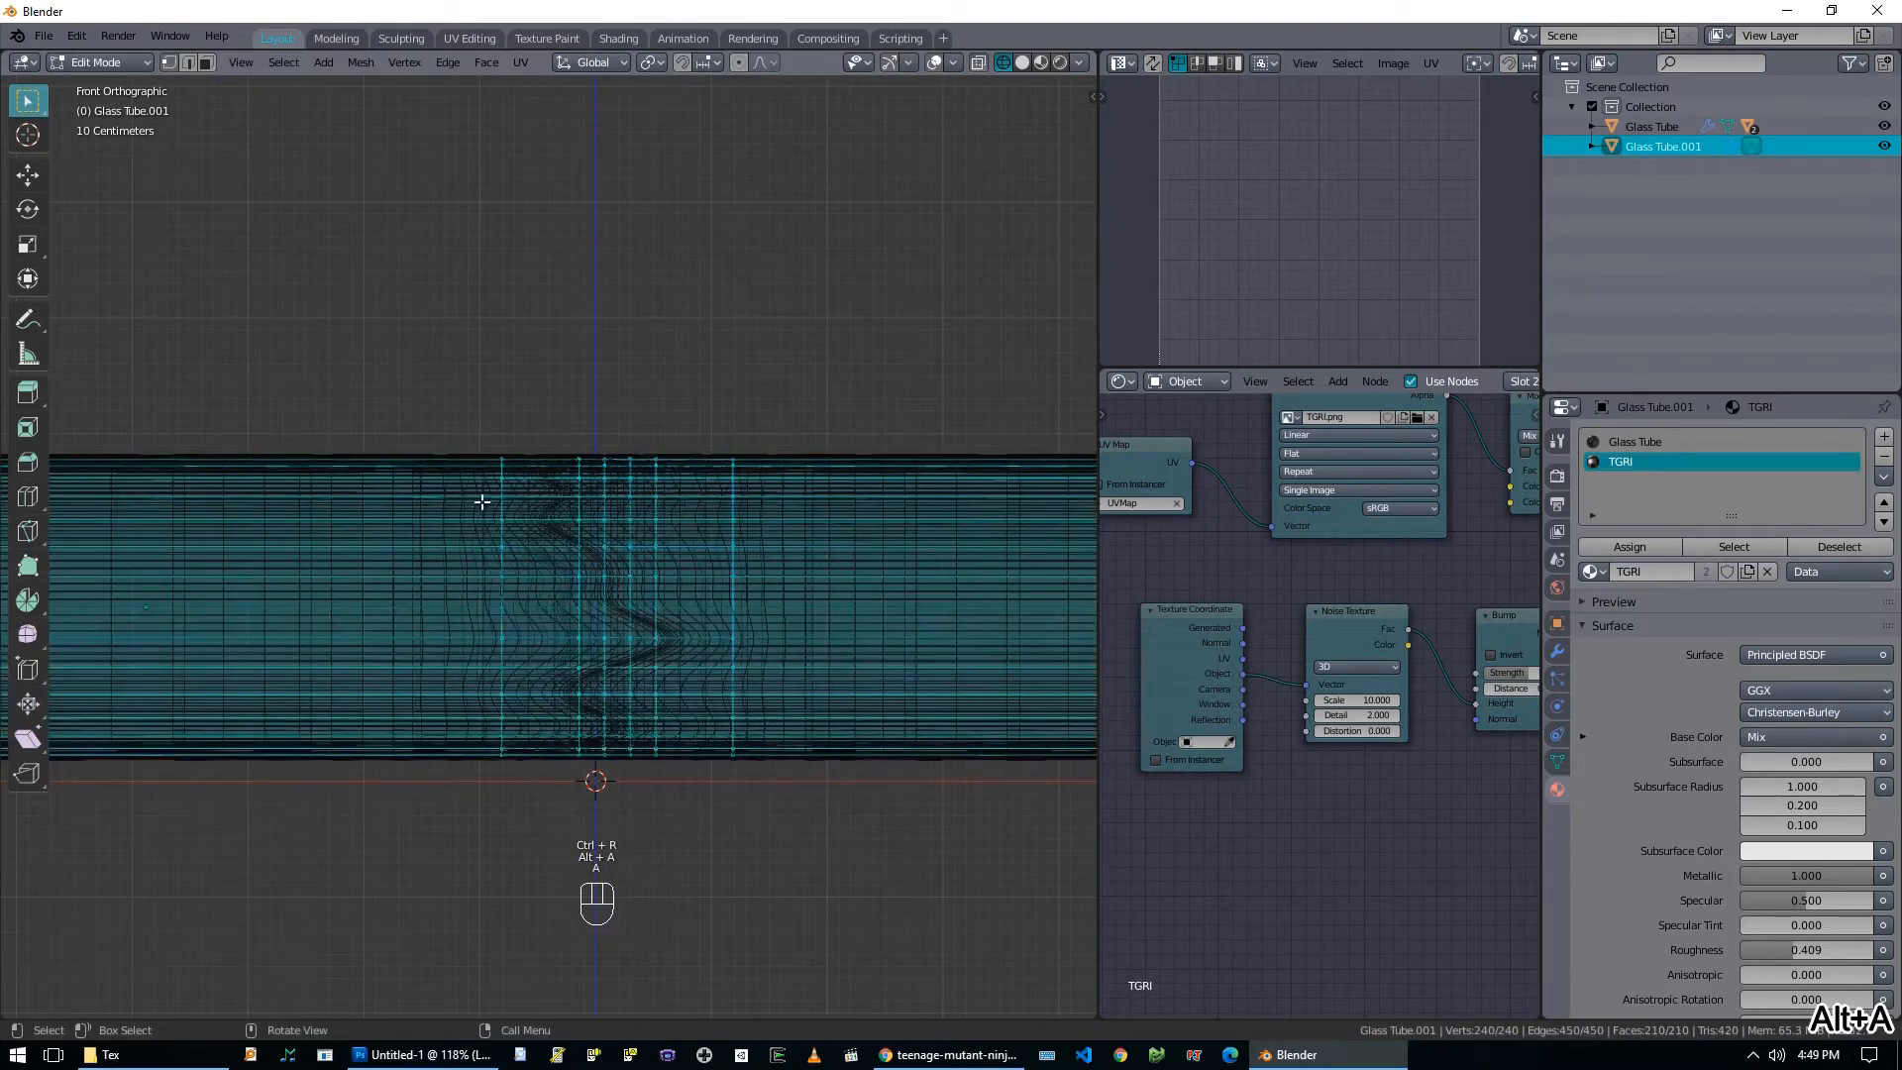
key(alt+a)
key(b)
drag(538, 416, 701, 492)
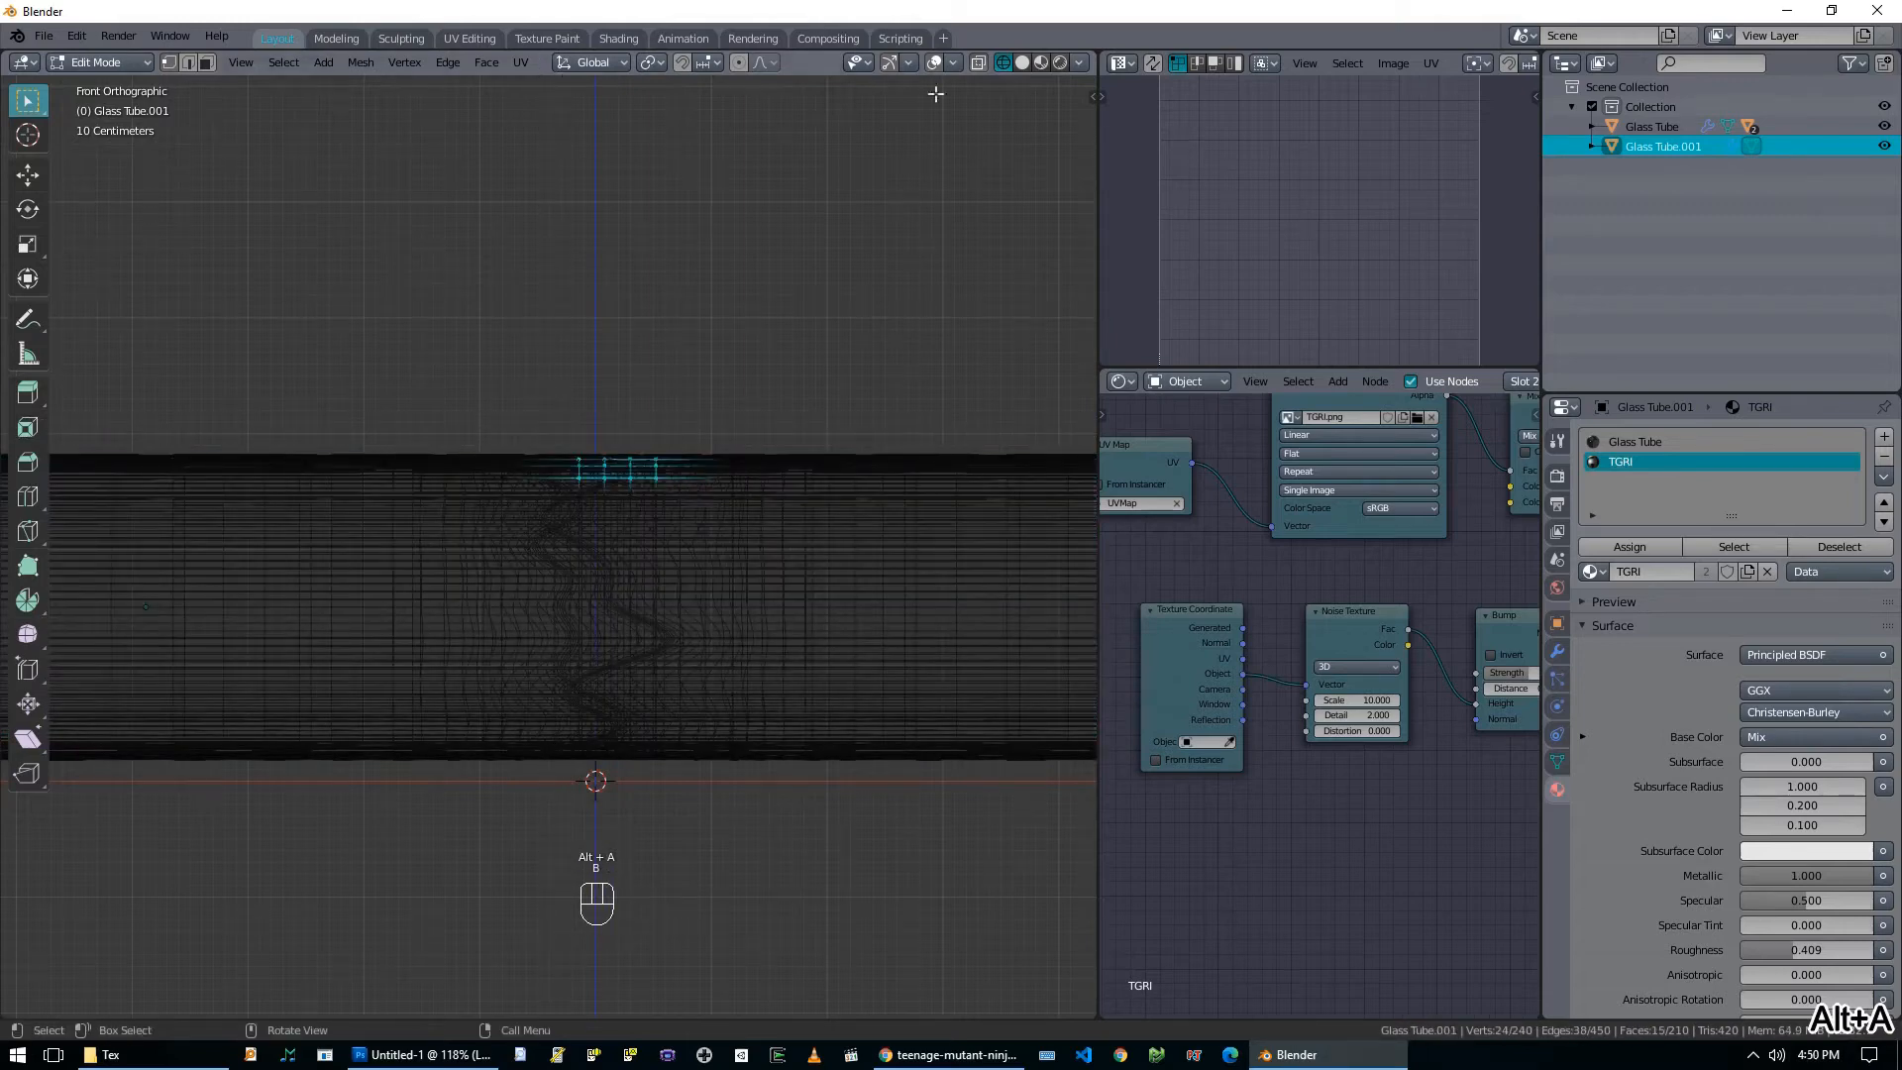
Add two centred loop cuts to each of the inner tube's long left and right sections.
scroll(258, 586, down, 2)
key(ctrl+r)
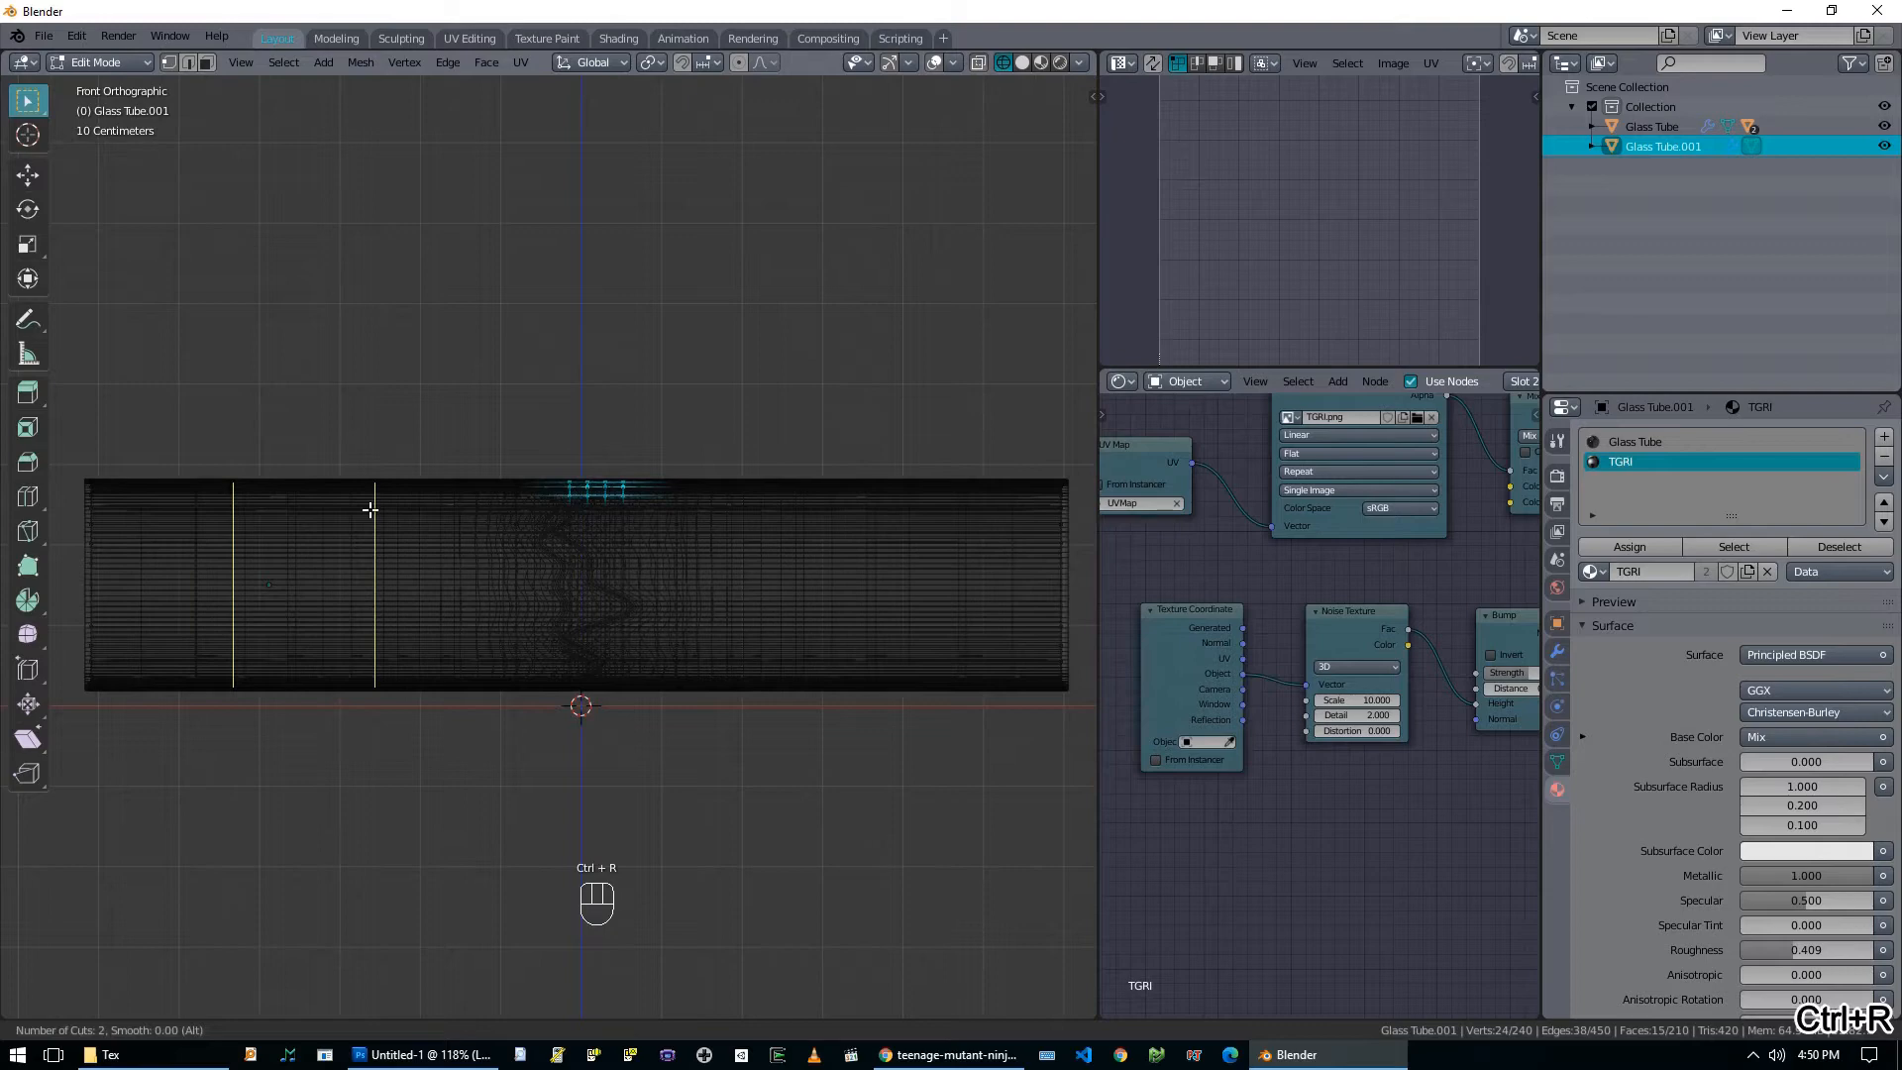
click(371, 509)
right_click(371, 509)
key(ctrl+r)
click(799, 483)
right_click(799, 482)
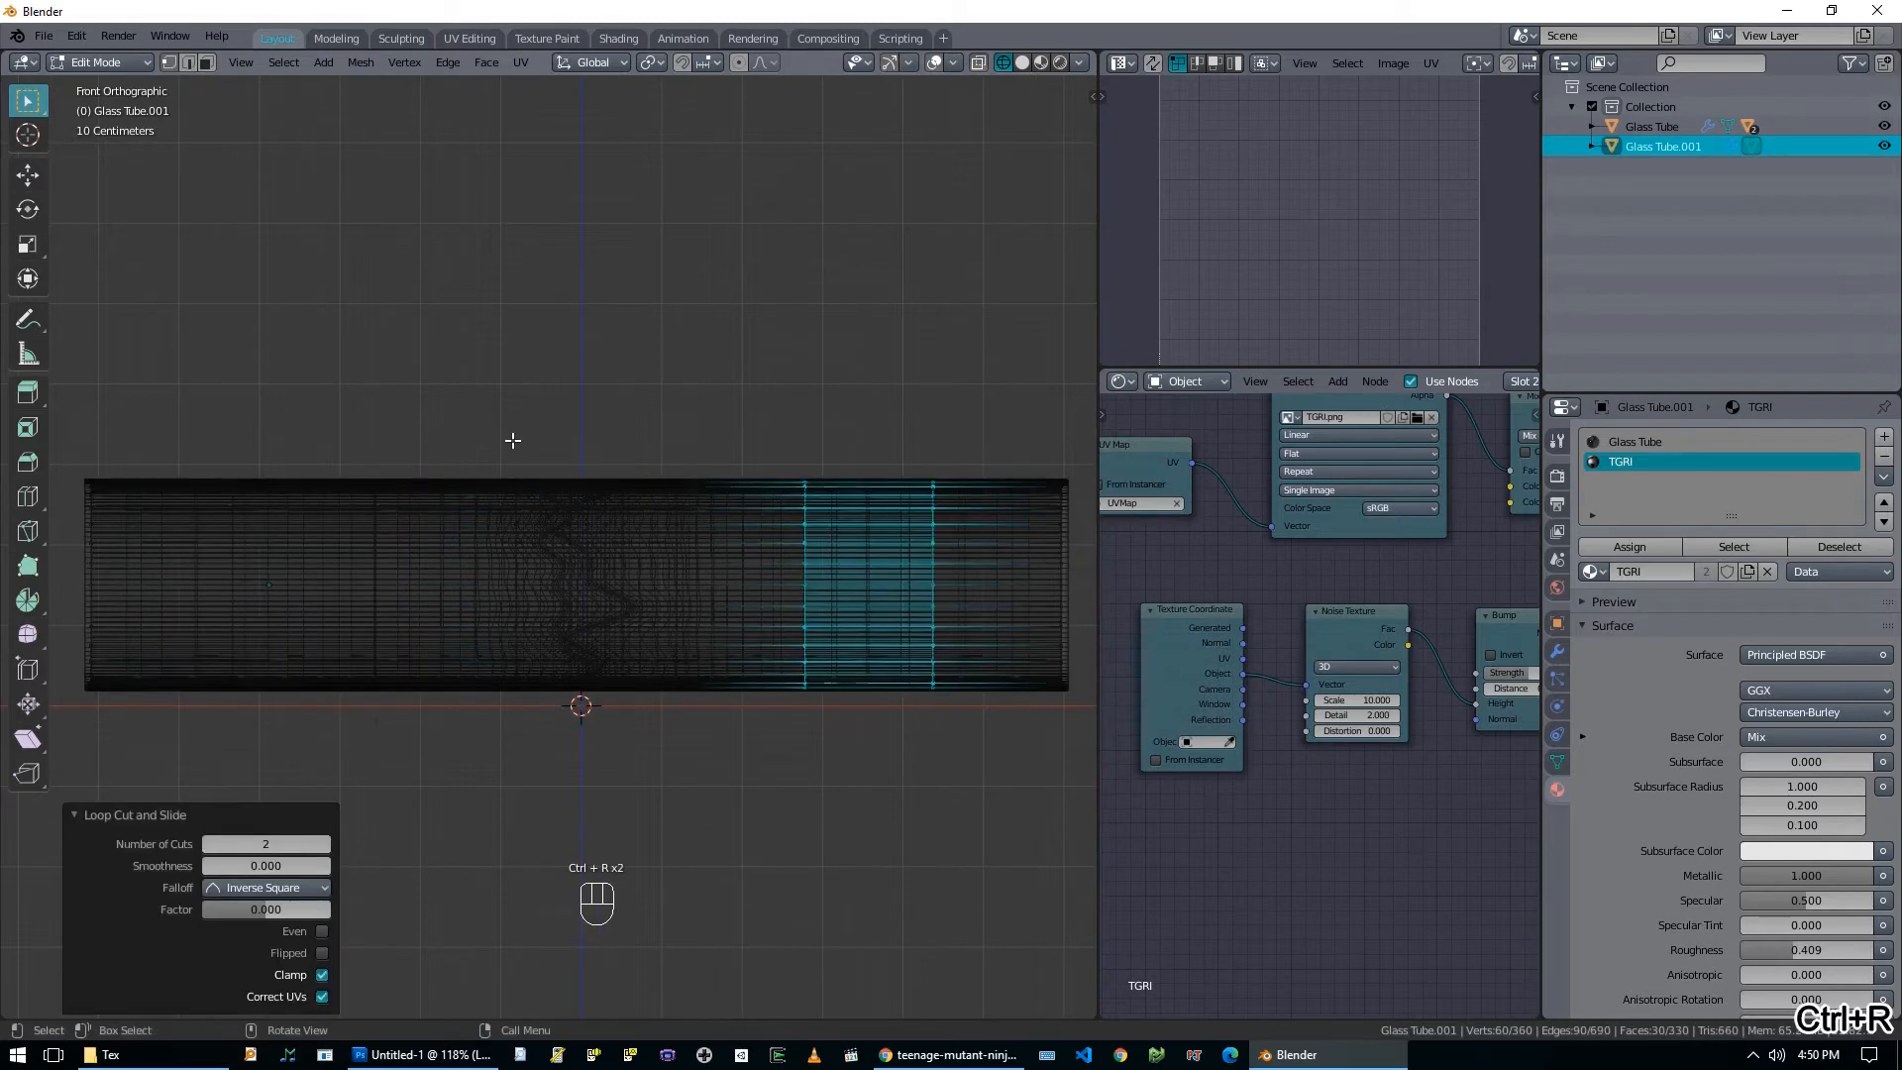
Clear the selection and box-select the vertices along the top of the inner tube's middle section.
key(alt+a)
scroll(590, 457, up, 4)
key(b)
drag(420, 327, 784, 480)
key(b)
middle_drag(420, 377, 518, 520)
scroll(730, 479, down, 2)
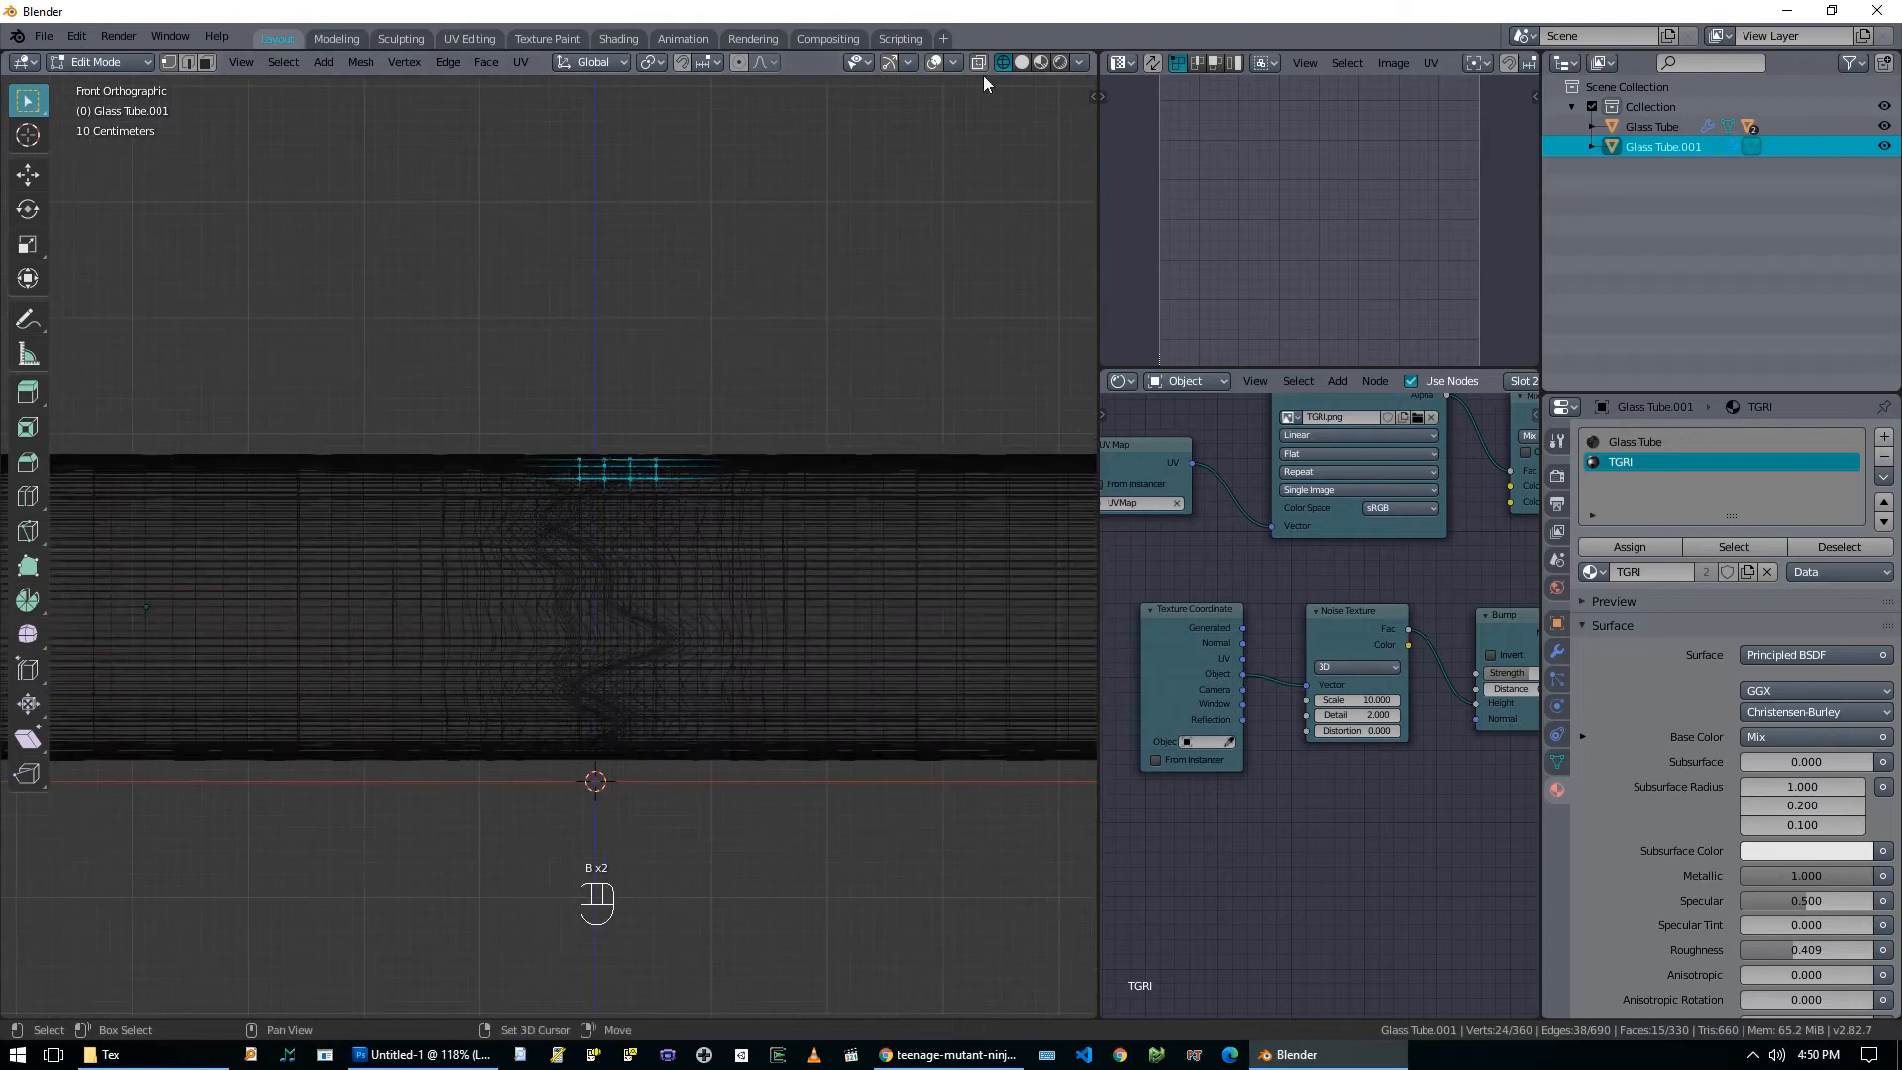
Turn on proportional editing and enable Connected Only.
key(o)
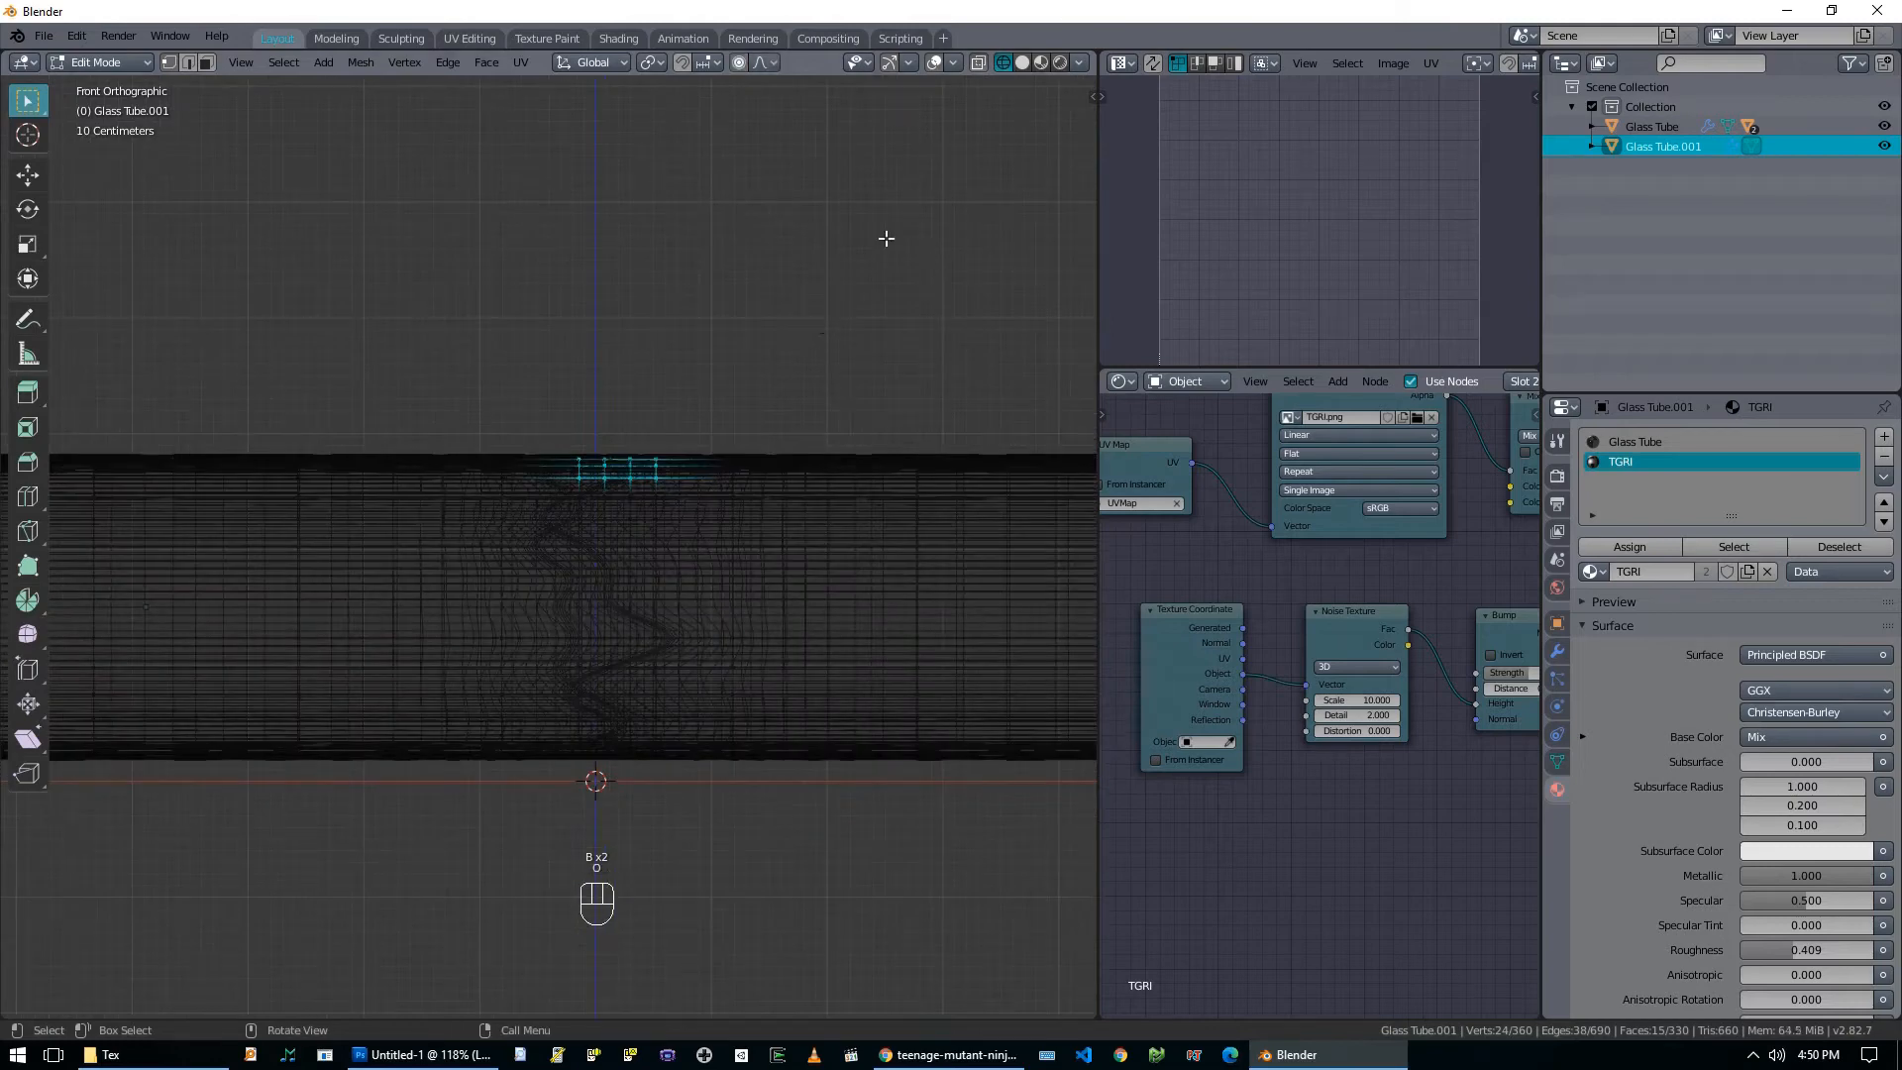
click(762, 65)
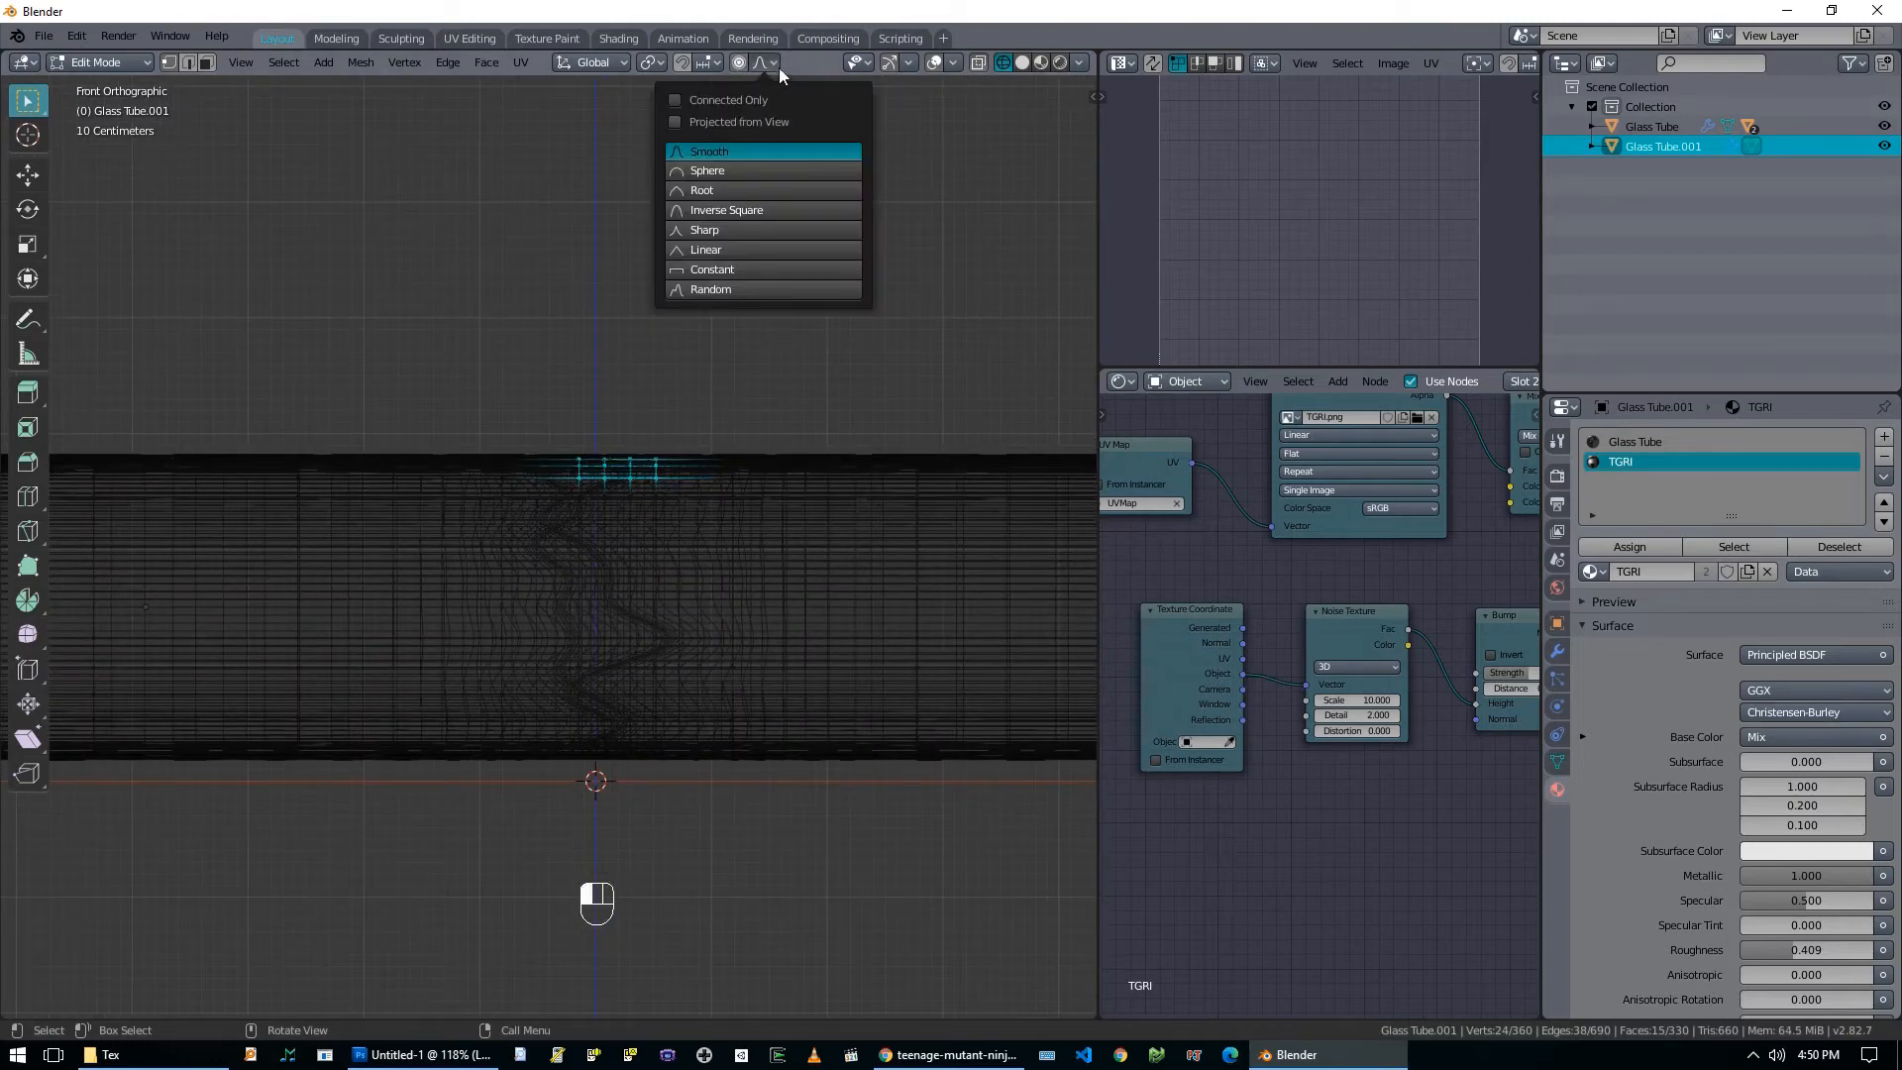
click(735, 102)
scroll(805, 264, up, 1)
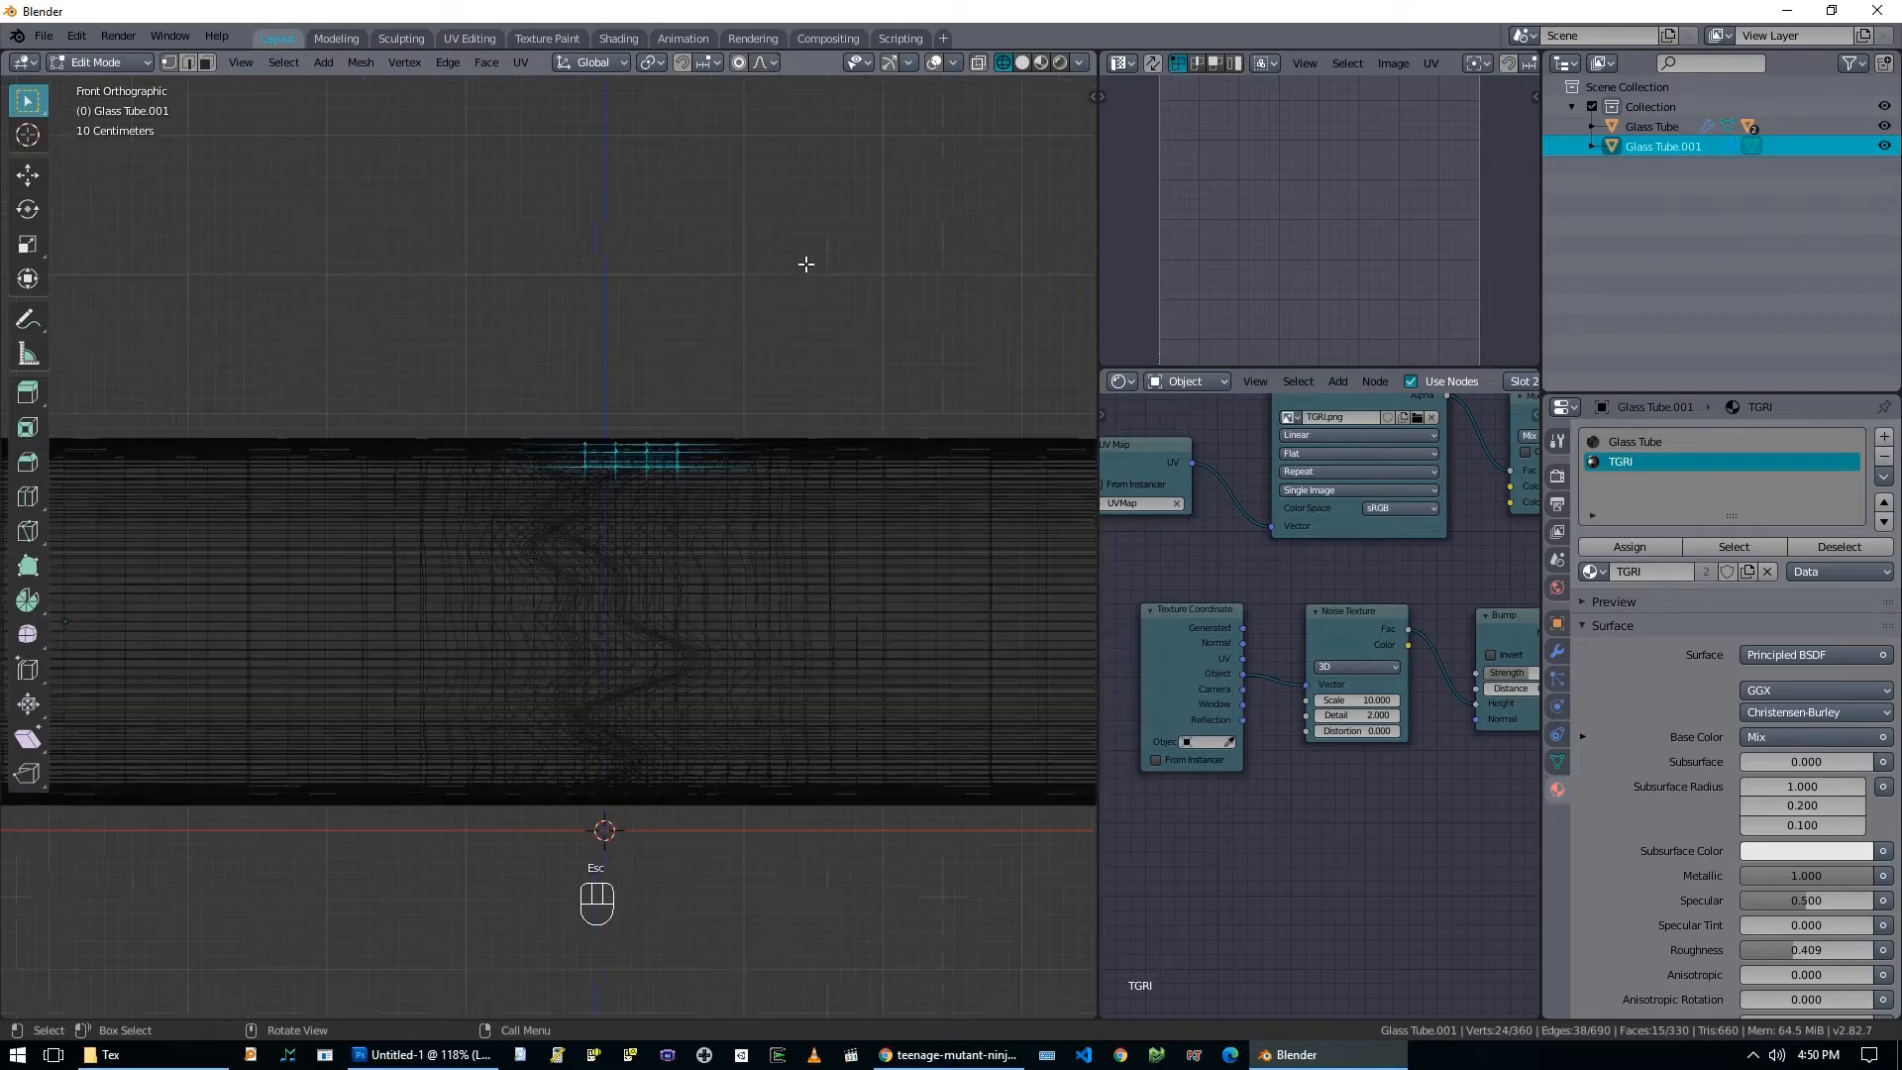
Pull the selected top vertices down along Z with a proportional size of about 1.95, then return to Object Mode.
key(g)
key(z)
scroll(802, 297, down, 6)
scroll(801, 300, up, 2)
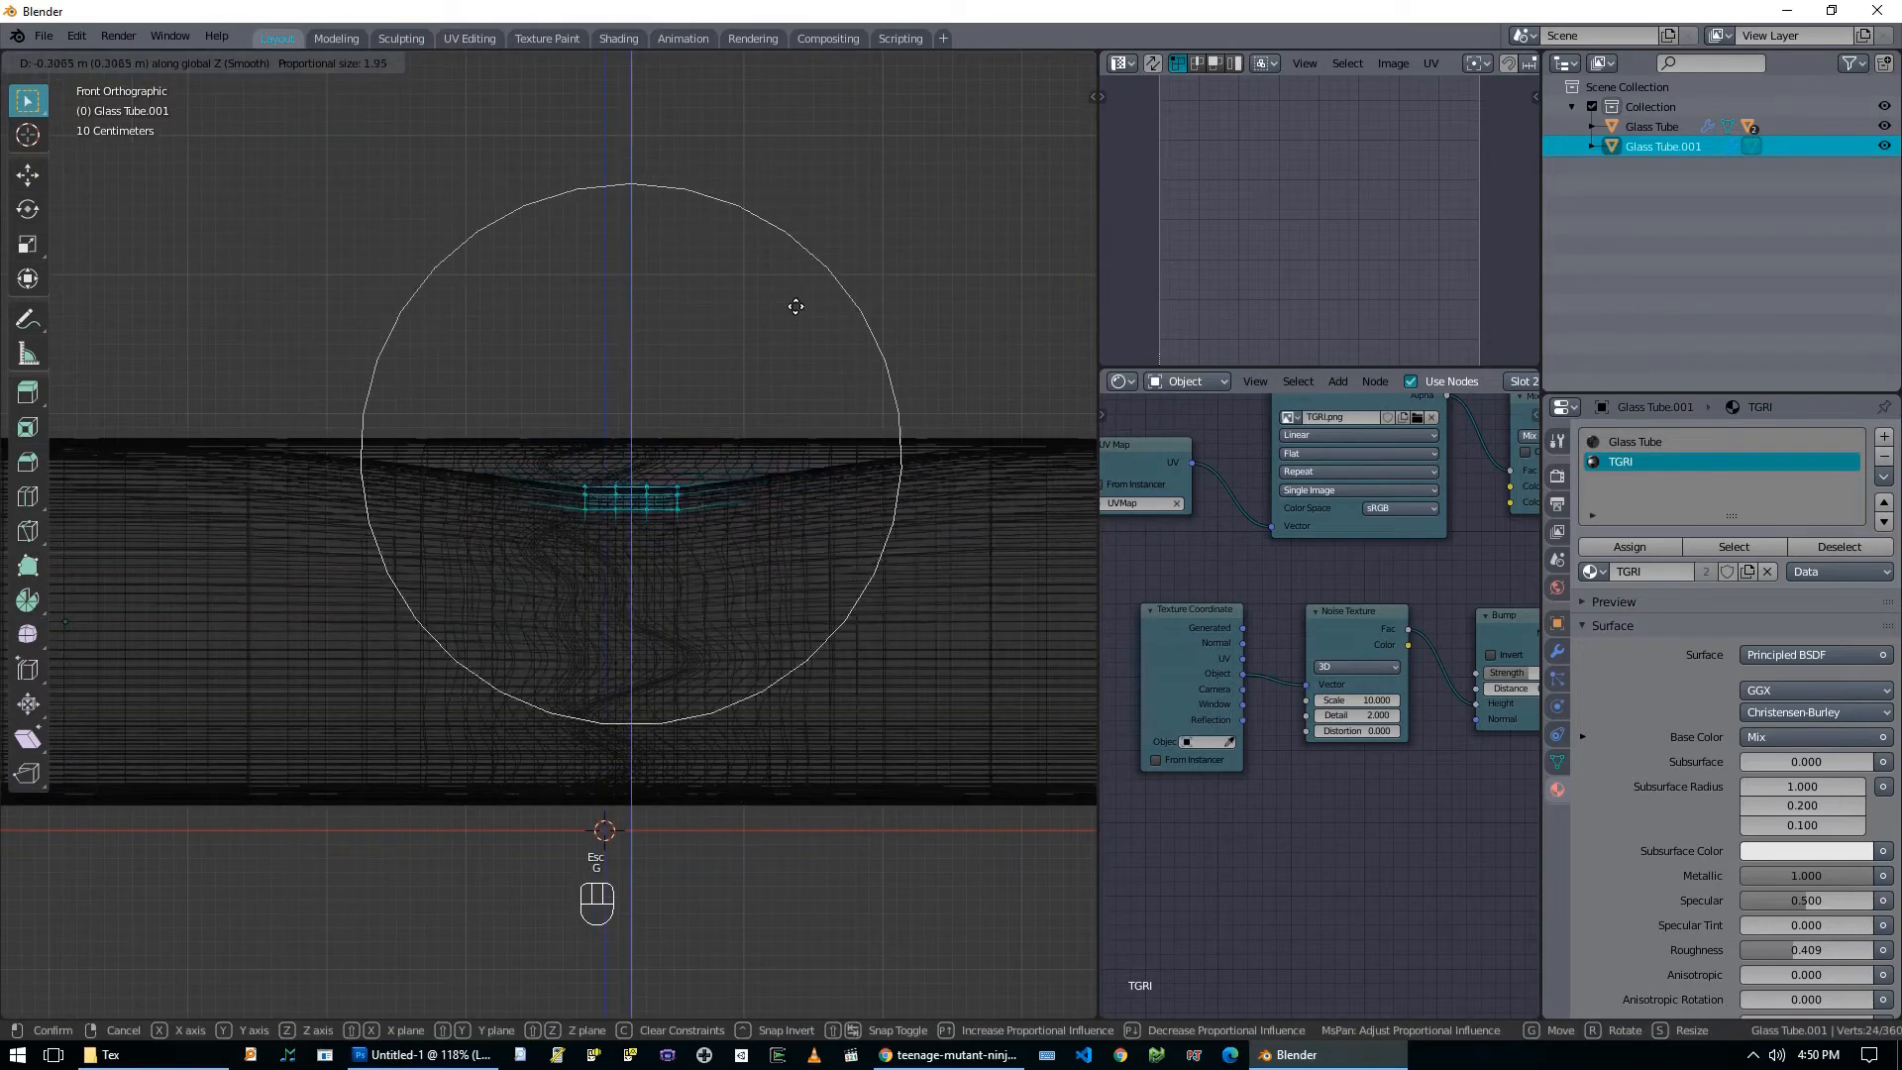
click(777, 318)
scroll(691, 424, down, 3)
middle_drag(692, 424, 667, 531)
scroll(553, 491, up, 2)
middle_drag(553, 490, 726, 565)
scroll(616, 532, down, 5)
key(Tab)
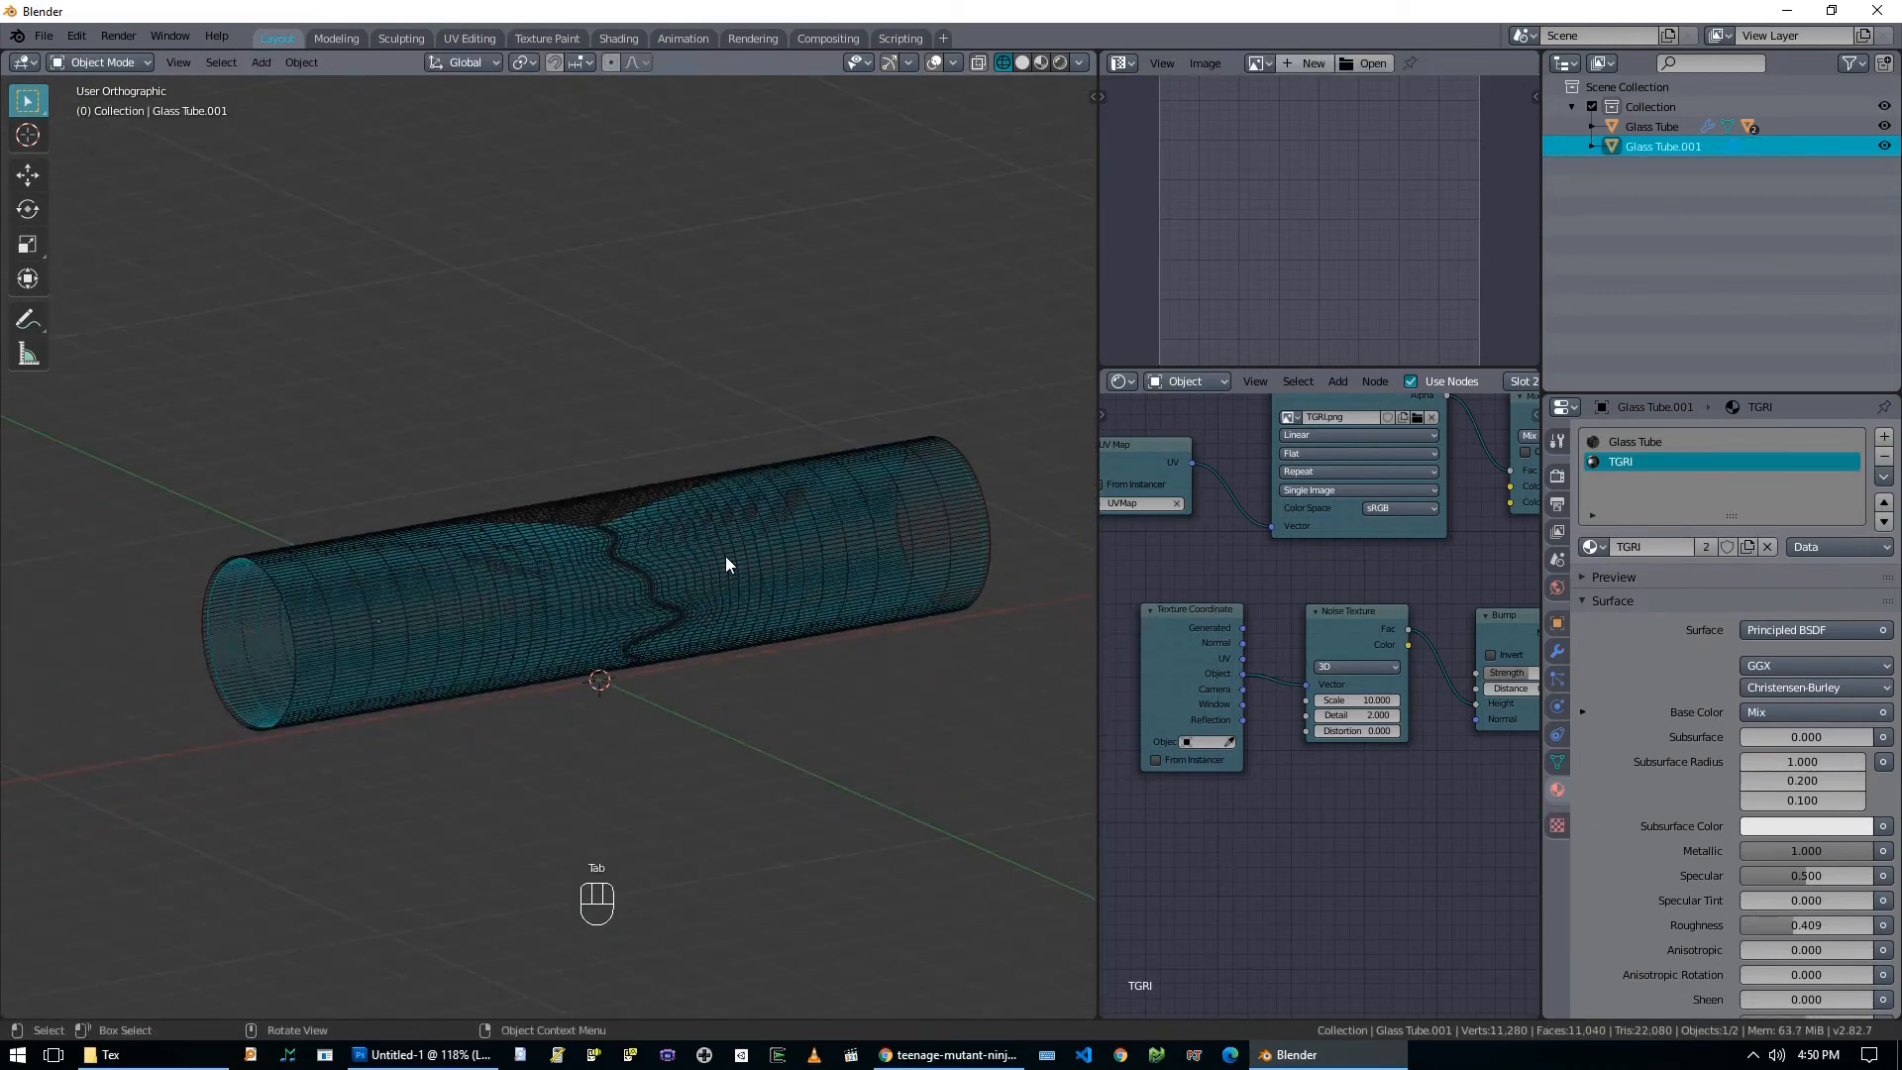
scroll(1298, 751, down, 2)
scroll(1299, 751, down, 4)
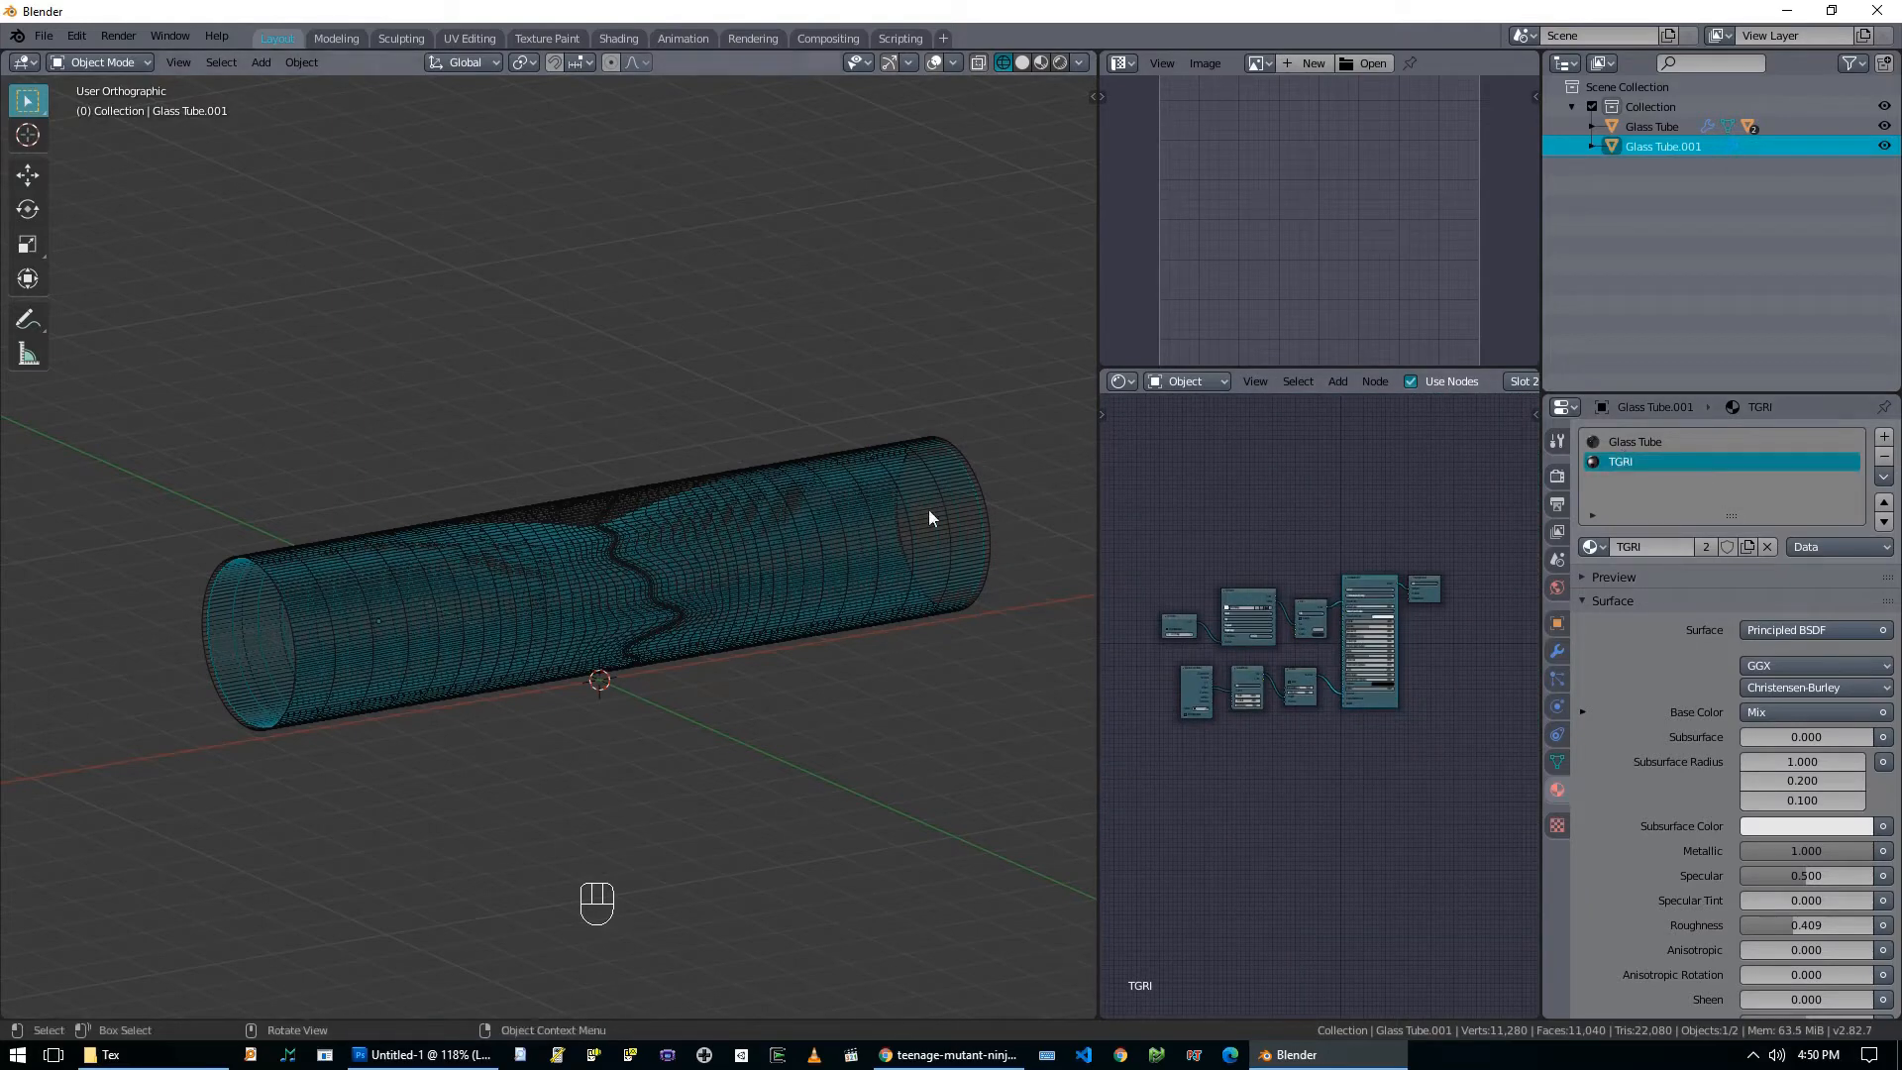
Rename the inner tube object Glass Tube.001 as ooze.
double_click(1665, 145)
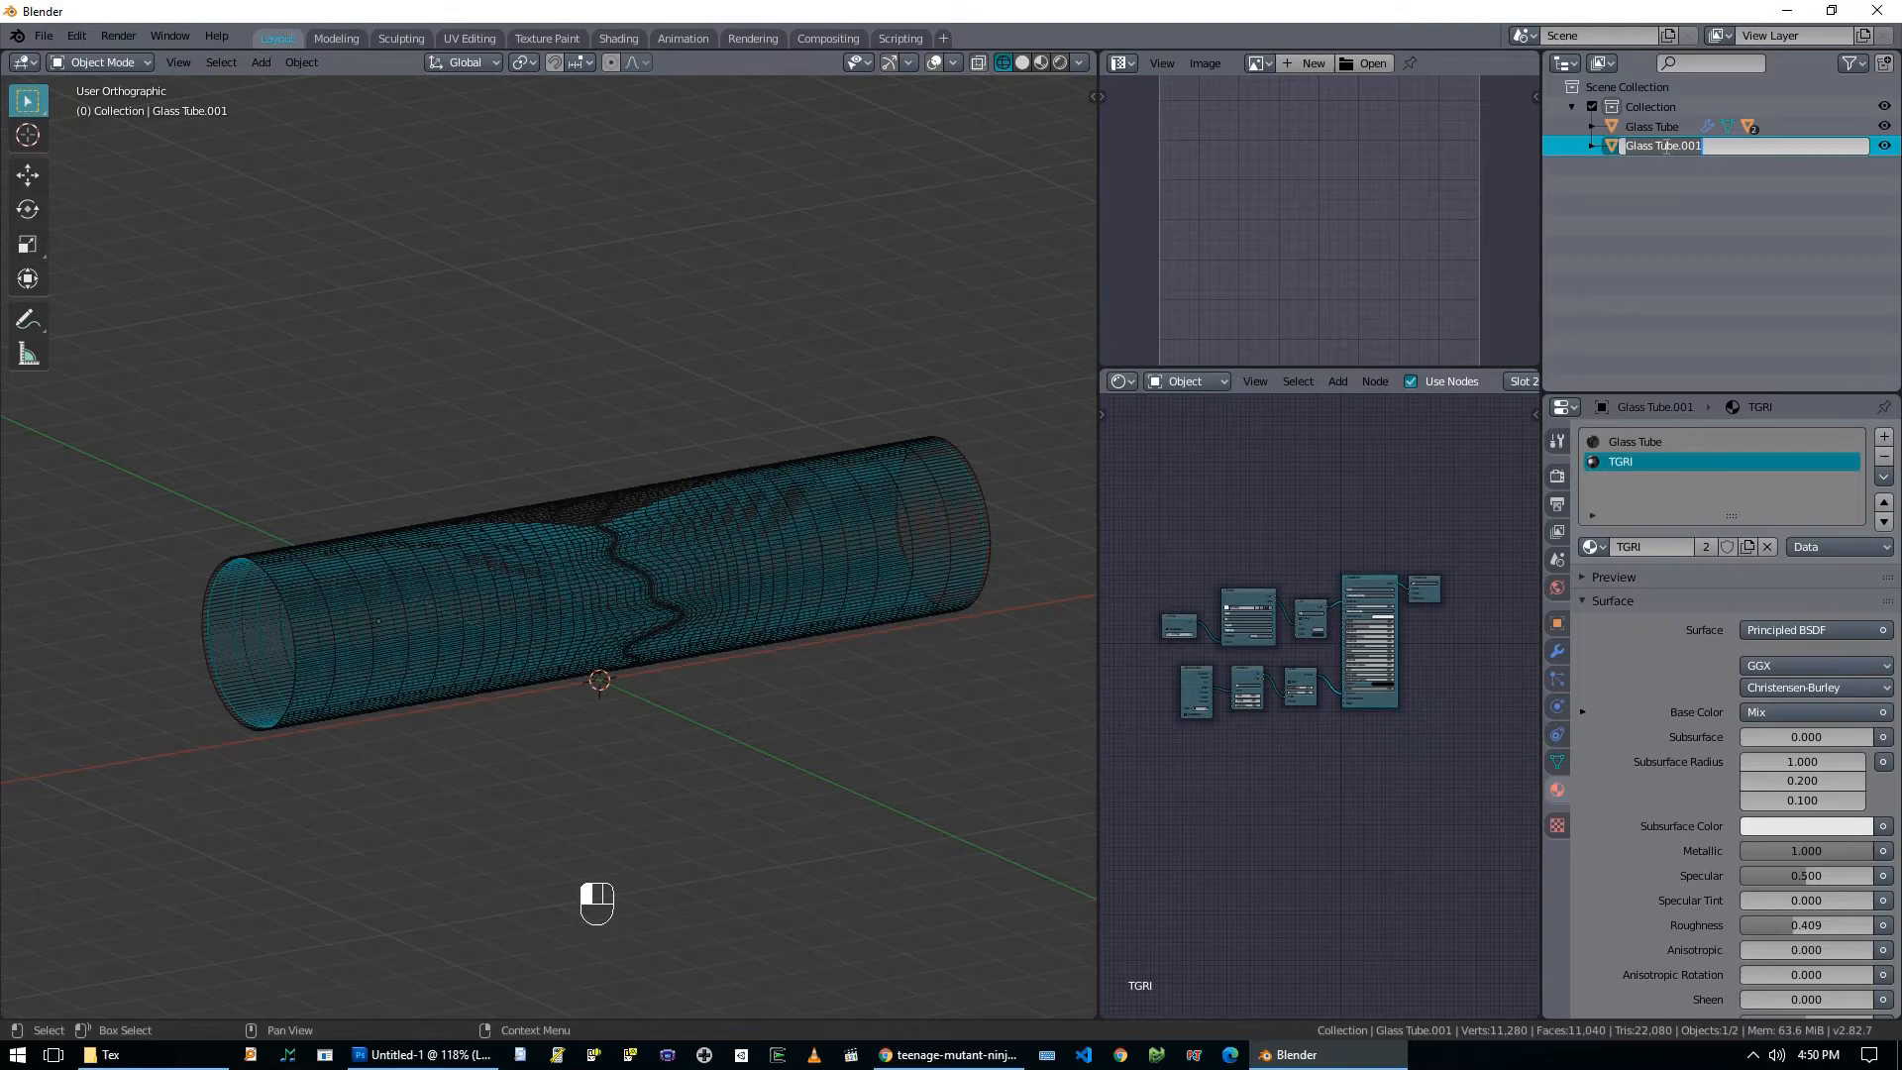
text(ooze)
key(Return)
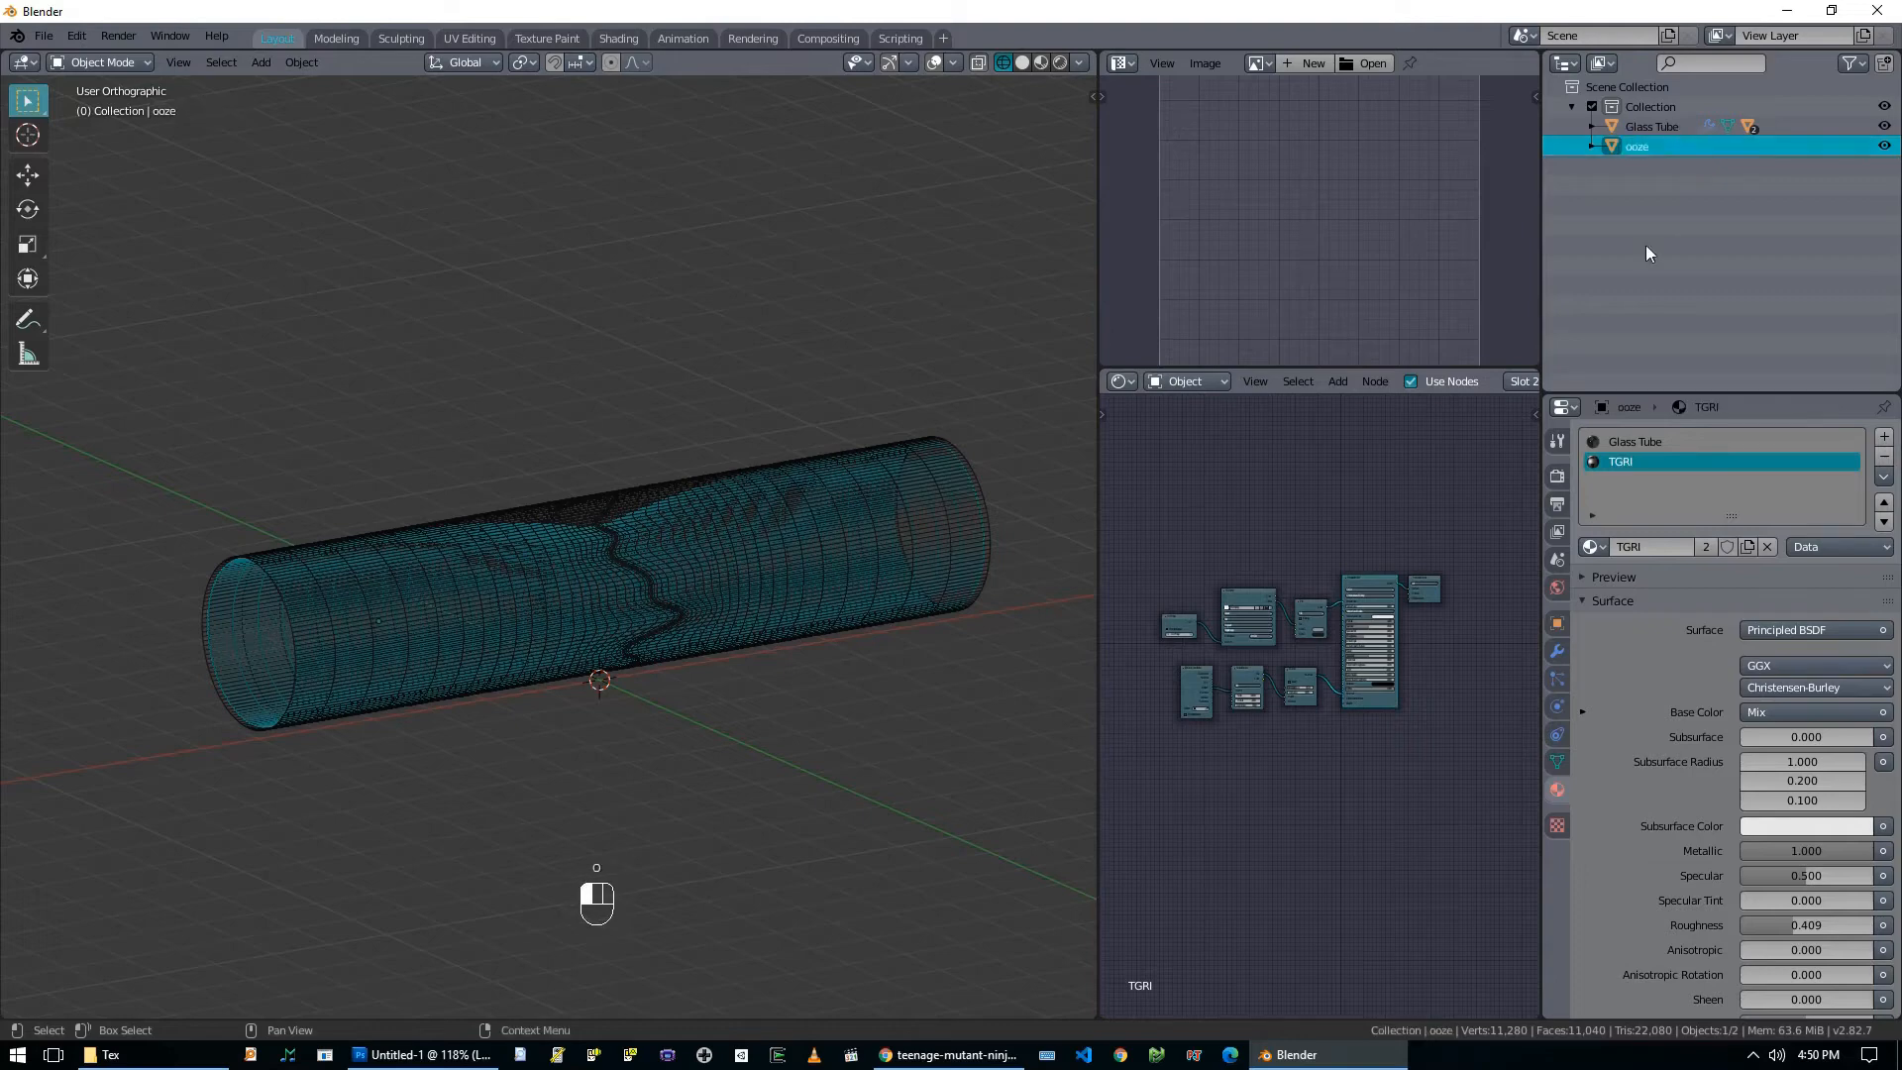
Remove both inherited materials from the inner tube and give it a new material named Ooze.
click(1884, 456)
click(1884, 455)
click(1707, 501)
double_click(1662, 501)
text(oze)
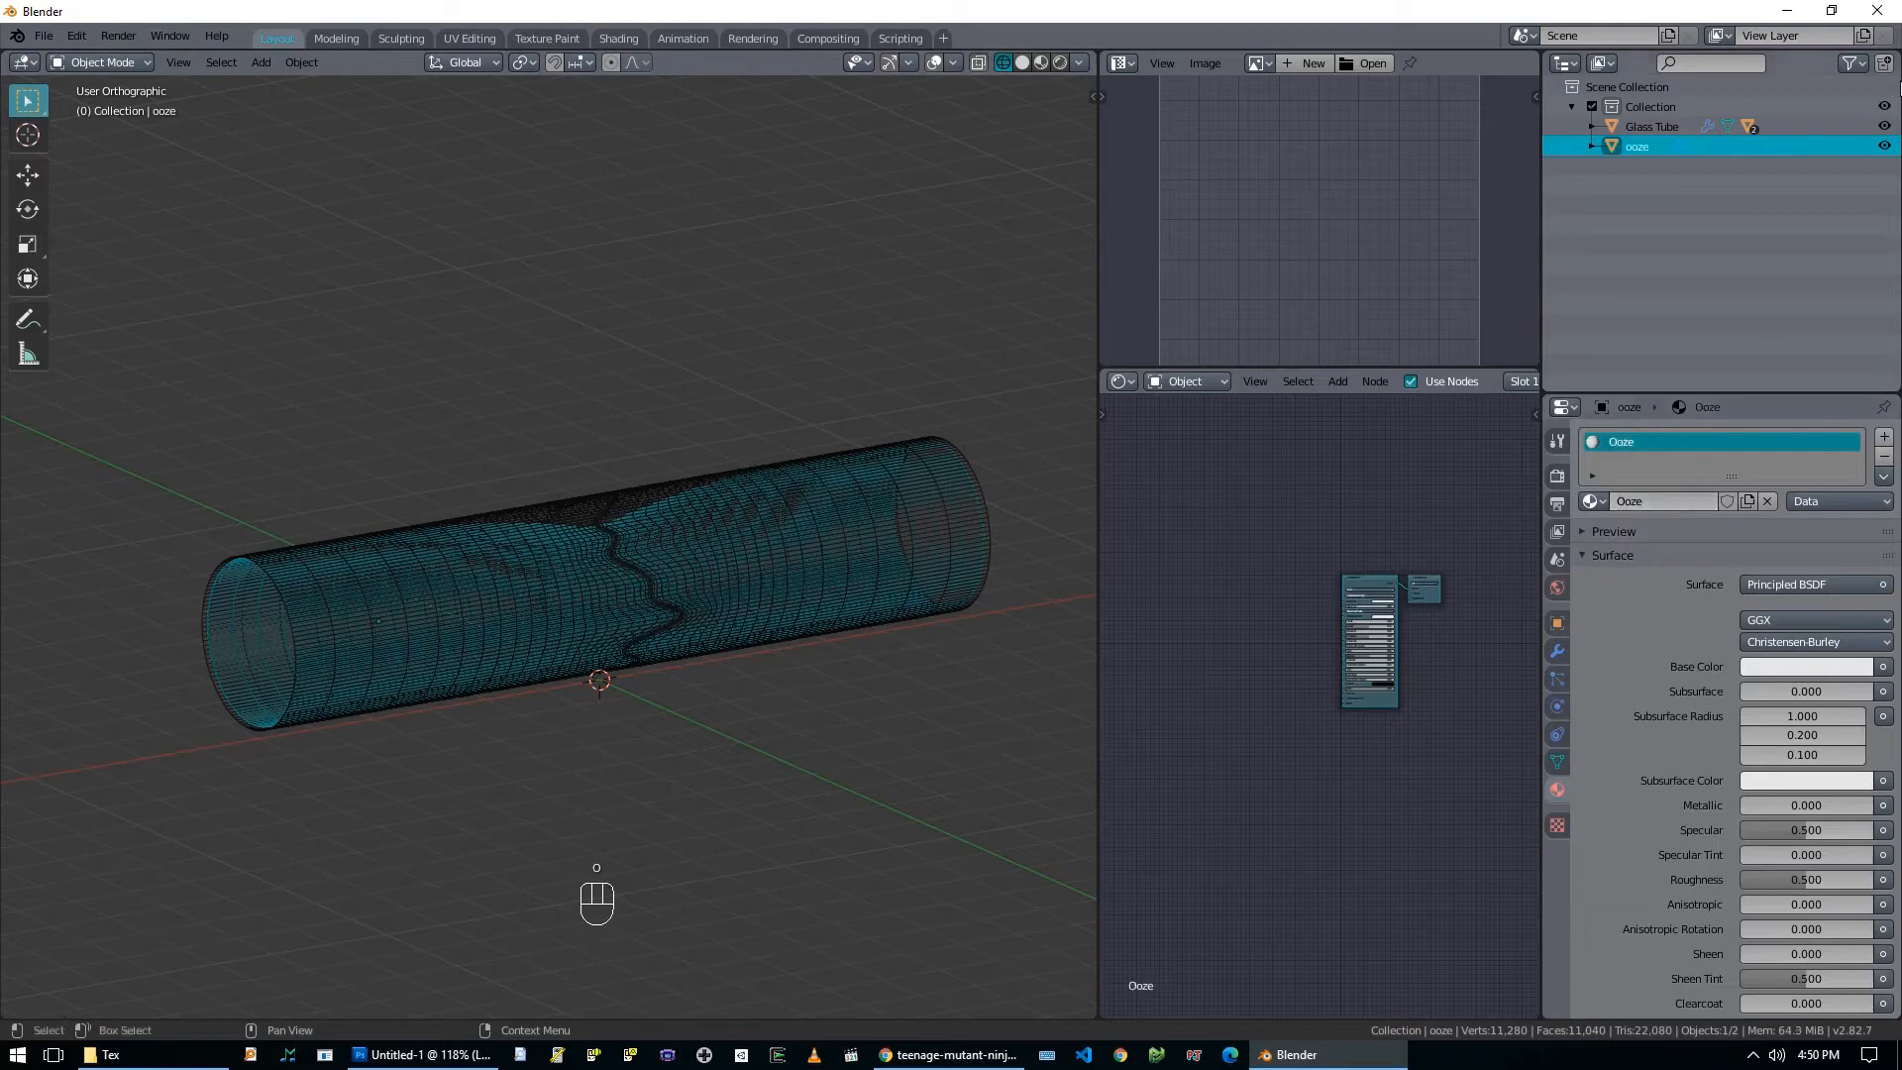
Rename the inner tube object as Ooze with a capital O.
double_click(1679, 145)
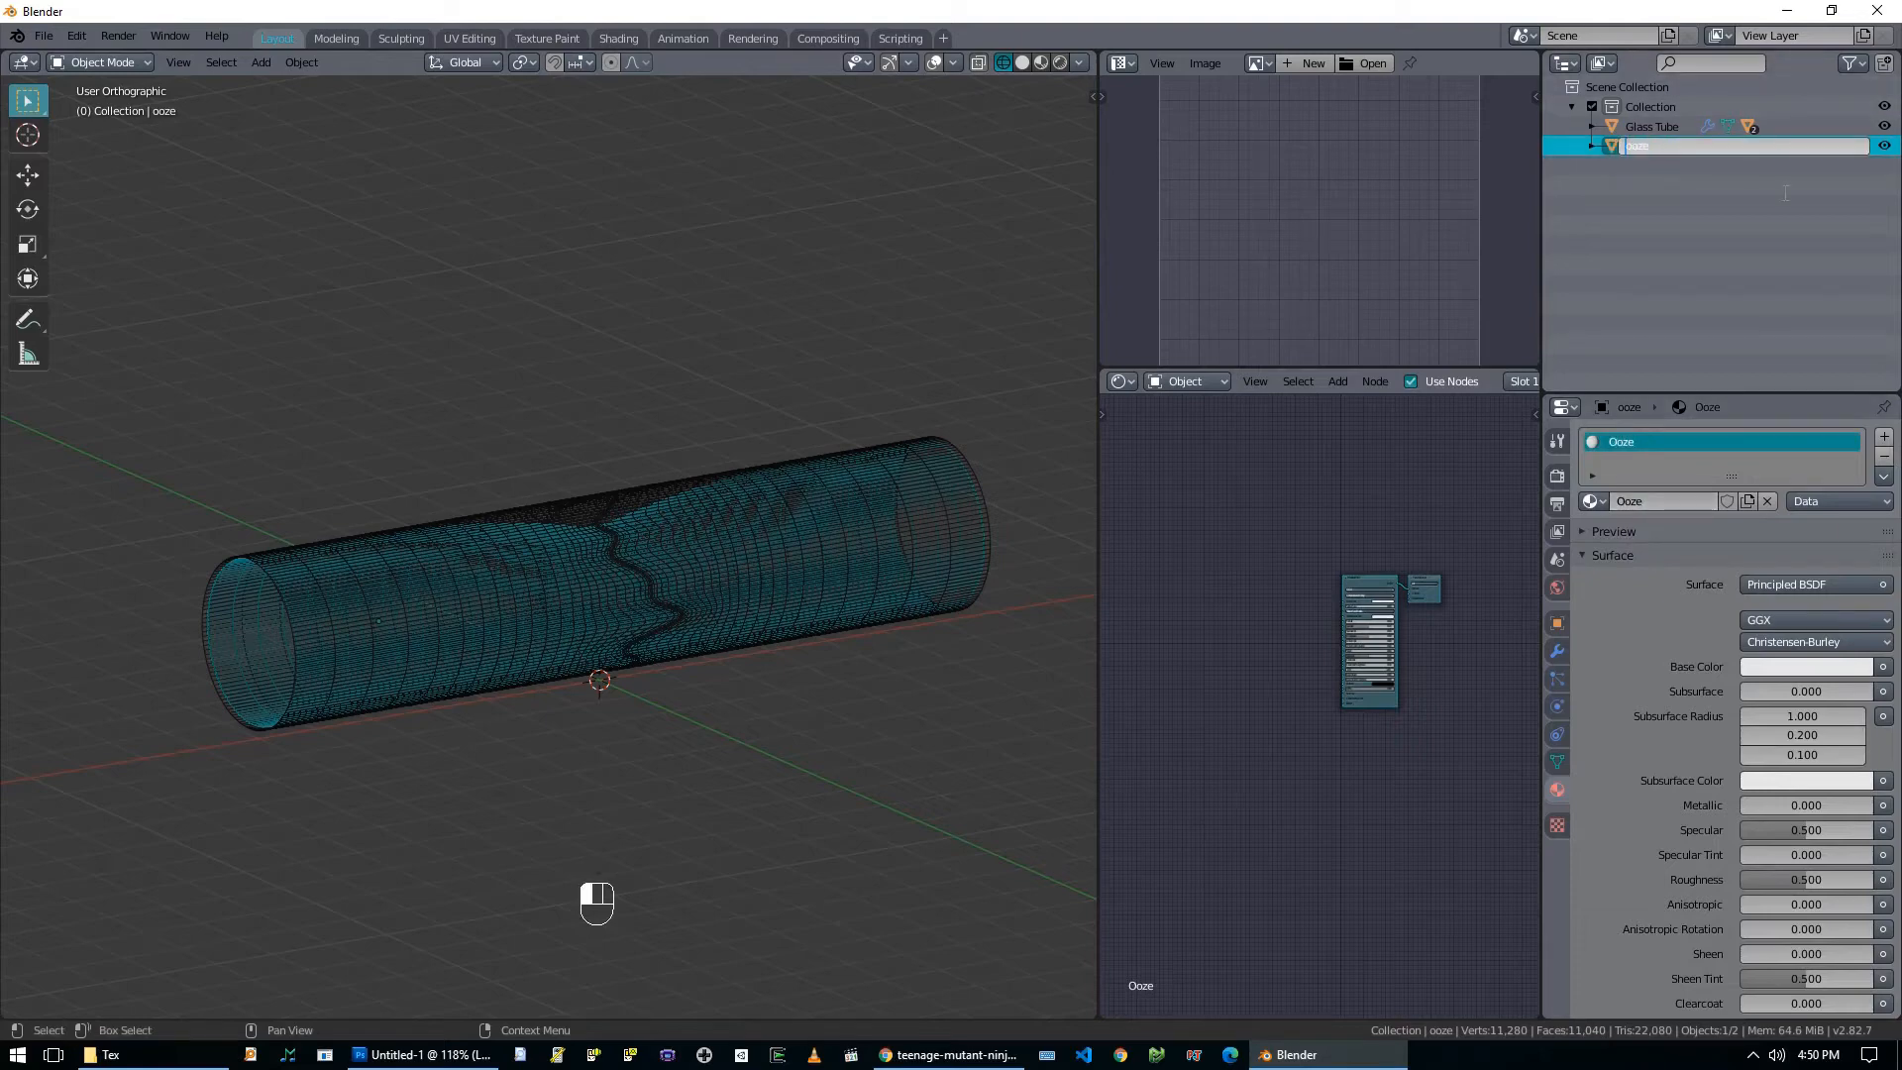
text(Ooze)
key(Return)
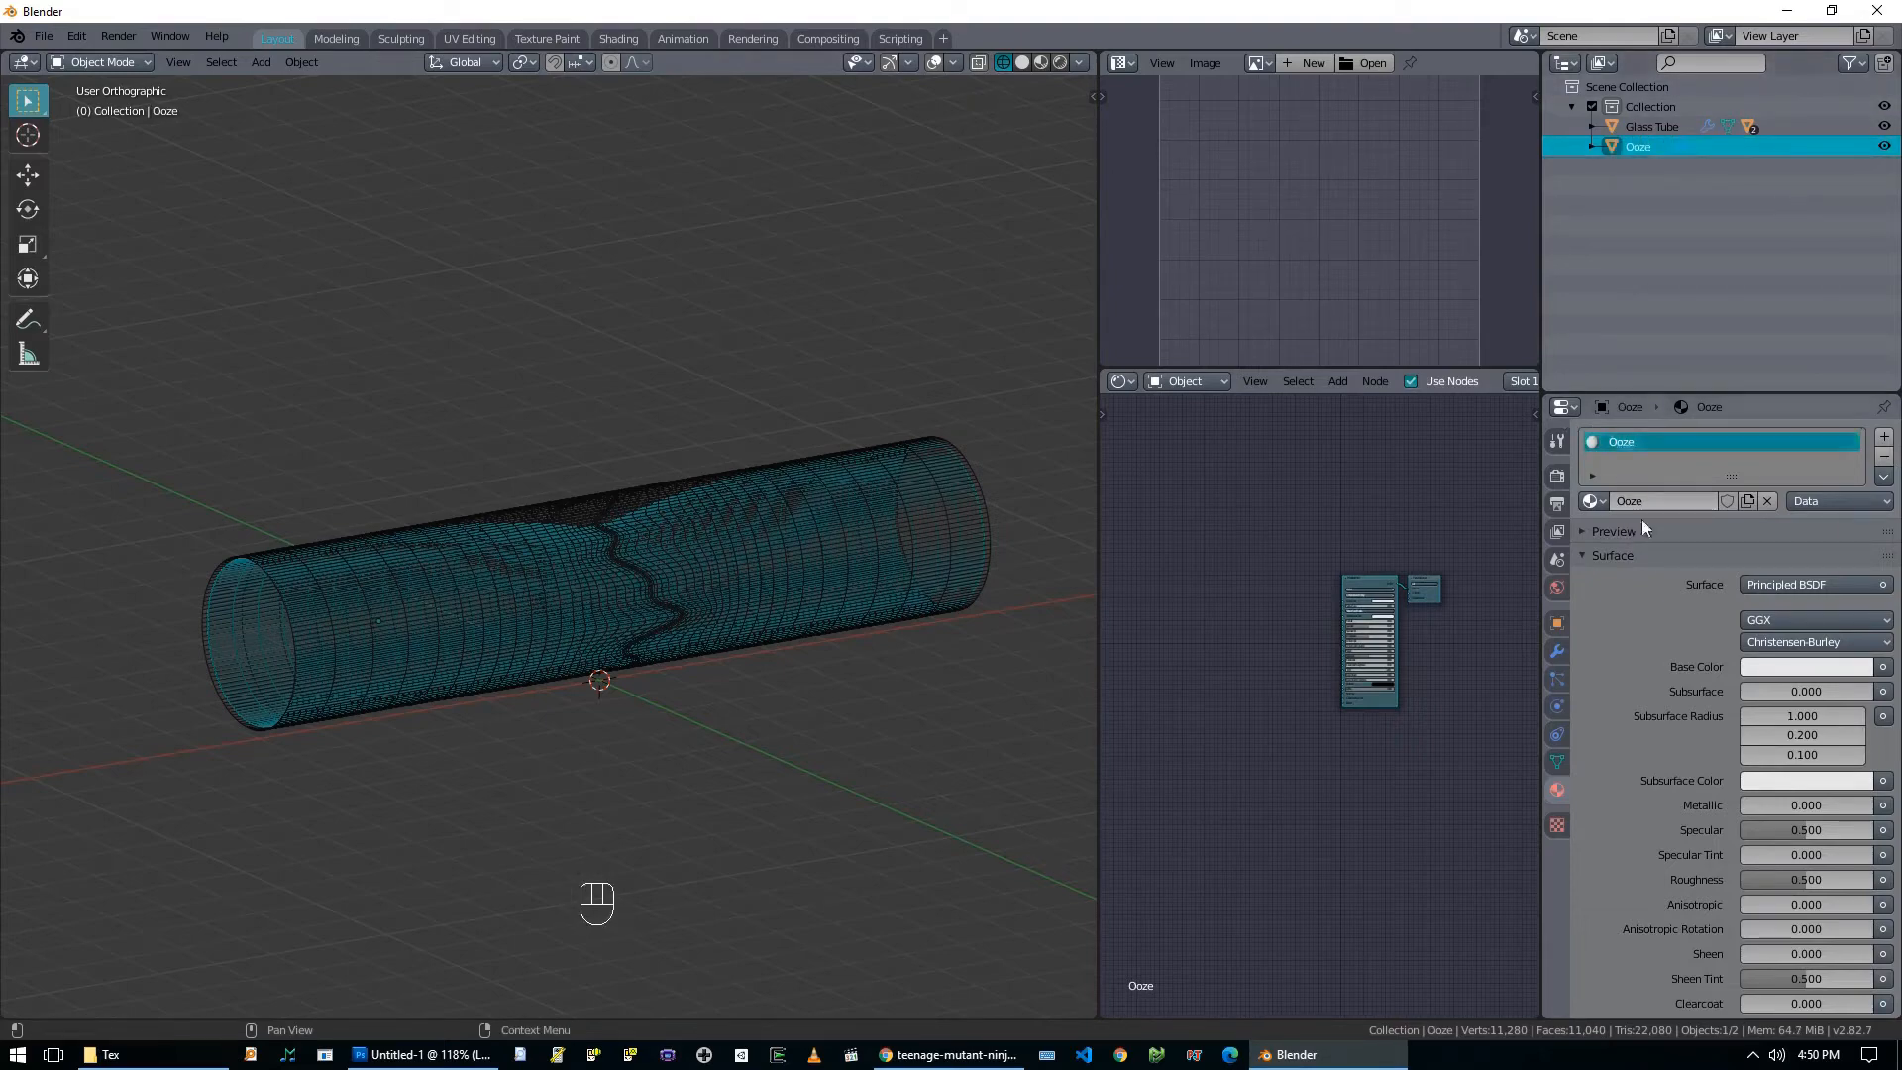
Delete the Principled BSDF node from the Ooze material's node tree.
scroll(1273, 649, up, 2)
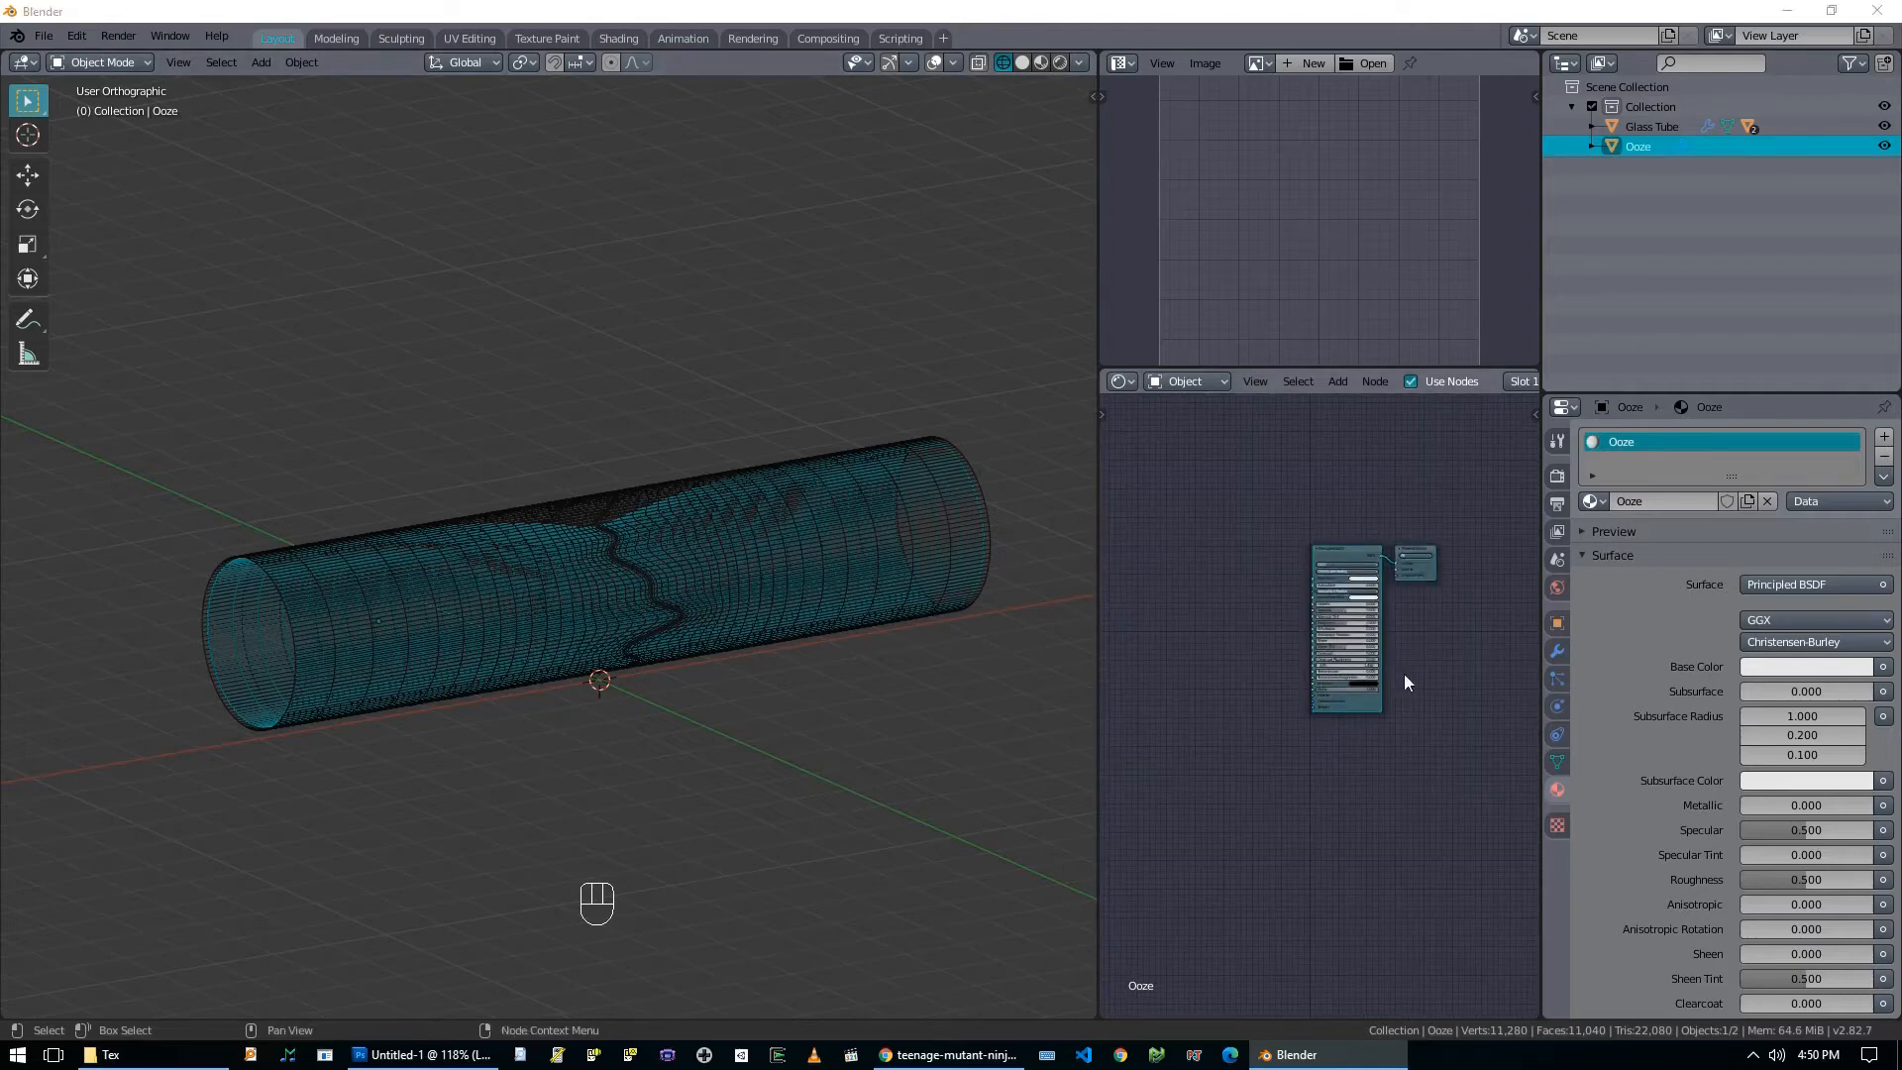
scroll(1331, 561, up, 3)
middle_drag(1299, 550, 1151, 673)
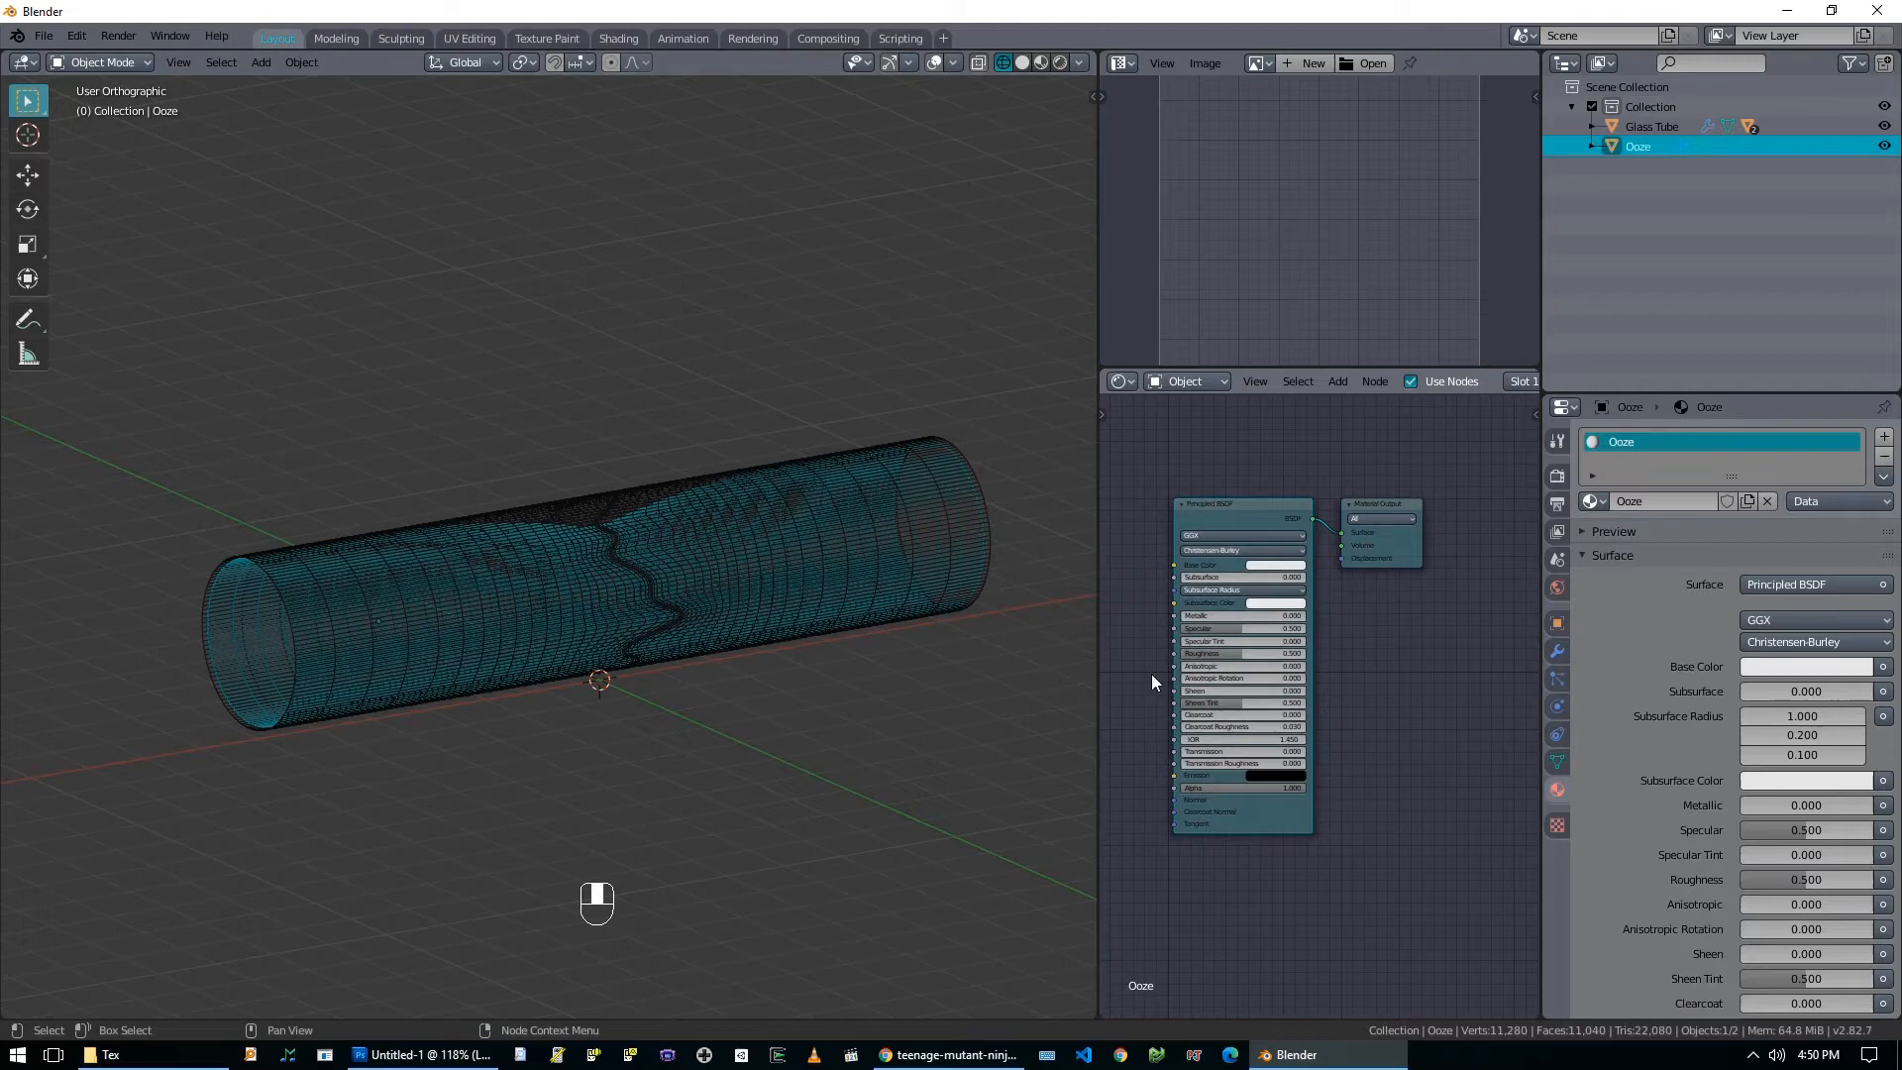
key(x)
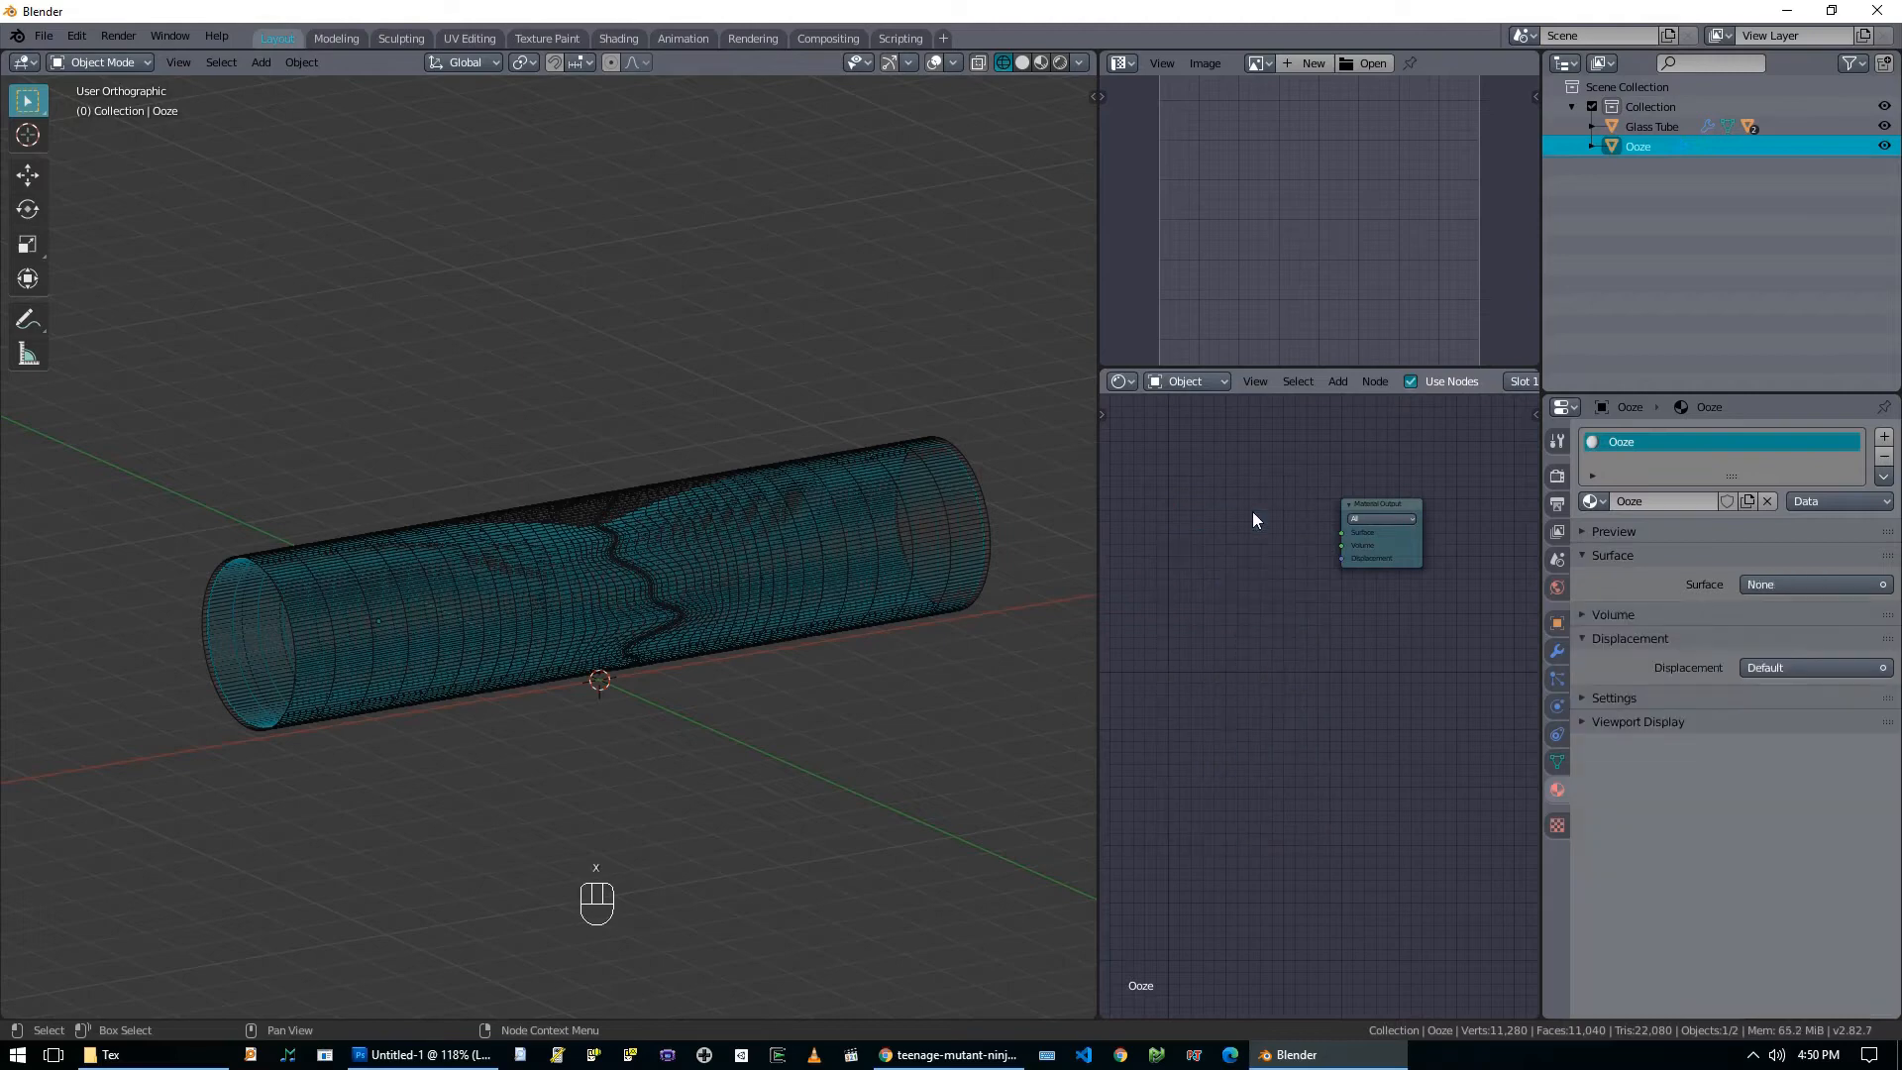
Display the viewport in solid shading with X-ray off, and unhide all objects with nothing selected.
click(947, 485)
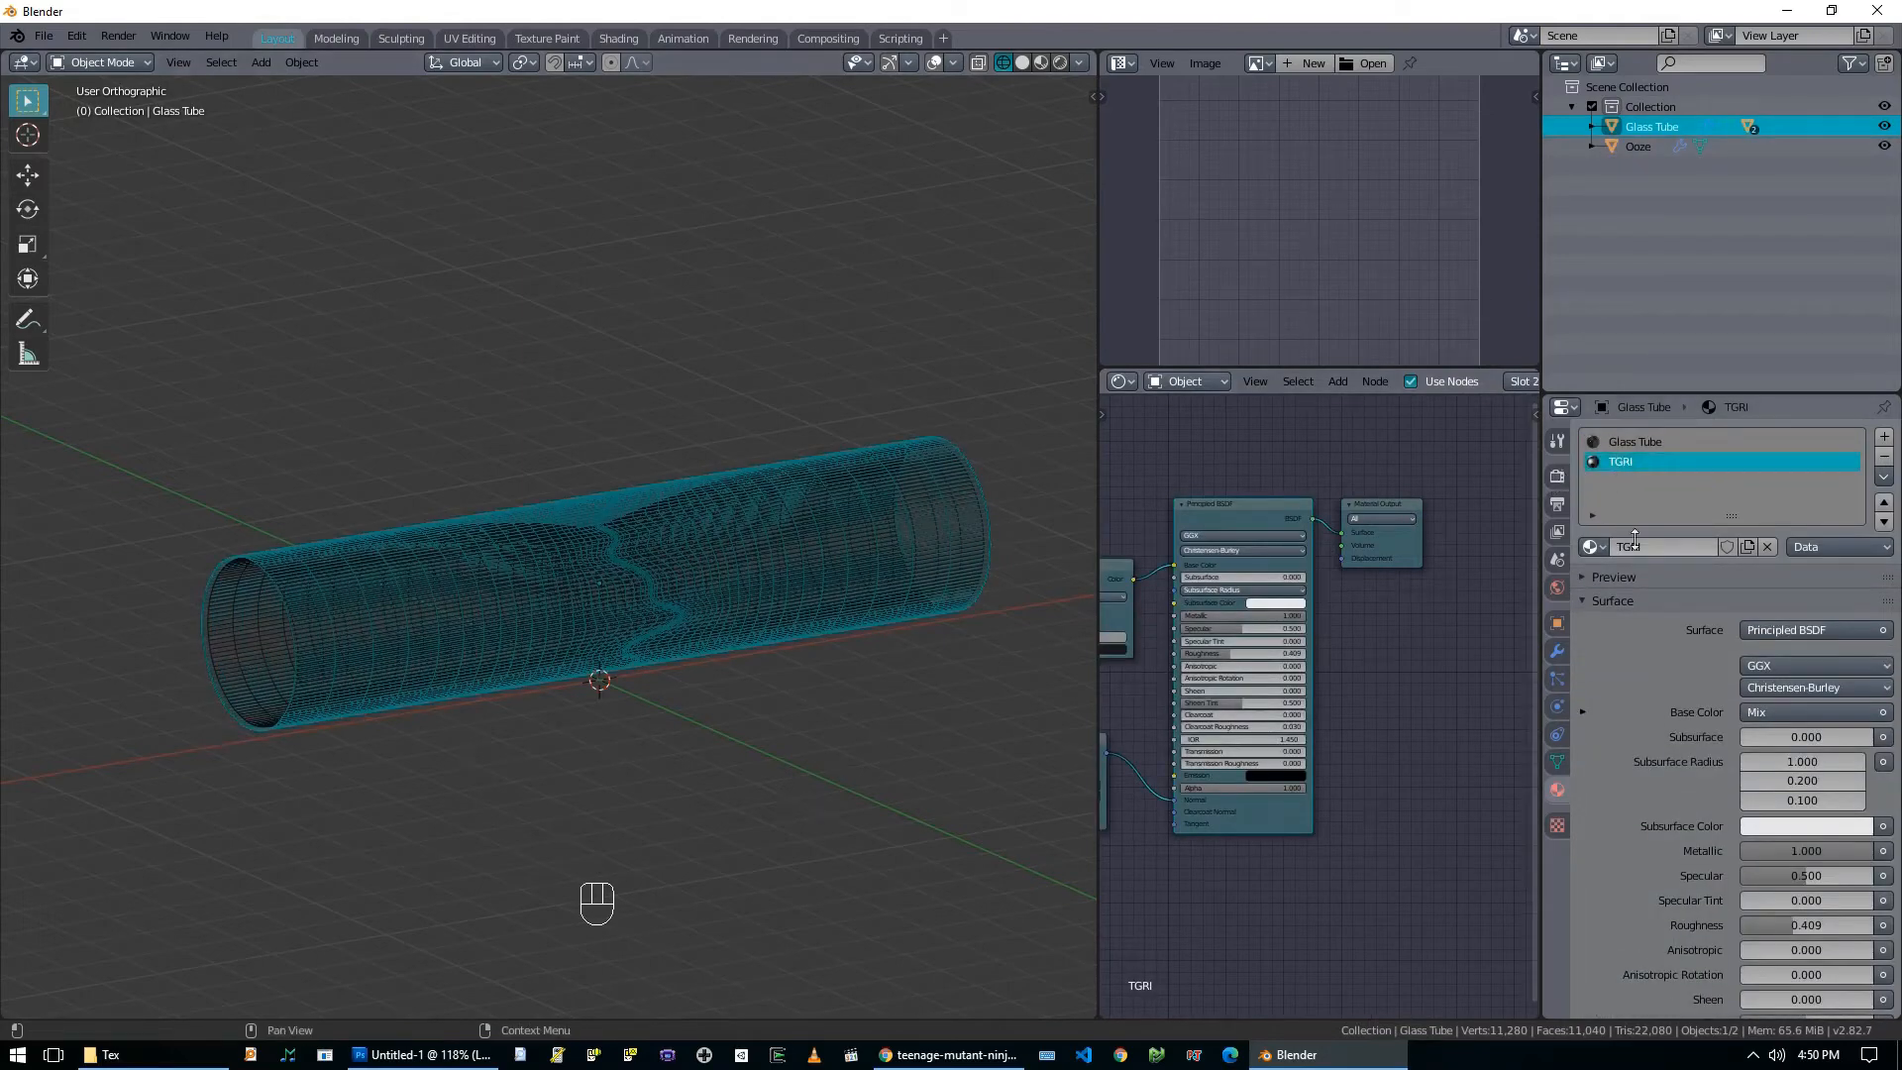
scroll(1635, 541, down, 8)
click(1578, 907)
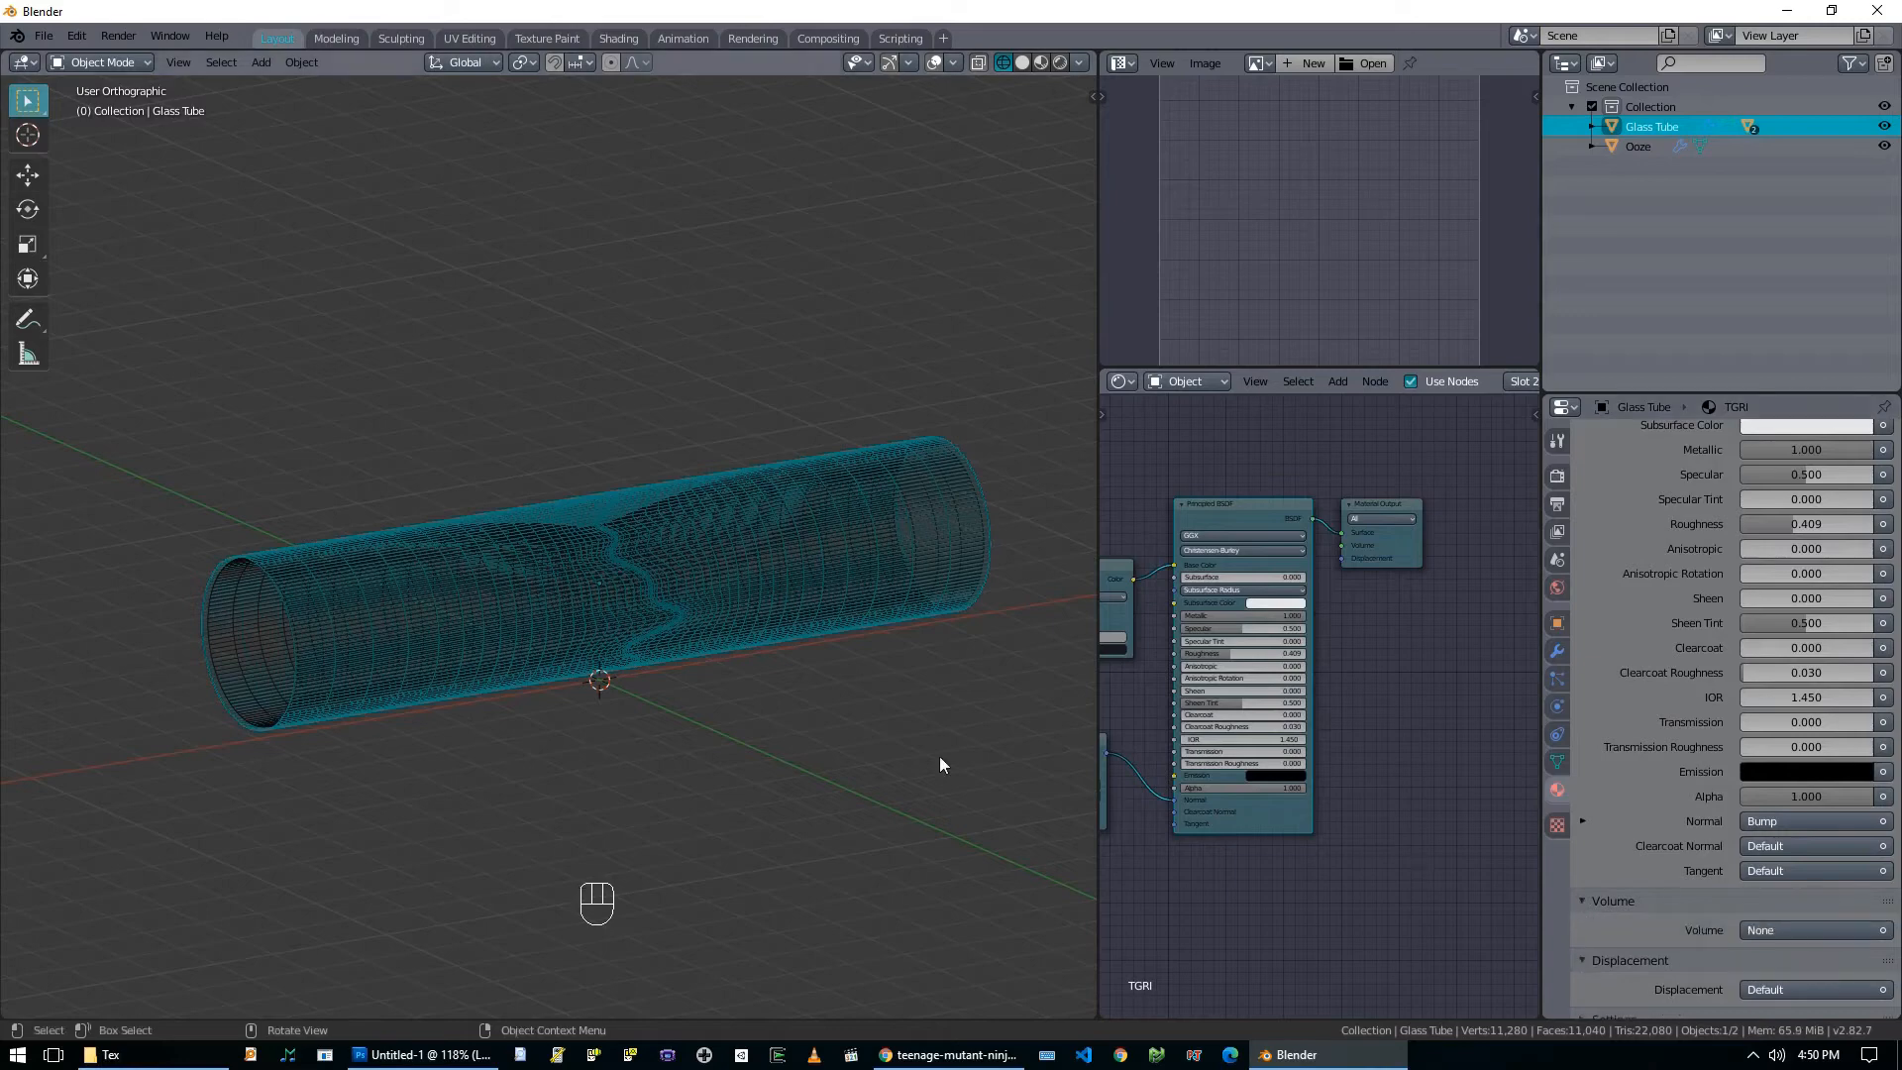
click(906, 745)
key(z)
click(1068, 737)
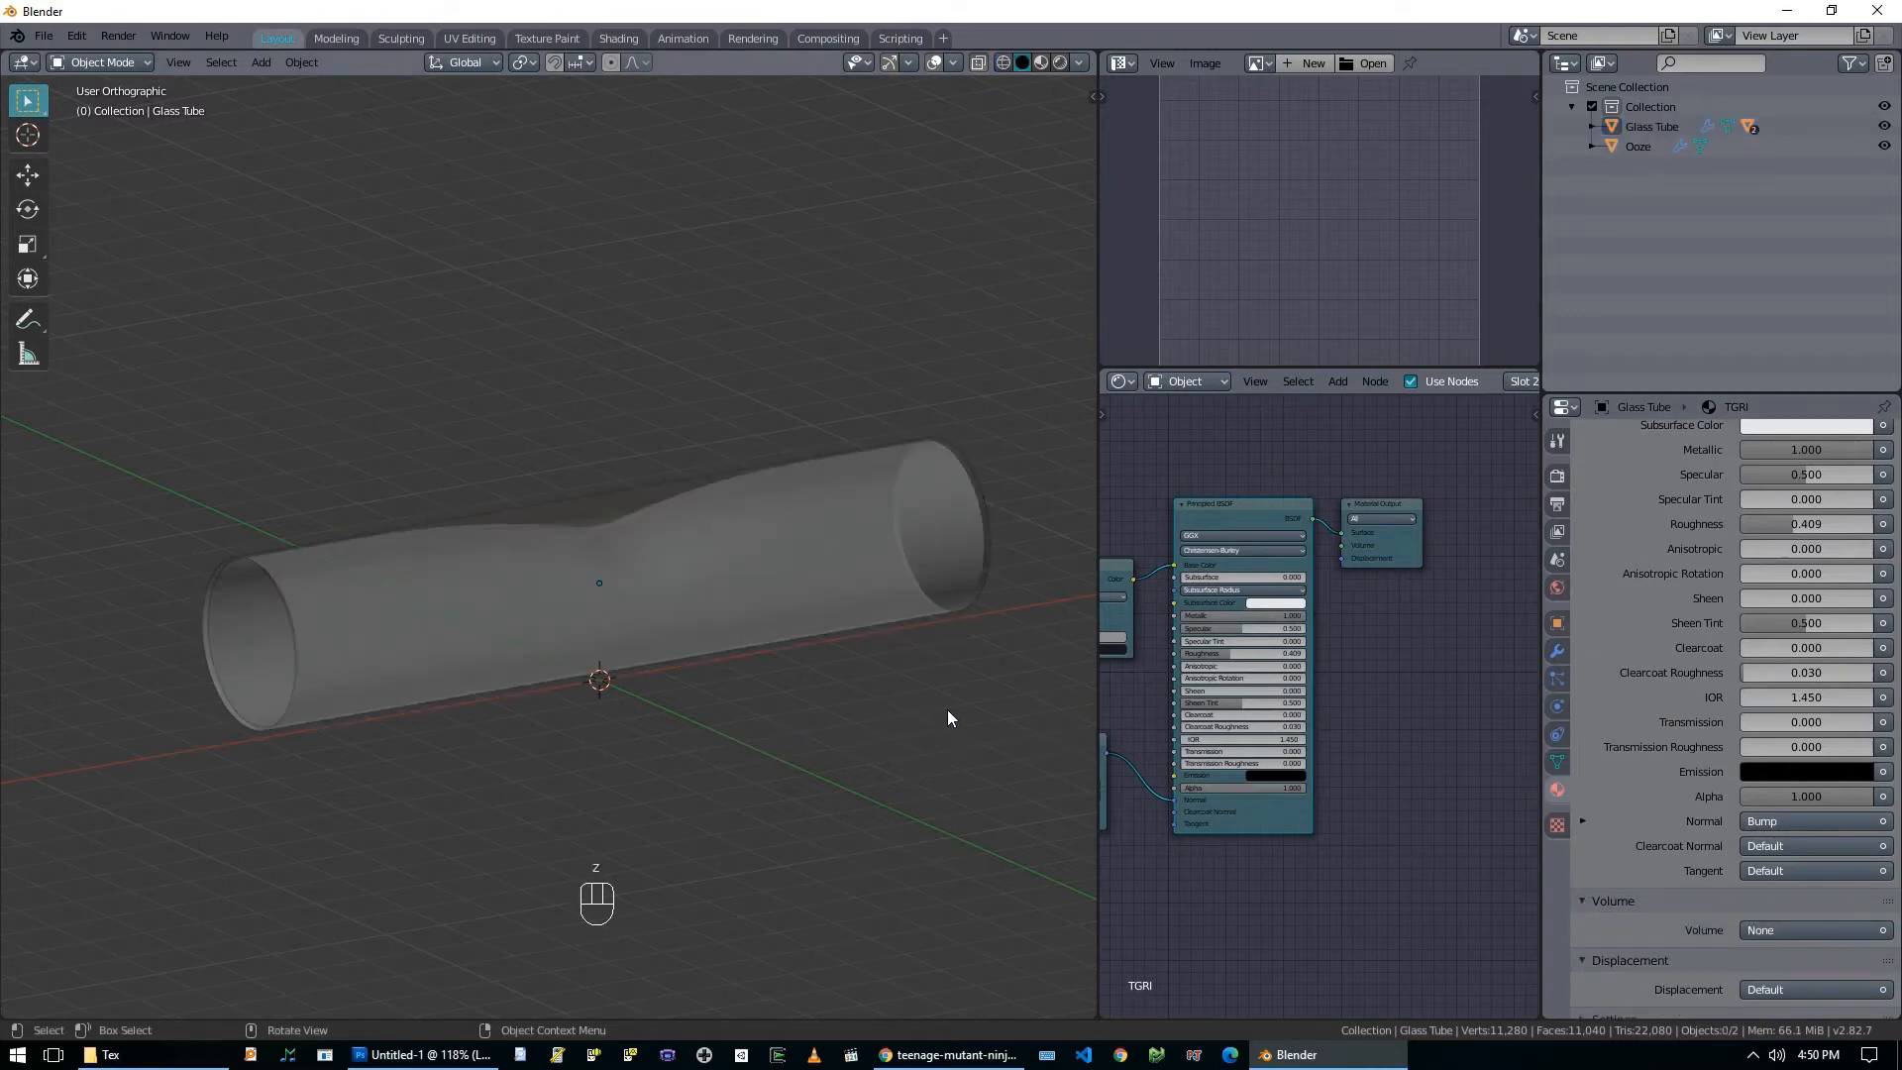
key(alt+z)
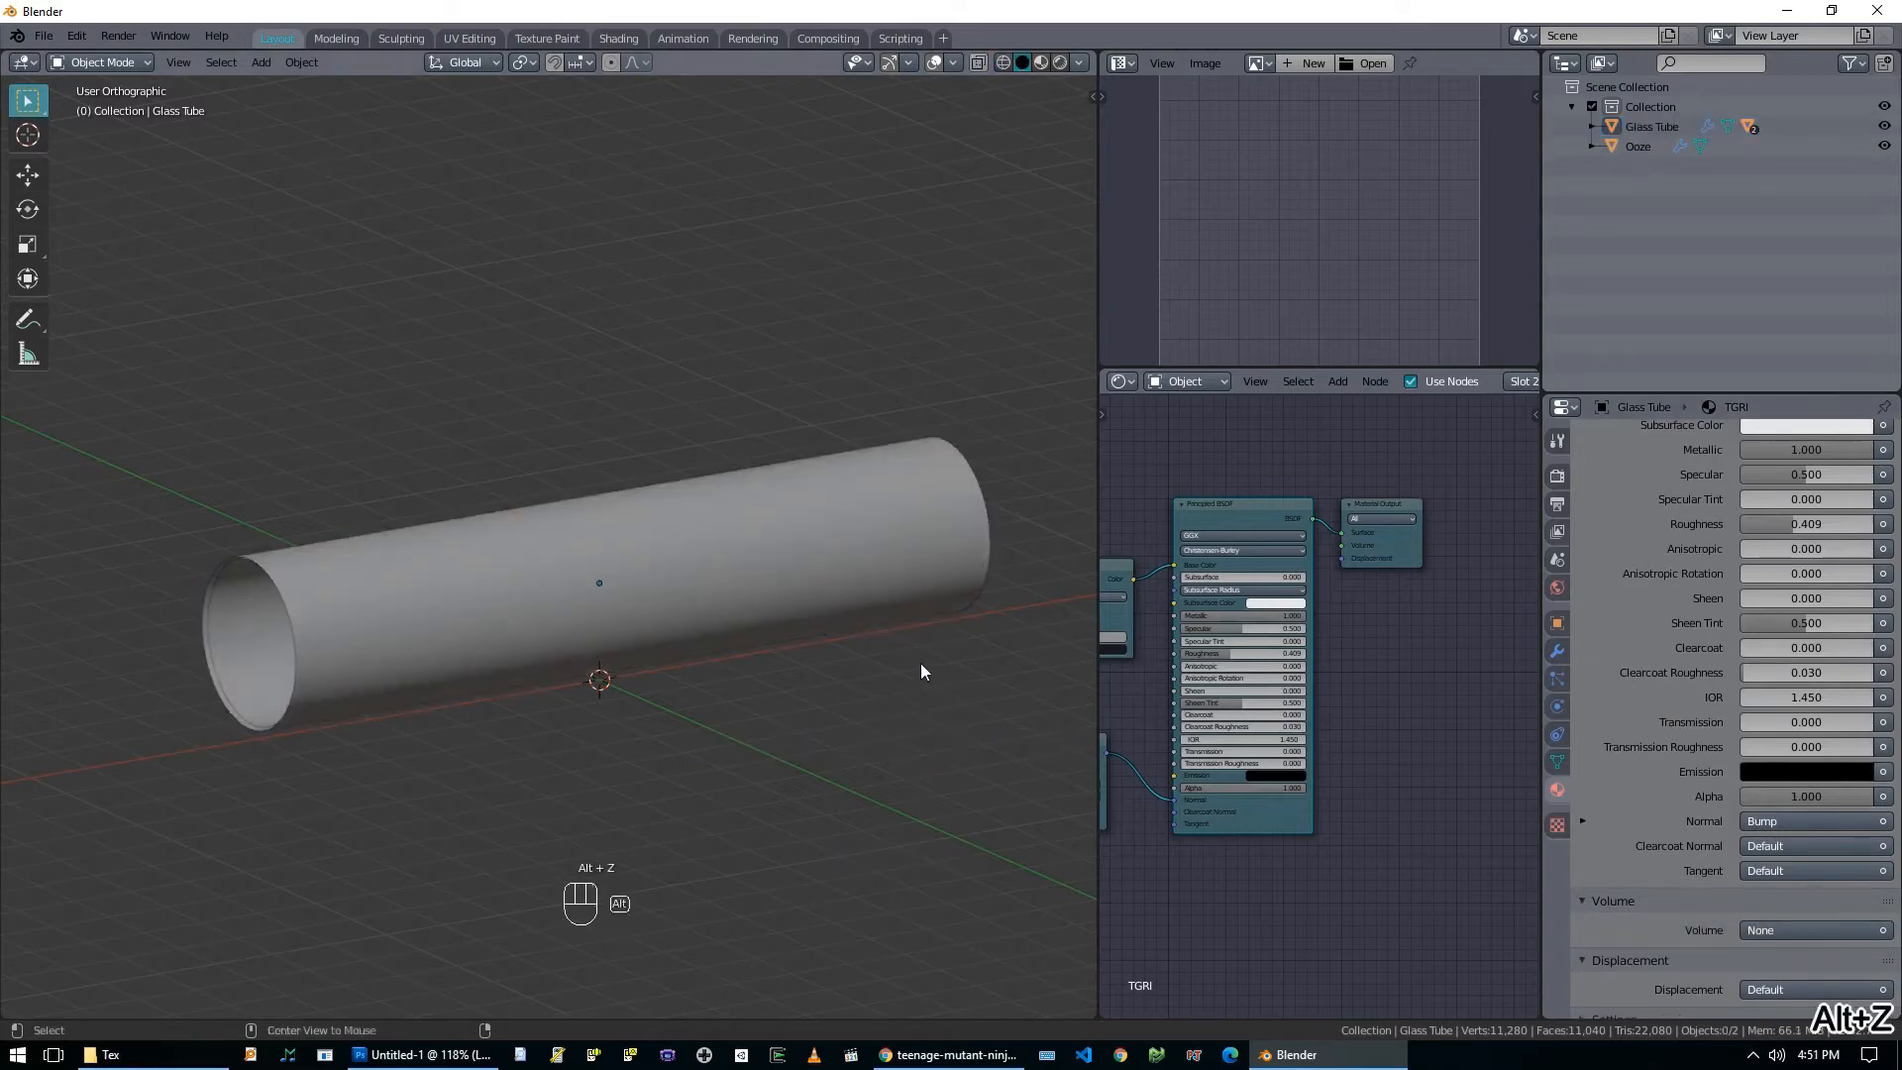
key(alt+h)
key(alt+a)
Set the viewport display colour of the End Cap material on the right cap to a dark warm grey.
click(981, 590)
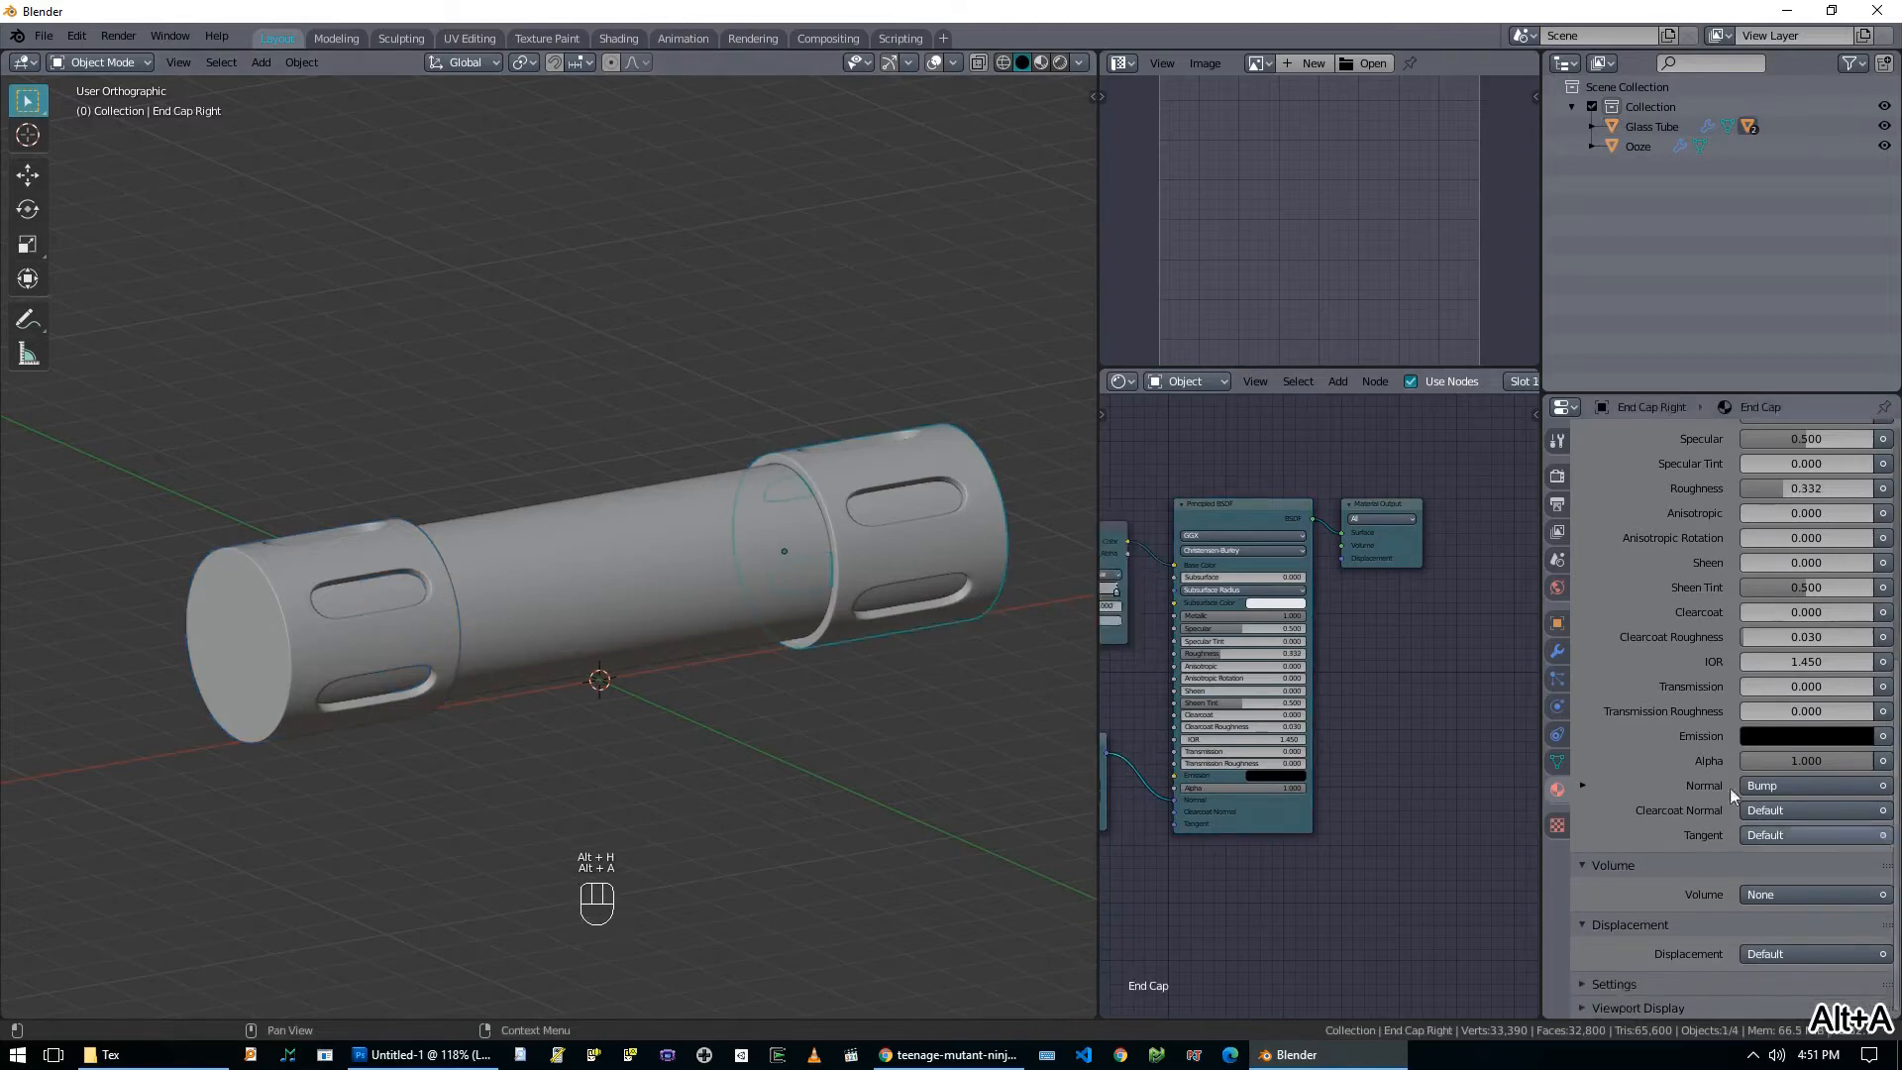
scroll(1654, 900, up, 7)
scroll(1484, 644, up, 2)
scroll(1674, 763, down, 7)
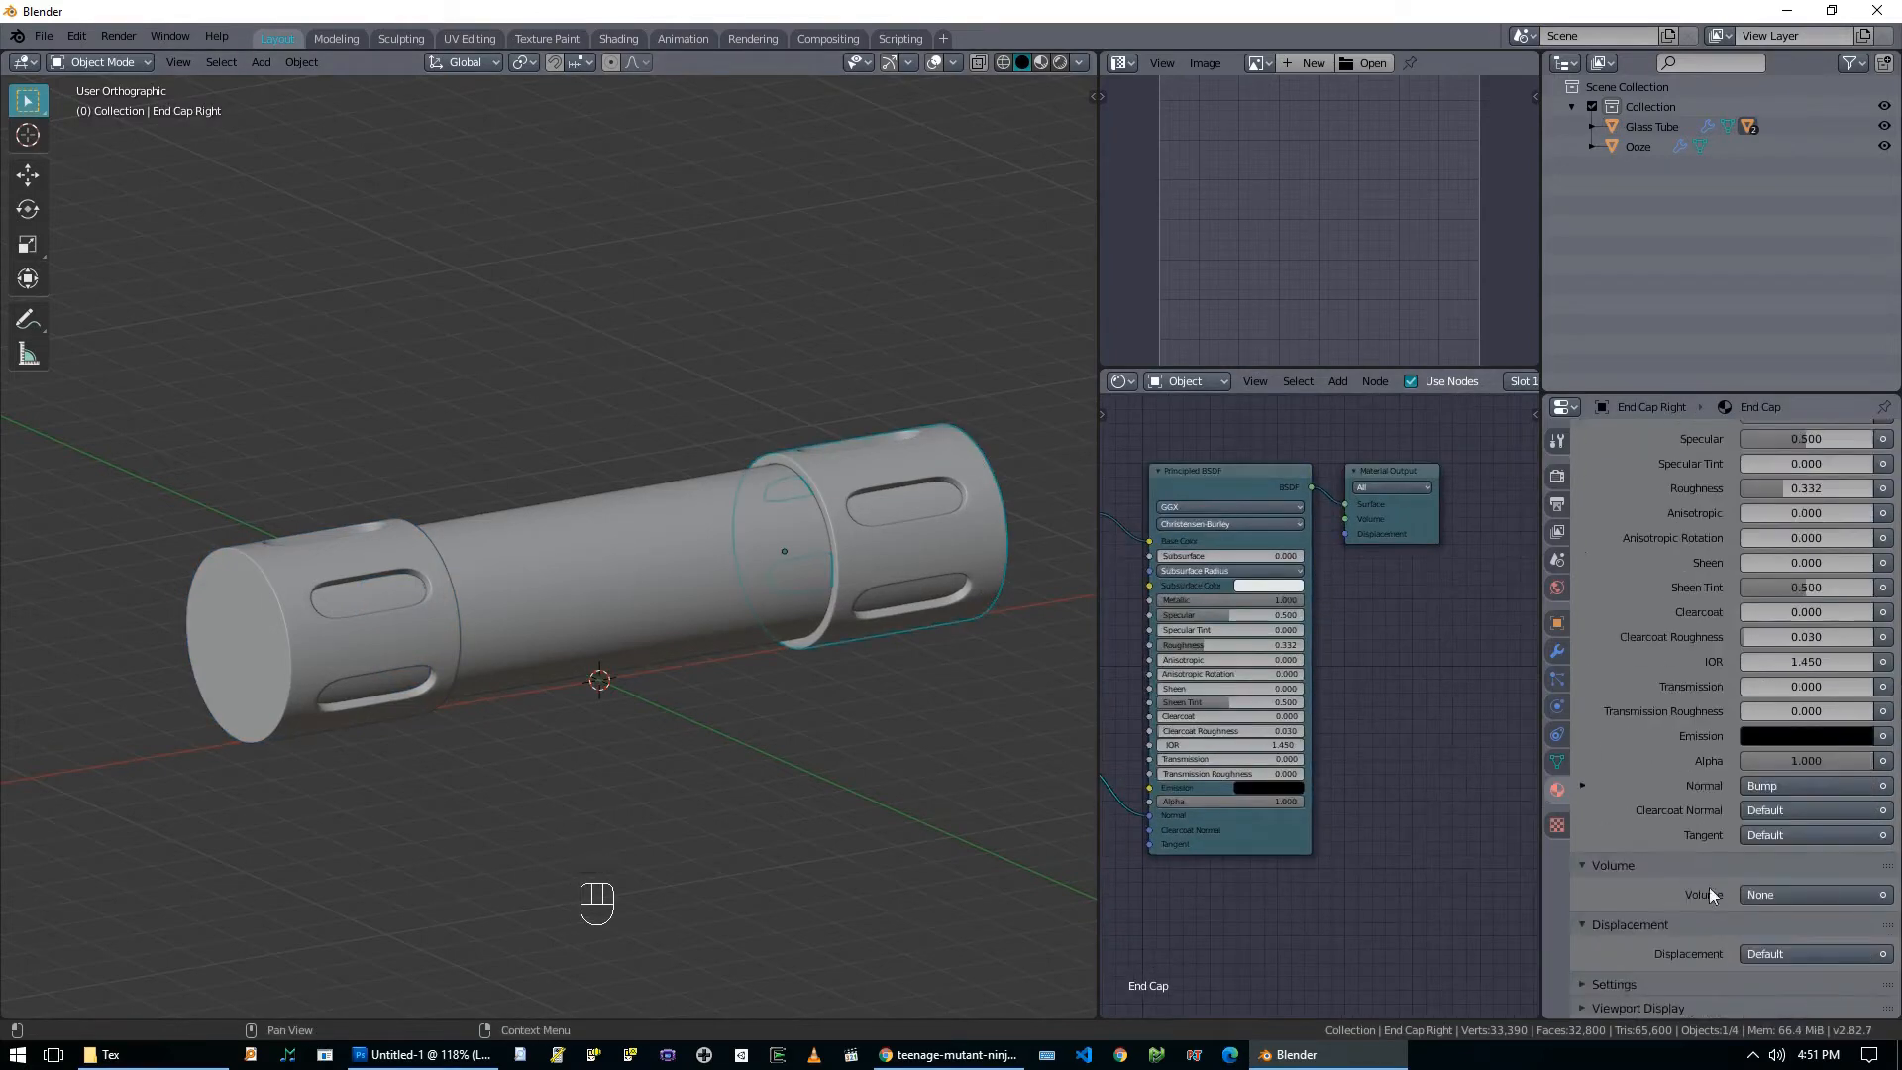
click(1611, 983)
scroll(1684, 931, down, 5)
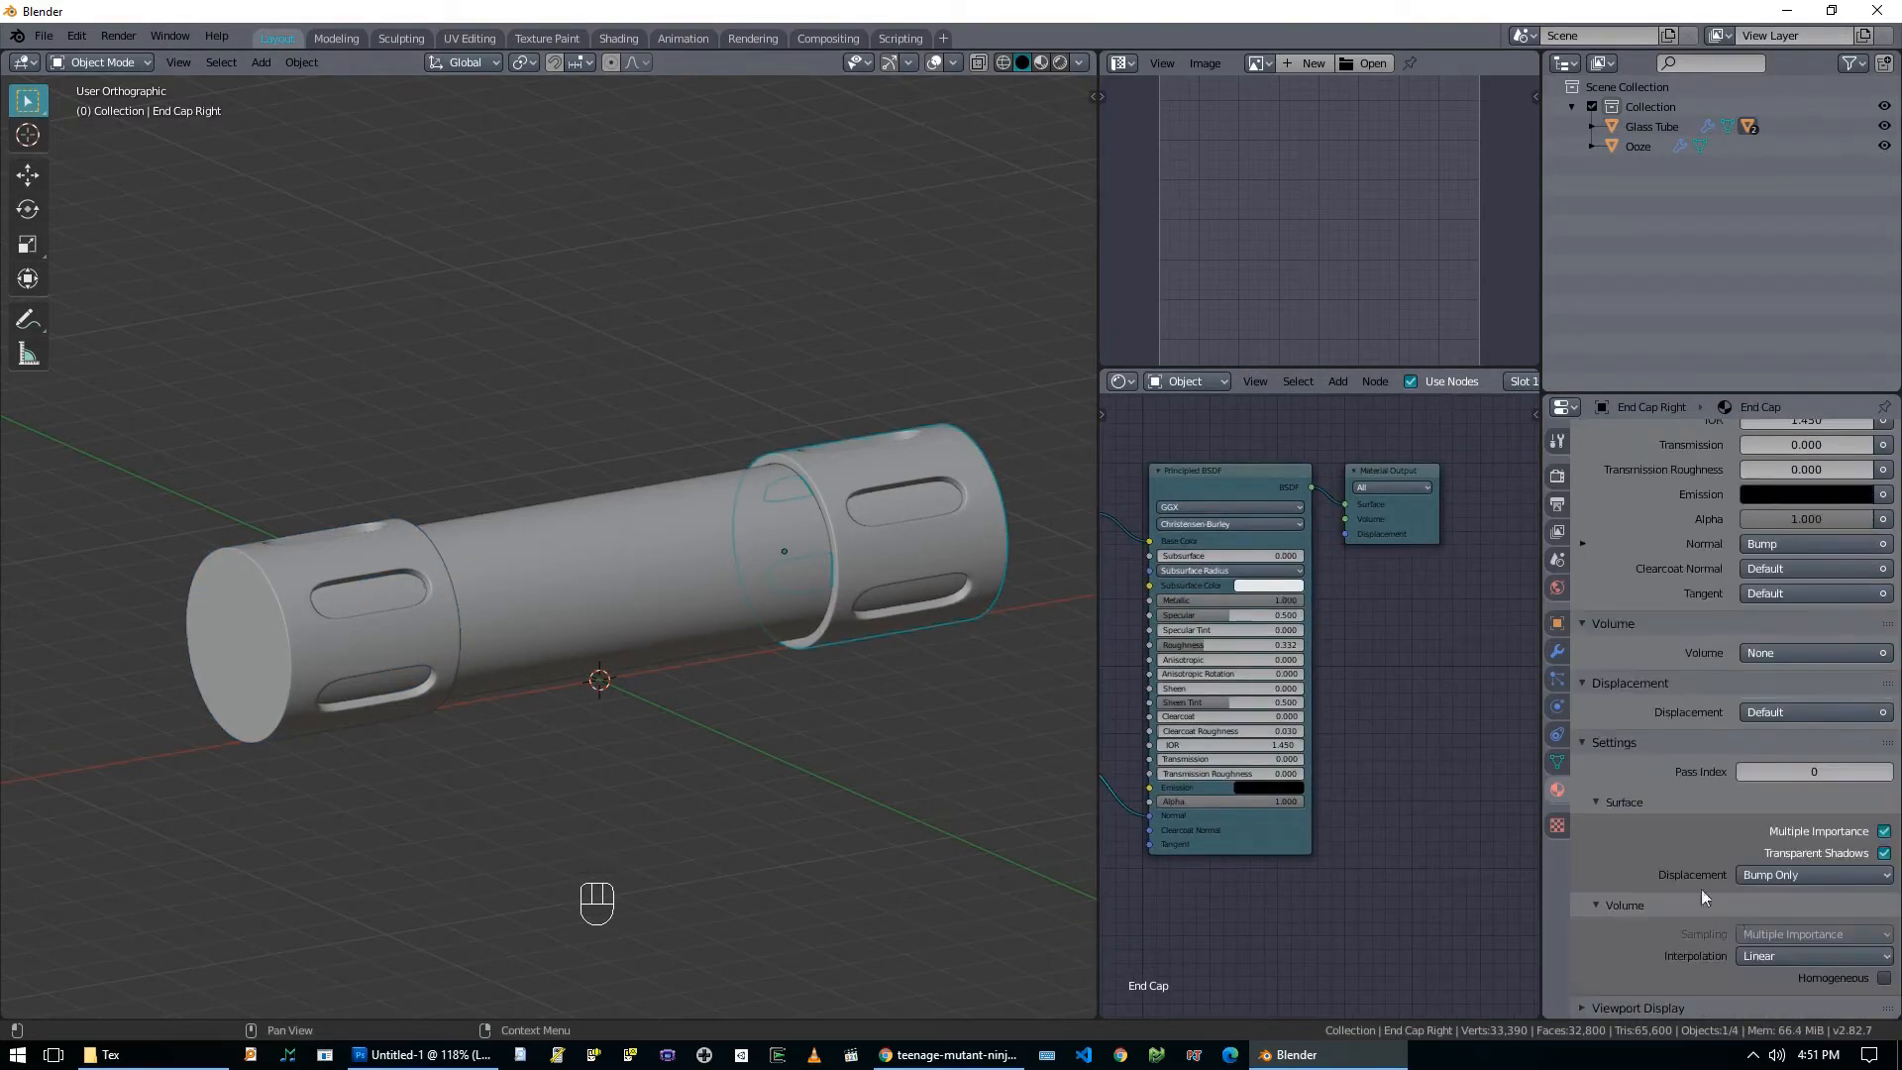
click(1590, 1009)
scroll(1708, 899, down, 6)
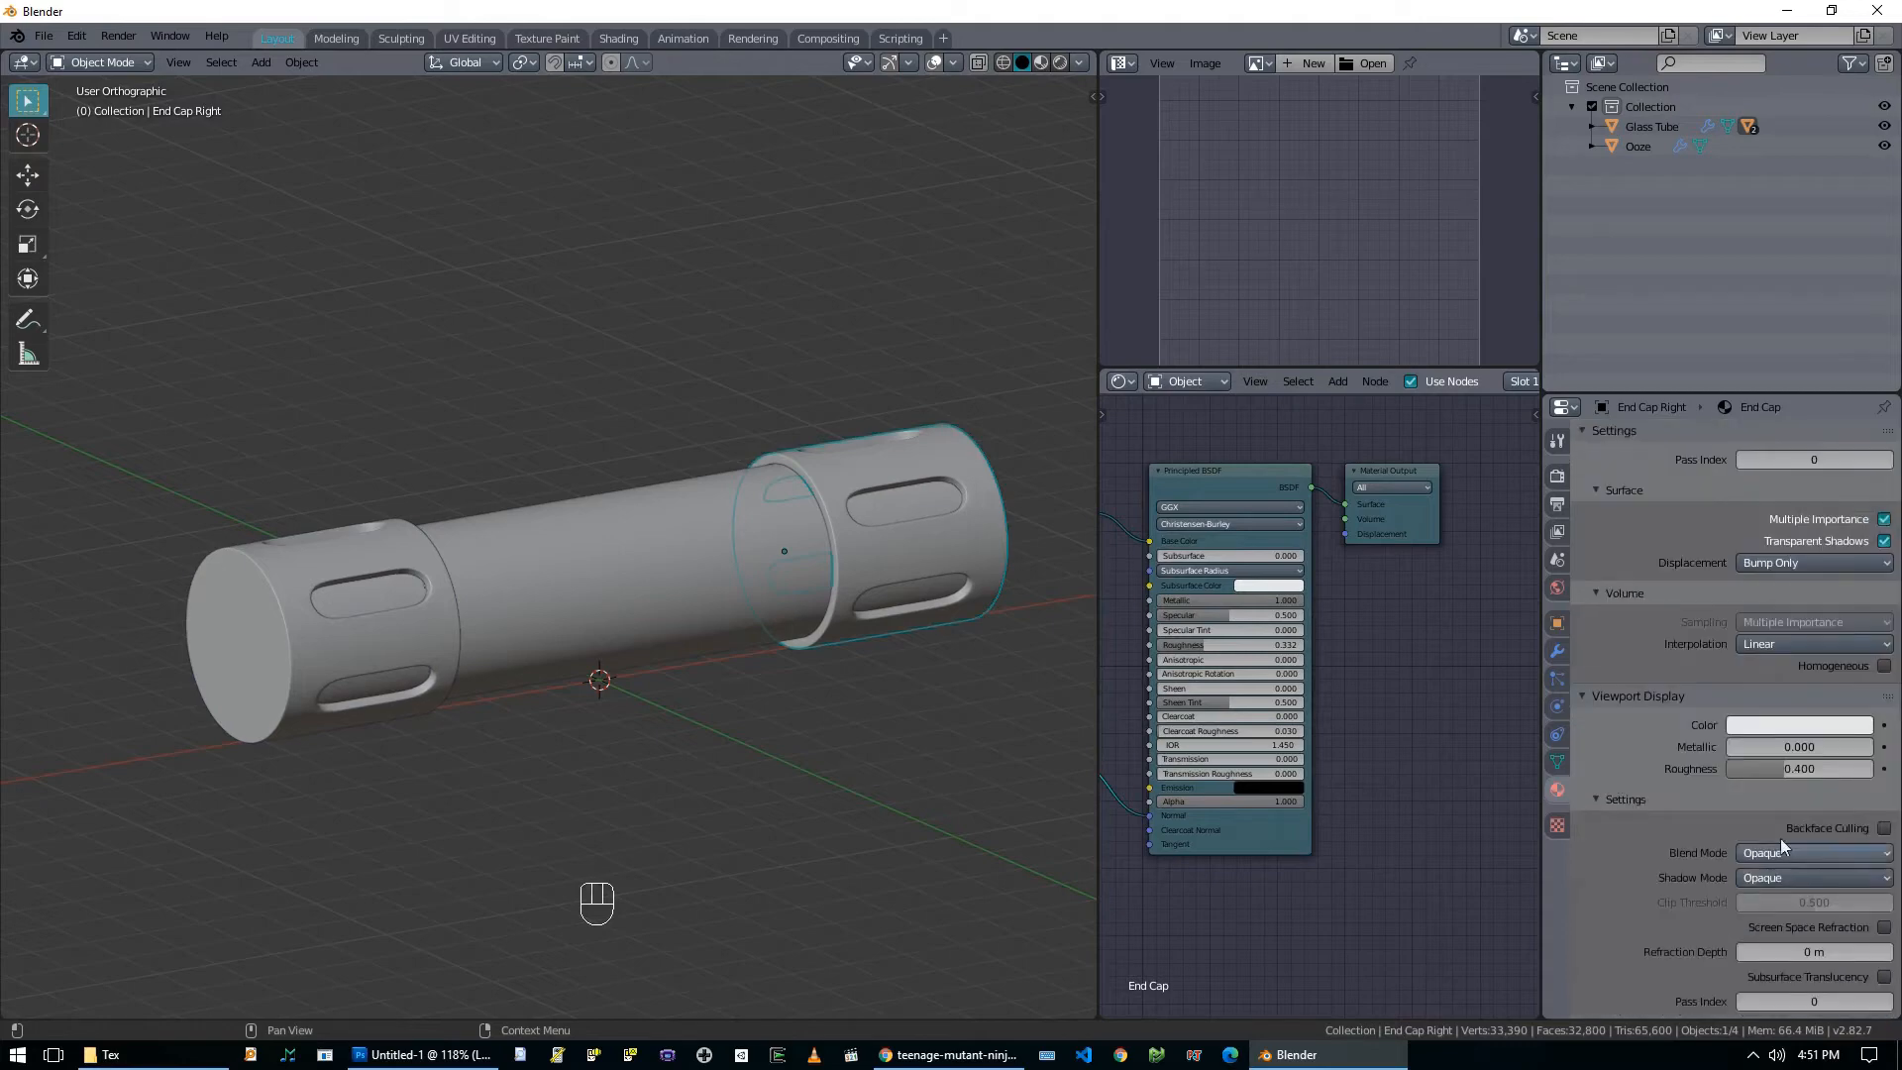
click(1775, 725)
drag(1709, 443, 1700, 491)
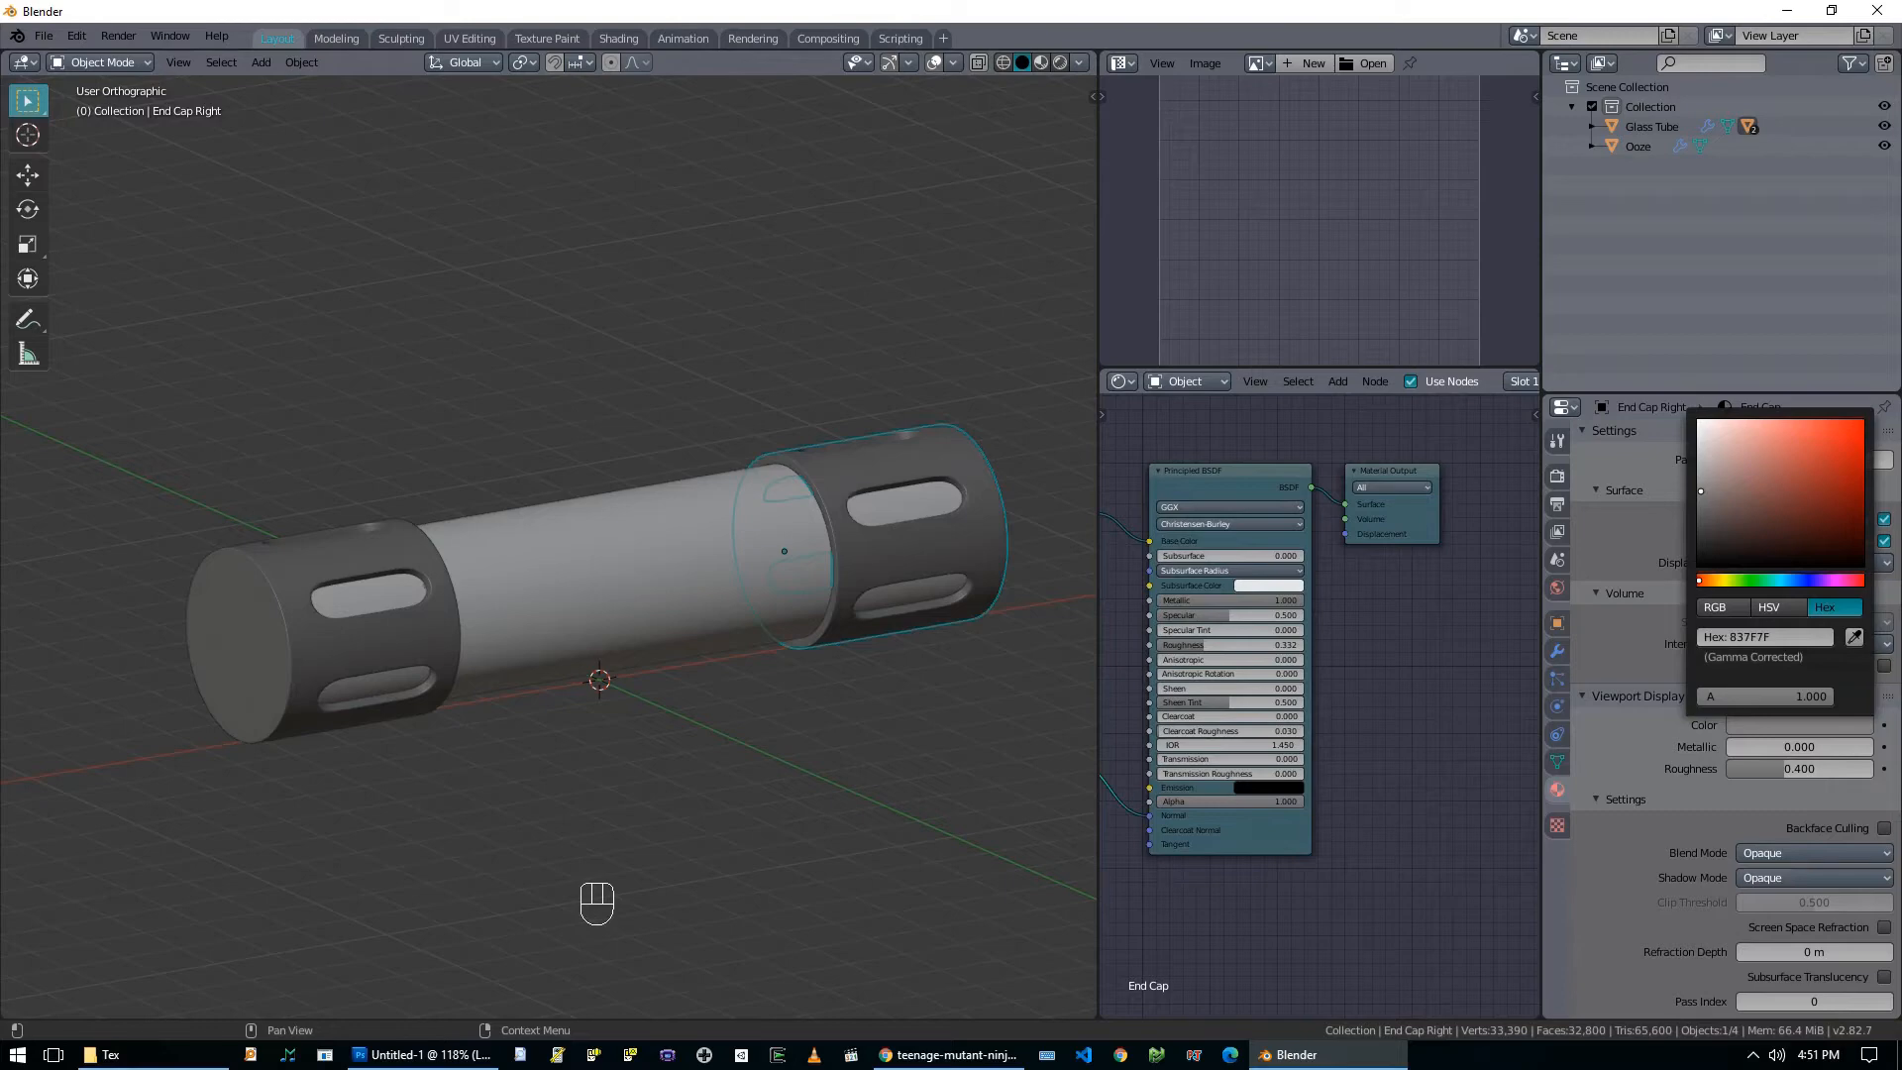
drag(1699, 580, 1712, 580)
Set the viewport display colour of the Glass Tube material to white, FFFFFF.
click(656, 603)
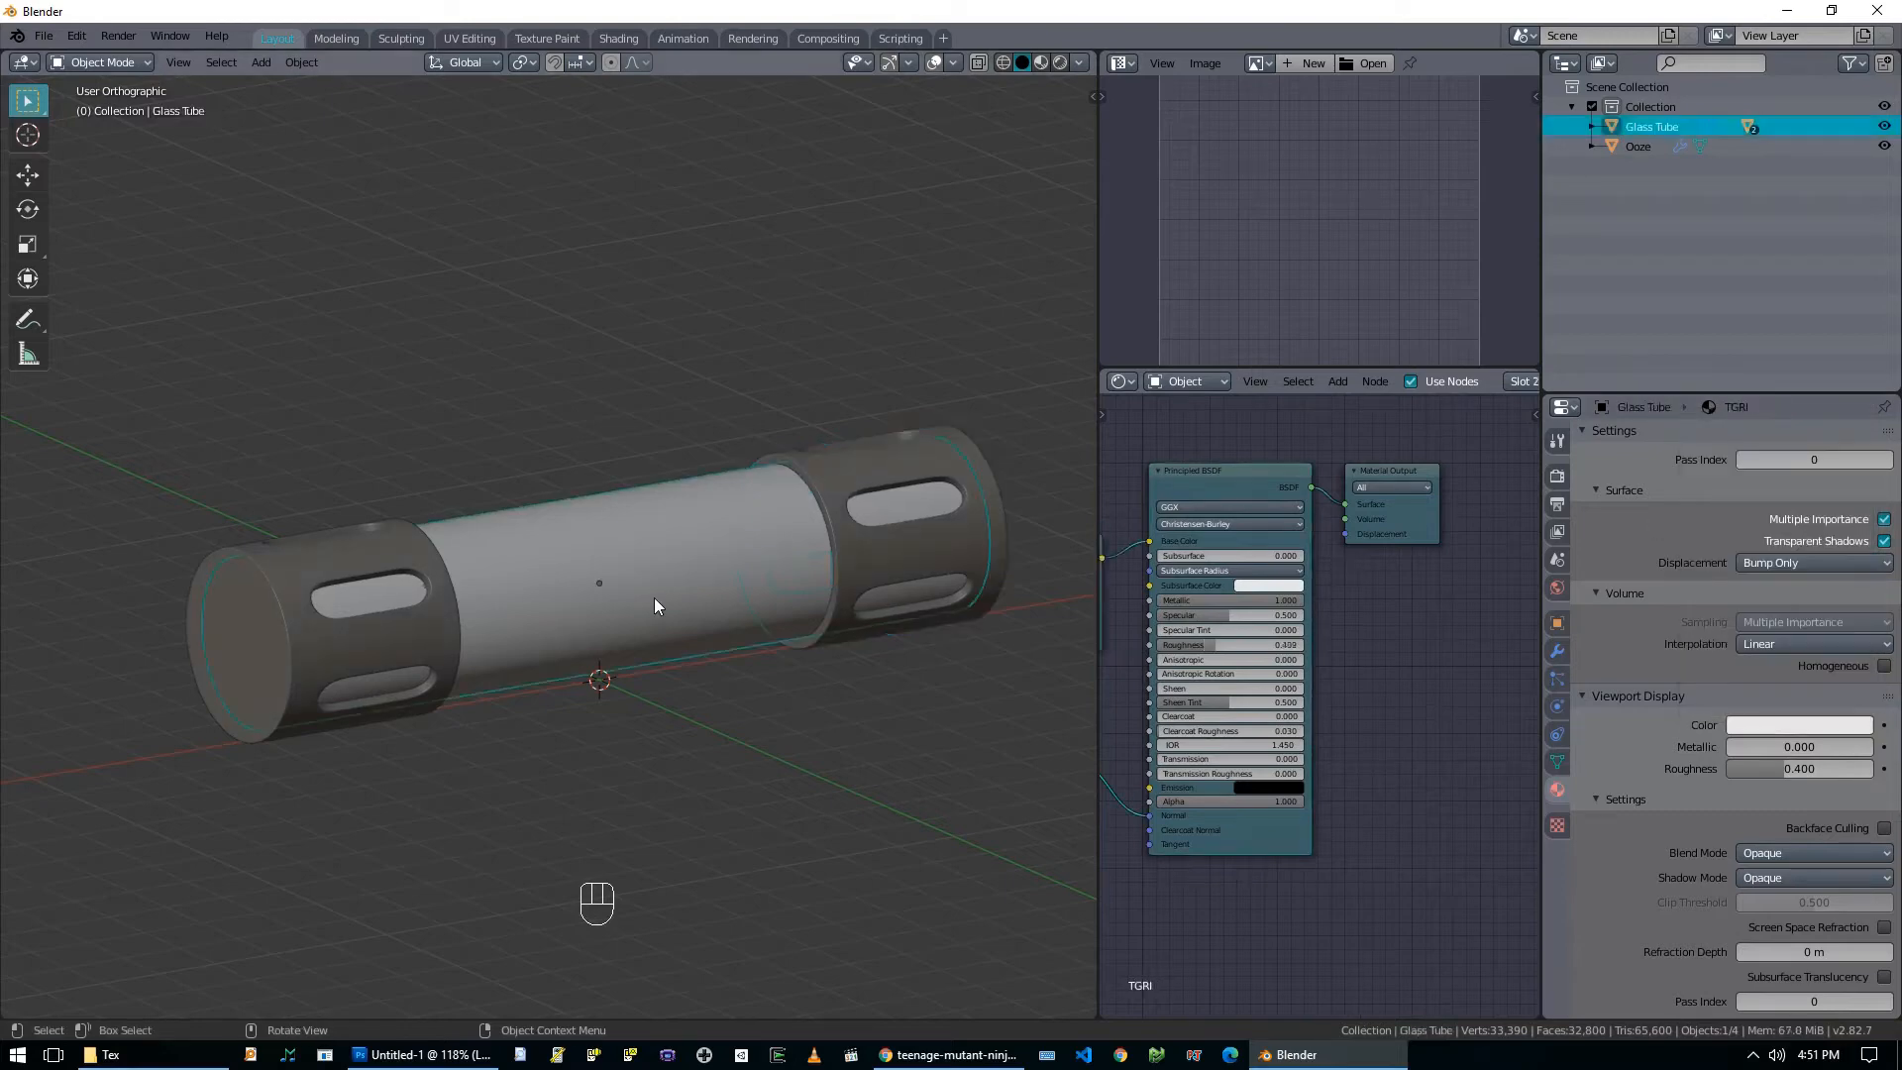
scroll(1763, 555, up, 11)
scroll(1749, 532, up, 15)
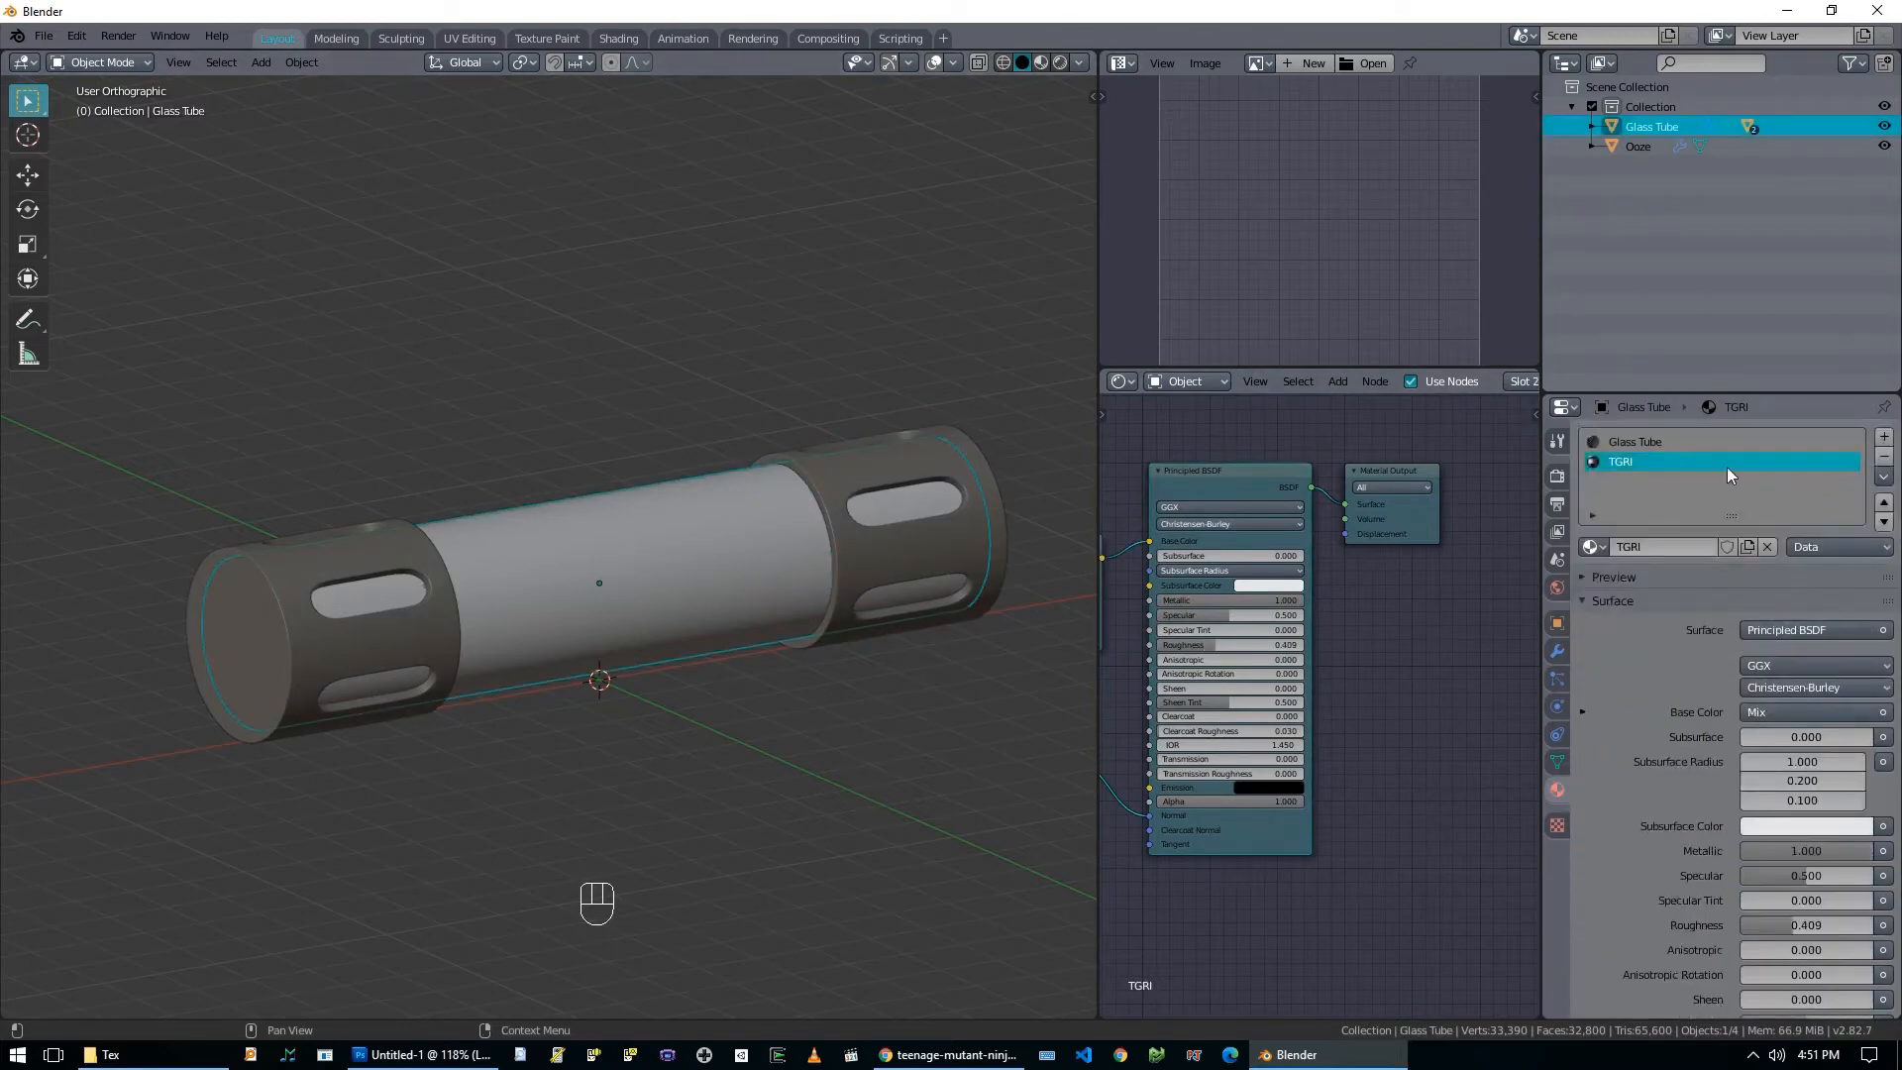
click(1643, 442)
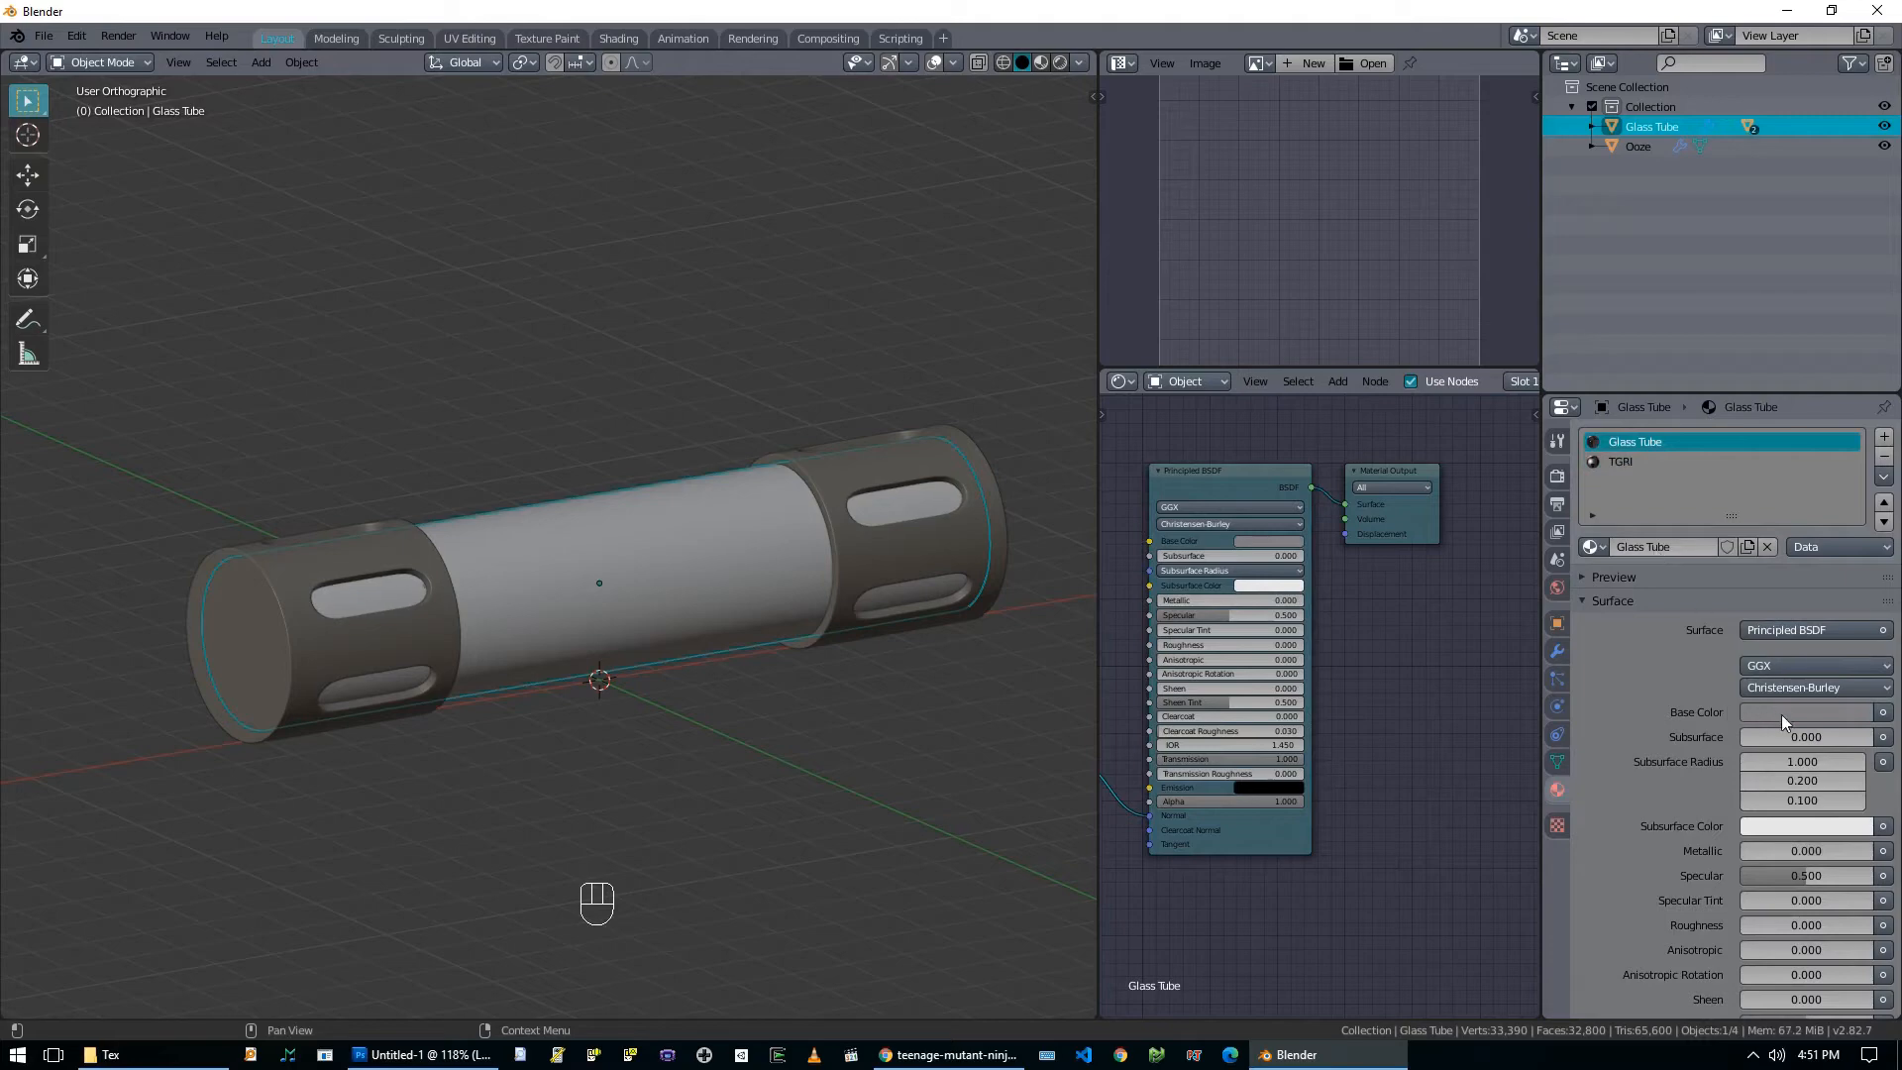
scroll(1786, 715, down, 20)
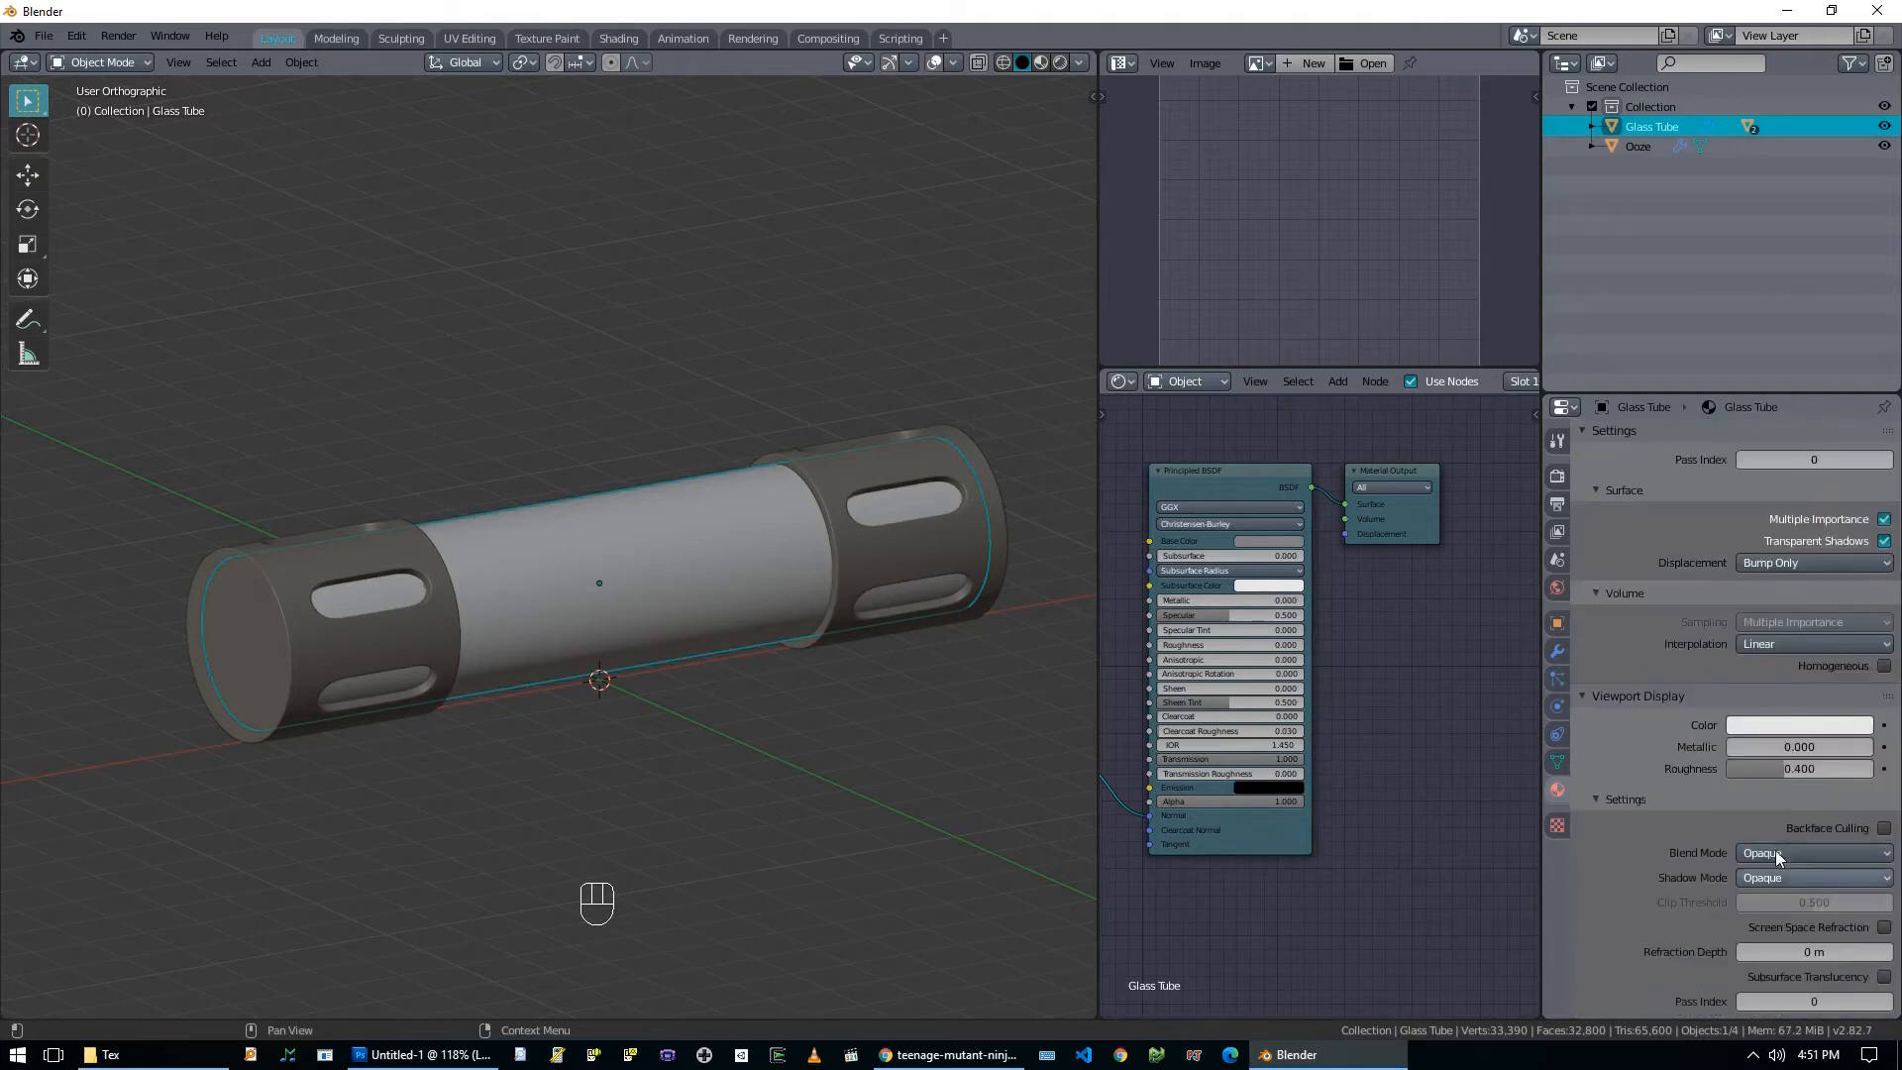
click(1758, 724)
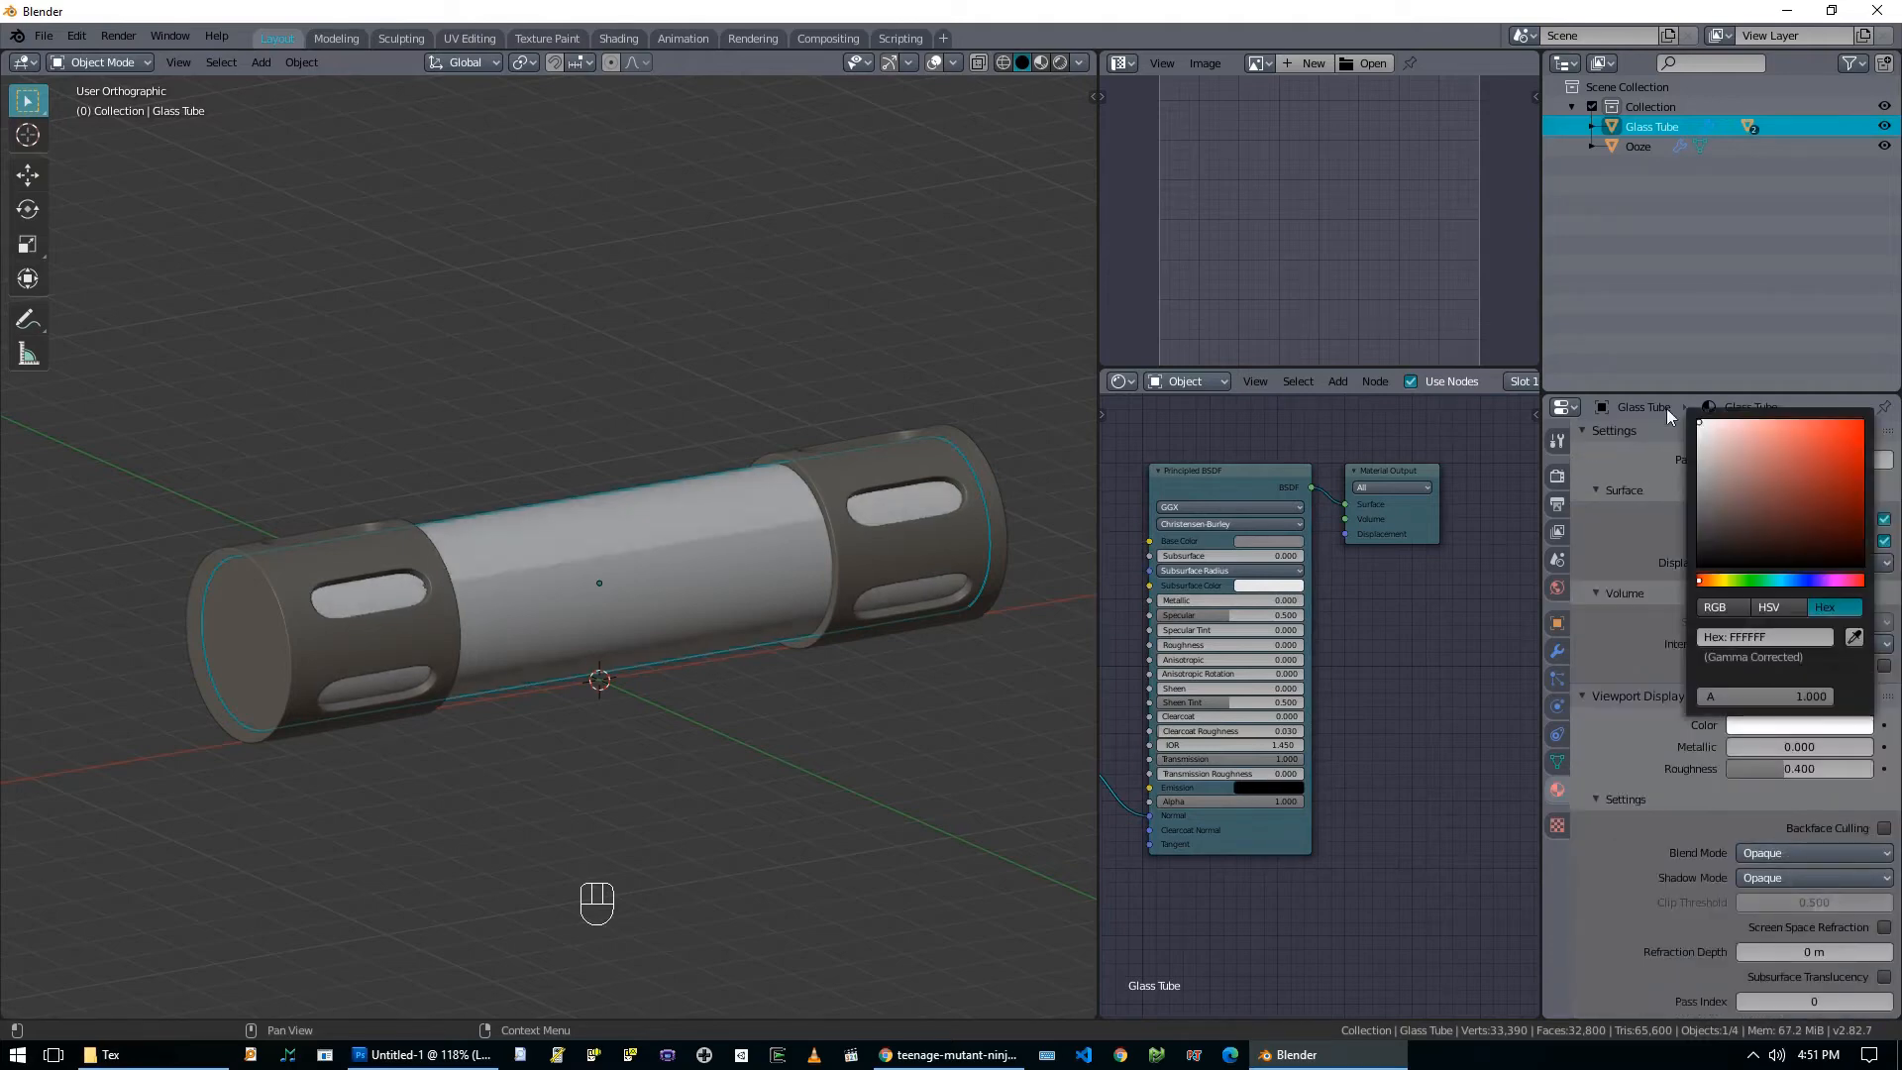
Set the viewport display colour of the glass tube's TGRI material to a slightly darker light grey.
scroll(1711, 634, up, 8)
scroll(1739, 478, up, 6)
click(1729, 472)
scroll(1777, 780, down, 5)
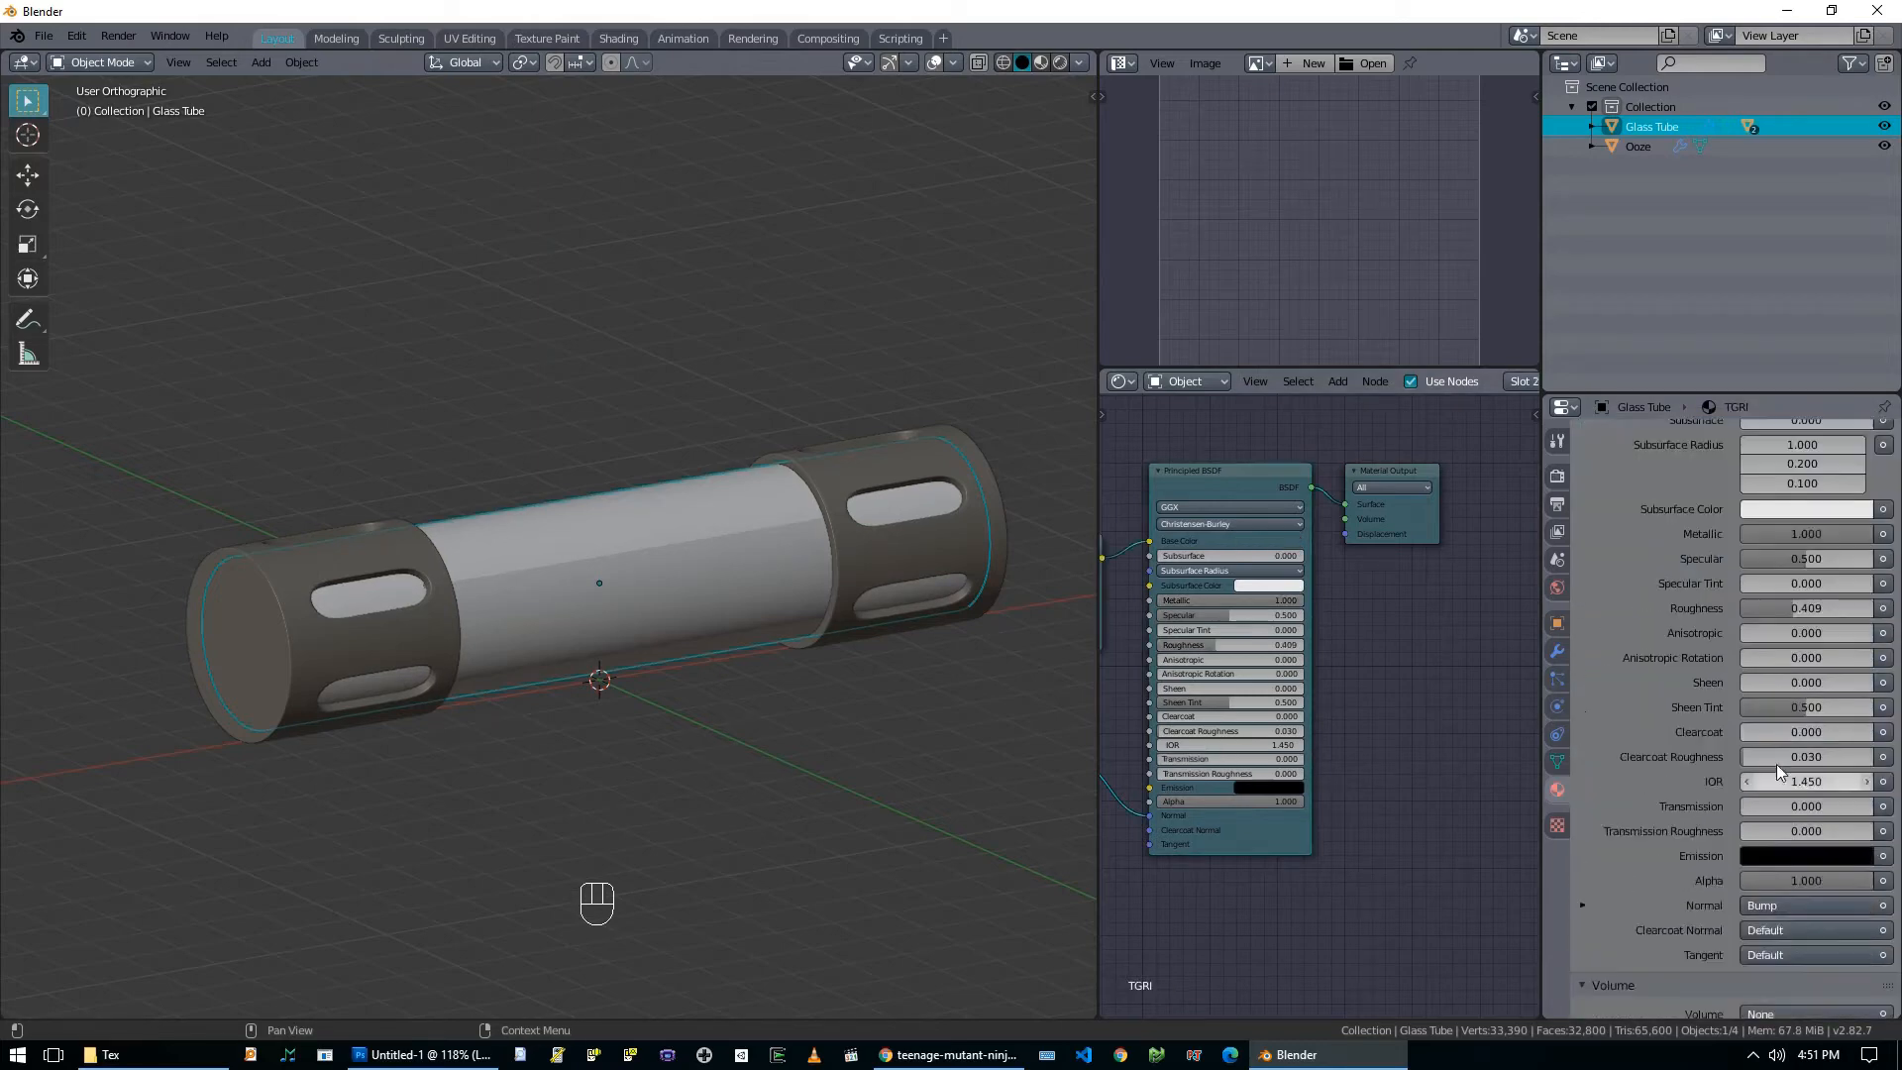
scroll(1776, 779, down, 8)
click(1777, 722)
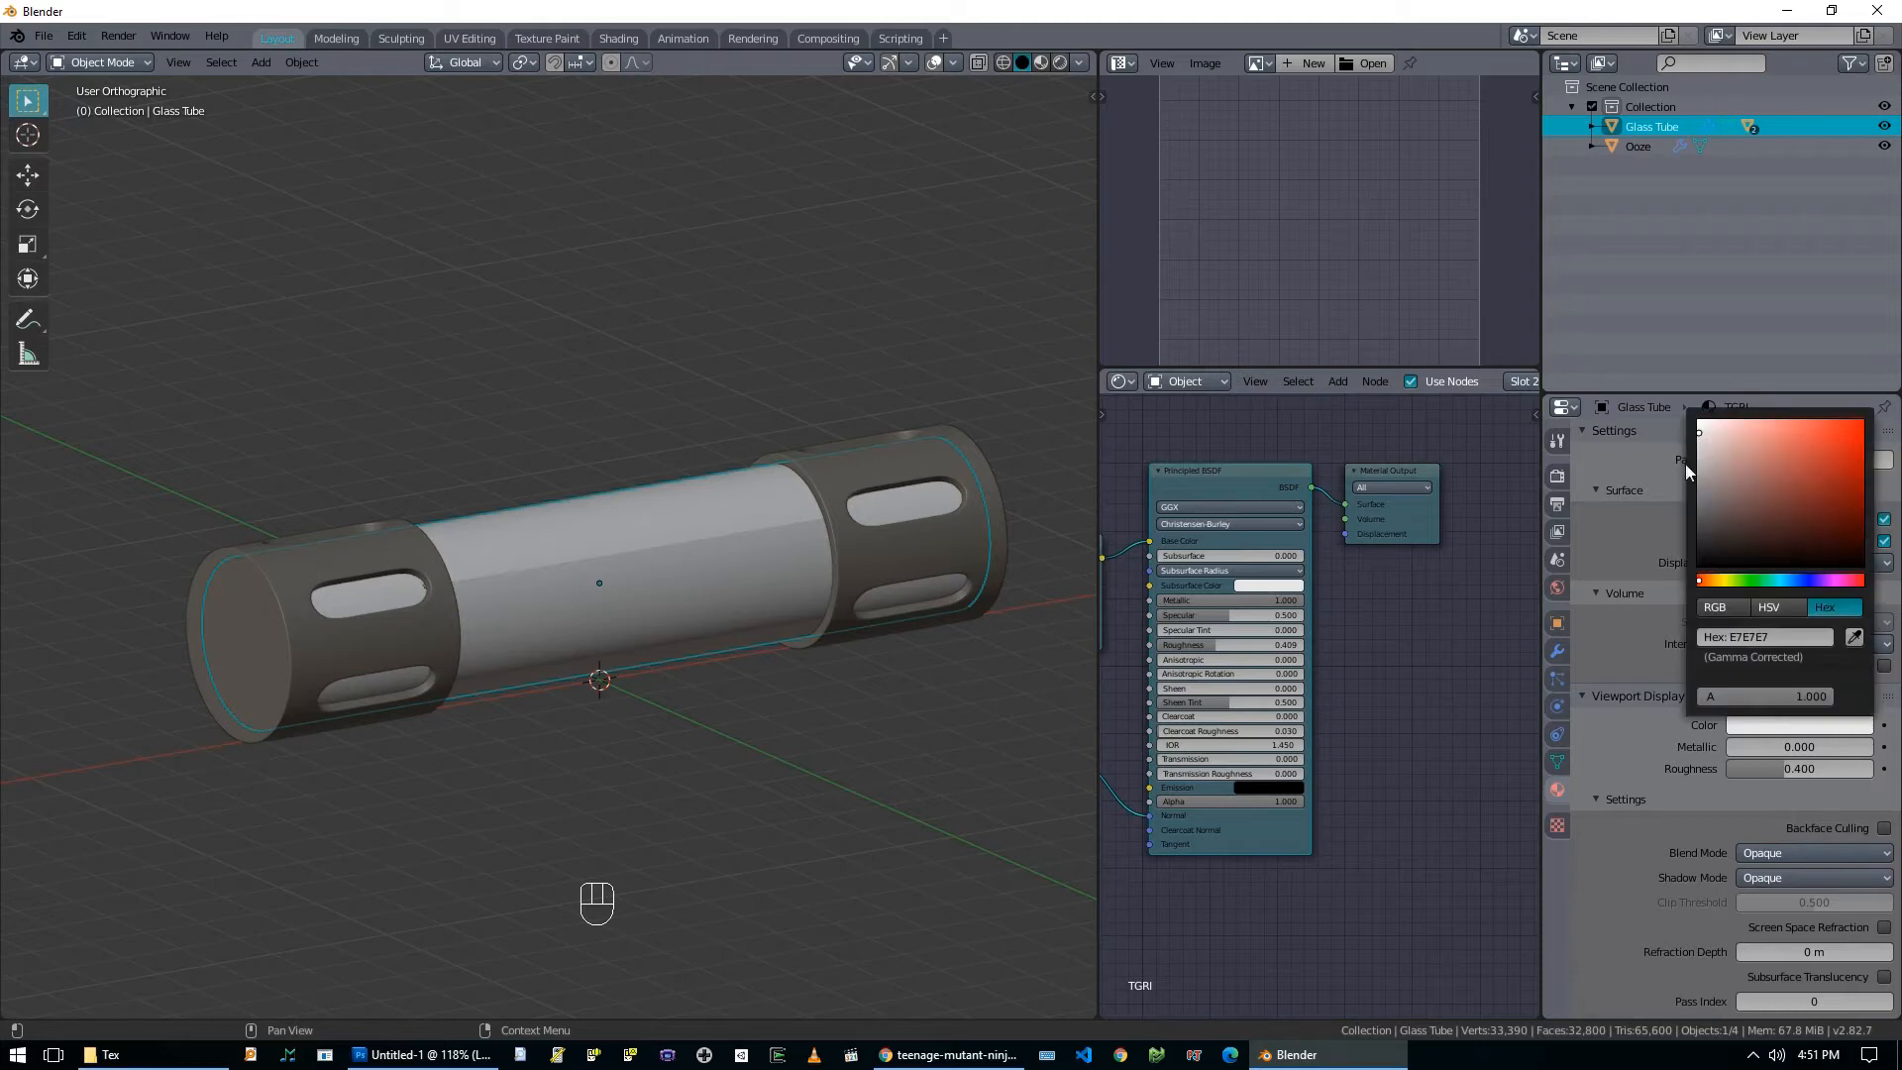
drag(1702, 437, 1699, 452)
Hide the Glass Tube and set the Ooze material's viewport display colour to bright green.
mouse_move(704, 607)
middle_down()
mouse_move(632, 603)
mouse_move(562, 549)
mouse_move(728, 613)
middle_up()
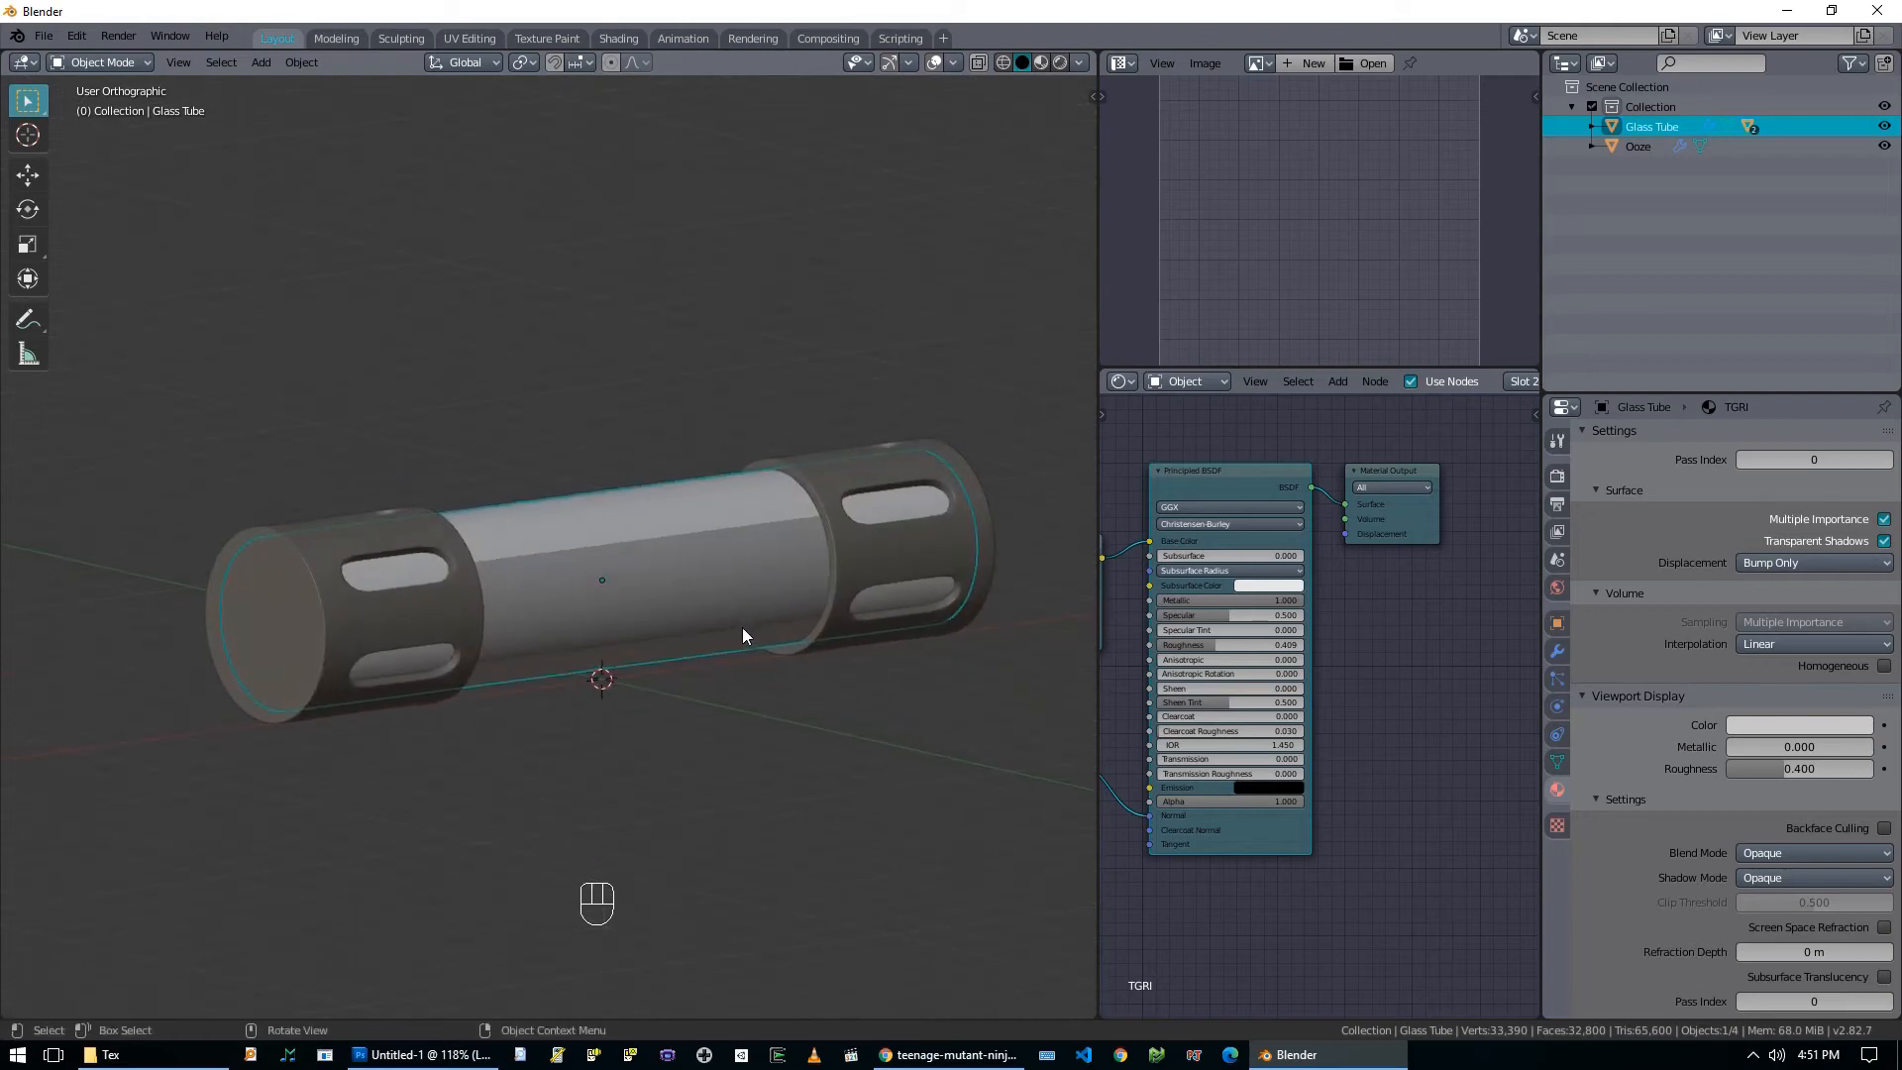
key(h)
click(701, 599)
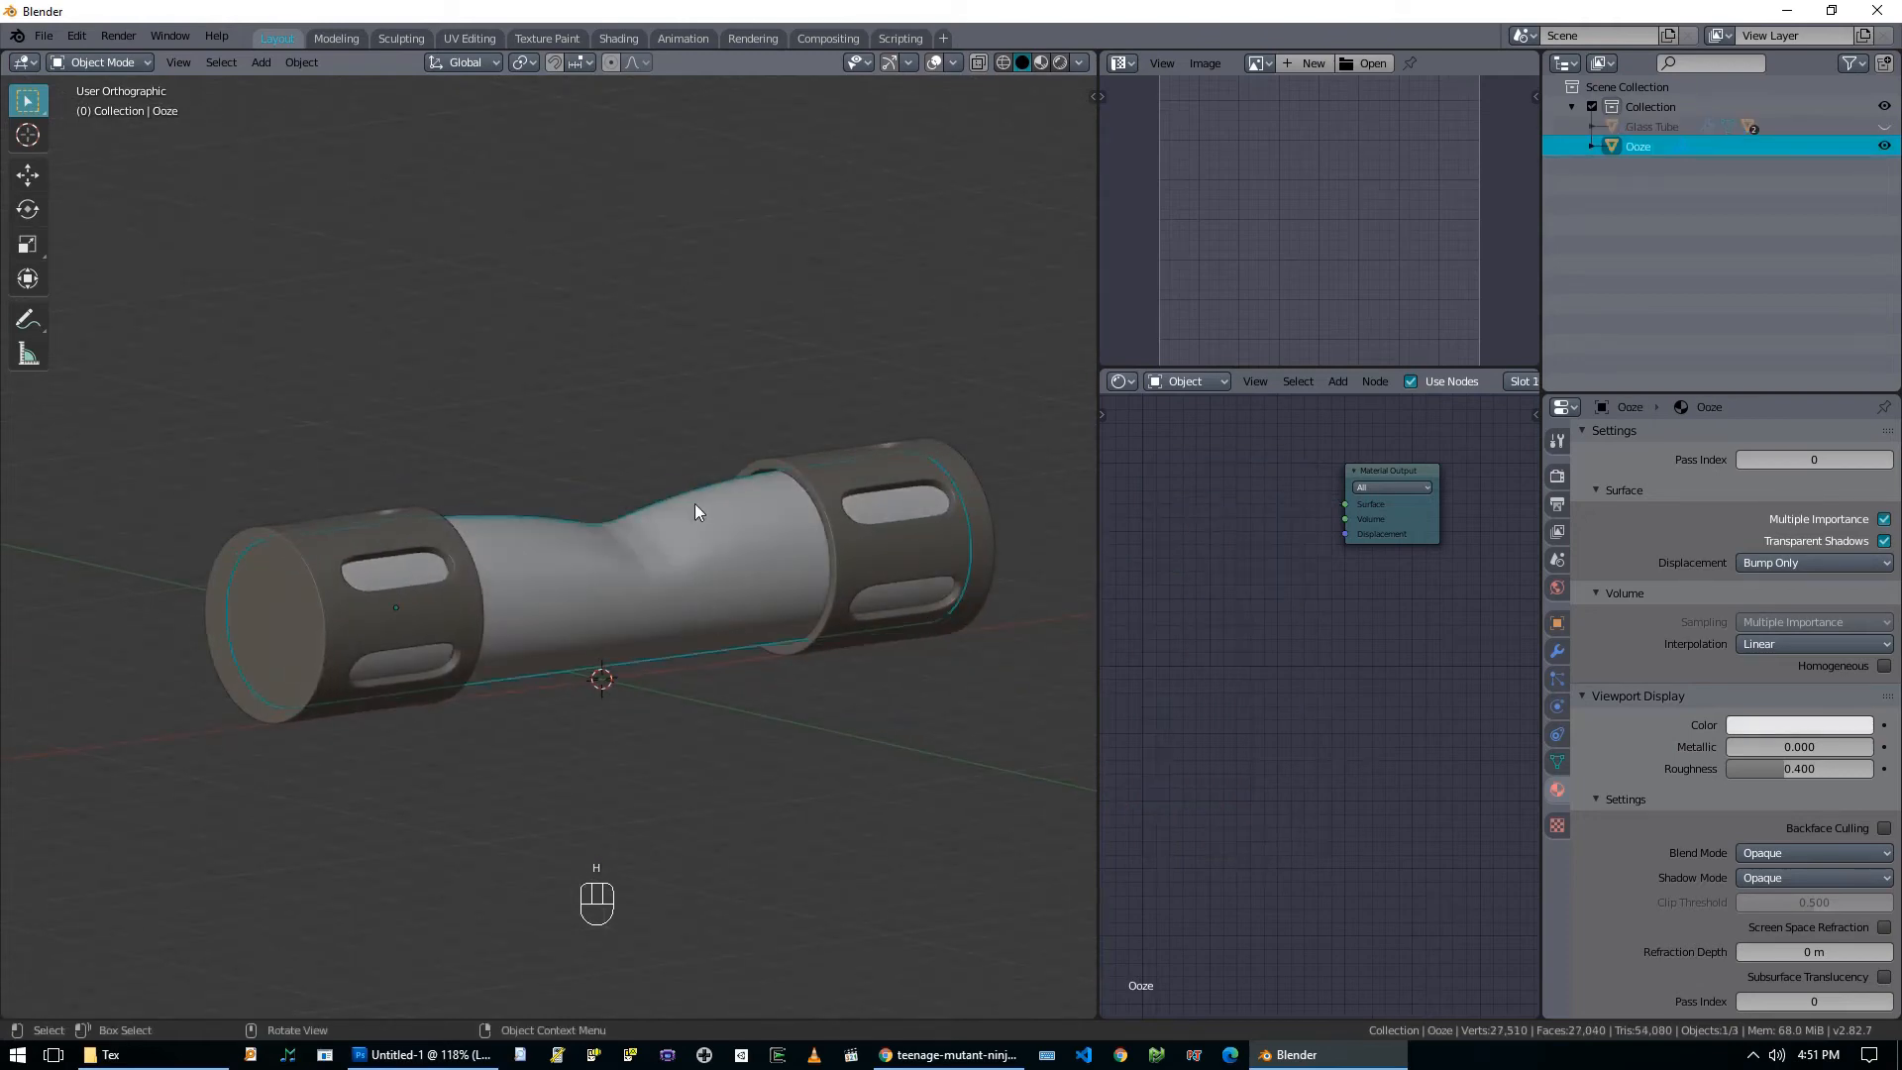
right_click(697, 555)
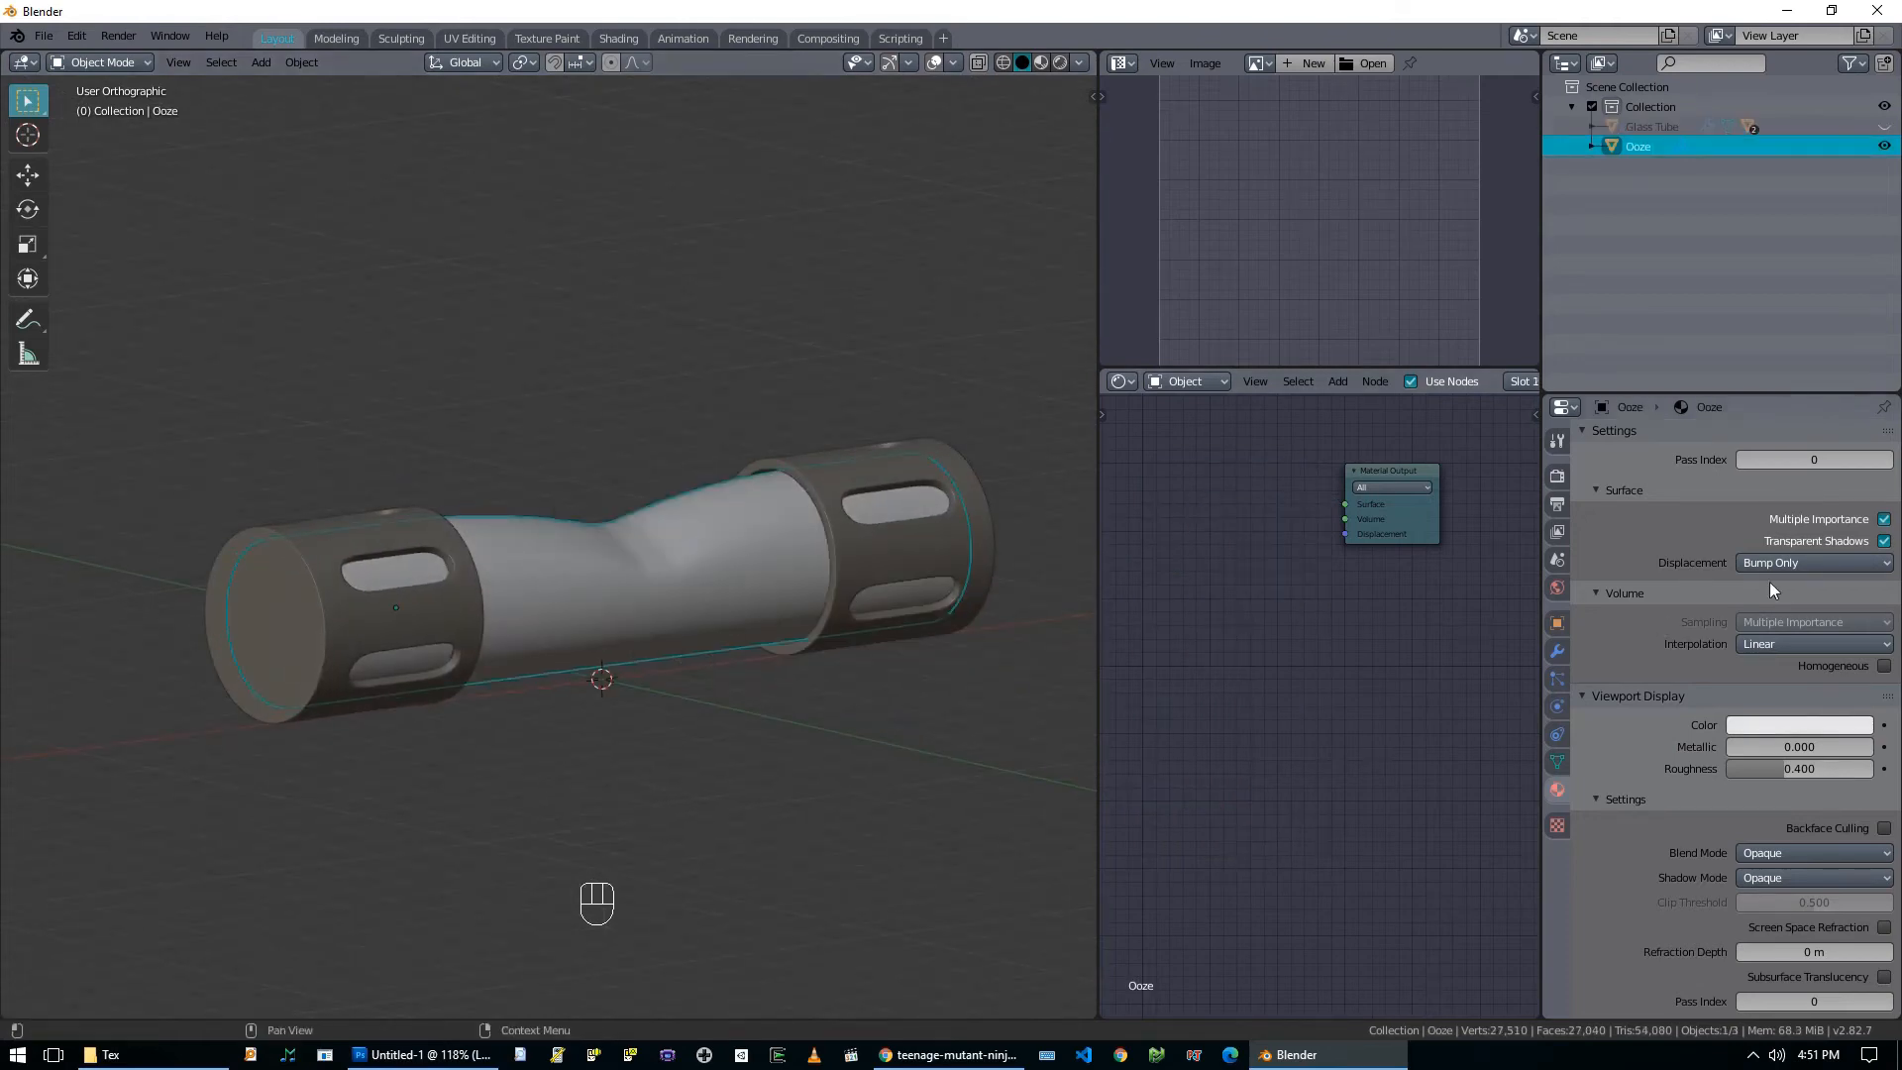
click(1750, 728)
click(1751, 580)
Unhide the Glass Tube and inspect it together with the ooze in local view with X-ray on, then exit local view.
middle_drag(646, 787, 612, 766)
key(alt+h)
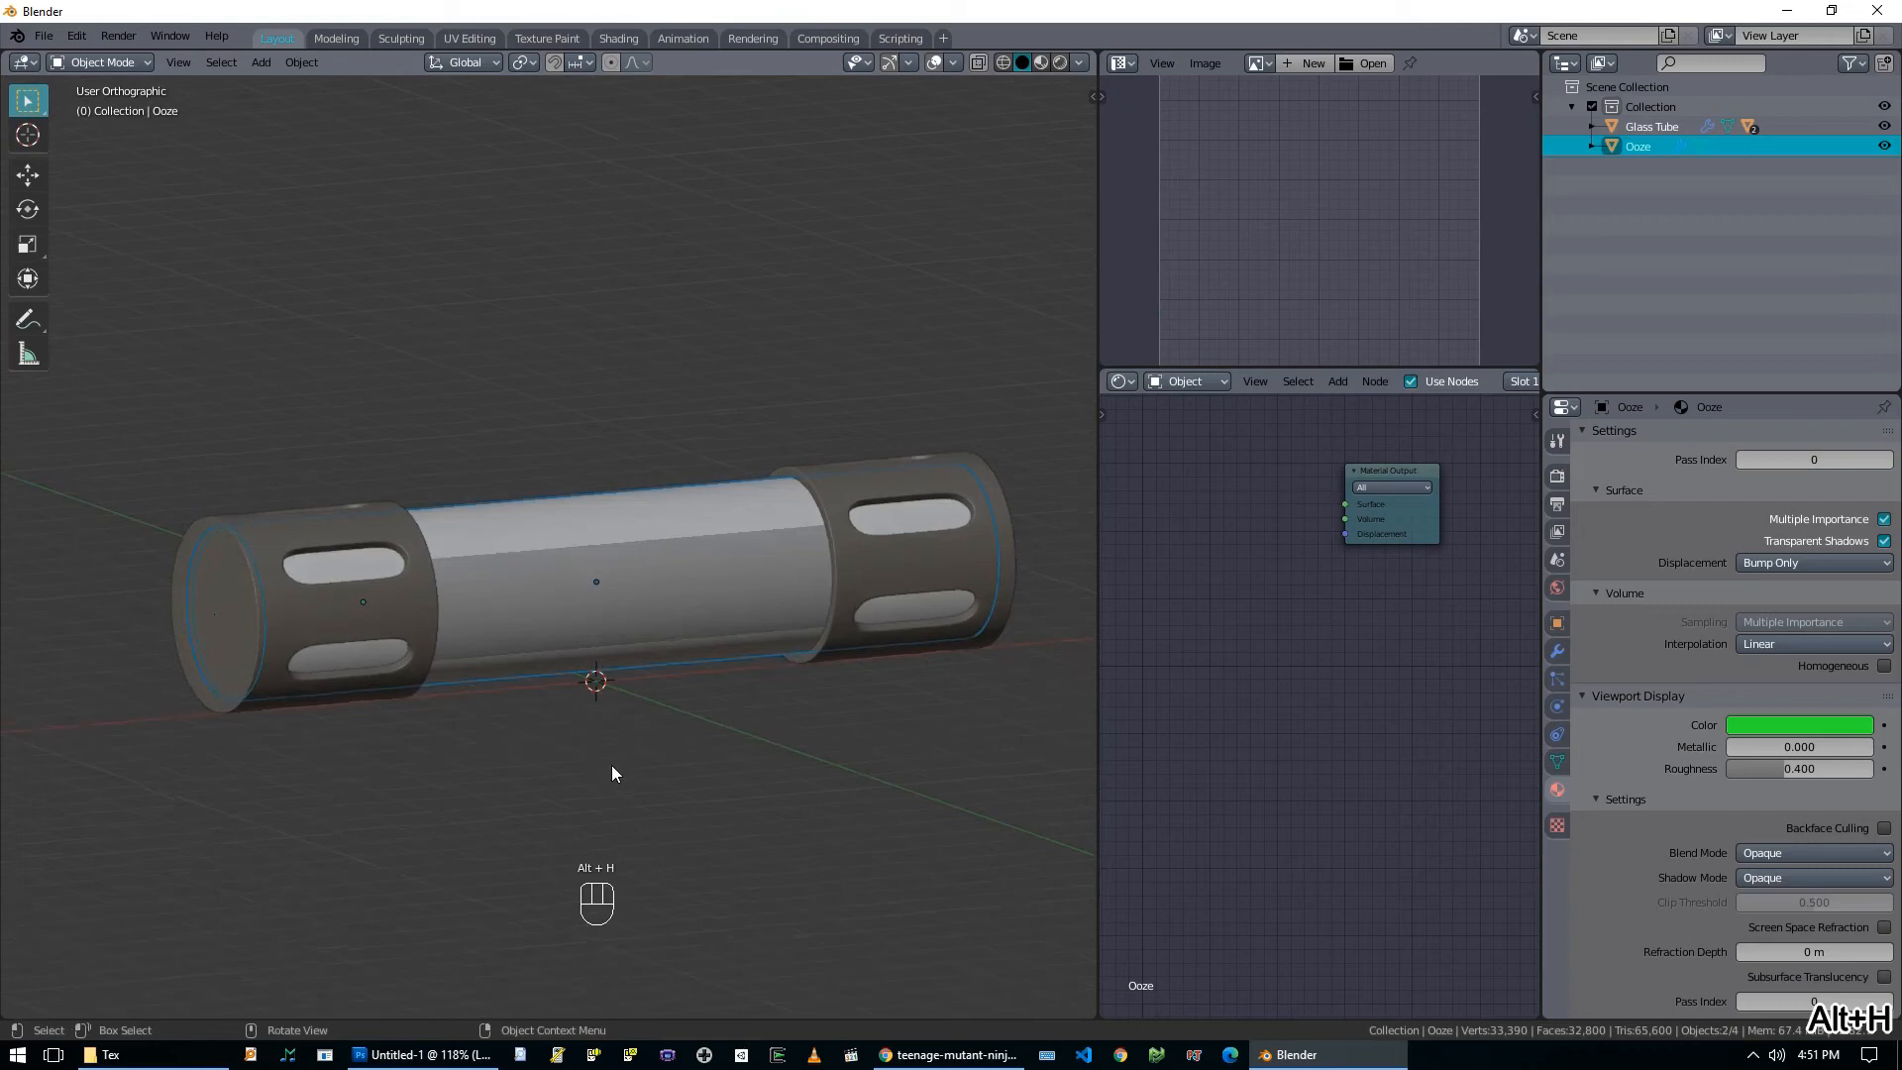
key(KP_Divide)
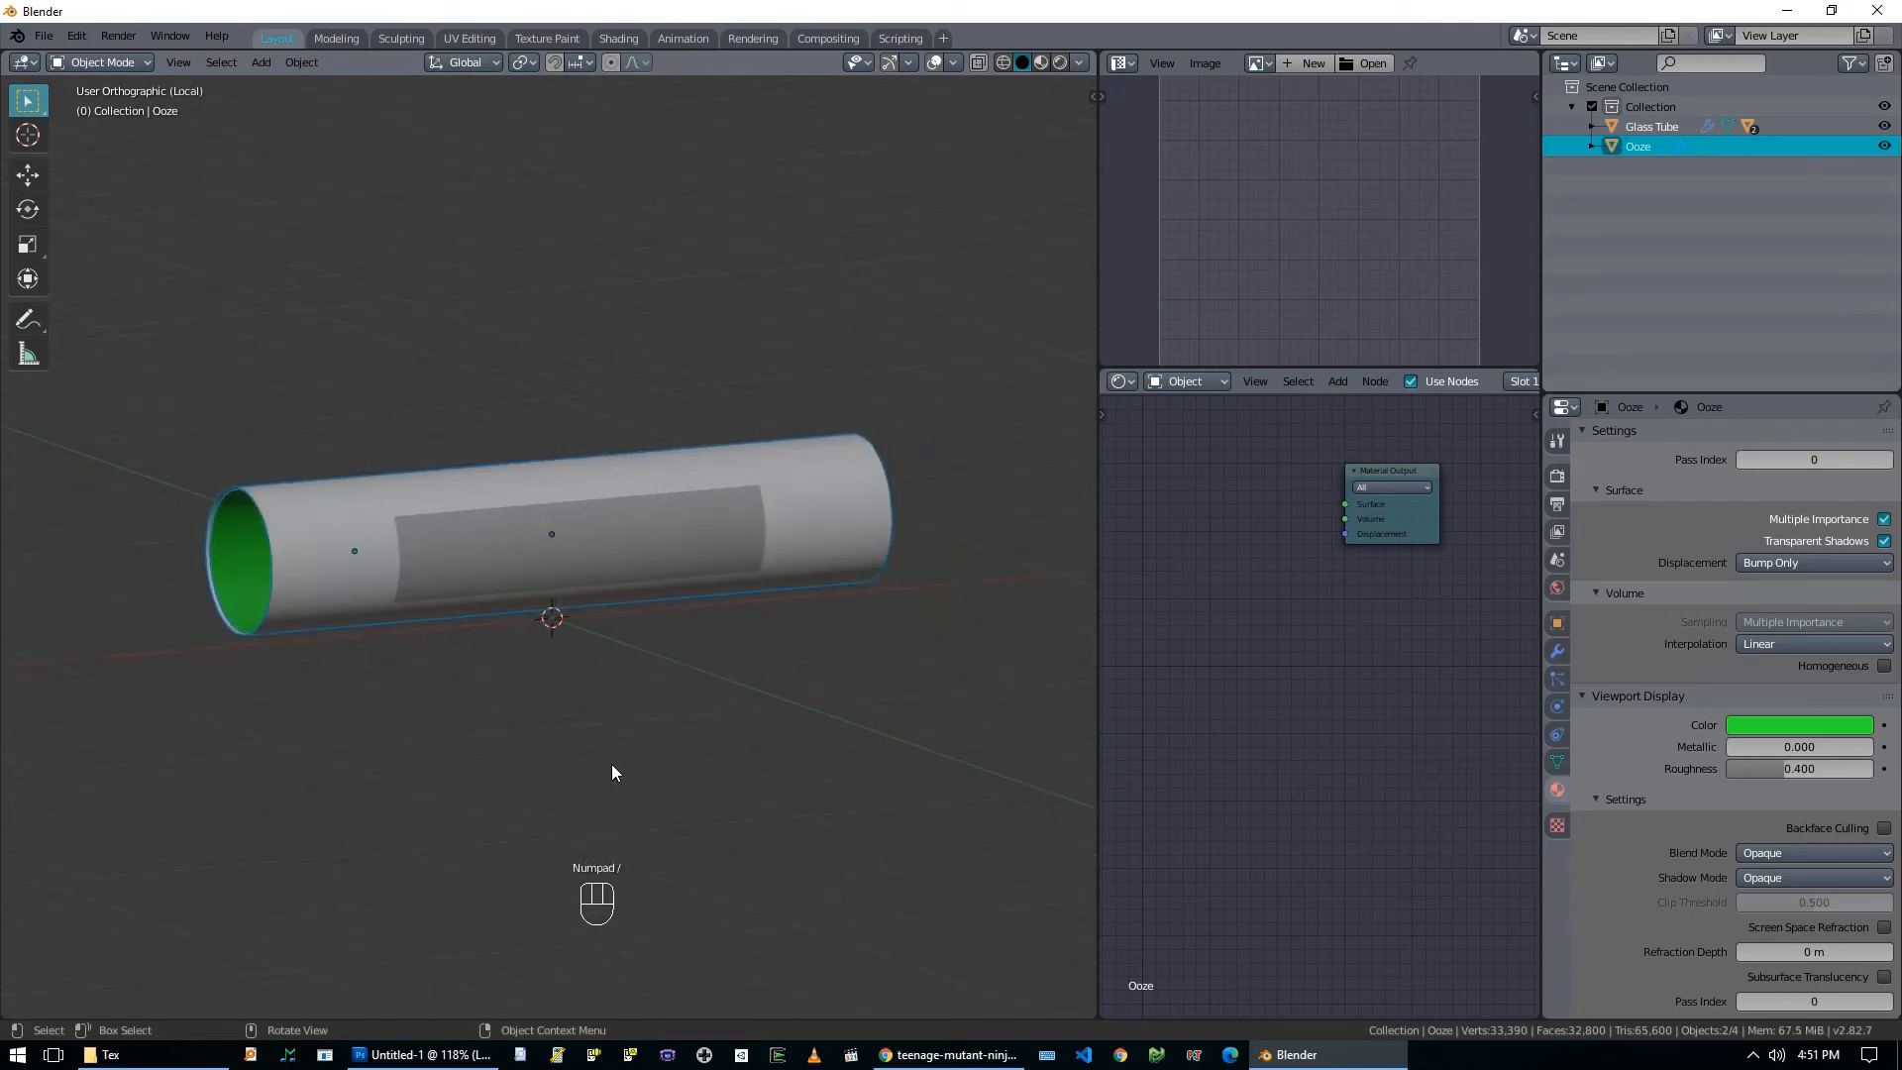
key(alt+z)
key(alt+h)
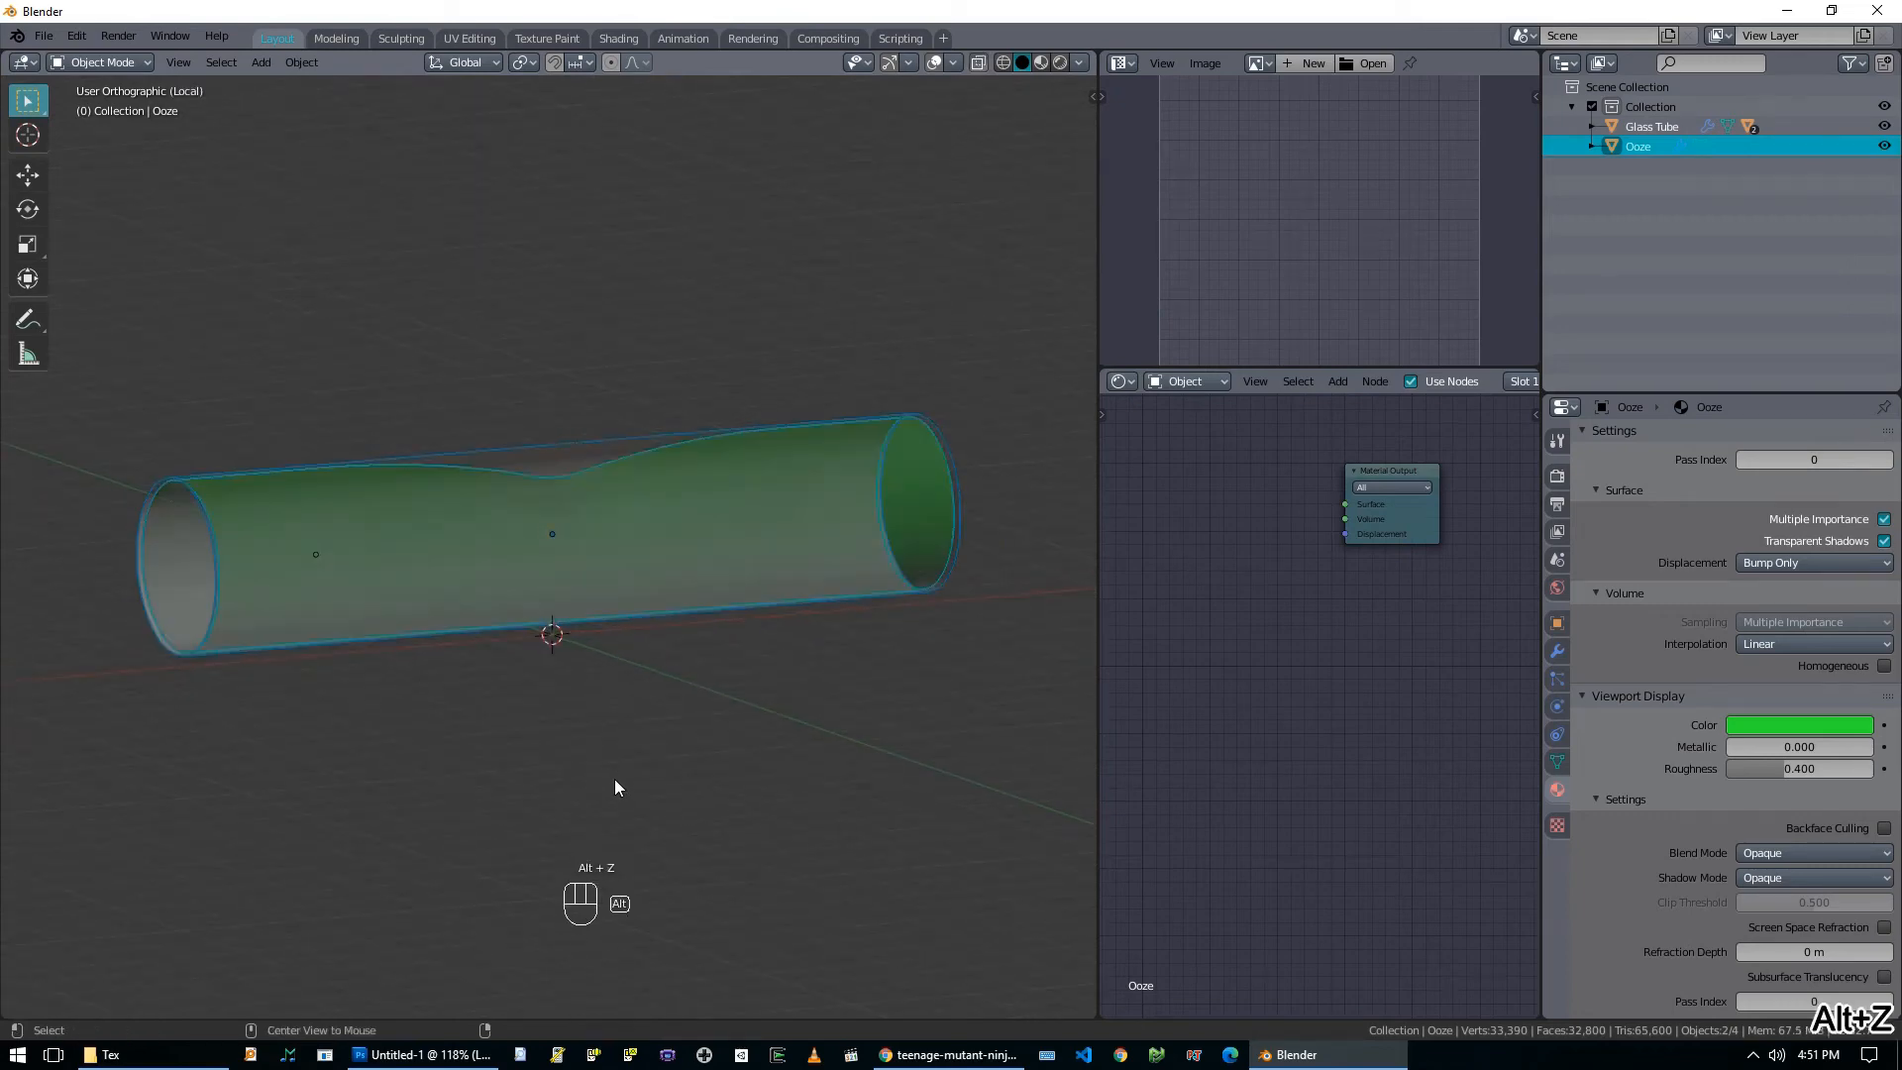
key(KP_Divide)
Clear the selection and preview the canister in rendered shading, then return to solid shading with X-ray off.
key(alt+a)
key(z)
key(z)
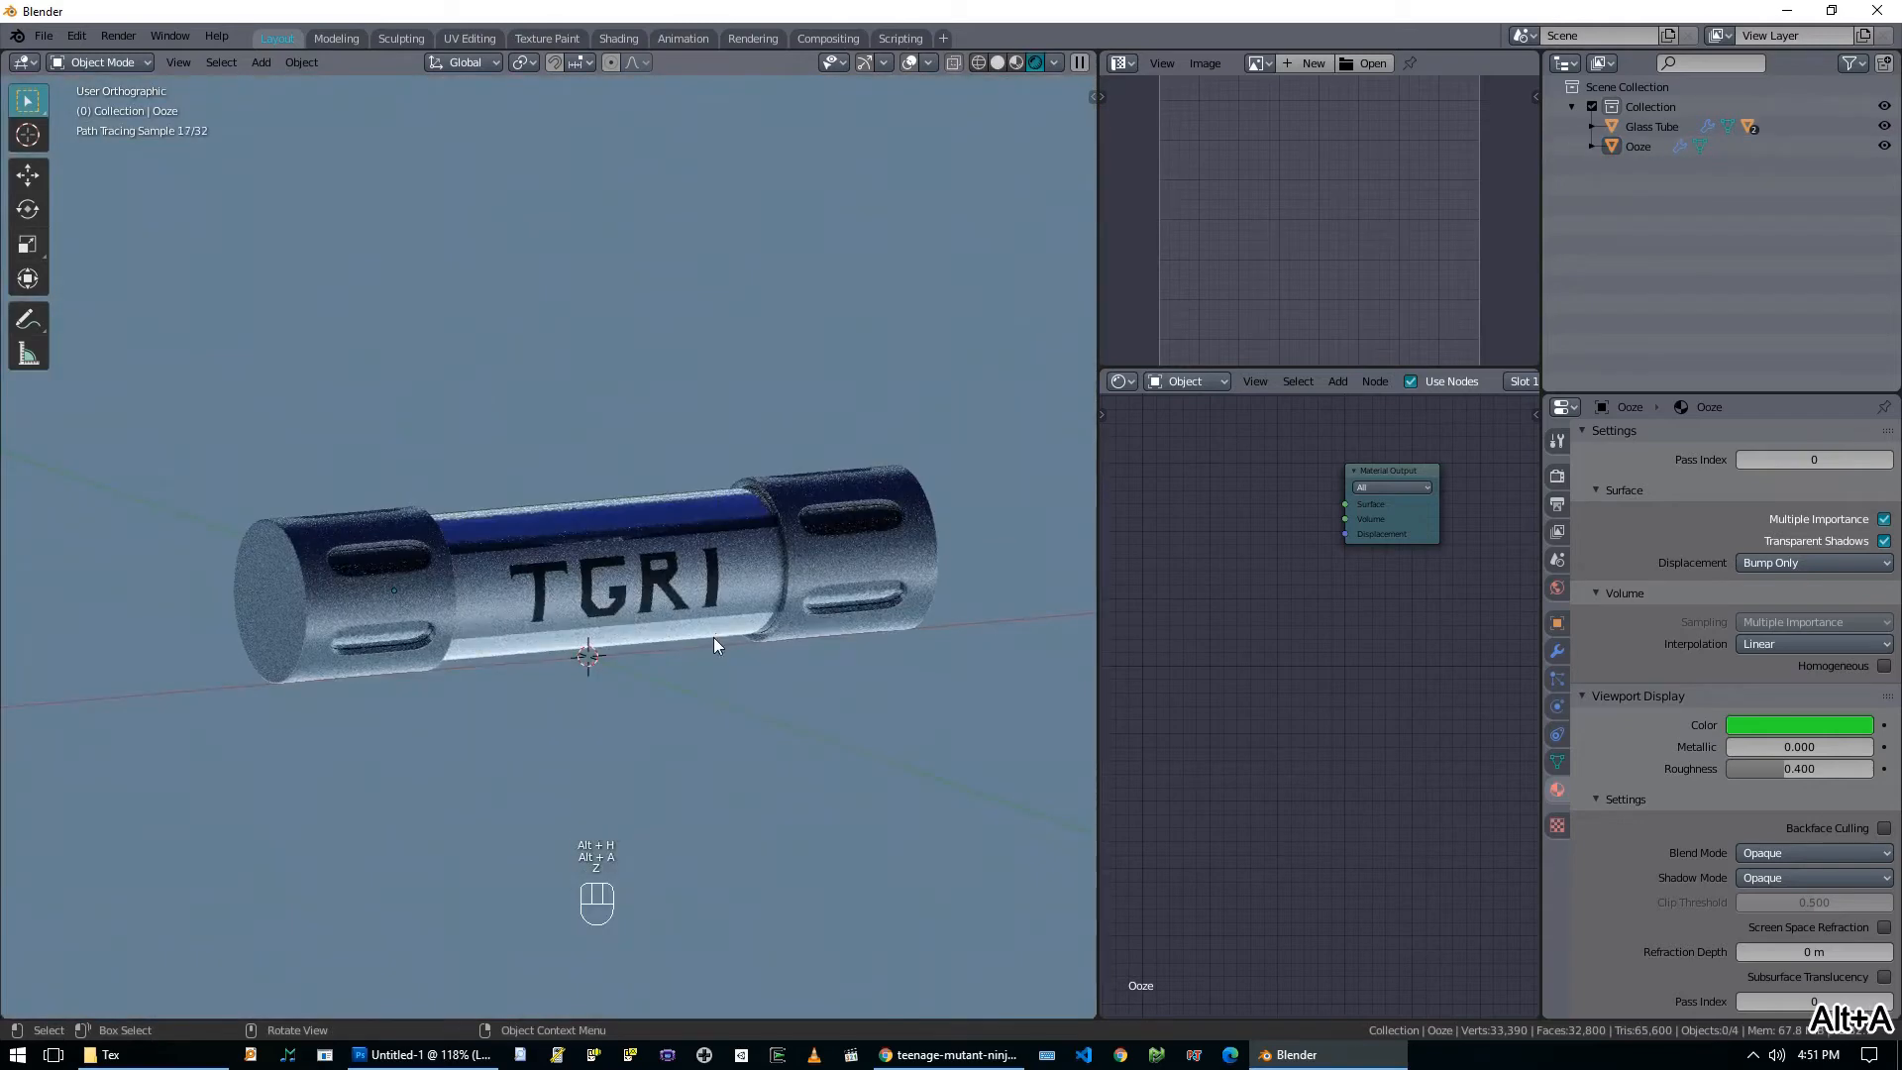
key(z)
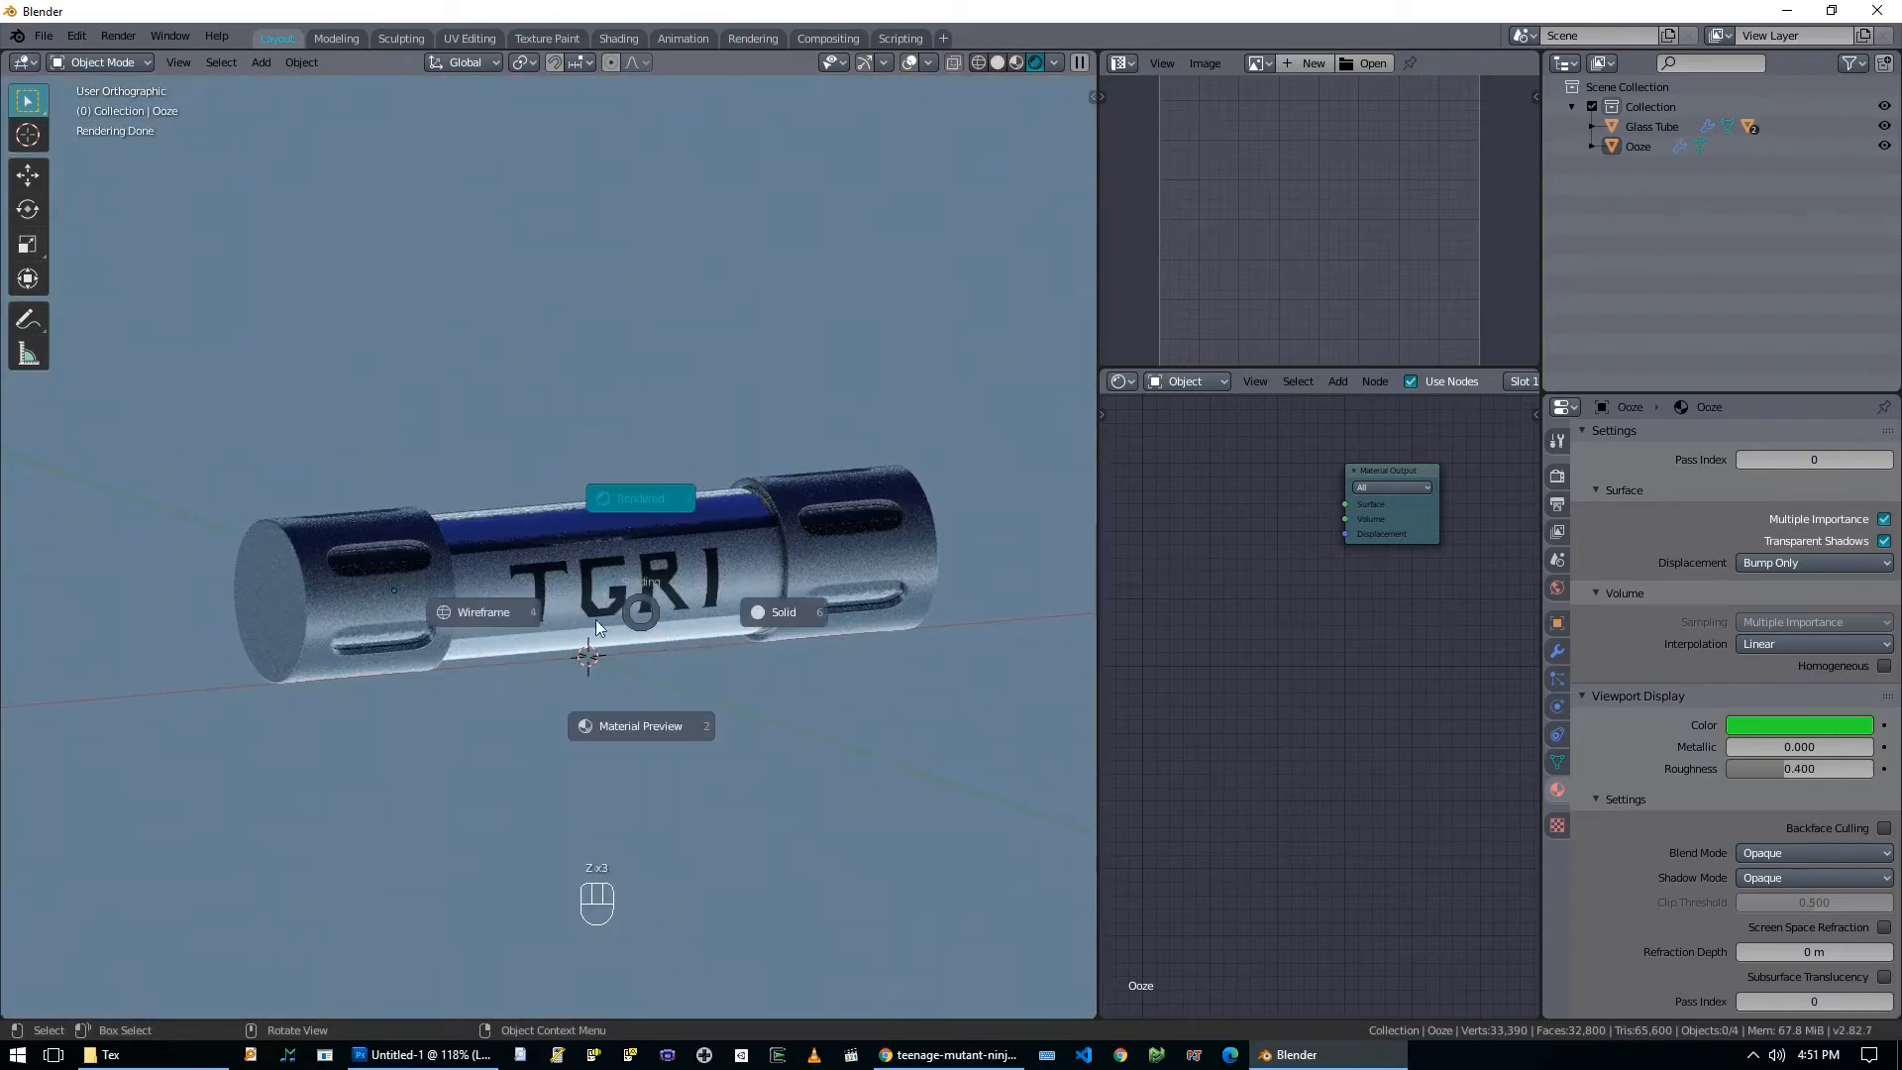
click(793, 602)
key(alt+z)
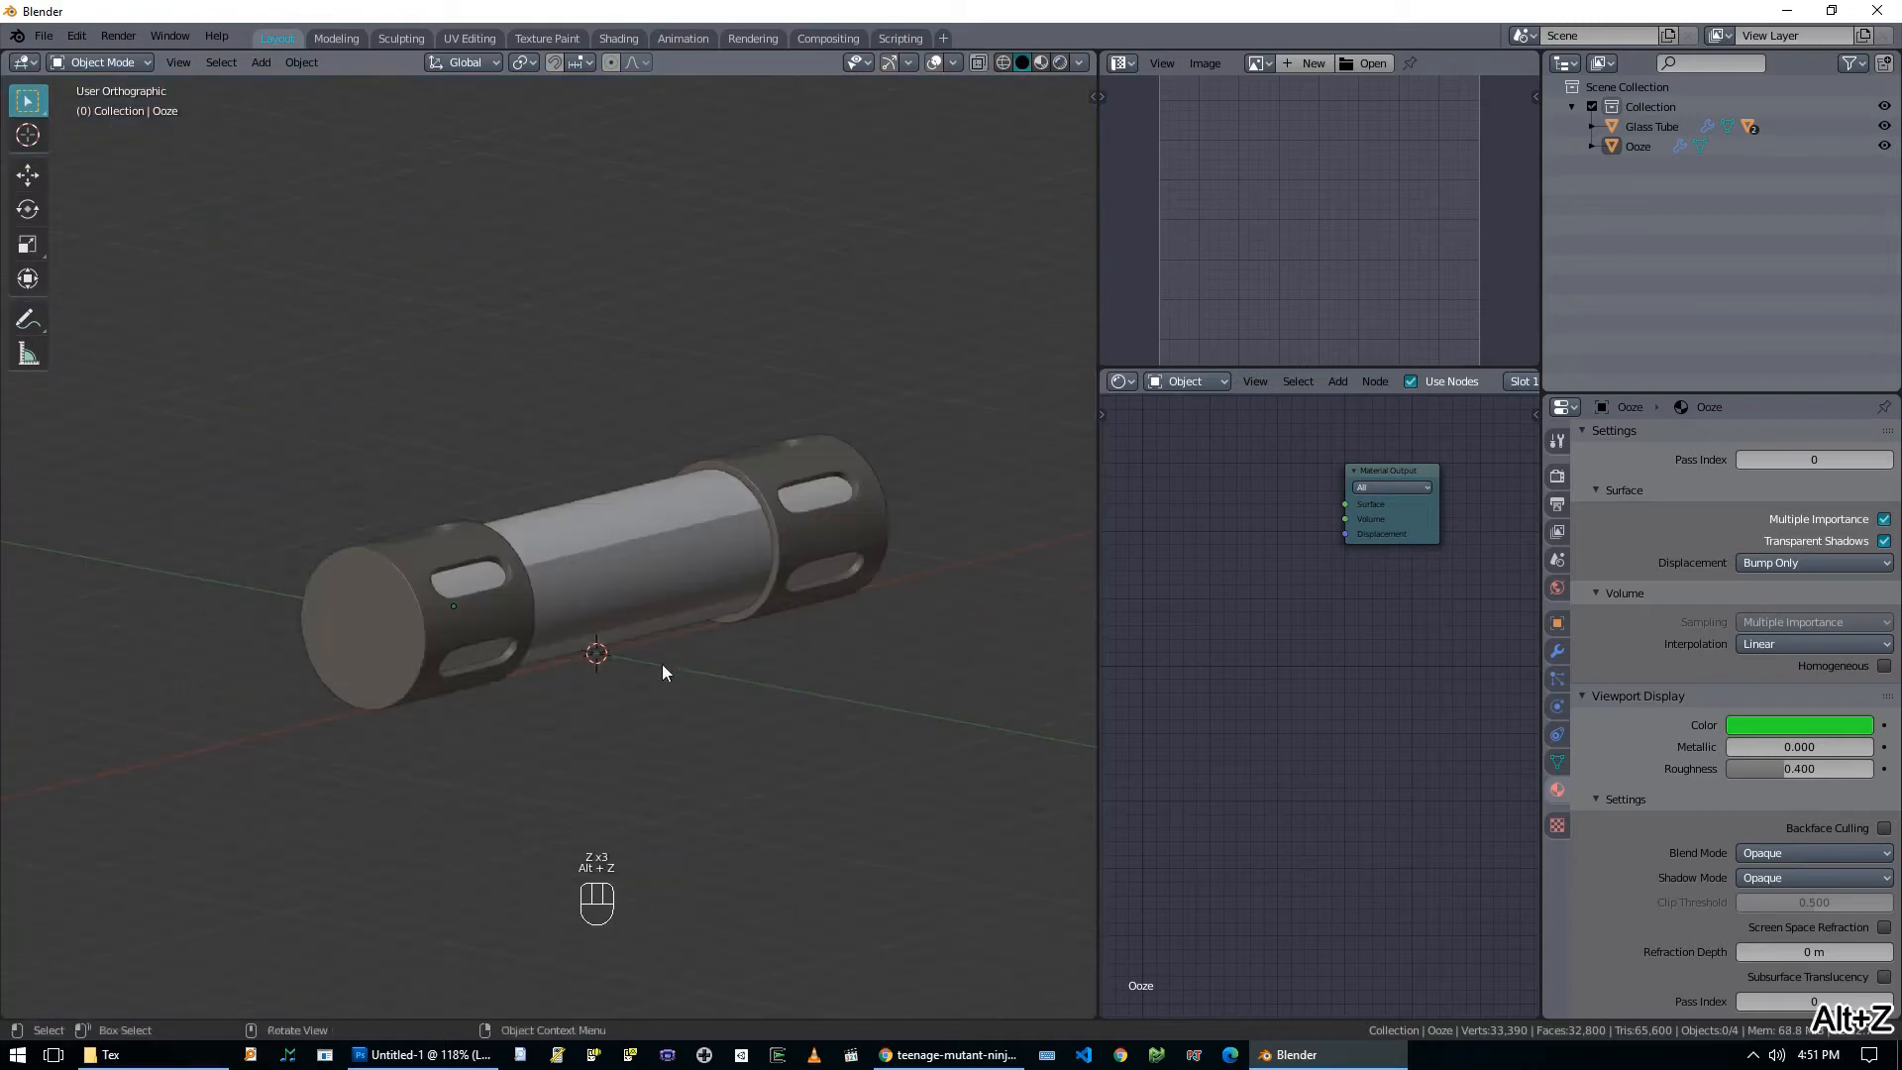
Select the Glass Tube in Material Preview and switch the viewport to rendered shading.
key(z)
click(627, 582)
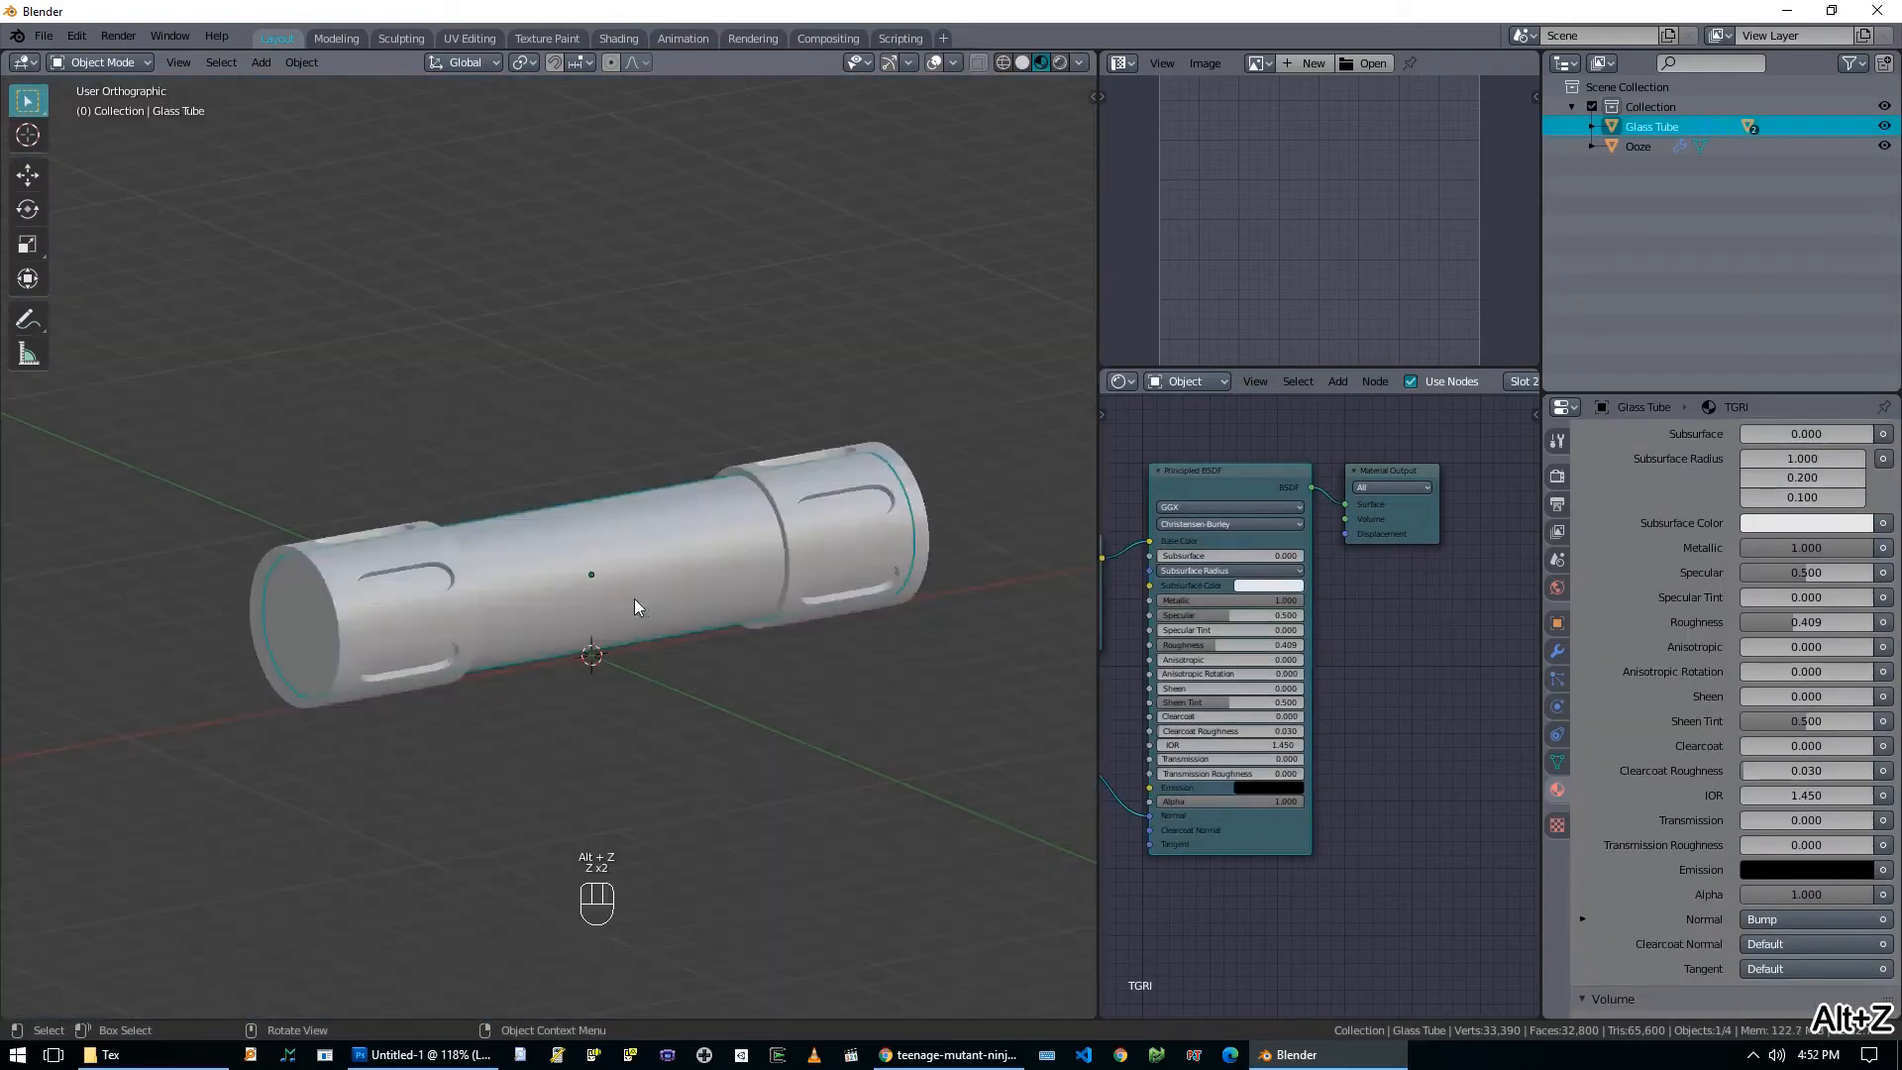
key(z)
click(651, 478)
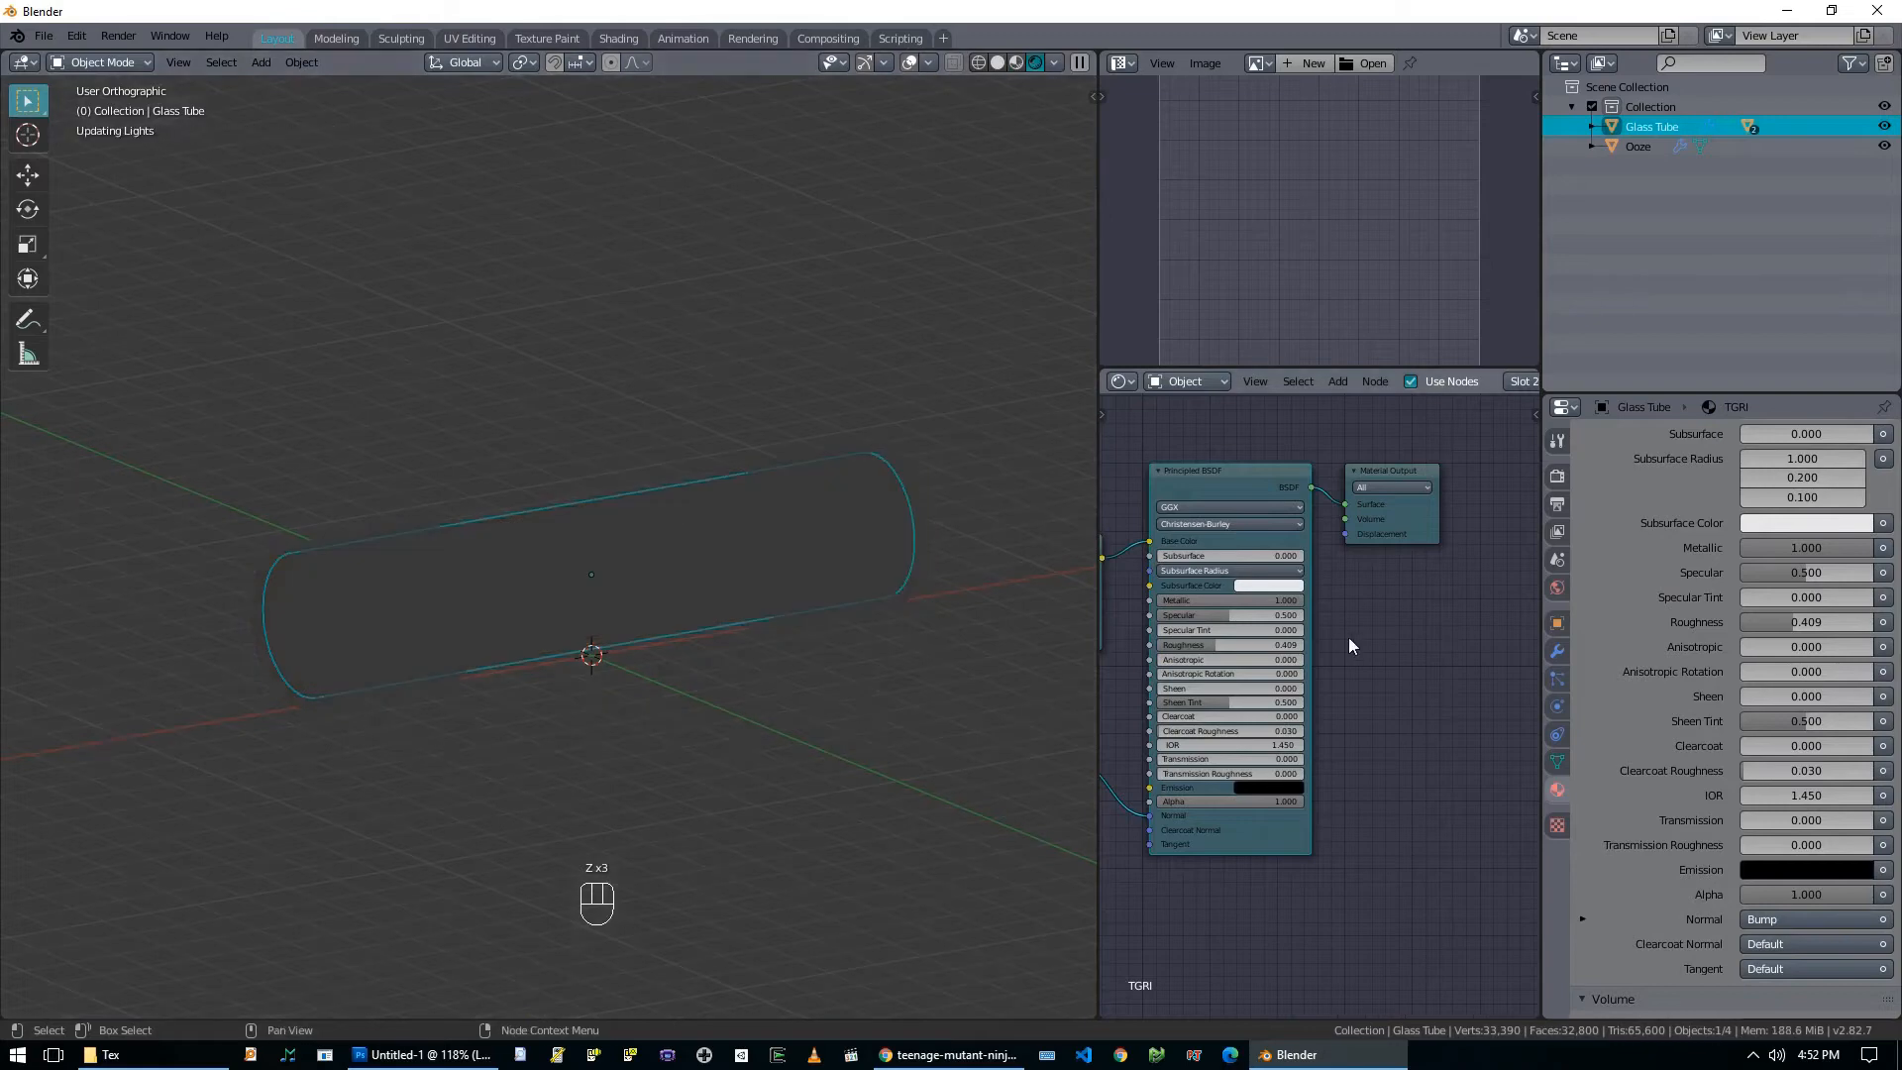
Select the Ooze object and add an Emission shader near the Material Output in its material.
click(1638, 145)
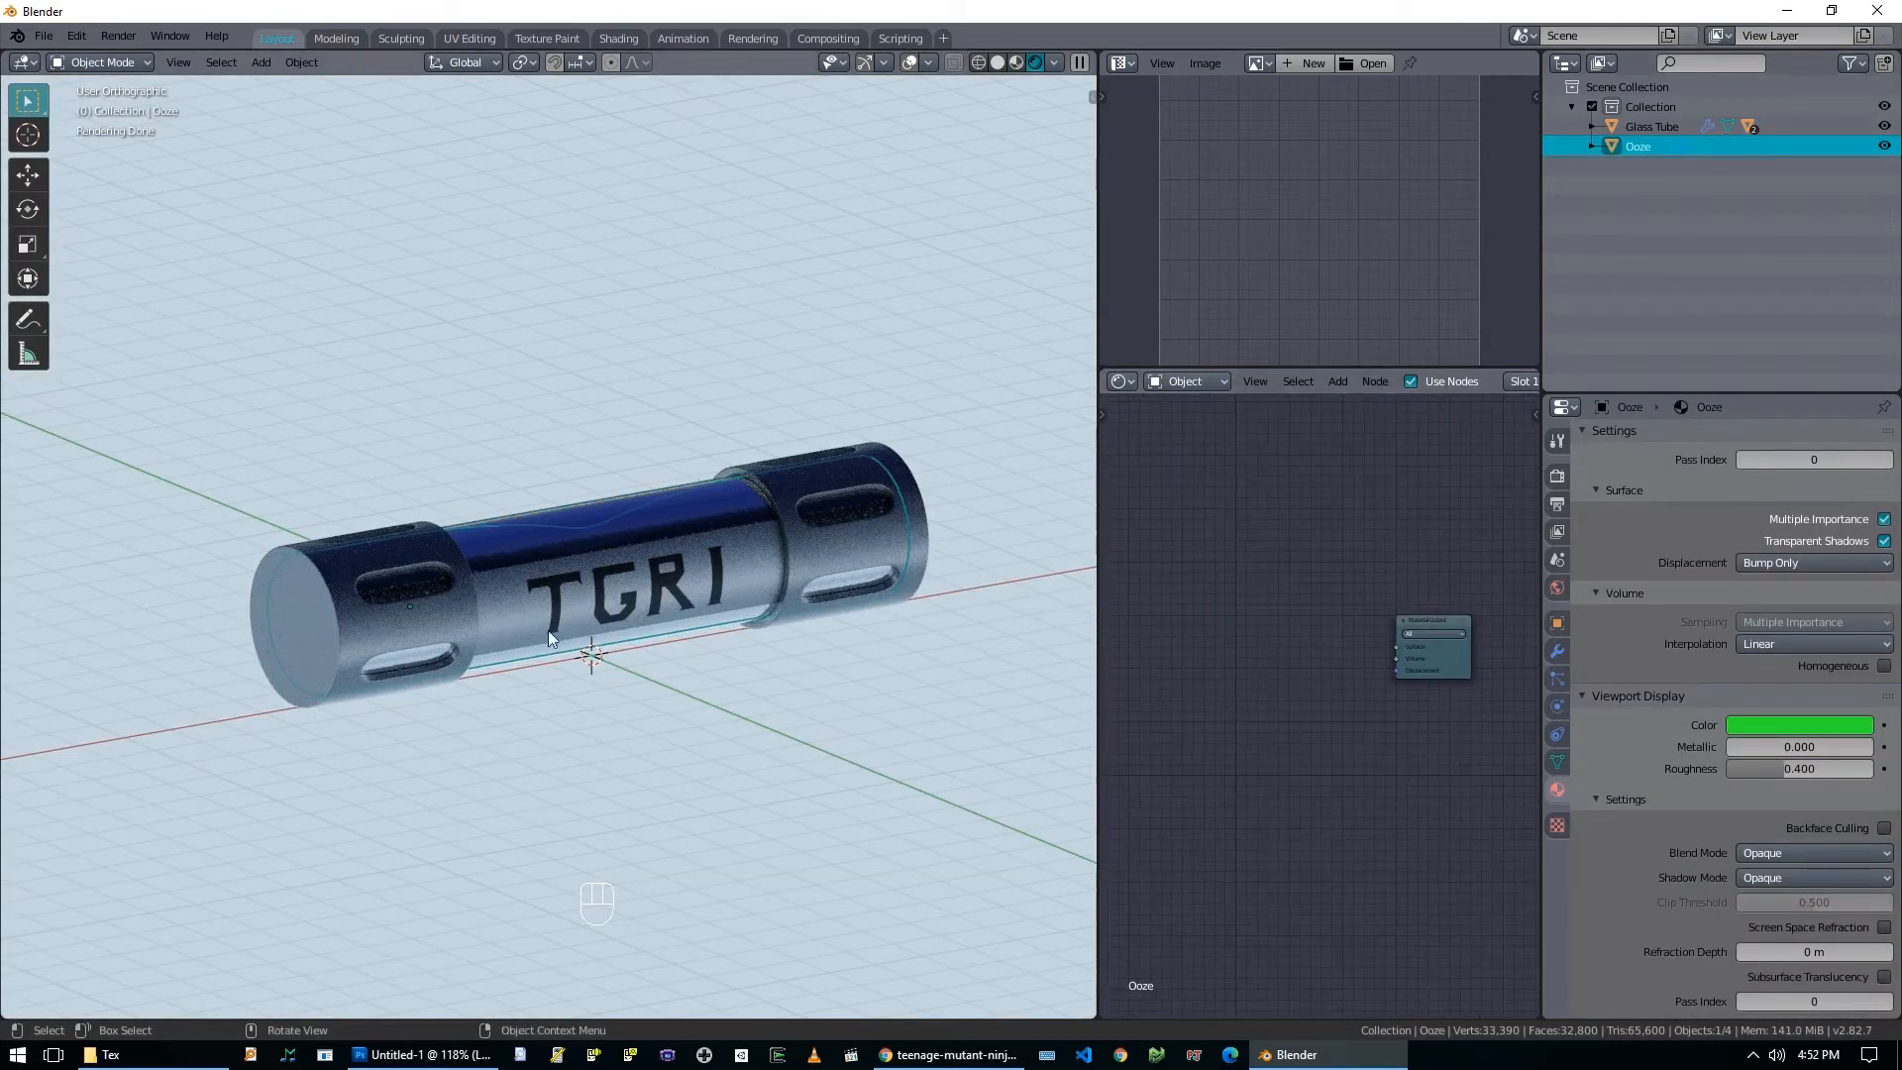
key(shift+a)
mouse_move(1143, 612)
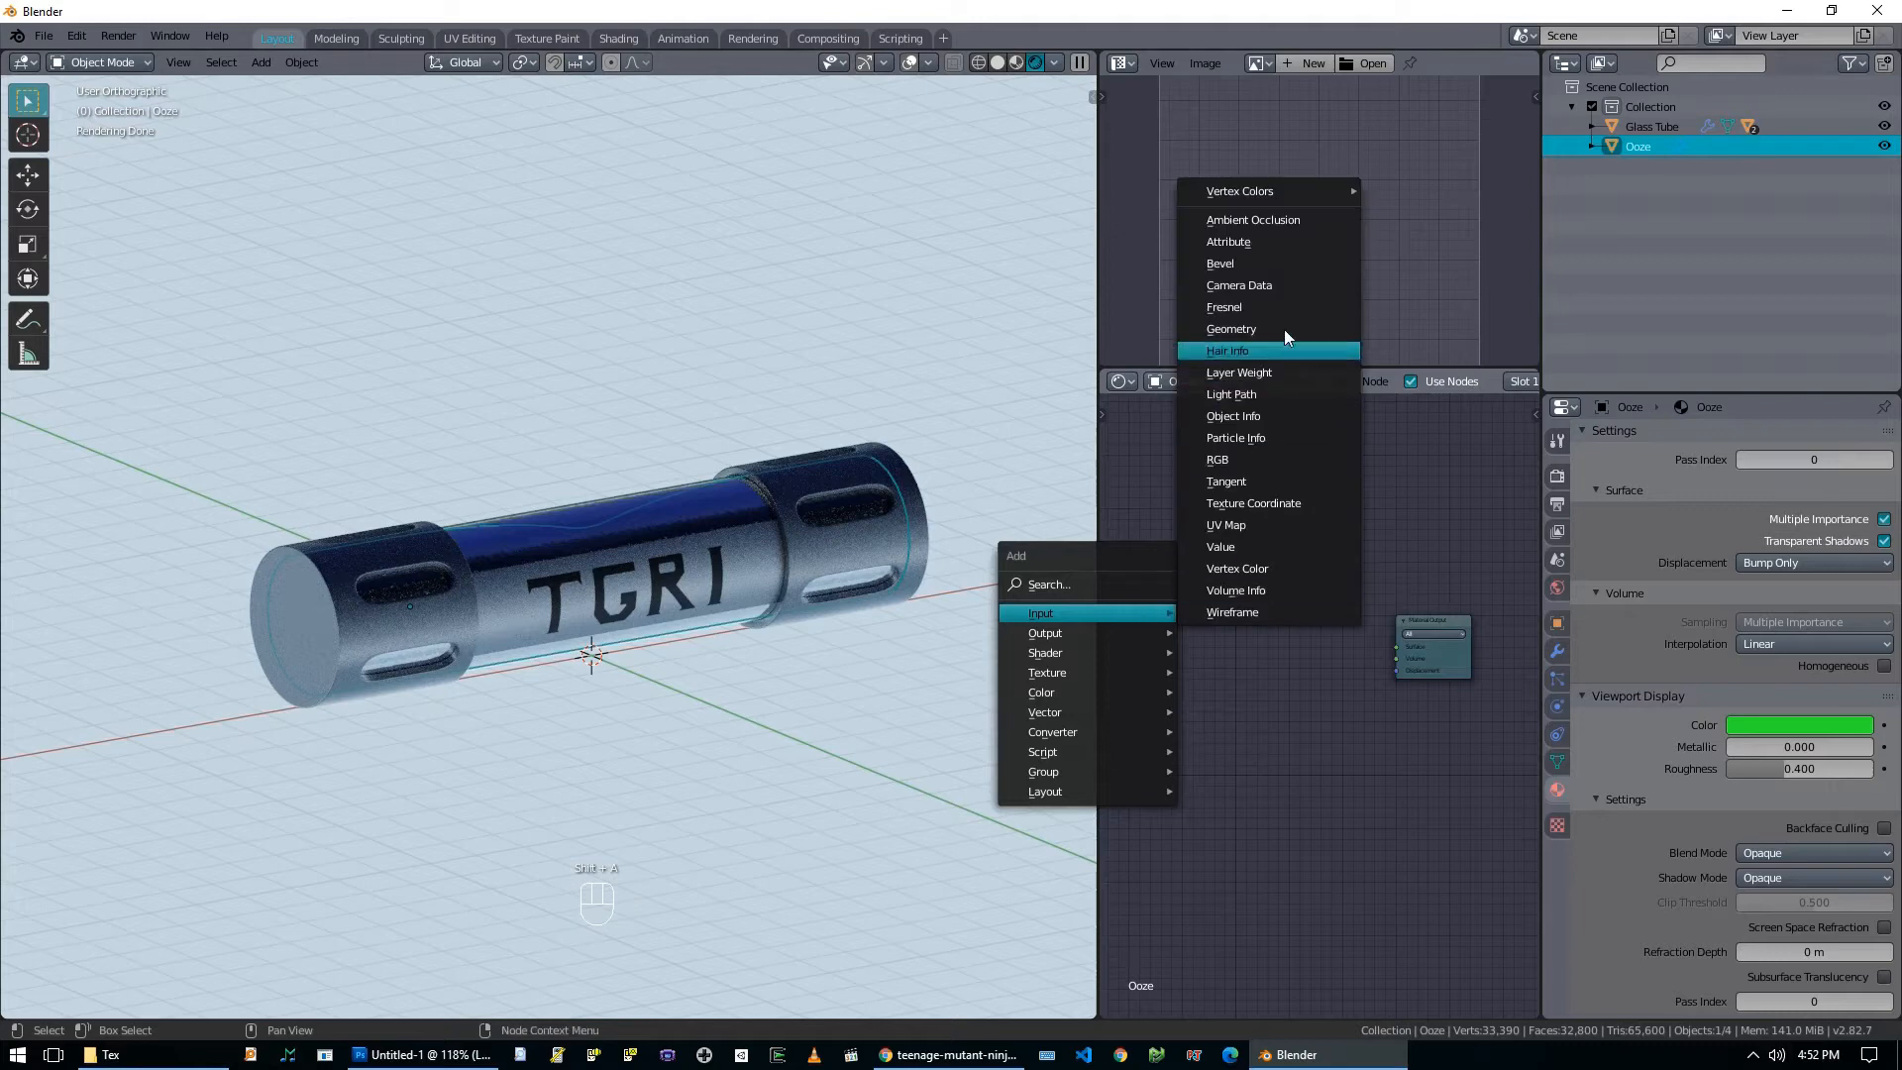
mouse_move(1045, 653)
click(1251, 323)
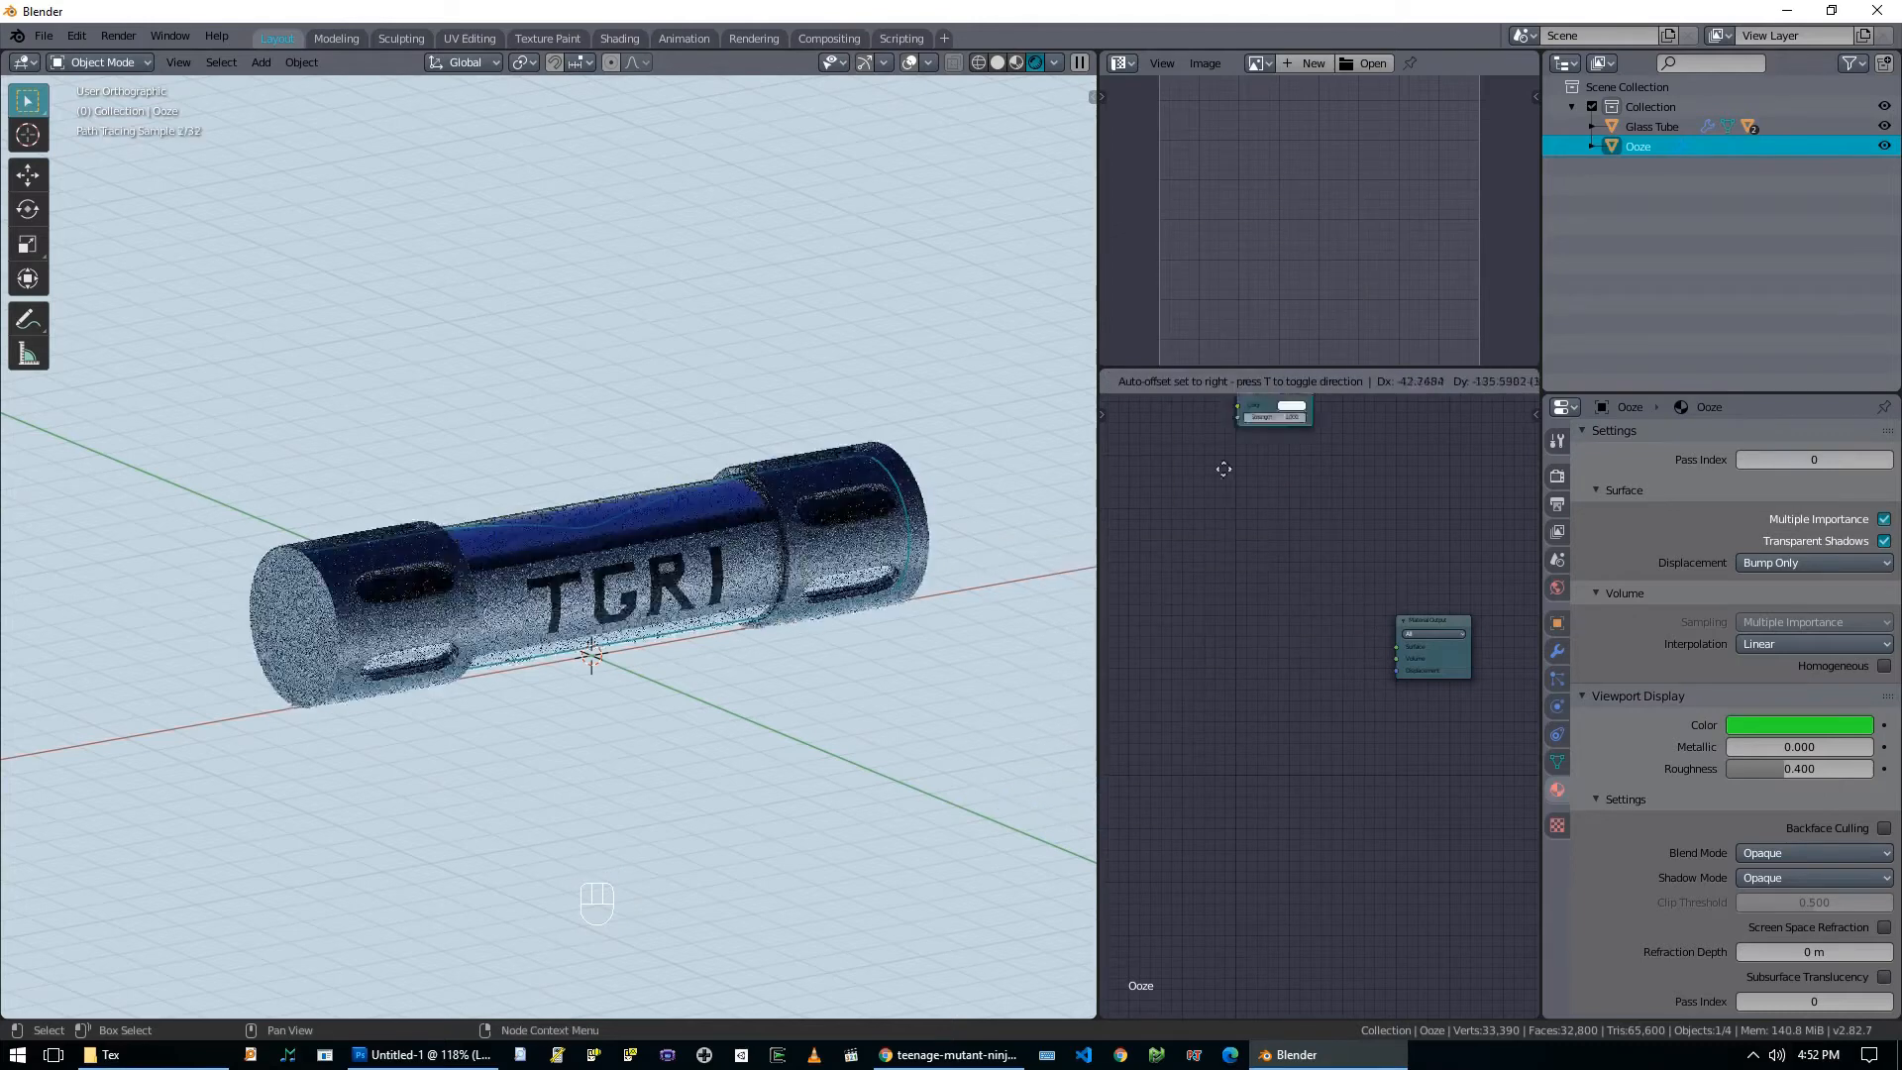
click(1231, 650)
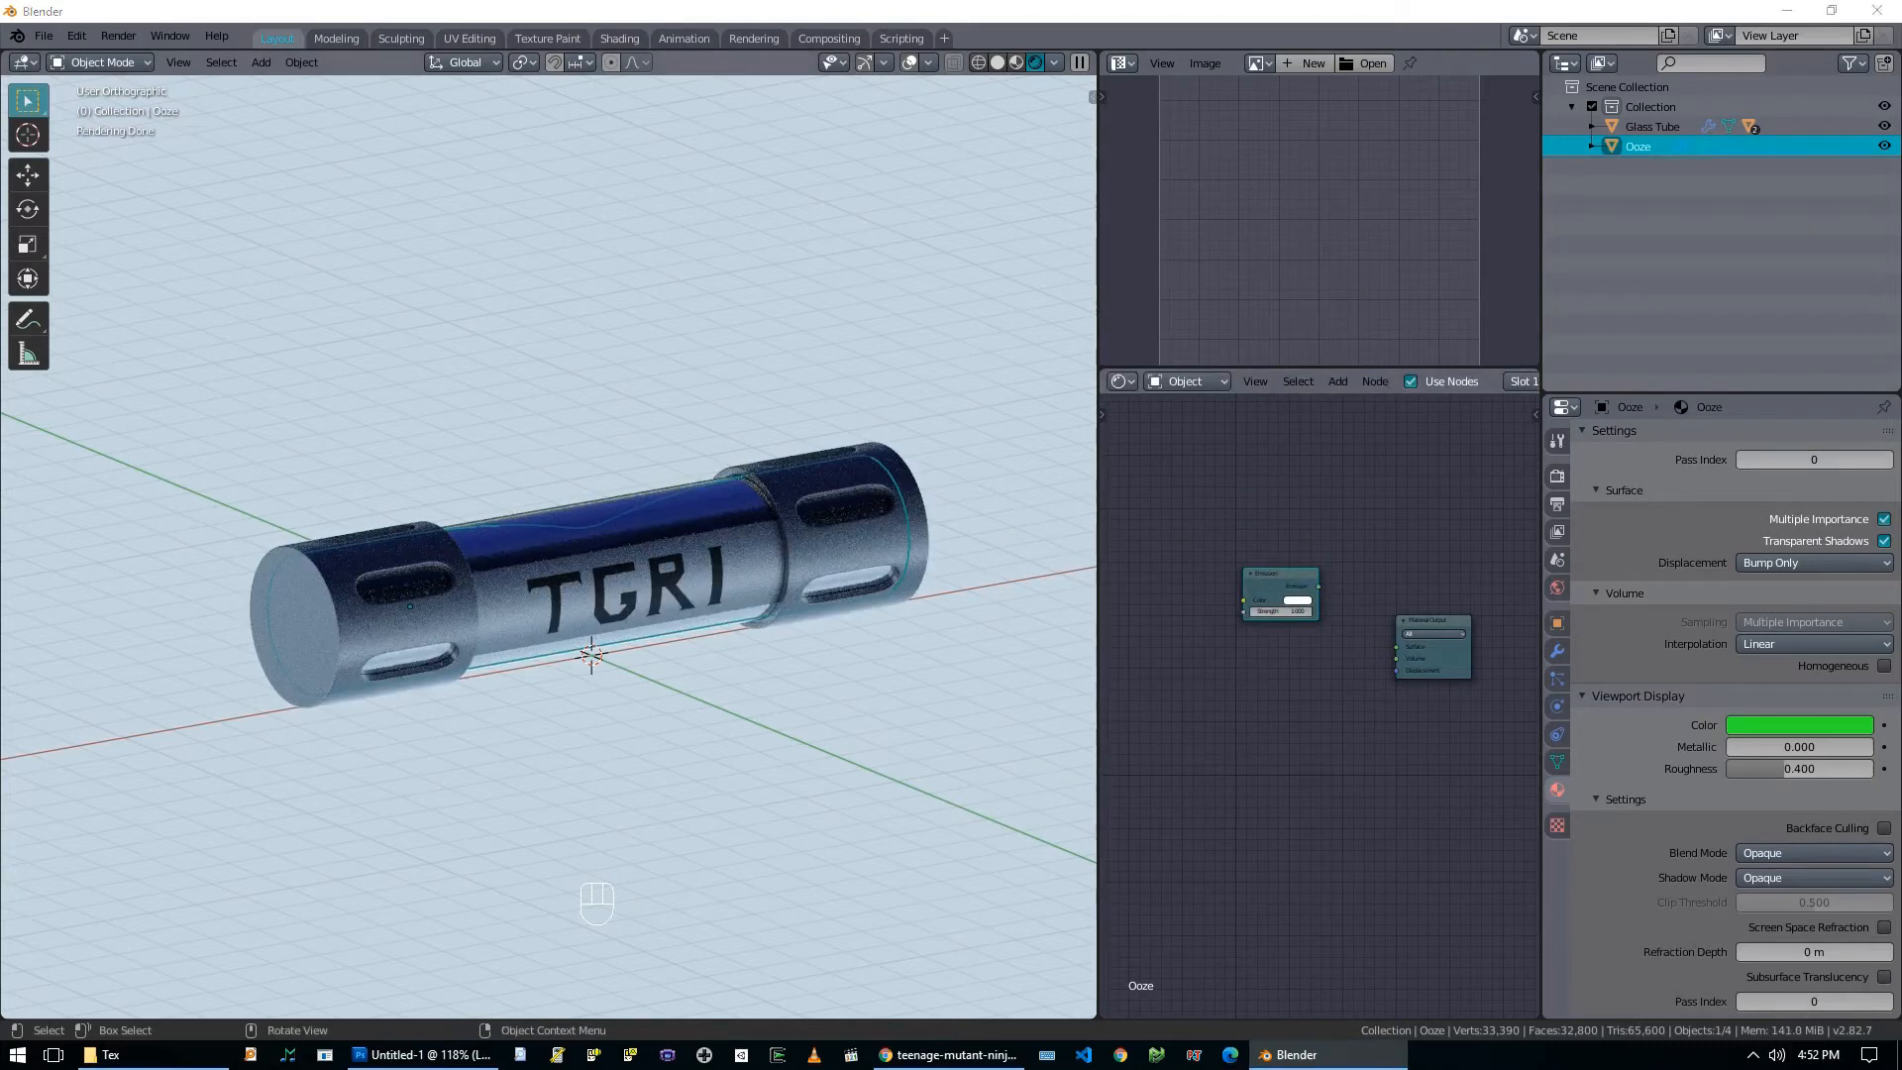
Set the Emission node's colour to the copied green hex value 6CD30E.
key(ctrl+c)
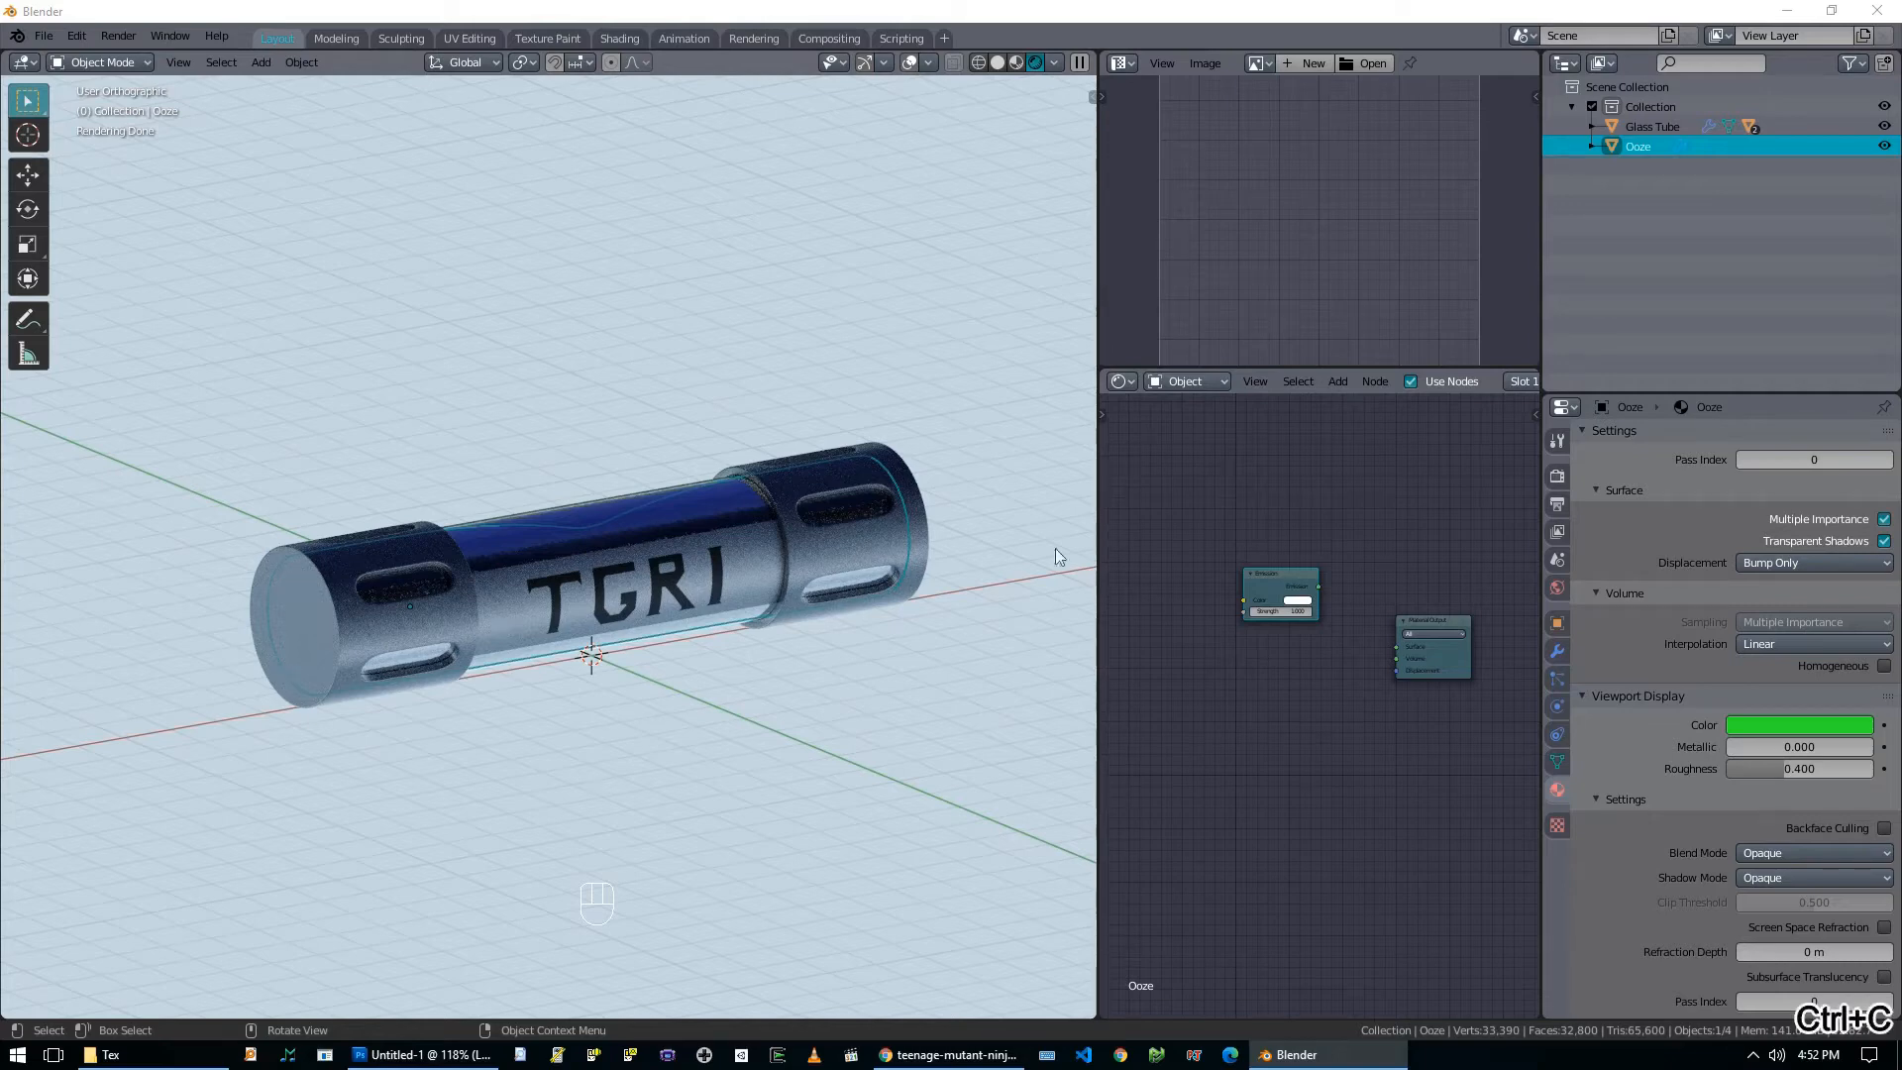
click(1298, 599)
click(1338, 551)
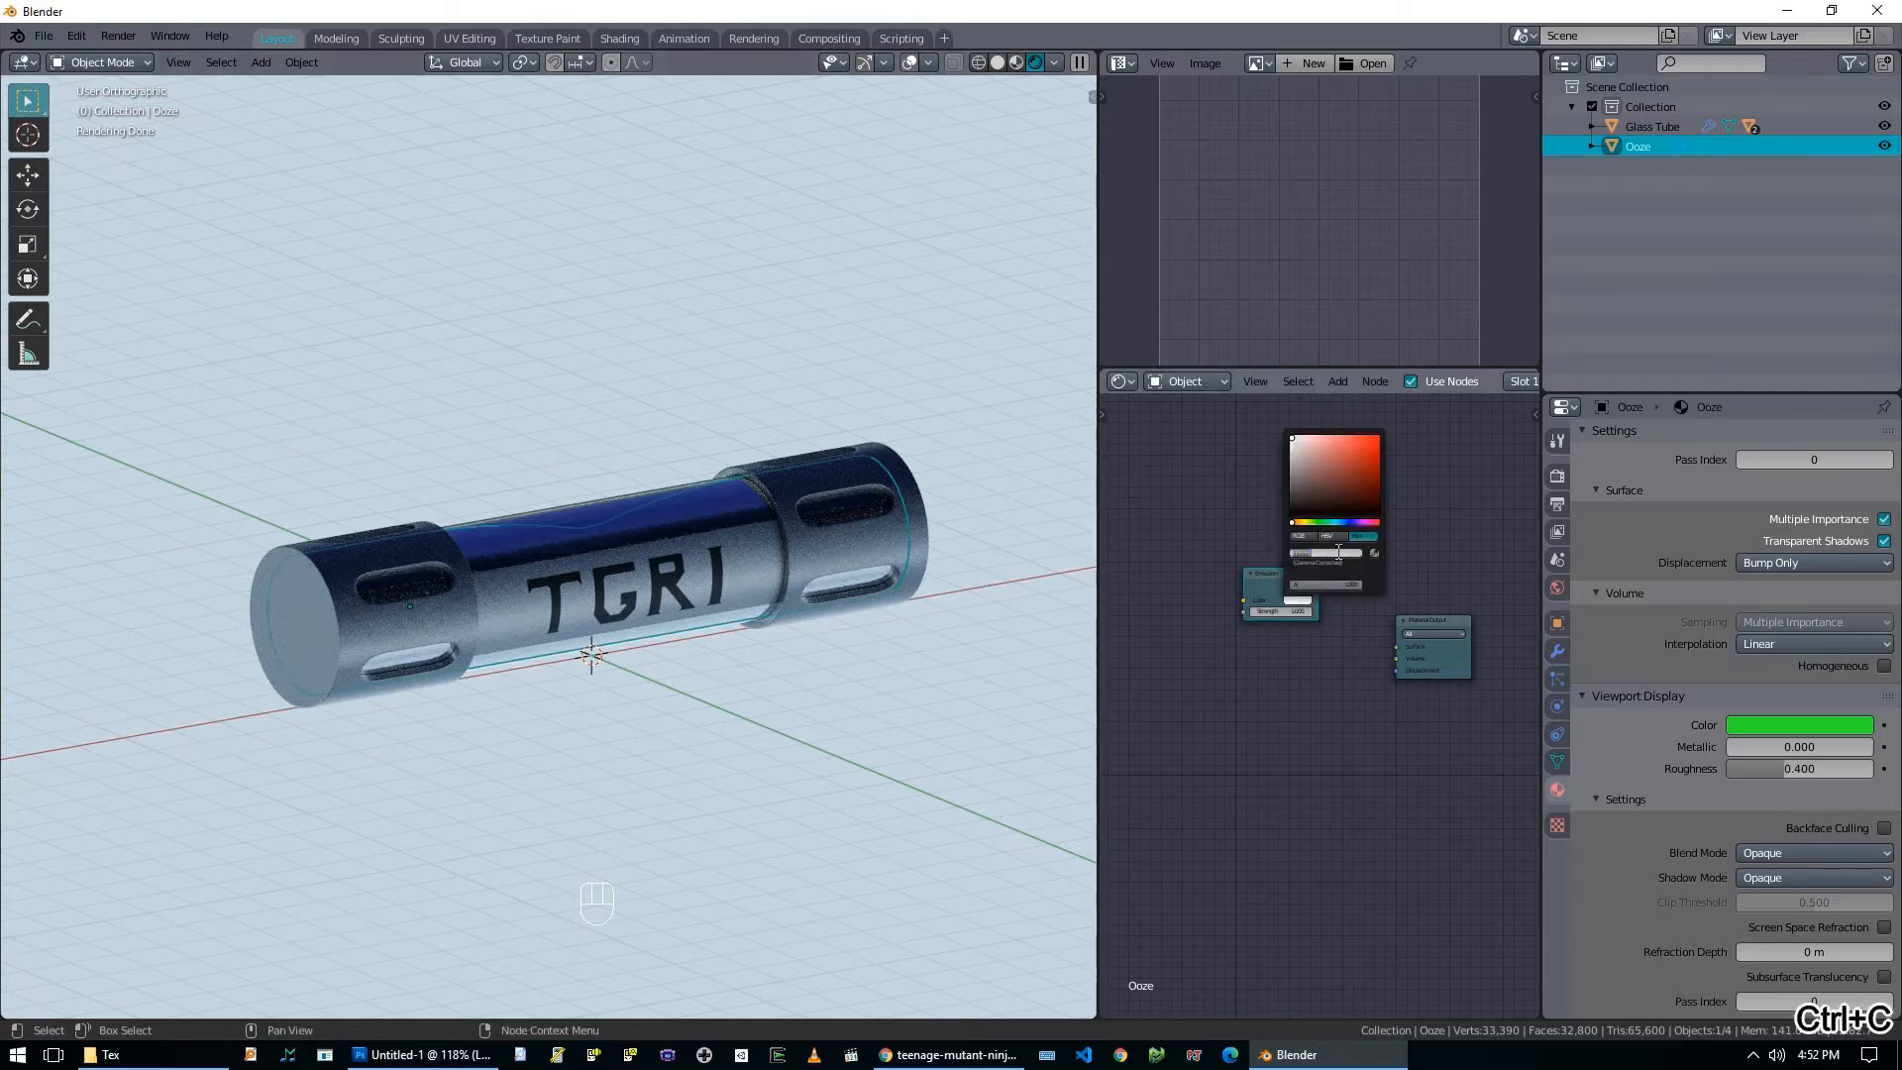
key(ctrl+v)
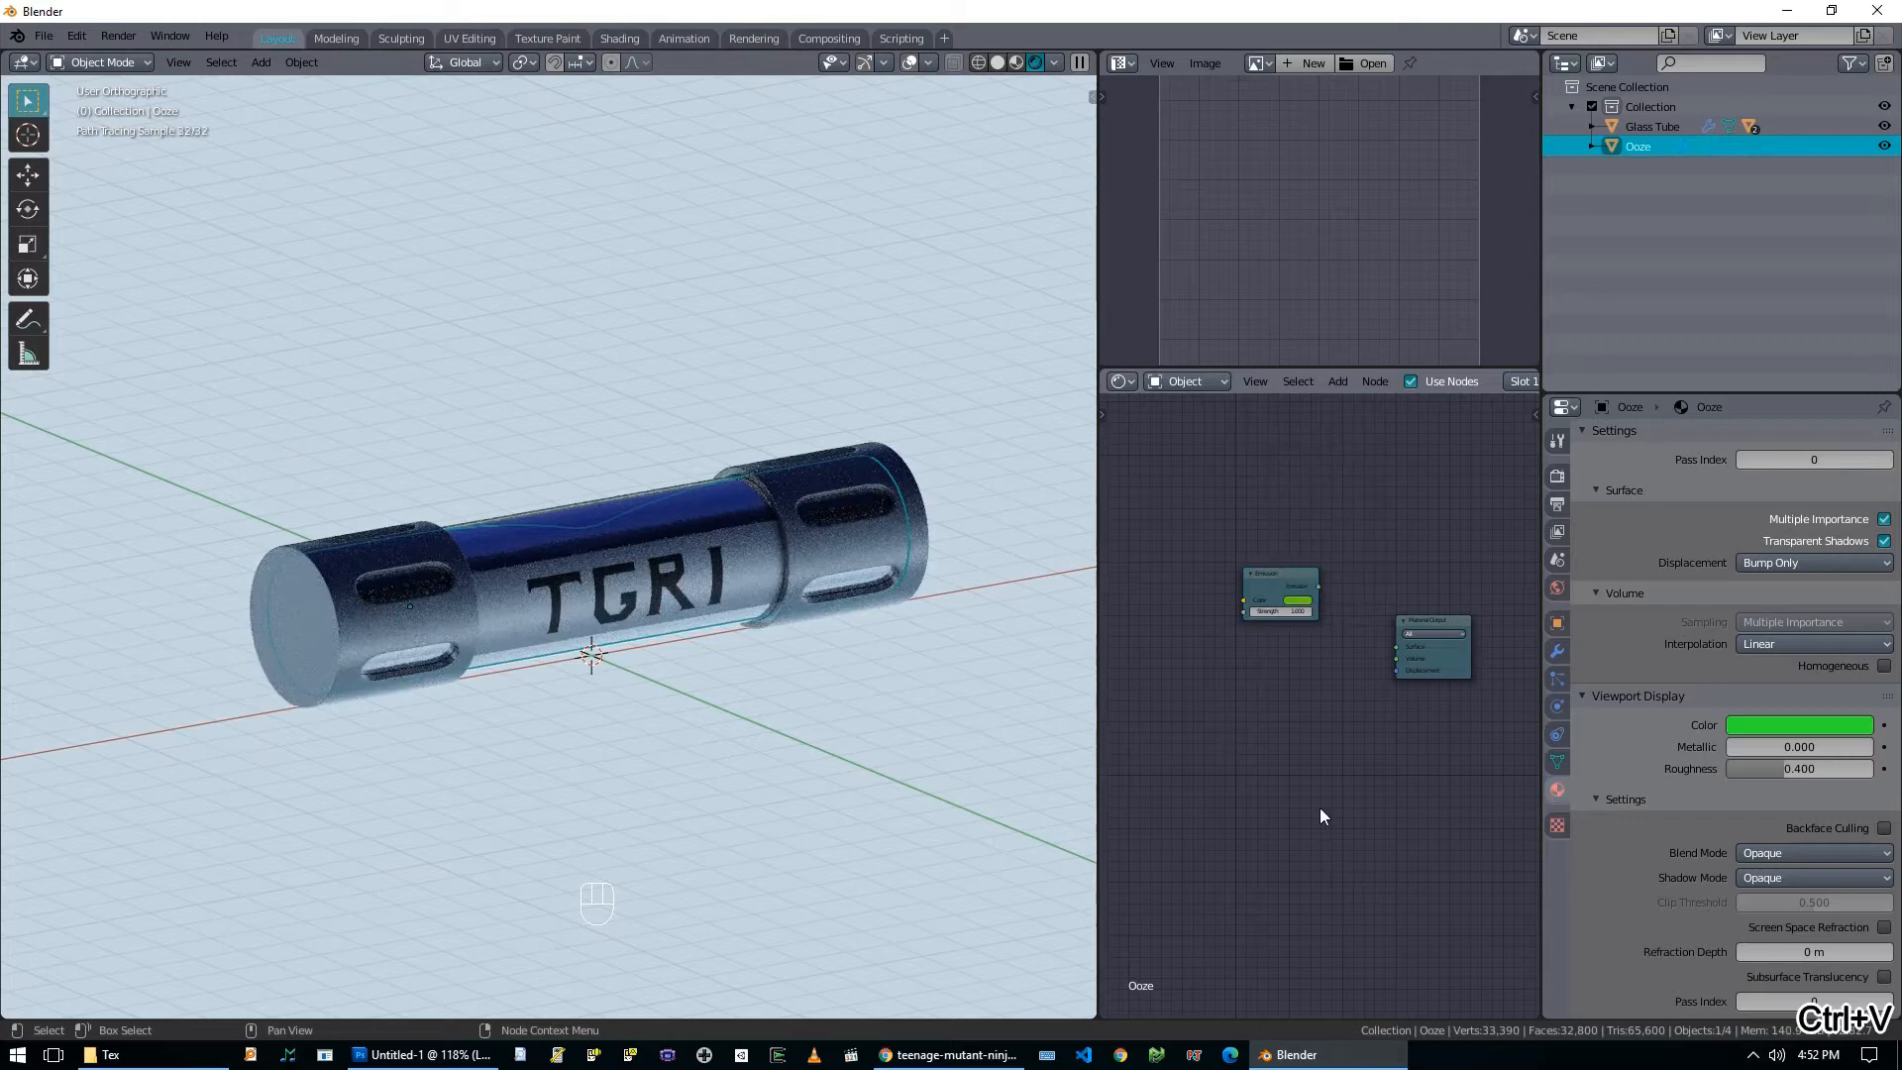
Add a Glass BSDF node just below the Emission node in the Ooze material.
key(shift+a)
mouse_move(1263, 699)
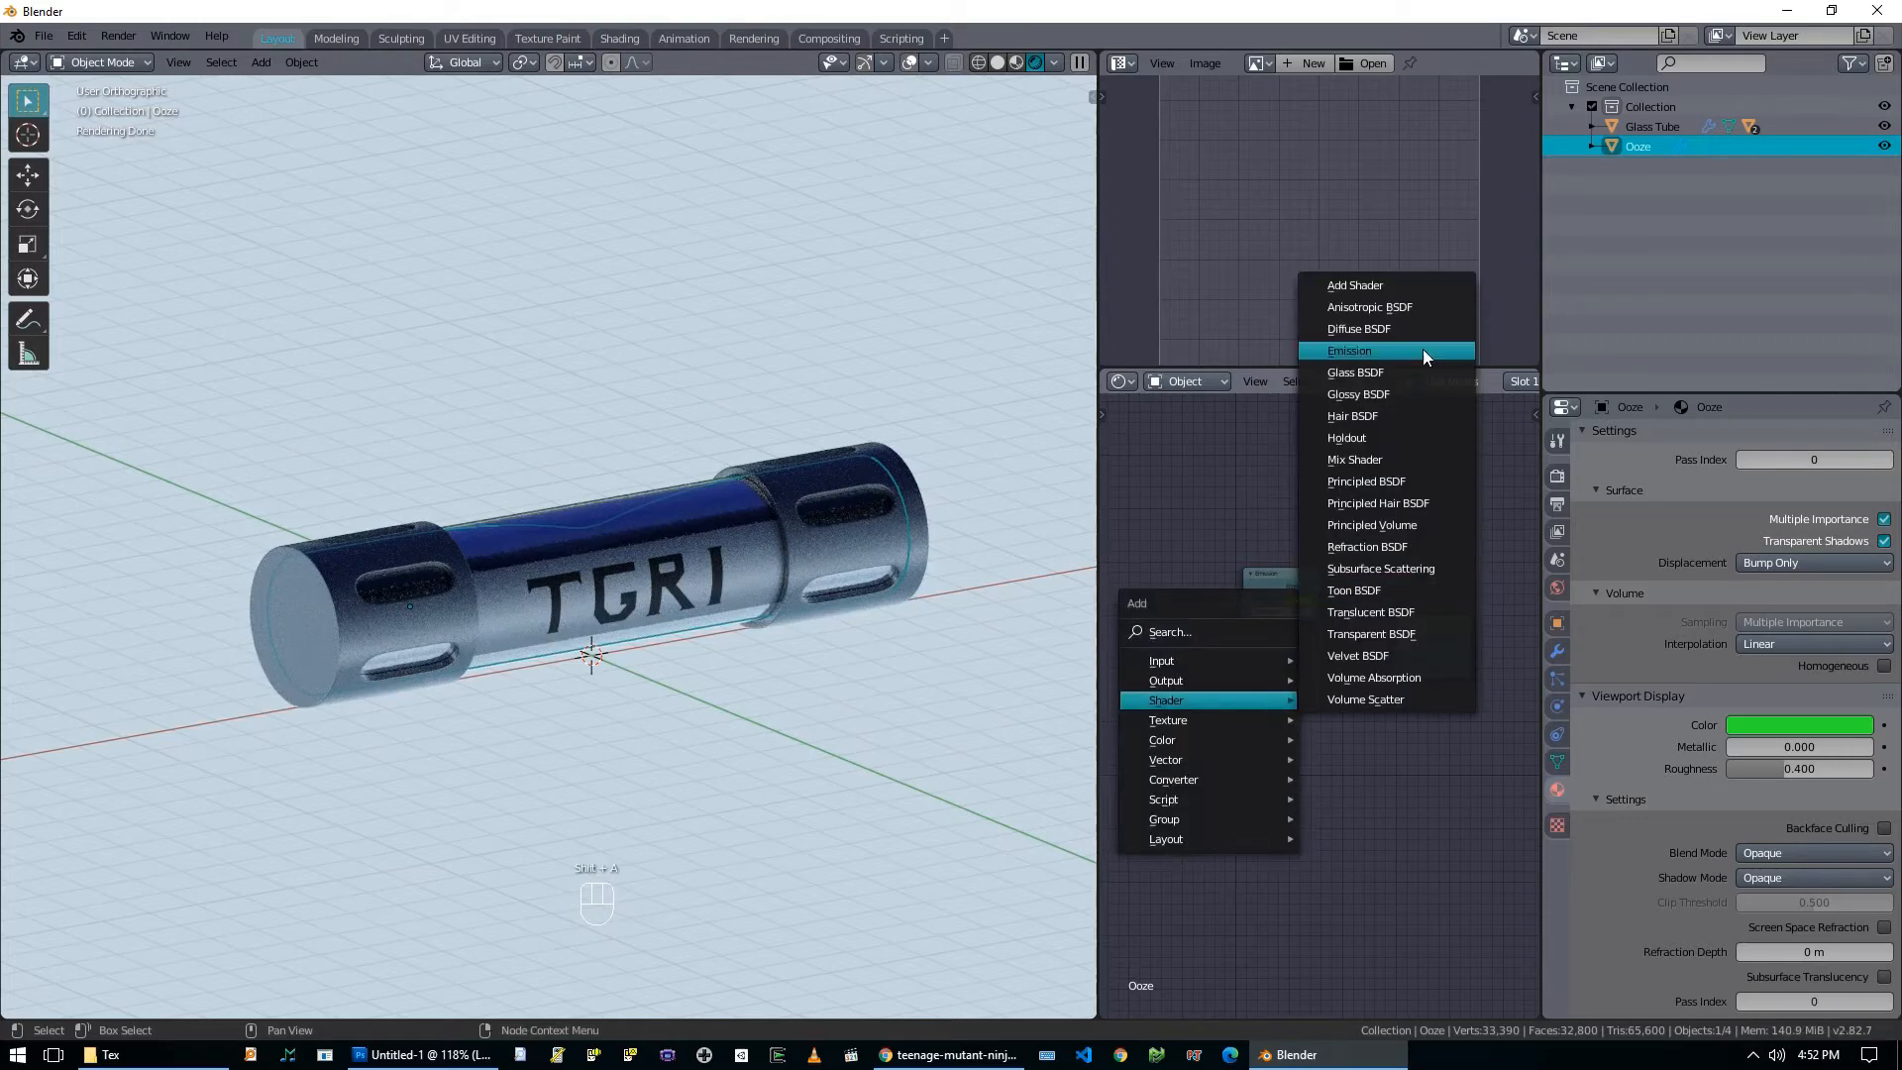
click(1401, 375)
click(1253, 653)
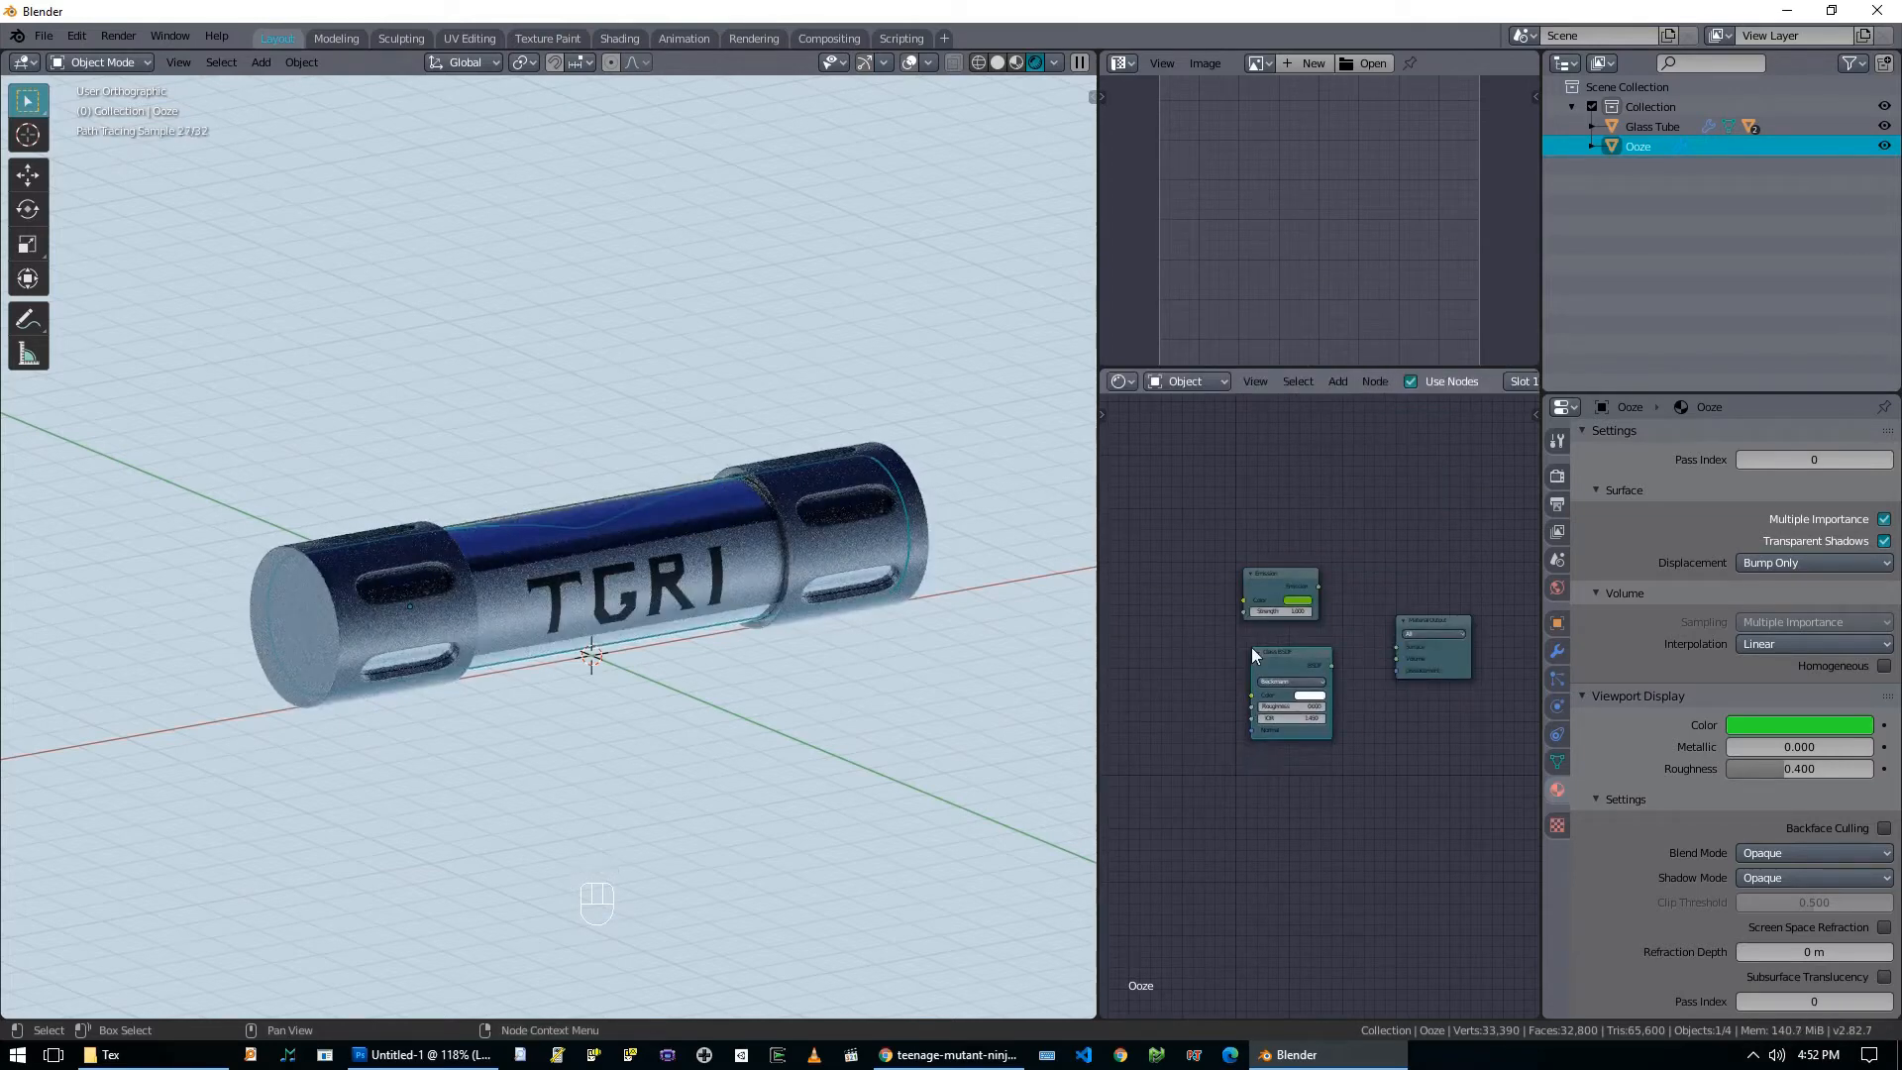
scroll(1365, 812, up, 3)
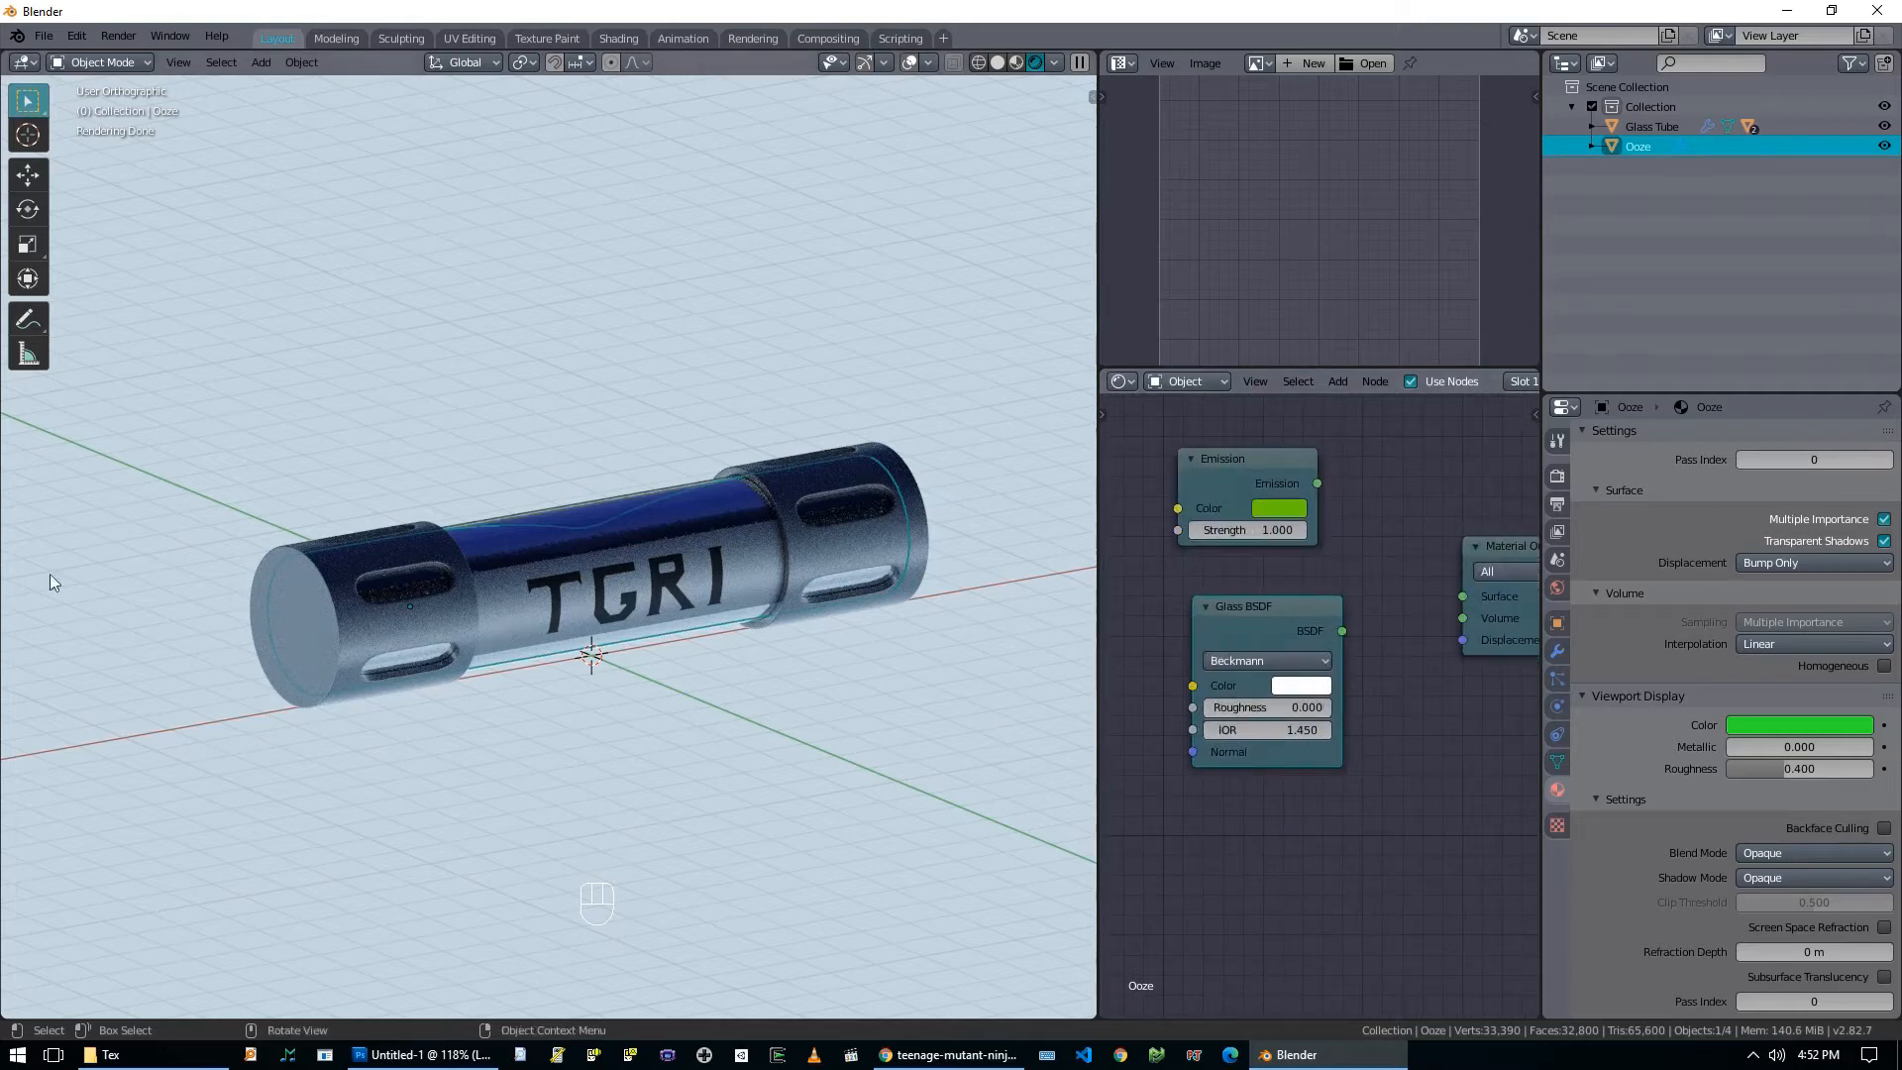
Look over the Glass Tube's TGRI material nodes and return to the Ooze material.
click(600, 509)
scroll(1385, 592, down, 3)
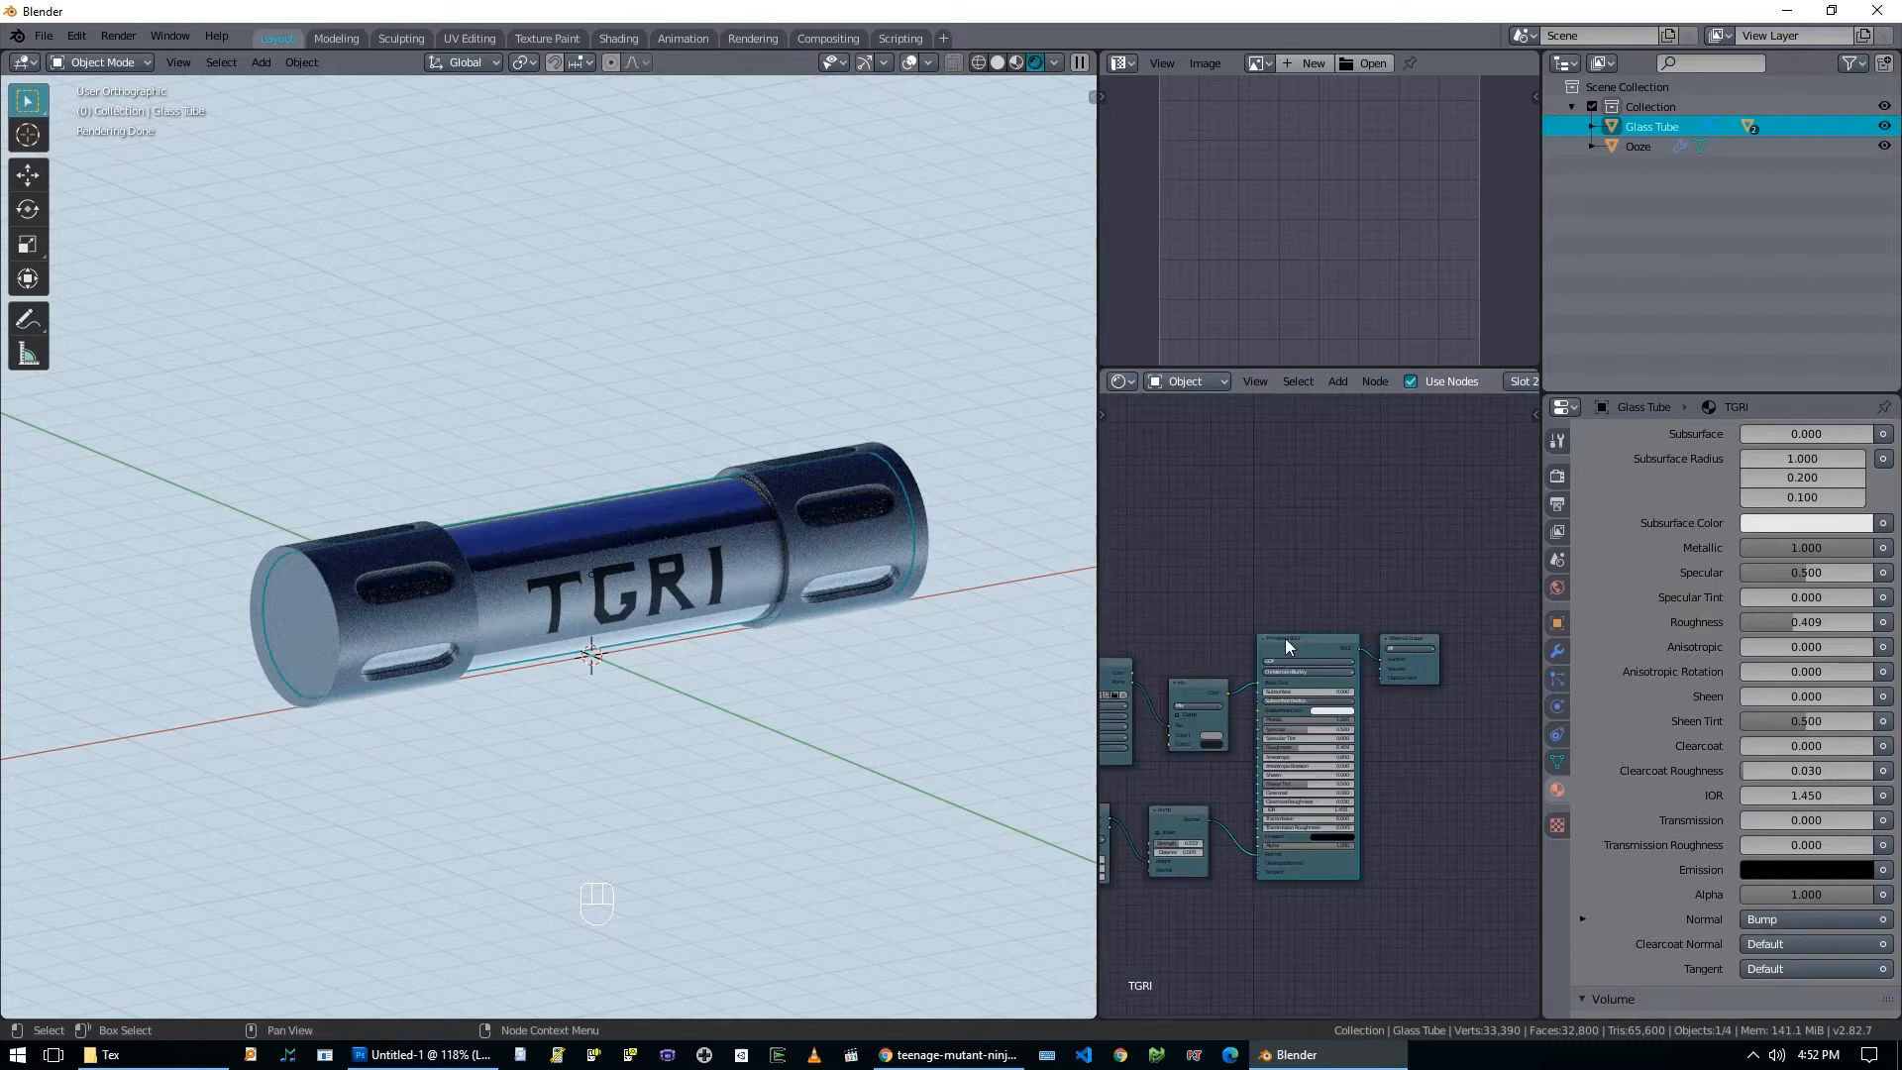
click(1639, 146)
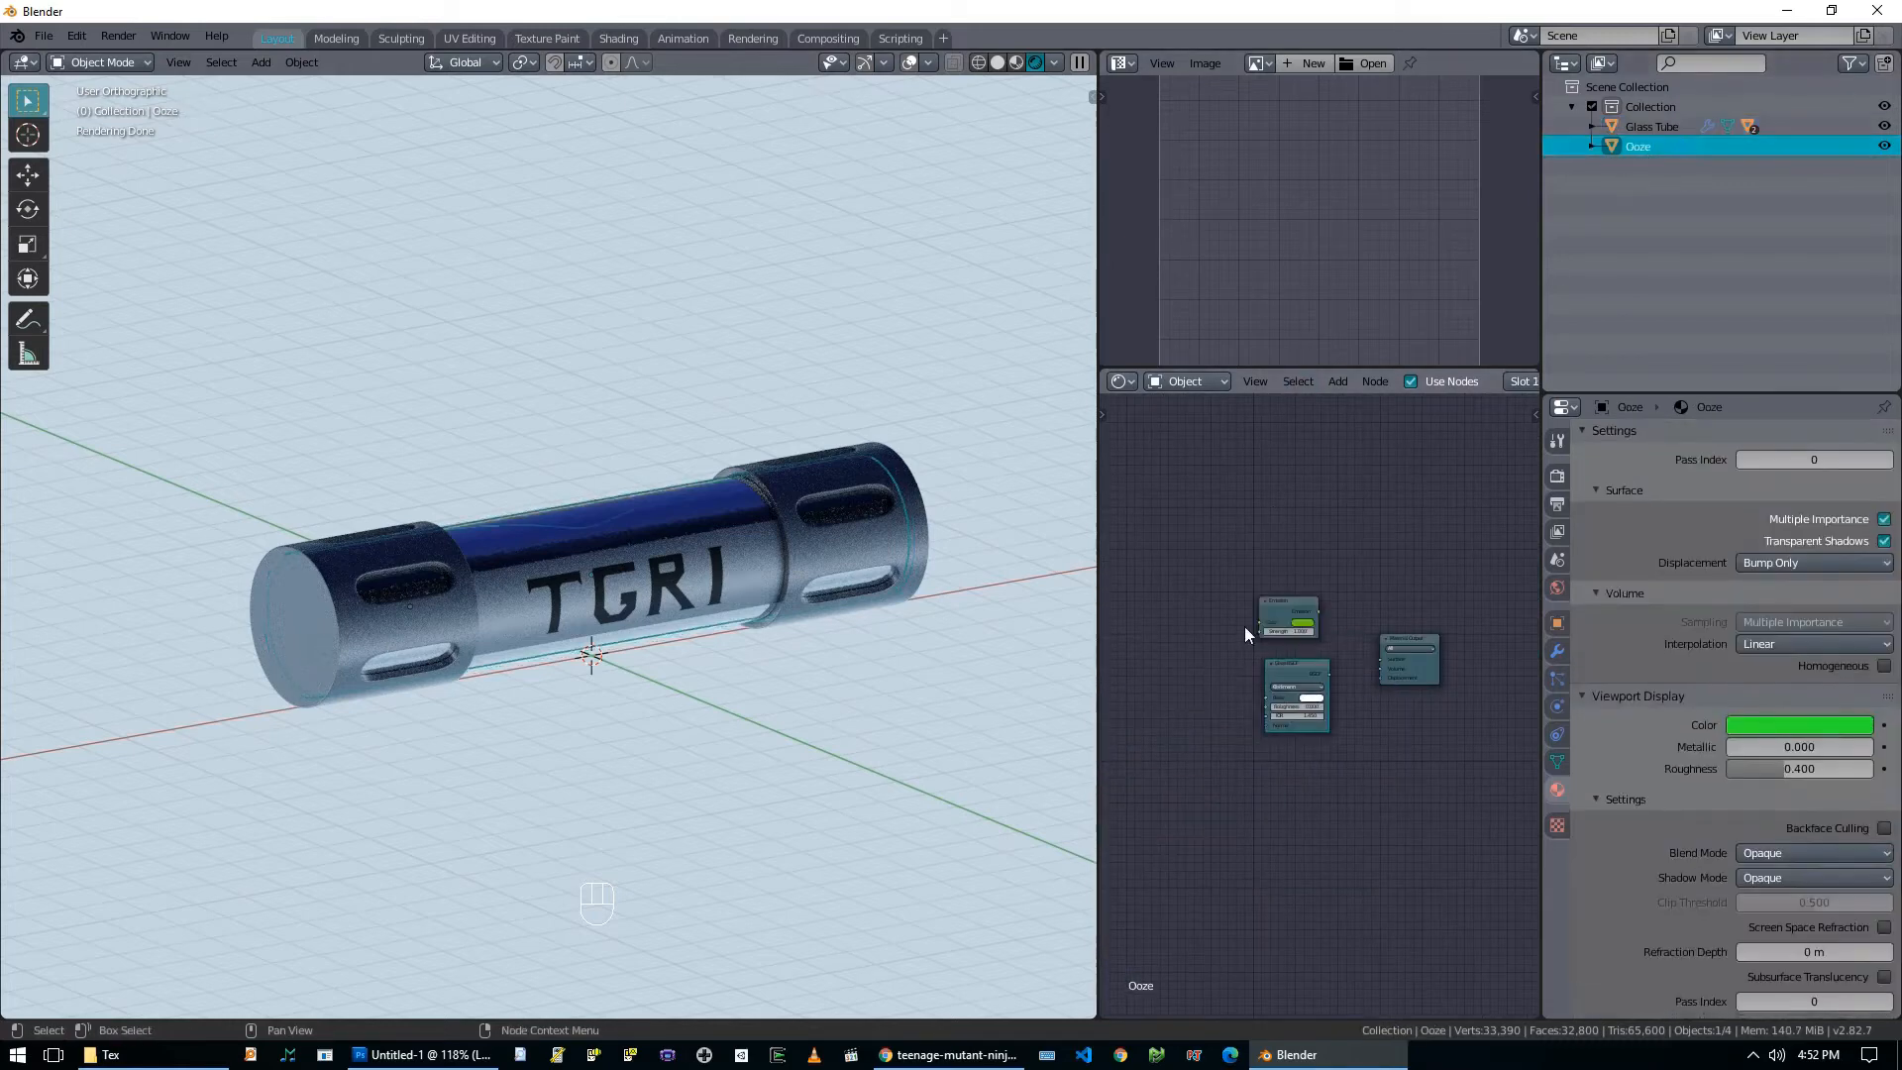
Add a Principled BSDF node to the left of the Emission and Glass BSDF nodes.
middle_drag(1238, 677, 1406, 560)
key(shift+a)
mouse_move(1292, 581)
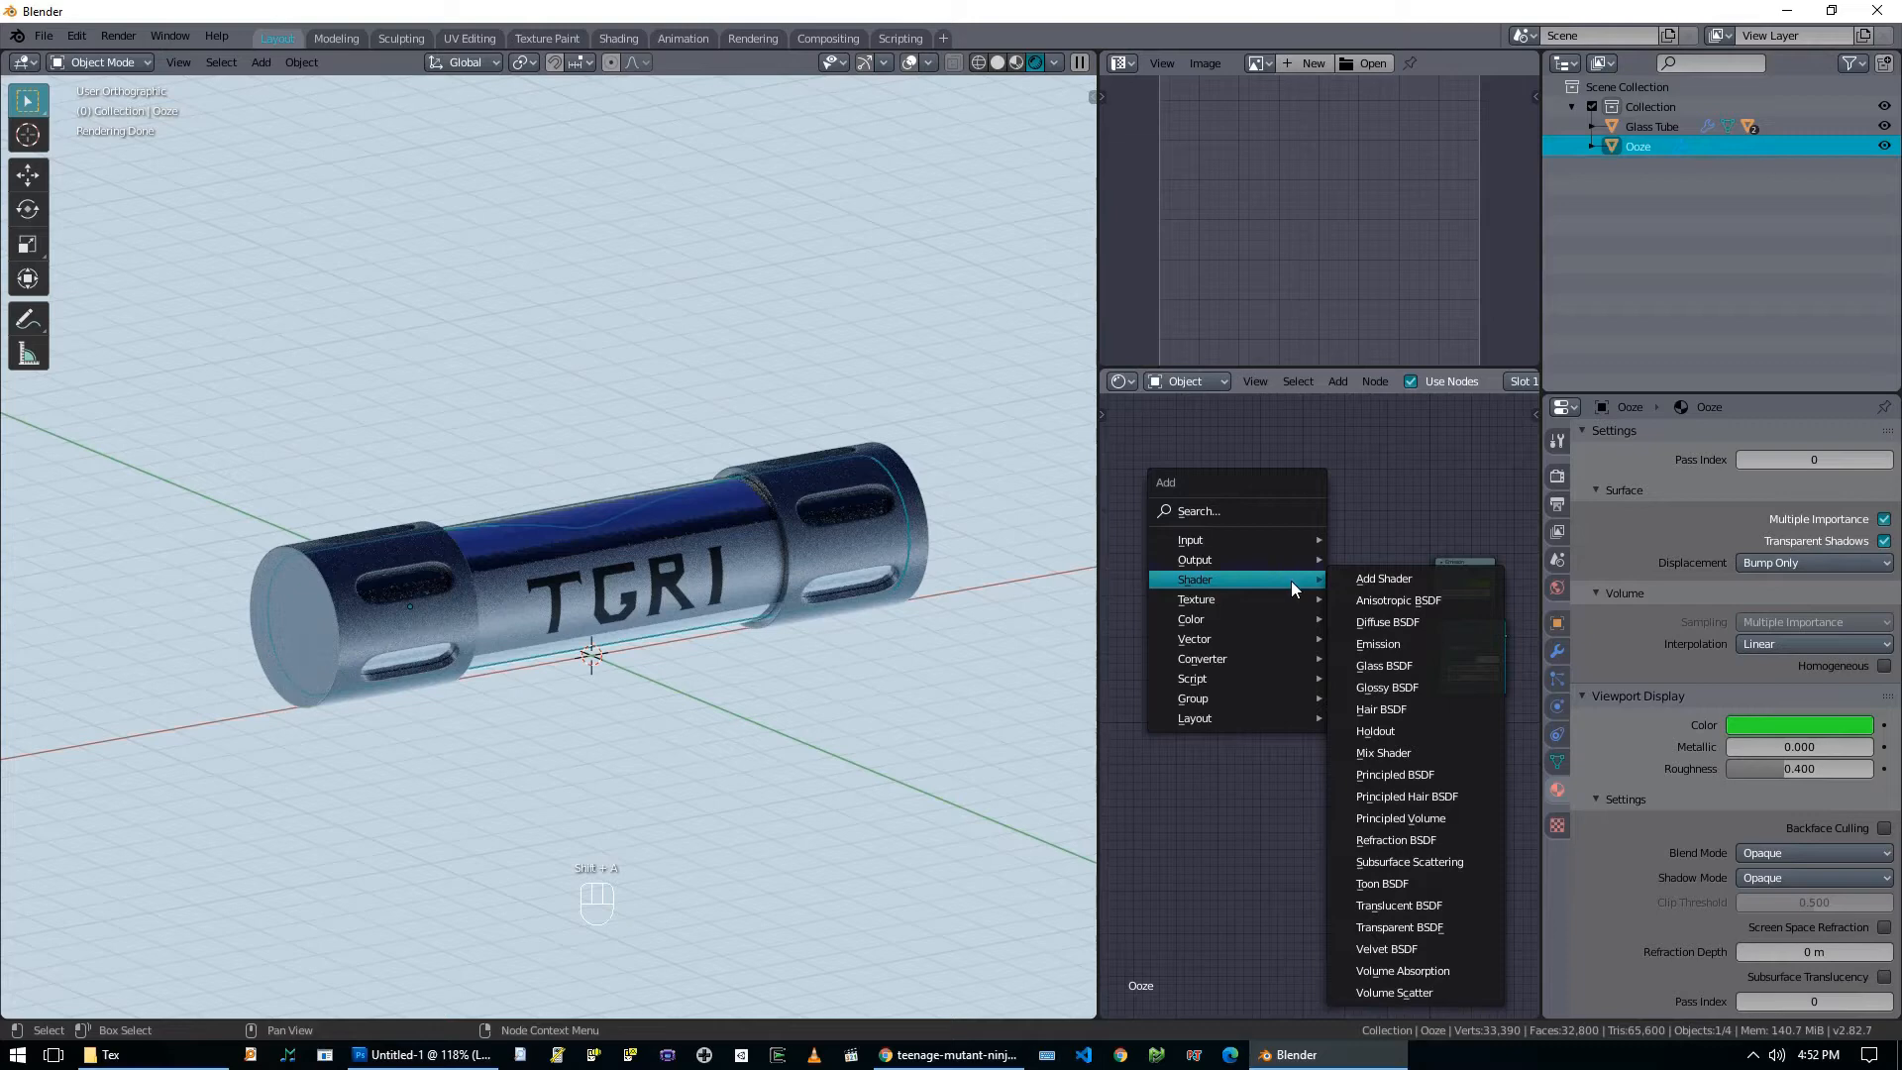
click(1401, 774)
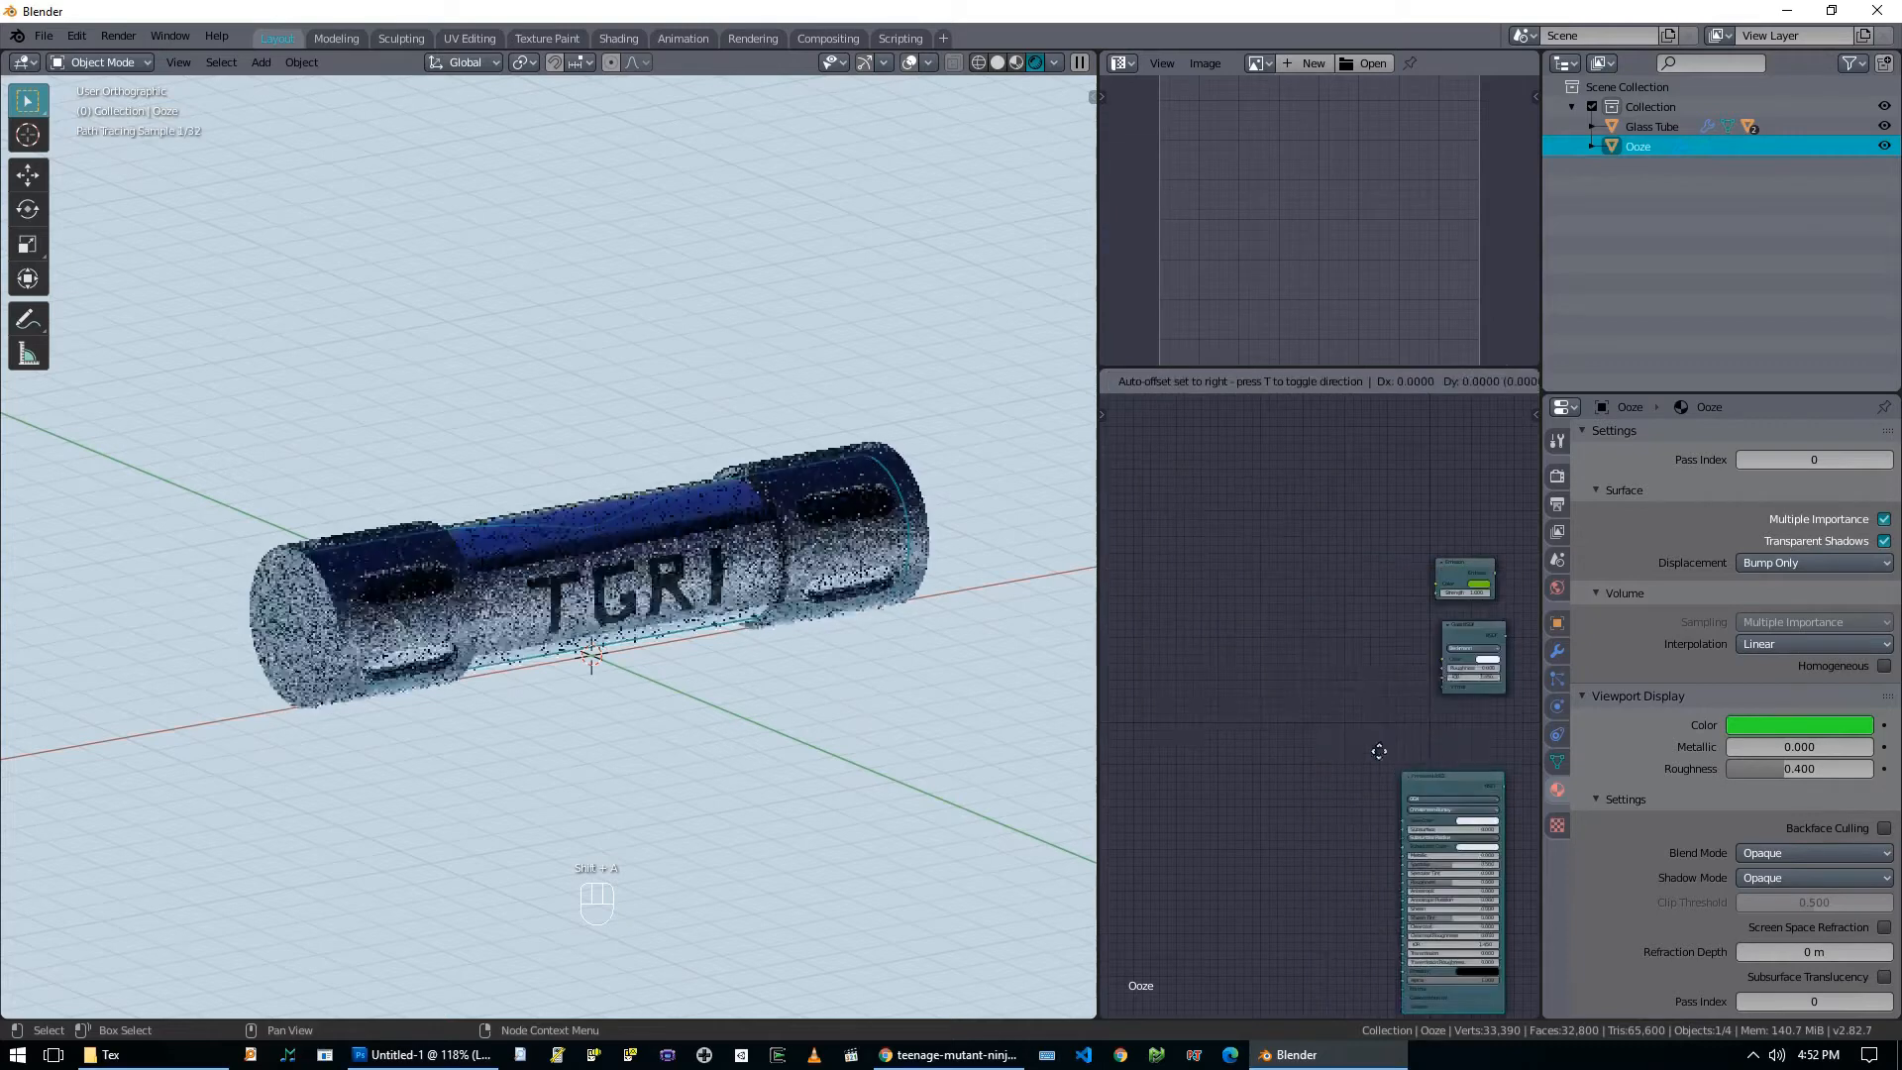
click(1286, 531)
scroll(1376, 644, up, 4)
middle_drag(1440, 631, 1311, 722)
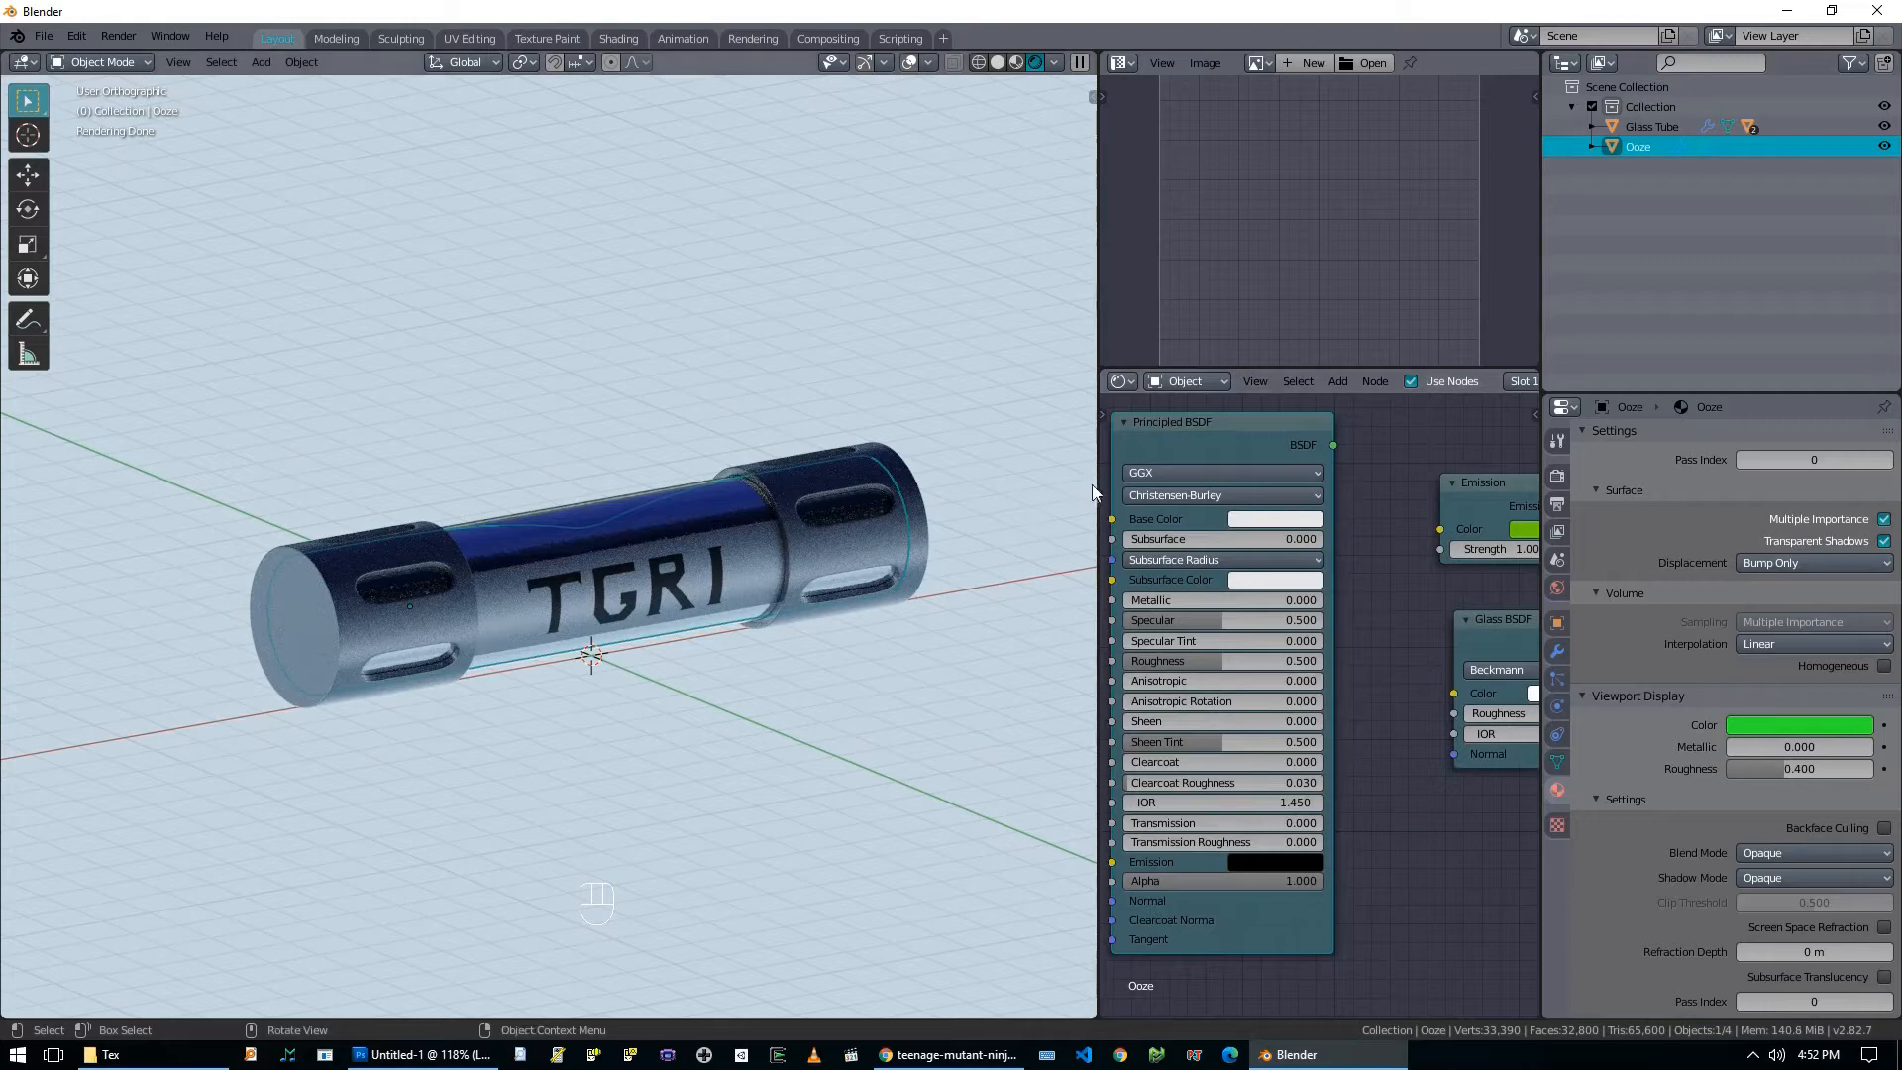
Widen the shader editor by narrowing the 3D viewport.
drag(1096, 496, 752, 501)
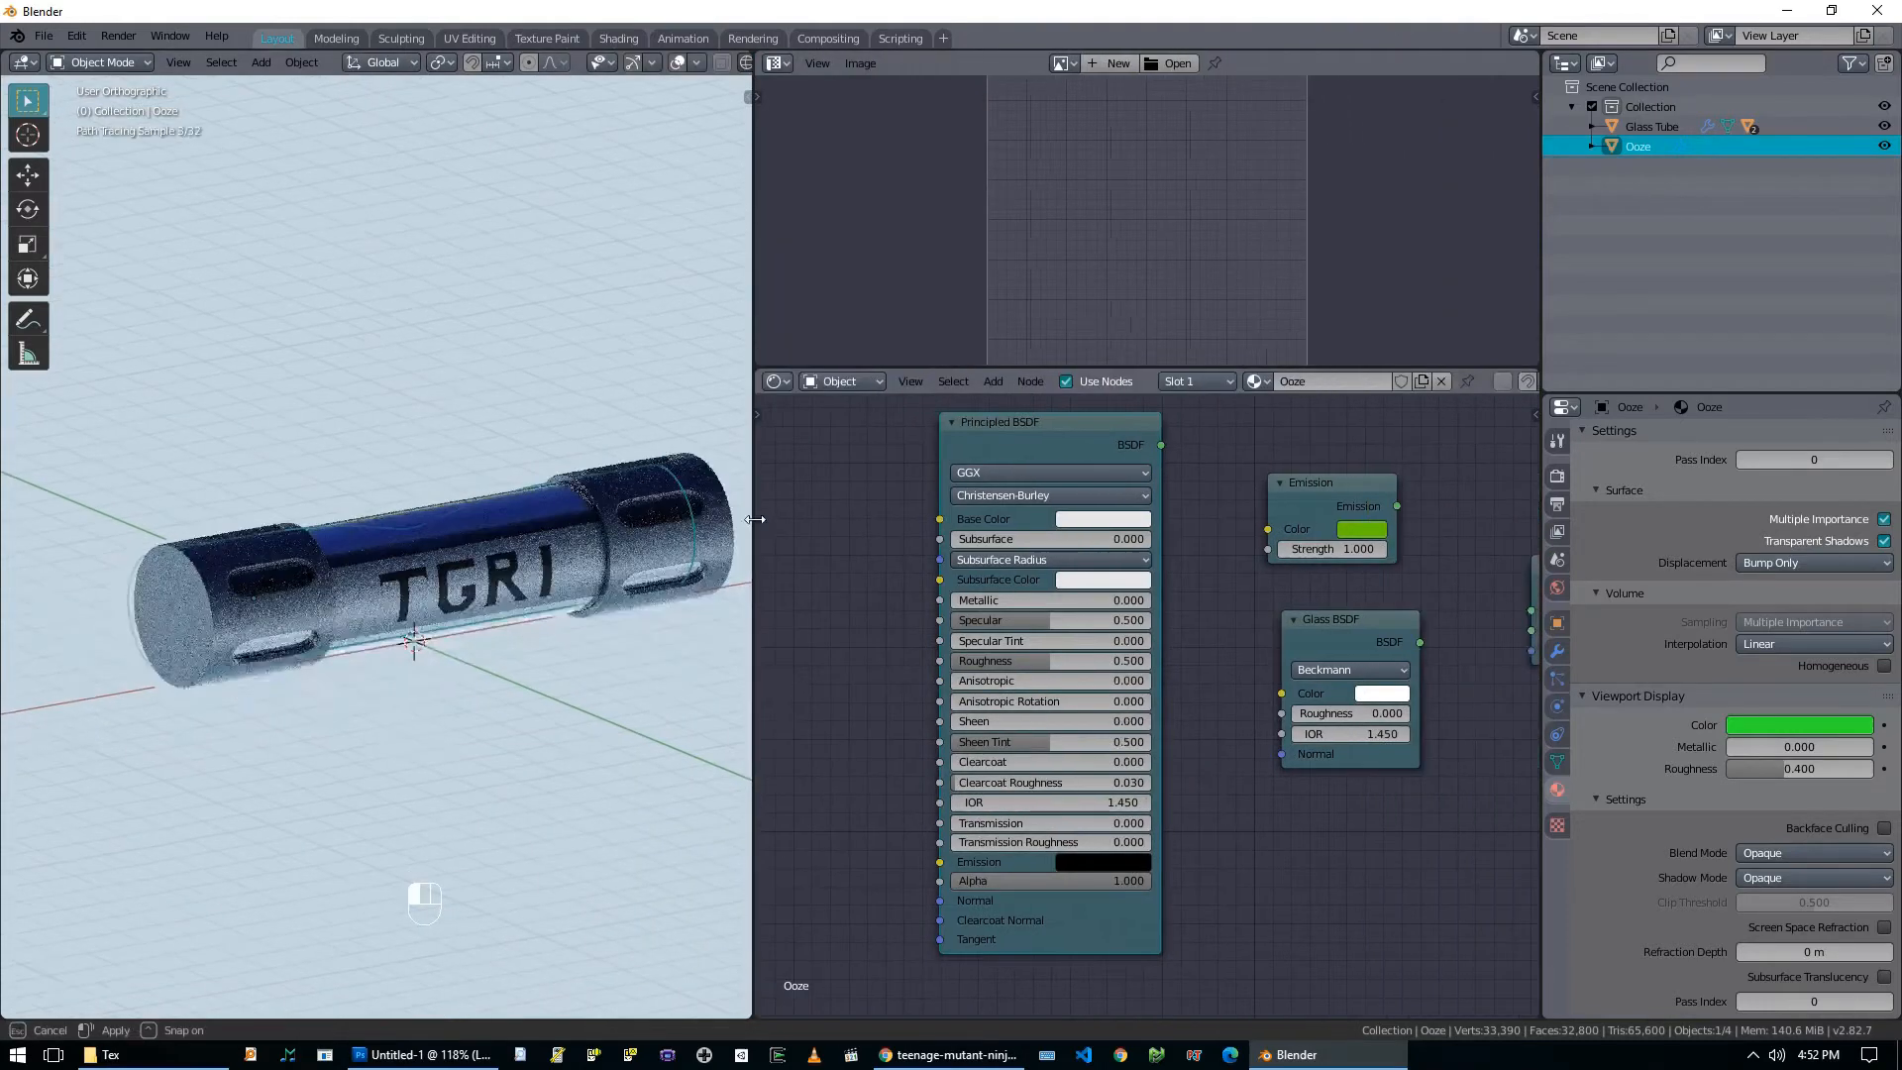
scroll(868, 674, up, 1)
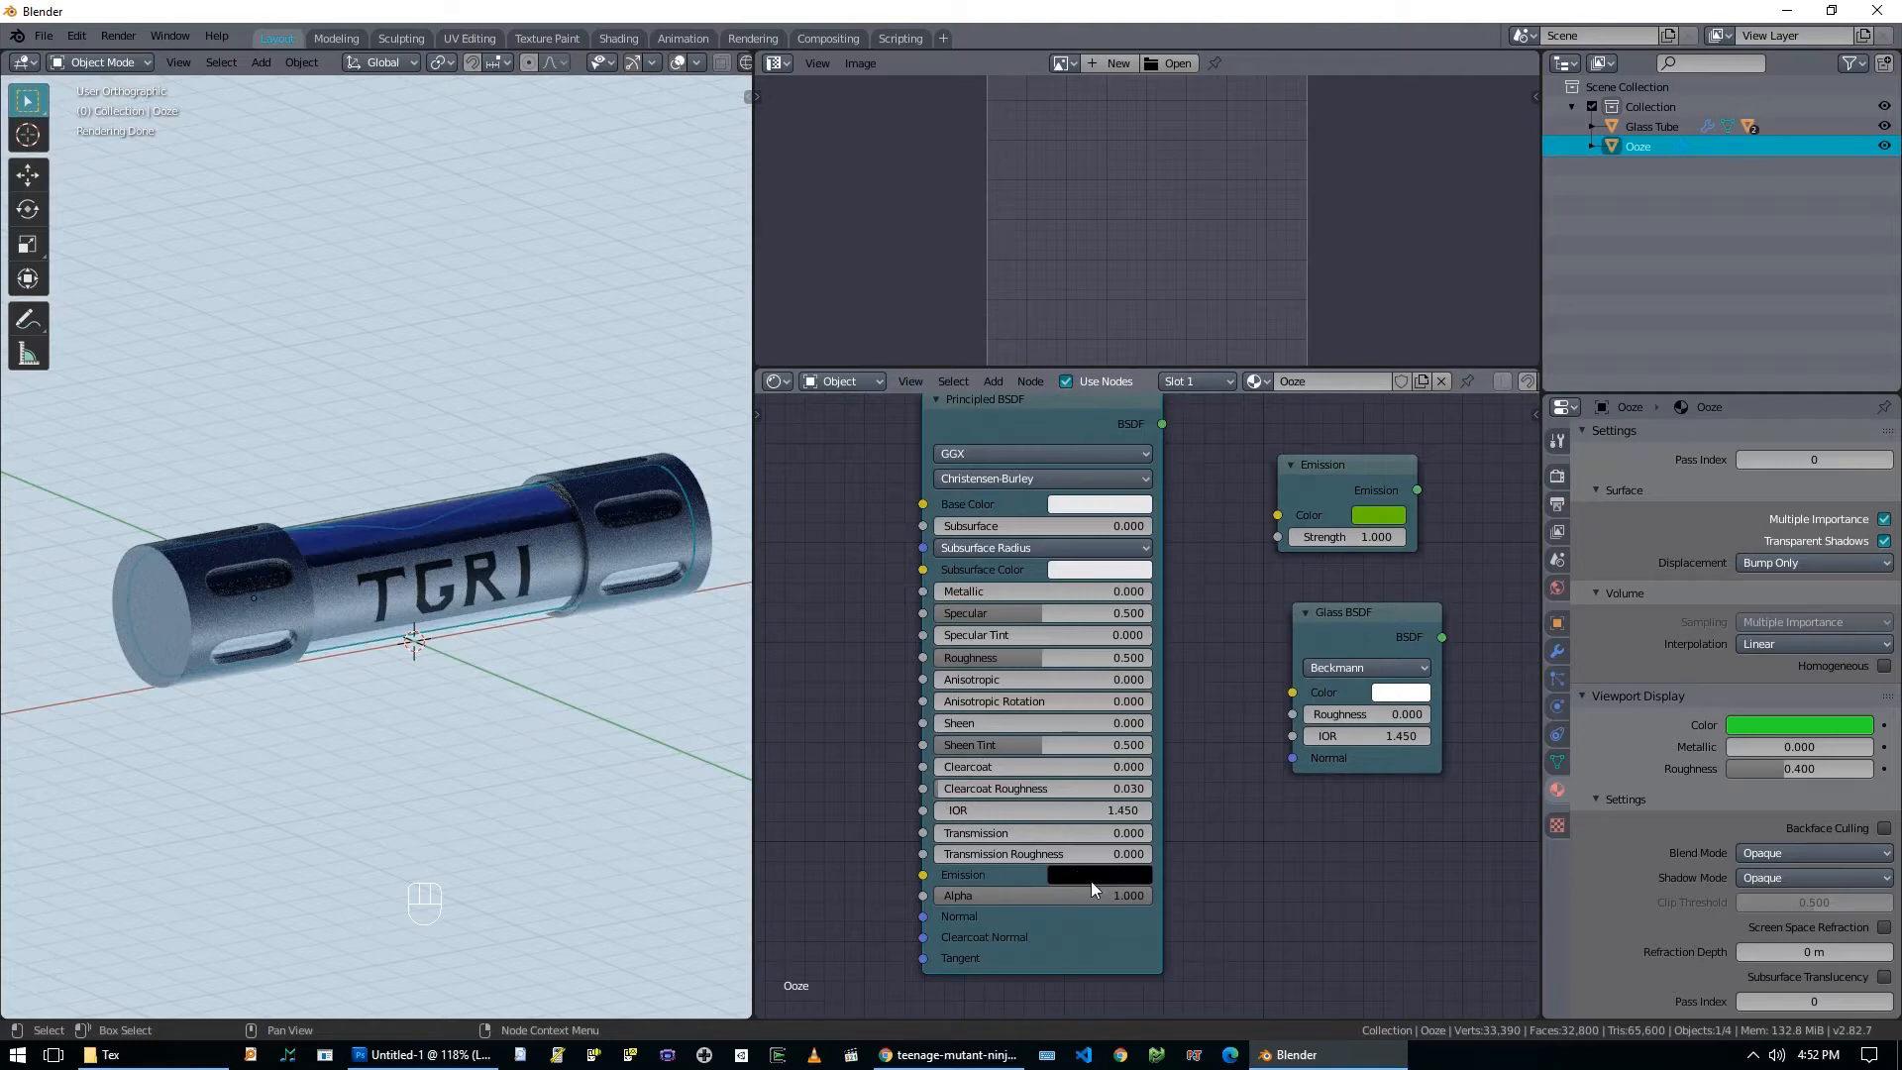
Copy the Emission node's green to the Principled BSDF's emission colour and raise it to full brightness and saturation.
drag(1377, 517, 1084, 877)
drag(1394, 691, 1235, 672)
drag(1113, 865, 1117, 874)
drag(1379, 518, 1100, 875)
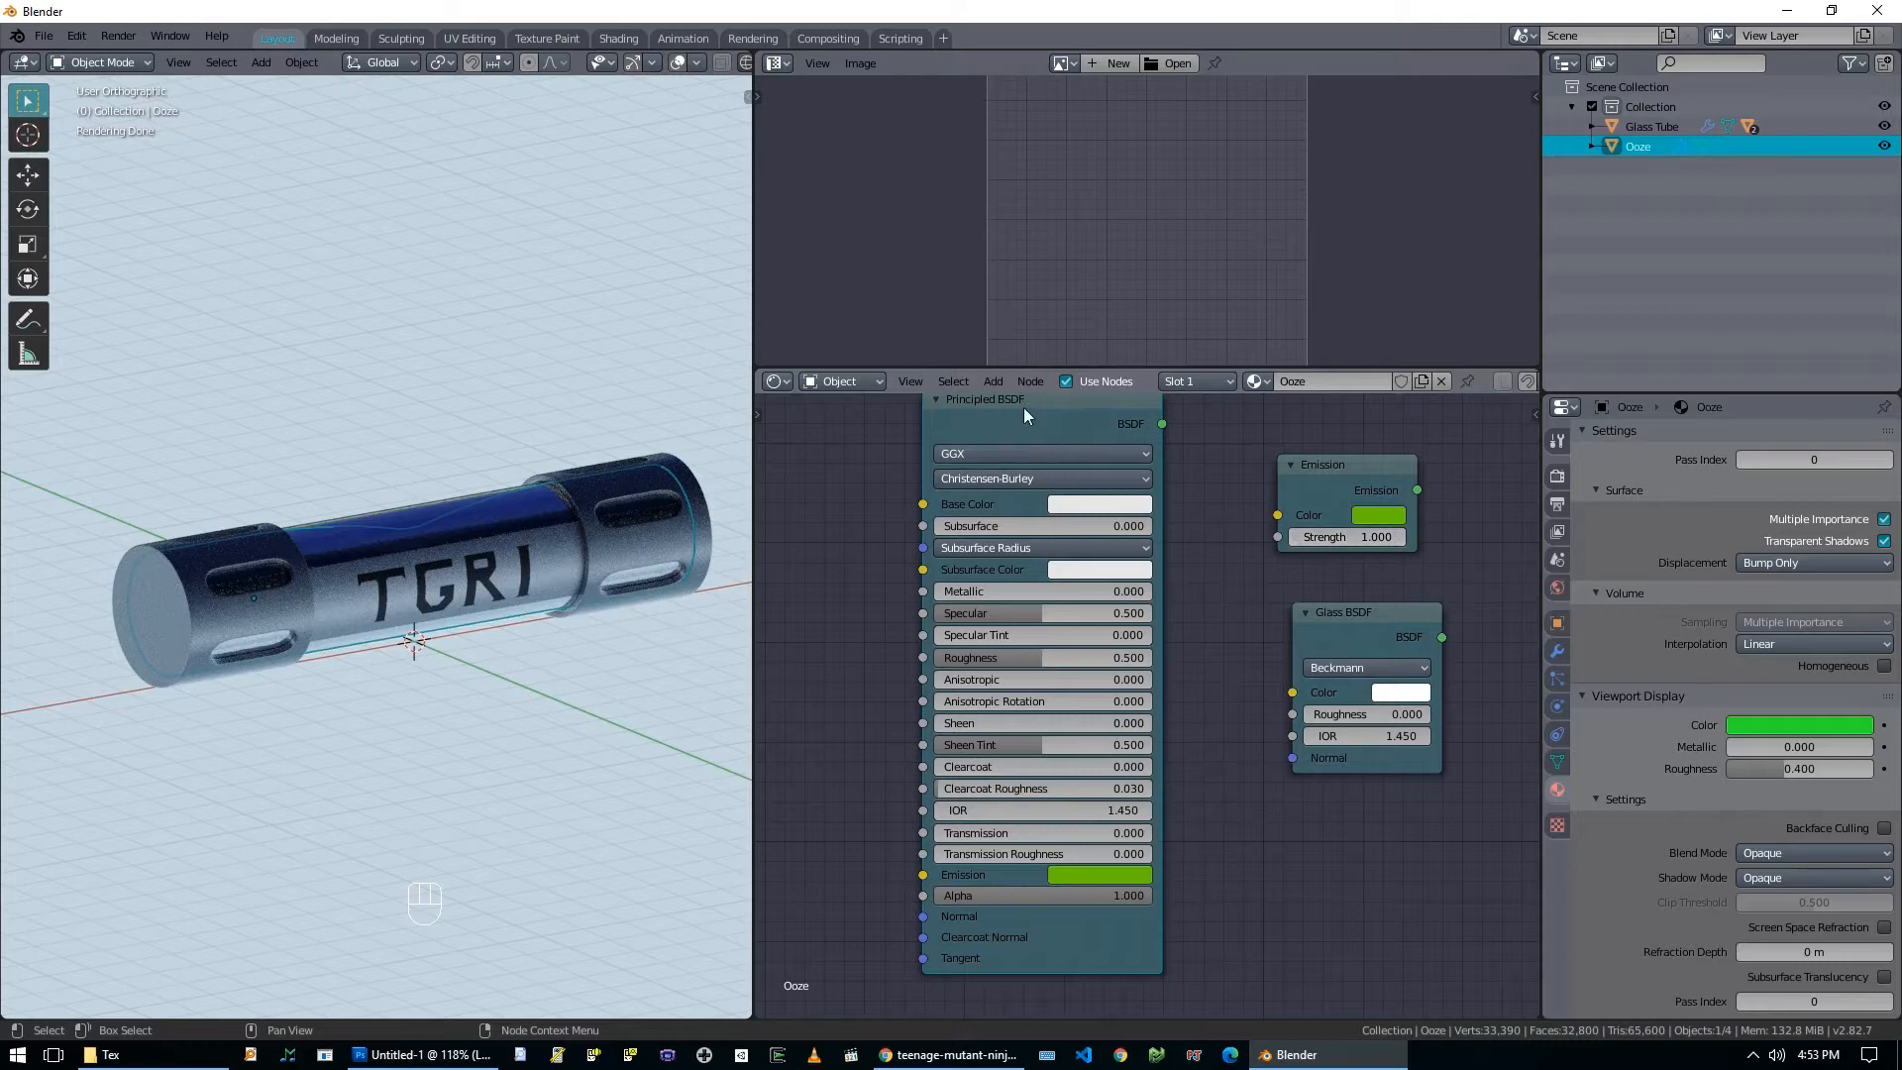
click(1110, 877)
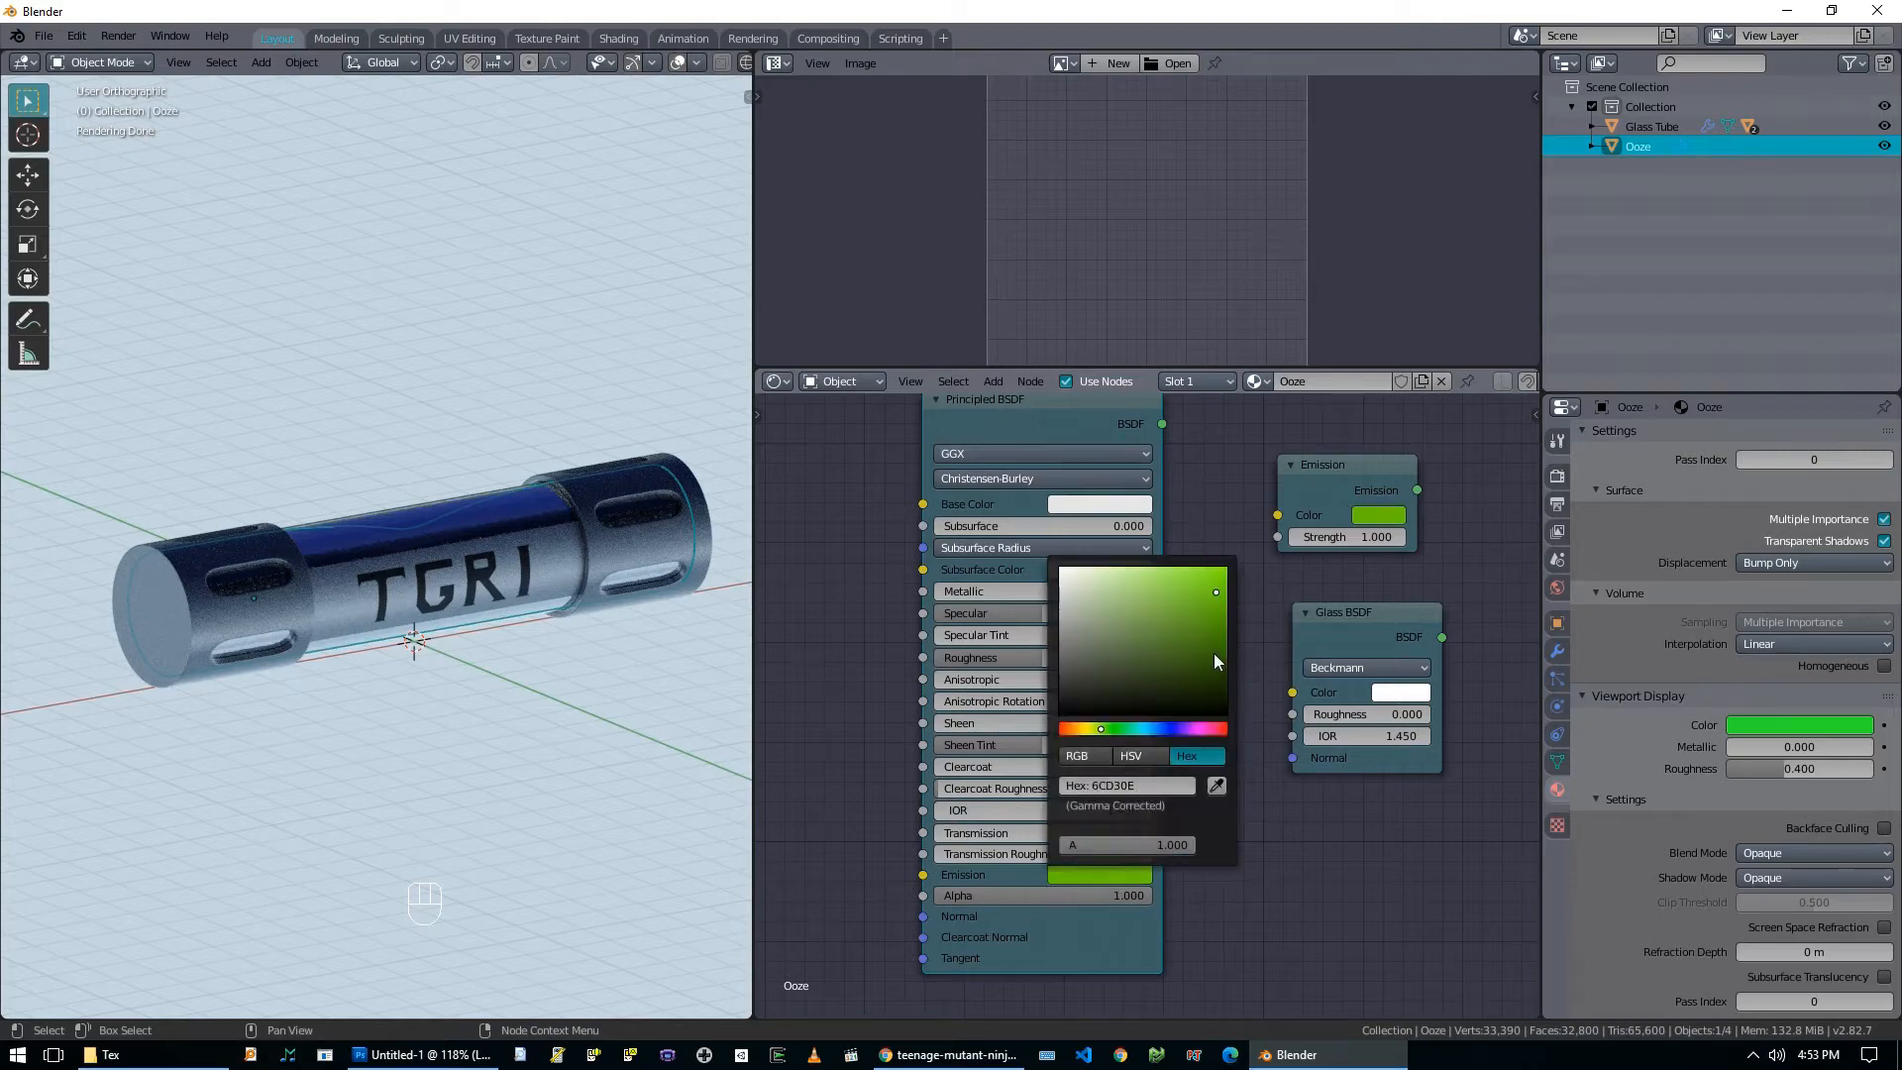
mouse_move(1216, 592)
mouse_down()
mouse_move(1194, 709)
mouse_move(1227, 567)
mouse_up()
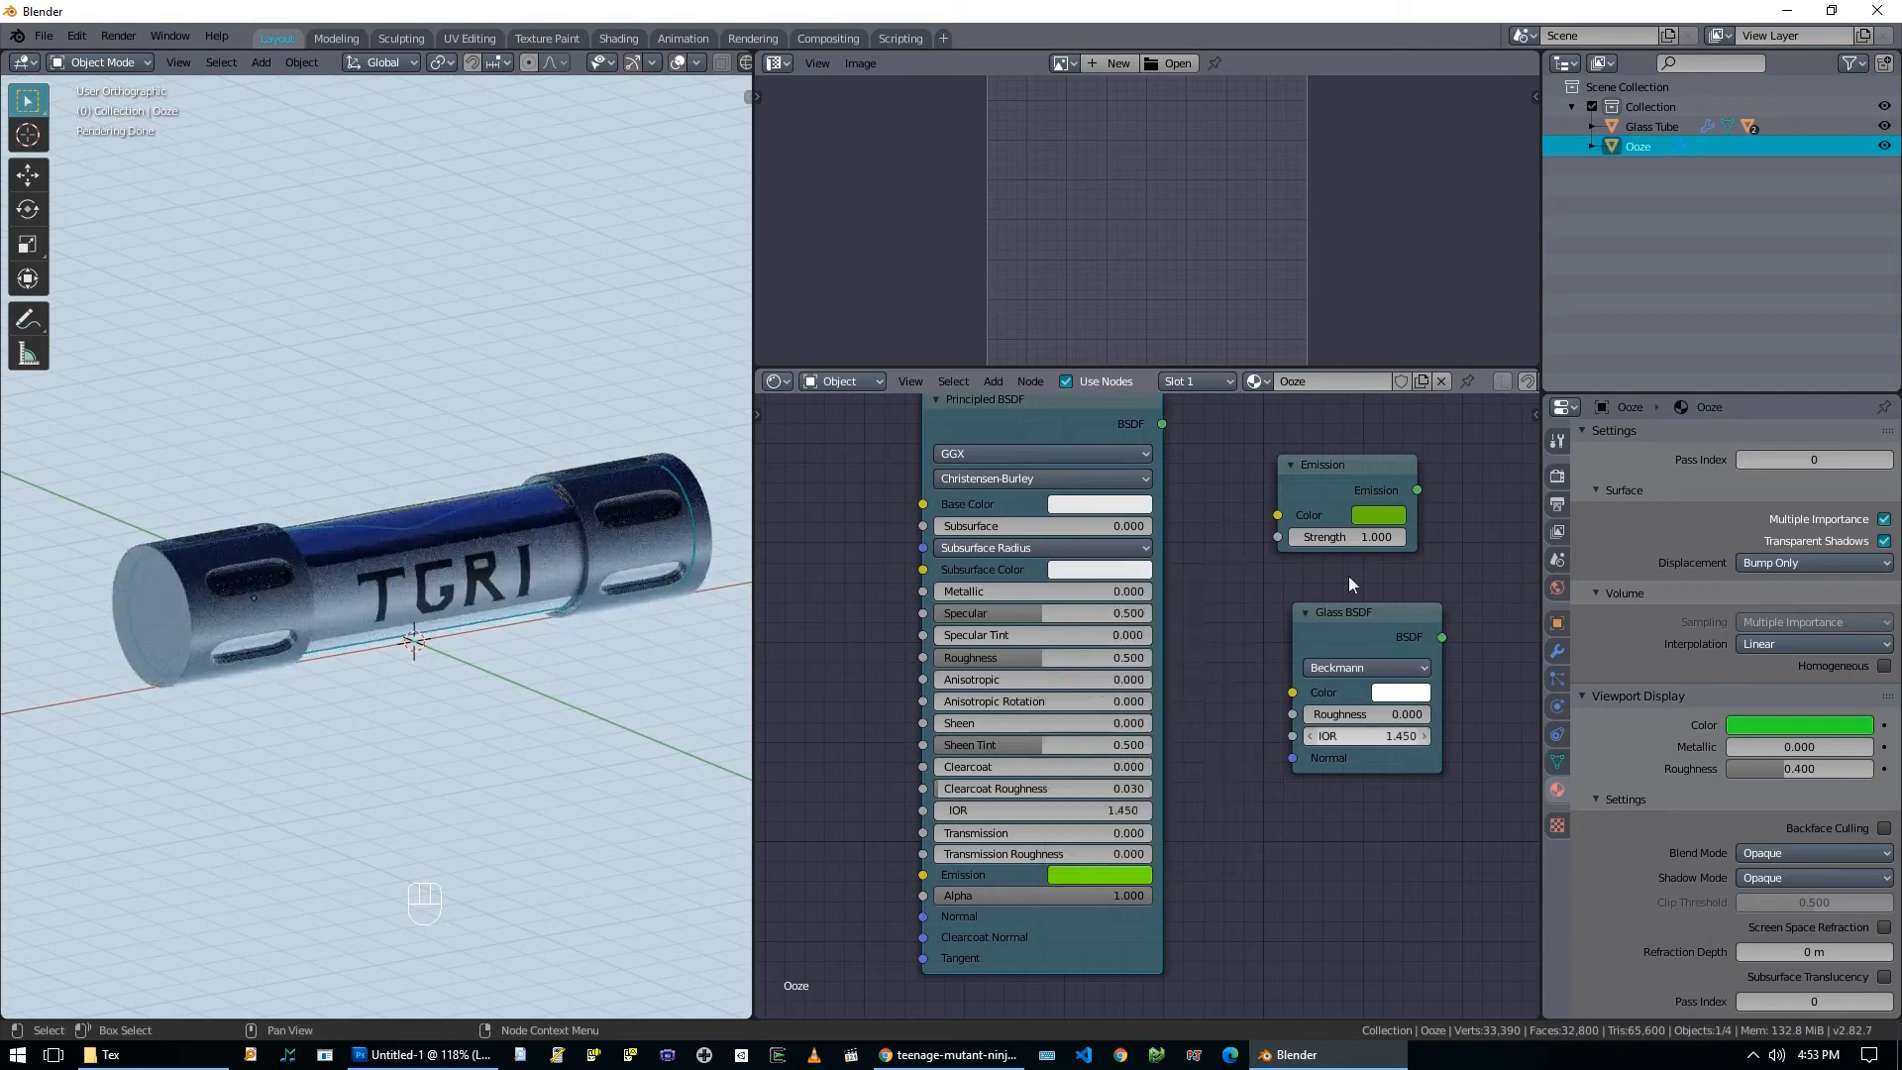
Set the Emission node's strength to 100.
click(1347, 537)
text(100)
key(Return)
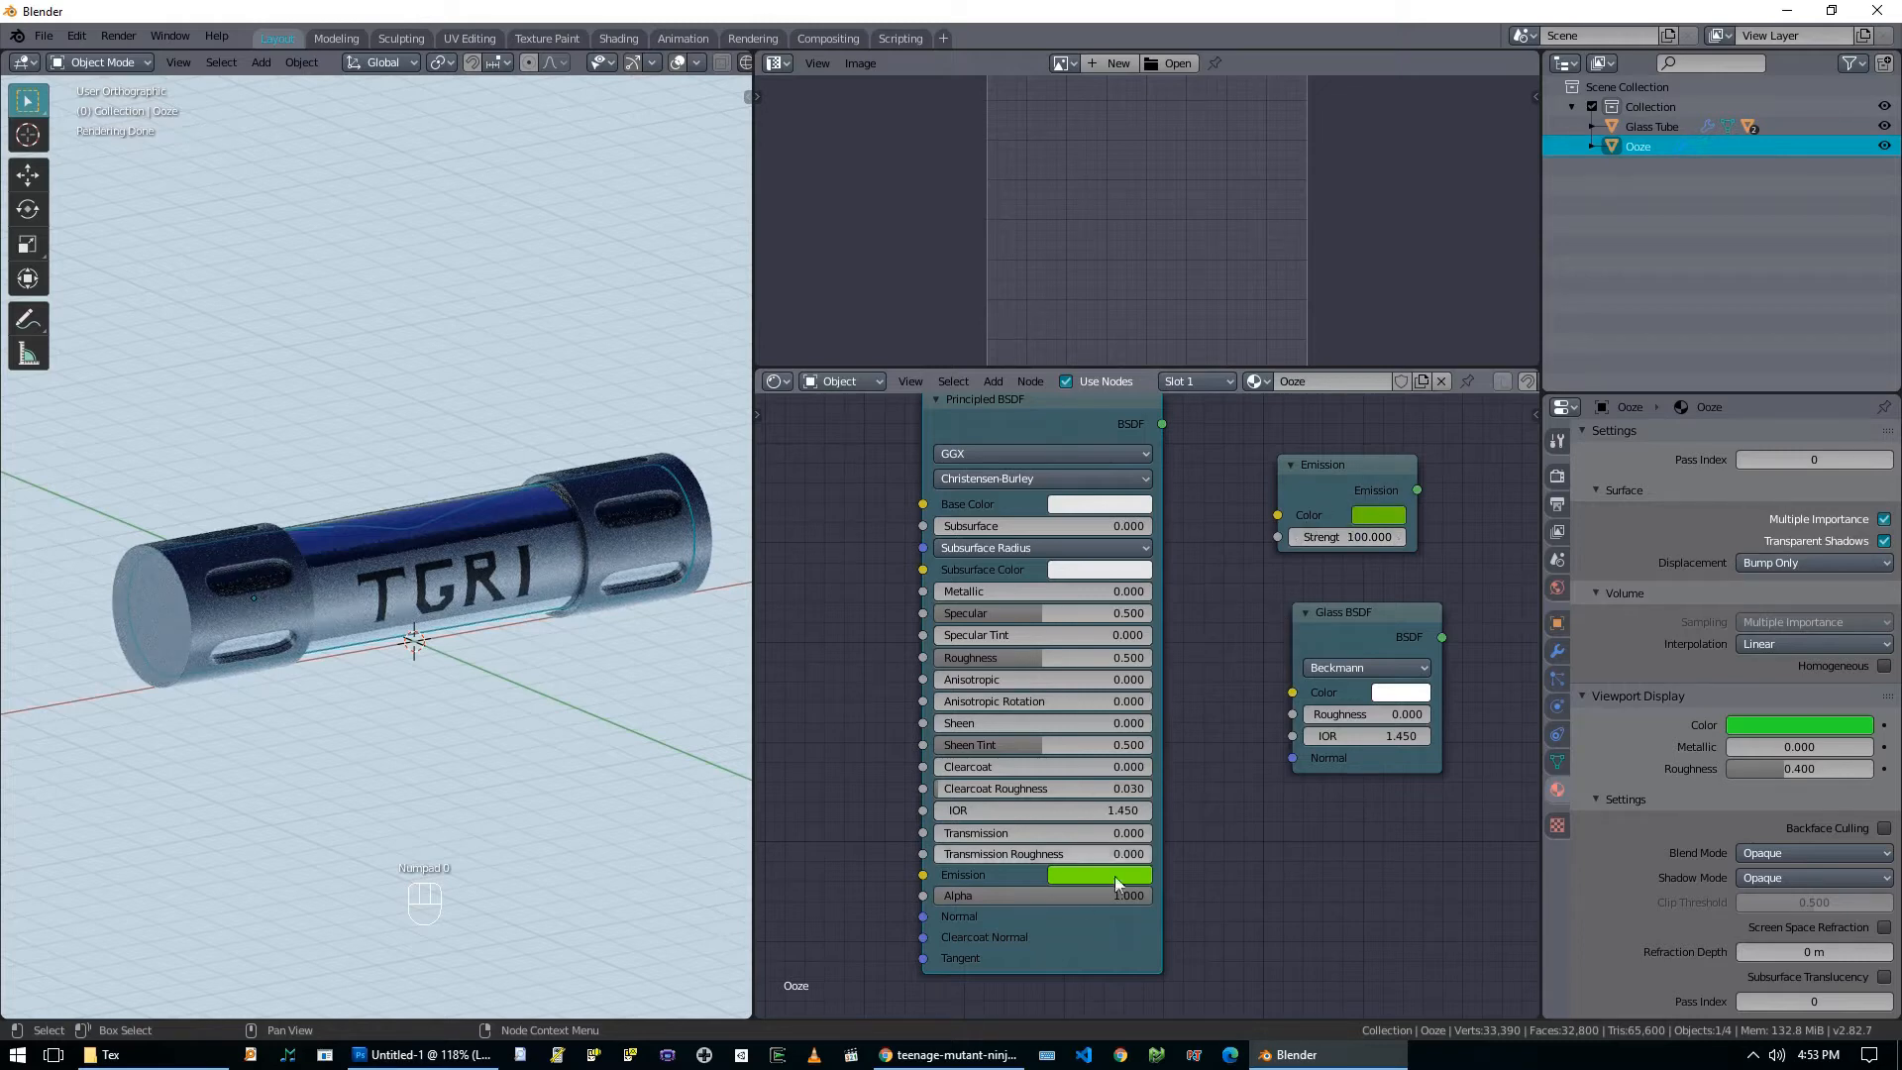
Delete the unused Principled BSDF node from the Ooze material.
click(1081, 879)
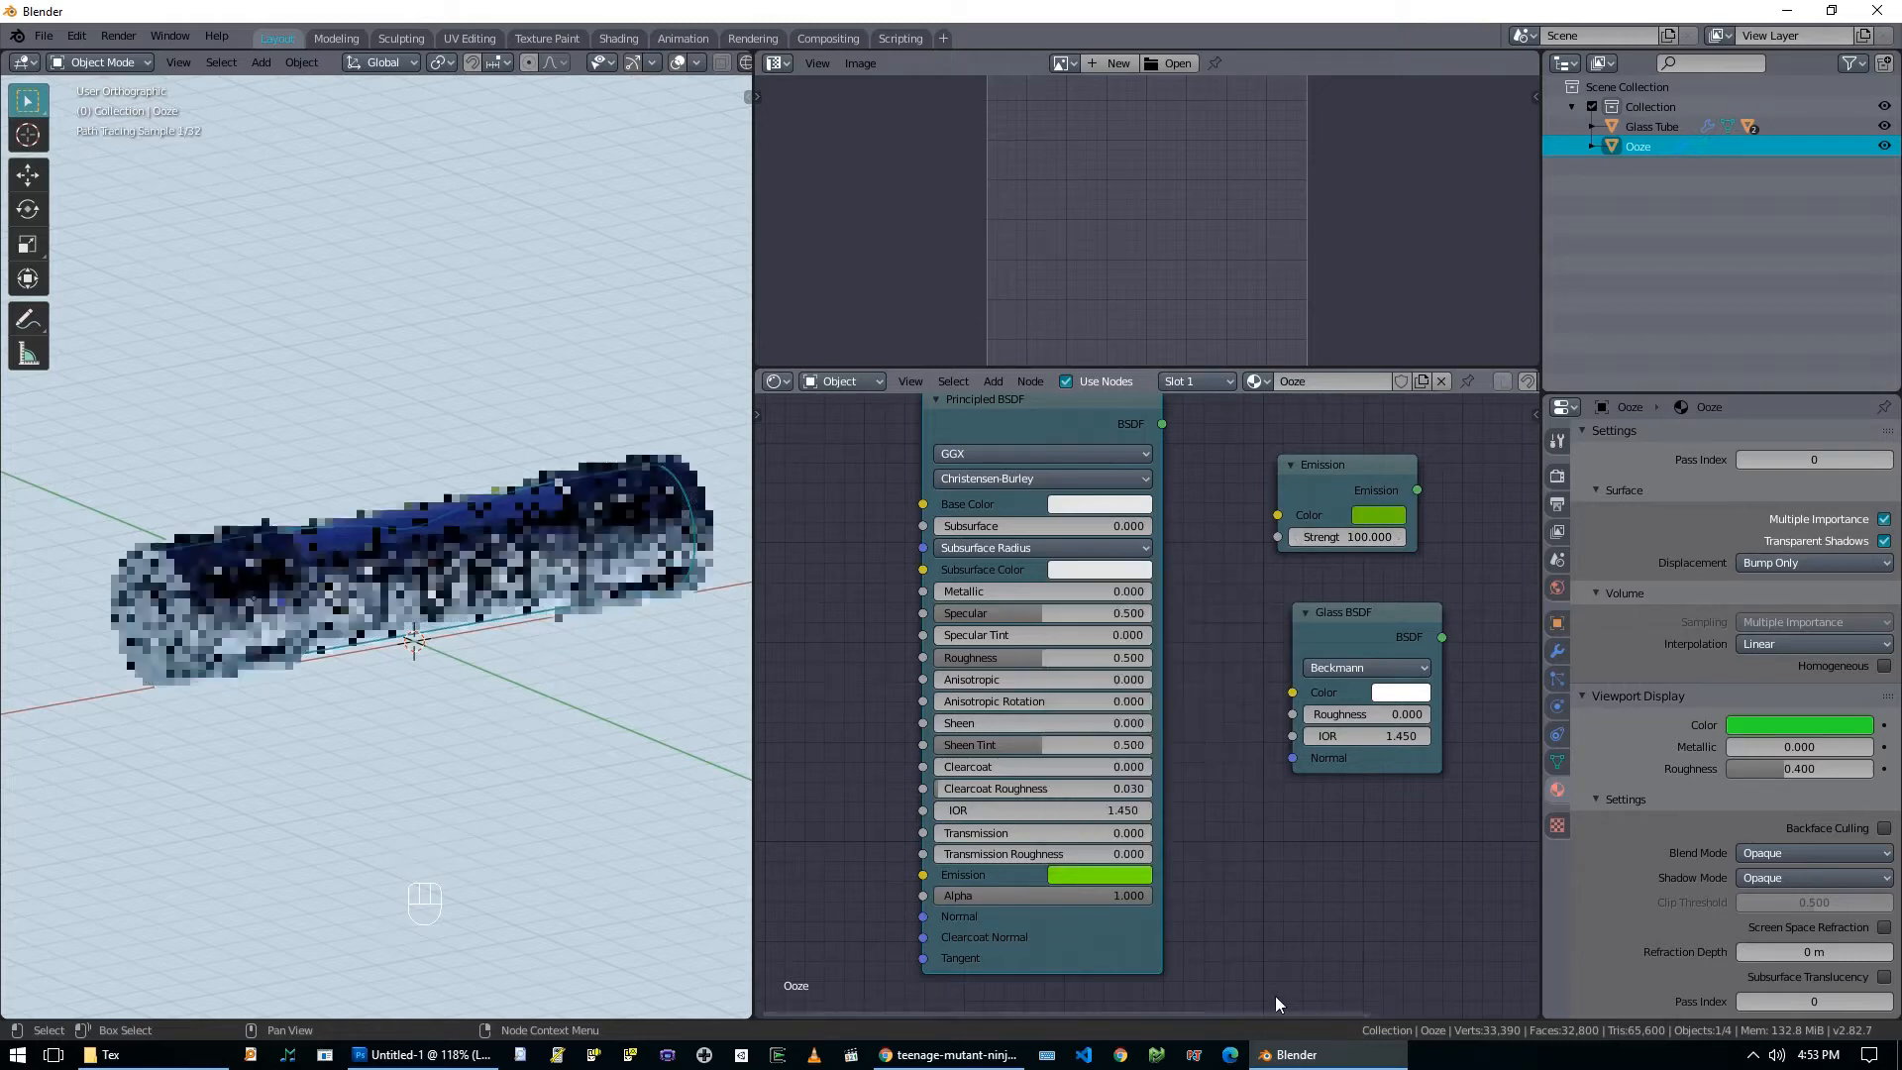
drag(1010, 443, 987, 461)
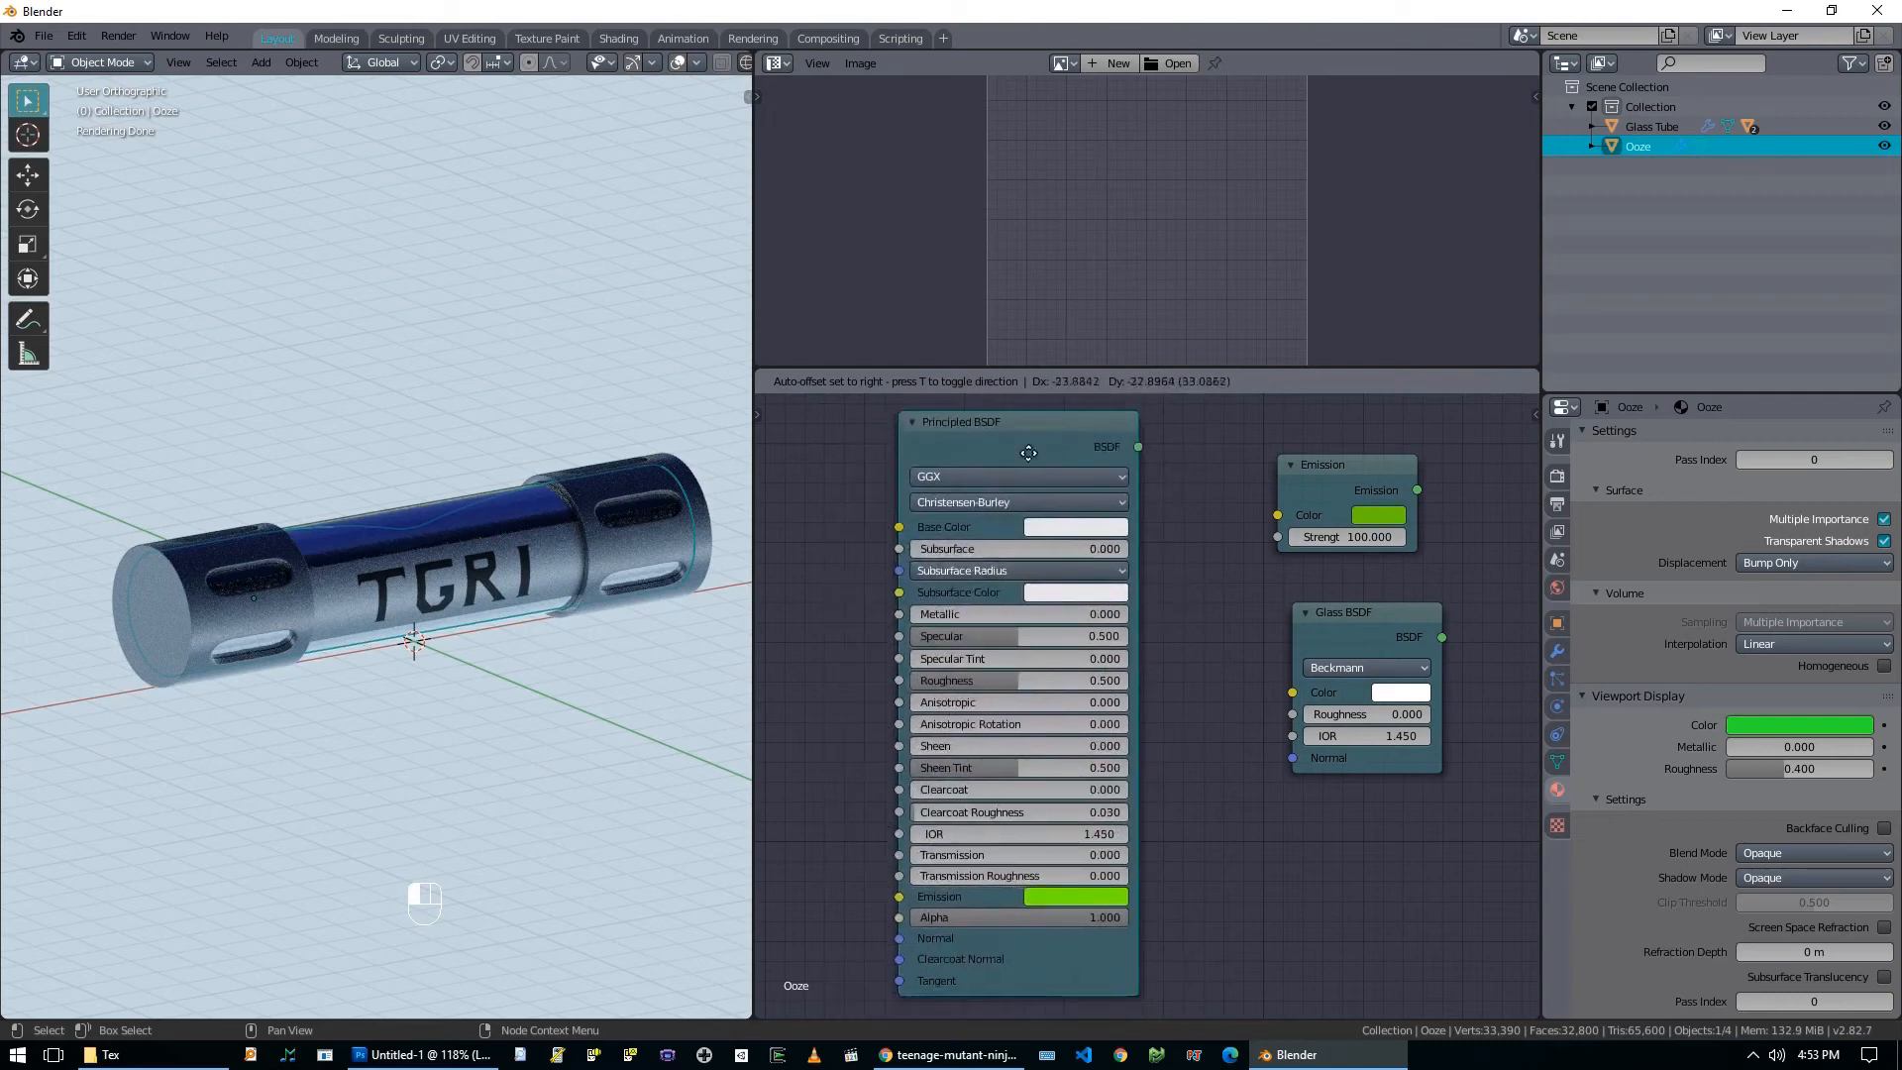
key(x)
Move the Glass BSDF and Emission nodes further away from the Material Output to make room between them.
key(Home)
click(1140, 657)
key(g)
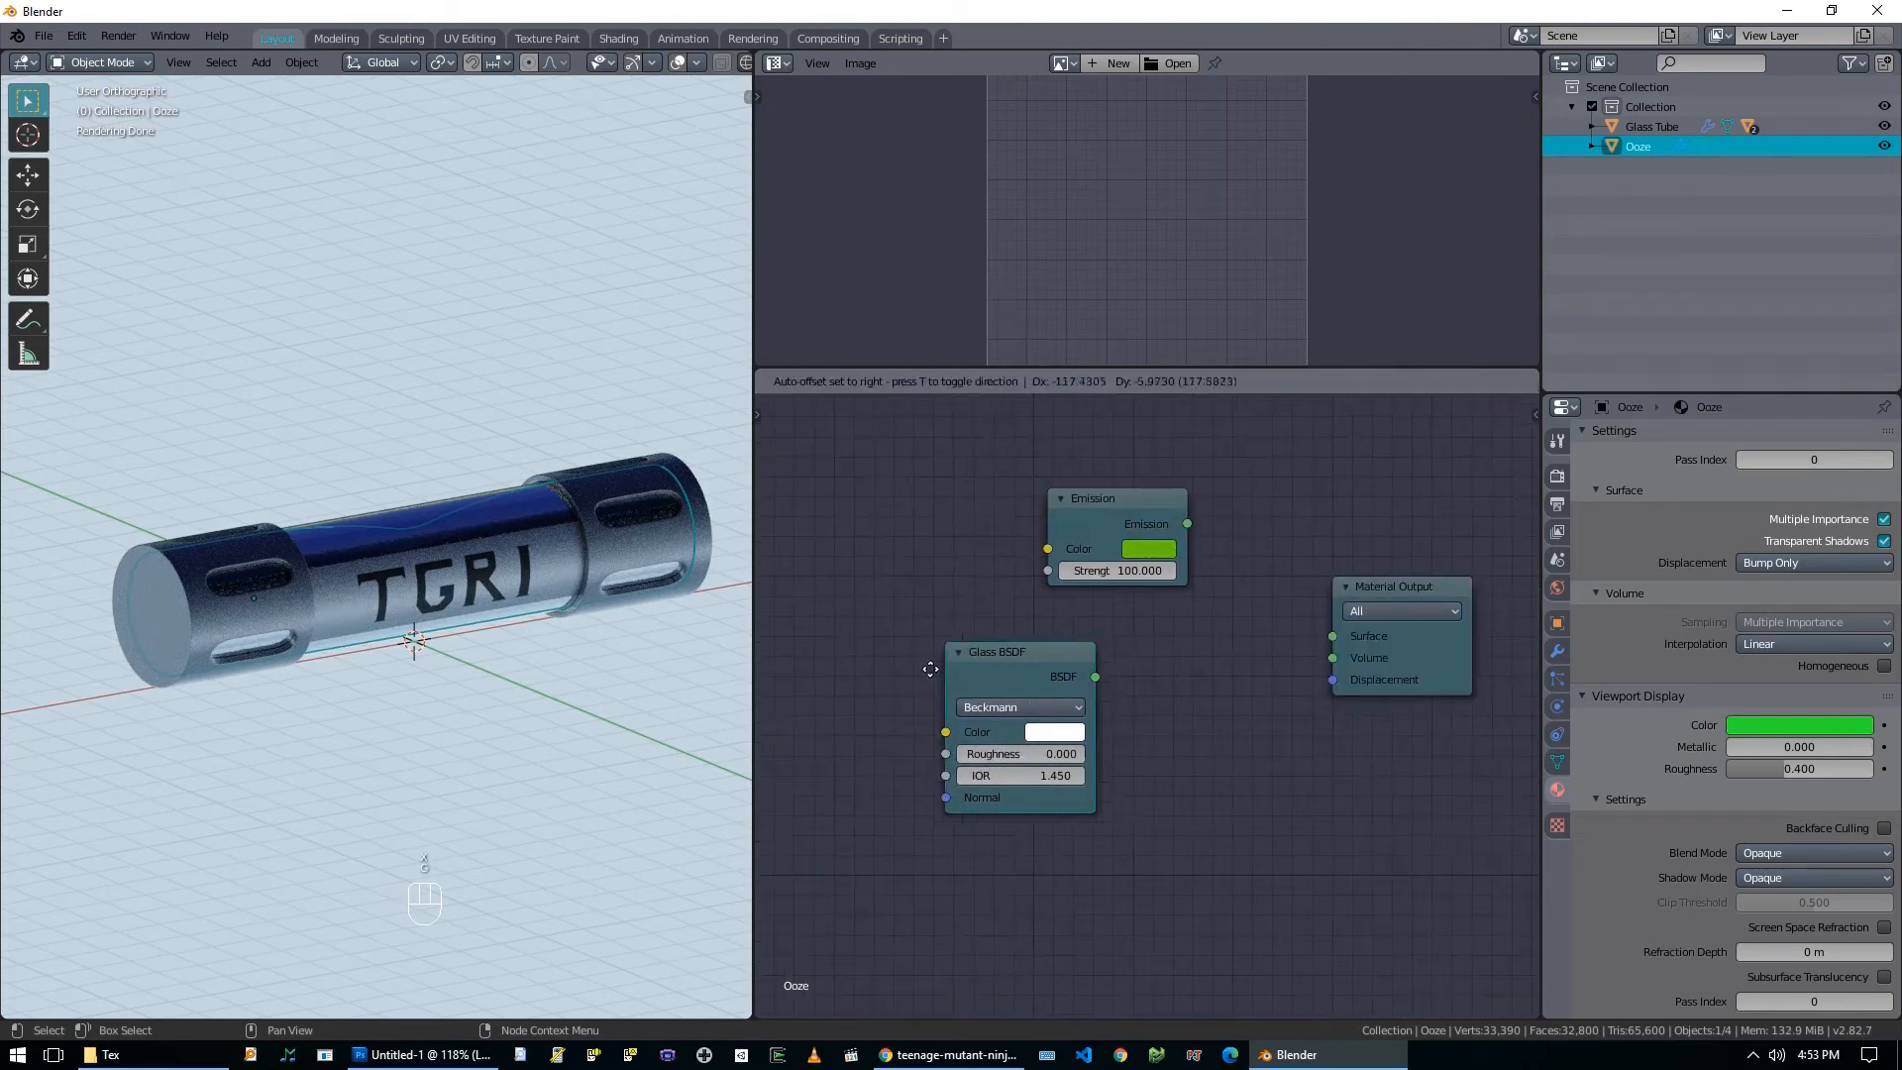
click(897, 669)
click(1080, 515)
key(g)
click(911, 512)
Add a Mix Shader and connect Emission to its first shader input and Glass BSDF to its second.
key(shift+a)
mouse_move(1161, 628)
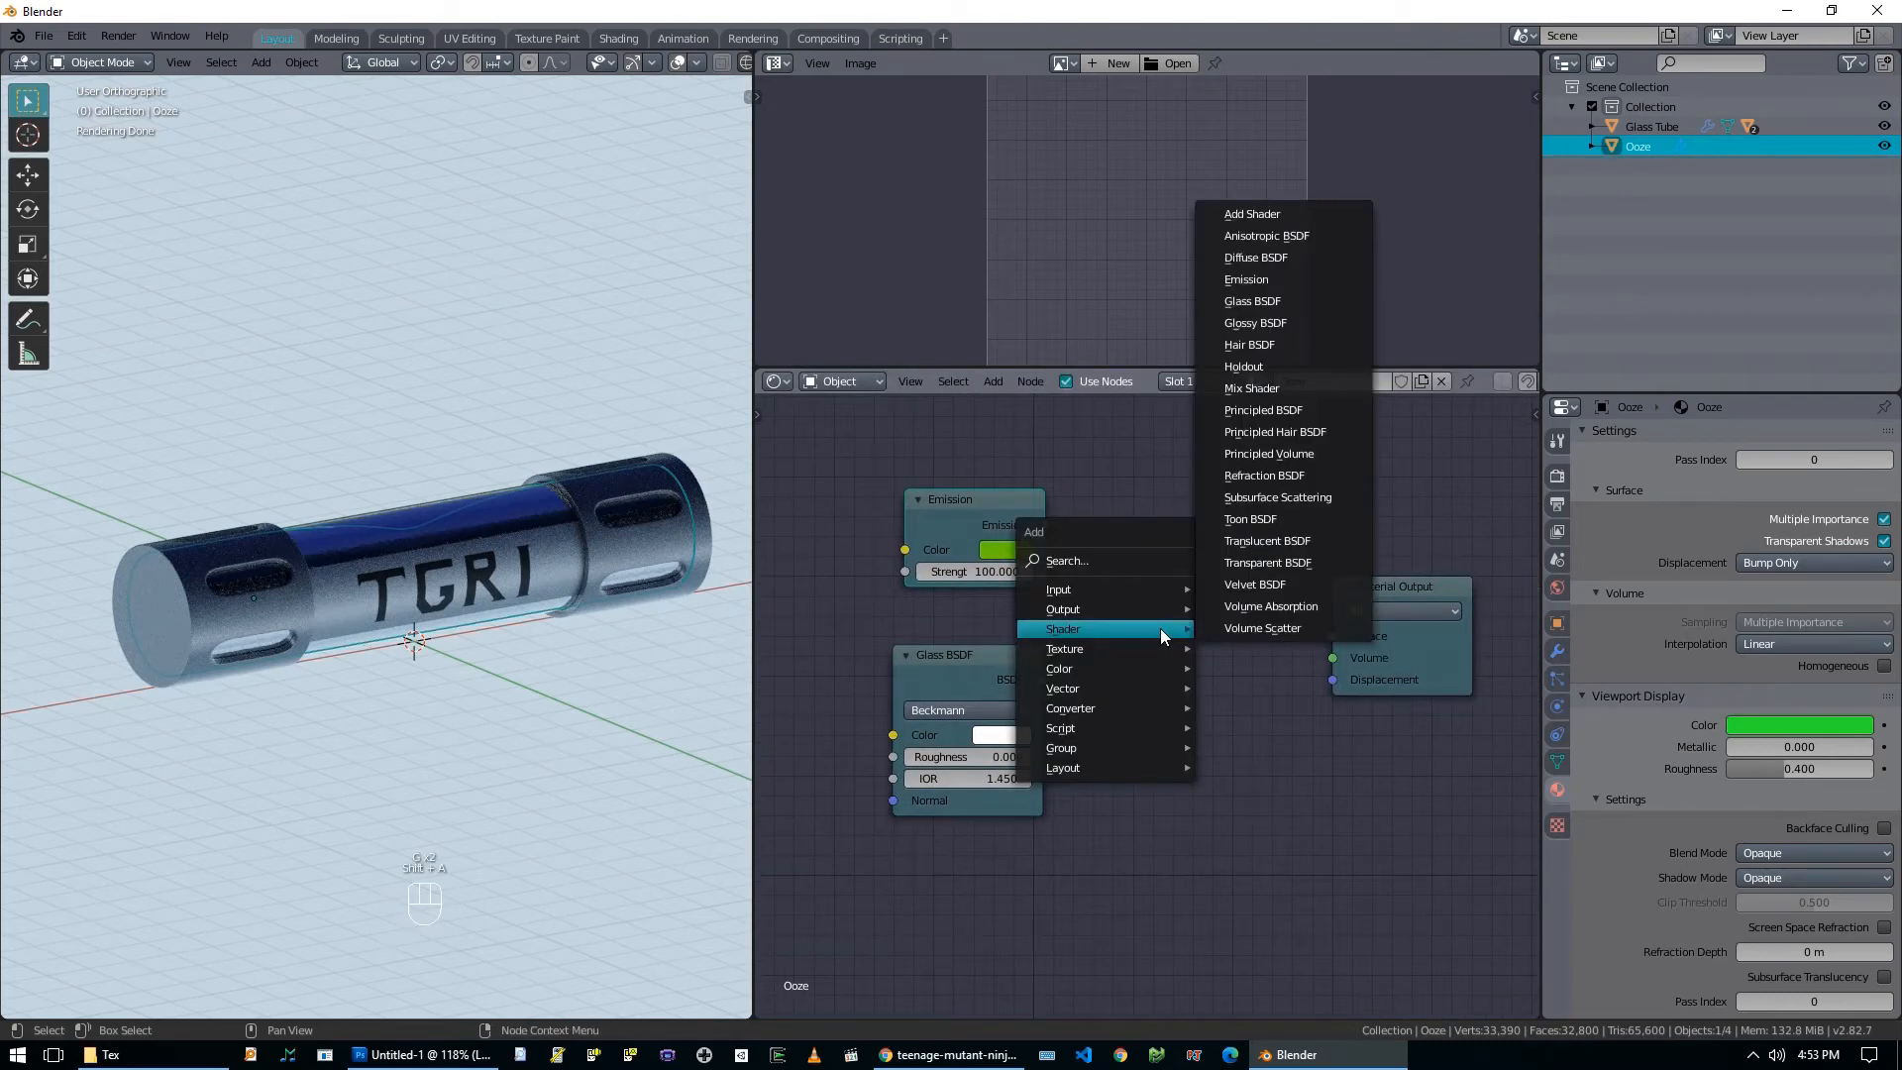
click(1264, 386)
click(1078, 655)
drag(1045, 525, 1118, 688)
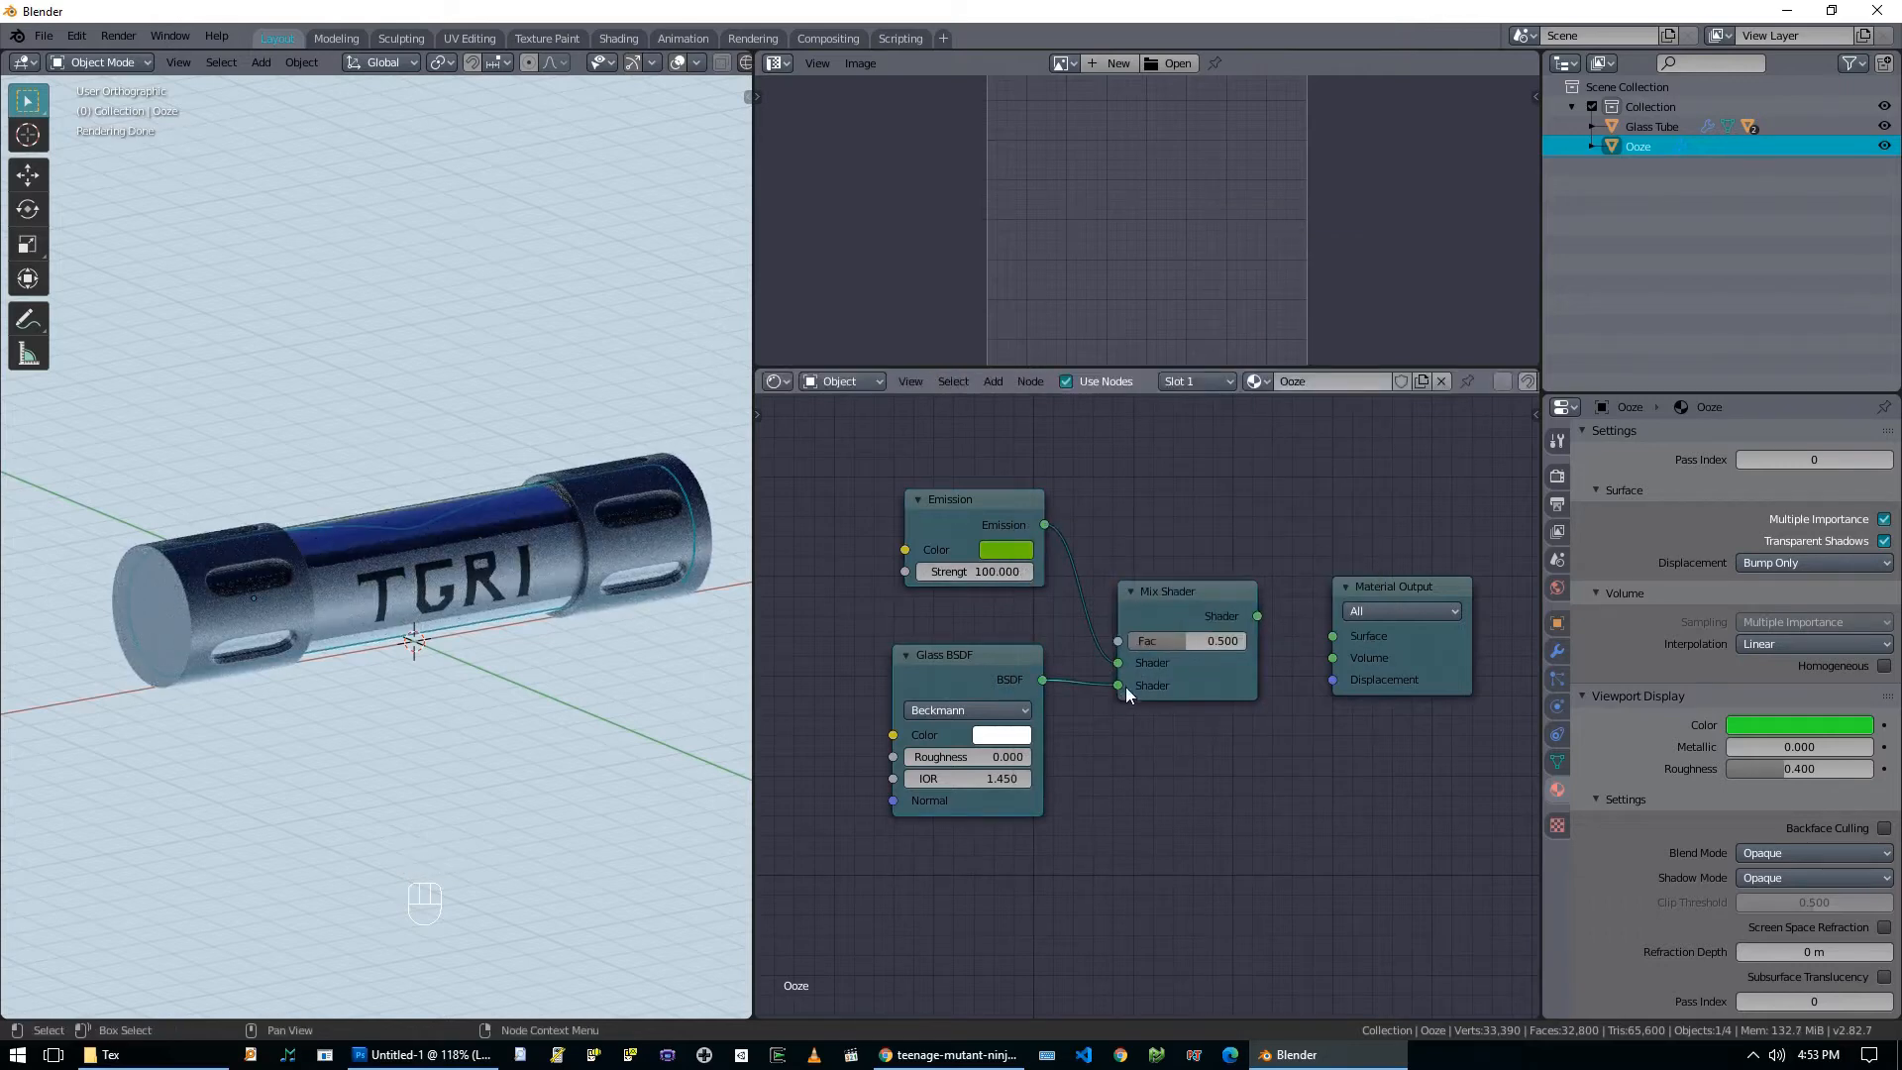
Set the Mix Shader factor to 0.975 and connect its output to the Material Output's Surface.
click(1214, 644)
text(5)
key(Return)
drag(1257, 616, 1357, 644)
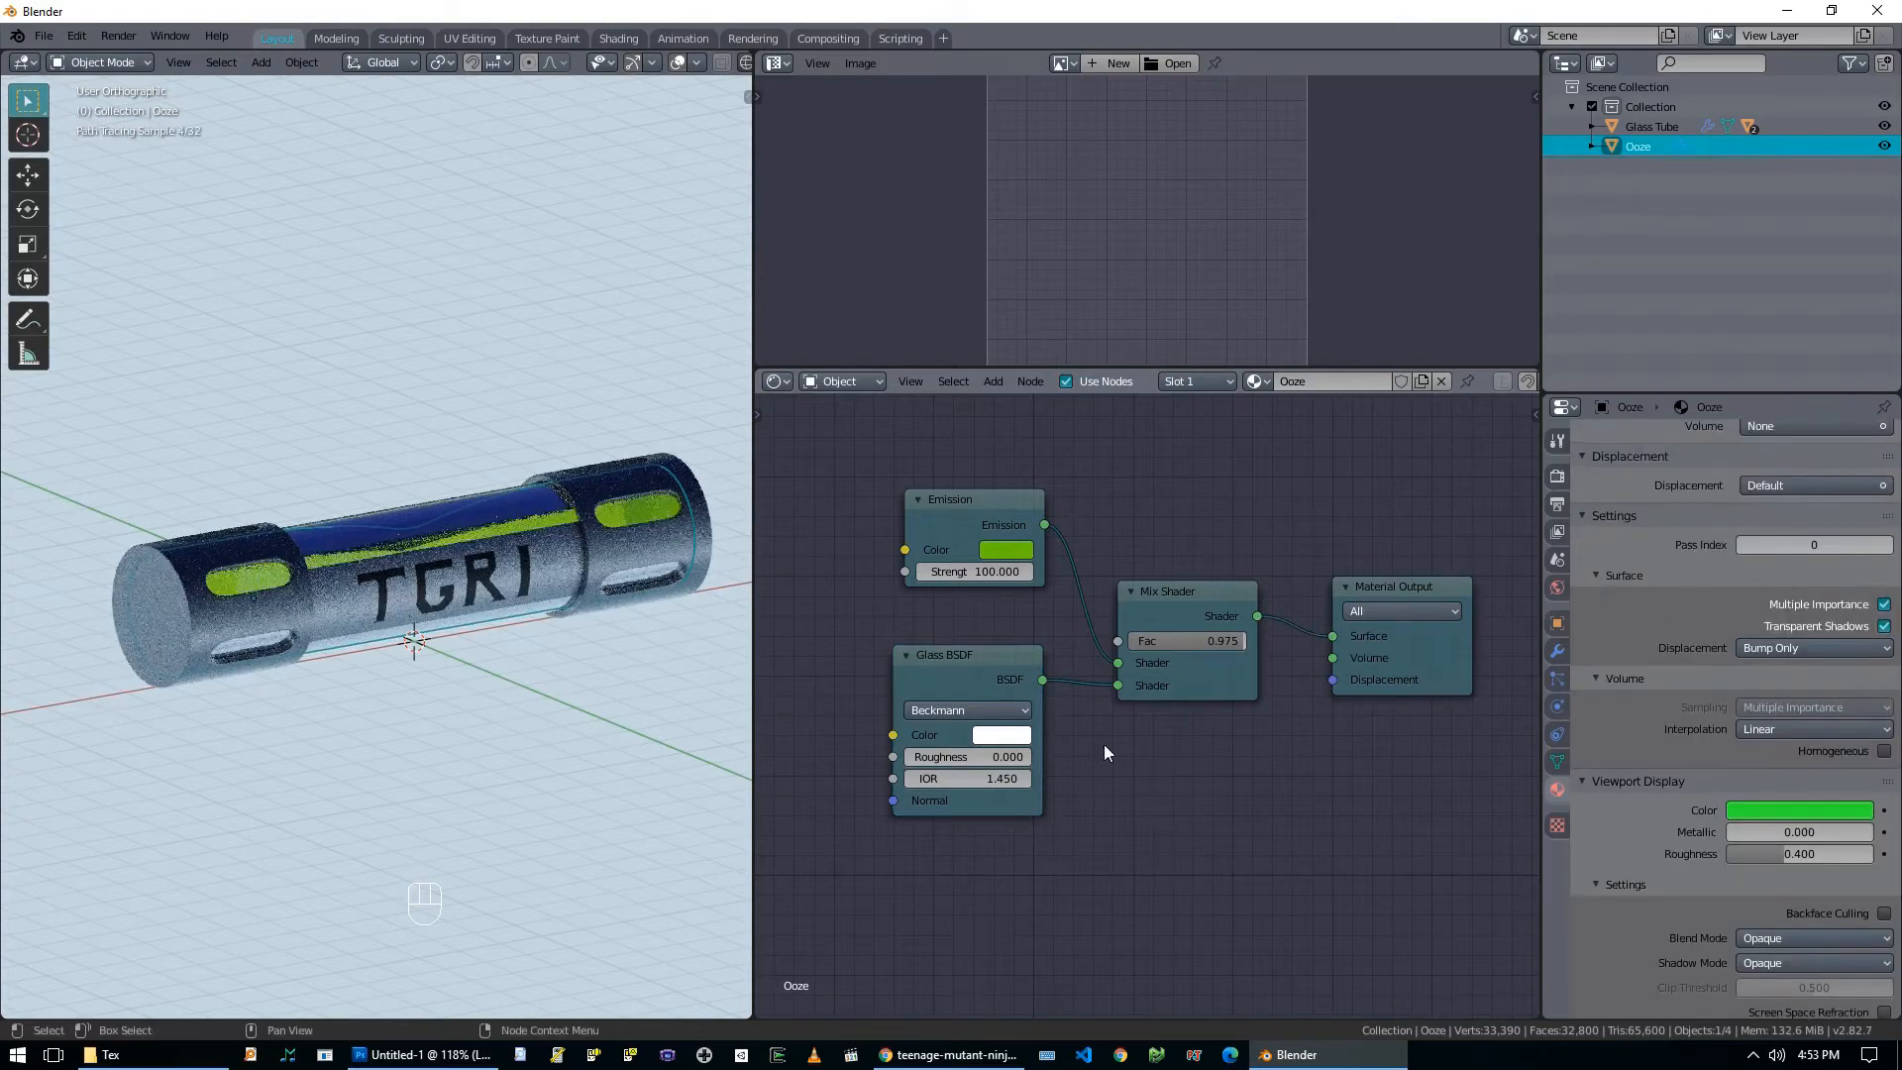
Hide the Glass Tube and inspect the rendered ooze inside the canister up close.
scroll(470, 634, up, 3)
scroll(472, 639, down, 4)
click(430, 517)
key(h)
middle_drag(436, 555, 605, 674)
scroll(466, 634, up, 1)
scroll(461, 631, up, 2)
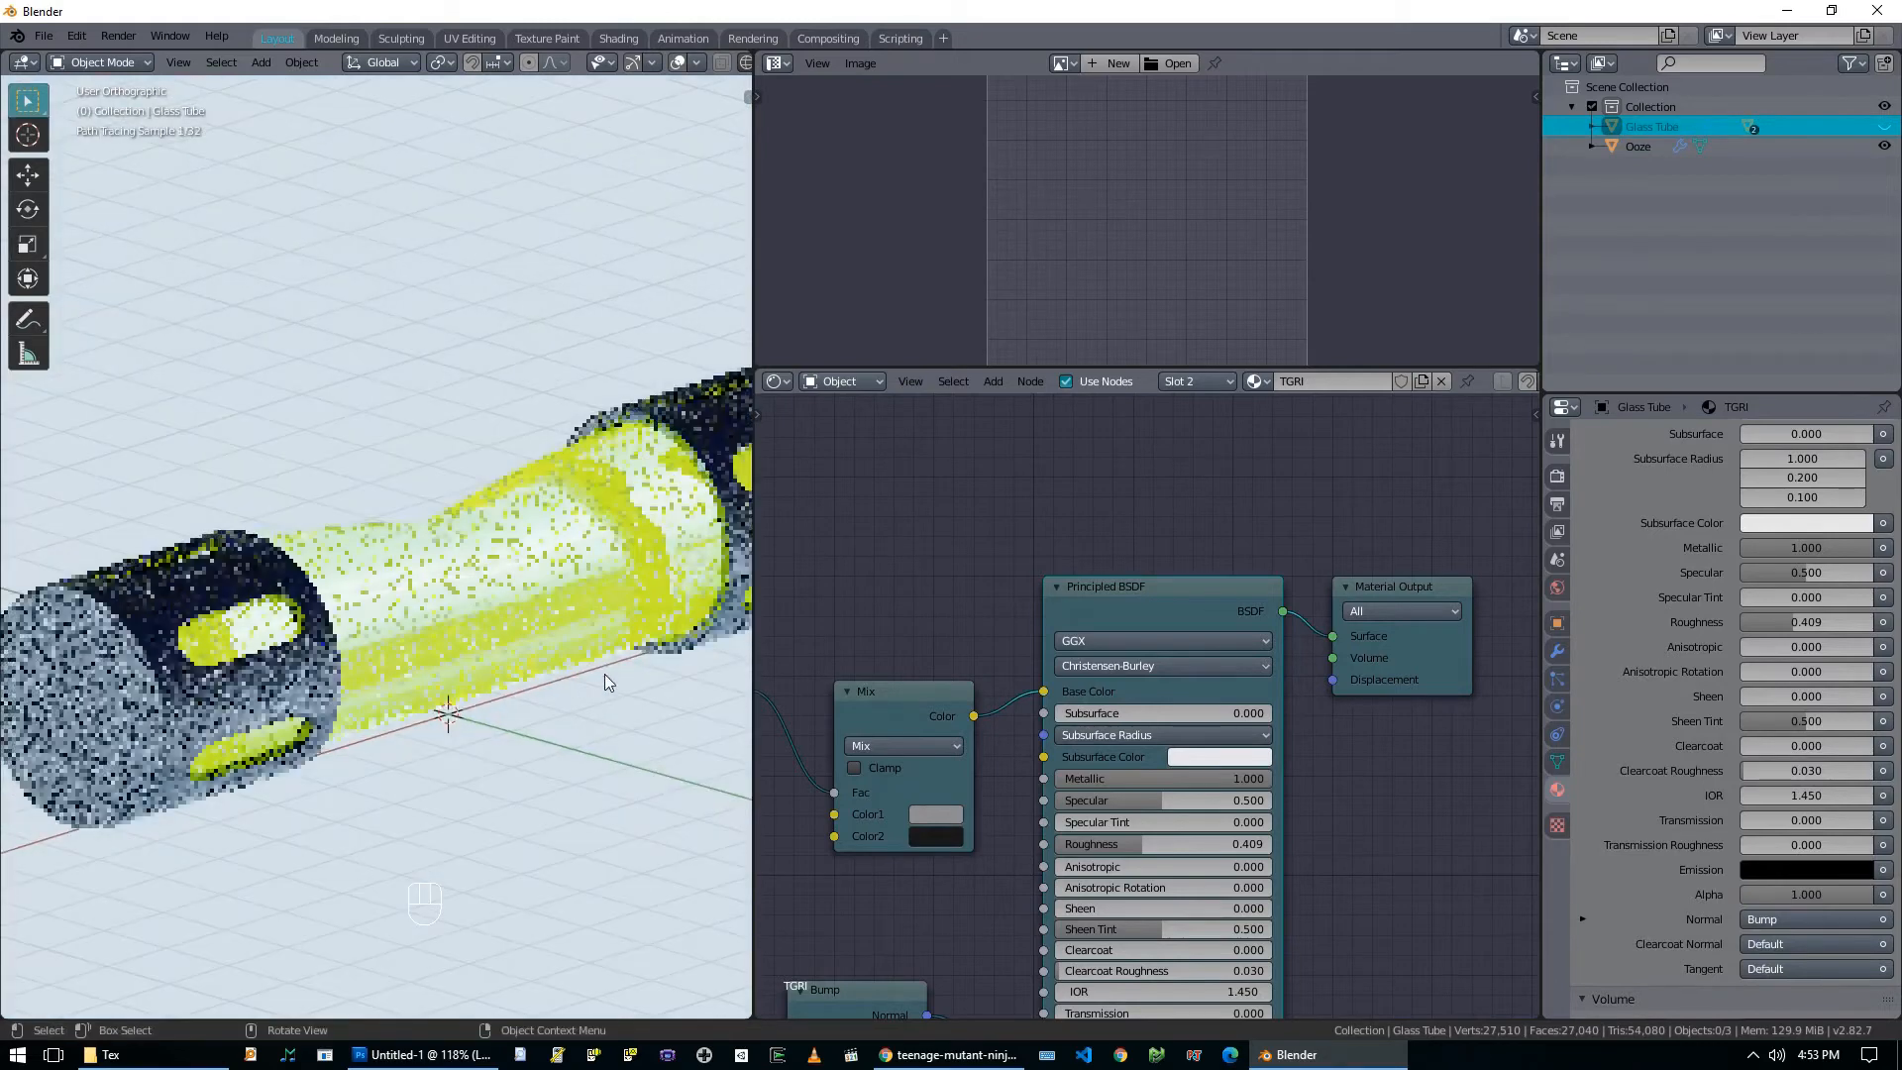
scroll(1380, 765, down, 4)
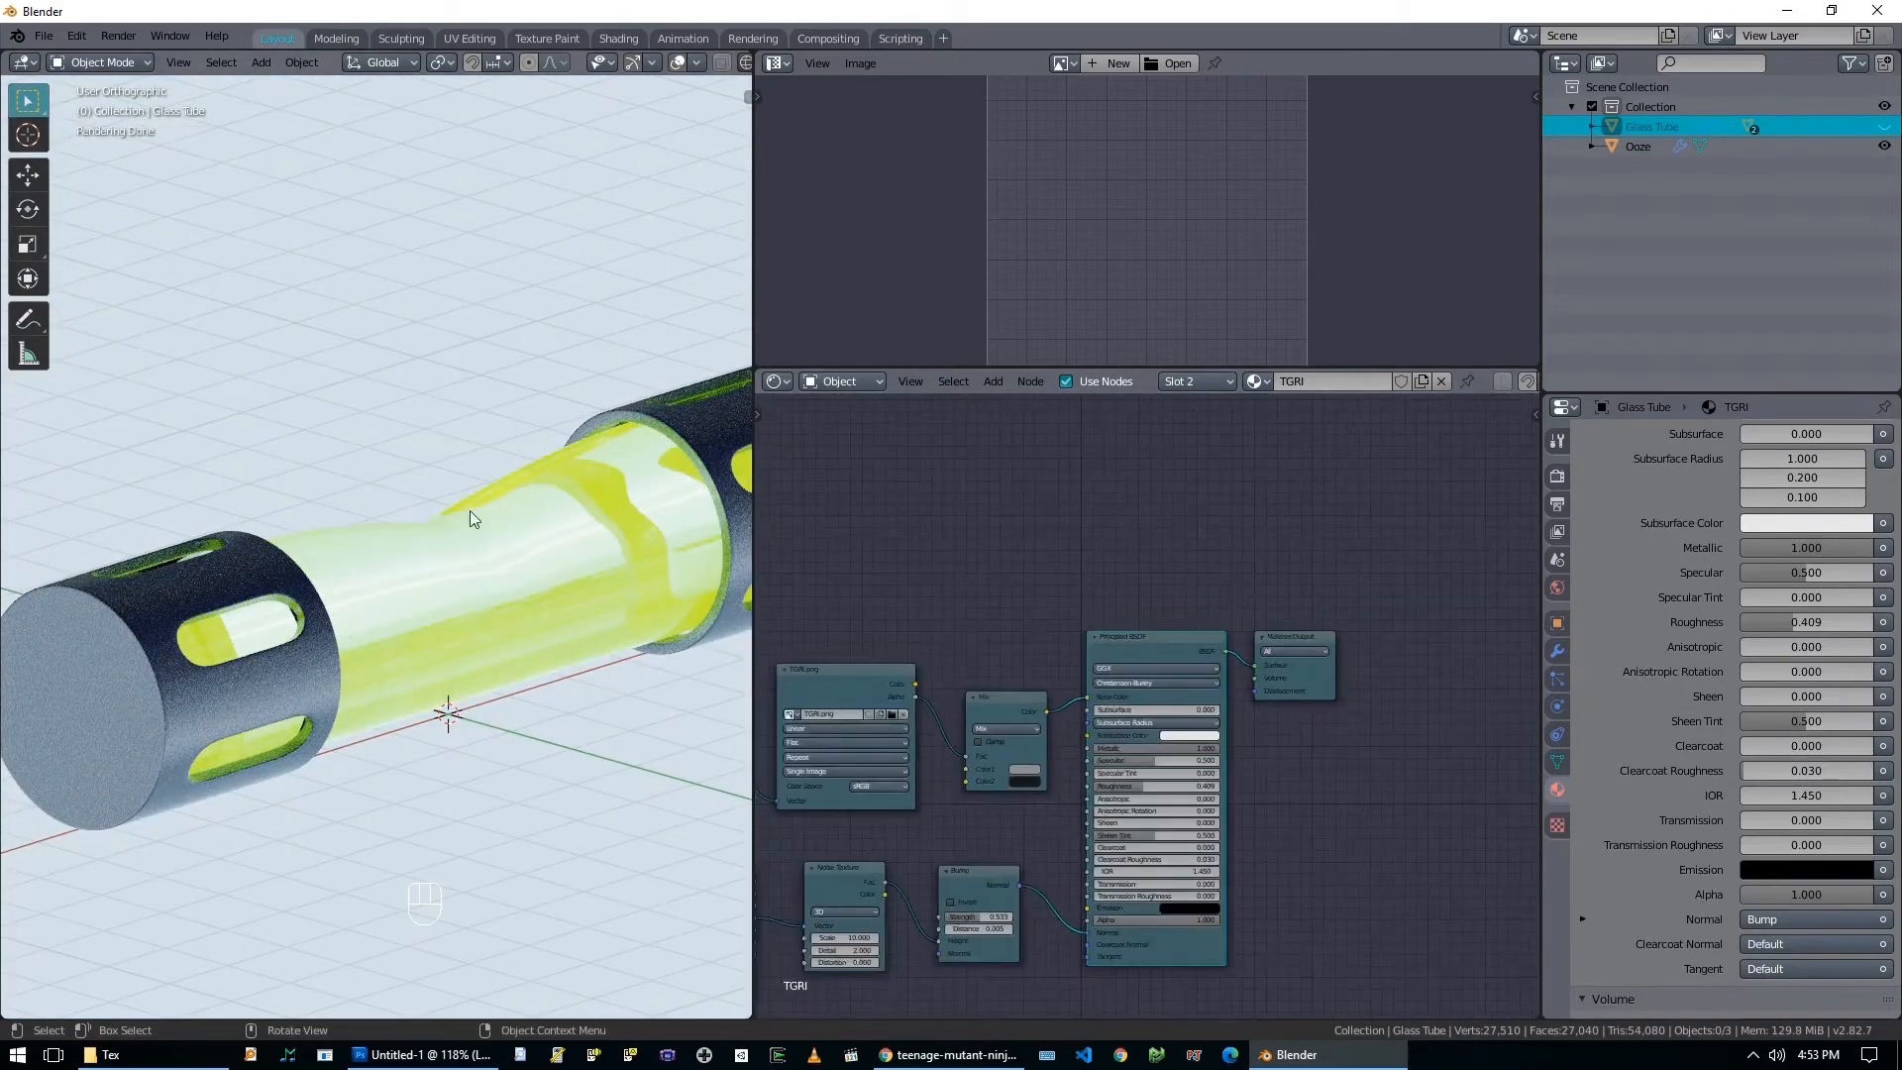
Try a lower Mix Shader factor on the Ooze material and restore it to 0.975.
click(586, 487)
scroll(1185, 692, up, 2)
drag(1228, 651, 1169, 657)
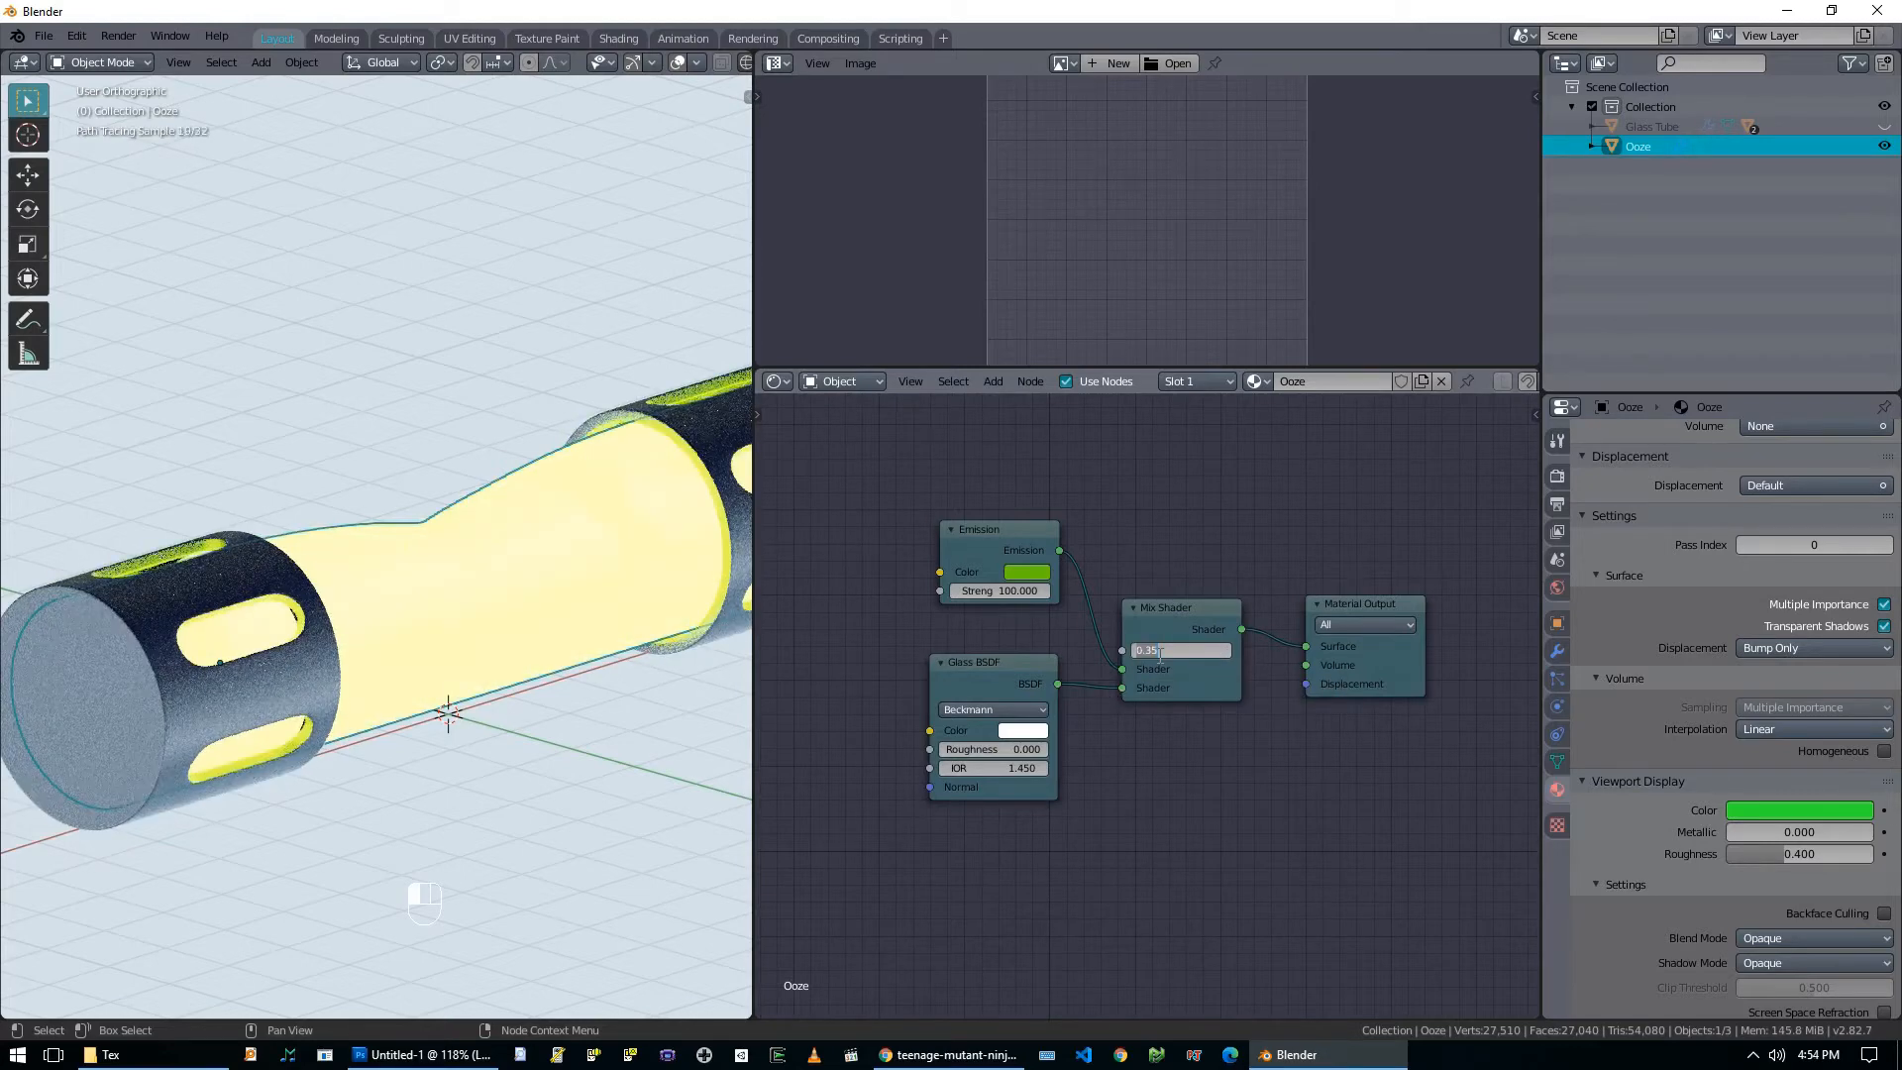
key(Return)
click(1159, 656)
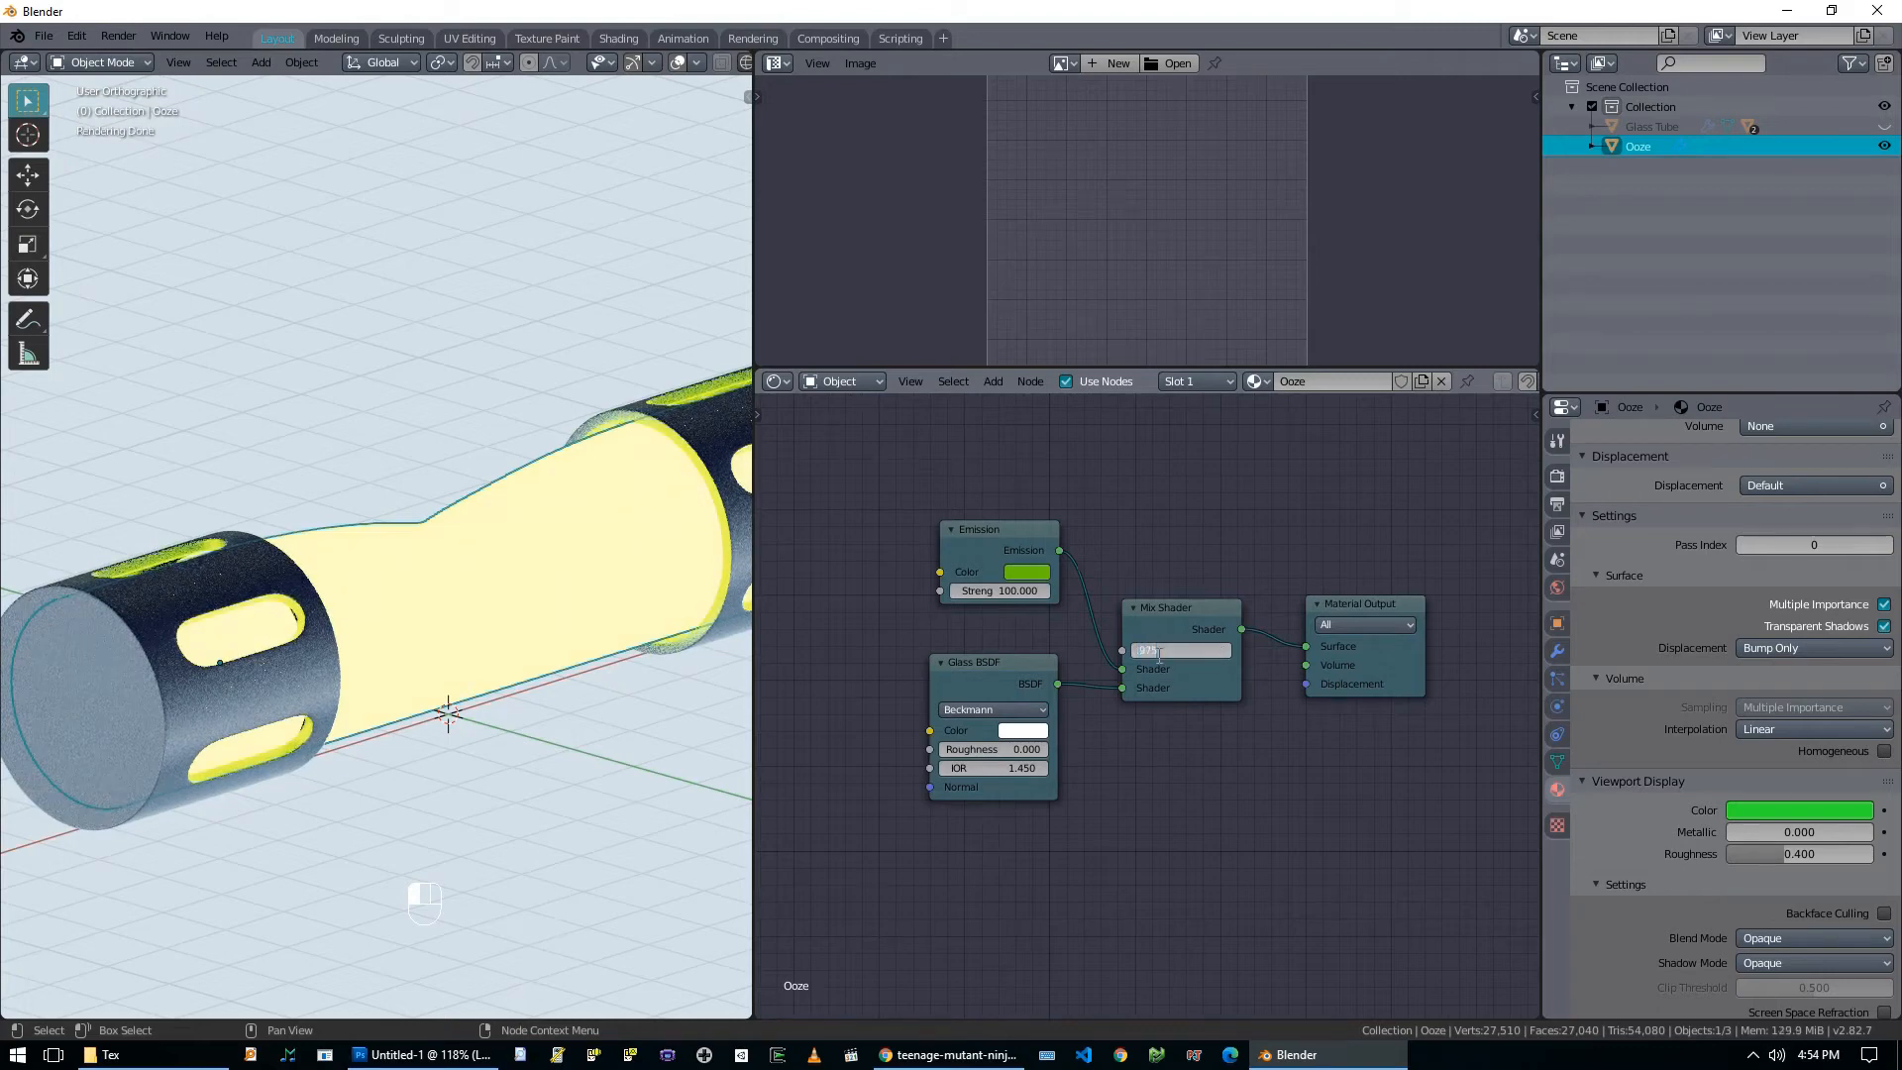
text(.975)
key(Return)
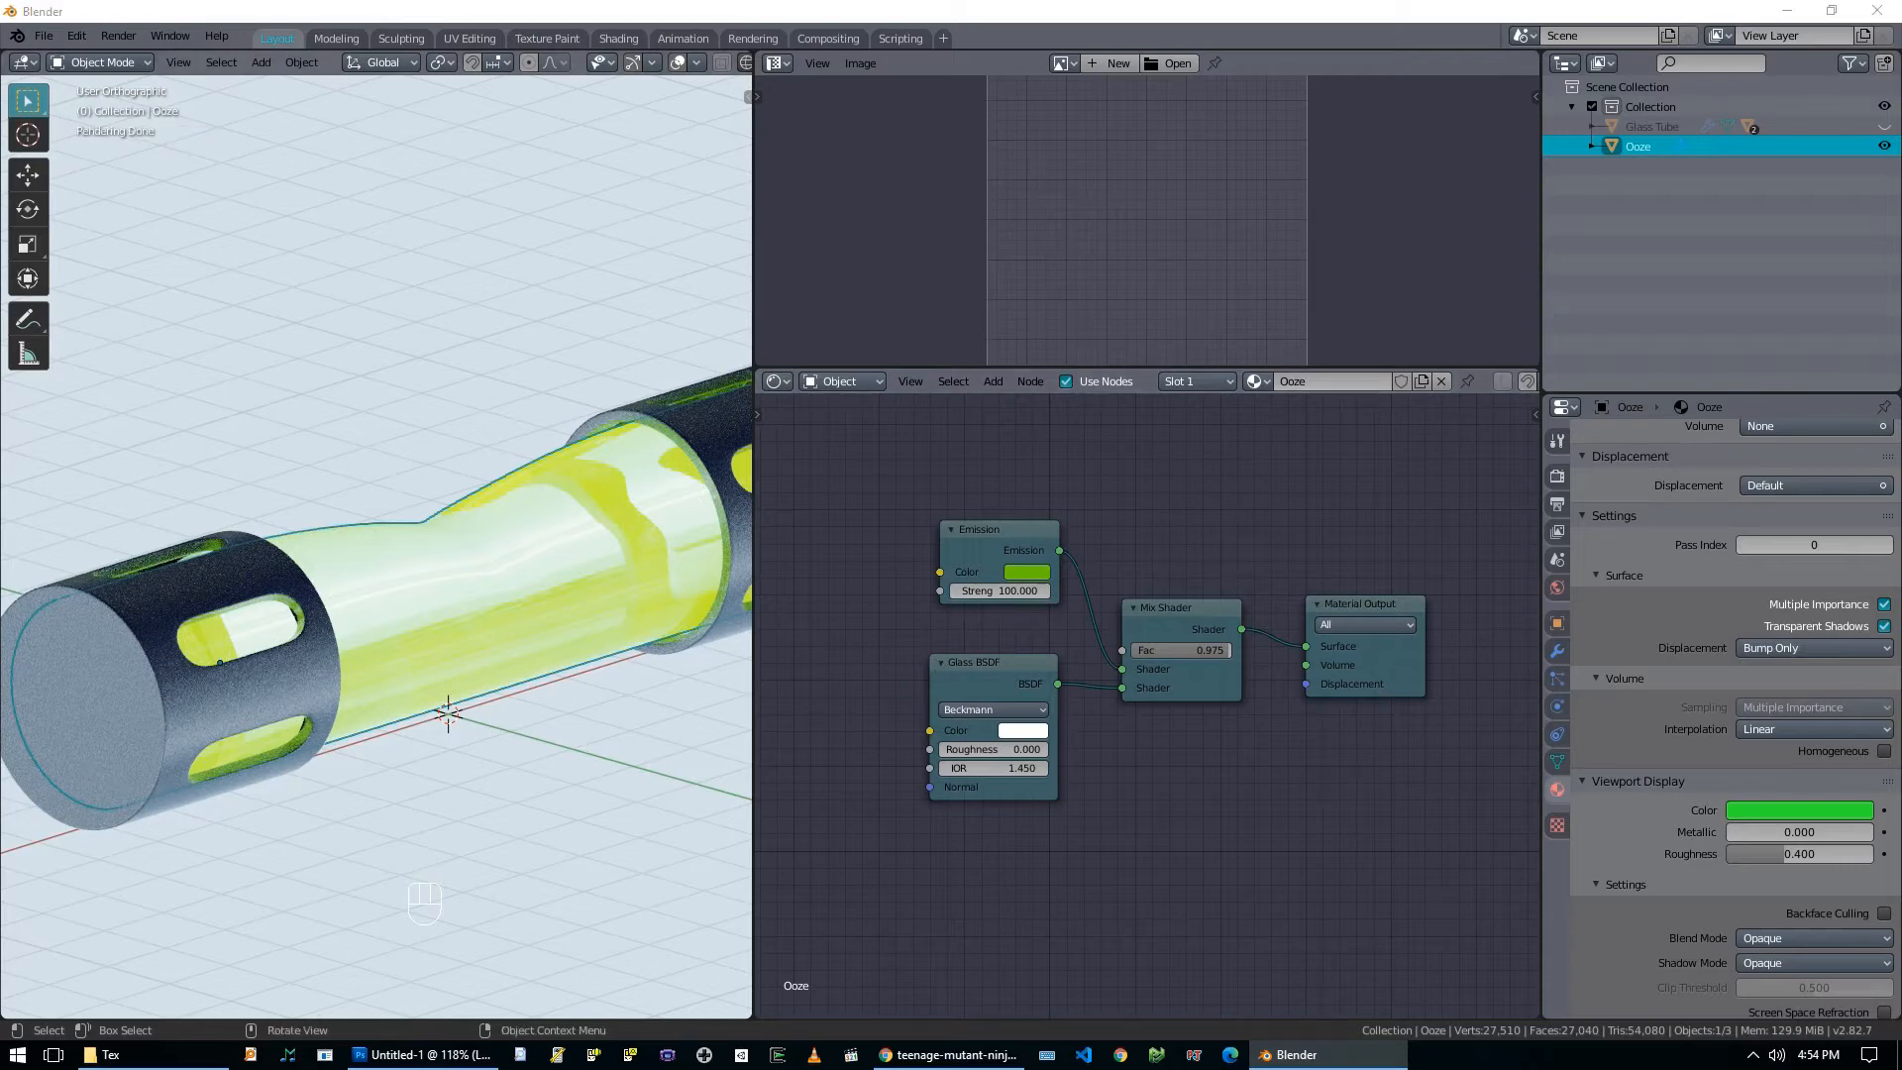
Clear the selection and examine the glowing ooze in the rendered canister from several angles.
scroll(549, 645, down, 4)
scroll(549, 644, up, 2)
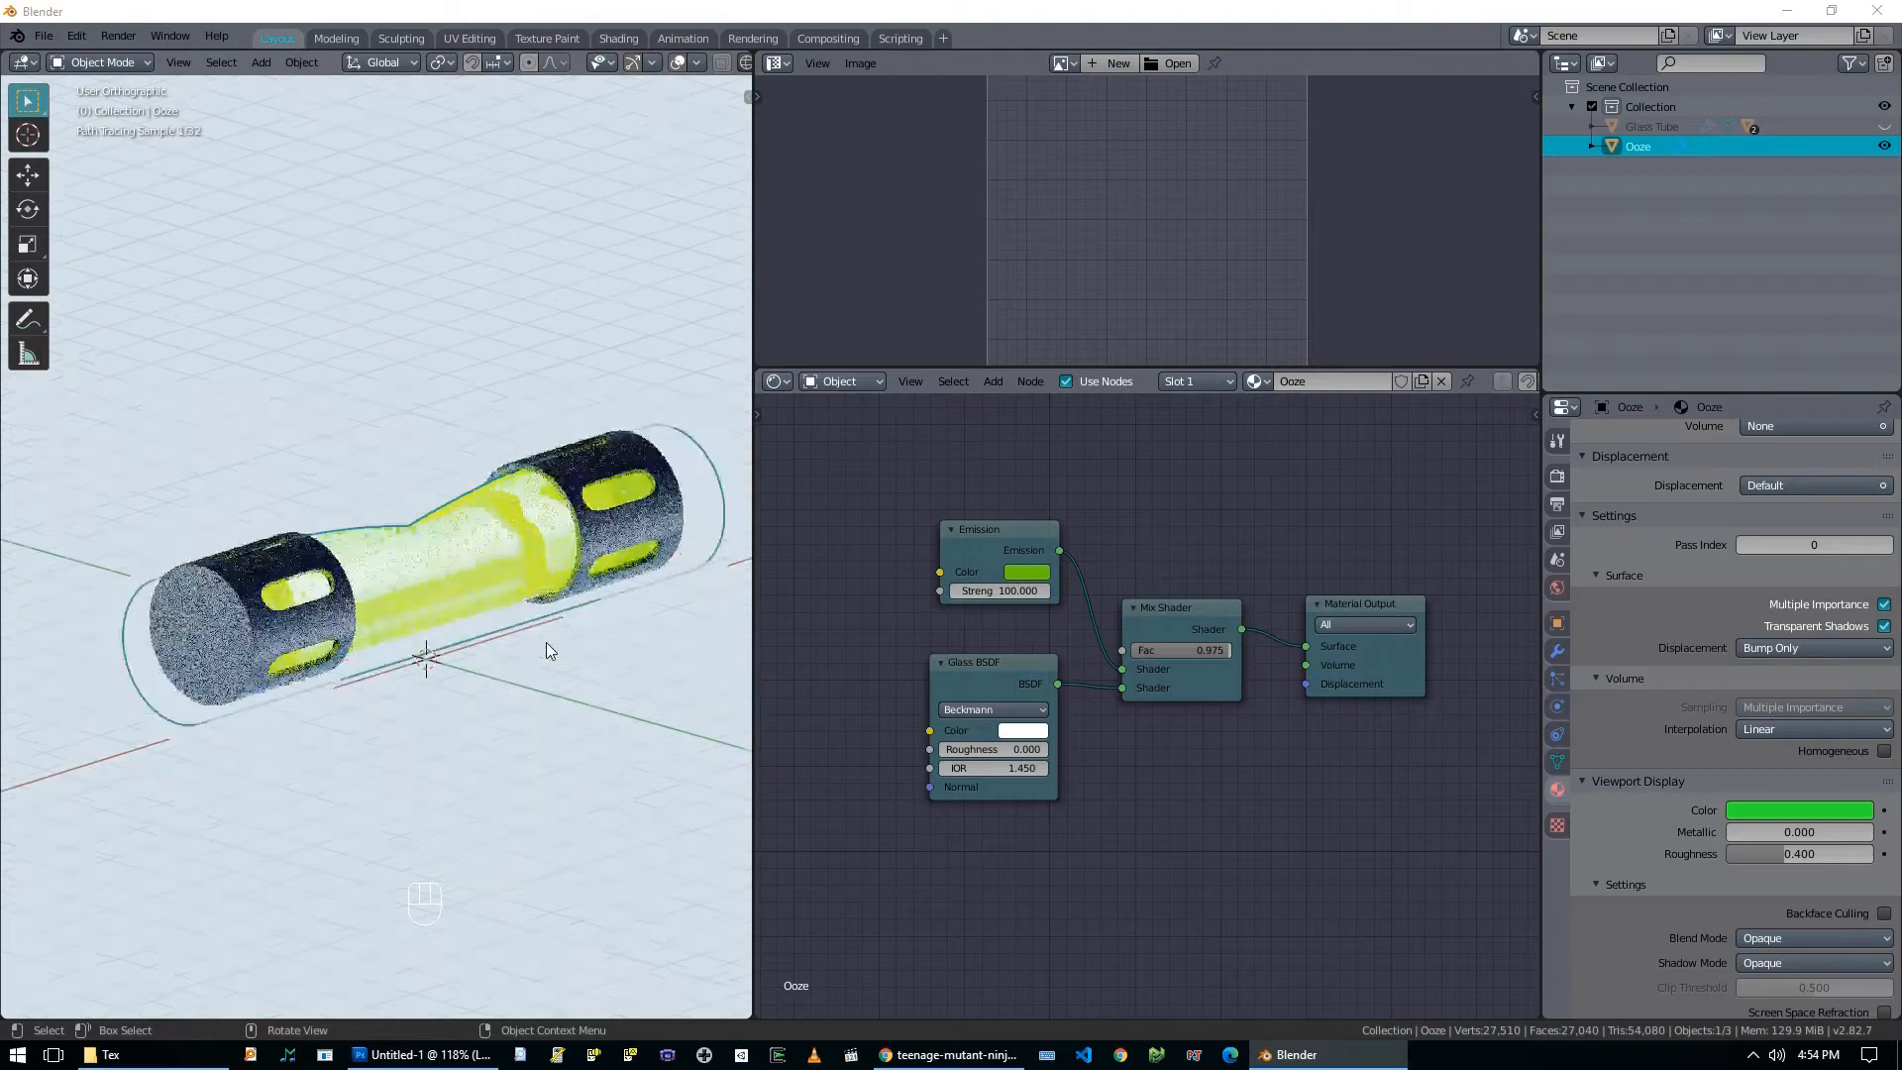
middle_drag(453, 606, 499, 662)
key(alt+a)
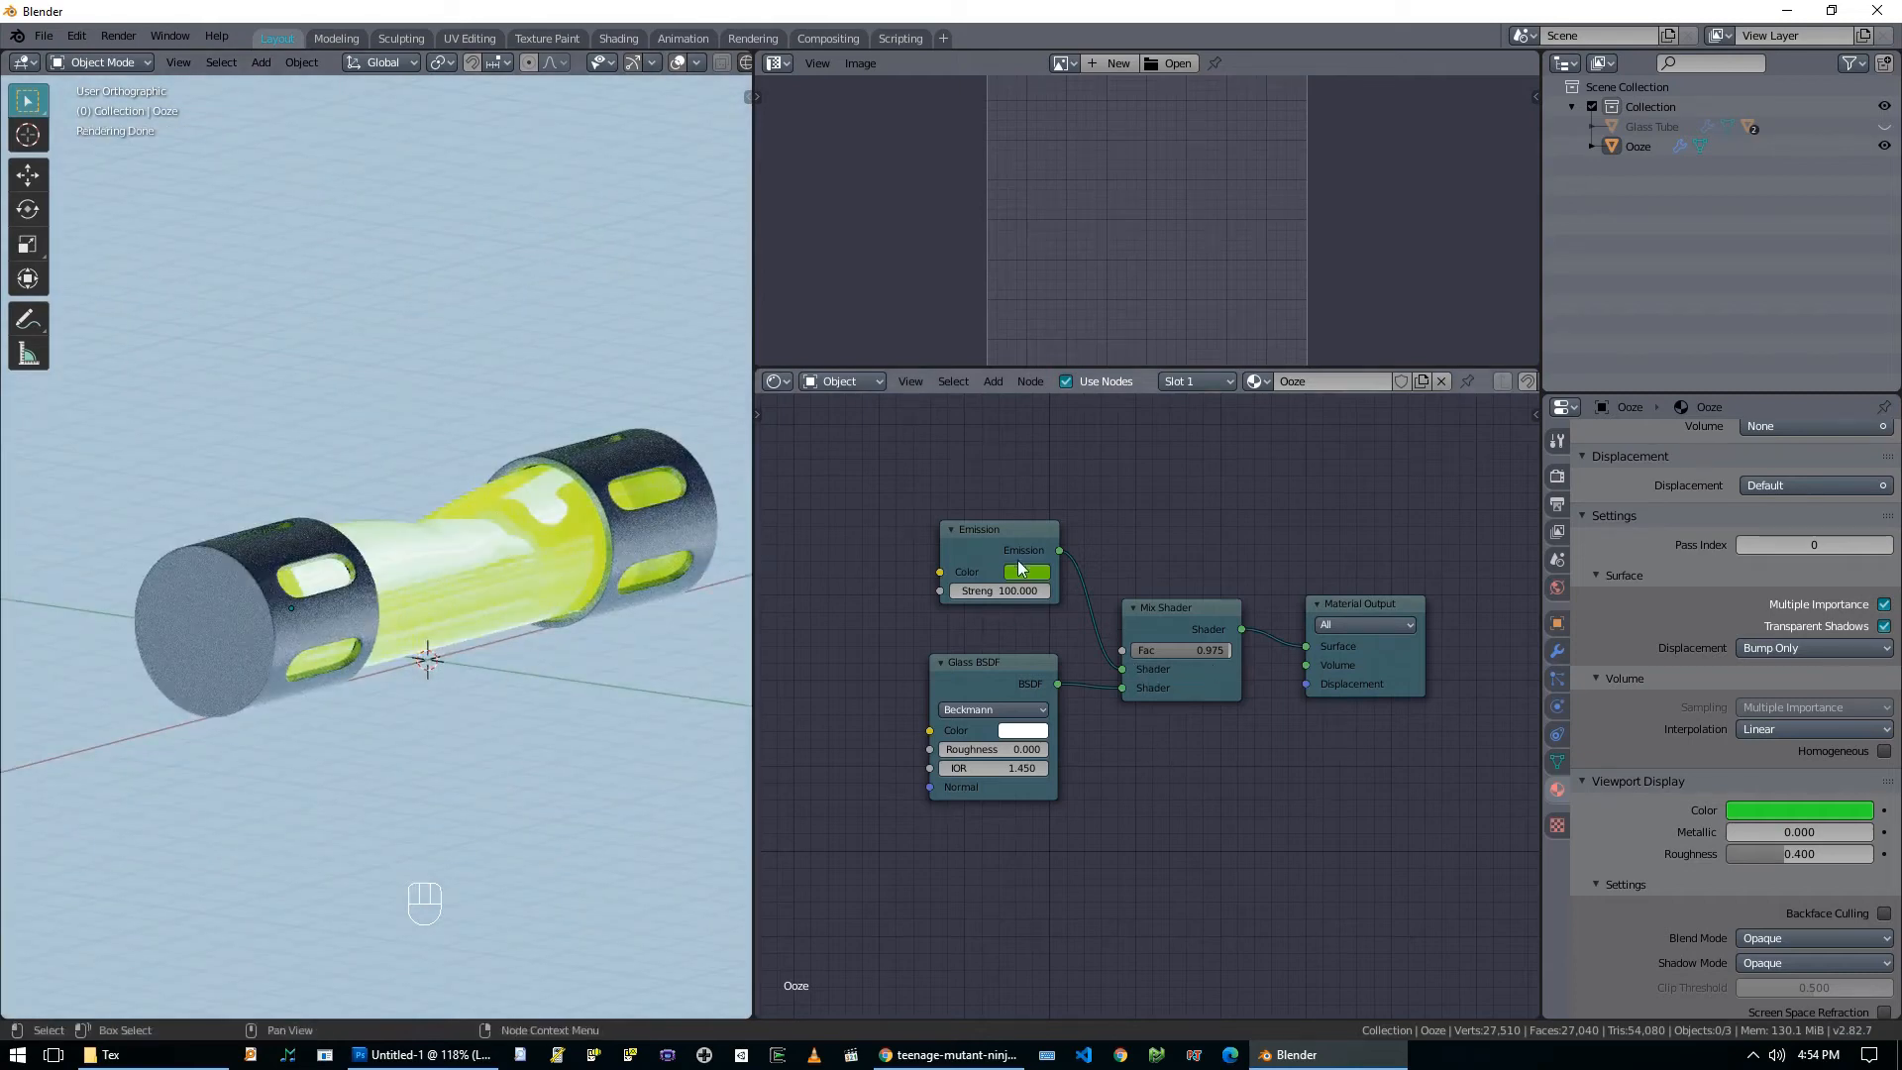
middle_drag(496, 588, 555, 634)
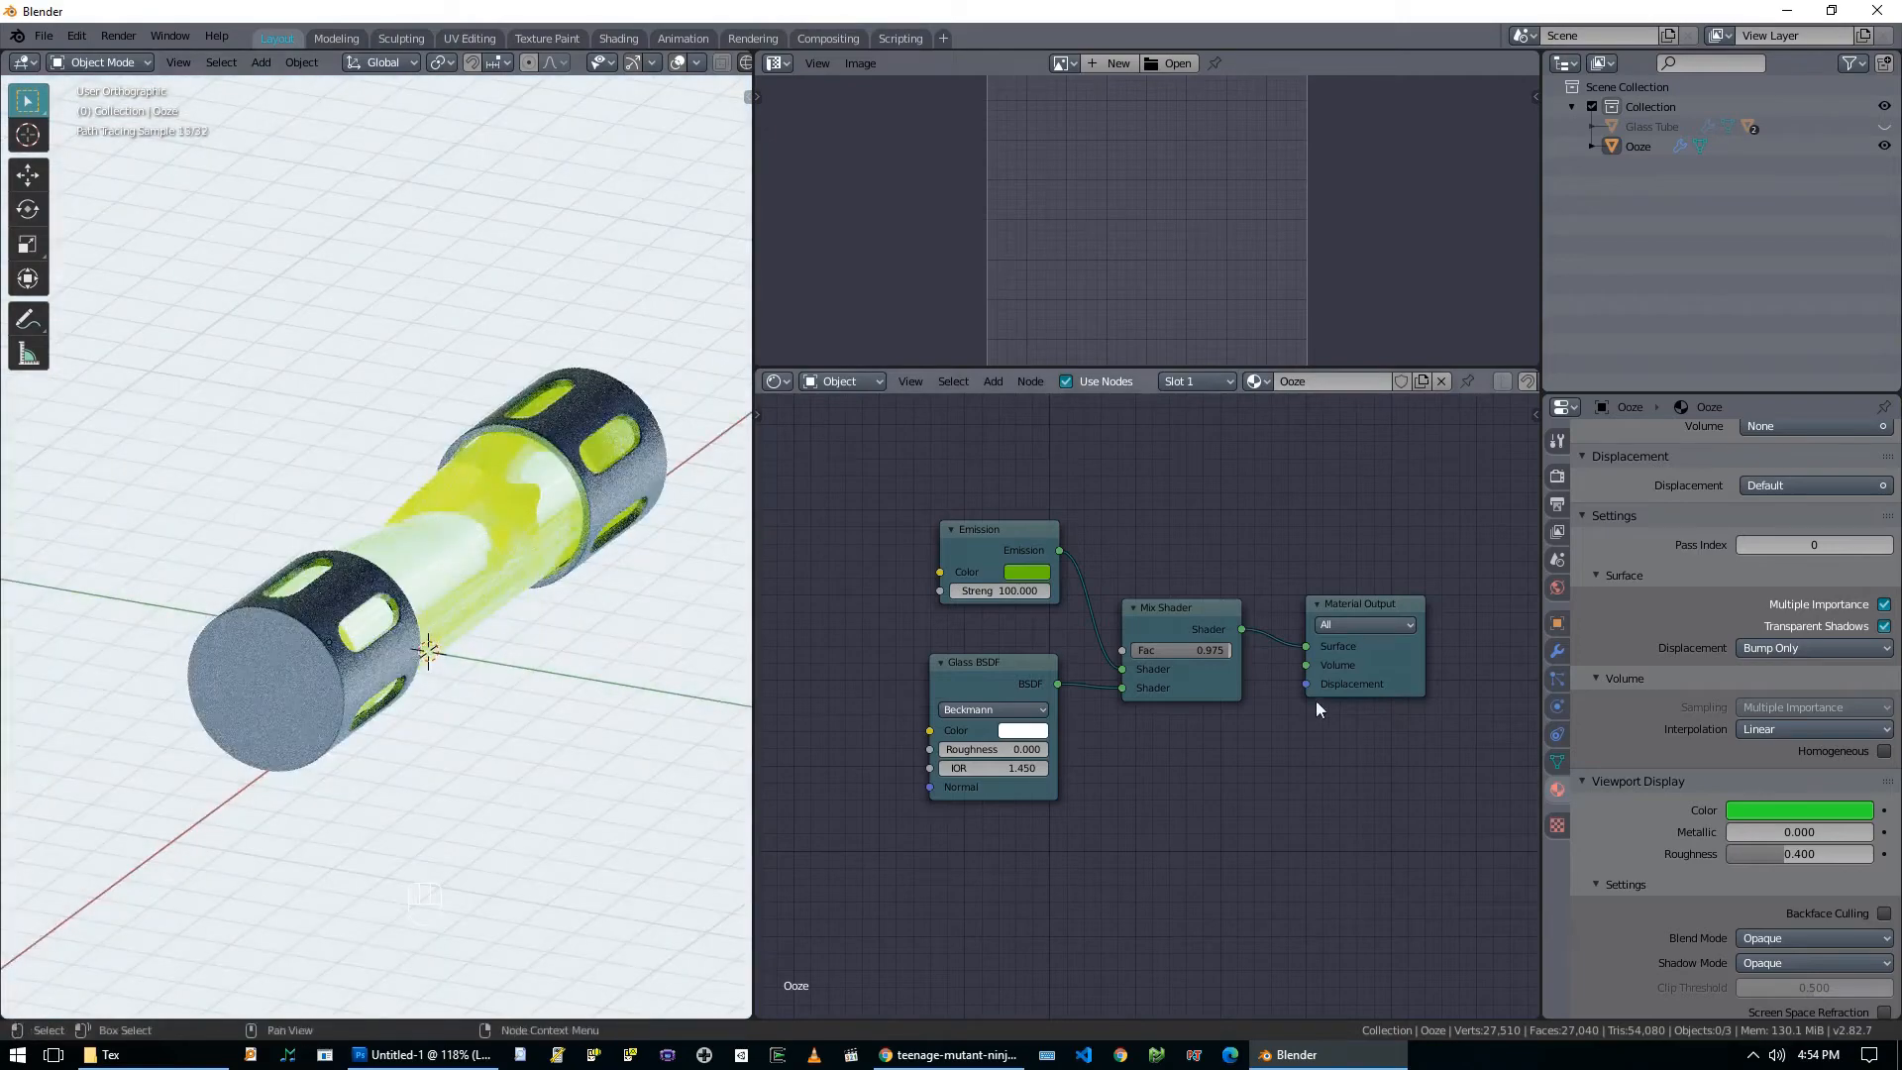
Unhide the Glass Tube, inspect it over the ooze in rendered view, and return the viewport to solid shading.
middle_drag(624, 707, 579, 693)
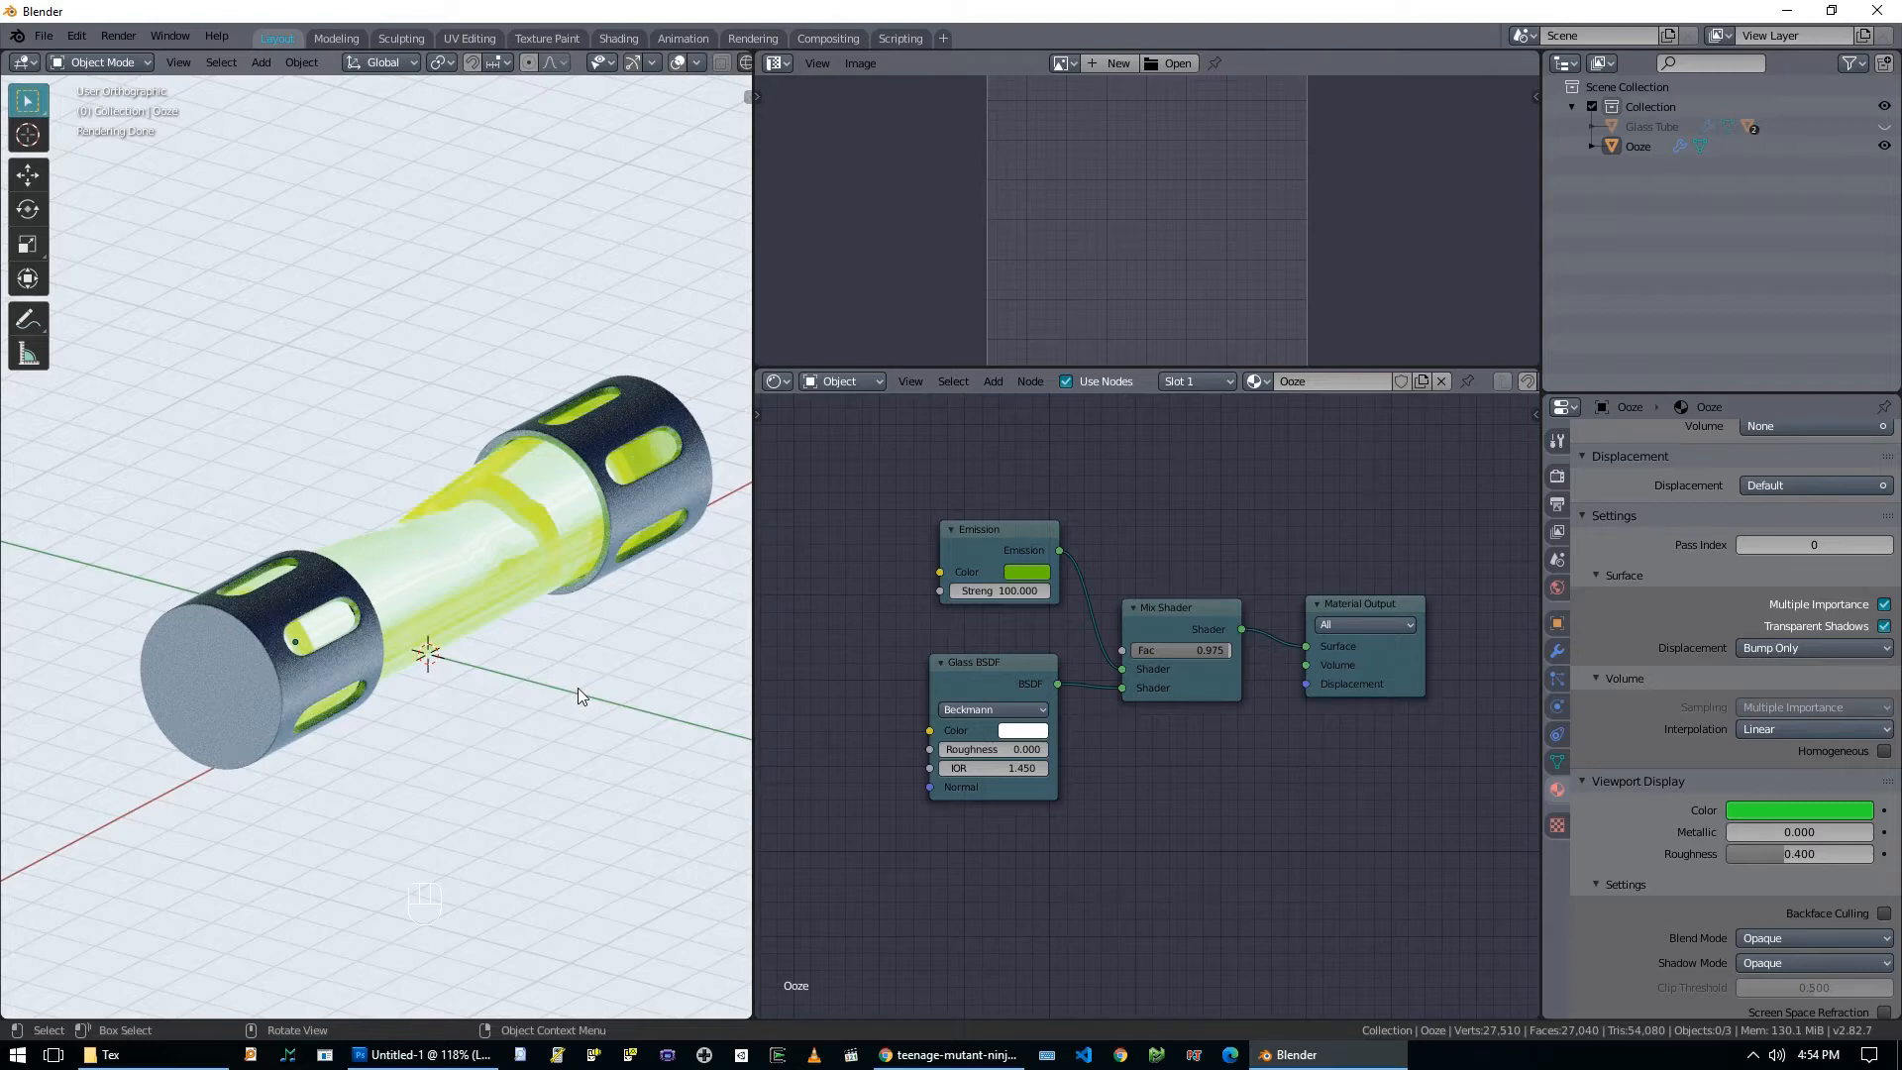
key(alt+h)
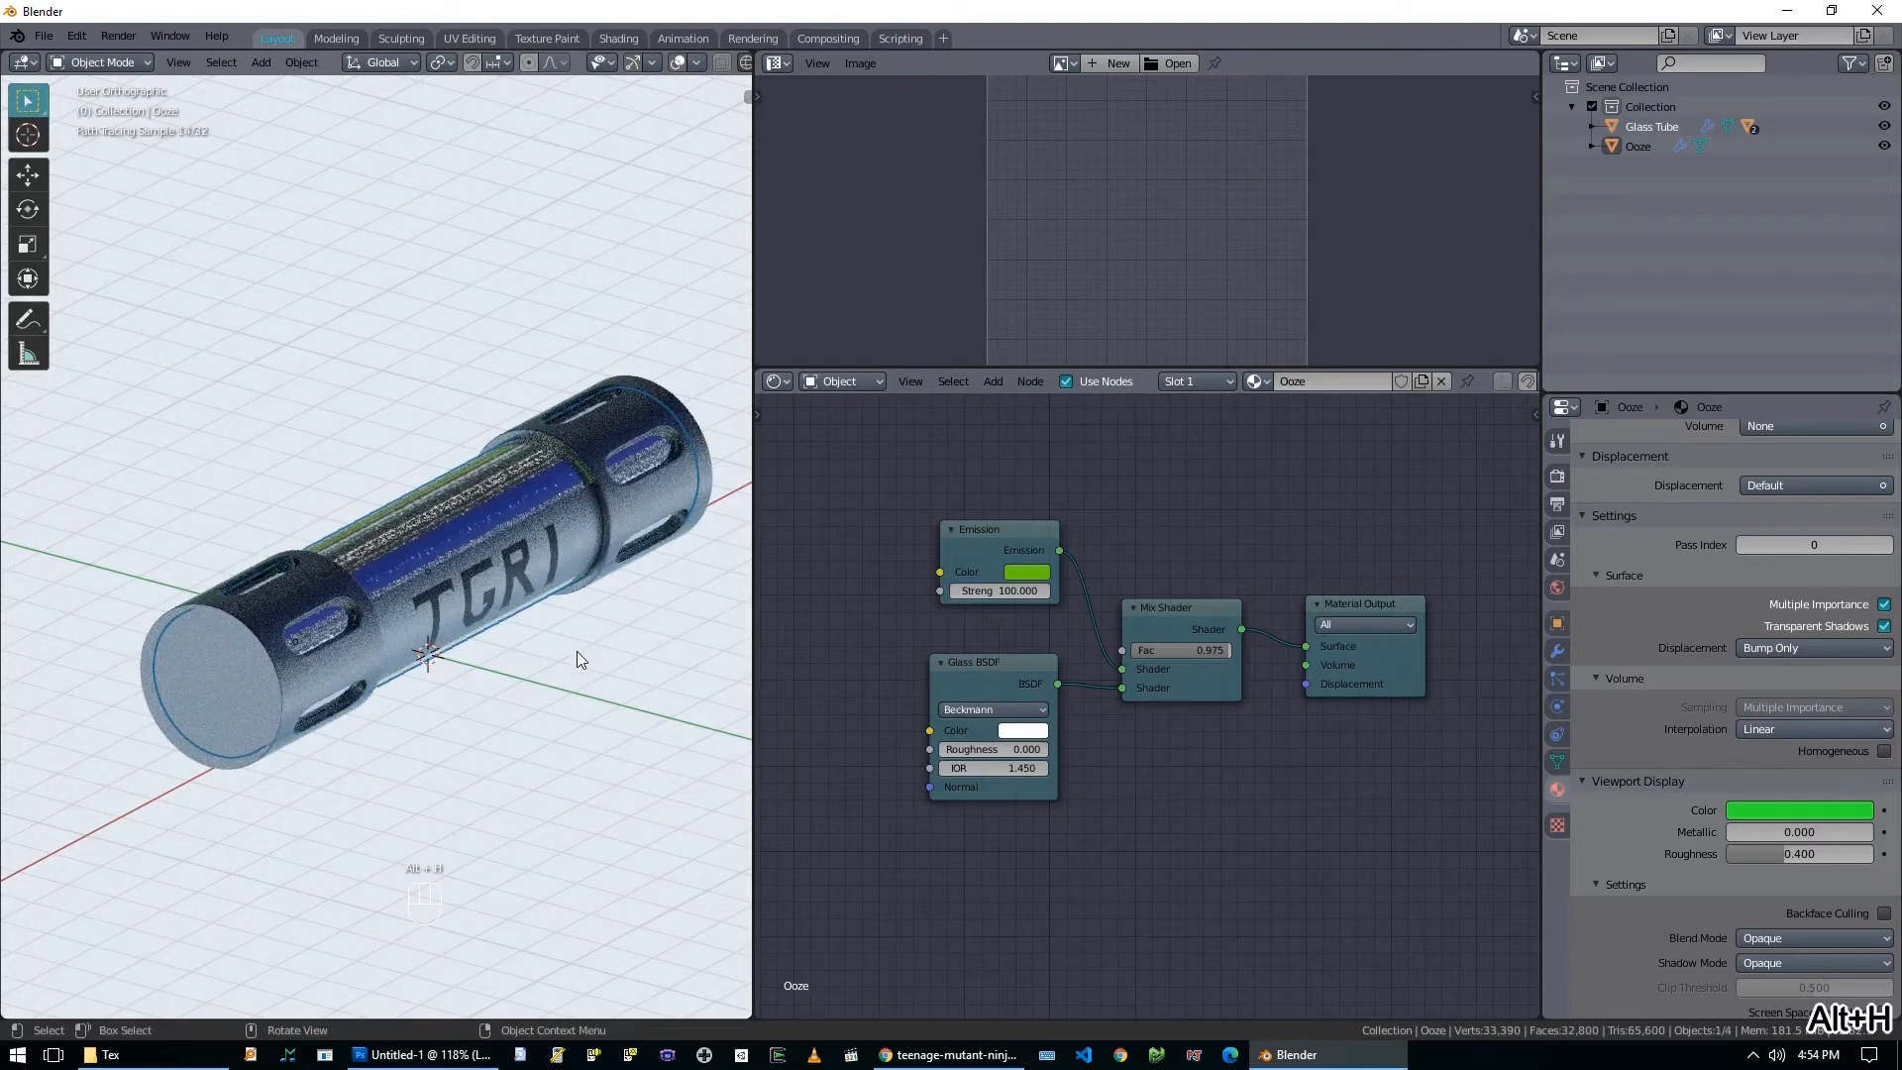
middle_drag(477, 592, 323, 779)
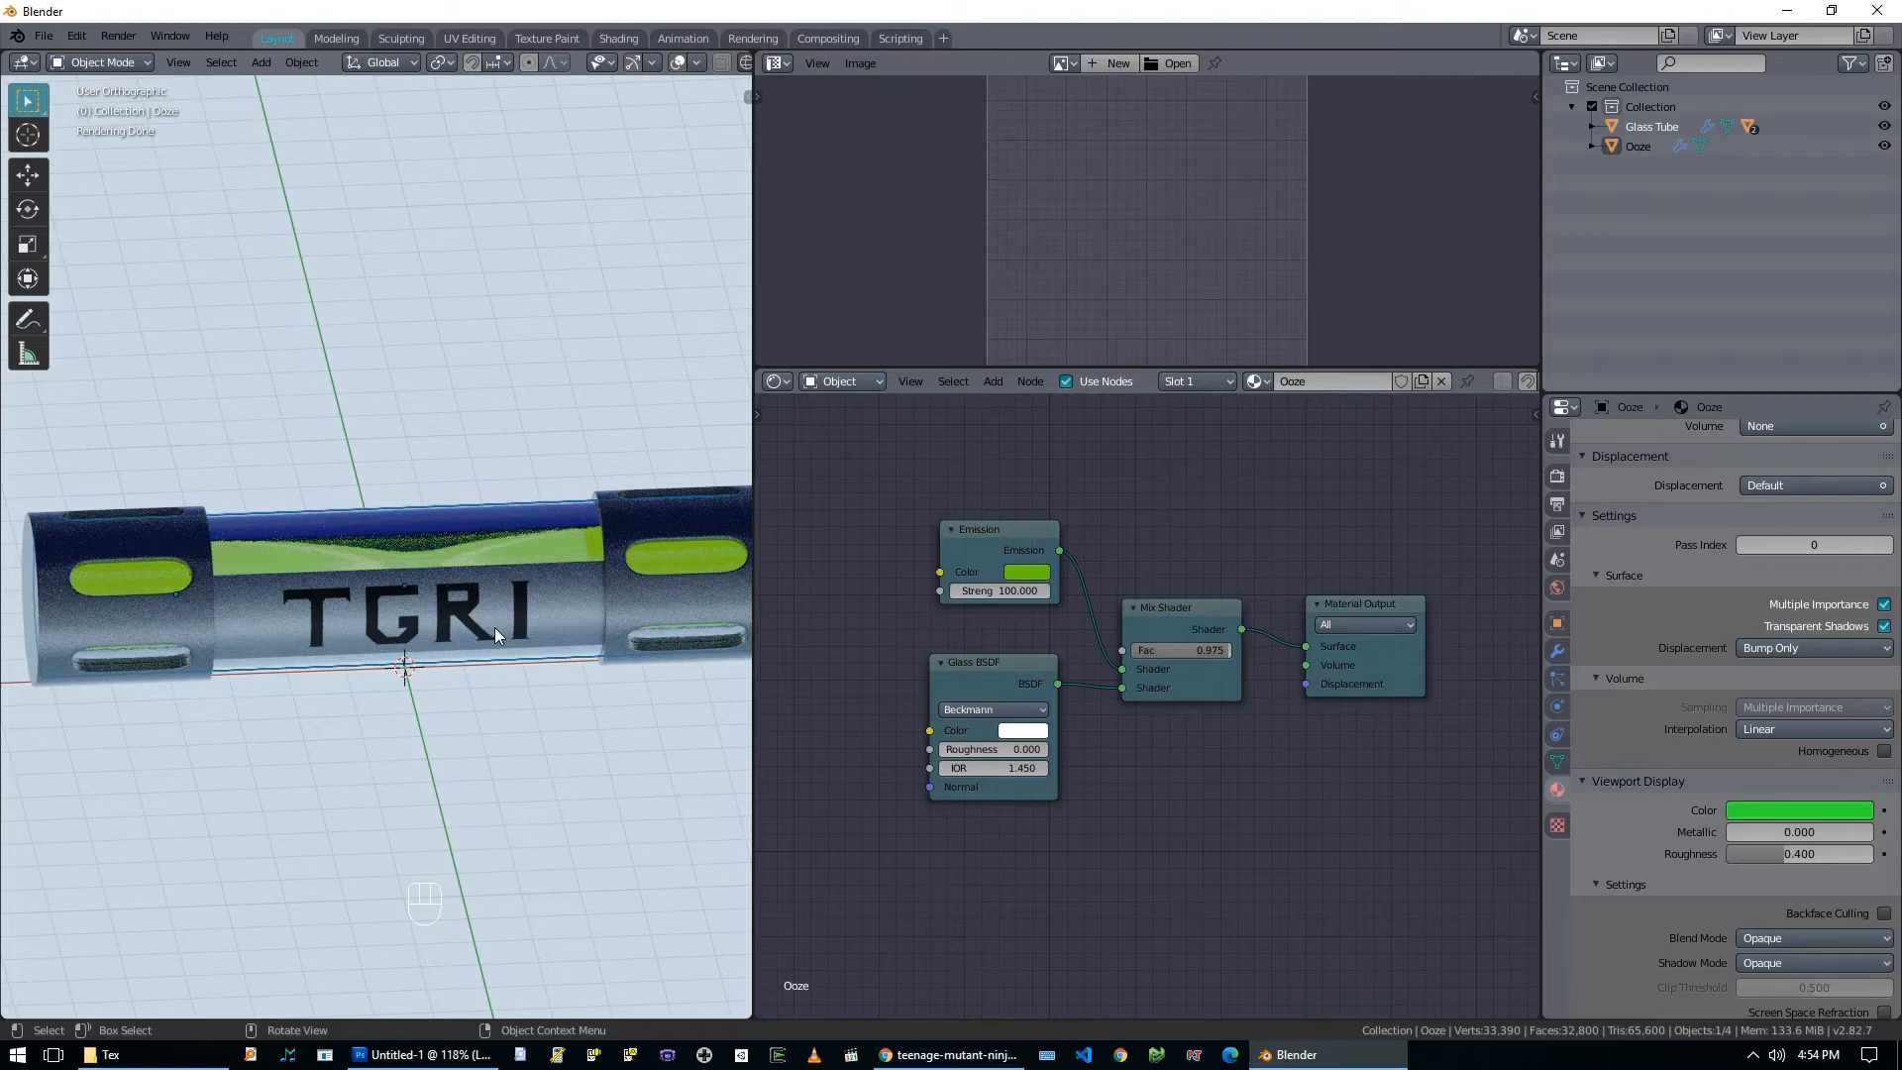
middle_drag(495, 627, 535, 616)
key(z)
click(618, 622)
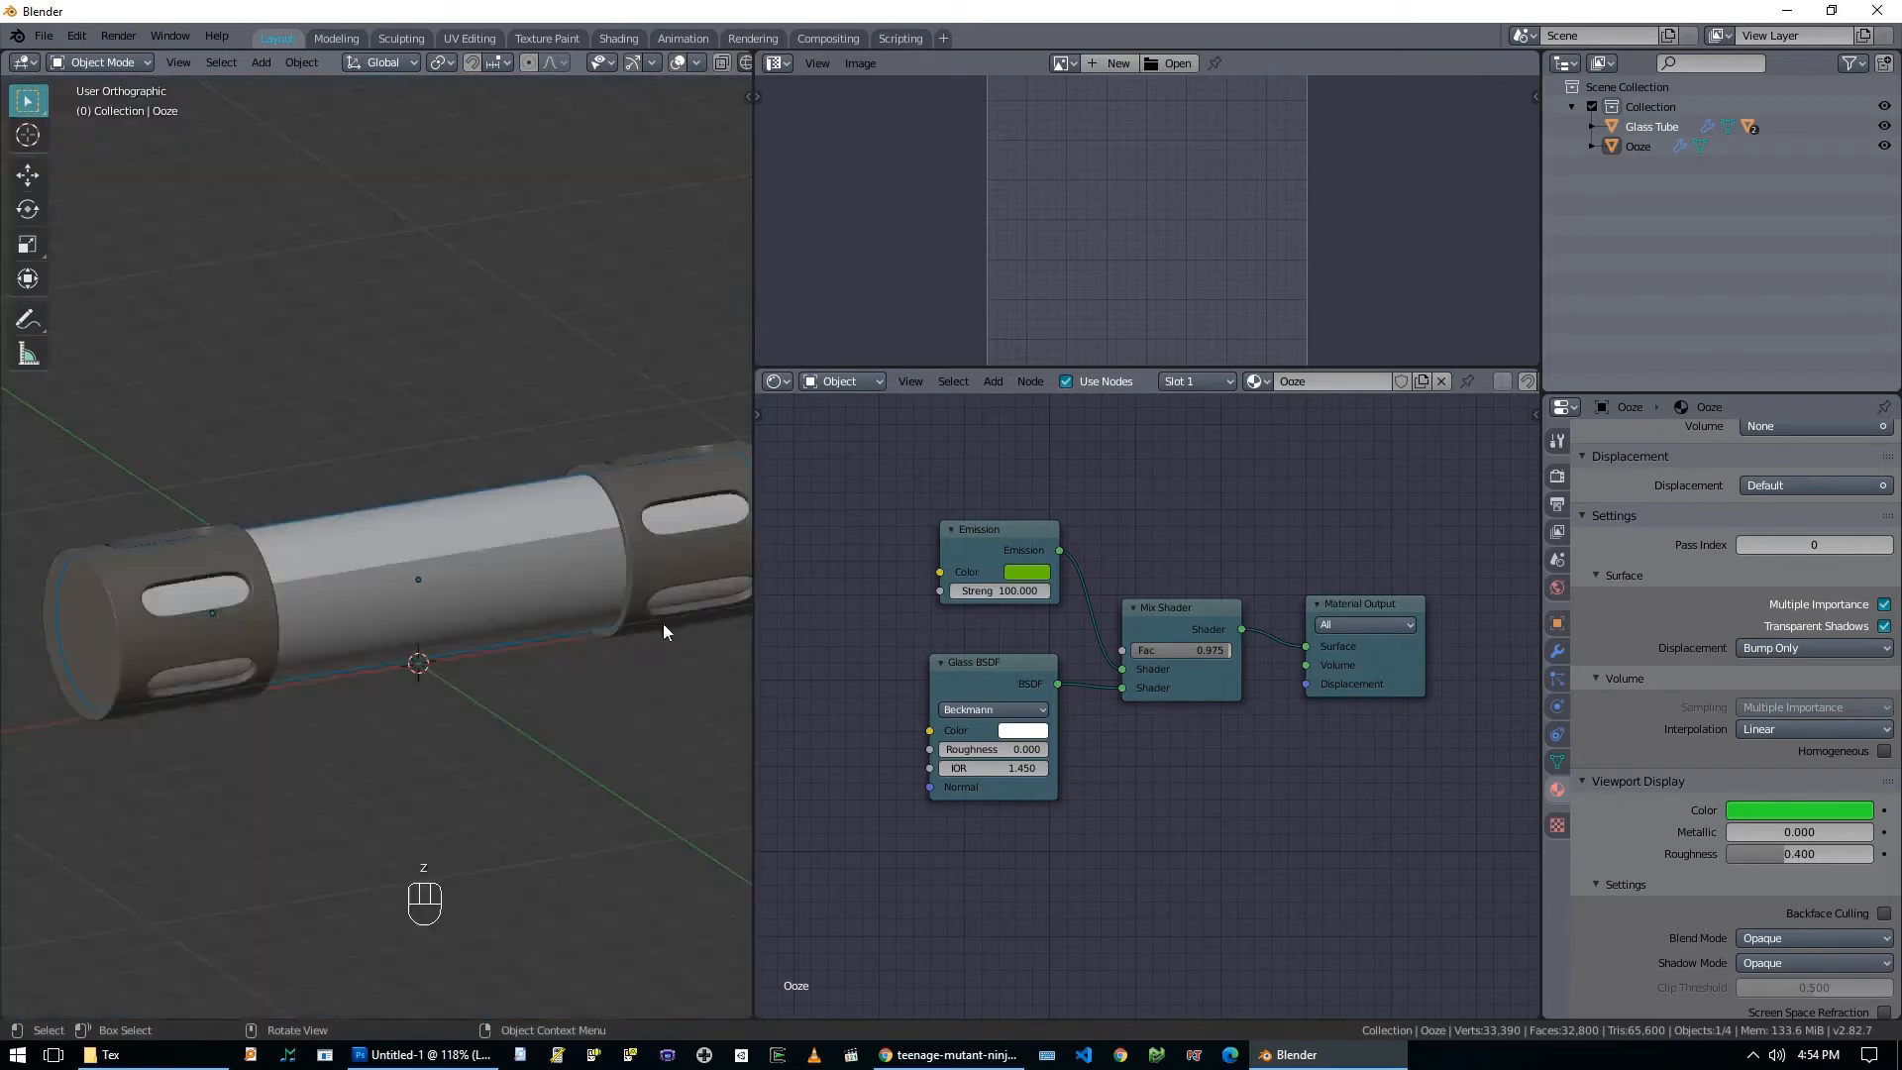
Widen the 3D viewport and rip the Glass Tube mesh along its jagged middle edge loop, leaving the ripped vertices in place.
drag(751, 260, 1270, 260)
key(Tab)
scroll(707, 599, up, 3)
scroll(707, 599, up, 9)
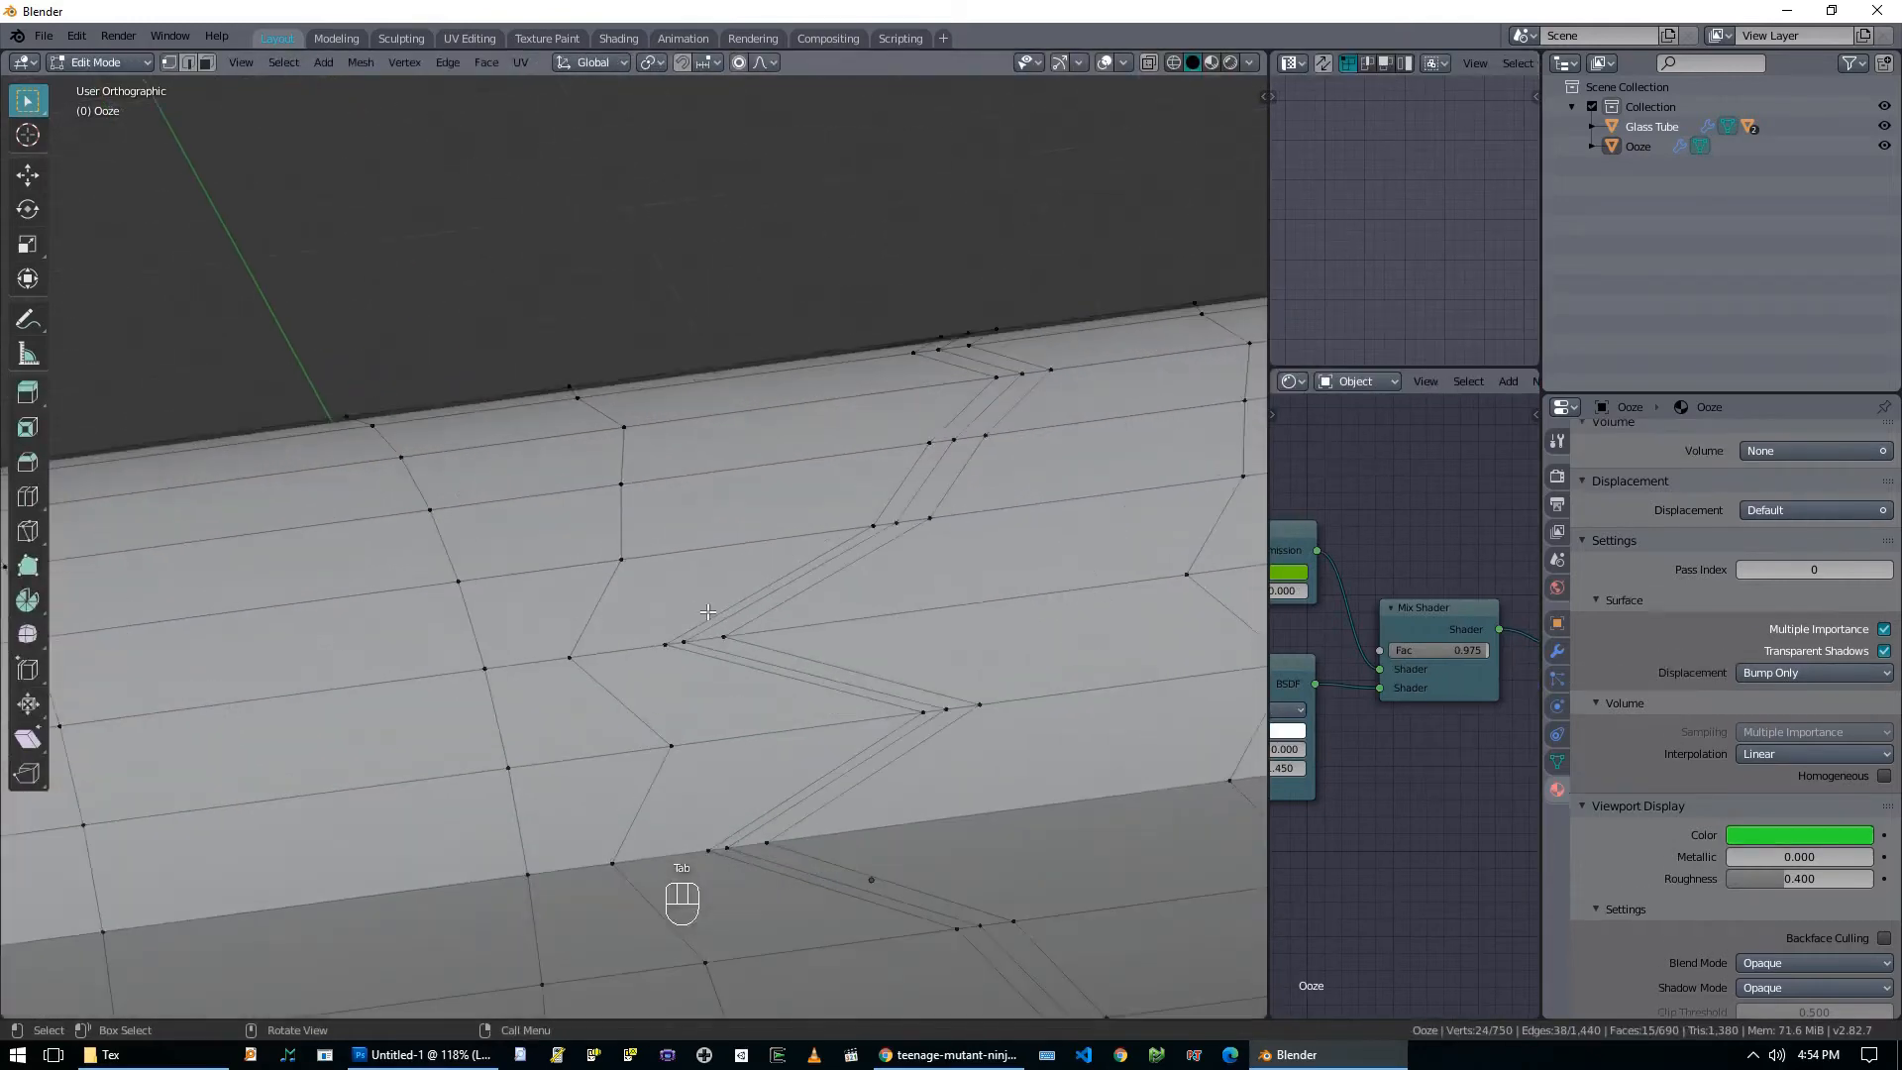
alt+click(757, 702)
scroll(757, 701, down, 5)
middle_drag(757, 701, 728, 634)
key(v)
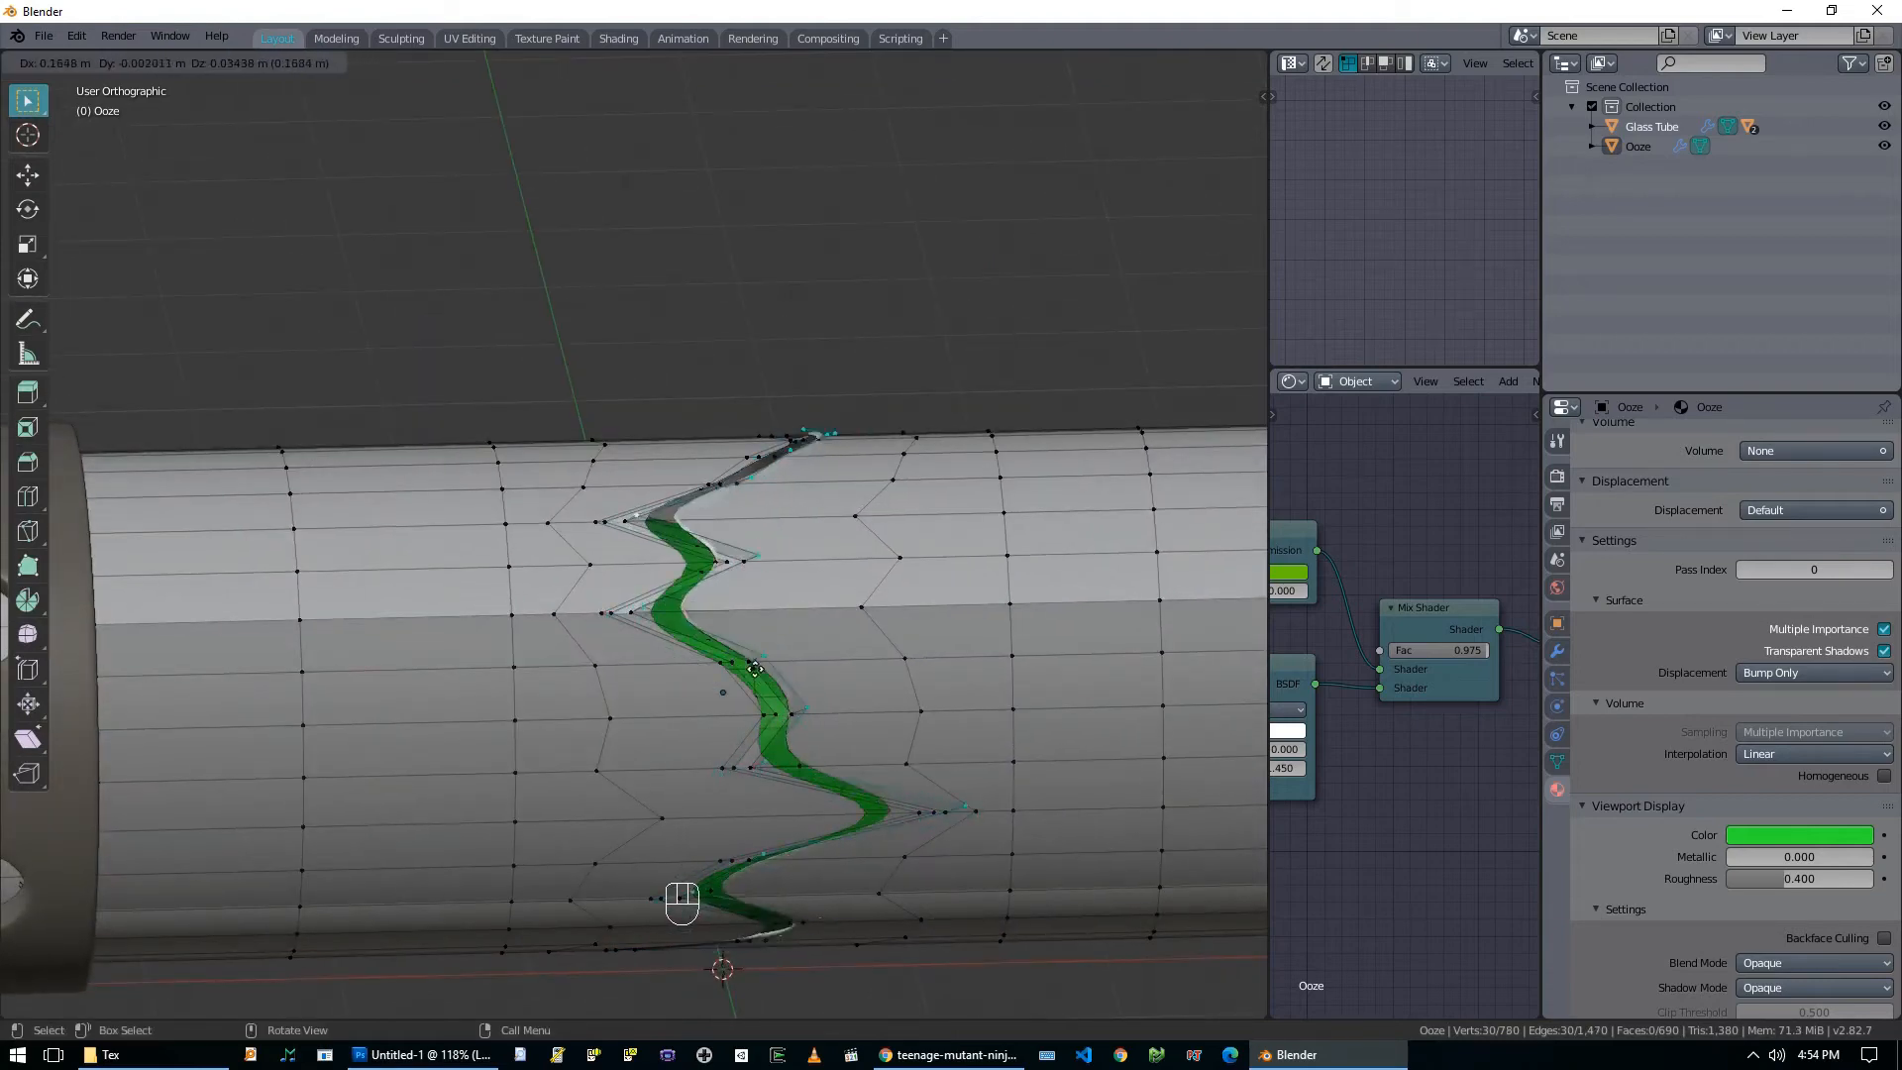
key(Escape)
Separate the linked tube half next to End Cap Right into its own object and return to Object Mode.
scroll(792, 662, down, 3)
key(alt+a)
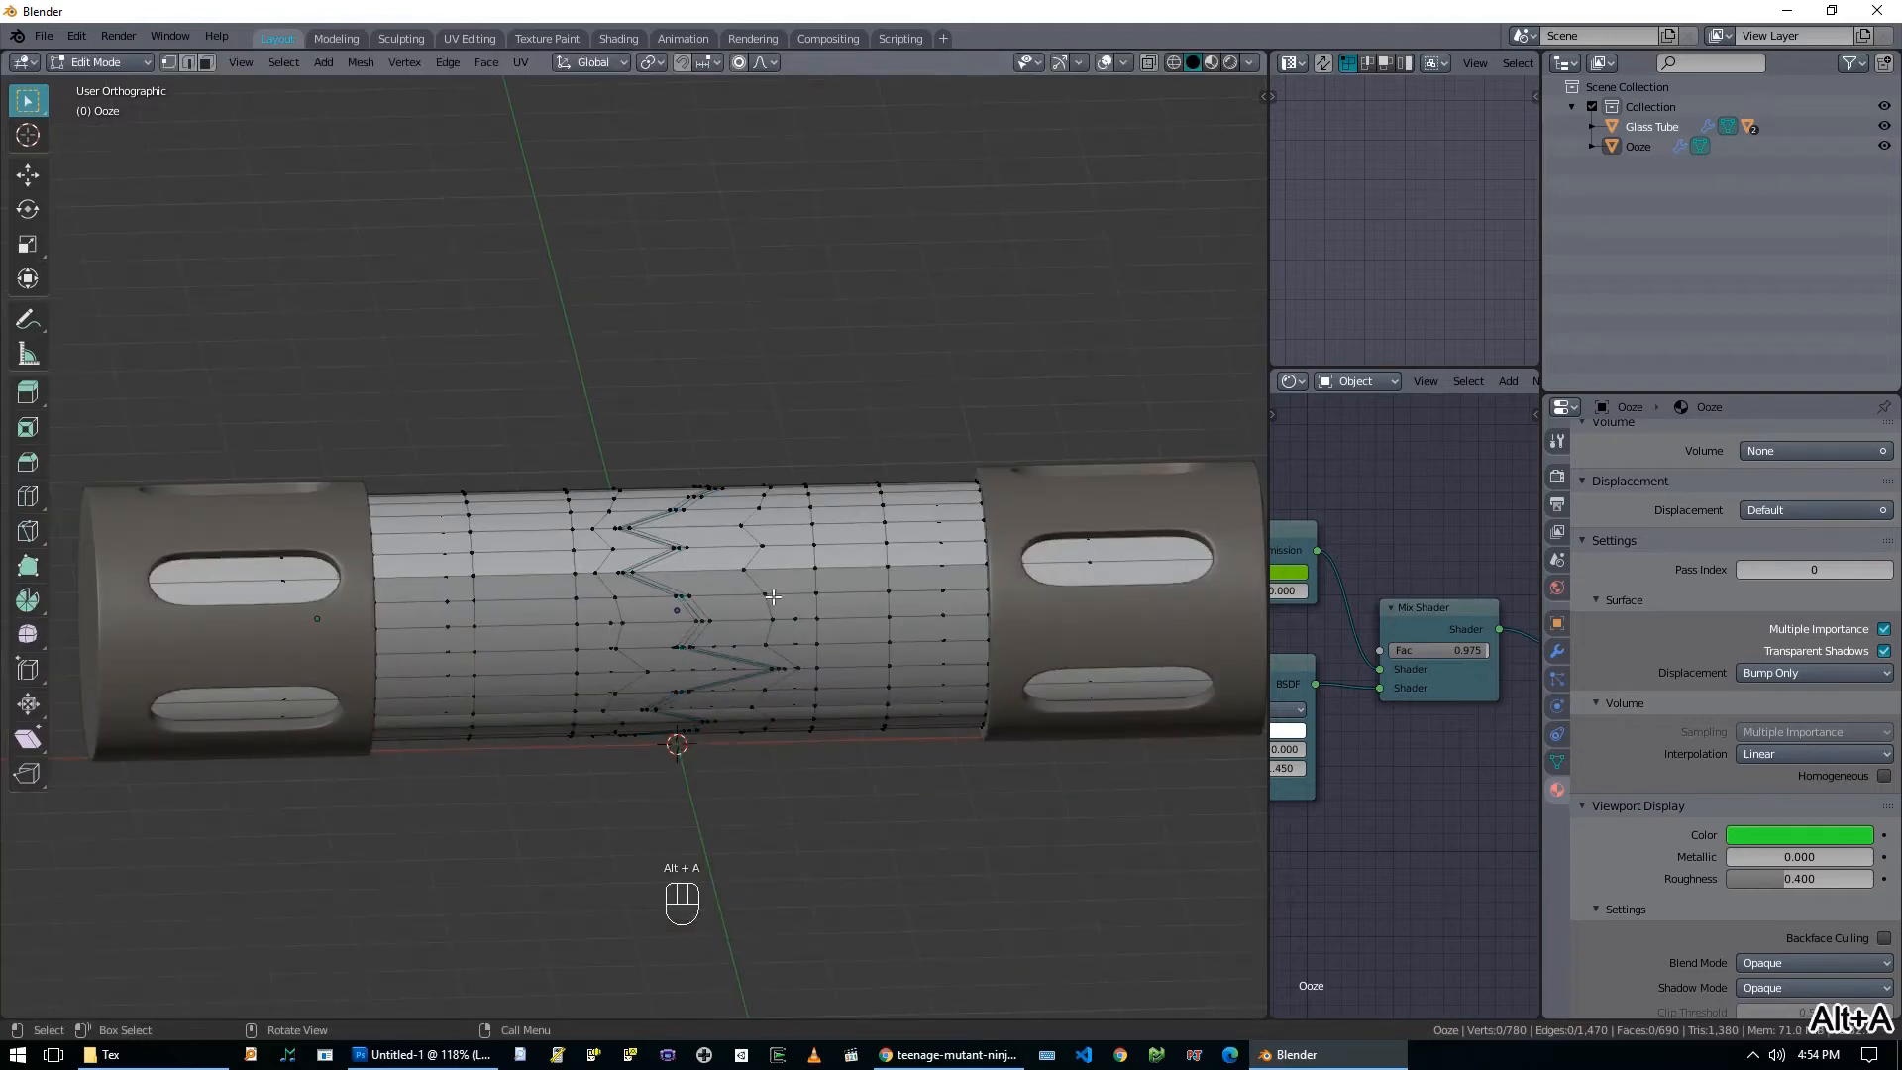
key(l)
middle_drag(760, 585, 788, 623)
key(p)
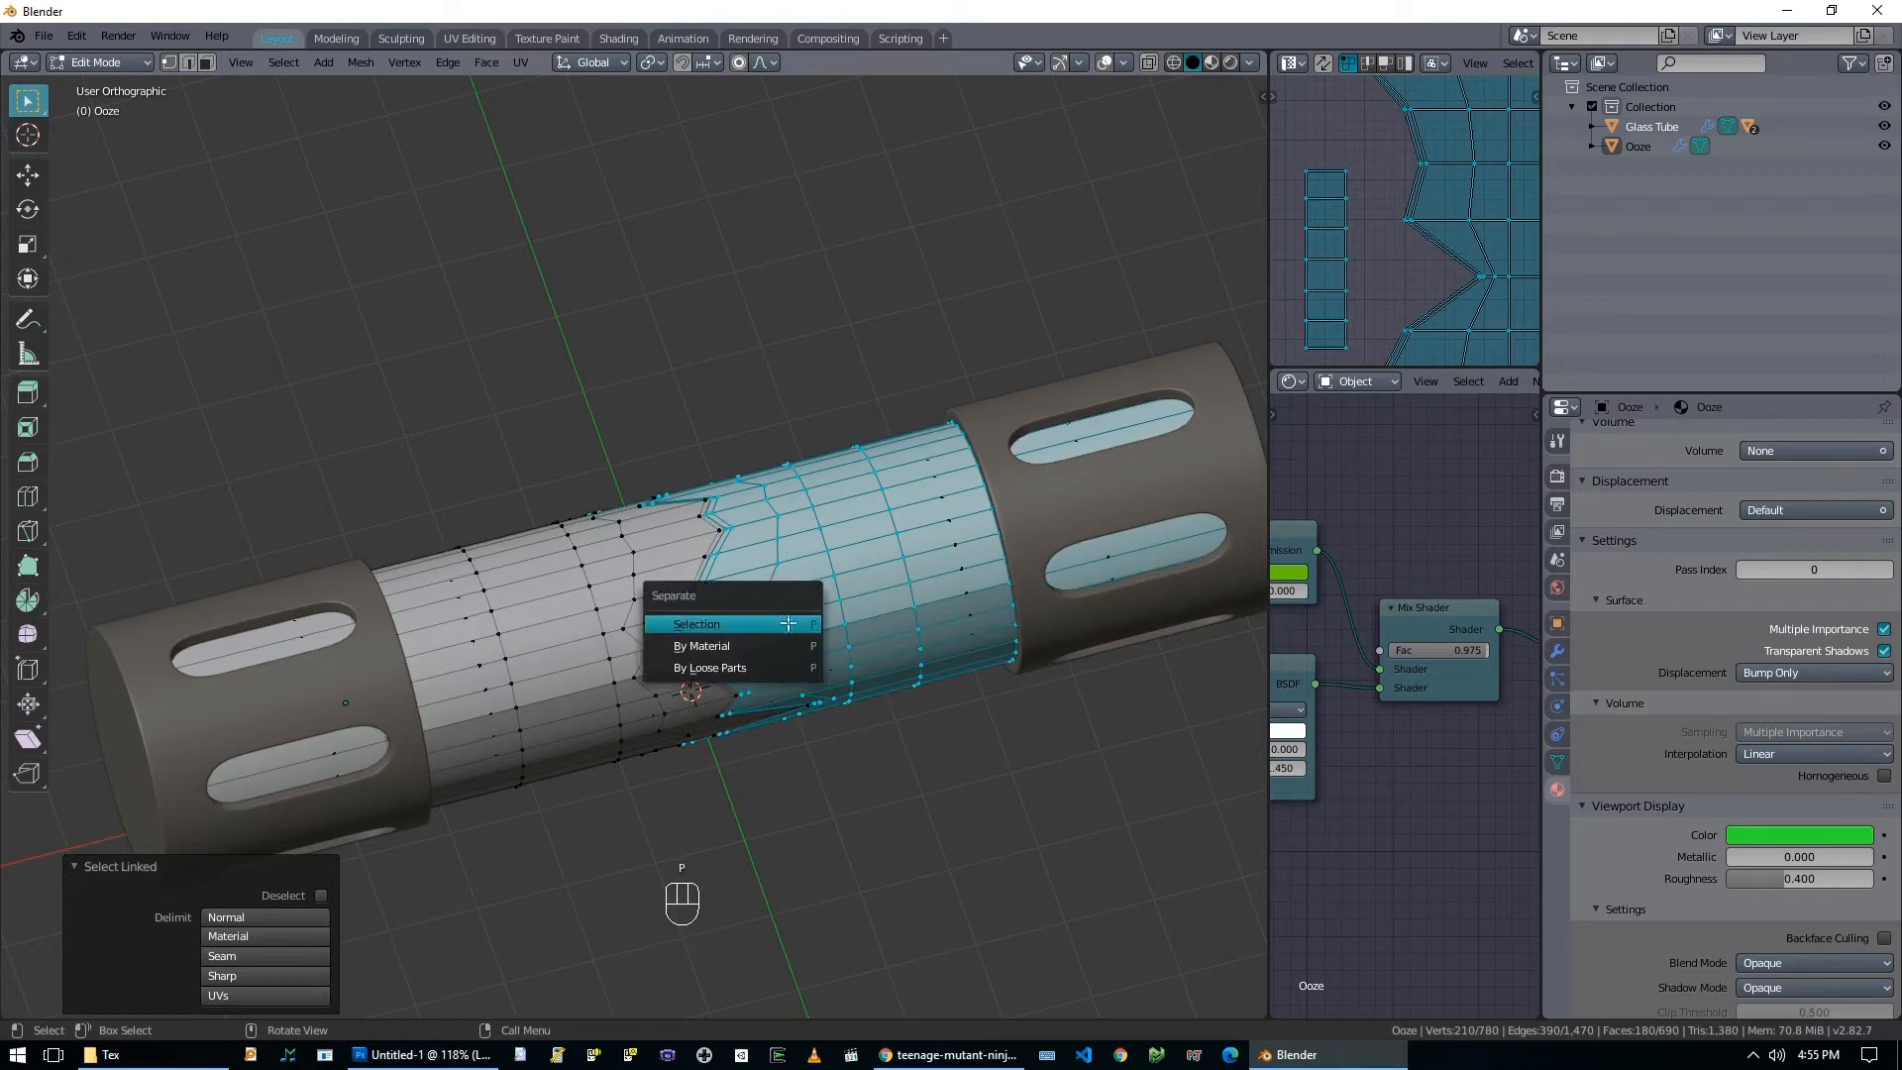
click(788, 623)
key(Tab)
scroll(788, 622, down, 3)
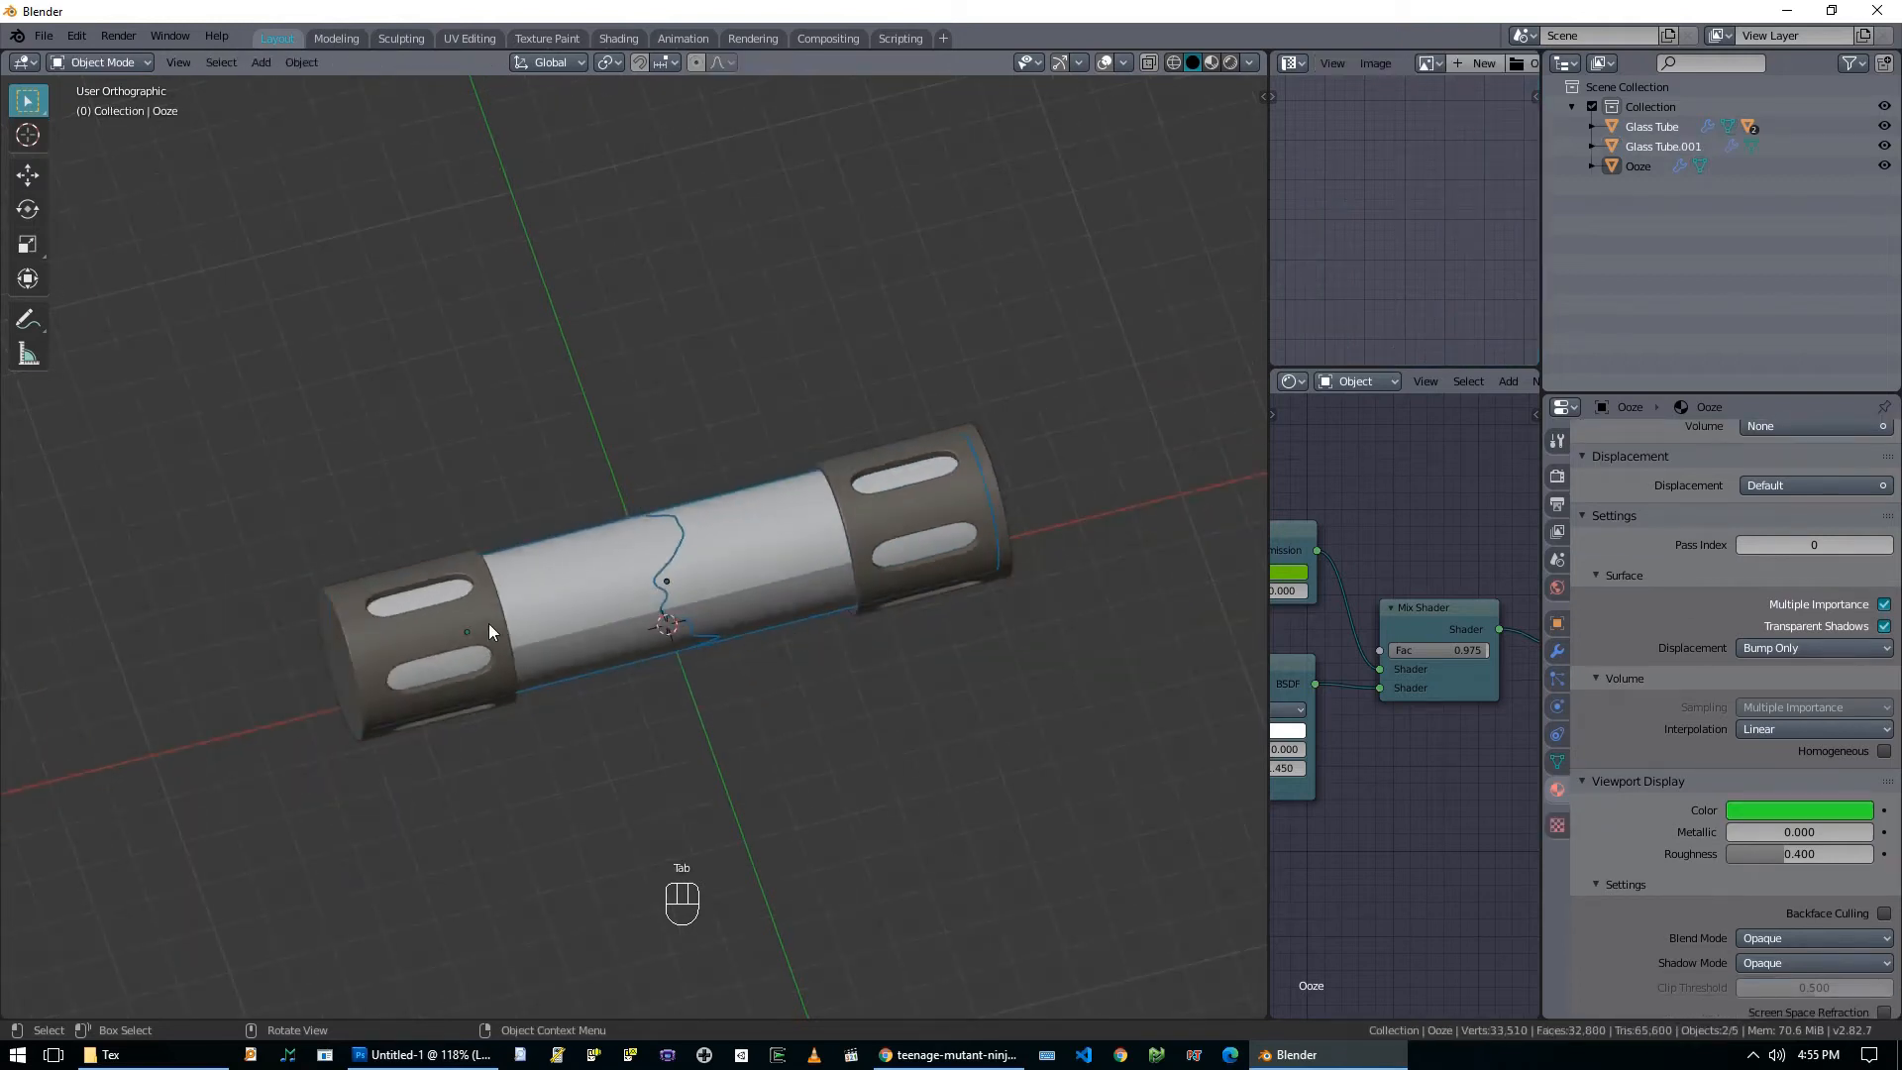
Try clearing End Cap Right's parent without keeping its transformation, and undo it.
click(507, 639)
click(859, 540)
key(alt+p)
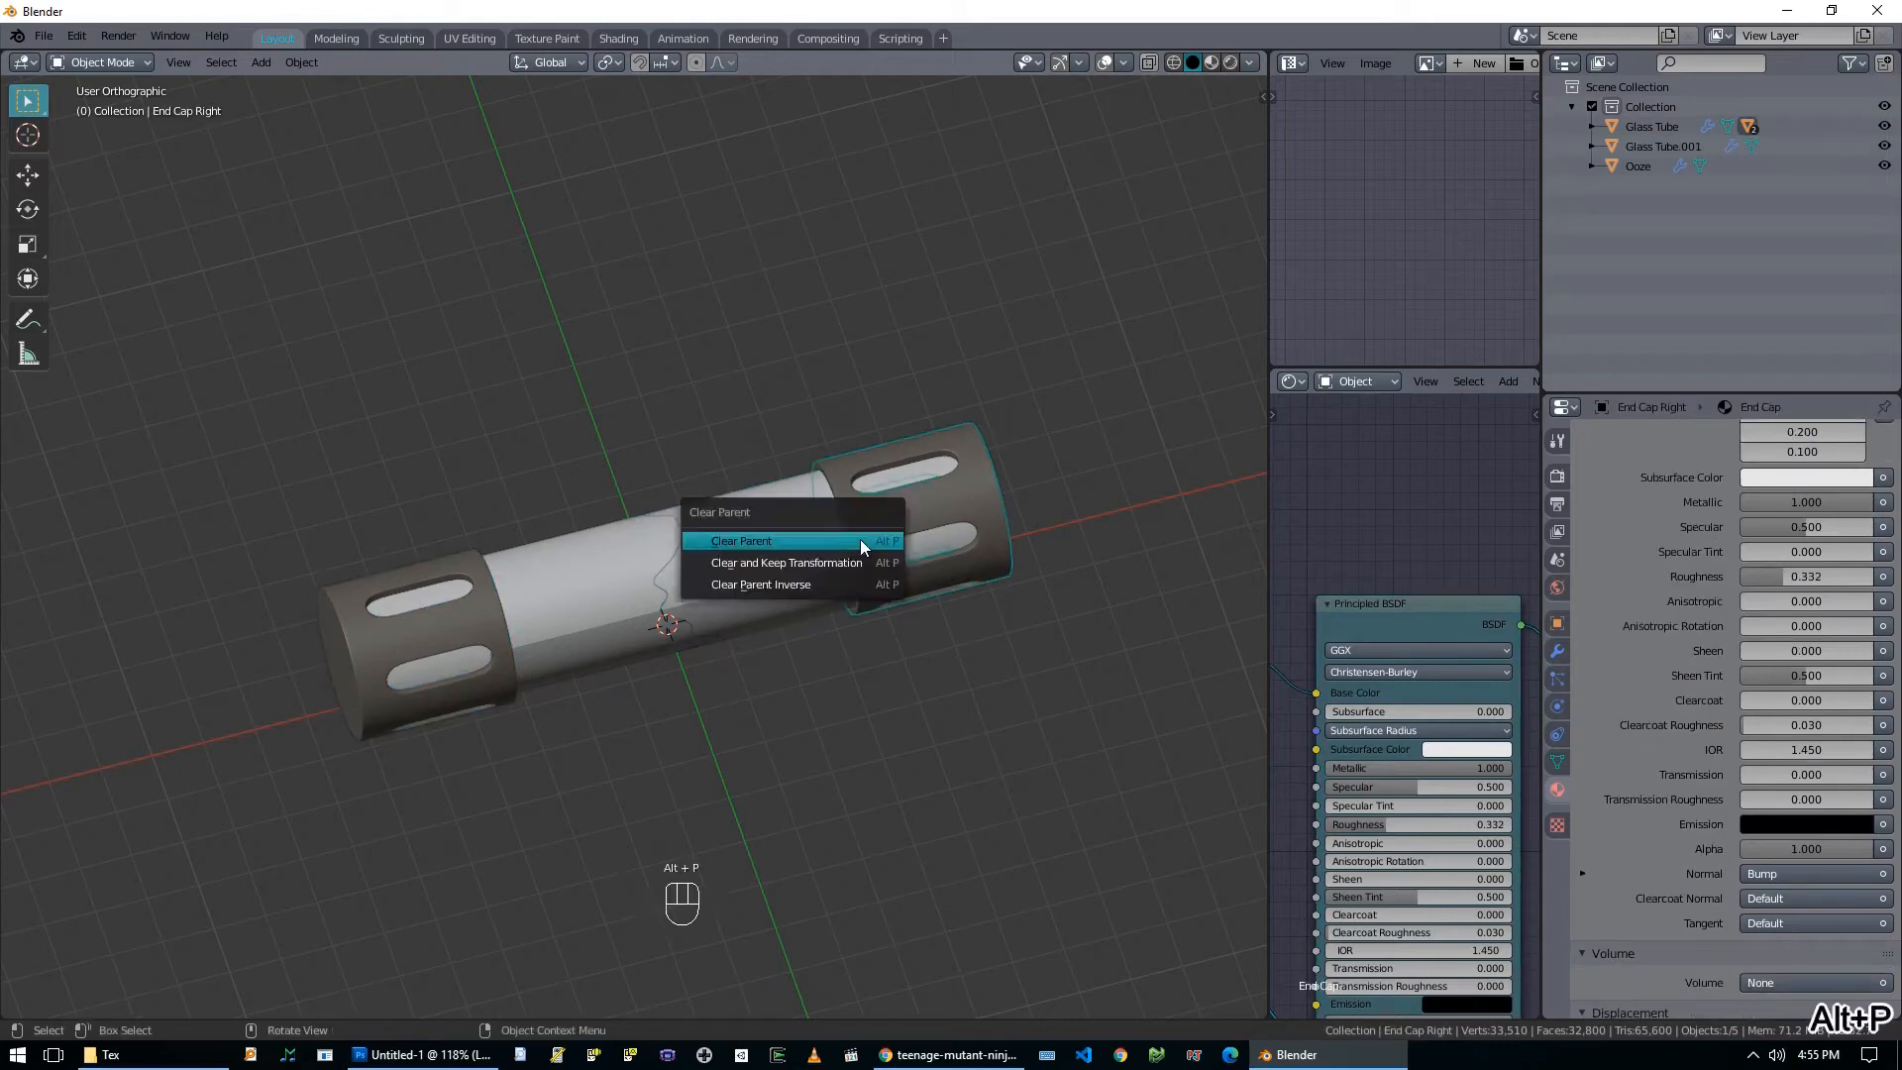
click(859, 542)
key(ctrl+z)
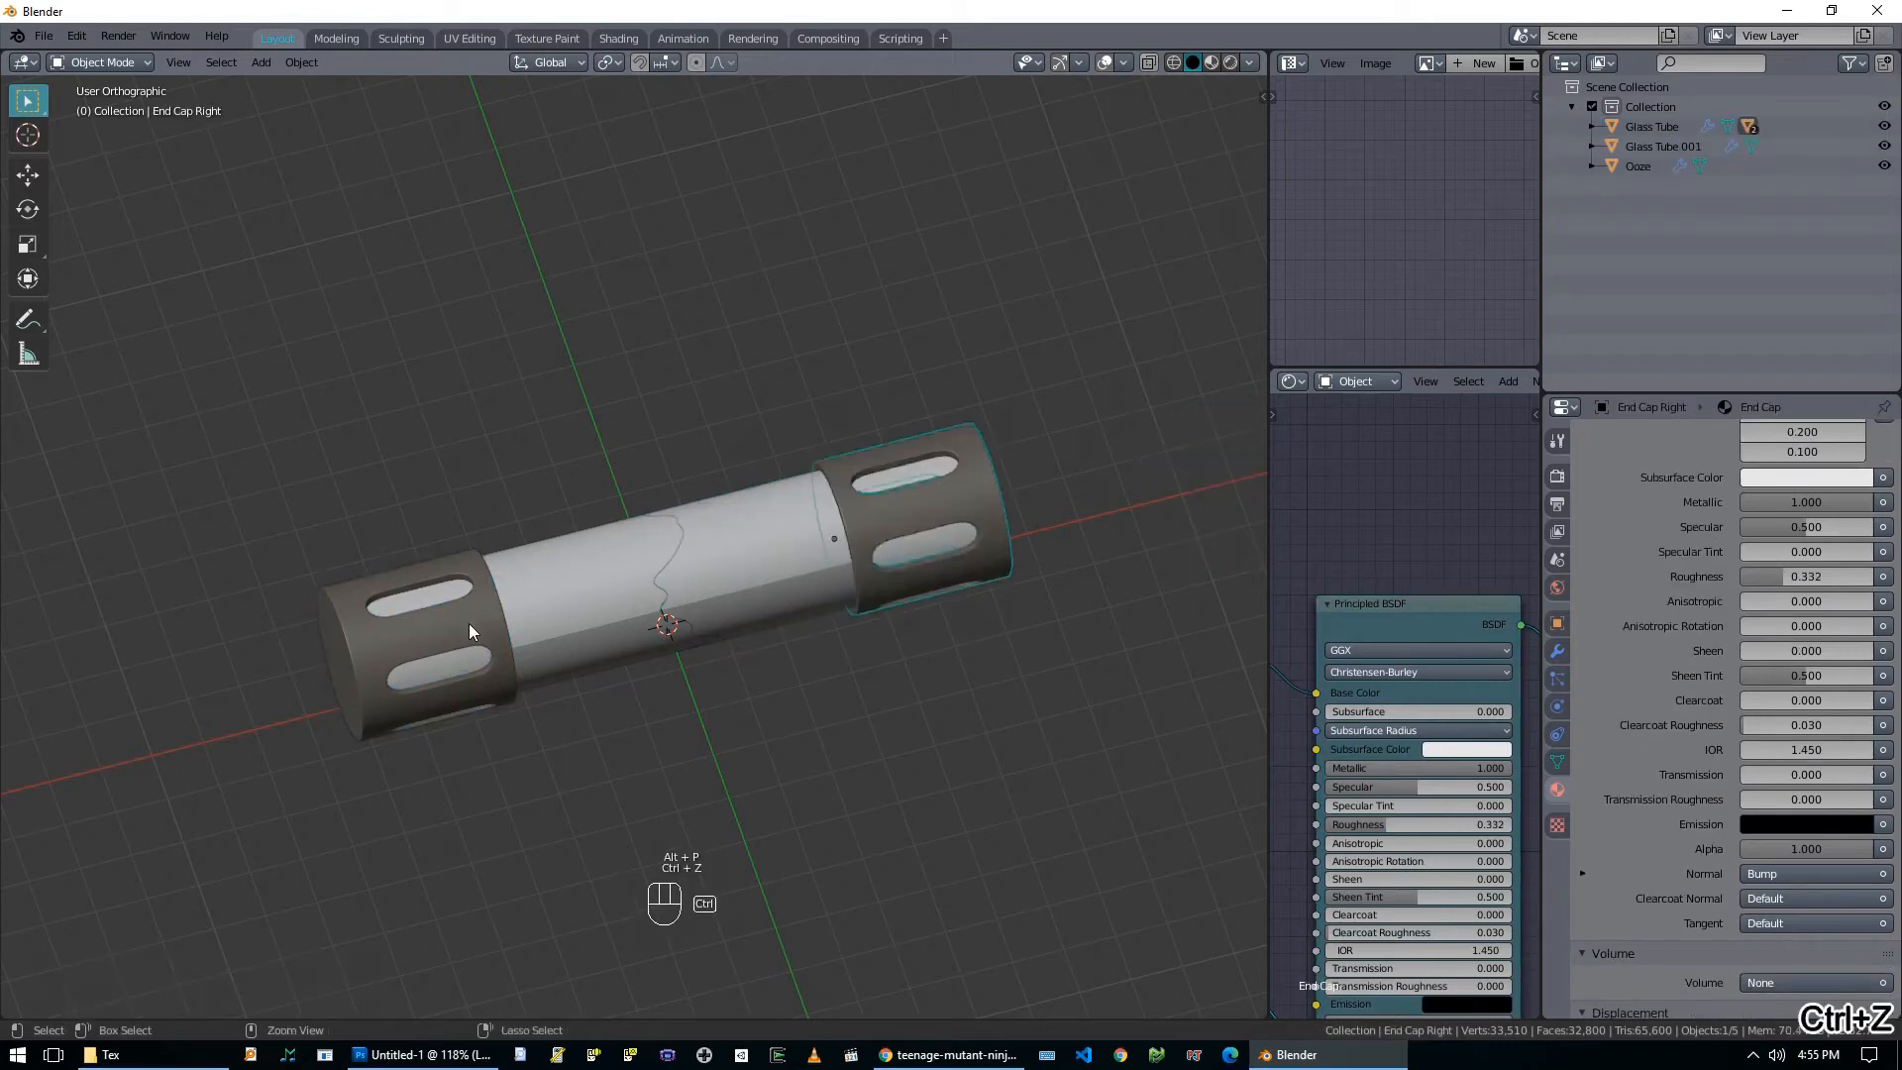
Clear the parents of End Cap Right and End Cap Left while keeping their transformations.
key(alt+p)
click(620, 671)
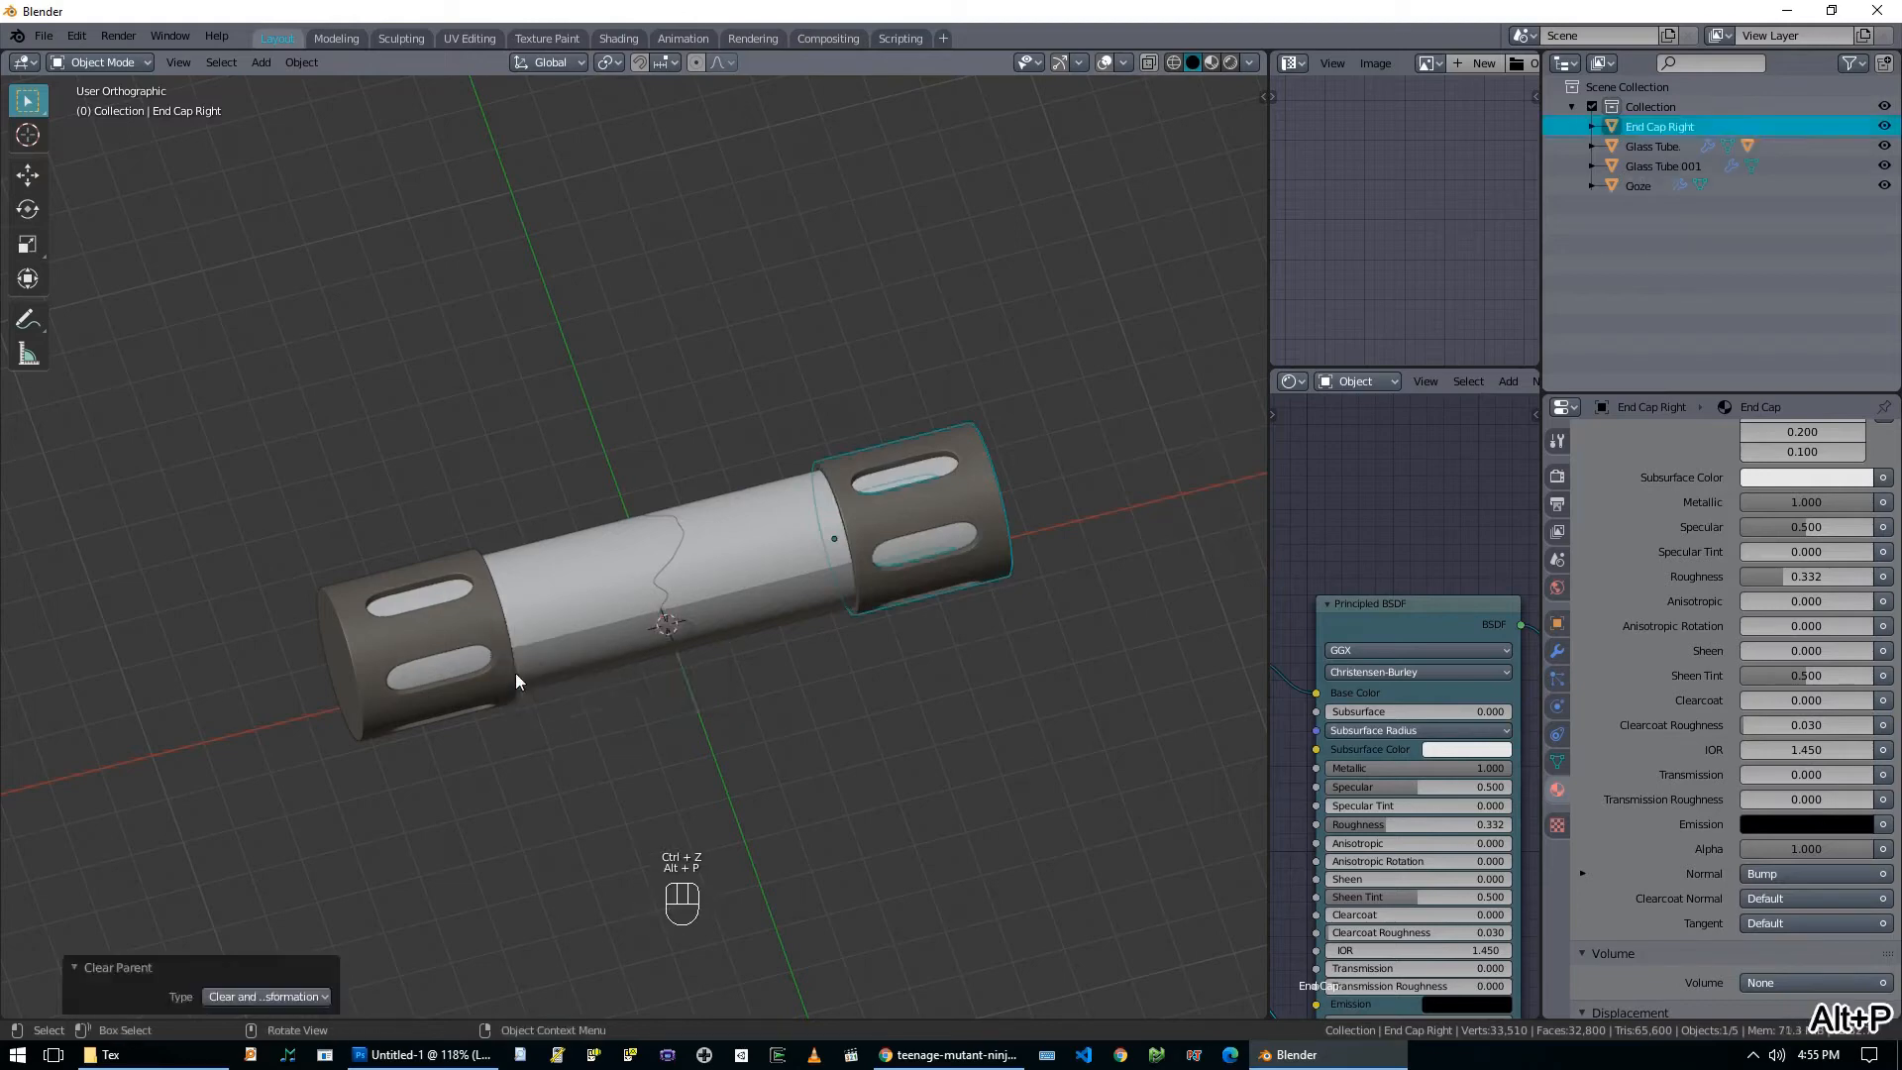
click(454, 657)
key(alt+p)
click(452, 624)
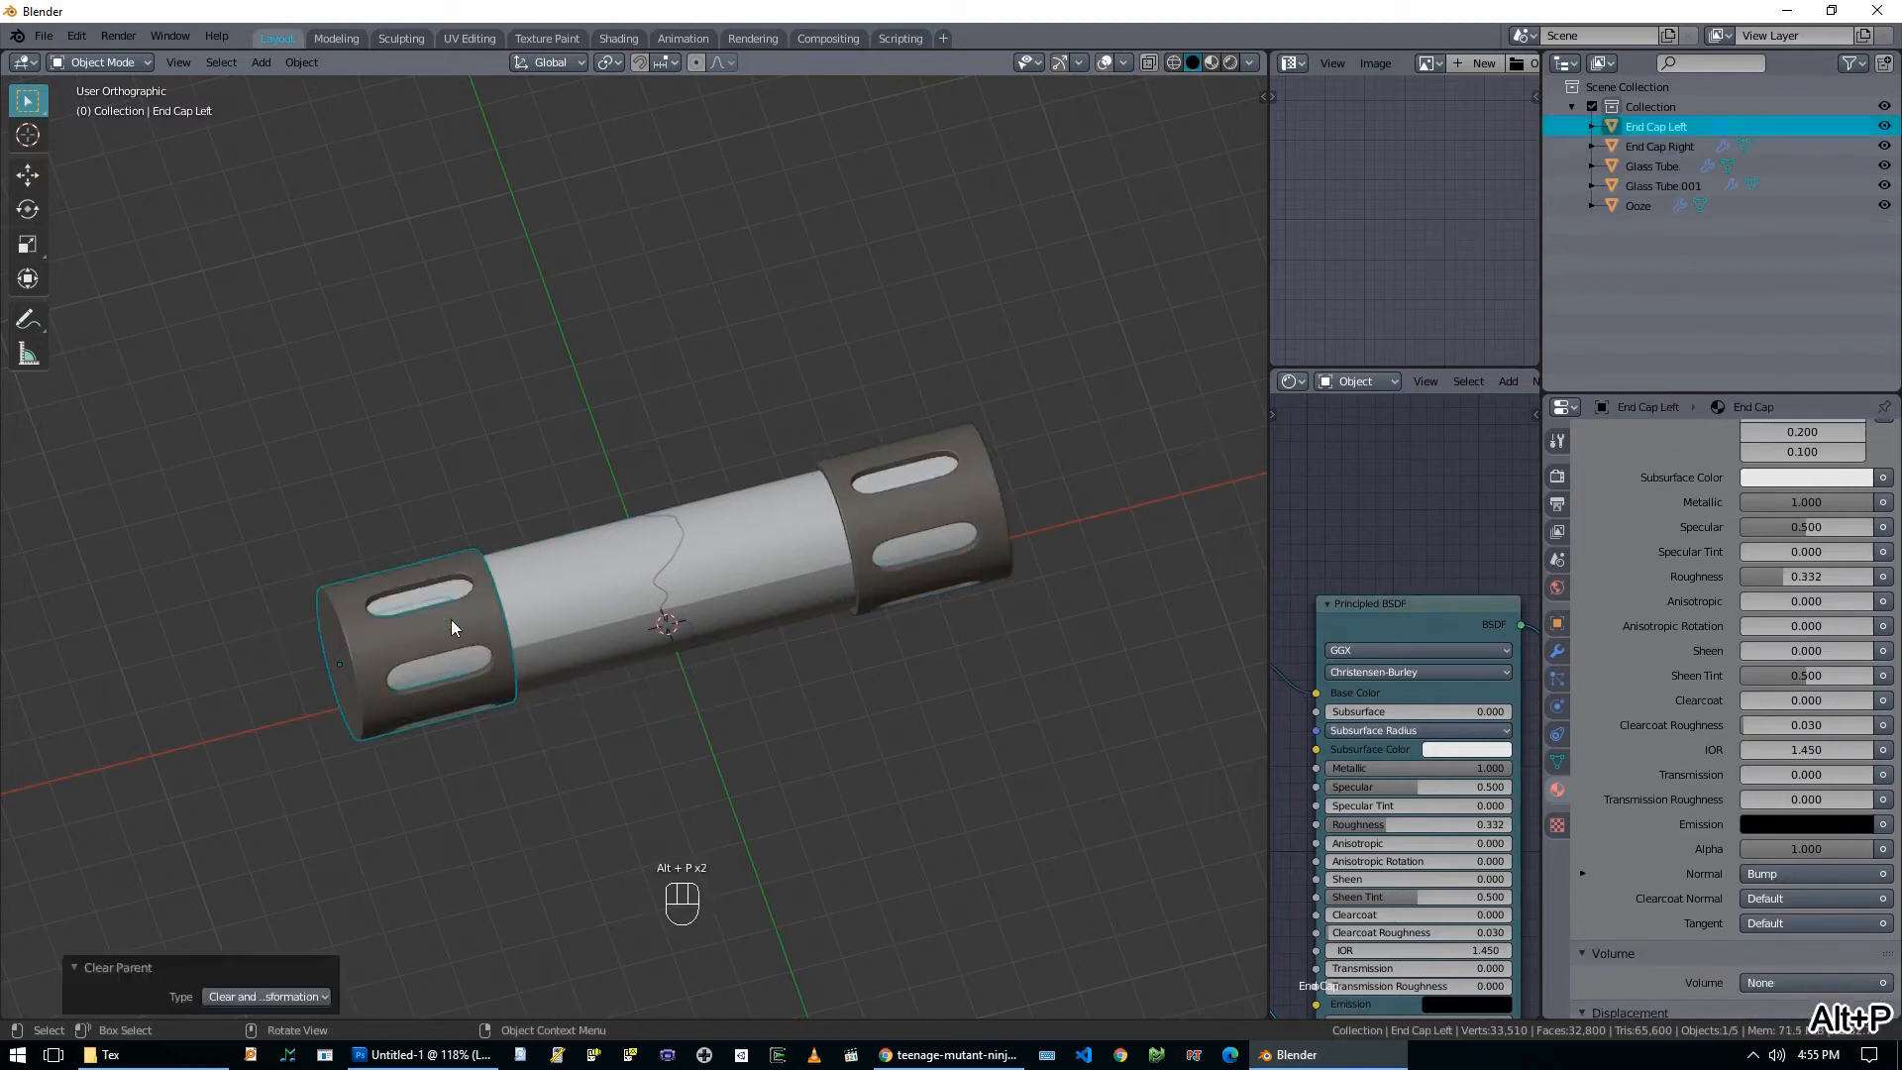
Parent End Cap Left to Glass Tube, and End Cap Right to Glass Tube.001 with Keep Transform.
shift+click(531, 639)
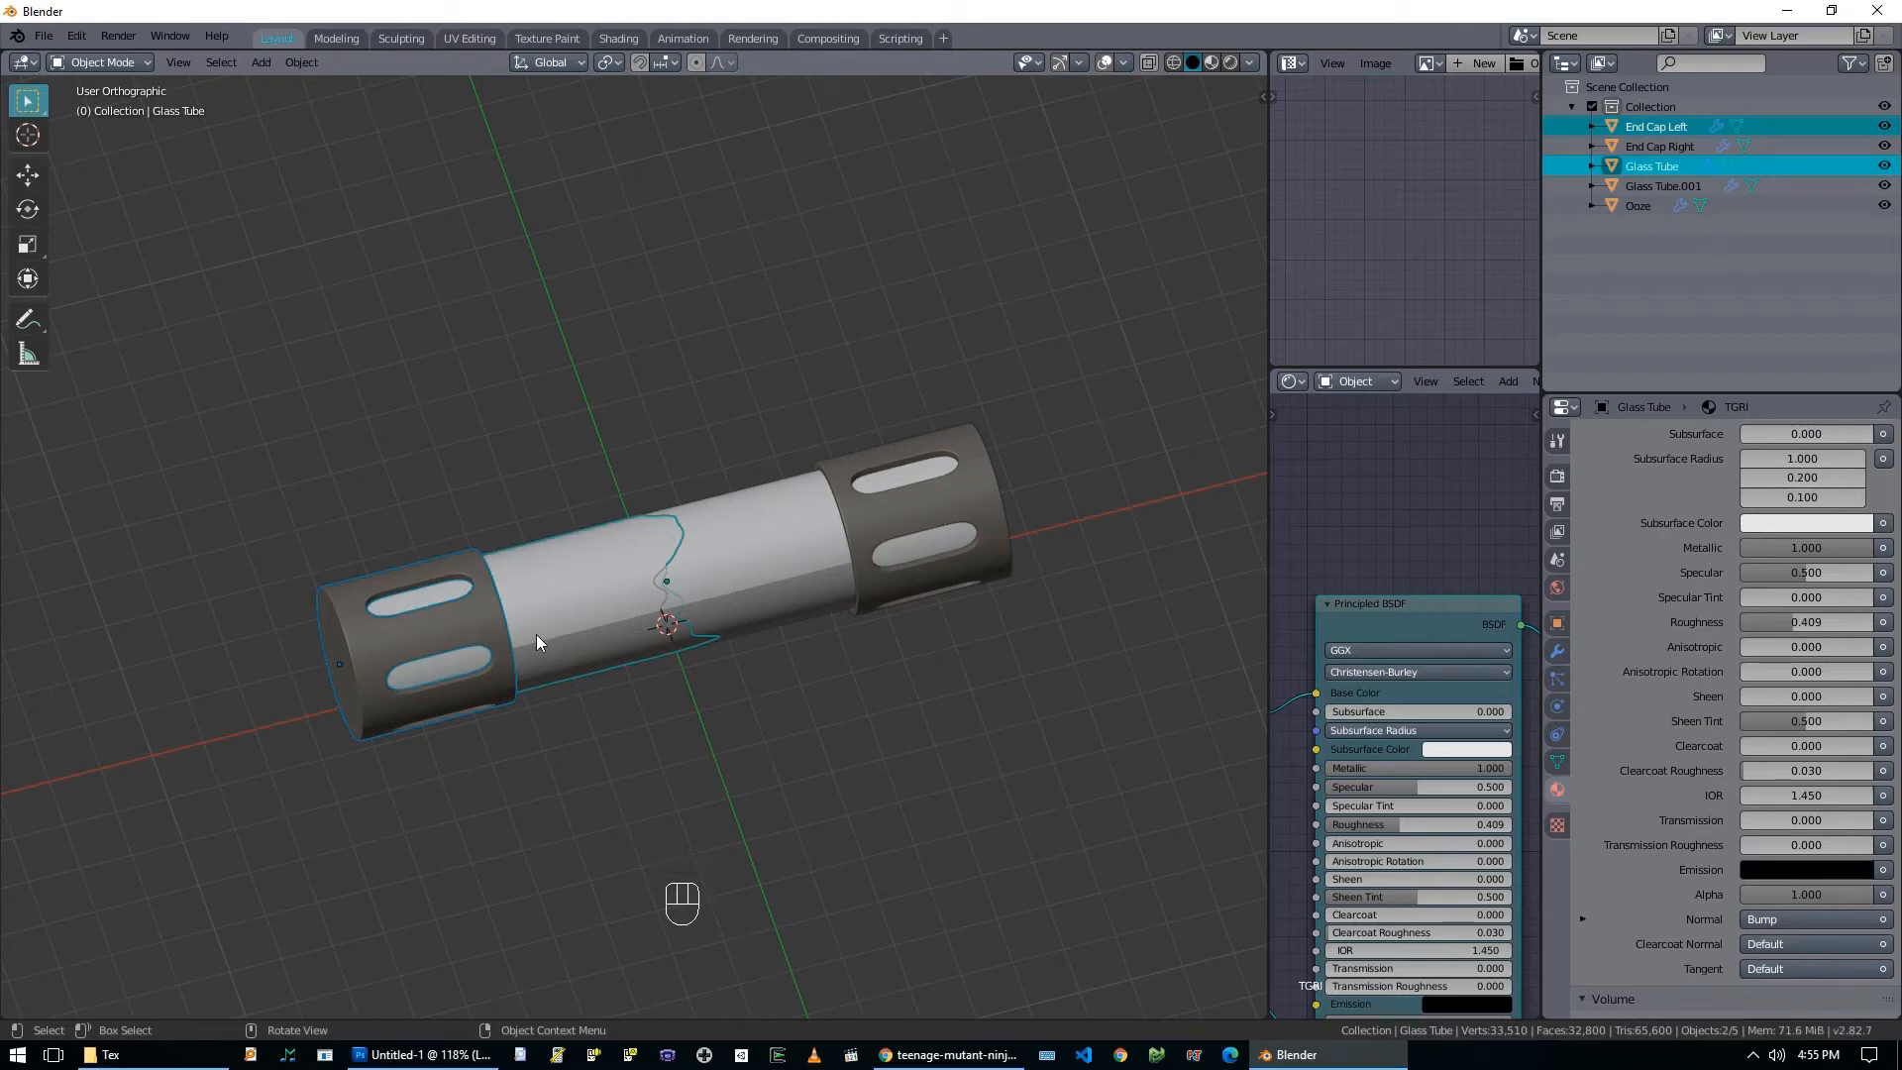
key(ctrl+p)
click(537, 634)
click(902, 523)
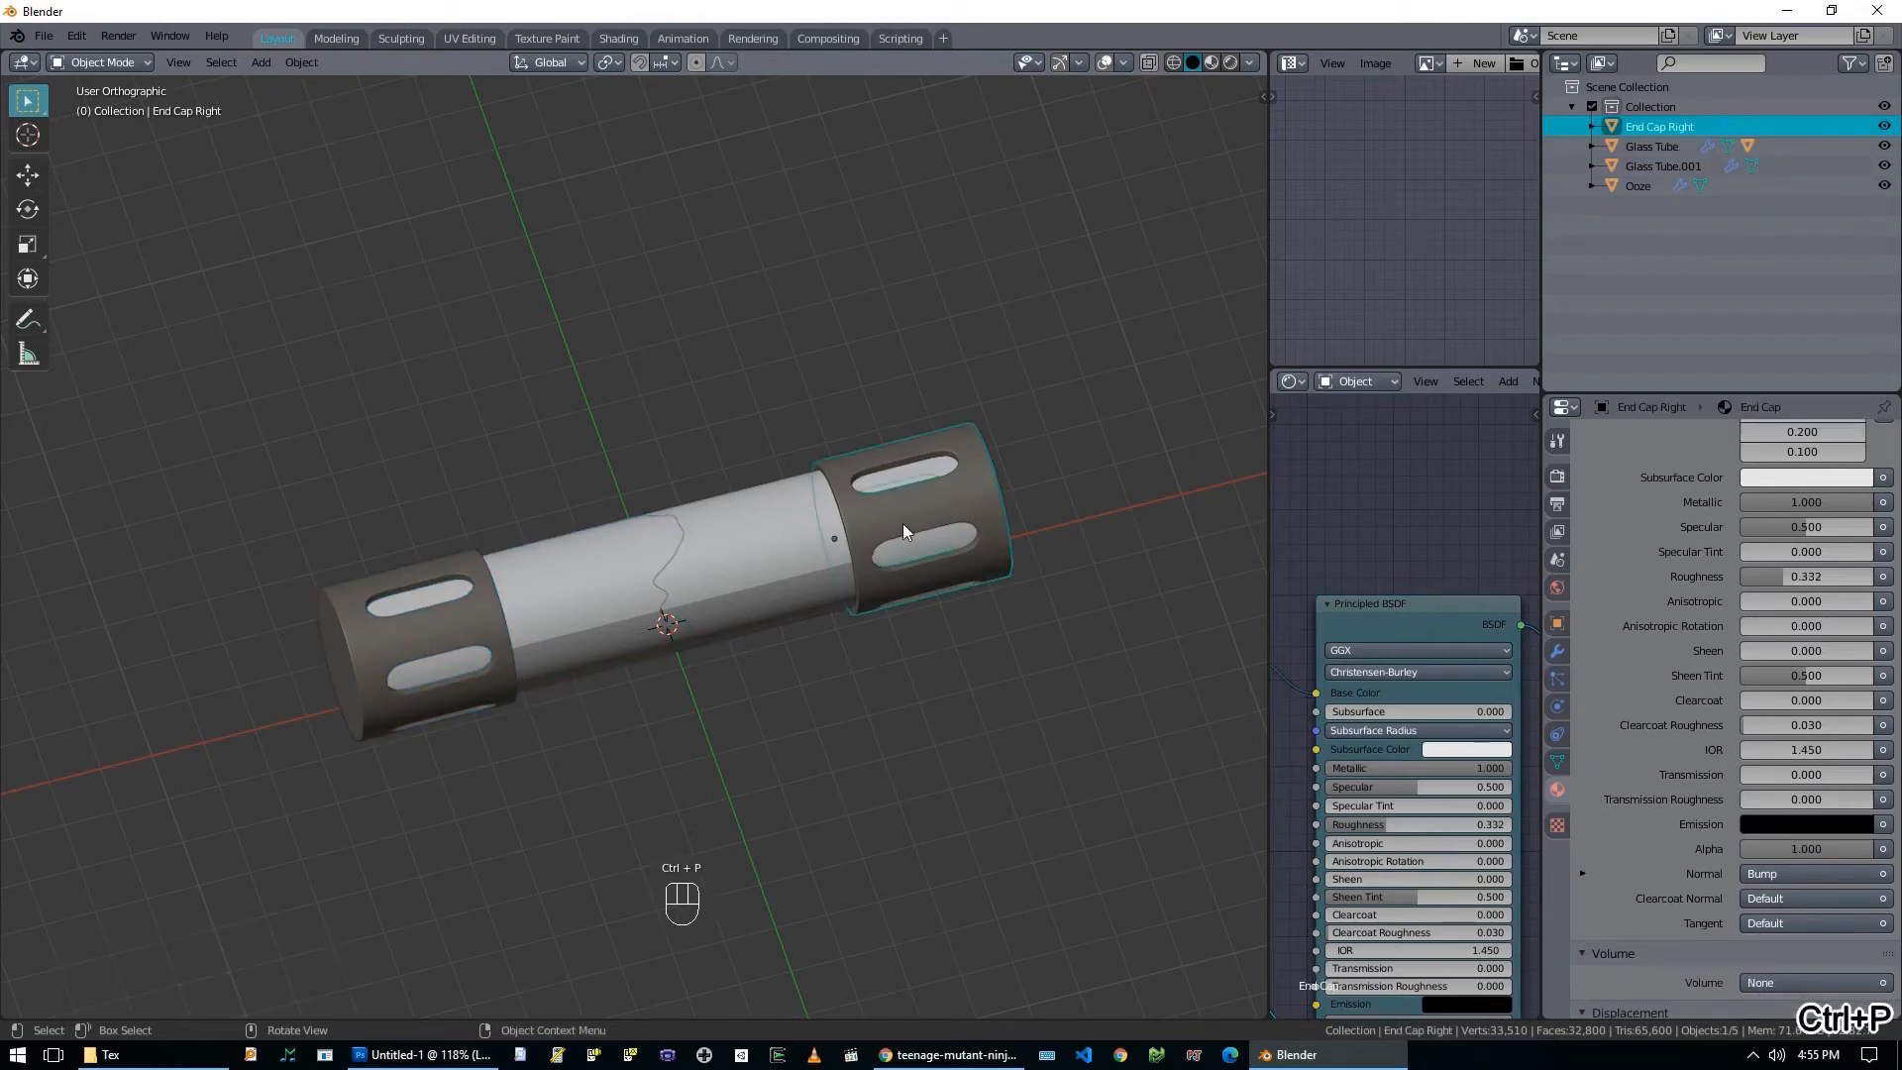
shift+click(787, 553)
key(ctrl+p)
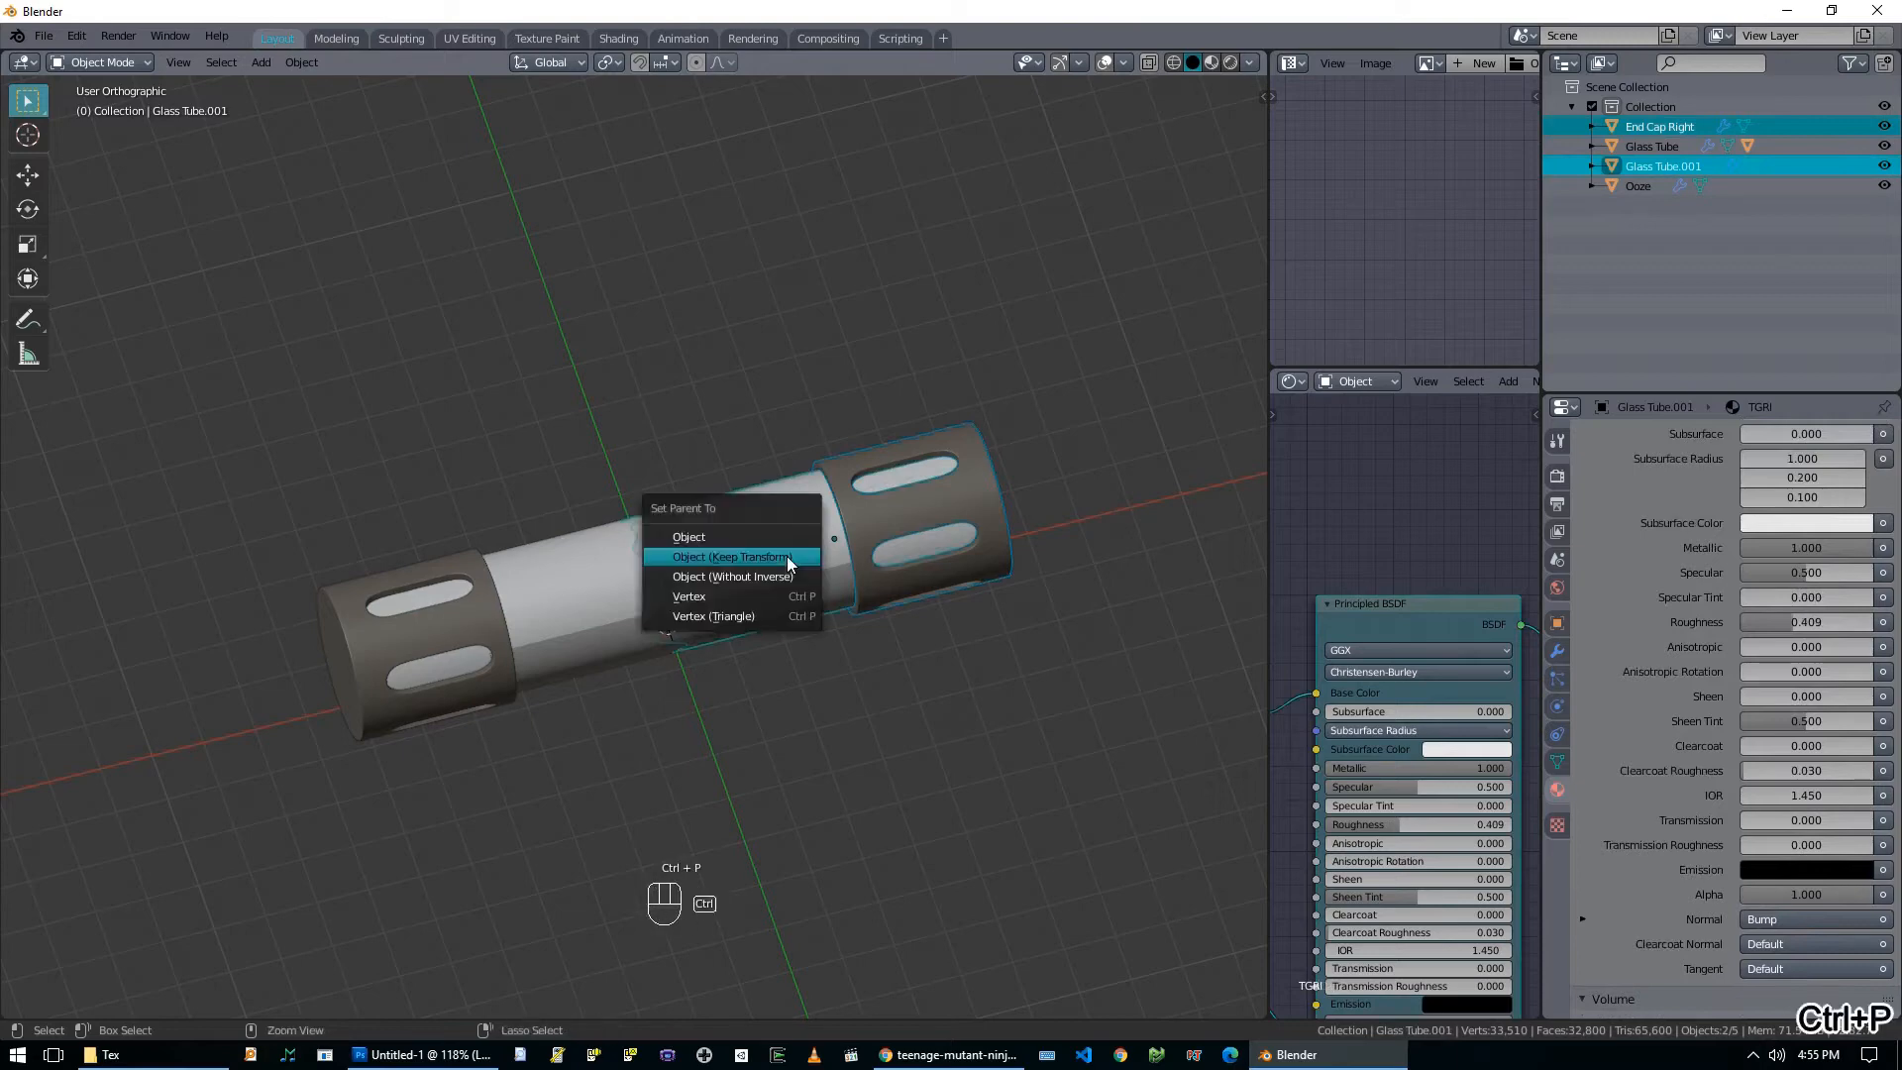
click(786, 556)
Try moving each tube half to check that its end cap follows, cancelling the moves and undoing the hide.
key(g)
right_click(616, 620)
click(597, 629)
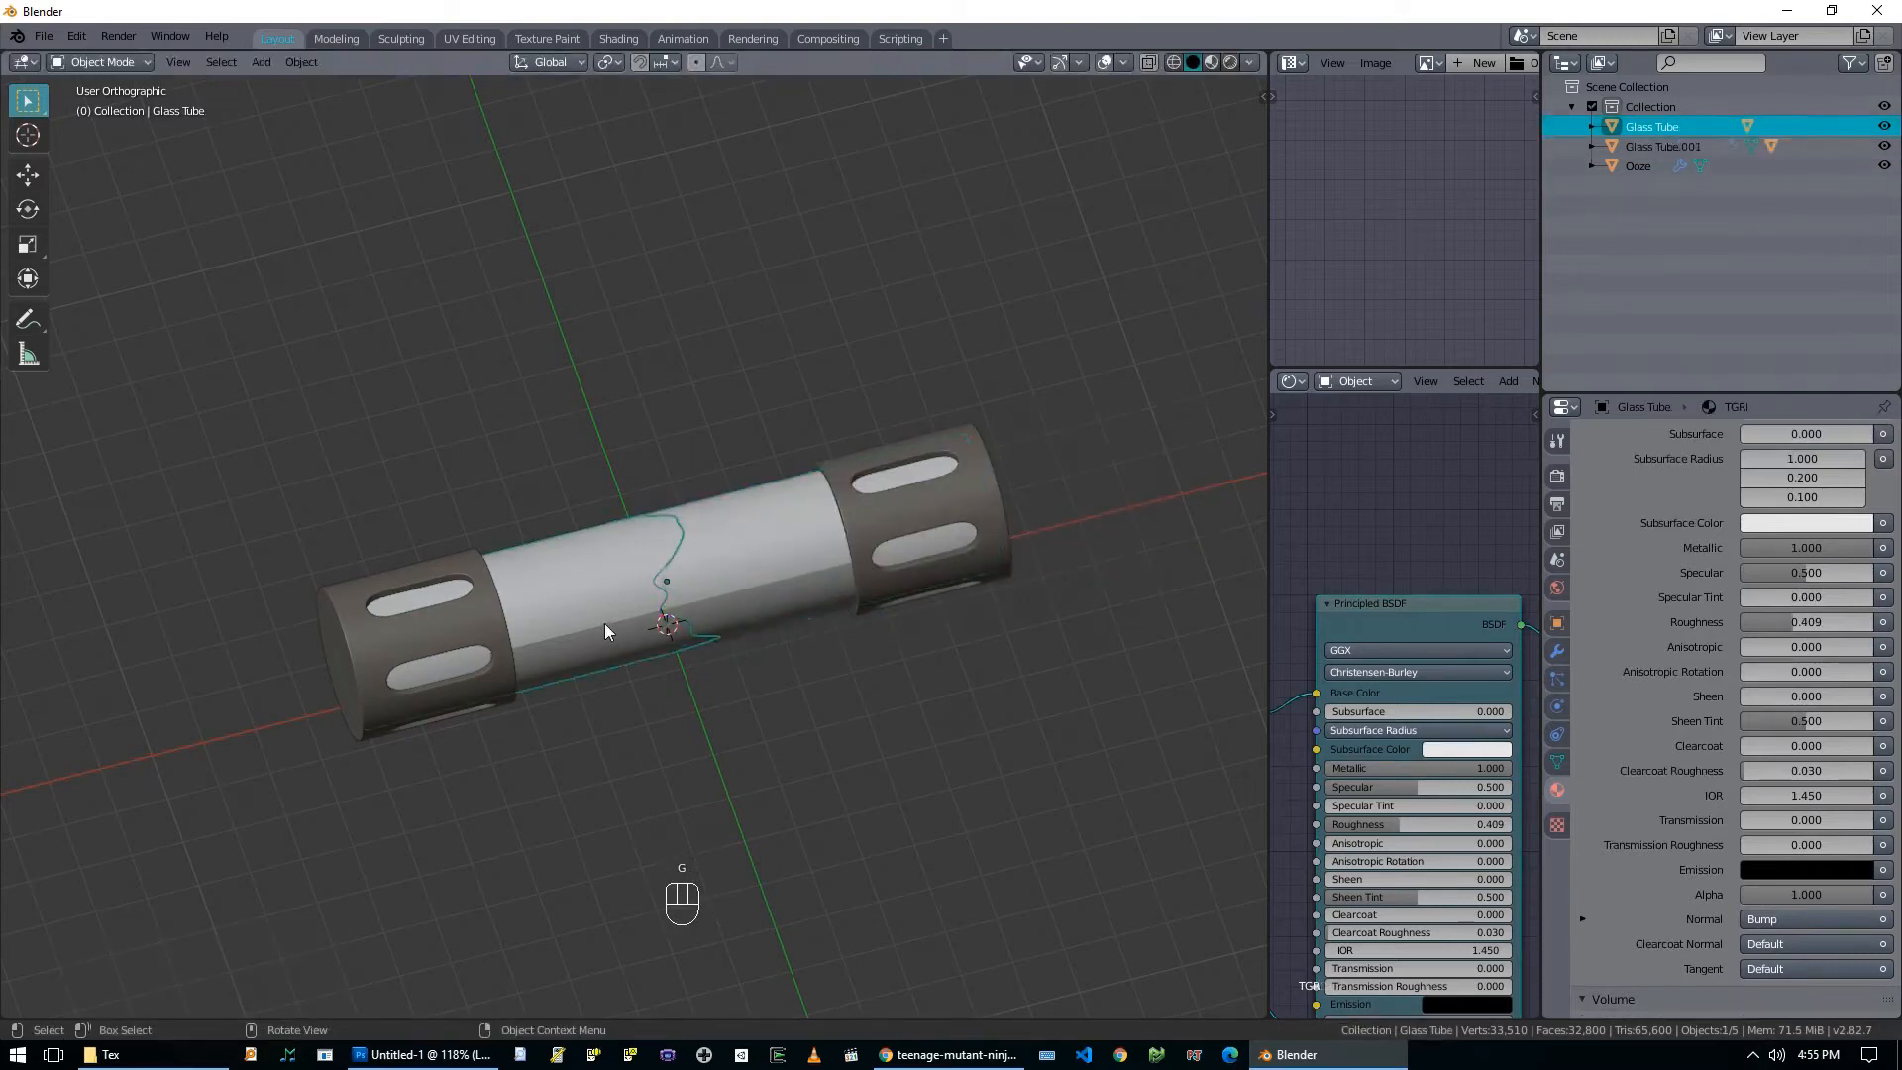
key(h)
key(ctrl+z)
key(g)
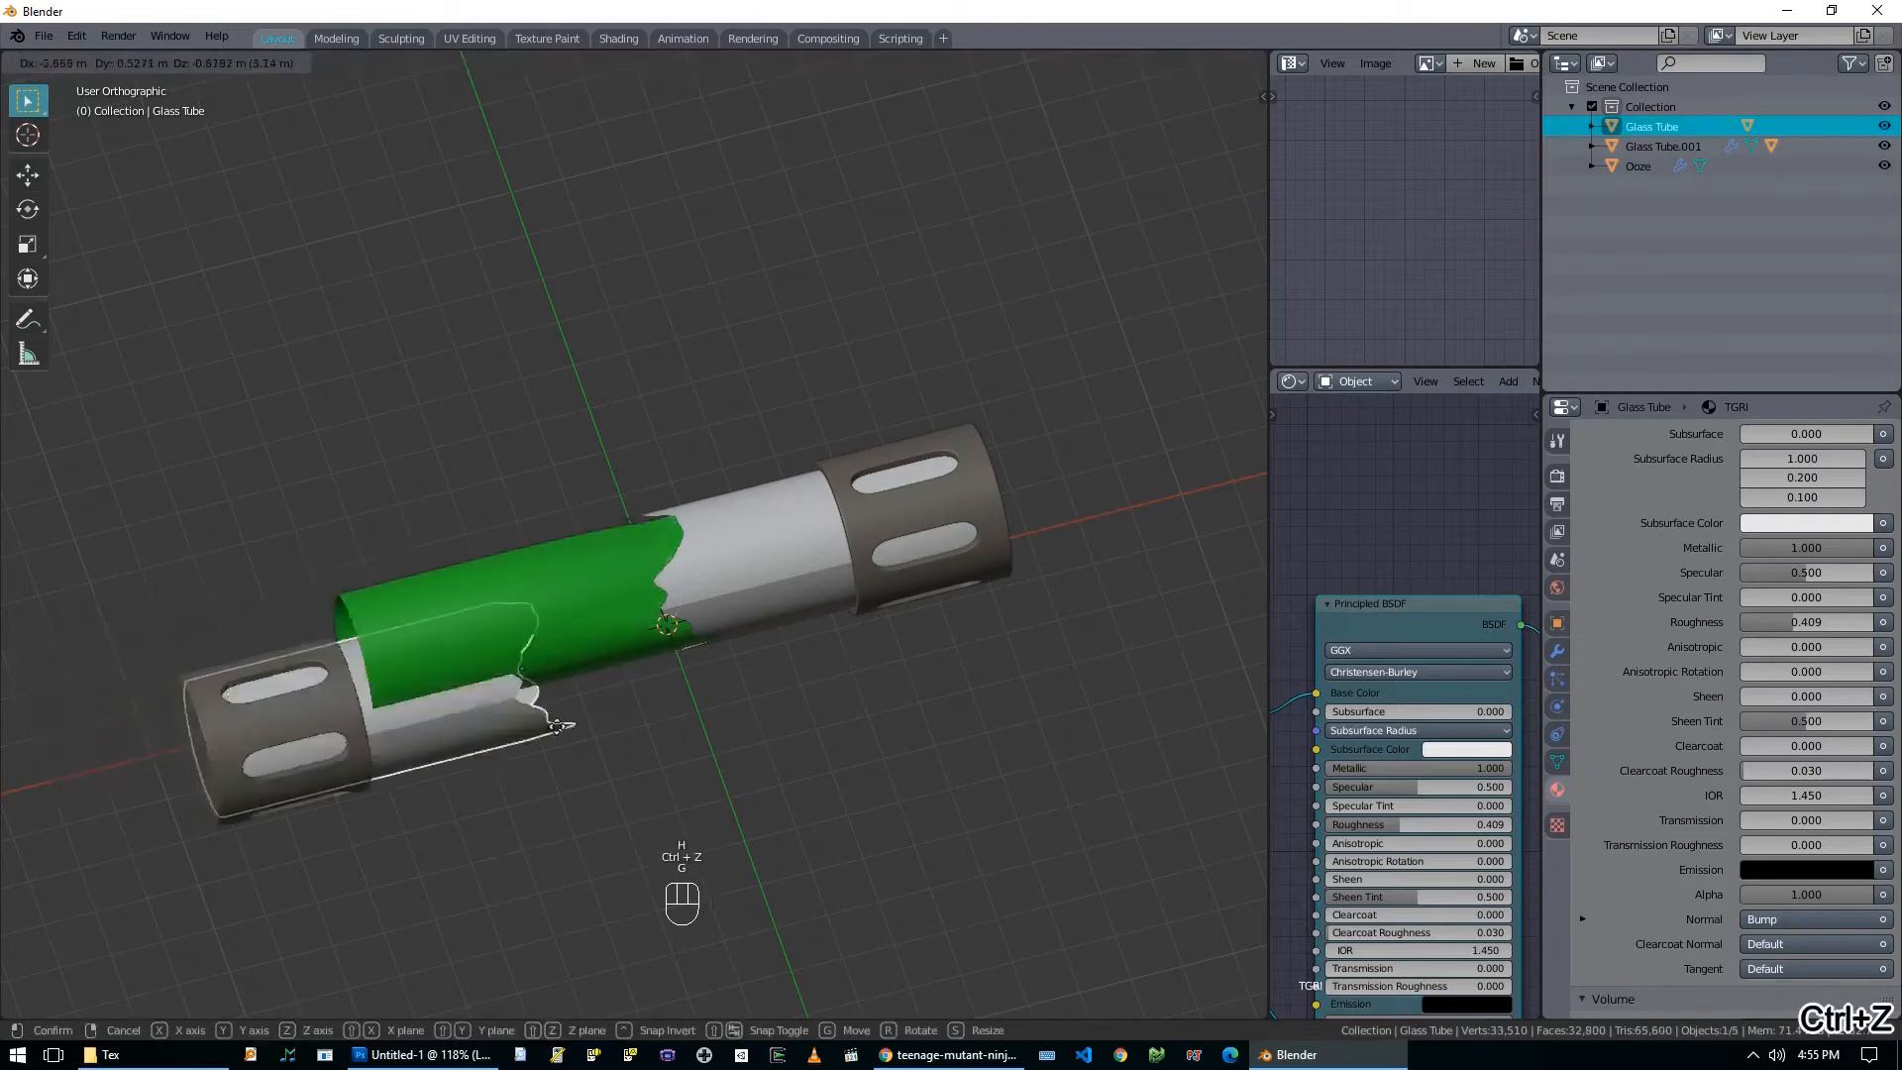
right_click(440, 659)
In top view, move Glass Tube -0.1 m and Glass Tube.001 0.1 m along X to open the crack.
middle_drag(766, 666, 727, 506)
scroll(726, 594, up, 3)
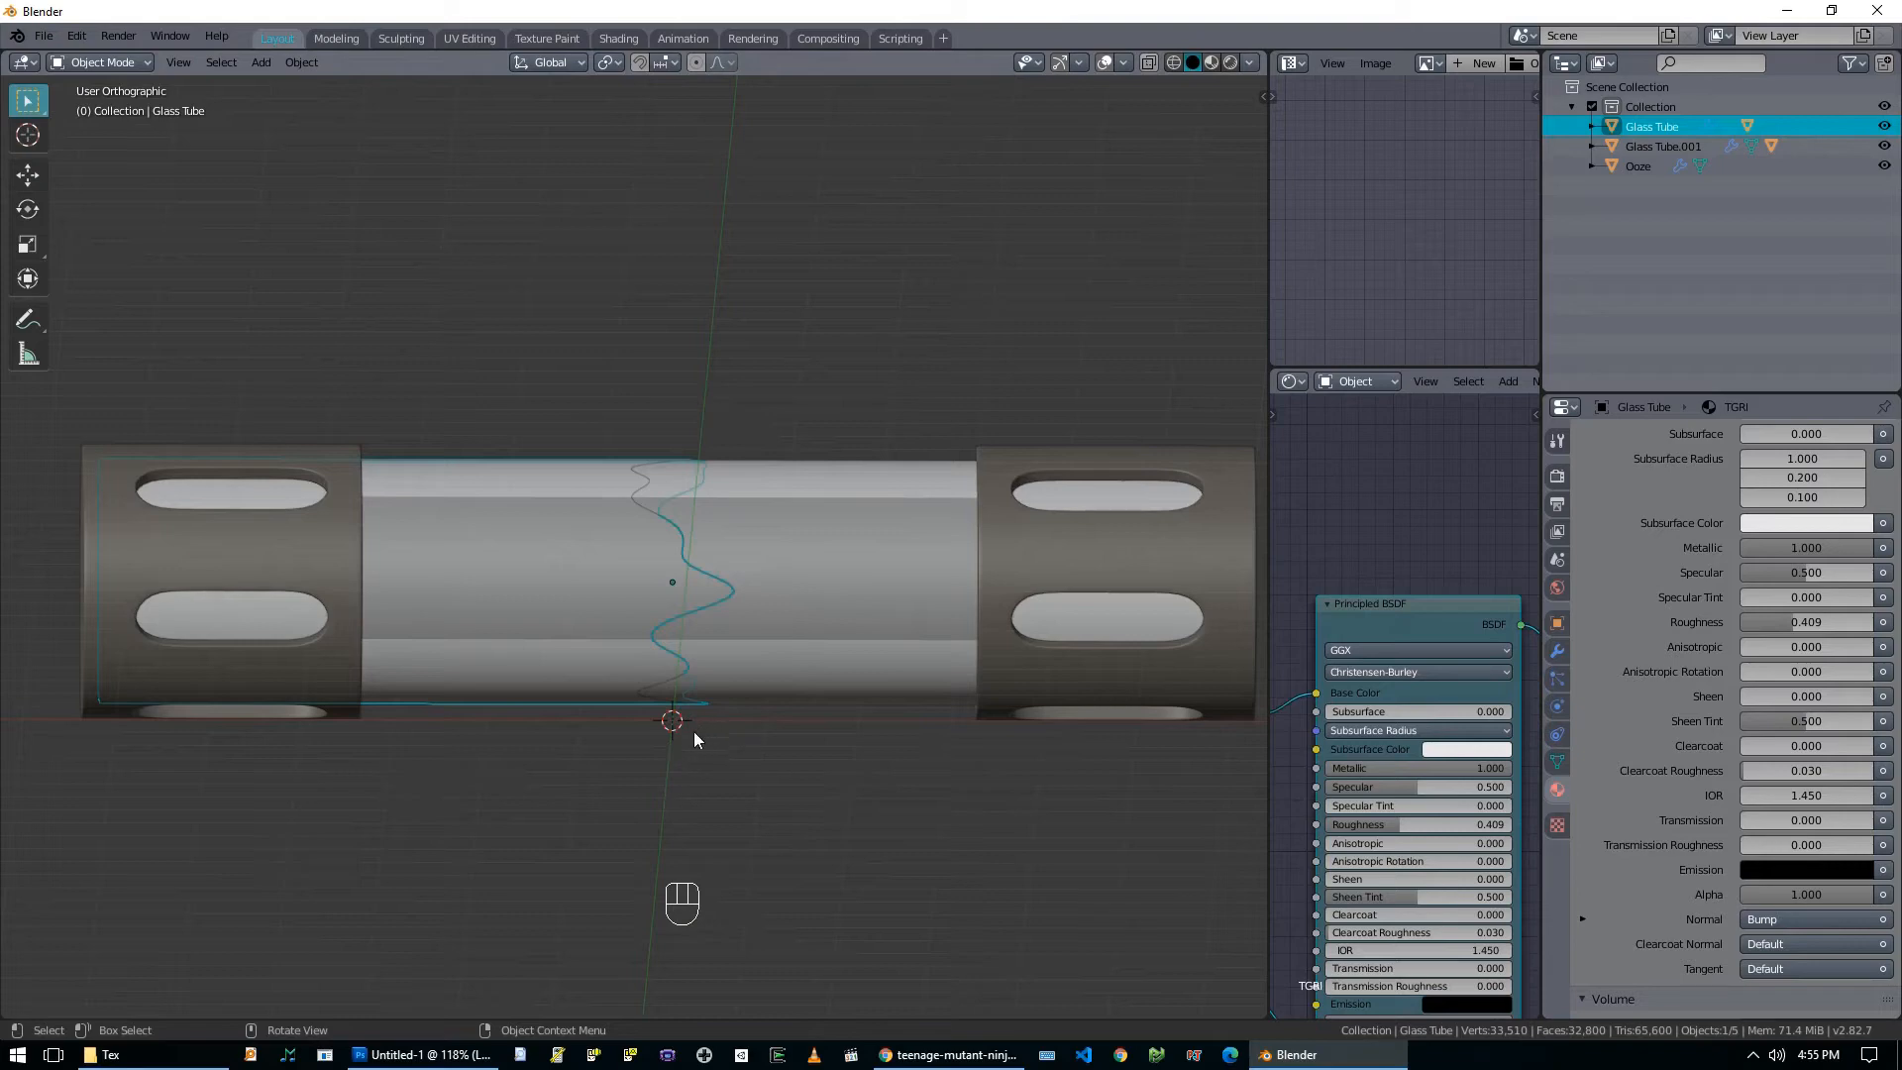
middle_drag(684, 721, 670, 779)
key(KP_7)
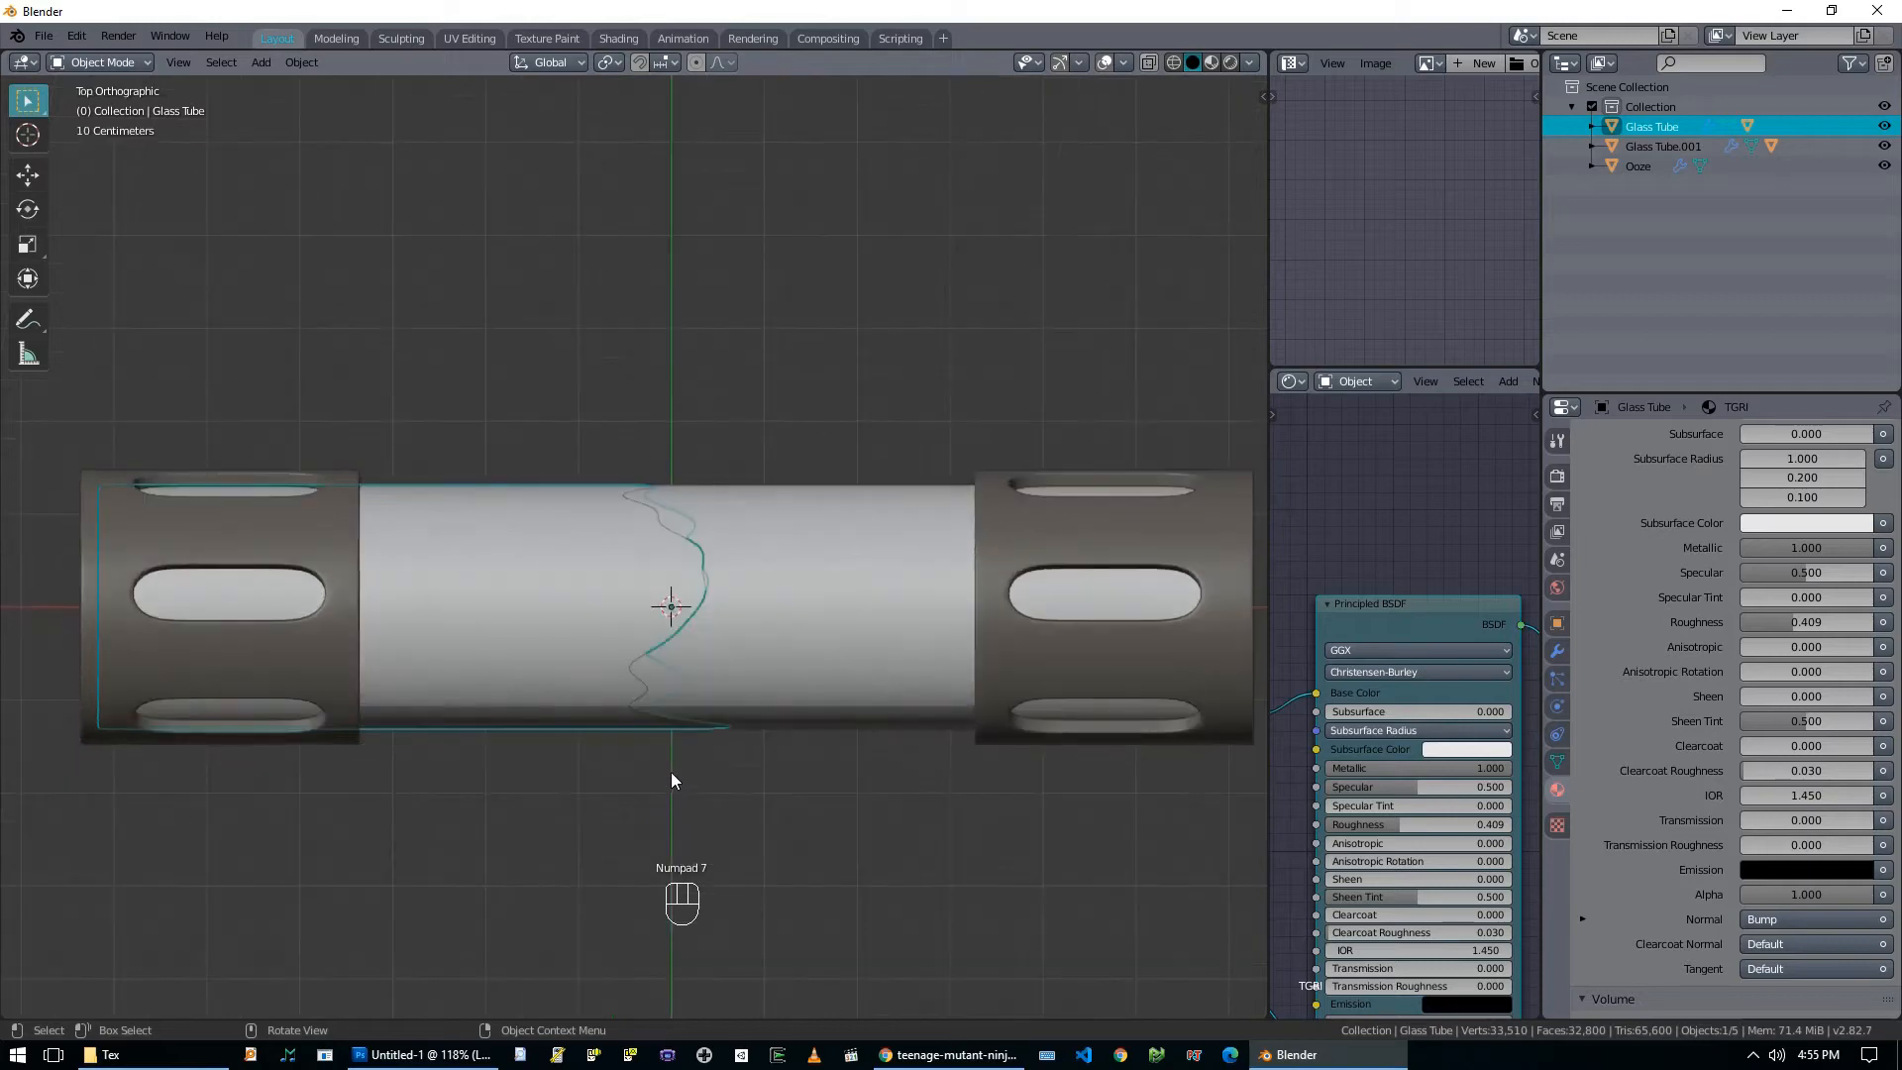
key(g)
ctrl+click(755, 700)
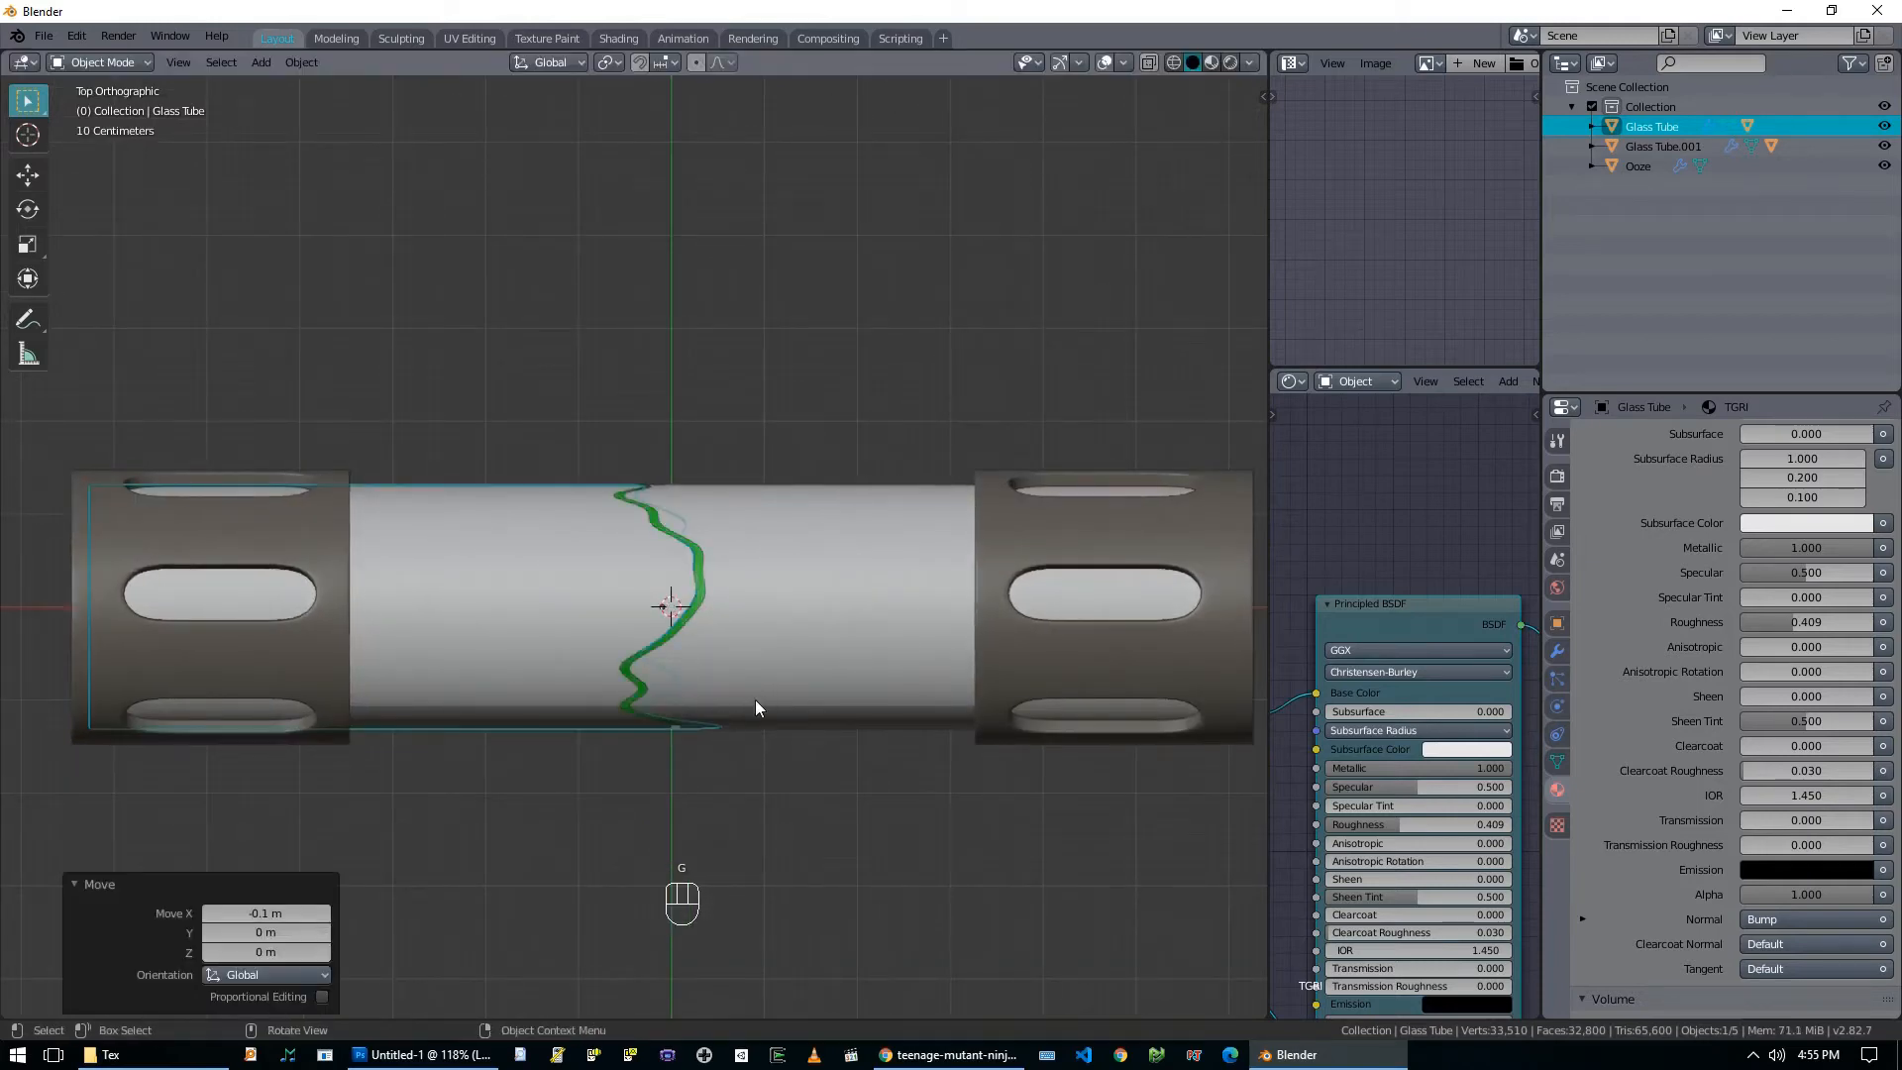
click(760, 664)
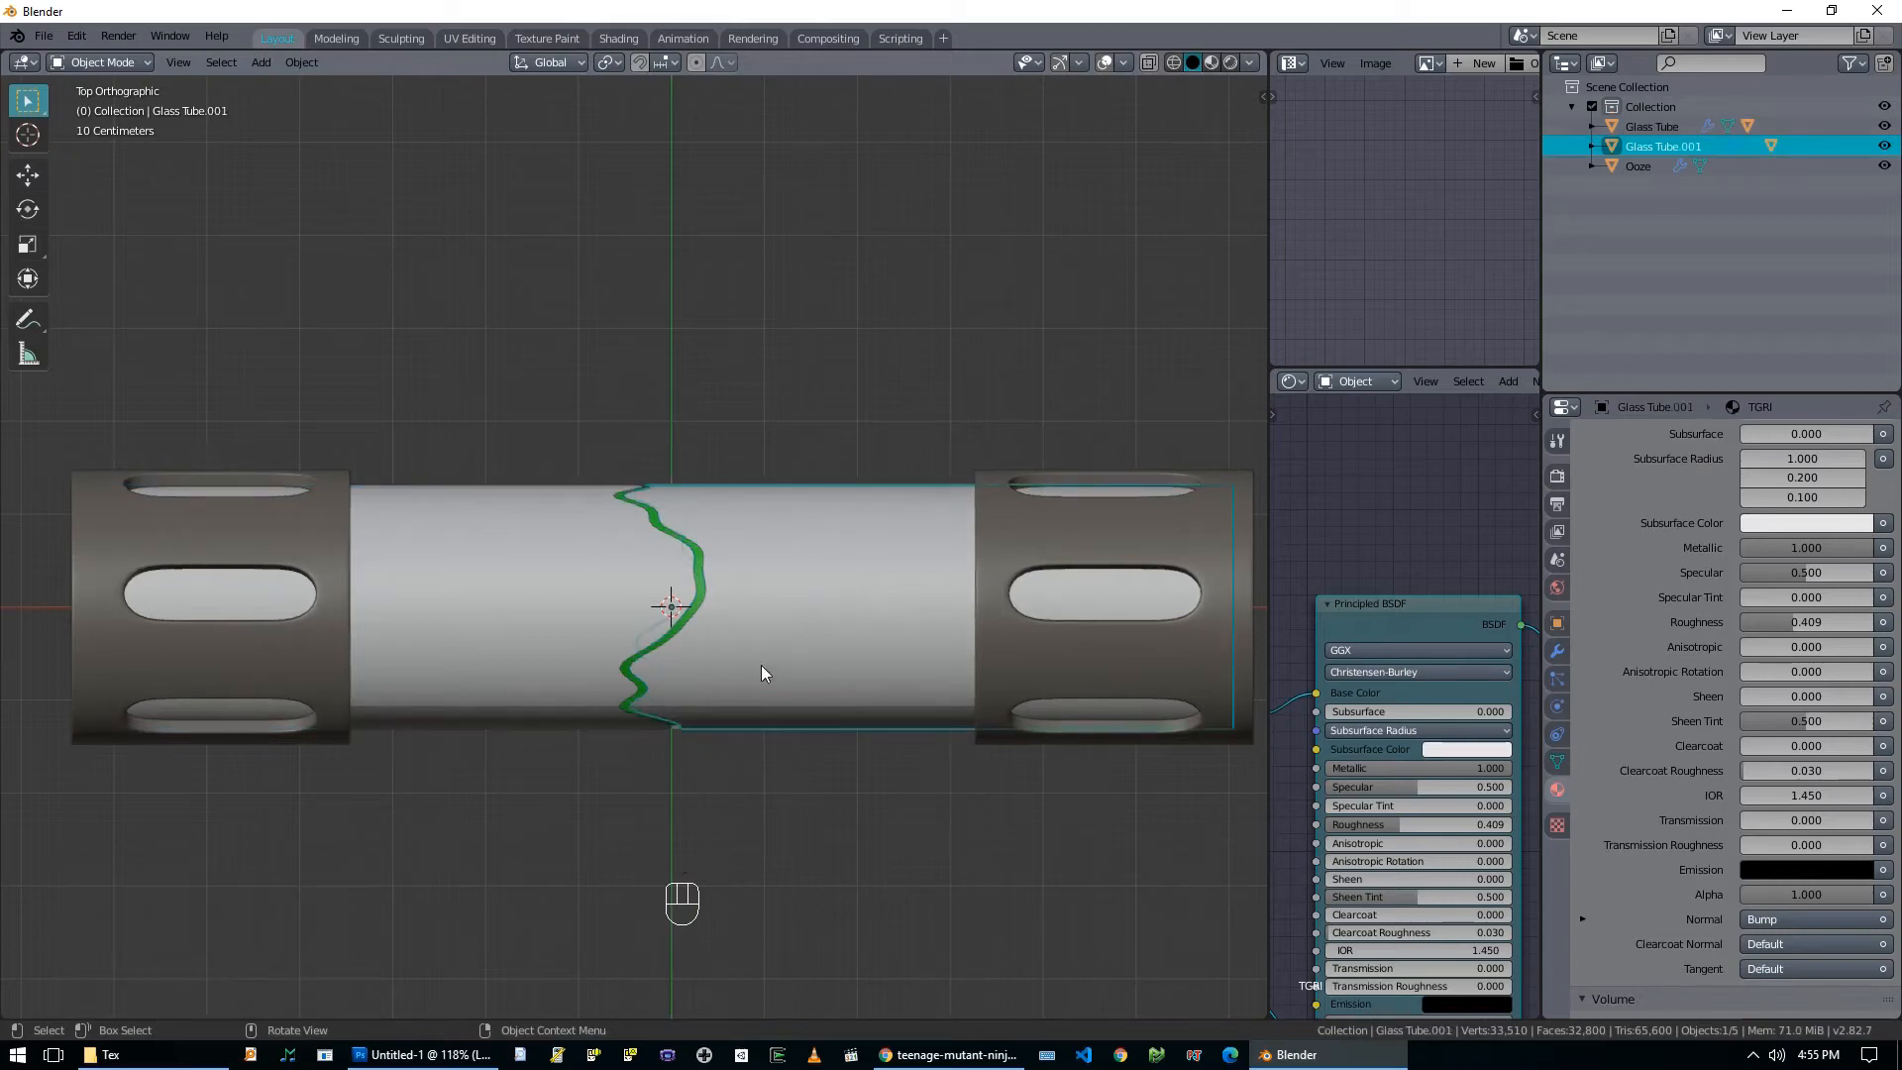
key(g)
ctrl+click(769, 668)
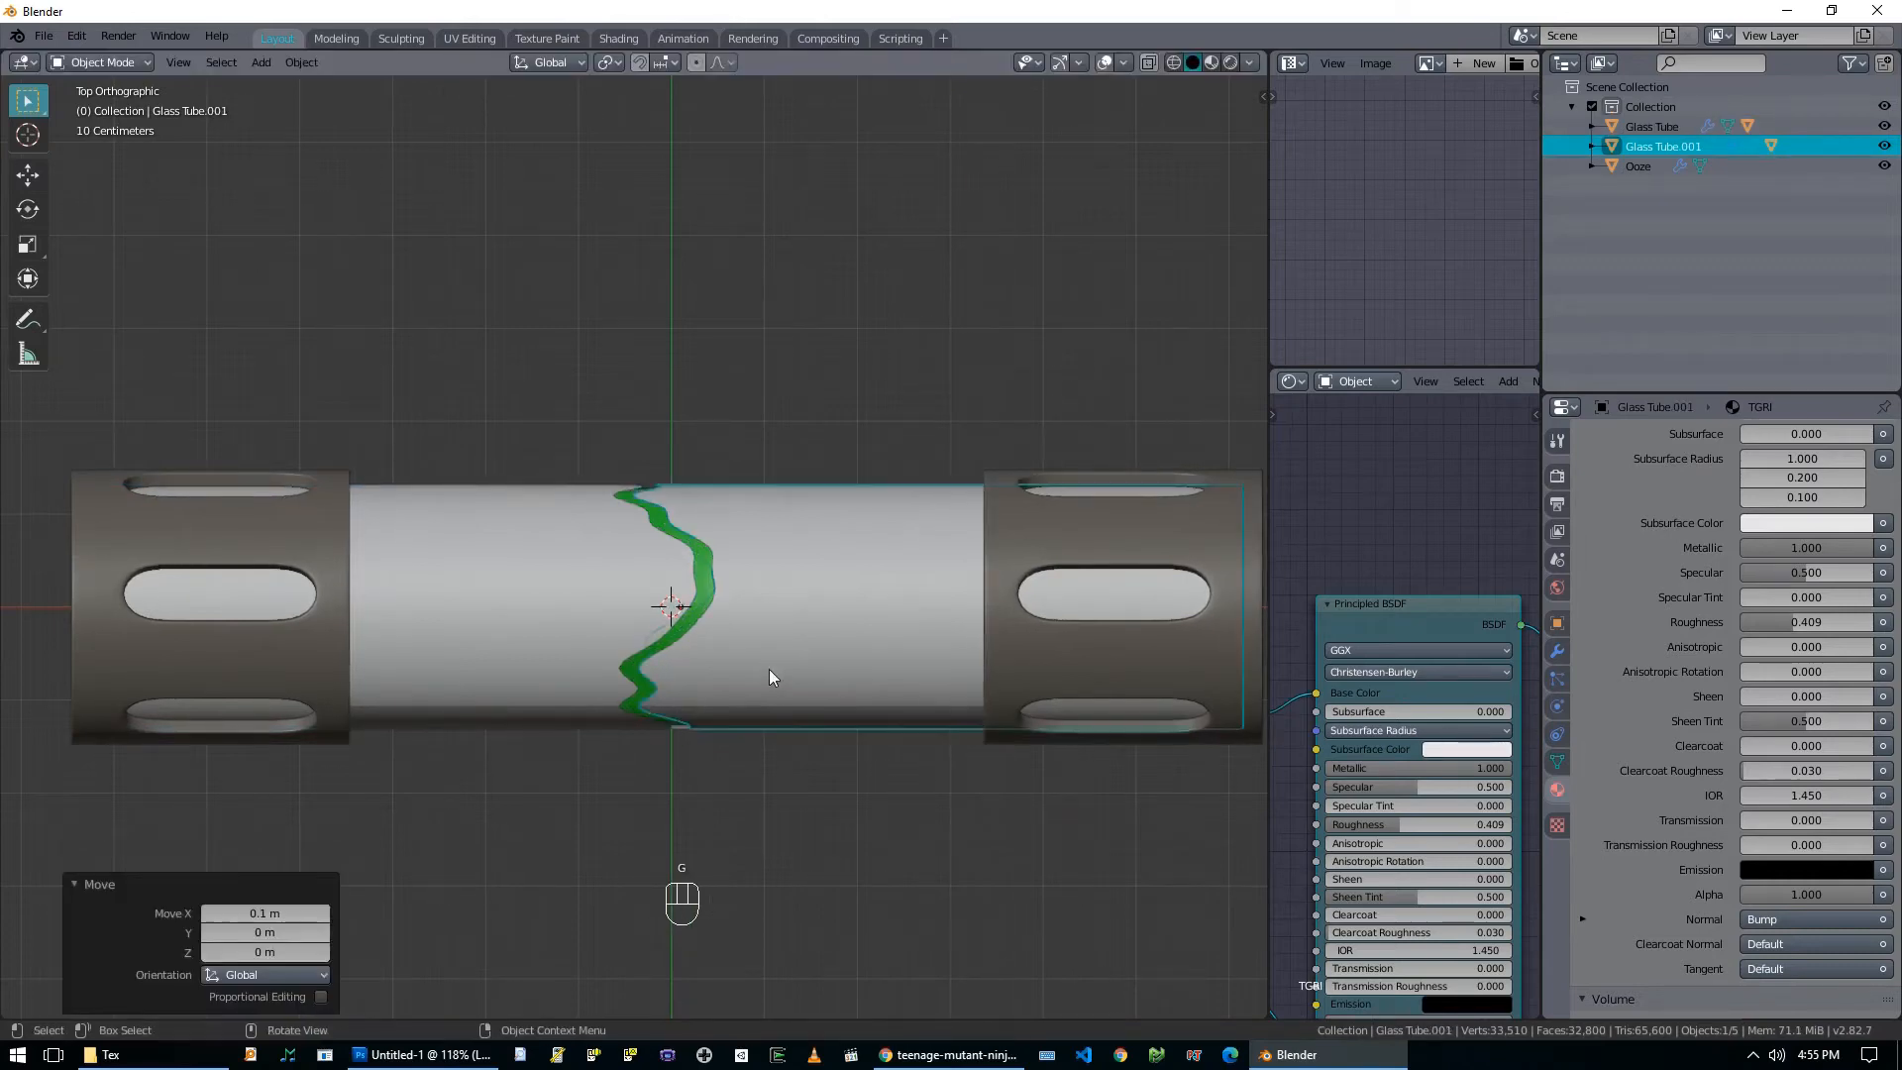
Rotate Glass Tube 5° in top view and tilt Glass Tube.001 the opposite way to bend the canister at the crack.
click(518, 618)
key(r)
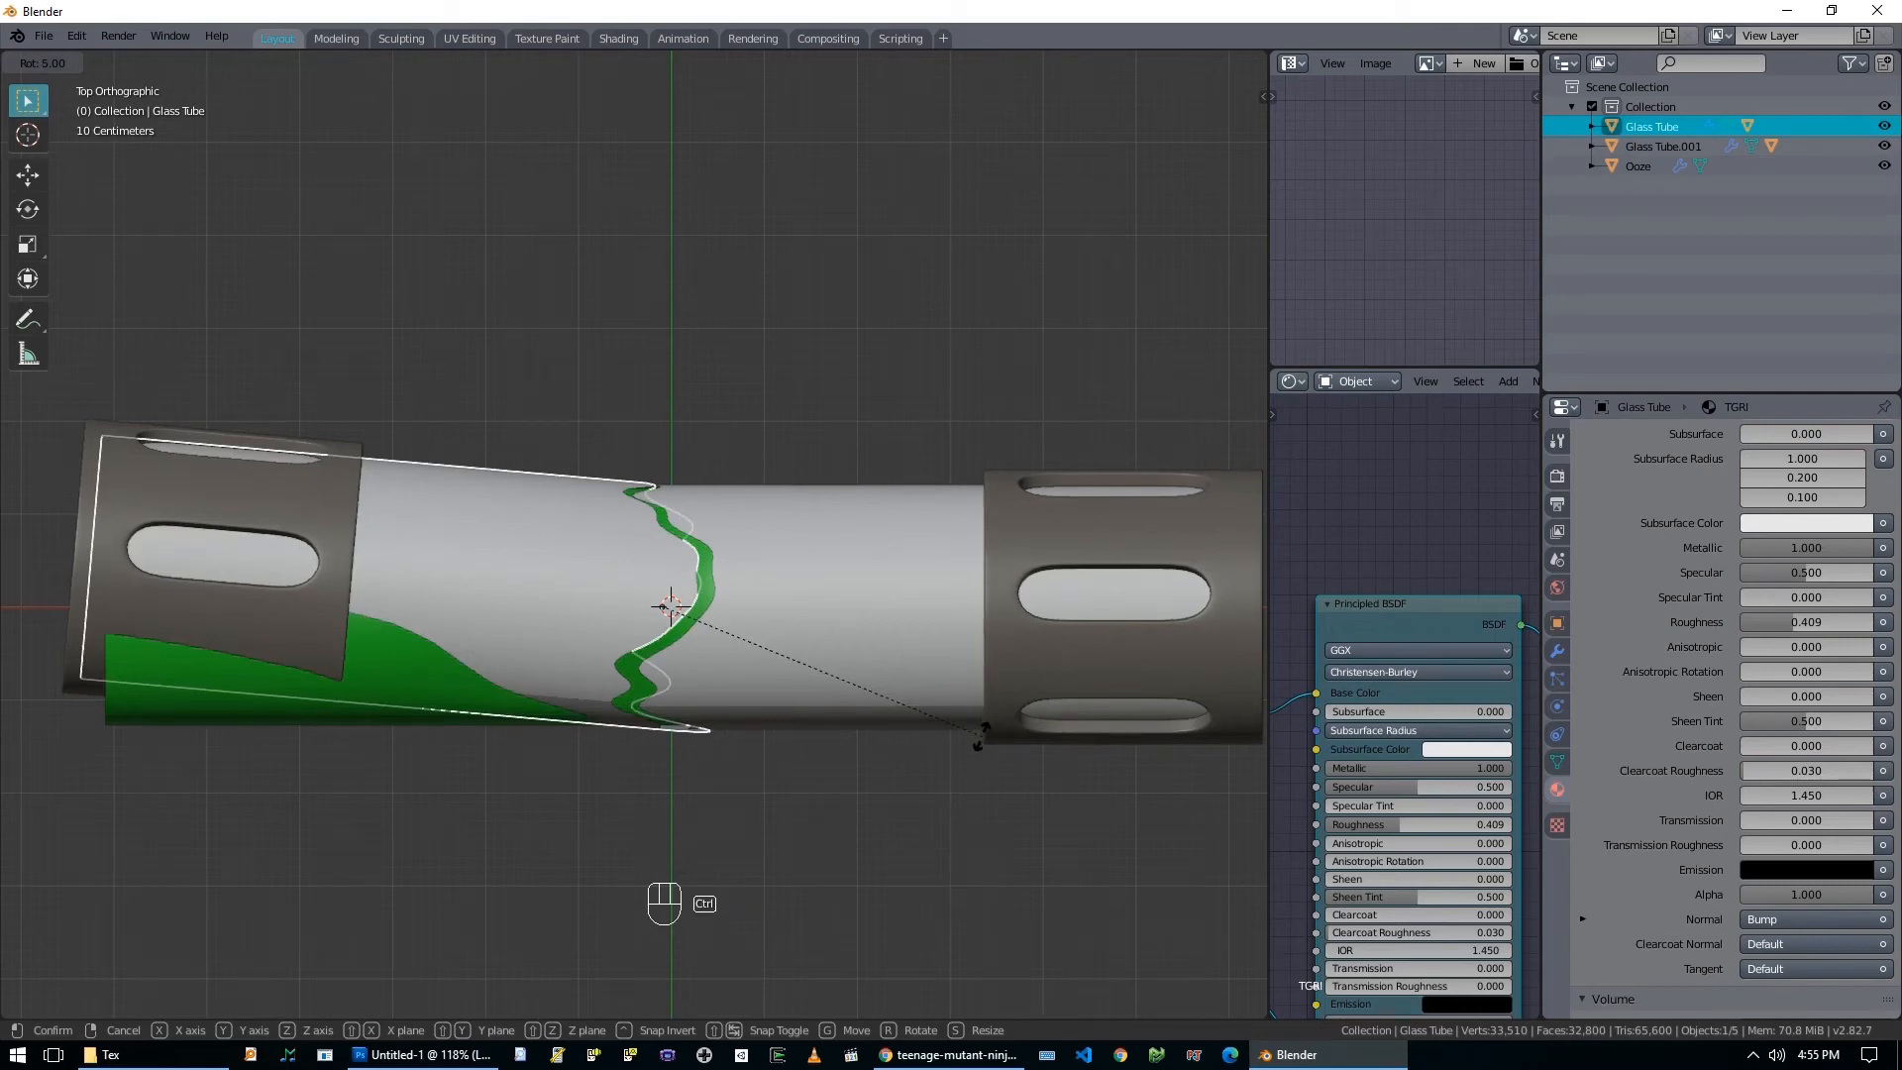
ctrl+click(981, 738)
click(840, 704)
key(r)
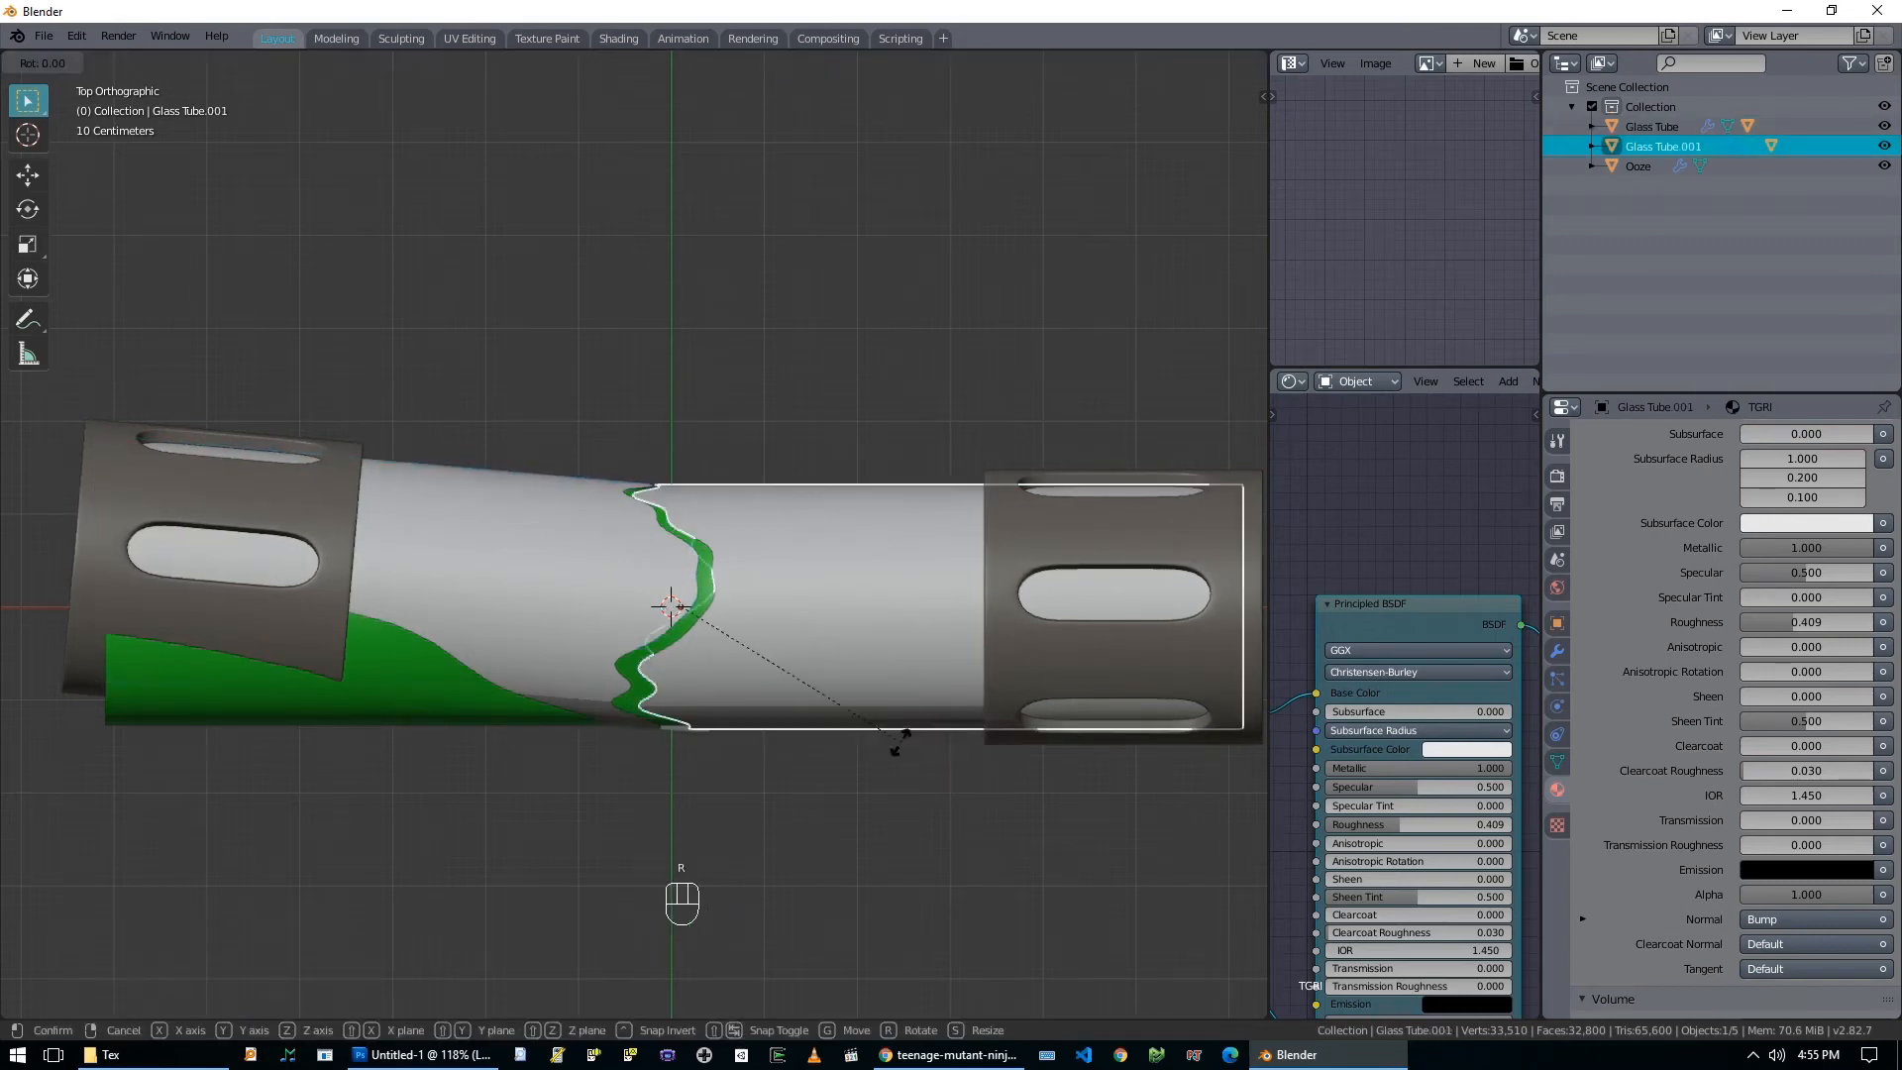
click(911, 721)
Edit the Ooze mesh in X-ray top view and box-select its vertices on the Glass Tube side up to the crack.
scroll(426, 797, down, 2)
middle_drag(467, 797, 556, 671)
click(555, 673)
key(Tab)
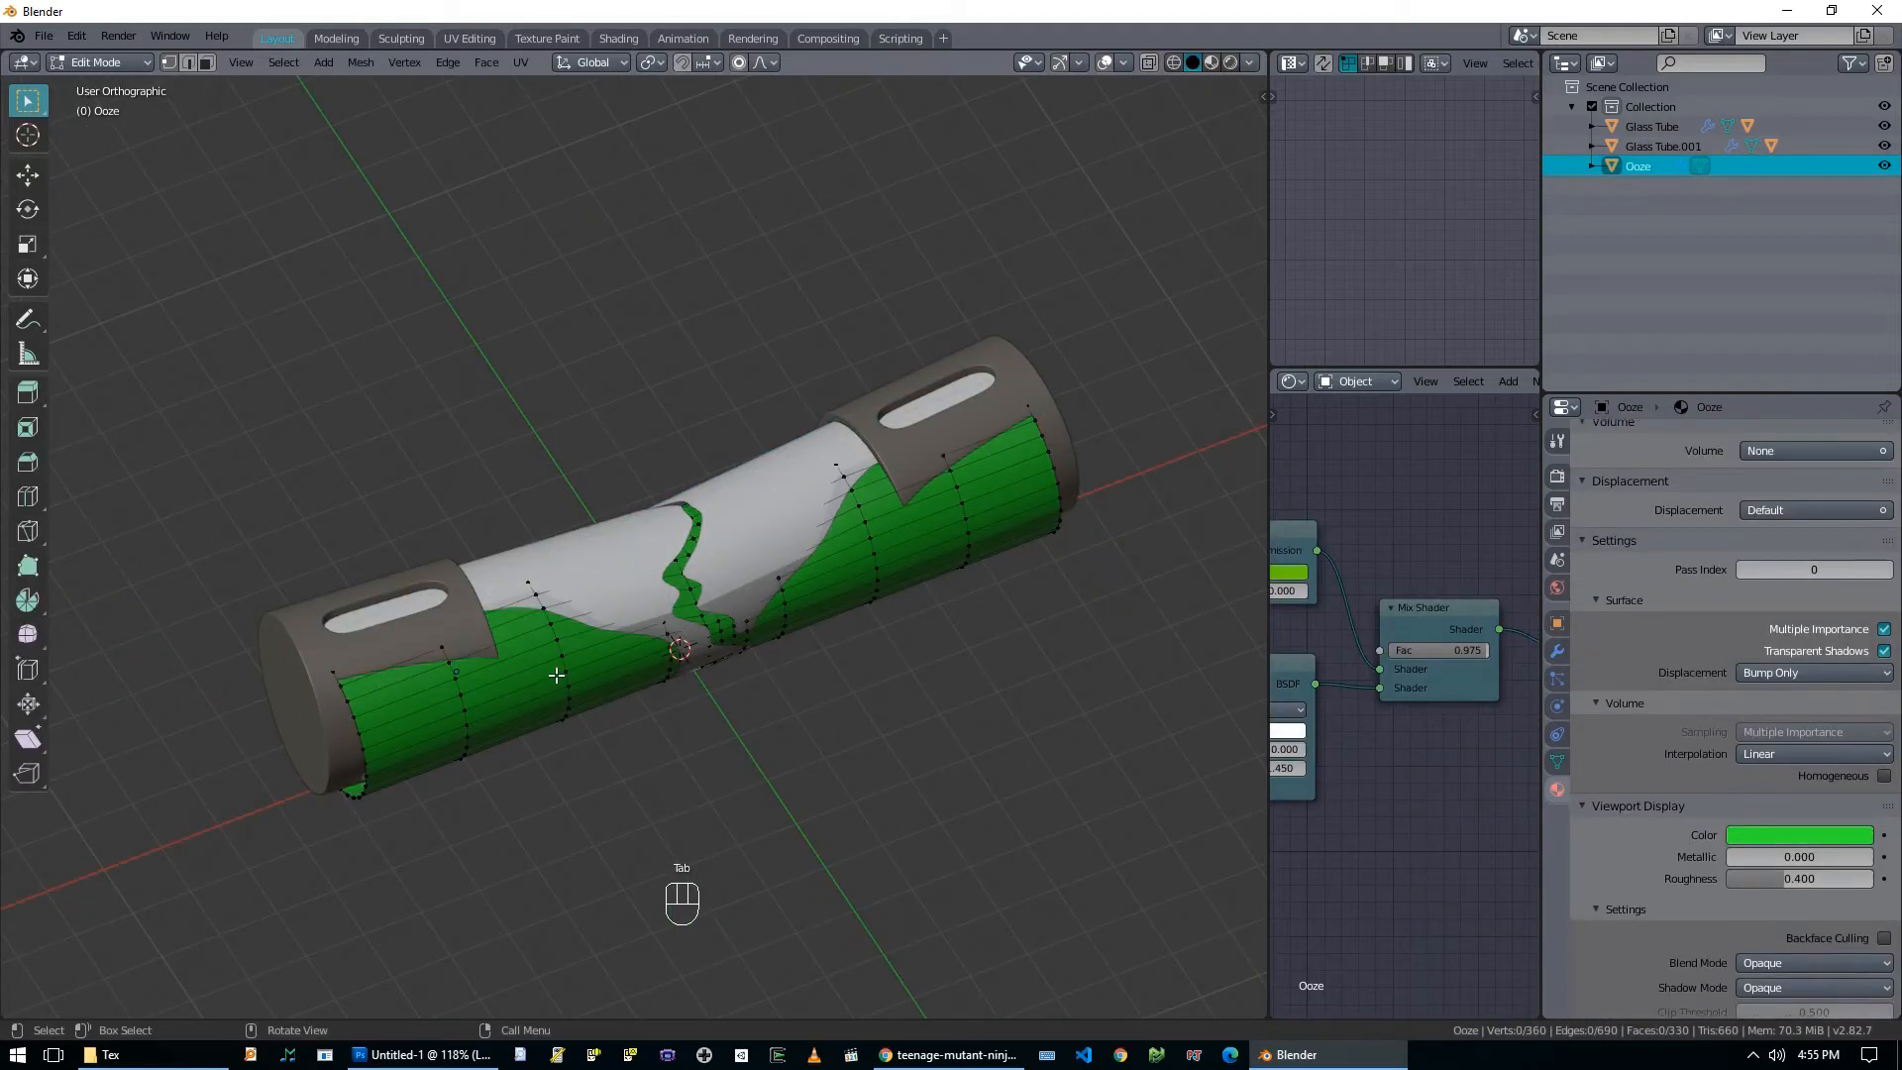
key(KP_7)
key(alt+a)
key(alt+z)
key(b)
drag(622, 704, 242, 429)
key(b)
scroll(594, 595, up, 3)
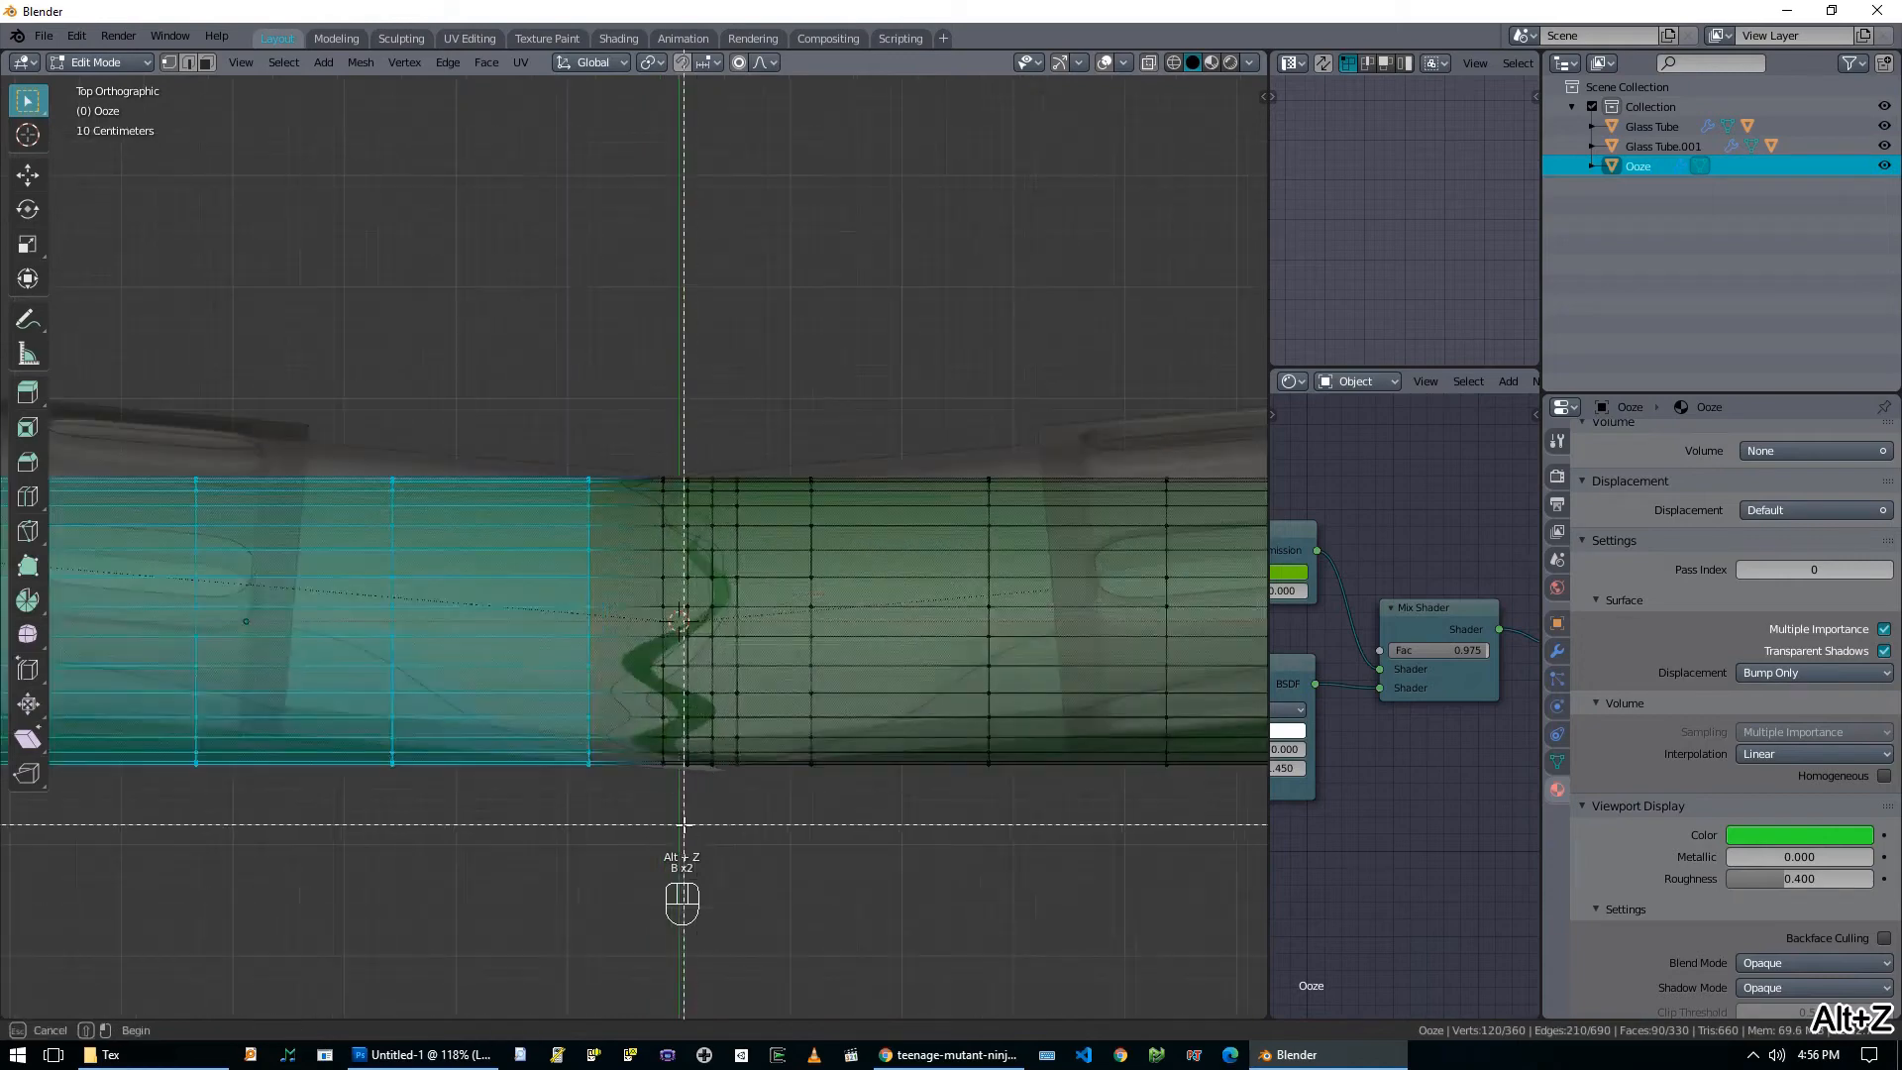
drag(681, 824, 521, 412)
Turn off proportional editing and move the selected ooze half -0.1 m along X.
key(g)
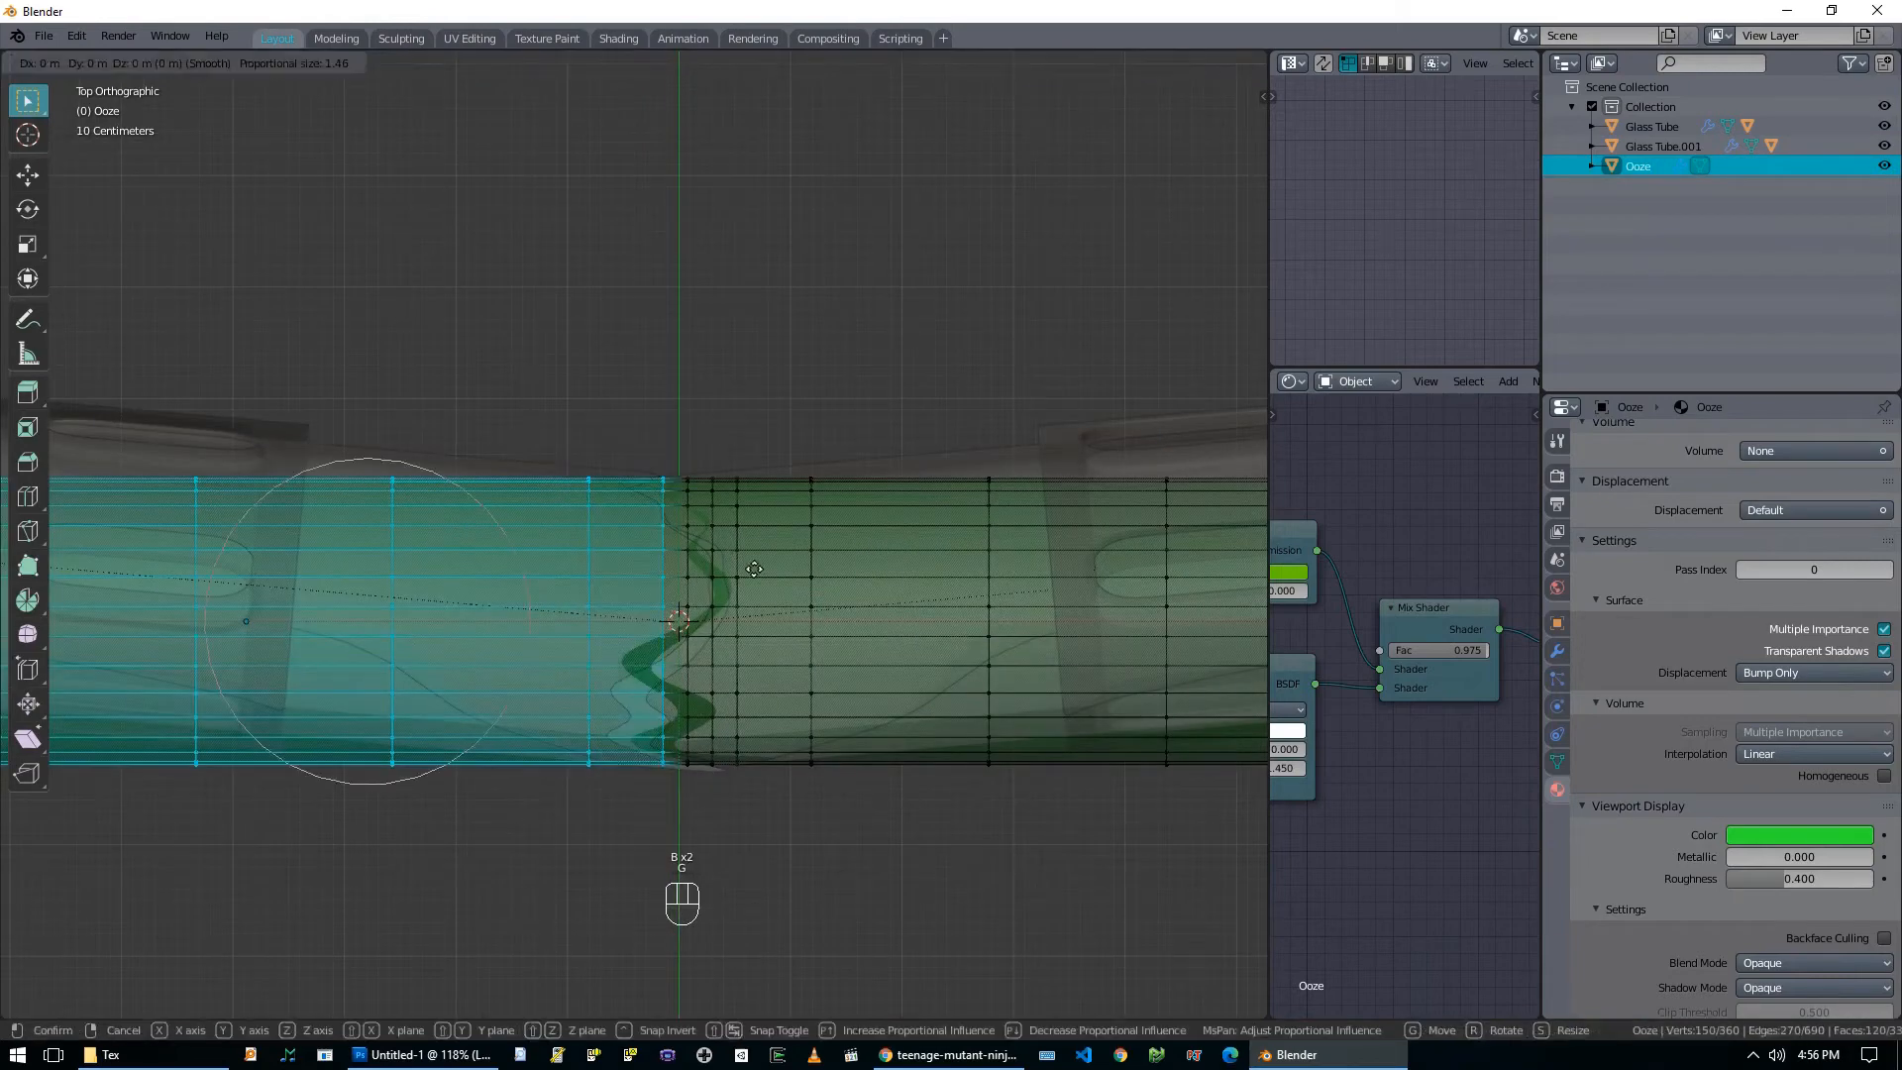
right_click(744, 568)
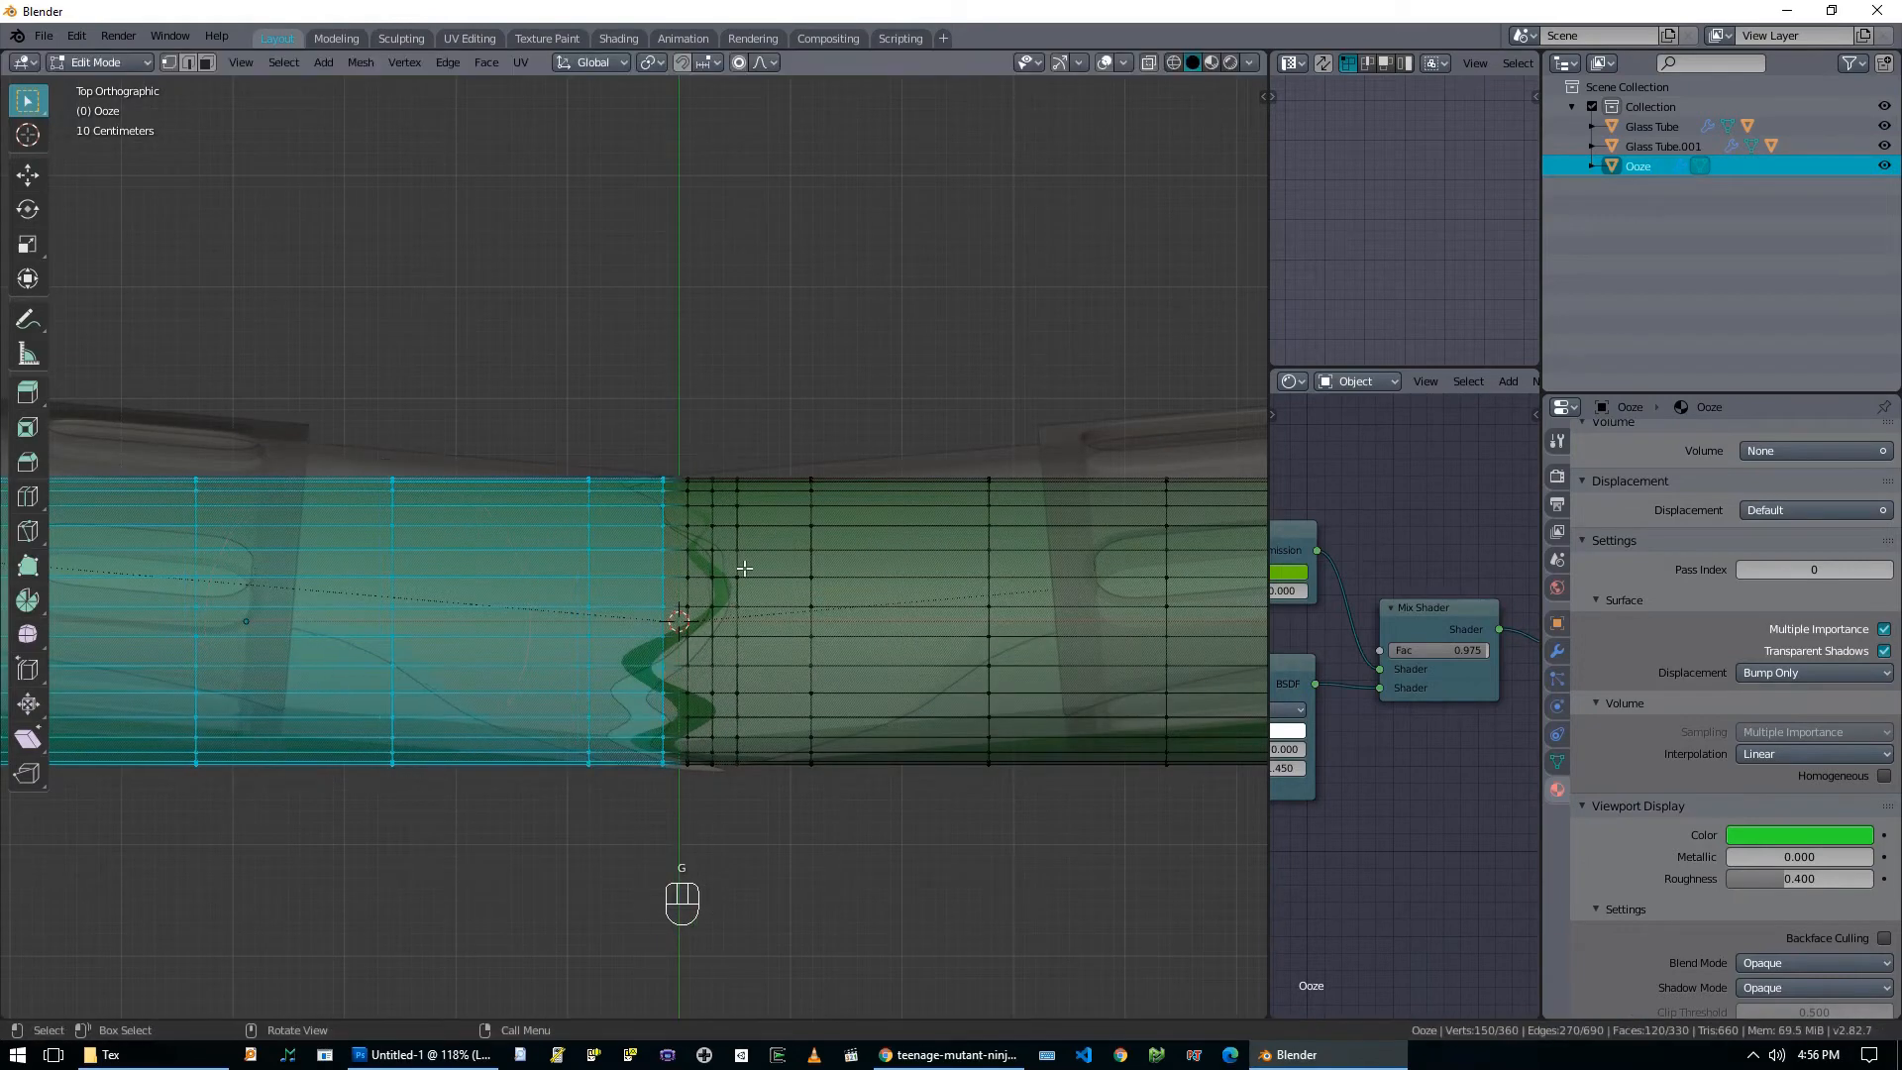
key(g)
click(821, 607)
Set the pivot to the 3D cursor and rotate the selected ooze half 5° to follow the tilted Glass Tube.
key(r)
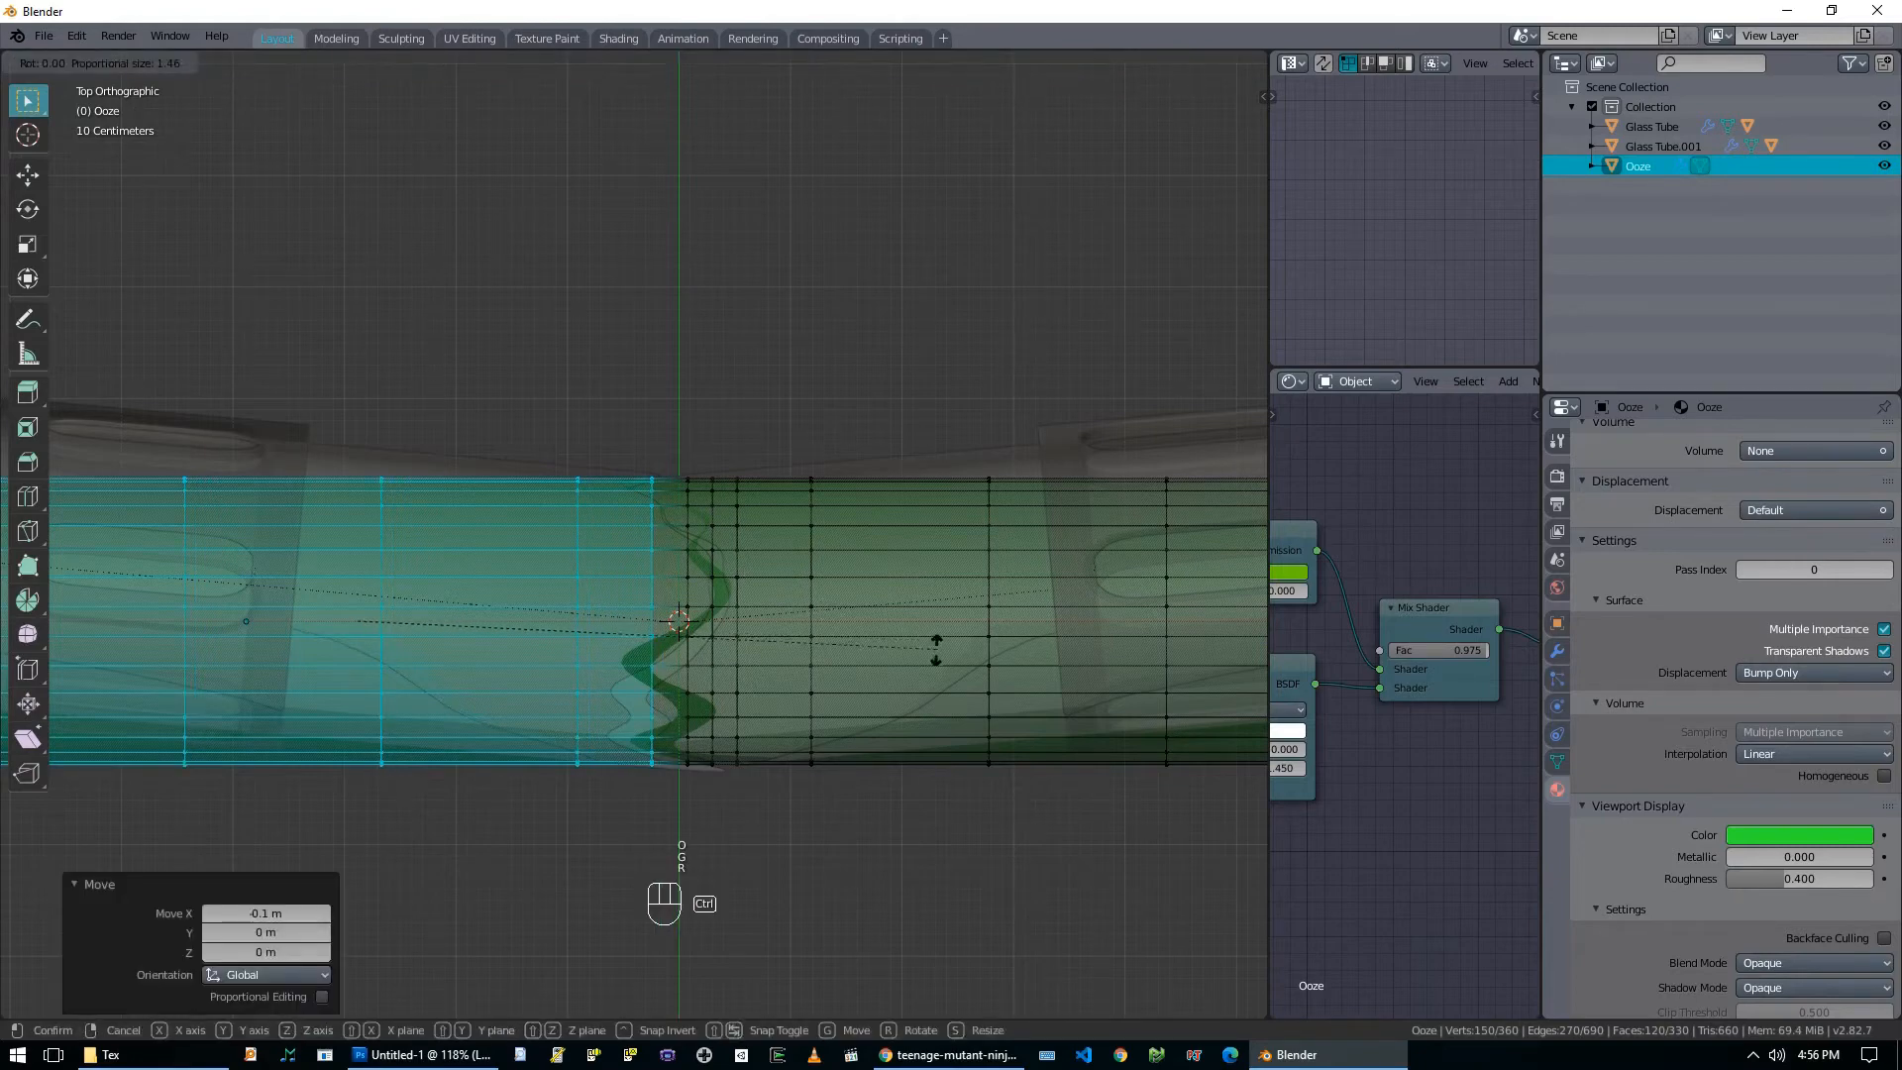
right_click(923, 663)
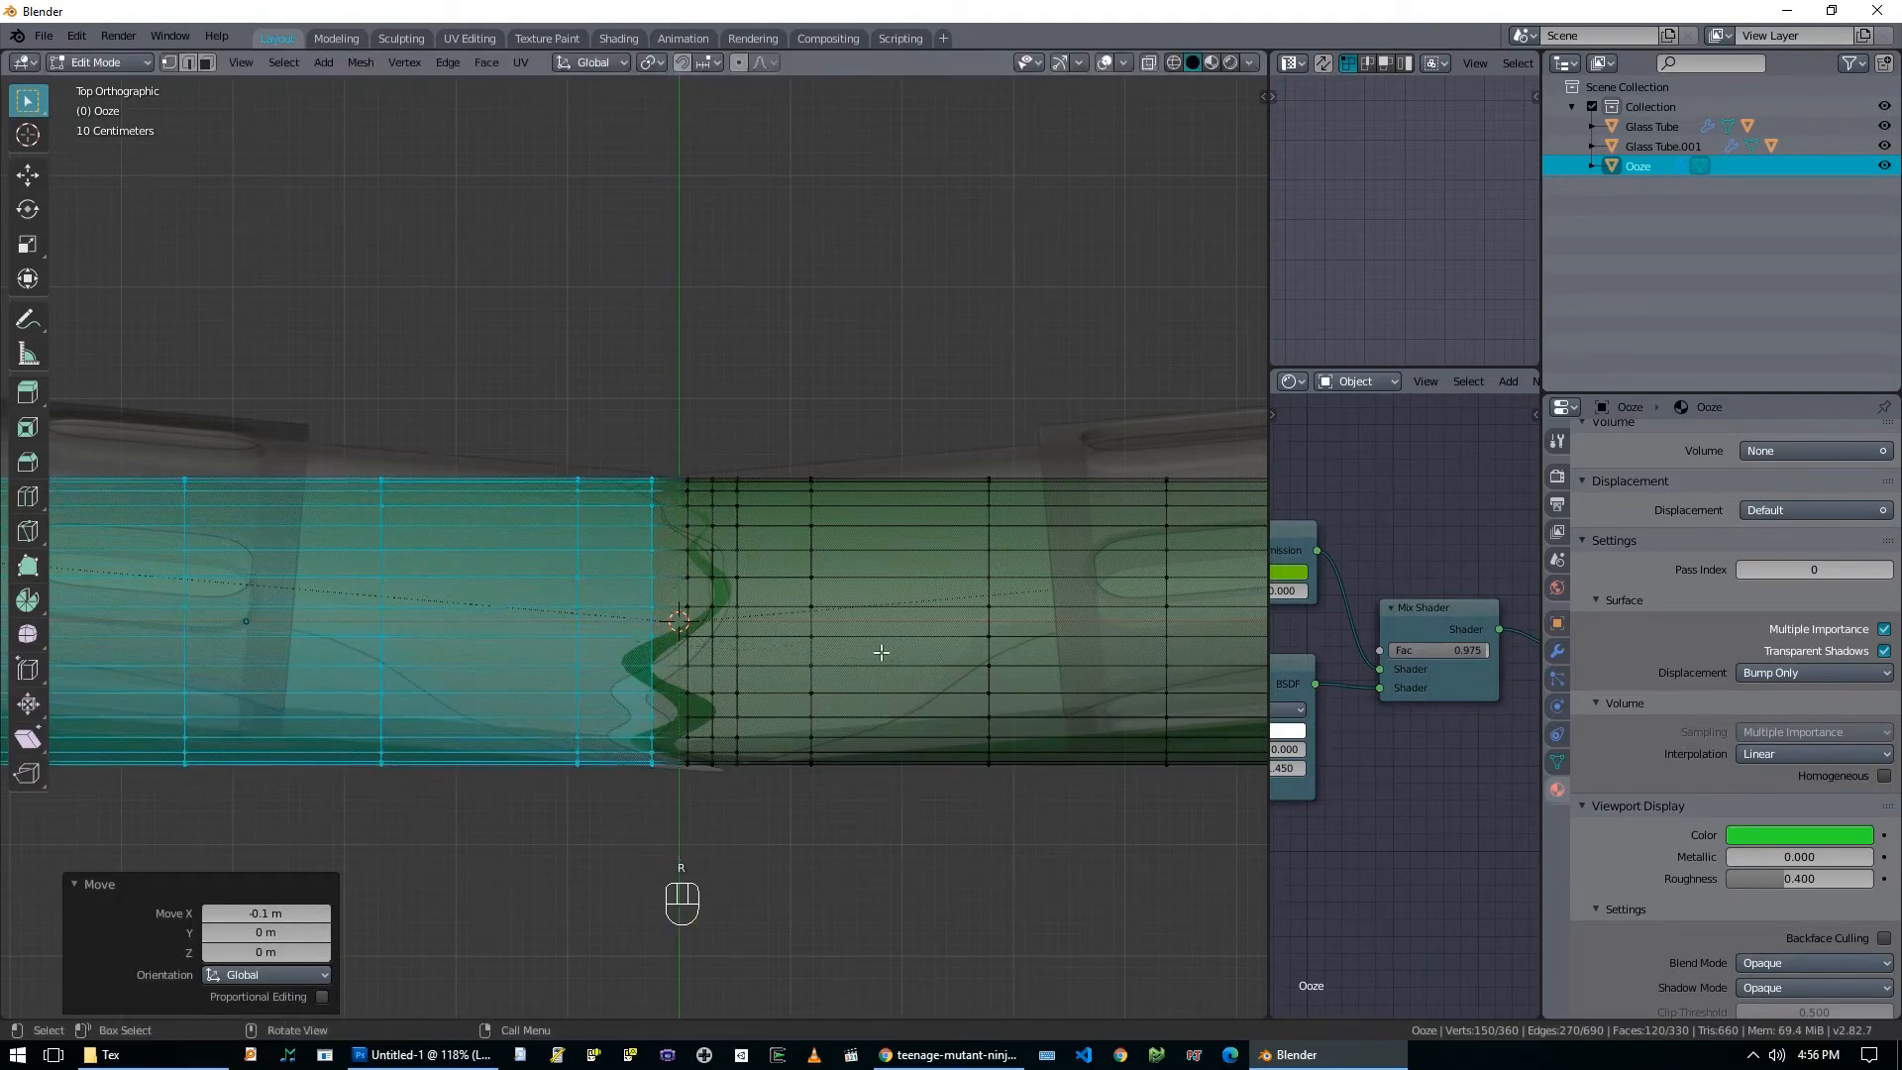
key(period)
click(1012, 659)
key(r)
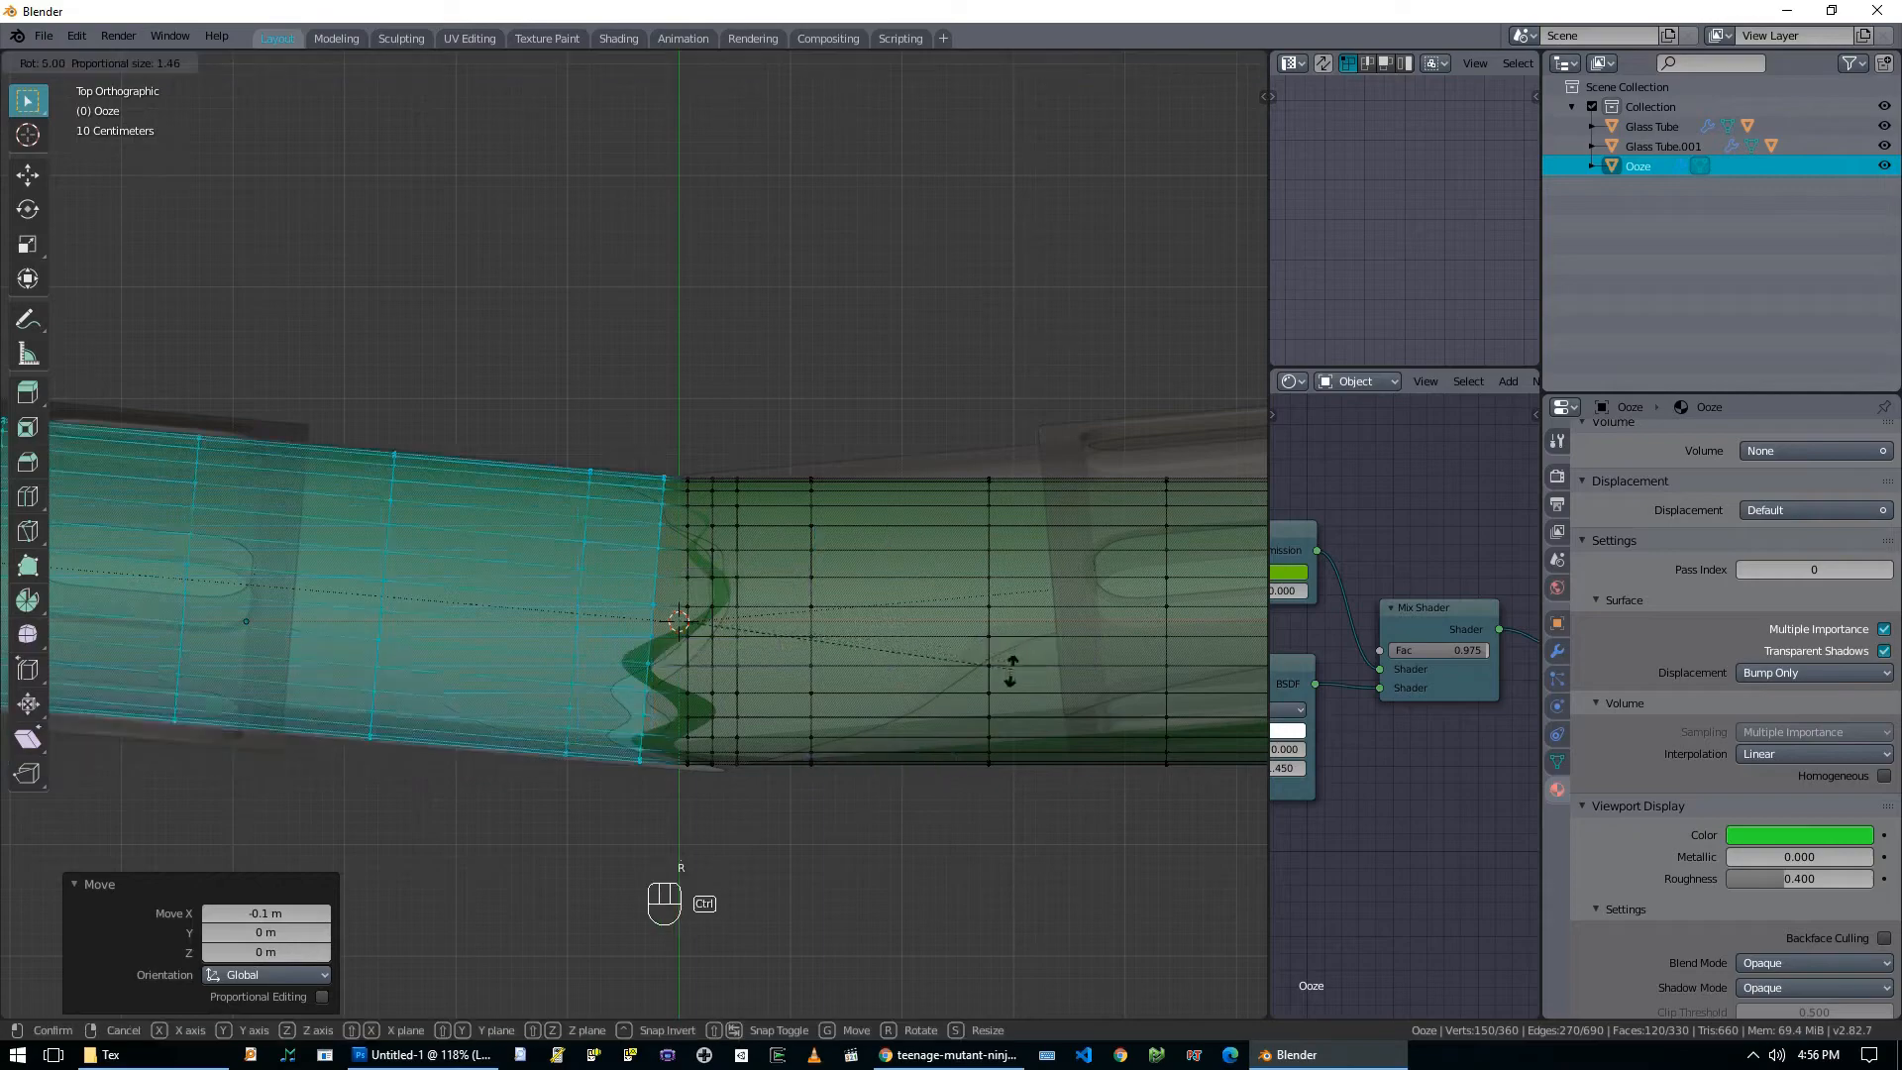
click(891, 661)
Box-select the other ooze half, move it 0.1 m along X and rotate it to follow Glass Tube.001.
key(alt+a)
key(b)
drag(679, 469, 1181, 759)
key(g)
click(1031, 726)
key(r)
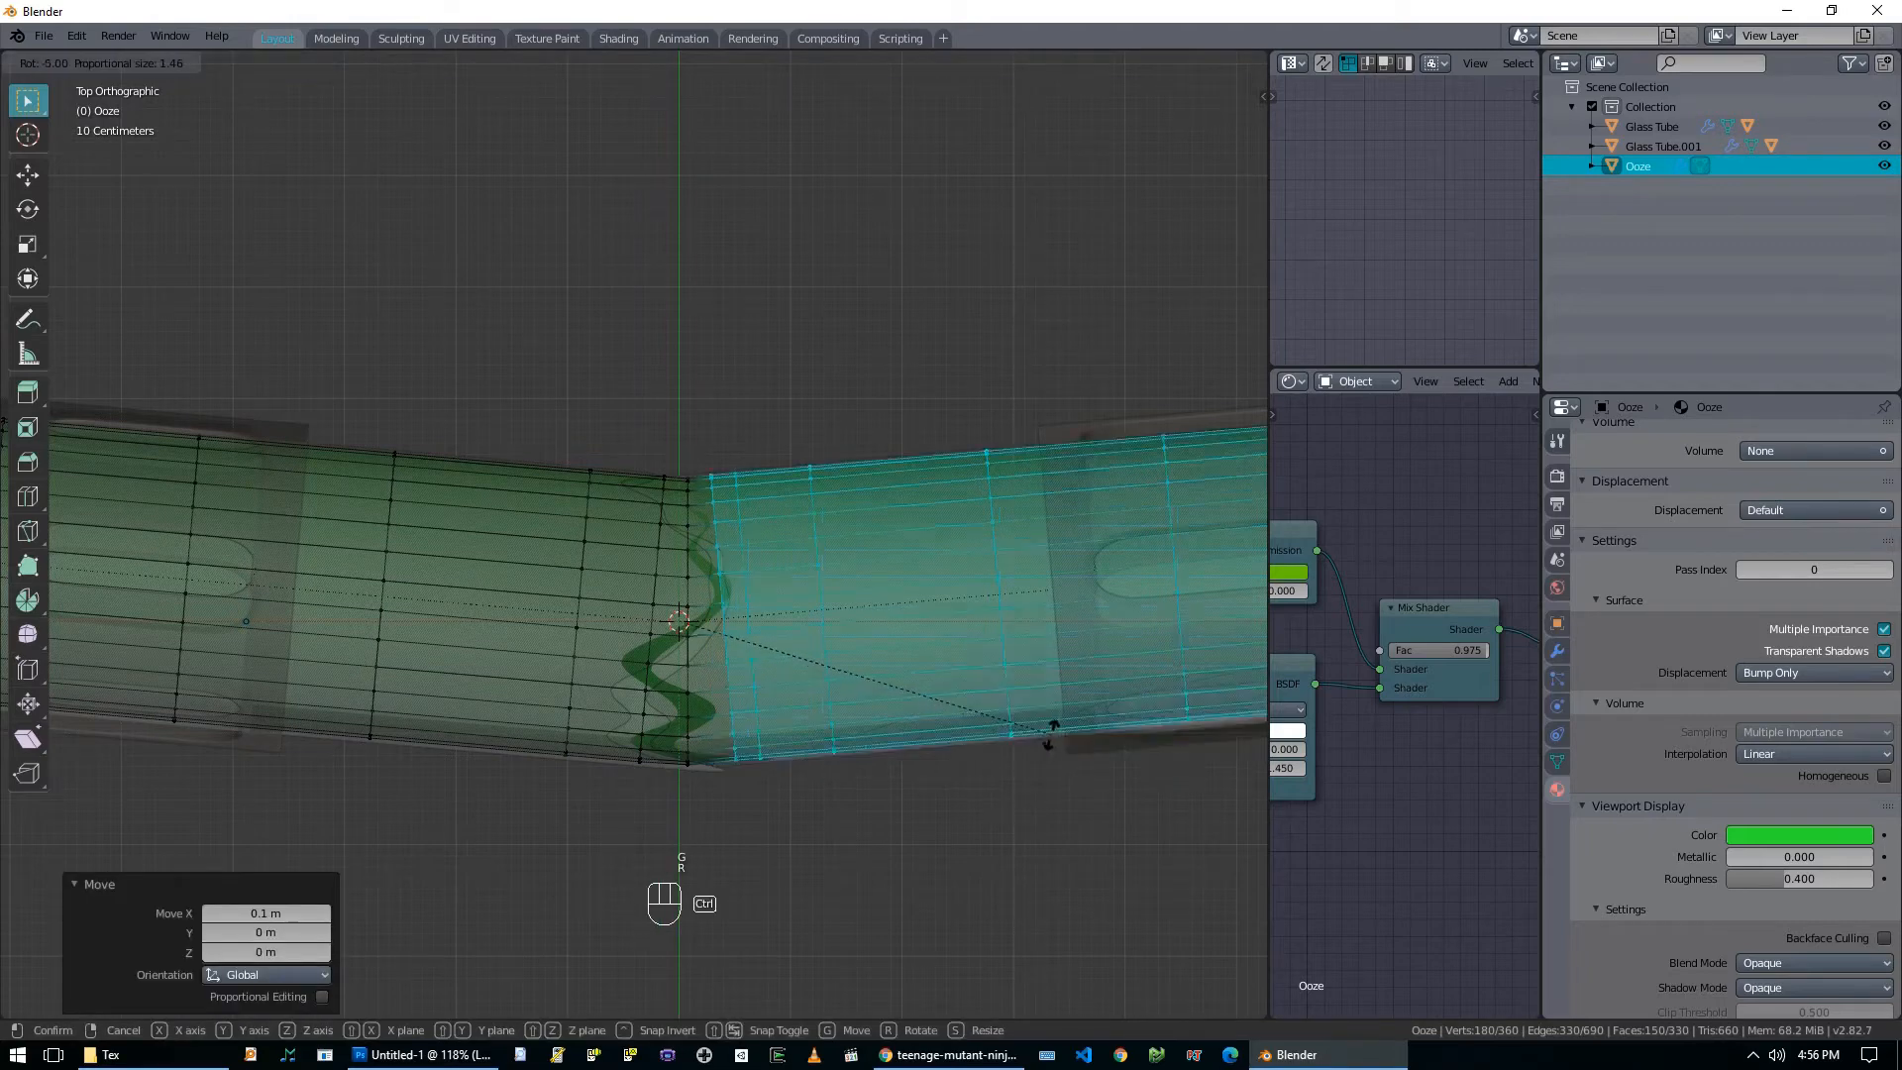
click(1010, 748)
Turn off X-ray and examine the ooze exposed through the crack up close in Edit Mode.
key(Tab)
key(alt+z)
middle_drag(915, 721, 692, 548)
scroll(704, 632, up, 4)
key(Tab)
middle_drag(656, 649, 734, 733)
scroll(734, 733, up, 2)
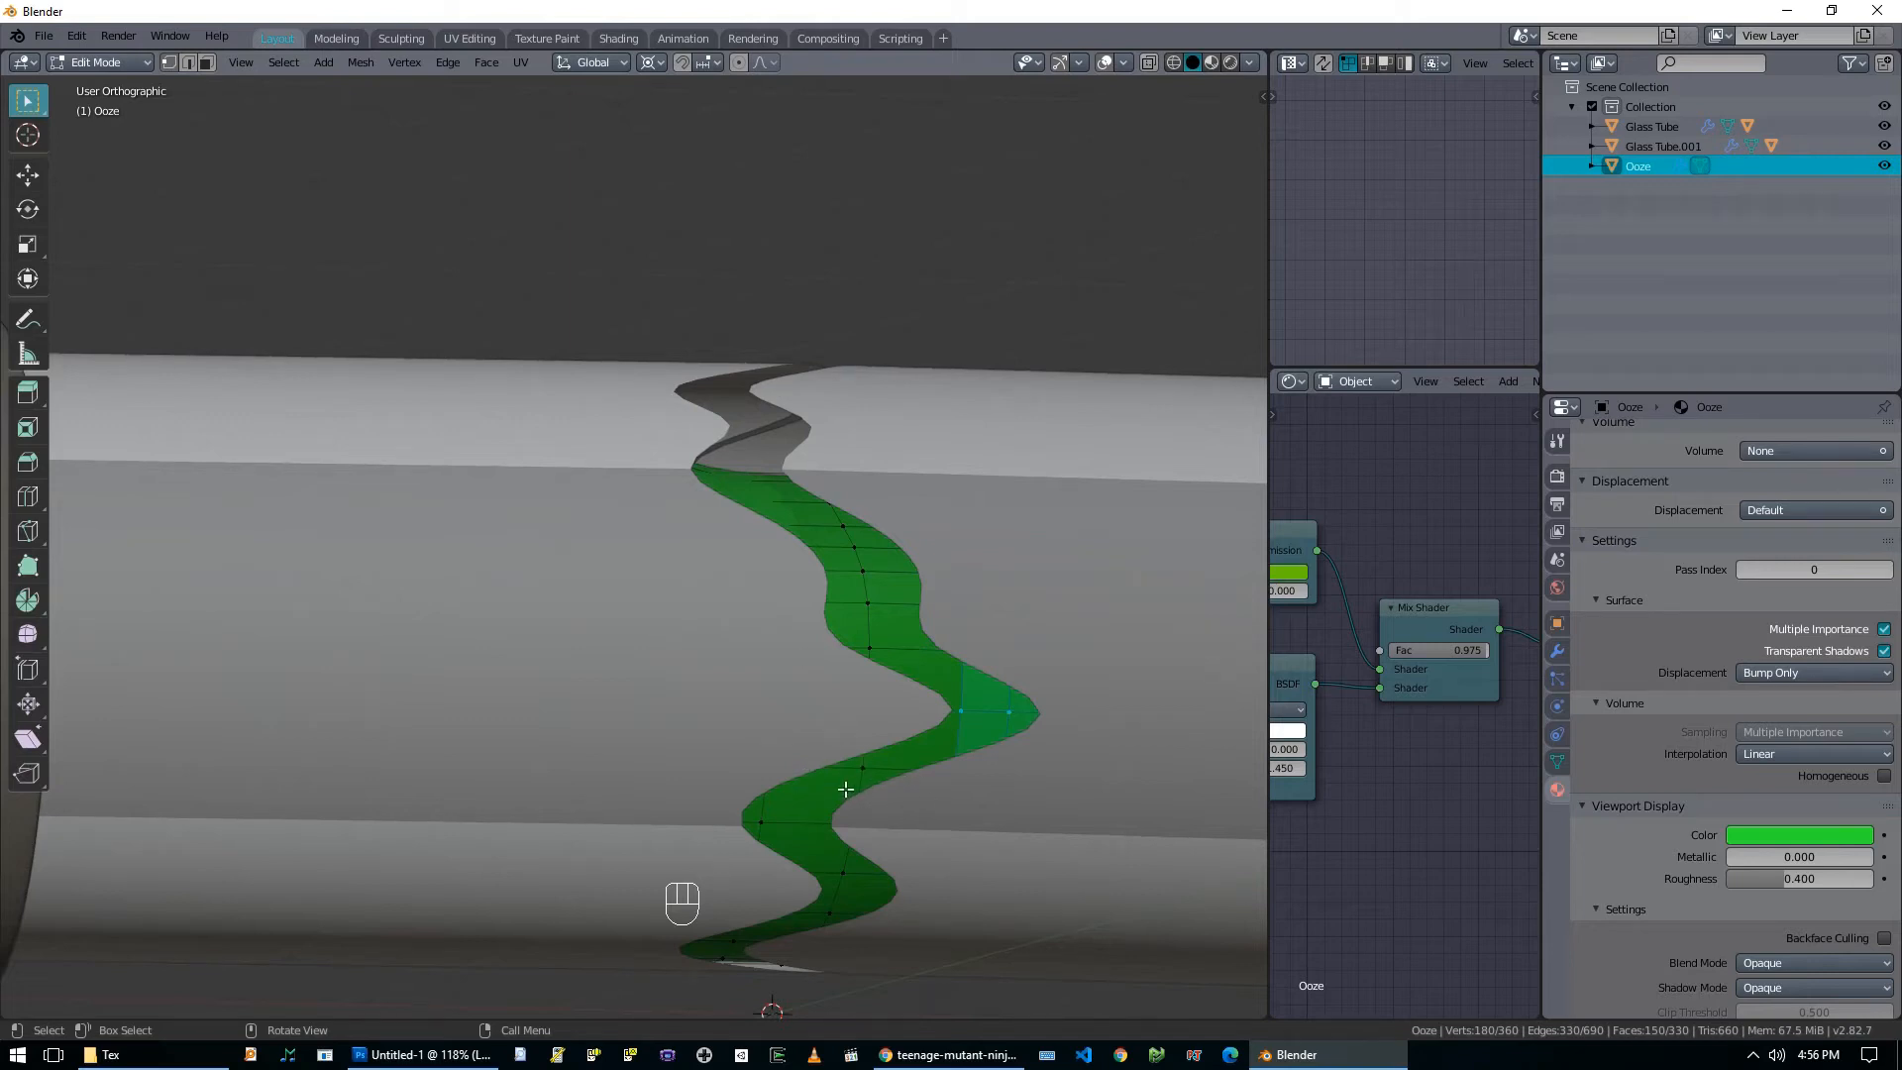
Select the exposed Ooze faces along the lower half of the jagged crack, from its widest bend down to the tube's underside.
click(806, 800)
shift+click(820, 842)
shift+click(851, 859)
shift+click(863, 890)
shift+click(828, 897)
shift+click(778, 924)
shift+click(752, 933)
shift+click(727, 936)
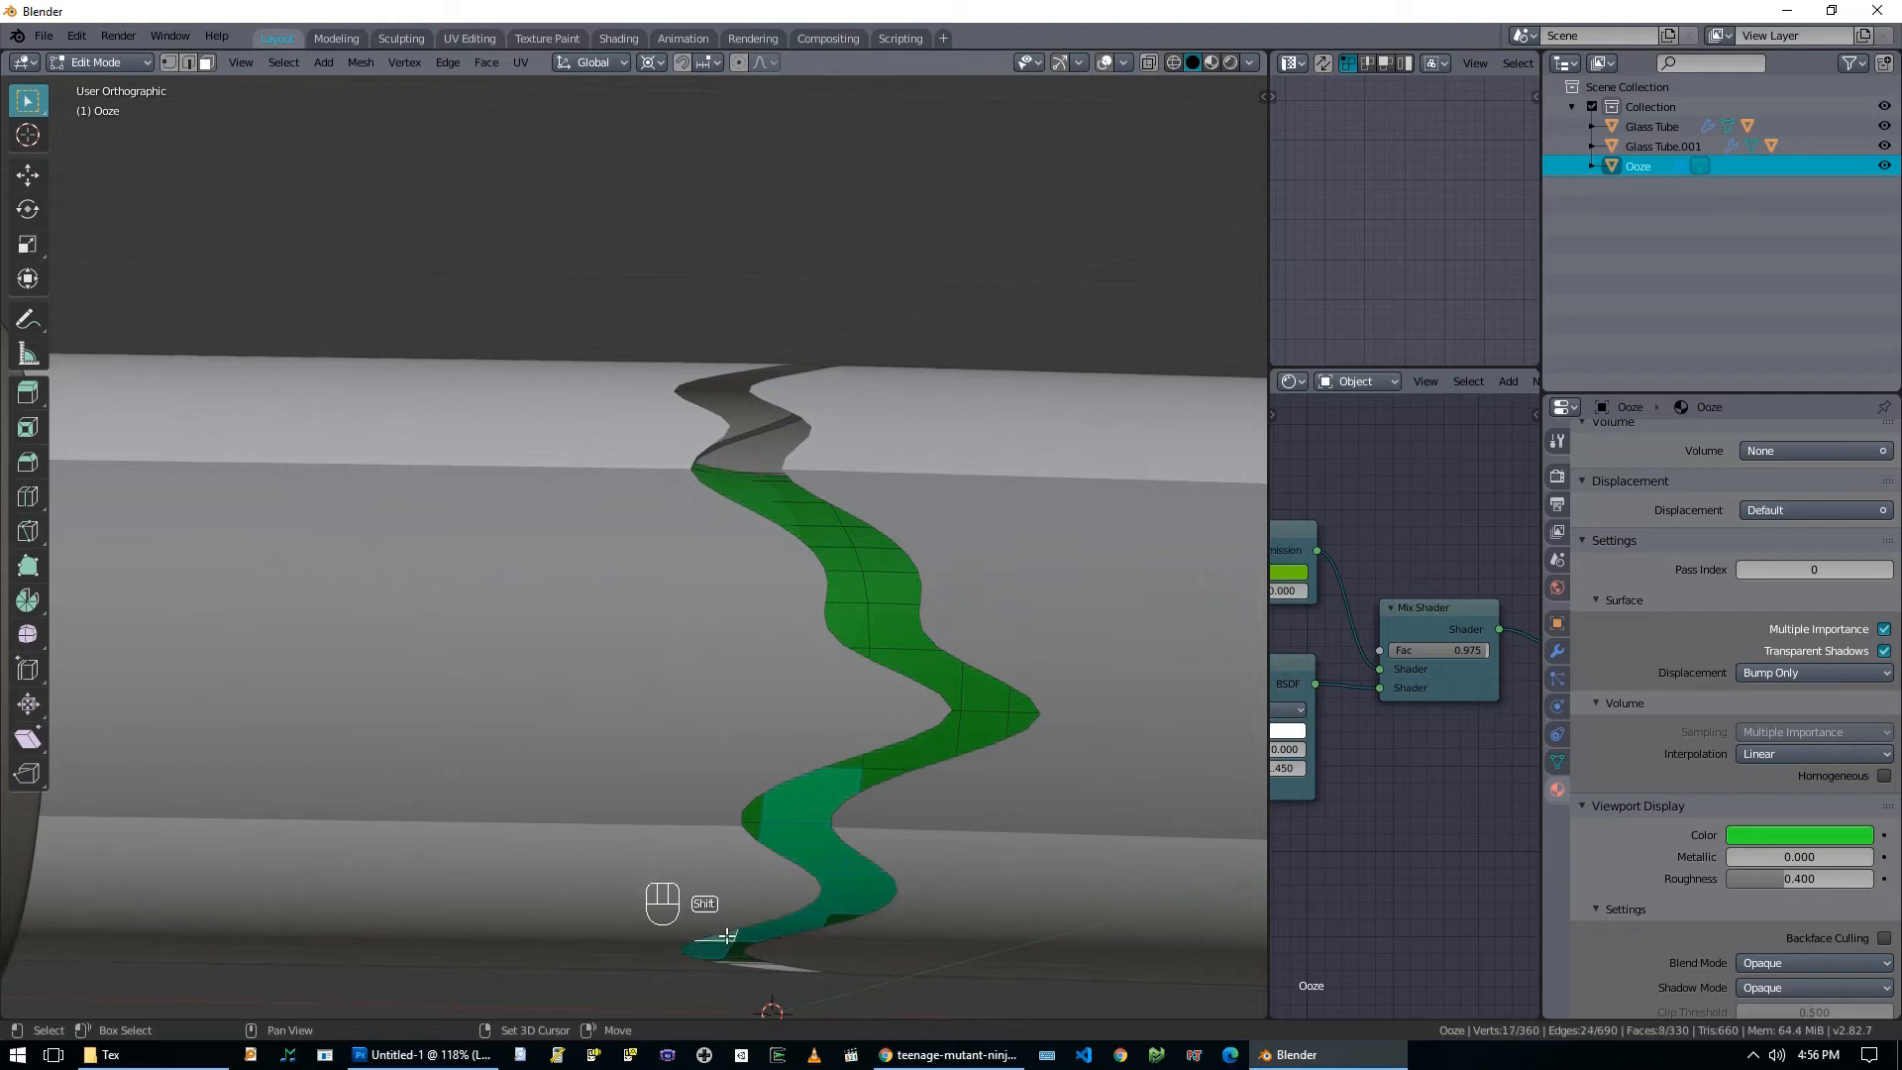
shift+click(877, 775)
shift+click(912, 747)
shift+click(963, 734)
shift+click(956, 690)
shift+click(1005, 708)
shift+click(1013, 721)
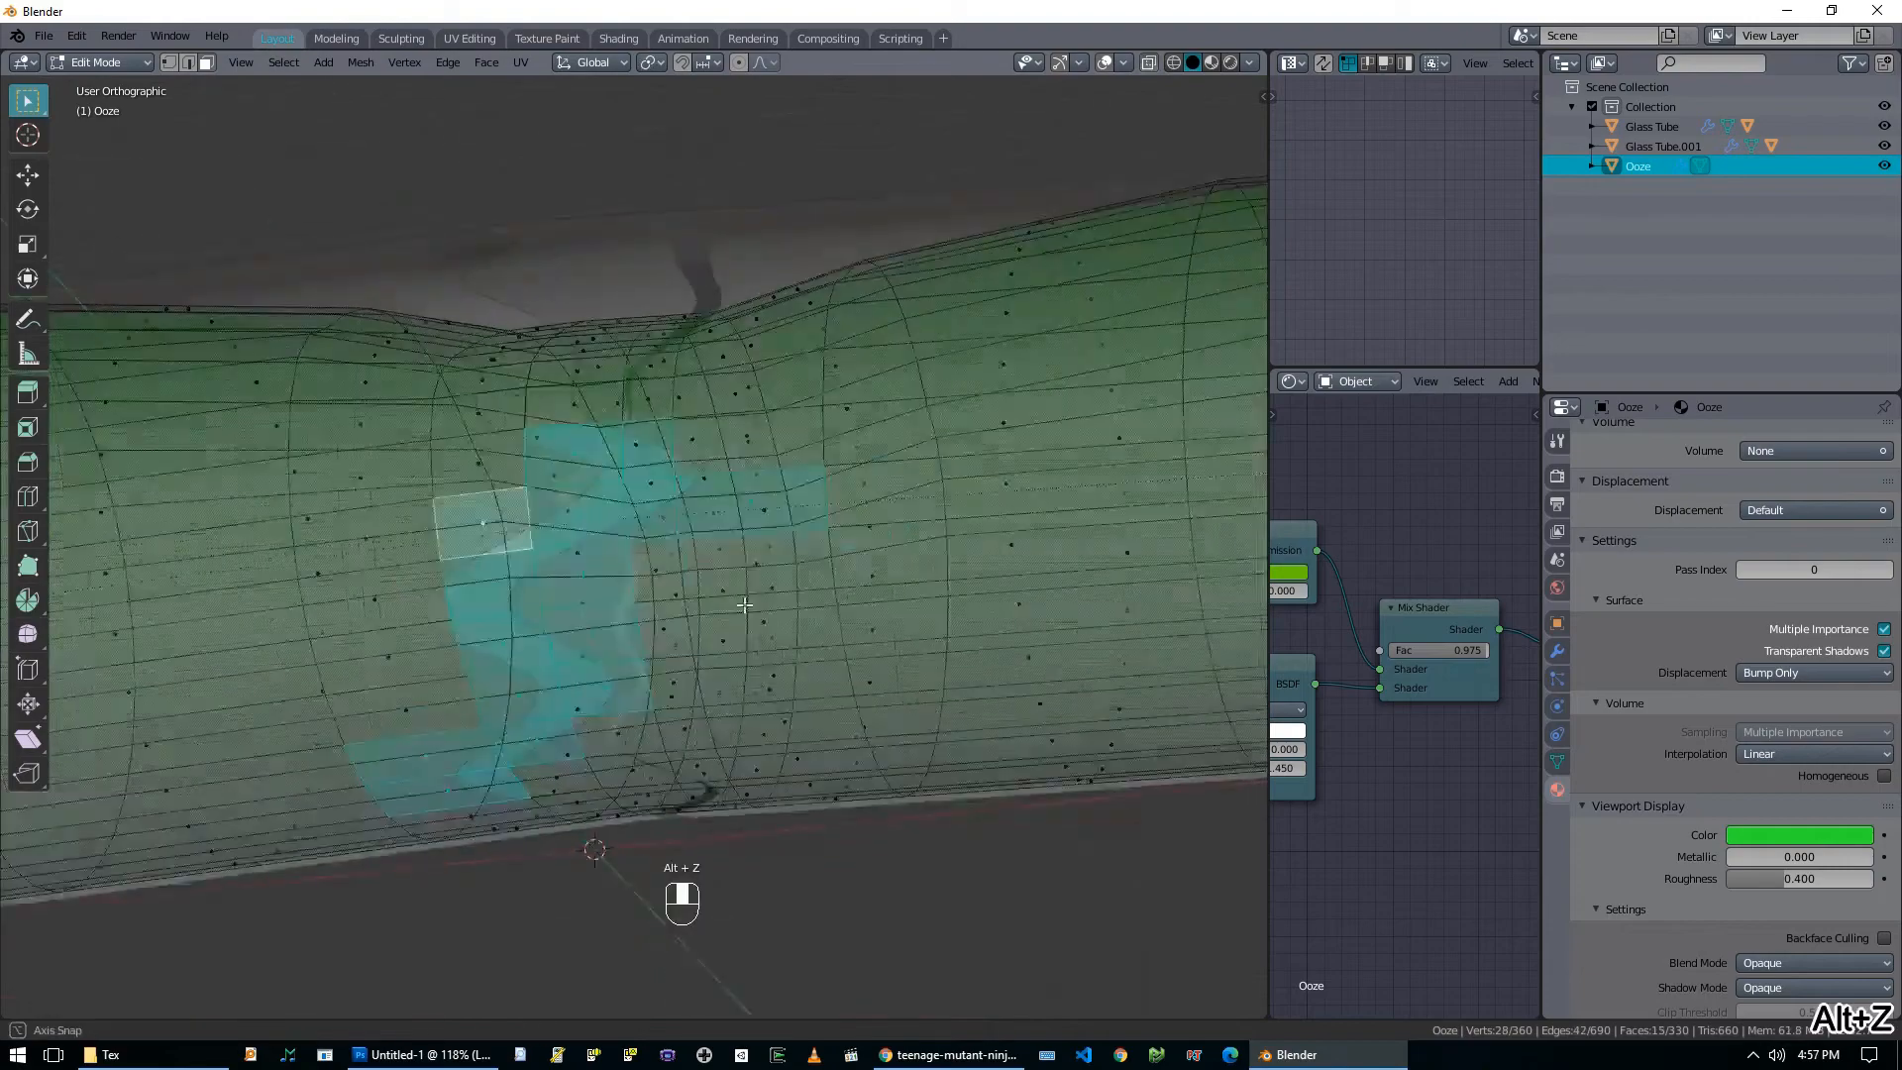
With X-ray on, extend the face selection with the missing ooze faces beside the lower crack.
middle_drag(747, 603, 716, 594)
key(alt+z)
key(alt+z)
scroll(654, 584, down, 5)
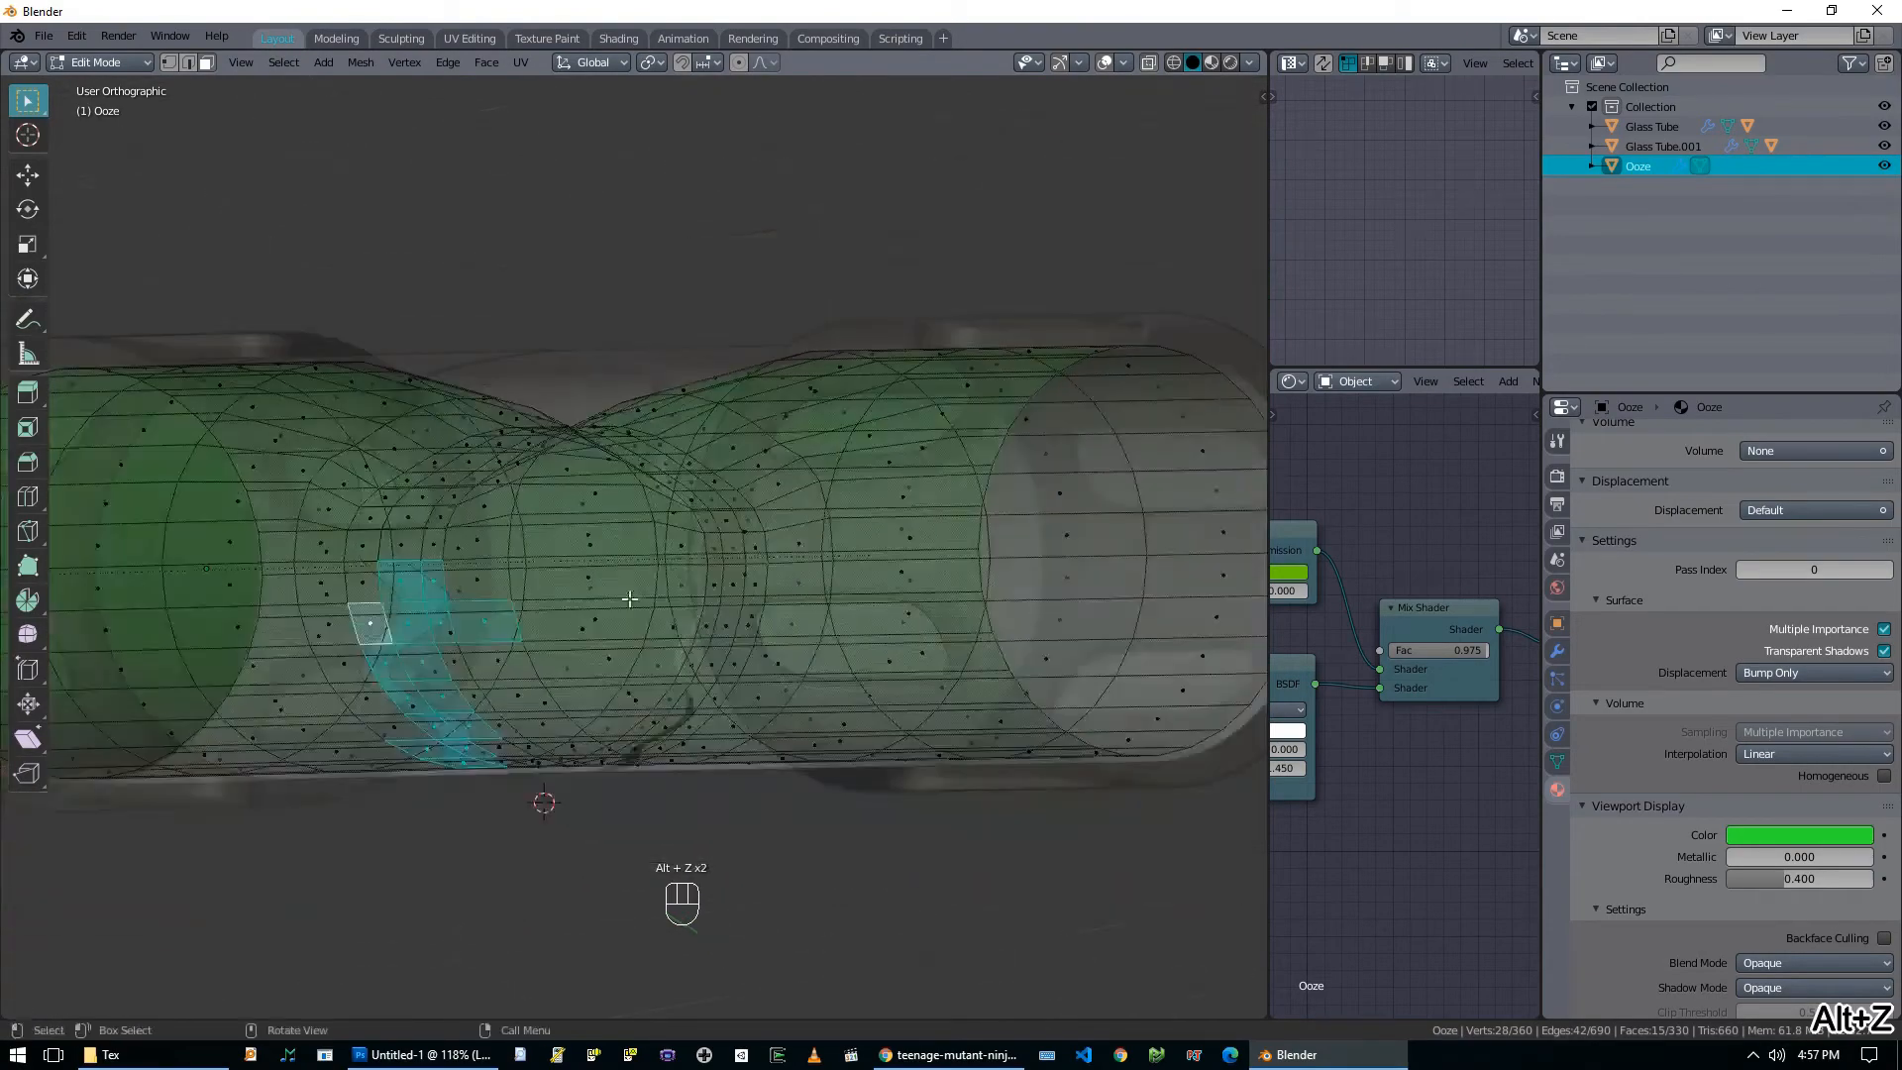
scroll(636, 589, up, 6)
mouse_move(509, 651)
middle_down()
mouse_move(535, 634)
mouse_move(509, 672)
middle_up()
shift+click(509, 673)
shift+click(512, 707)
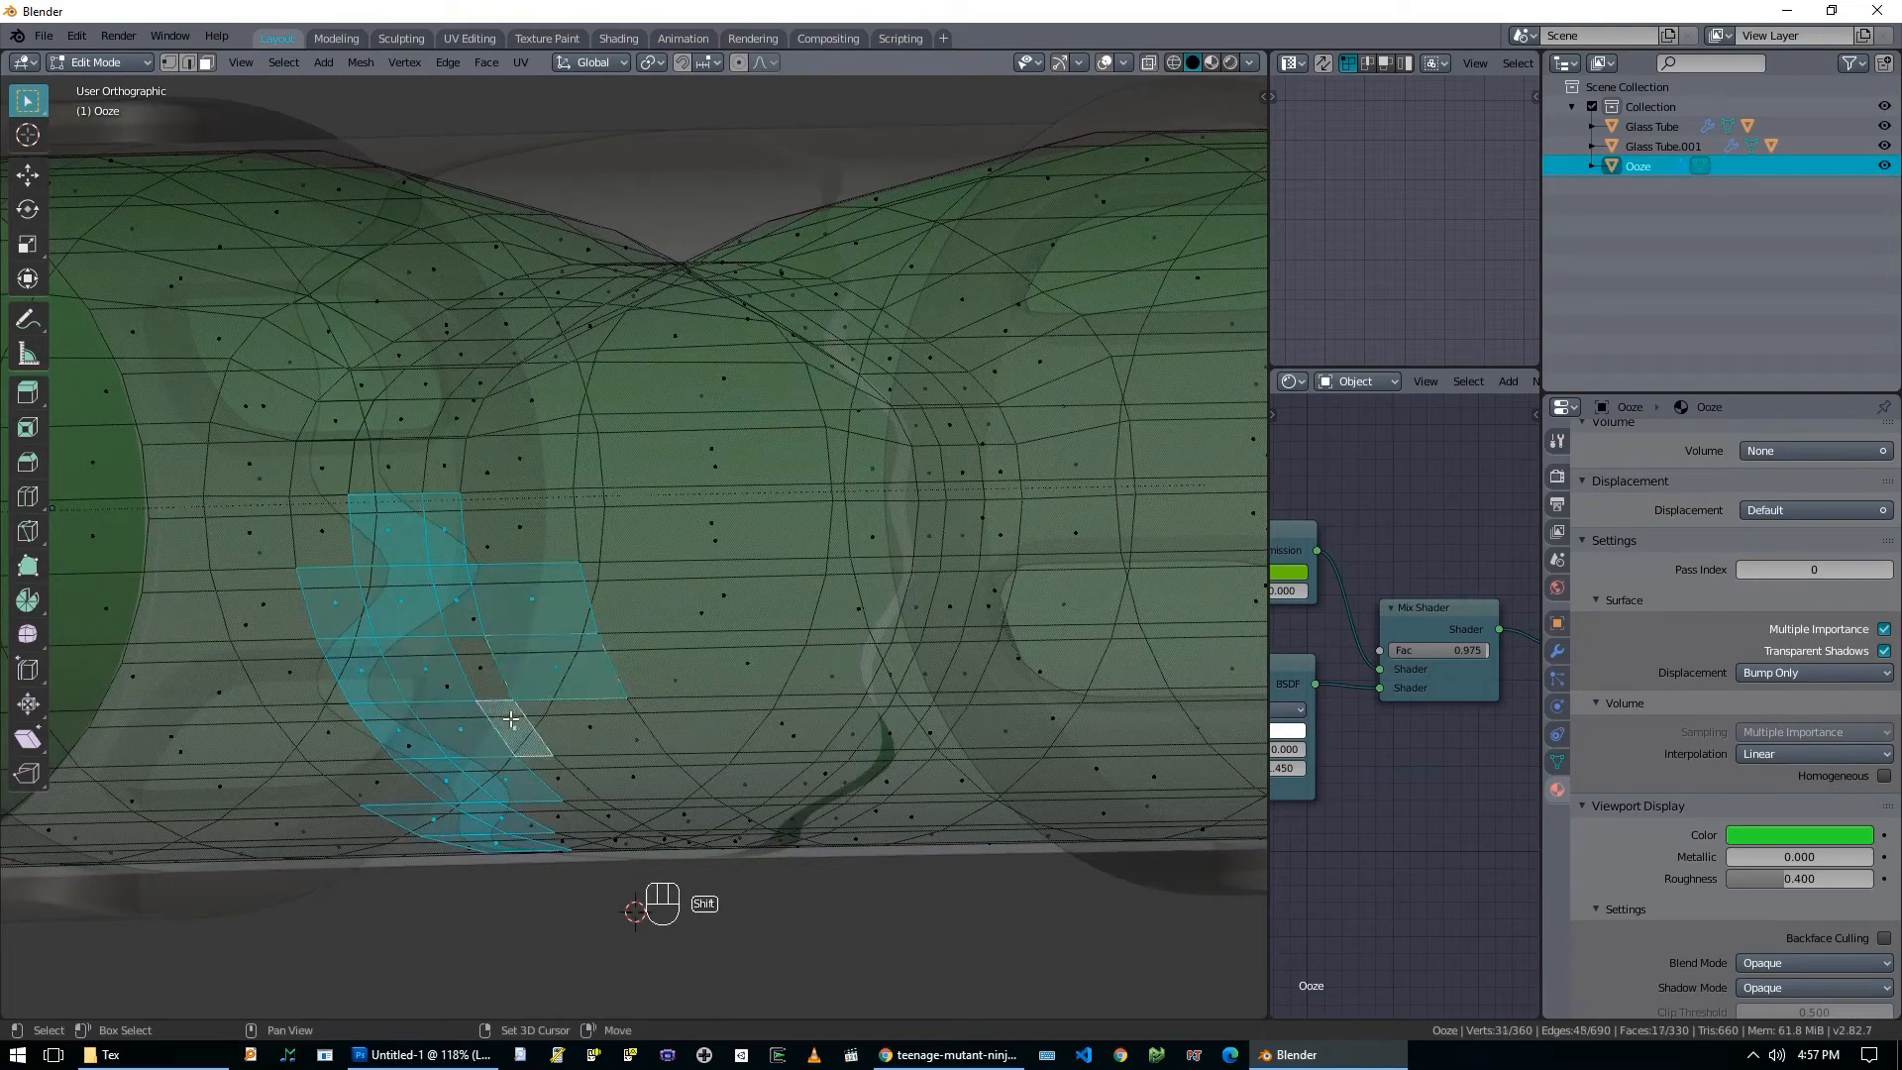
shift+click(481, 673)
shift+click(557, 774)
shift+click(607, 778)
shift+click(659, 775)
Fill the remaining gaps in the face selection around the underside of the ooze.
middle_drag(659, 776, 682, 602)
shift+click(585, 654)
shift+click(601, 598)
shift+click(660, 572)
shift+click(728, 552)
middle_drag(774, 574, 1062, 583)
shift+click(763, 597)
shift+click(835, 583)
shift+click(943, 561)
middle_drag(1019, 560, 976, 561)
shift+click(853, 367)
In right view, extrude the selected ooze faces about 1.4 m outward along negative Y and turn X-ray off.
key(KP_3)
key(e)
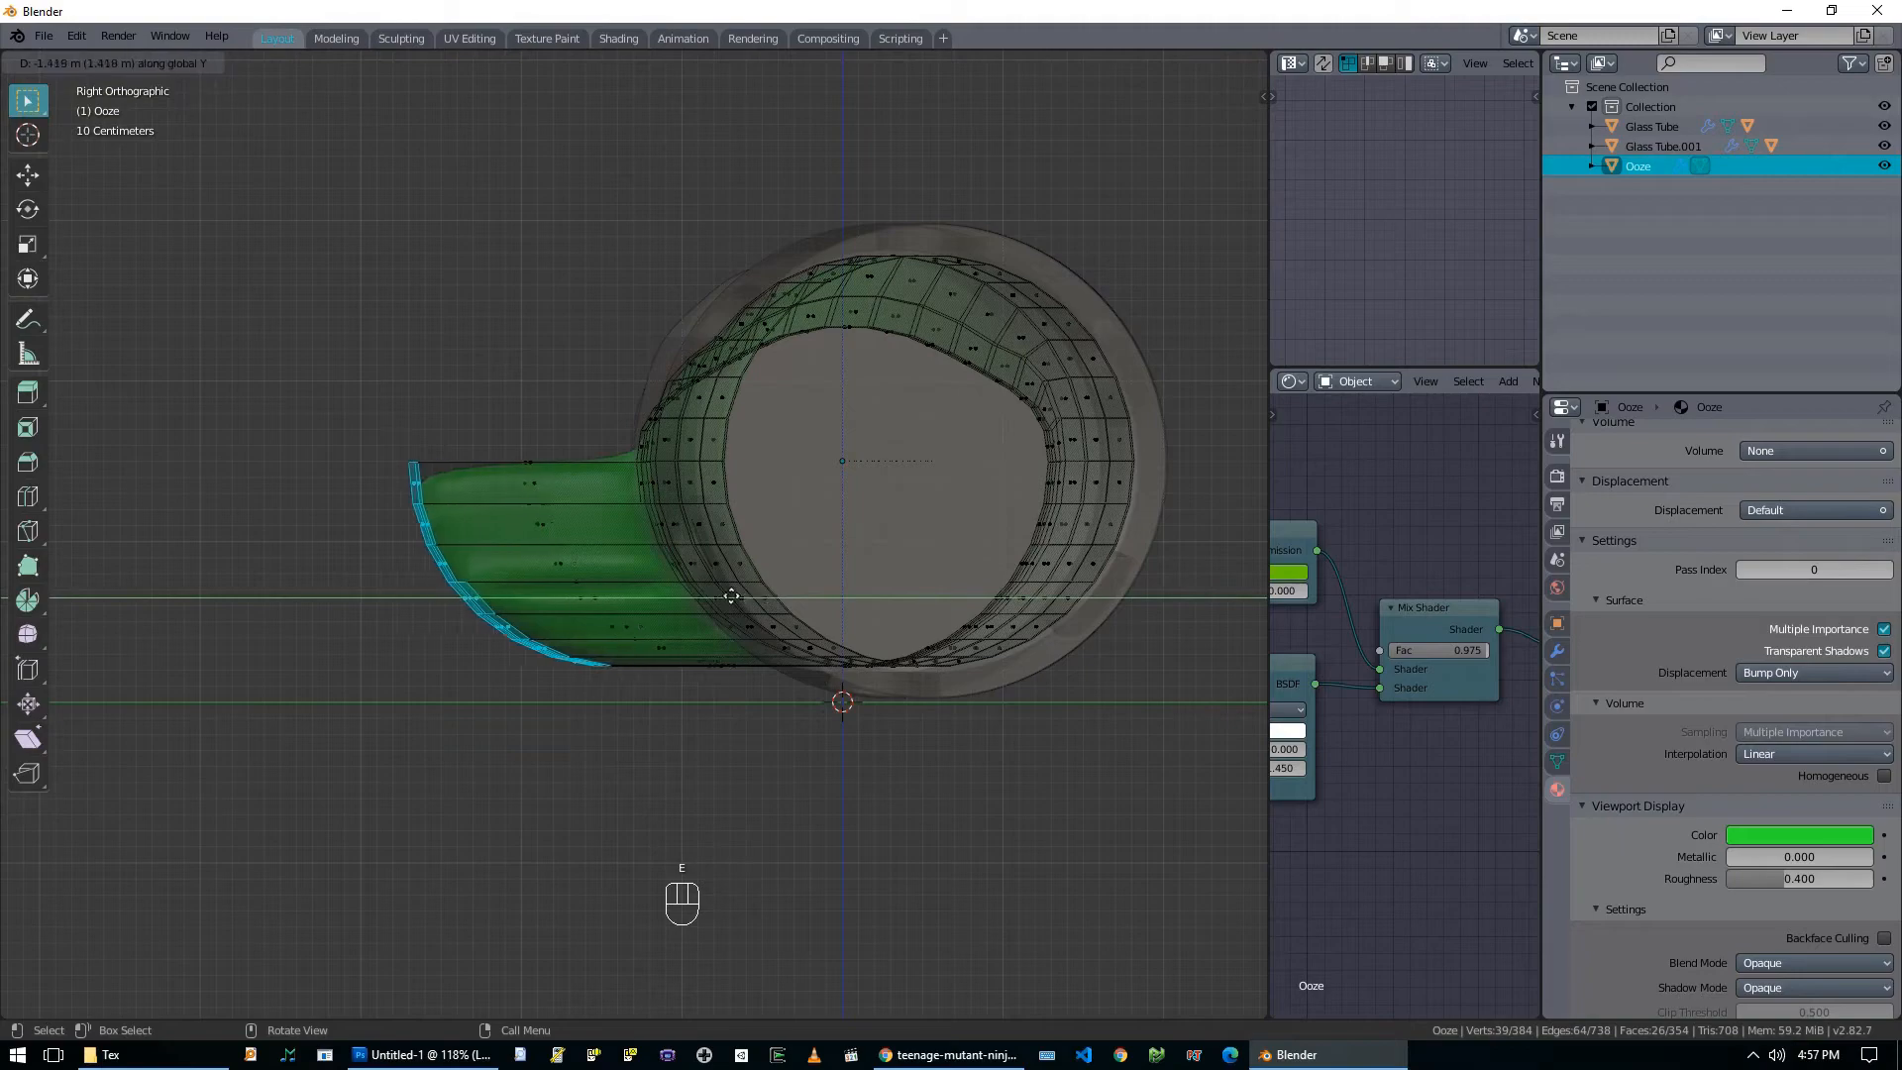
click(704, 598)
mouse_move(714, 594)
middle_down()
mouse_move(1053, 604)
mouse_move(730, 572)
middle_up()
key(alt+z)
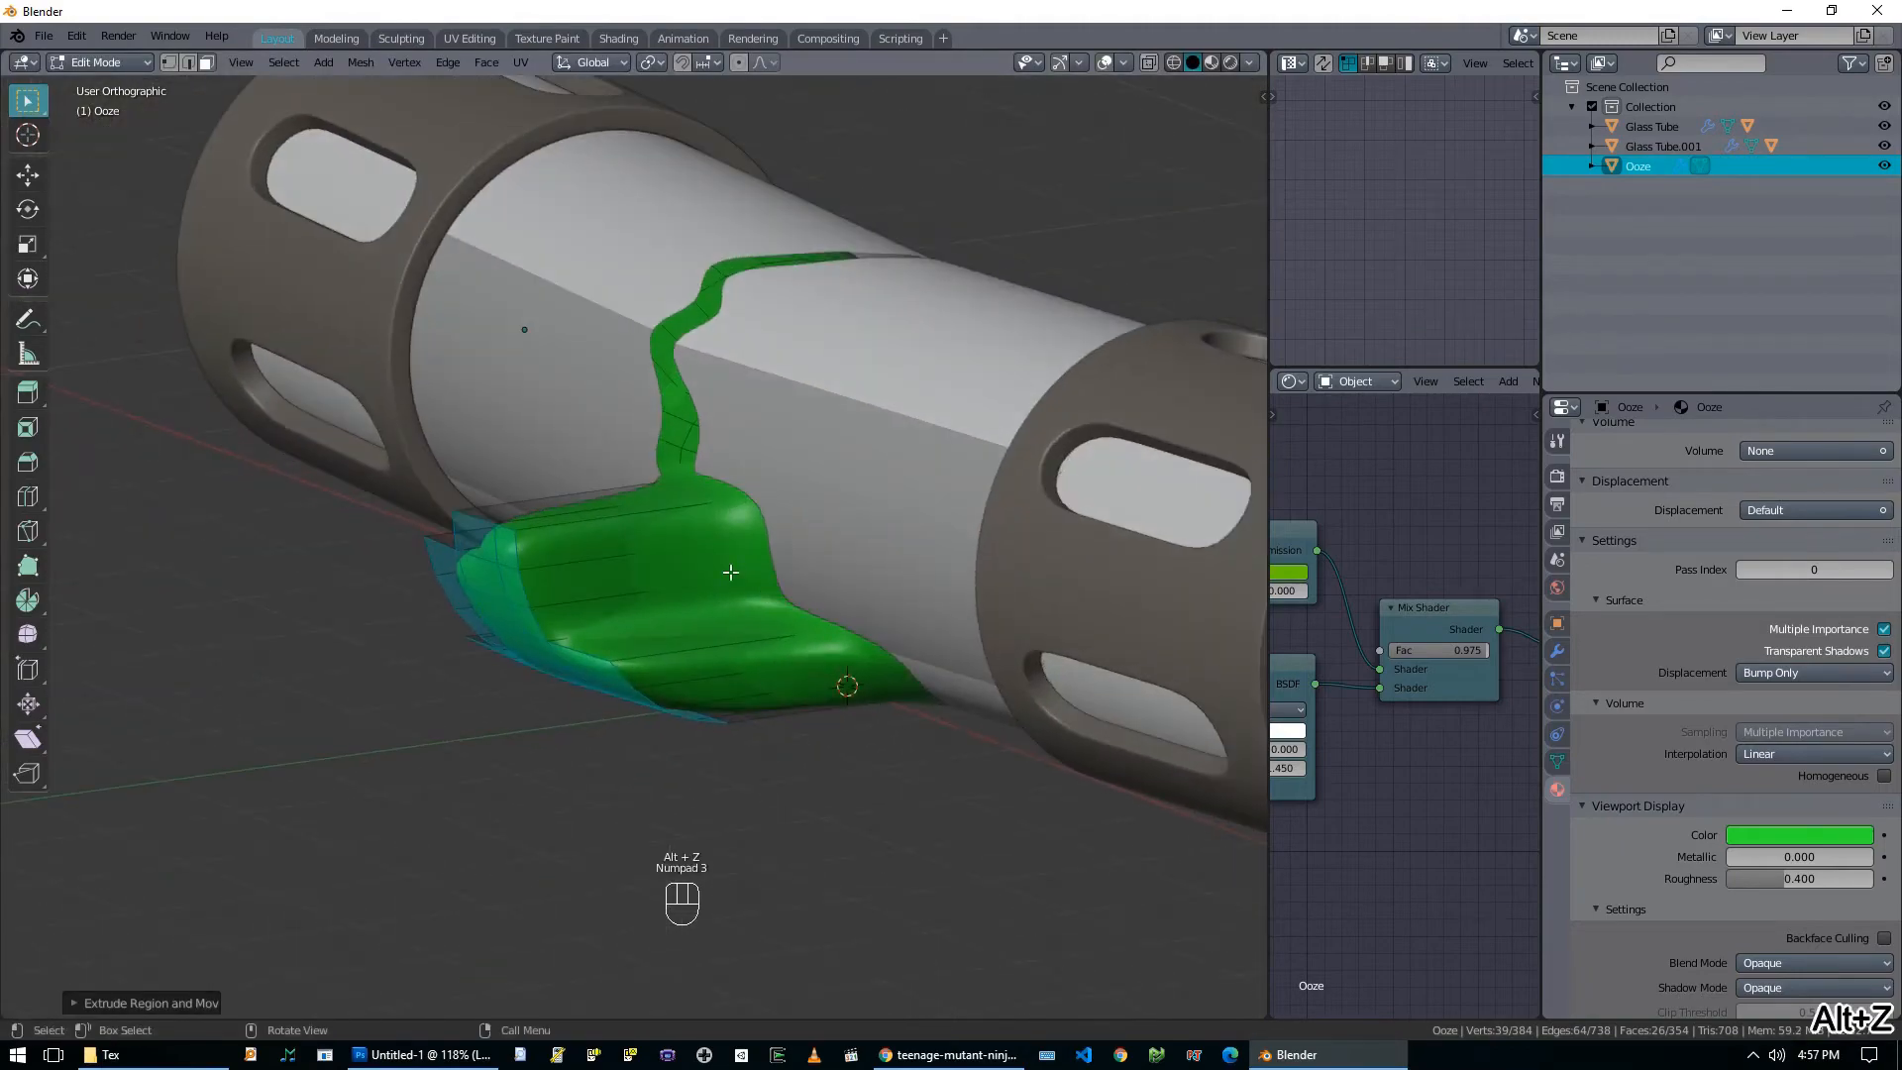
In right view, rotate the extruded faces about 84° so the spill slopes down toward the ground.
key(KP_3)
key(r)
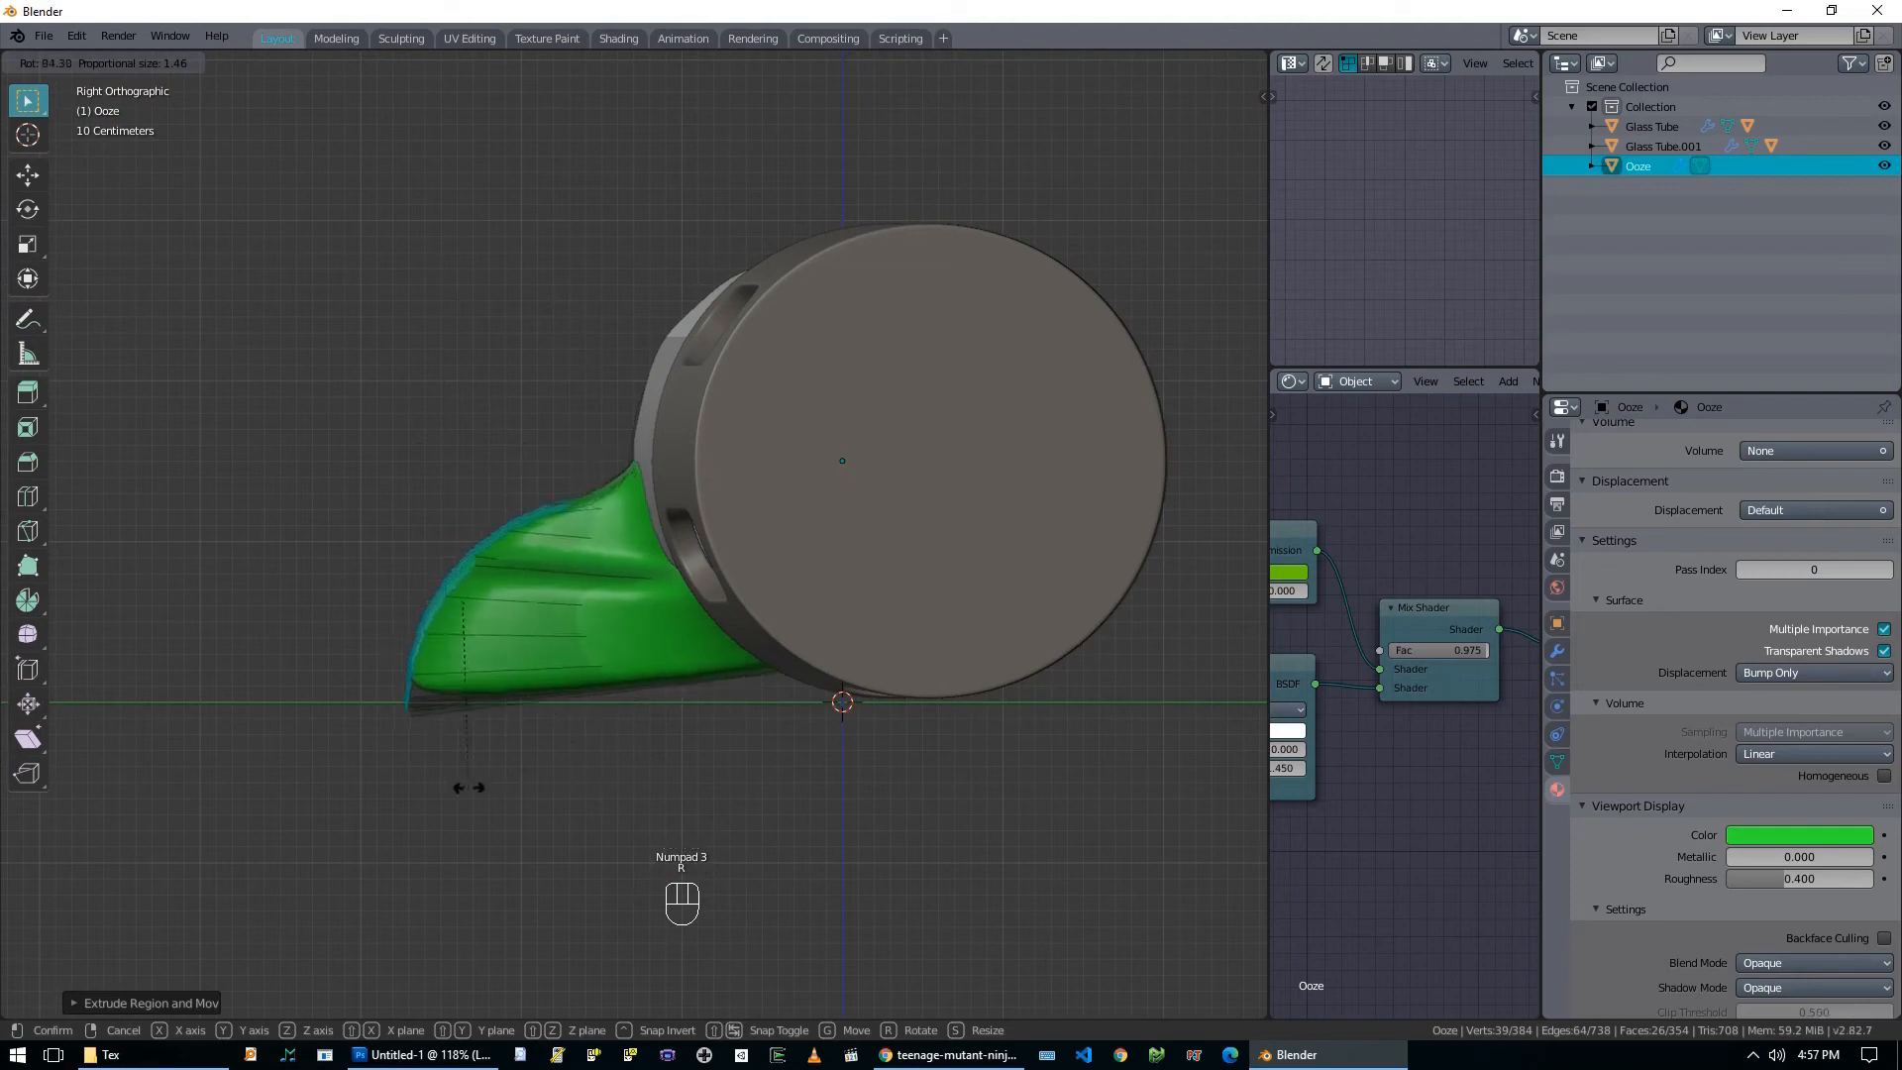
click(459, 784)
Widen the extruded faces along X and flatten them along Z to form the puddle's outer edge.
middle_drag(459, 785, 807, 760)
key(s)
key(x)
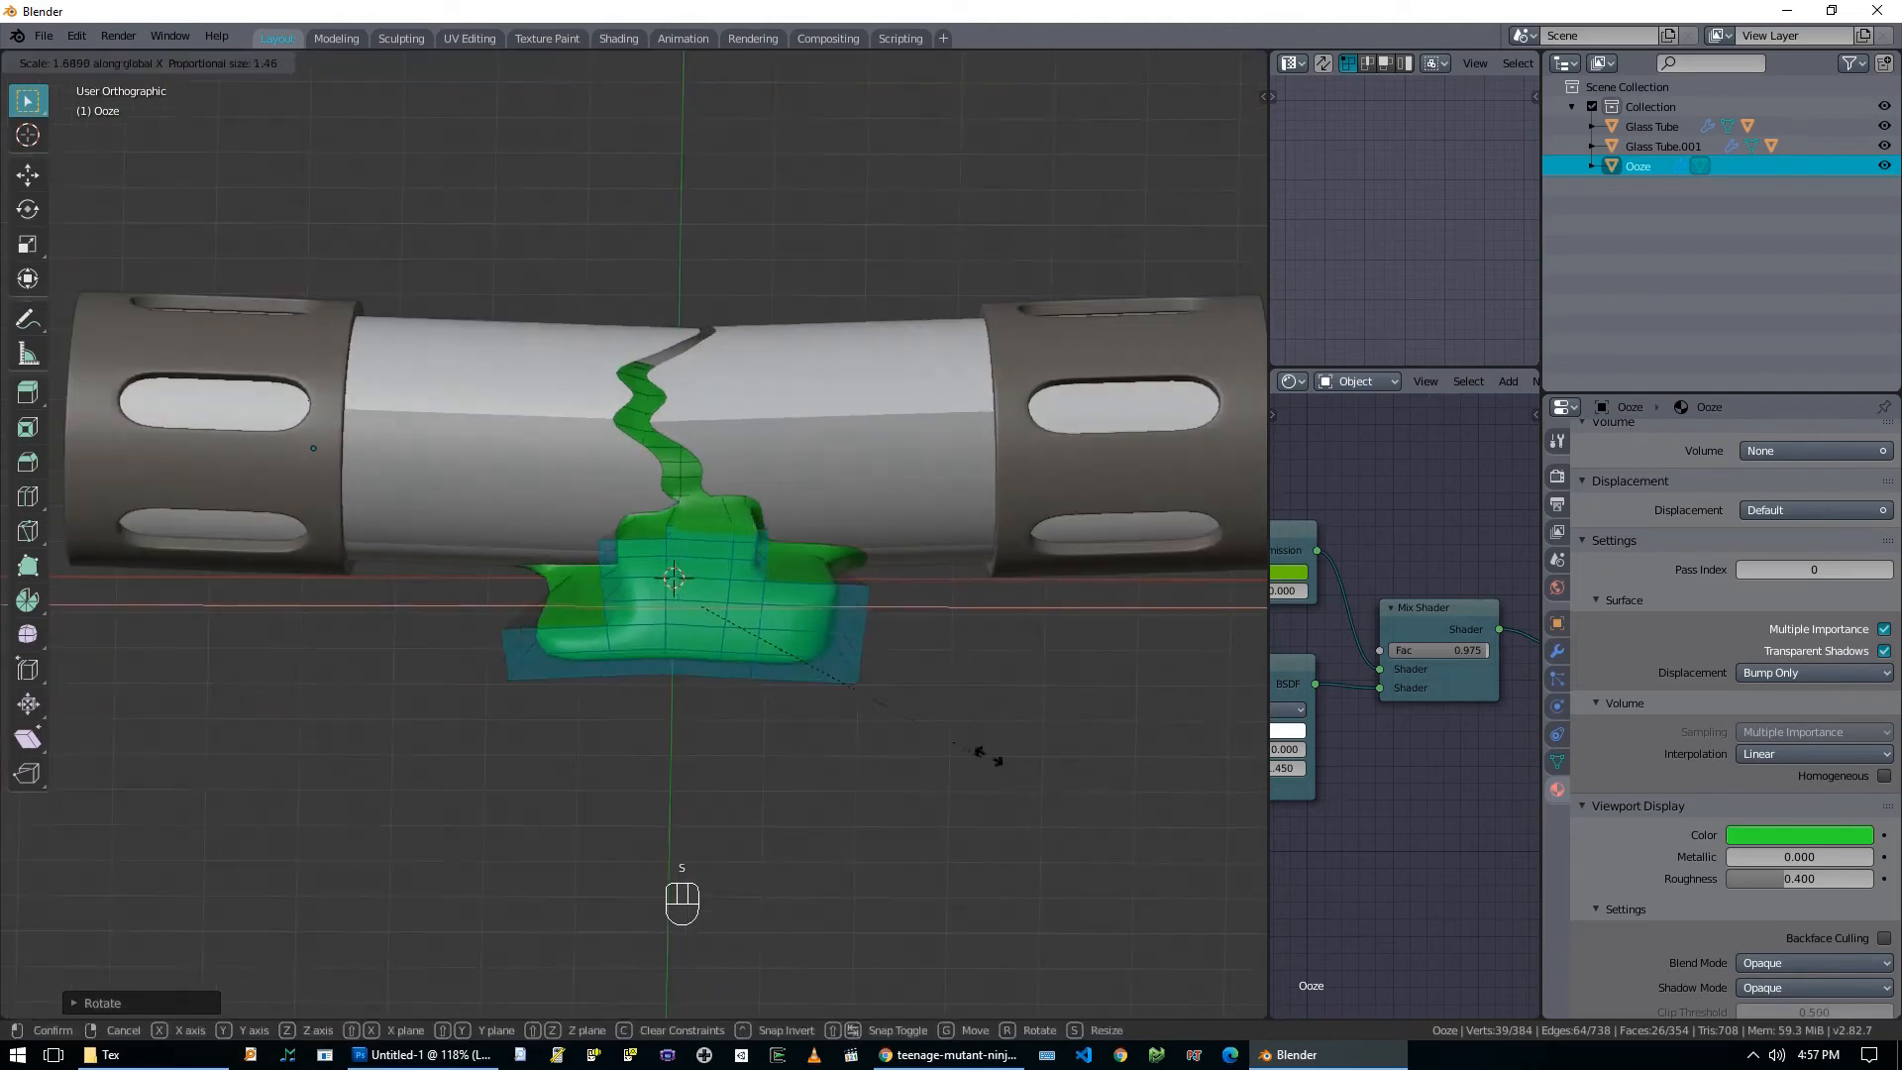
click(1177, 761)
middle_drag(862, 663, 1043, 634)
key(s)
key(z)
click(872, 606)
middle_drag(872, 606, 734, 685)
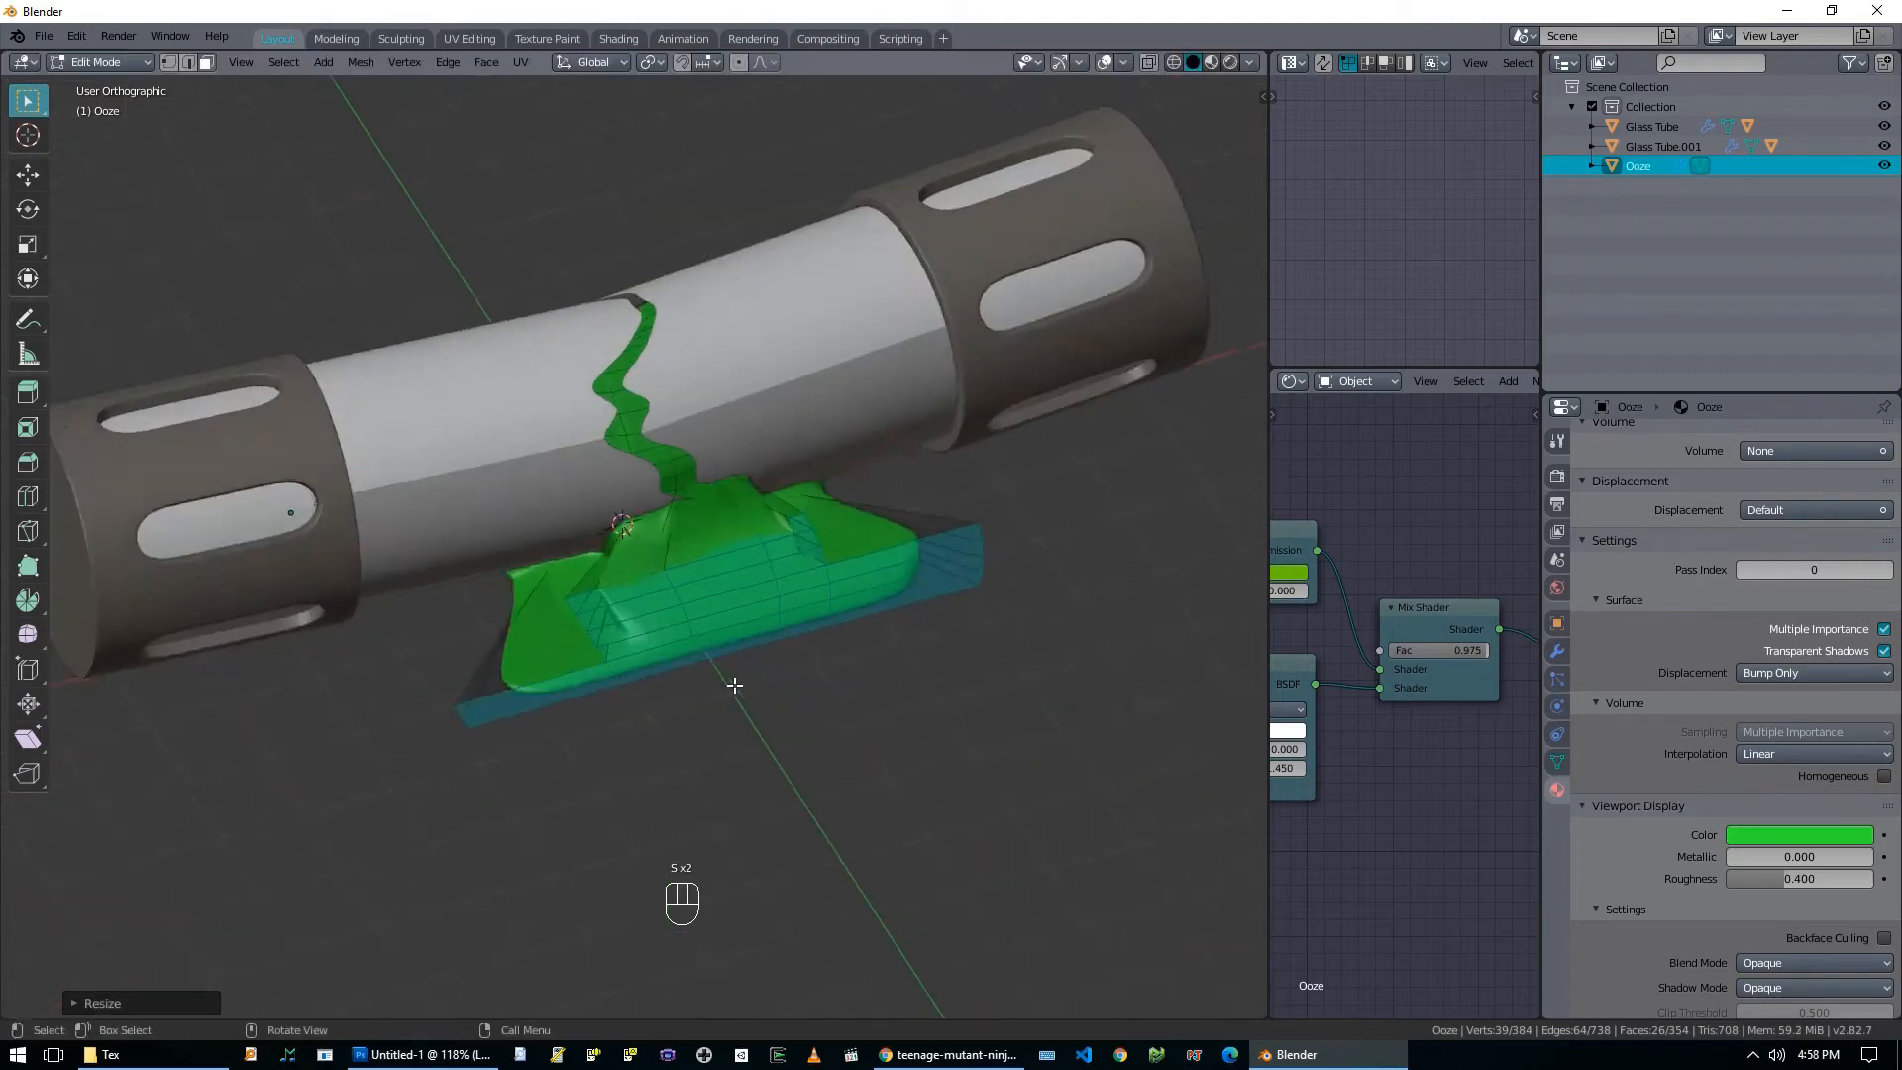
Switch to vertex selection and select the vertices along the upper edge of the spilled ooze.
scroll(728, 686, up, 2)
key(1)
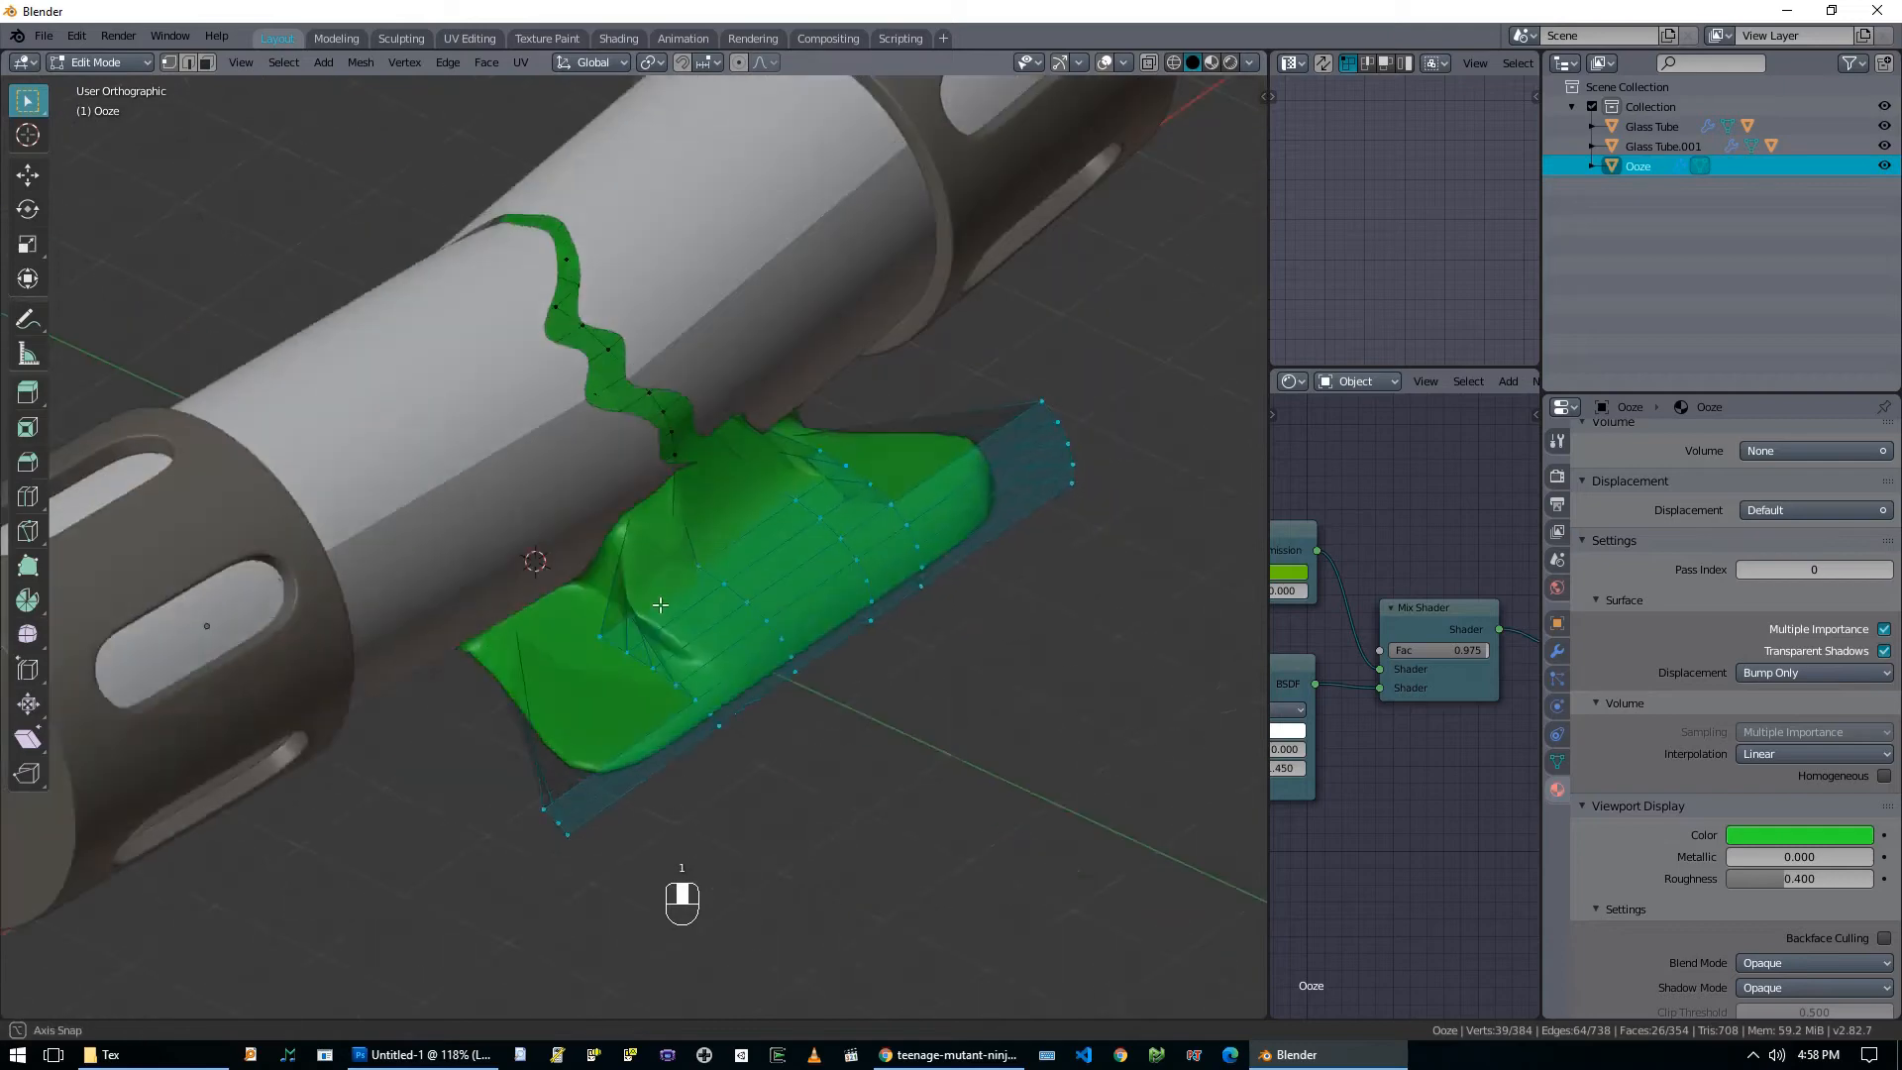
click(547, 621)
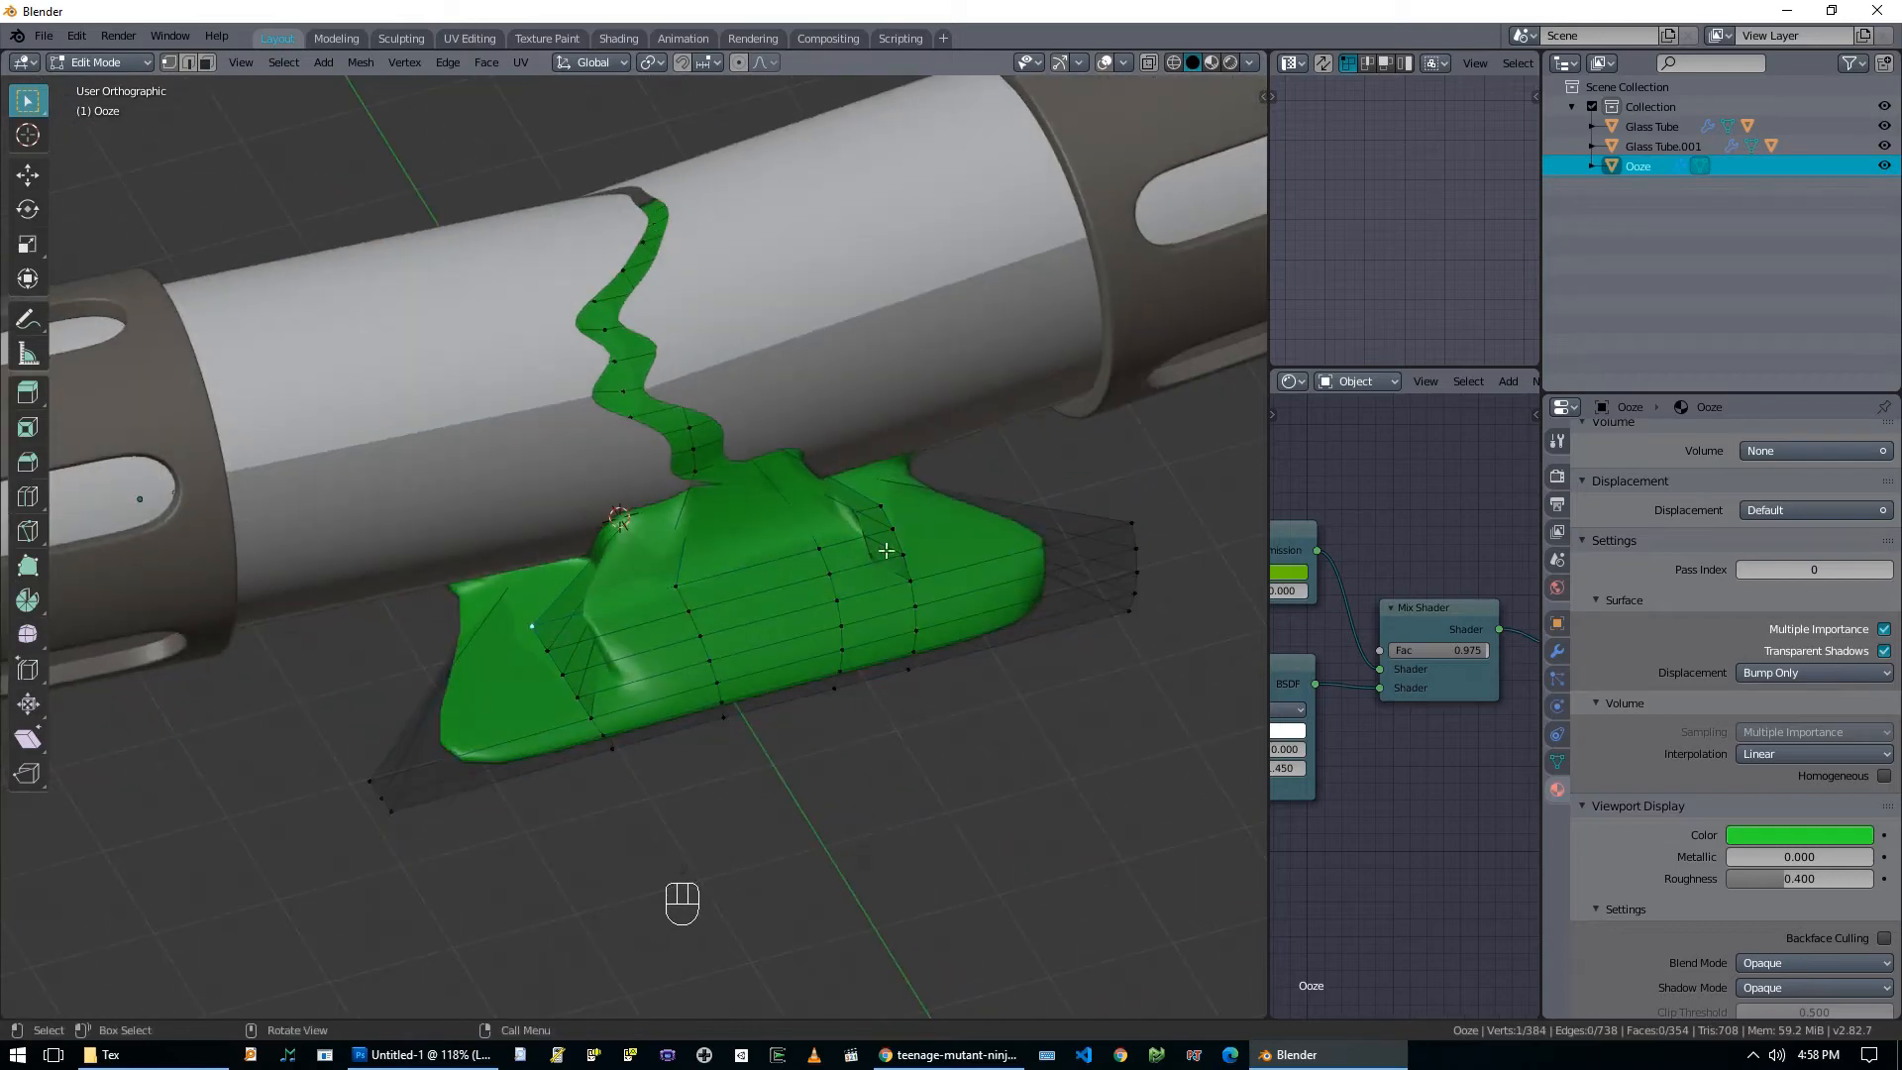
middle_drag(773, 569, 917, 616)
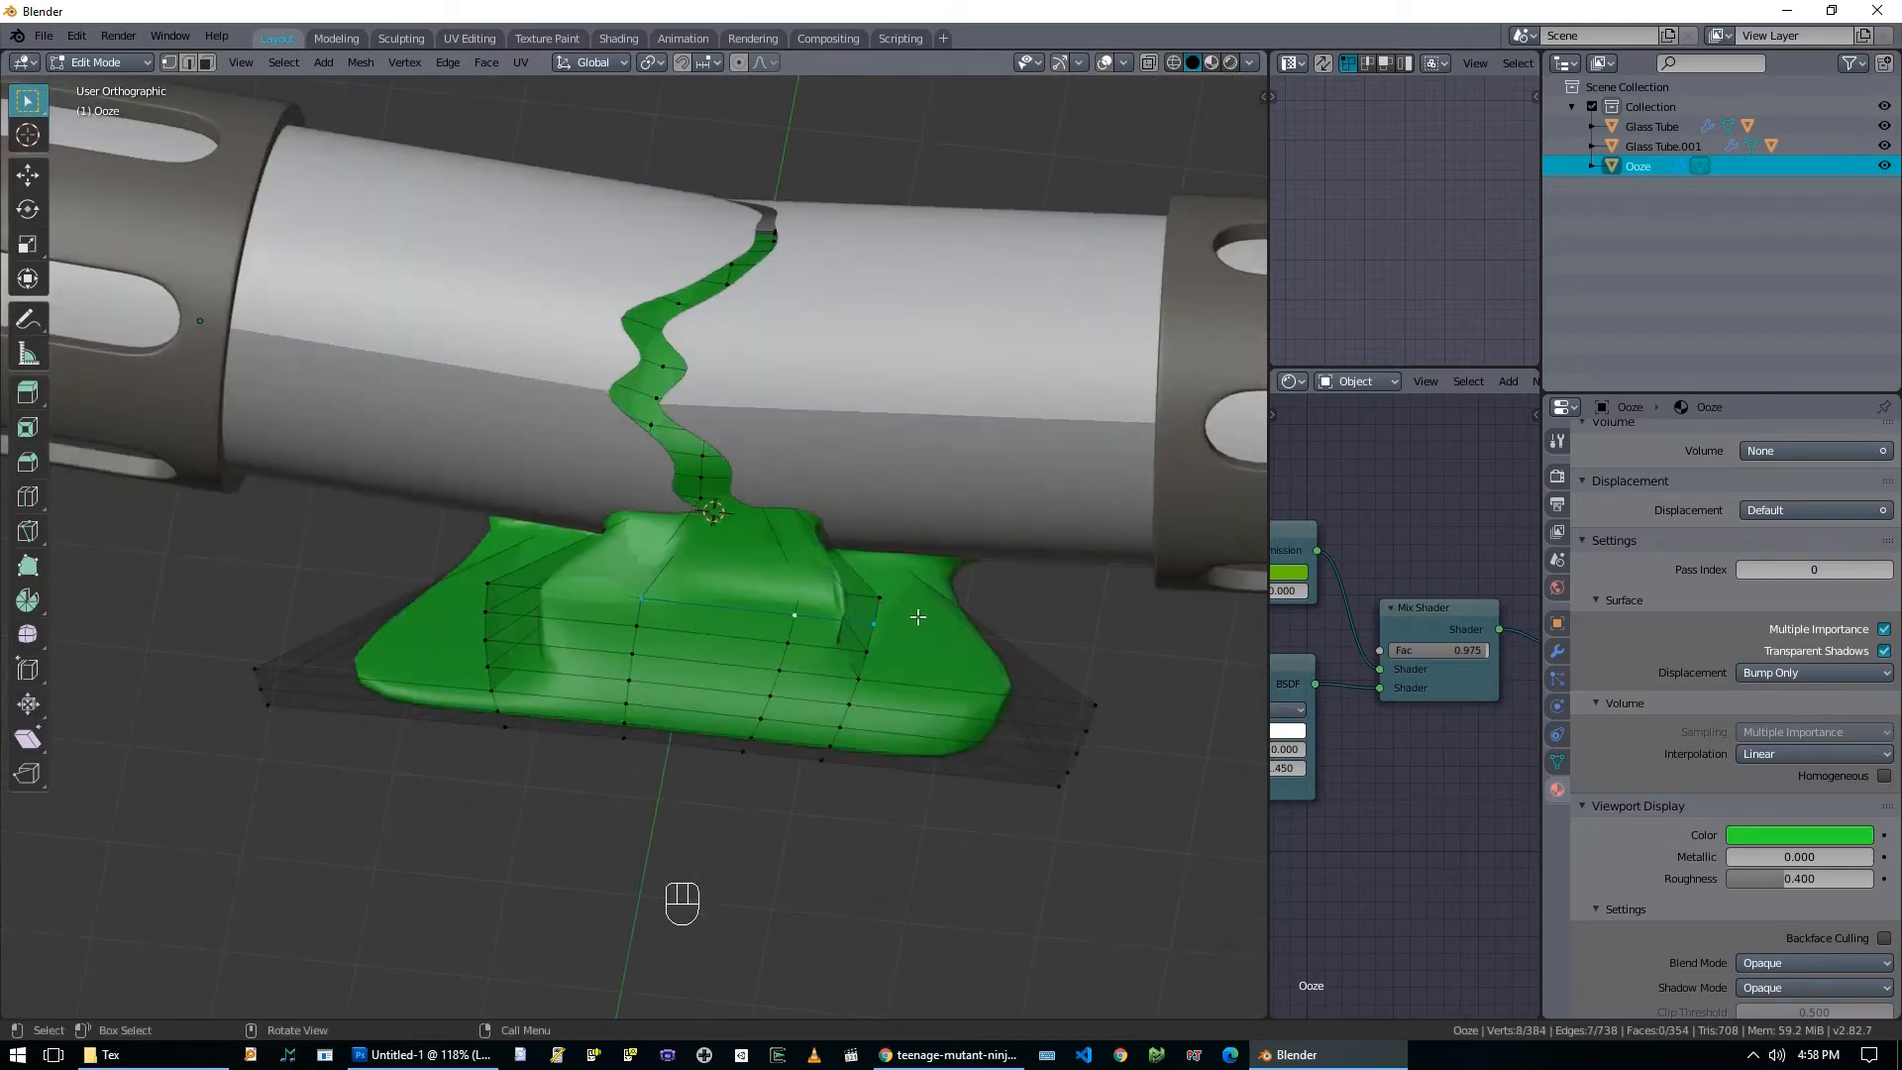
key(s)
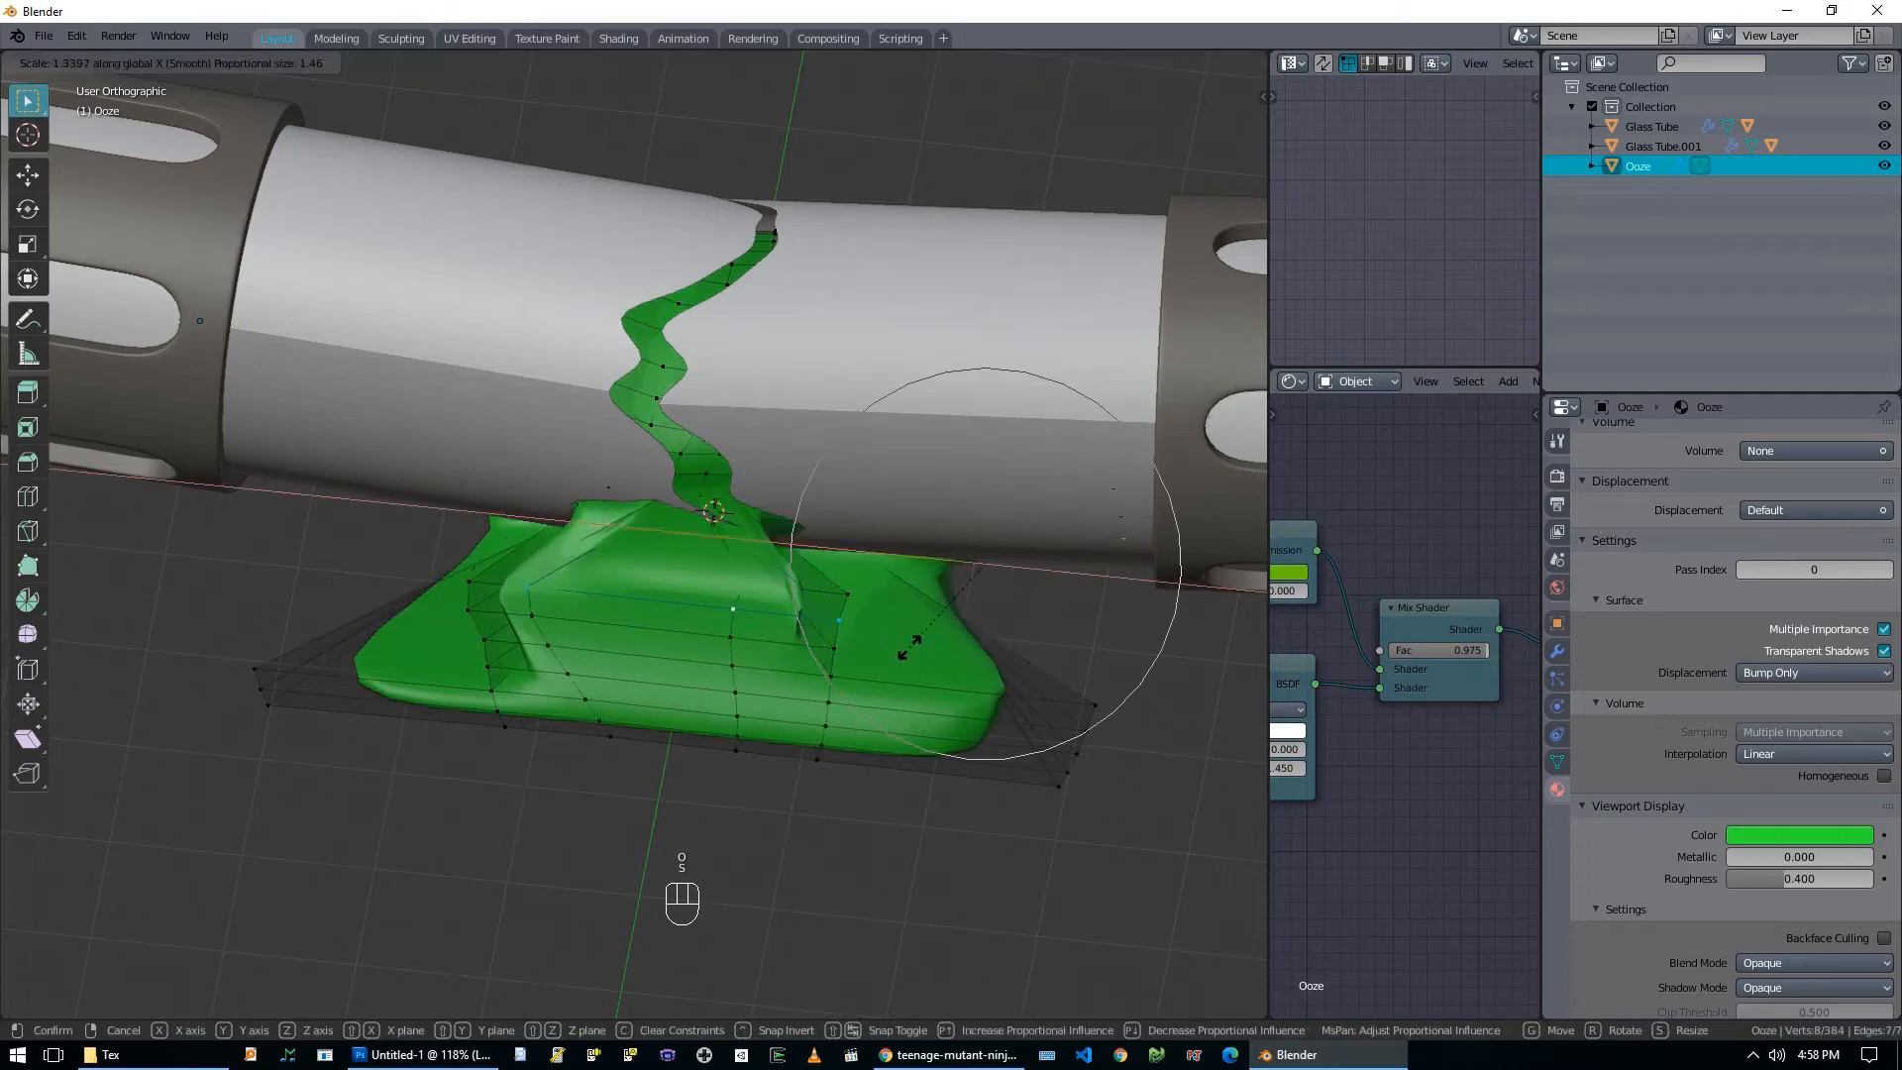
right_click(886, 652)
key(s)
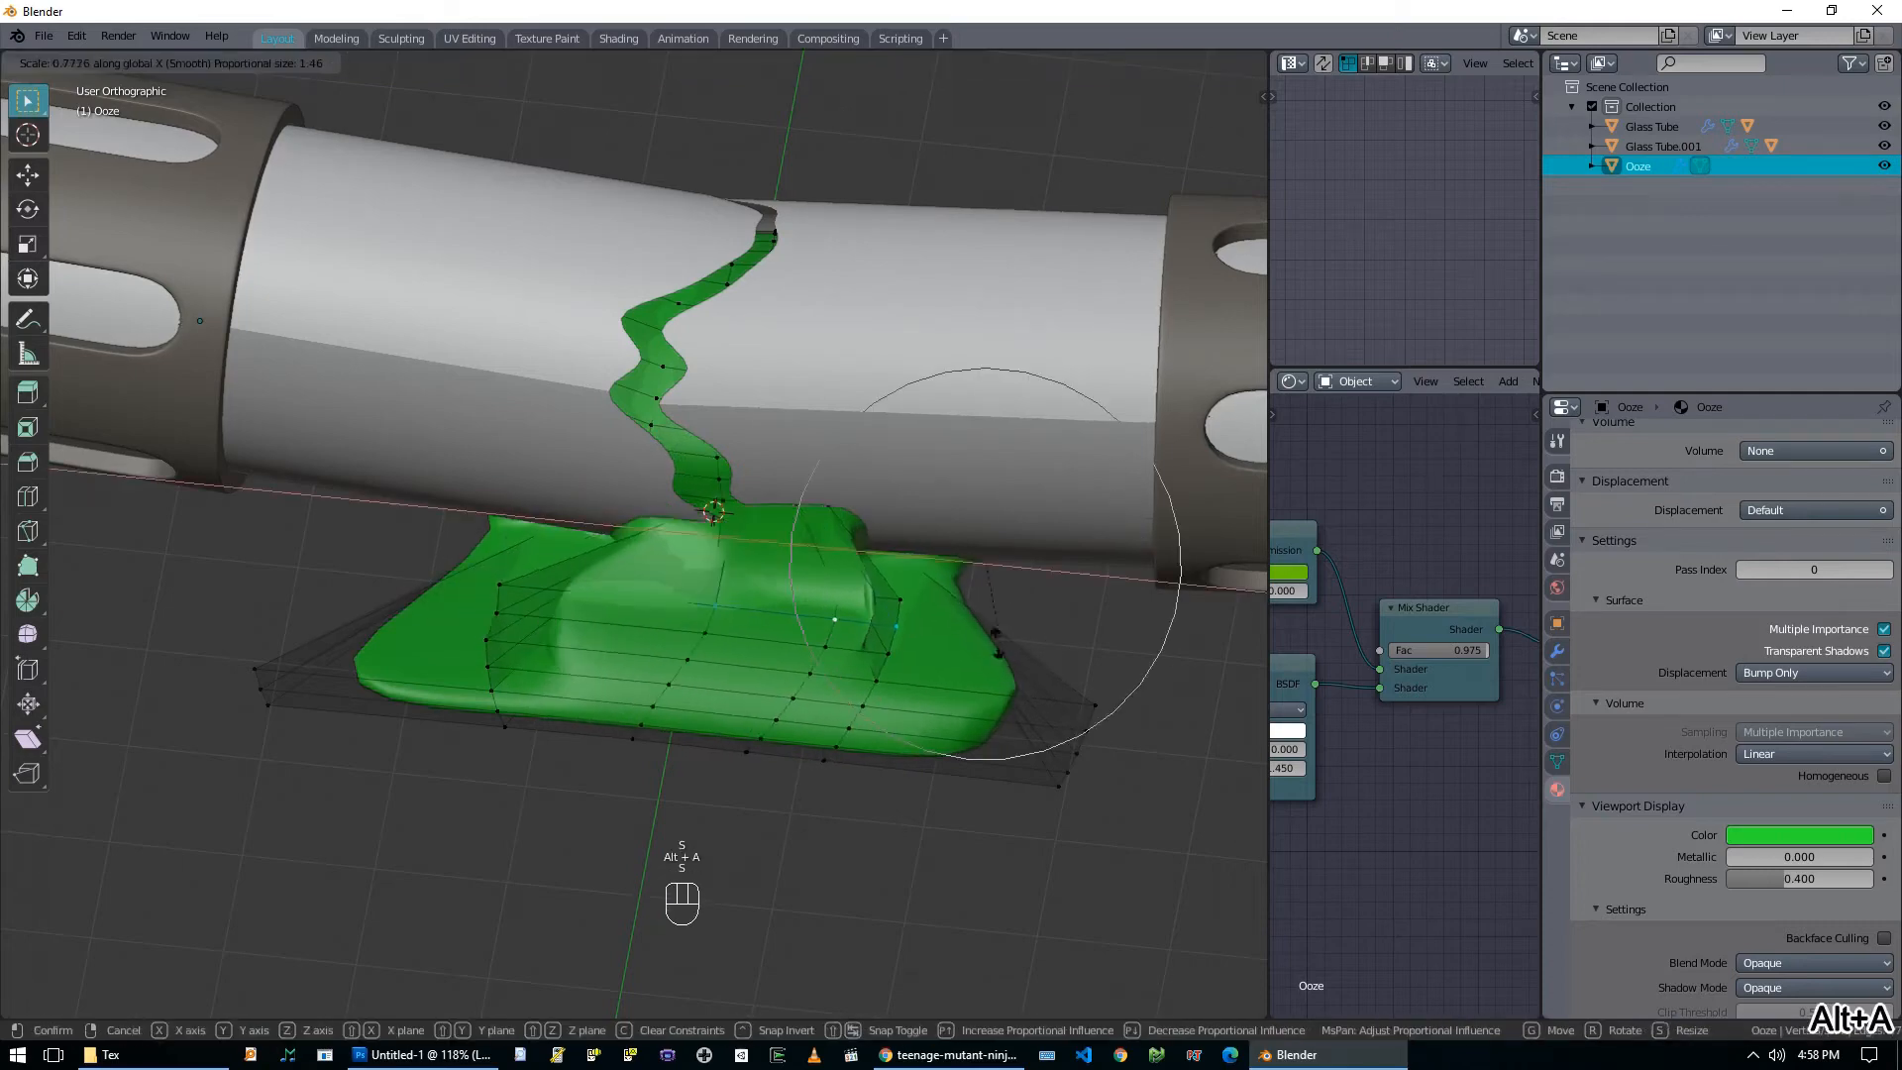
right_click(990, 662)
In X-ray with proportional editing, narrow two upper vertex rows of the spill along X, scaling the first to about 0.27.
middle_drag(958, 546, 748, 623)
key(alt+z)
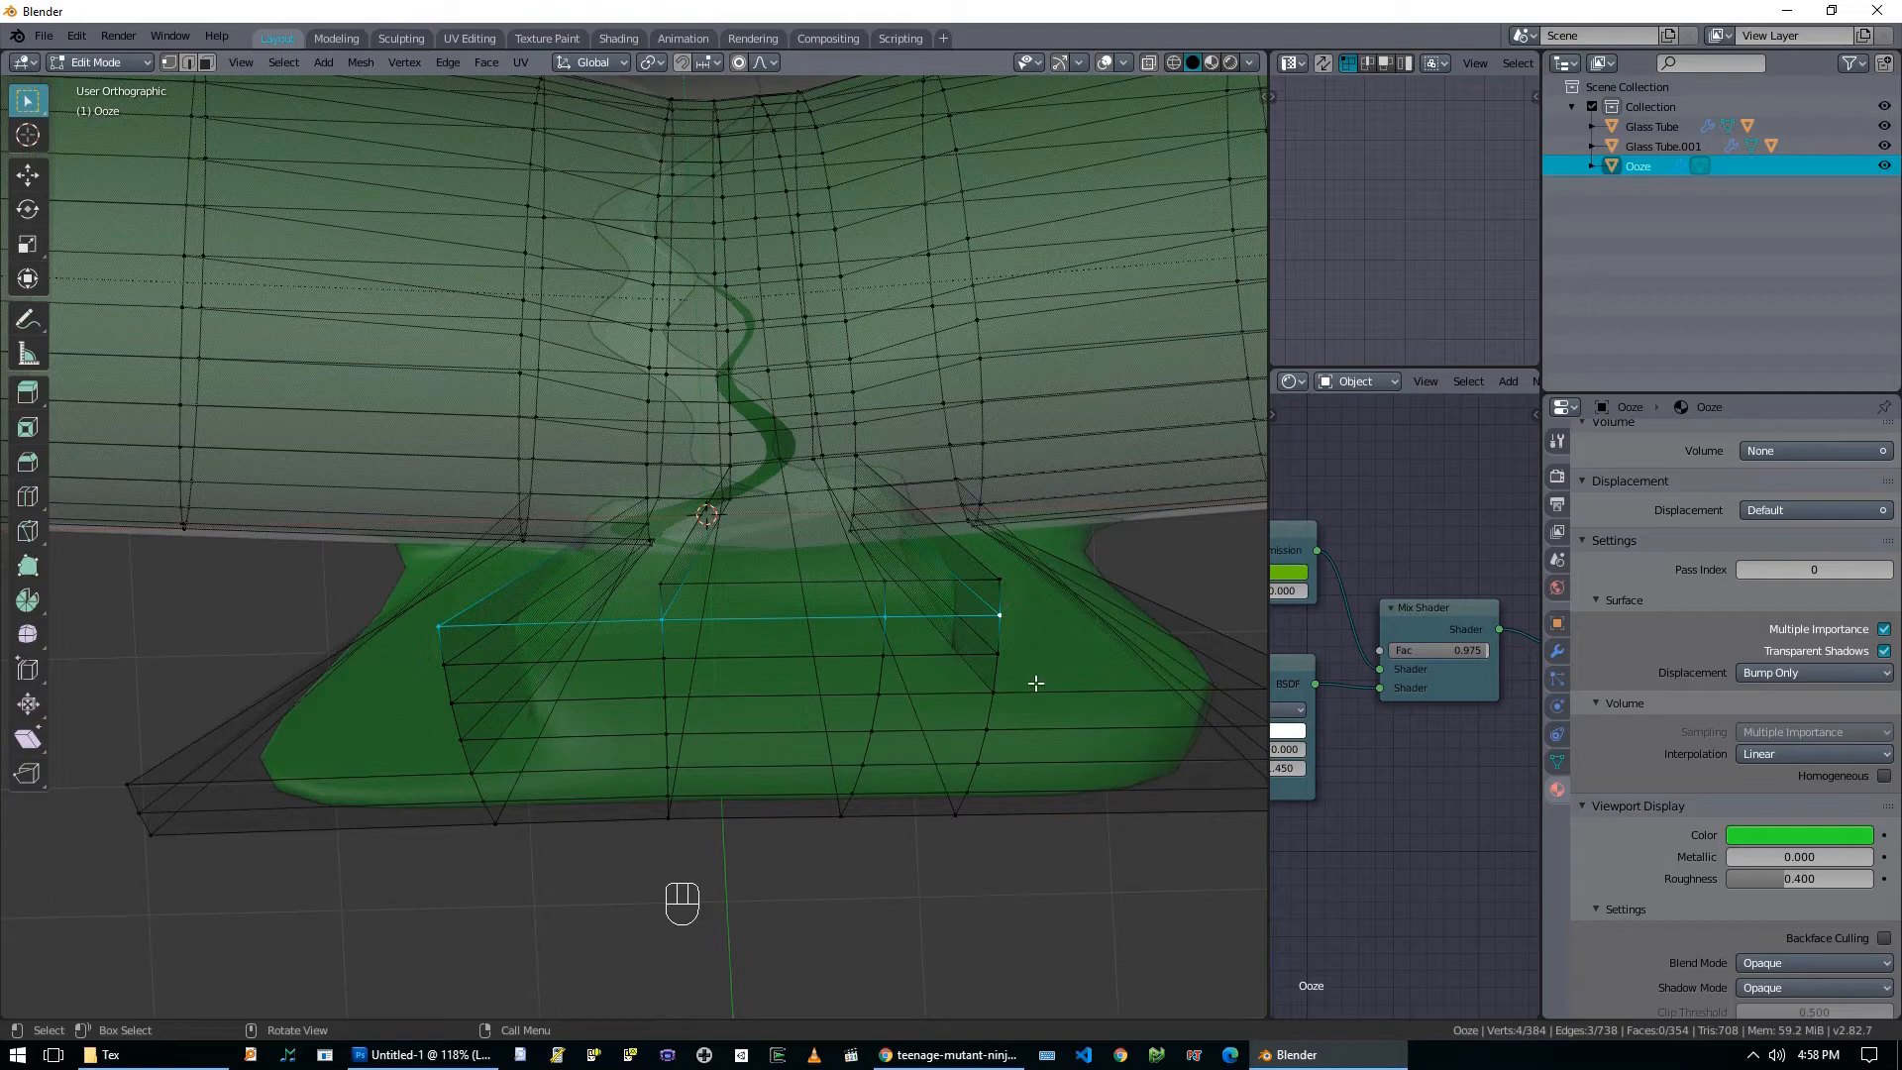
key(s)
key(x)
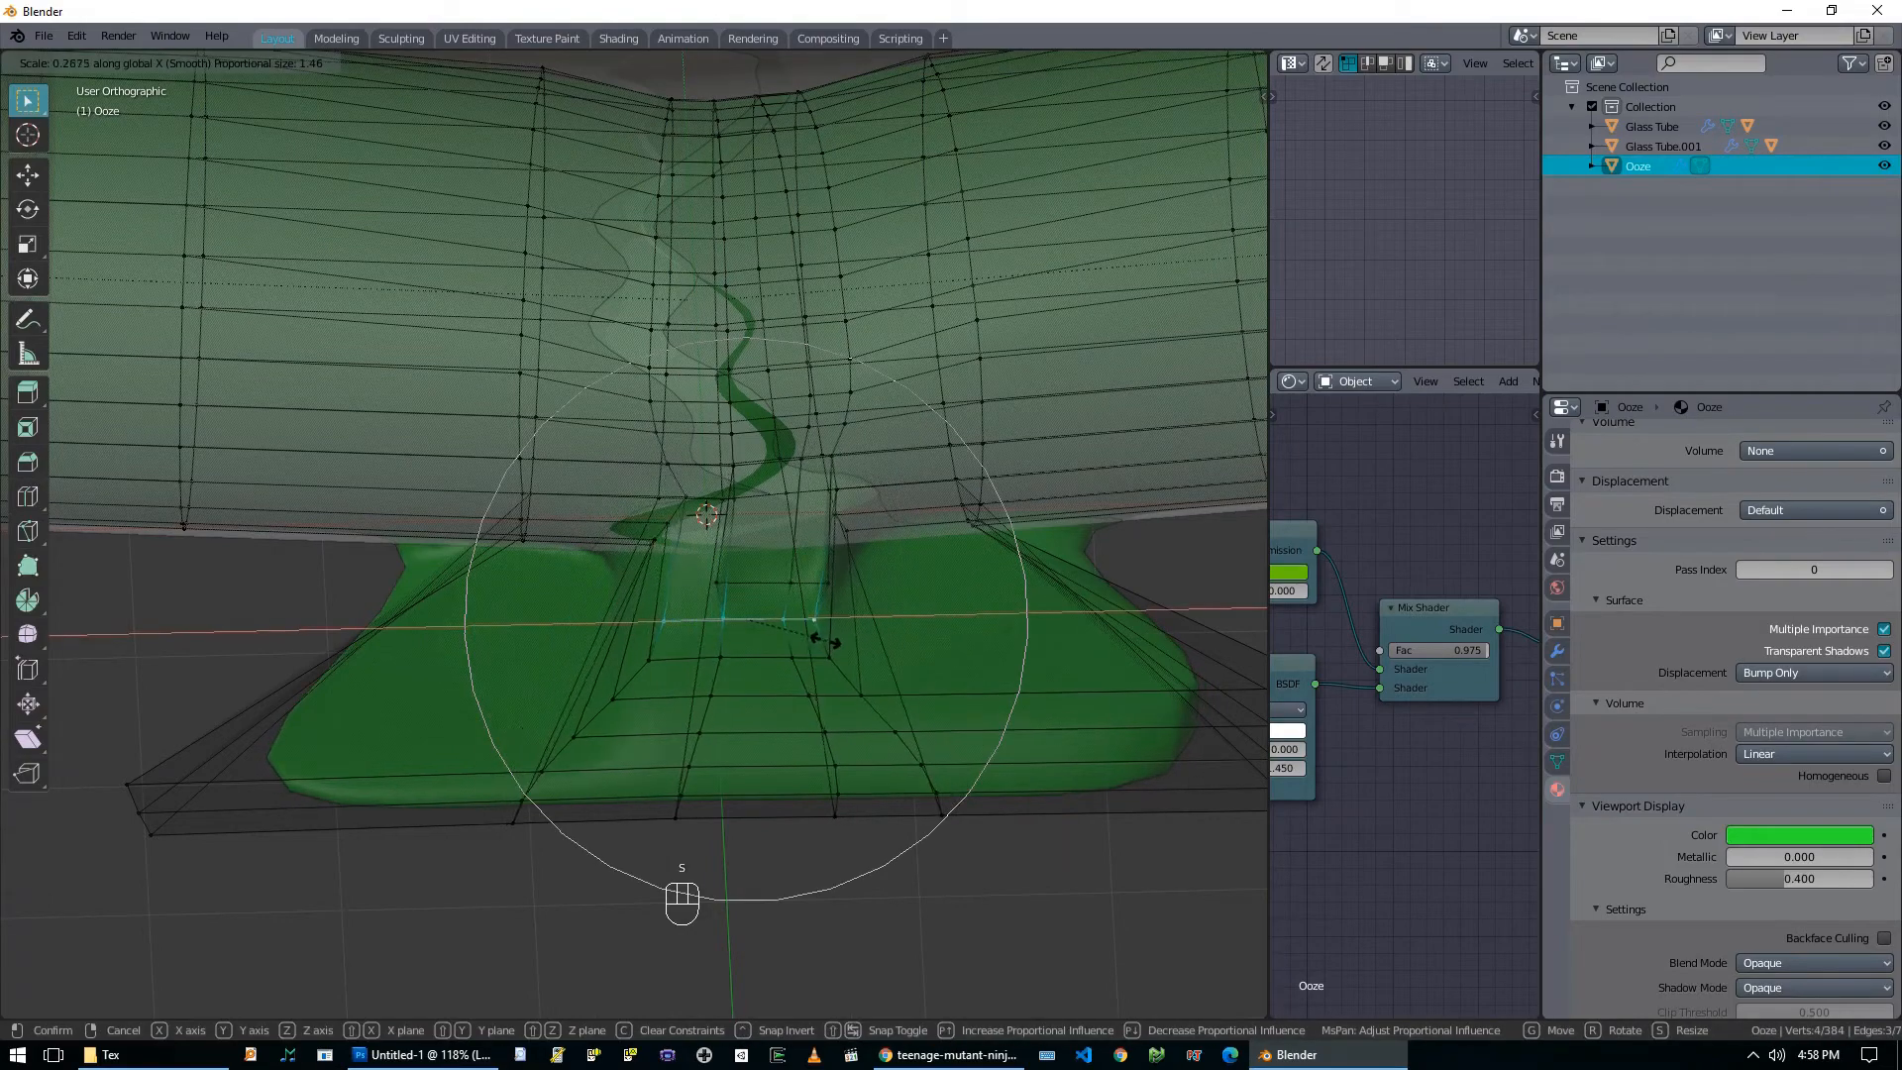
click(821, 614)
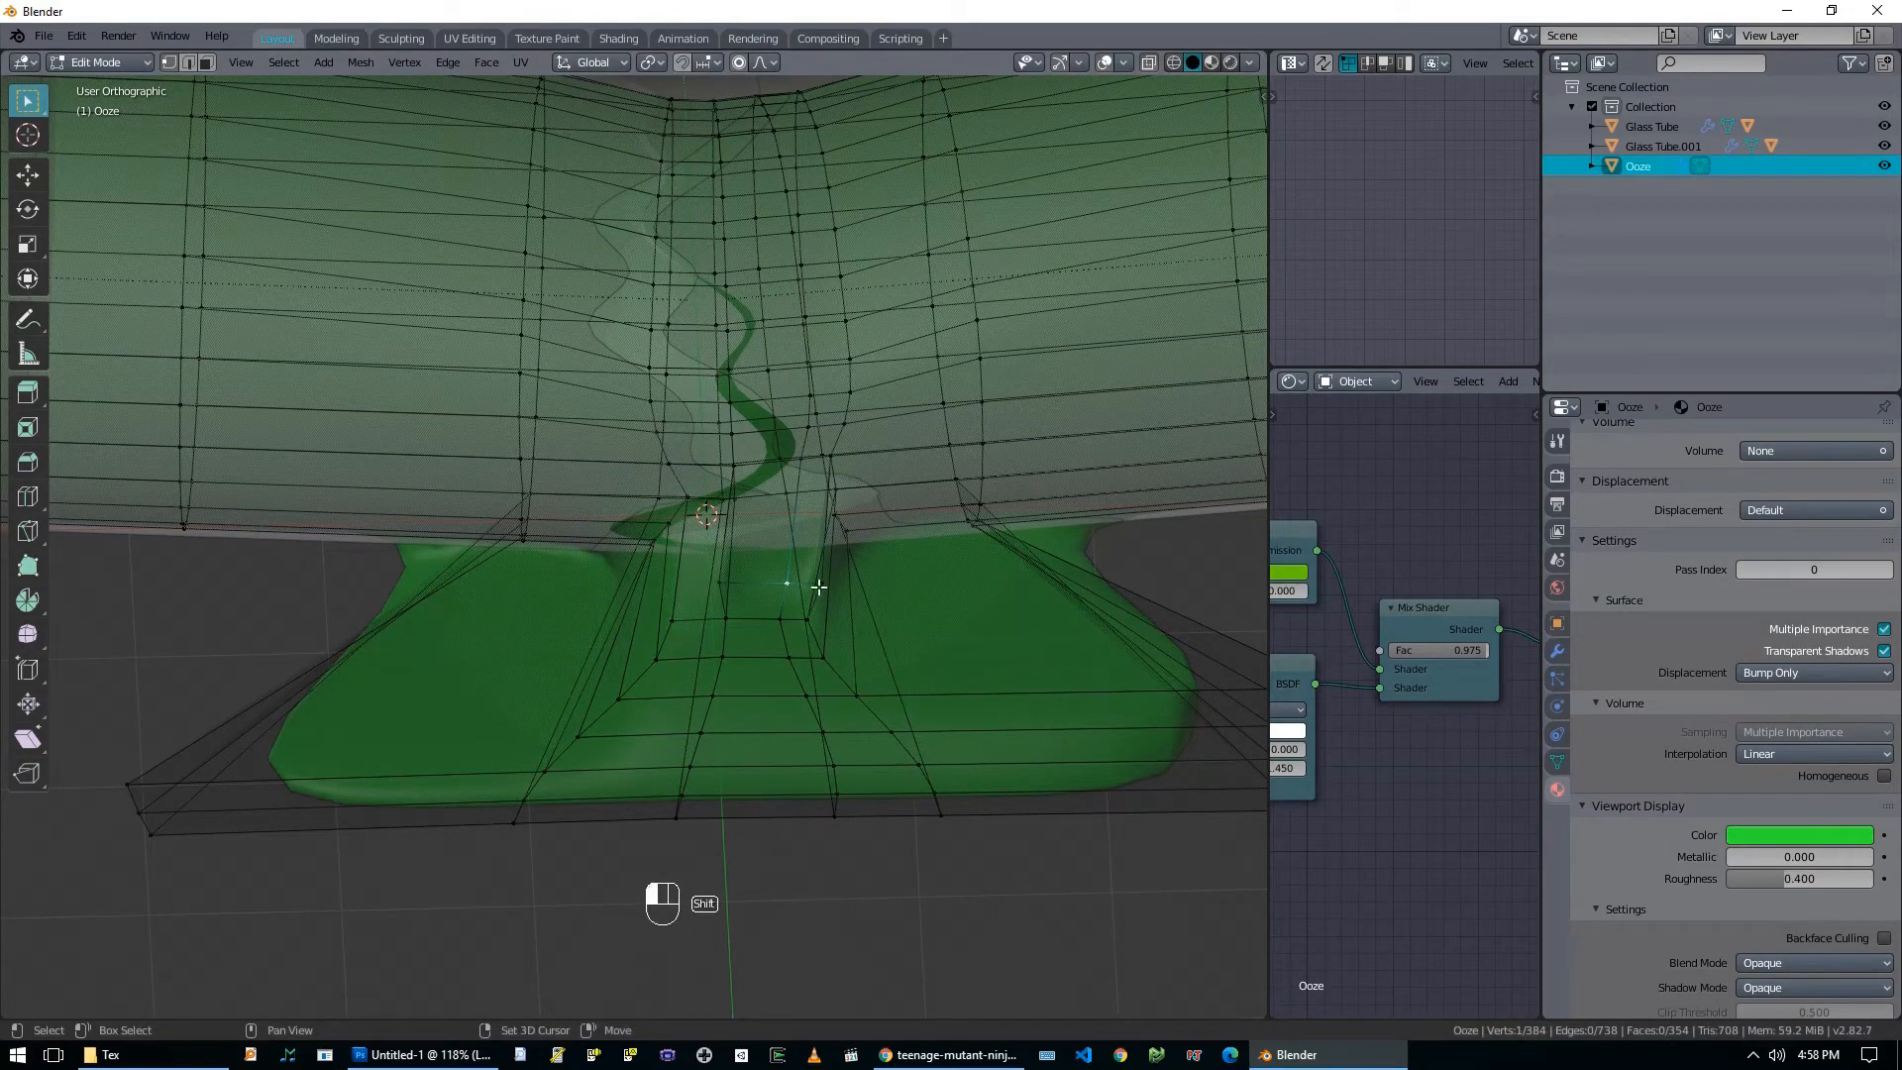
key(s)
key(x)
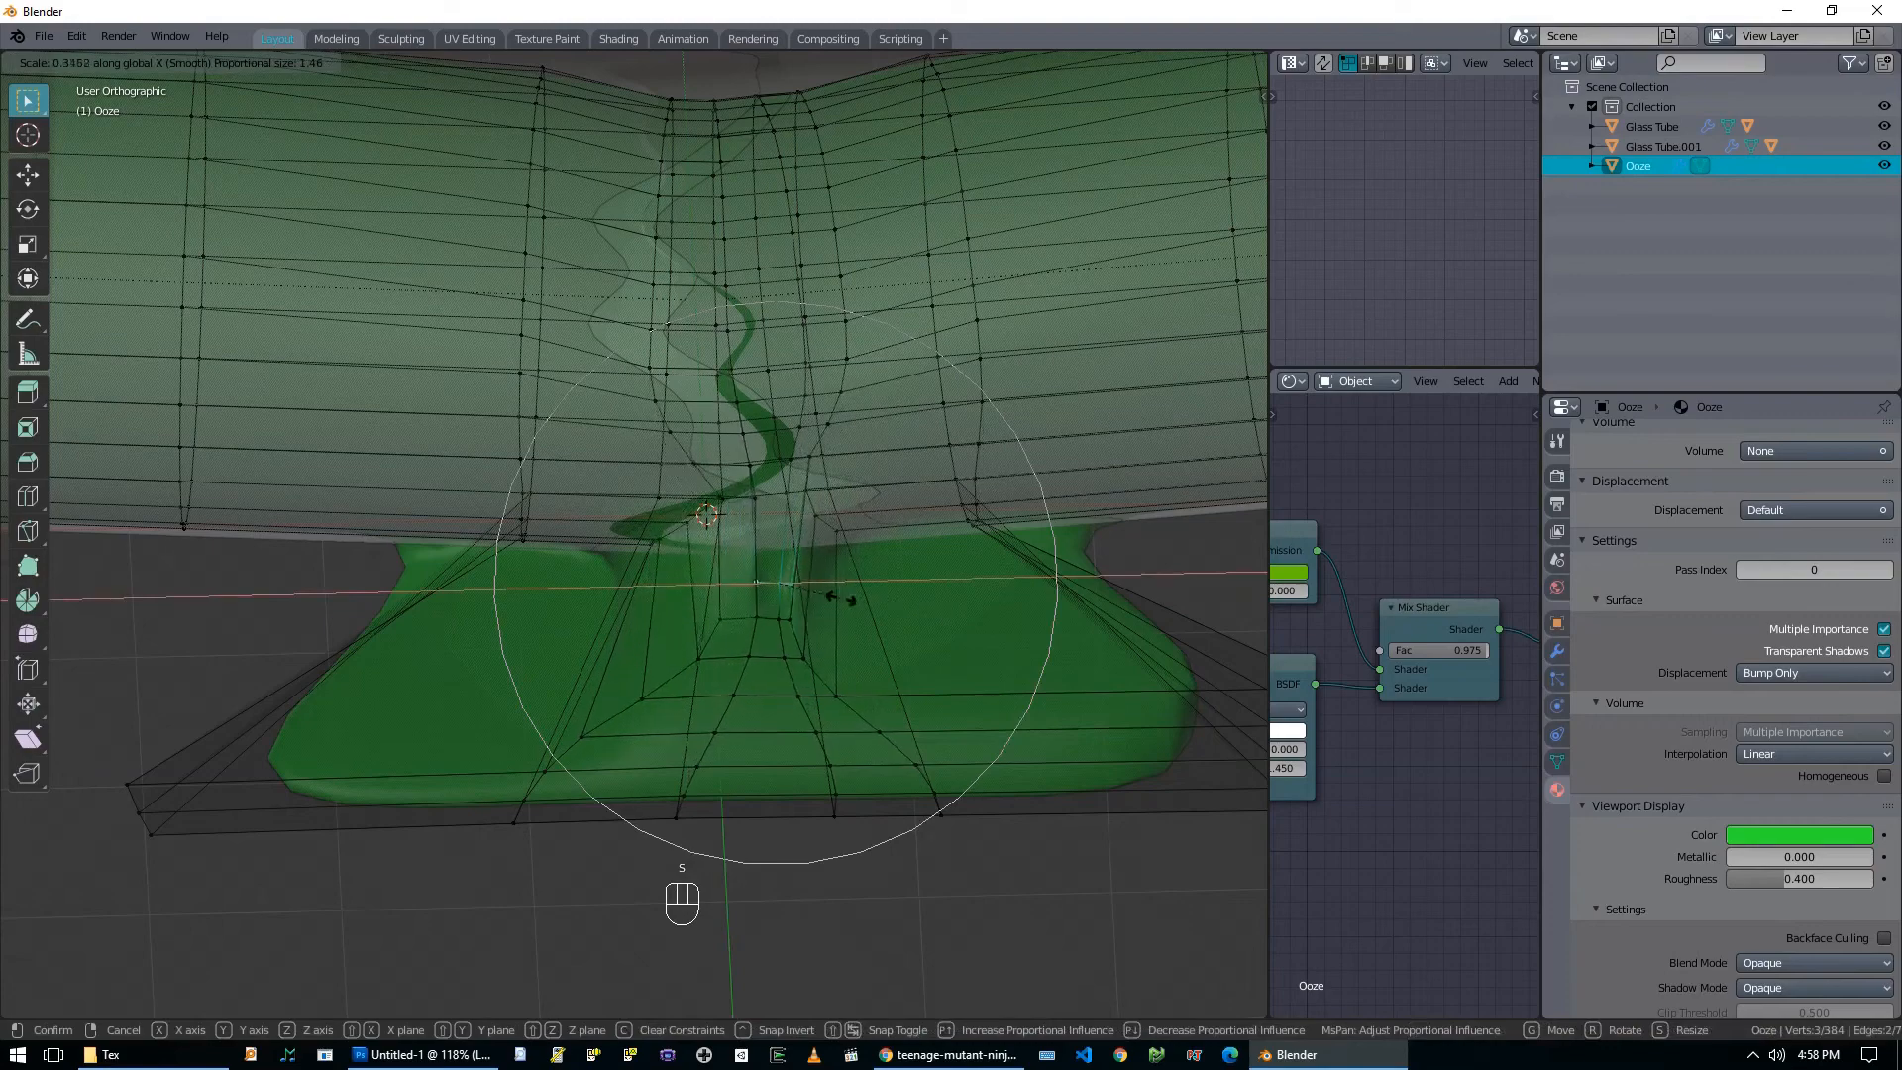
key(Tab)
key(Tab)
Raise the narrowed top vertices about 0.3 m along Z, using a proportional size of 0.56.
middle_drag(853, 599, 942, 561)
key(alt+z)
key(alt+z)
key(g)
key(z)
scroll(956, 537, up, 8)
scroll(955, 534, up, 2)
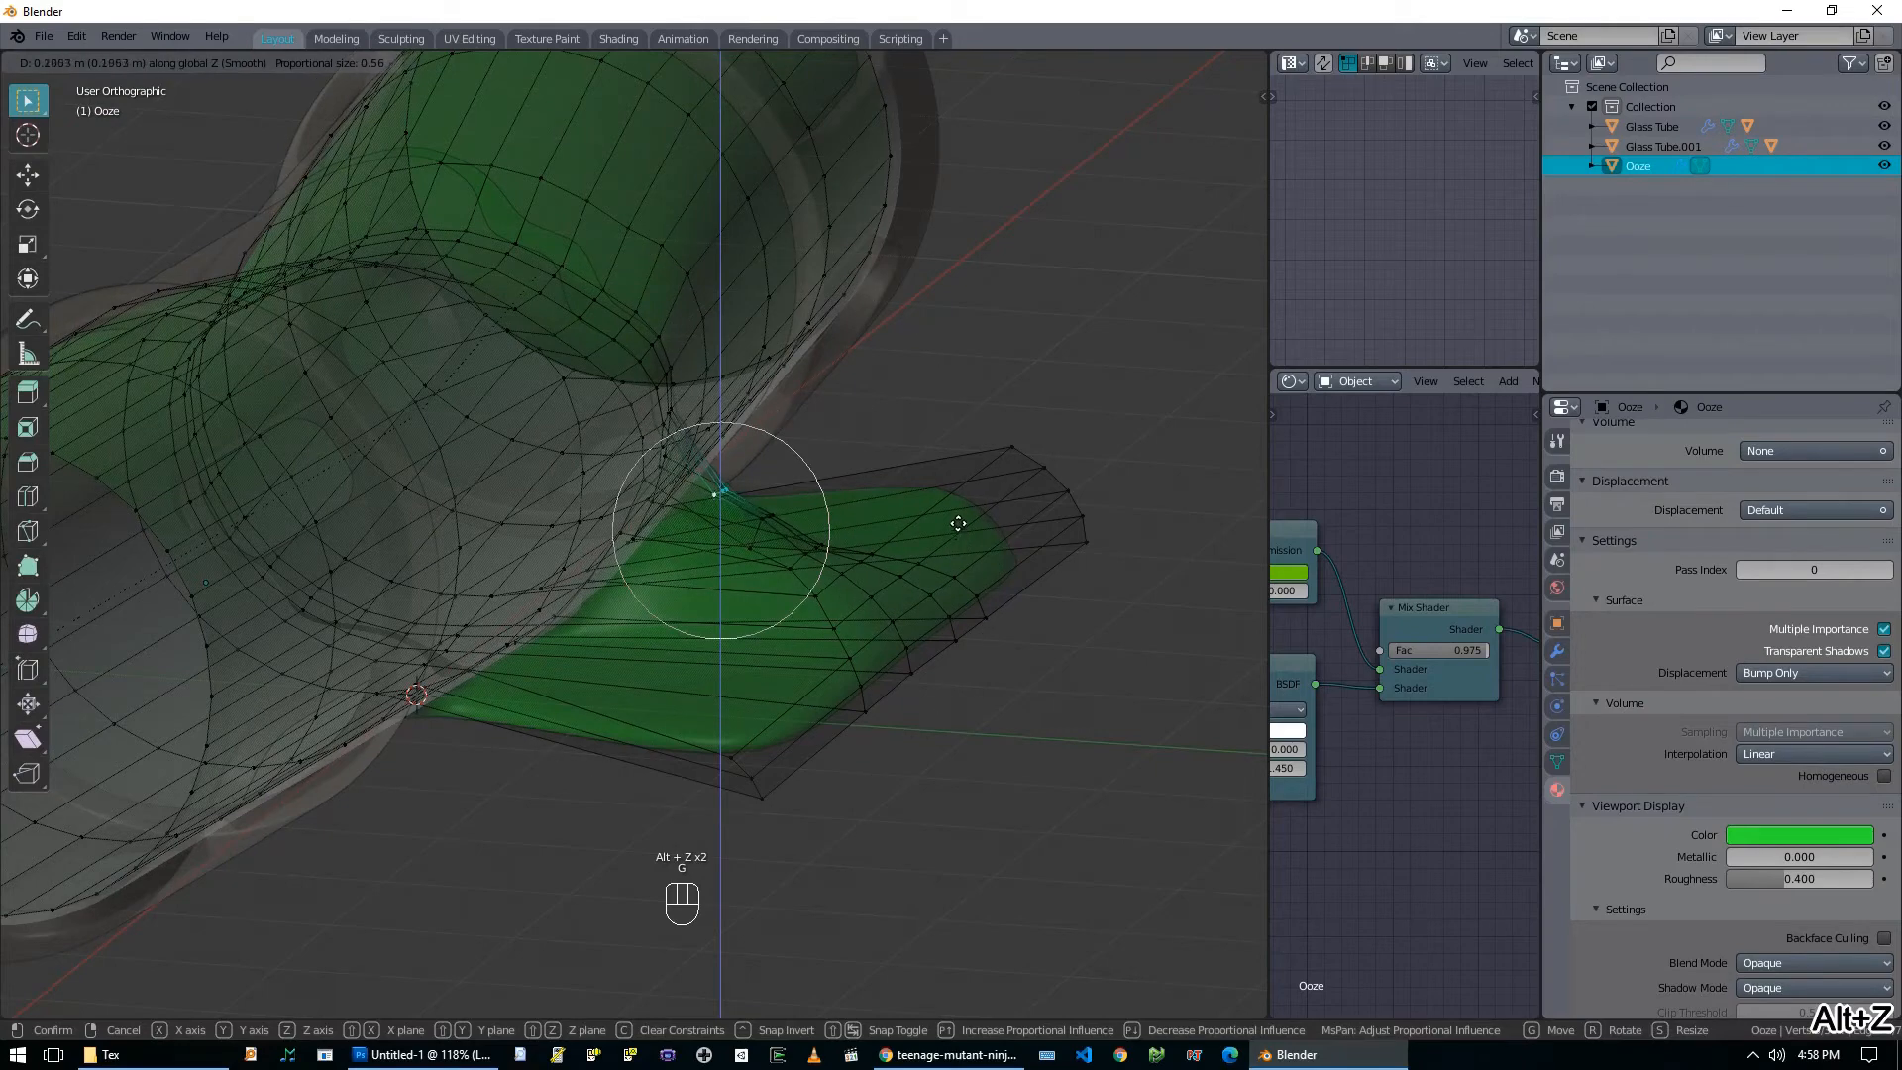
click(958, 523)
key(Tab)
scroll(857, 609, down, 3)
key(Tab)
Turn X-ray off and add an edge loop across the spilled ooze between the tube and the puddle's outer edge.
middle_drag(841, 620, 671, 641)
key(alt+z)
key(ctrl+r)
double_click(666, 642)
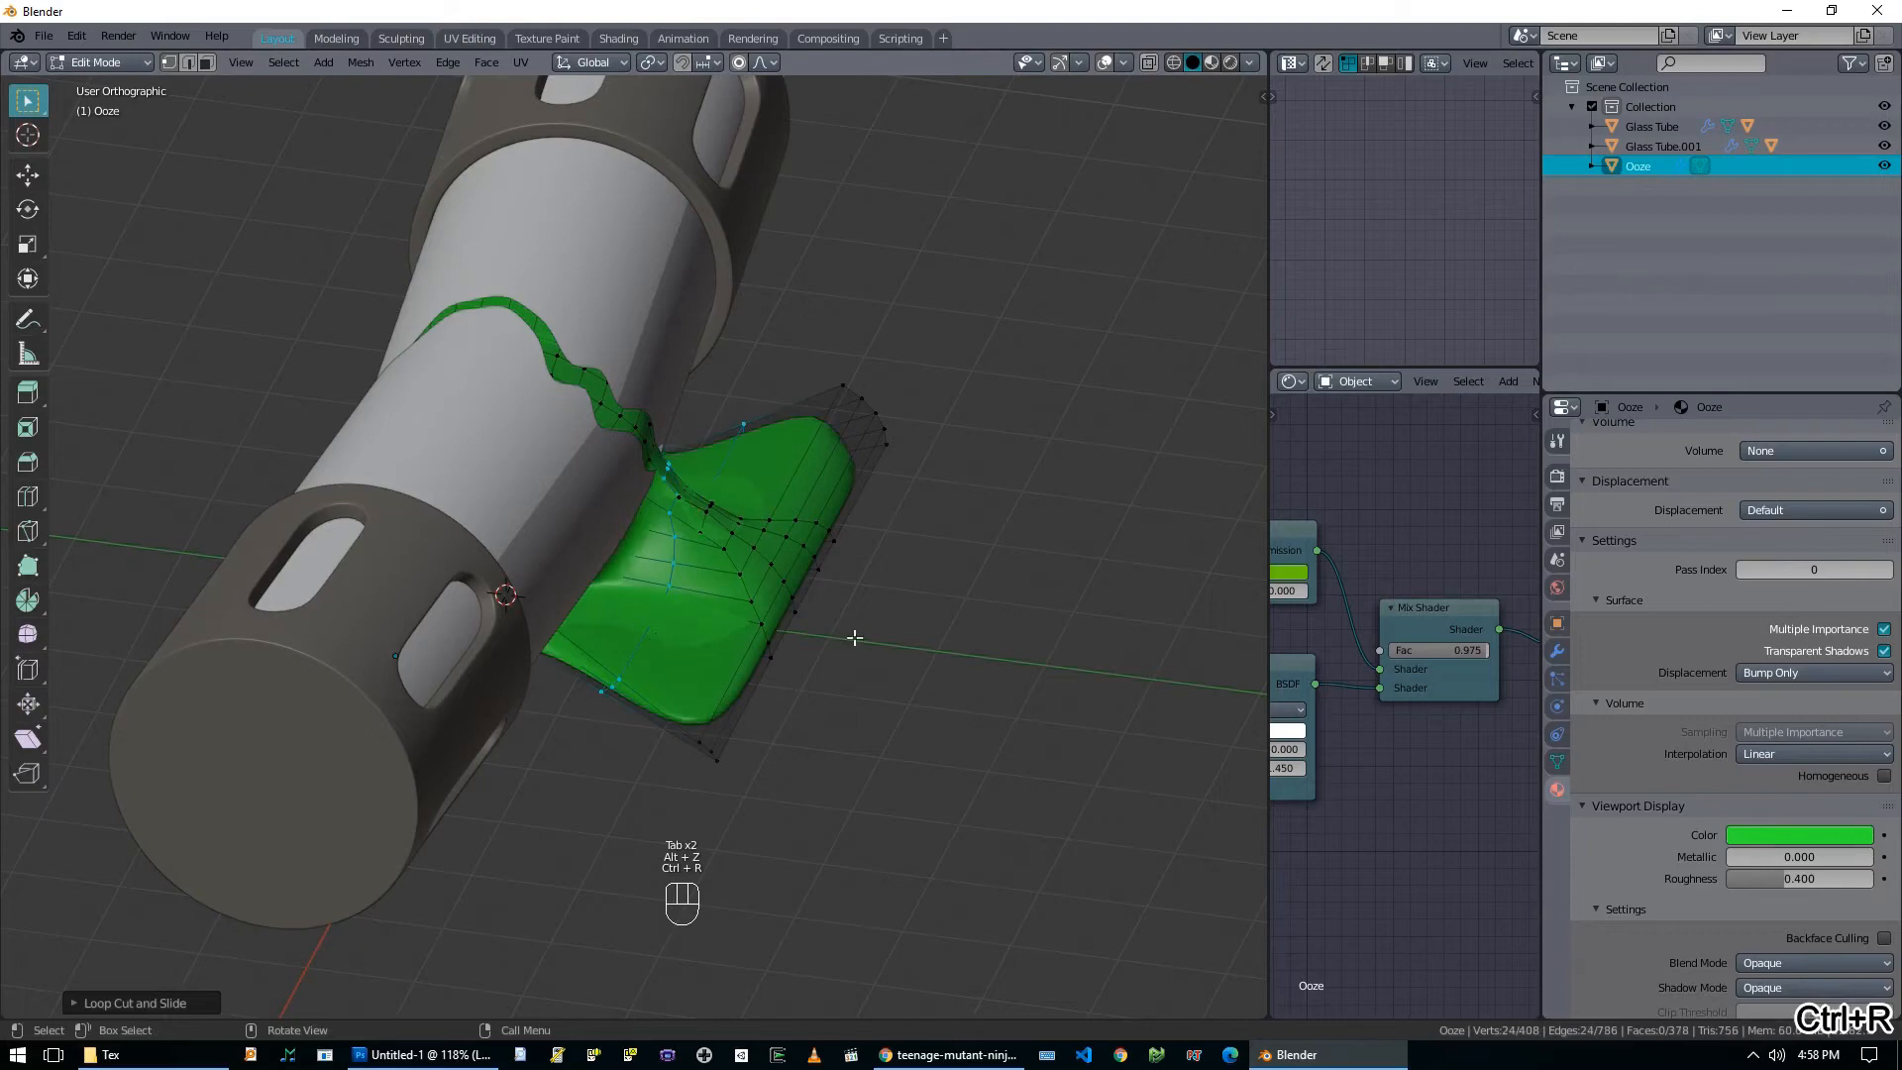
middle_drag(856, 639, 763, 664)
key(ctrl+r)
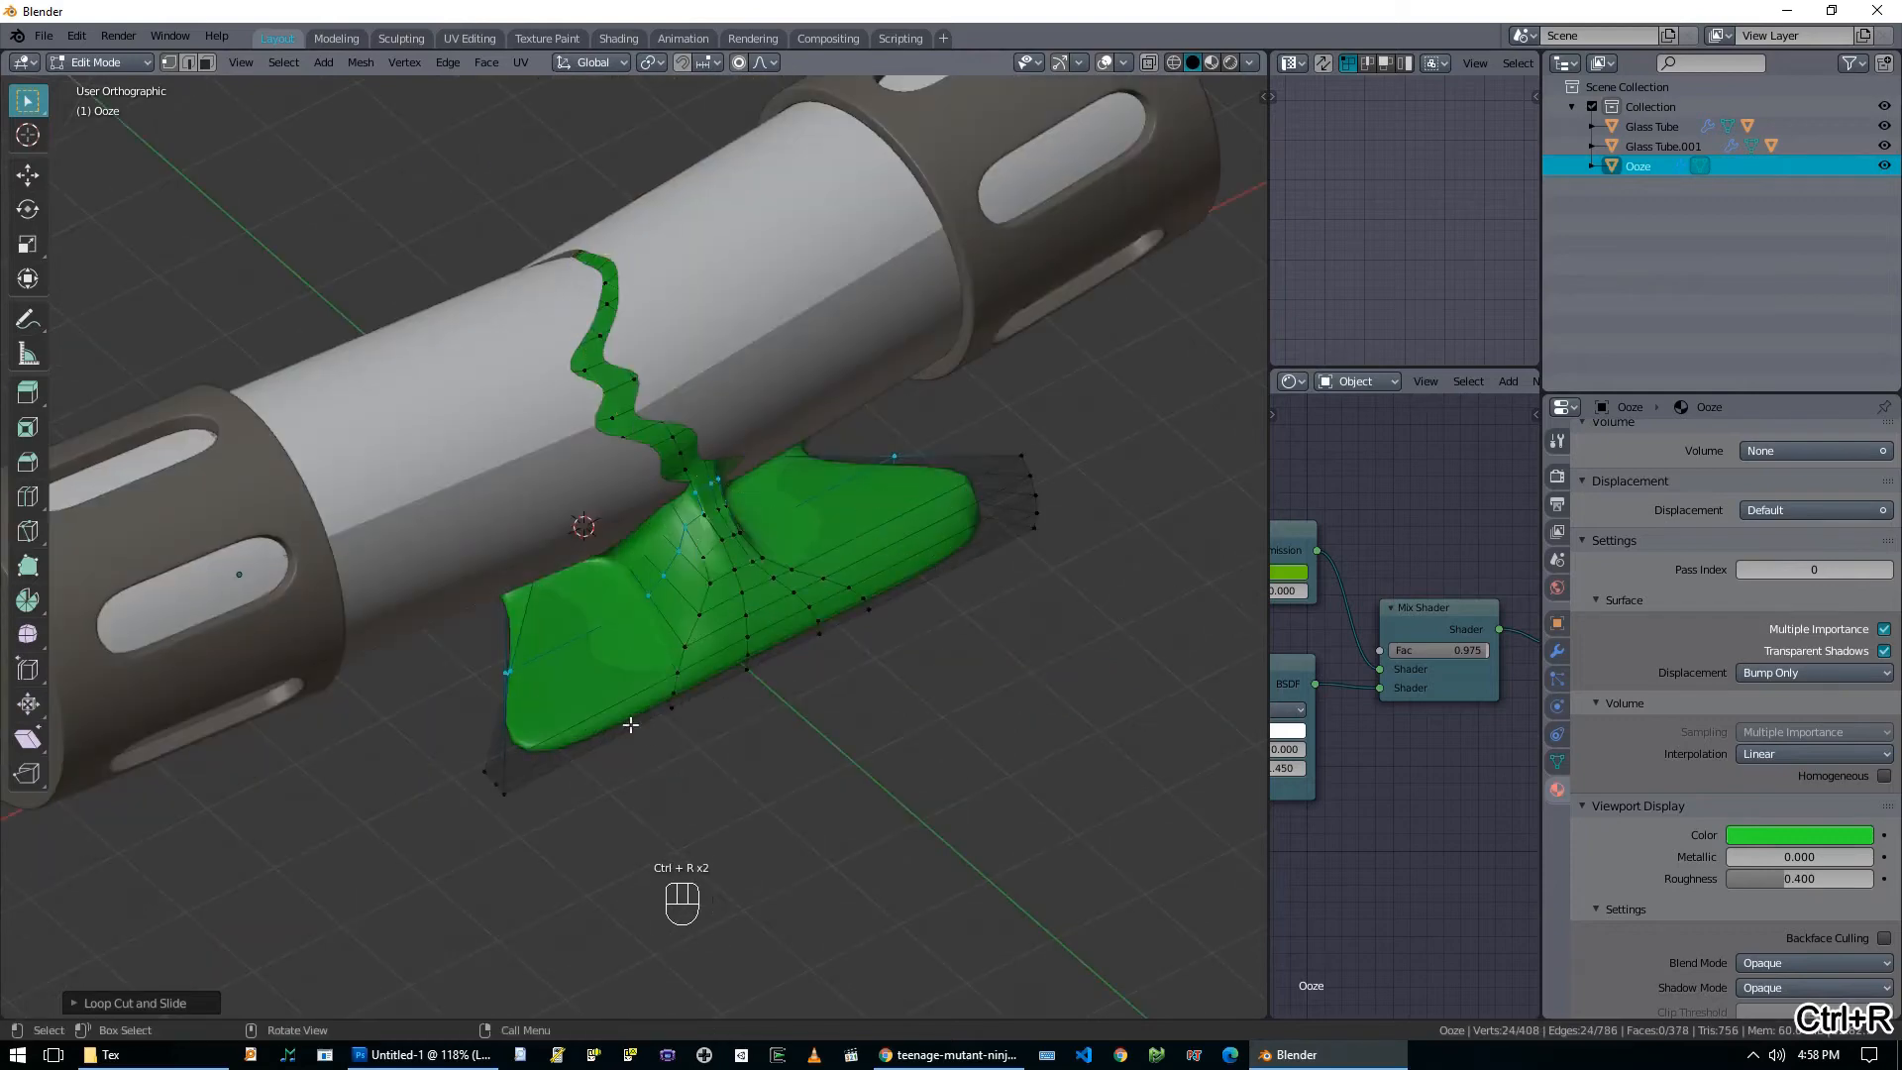
scroll(630, 724, down, 3)
Box-select the rear vertices at the puddle's negative X end and move them outward and toward the tube in top view.
key(alt+a)
middle_drag(618, 642, 589, 614)
key(b)
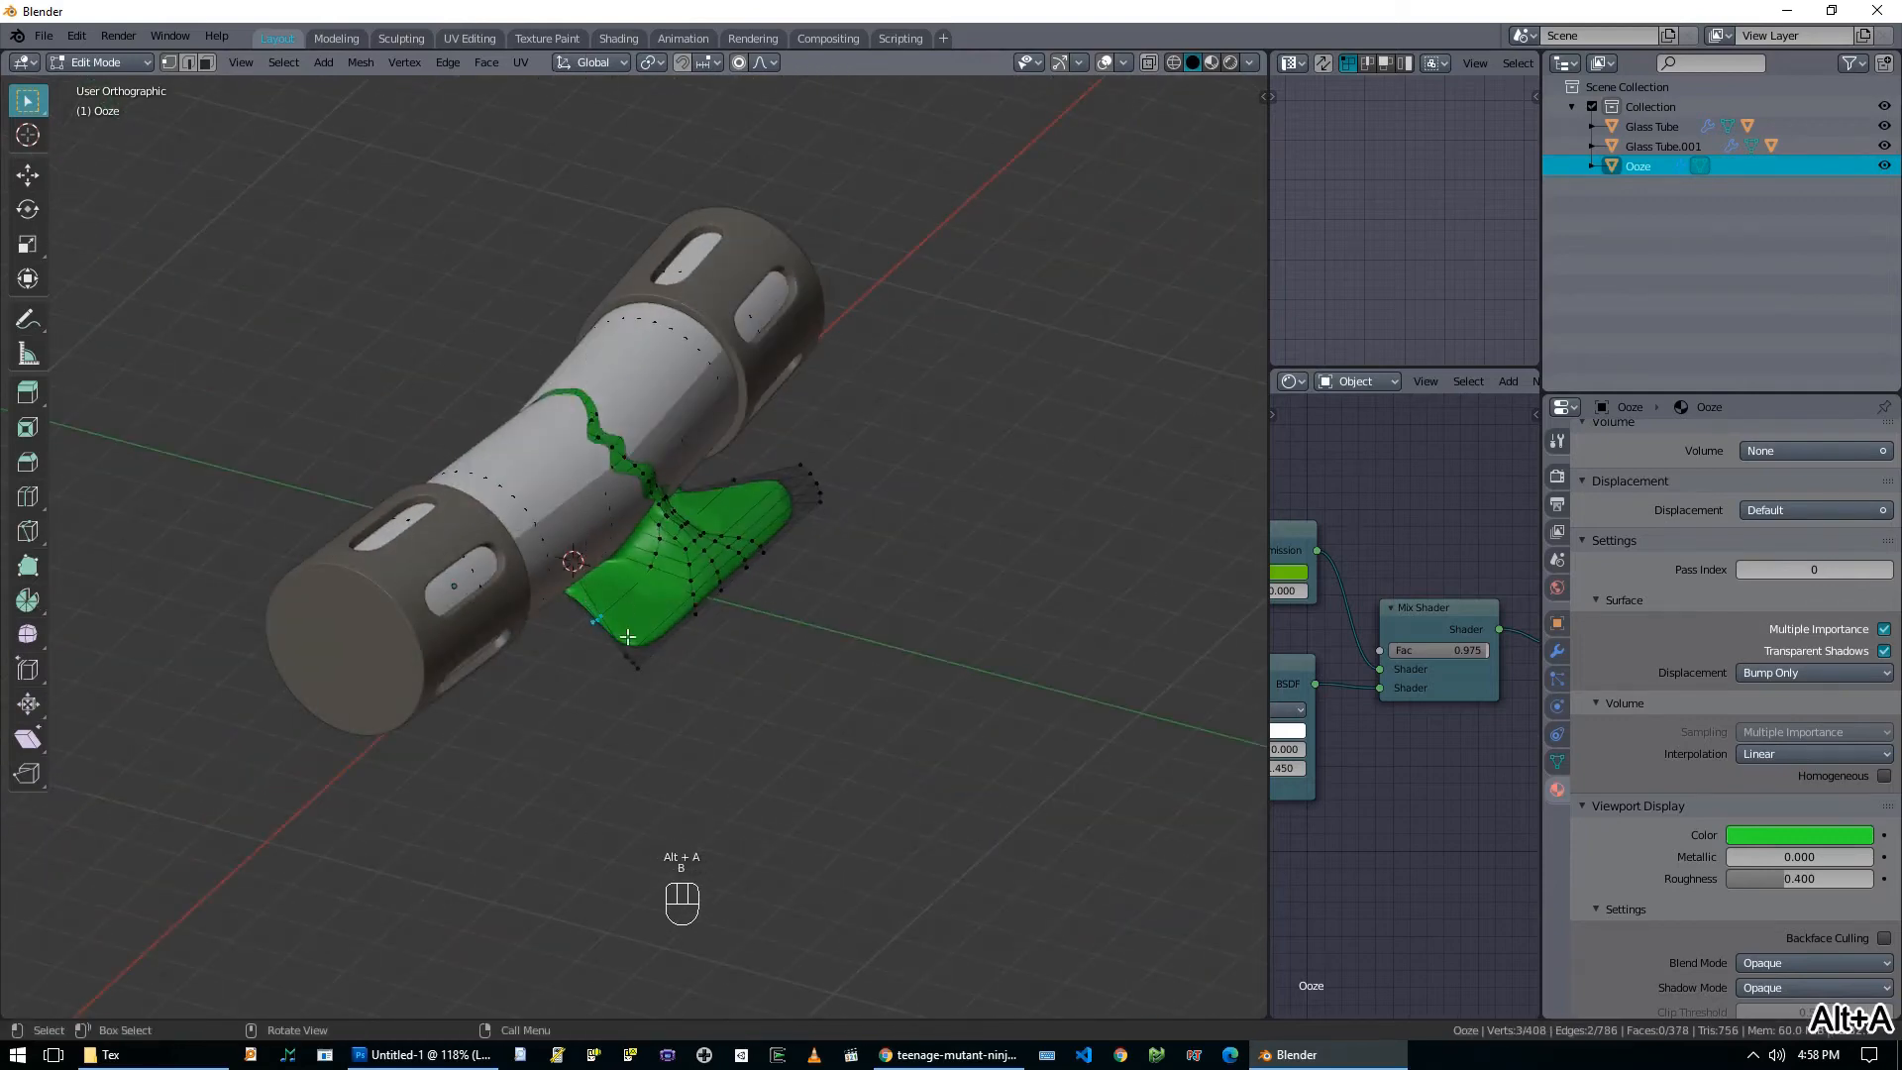
key(KP_7)
key(g)
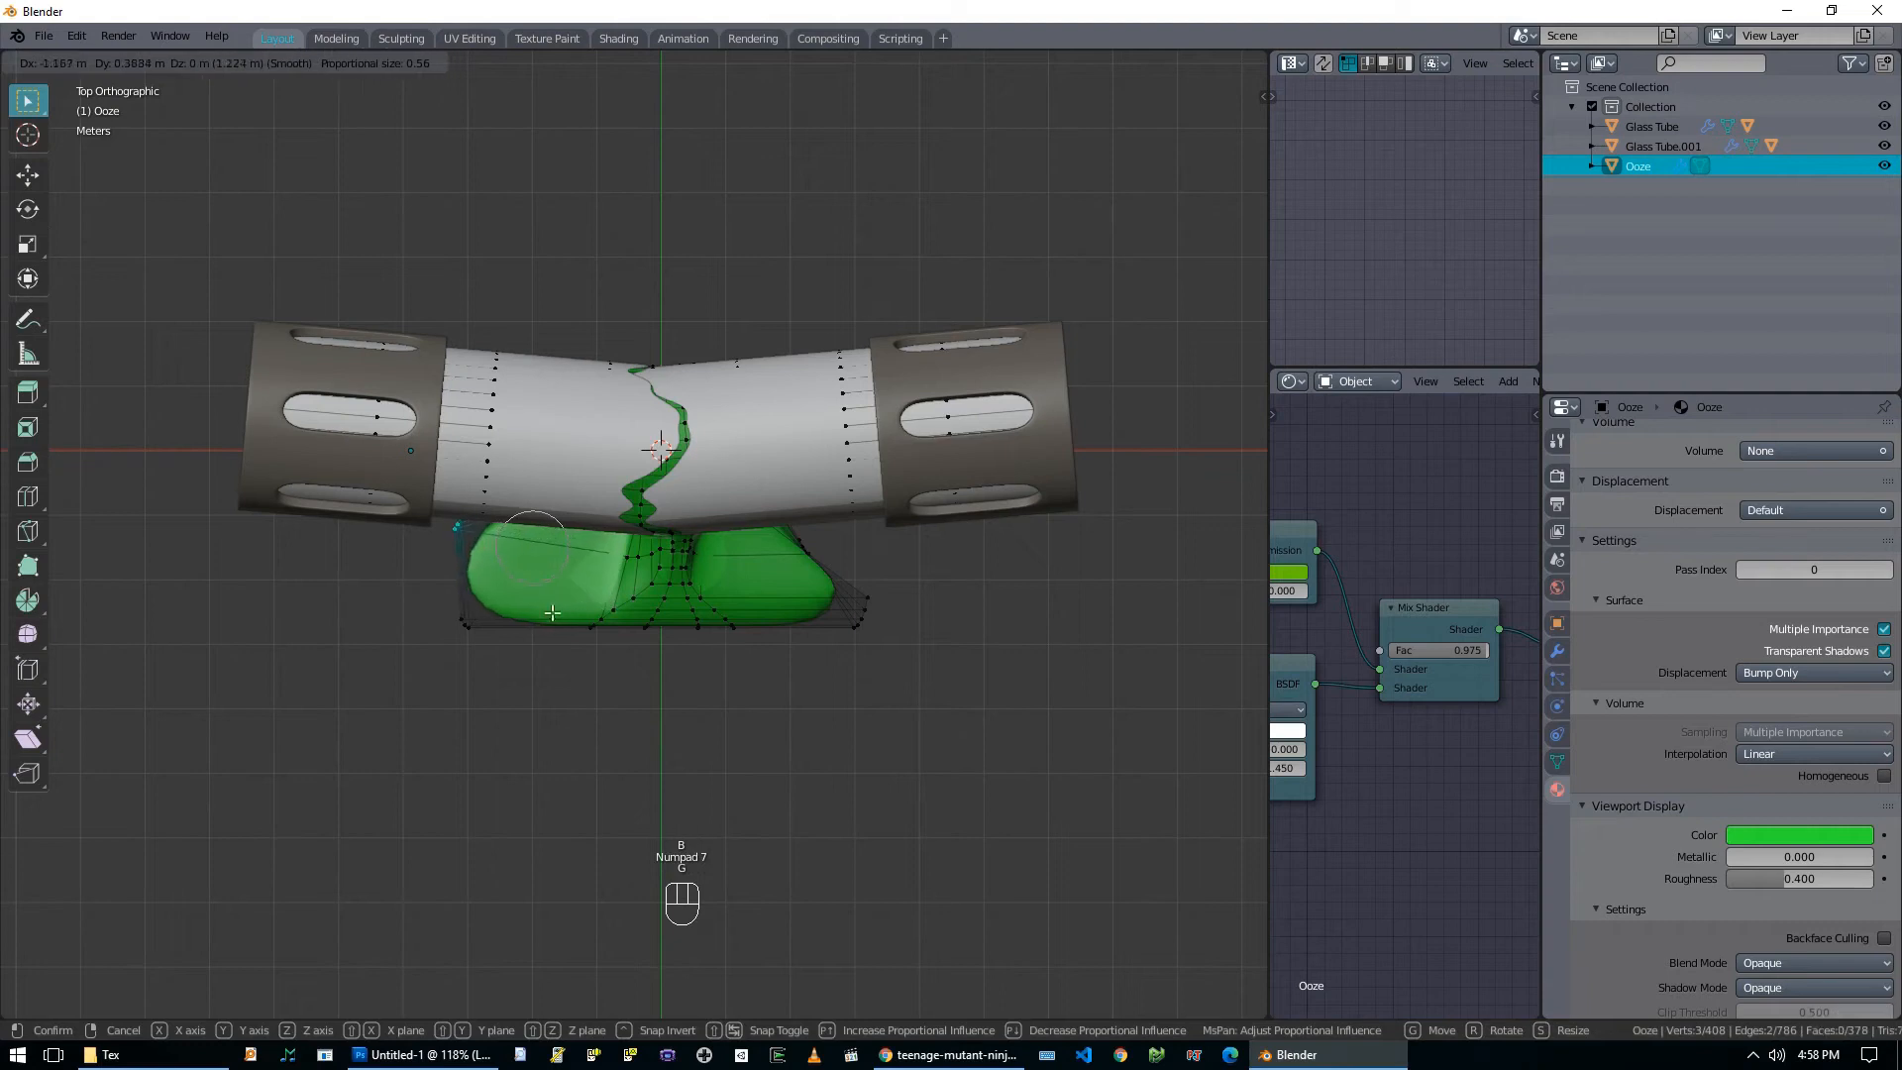
click(552, 613)
In X-ray, box-select the rear vertices at the puddle's positive X end and move them outward.
key(alt+a)
key(alt+z)
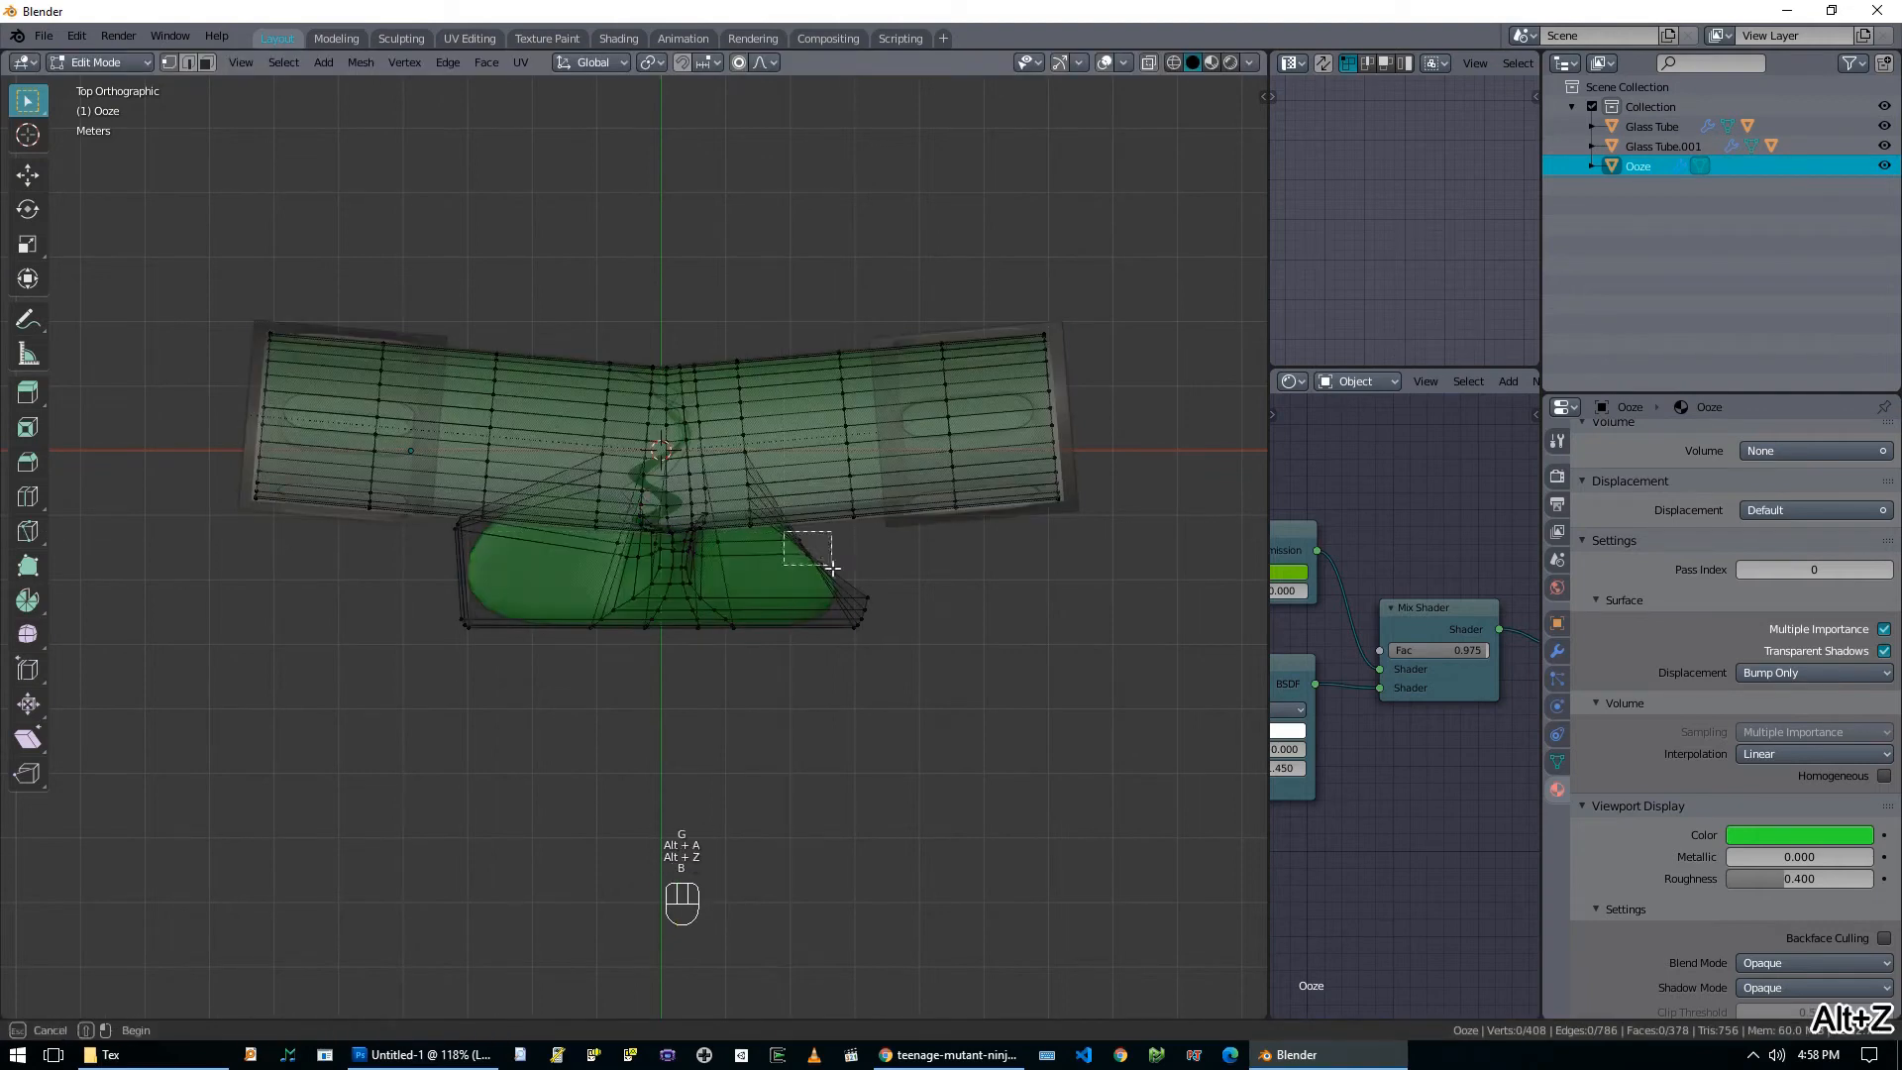
drag(832, 569, 838, 571)
key(g)
click(899, 552)
Box-select the middle vertices of the puddle's front edge.
key(alt+a)
key(b)
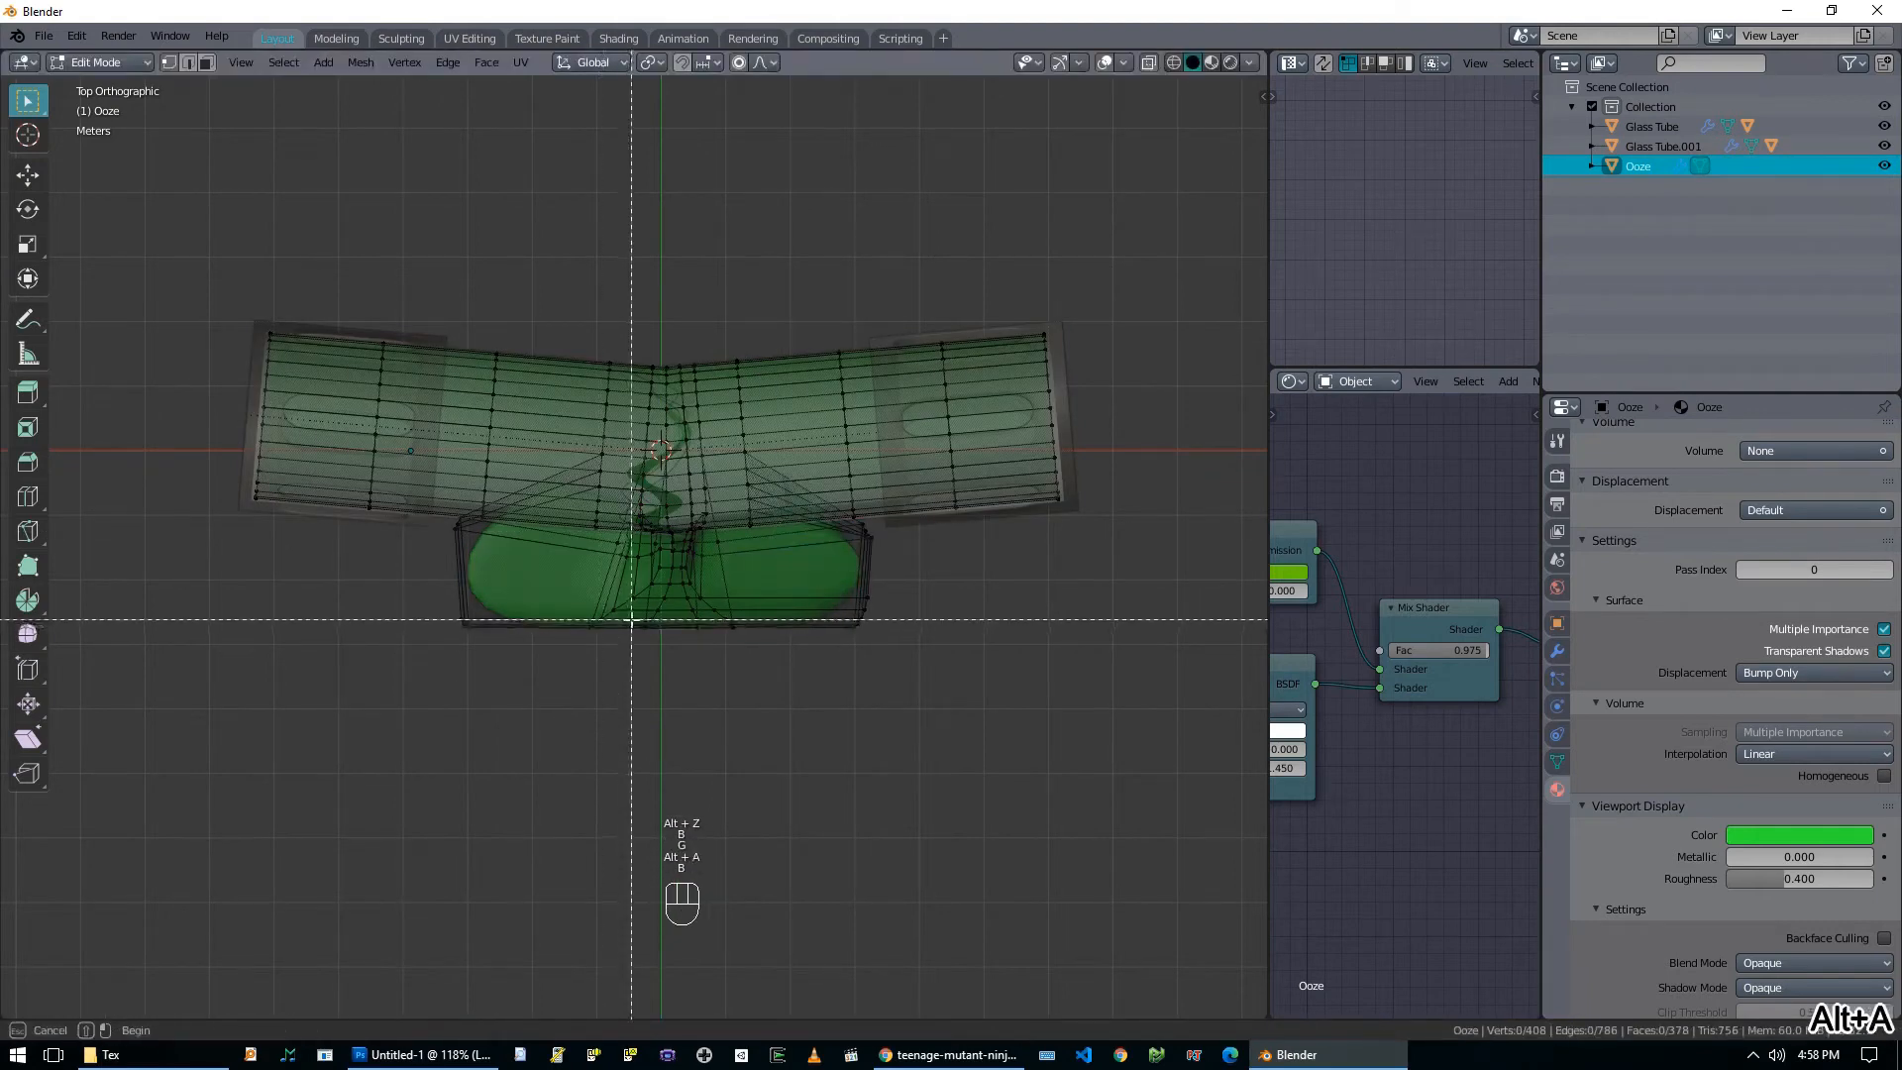
drag(631, 620, 708, 656)
key(h)
key(o)
key(ctrl+z)
key(ctrl+z)
key(g)
key(Escape)
key(Escape)
Pull the front edge's middle vertices away from the tube with proportional editing and an enlarged influence radius.
key(o)
key(g)
scroll(705, 768, down, 7)
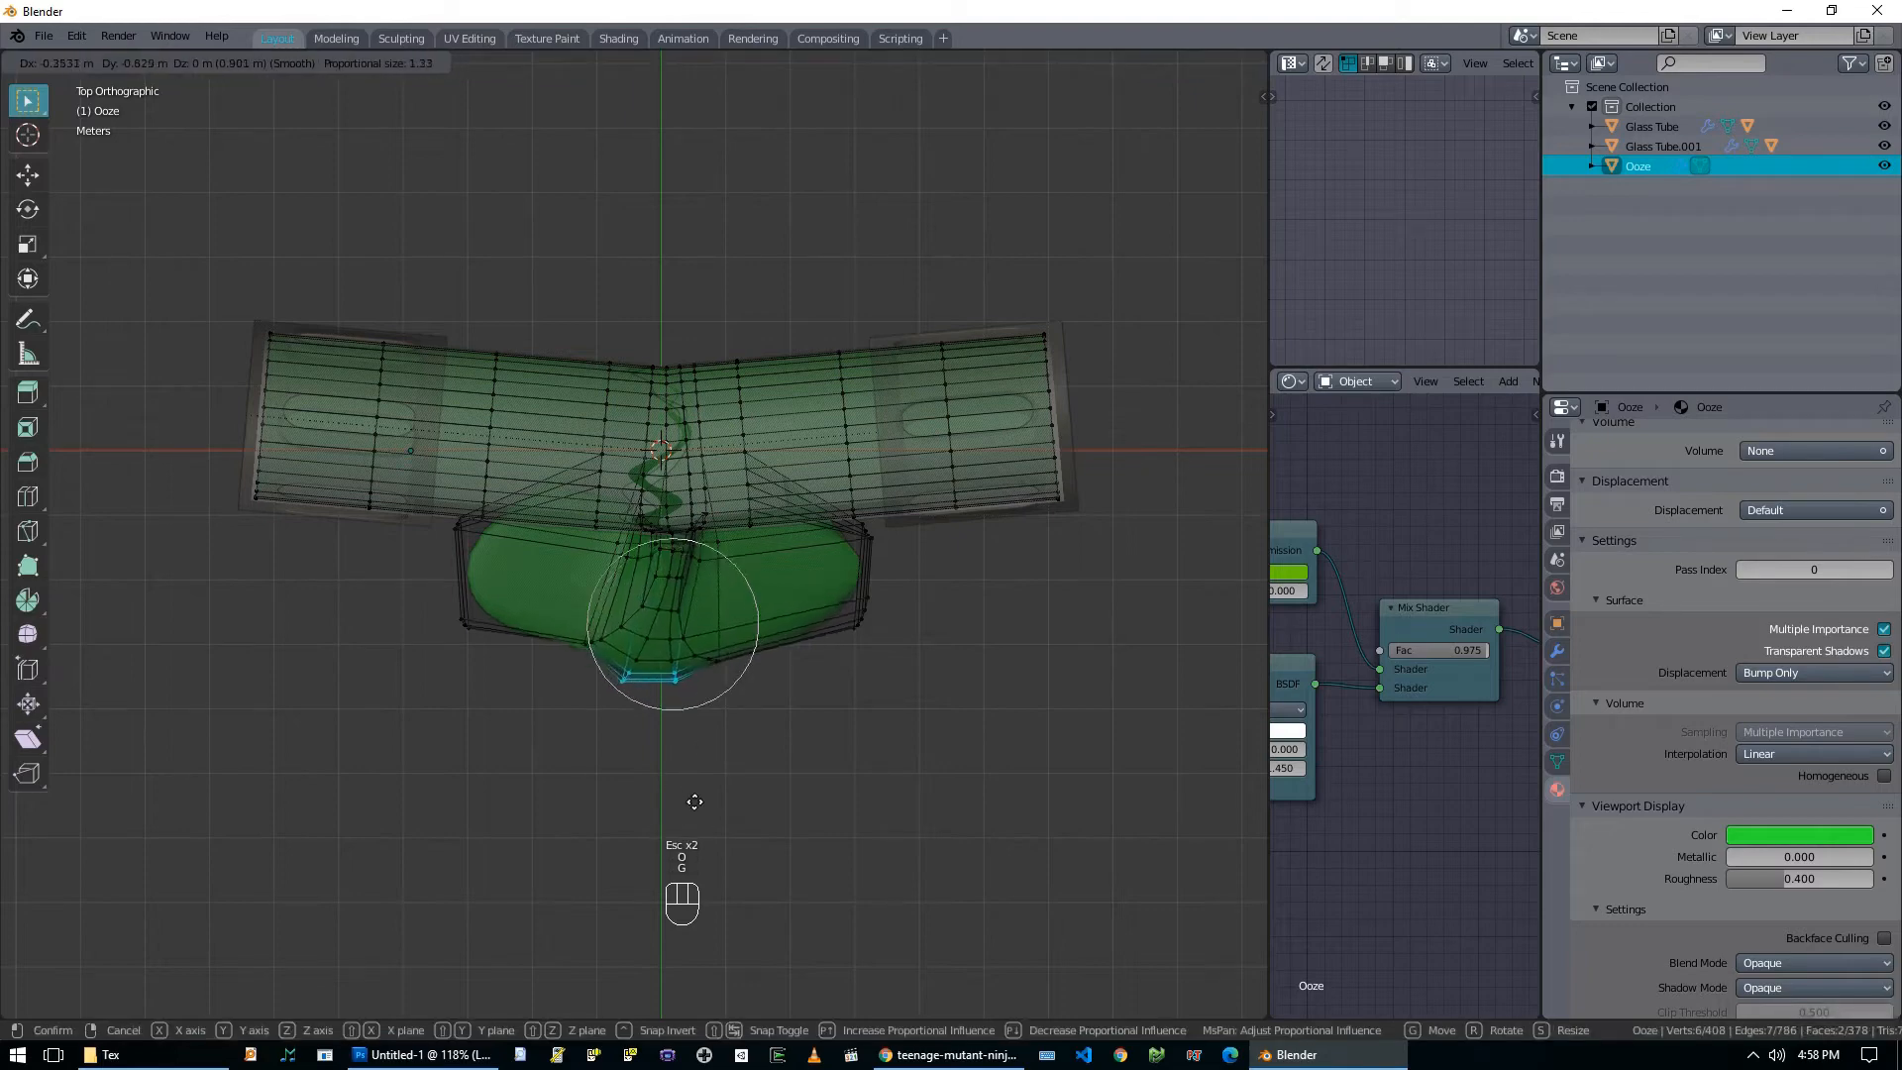
click(632, 776)
Add two edge loops to the ooze, one through each half of the puddle.
key(alt+a)
key(b)
key(ctrl+r)
click(526, 644)
key(ctrl+r)
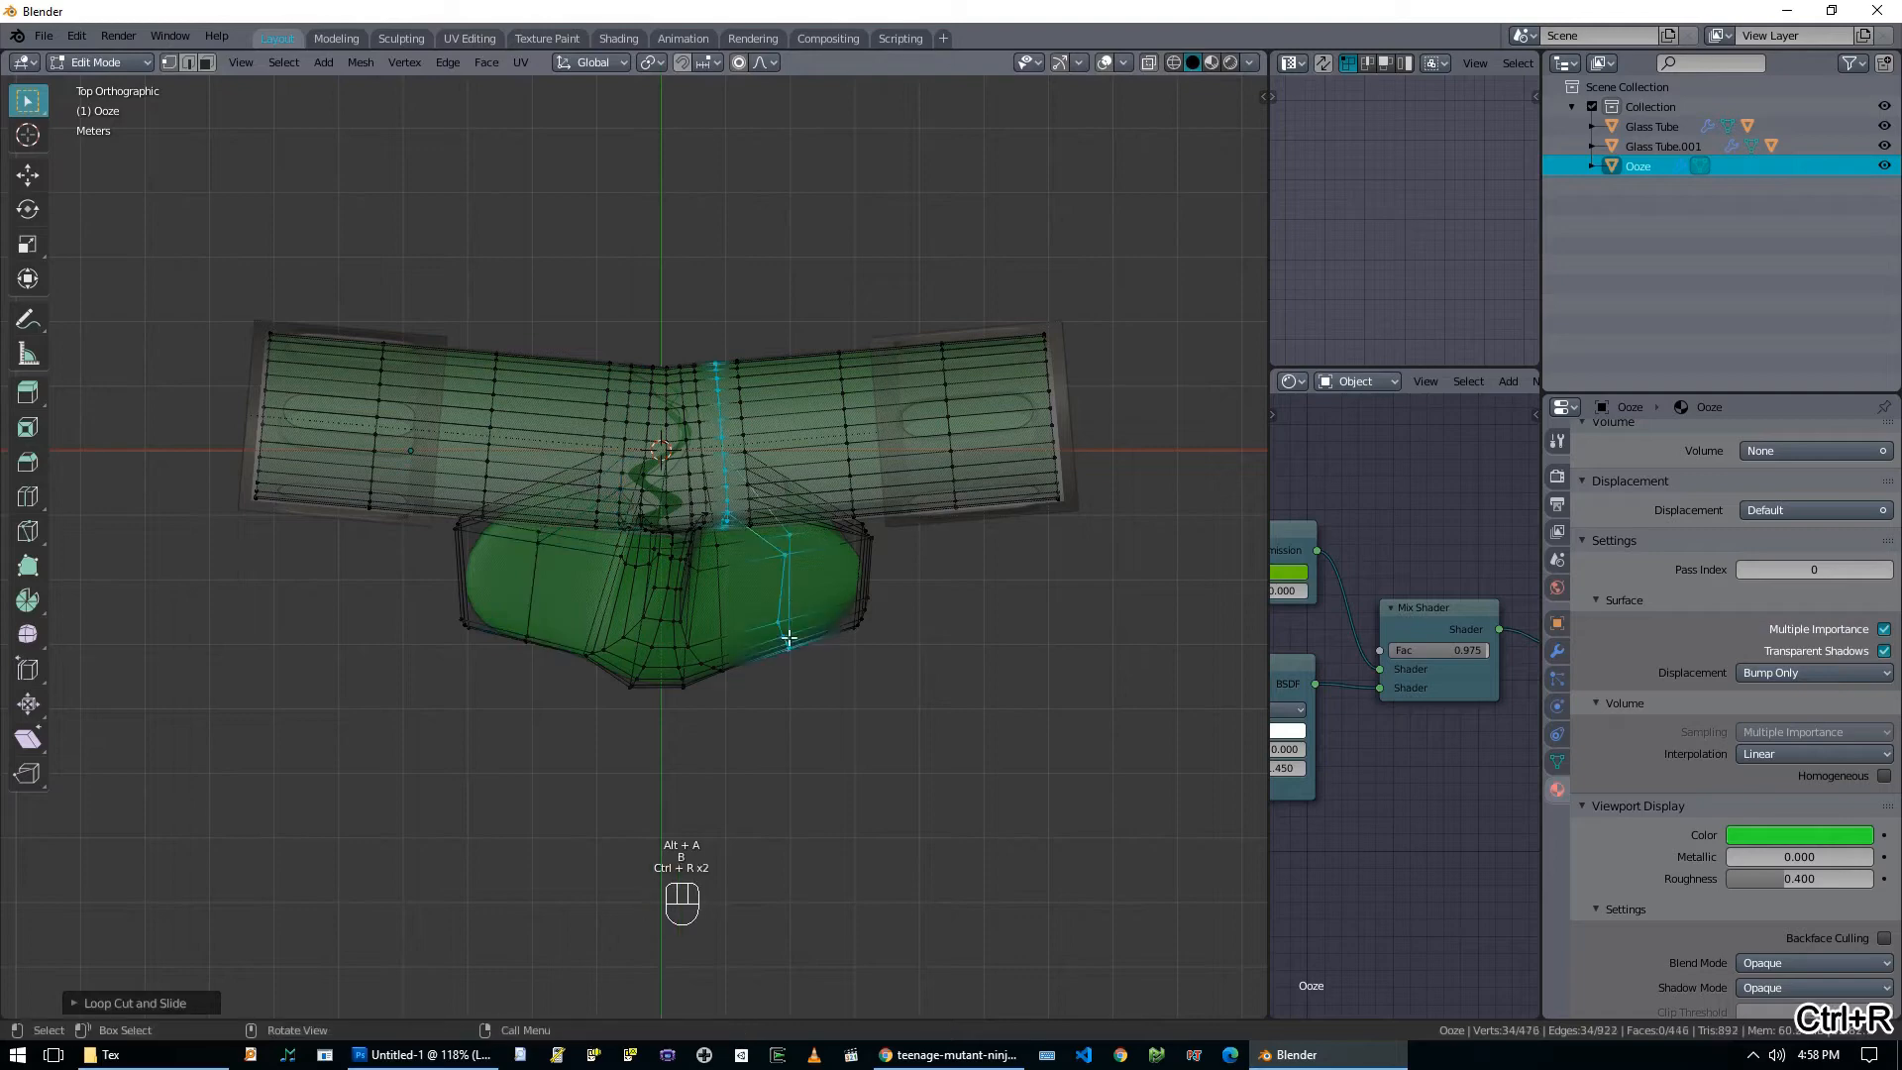
click(788, 637)
Move the front corner vertices at the puddle's negative X end outward to round that lobe.
key(alt+a)
key(b)
drag(501, 594, 470, 674)
key(g)
click(523, 731)
key(alt+a)
key(g)
click(397, 675)
Box-select the front corner vertices at the puddle's positive X end and move them outward.
key(alt+a)
key(b)
drag(830, 579, 912, 676)
key(g)
click(957, 669)
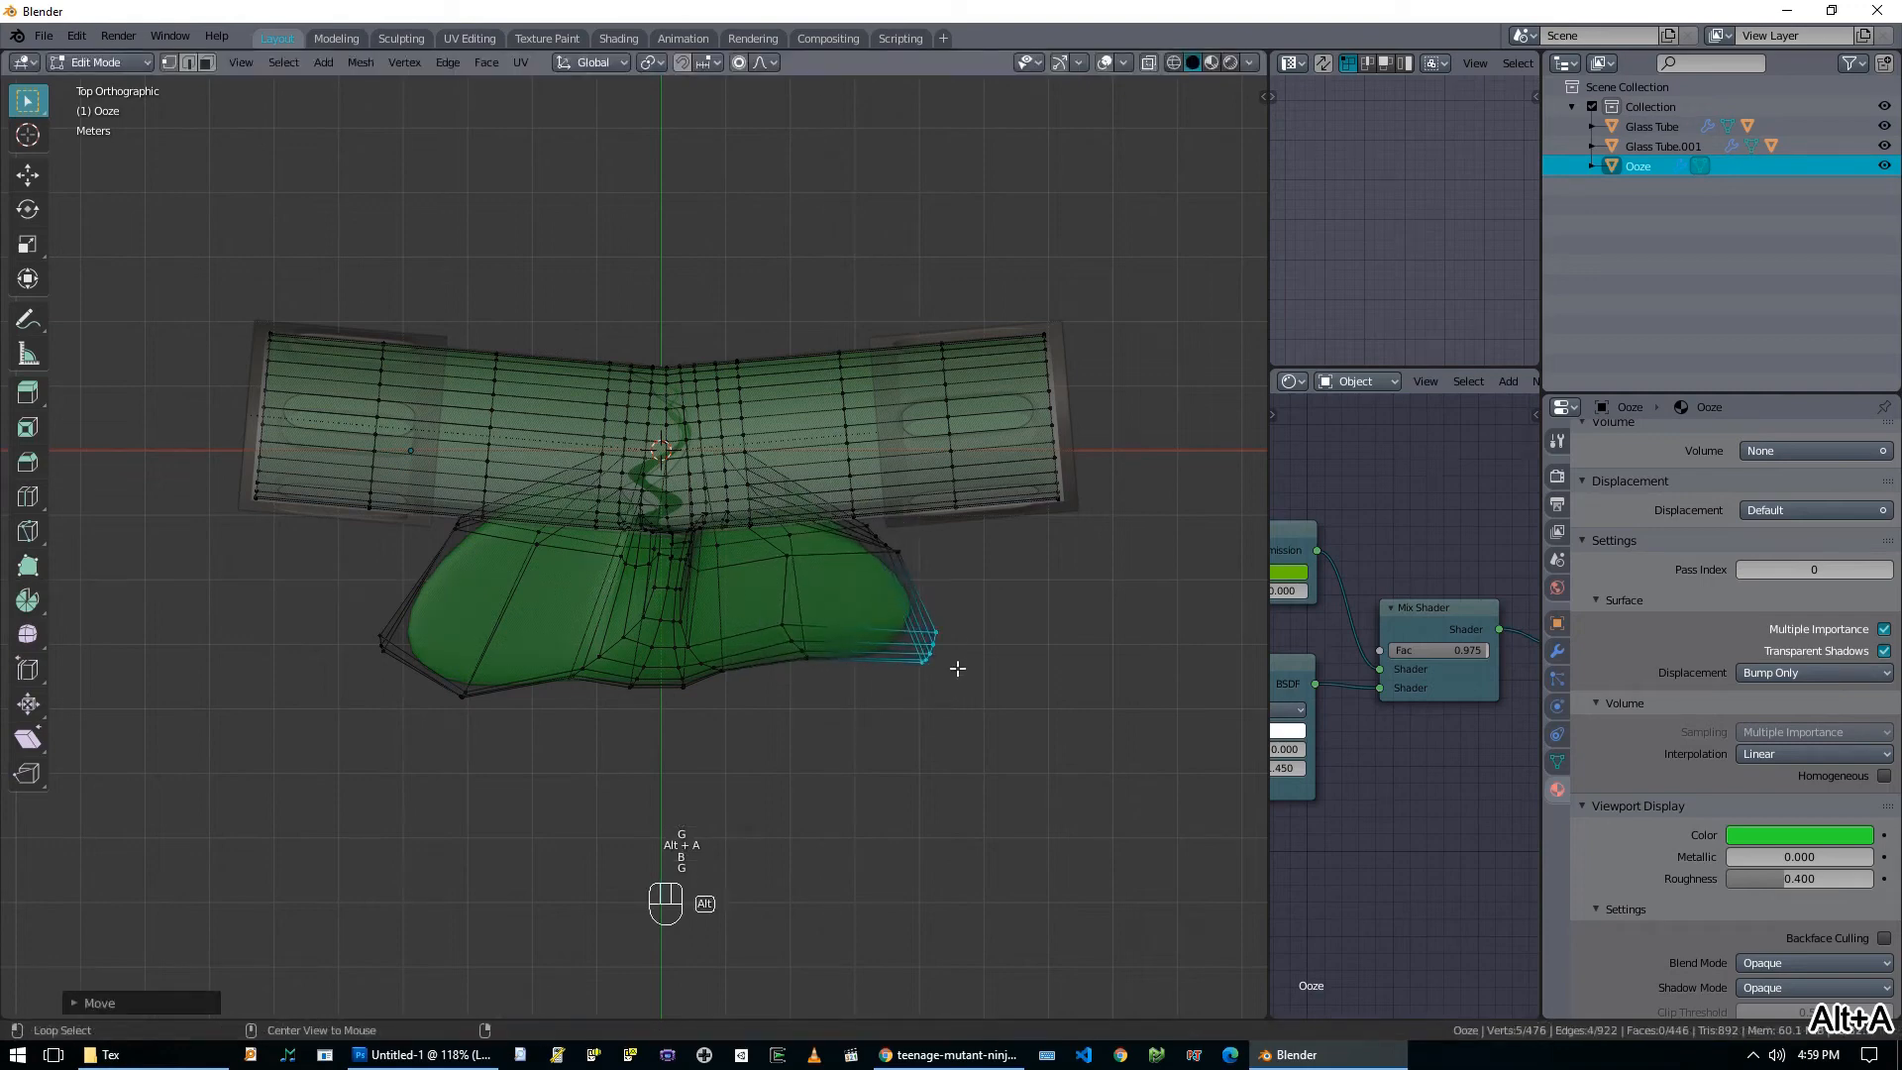
Select the rear corner vertices at the puddle's positive X end and move them under the tube in top view.
key(alt+a)
key(b)
drag(837, 488, 900, 572)
middle_drag(792, 612, 841, 588)
key(alt+a)
key(b)
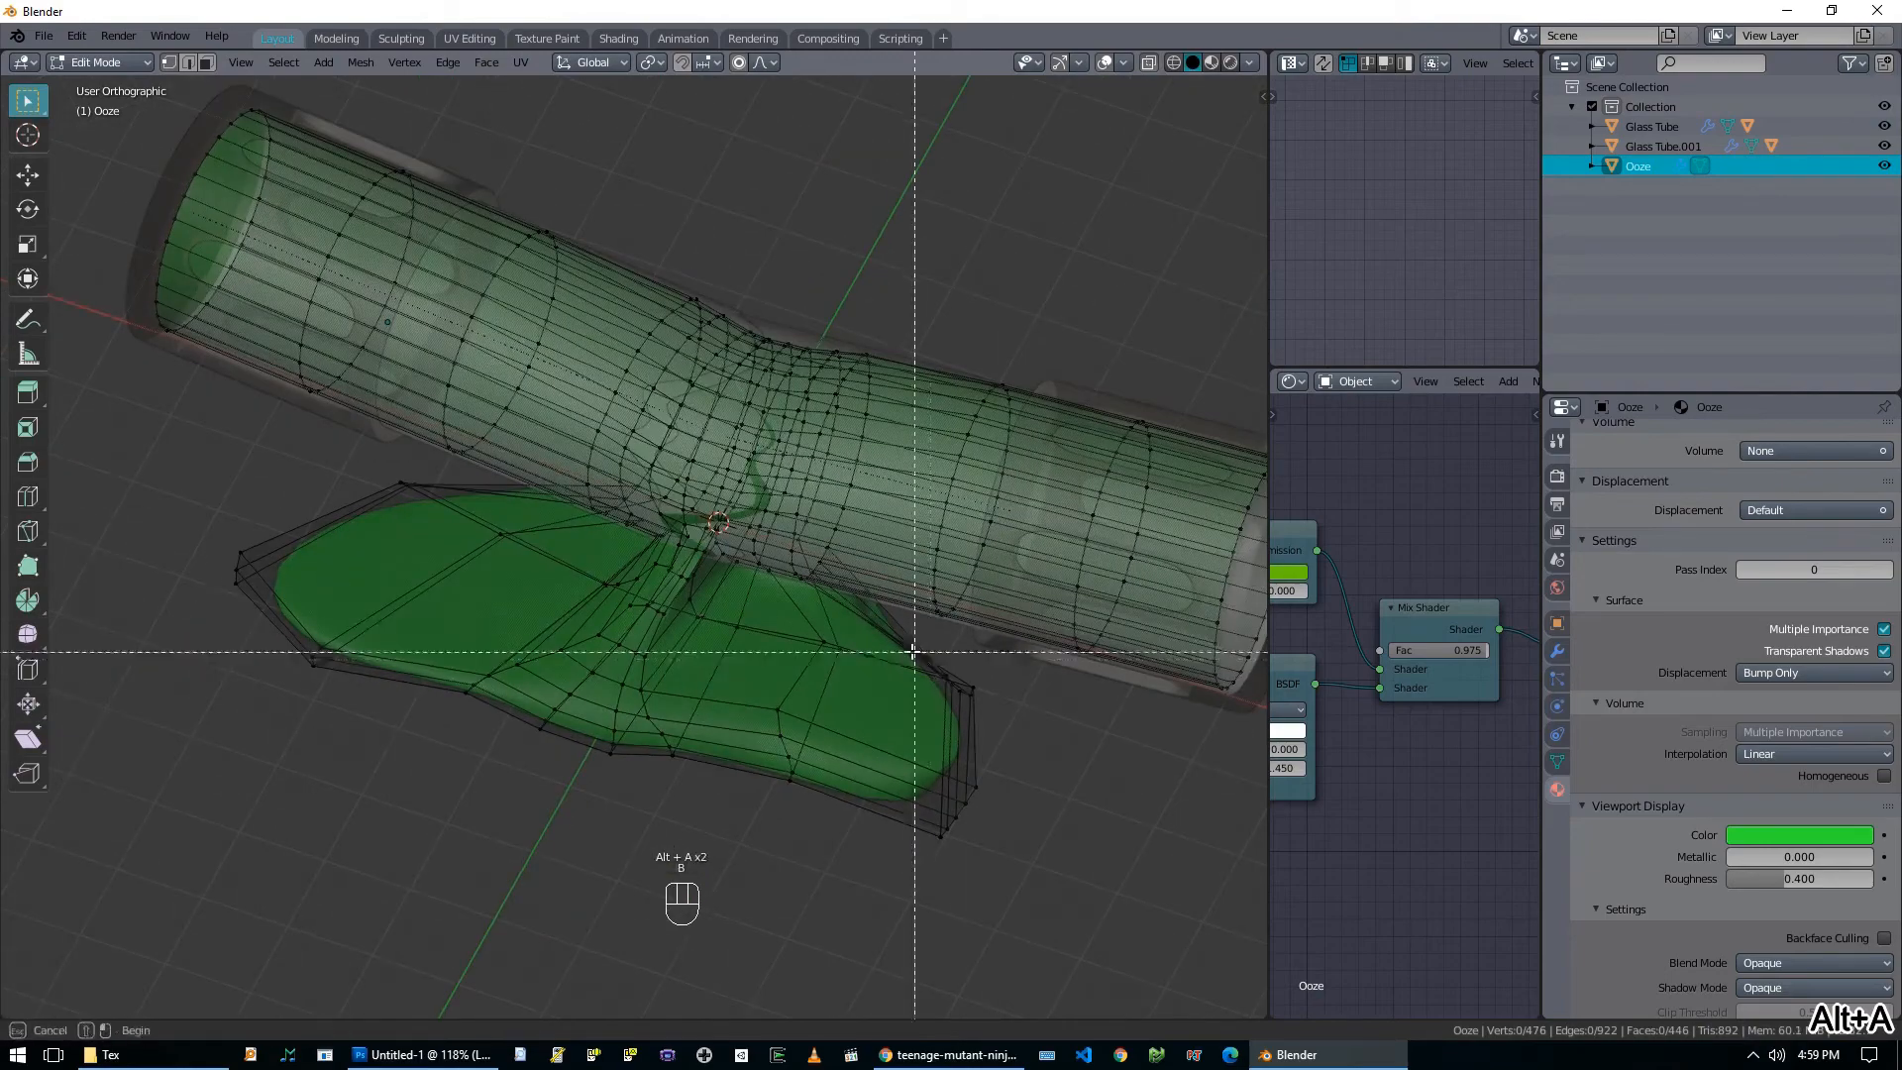
key(KP_7)
key(g)
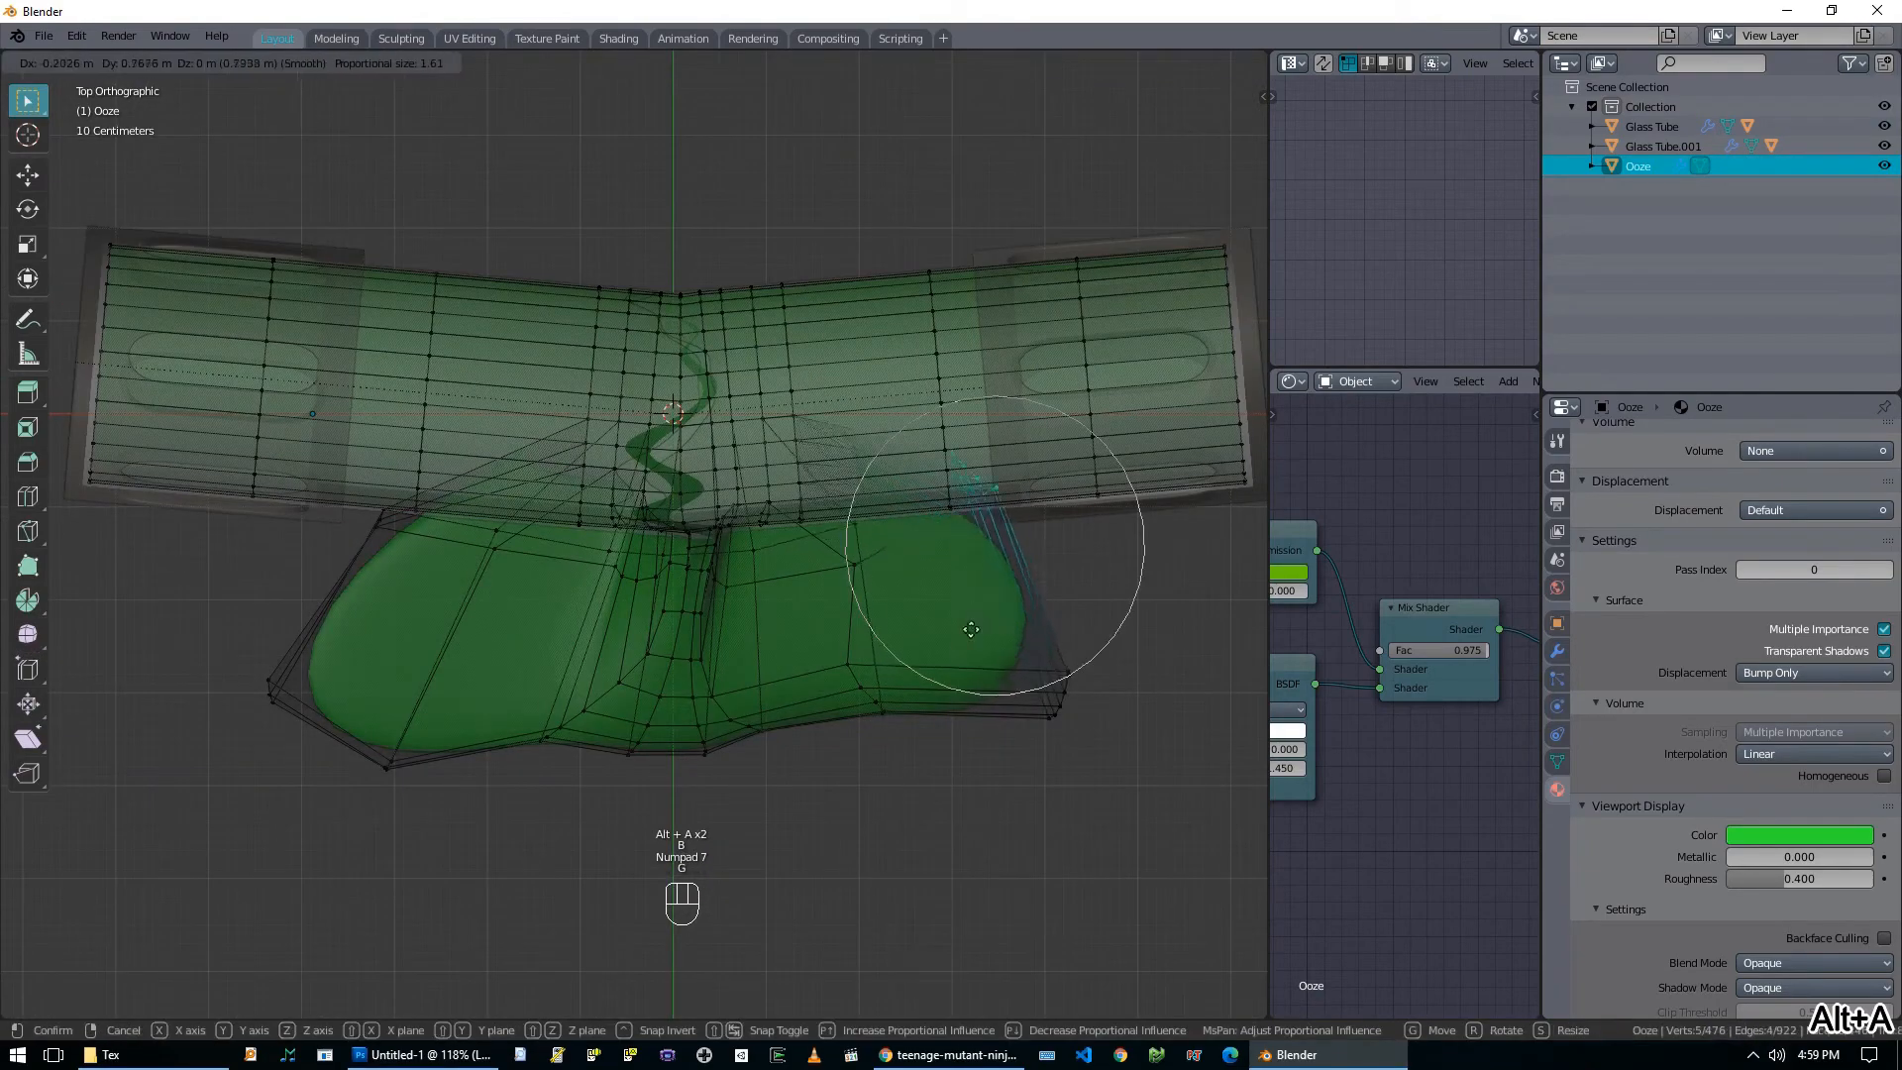
click(974, 611)
Box-select the rear corner vertices at the puddle's negative X end and move them under the tube in top view.
key(alt+a)
middle_drag(293, 514, 407, 535)
key(b)
drag(356, 604, 413, 645)
key(KP_7)
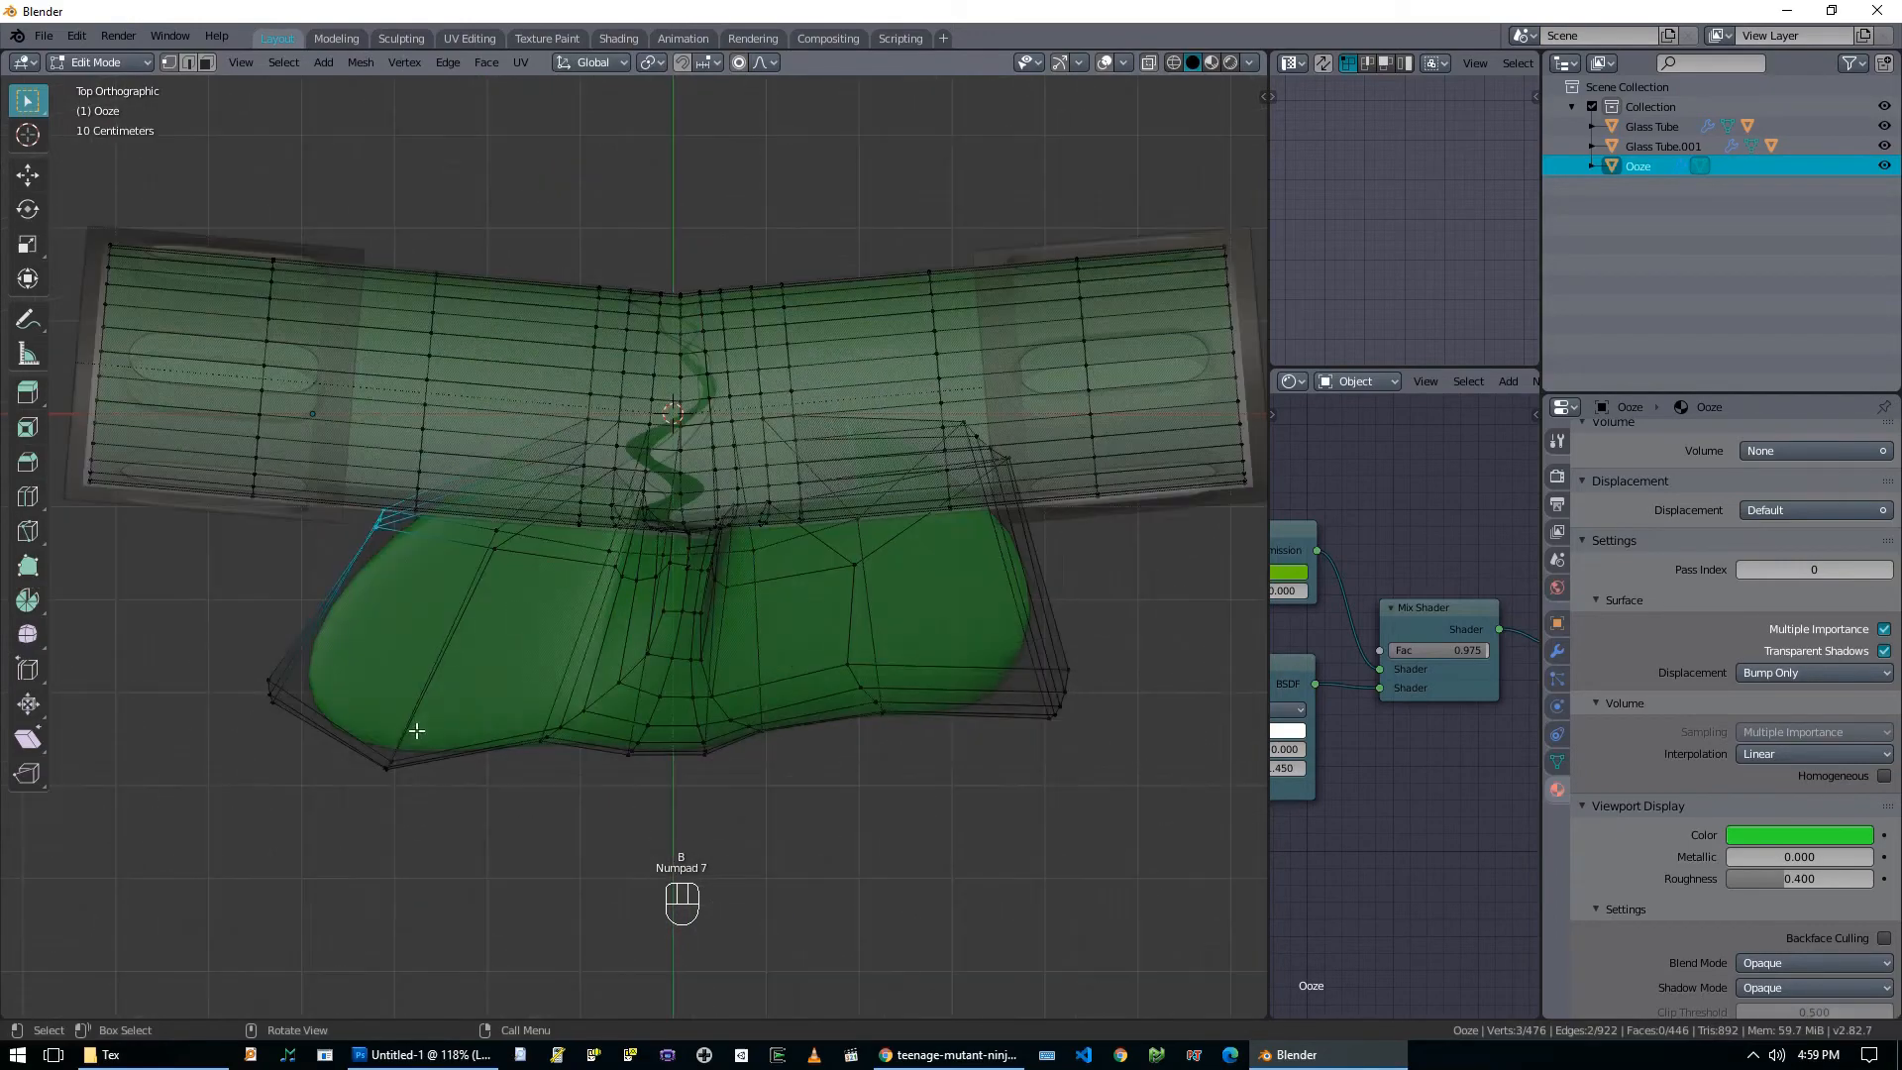
key(g)
click(361, 637)
Turn off X-ray, check the spilled ooze in Object Mode and return to Edit Mode.
middle_drag(361, 636, 709, 701)
key(Tab)
key(alt+z)
scroll(846, 652, up, 3)
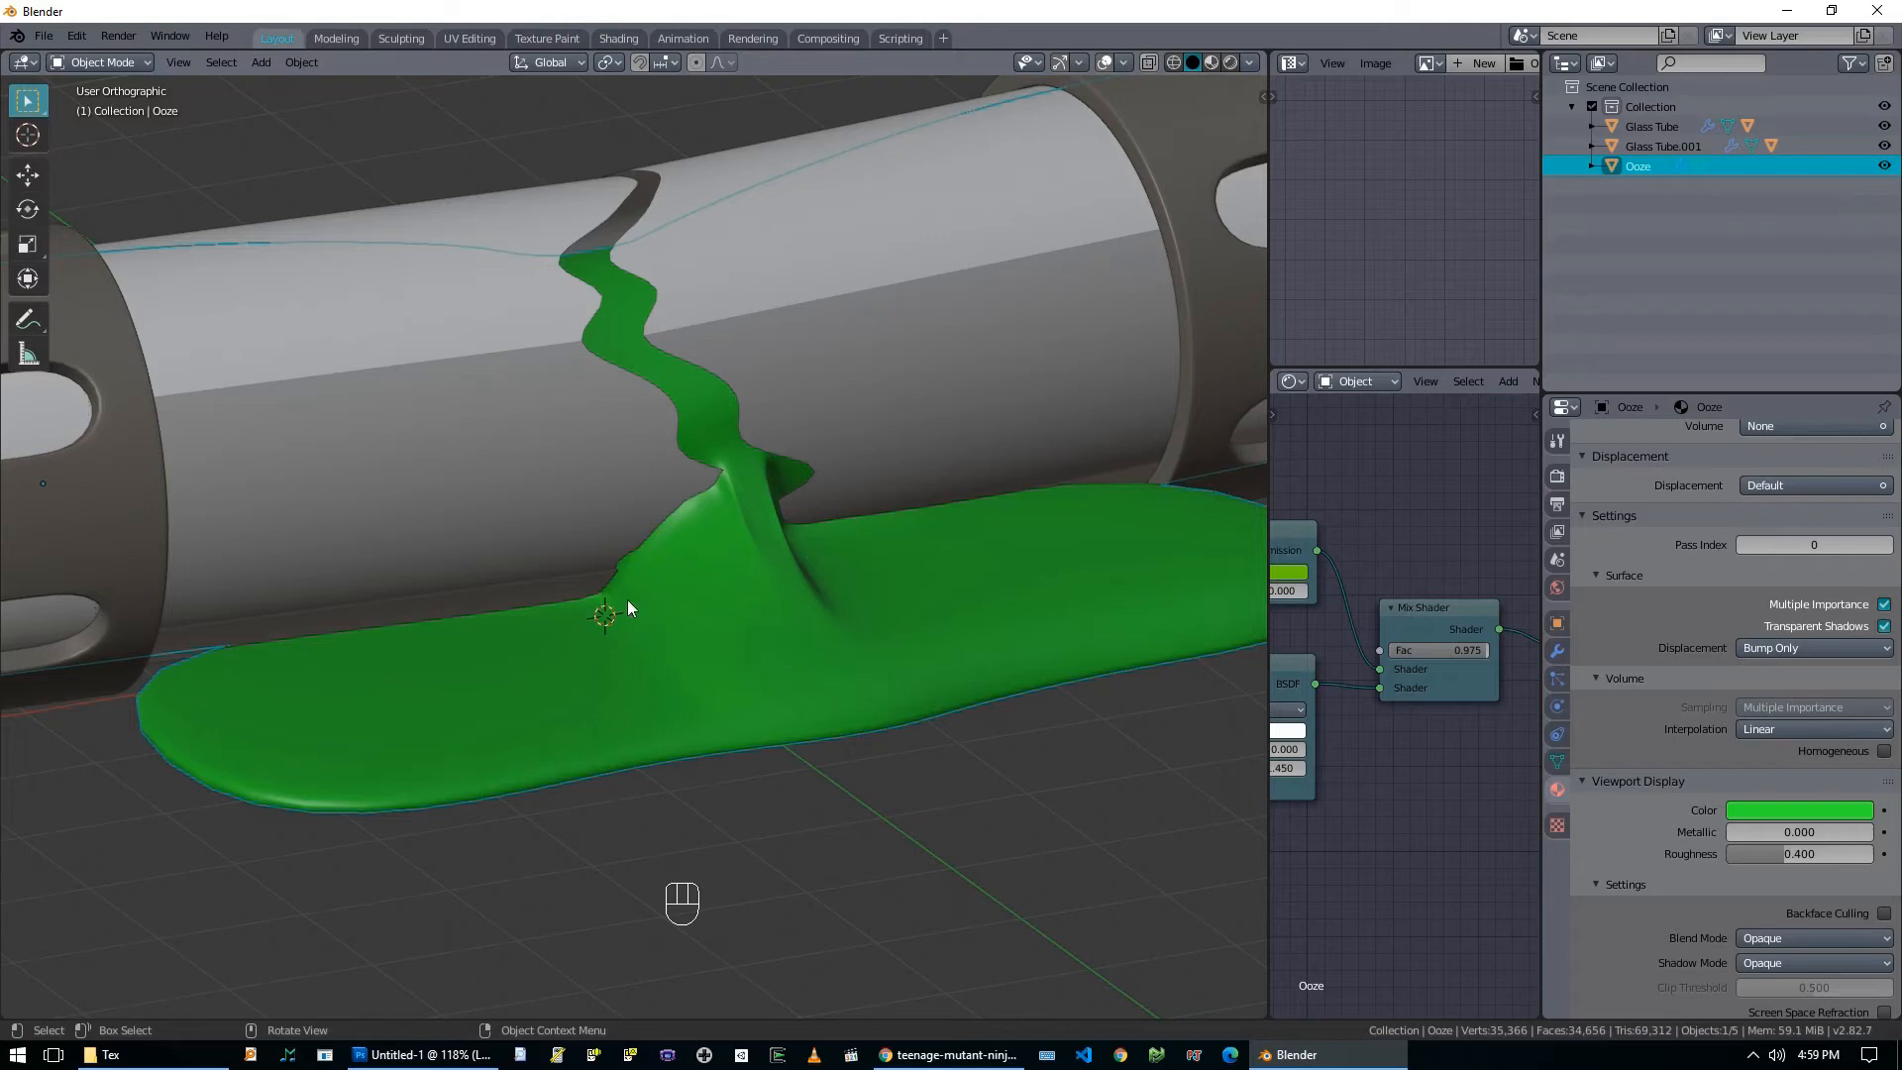
middle_drag(627, 600, 682, 597)
key(Tab)
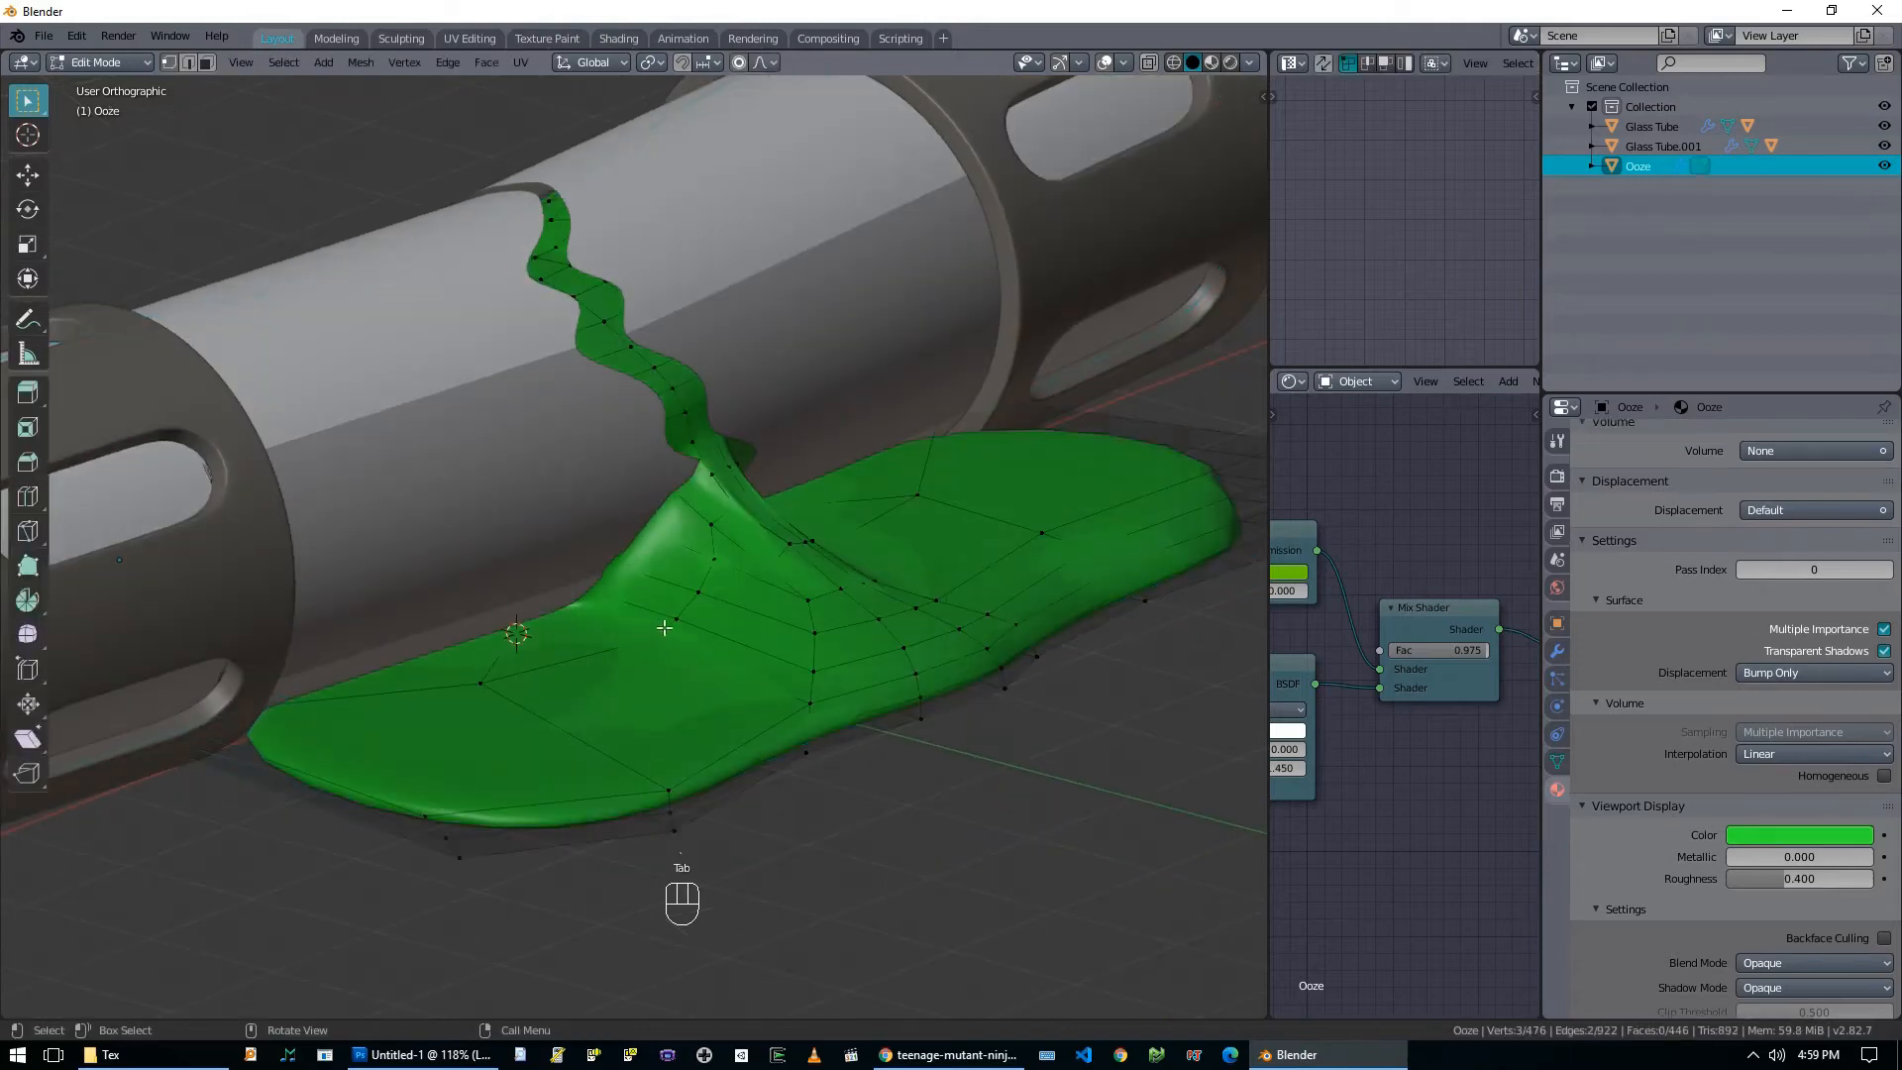
Reposition the selected vertices on the ooze mound below the crack.
key(g)
click(713, 639)
middle_drag(713, 639, 820, 596)
key(g)
right_click(820, 597)
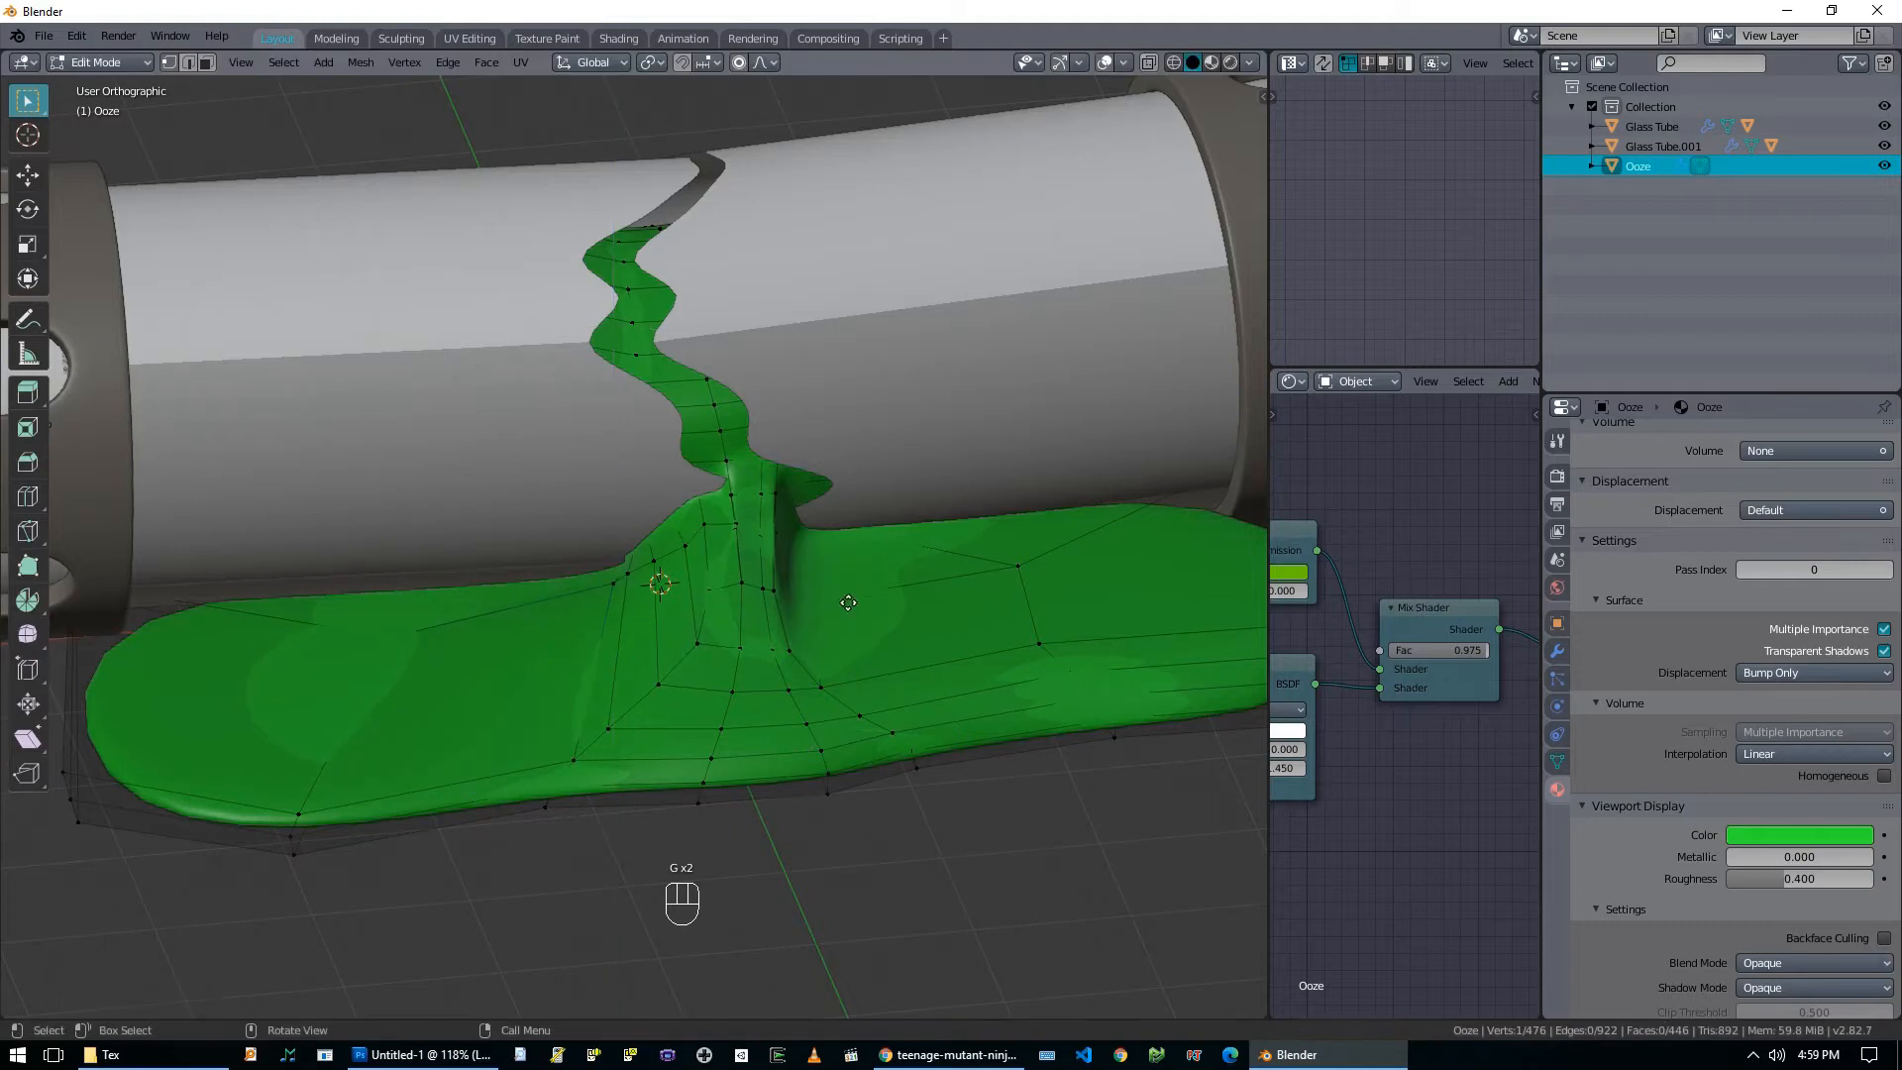
Shift the vertex on the mound's right flank with smooth proportional editing, constraining one move to the X axis.
key(g)
click(936, 540)
key(g)
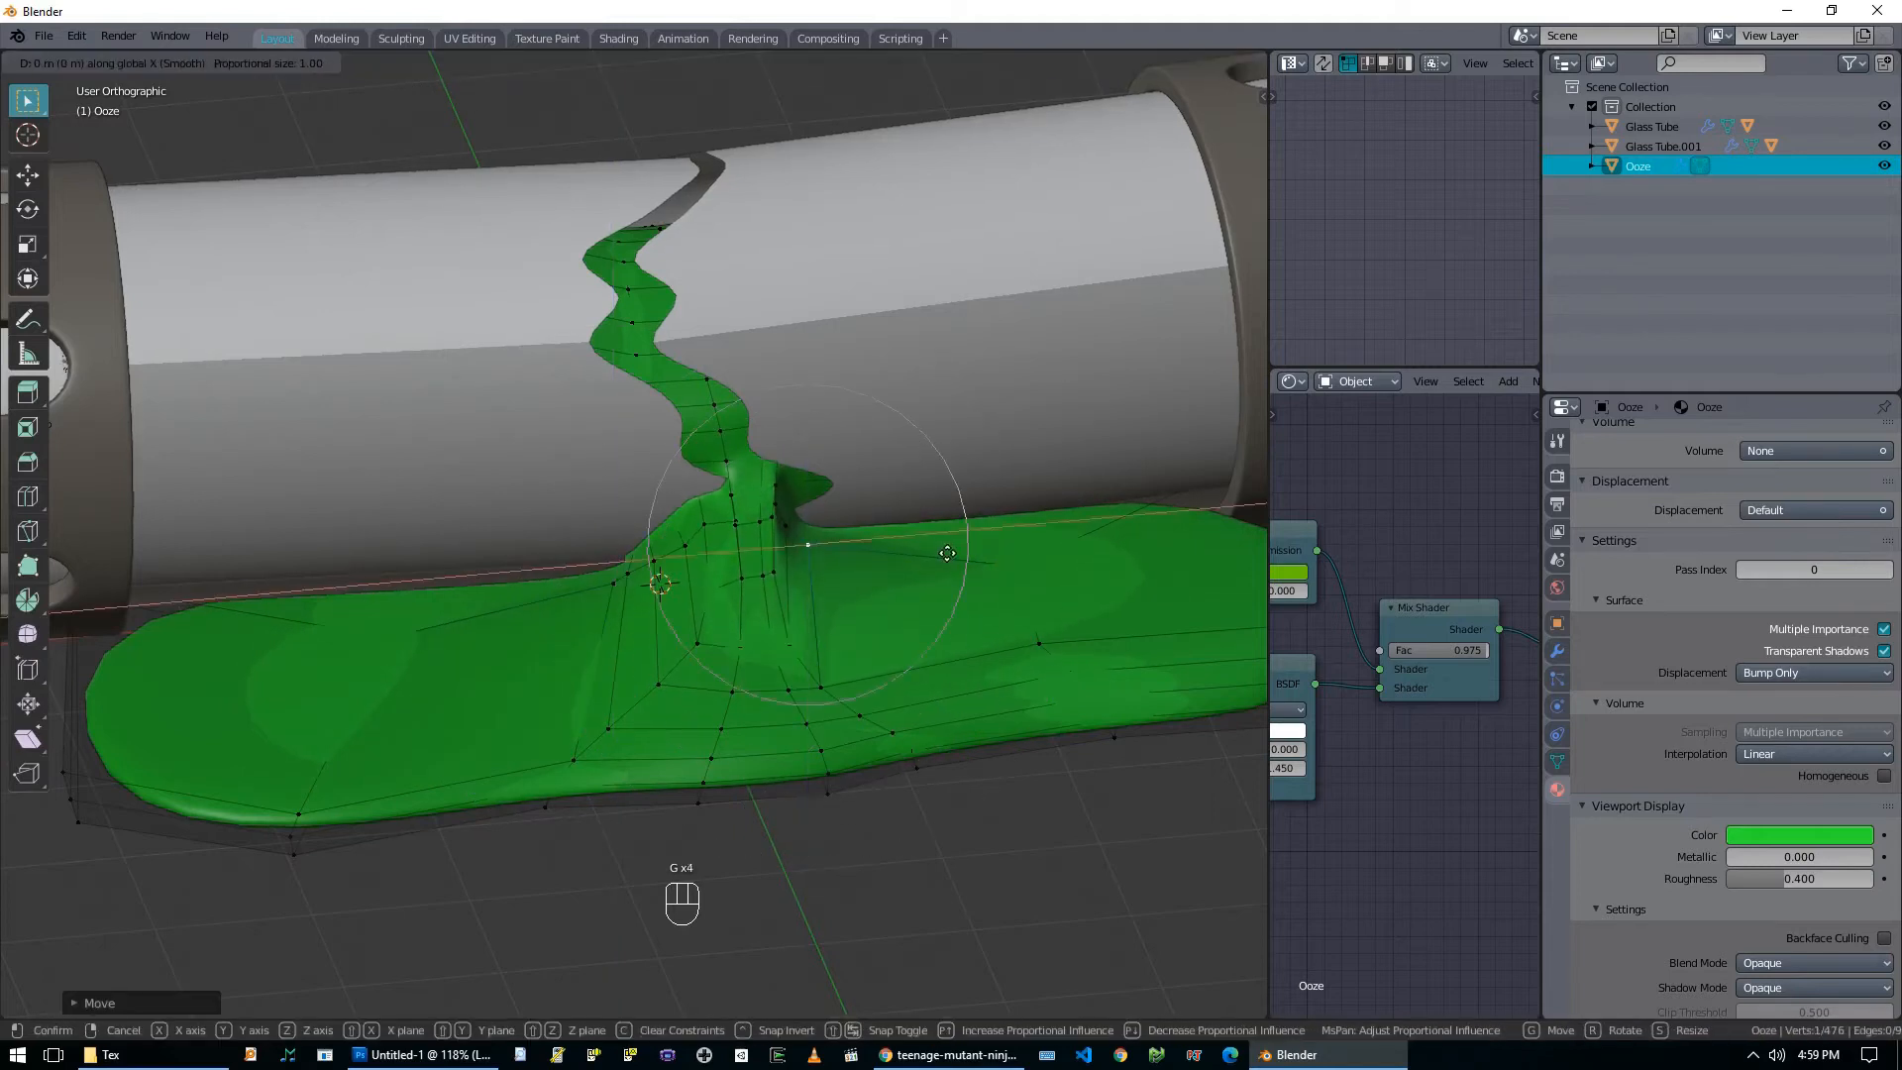
click(991, 558)
key(g)
click(774, 537)
With X-ray on, reposition the individual mesh vertices where the crack's ooze strip meets the puddle mound.
scroll(772, 538, up, 3)
middle_drag(837, 539, 753, 585)
key(alt+z)
key(g)
scroll(759, 566, up, 13)
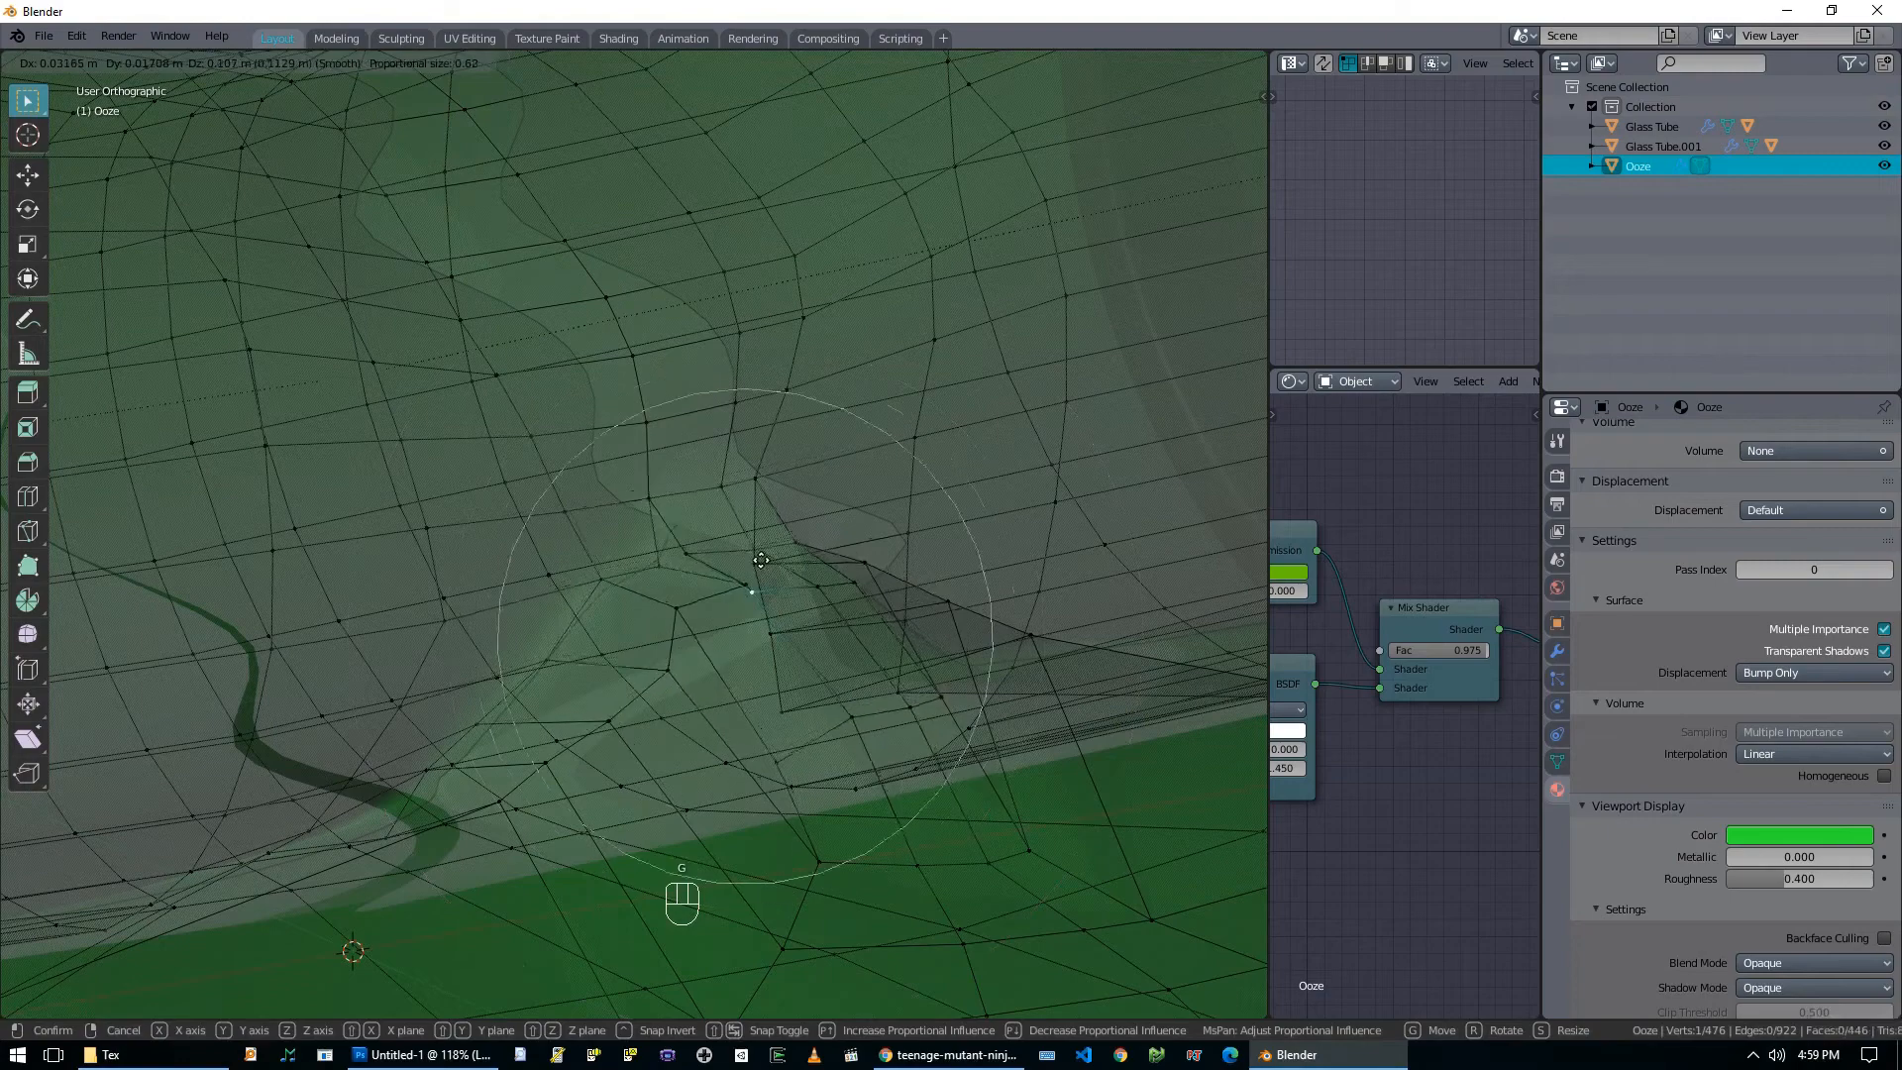
right_click(754, 584)
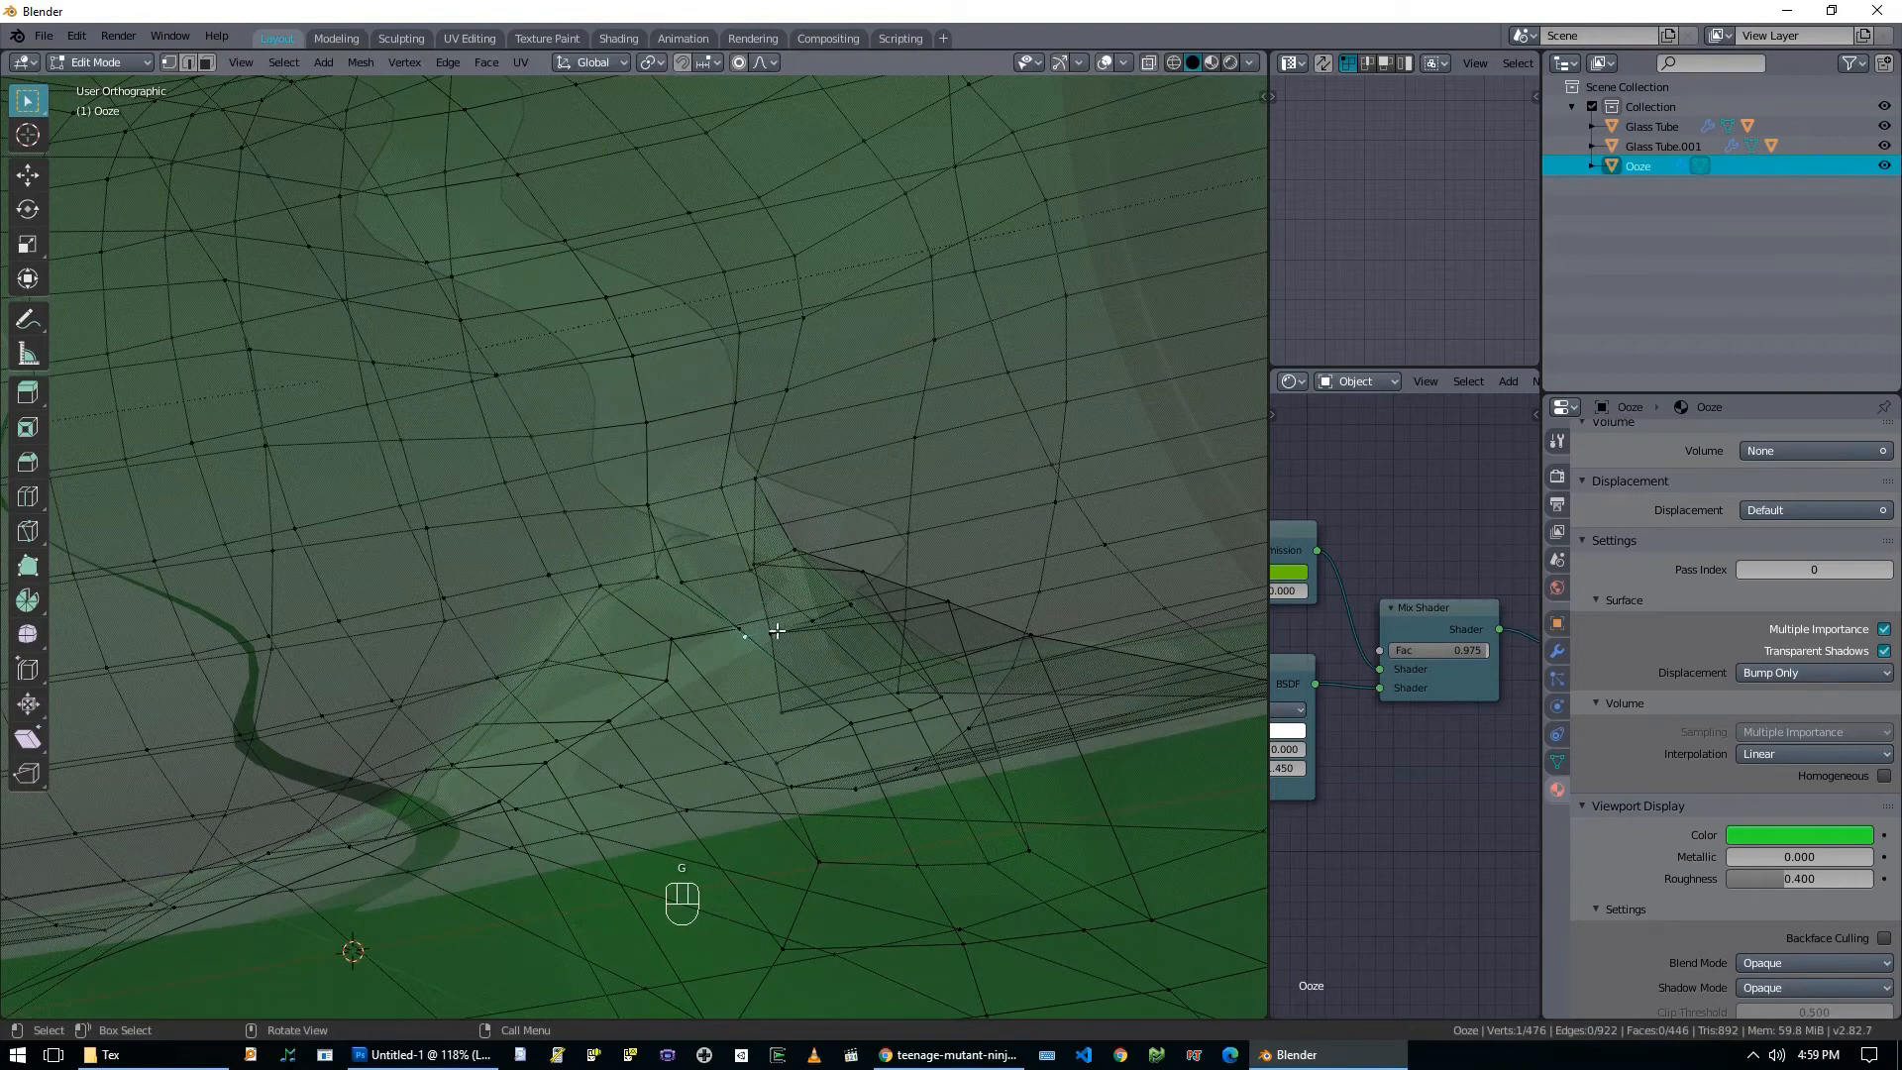
key(g)
click(789, 591)
click(688, 578)
key(g)
click(702, 552)
Select two neighbouring vertices at the top of the mound and move them up, then return to solid shading.
mouse_move(743, 558)
middle_down()
mouse_move(658, 597)
mouse_move(793, 569)
mouse_move(799, 540)
mouse_move(909, 602)
mouse_move(818, 592)
middle_up()
click(763, 603)
shift+click(765, 592)
key(g)
click(784, 515)
key(Tab)
key(alt+z)
key(Tab)
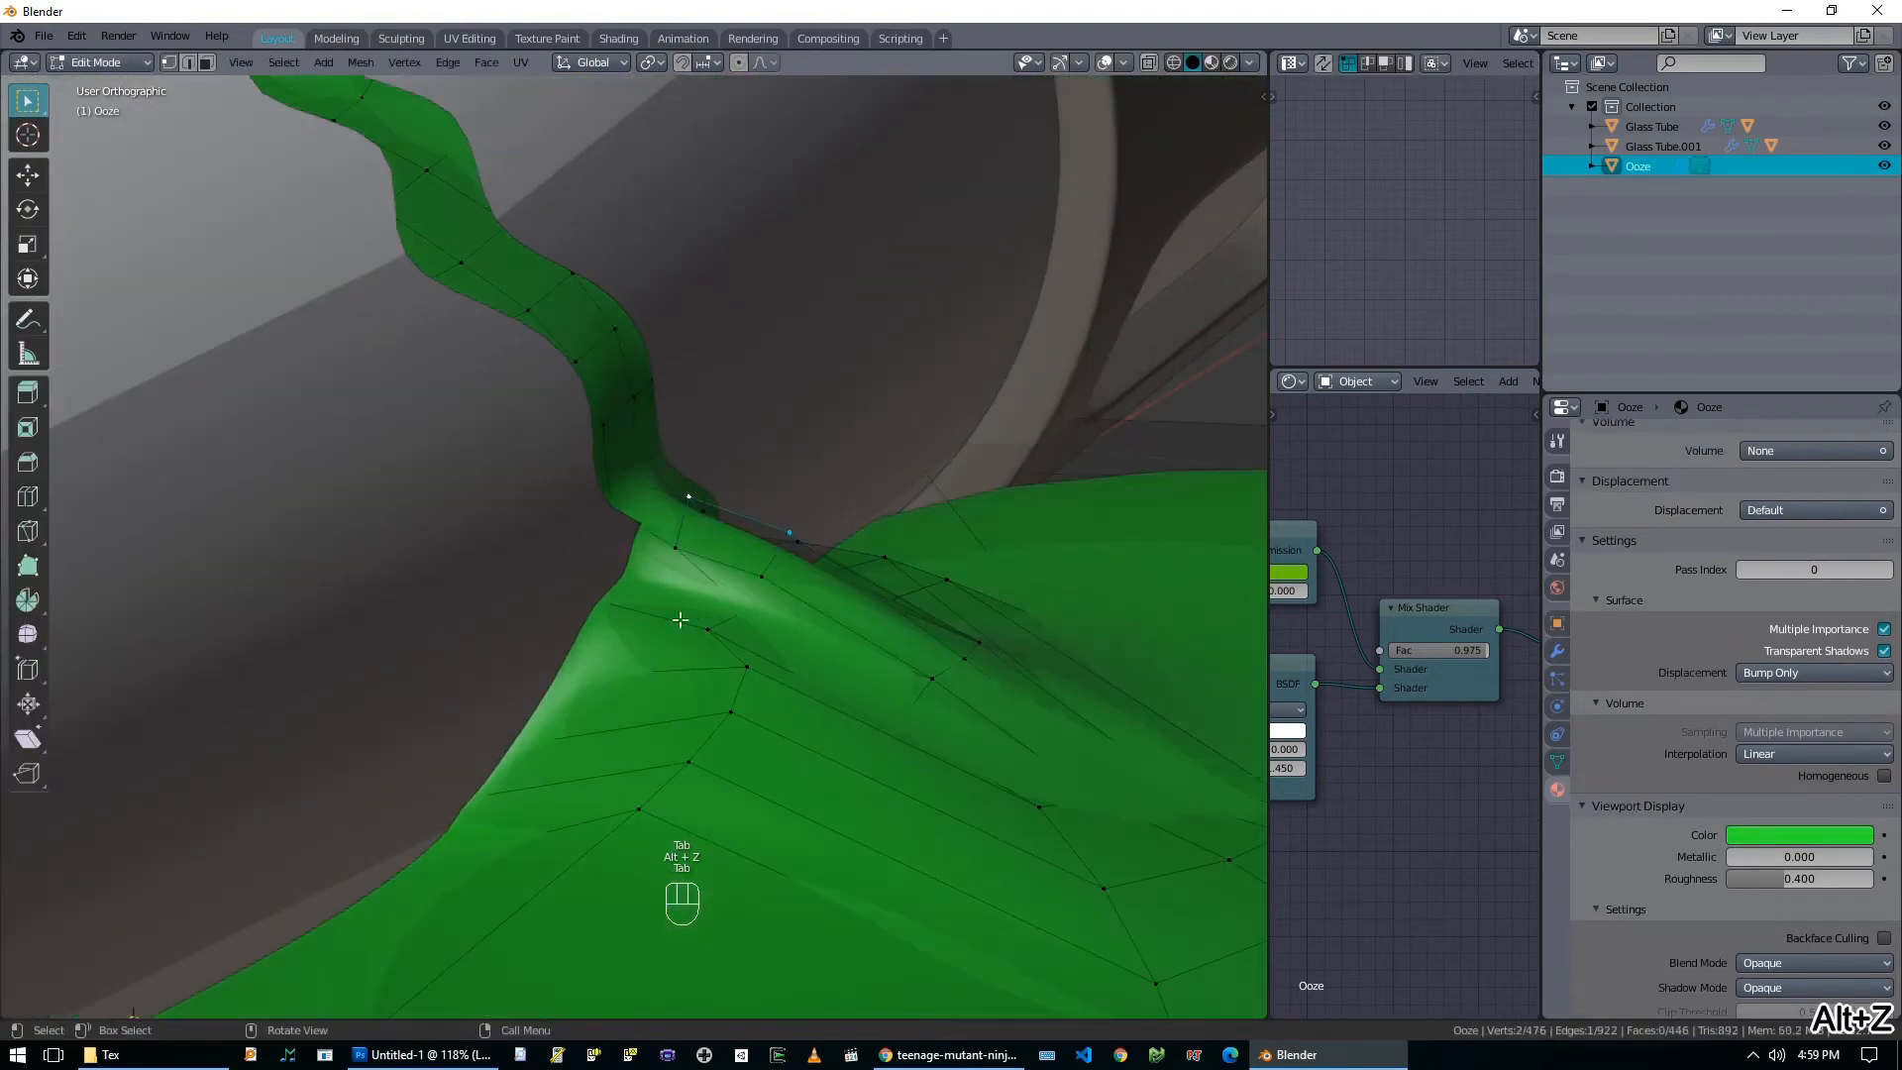
Move the selected edge on the mound's left shoulder outward to broaden the base.
middle_drag(754, 636, 555, 673)
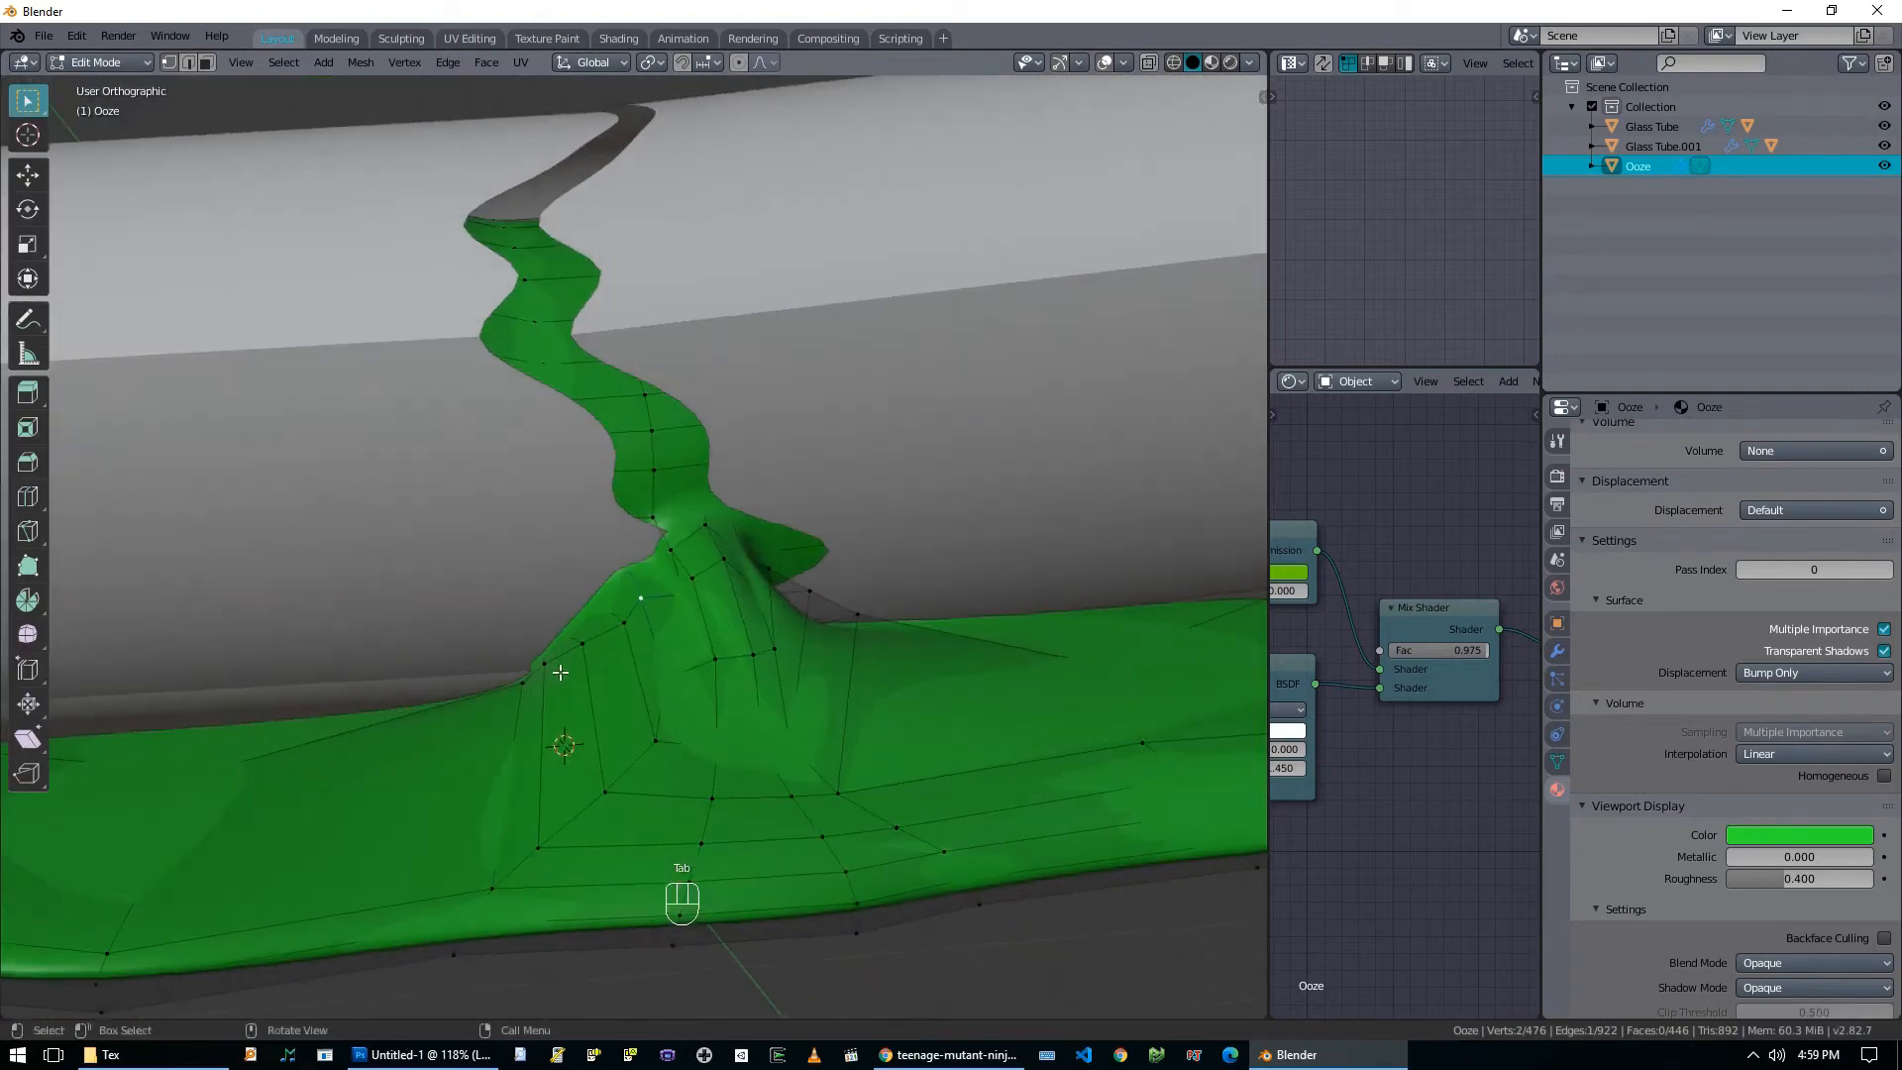
key(g)
click(559, 685)
key(g)
click(519, 697)
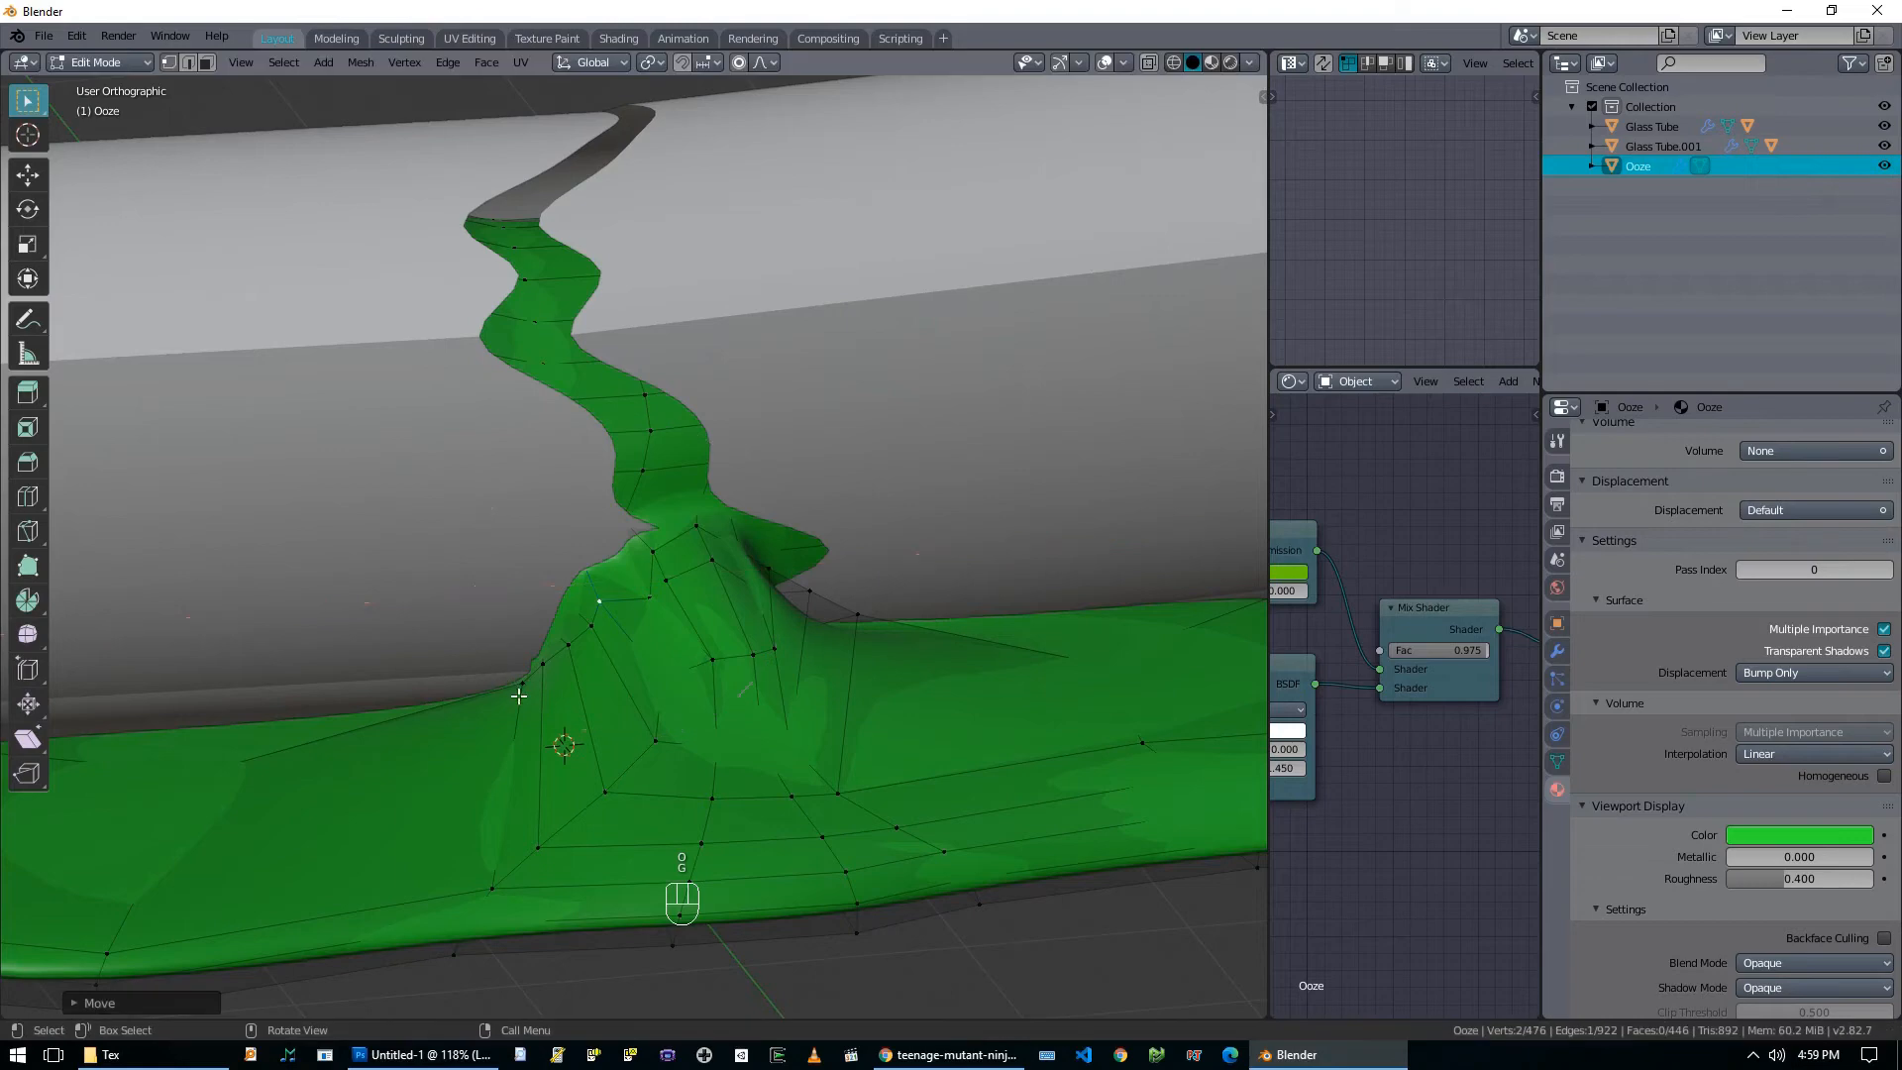
Move the vertex just beneath the ooze strip about 0.16 m to the right with smooth proportional editing.
click(656, 557)
key(g)
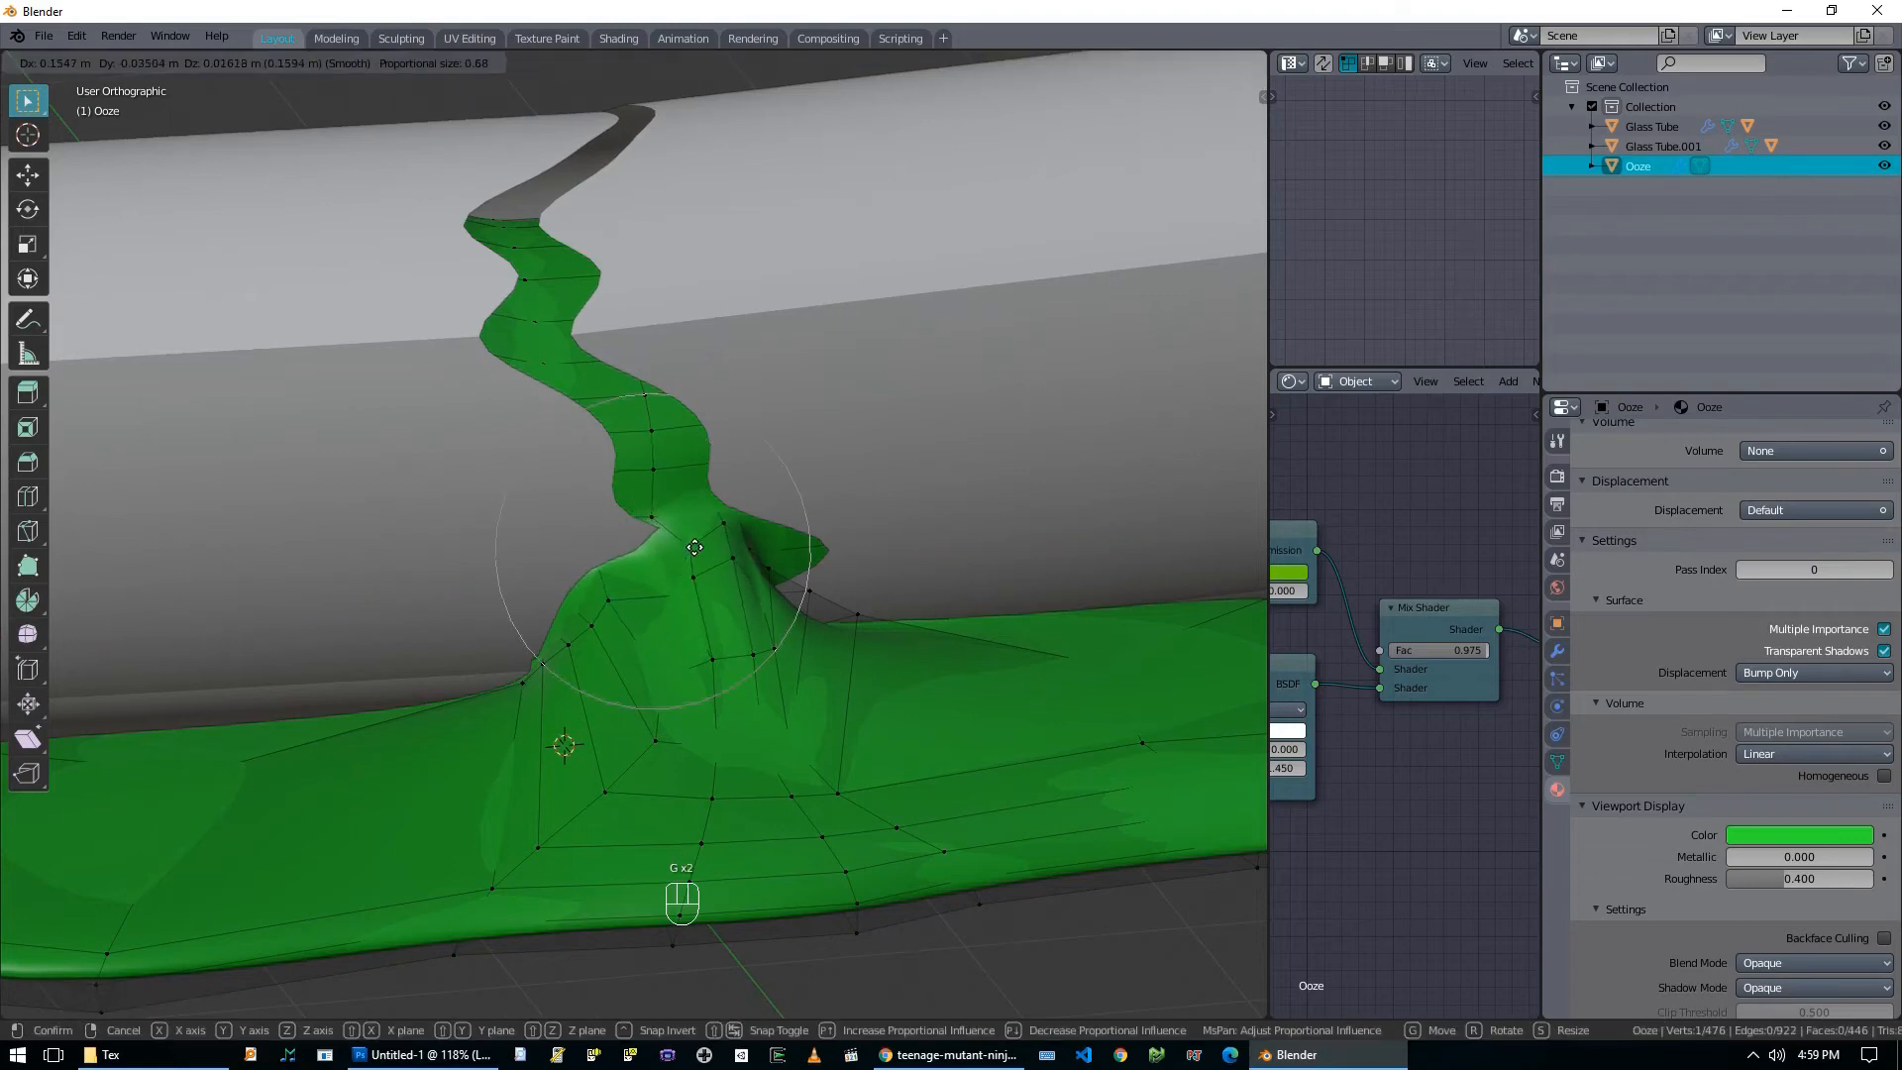
click(694, 547)
key(Tab)
middle_drag(694, 547, 717, 597)
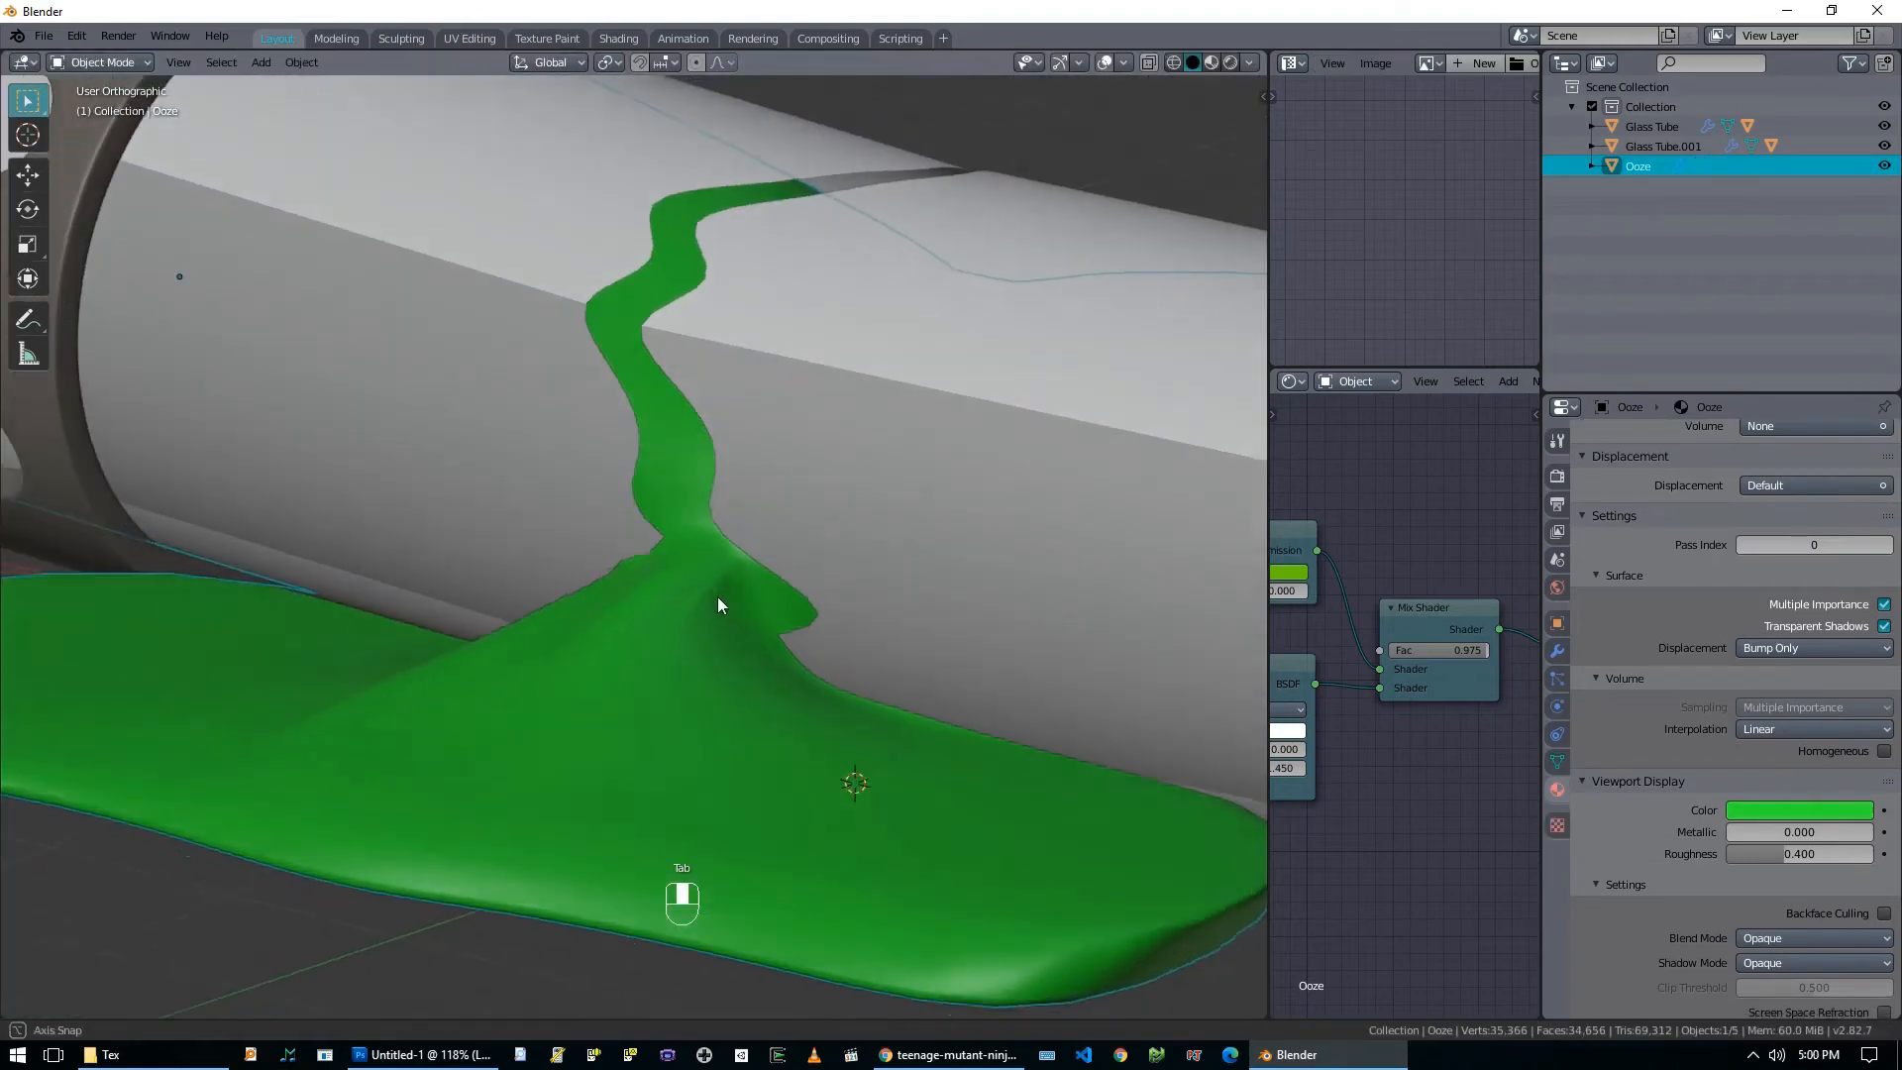
With X-ray on and proportional editing off, raise the selected mound vertex about 0.11 m along Z.
key(Tab)
scroll(690, 613, up, 3)
key(alt+z)
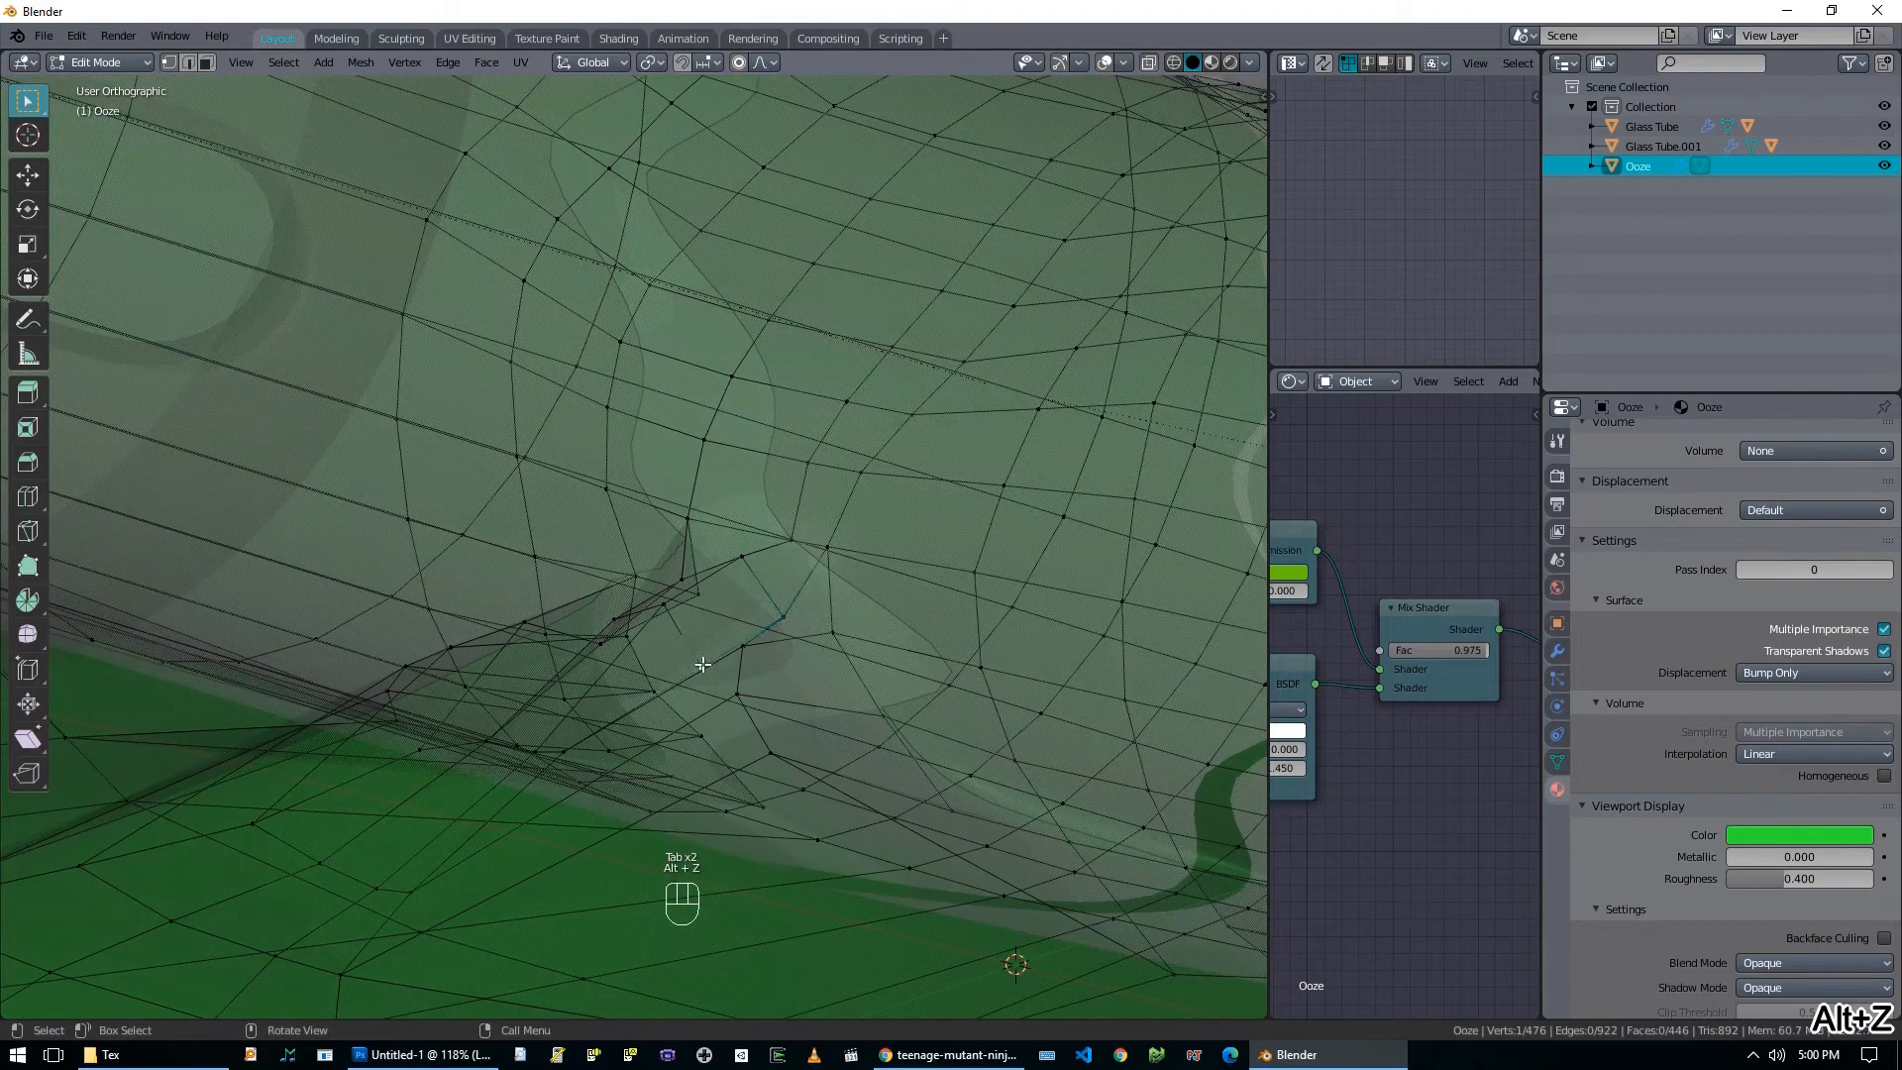
key(g)
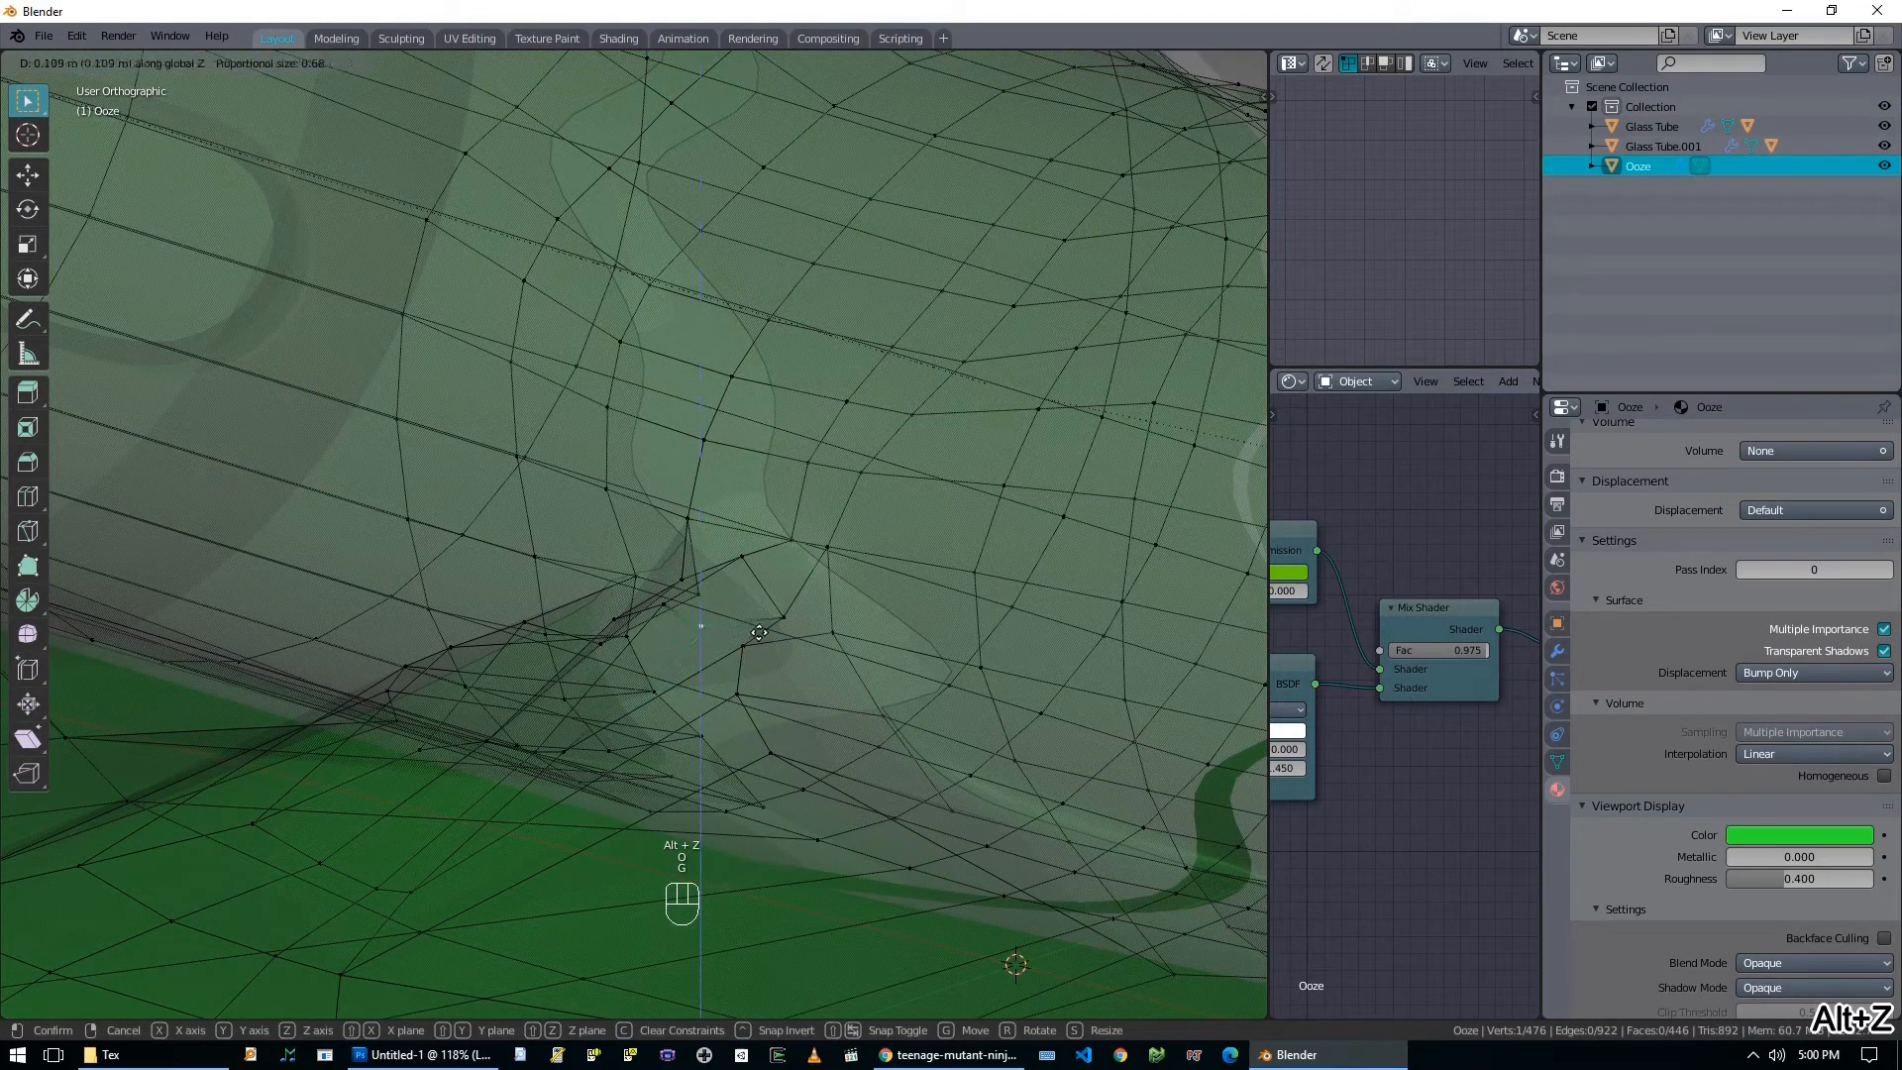
click(760, 630)
Shift two vertices at the mound's peak inward to smooth the junction with the ooze strip.
click(744, 656)
key(g)
click(727, 669)
click(790, 619)
key(g)
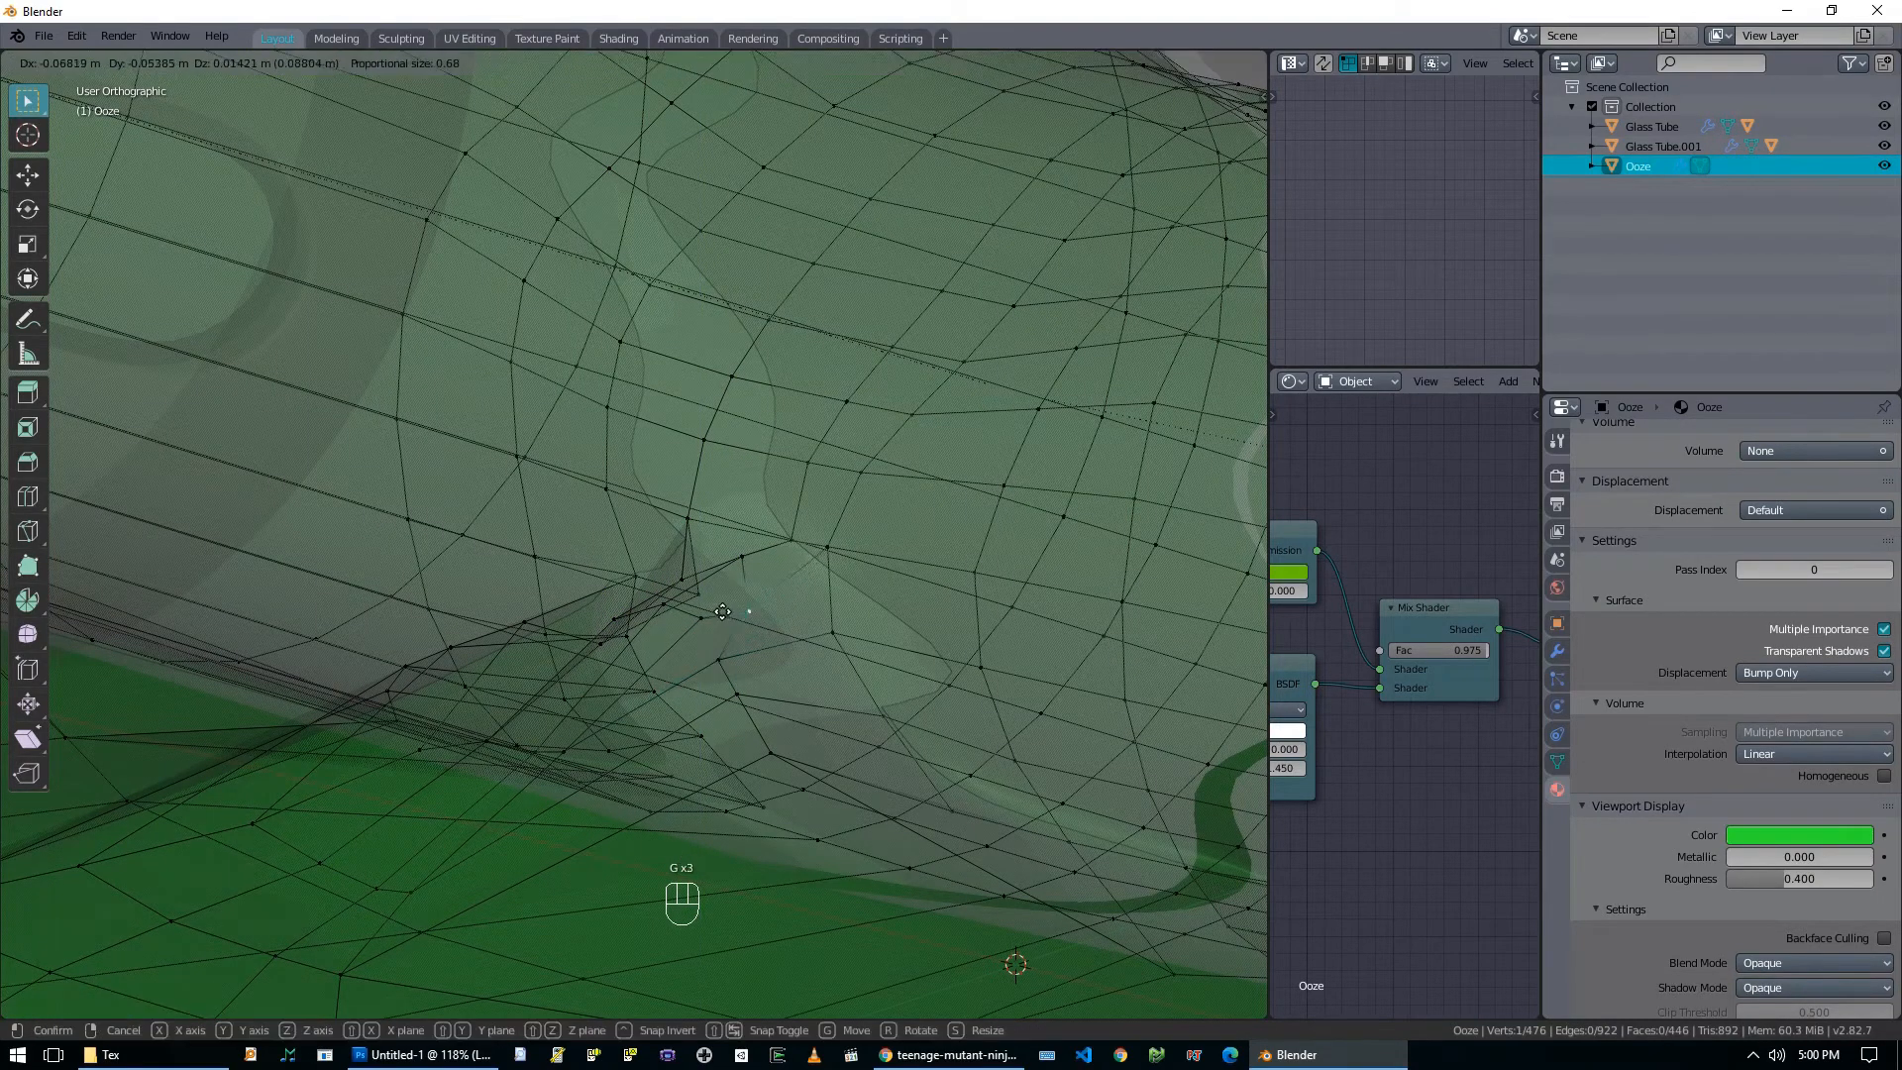
click(726, 611)
key(Tab)
scroll(731, 628, down, 5)
key(alt+z)
middle_drag(665, 648, 795, 639)
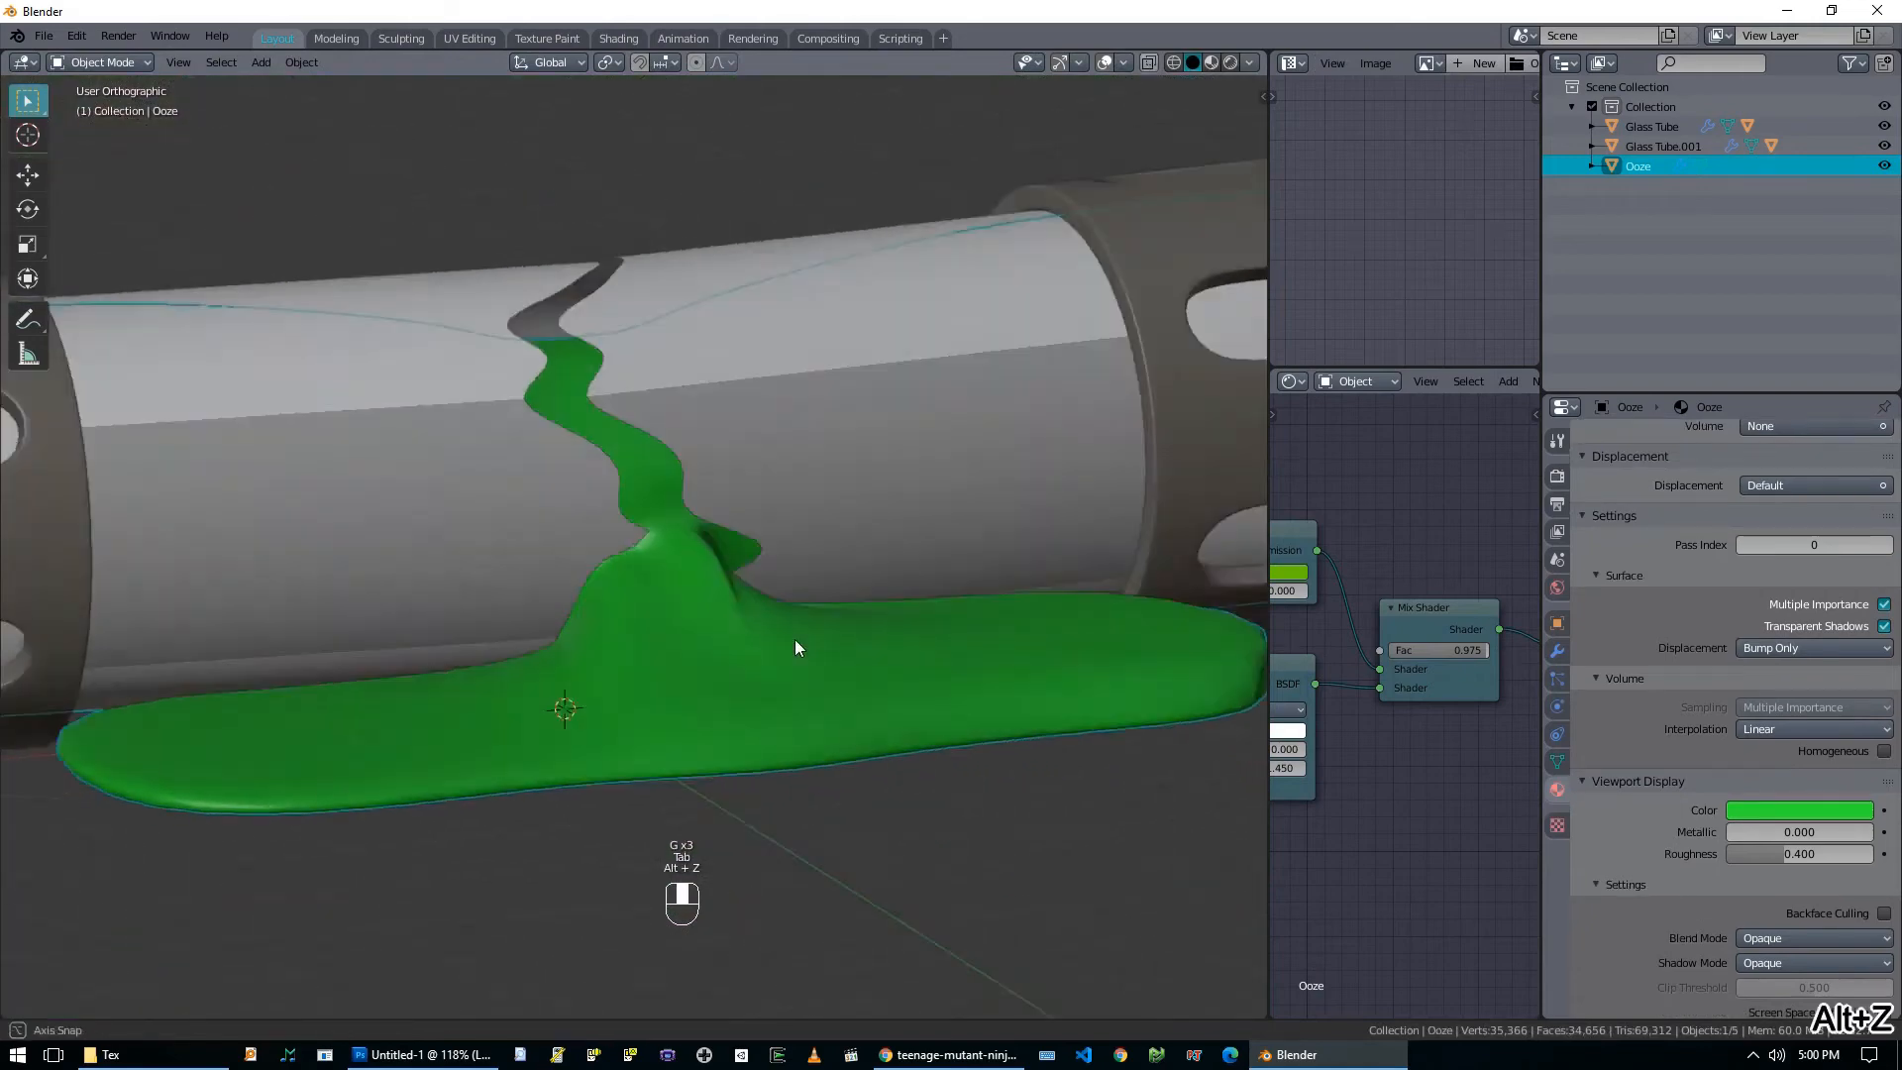
Reposition the vertex at the crest of the mound's central ridge with two successive moves.
key(Tab)
scroll(782, 634, up, 5)
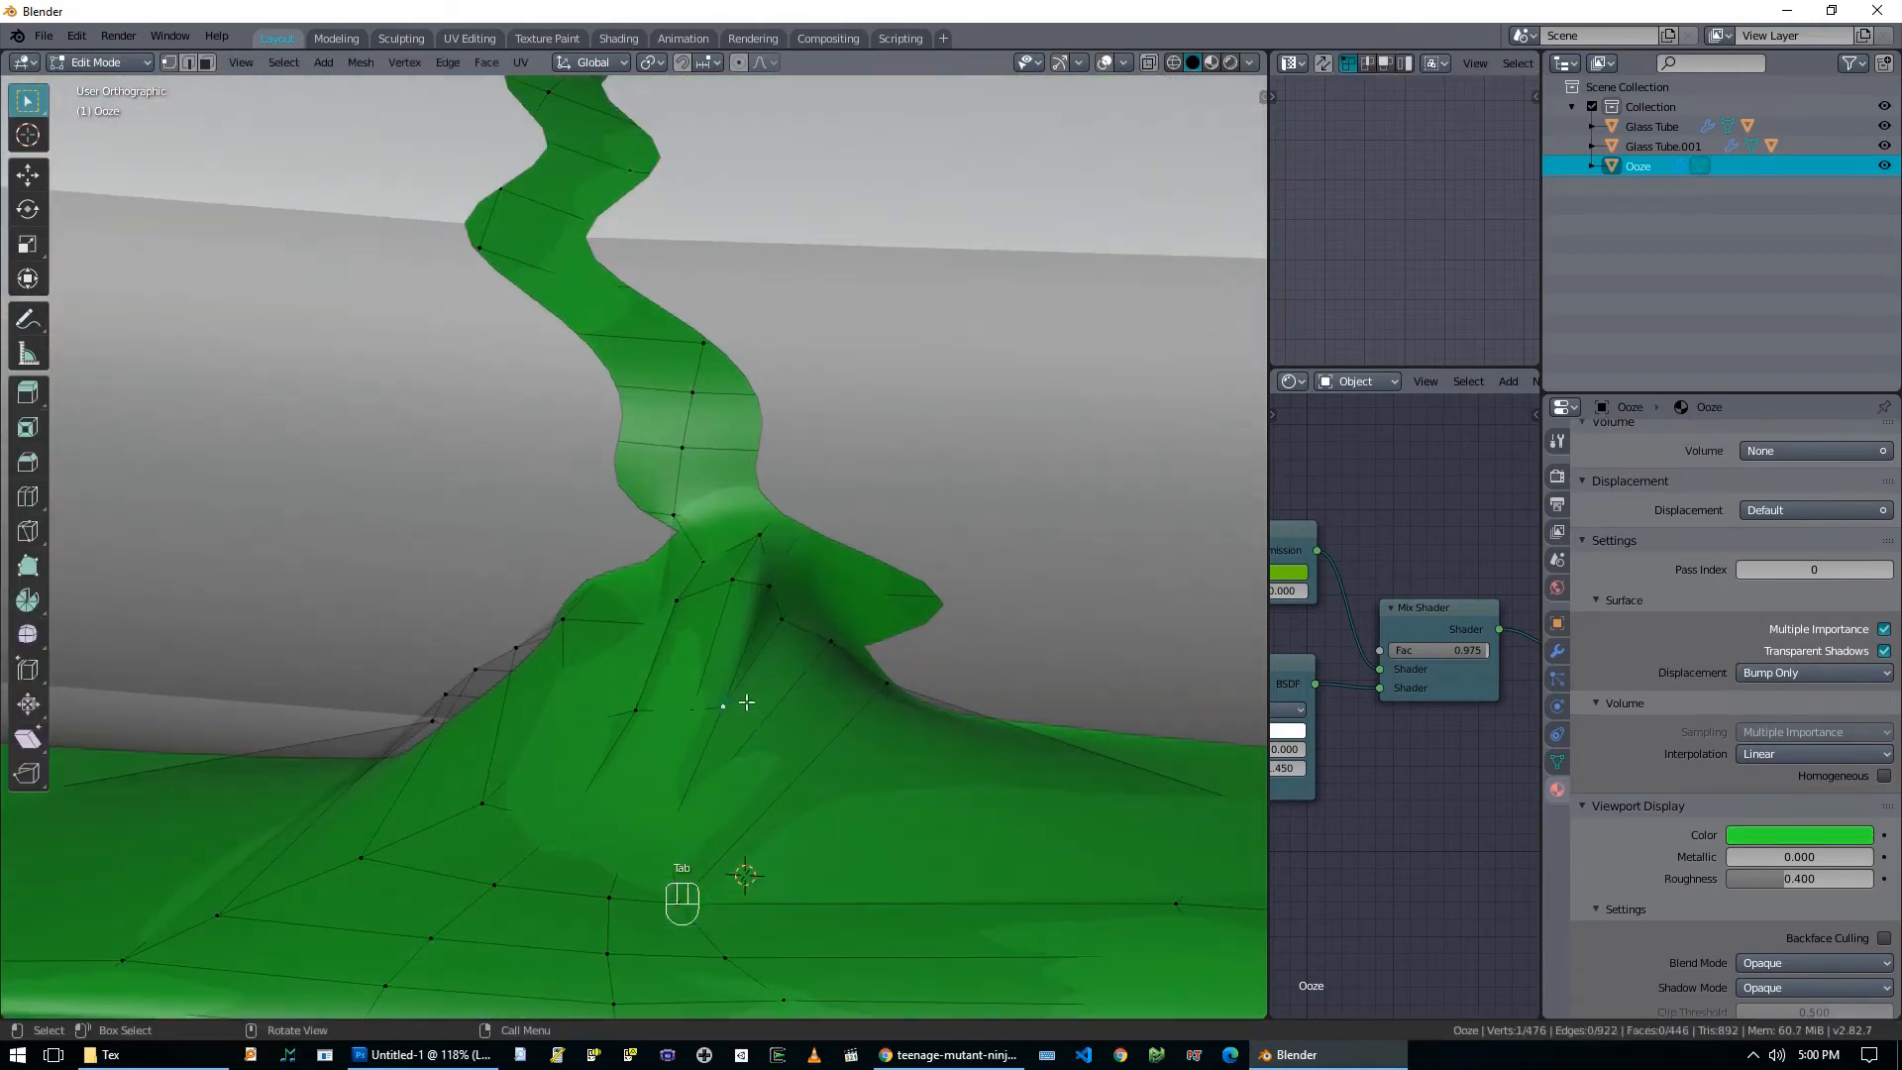
key(g)
right_click(771, 707)
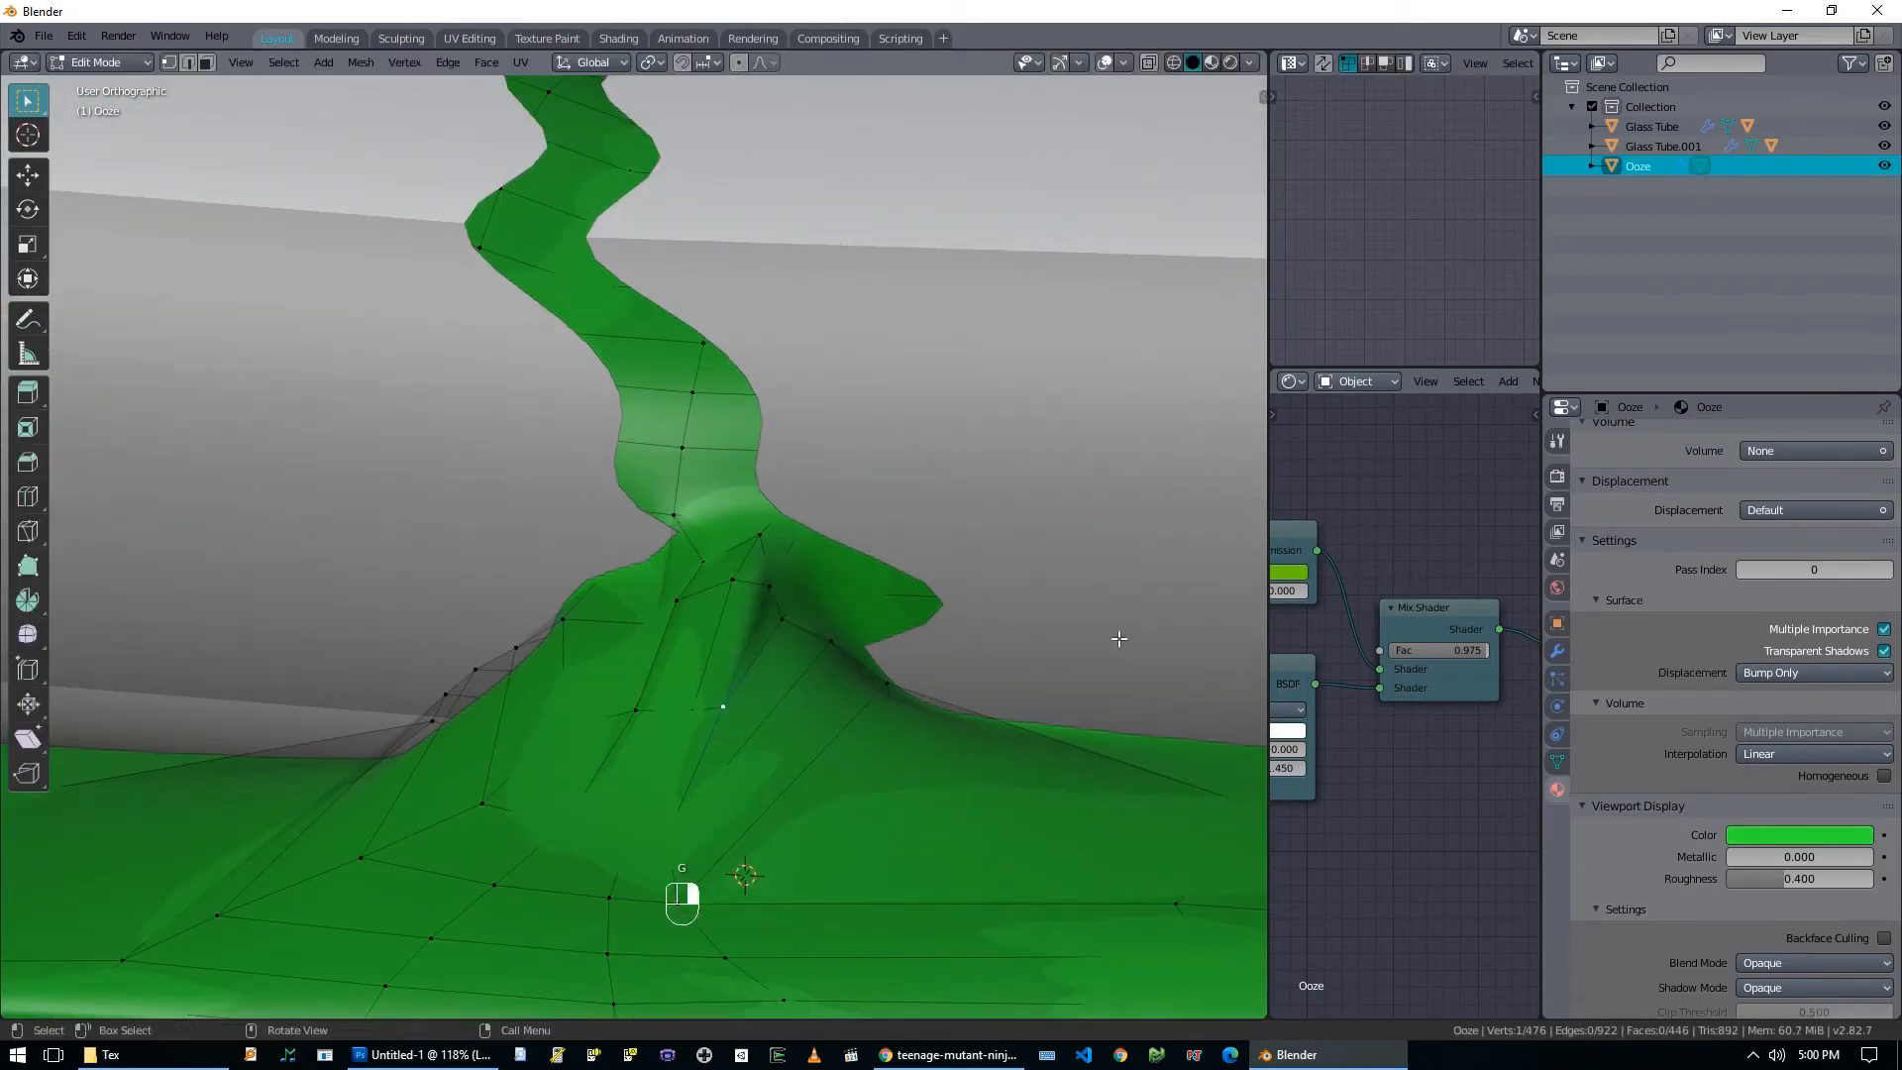
click(763, 591)
middle_drag(767, 595, 828, 565)
key(g)
click(803, 579)
key(g)
click(781, 553)
key(Tab)
scroll(854, 584, down, 3)
middle_drag(850, 588, 832, 760)
Switch to the browser and examine the ooze puddle's shape in the Teenage-Mutant-Ninja-Turtles.jpg poster.
key(KP_7)
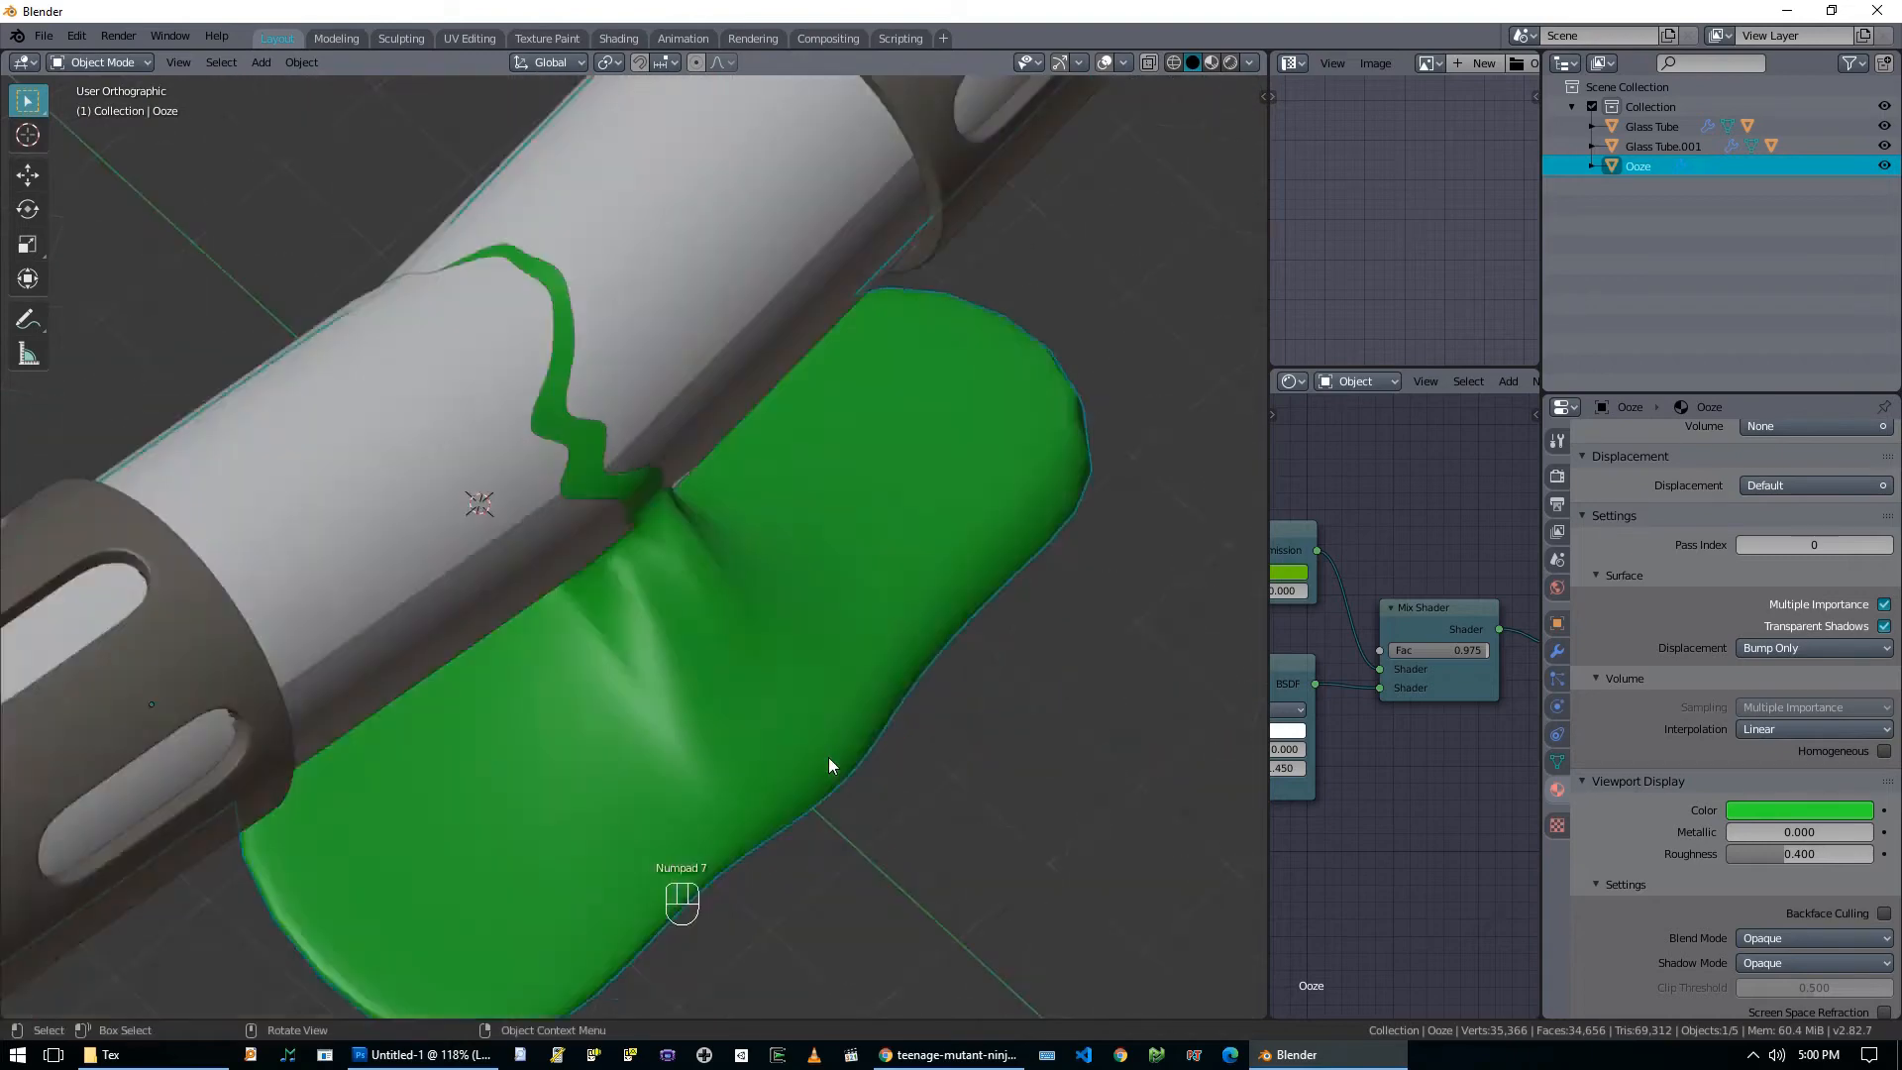
key(Tab)
shift+middle_drag(552, 780, 626, 771)
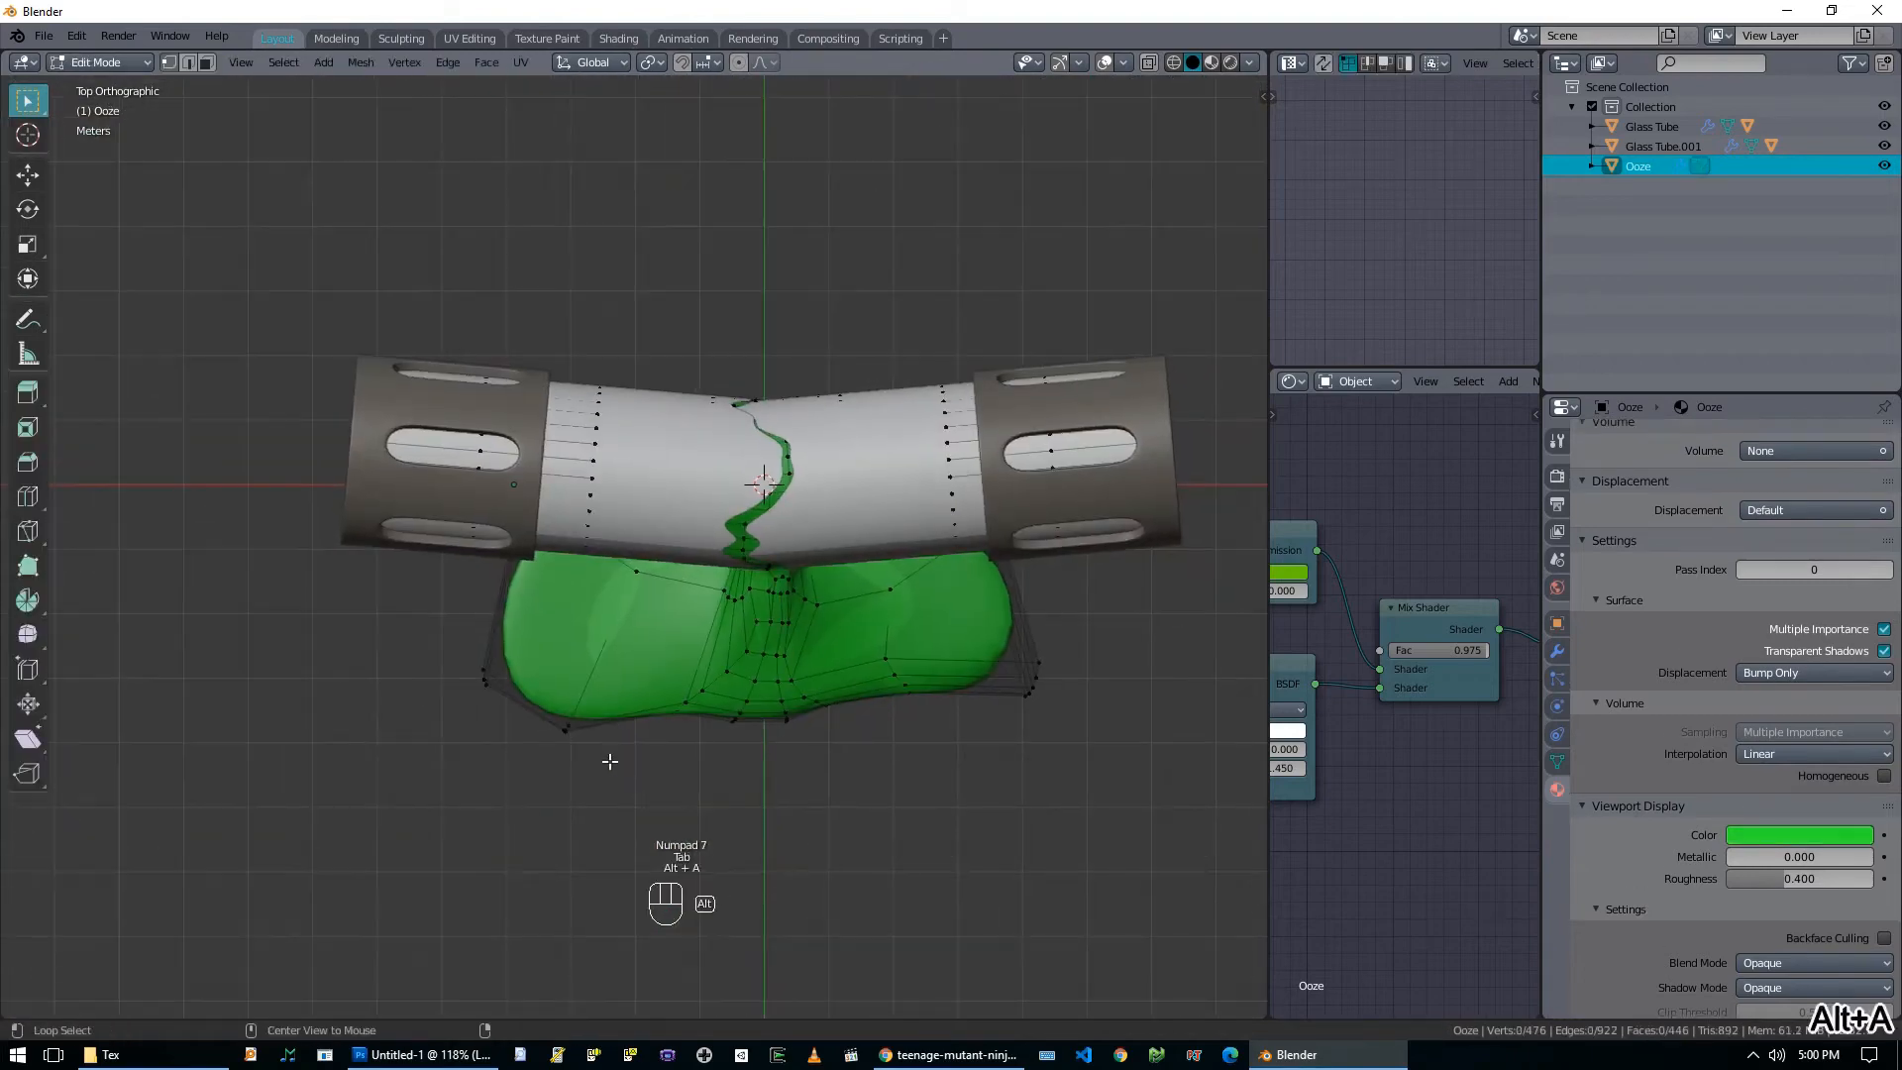
key(alt+z)
click(926, 1054)
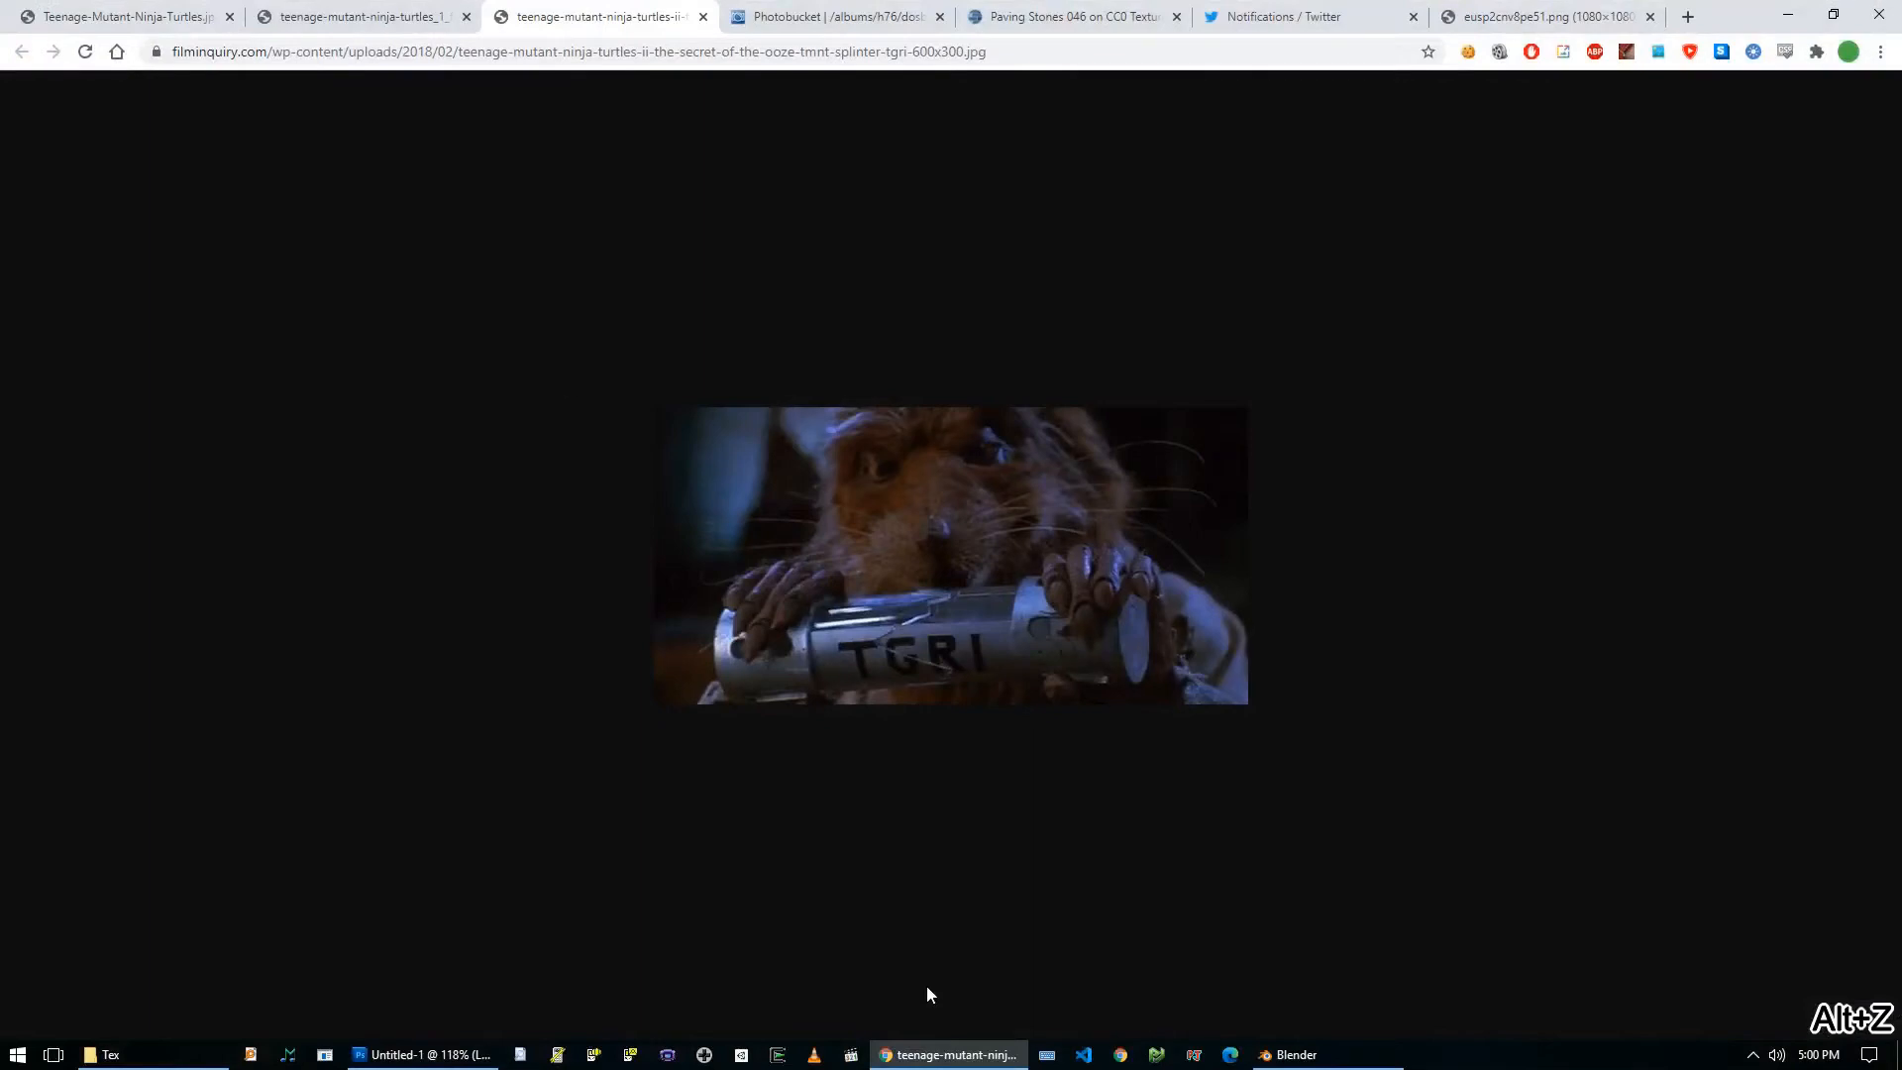
click(188, 6)
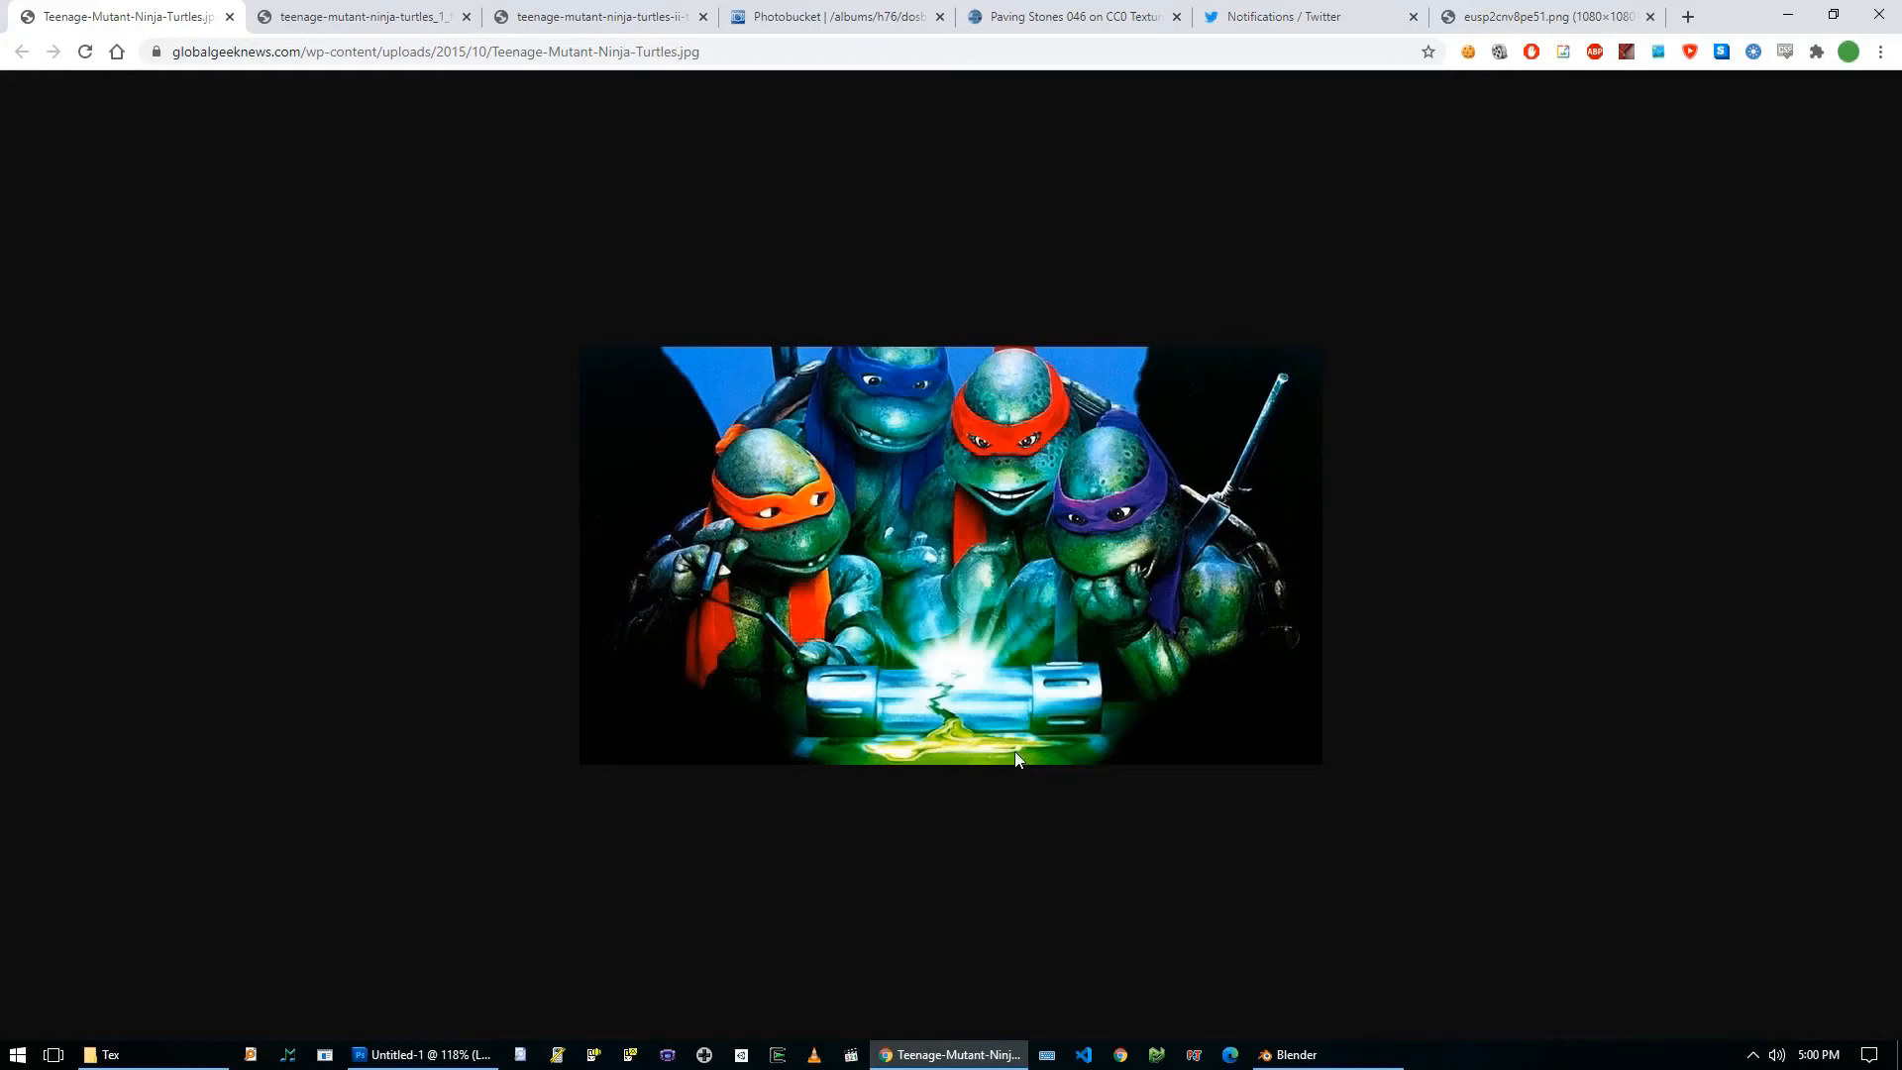
Switch back to Blender and, from the top view, move the puddle's front-left corner vertices toward the centre.
click(1293, 1054)
key(alt+z)
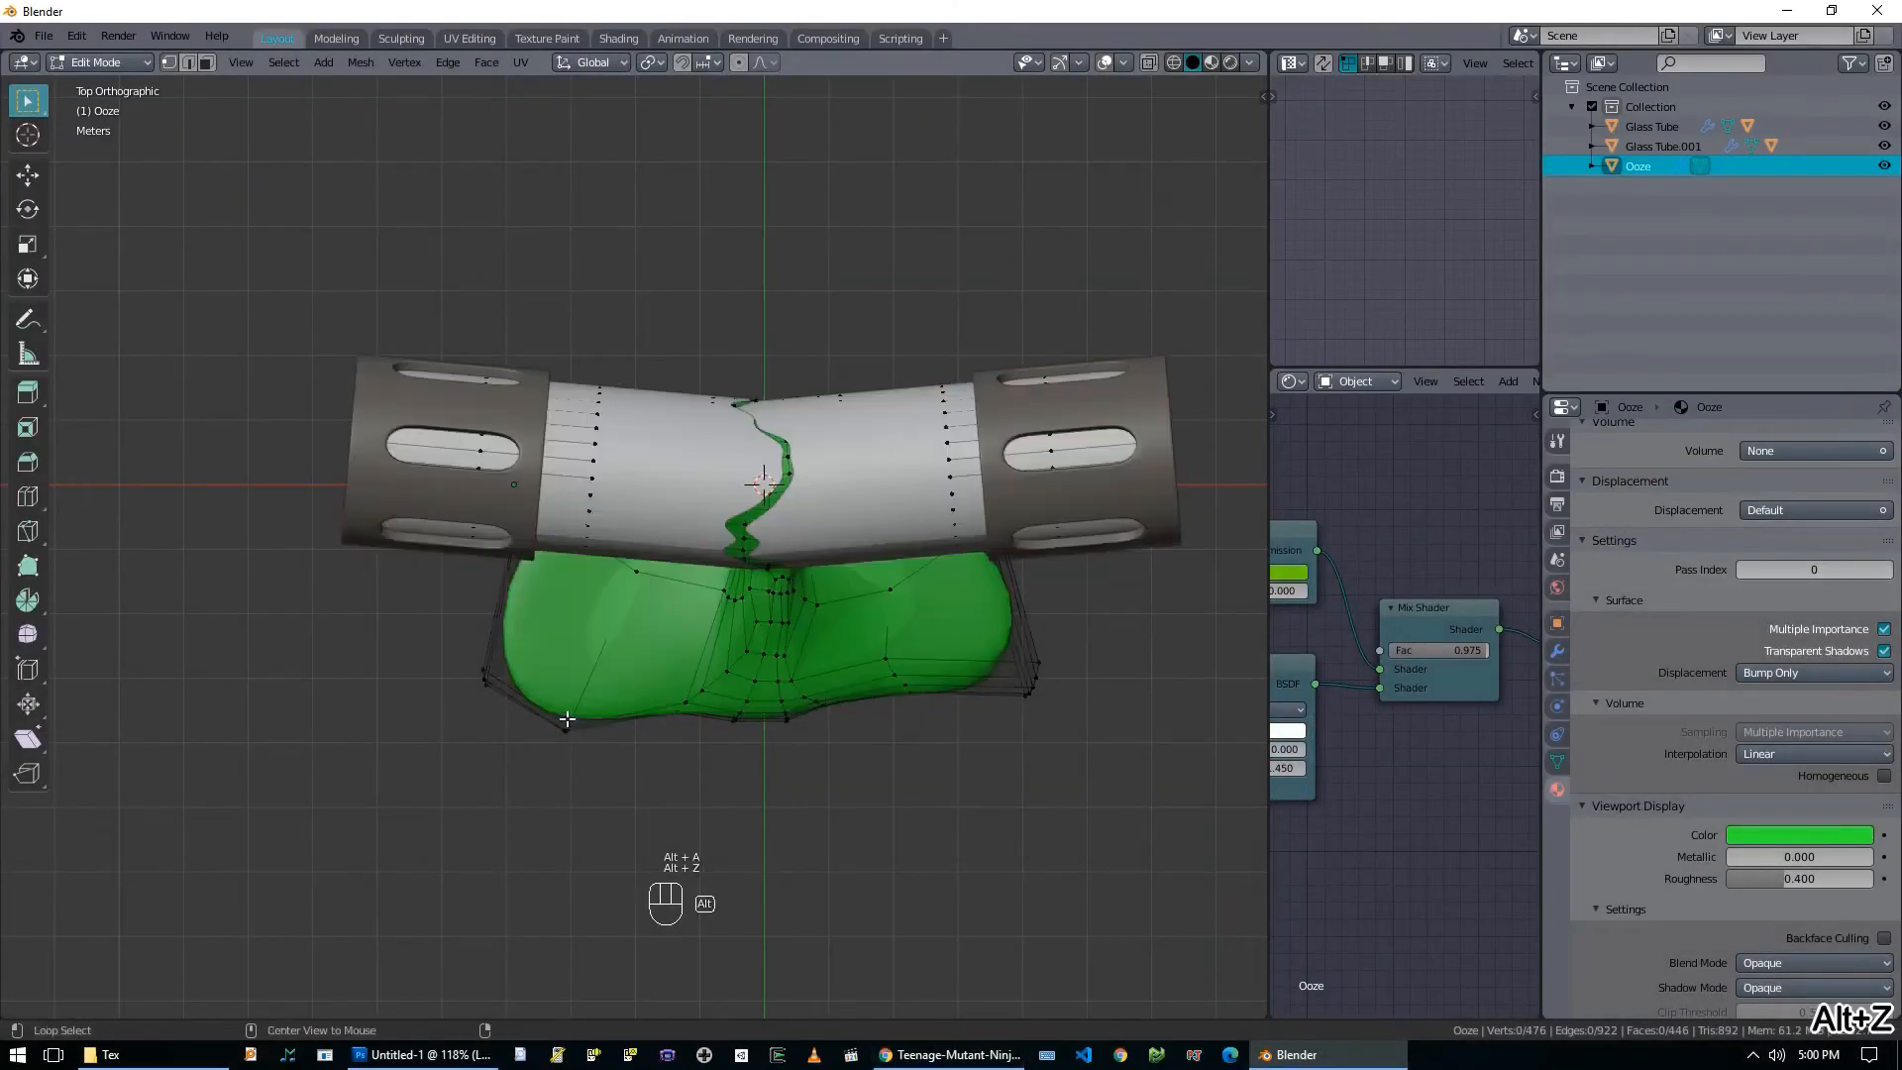
middle_drag(605, 738, 644, 823)
key(KP_7)
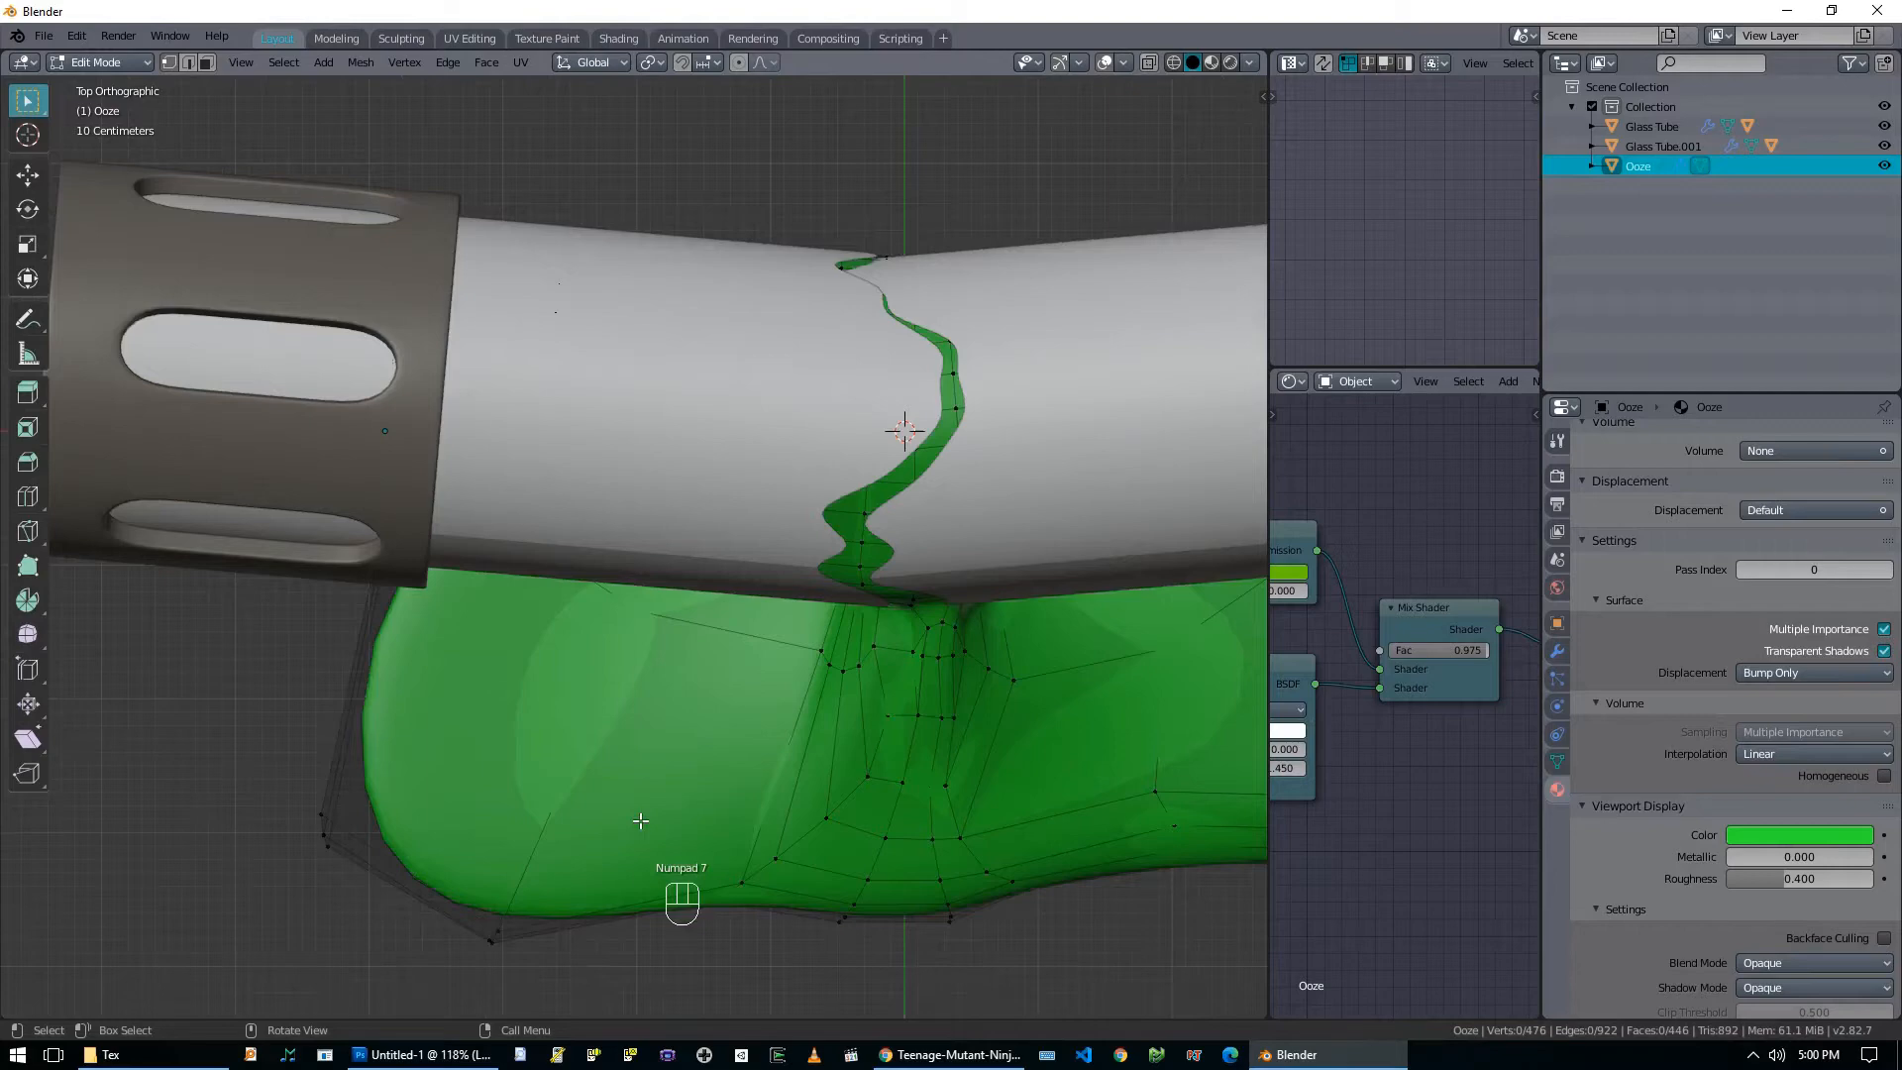
scroll(652, 753, up, 2)
key(alt+z)
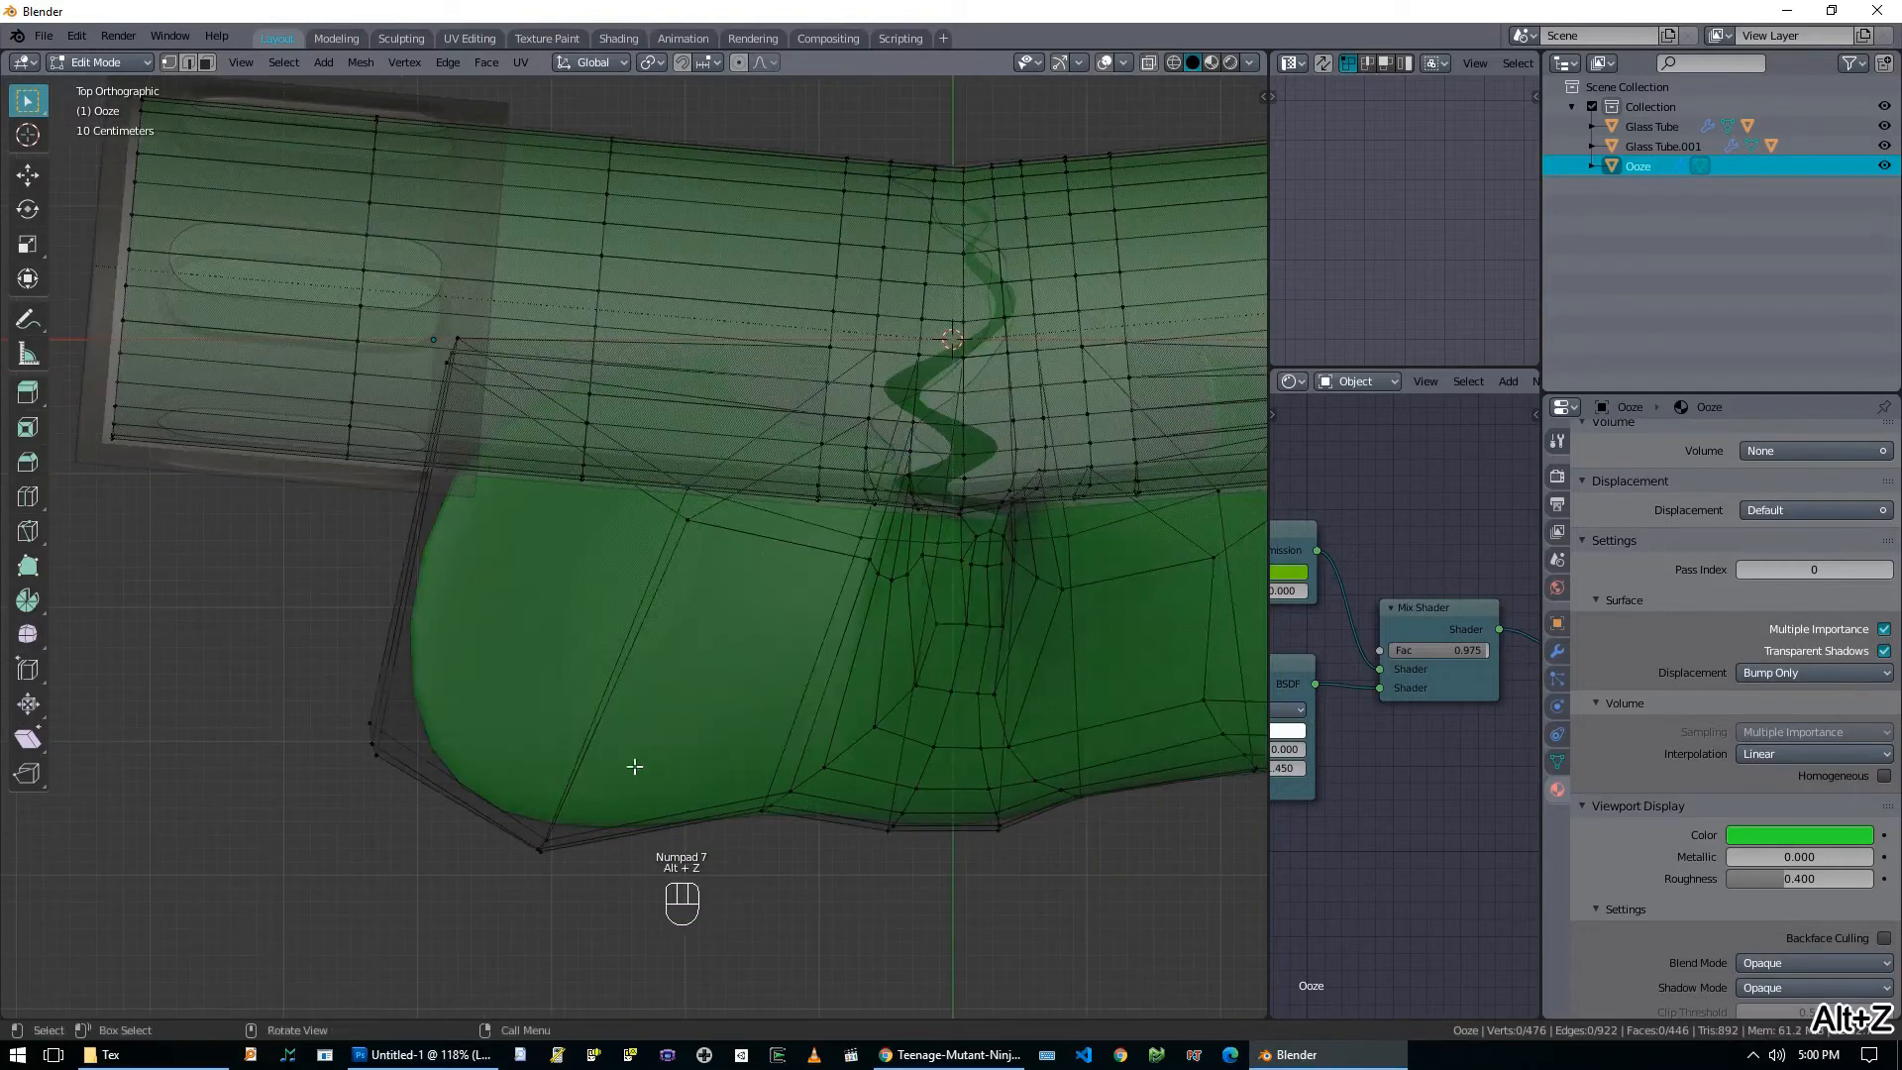
key(alt+a)
key(b)
drag(491, 797, 570, 872)
key(g)
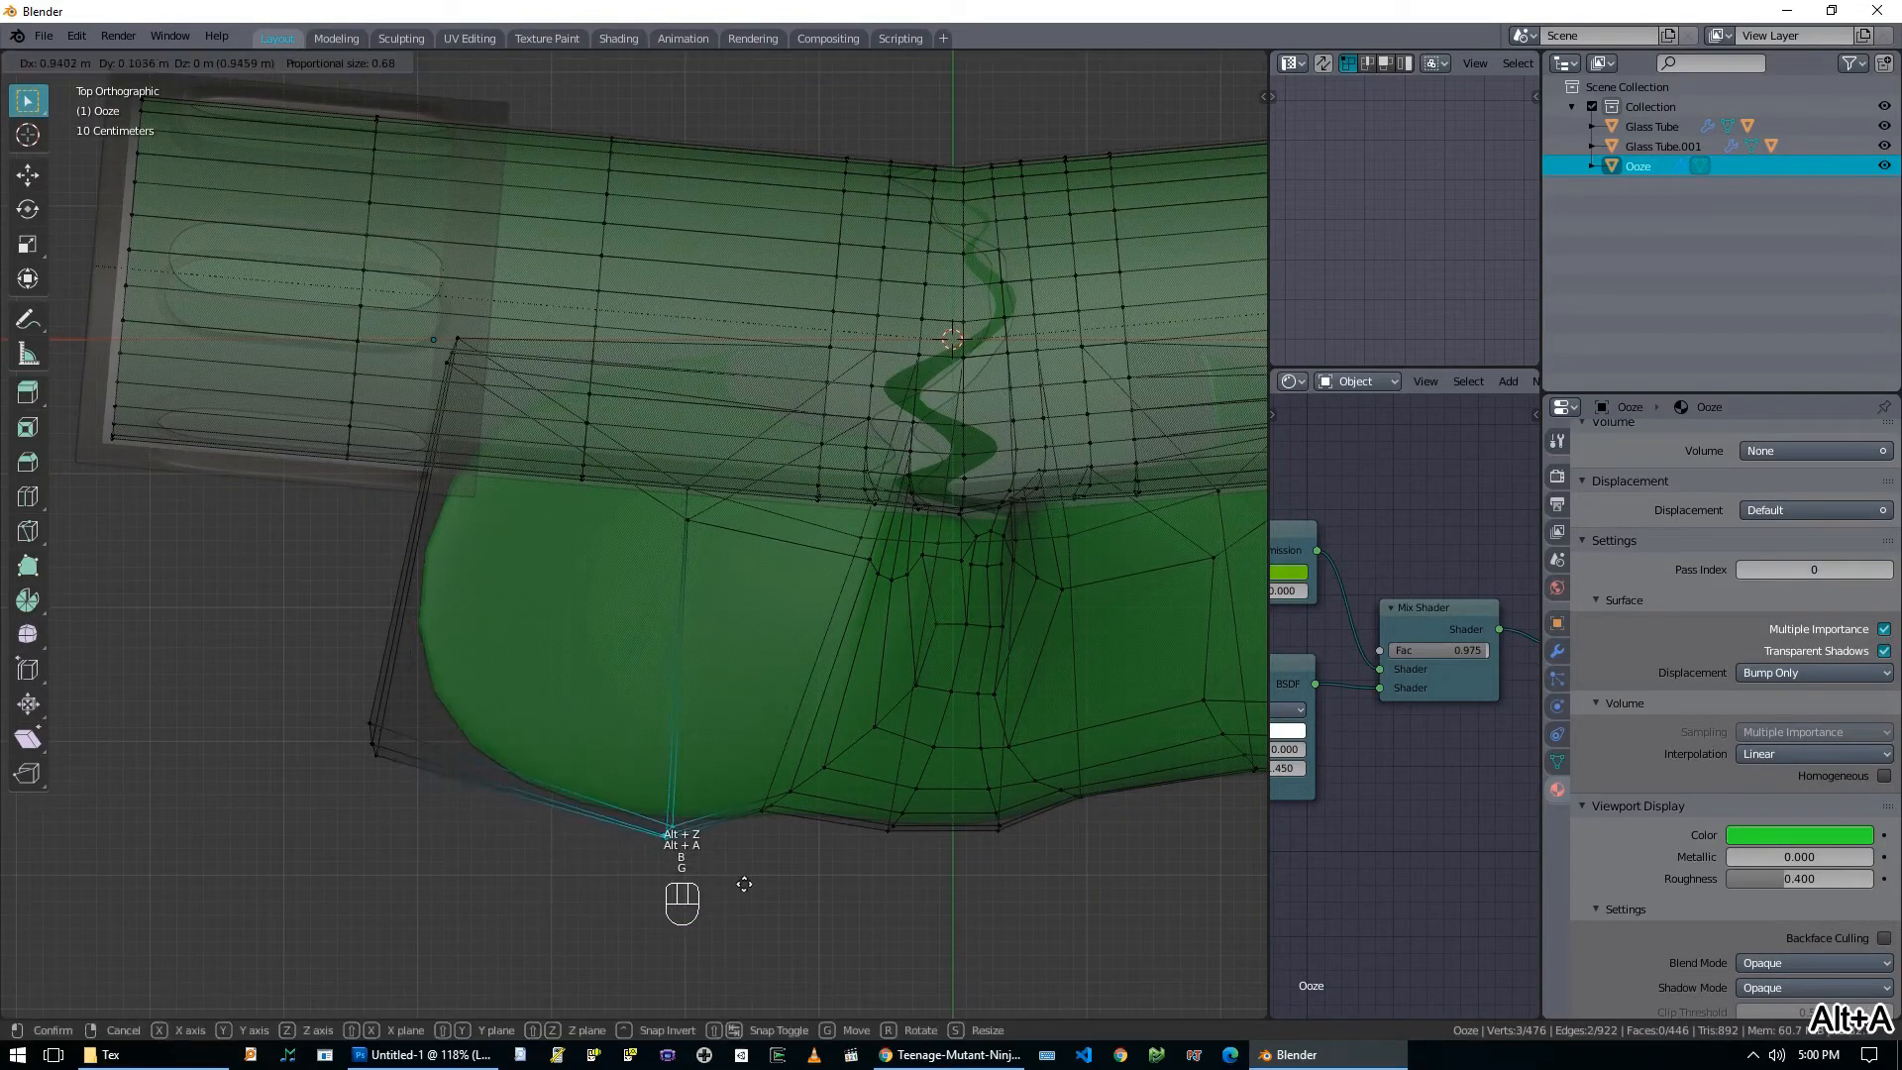
click(674, 830)
Extrude the puddle's front-left side outward into a lobe, scaling and repositioning its end.
key(b)
drag(339, 692, 435, 837)
scroll(479, 873, down, 3)
key(e)
key(s)
click(707, 836)
key(g)
click(747, 859)
Add a loop cut across the puddle's left half and extrude its left side outward about 0.81 m.
key(alt+a)
key(ctrl+r)
click(634, 609)
key(alt+a)
key(b)
drag(439, 526, 565, 671)
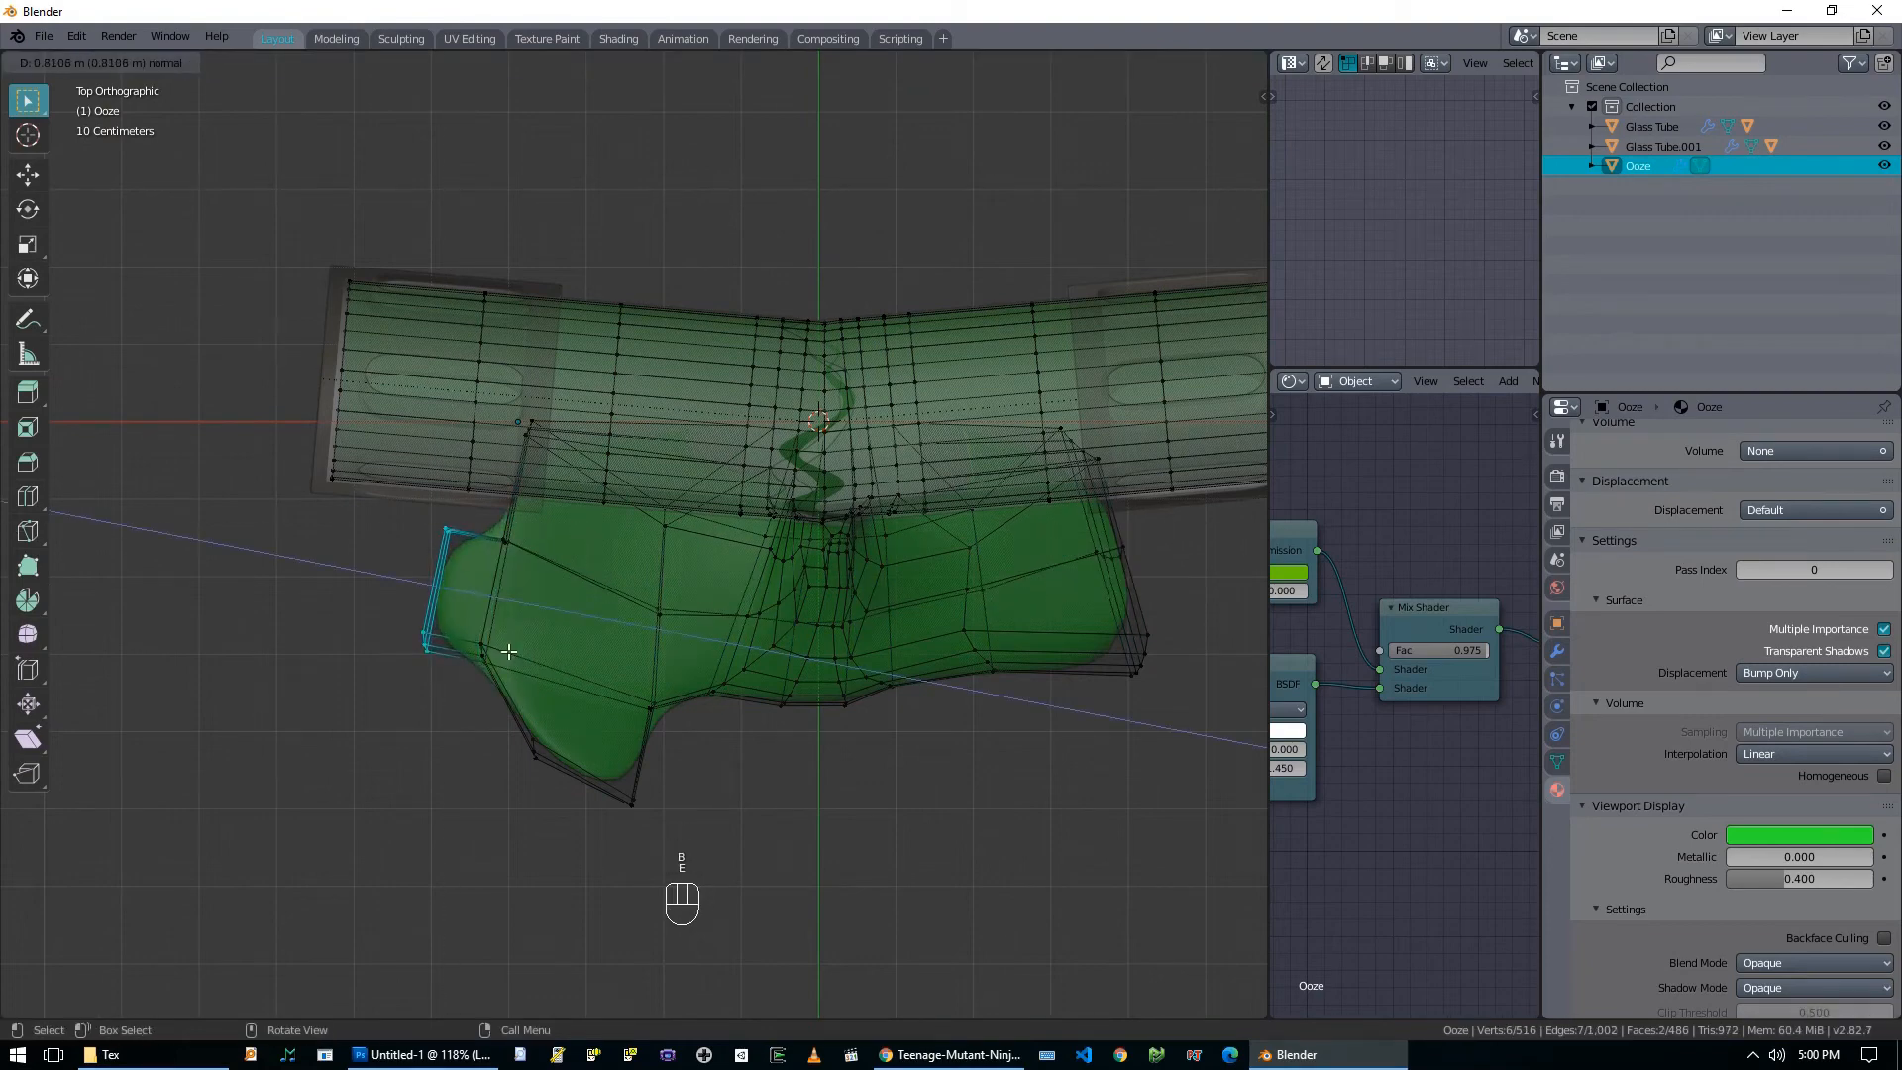
Move the puddle's front-right corner vertices inward toward the centre.
shift+middle_drag(1167, 665, 807, 666)
key(alt+a)
key(b)
drag(753, 625, 926, 798)
key(g)
right_click(830, 780)
Select the faces at the puddle's right end and extrude them outward into another lobe, repositioning its end.
key(alt+a)
key(b)
drag(758, 589, 837, 545)
key(b)
middle_drag(958, 594, 844, 555)
key(b)
drag(793, 538, 891, 609)
key(KP_7)
key(e)
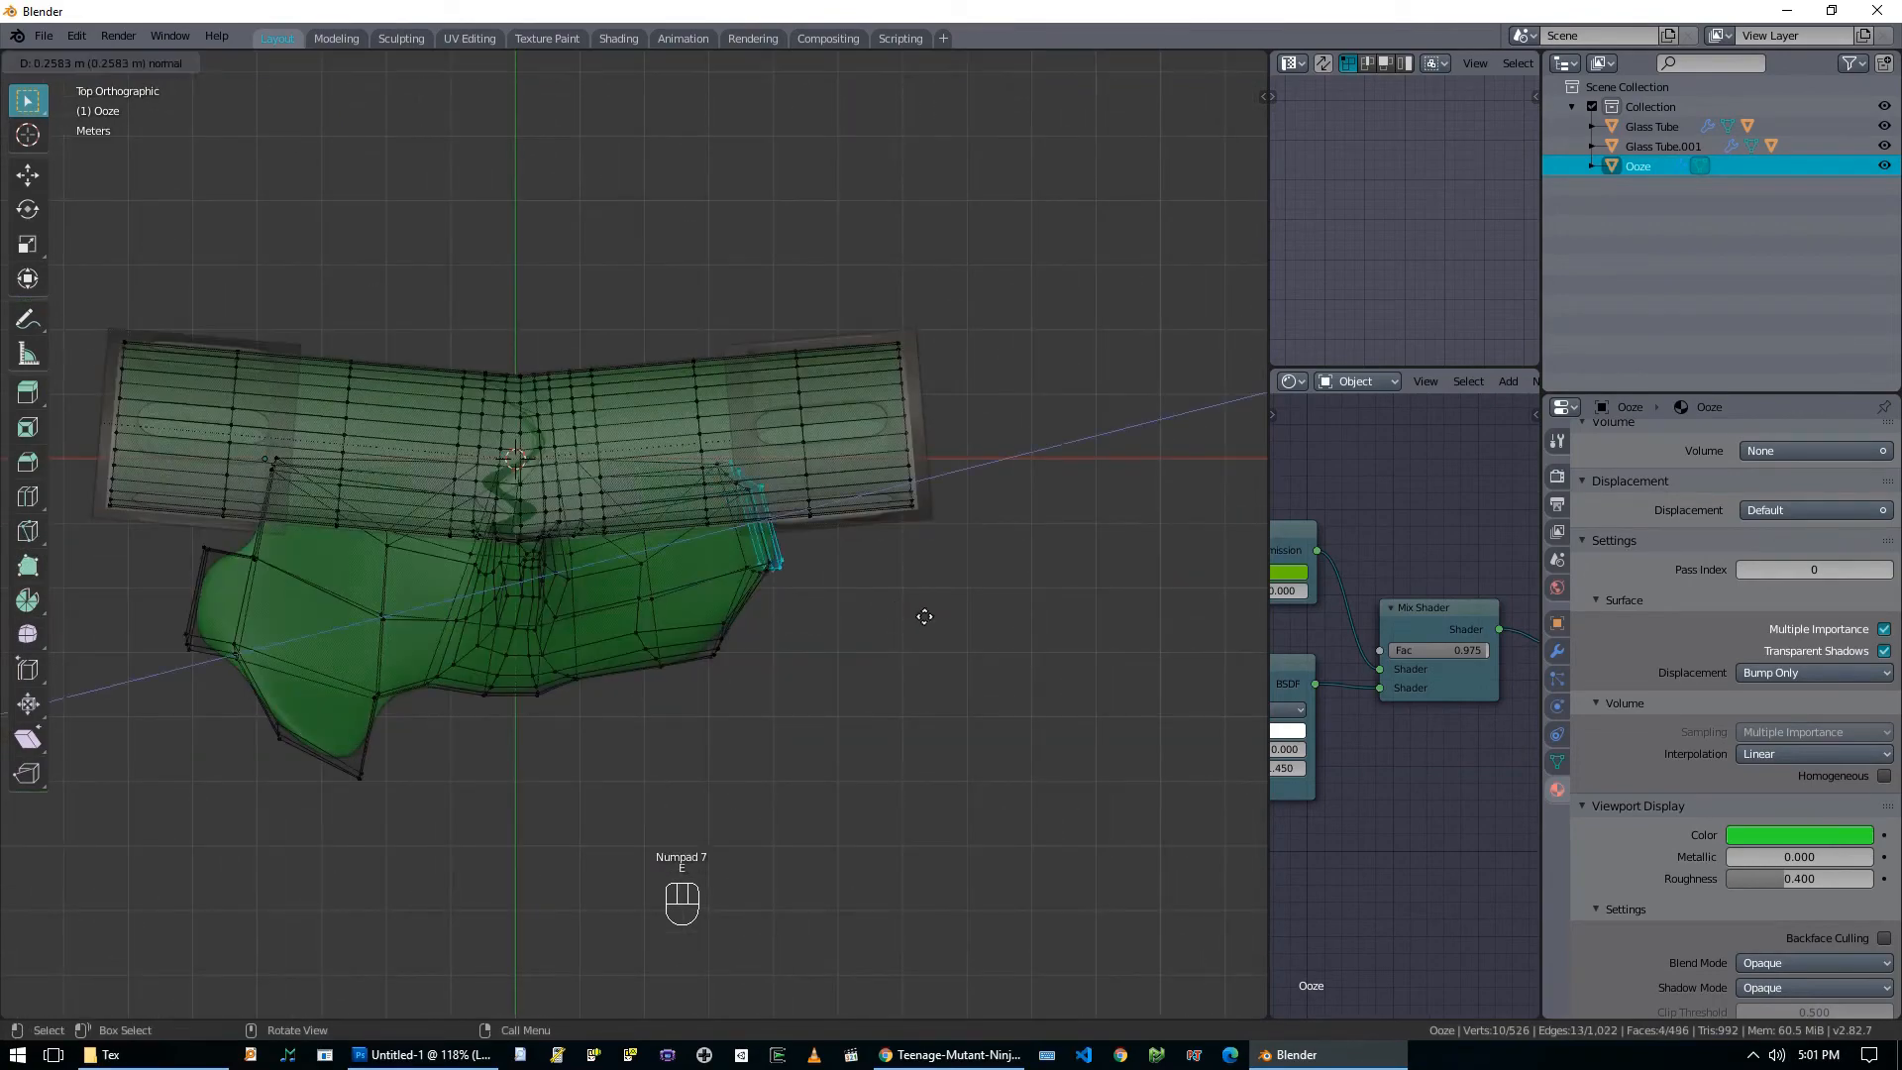
click(1001, 639)
key(g)
click(1023, 671)
From the front view, raise the end of the extruded right lobe to the puddle's level.
key(Tab)
middle_drag(1023, 670, 807, 670)
key(KP_1)
key(Tab)
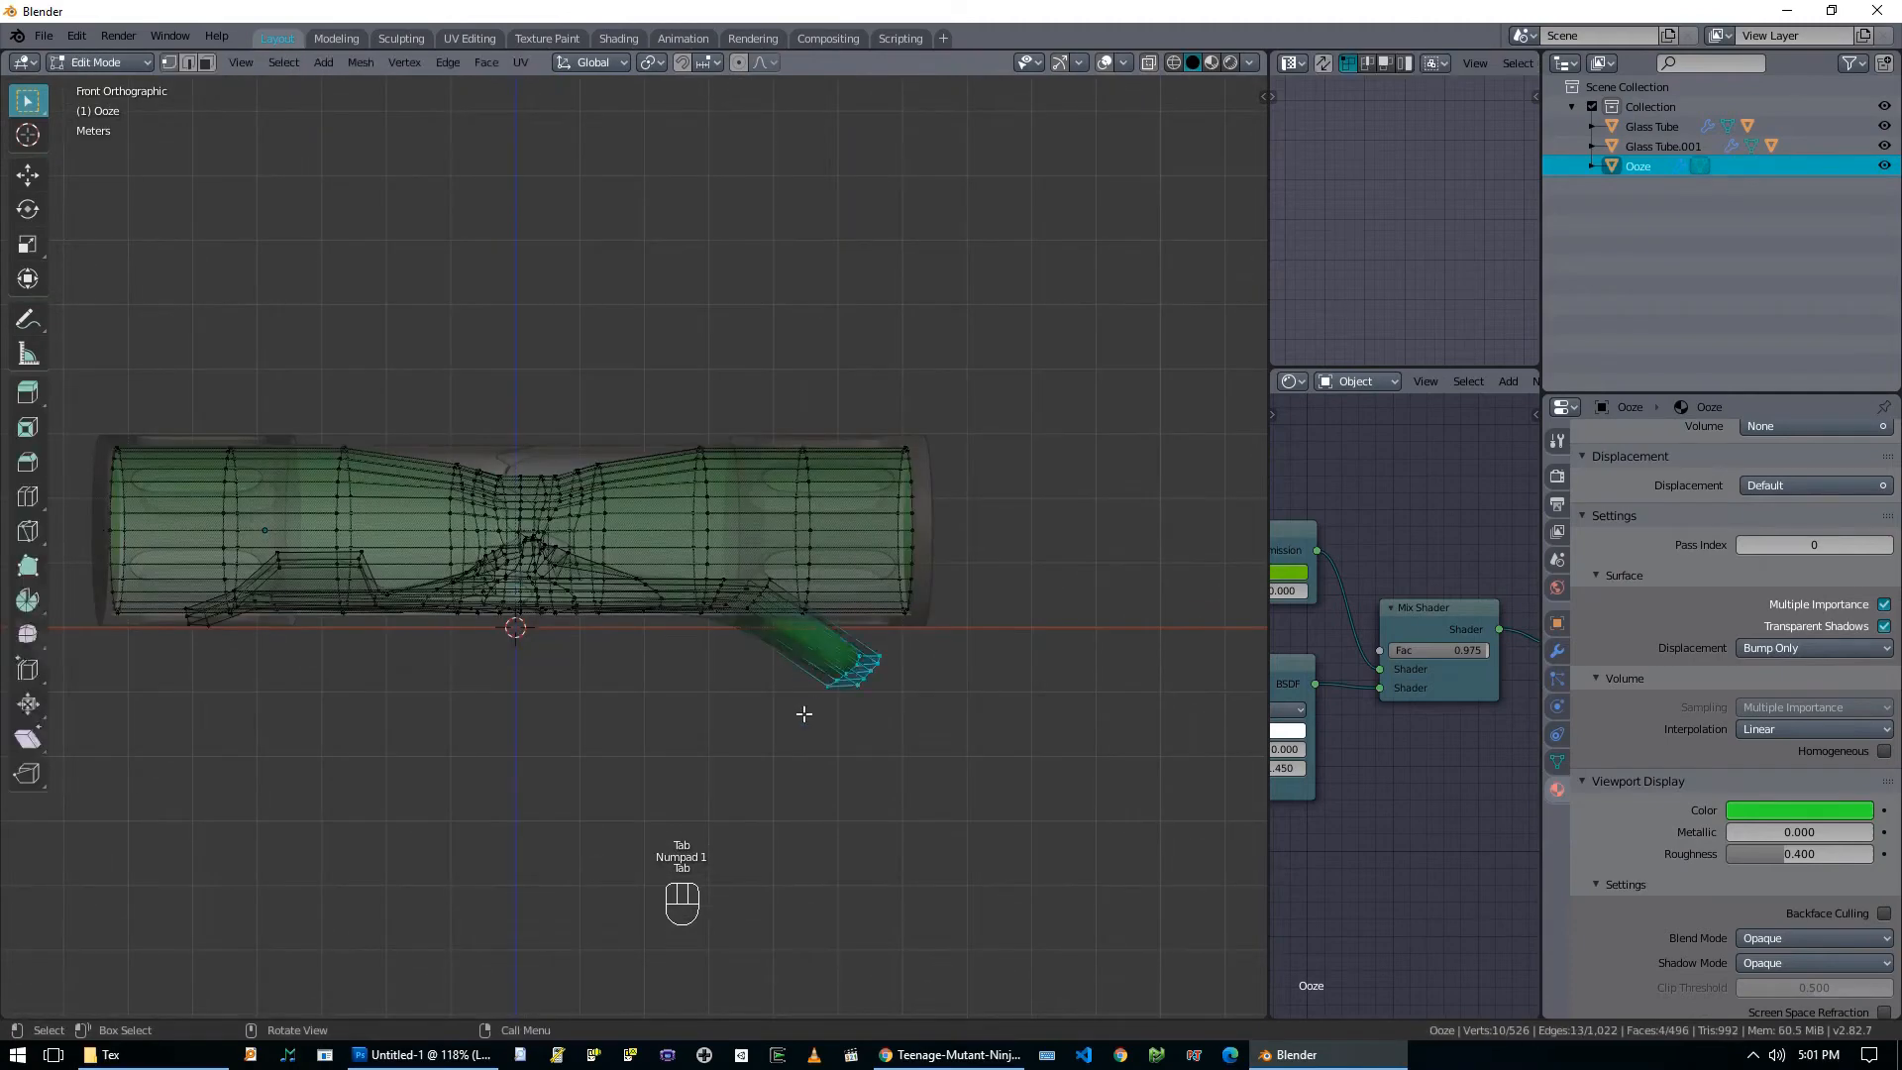
key(g)
click(967, 645)
key(r)
right_click(1103, 632)
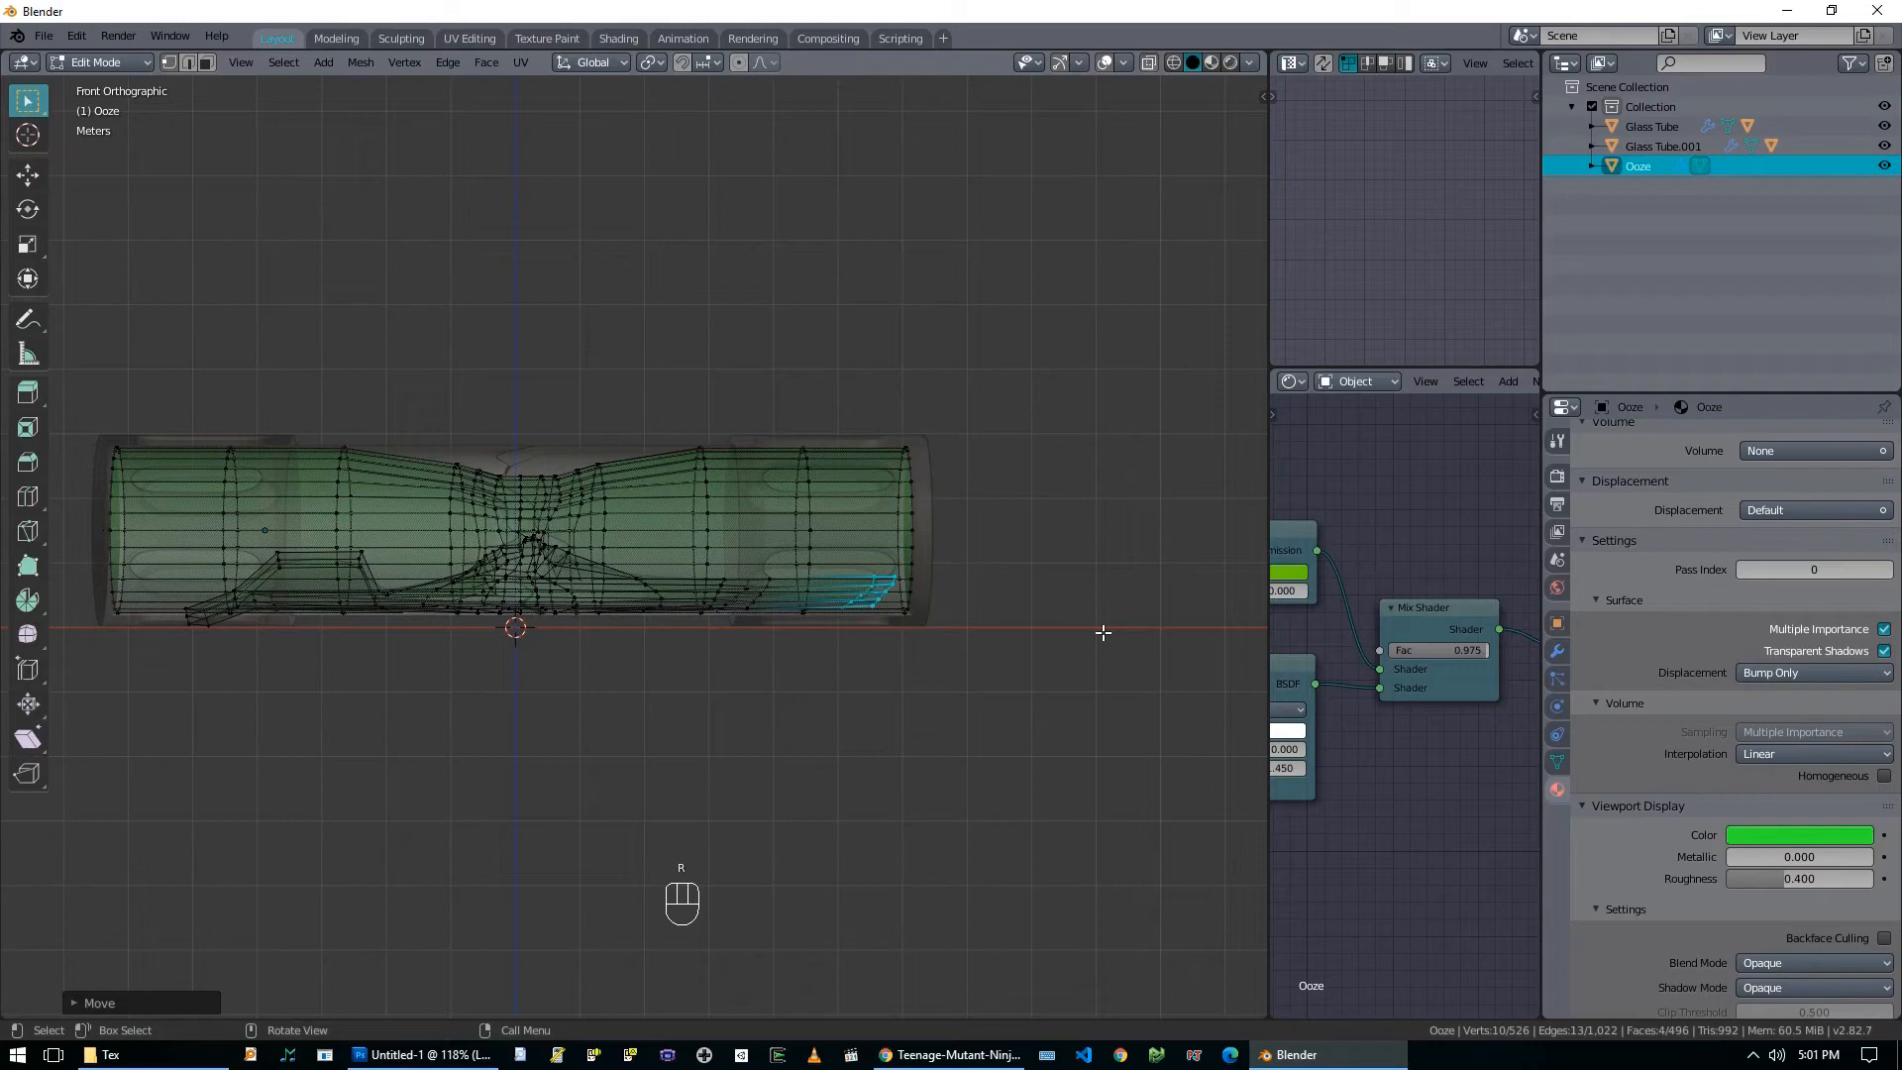
Shear the right lobe's end by about -0.86 to straighten its slanted edge.
key(F3)
text(shear)
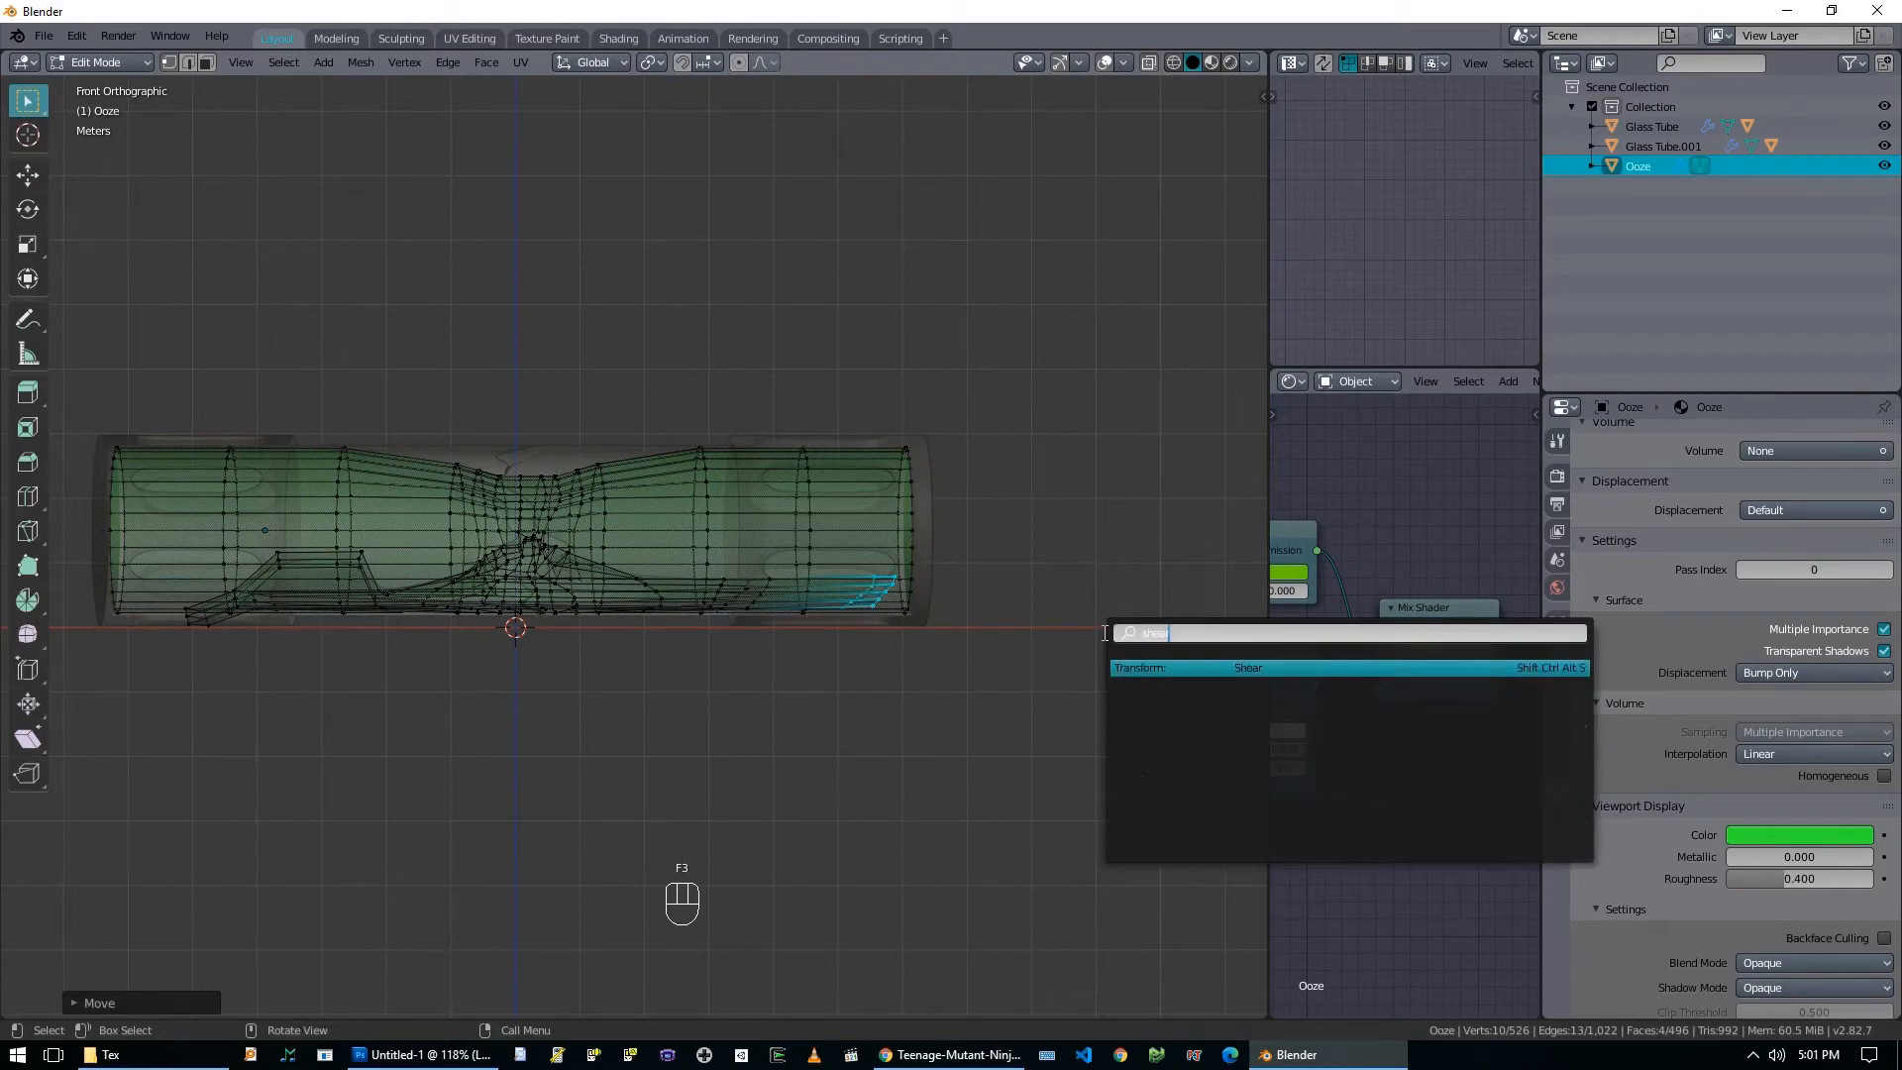
key(Return)
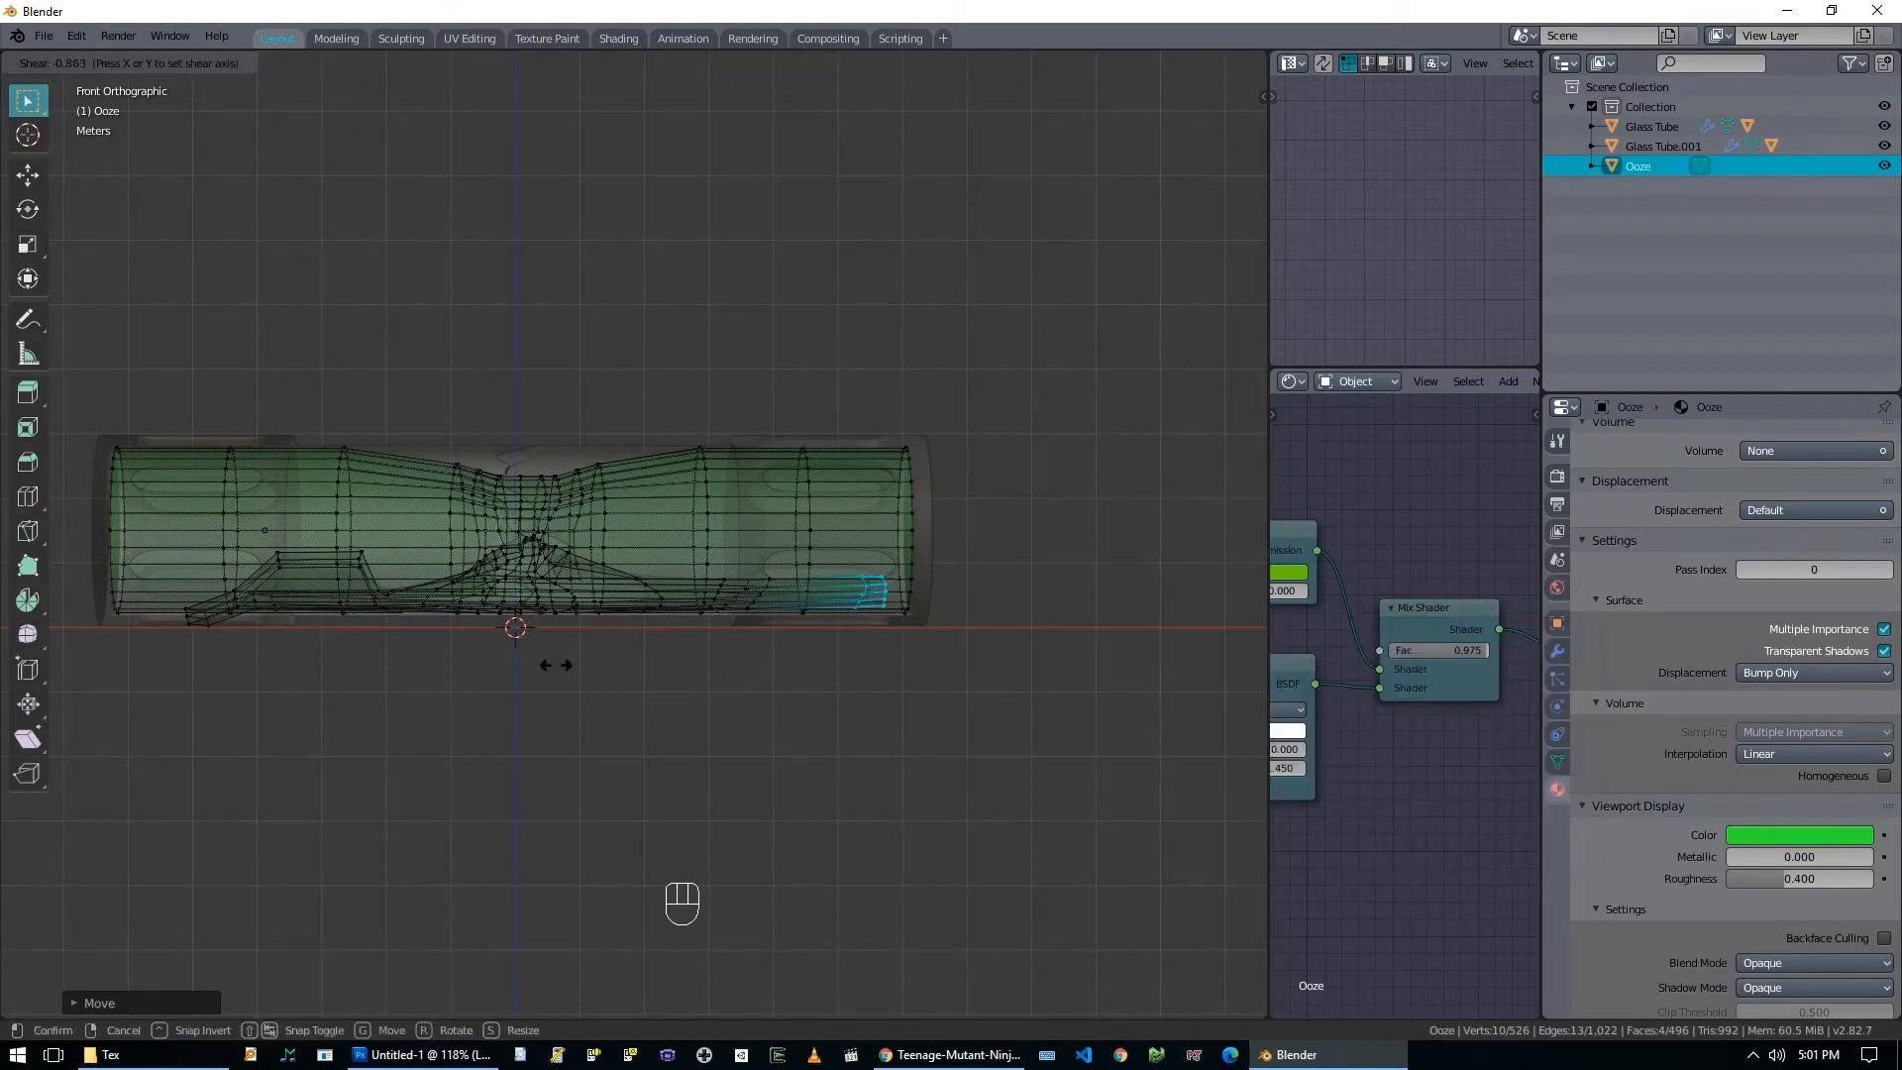
click(555, 665)
key(Tab)
middle_drag(582, 620, 962, 641)
Select the front-left lobe's end and lower it to the puddle's level from the side view.
key(alt+z)
key(Tab)
key(alt+a)
key(alt+z)
key(b)
drag(925, 573, 1004, 650)
key(KP_1)
key(KP_3)
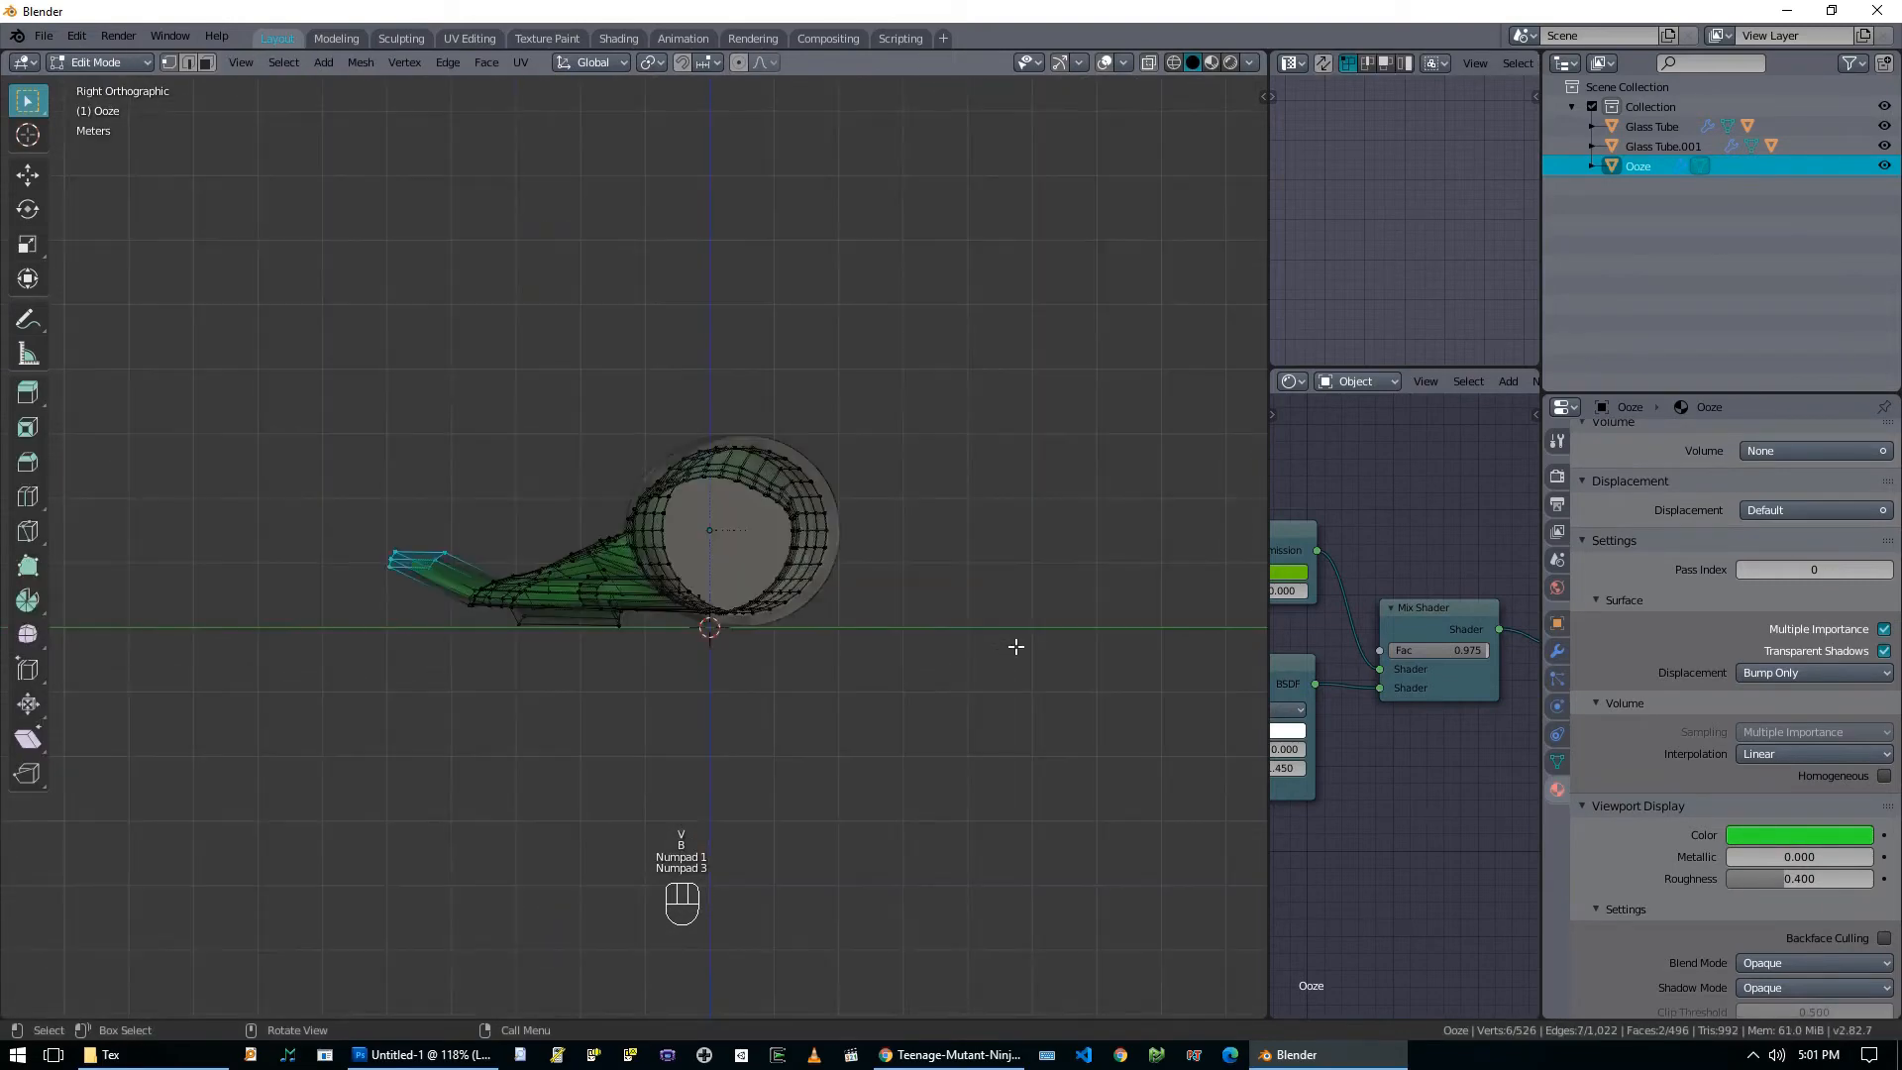
key(g)
click(1001, 683)
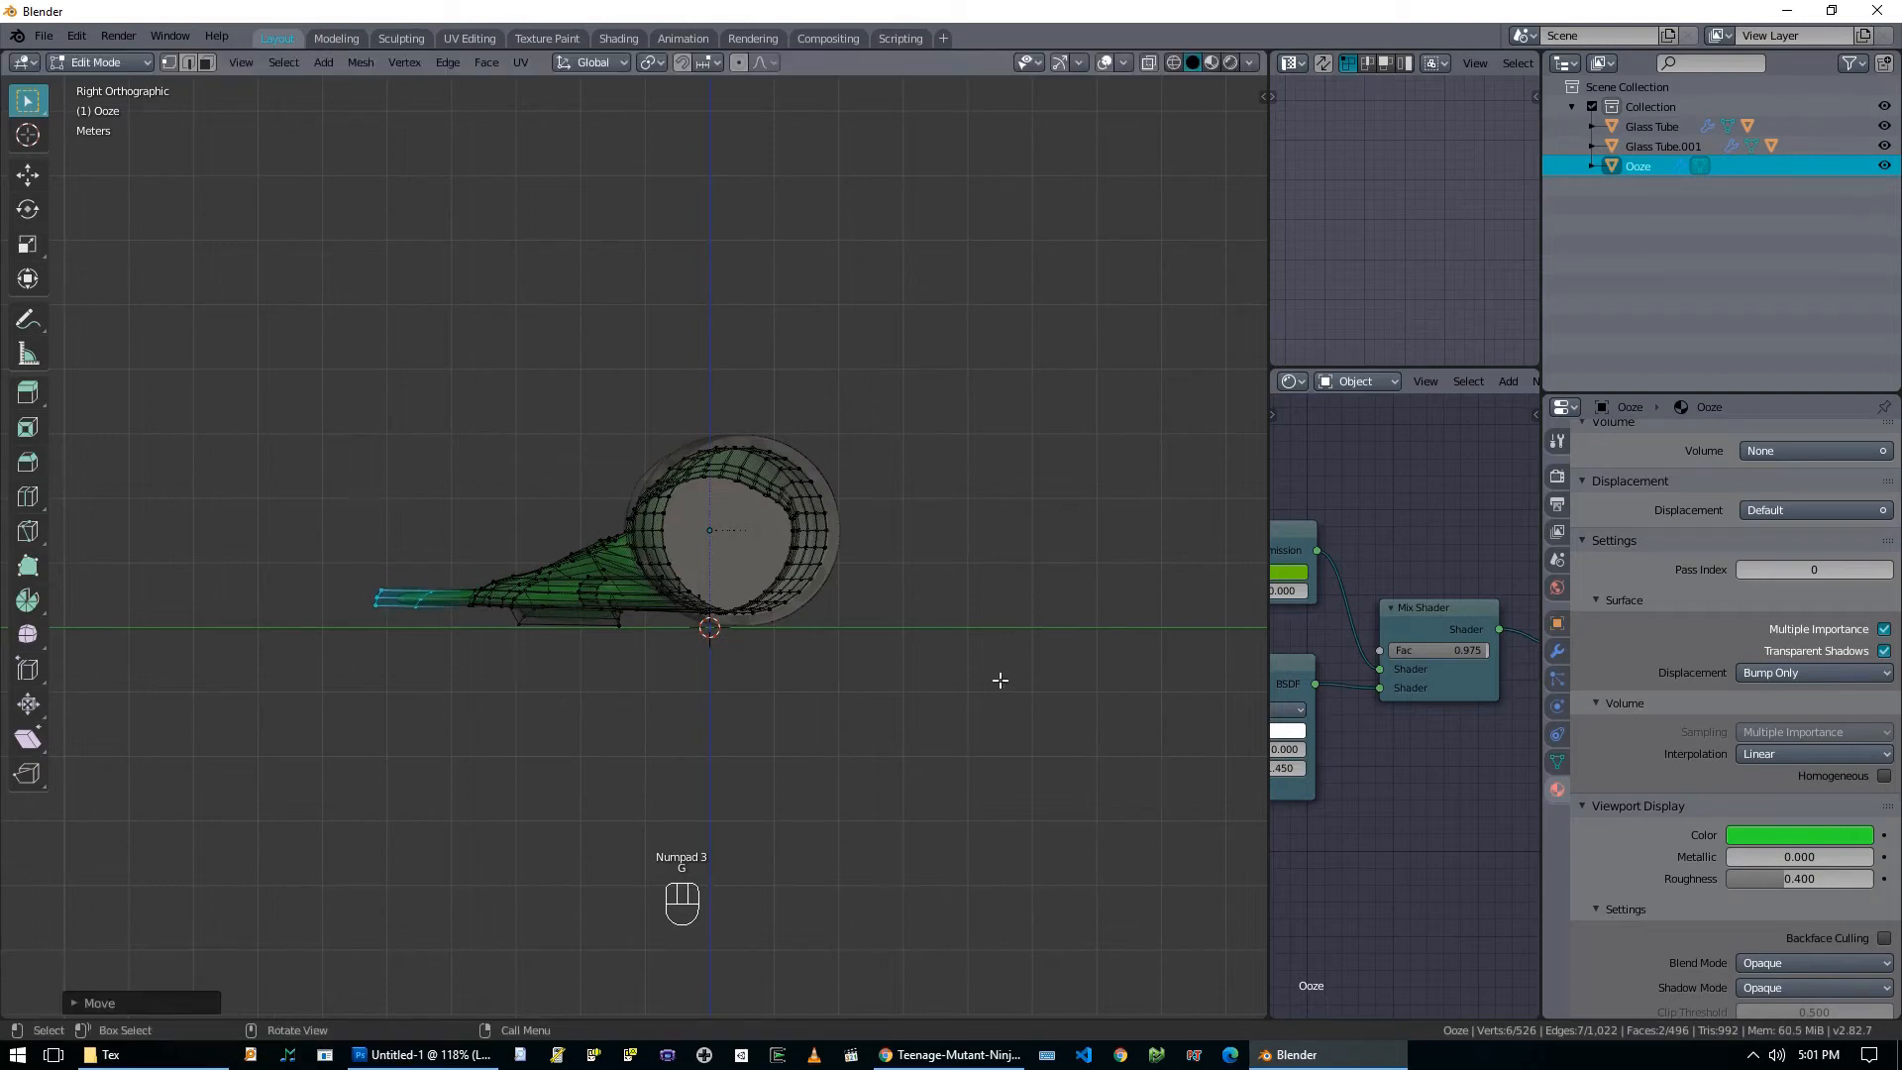
key(F3)
key(Return)
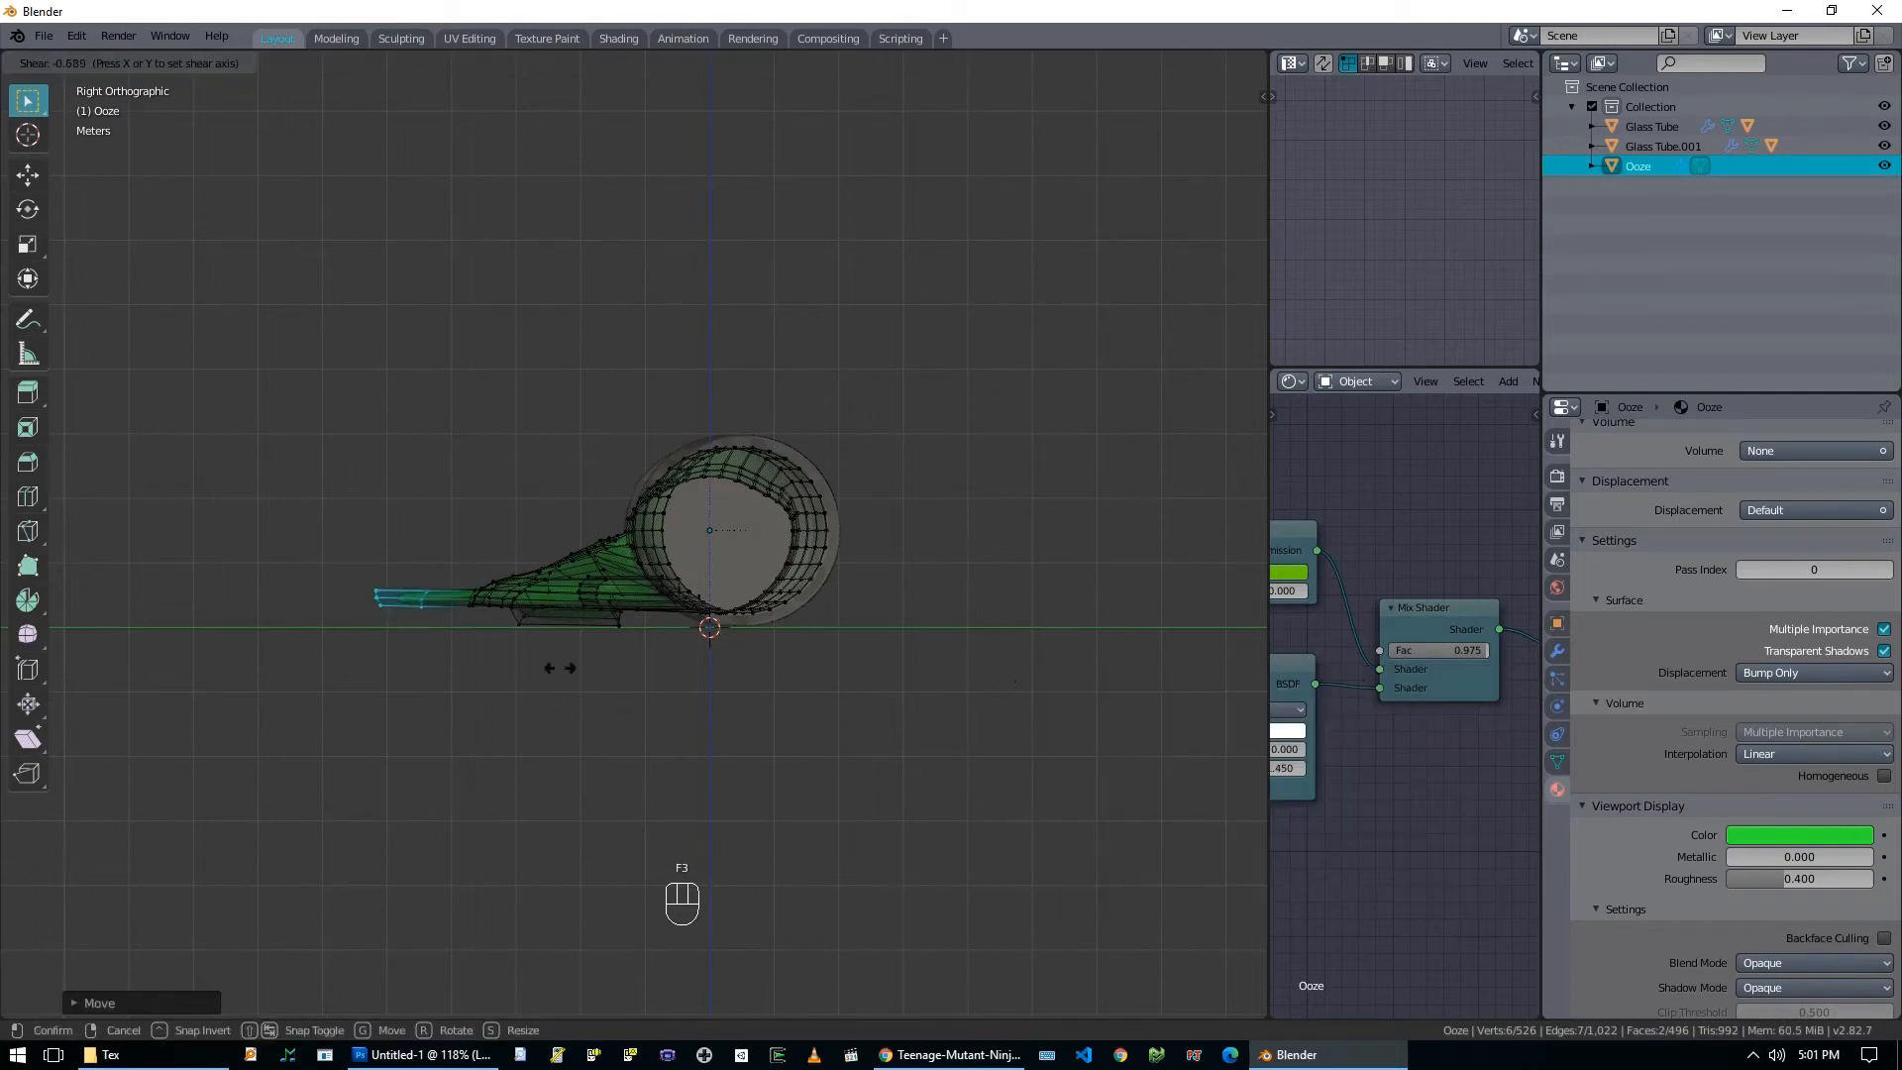
right_click(639, 659)
Nudge the front-left lobe's end into place in the side view.
key(g)
click(694, 662)
middle_drag(695, 662, 1031, 687)
Select the left lobe's end, raise it to the puddle's level in the front view, and return to solid Object Mode.
key(alt+a)
key(b)
drag(331, 671, 406, 735)
key(b)
key(KP_3)
key(KP_1)
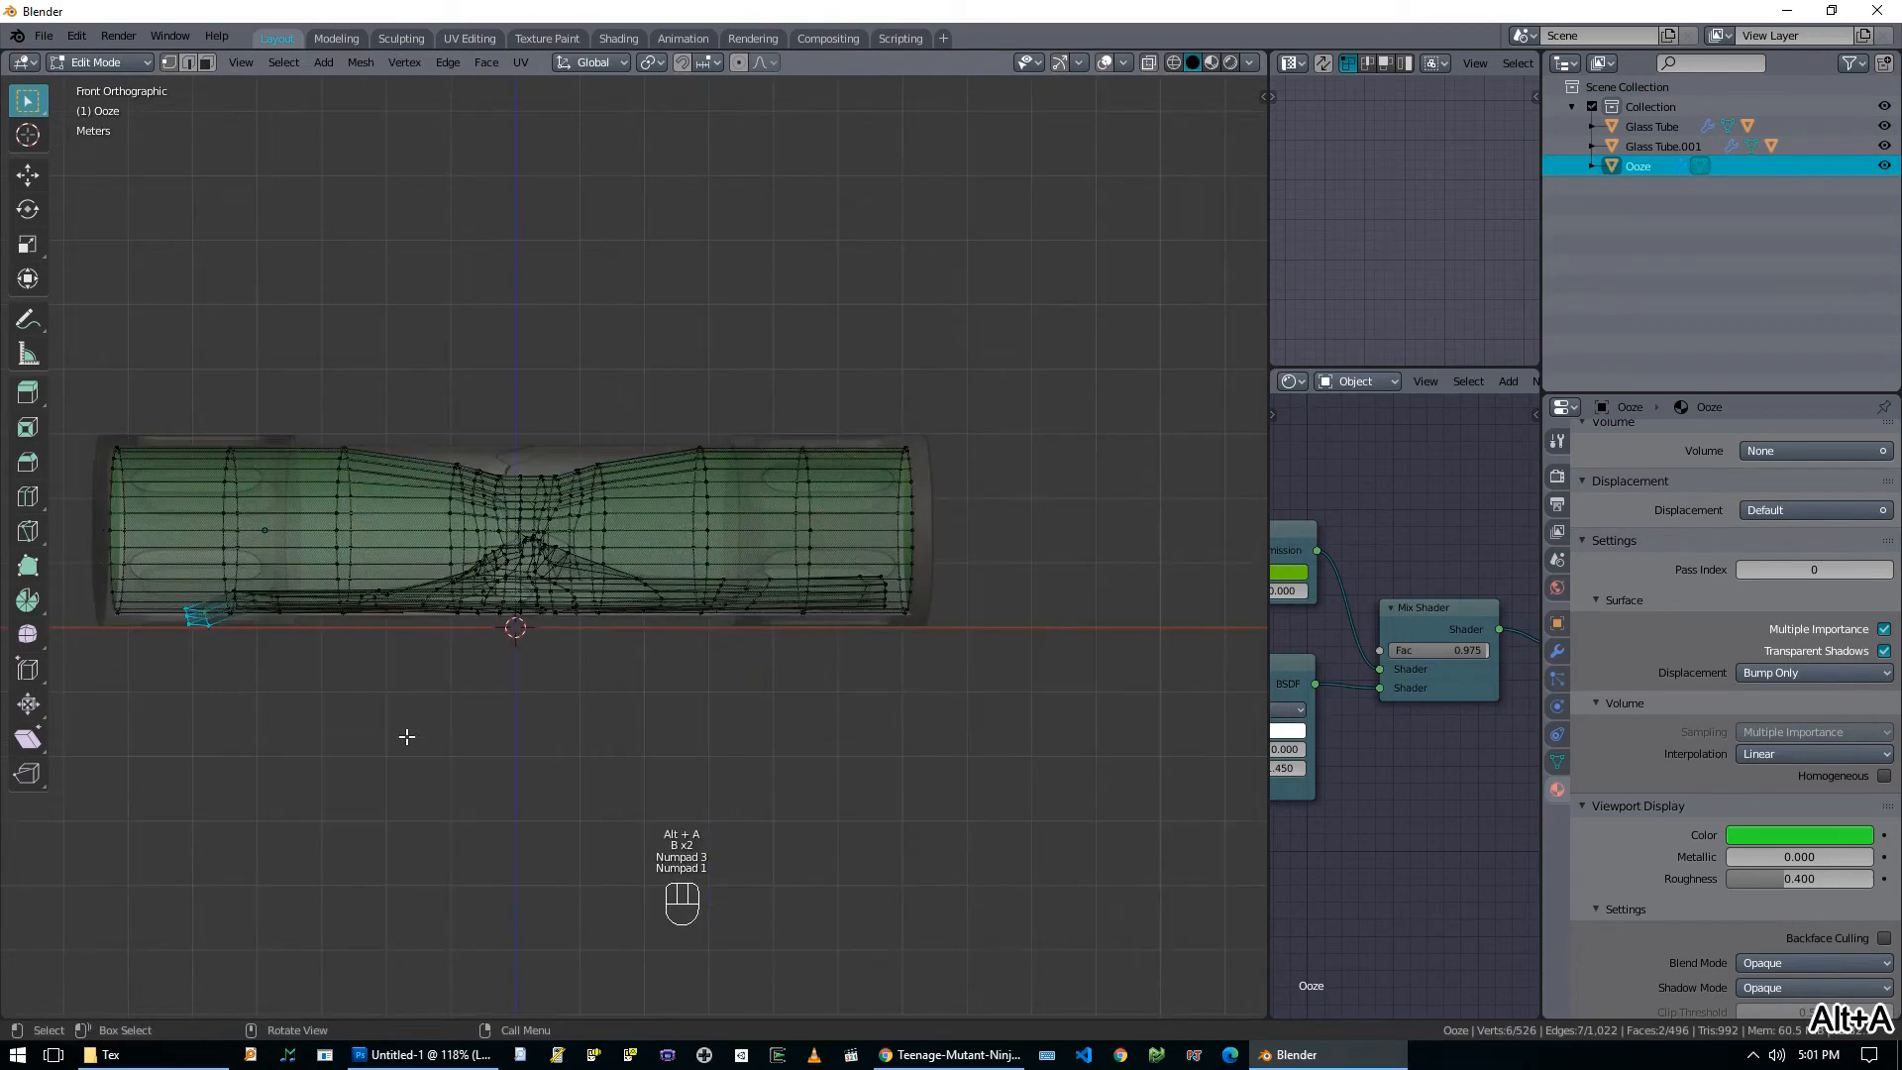
key(g)
click(395, 717)
key(Tab)
key(alt+z)
mouse_move(798, 659)
middle_down()
mouse_move(879, 704)
mouse_move(745, 626)
mouse_move(834, 664)
middle_up()
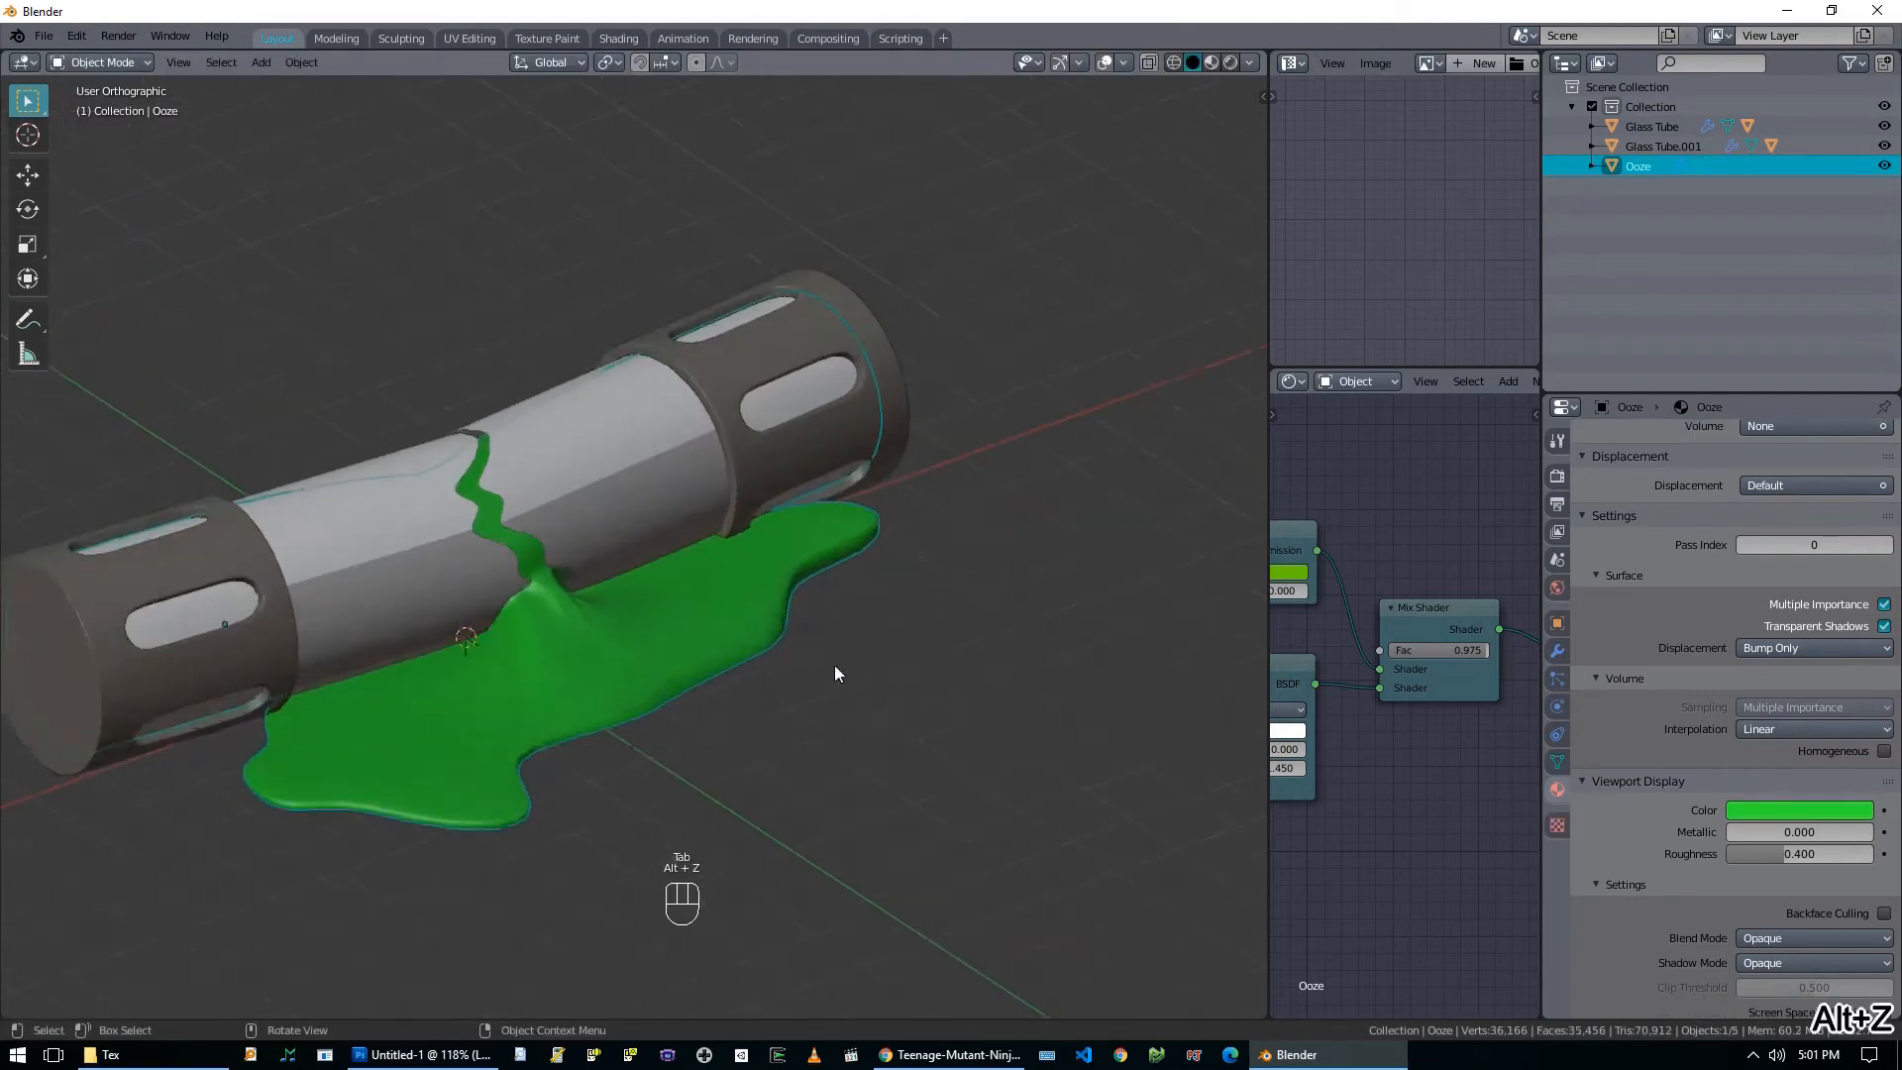
Select all the faces on the underside of the ooze puddle in Edit Mode and switch to the front view.
key(Tab)
scroll(793, 634, up, 4)
middle_drag(766, 612, 415, 380)
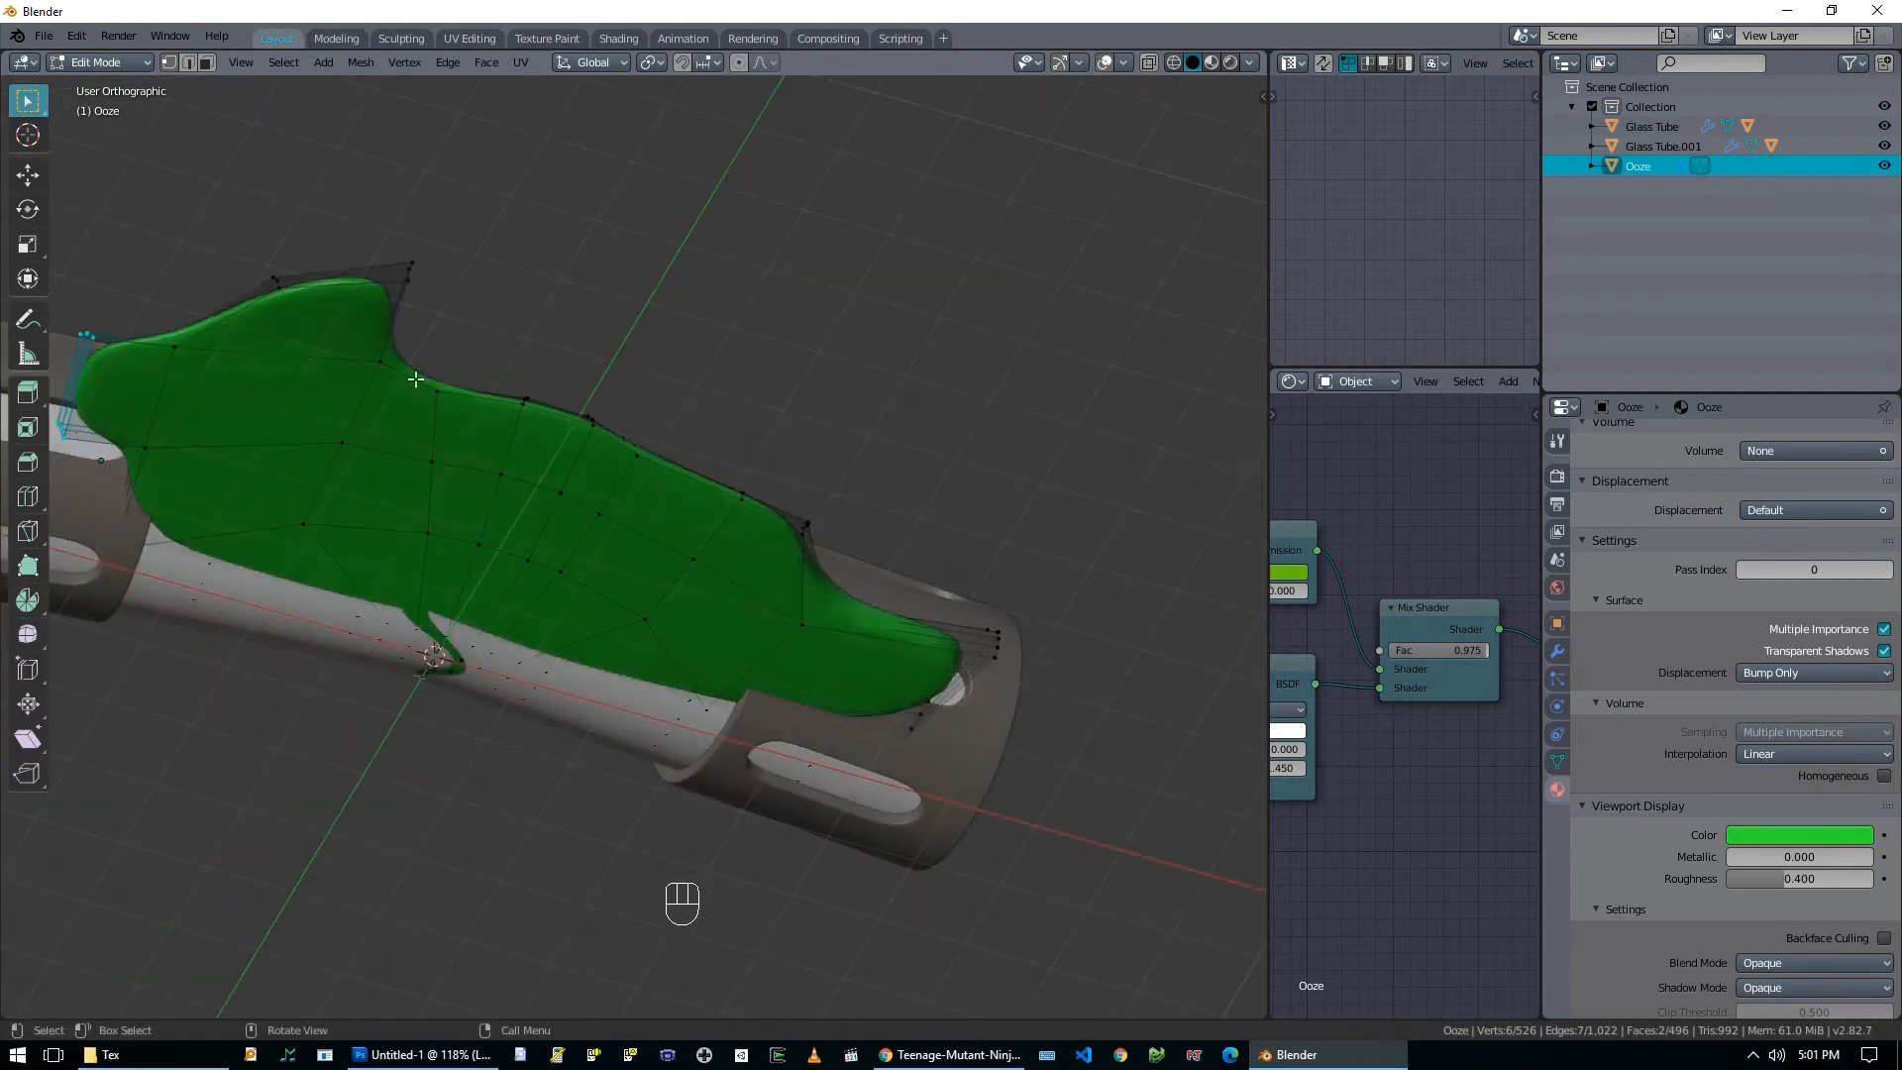
key(alt+a)
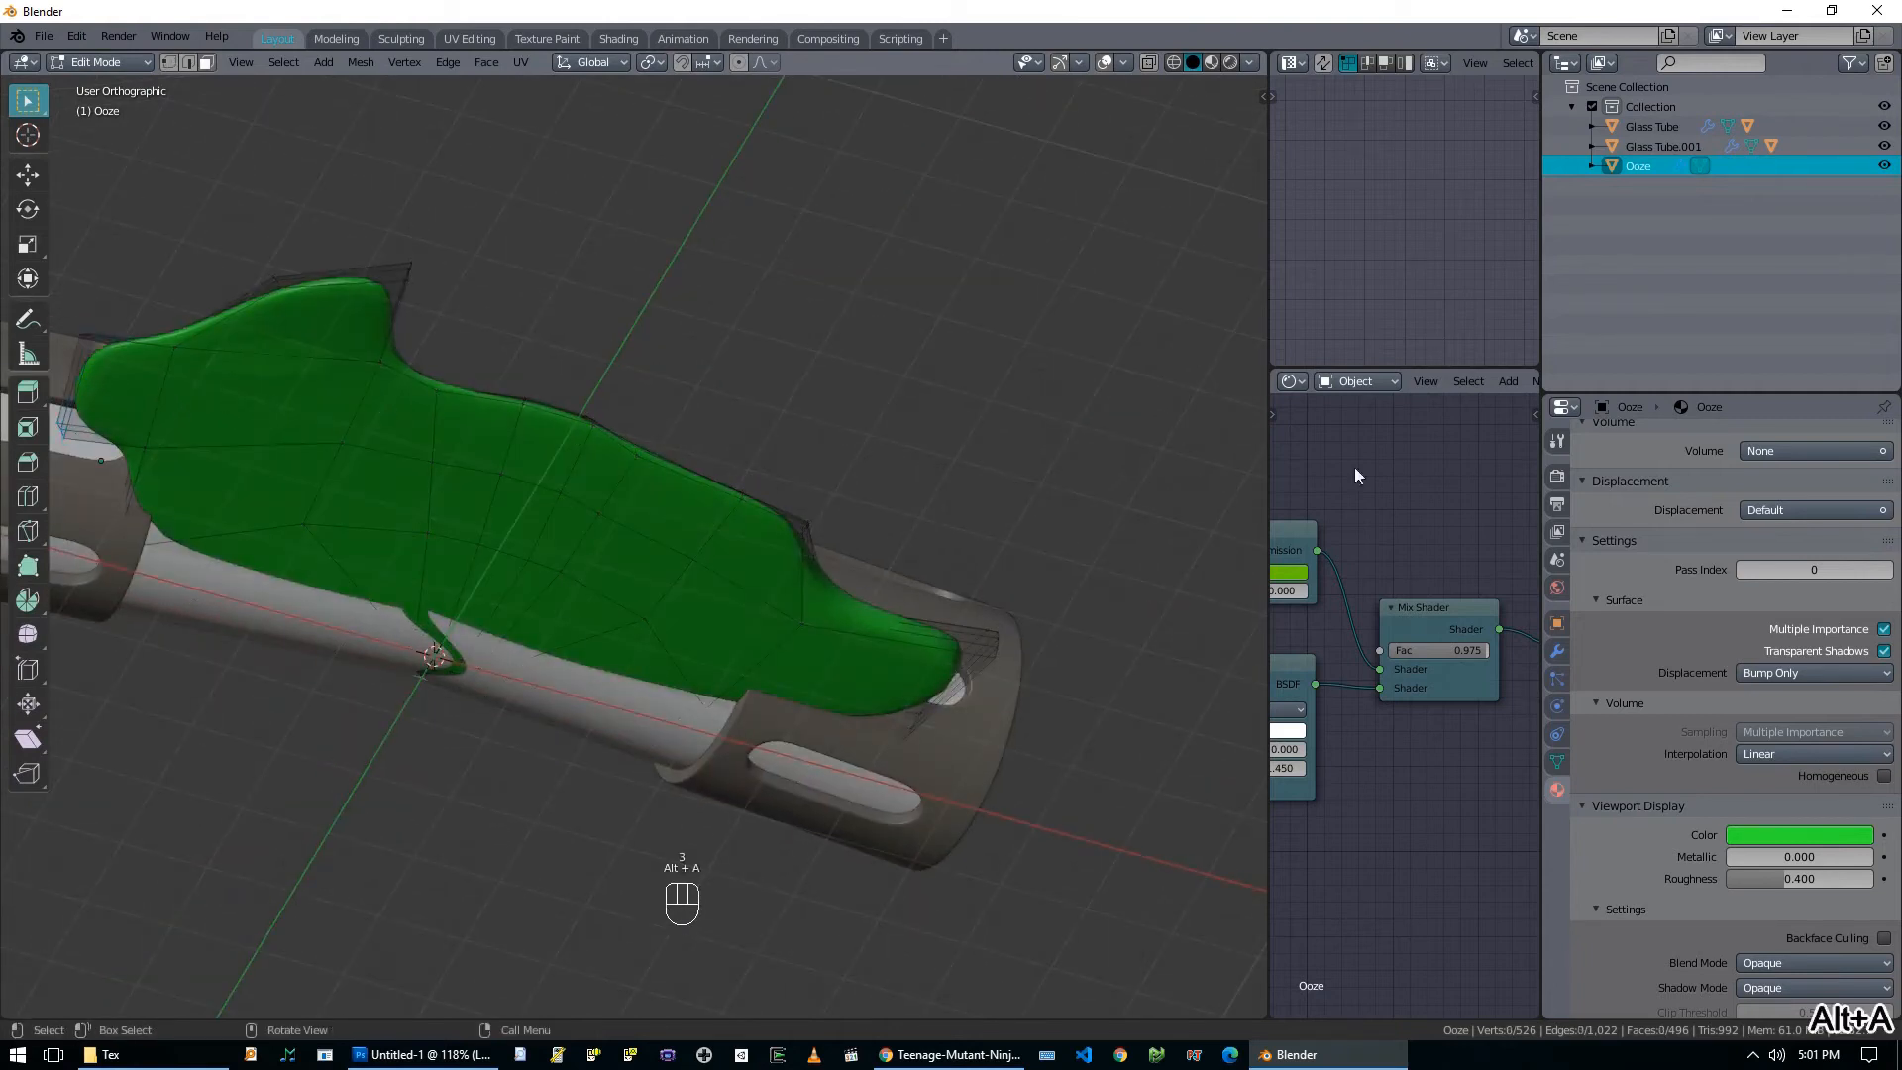
click(116, 401)
key(c)
mouse_move(259, 449)
mouse_down()
mouse_move(241, 476)
mouse_move(390, 539)
mouse_move(454, 600)
mouse_move(565, 637)
mouse_move(722, 666)
mouse_move(807, 628)
mouse_move(709, 564)
mouse_move(462, 463)
mouse_move(318, 370)
mouse_up()
key(Escape)
mouse_move(333, 442)
middle_down()
mouse_move(535, 555)
mouse_move(630, 510)
mouse_move(336, 621)
mouse_move(701, 628)
middle_up()
key(b)
drag(676, 622, 969, 660)
middle_drag(970, 660, 837, 628)
key(b)
scroll(723, 681, down, 3)
key(KP_1)
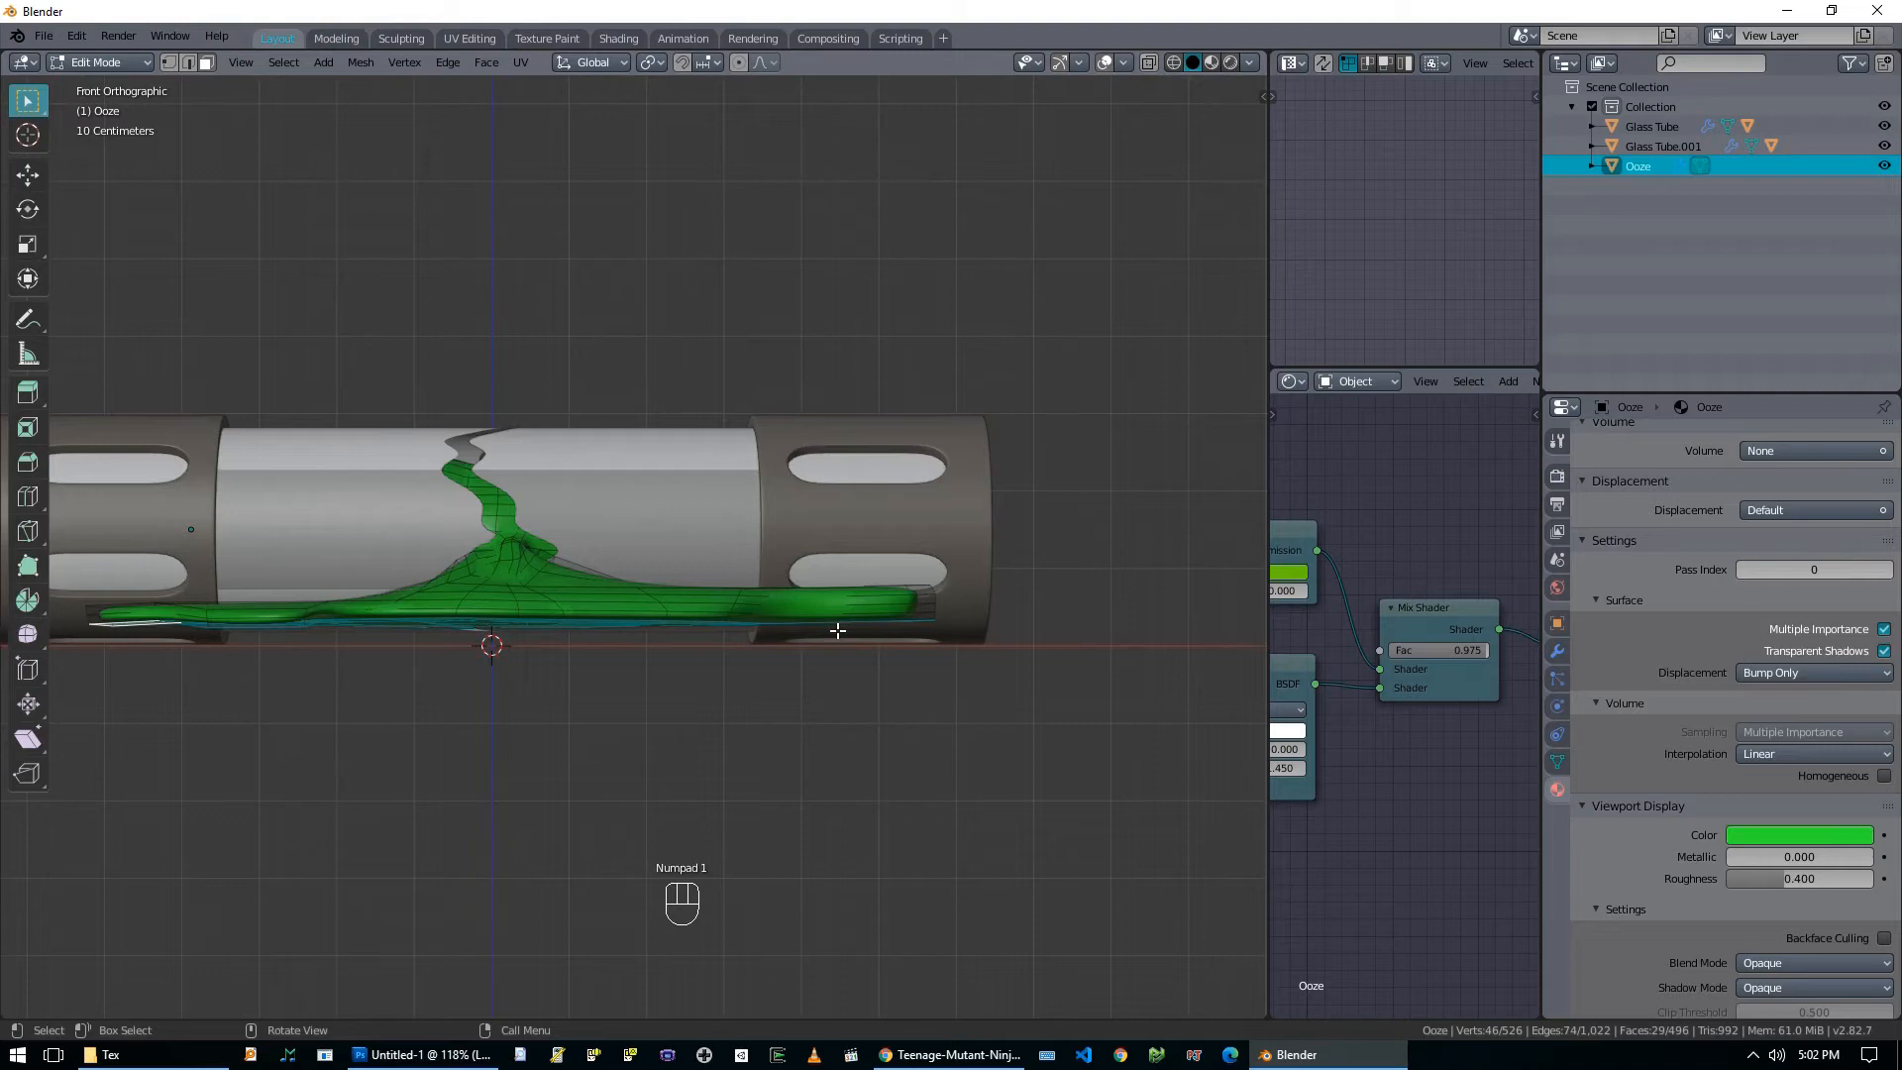
Extrude the selected underside faces downward along Z to thicken the puddle, and return to Object Mode.
key(e)
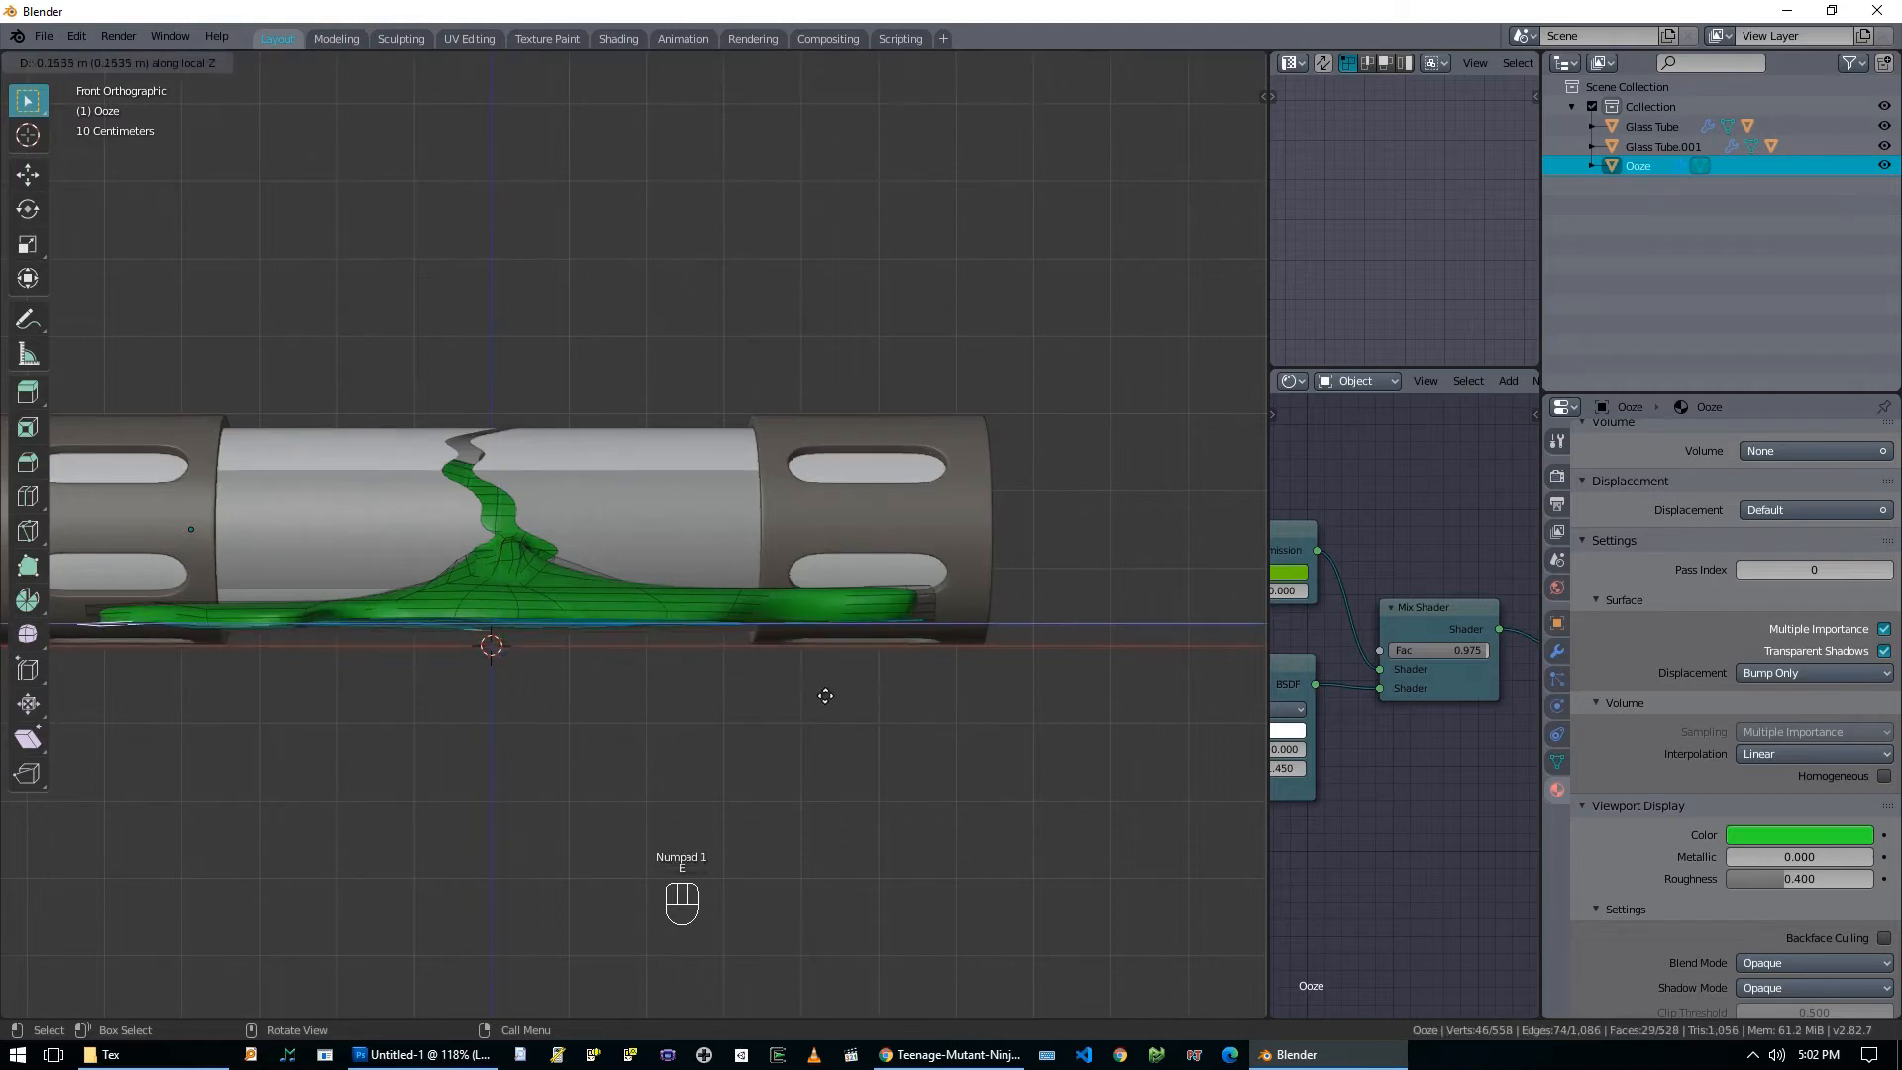
key(z)
click(854, 730)
middle_drag(854, 730, 791, 735)
key(Tab)
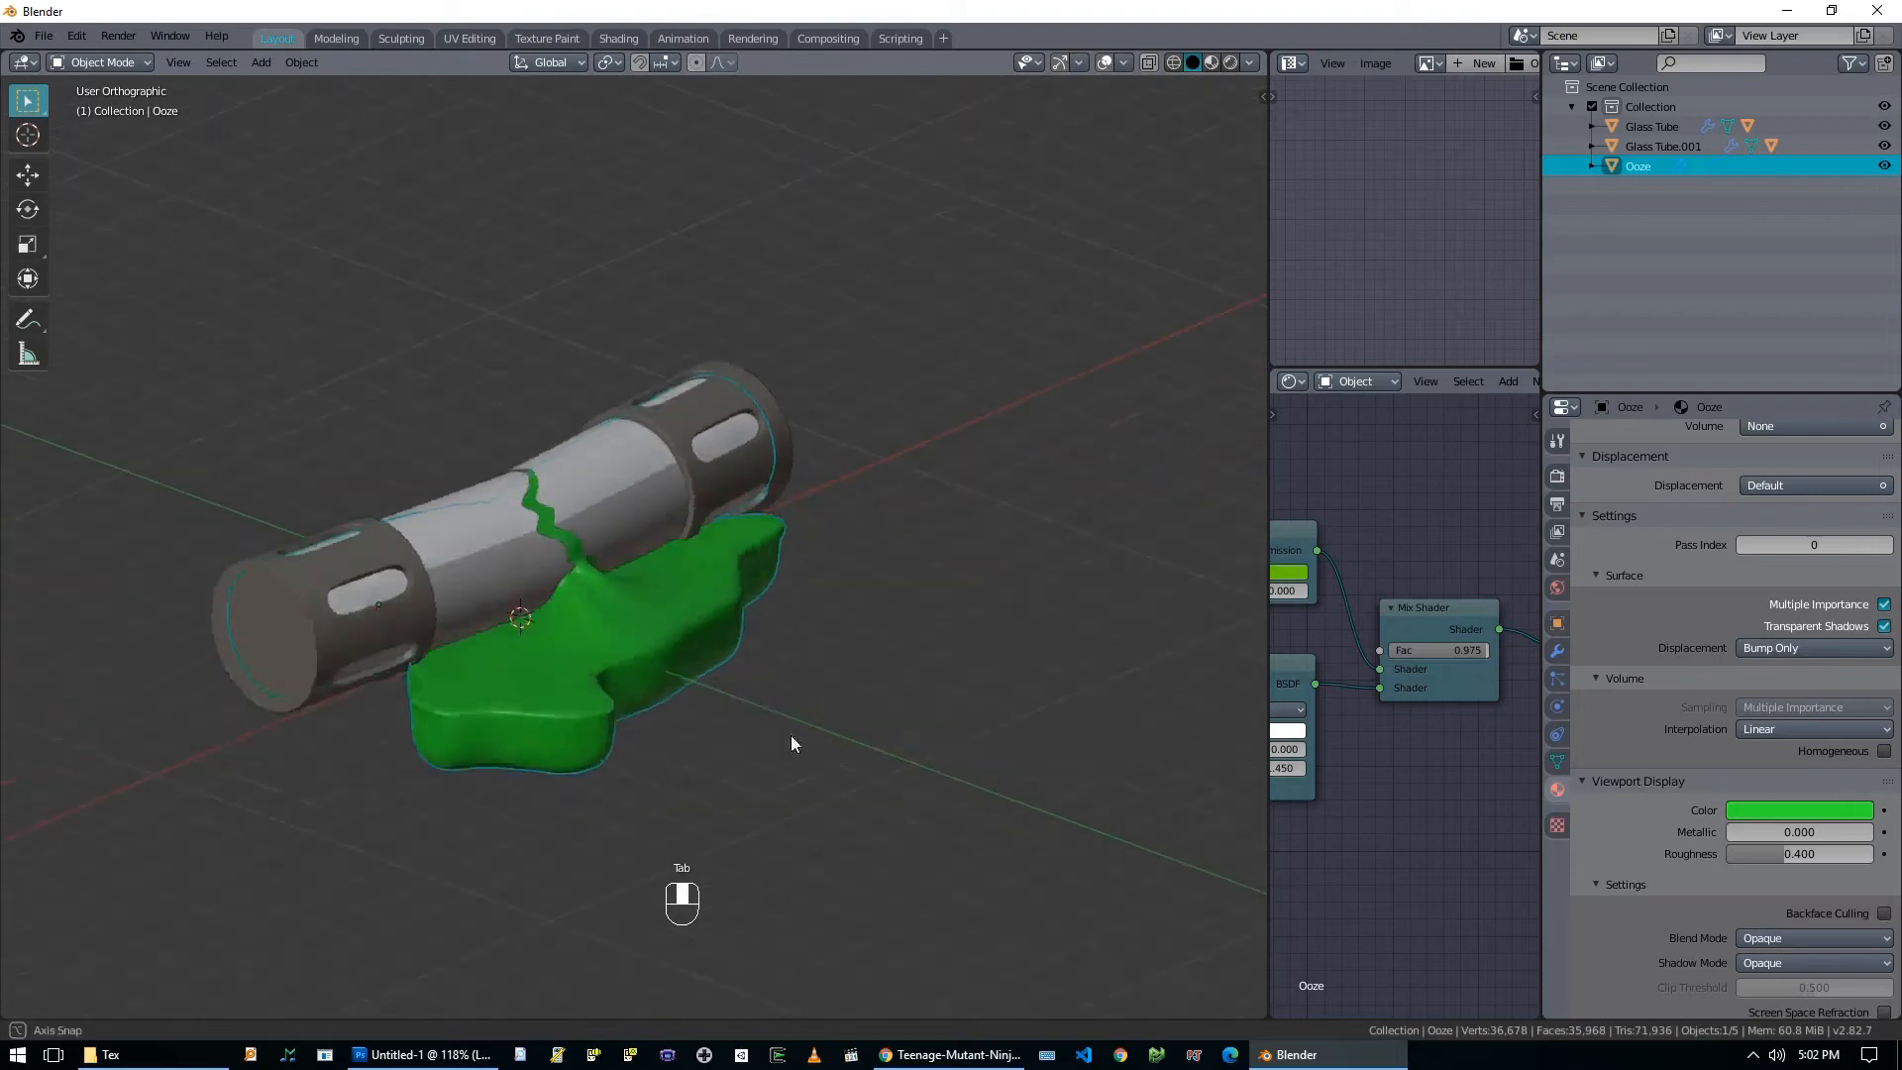
Dissolve the closely spaced edge loops around the puddle's rim to soften its side, and return to Object Mode.
scroll(788, 722, up, 3)
key(Tab)
scroll(704, 806, up, 1)
scroll(585, 890, down, 2)
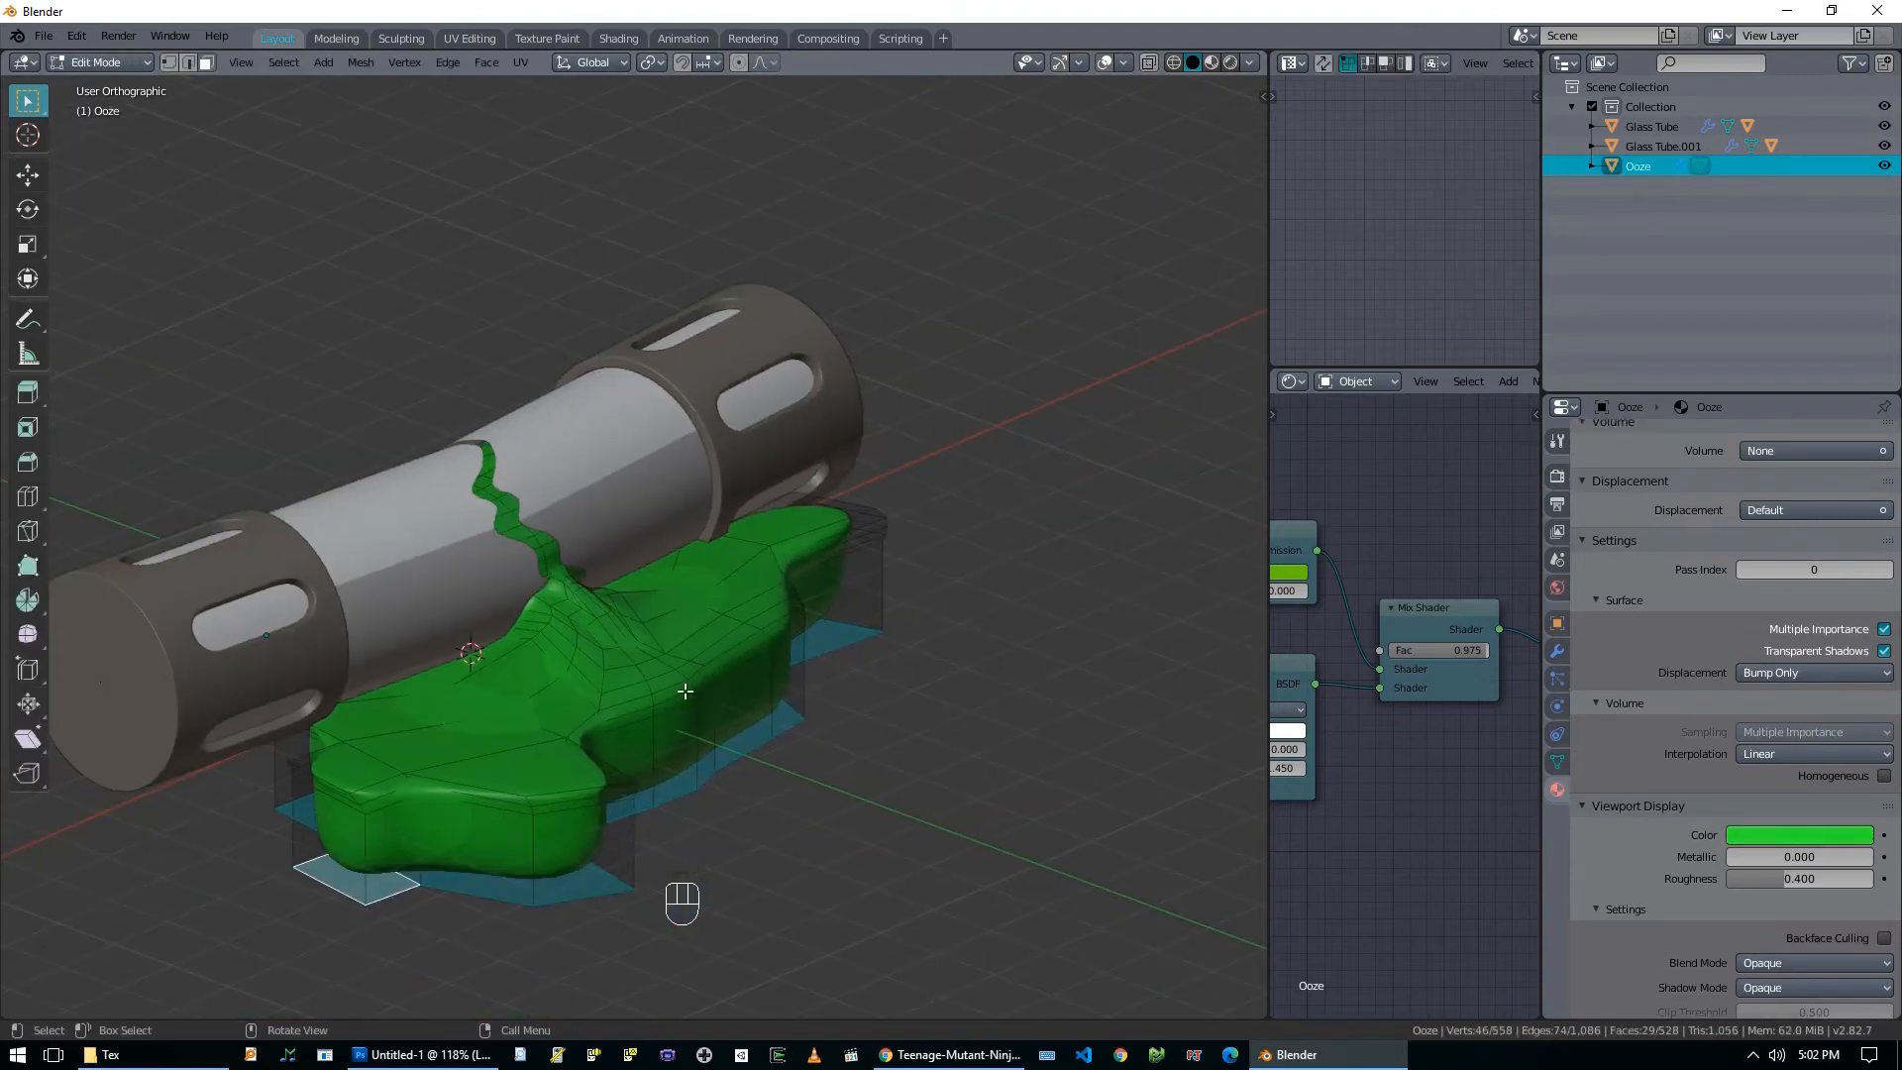
shift+middle_drag(589, 812, 641, 713)
alt+click(618, 715)
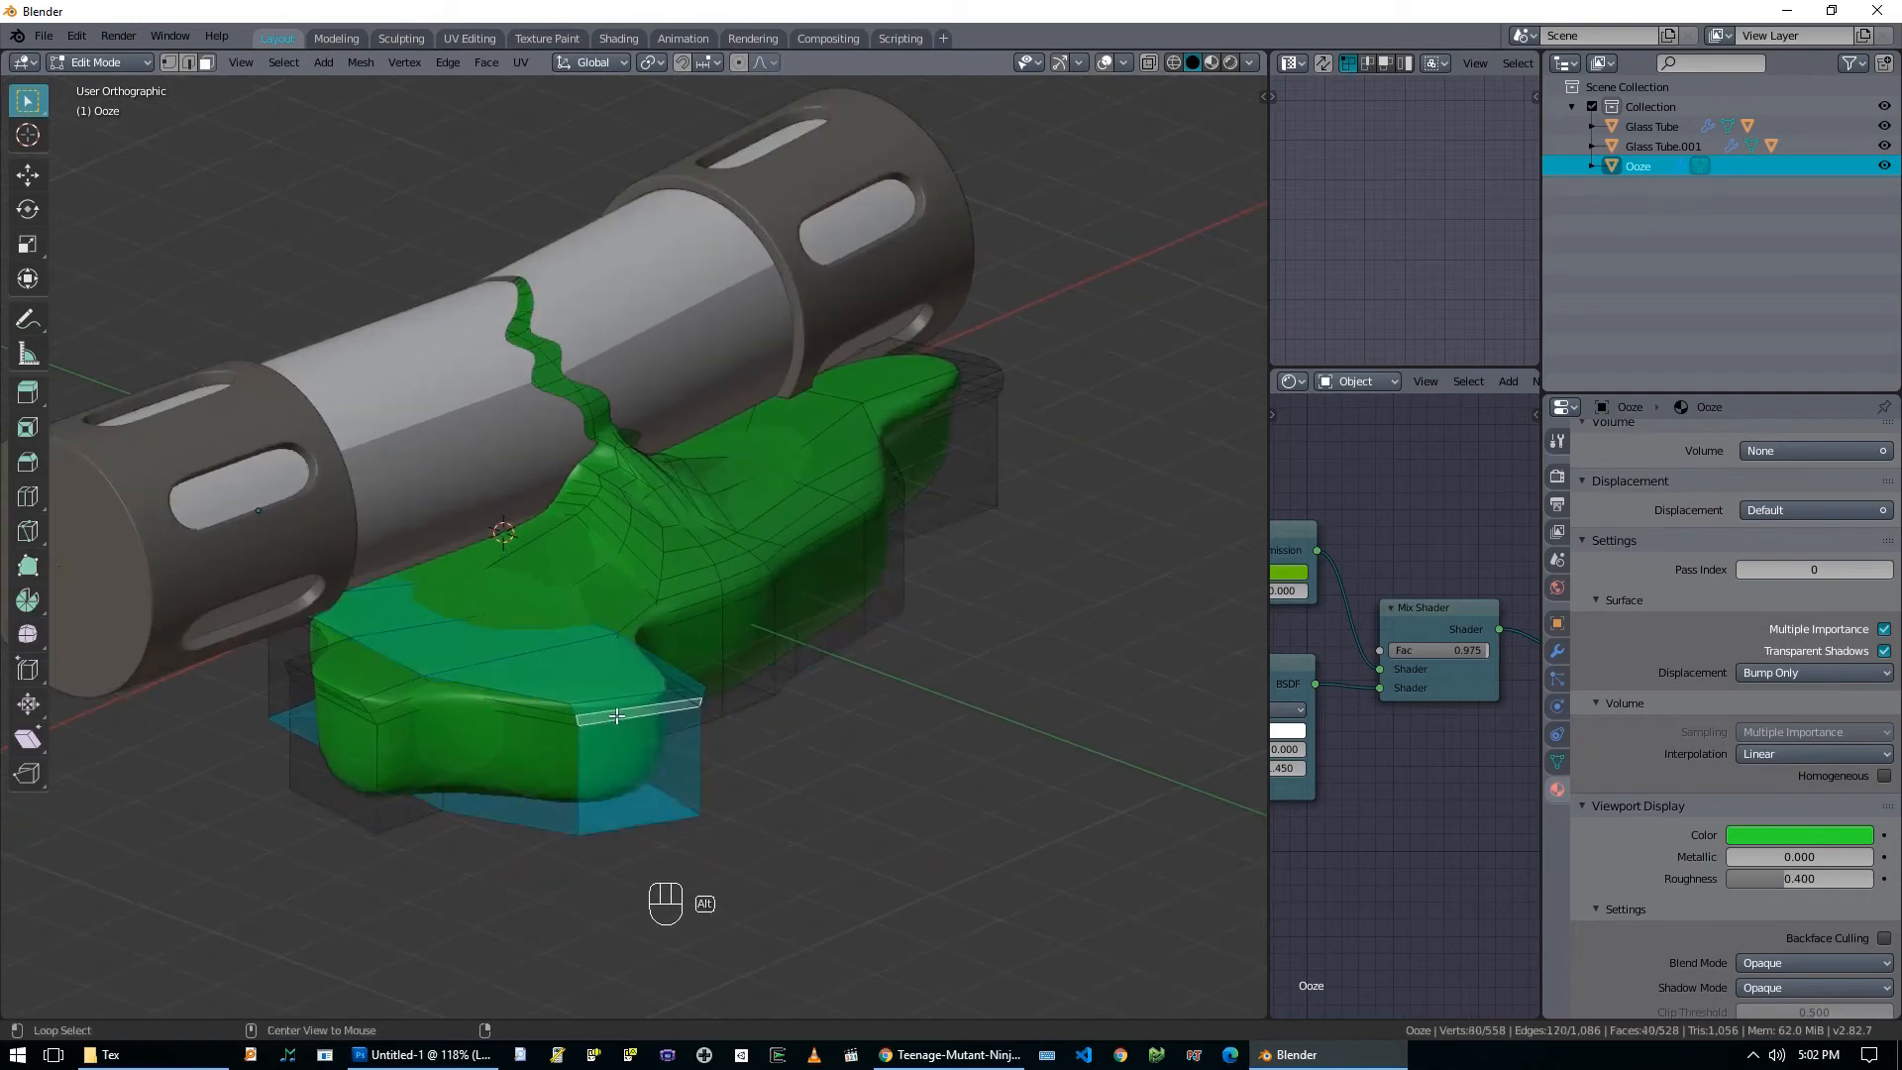
key(2)
alt+click(609, 720)
key(x)
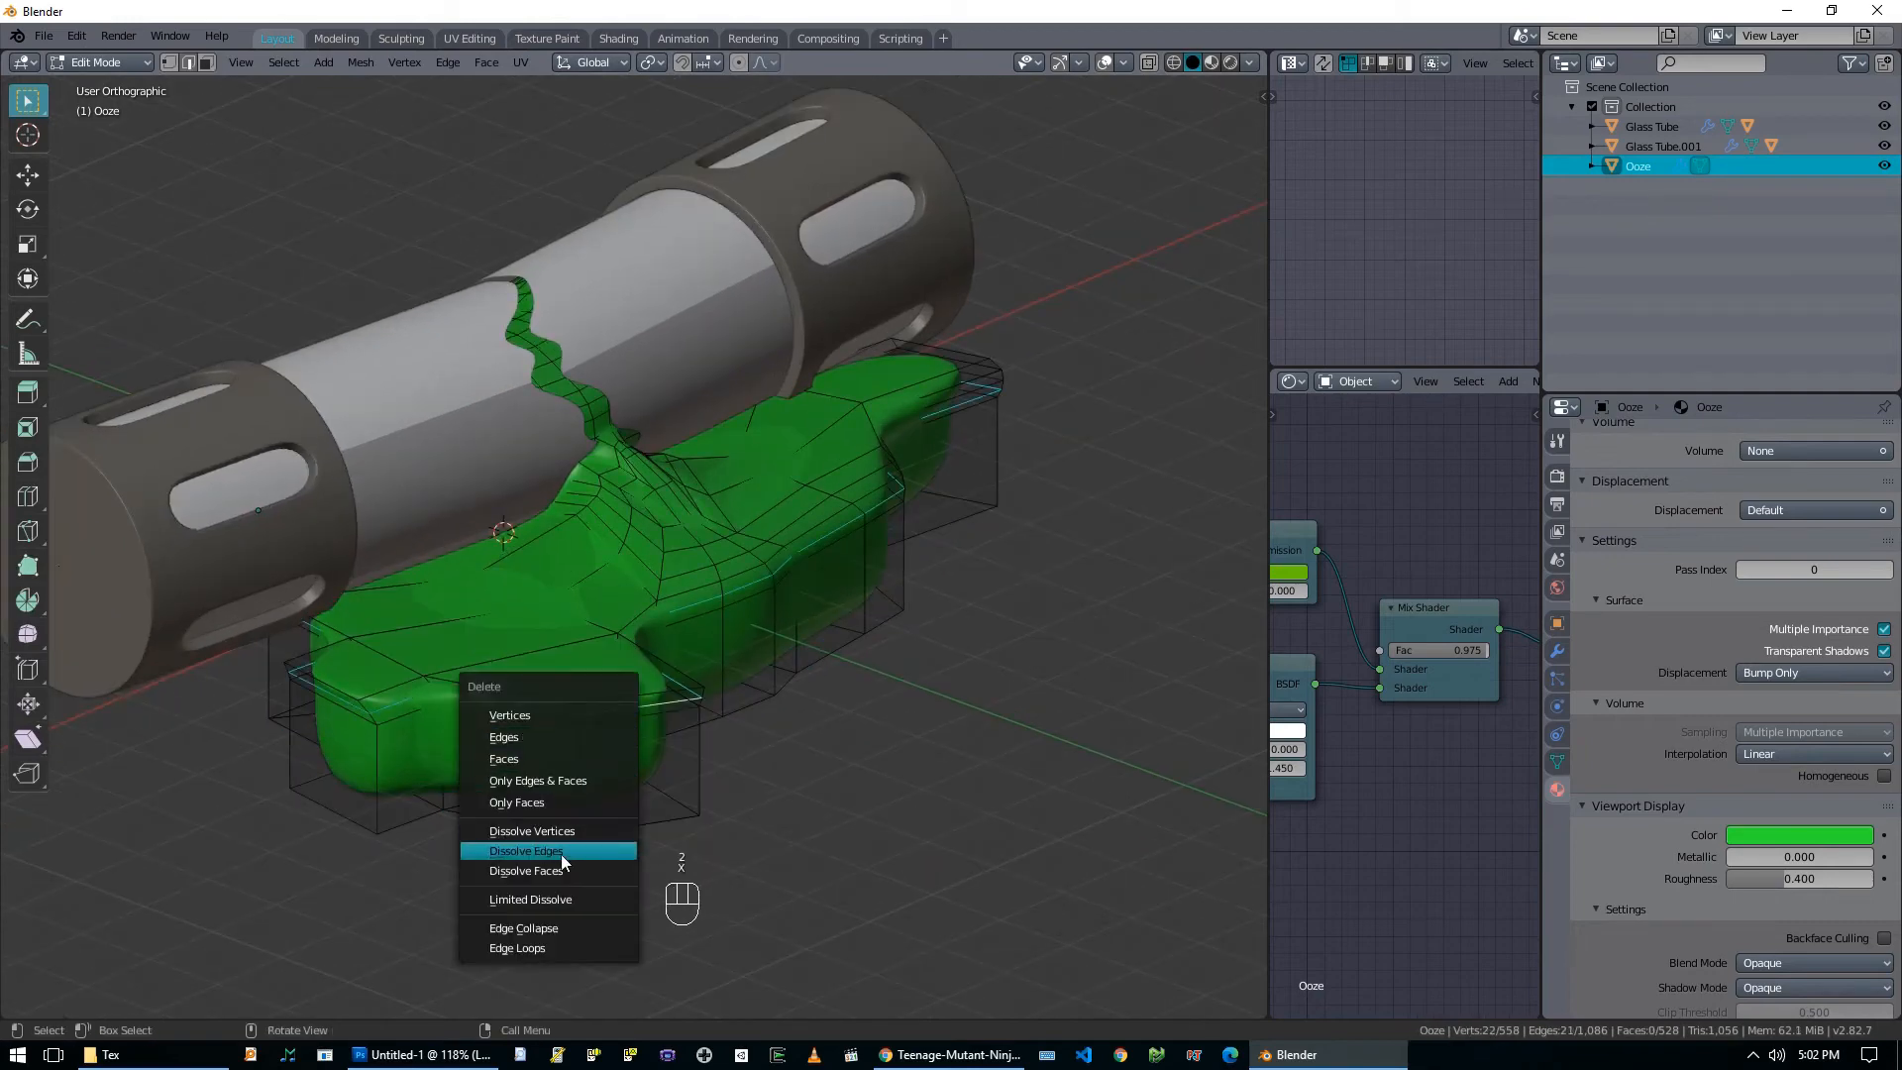
click(564, 854)
key(x)
click(610, 722)
key(Tab)
middle_drag(749, 751, 656, 752)
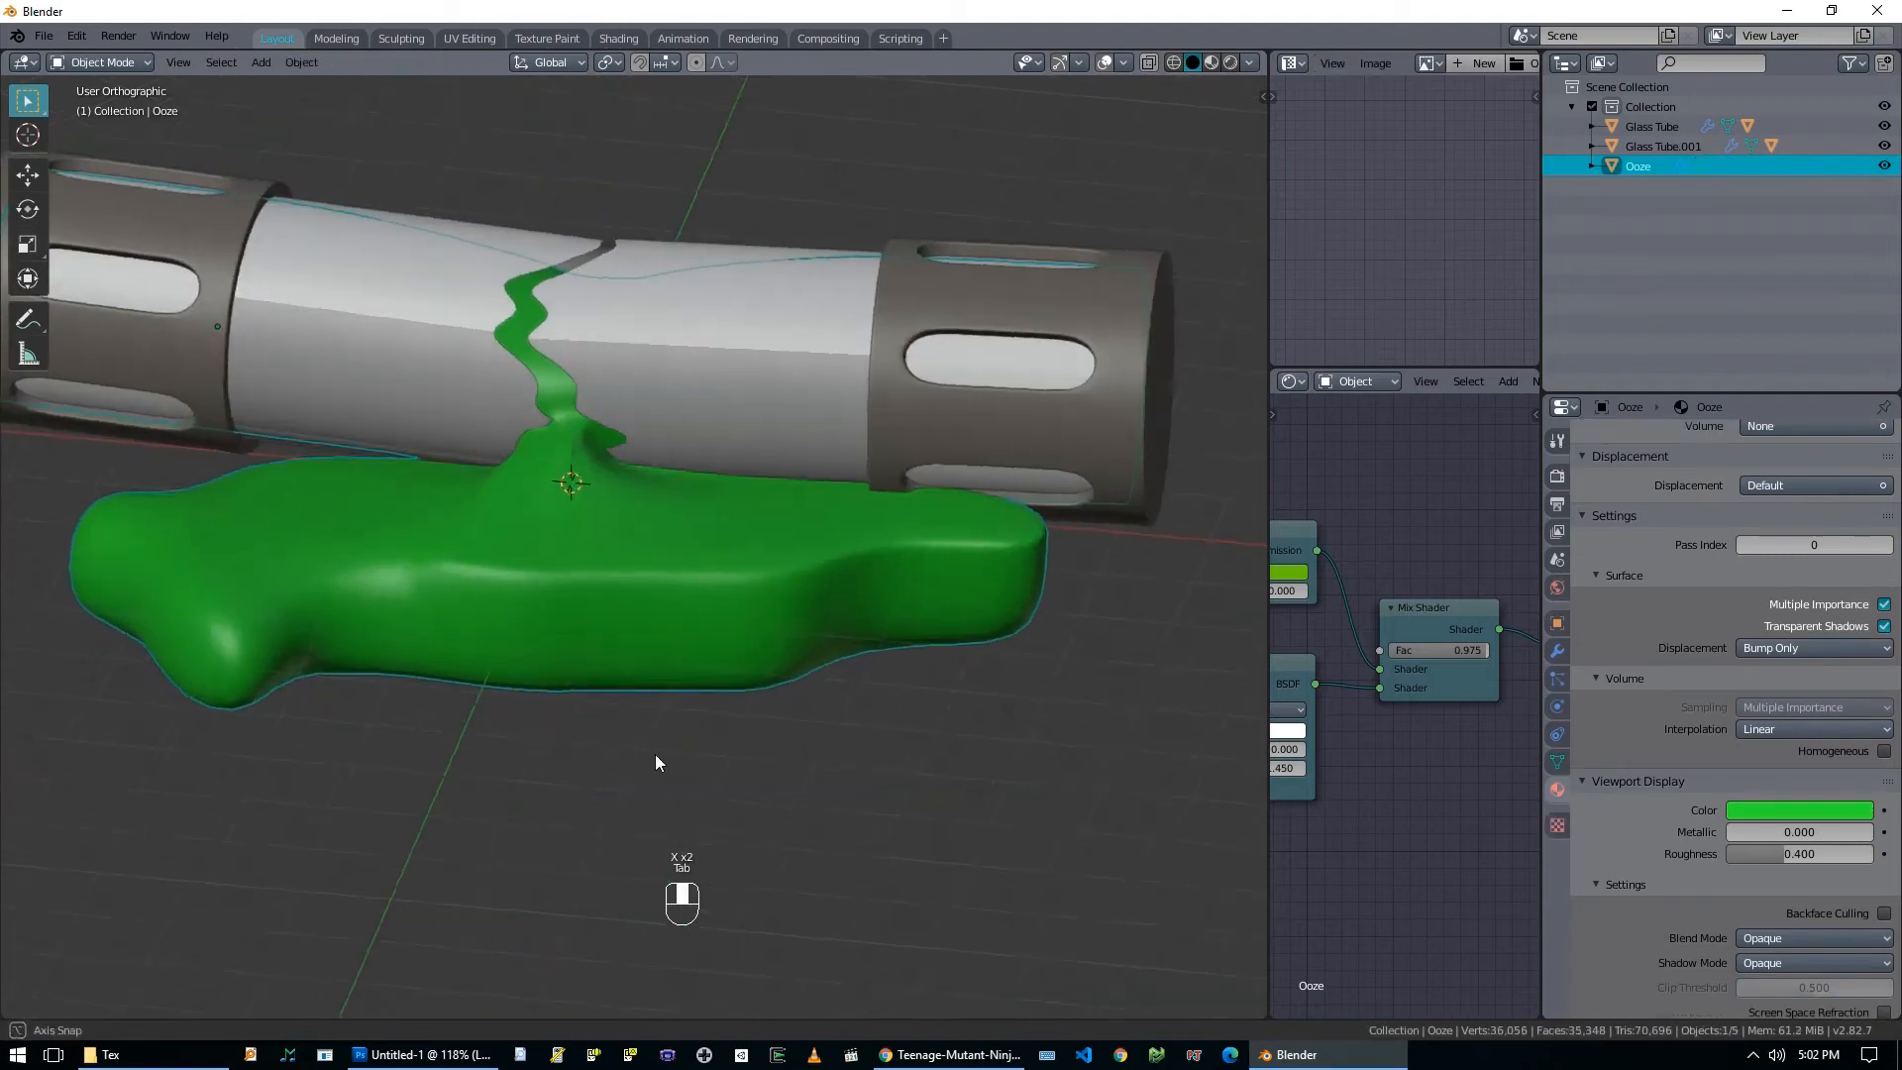
Dissolve one more edge loop running along the puddle's front rim.
key(Tab)
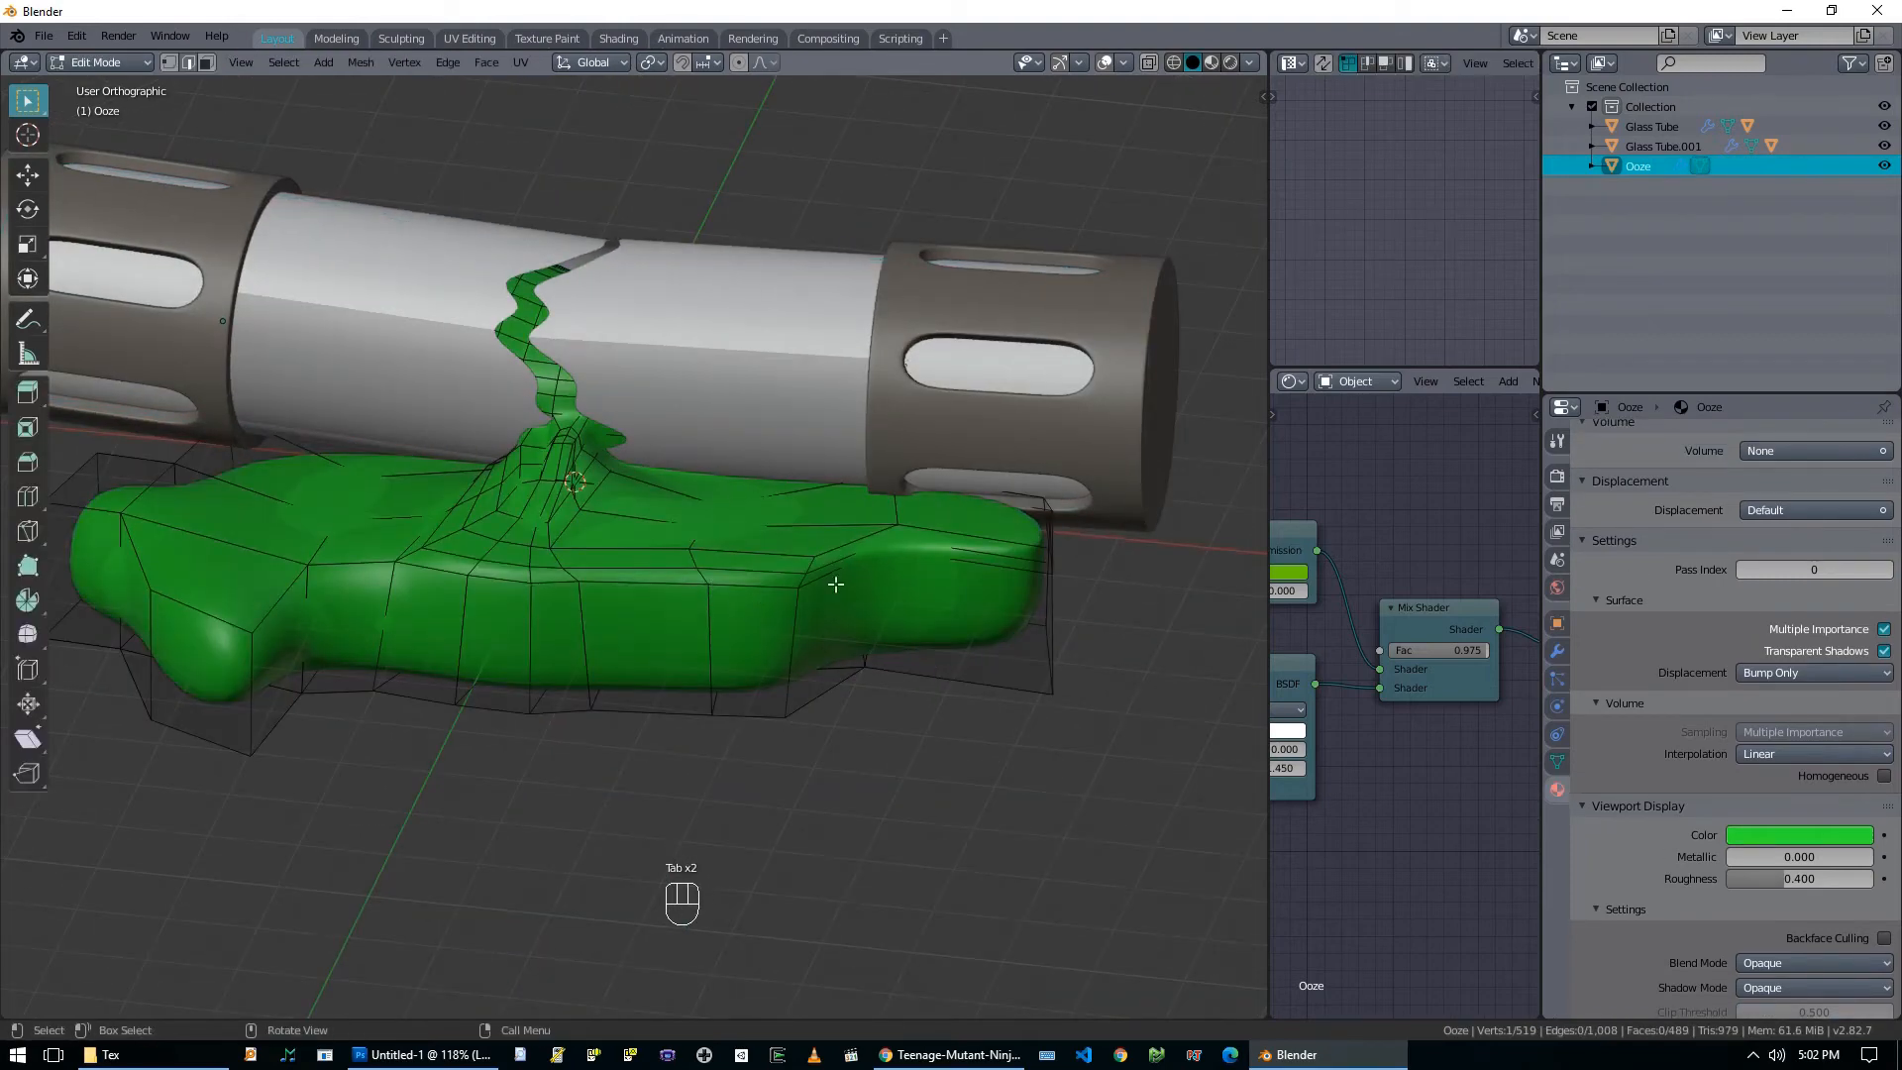
alt+click(982, 558)
alt+click(981, 570)
key(x)
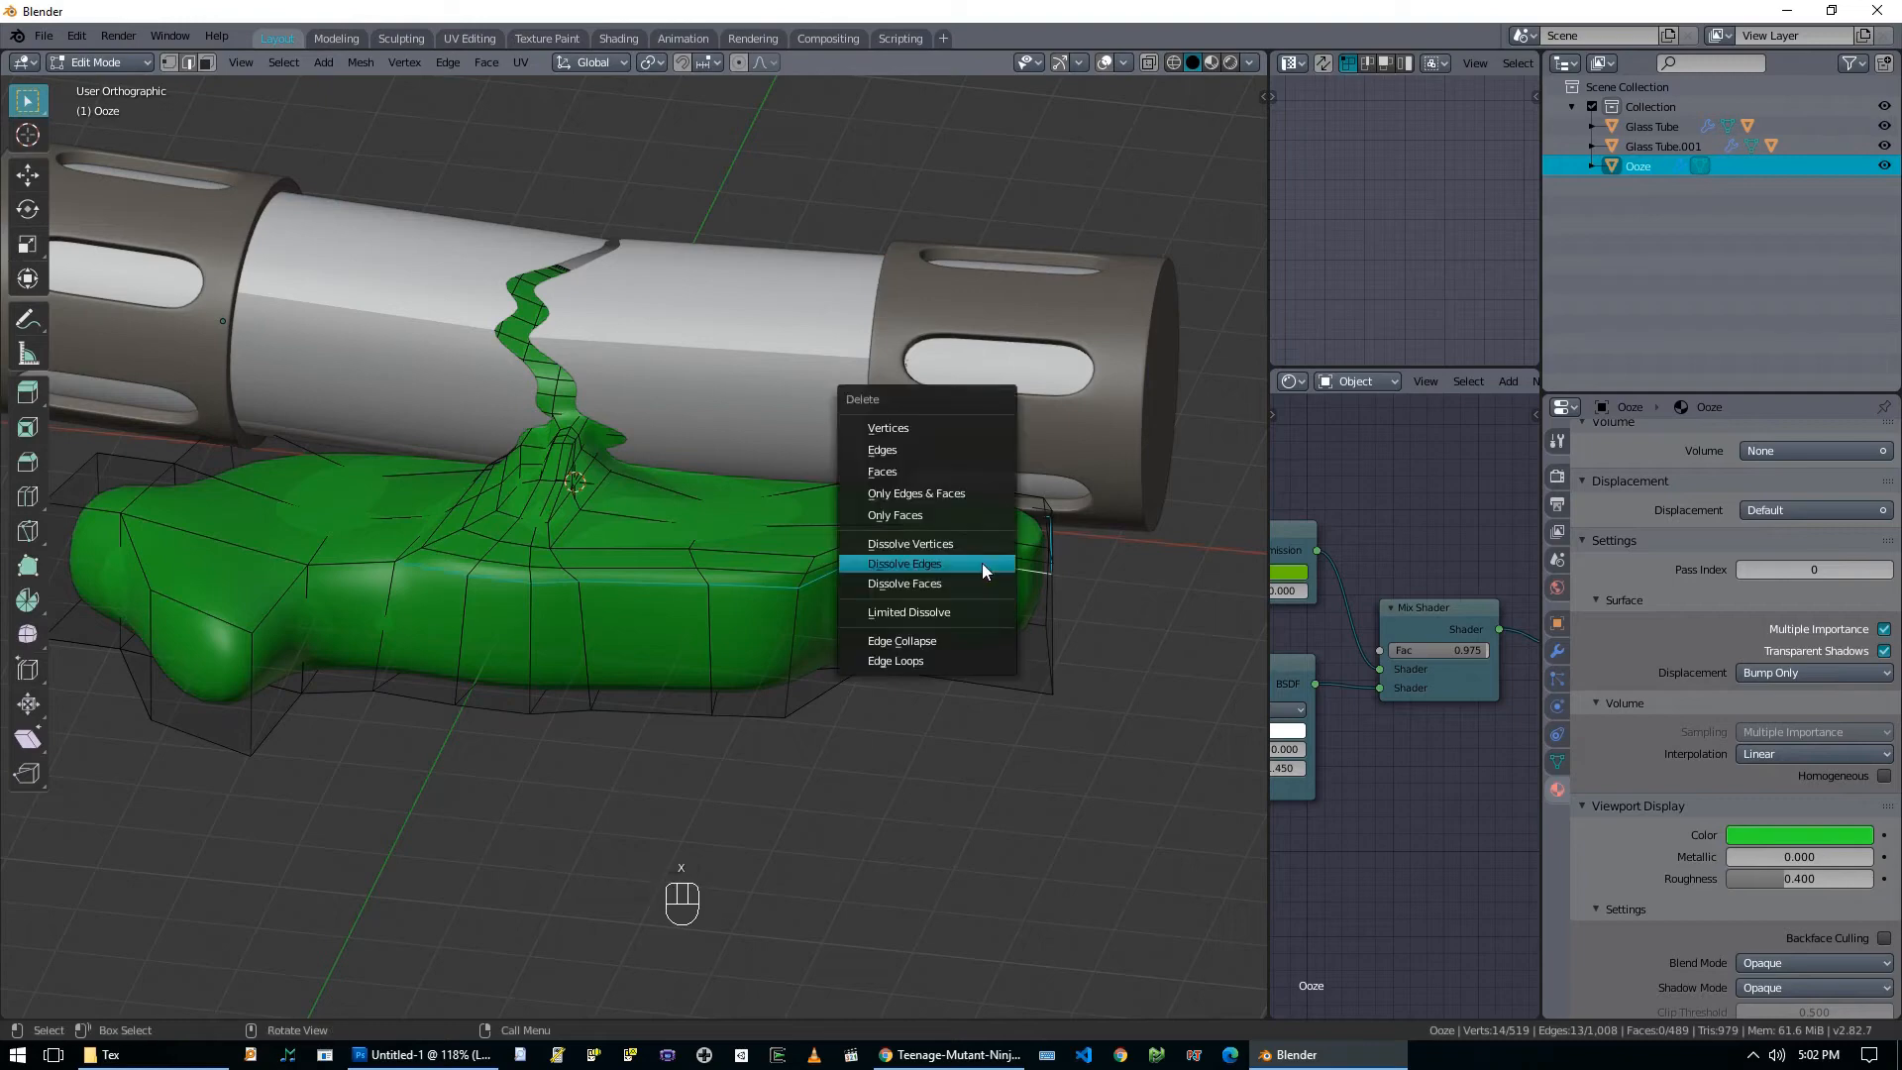
click(982, 569)
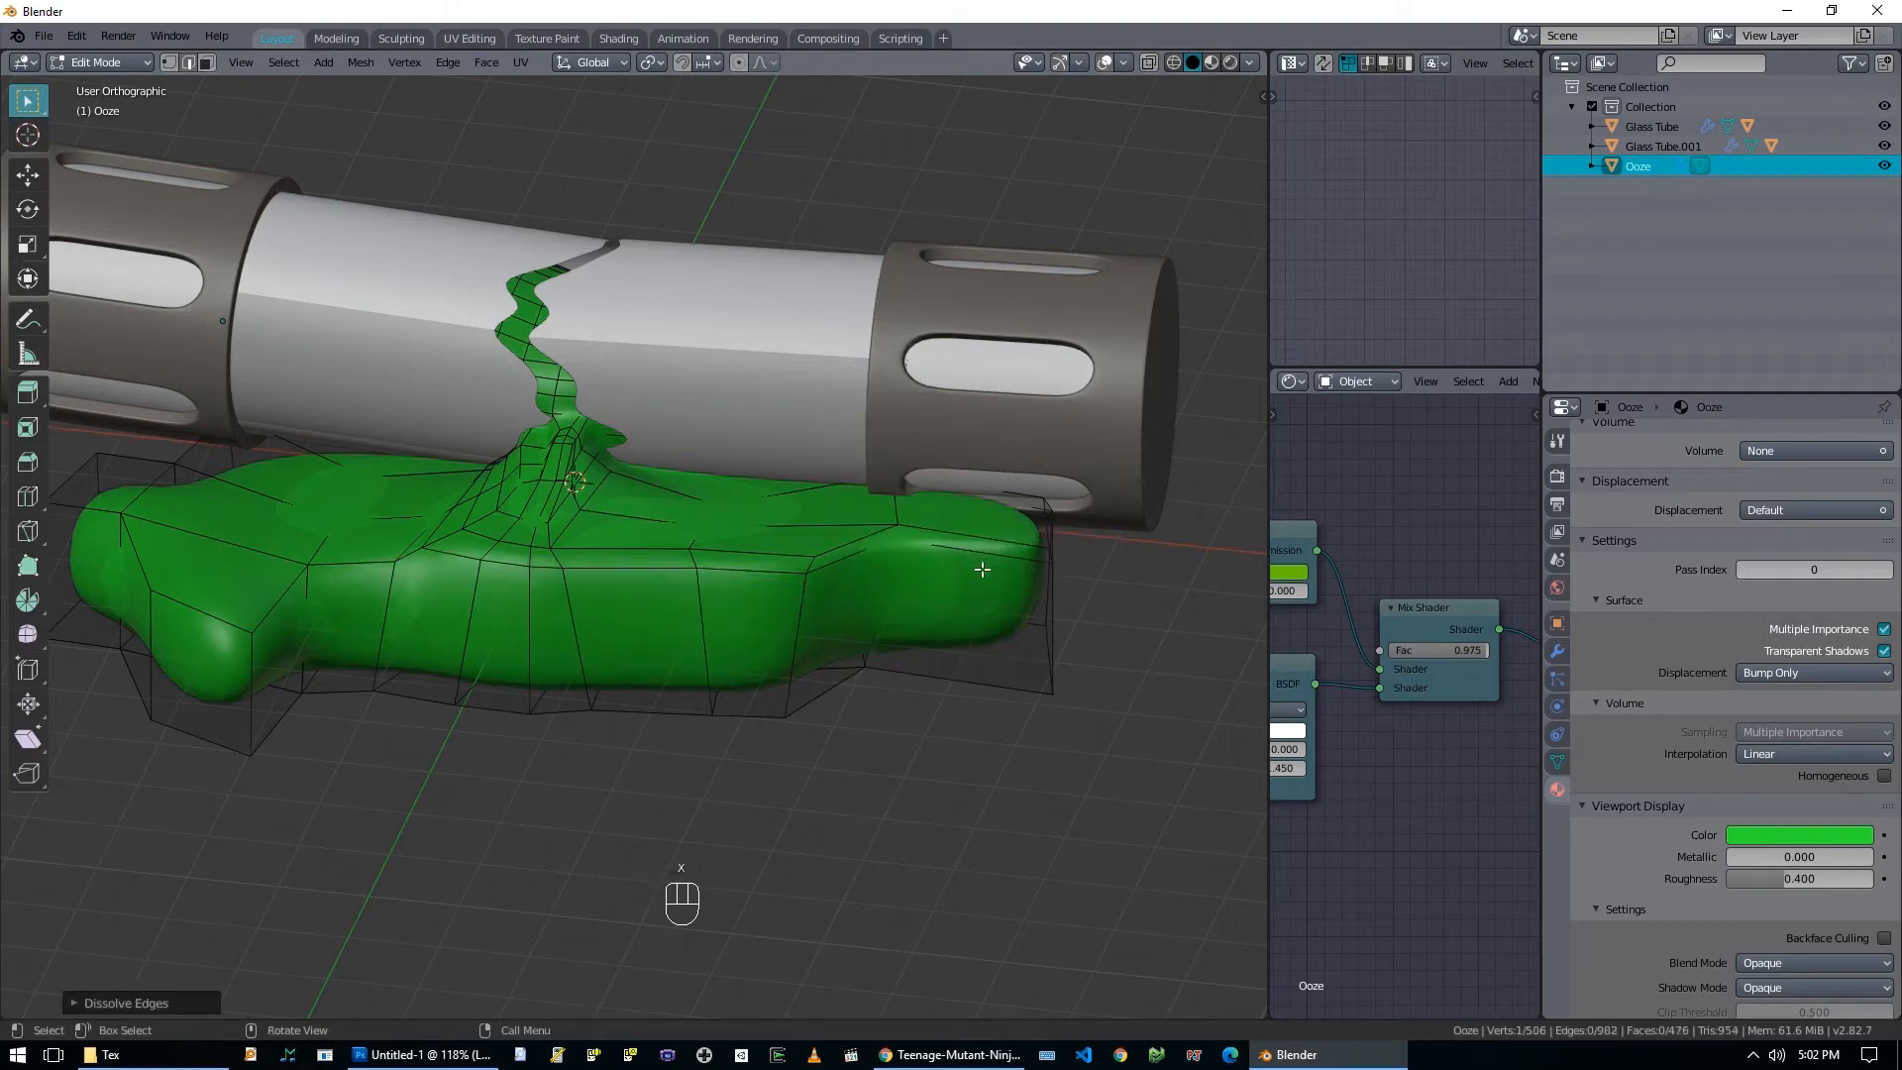
Edge-slide the remaining rim loop down toward the puddle's base and return to Object Mode.
middle_drag(982, 570, 976, 591)
alt+click(981, 561)
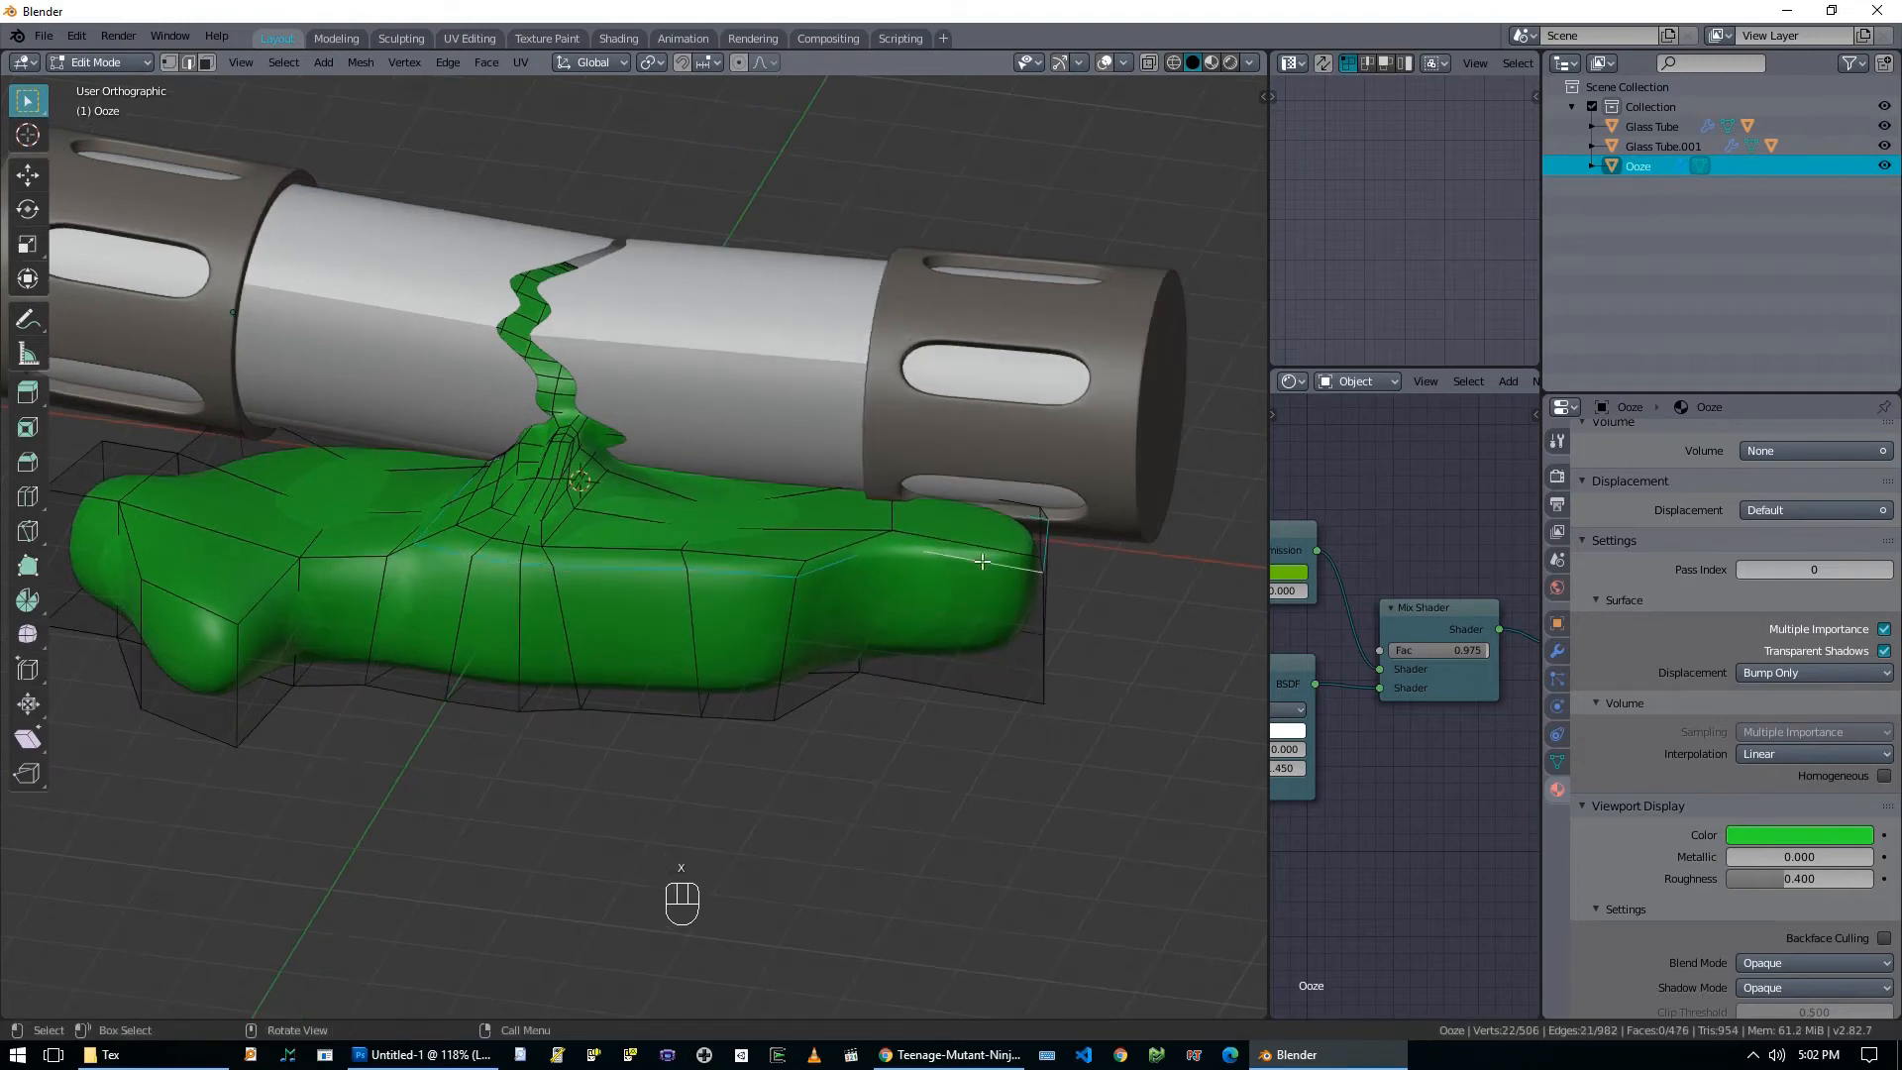
key(g)
key(g)
click(977, 592)
key(Tab)
middle_drag(973, 608, 1112, 628)
key(Tab)
key(Tab)
scroll(936, 644, down, 3)
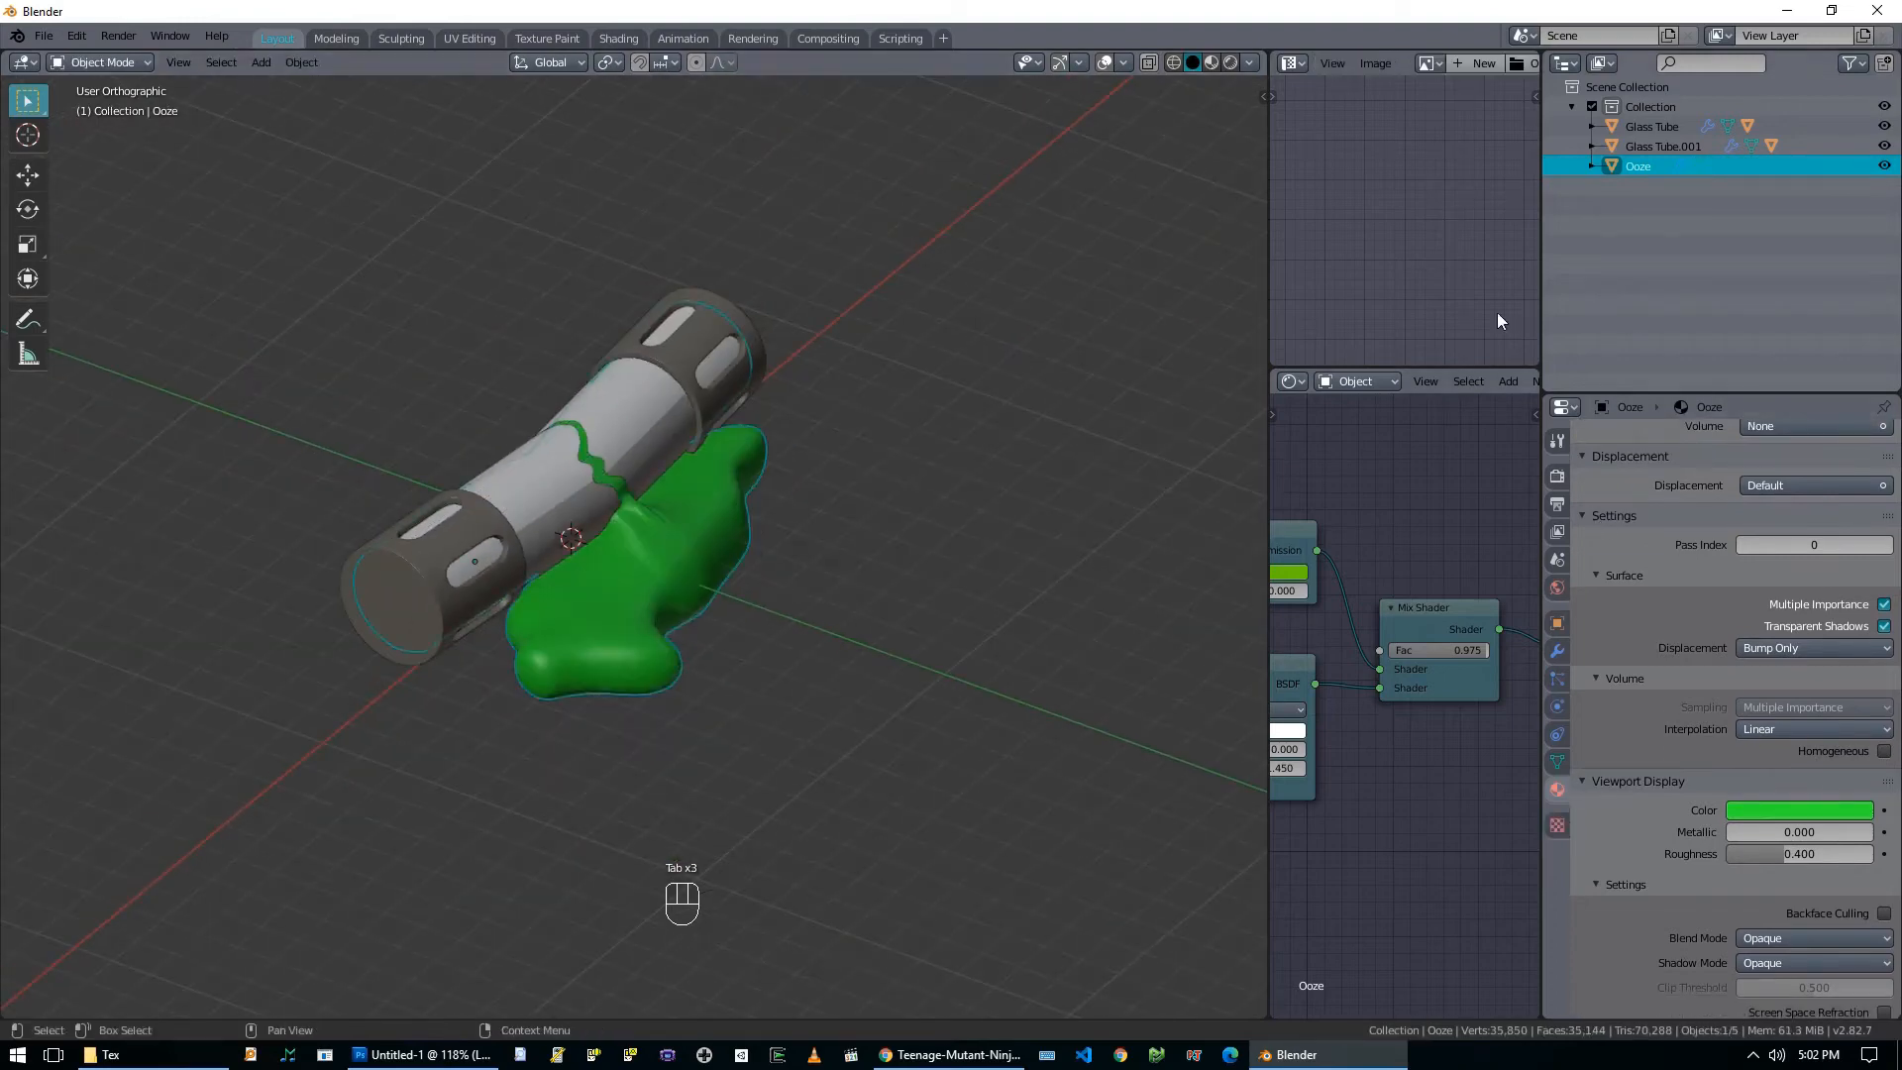
mouse_move(650, 548)
middle_down()
mouse_move(612, 531)
mouse_move(632, 537)
middle_up()
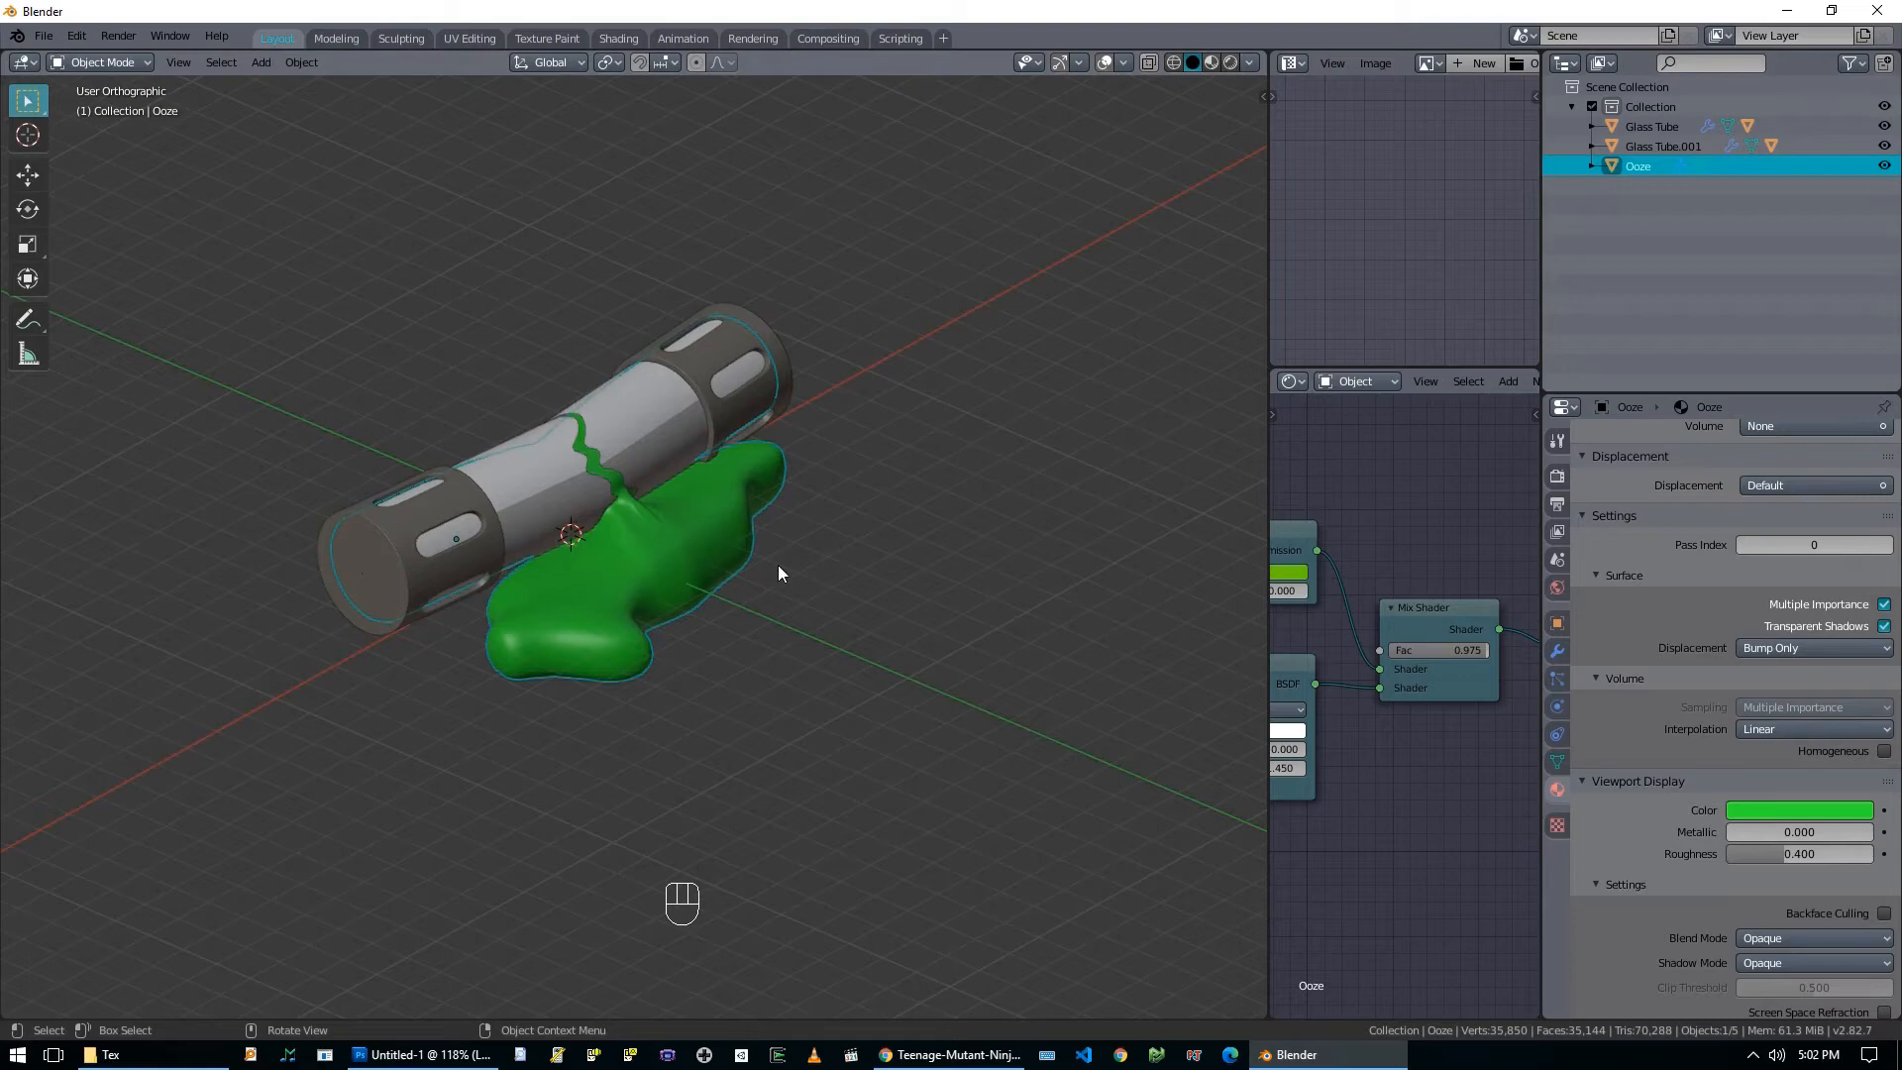
key(shift+c)
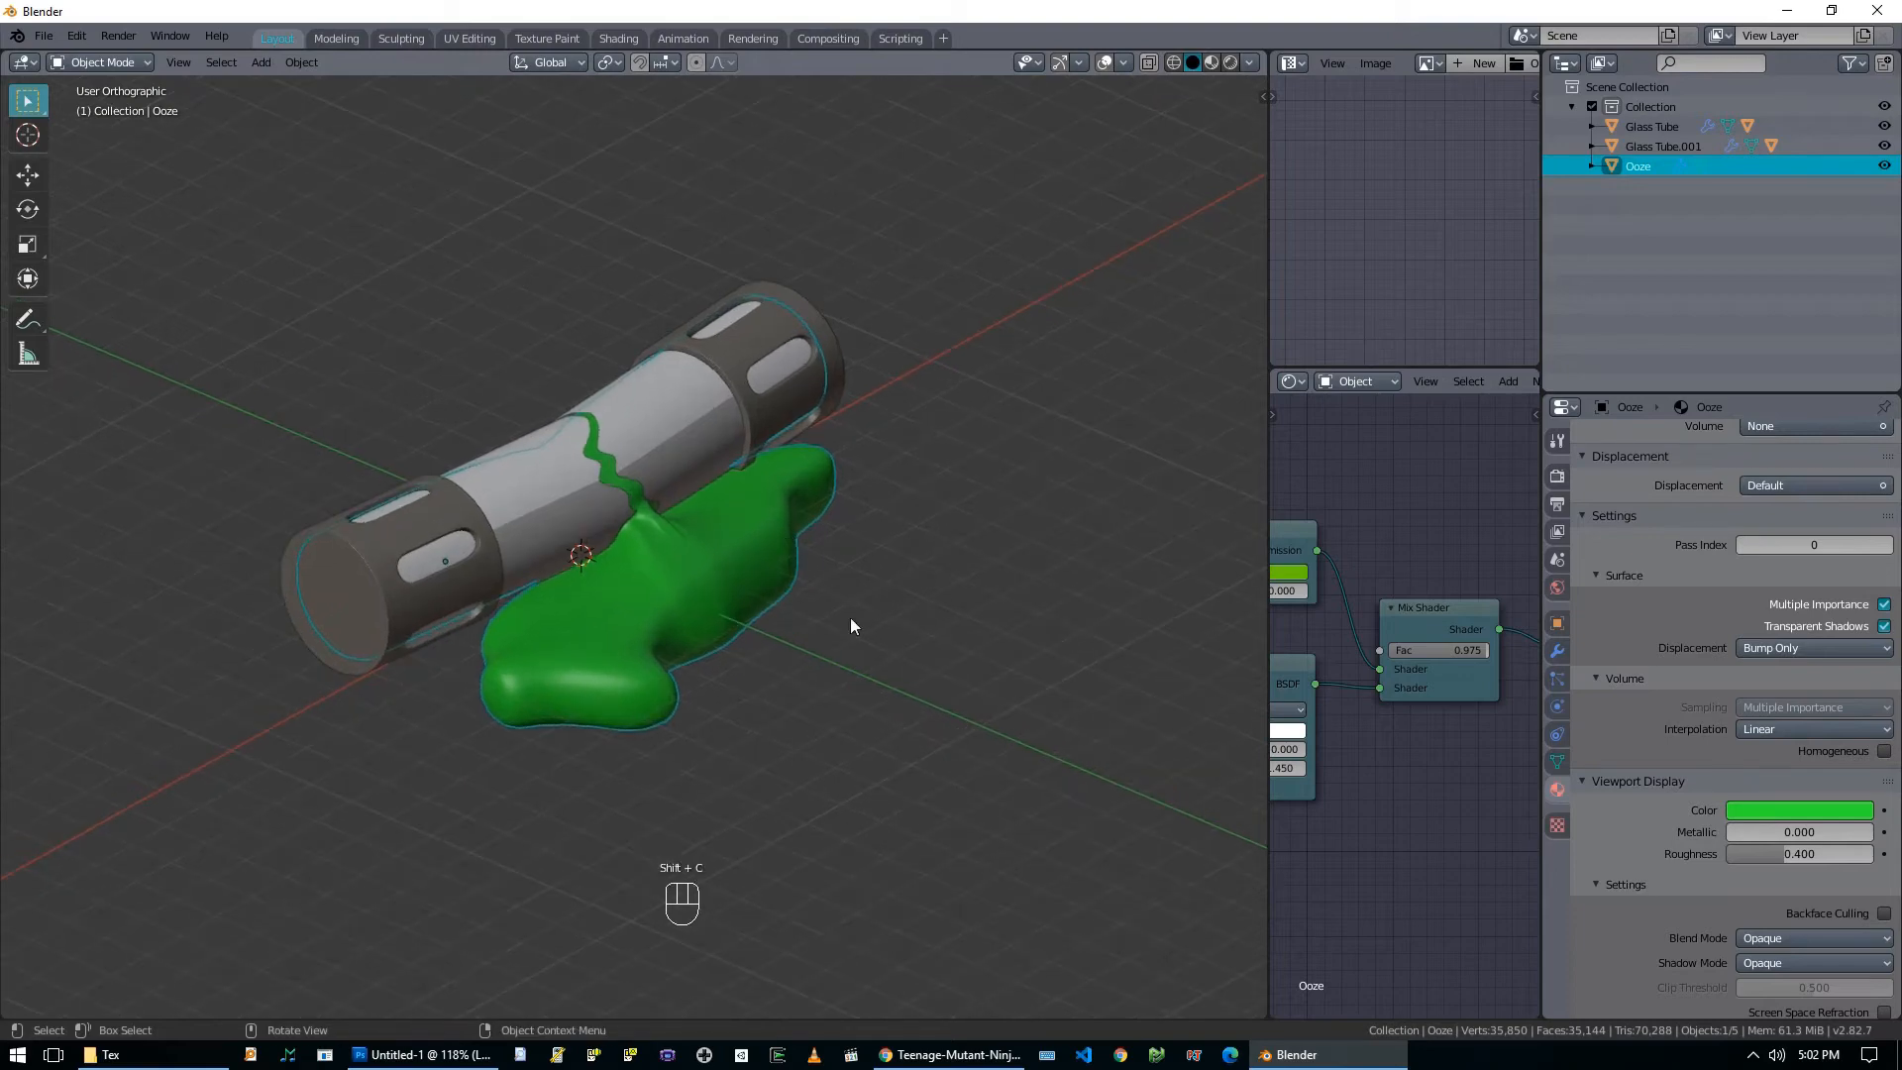
key(shift+a)
mouse_move(739, 611)
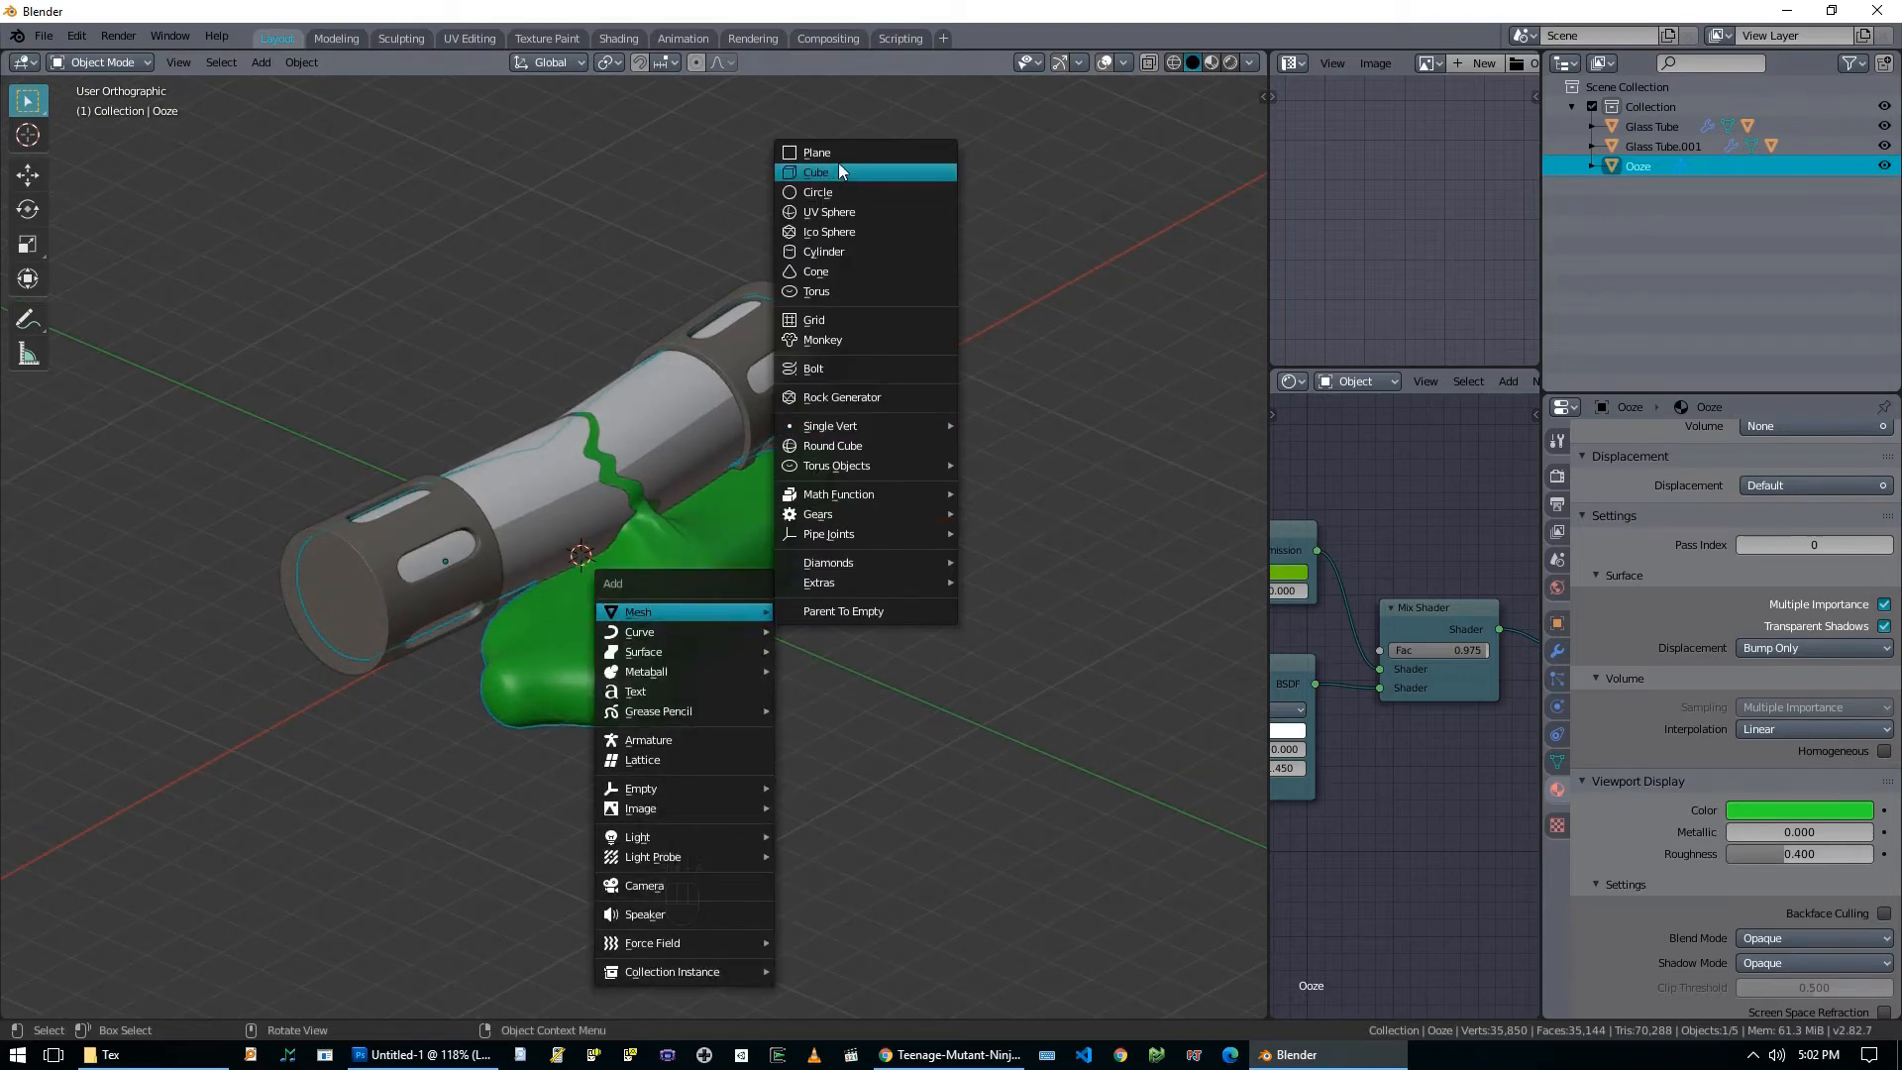
click(838, 172)
scroll(693, 581, down, 4)
key(x)
click(694, 583)
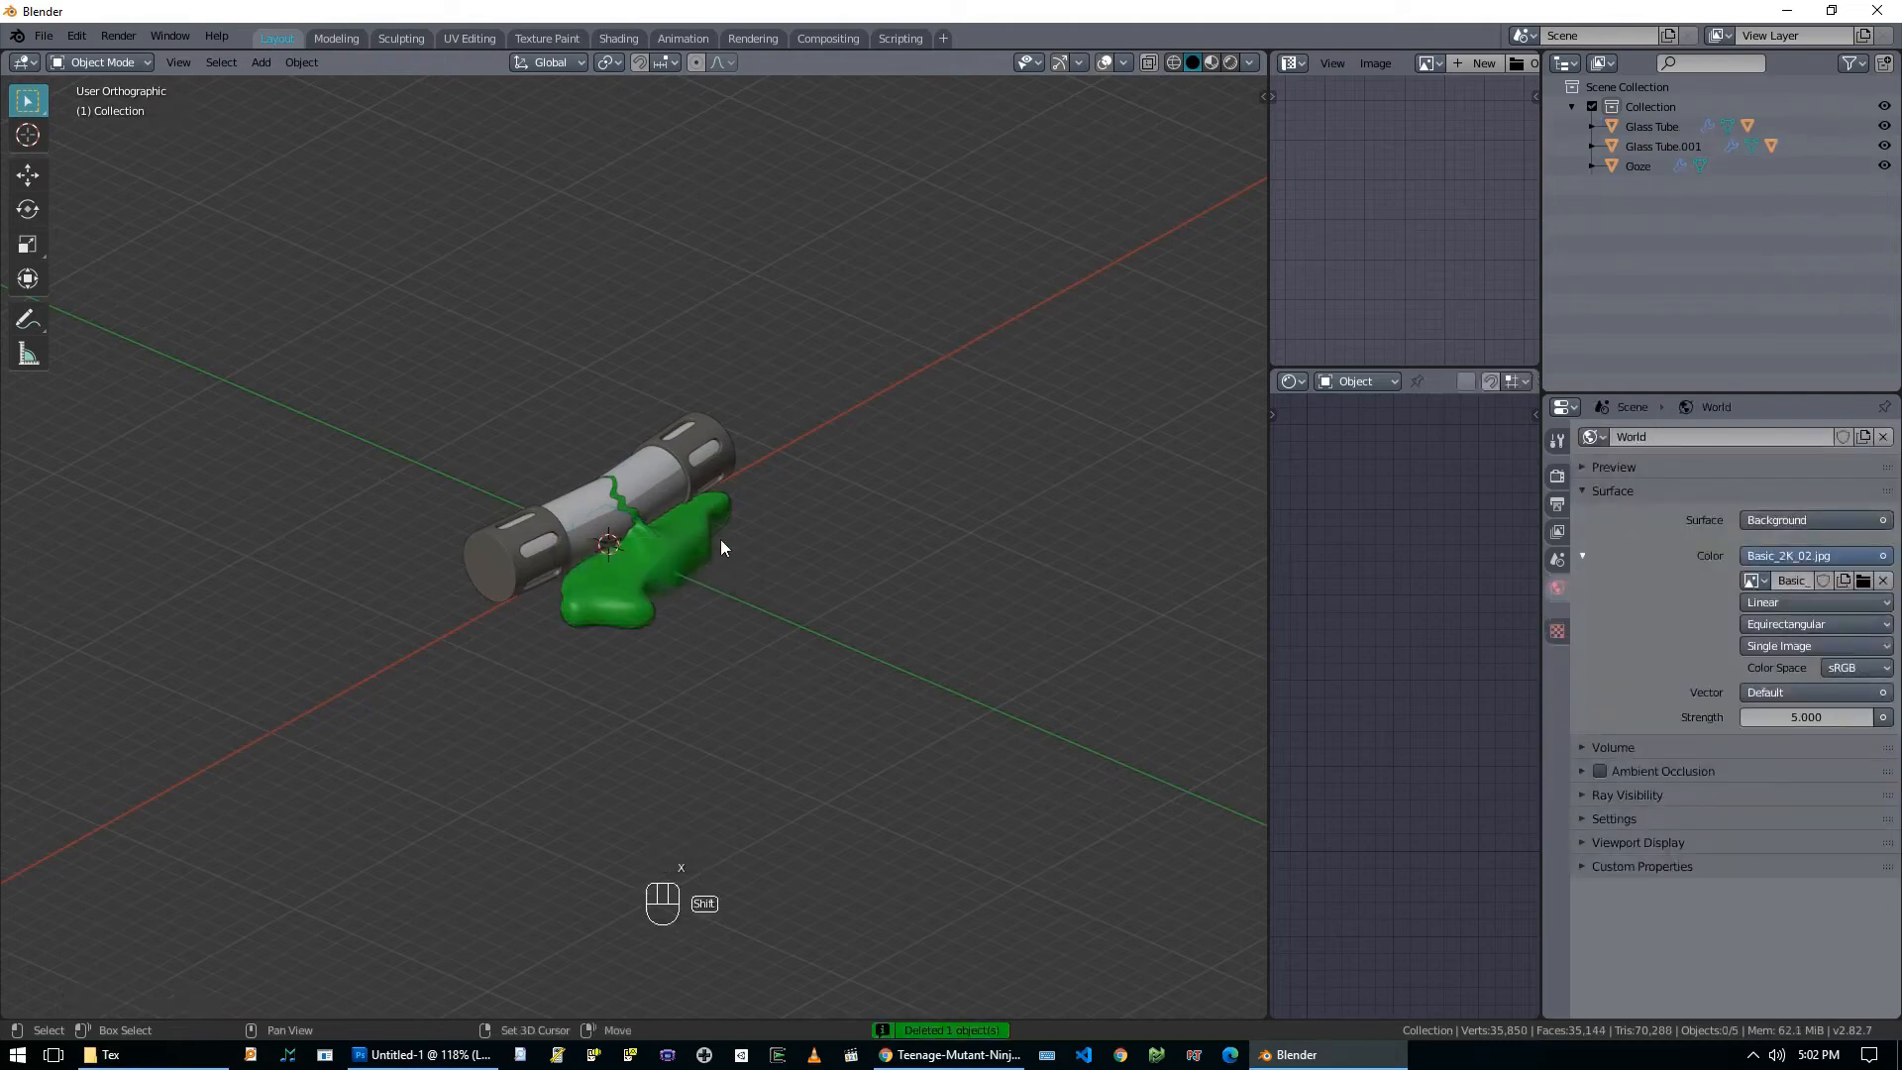
Add a plane at the origin and scale it up into a large floor beneath the tube and ooze.
key(shift+a)
mouse_move(721, 539)
click(814, 531)
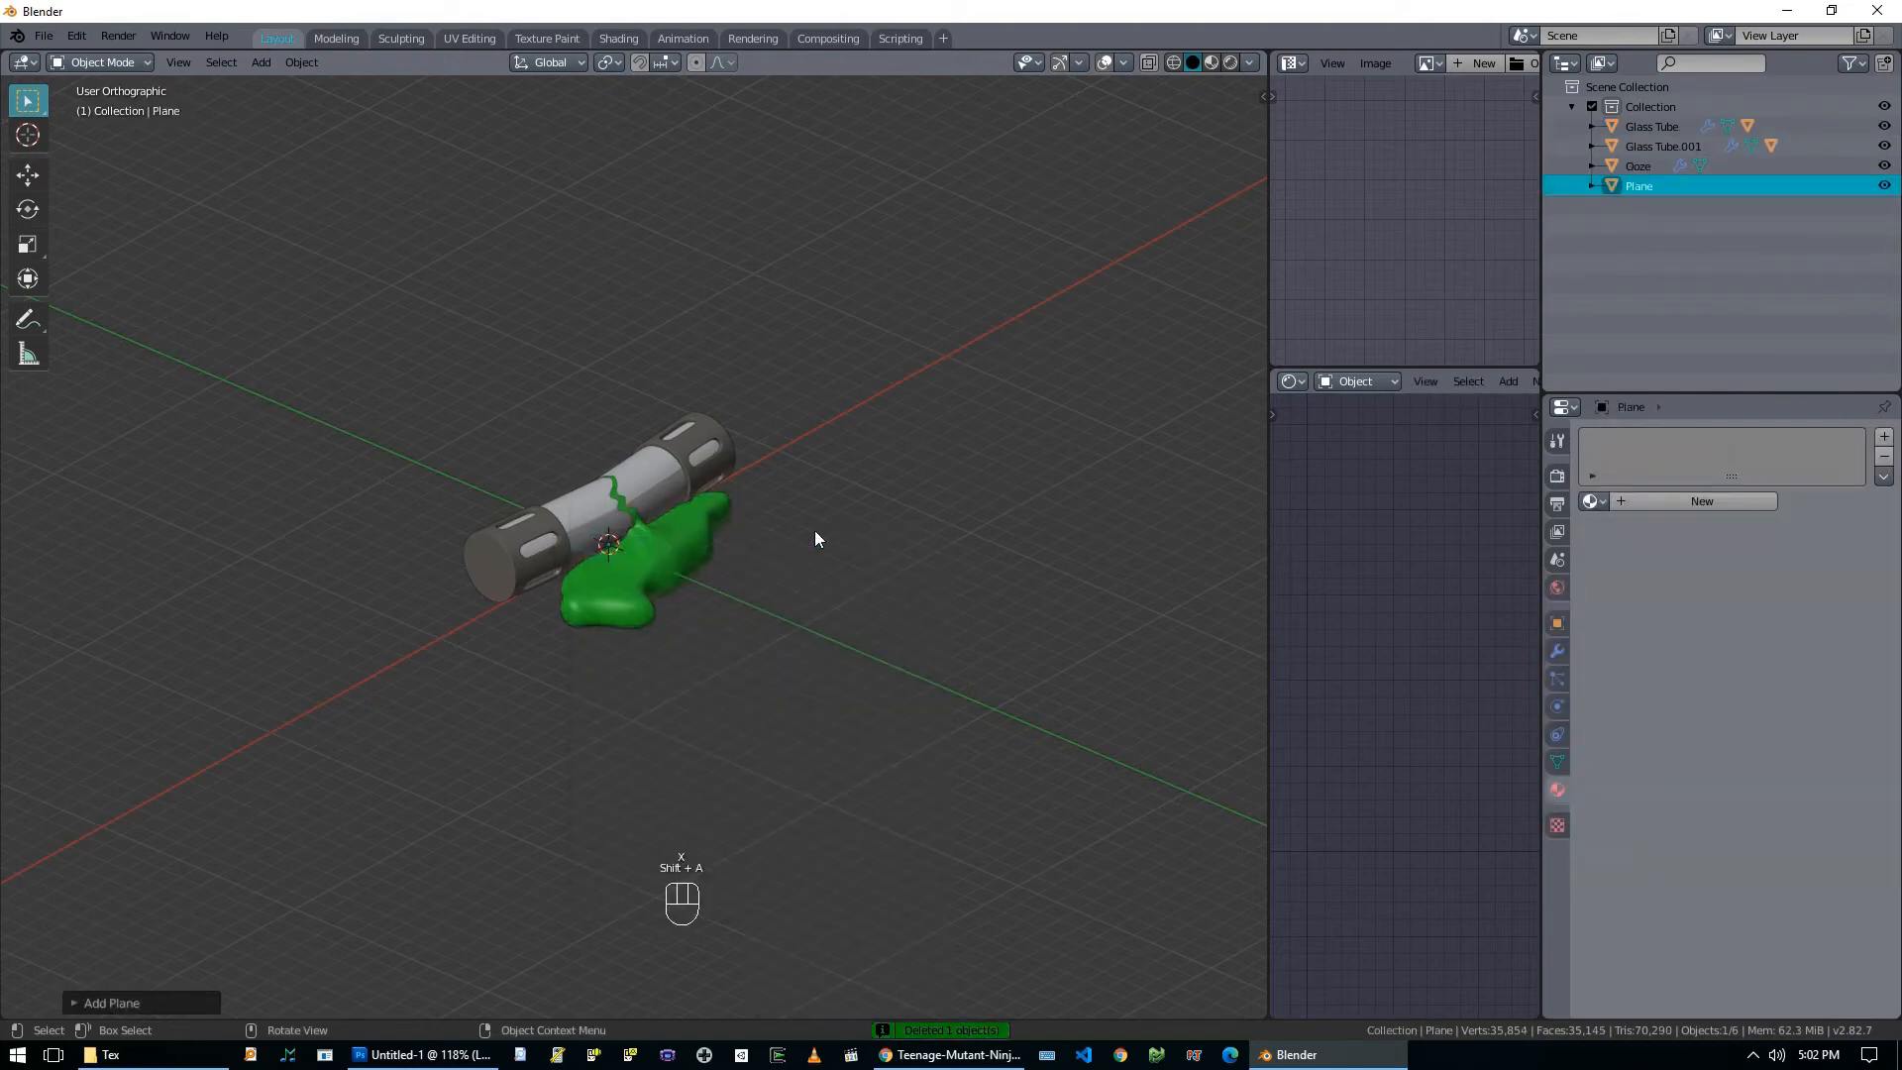
key(s)
click(764, 887)
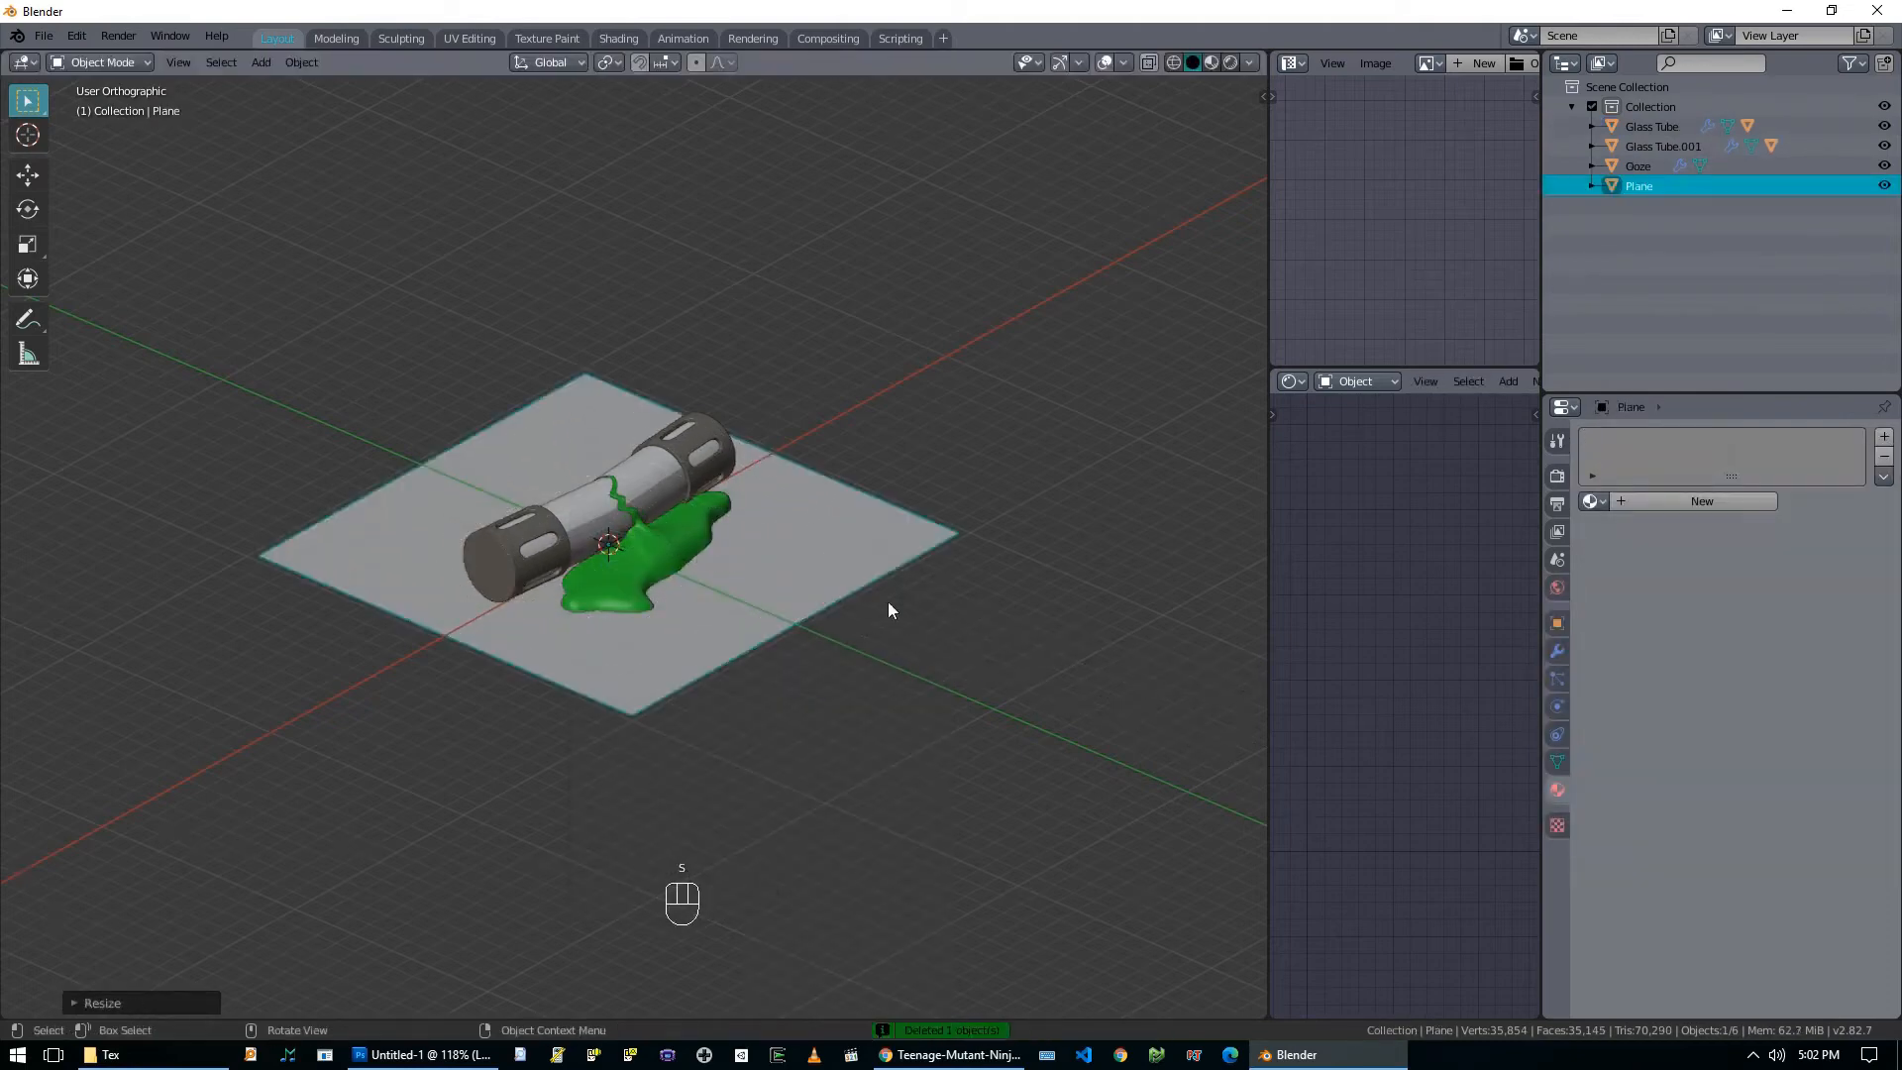
key(s)
click(1174, 607)
scroll(990, 612, up, 4)
middle_drag(872, 644, 758, 590)
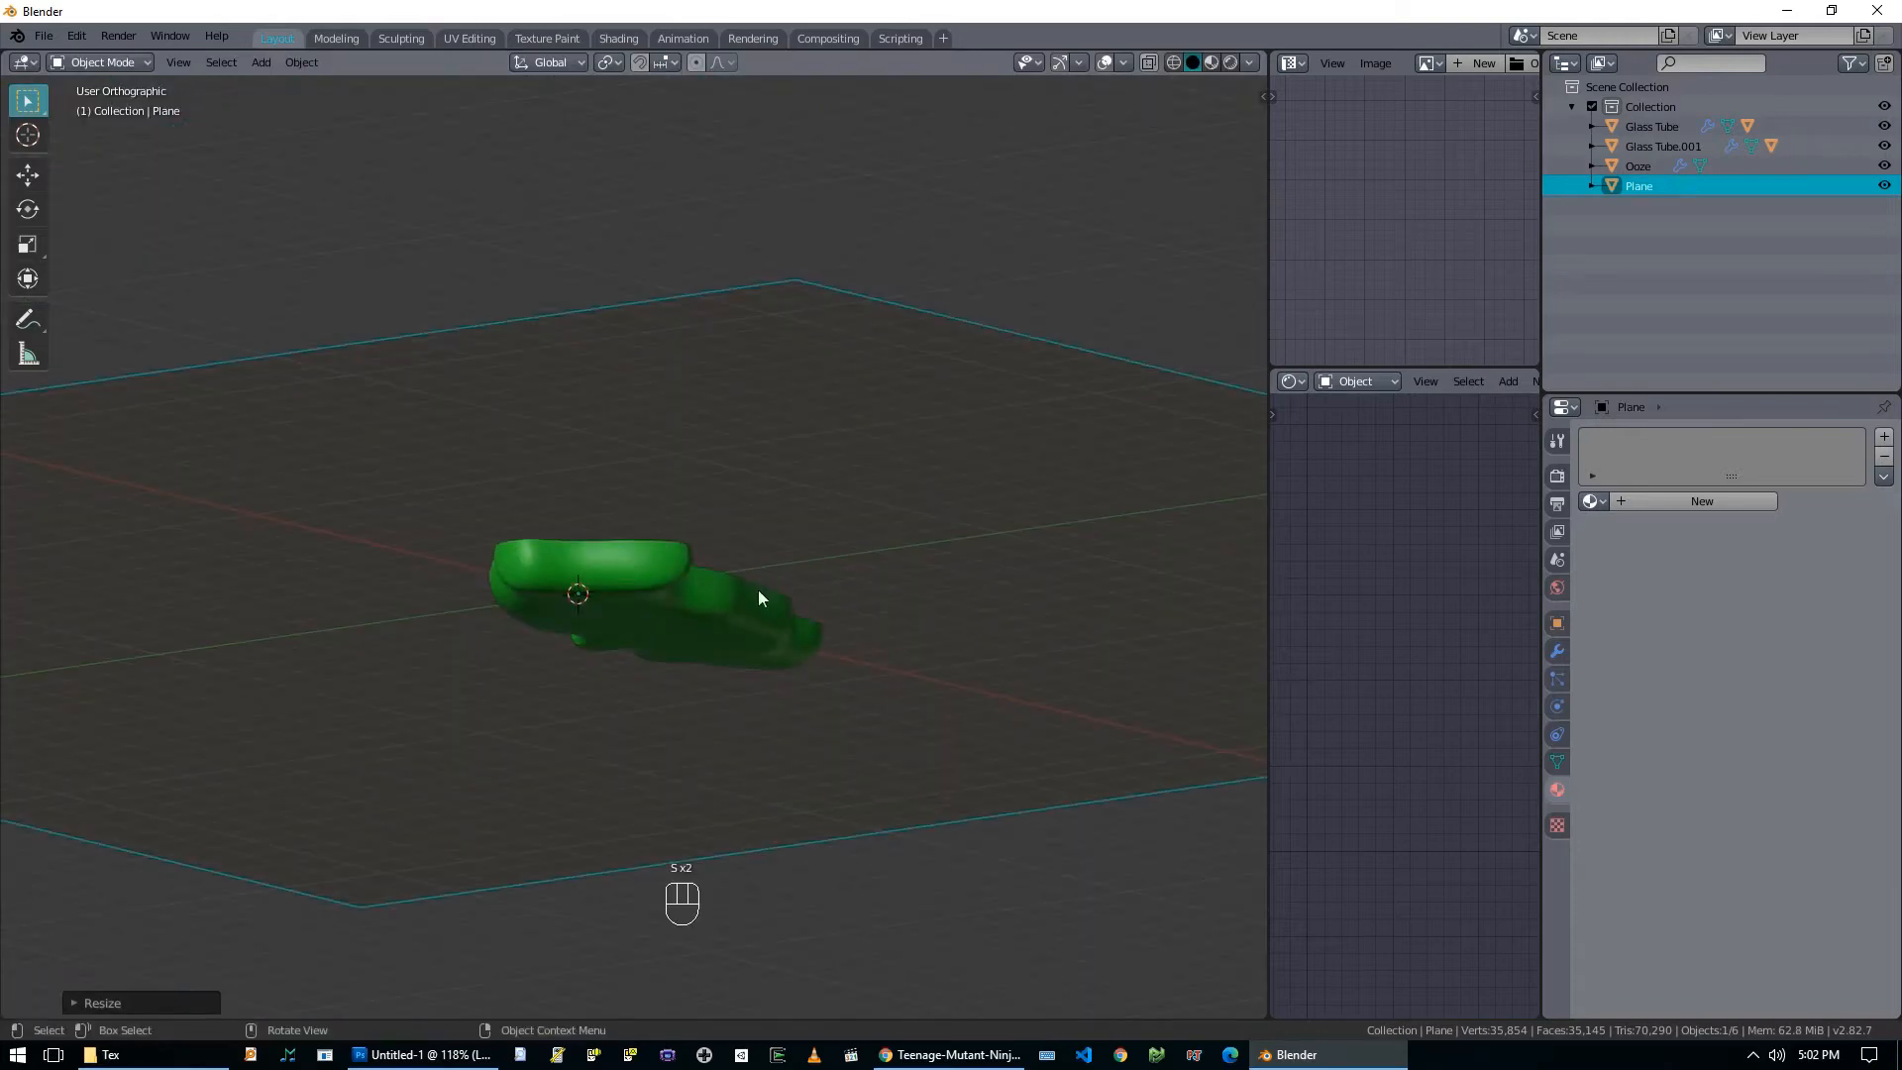
middle_drag(616, 580, 645, 650)
middle_drag(673, 571, 1124, 569)
Select the upper edge at the ooze's right lobe tip and lower it along Z so the tip thins out.
key(Tab)
key(Tab)
click(1000, 603)
key(Tab)
scroll(998, 608, up, 4)
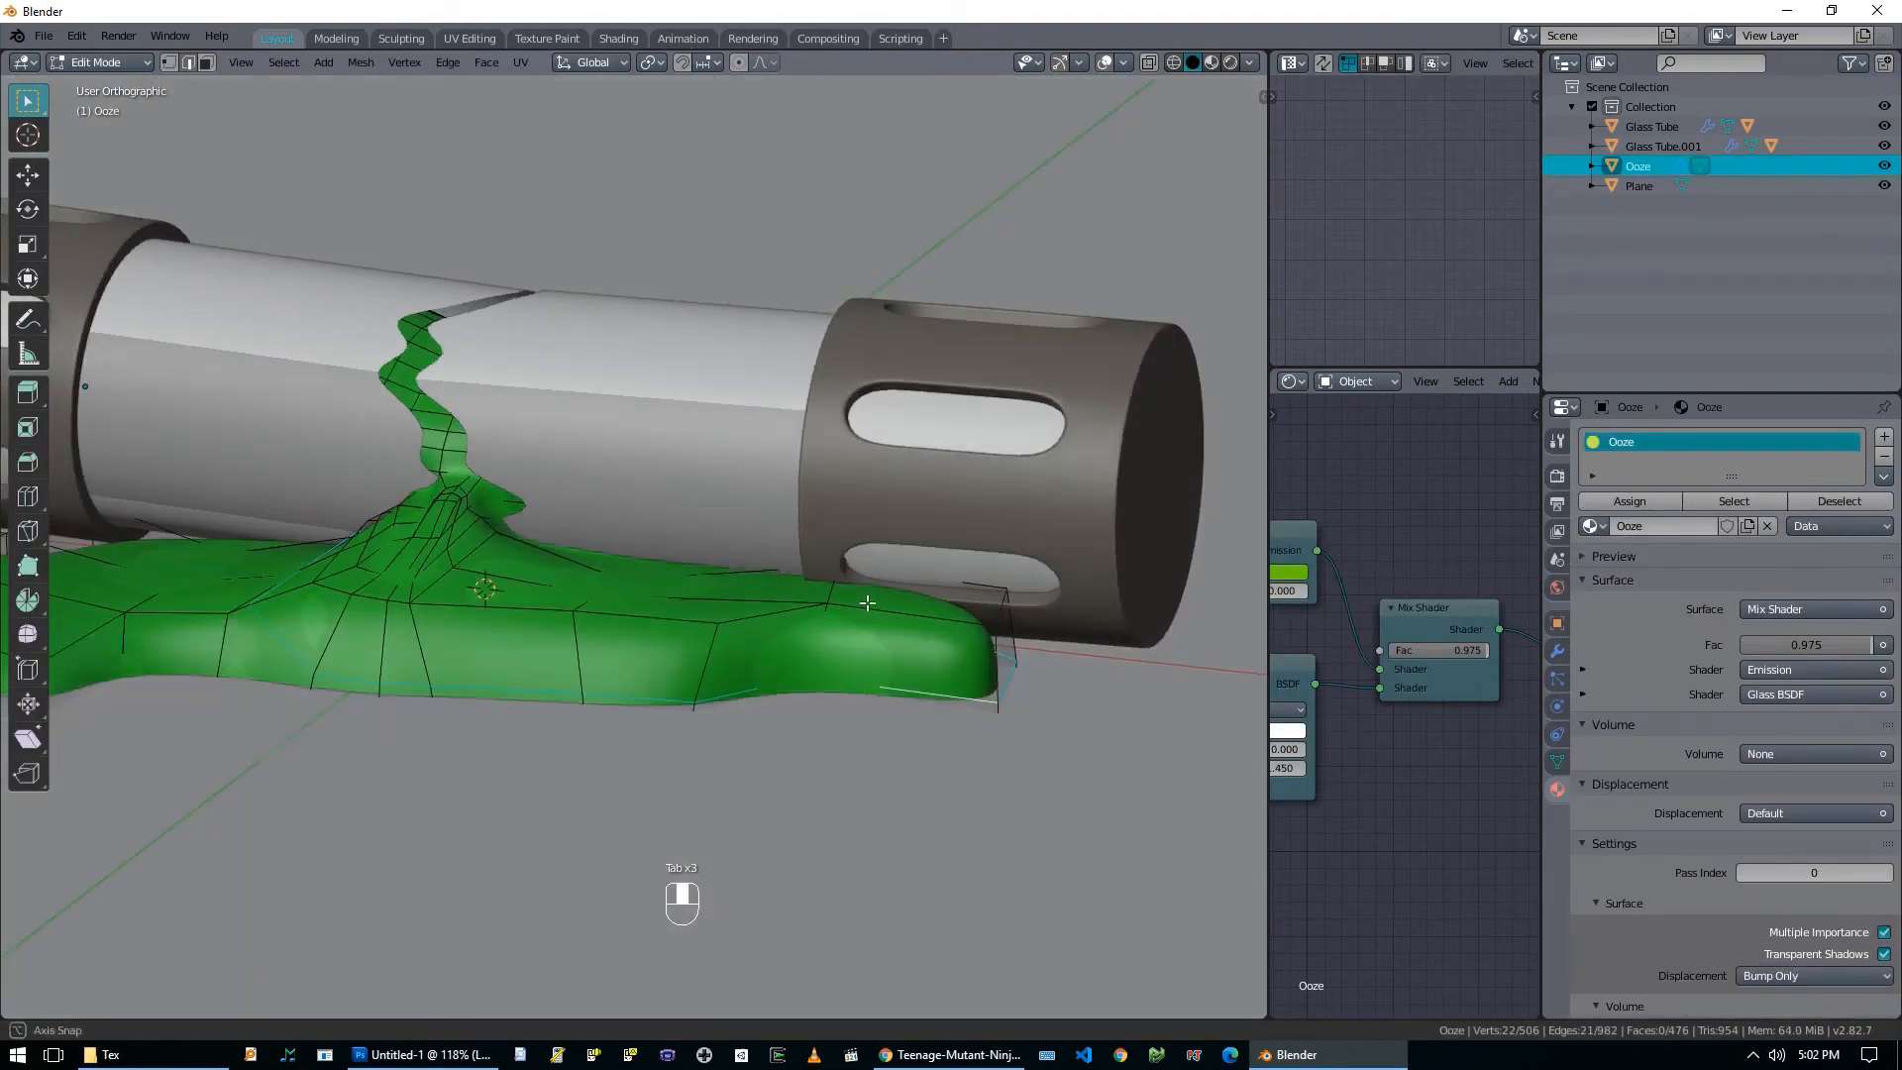
click(1006, 599)
key(g)
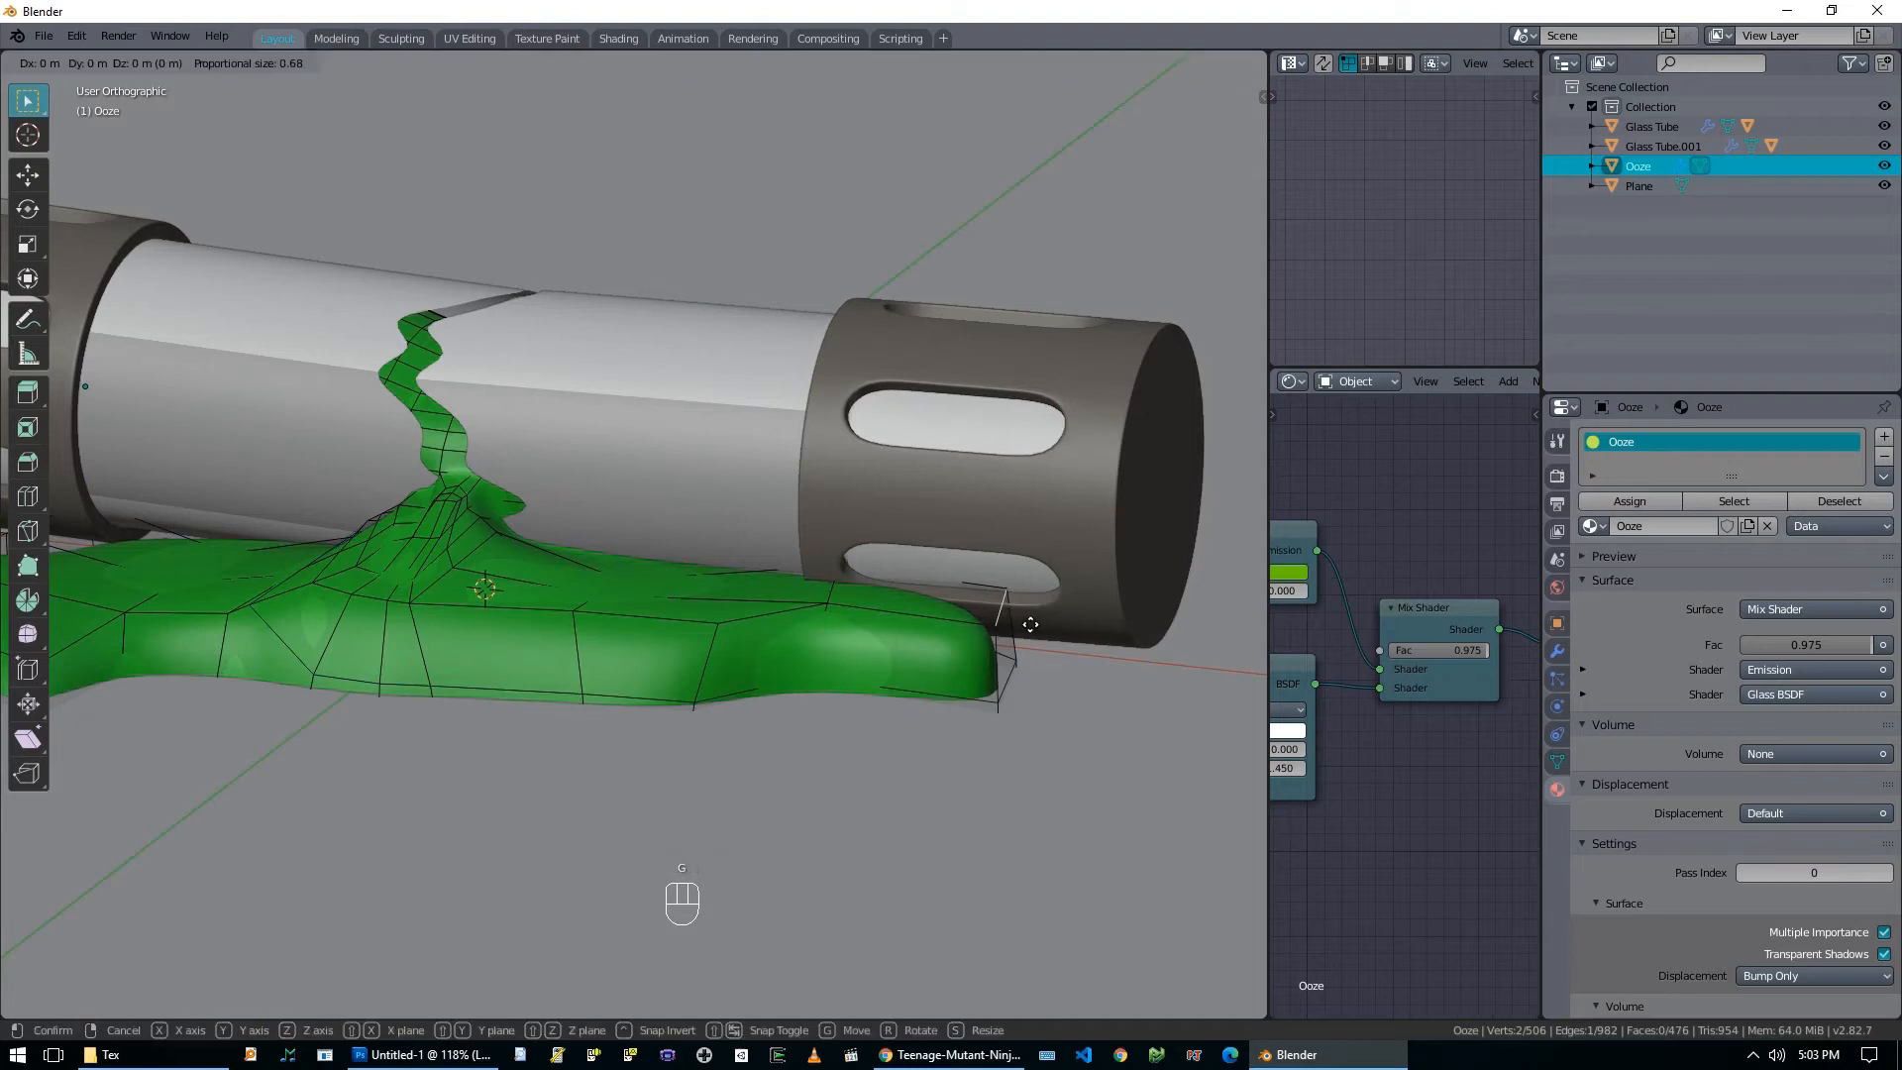
key(z)
click(1032, 678)
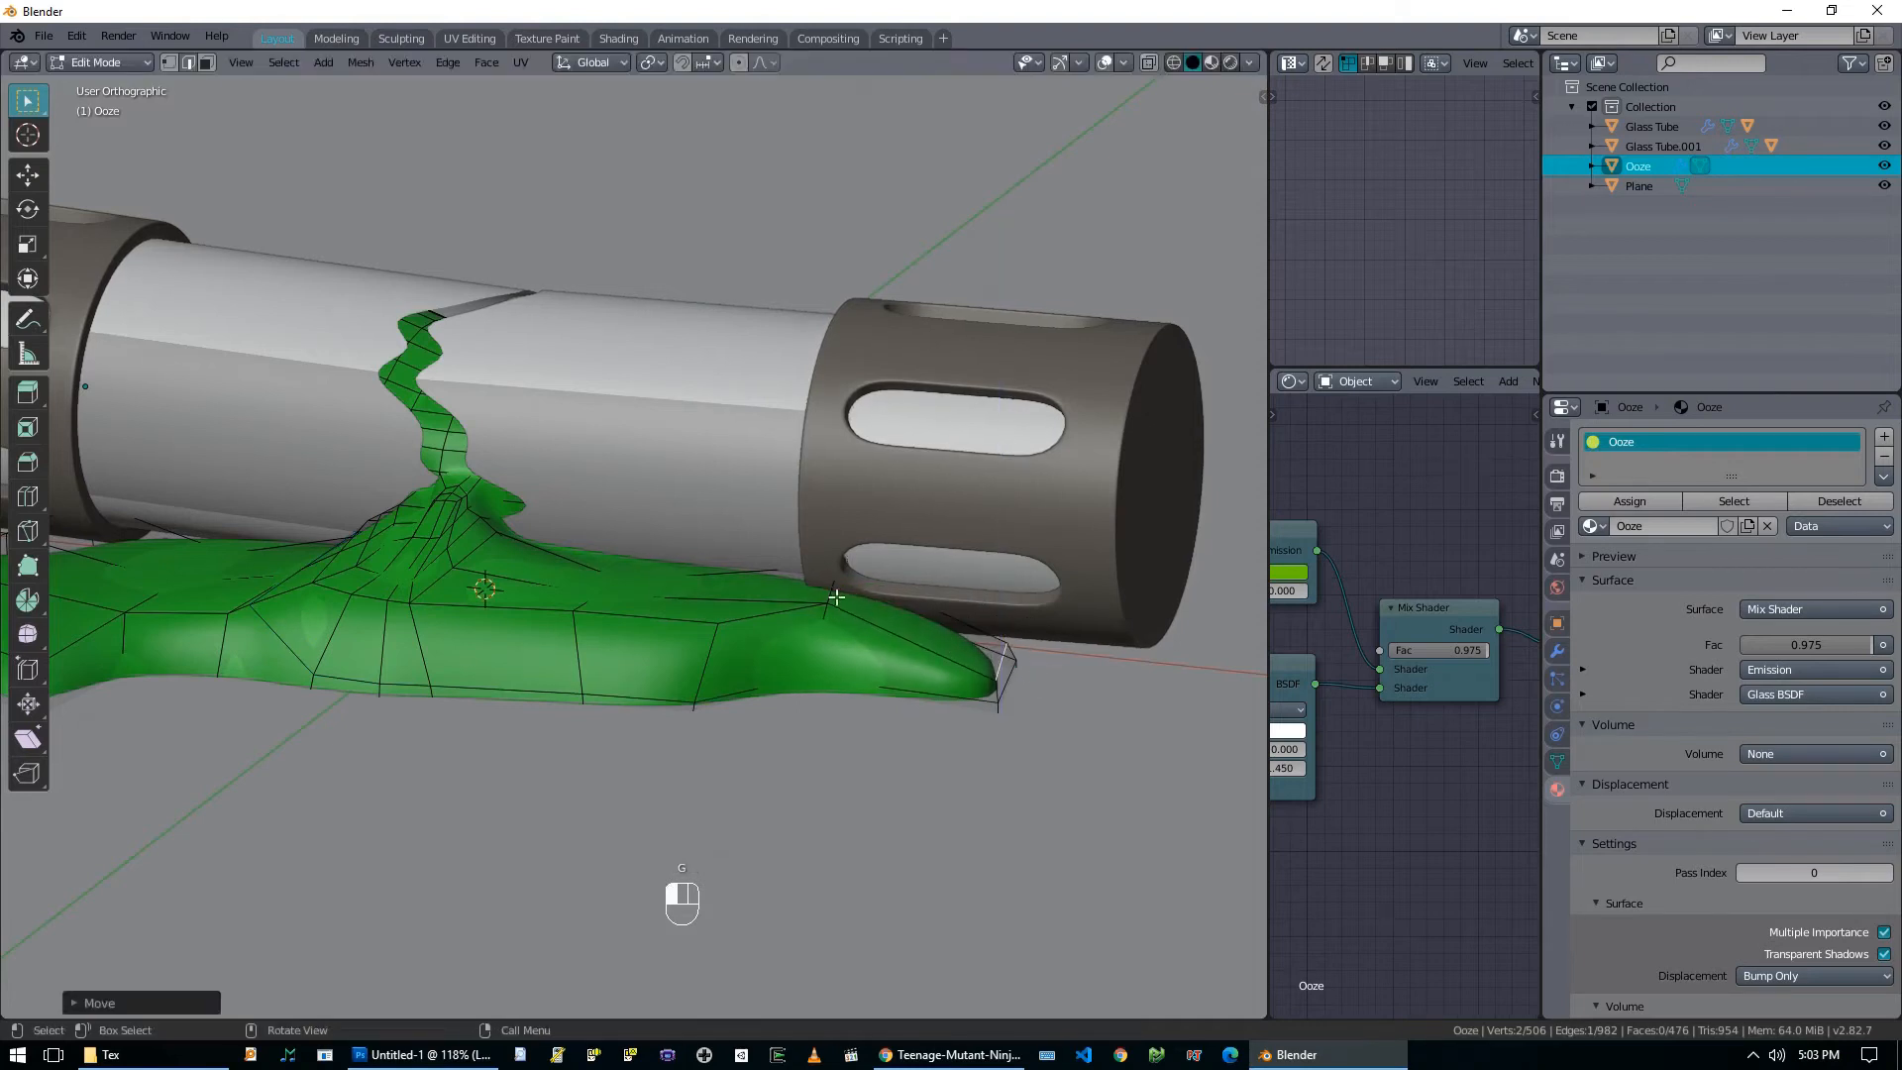
Lower the right lobe's next top edge and the adjoining rim vertex along Z, then deselect everything in Object Mode.
click(836, 598)
key(g)
key(z)
click(828, 632)
key(1)
click(728, 628)
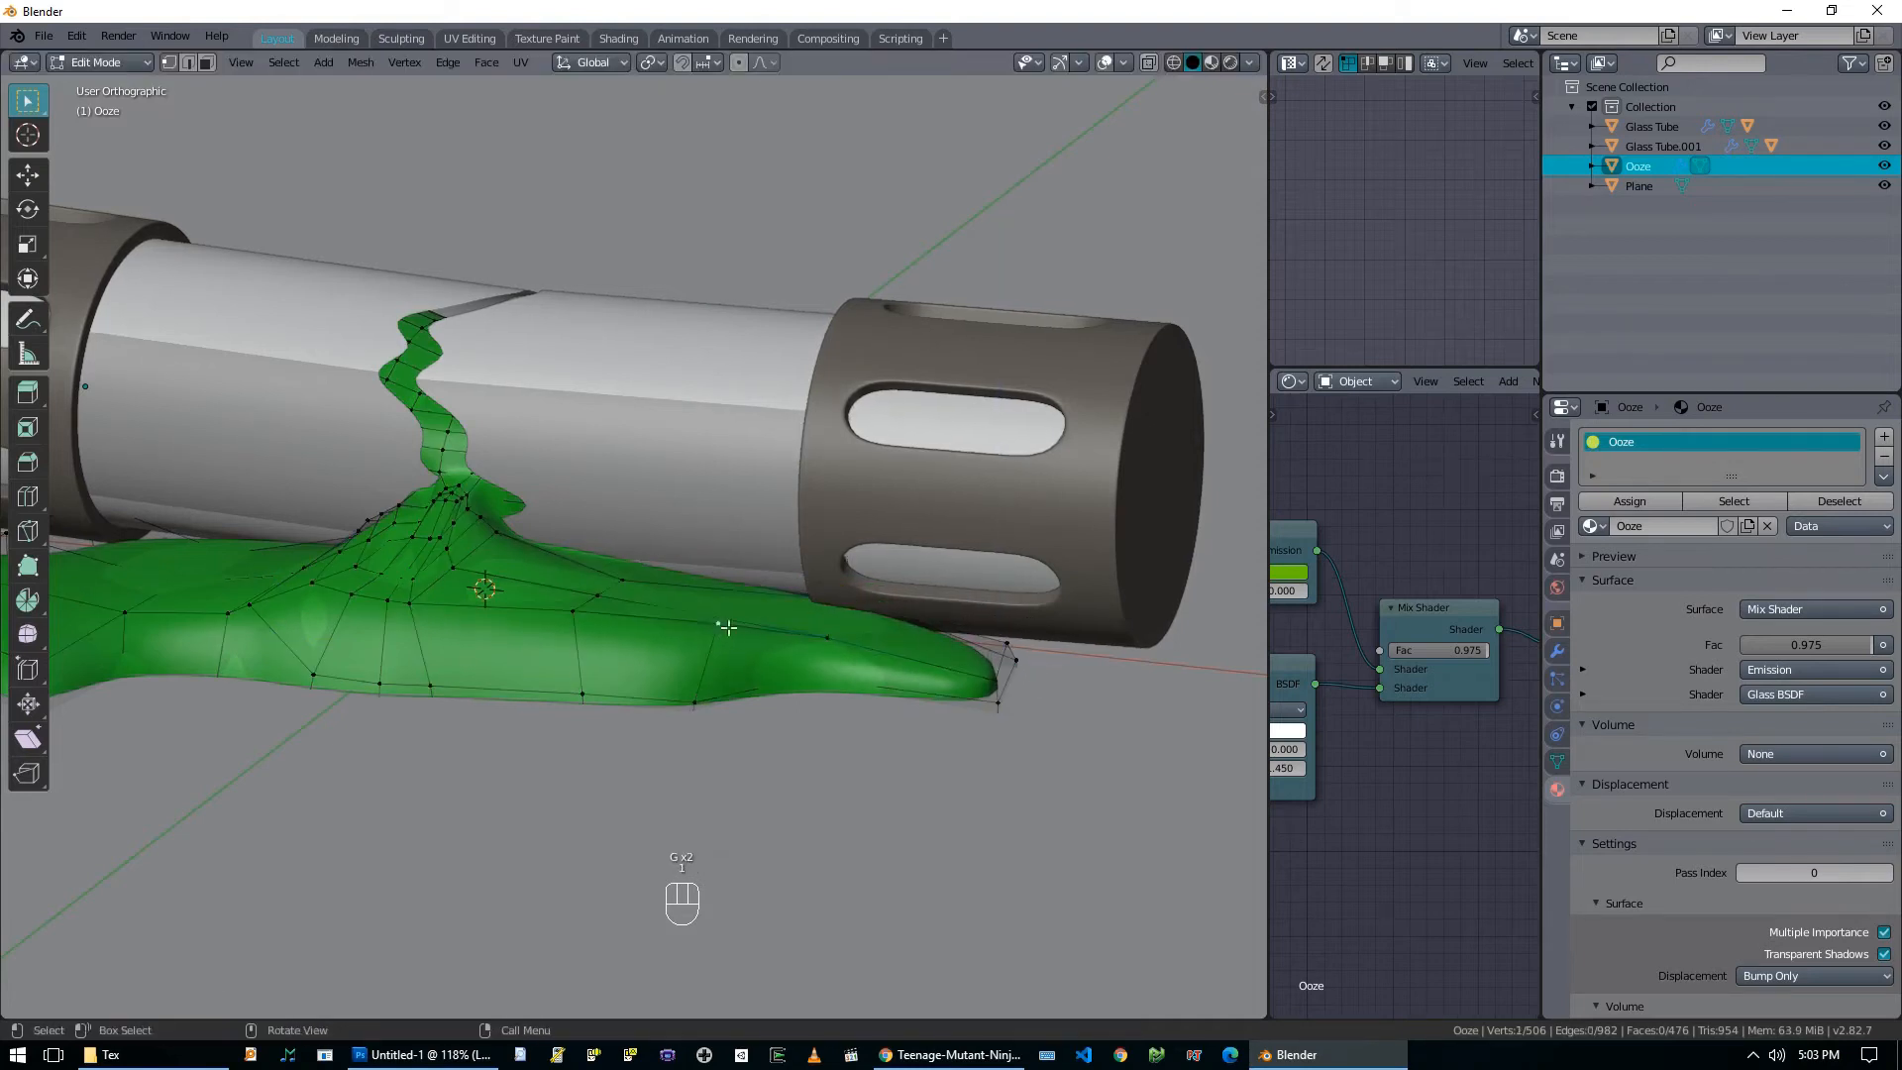
key(g)
key(z)
click(724, 663)
key(Tab)
scroll(725, 663, down, 5)
middle_drag(724, 663, 849, 667)
scroll(794, 650, down, 4)
key(alt+a)
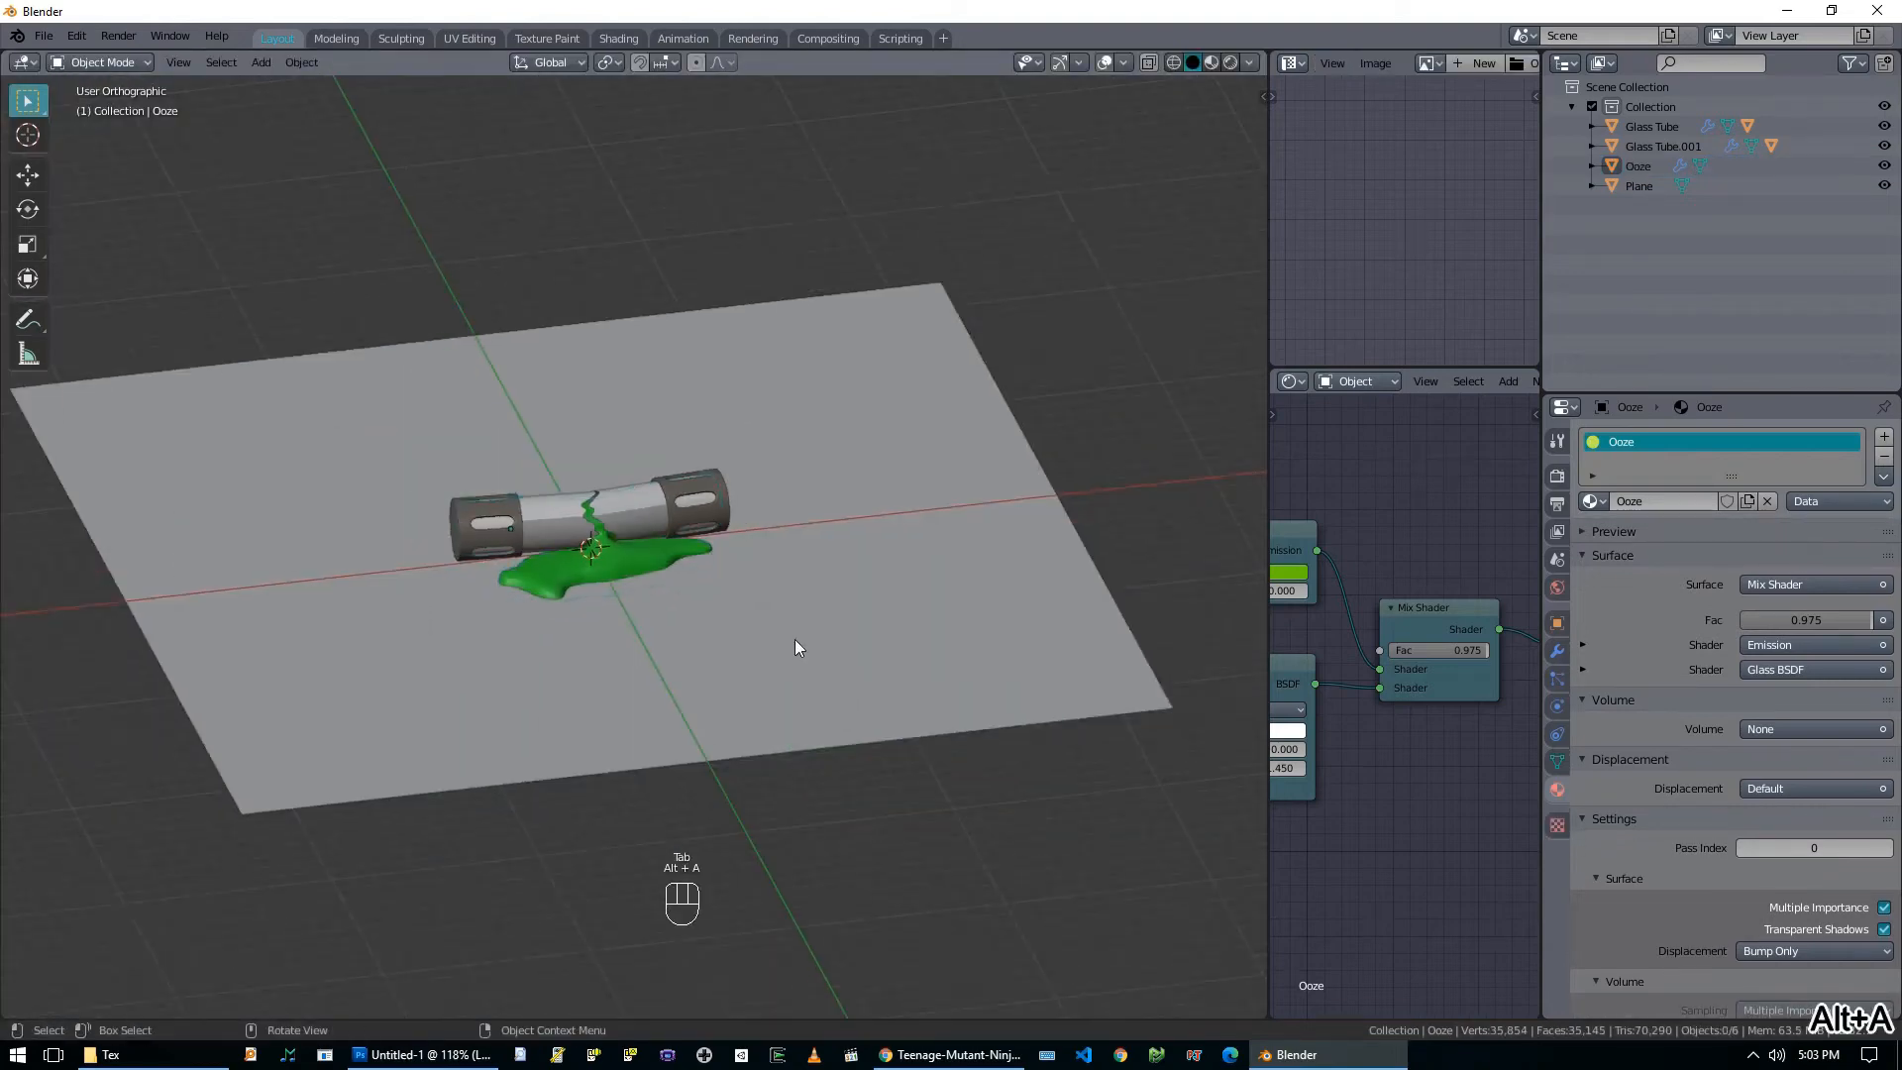
Switch to Chrome and examine the Paving Stones 046 texture page on CC0 Textures.
click(731, 657)
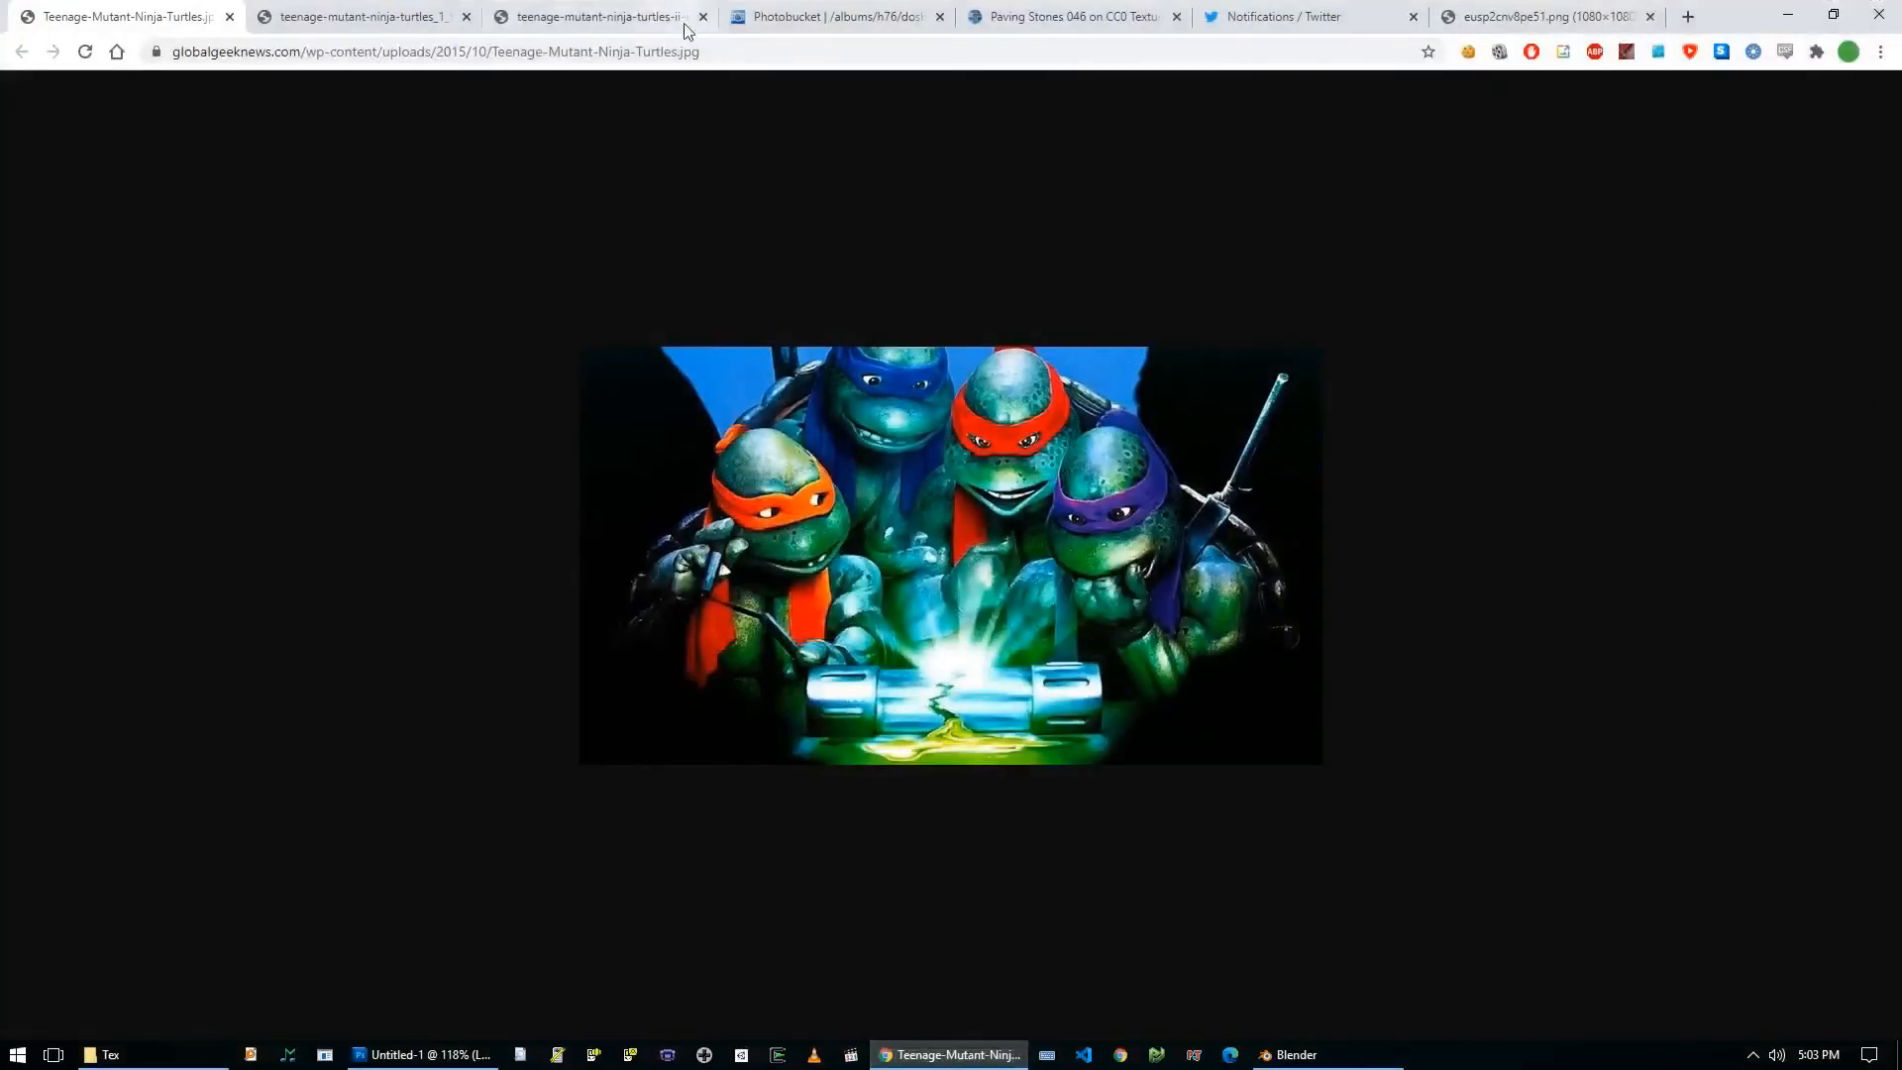
click(822, 17)
click(1086, 8)
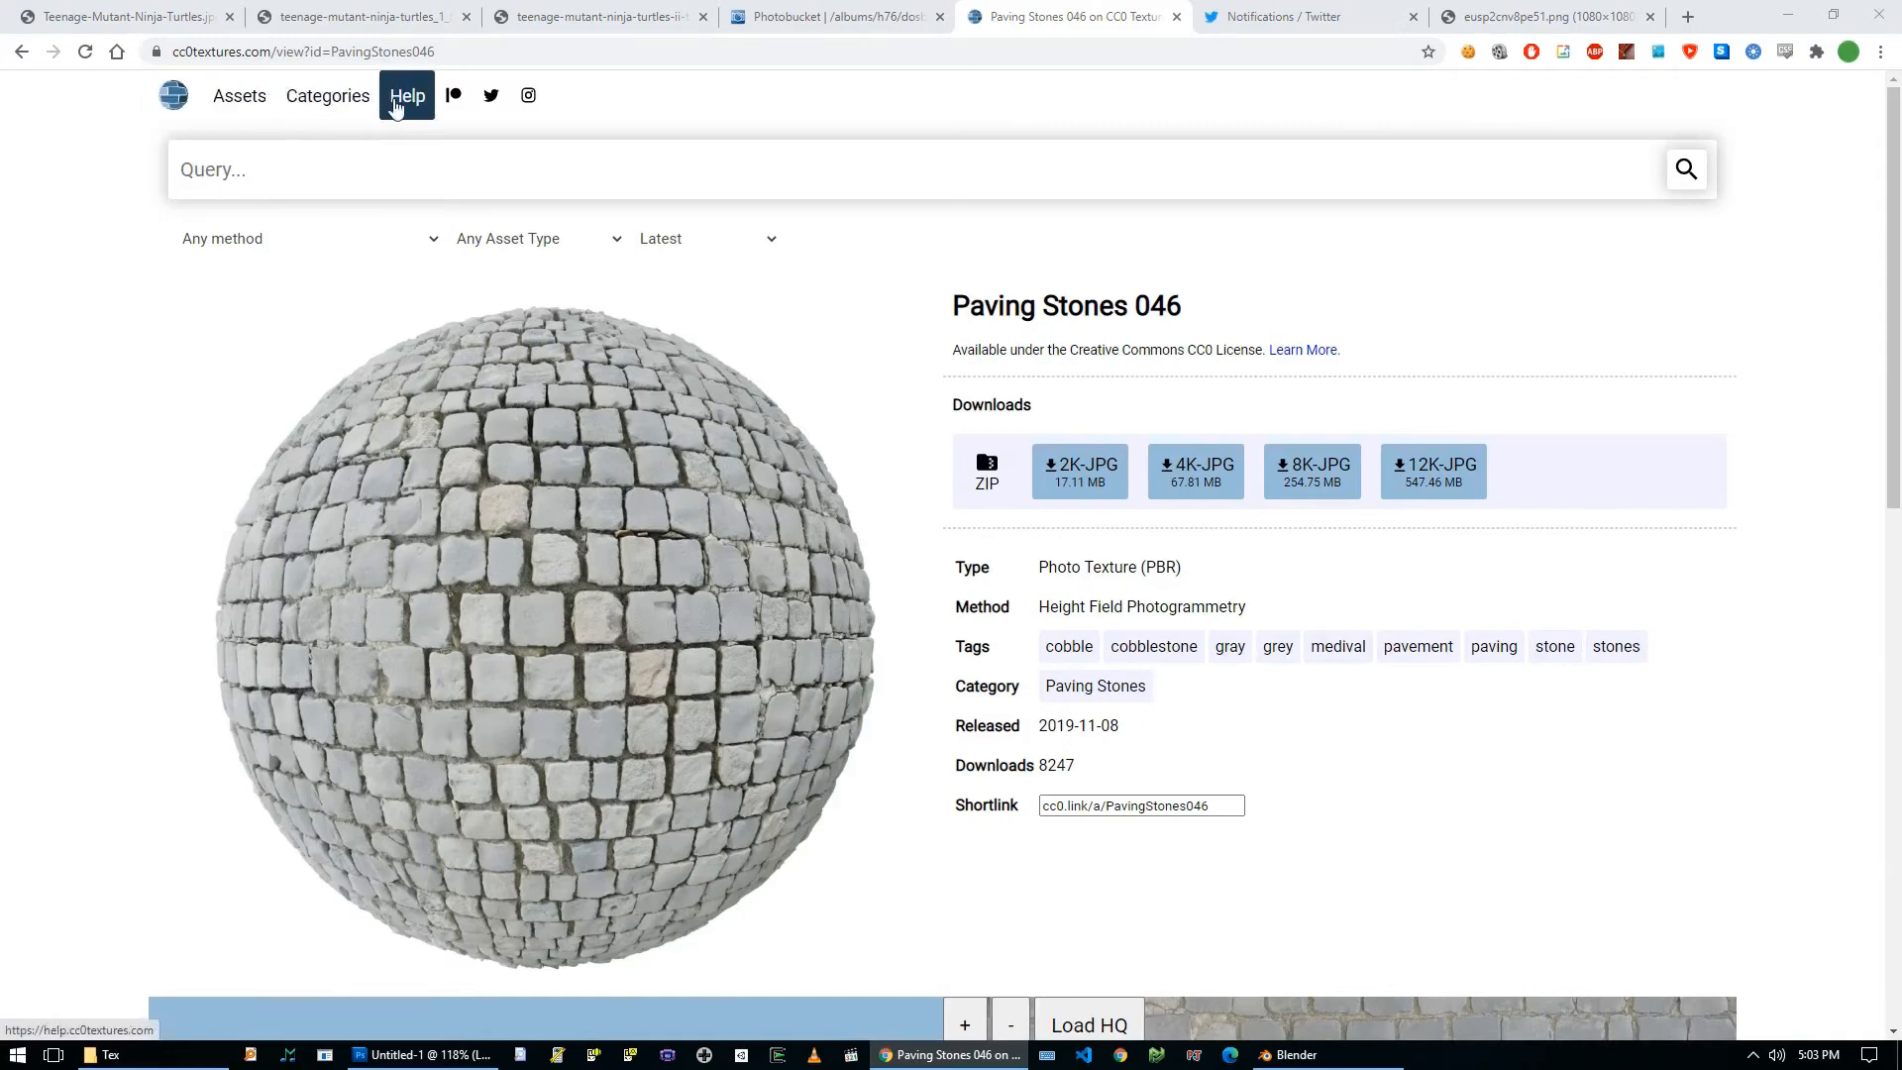
Switch back to Blender, rename the plane as Floor and give it a new material named Floor.
click(1293, 1055)
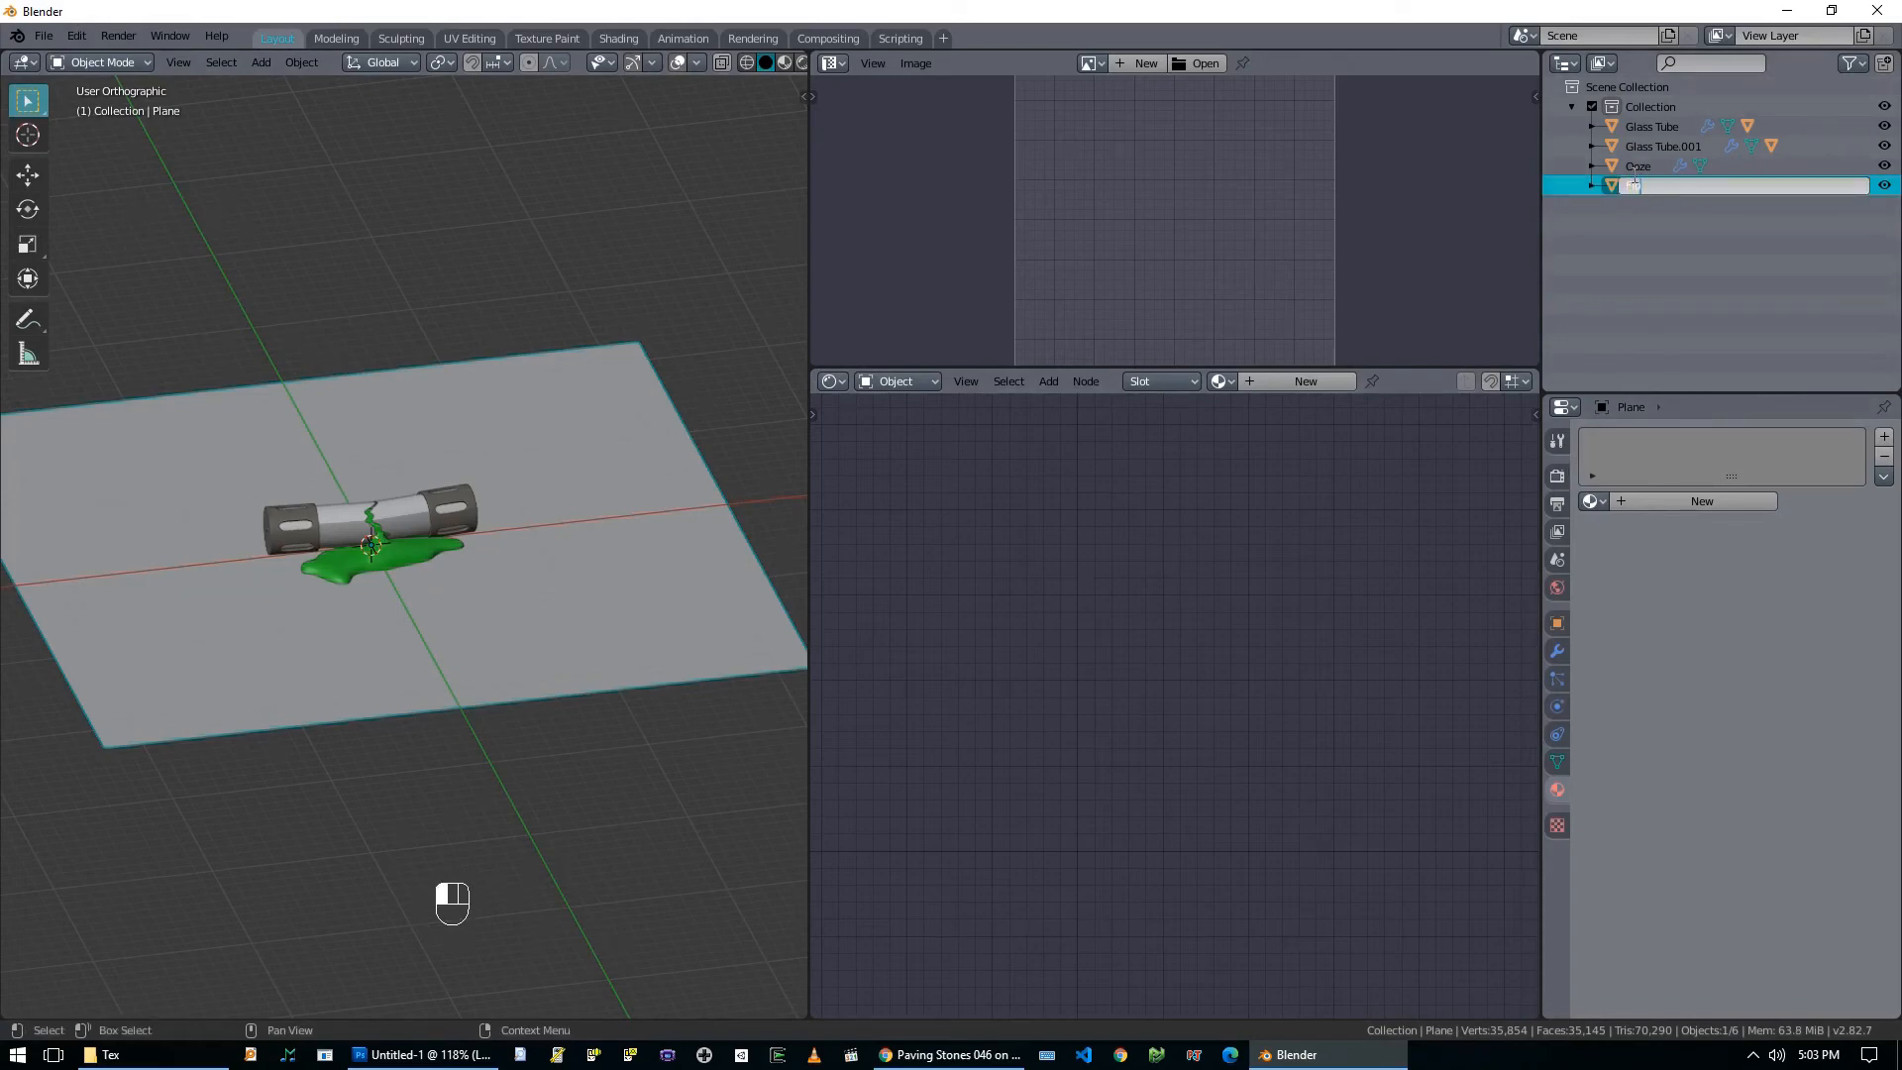
key(Return)
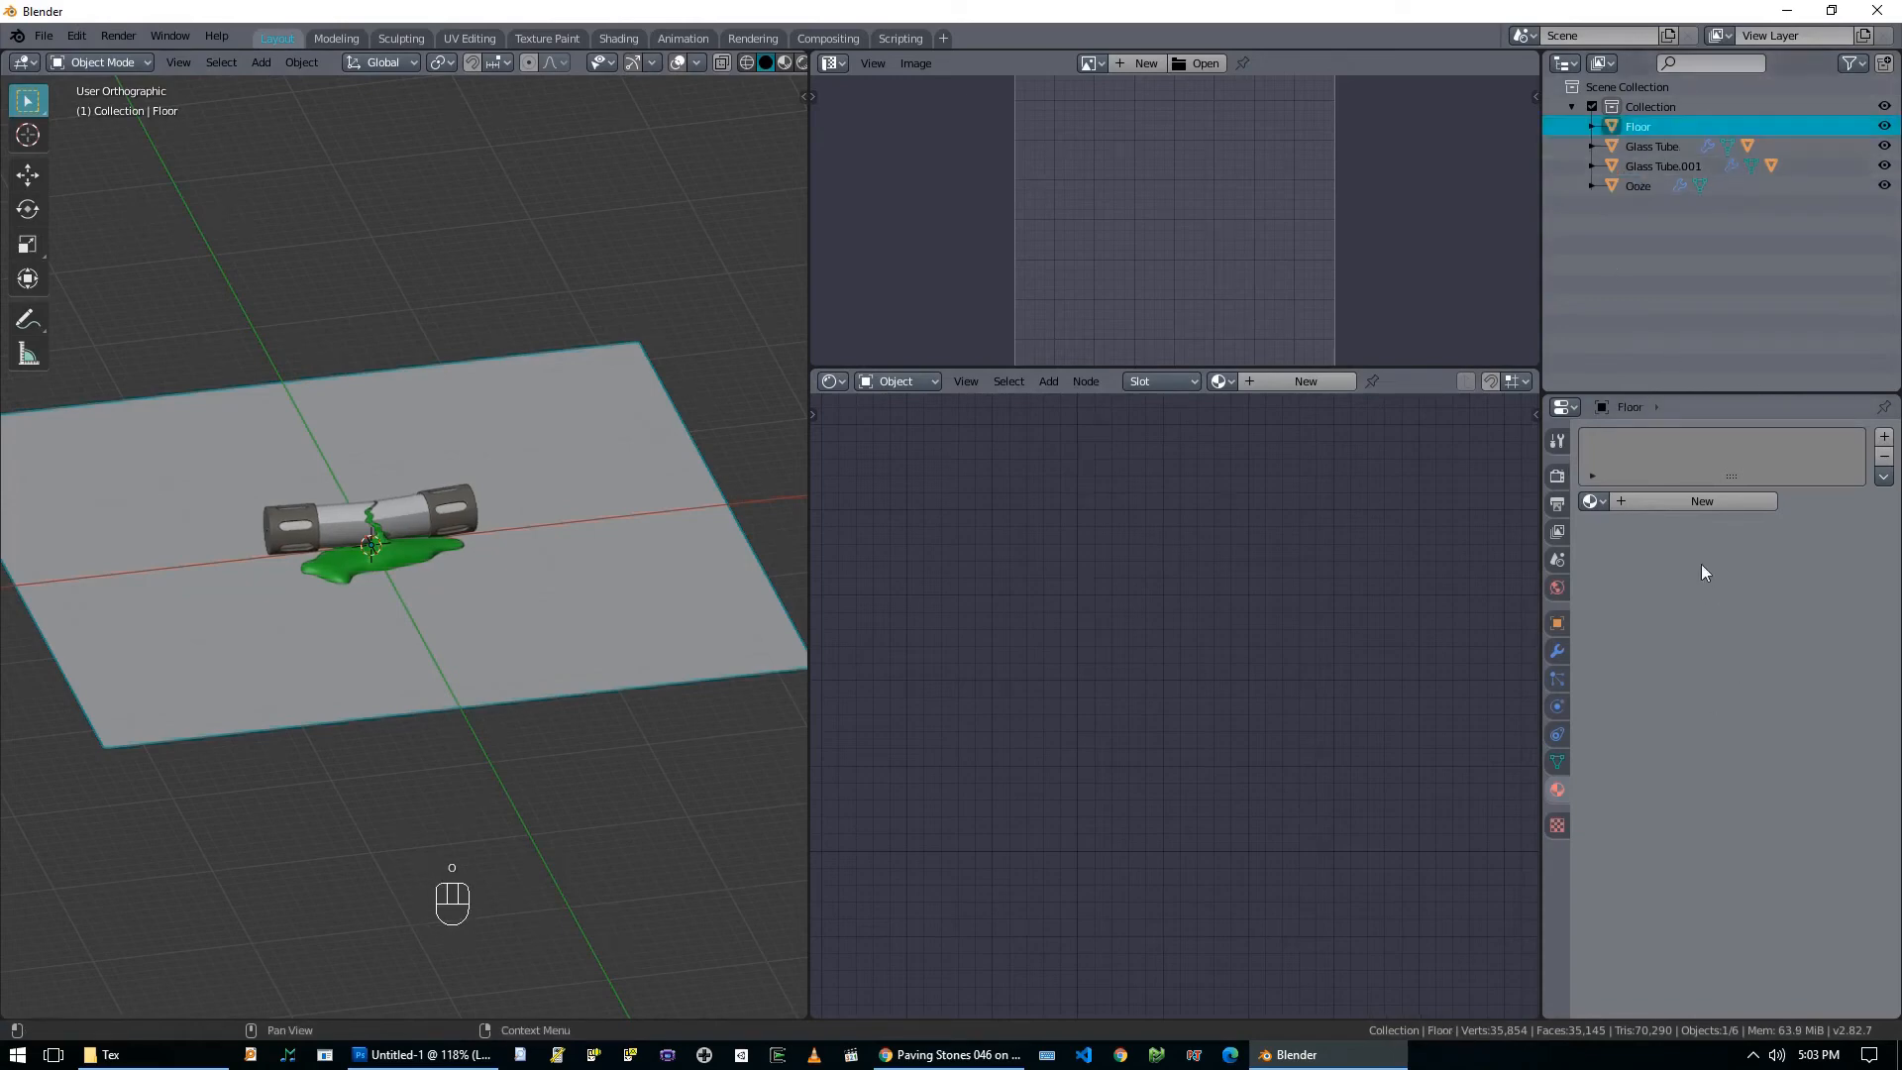
click(1694, 501)
double_click(1692, 501)
text(F)
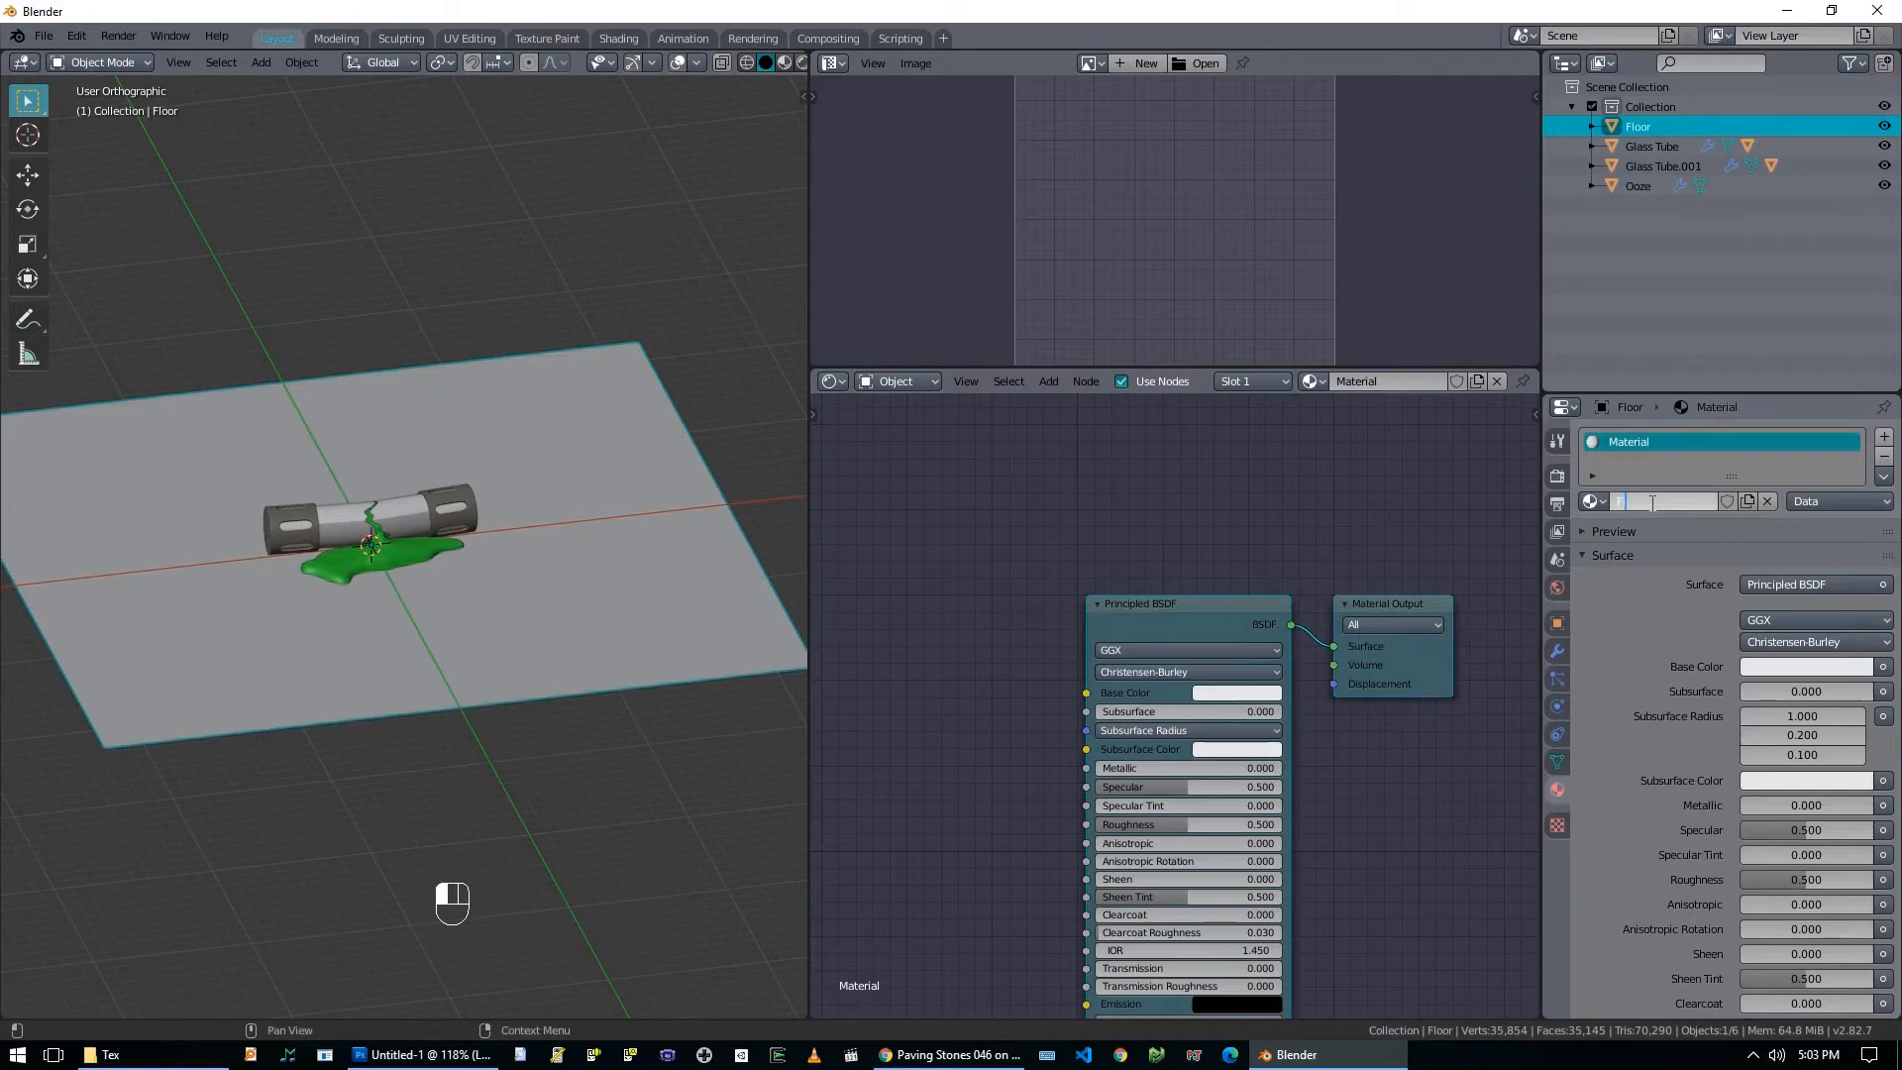
Add an Image Texture node to the Floor material and load PavingStones046_4K_Color.jpg from the PavingStones046_4K-JPG folder.
middle_drag(1003, 650, 1133, 523)
scroll(1111, 616, up, 2)
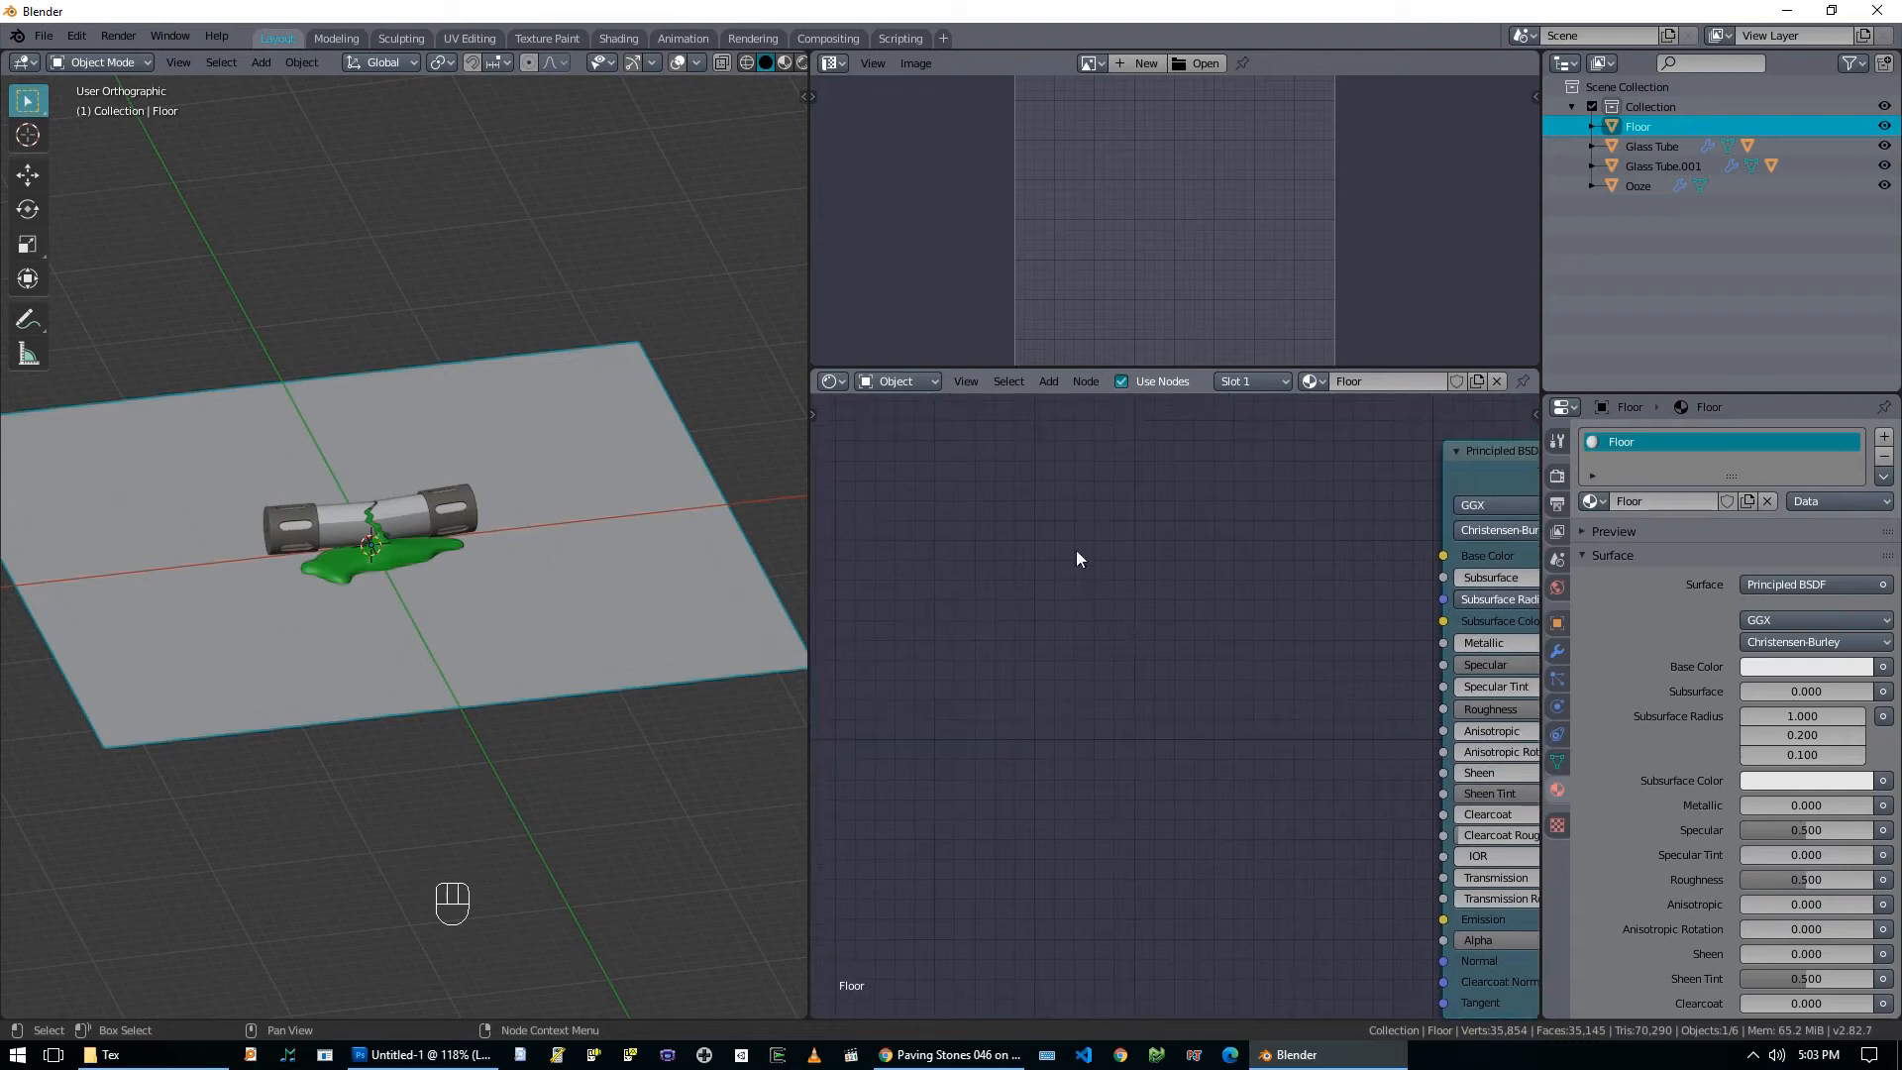
key(shift+a)
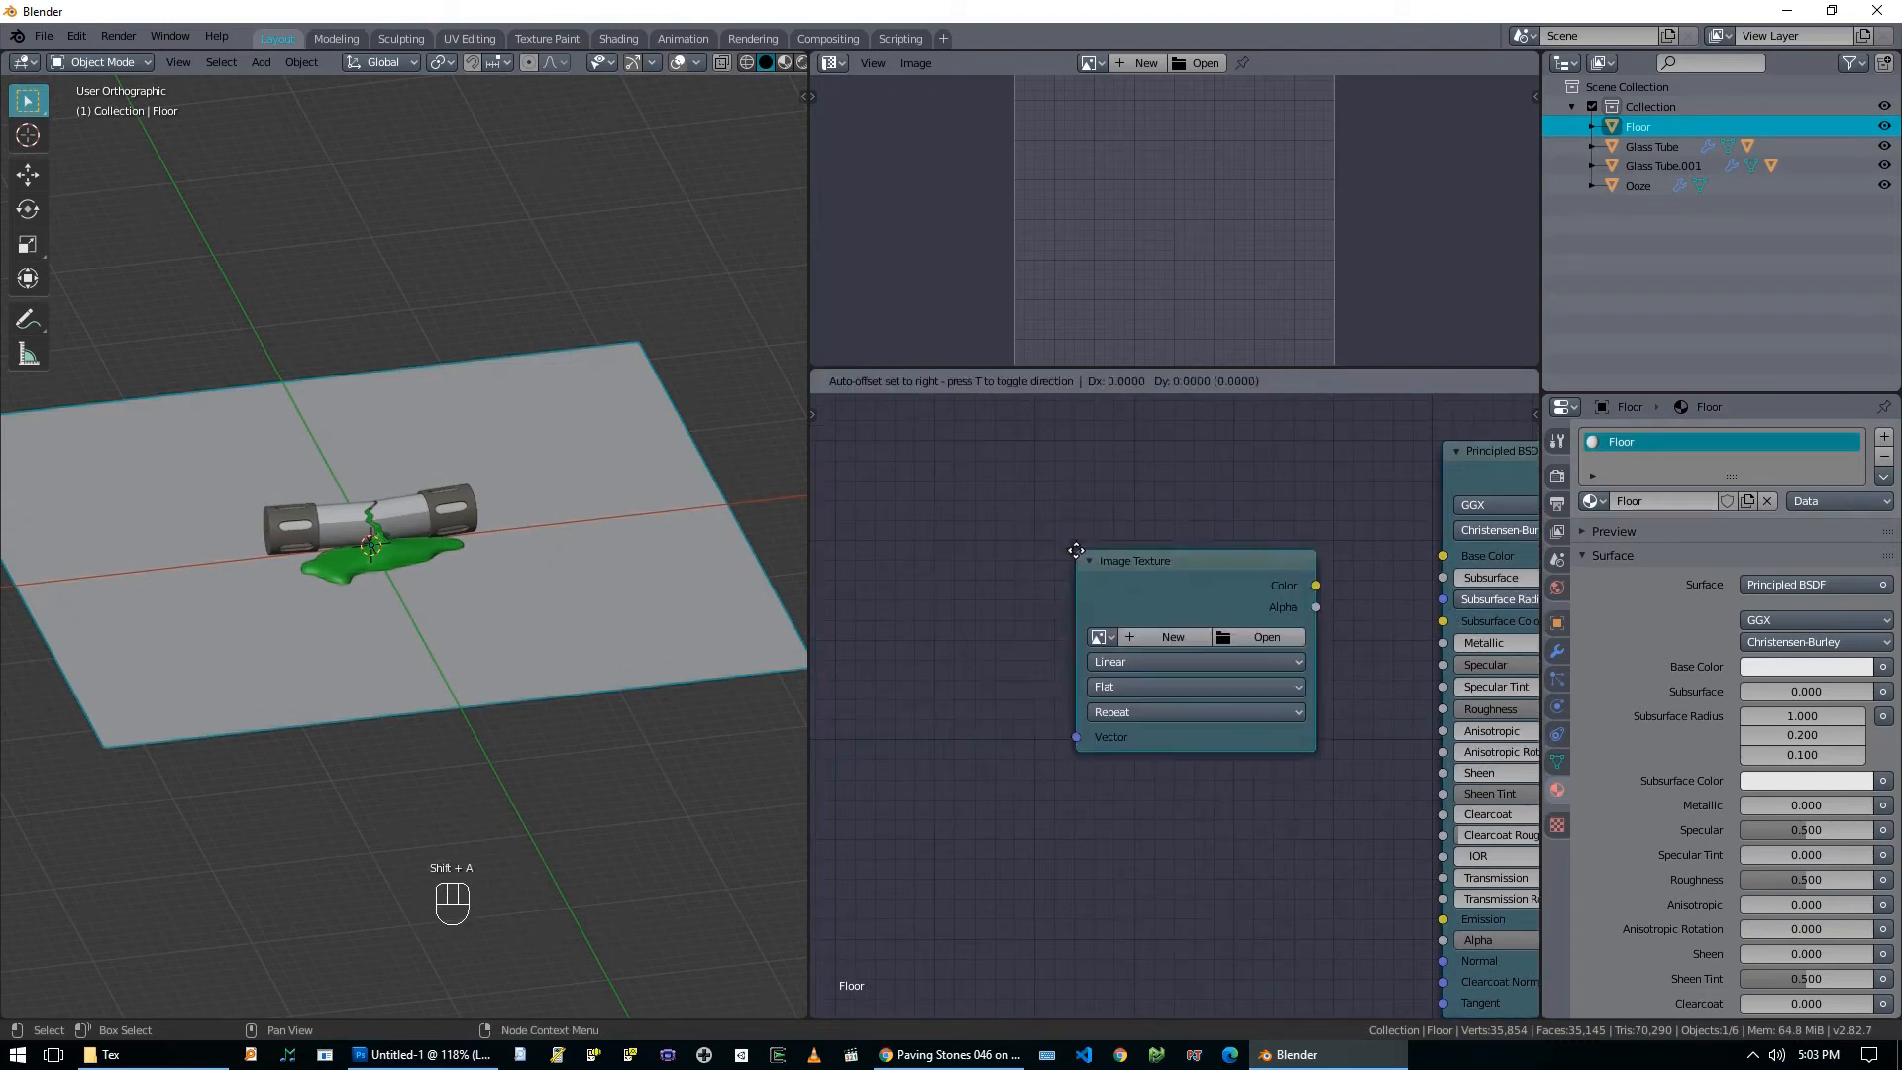
click(1244, 628)
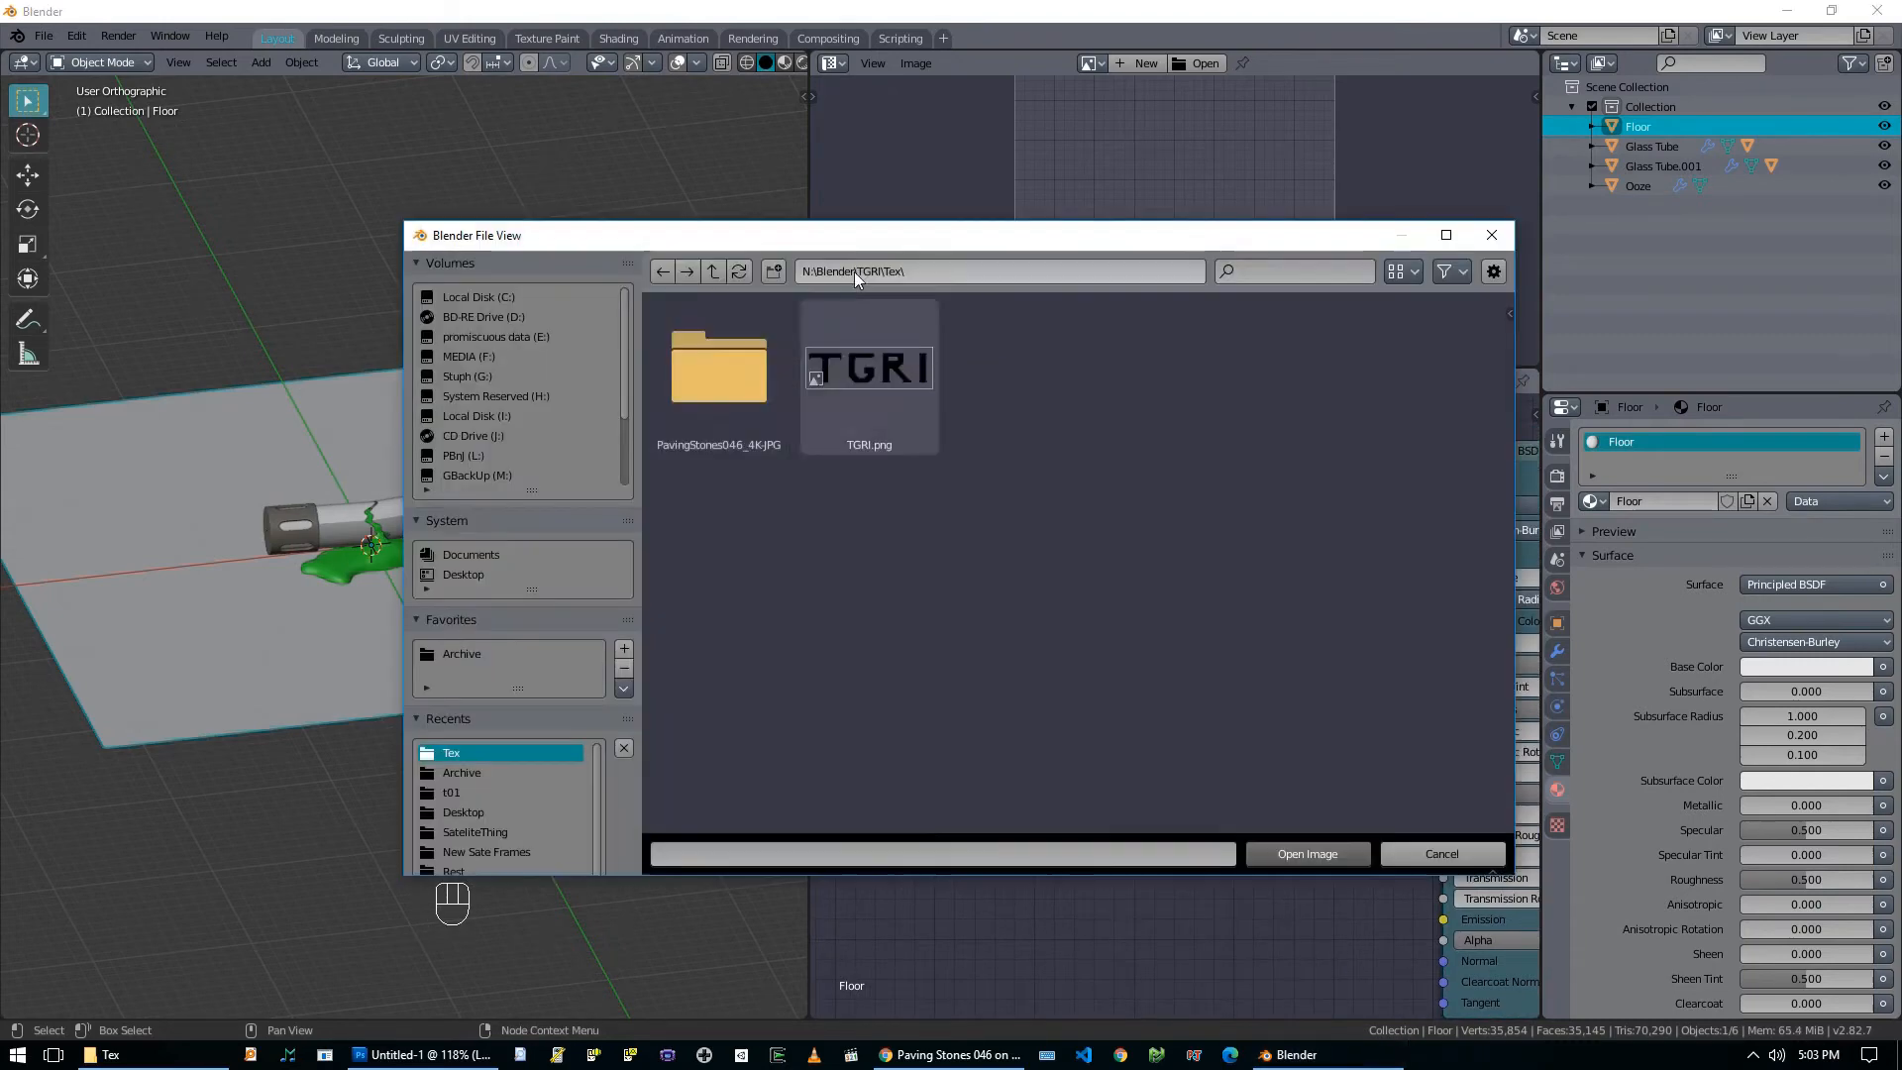
double_click(720, 366)
click(859, 392)
click(1307, 854)
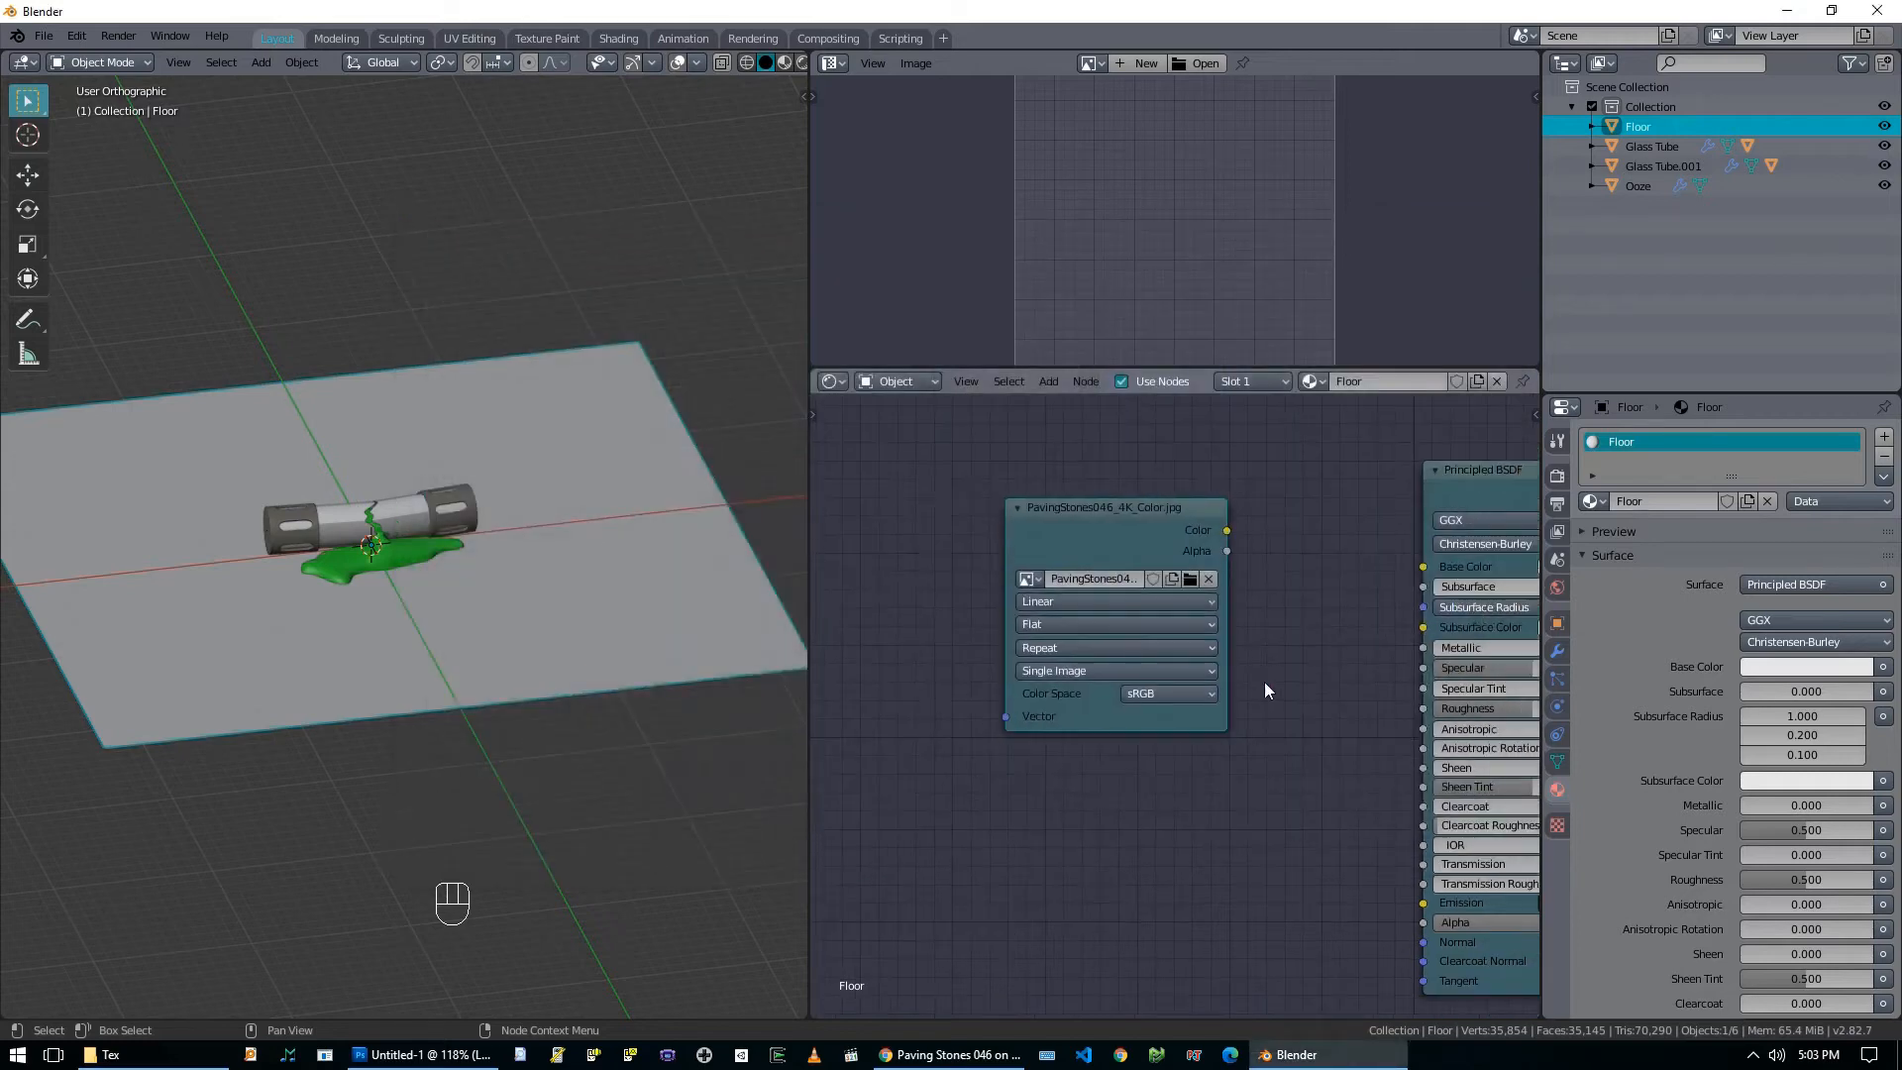
Connect the paving color texture's Color output to the Principled BSDF's Base Color and reposition the texture node higher.
drag(1156, 533, 1349, 569)
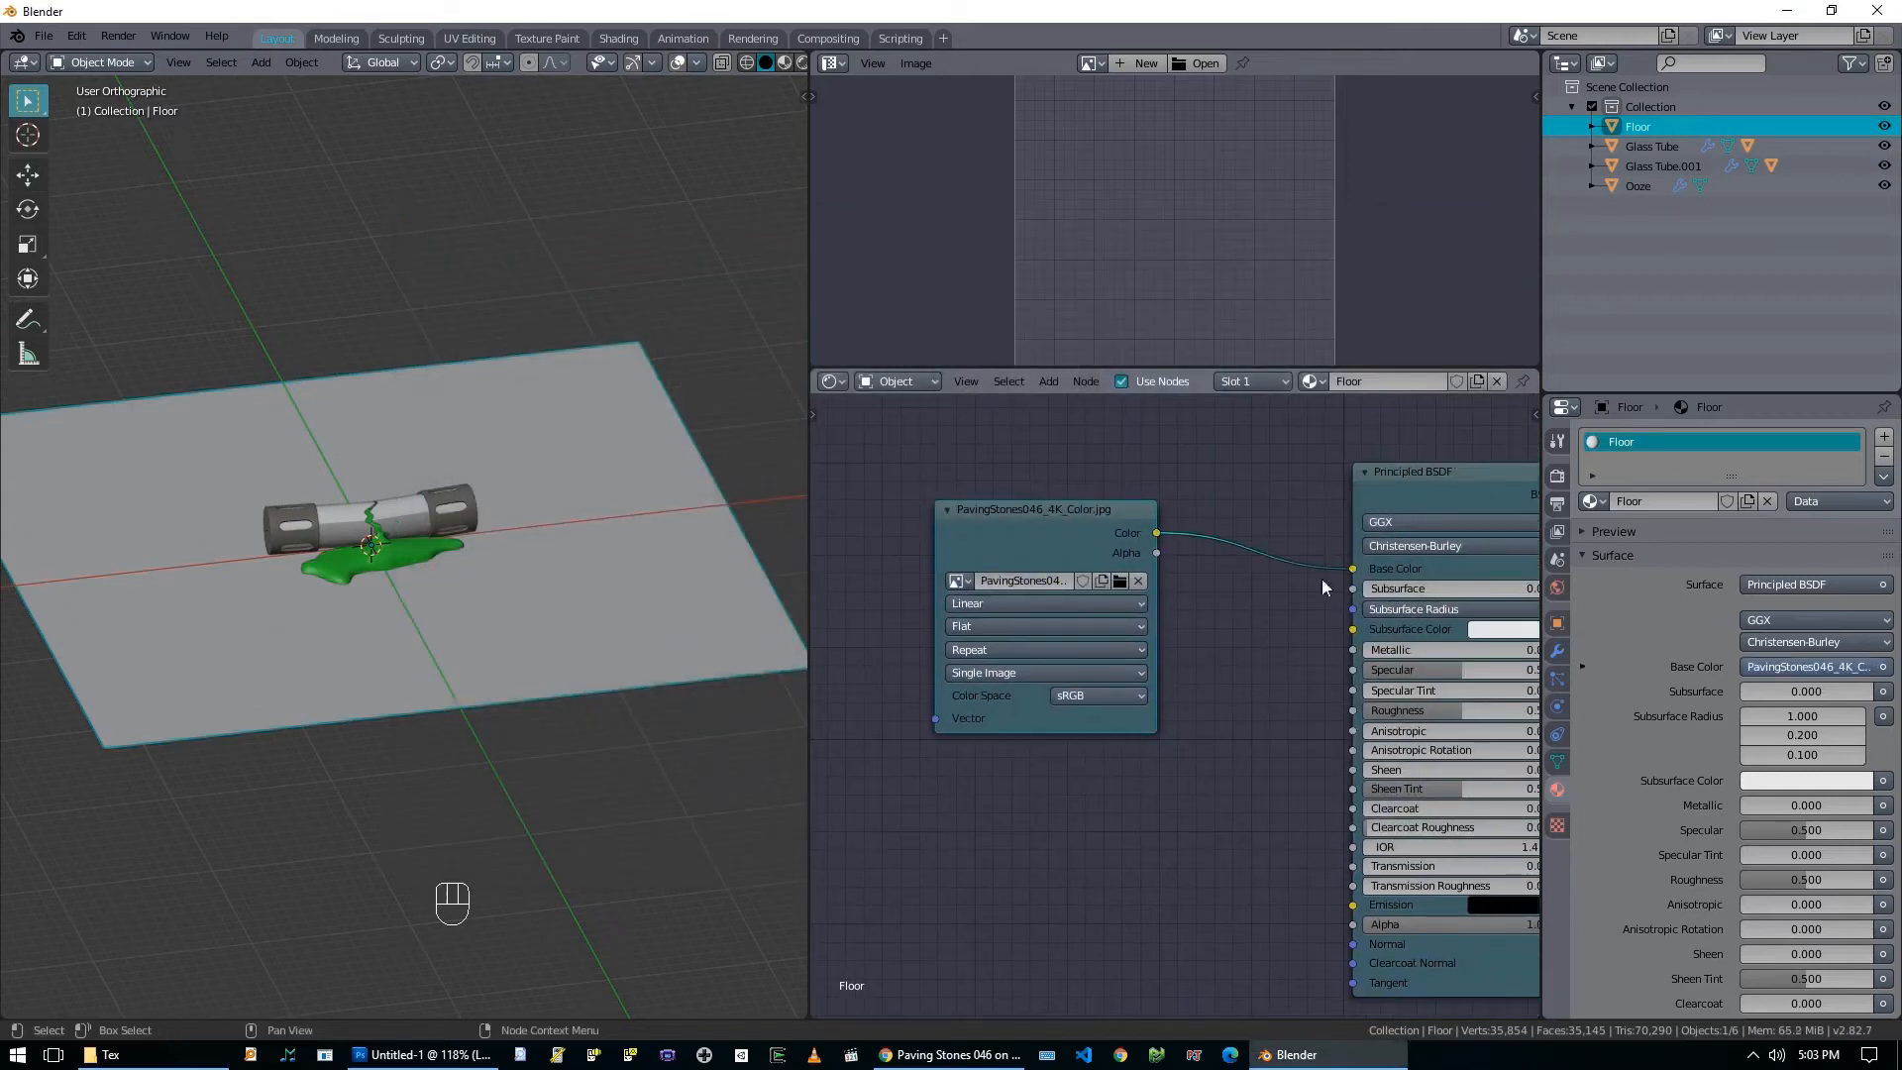
key(g)
click(1052, 462)
Duplicate the color texture node below the original and load PavingStones046_4K_Normal.jpg into the copy.
key(shift+d)
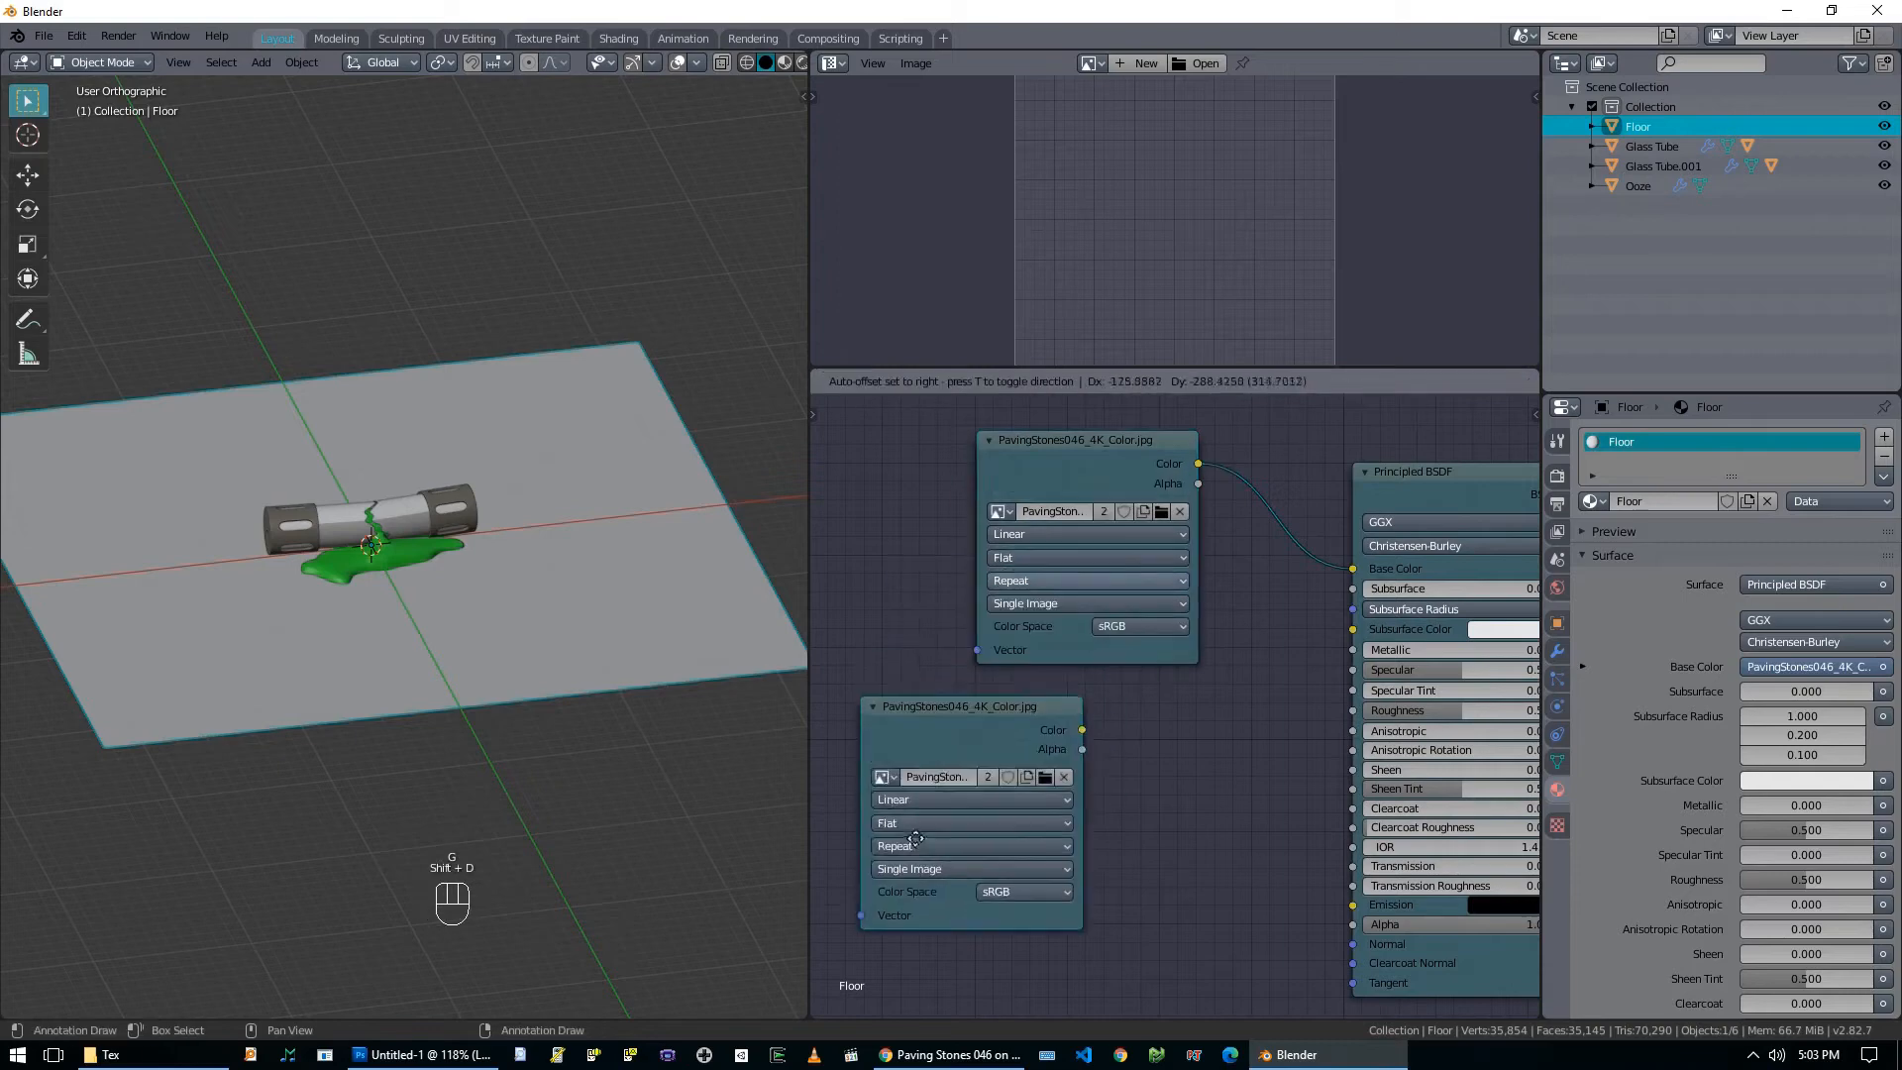
click(980, 865)
middle_drag(1189, 795, 1091, 612)
click(1067, 609)
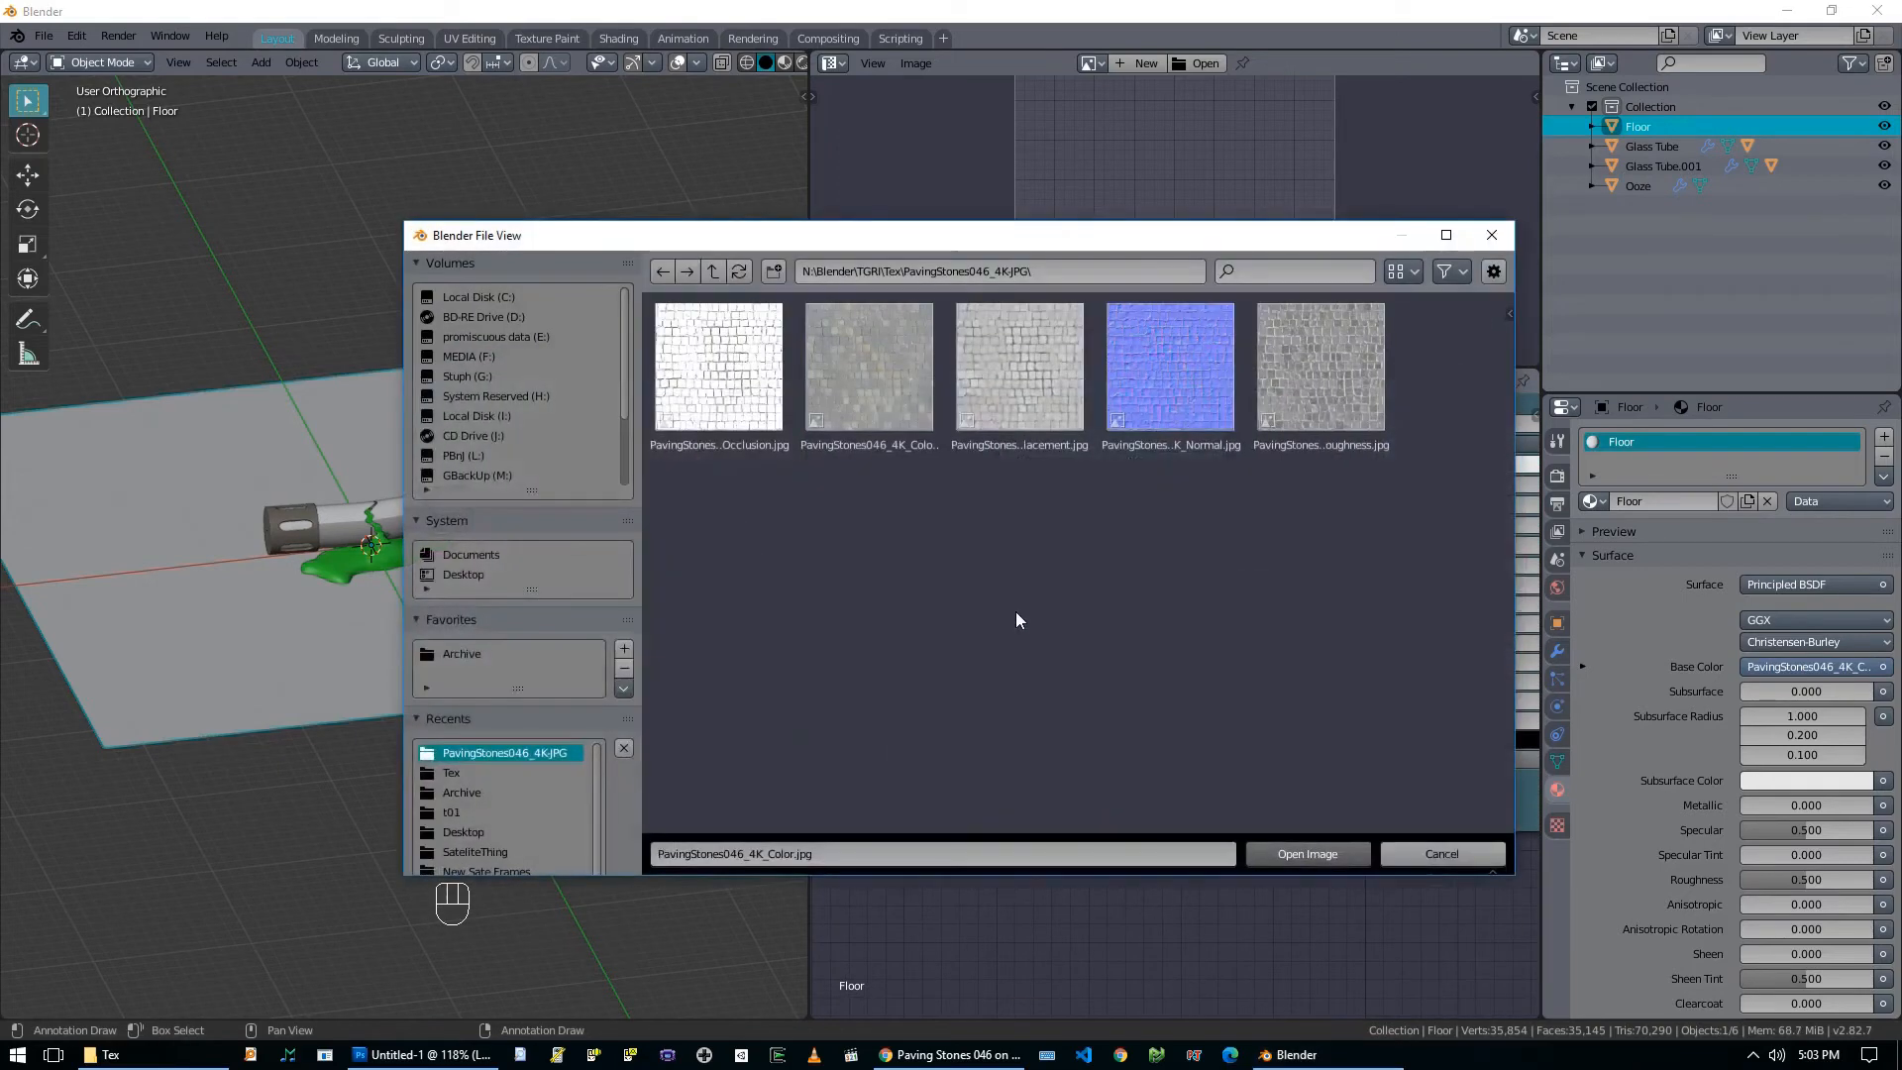
click(1211, 365)
double_click(1211, 364)
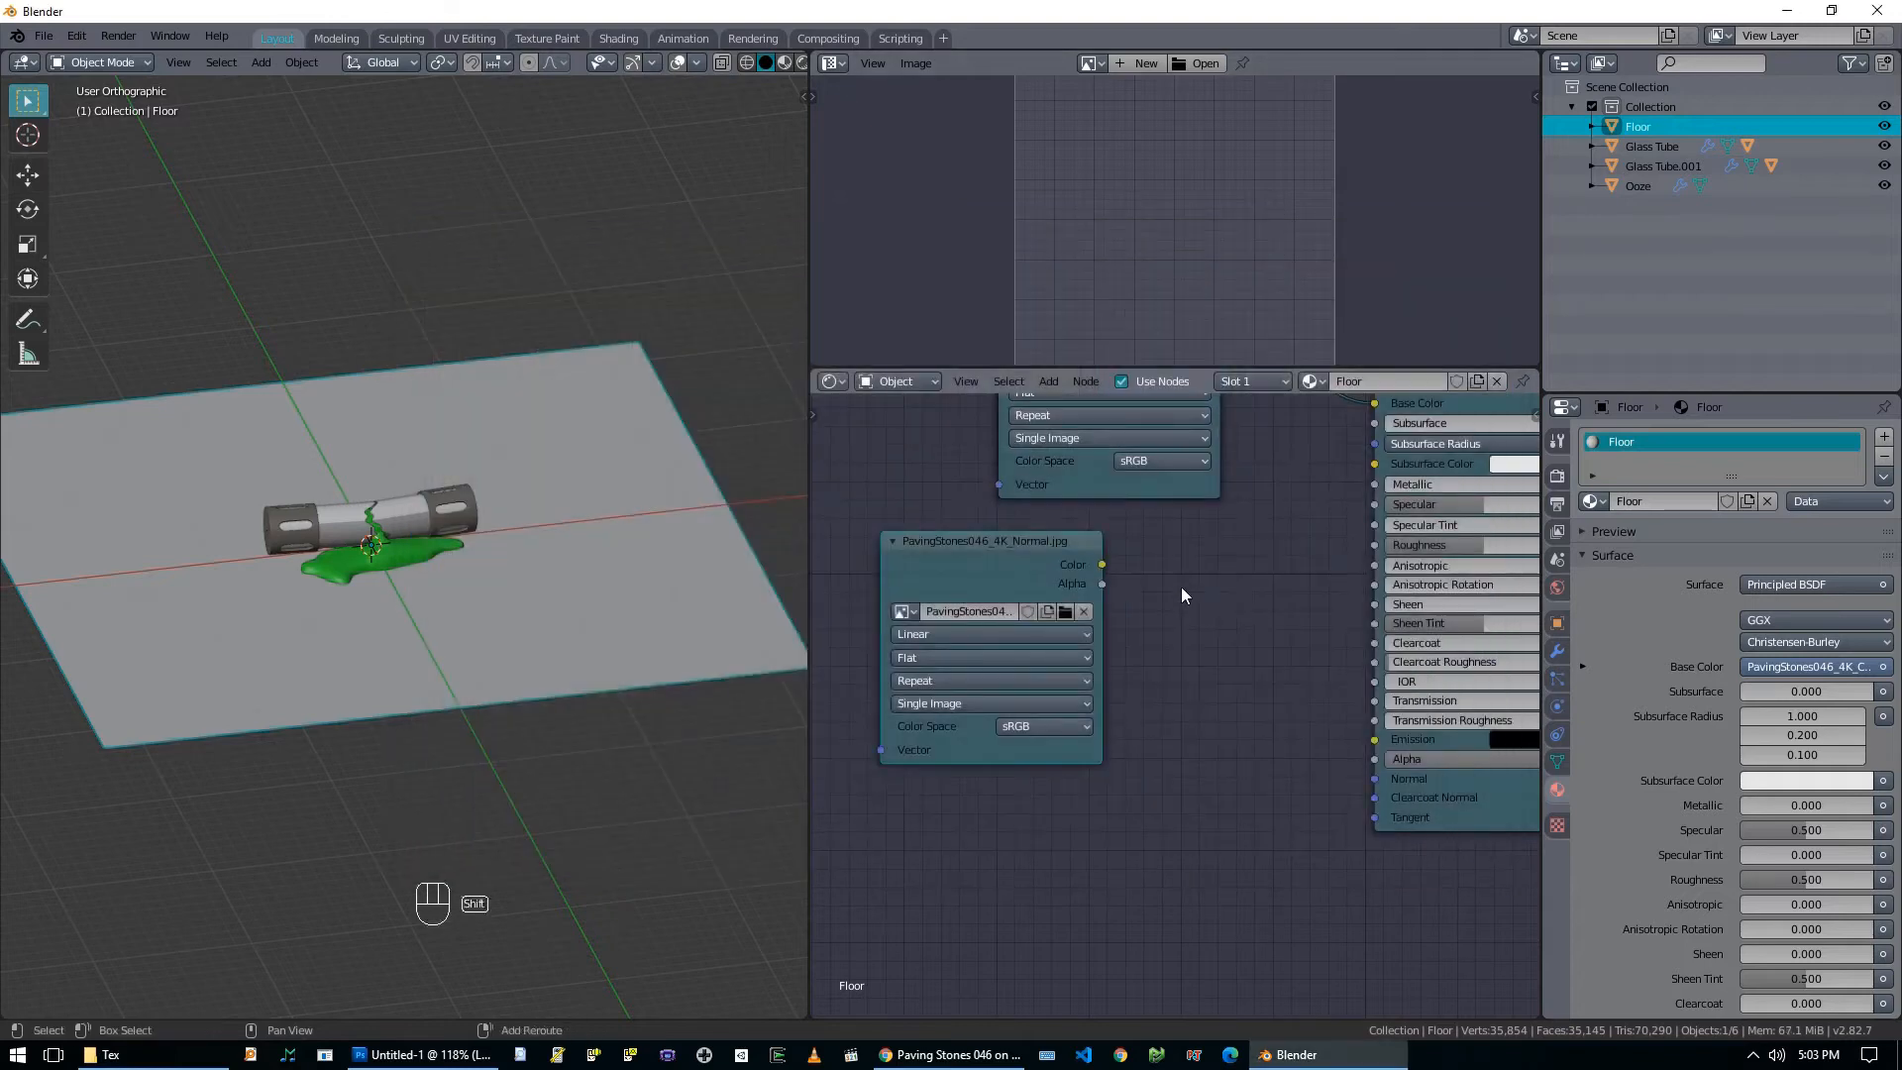
key(shift+a)
mouse_move(1178, 583)
mouse_move(1139, 622)
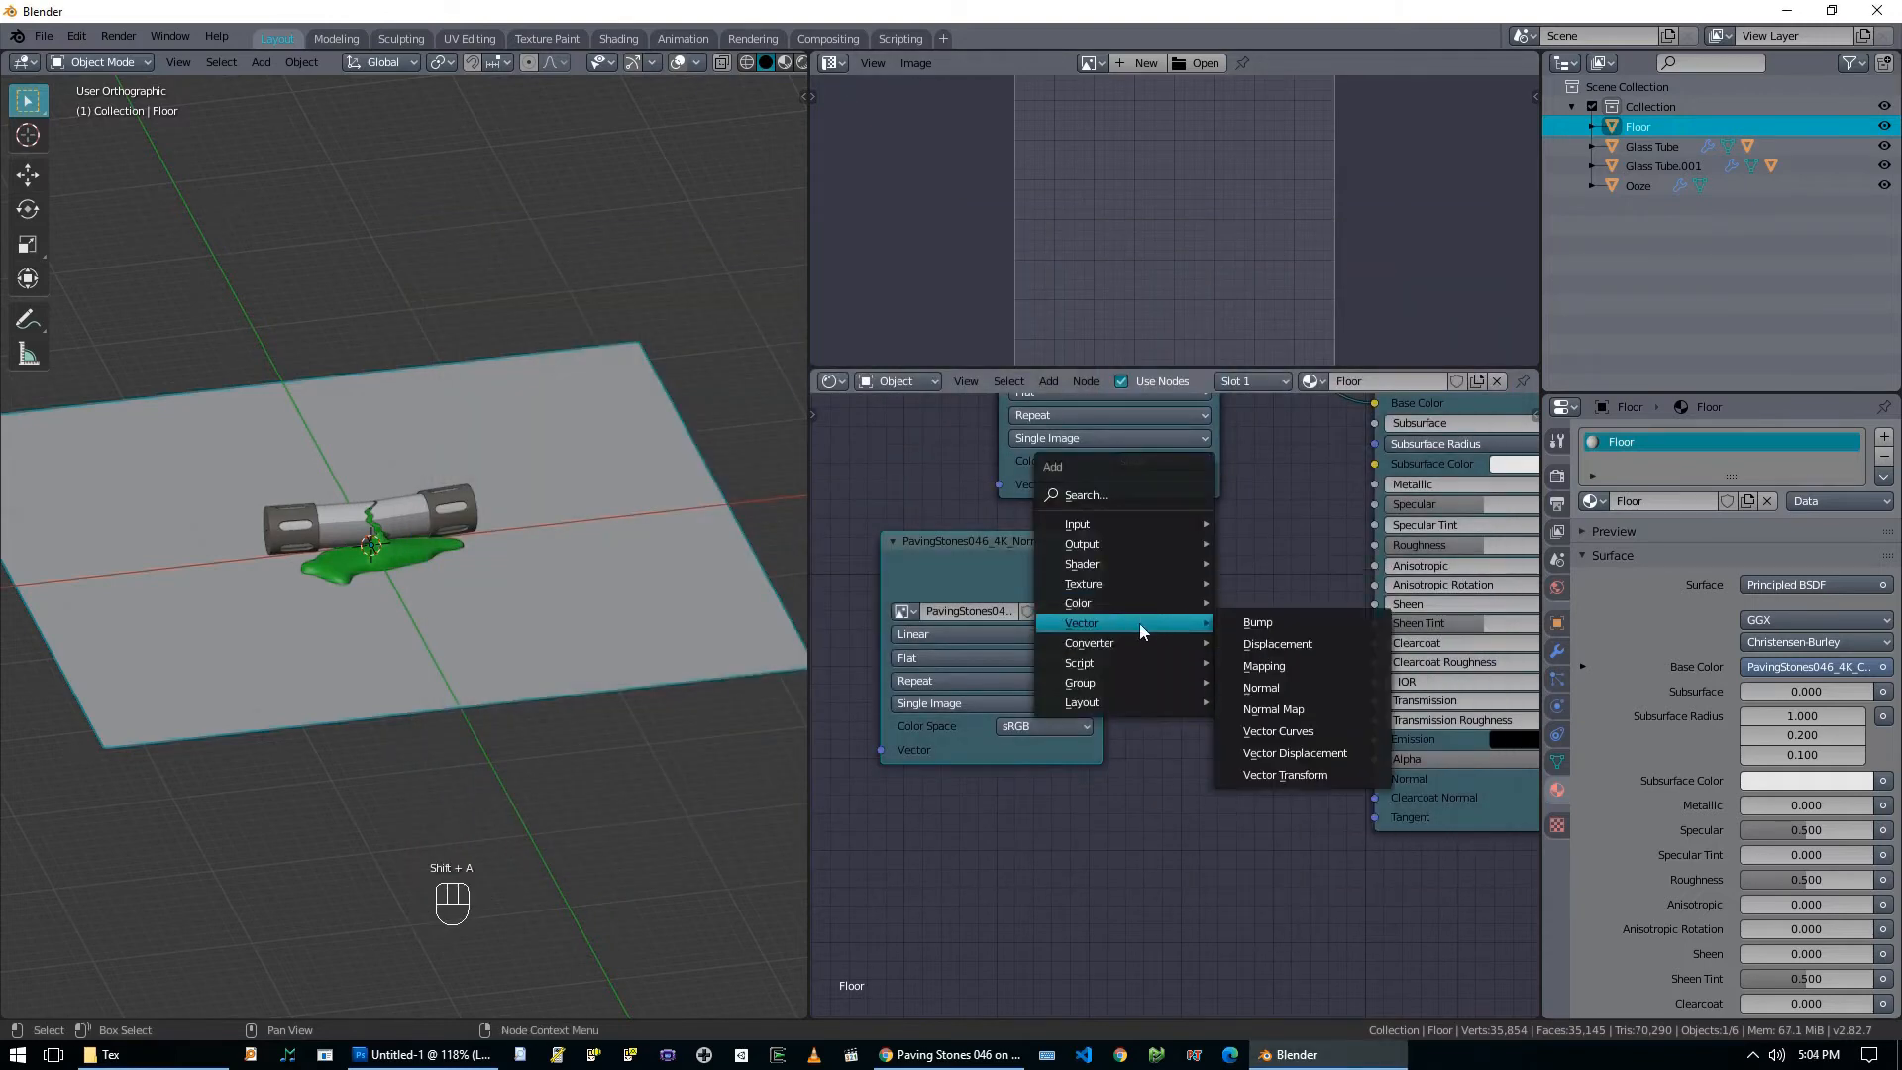
click(1288, 687)
click(1205, 559)
key(x)
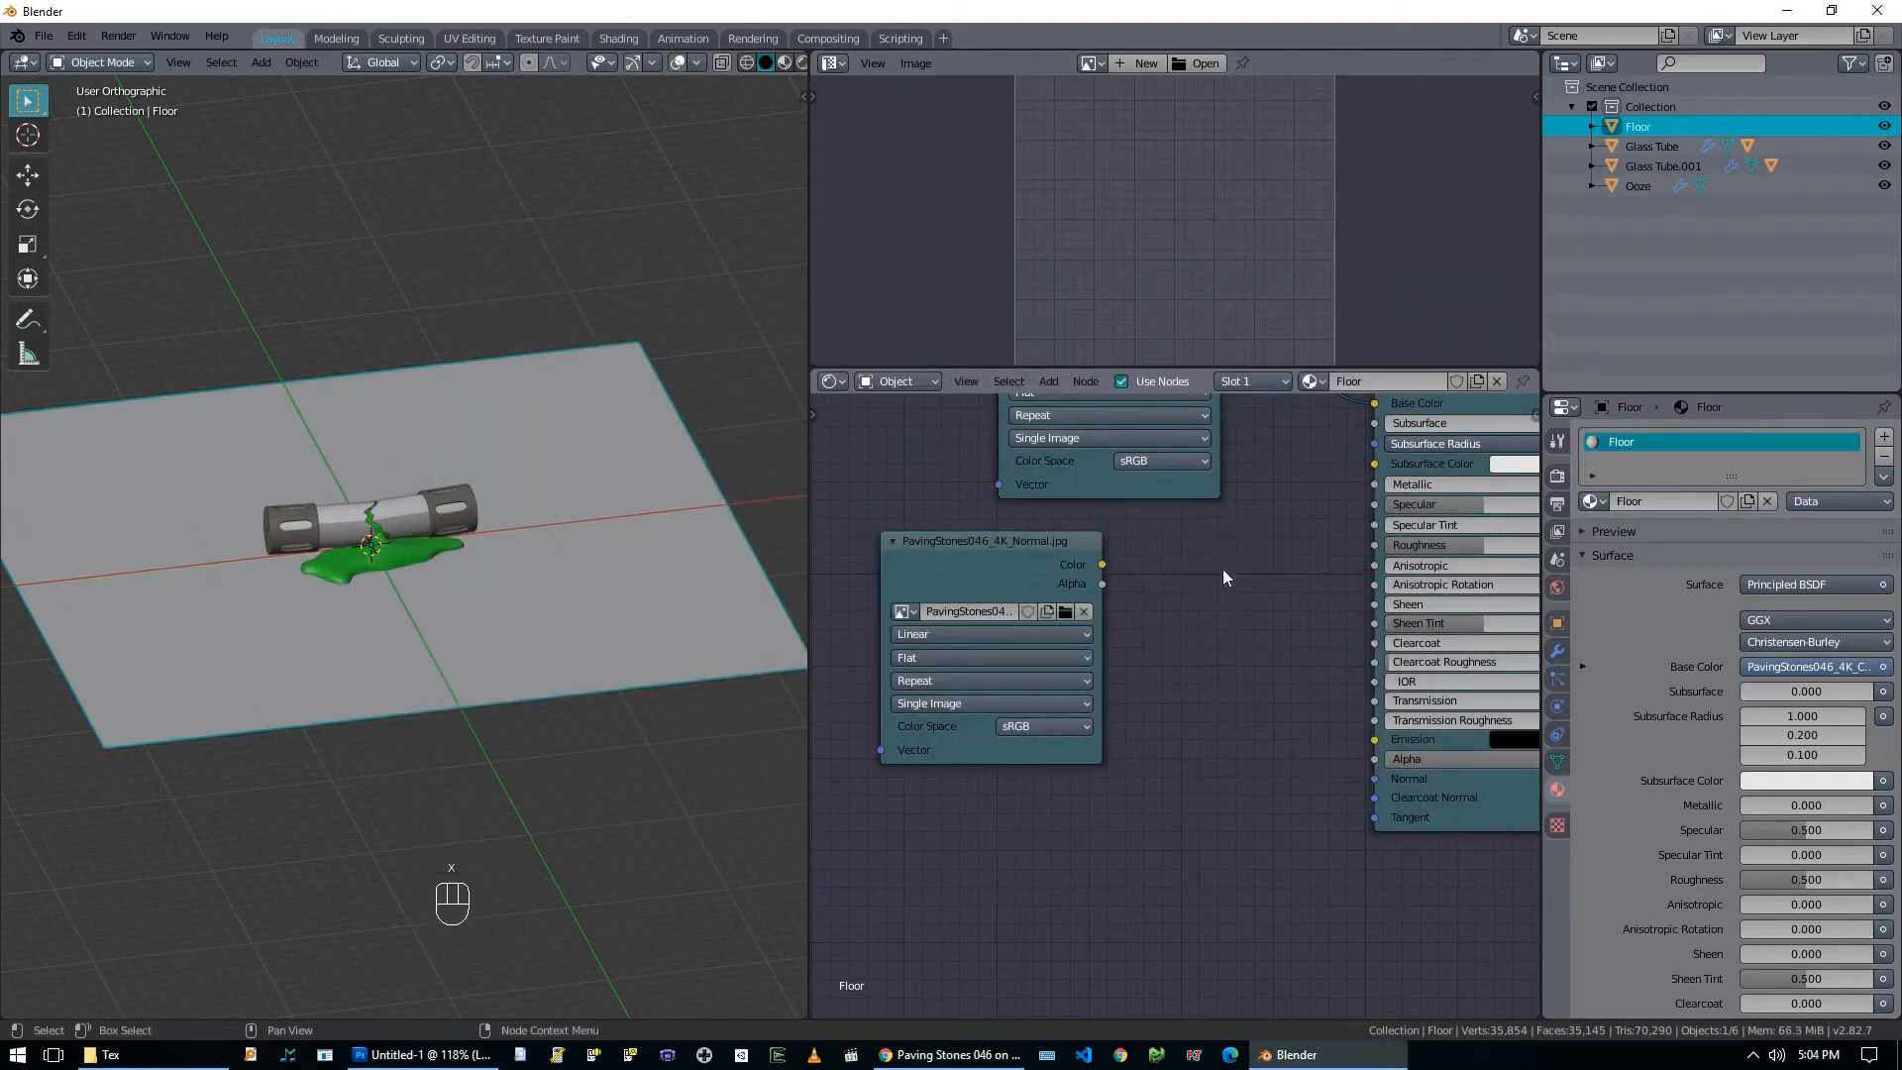
Link the normal texture through a new Normal Map node to the shader's Normal input, and set the texture's color space to Non-Color.
key(shift+a)
mouse_move(1169, 569)
click(1250, 652)
click(1122, 564)
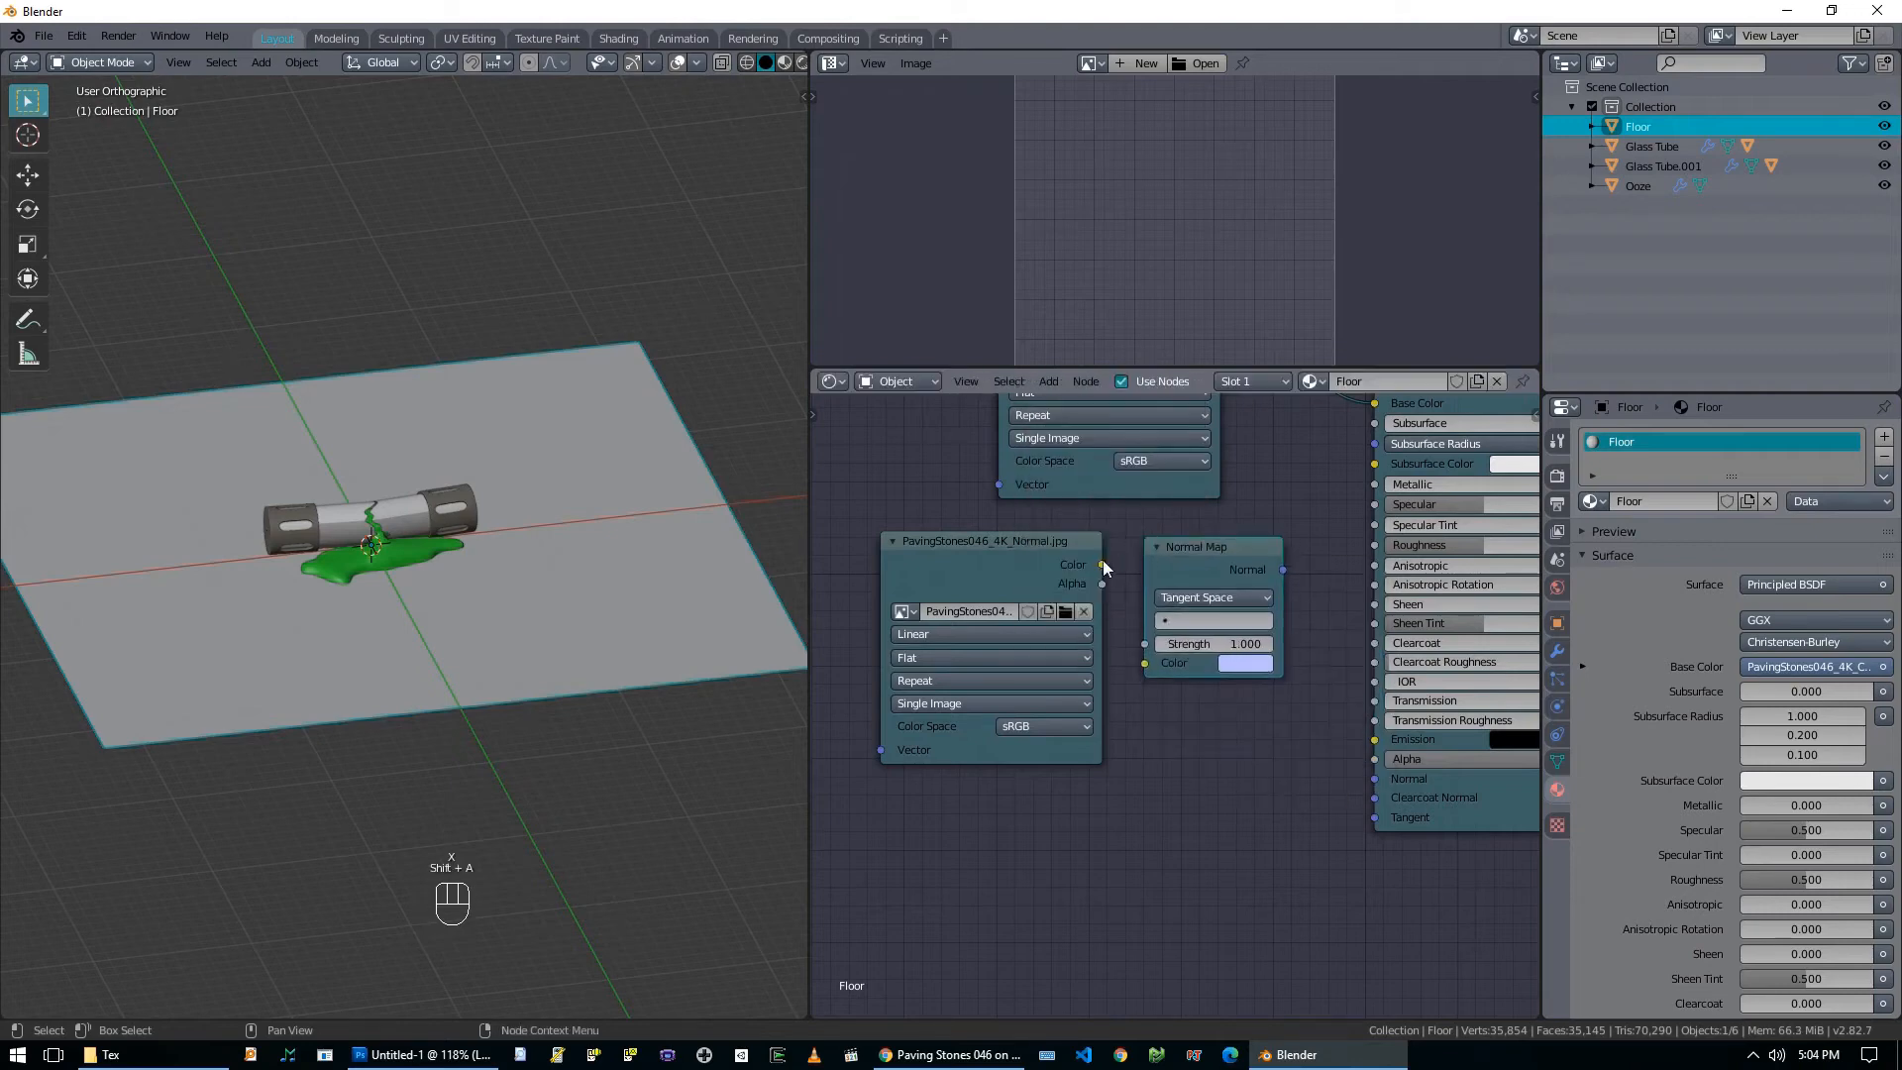
drag(1103, 565, 1145, 662)
drag(1283, 569, 1377, 785)
click(1058, 727)
click(1061, 810)
Duplicate the normal texture node and place the copy below the existing texture nodes.
scroll(1181, 770, down, 2)
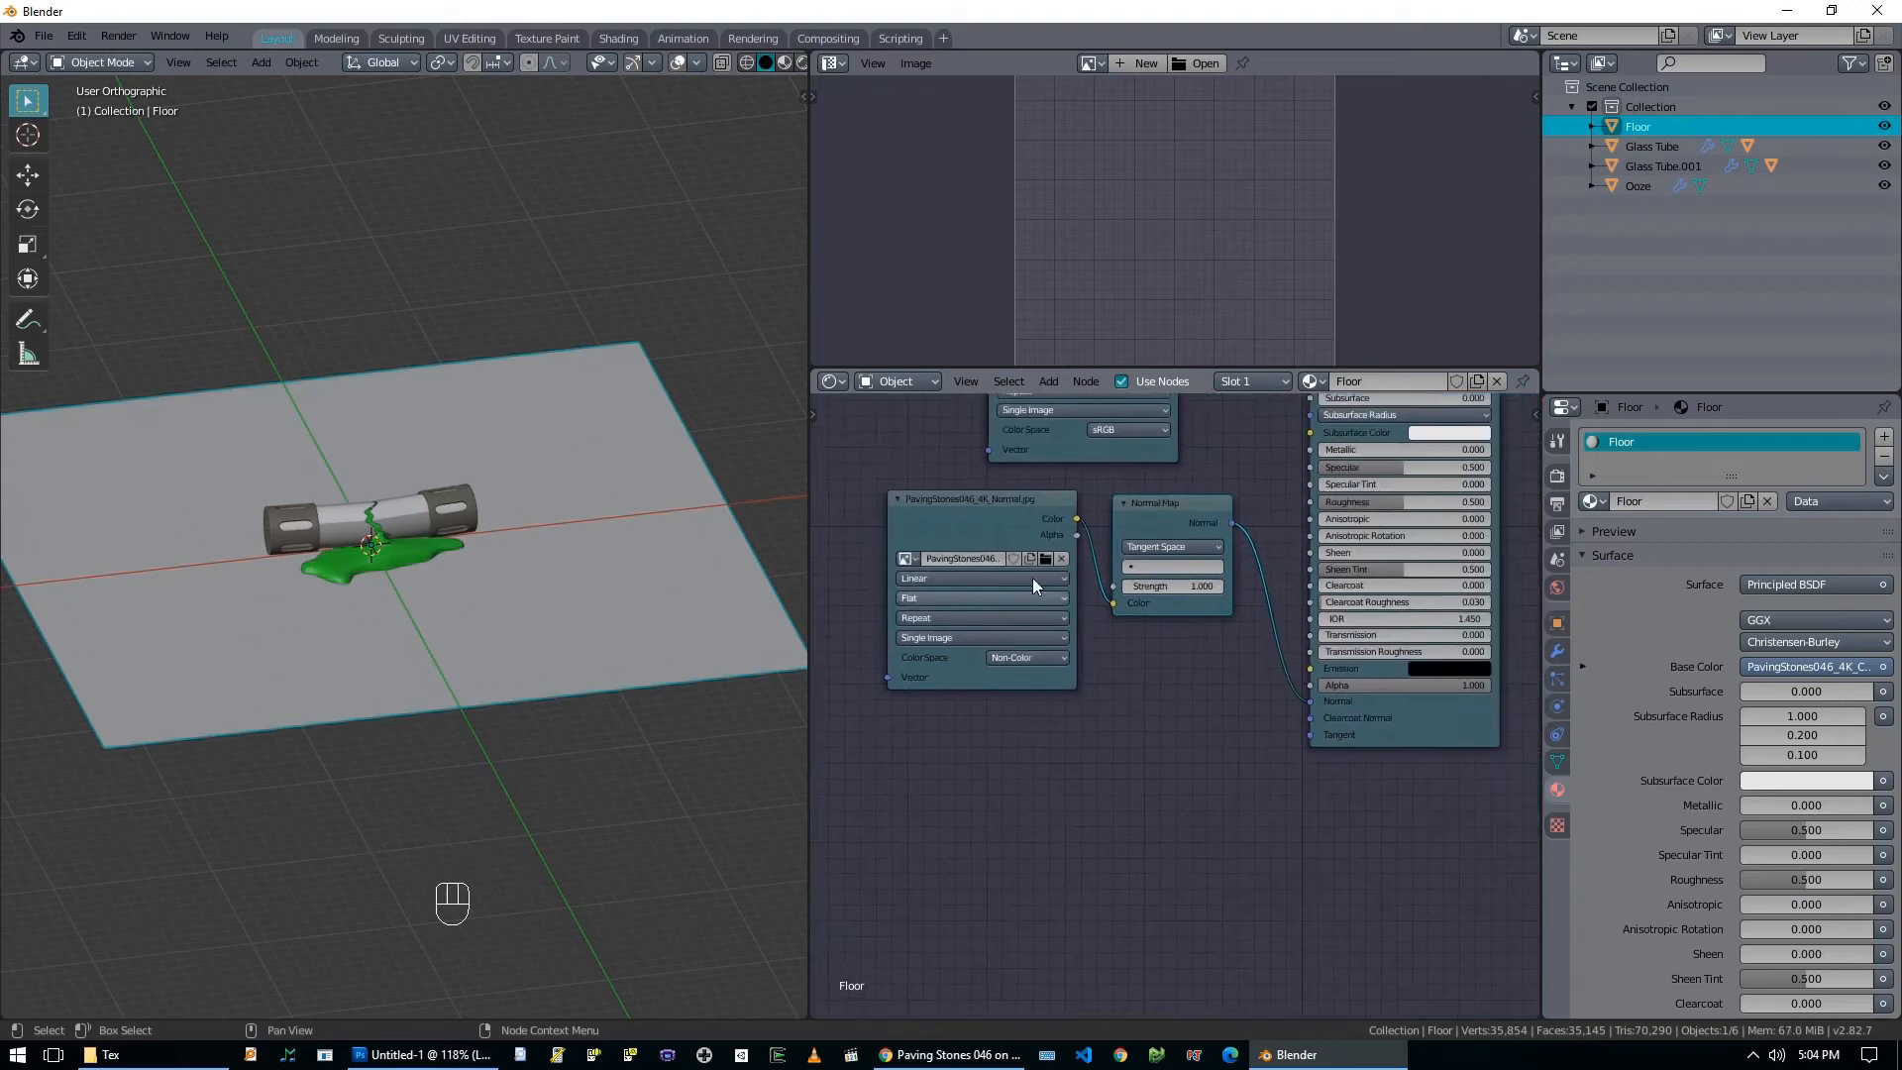
key(shift+d)
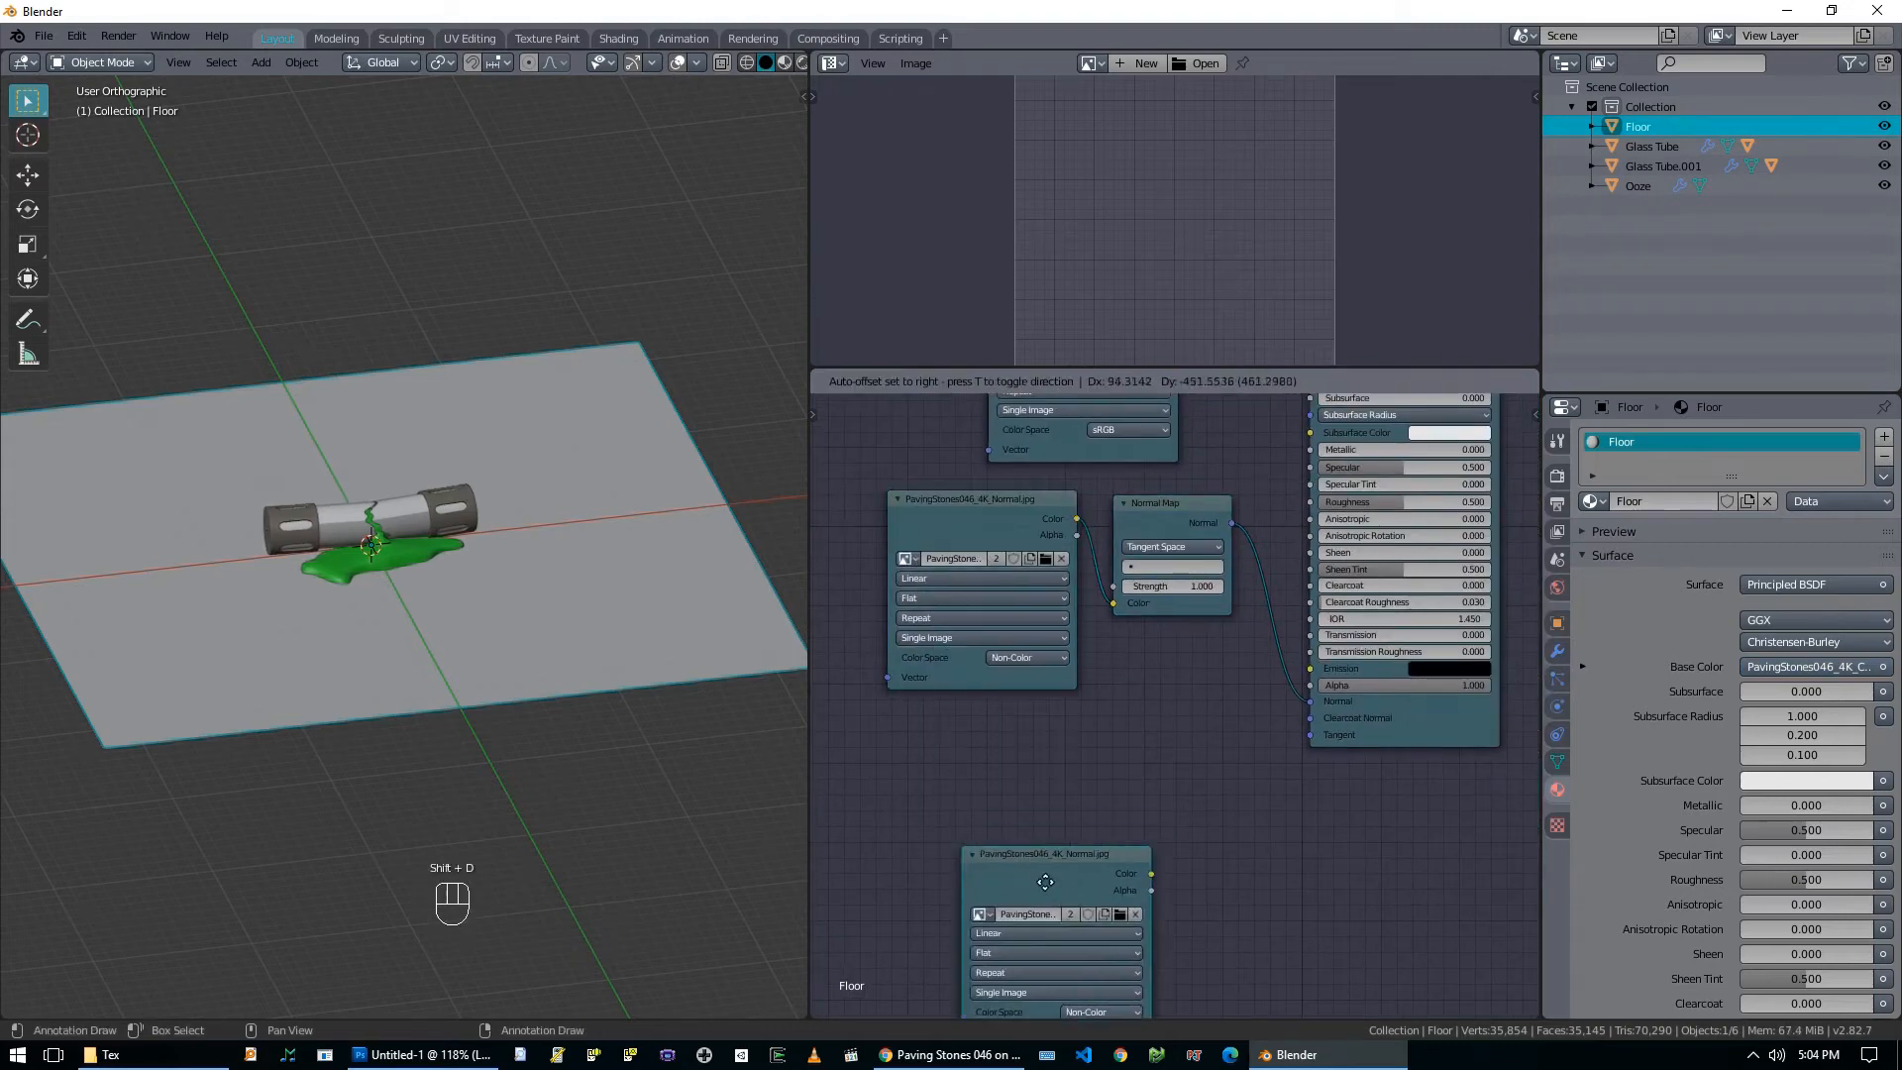
click(1062, 841)
middle_drag(1270, 837, 1260, 790)
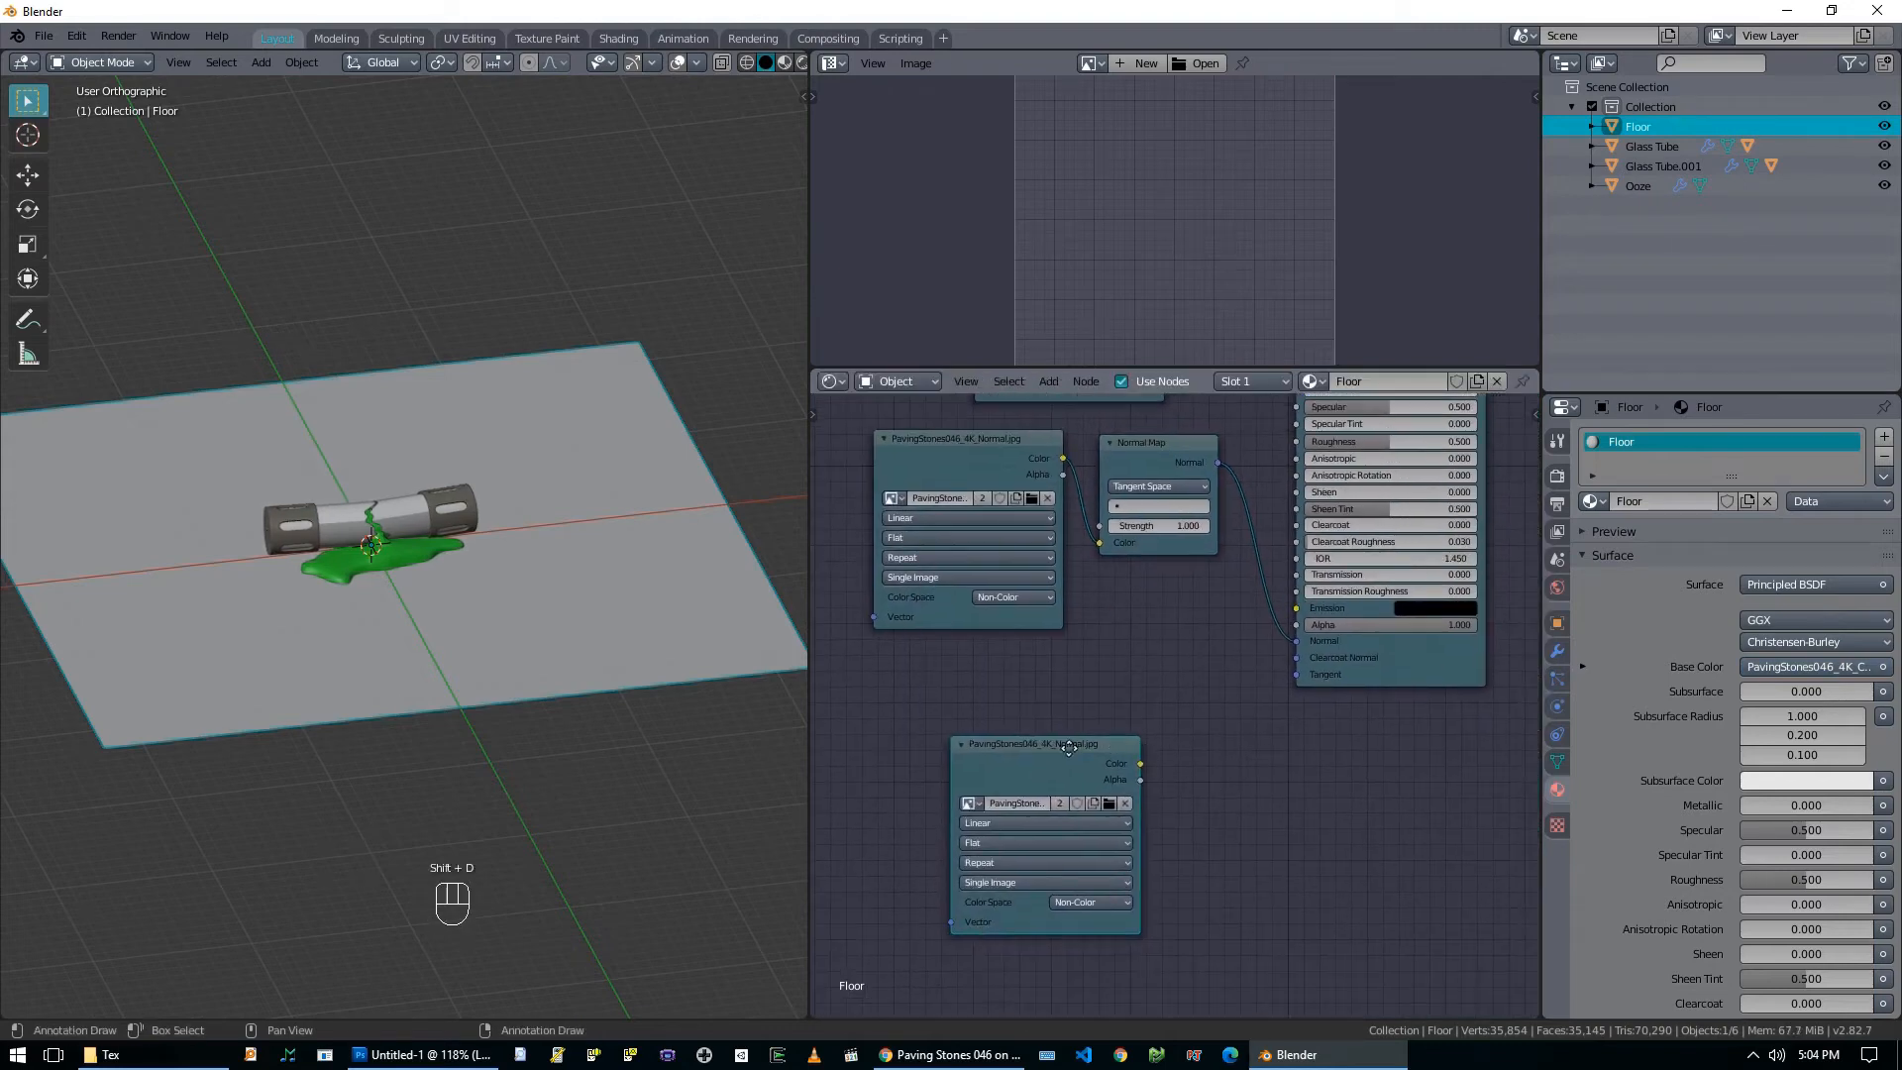
middle_drag(1069, 748, 858, 741)
Move the Material Output node down to the level of the duplicated texture node, clear of the Principled BSDF.
middle_drag(1291, 755, 1074, 852)
scroll(1164, 711, down, 4)
click(1171, 517)
key(g)
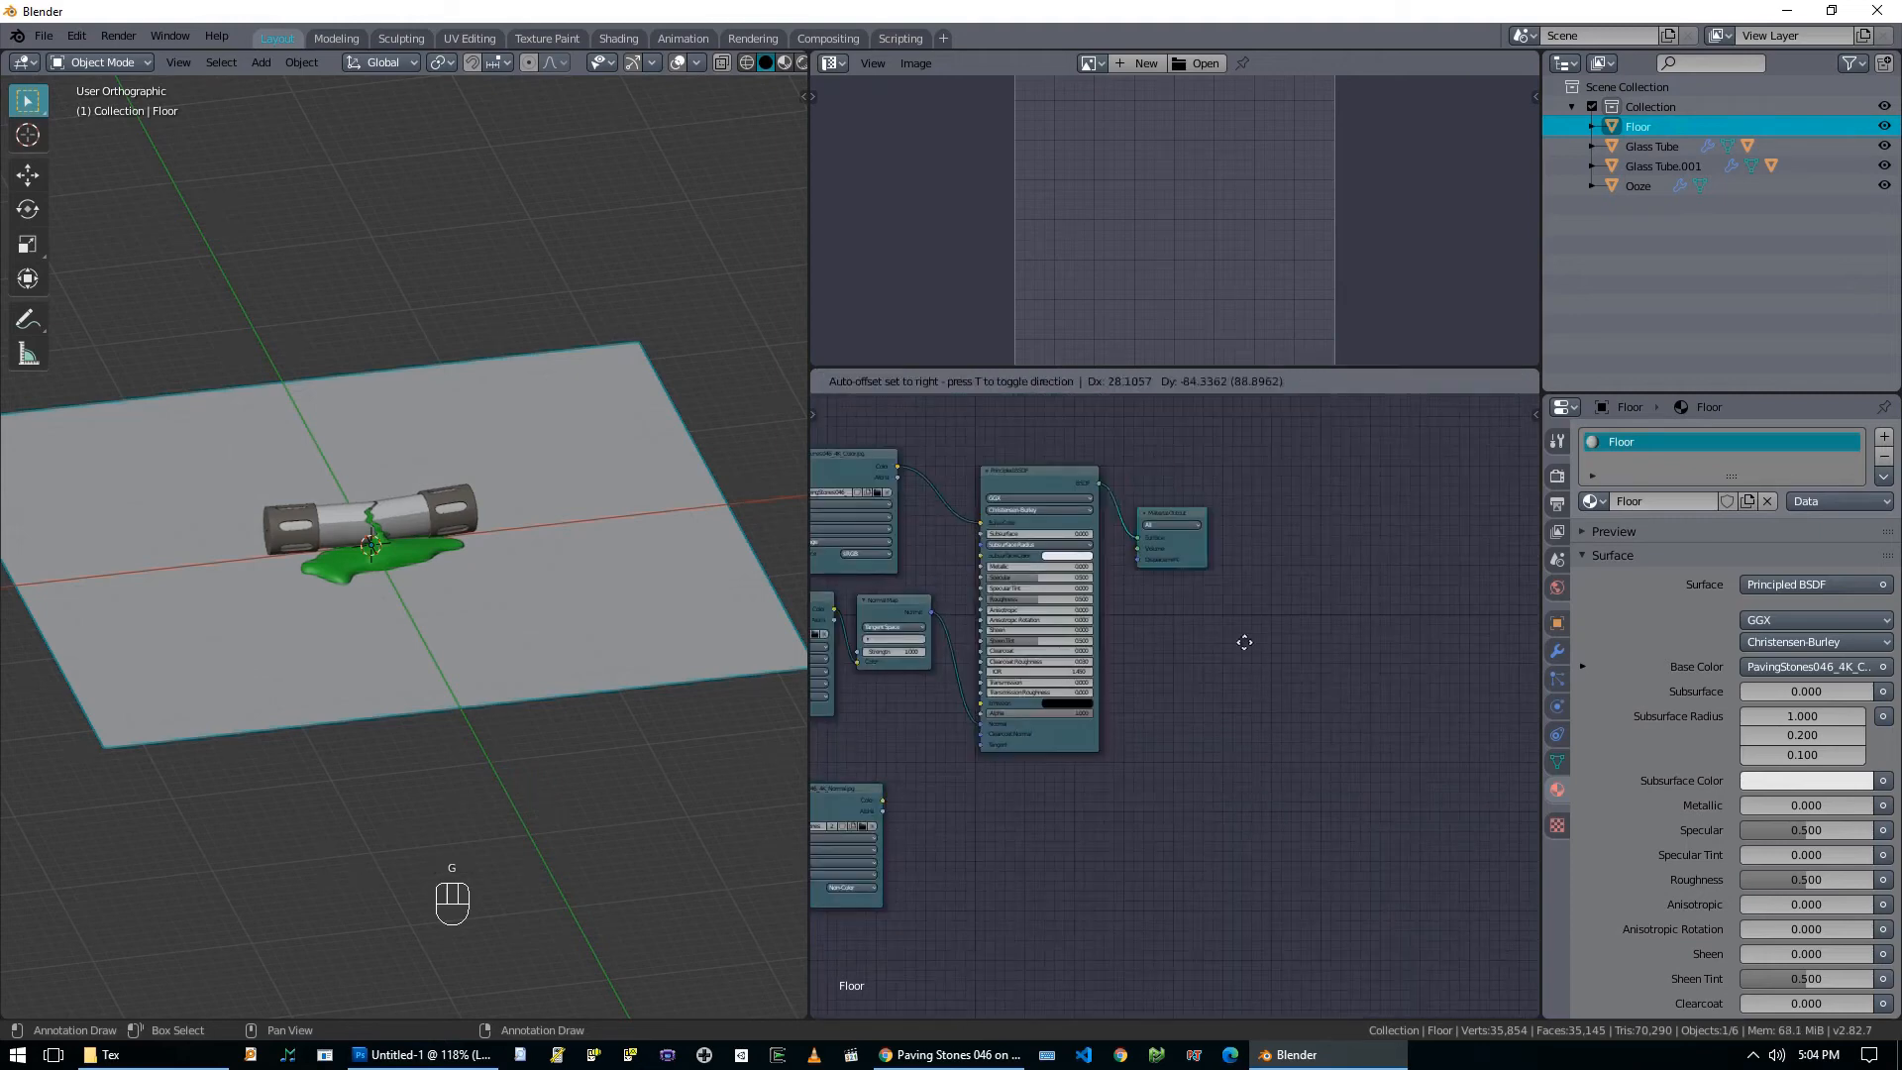
click(1310, 915)
middle_drag(1035, 840, 1066, 828)
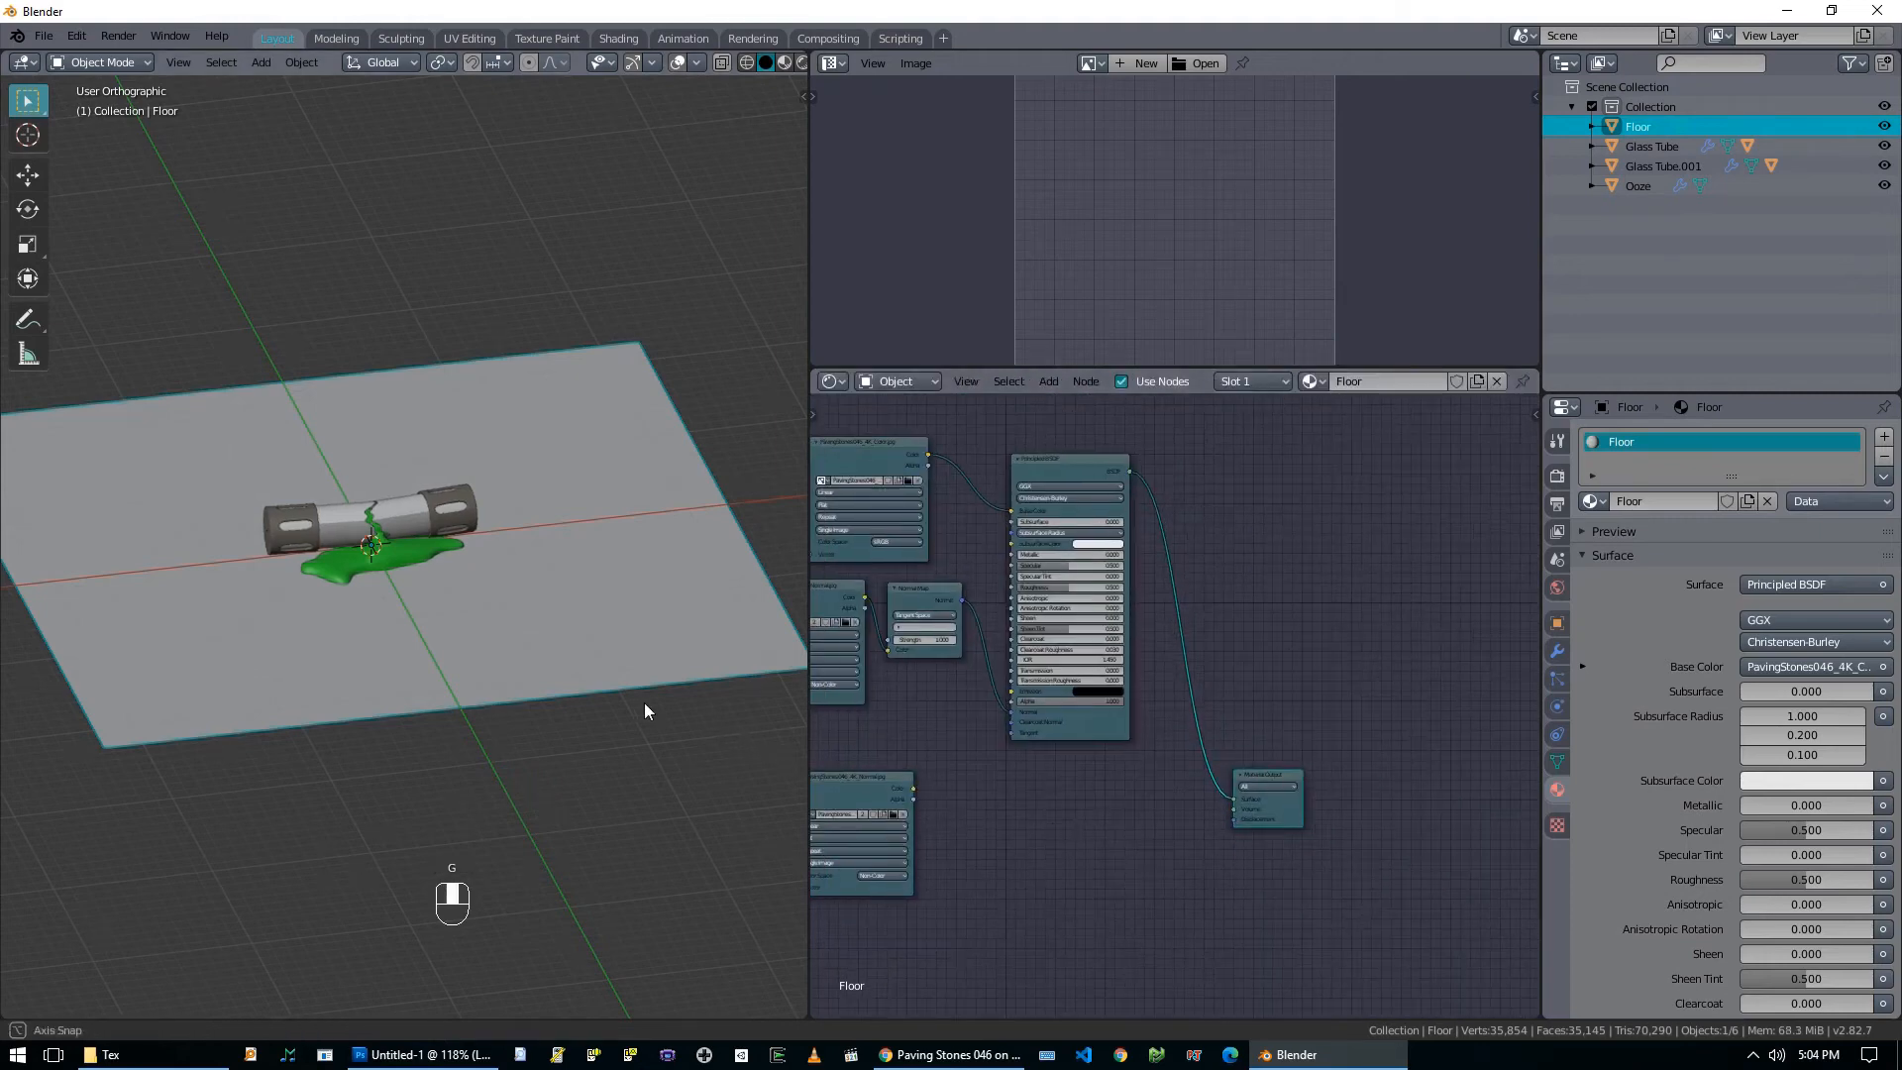
Switch the 3D viewport to wireframe shading and deselect the floor plane.
middle_drag(644, 711, 676, 693)
key(z)
click(530, 693)
click(544, 657)
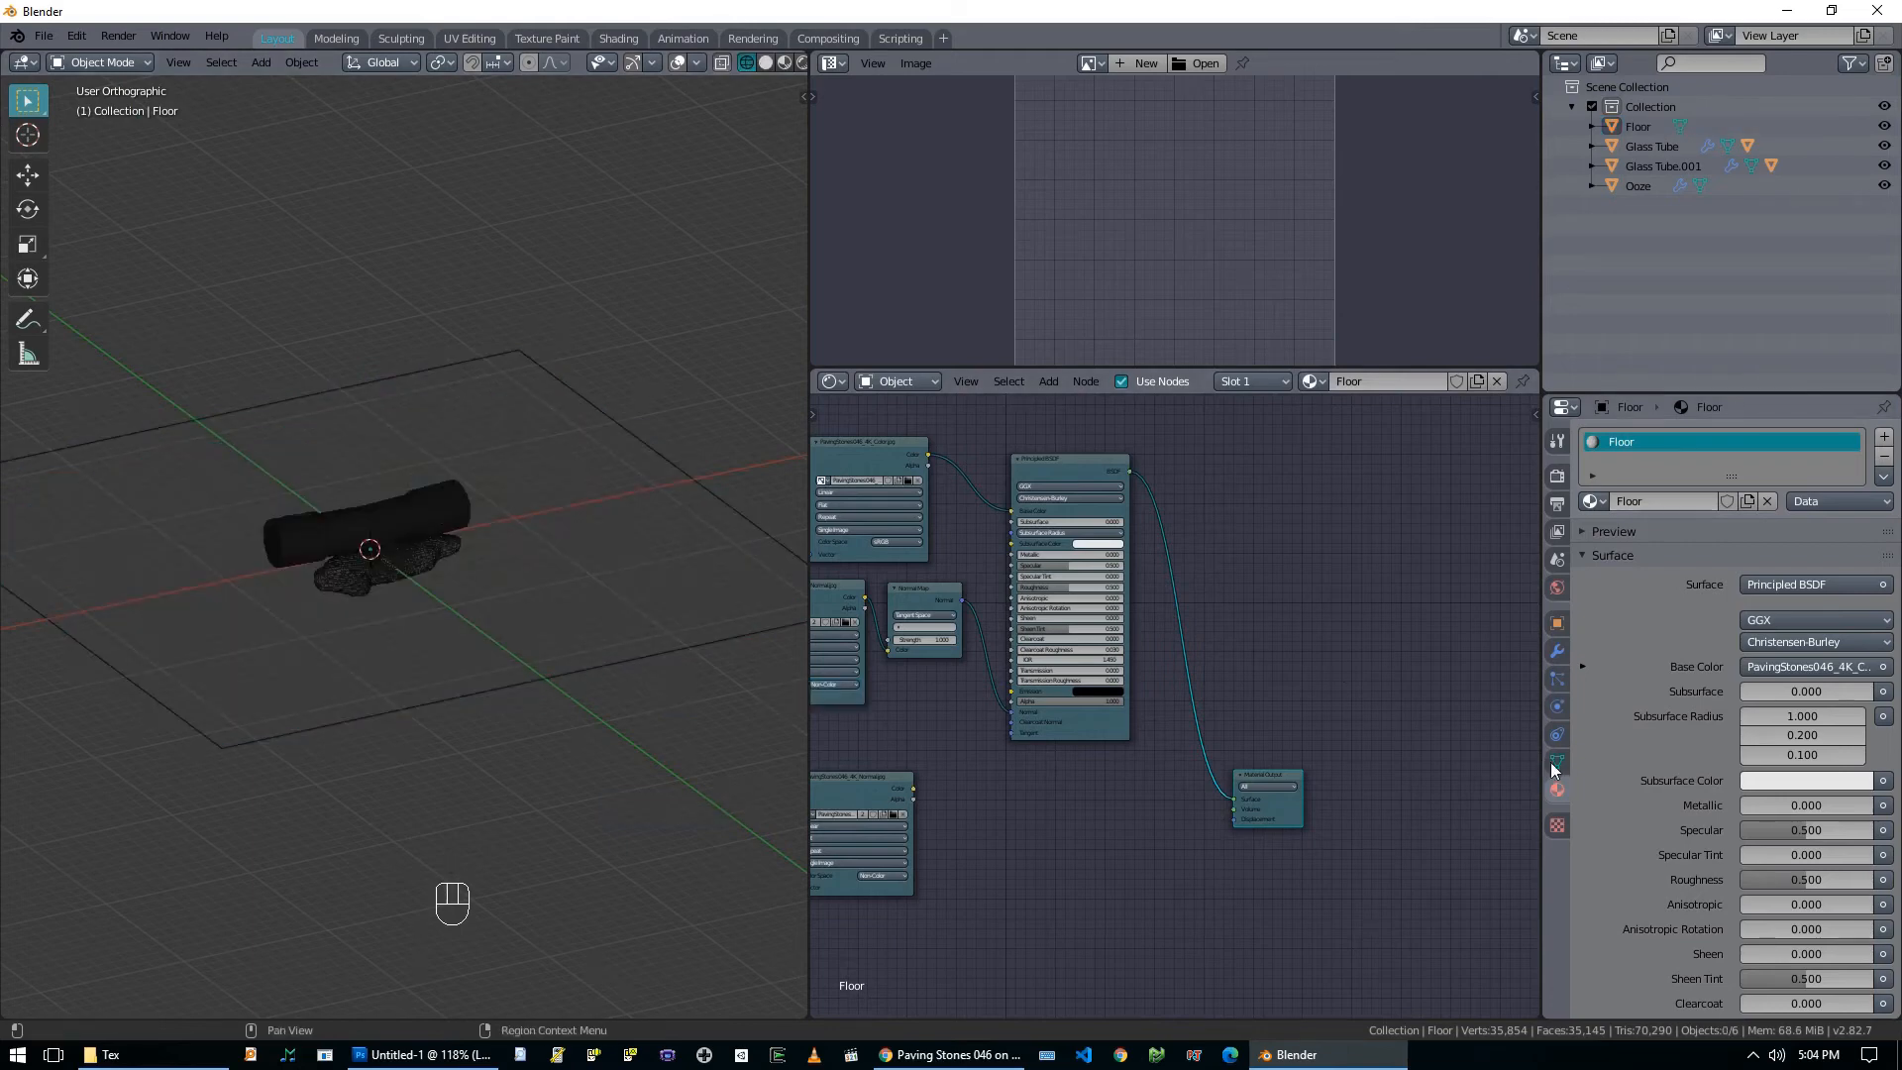
Add a Subdivision Surface modifier to the floor with 8 viewport subdivisions and the Simple type.
click(1557, 624)
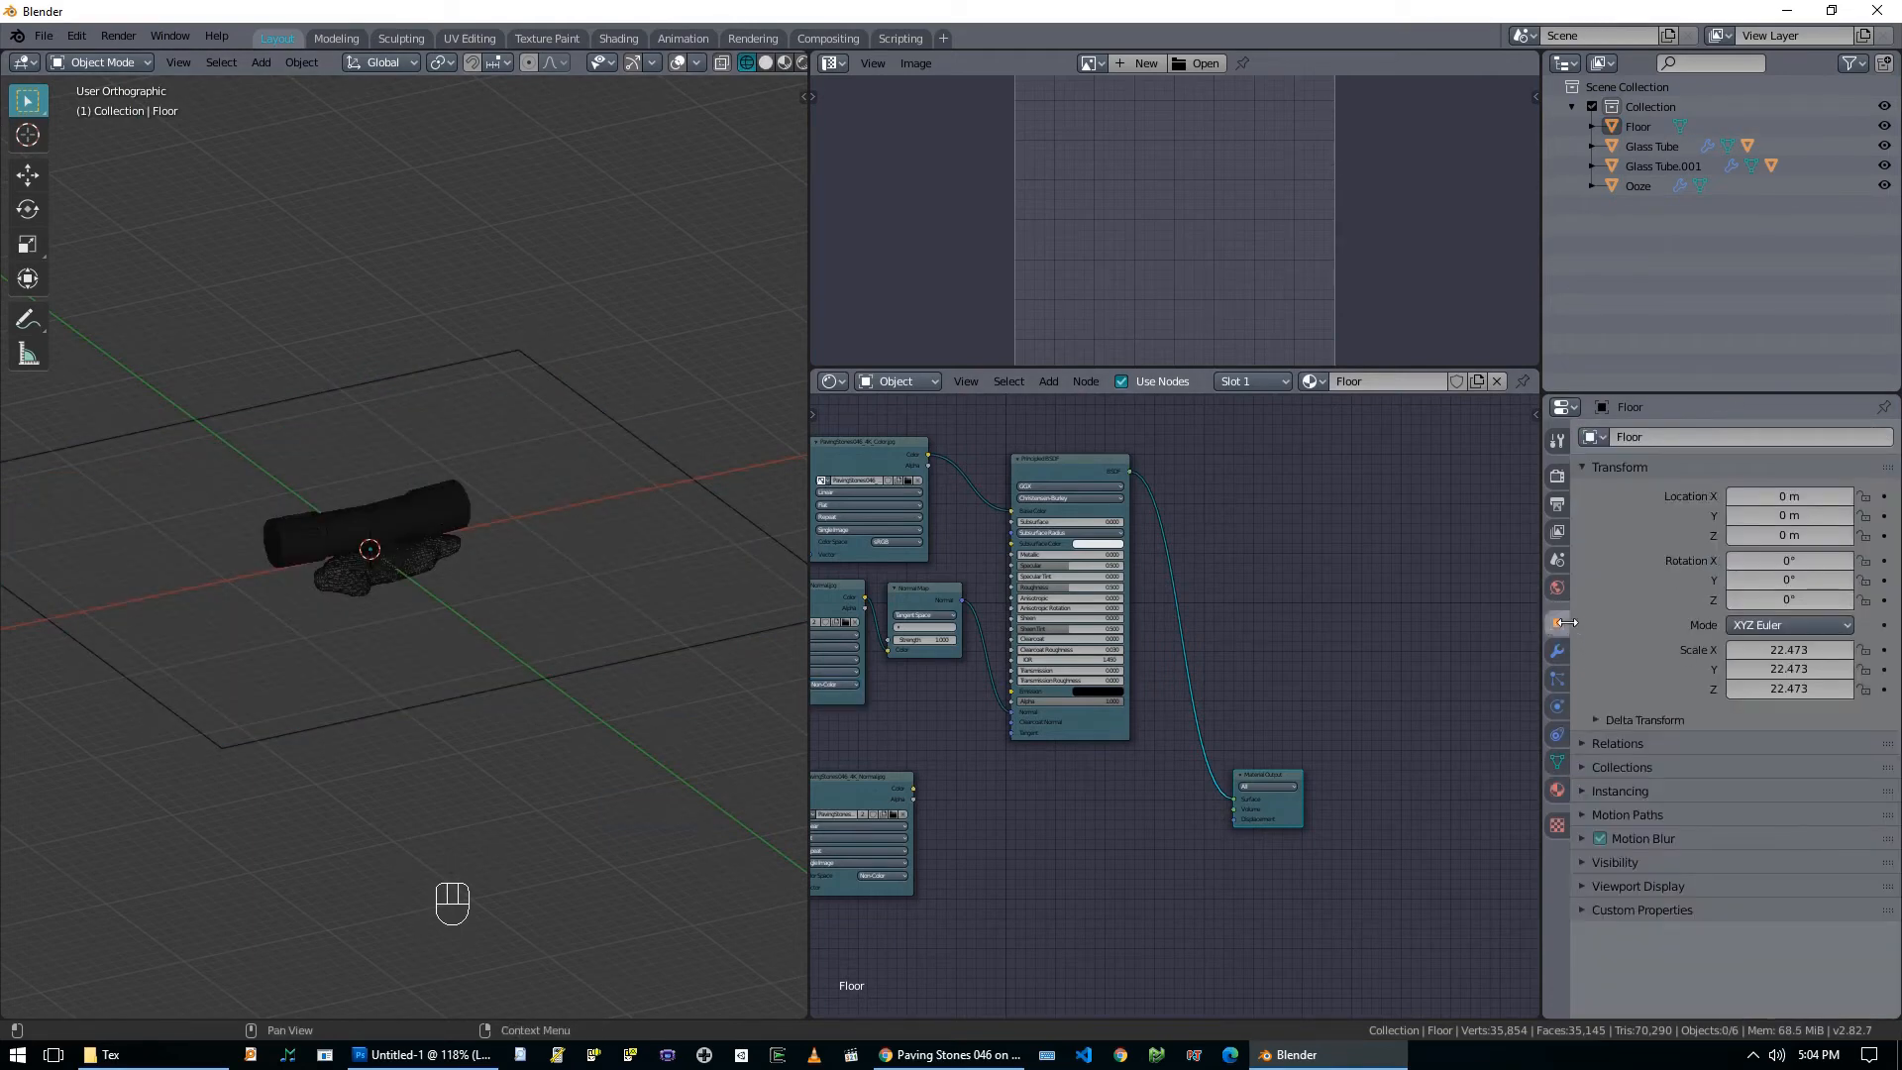
click(1557, 650)
click(1667, 437)
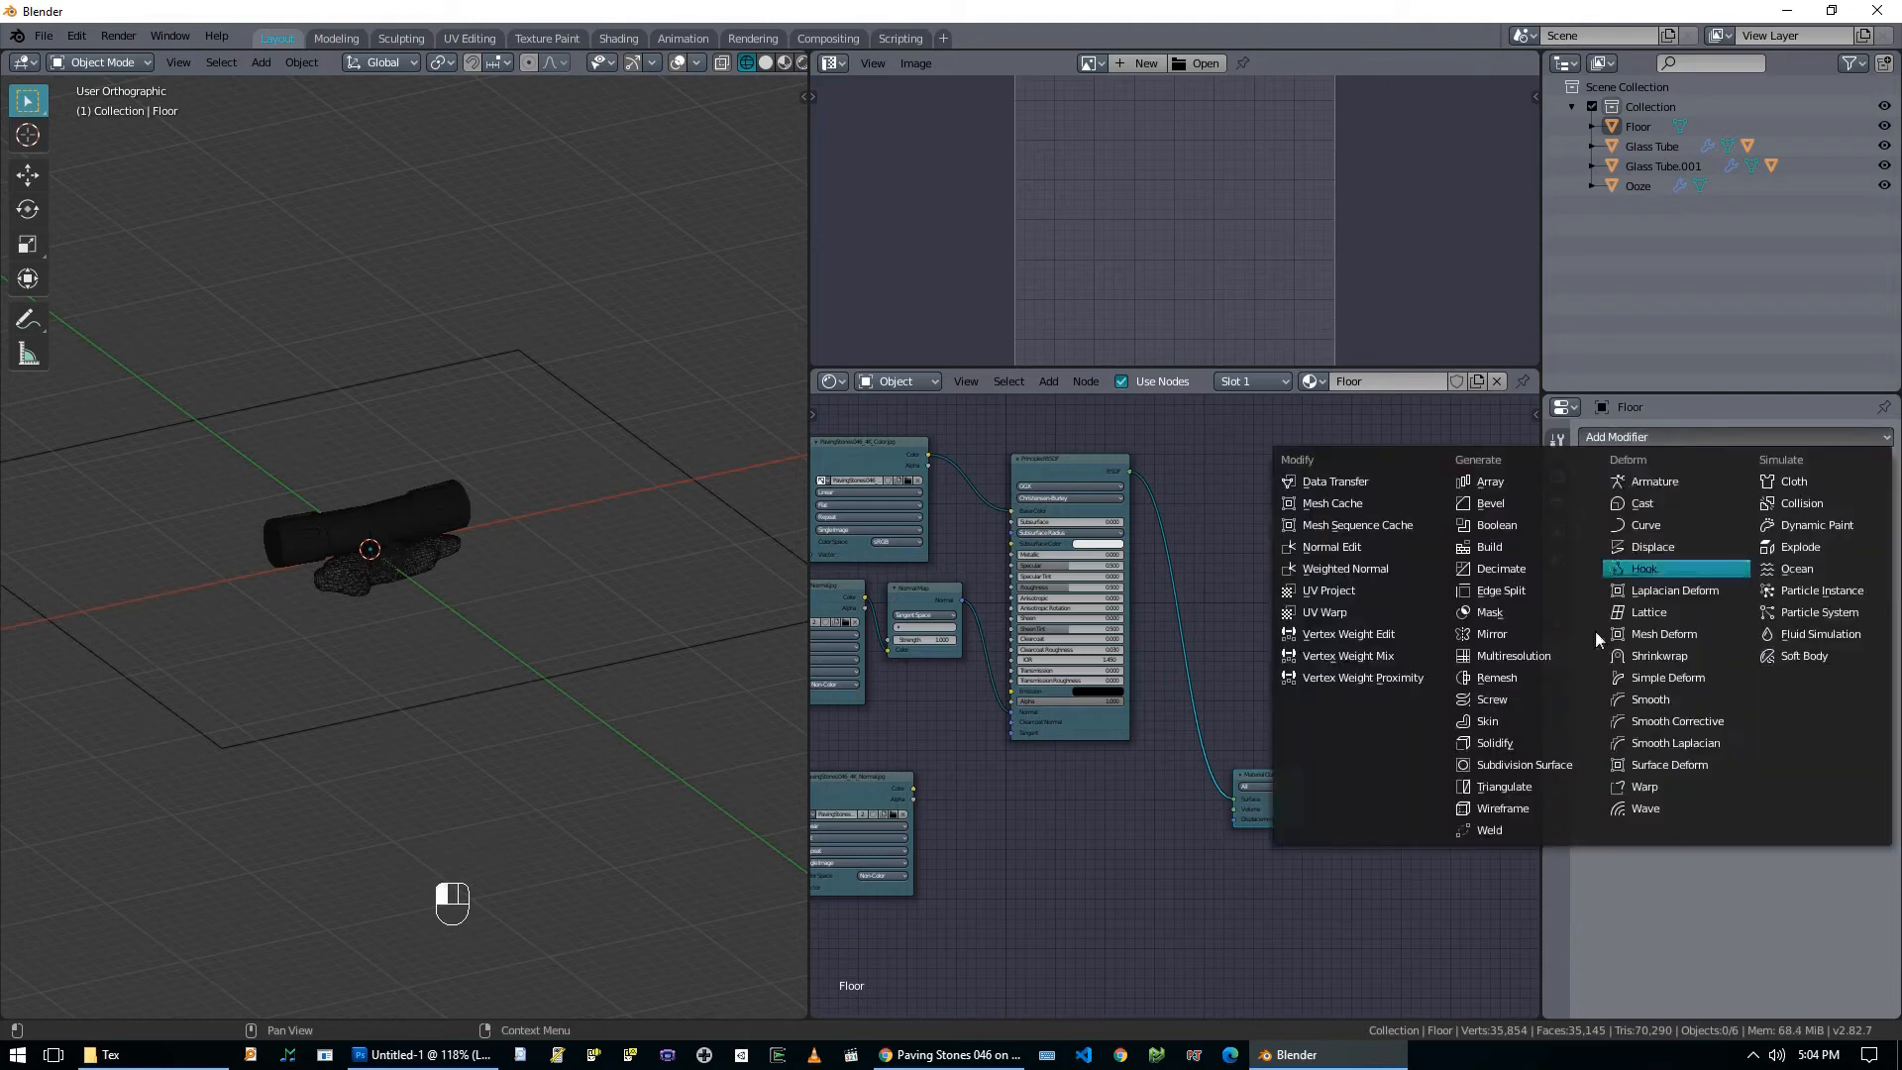
click(1535, 765)
click(1699, 586)
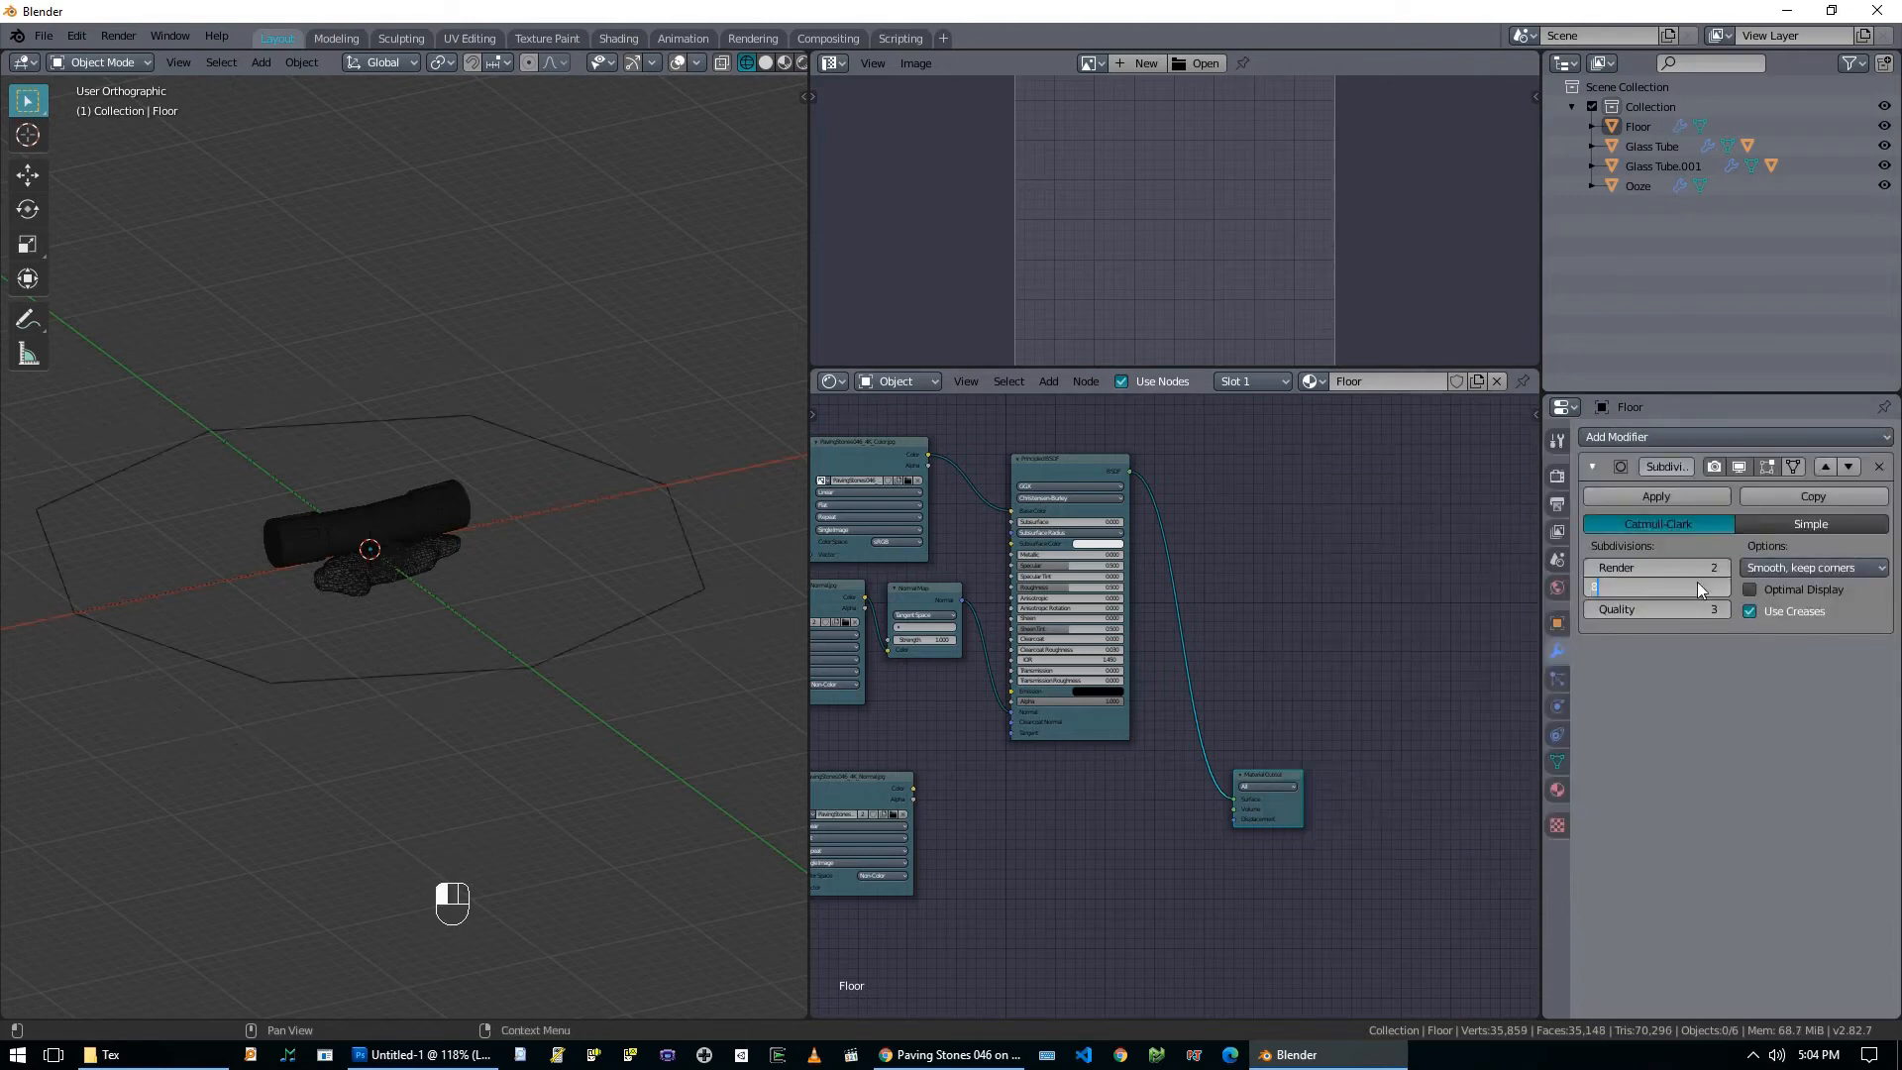
text(8)
key(Return)
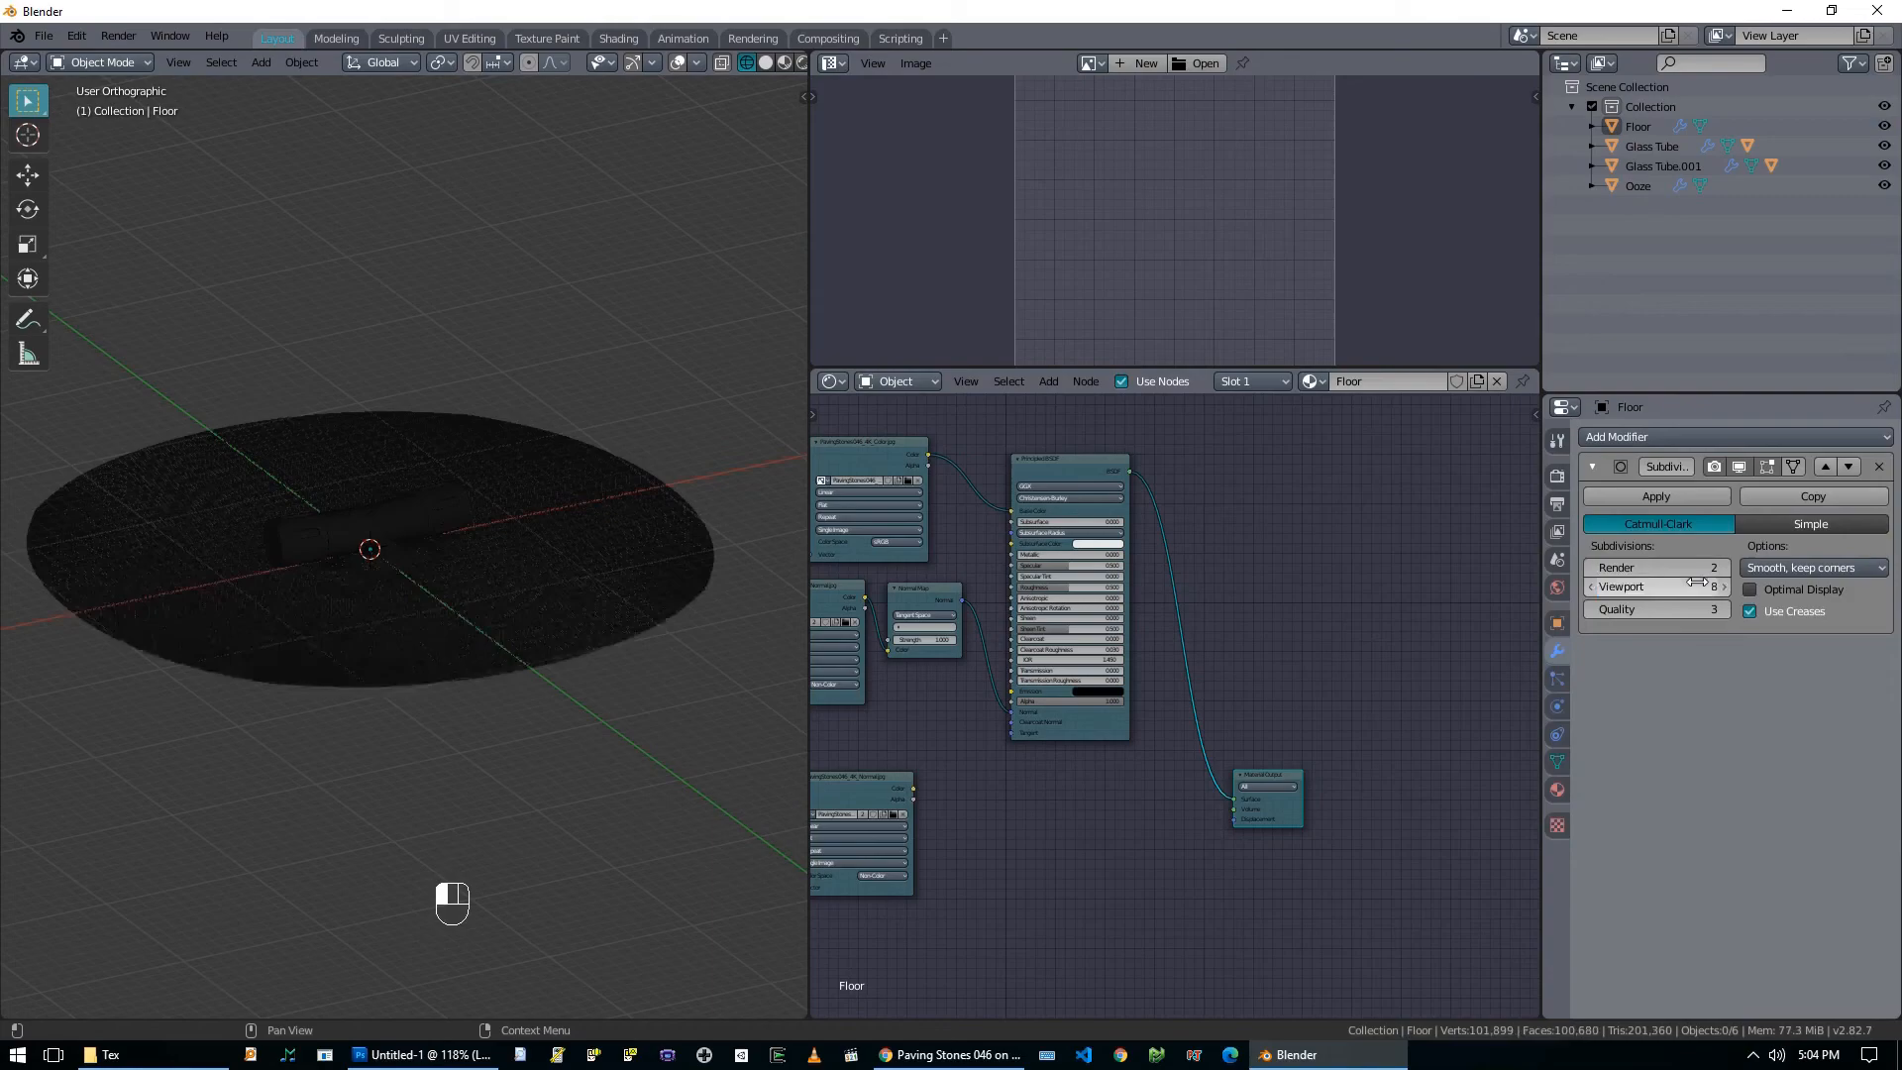
click(1811, 523)
Check the density of the floor's wireframe and set the modifier's render subdivisions to 8.
scroll(545, 660, up, 6)
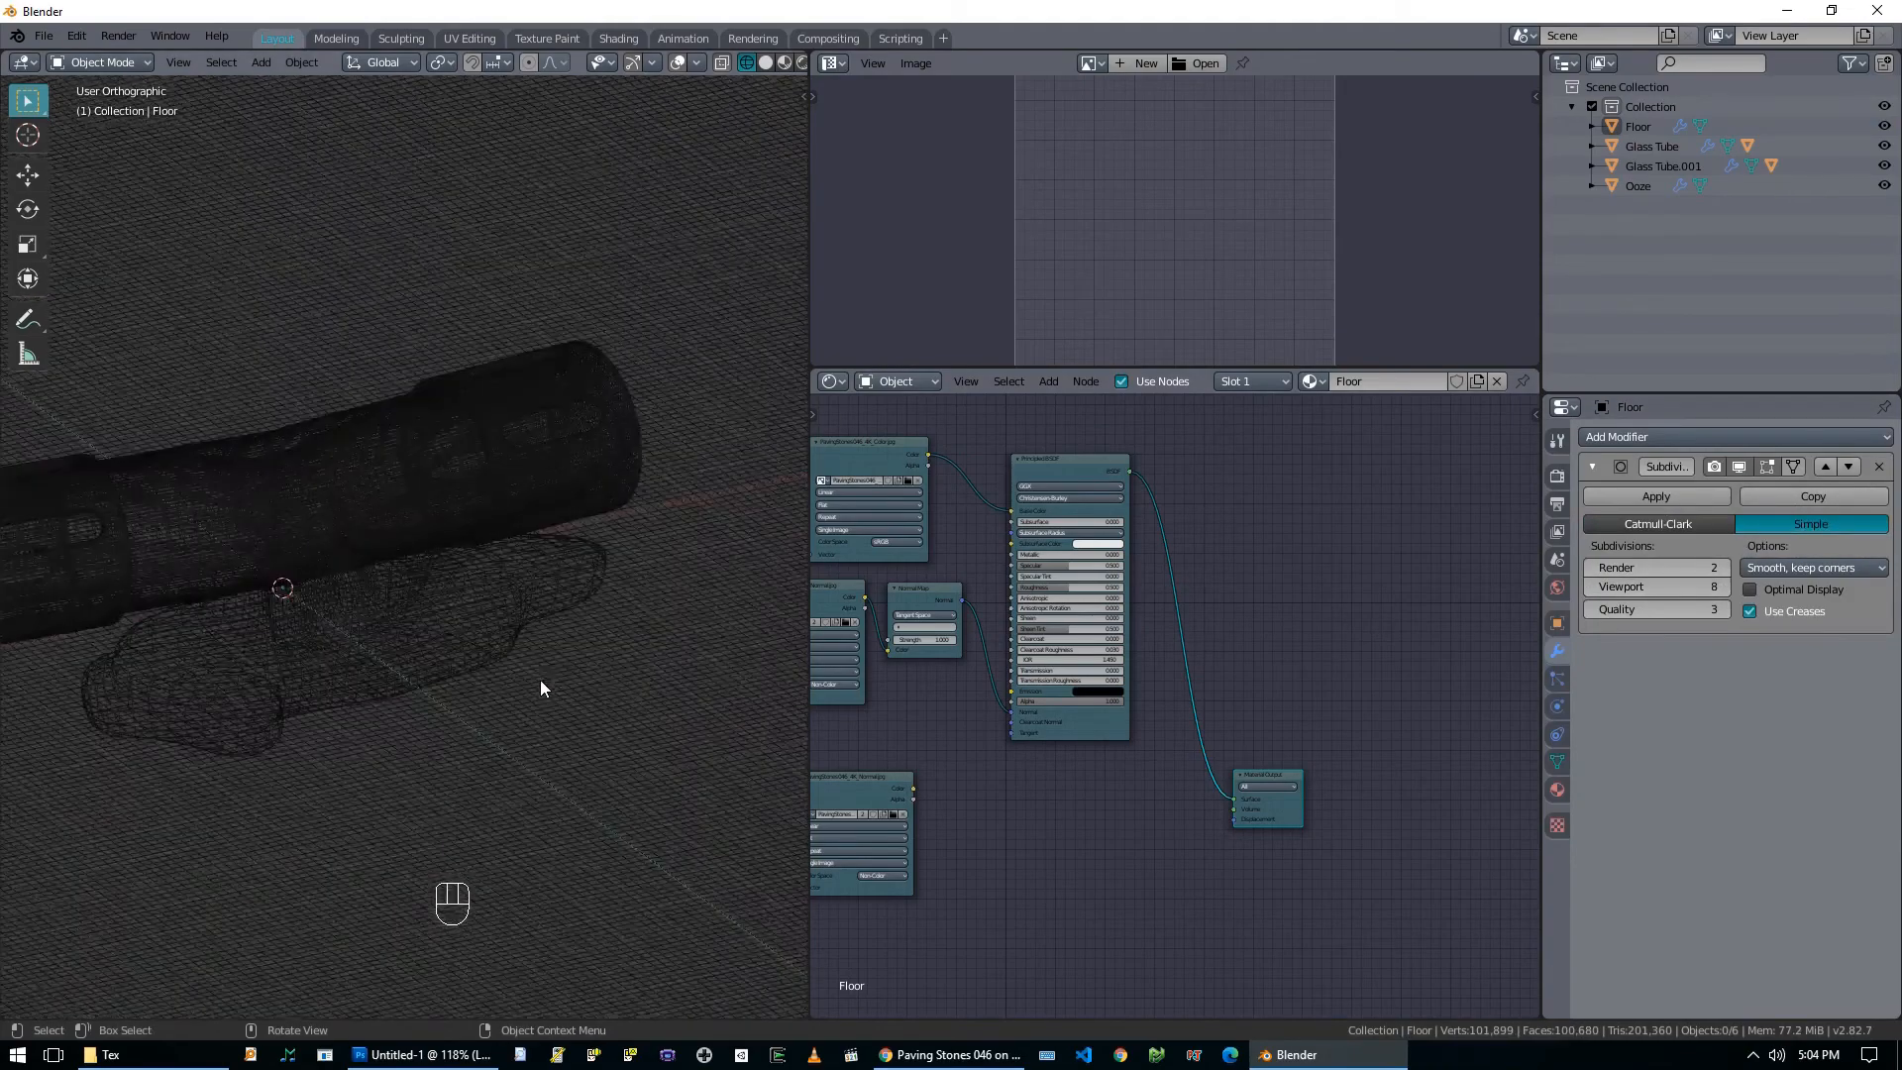
scroll(541, 693, down, 6)
scroll(561, 717, up, 7)
scroll(556, 743, up, 2)
scroll(575, 745, down, 3)
scroll(550, 739, up, 2)
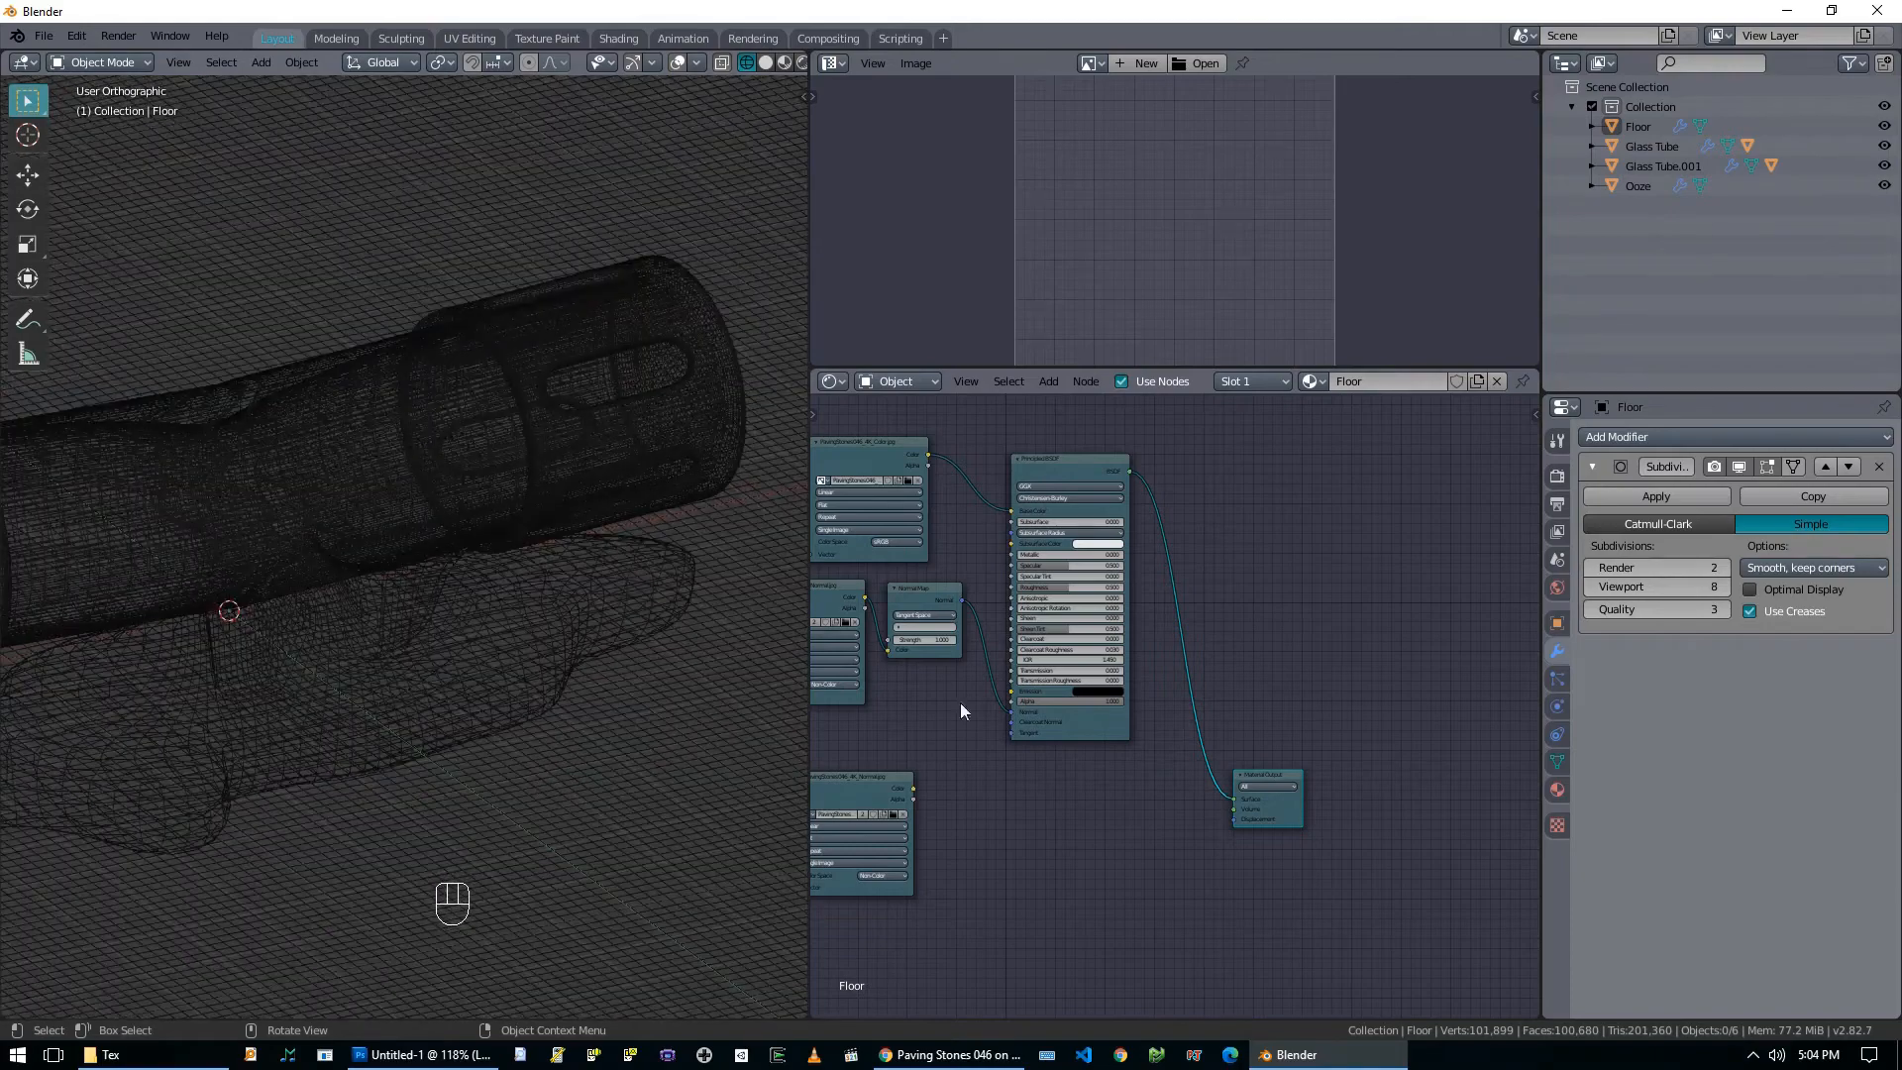
drag(1644, 567, 1671, 559)
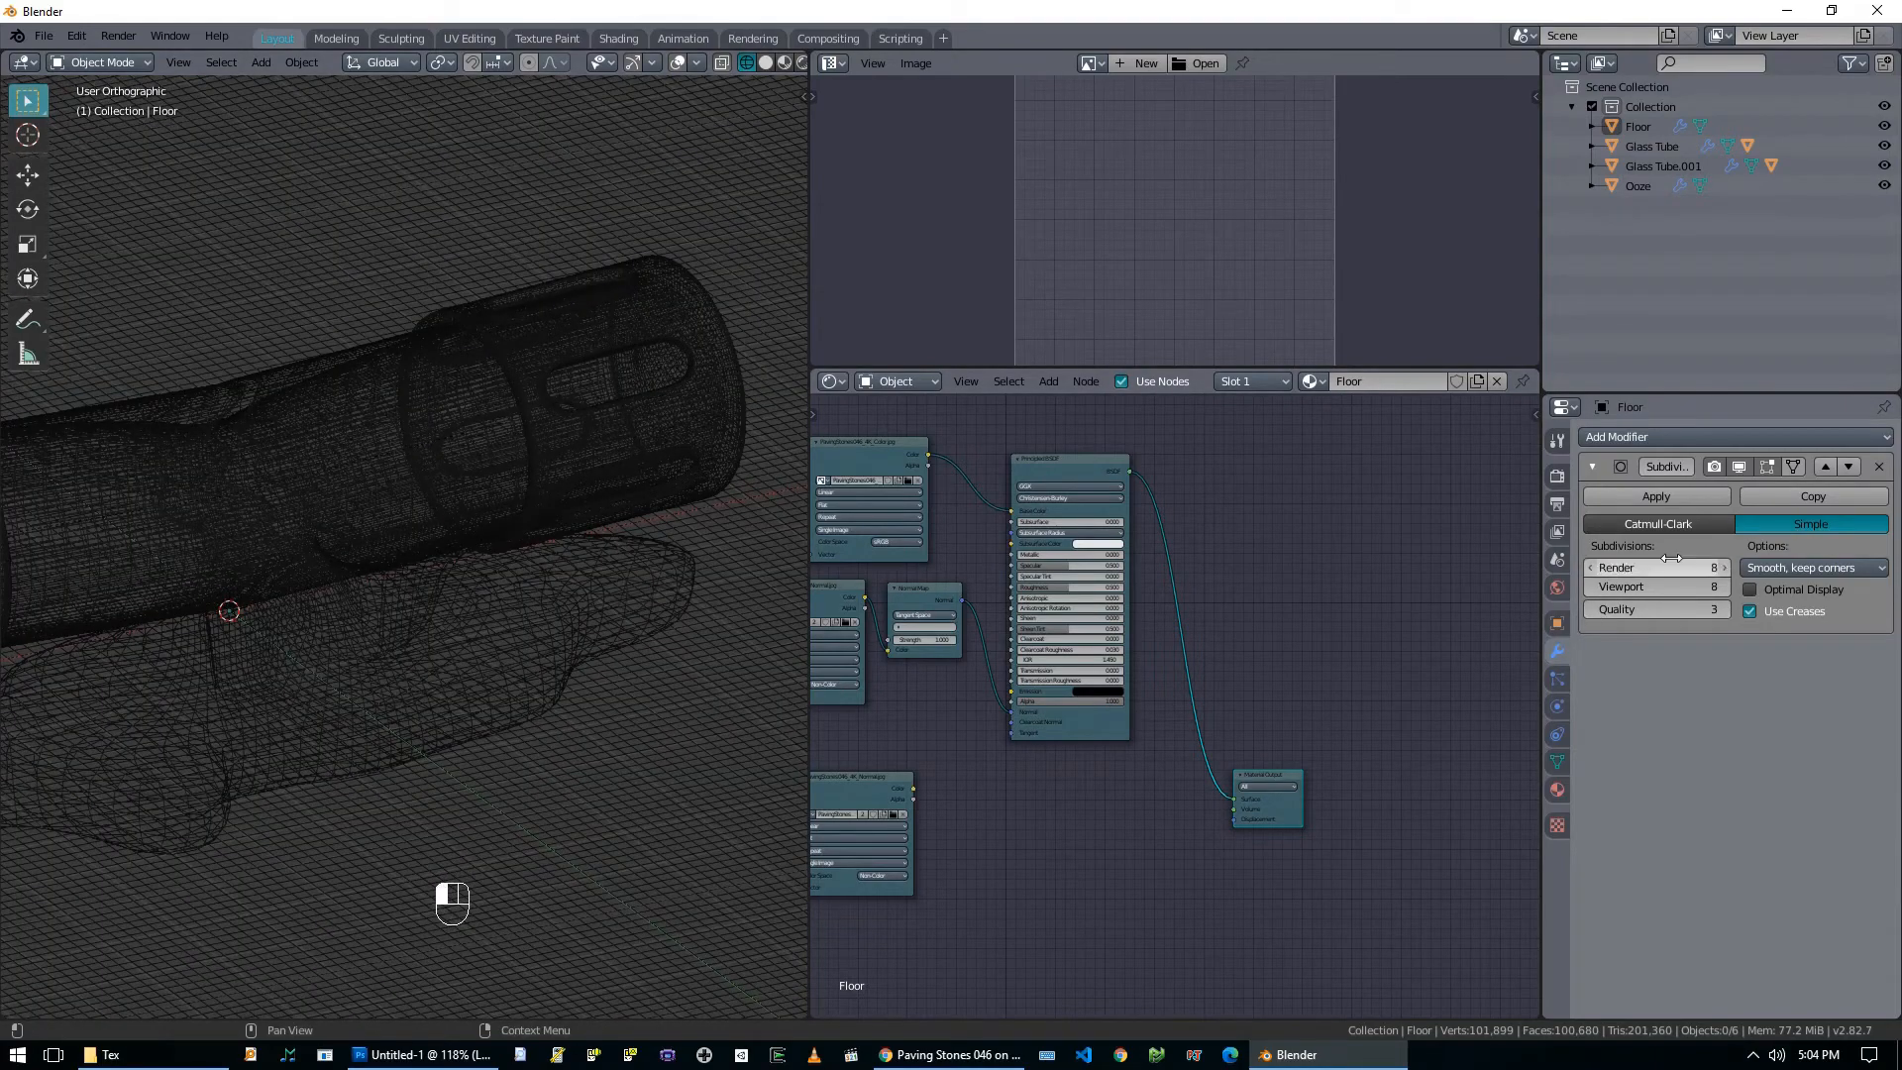
Add a Displacement node beside the duplicated texture and connect the texture's Color output to the node's Normal input.
middle_drag(1006, 794, 1137, 730)
scroll(1144, 726, up, 2)
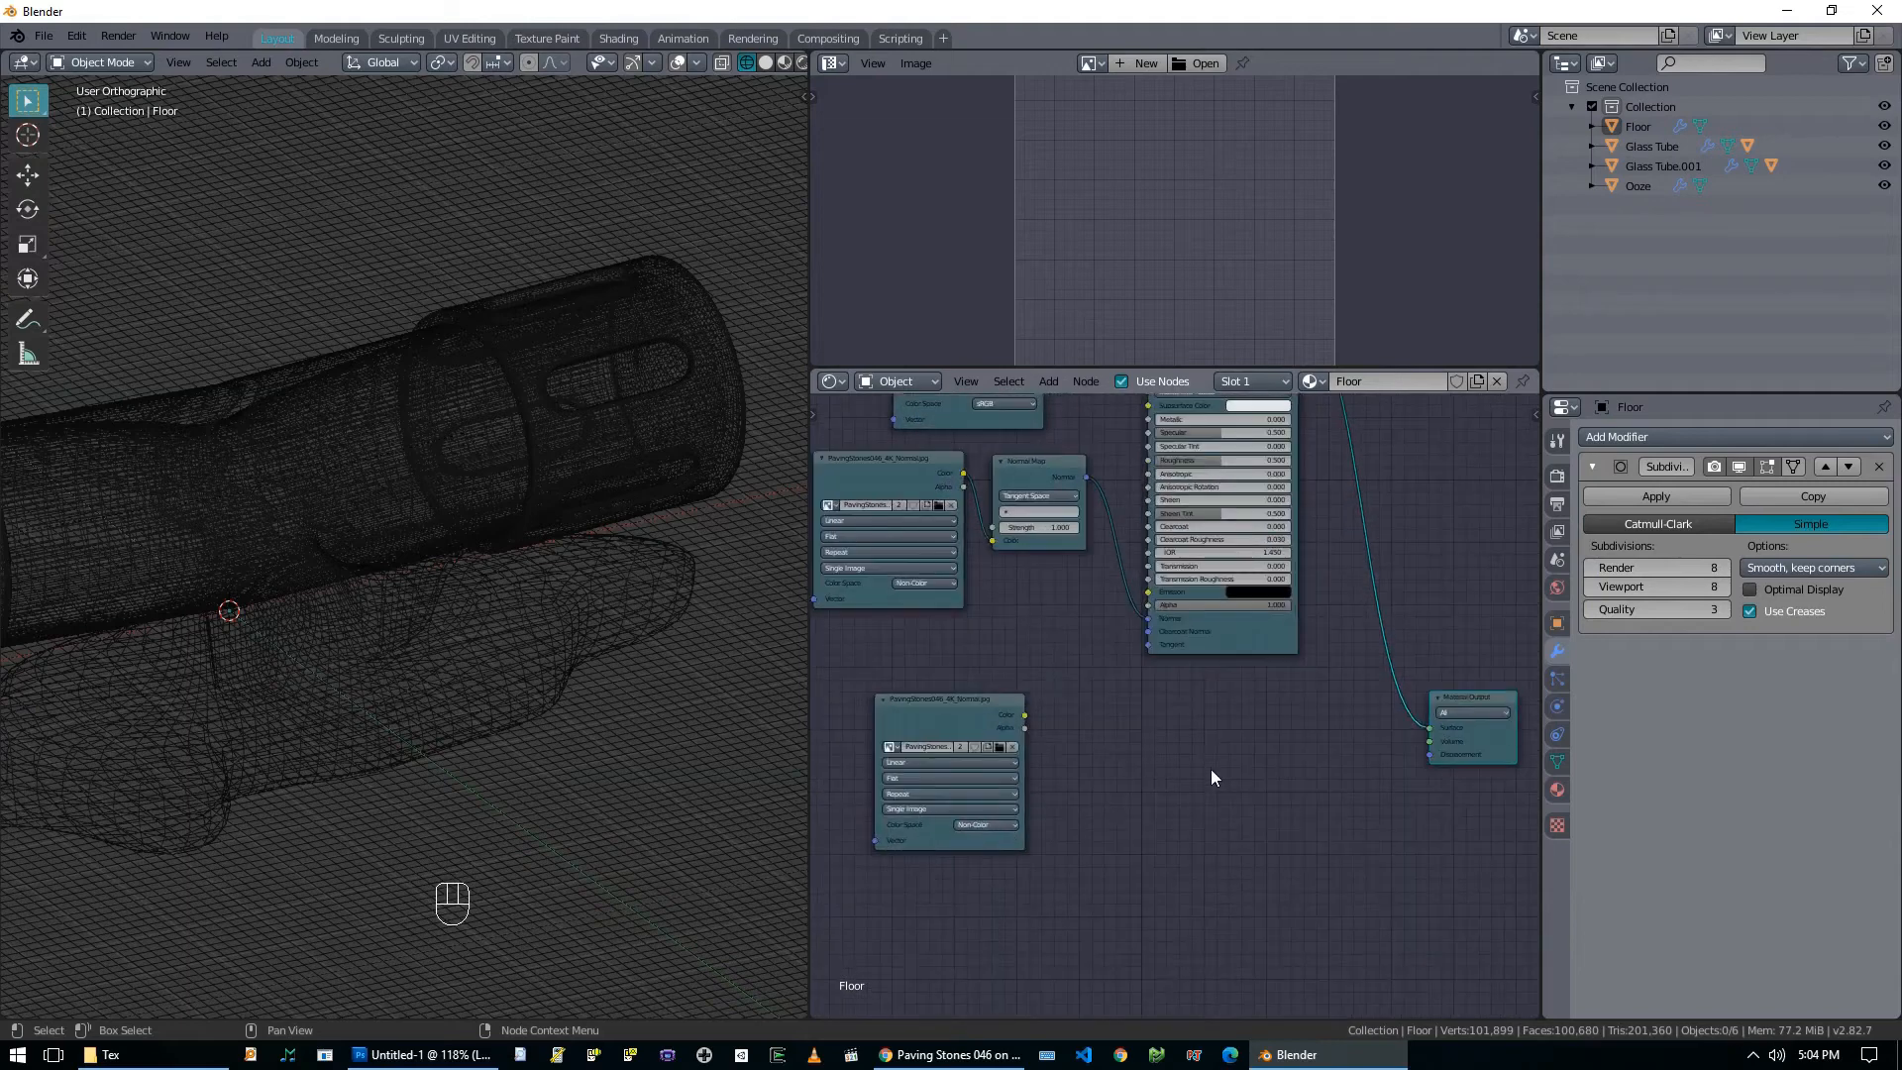
key(shift+a)
mouse_move(1211, 770)
click(1309, 790)
click(1165, 698)
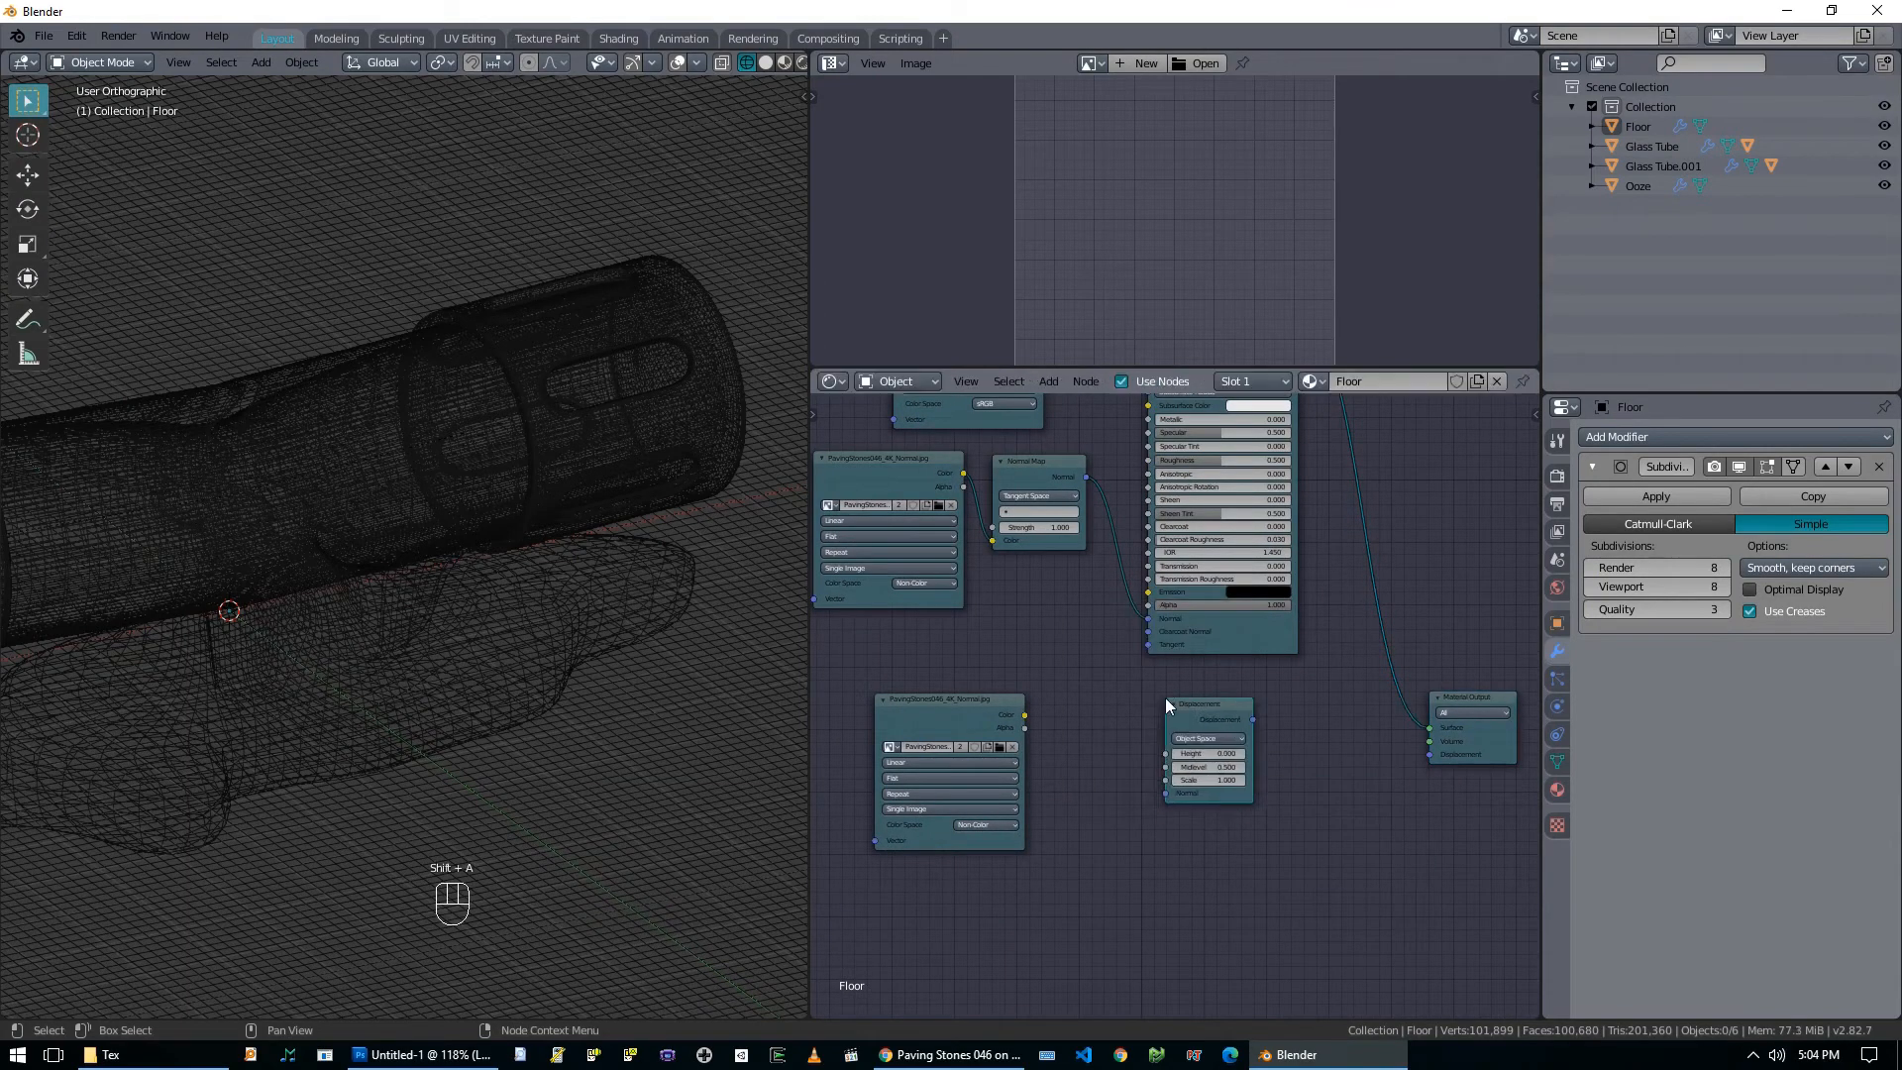
scroll(1165, 697, up, 2)
drag(985, 716, 1165, 816)
Load PavingStones046_4K_Displacement.jpg into the duplicated texture as Non-Color data and reroute its link to the Displacement node's Height input.
middle_drag(1001, 832, 1175, 799)
click(1128, 723)
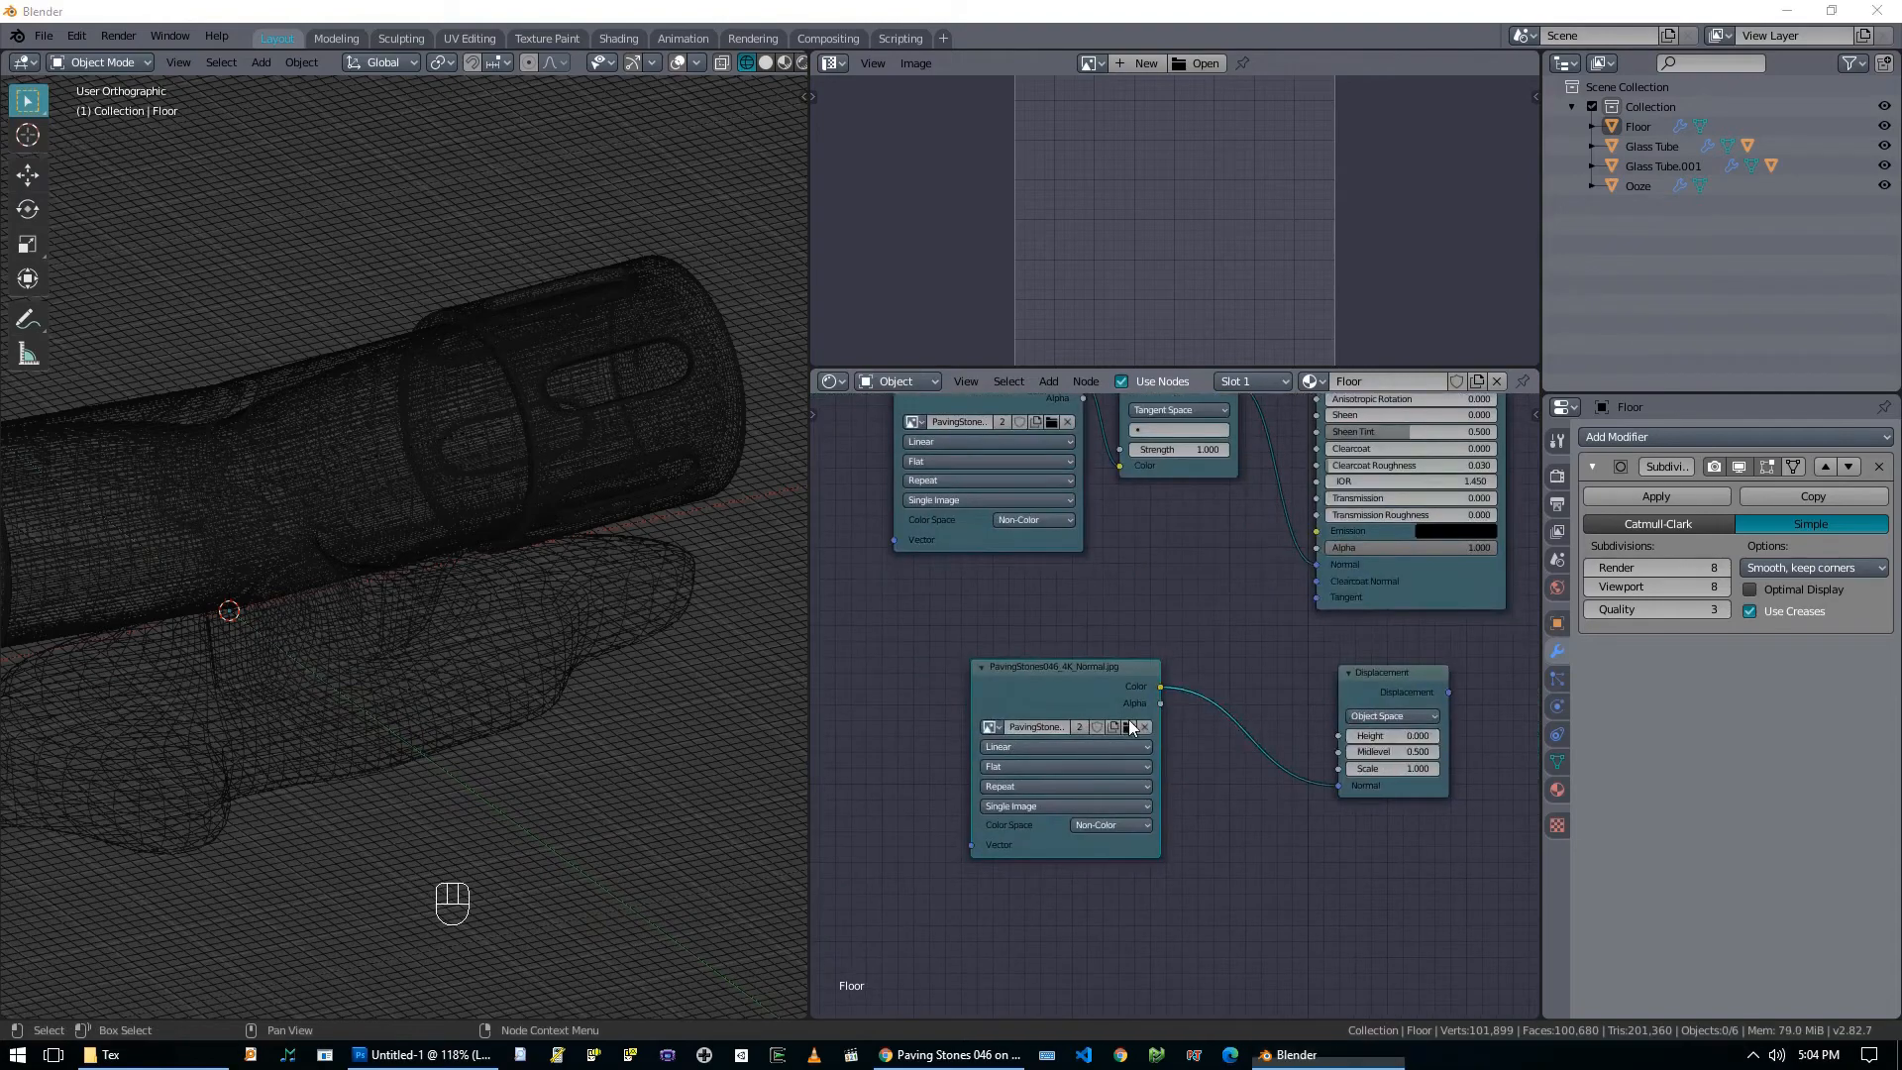
double_click(990, 418)
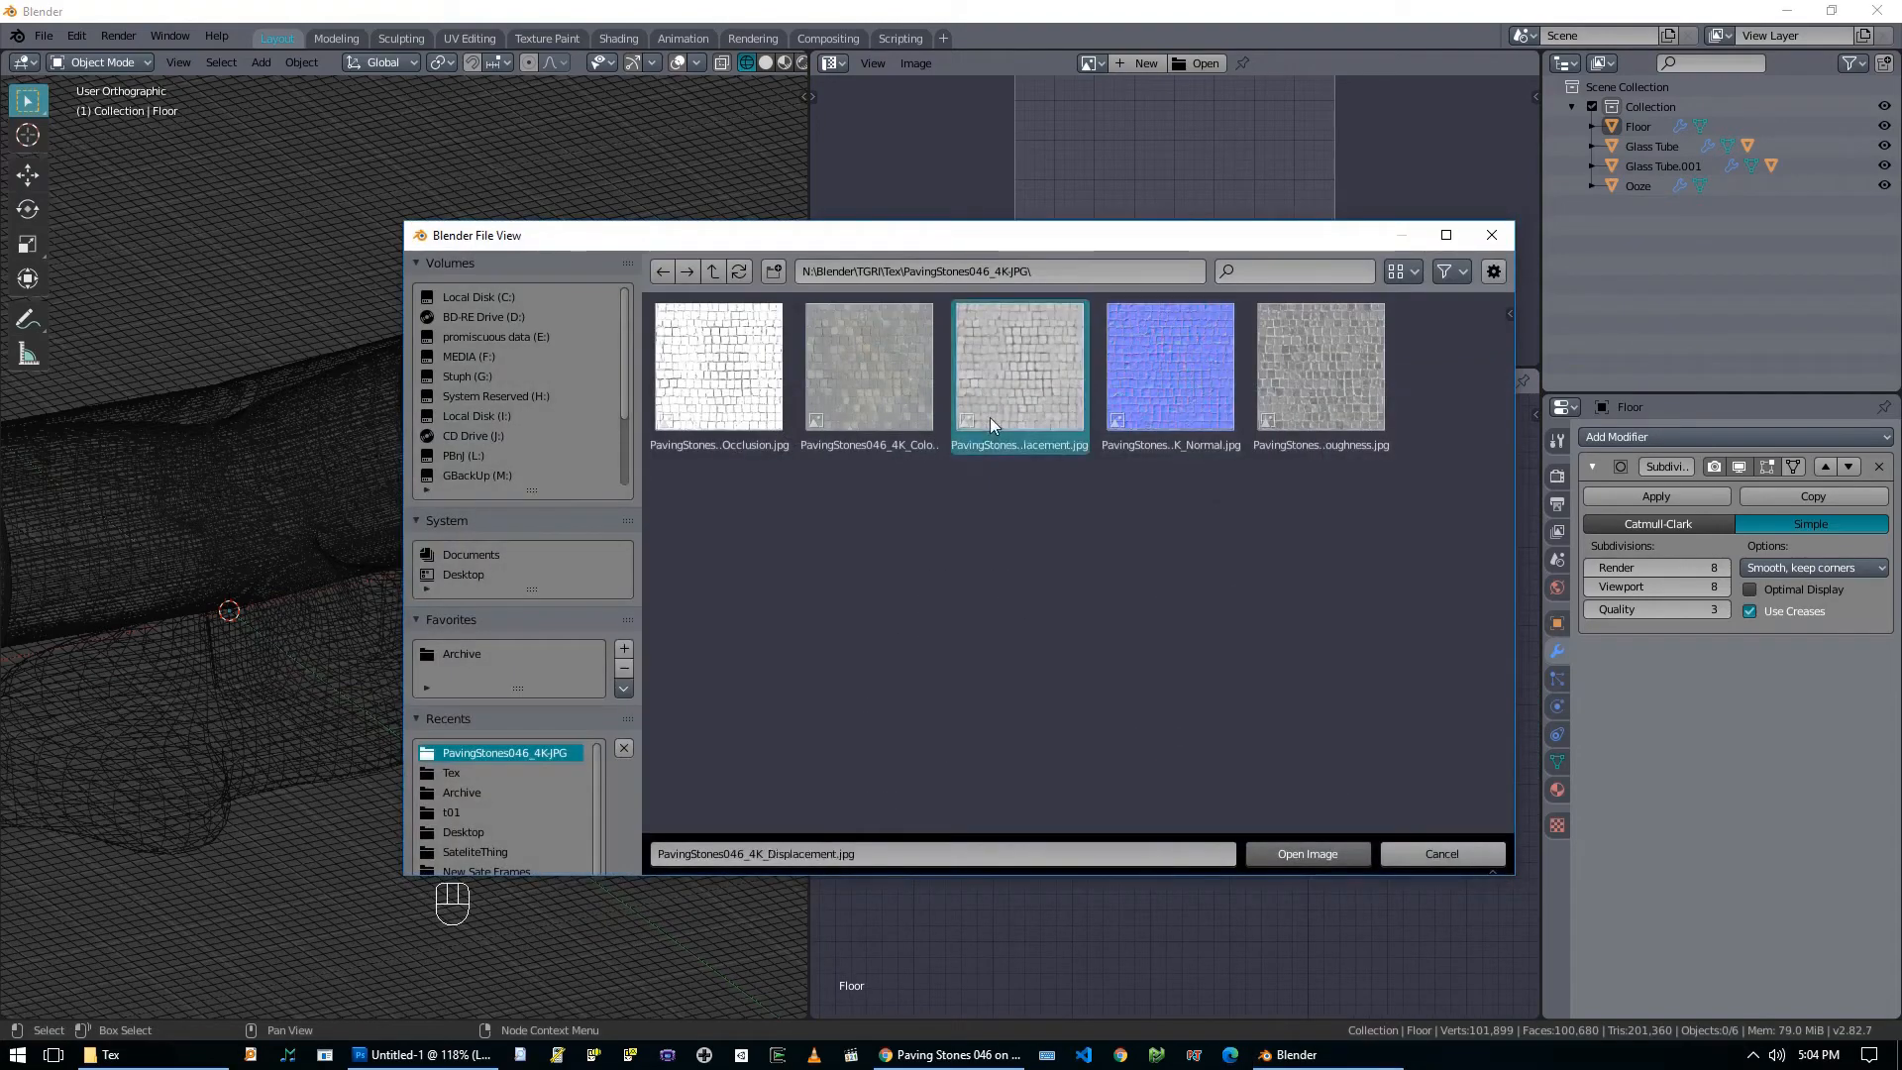
drag(1337, 787, 1338, 735)
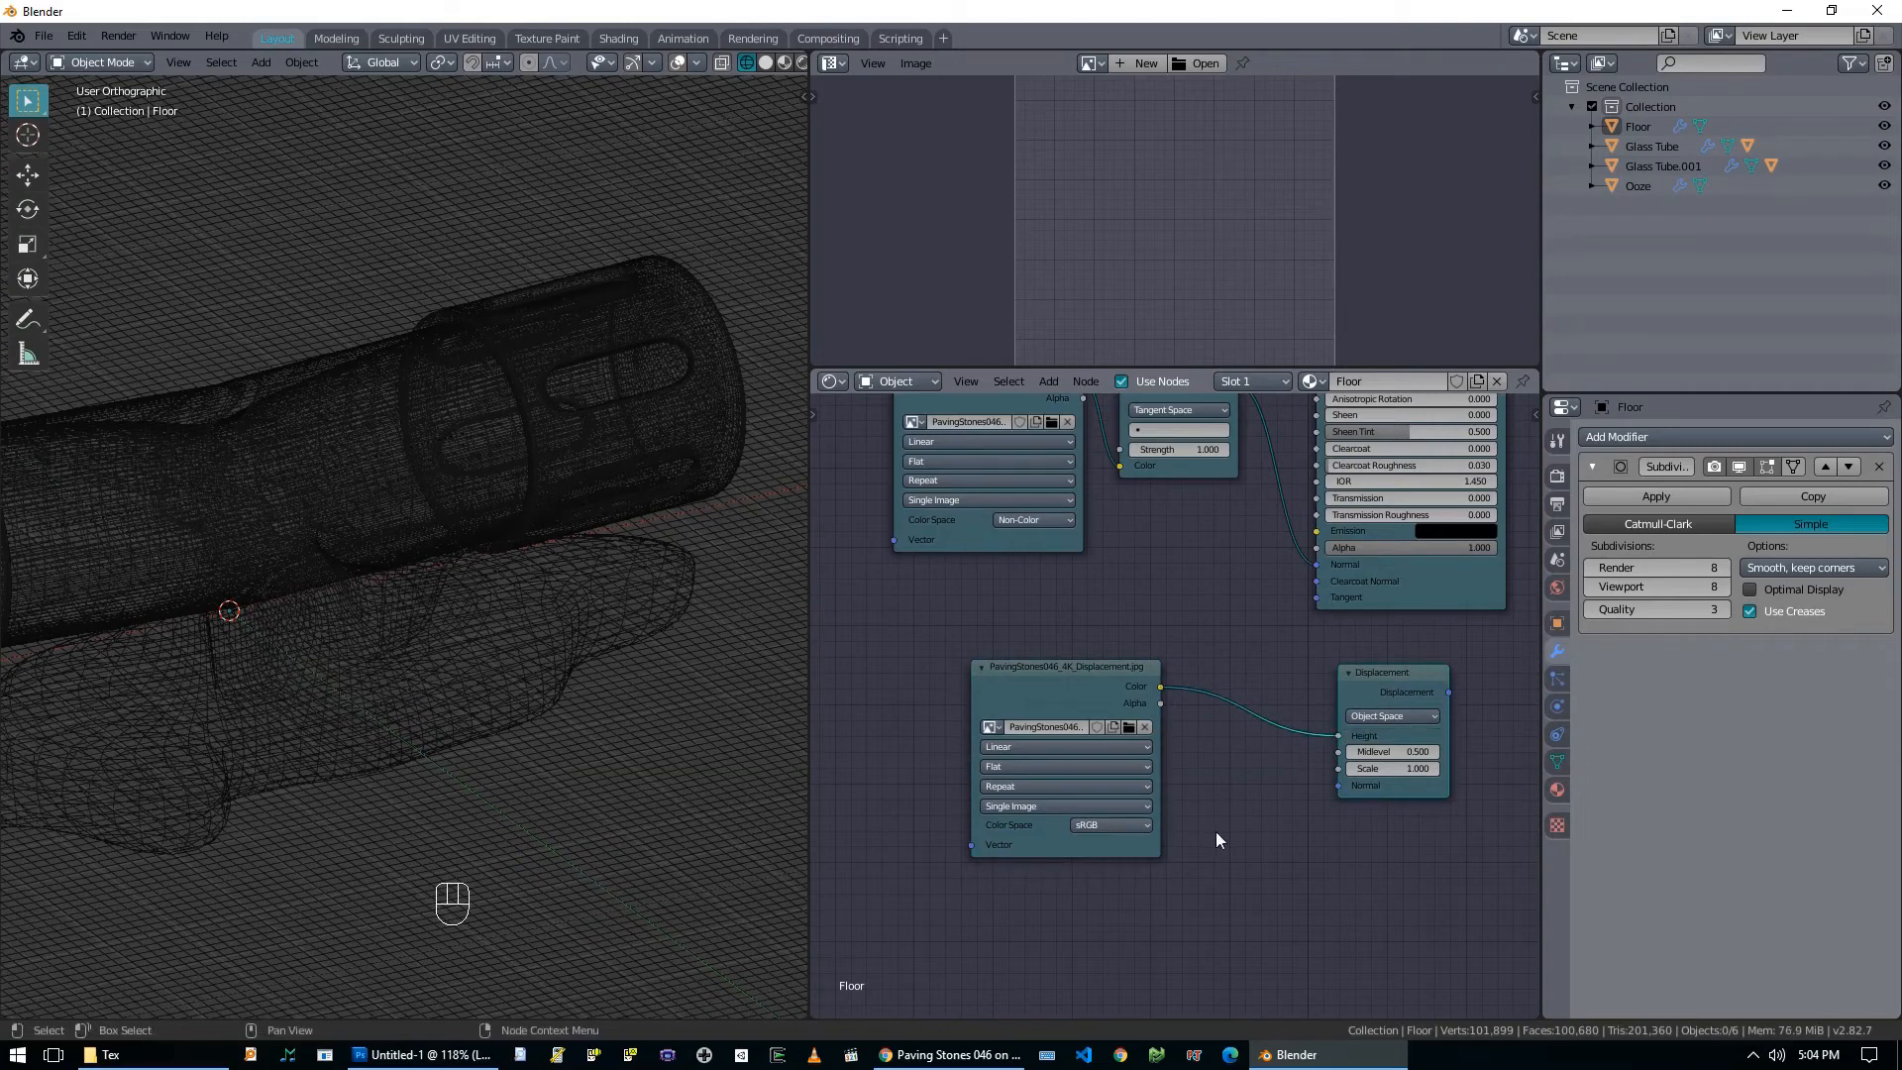
click(1091, 828)
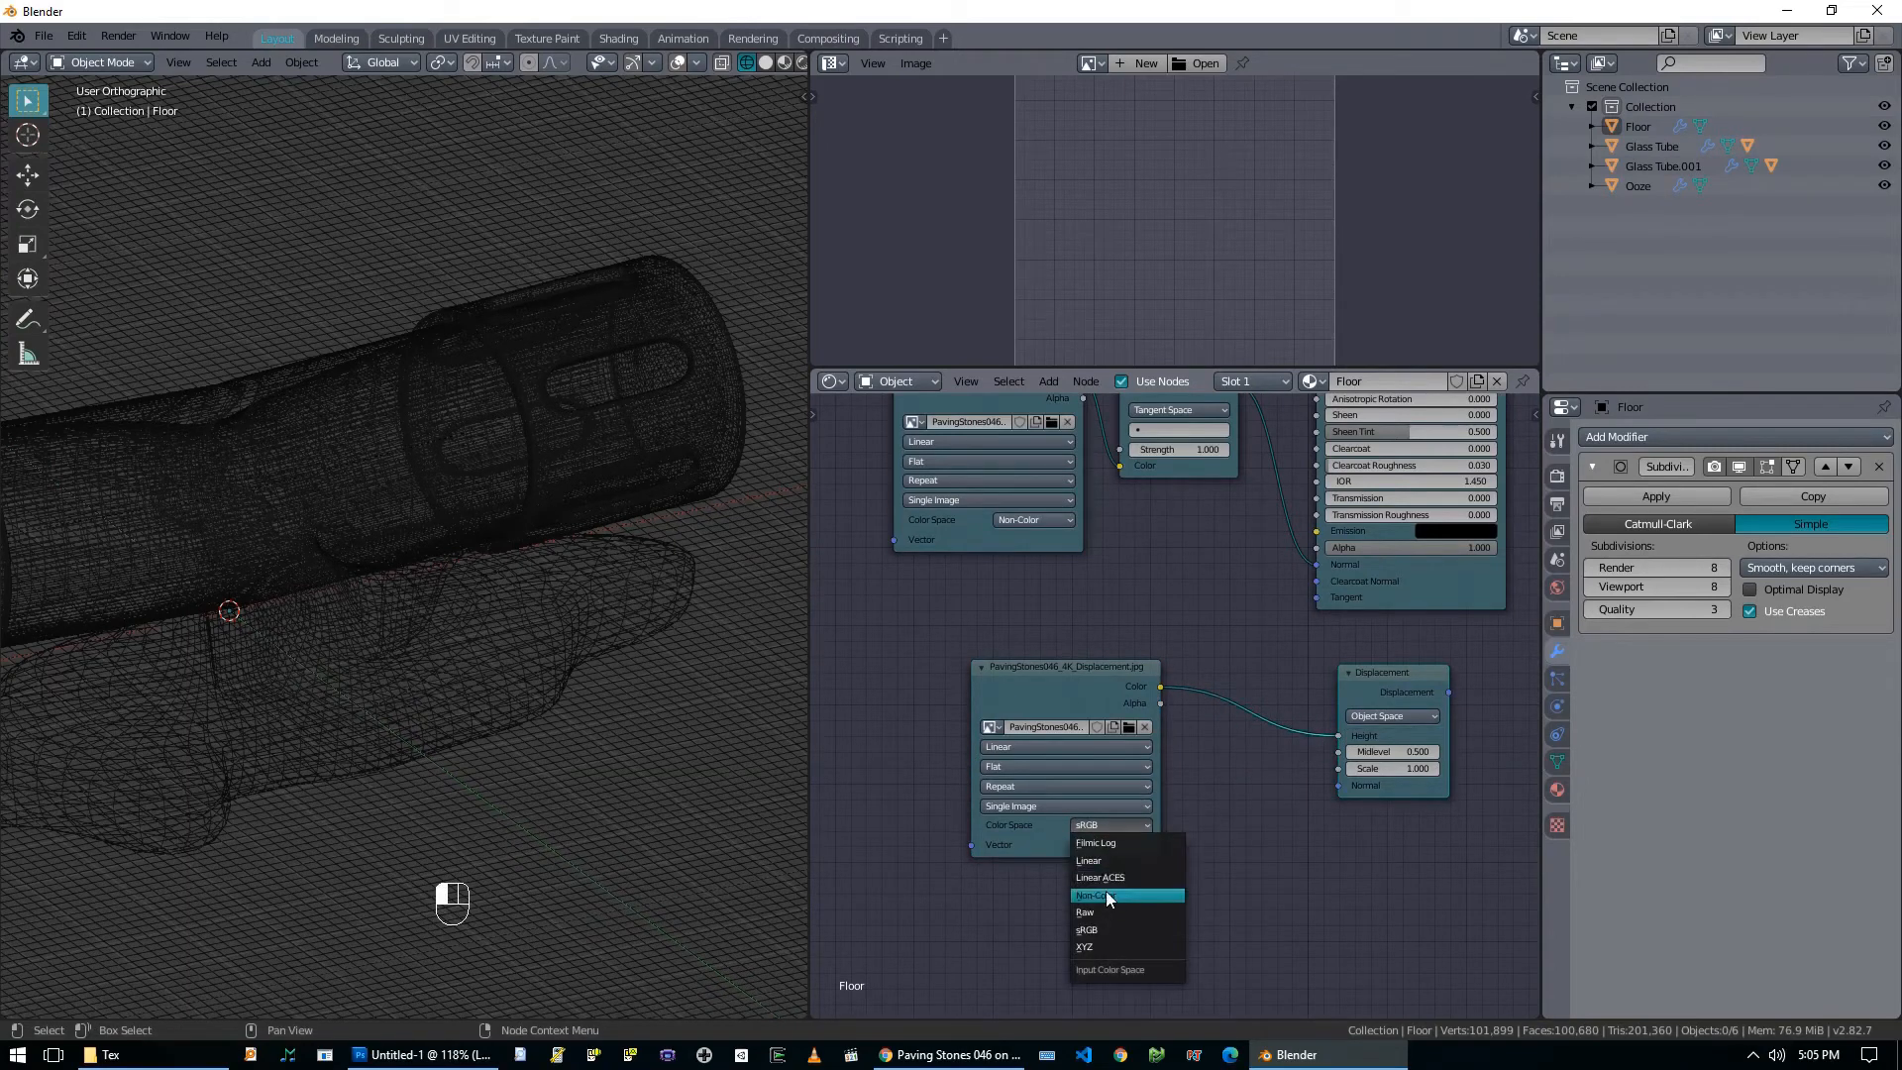
click(1106, 891)
Connect the Displacement node to the Material Output's Displacement input and set its Scale to 0.570.
middle_drag(1531, 776, 1090, 741)
drag(1038, 687, 1260, 732)
middle_drag(1024, 791, 1147, 798)
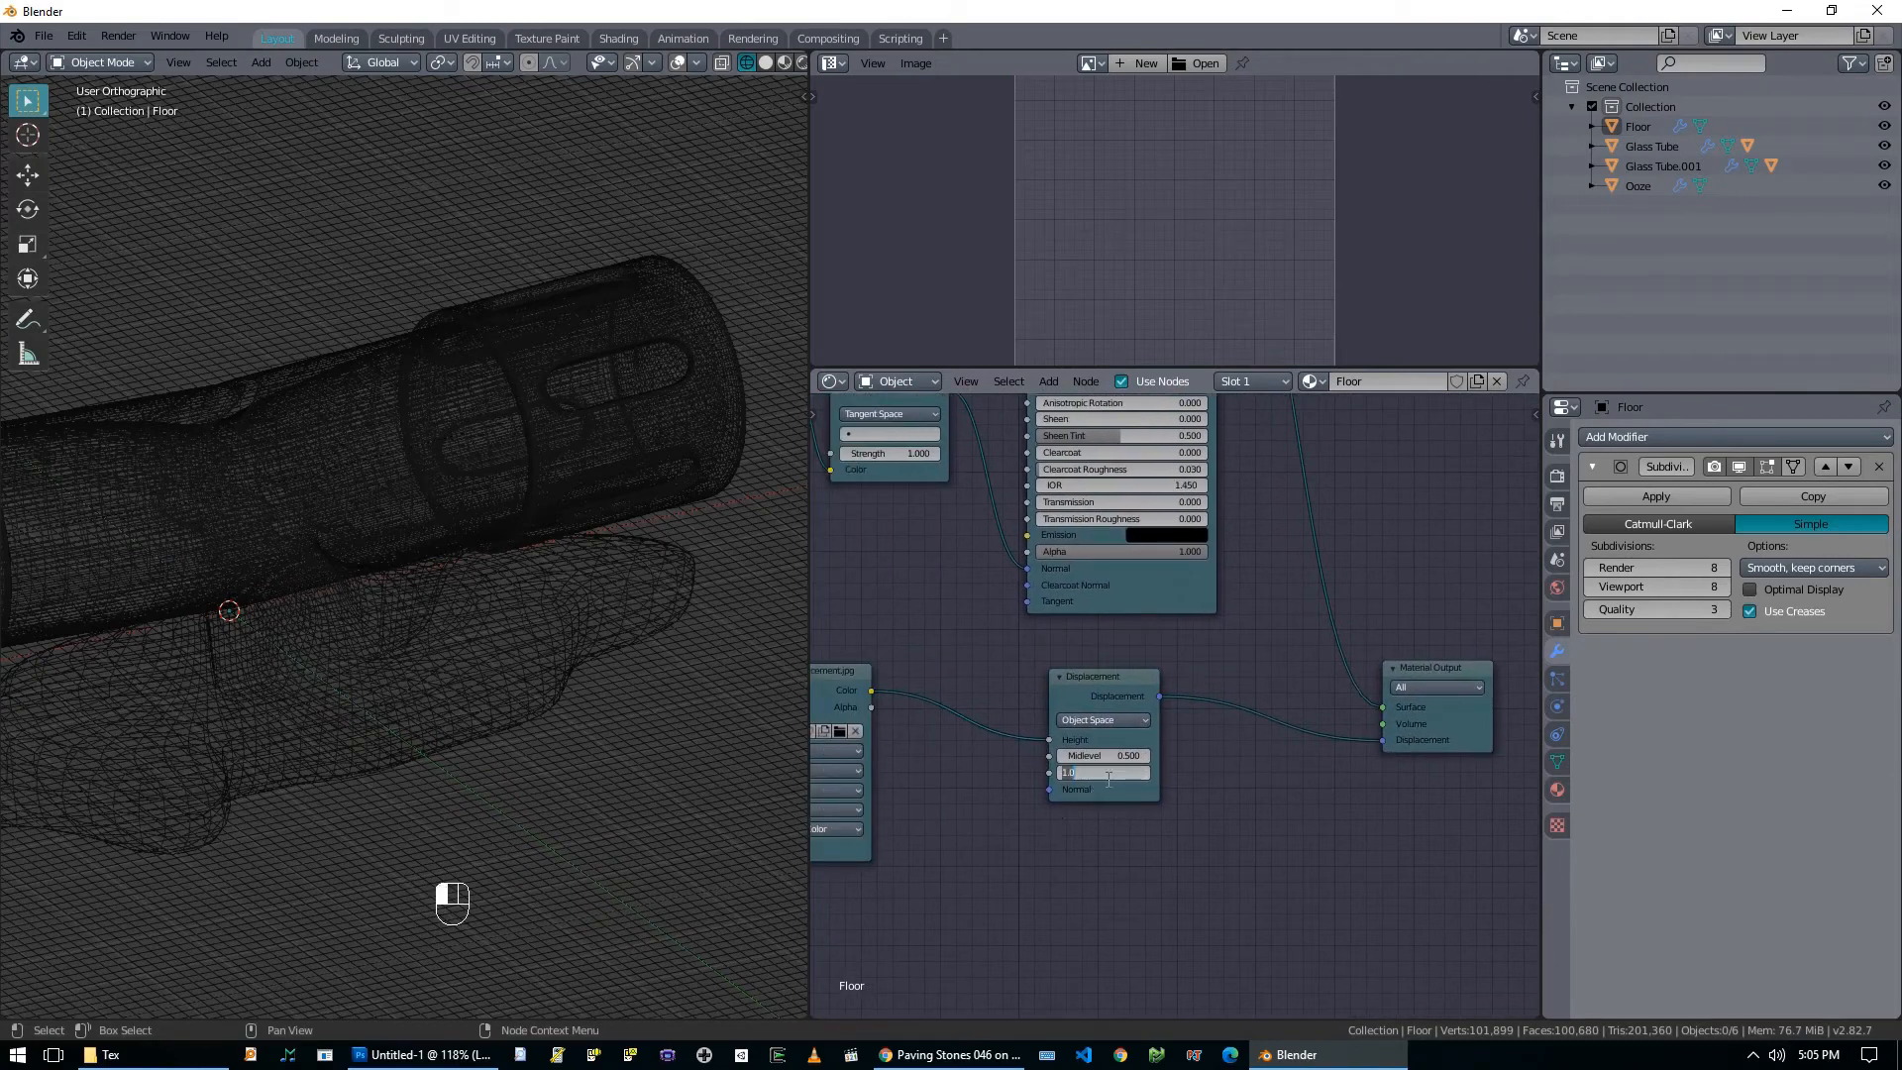
drag(1108, 776, 1116, 776)
Isolate the floor in local view and preview its paving material up close in rendered shading.
scroll(444, 633, down, 4)
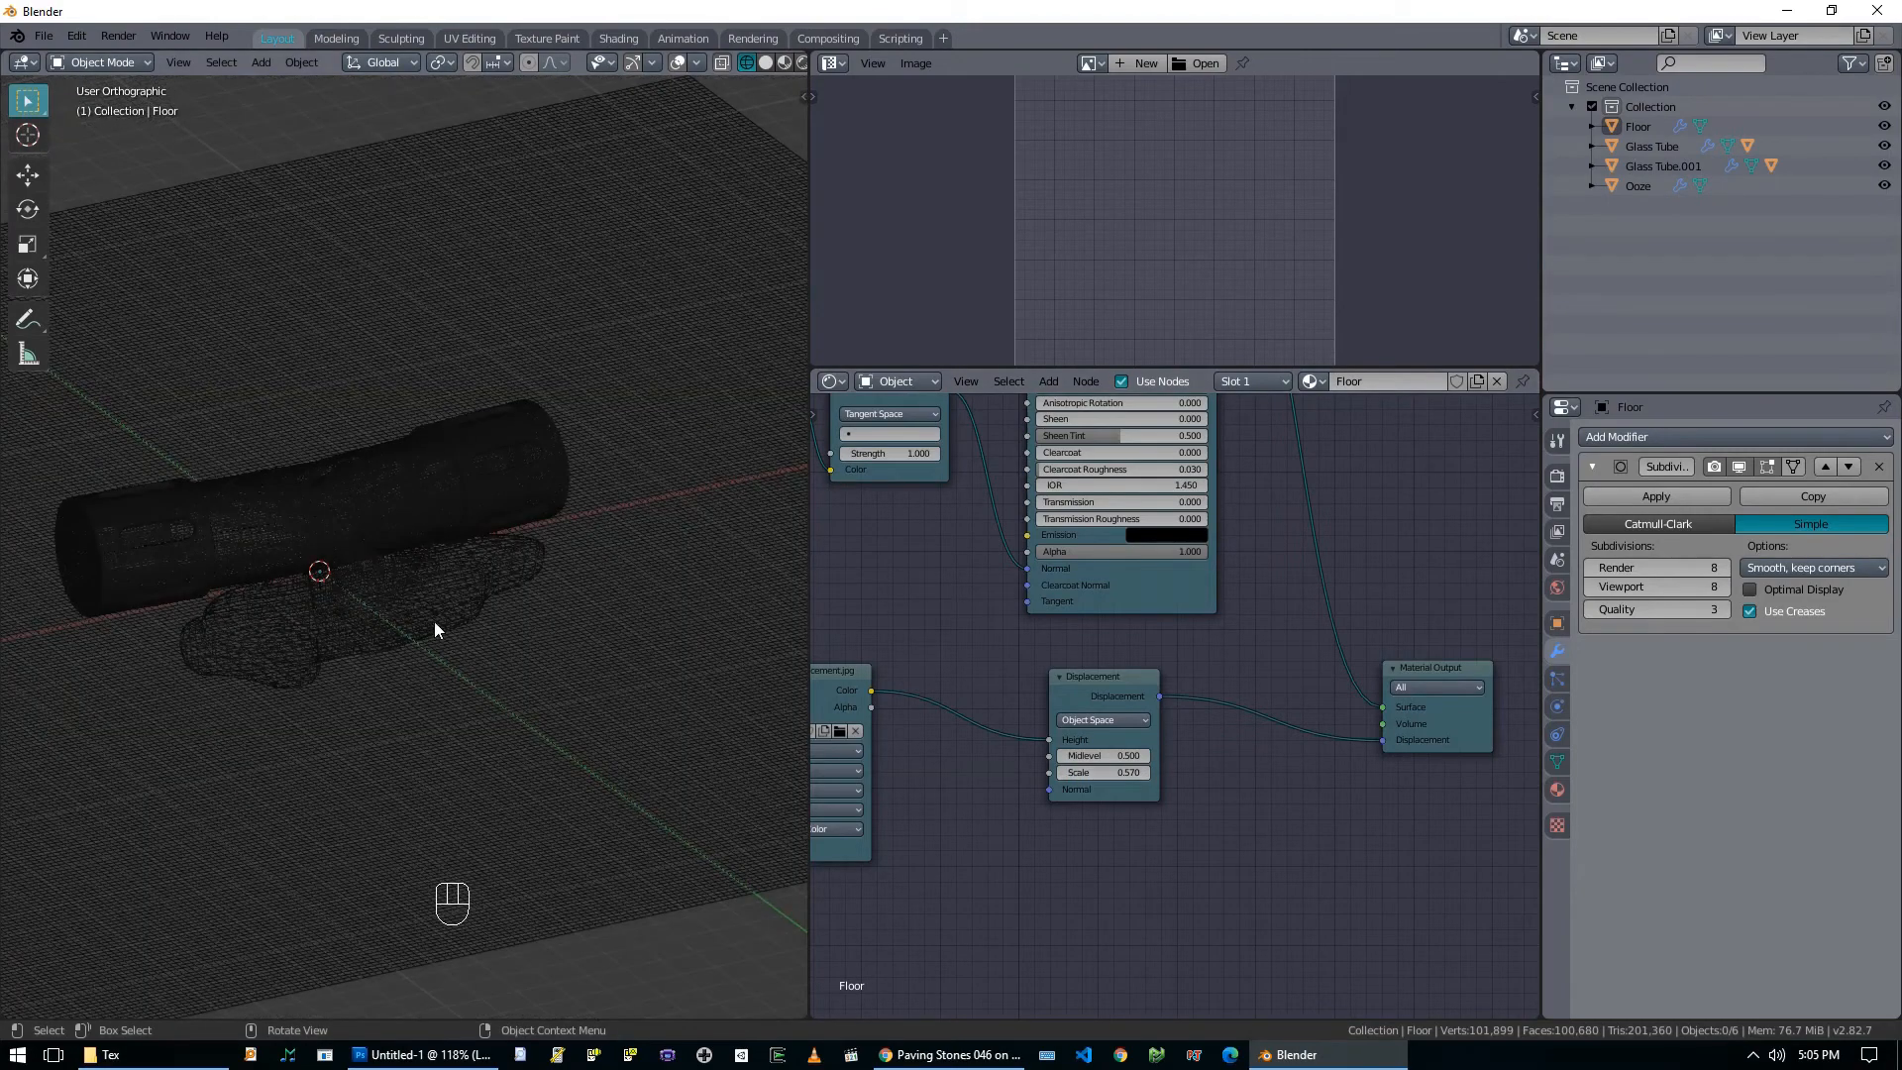
click(473, 645)
key(KP_Divide)
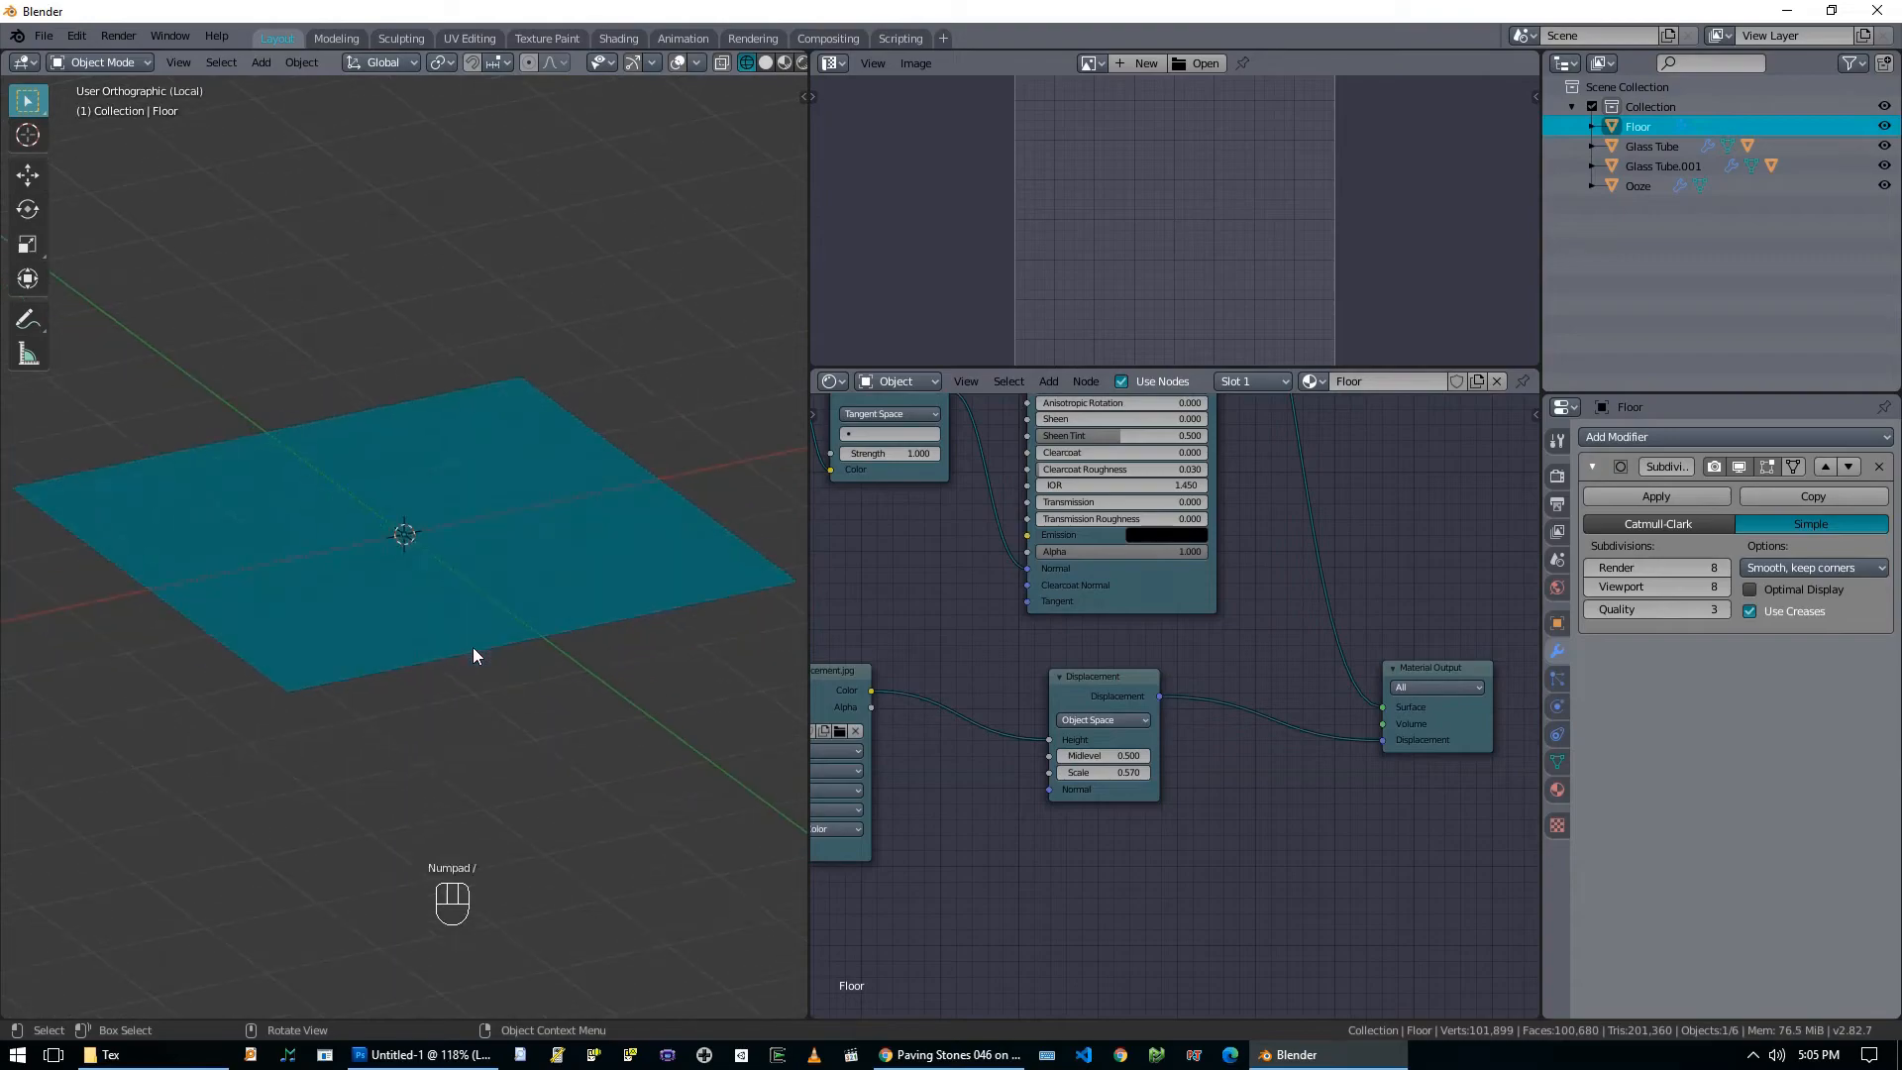
key(z)
click(472, 538)
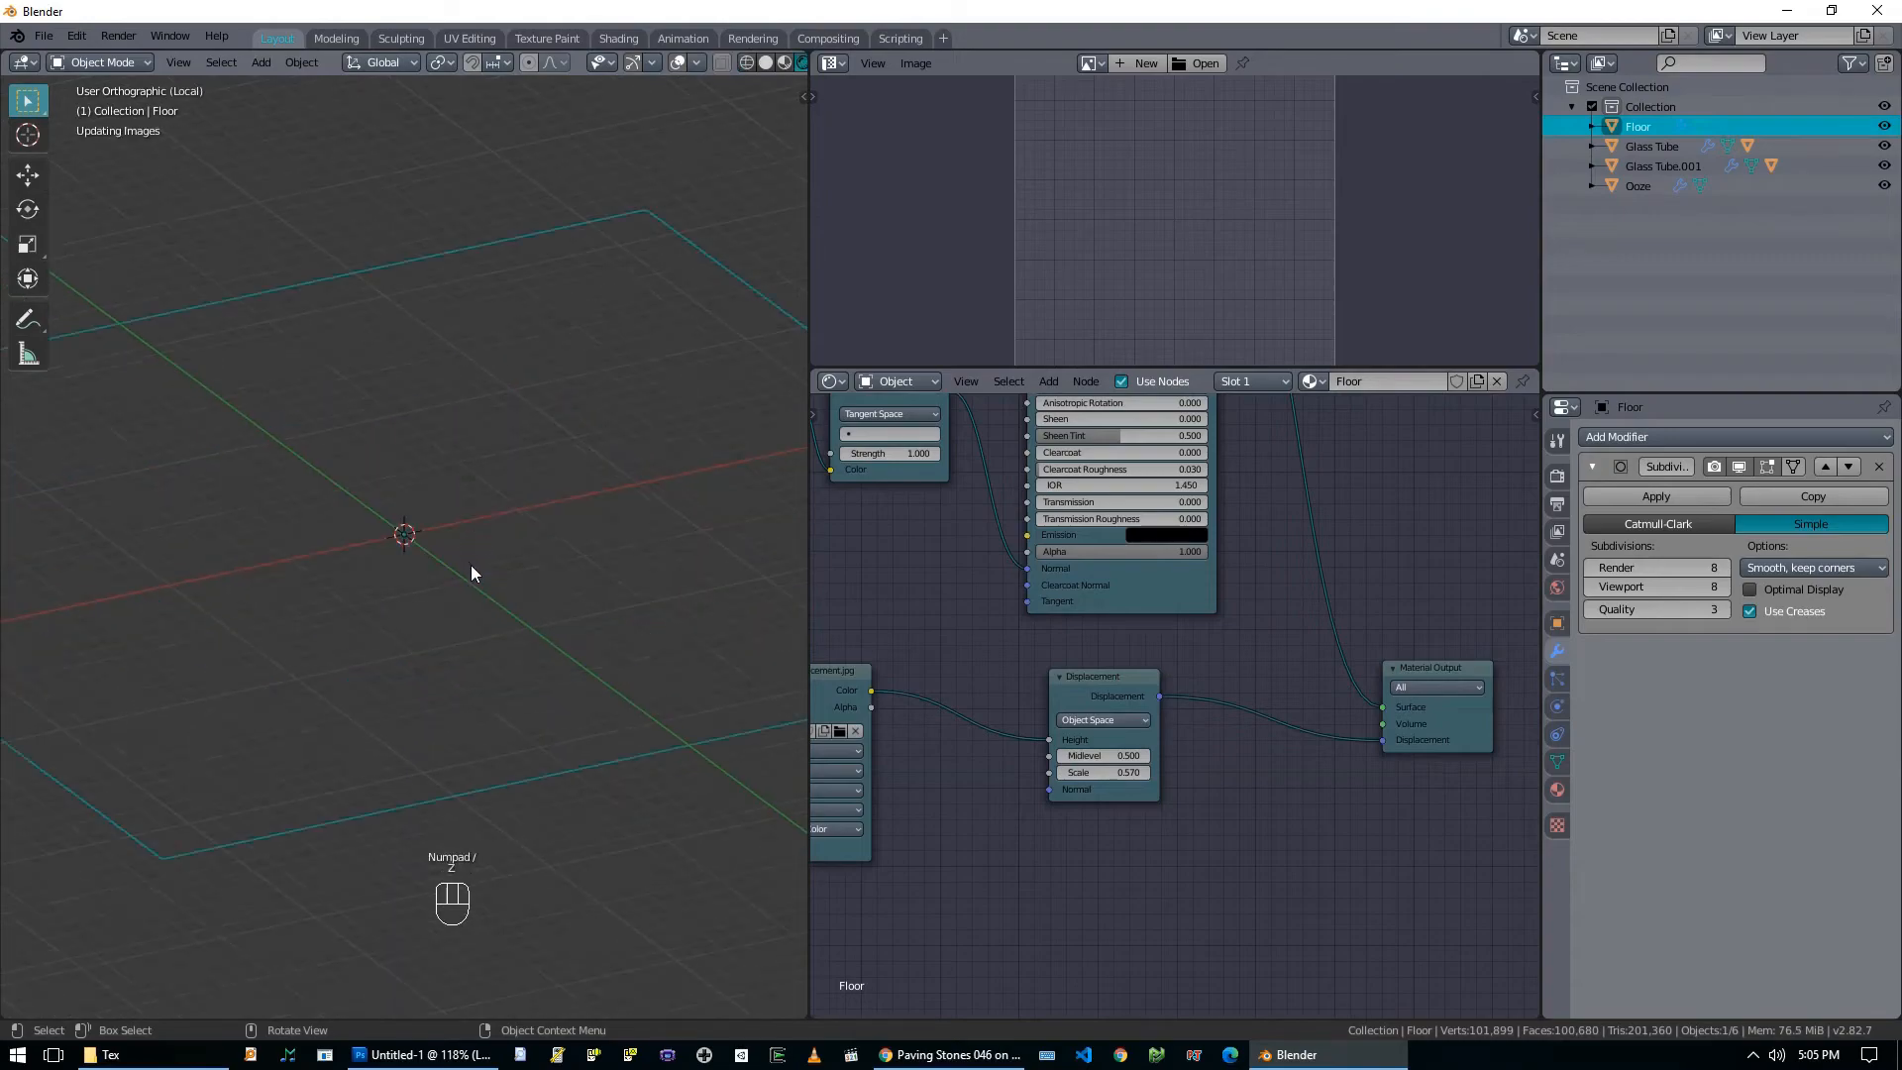
scroll(522, 517, up, 2)
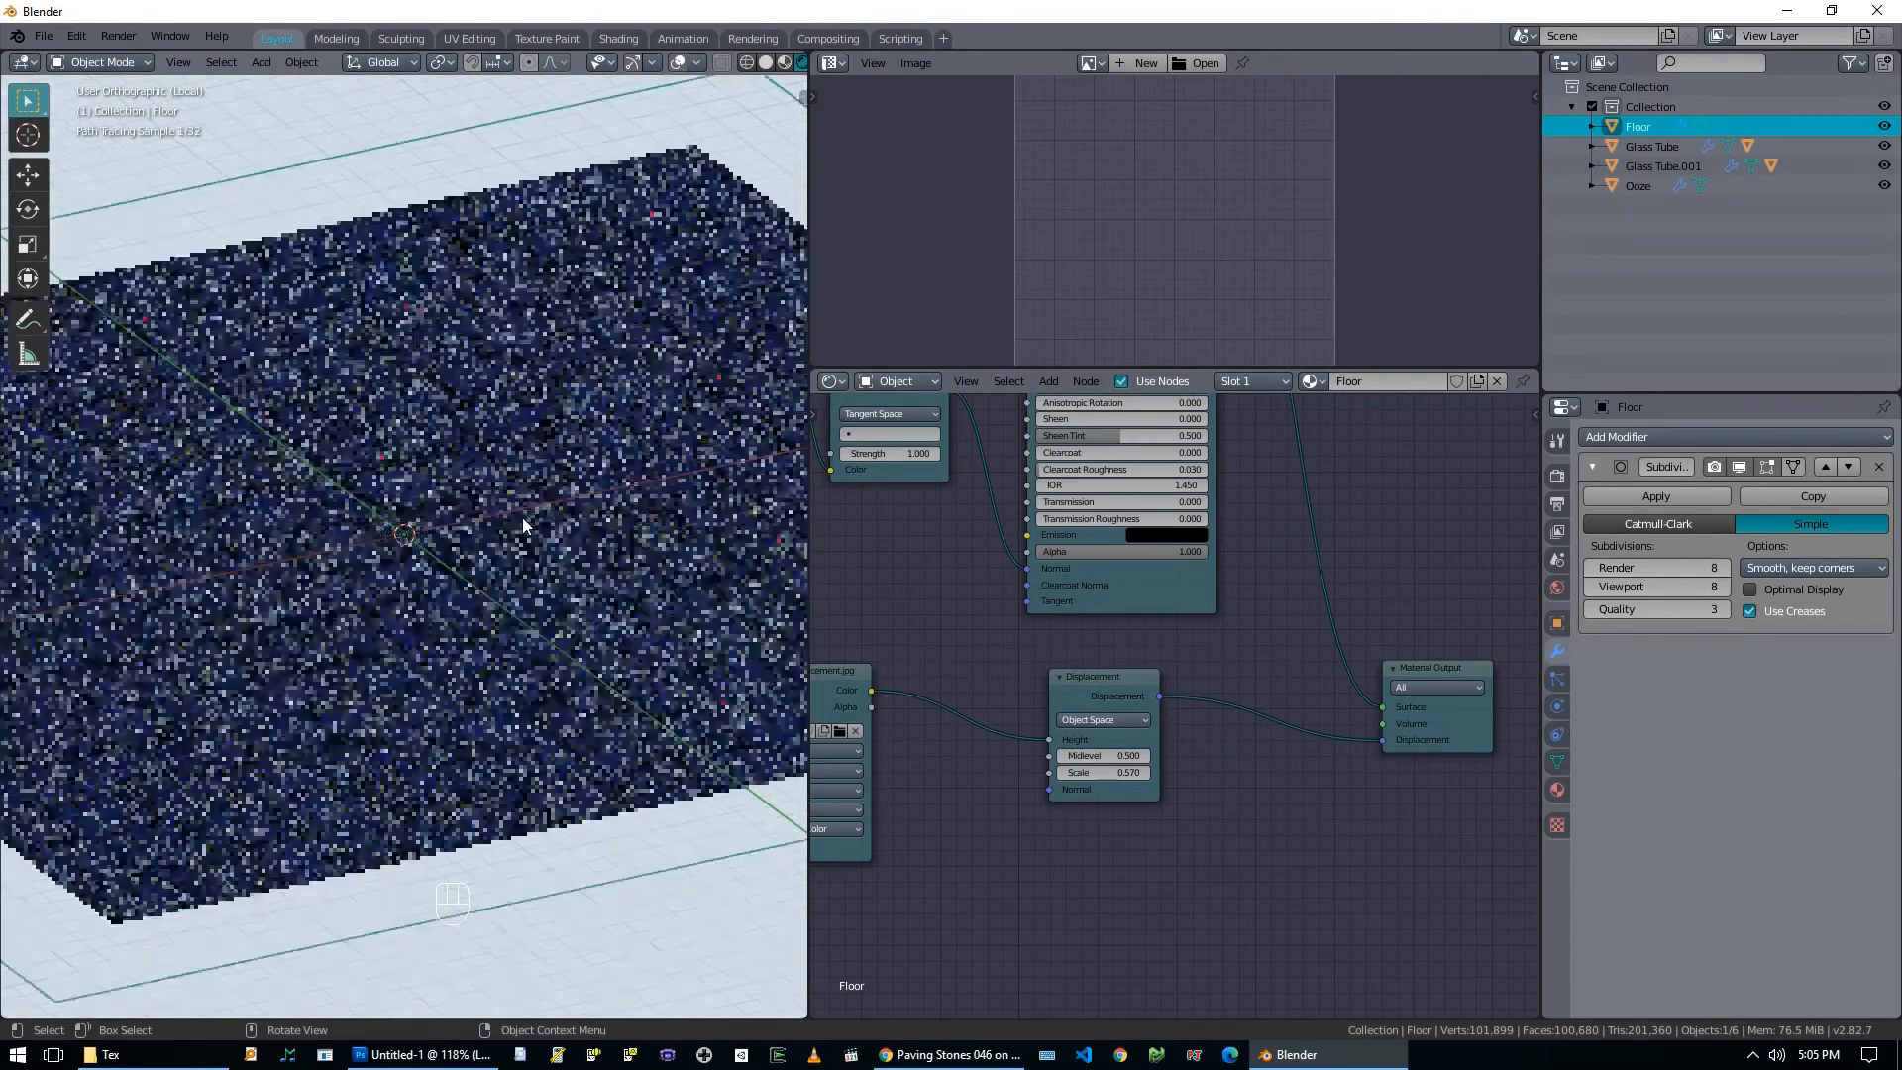
mouse_move(521, 517)
middle_down()
mouse_move(459, 446)
mouse_move(492, 531)
middle_up()
Set the Floor material's surface displacement method to Displacement and Bump.
click(1557, 789)
scroll(1644, 753, down, 10)
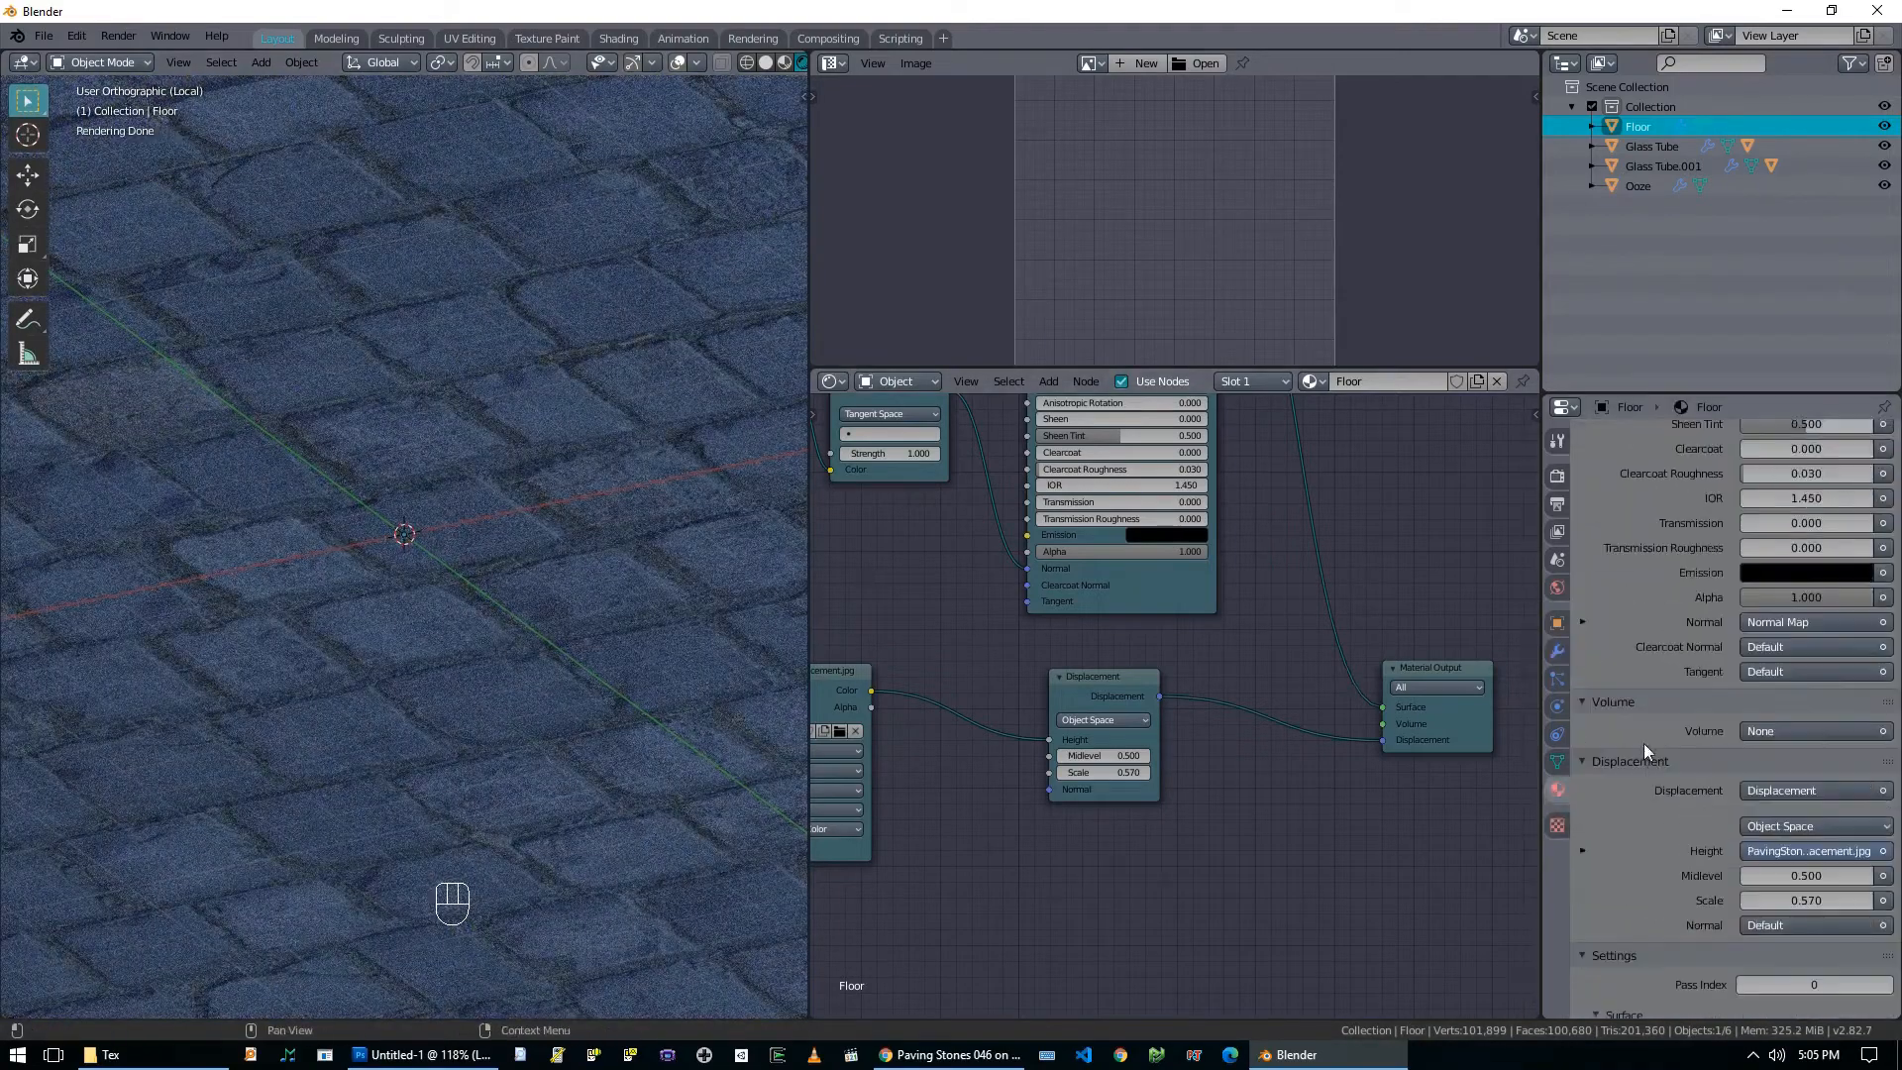
scroll(1643, 743, down, 7)
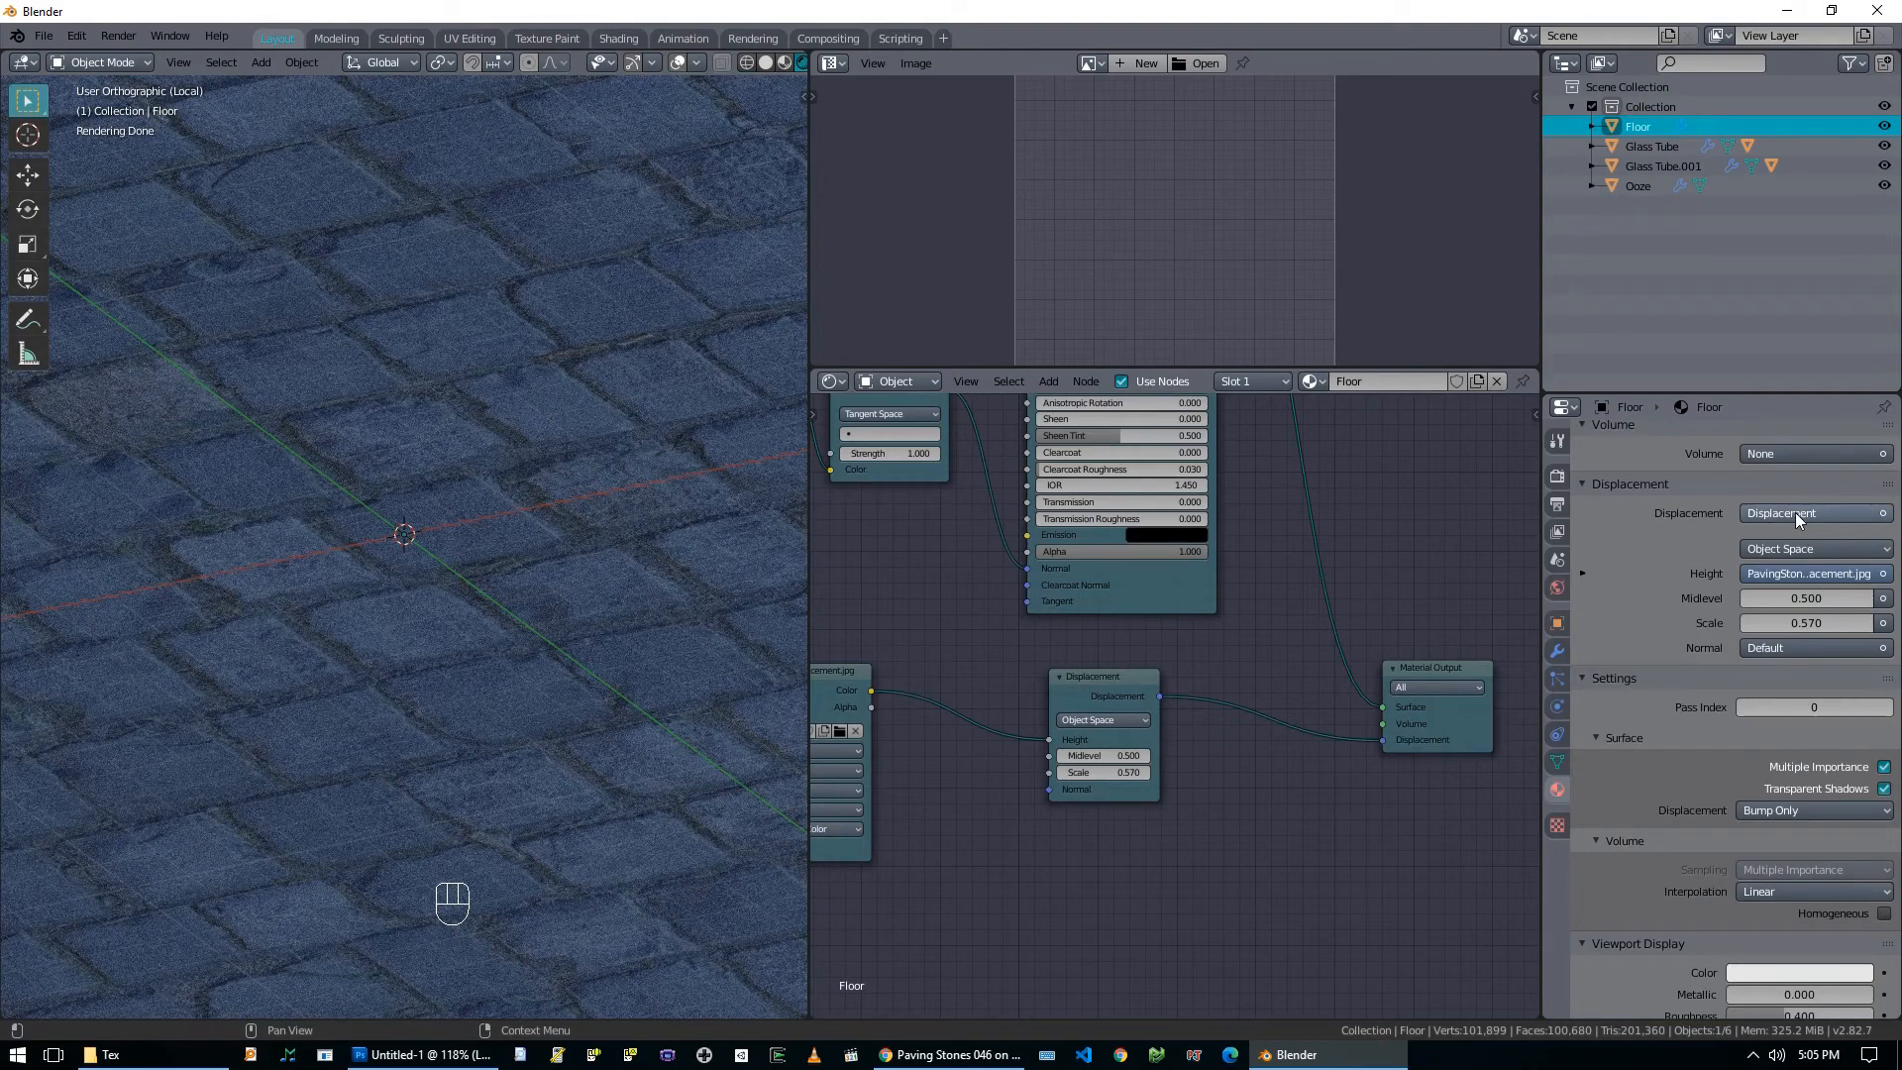
click(1772, 809)
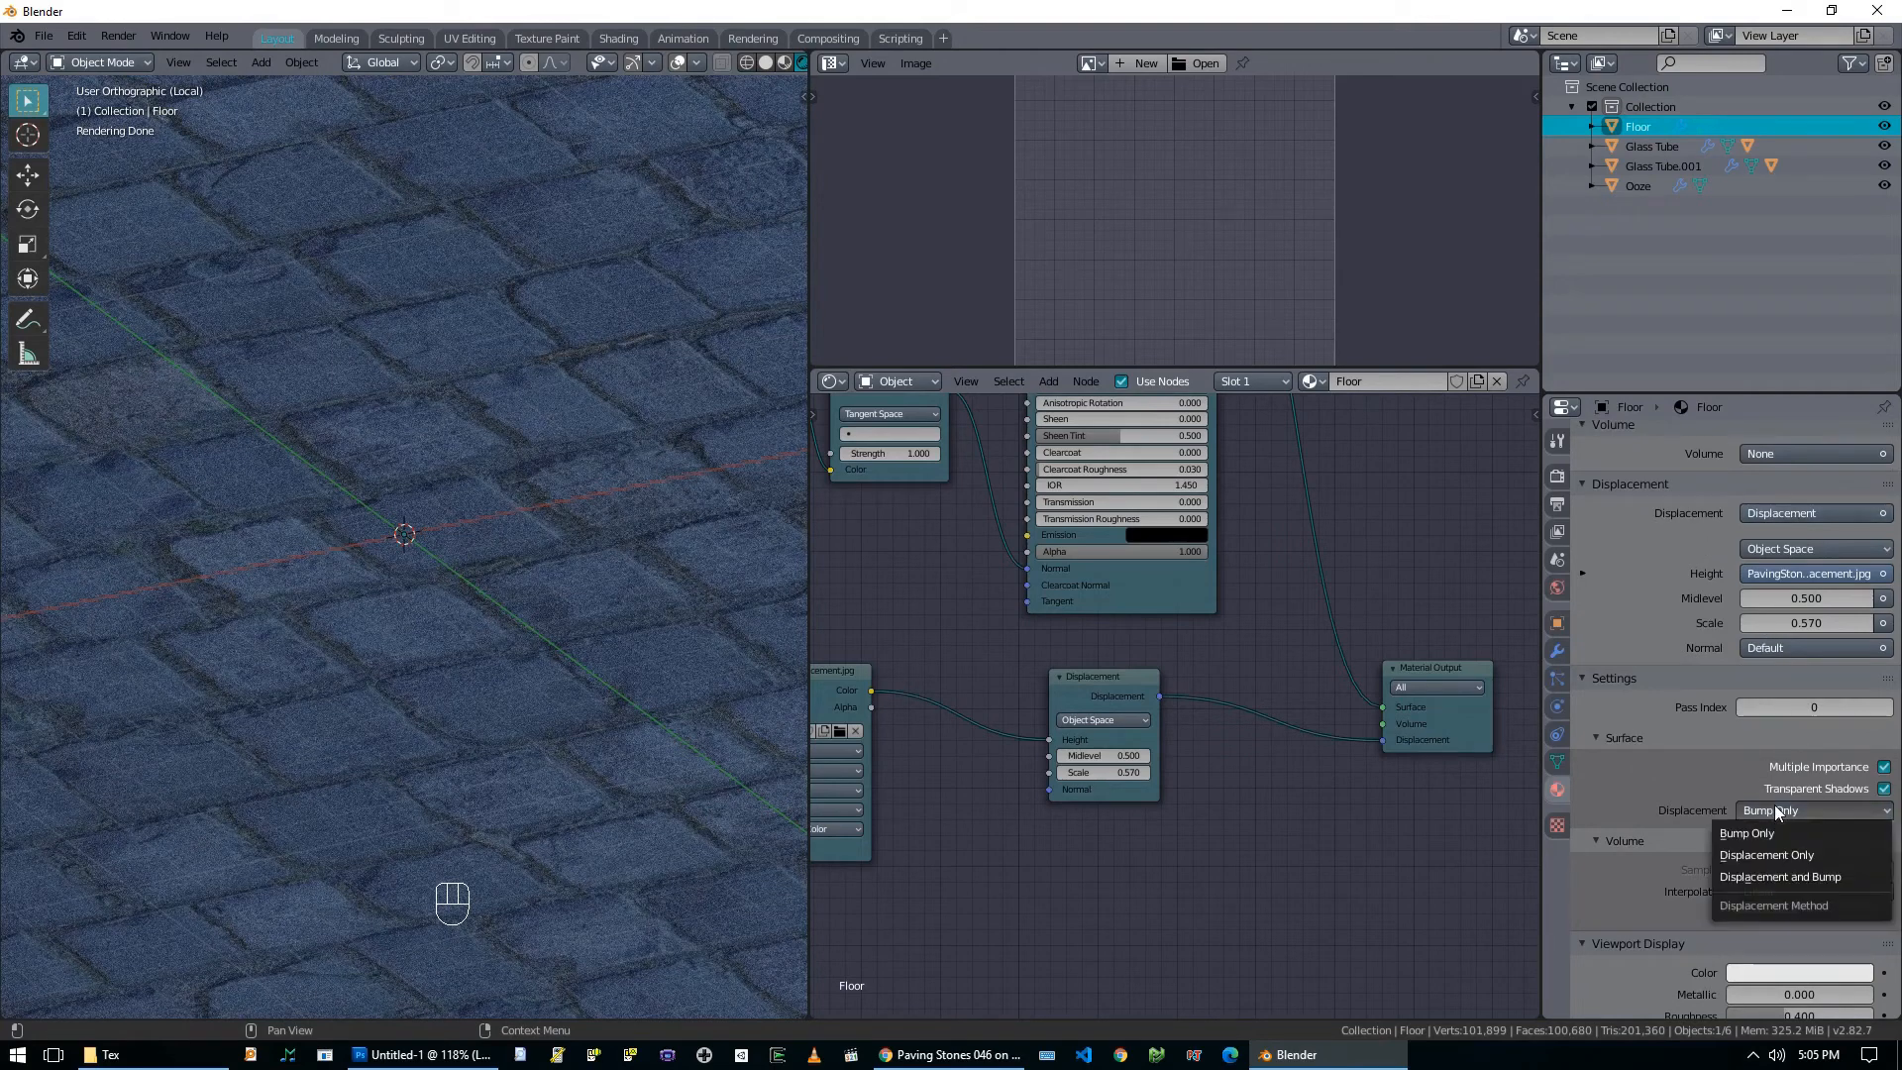
click(1783, 876)
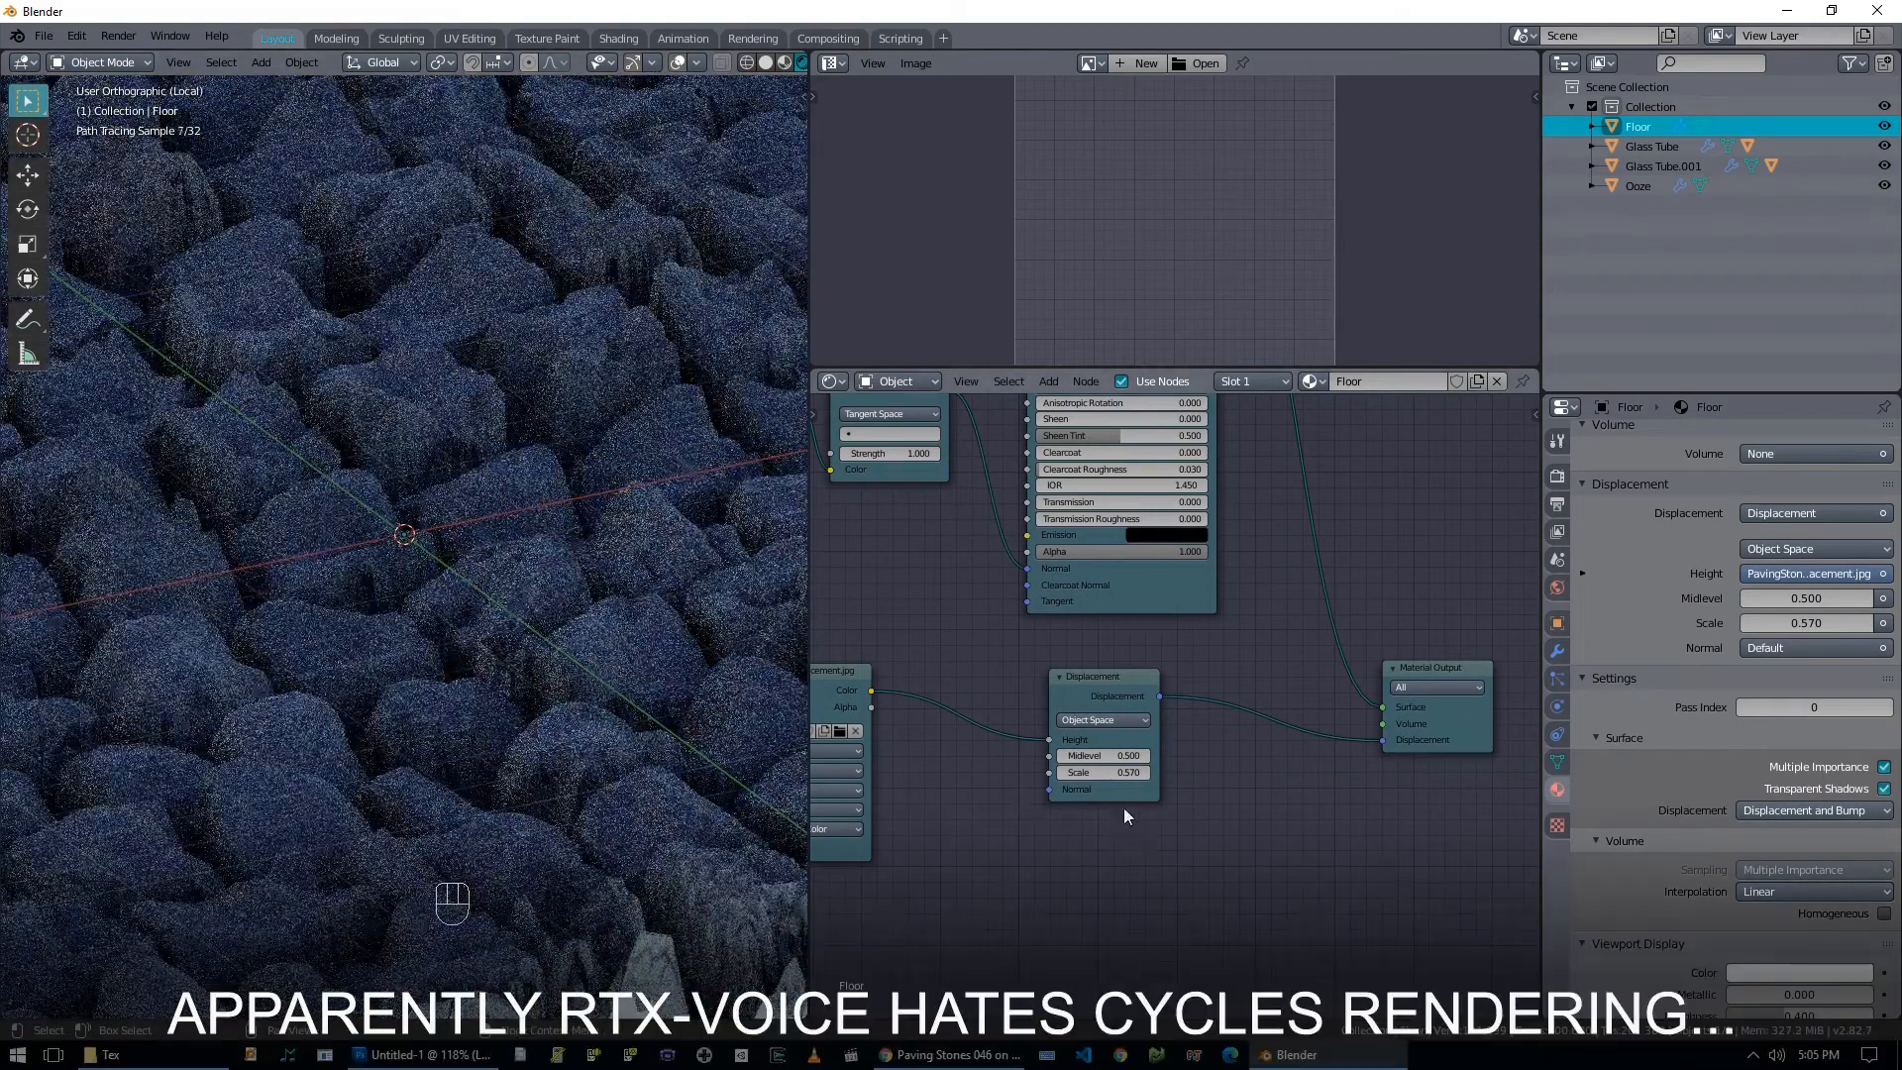
Set the floor's Displacement node Scale to 0.057, then leave local view and check the tube and ooze against the paving stones.
click(1122, 776)
text(0.057)
key(Return)
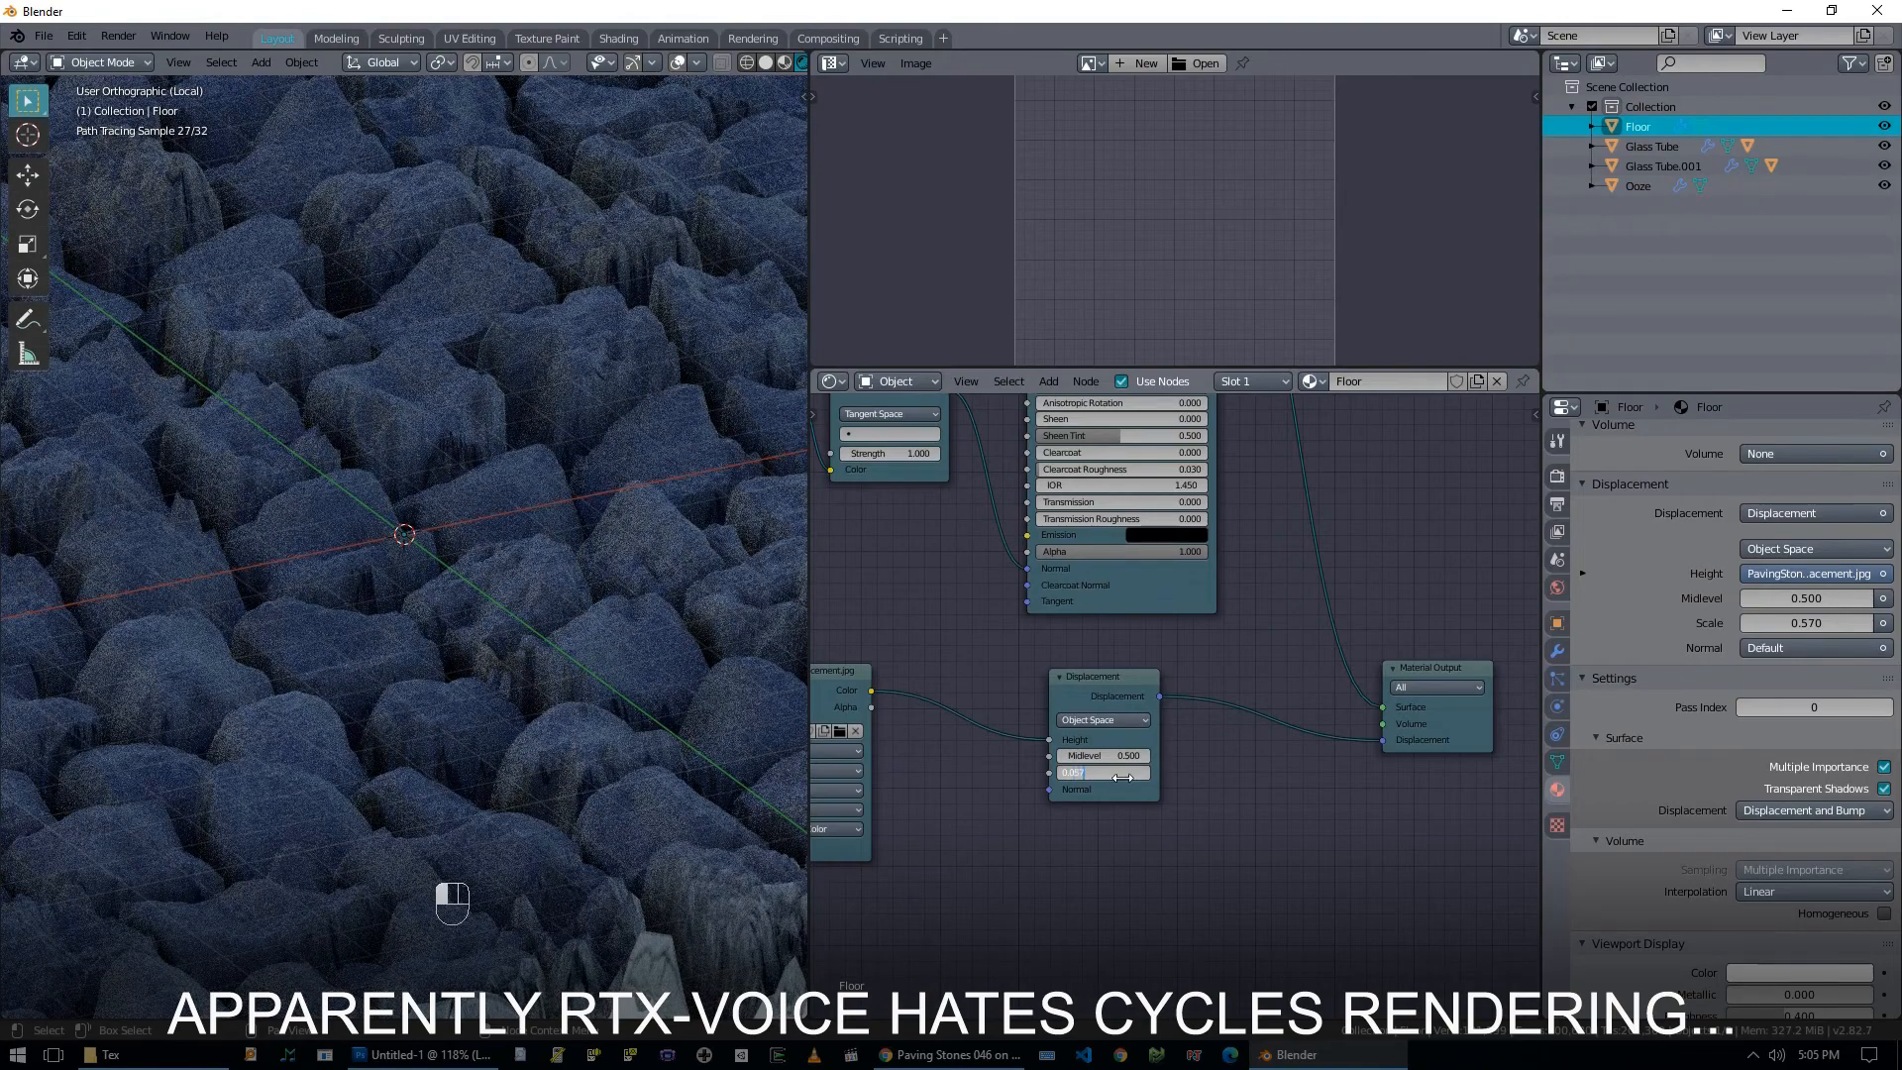
mouse_move(399, 709)
middle_down()
mouse_move(493, 756)
mouse_move(487, 733)
middle_up()
scroll(562, 652, down, 4)
key(KP_Divide)
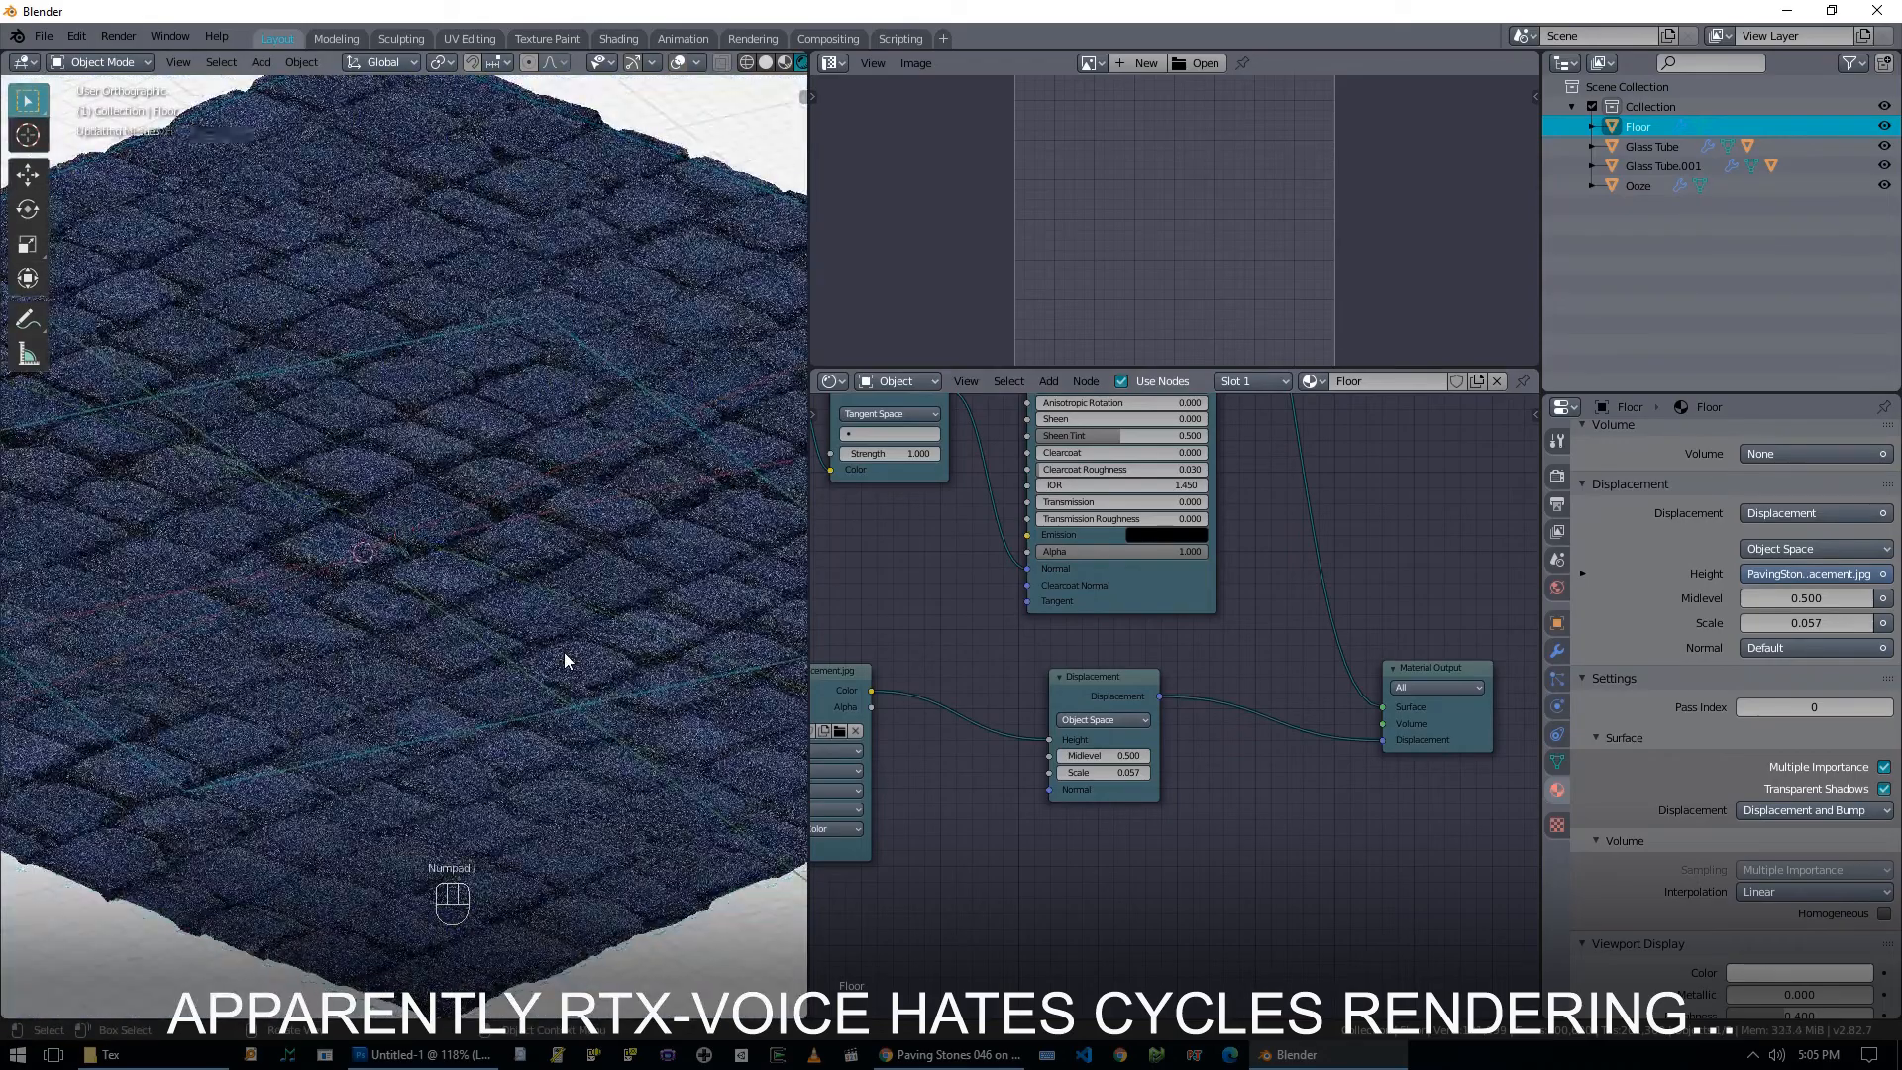
scroll(293, 640, up, 3)
scroll(297, 644, up, 4)
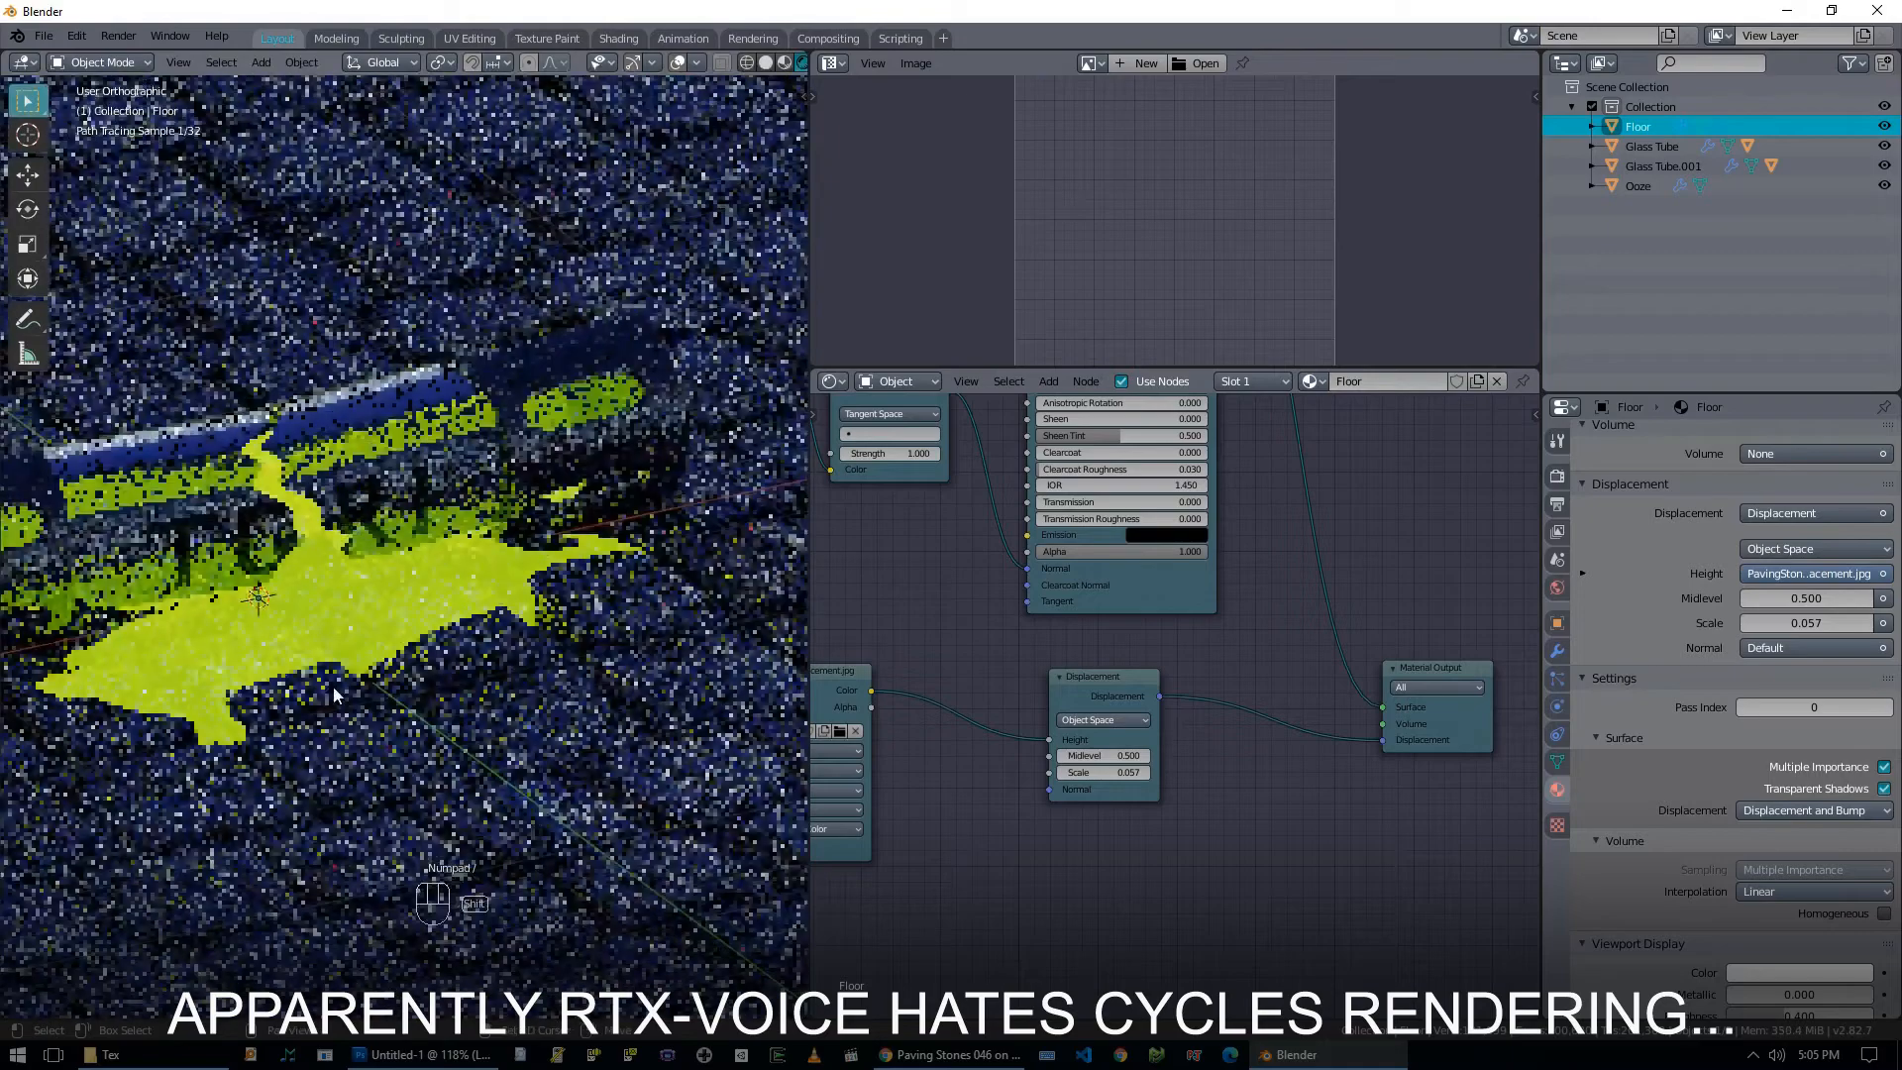
shift+middle_drag(149, 715, 358, 699)
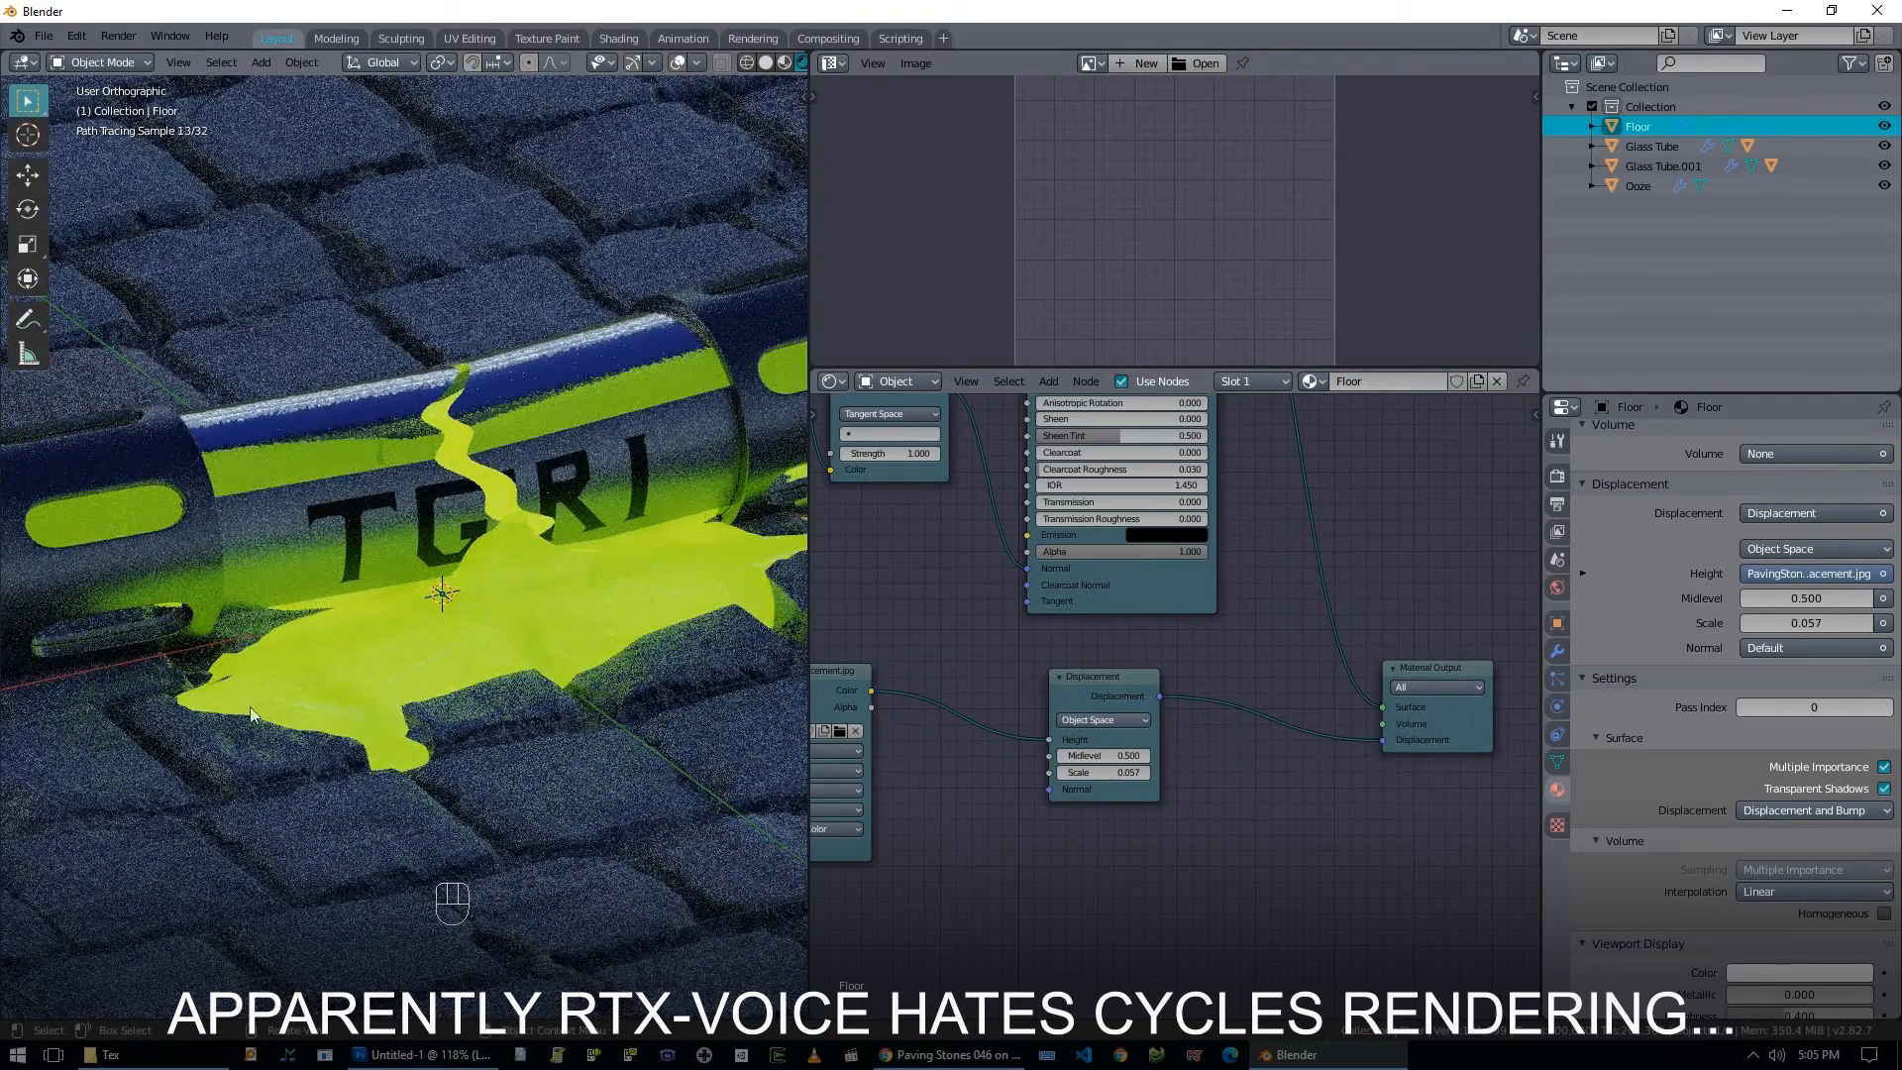
middle_drag(583, 709, 602, 706)
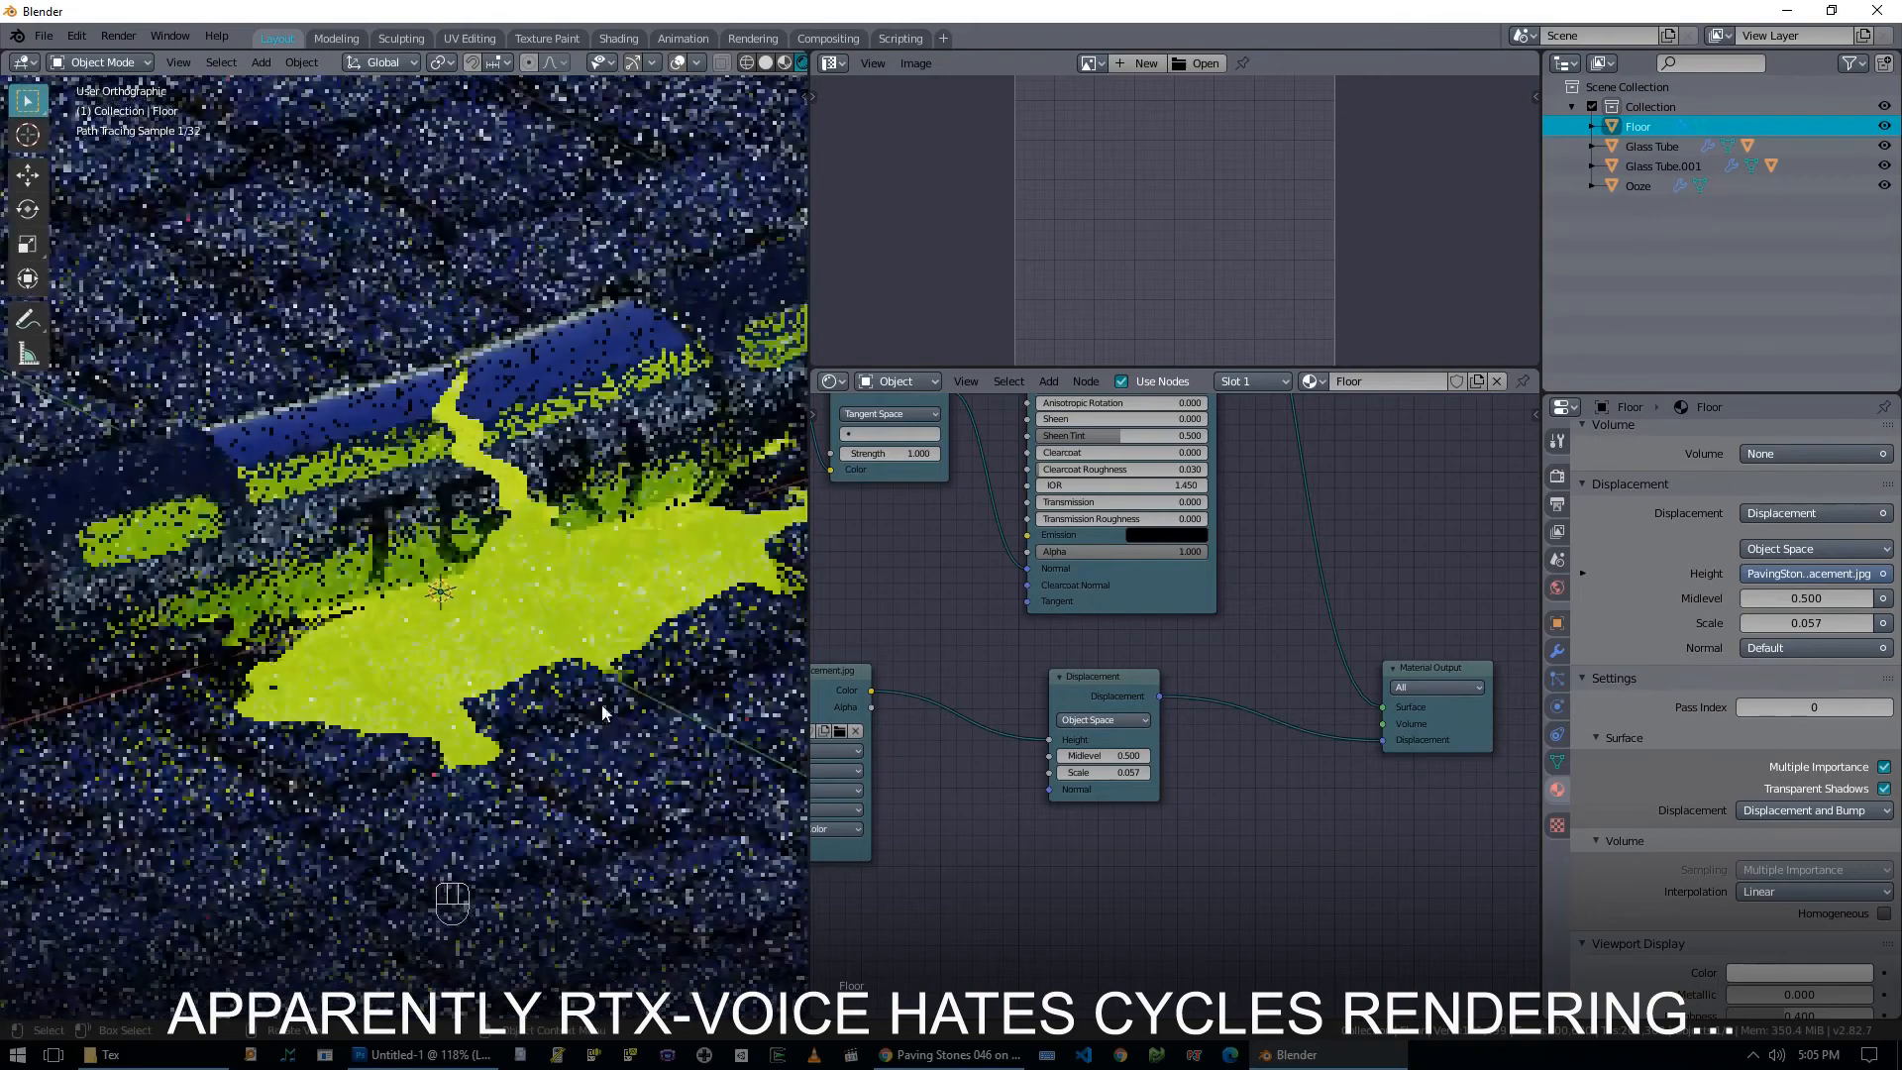
scroll(597, 702, down, 2)
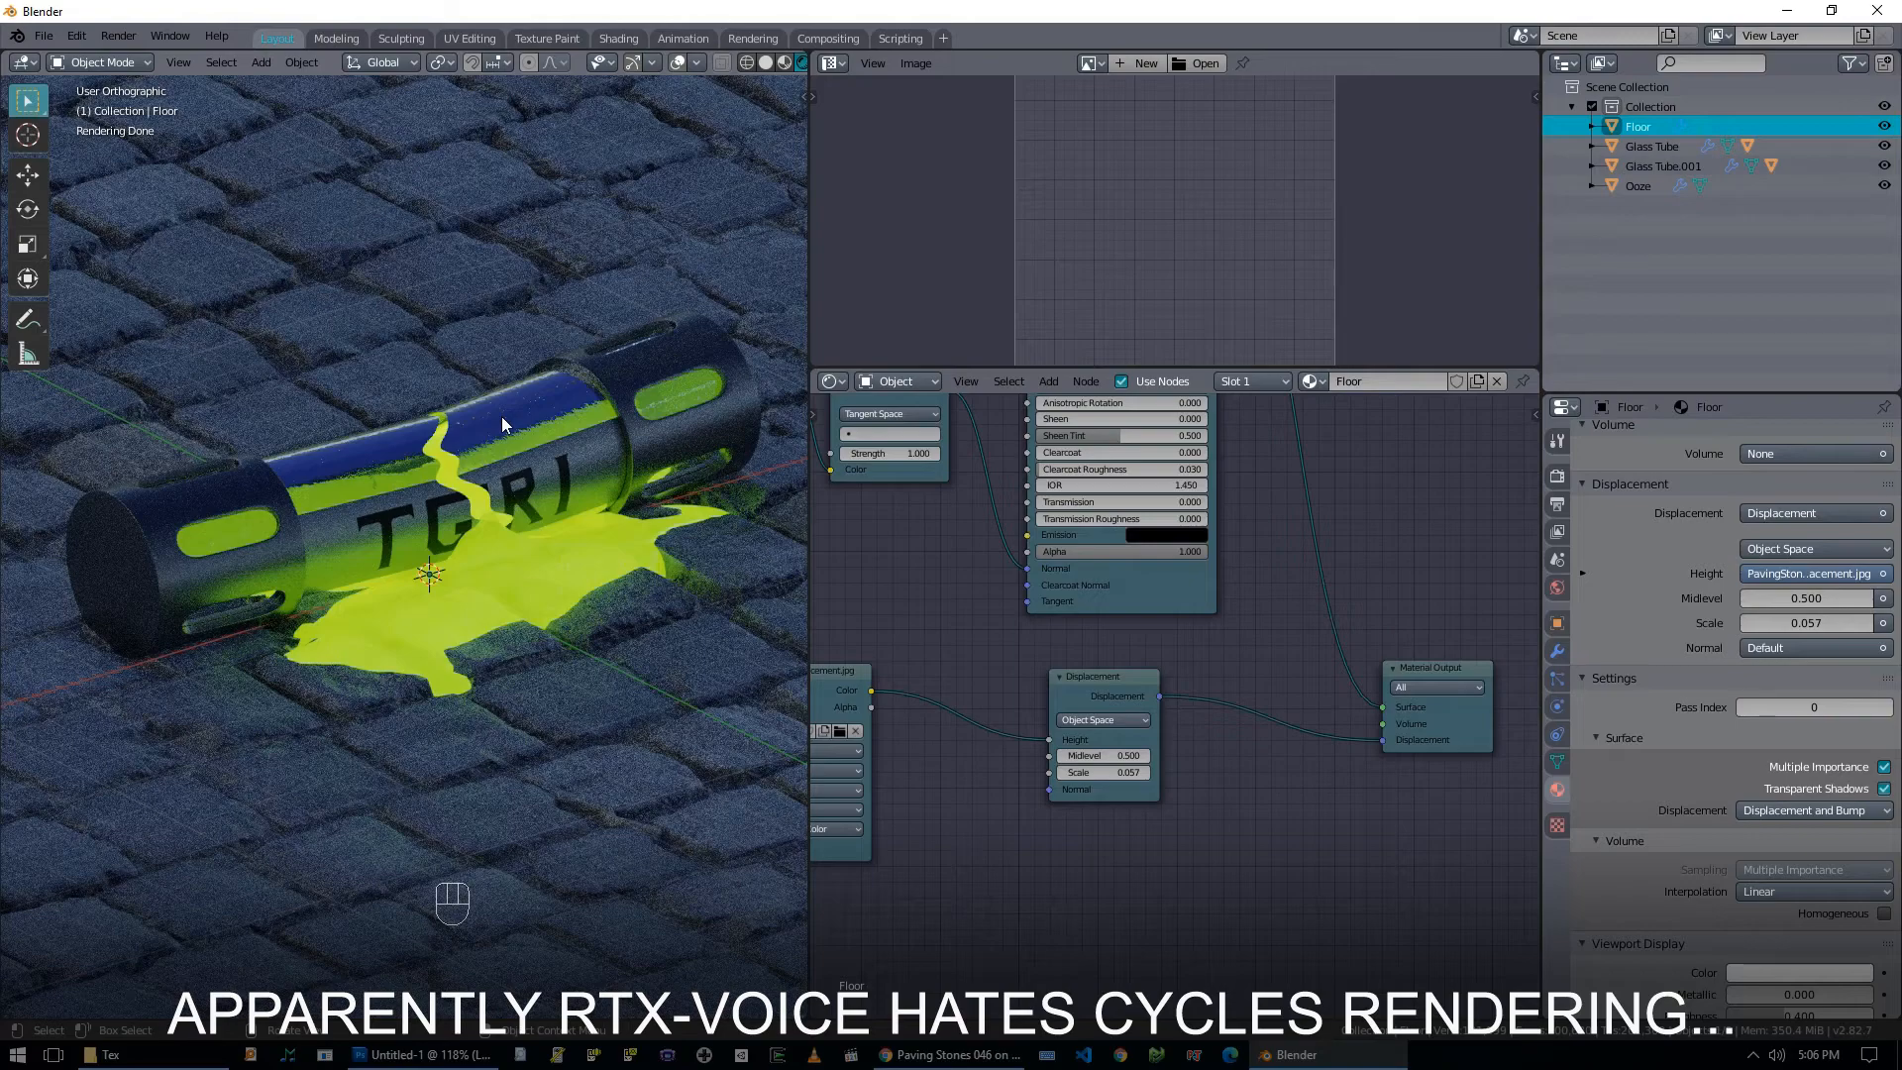
scroll(486, 422, up, 1)
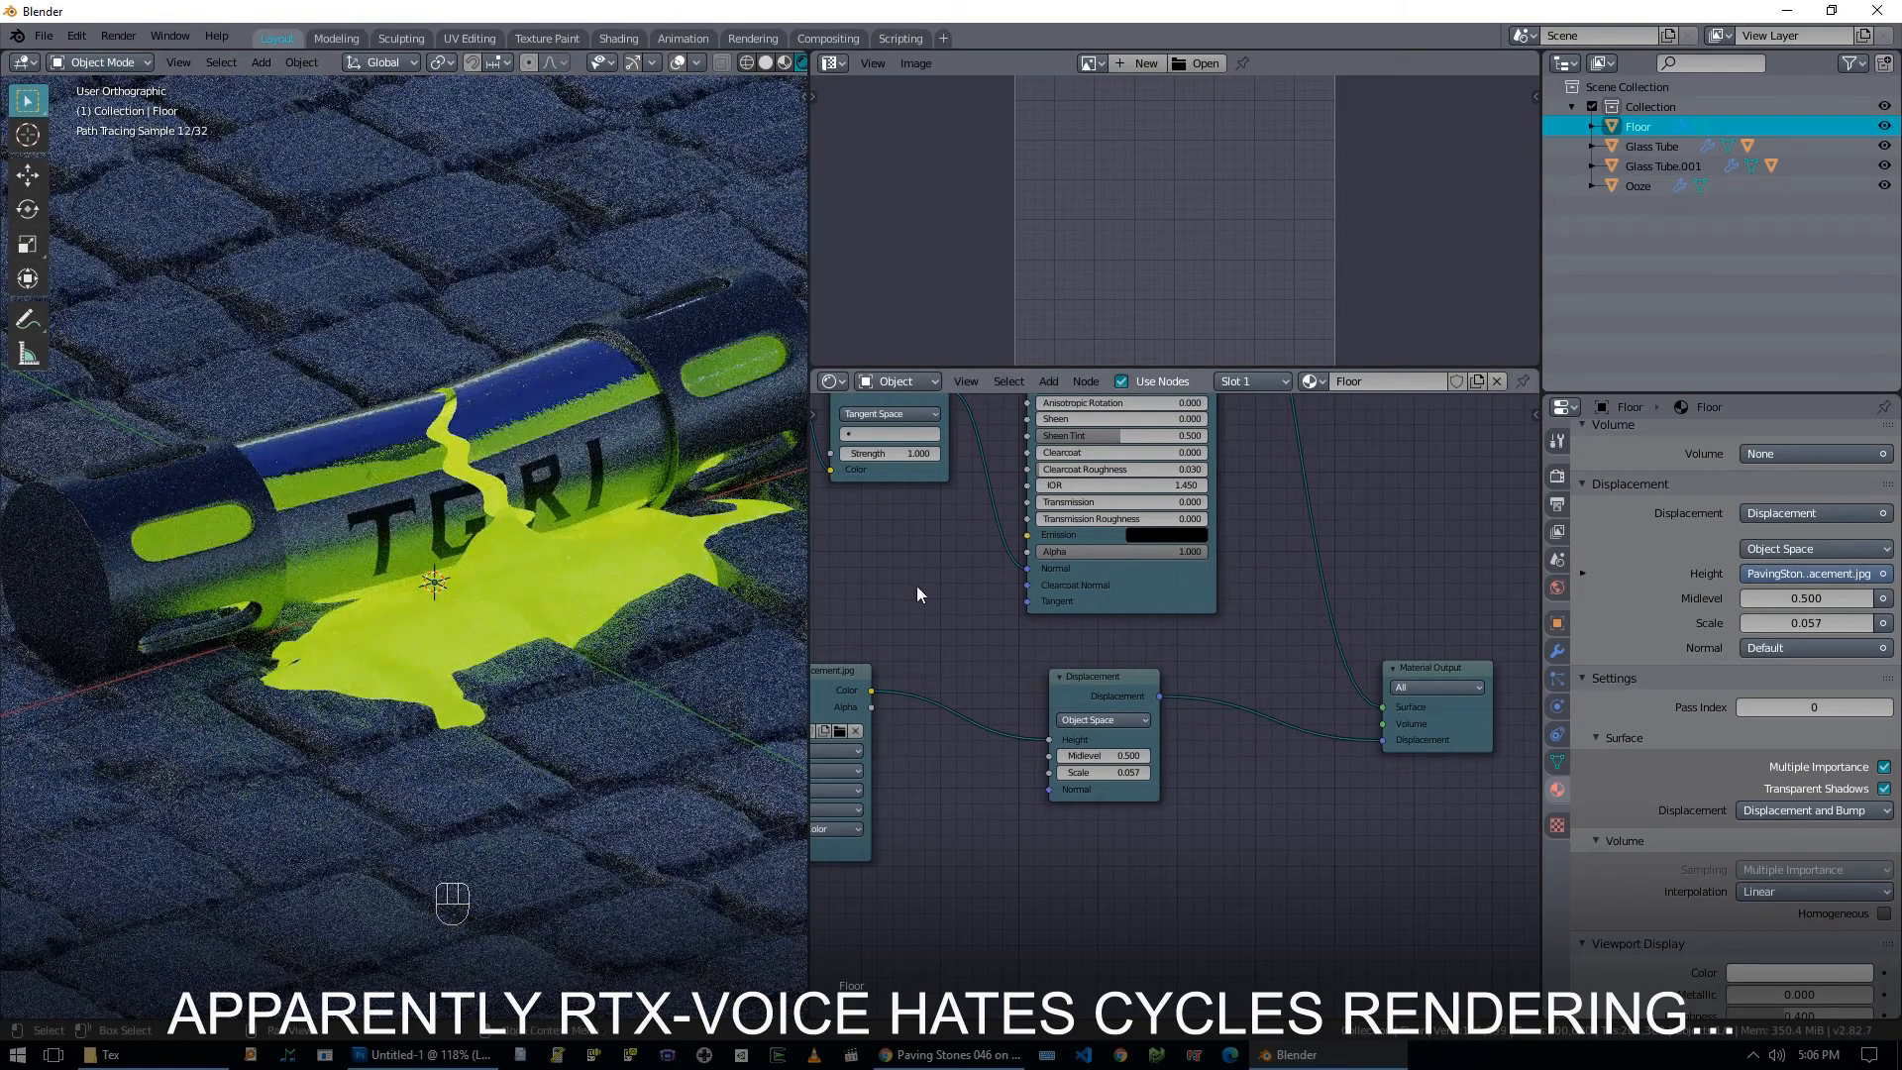
Select the Glass Tube.001 half and bring up its Glass Tube material for editing.
click(584, 423)
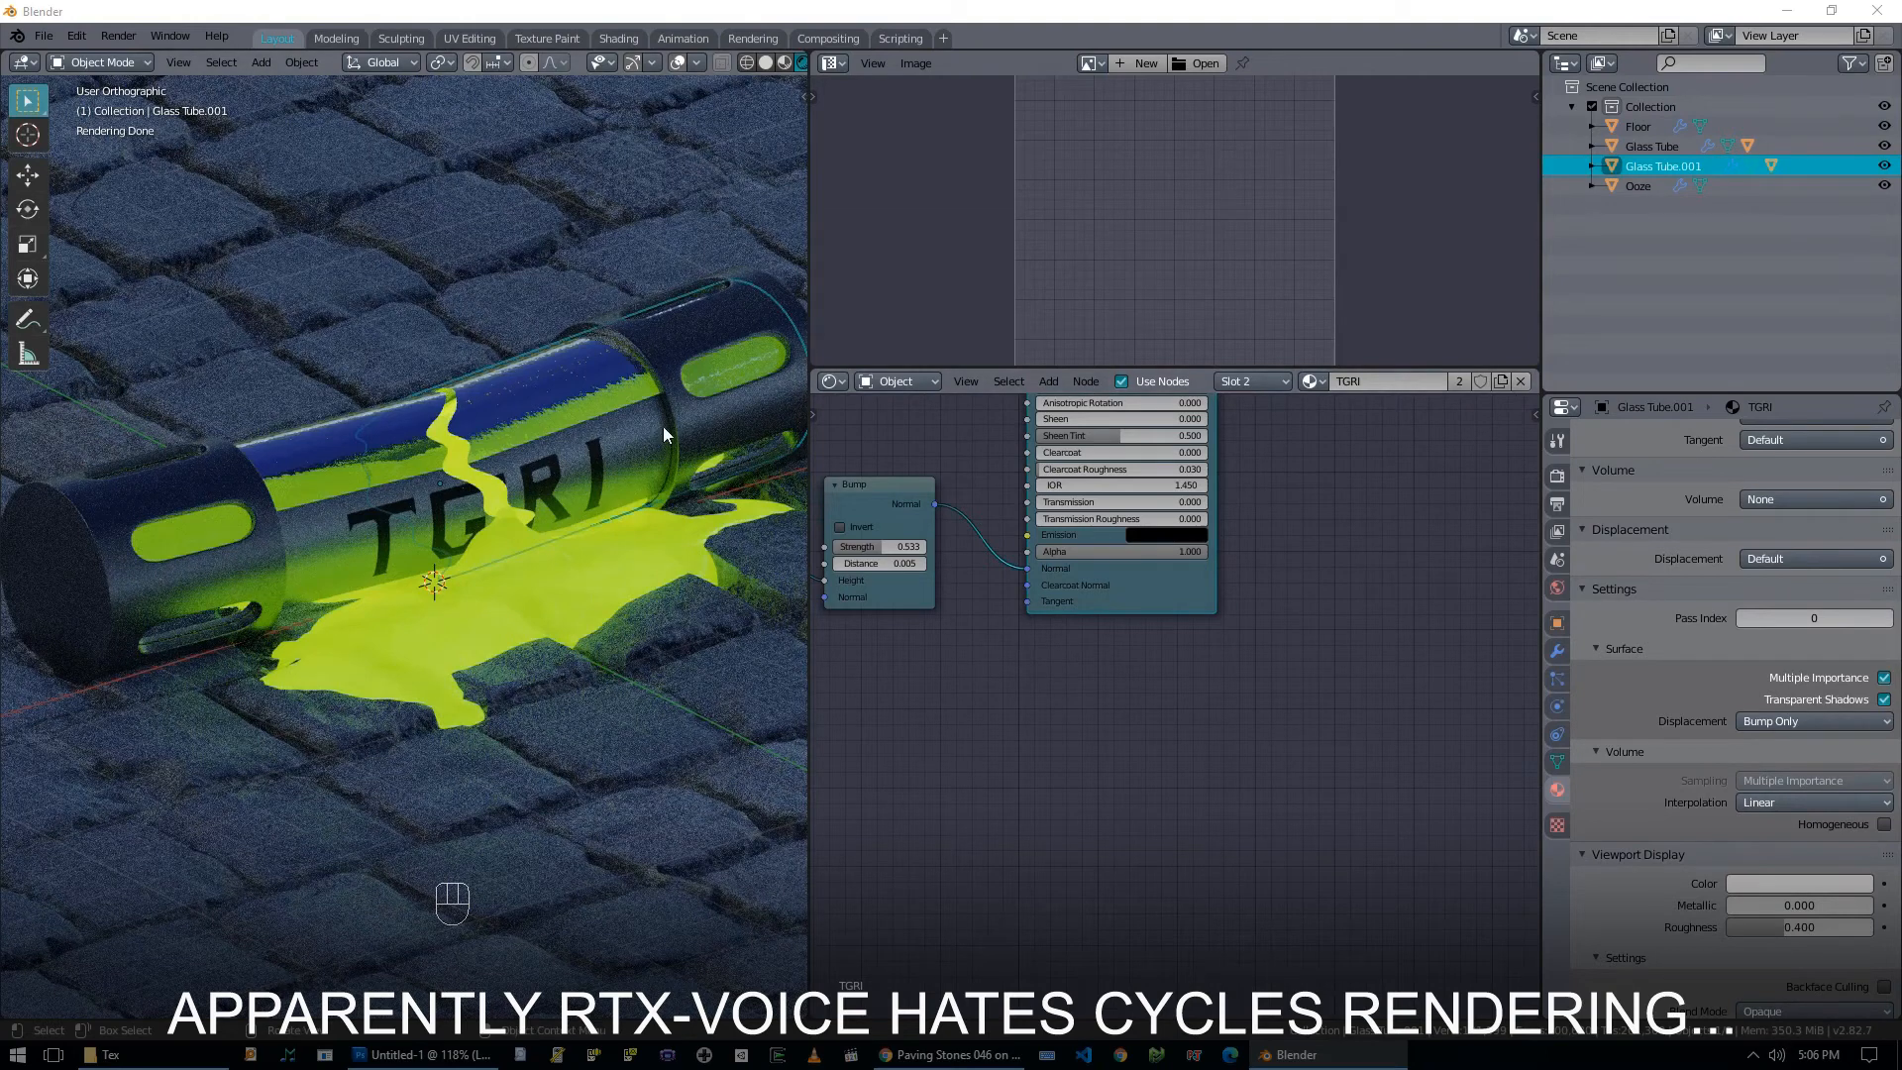
middle_drag(1299, 539, 1355, 726)
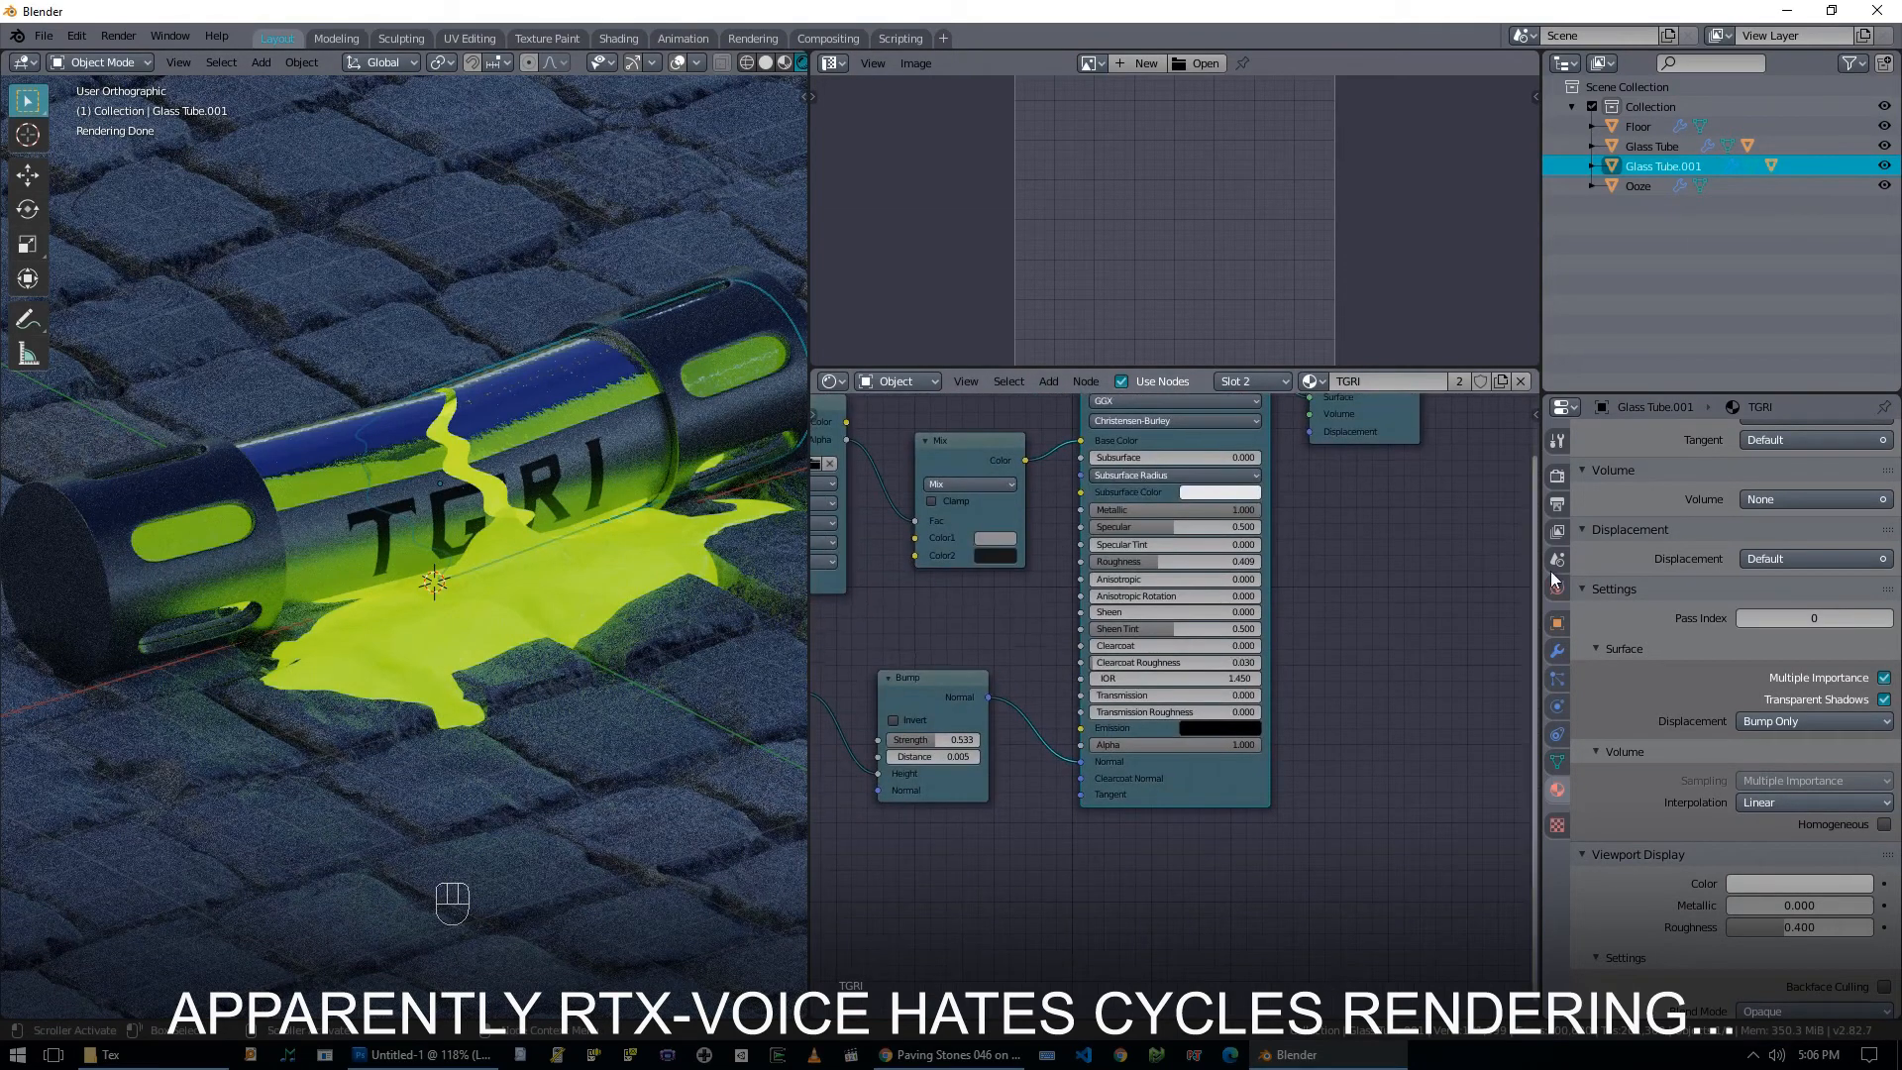
click(1556, 761)
click(1557, 788)
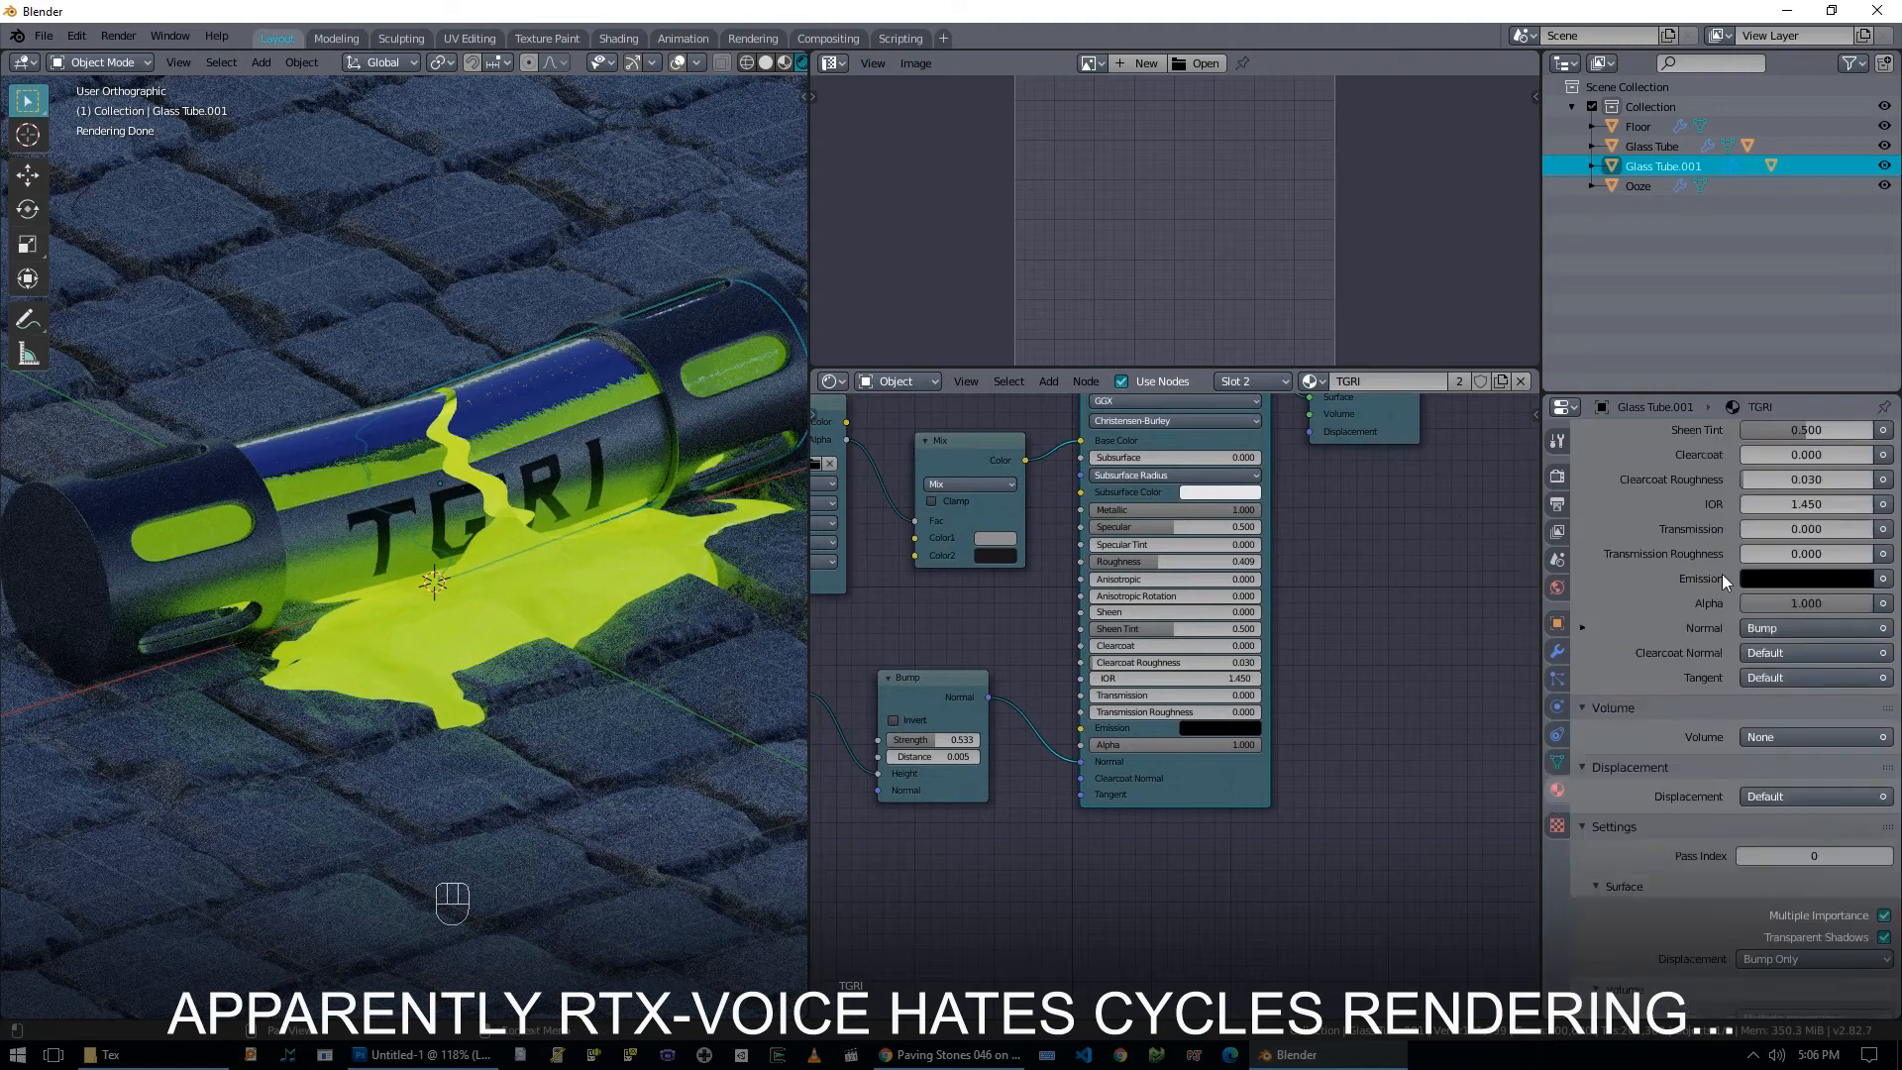
scroll(1724, 535, up, 7)
click(1609, 440)
Try a lower Transmission on the Glass Tube shader, undo it, and set the shader's Alpha to 0.827.
middle_drag(1001, 607, 1050, 690)
drag(1306, 782, 1130, 782)
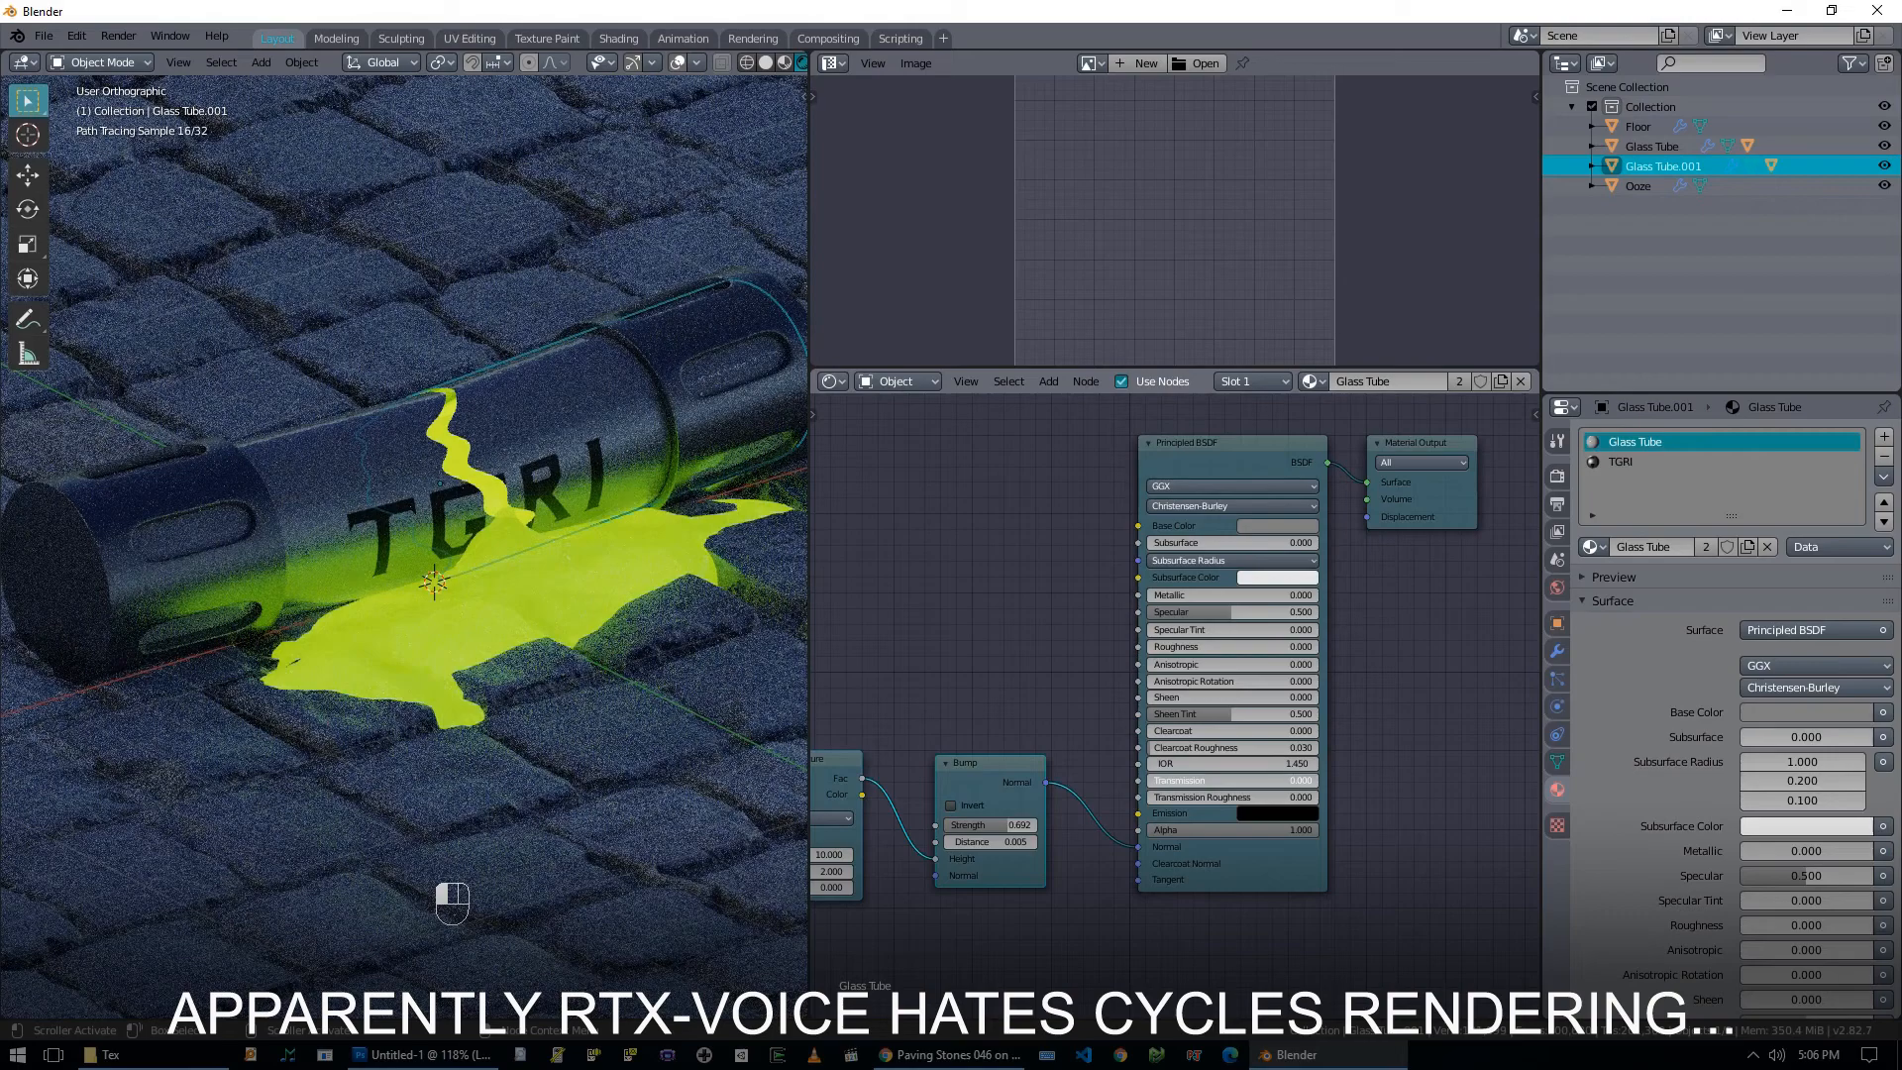
key(ctrl+z)
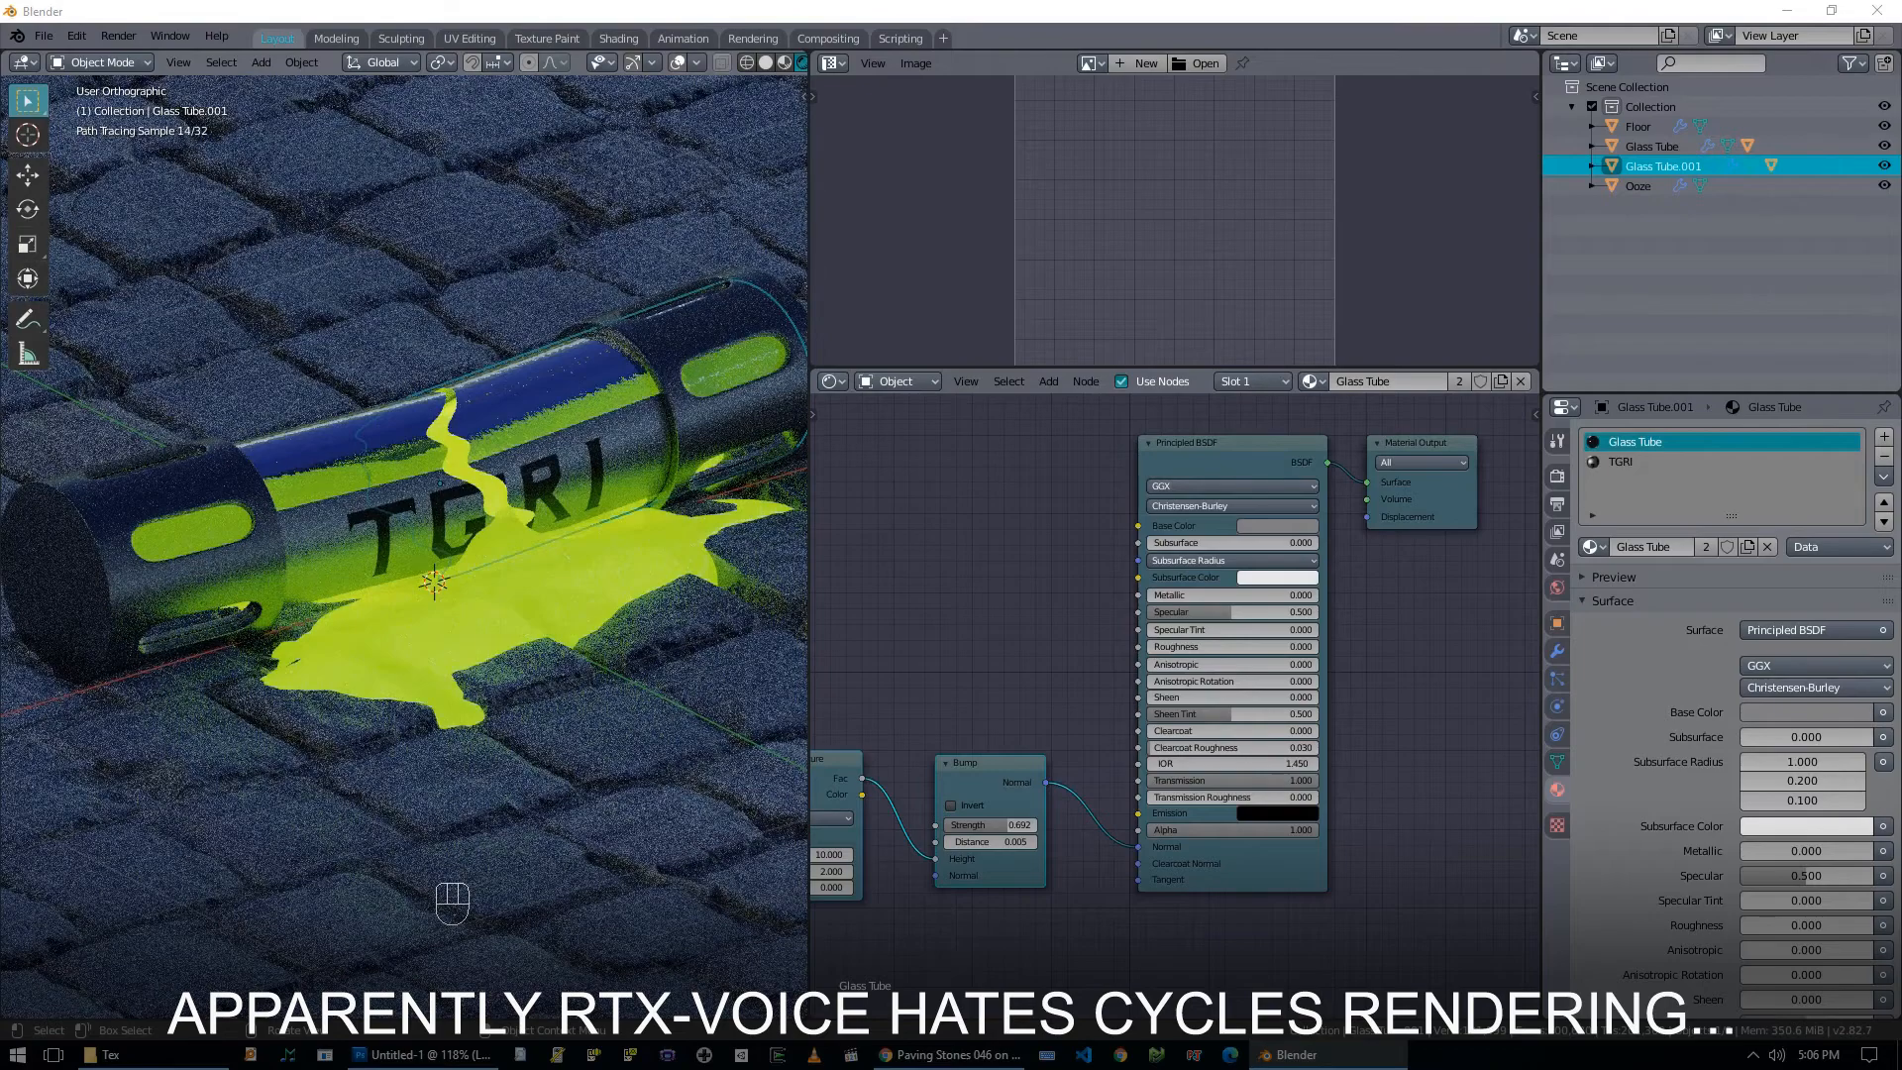
drag(1288, 830, 1256, 830)
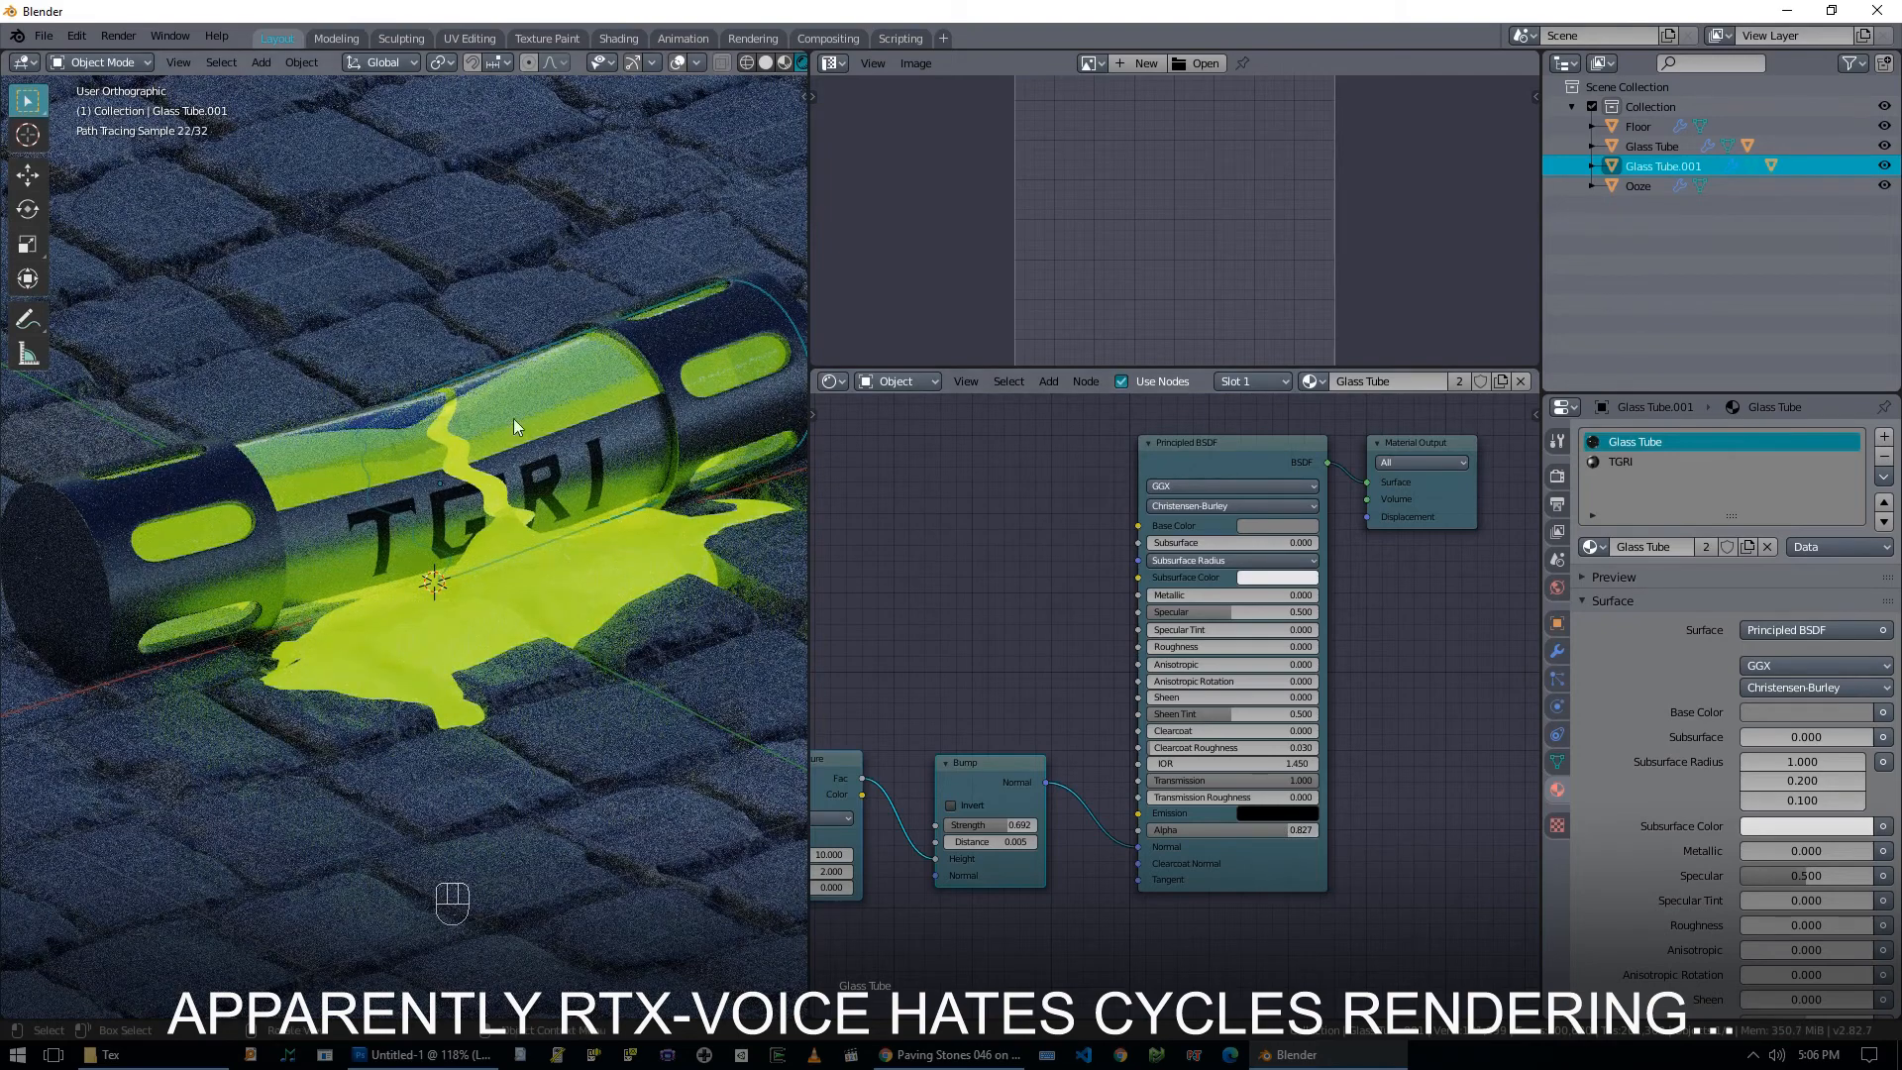
Examine the mesh around the glass crack in wireframe, then in solid shading.
key(z)
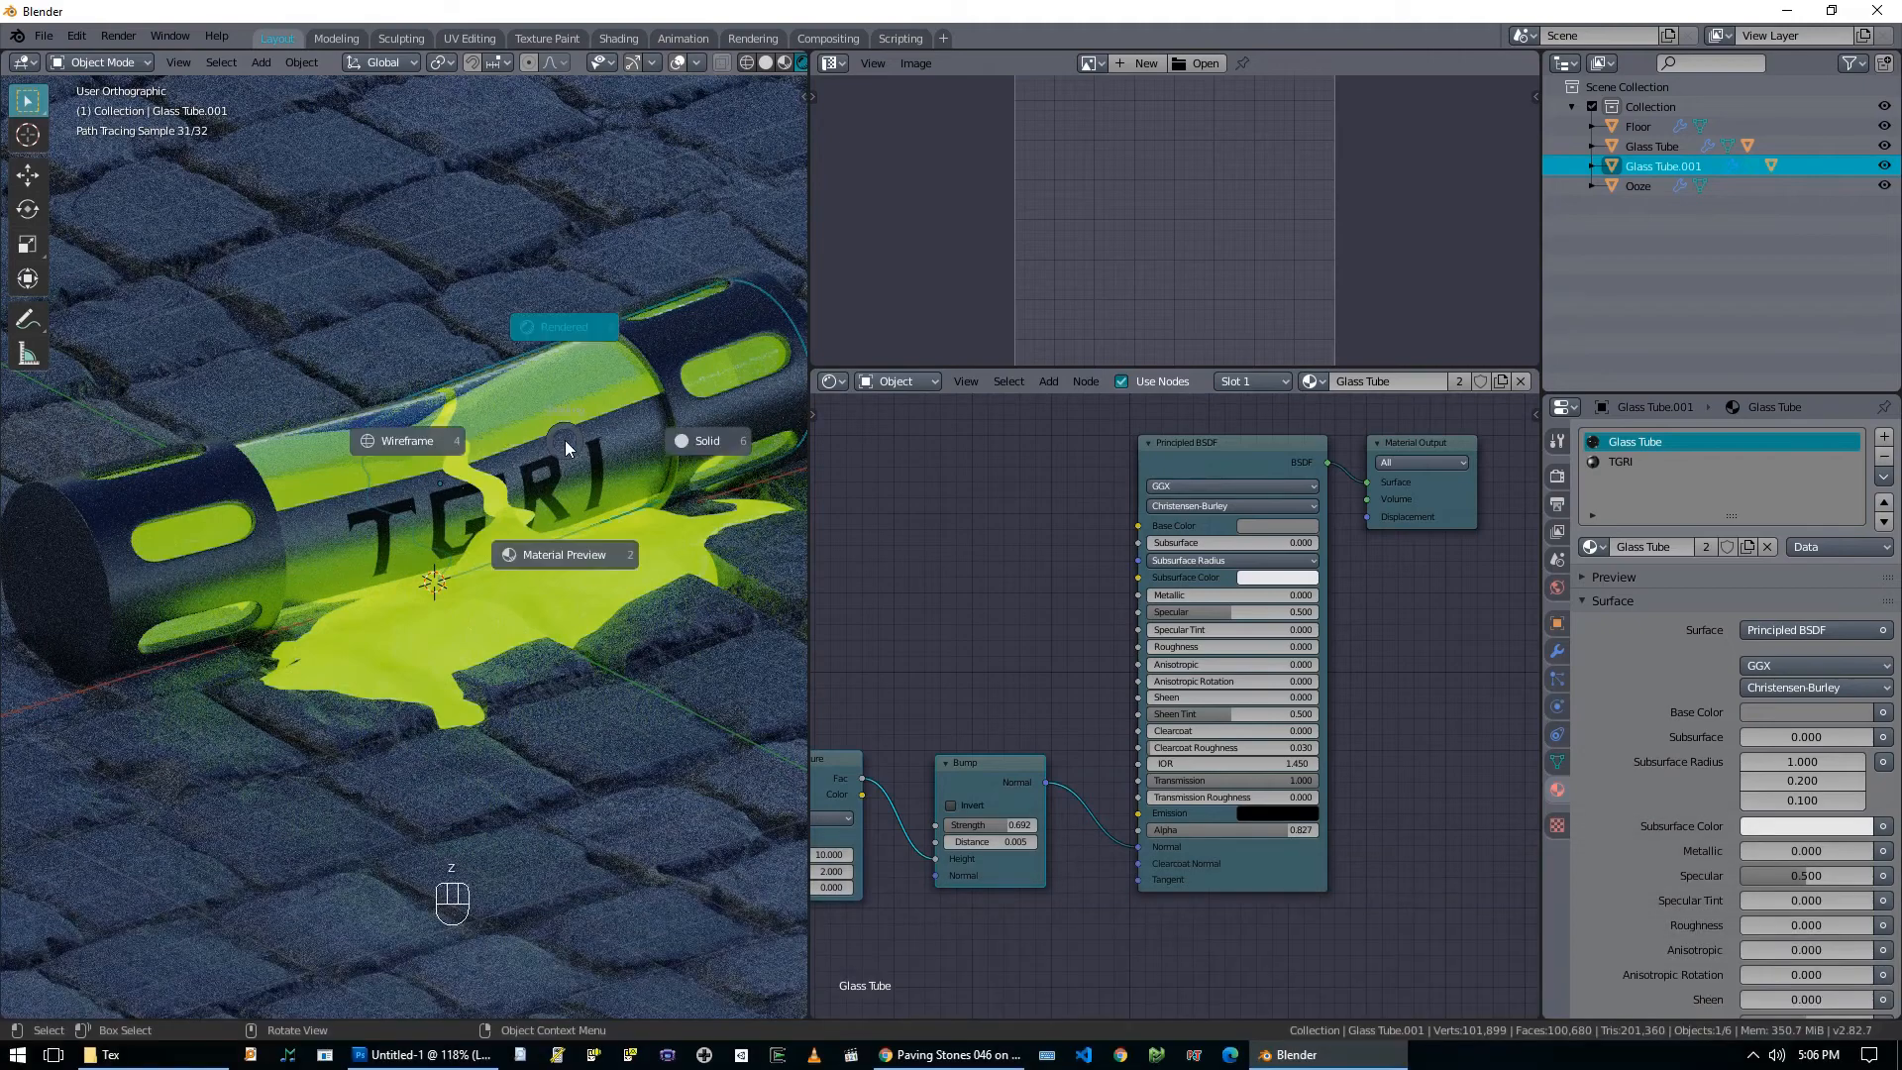
click(448, 442)
scroll(525, 458, up, 3)
key(alt+z)
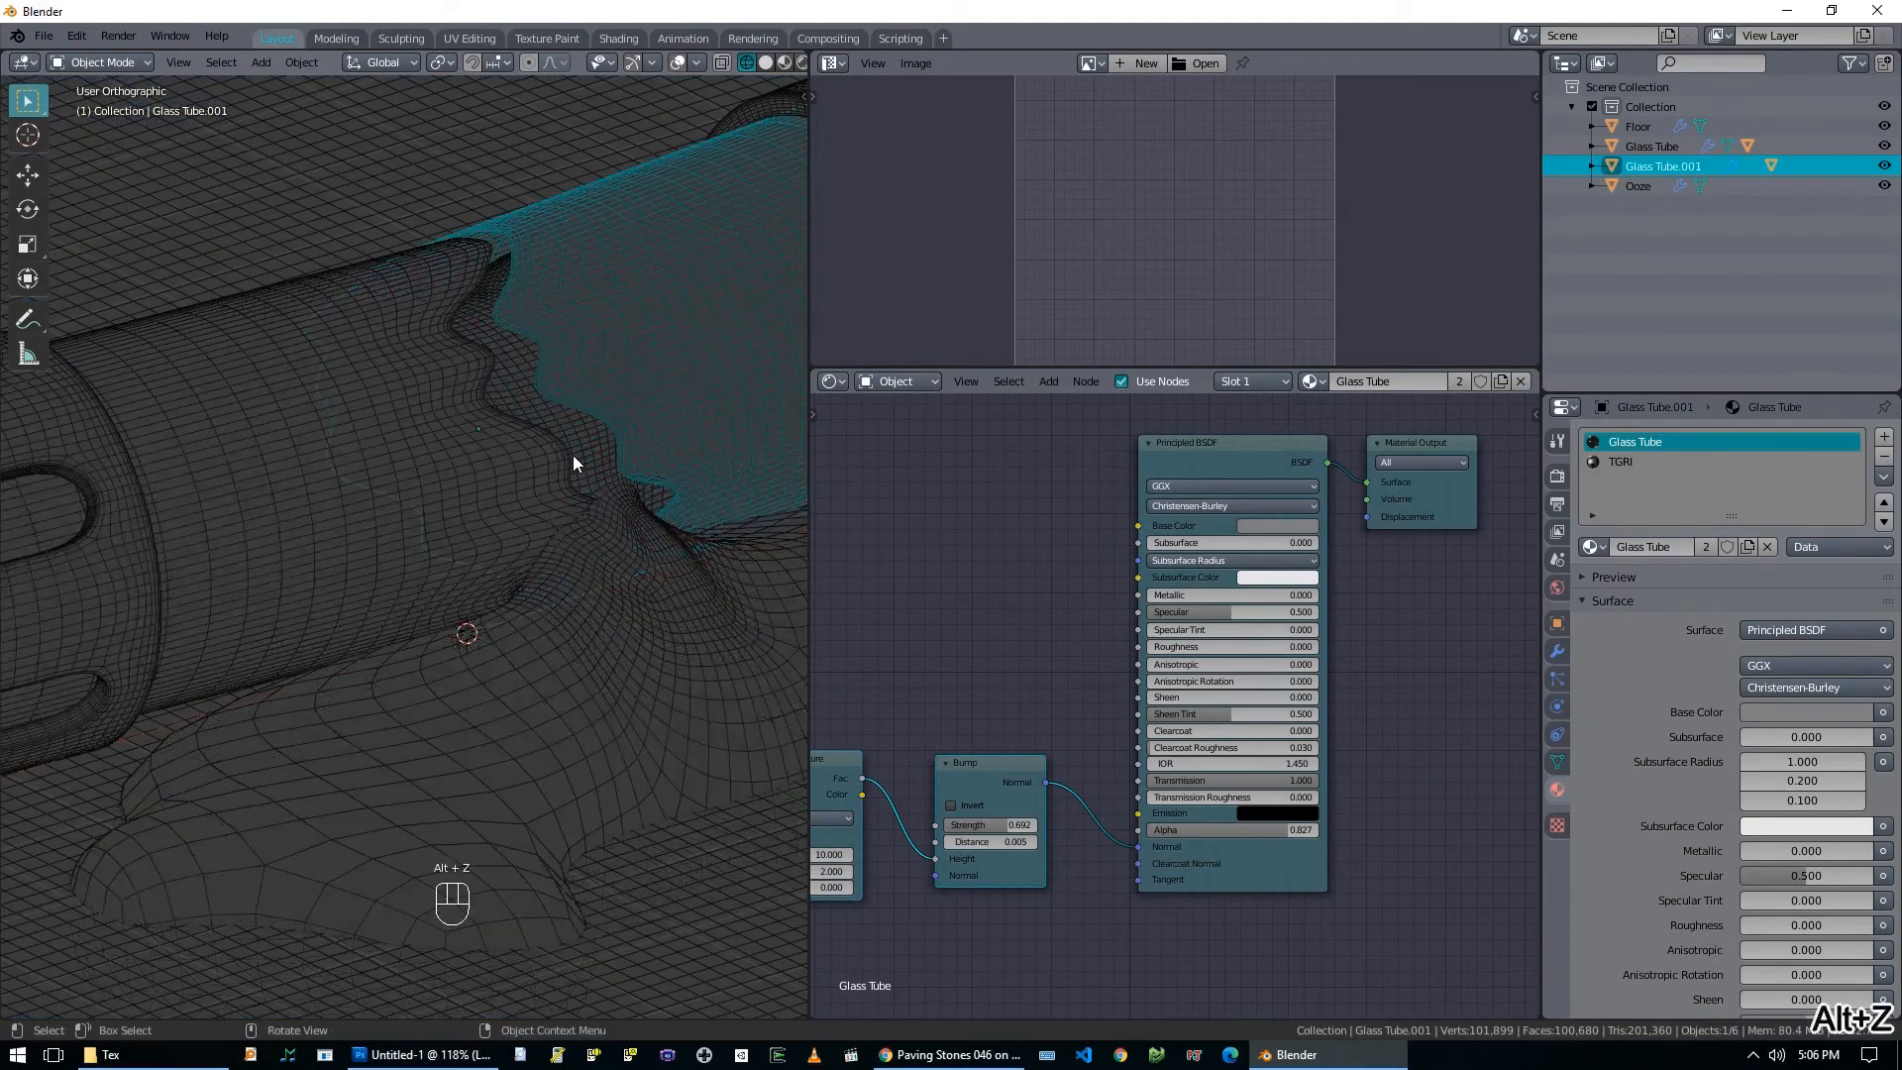
key(z)
click(727, 447)
mouse_move(727, 448)
middle_down()
mouse_move(503, 511)
mouse_move(533, 489)
middle_up()
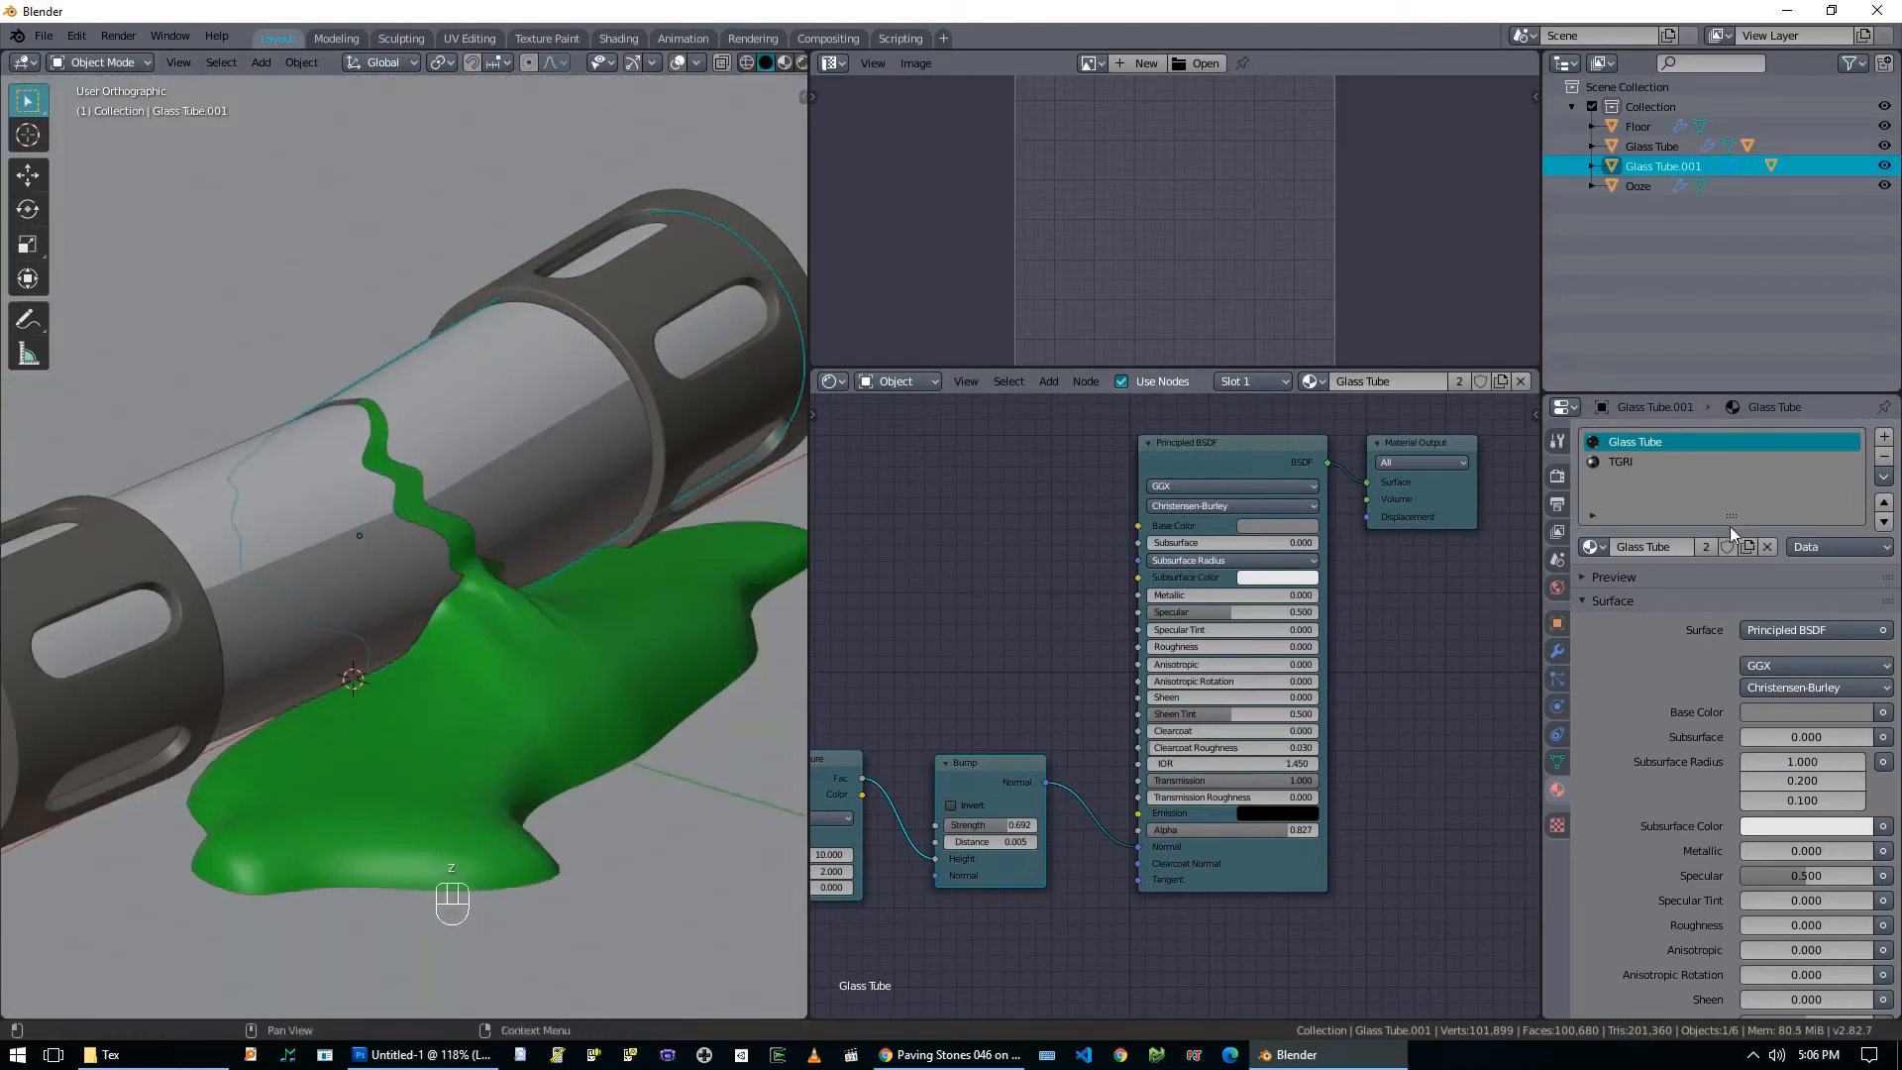
Remove the Subdivision Surface modifier from both glass tube halves, Glass Tube.001 and Glass Tube.
click(1558, 679)
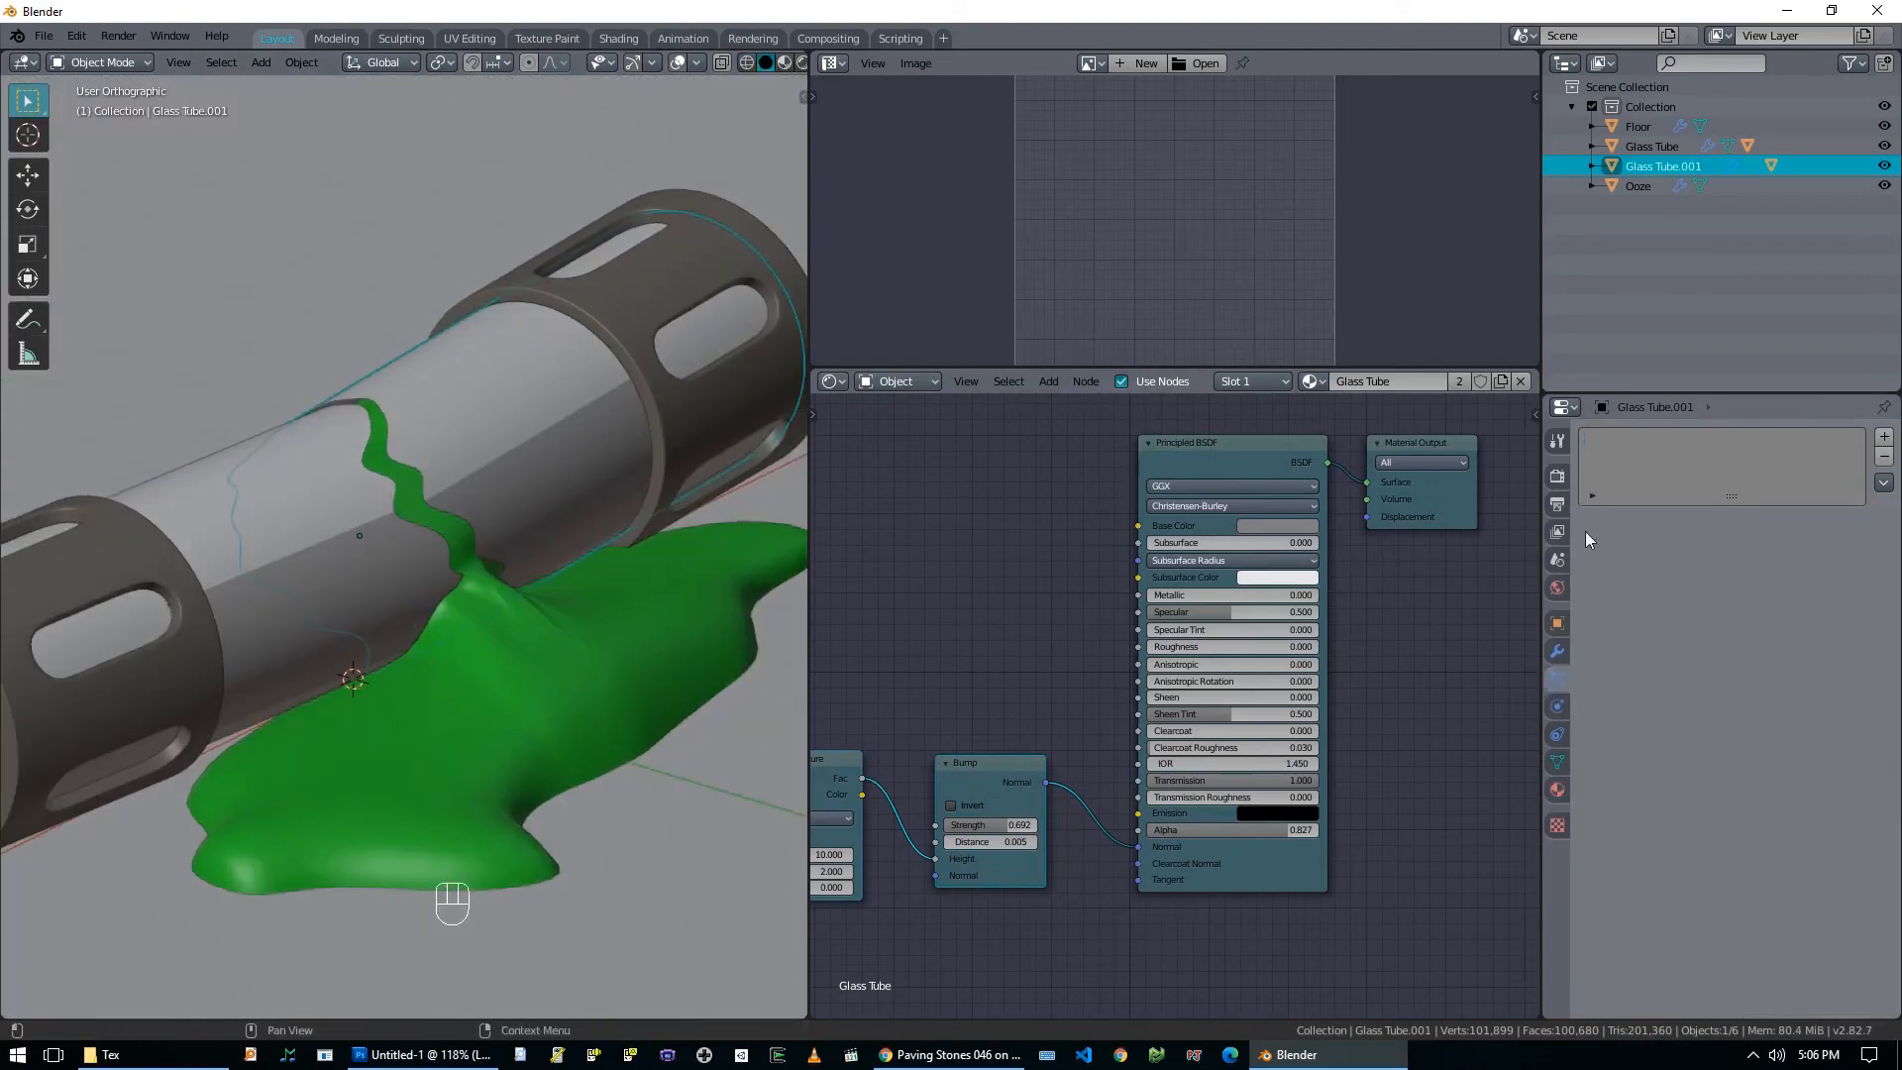
click(1557, 651)
click(1661, 437)
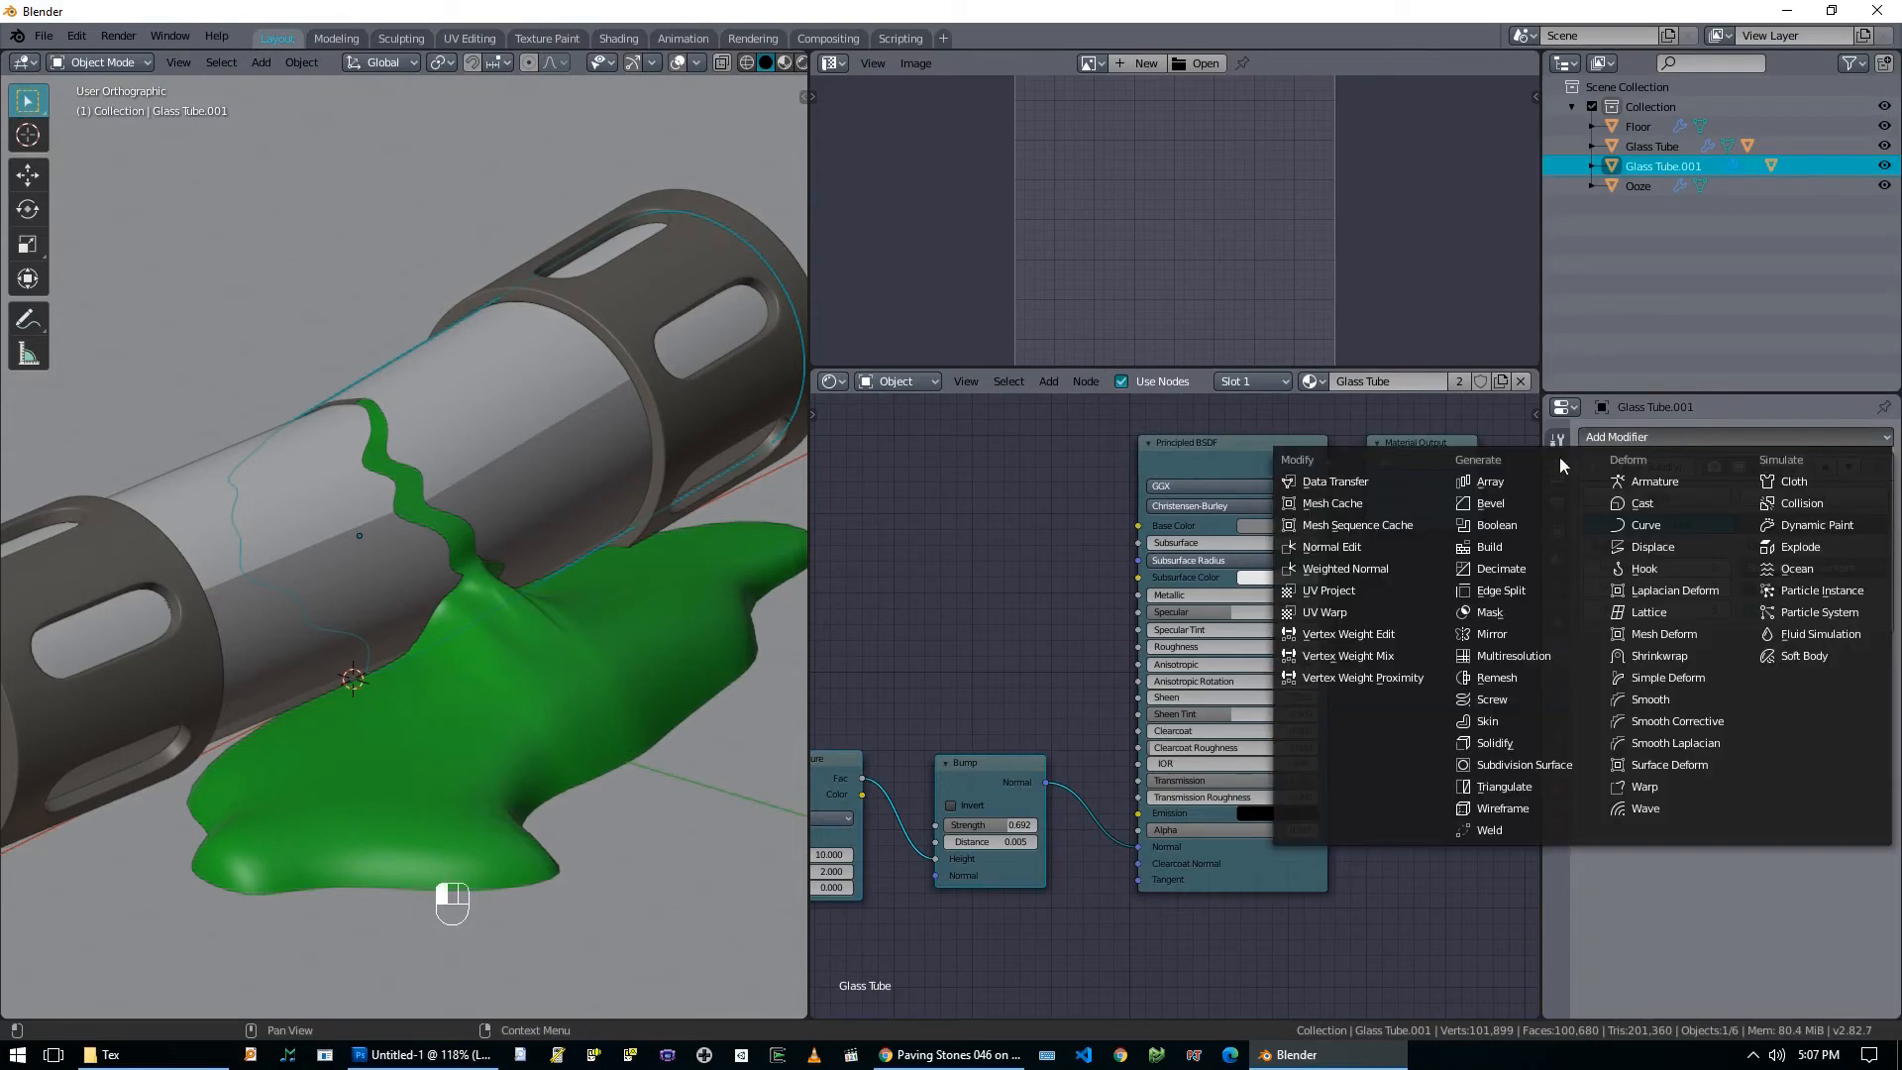
click(1879, 469)
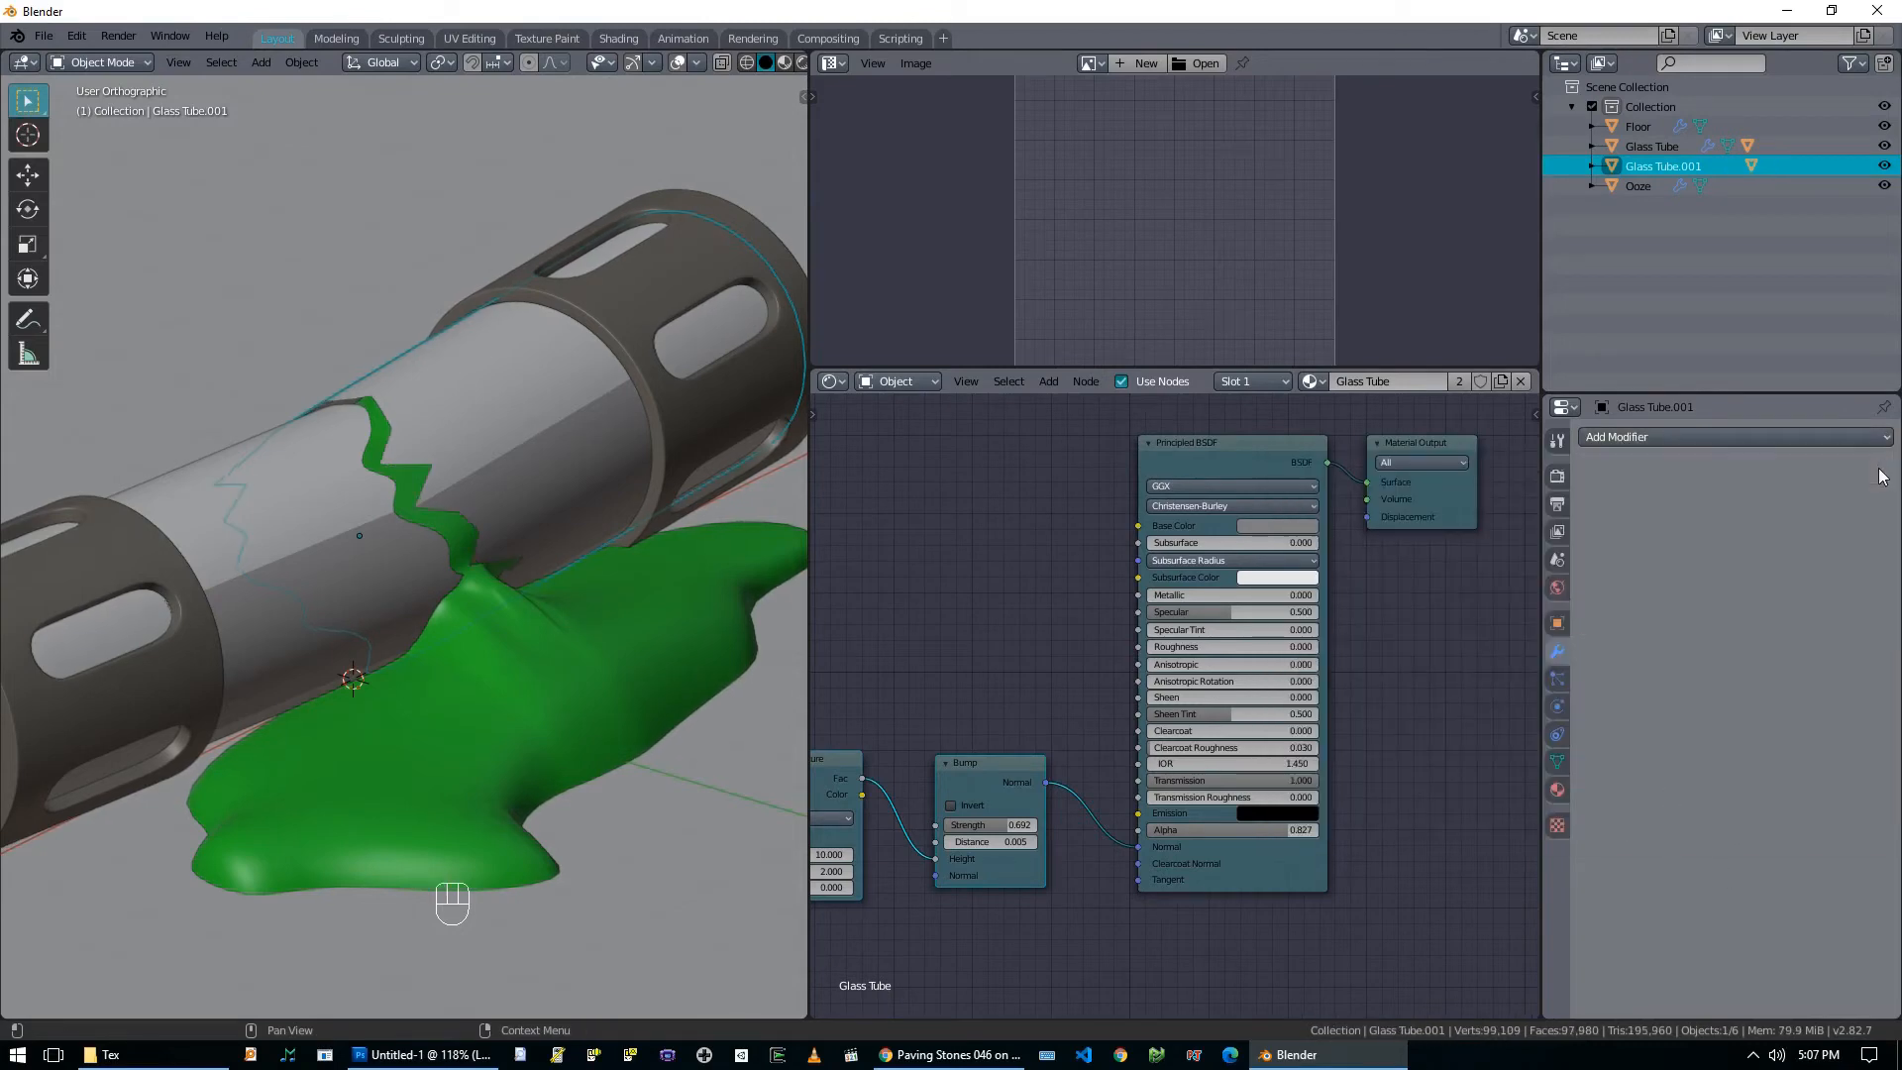
click(412, 563)
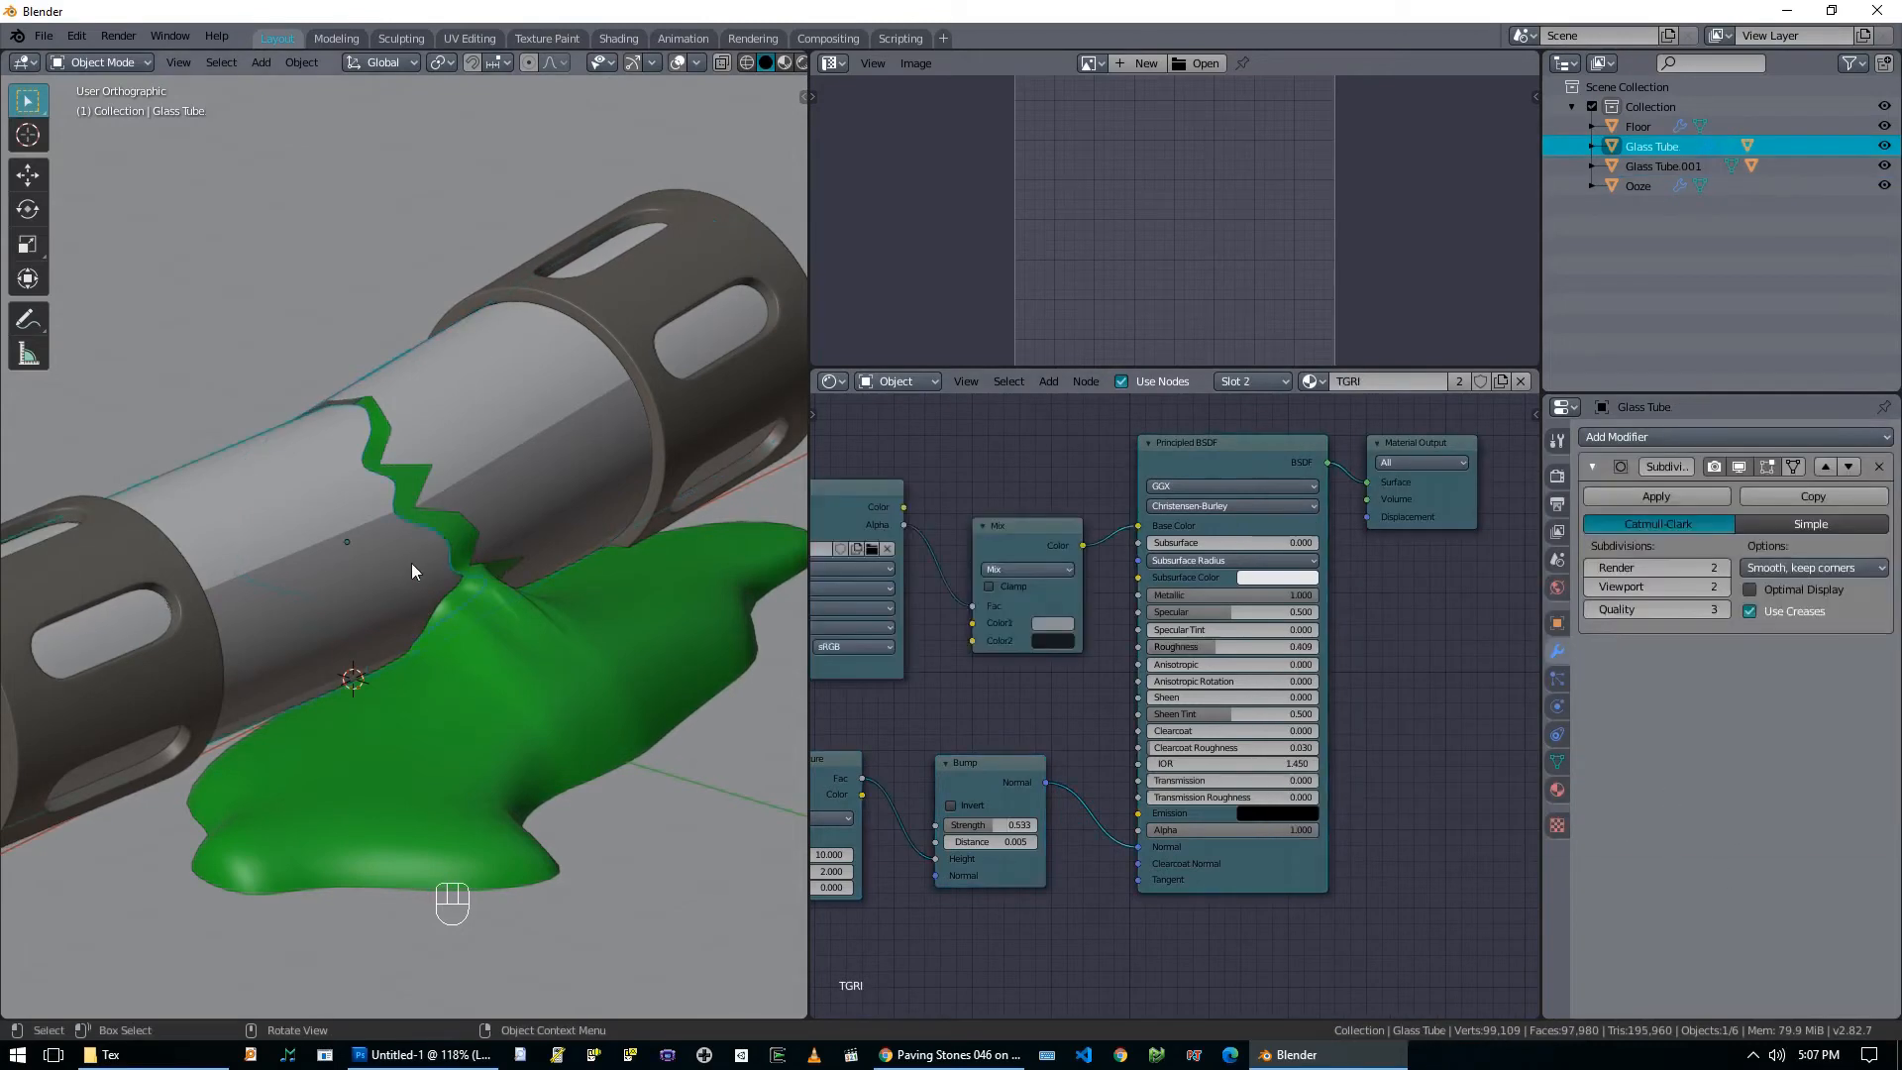
click(1879, 466)
Check the jagged crack edges of the tube in Material Preview shading.
key(alt+z)
key(alt+z)
key(z)
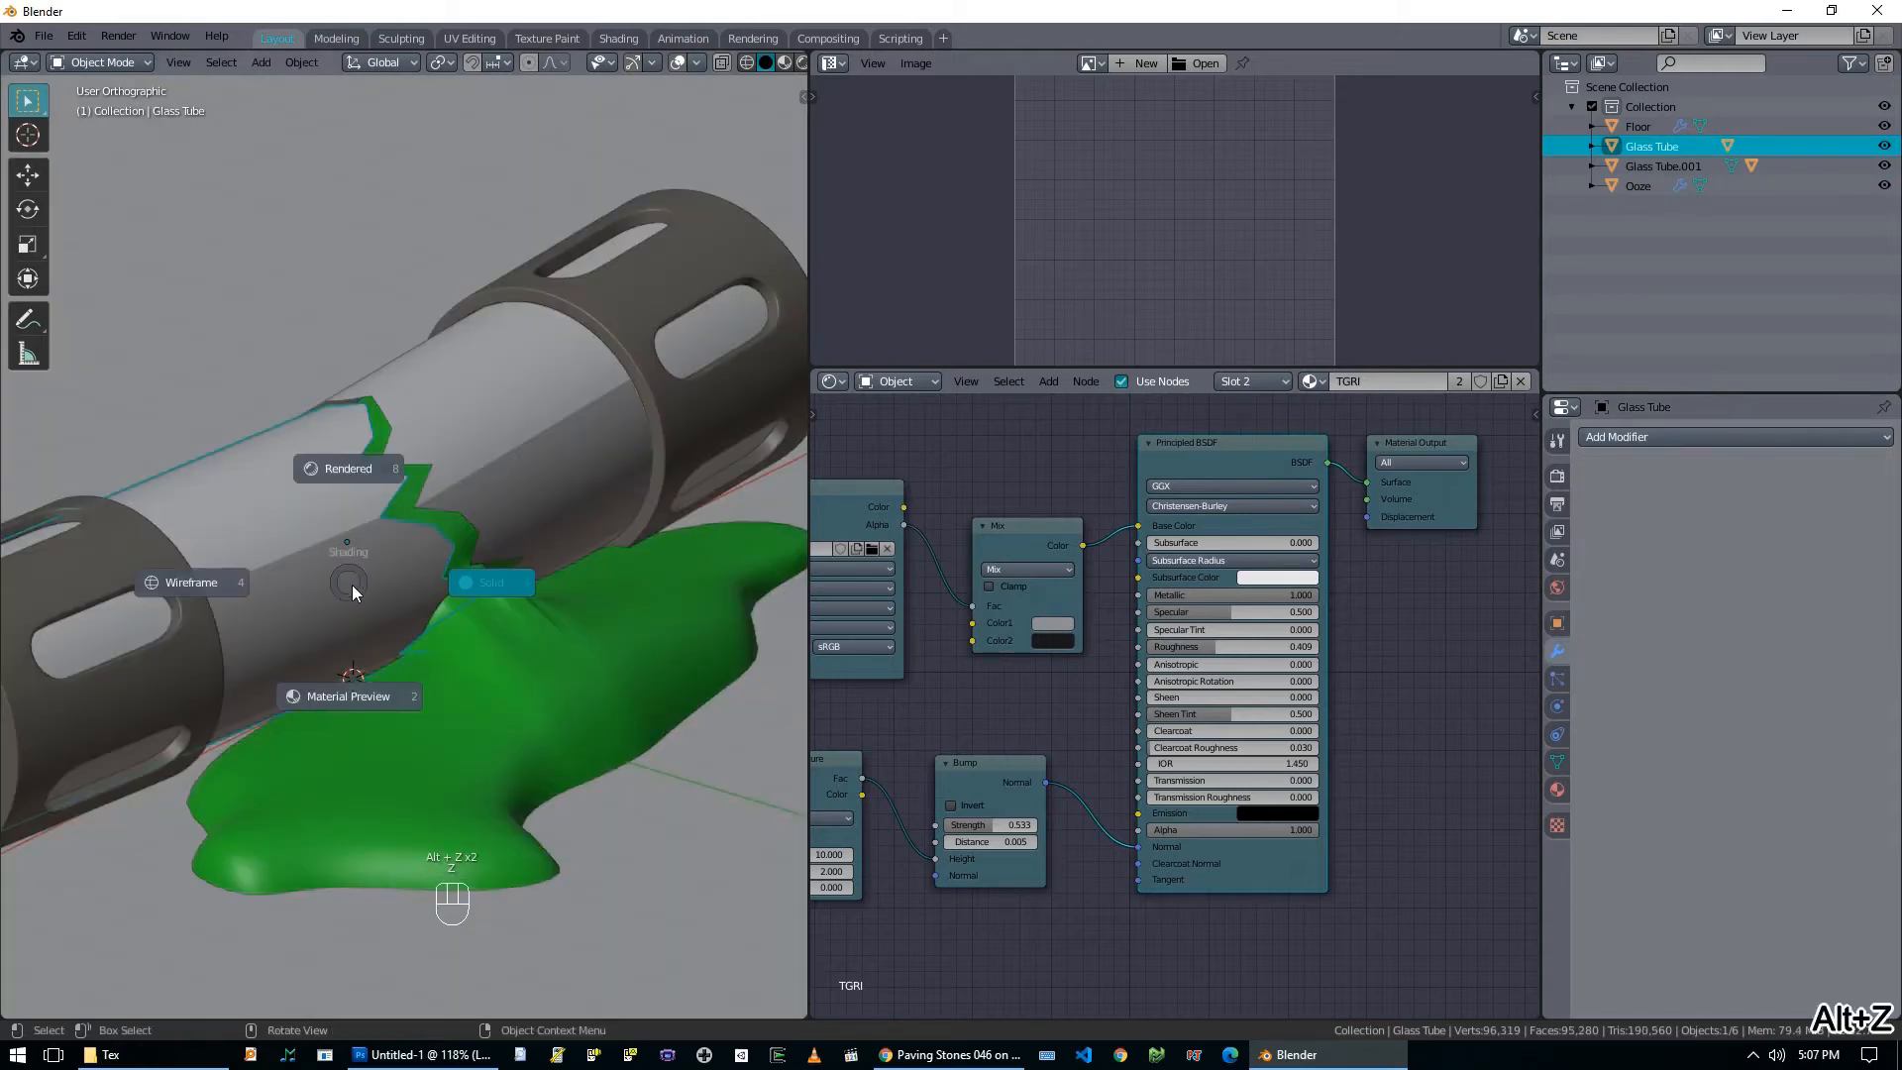
click(367, 698)
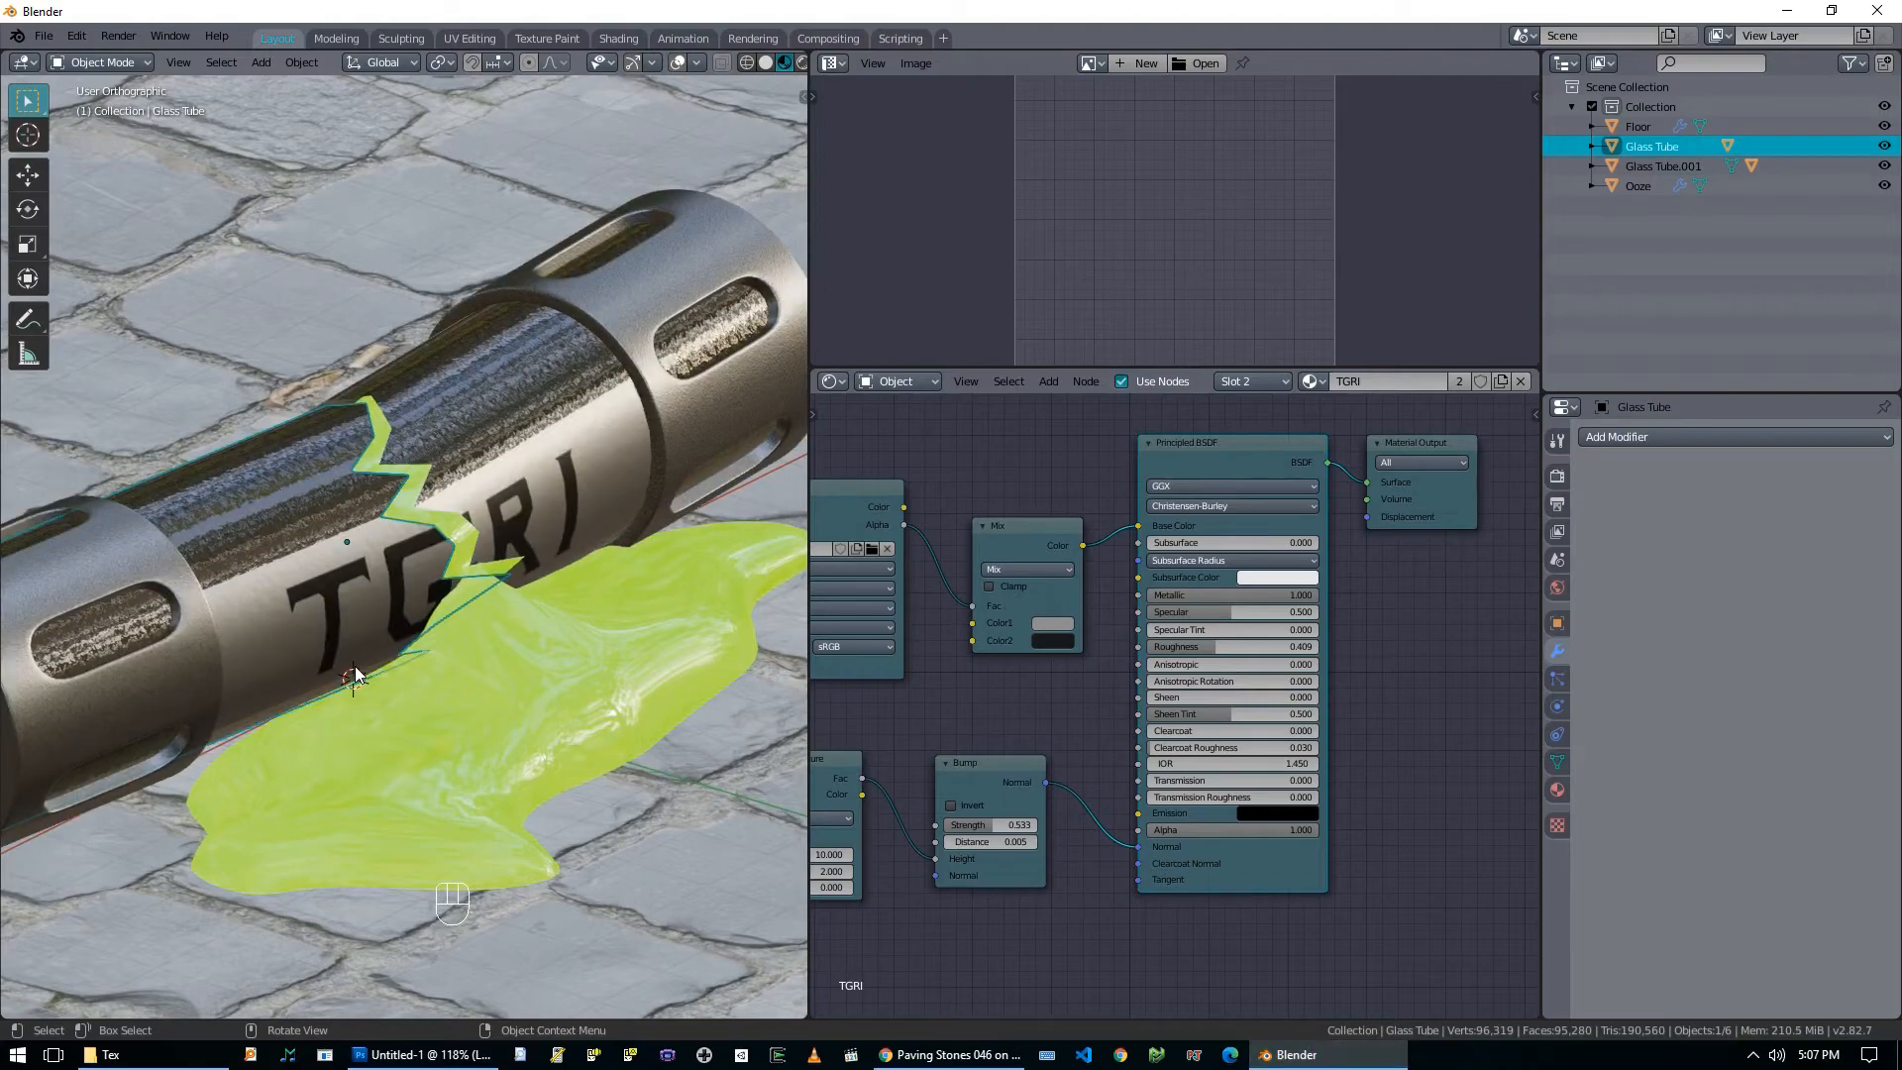
mouse_move(447, 638)
middle_down()
mouse_move(315, 587)
mouse_move(456, 634)
middle_up()
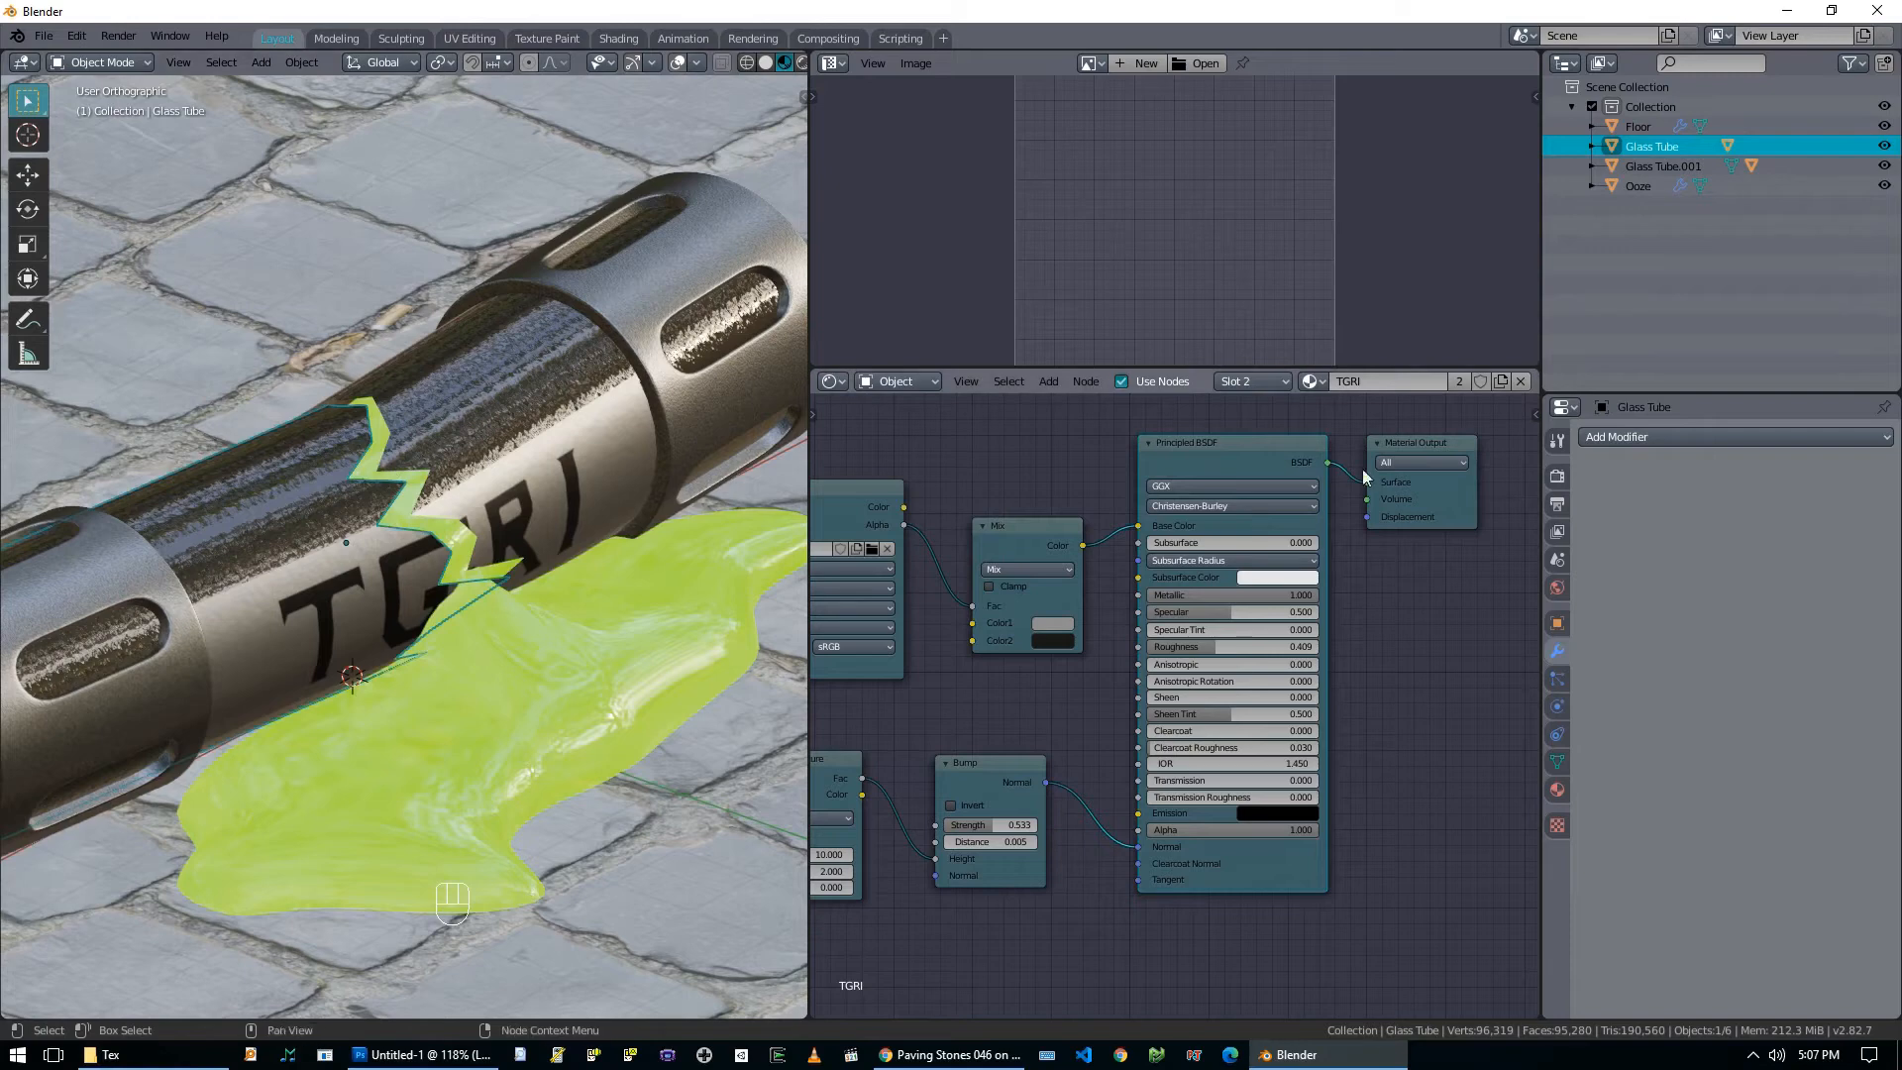
Add a Solidify modifier to the Glass Tube.001 half.
click(1612, 438)
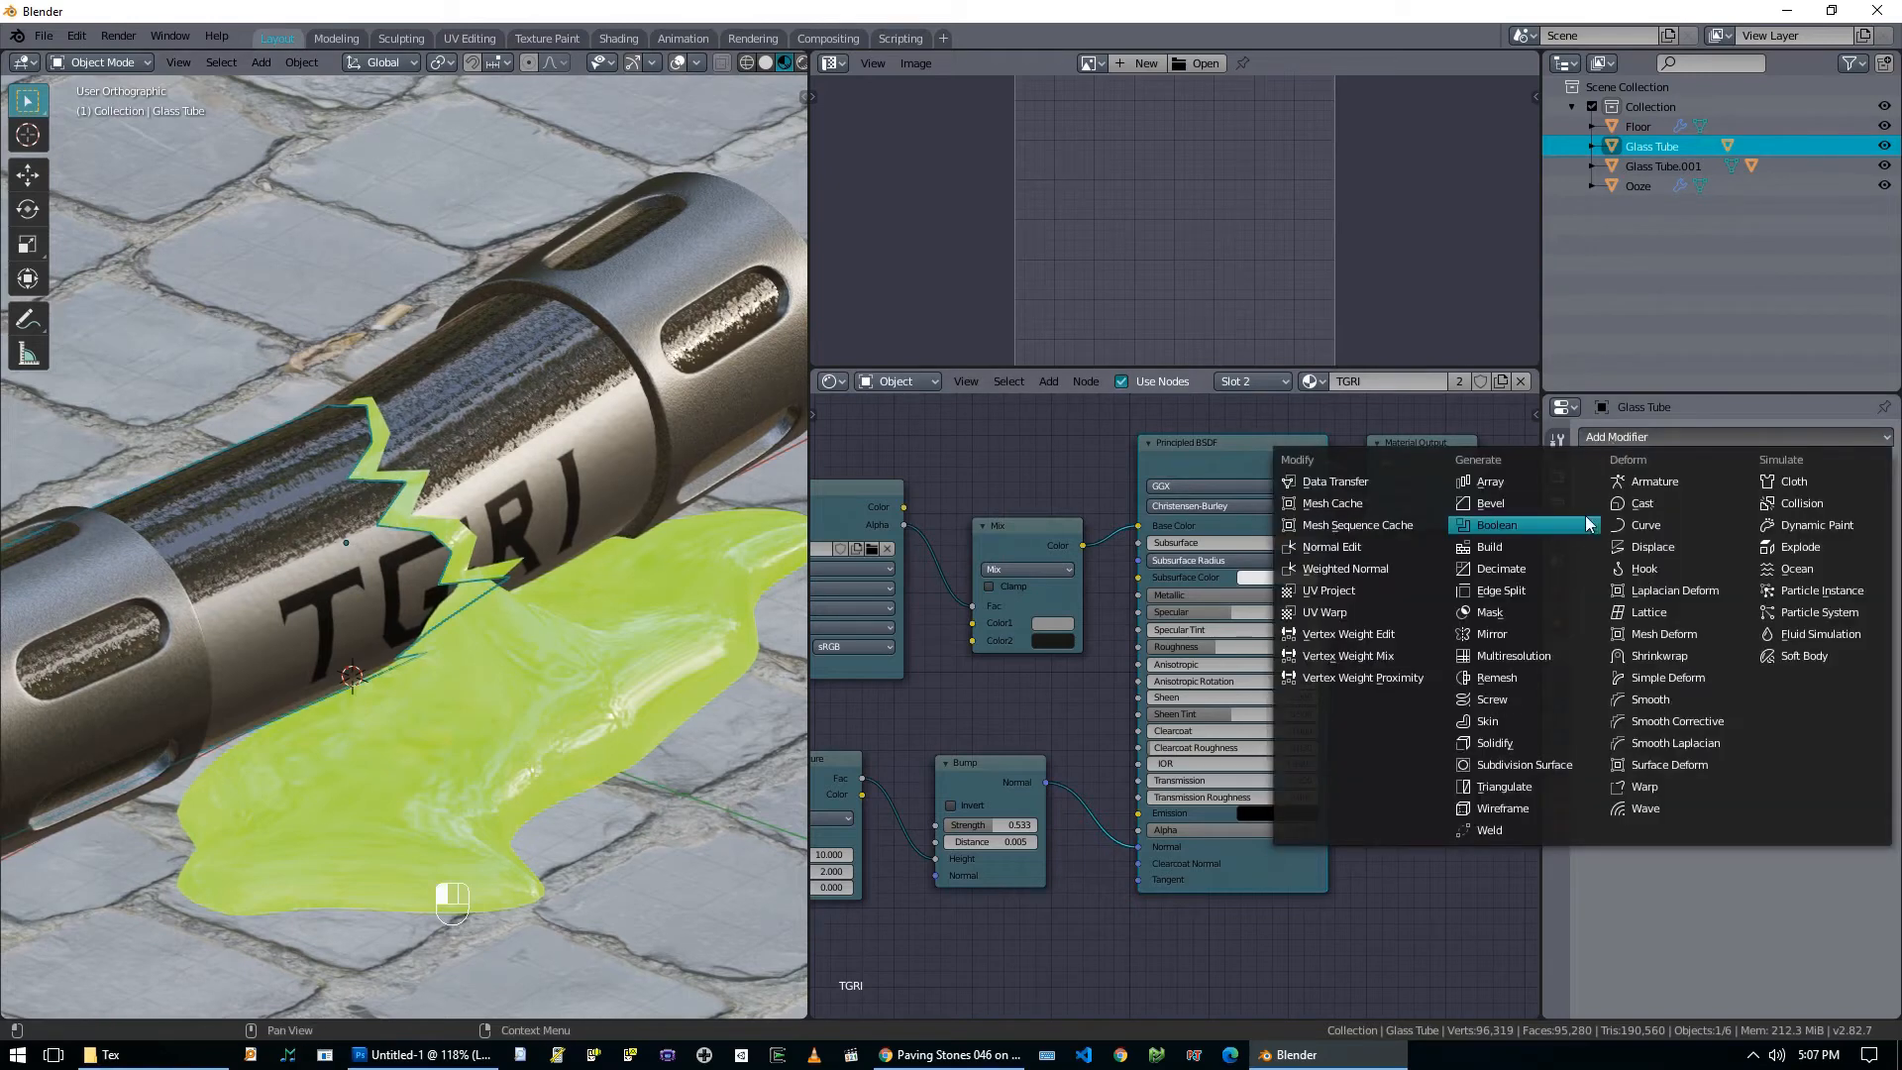
click(584, 497)
click(1697, 433)
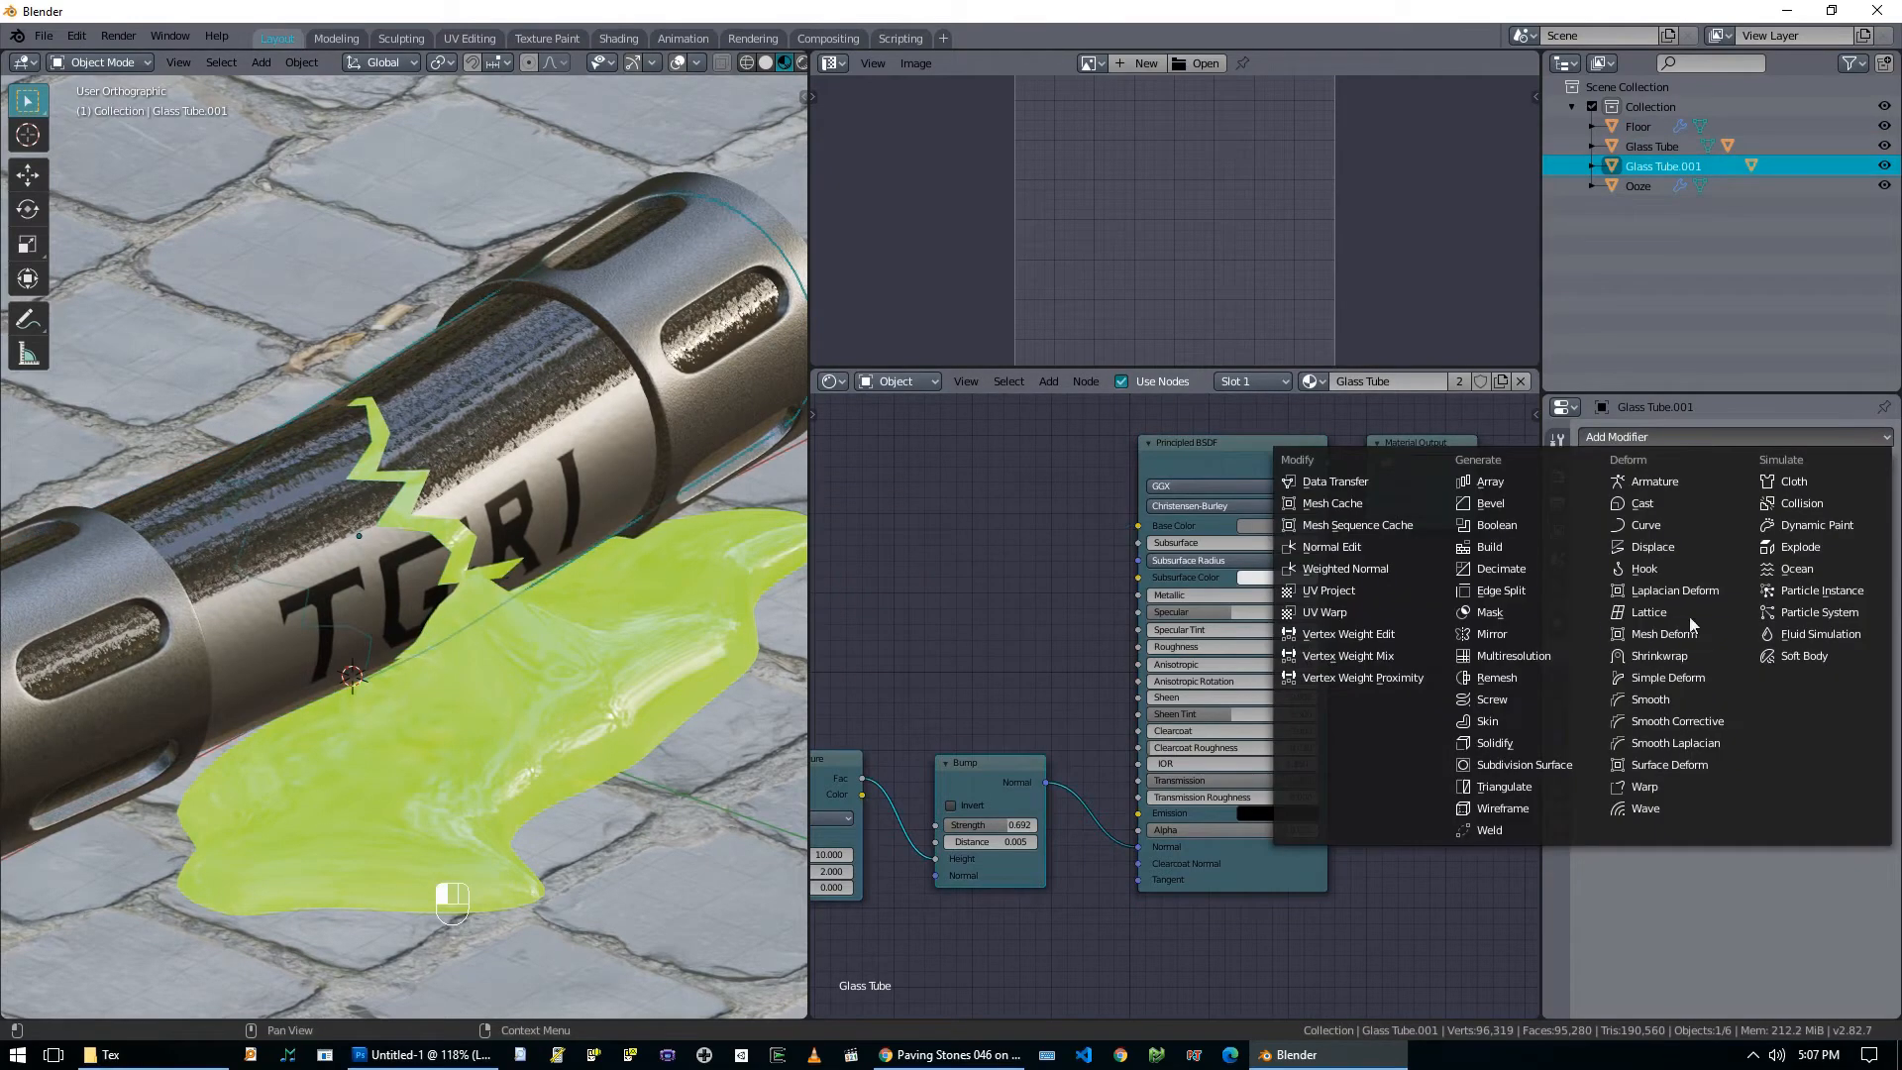
click(1514, 745)
middle_drag(553, 479, 365, 449)
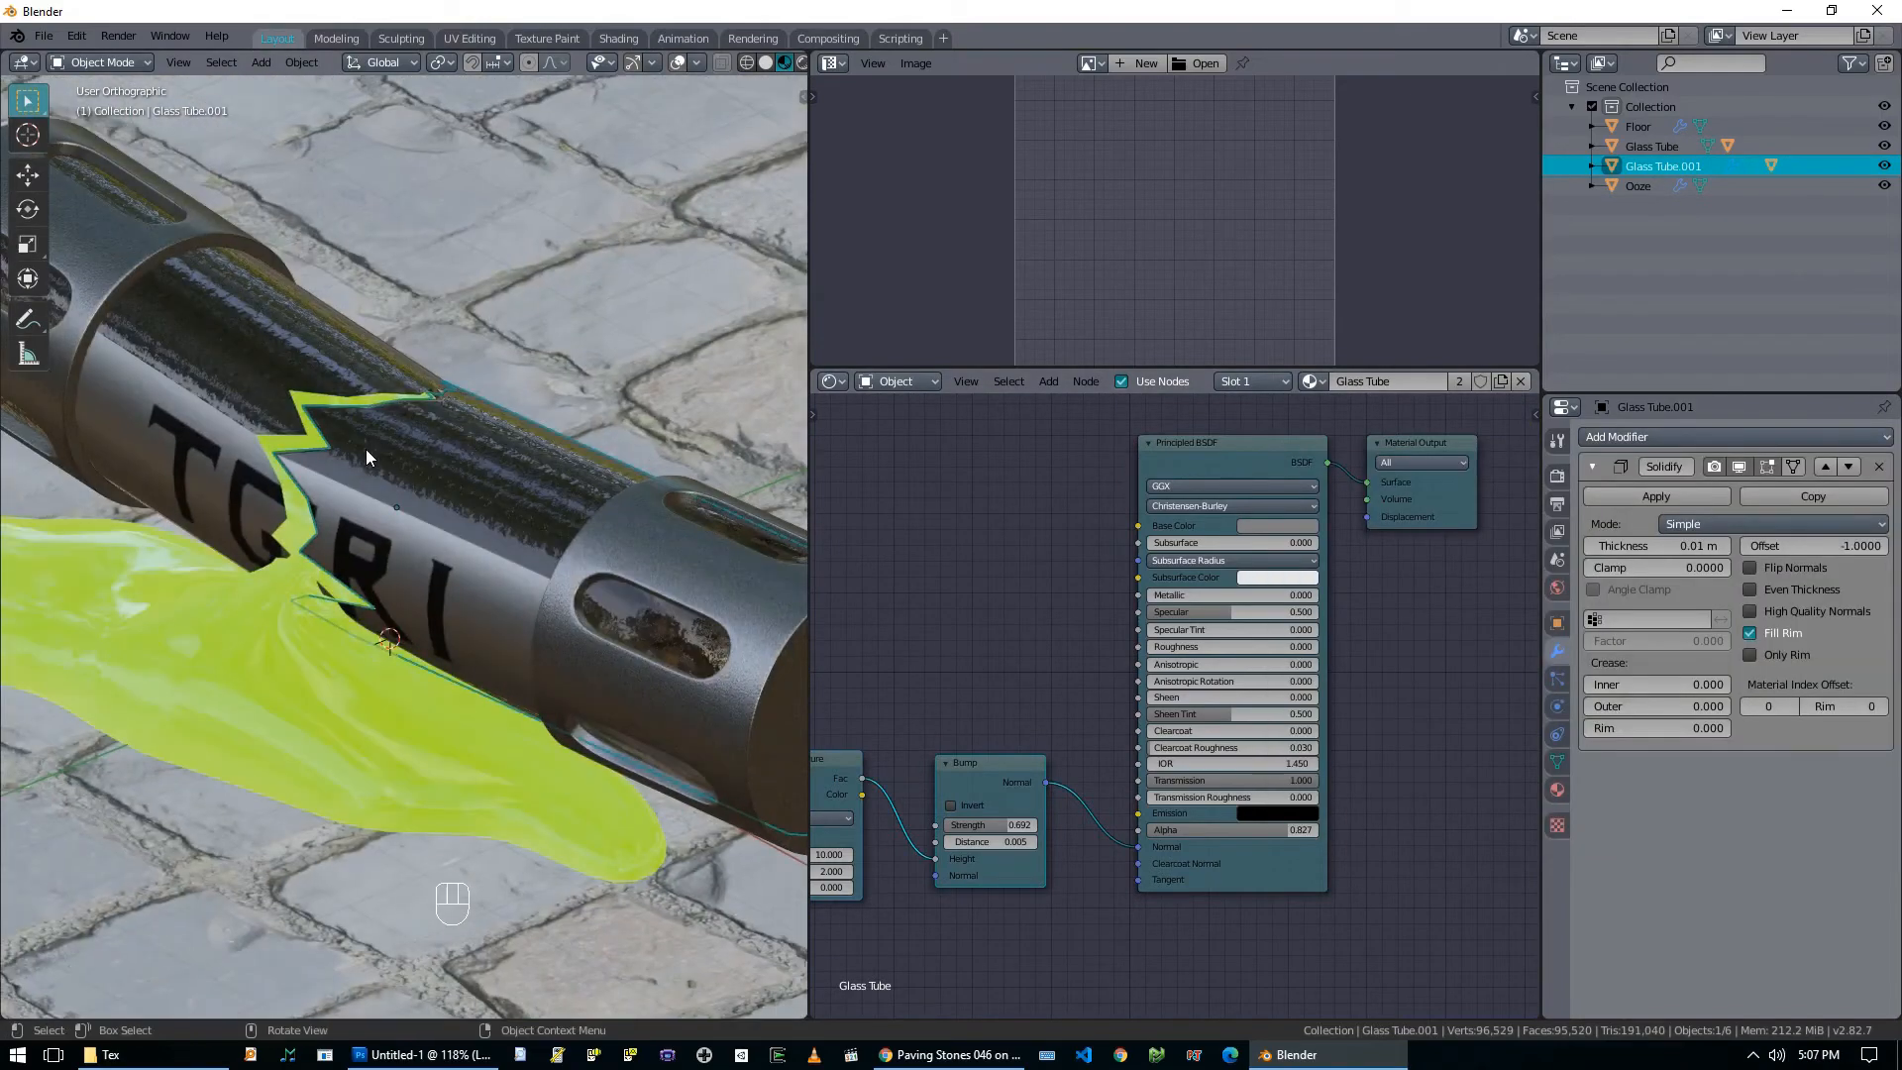
Isolate Glass Tube.001 together with the ooze in local view and display them as wireframe.
key(KP_Divide)
key(KP_Divide)
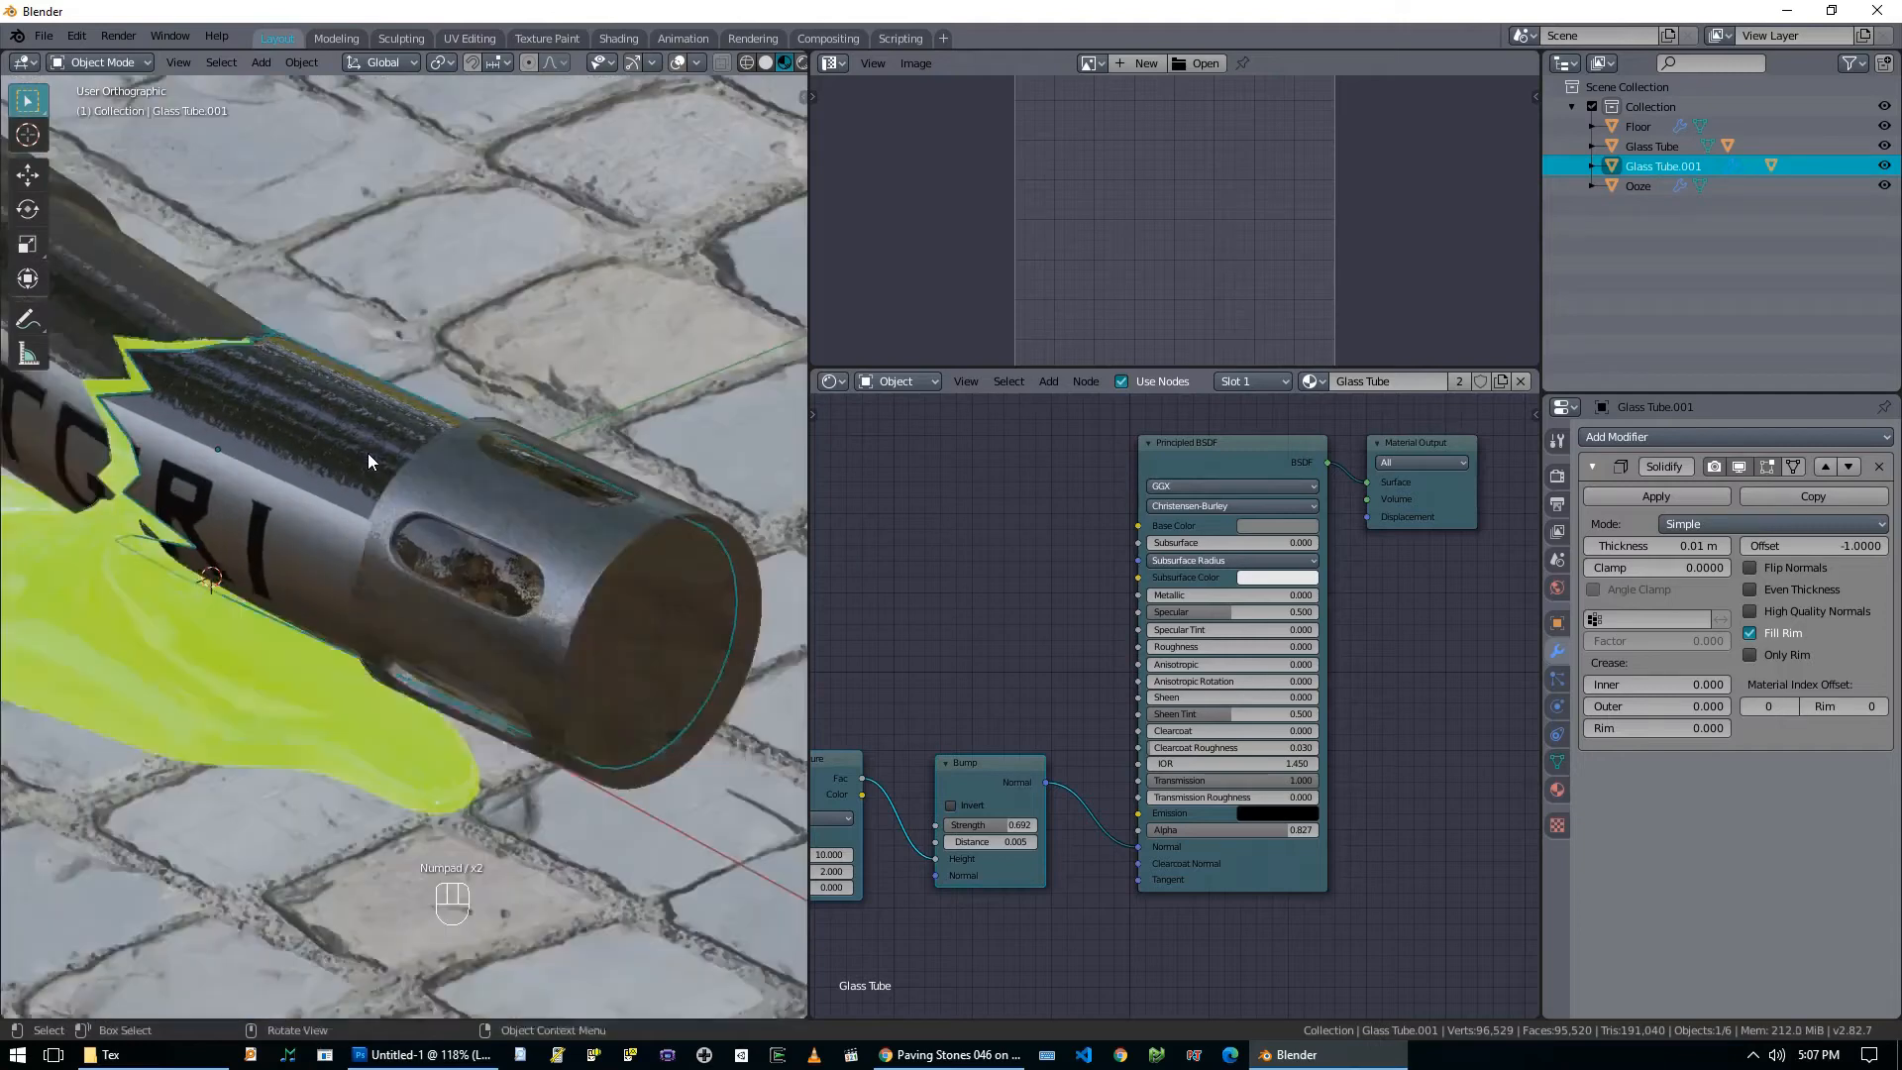
shift+click(318, 707)
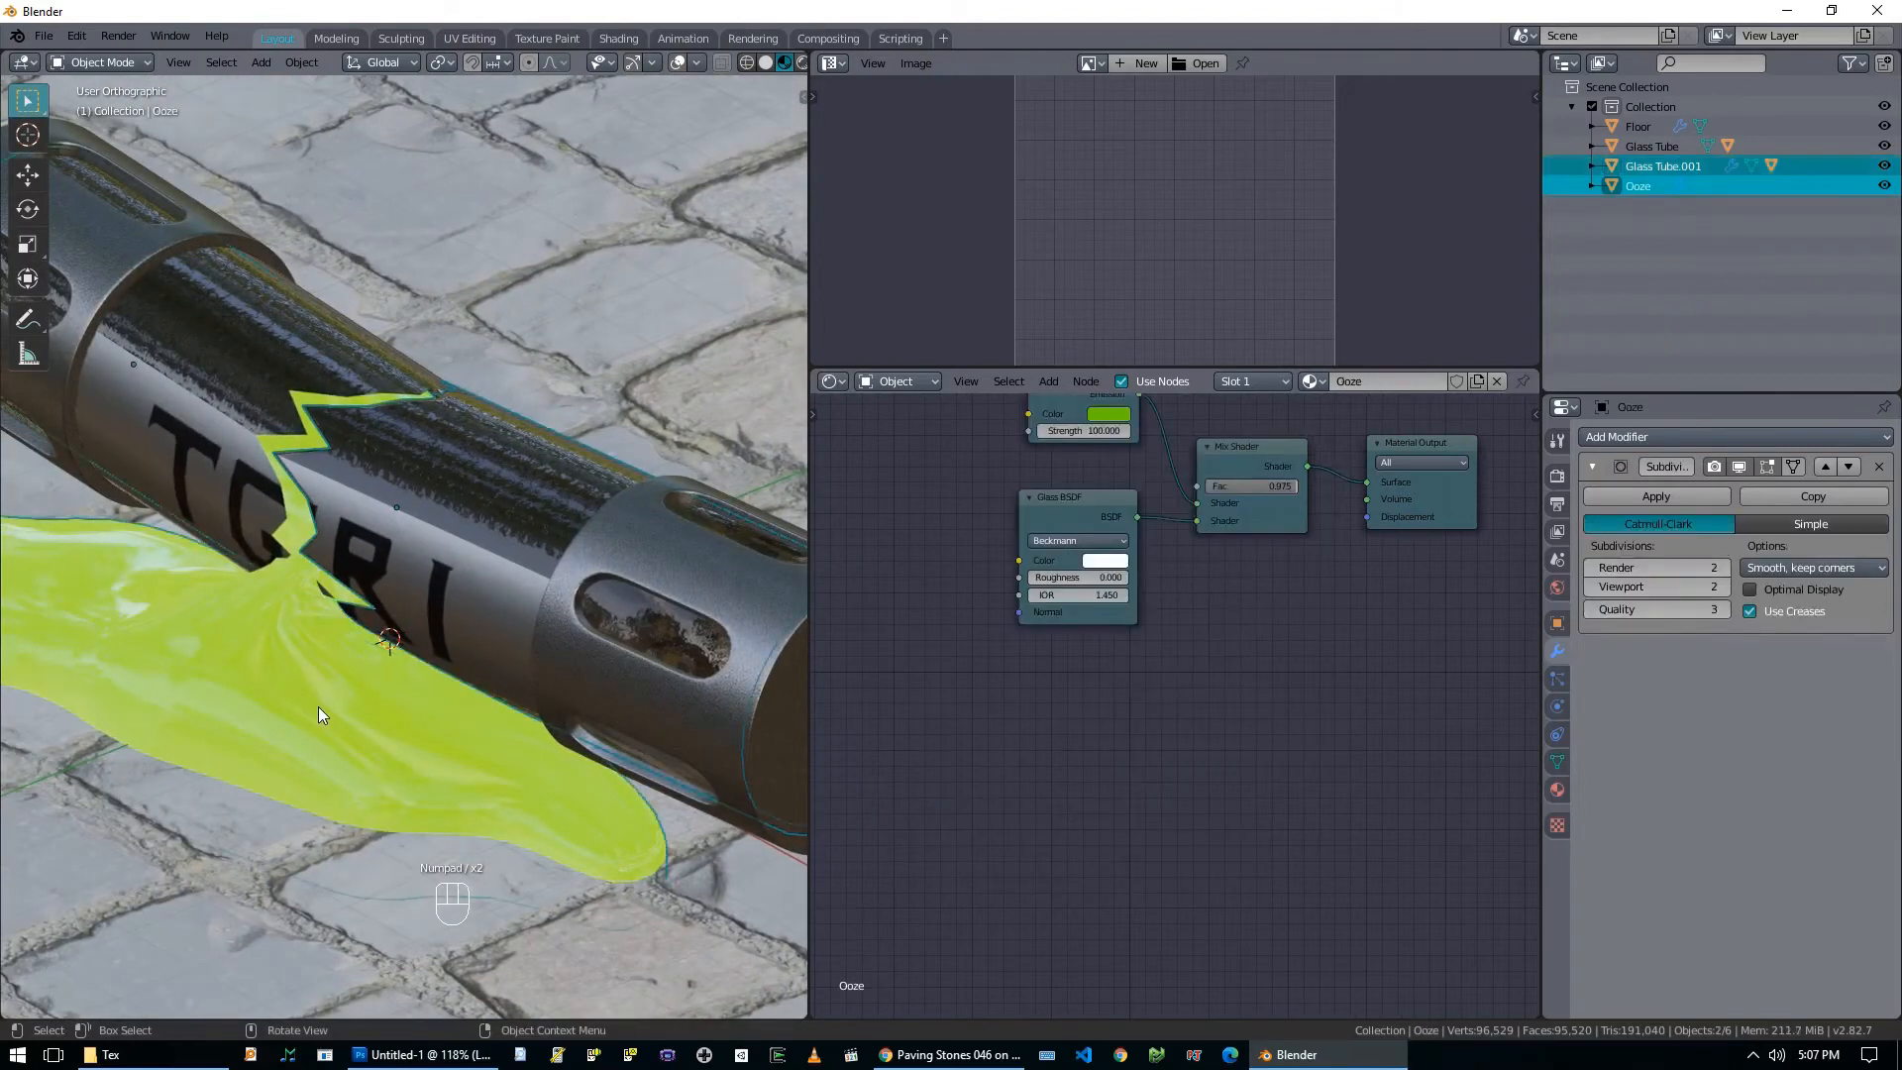
key(KP_Divide)
key(alt+z)
key(z)
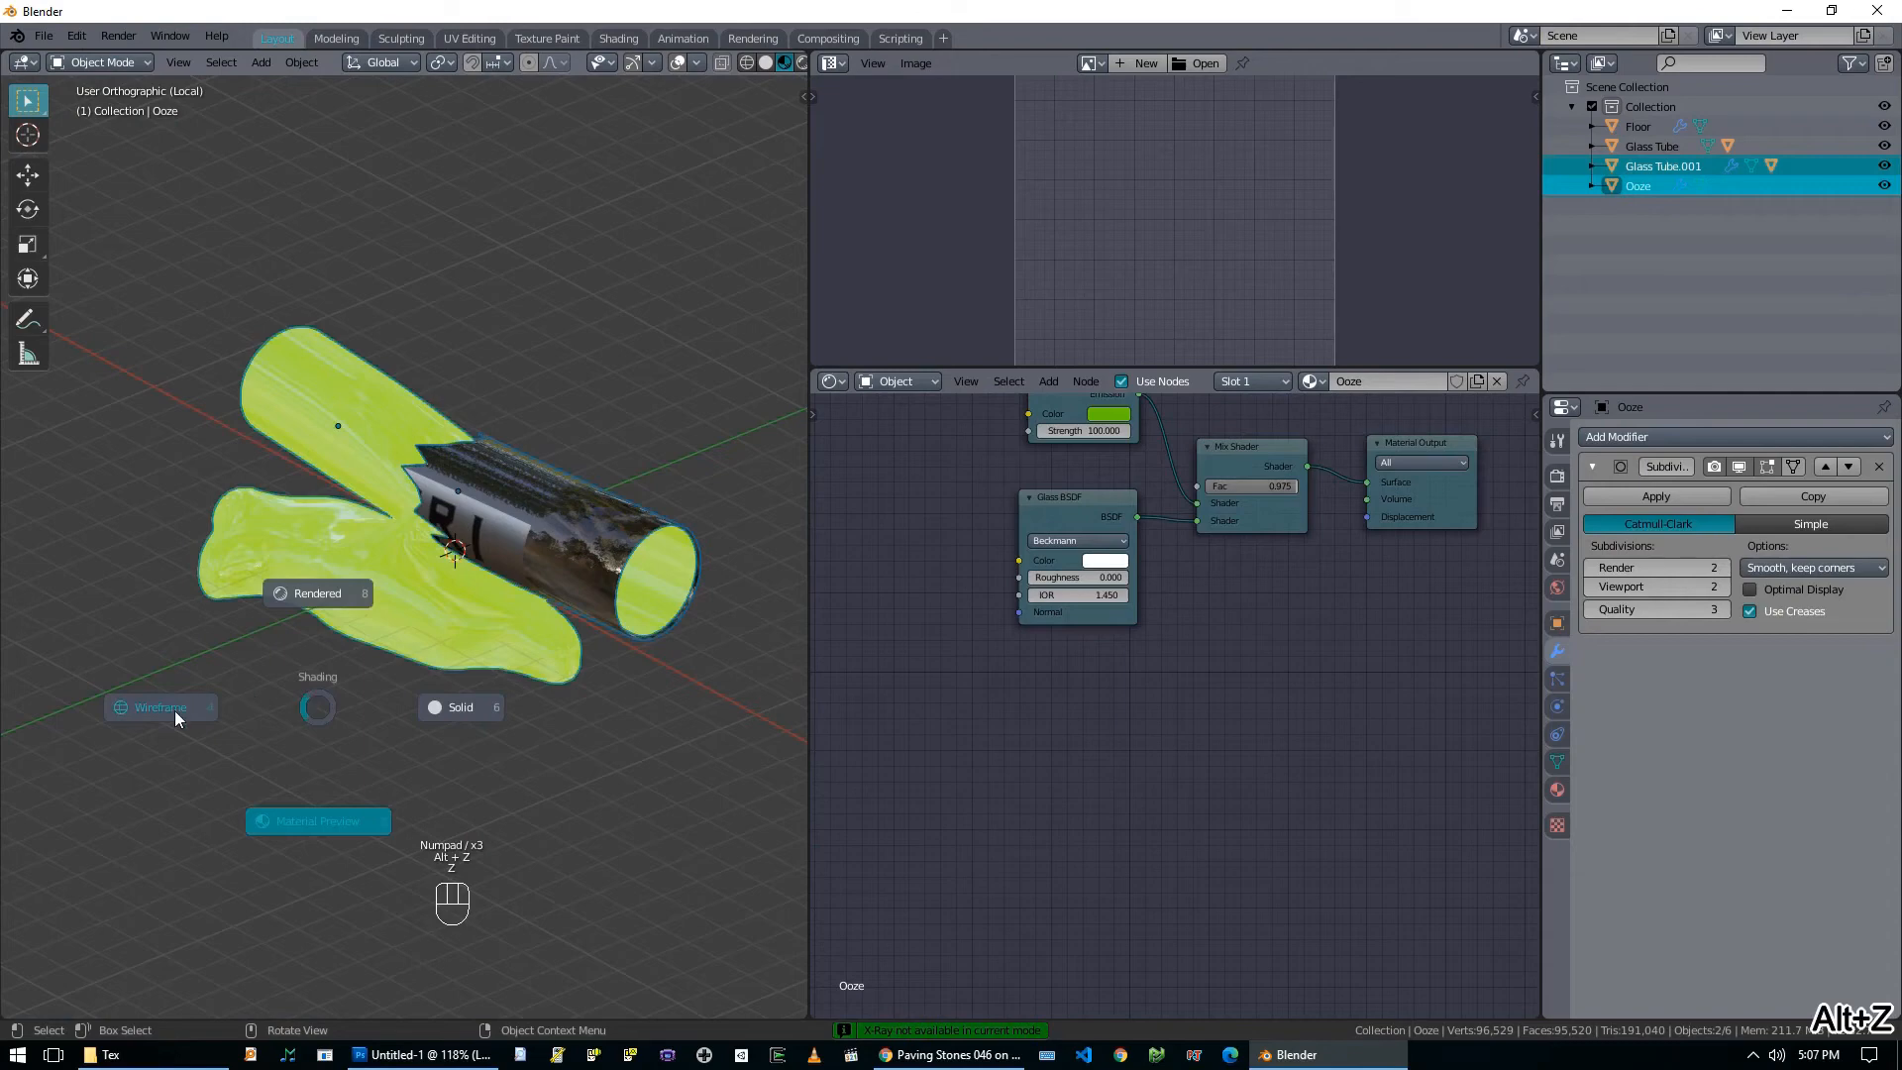
click(176, 714)
Examine how the glass wall sits against the ooze inside the tube, starting from the right orthographic view.
middle_drag(614, 709, 557, 617)
scroll(543, 650, up, 4)
key(KP_1)
key(KP_3)
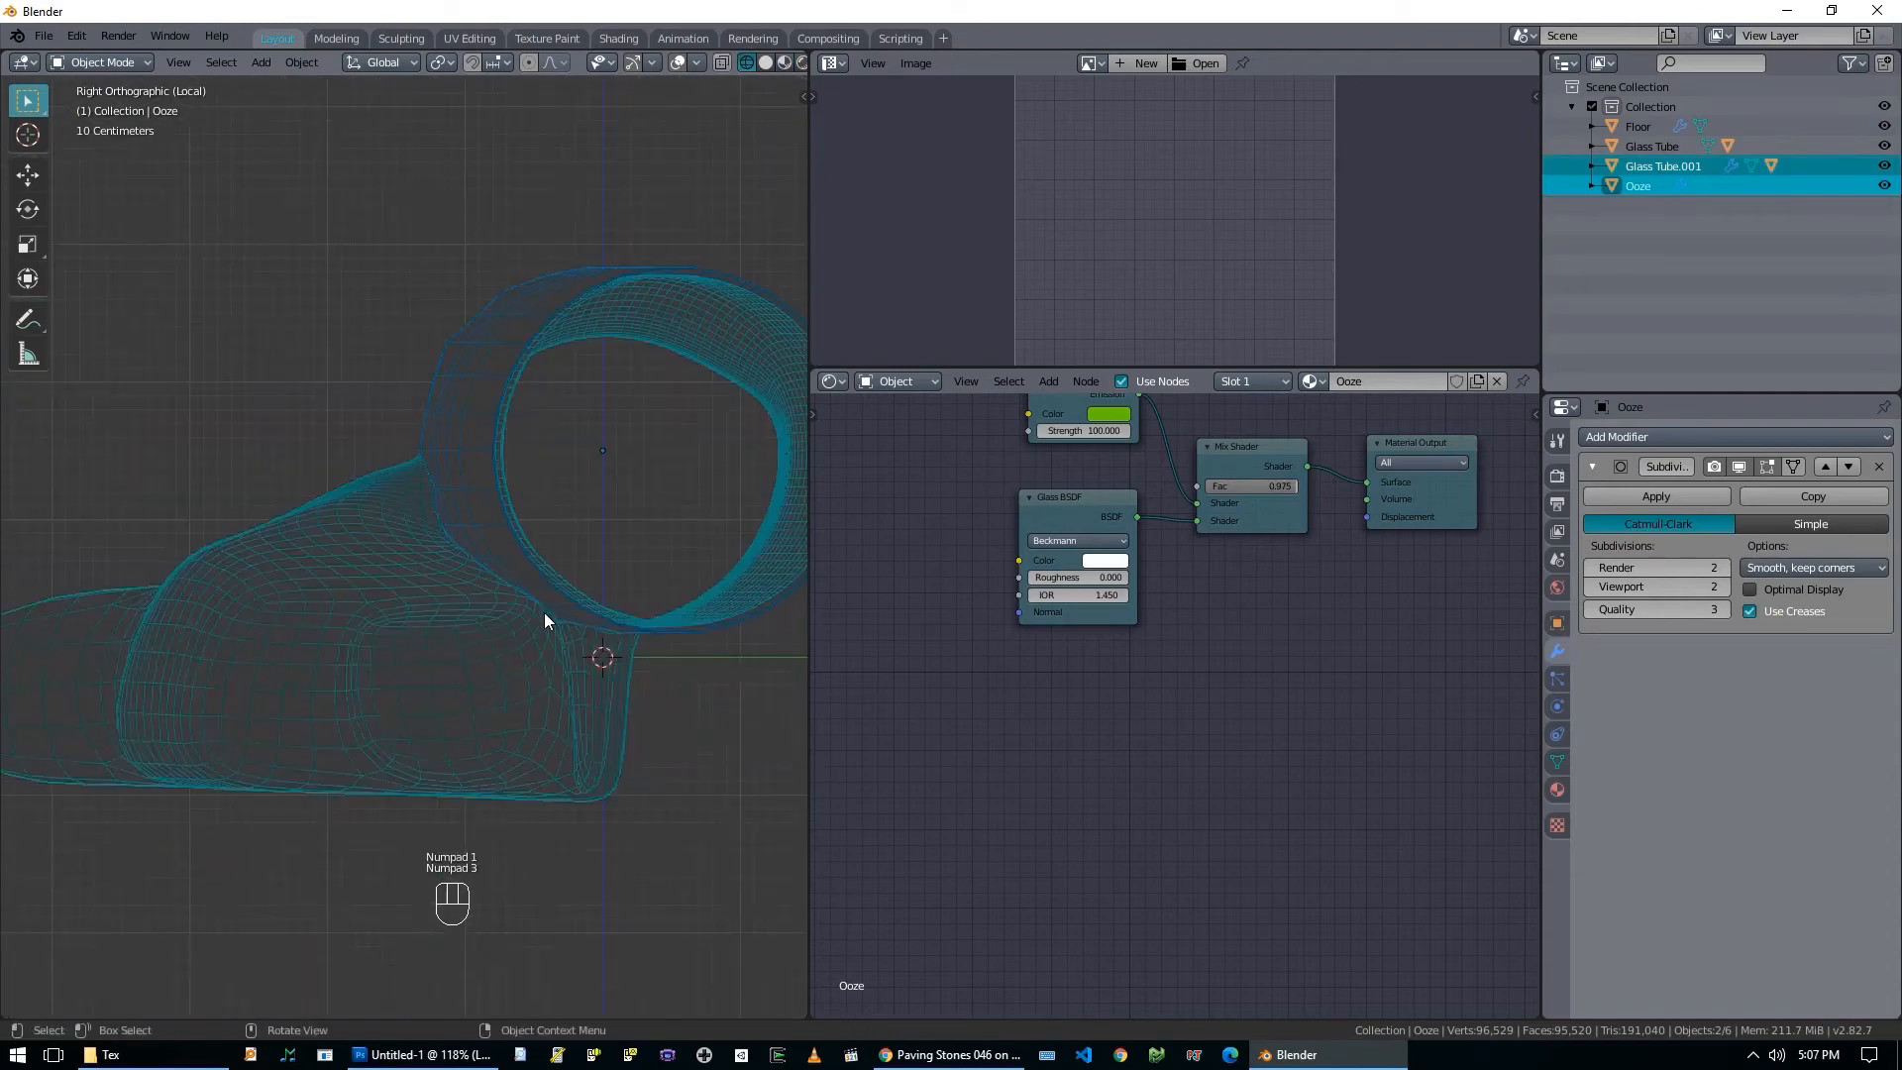
key(alt+z)
middle_drag(547, 616, 434, 476)
middle_drag(424, 472, 391, 339)
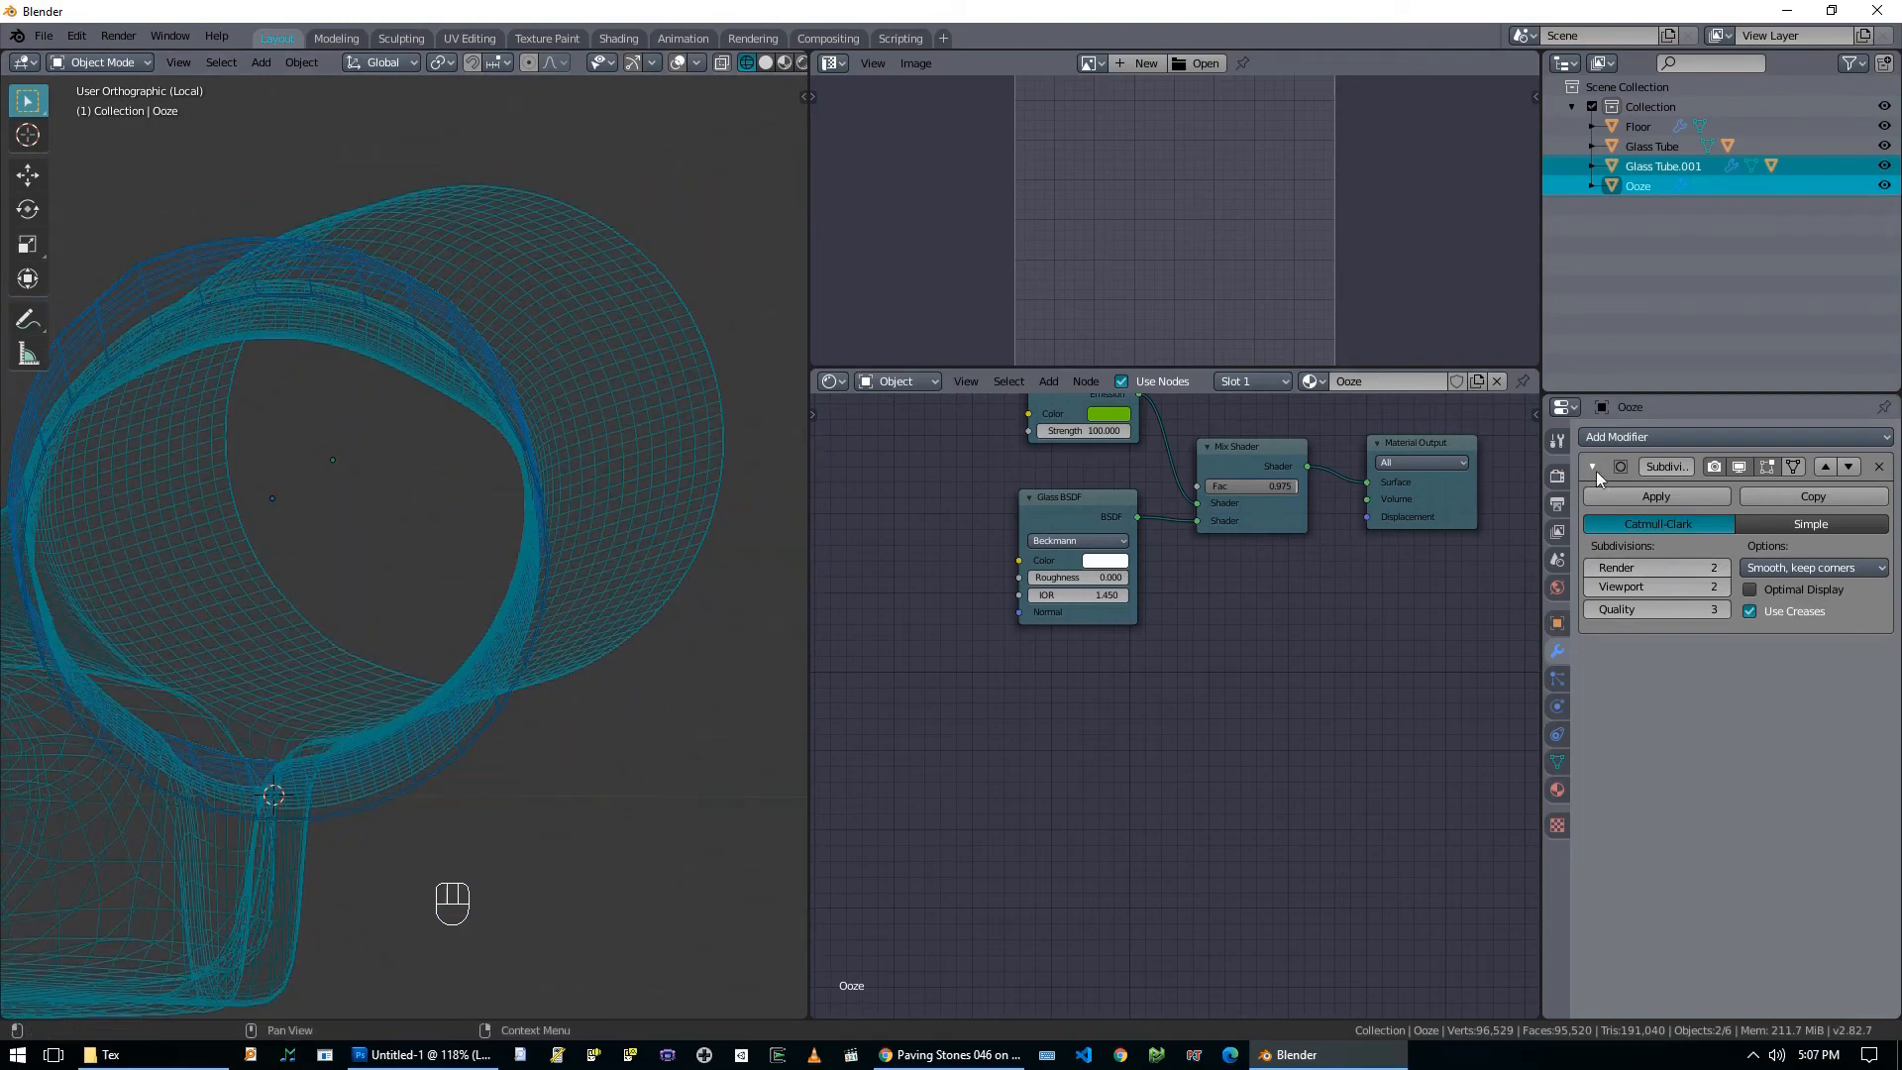
Set the Solidify thickness of Glass Tube.001 to -0.11 m.
click(139, 275)
middle_drag(152, 291, 747, 429)
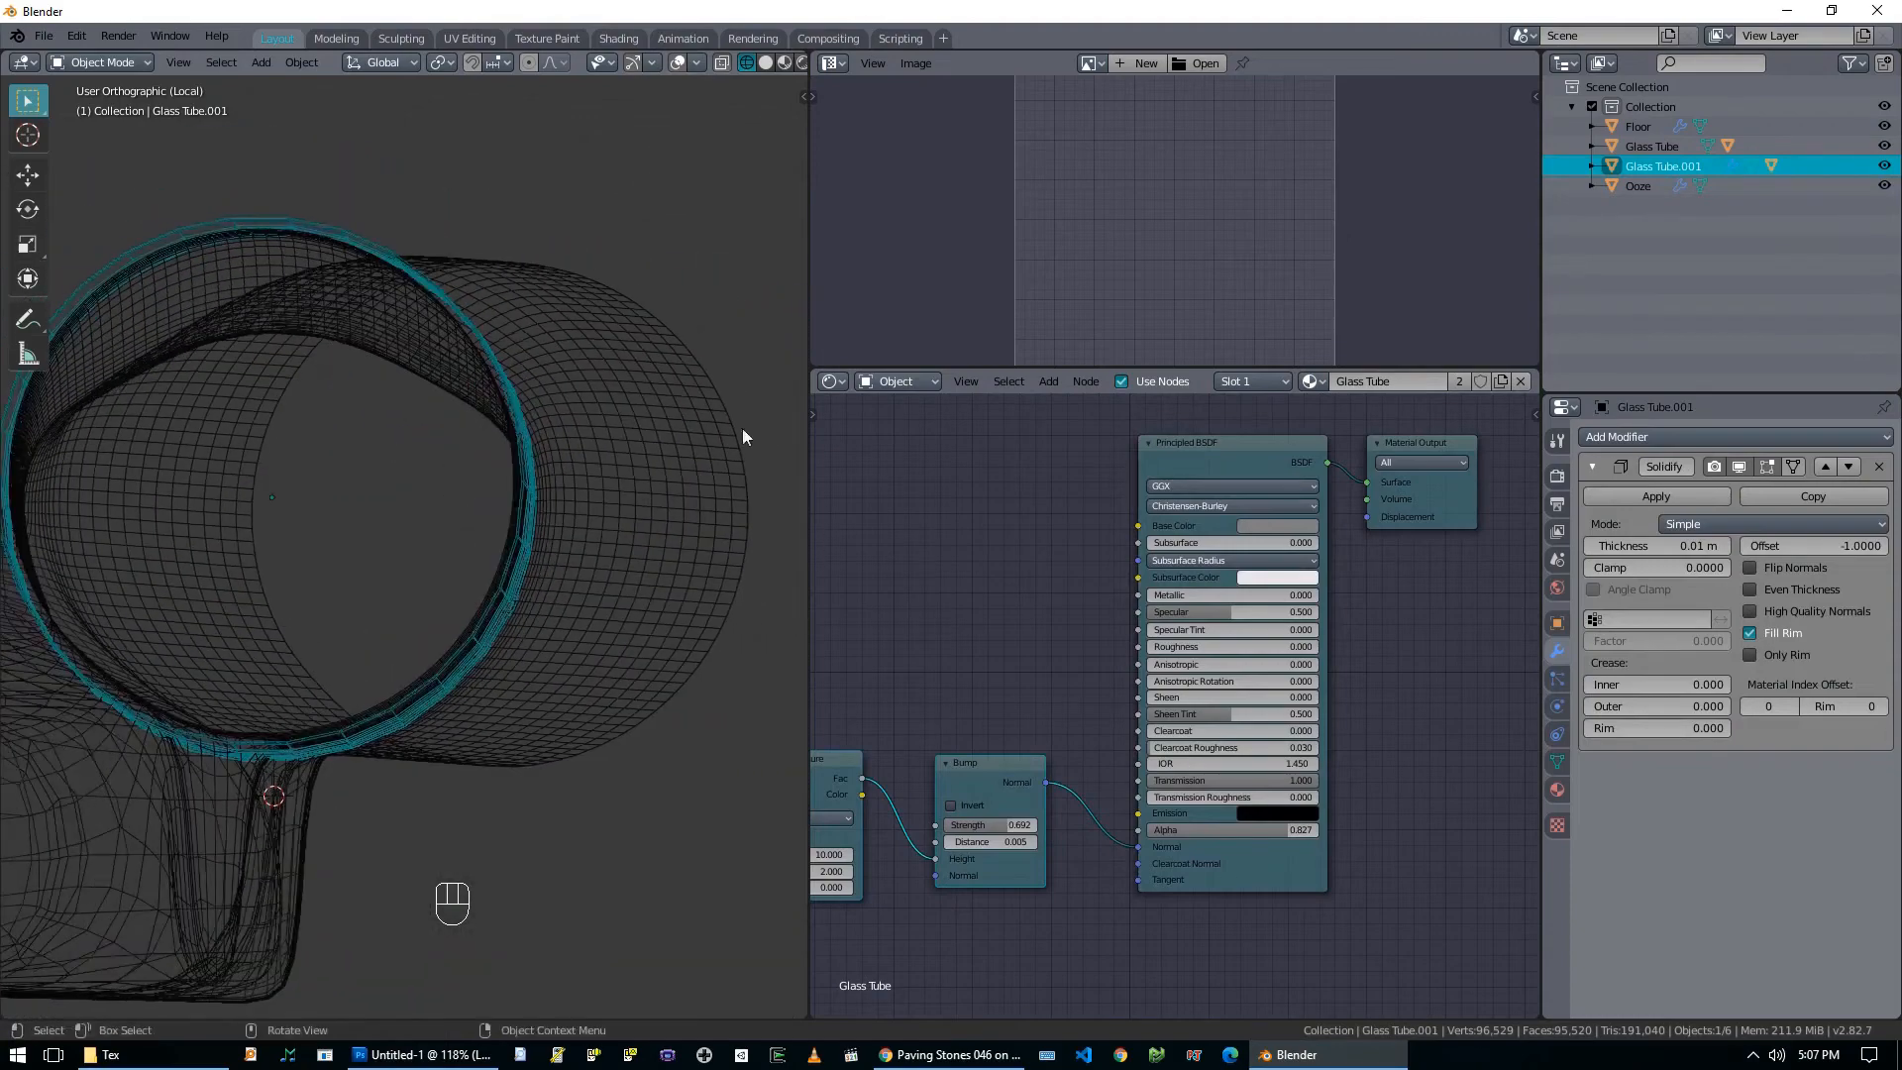
drag(1654, 545, 1620, 545)
middle_drag(452, 472, 414, 553)
scroll(414, 553, down, 4)
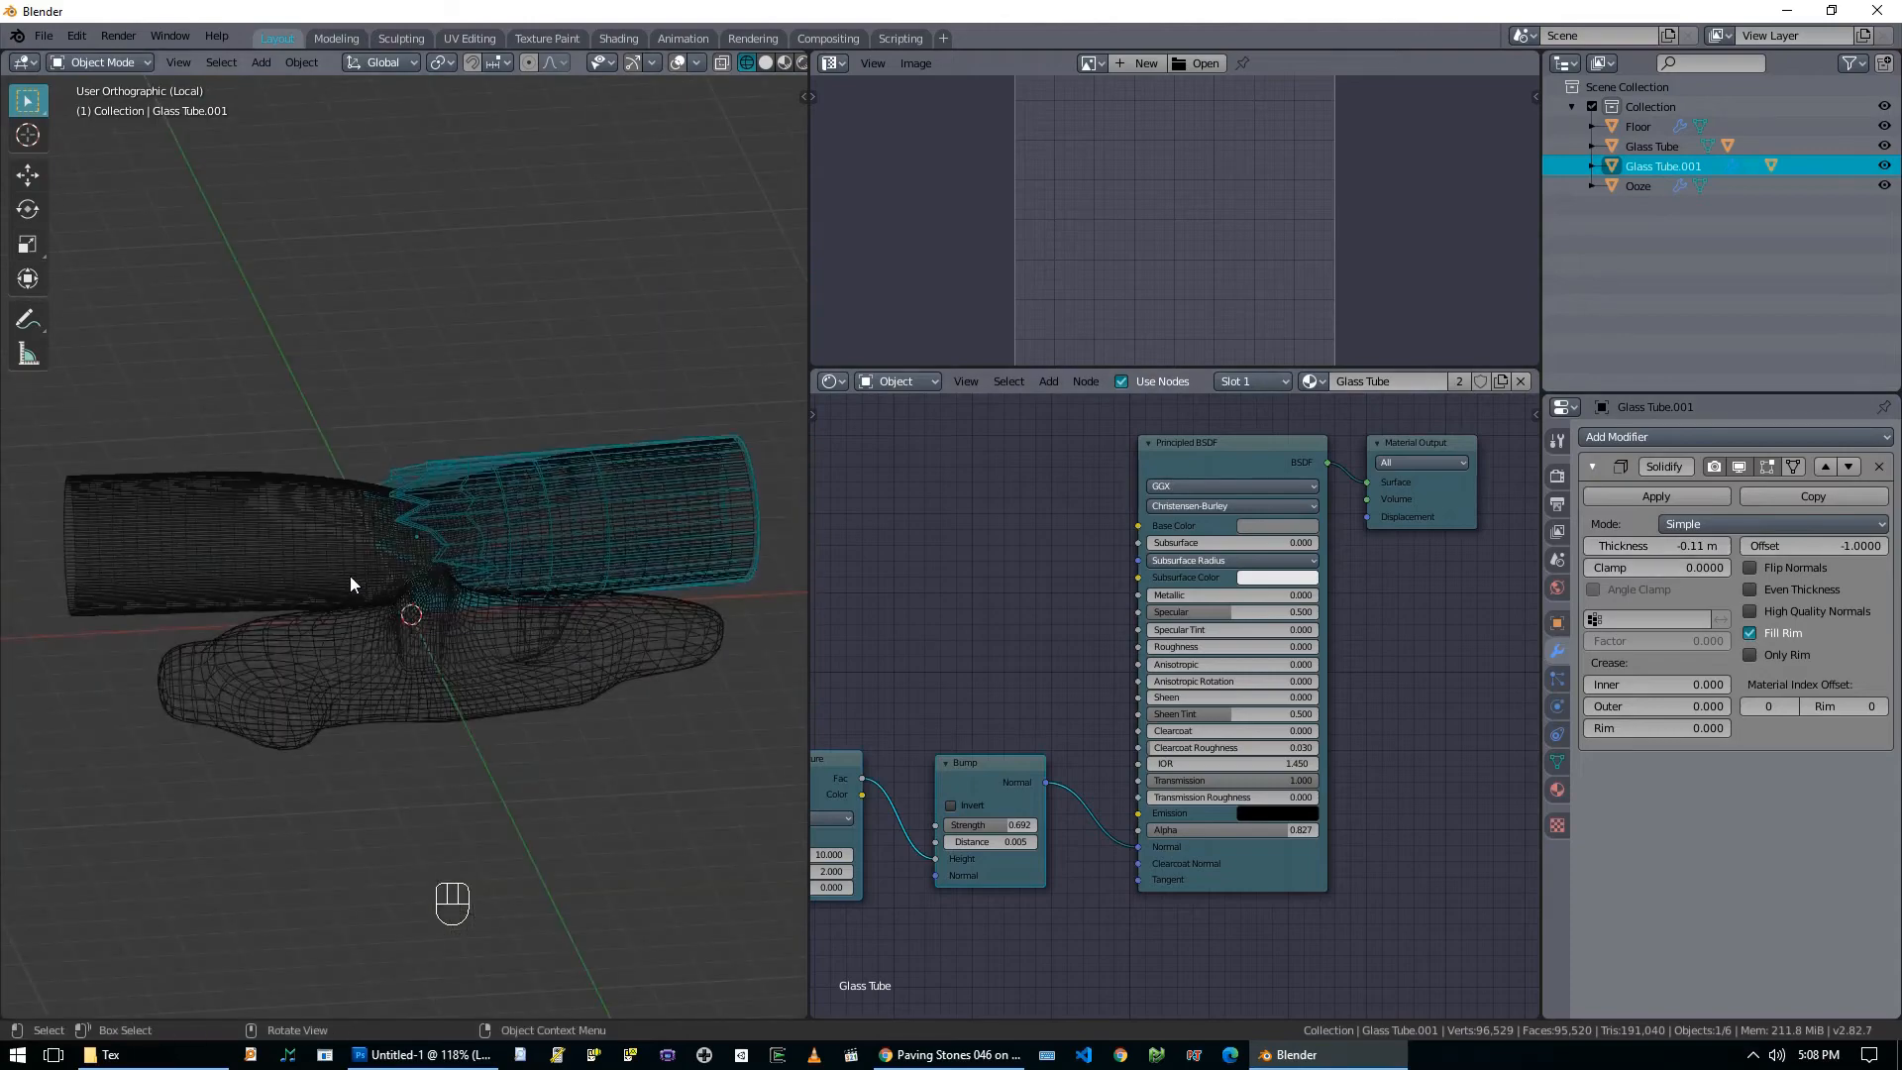
Exit local view and add a Solidify modifier with a thickness of -0.11 m to the Glass Tube half.
key(KP_Divide)
key(alt+z)
click(335, 353)
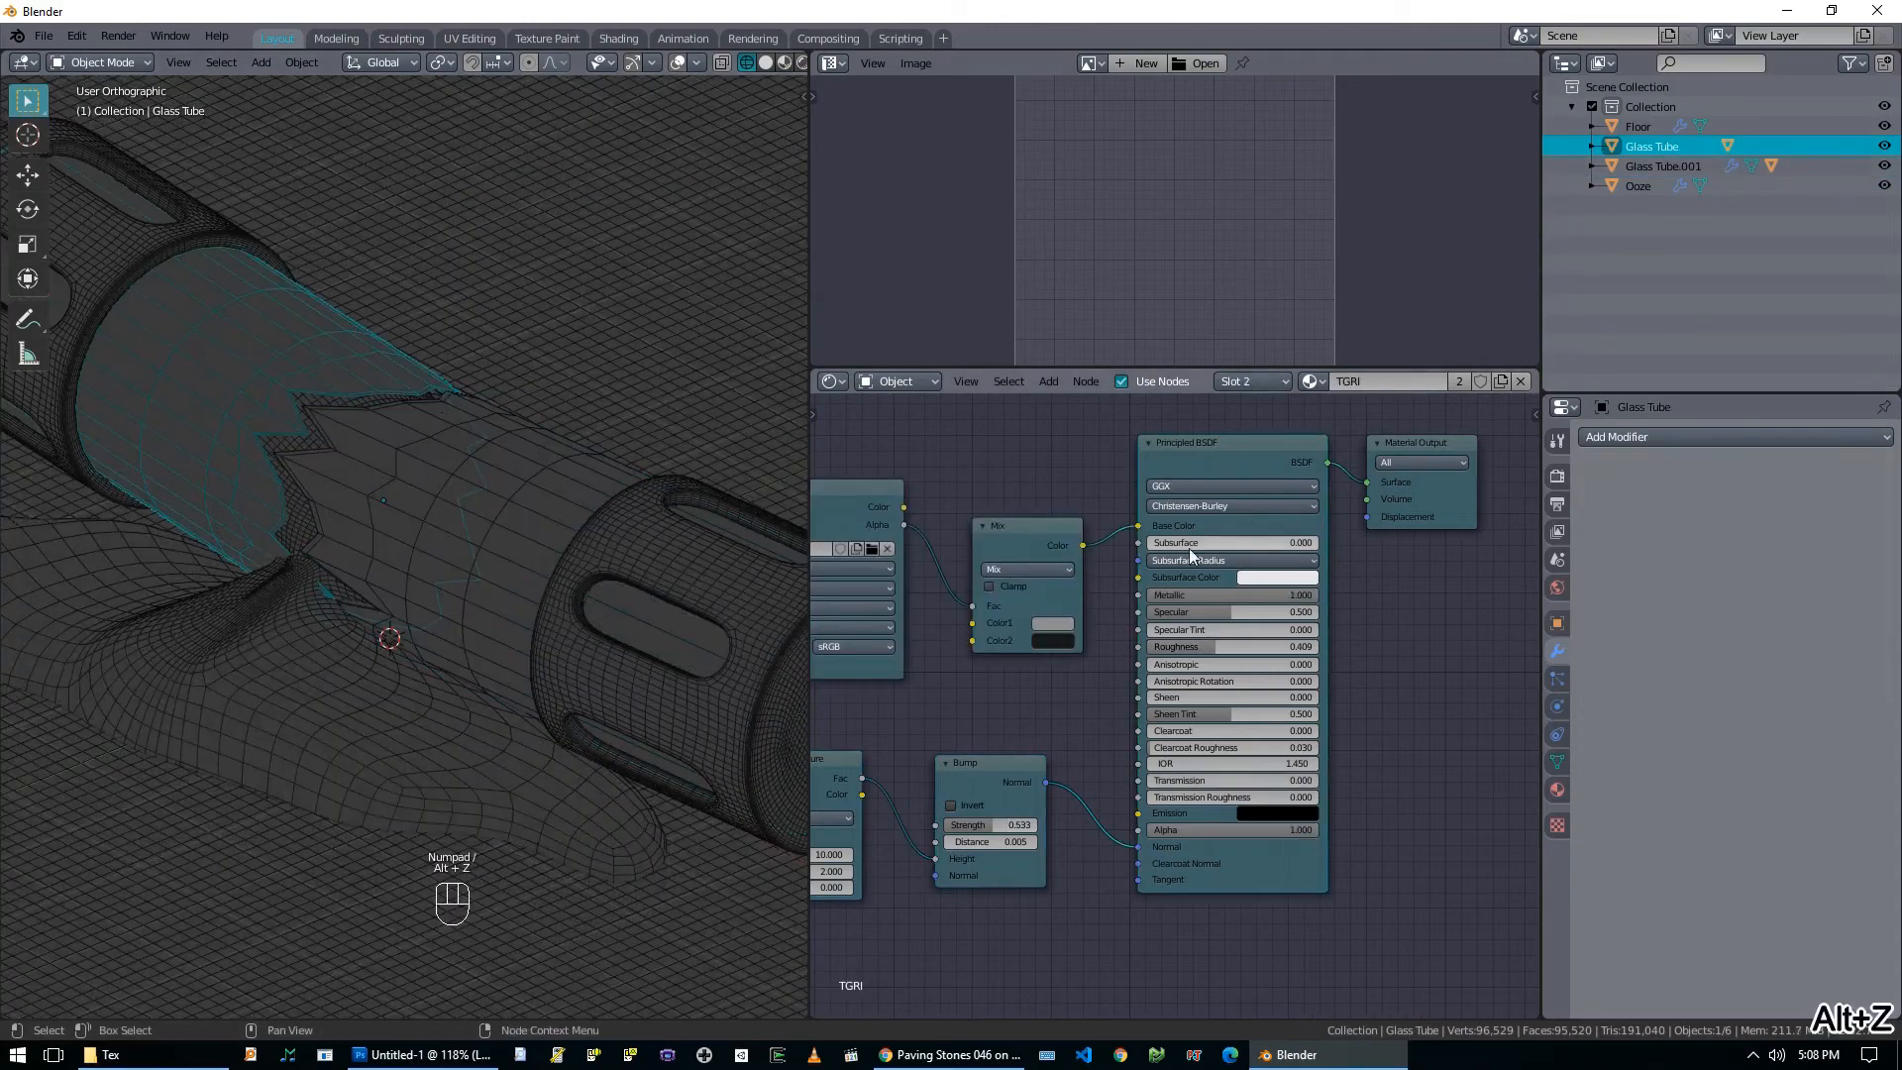
click(1643, 442)
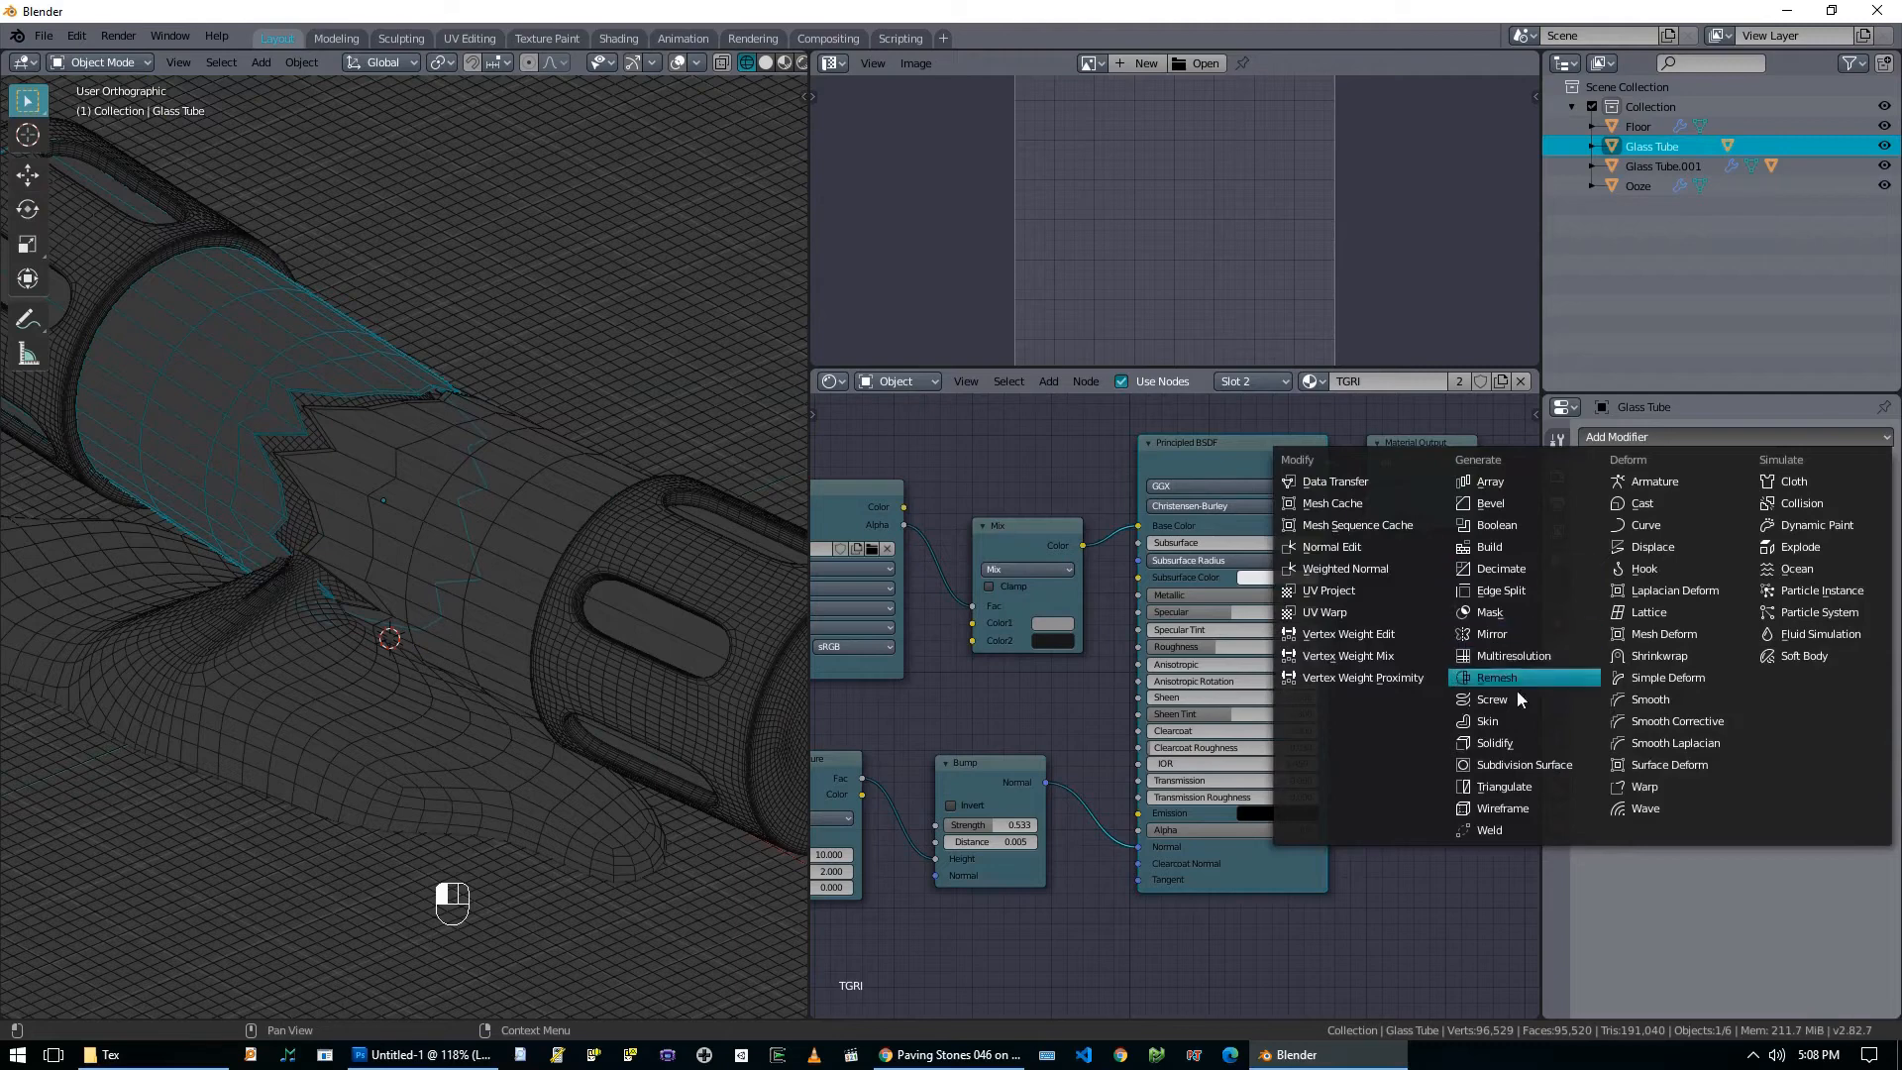
click(1513, 739)
click(1677, 547)
text(.11)
key(Return)
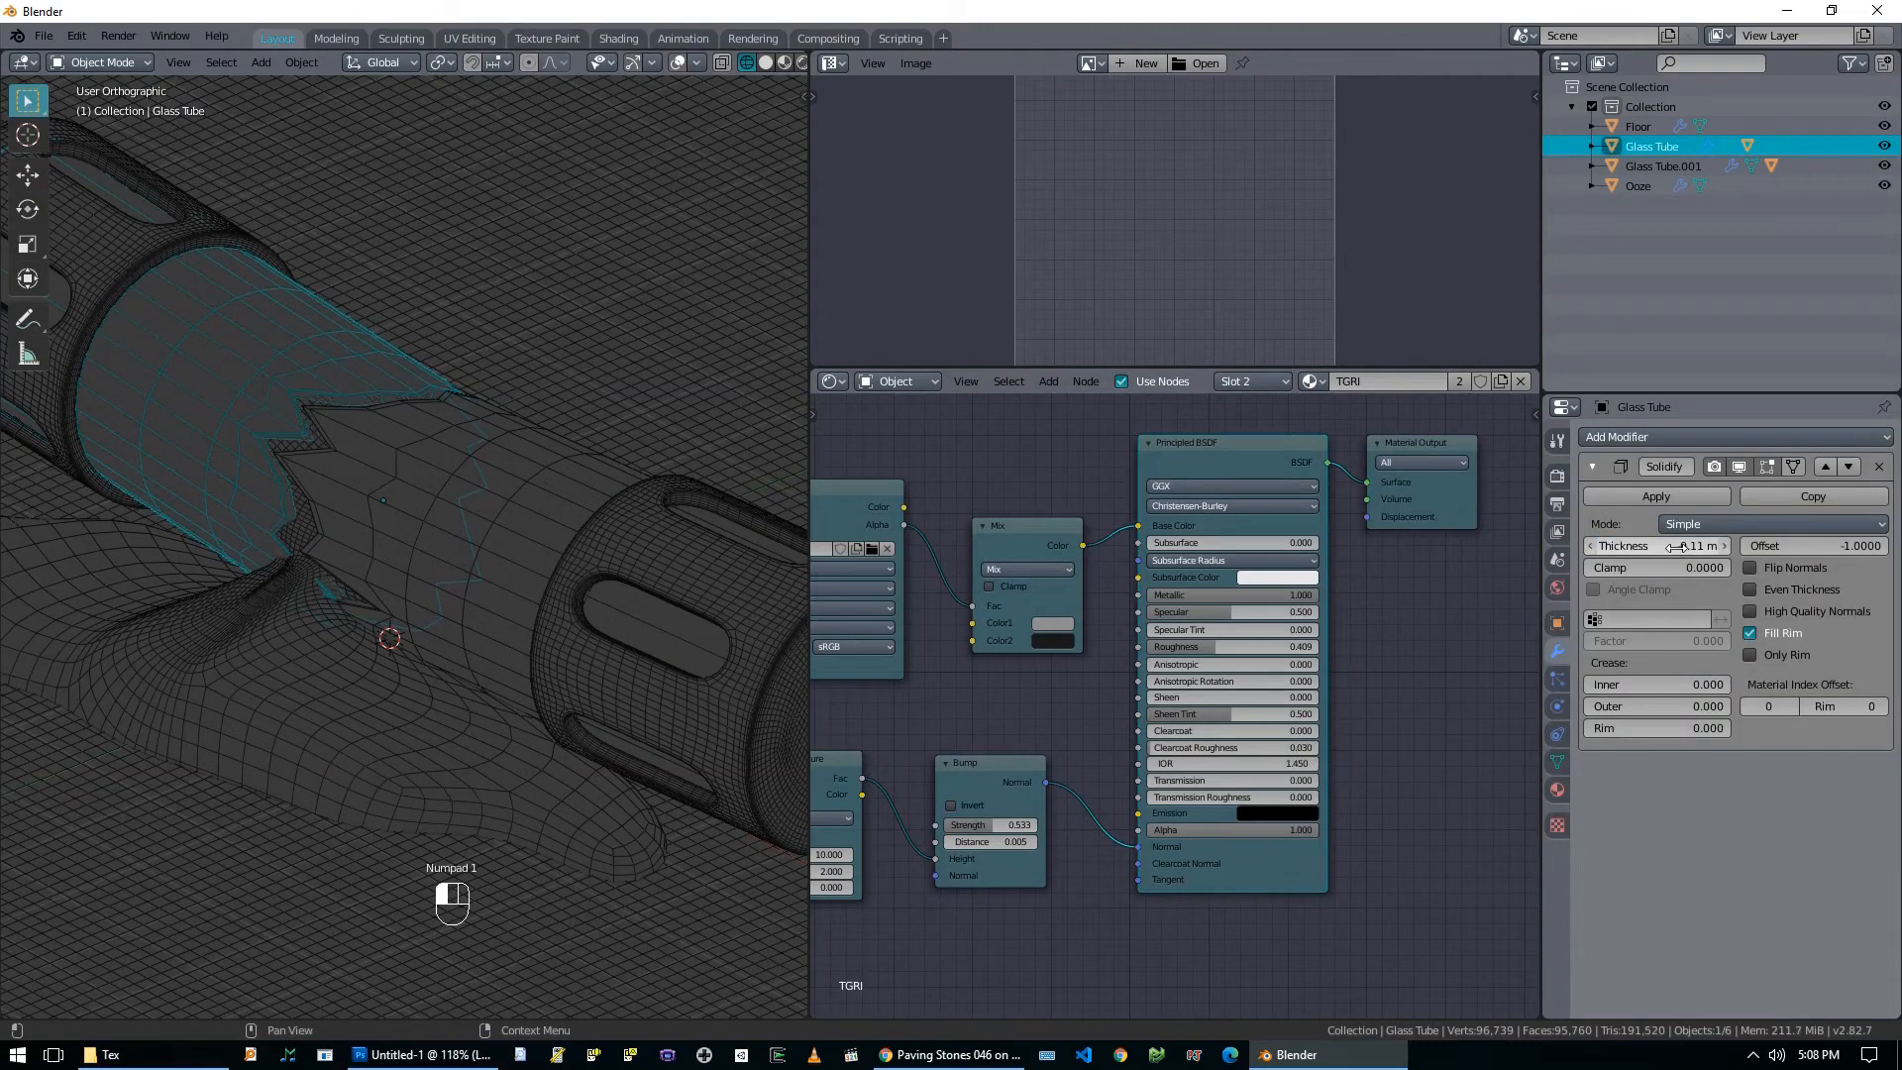
Display the whole scene in Rendered shading to examine the thickened glass around the ooze.
key(Tab)
key(alt+z)
middle_drag(358, 472, 529, 489)
scroll(456, 493, down, 3)
key(z)
click(417, 623)
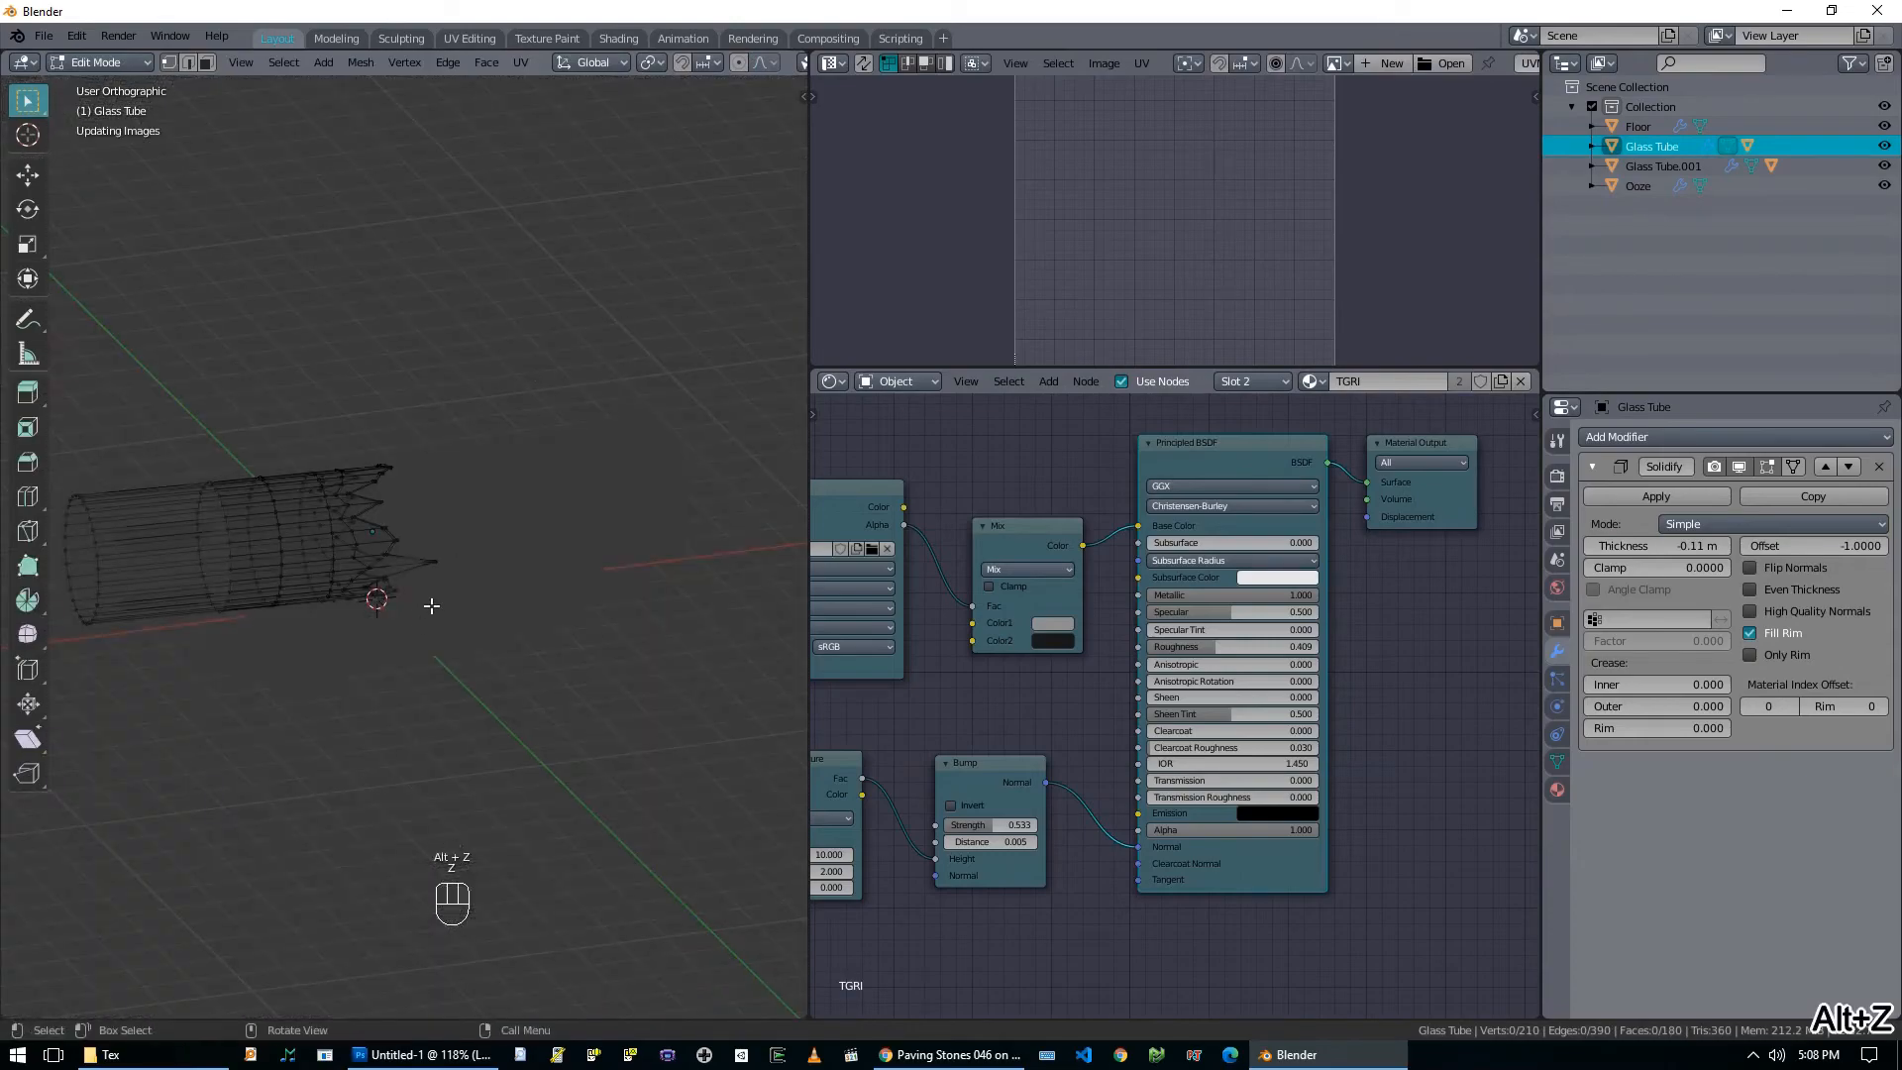
key(alt+z)
key(Tab)
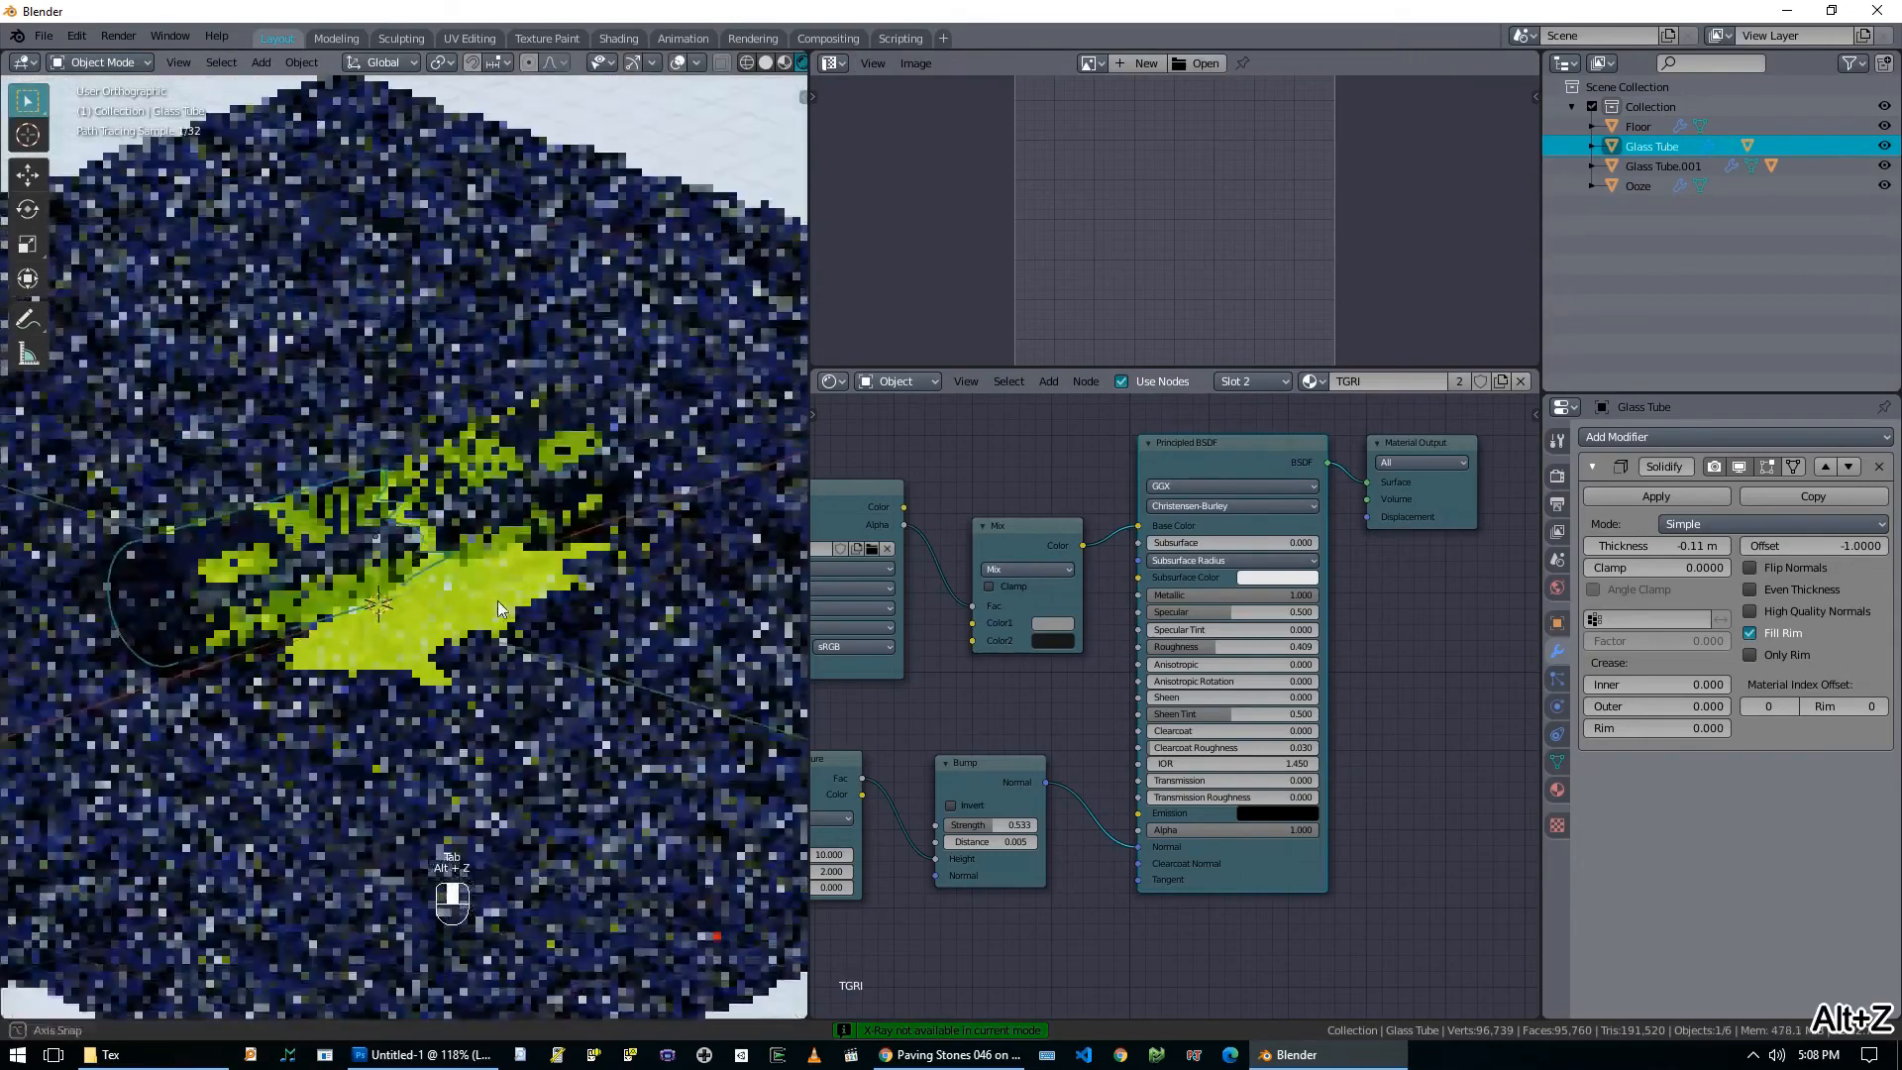
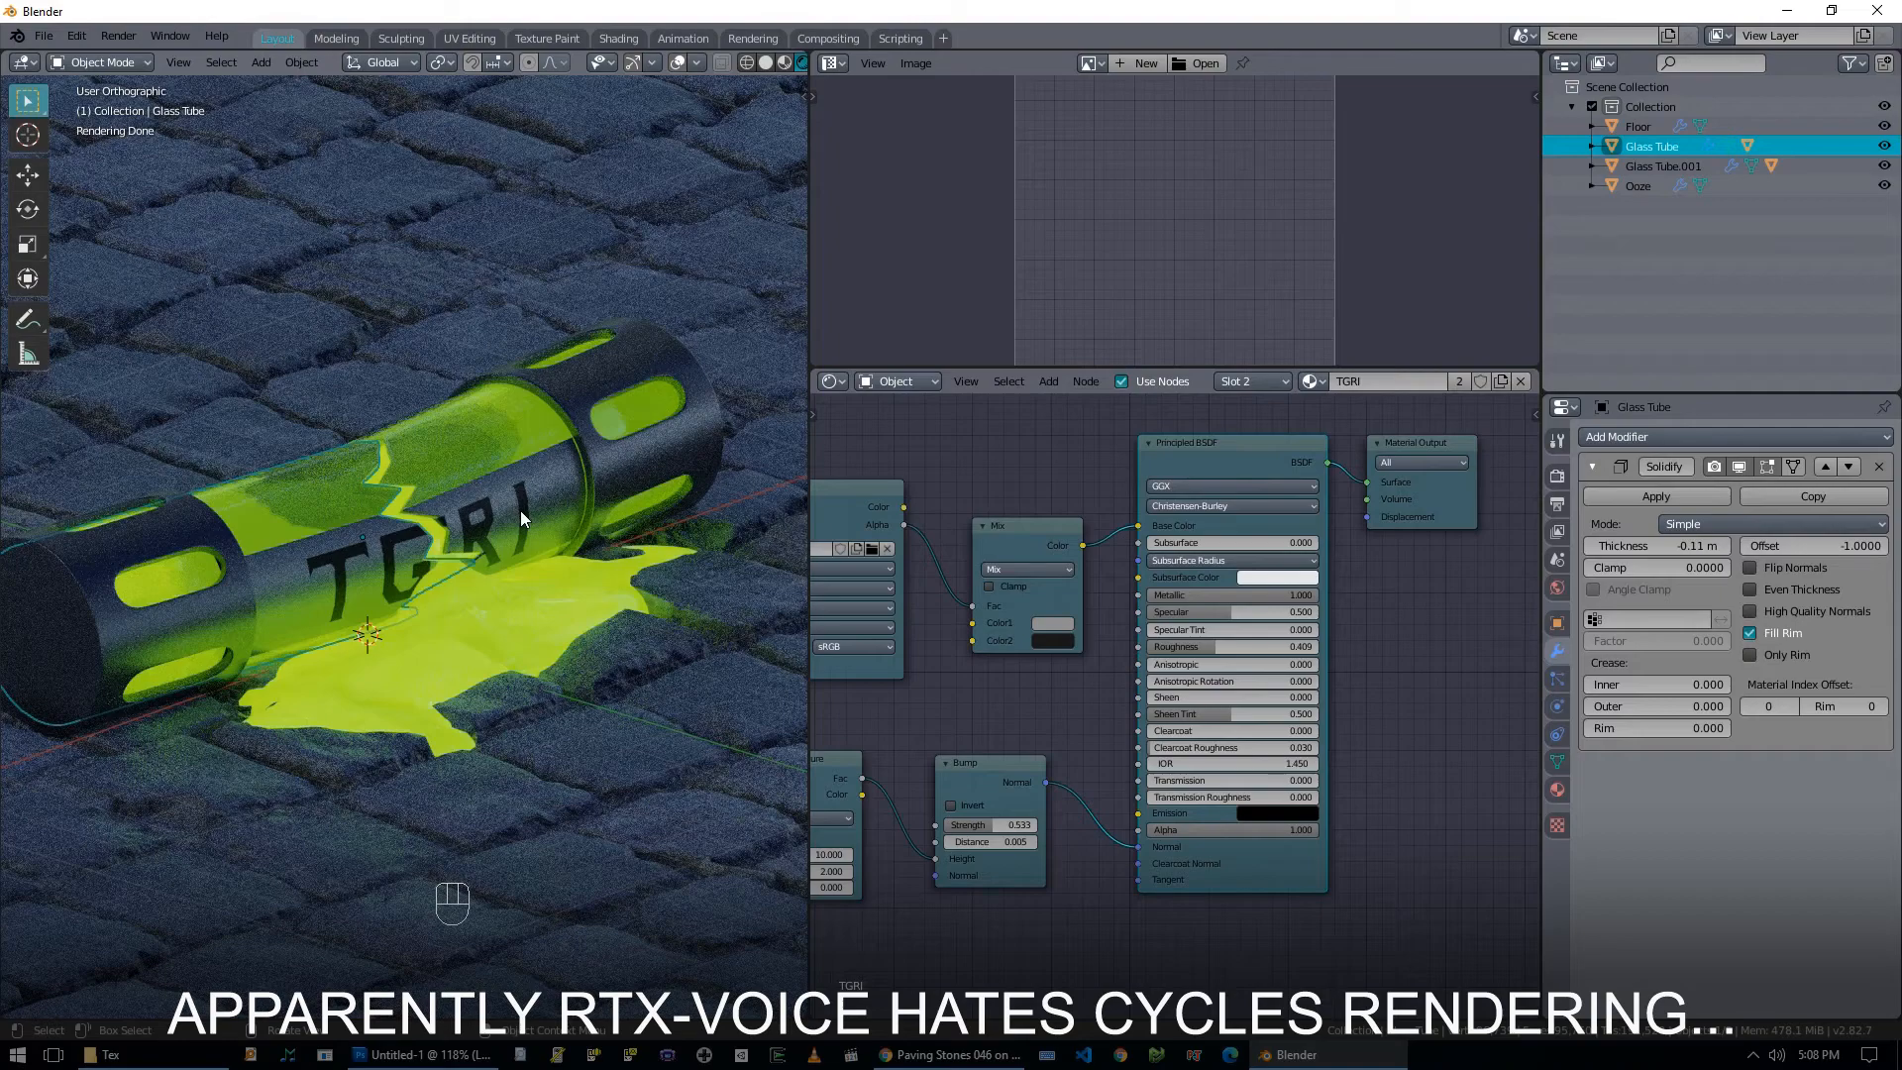
Edge-slide the edge loop of Glass Tube.001 that lies at the inner rim of its metal cap.
scroll(505, 537, up, 3)
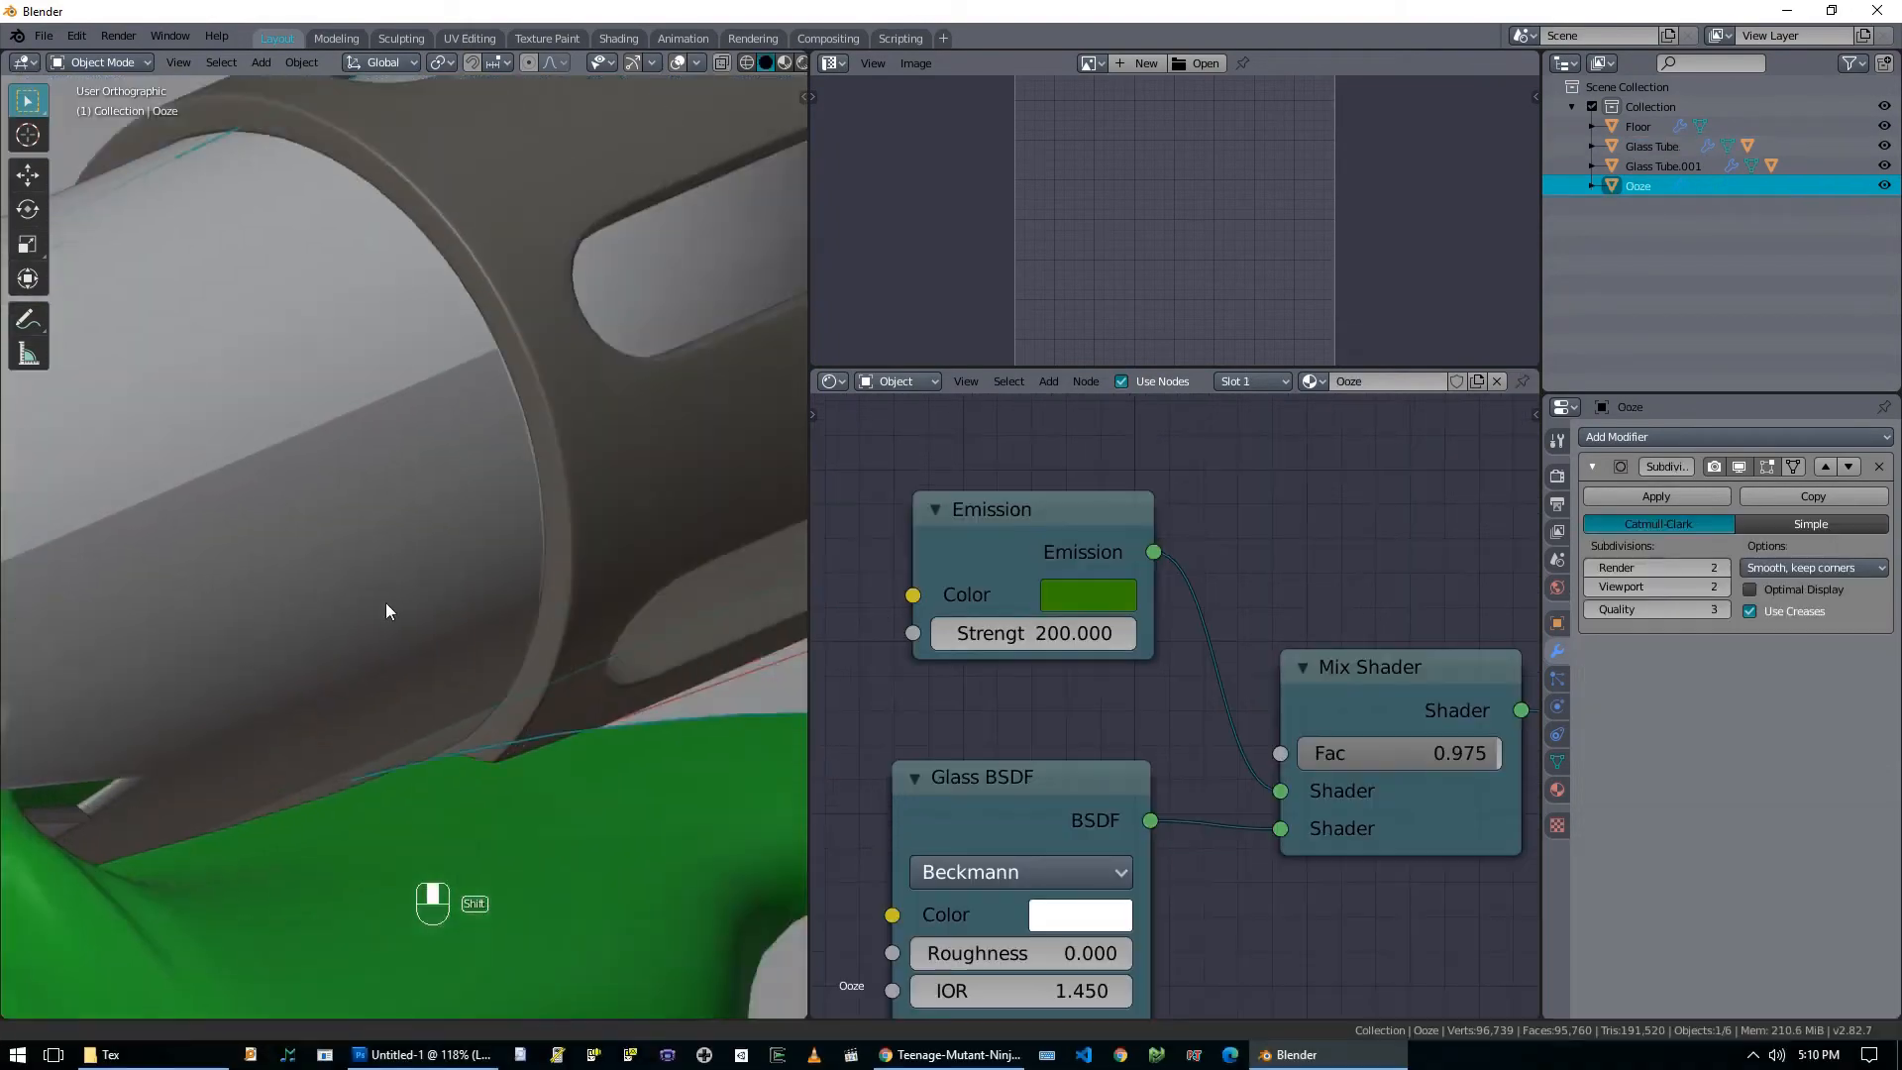
scroll(384, 603, up, 2)
click(454, 408)
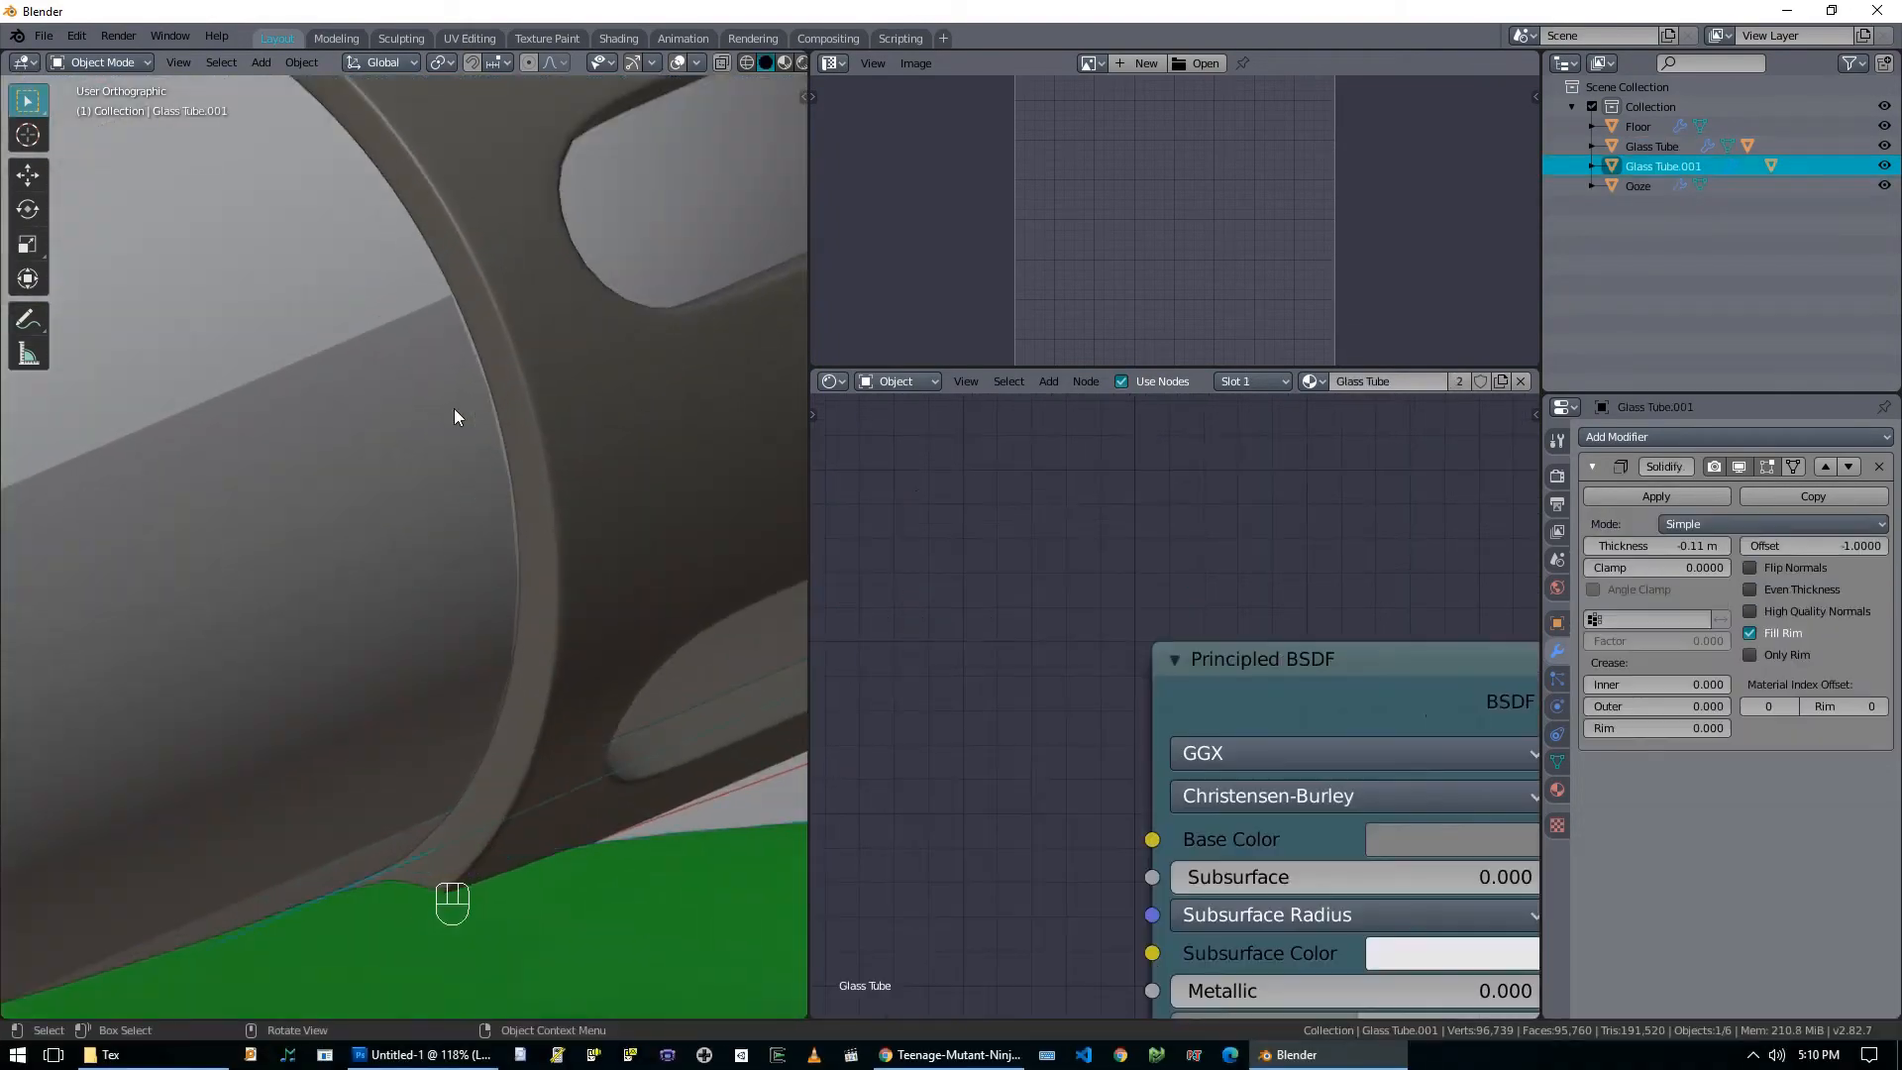
key(Tab)
scroll(490, 427, down, 5)
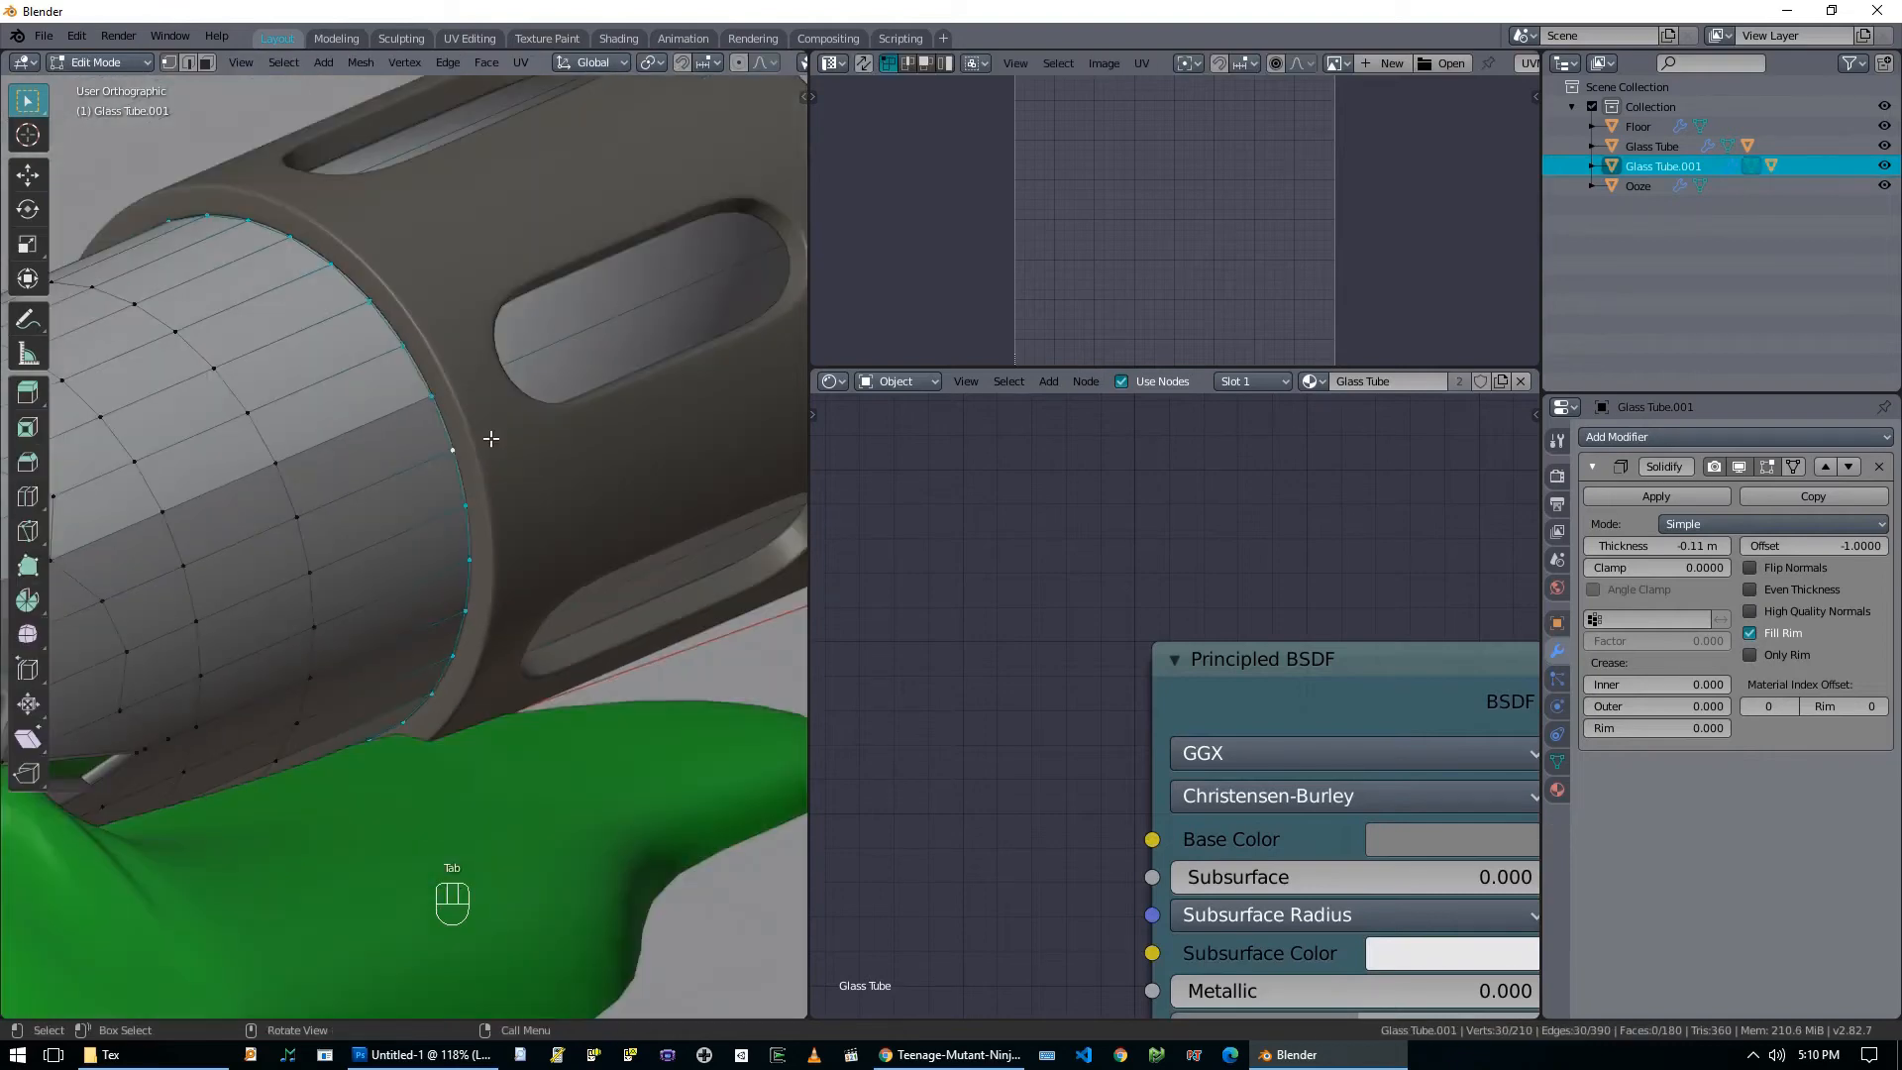
scroll(475, 456, up, 4)
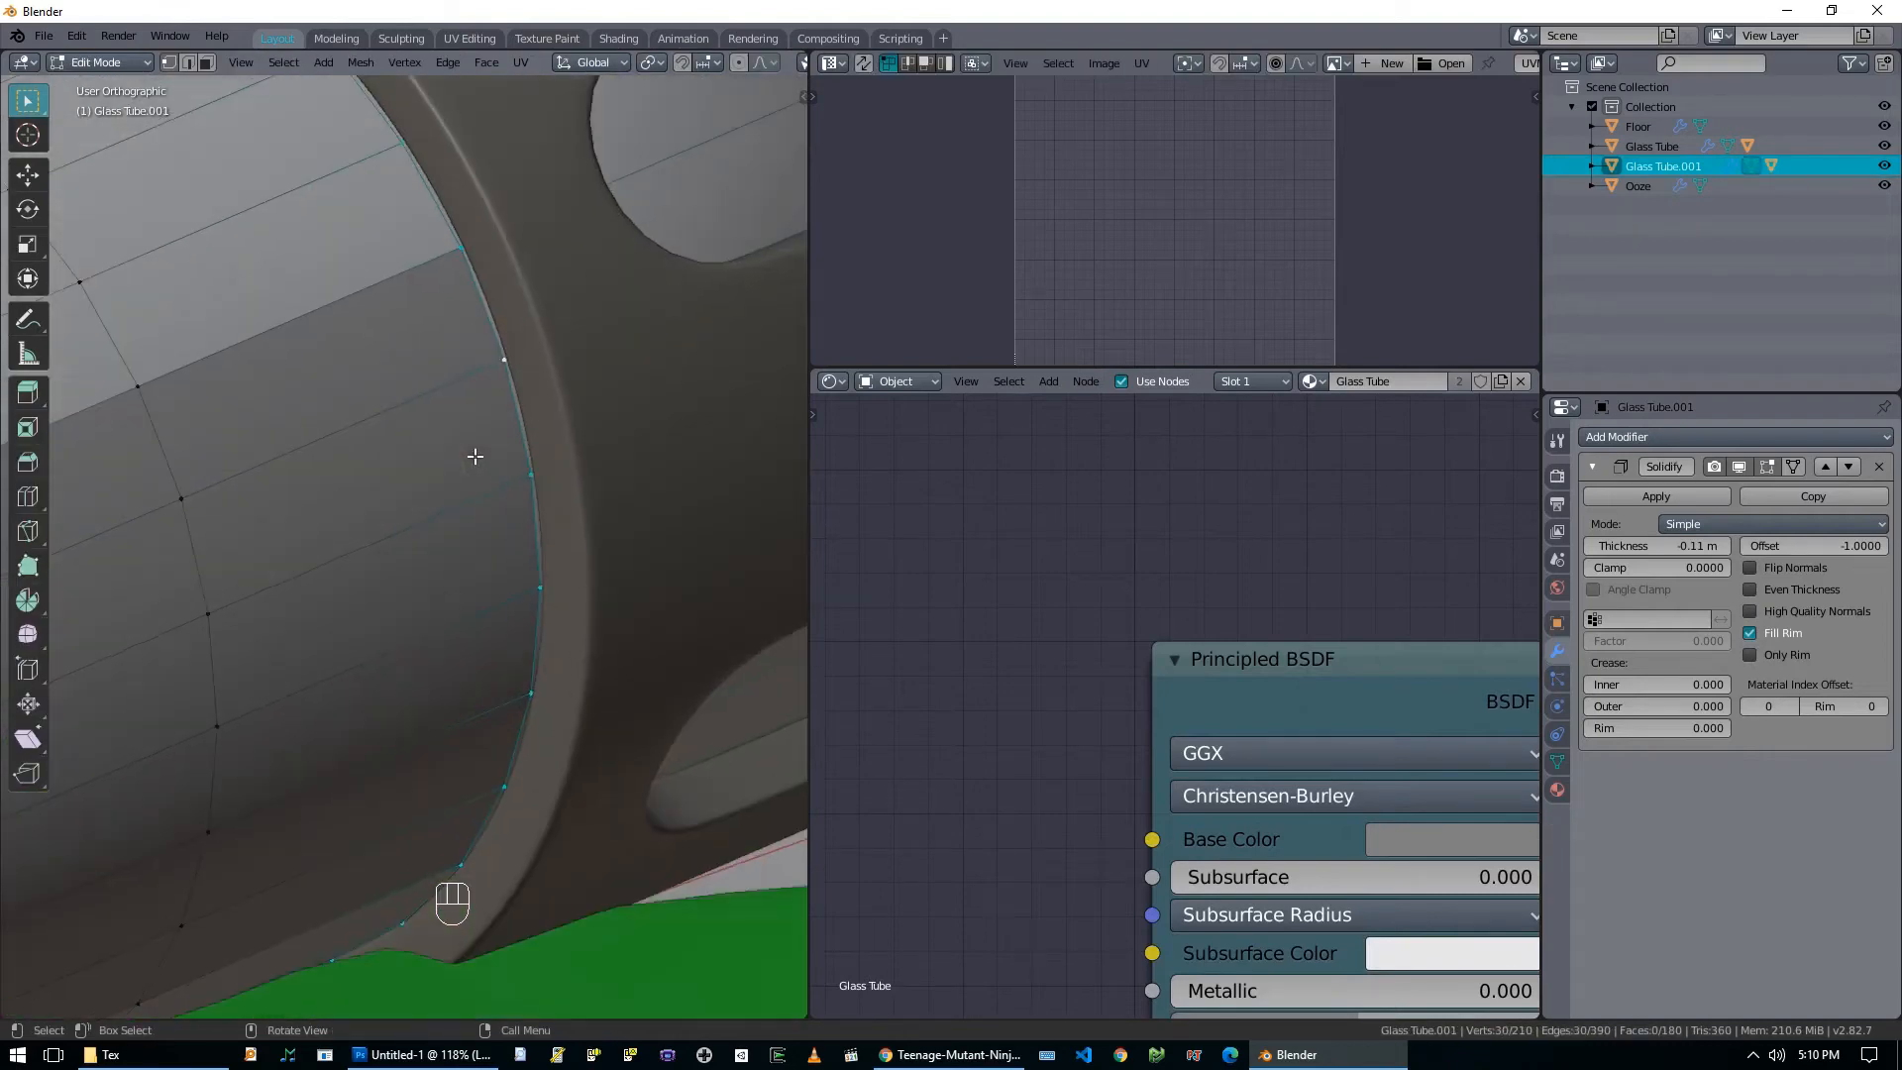
key(g)
key(g)
click(515, 484)
key(Tab)
Edge-slide the matching edge loop of the Glass Tube half at the rim of the opposite metal cap.
scroll(515, 483, down, 7)
middle_drag(515, 483, 576, 584)
scroll(424, 549, up, 1)
click(424, 549)
key(Tab)
scroll(361, 522, up, 5)
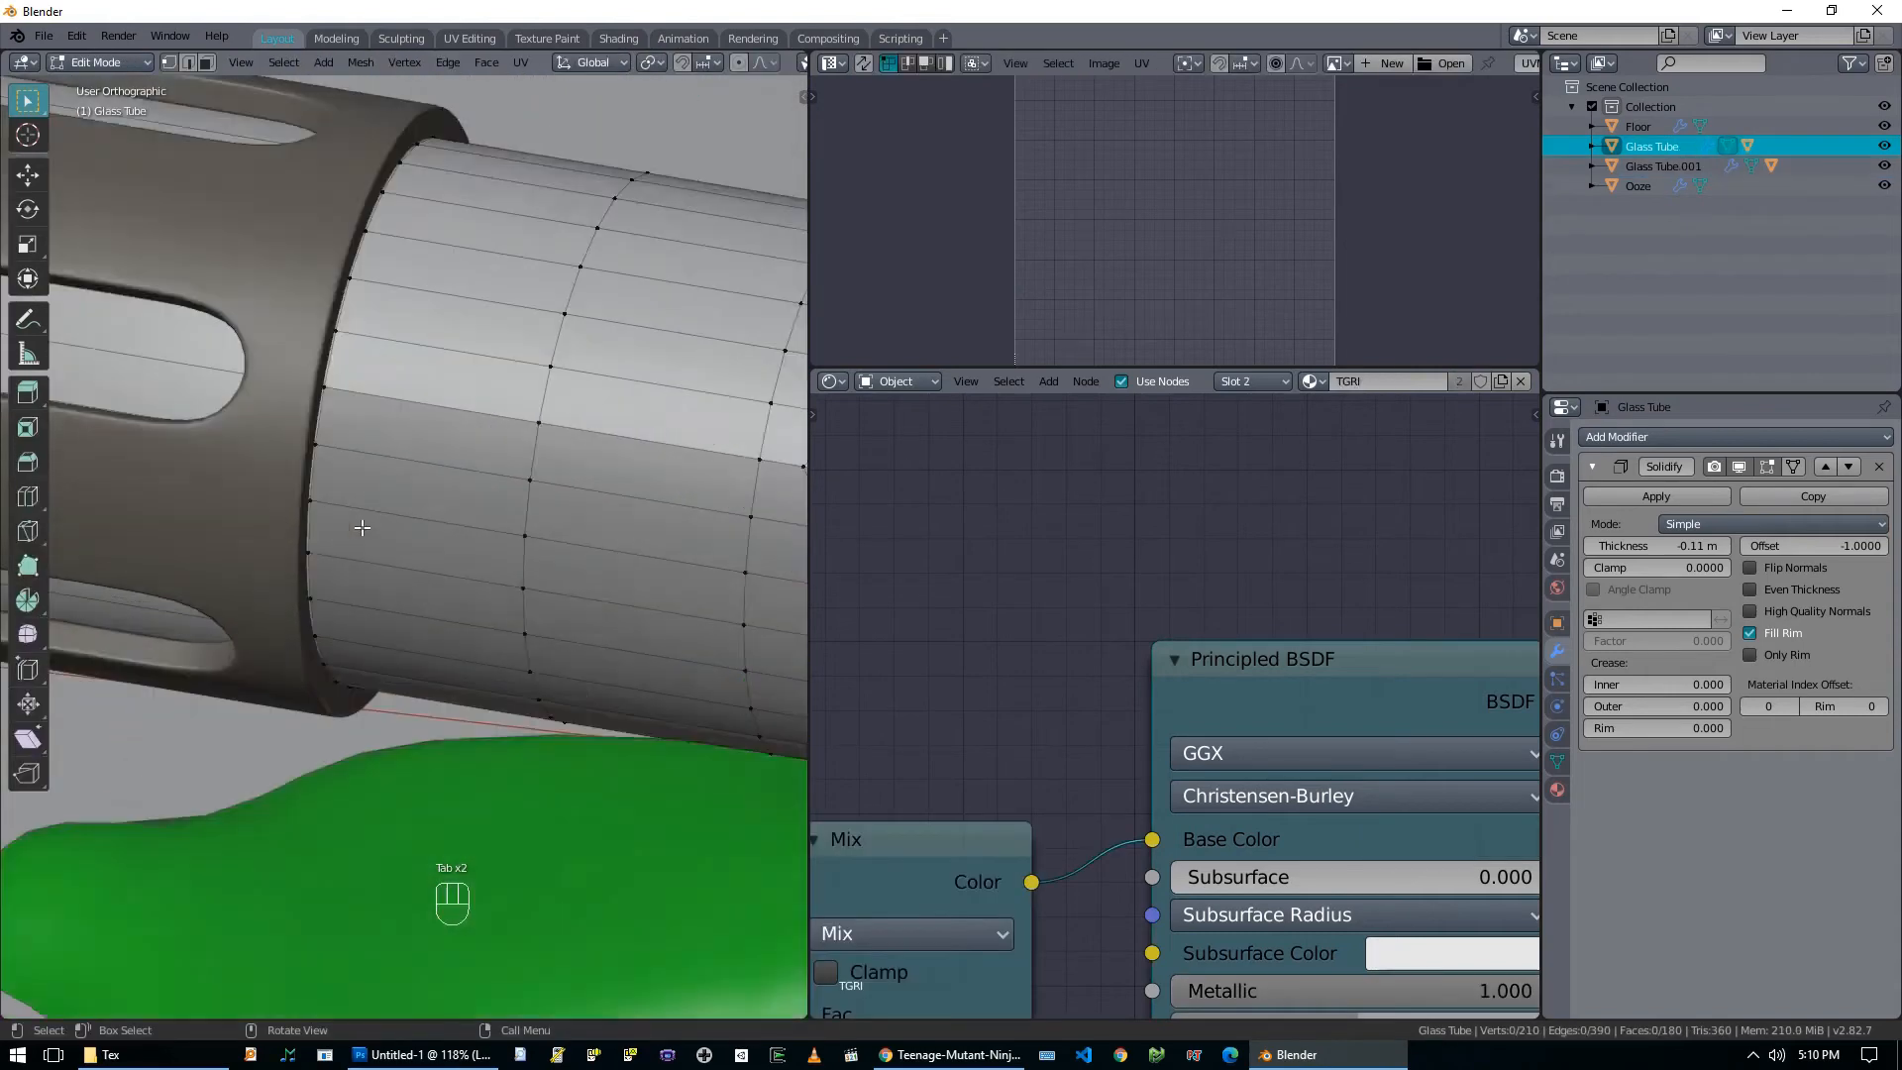
alt+click(281, 397)
scroll(397, 495, up, 4)
key(g)
key(g)
click(400, 504)
key(Tab)
Check the cap joints and the cracked glass in Rendered shading from several angles.
scroll(406, 516, down, 6)
middle_drag(418, 532, 532, 537)
key(z)
click(528, 434)
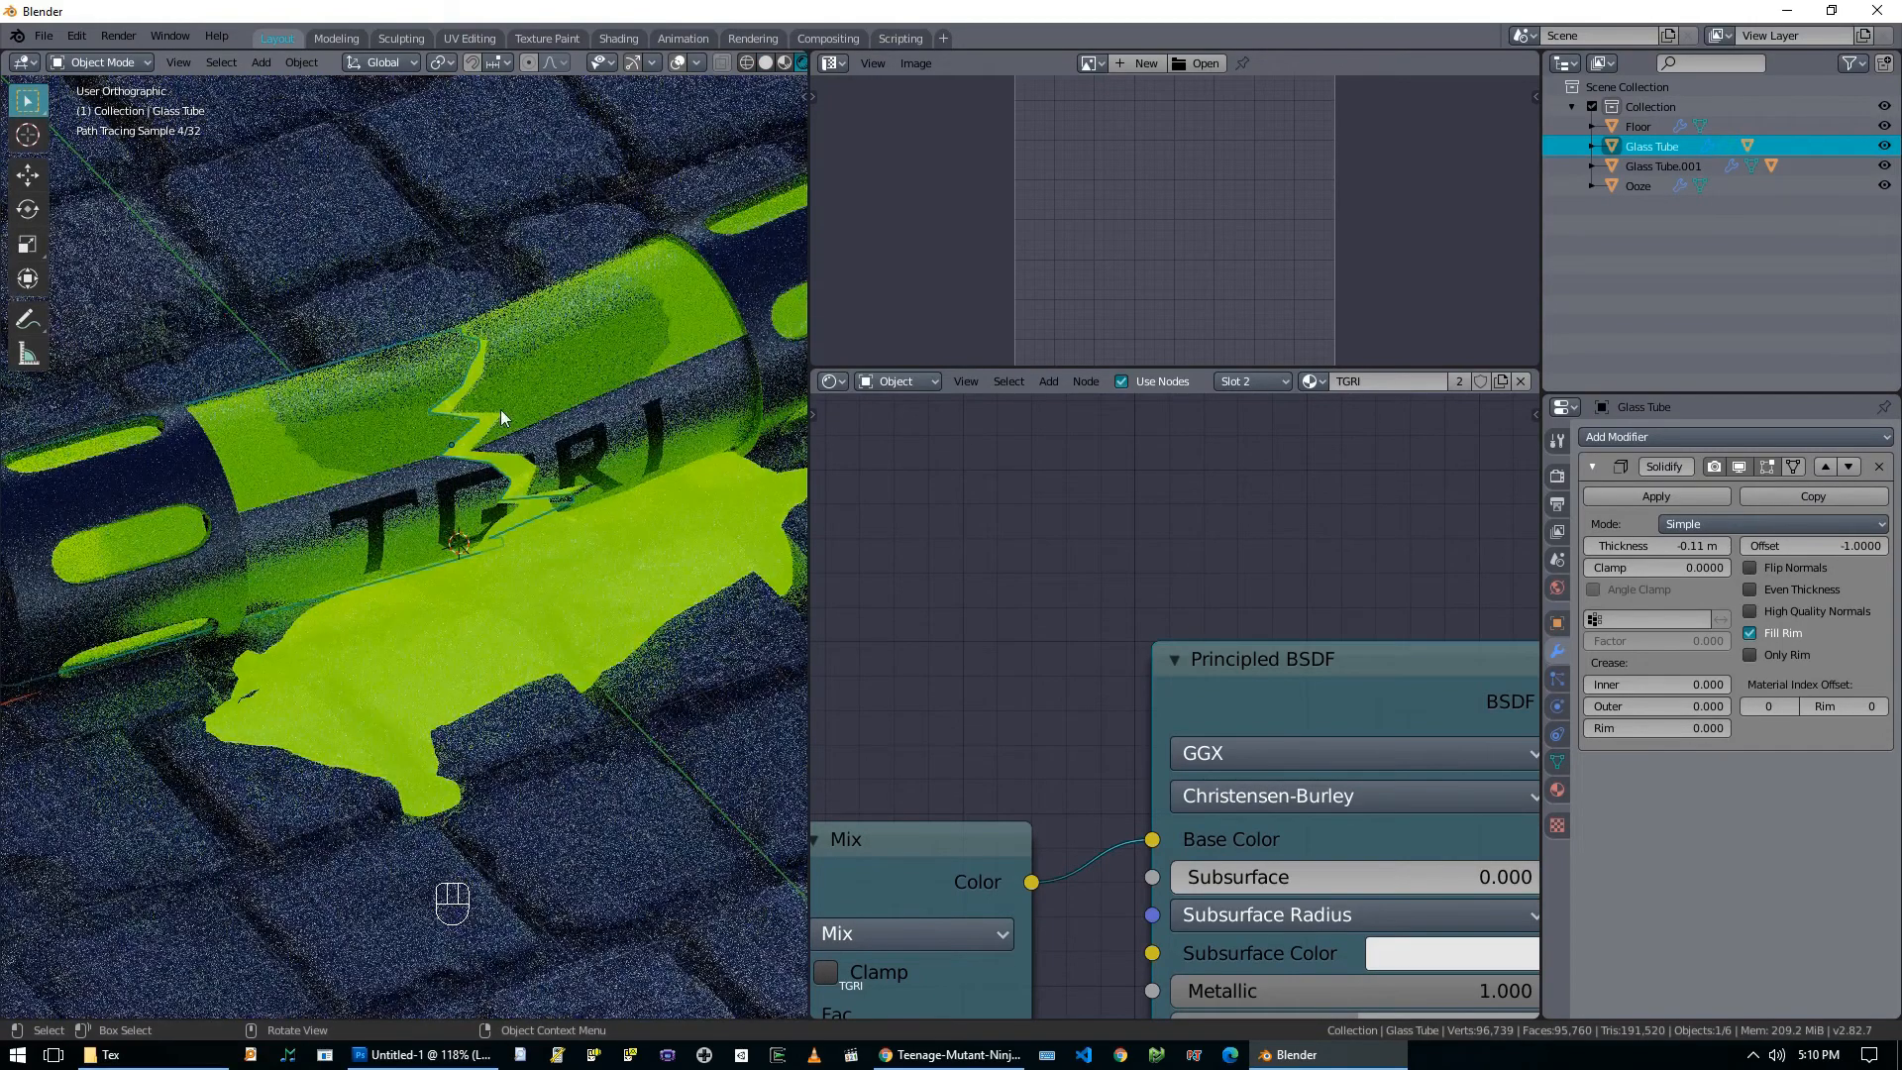
middle_drag(561, 389, 508, 359)
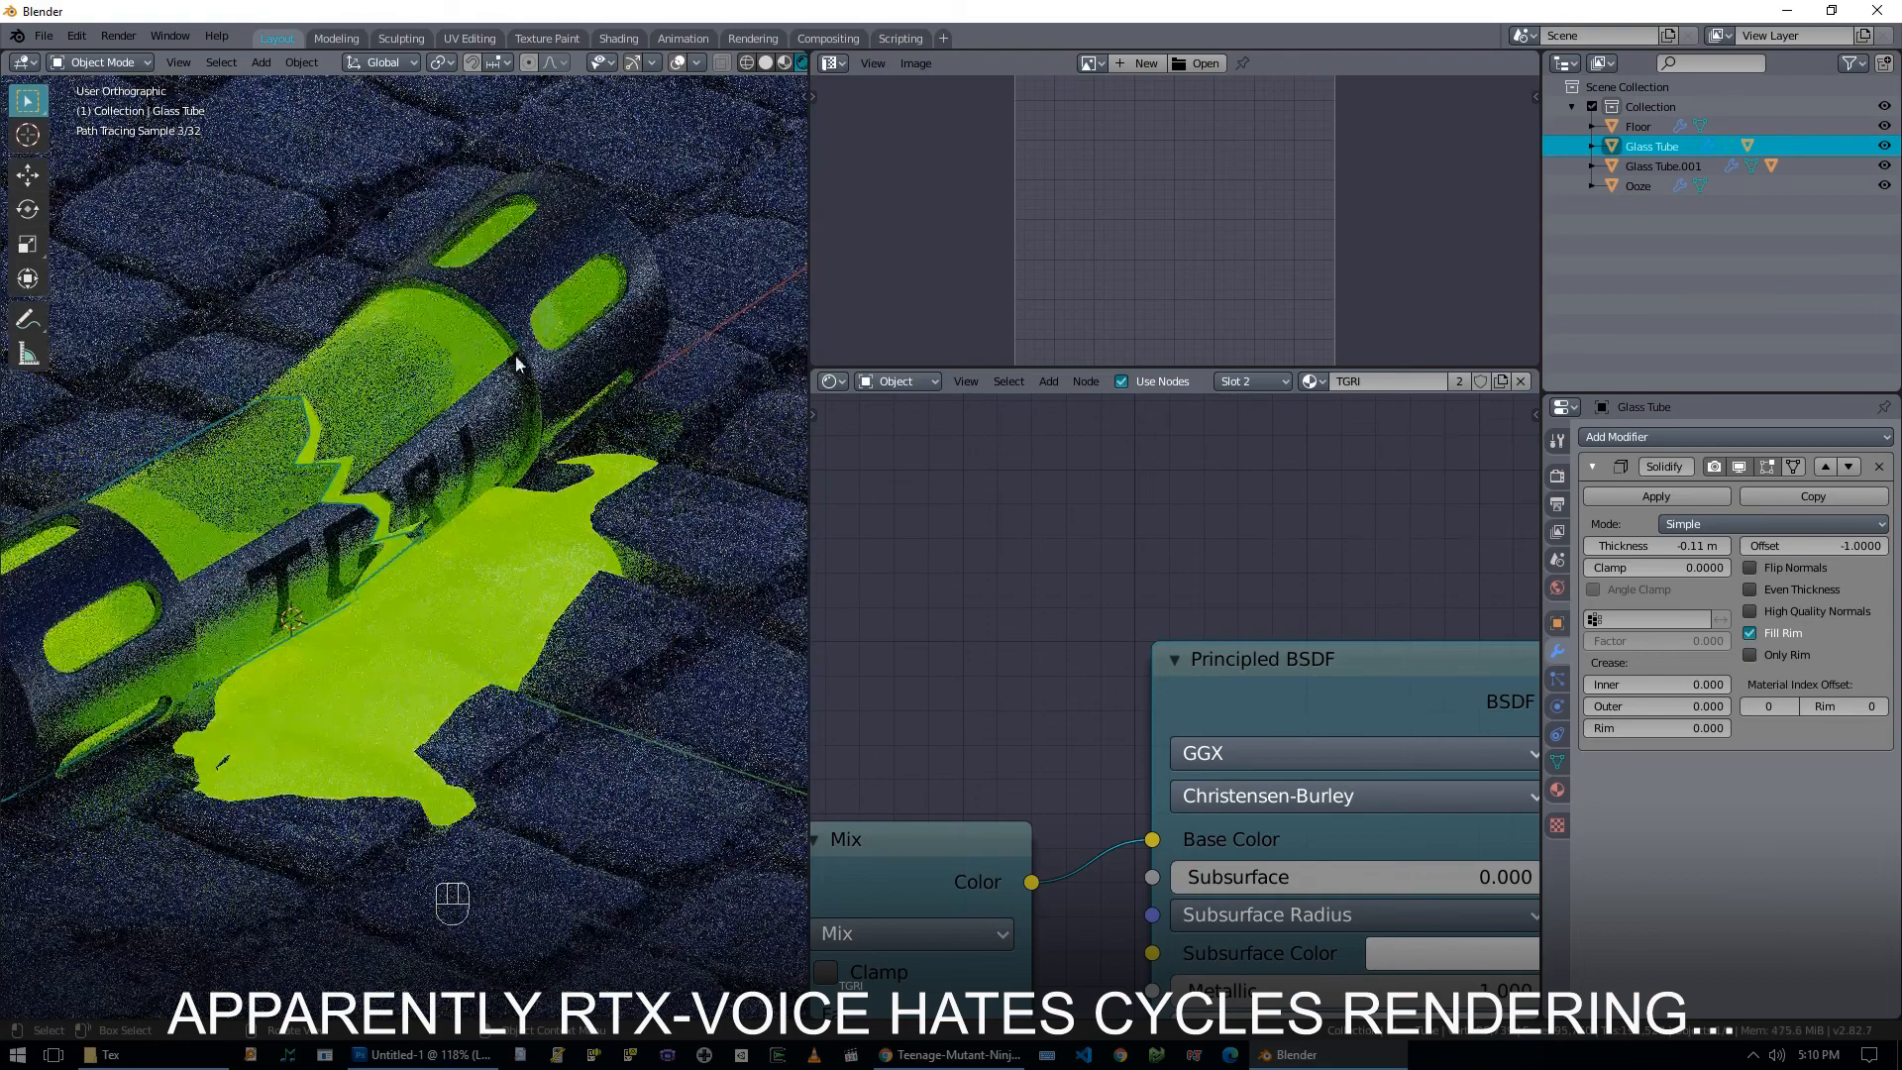
Switch to wireframe display and apply the Solidify modifiers on Glass Tube.001 and Glass Tube.
key(z)
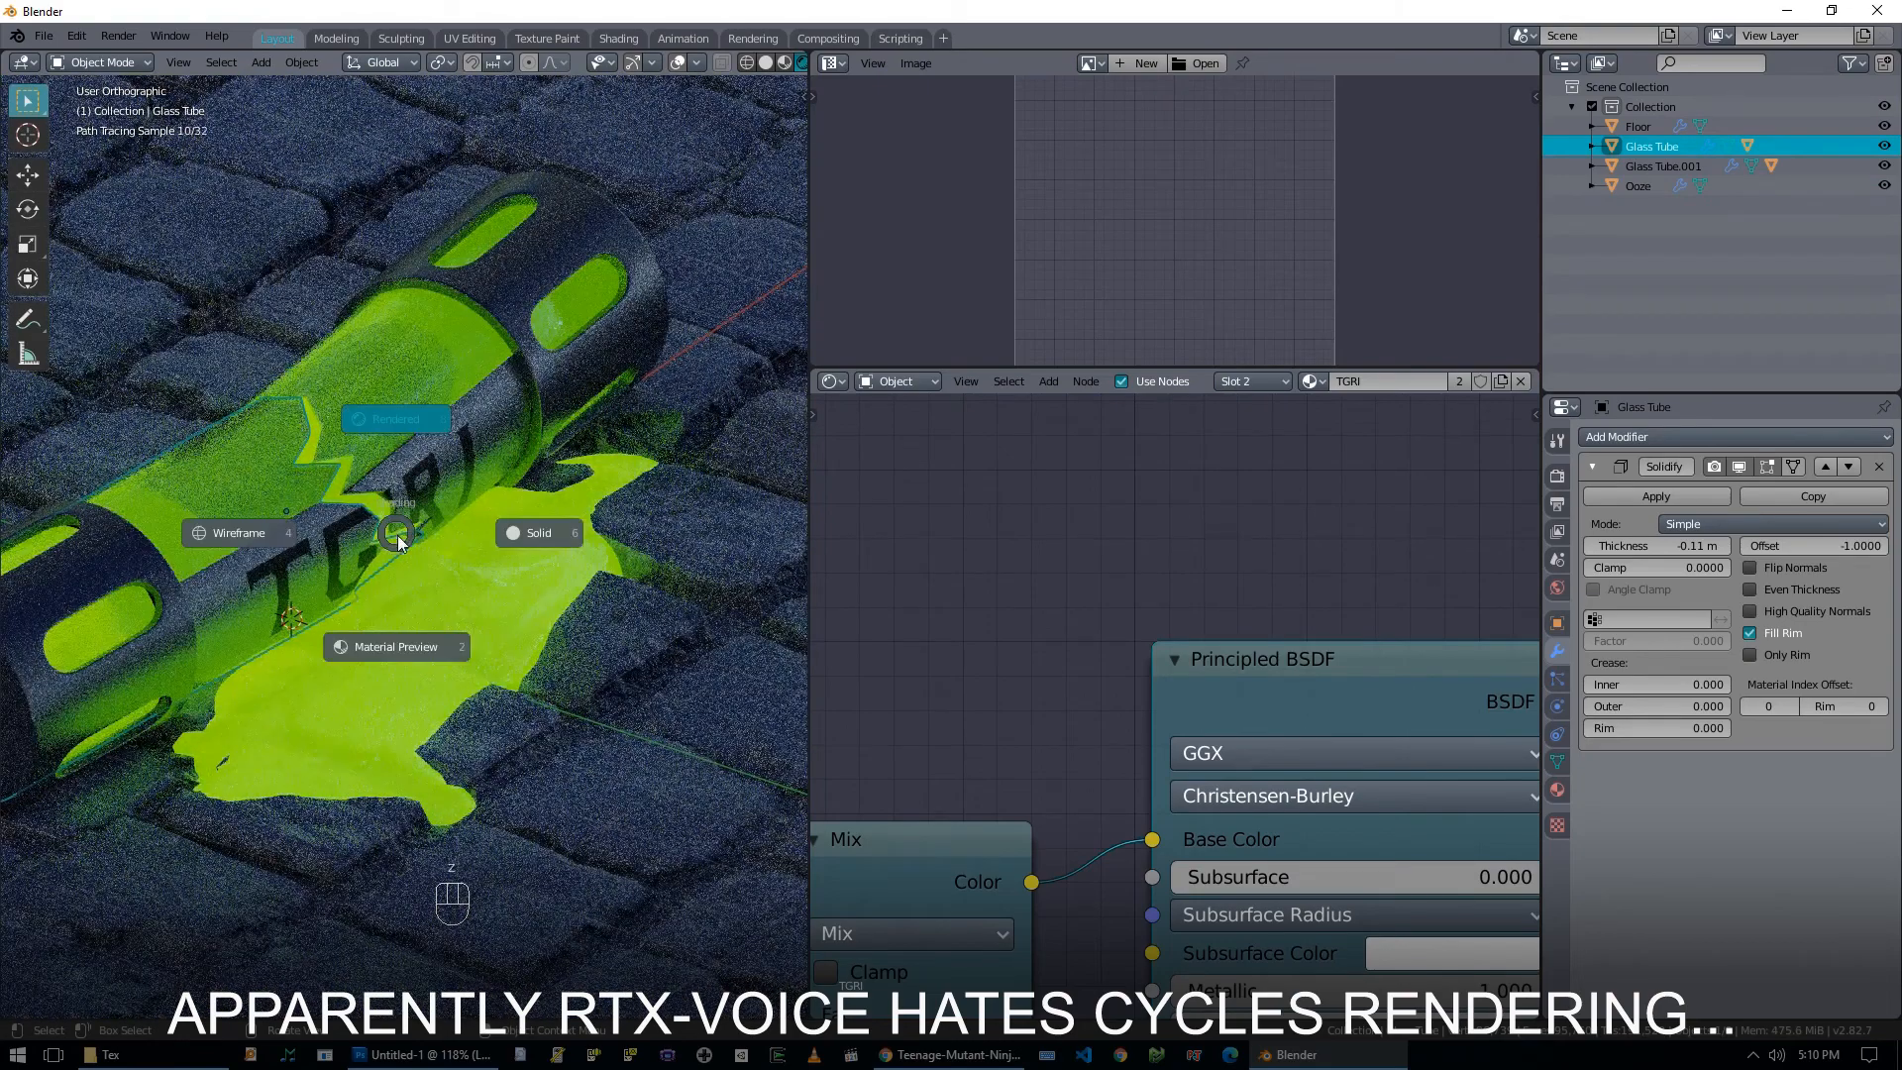
click(248, 537)
scroll(348, 505, up, 5)
key(alt+z)
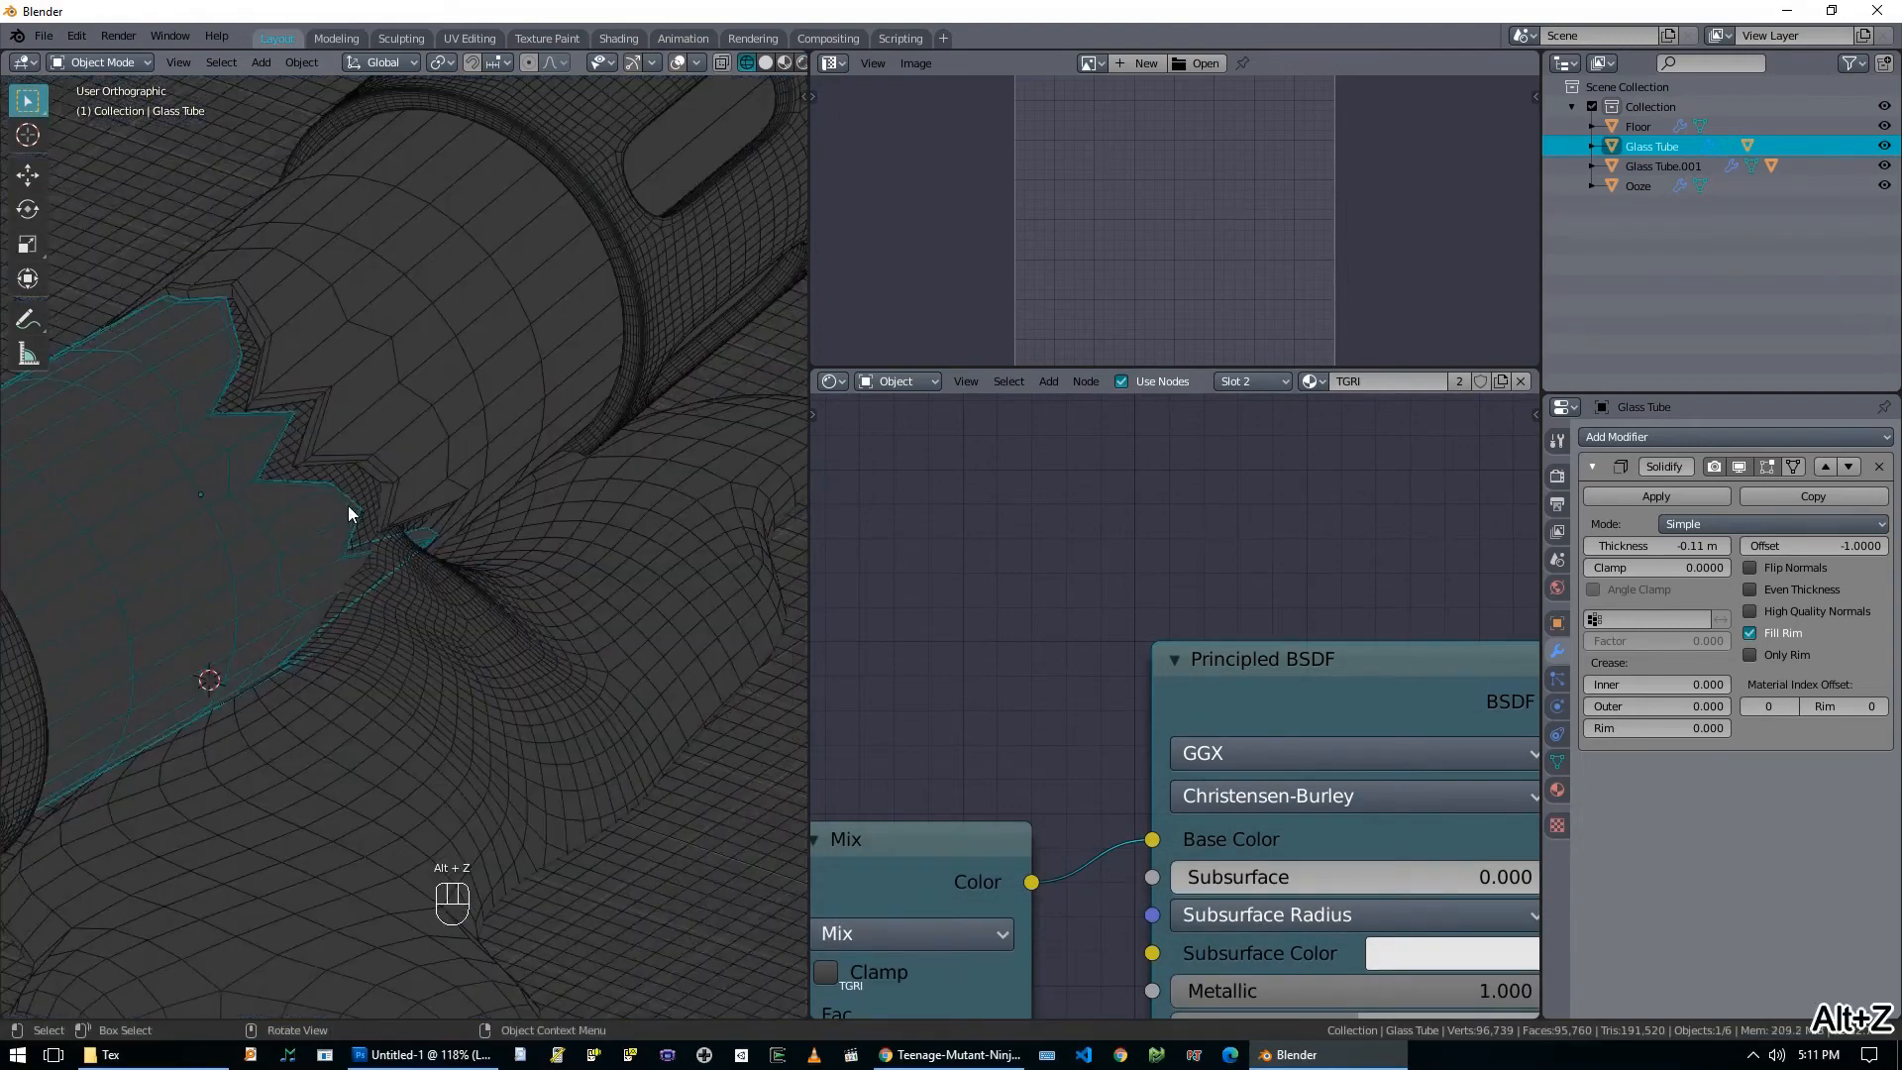
click(383, 464)
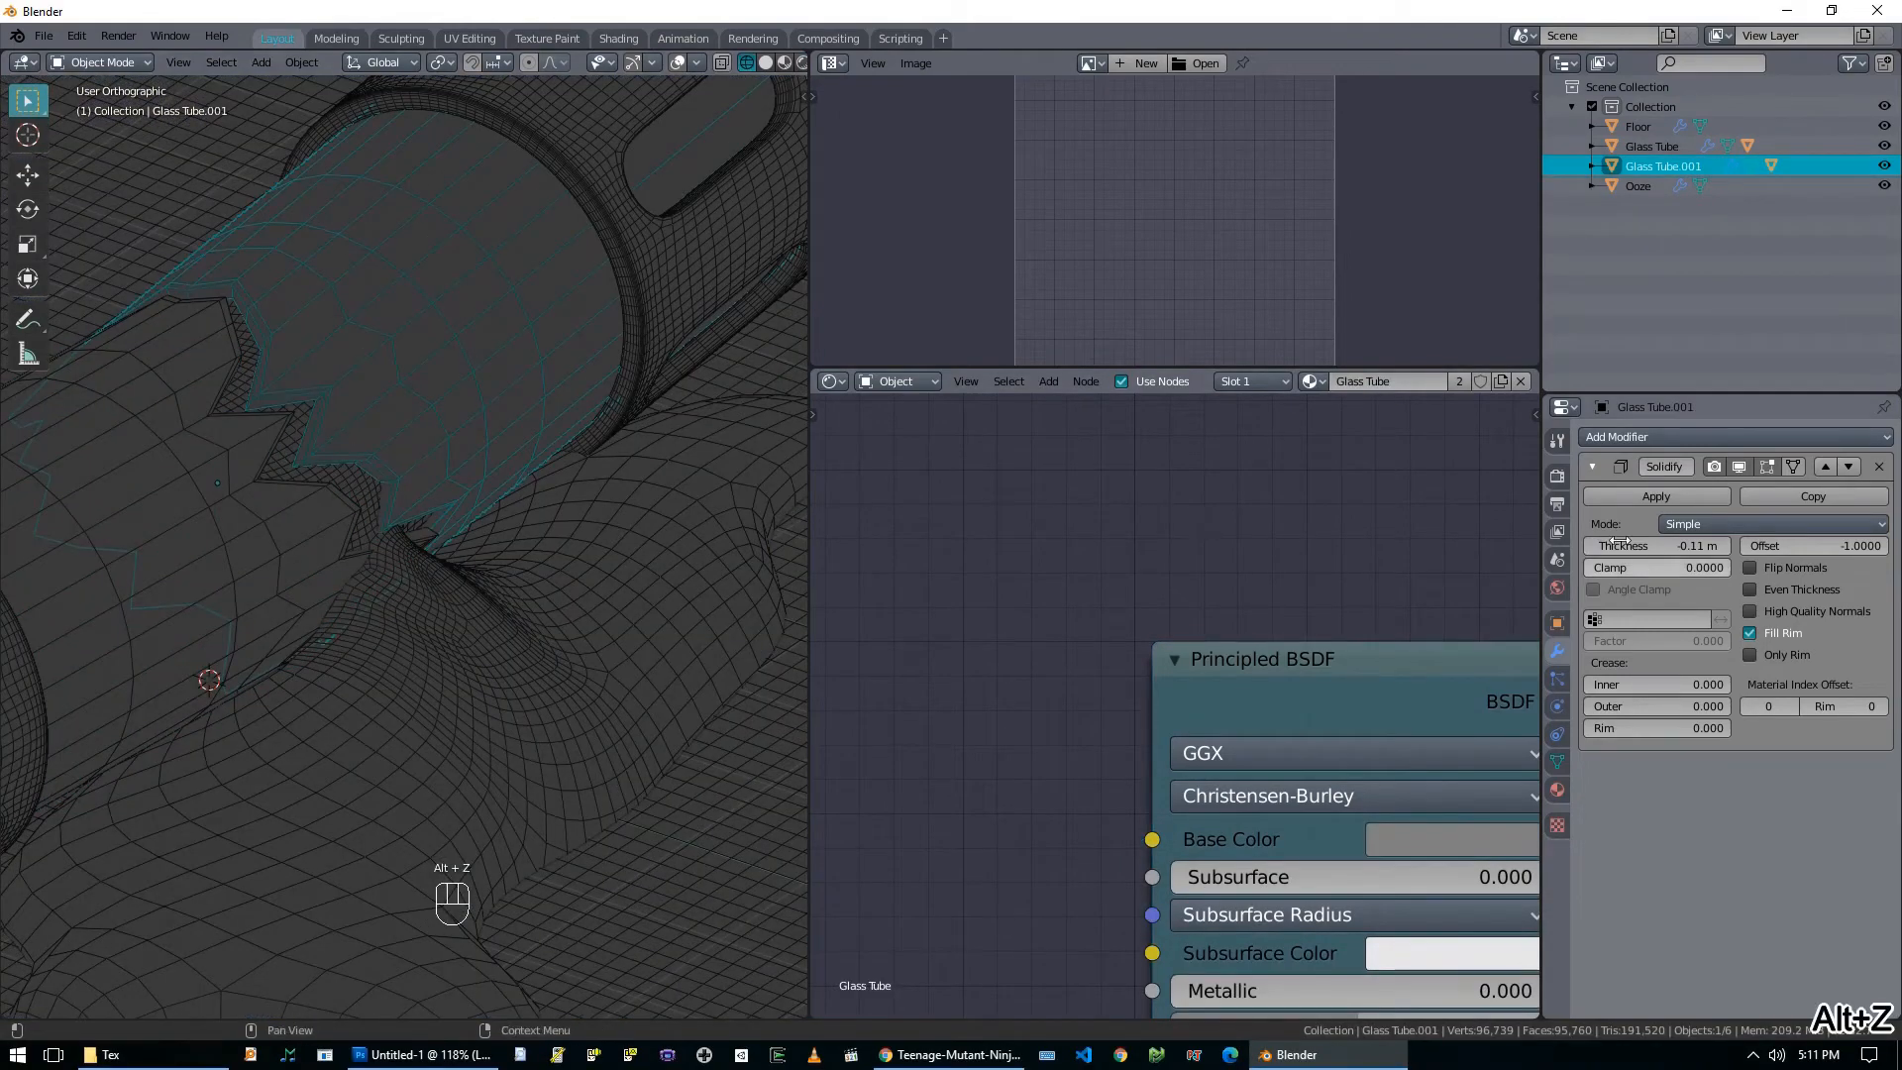
click(432, 592)
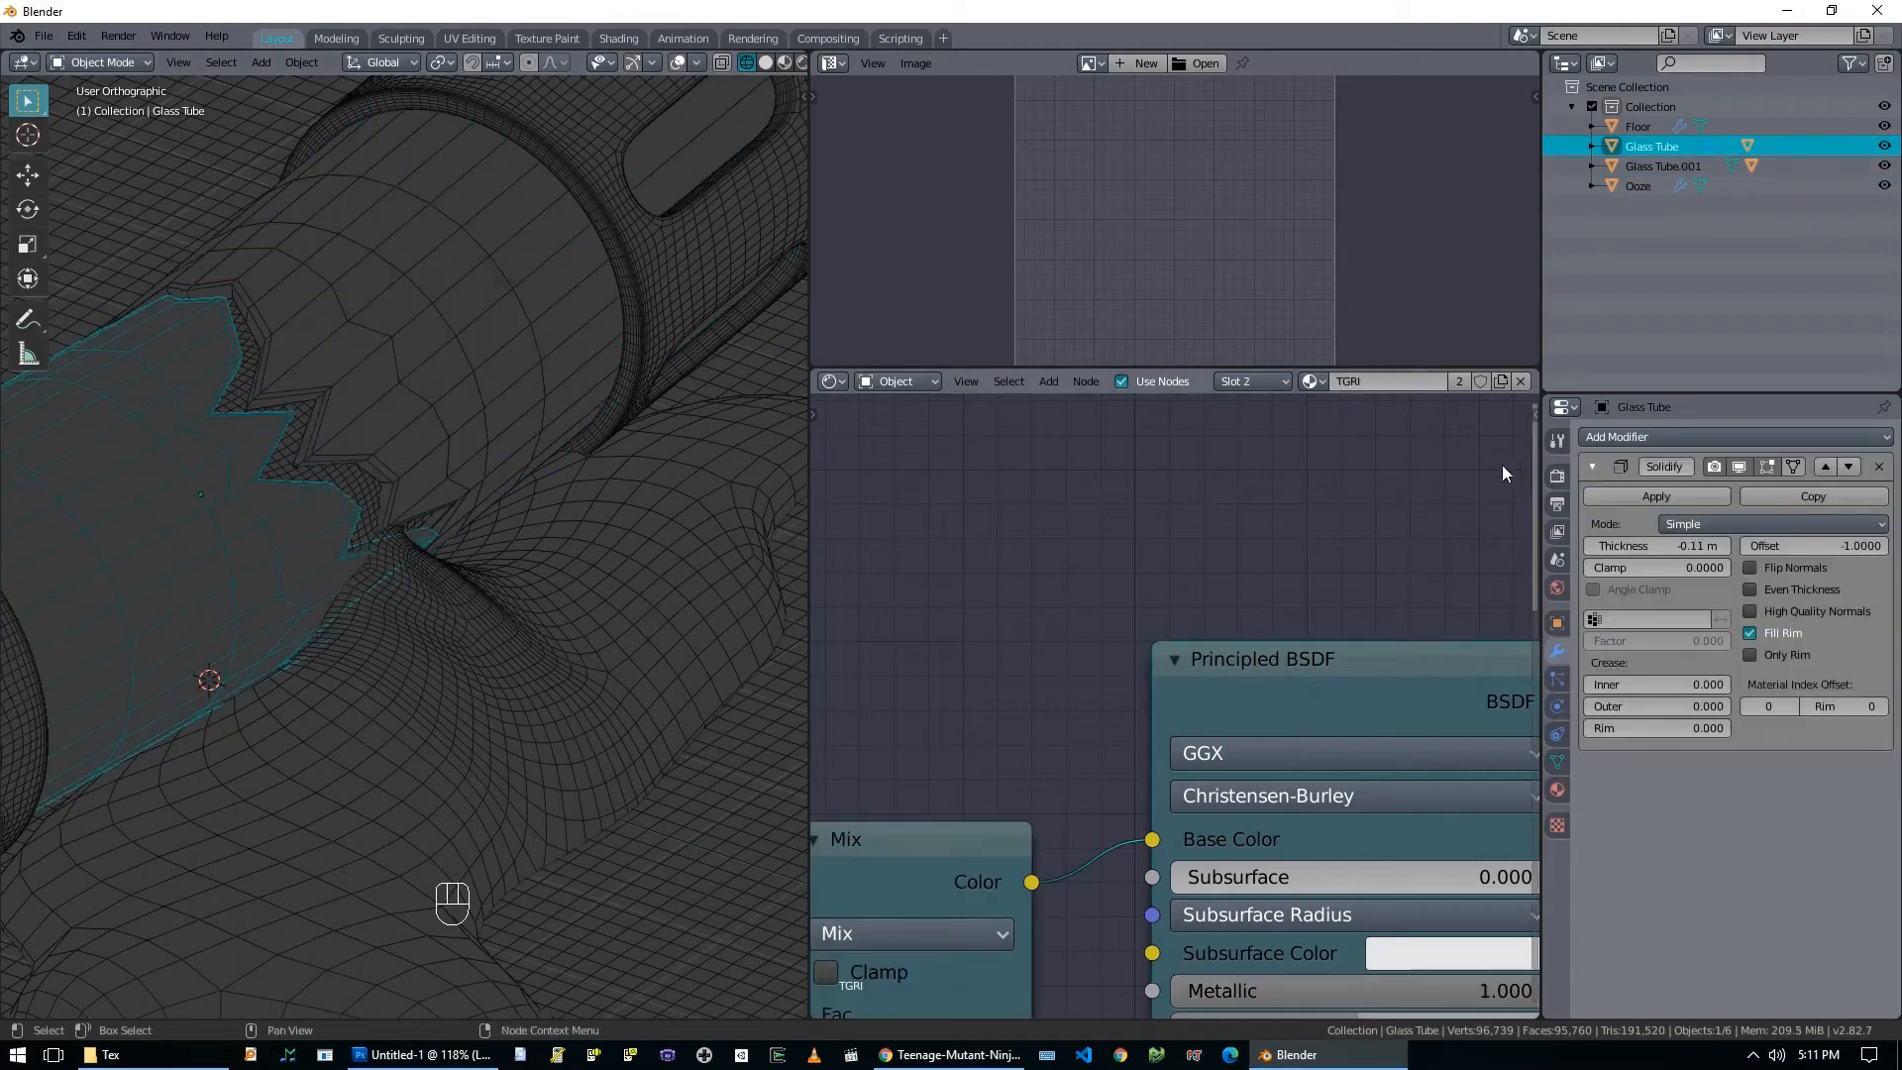
click(1591, 495)
key(alt+z)
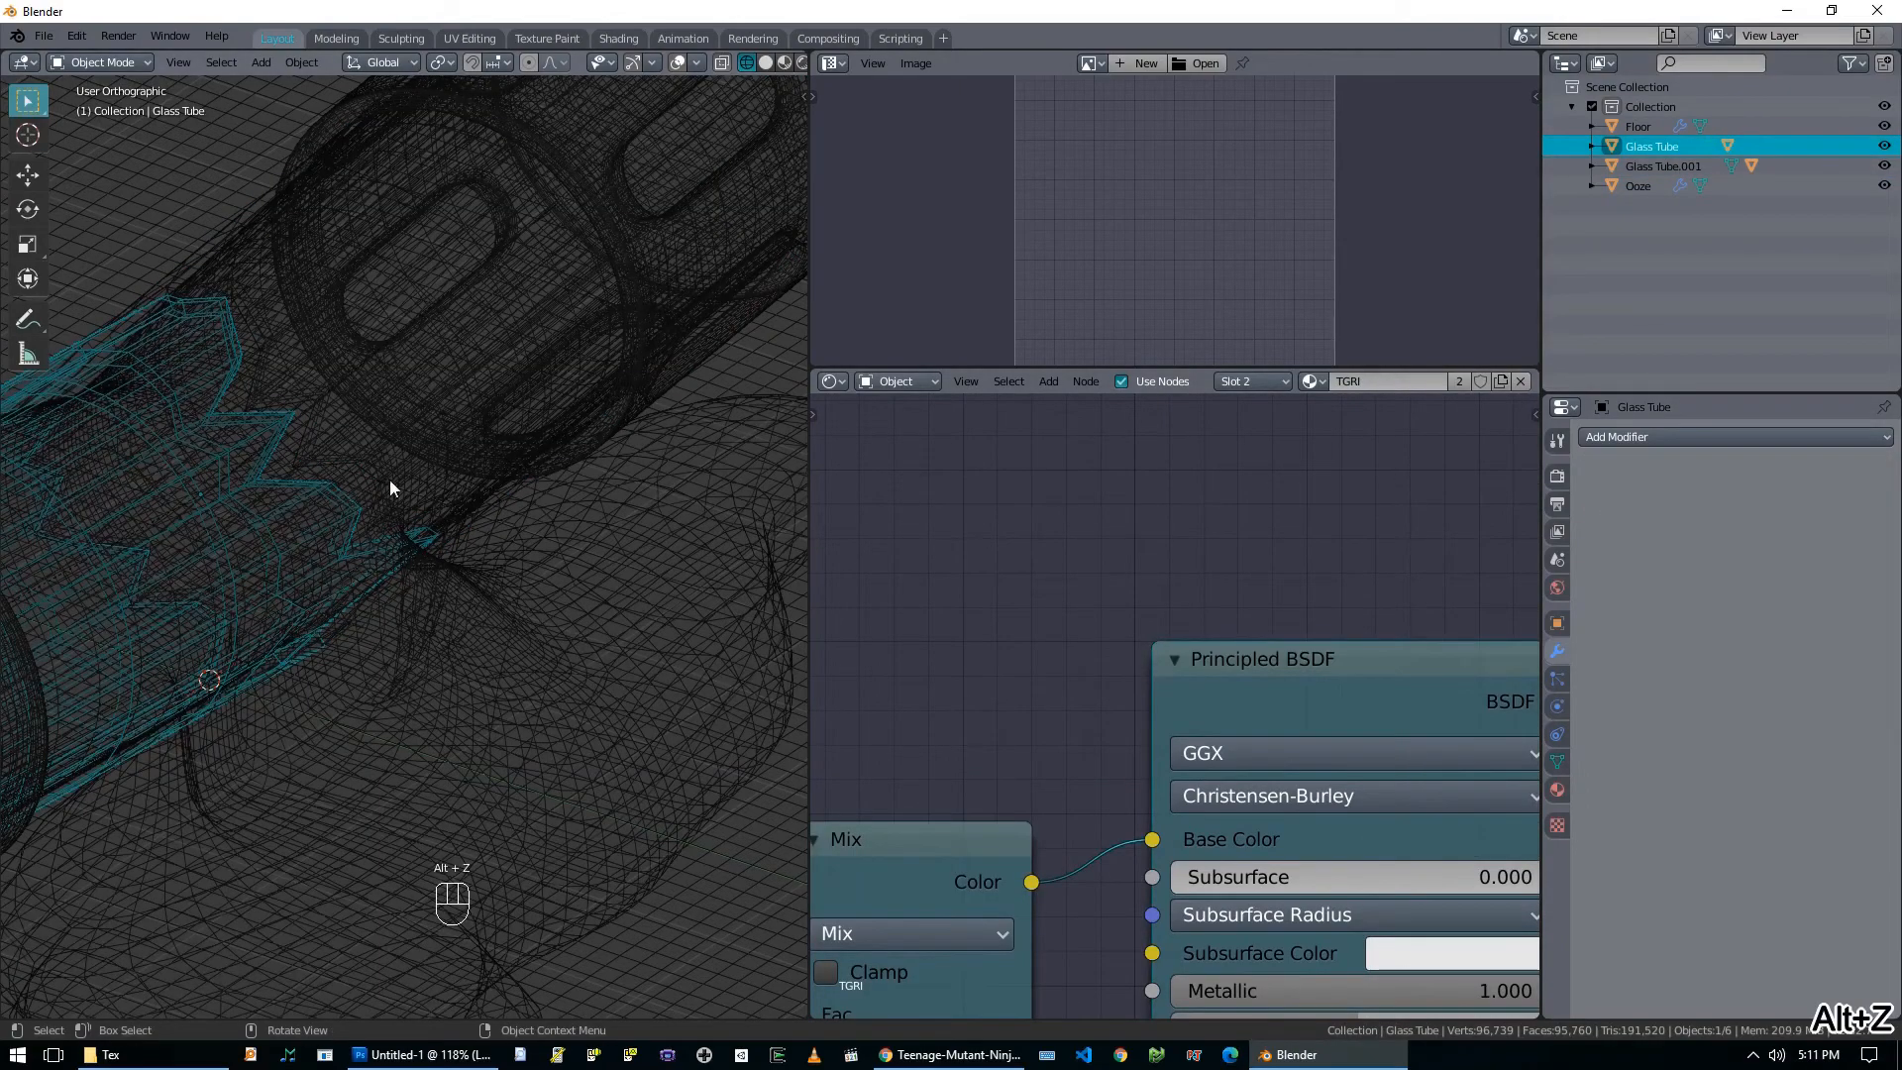
scroll(396, 475, down, 5)
shift+click(311, 405)
scroll(453, 475, up, 2)
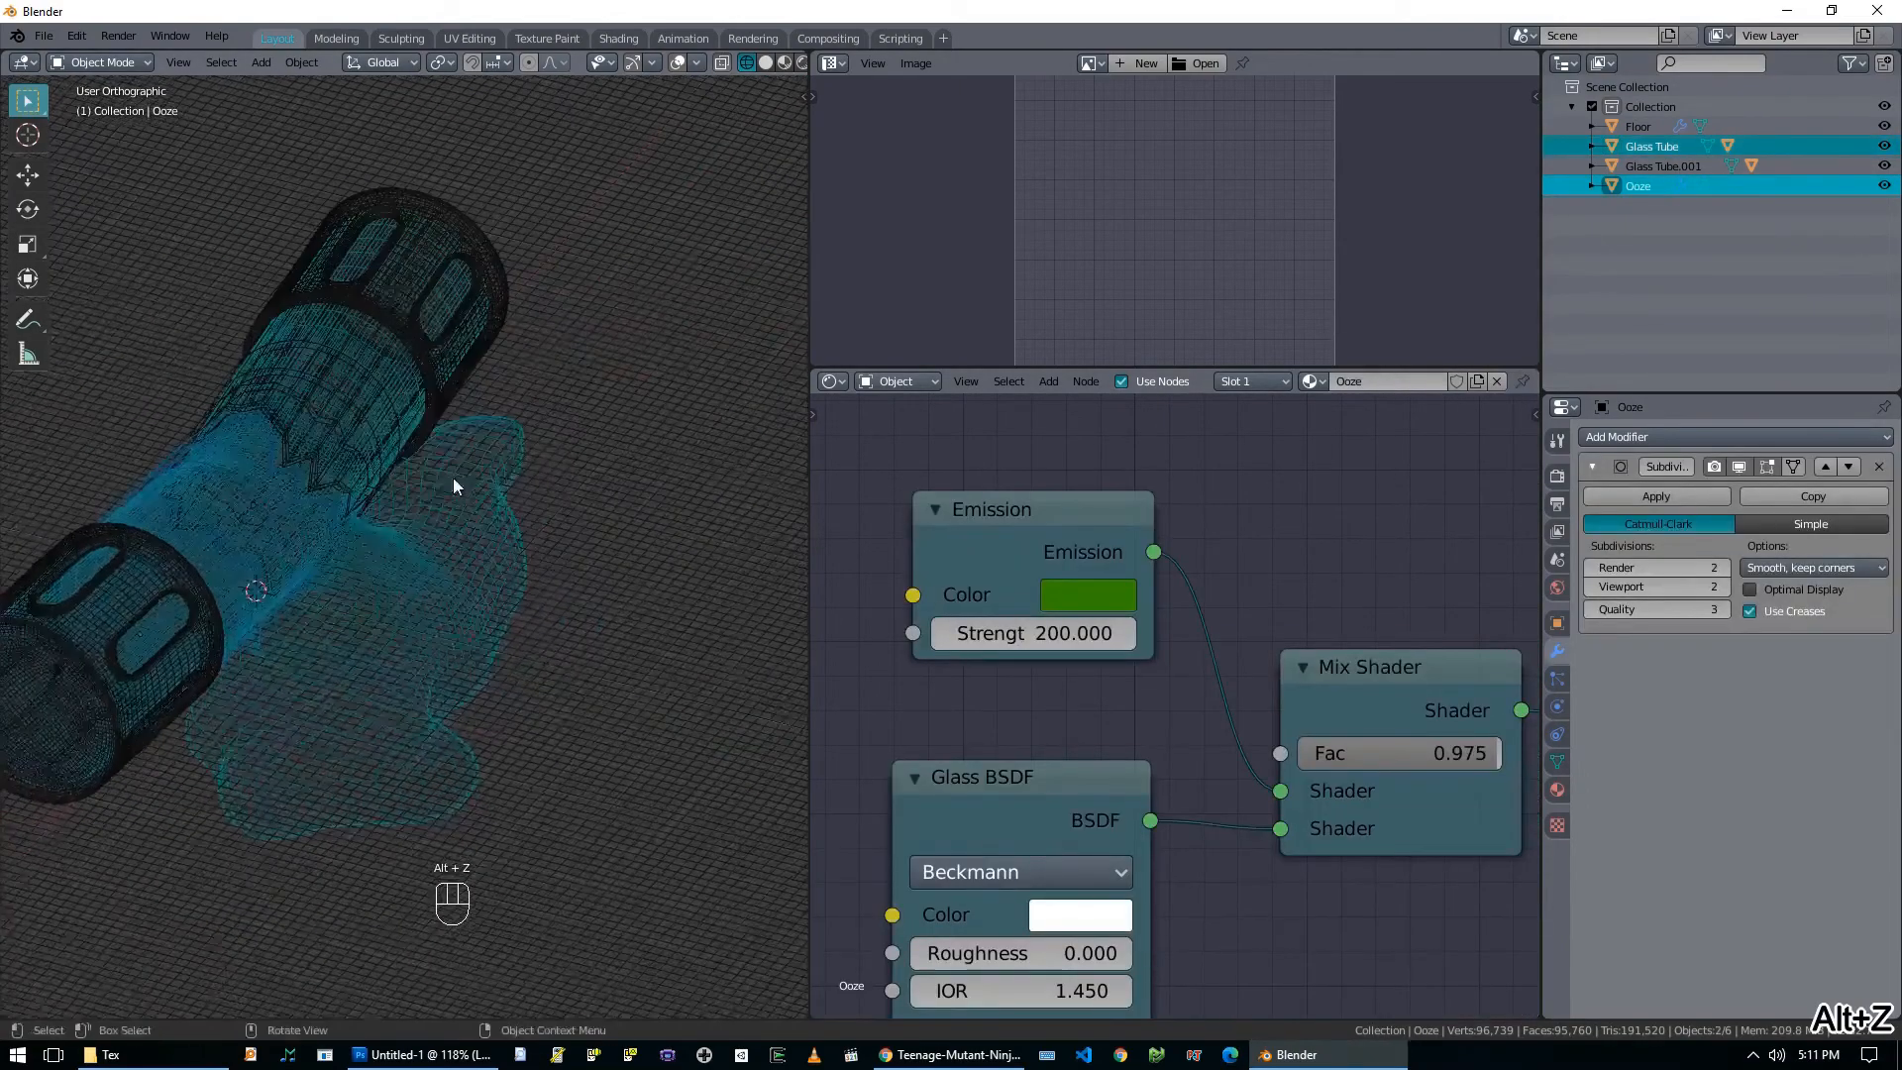
click(284, 466)
shift+click(269, 472)
middle_drag(347, 496, 279, 514)
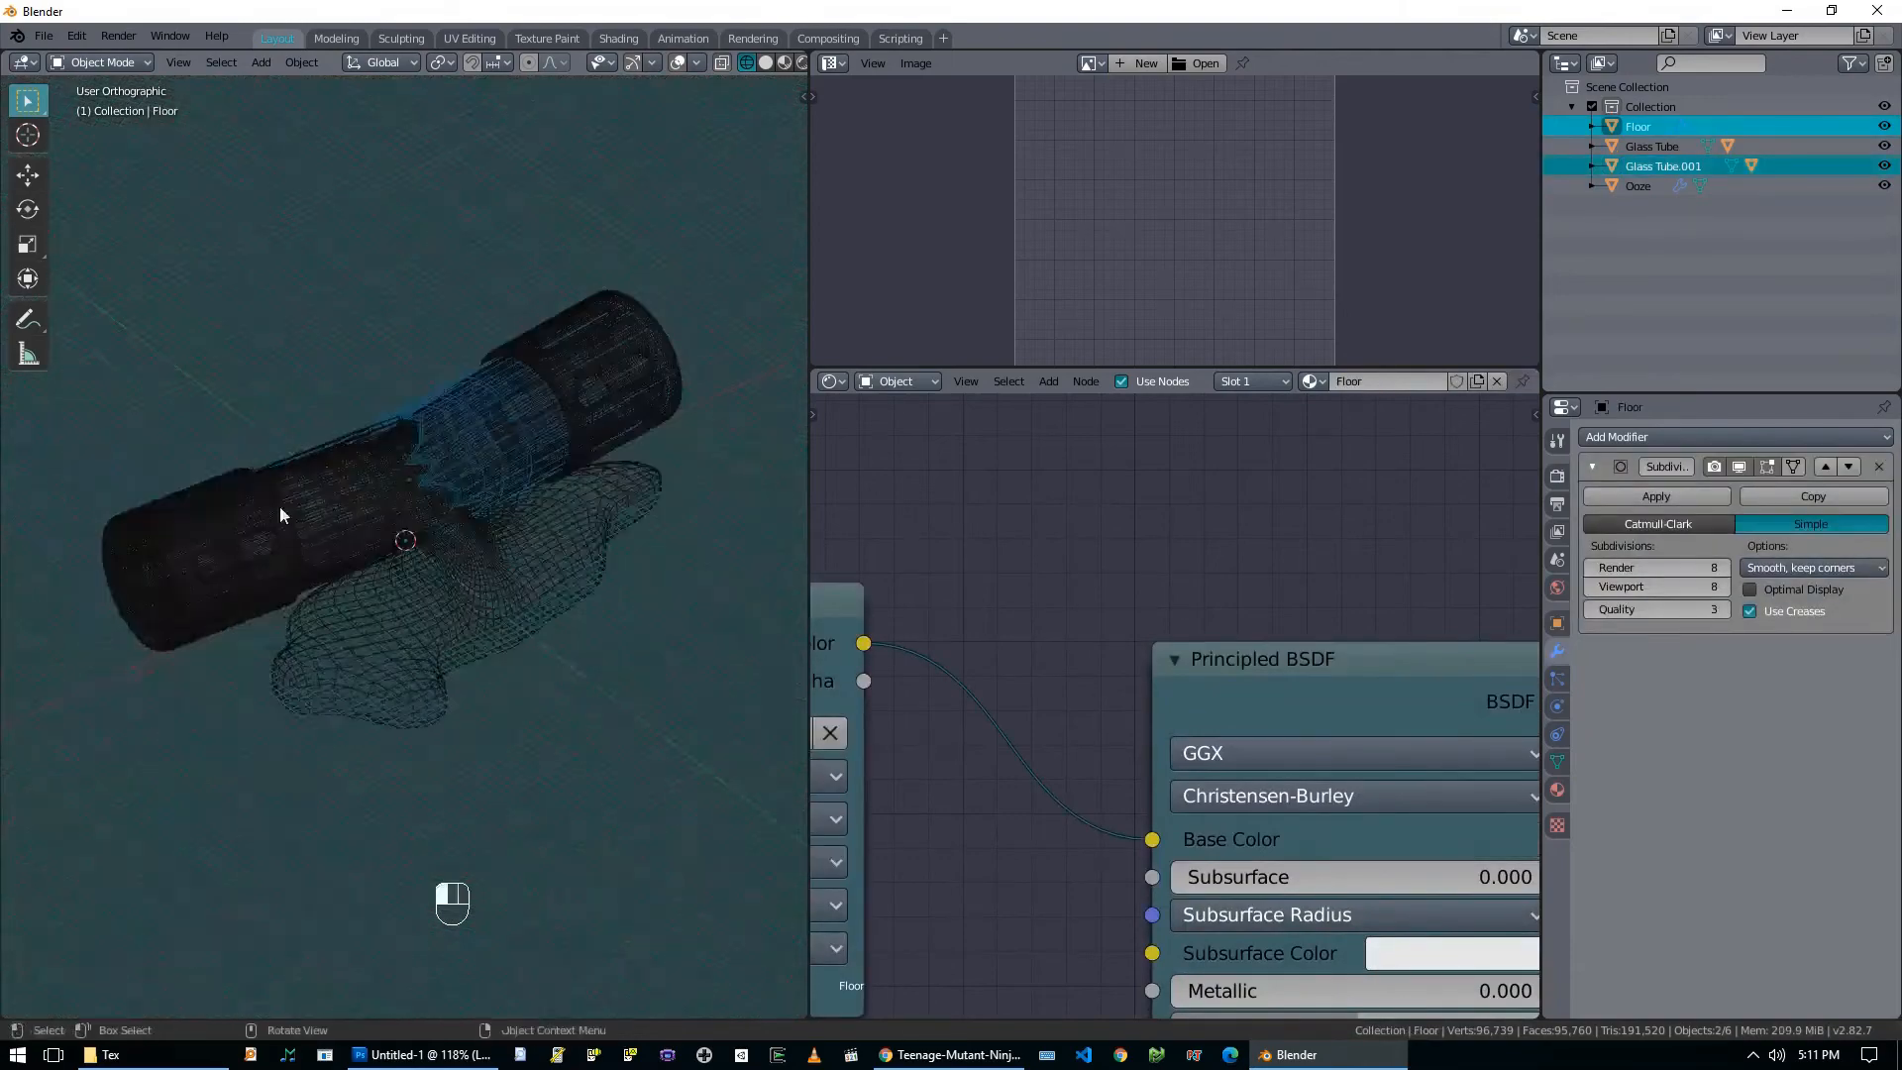
click(459, 456)
shift+click(464, 450)
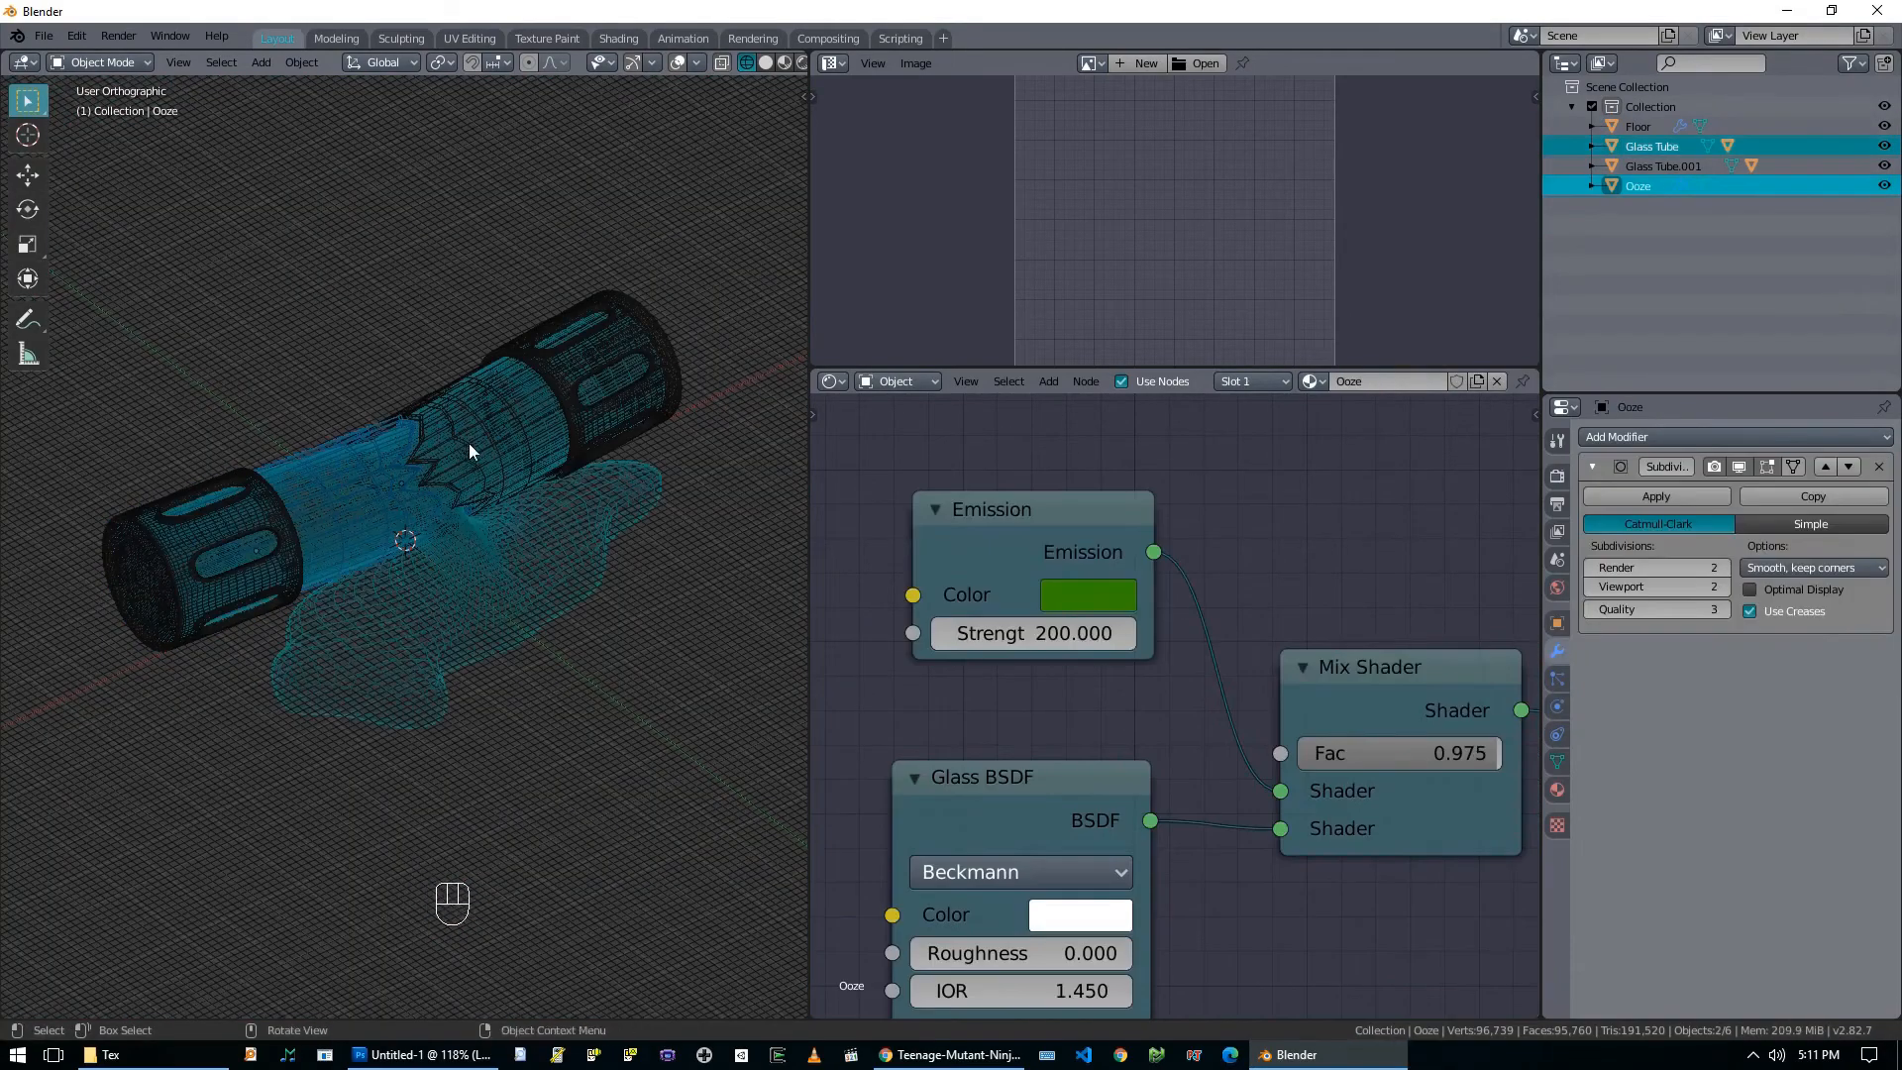
Isolate Glass Tube and Glass Tube.001 in local view and display their jagged break in Material Preview.
scroll(515, 385, up, 4)
click(384, 418)
key(alt+z)
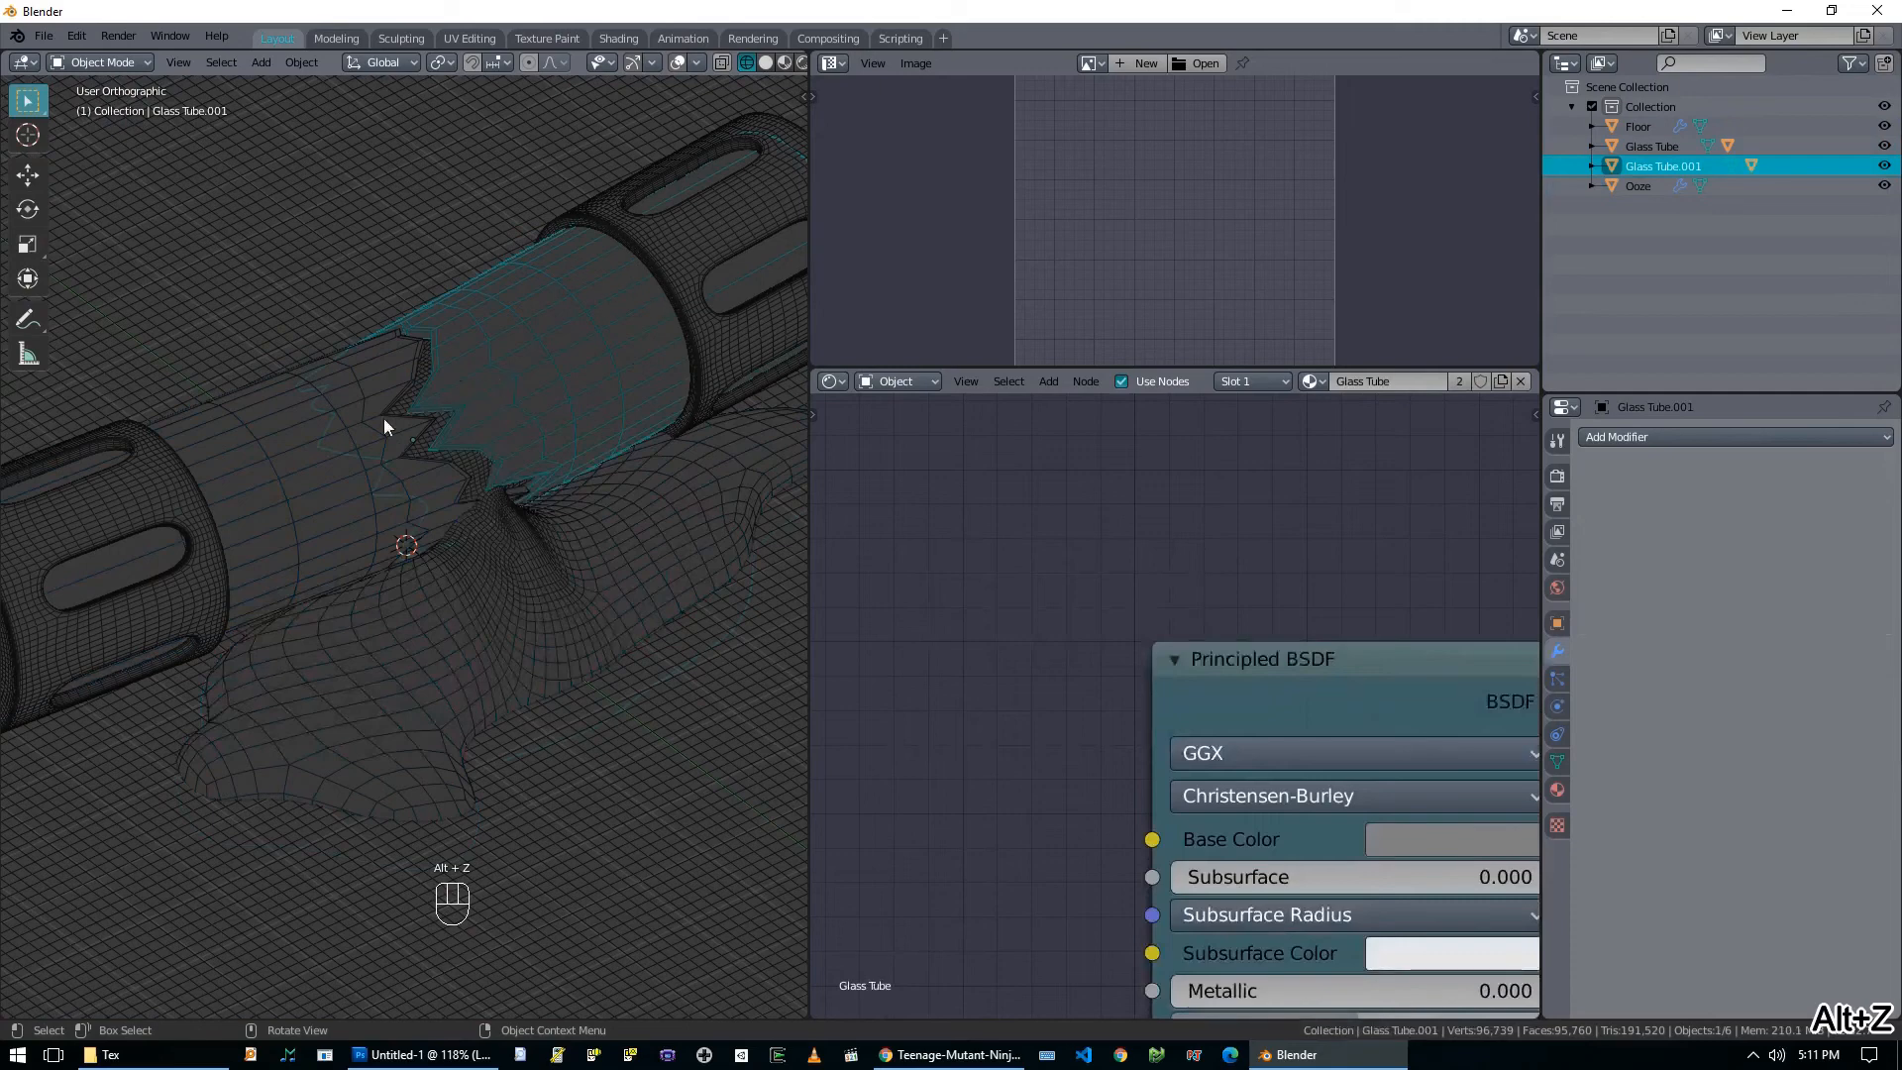
shift+click(305, 444)
key(KP_Divide)
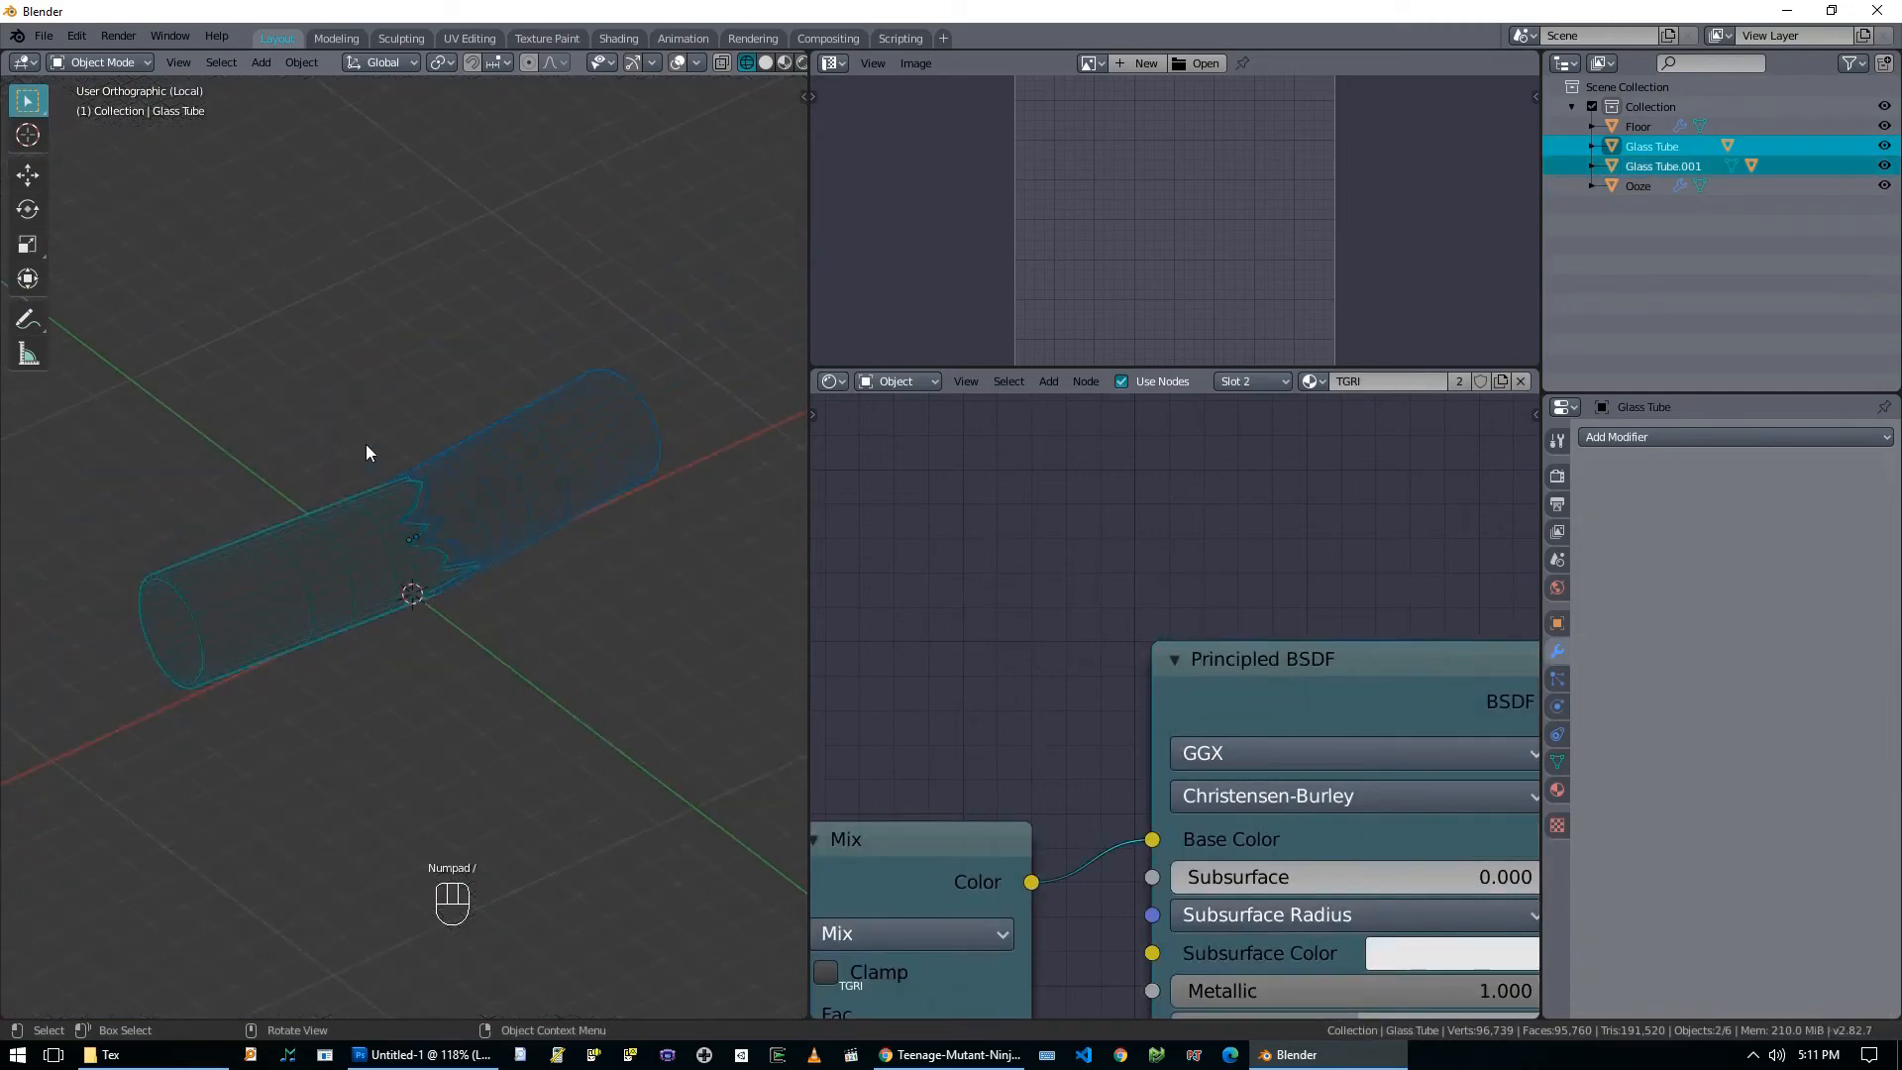
middle_drag(662, 417, 374, 466)
scroll(461, 494, up, 10)
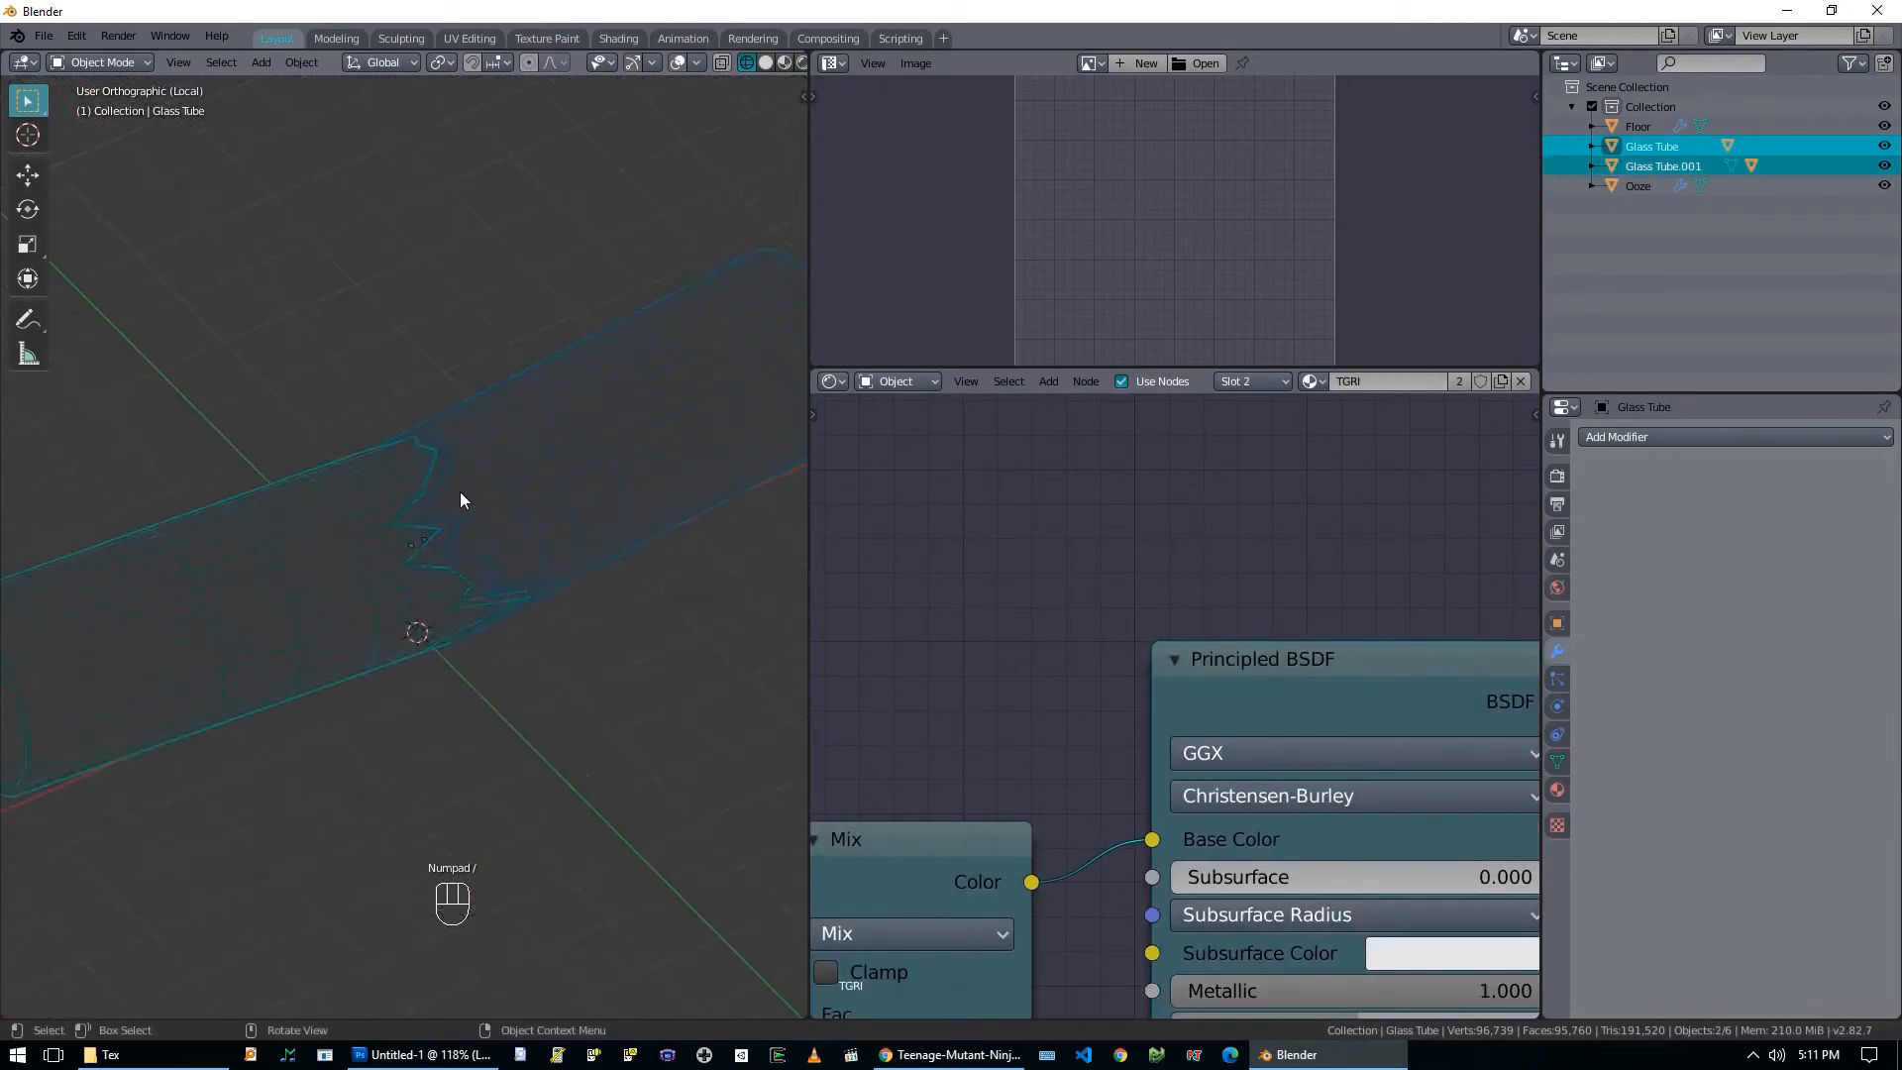
key(z)
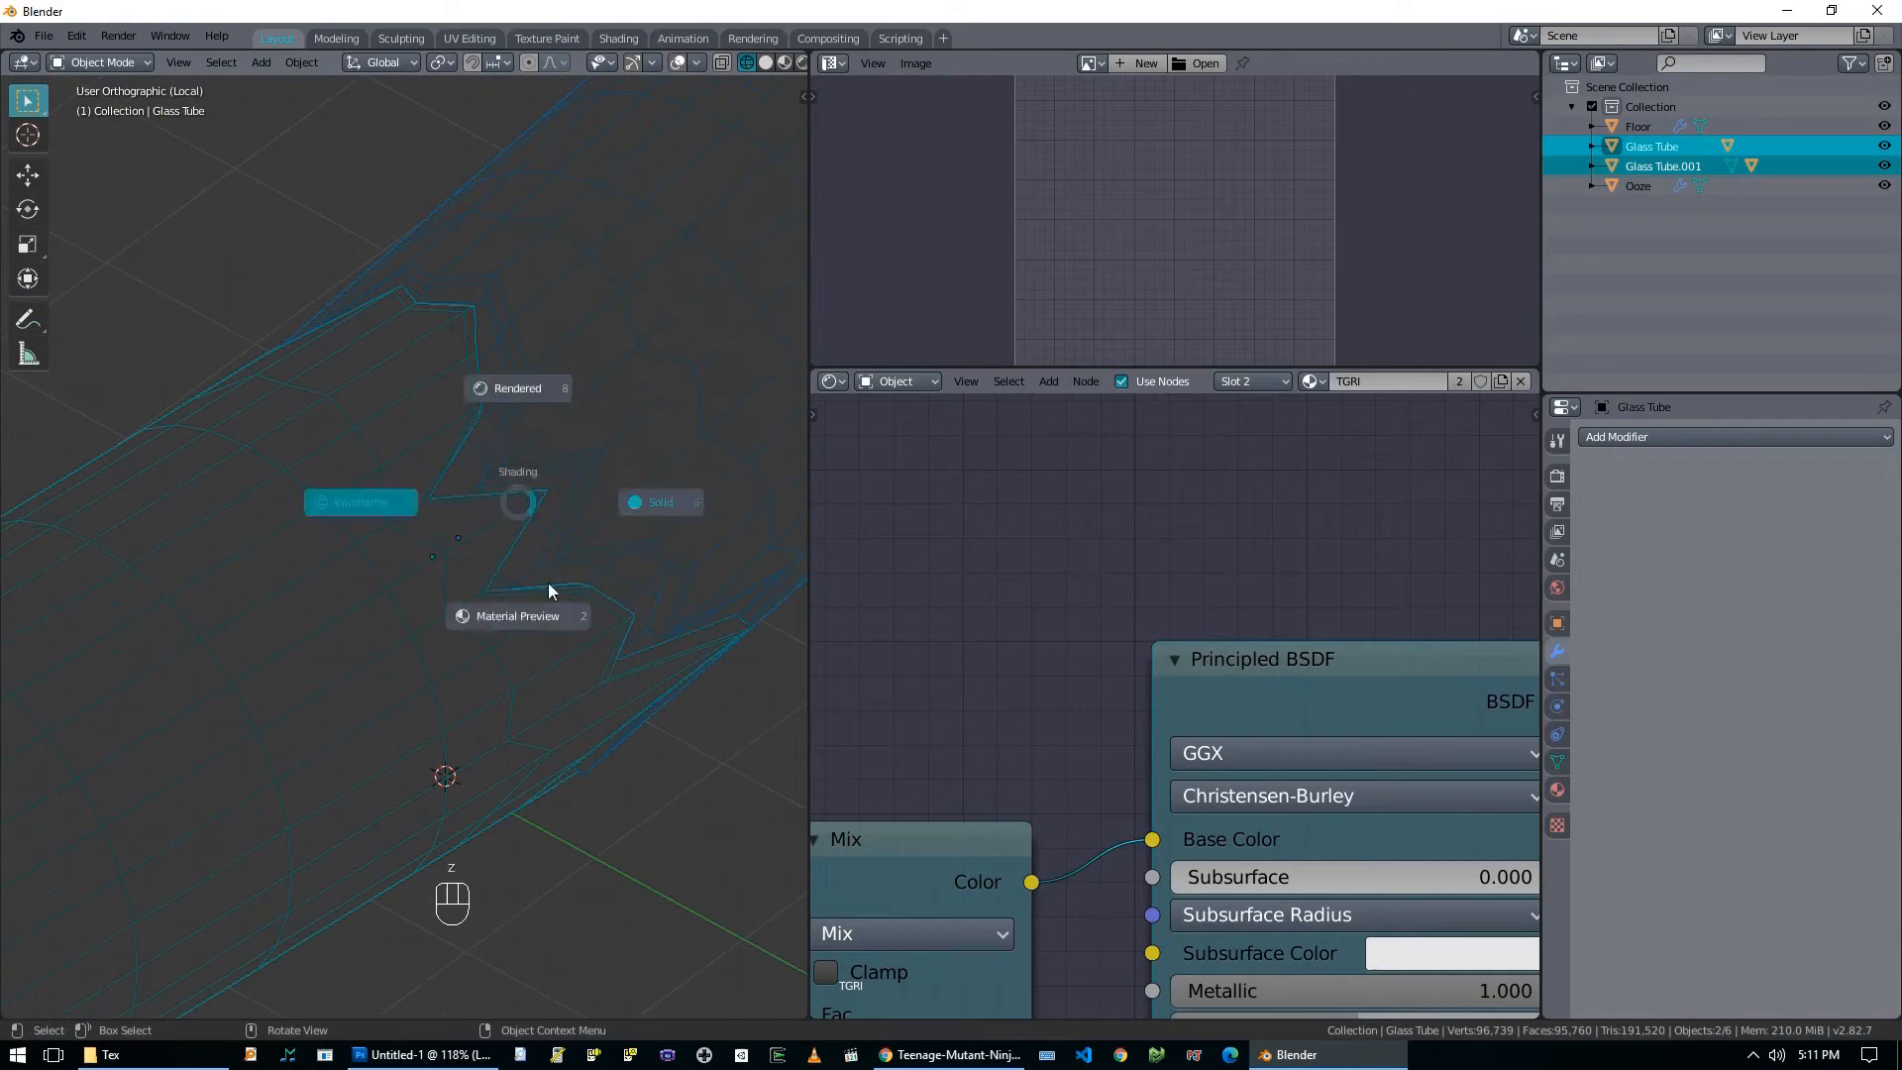
click(535, 611)
middle_drag(621, 602, 584, 508)
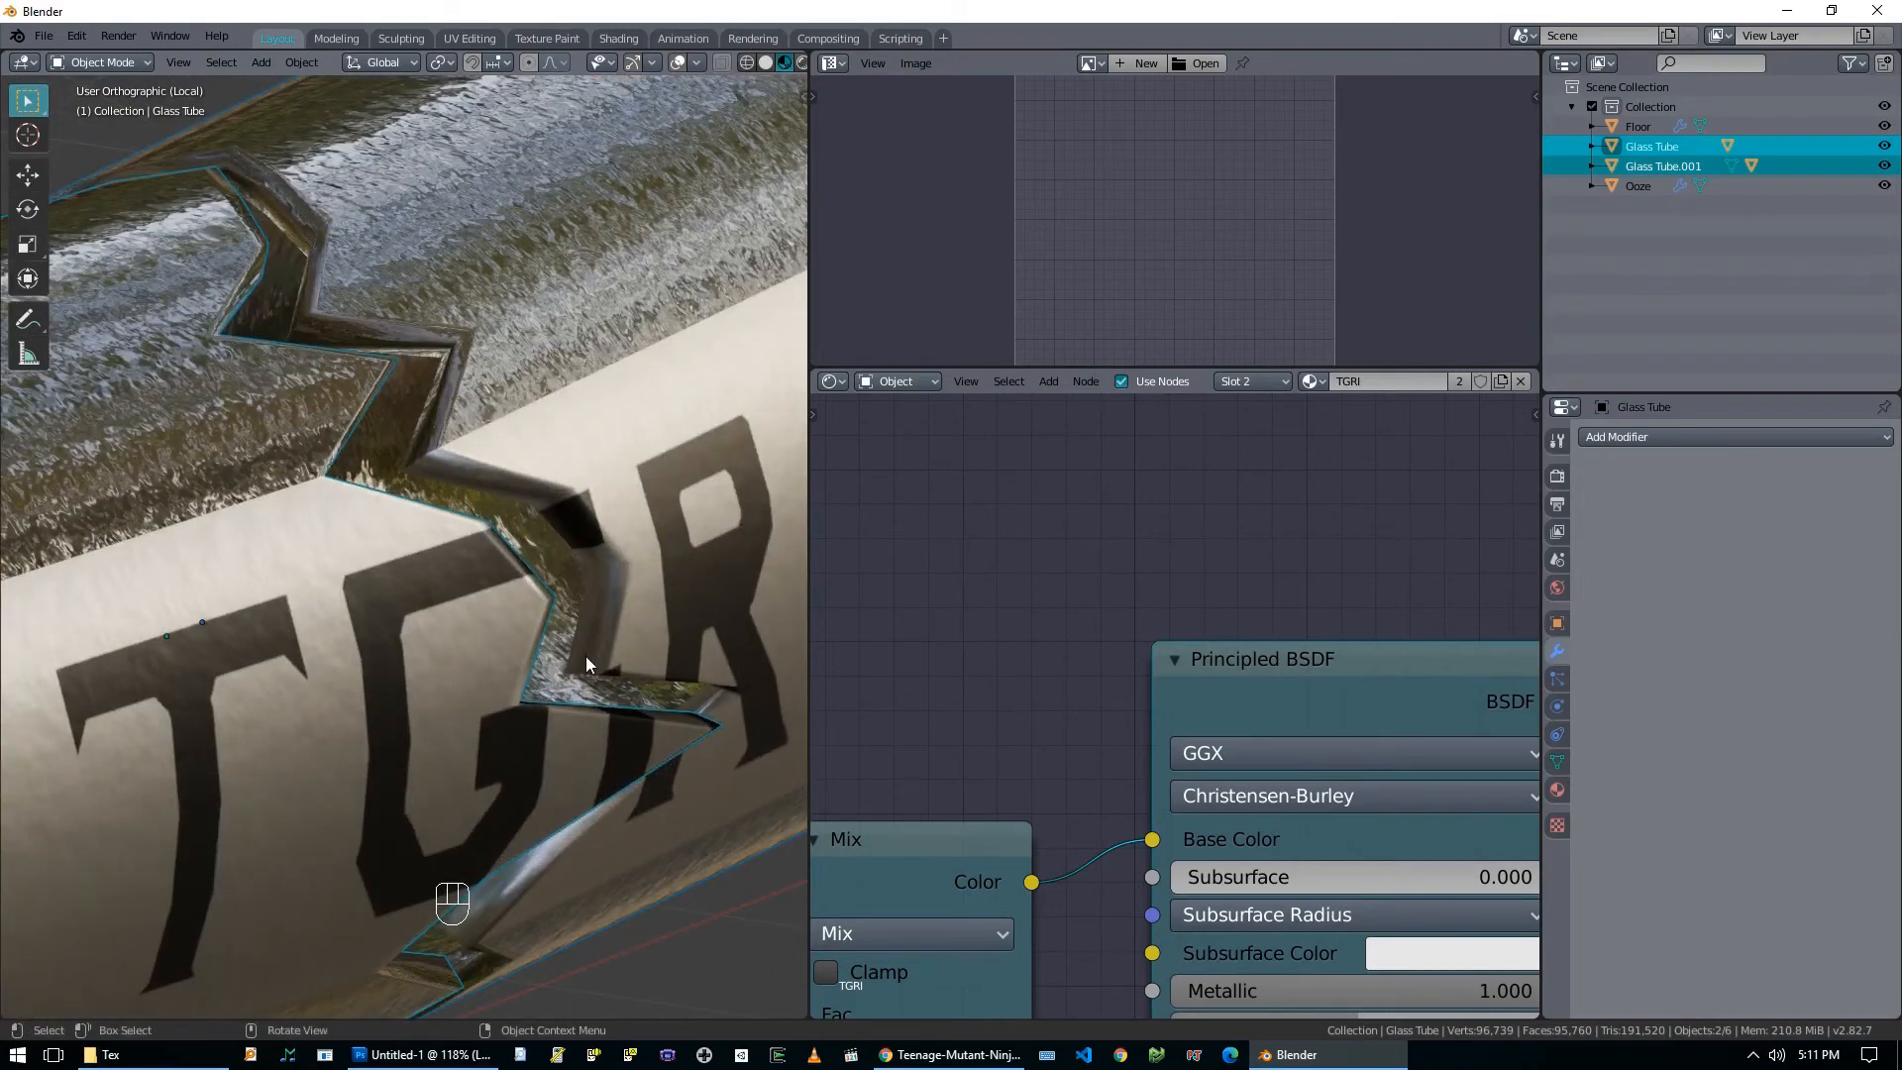
Enter Edit Mode on both glass halves with the jagged break in view.
key(Tab)
middle_drag(556, 490, 497, 459)
middle_drag(381, 446, 260, 510)
Try to select the thickness faces along the jagged break one by one.
click(229, 525)
shift+click(342, 595)
shift+click(352, 691)
shift+click(371, 787)
middle_drag(371, 787, 437, 835)
shift+click(246, 947)
shift+middle_drag(222, 986, 348, 655)
shift+click(310, 828)
shift+click(349, 655)
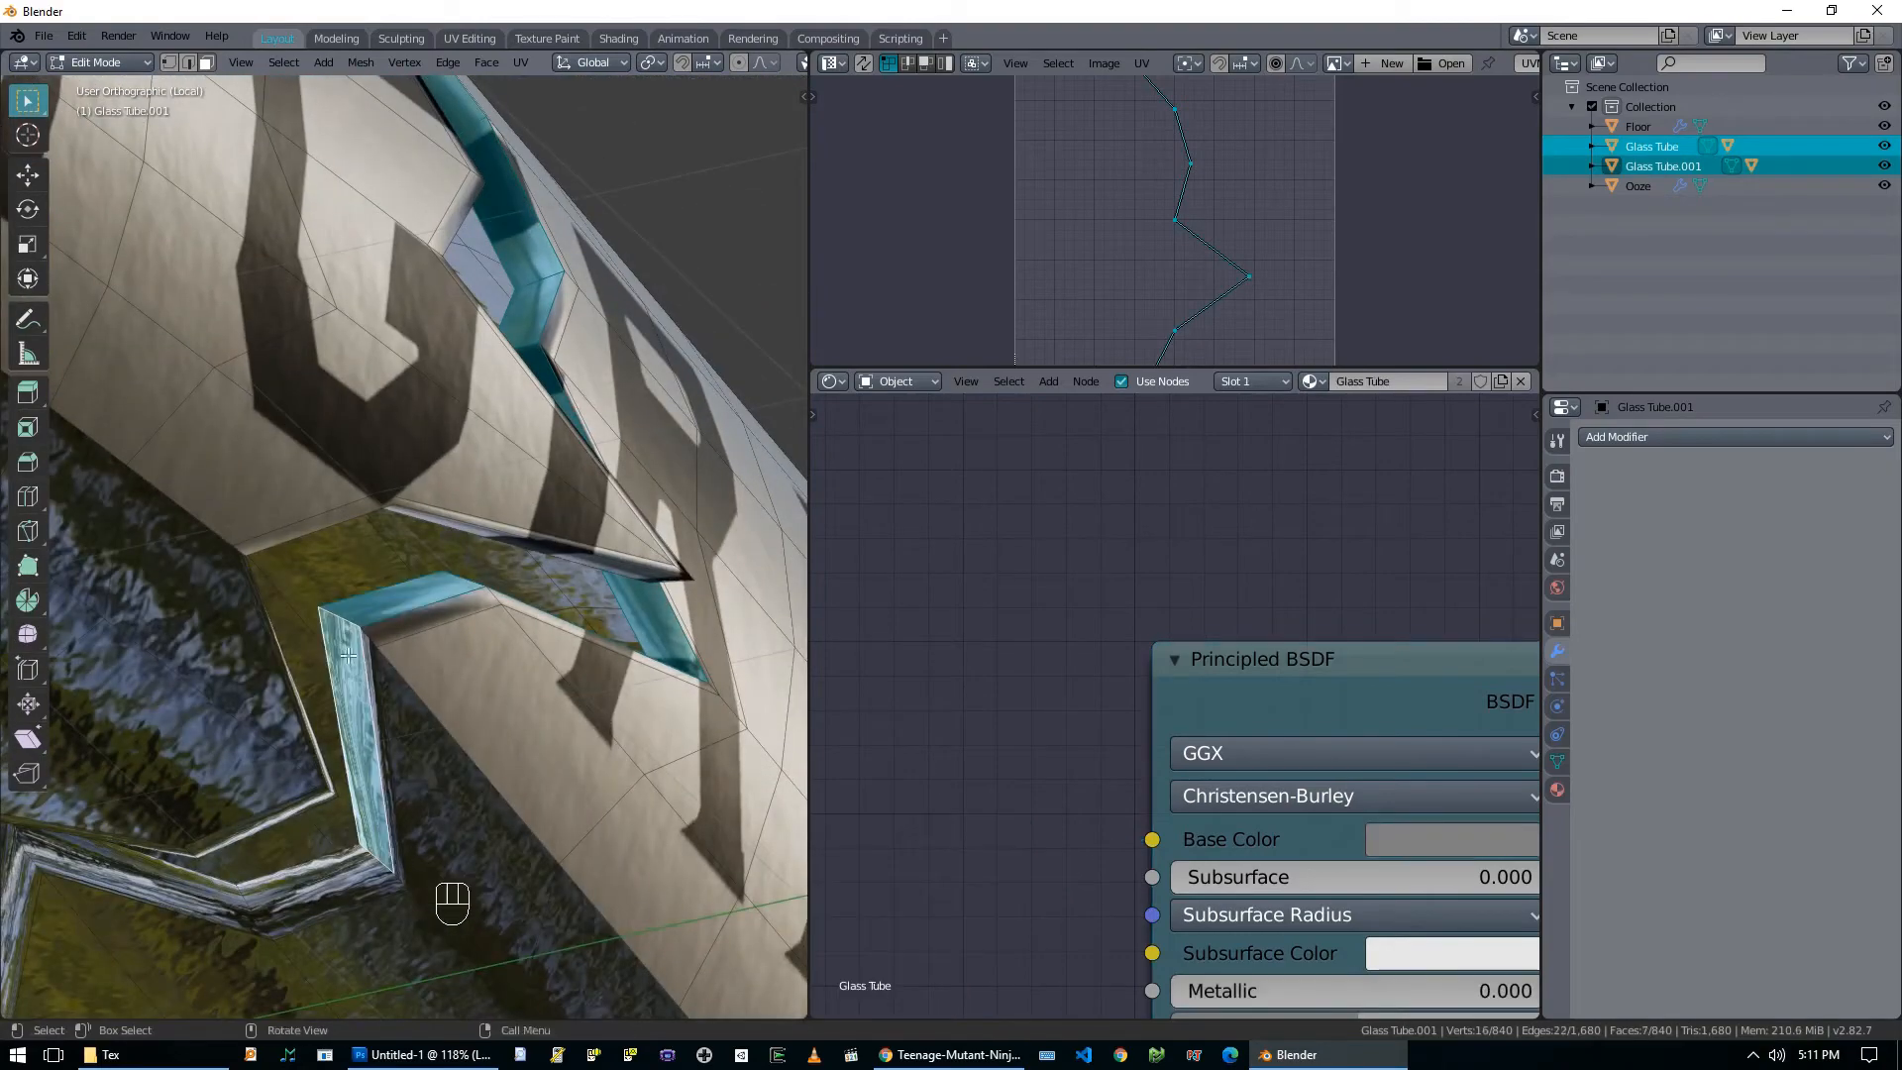
Select the thickness face loops along the break on both halves and assign them the Glass Tube material.
alt+click(340, 616)
middle_drag(523, 600, 203, 697)
alt+shift+click(206, 699)
scroll(228, 692, down, 3)
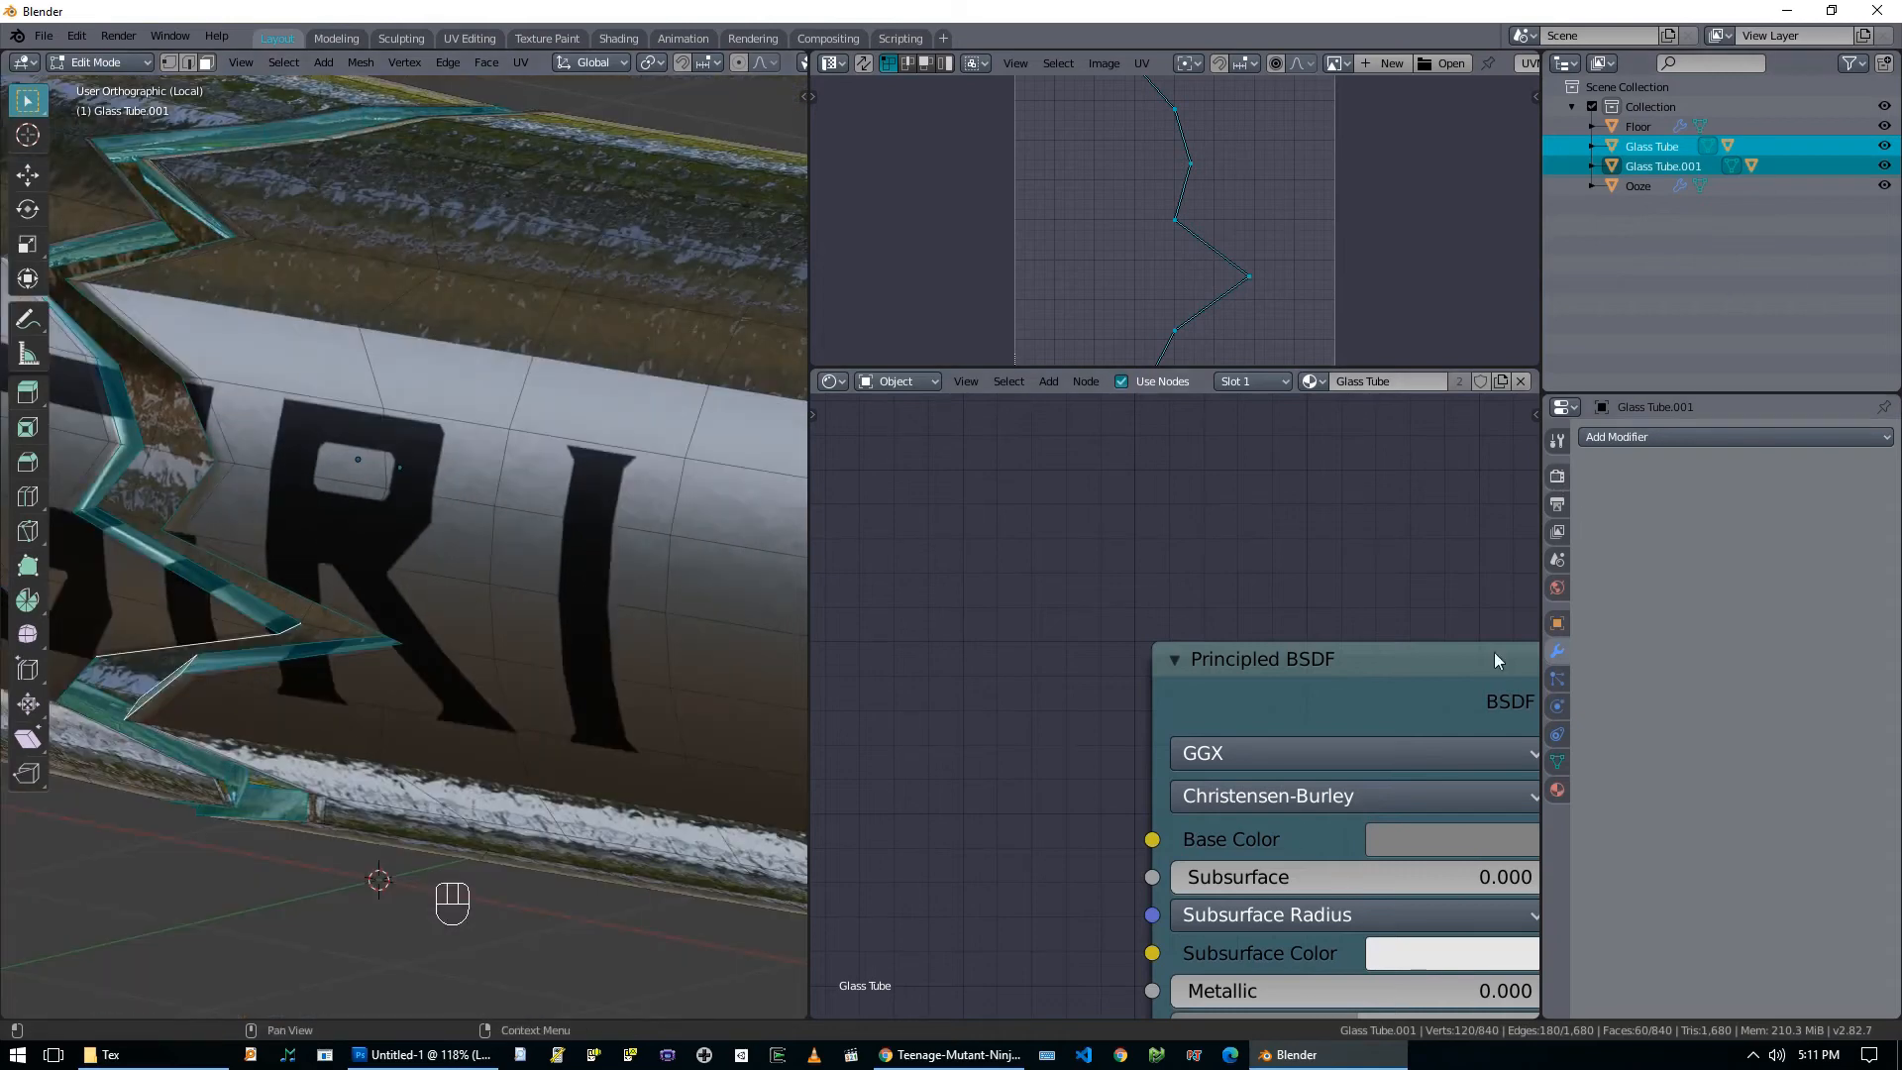
click(1557, 789)
click(1624, 547)
Select only the Glass Tube half's face loop along the break and try to assign it the Glass Tube material.
middle_drag(401, 649, 327, 603)
key(alt+a)
alt+click(326, 602)
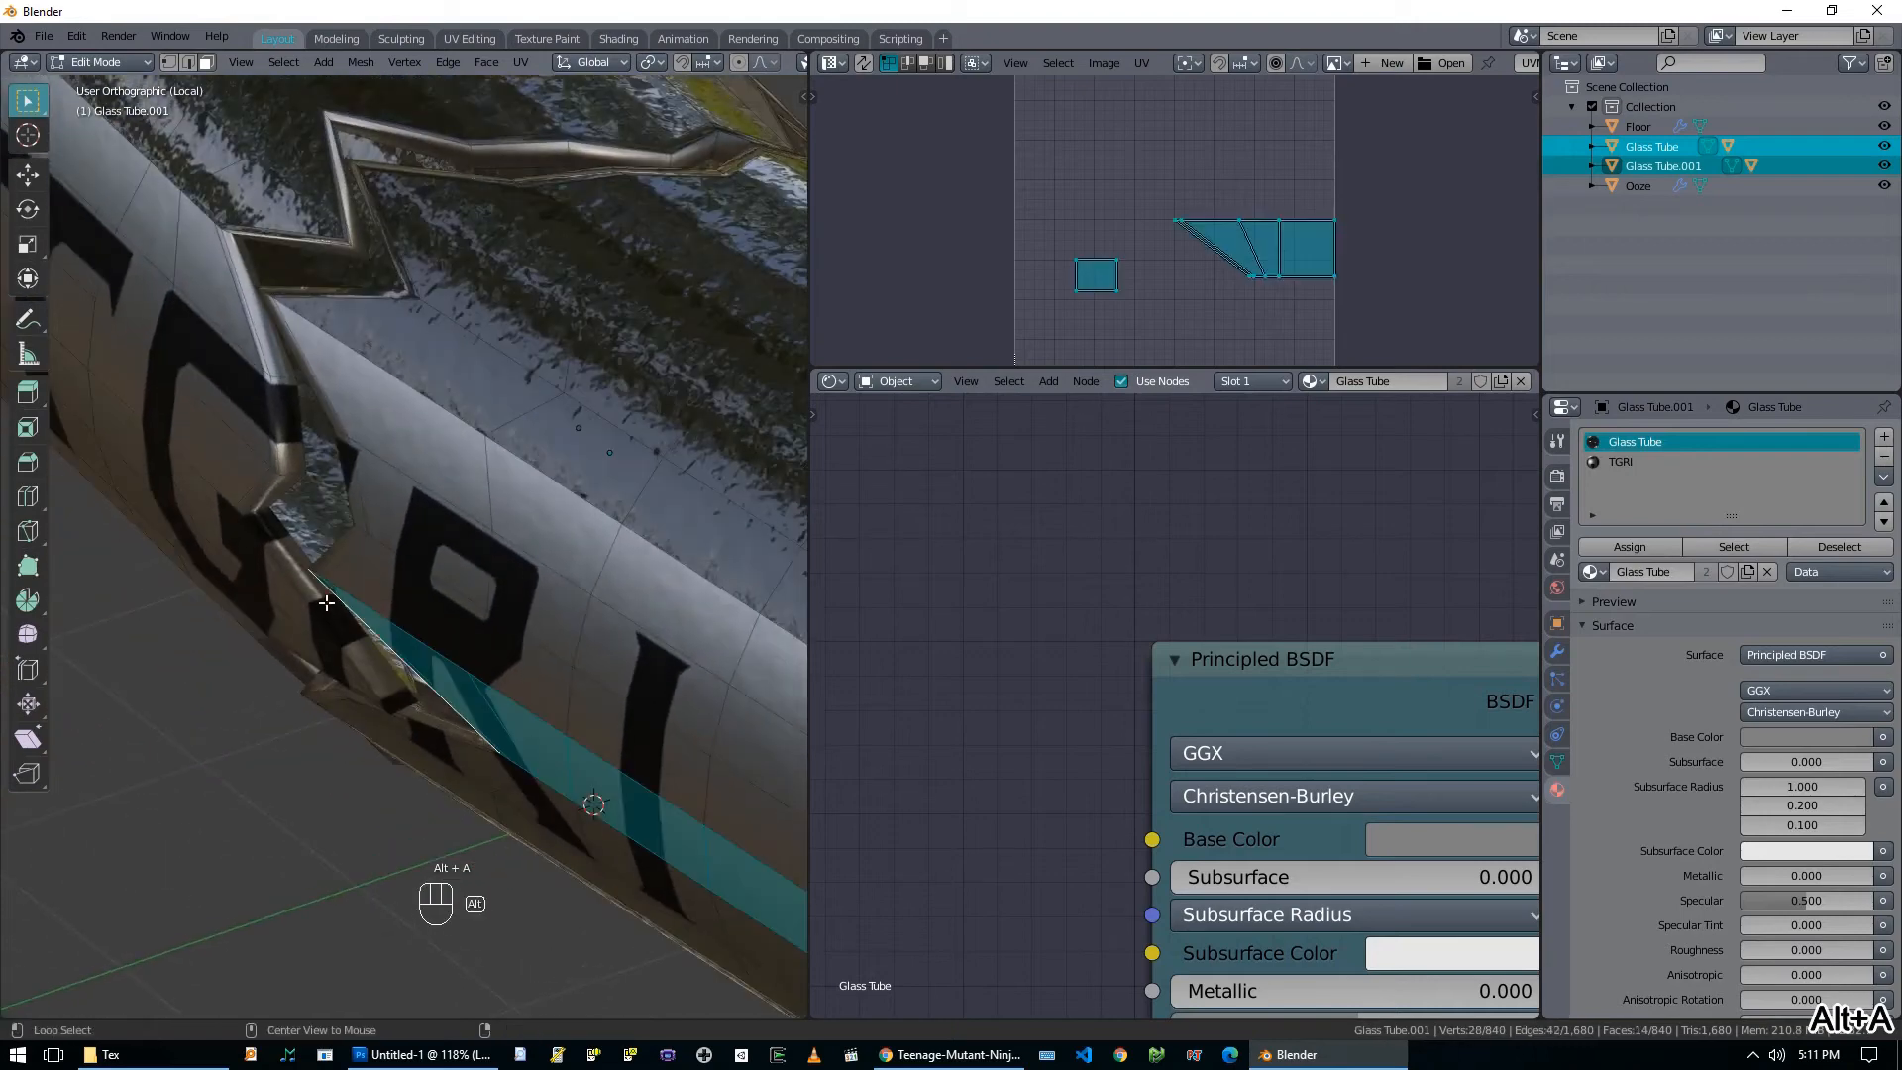
alt+click(297, 466)
alt+click(297, 470)
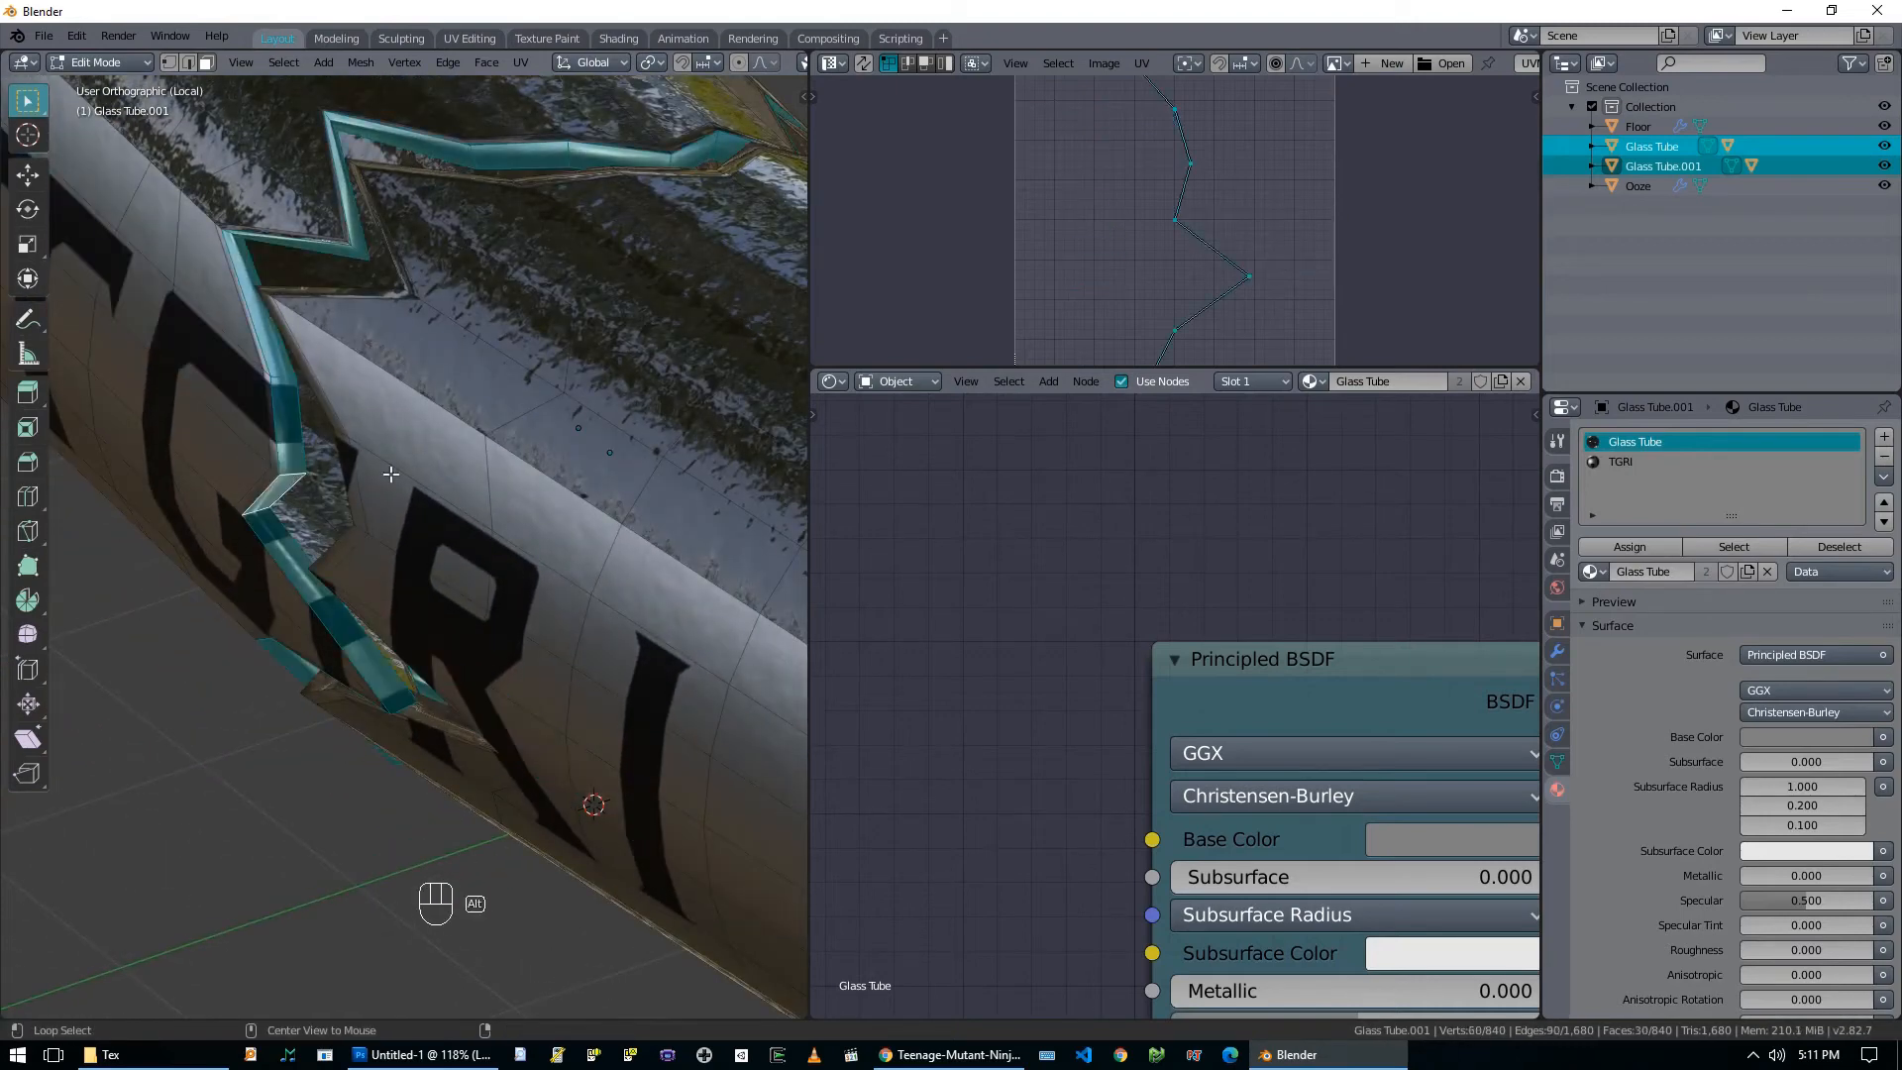
click(1620, 549)
scroll(396, 426, down, 3)
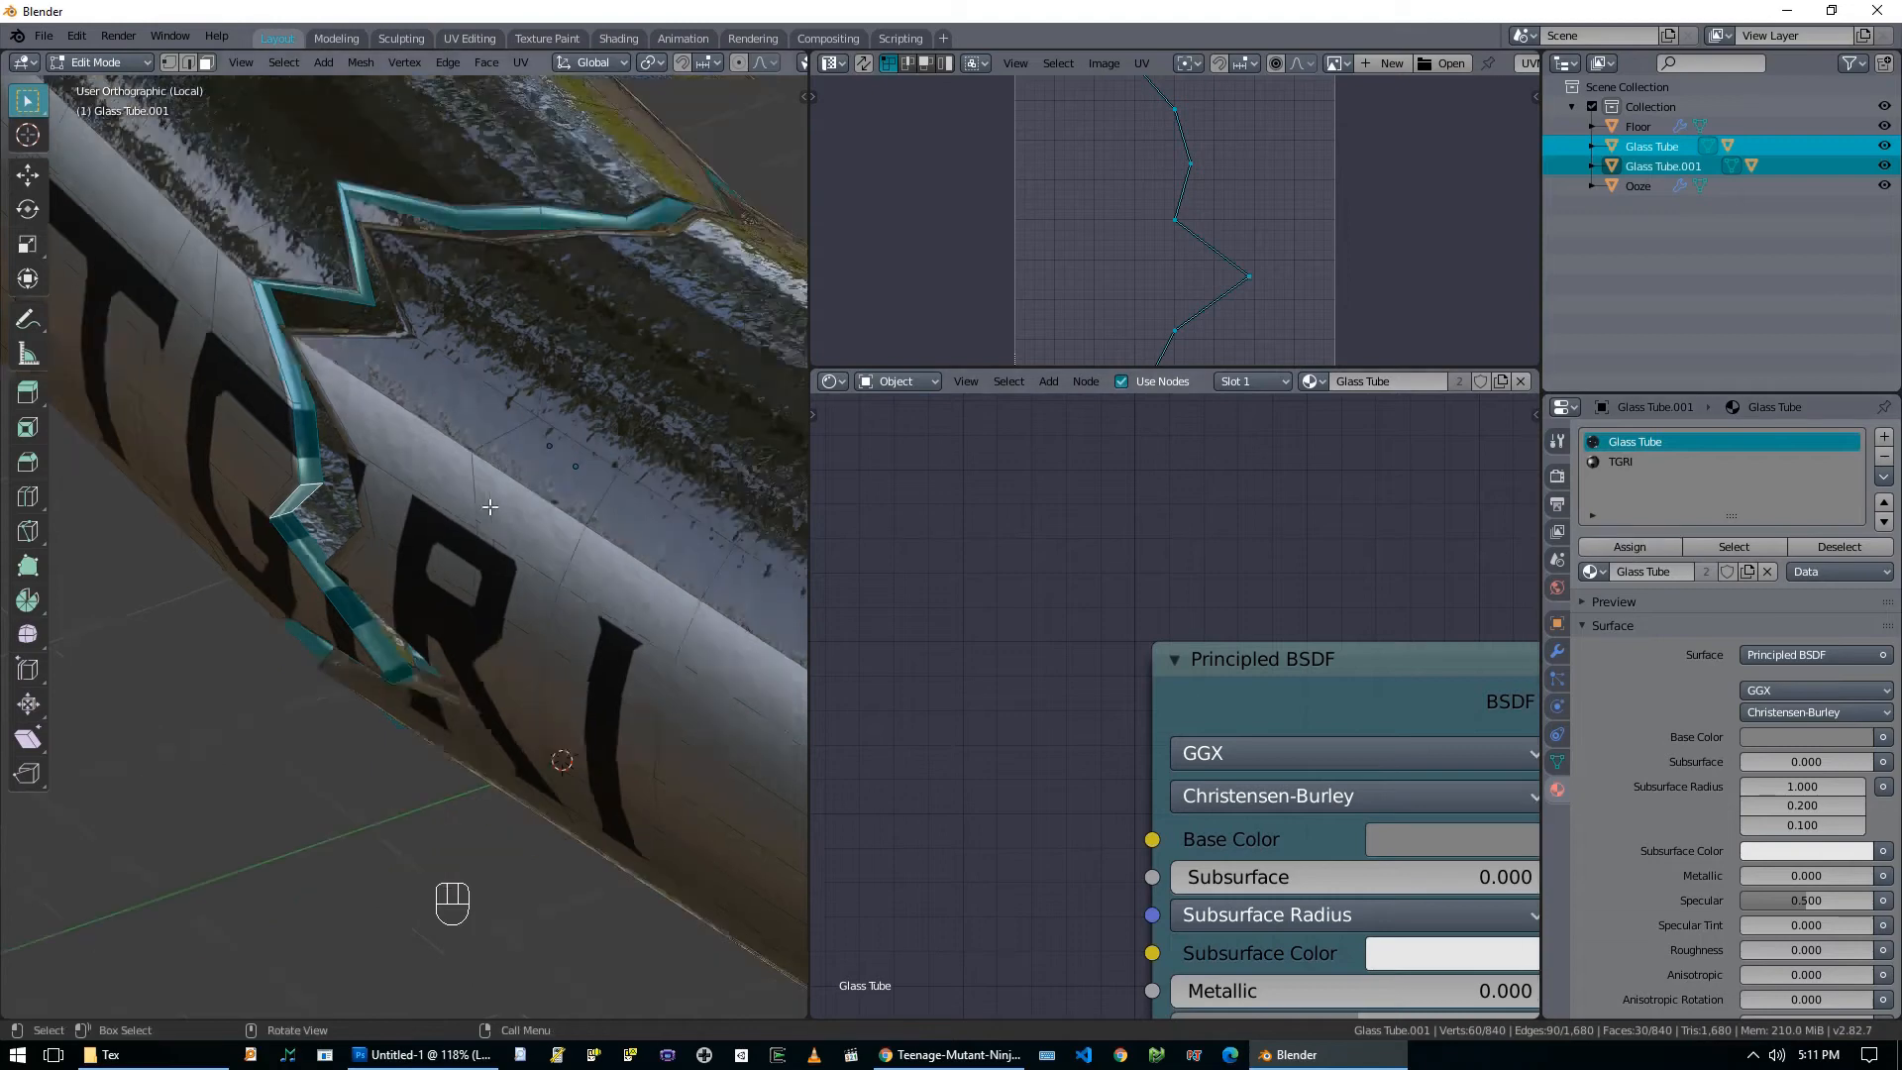
Edit the Glass Tube half alone and assign the Glass Tube material to its selected break faces.
key(Tab)
click(330, 339)
key(Tab)
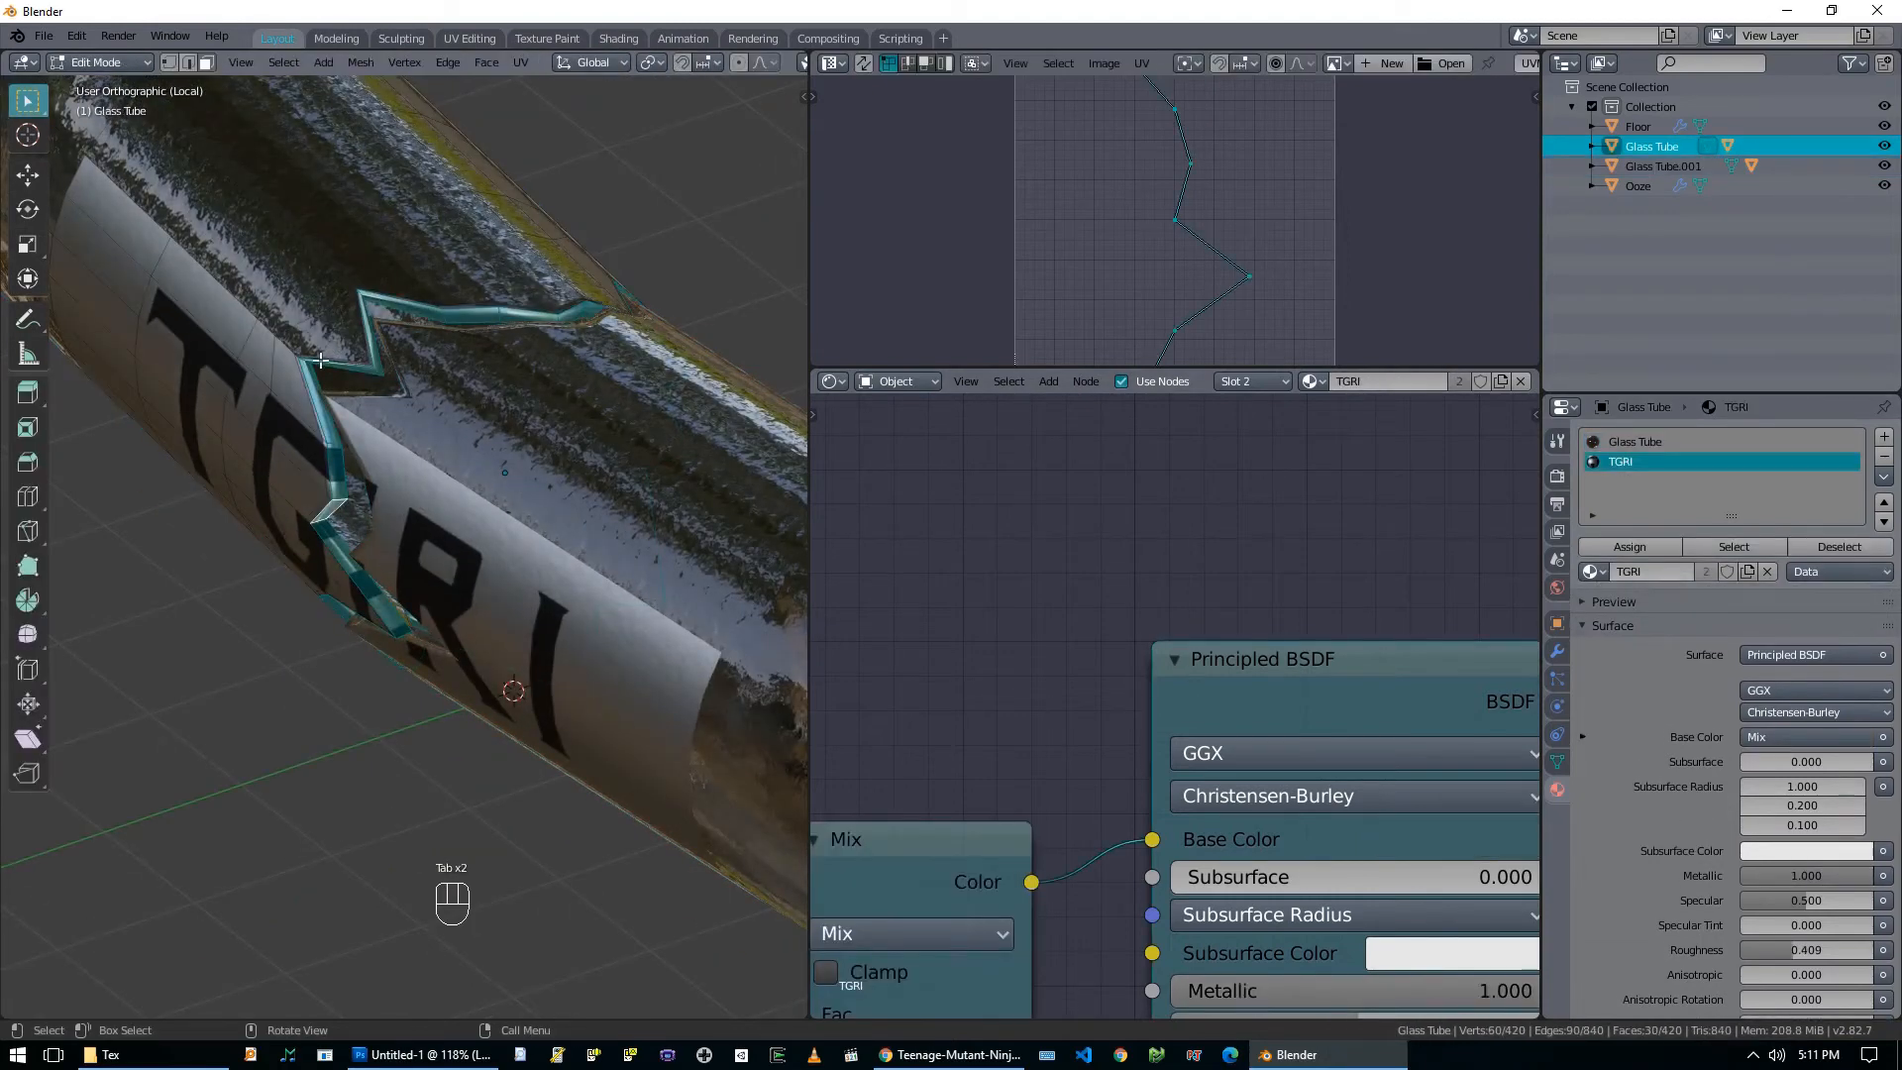
scroll(330, 340, up, 3)
click(1635, 442)
click(1614, 549)
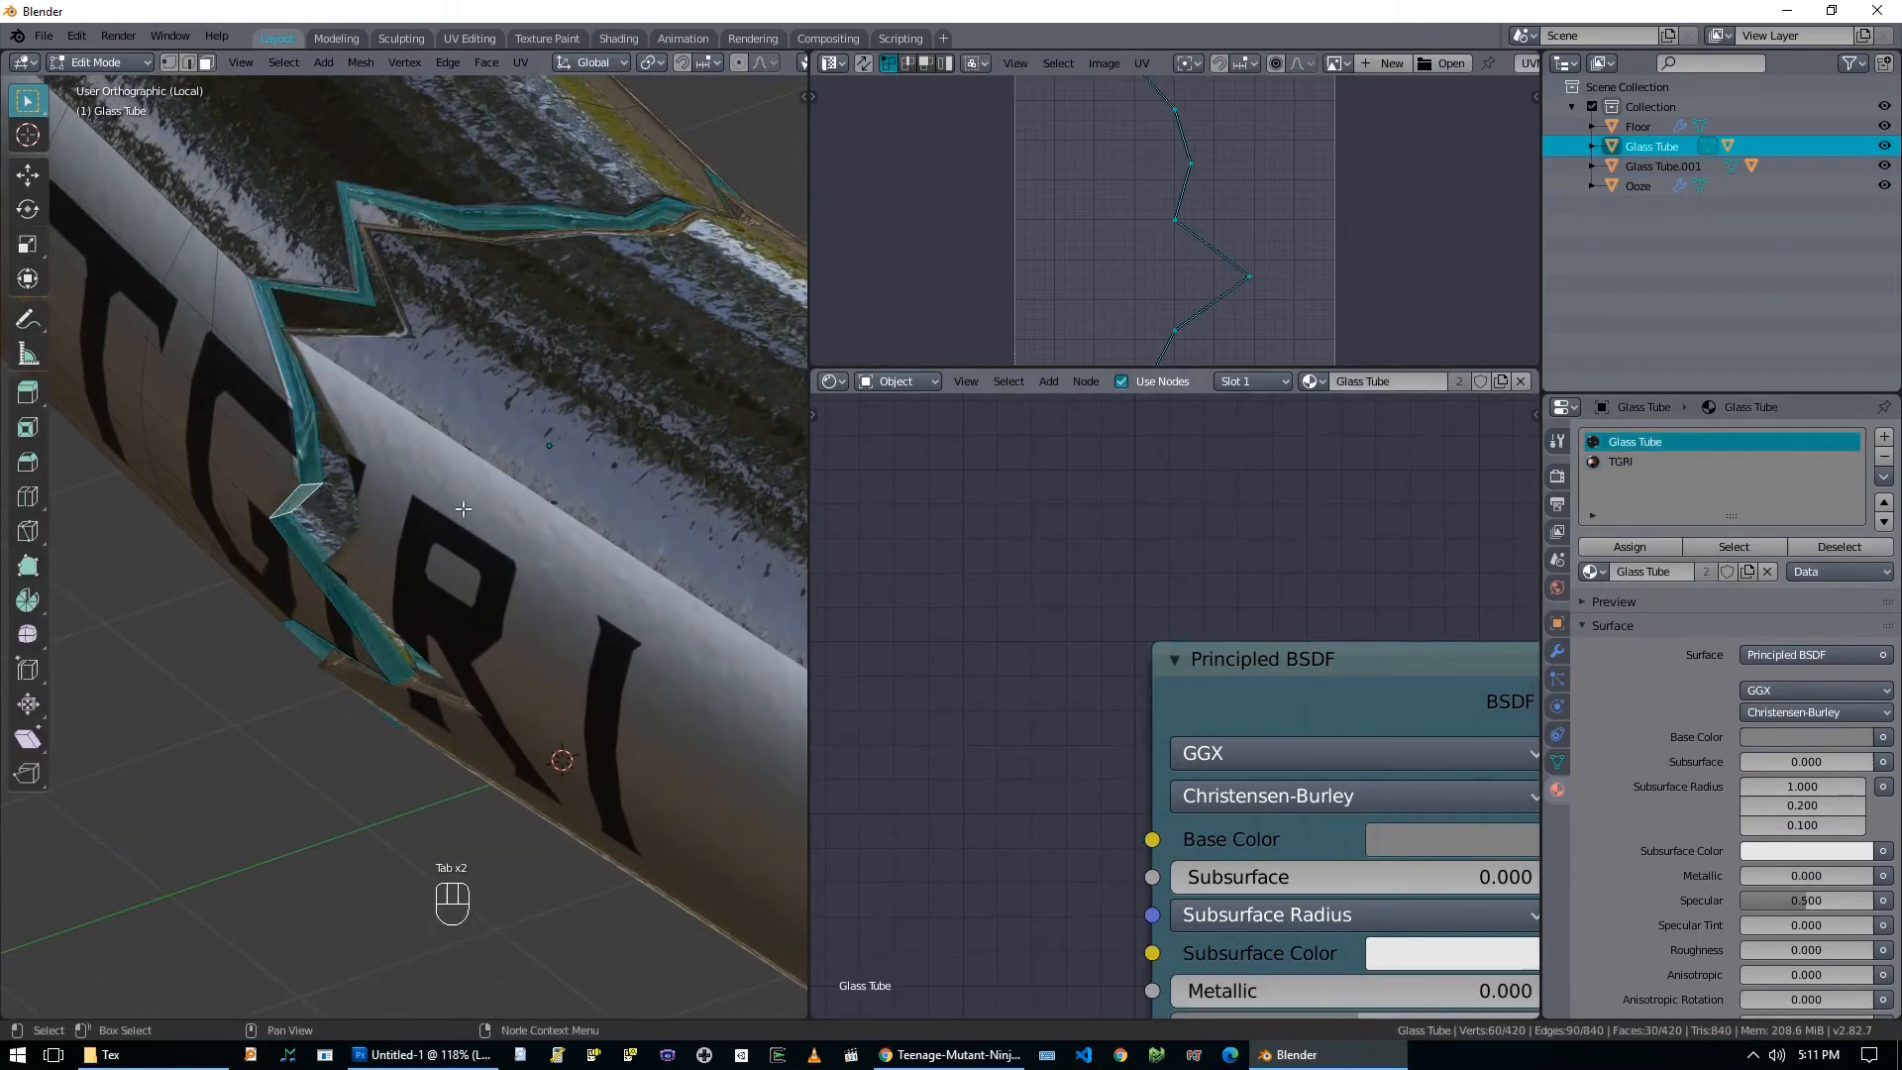
Select the inner-wall face loops of the Glass Tube half behind the lettering and assign them the Glass Tube material.
key(alt+a)
middle_drag(397, 475, 583, 556)
key(Tab)
key(Tab)
scroll(541, 438, down, 4)
alt+click(557, 578)
scroll(536, 484, up, 2)
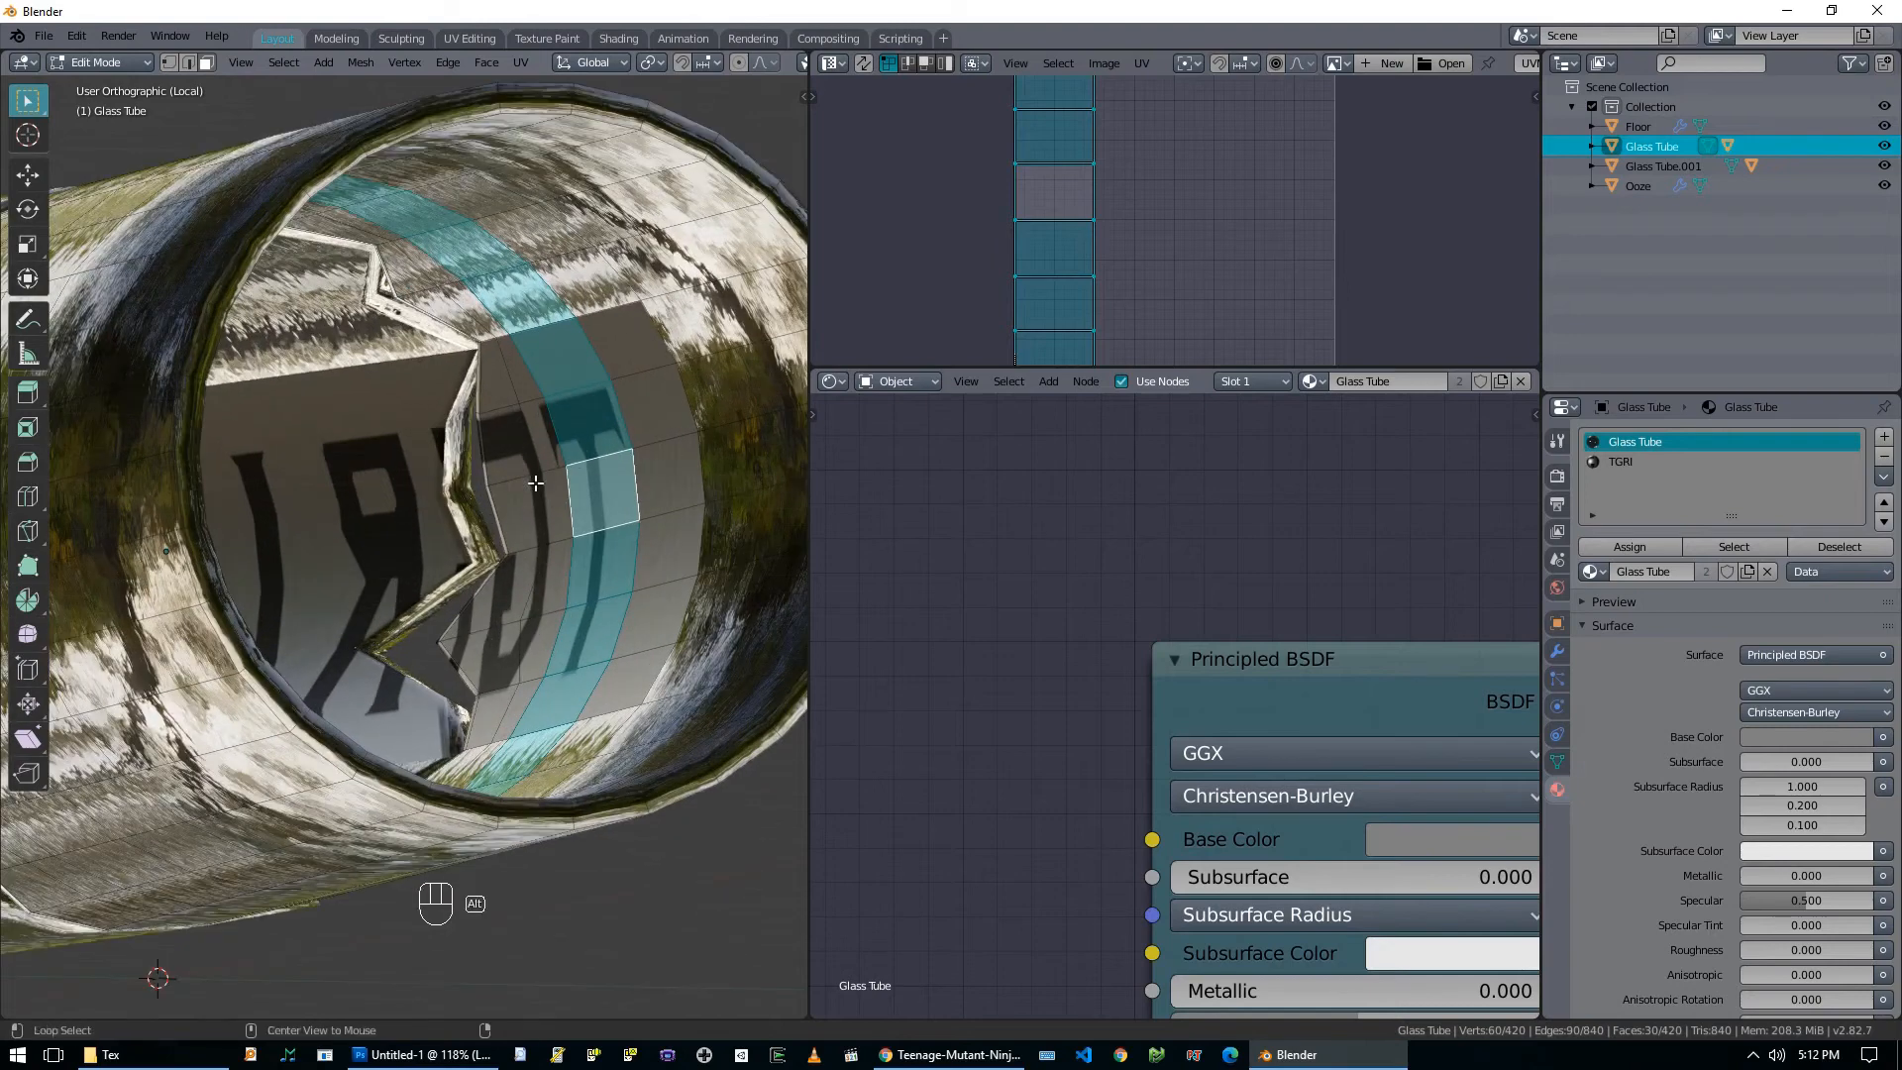
alt+click(535, 479)
alt+click(536, 475)
alt+shift+click(557, 465)
alt+shift+click(579, 464)
alt+shift+click(604, 460)
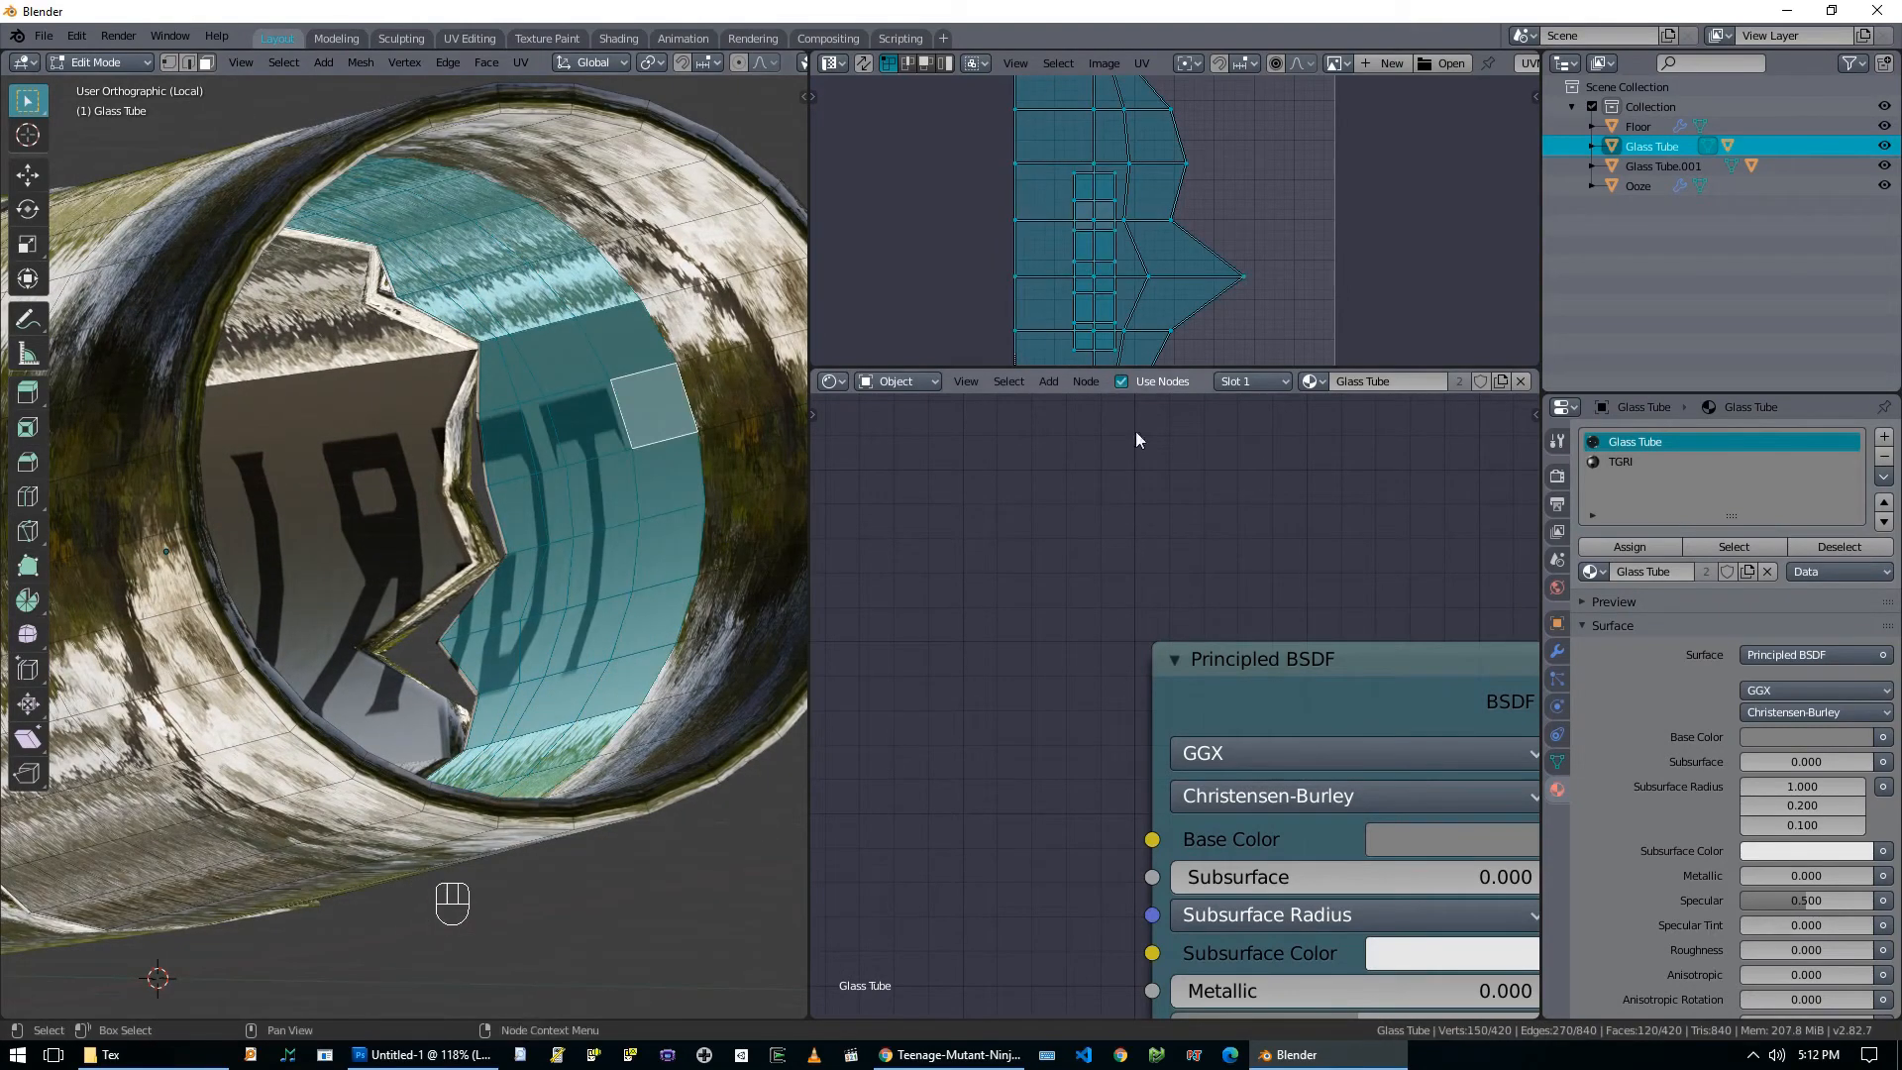
Check the Glass Tube half's inner faces along the break, clear the face selection and leave Edit Mode.
key(Tab)
middle_drag(589, 473, 559, 527)
scroll(559, 527, up, 2)
key(Tab)
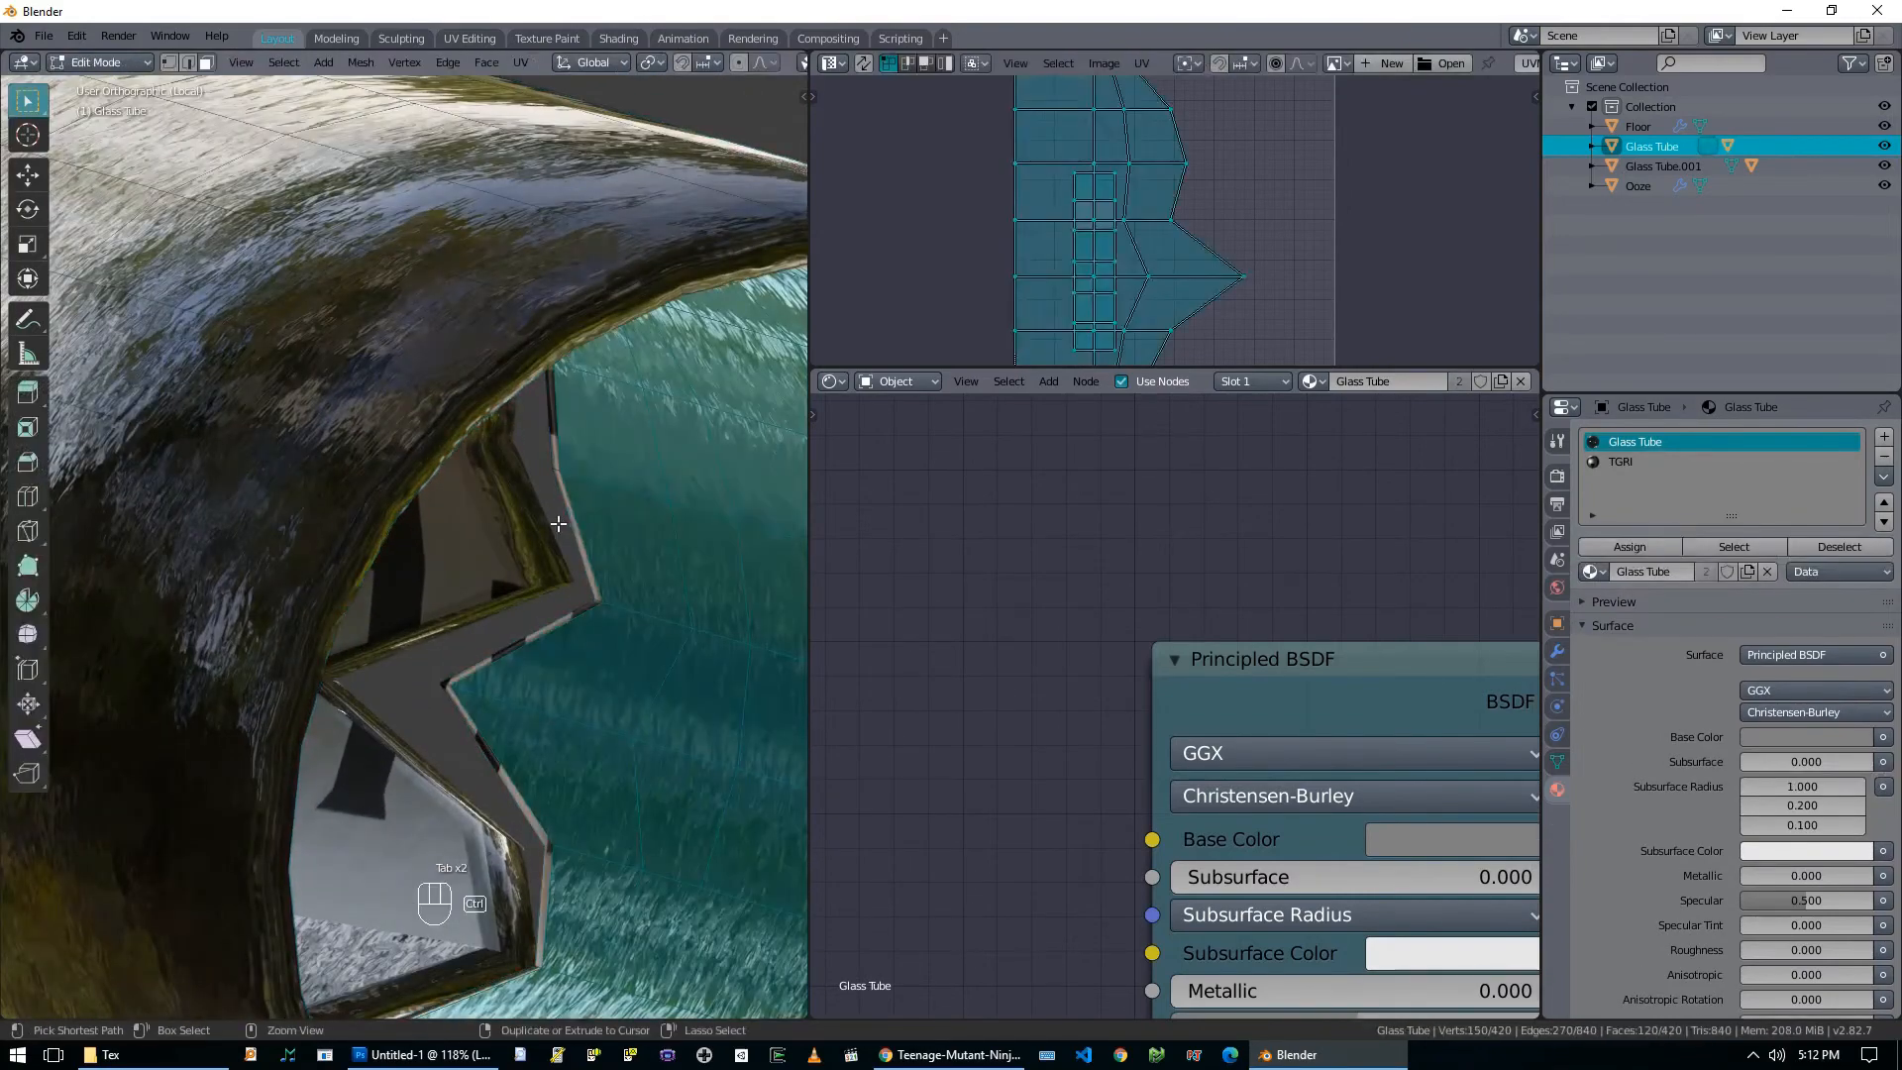
key(ctrl+KP_Add)
key(alt+a)
middle_drag(681, 595, 237, 609)
scroll(594, 555, down, 5)
key(Tab)
Isolate Glass Tube.001, select its inner-wall face loops, grow the selection once and assign the Glass Tube material.
click(646, 525)
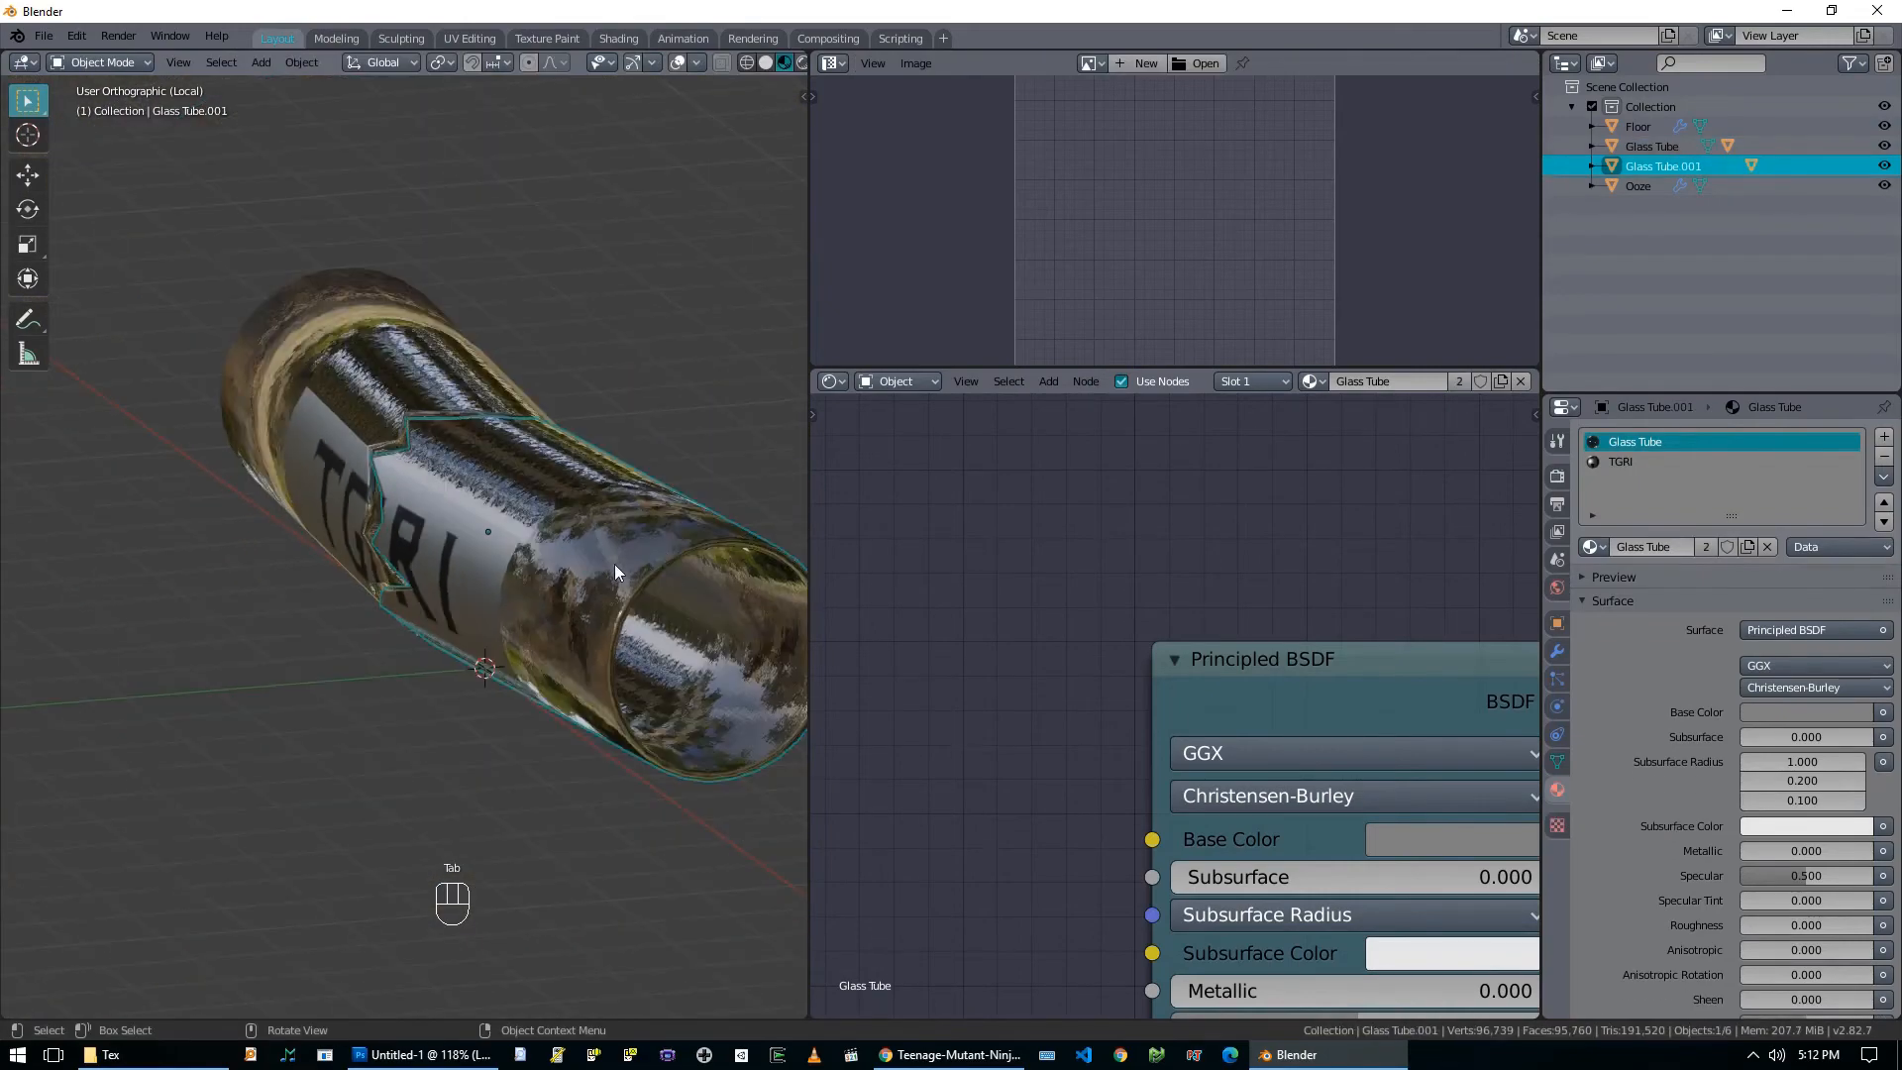
key(KP_Divide)
key(KP_Divide)
mouse_move(527, 567)
middle_down()
mouse_move(503, 562)
mouse_move(649, 508)
mouse_move(501, 568)
middle_up()
key(Tab)
alt+shift+click(502, 564)
alt+shift+click(546, 582)
alt+shift+click(588, 592)
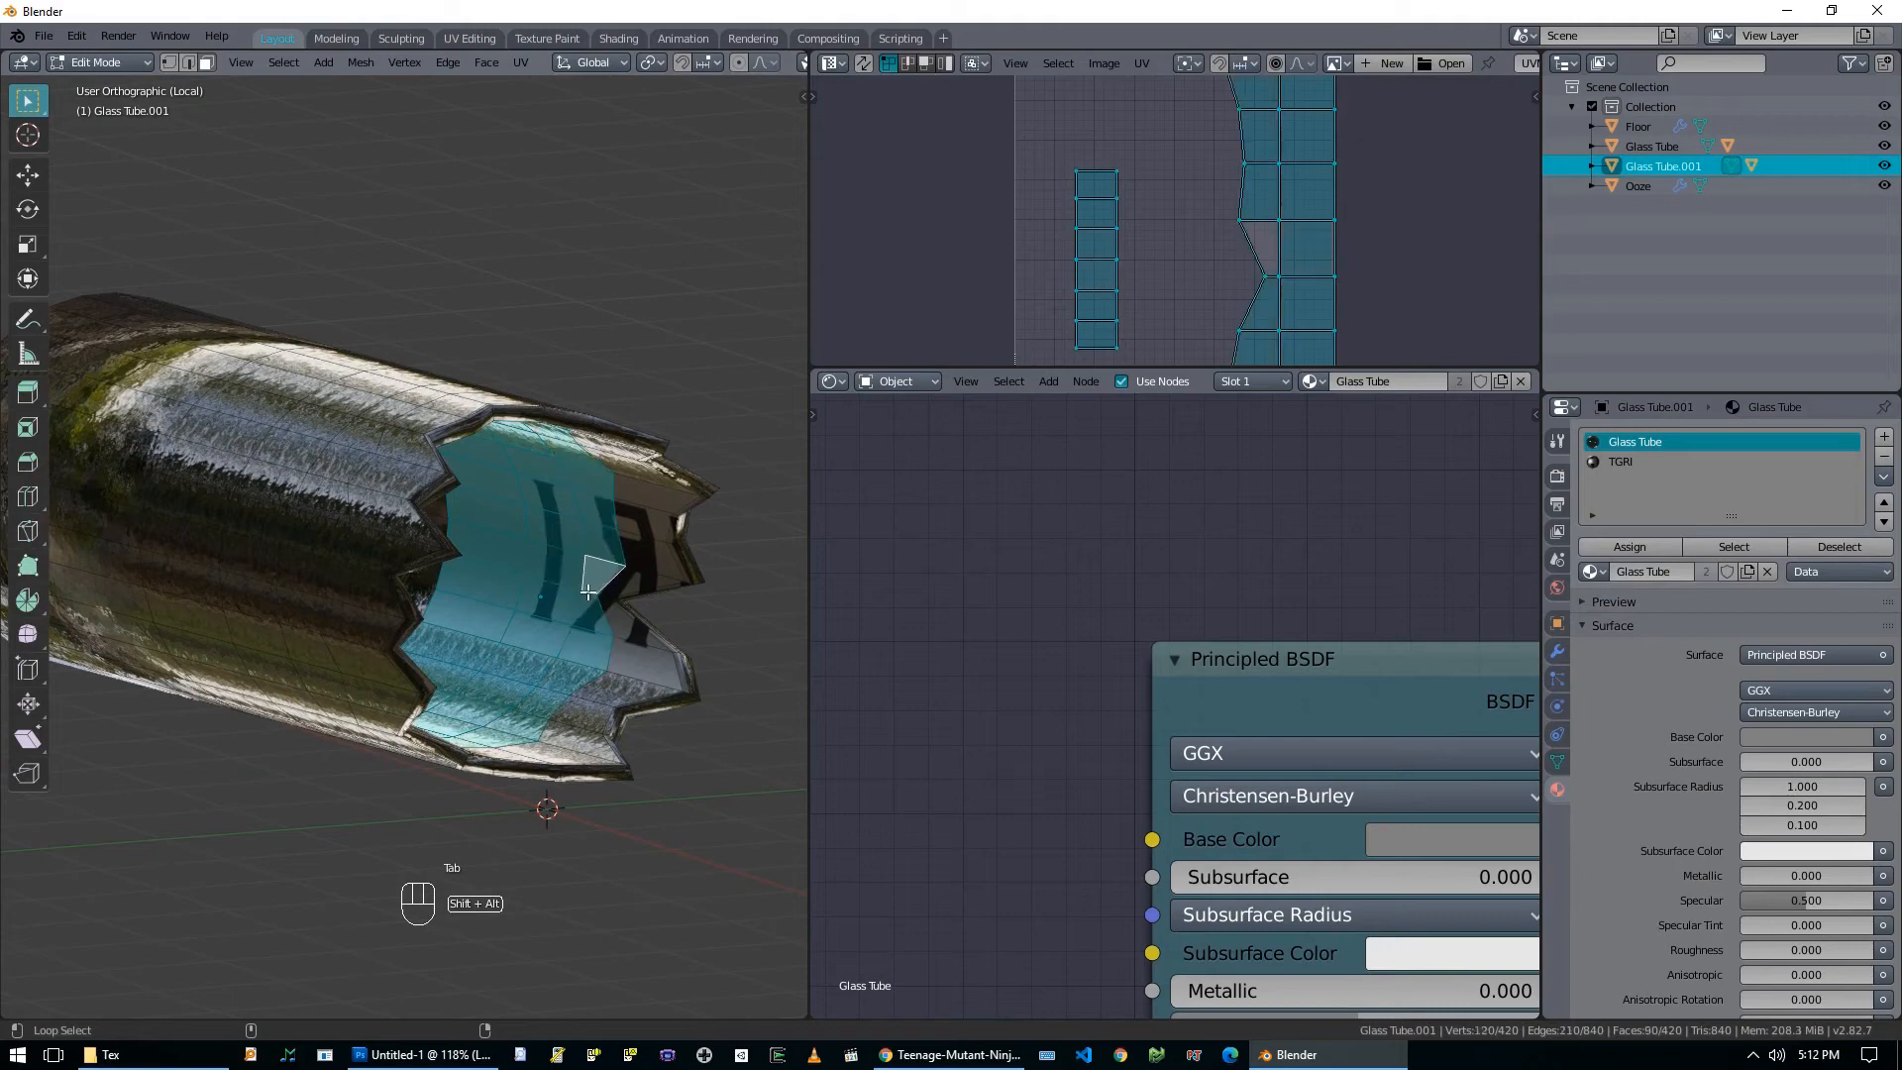
alt+shift+click(640, 575)
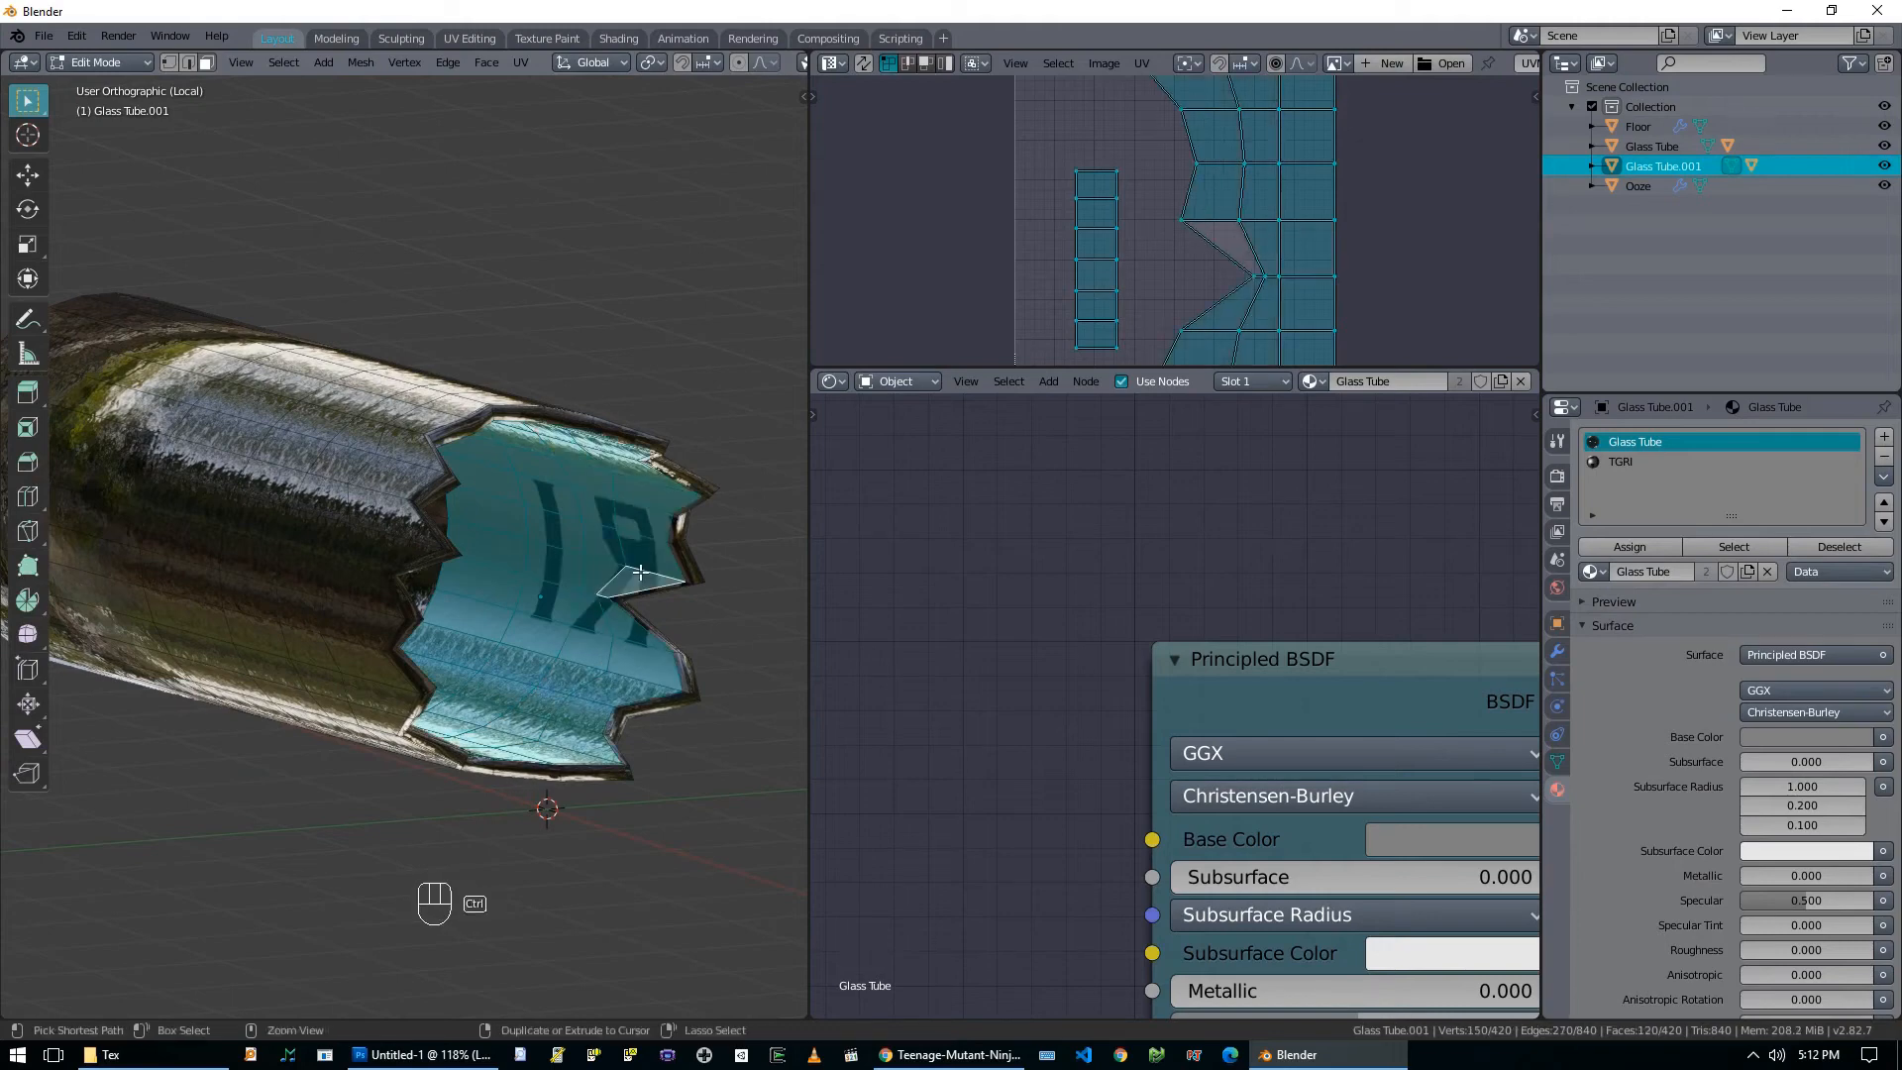
key(ctrl+KP_Add)
click(1630, 547)
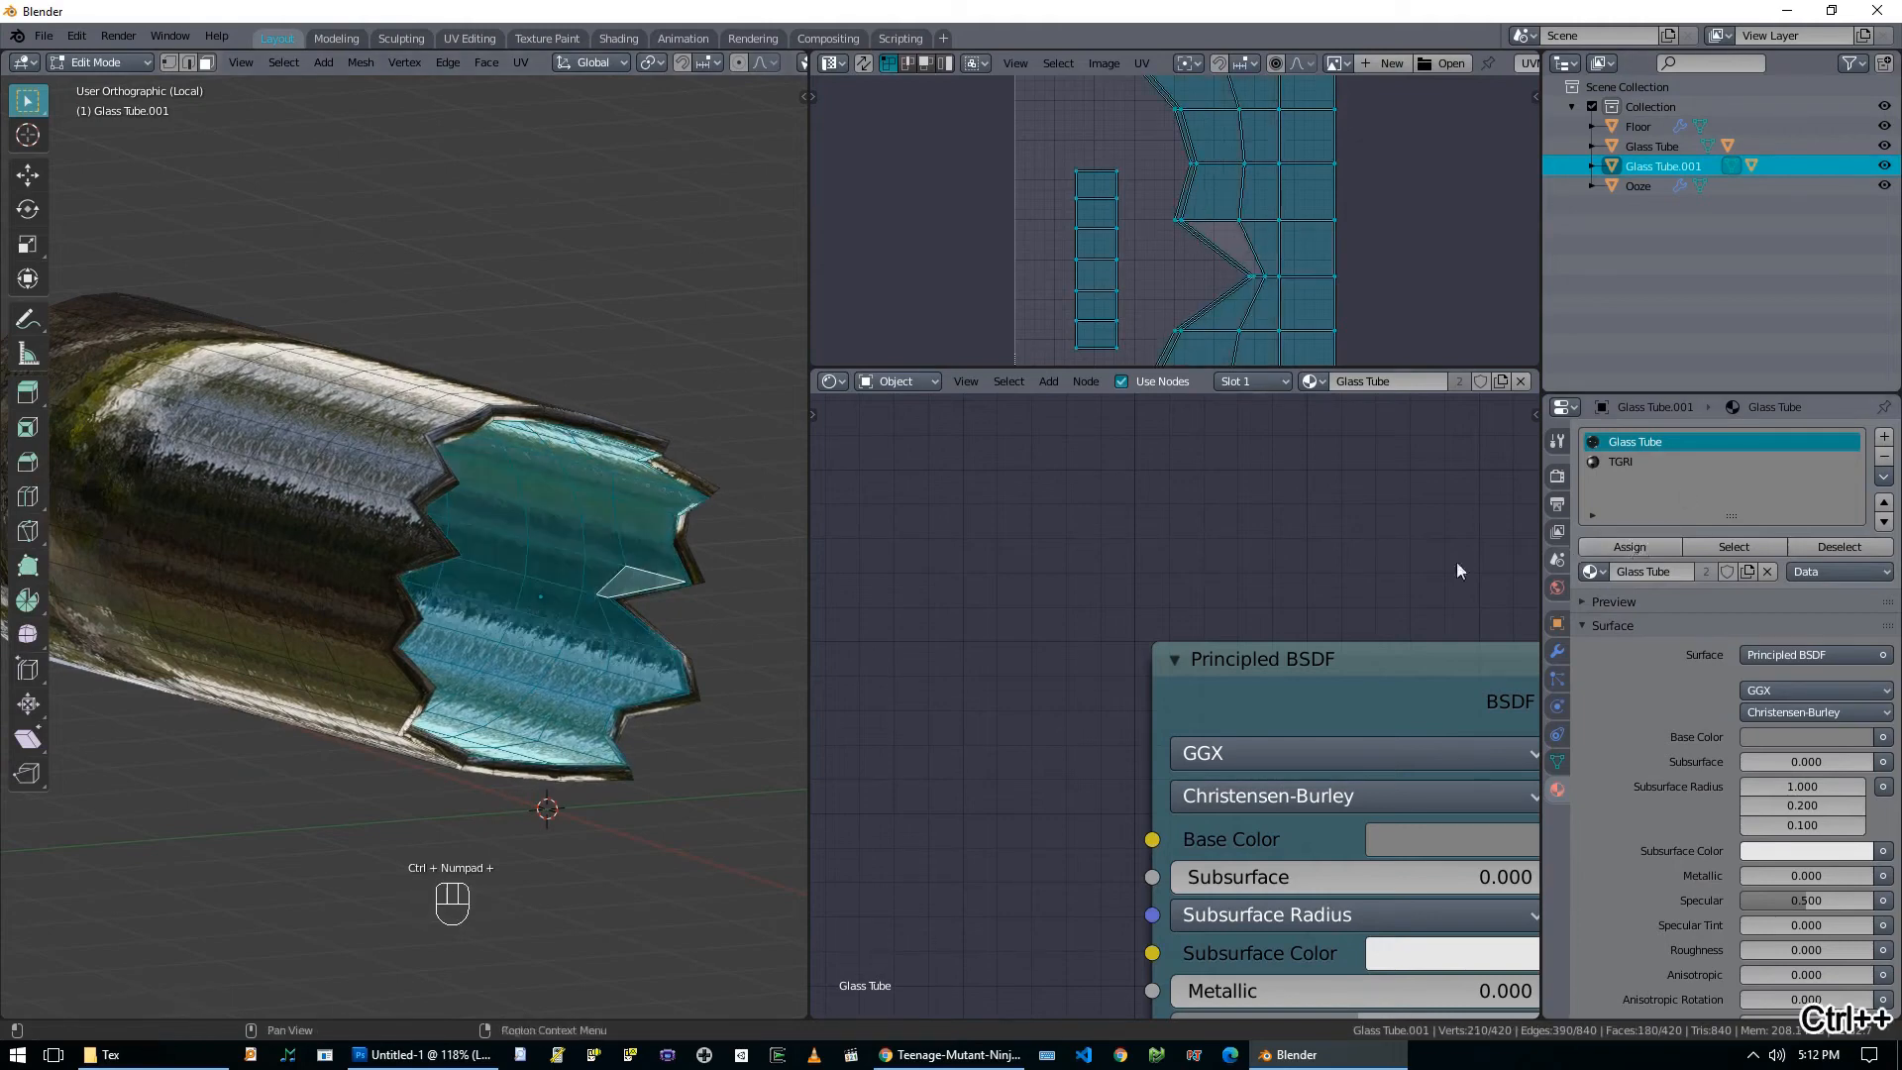
Leave Edit Mode, inspect the broken half from several sides, deselect everything and return to the full scene.
key(Tab)
scroll(710, 503, up, 5)
scroll(671, 519, up, 2)
mouse_move(671, 519)
middle_down()
mouse_move(686, 514)
mouse_move(637, 527)
middle_up()
scroll(541, 656, down, 4)
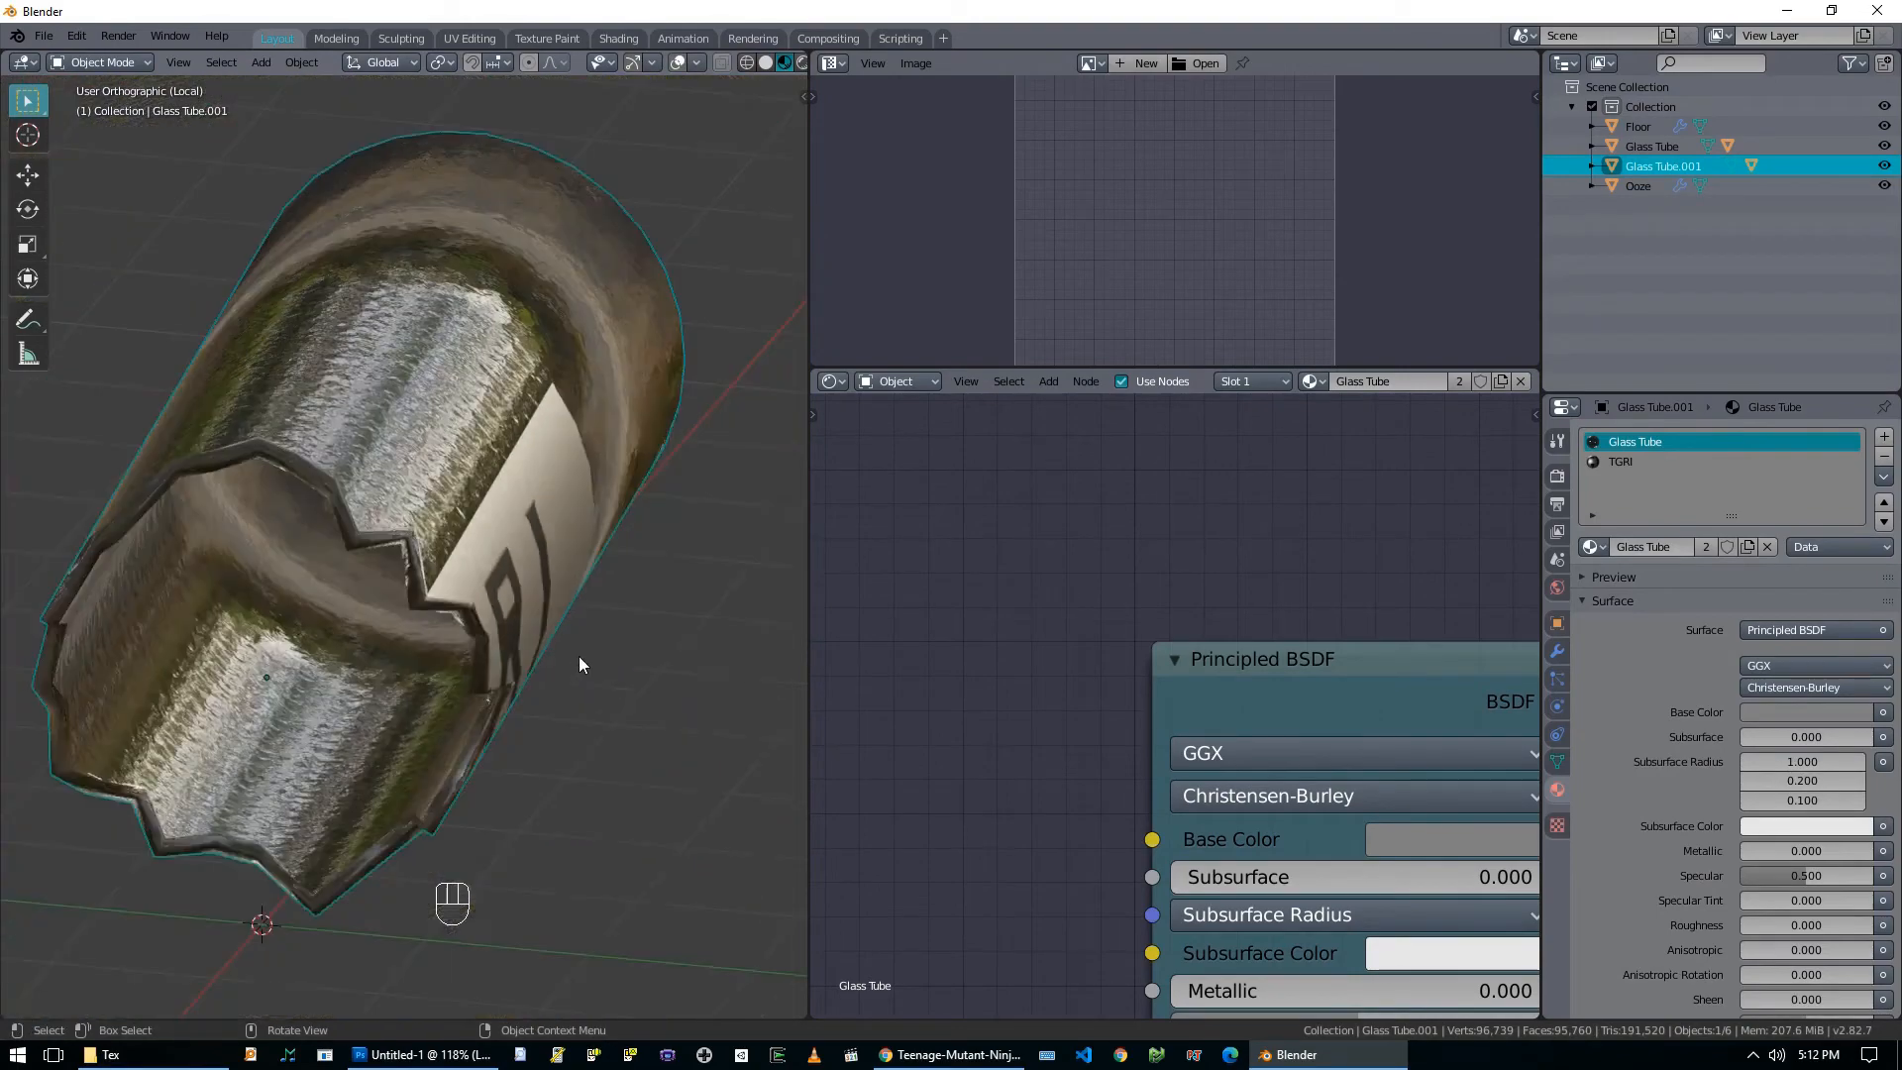
middle_drag(579, 656, 561, 640)
key(alt+a)
key(KP_Divide)
scroll(561, 638, down, 4)
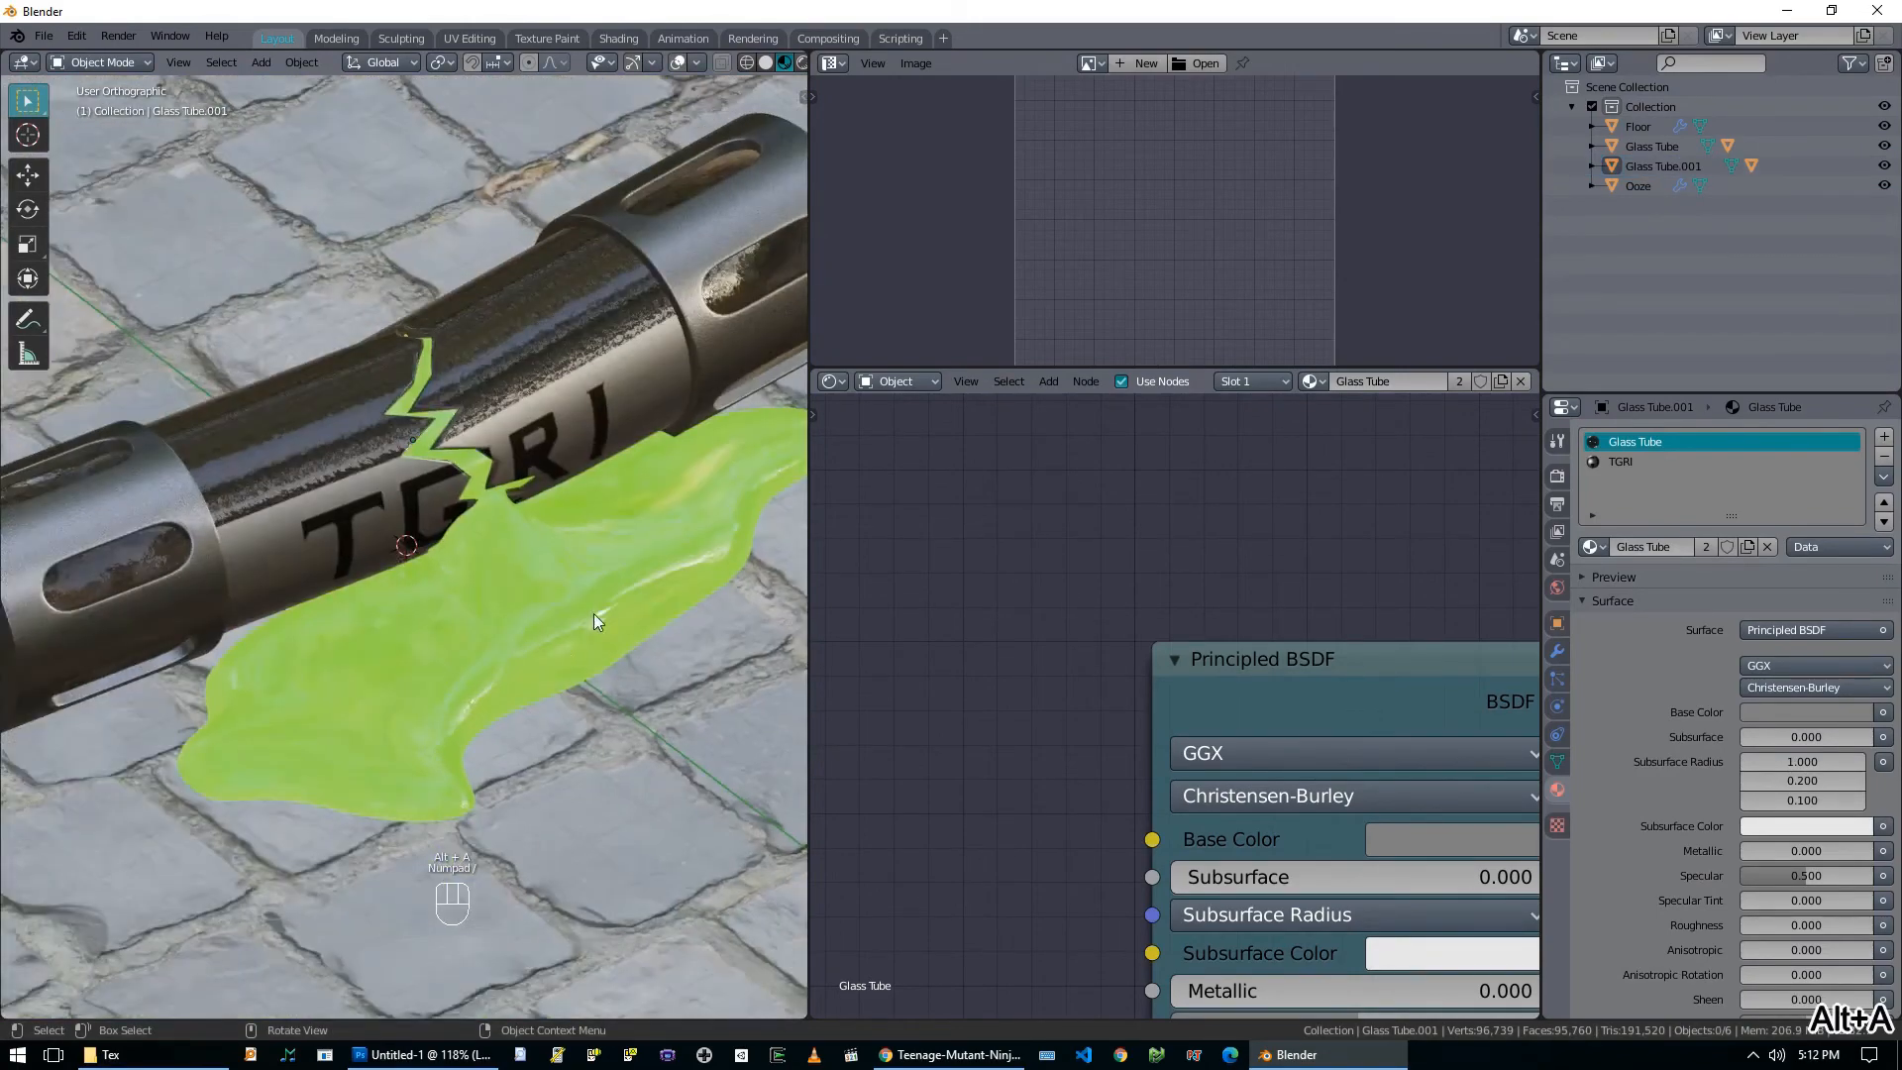
Preview the tube and ooze in Rendered shading, and switch the viewport to Solid shading.
key(z)
click(519, 417)
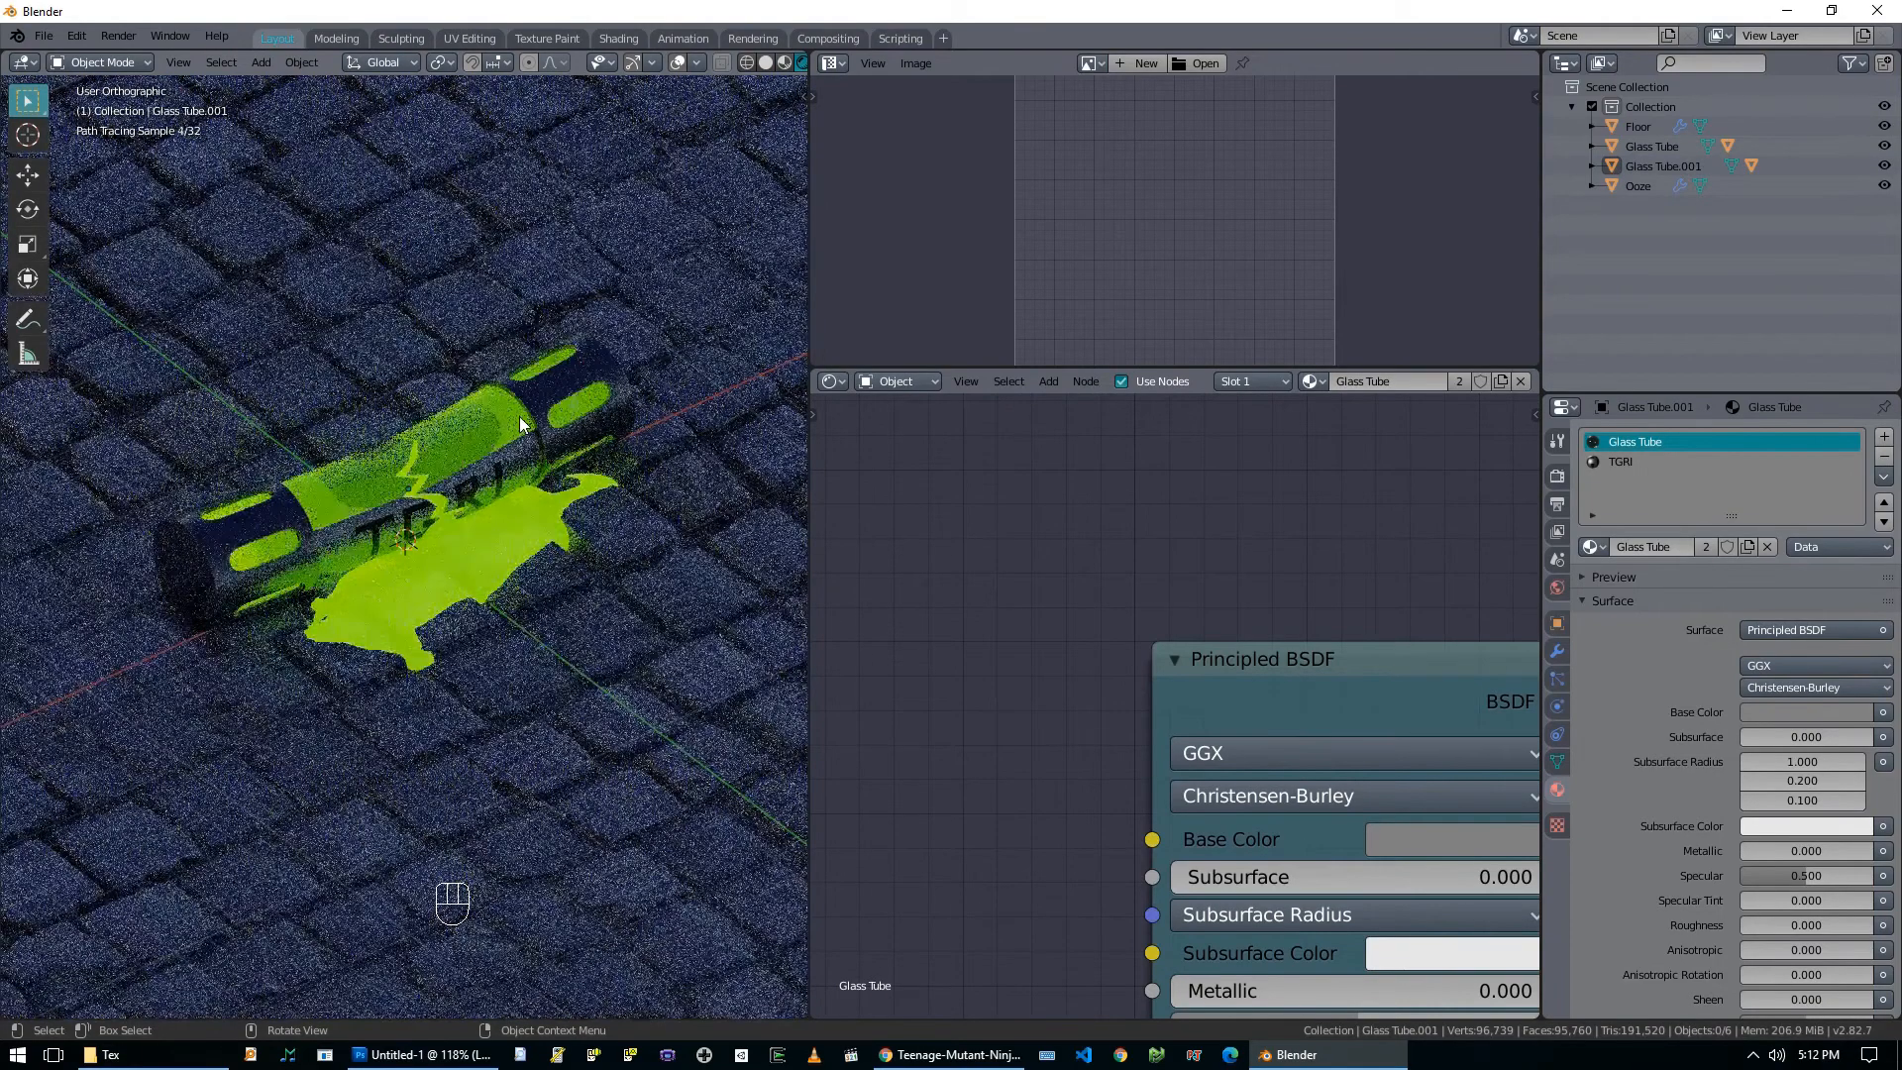
mouse_move(401, 515)
middle_down()
mouse_move(369, 479)
mouse_move(419, 513)
middle_up()
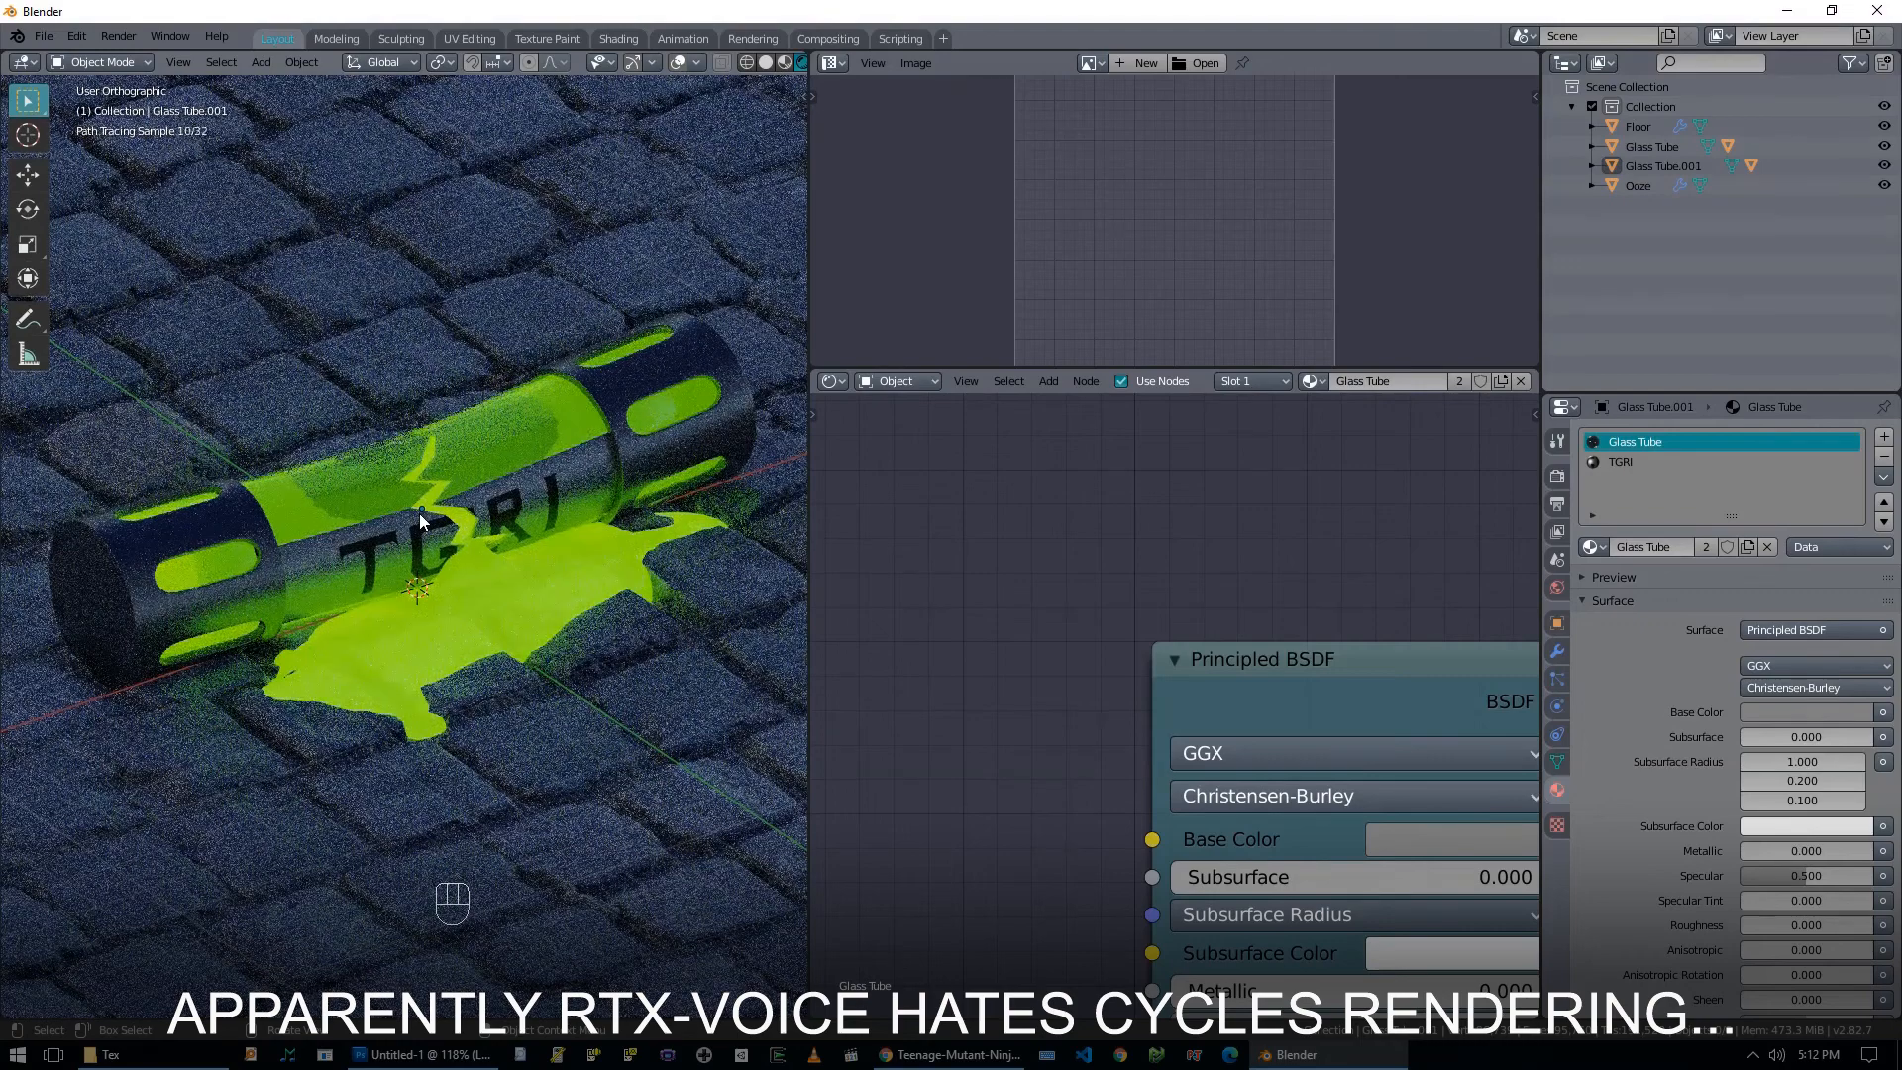
key(z)
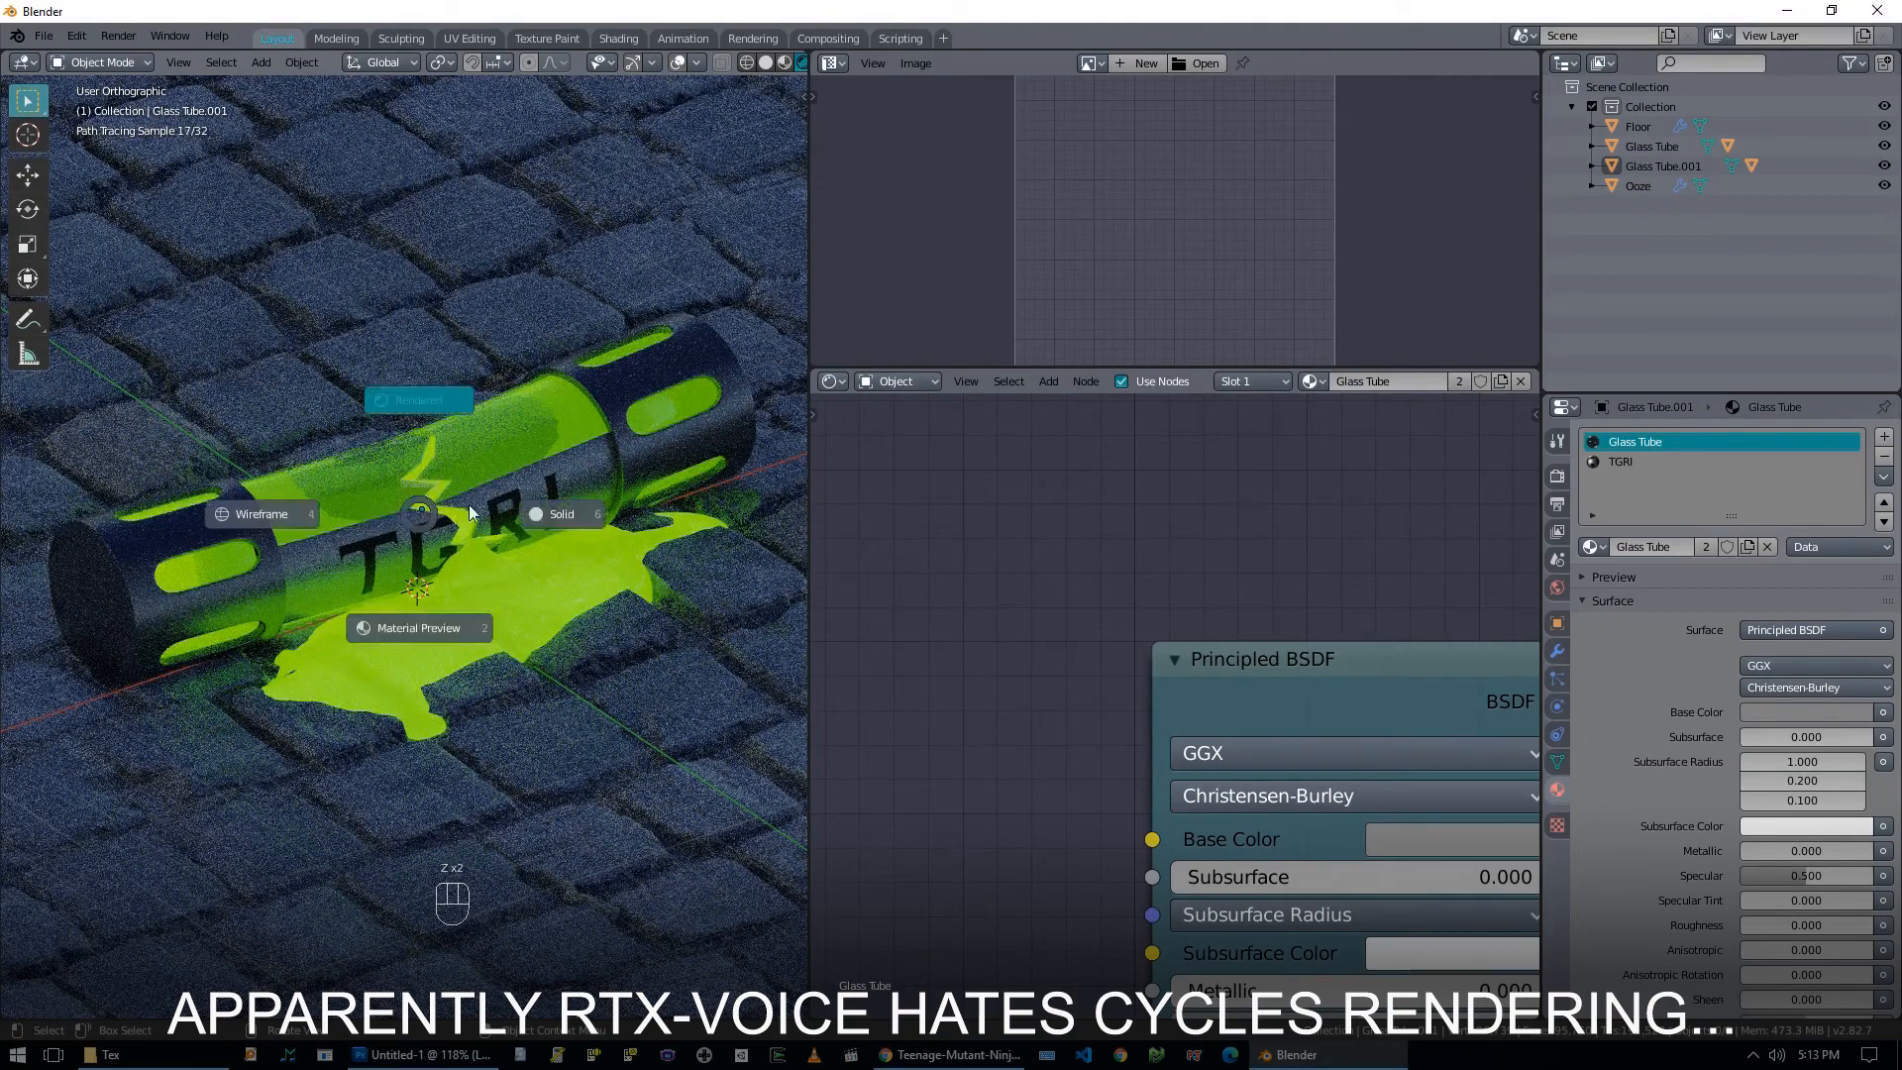
click(519, 502)
Save the scene as TGRI_2_v001.blend in the t02 folder of the TGRI project.
key(ctrl+shift+s)
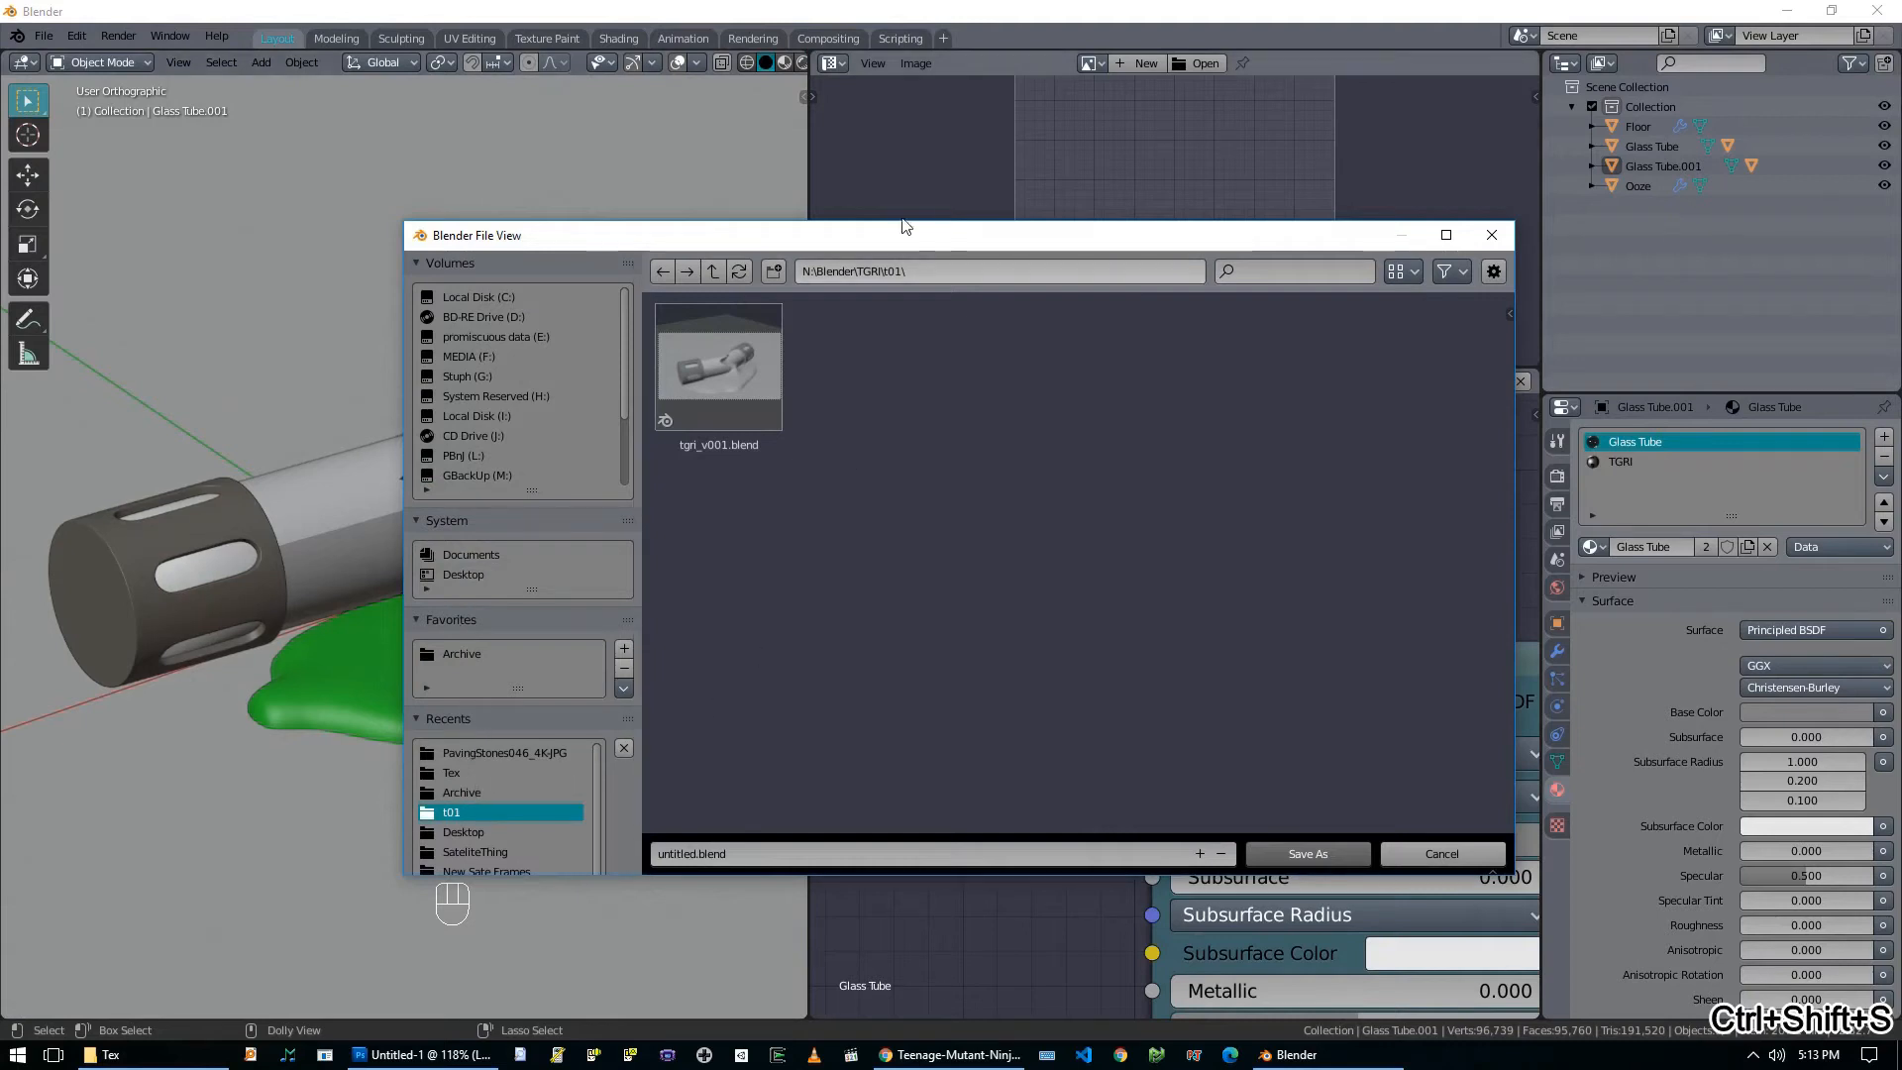
click(716, 271)
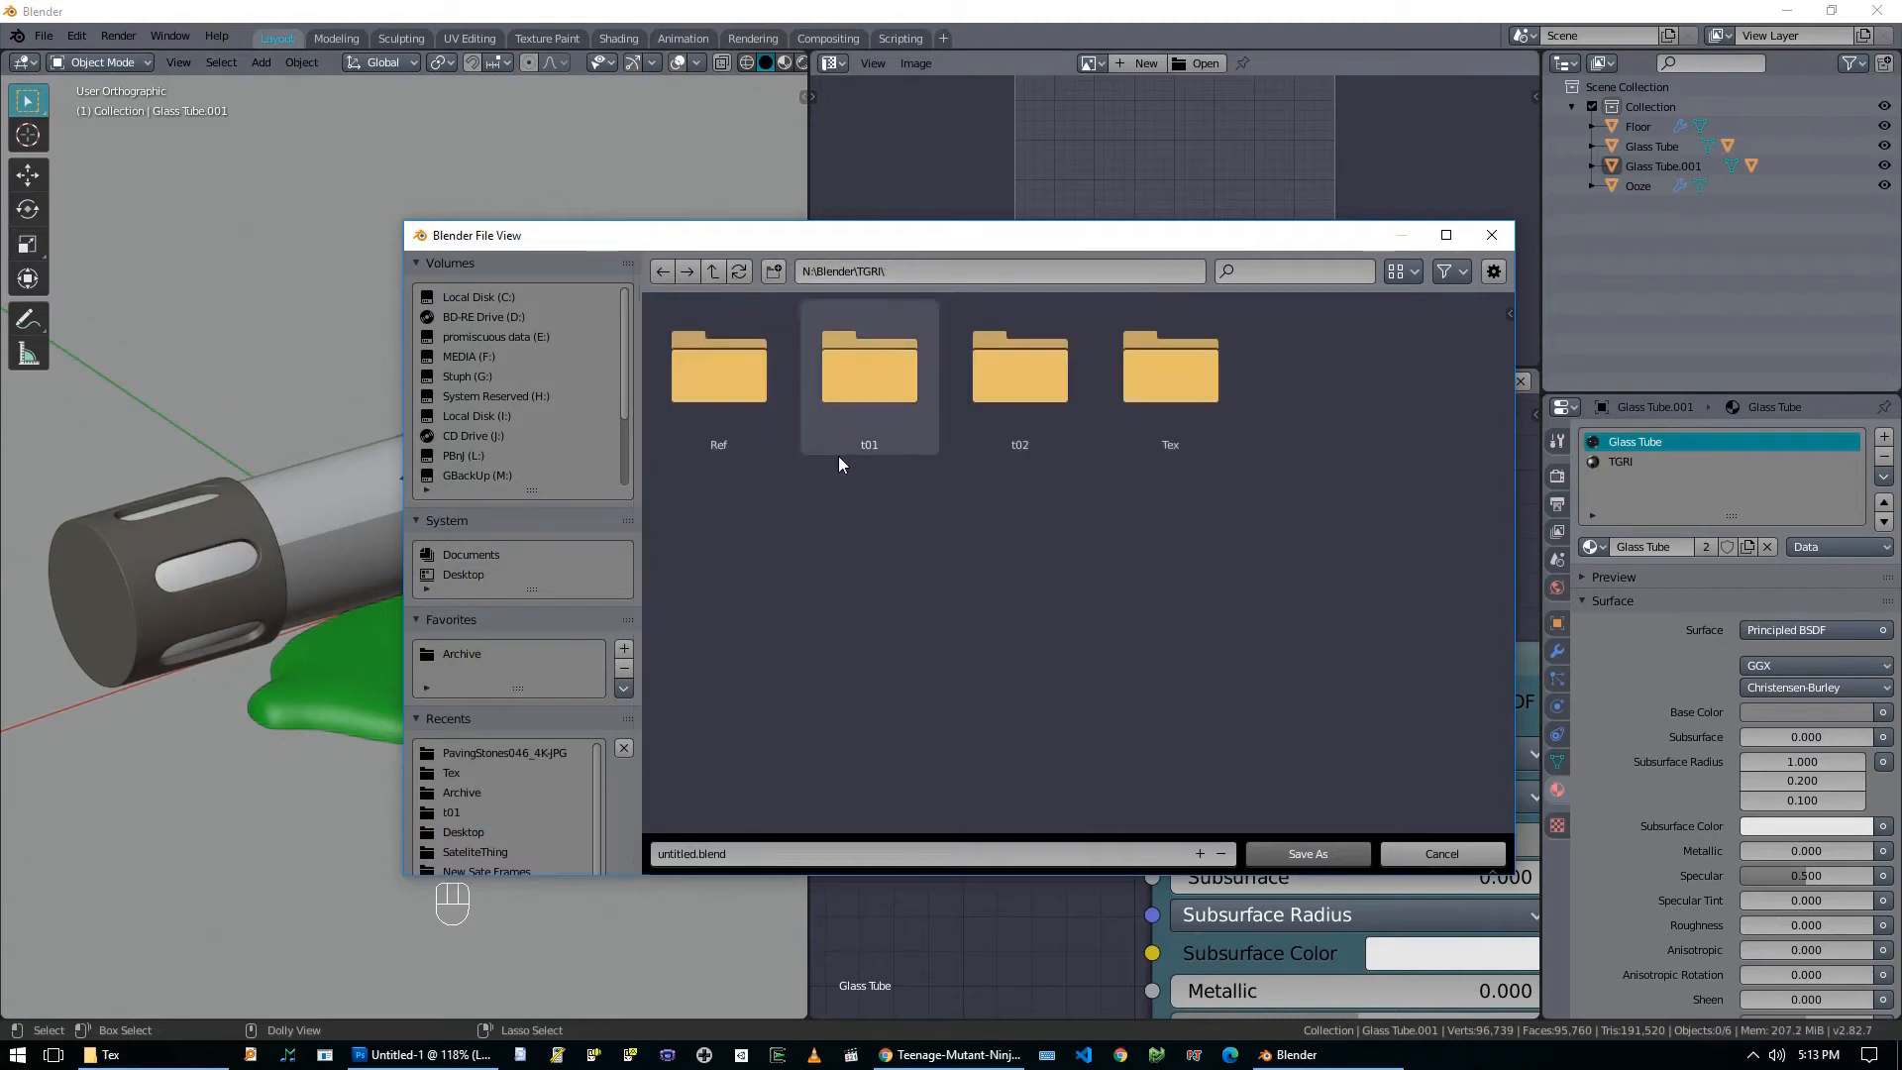
double_click(1003, 396)
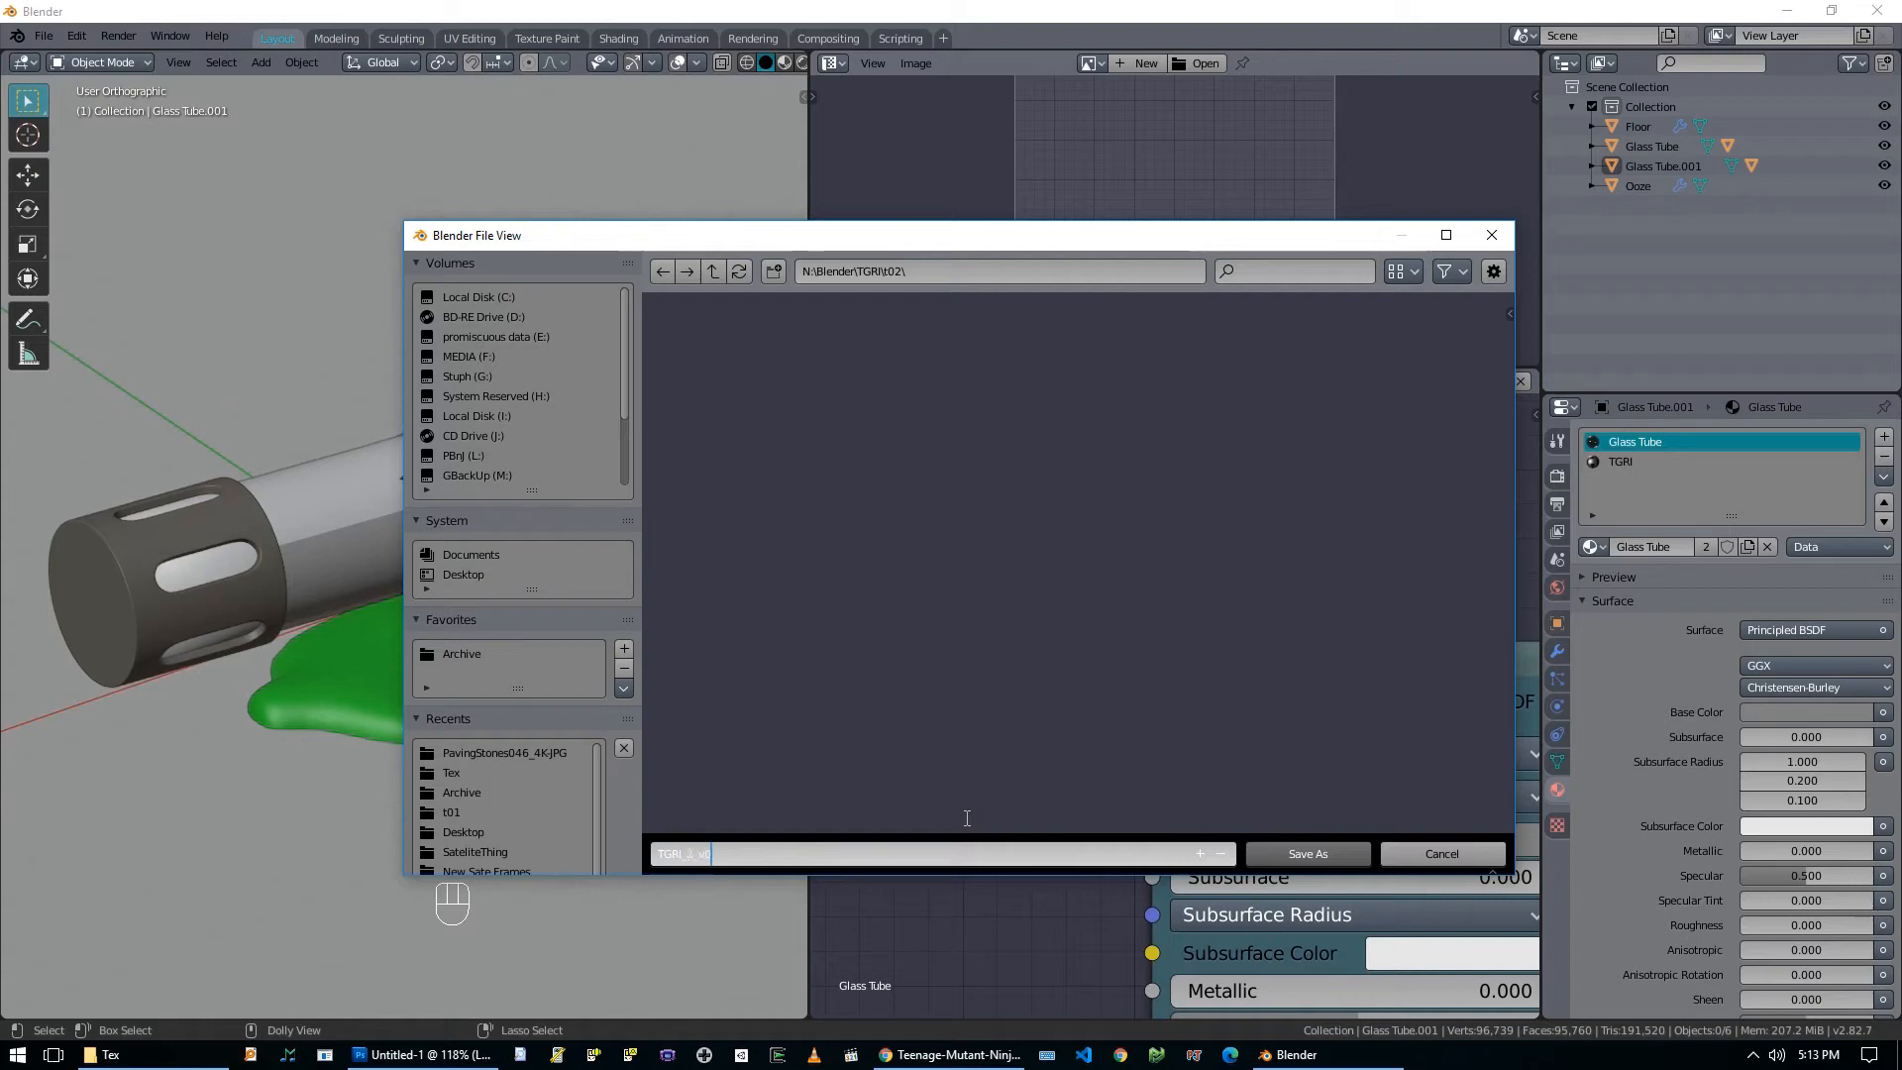
click(1305, 852)
Widen the 3D viewport in front view, add a camera and look through it as the active camera.
middle_drag(353, 418, 449, 531)
scroll(450, 531, up, 3)
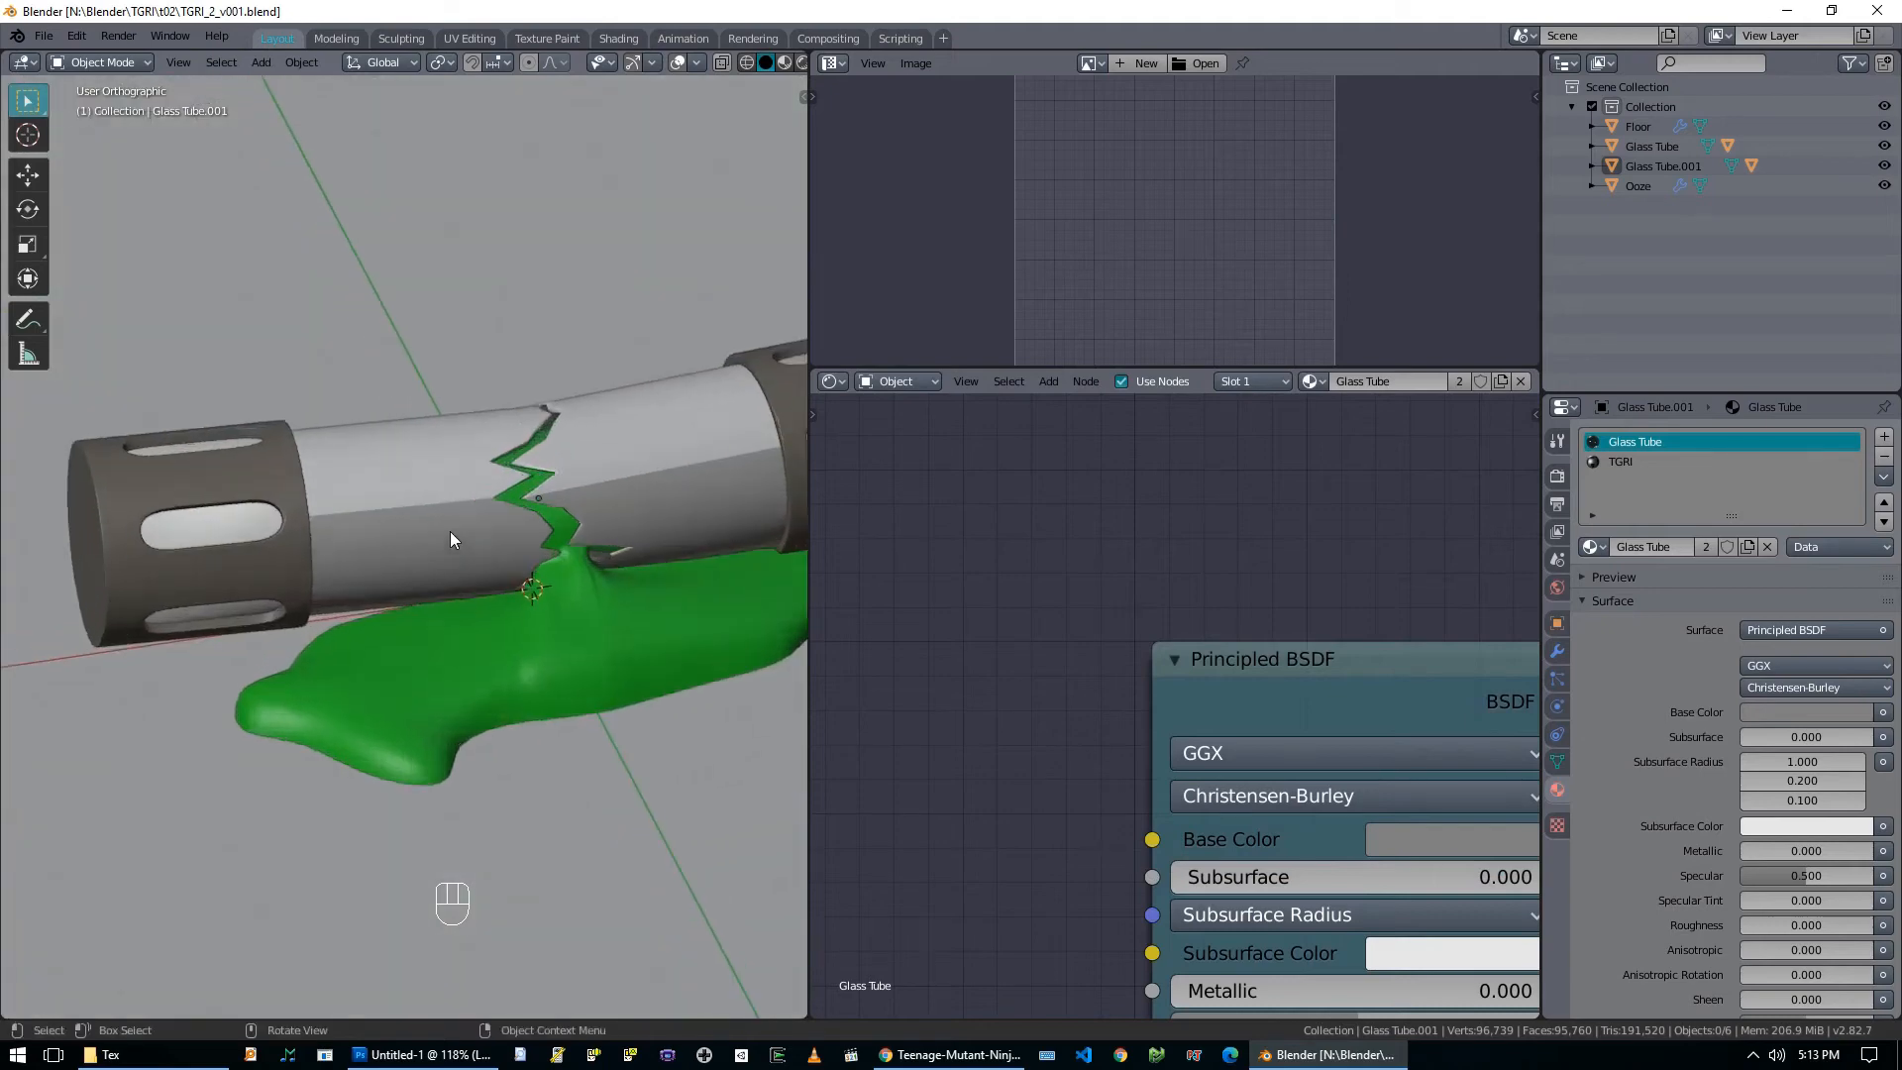
scroll(450, 531, down, 5)
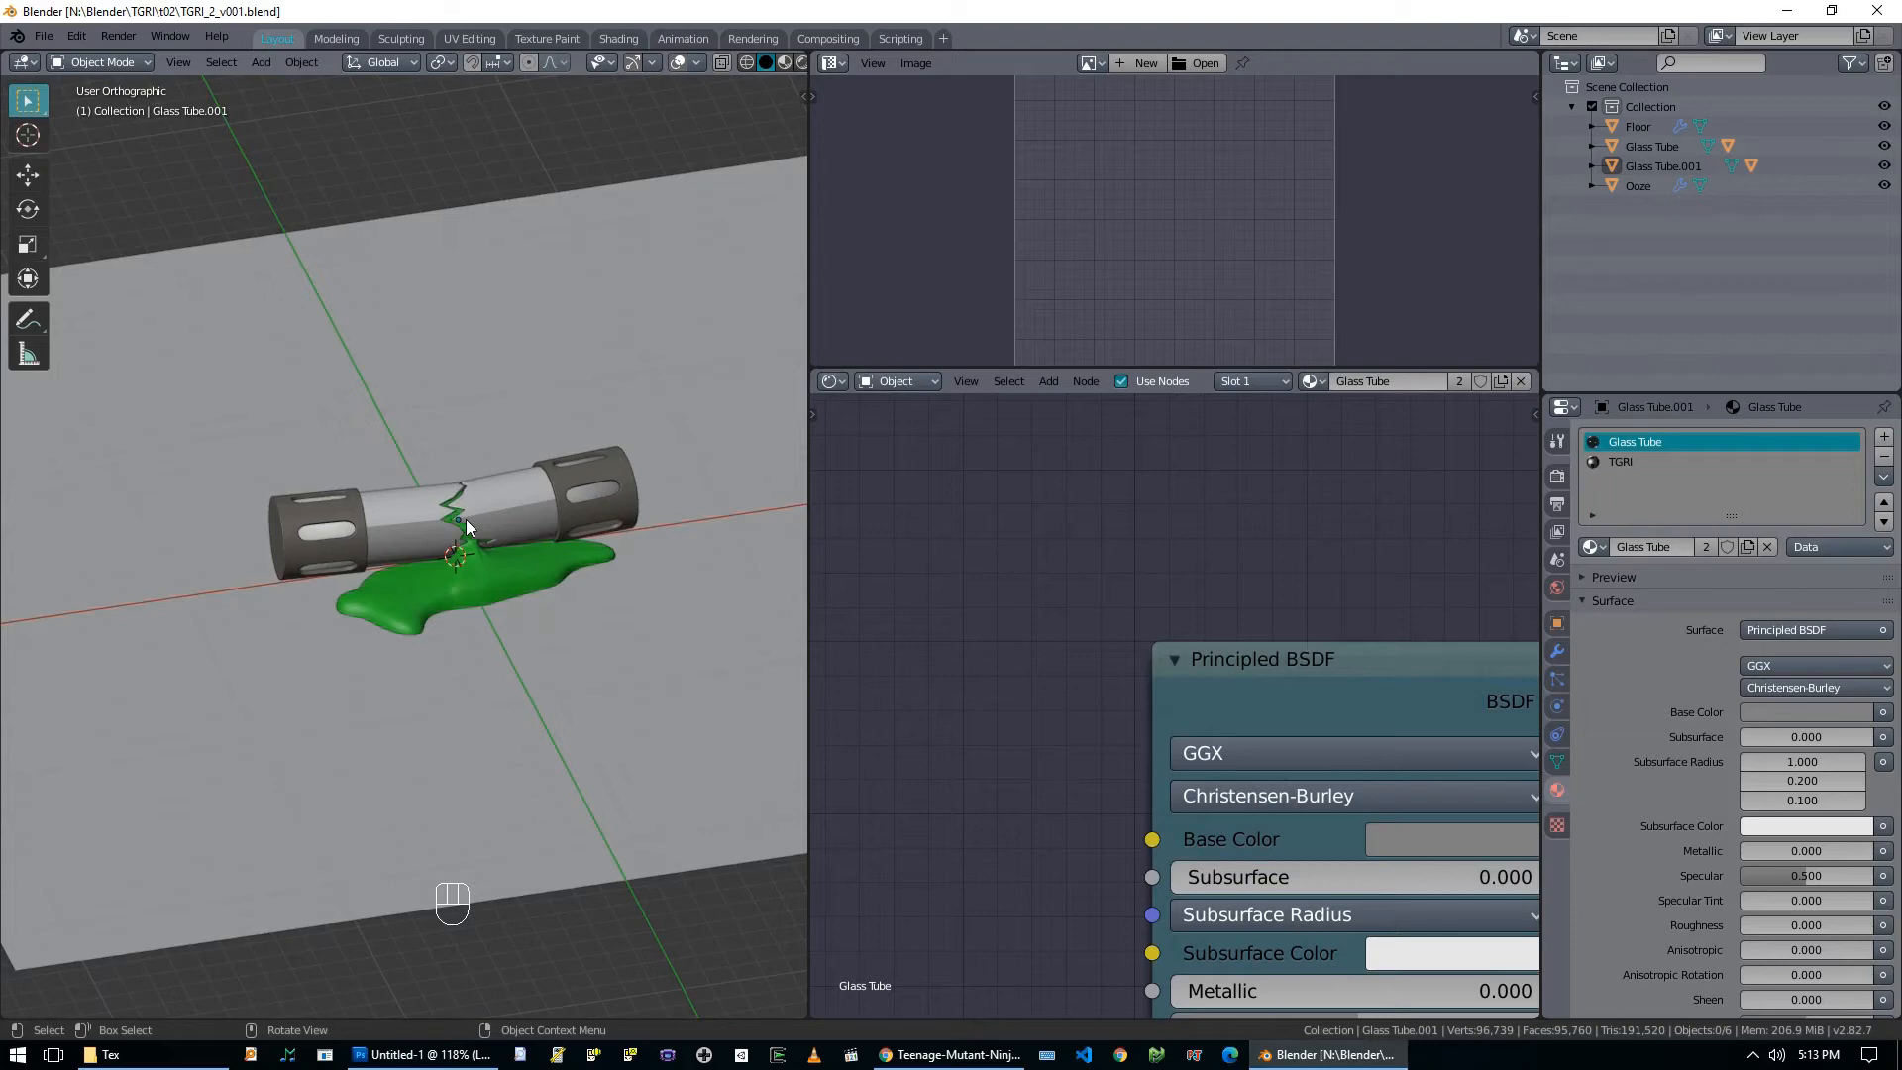
key(KP_1)
drag(807, 469, 1111, 445)
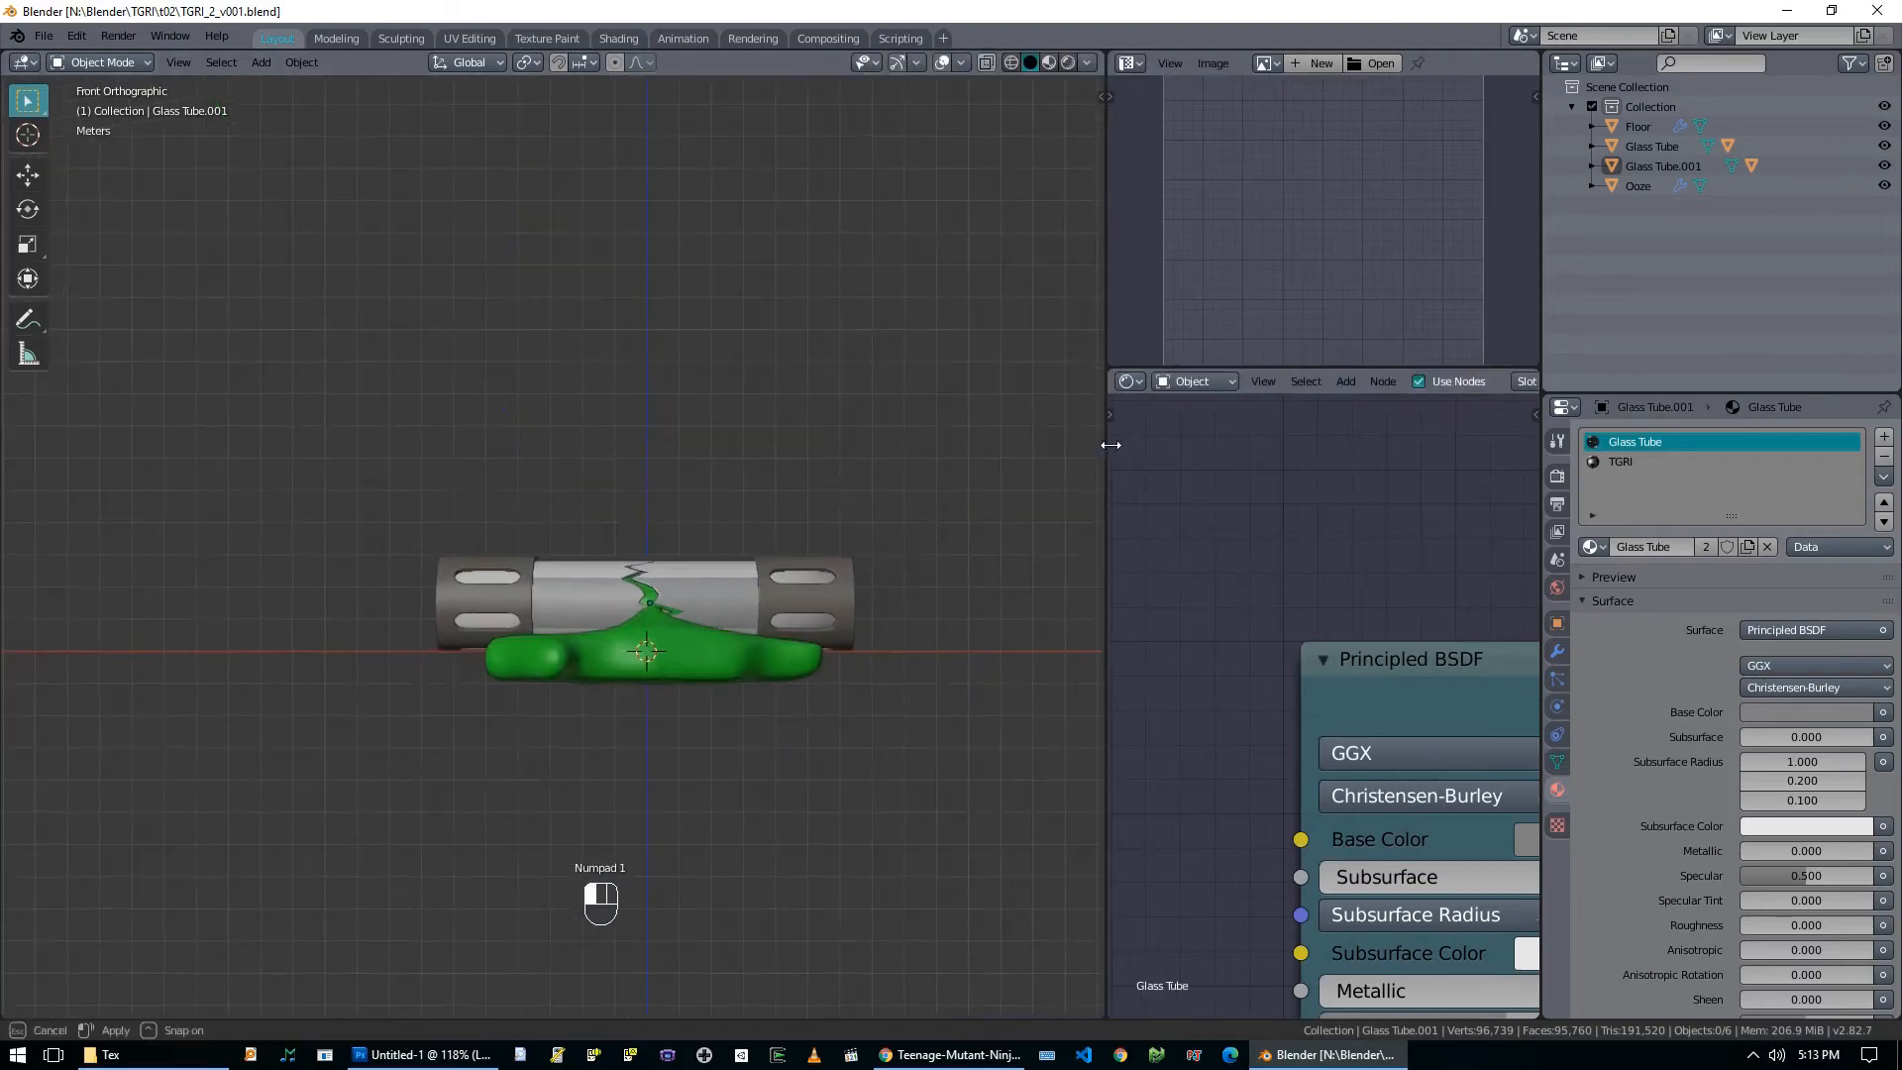
key(shift+a)
mouse_move(680, 783)
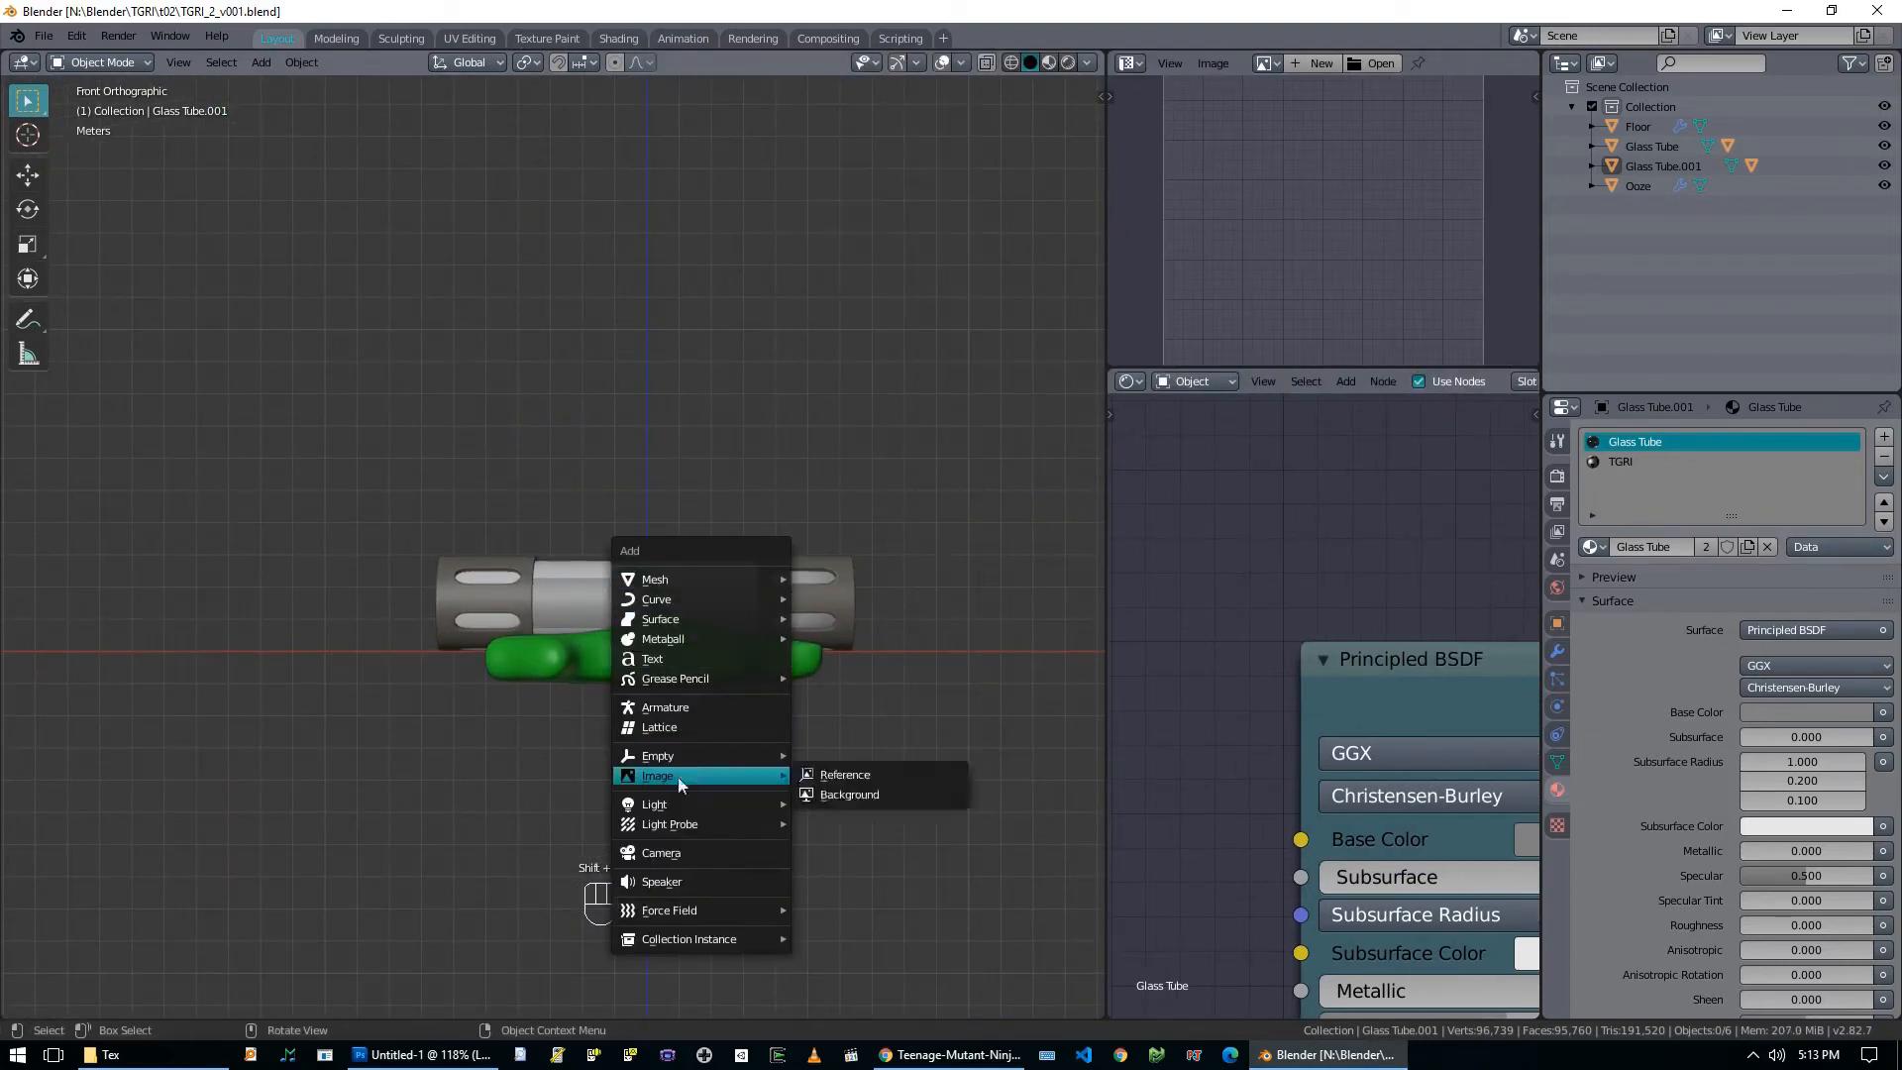
click(689, 854)
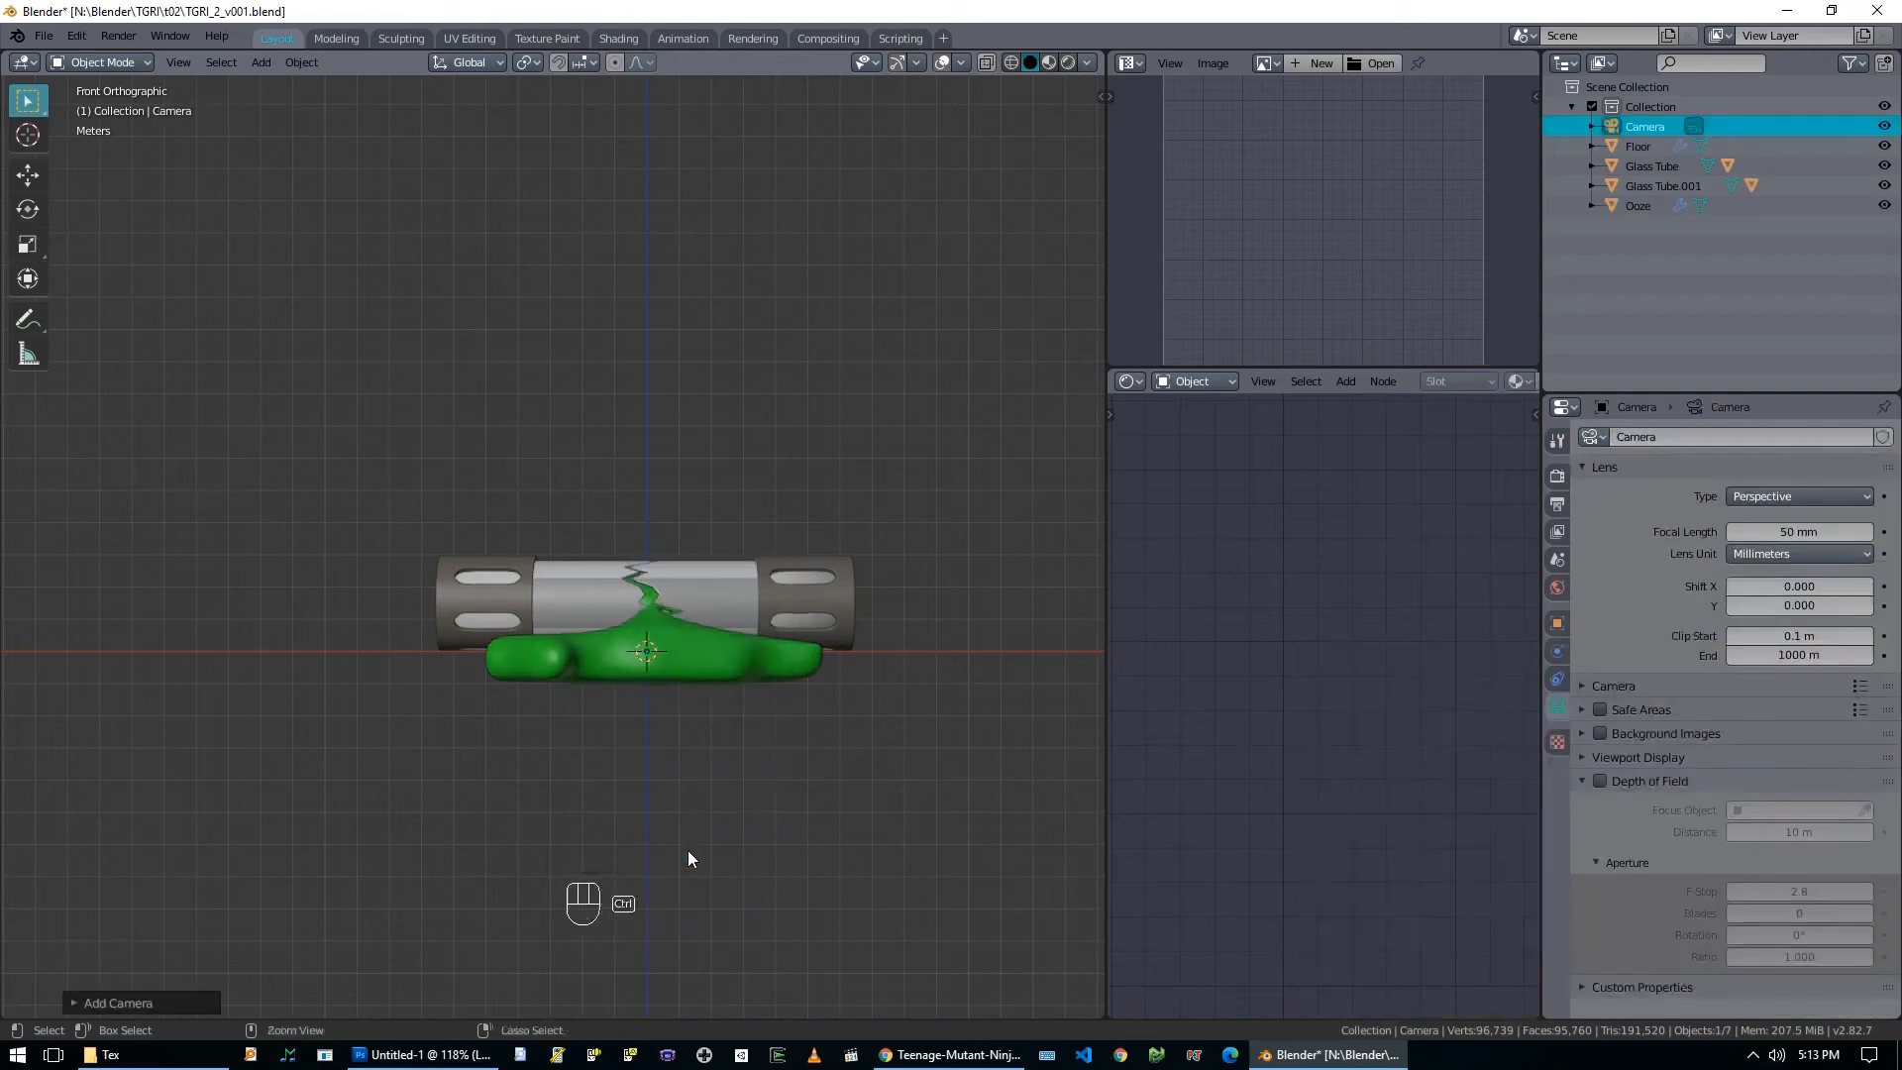
key(ctrl+KP_0)
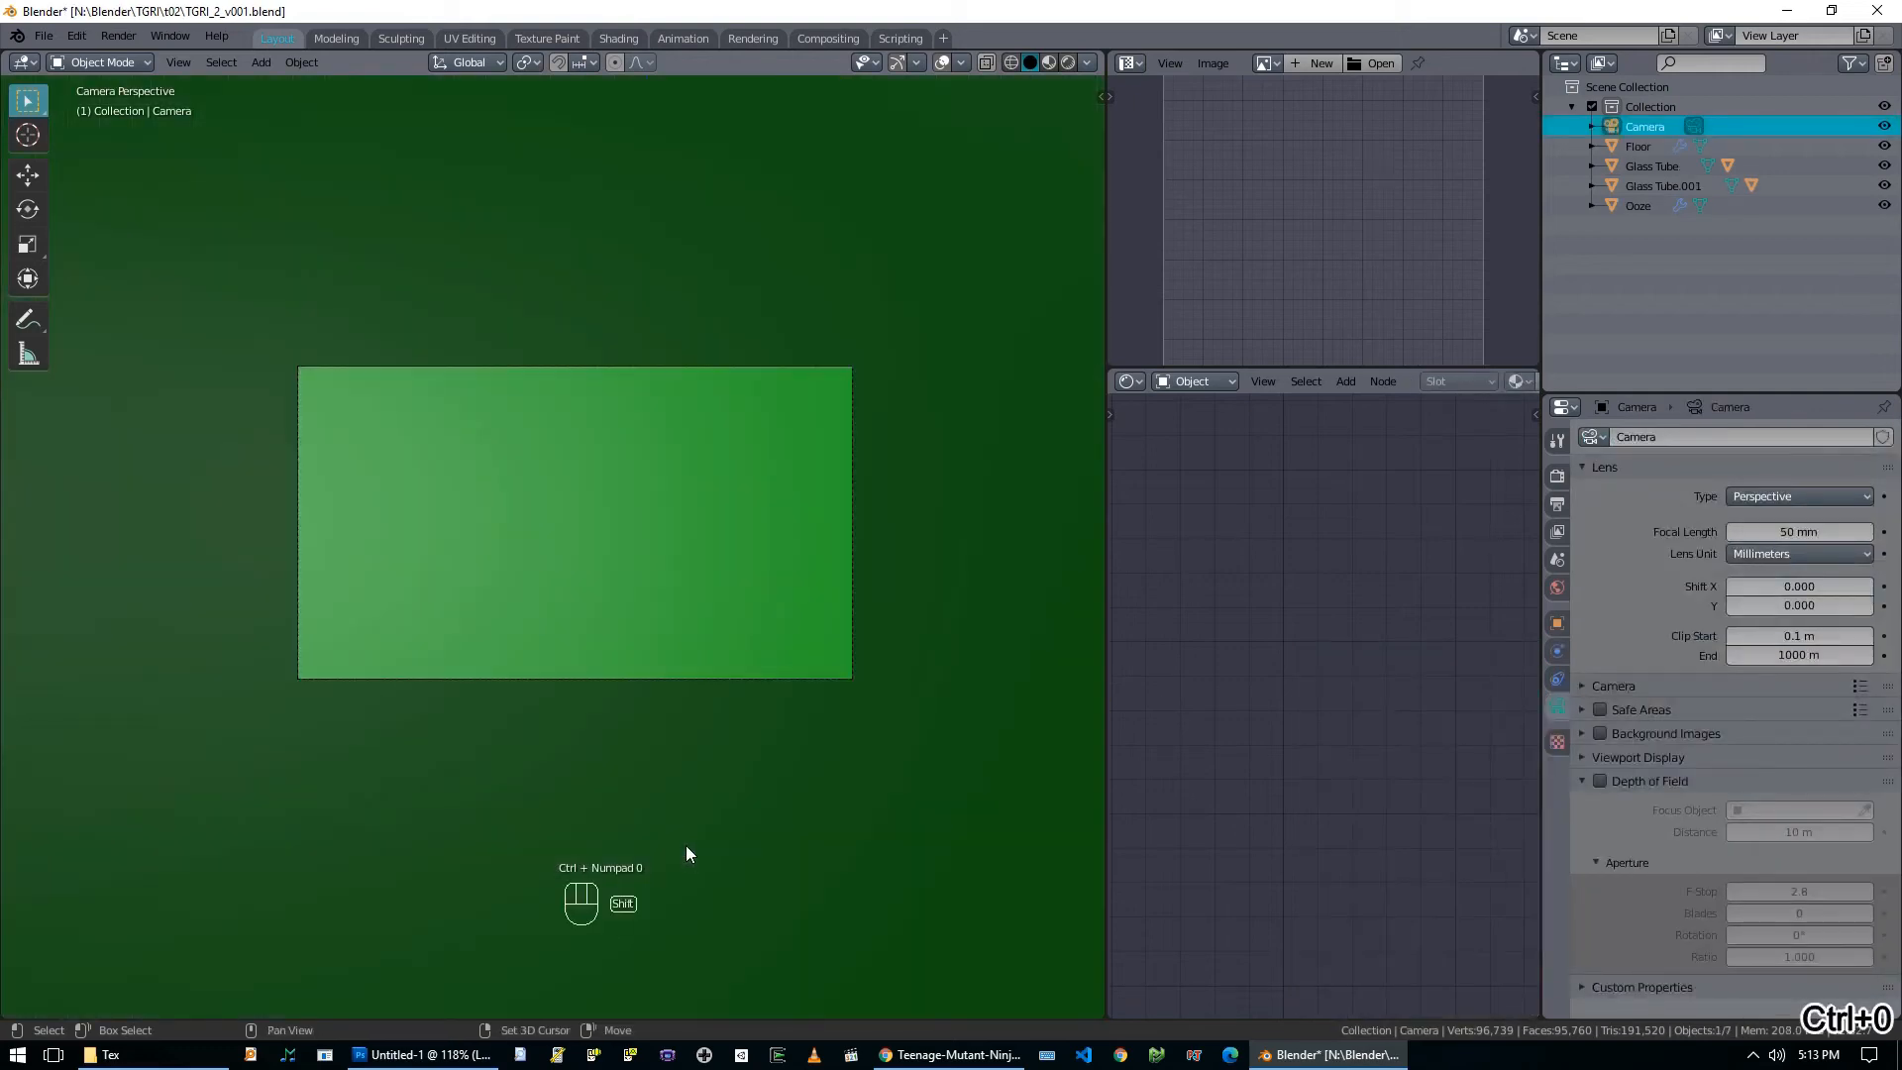
Fly the camera back, sideways and up until it frames the whole tube and ooze puddle at an angle.
key(shift+grave)
key(s)
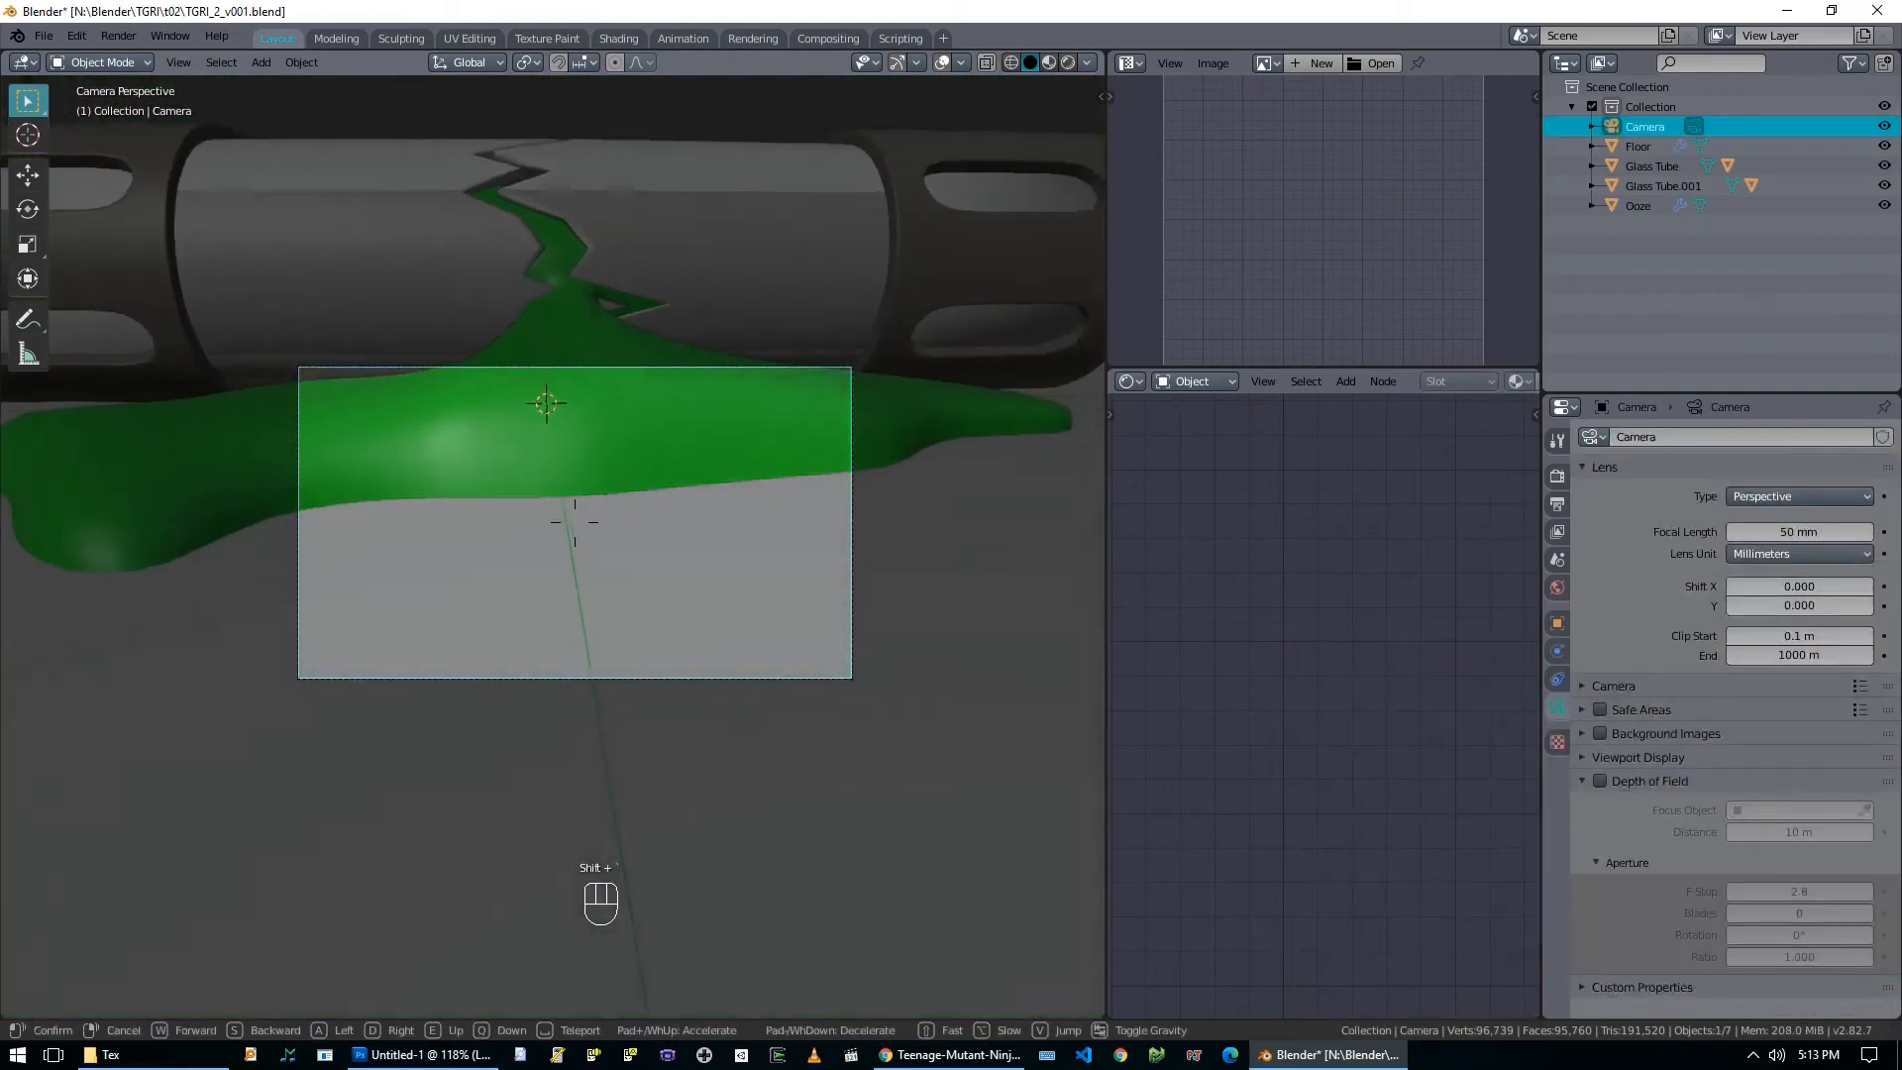
key(a)
key(s)
key(a)
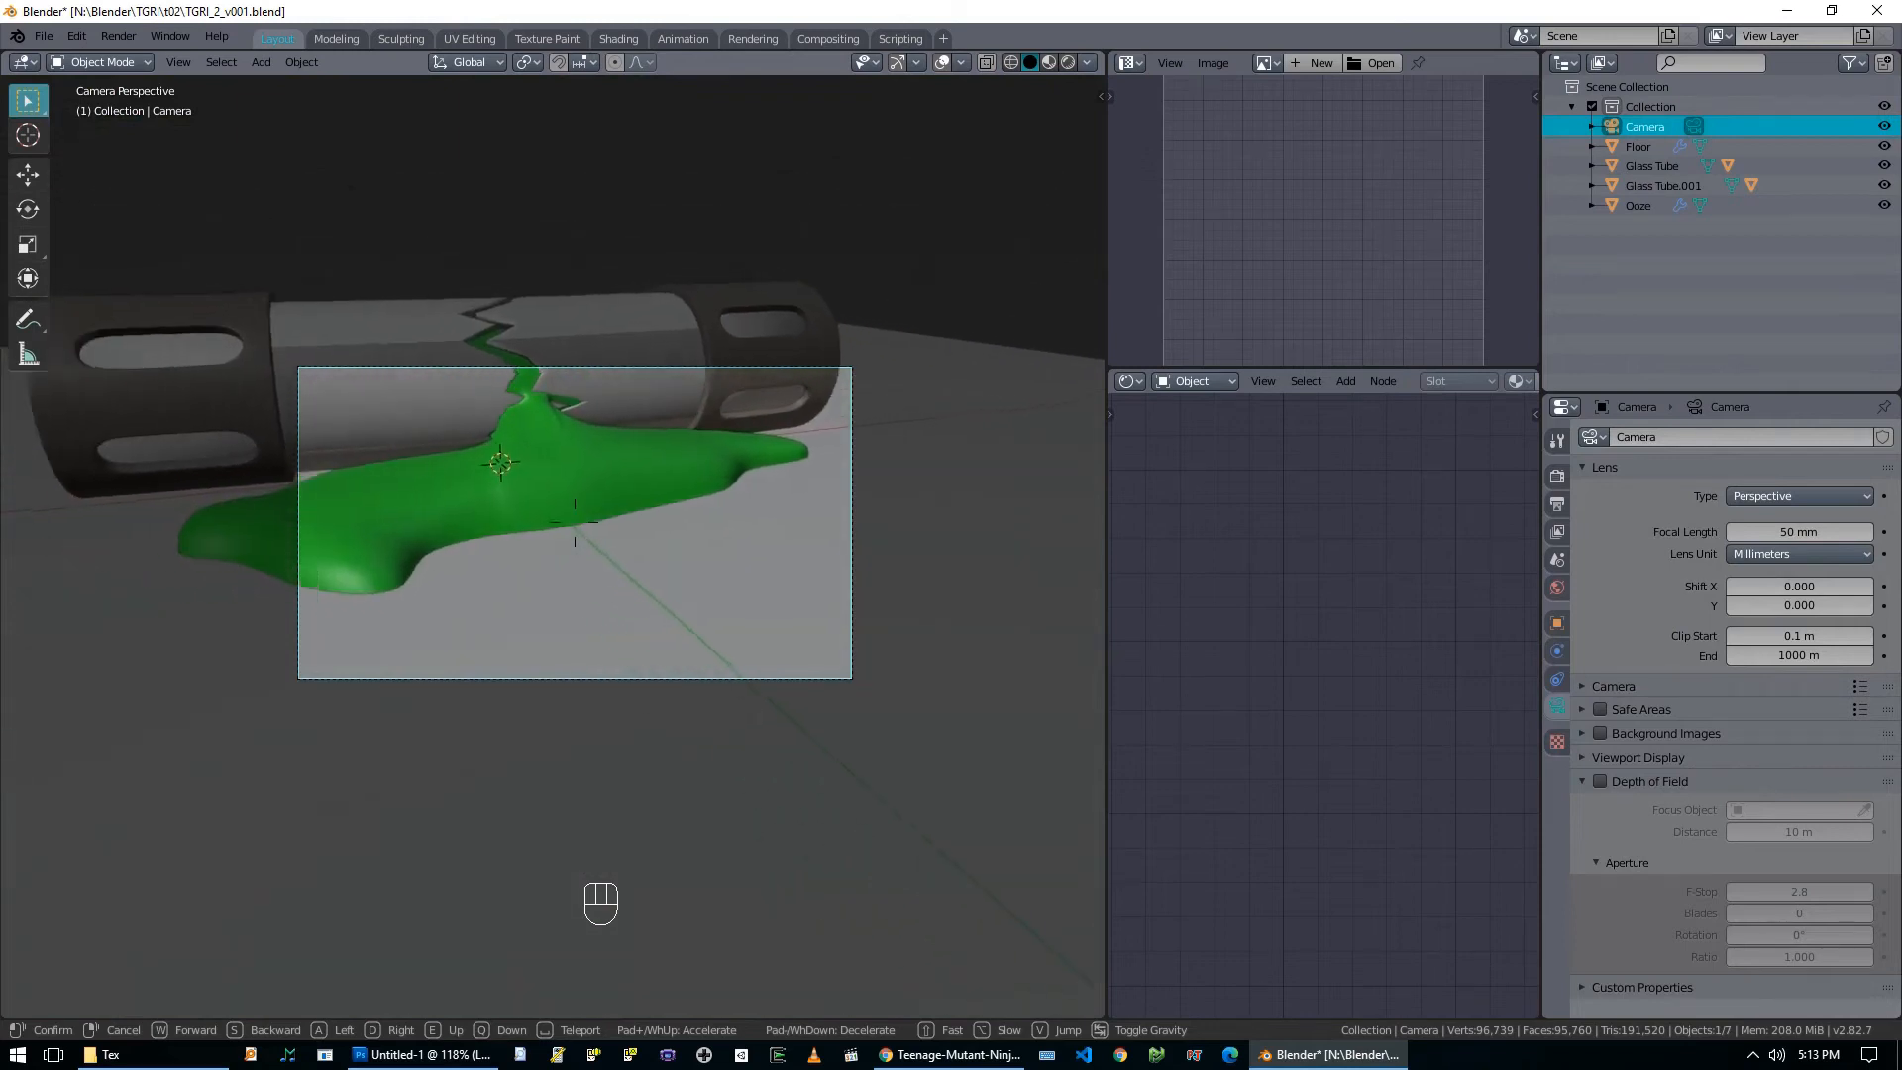
key(a)
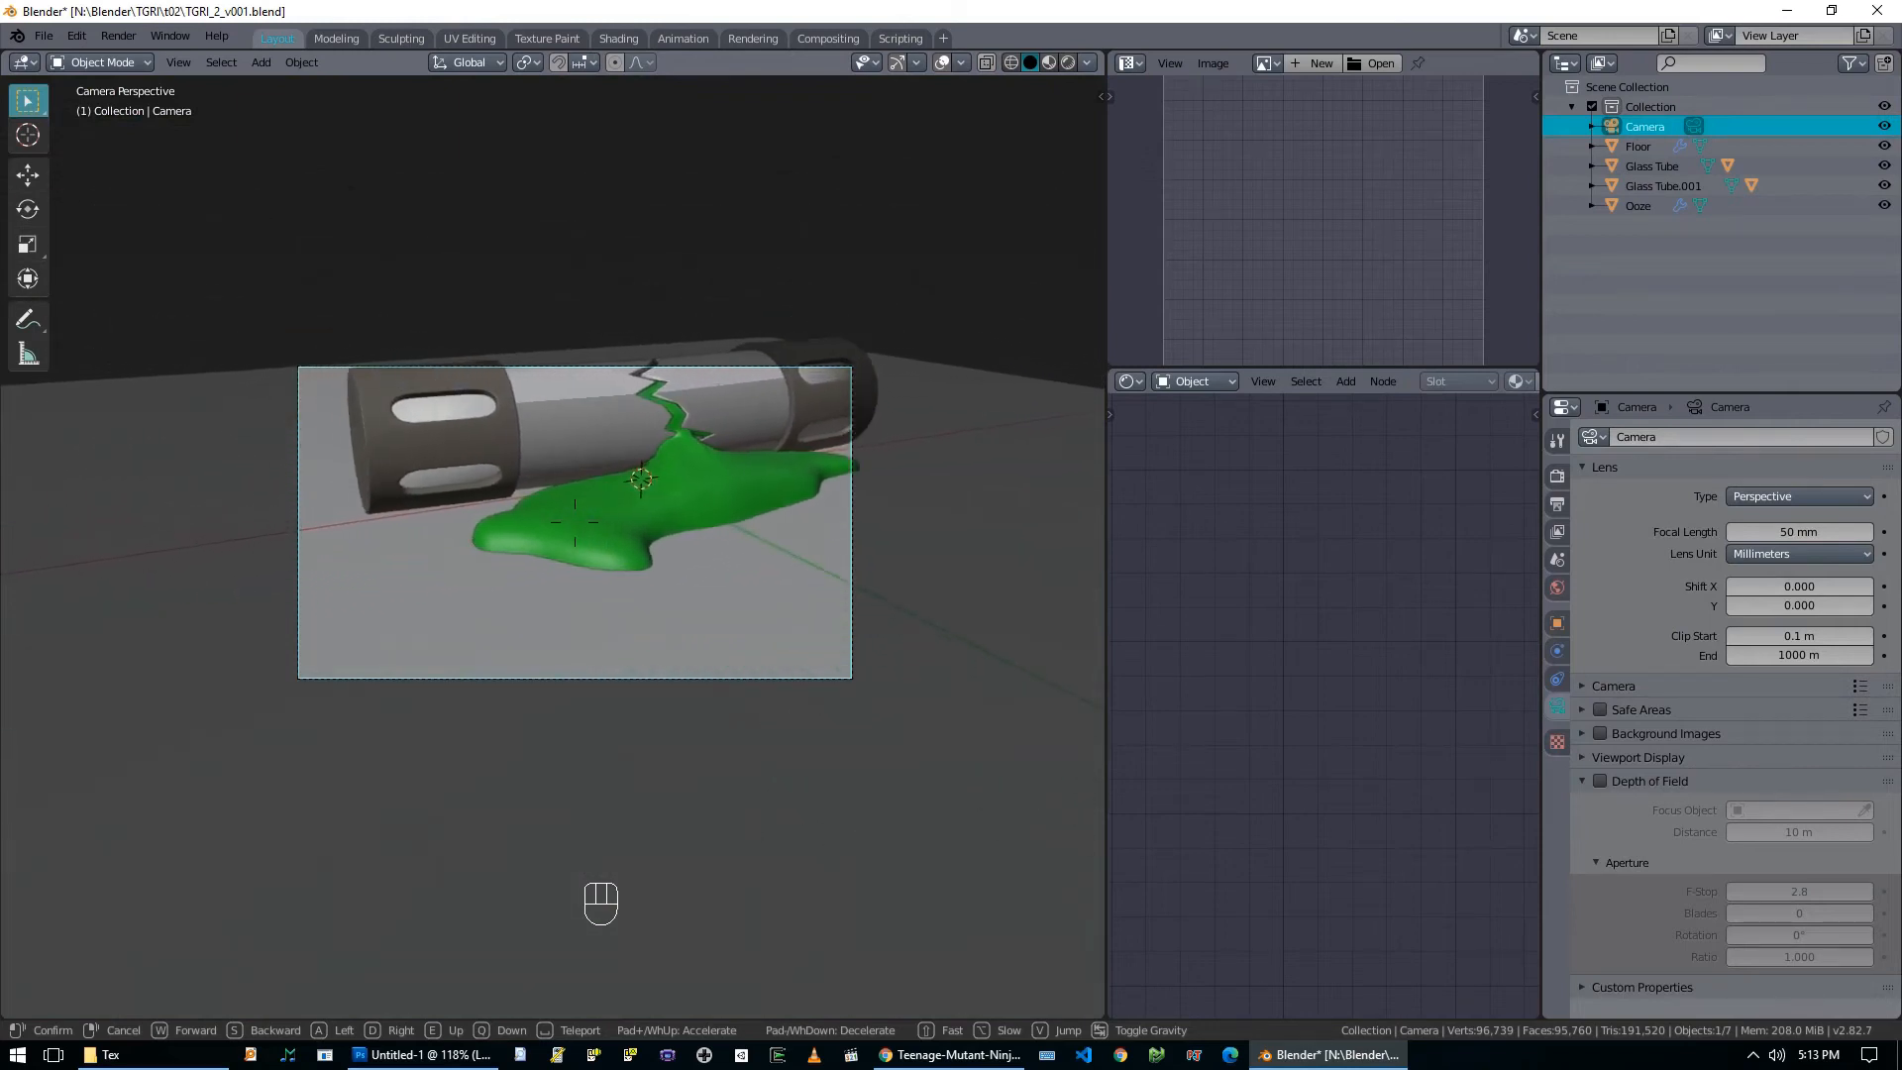
key(e)
key(a)
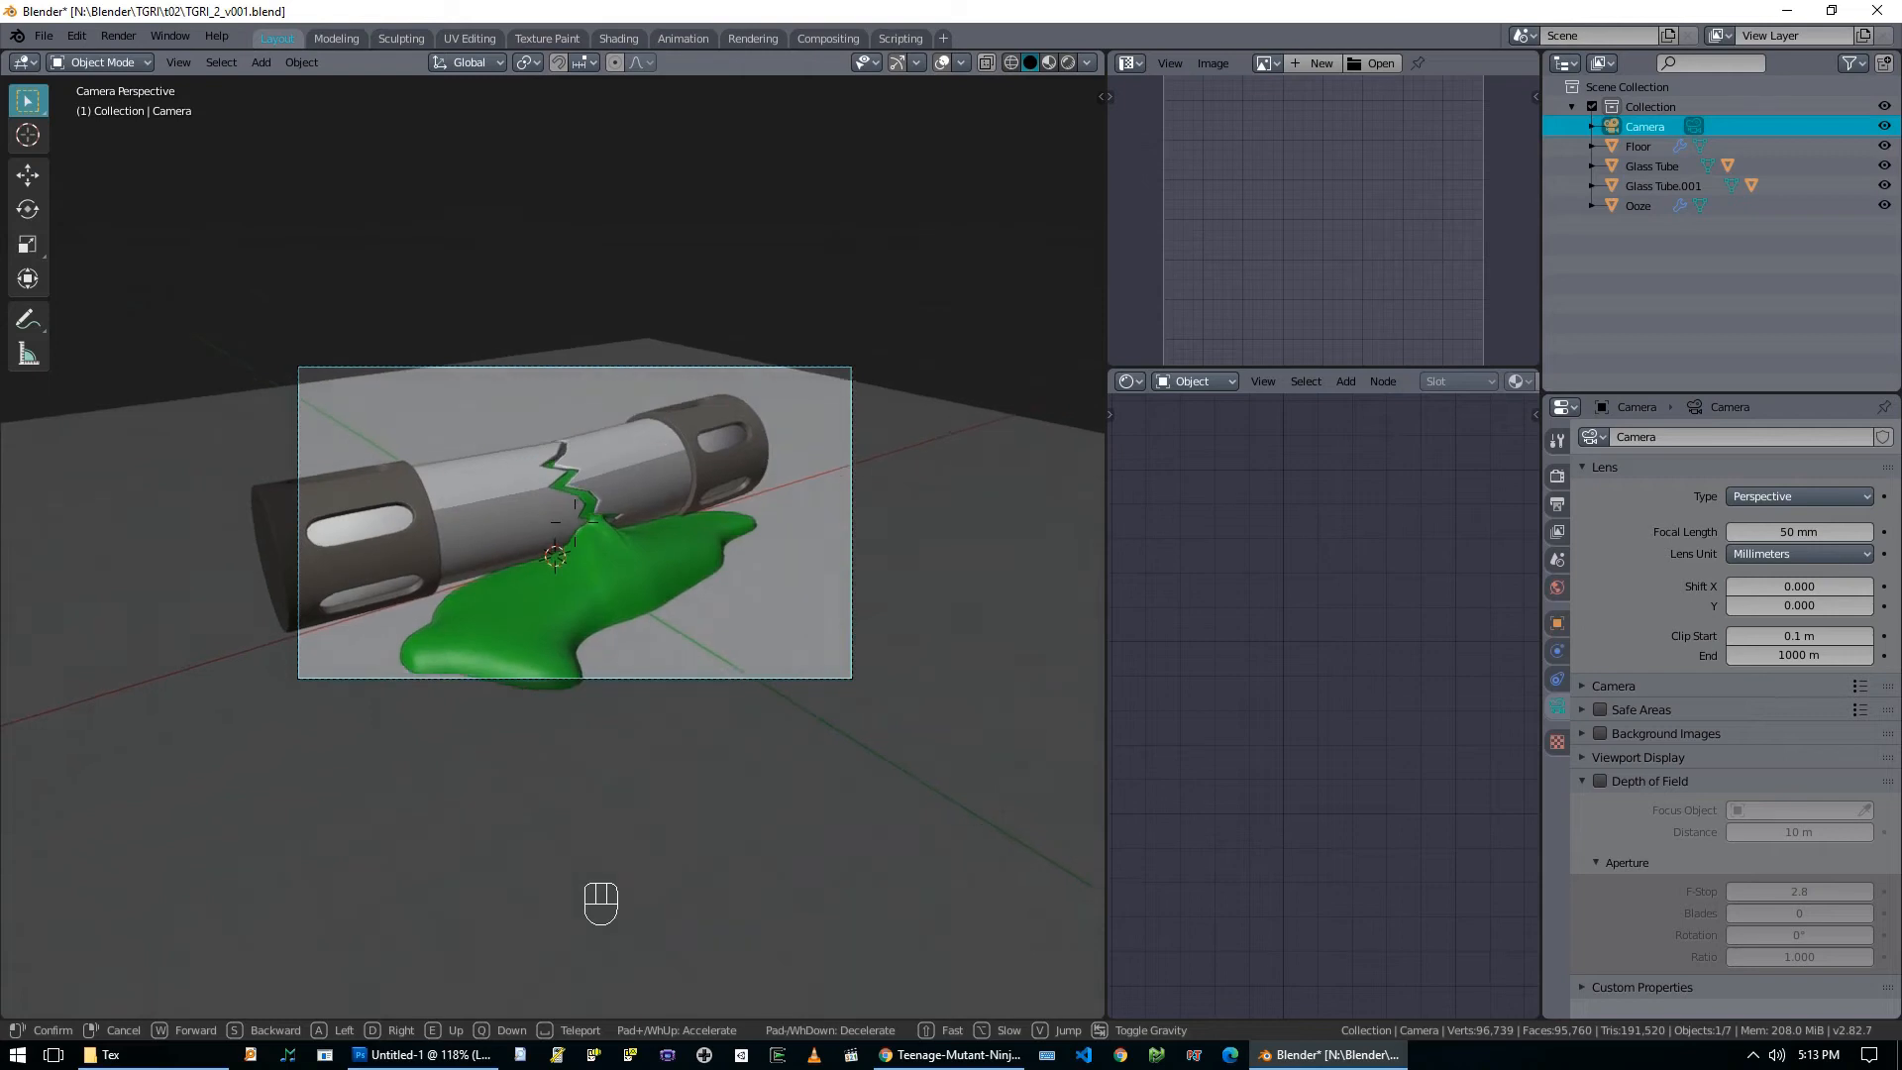
key(a)
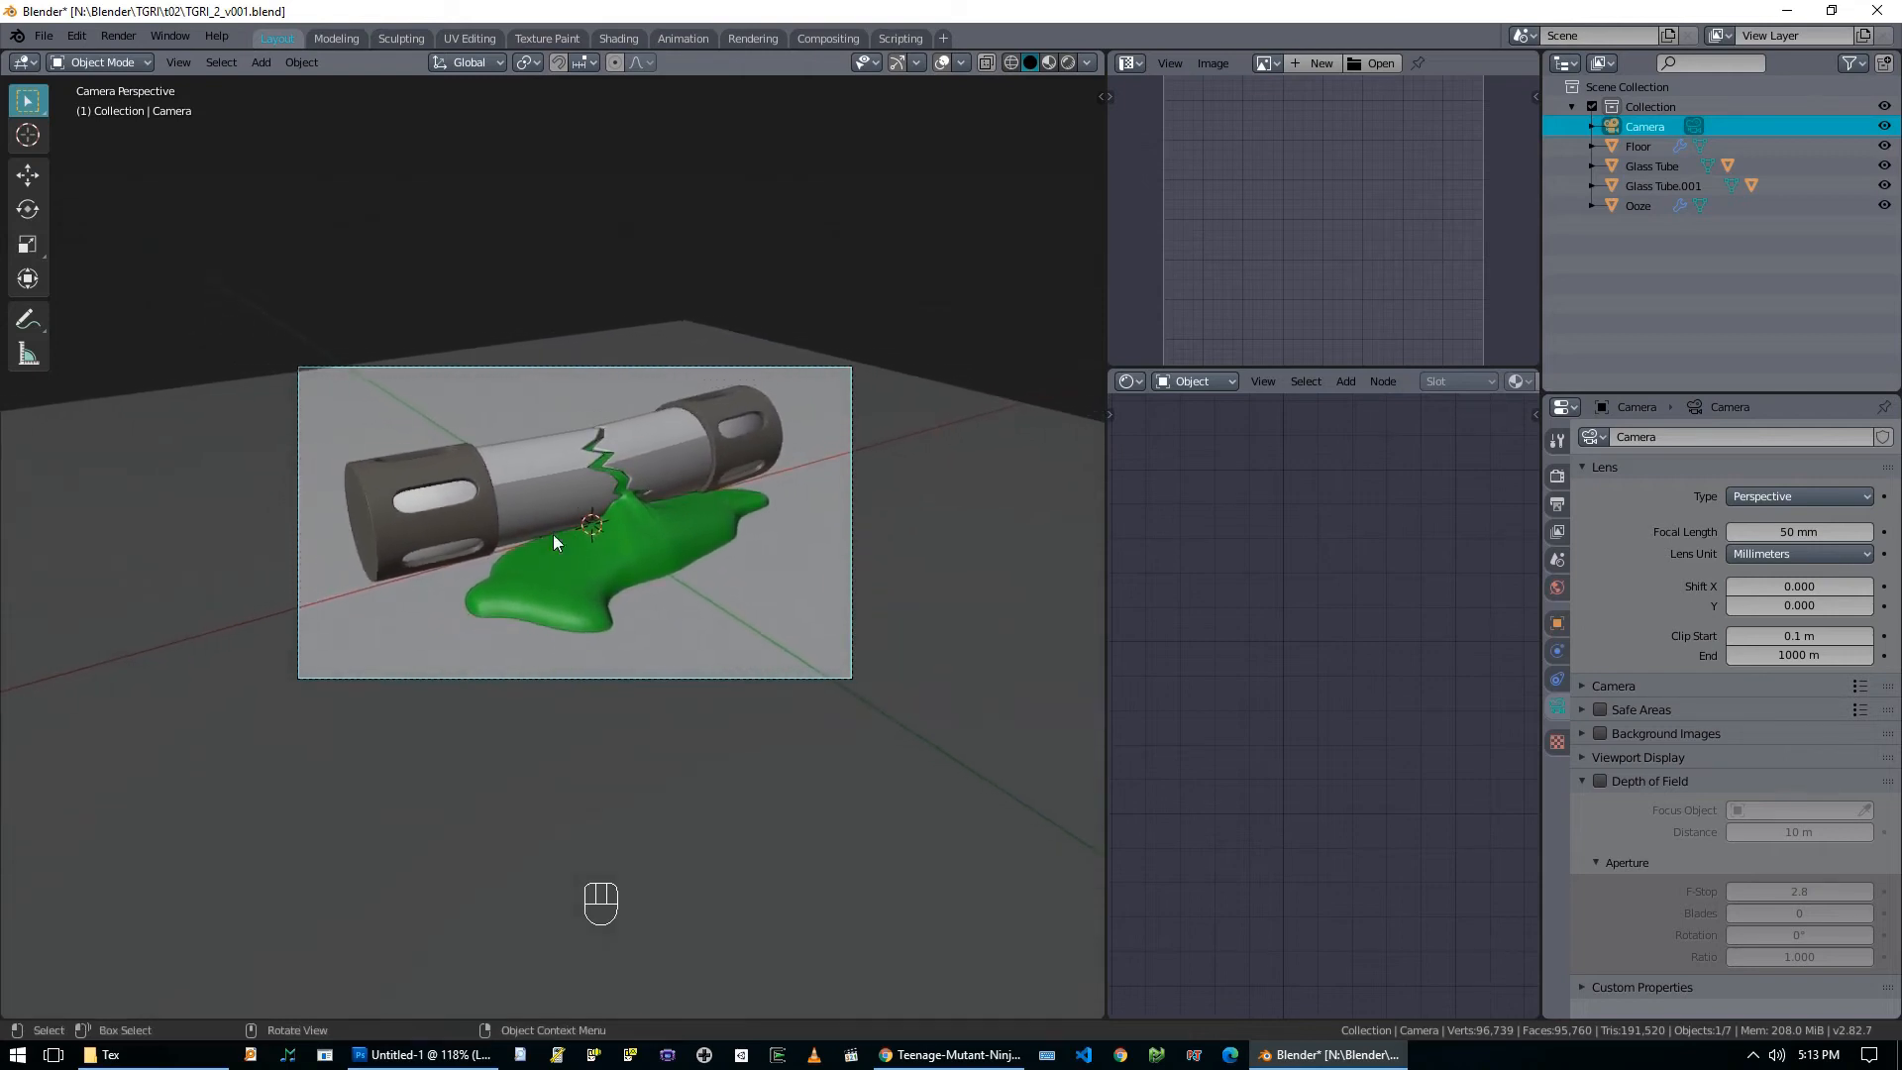
Enlarge the camera frame in the viewport and switch it to Rendered shading.
scroll(526, 519, up, 3)
shift+middle_drag(526, 519, 521, 543)
key(z)
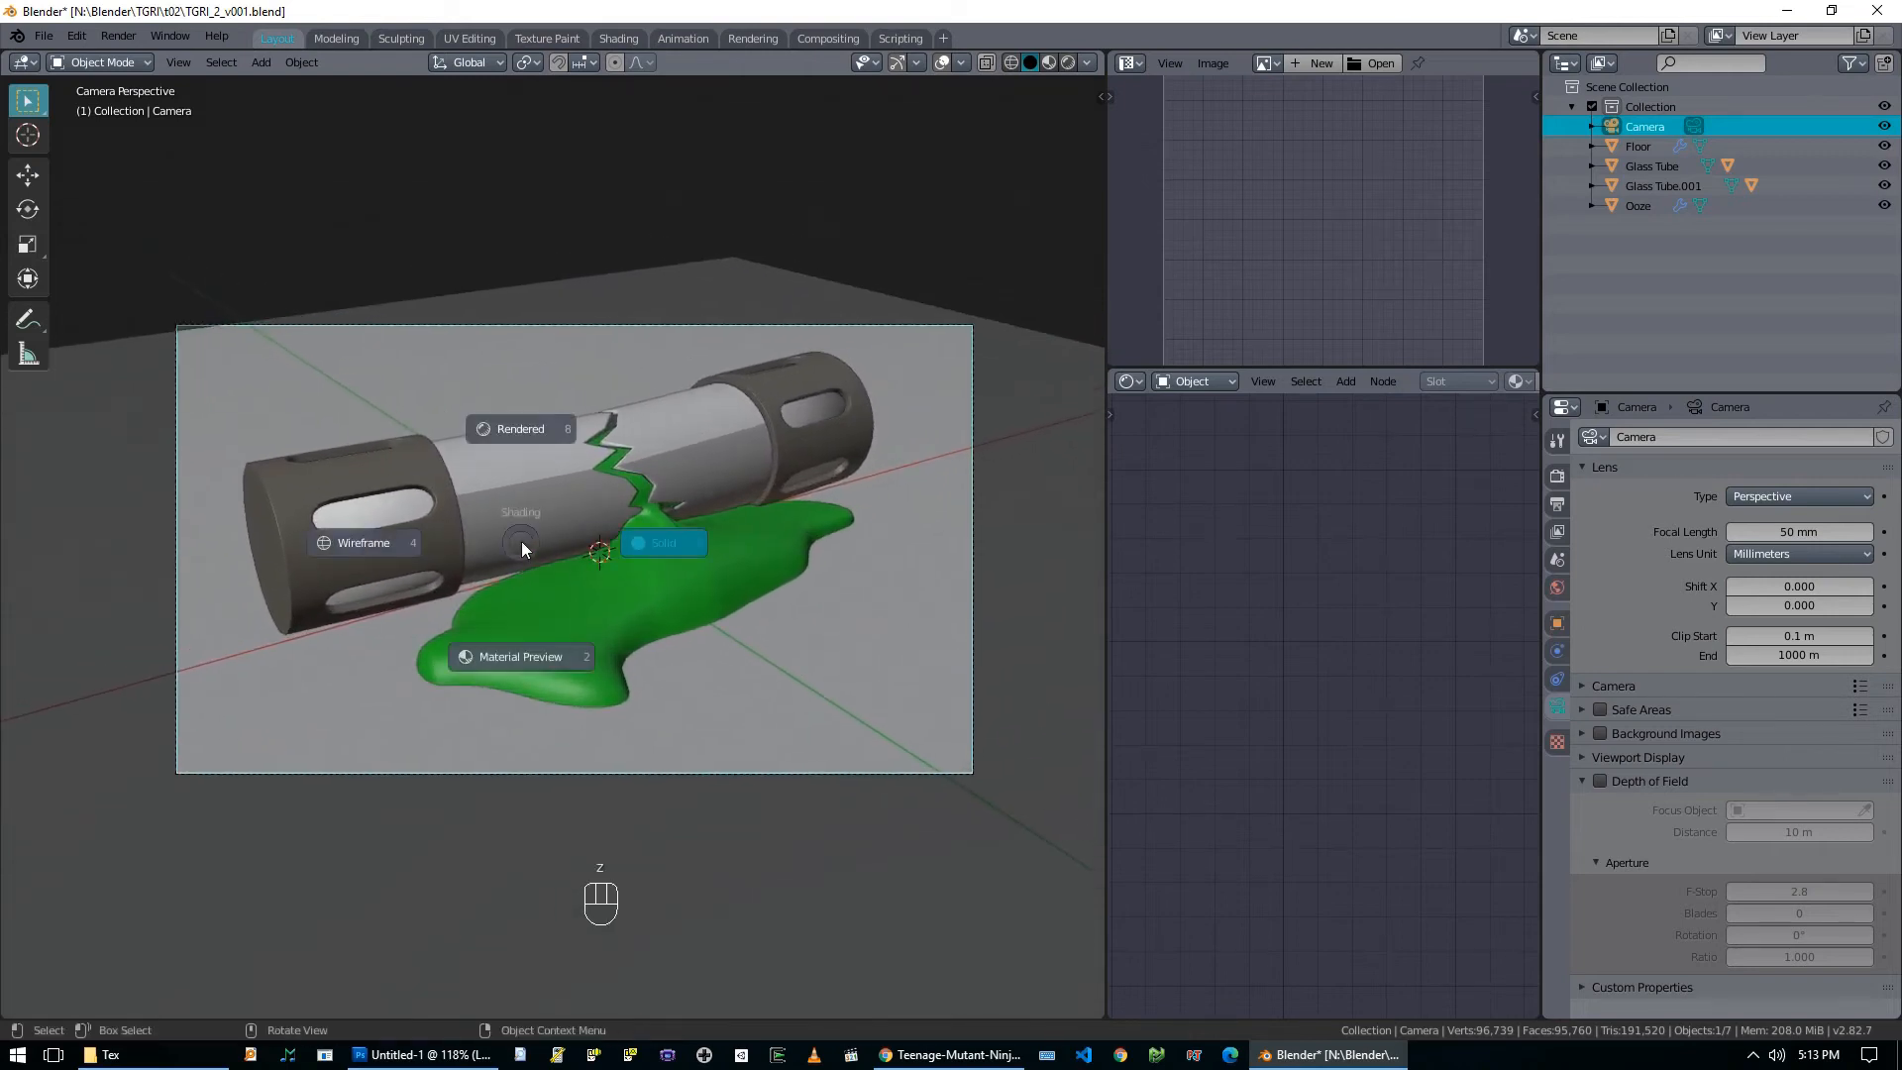
click(550, 436)
click(1561, 628)
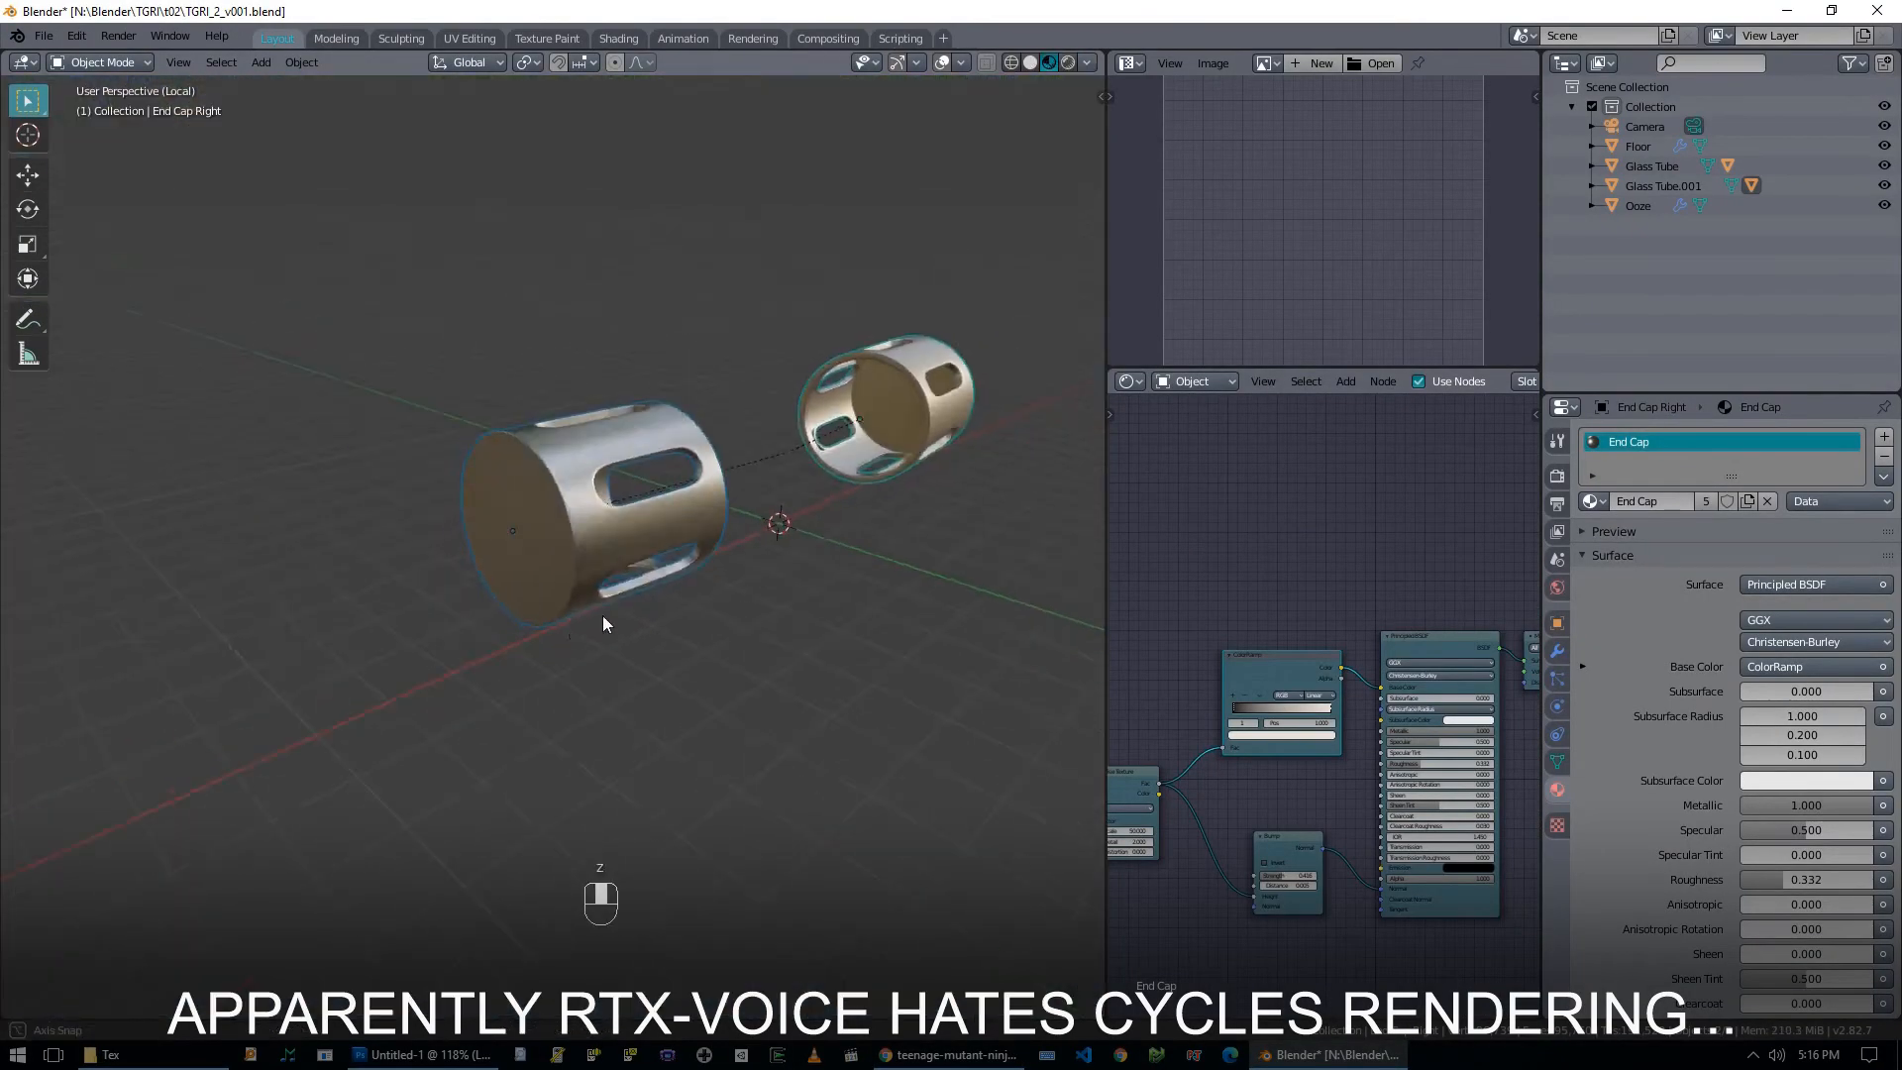
Widen the node editor, duplicate the End Cap material's Noise Texture node and preview the copy on the caps.
drag(1106, 693, 738, 693)
key(g)
click(863, 686)
key(shift+d)
click(1238, 466)
ctrl+shift+click(1238, 466)
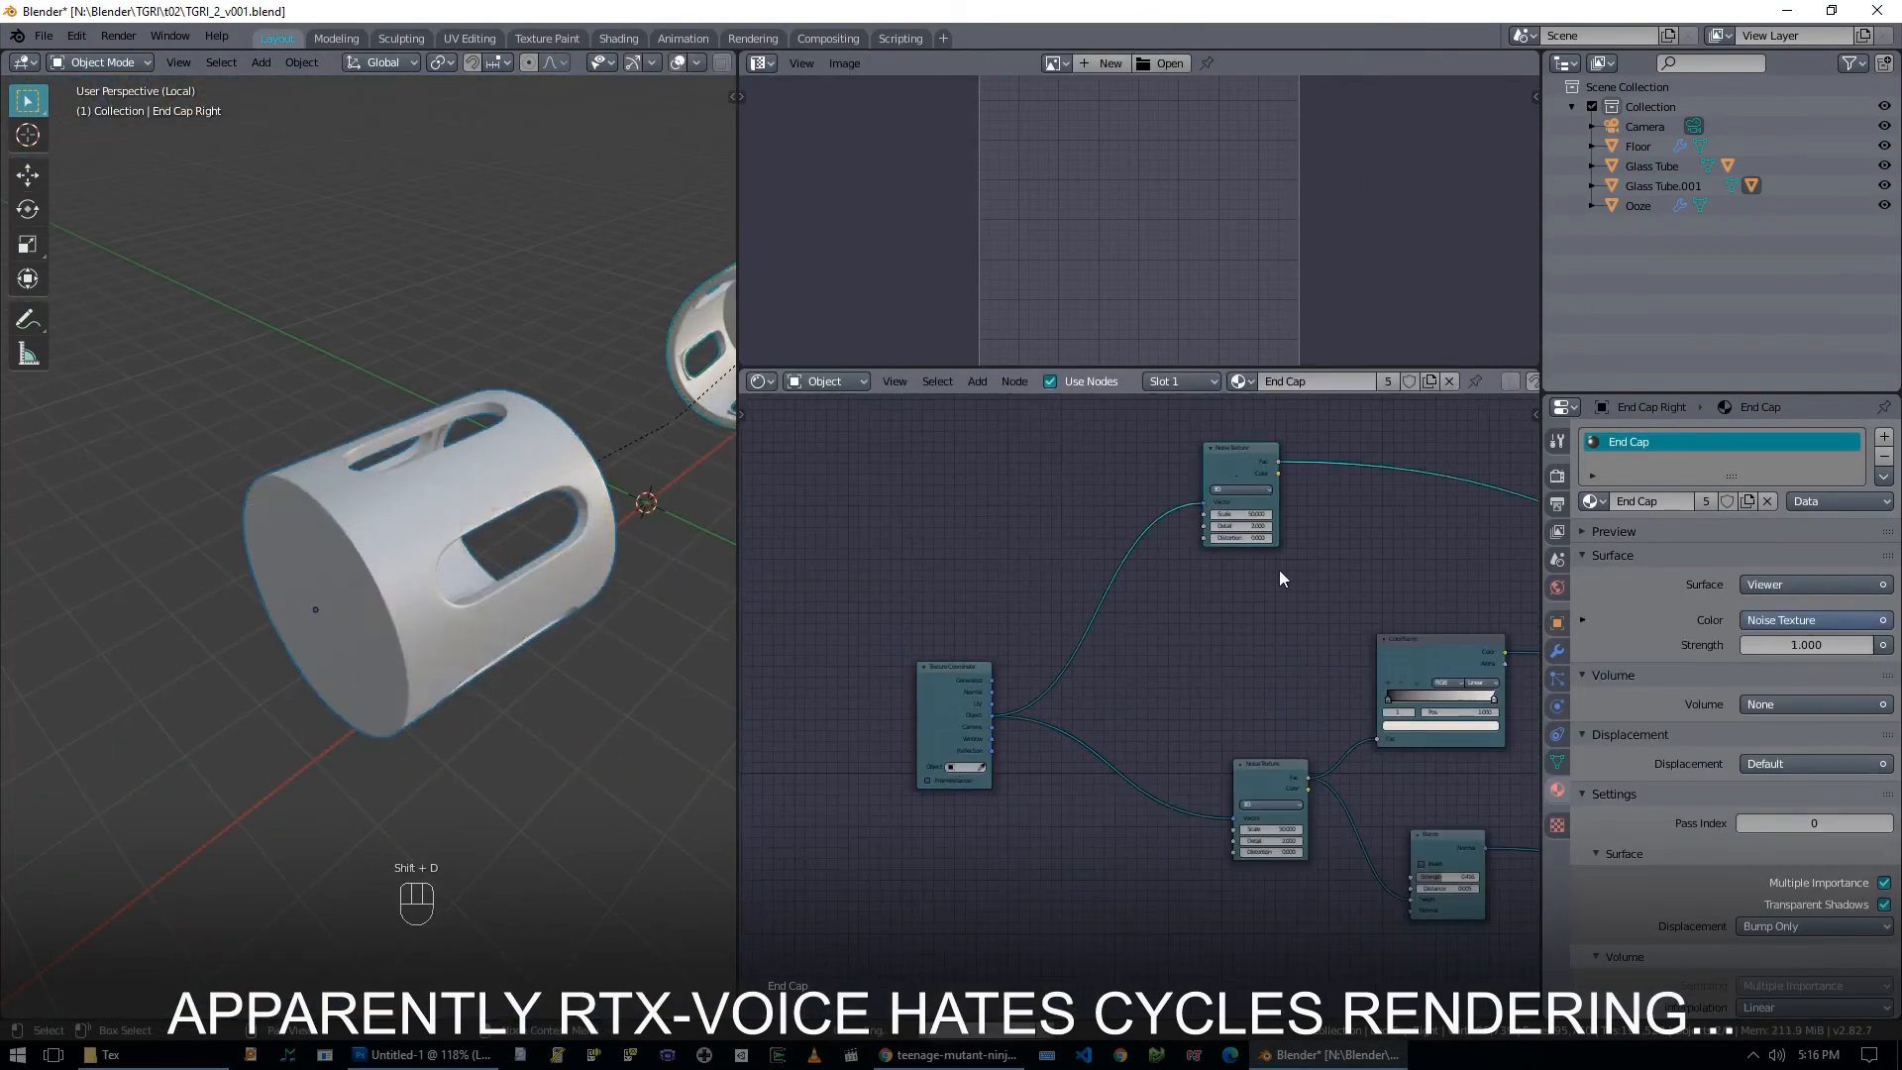
Add a ColorRamp node after the new Noise Texture and preview its output.
scroll(1163, 518, up, 4)
middle_drag(1386, 683, 1165, 679)
key(shift+a)
click(1278, 807)
click(1052, 488)
ctrl+shift+click(1188, 539)
Move the new ColorRamp's black stop to 0.636 to isolate small white specks, and preview them on the caps.
scroll(1288, 773, down, 6)
middle_drag(1287, 773, 1243, 683)
drag(1153, 579, 1069, 580)
drag(1211, 579, 1241, 575)
ctrl+shift+click(866, 522)
scroll(996, 592, up, 5)
ctrl+shift+click(1221, 482)
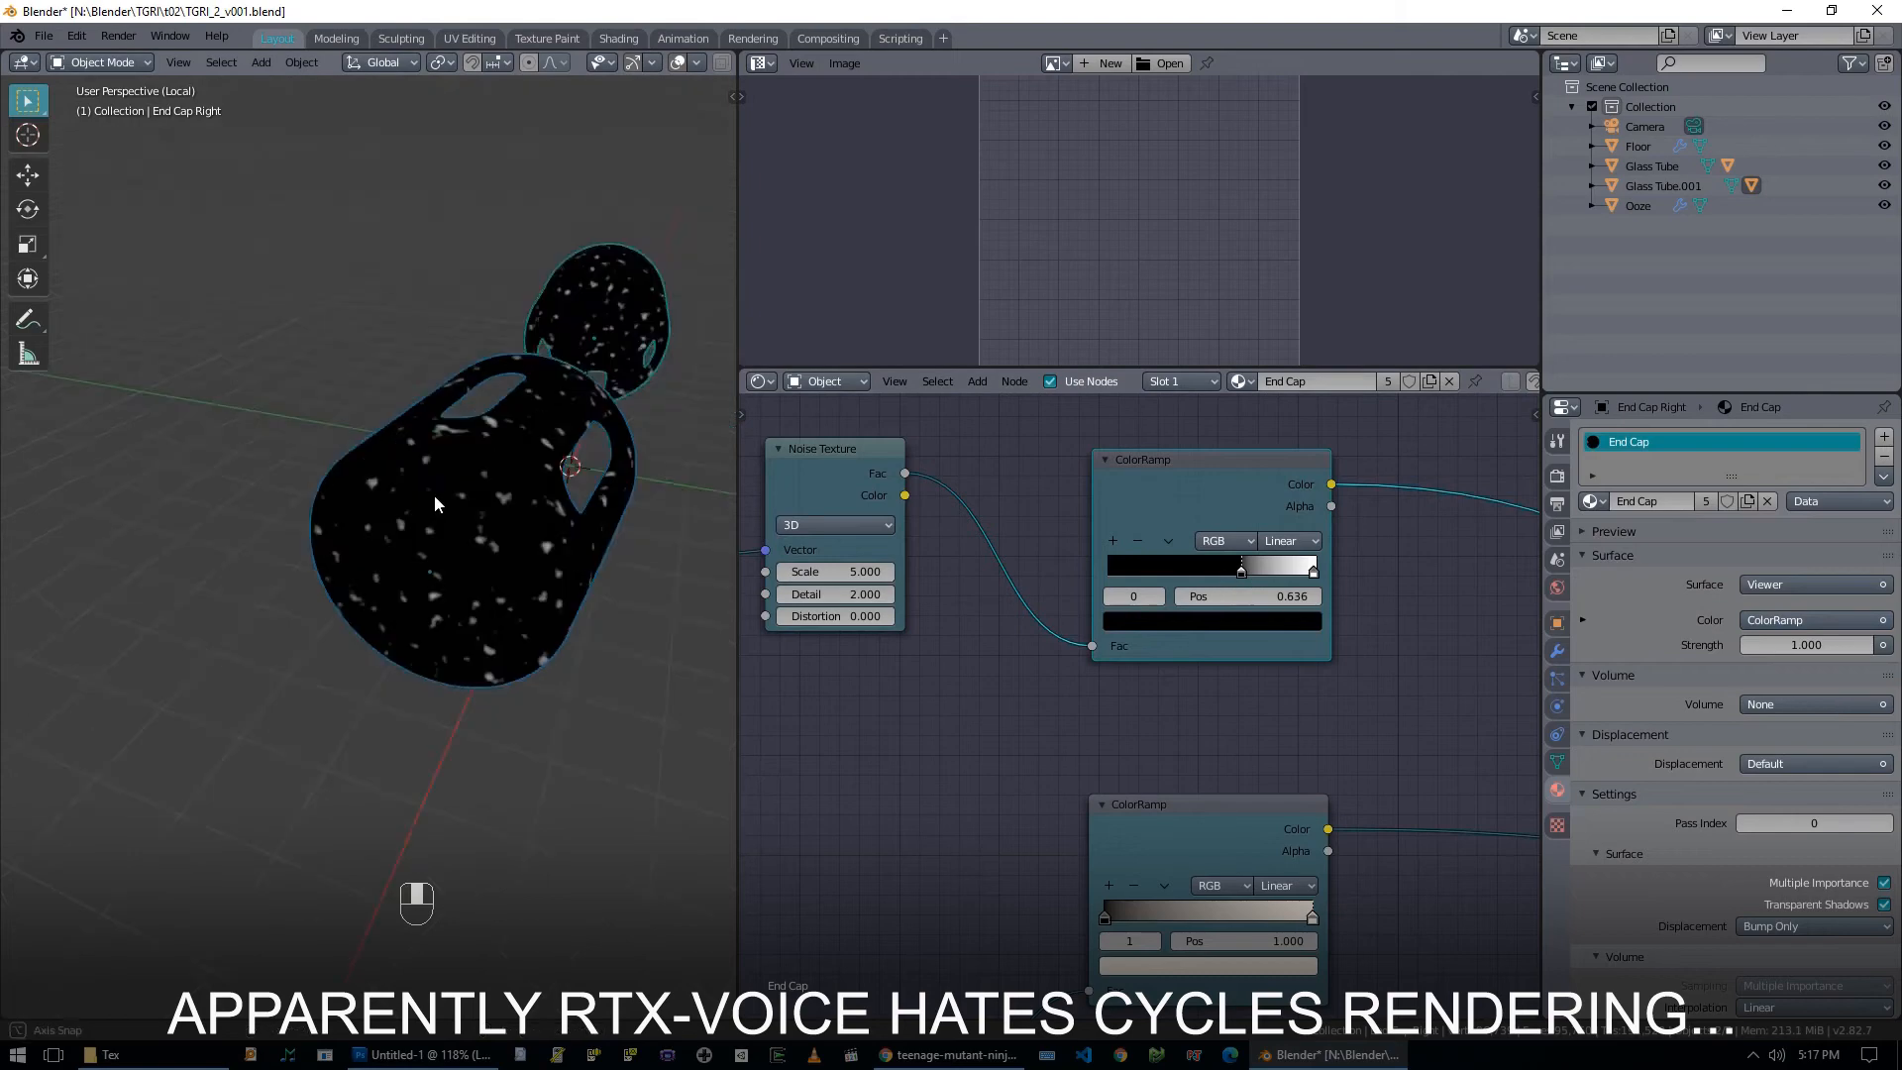
middle_drag(515, 594, 555, 654)
Rearrange the speck nodes and duplicate both the Noise Texture and its ColorRamp below the originals.
scroll(1027, 685, down, 5)
middle_drag(1027, 685, 962, 716)
key(g)
key(g)
click(920, 573)
key(shift+d)
click(924, 679)
drag(869, 810, 1053, 631)
key(shift+d)
click(1080, 648)
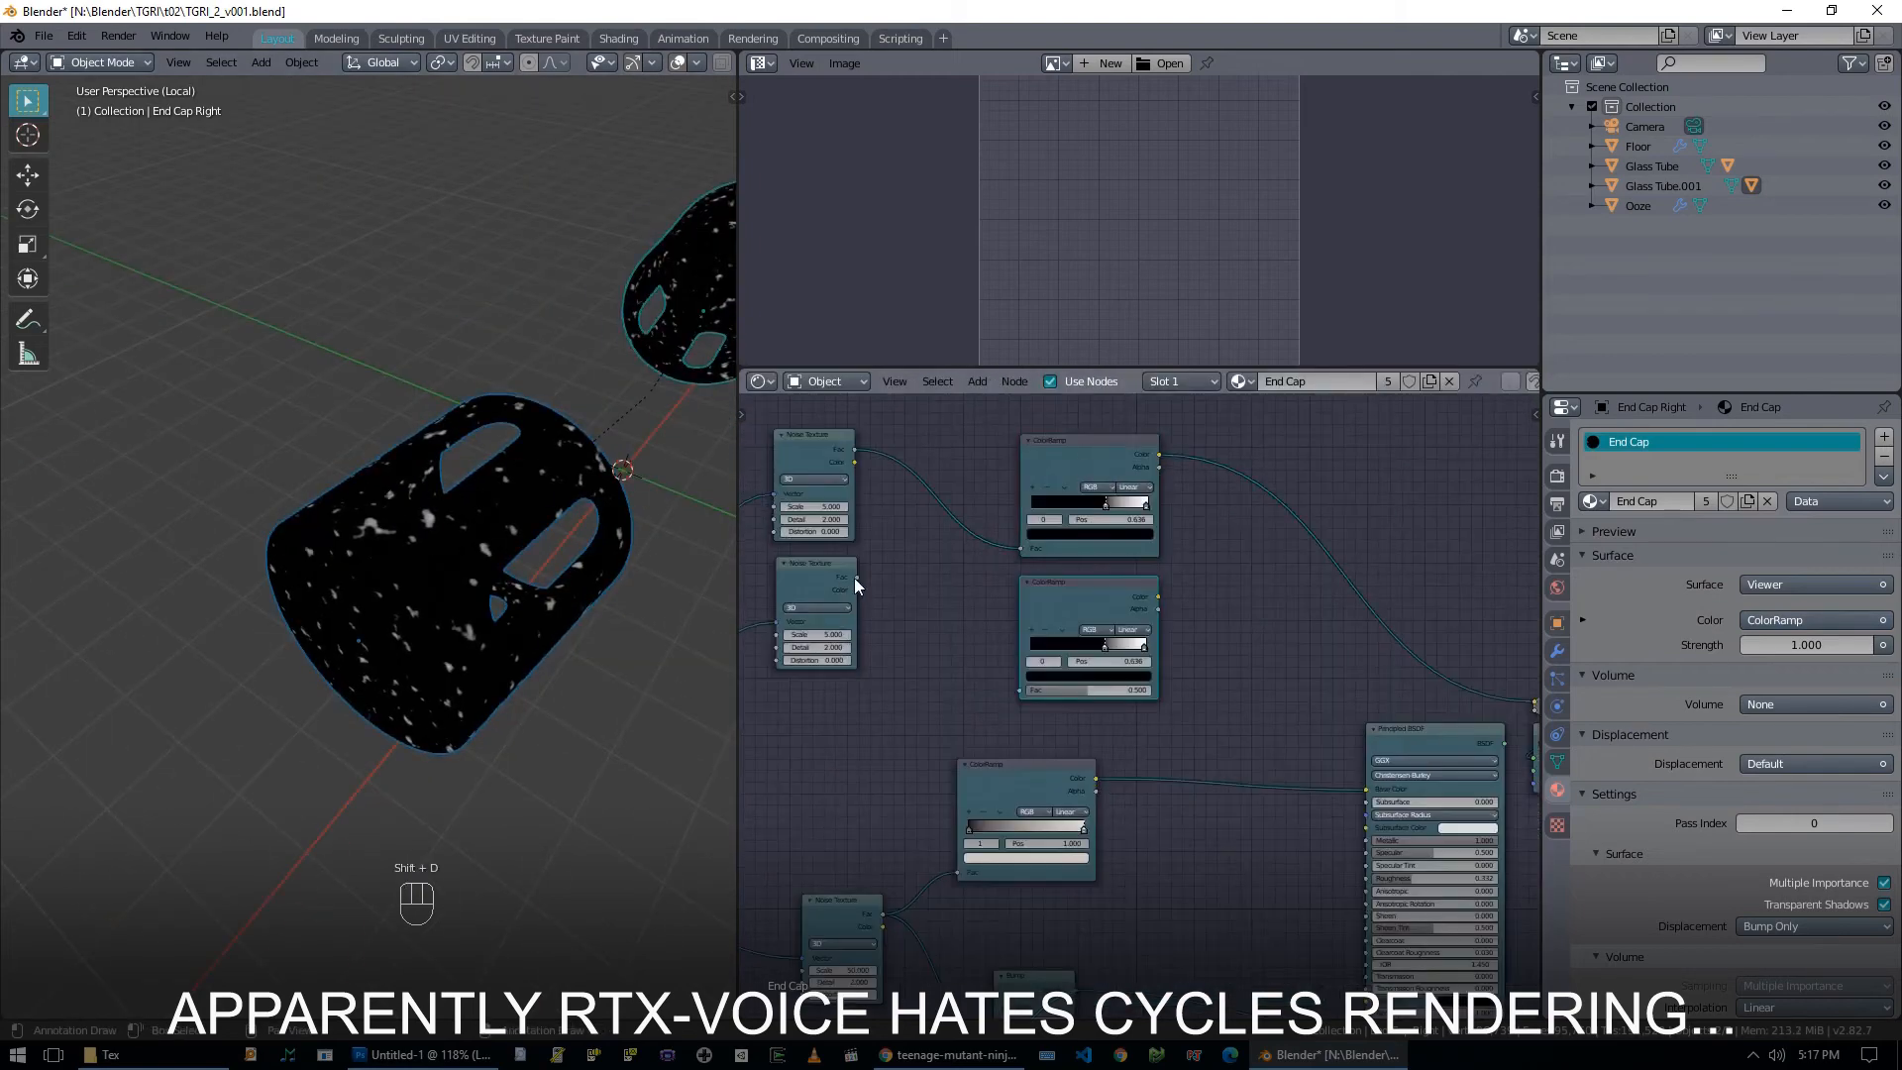
Connect the duplicated Noise Texture's Fac to the duplicated ColorRamp and preview the second speck pattern.
drag(852, 579, 1020, 689)
ctrl+shift+click(1075, 604)
drag(886, 633, 860, 633)
Try to combine the two speck ColorRamps with a Math node set to Add.
middle_drag(1471, 546, 1253, 577)
key(shift+a)
click(1124, 580)
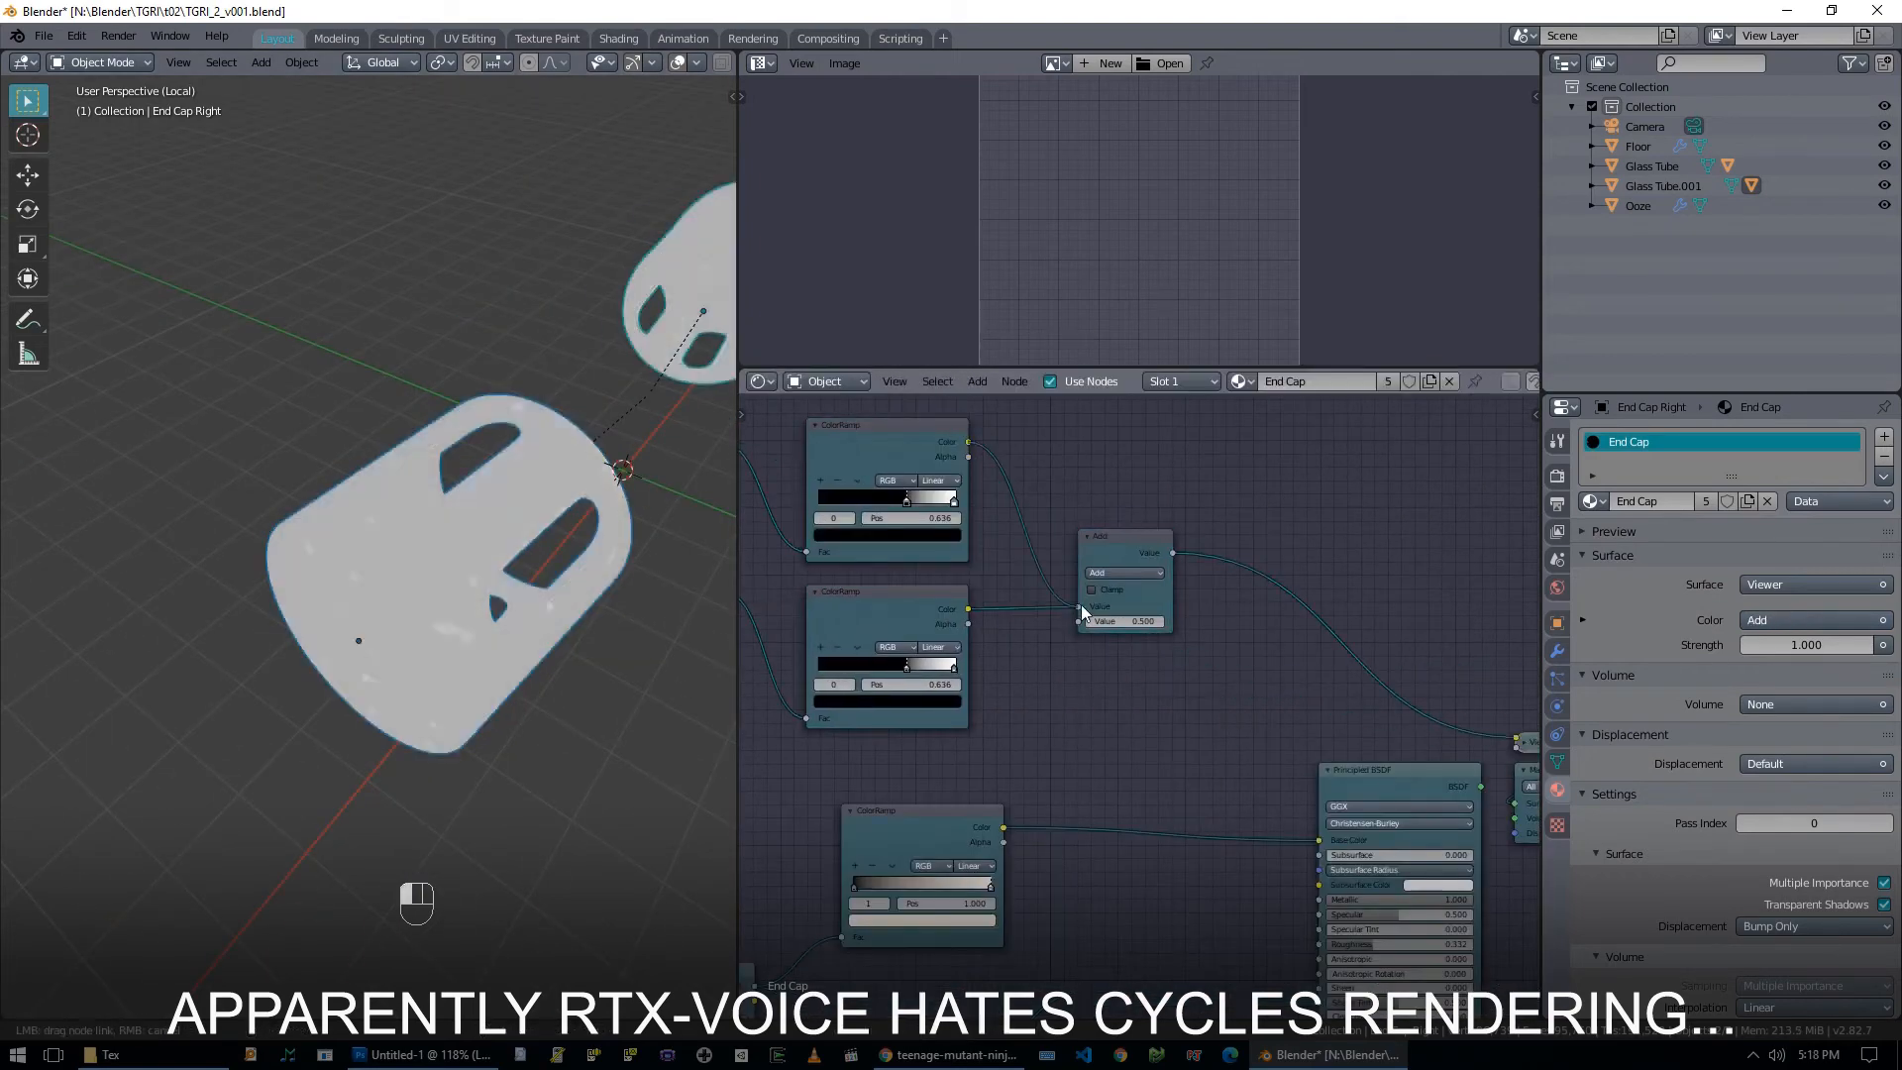
Combine the two speck ColorRamps in a MixRGB node with Lighten blending and factor 1, and preview it.
click(967, 576)
drag(897, 468, 986, 673)
drag(896, 636, 1074, 651)
ctrl+shift+click(1013, 609)
scroll(1012, 634, up, 2)
click(1010, 612)
click(1008, 713)
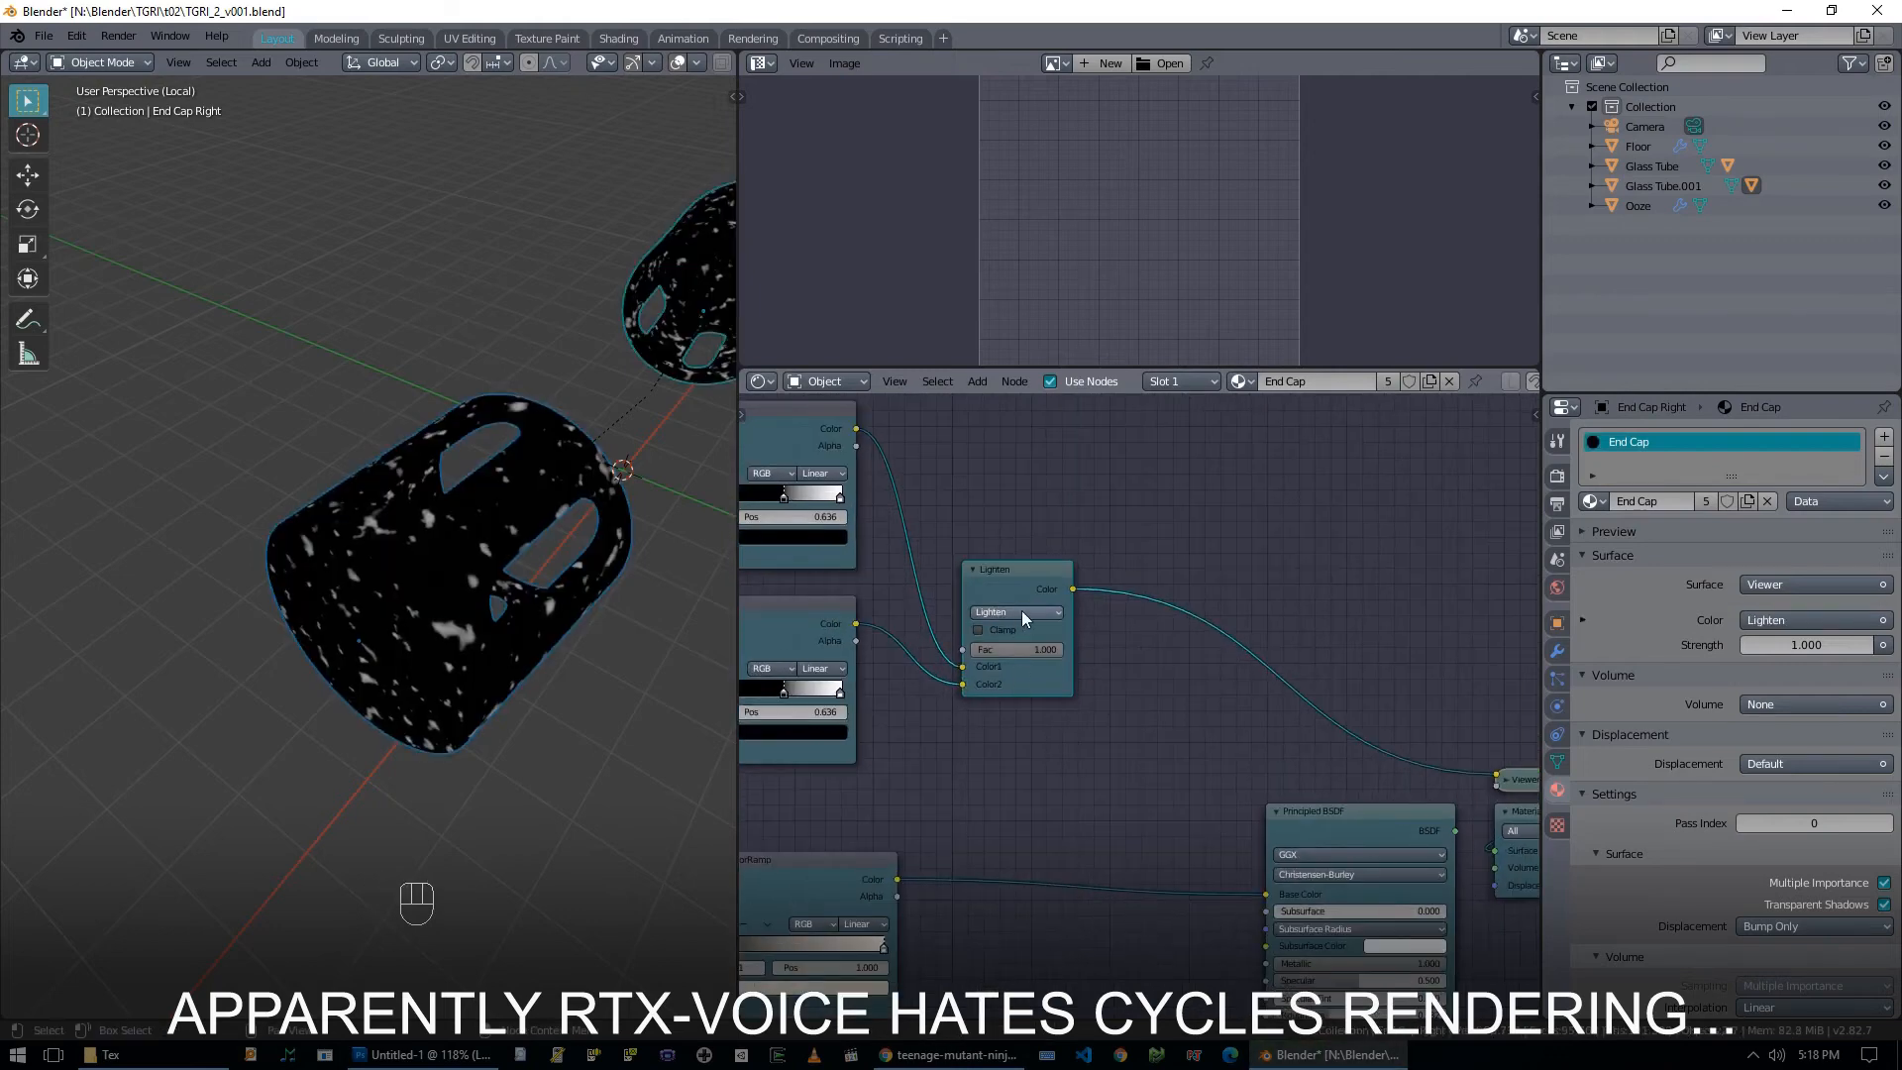
Try other blend modes and a lower factor on the speck-combining MixRGB node, and return it to Lighten.
ctrl+scroll(1021, 615, down, 12)
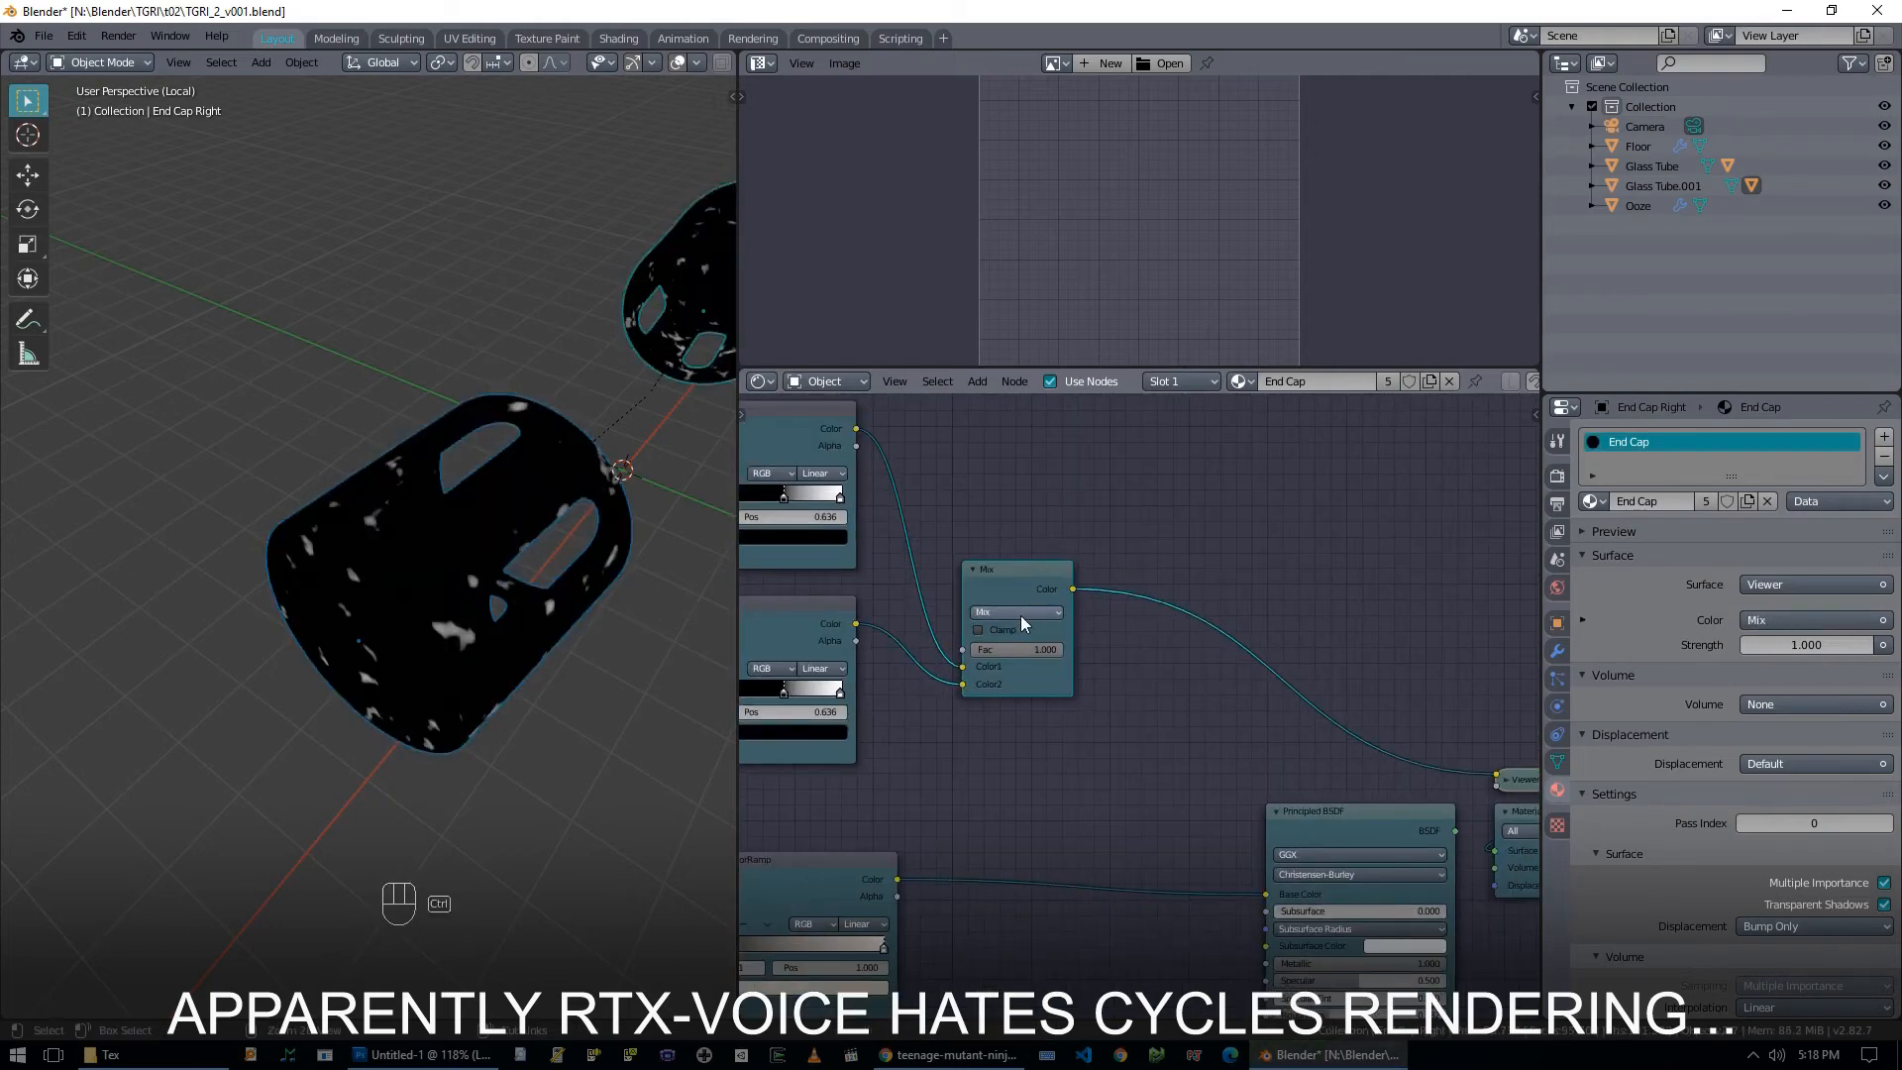
ctrl+scroll(1011, 611, up, 4)
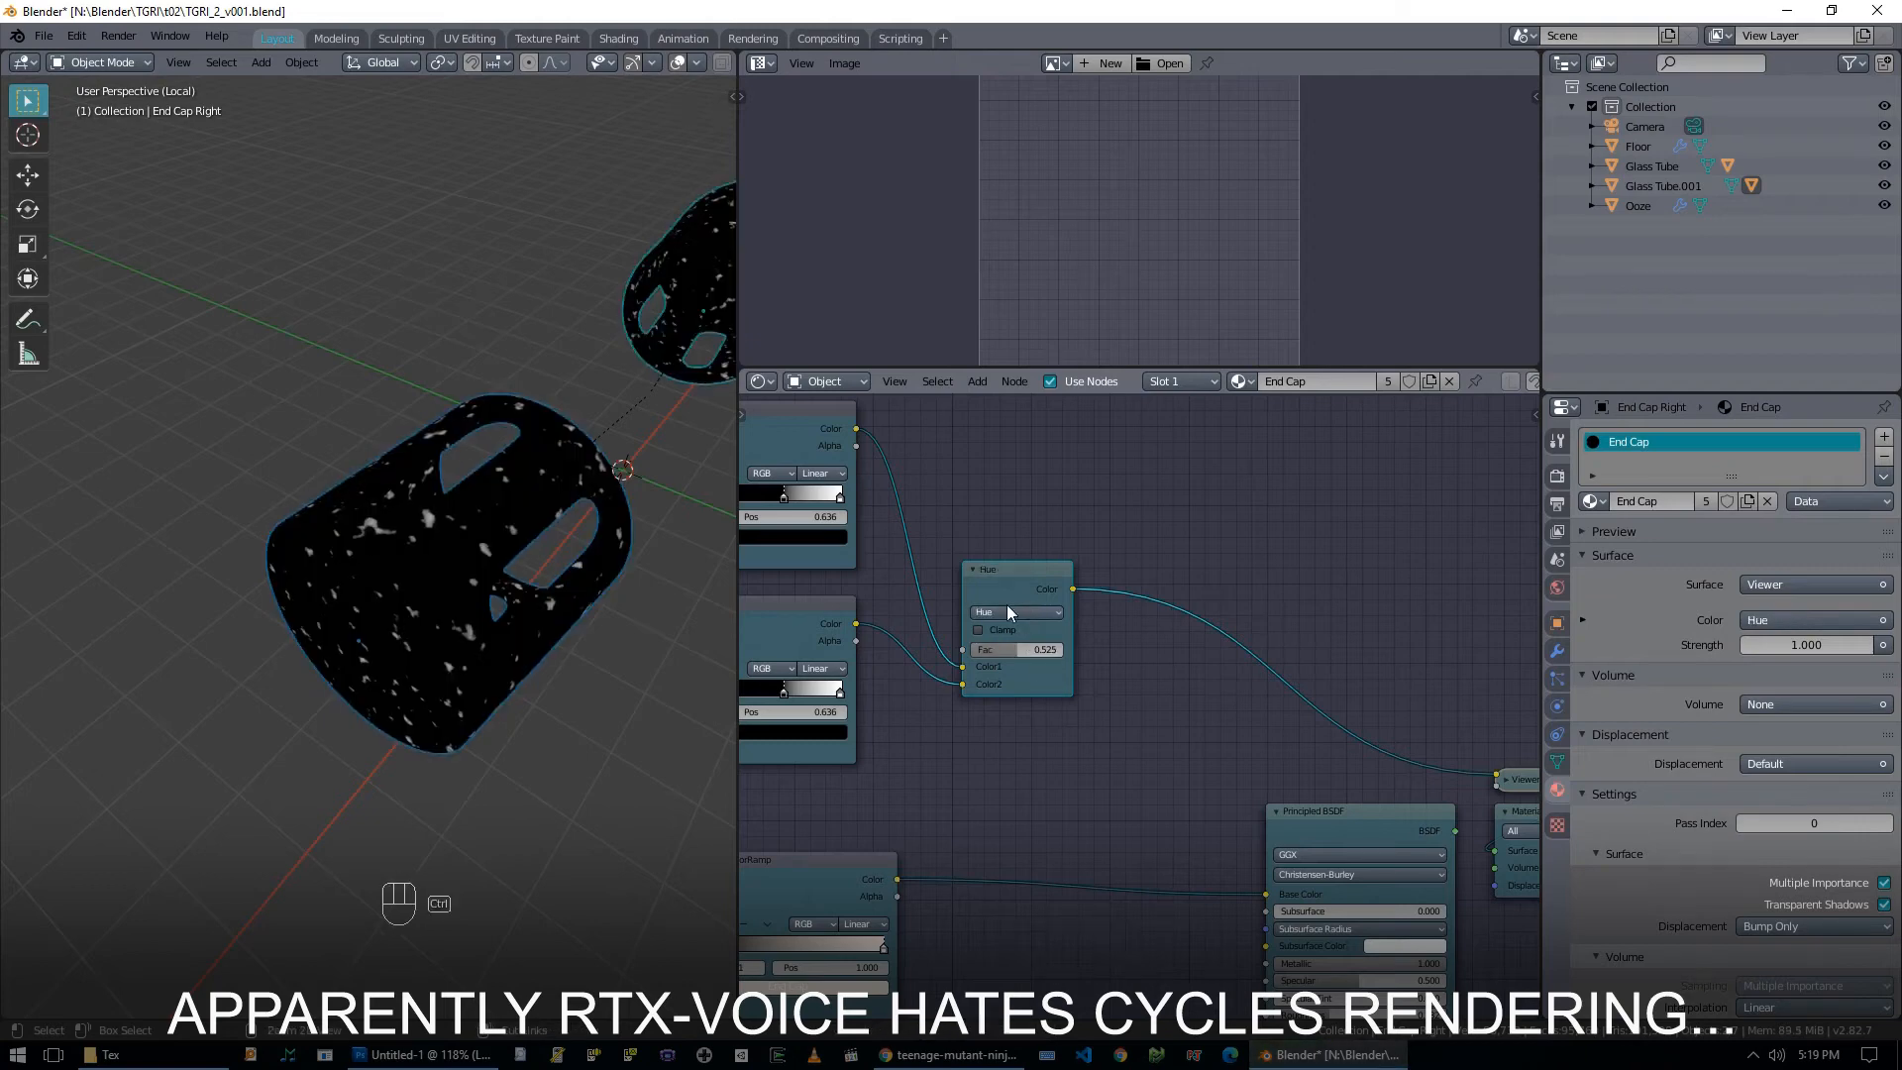
ctrl+scroll(1006, 612, up, 6)
middle_drag(998, 592, 1095, 591)
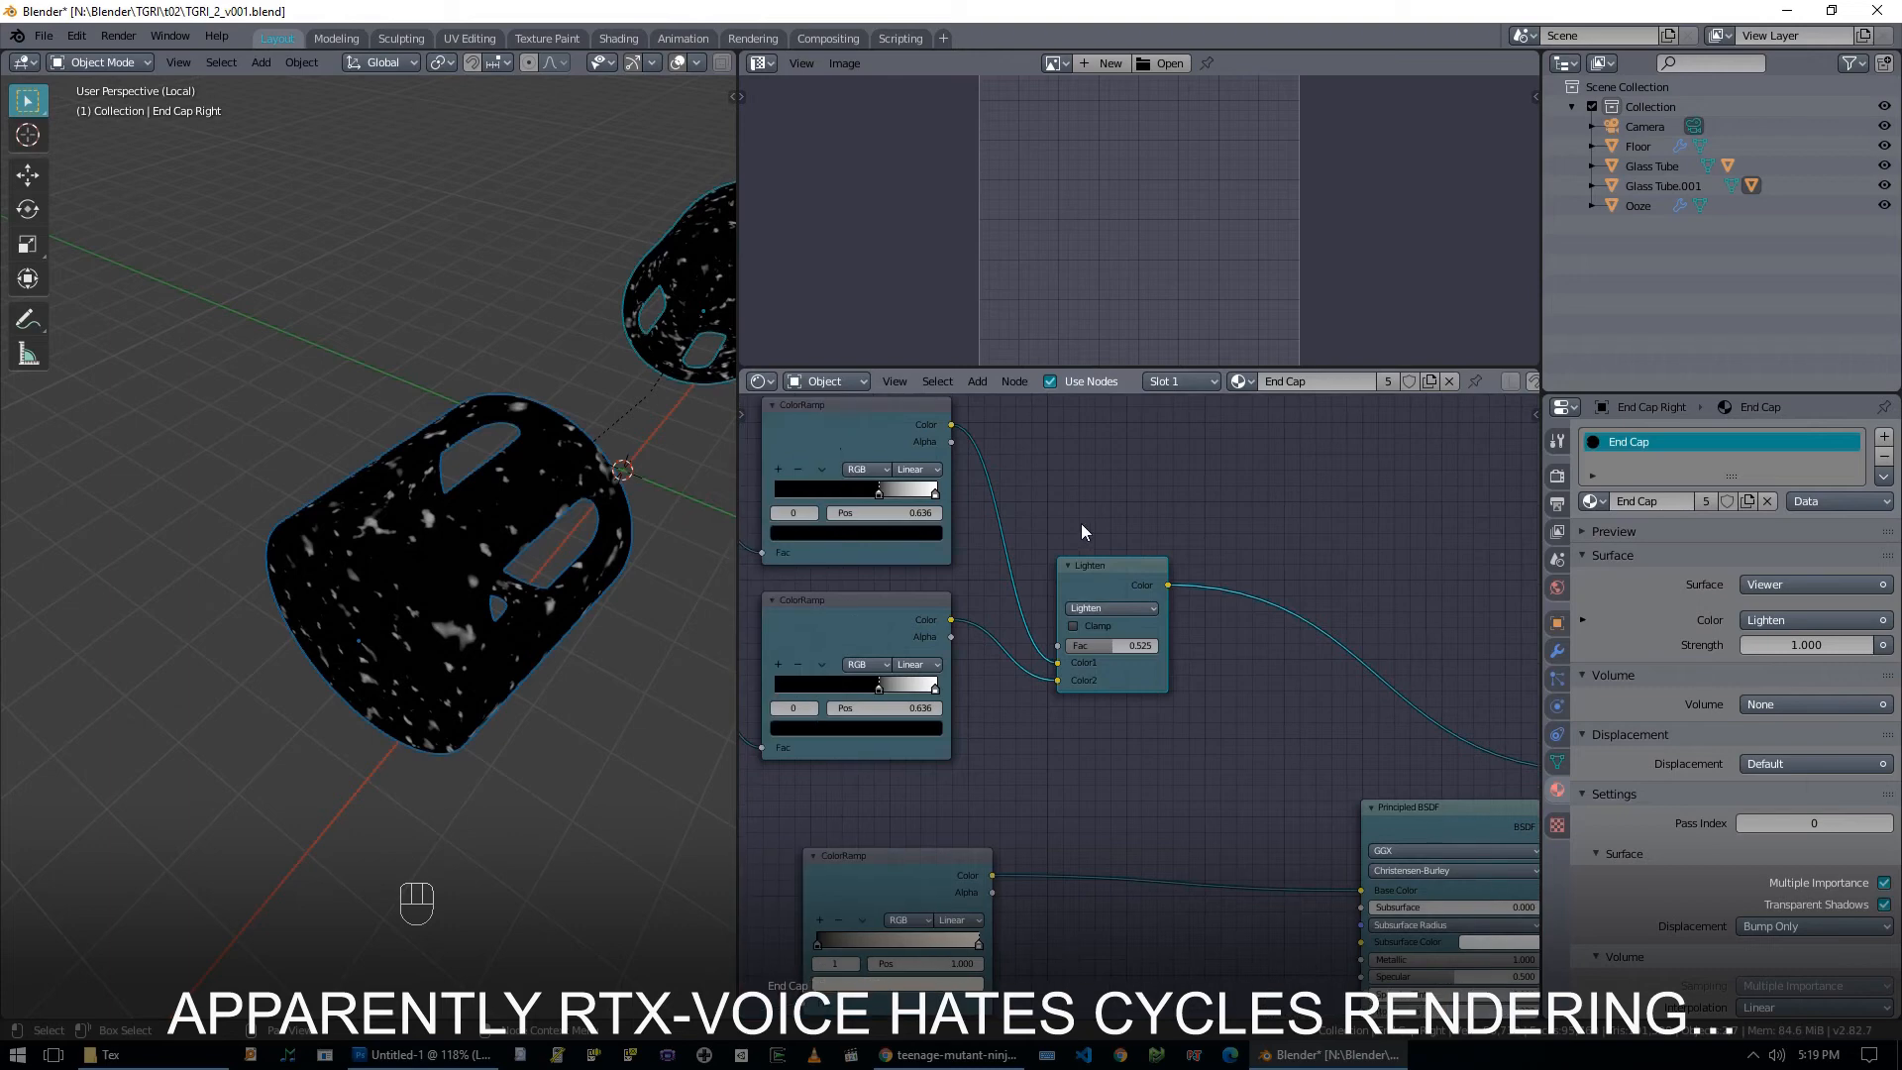
Delete the Lighten mix node and the duplicated Noise Texture and ColorRamp, and preview the remaining speck ColorRamp.
key(x)
middle_drag(1080, 523, 1327, 564)
click(868, 475)
shift+click(1089, 466)
key(x)
ctrl+shift+click(1109, 664)
Insert a MixRGB node between the base ColorRamp and the Principled BSDF, driving its Fac with the speck ColorRamp.
middle_drag(1364, 763, 1149, 568)
drag(966, 754, 914, 759)
middle_drag(1069, 619, 1000, 621)
key(shift+a)
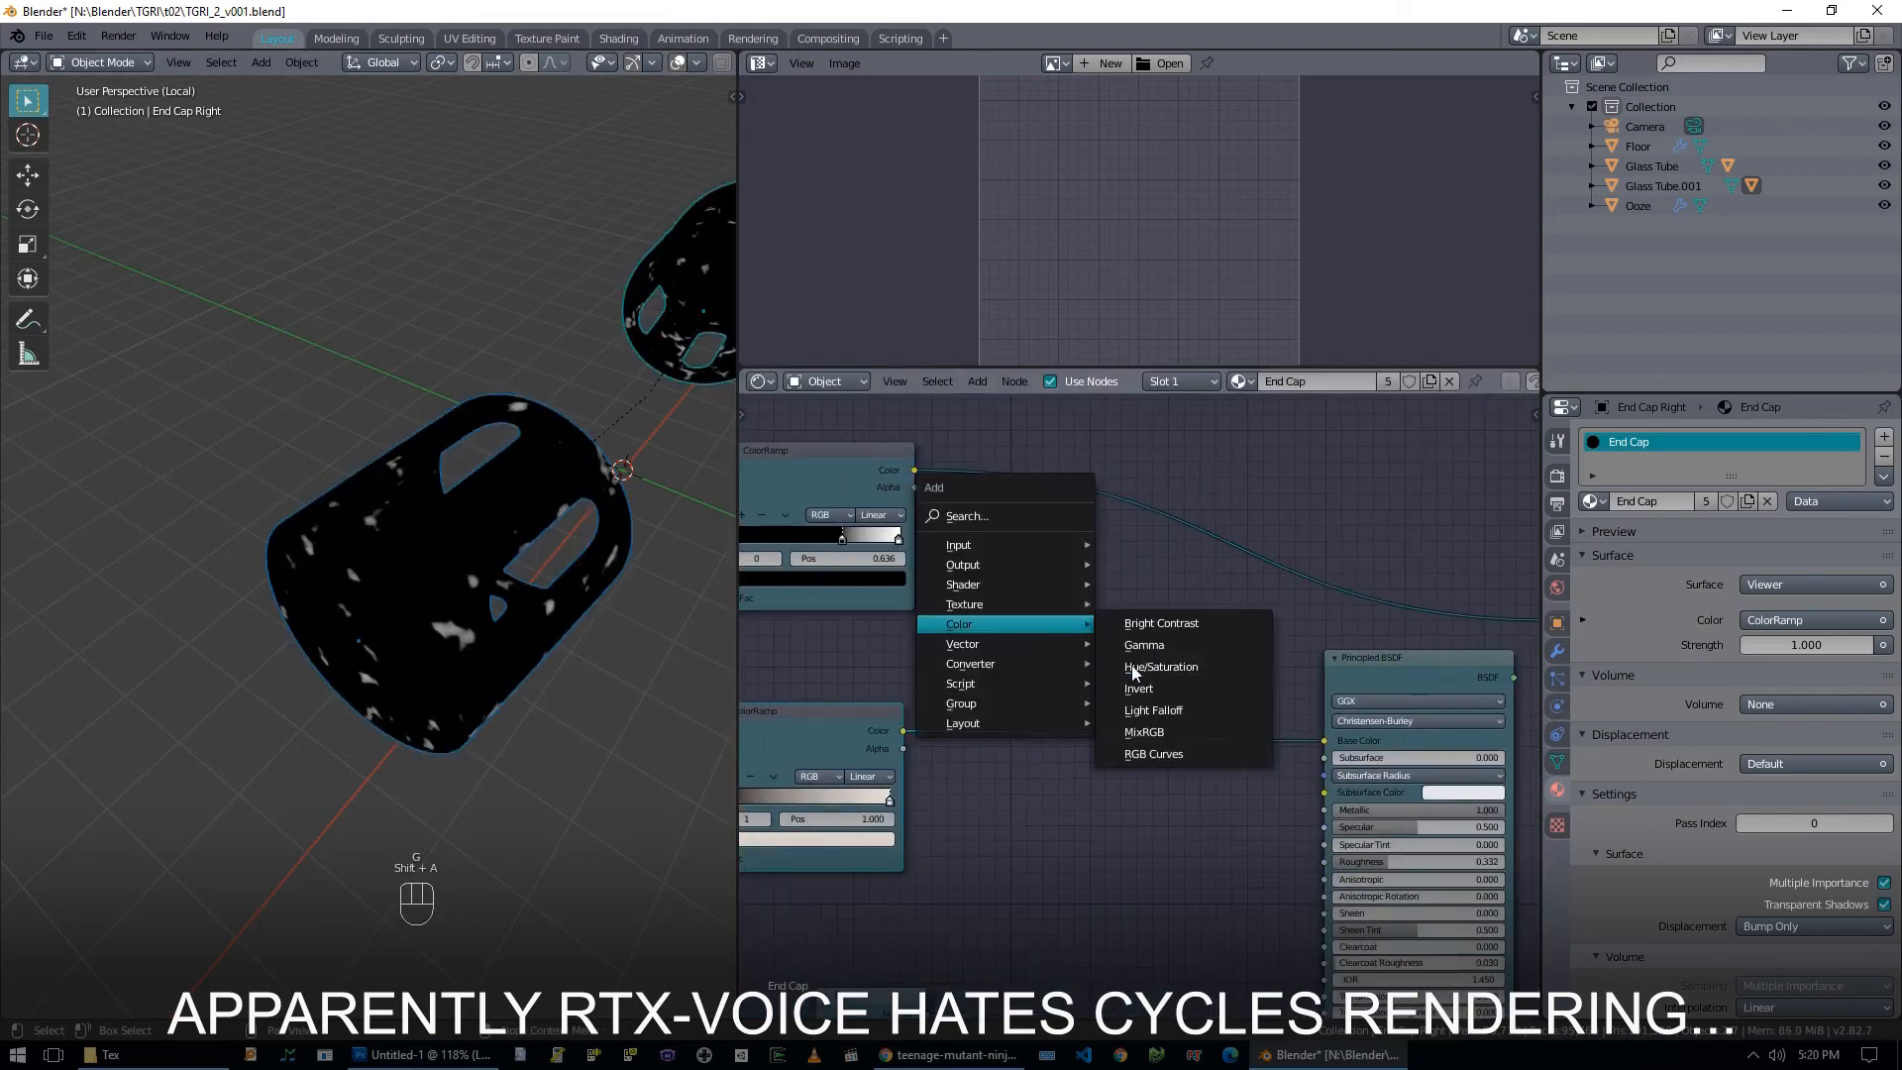
mouse_move(991, 623)
click(1146, 730)
click(1170, 655)
middle_drag(1170, 655, 1257, 662)
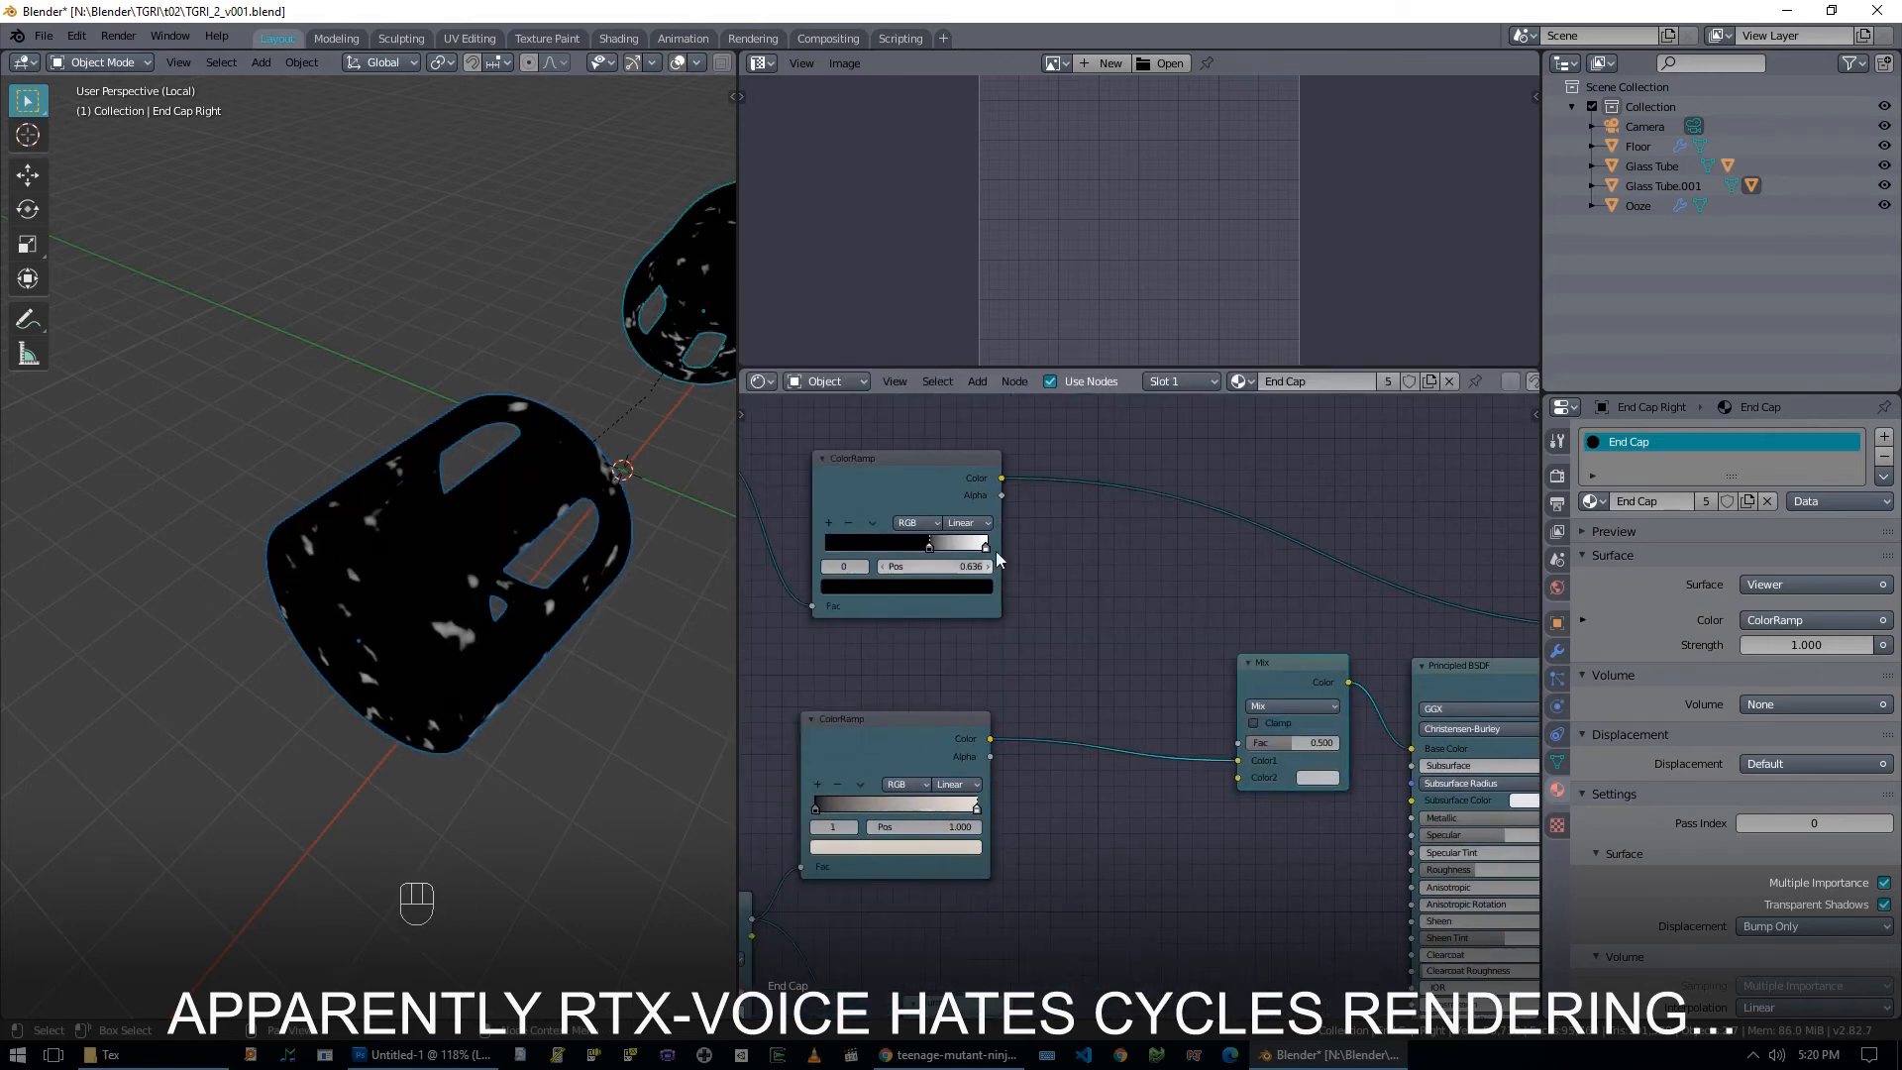
drag(1001, 479, 1237, 743)
Set the Mix node's Color2 to dark brown and preview the Mix output.
middle_drag(1229, 728, 1005, 688)
click(1095, 737)
click(1093, 620)
click(1186, 559)
ctrl+shift+click(1268, 639)
Compare the previews of the speck ColorRamp, the base ColorRamp and their Mix on the end cap.
middle_drag(463, 679, 445, 604)
middle_drag(853, 614, 1036, 609)
scroll(446, 554, up, 5)
scroll(446, 555, down, 5)
middle_drag(446, 555, 476, 525)
ctrl+shift+click(896, 446)
ctrl+shift+click(1230, 640)
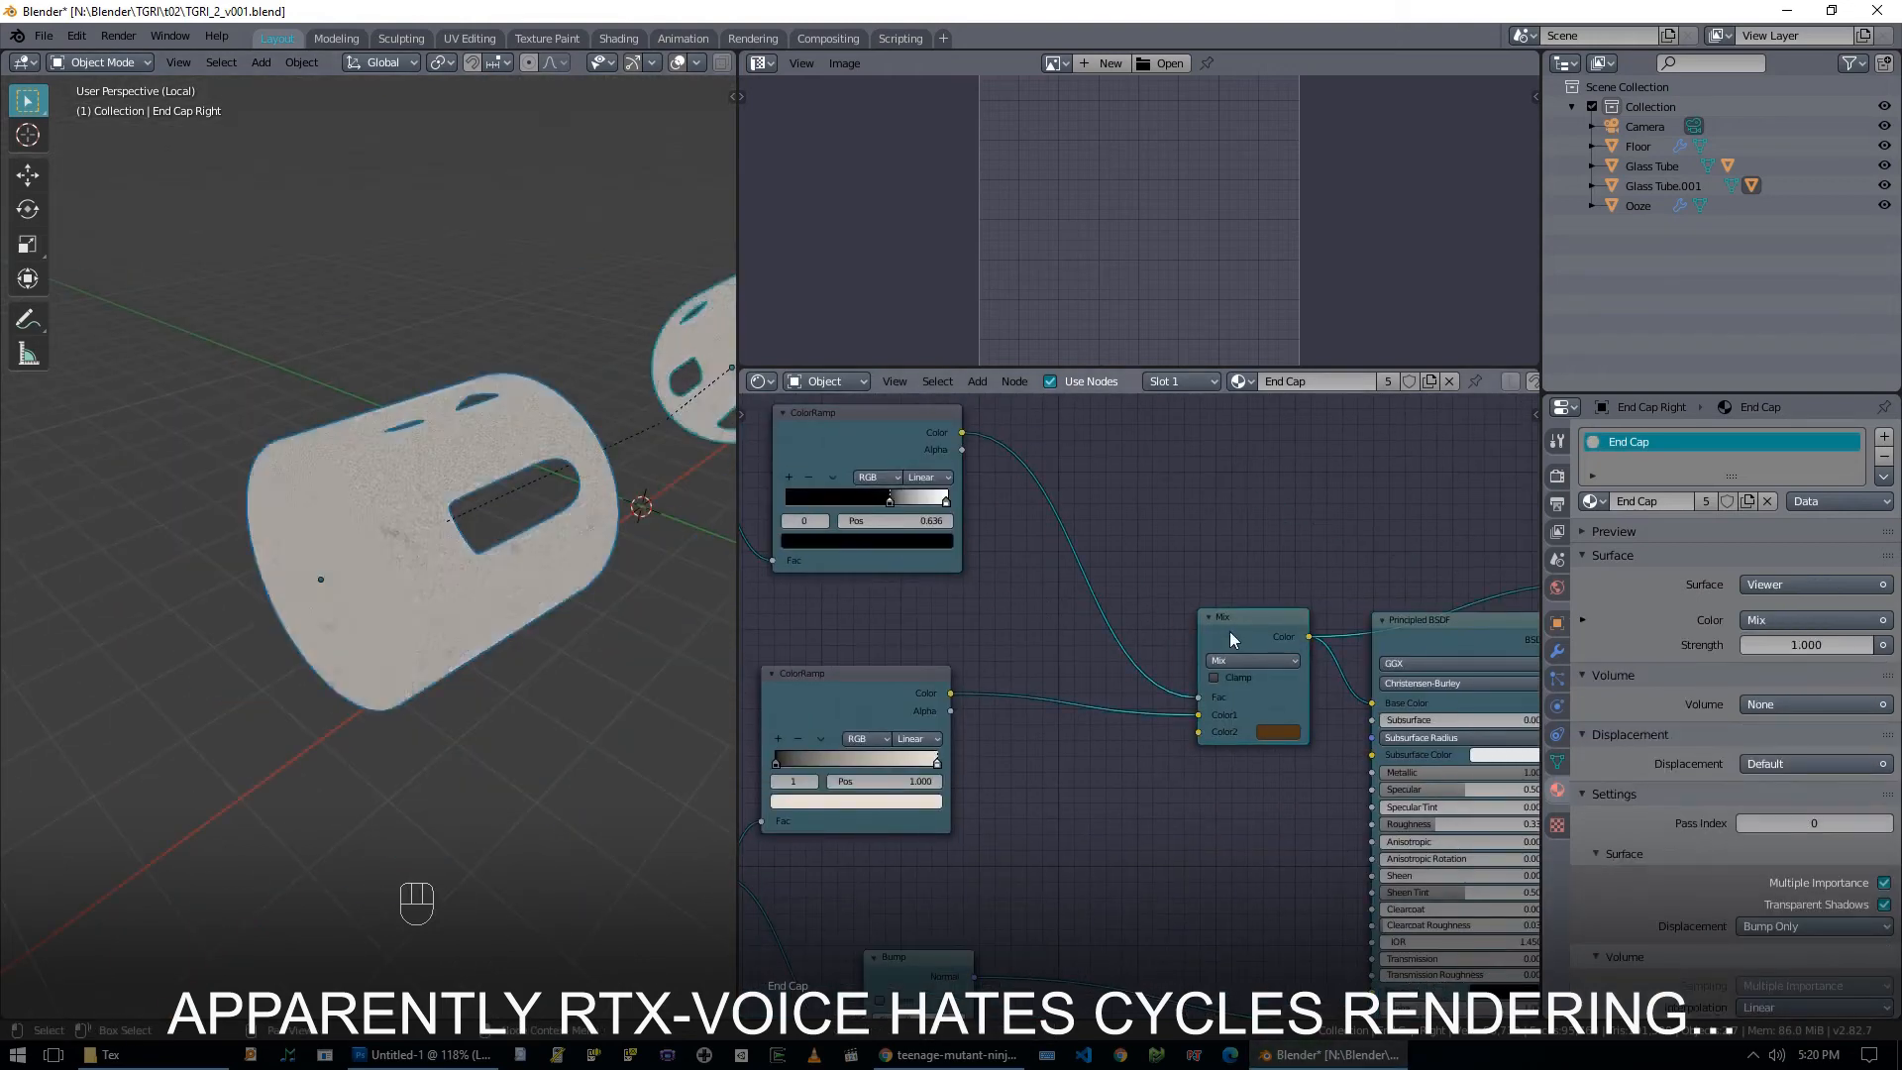
scroll(446, 554, up, 4)
ctrl+shift+click(852, 715)
scroll(1142, 755, down, 1)
ctrl+shift+click(1208, 637)
middle_drag(1213, 773, 1145, 777)
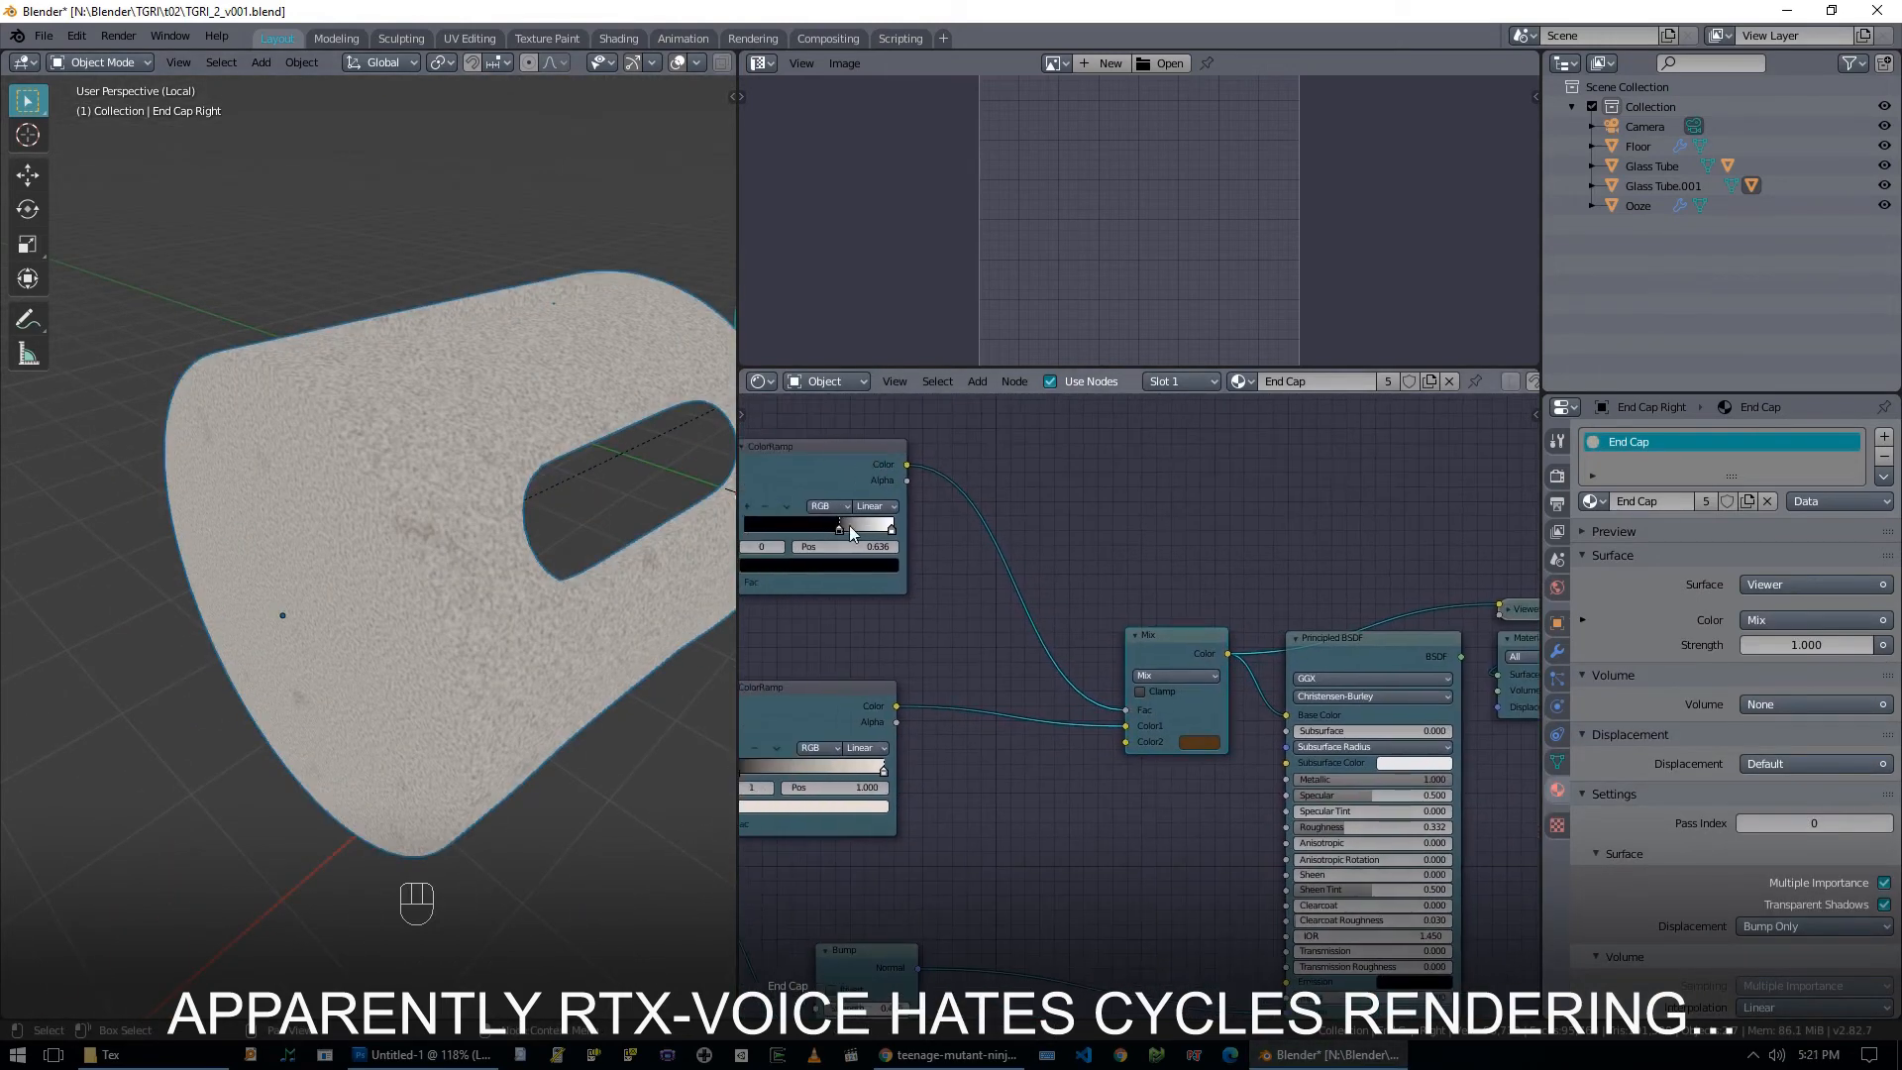
Tighten the speck ColorRamp by placing its white stop at position 0.695, checking it against the Mix preview.
drag(879, 532, 840, 533)
middle_drag(976, 649, 938, 656)
middle_drag(420, 602, 426, 626)
drag(1086, 718, 1050, 731)
mouse_move(1139, 717)
mouse_down()
mouse_move(1099, 717)
mouse_move(1164, 717)
mouse_move(1101, 717)
mouse_up()
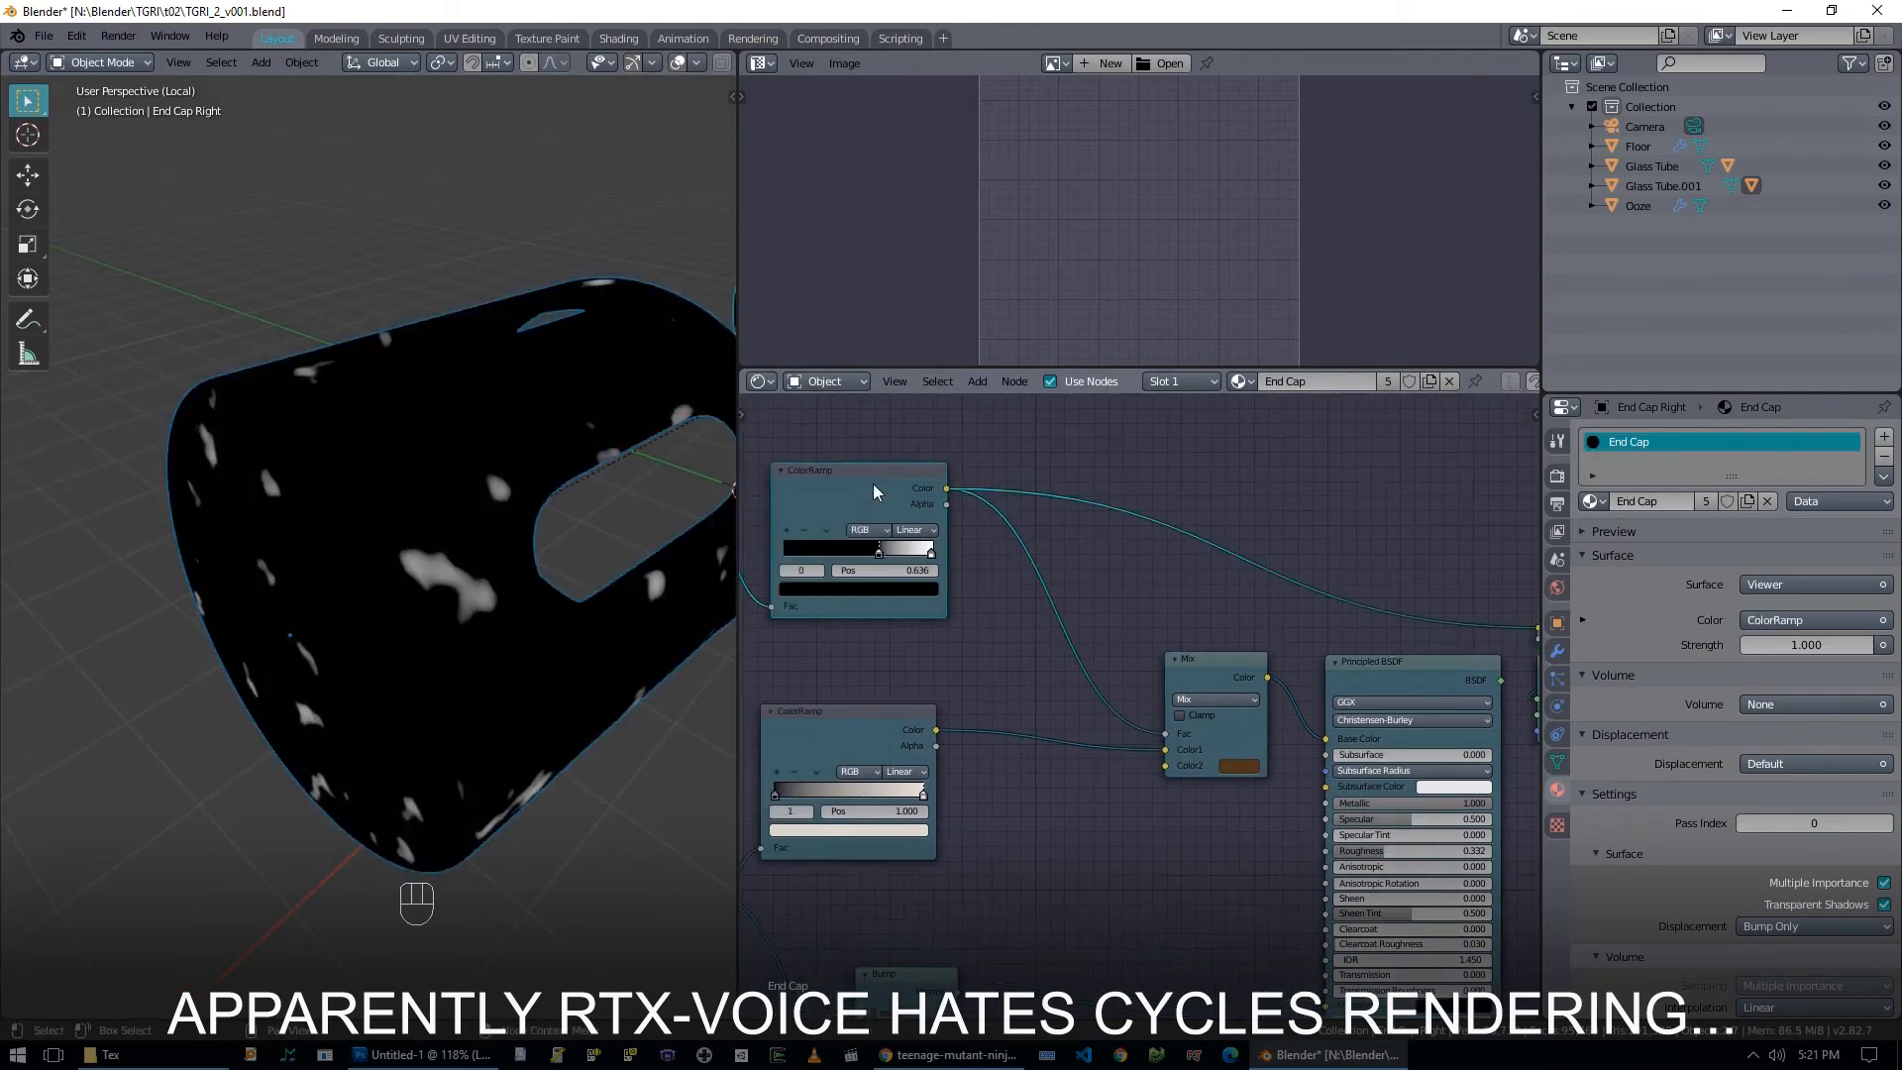
ctrl+shift+click(1202, 659)
click(832, 596)
Change the Mix node's Color2 to a lighter rusty brown and preview the full Principled BSDF.
mouse_move(1010, 644)
middle_down()
mouse_move(985, 652)
mouse_move(963, 629)
mouse_move(1024, 634)
middle_up()
middle_drag(1268, 785, 1161, 755)
drag(1048, 694, 1008, 709)
click(1122, 693)
drag(1177, 501, 1244, 565)
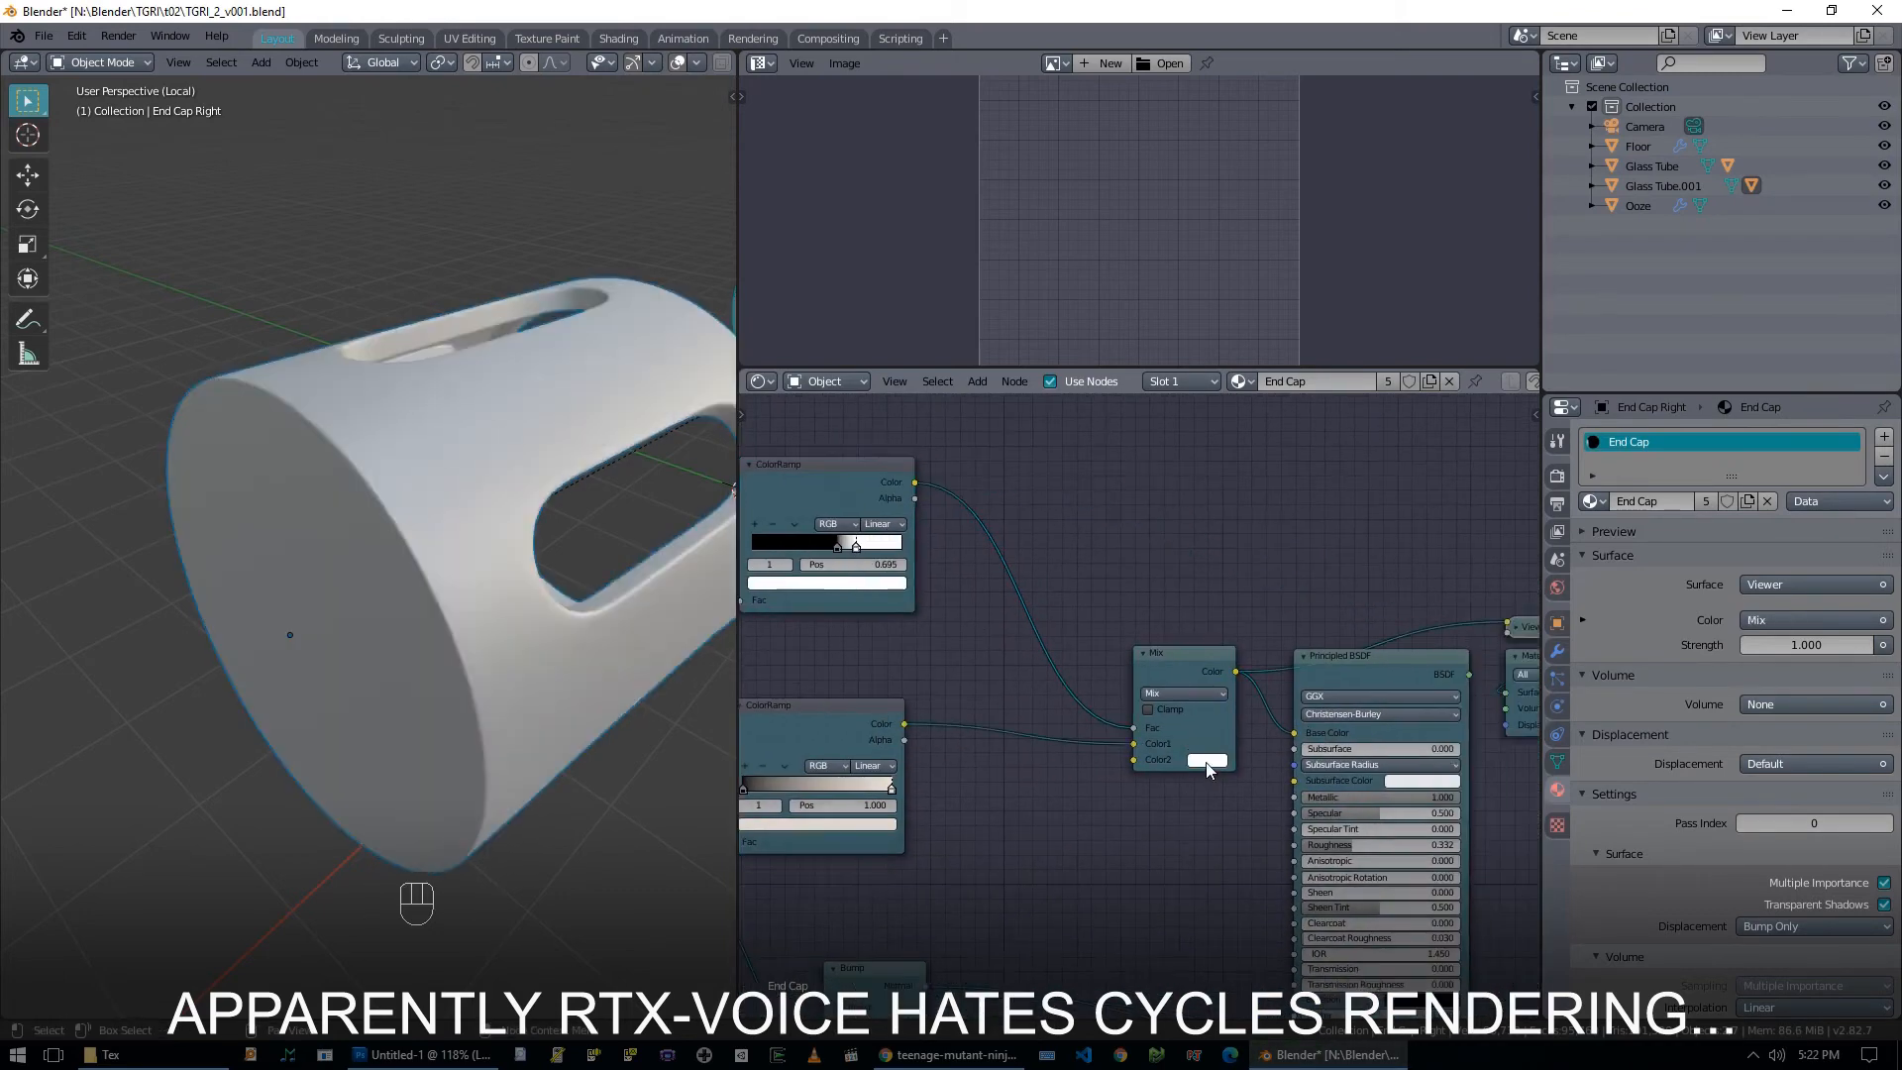
click(1207, 760)
ctrl+shift+click(1349, 680)
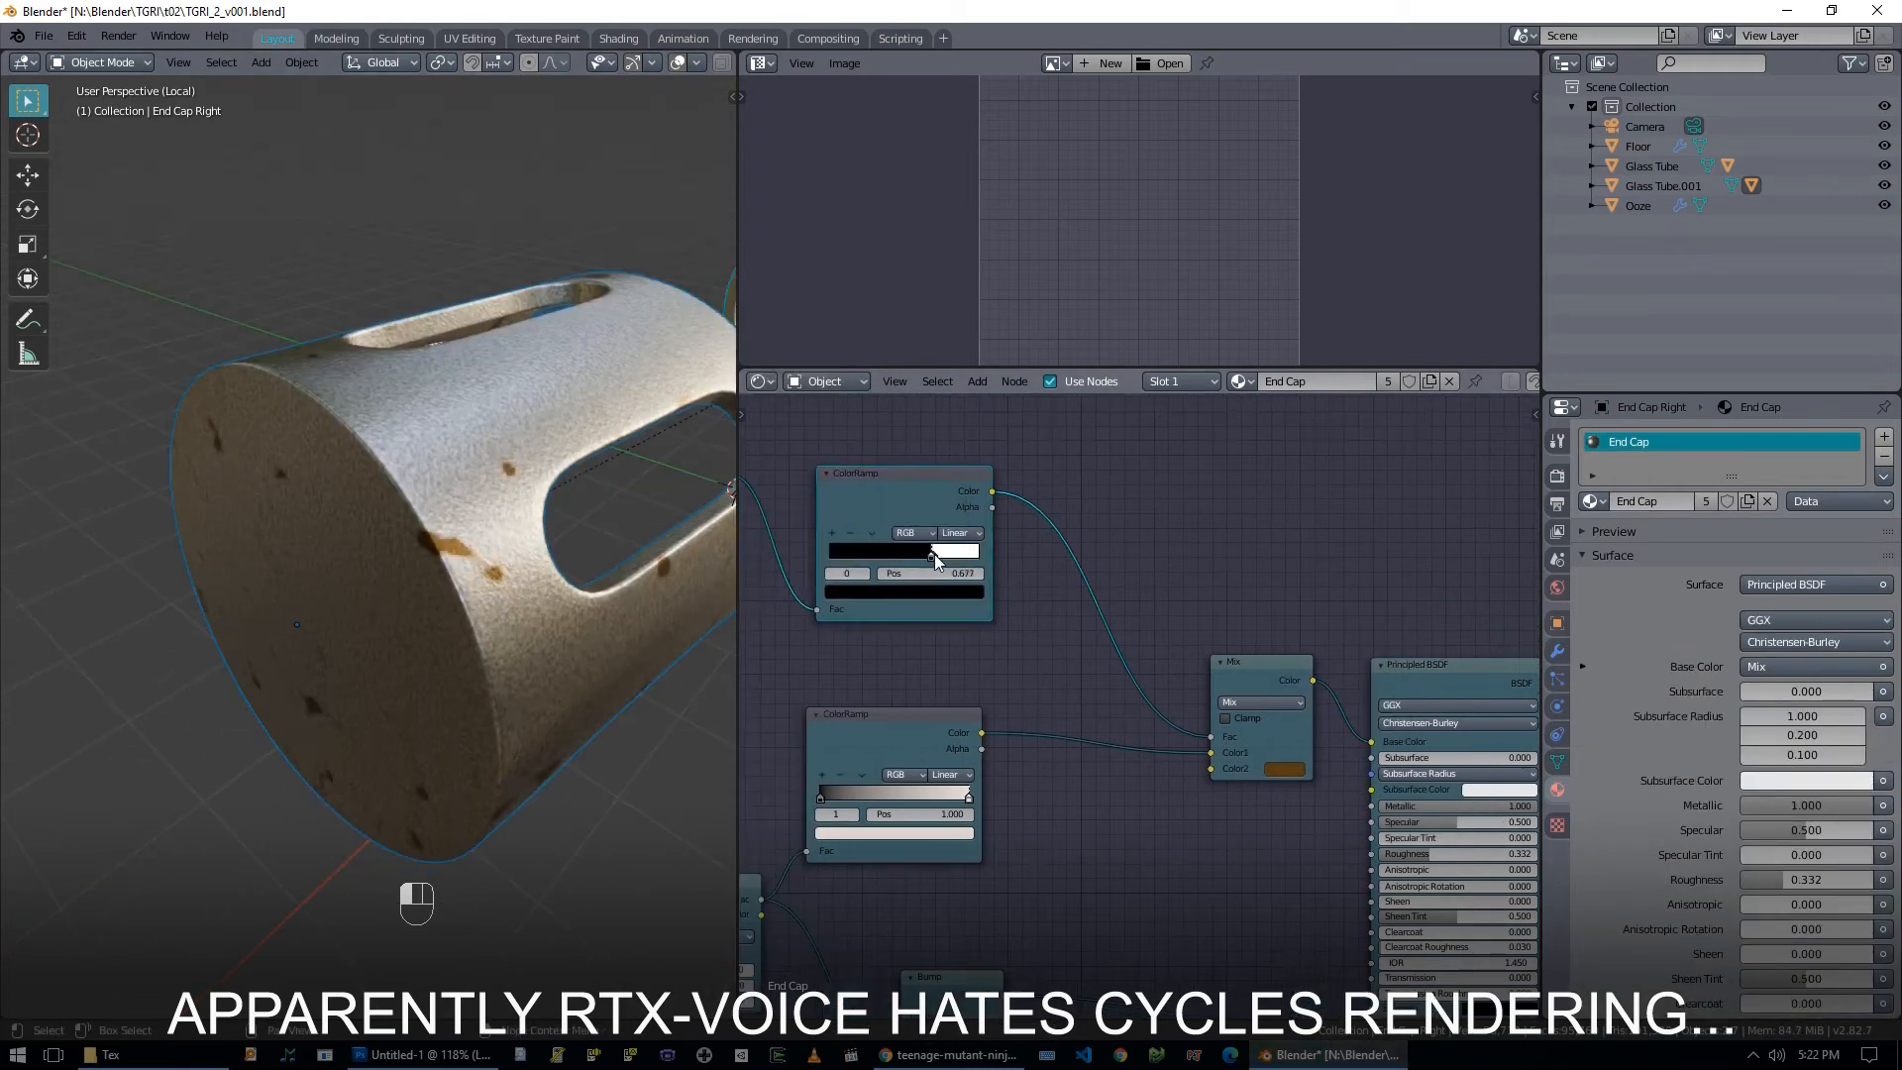
Try different speck and base metal colours, and set the speck ColorRamp's black stop to position 0.600.
click(1250, 733)
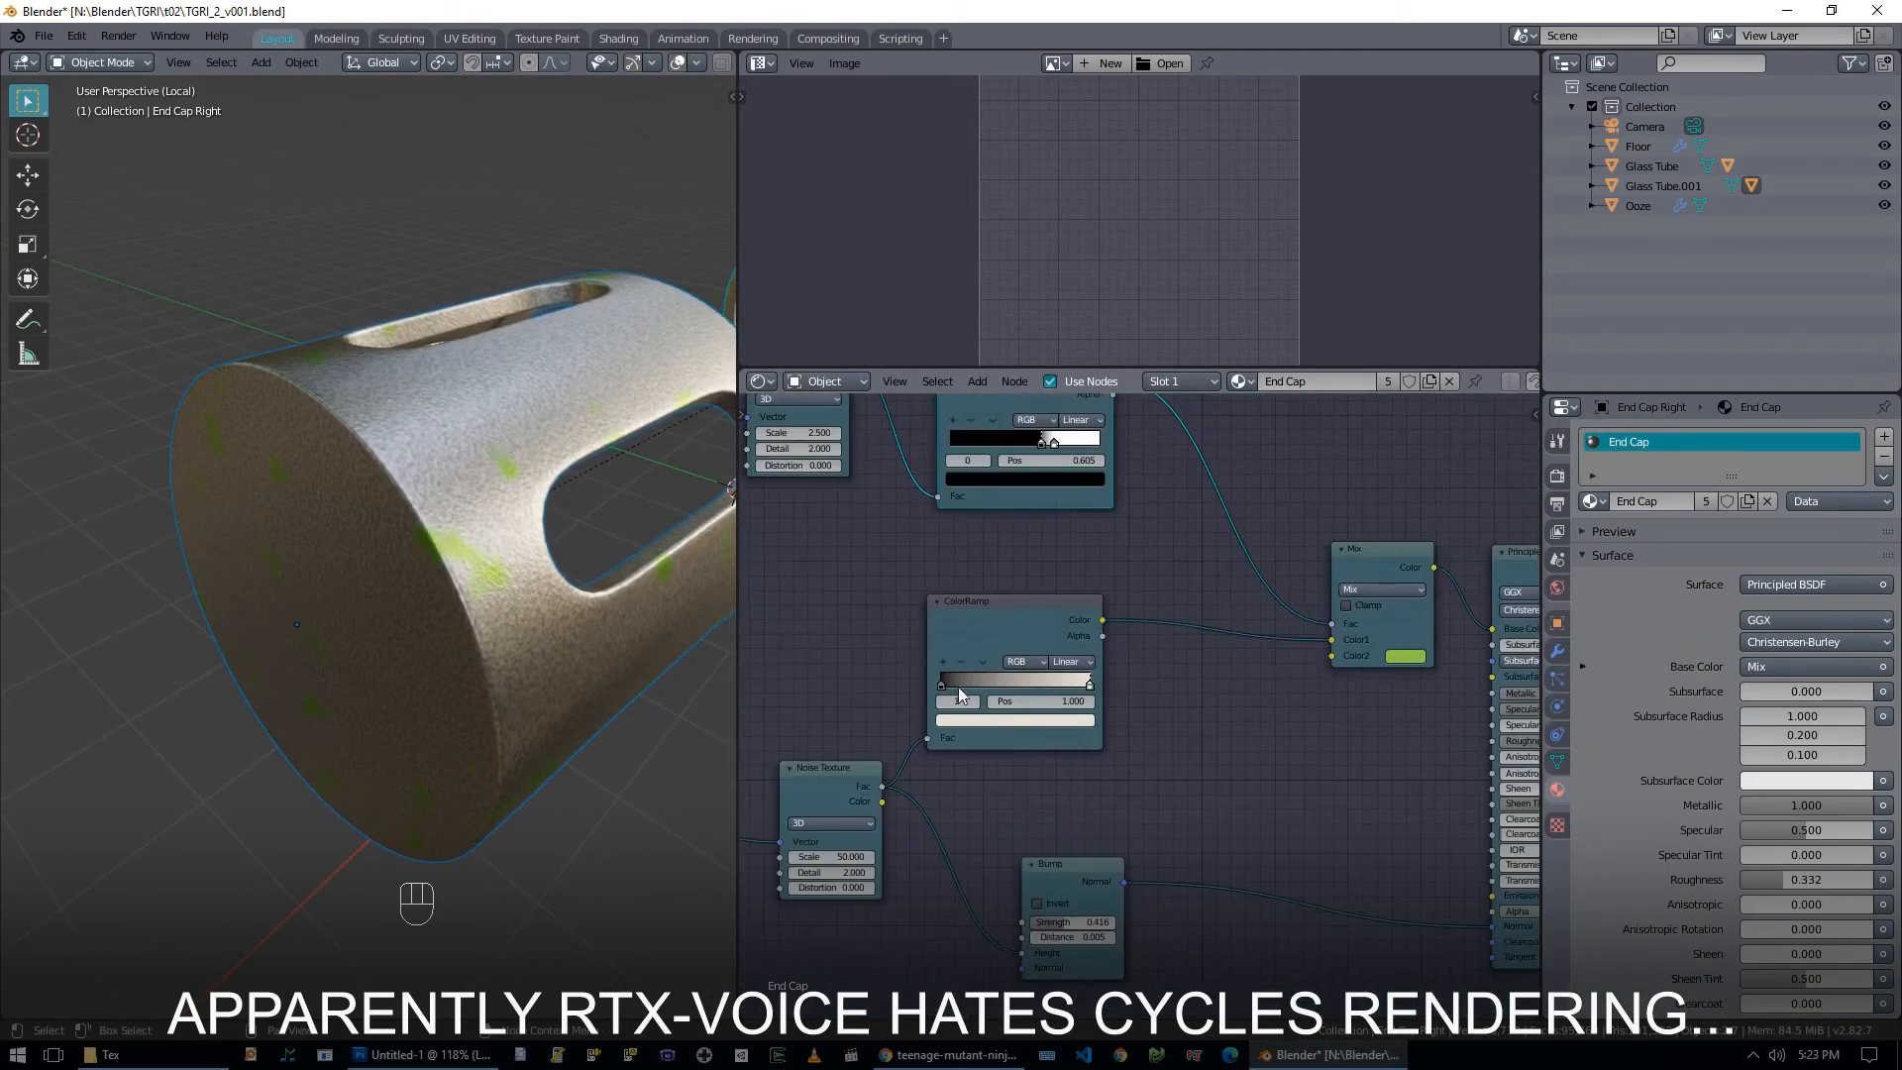
click(1015, 720)
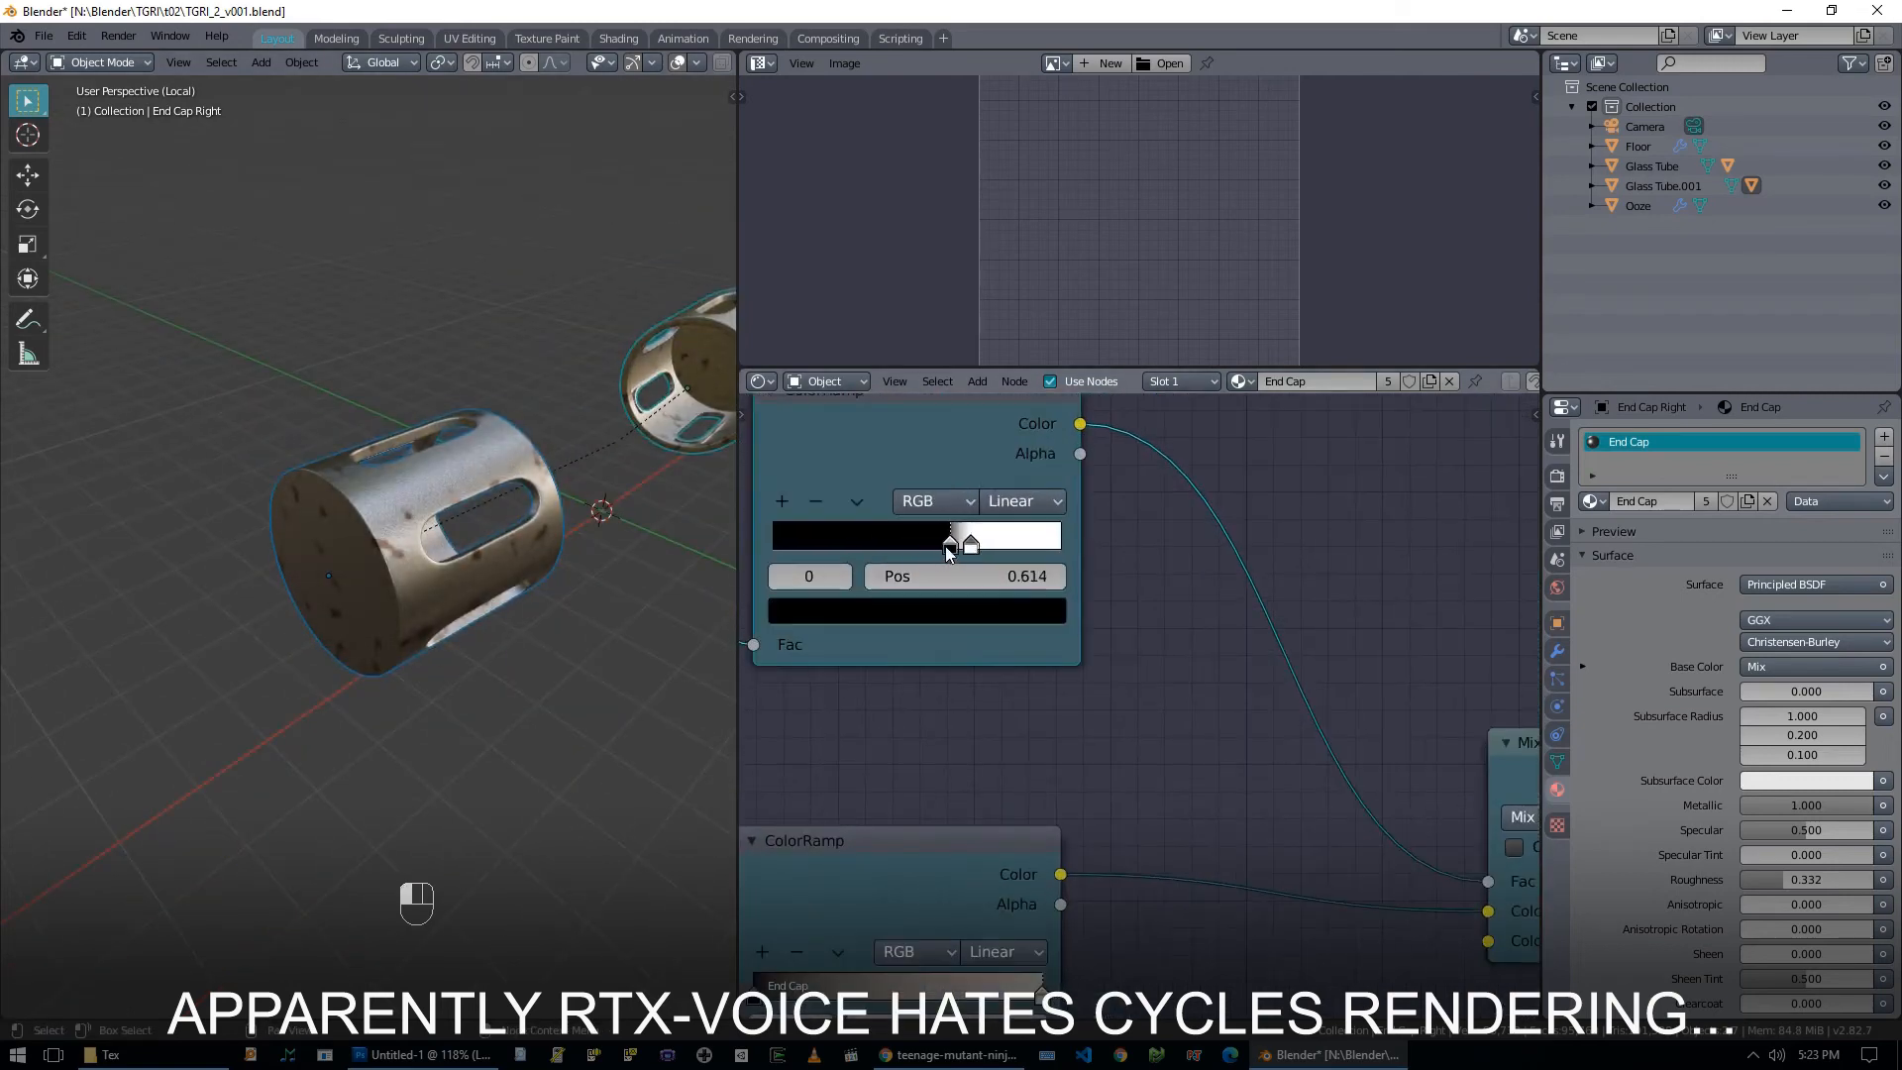
mouse_move(948, 550)
mouse_down()
mouse_move(987, 553)
mouse_move(953, 554)
mouse_up()
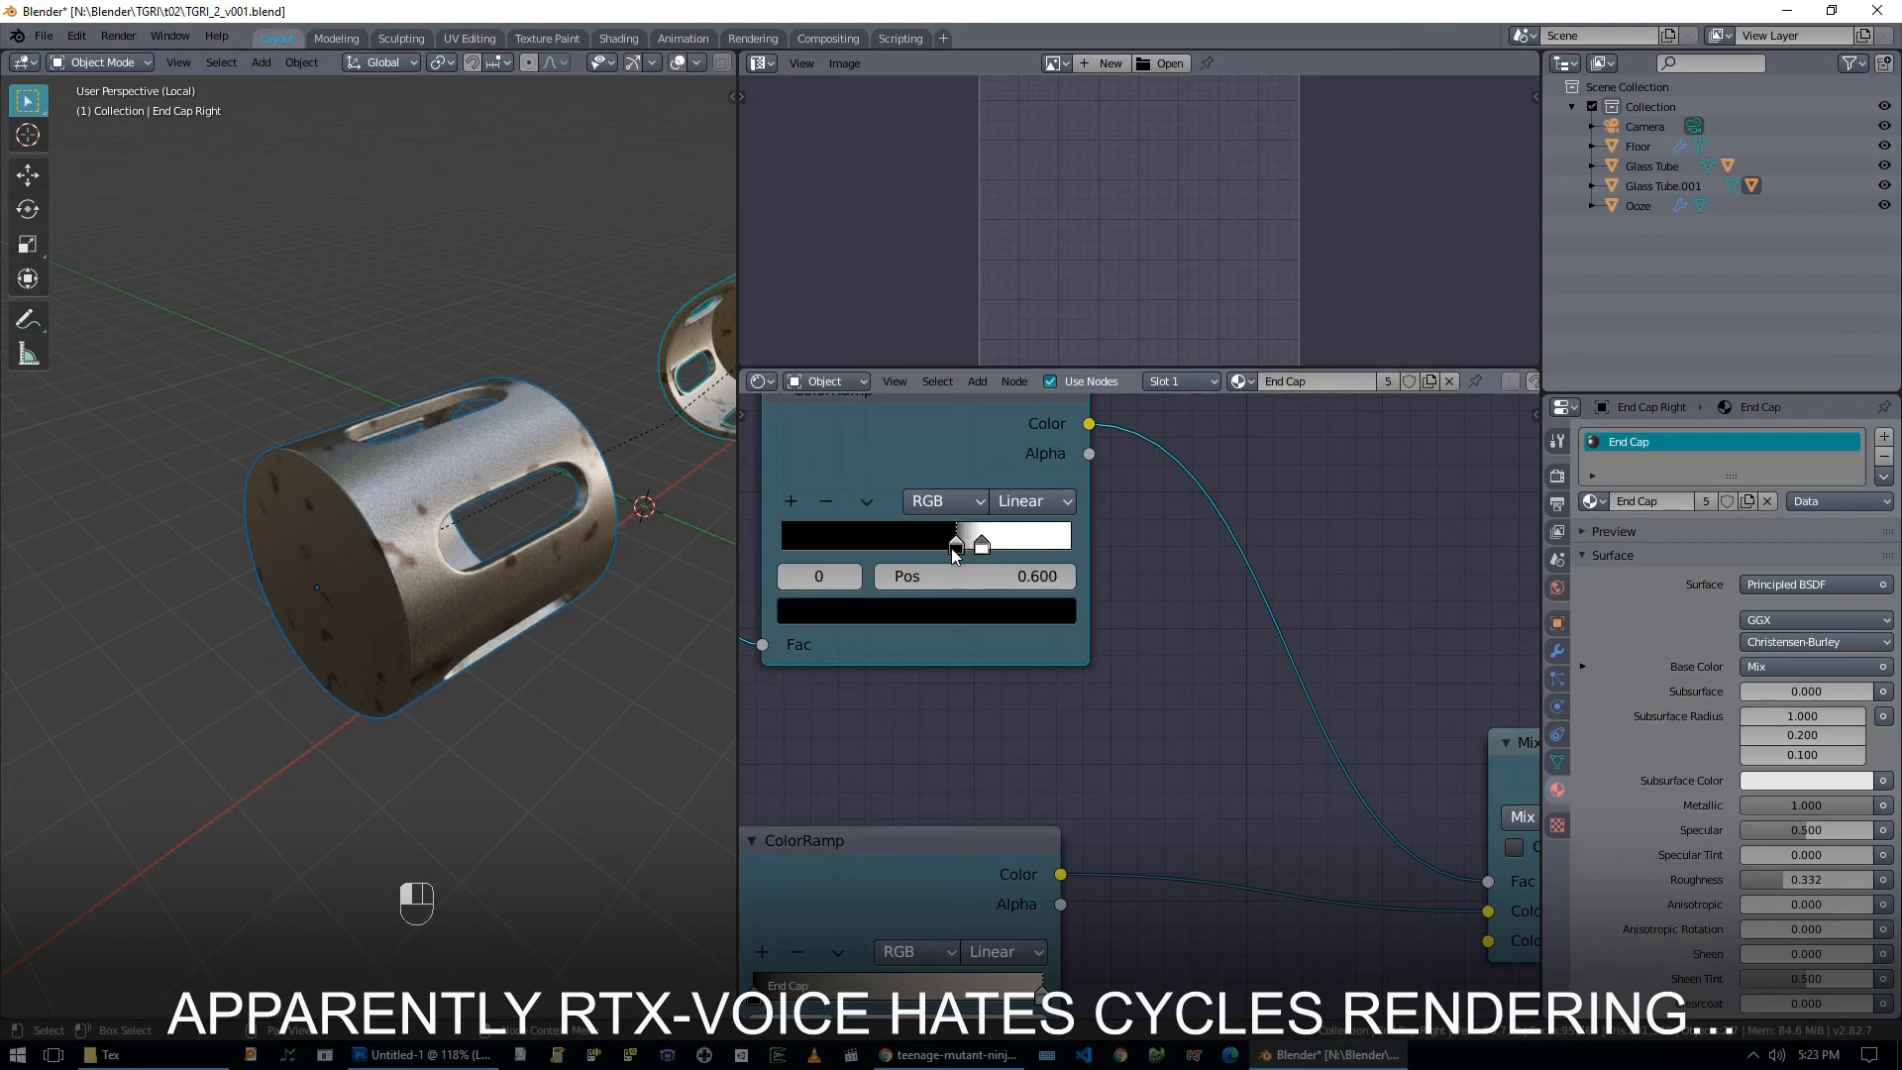
Leave local view, widen the 3D viewport to check the camera render, and return to a solid view of the scene.
key(KP_Divide)
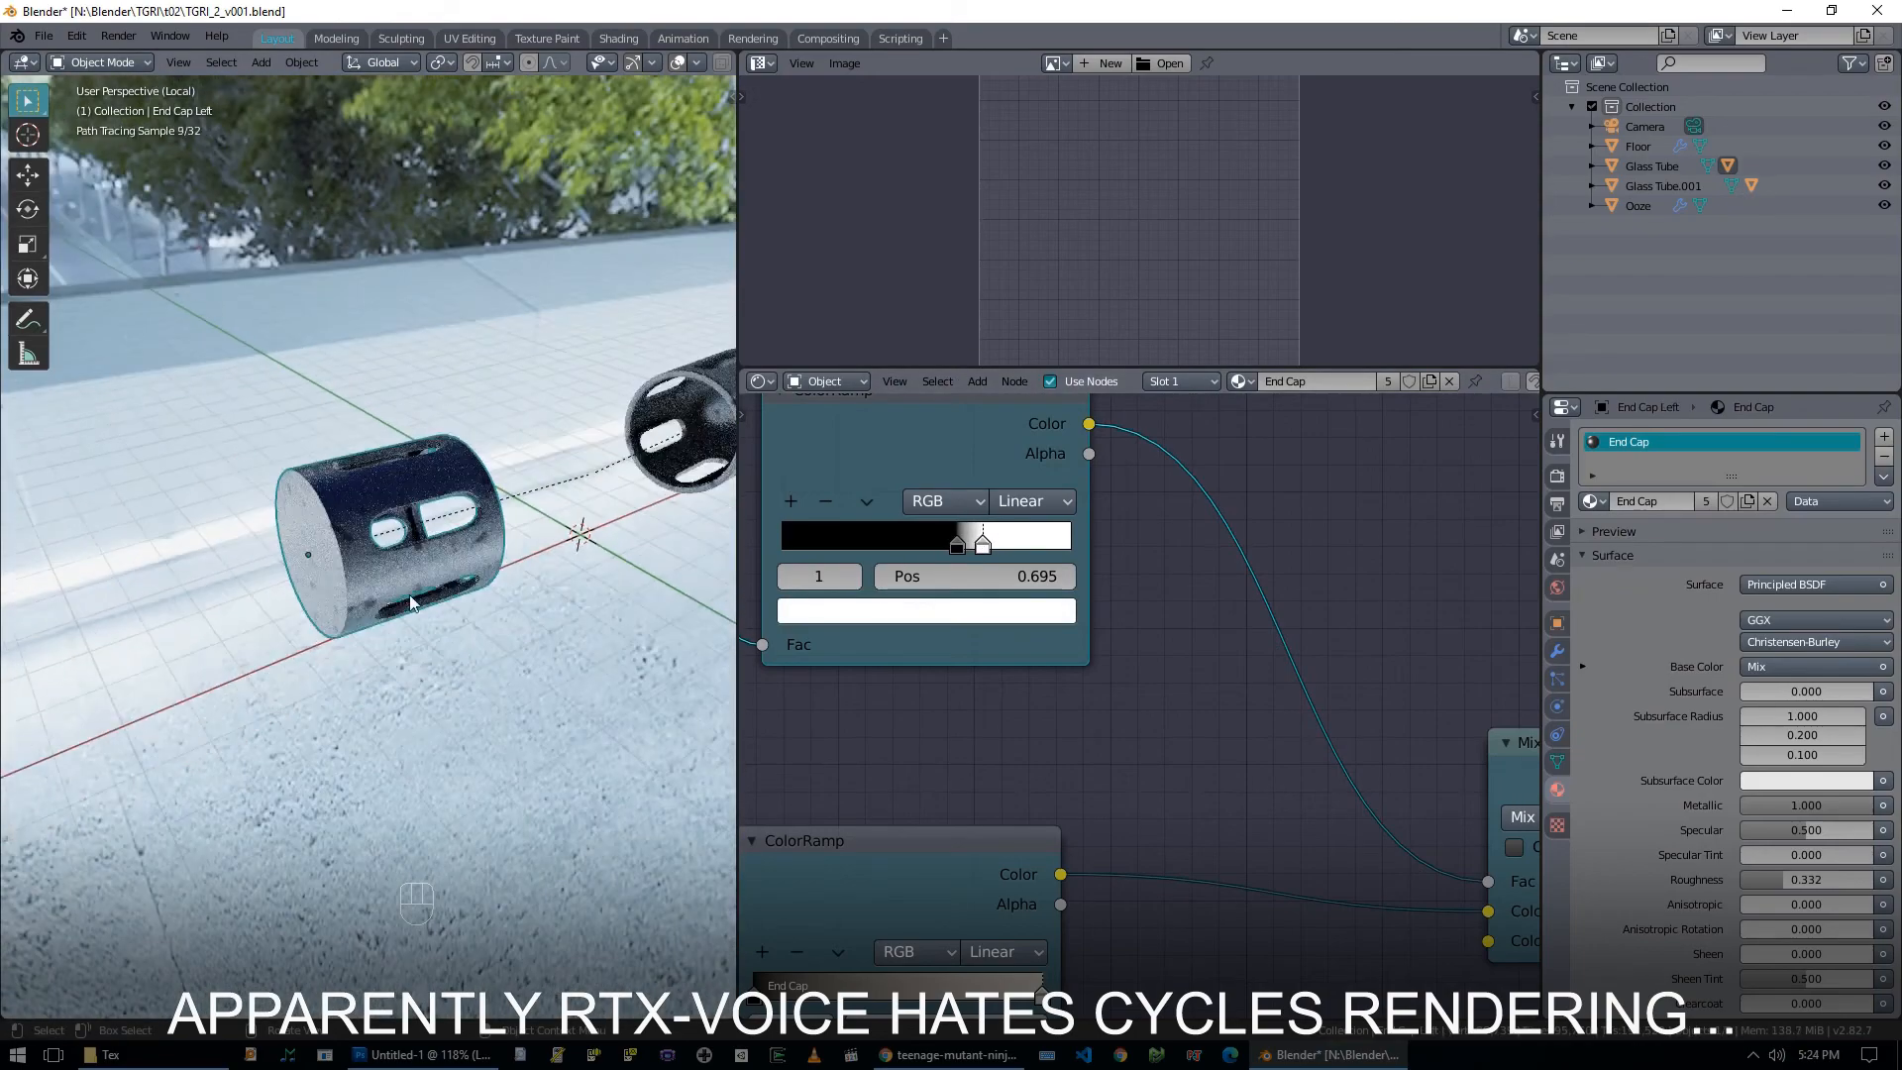
drag(738, 466, 1210, 337)
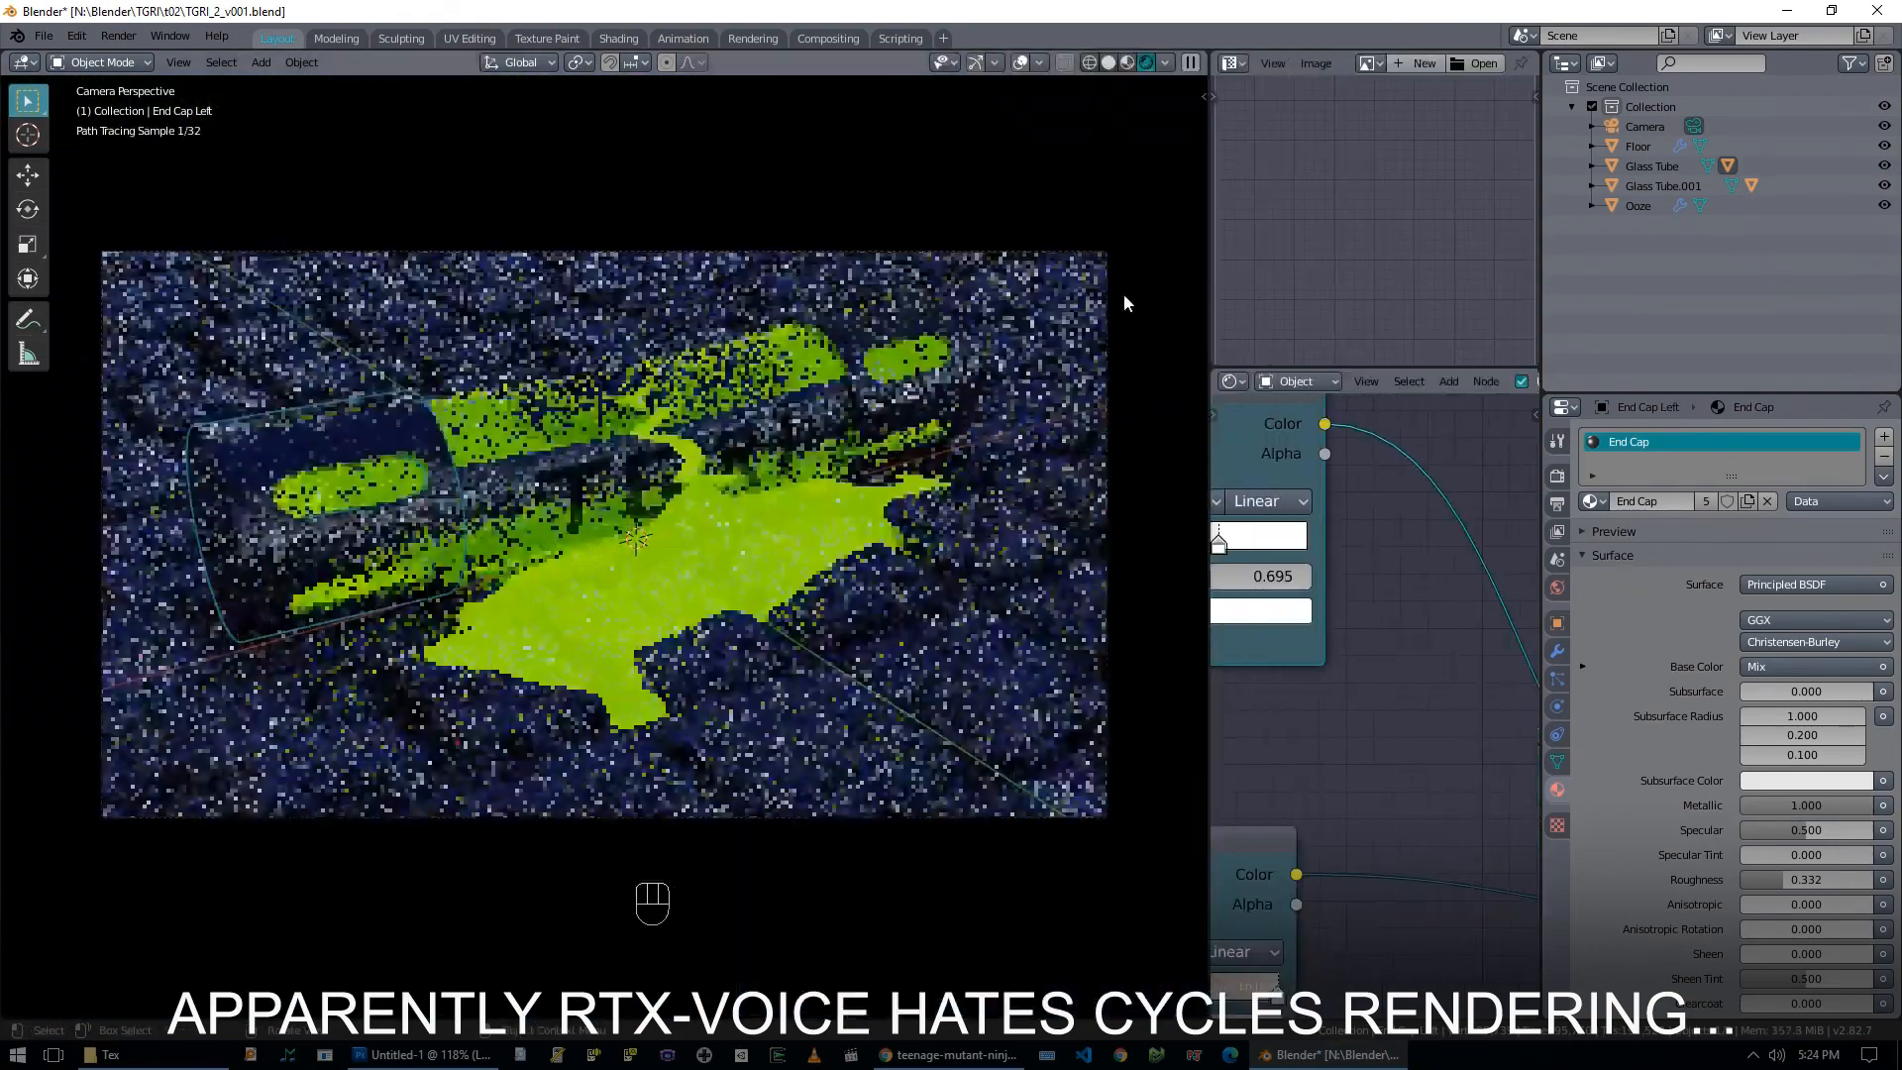
key(z)
click(733, 482)
middle_drag(683, 485, 644, 581)
scroll(645, 581, down, 4)
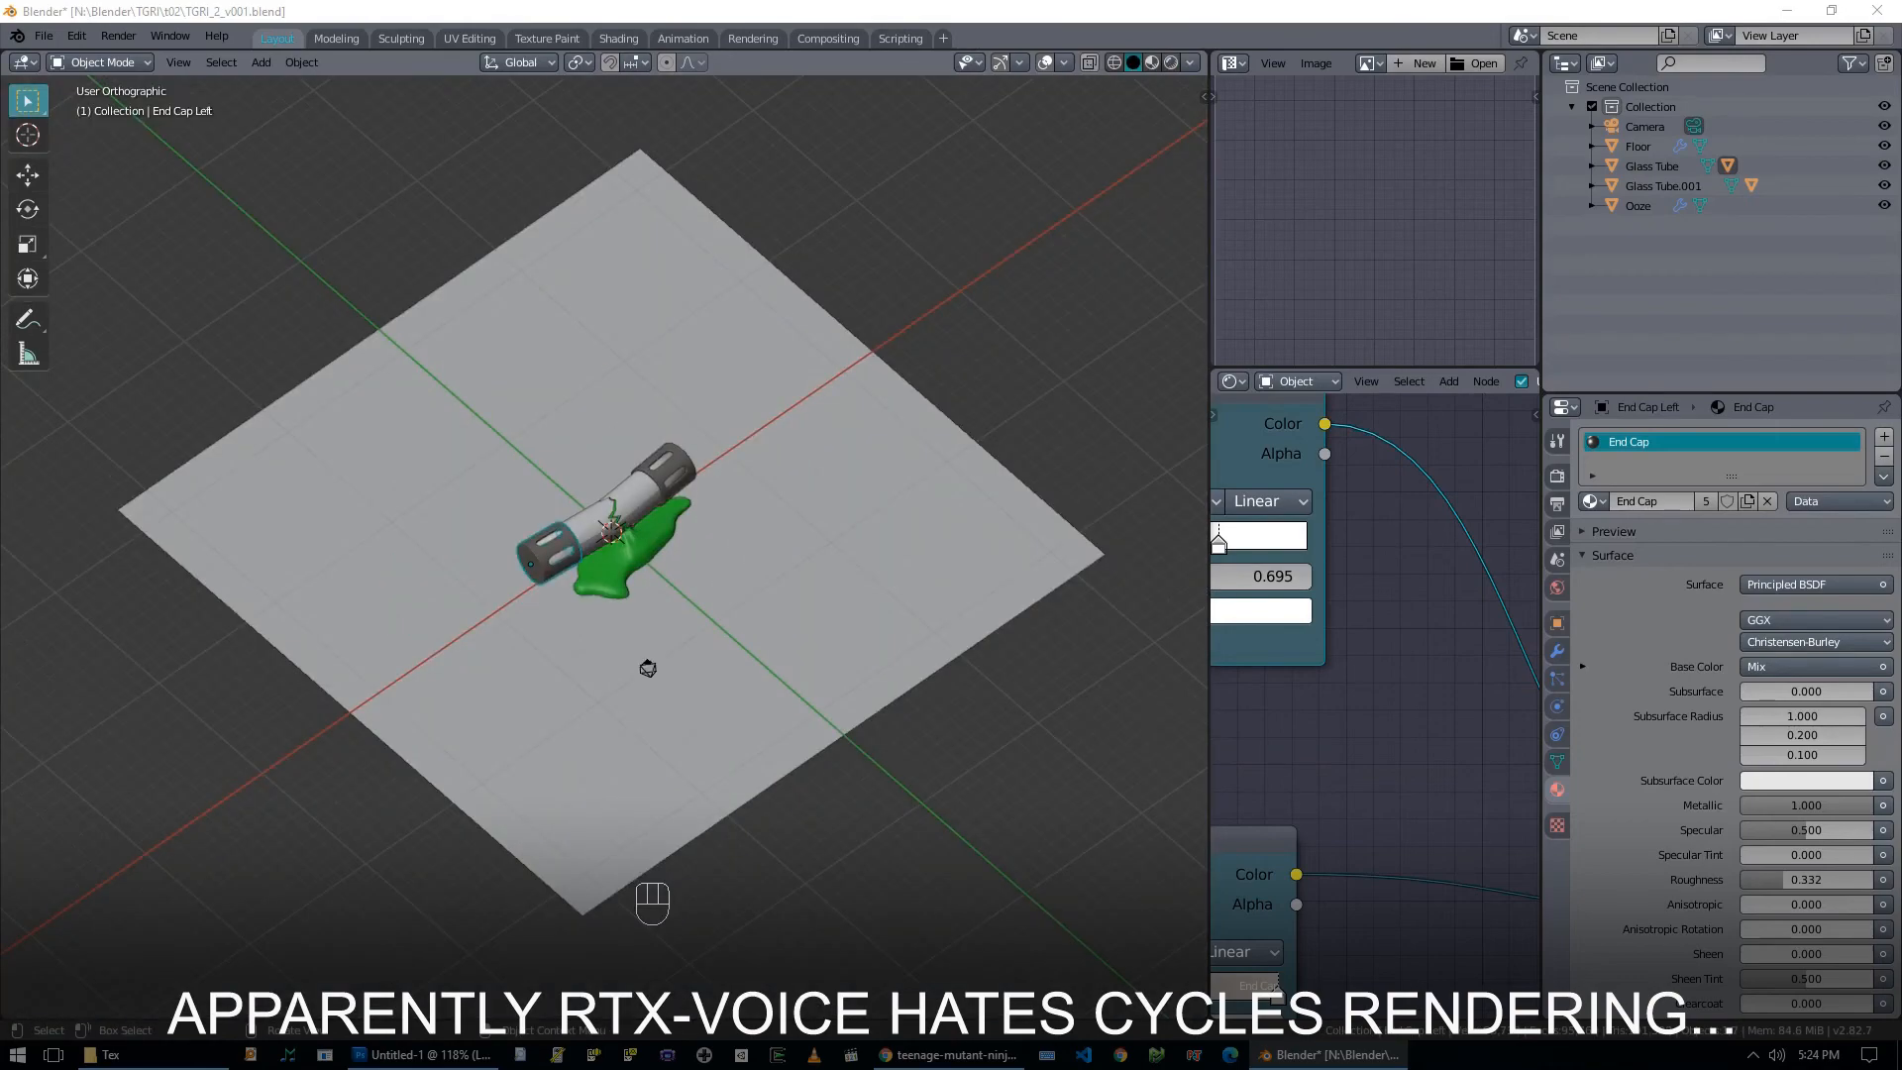
Add a cube scaled up around the scene, rename it Volume and hide it.
key(KP_7)
key(shift+a)
key(s)
double_click(1640, 146)
text(Volume)
key(Return)
key(h)
Rename the tube halves Glass Tube Left and Glass Tube Right, and parent both to Ooze.
click(587, 503)
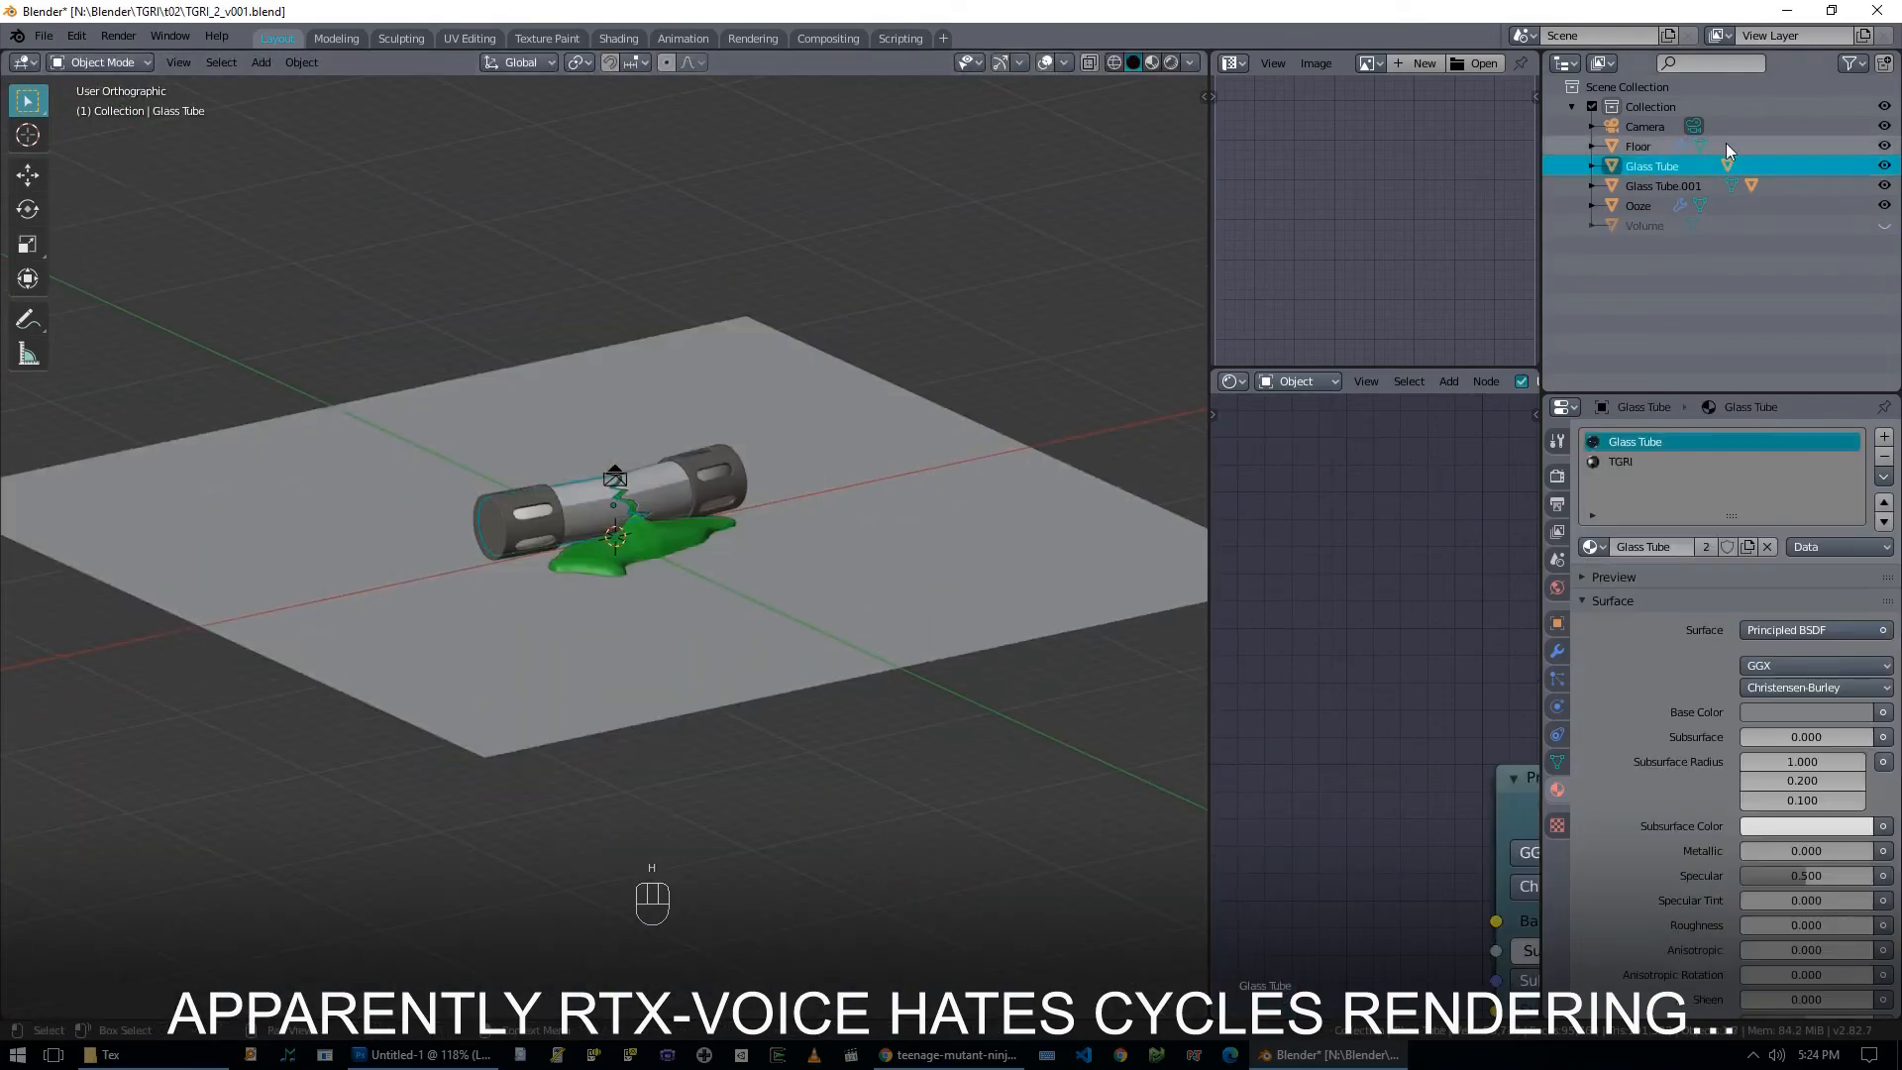
scroll(719, 565, up, 4)
shift+click(535, 501)
shift+click(646, 571)
key(ctrl+p)
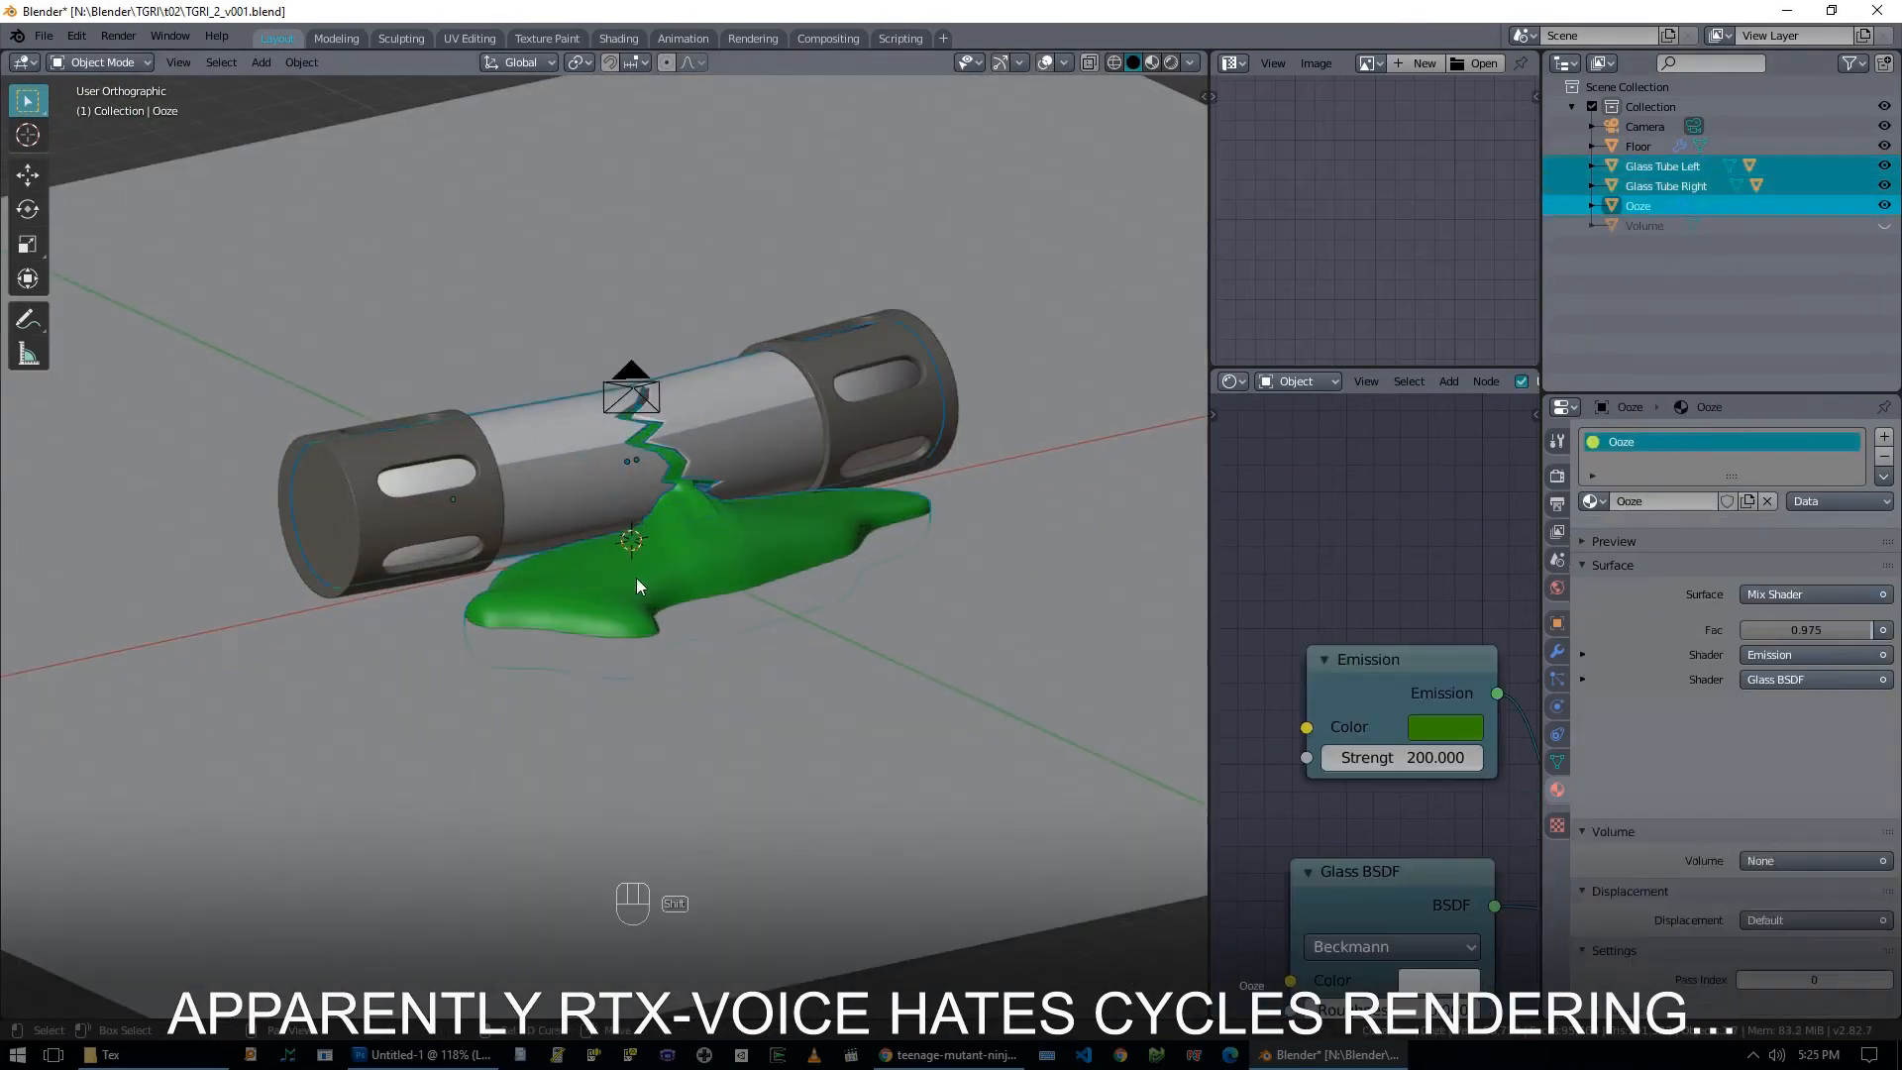
Unhide the Volume box and rescale it around the tube and ooze in the top view.
middle_drag(614, 425, 674, 535)
click(1884, 187)
click(1644, 186)
middle_drag(991, 515, 1046, 399)
key(KP_0)
key(KP_7)
scroll(722, 586, up, 3)
key(s)
click(757, 499)
Switch the viewport to wireframe shading and hide the Floor.
key(alt+z)
key(alt+z)
key(alt+z)
key(z)
click(620, 497)
key(Tab)
key(KP_0)
scroll(865, 460, down, 4)
key(Tab)
click(686, 574)
key(h)
Scale the Volume box in the top view so that it encloses the camera.
key(KP_7)
key(alt+z)
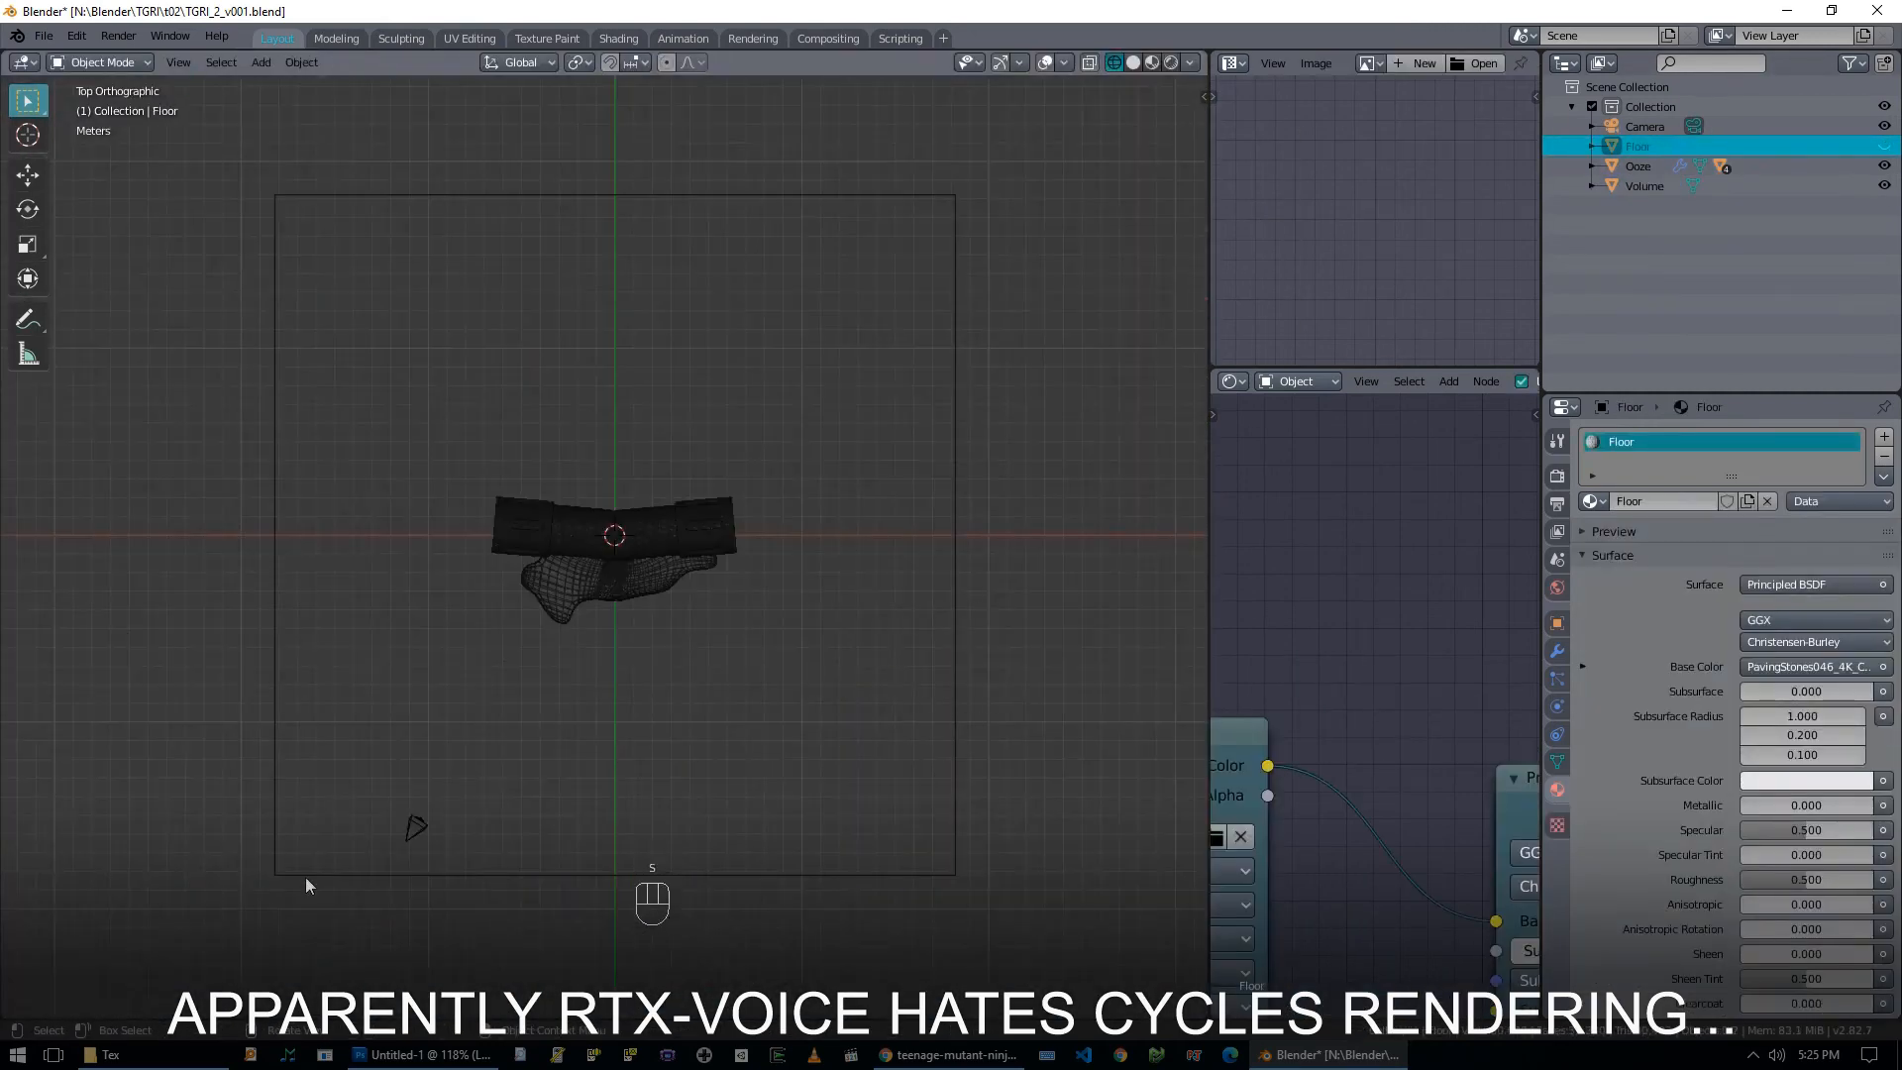
click(307, 877)
key(KP_0)
key(s)
Turn off the camera's passepartout and rescale the Volume box while looking through the camera.
click(1644, 126)
scroll(1817, 787, down, 5)
click(1614, 743)
click(1644, 187)
key(s)
click(1000, 622)
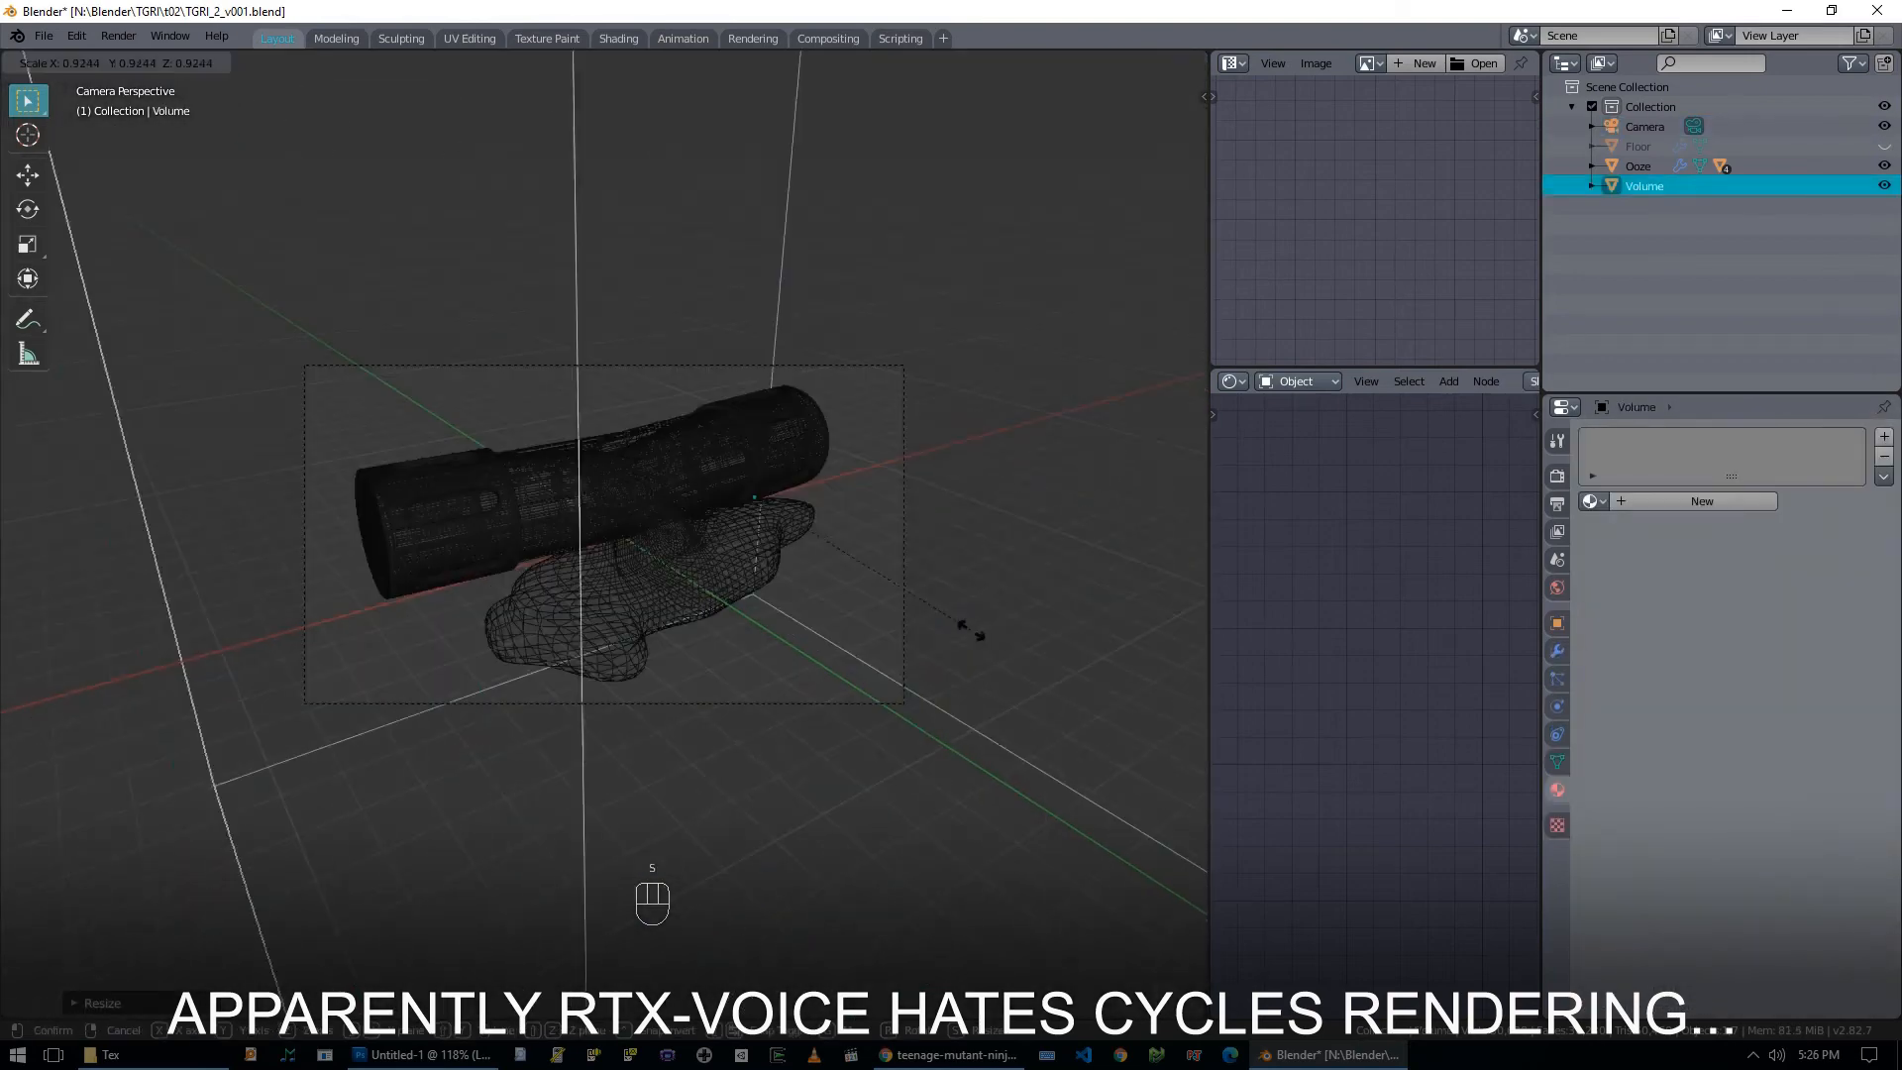
Move the bottom vertices of the Volume box along Z in the front view.
key(KP_1)
key(Tab)
key(alt+a)
key(1)
drag(235, 738, 921, 862)
key(g)
key(z)
click(793, 683)
middle_drag(792, 684, 666, 624)
Move the Volume box's far face along its local Y axis to stretch the box past the tube, and leave Edit Mode.
key(KP_7)
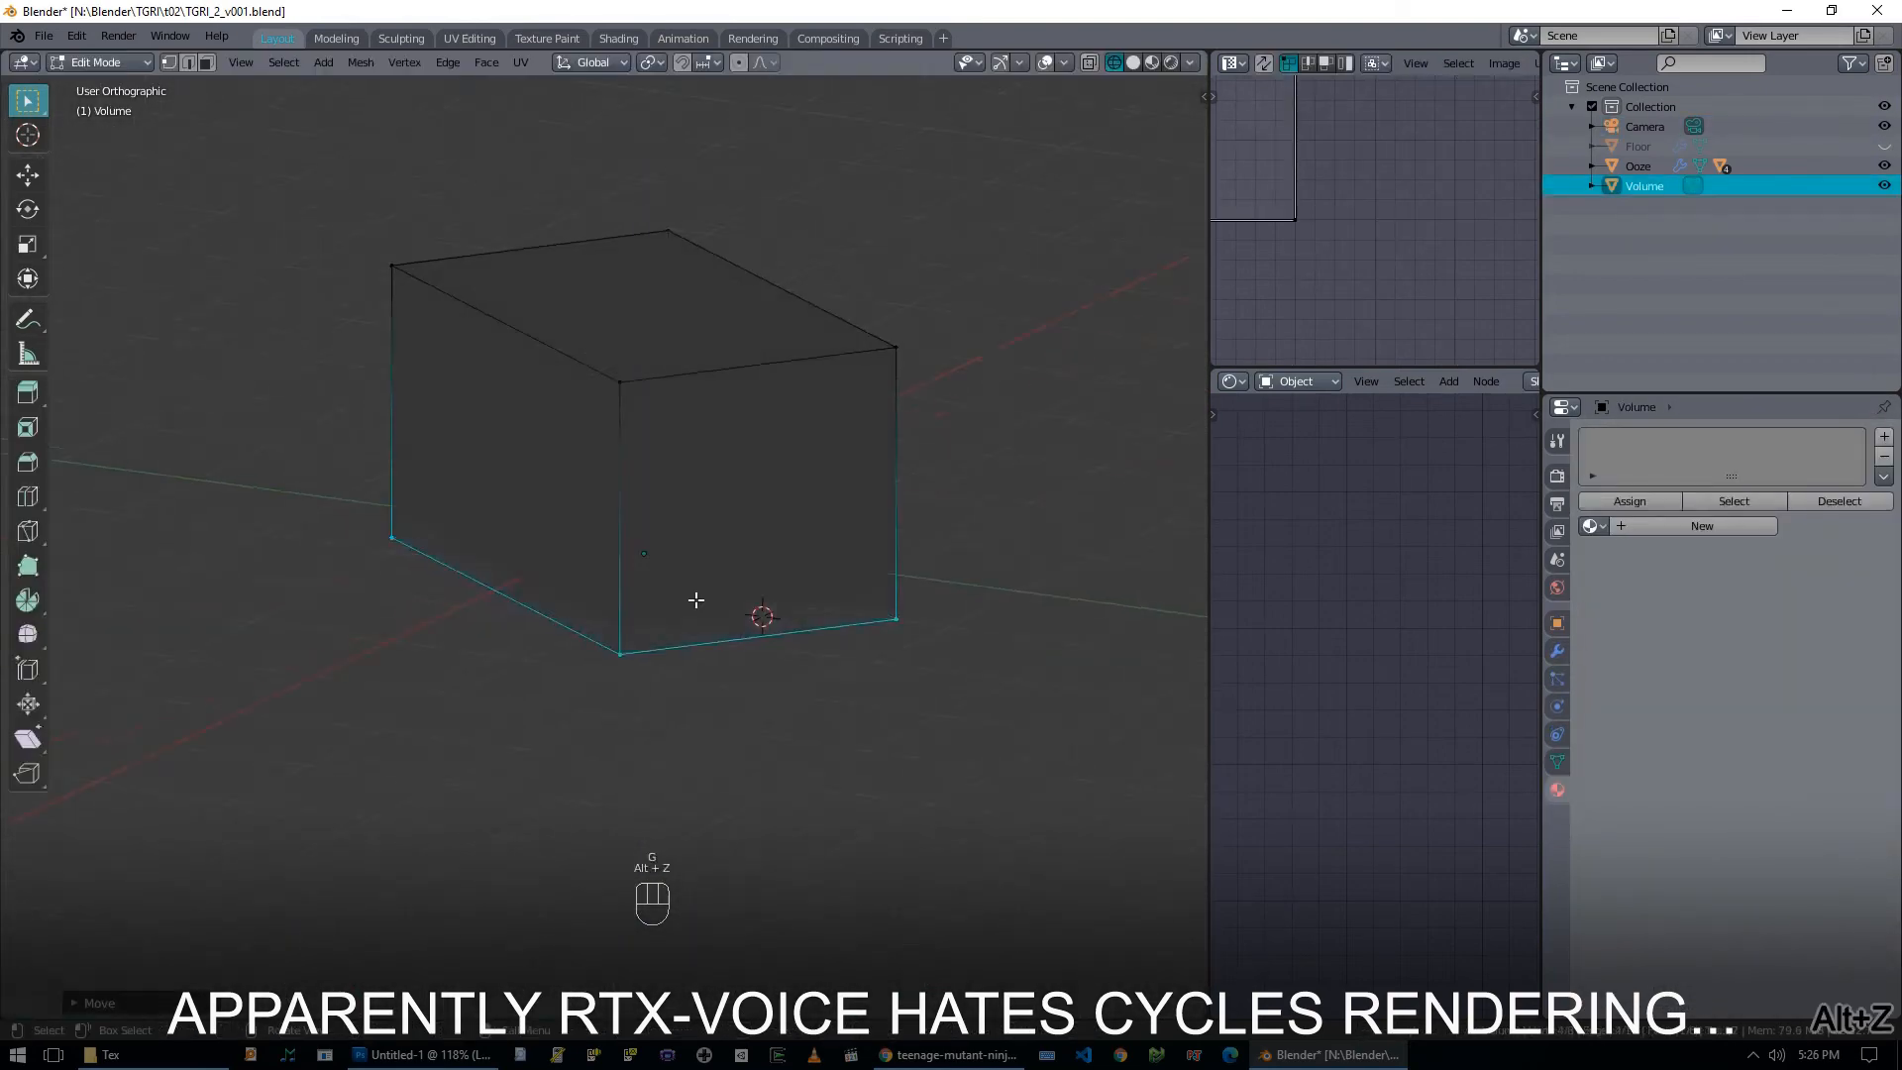
drag(534, 278, 1002, 505)
key(g)
key(g)
key(ctrl+z)
key(KP_0)
key(Tab)
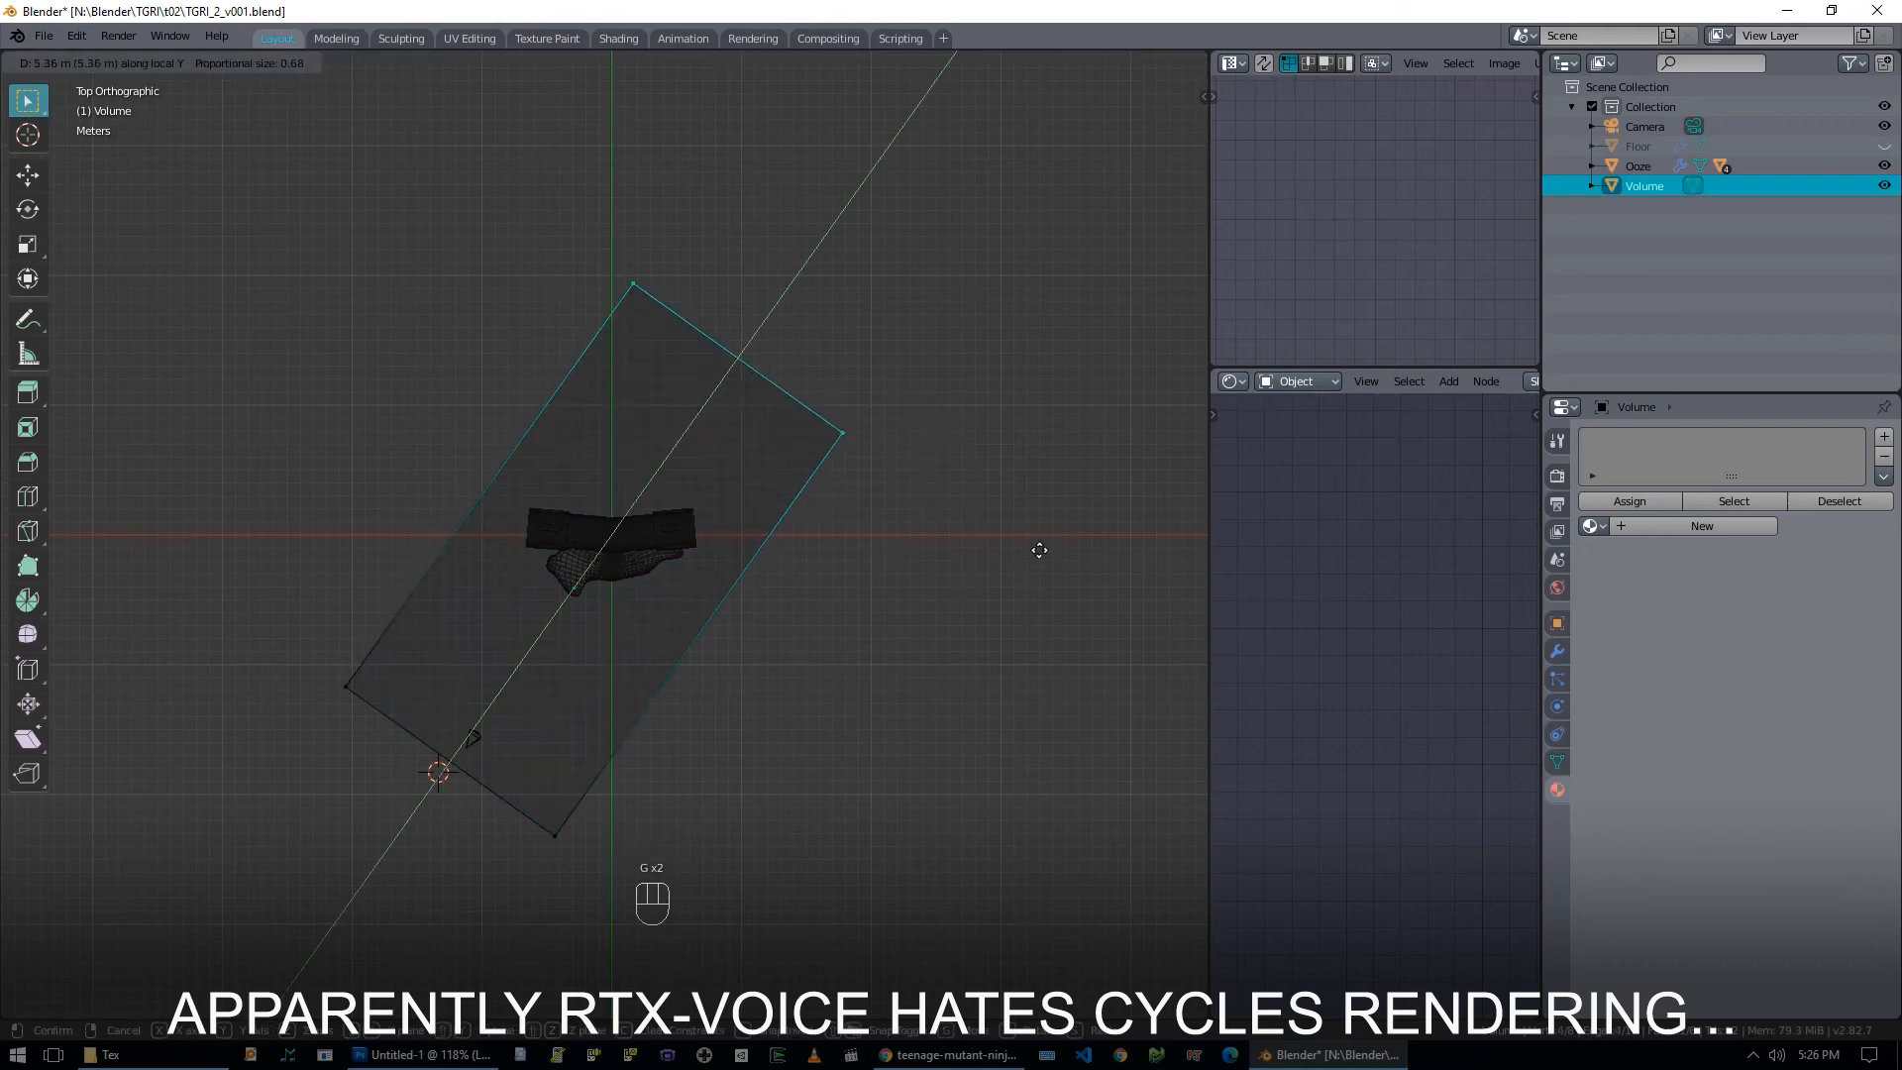
key(alt+z)
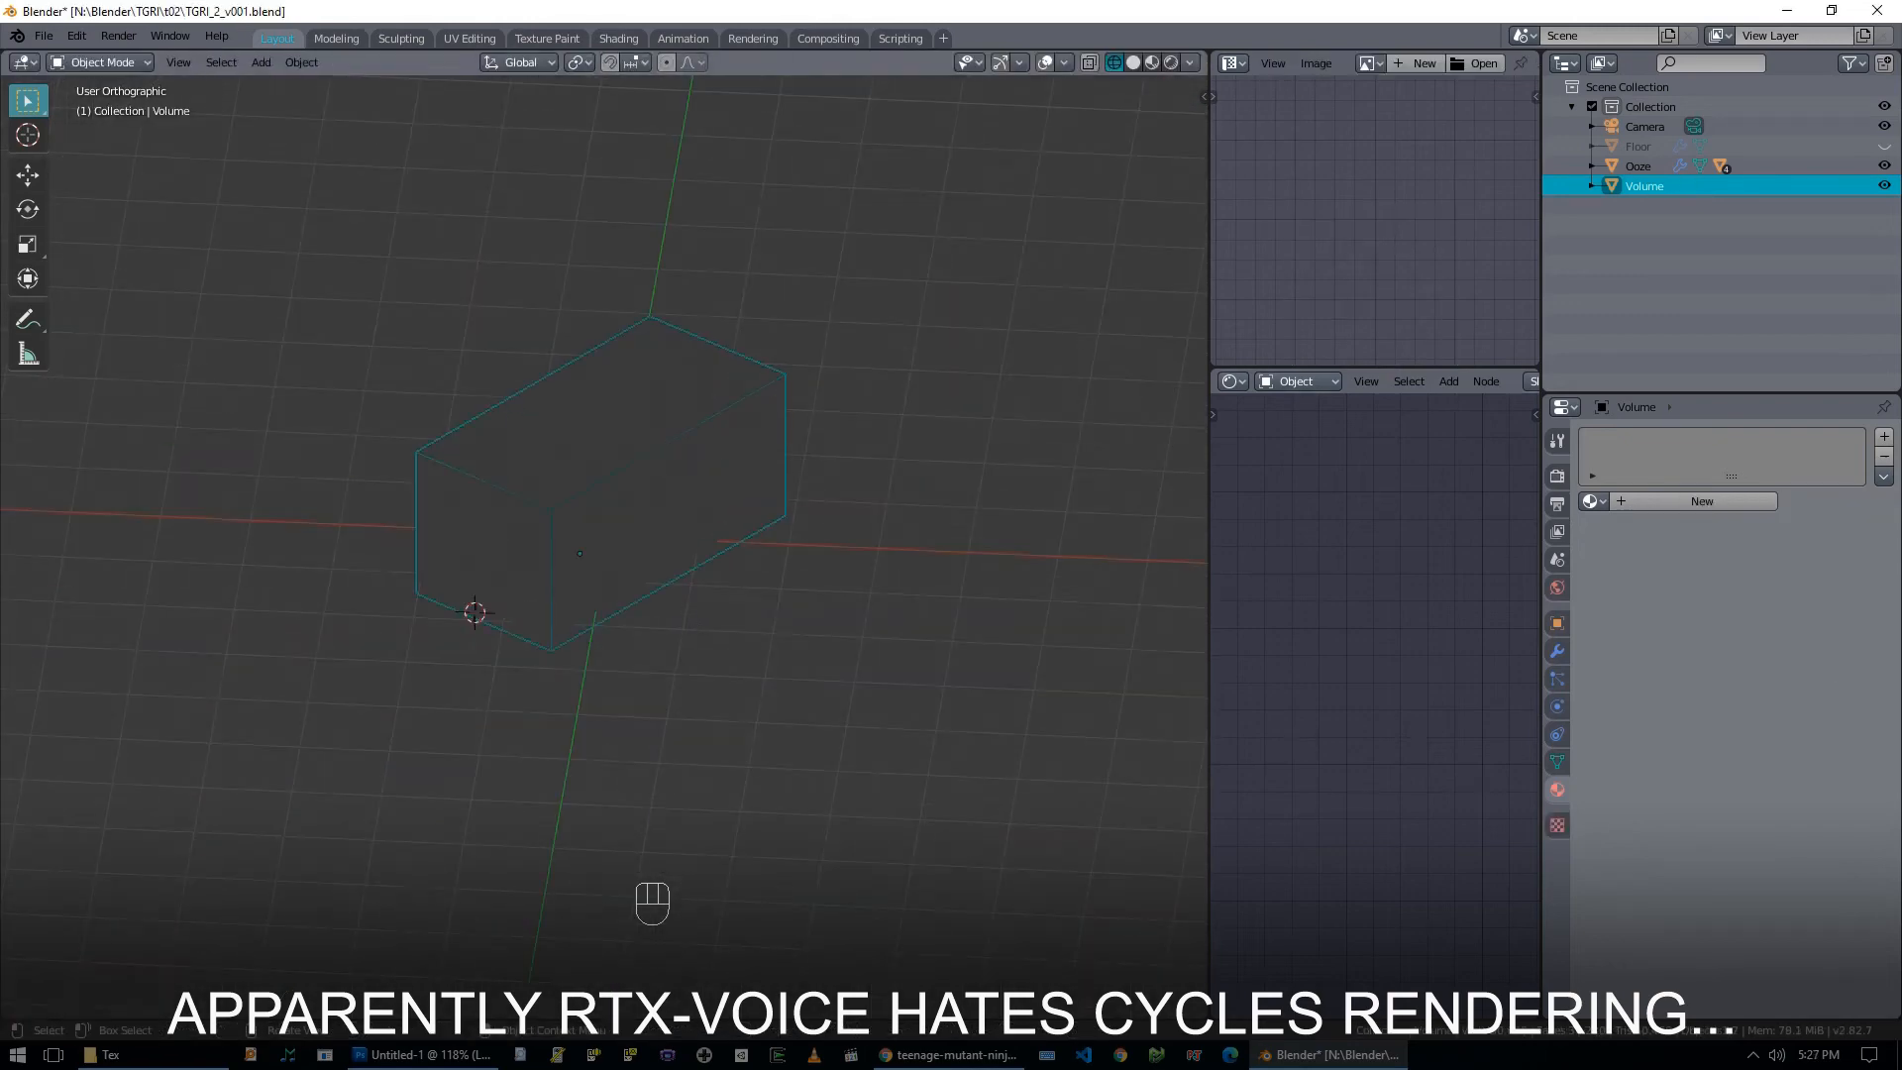
Set the Volume object's viewport display to show only its outline, and unhide the Floor.
click(1558, 623)
click(1614, 881)
scroll(1613, 880, down, 2)
click(1783, 932)
click(1763, 974)
middle_drag(593, 550, 682, 568)
click(947, 656)
click(1884, 147)
click(1645, 186)
click(1799, 932)
click(1781, 867)
middle_drag(832, 604, 913, 505)
Create a material named Volume on the Volume box and delete its Principled BSDF node.
click(1557, 789)
click(1662, 499)
key(Home)
drag(1210, 604, 964, 614)
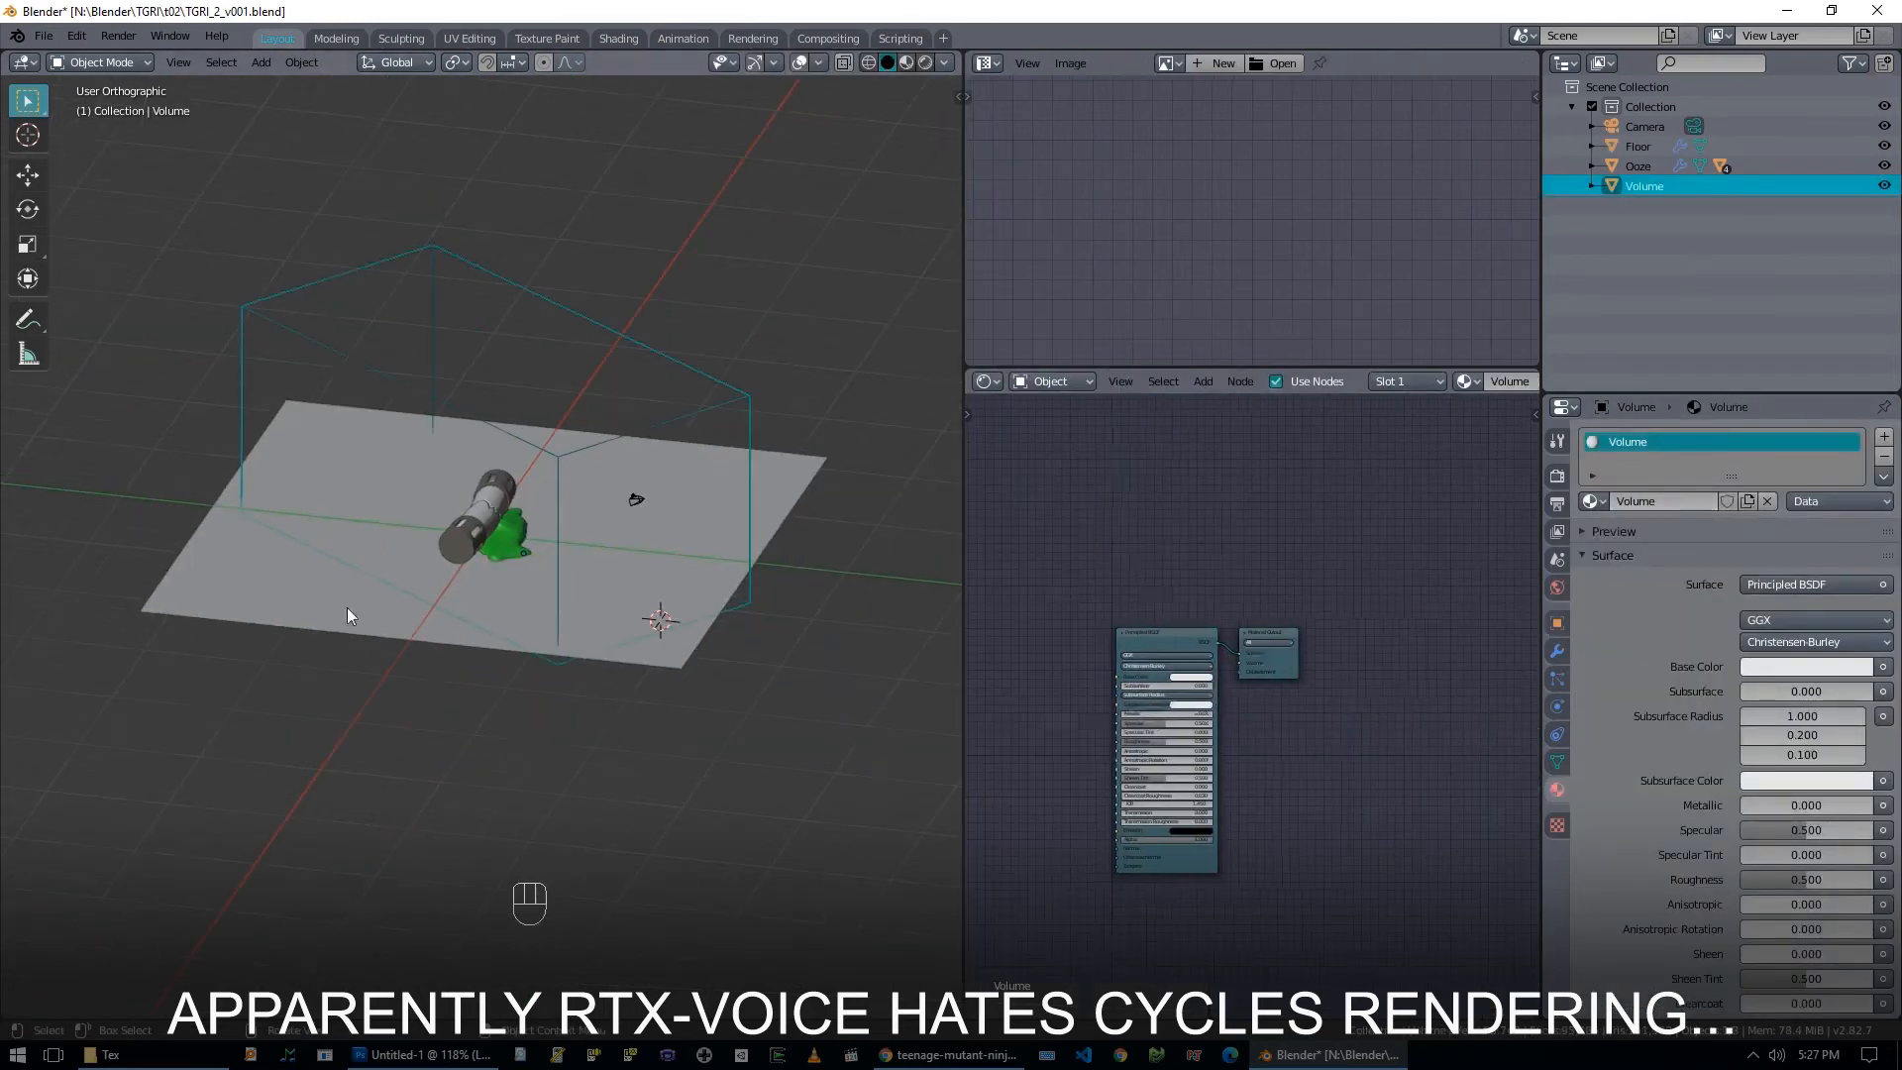
click(1146, 637)
key(x)
Add a Volume Scatter node and connect it to the Material Output's Volume input.
scroll(1146, 637, up, 4)
key(shift+a)
mouse_move(1023, 710)
click(1173, 699)
click(1012, 579)
scroll(1240, 693, up, 4)
drag(1096, 581, 1229, 624)
mouse_move(1202, 713)
middle_down()
mouse_move(1331, 724)
mouse_move(1136, 774)
middle_up()
Set the Volume Scatter's density to 0.05 and anisotropy to 1, and show the rendered camera view.
double_click(1191, 631)
text(0.05)
key(Return)
key(KP_0)
key(z)
click(602, 446)
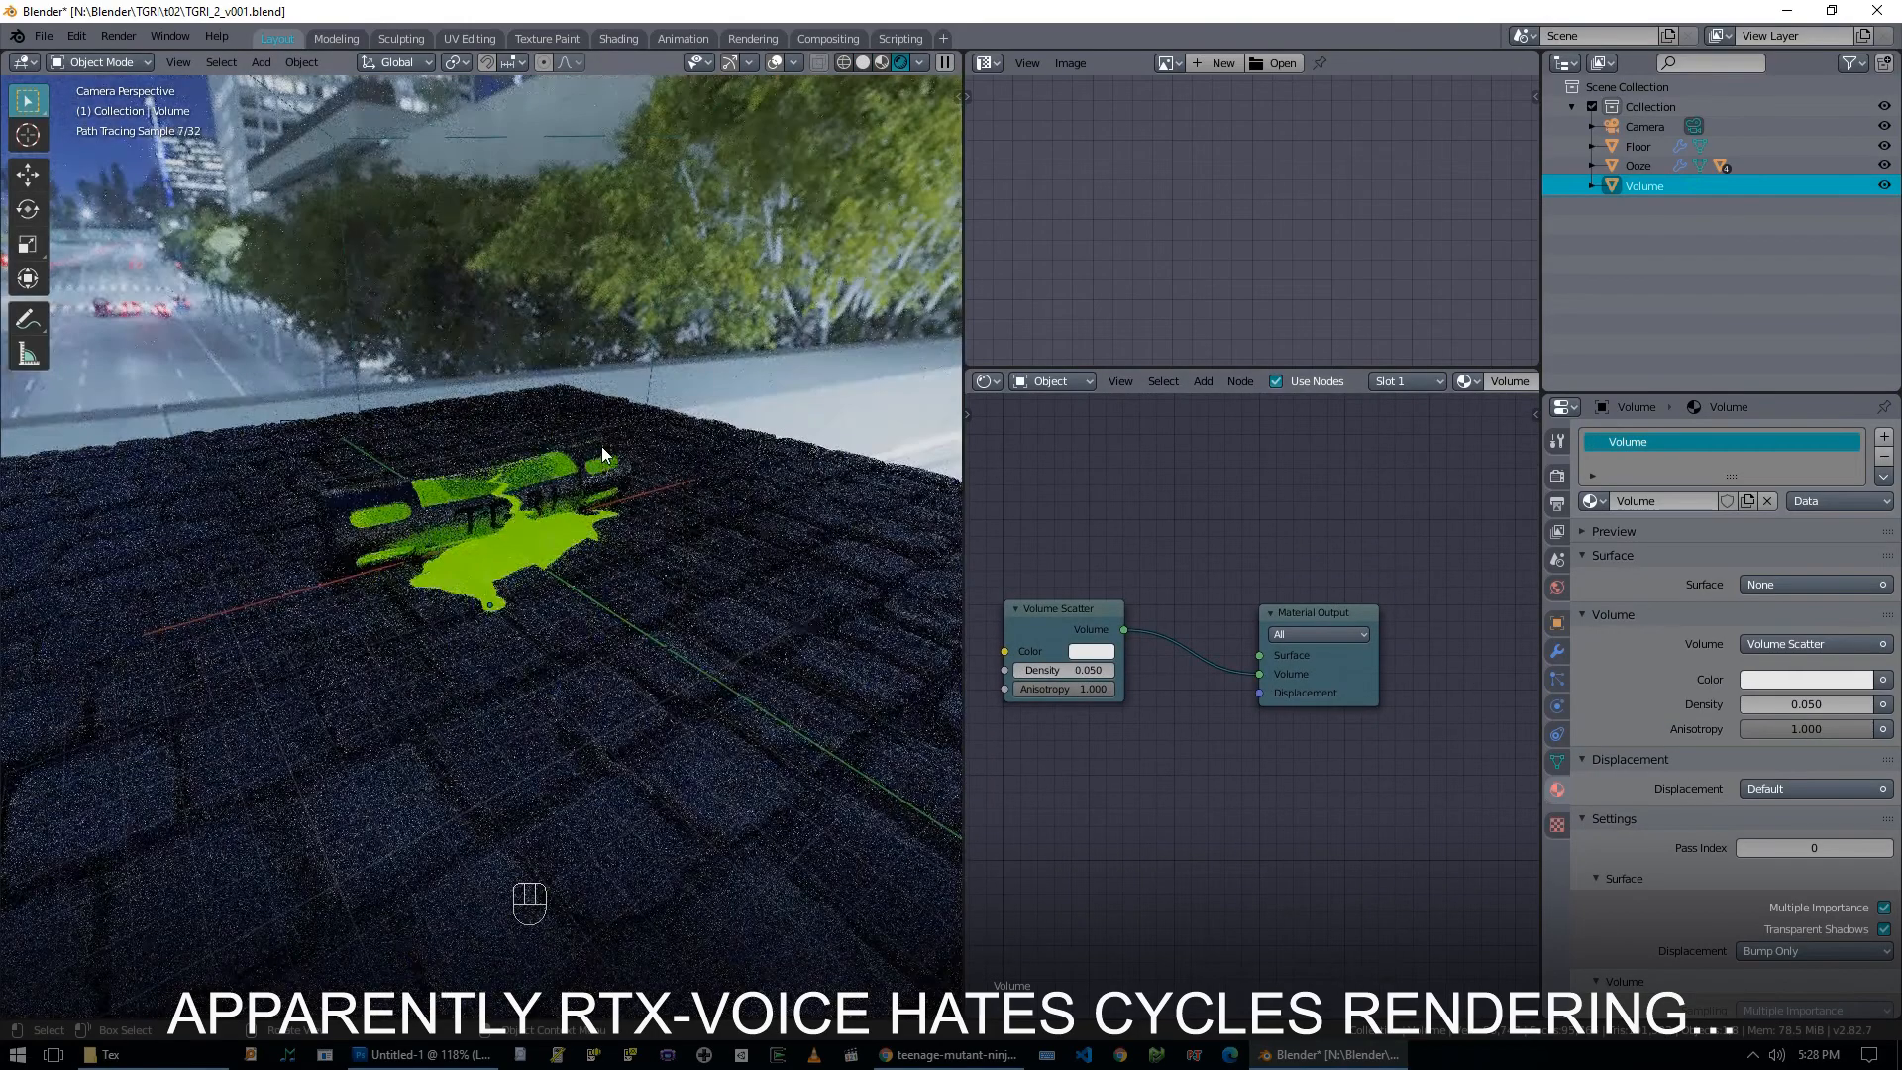
Try a lower anisotropy on the Volume Scatter node and check its effect in the camera render.
scroll(603, 446, up, 2)
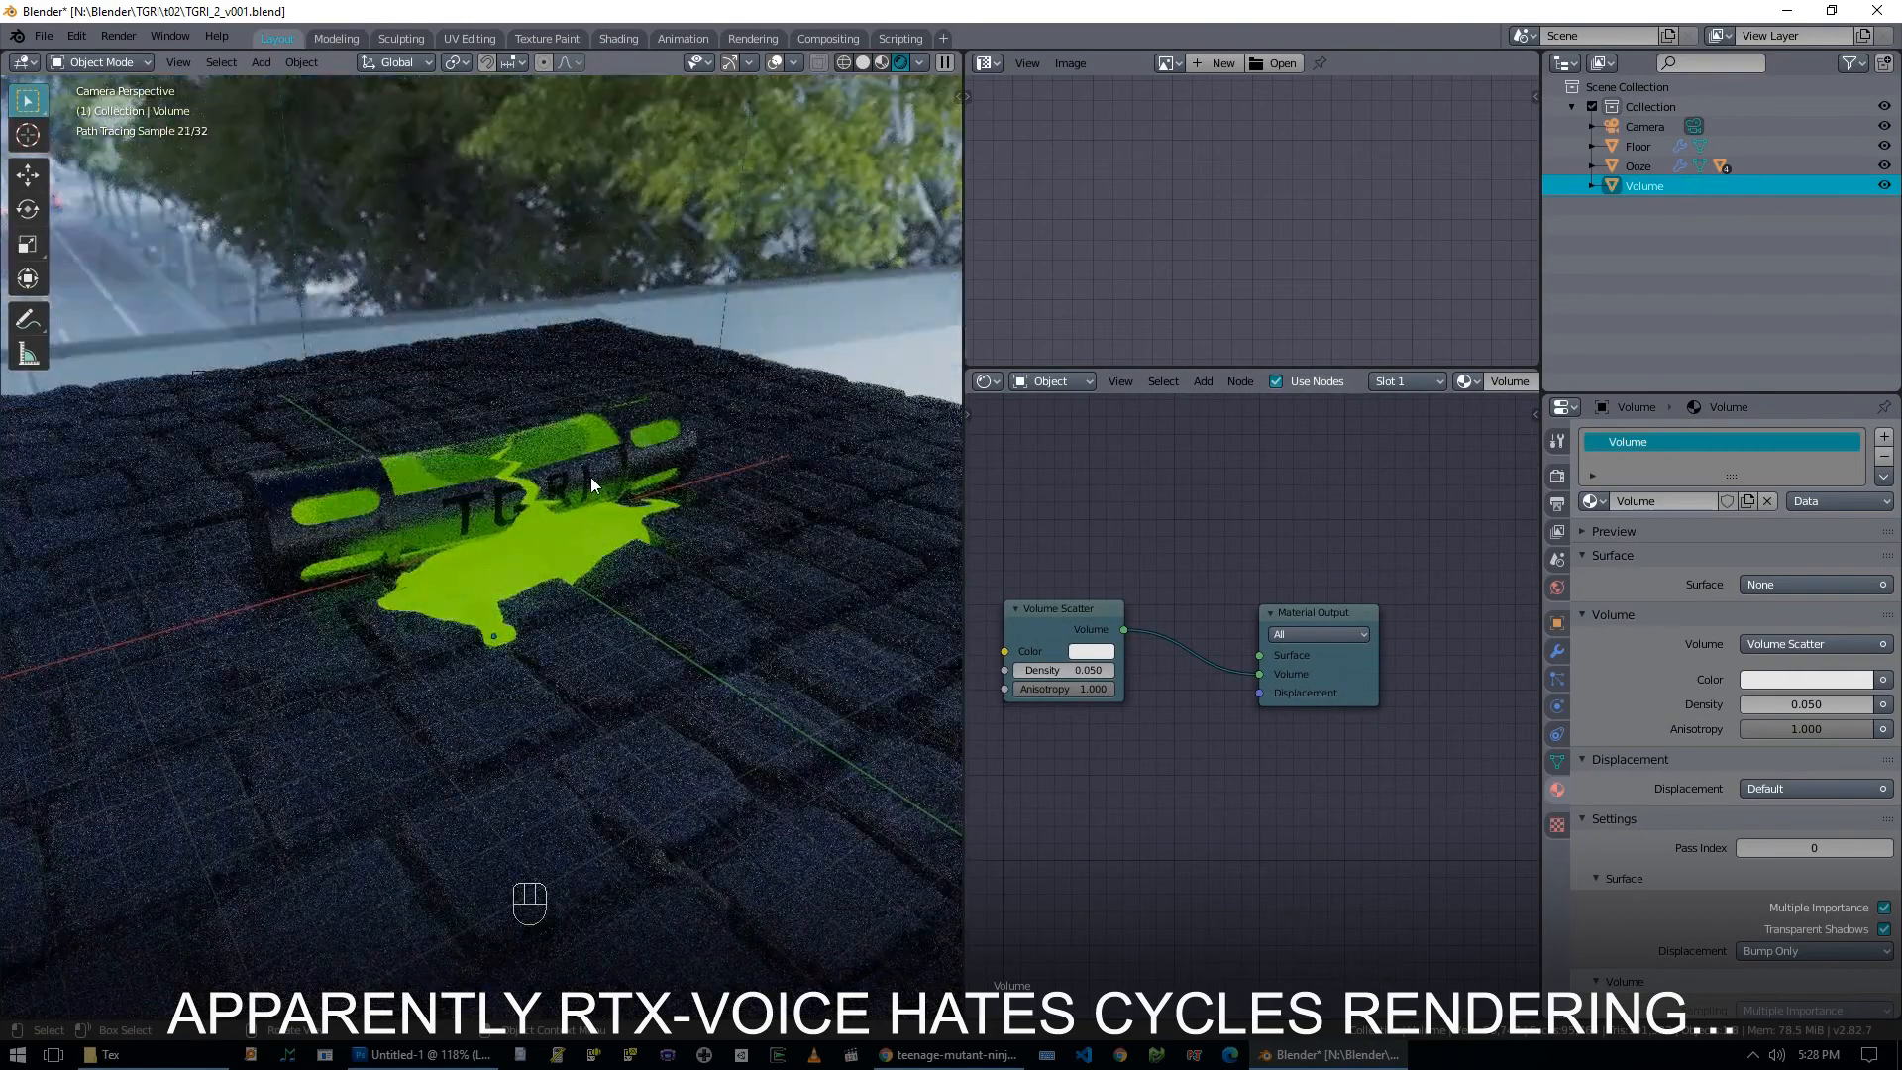
mouse_move(1105, 689)
mouse_down()
mouse_move(1006, 687)
mouse_move(1080, 690)
mouse_up()
scroll(715, 572, up, 1)
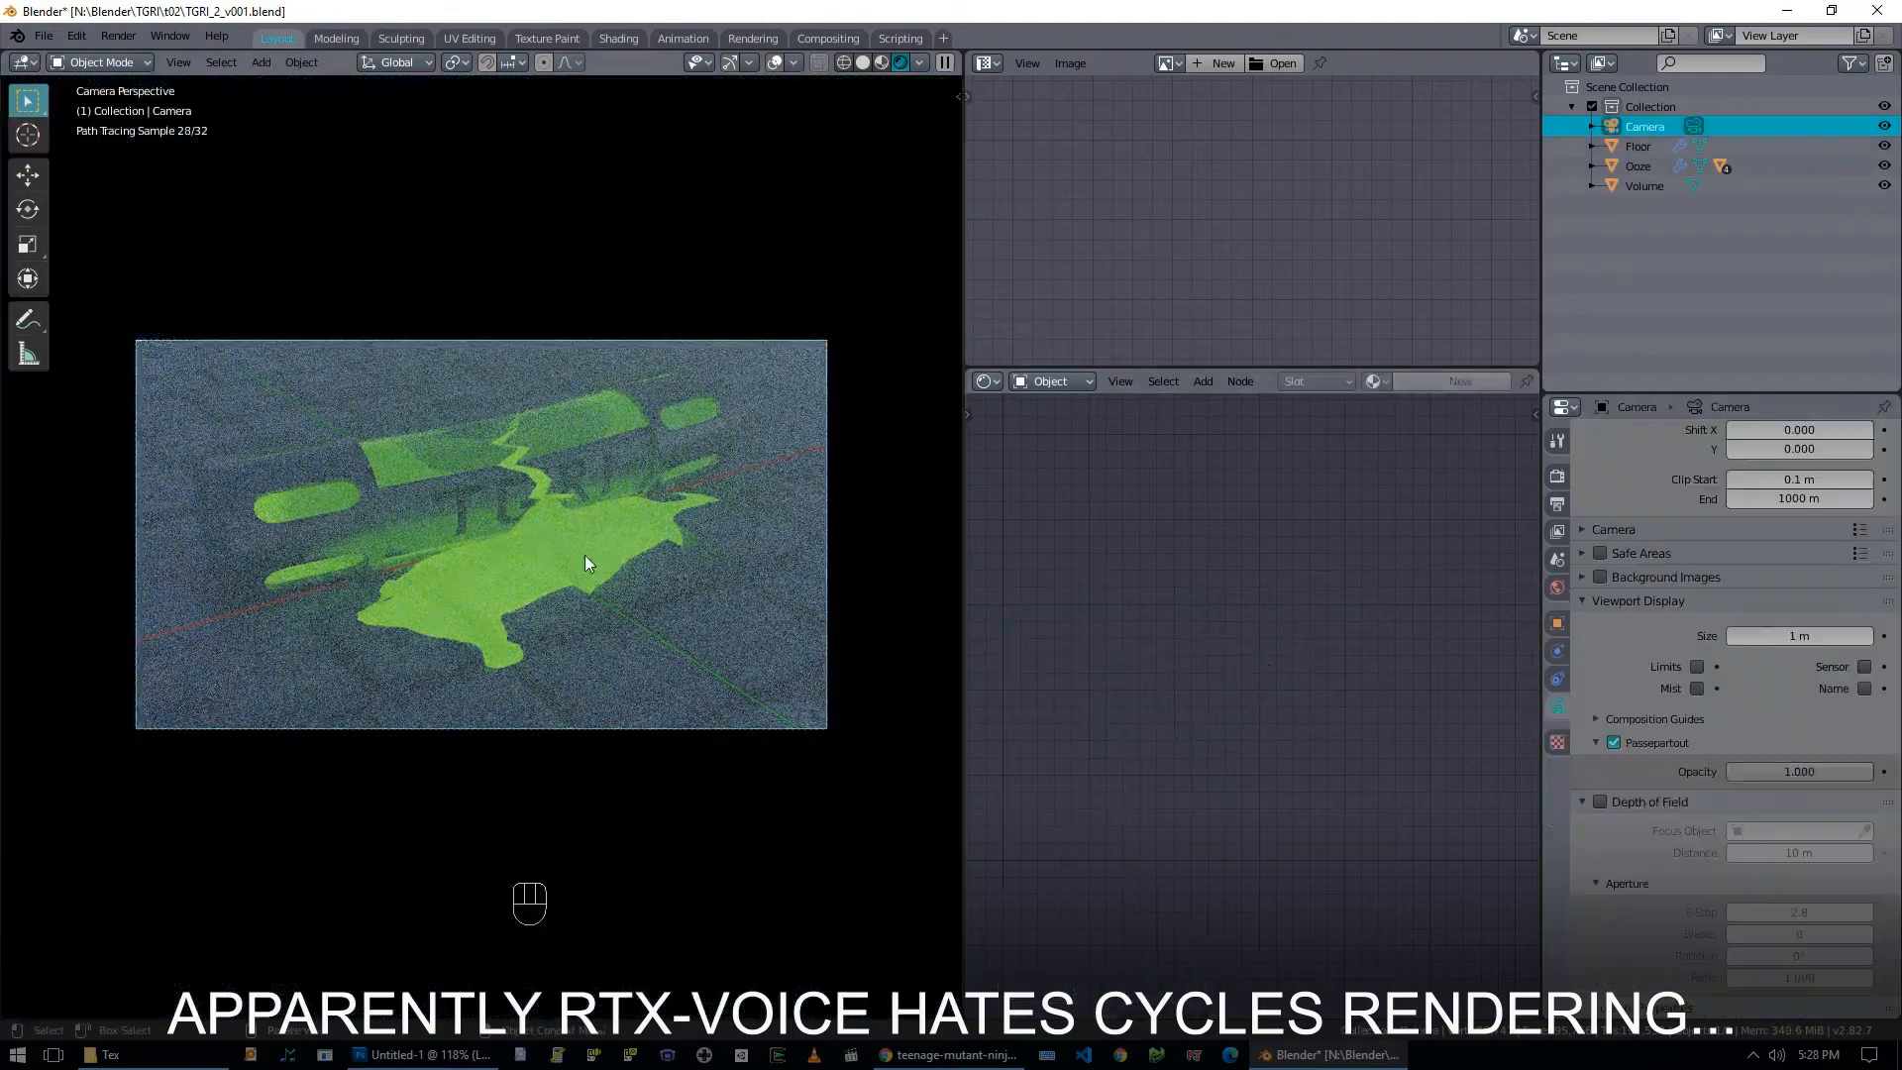
middle_drag(1102, 735, 1162, 765)
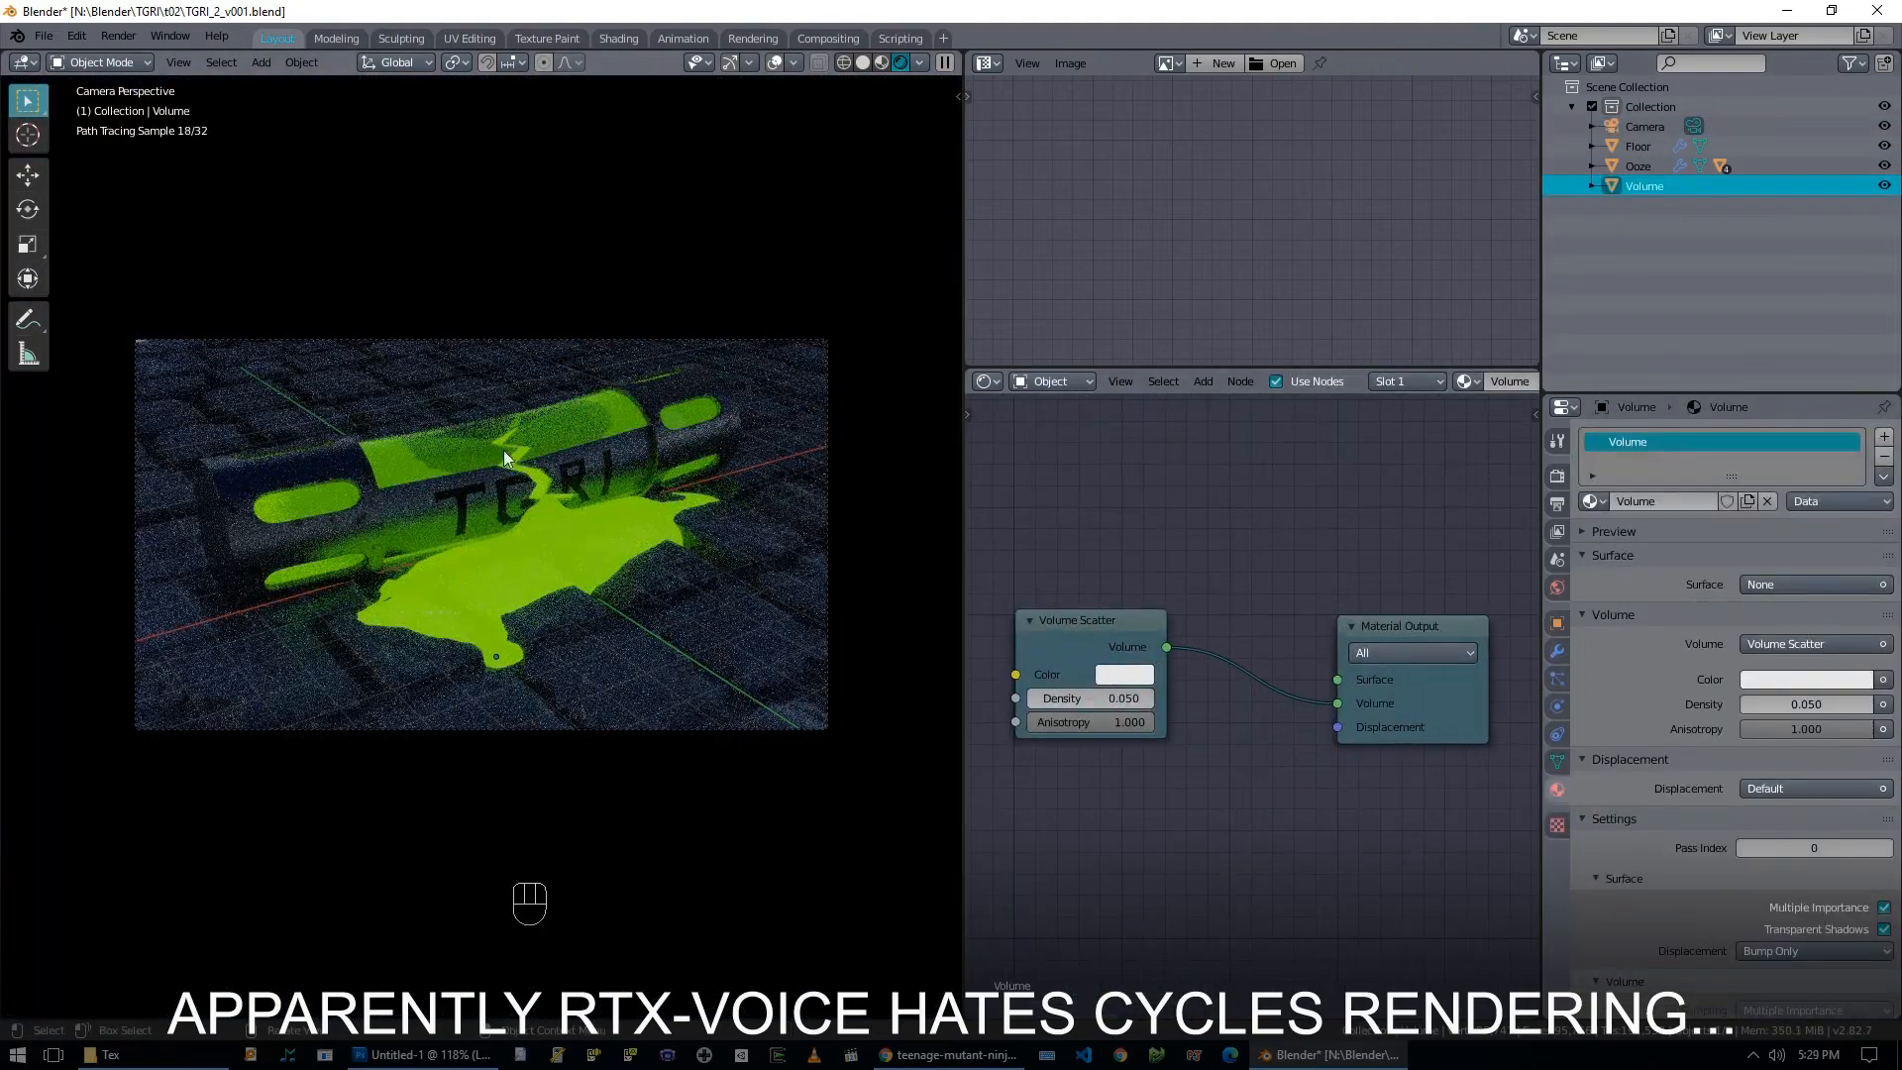
Add an area light at the world origin and rotate it 180 degrees to face upward.
key(KP_7)
key(z)
click(741, 517)
key(shift+c)
key(shift+a)
mouse_move(451, 769)
click(579, 830)
middle_drag(580, 829, 644, 556)
key(KP_1)
text(r180)
Move the area light vertically along the Z axis and show the rendered preview.
scroll(654, 634, up, 9)
middle_drag(658, 693, 414, 897)
key(KP_1)
key(g)
key(z)
click(543, 475)
middle_drag(555, 477, 543, 693)
key(z)
click(543, 585)
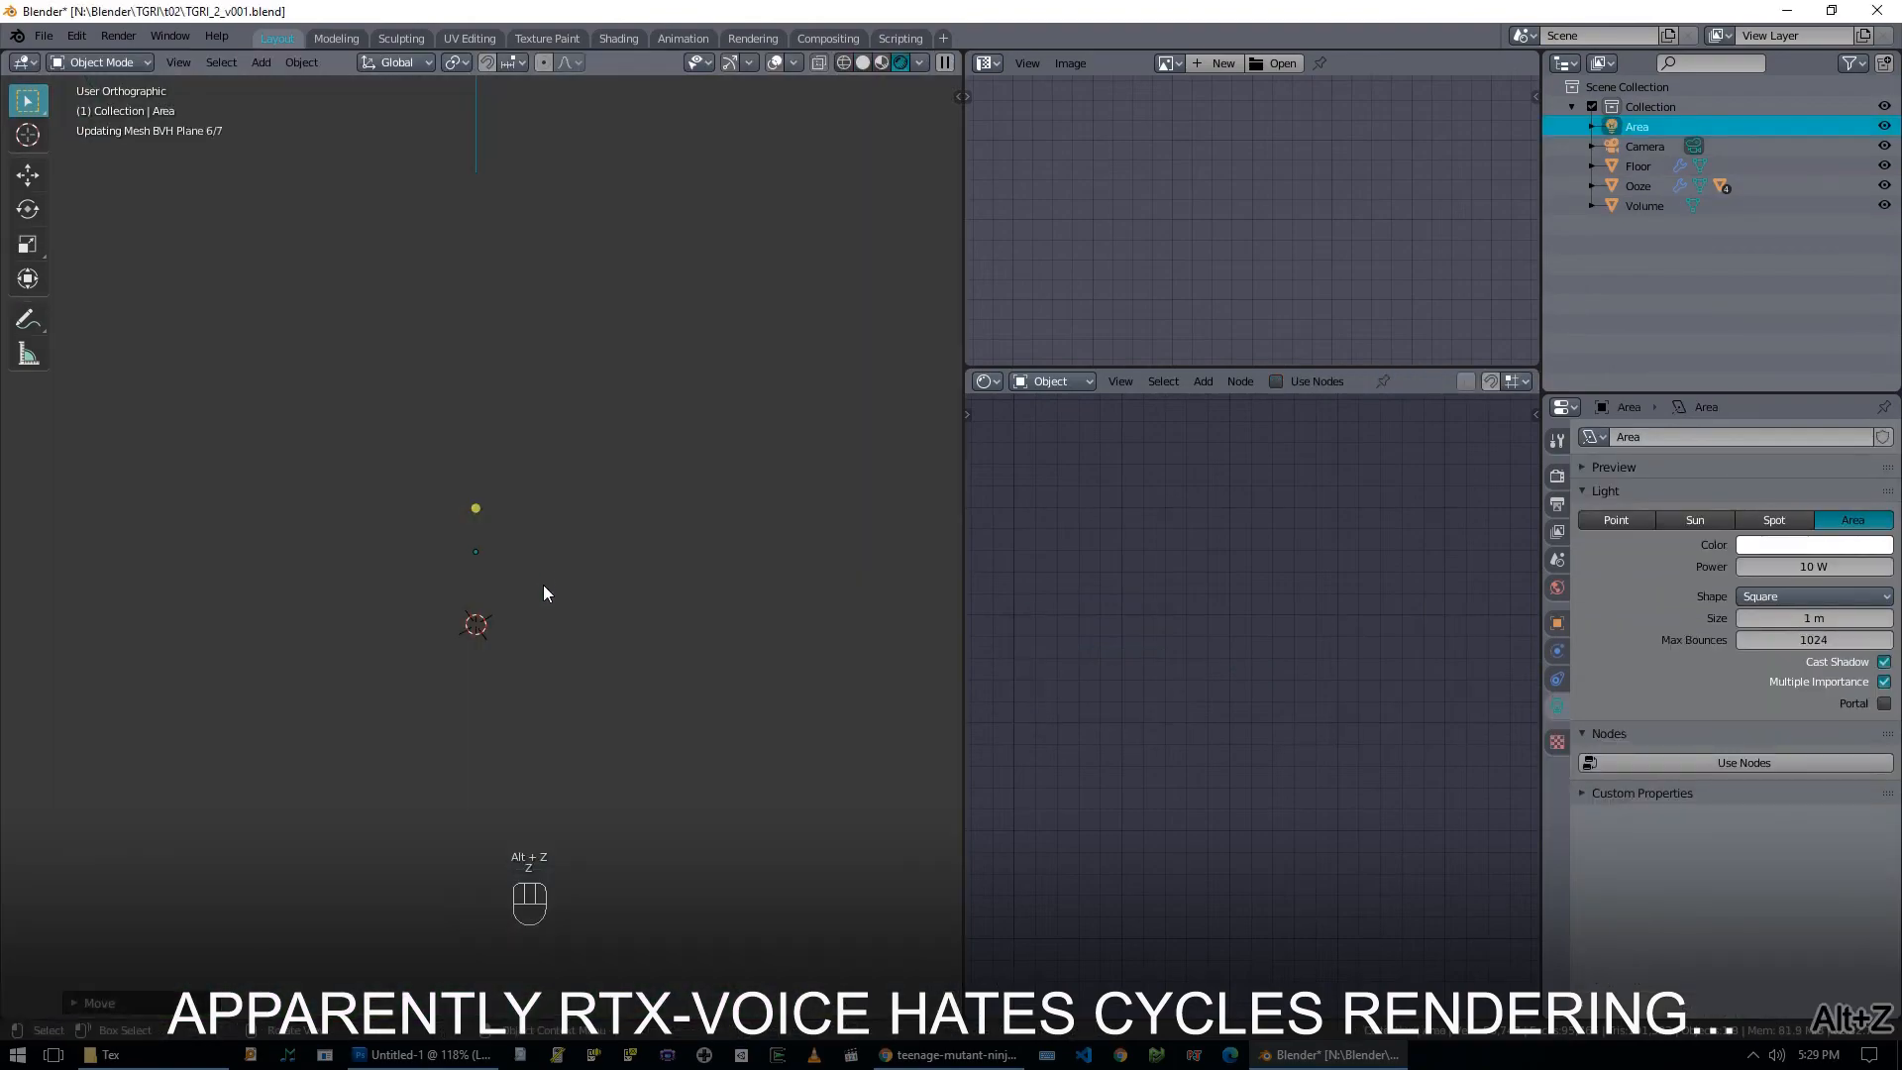
Select the Volume box around the scene and hide it.
key(z)
click(603, 593)
middle_drag(495, 594, 594, 446)
key(KP_7)
key(shift+z)
scroll(508, 582, down, 10)
click(709, 355)
key(h)
Select the area light, raise it along the Z axis, and show the rendered camera view.
key(KP_7)
scroll(495, 503, up, 12)
click(495, 505)
scroll(501, 555, down, 2)
middle_drag(506, 630, 634, 476)
key(g)
key(z)
click(635, 277)
key(KP_0)
key(z)
click(639, 371)
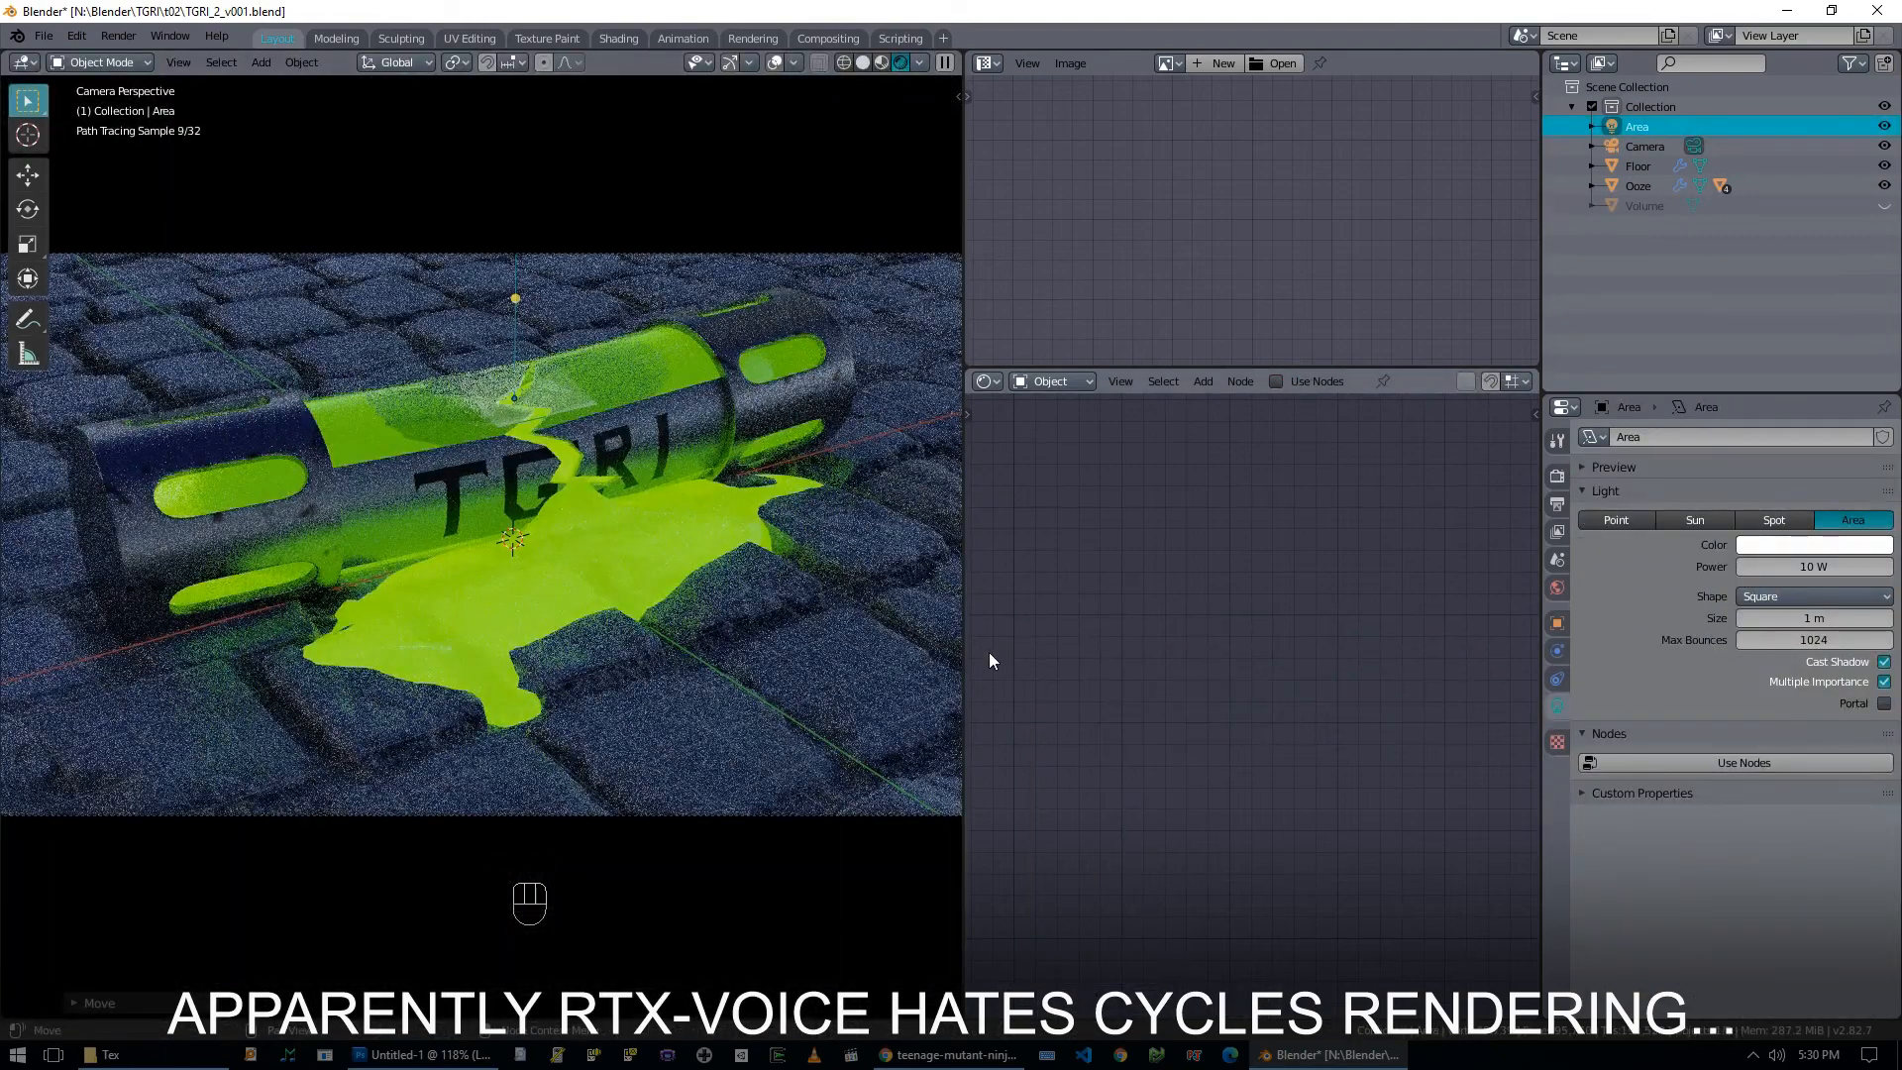
Set the area light's color to green and its power to 1000 W.
click(1821, 544)
click(1768, 424)
click(1857, 309)
click(1779, 568)
text(1000)
key(Return)
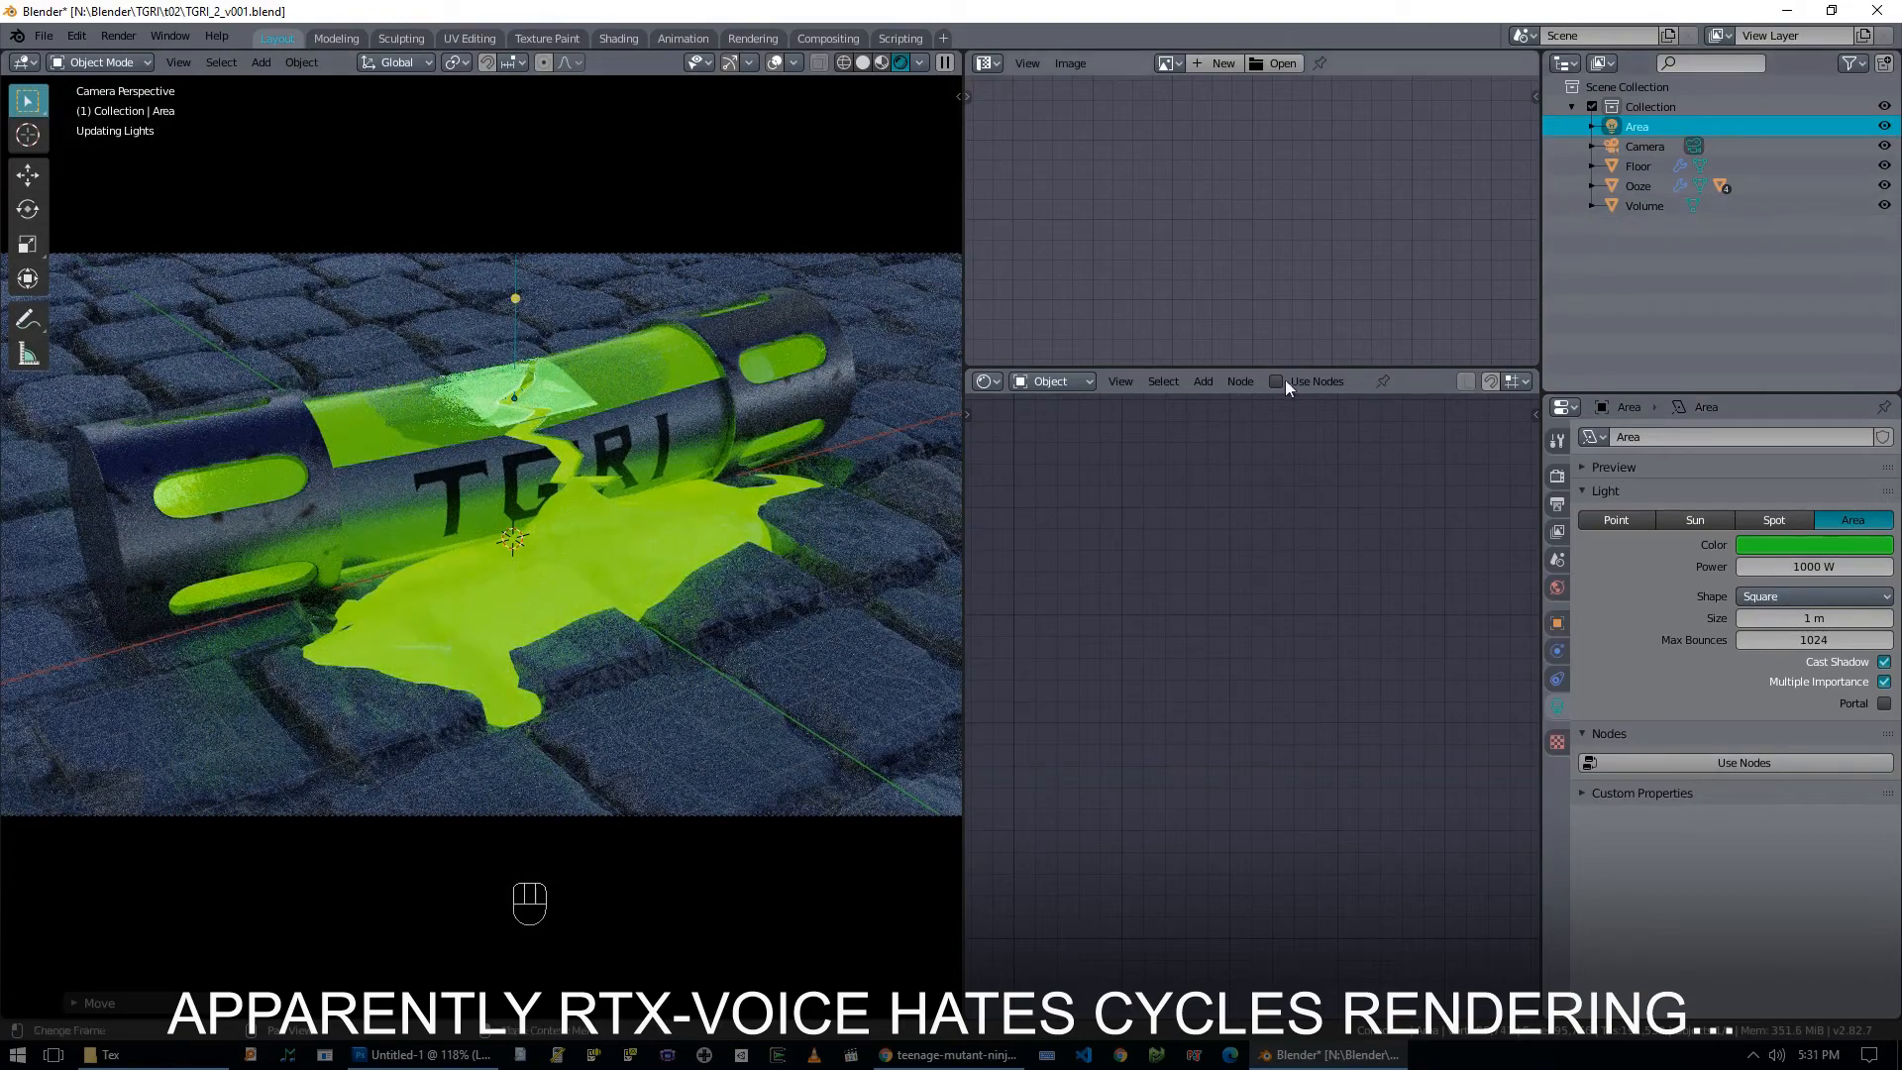
Show the Volume box again and set the Cycles viewport samples to 128.
click(1884, 205)
click(1557, 476)
click(1830, 589)
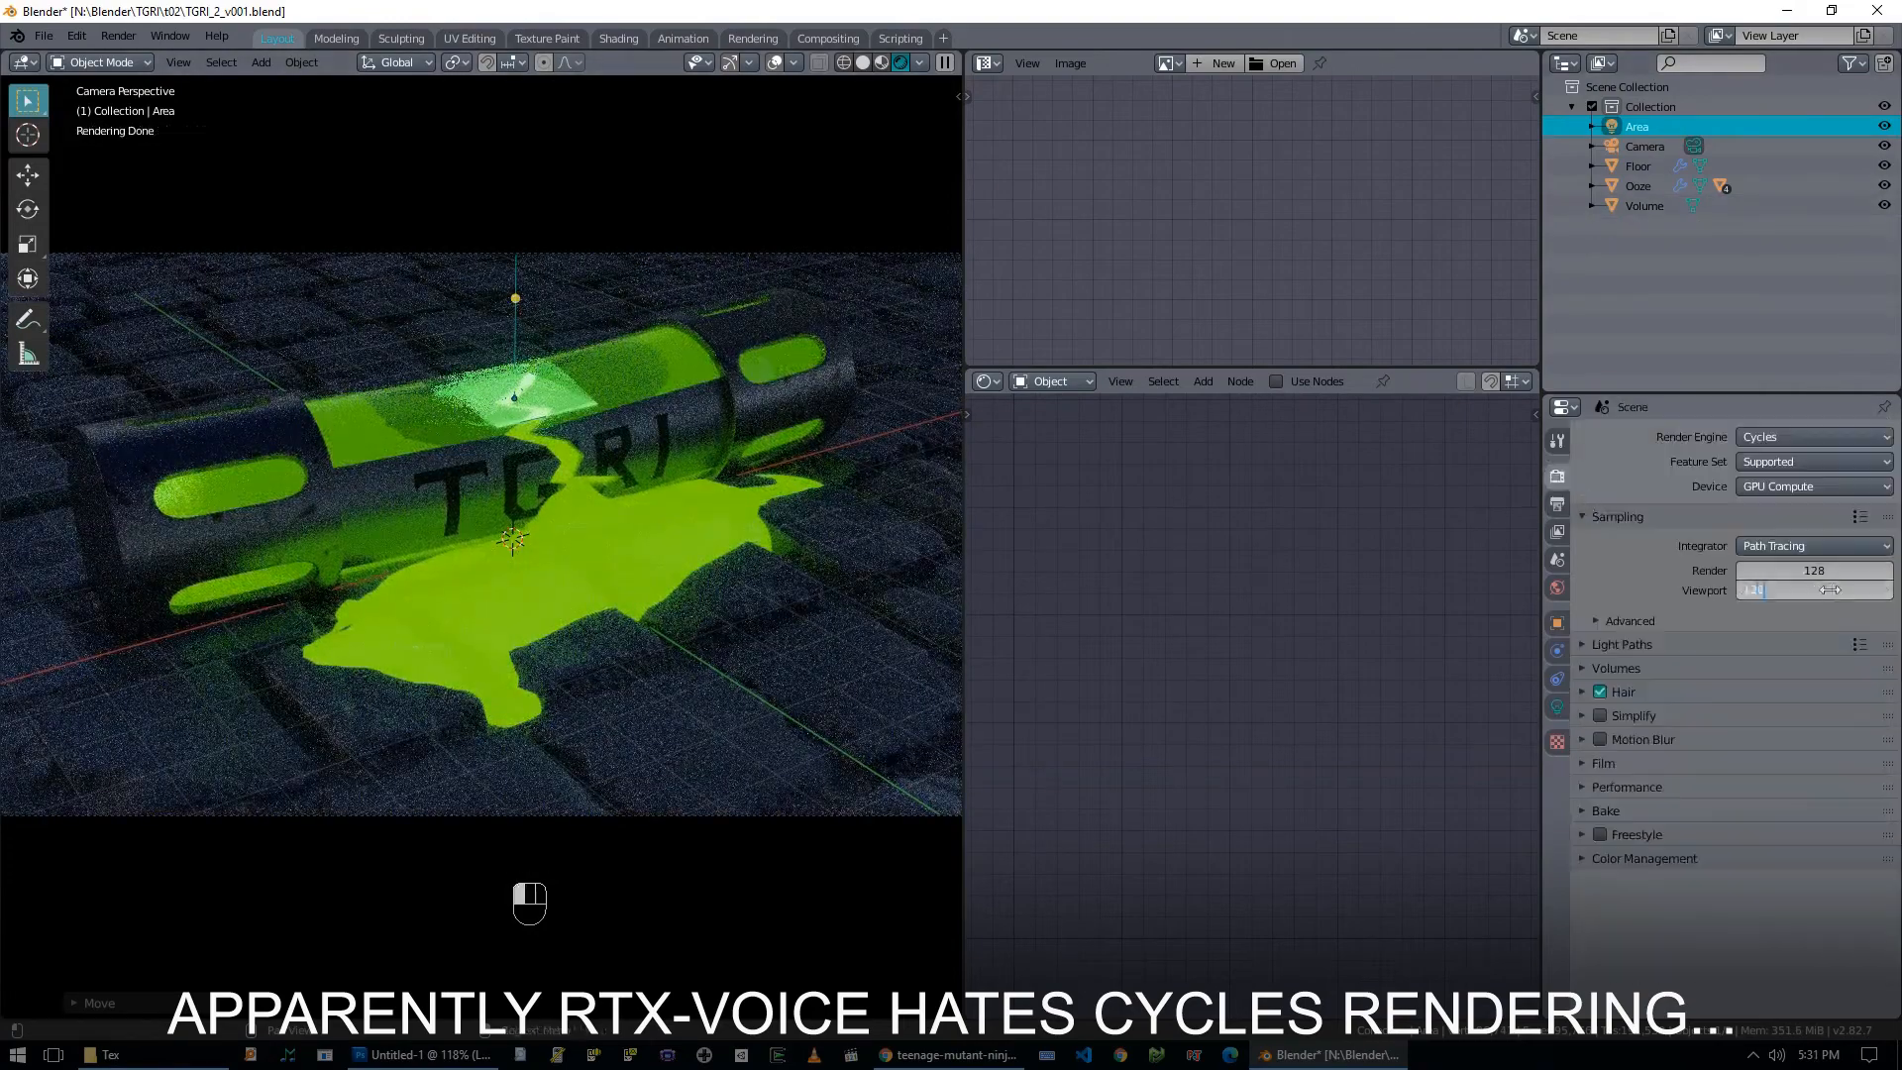
Try the area light at 10000 W, and hide it from the scene.
click(1558, 707)
text(0)
key(Return)
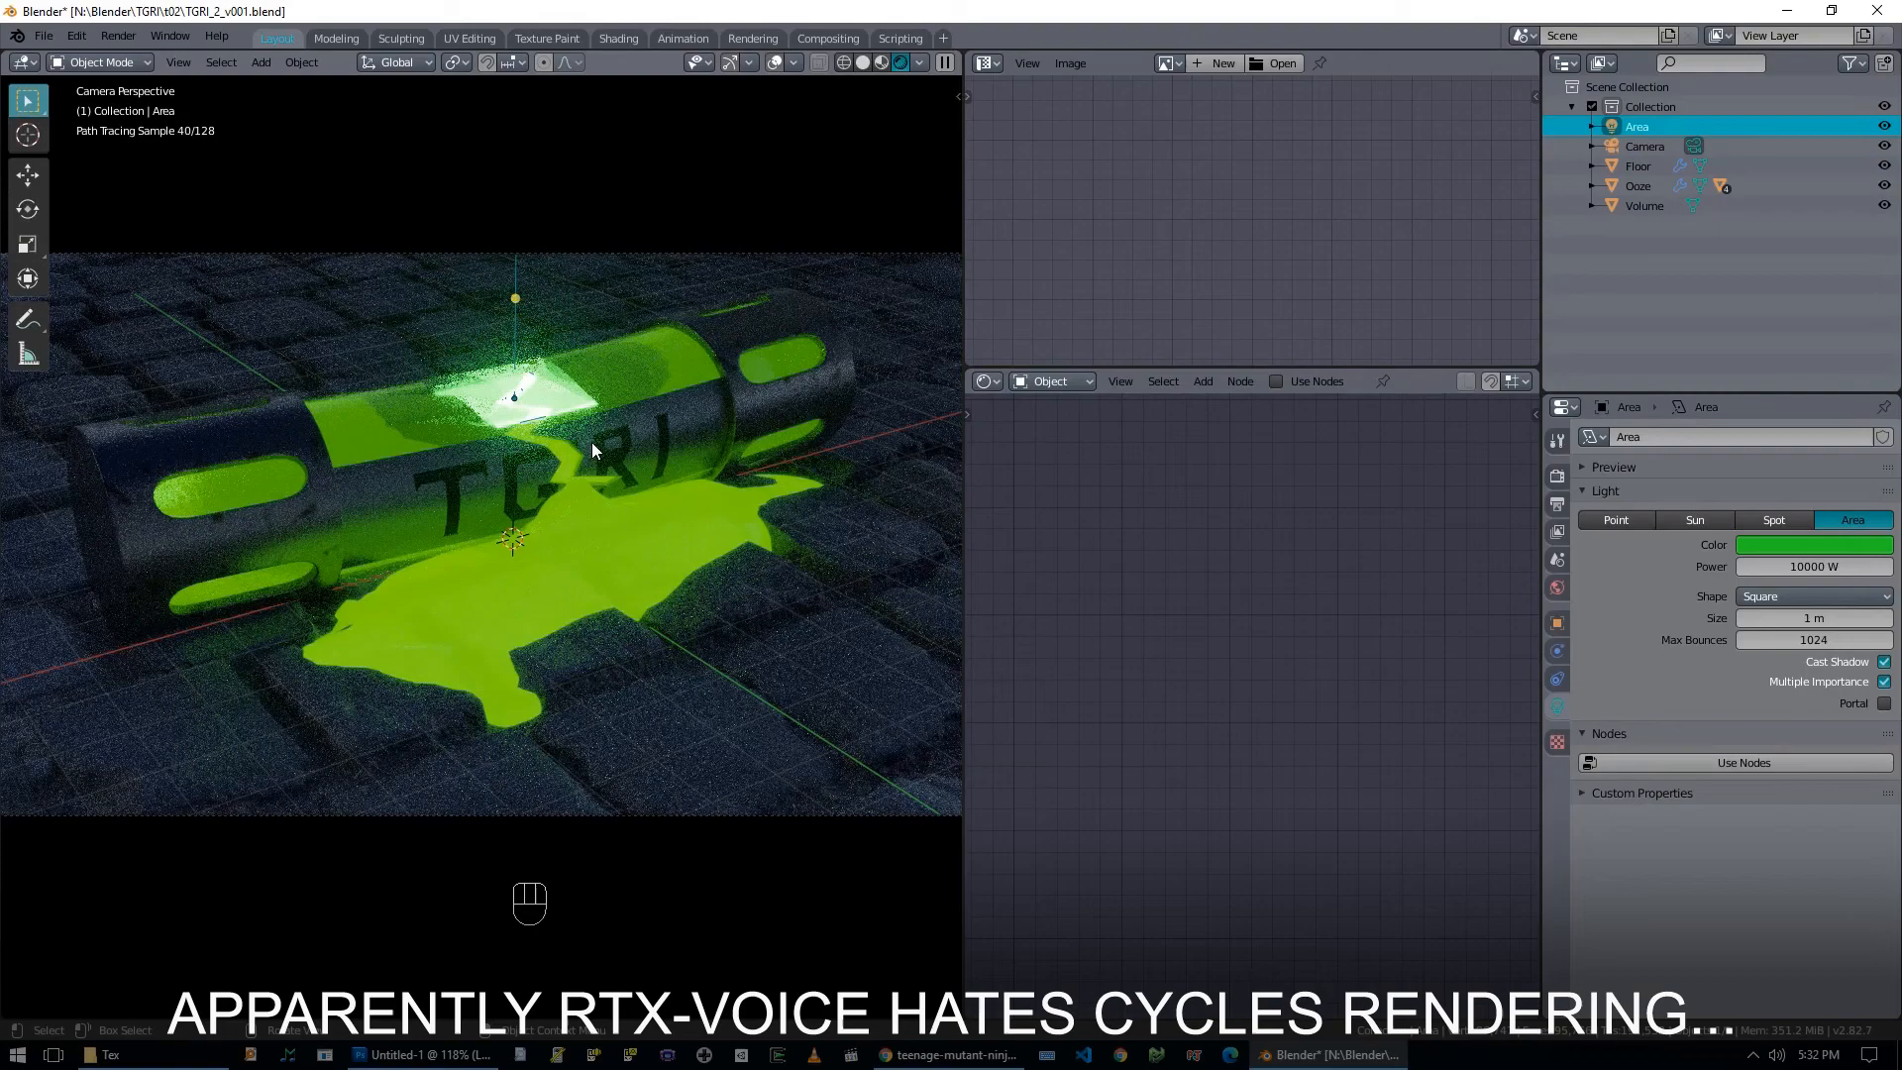
key(h)
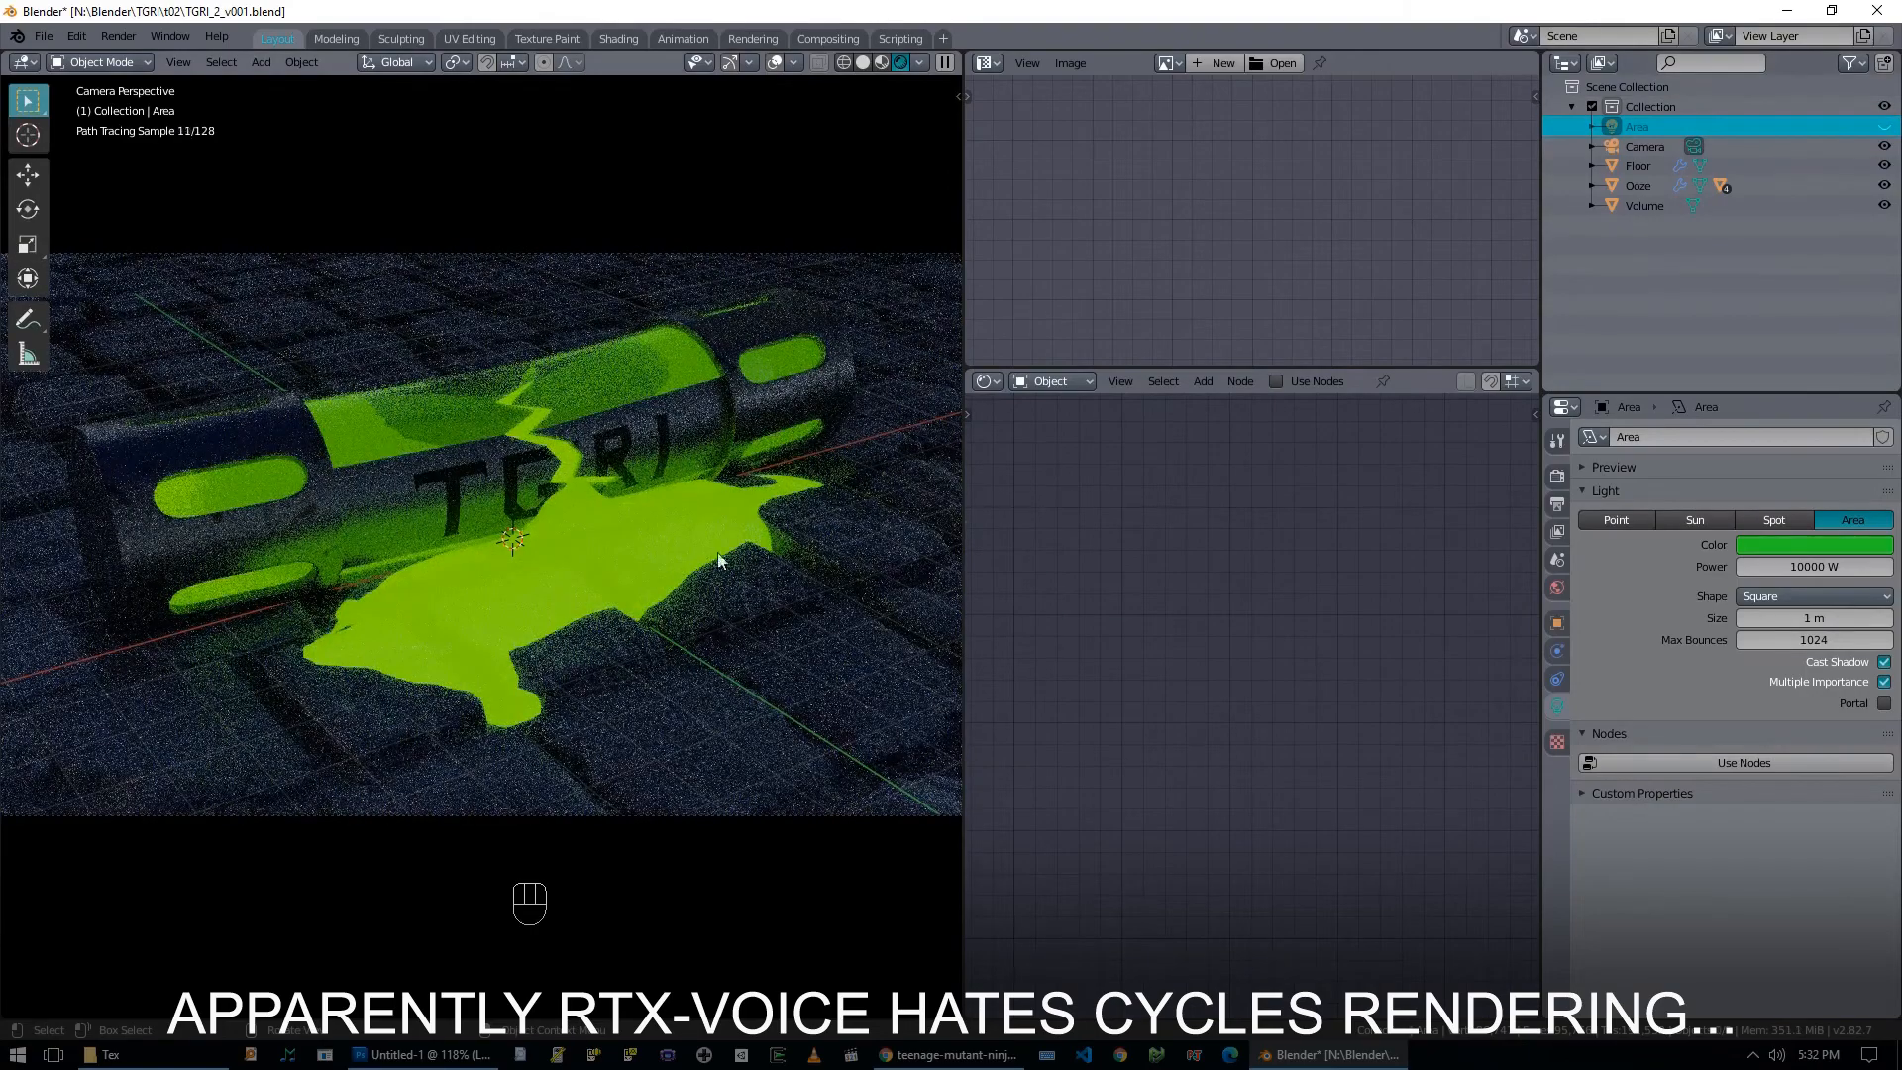
Lower the Ooze material's Mix Shader factor to 0, and raise it to bring back some Glass BSDF.
click(591, 457)
drag(1144, 688, 1186, 790)
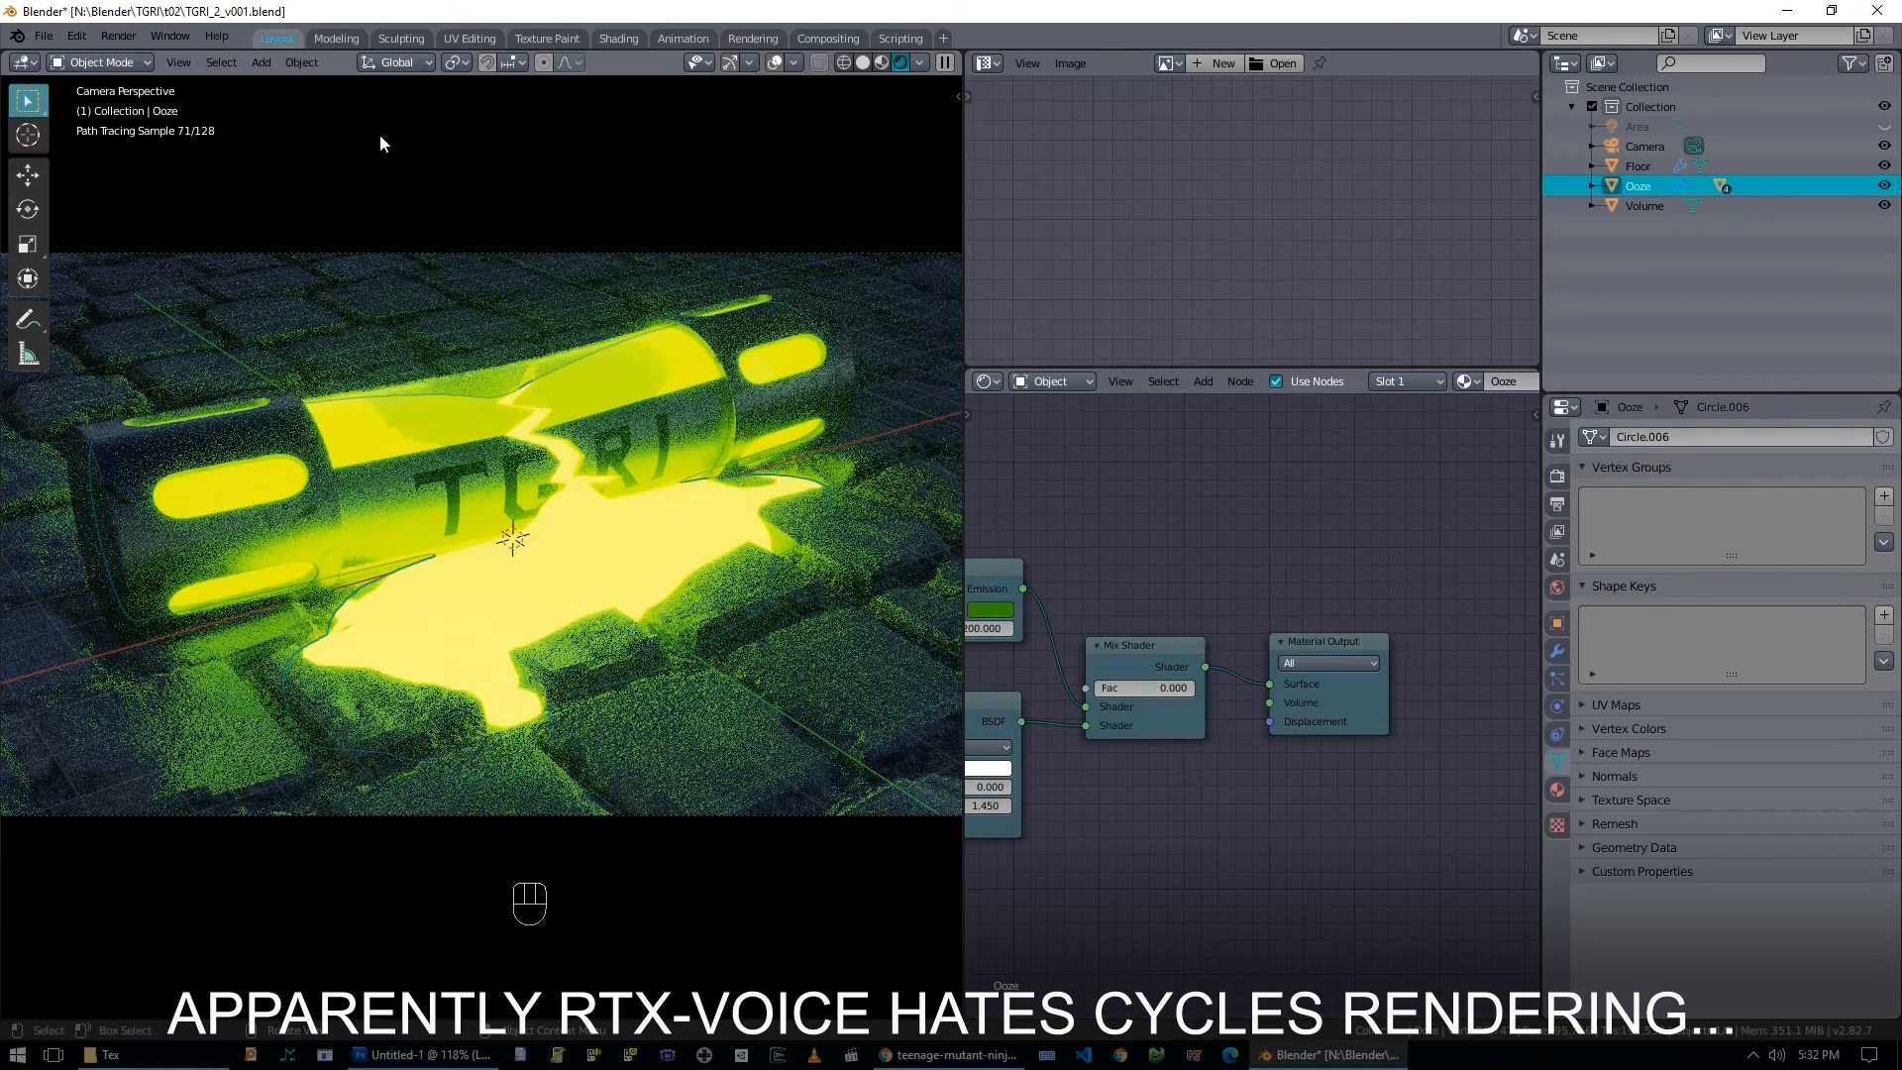
drag(1045, 628, 1021, 628)
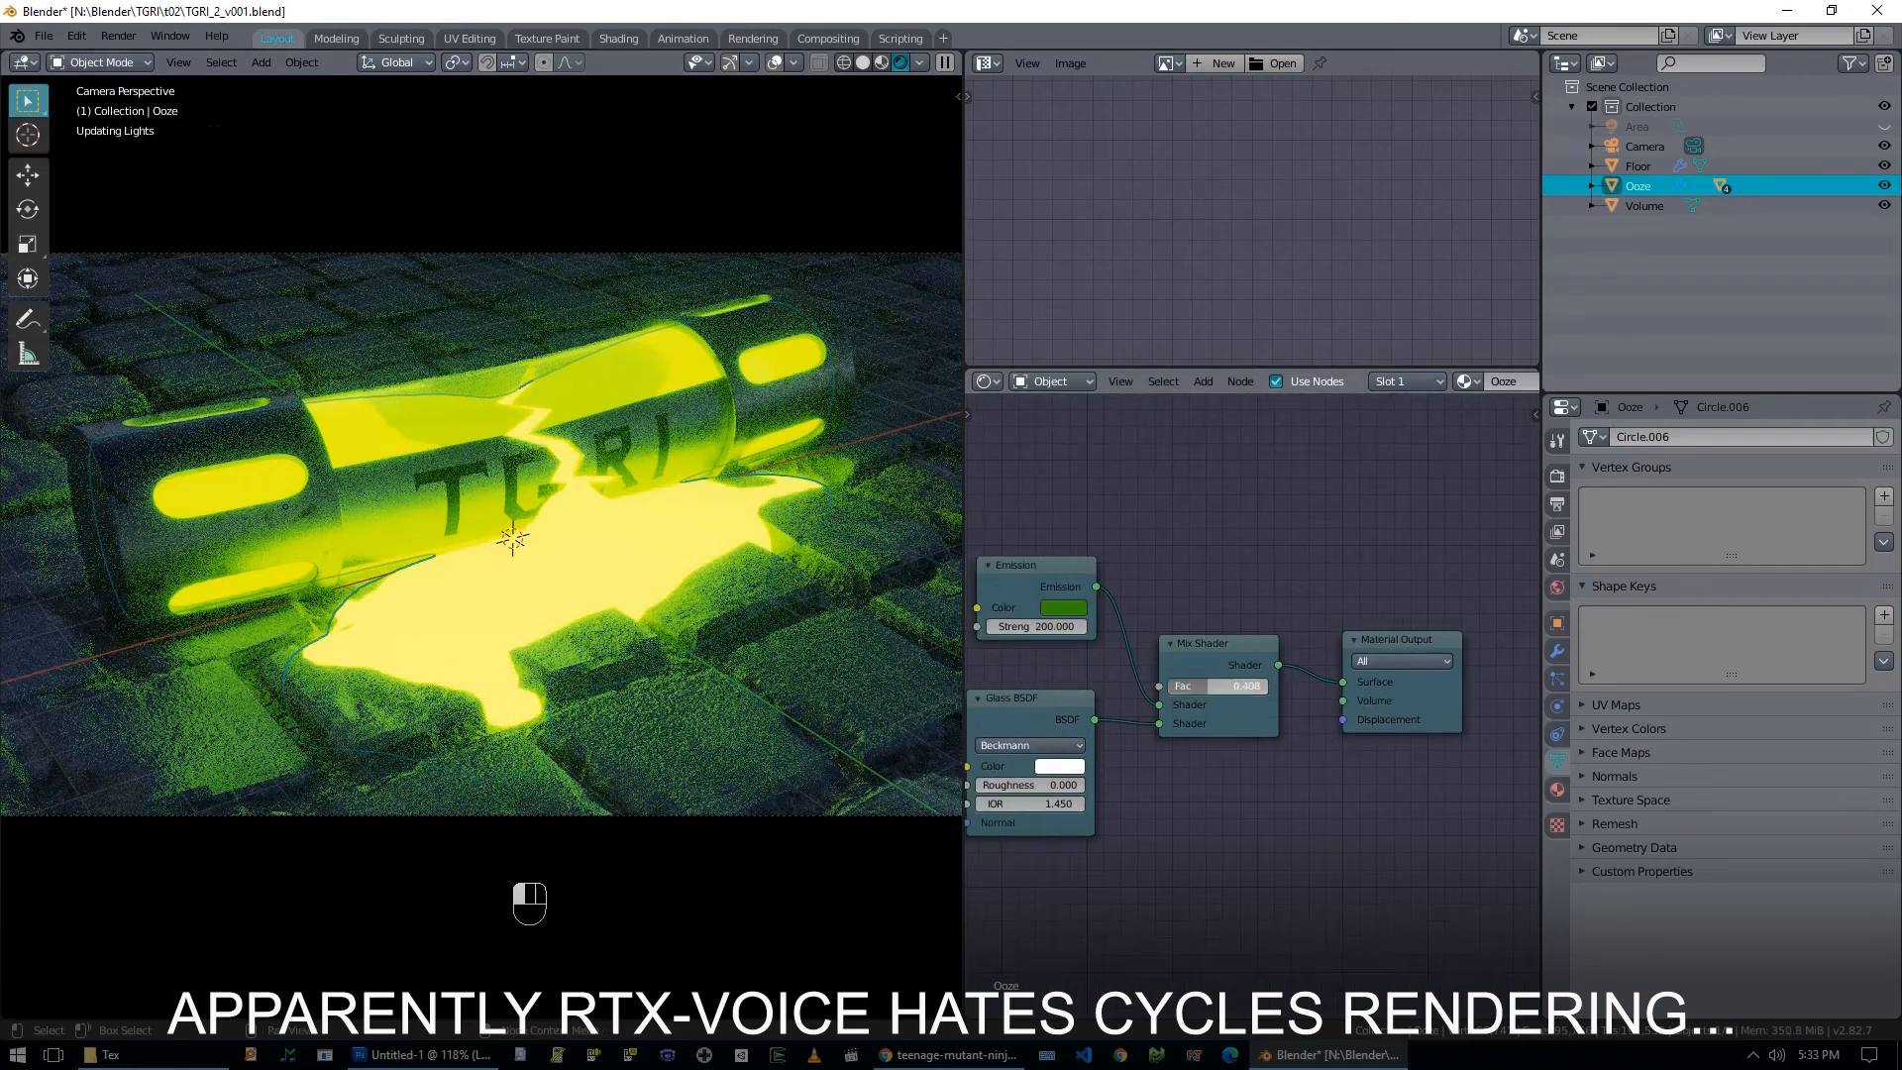
Set the Volume Scatter density on the Volume box to 0.1.
click(1646, 206)
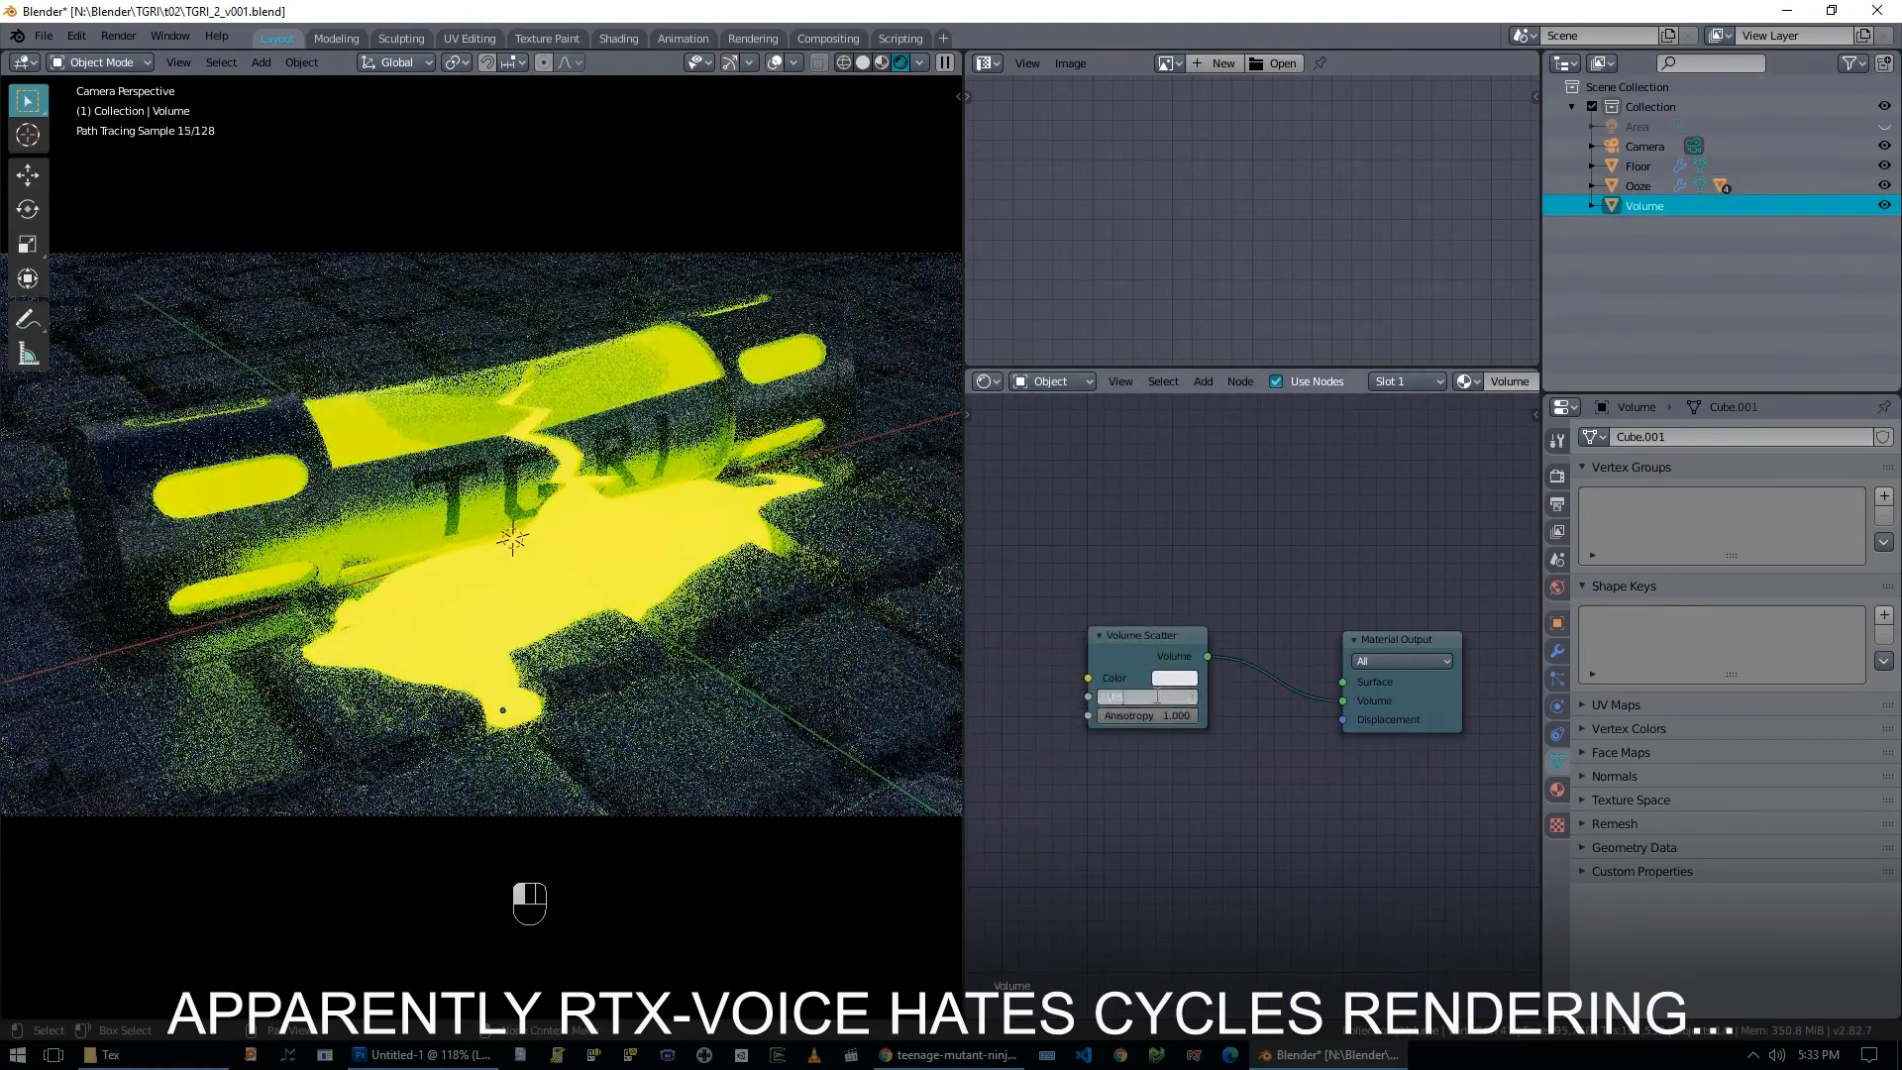
drag(1166, 696, 1159, 699)
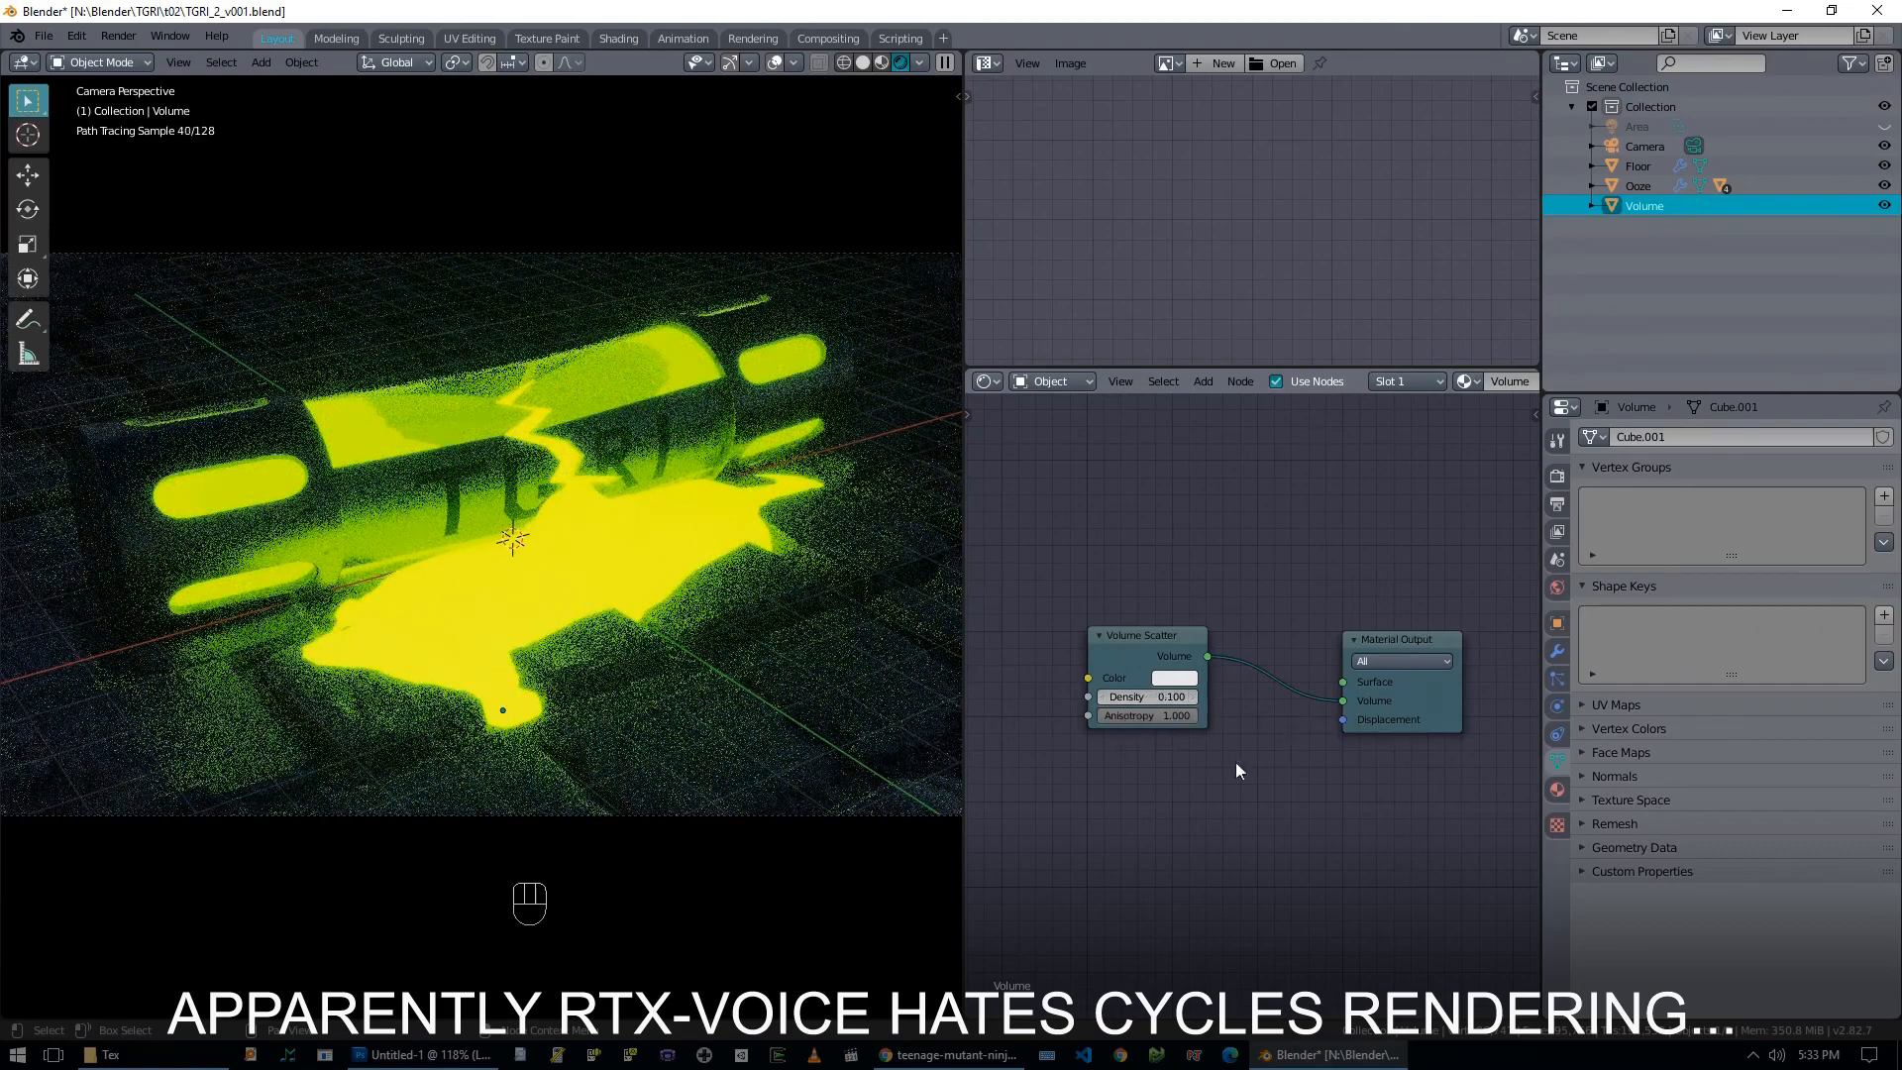
key(Return)
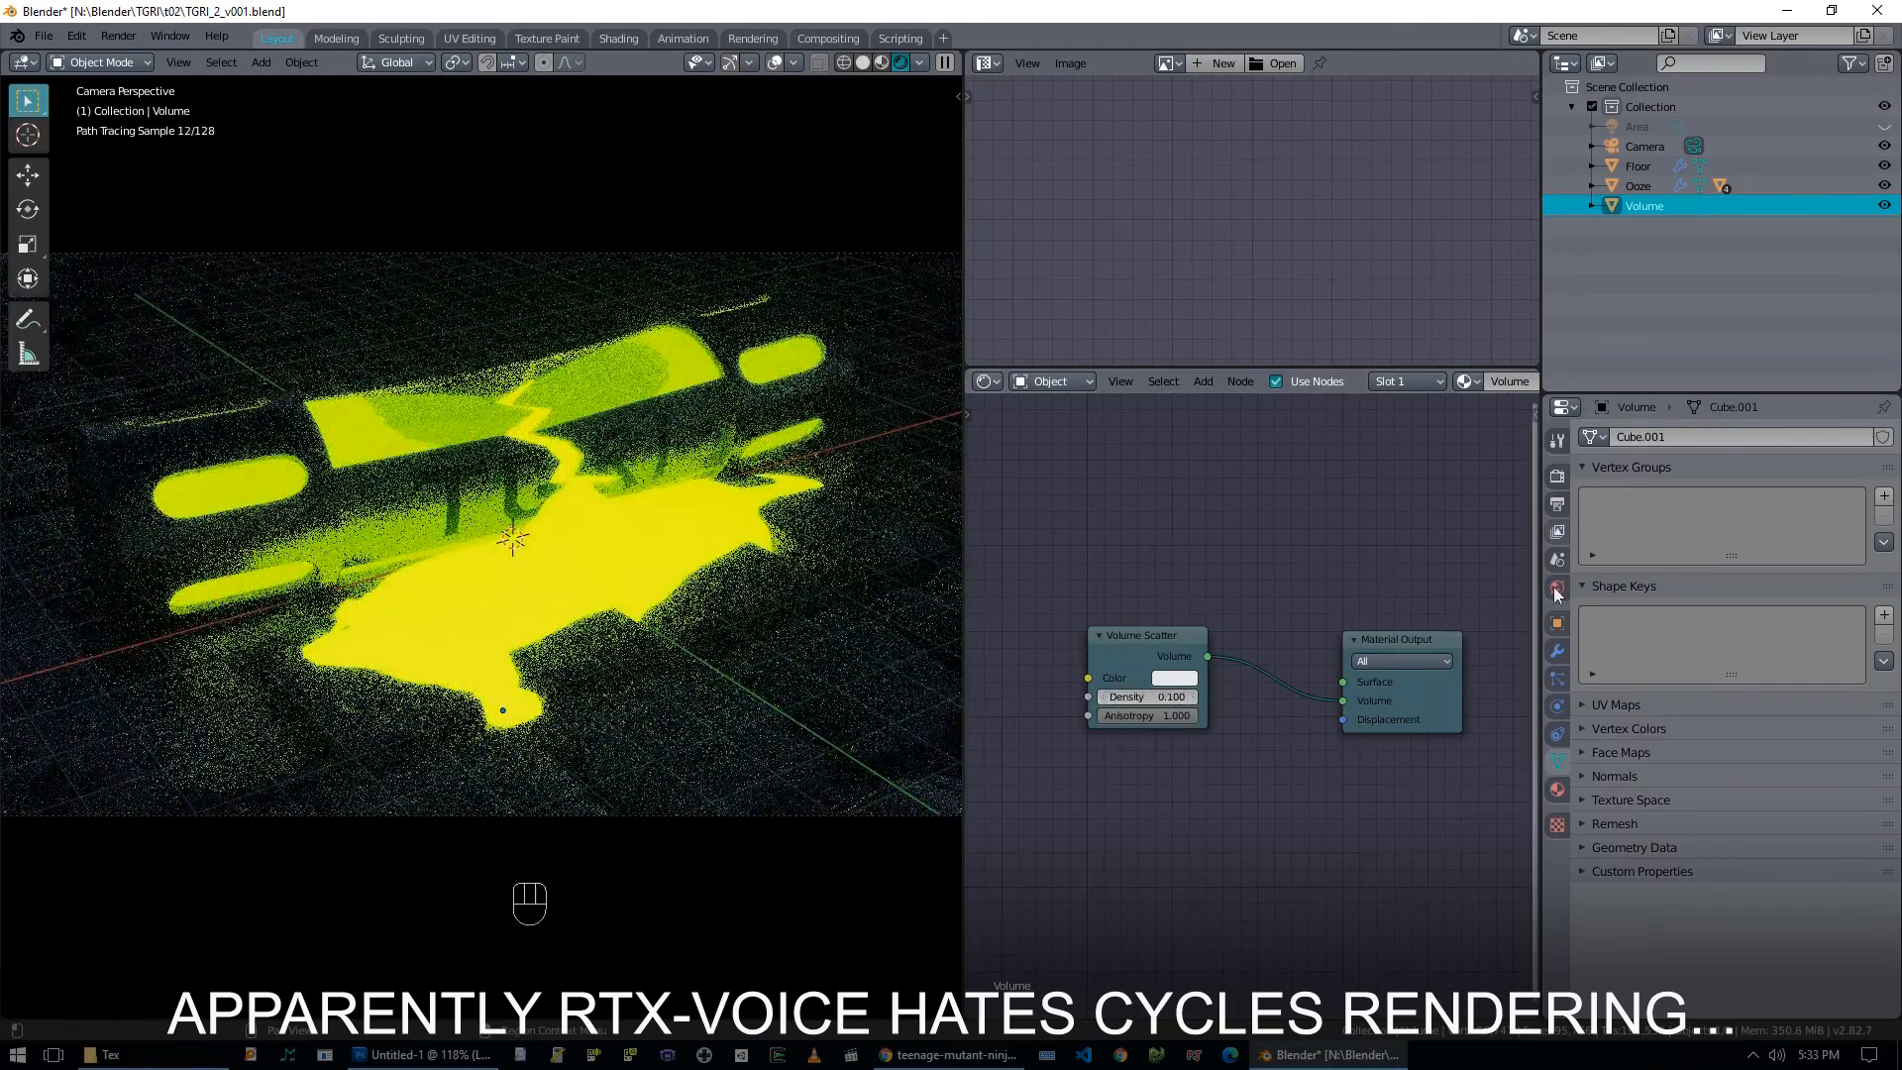
Set the World background strength to 10 and the Ooze material's Mix Shader factor to 0.55.
click(1557, 587)
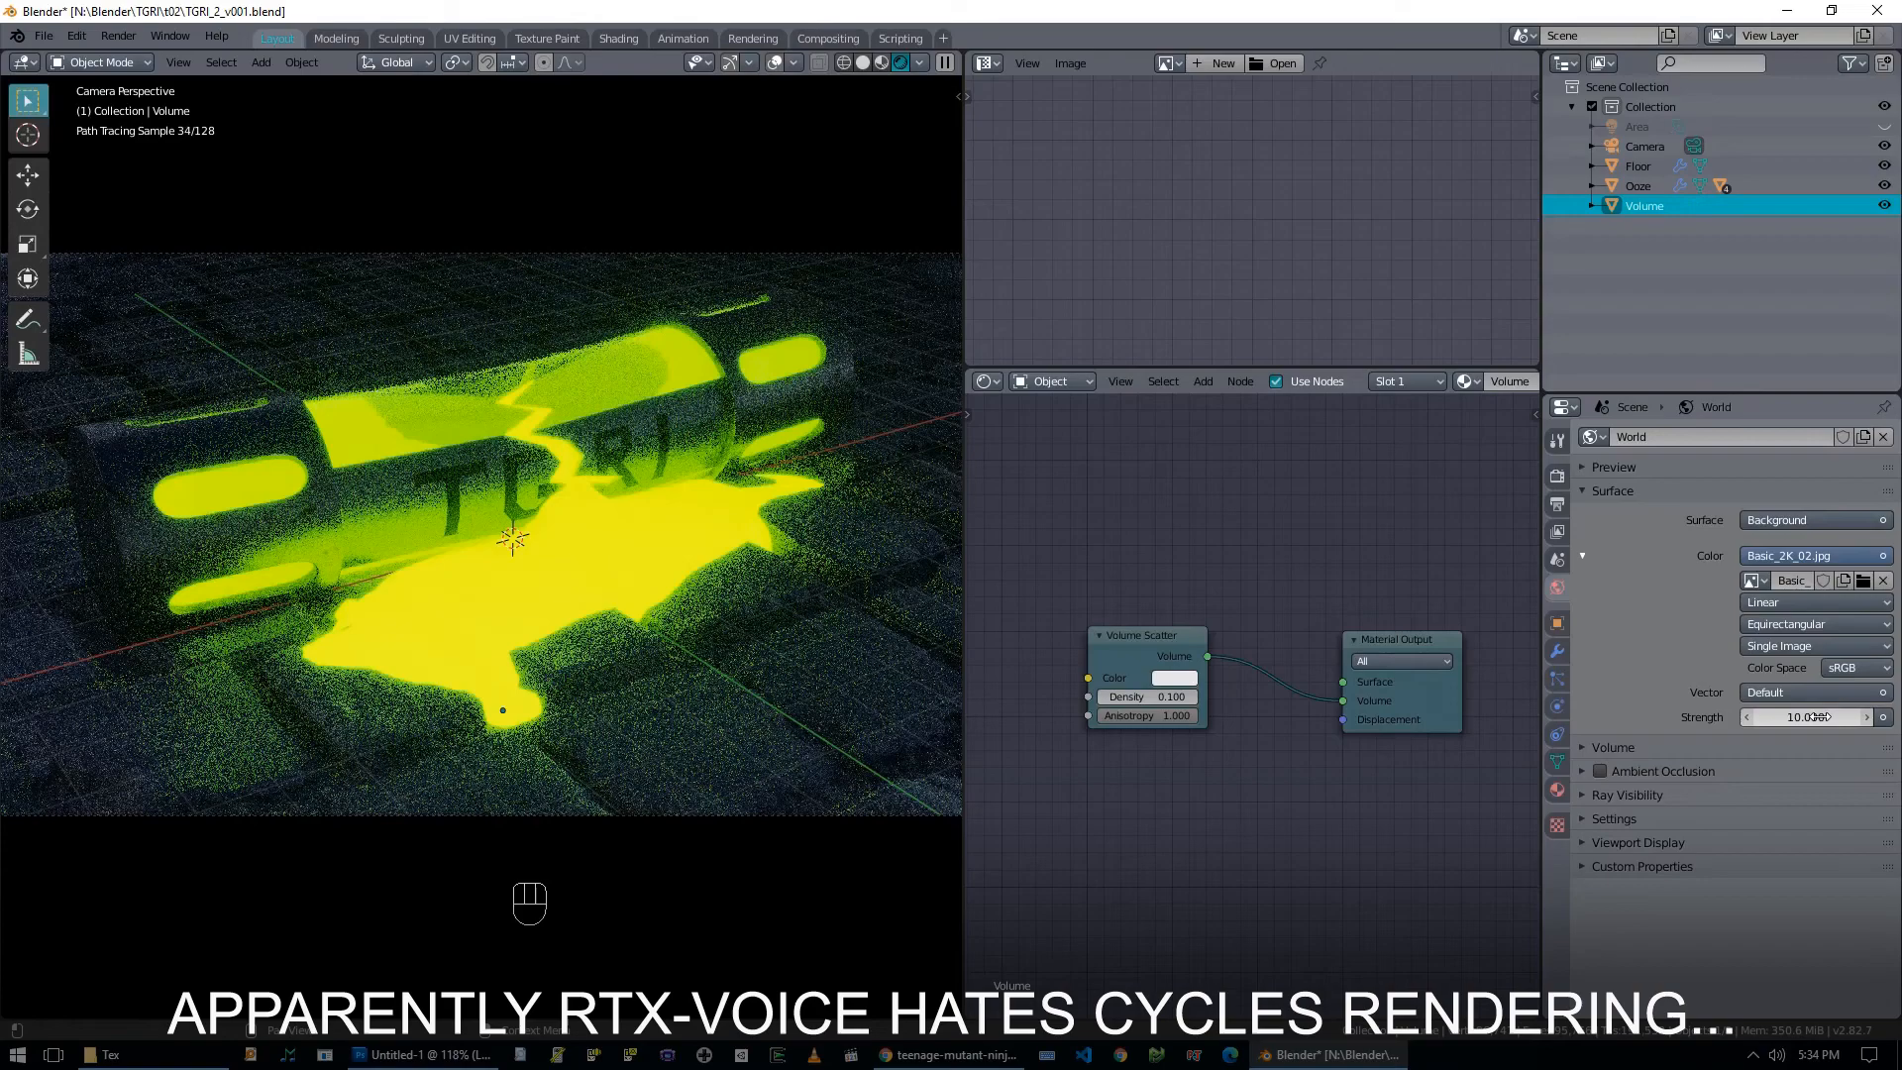
click(1639, 187)
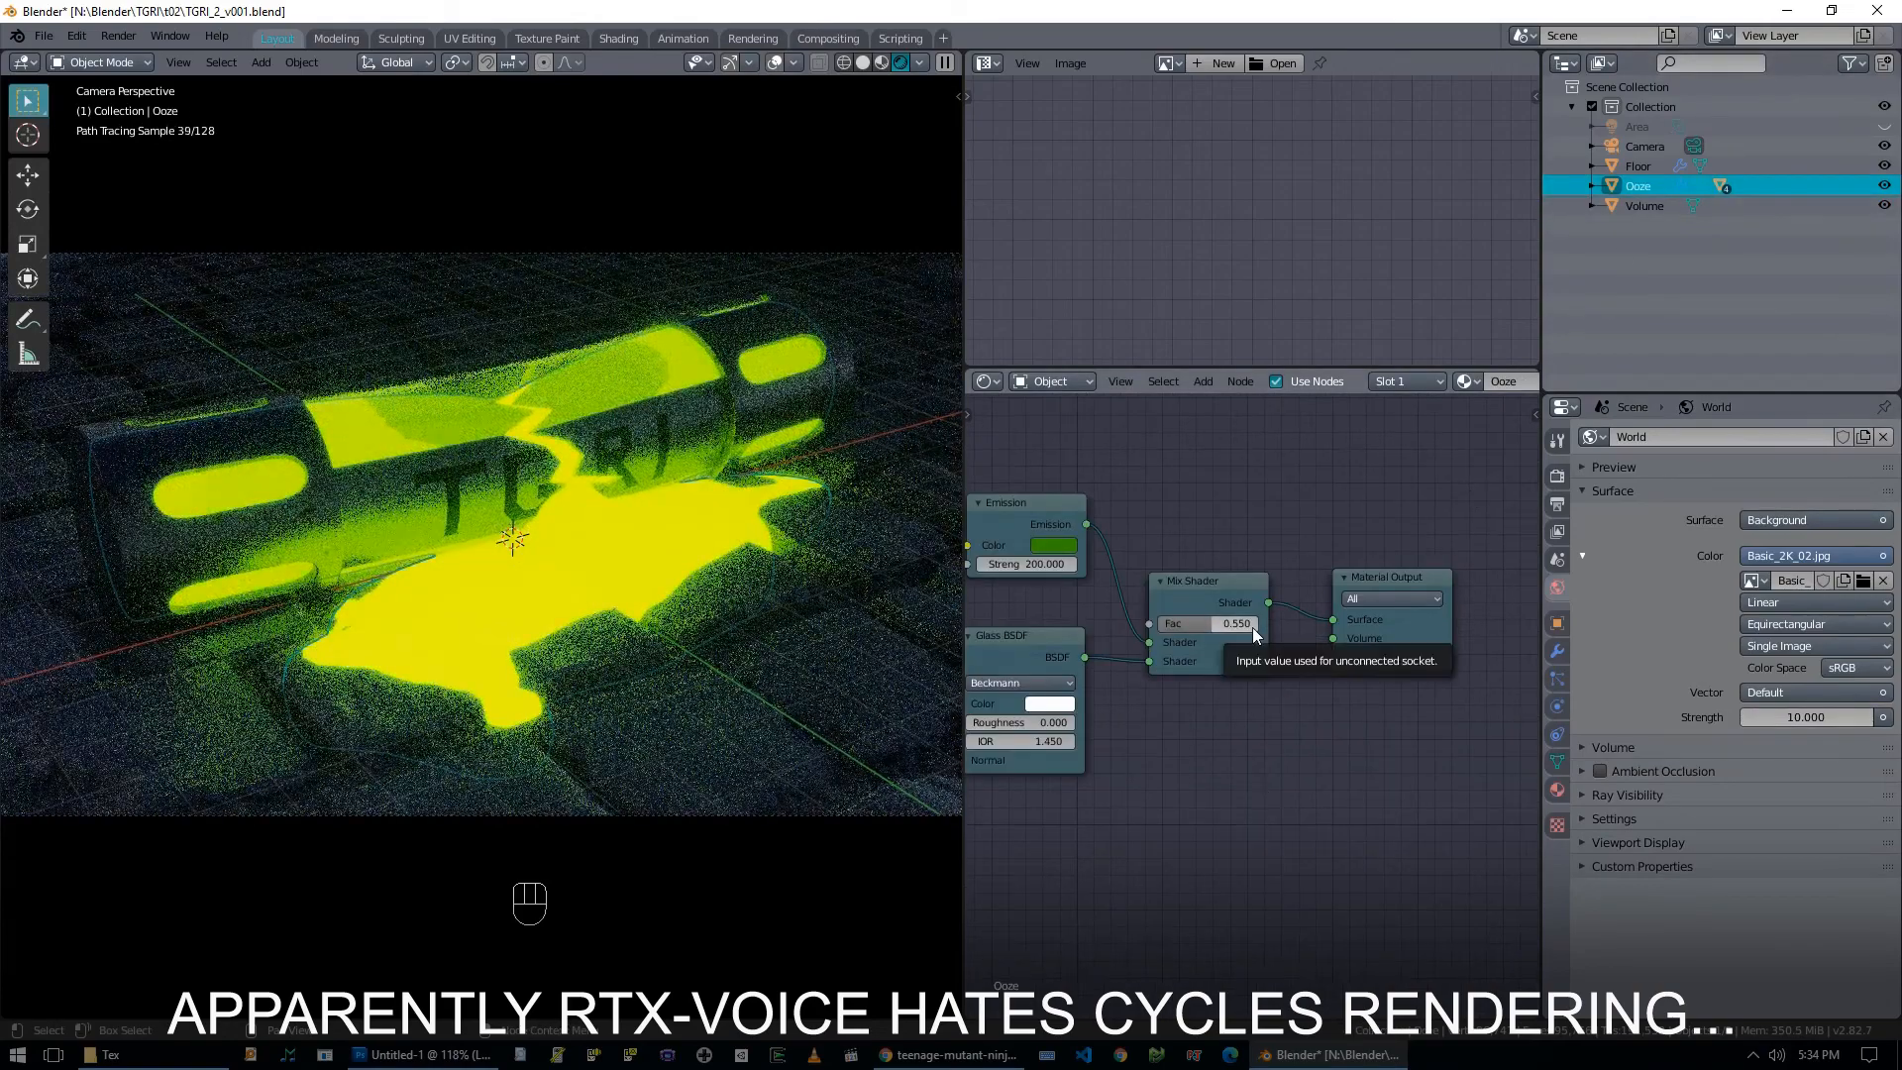
click(306, 797)
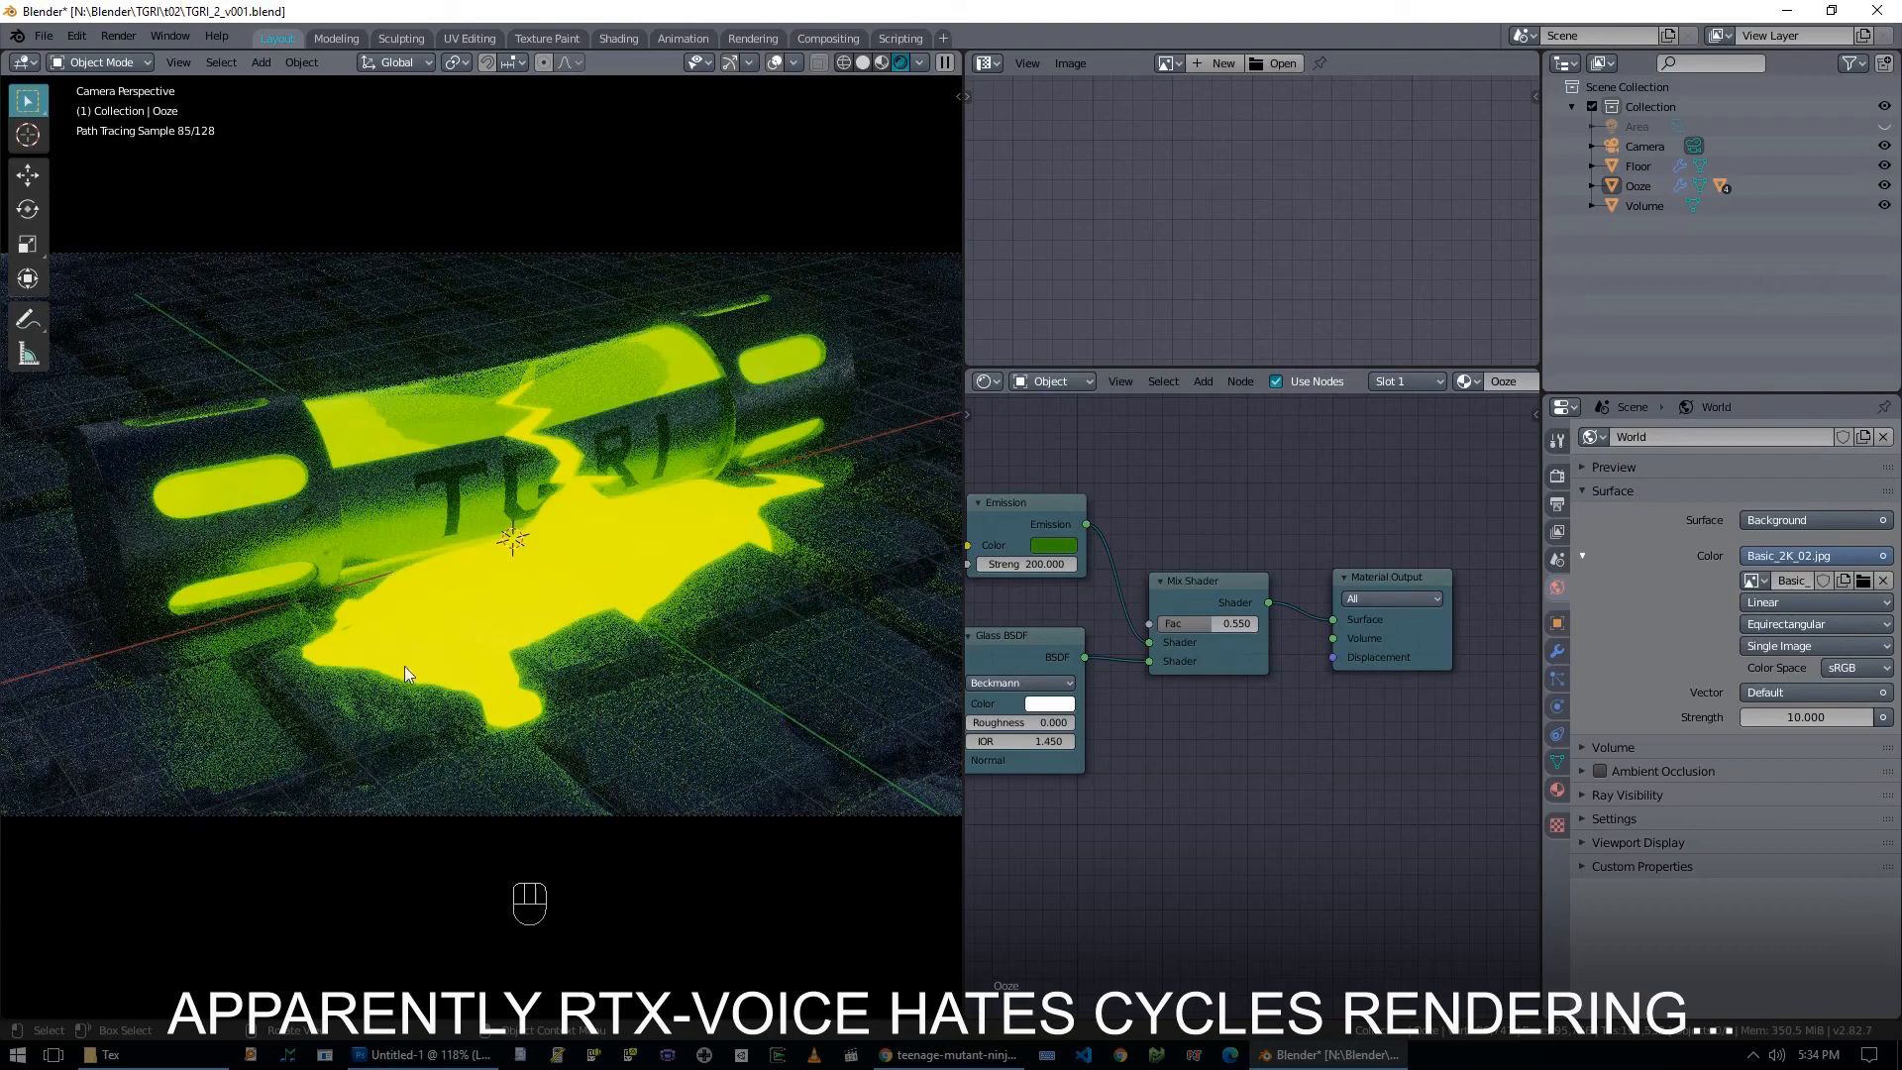
Limit the camera render preview to a small region of the cobblestones and select the Floor object.
right_click(661, 710)
click(650, 689)
key(ctrl+b)
drag(117, 705, 366, 824)
middle_drag(273, 799, 327, 892)
click(198, 691)
right_click(198, 691)
click(199, 692)
key(KP_0)
scroll(377, 652, up, 1)
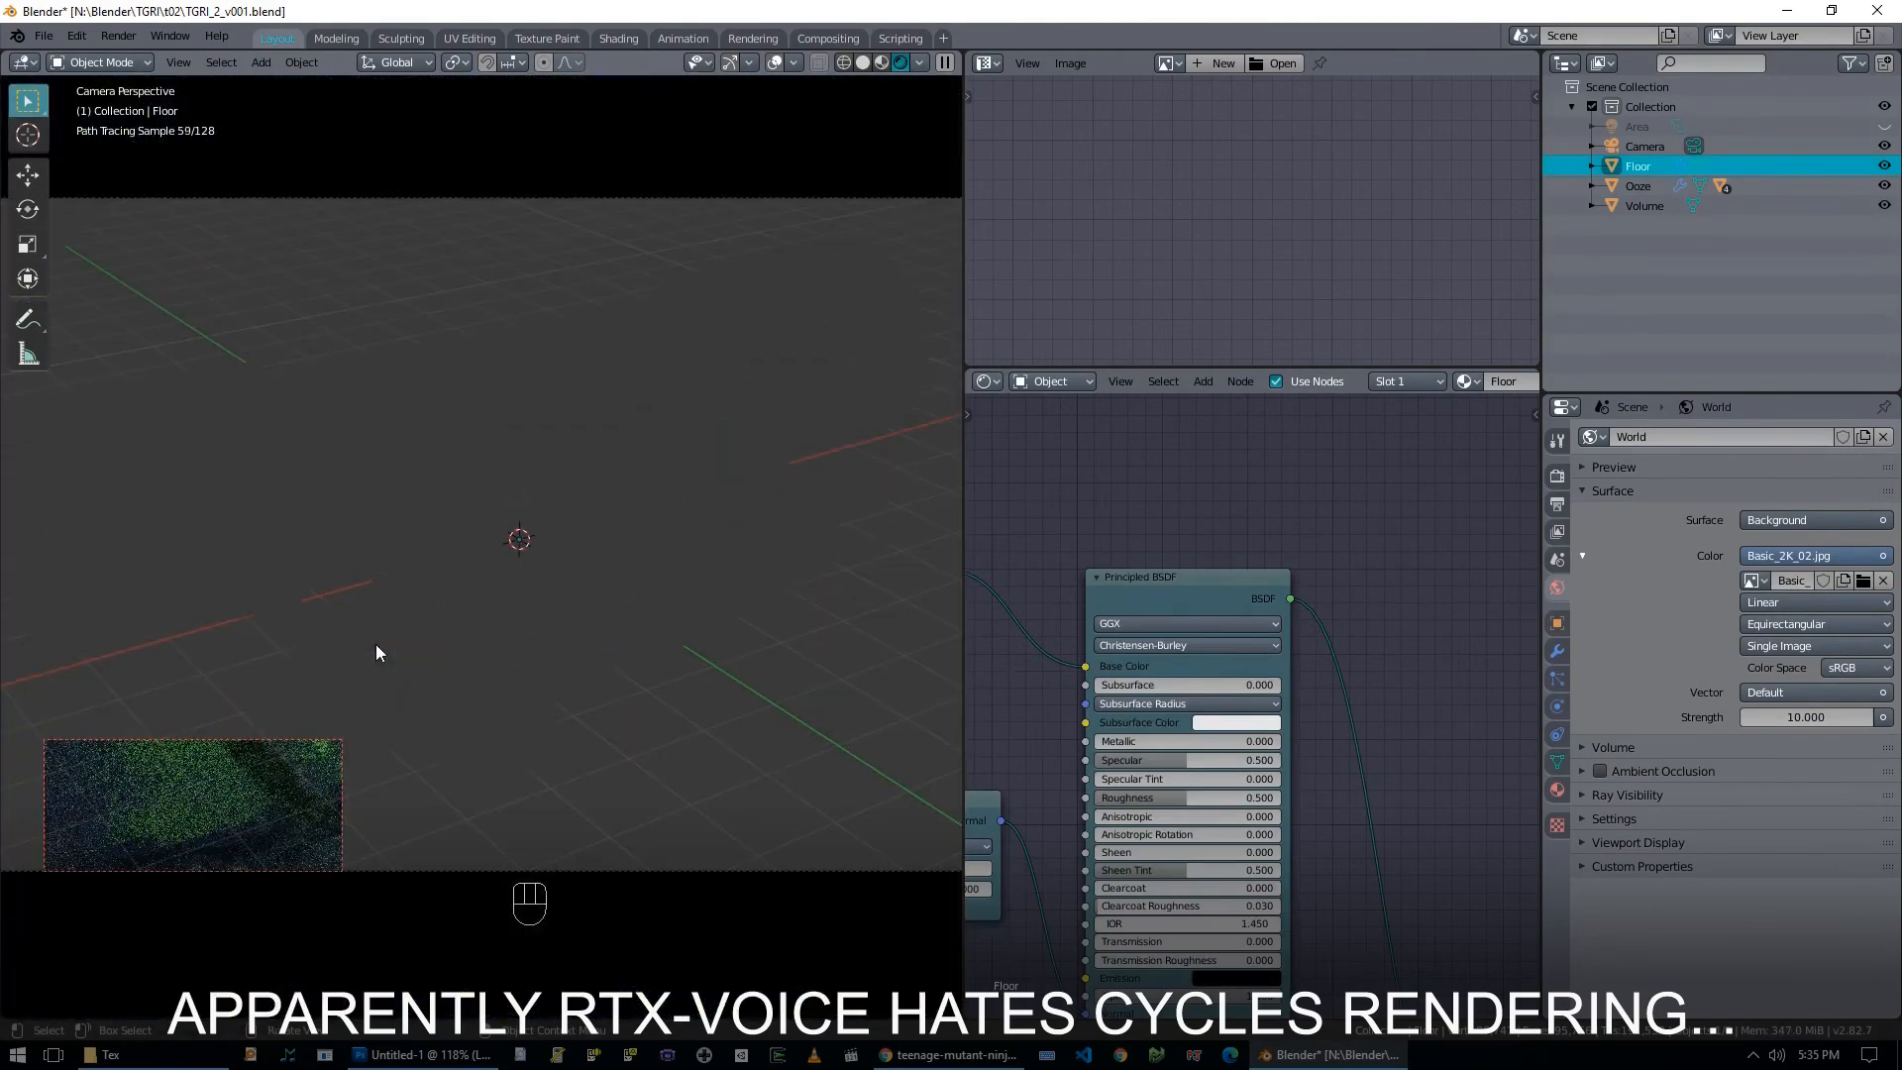
scroll(320, 774, up, 3)
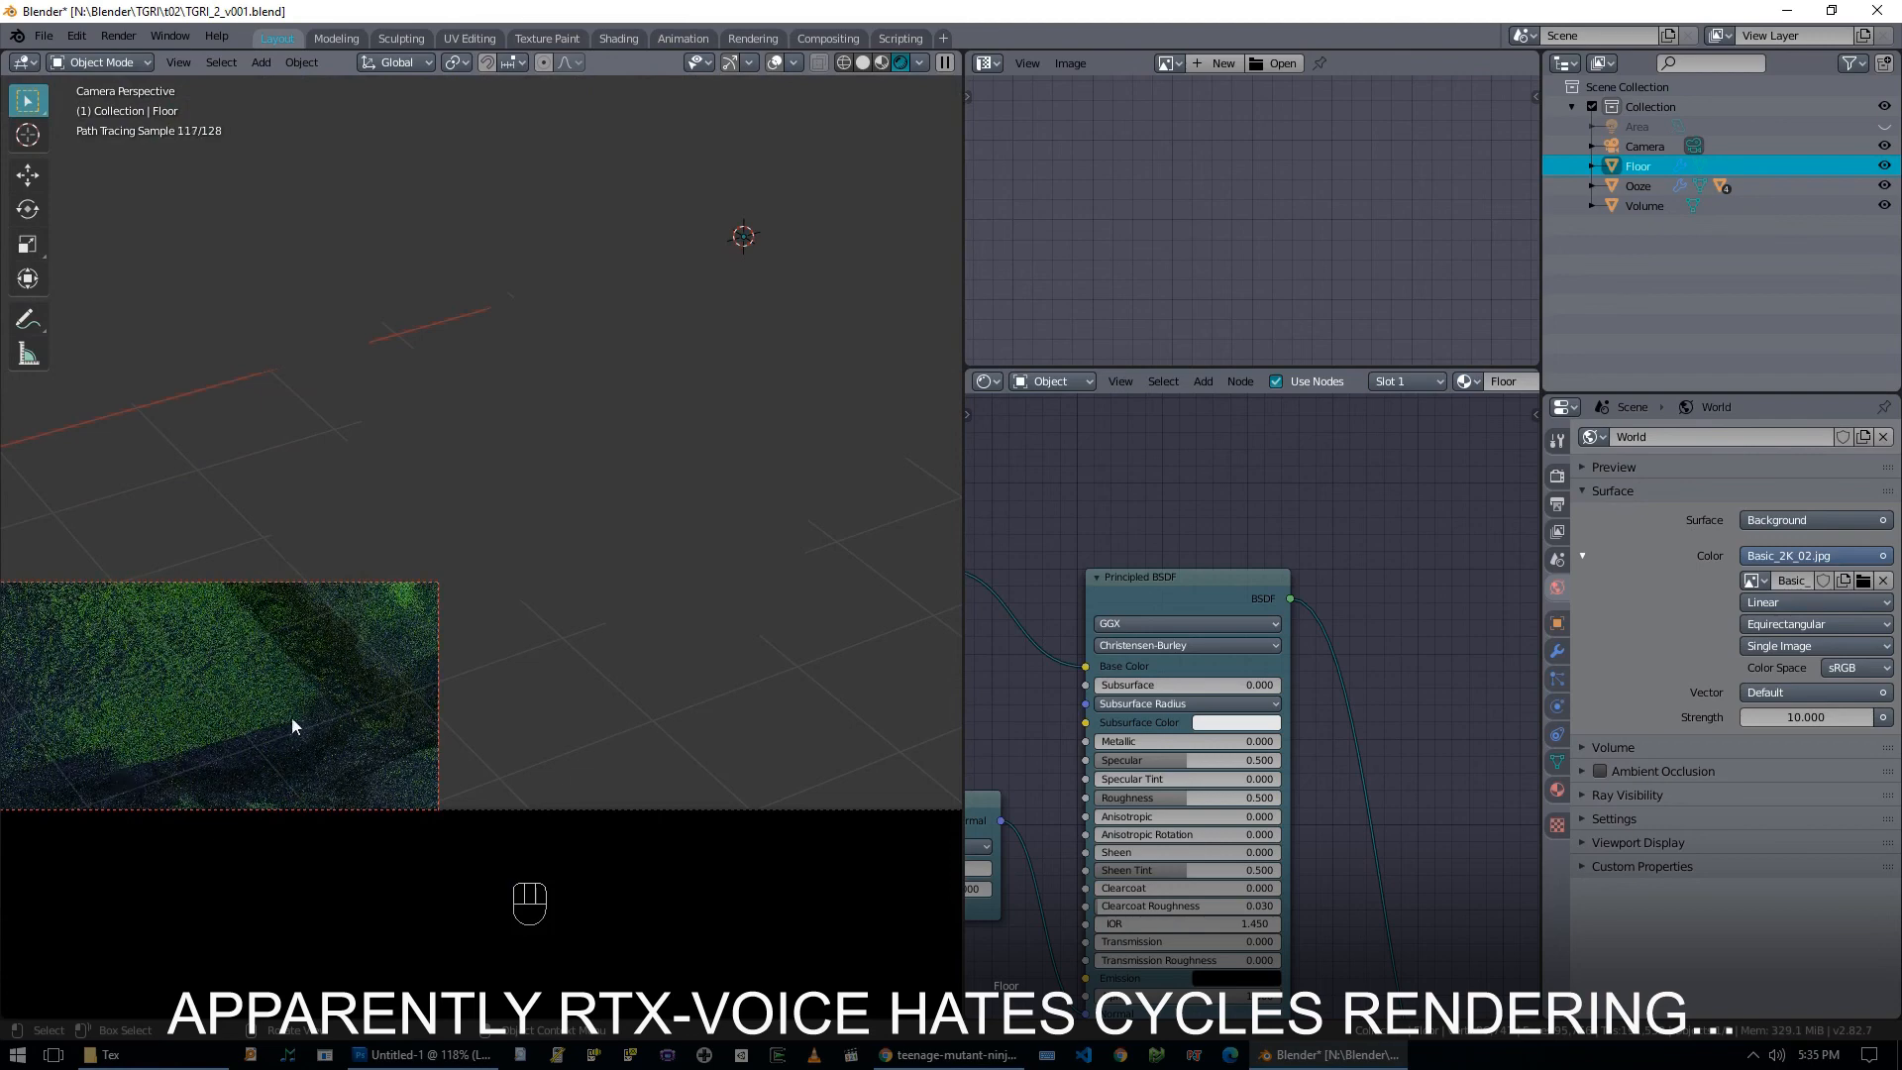
scroll(282, 736, down, 1)
scroll(222, 800, up, 1)
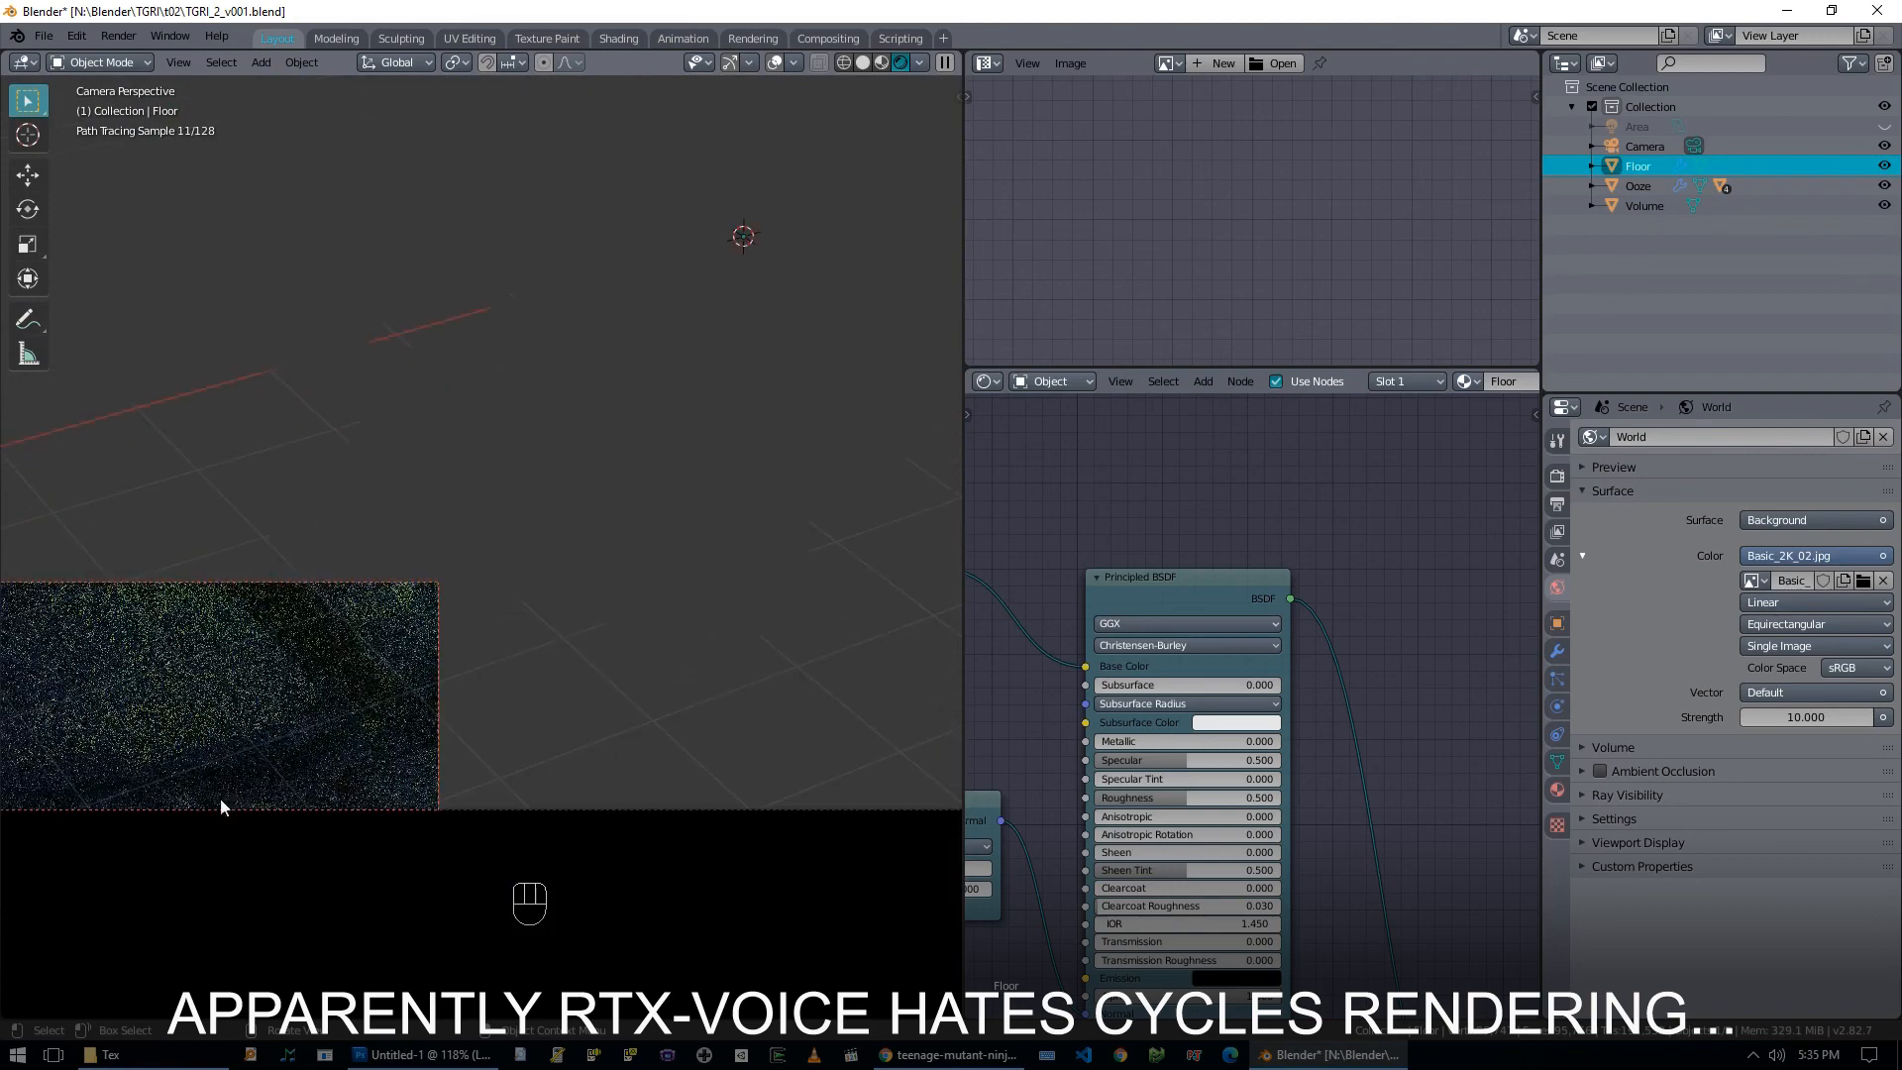
Set the Normal Map strength in the Floor material to 0.1.
middle_drag(1146, 527, 1271, 488)
middle_drag(1164, 951, 1218, 673)
scroll(1209, 783, down, 3)
scroll(1207, 796, up, 1)
middle_drag(1140, 498, 1222, 624)
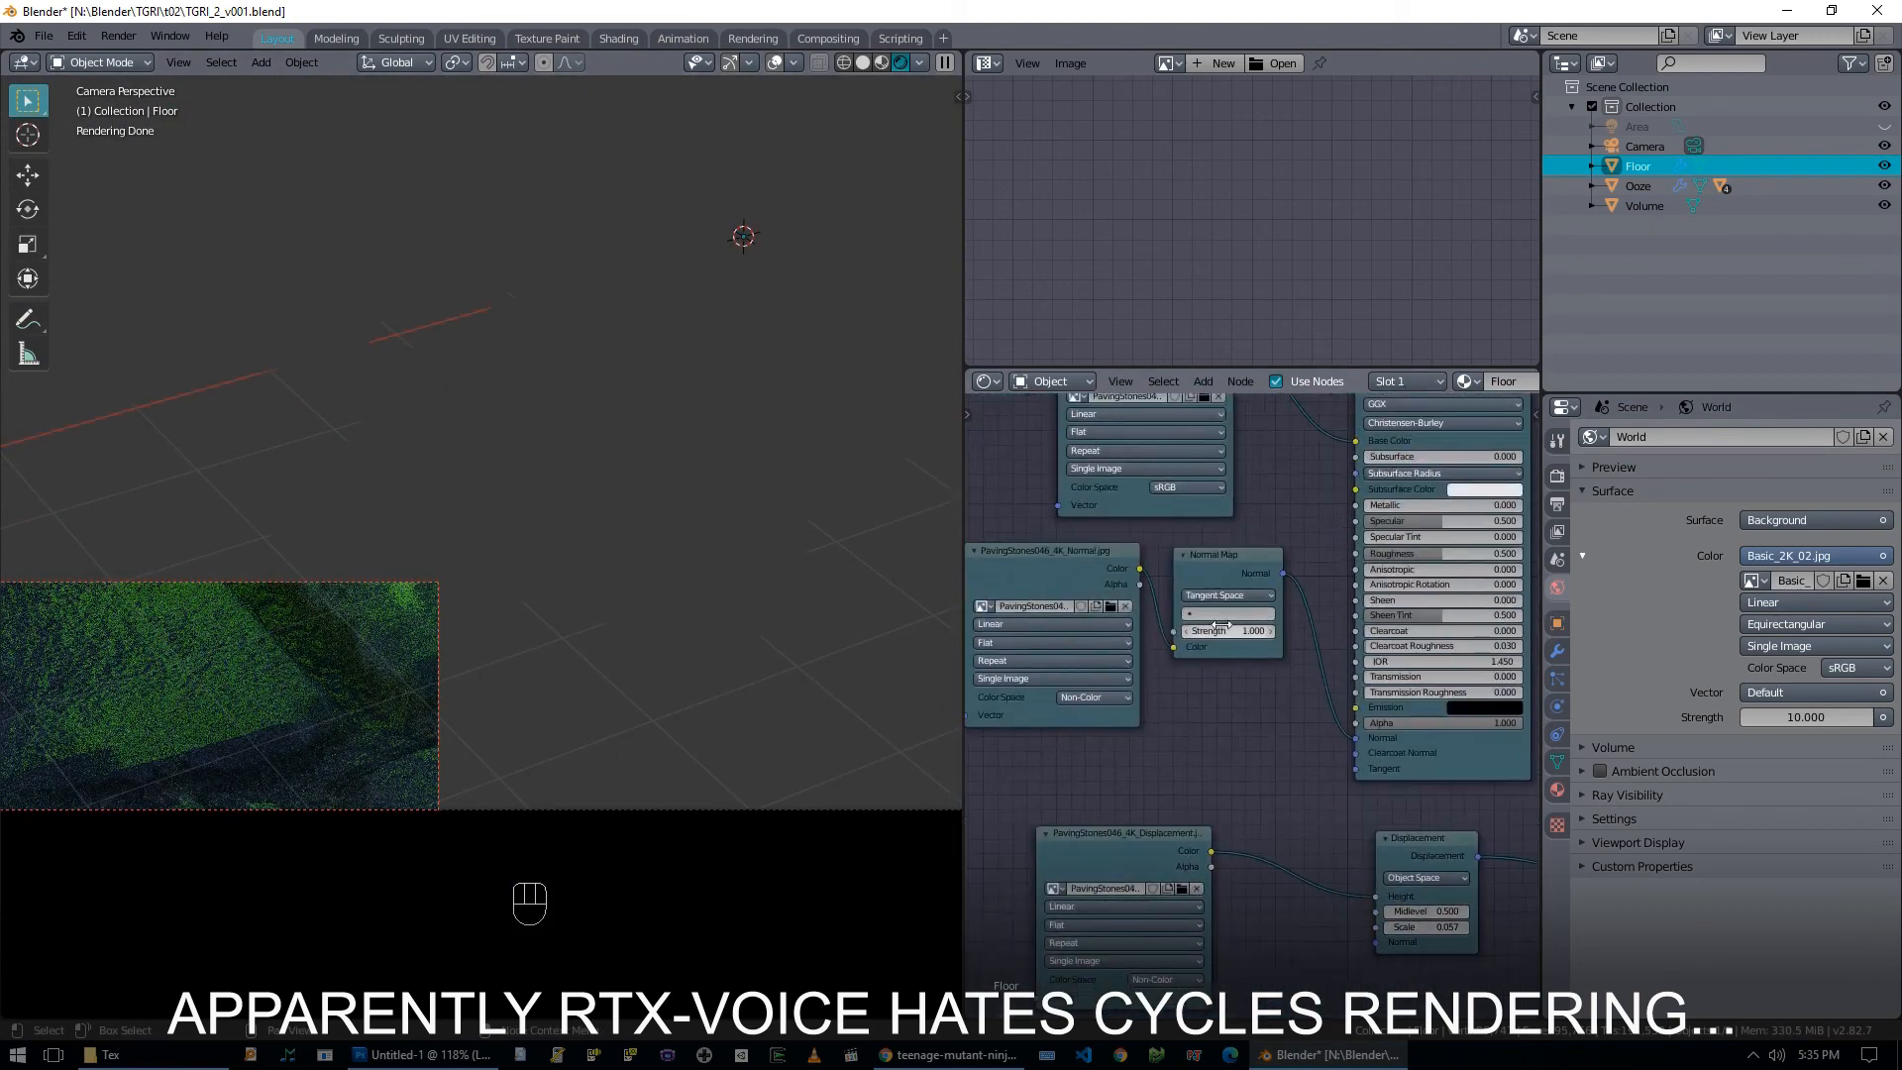
double_click(1241, 631)
text(.1)
key(Return)
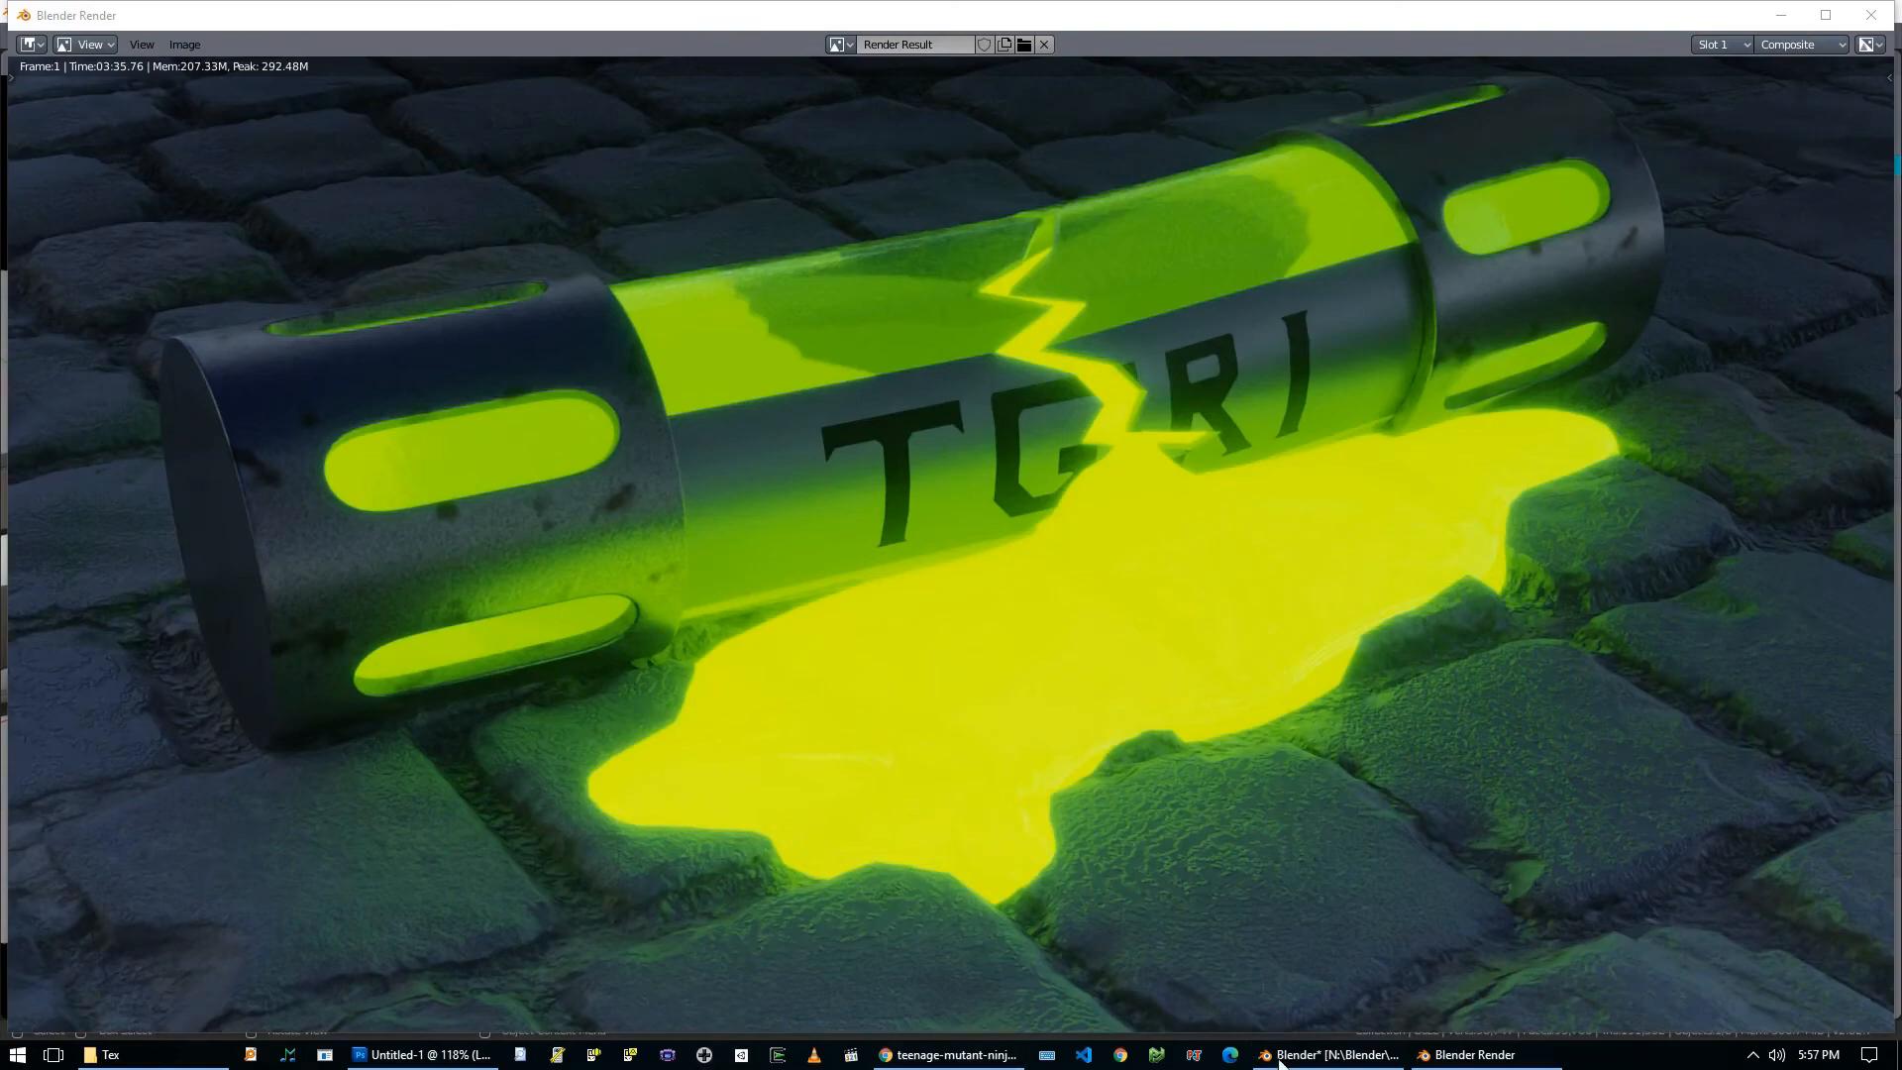
Switch between the Blender scene and the Blender Render window to compare the finished render with its setup.
click(1327, 1055)
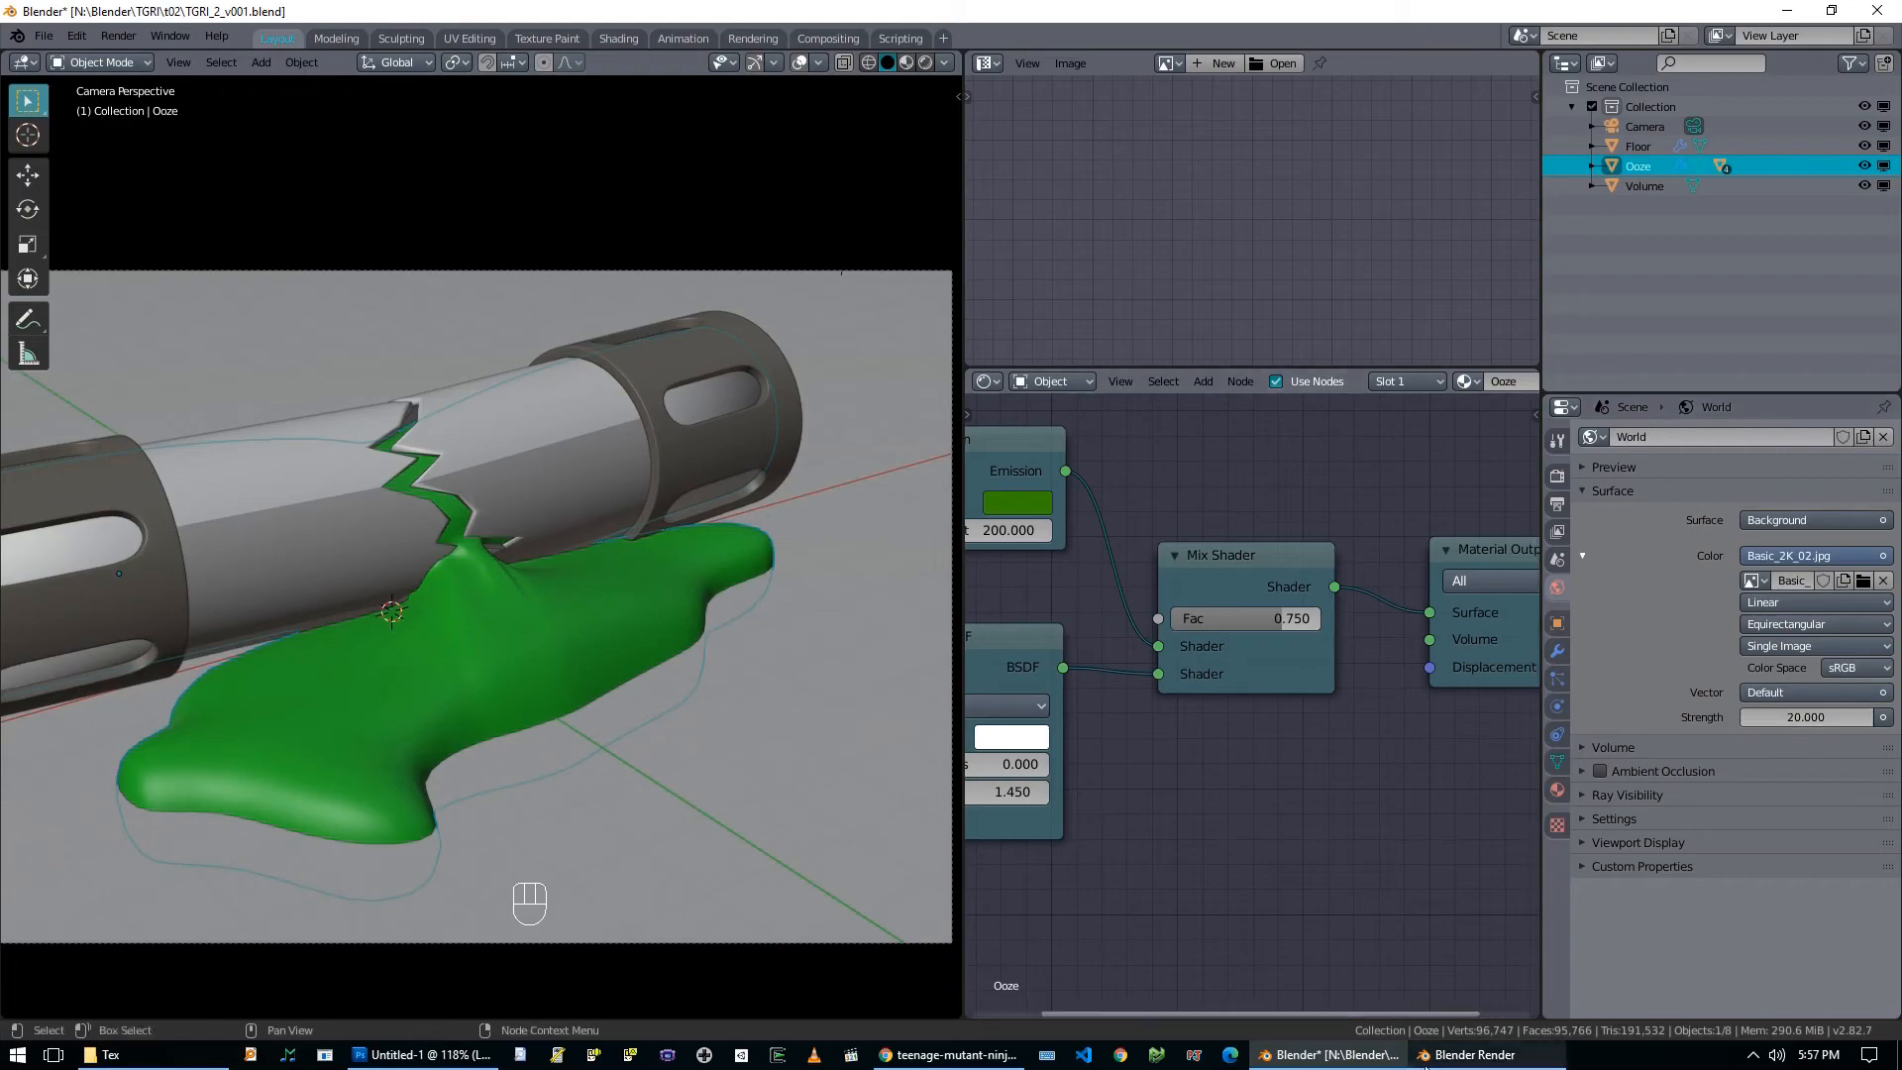
click(1476, 1055)
click(1386, 1060)
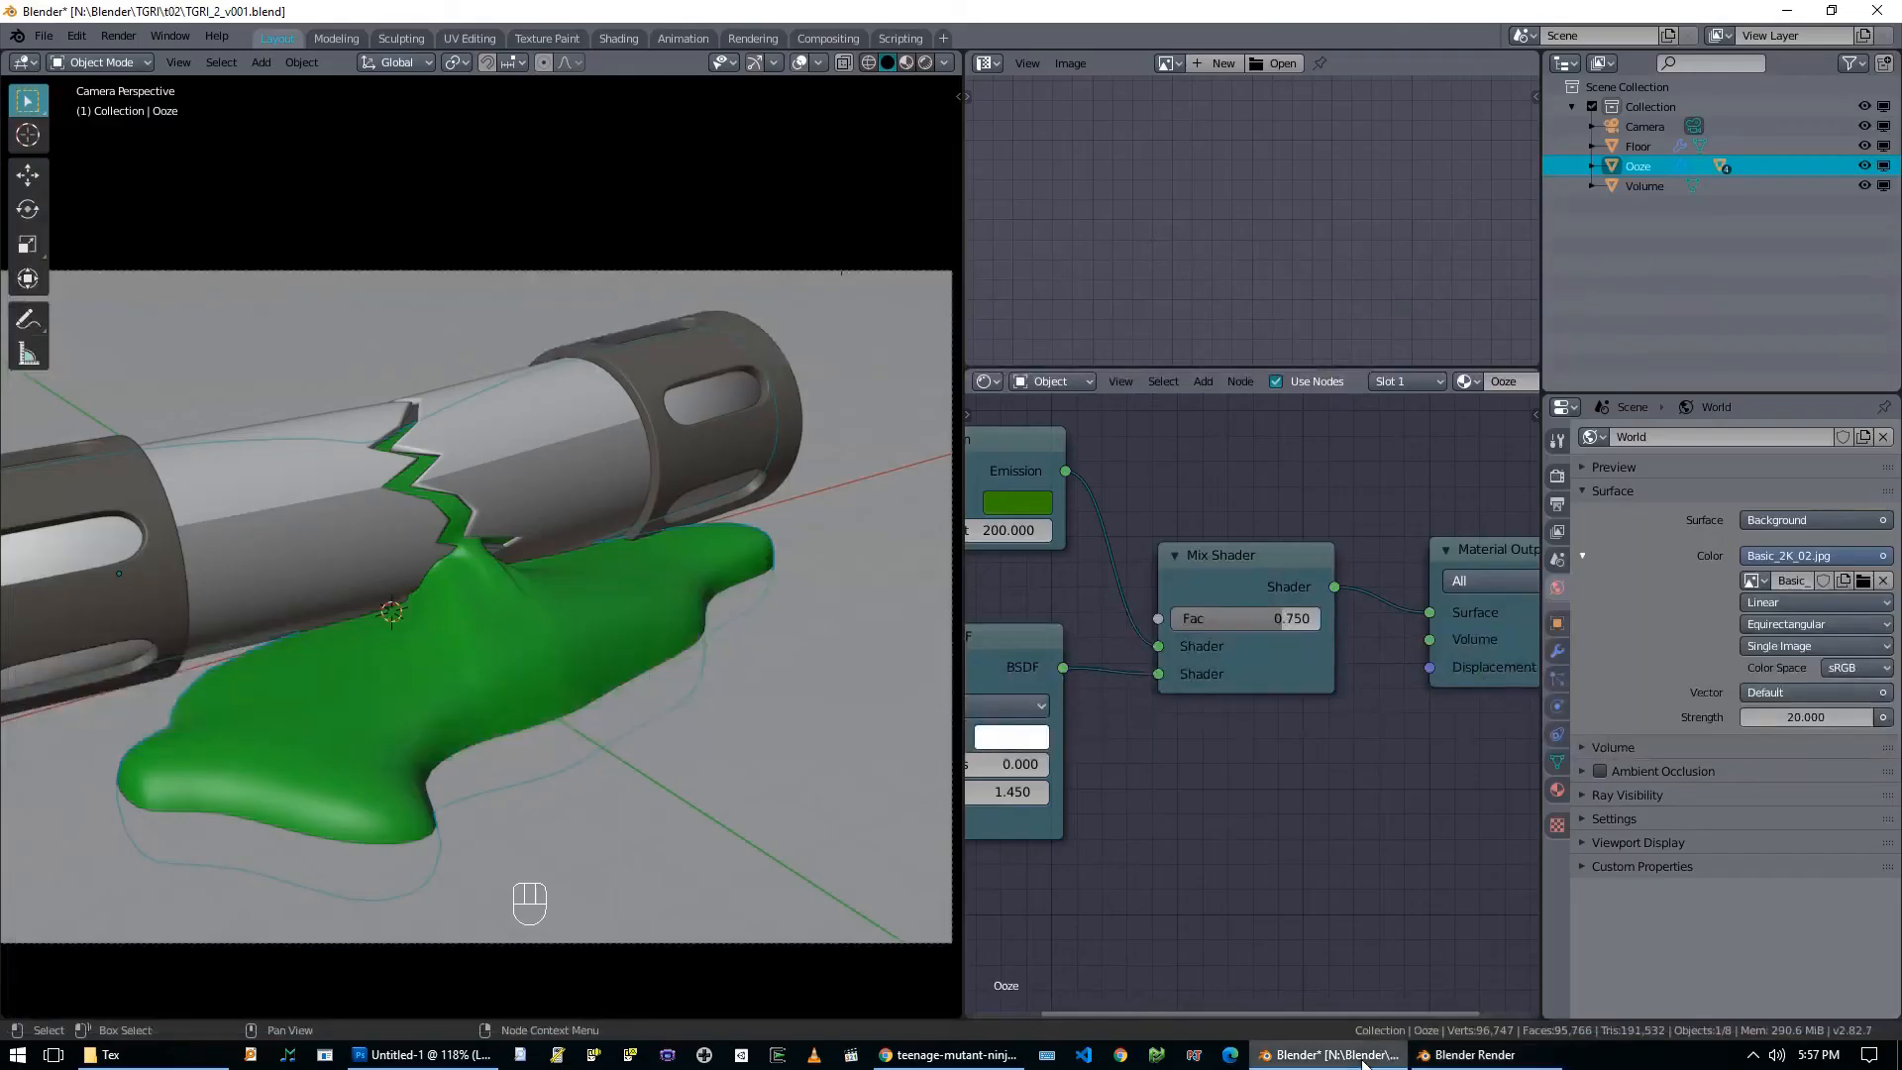
click(1476, 1055)
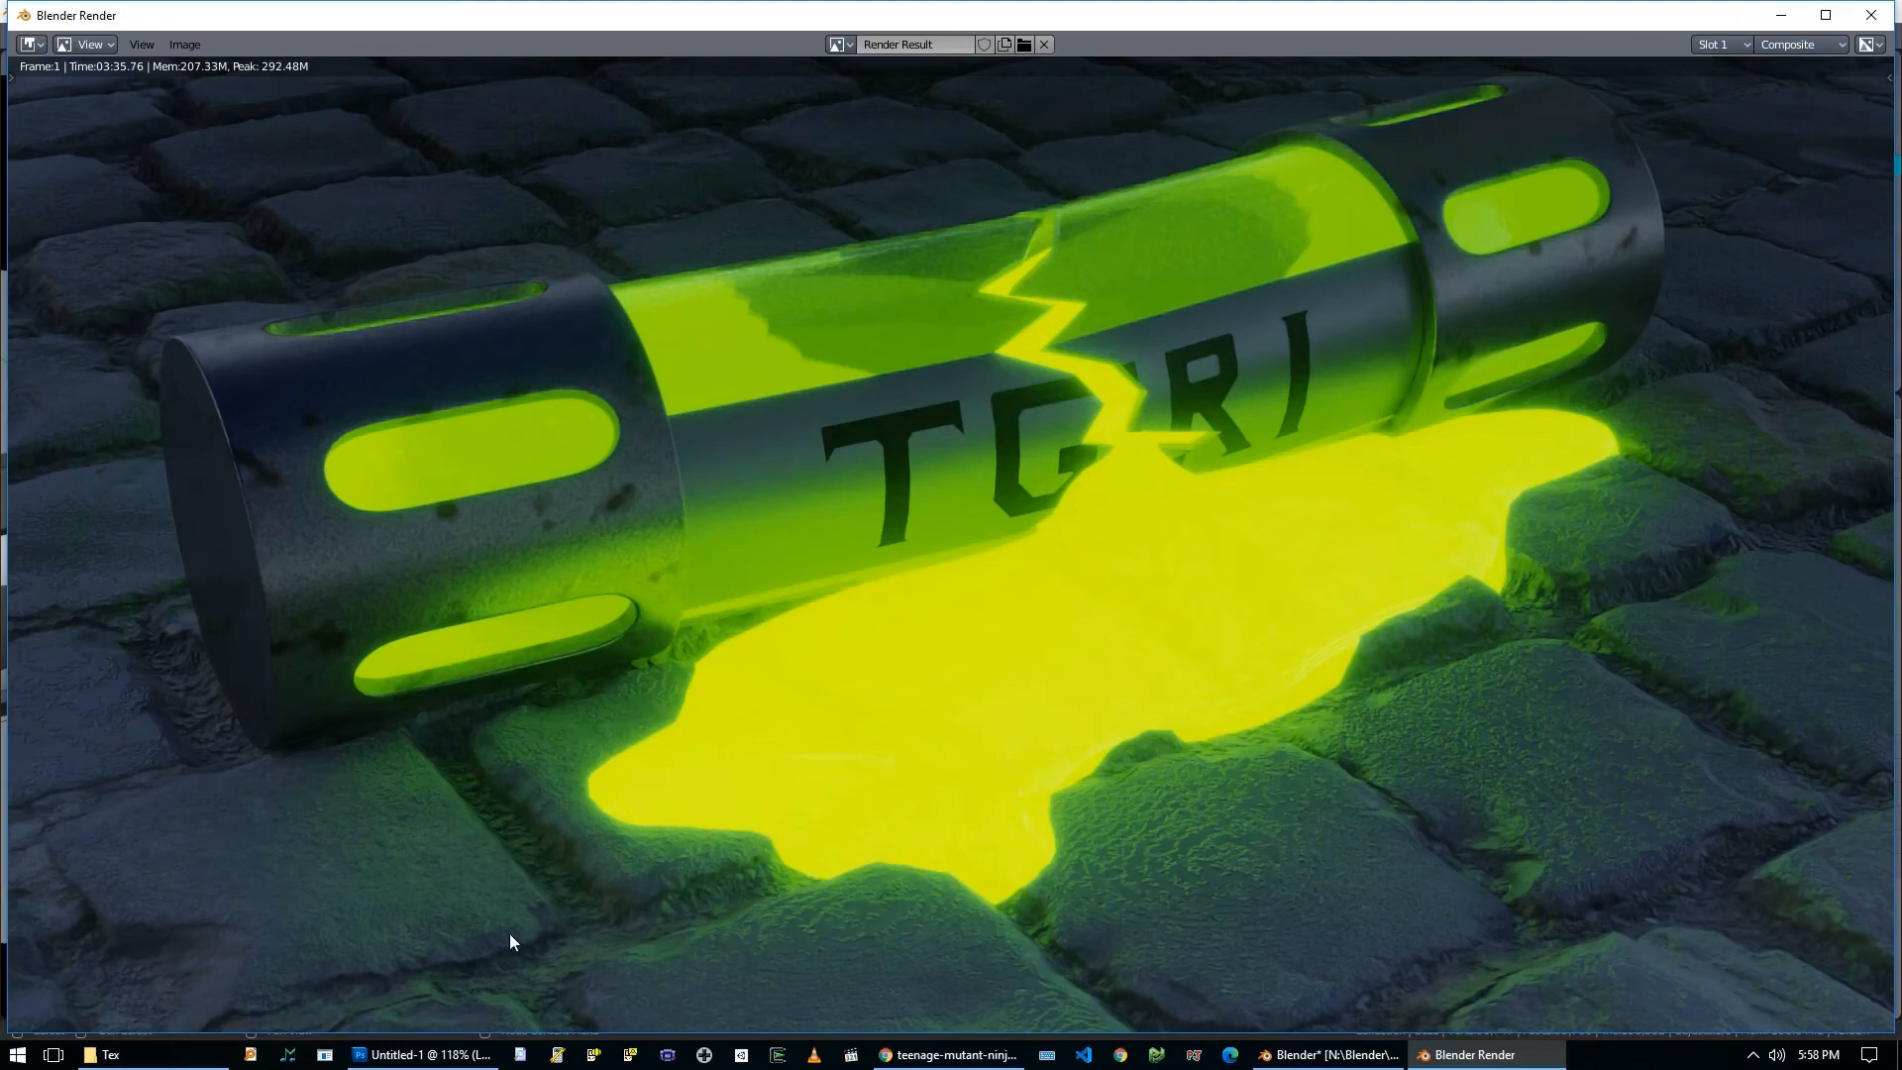
Switch to File Explorer and look through the TGRI project folder and its t01 subfolder for the earlier version.
click(109, 1055)
key(alt+Up)
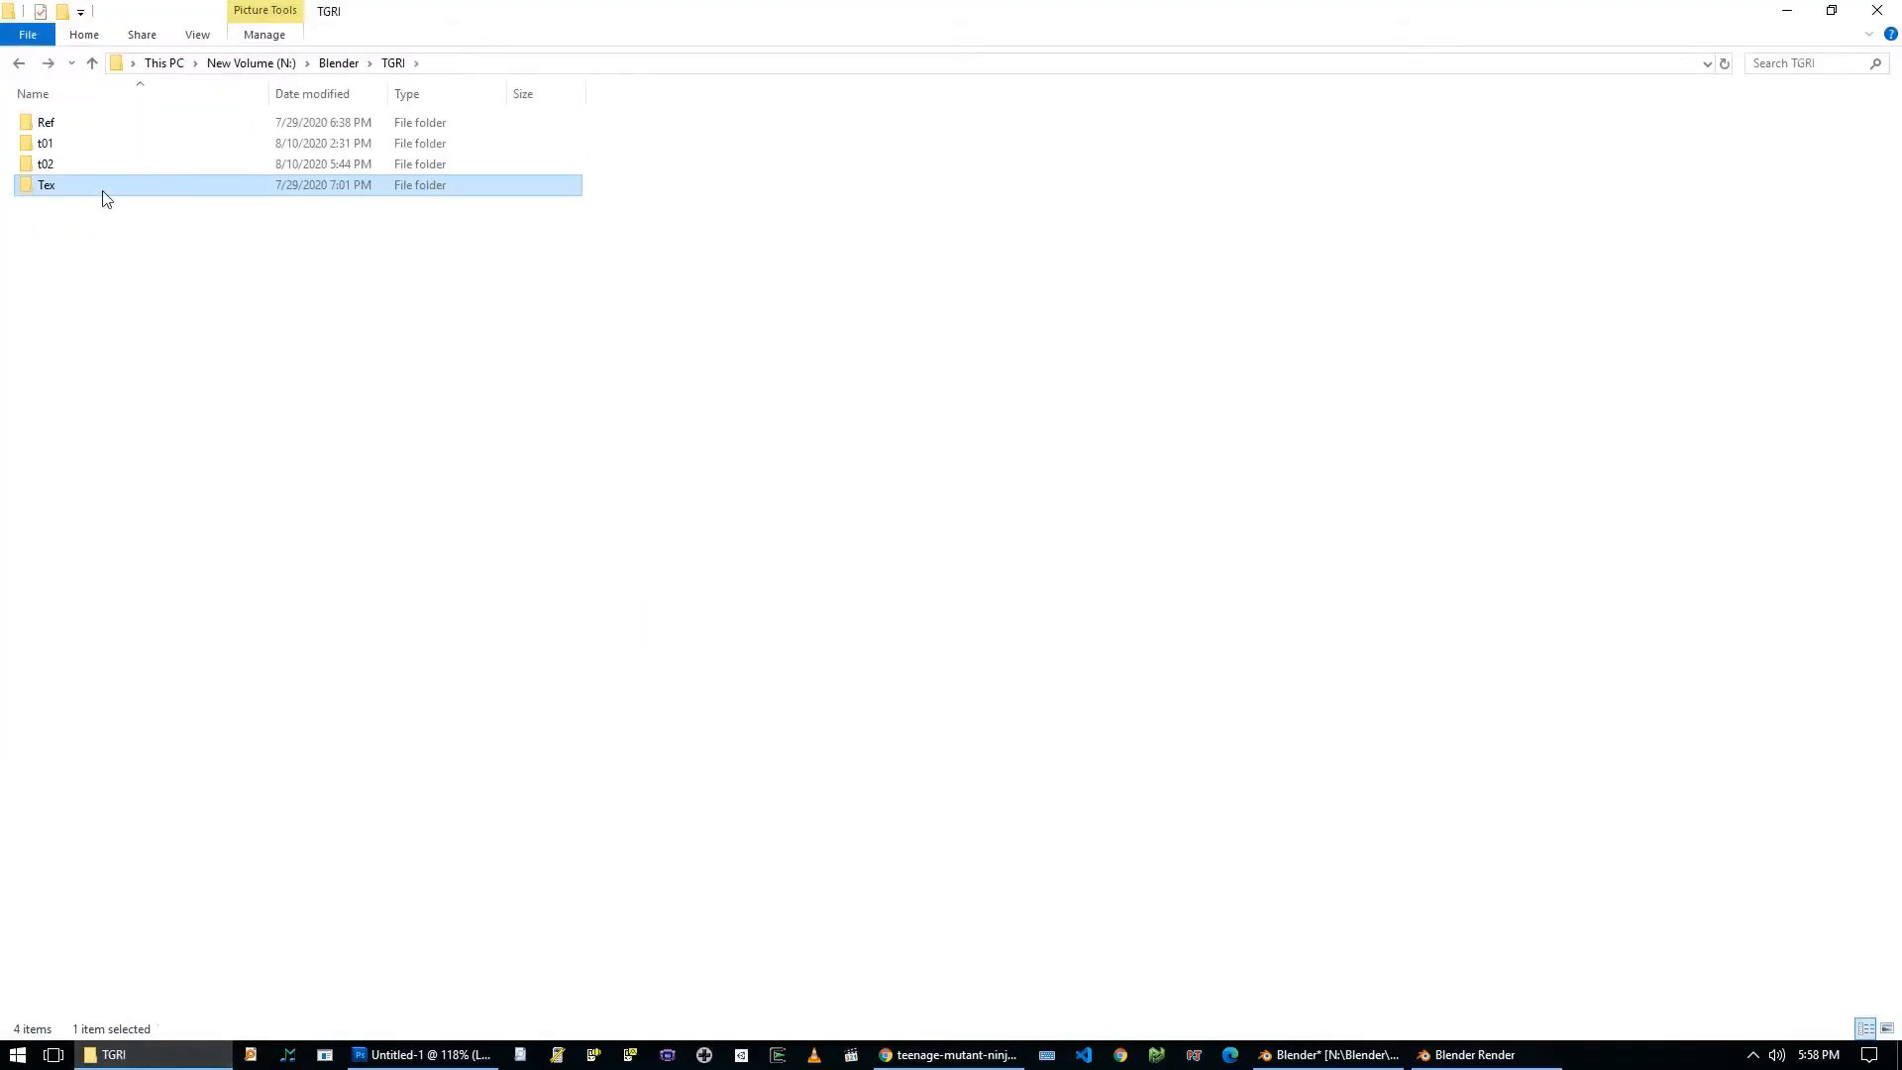
double_click(74, 146)
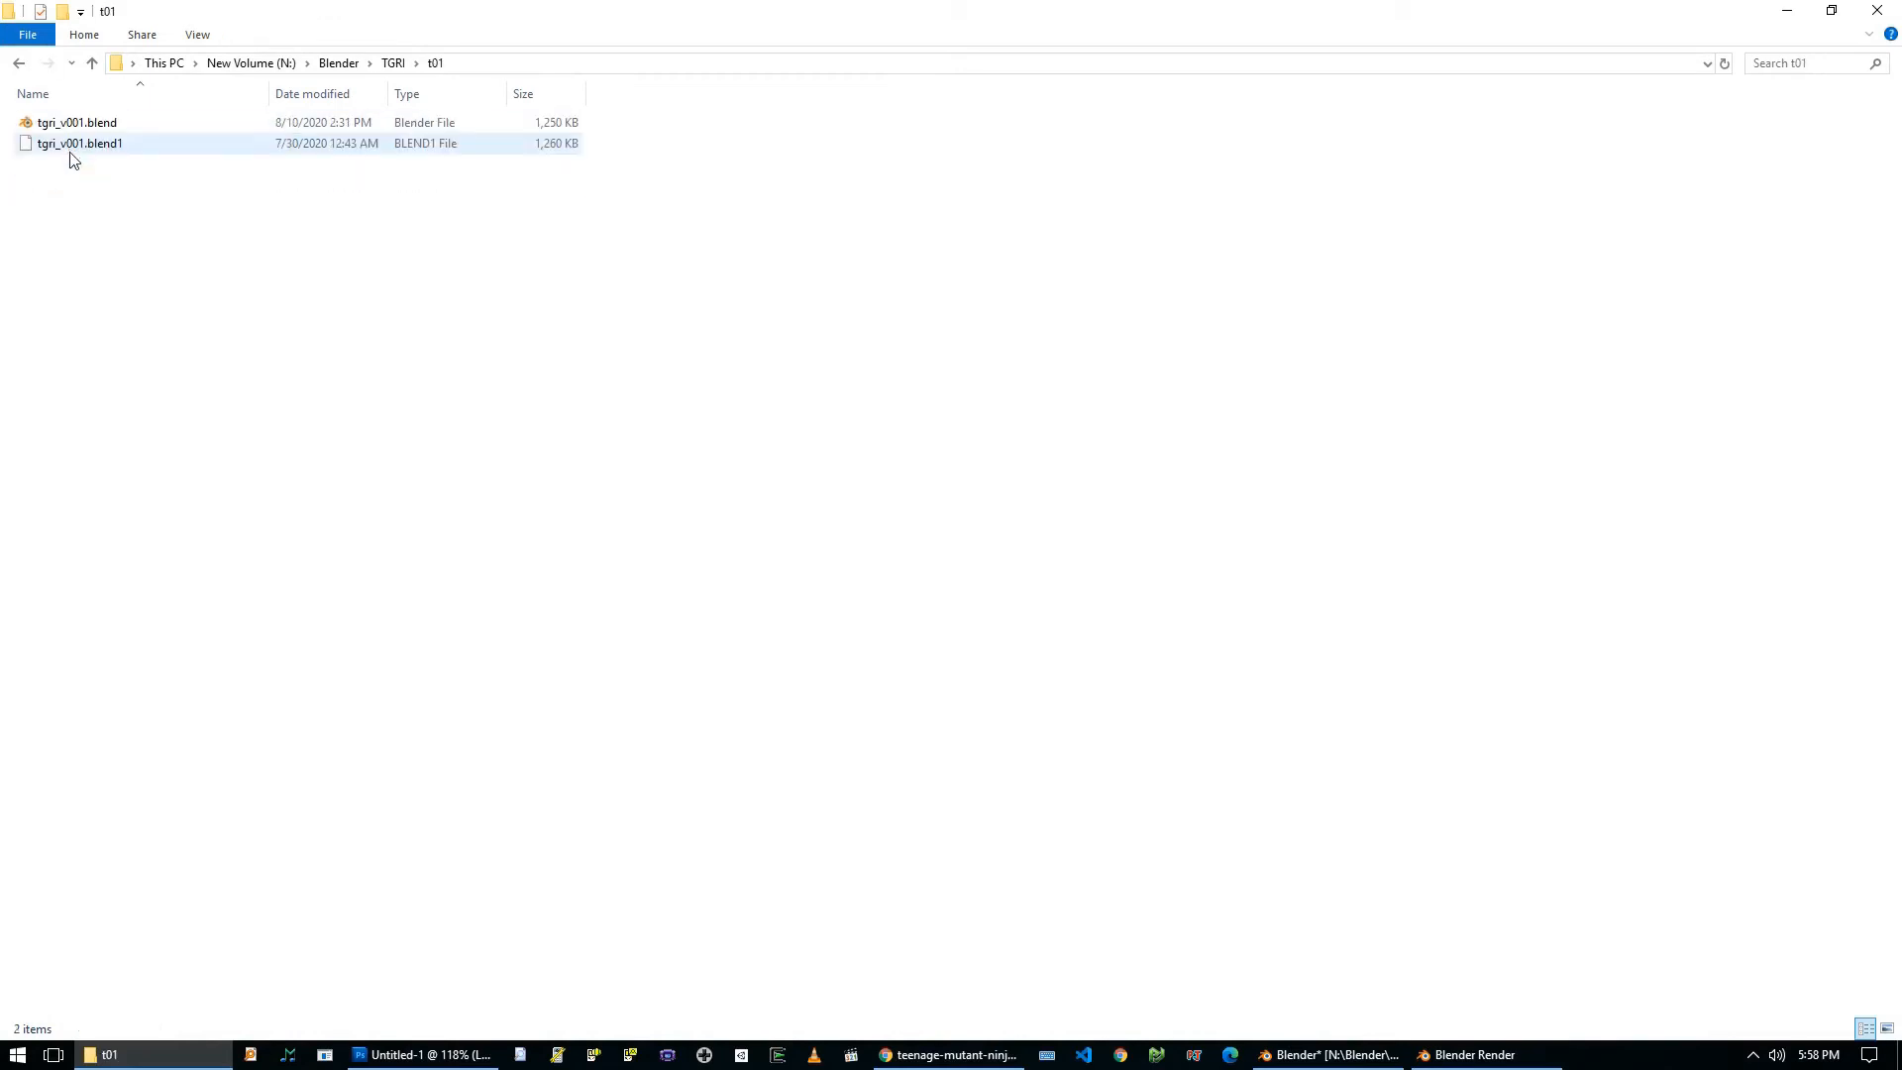
key(alt+Up)
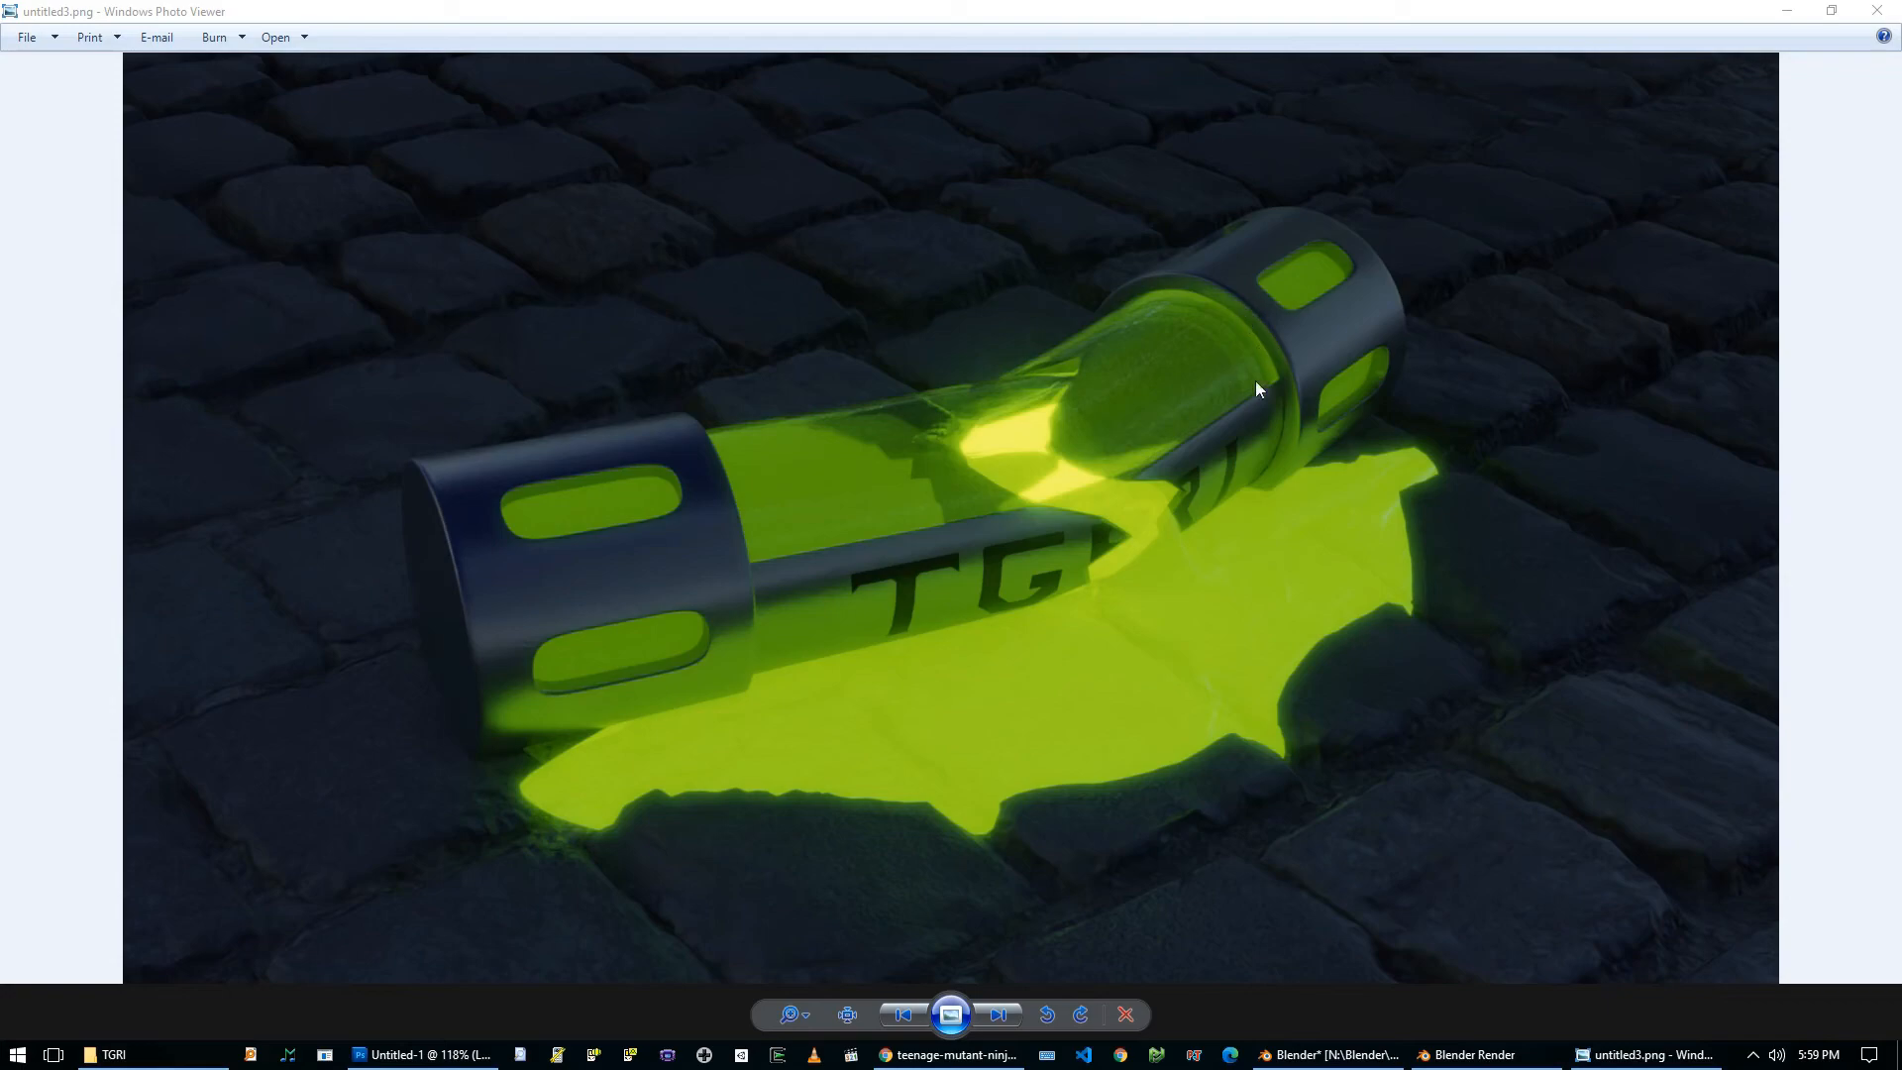
Compare the new render in the Blender Render window with the earlier render untitled3.png in Windows Photo Viewer.
click(1470, 1054)
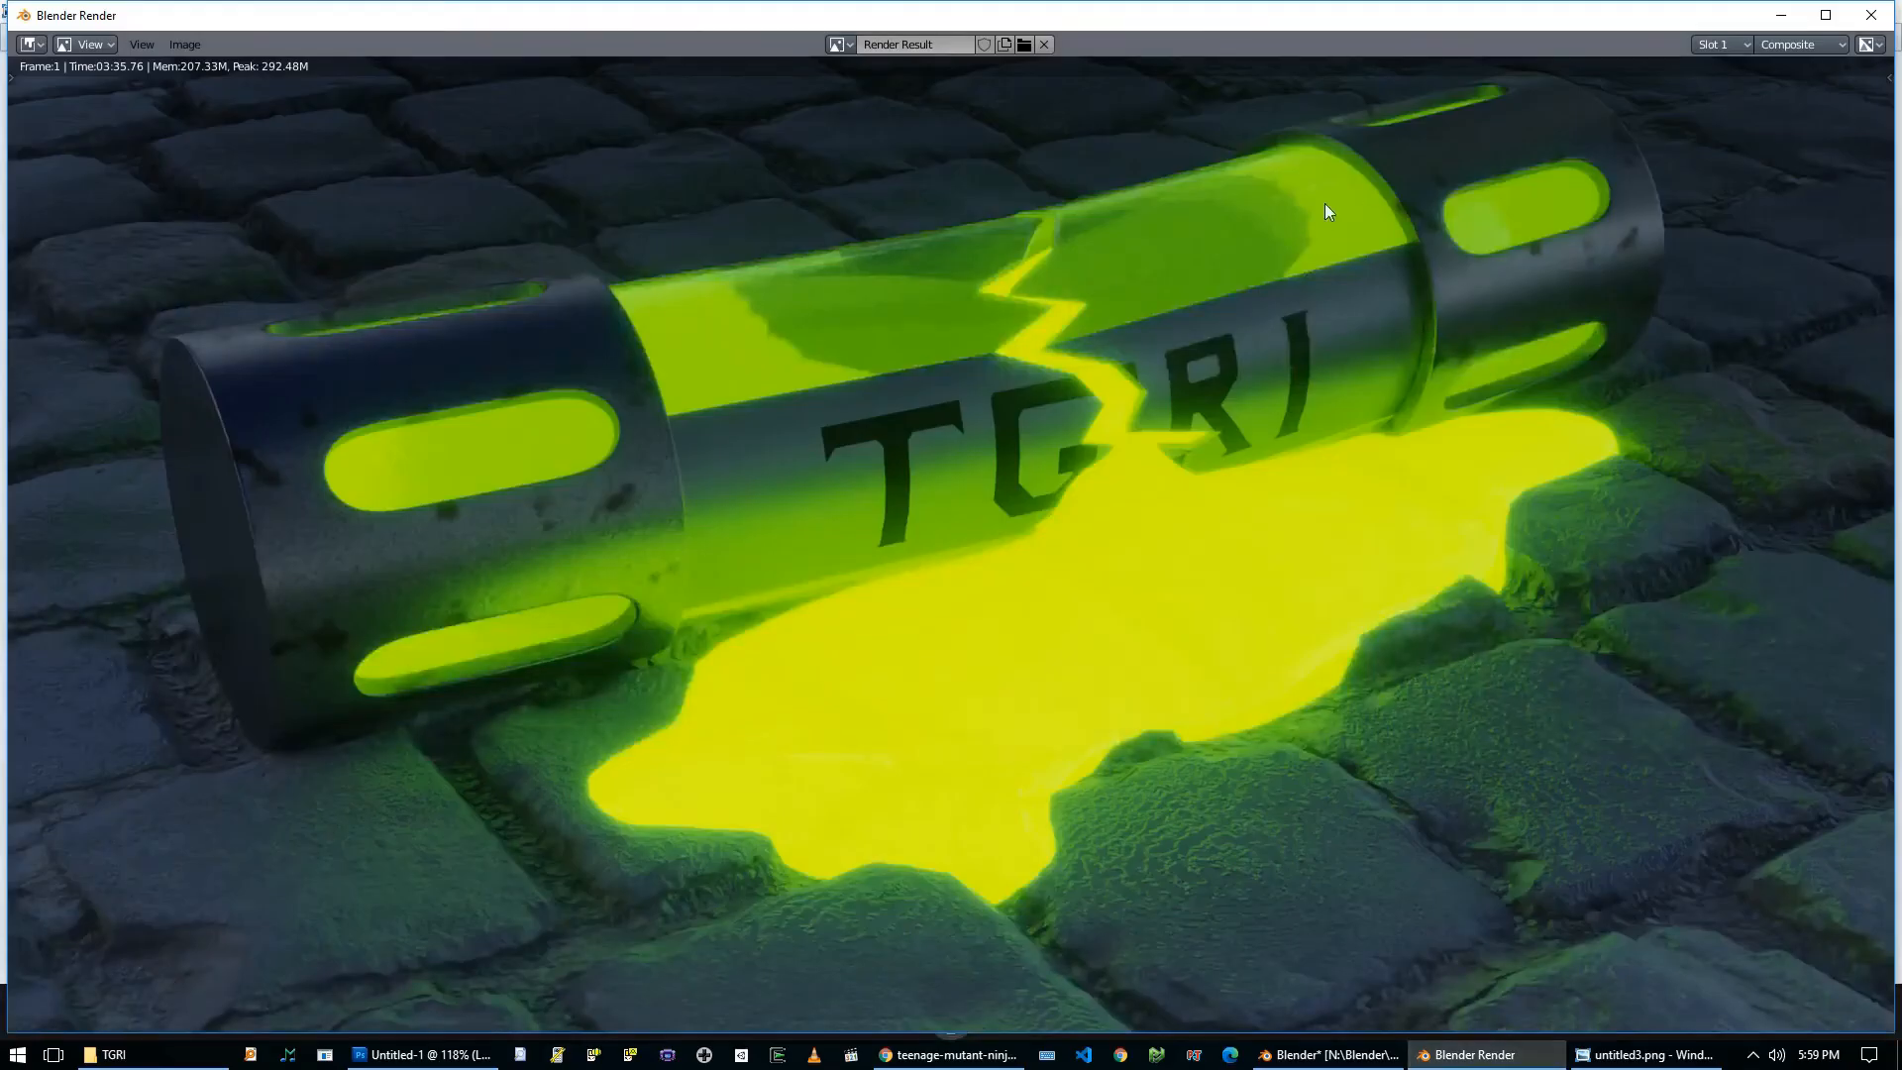
click(1659, 1064)
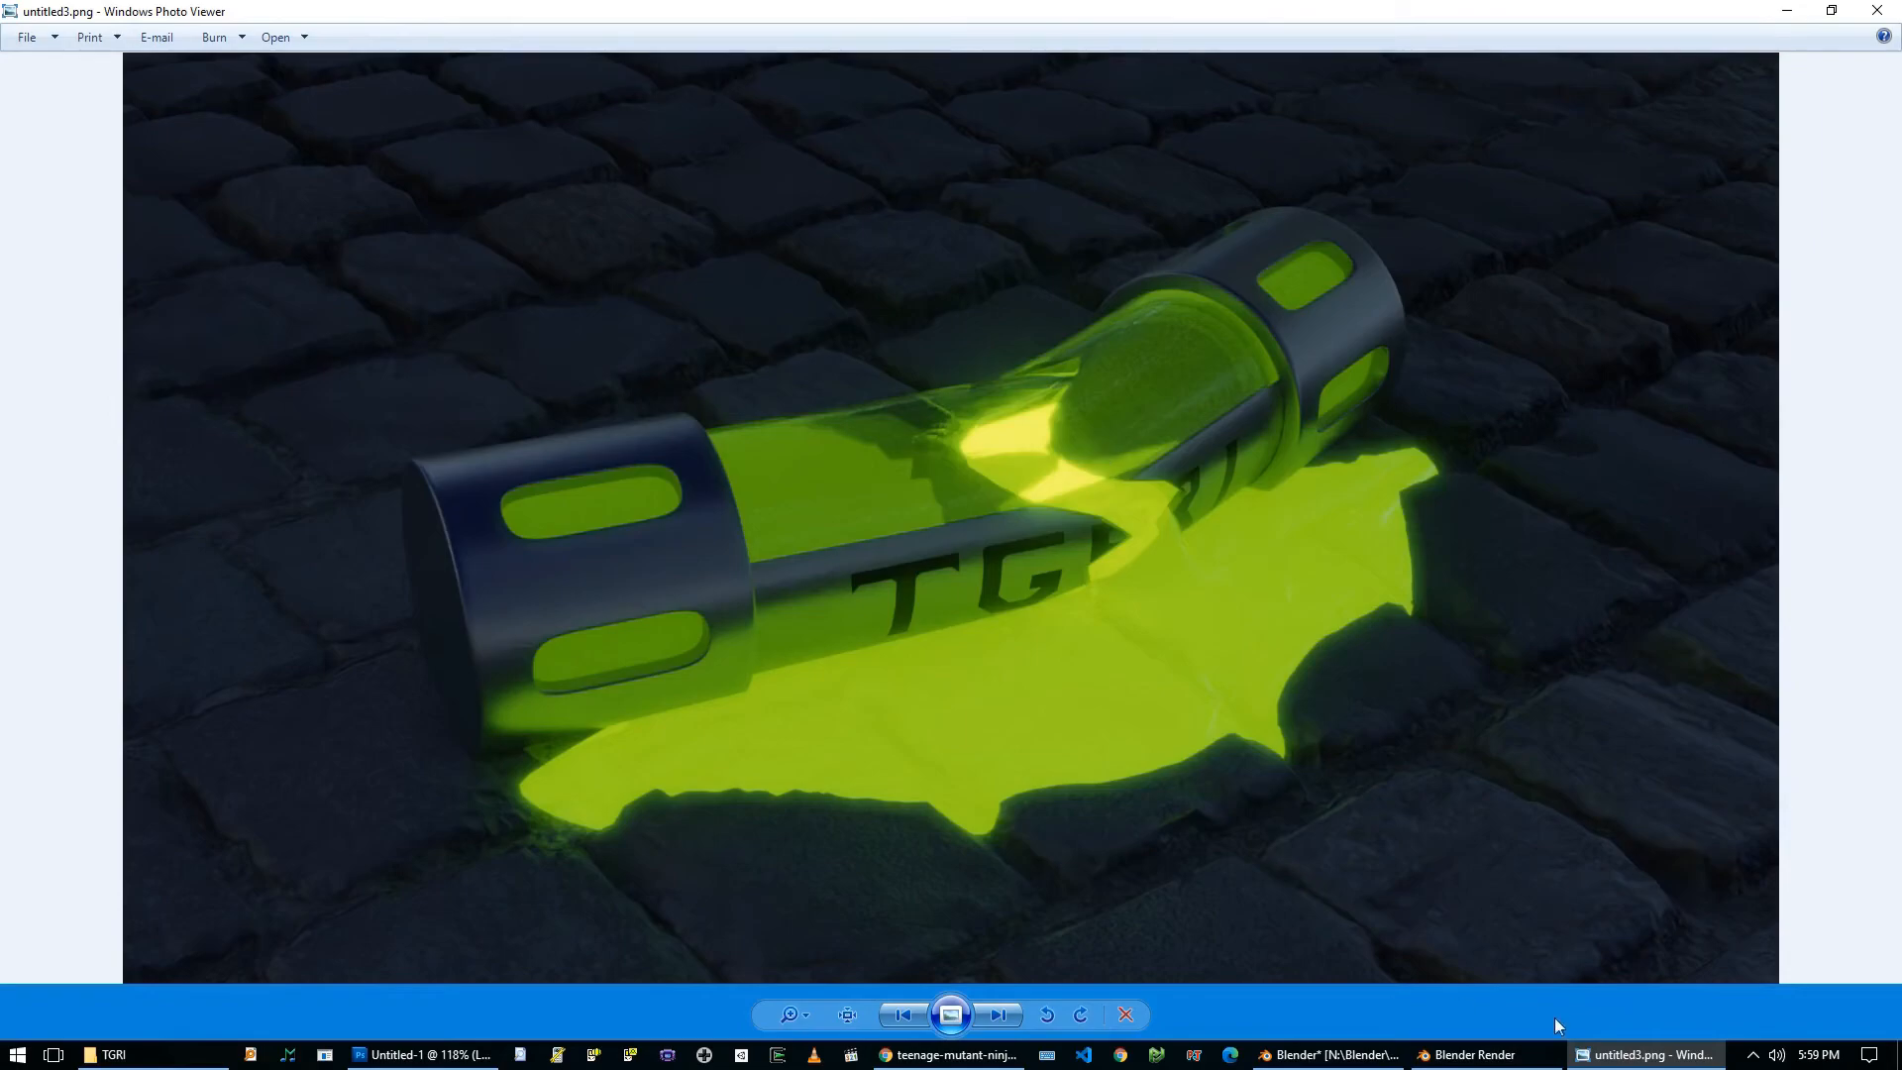
click(1496, 1056)
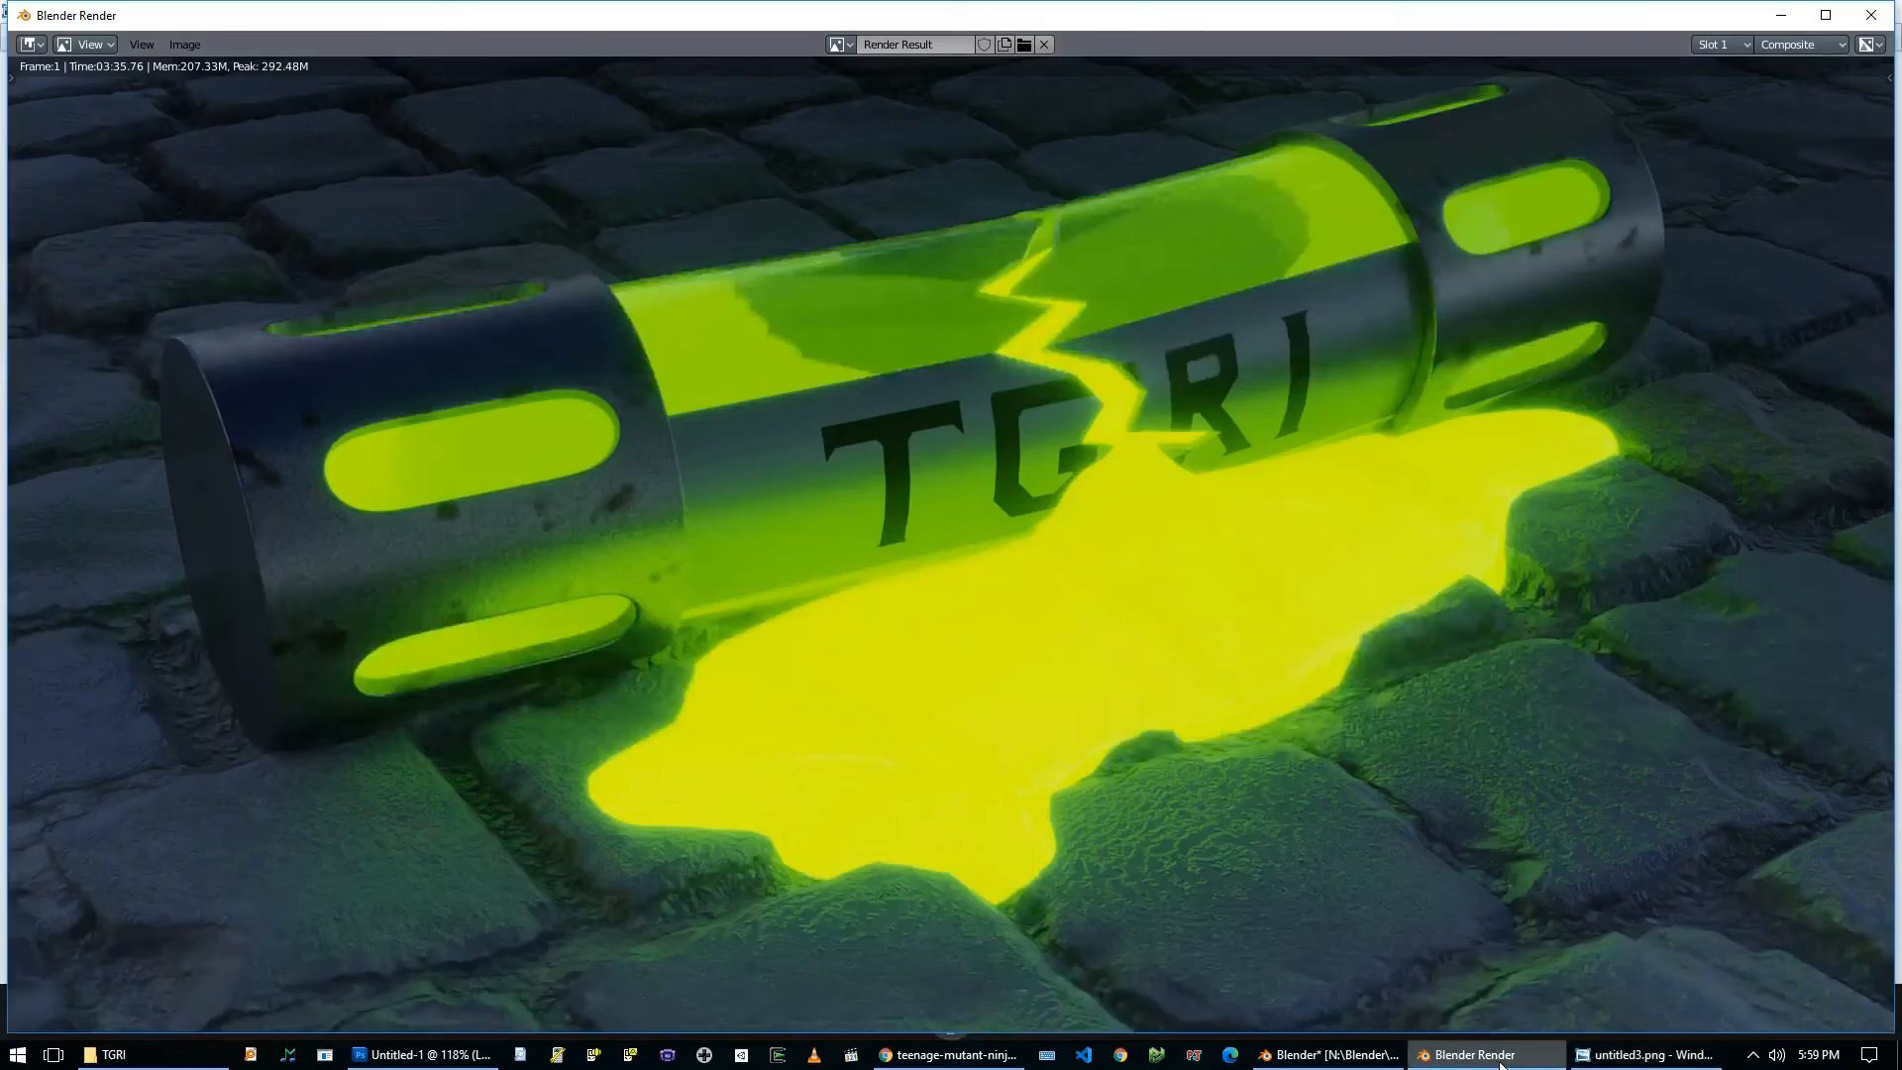
click(1640, 1055)
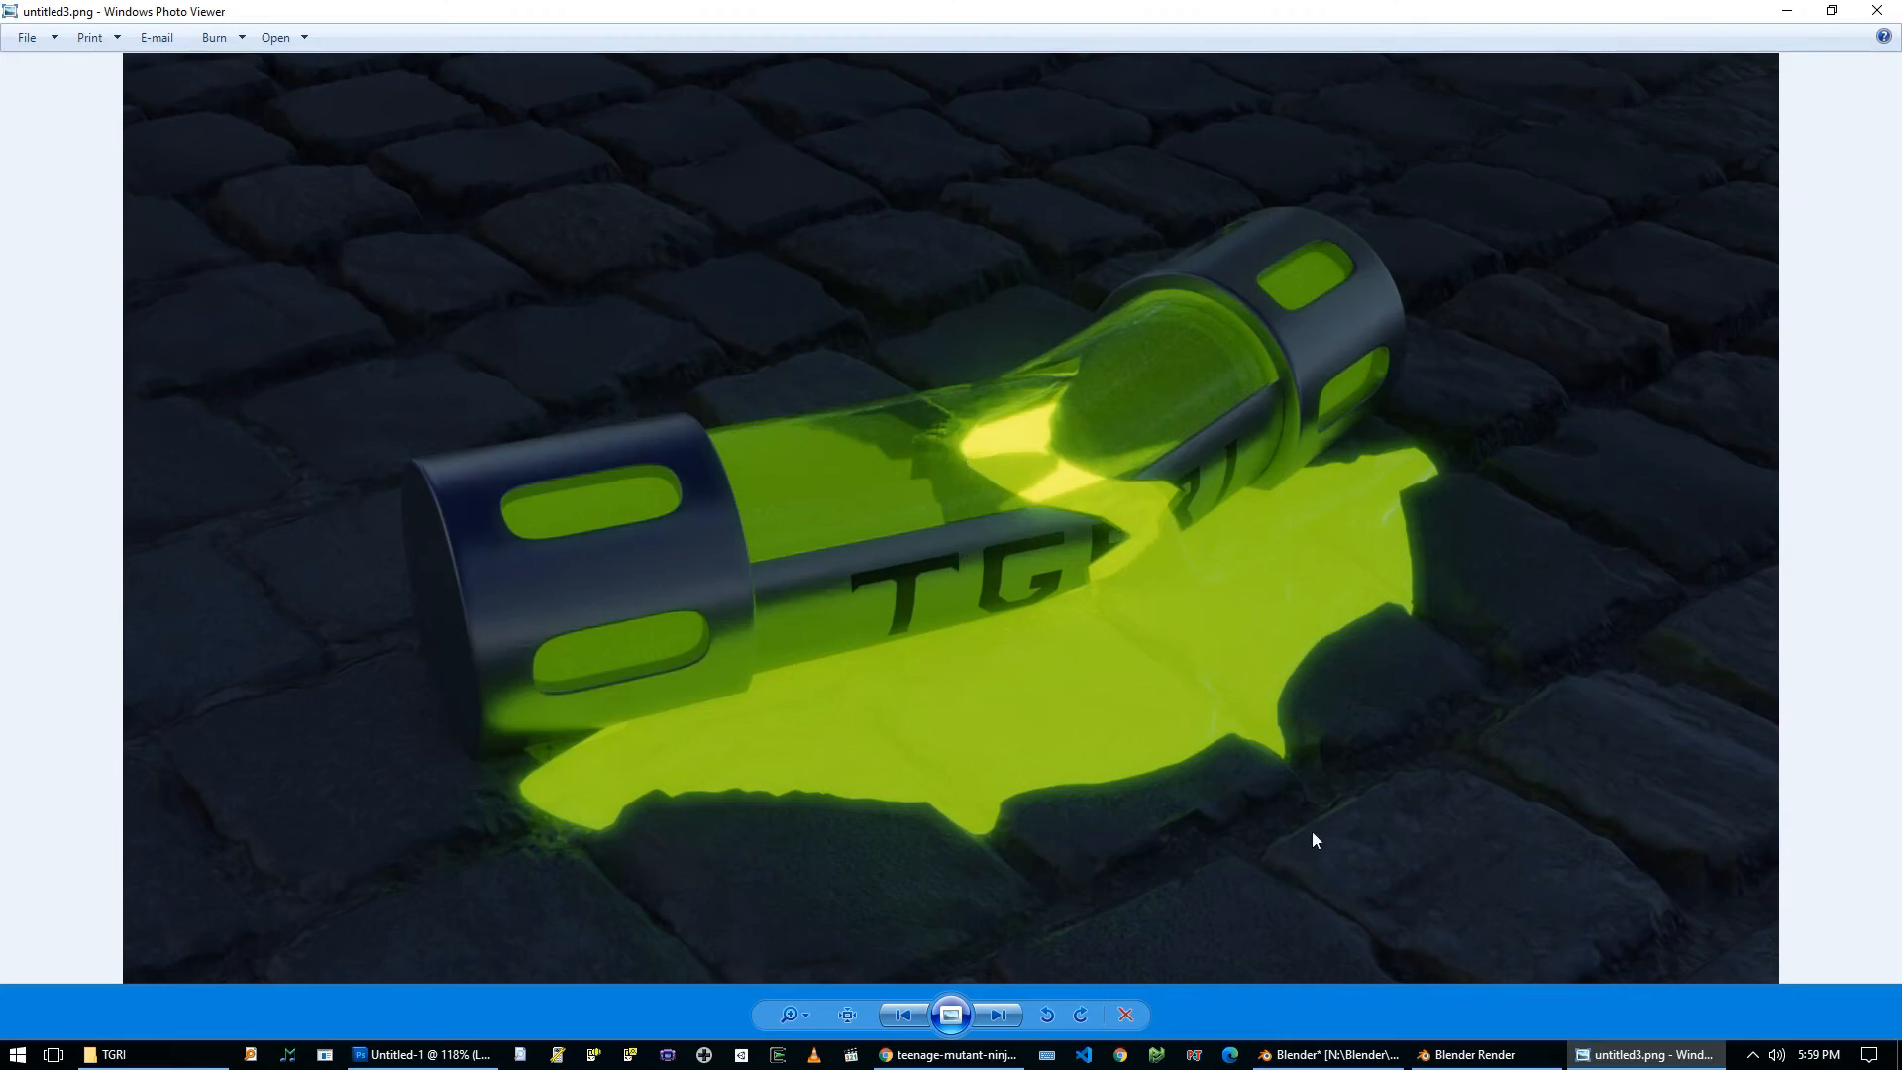
Switch to Chrome and review the Ninja Turtles poster and TGRI canister reference images.
click(949, 1055)
key(ctrl+shift+Tab)
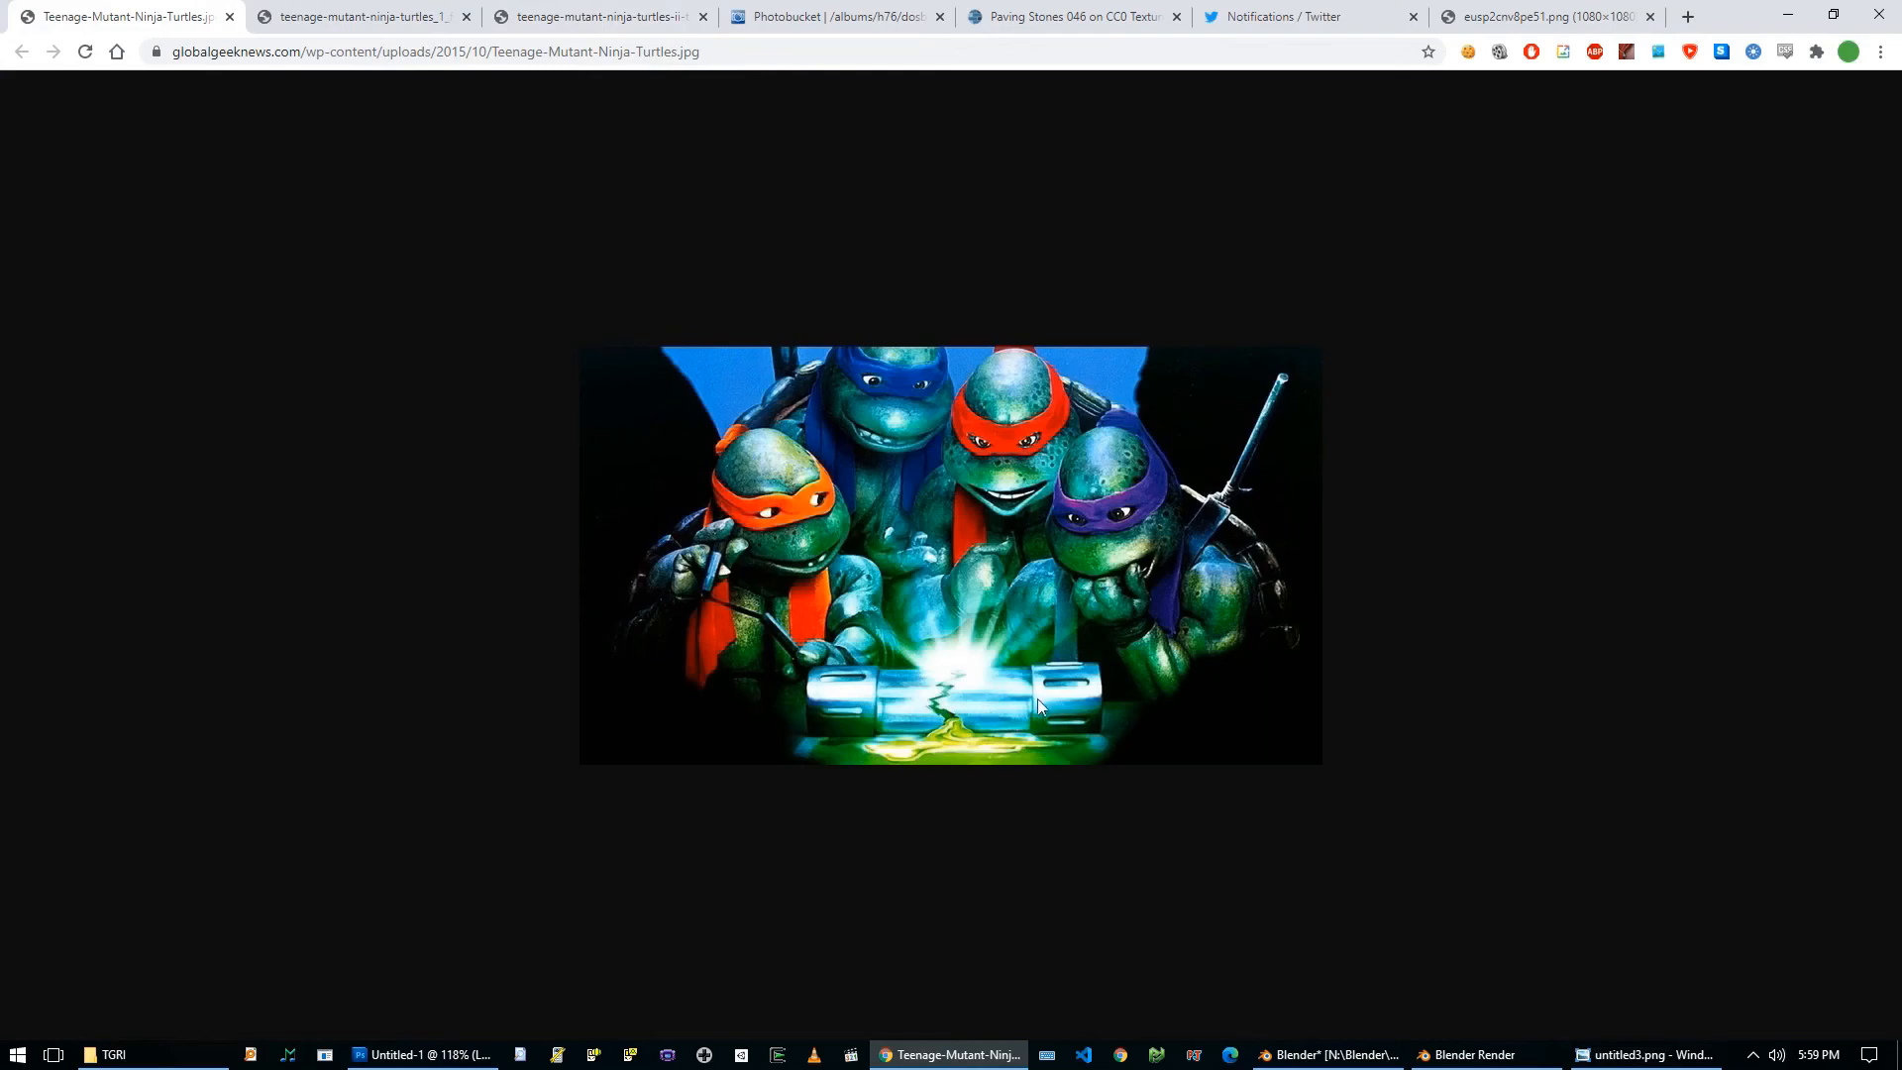
click(560, 16)
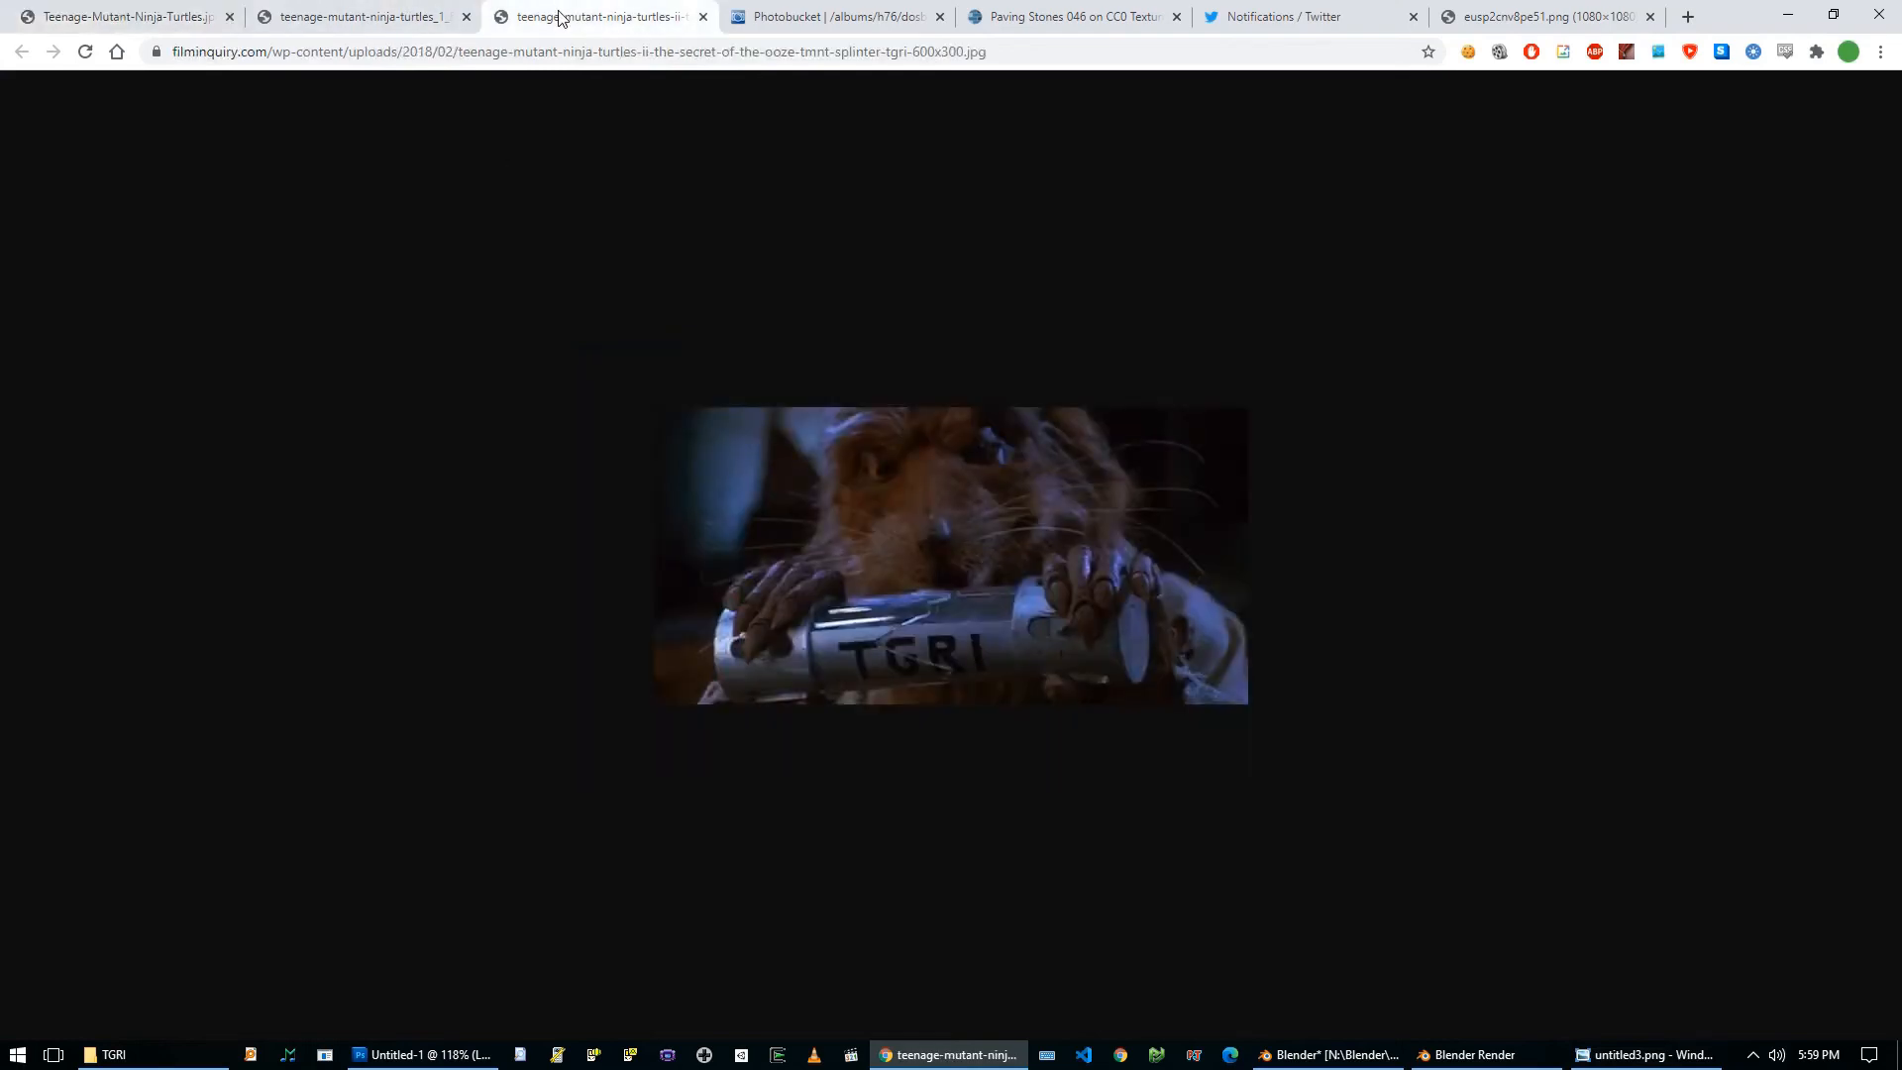
click(825, 10)
click(364, 16)
key(ctrl+shift+Tab)
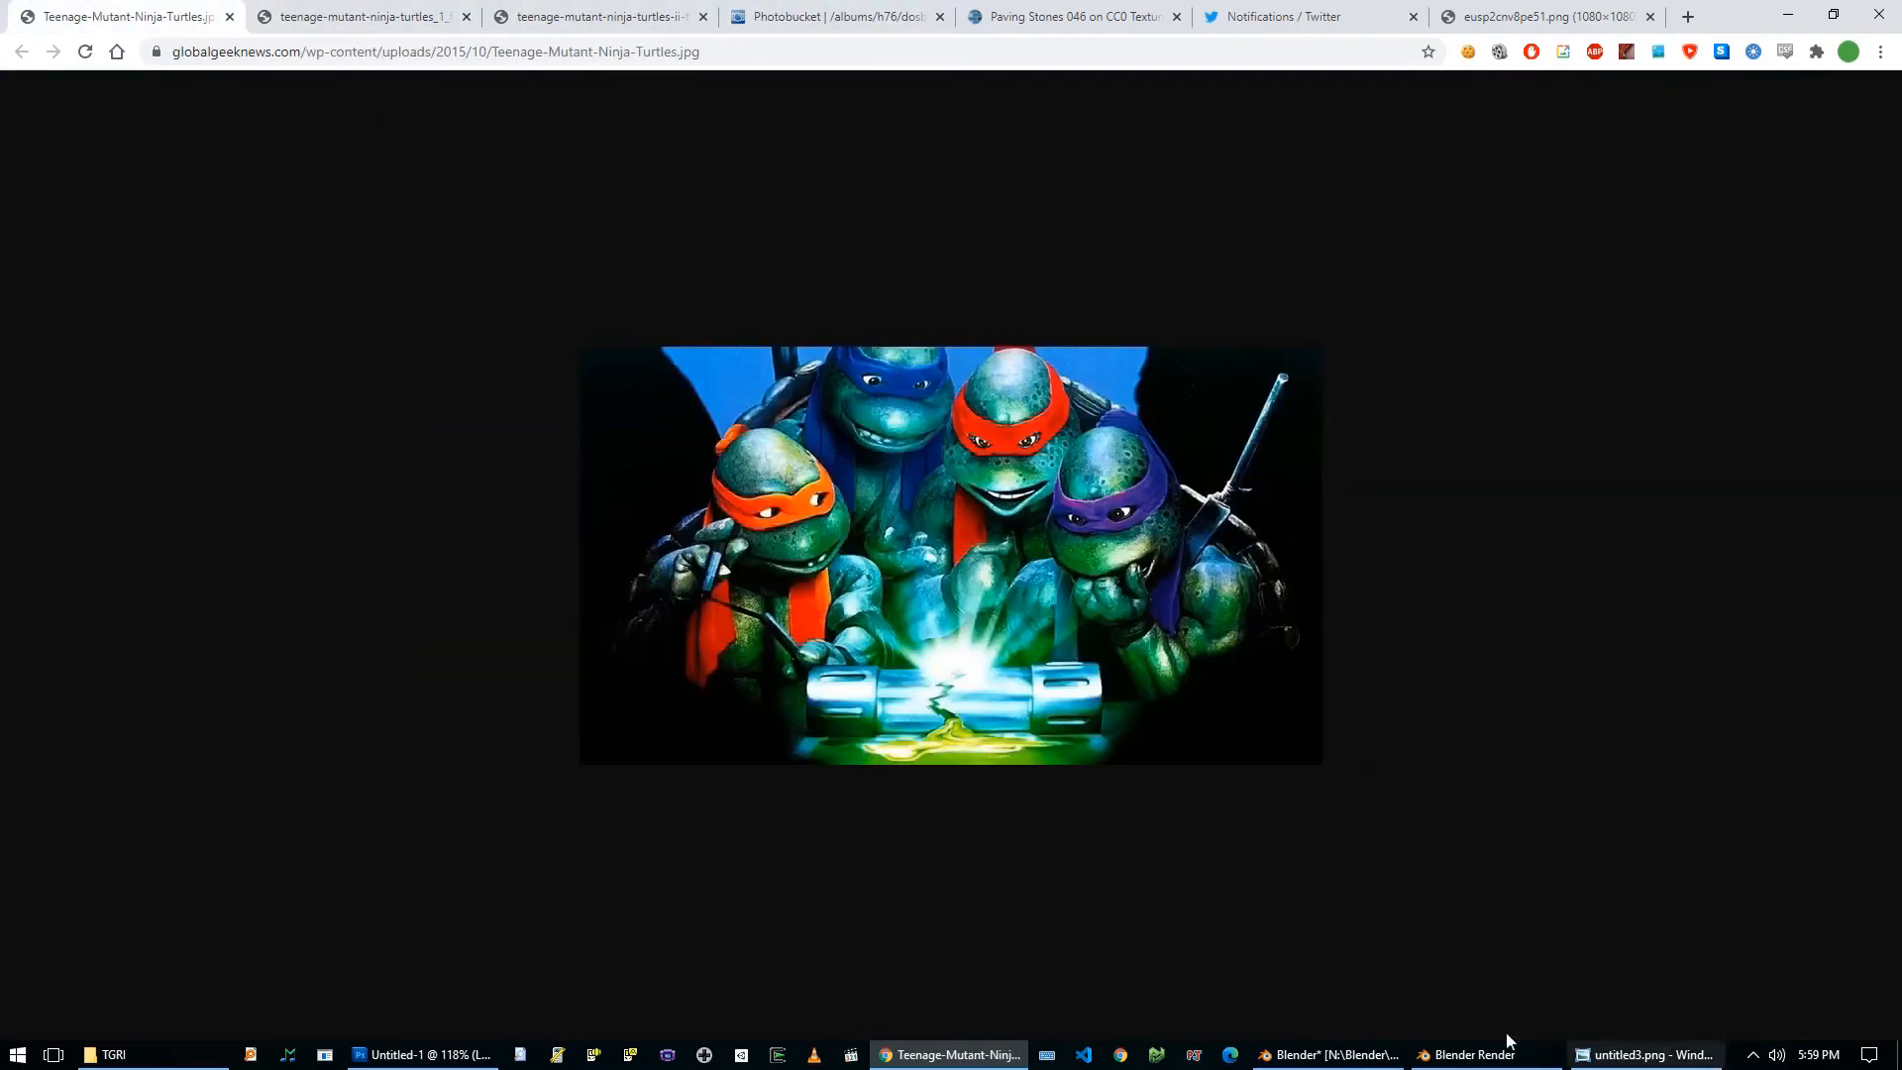
Compare the new render and untitled3.png once more, and return to the Ninja Turtles poster in Chrome.
click(1466, 1055)
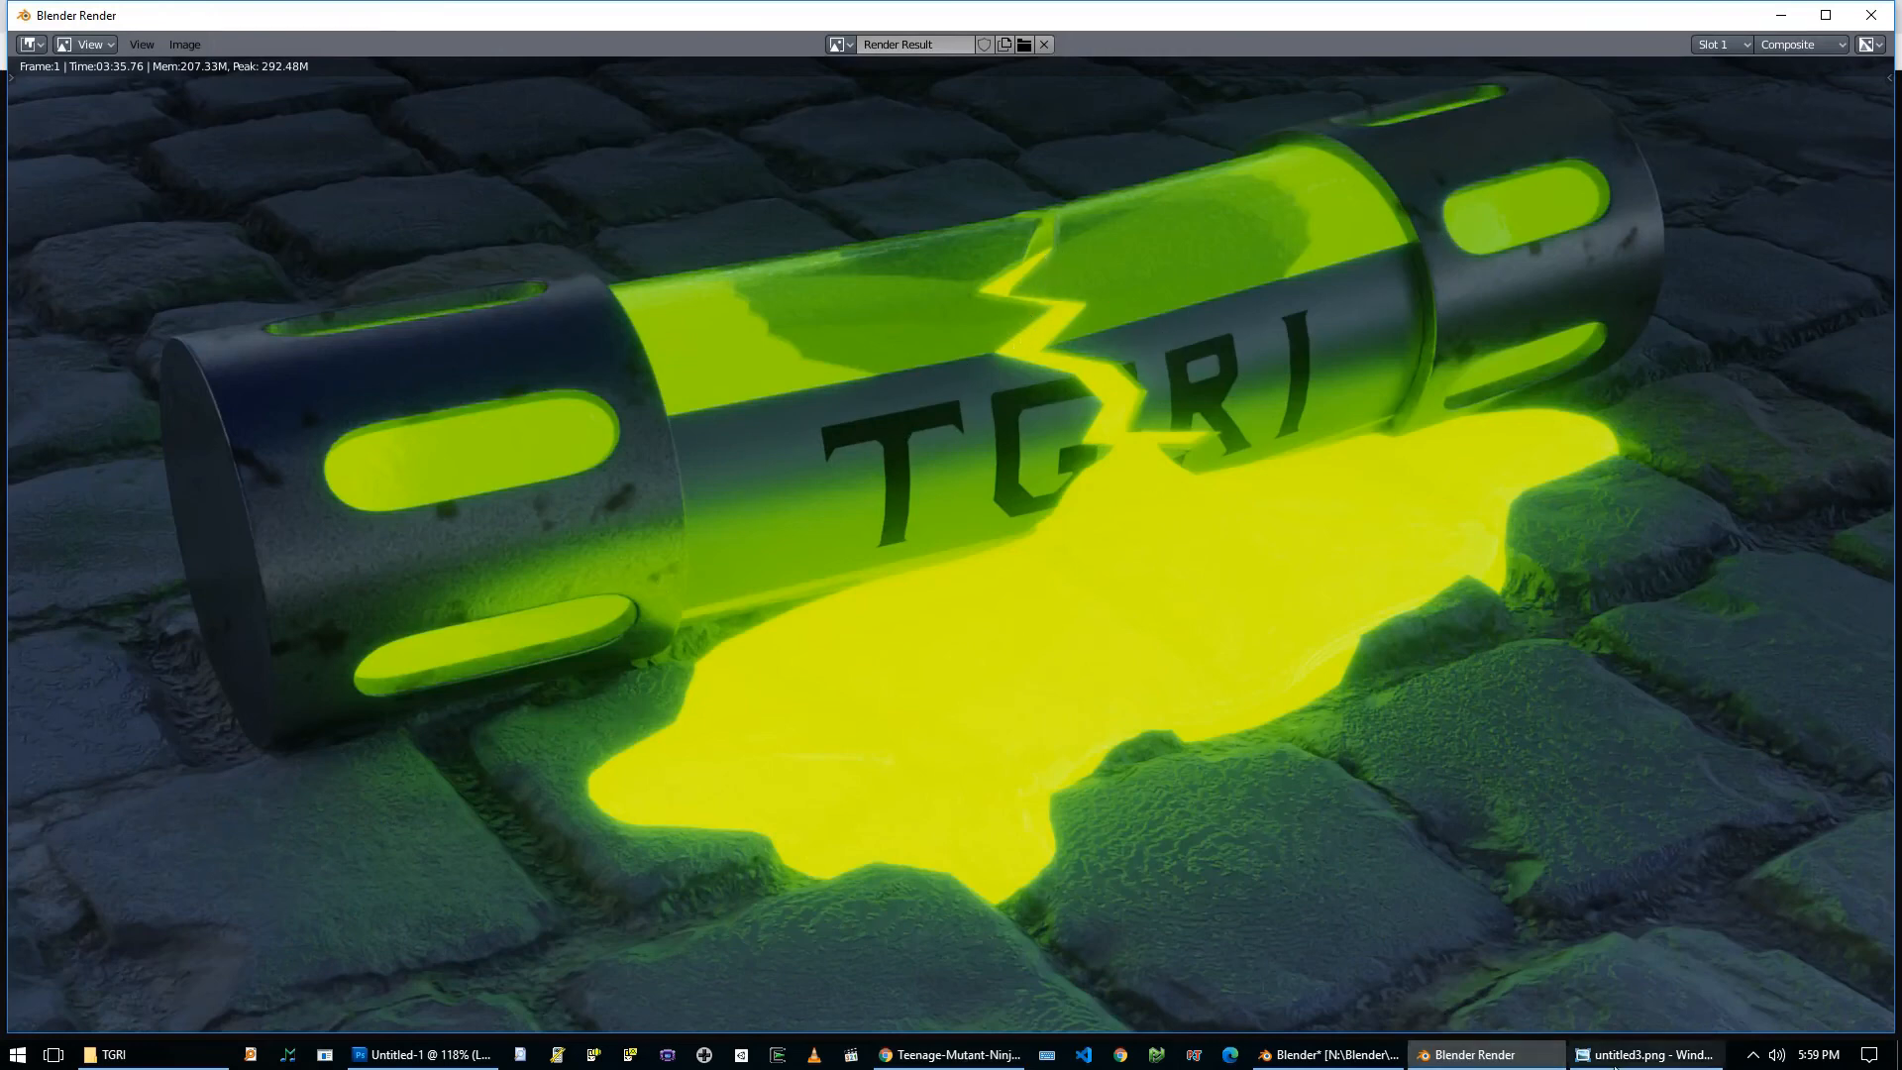
click(1644, 1055)
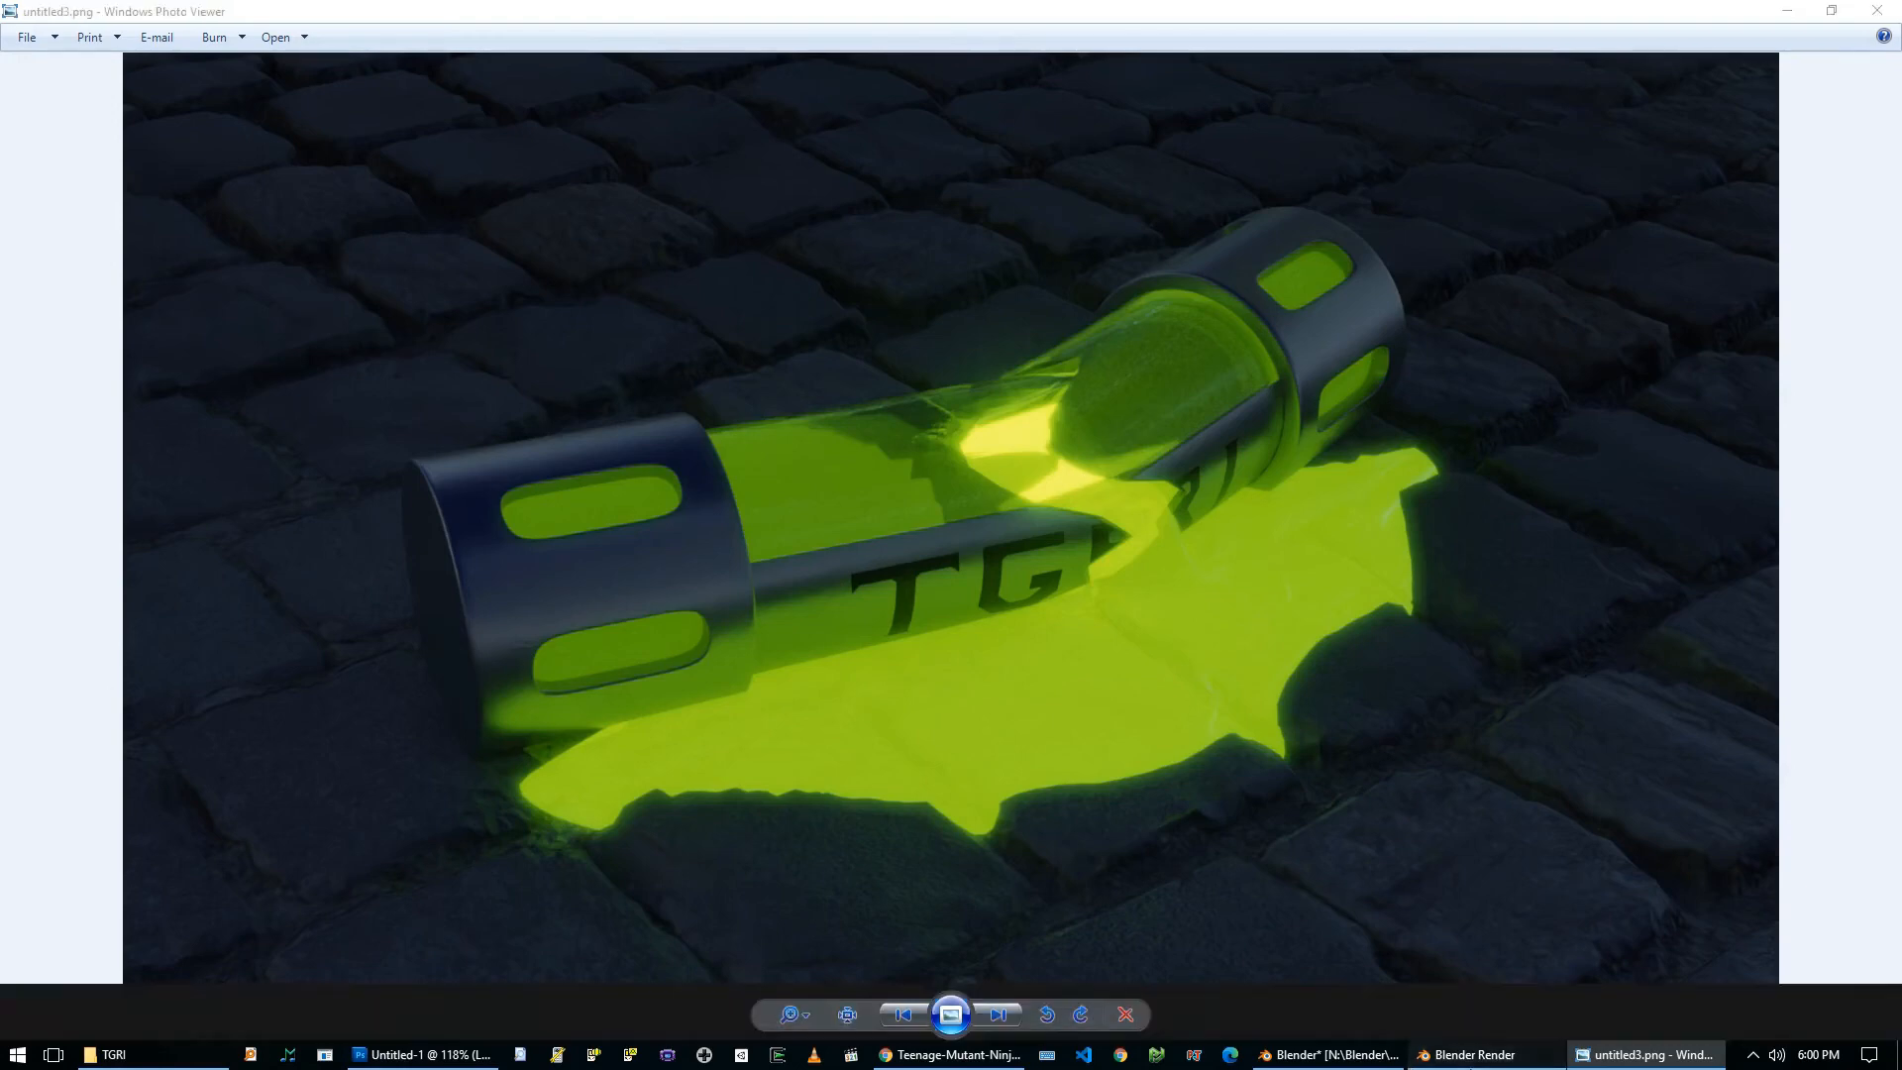
click(1470, 1054)
click(946, 1054)
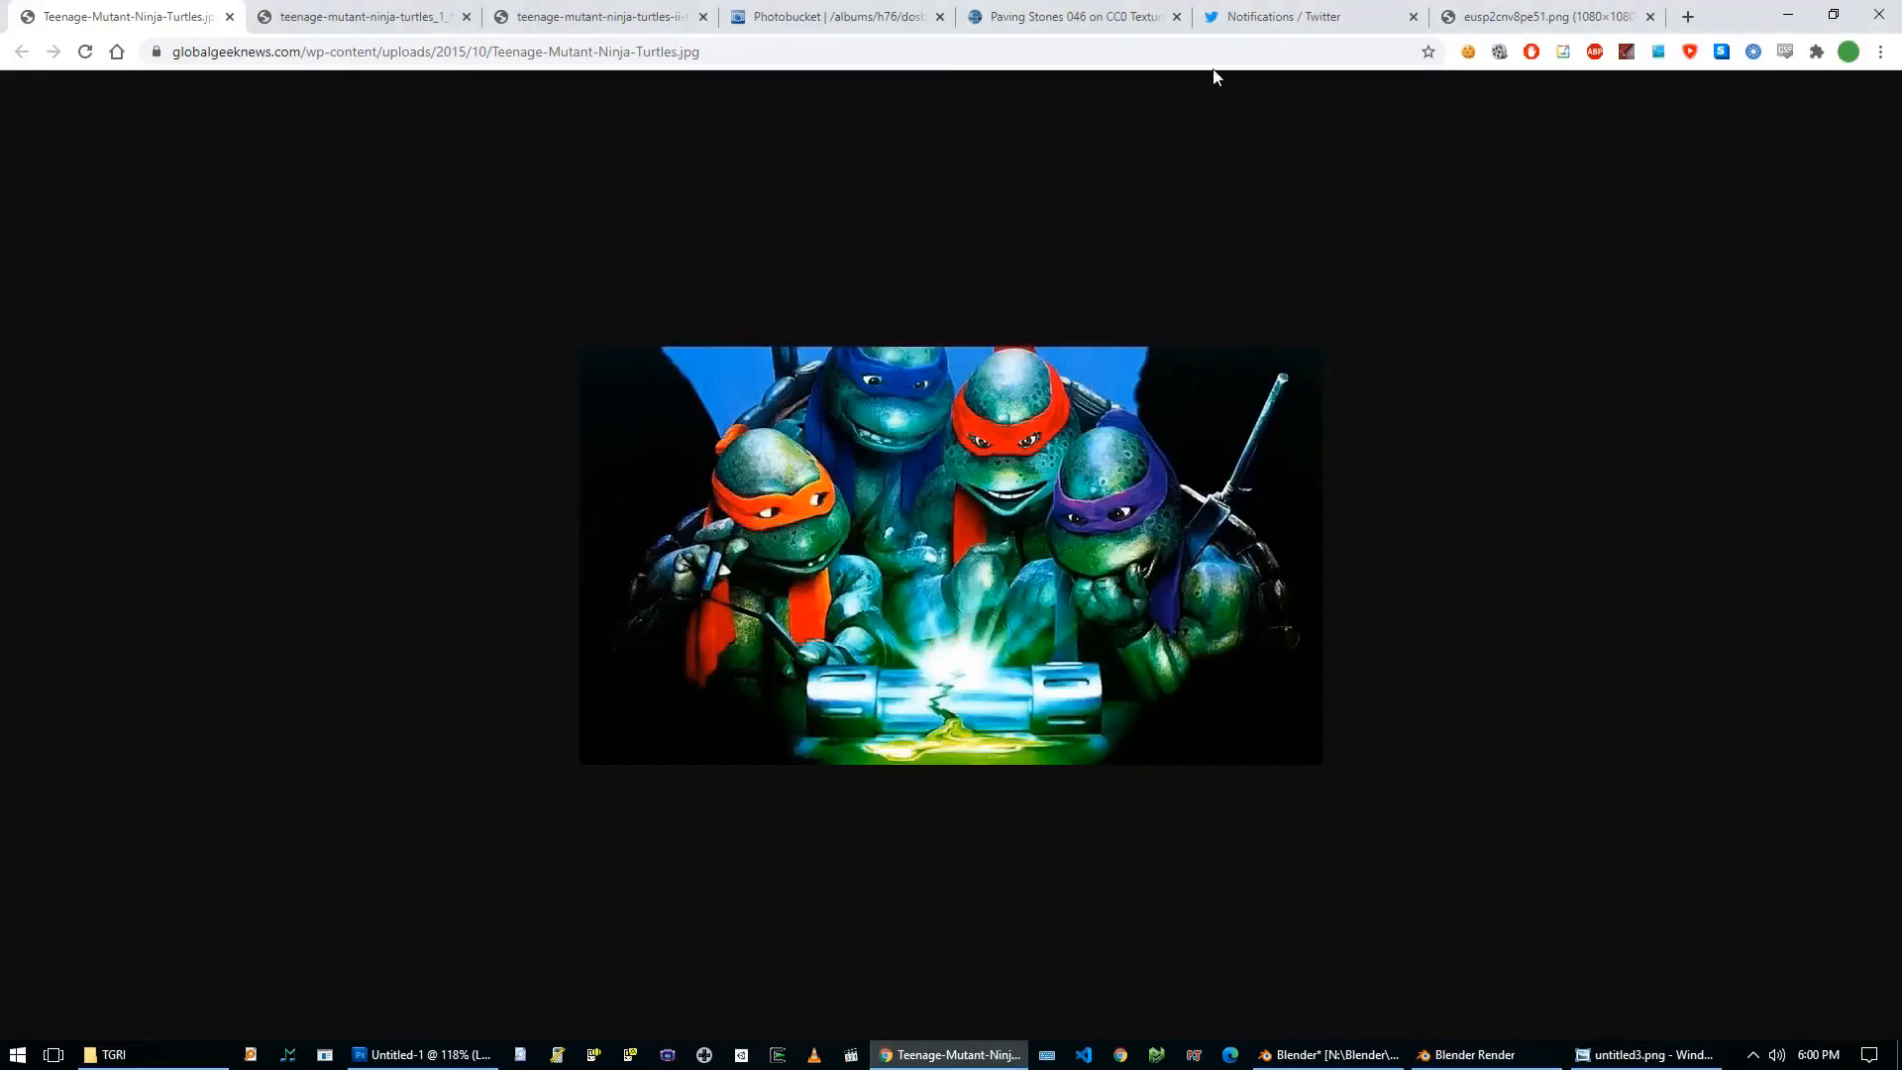
Look through the Twitter mentions, including the enlarged Blender icon-grid progress screenshot and the Blender 1.0 donut tweet.
click(1246, 16)
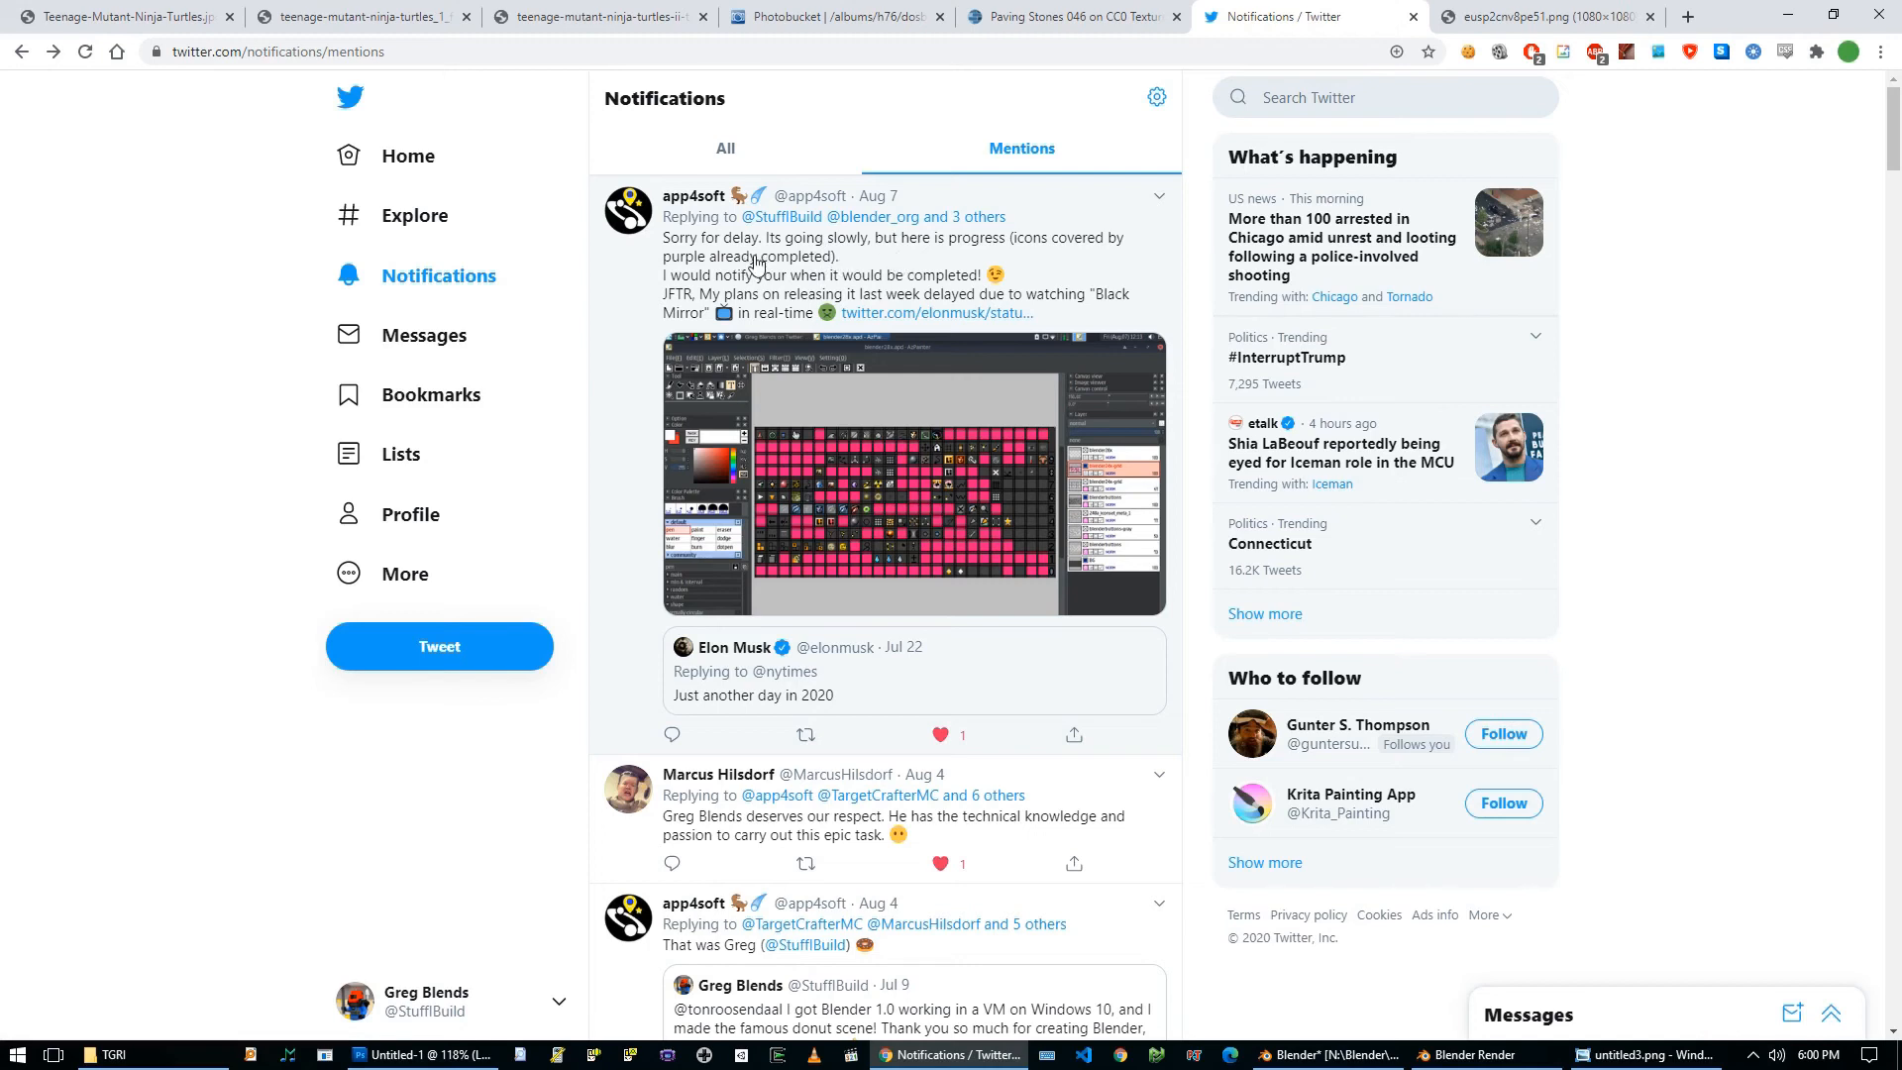
click(813, 519)
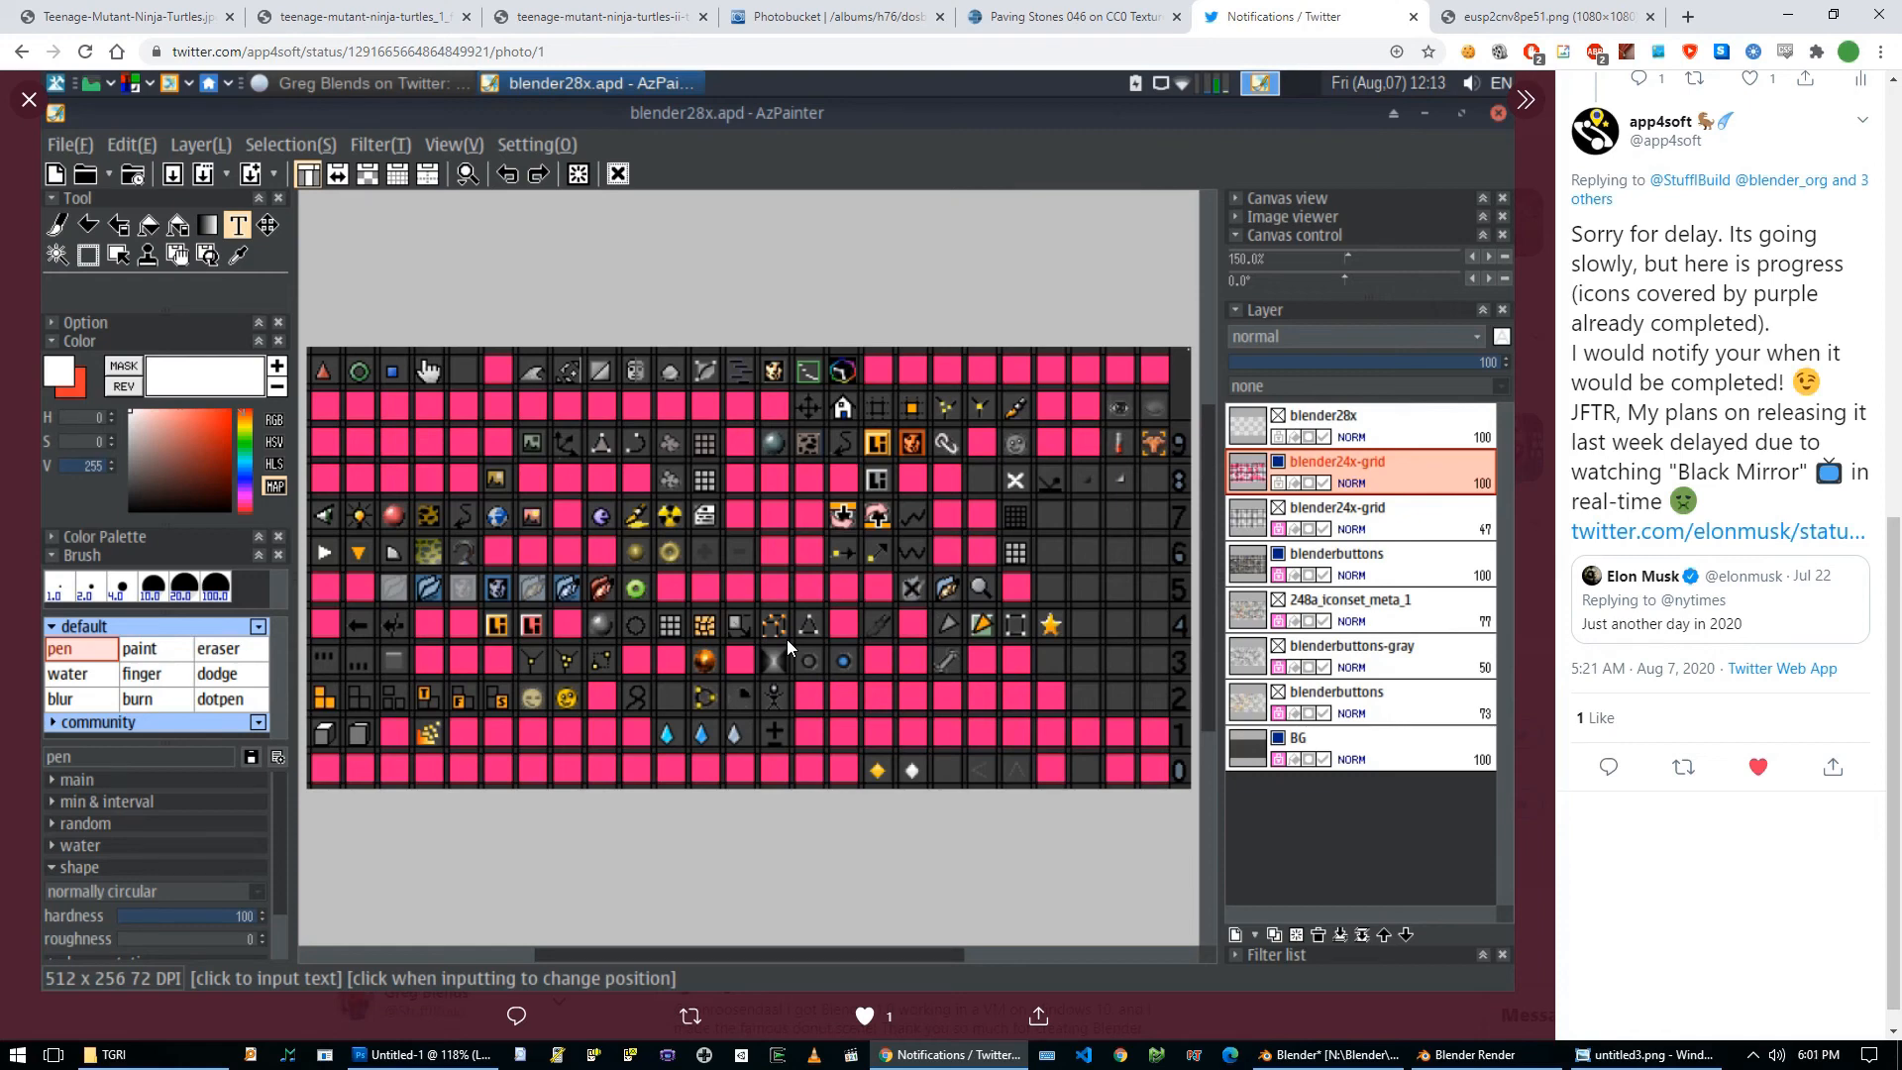
click(29, 99)
scroll(1122, 518, down, 6)
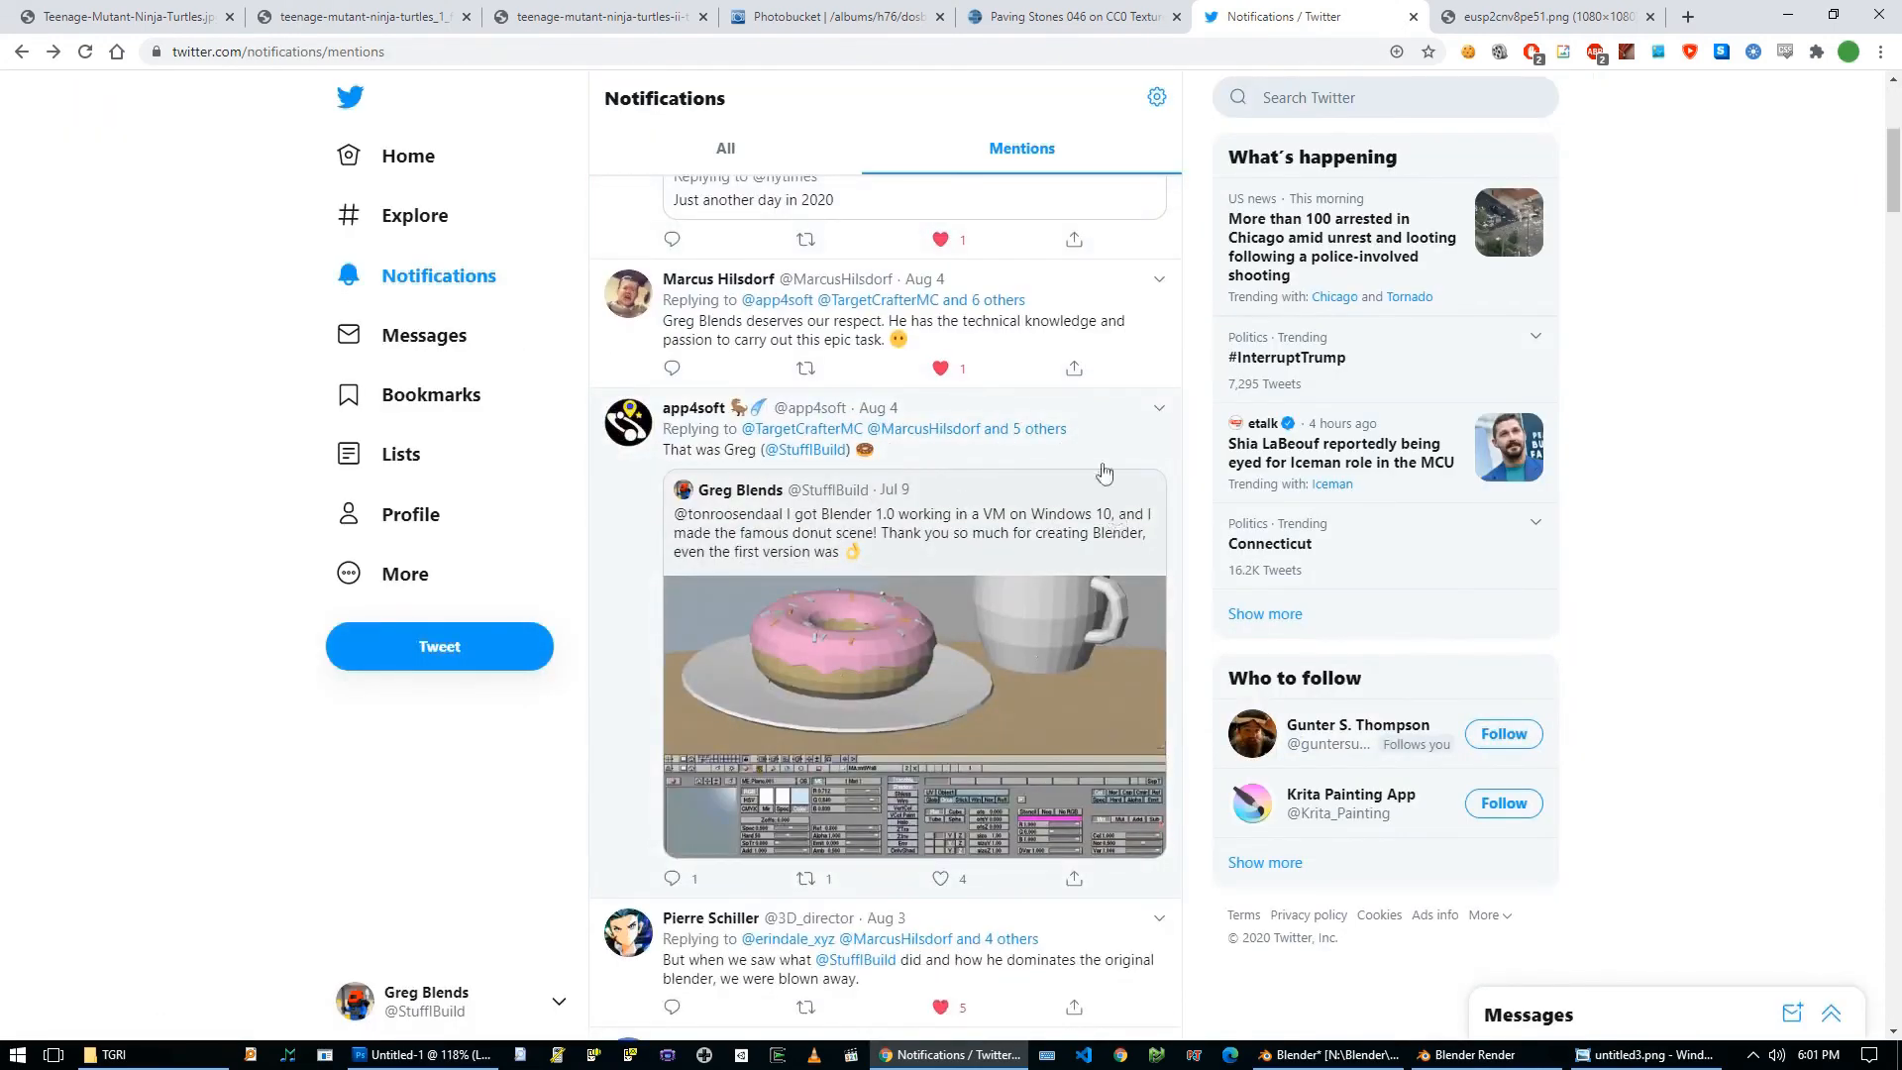
scroll(1115, 511, down, 2)
scroll(1080, 446, up, 3)
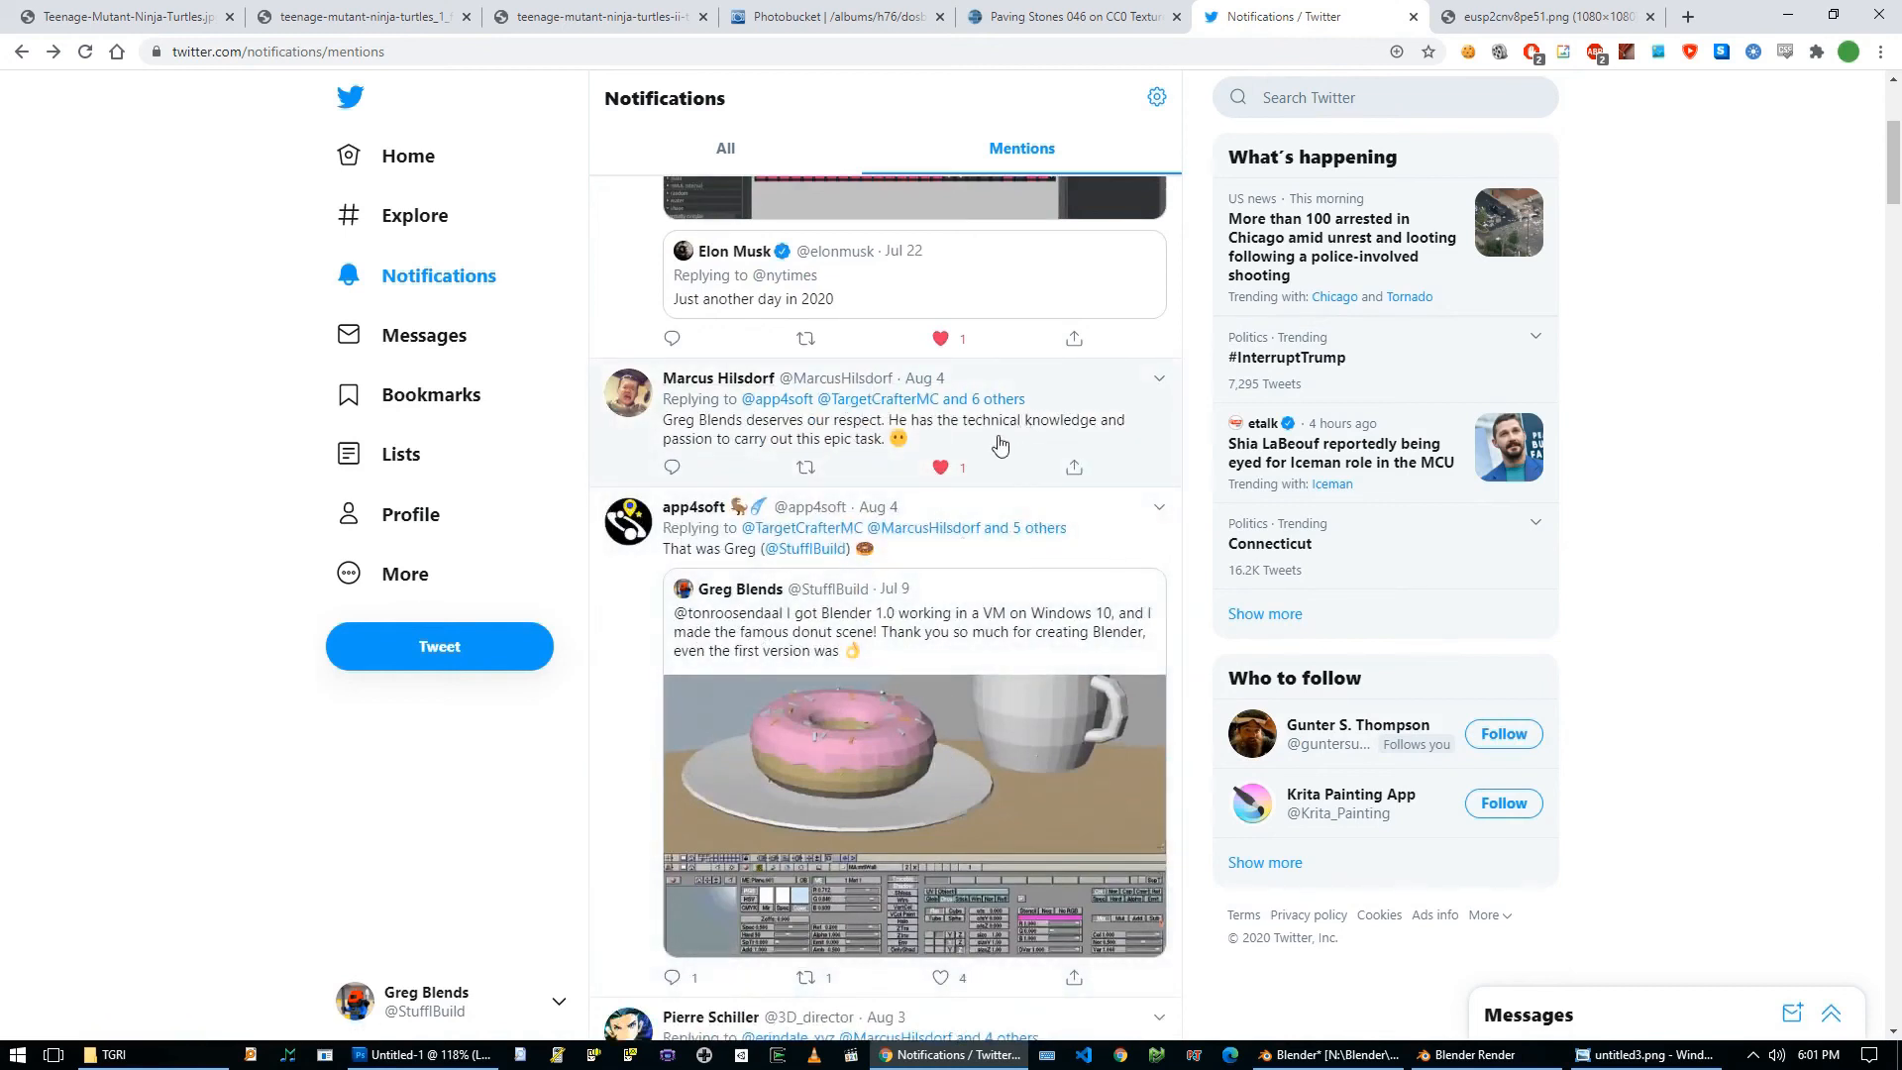
scroll(999, 444, down, 7)
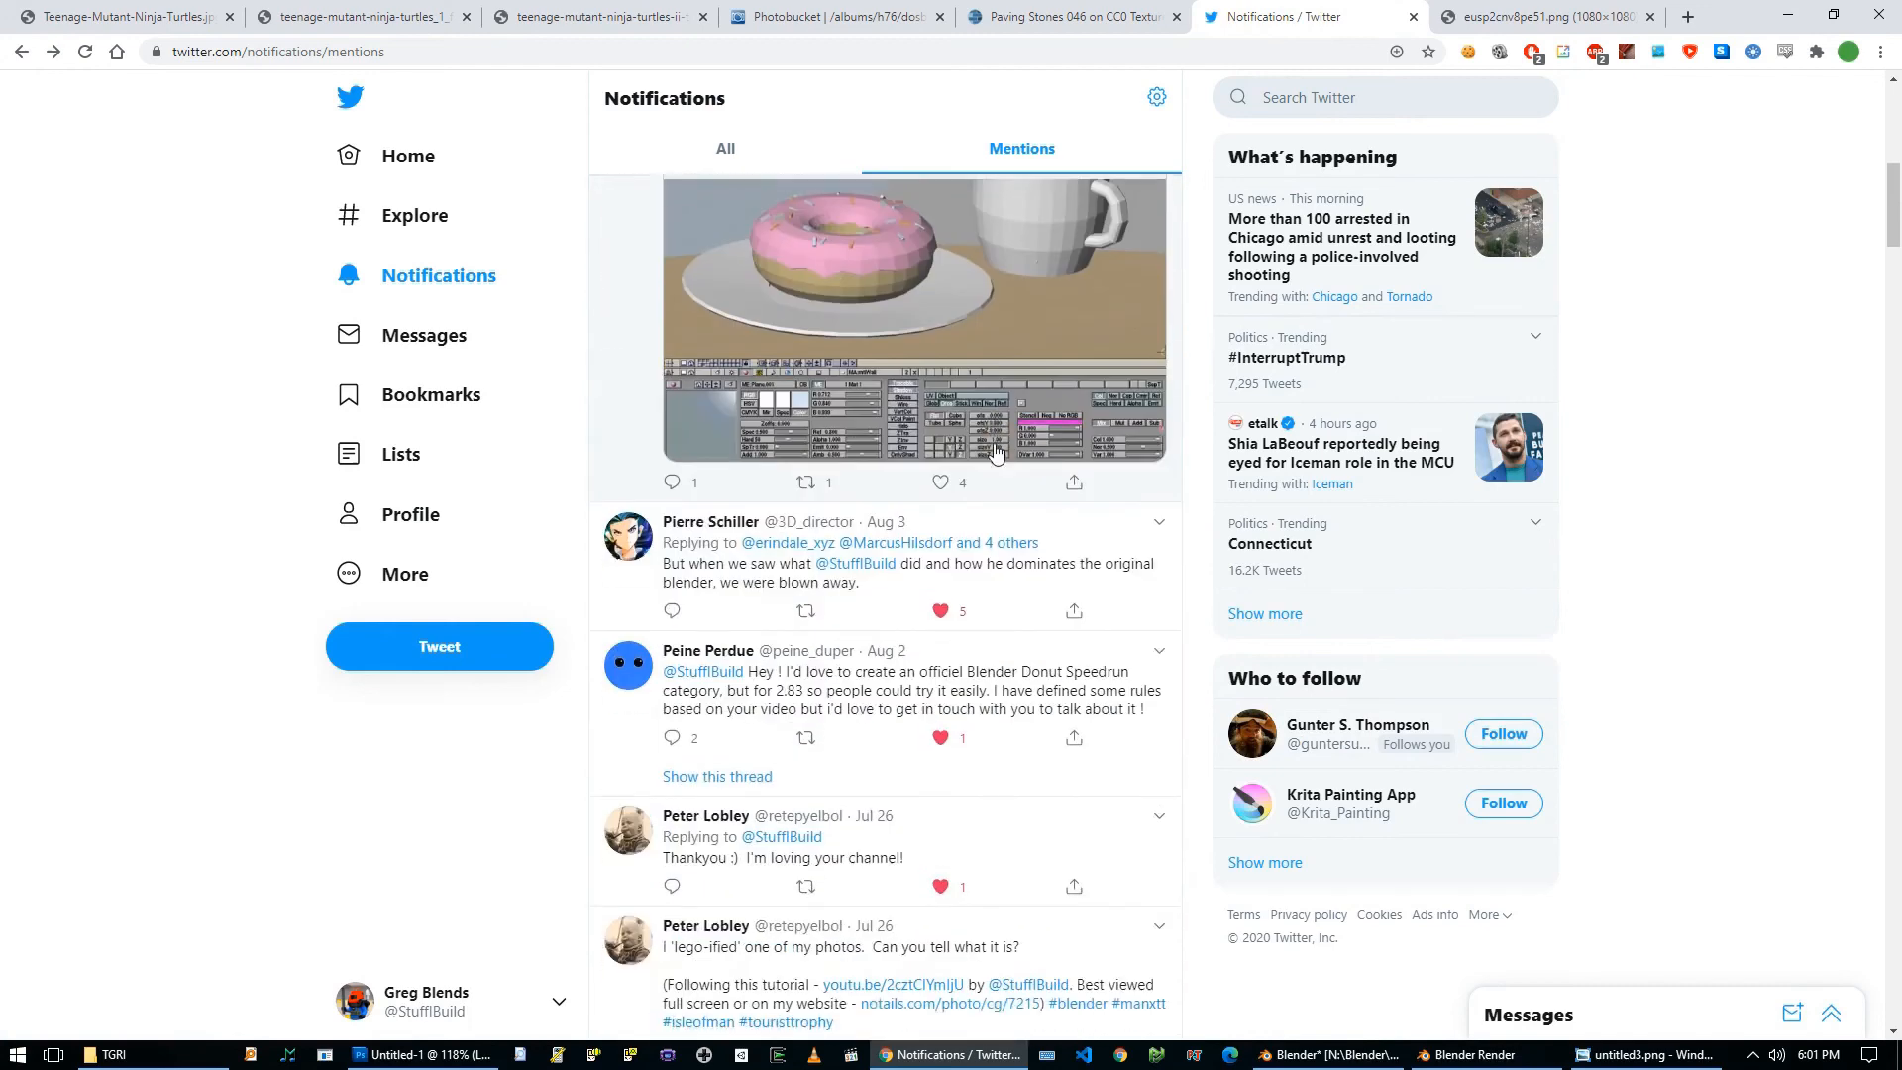
scroll(999, 446, down, 3)
scroll(1006, 446, up, 12)
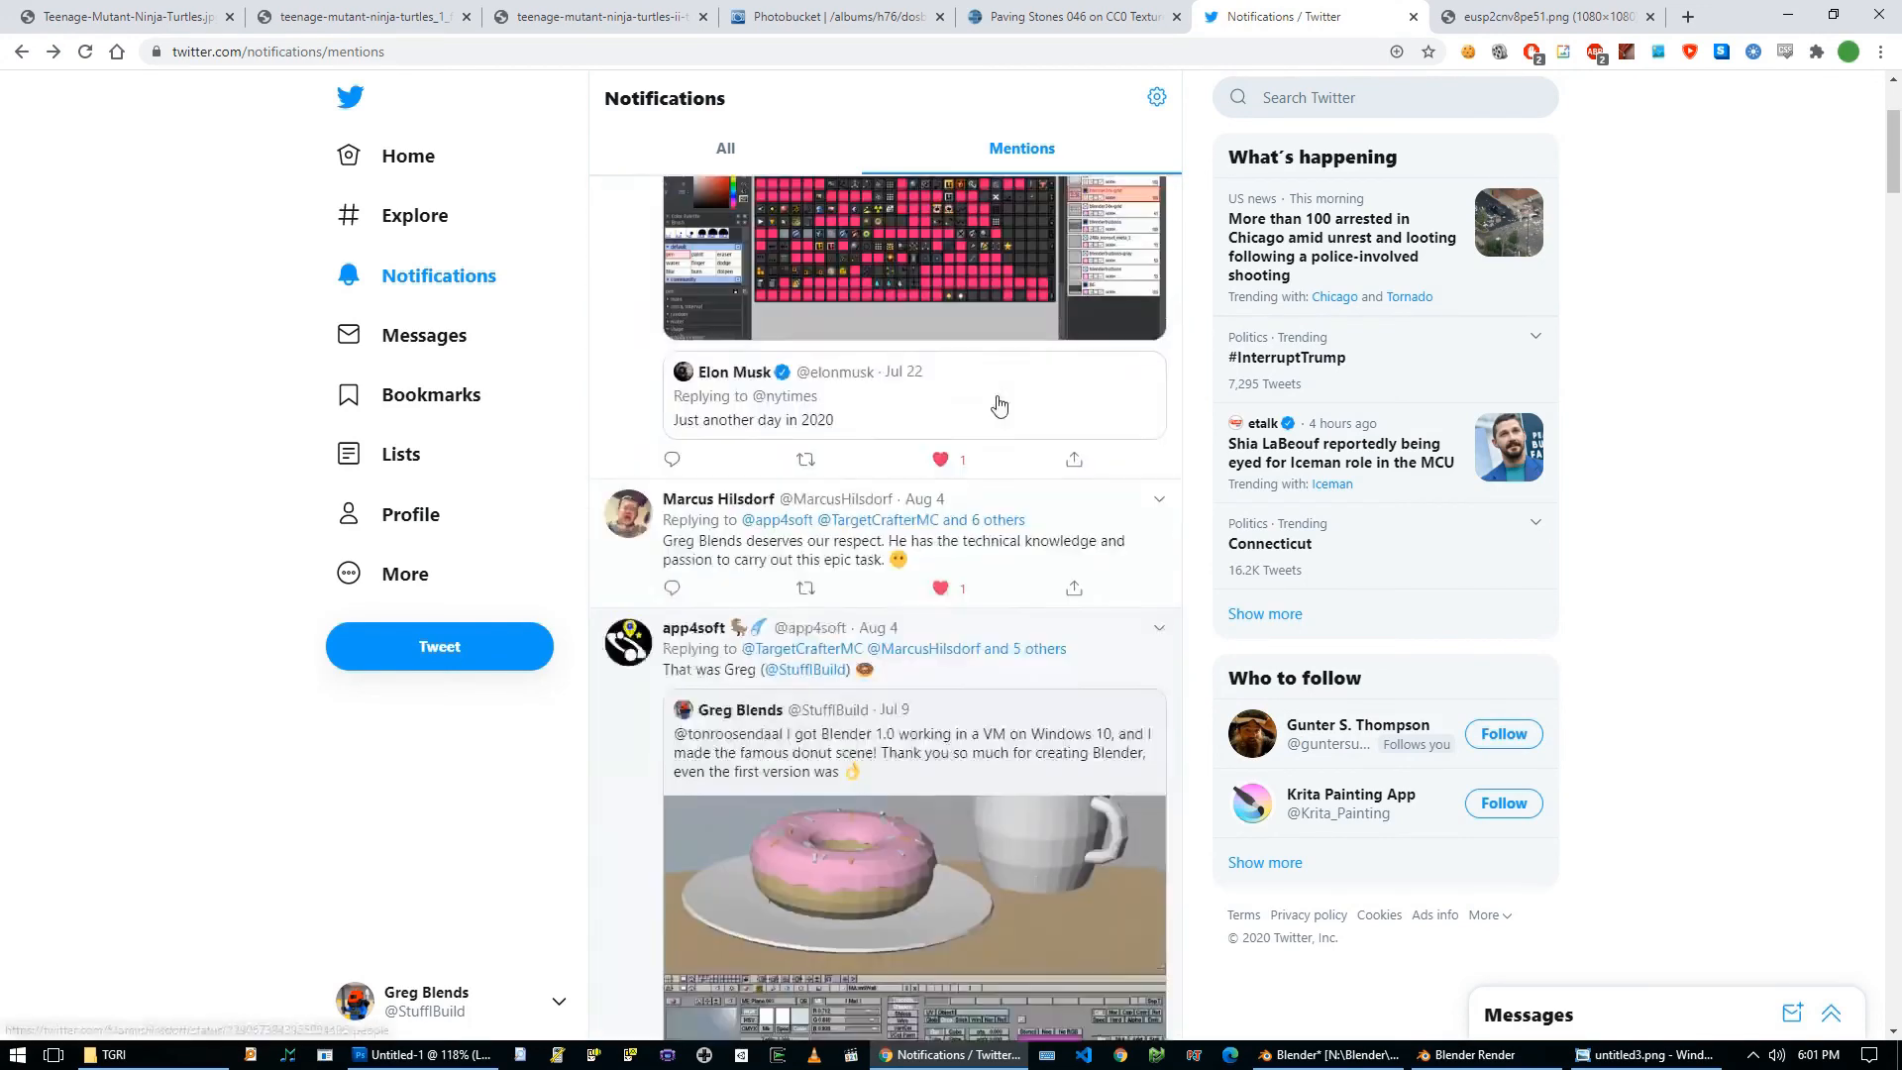
View the gumball machine image eusp2cnv8pe51.png alongside the Antique Gumball Tutorial Part 1 video on YouTube.
click(1522, 10)
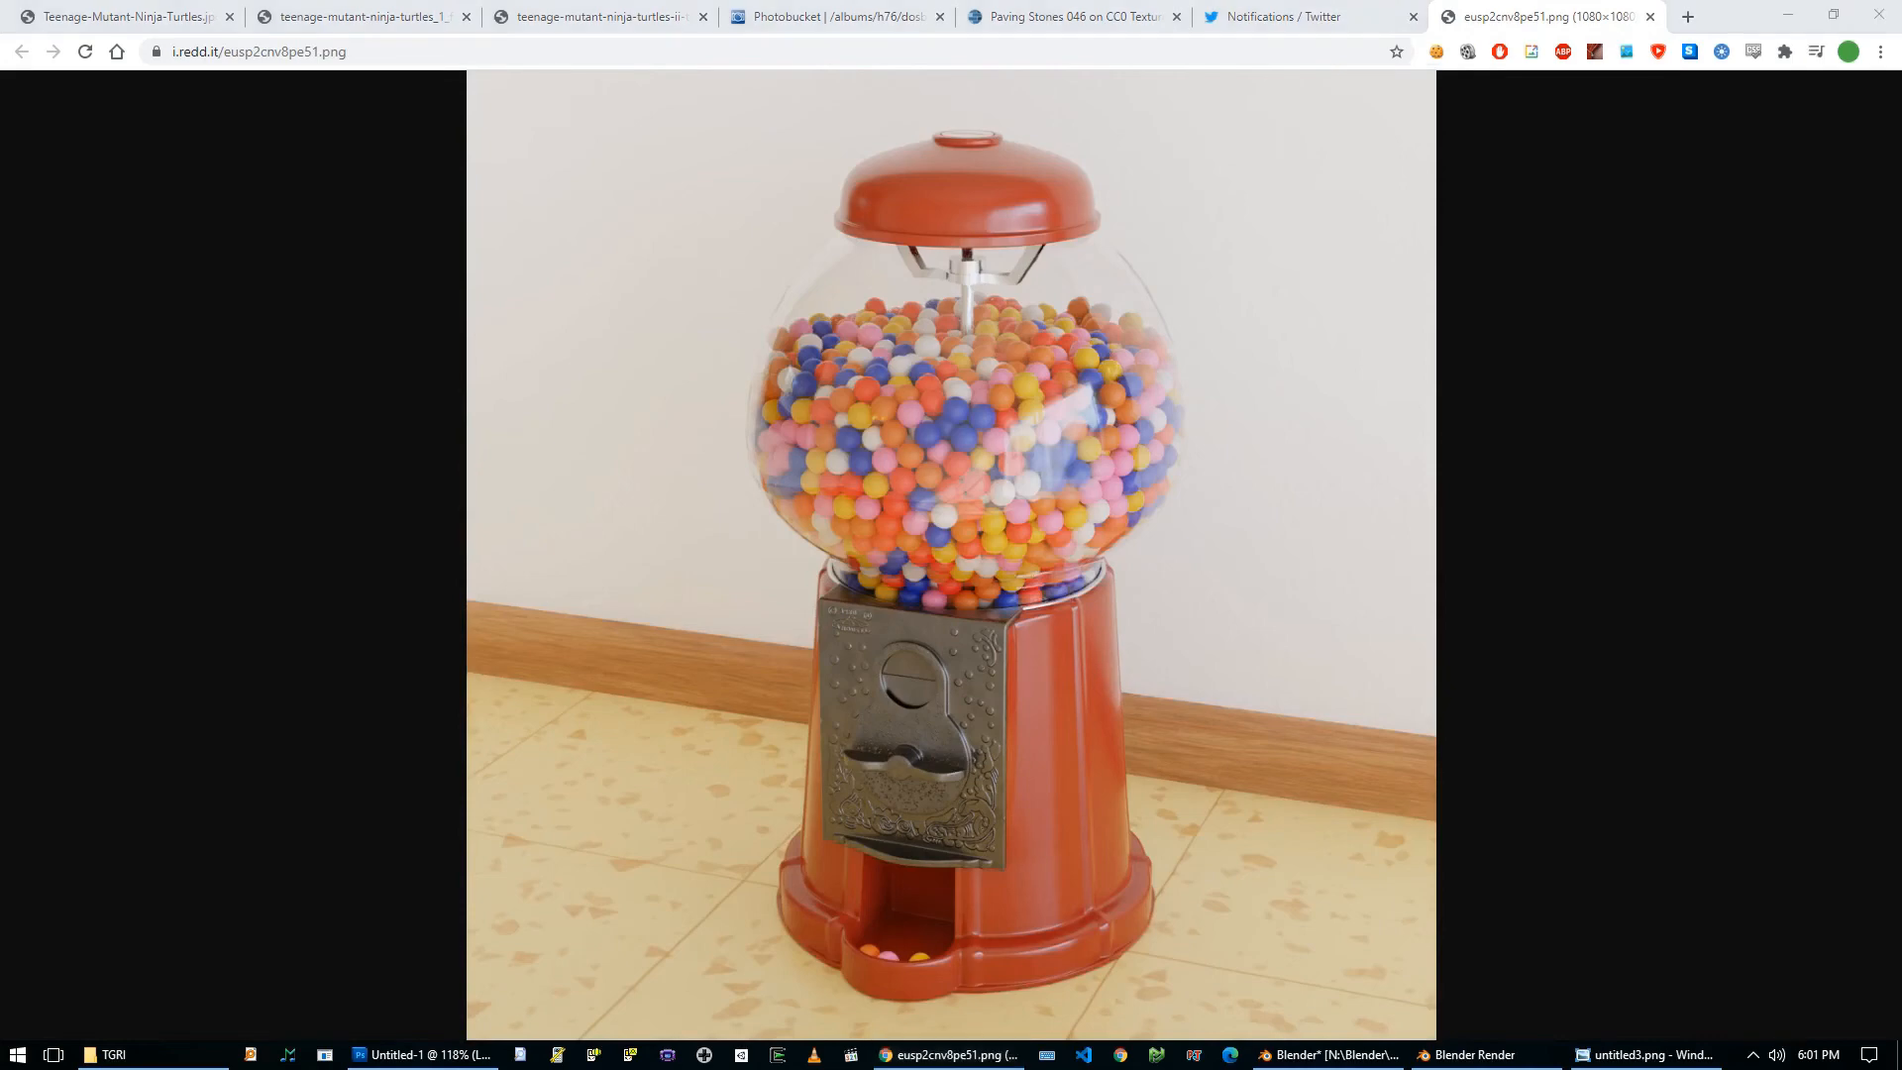
drag(1248, 10, 1489, 15)
click(1232, 767)
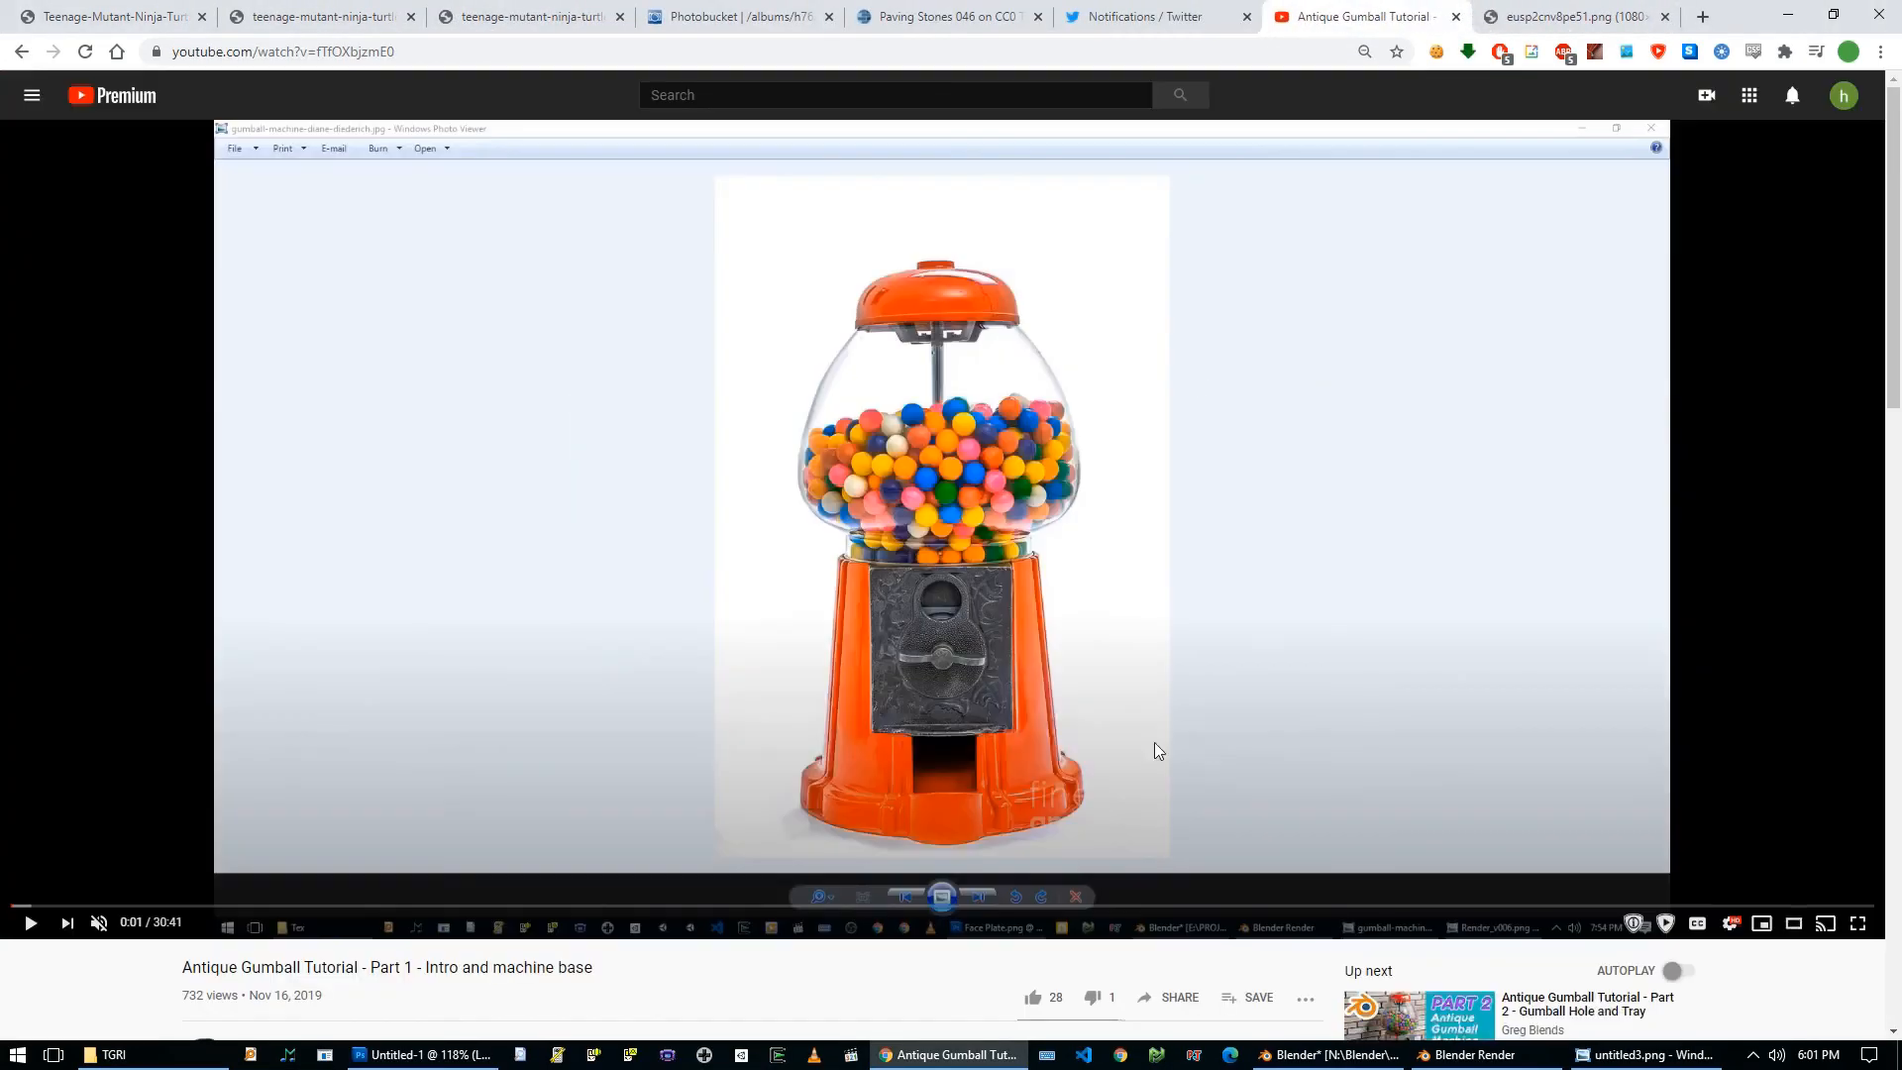
scroll(1014, 705, down, 4)
scroll(1015, 711, up, 4)
click(1572, 18)
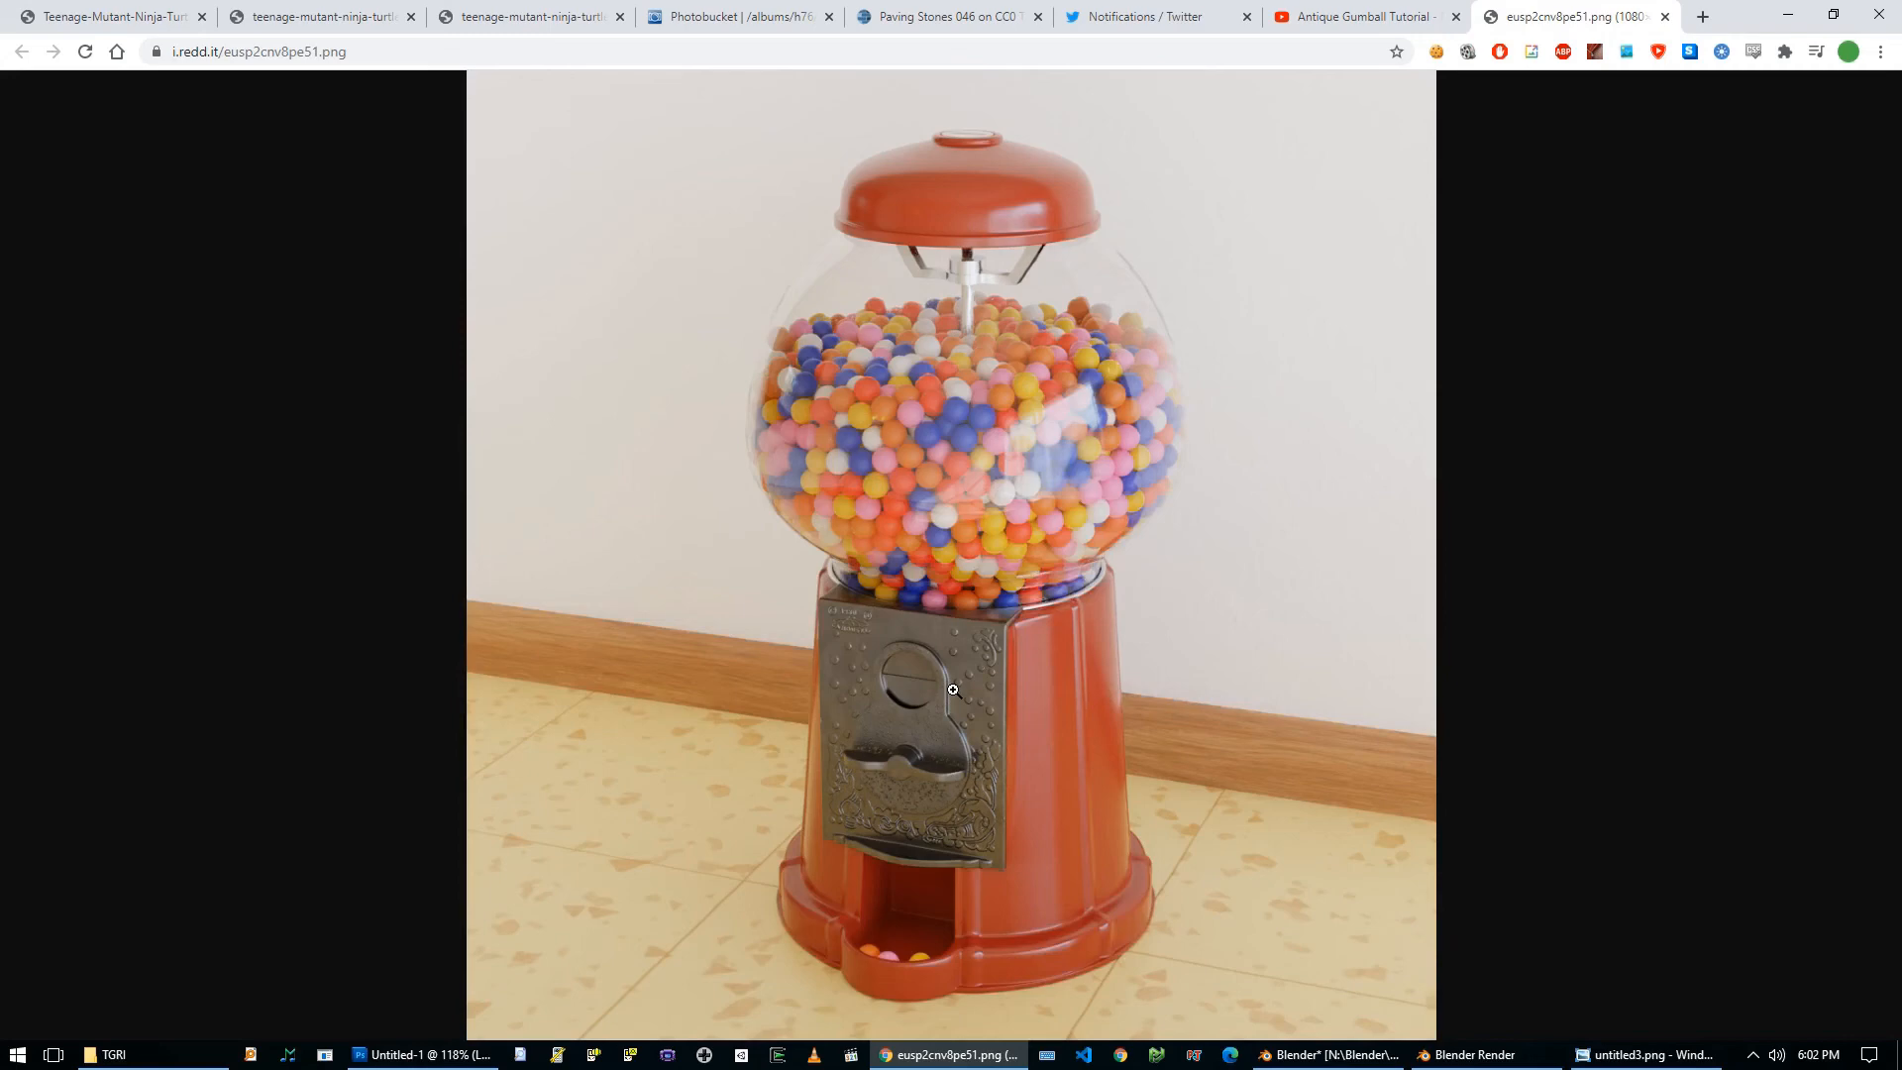
Check the Twitter mentions further and return to the gumball machine image.
click(1114, 8)
scroll(901, 603, down, 5)
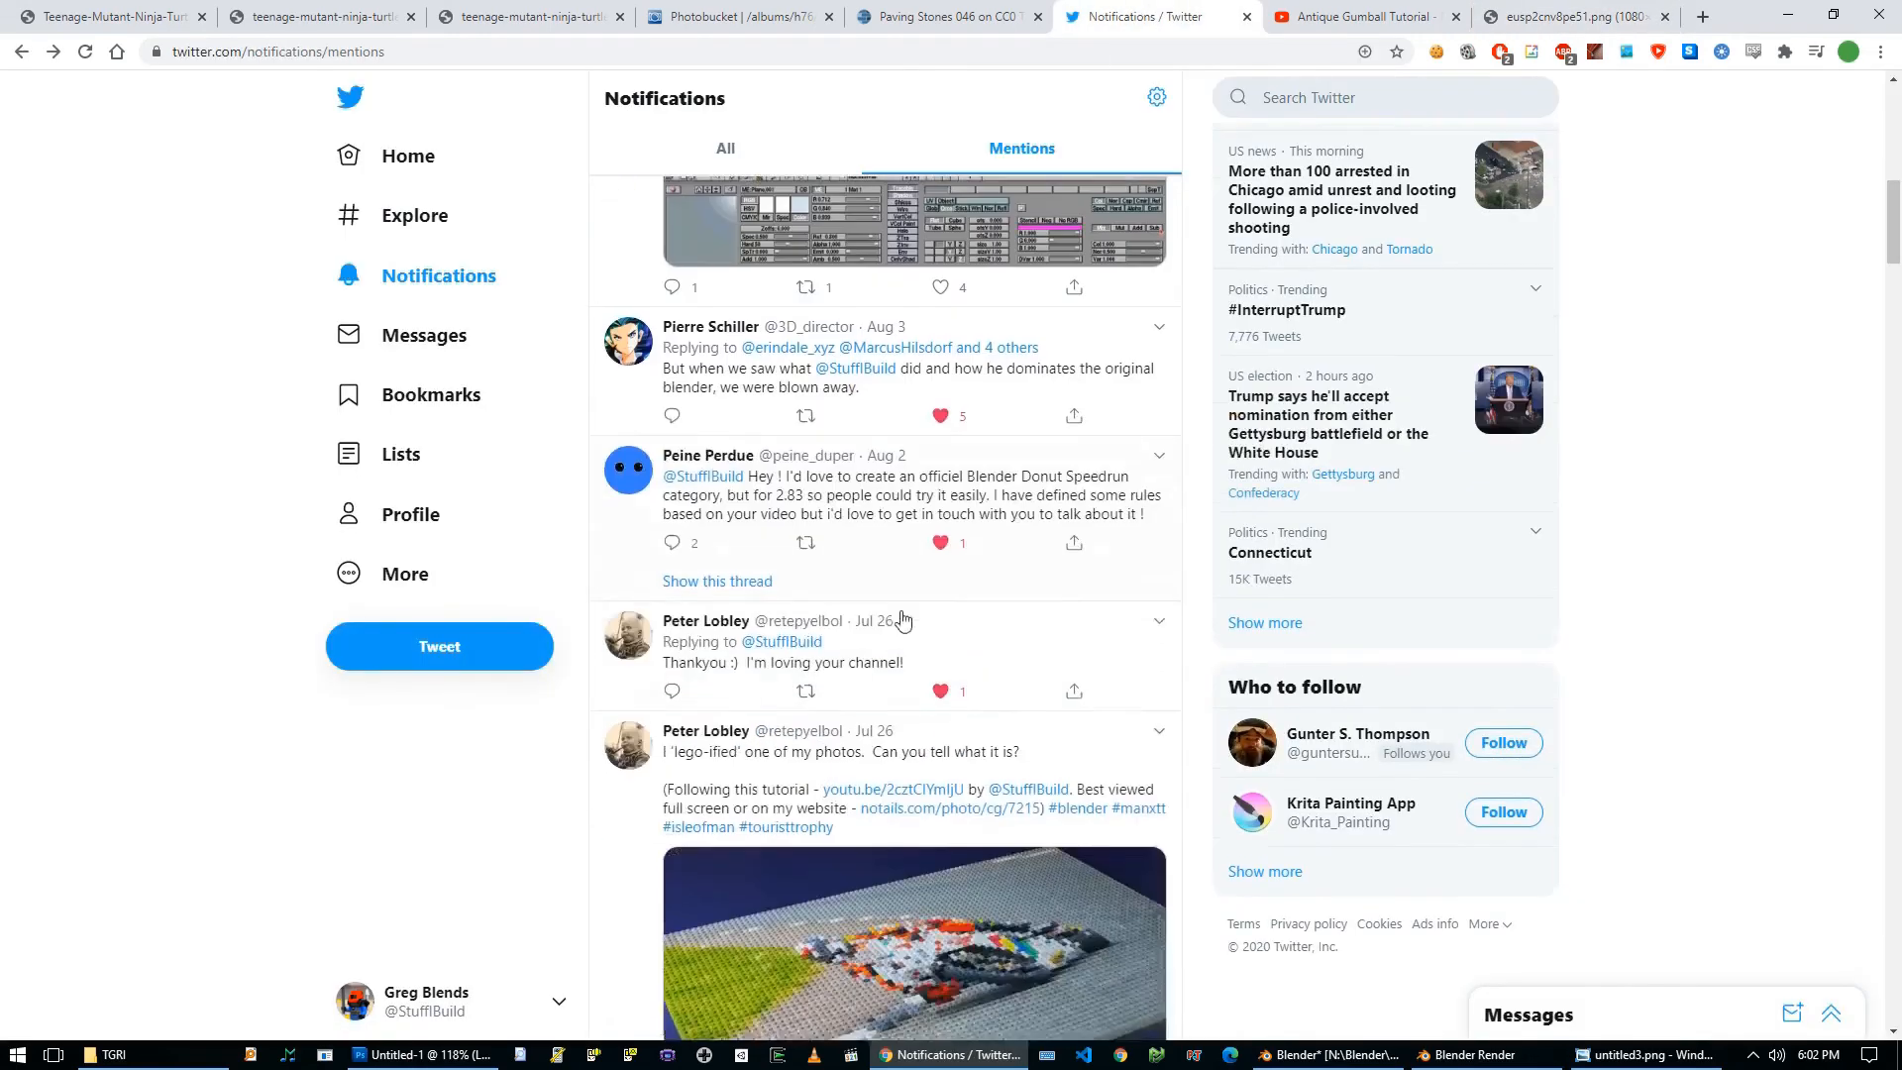
click(1597, 8)
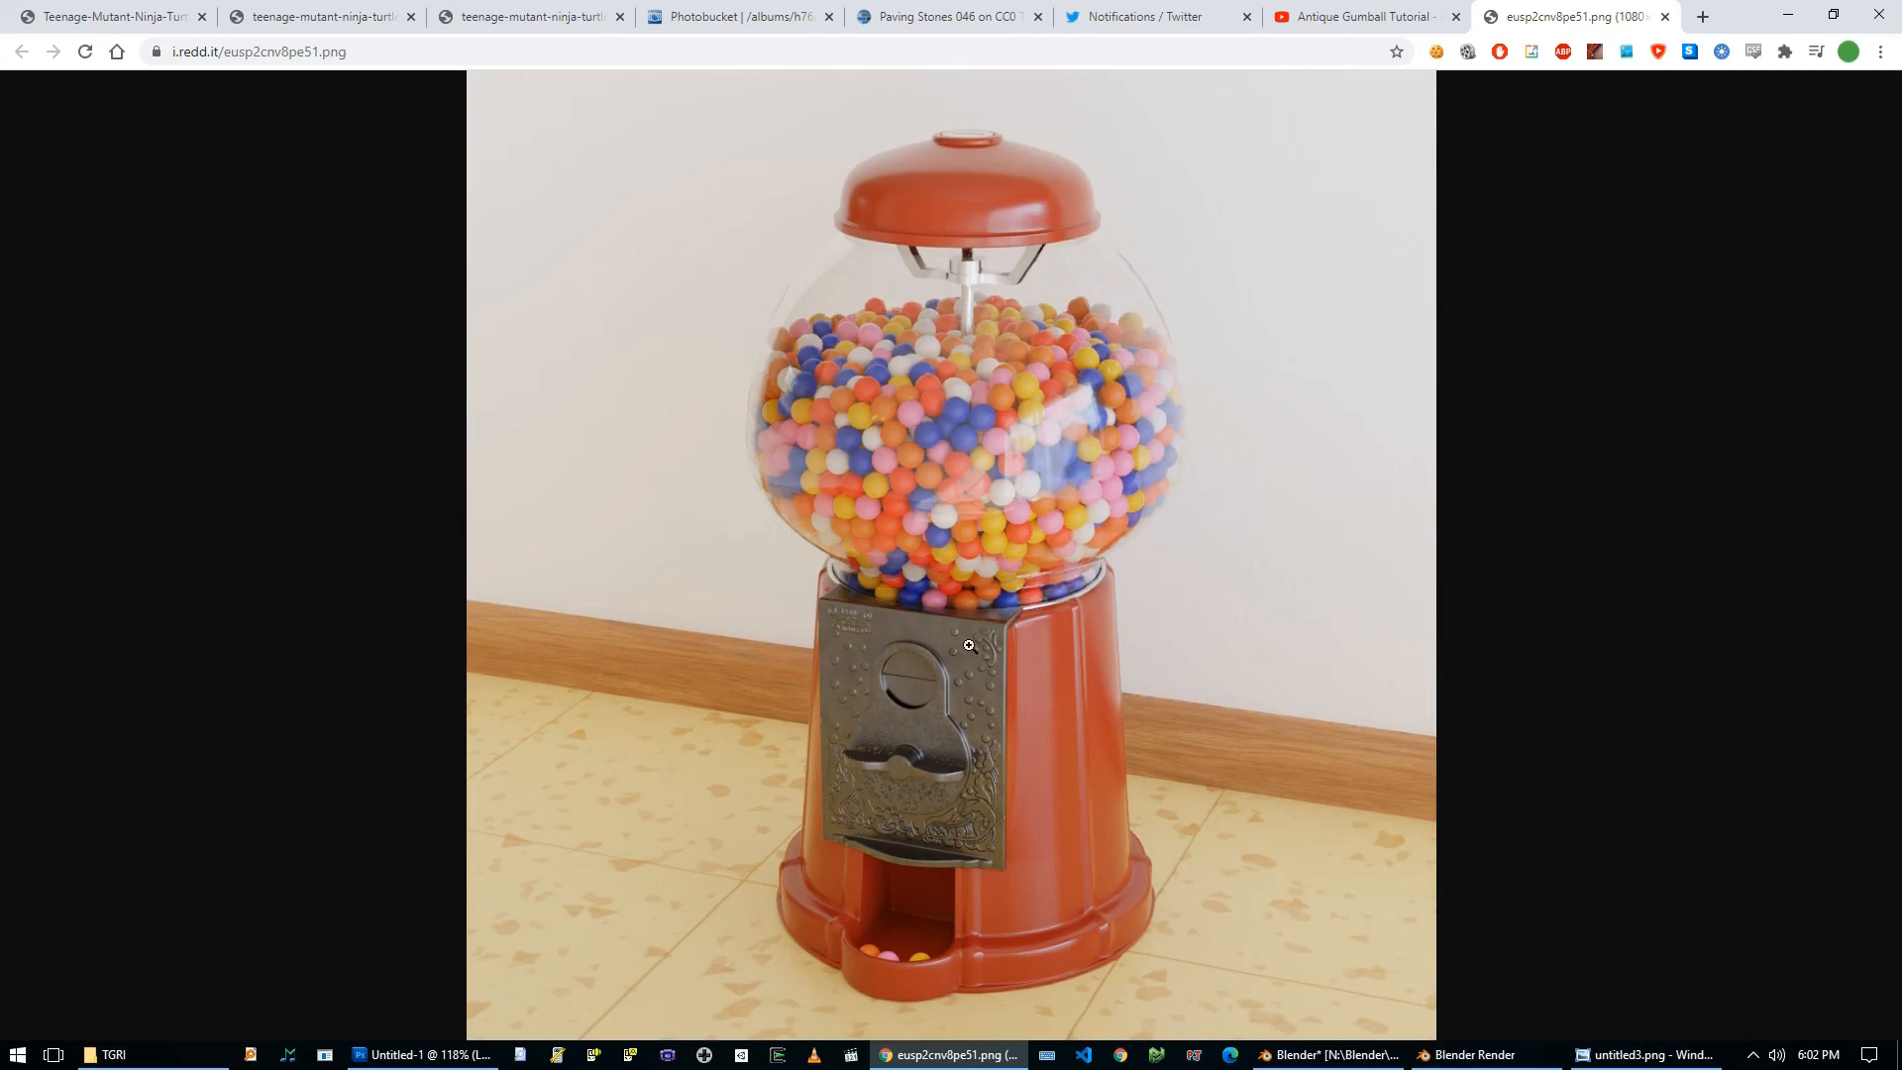
Return to the Antique Gumball Tutorial Part 1 video, skip to about 27:52, and open its author's YouTube channel.
click(1426, 16)
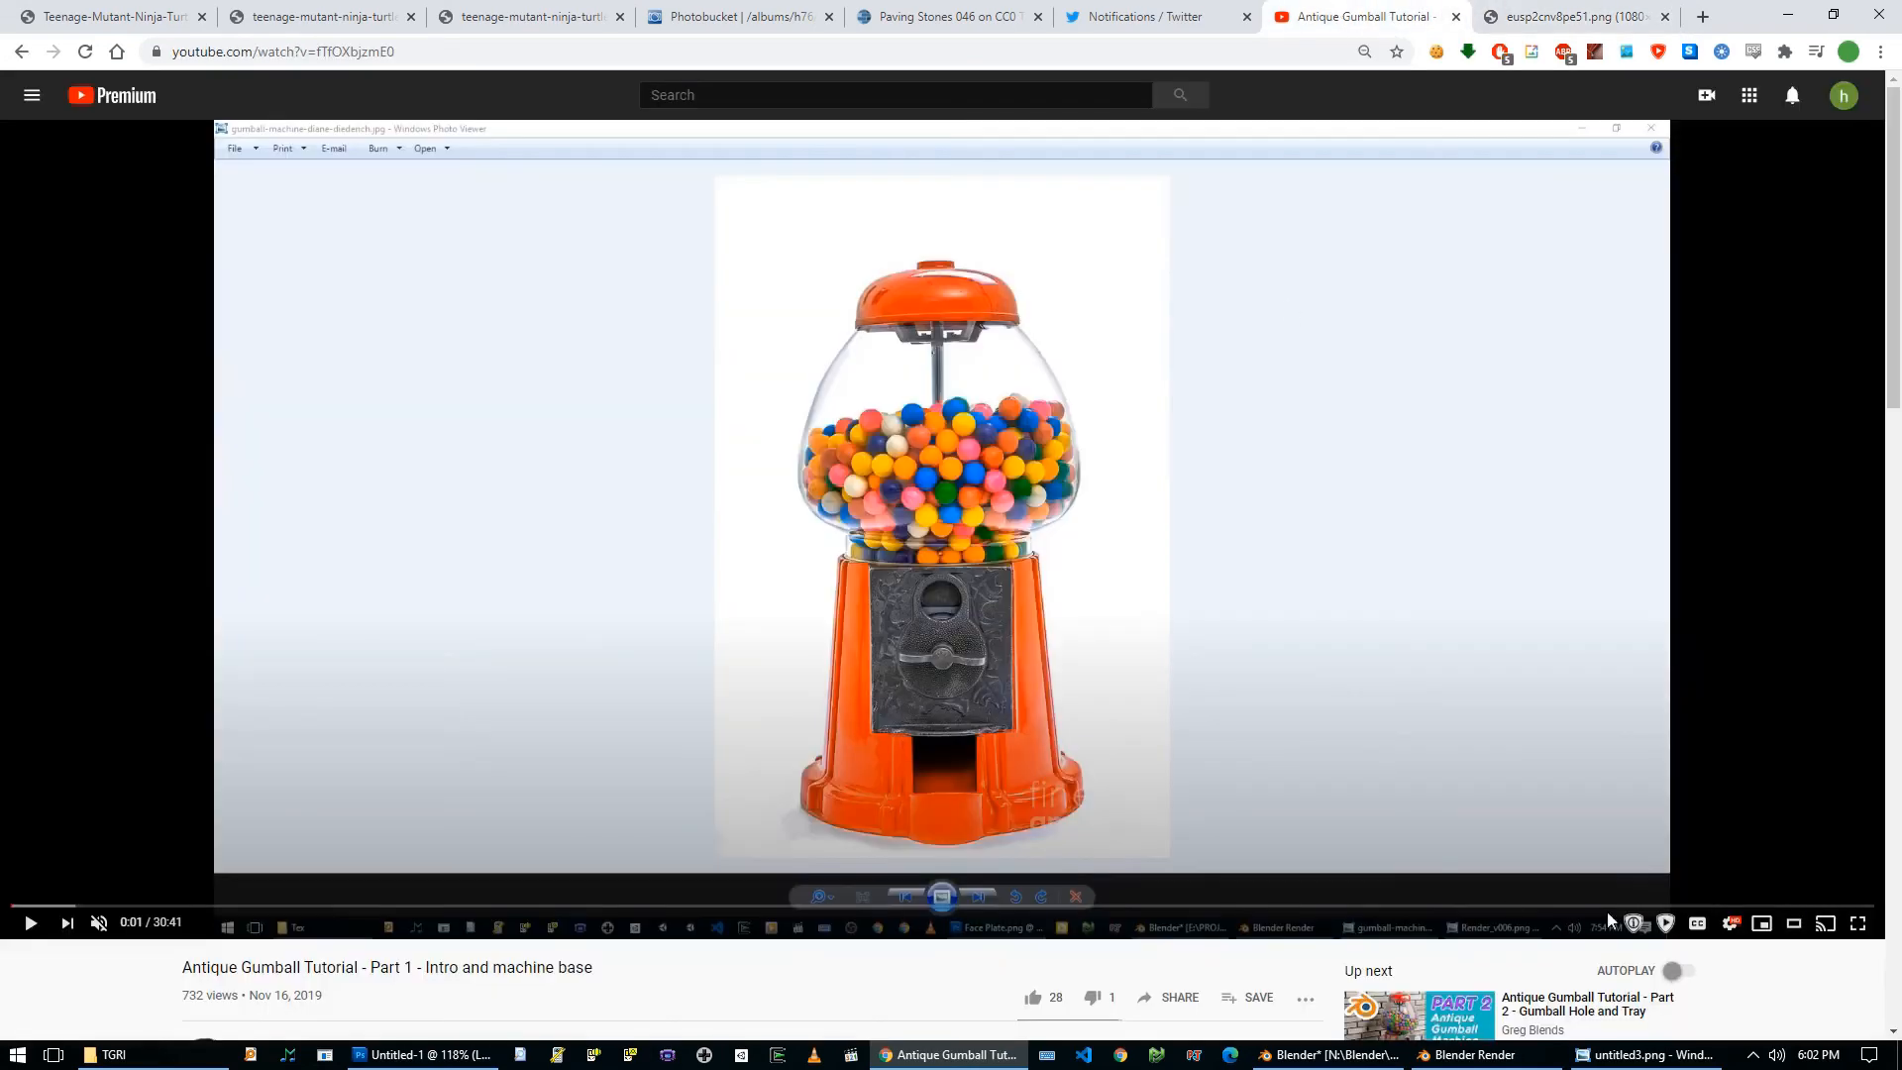
click(1704, 905)
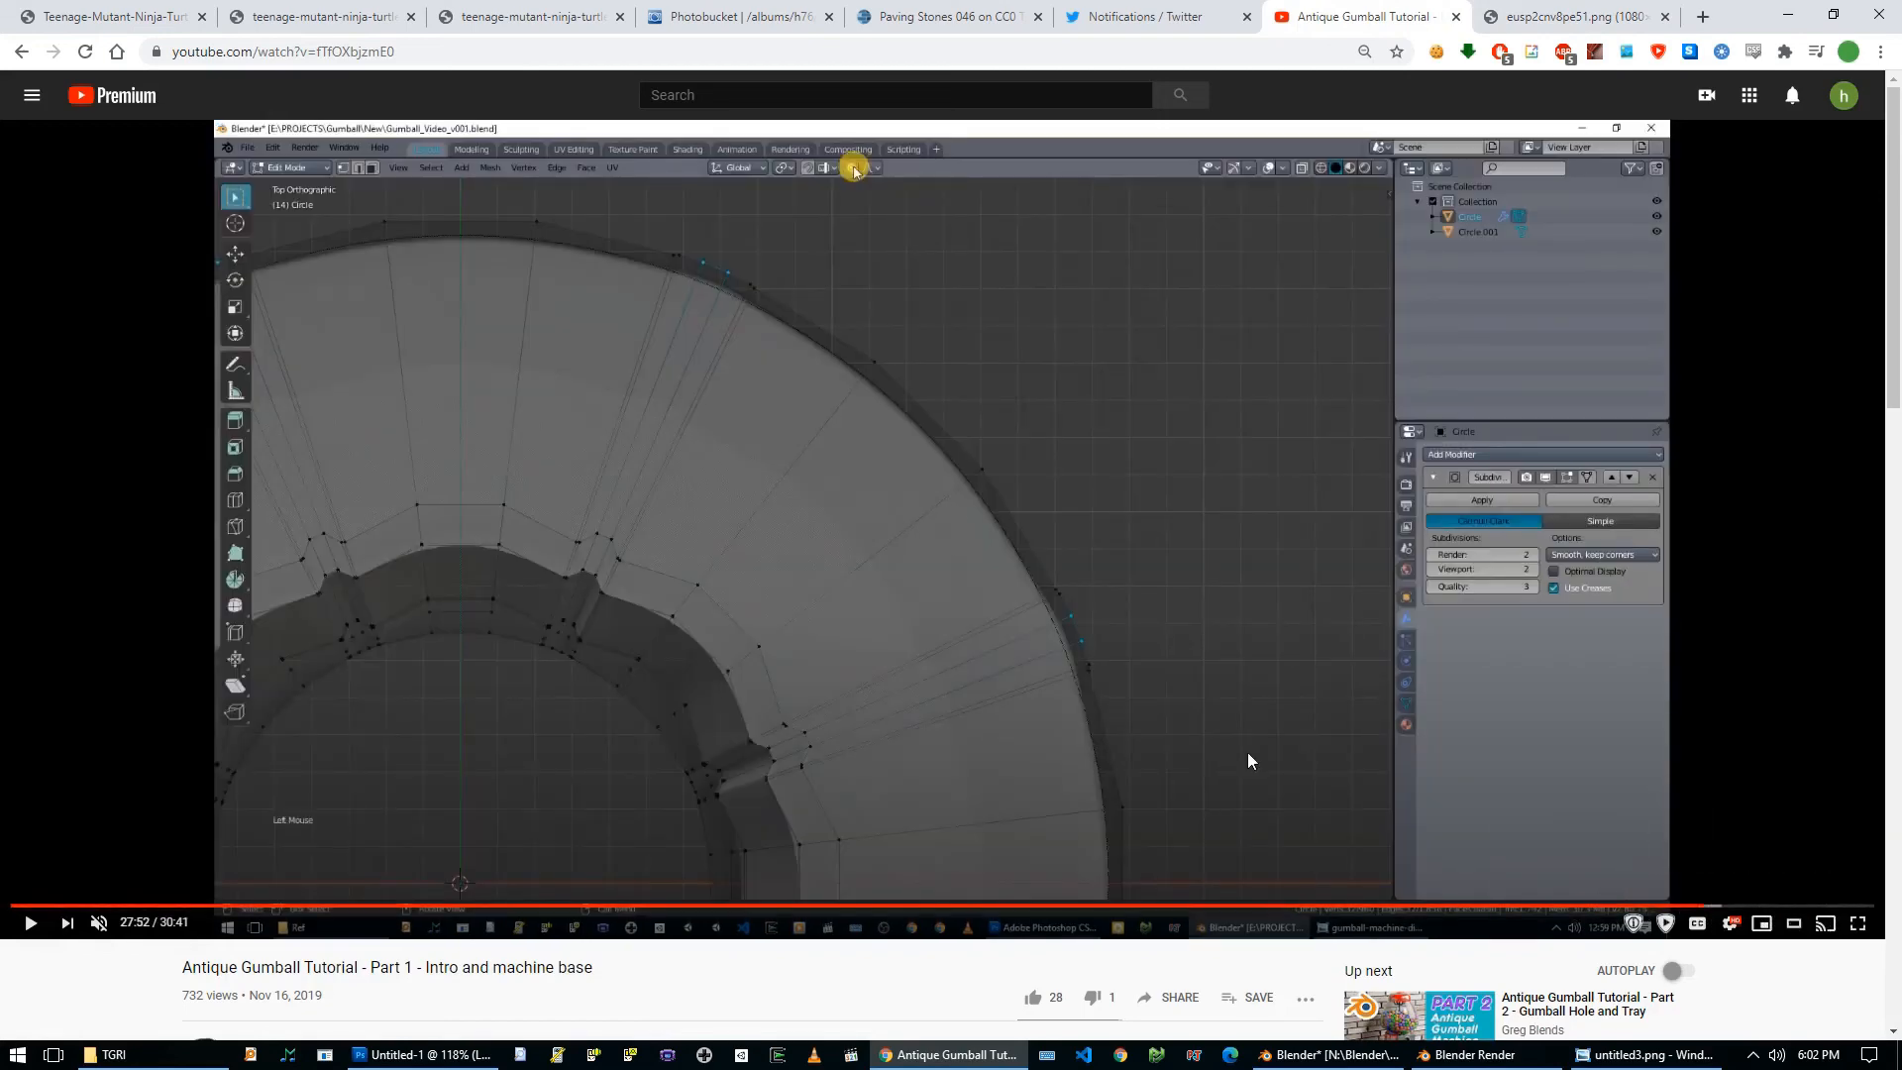
scroll(1240, 758, down, 5)
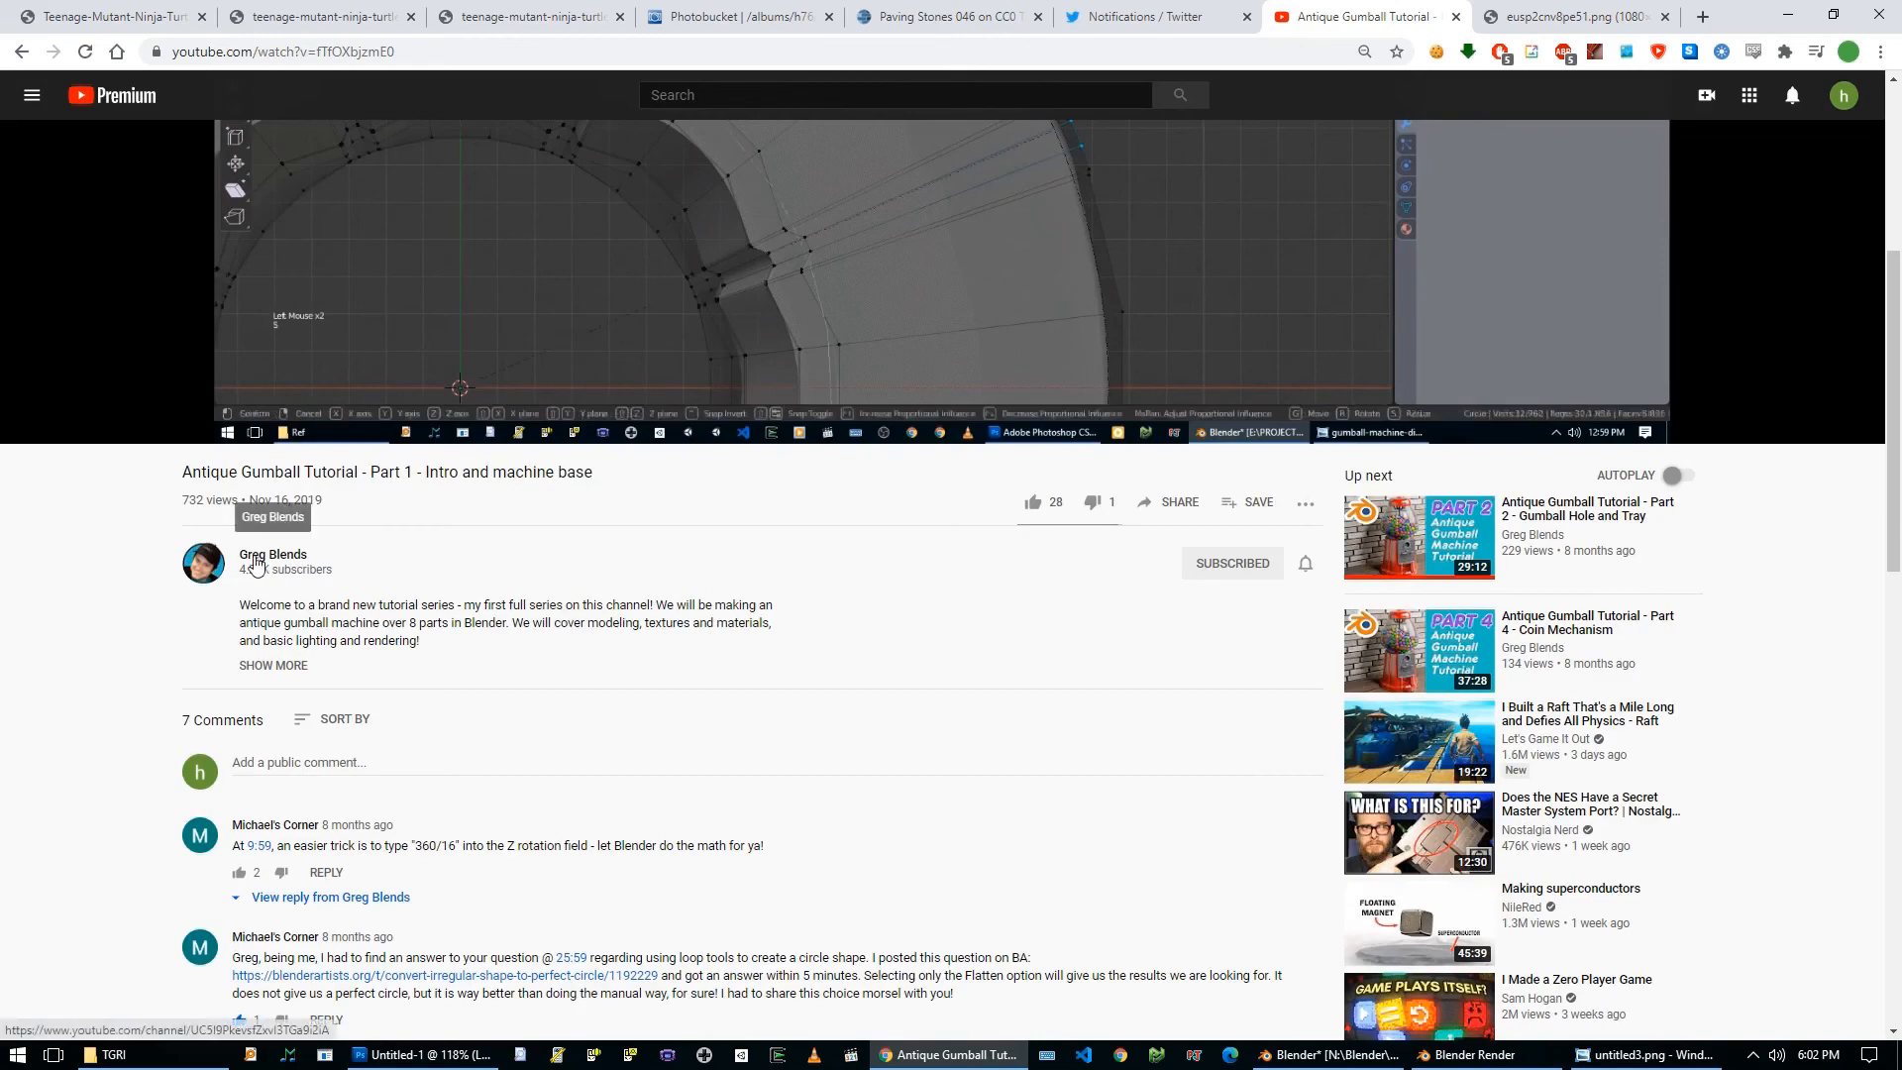
drag(336, 473, 400, 475)
click(287, 553)
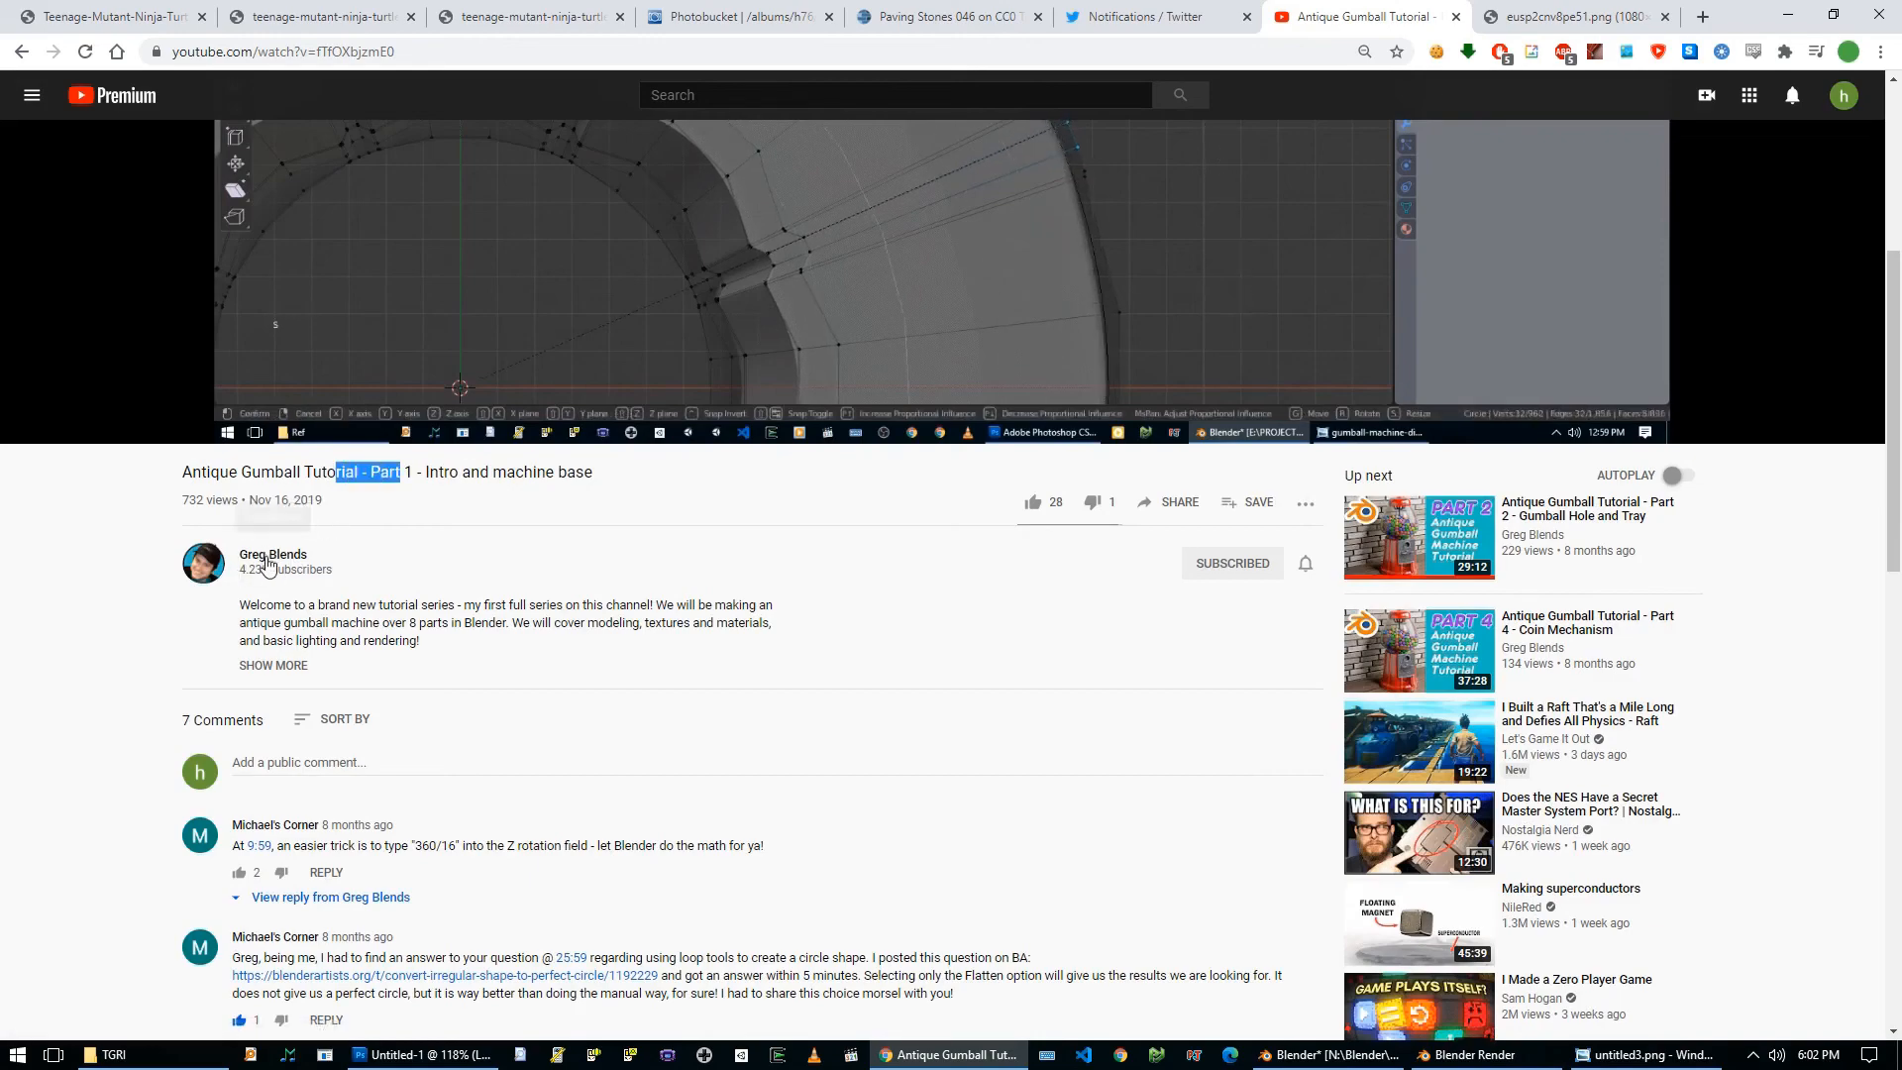
Open Part 8 FINALE of the Antique Gumball Machine Tutorial Series and compare its final render with the gumball machine image.
scroll(938, 721, down, 6)
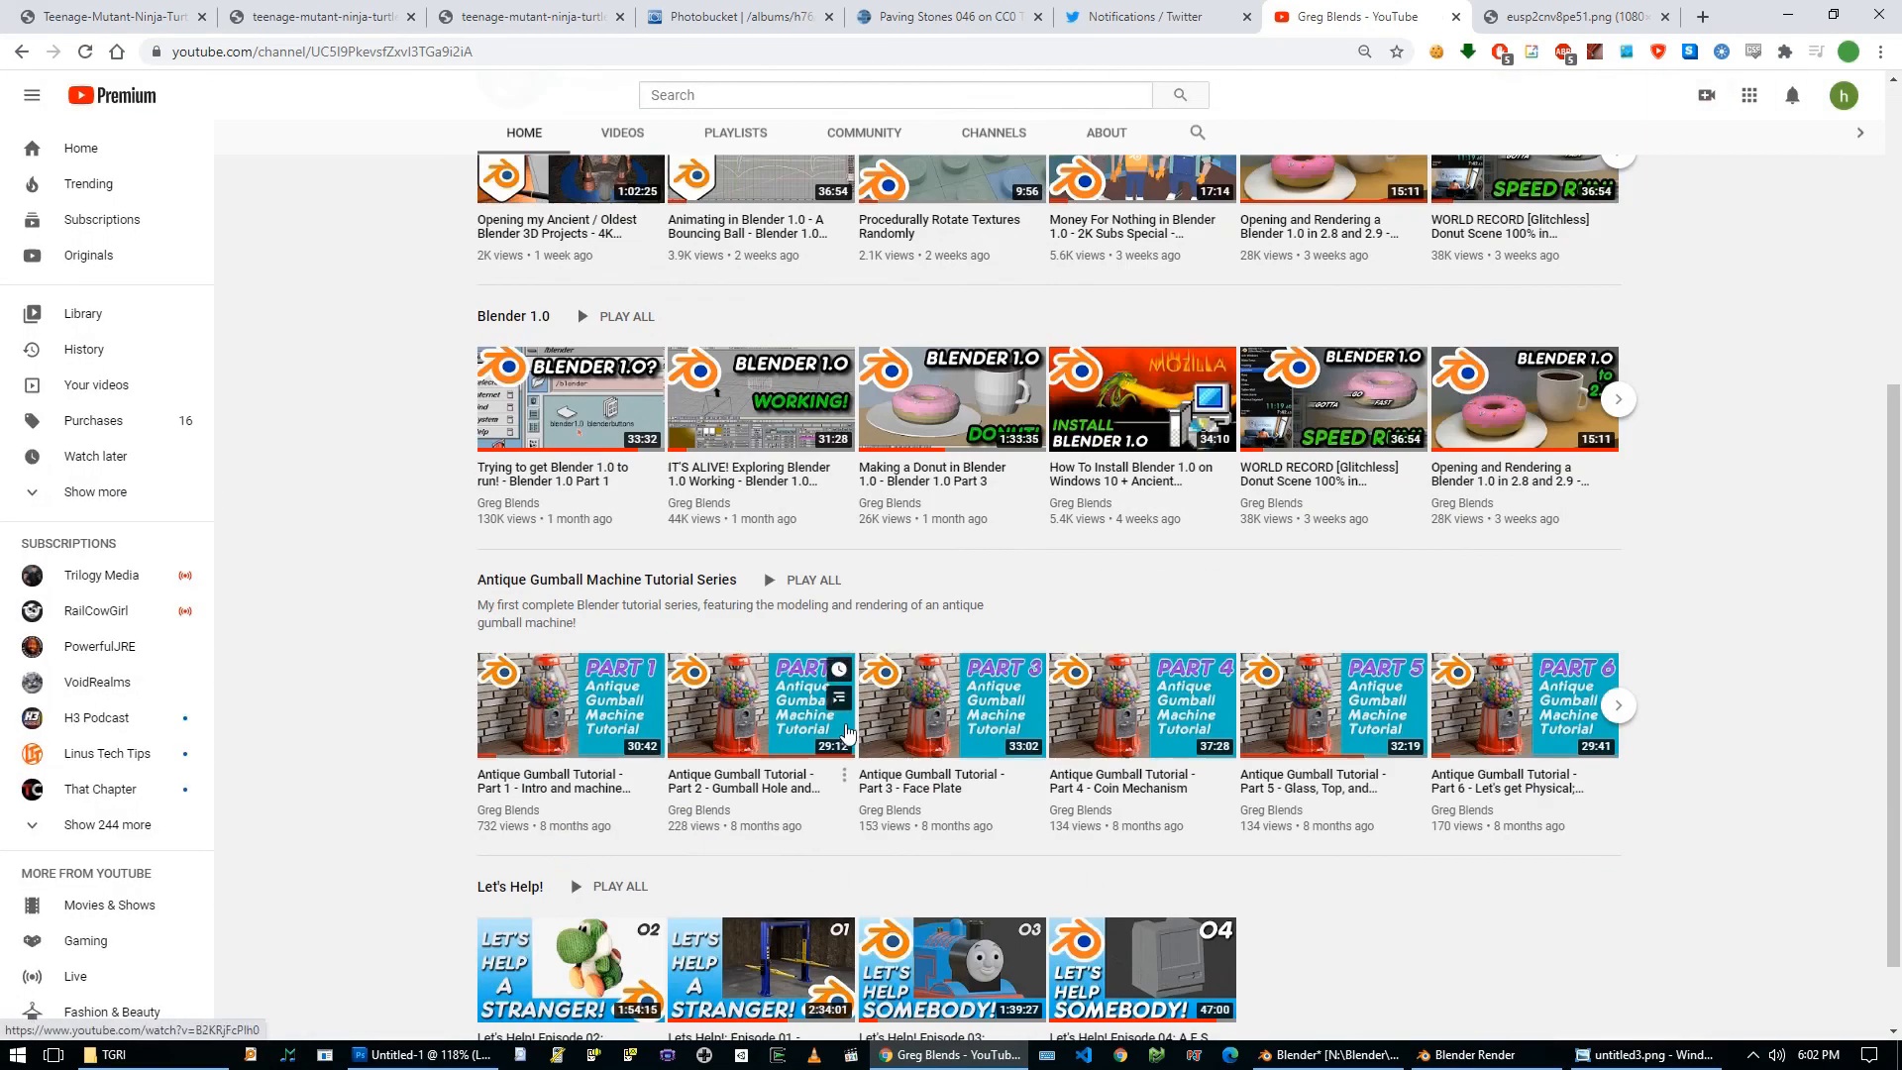
click(1616, 615)
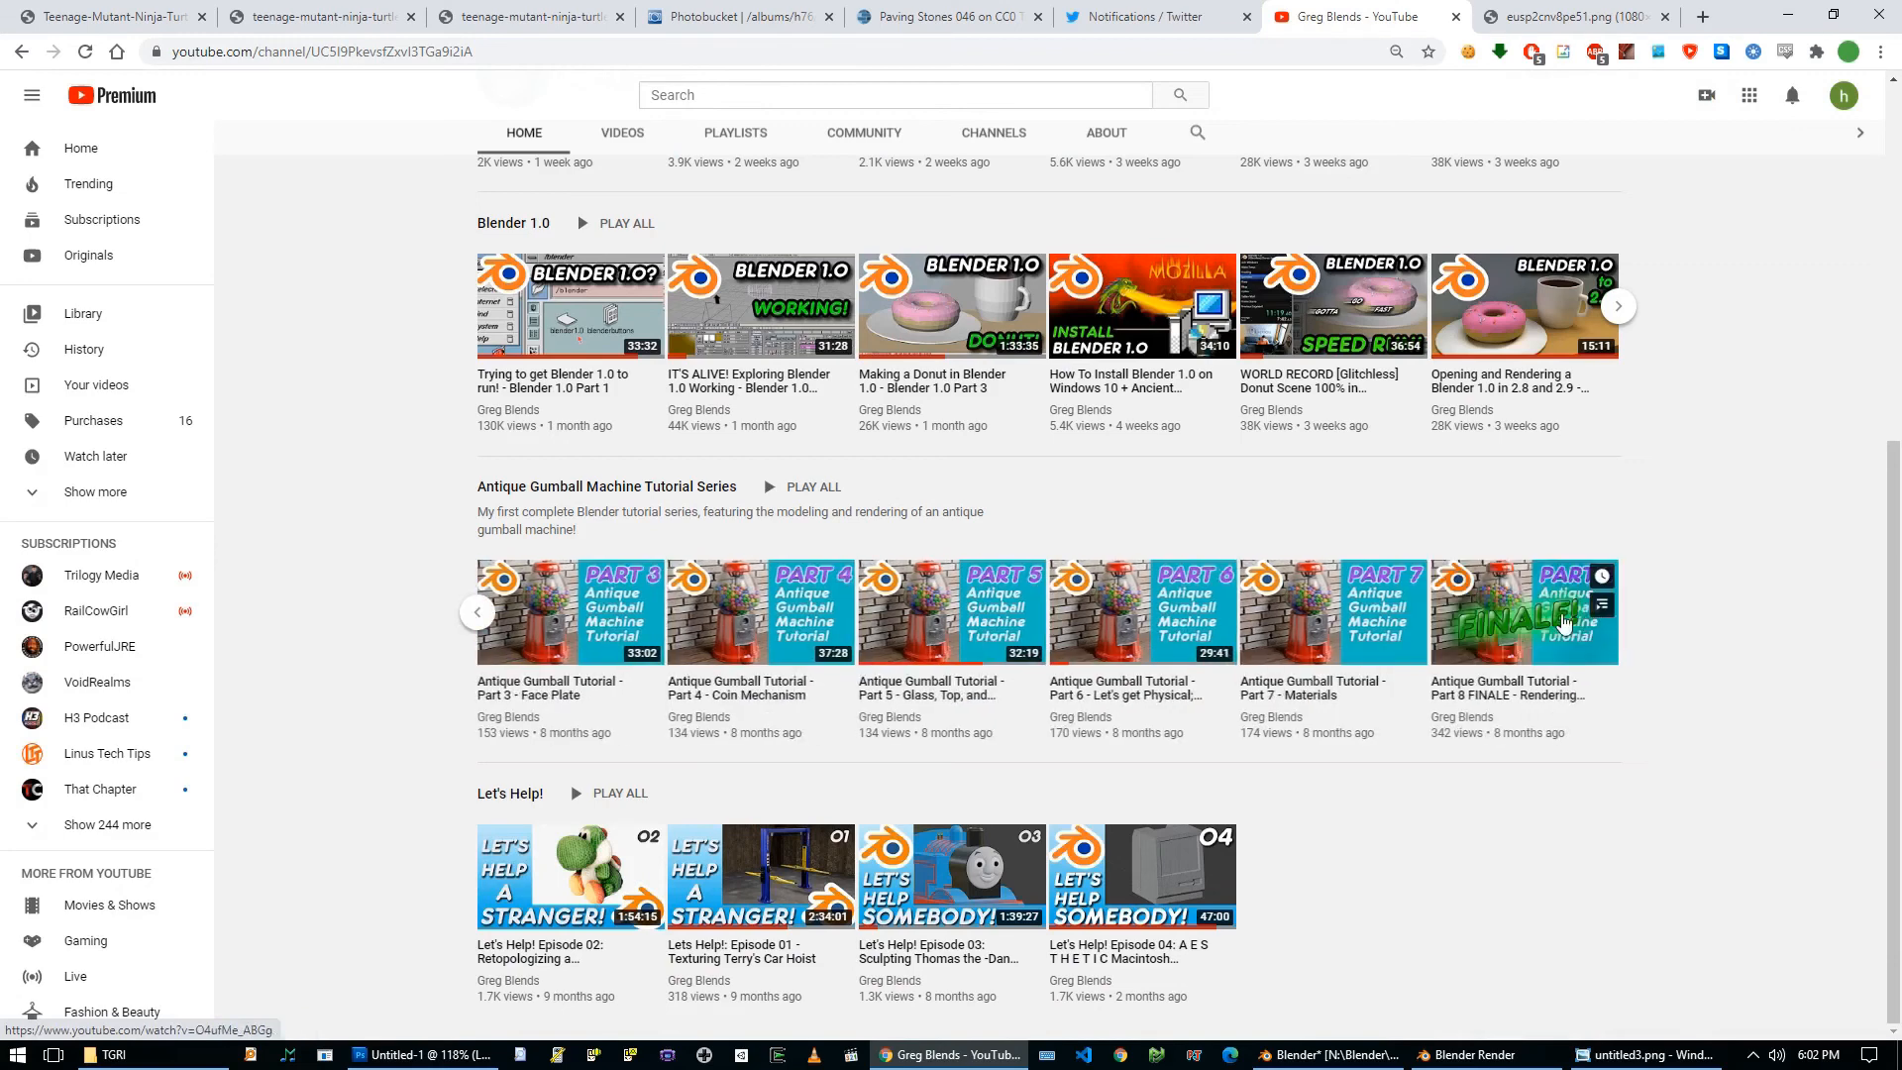
click(1565, 629)
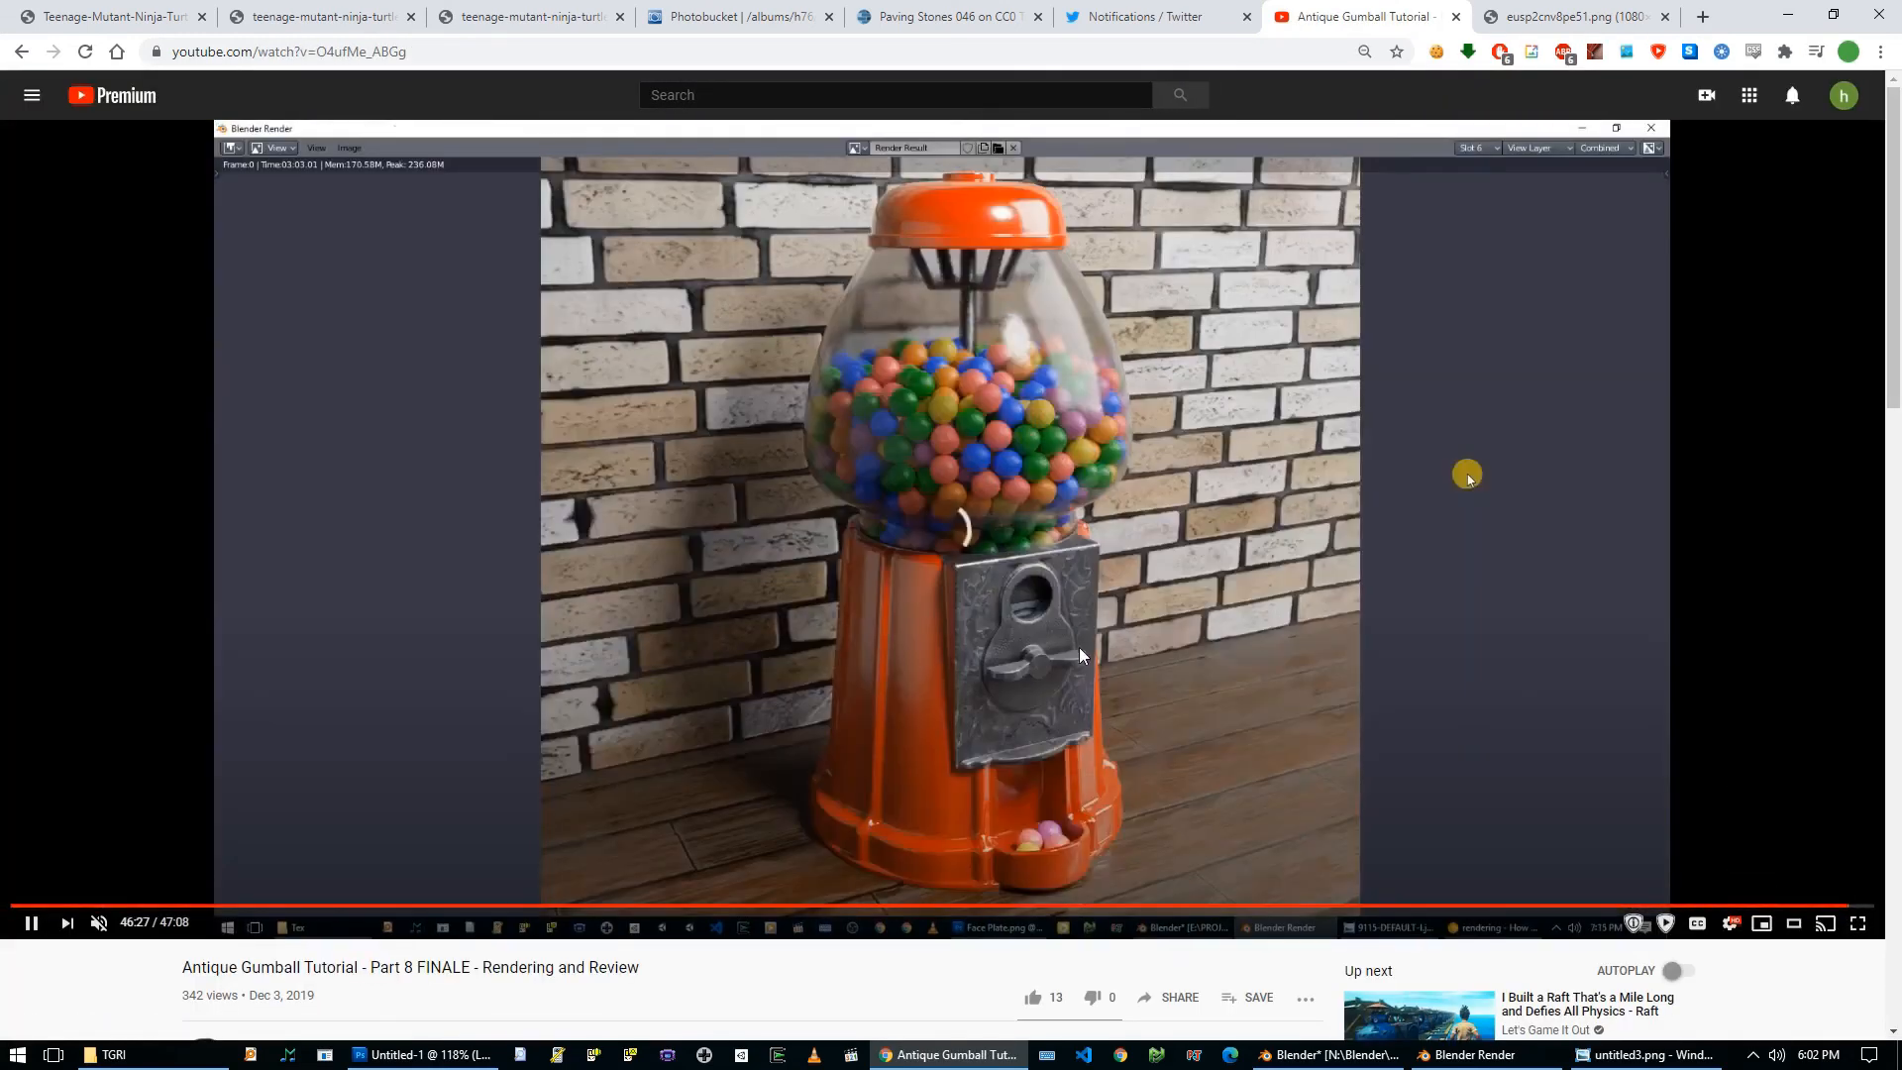
click(1036, 684)
click(1498, 9)
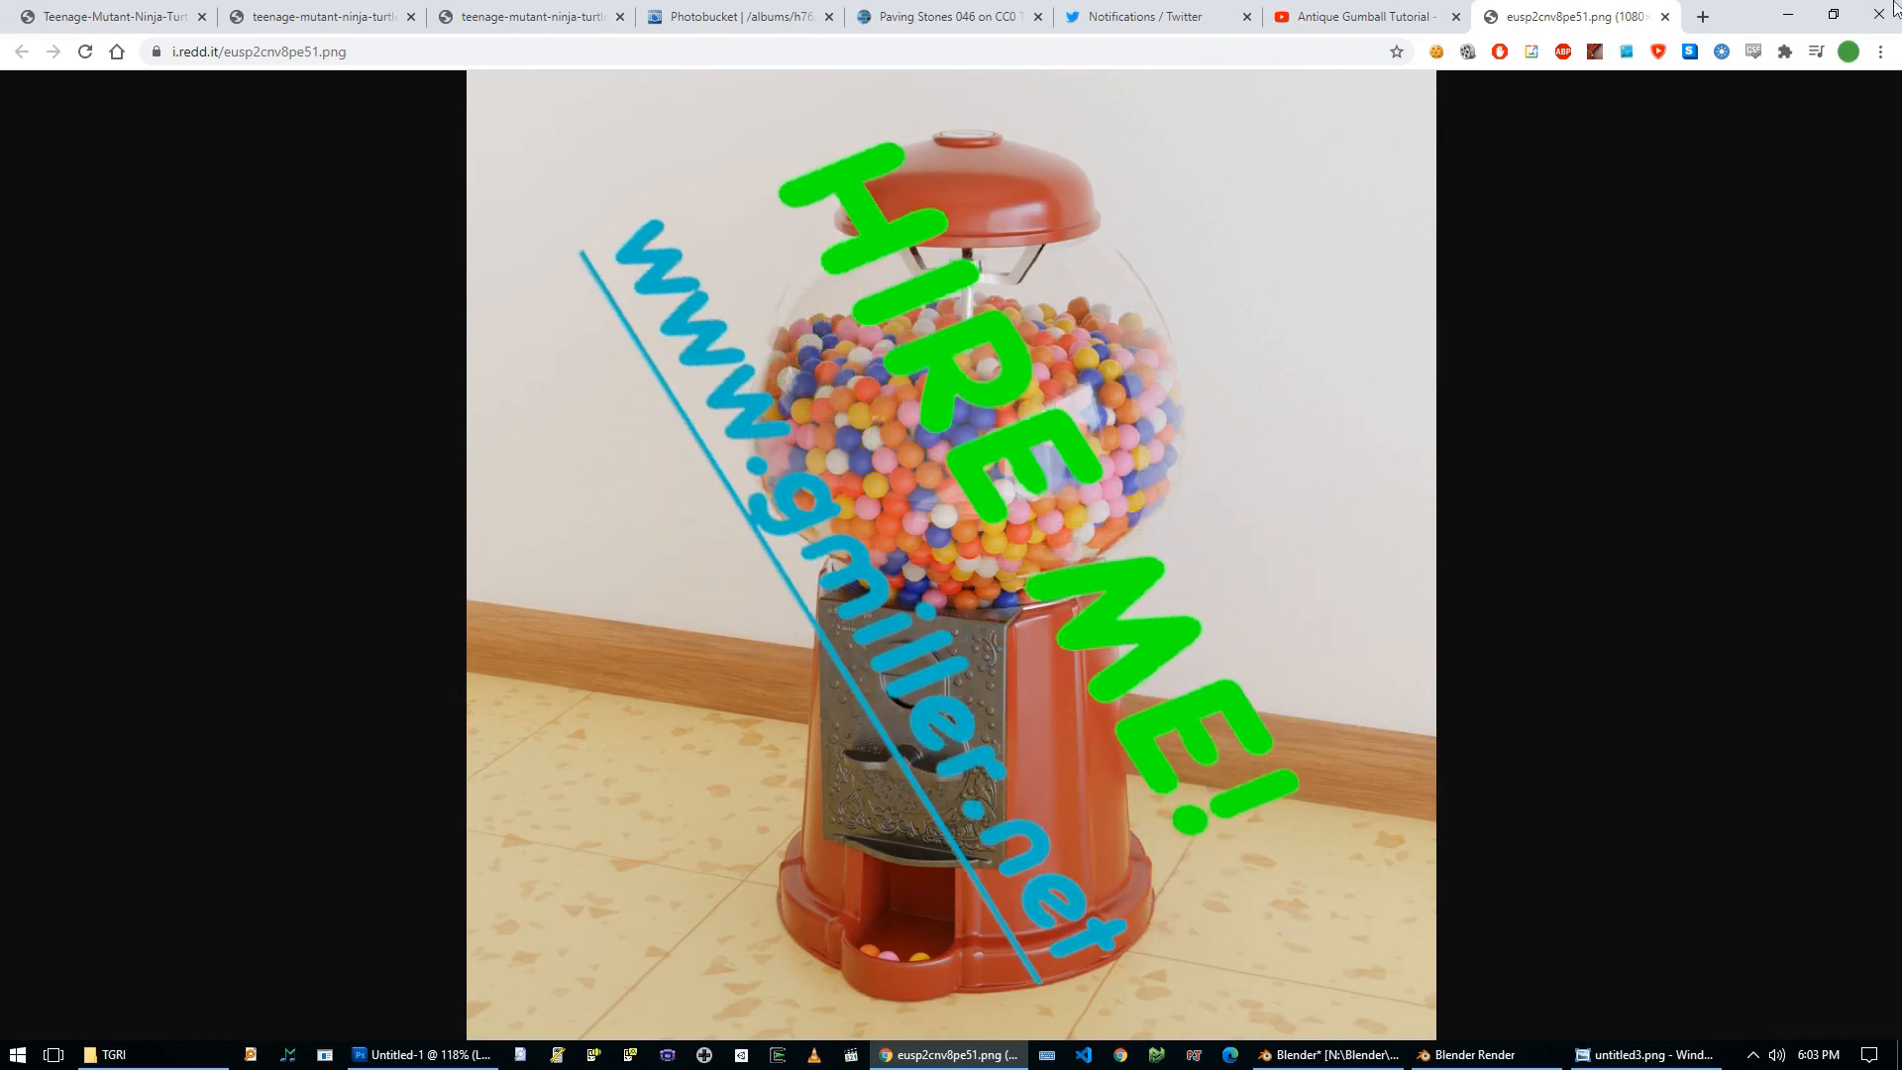
Open gmiller.net in a new browser tab and browse its 3D Modeling portfolio.
click(1702, 17)
text(gmiller.net)
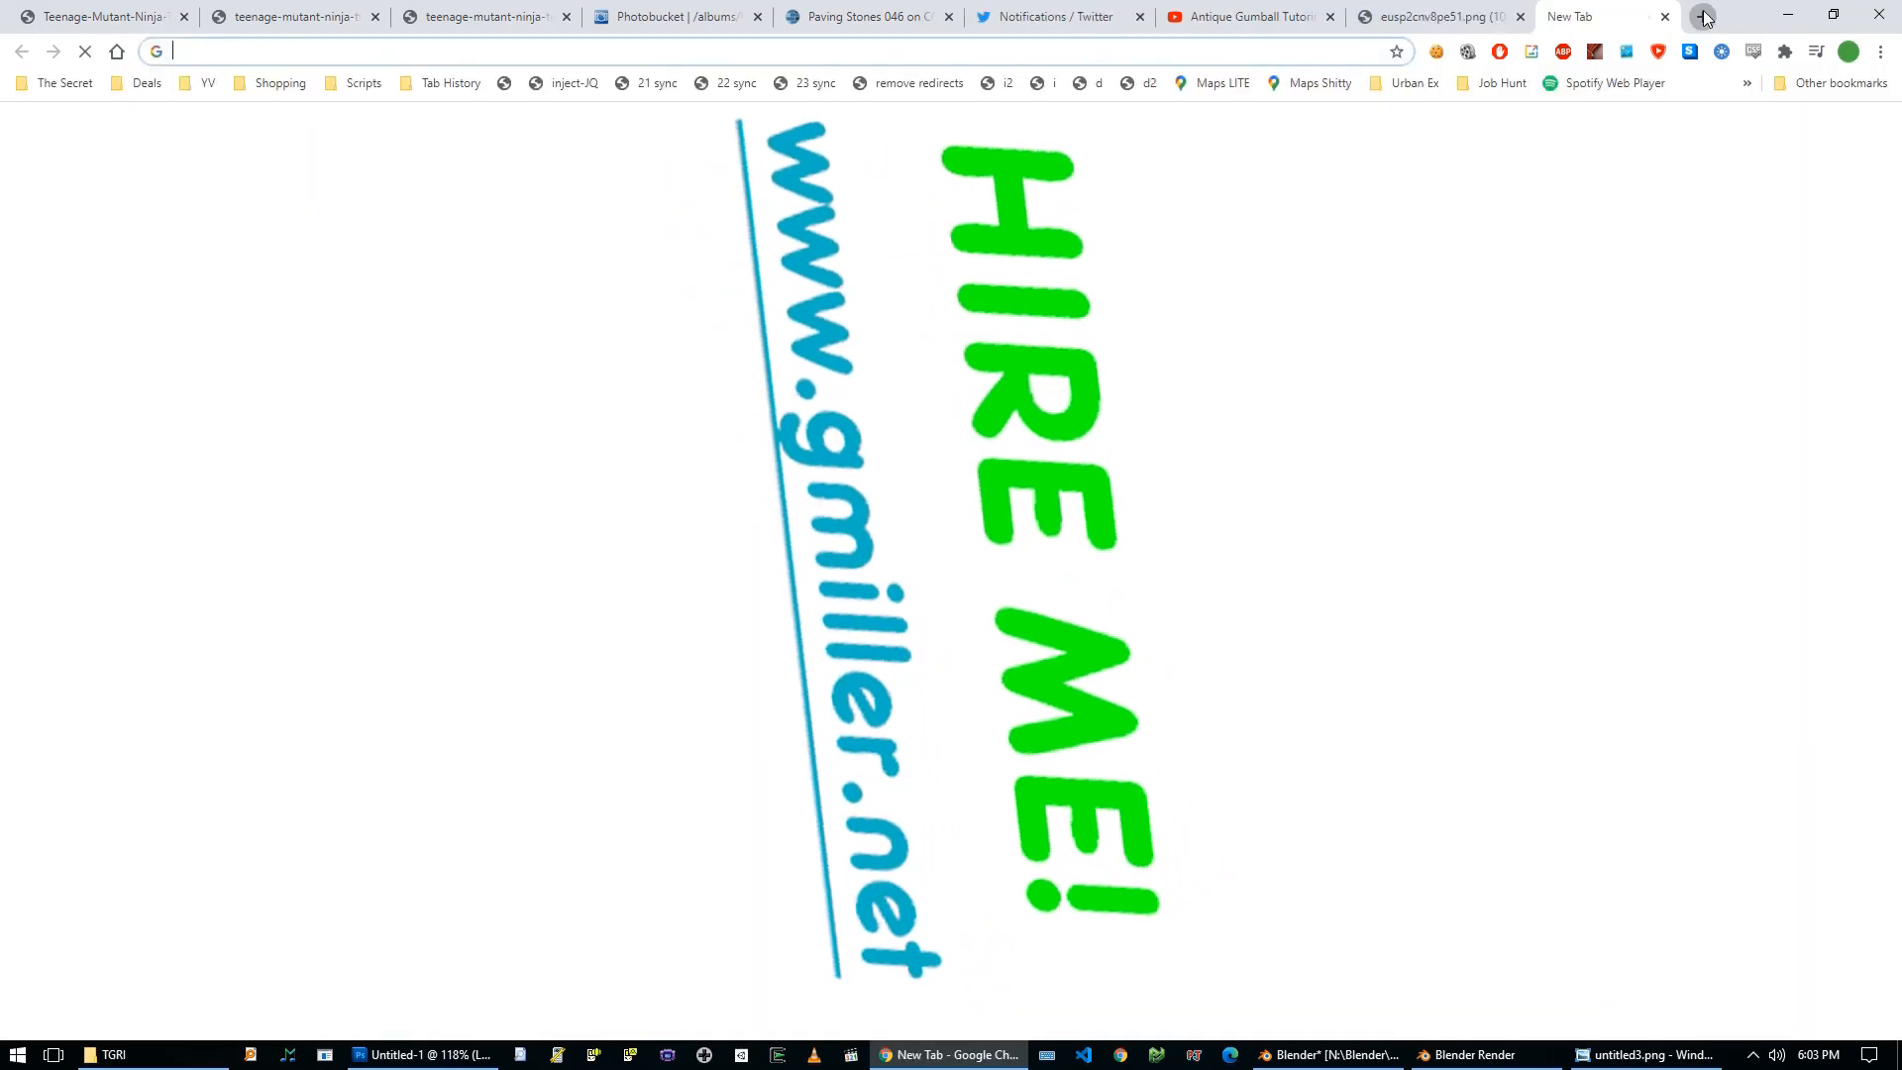
key(Return)
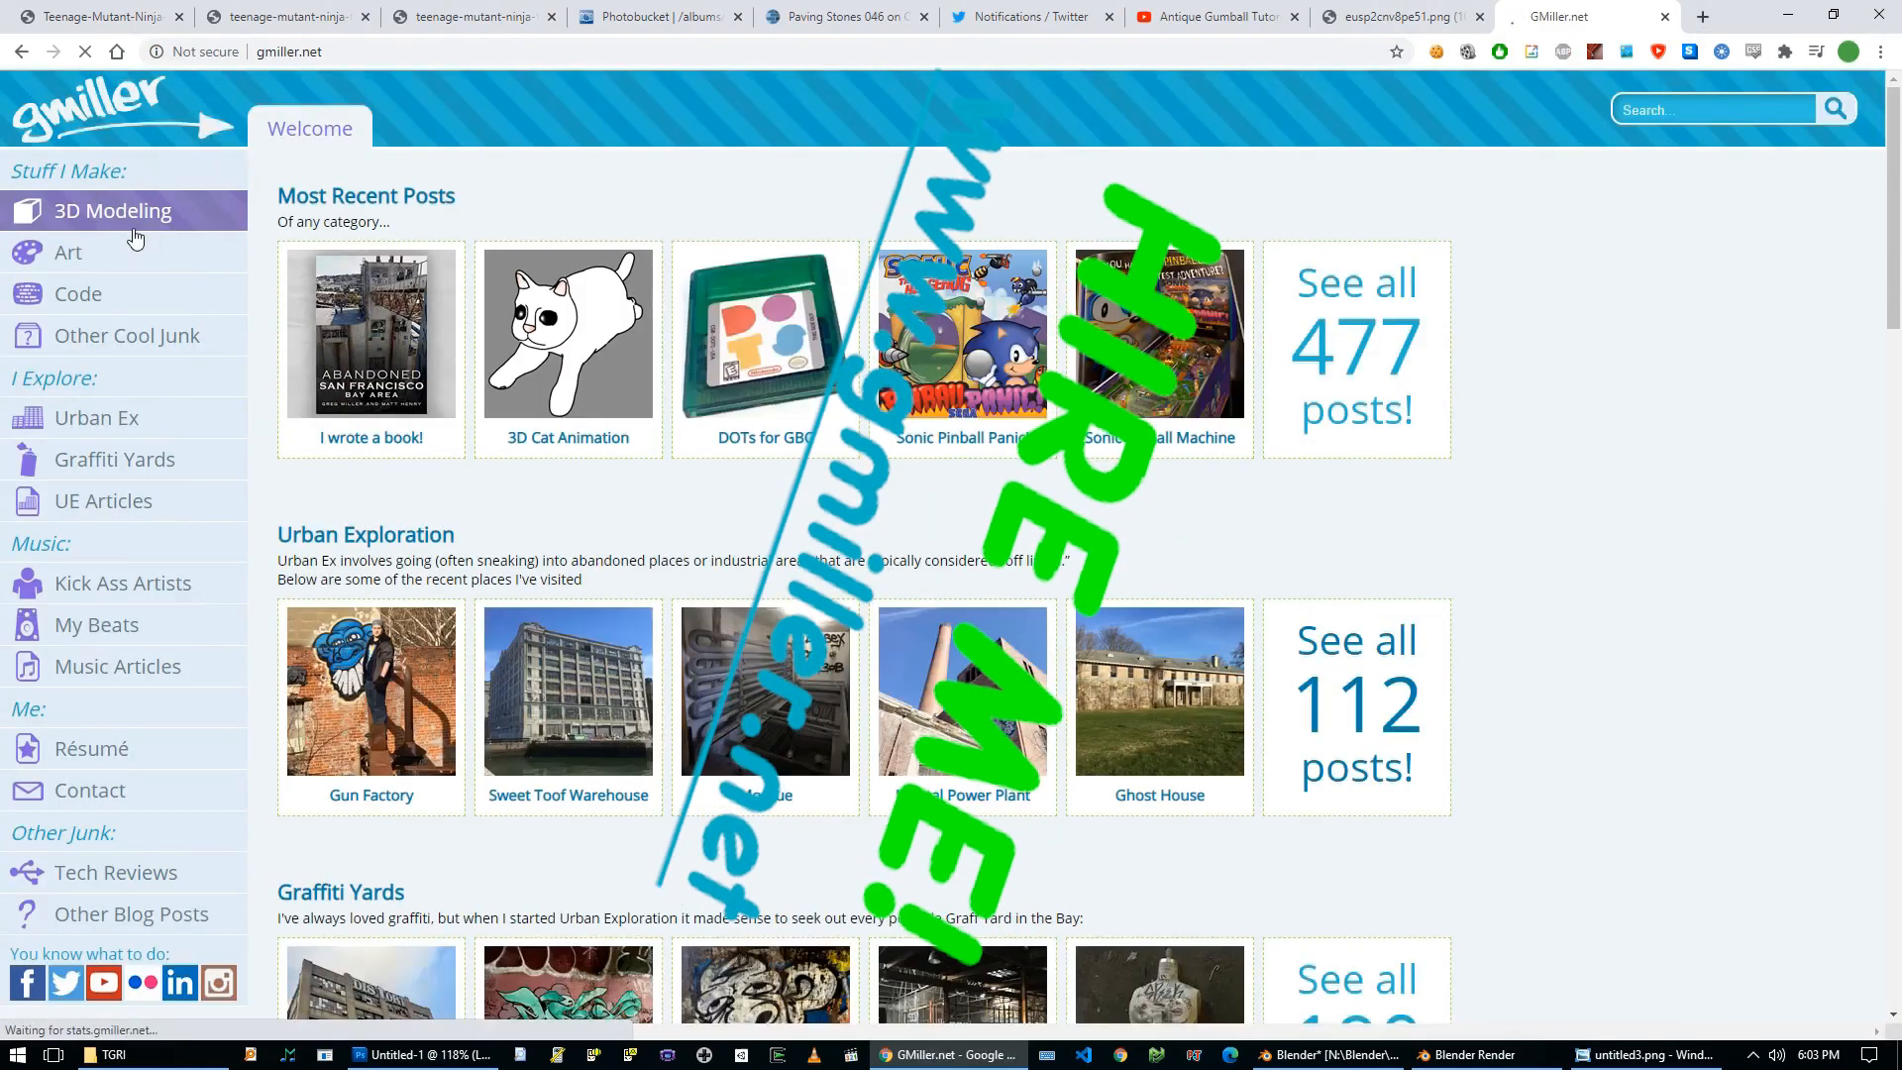
click(136, 239)
scroll(136, 238, down, 9)
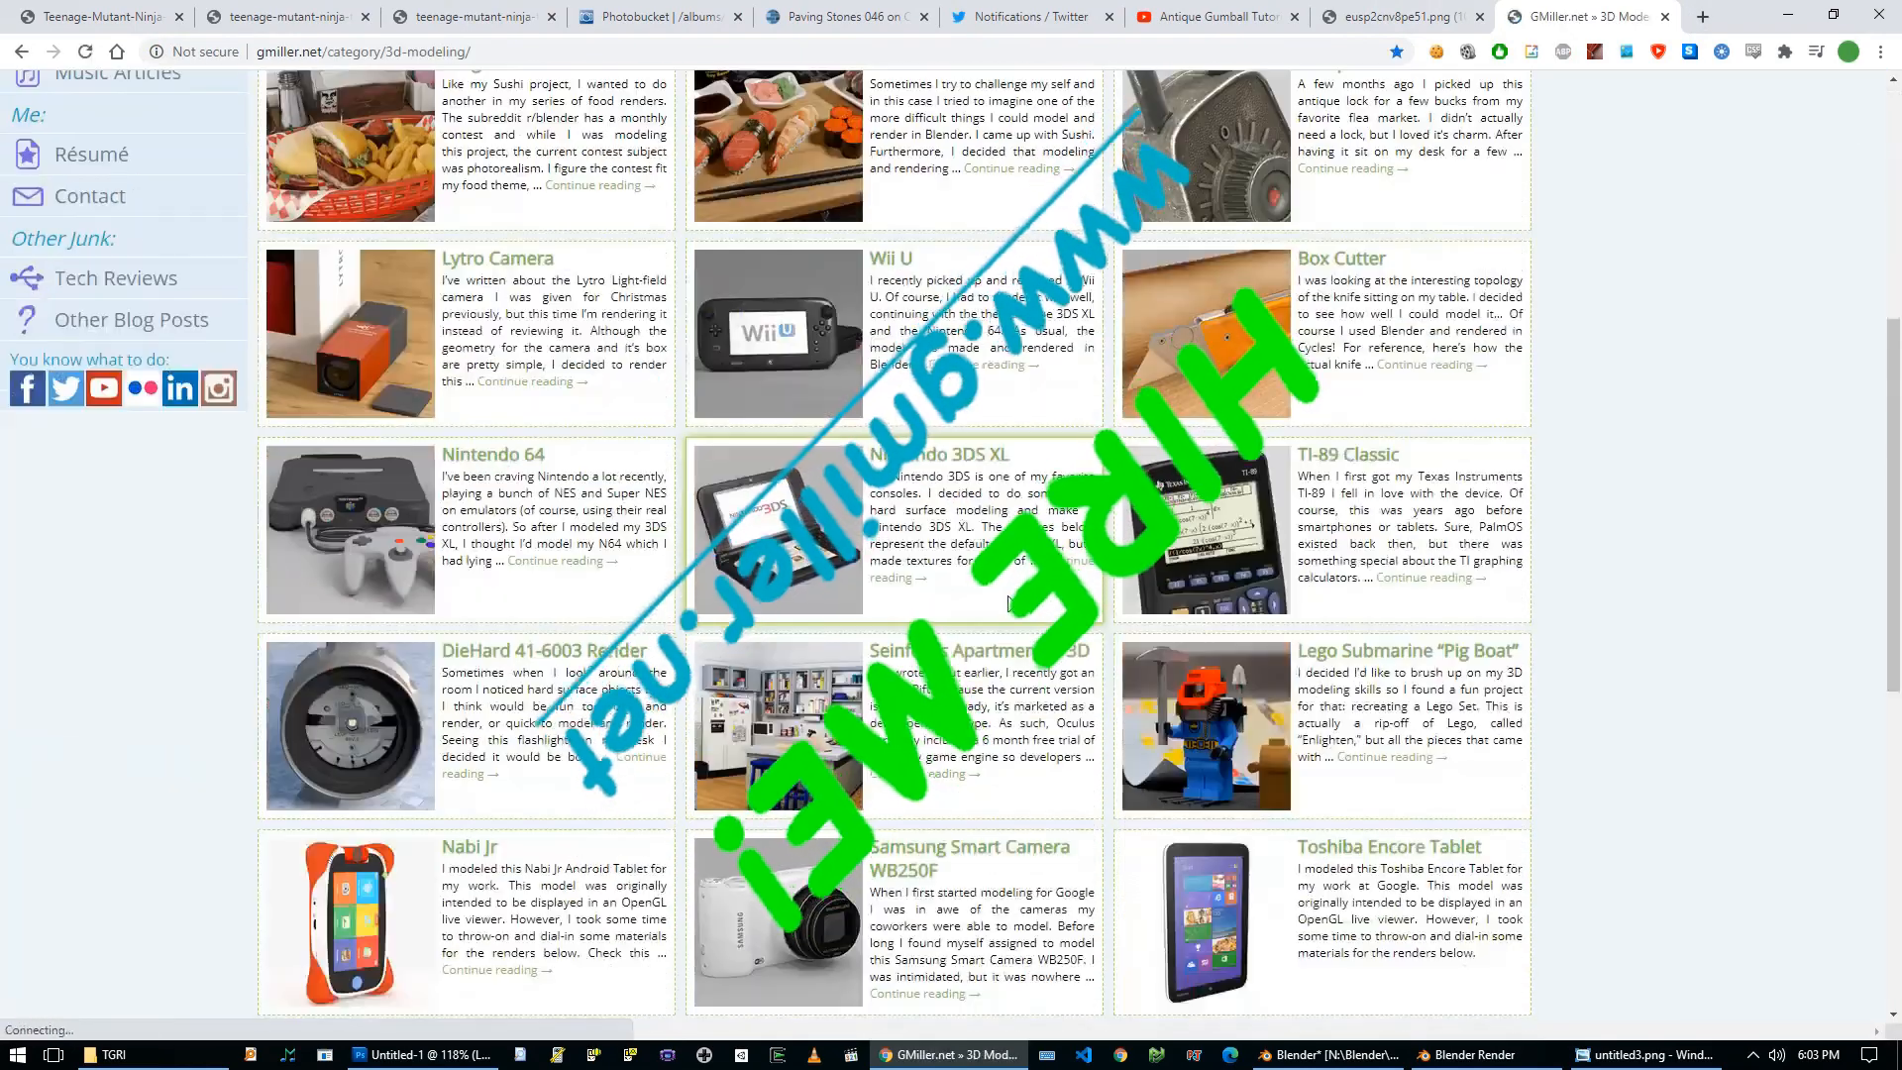
scroll(951, 545, up, 10)
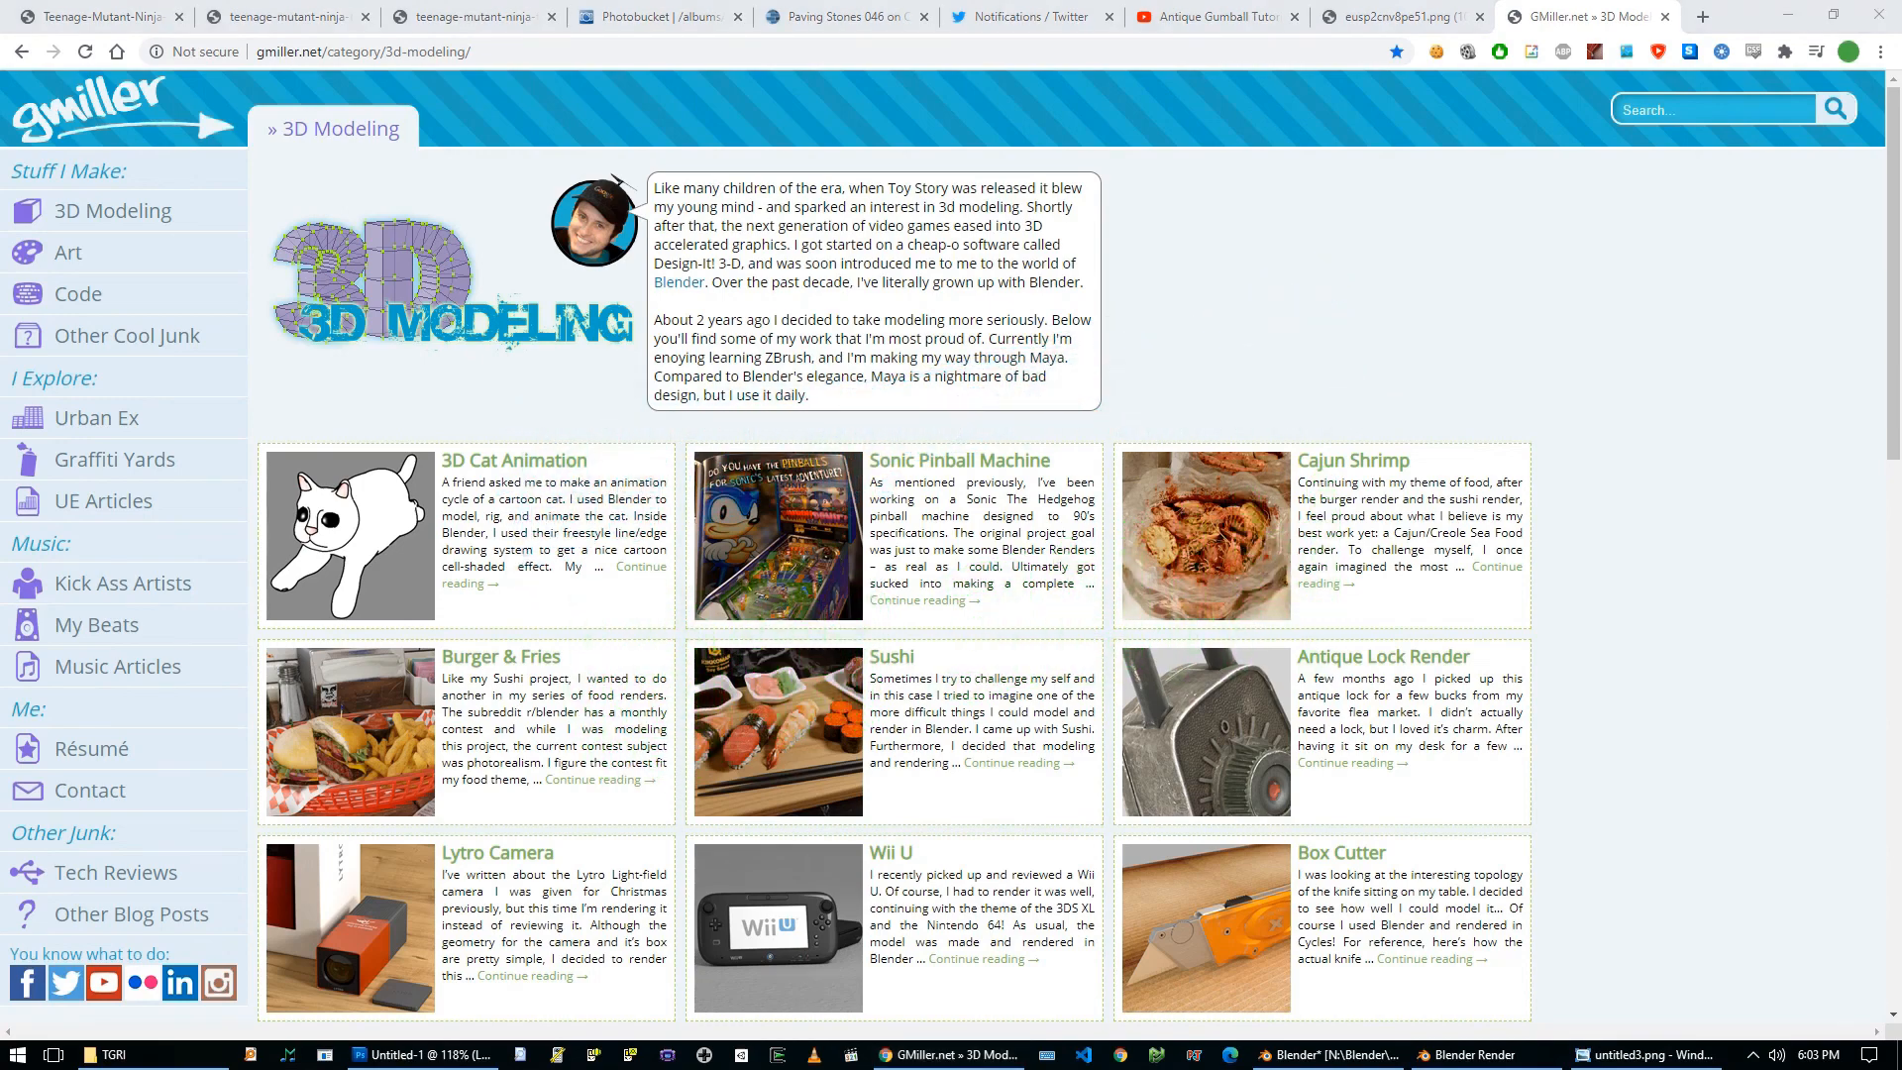
Bring in the browser window with the iPaq Pocket PC GoFundMe campaign and maximize it.
drag(0, 157, 913, 148)
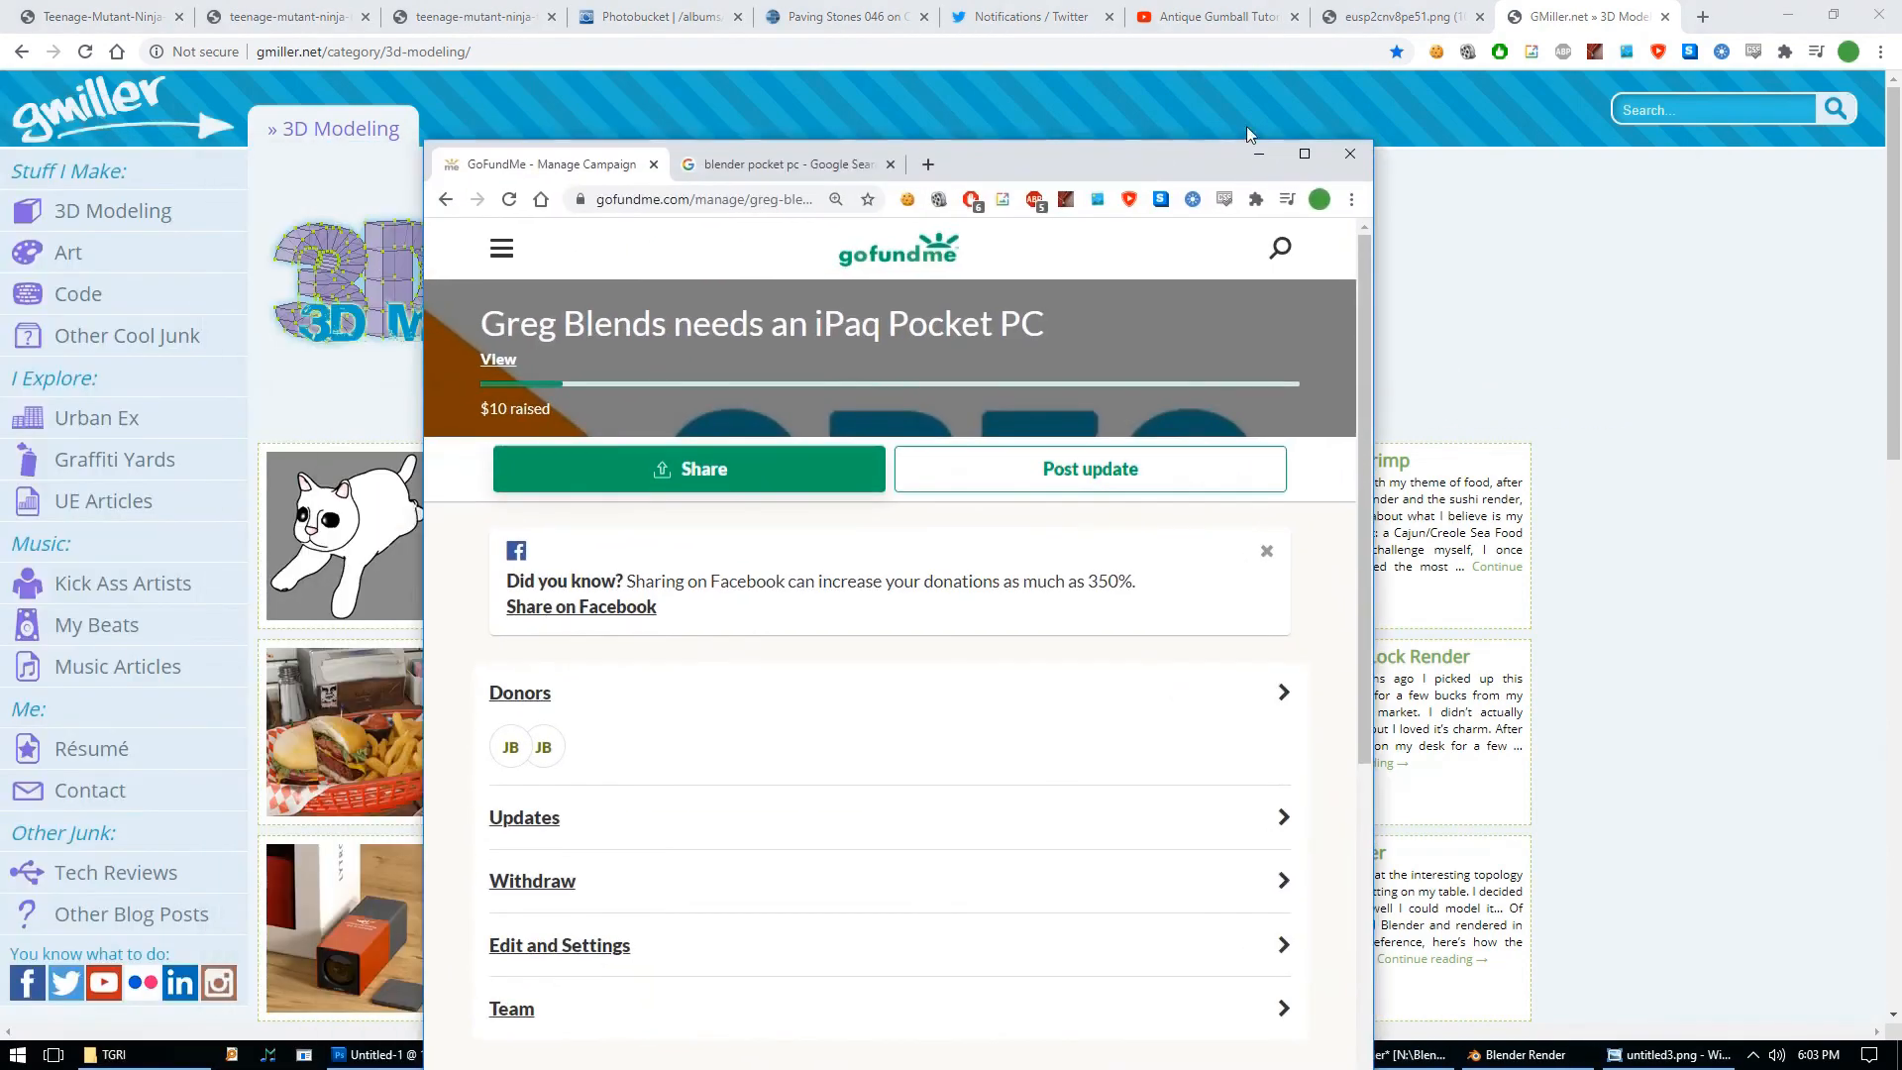
click(1306, 156)
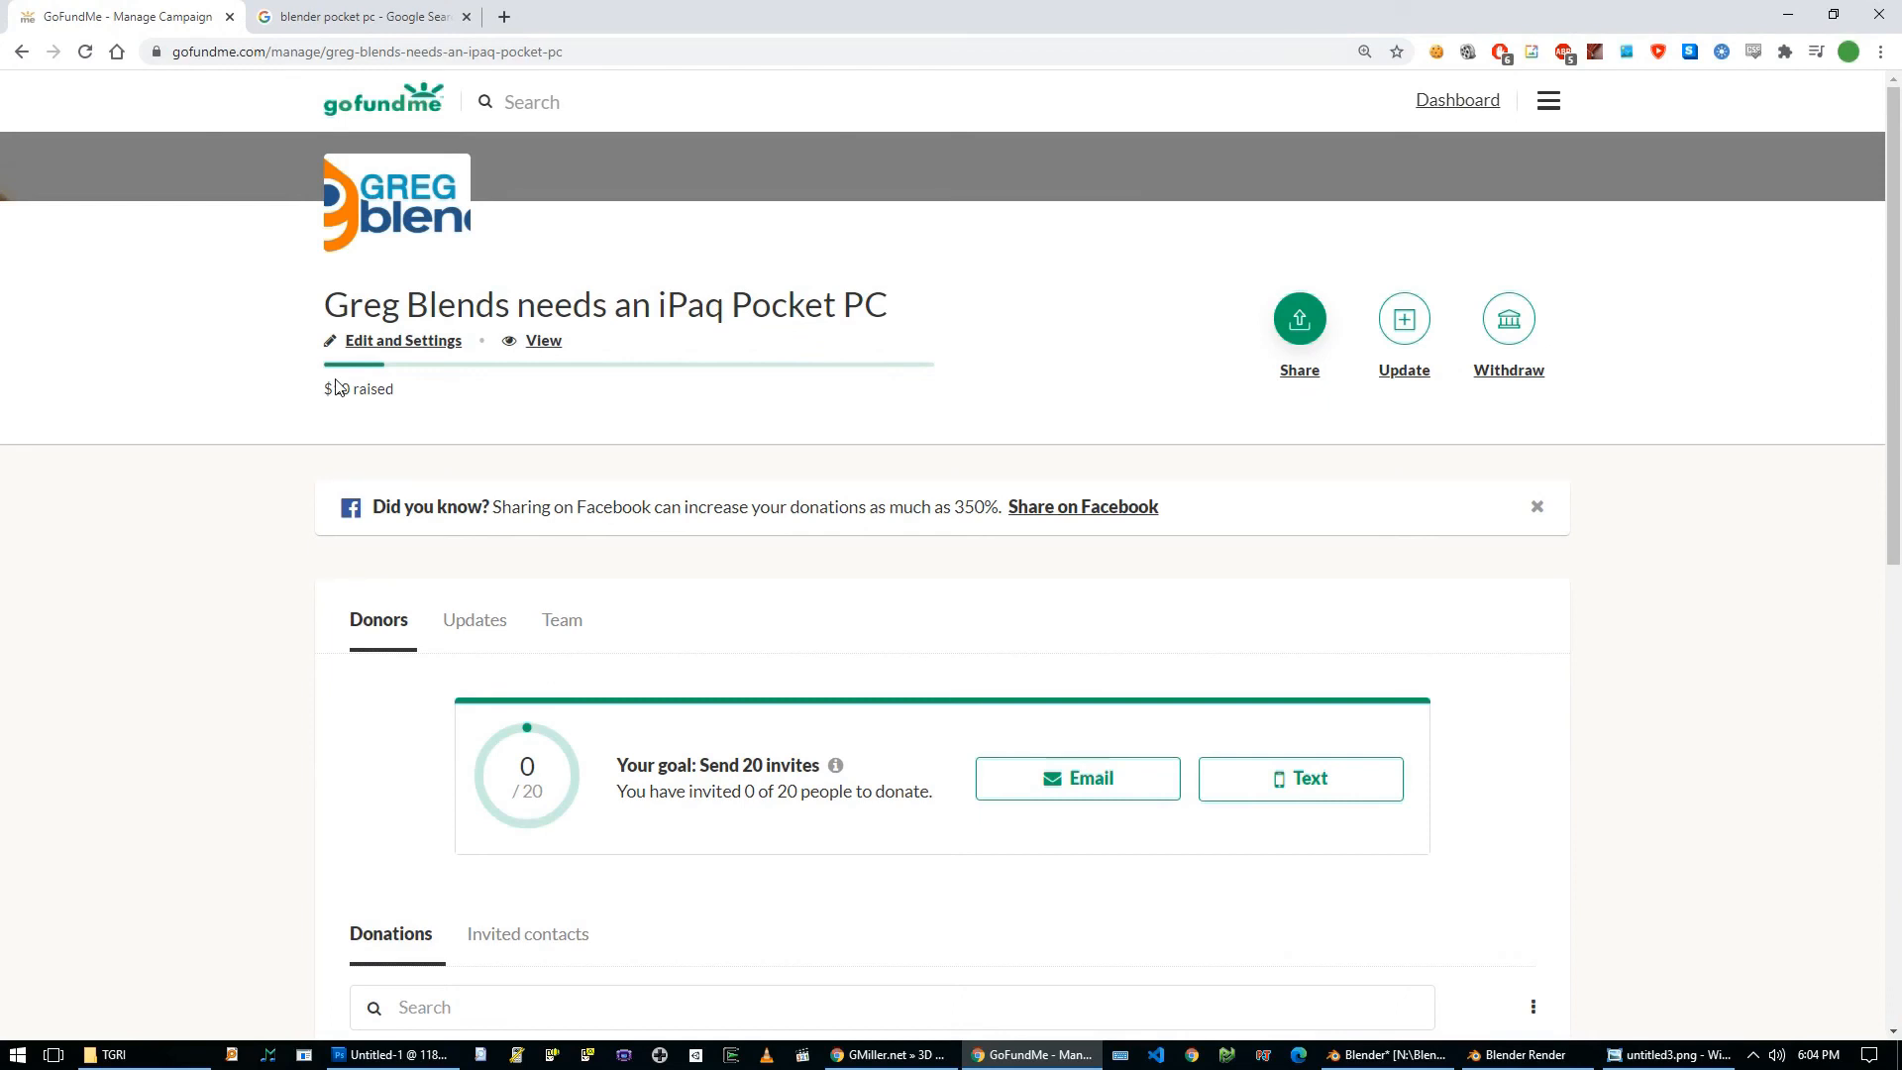
Show the image results for the "blender pocket pc" search and preview the Blender Pocket v2.42 and Compaq iPAQ pictures.
click(360, 16)
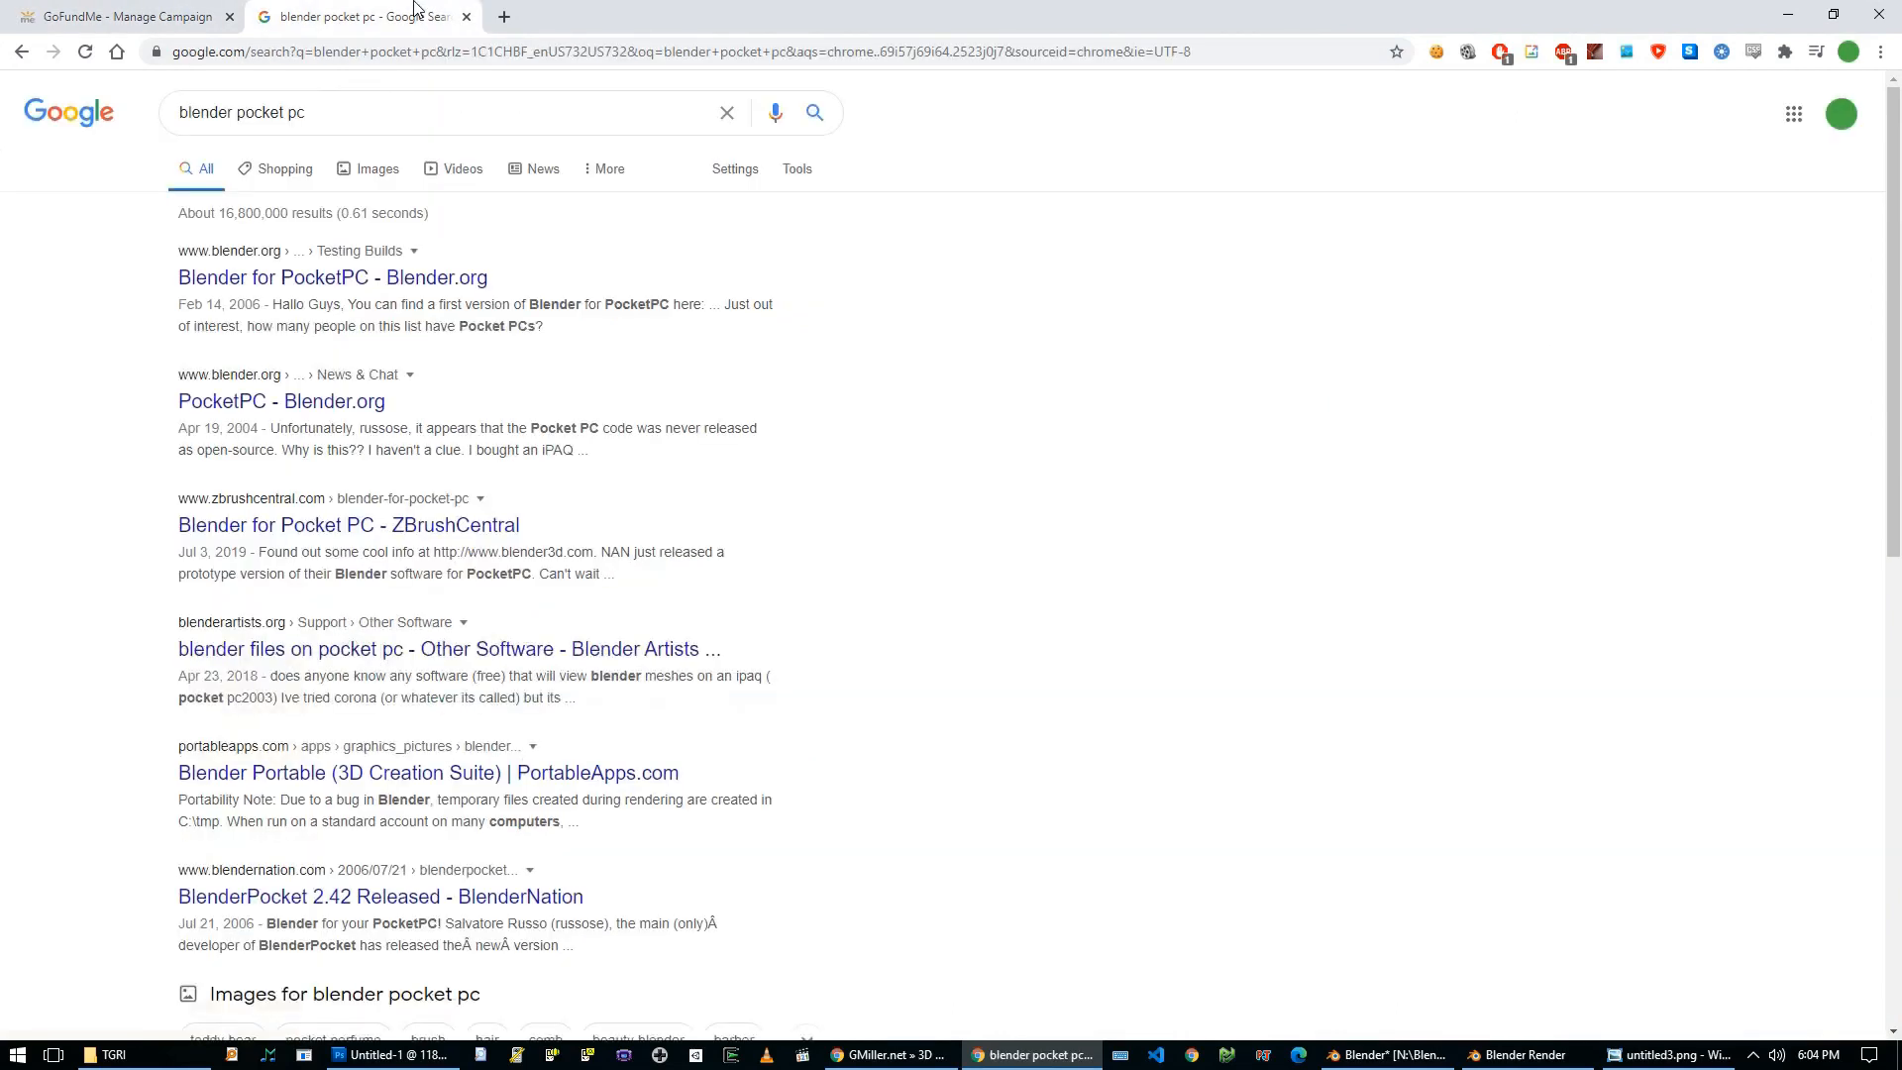
click(380, 168)
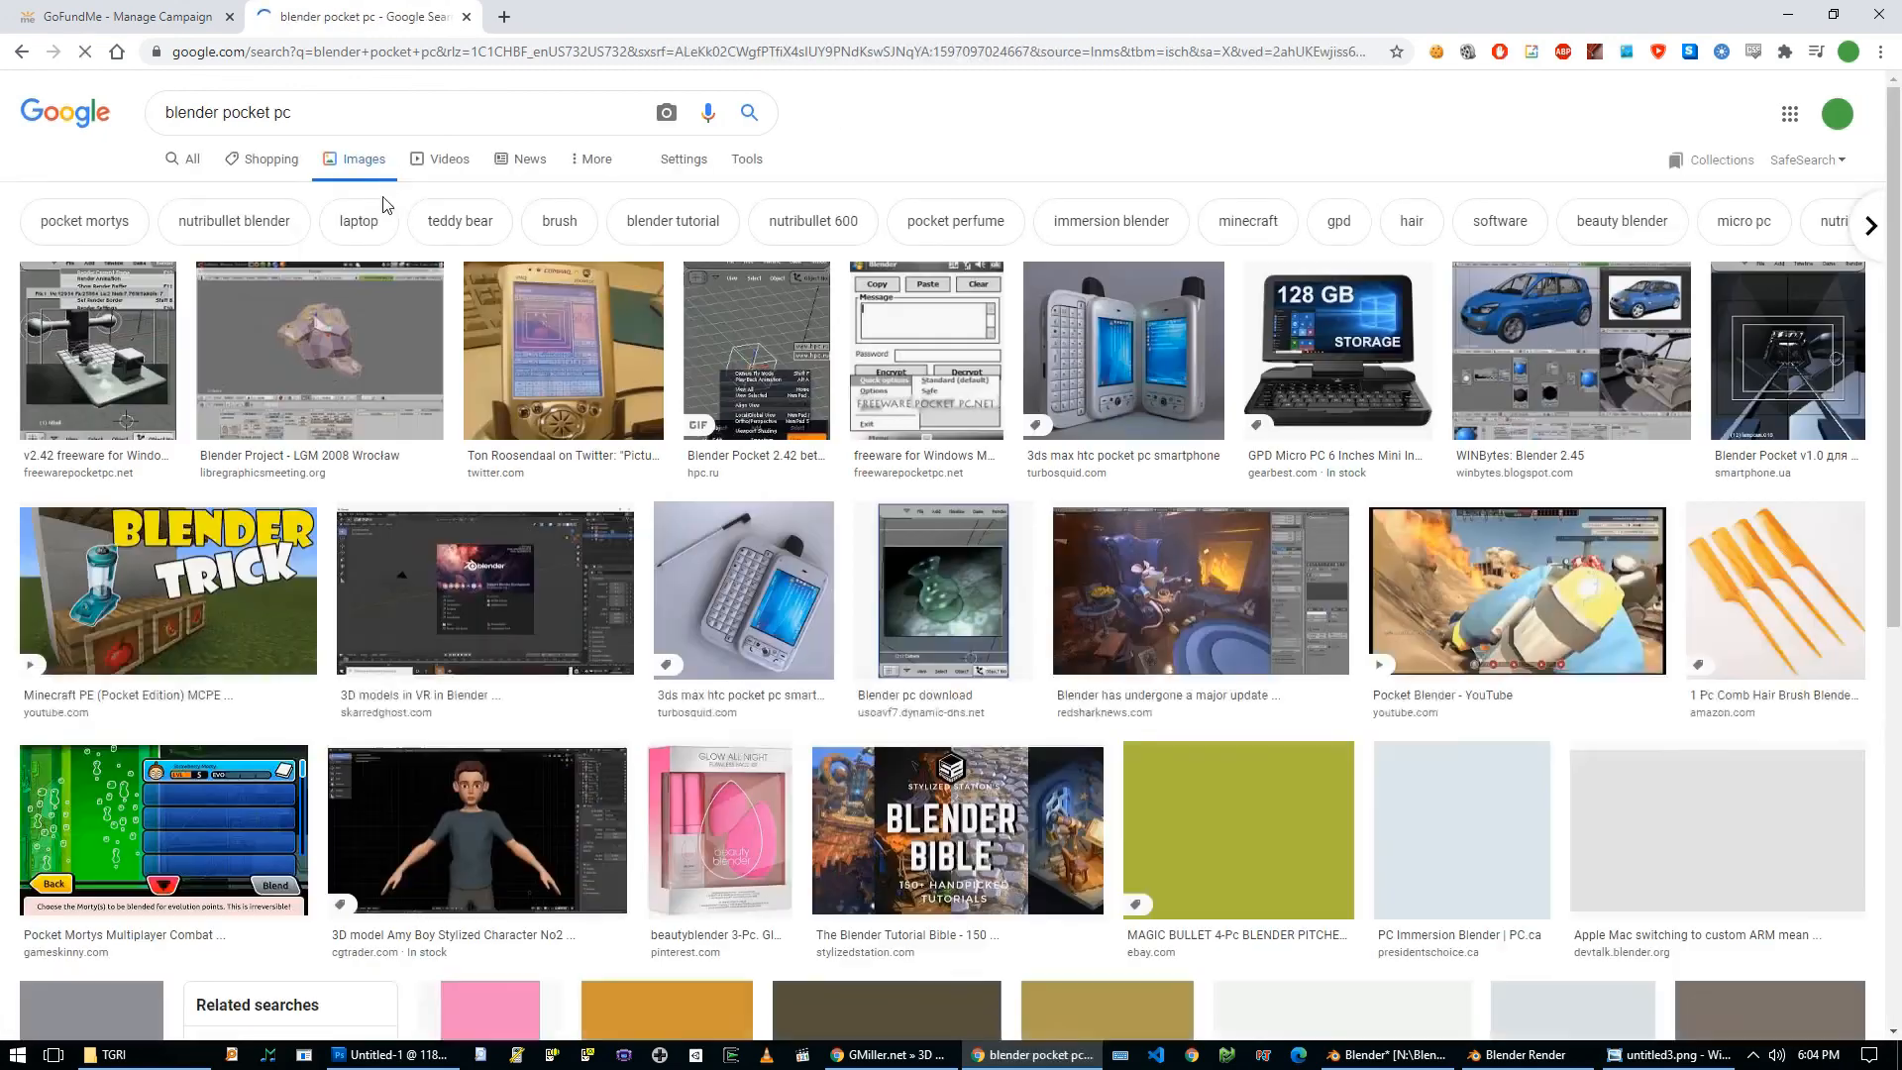
click(168, 391)
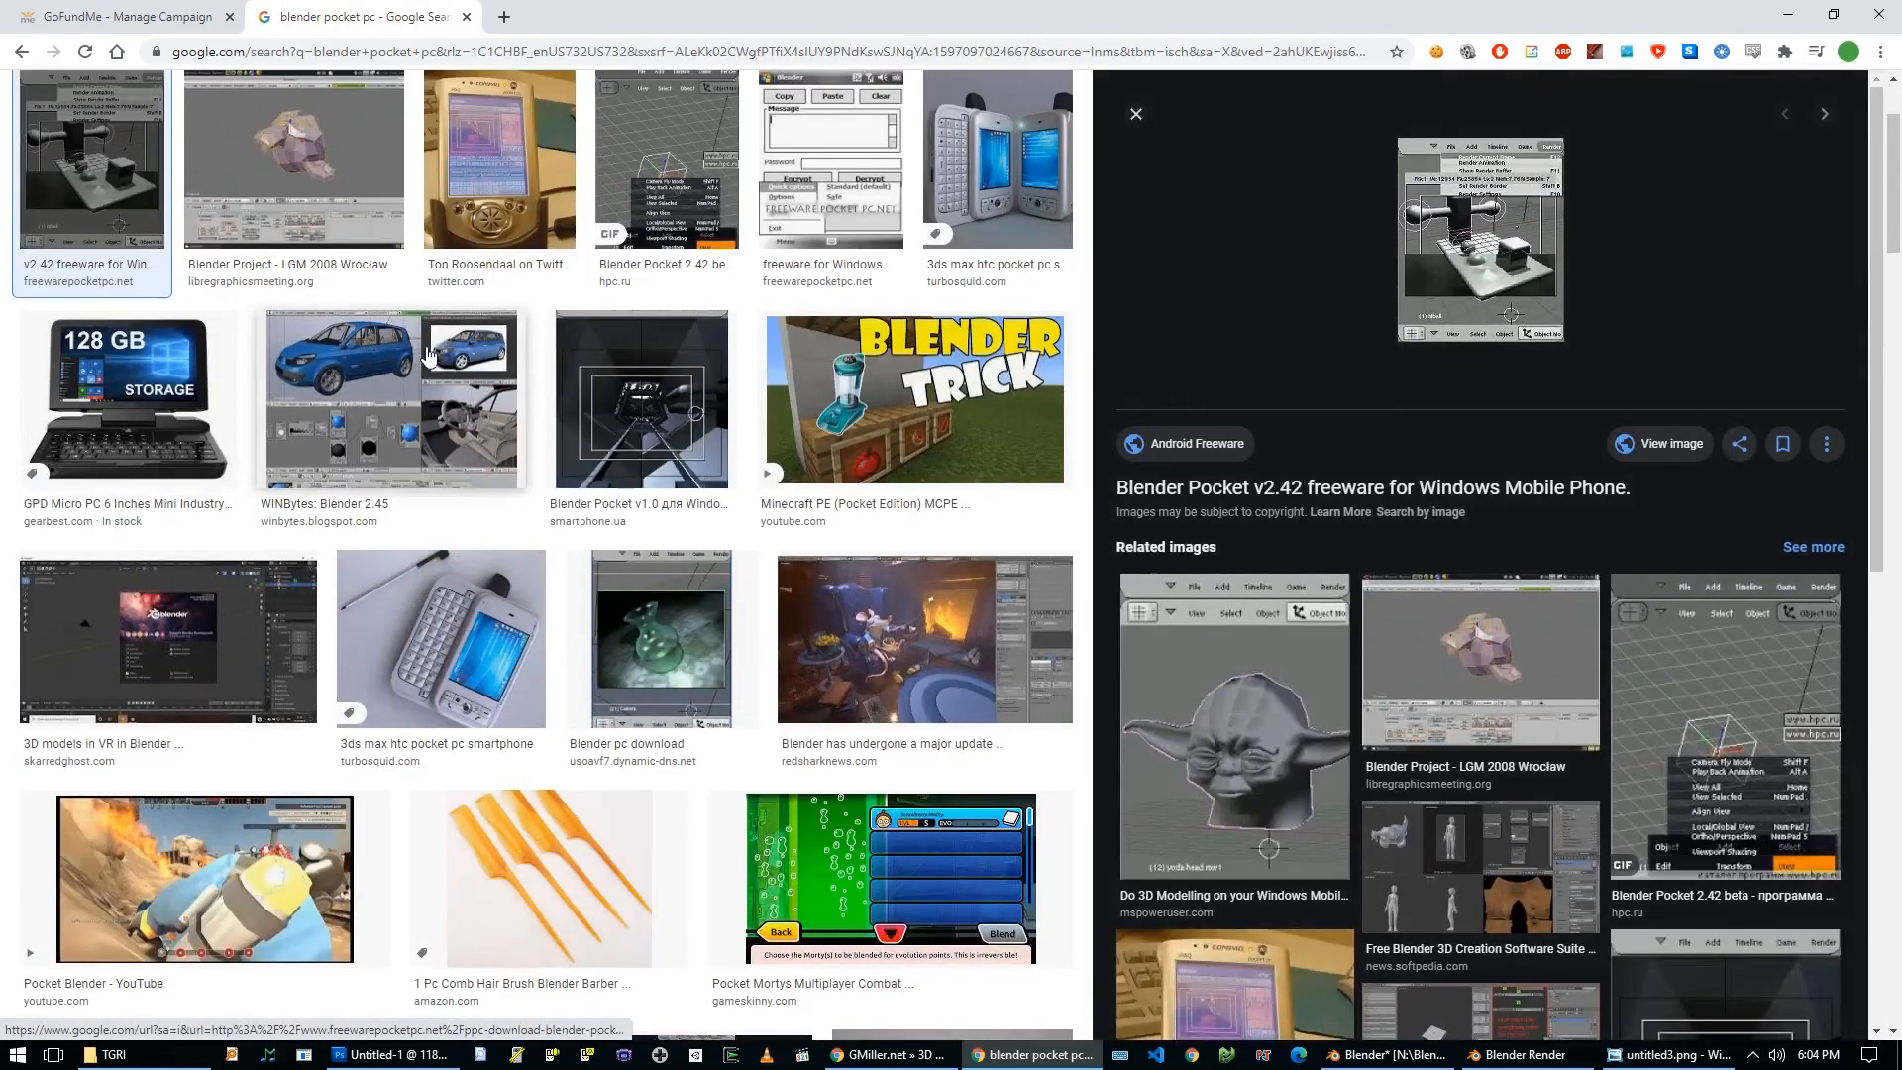
click(500, 163)
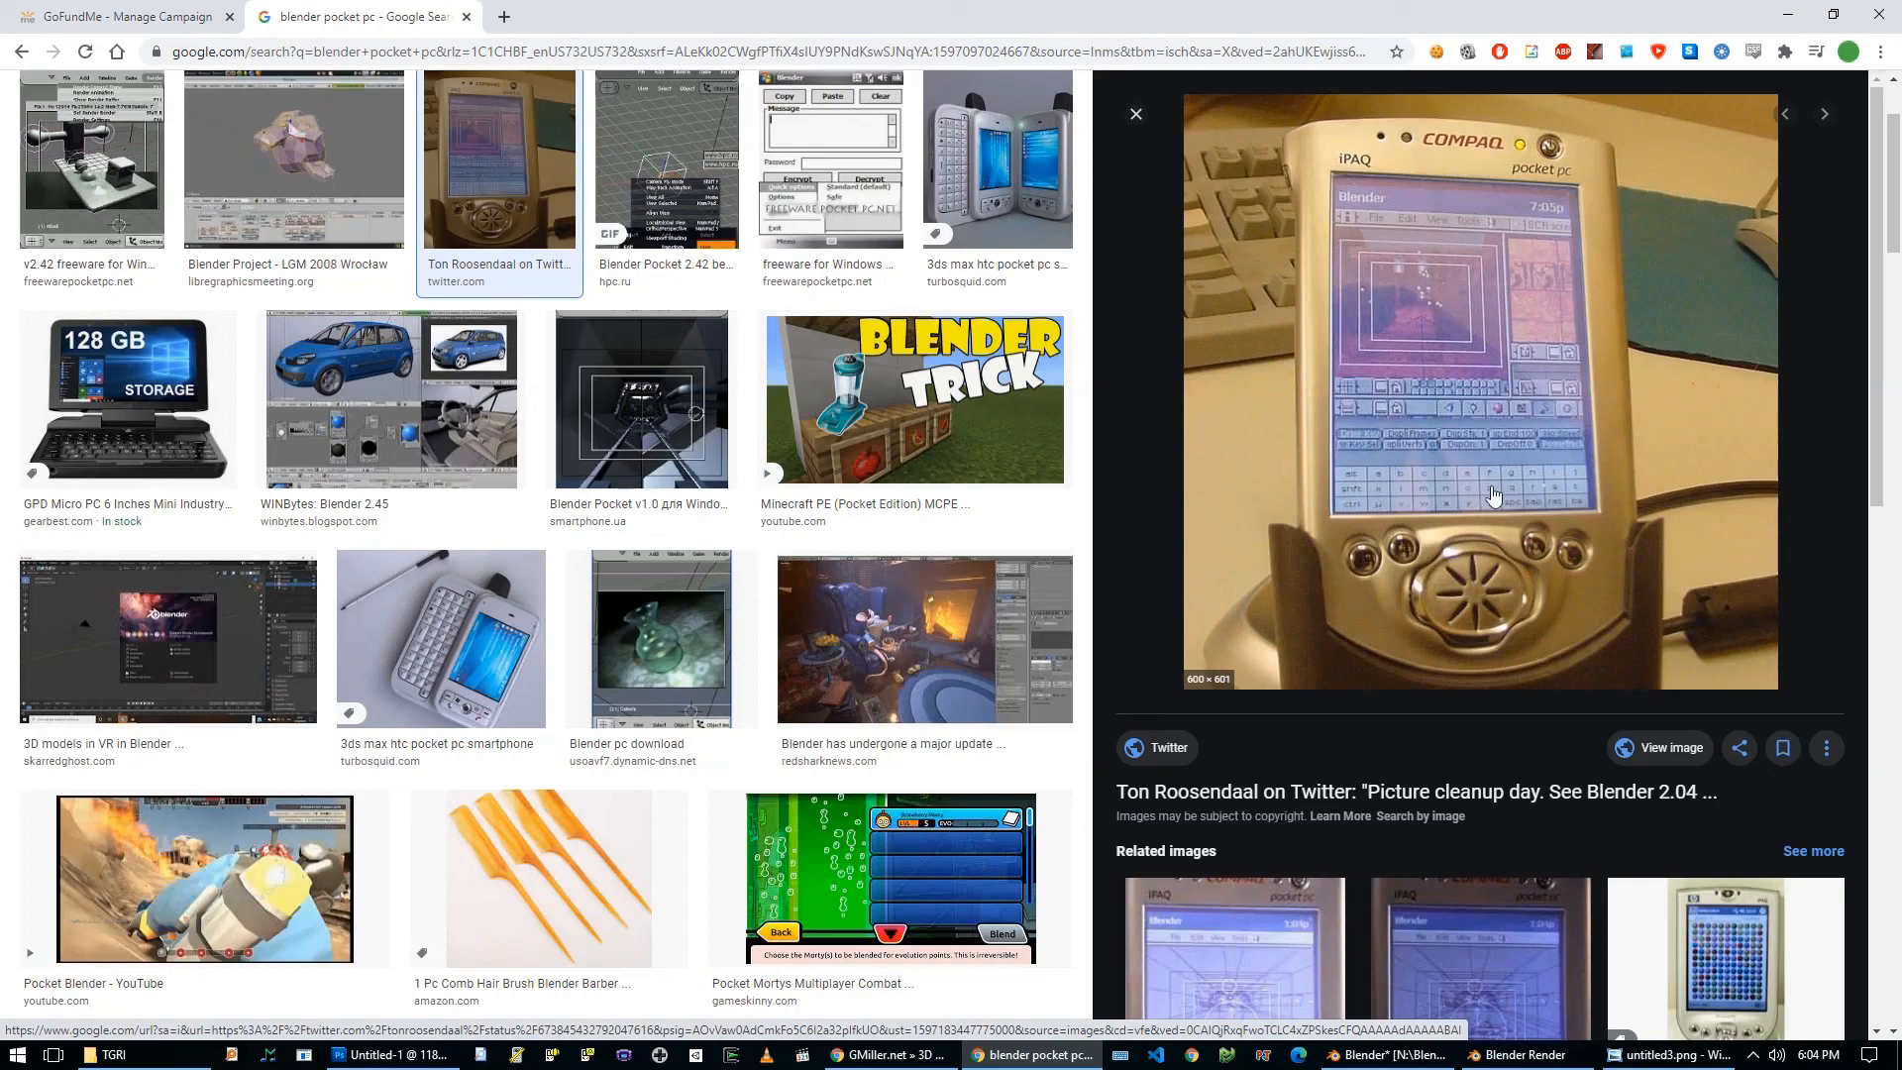
Examine more Pocket PC image results, previewing Blender Pocket 2.42 beta, Blender v1.1 freeware and the Extensible GUIs screenshot.
scroll(705, 526, up, 2)
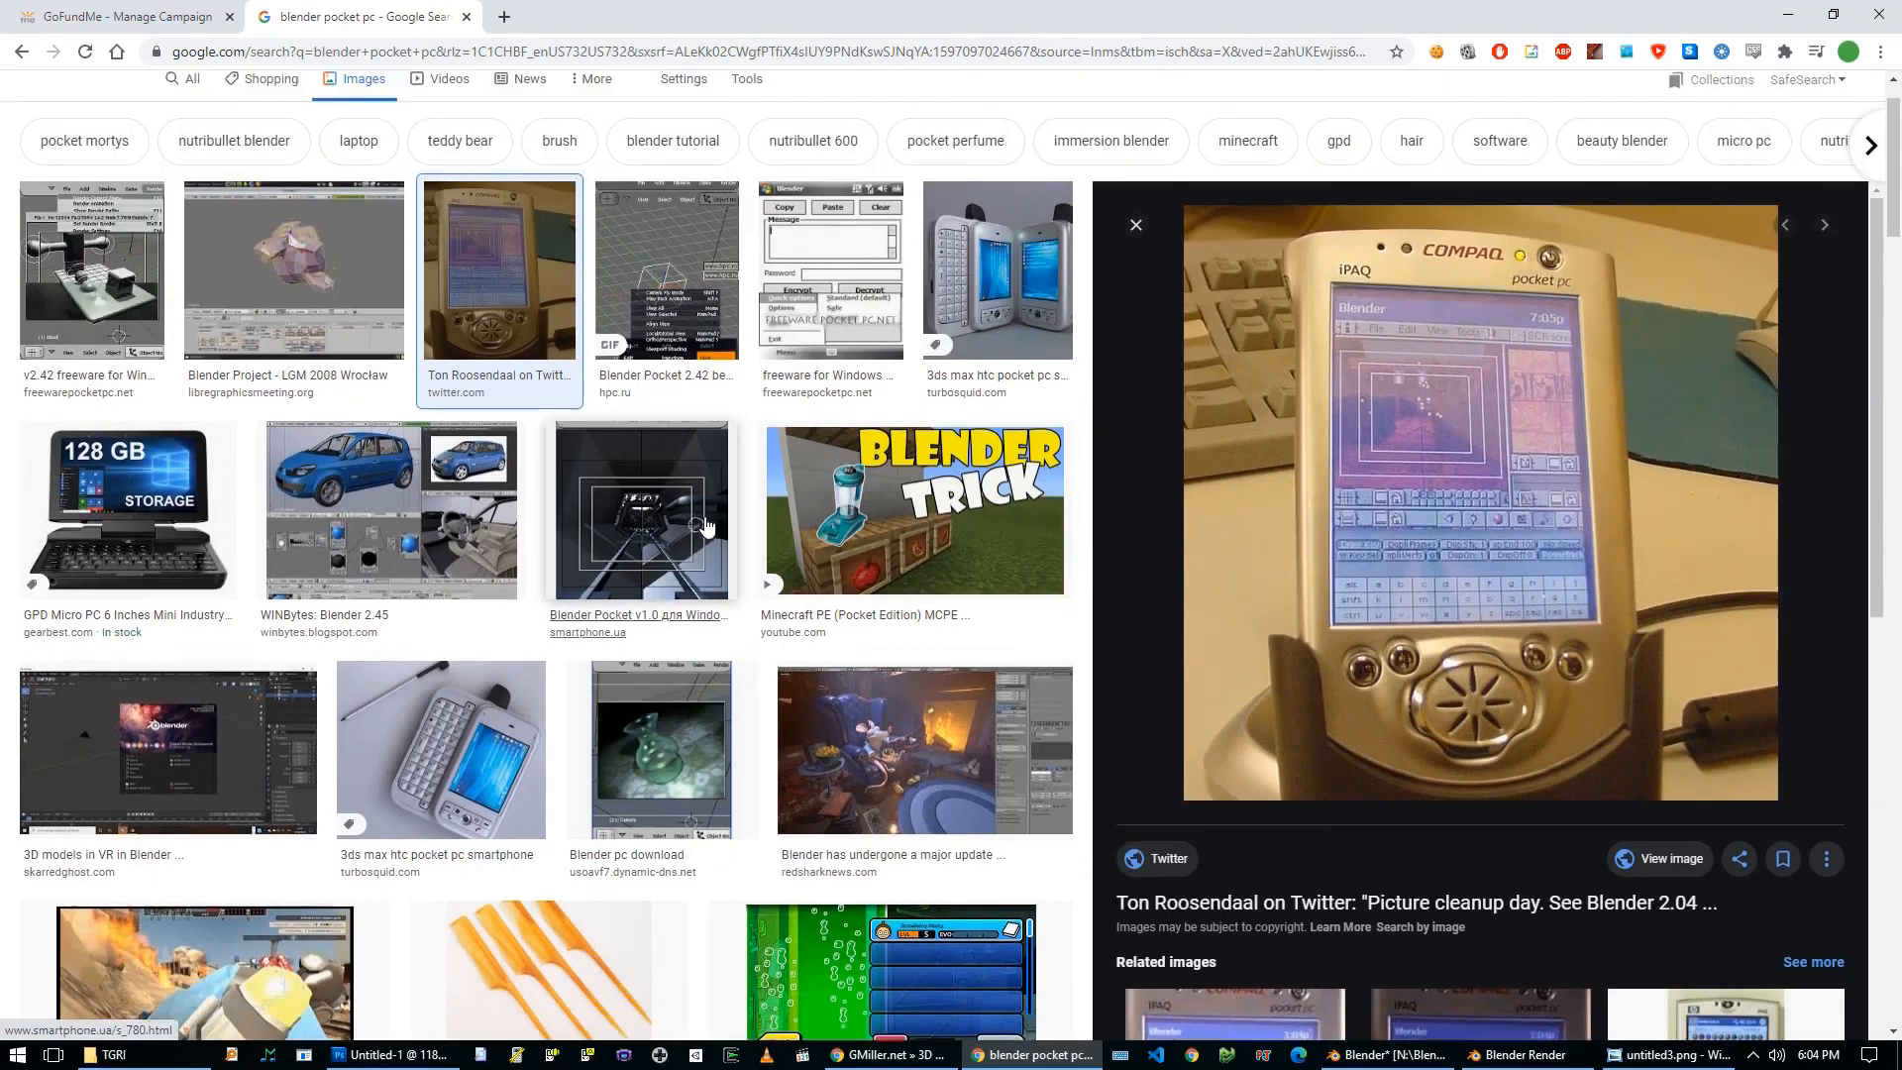
click(699, 389)
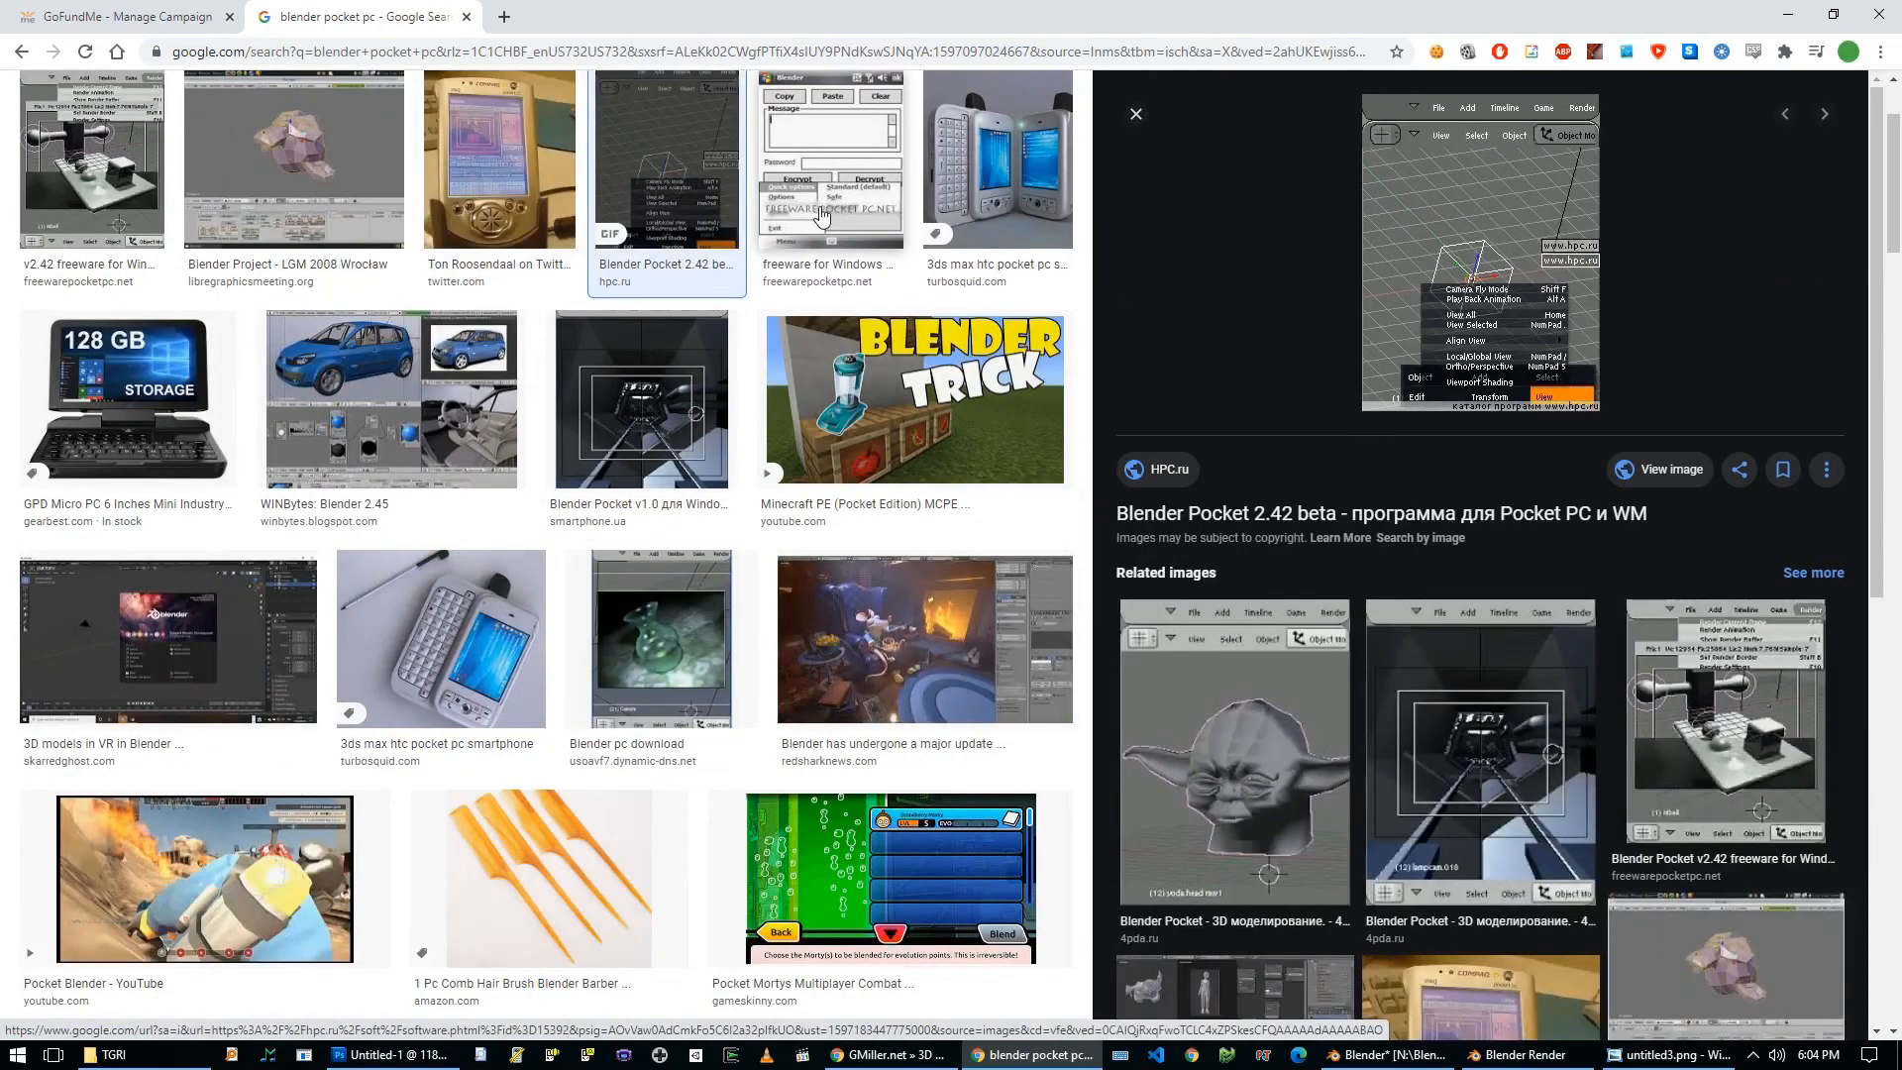
click(827, 223)
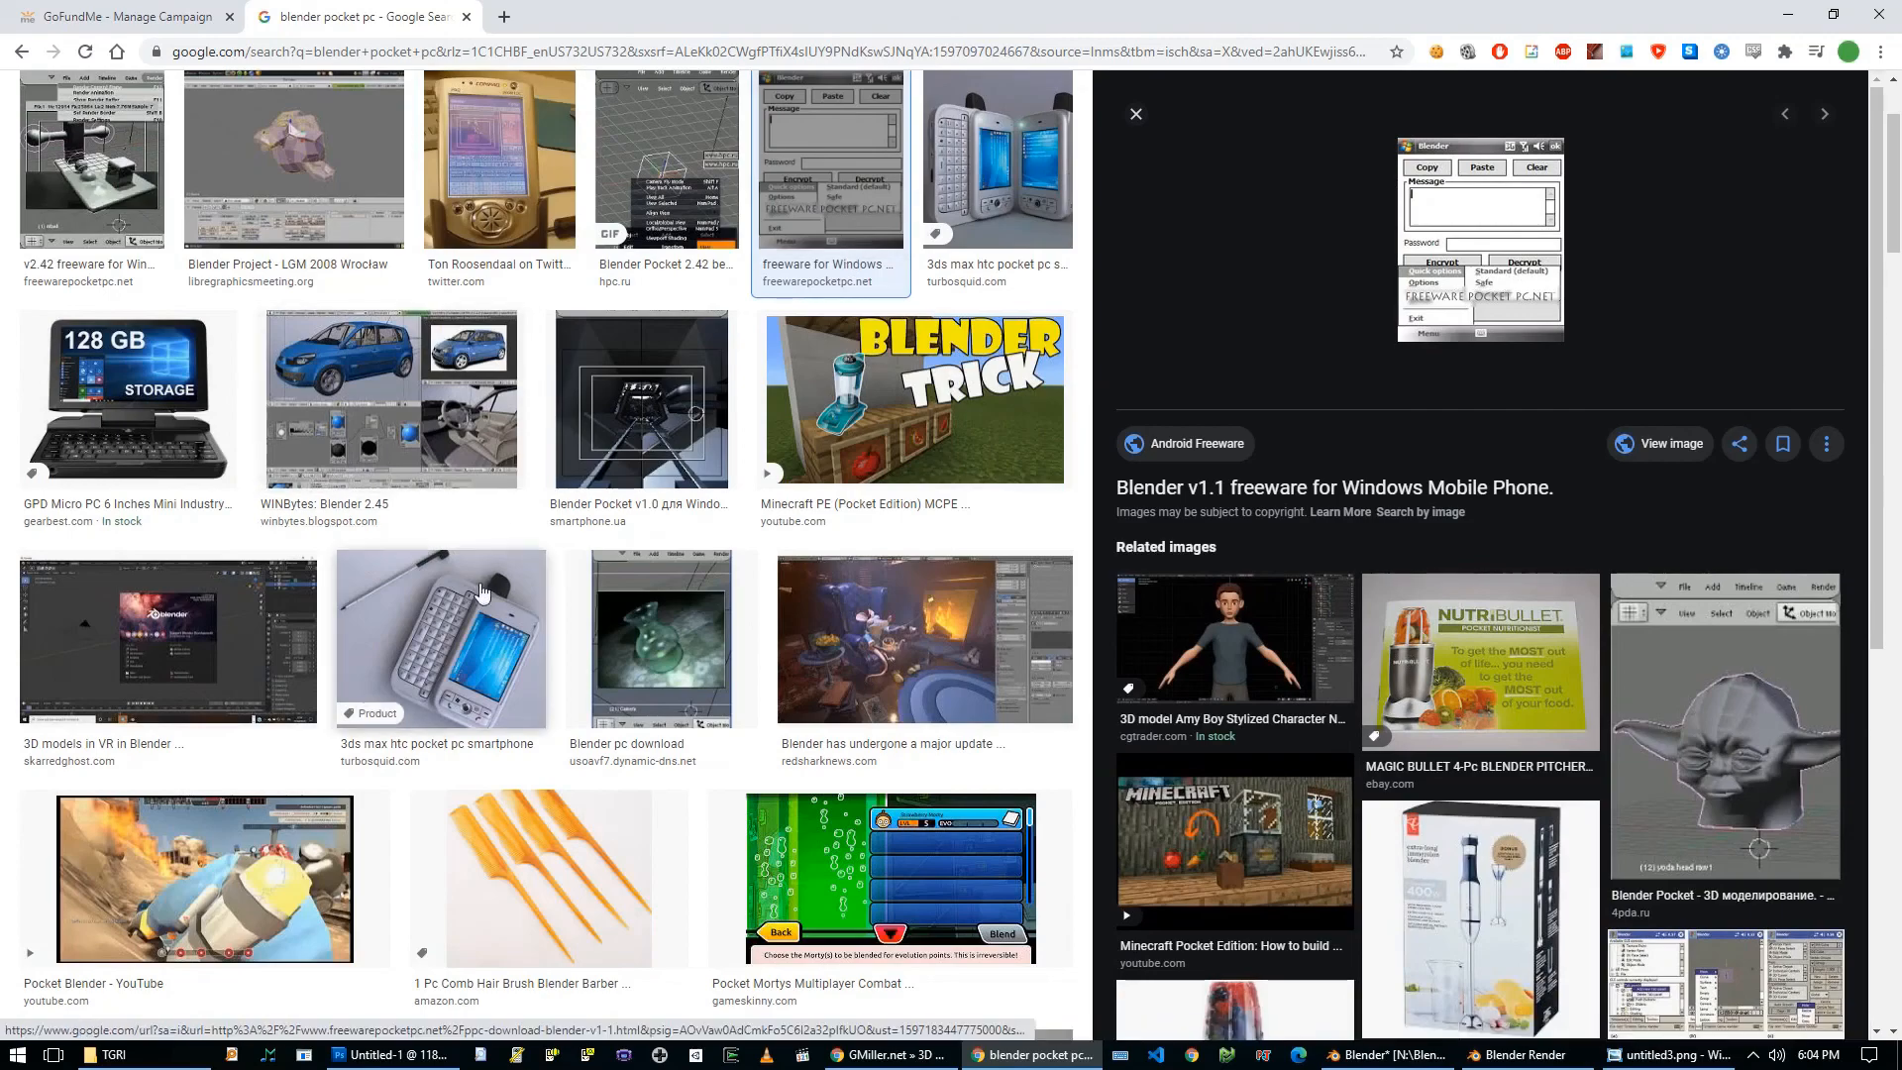
scroll(513, 465, down, 5)
scroll(505, 579, down, 8)
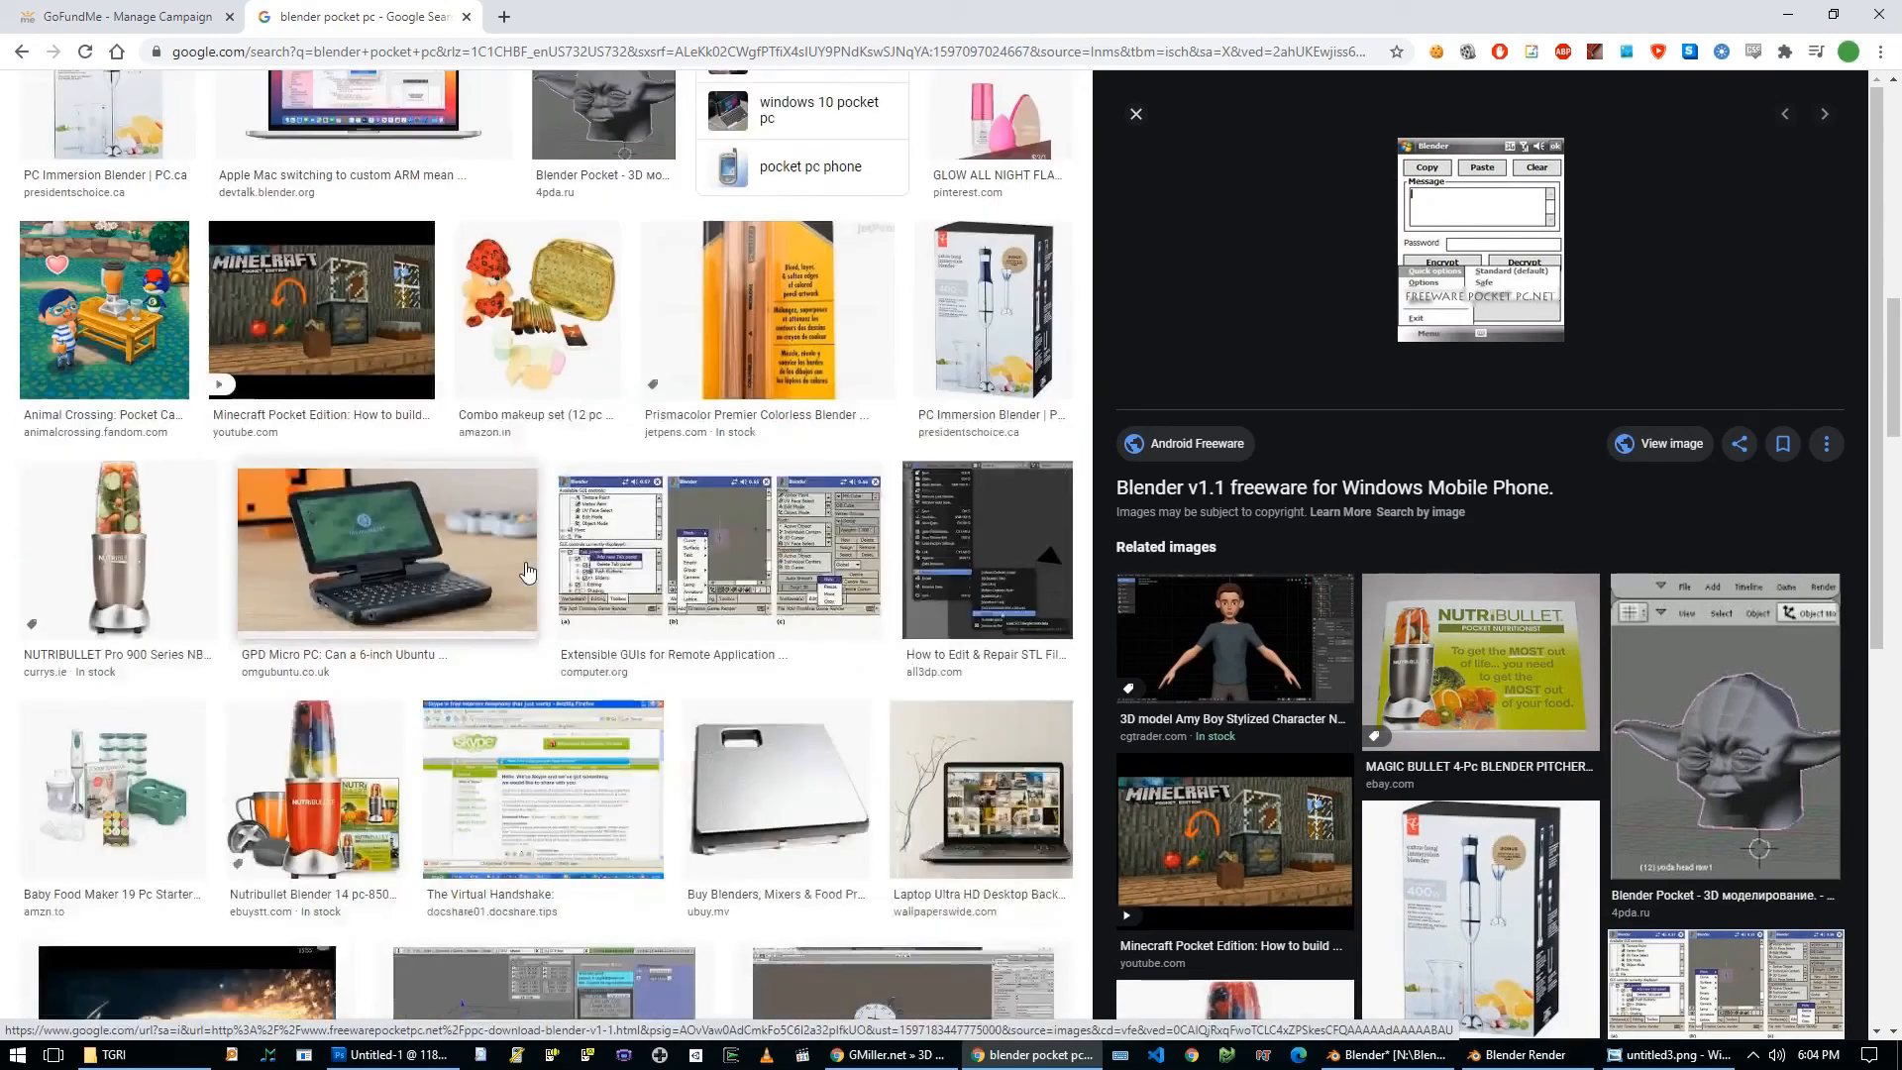
scroll(525, 573, down, 5)
scroll(693, 376, up, 3)
click(716, 260)
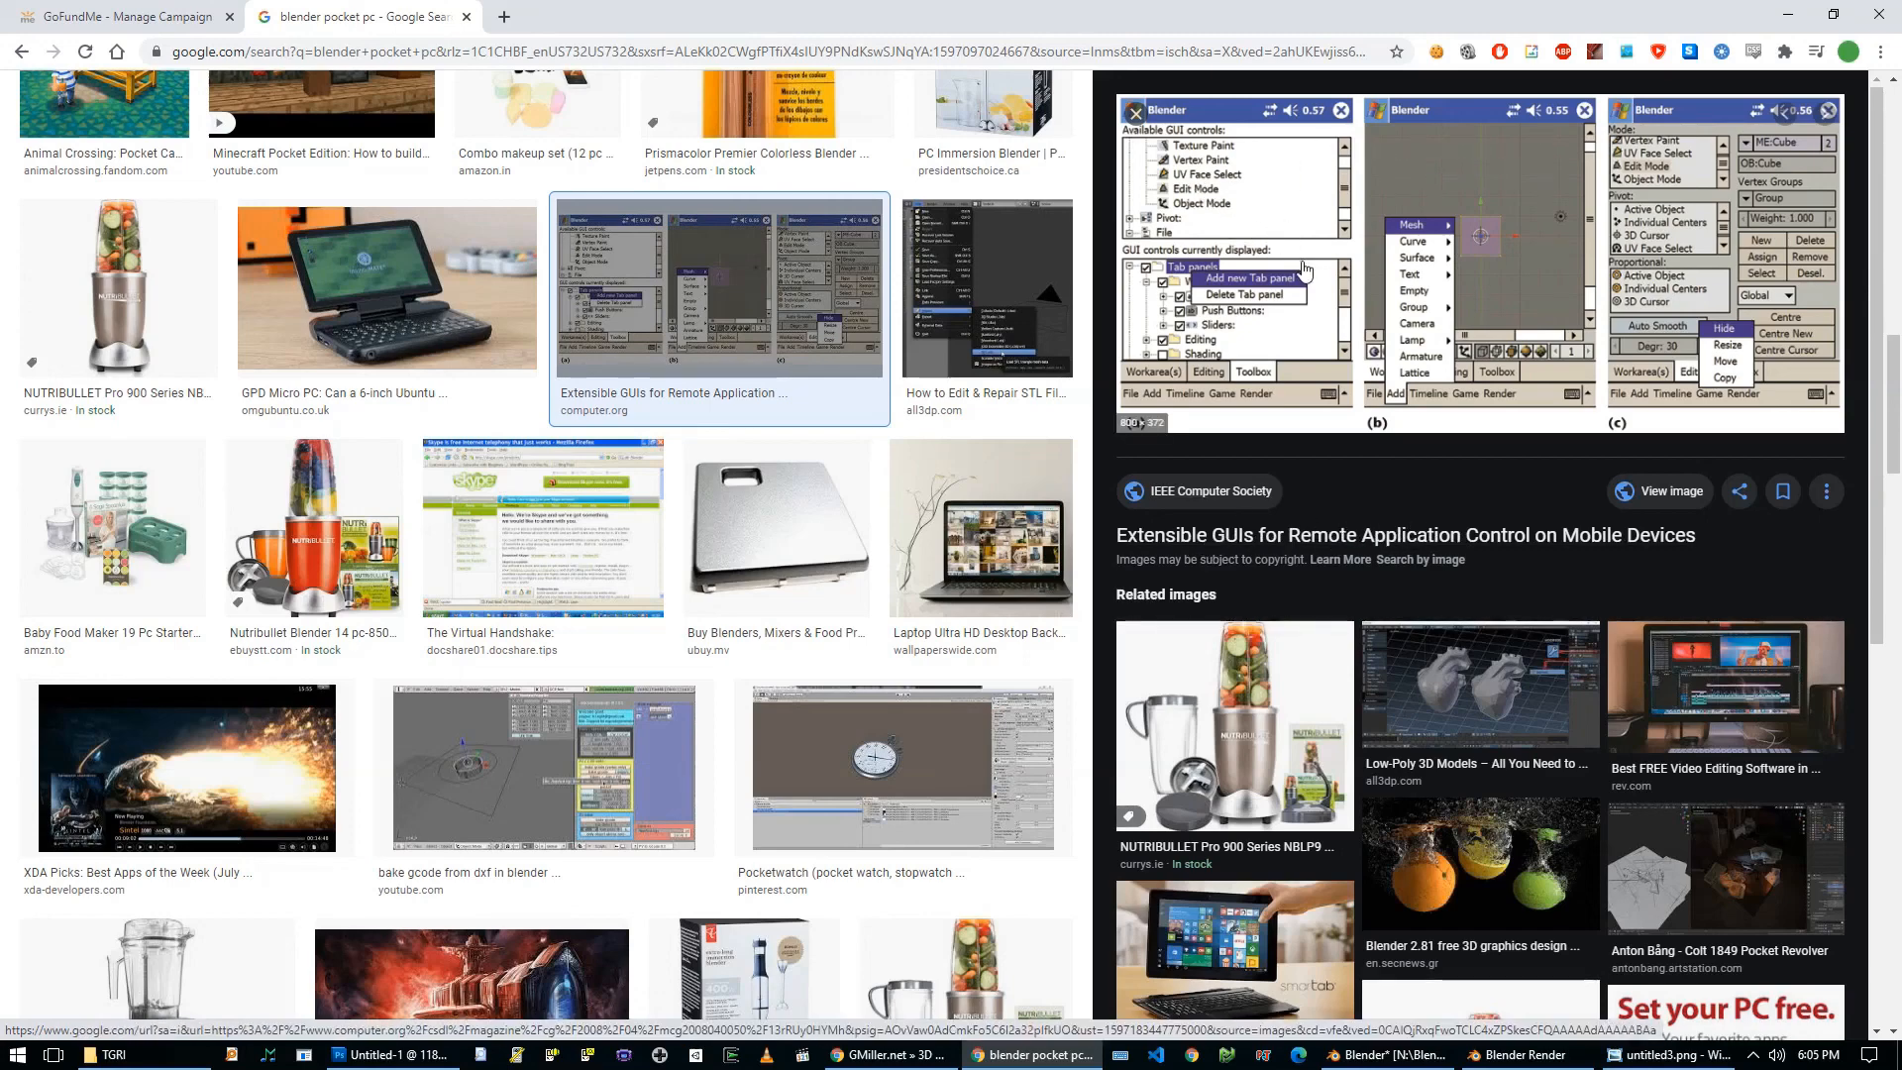
scroll(558, 489, down, 9)
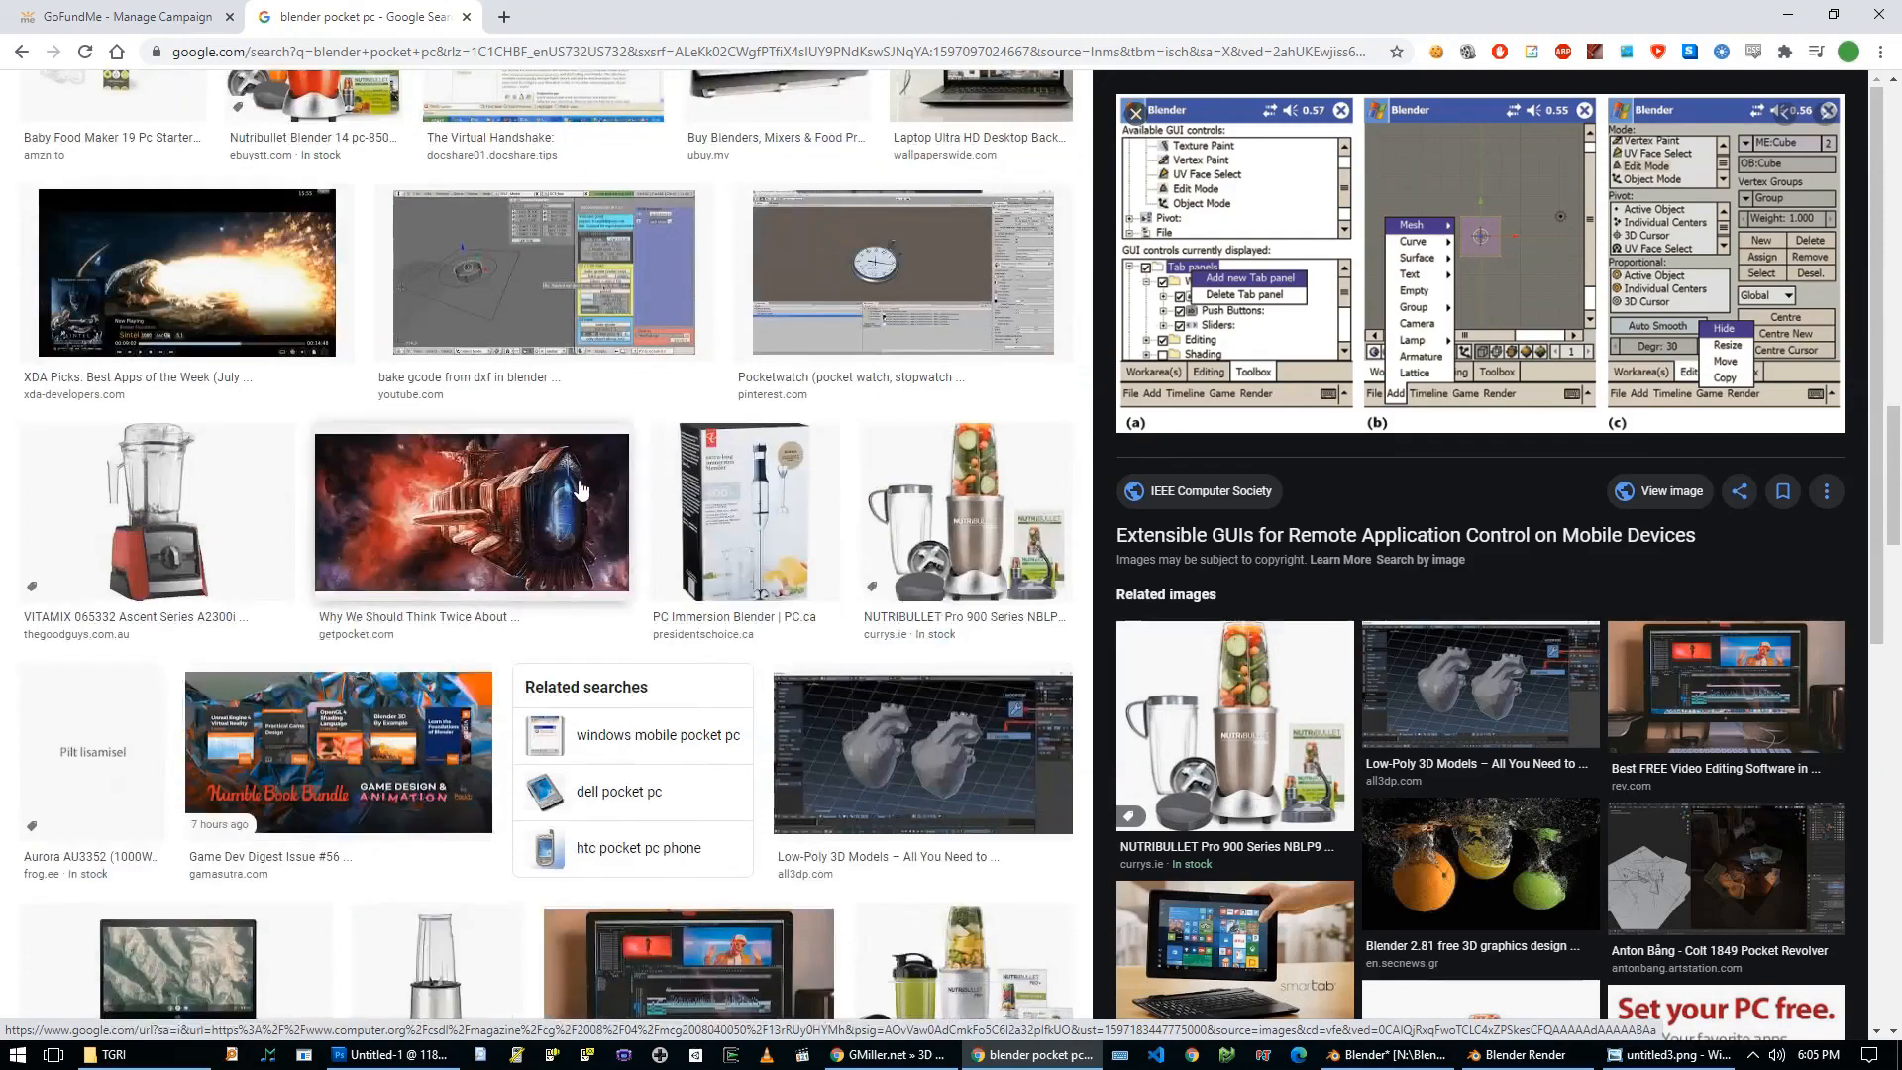
Go back up the "blender pocket pc" image results and preview the Twitter picture of Blender on a Compaq iPAQ.
scroll(730, 468, up, 10)
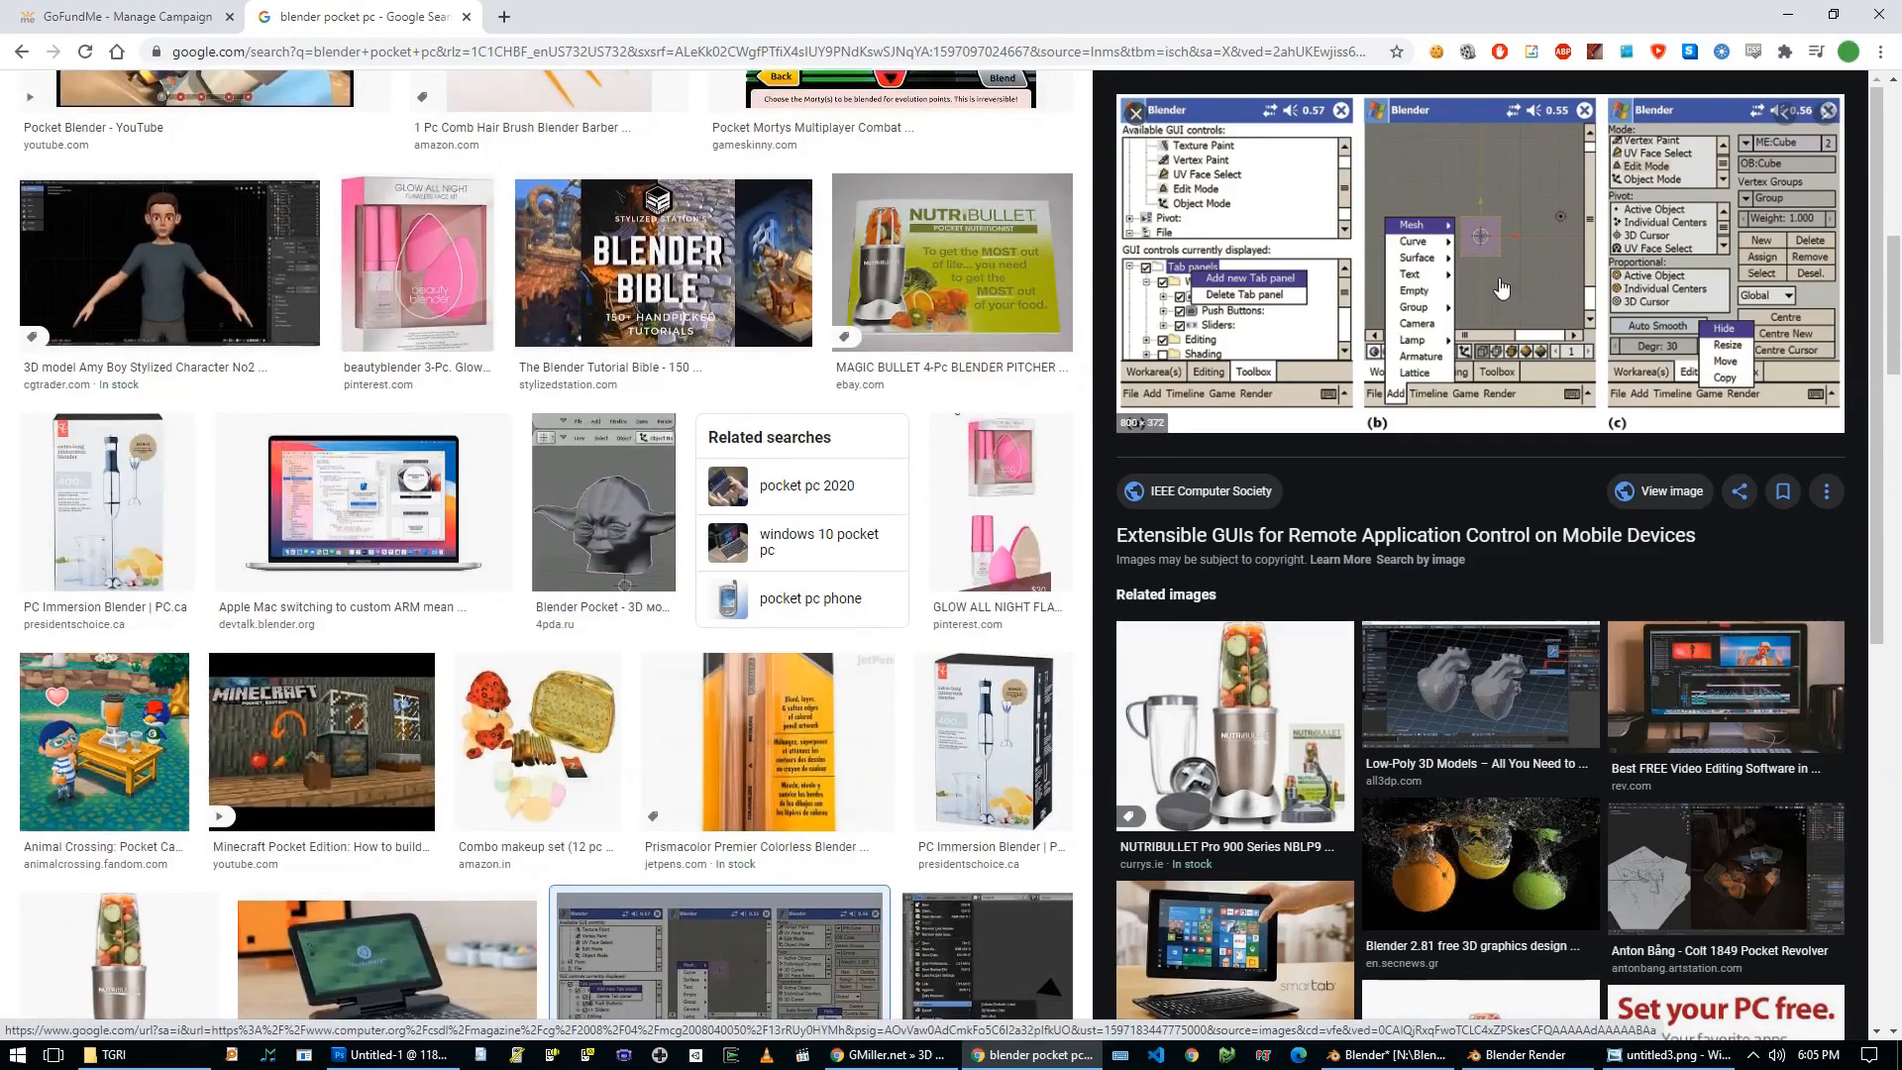
scroll(446, 356, up, 10)
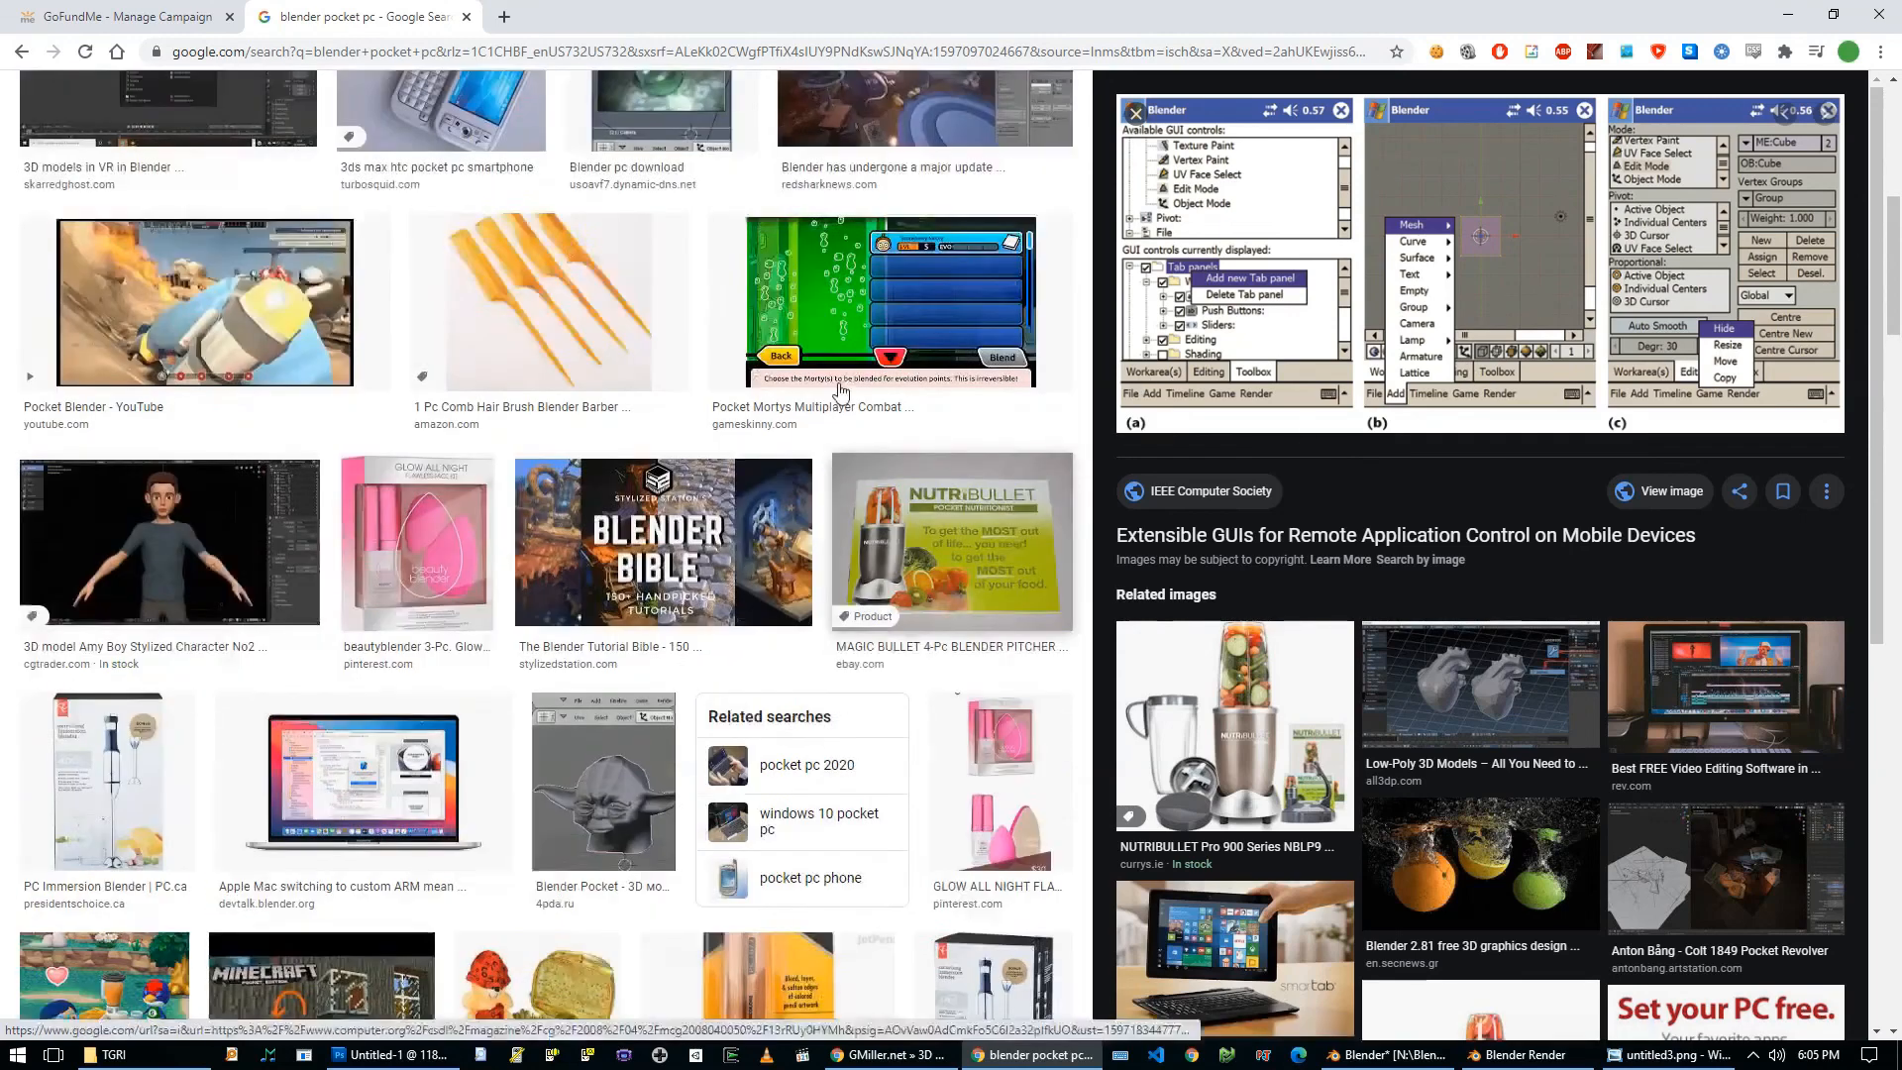
click(444, 355)
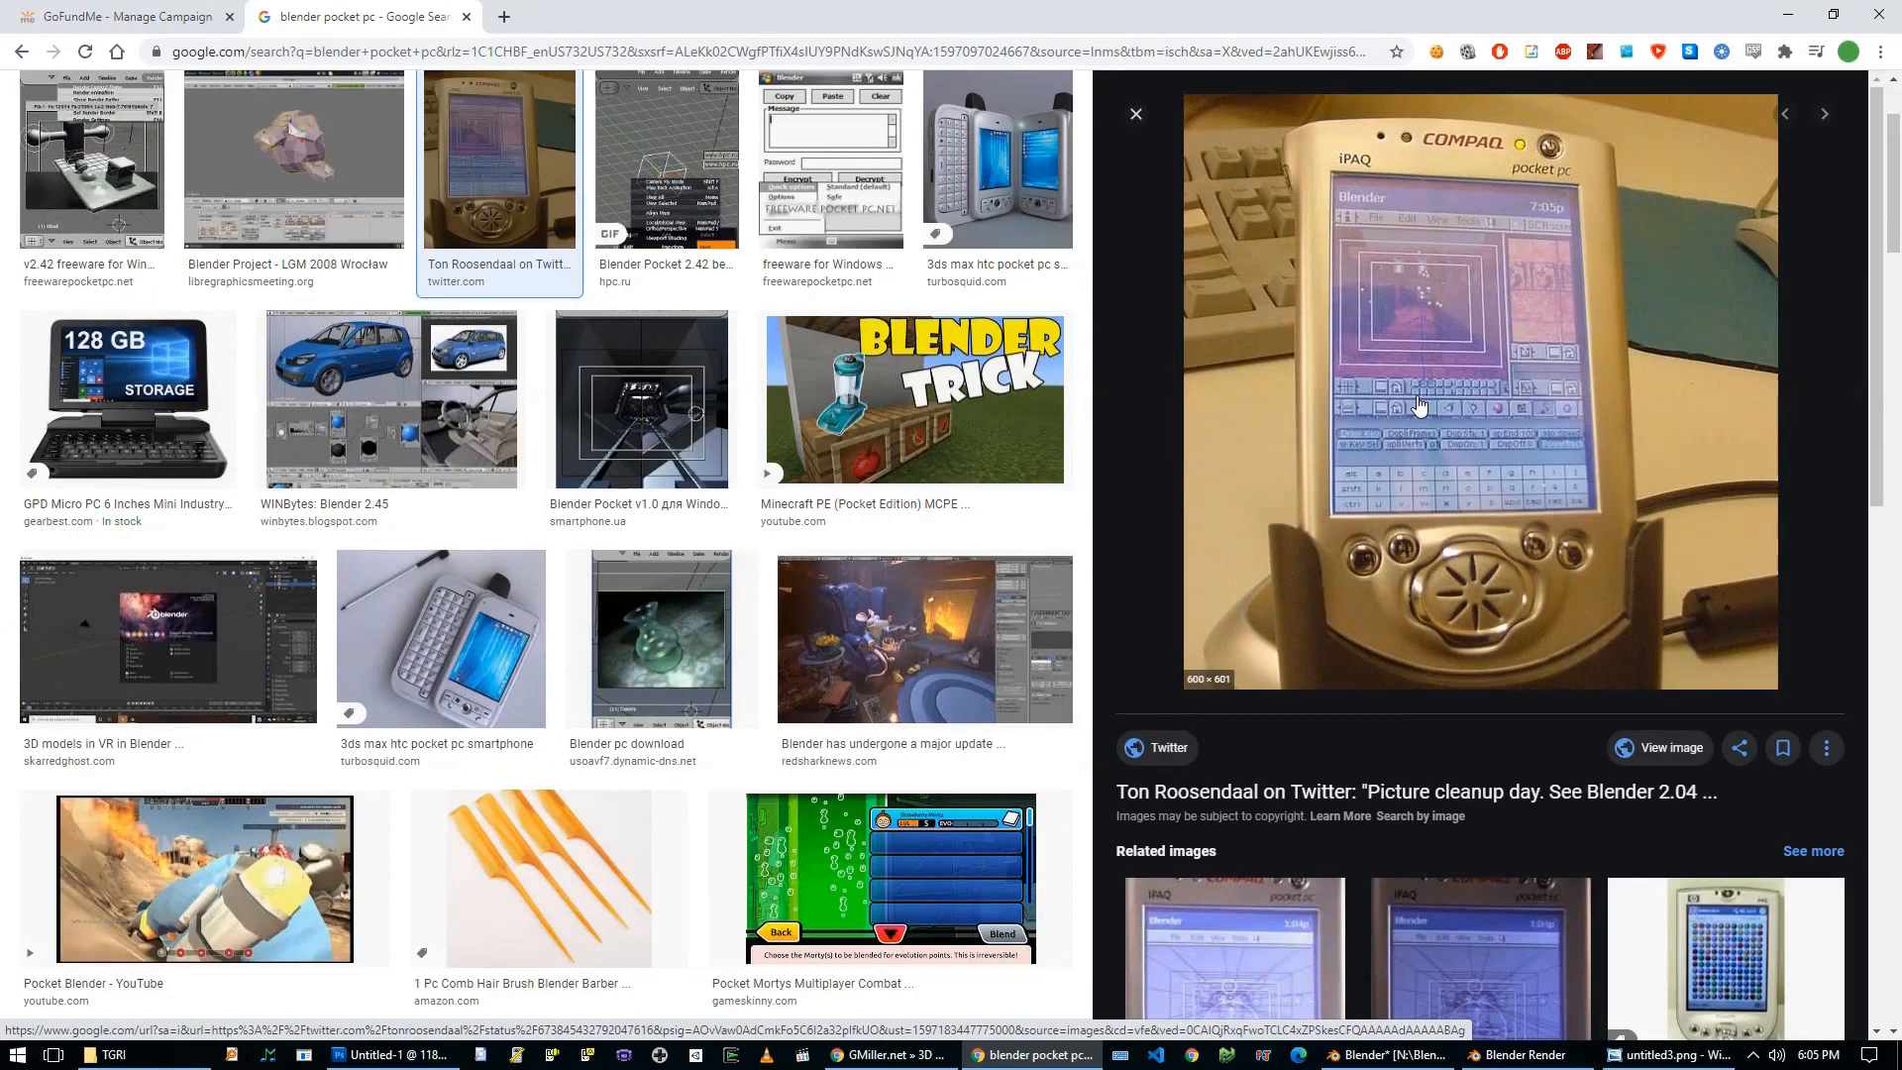
Search images for "ipaq keyboard", preview the Compaq iPAQ foldable keyboard, and return to the "blender pocket pc" results.
scroll(594, 278, up, 2)
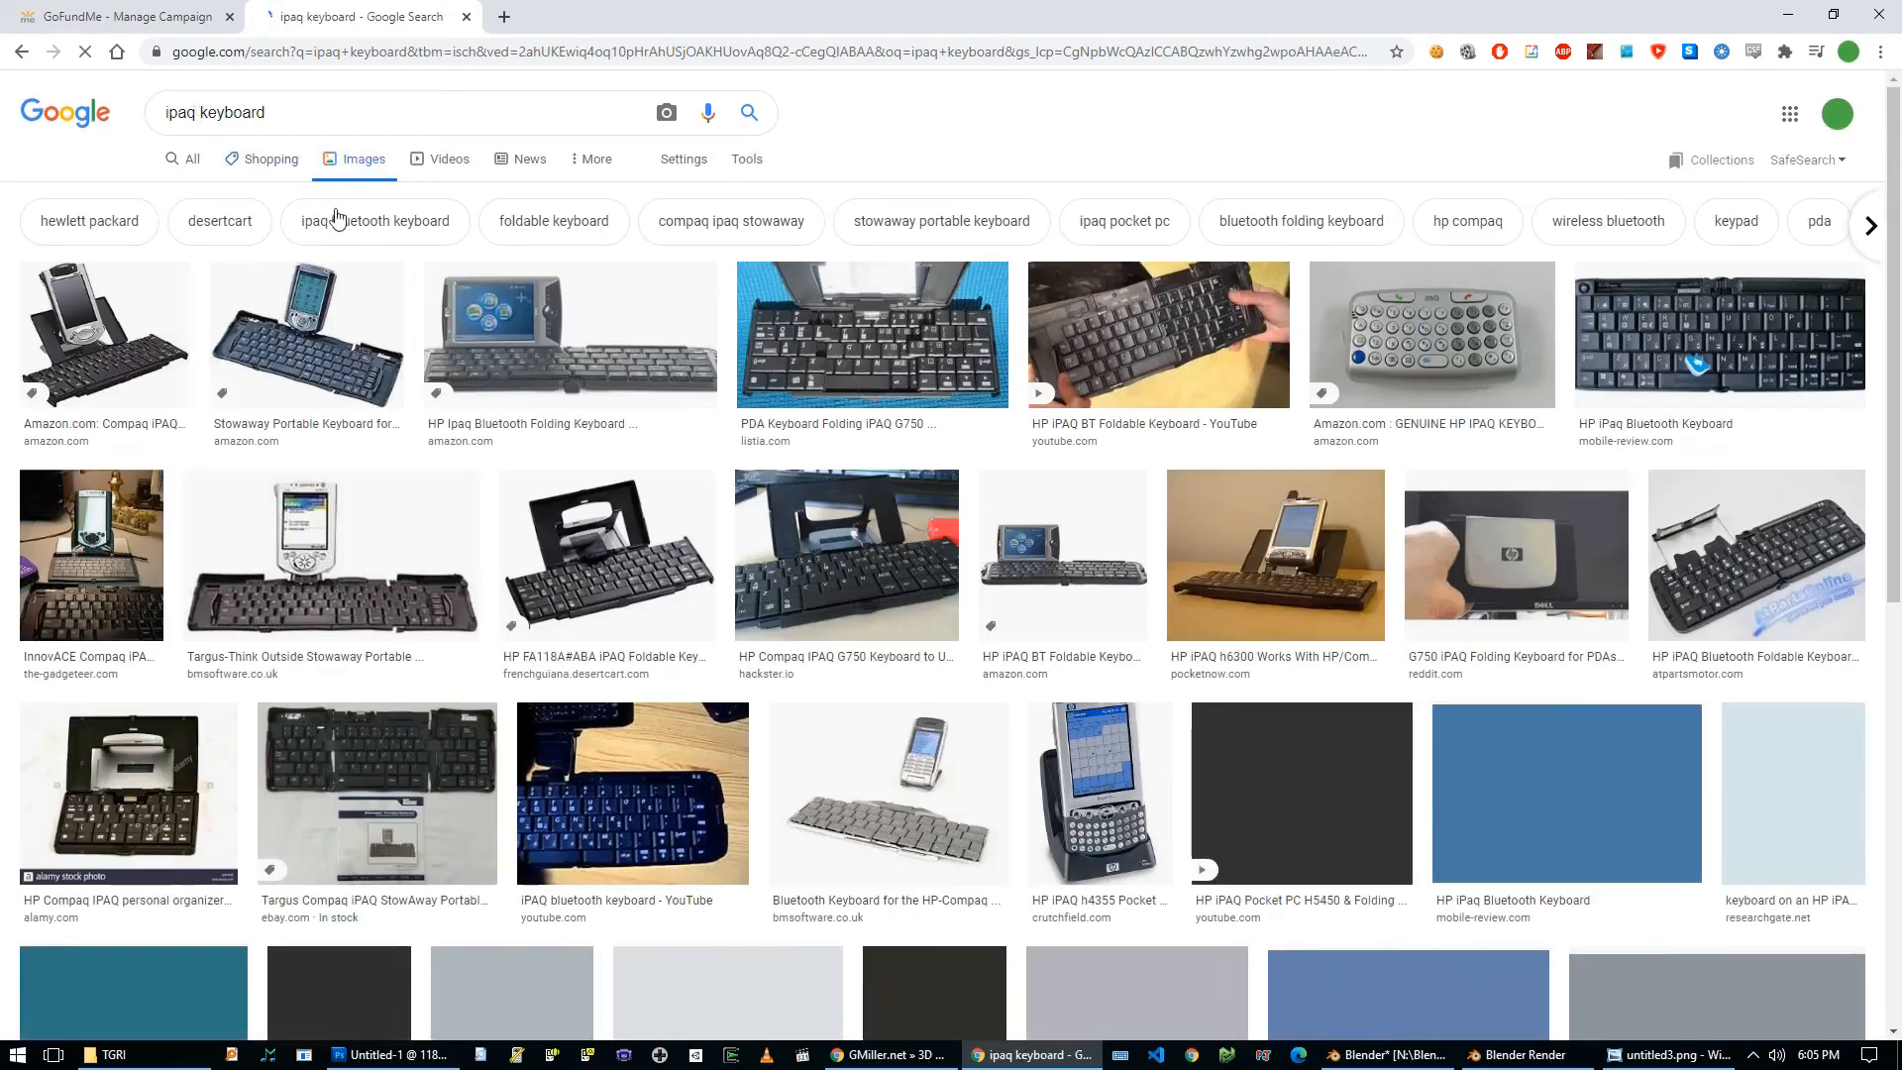
click(137, 385)
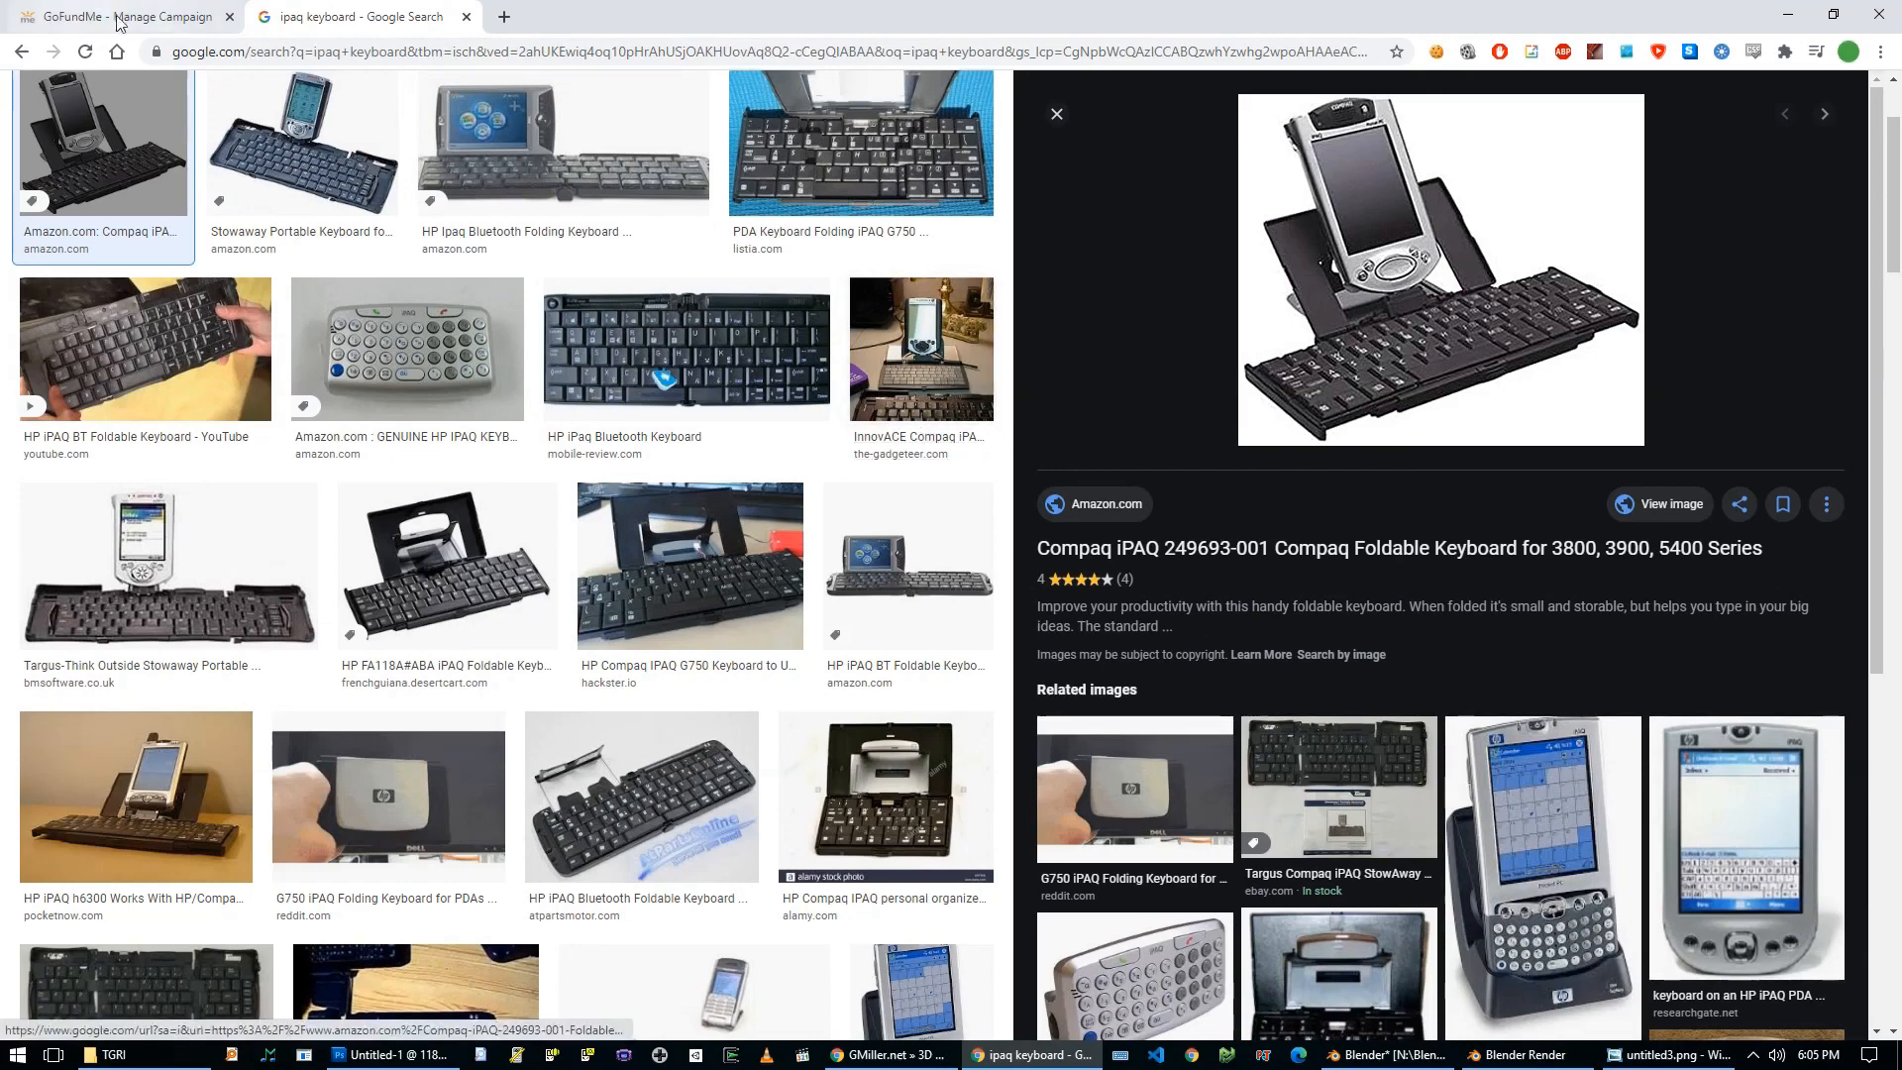
key(alt+Left)
key(alt+Left)
key(alt+Left)
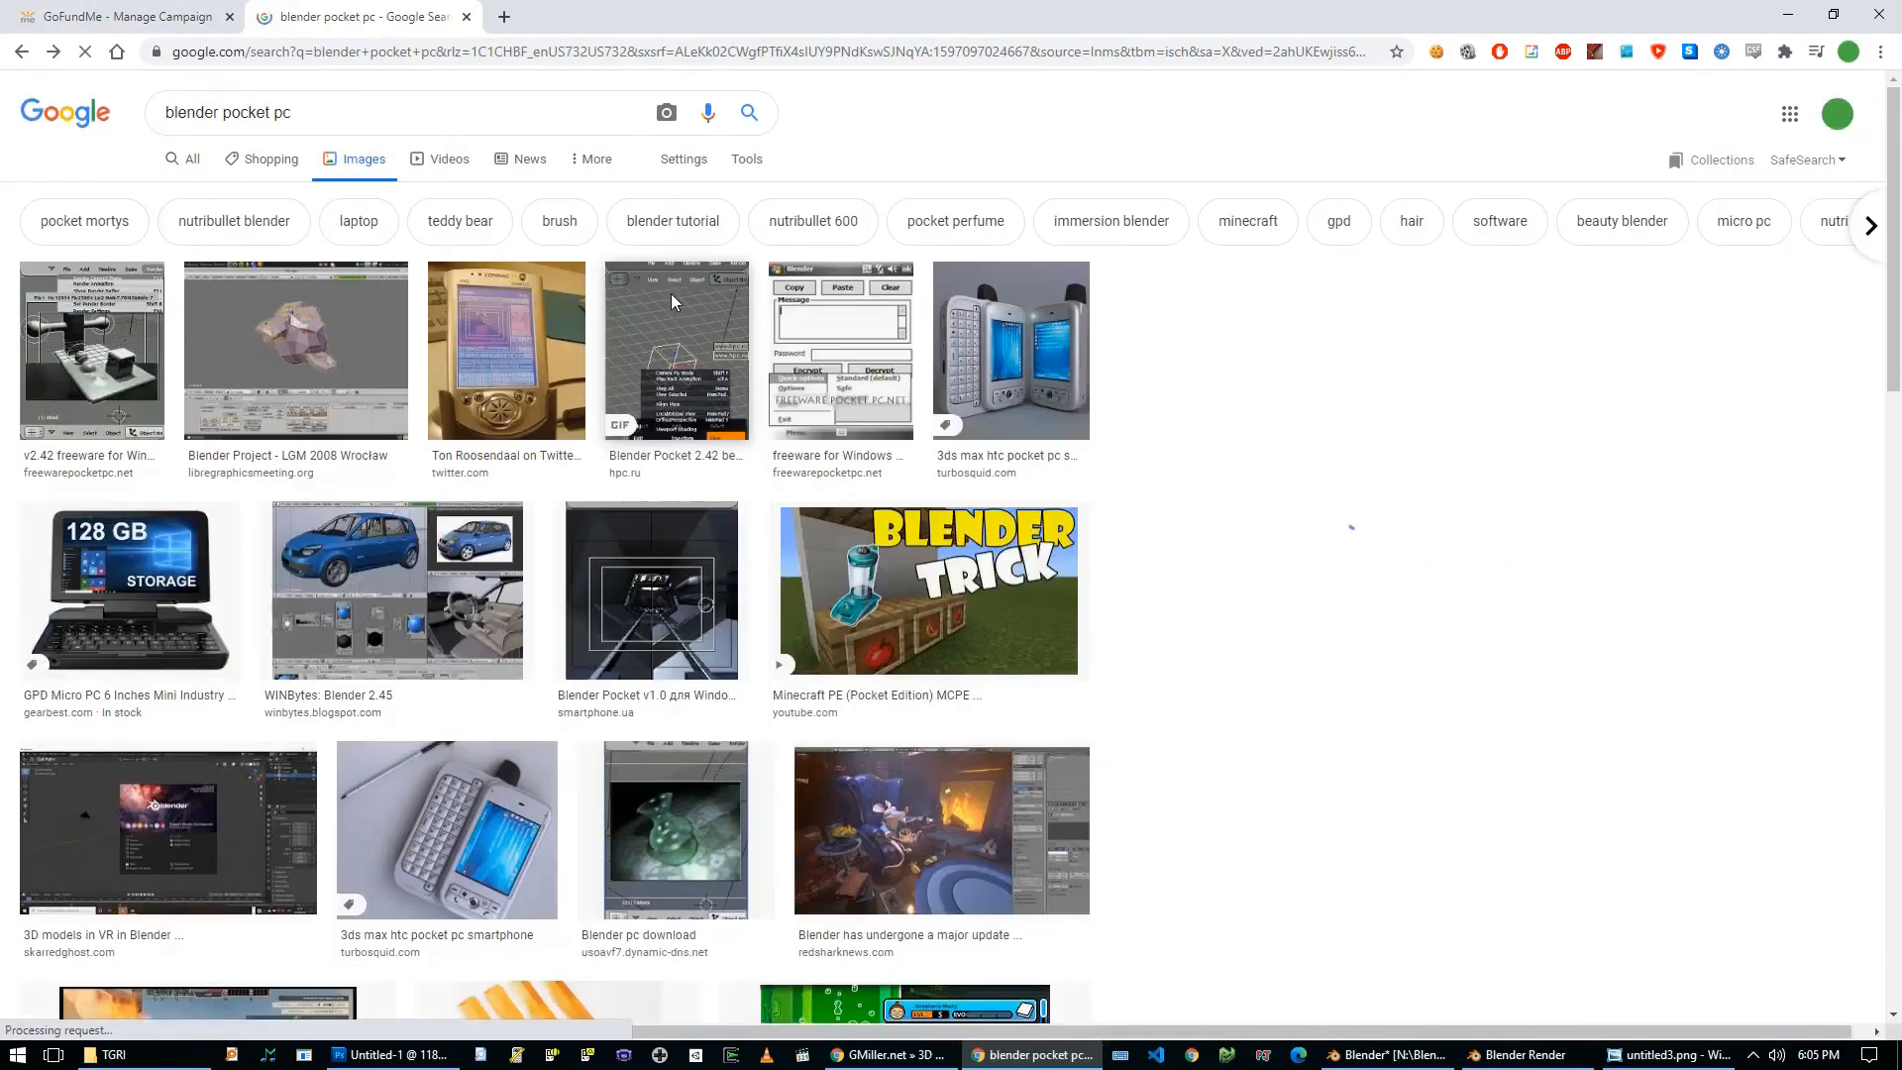
Preview the Compaq iPAQ picture from Twitter again, alternating it with the iPaq Pocket PC GoFundMe campaign page.
click(506, 350)
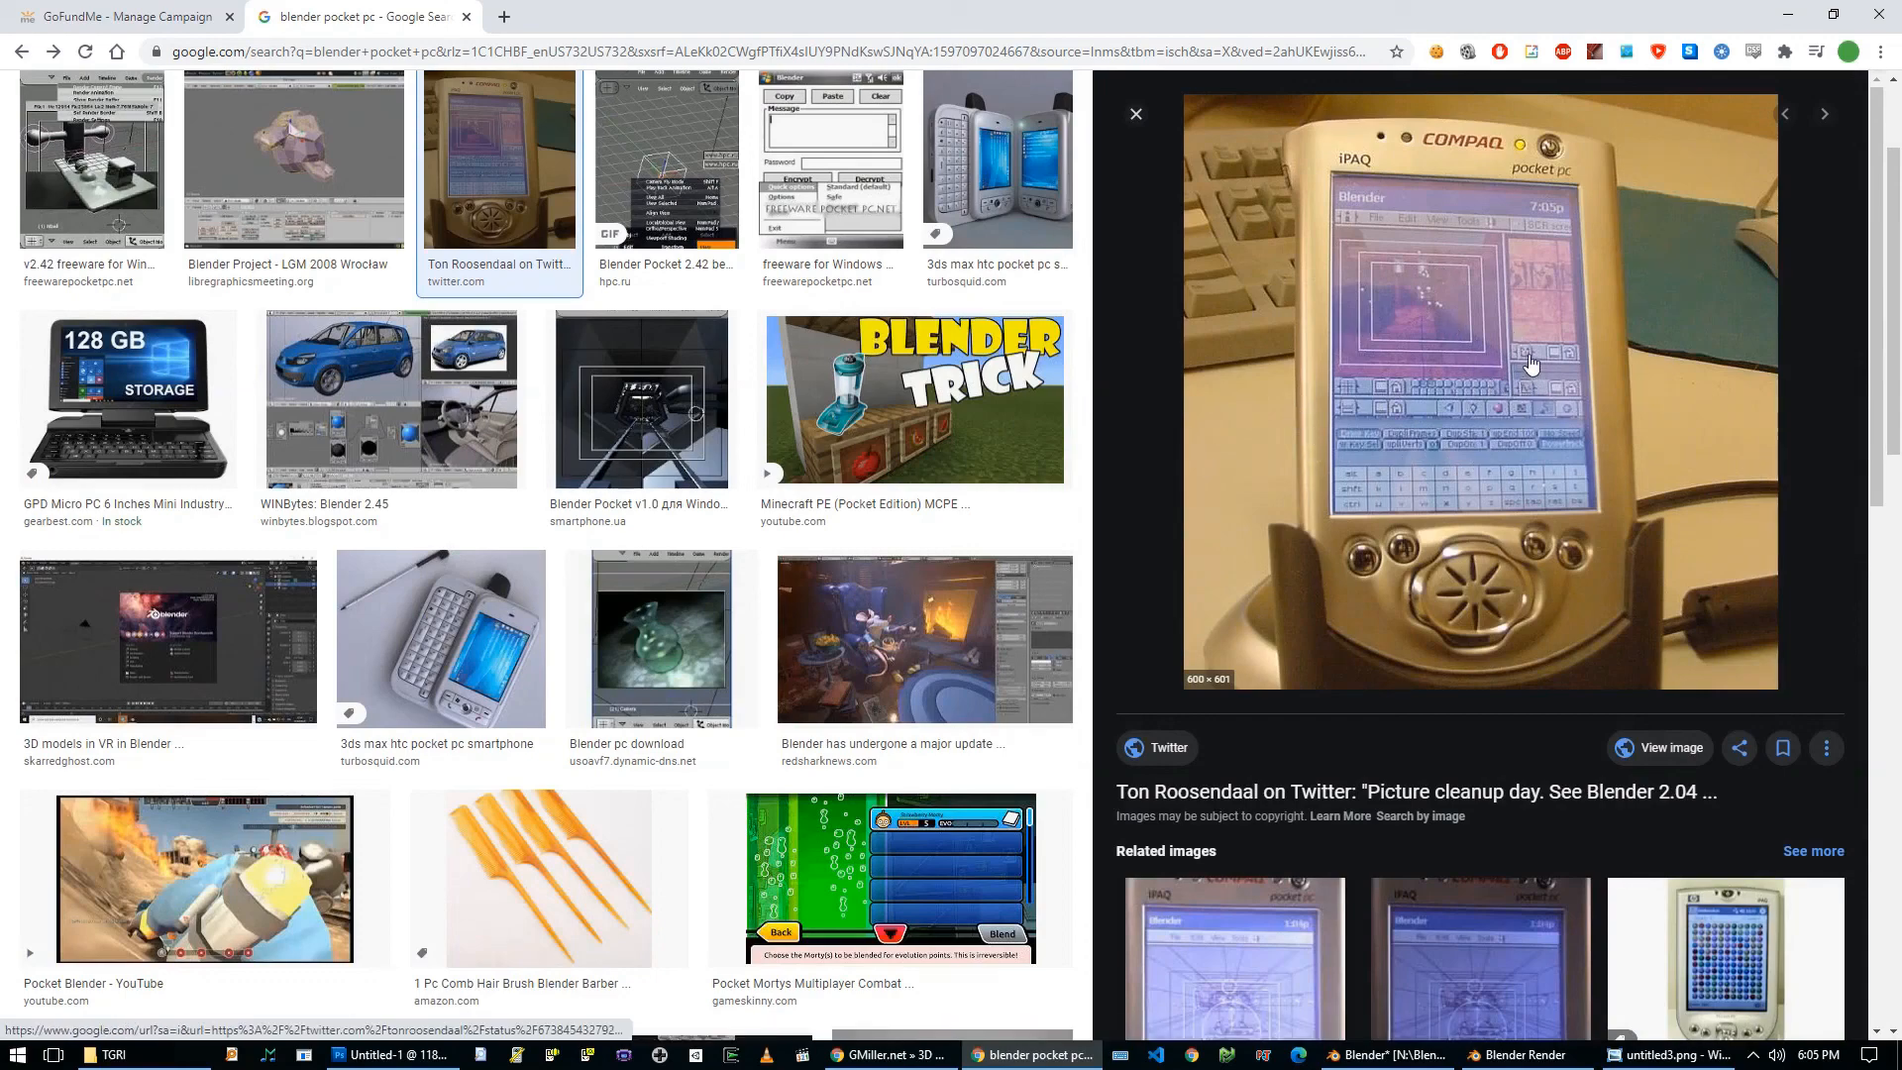
click(87, 14)
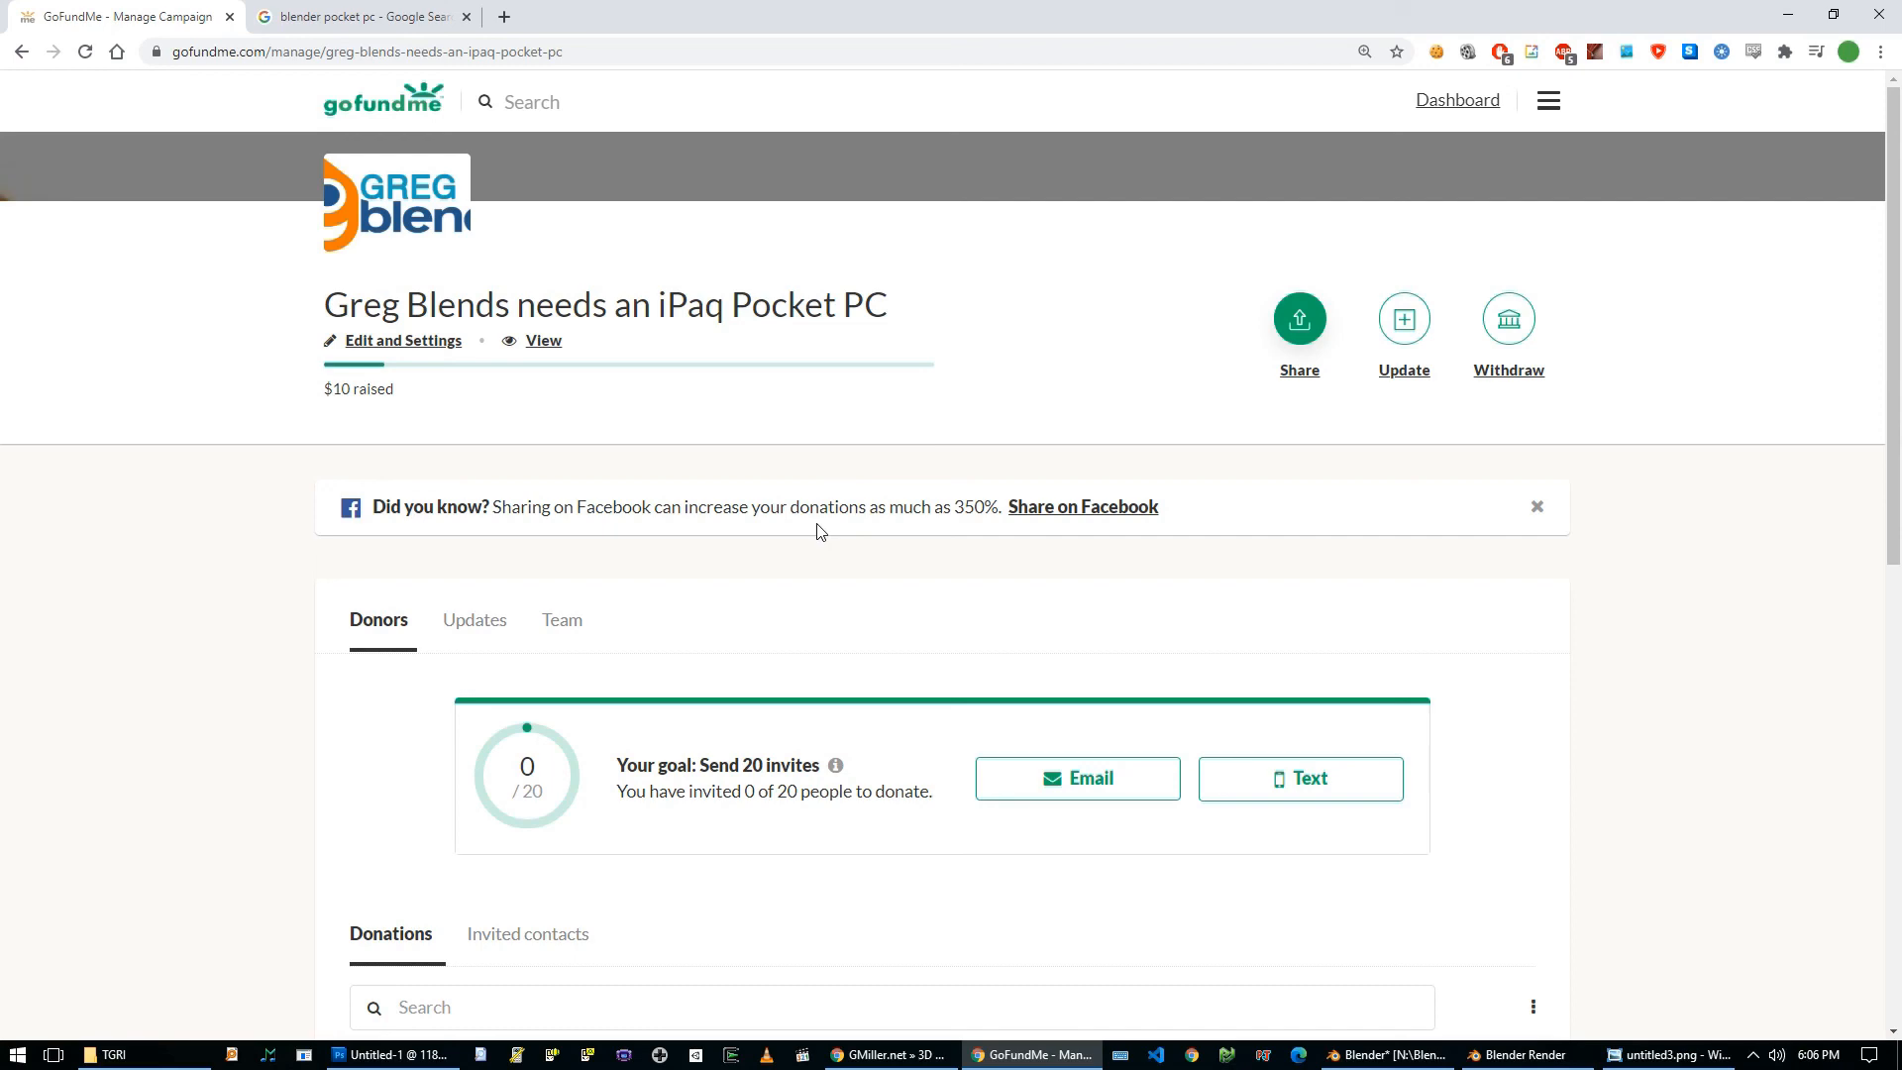
click(446, 12)
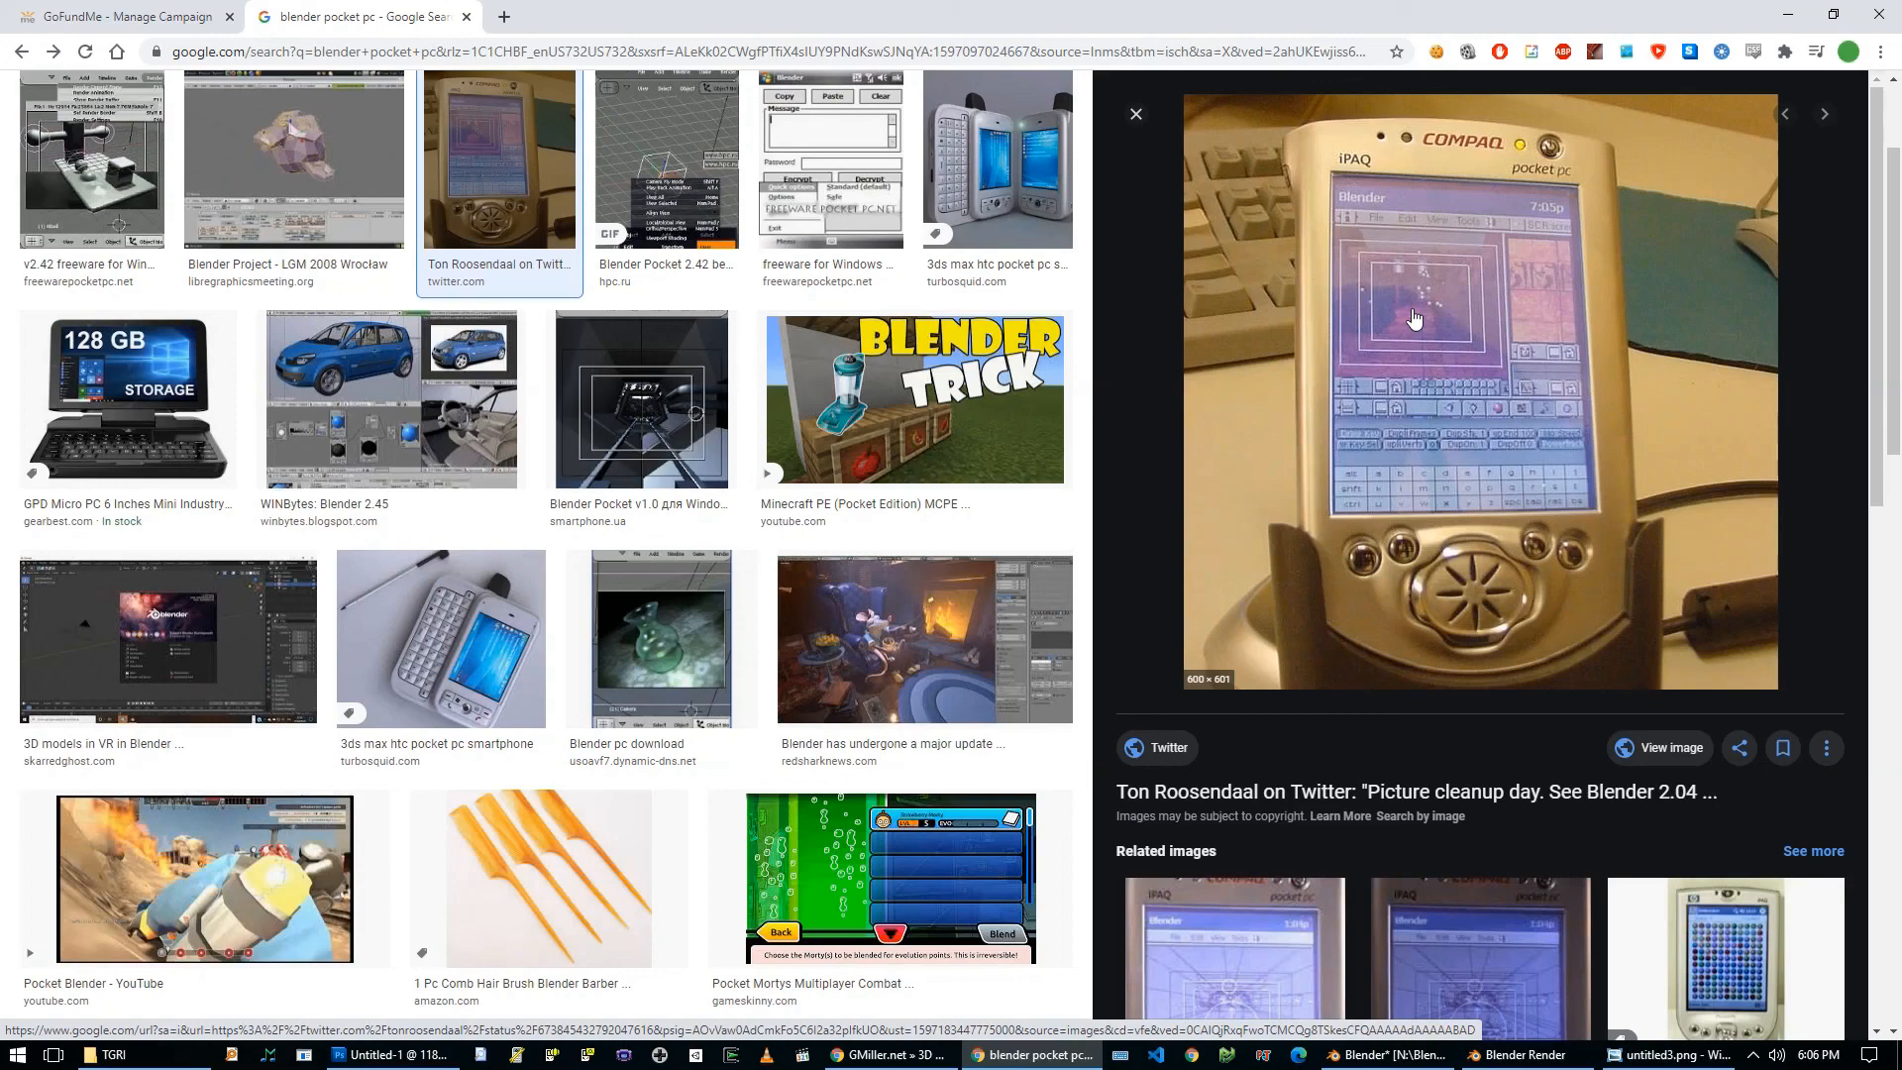
Show the GoFundMe campaign page once more and switch to Blender's render window with the cracked TGRI tube.
click(127, 17)
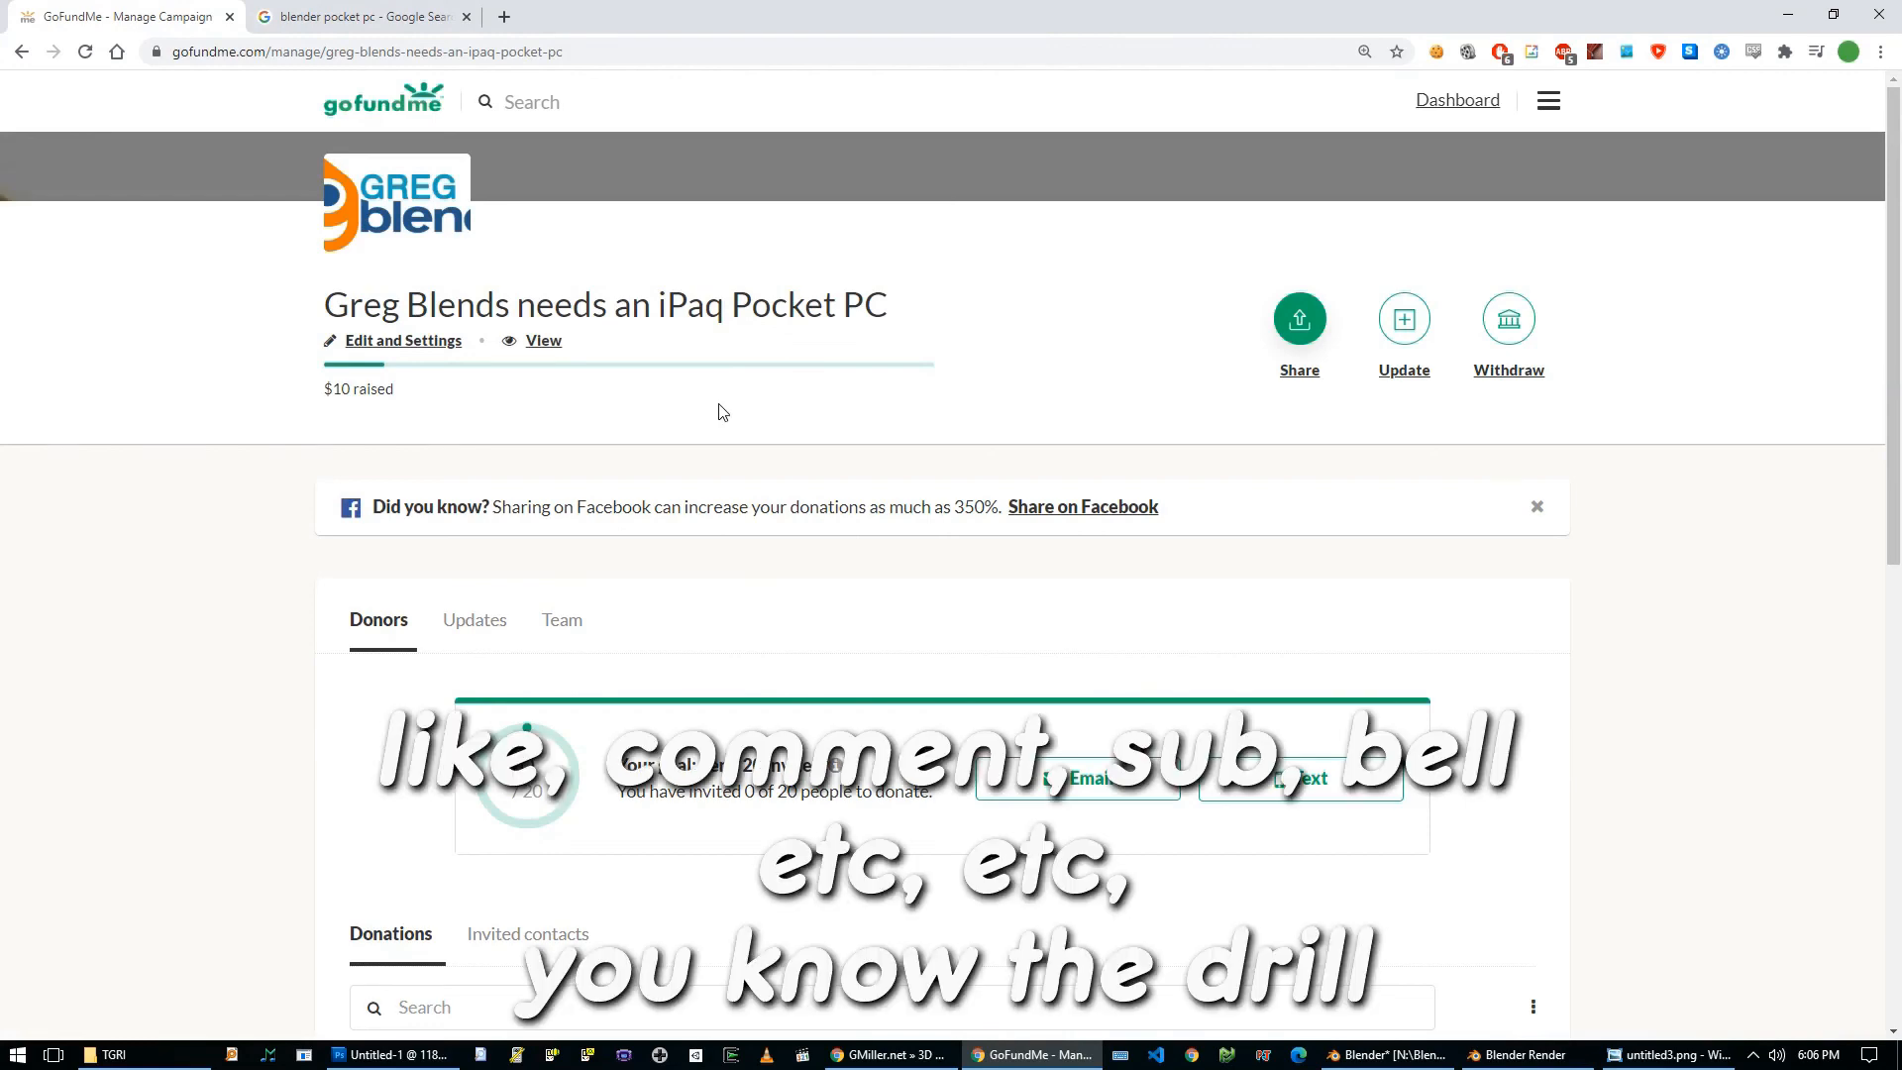
click(1485, 1066)
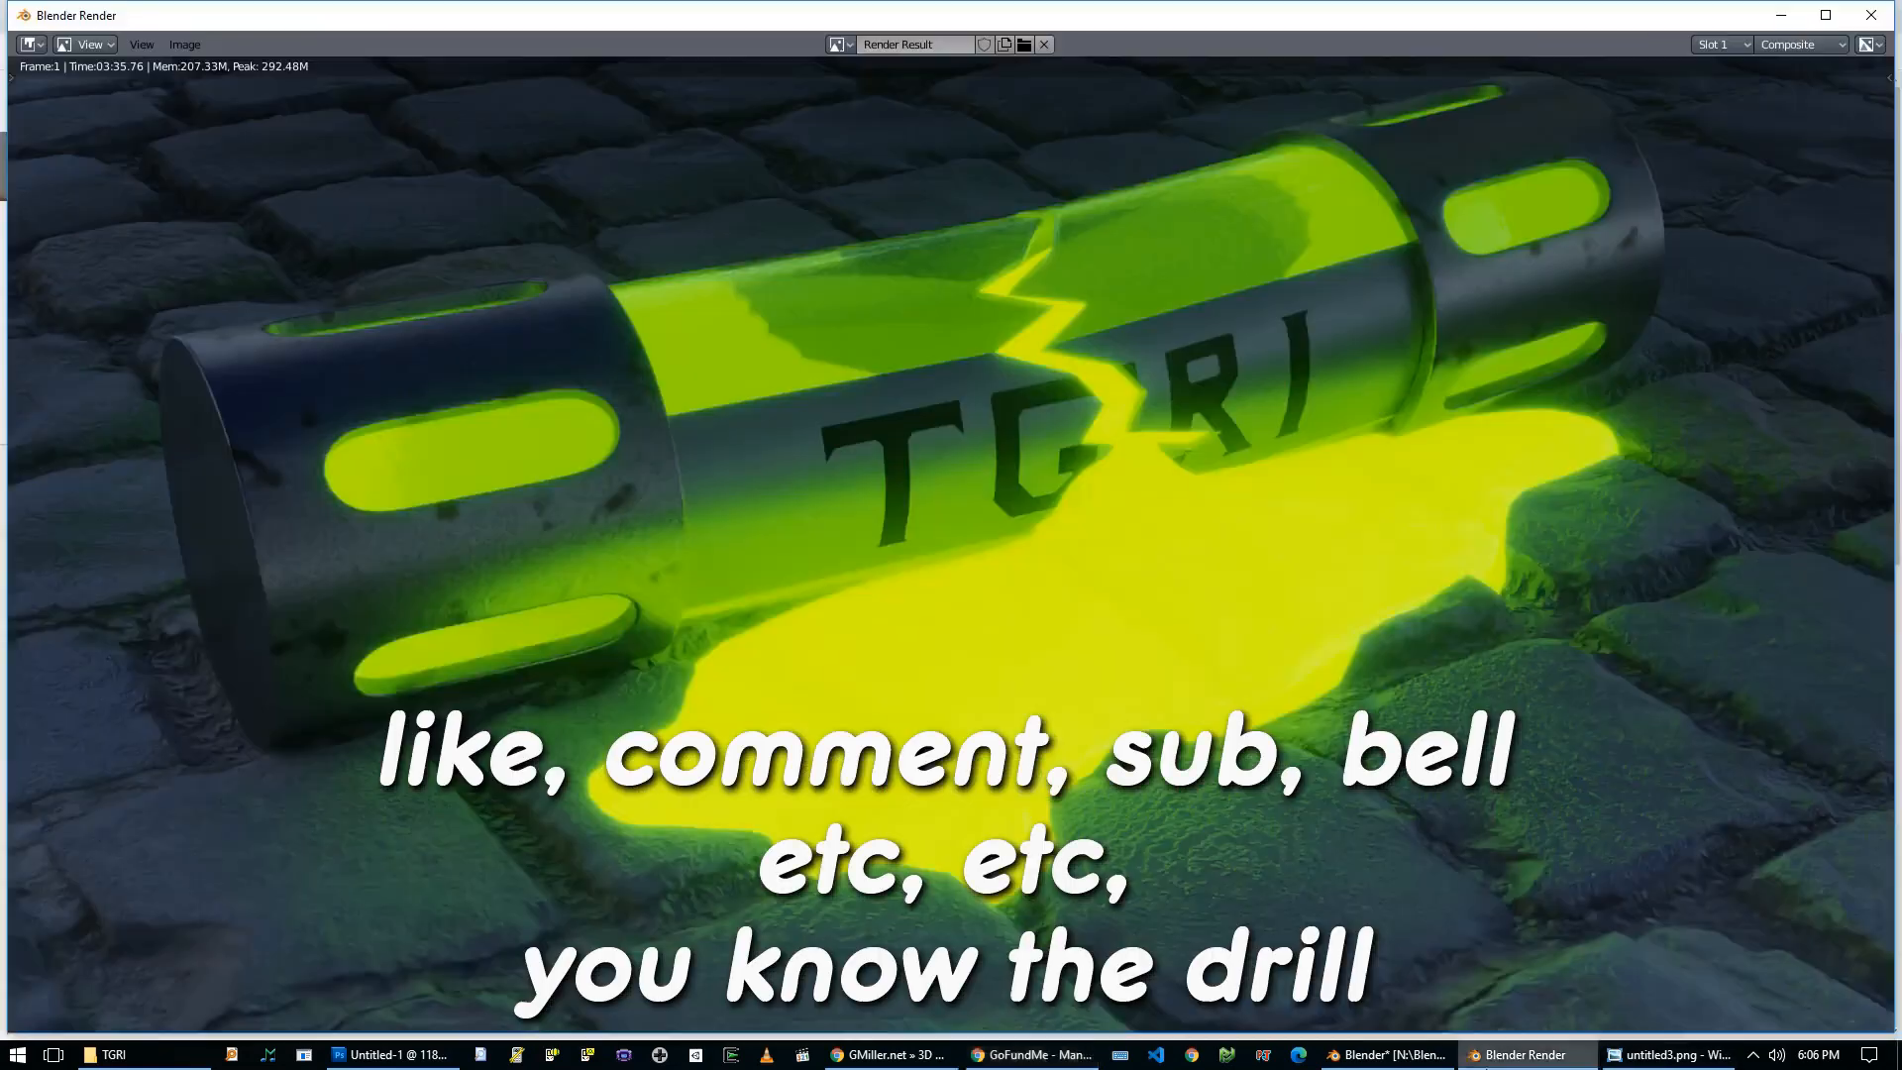